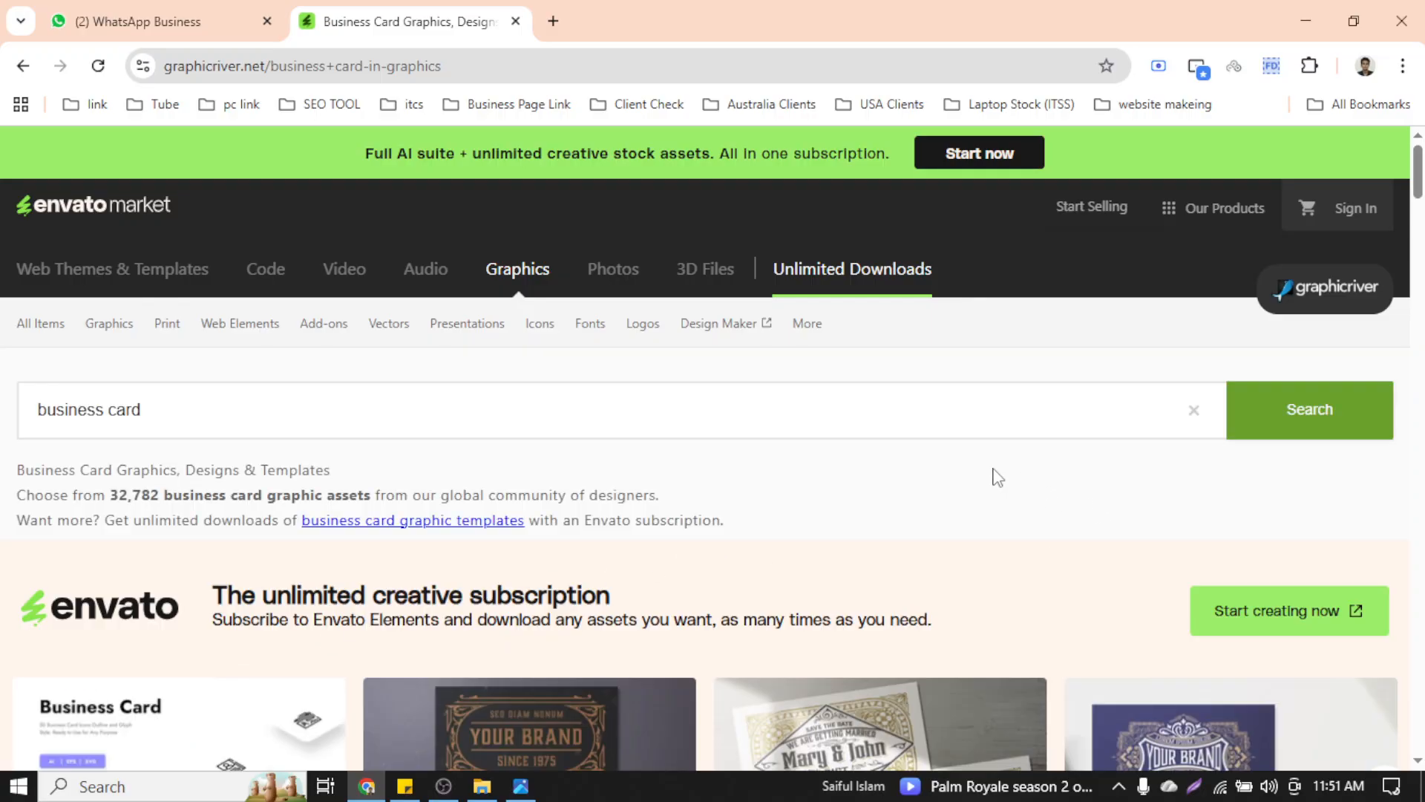
Scroll through the 32,782 GraphicRiver business card results, then start a blank browser tab
scroll(899, 459, "down", 13)
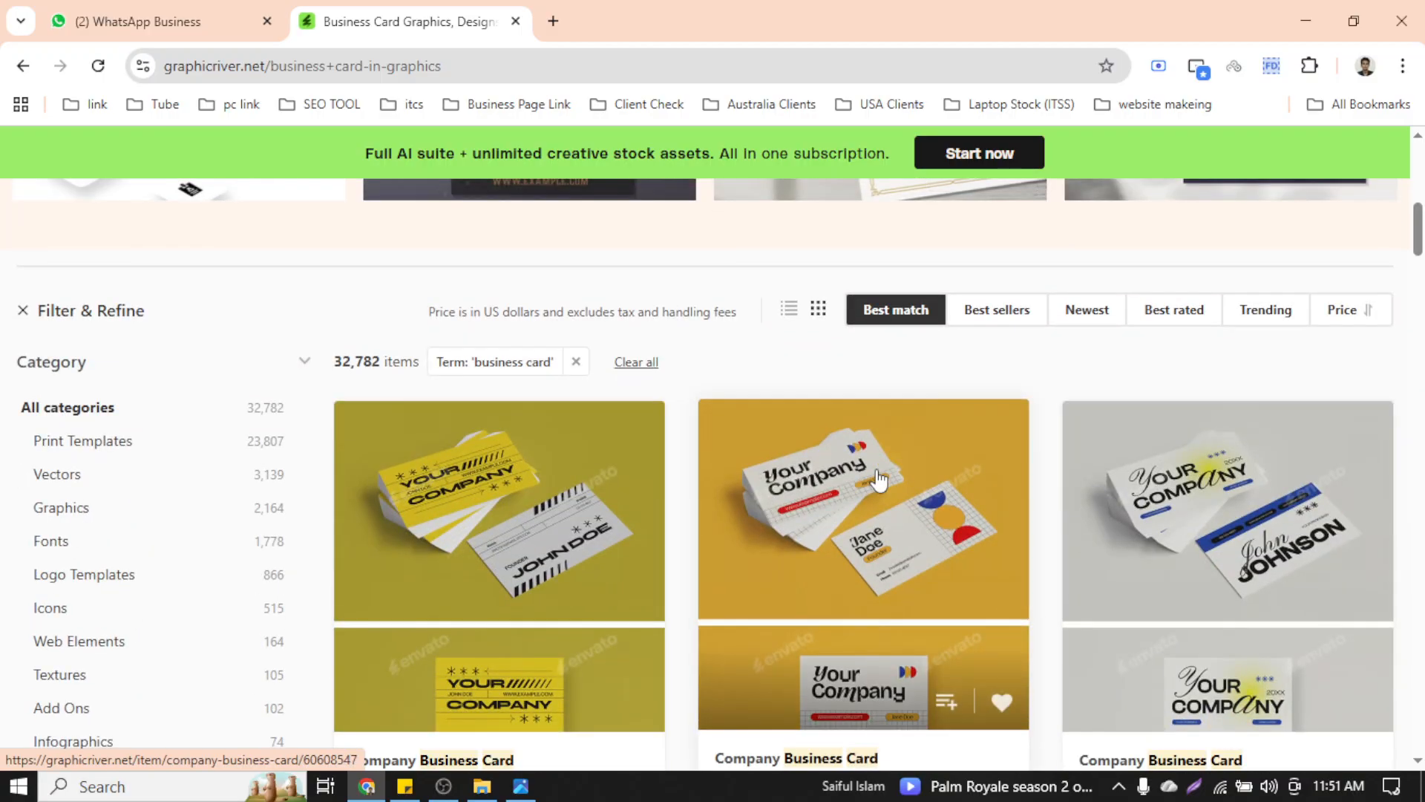
scroll(878, 481, "down", 10)
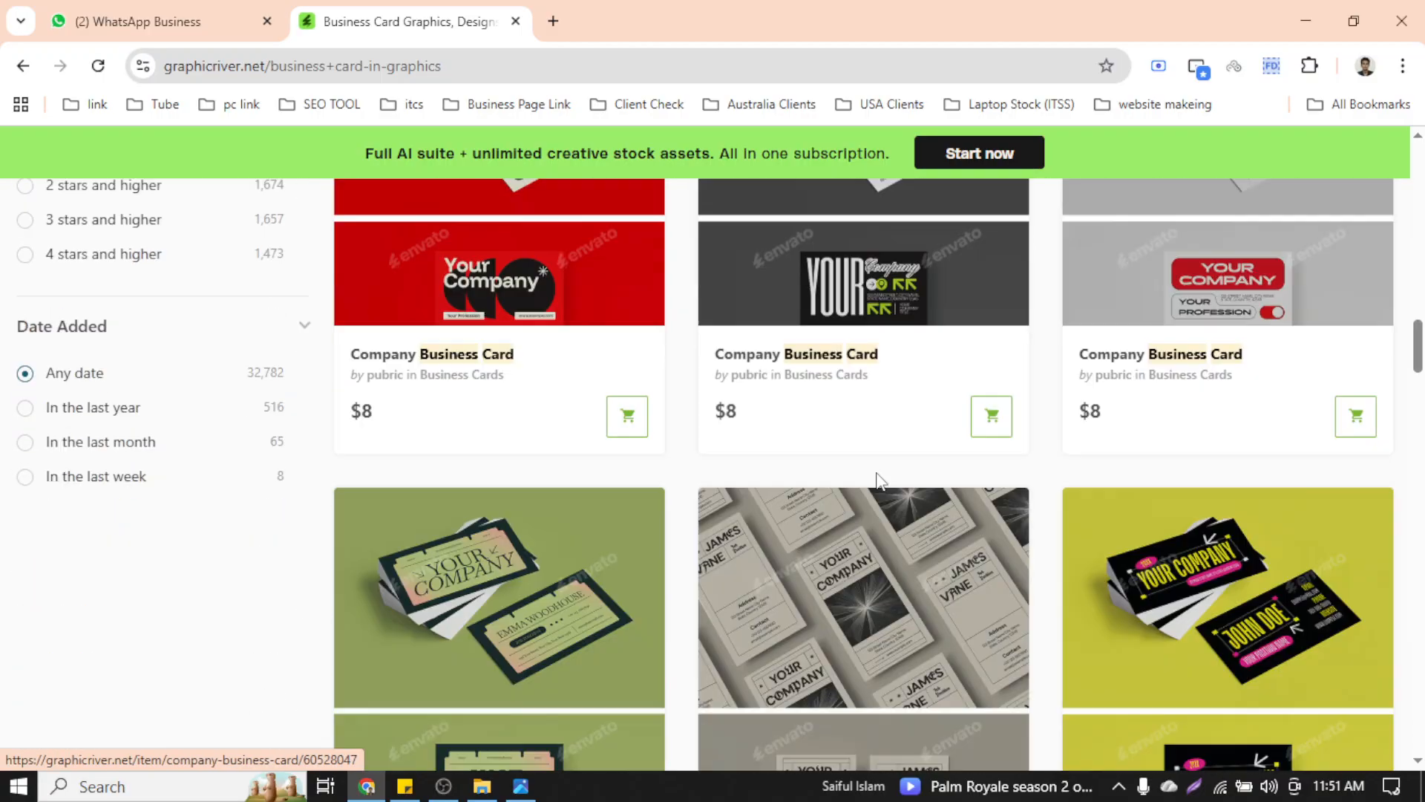
scroll(878, 481, "up", 5)
scroll(878, 481, "down", 9)
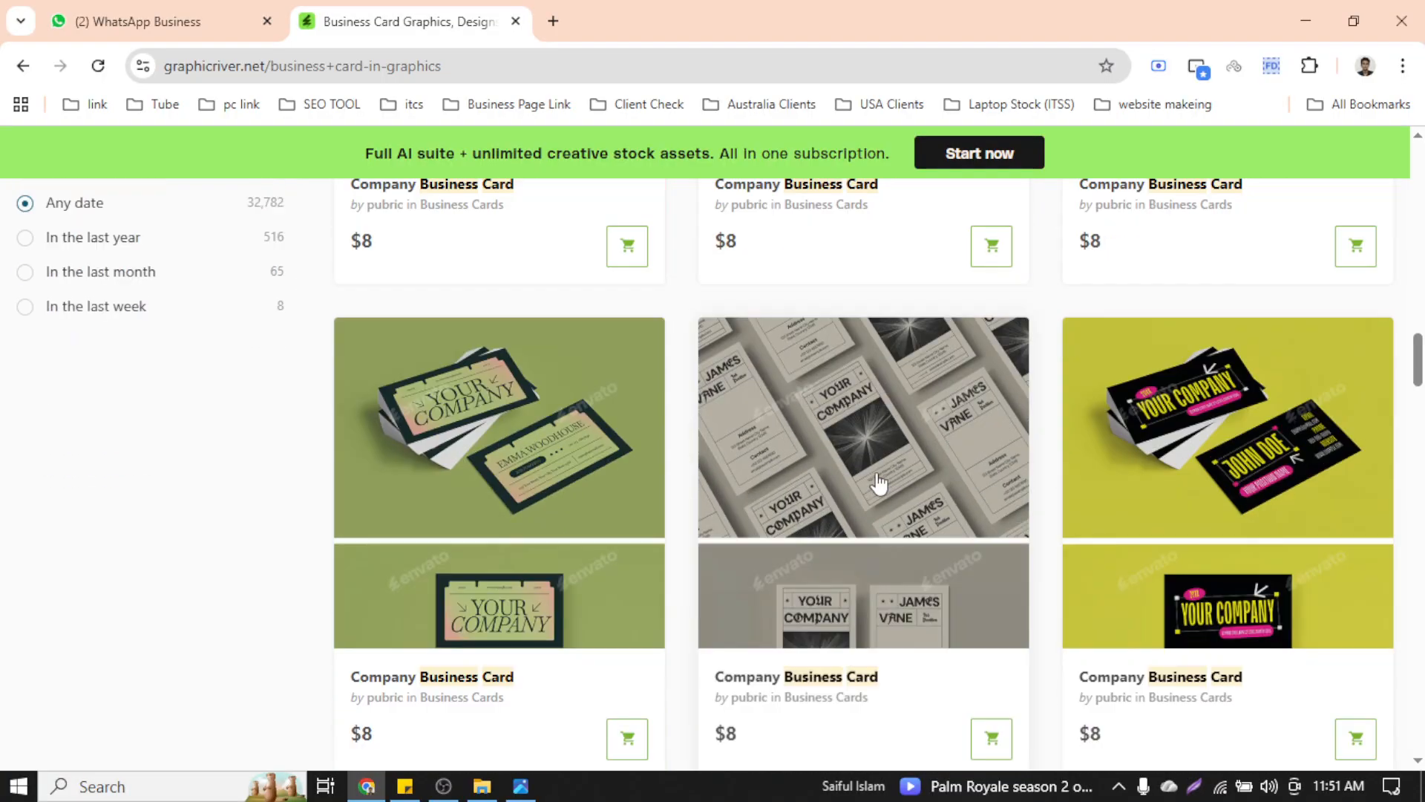
scroll(879, 482, "down", 4)
scroll(878, 482, "down", 9)
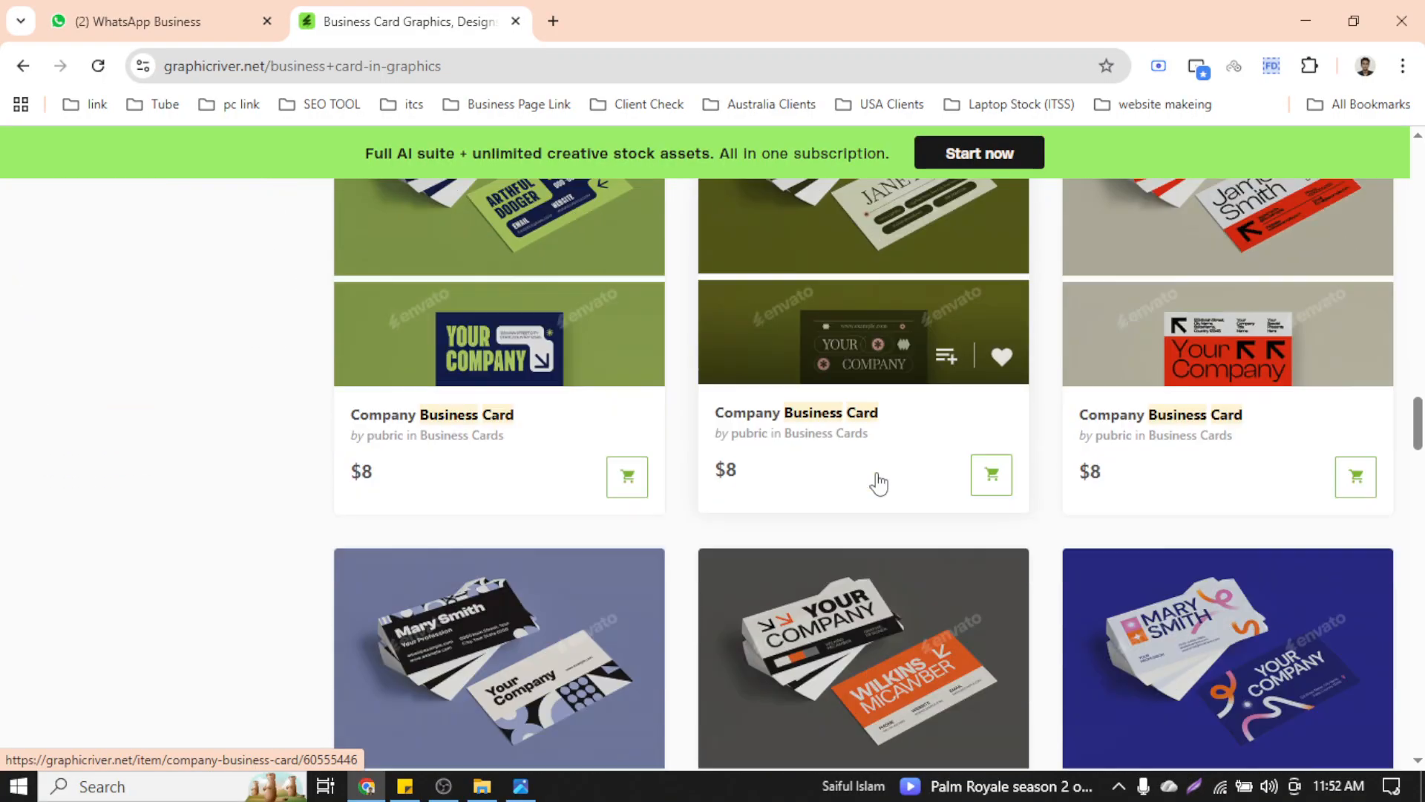
scroll(878, 482, "down", 5)
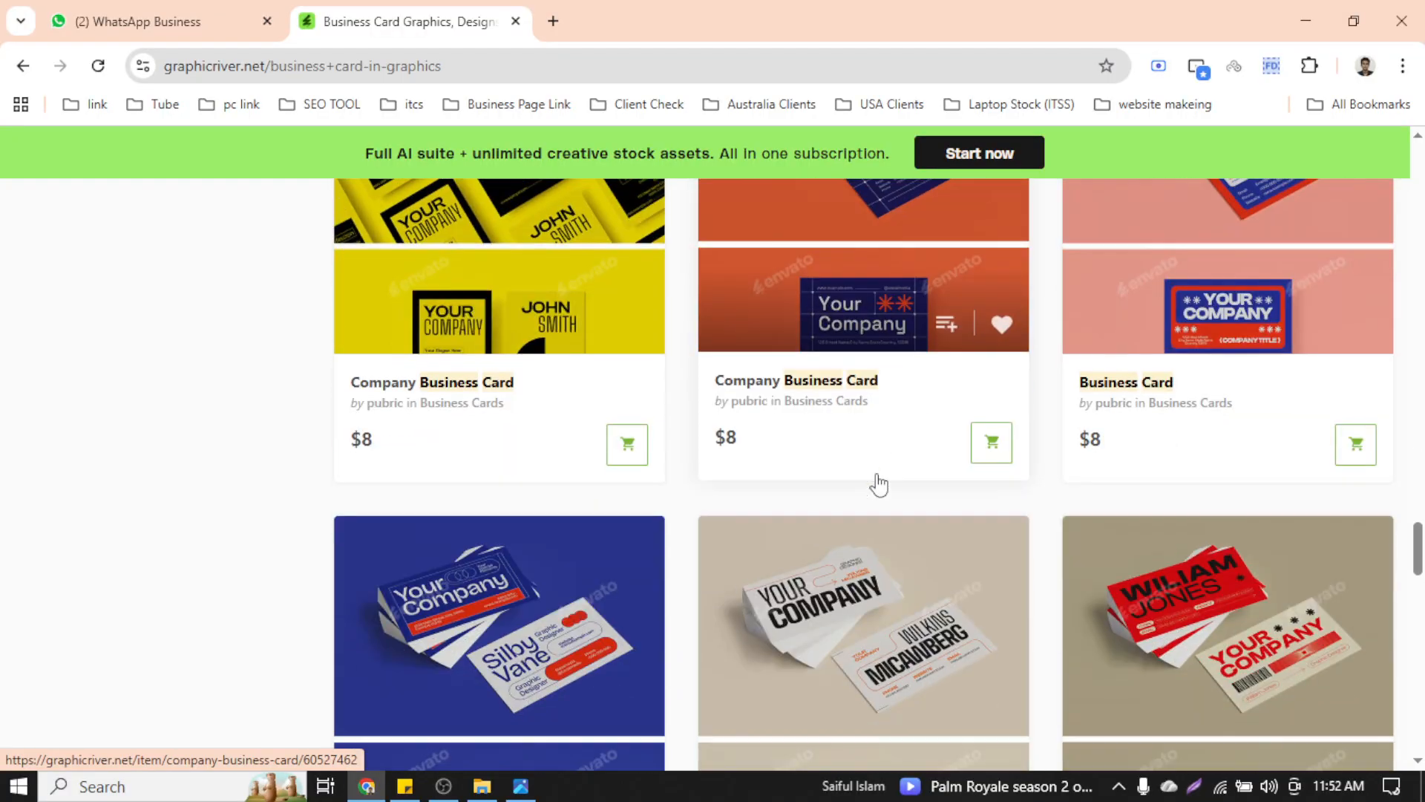
scroll(878, 482, "down", 10)
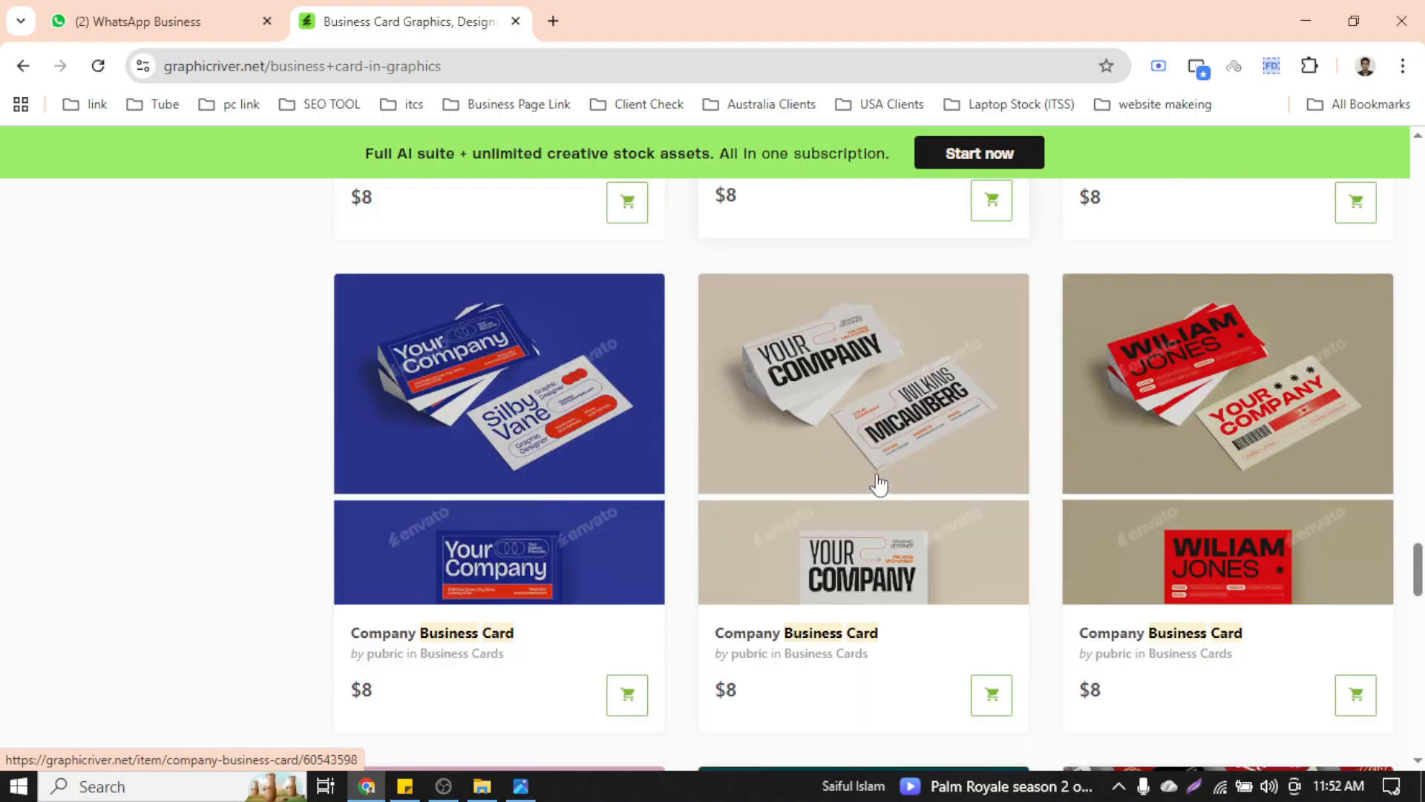
left_click(552, 4)
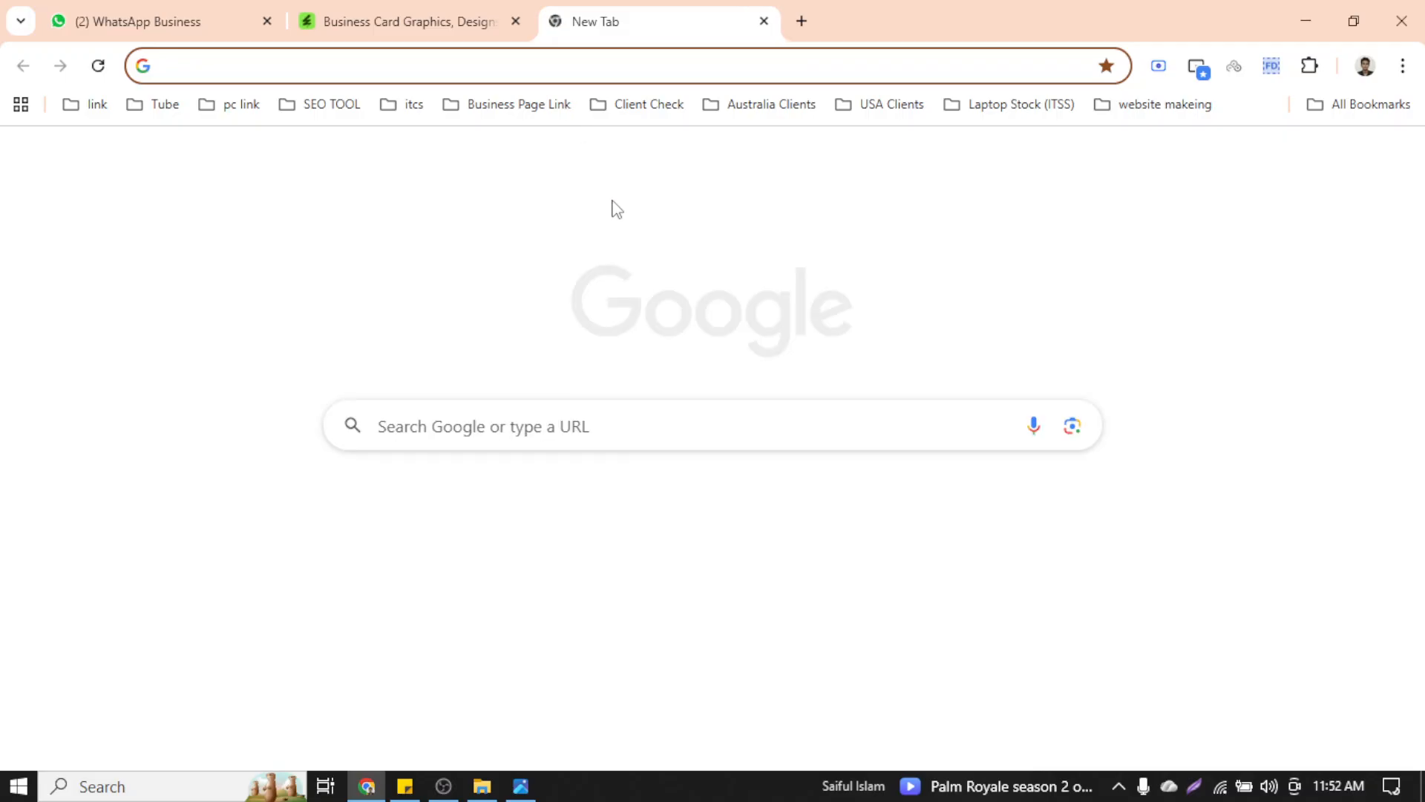
Go to behance.net and search for 'busniess card design'
type("behance.net")
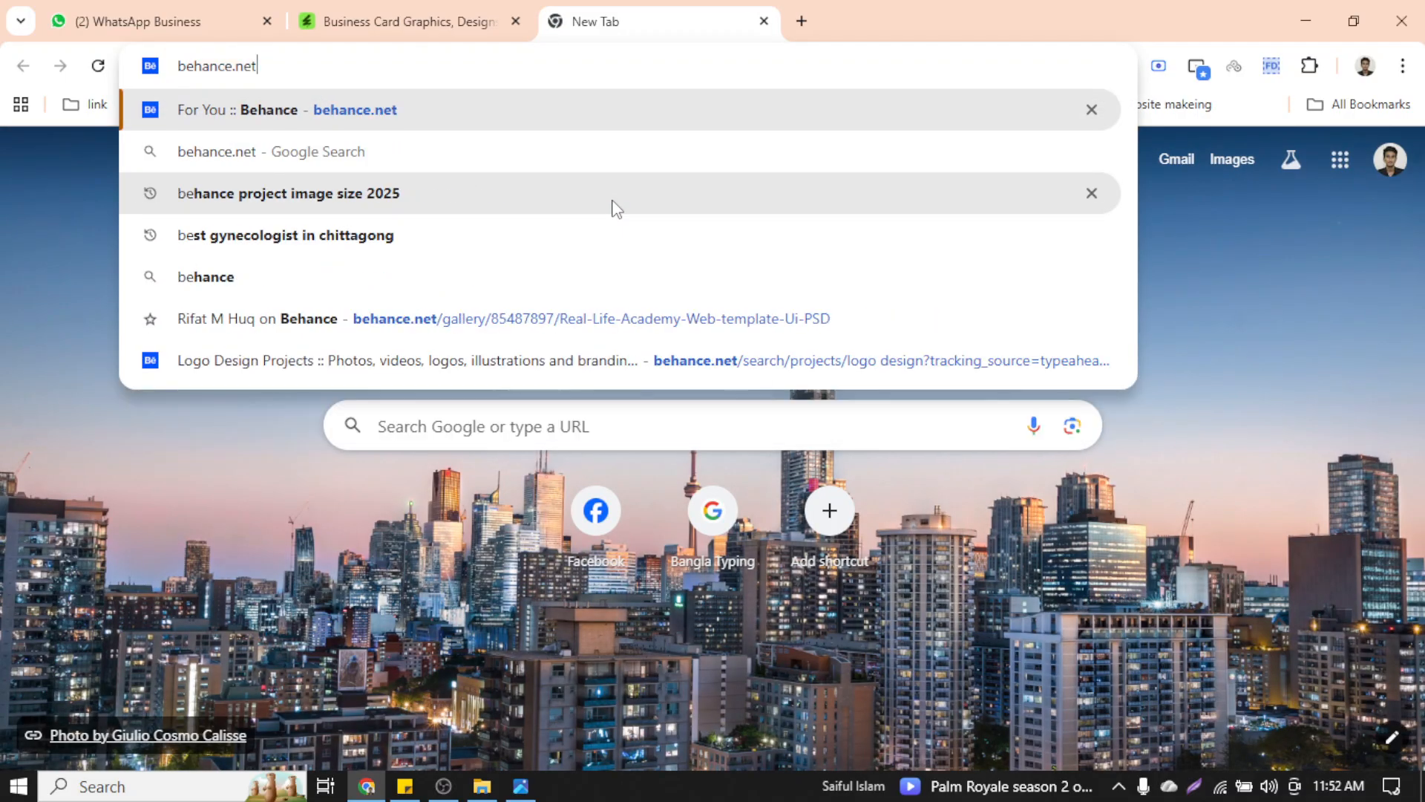
key("Return")
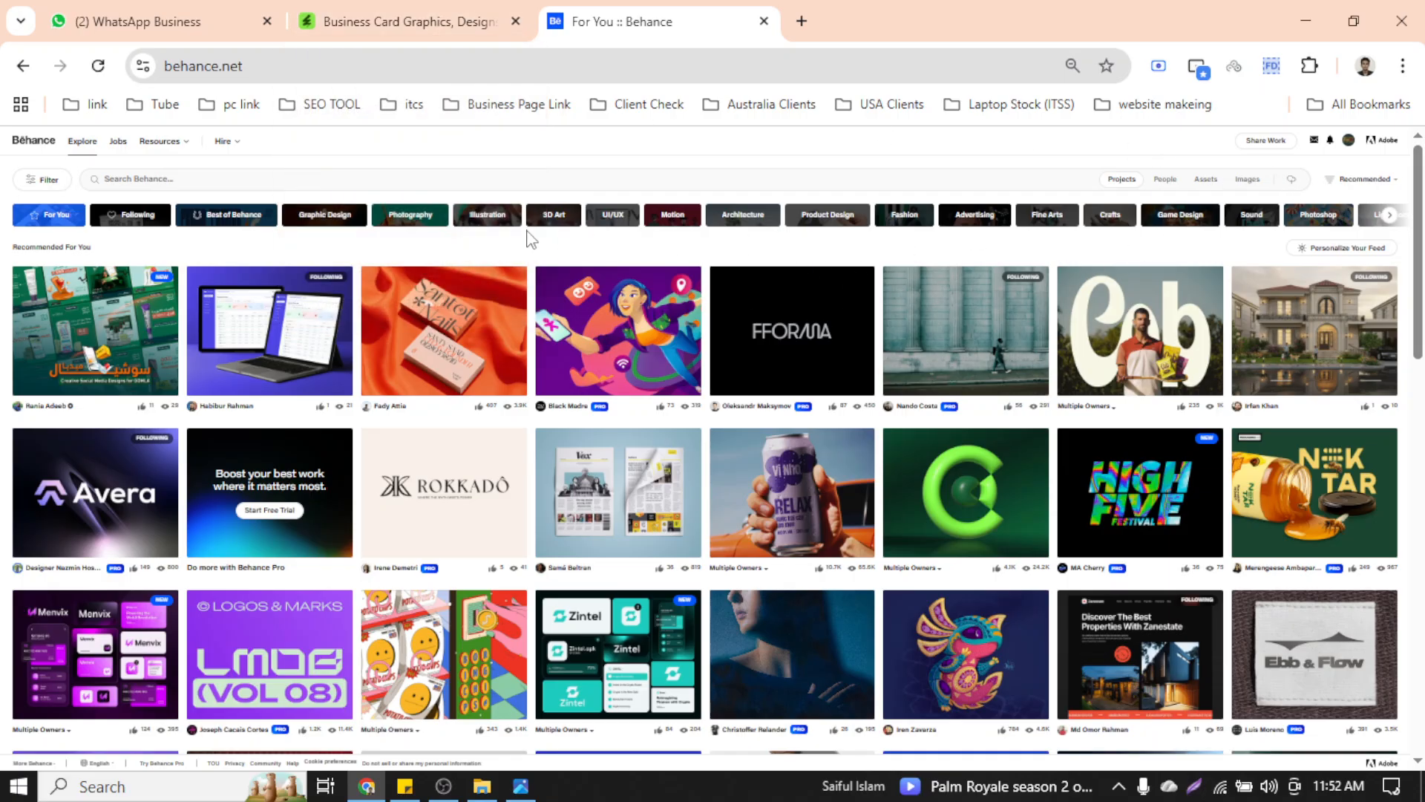
left_click(503, 175)
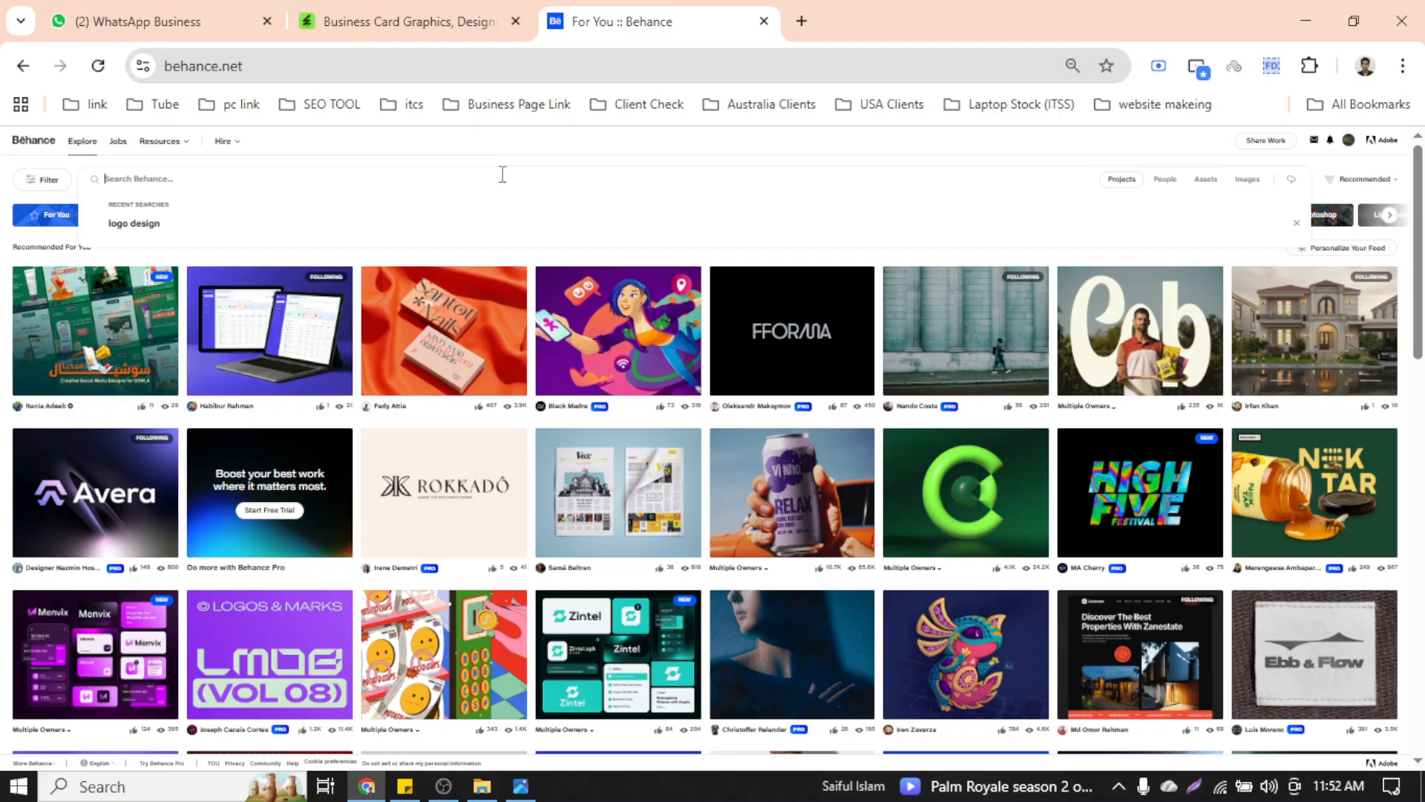
type("busnie")
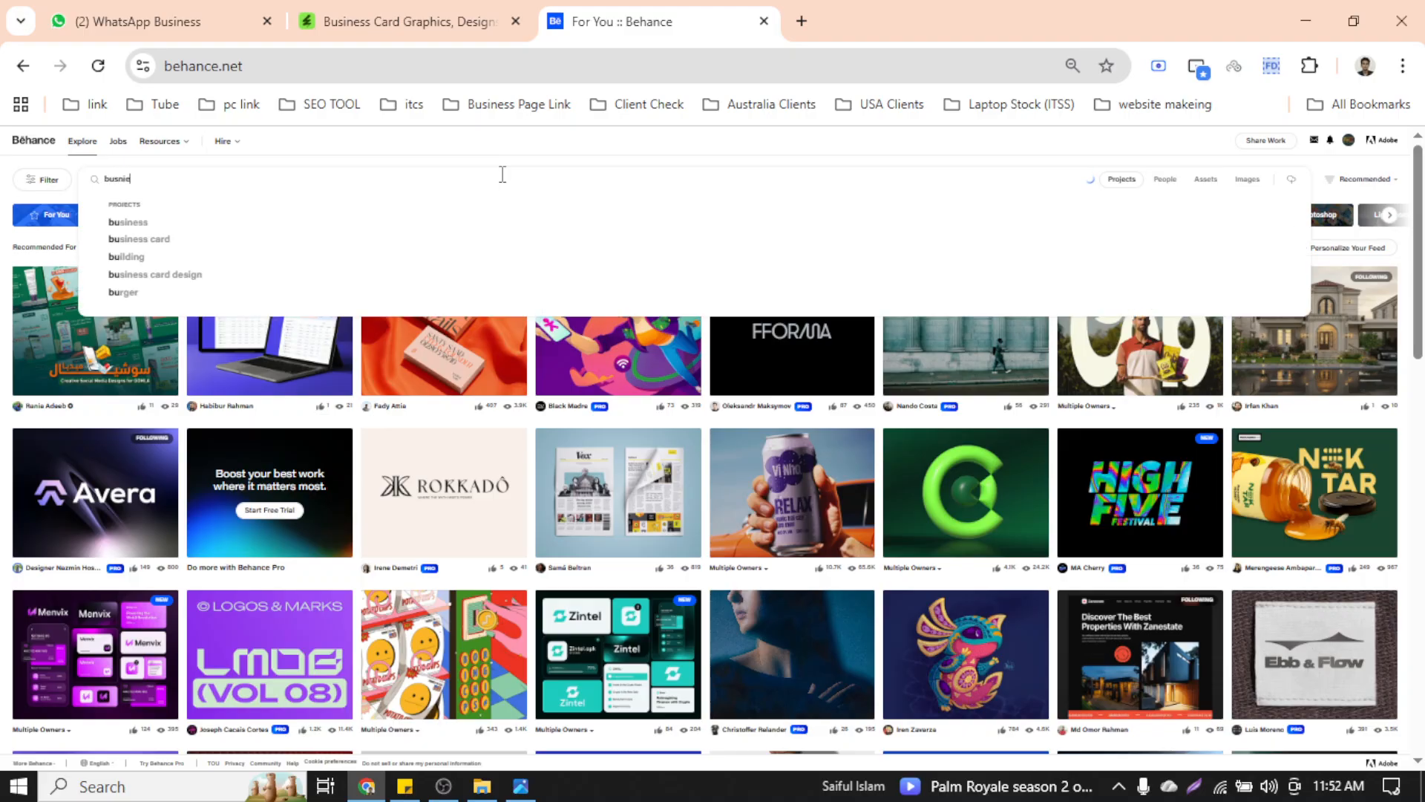
type("ss")
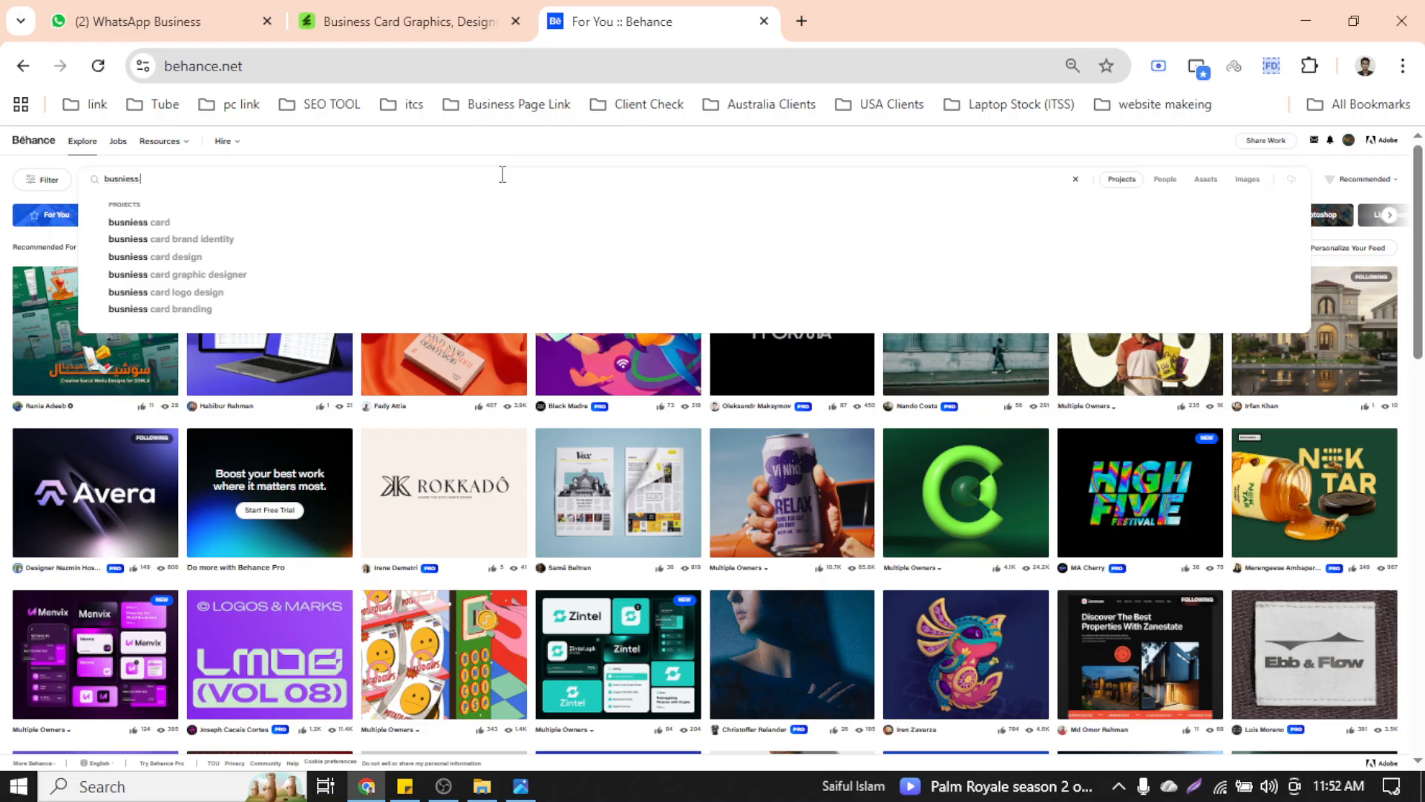
key("Down")
key("Down")
key("Down")
key("Return")
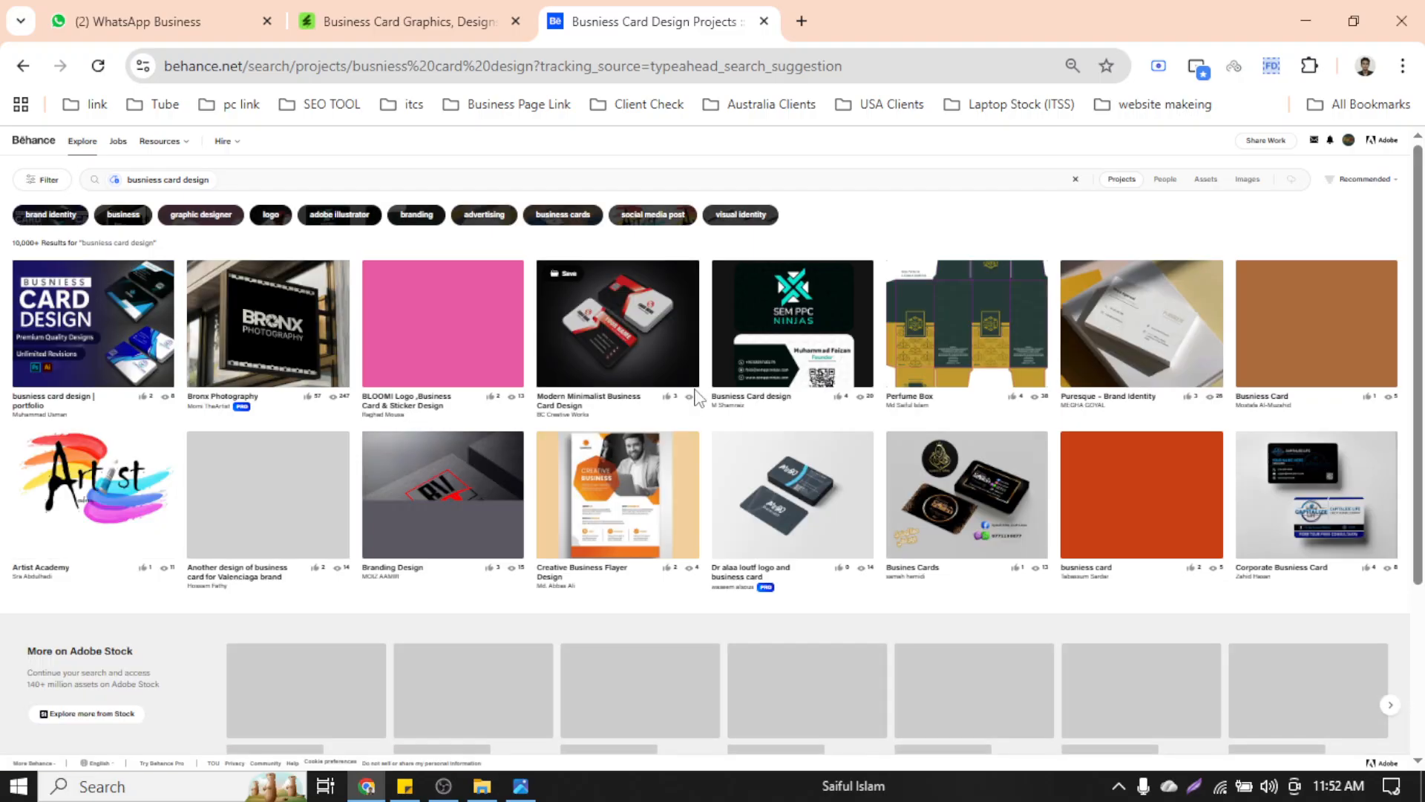
Browse the results and open the Modern Minimalist Business Card project in a new tab
scroll(695, 399, "up", 2)
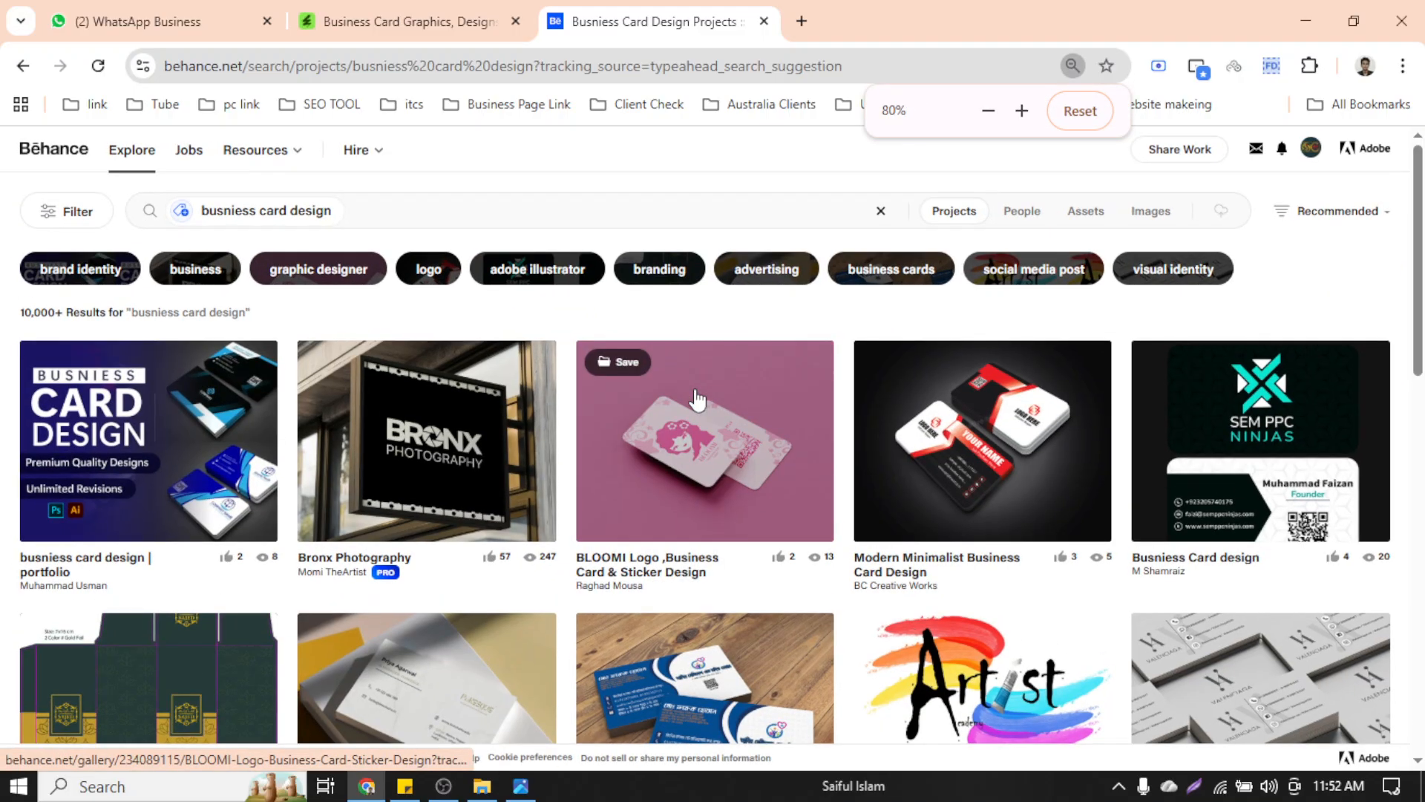
scroll(696, 399, "up", 1)
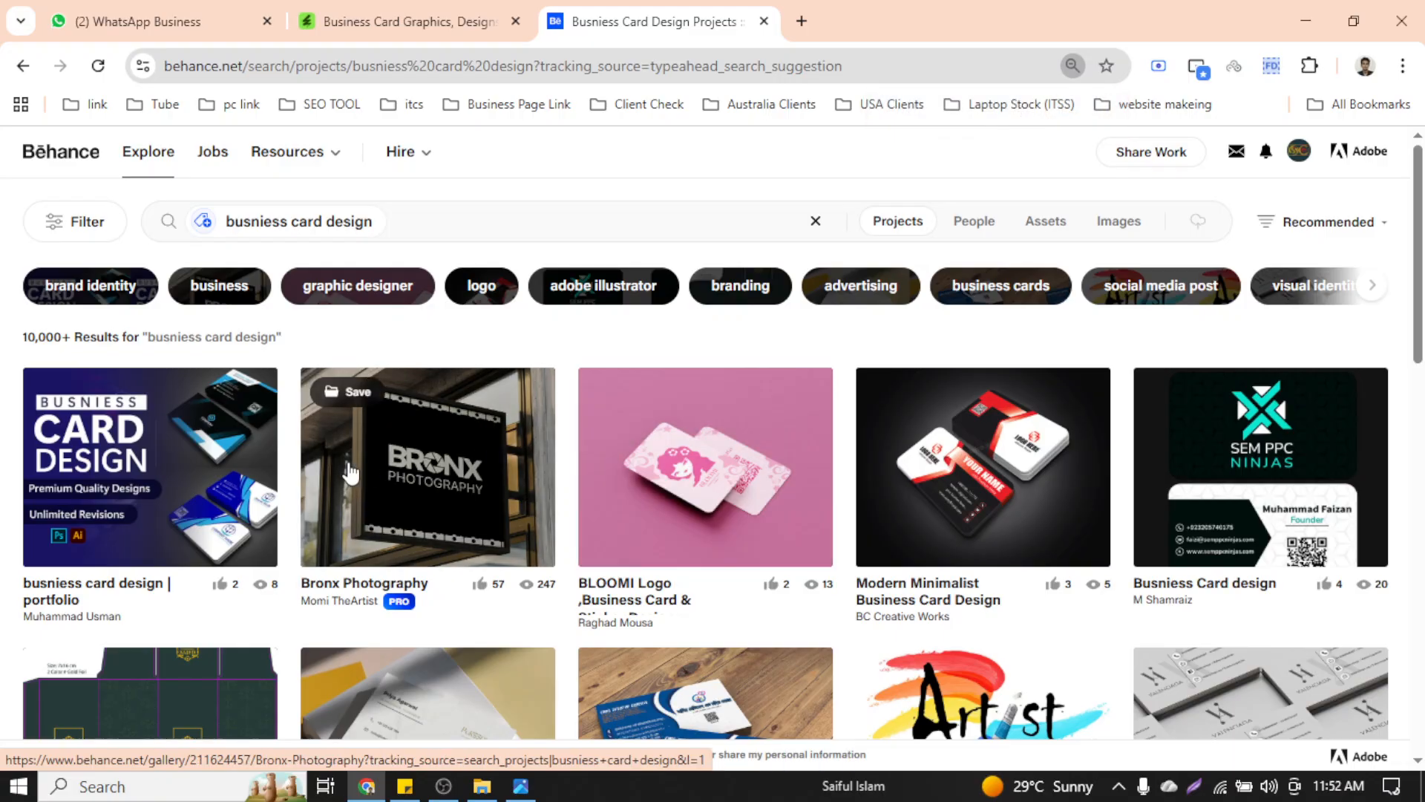
scroll(912, 382, "up", 1)
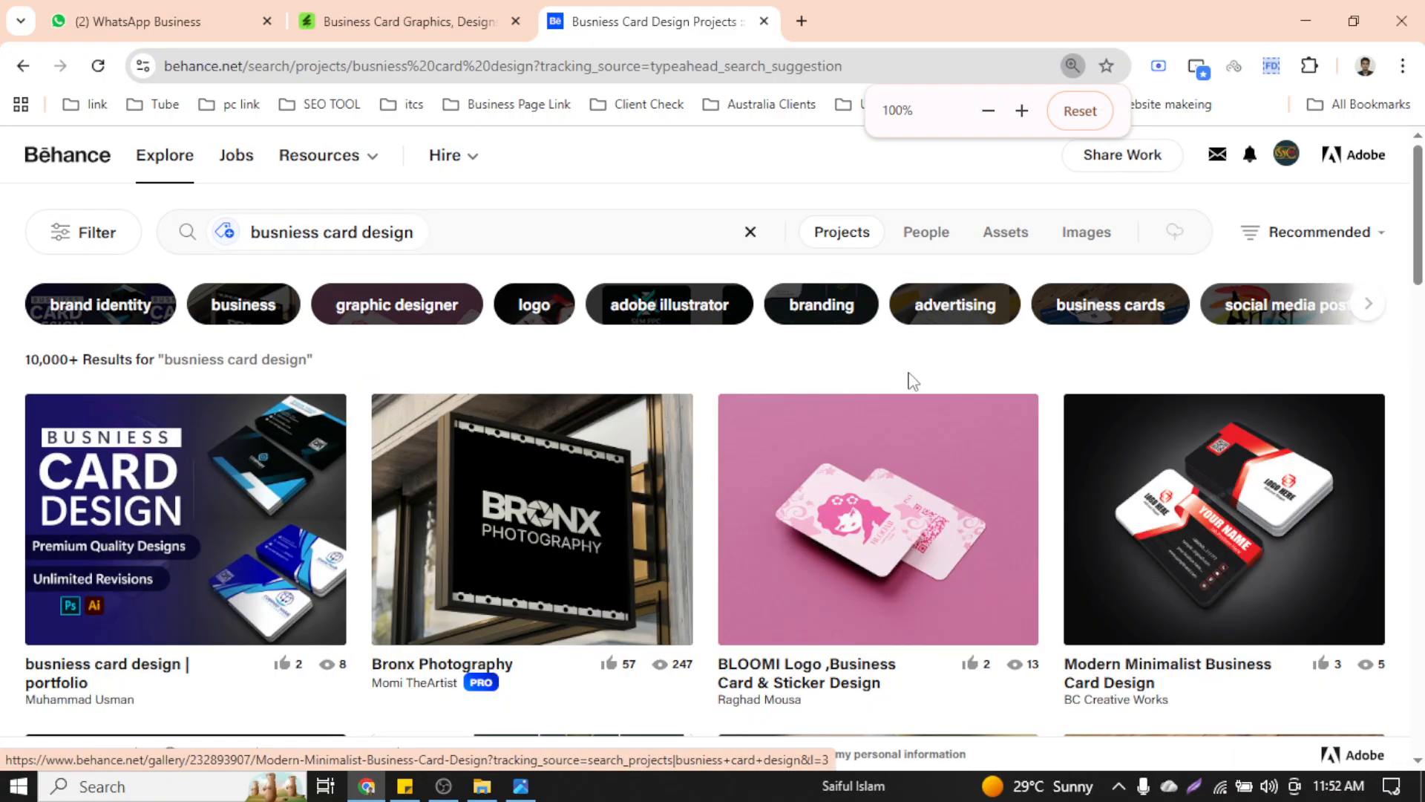
scroll(935, 453, "down", 1)
scroll(938, 461, "down", 5)
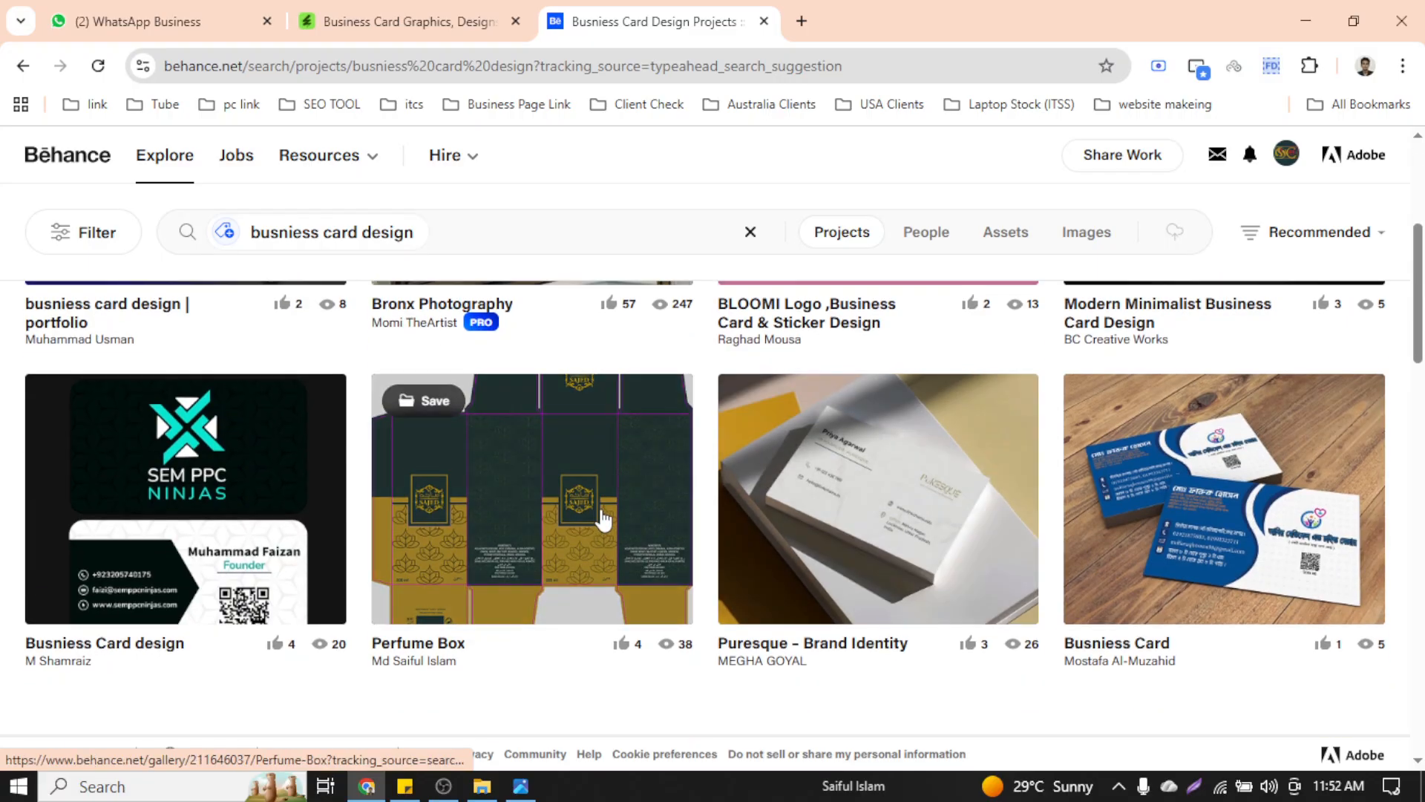
scroll(583, 523, "down", 5)
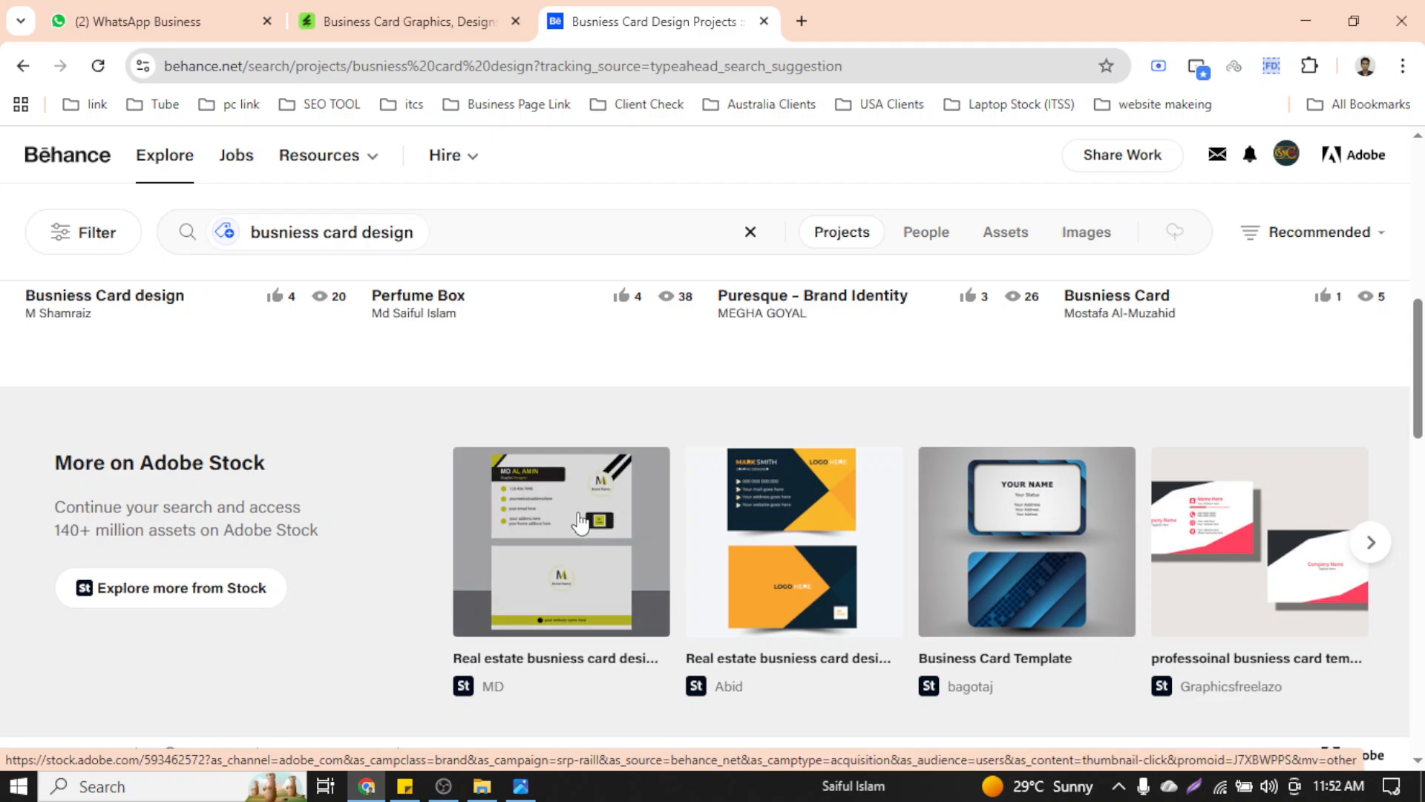
scroll(583, 524, "down", 10)
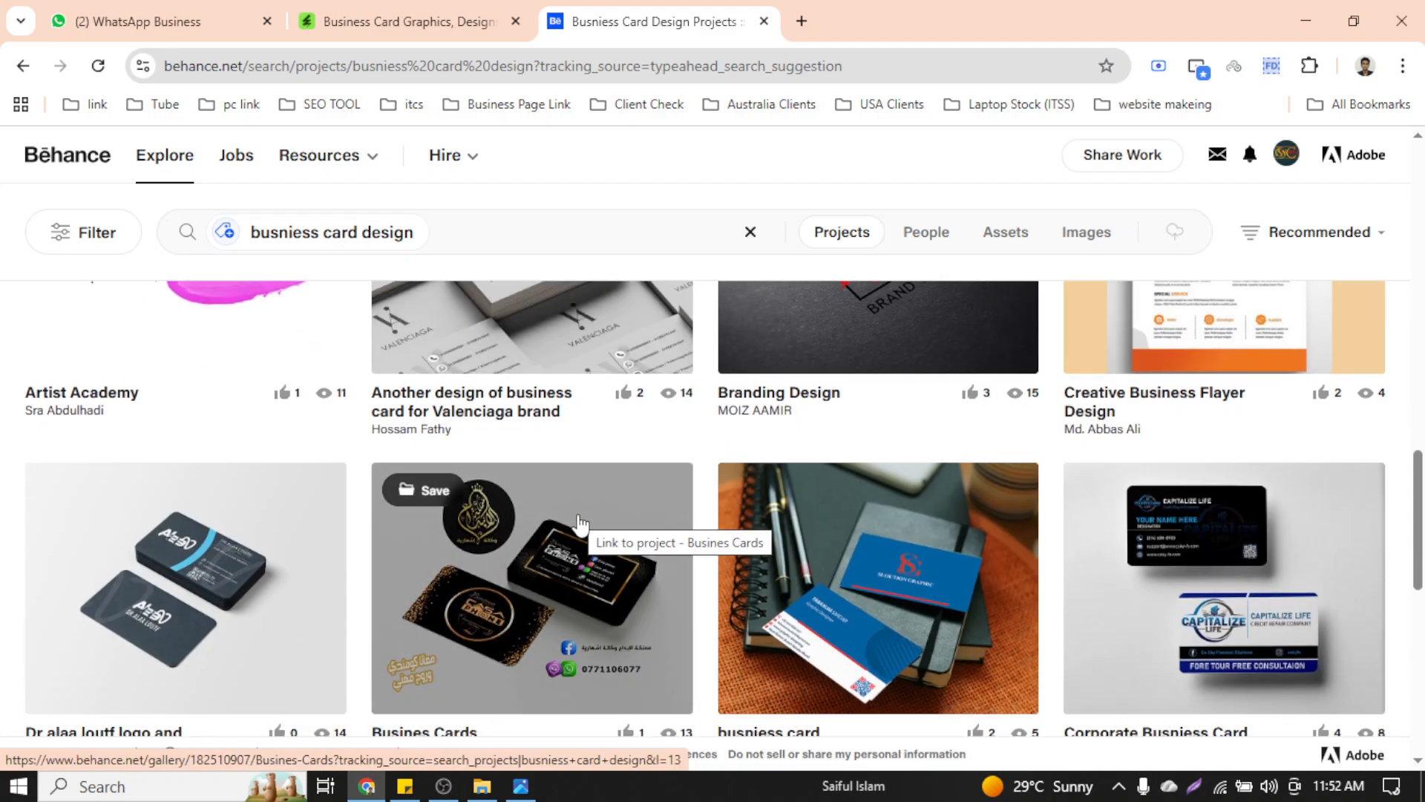
scroll(580, 525, "down", 12)
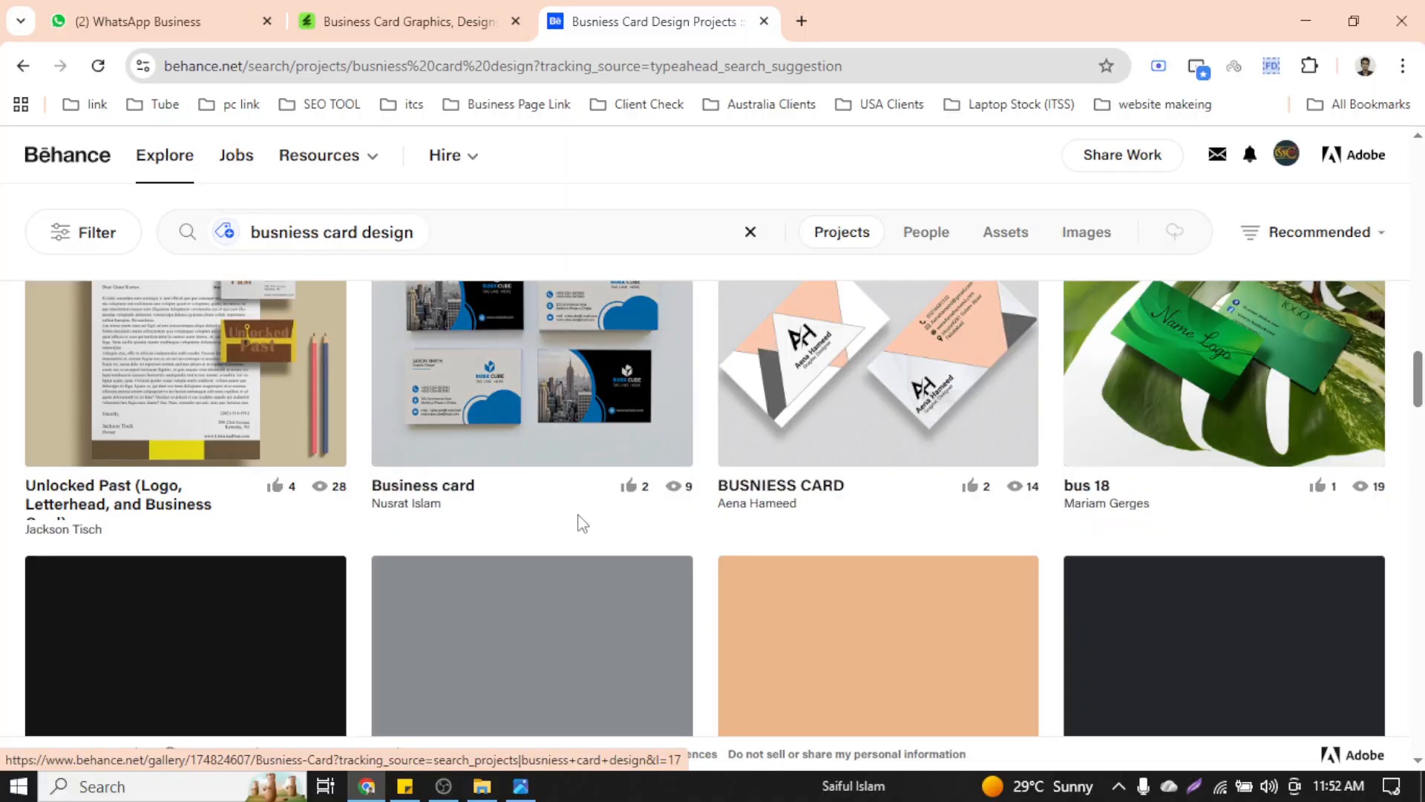
scroll(582, 524, "down", 3)
scroll(582, 523, "up", 10)
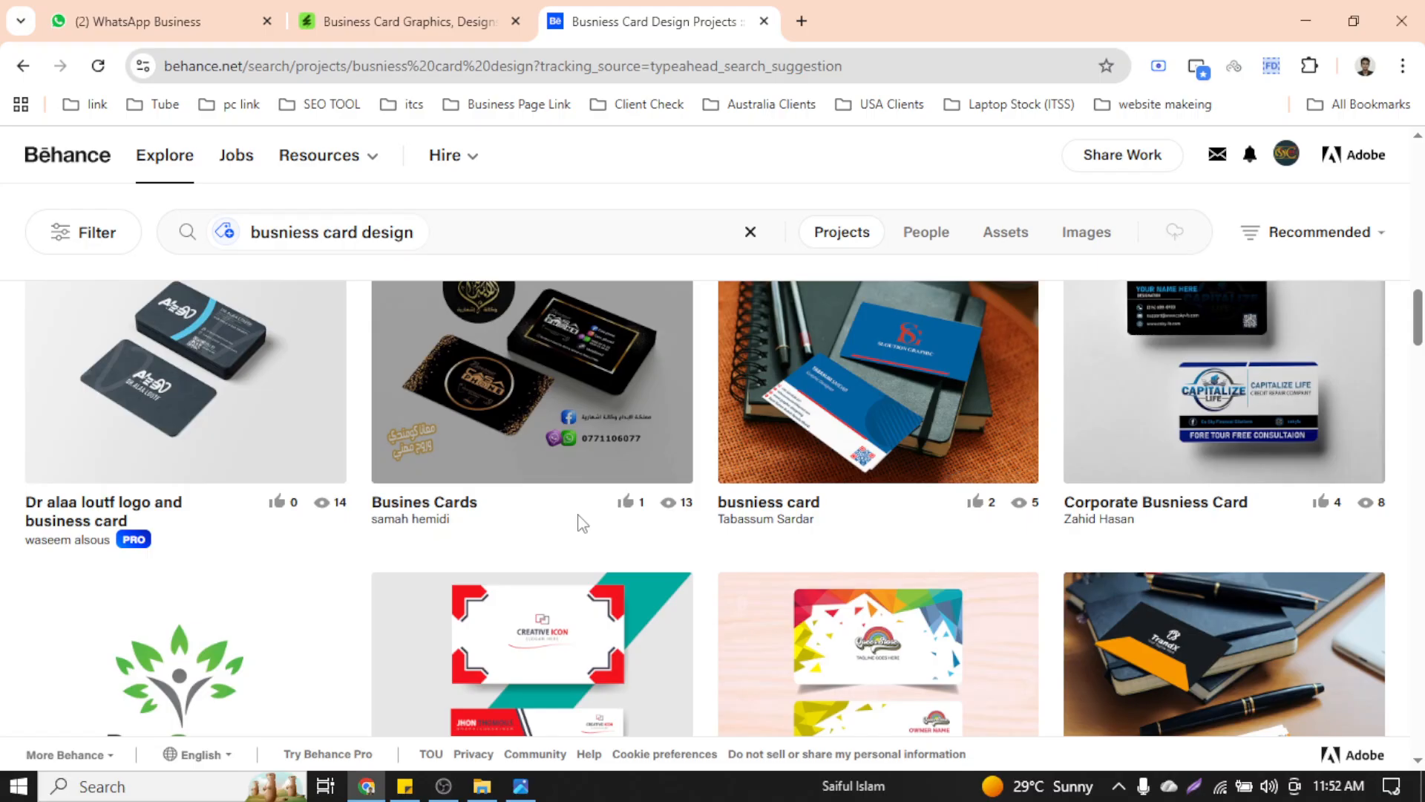
scroll(583, 523, "up", 10)
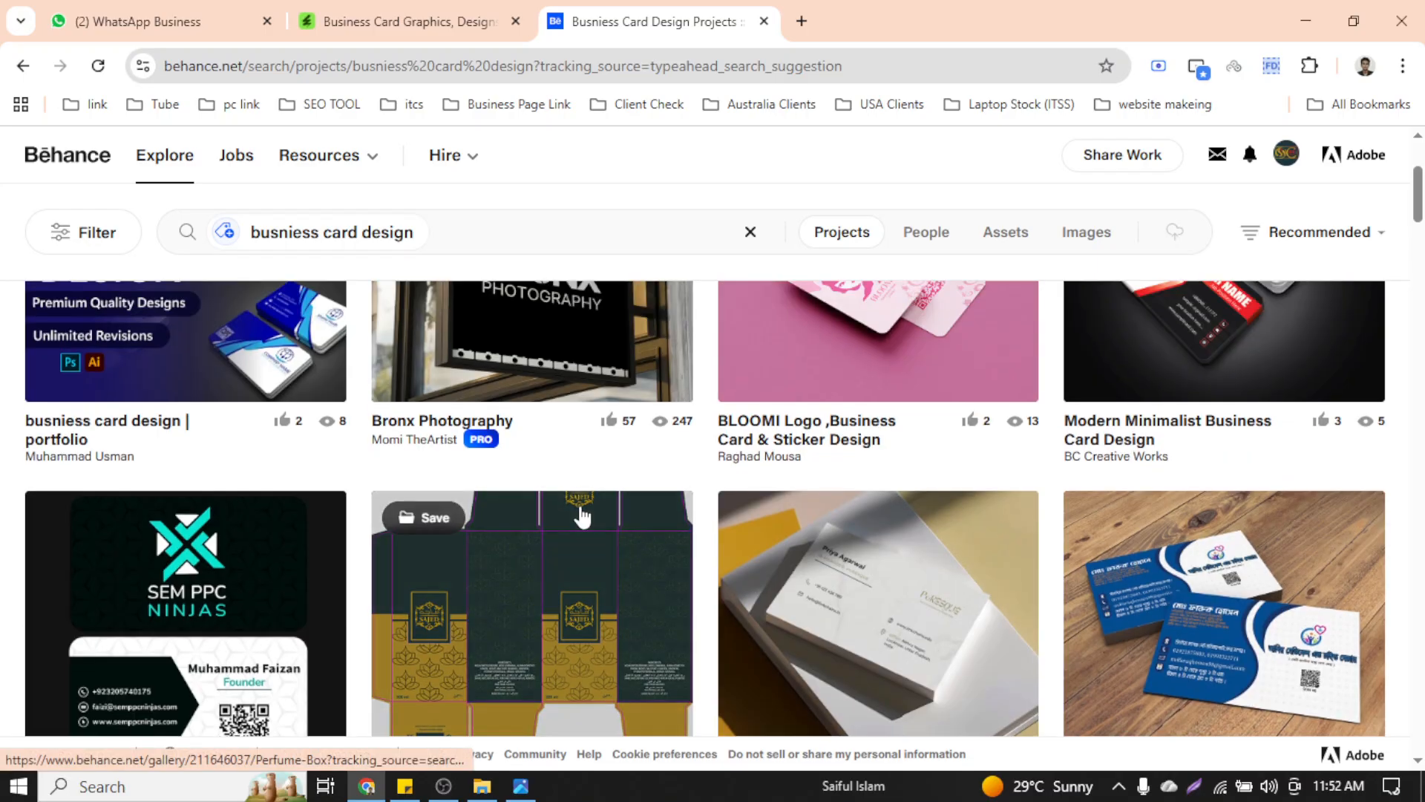
scroll(583, 514, "up", 3)
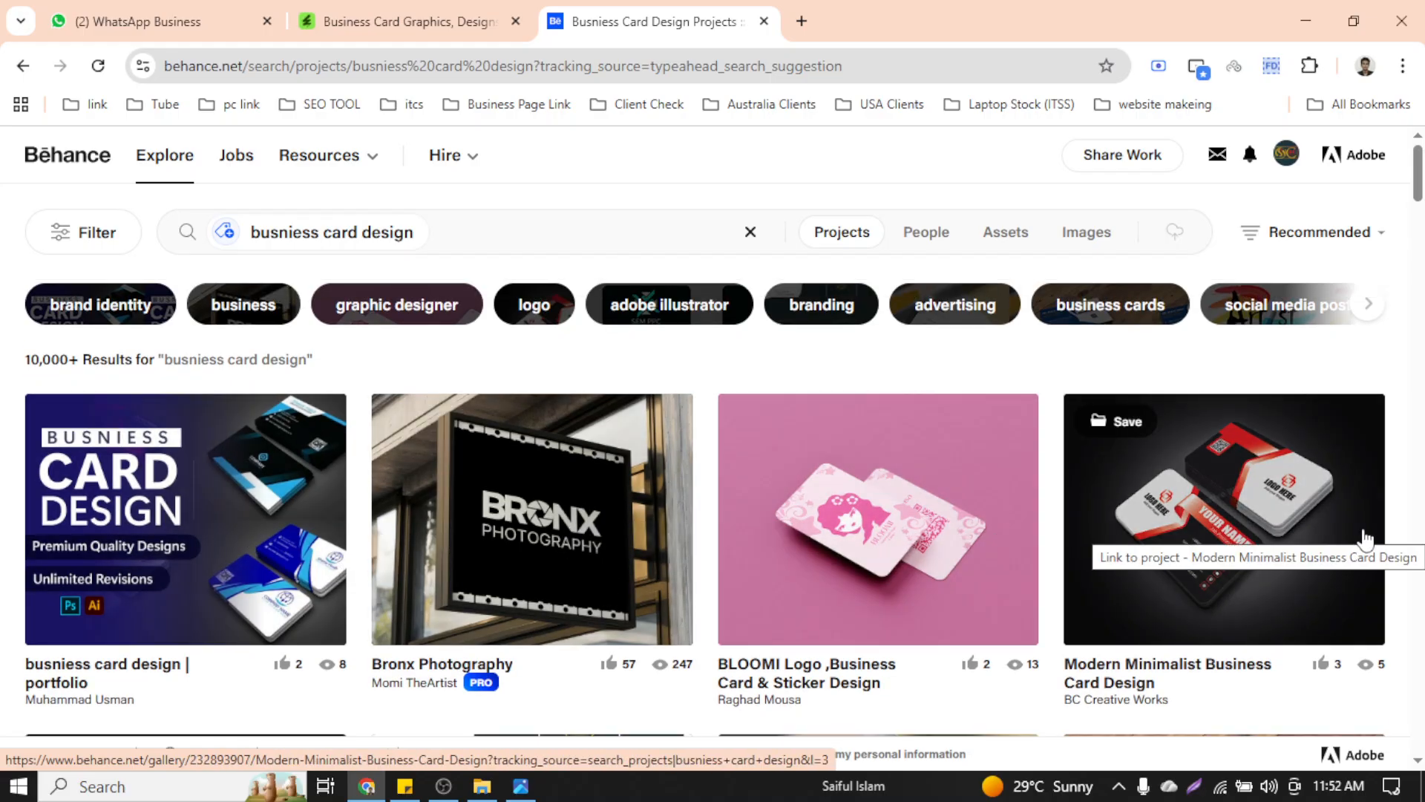
right_click(1228, 500)
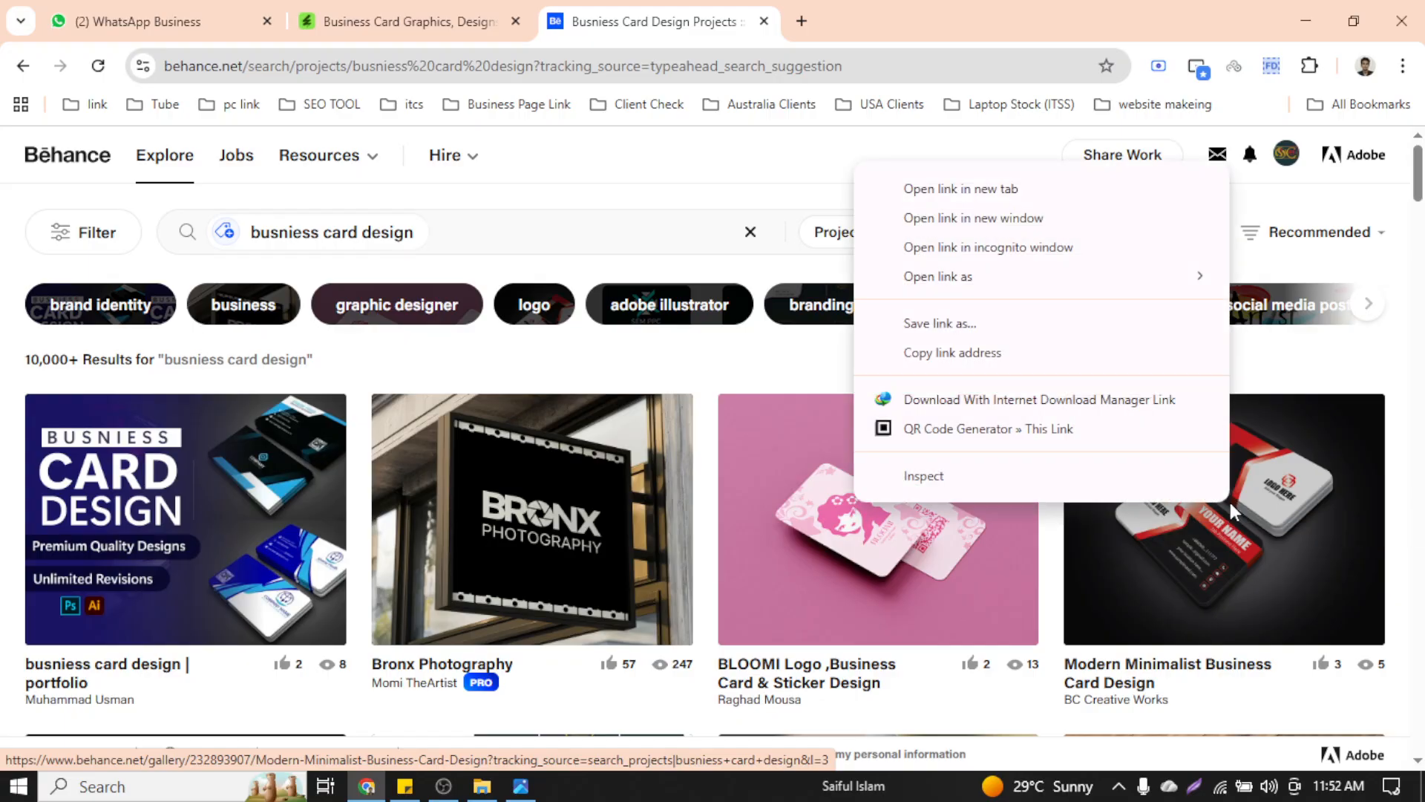
left_click(1037, 186)
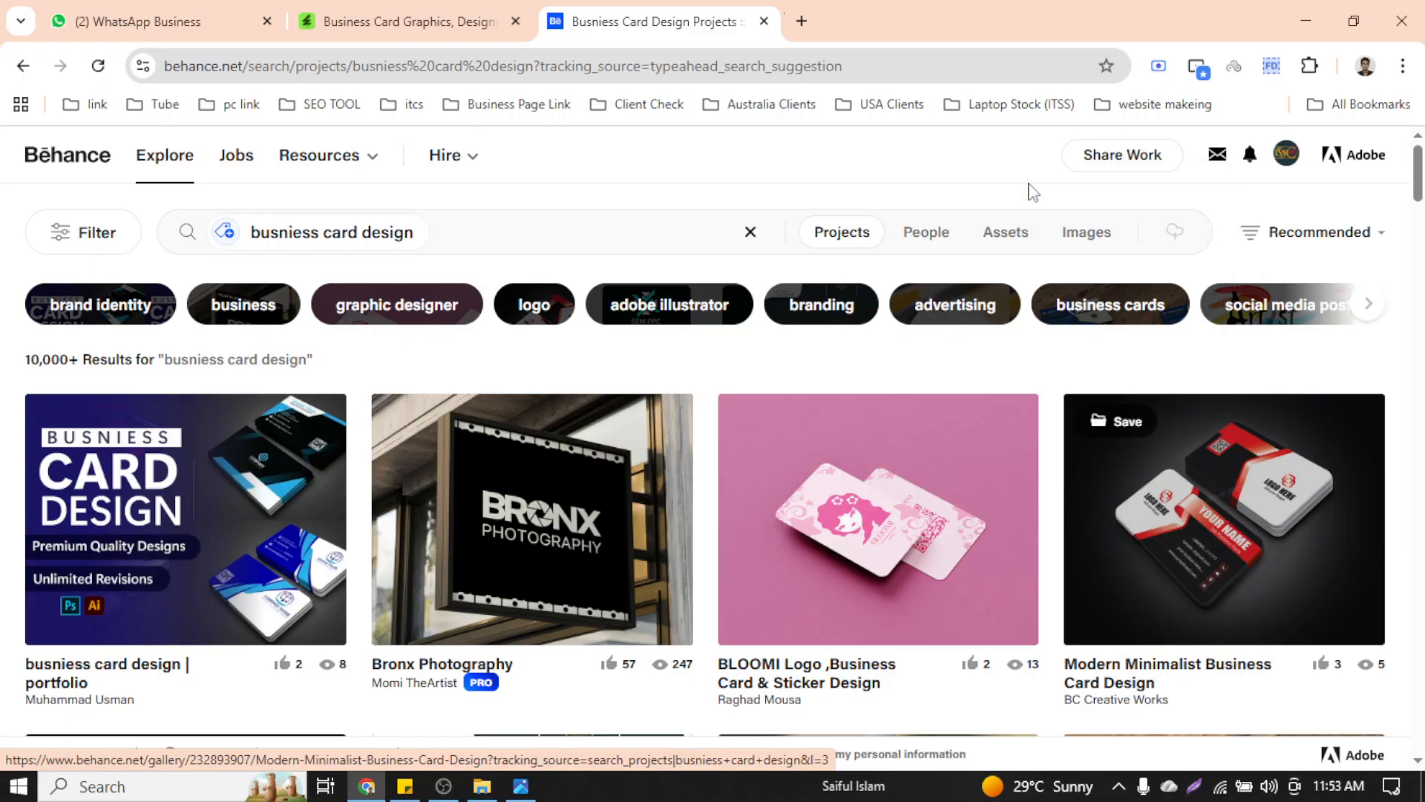
Switch to the Modern Minimalist project tab and scroll through its red-and-black card mockup
left_click(928, 16)
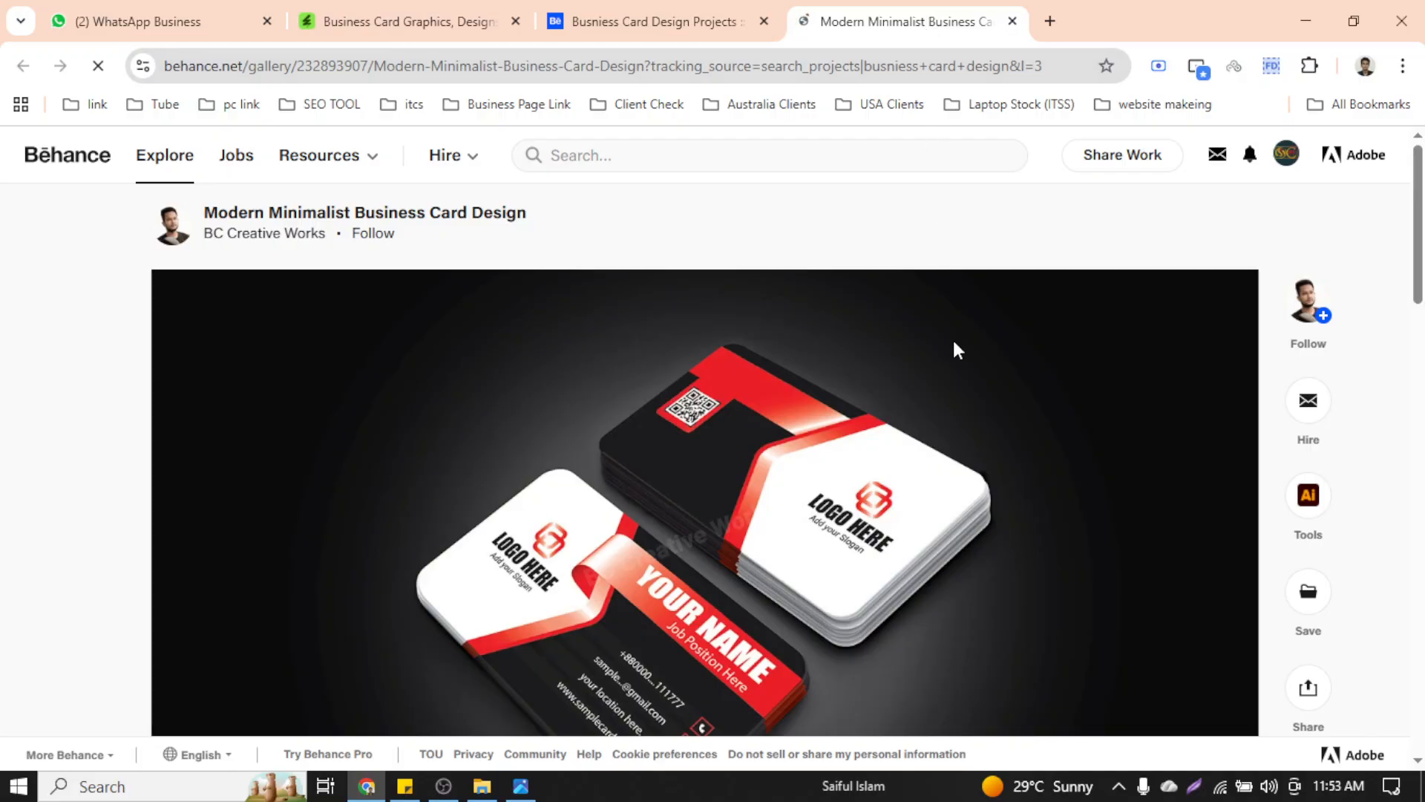
scroll(800, 470, "down", 4)
scroll(800, 470, "up", 4)
scroll(799, 471, "down", 20)
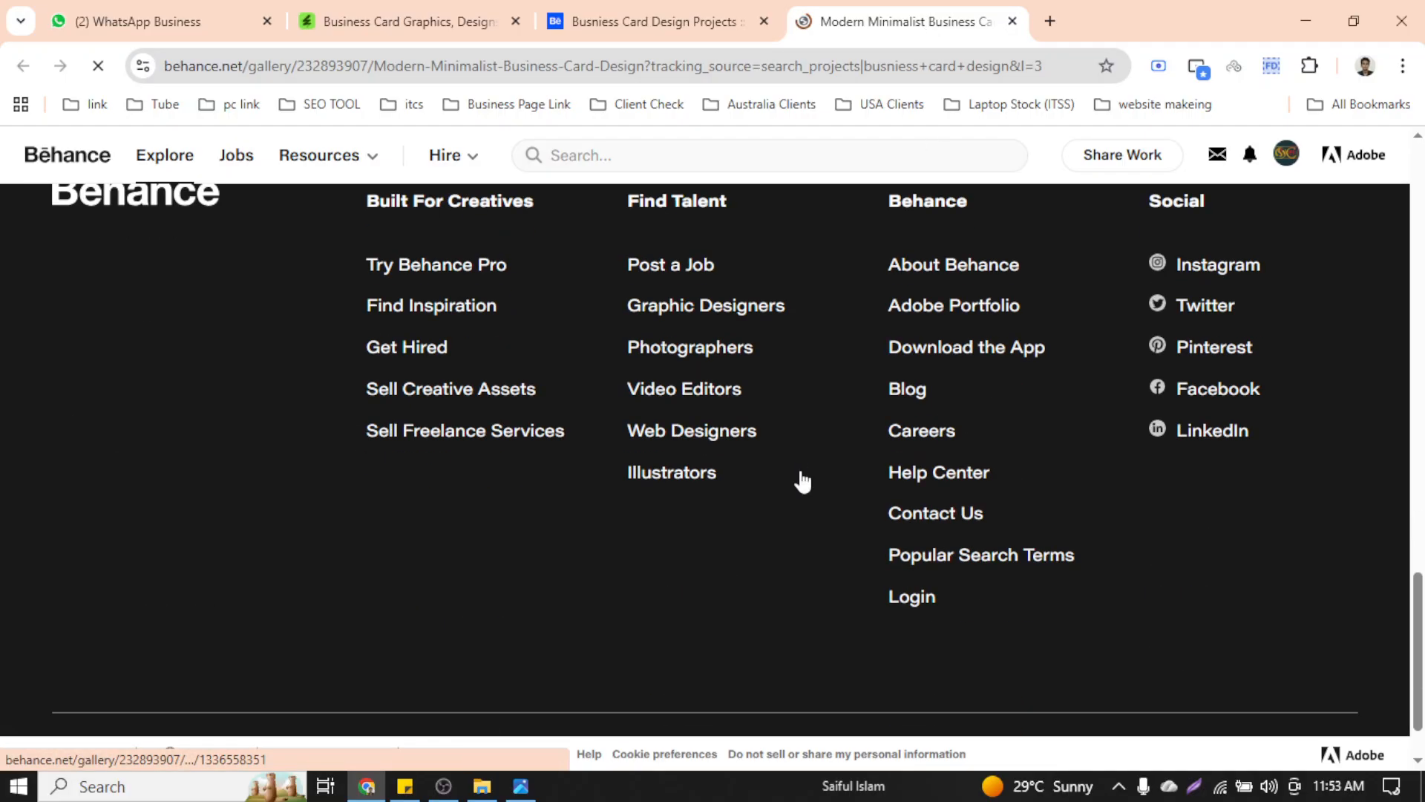
scroll(800, 471, "up", 15)
scroll(800, 475, "up", 5)
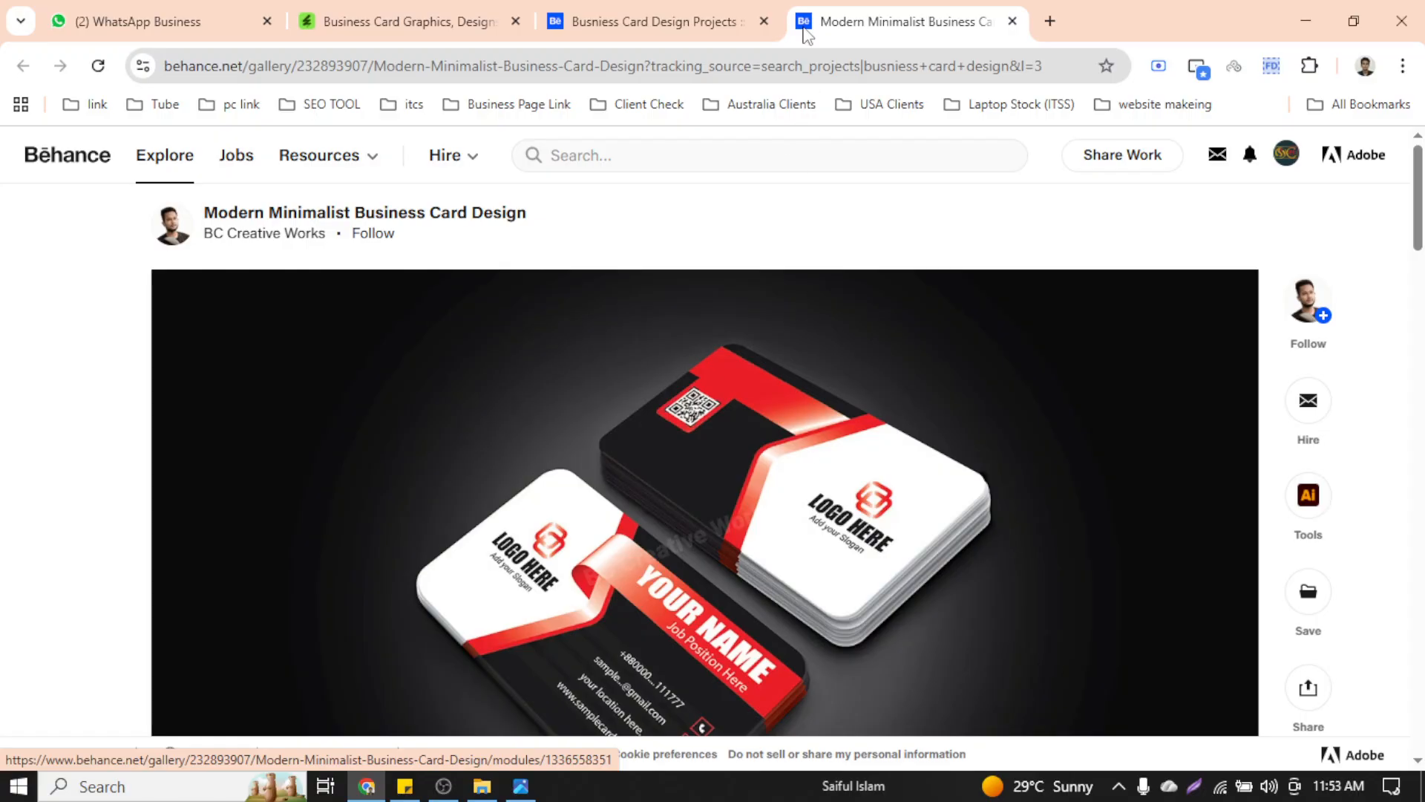
In a new tab, open Freepik and search for 'business card mockup'
left_click(1058, 9)
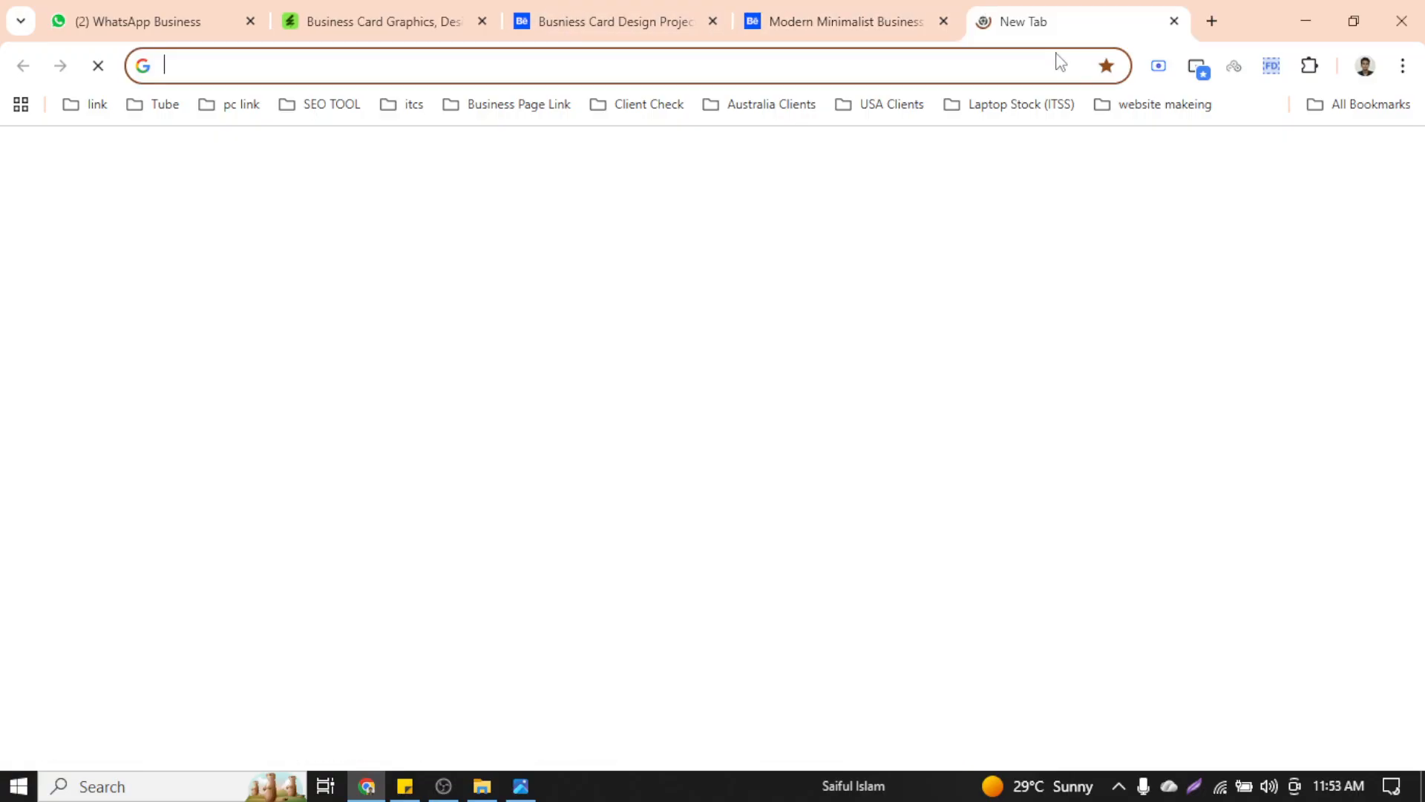
type("freepik.com")
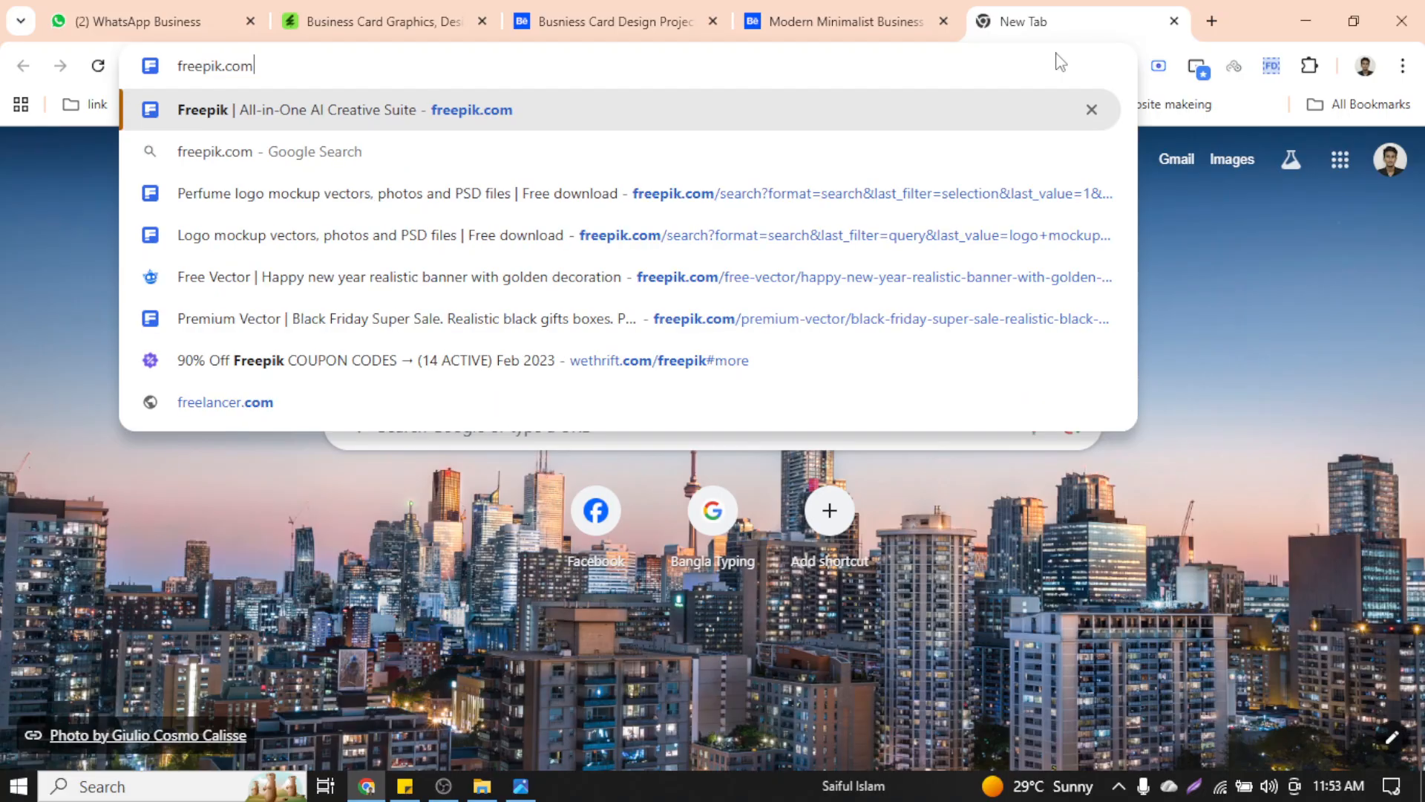
key("Return")
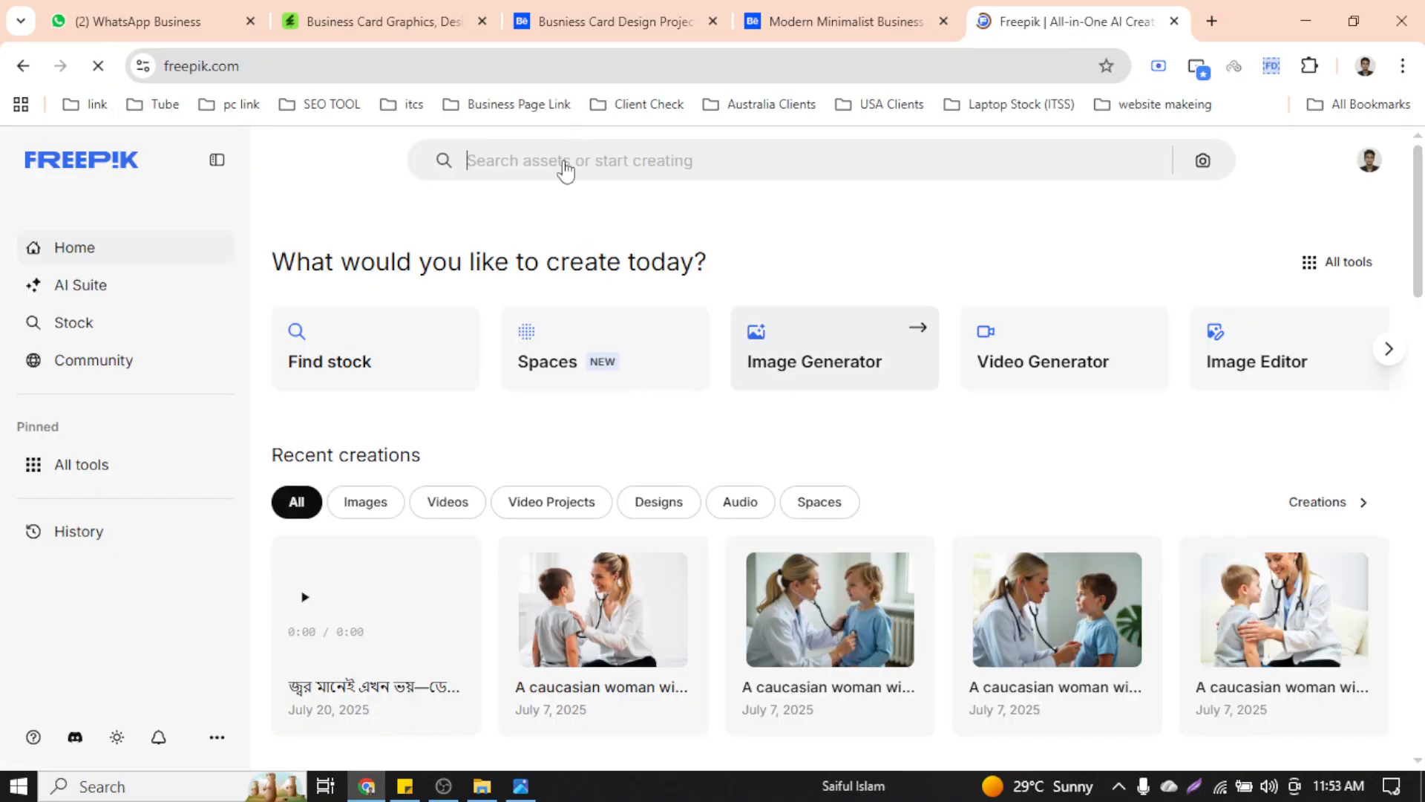
left_click(554, 170)
type("bu")
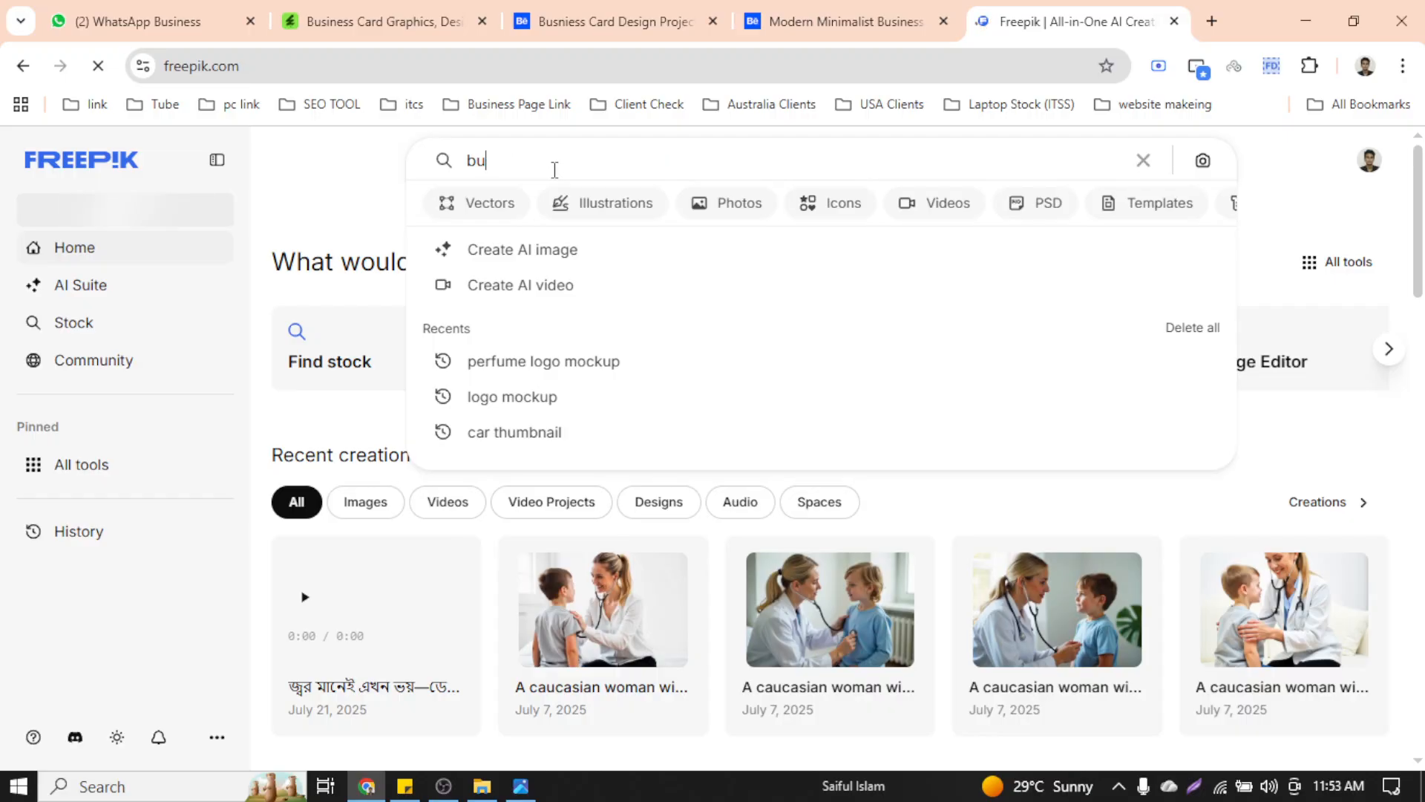
type("siness")
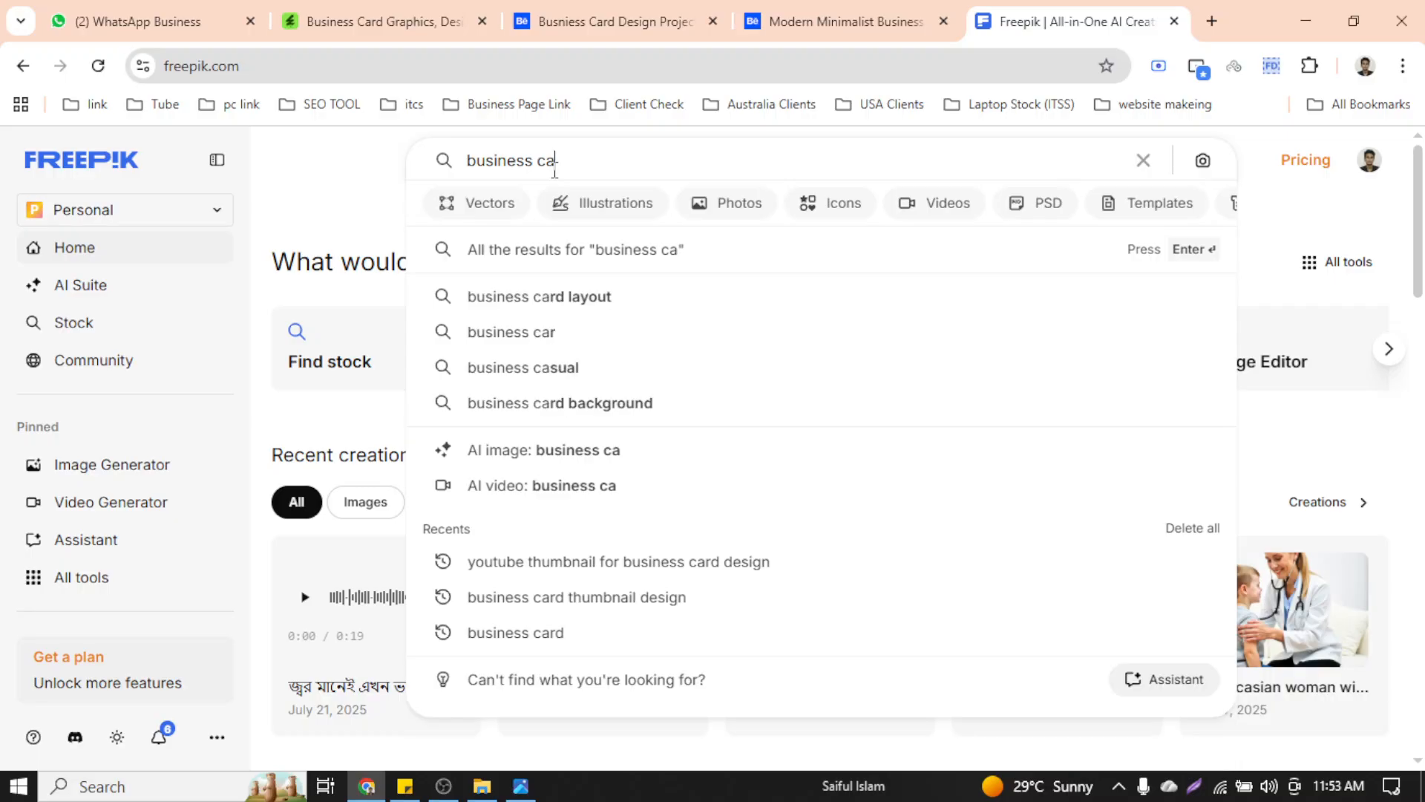
type("card mockup")
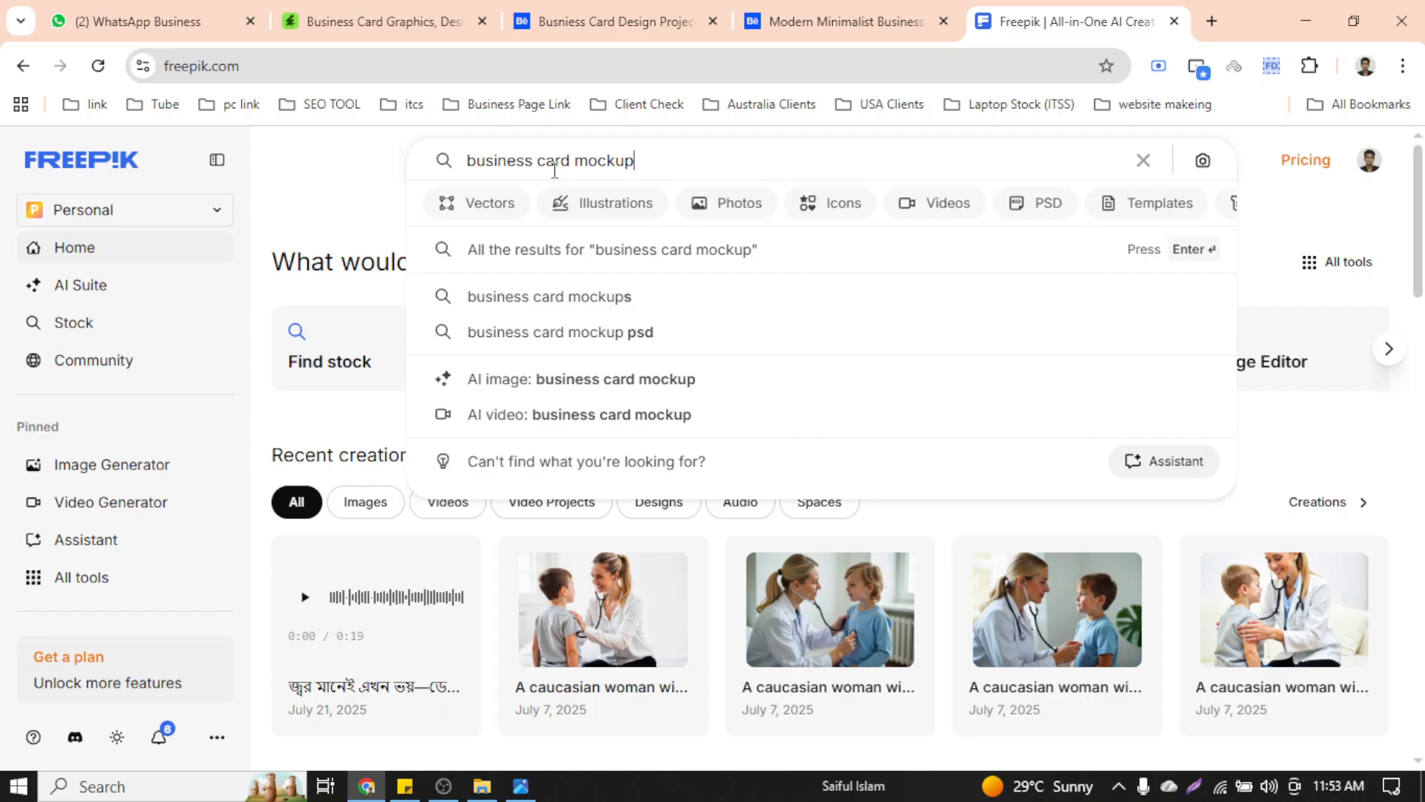
key("Escape")
key("Return")
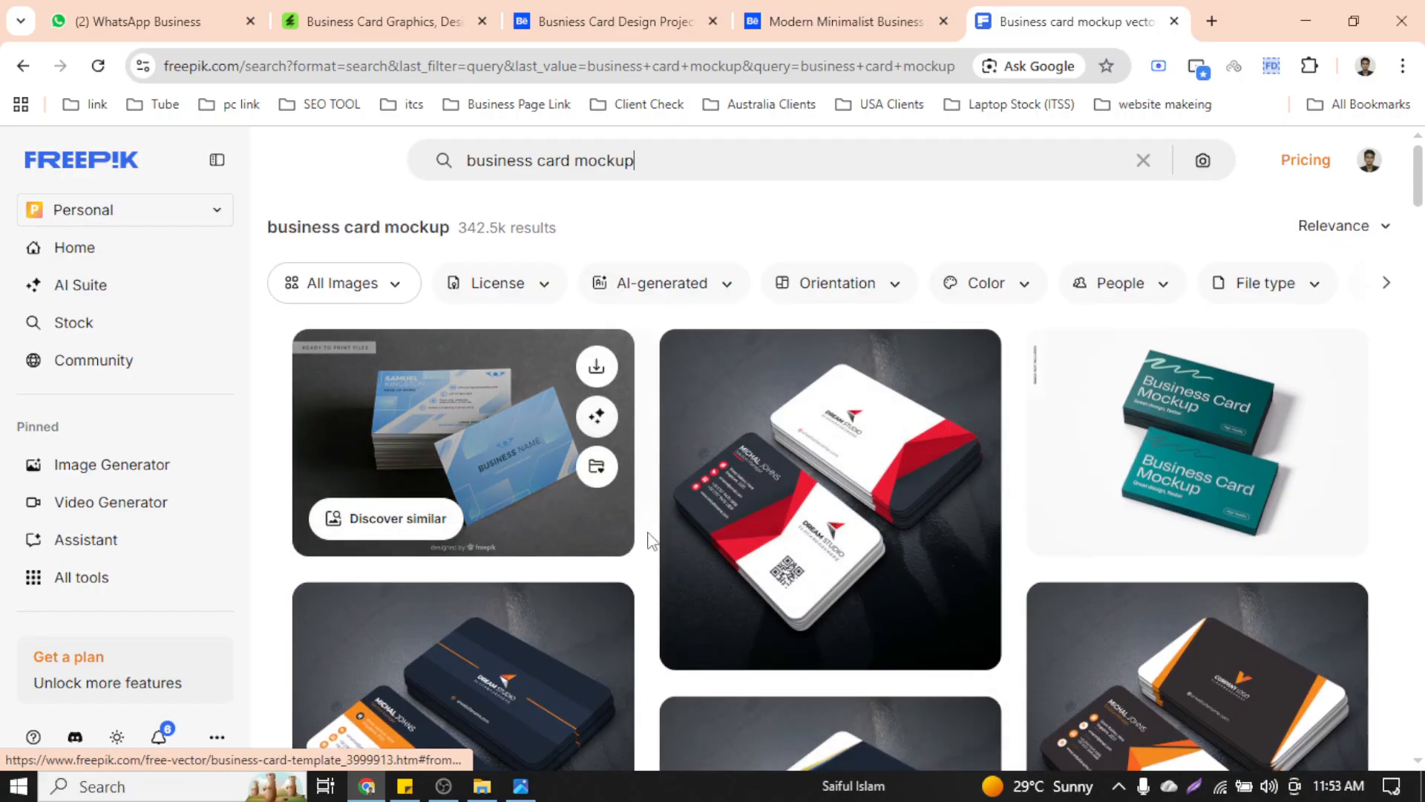
Scroll through the 342.5k business card mockup results
scroll(742, 533, "down", 5)
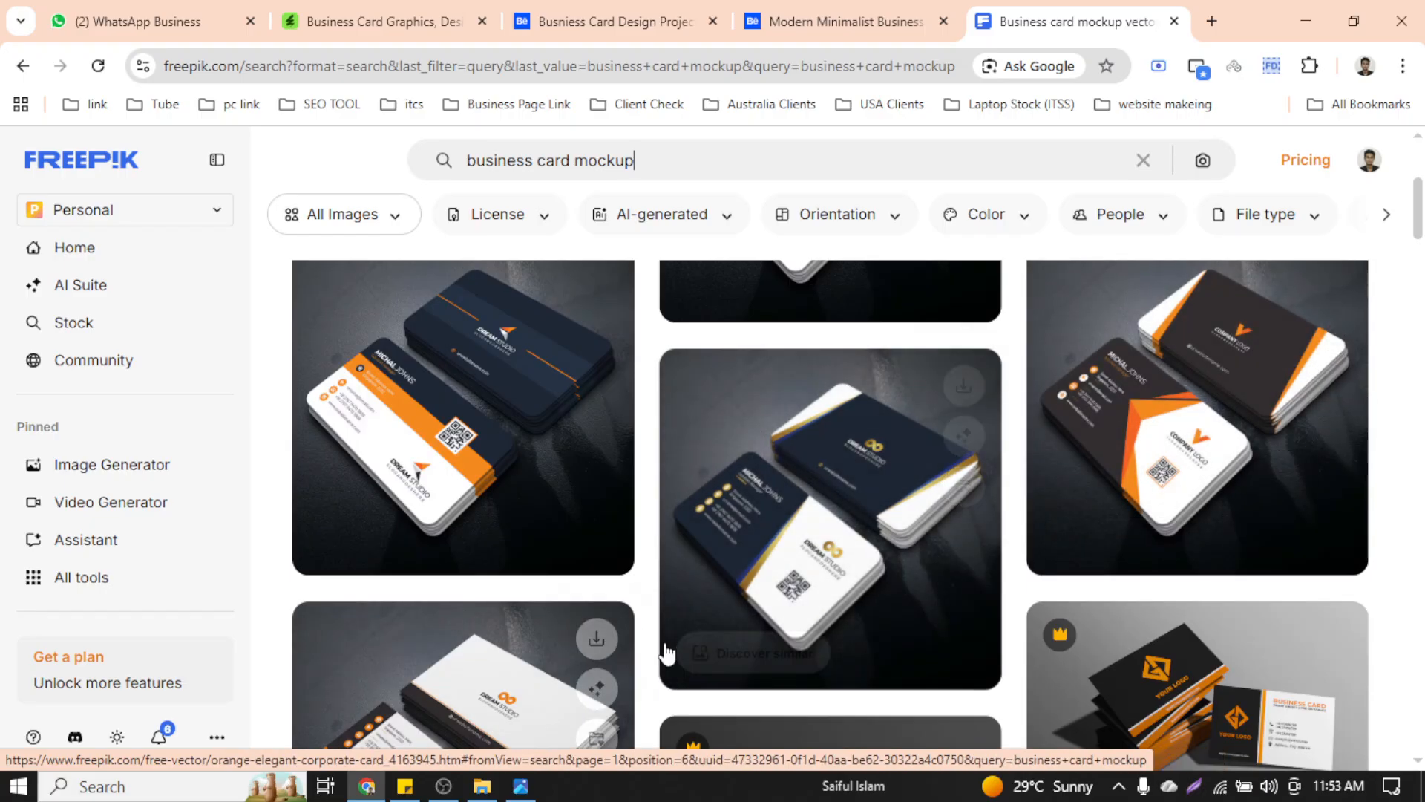
scroll(656, 609, "down", 5)
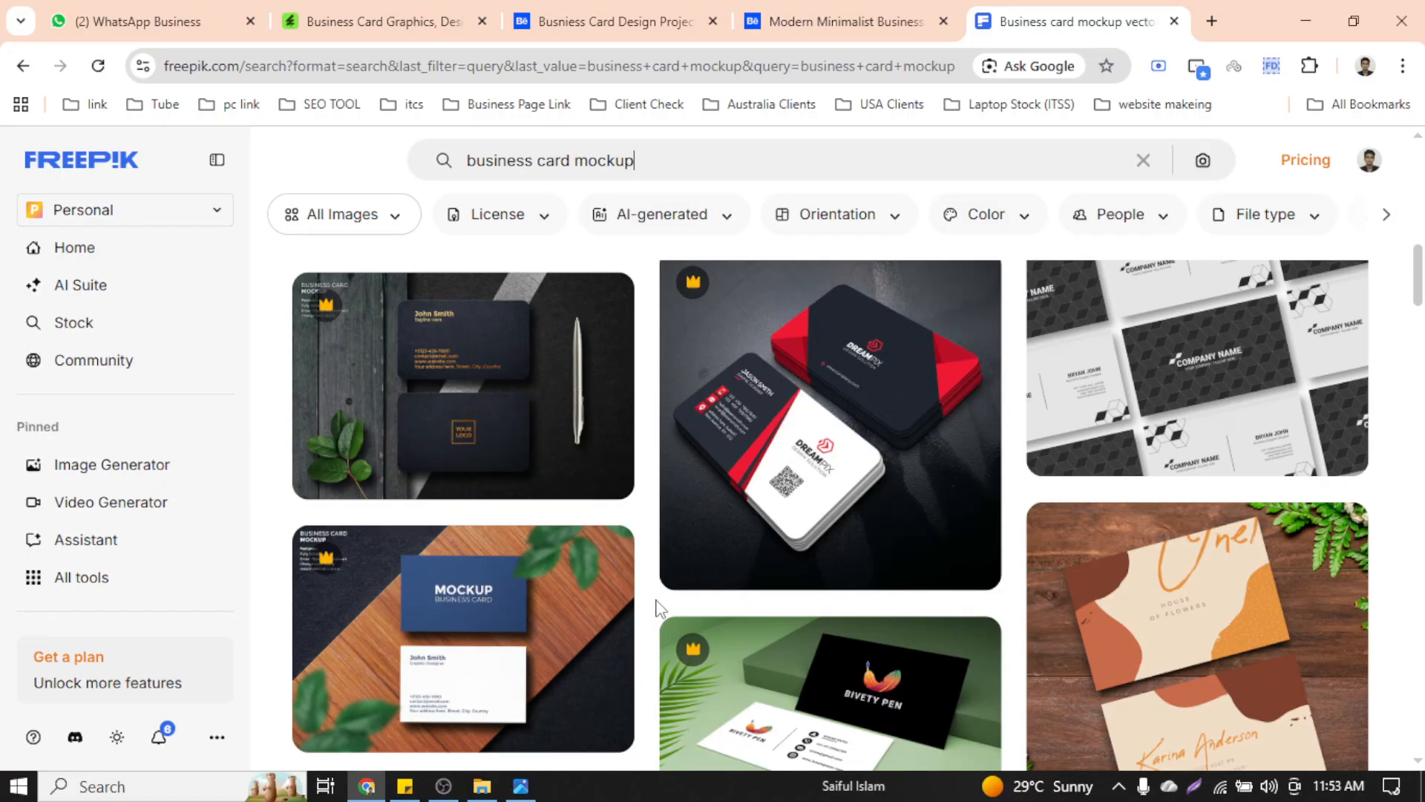
scroll(668, 594, "down", 5)
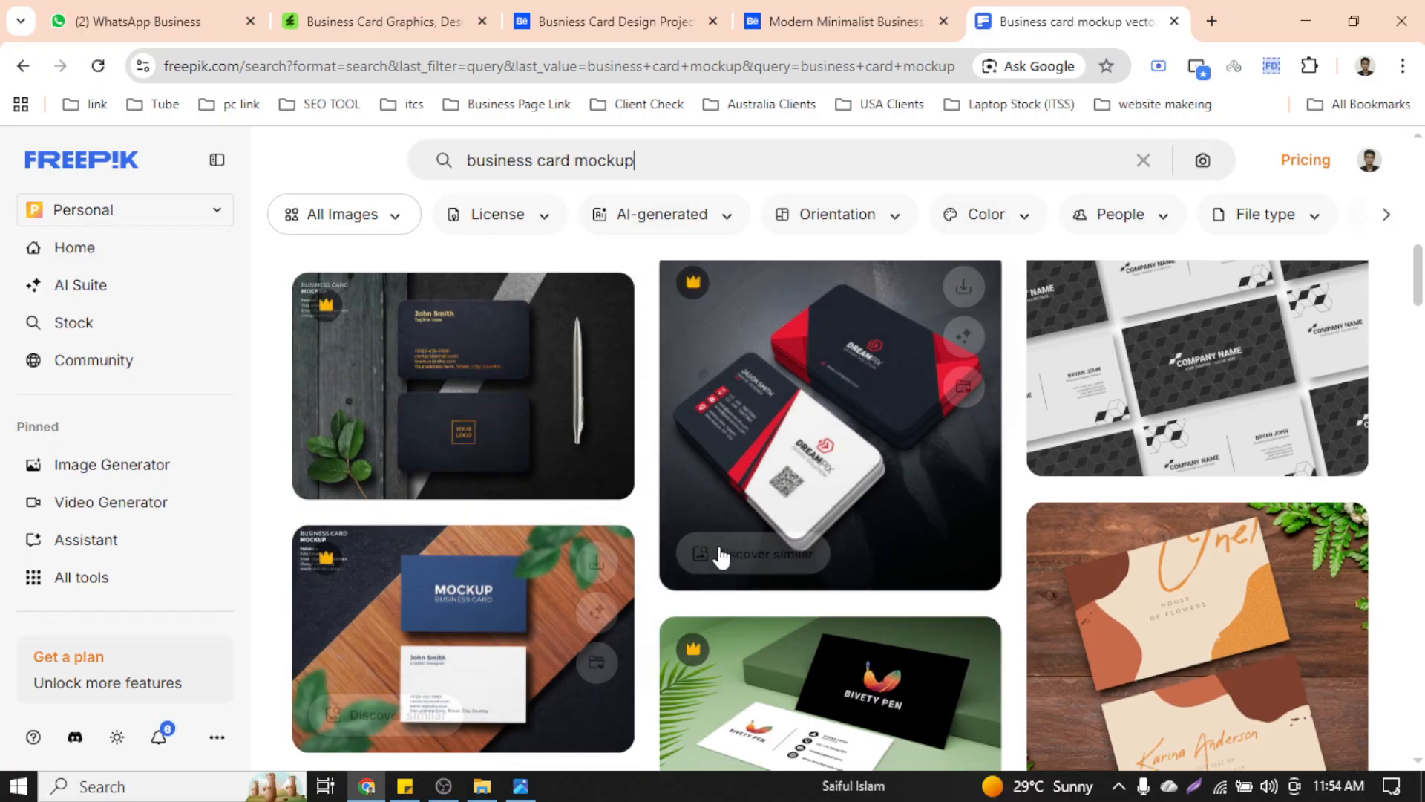
scroll(779, 542, "down", 4)
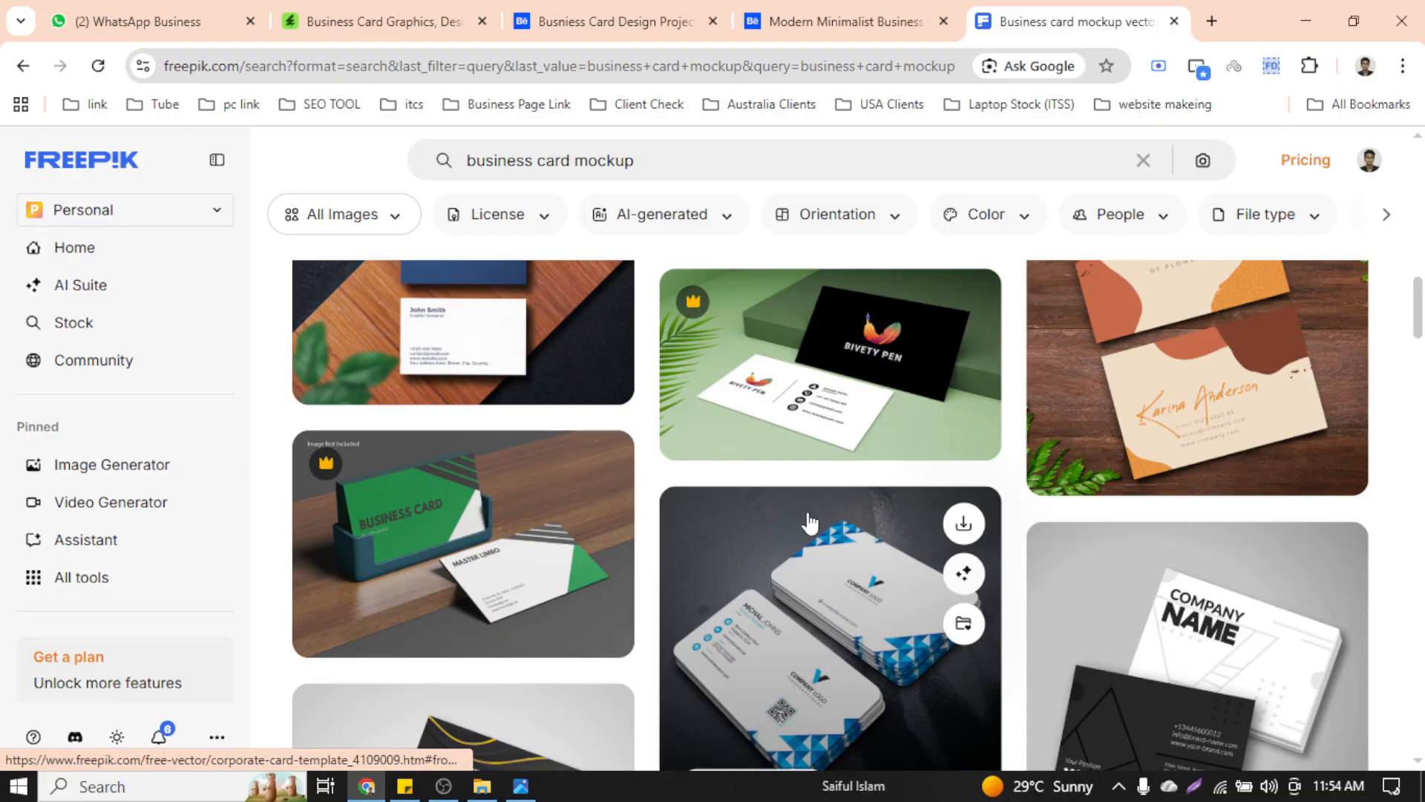
scroll(808, 505, "down", 6)
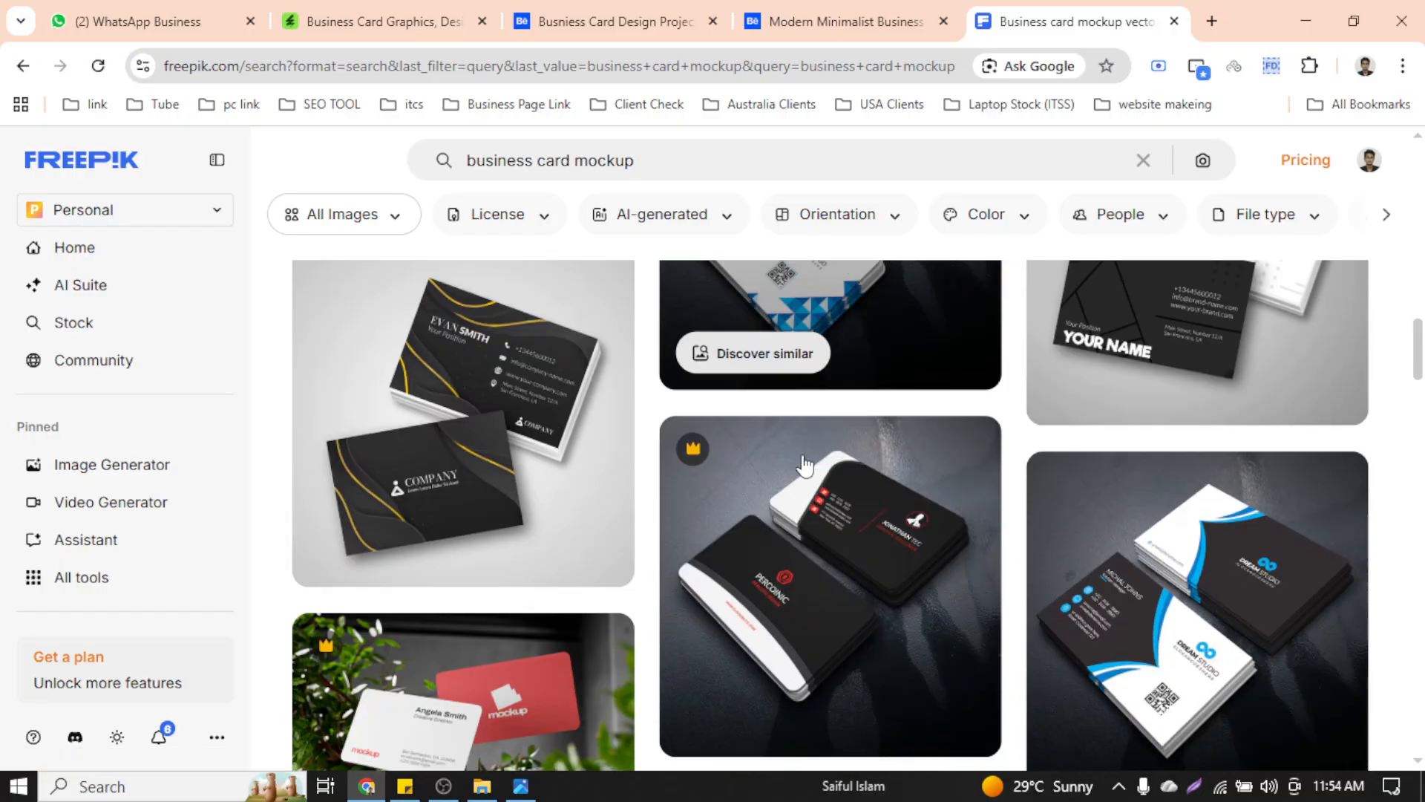
scroll(804, 466, "up", 15)
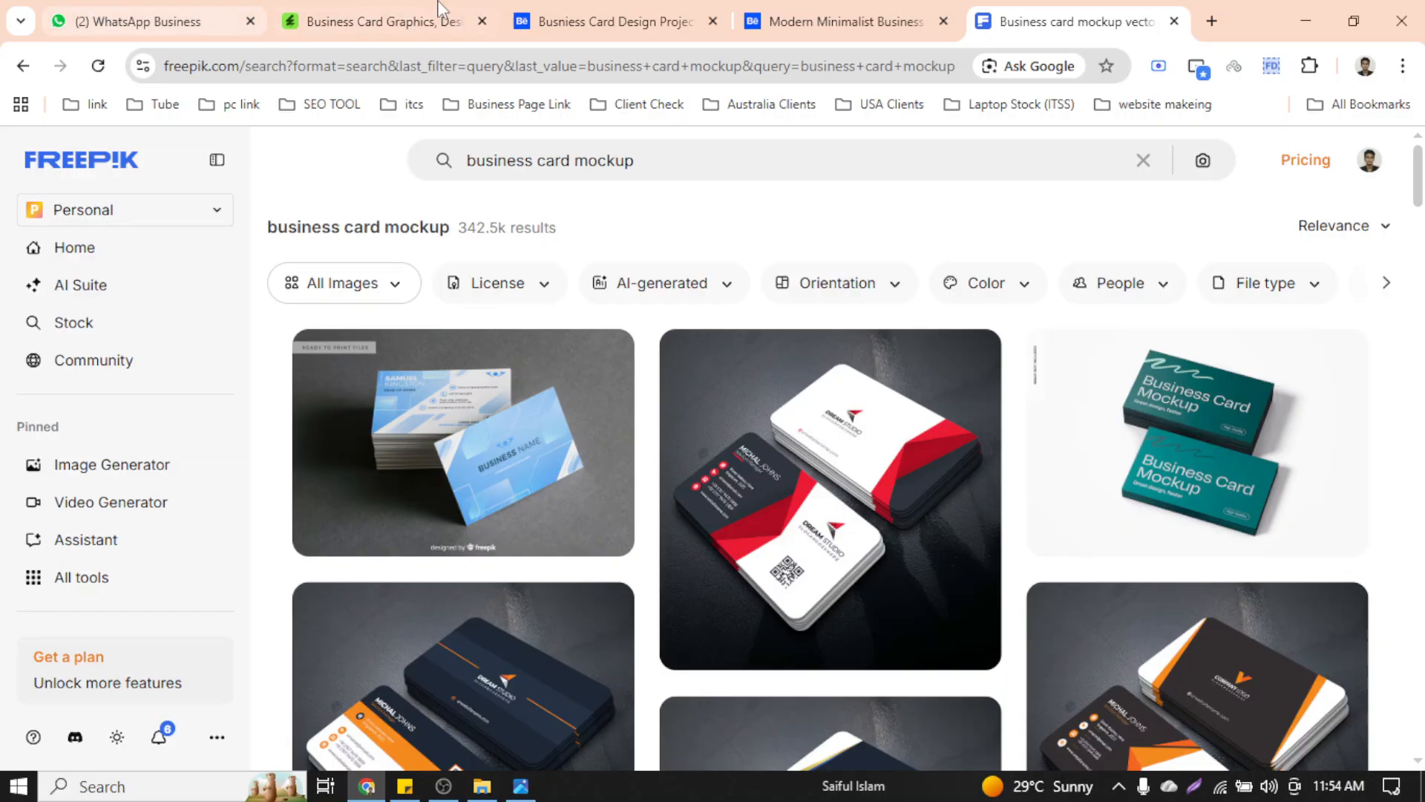
Remove 'mockup' to search just 'business card', filtered to Premium licenses
left_click(672, 166)
left_click_drag(622, 165, 584, 169)
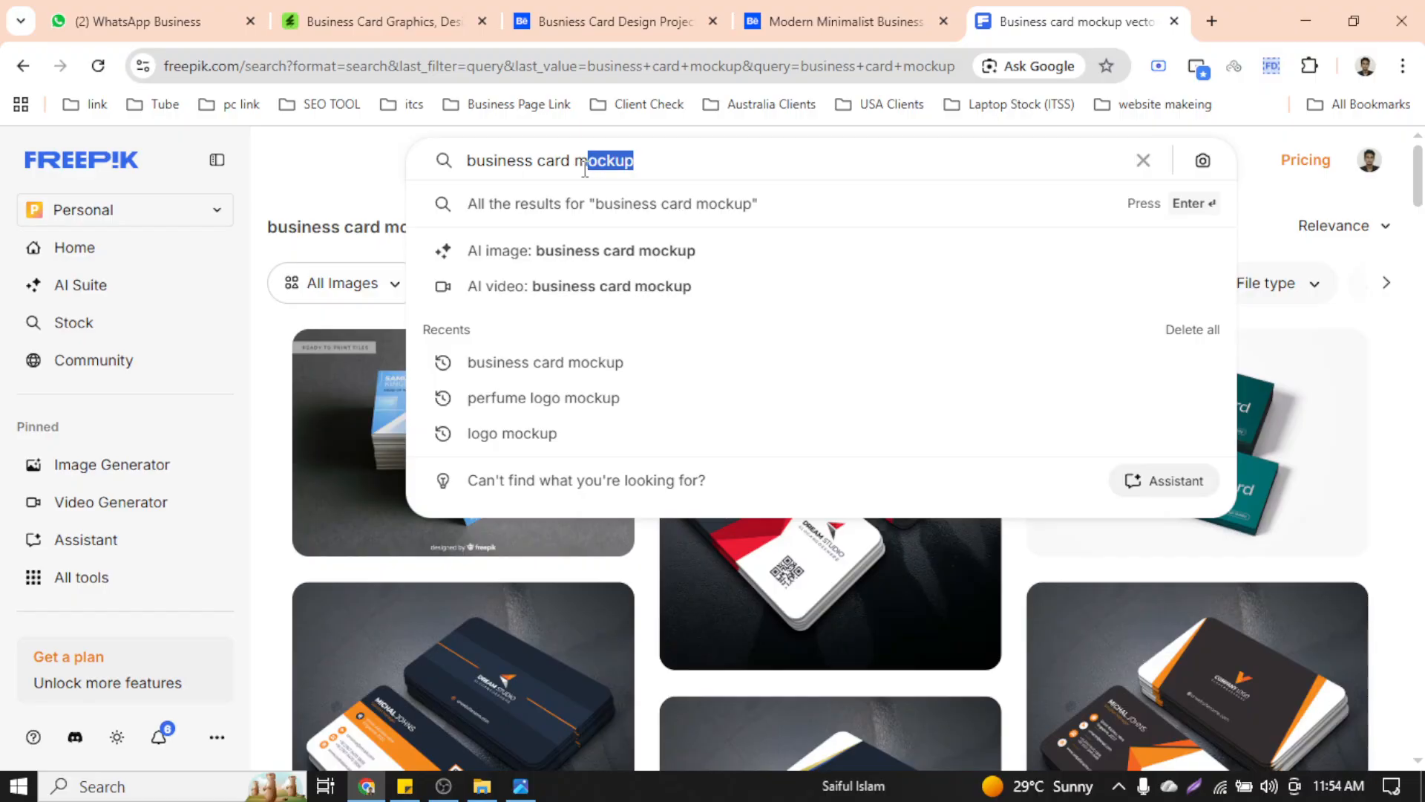
key("BackSpace")
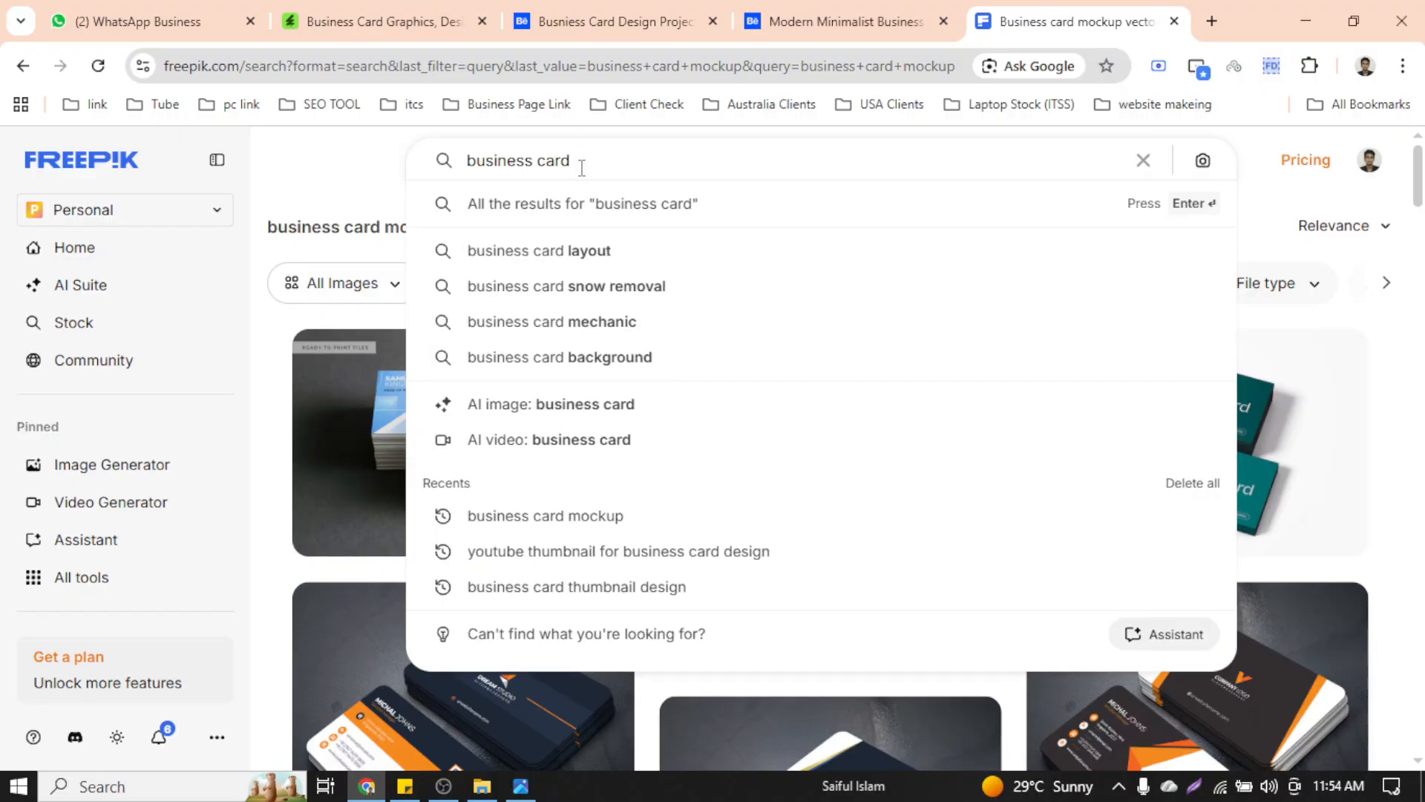
key("Return")
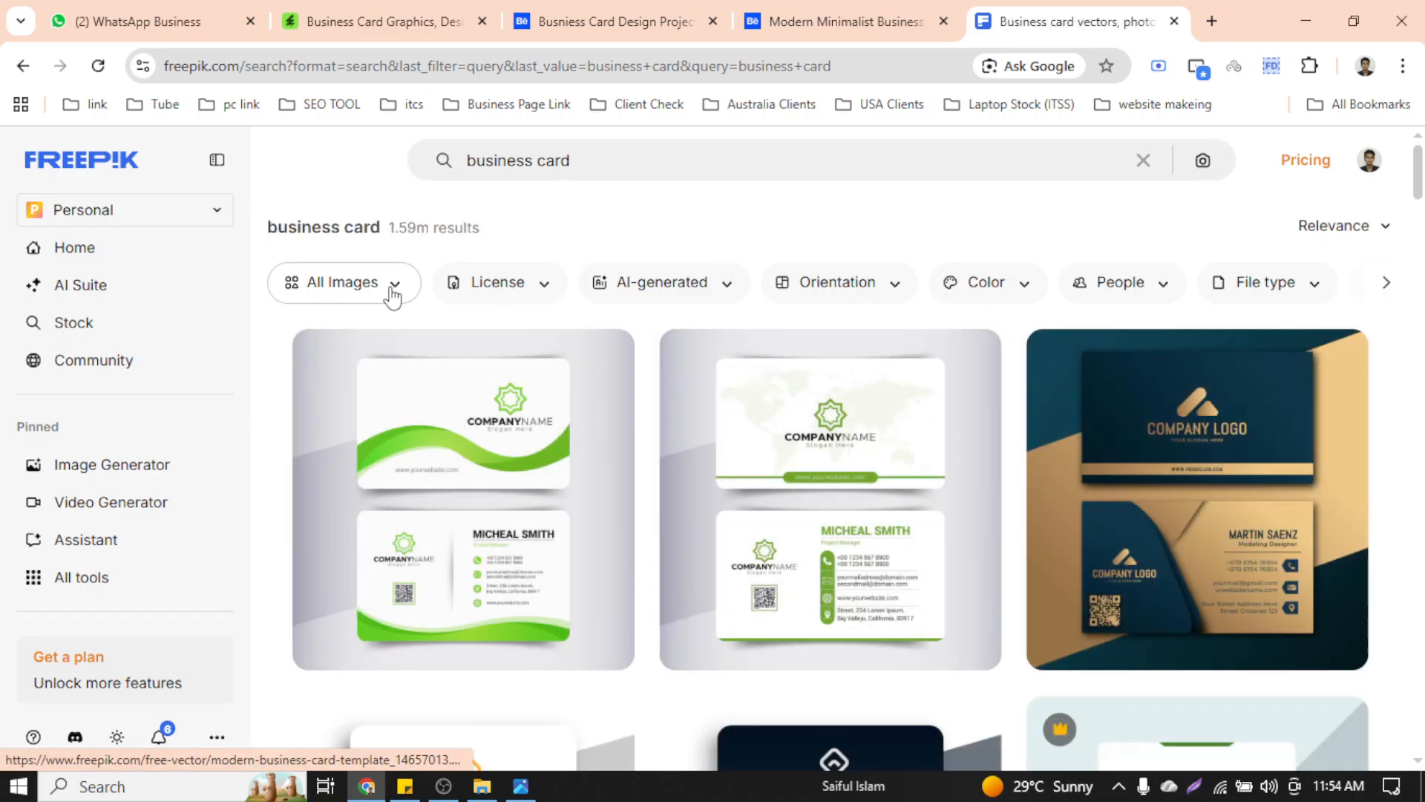
left_click(537, 279)
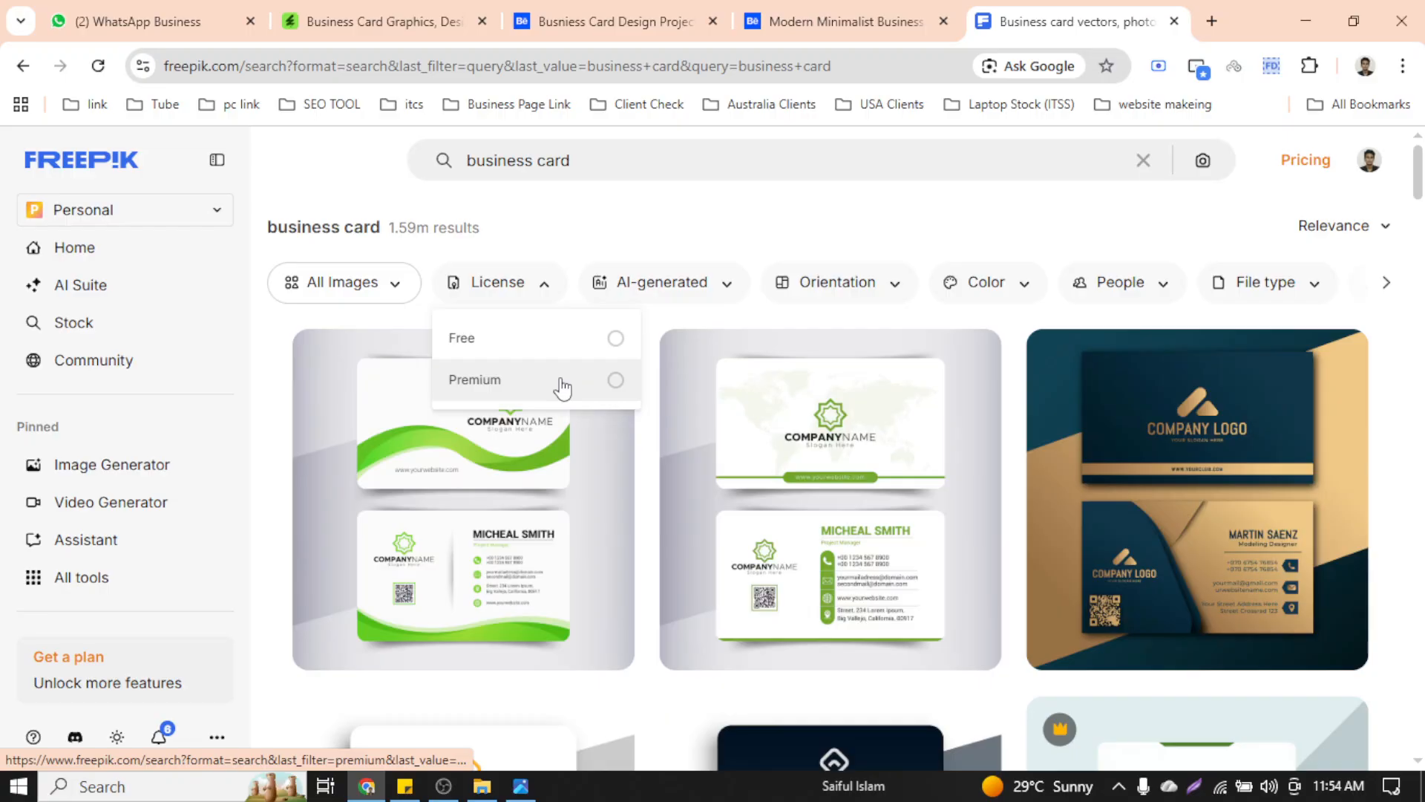
left_click(562, 381)
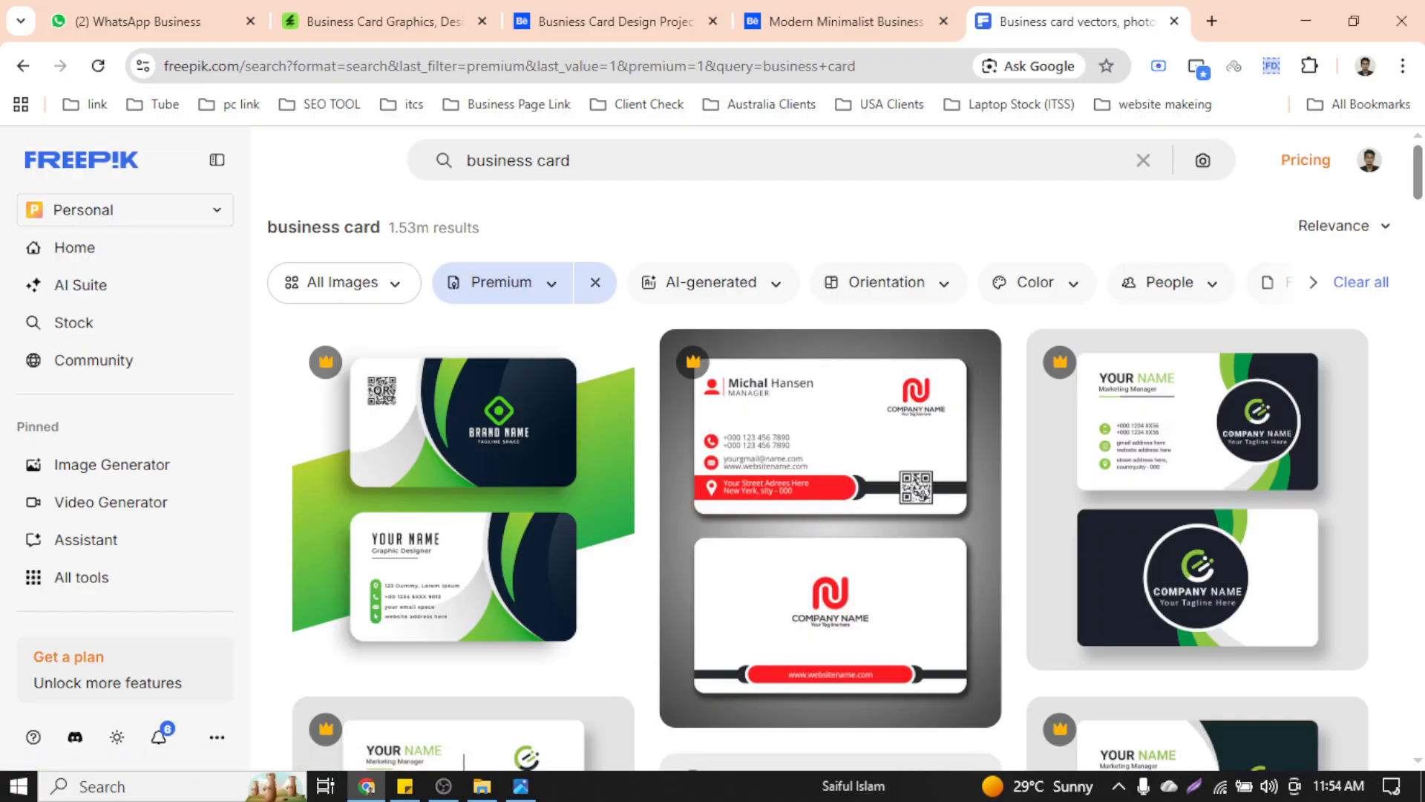
Scroll through the Premium business card results, past the teal-and-orange and green designs
scroll(828, 488, "down", 1)
scroll(844, 457, "down", 2)
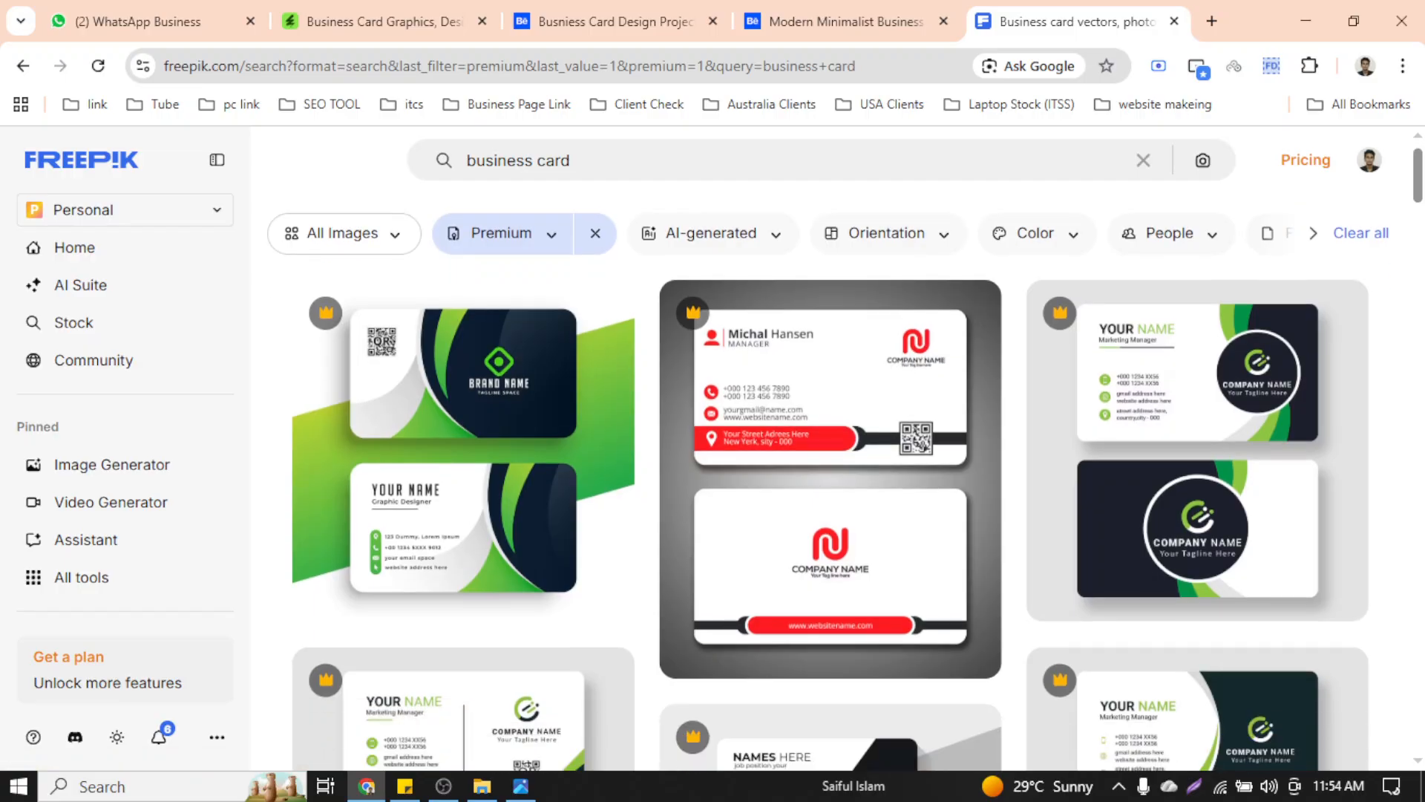
scroll(845, 457, "up", 2)
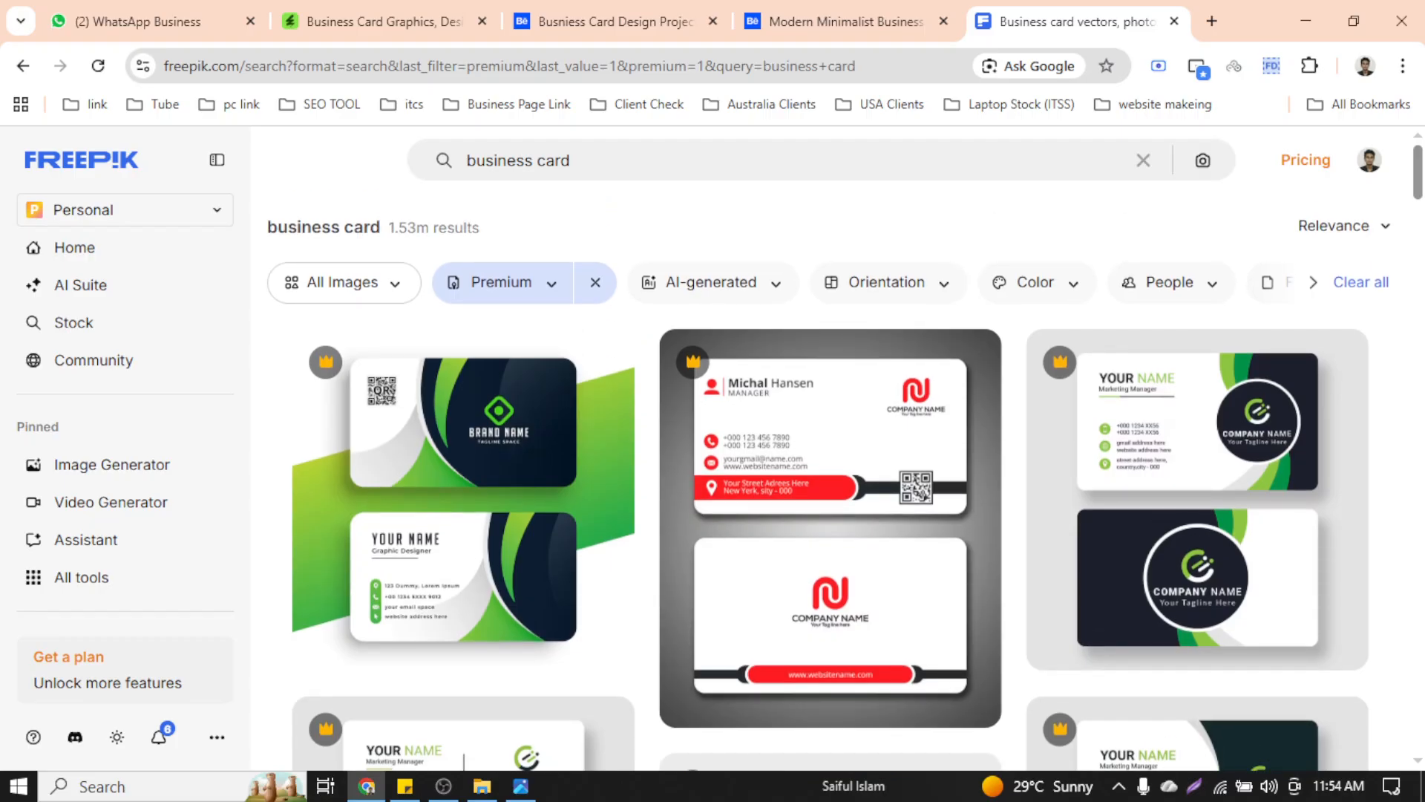
left_click_drag(1418, 182, 1418, 216)
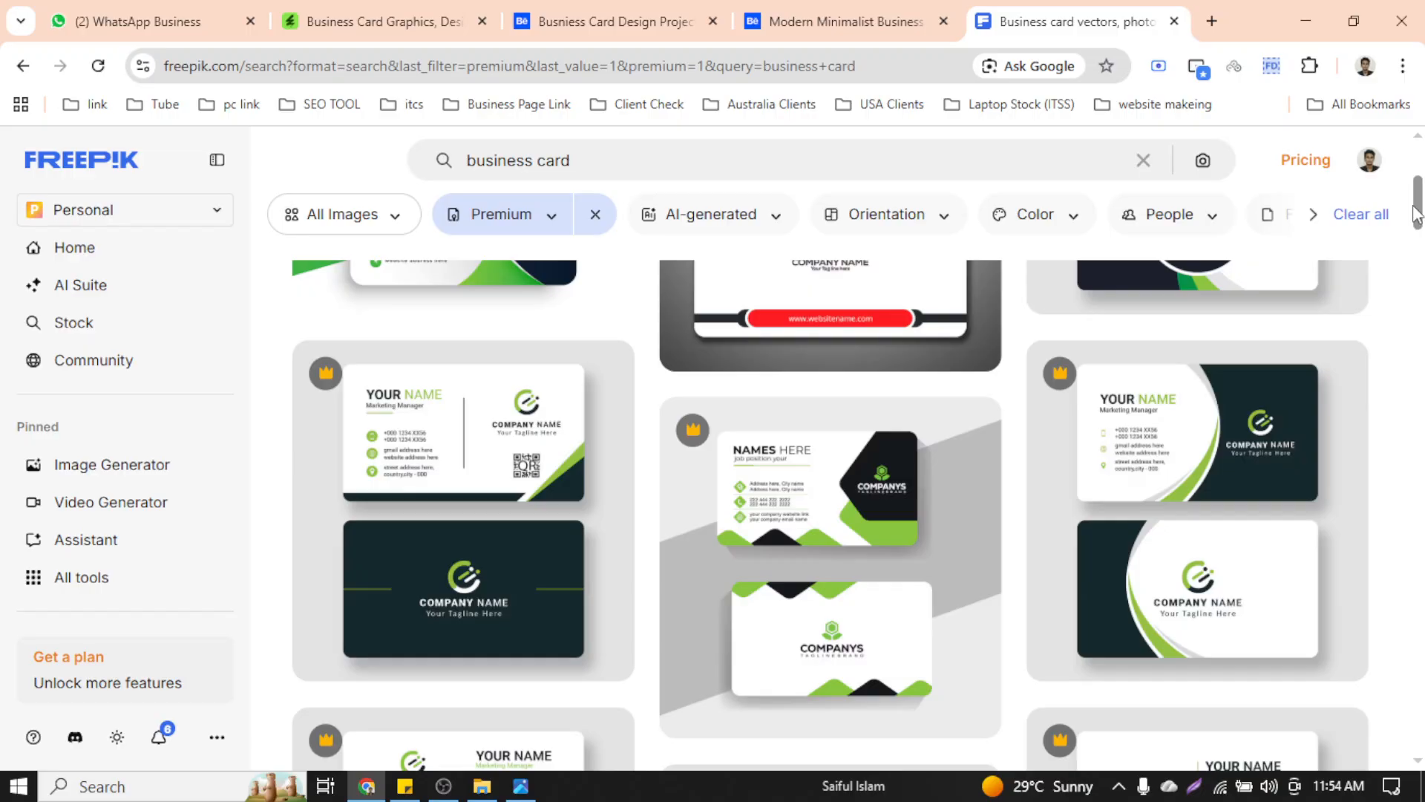
left_click_drag(1418, 215, 1381, 438)
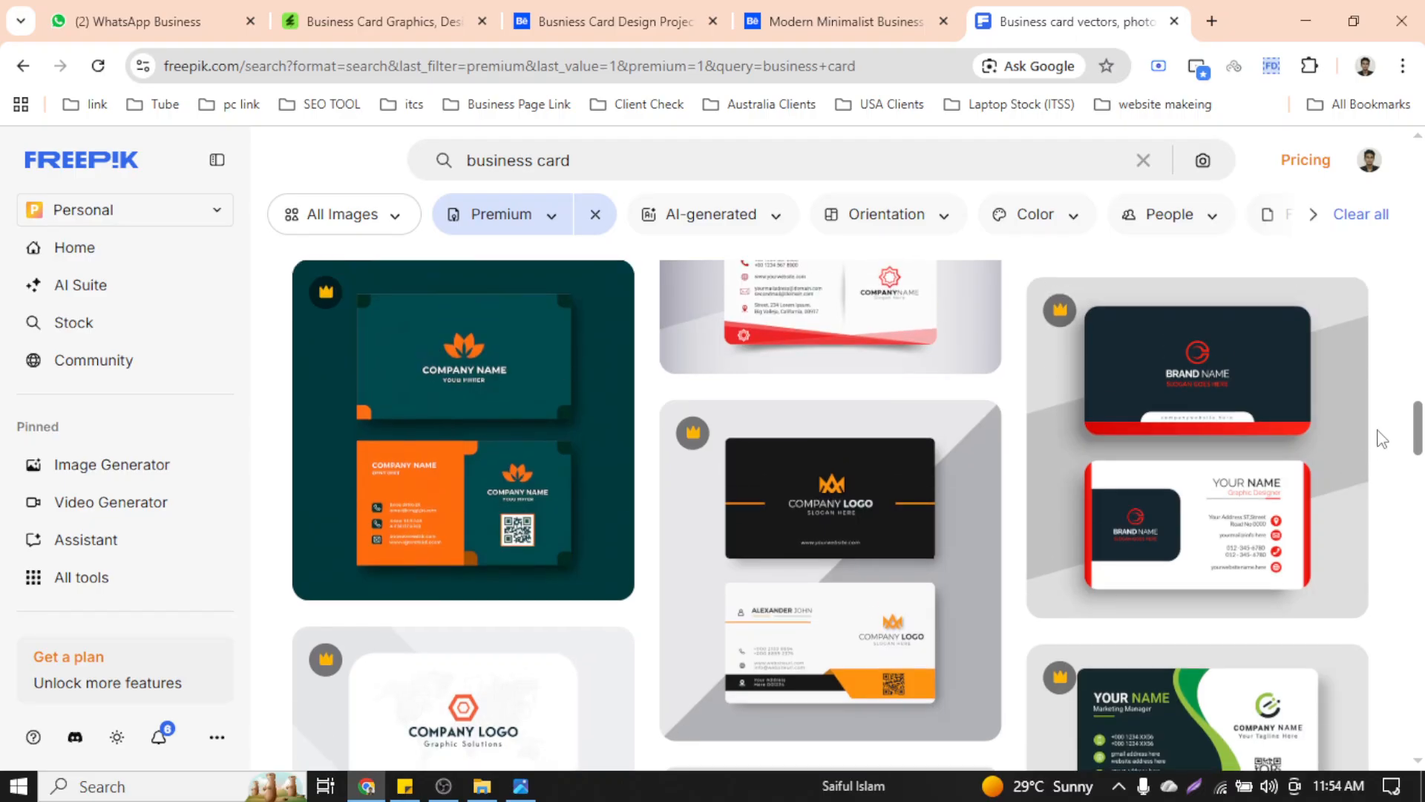
mouse_move(1125, 315)
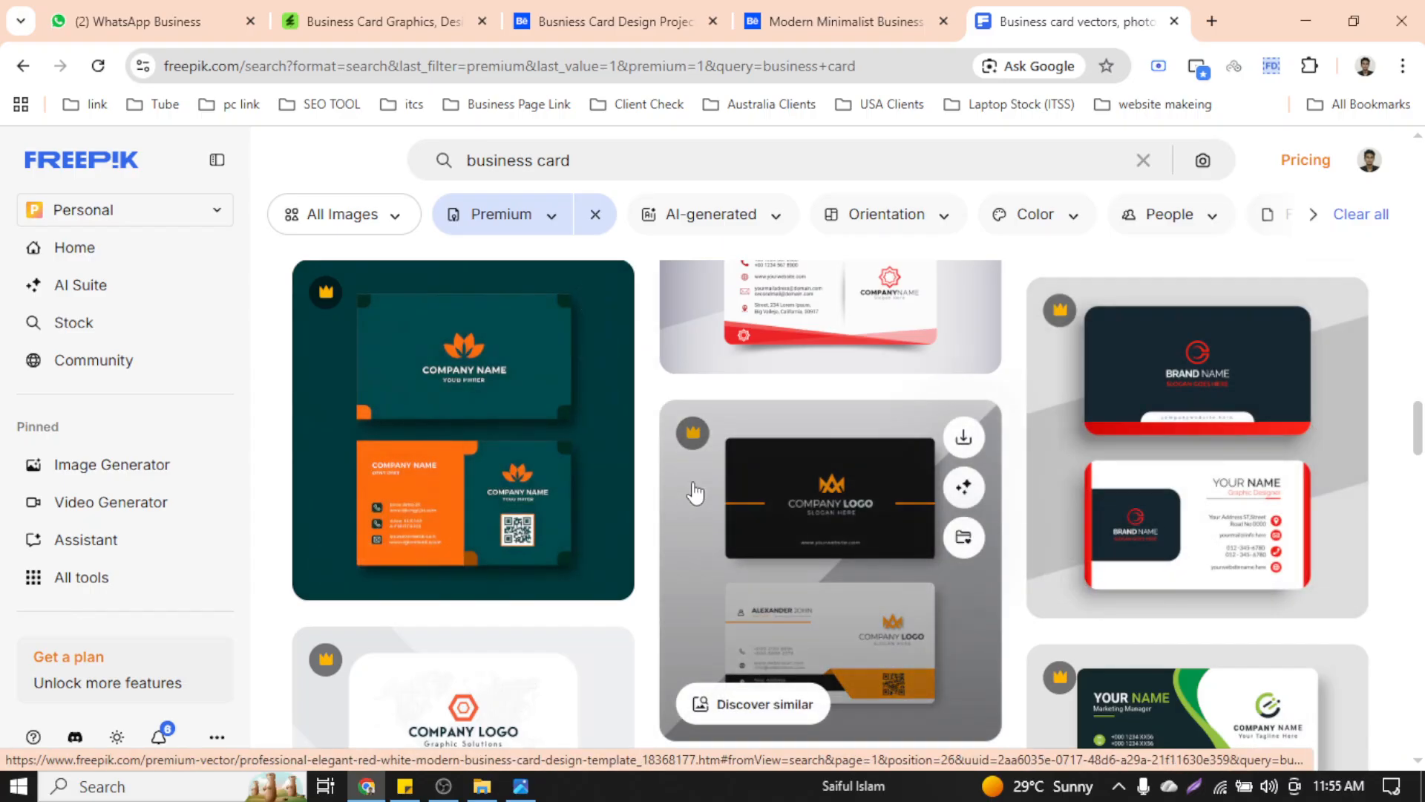
scroll(742, 489, "down", 4)
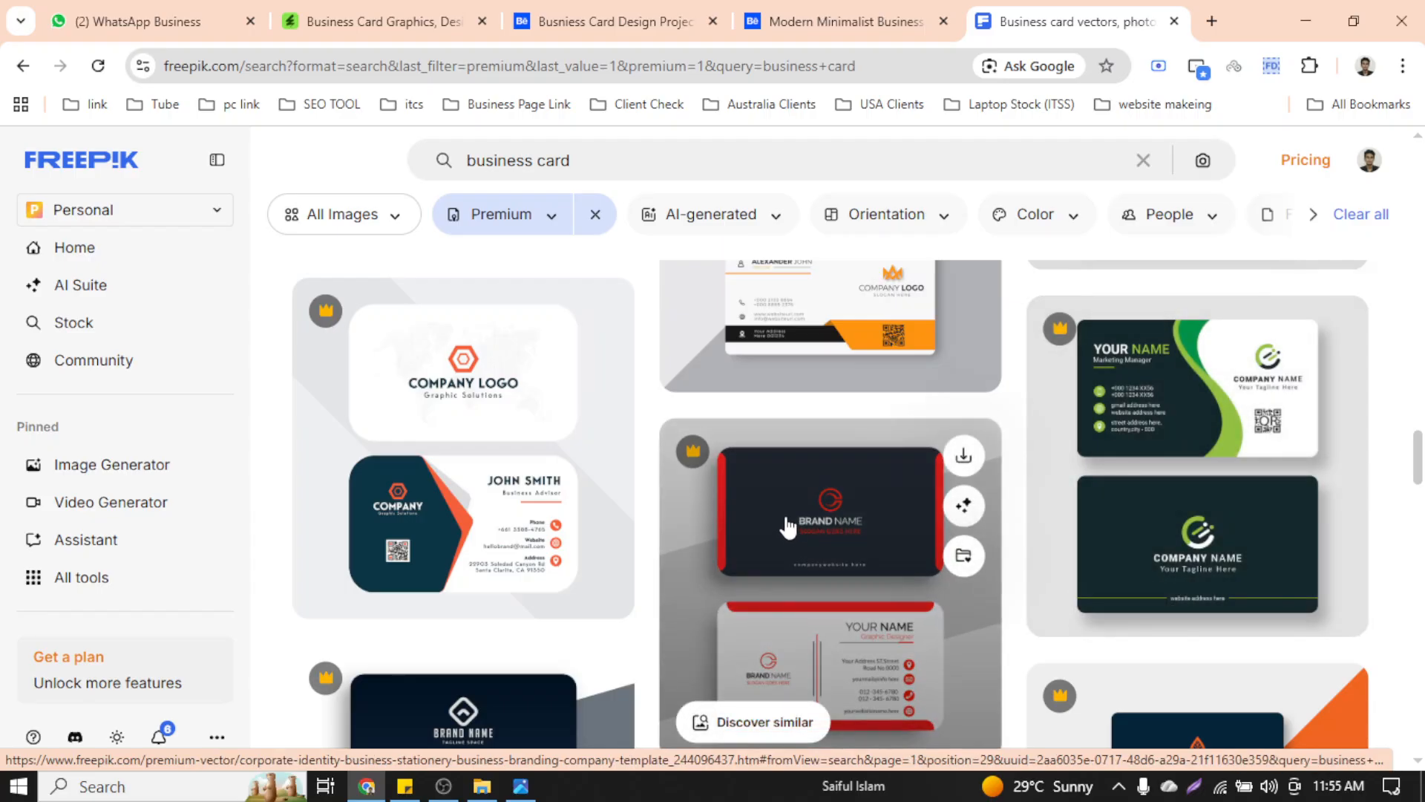
scroll(789, 527, "down", 4)
scroll(789, 527, "down", 4)
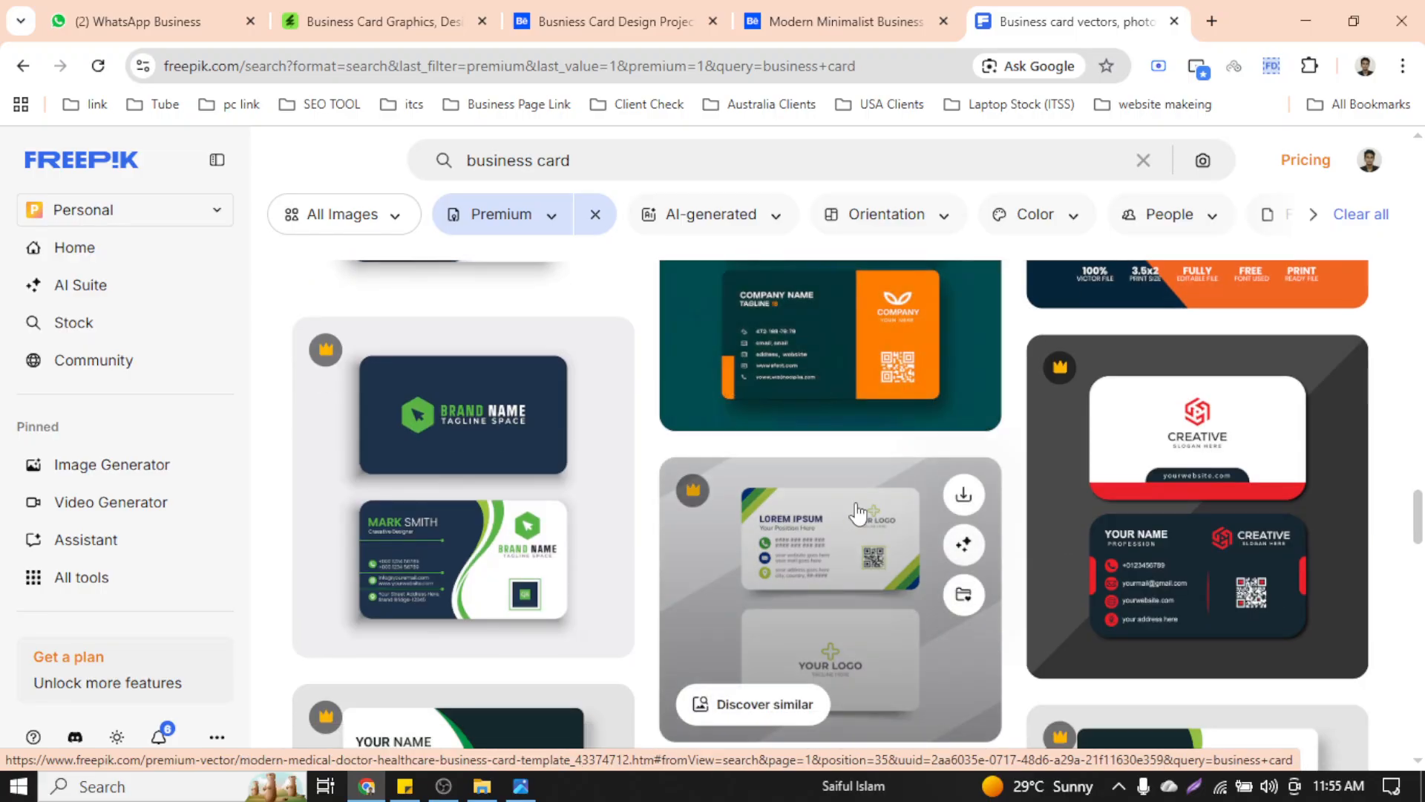
scroll(858, 517, "down", 1)
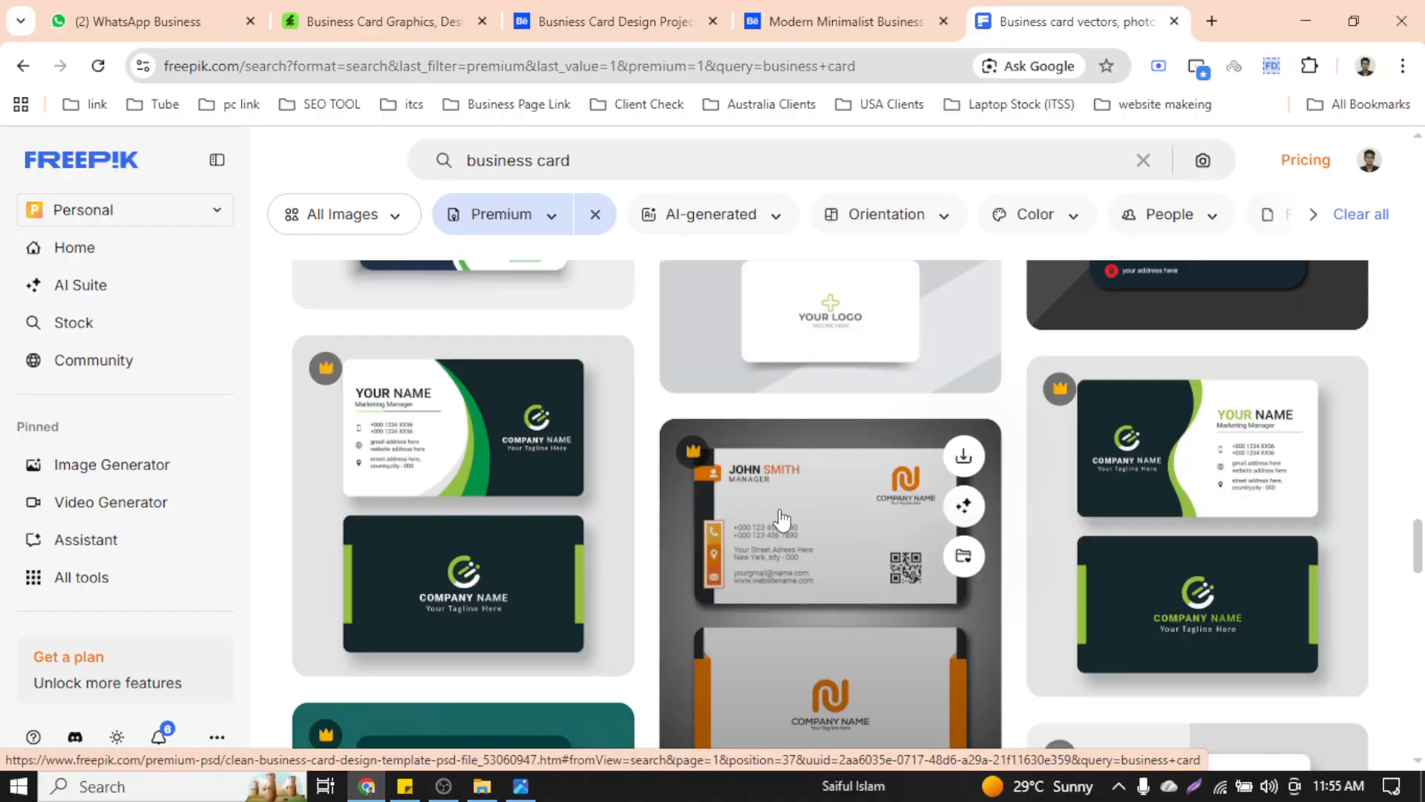
scroll(820, 519, "down", 10)
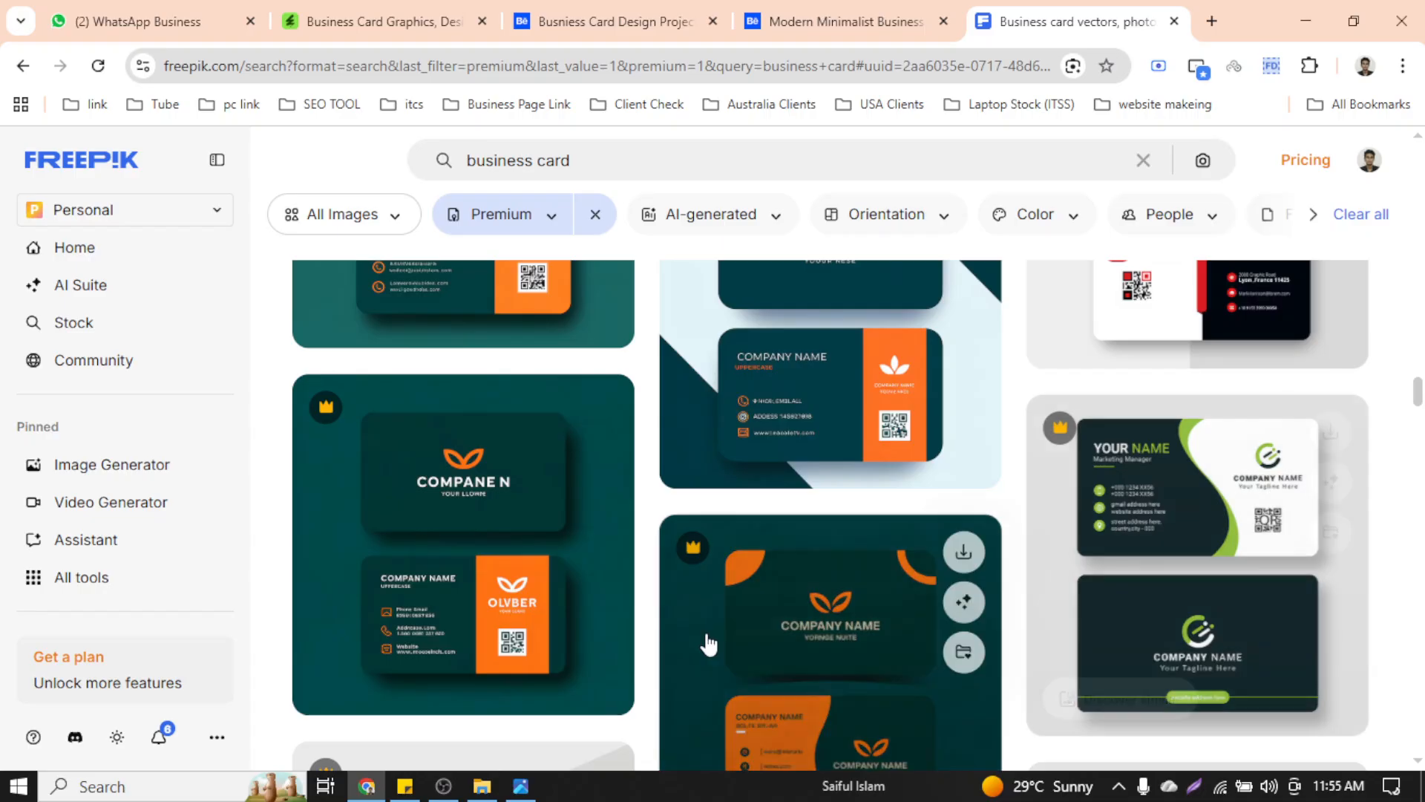
Scroll the Premium results down to the green-and-dark corporate card templates
scroll(795, 535, "down", 4)
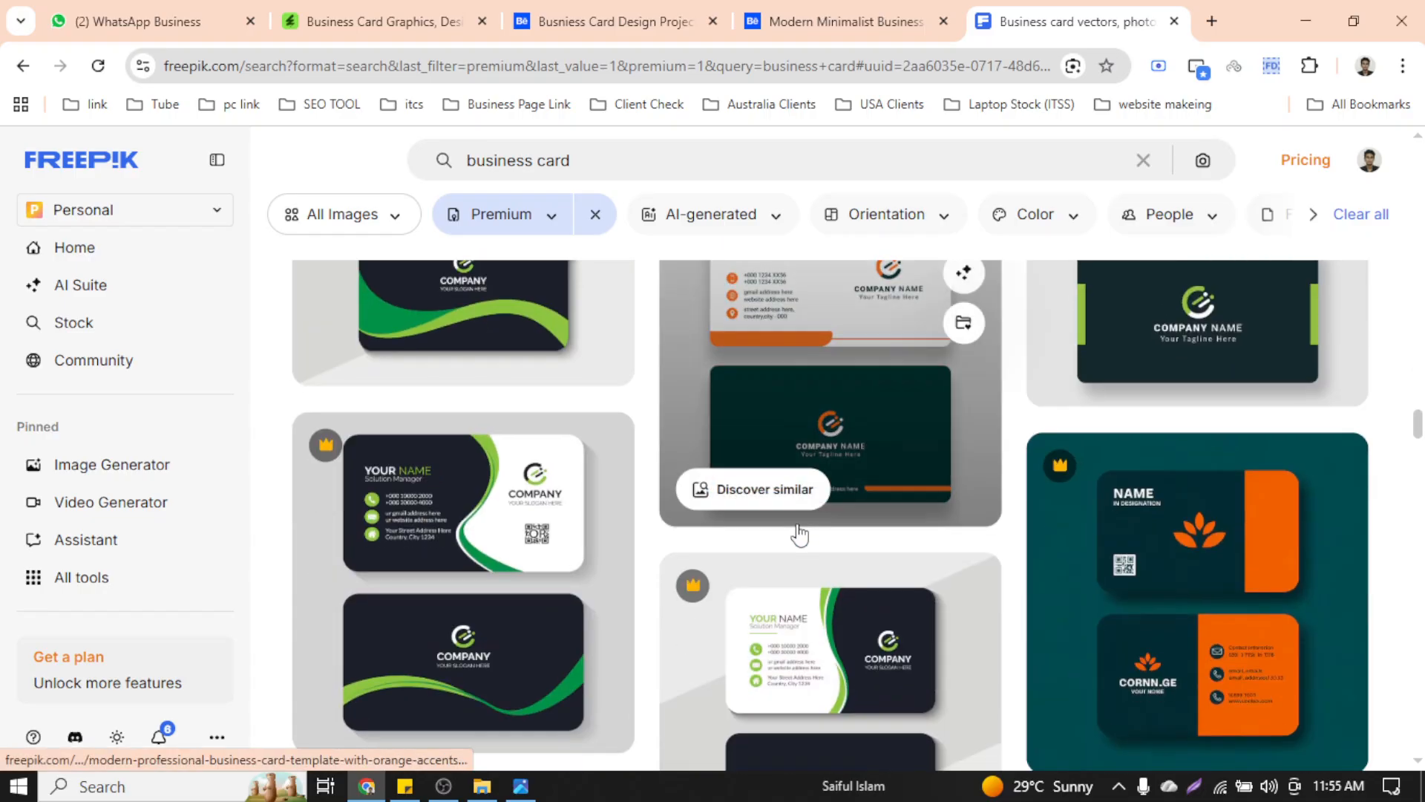
scroll(799, 535, "down", 3)
scroll(800, 534, "down", 6)
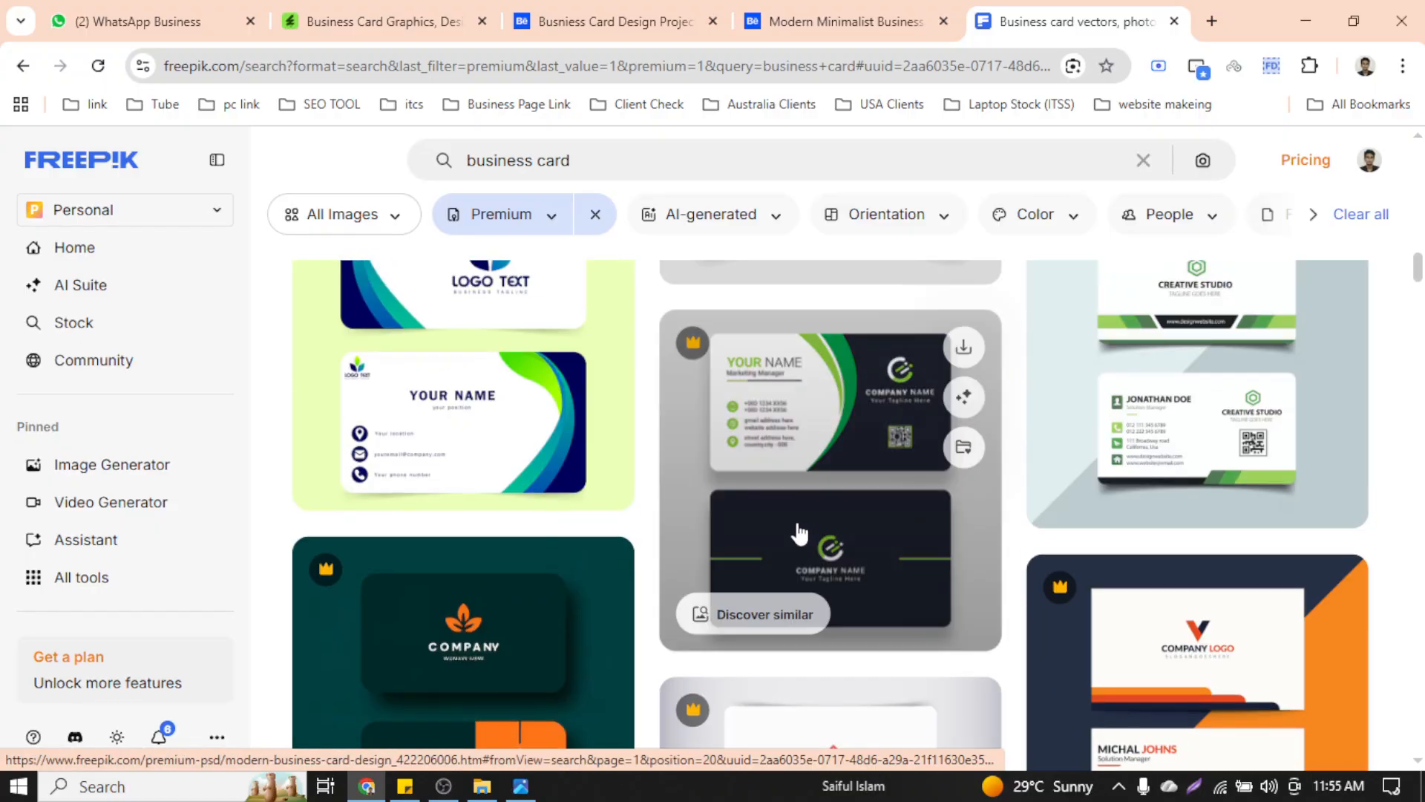
scroll(798, 533, "down", 5)
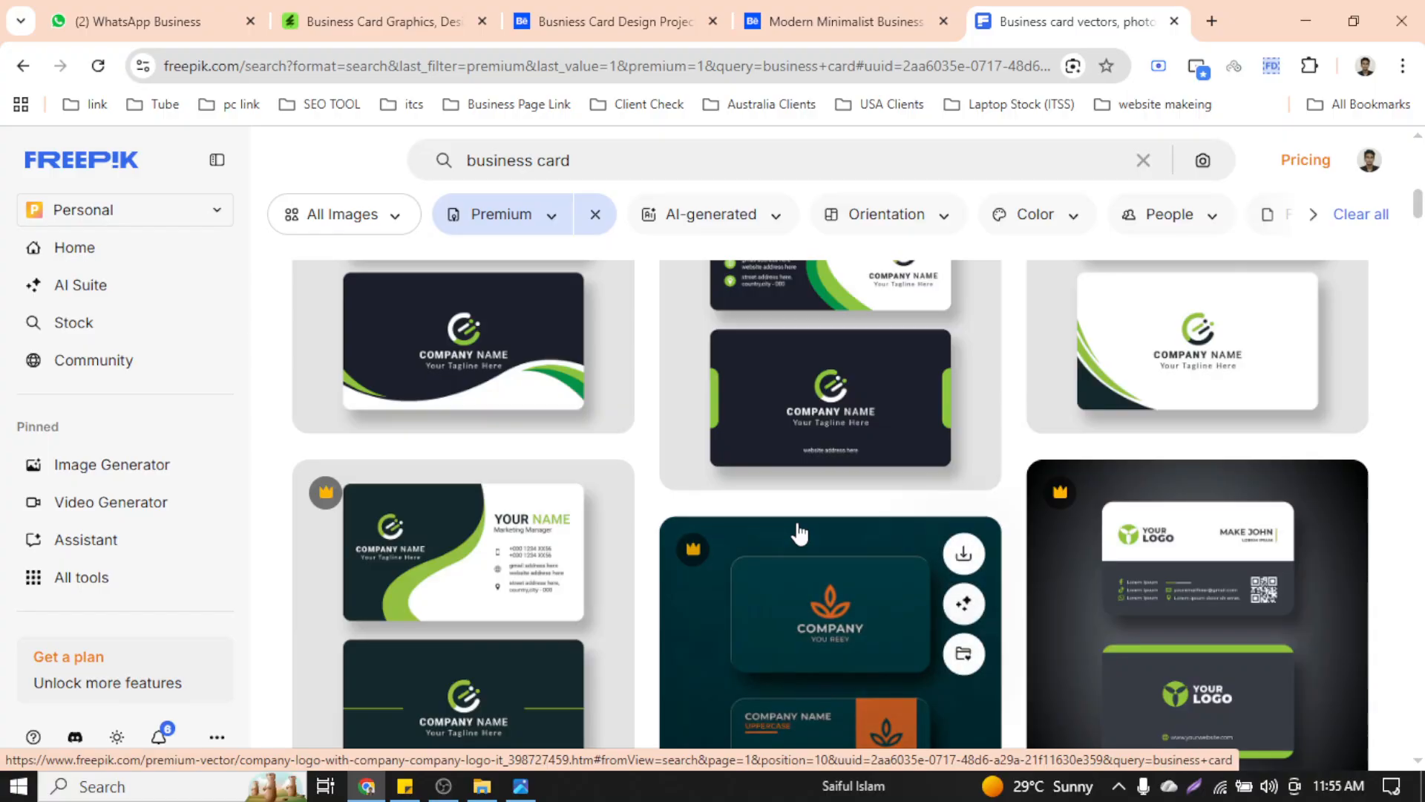
scroll(799, 533, "down", 4)
scroll(799, 533, "up", 4)
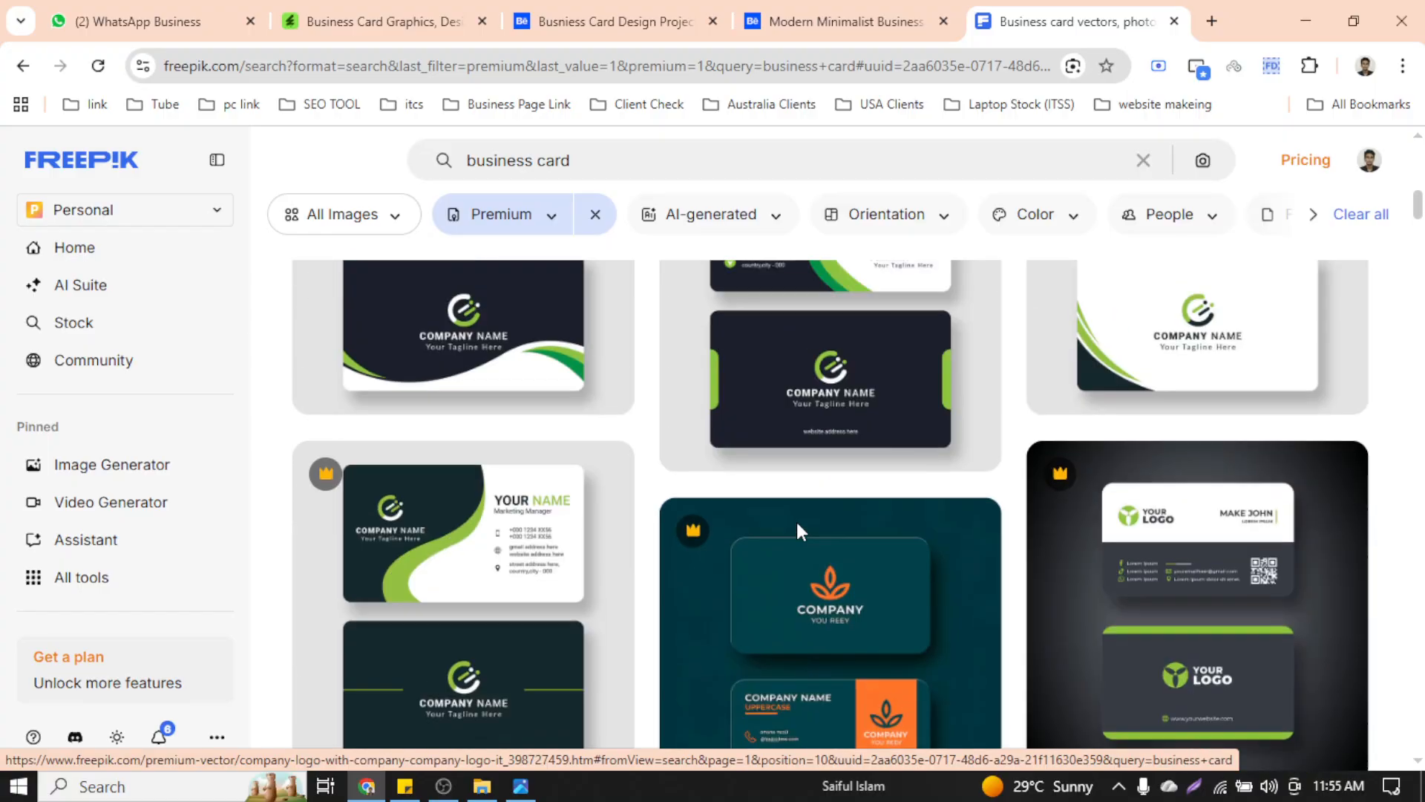
scroll(799, 533, "down", 5)
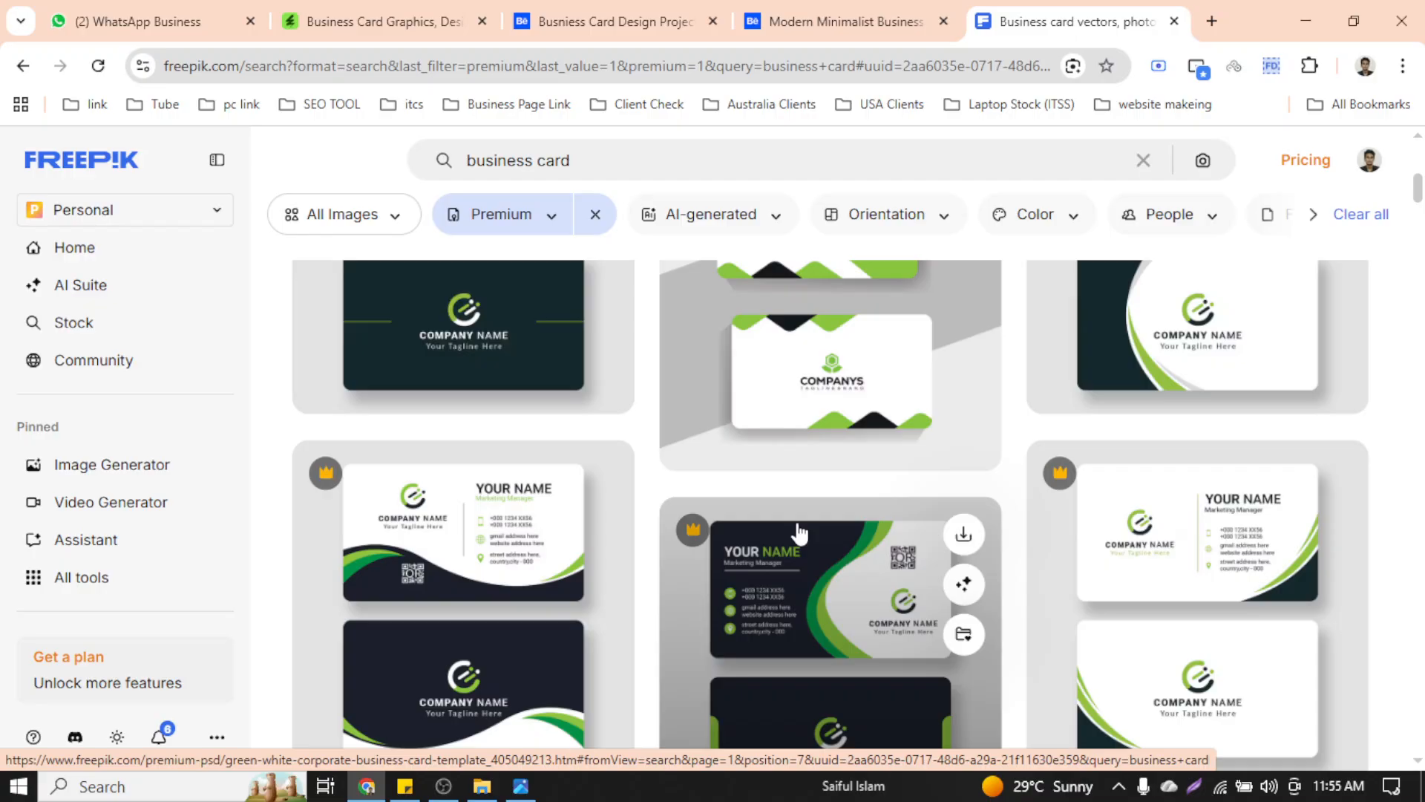
scroll(1412, 245, "down", 1)
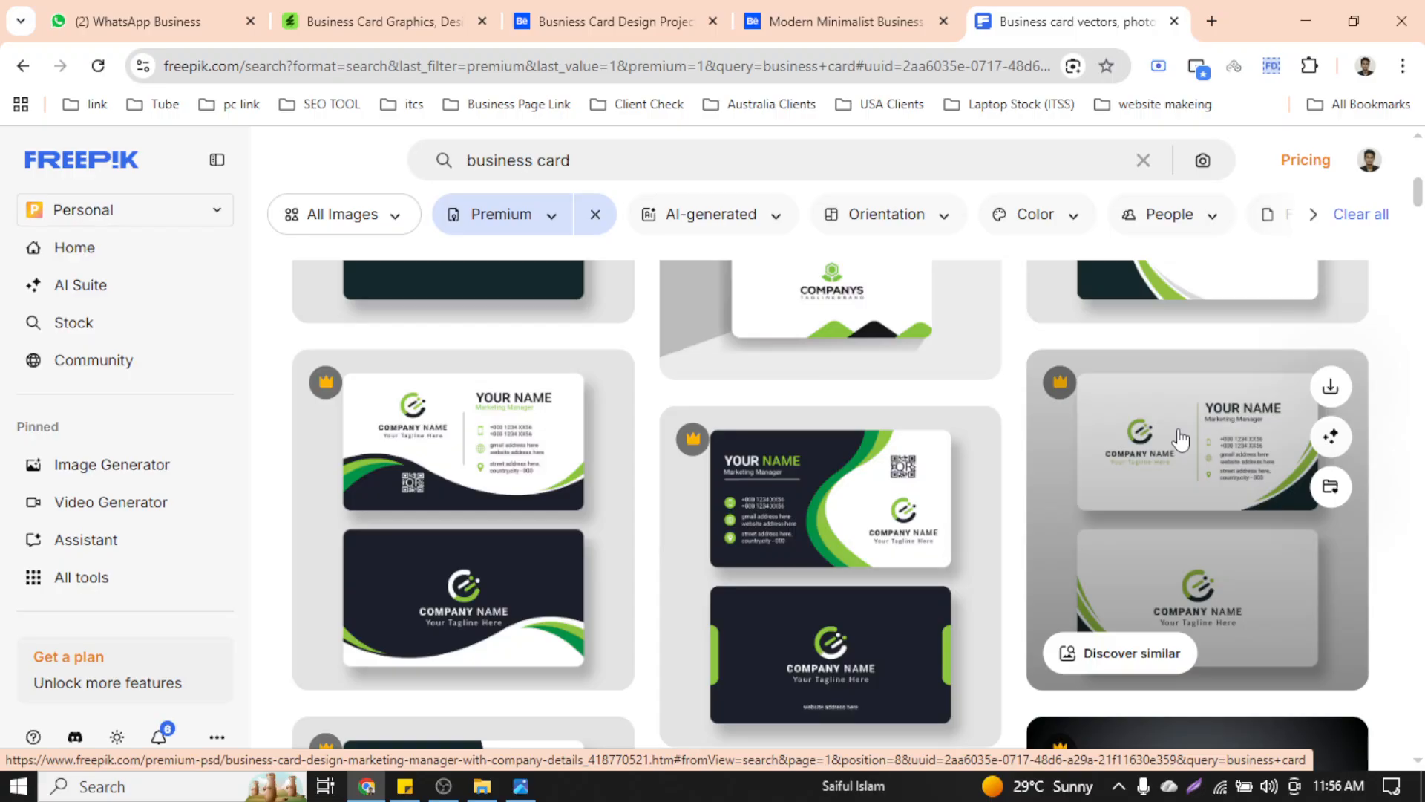
scroll(793, 473, "up", 4)
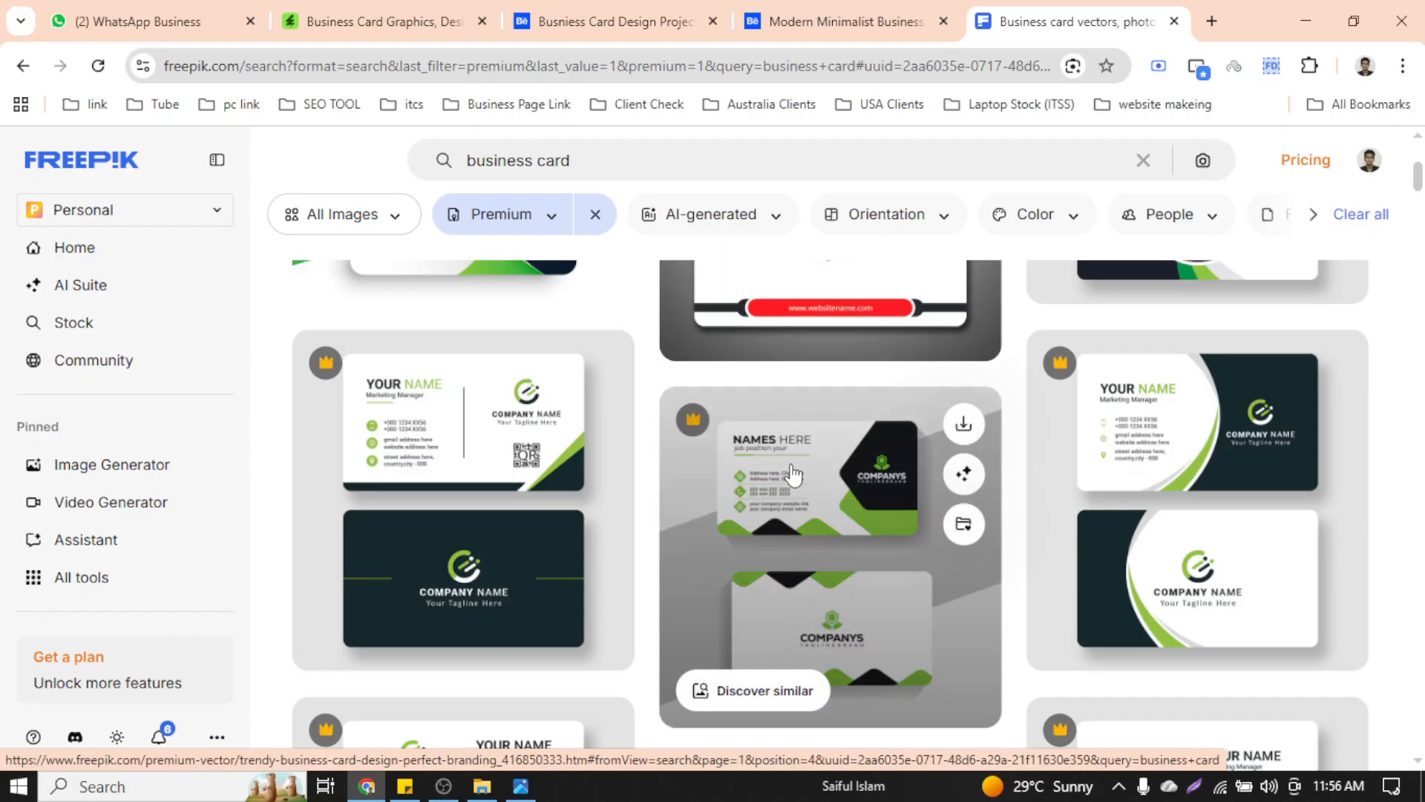
scroll(793, 473, "up", 3)
scroll(793, 475, "down", 3)
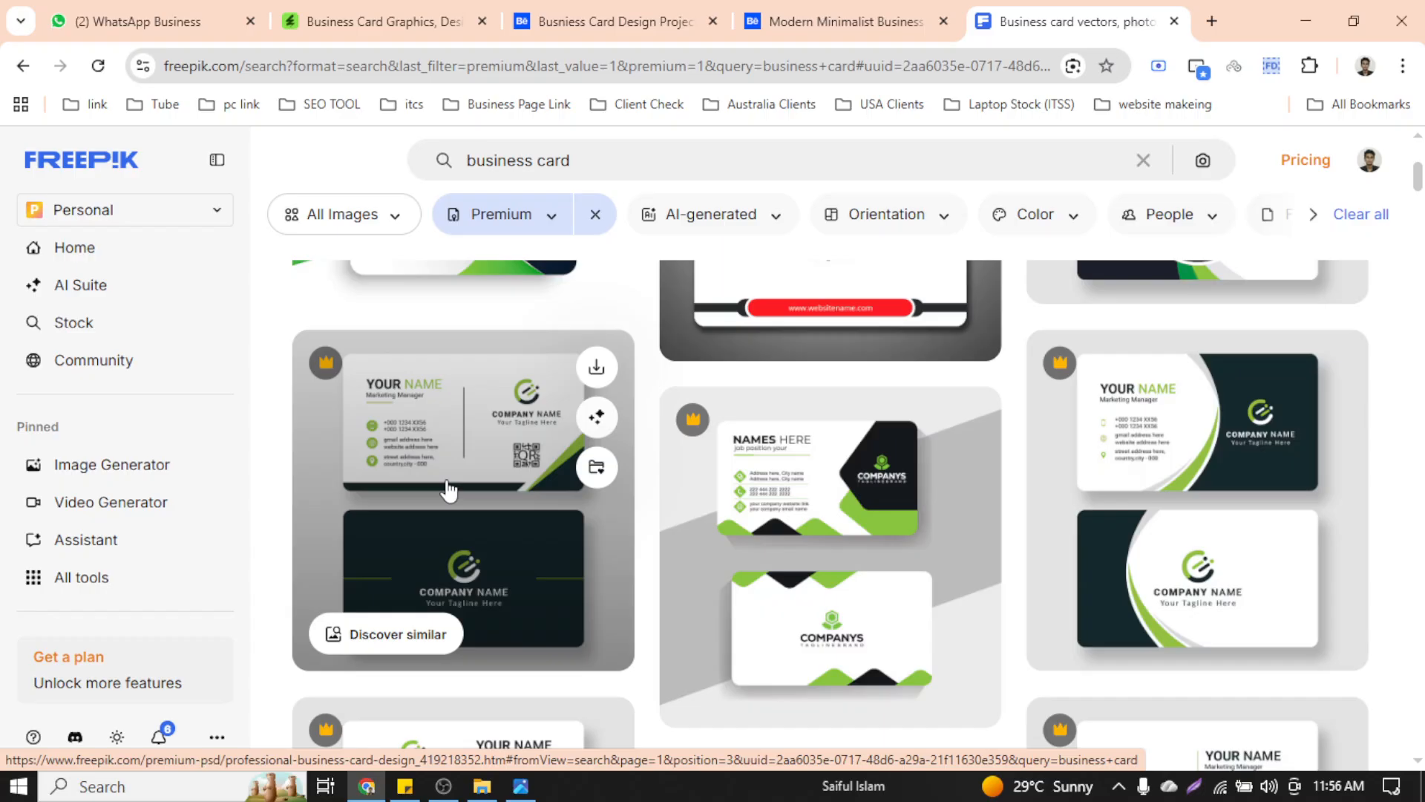
scroll(448, 490, "up", 3)
scroll(445, 488, "down", 3)
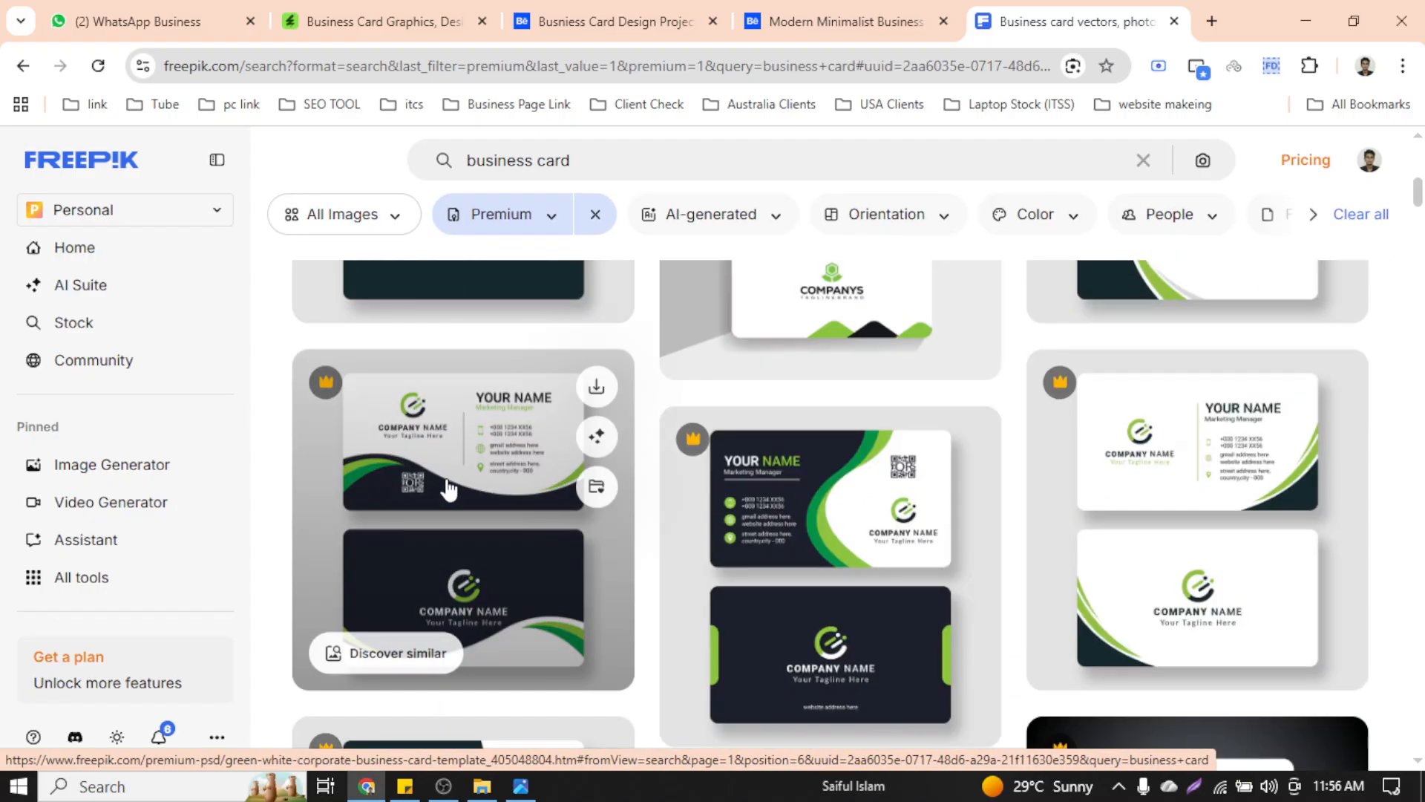
Open the green-and-white card and the Professional business card design templates in new tabs
right_click(440, 486)
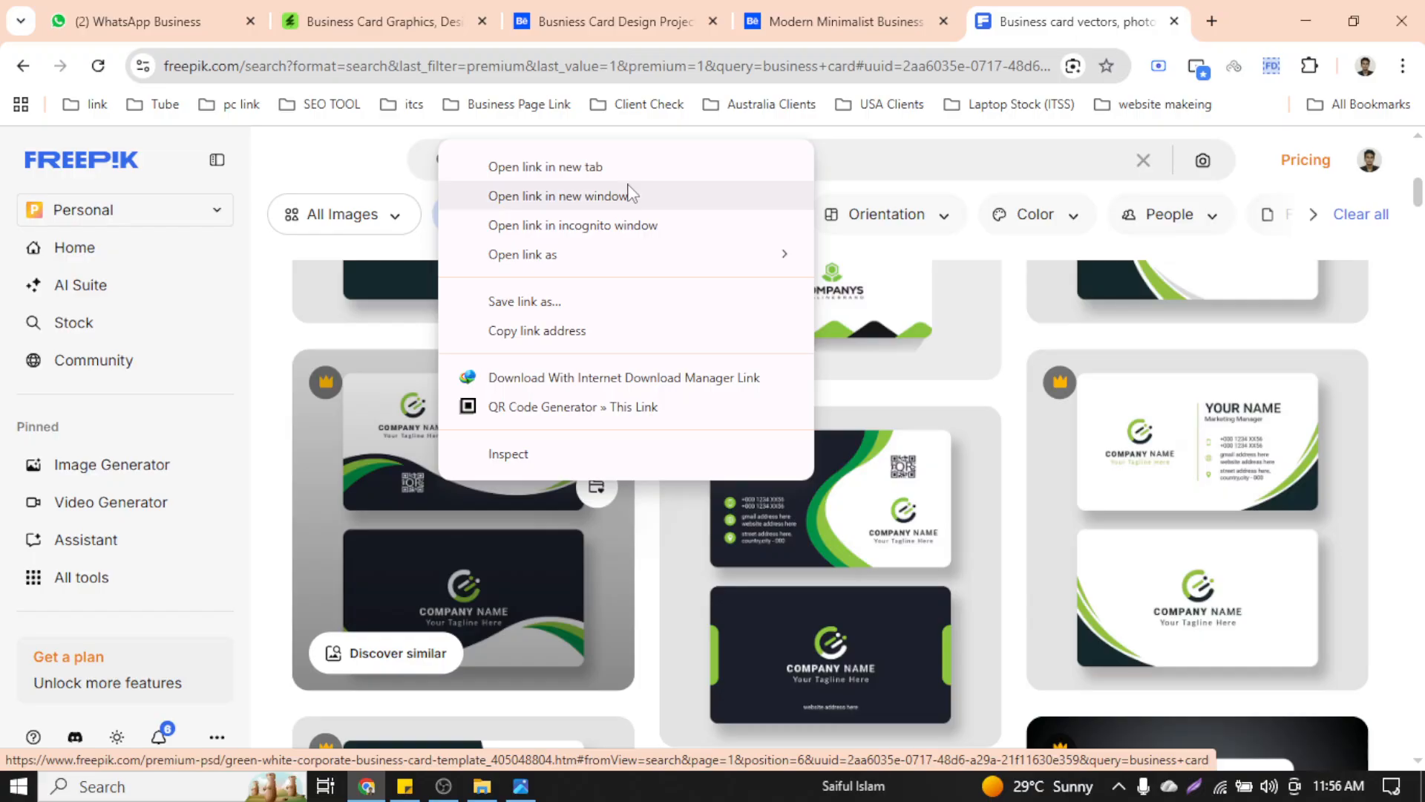
left_click(631, 169)
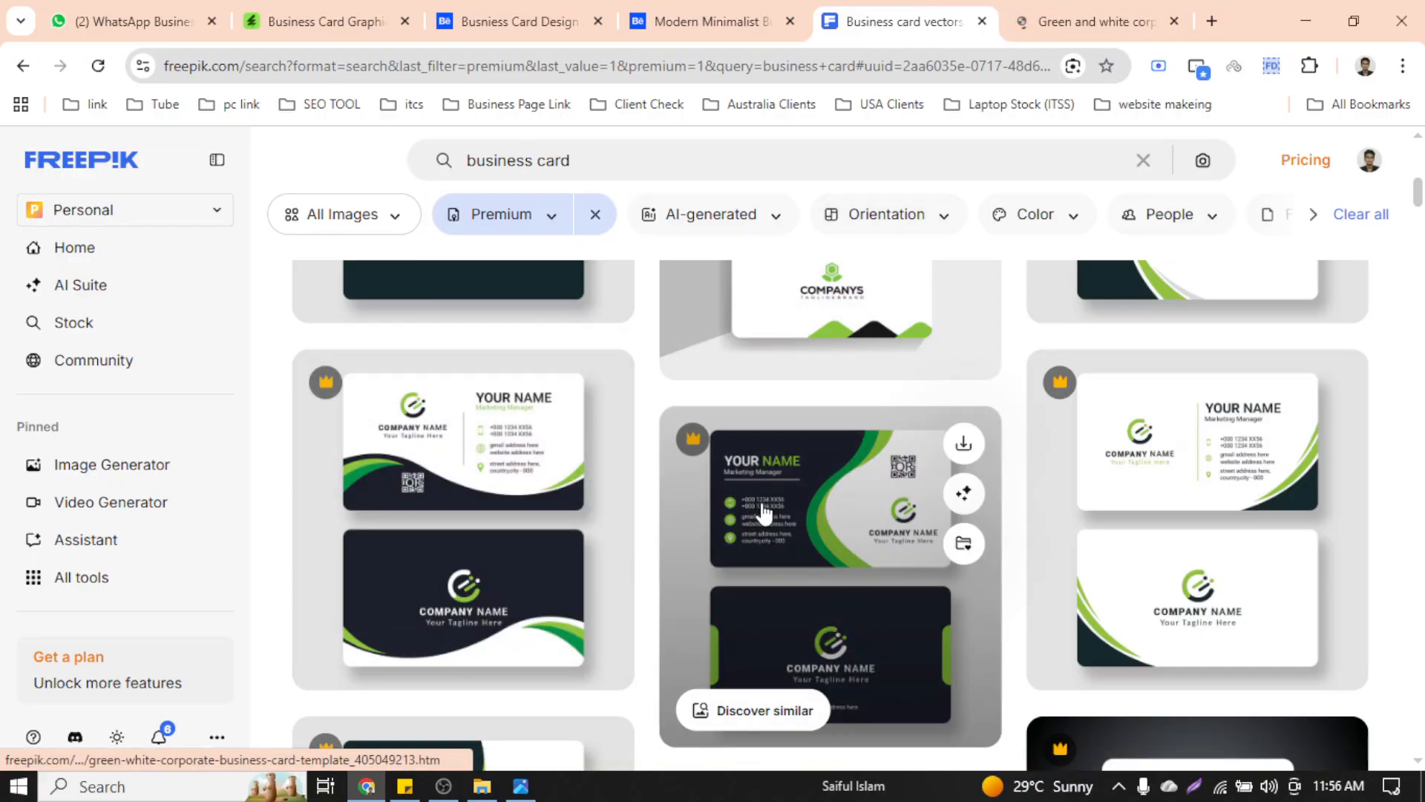
scroll(616, 562, "up", 4)
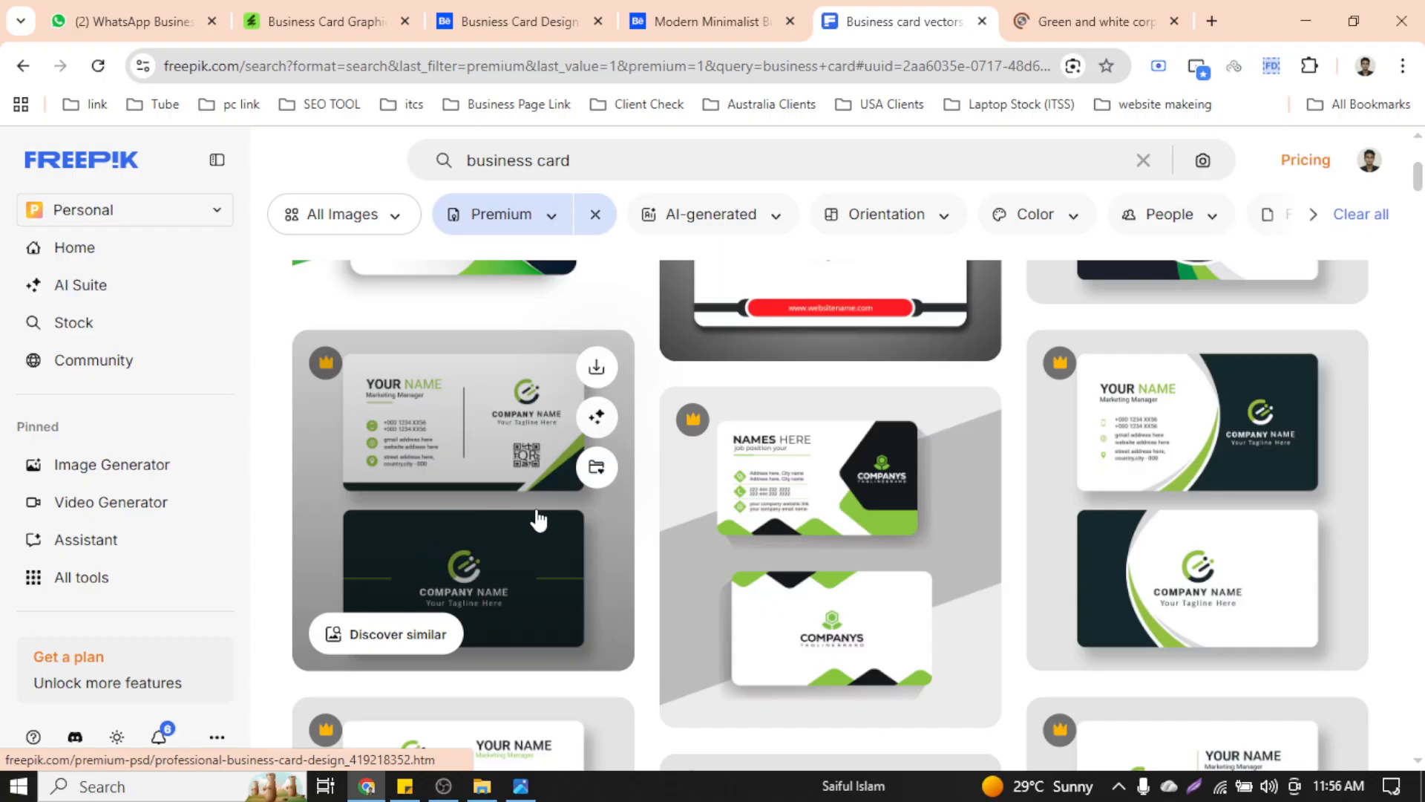
scroll(636, 519, "up", 5)
scroll(643, 518, "down", 5)
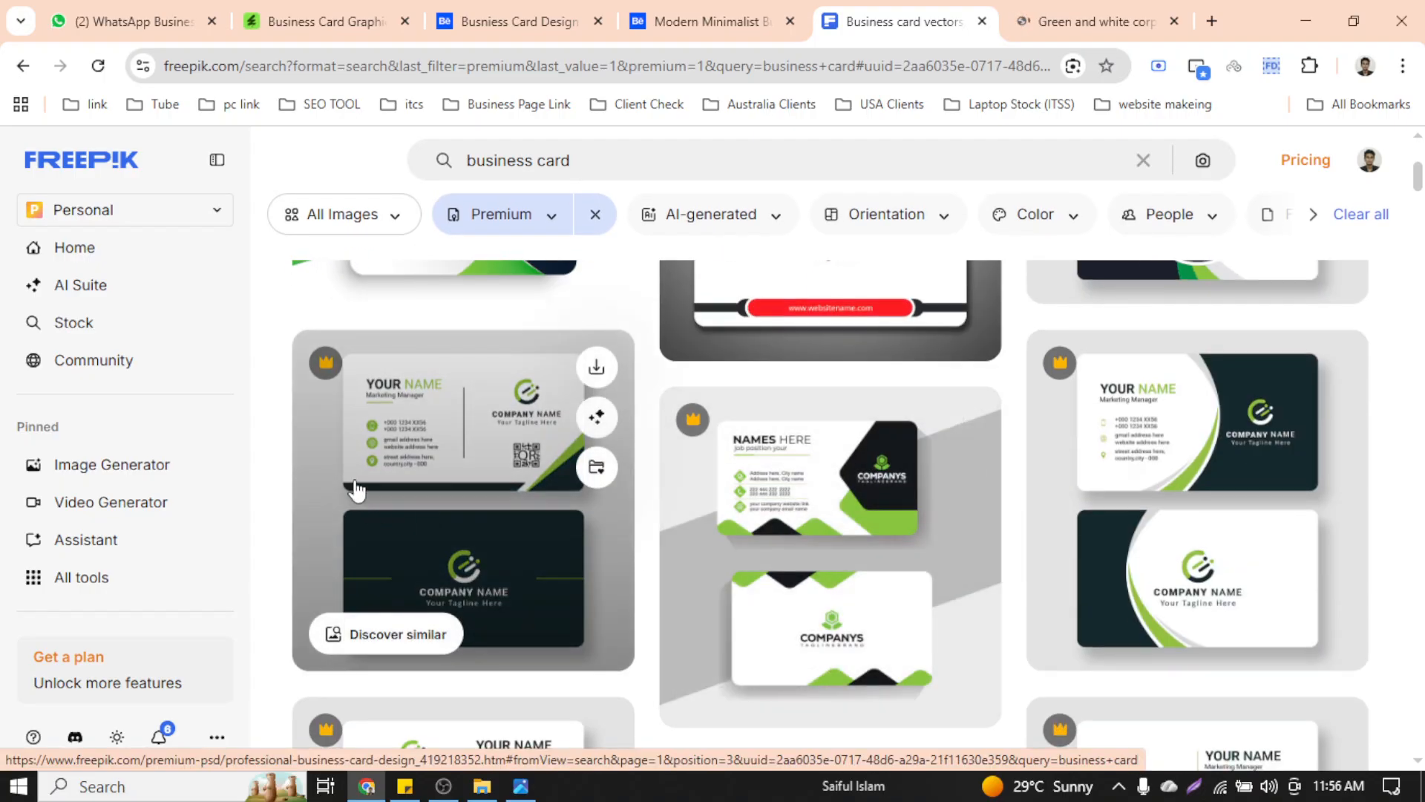
right_click(399, 411)
left_click(504, 441)
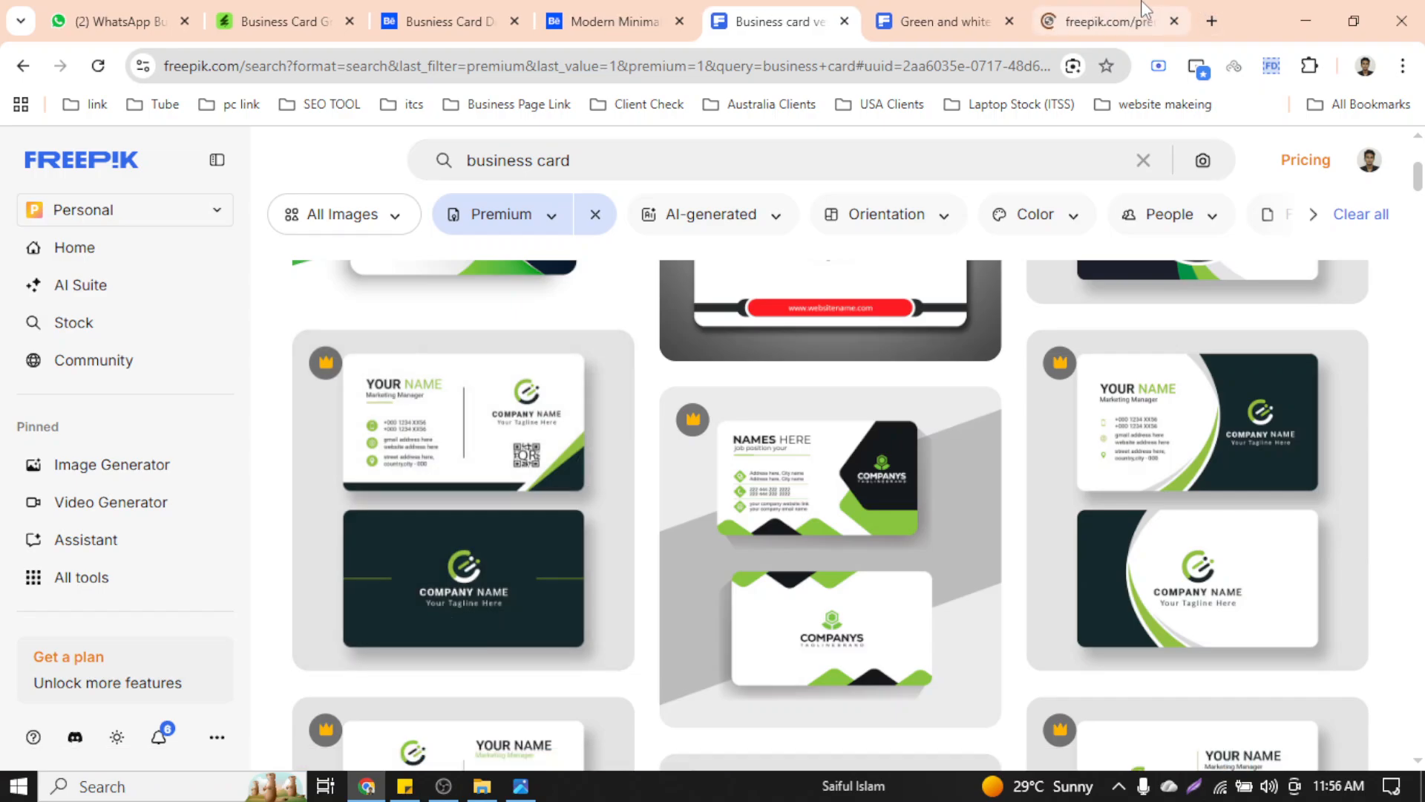
Switch to the Professional business card design page and check its sharing options
left_click(1106, 21)
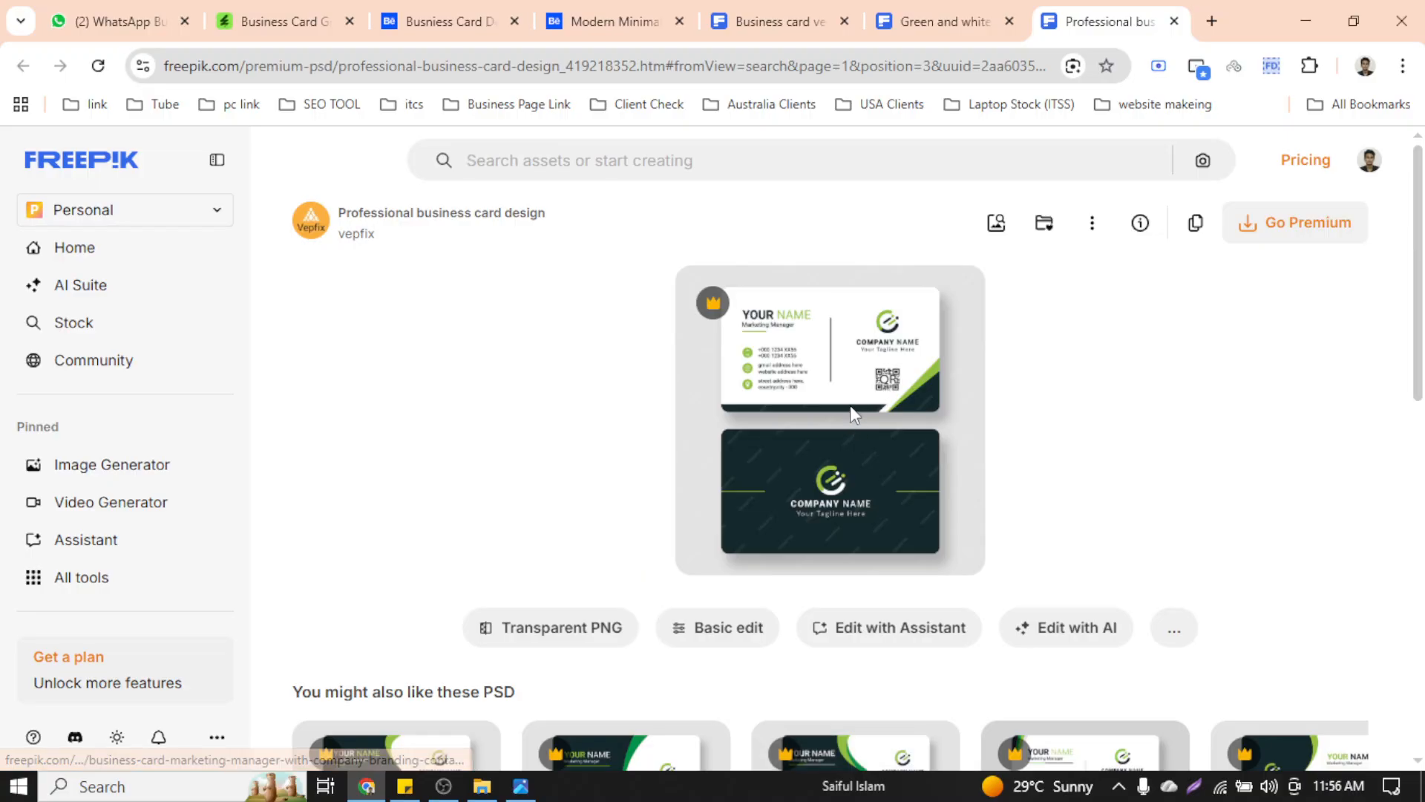
right_click(850, 406)
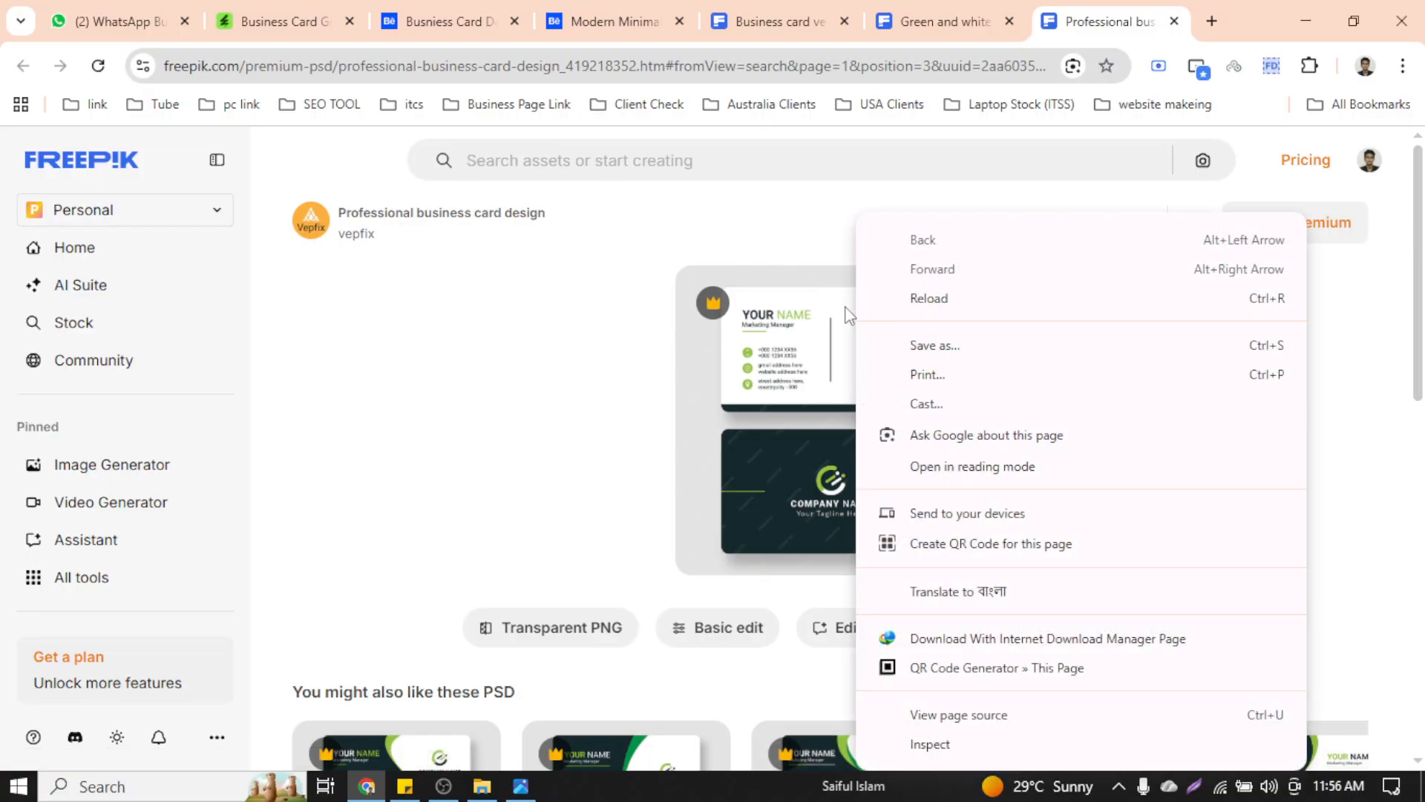
left_click(777, 311)
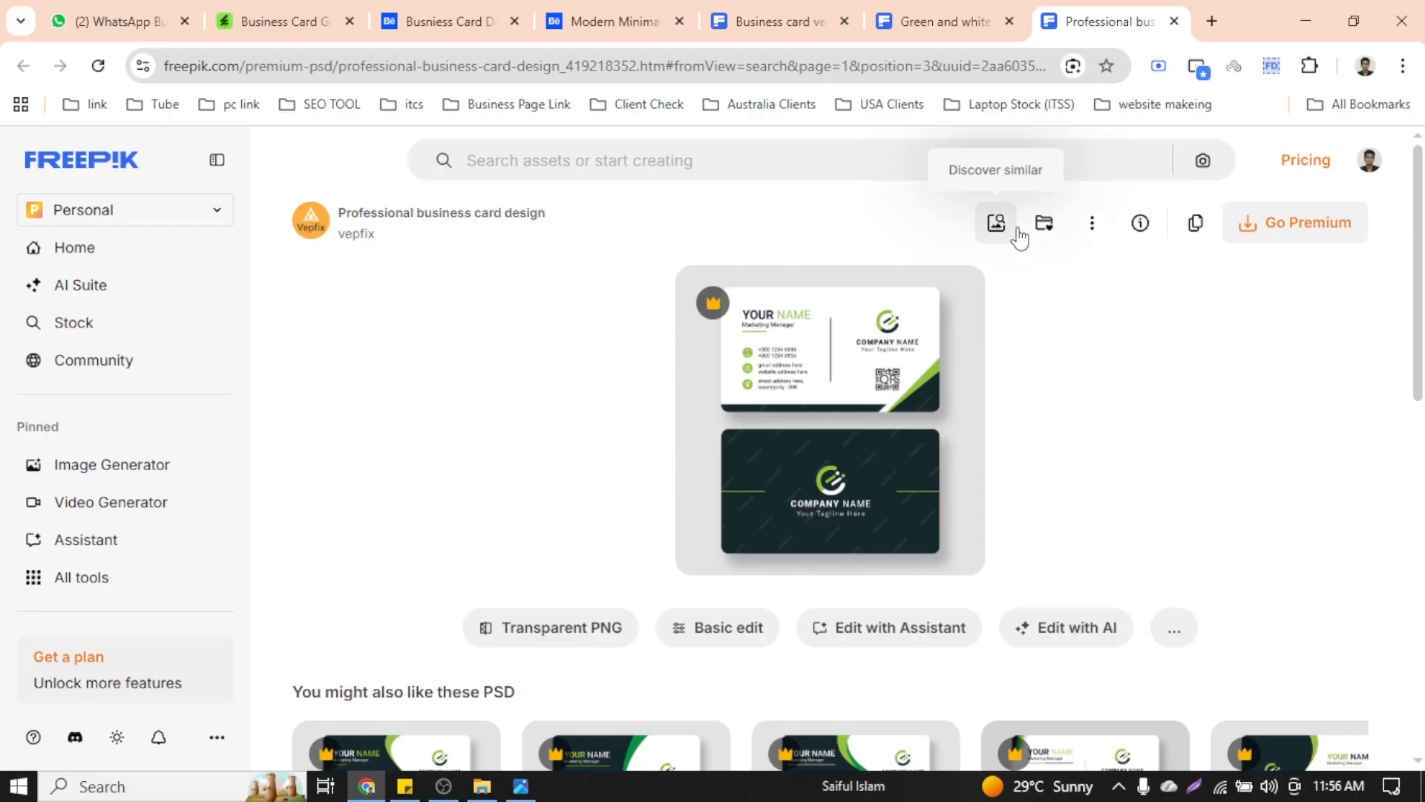
left_click(1091, 223)
left_click(876, 428)
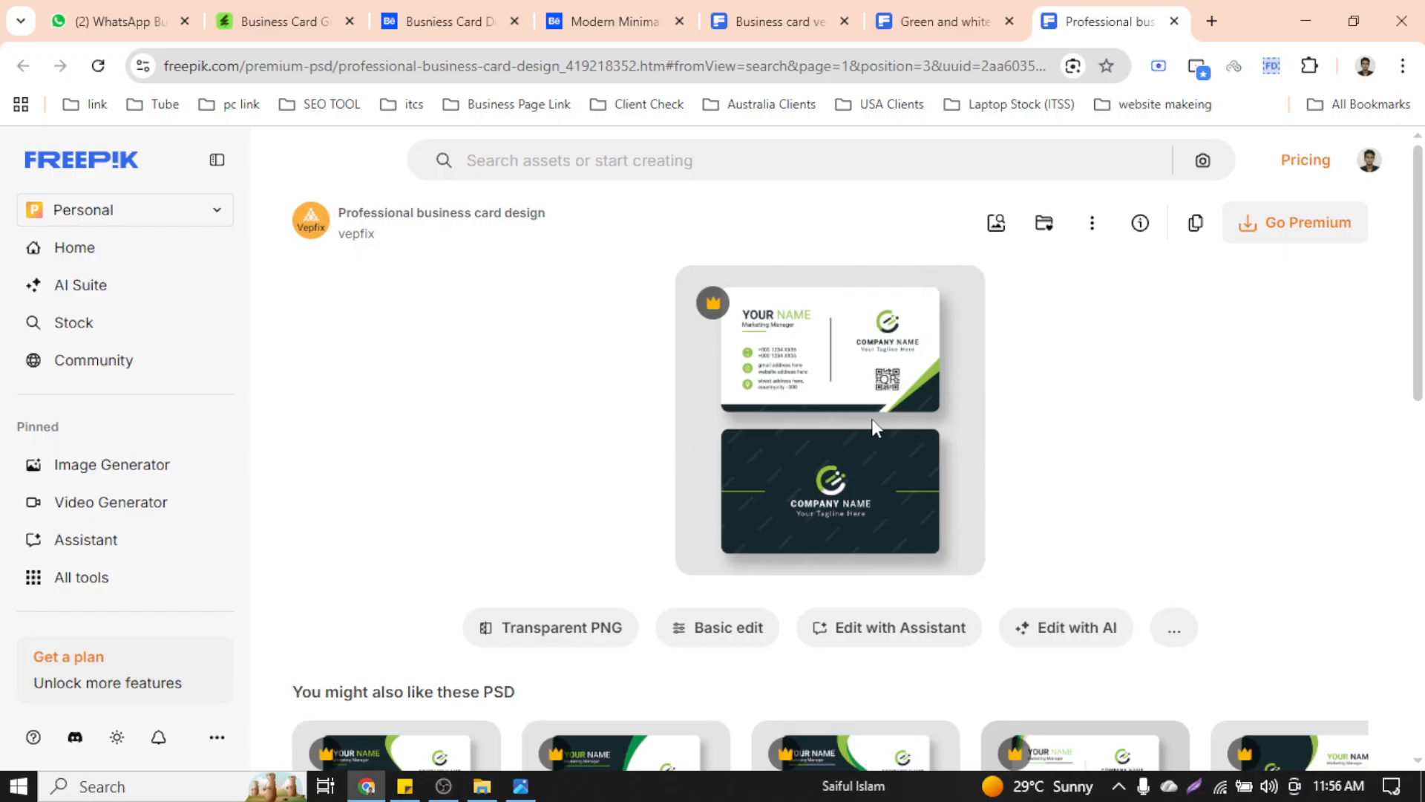
right_click(859, 421)
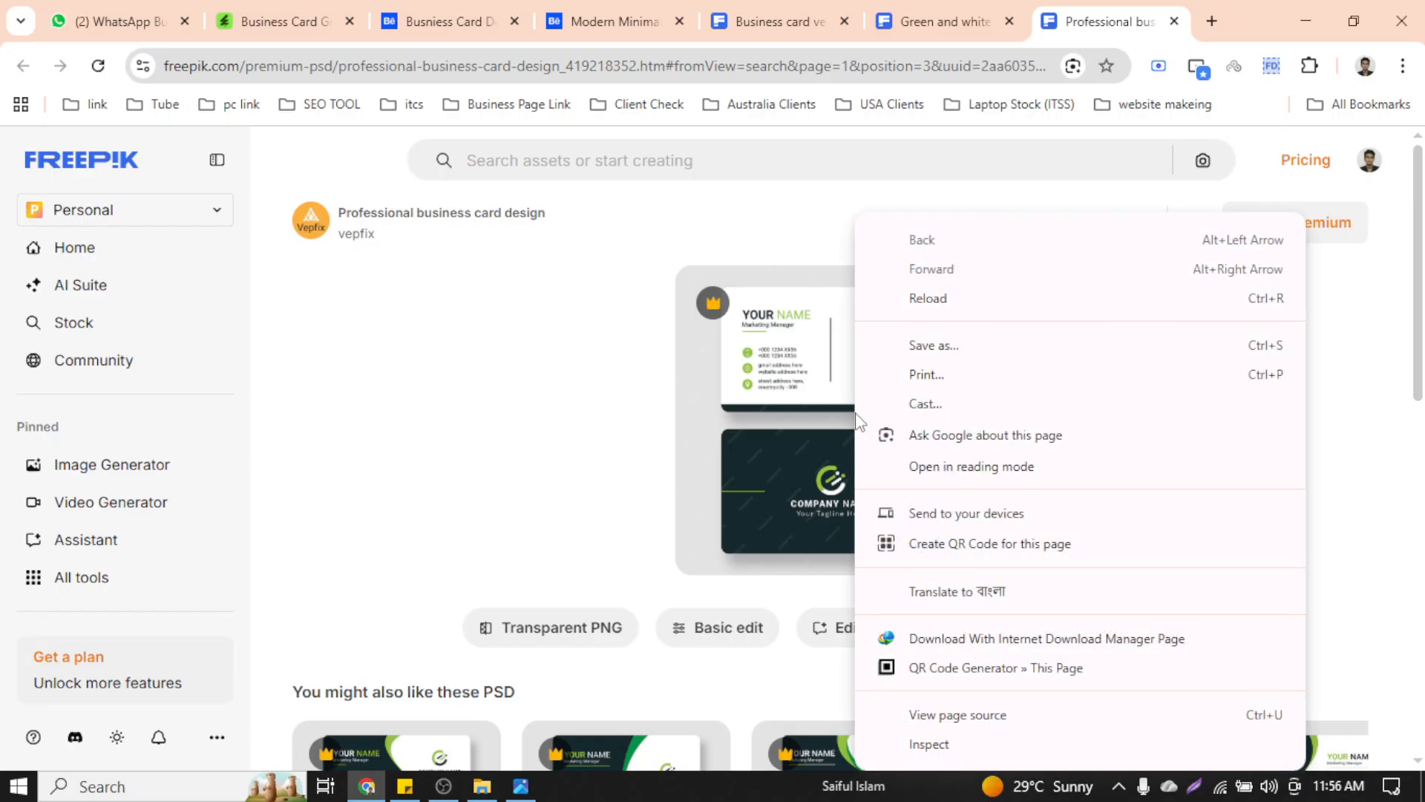
left_click(788, 423)
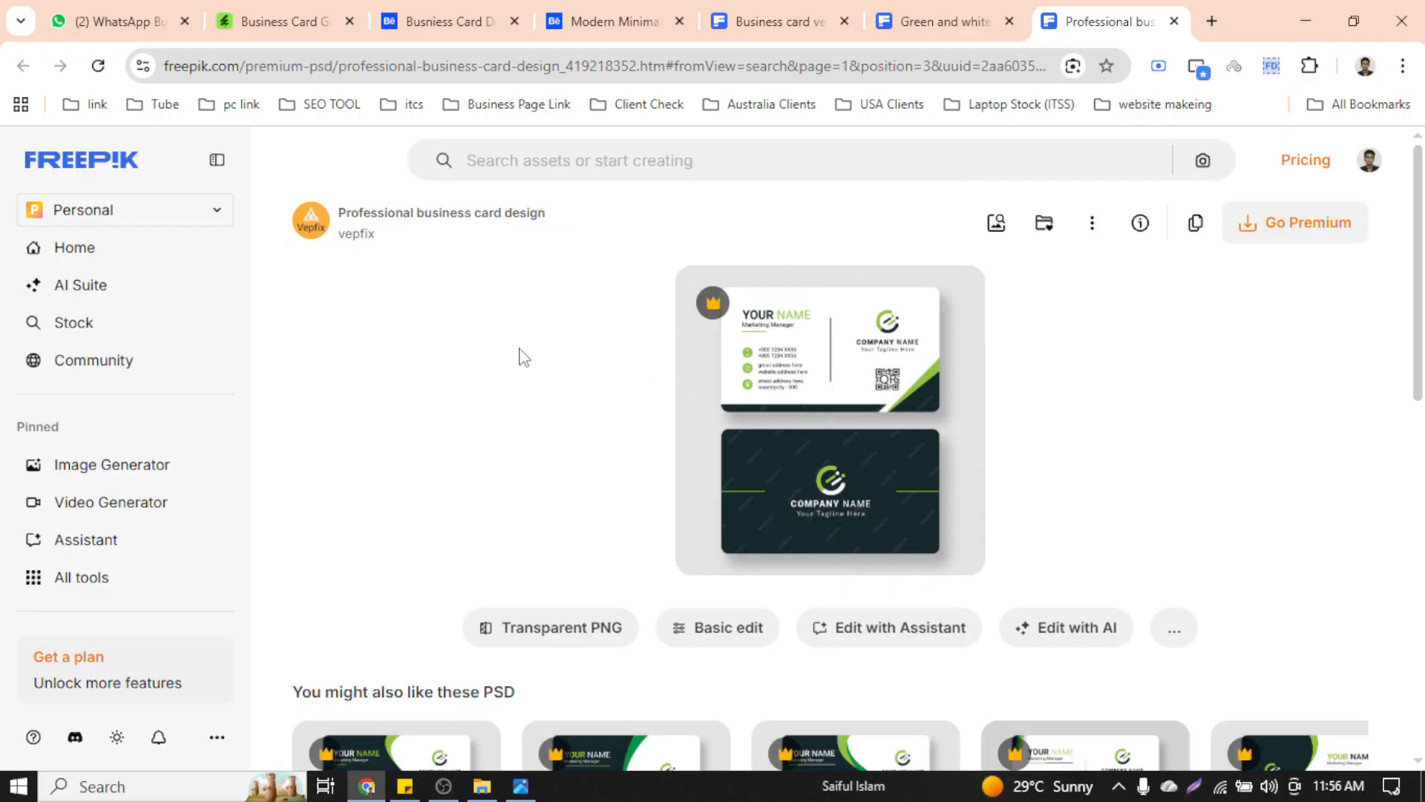
left_click(1092, 227)
left_click(1156, 387)
Open freepikdownloader.com in a new tab via the 'free' address-bar suggestion
left_click(1213, 14)
type("f")
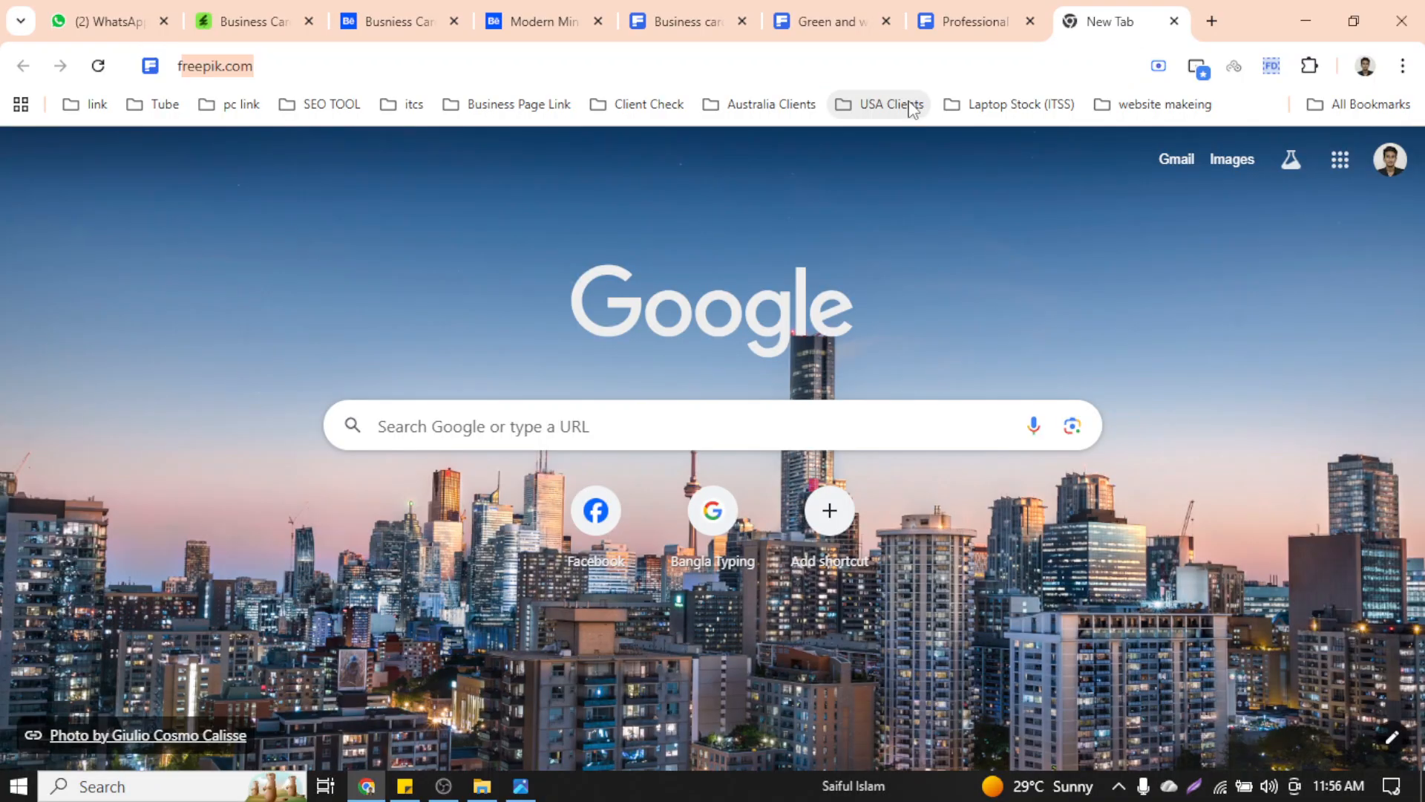
type("ree")
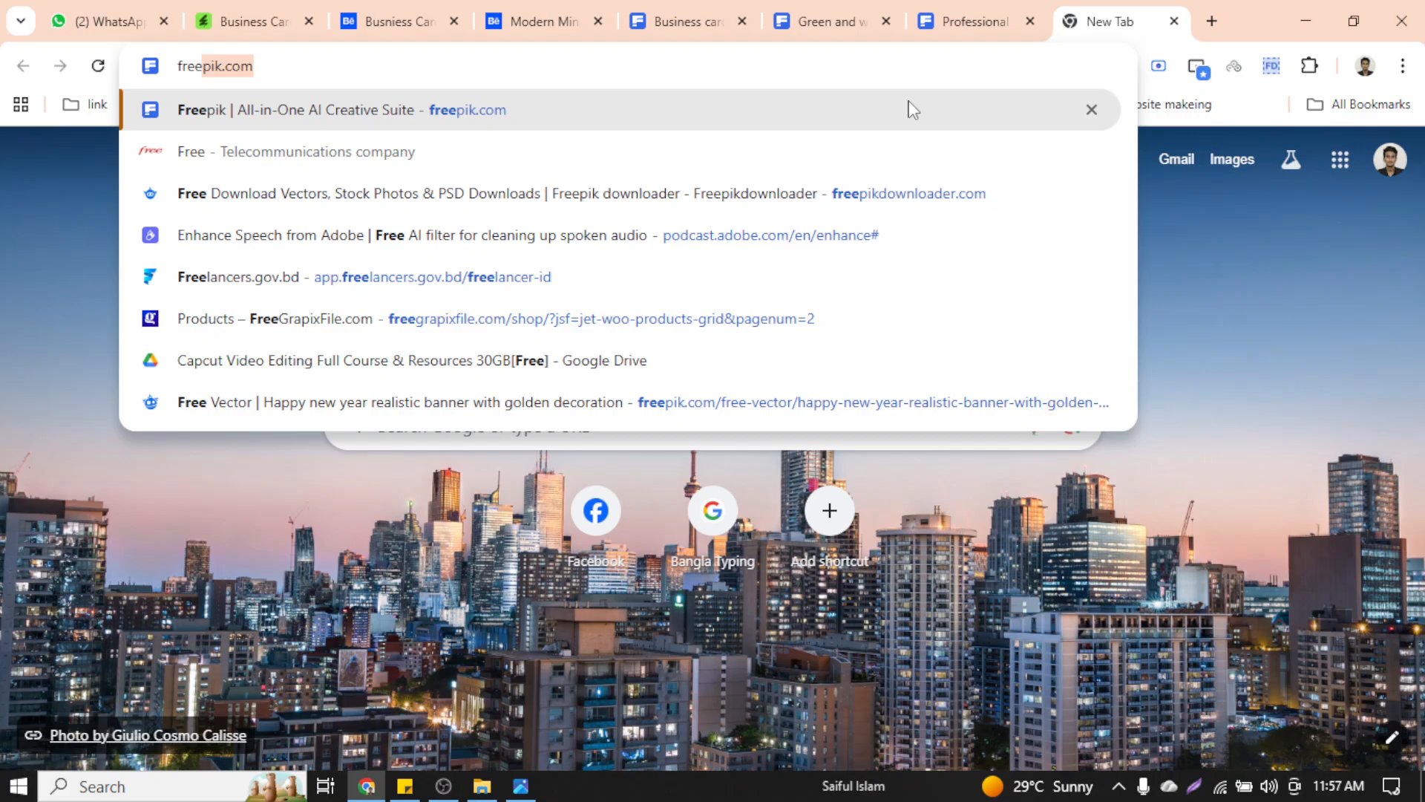
key("Down")
key("Down")
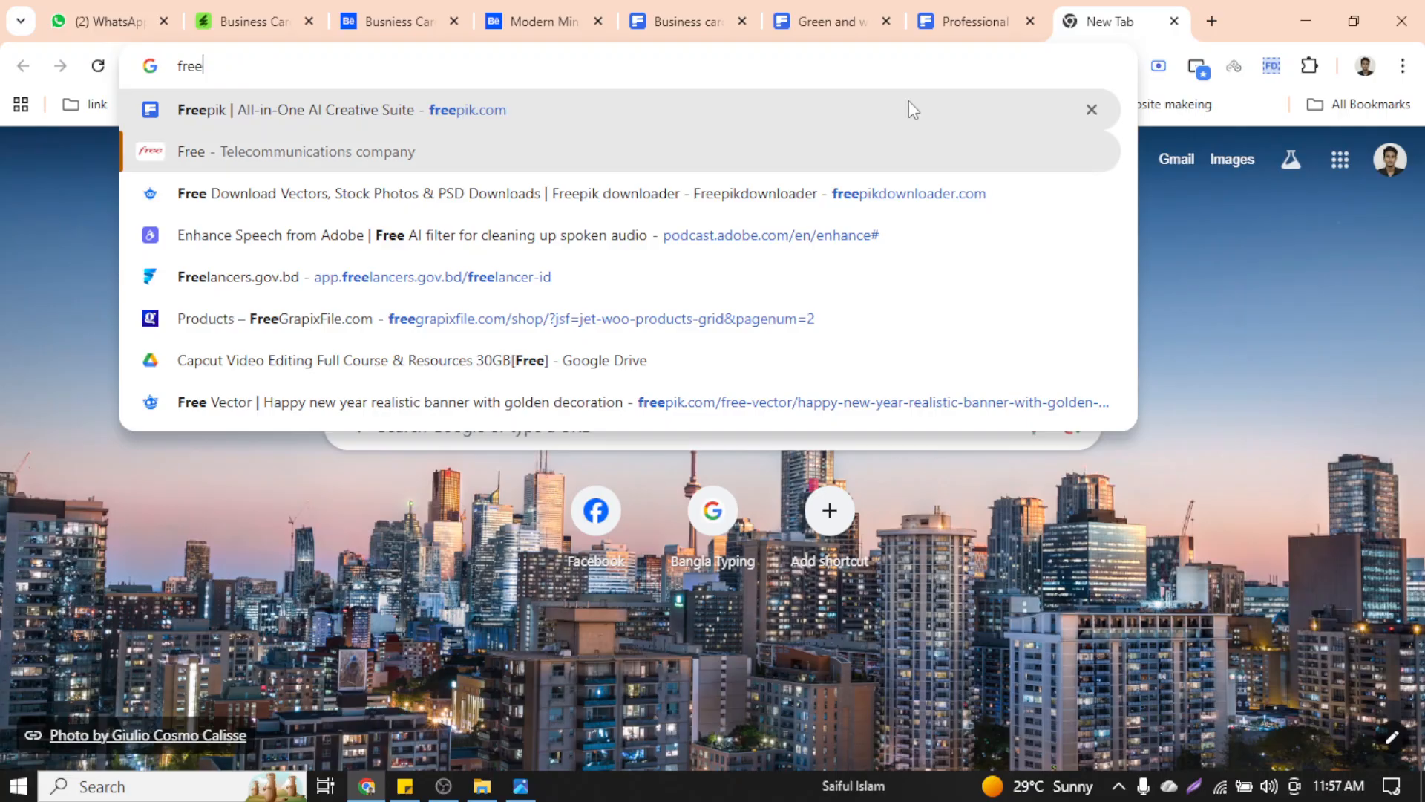
key("Return")
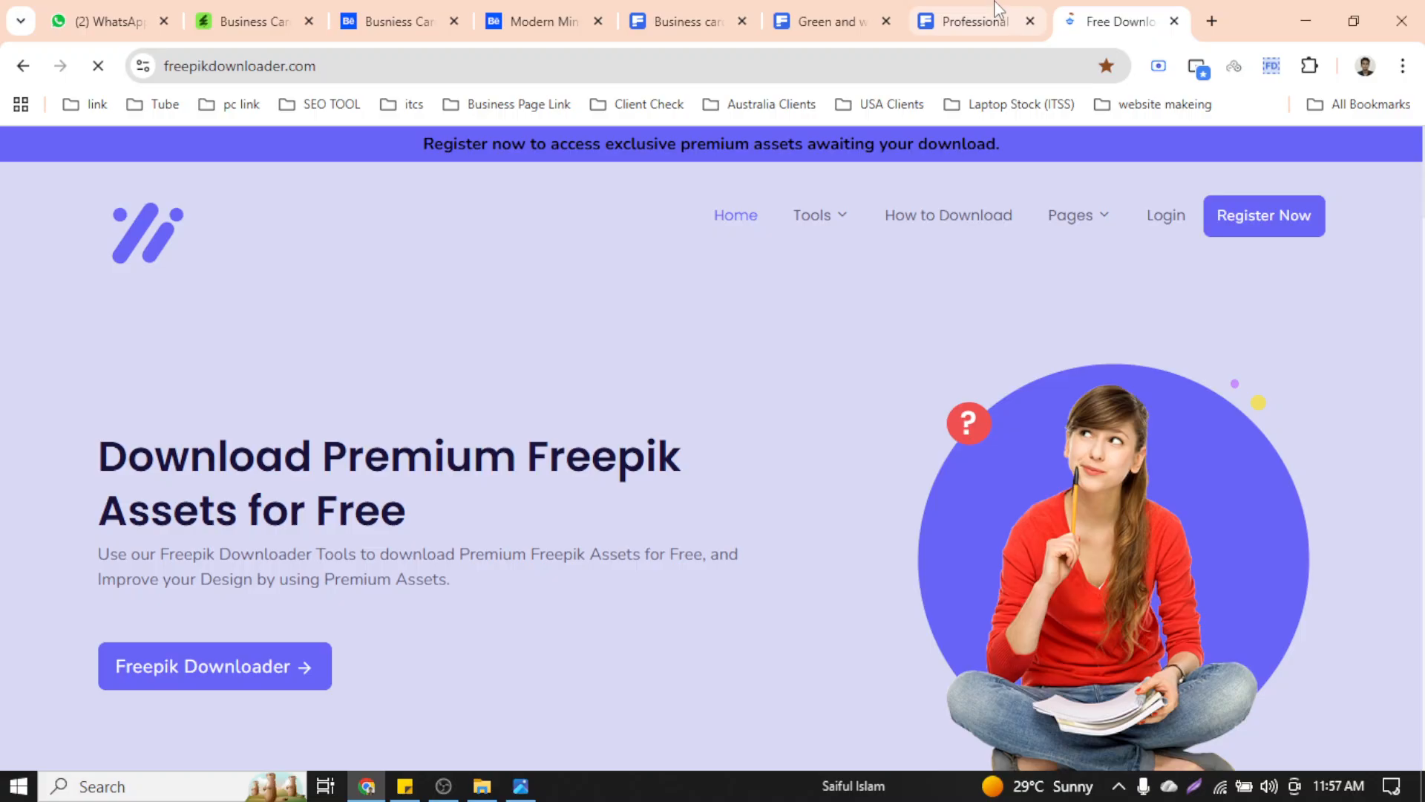
Select the Professional template page's web address, then return to the freepikdownloader.com tab
left_click(991, 9)
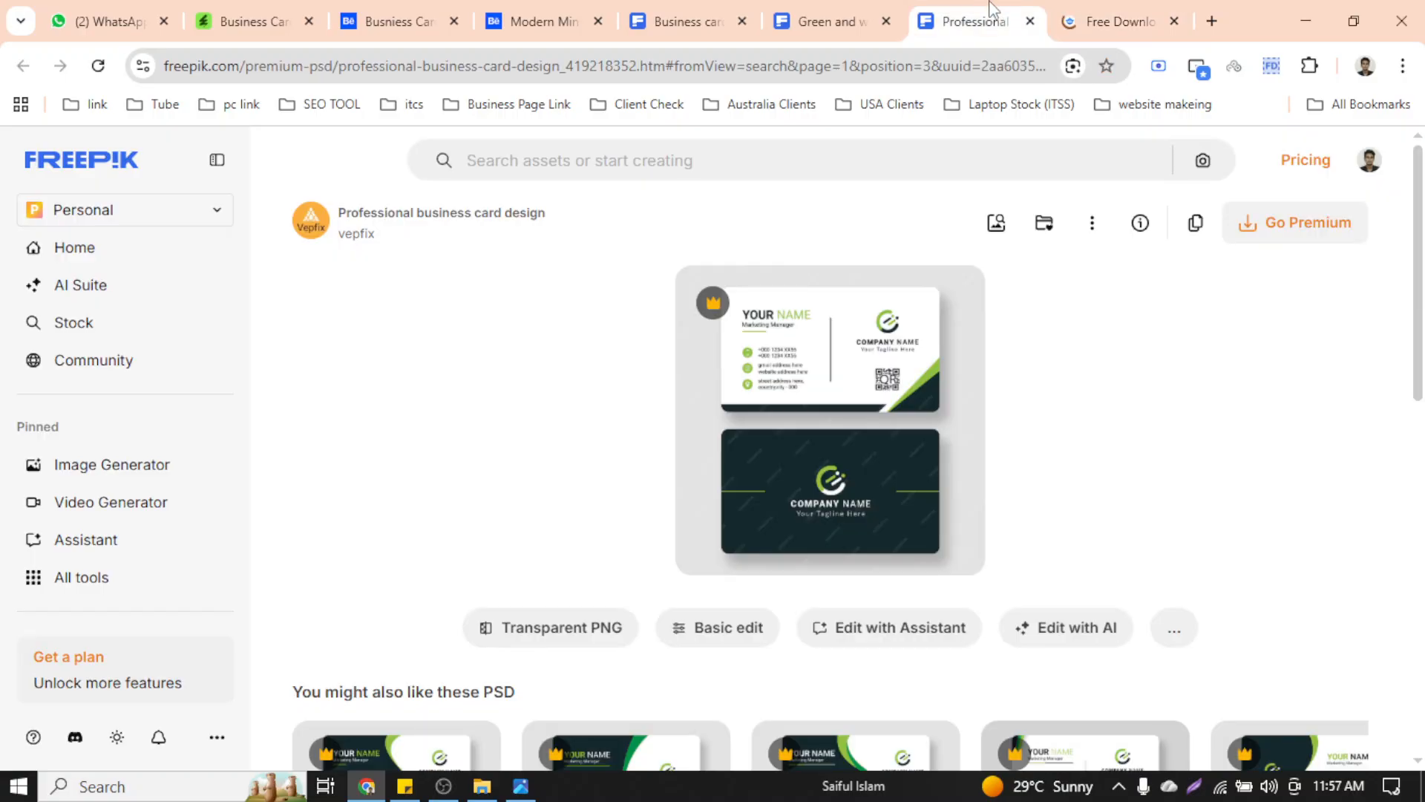
left_click(829, 74)
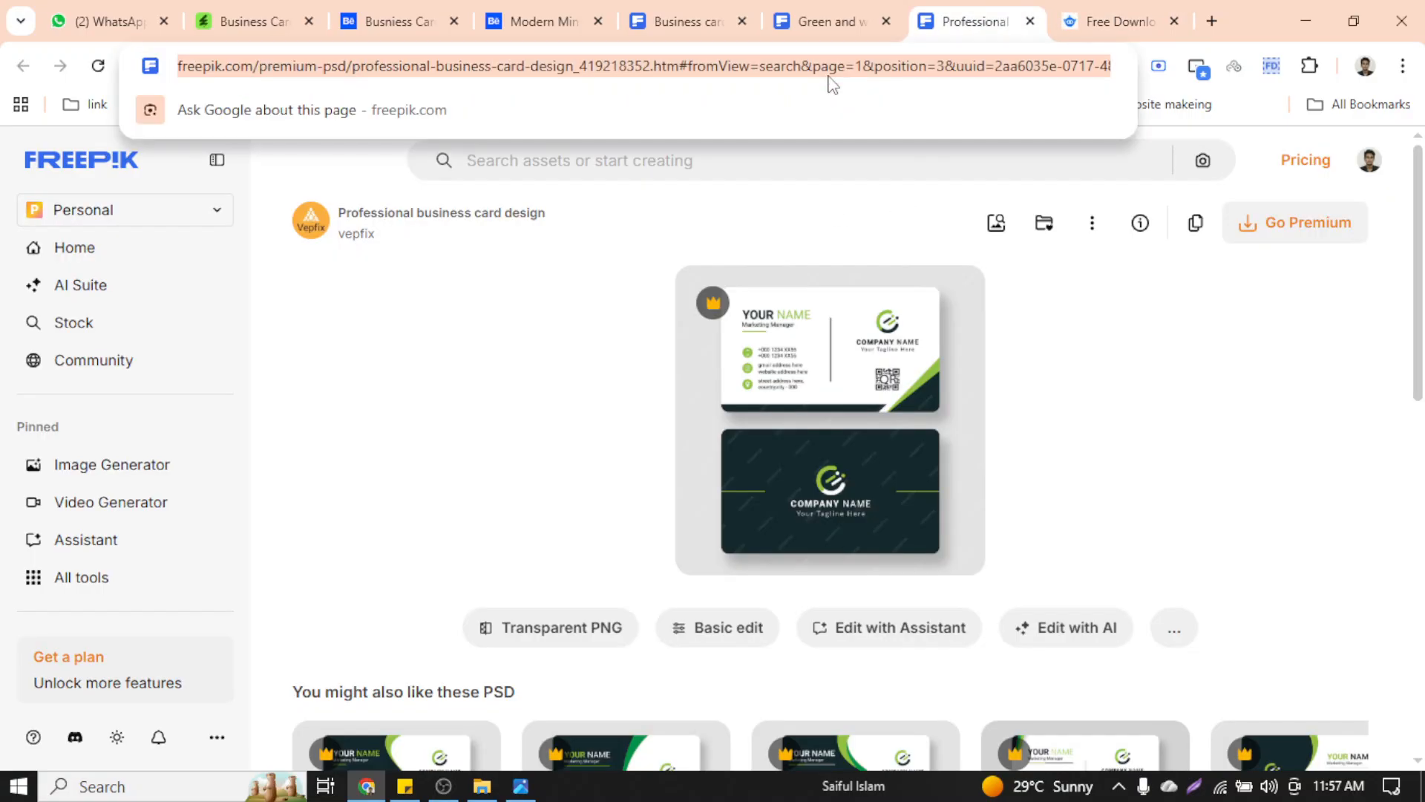
left_click(1121, 21)
scroll(640, 414, "down", 5)
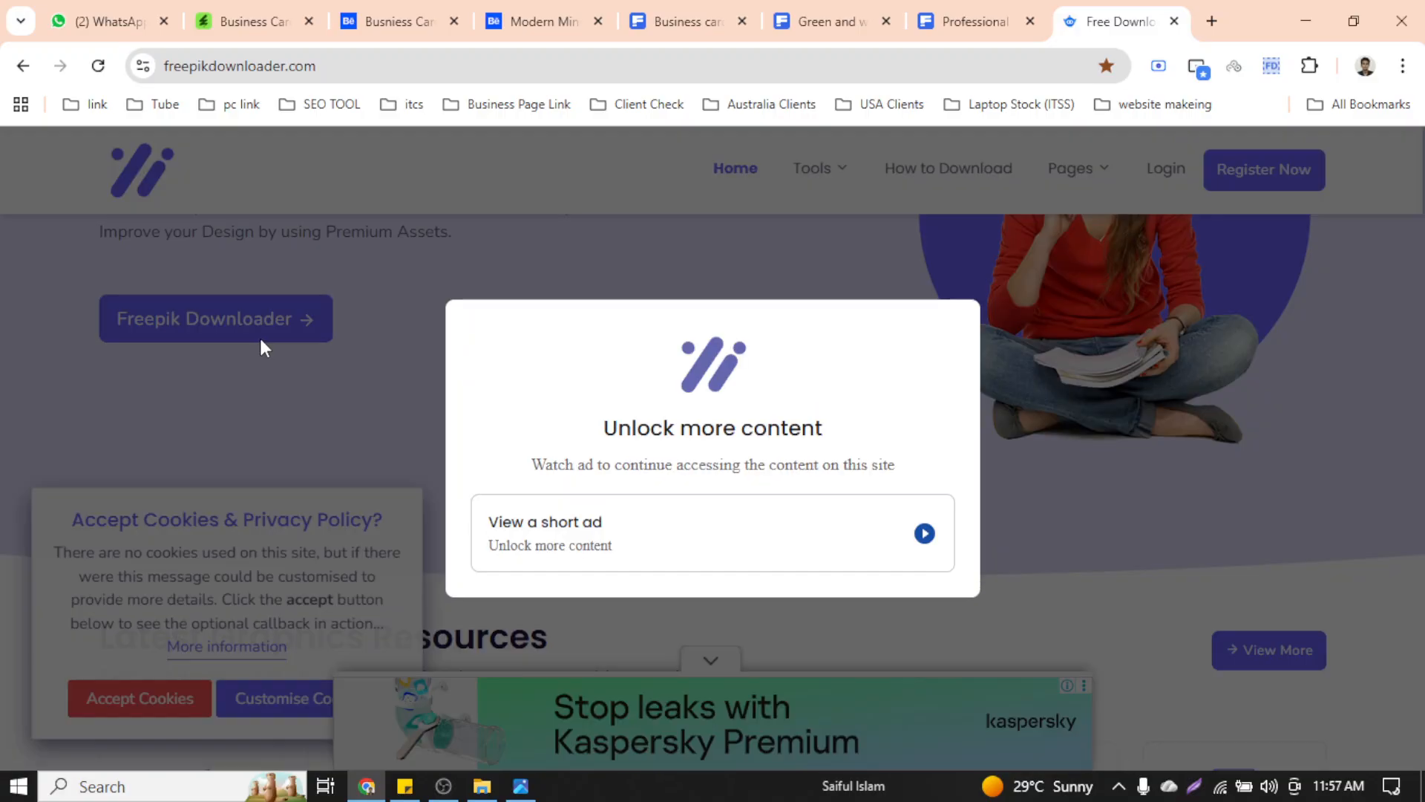
Unlock the site by viewing a short ad, close the ads, and accept cookies
left_click(924, 534)
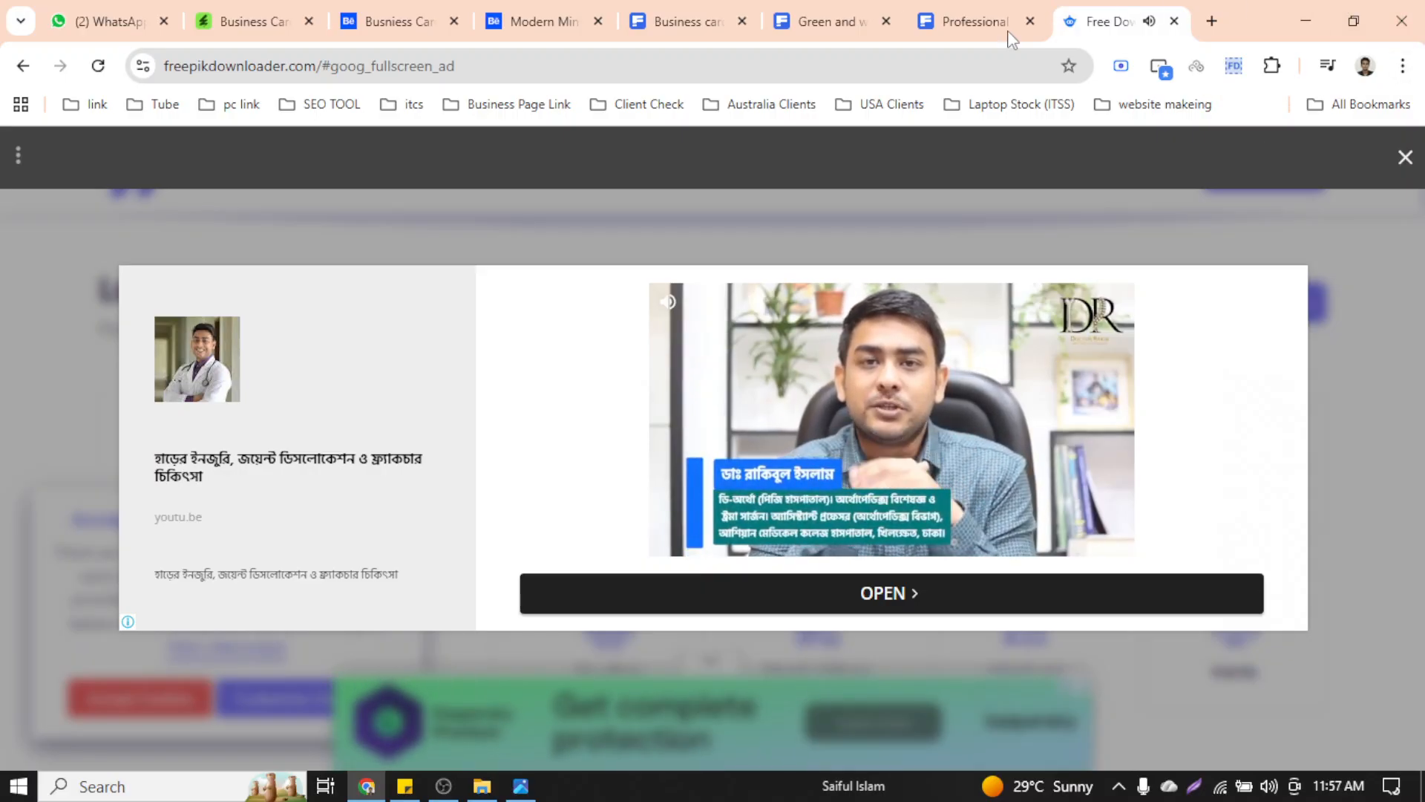
left_click(1405, 158)
left_click(851, 310)
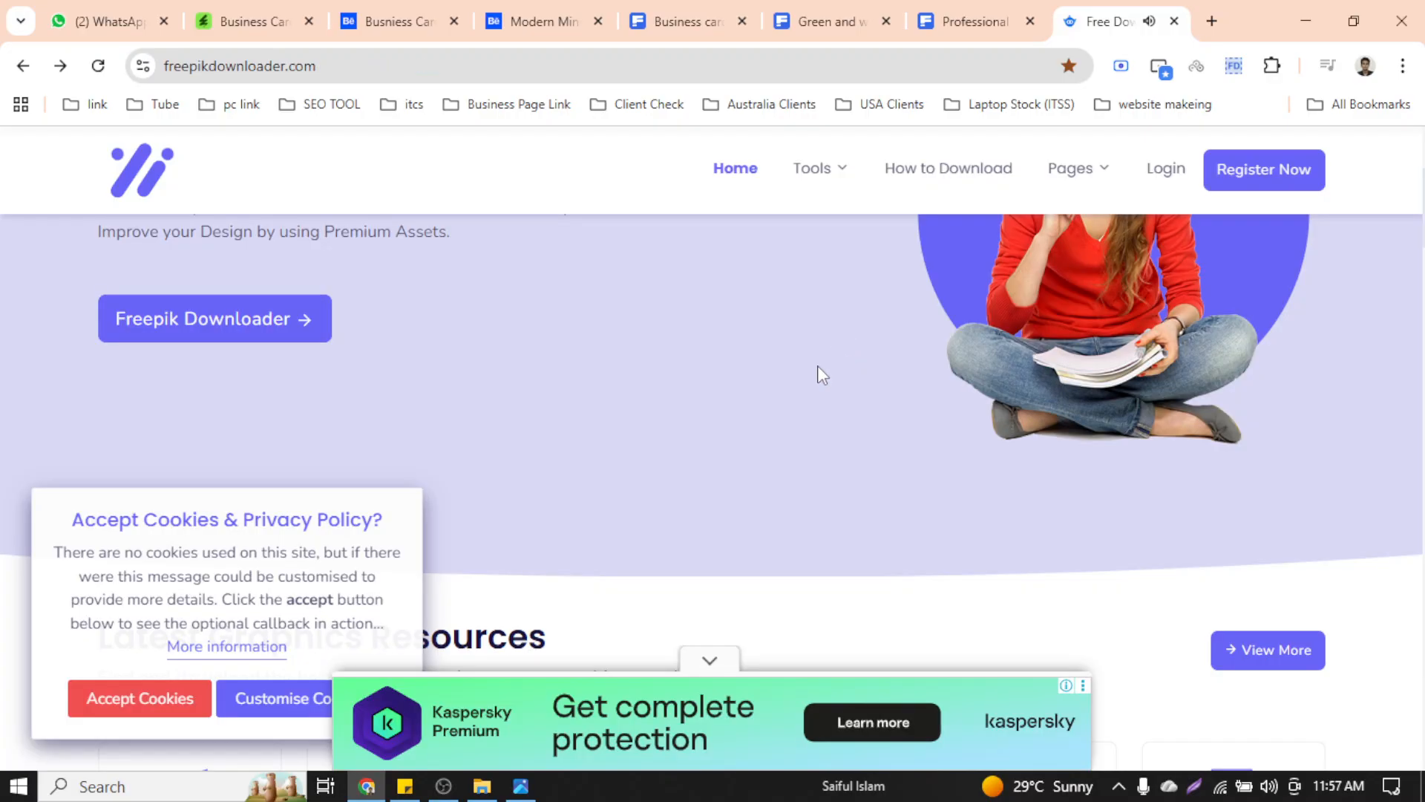
scroll(723, 476, "down", 5)
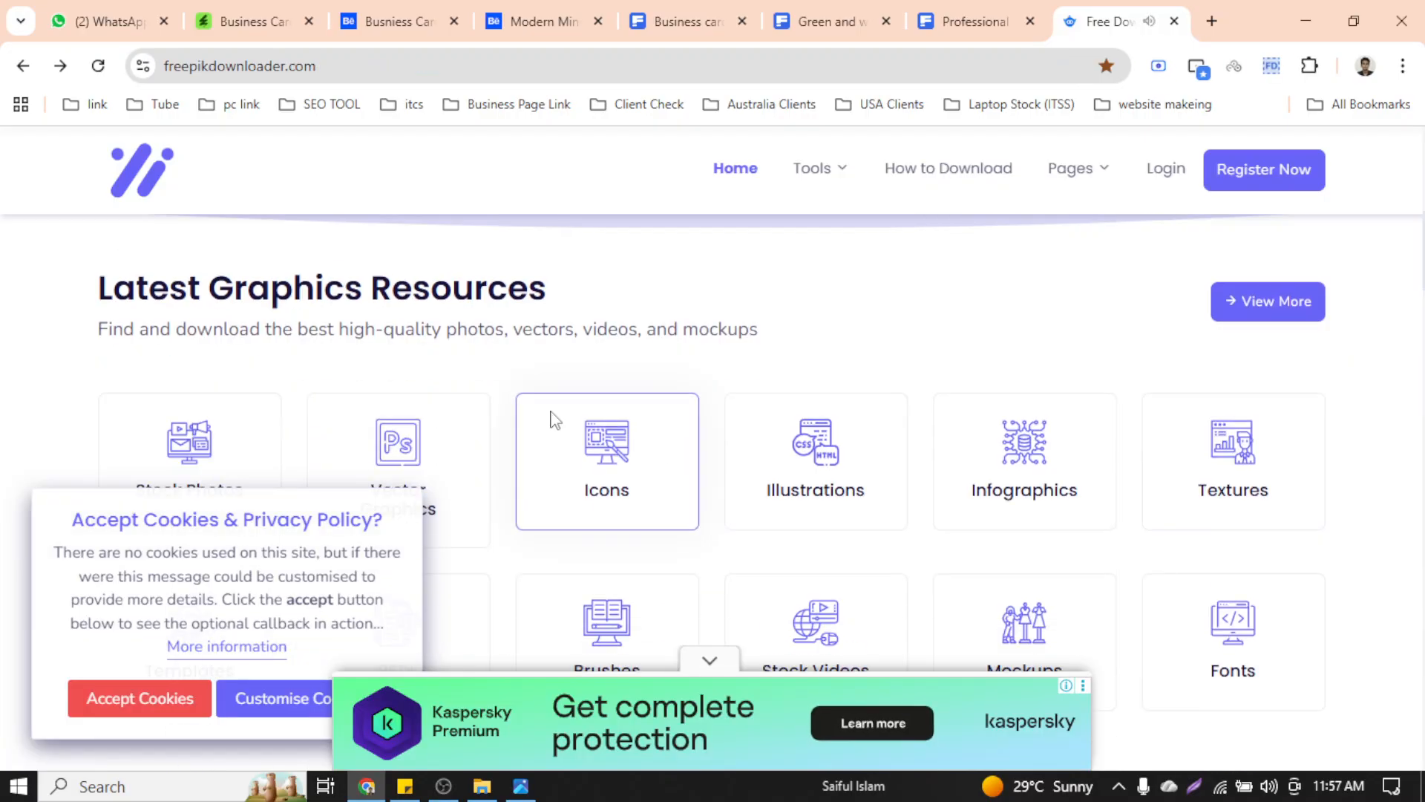
left_click(100, 702)
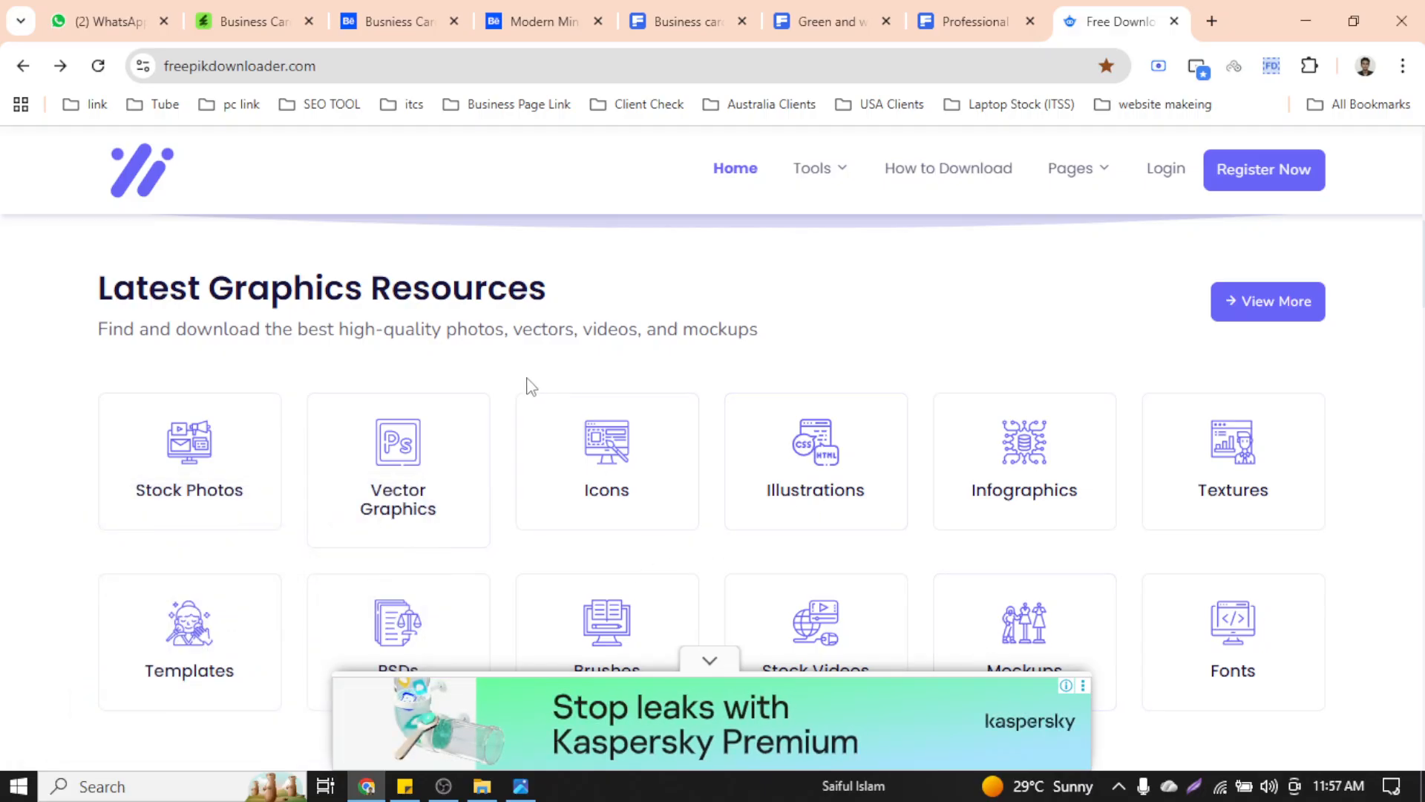
Open the Freepik Image Downloader page from the Tools menu
scroll(460, 416, "up", 5)
scroll(407, 437, "up", 3)
mouse_move(835, 199)
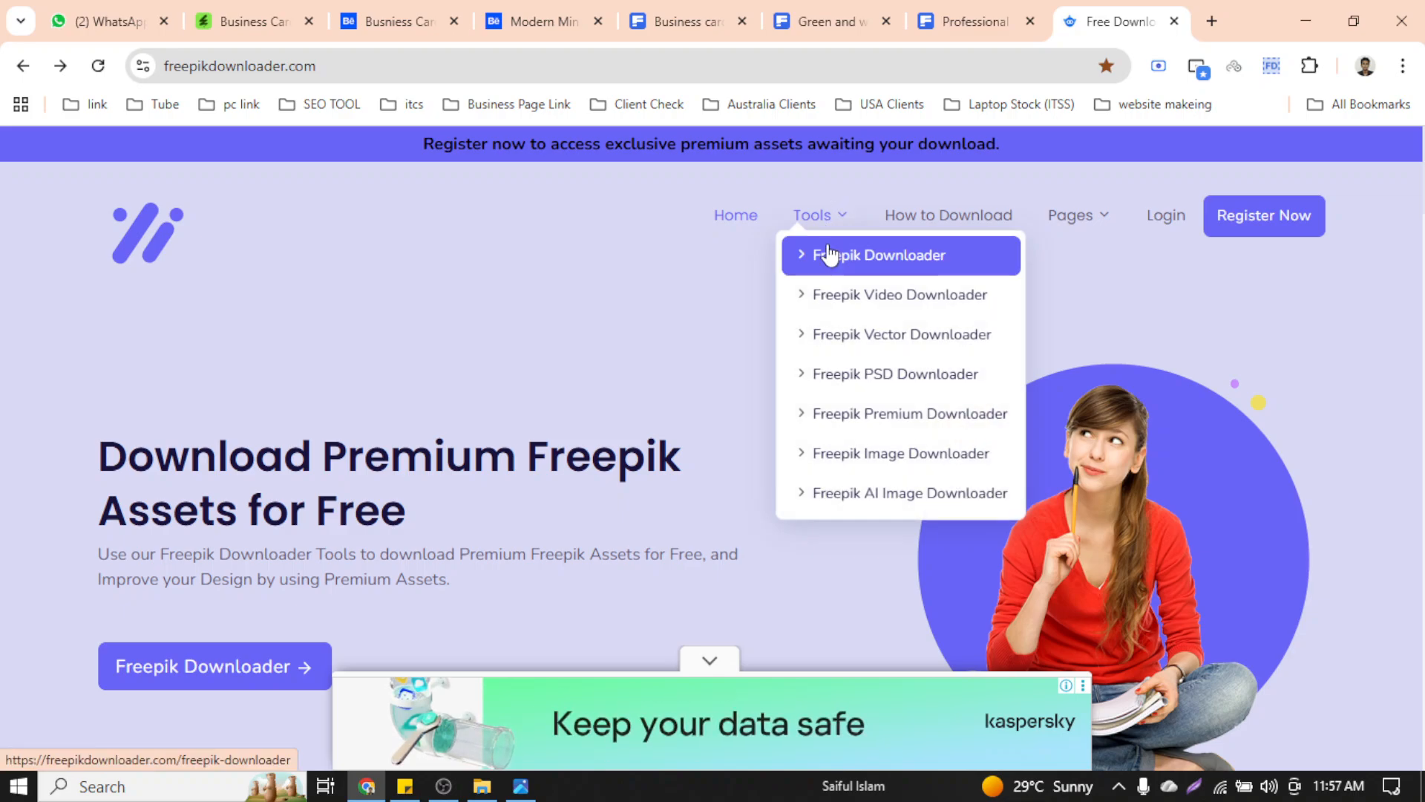
left_click(897, 455)
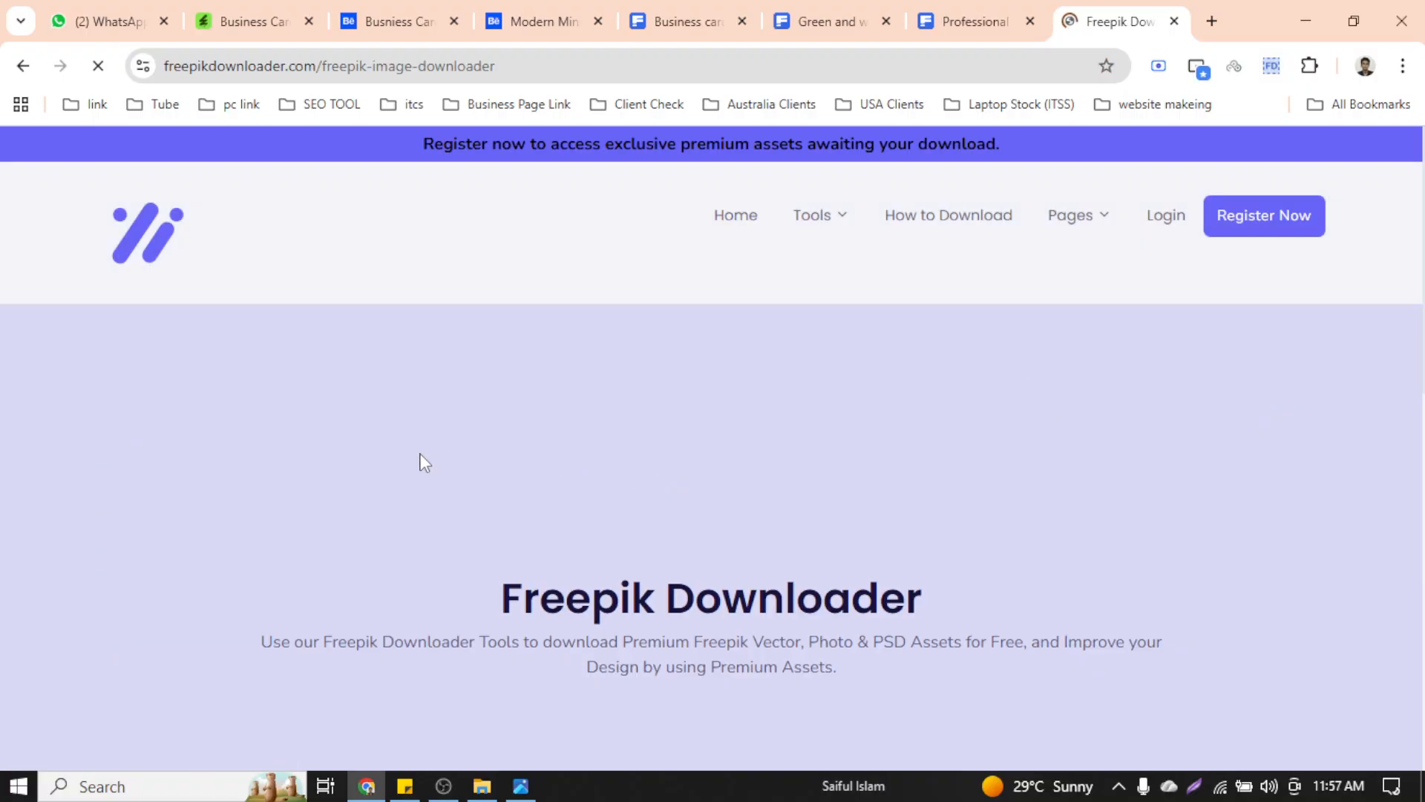
Paste the template's Freepik link, request the download, and sign in with a Google account
scroll(644, 390, "down", 6)
left_click(470, 347)
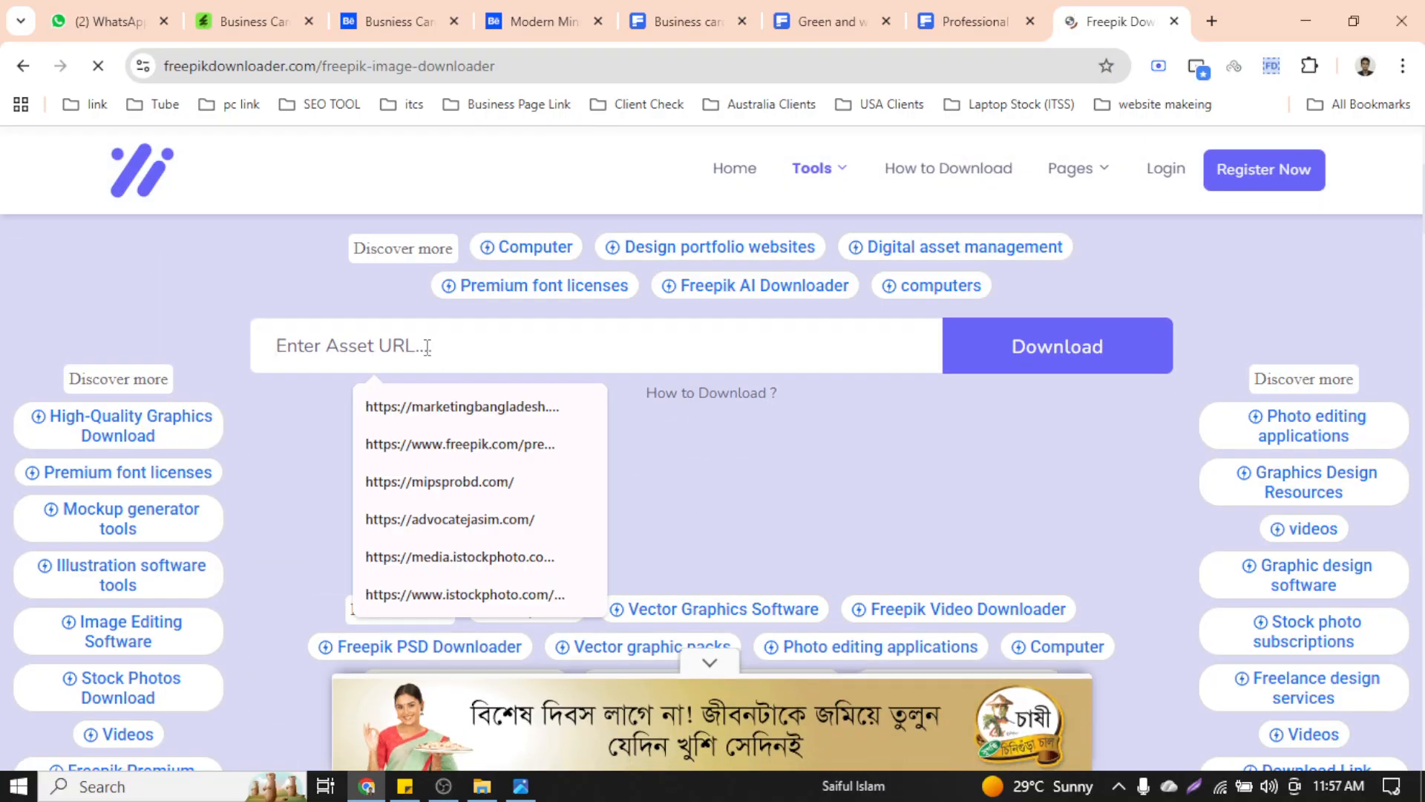
key("ctrl+v")
left_click(1089, 355)
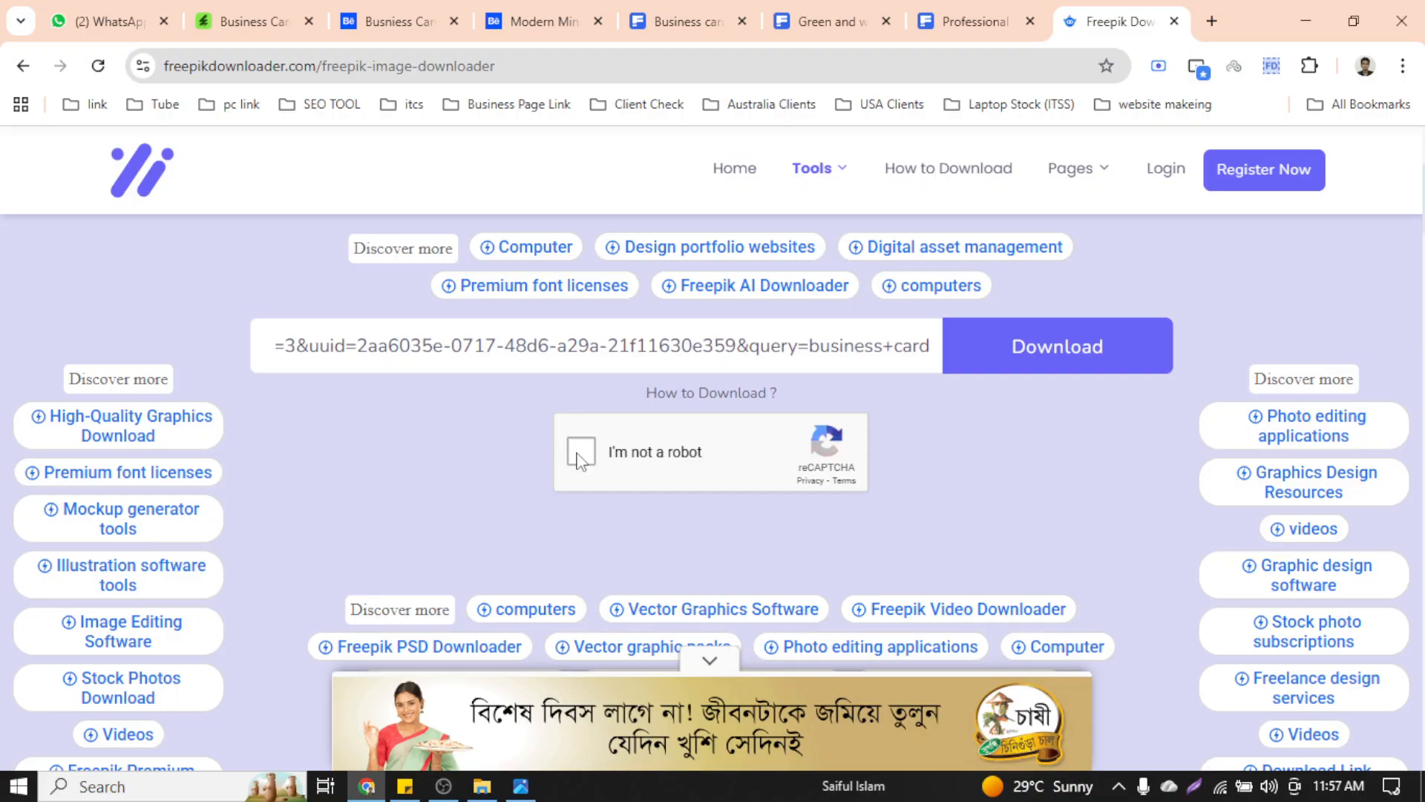
left_click(1042, 355)
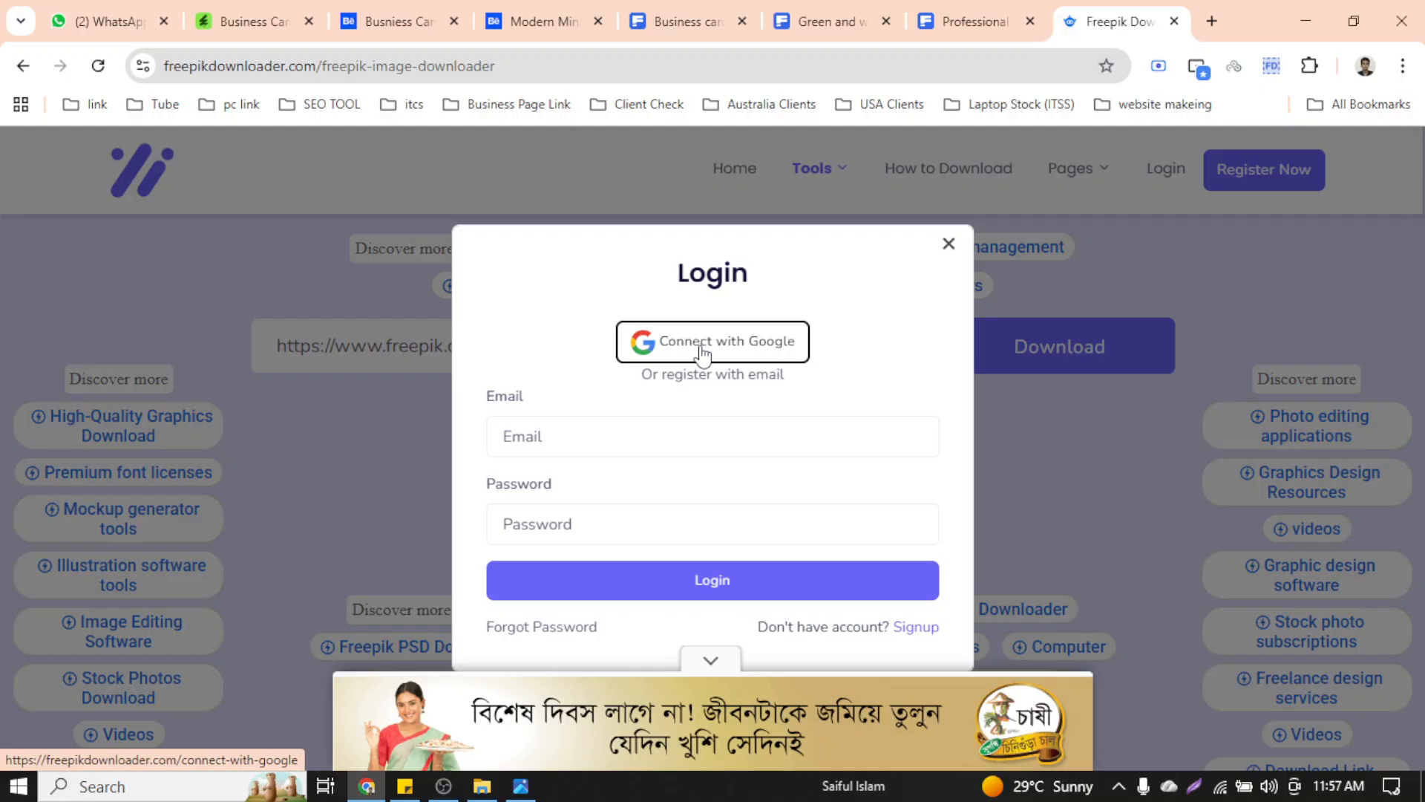
left_click(702, 349)
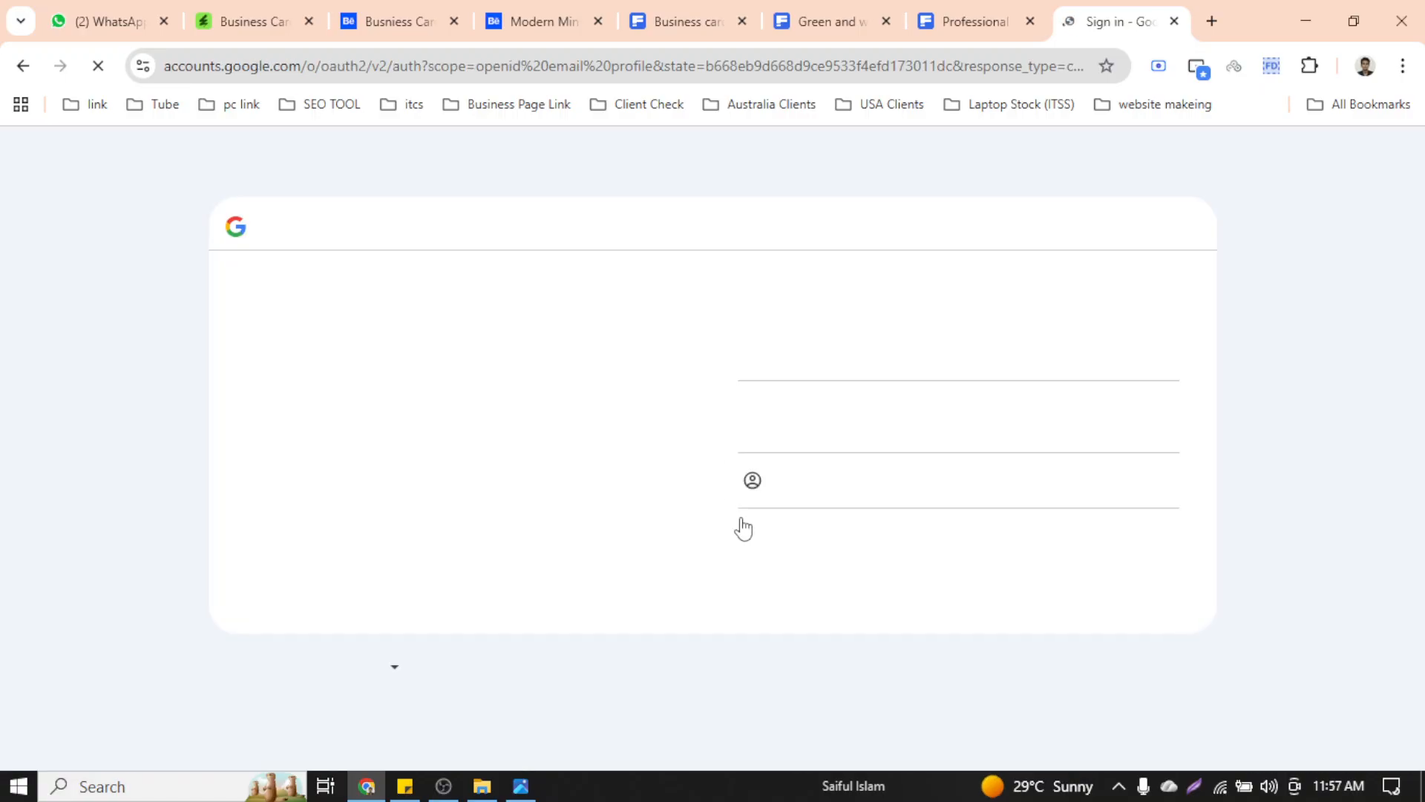
left_click(833, 337)
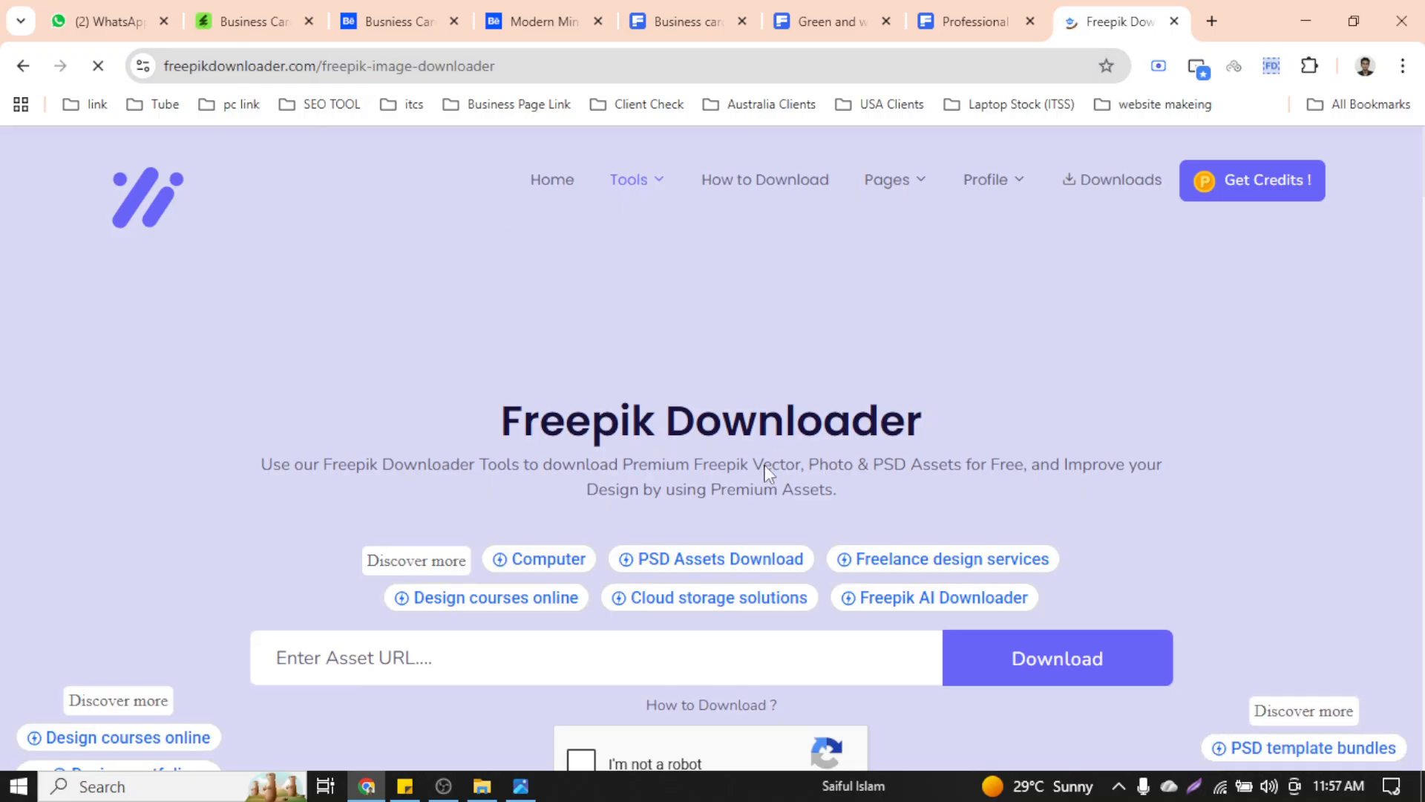
Resubmit the Freepik link, pass the reCAPTCHA check, and continue to the download-link page
scroll(465, 371, "down", 4)
left_click(425, 308)
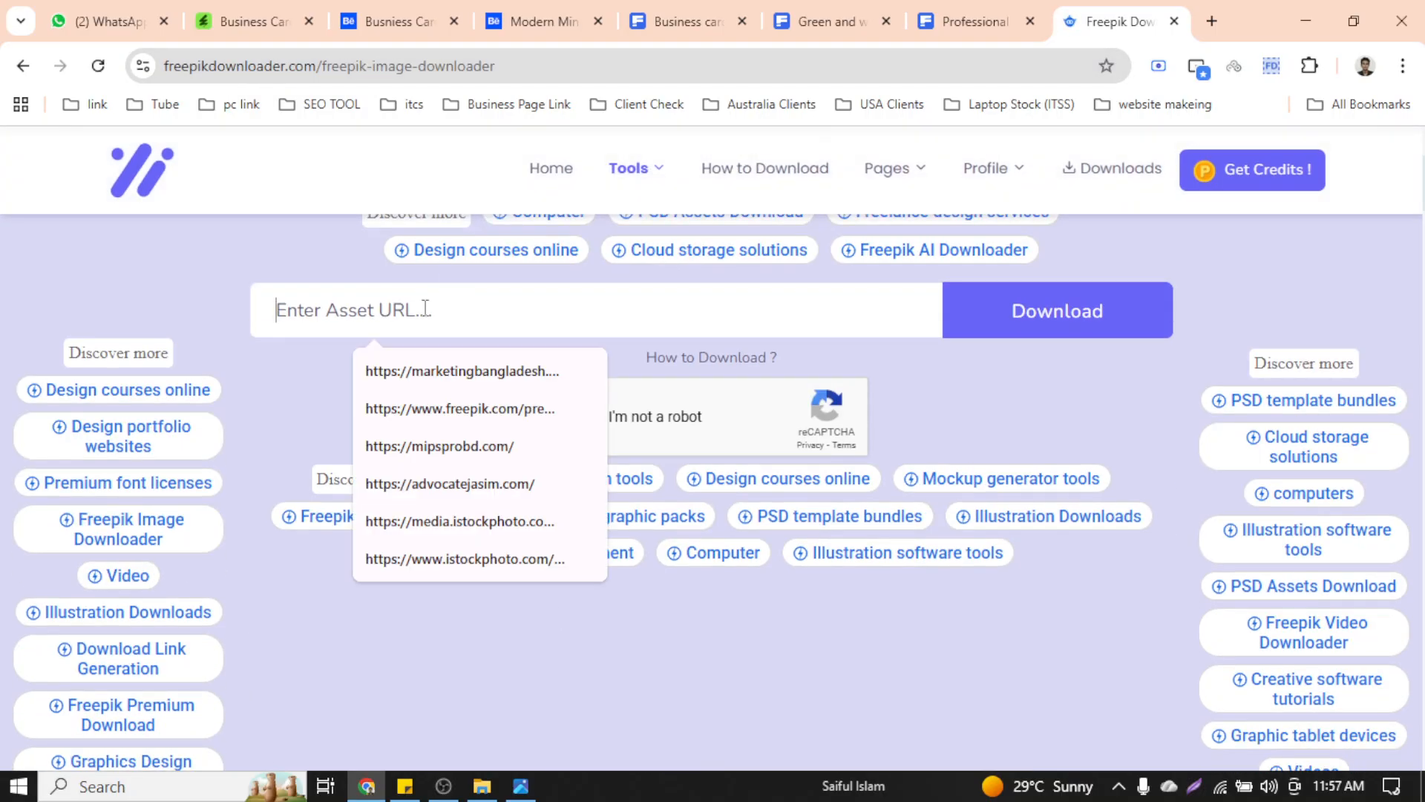
key("ctrl+v")
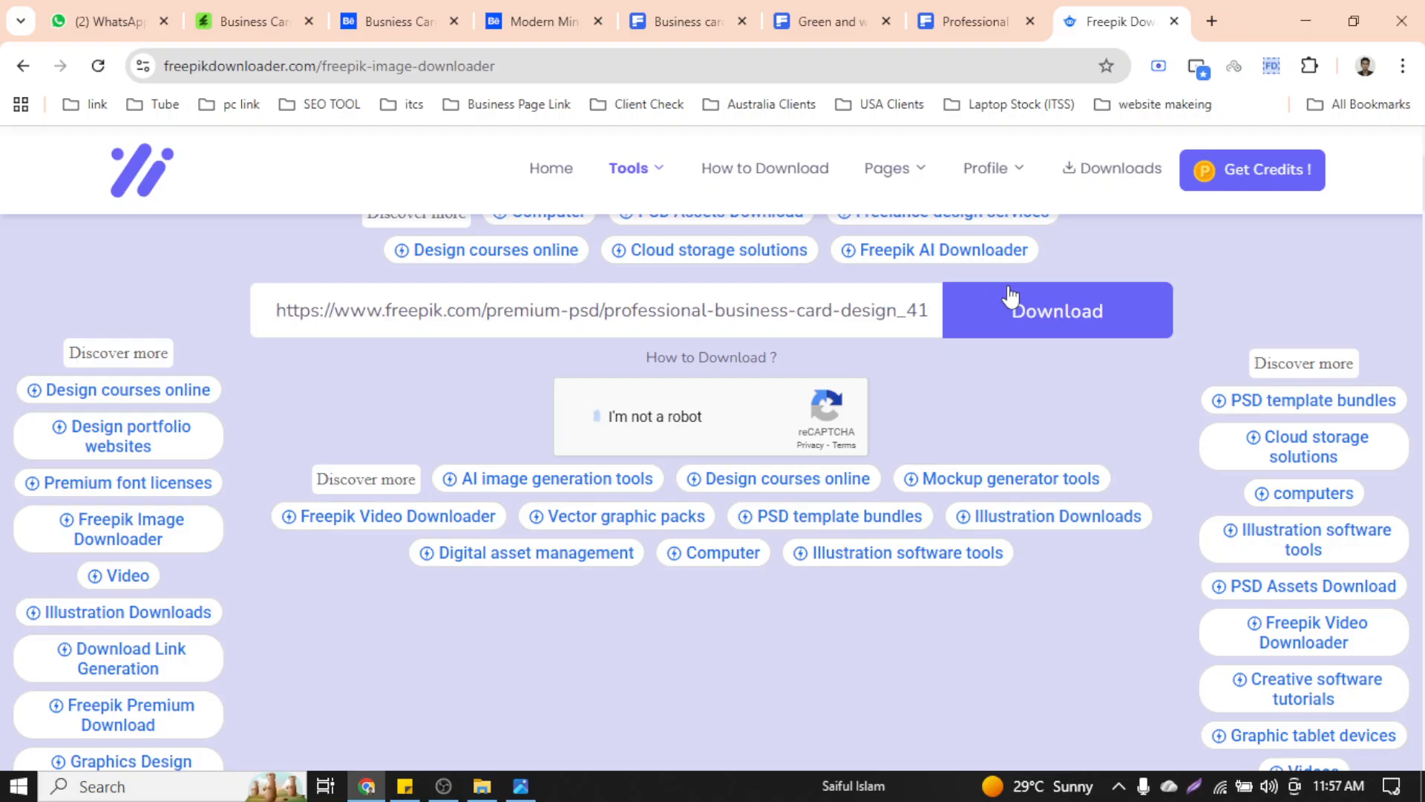
left_click(1028, 313)
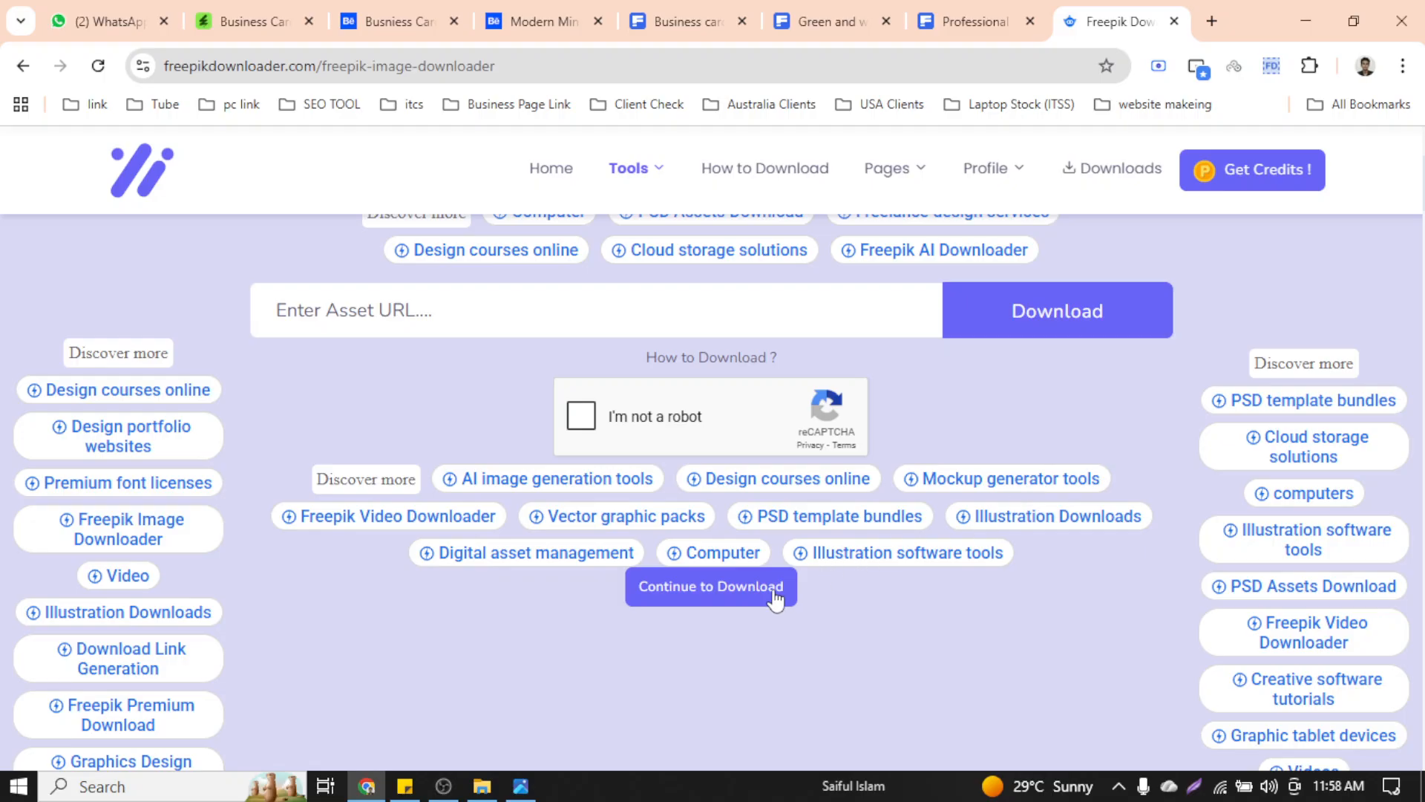
left_click(593, 419)
scroll(938, 496, "down", 4)
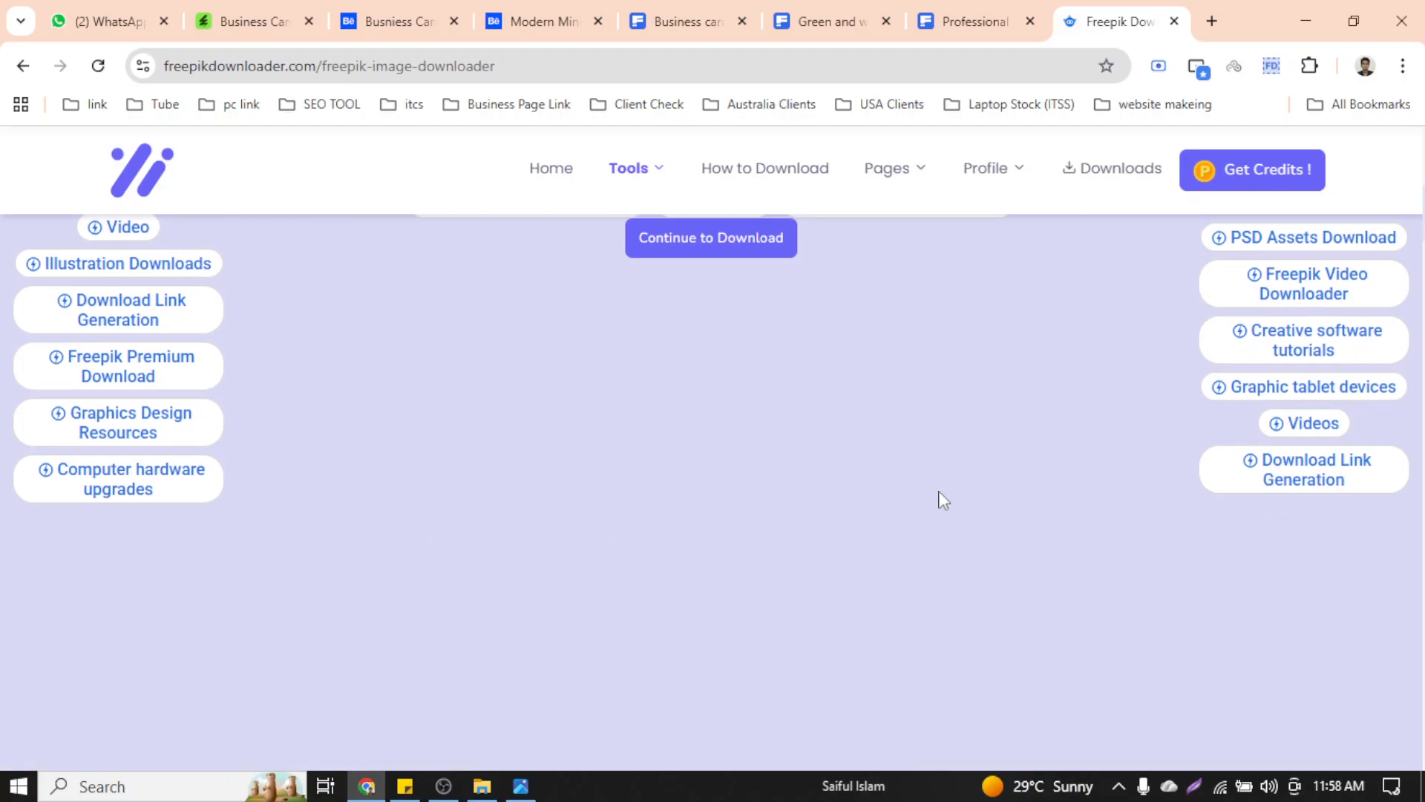
scroll(941, 496, "up", 4)
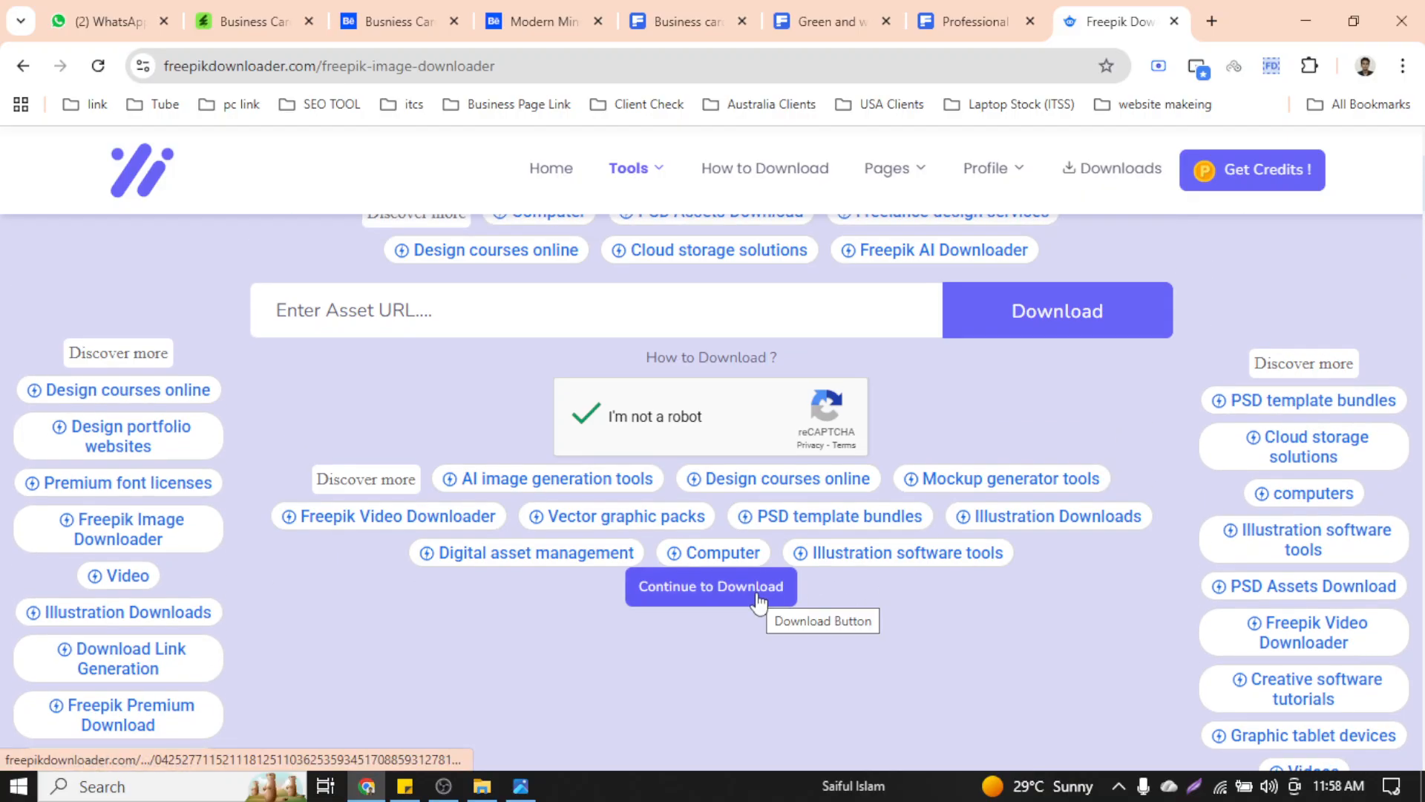
left_click(757, 594)
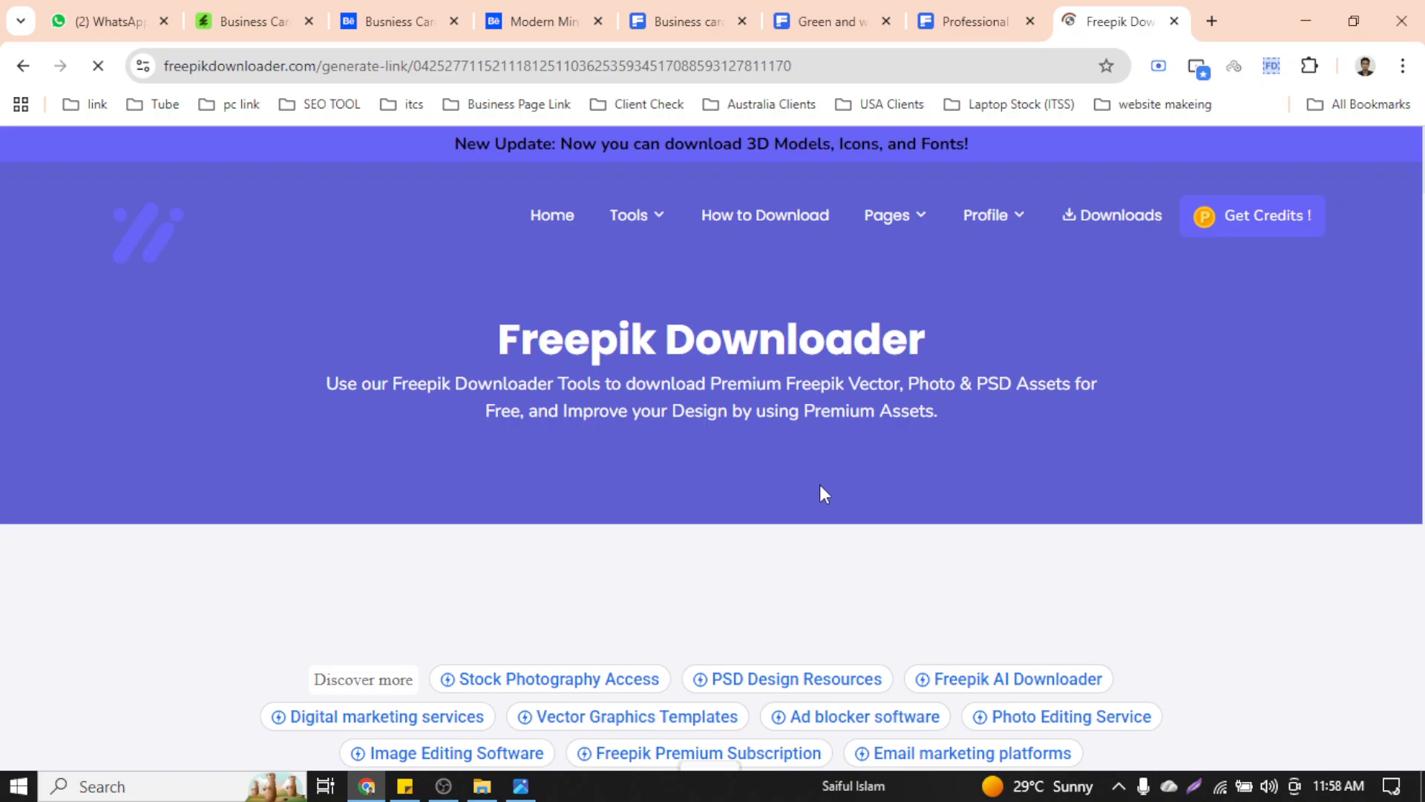
Scroll the downloader page and bring up, then dismiss, the card preview image's options
scroll(819, 484, "down", 9)
scroll(823, 493, "down", 6)
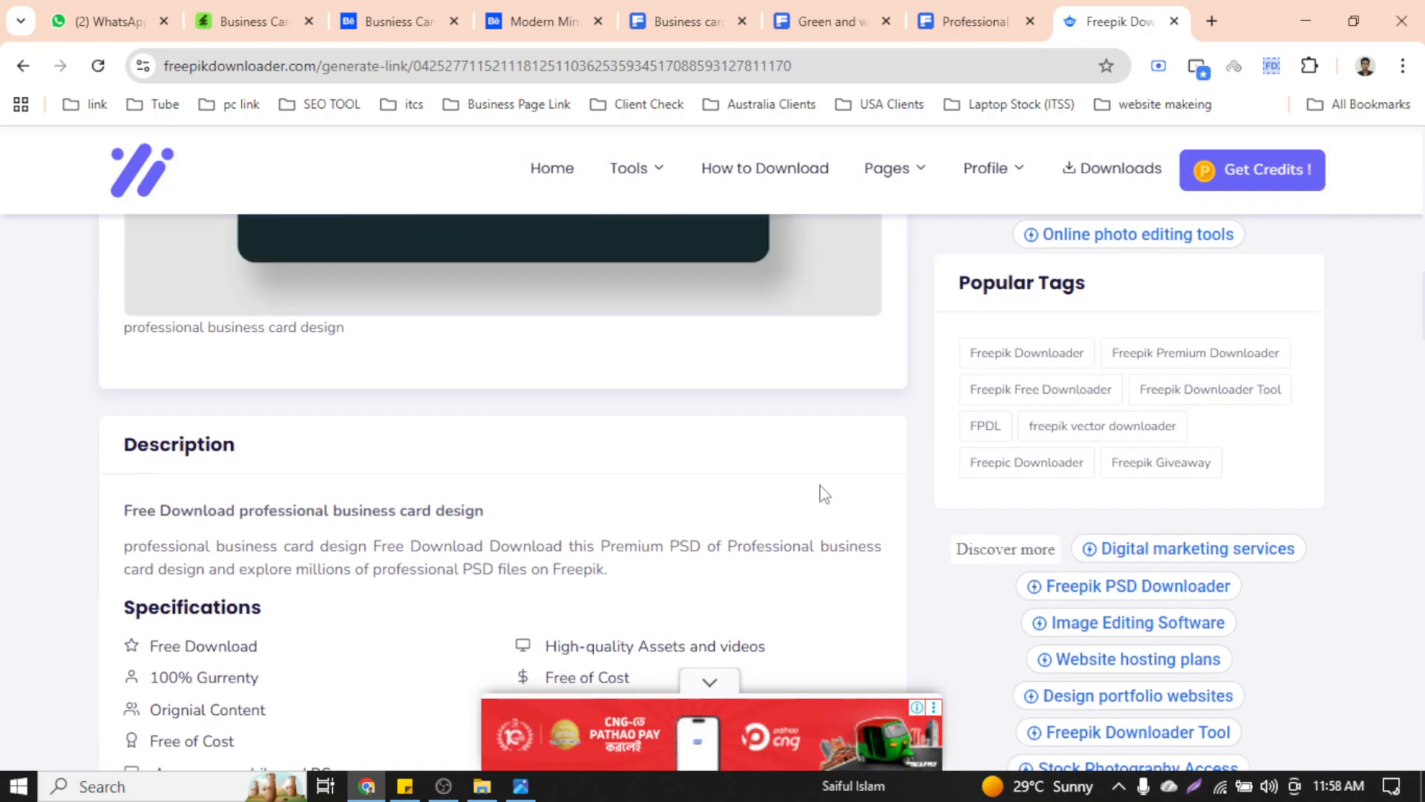
scroll(821, 492, "up", 8)
right_click(654, 422)
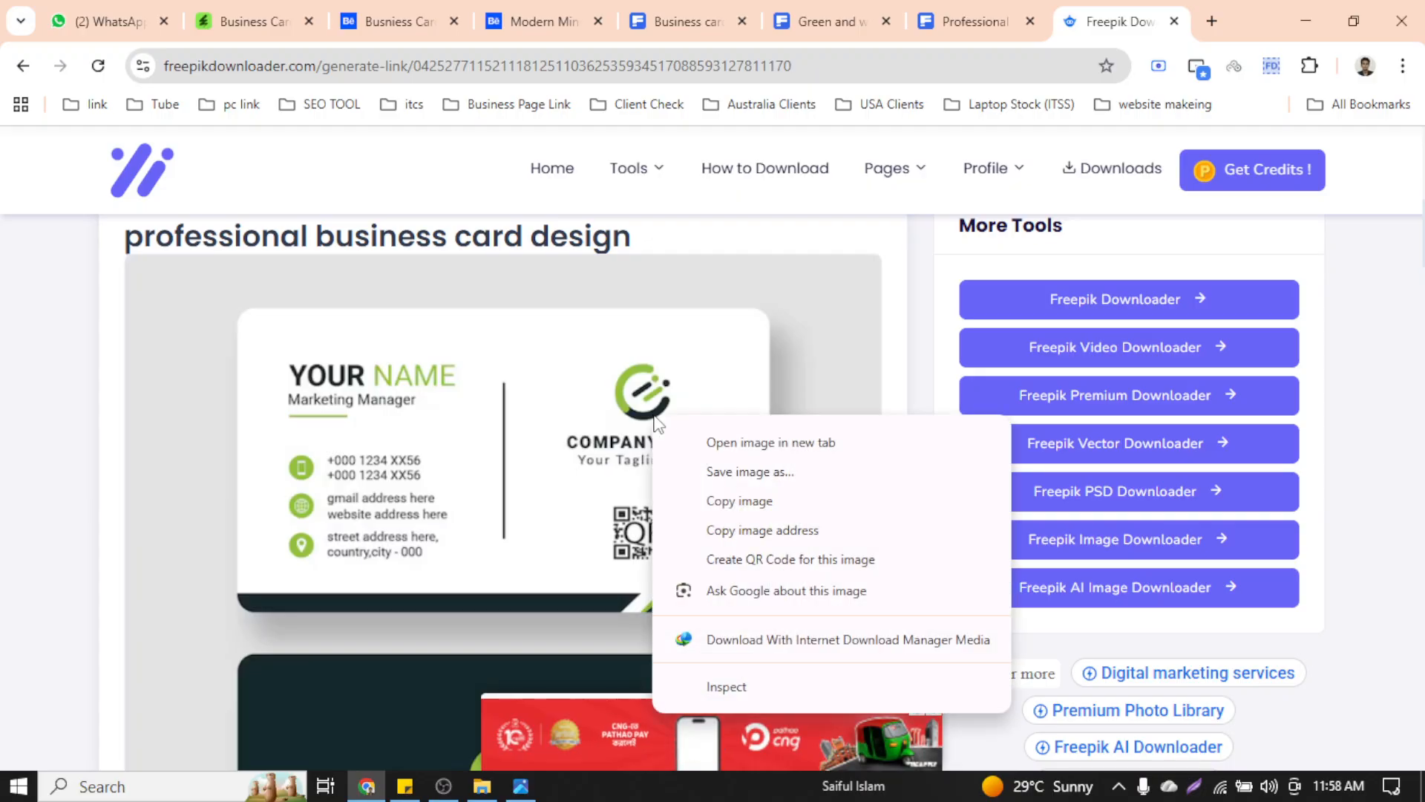
left_click(1373, 341)
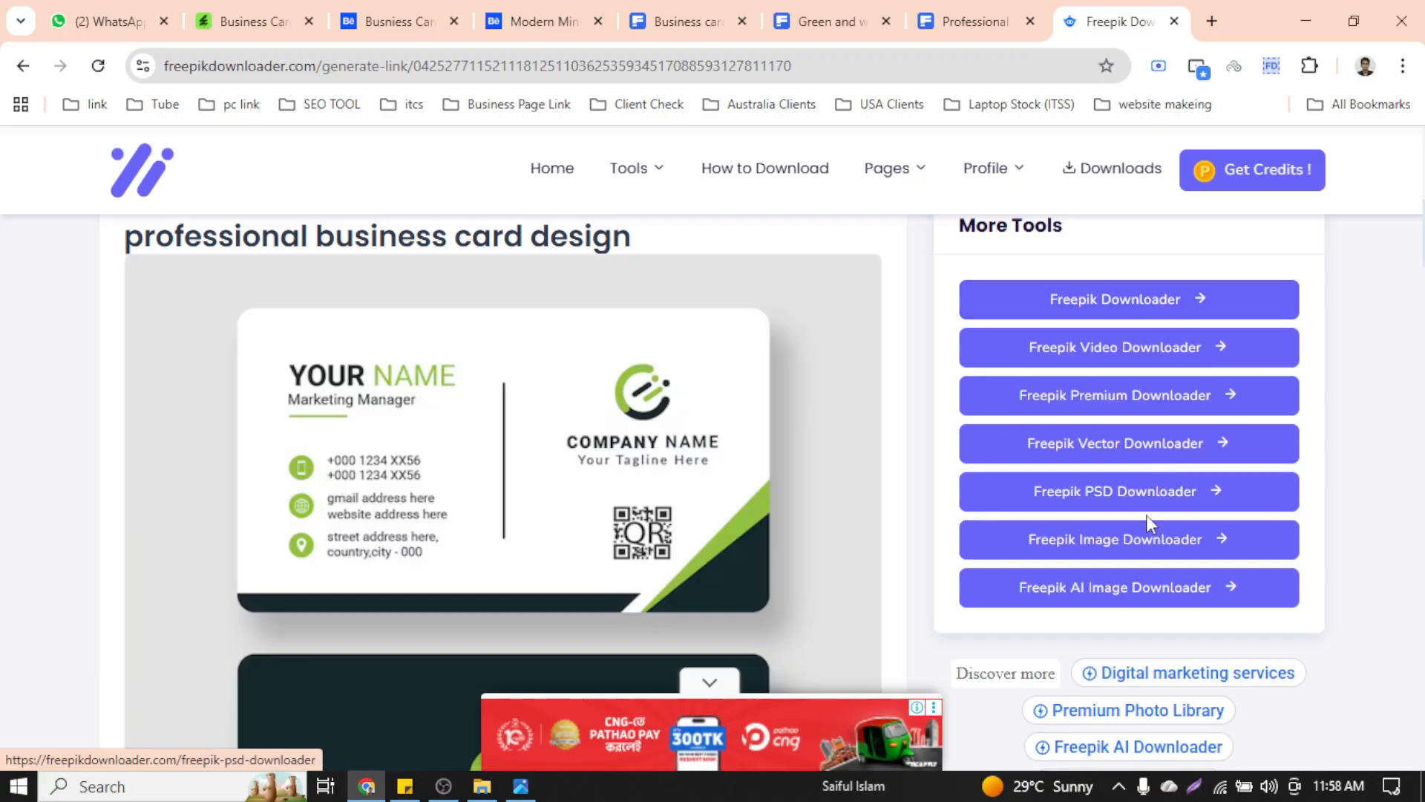
Request the download link, wait out the countdown, continue to download, and close the full-page ad
scroll(646, 407, "down", 10)
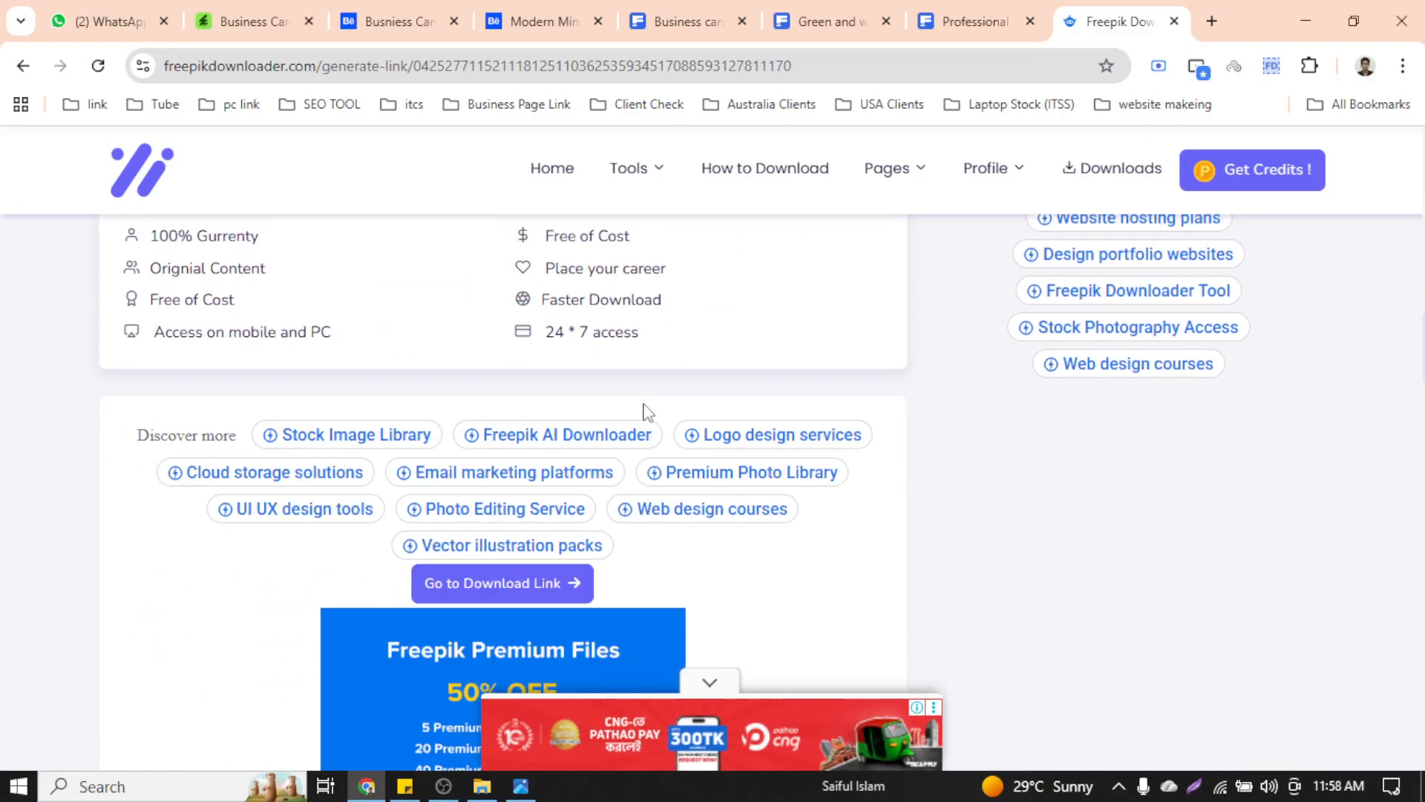
scroll(644, 405, "down", 3)
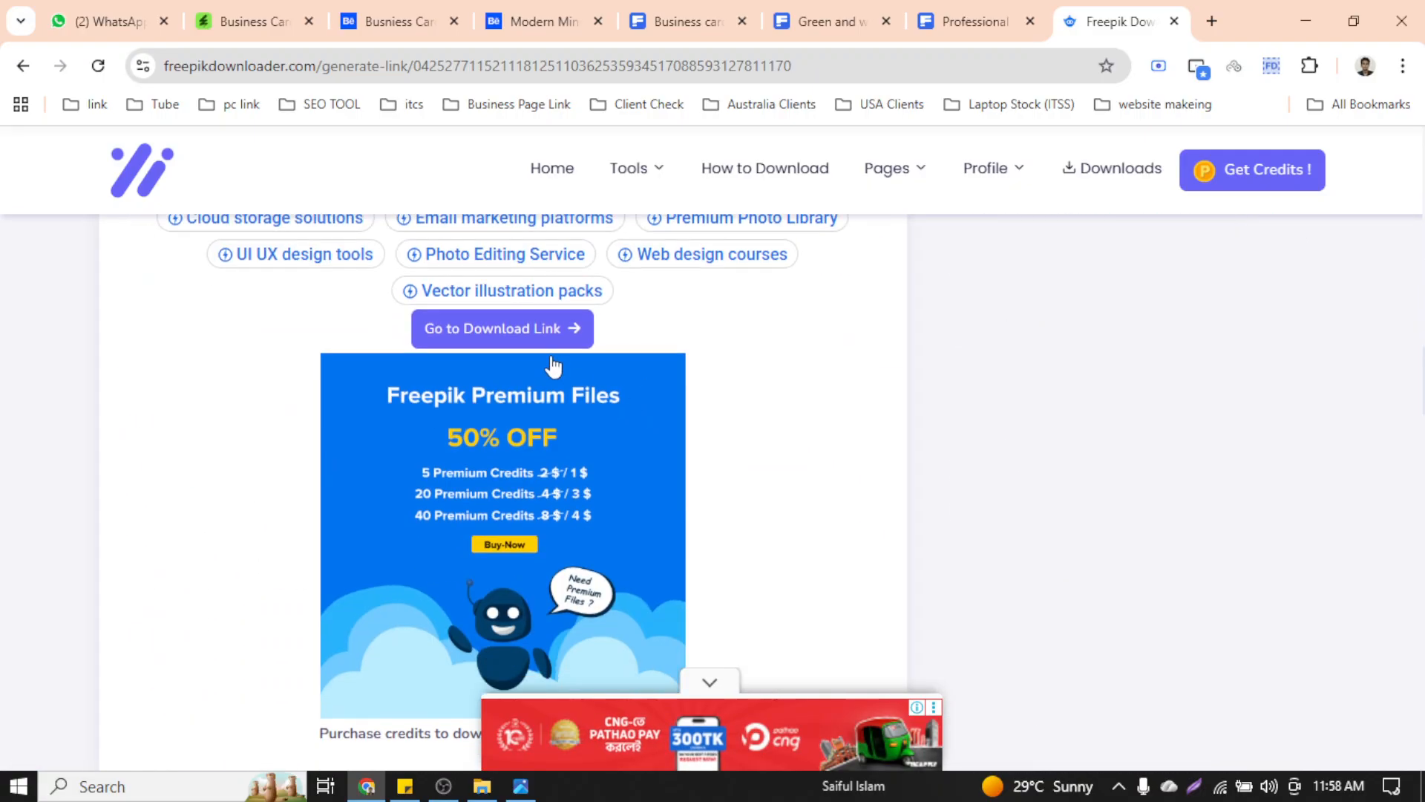
left_click(512, 337)
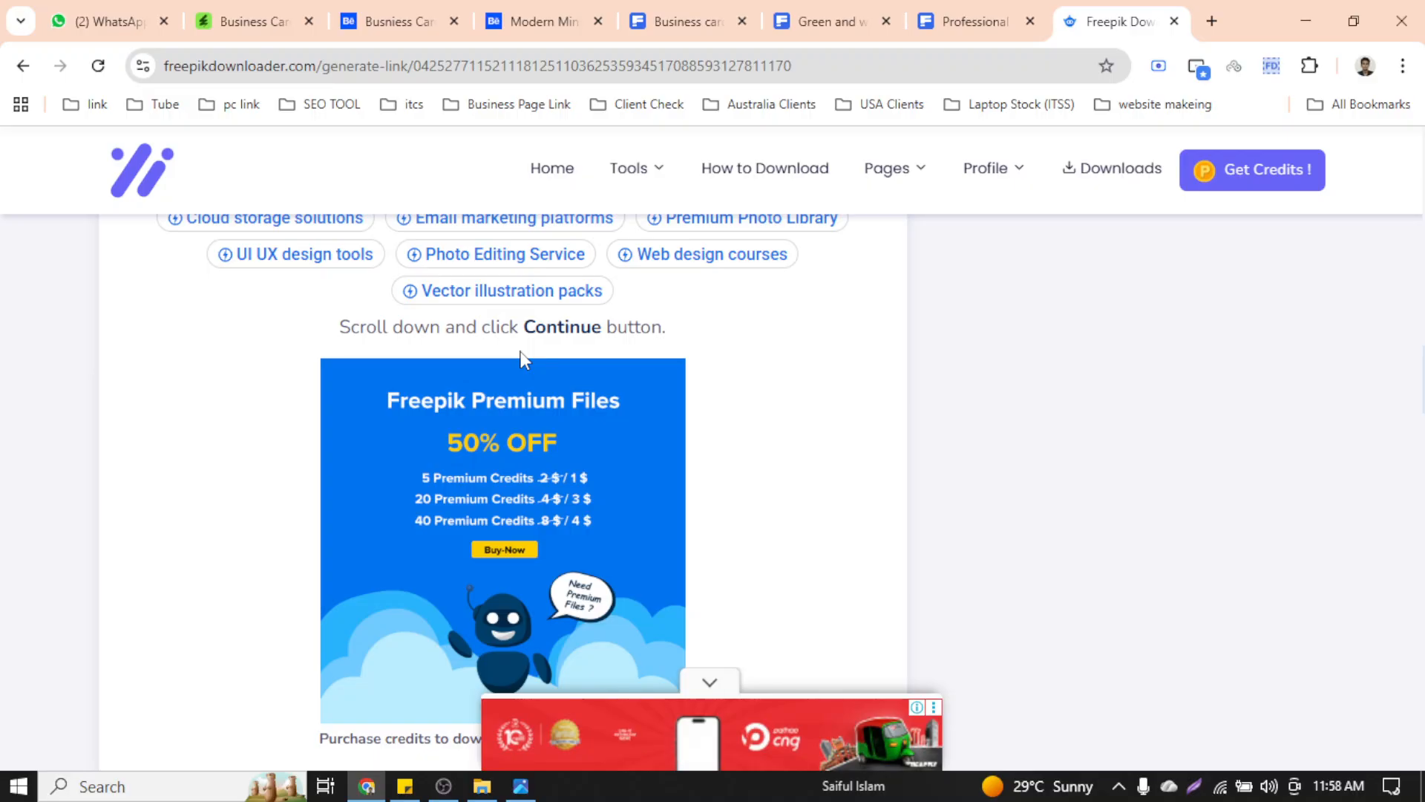
scroll(840, 522, "down", 1)
scroll(839, 522, "down", 20)
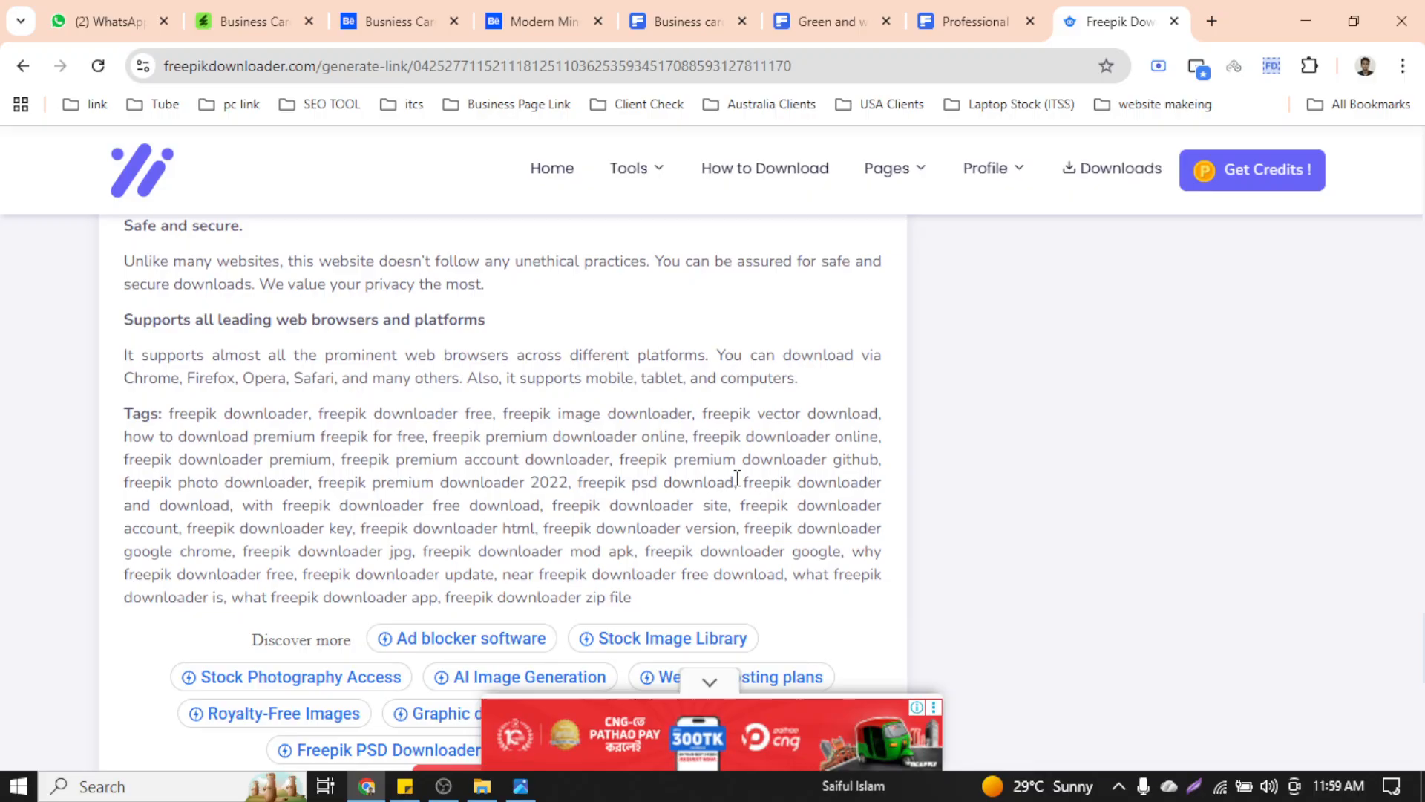
scroll(578, 465, "down", 4)
left_click(557, 435)
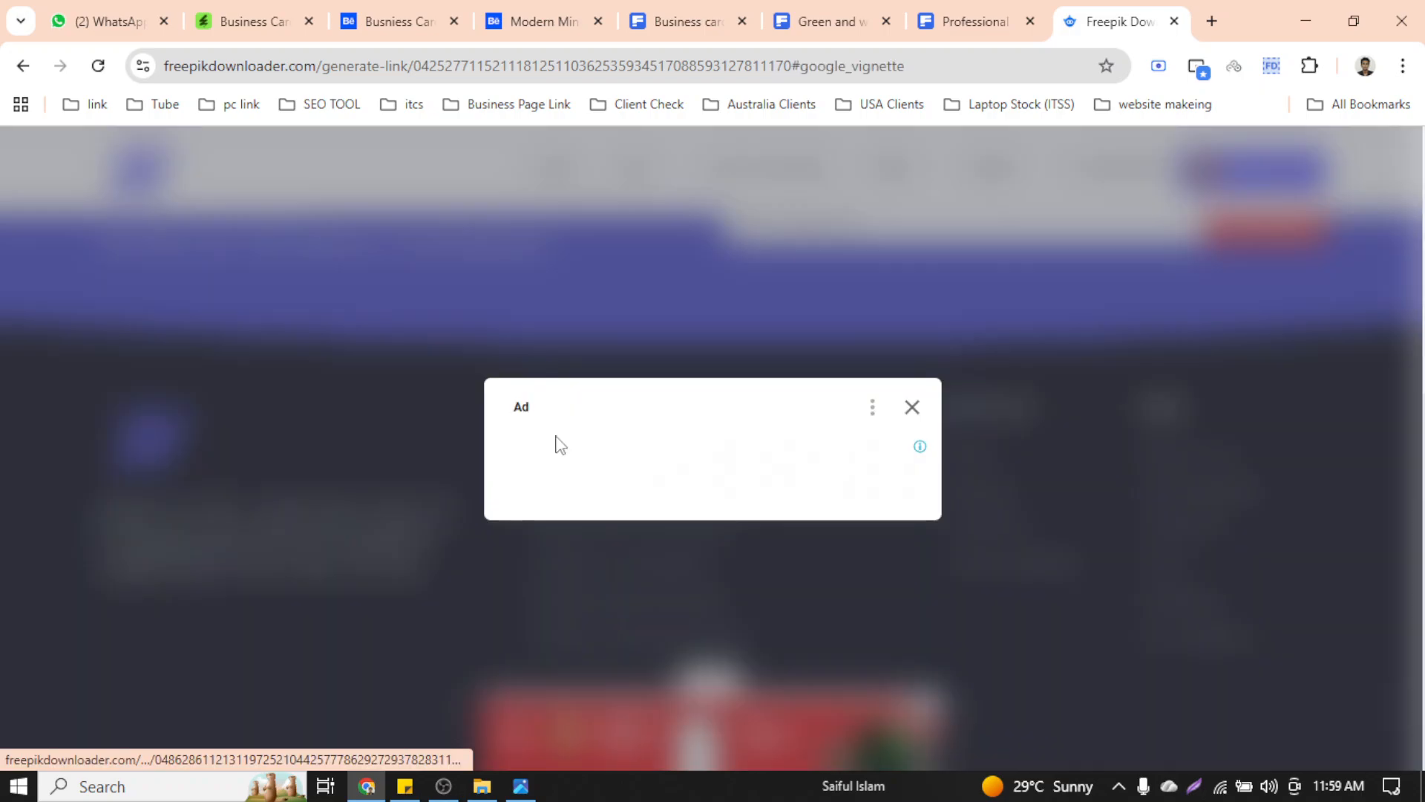
left_click(913, 409)
Save the business card preview image into the Downloads folder
scroll(919, 413, "down", 8)
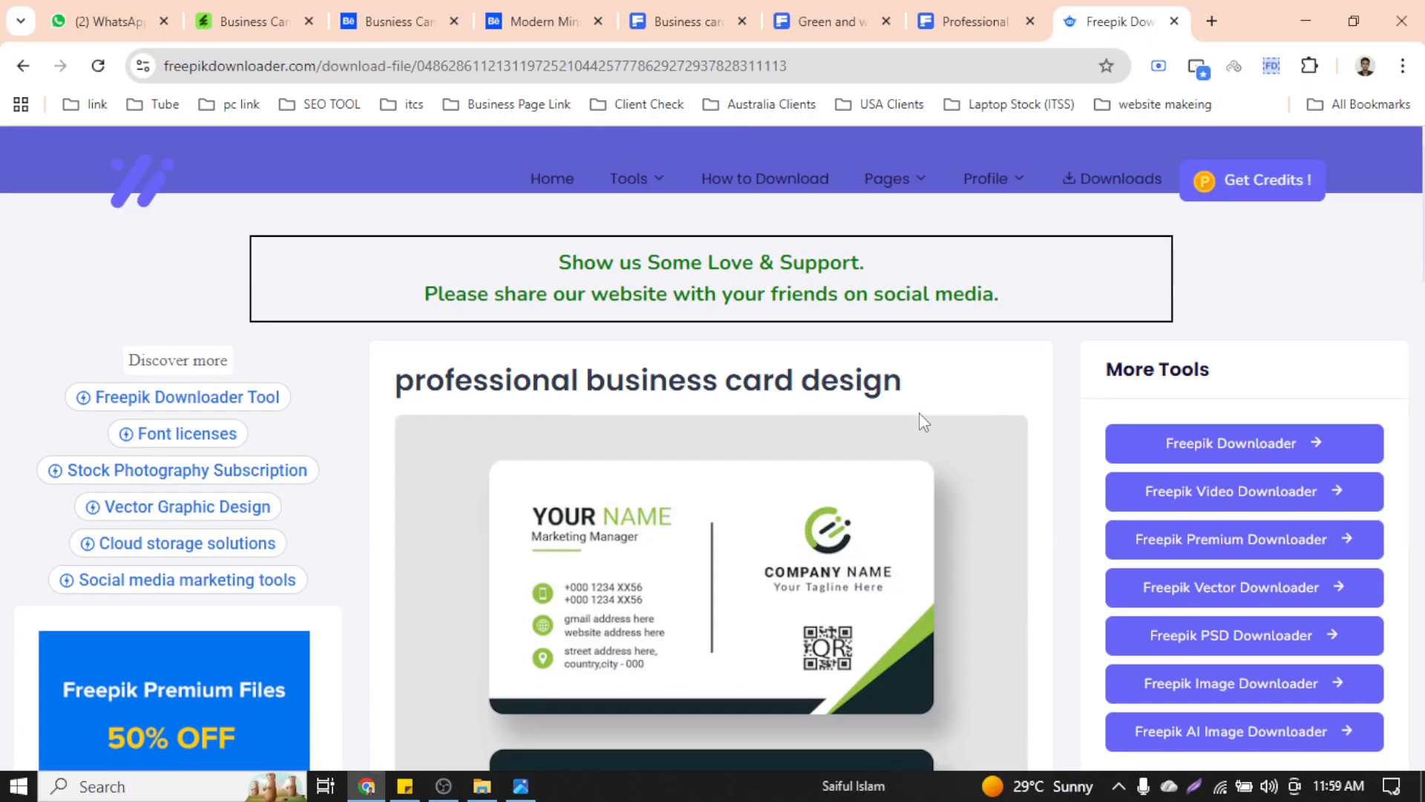
scroll(919, 415, "down", 8)
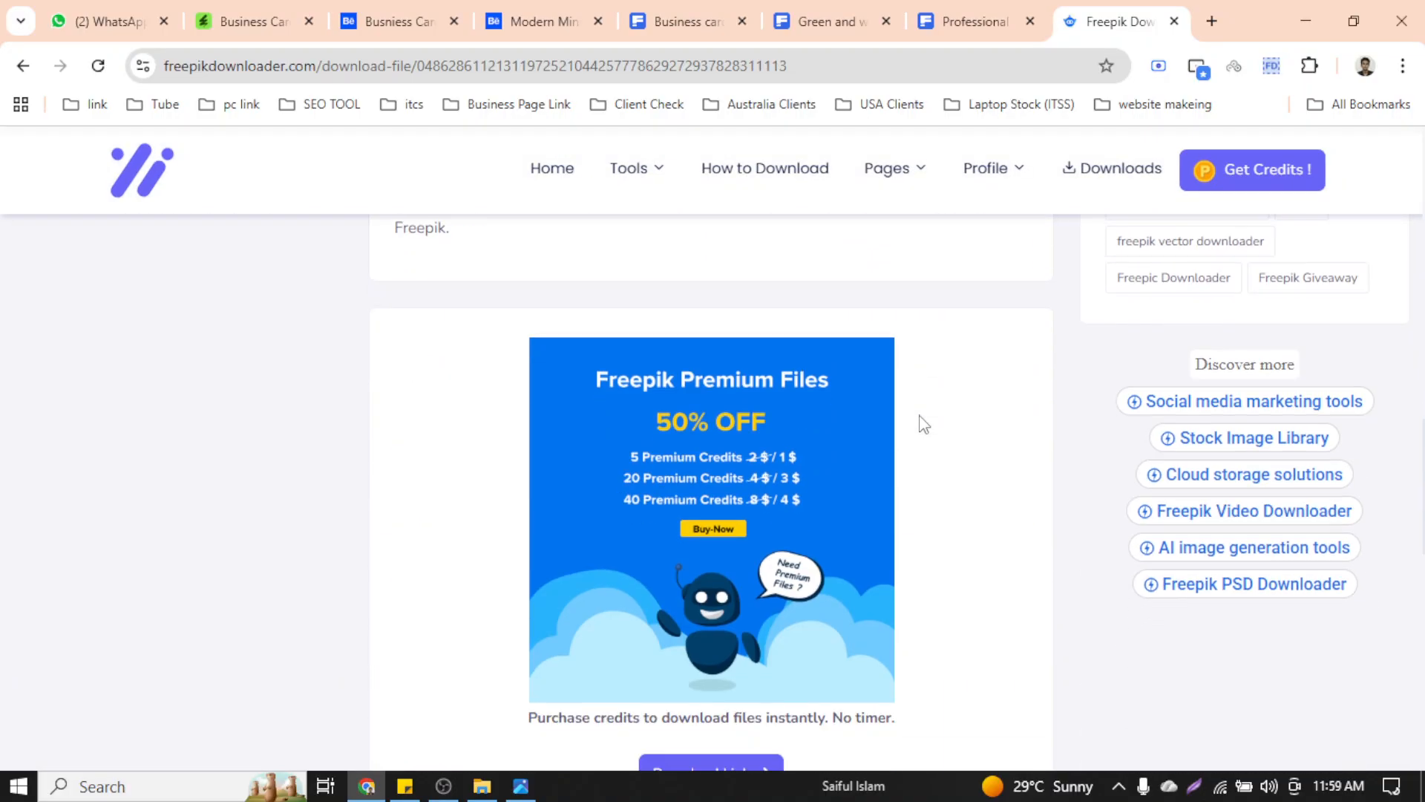
scroll(822, 441, "up", 5)
right_click(719, 349)
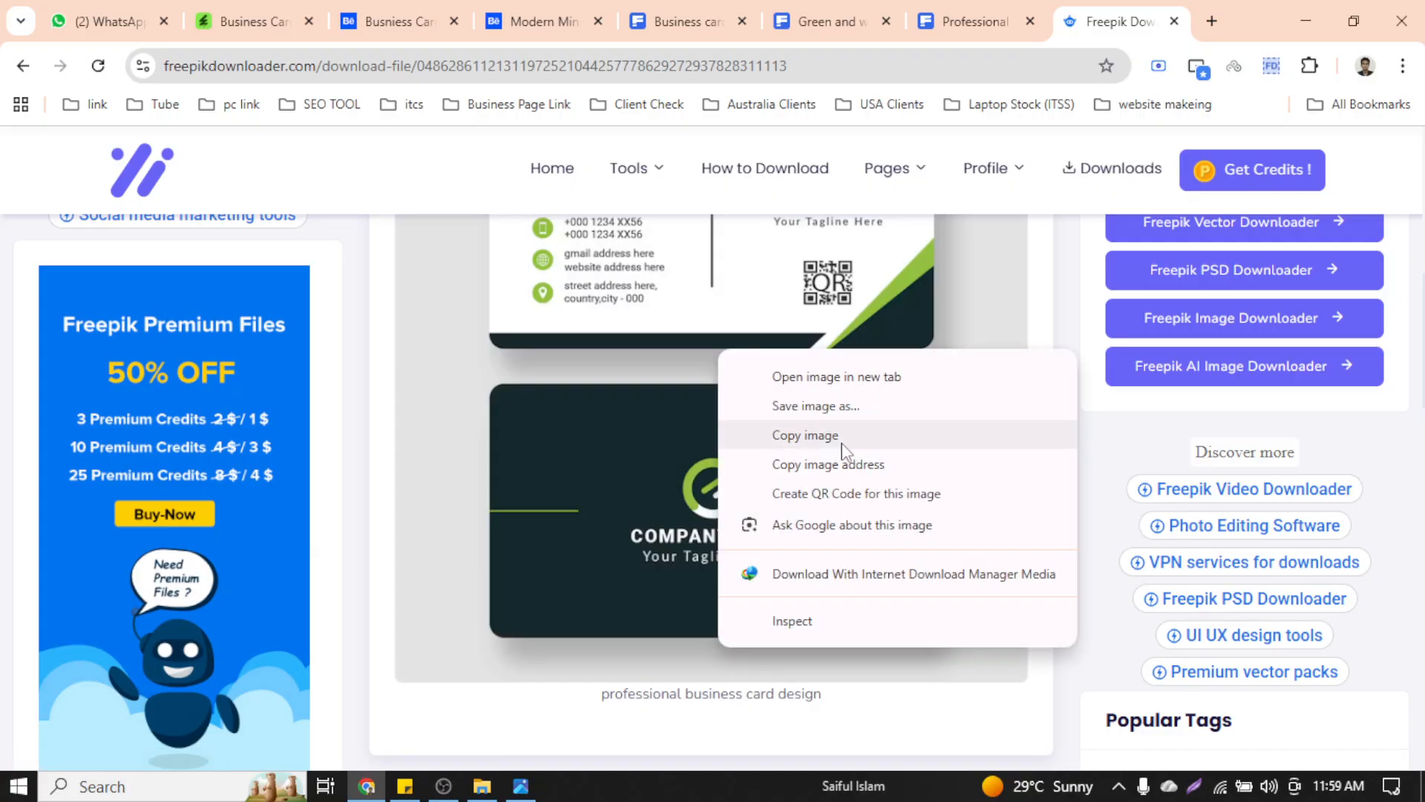
left_click(854, 417)
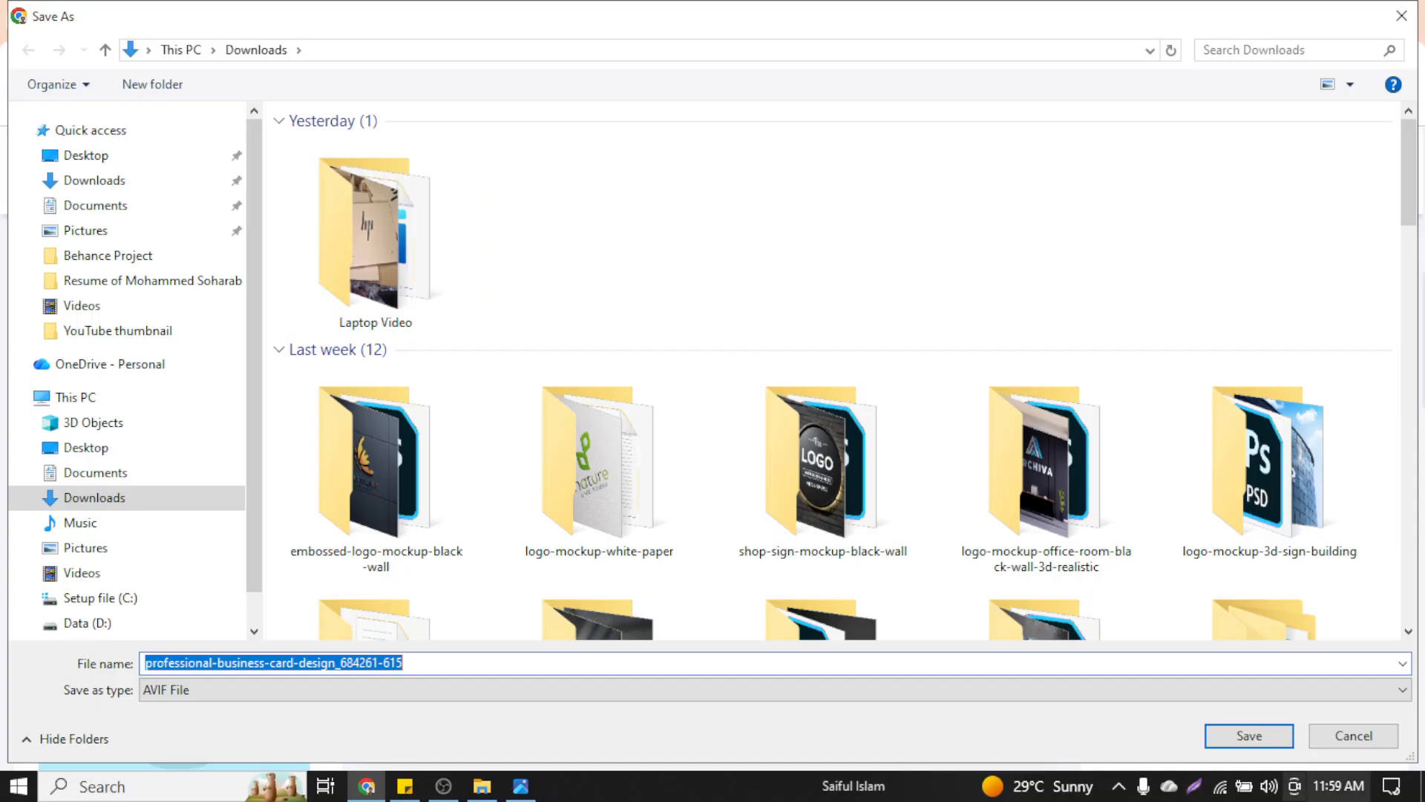
left_click(1249, 734)
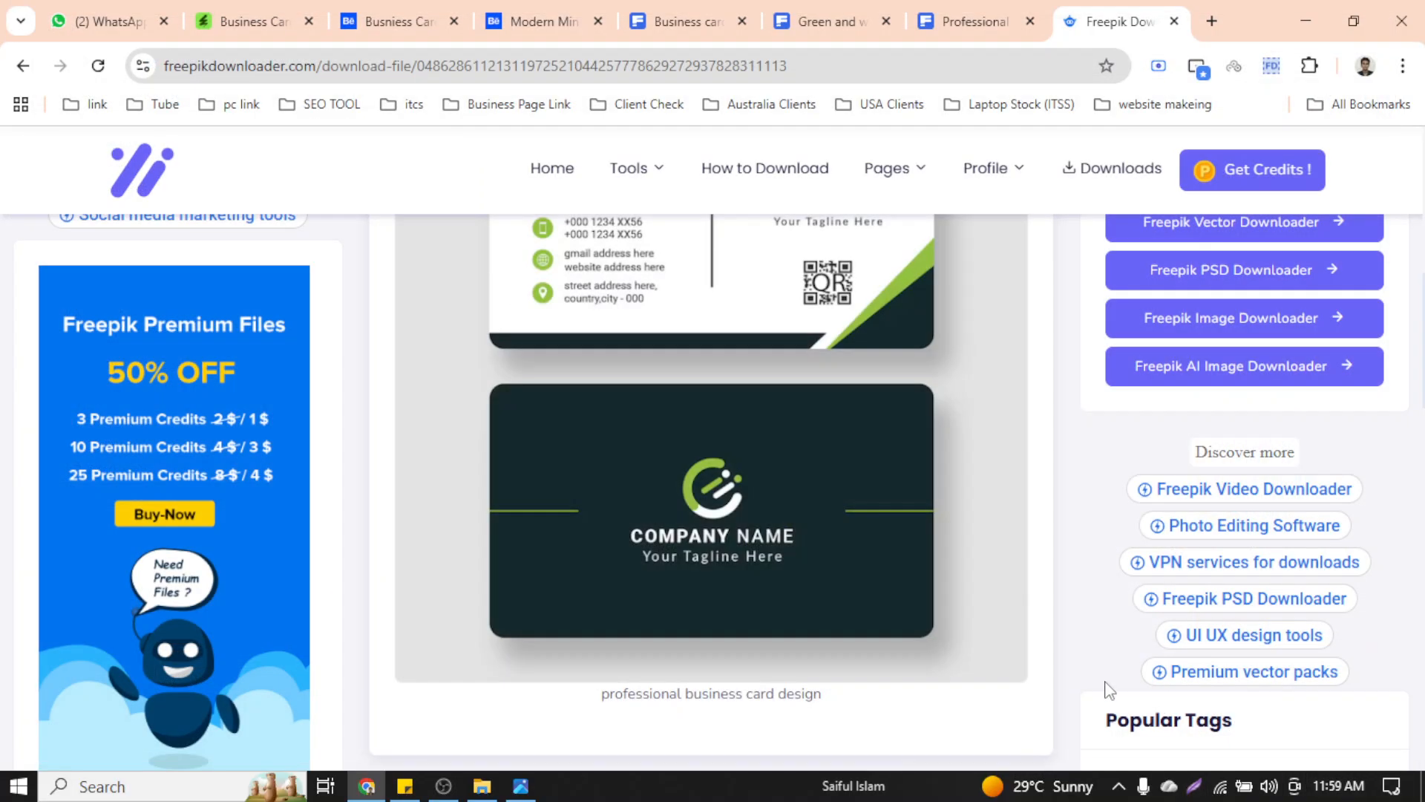
Start saving the back-side card image, check its file types, then cancel the save
right_click(825, 367)
left_click(861, 416)
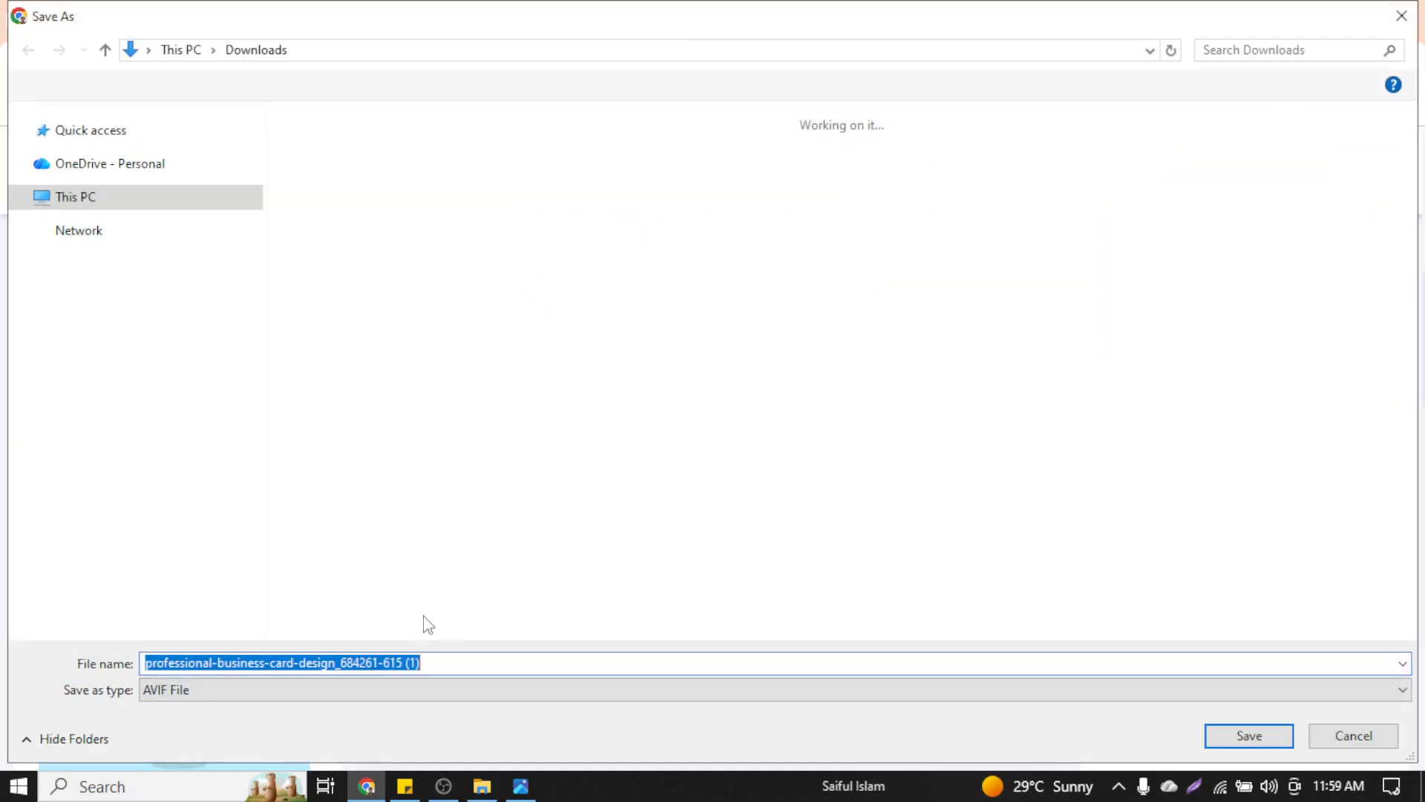
left_click(300, 691)
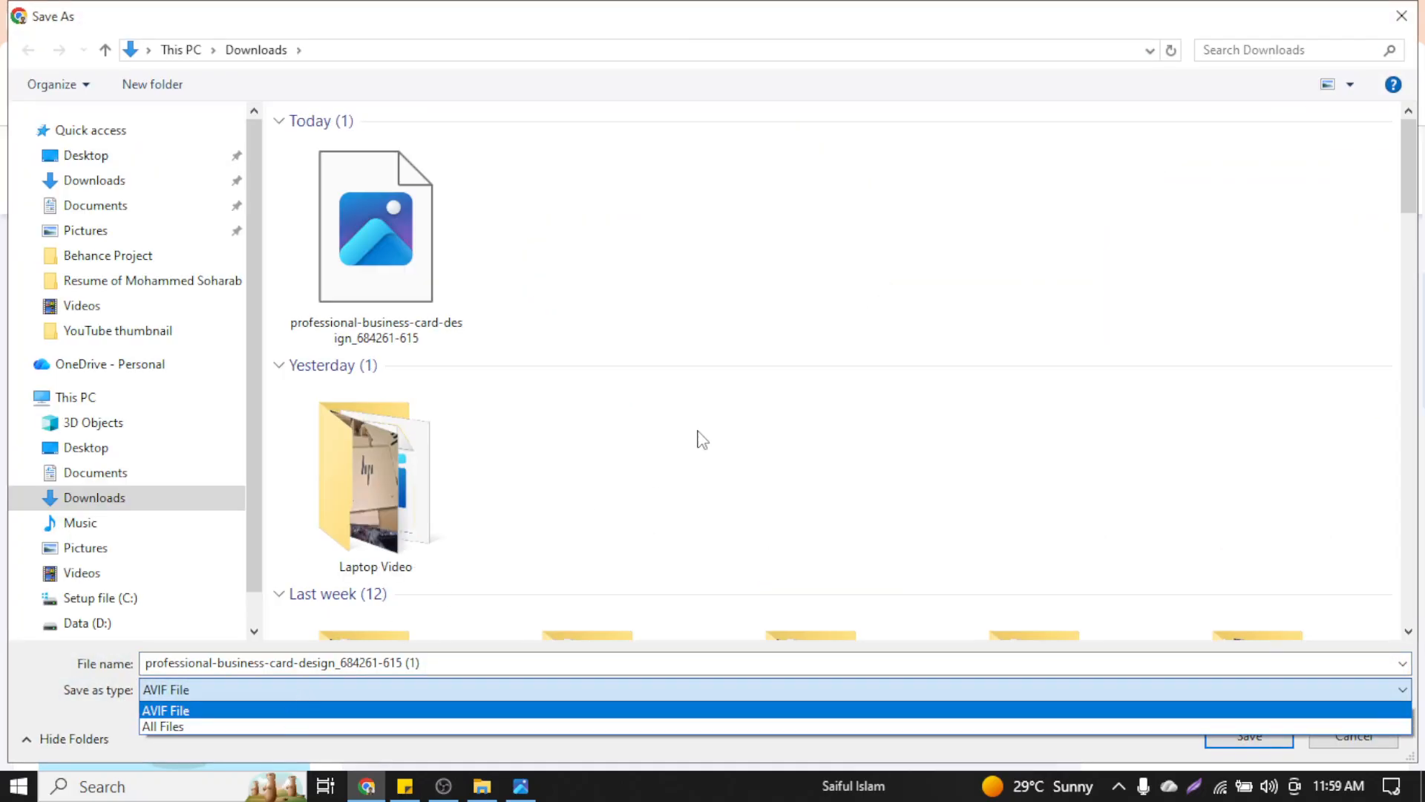
key("Escape")
left_click(1402, 16)
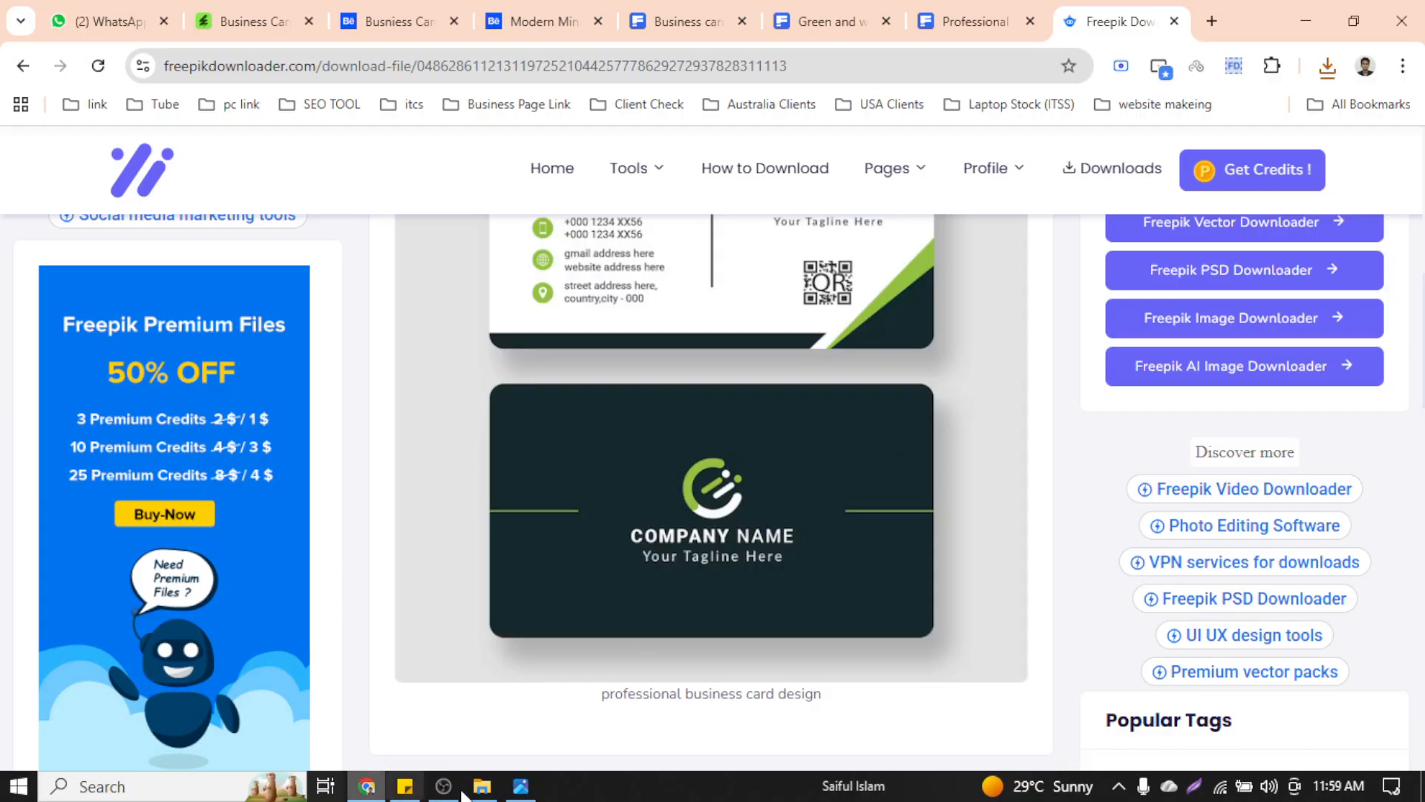
Open the template's download link in a new tab
scroll(1114, 445, "up", 5)
scroll(1066, 471, "down", 10)
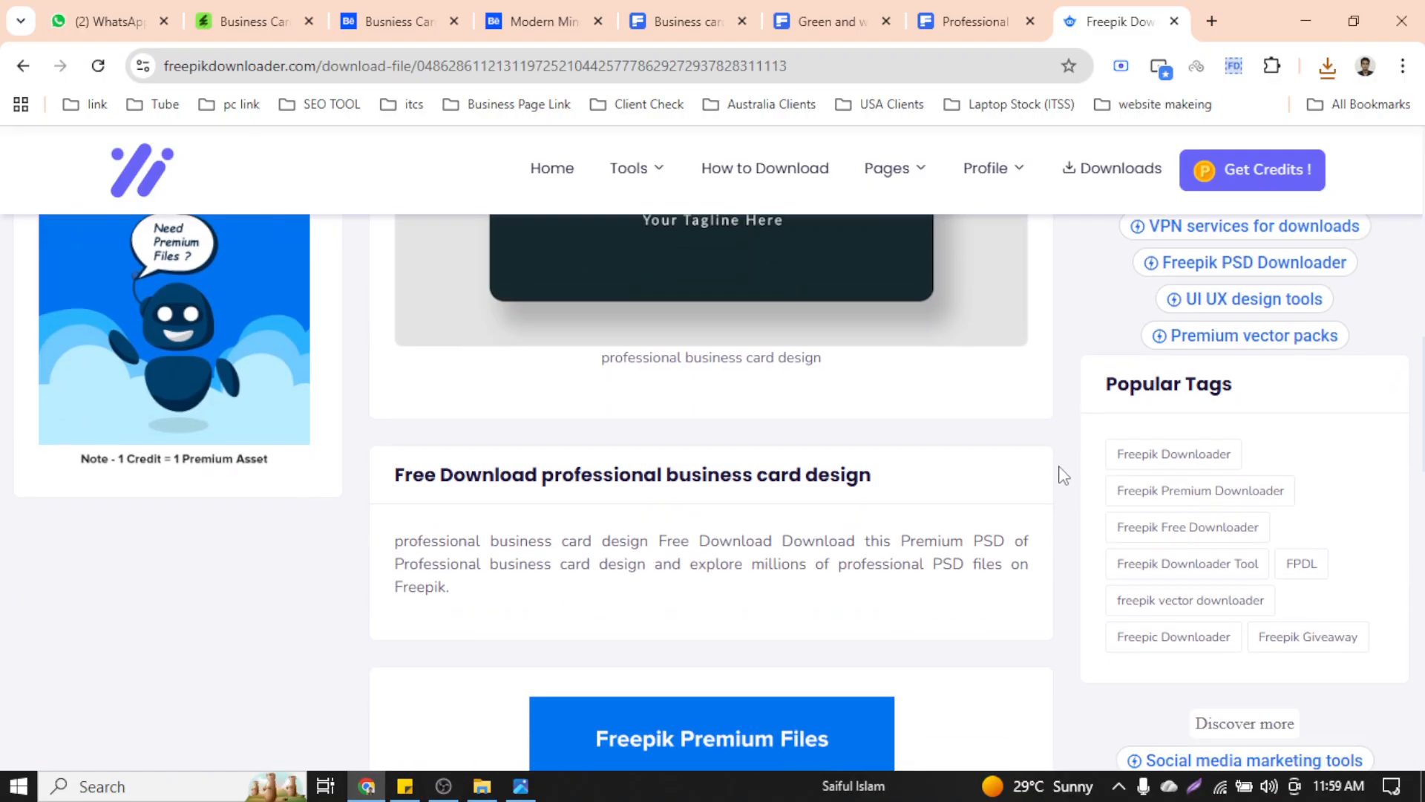
scroll(1061, 473, "down", 15)
scroll(1051, 469, "up", 5)
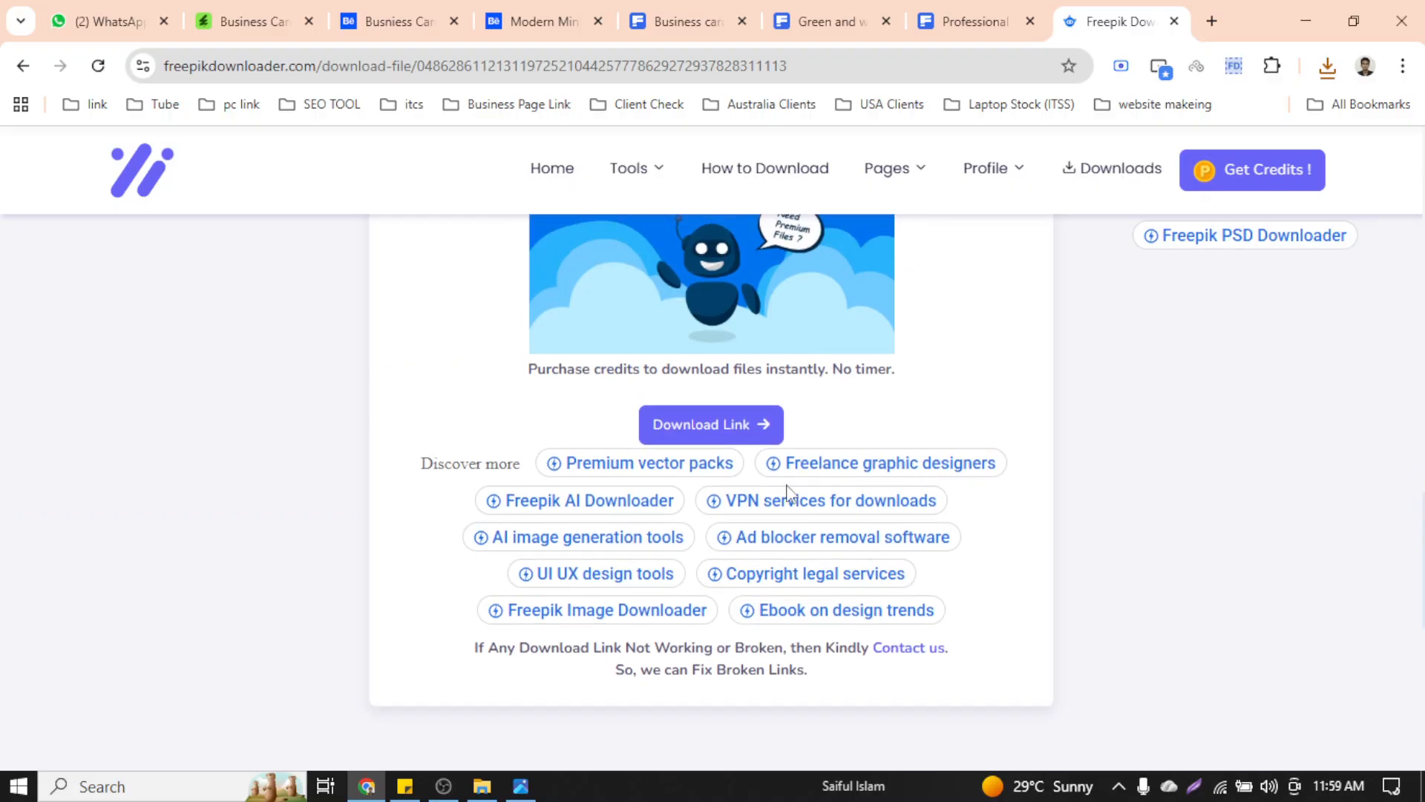
left_click(720, 437)
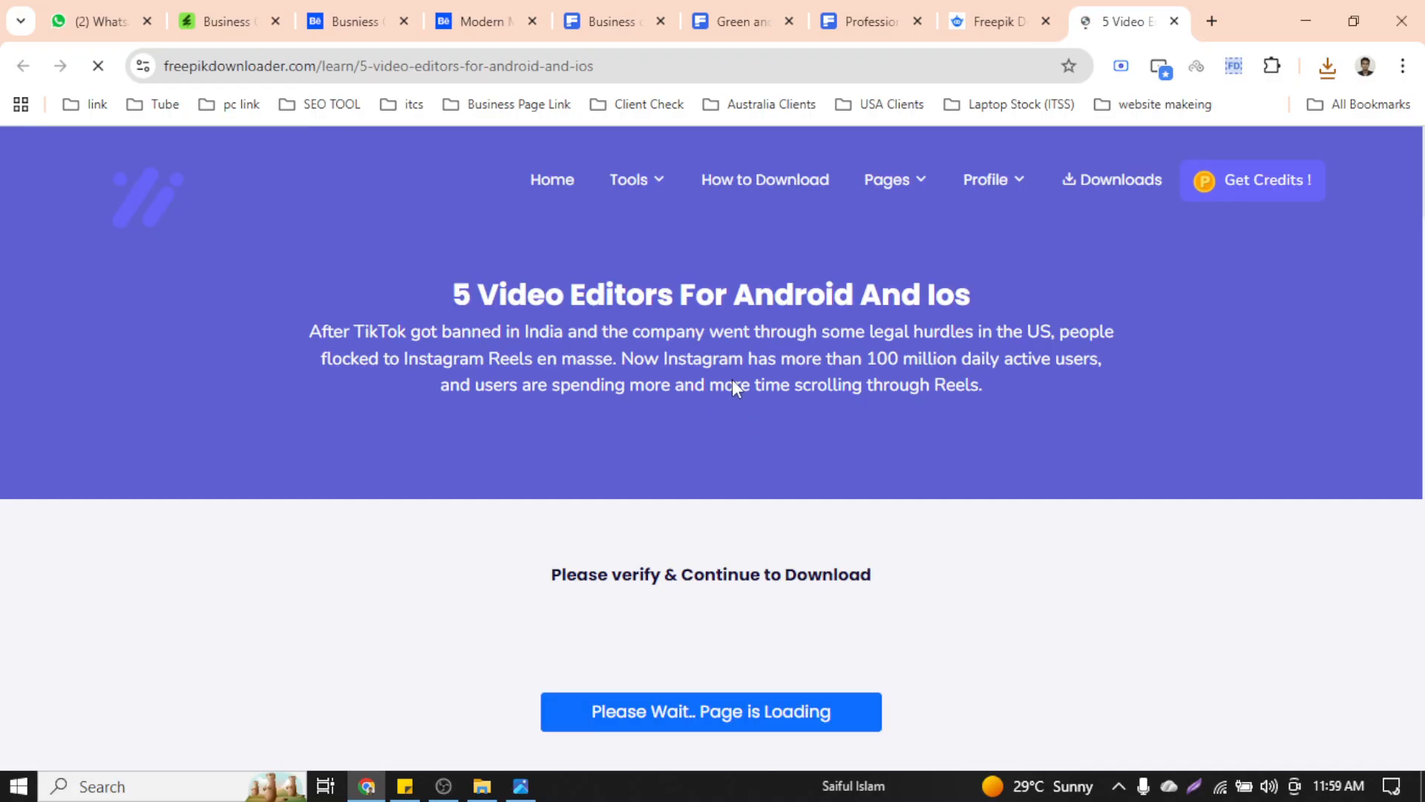
Scroll the article page and start the verification countdown
scroll(808, 443, "down", 4)
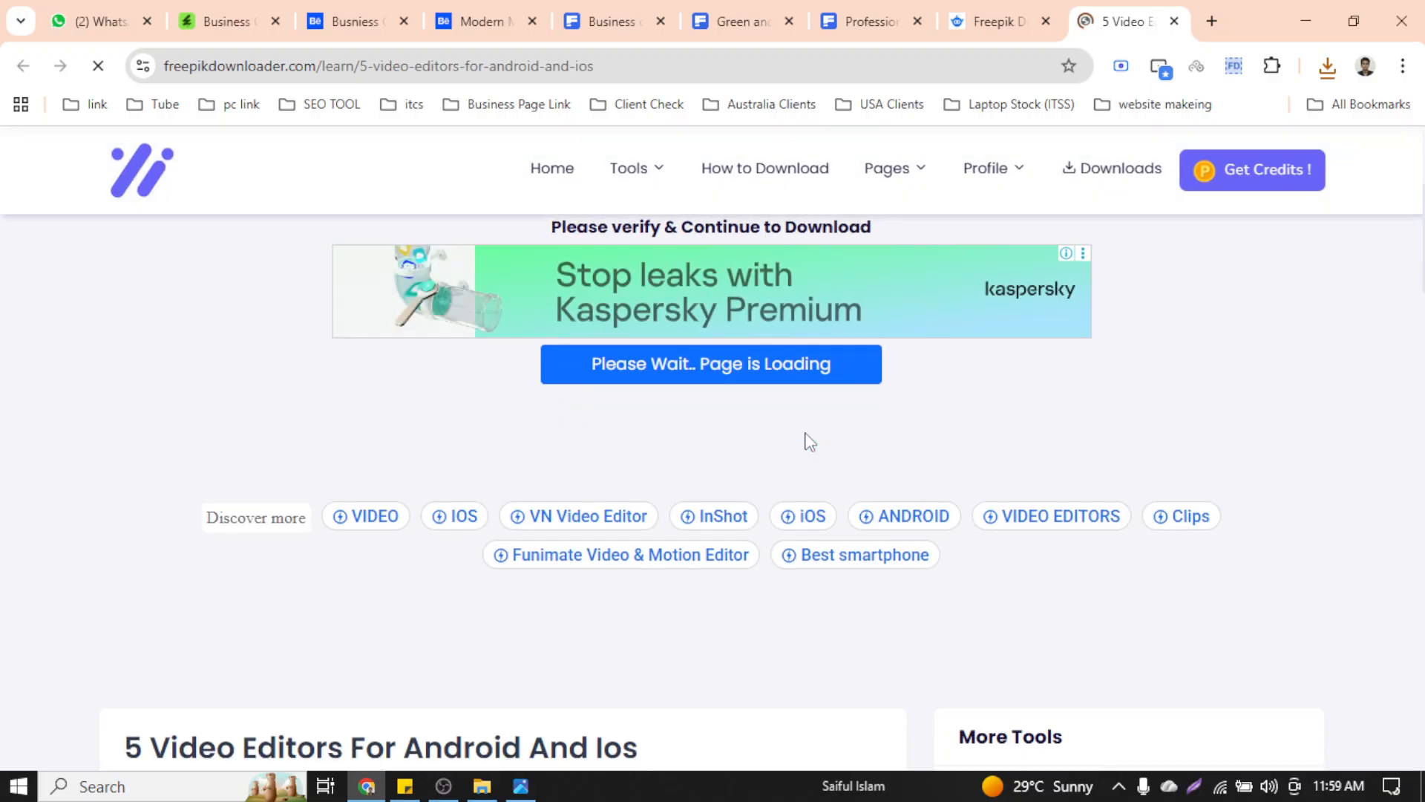
scroll(809, 442, "up", 5)
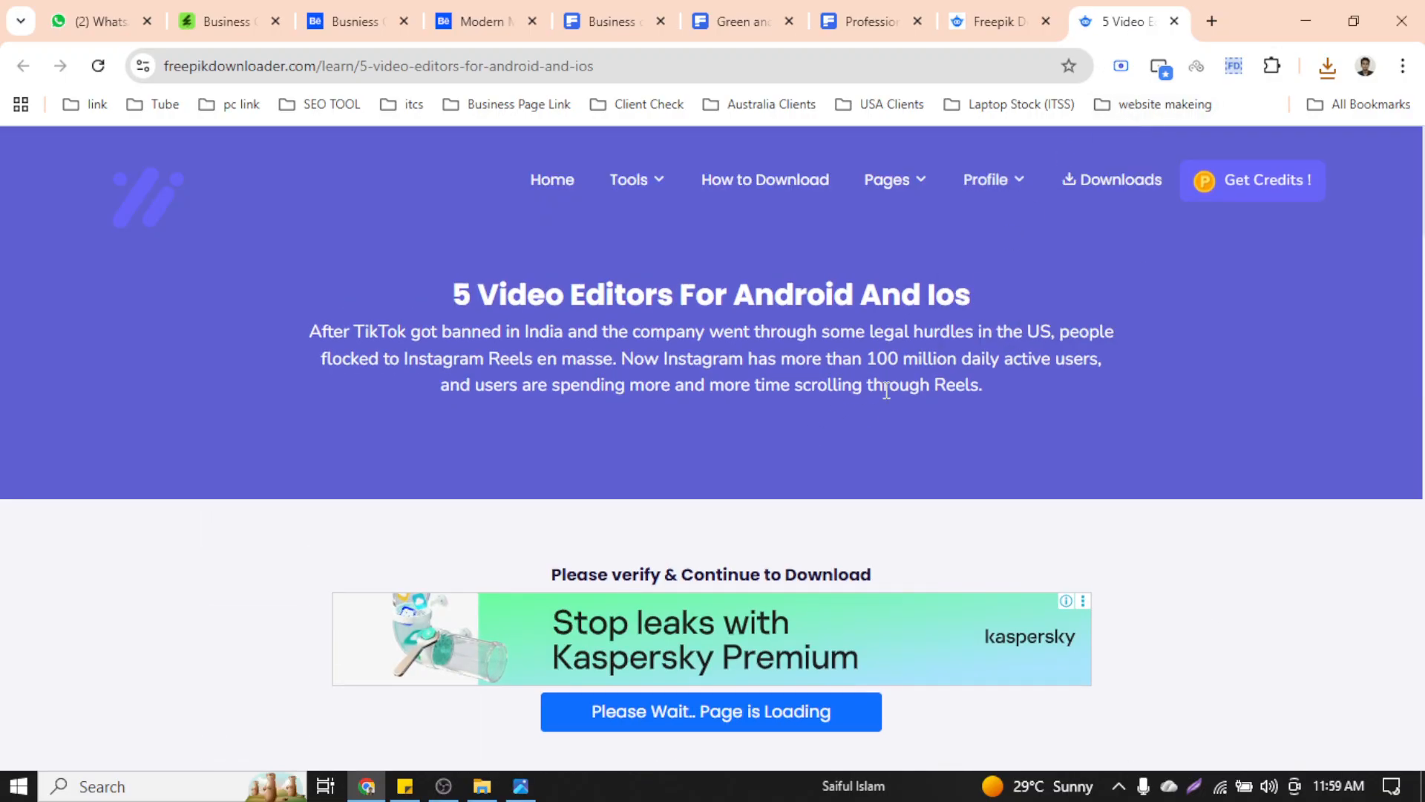
scroll(886, 389, "down", 5)
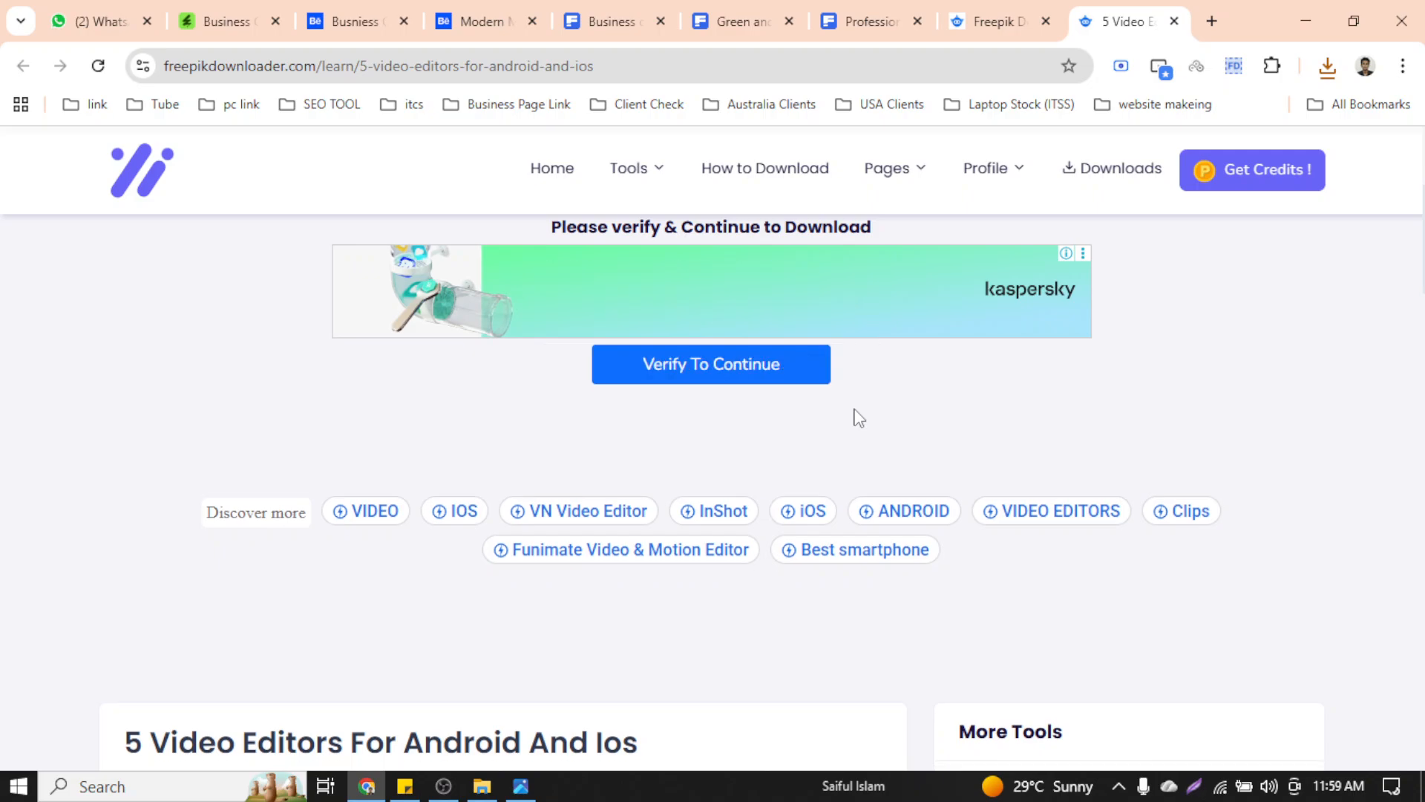
scroll(877, 433, "up", 4)
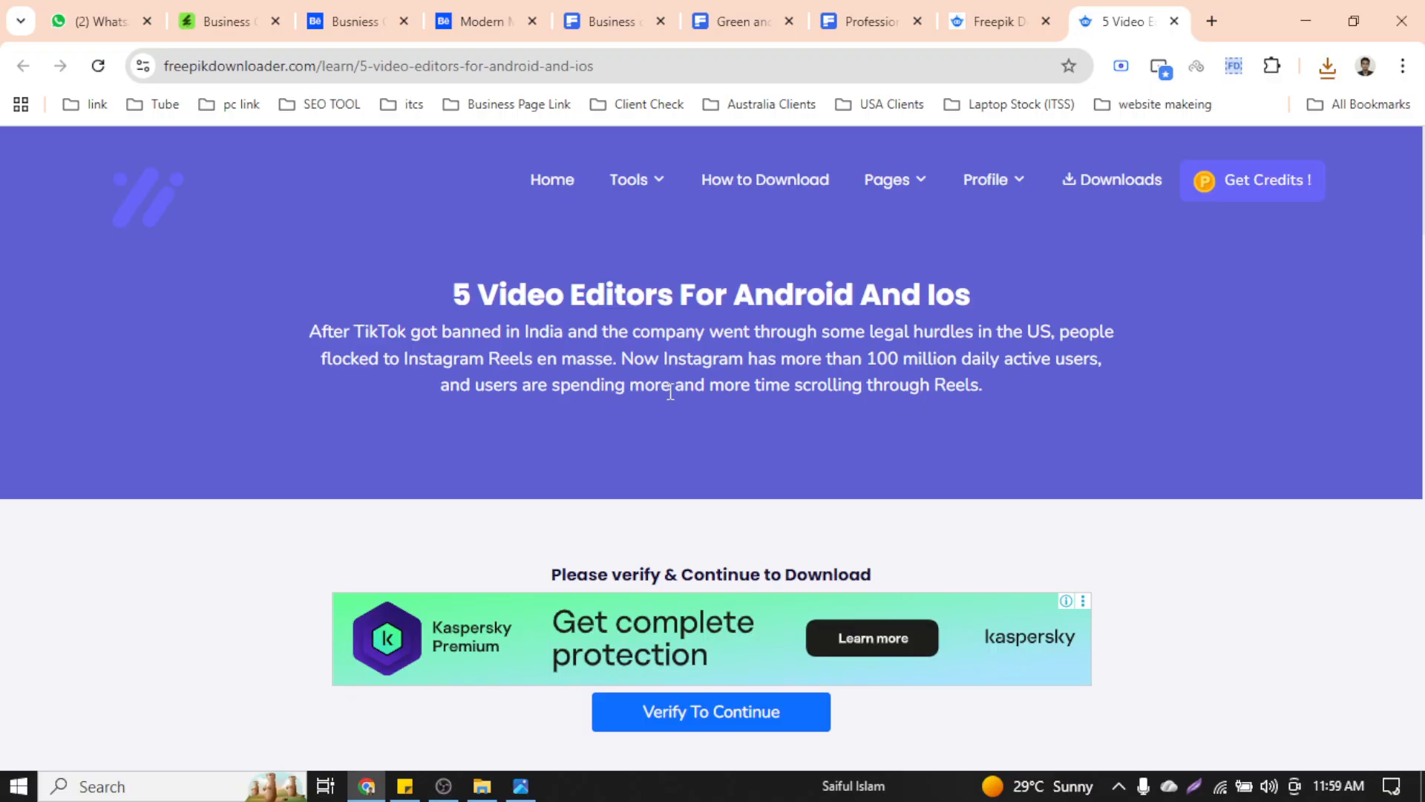
scroll(814, 426, "down", 5)
left_click(717, 380)
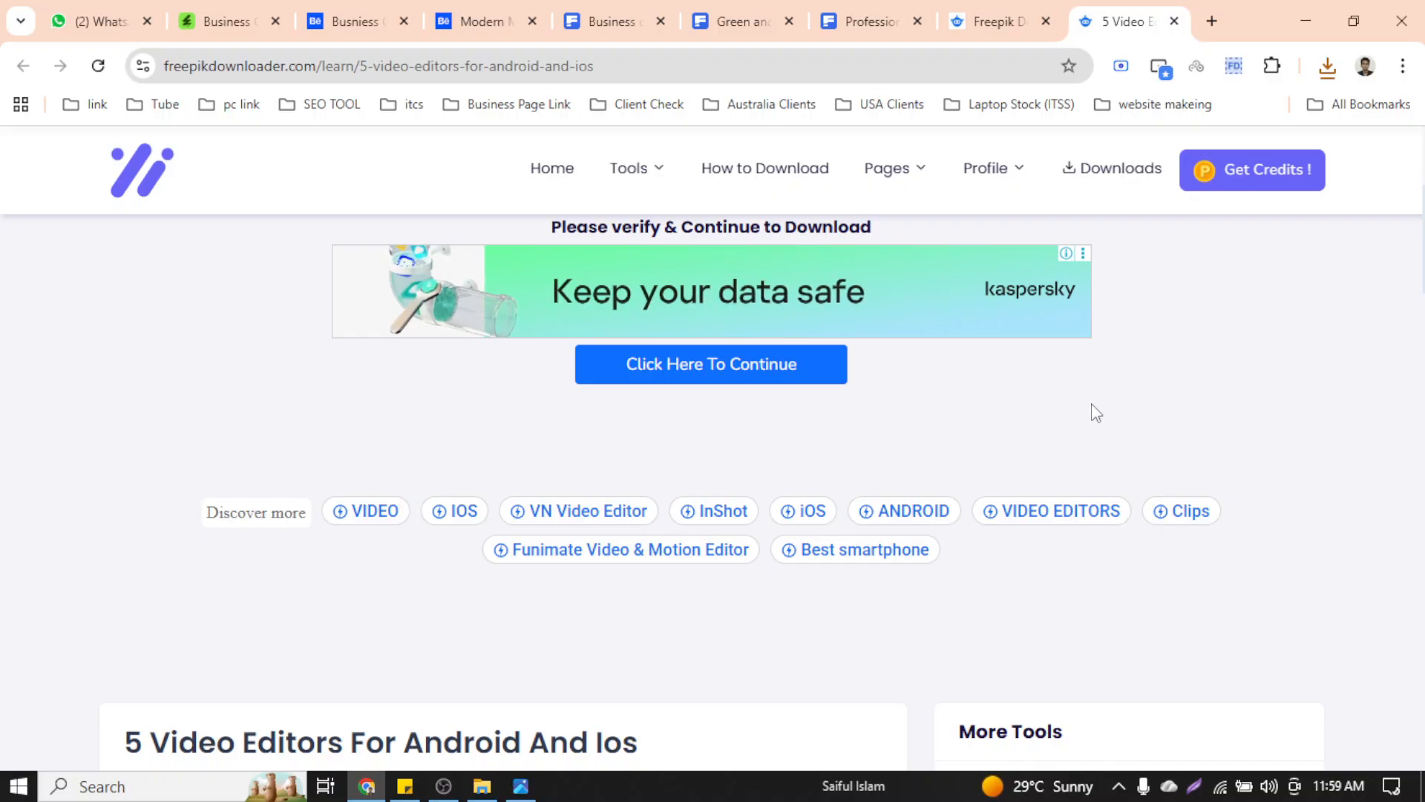
Continue past the verification step on to The Scorpion's Sting download page
scroll(1092, 404, "up", 3)
scroll(1045, 458, "down", 3)
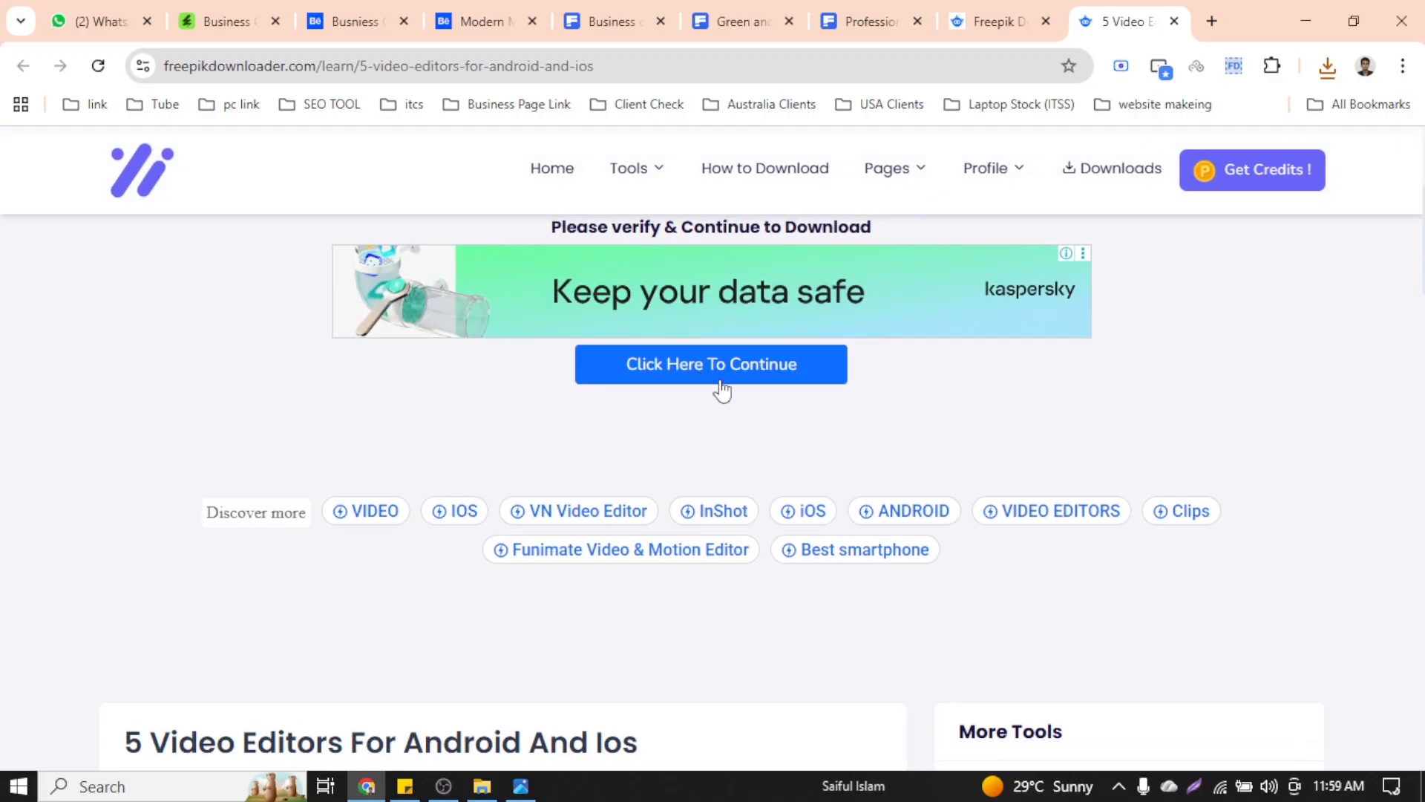
left_click(717, 375)
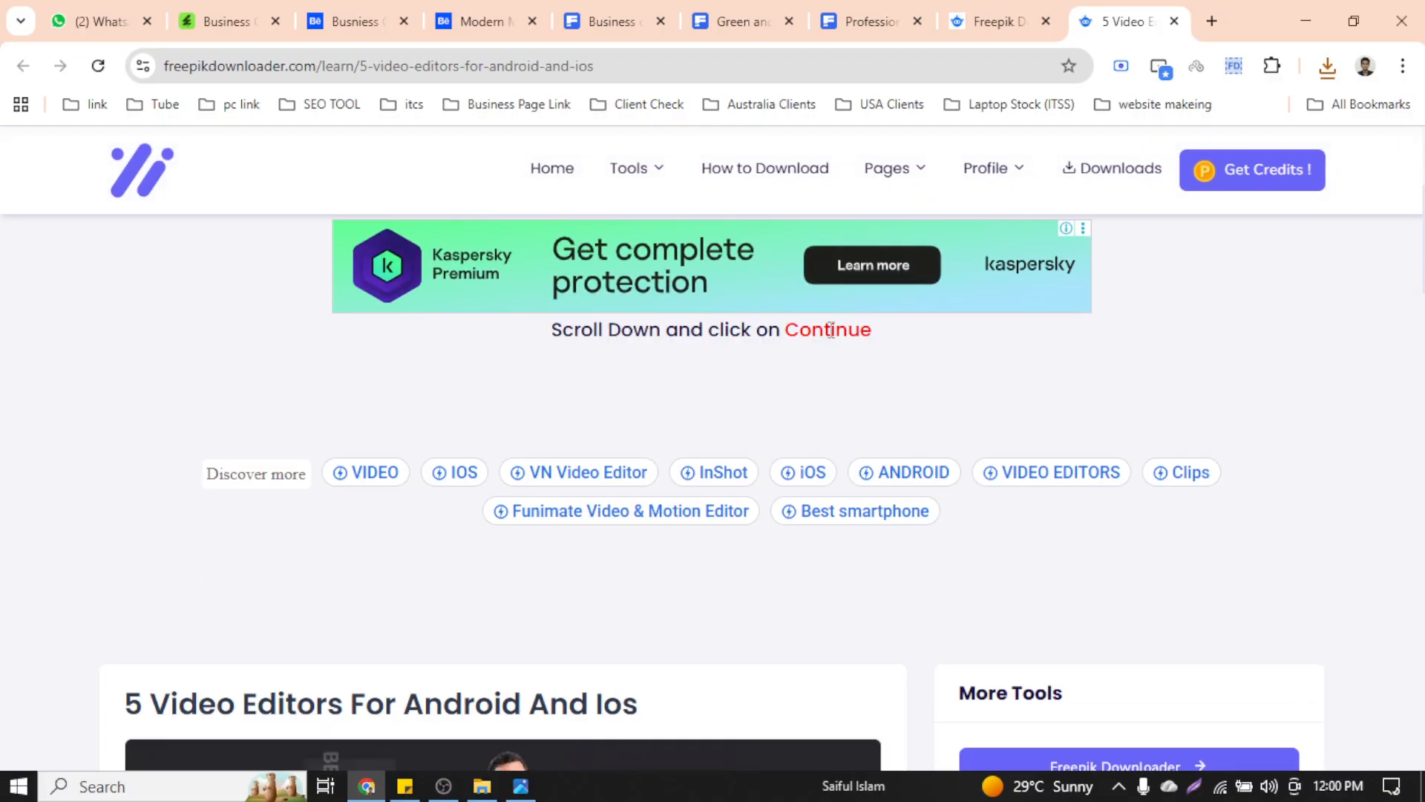
scroll(895, 364, "down", 15)
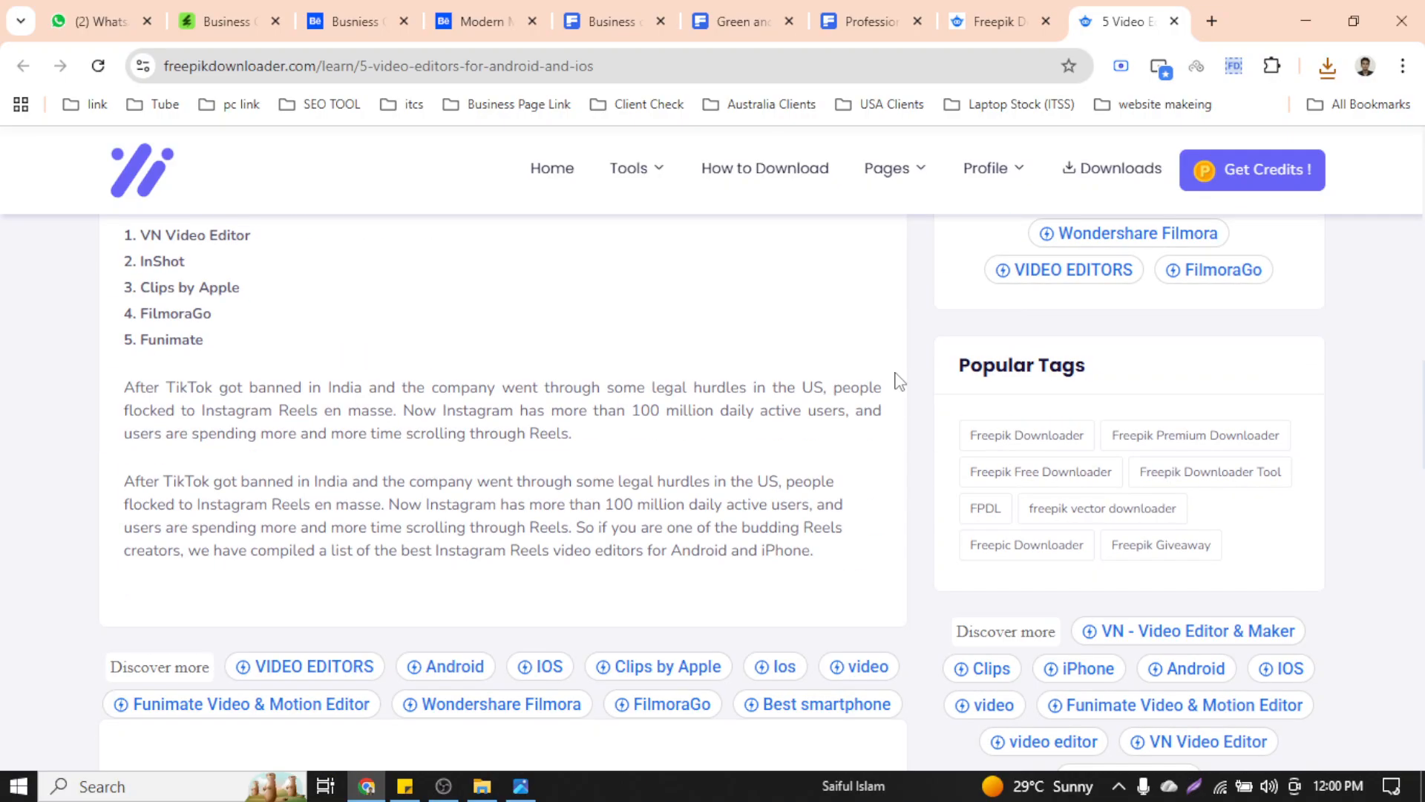
scroll(898, 381, "down", 15)
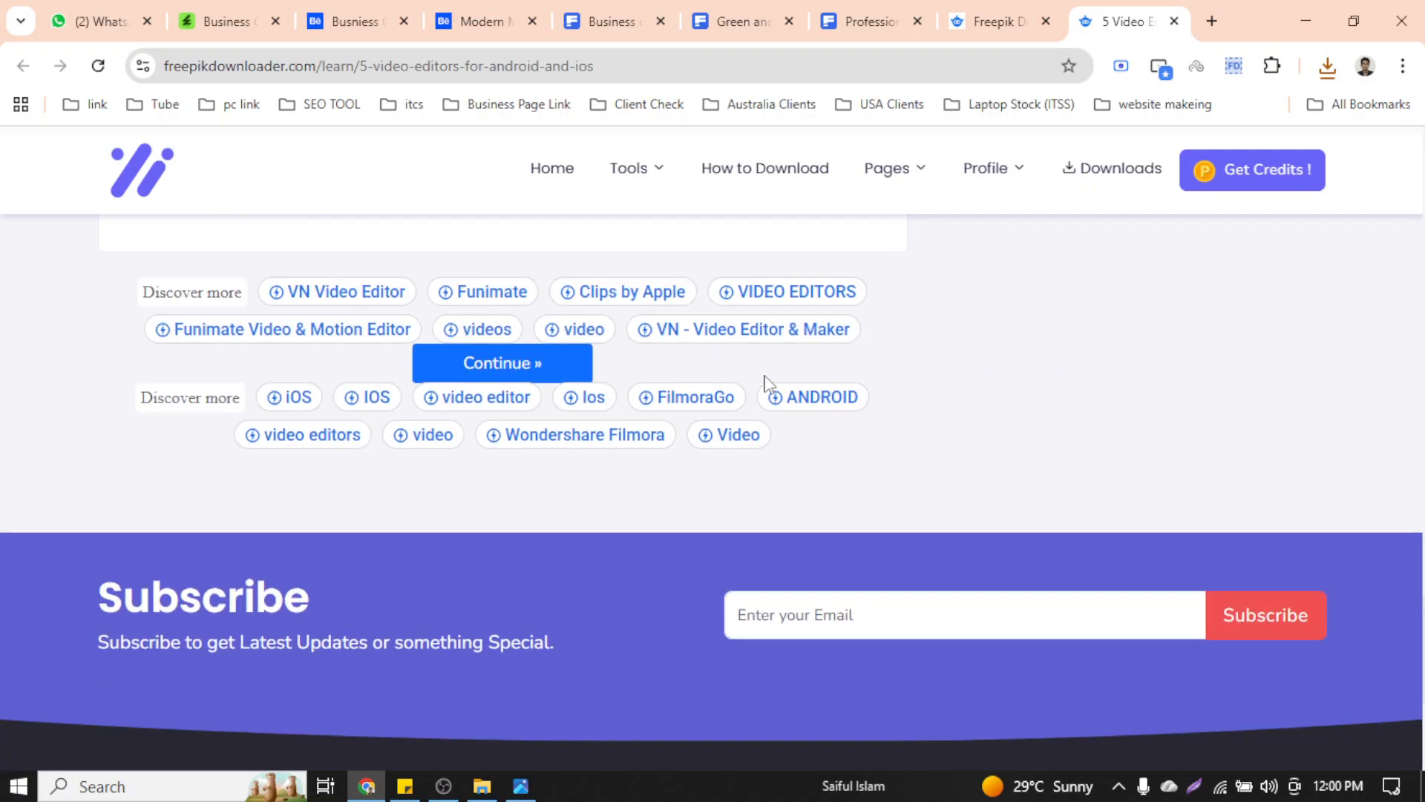
left_click(547, 371)
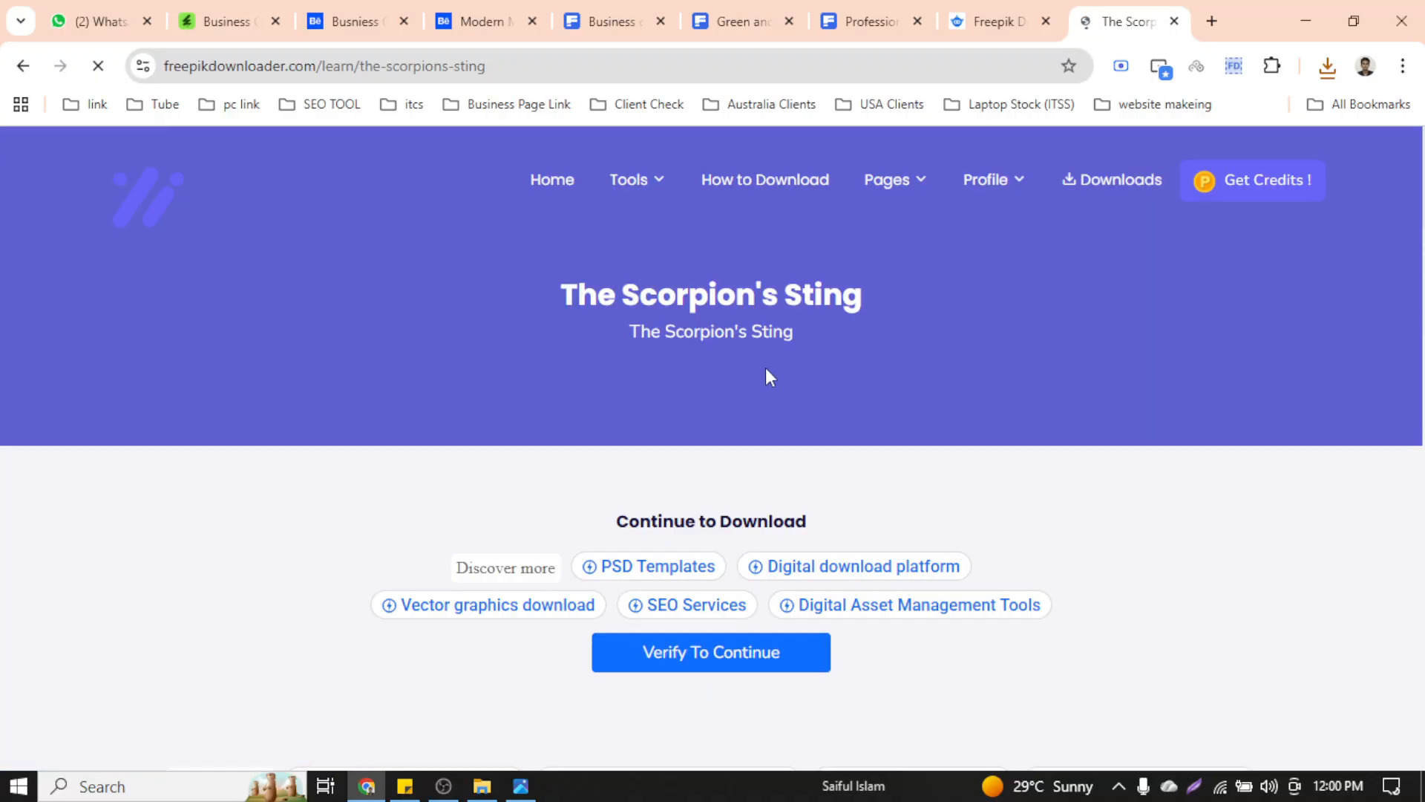
Start the download verification countdown and check the recent downloads list
scroll(756, 482, "down", 4)
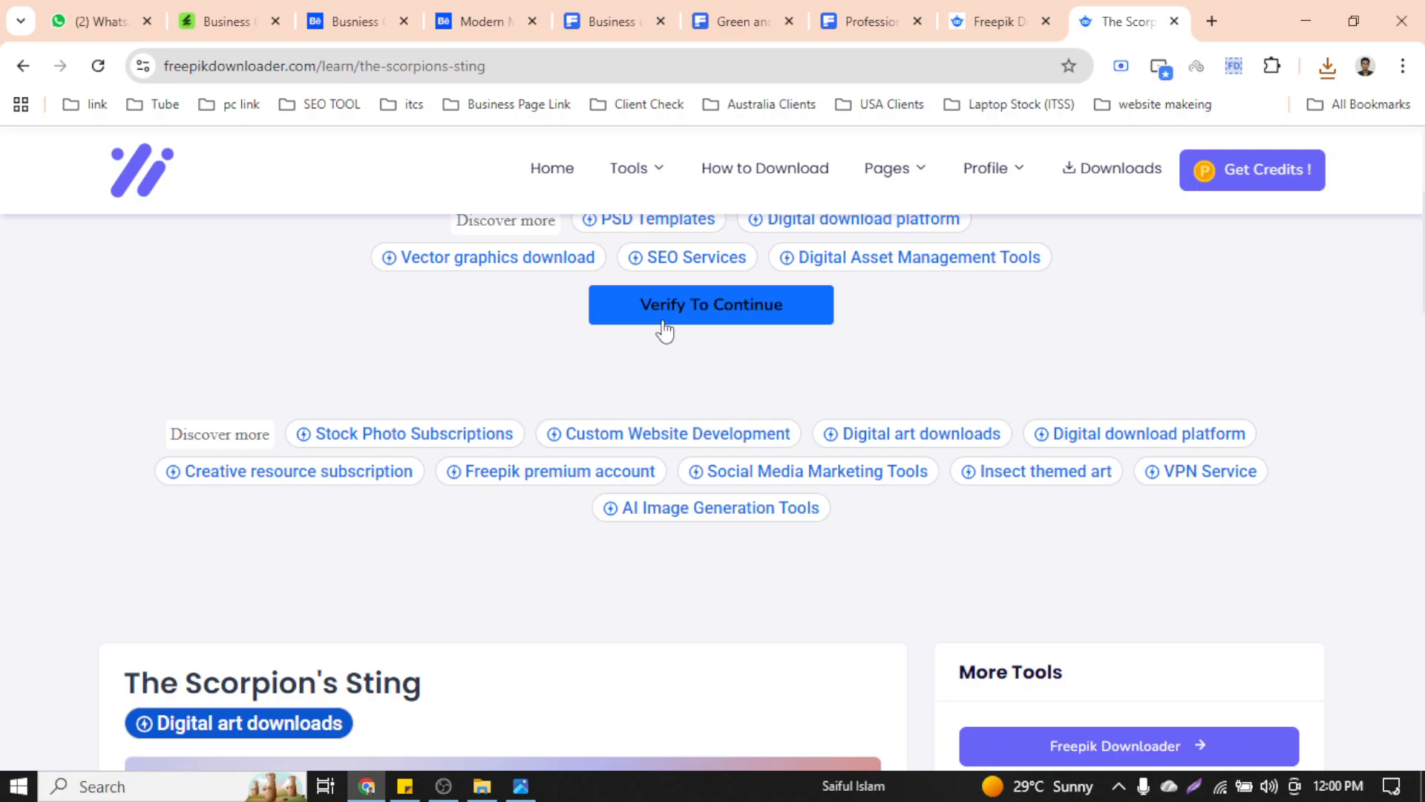
left_click(664, 328)
scroll(816, 368, "down", 10)
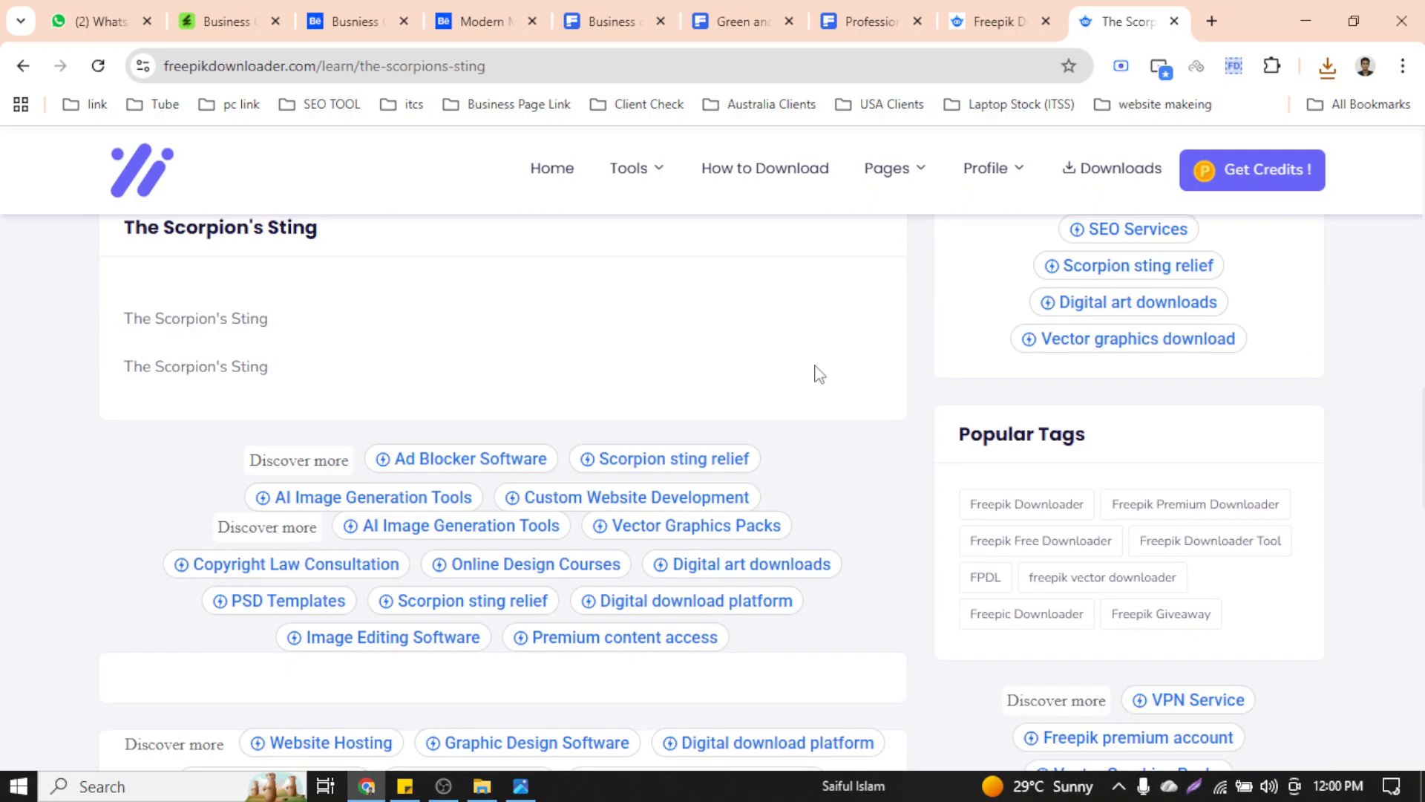
scroll(816, 371, "down", 14)
scroll(816, 375, "up", 9)
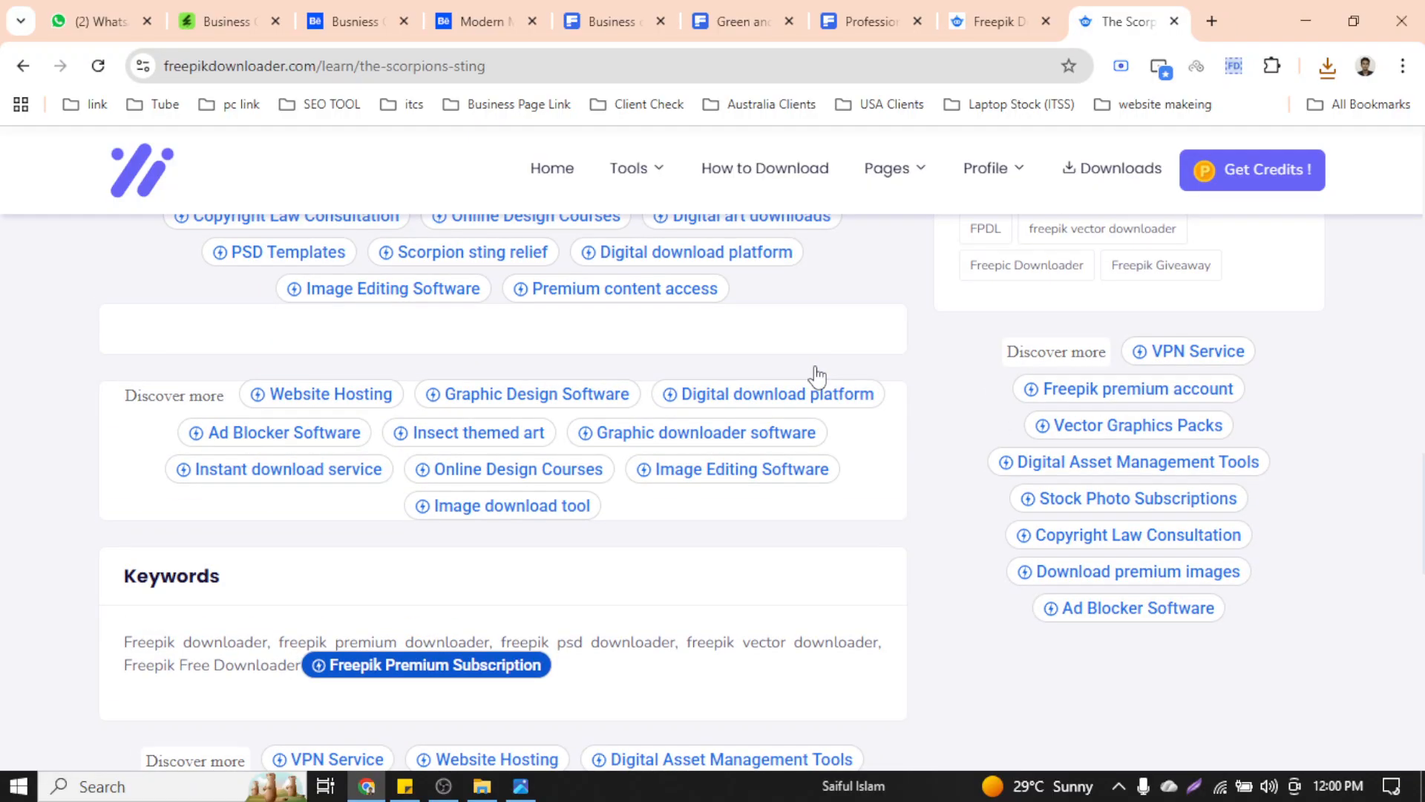
scroll(817, 375, "up", 10)
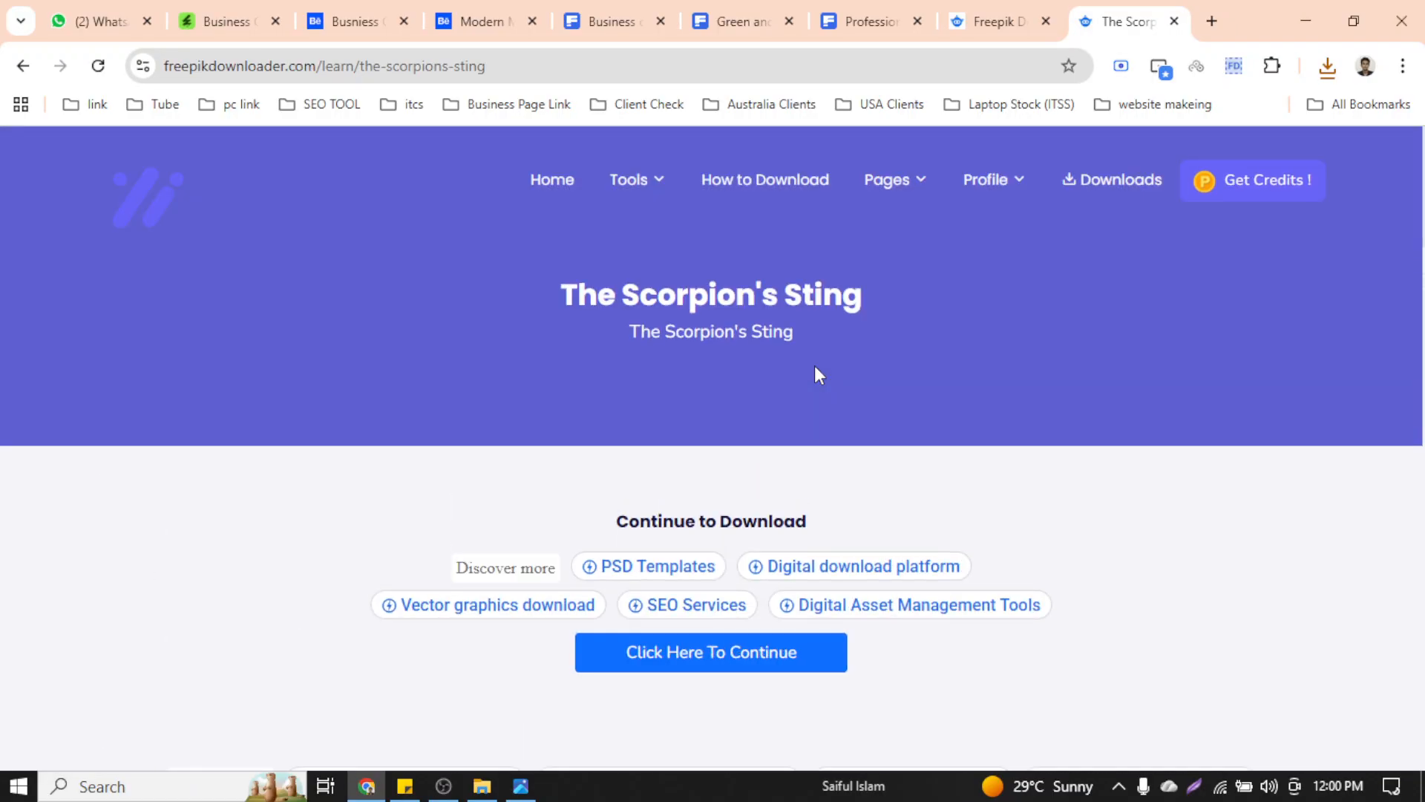
scroll(815, 367, "down", 12)
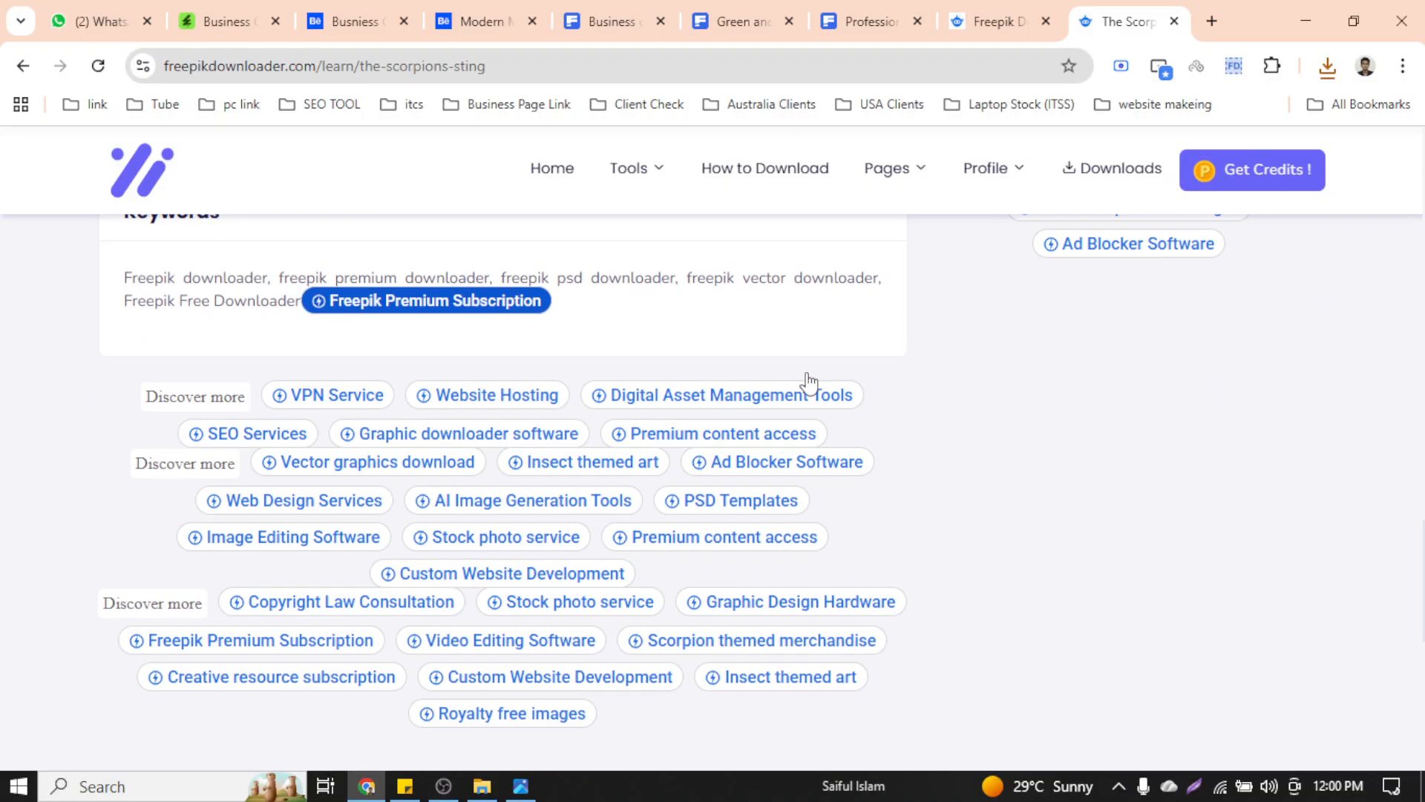
scroll(809, 381, "down", 5)
scroll(809, 381, "up", 12)
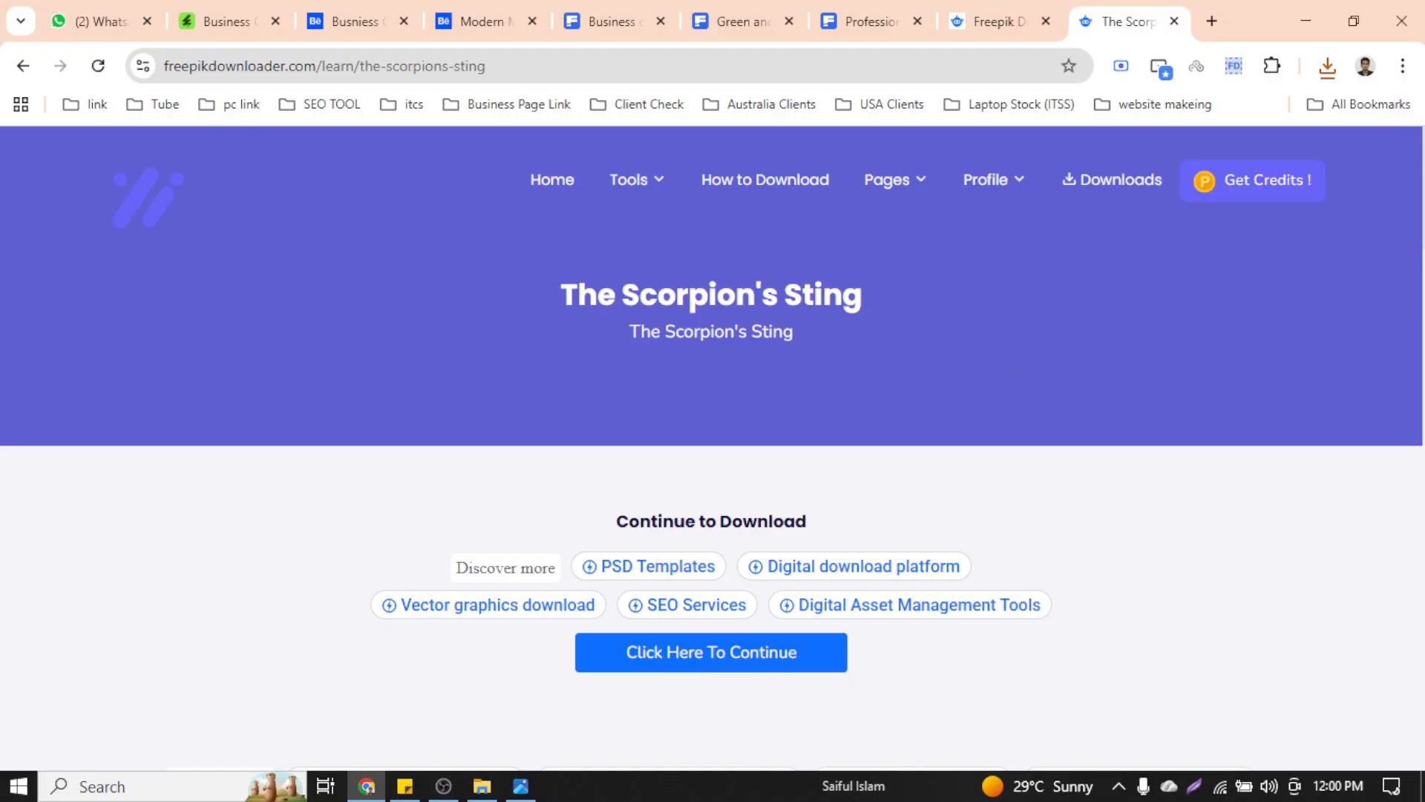
left_click(1328, 66)
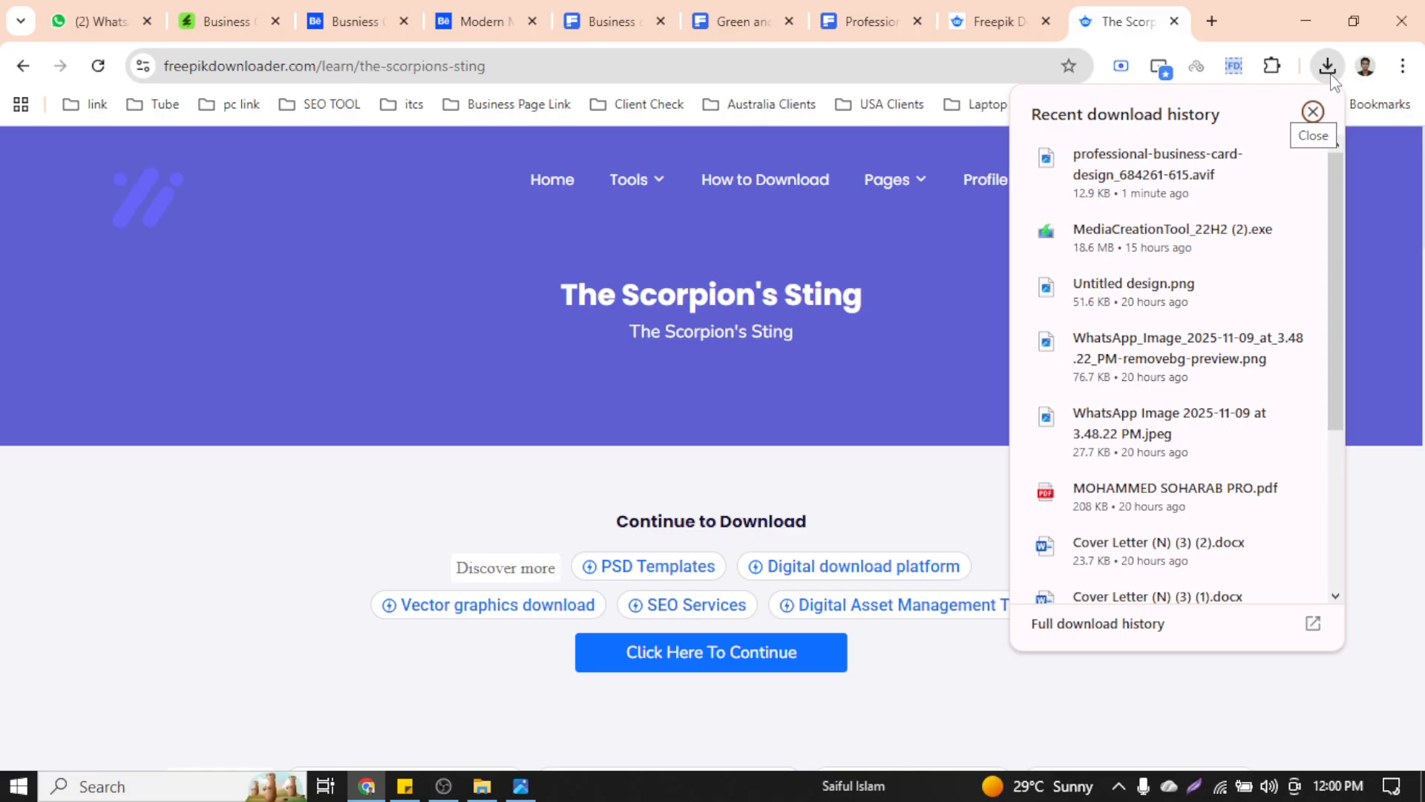
mouse_move(1235, 172)
left_click(717, 653)
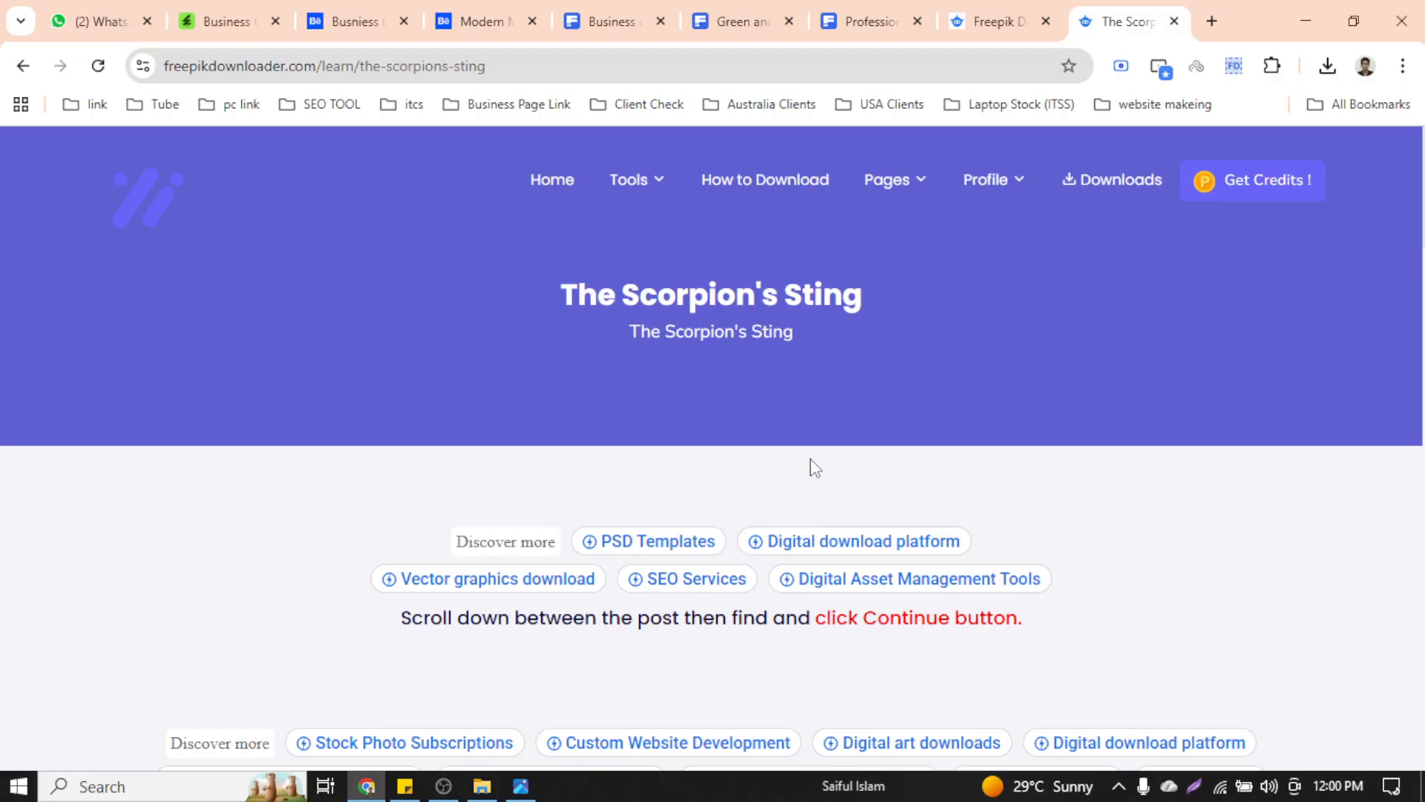
Wait through the next countdown and reveal the template's download link
scroll(1032, 410, "down", 10)
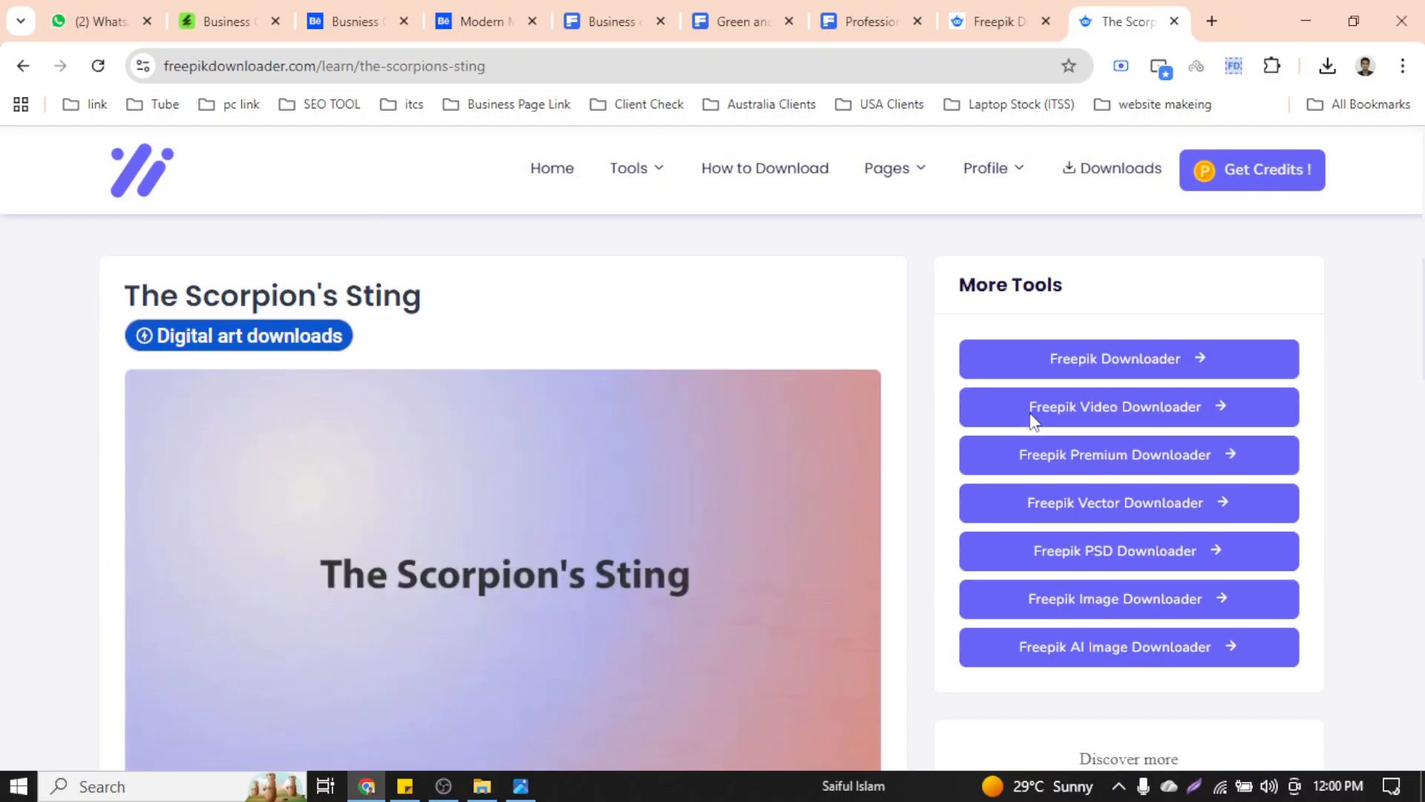
scroll(1028, 427, "down", 10)
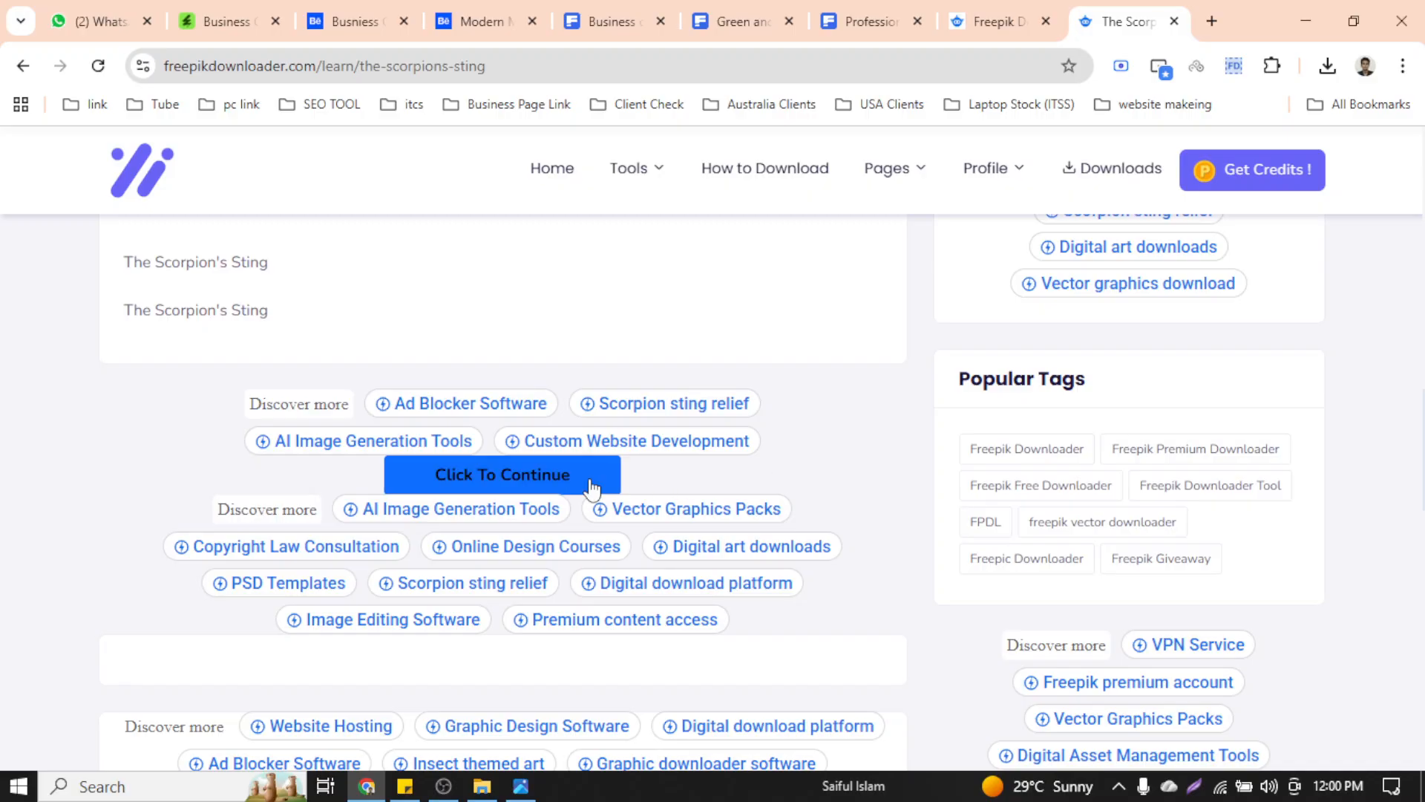
left_click(592, 481)
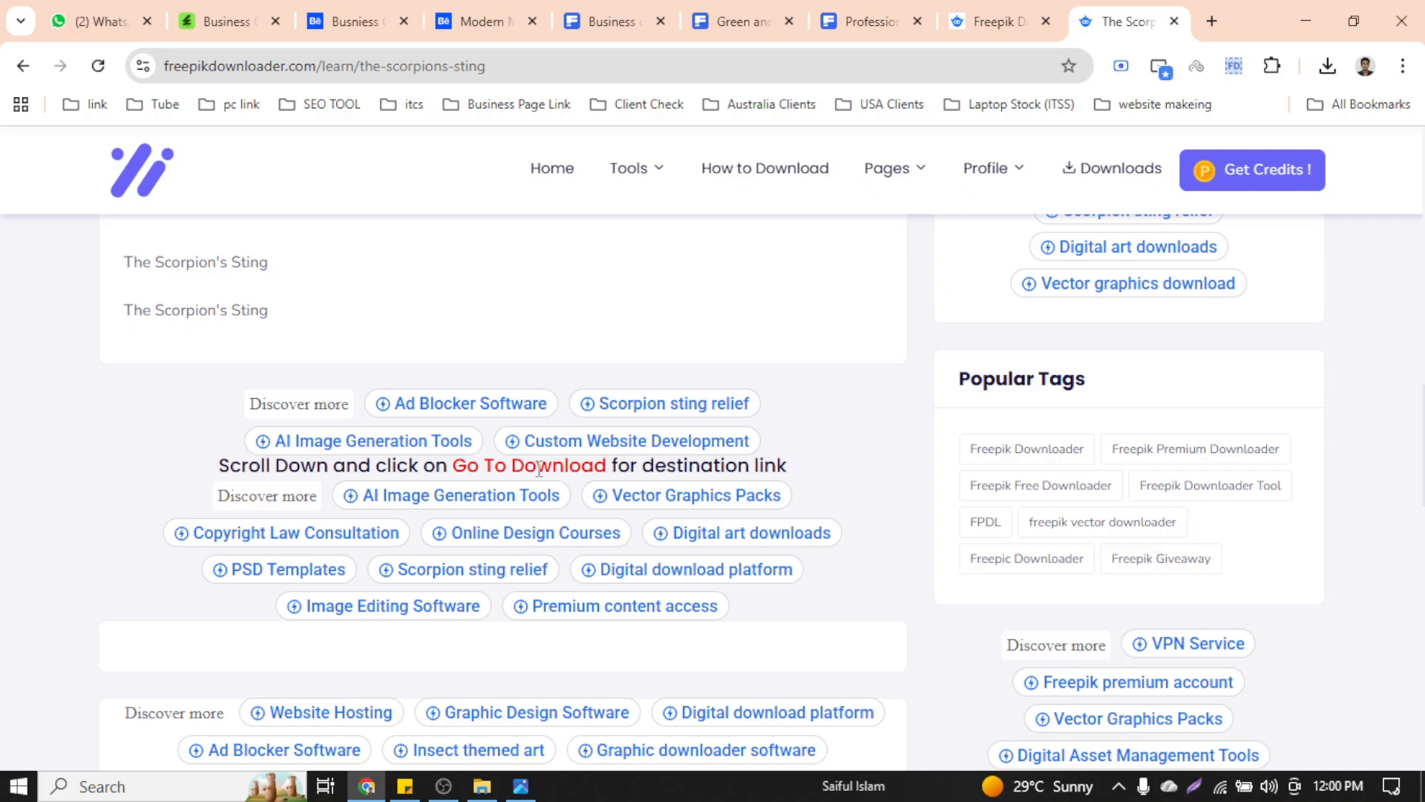
scroll(734, 452, "down", 8)
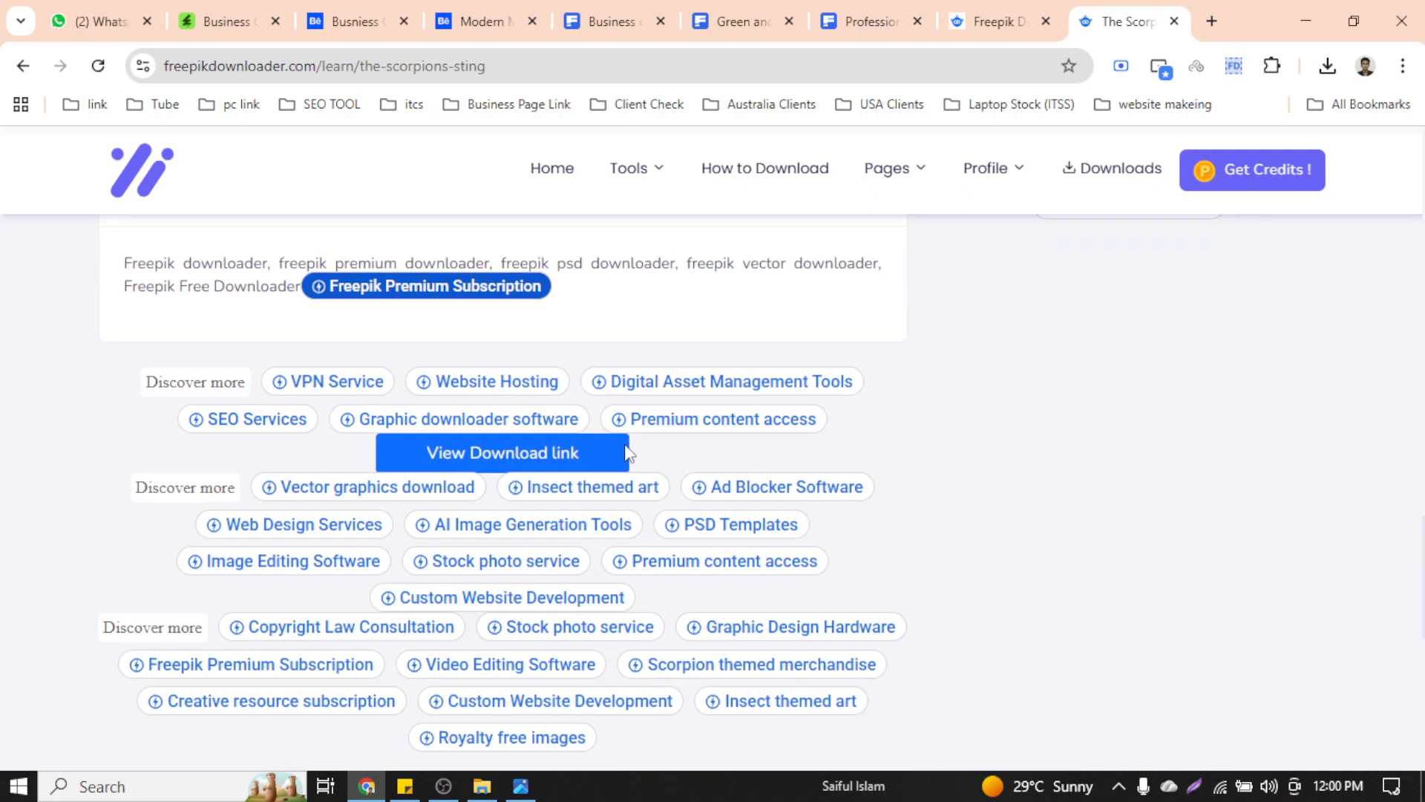
left_click(604, 452)
Download 1667515310112.zip and show it in the Downloads folder
scroll(586, 496, "down", 5)
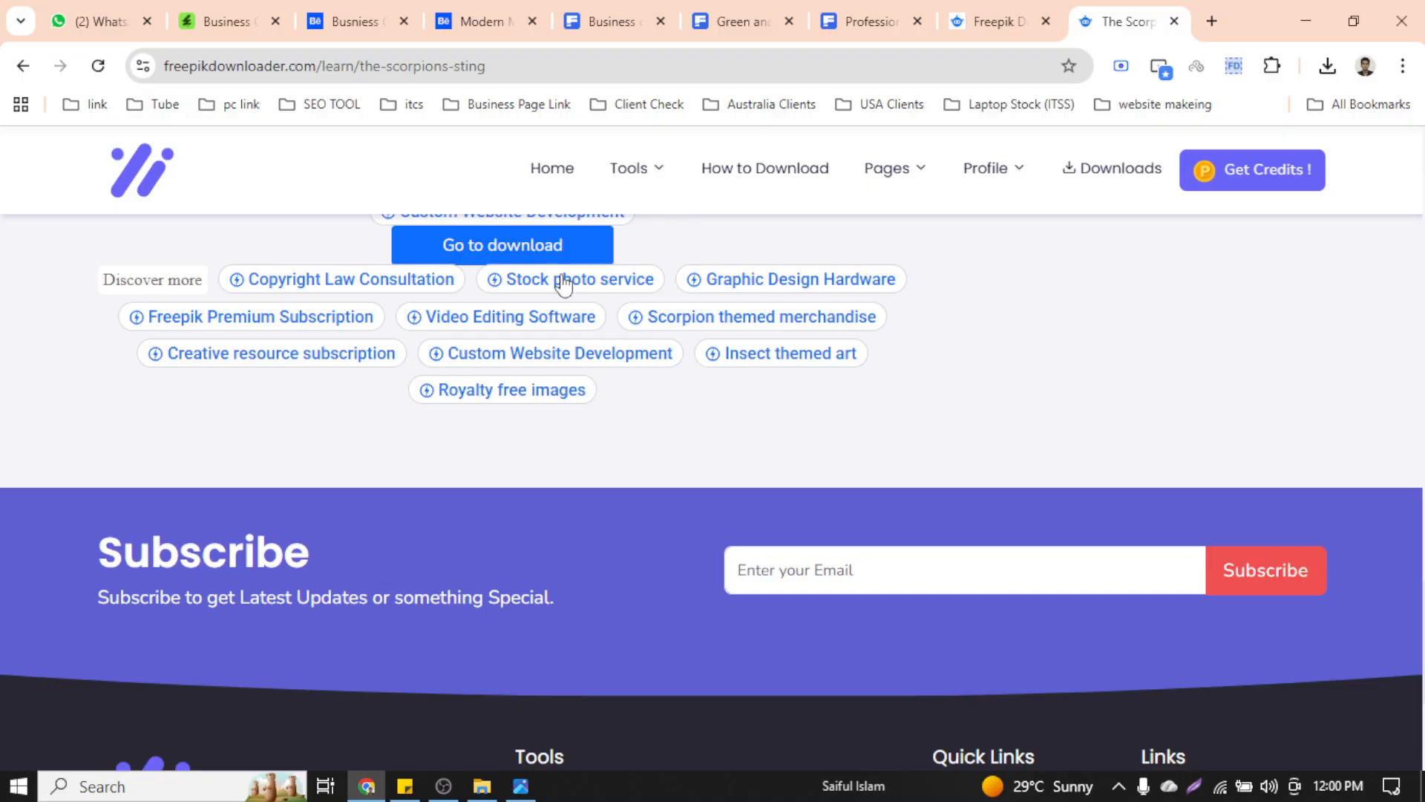
left_click(515, 253)
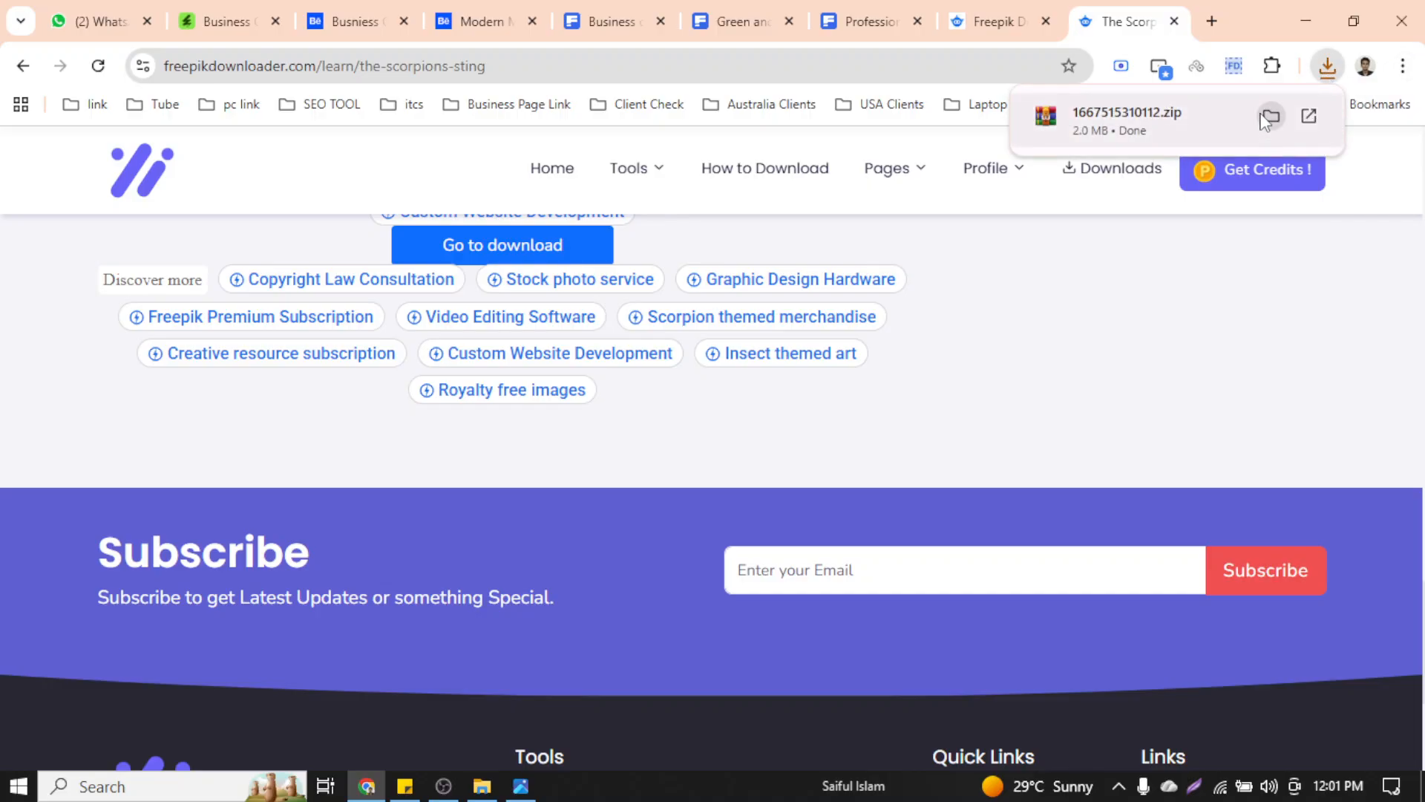
left_click(1269, 118)
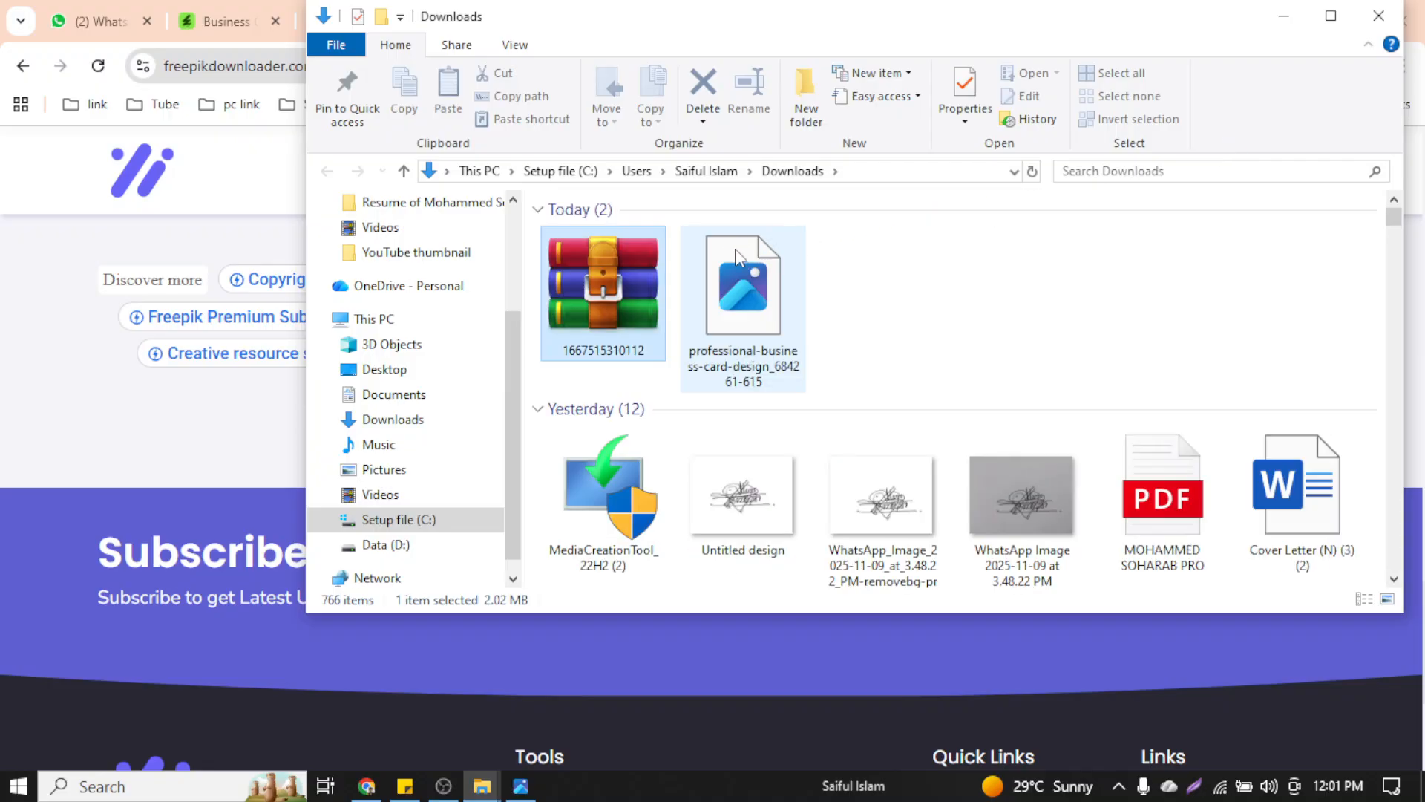
Extract 1667515310112.zip with WinRAR into a same-named folder and open that folder
left_click(1331, 16)
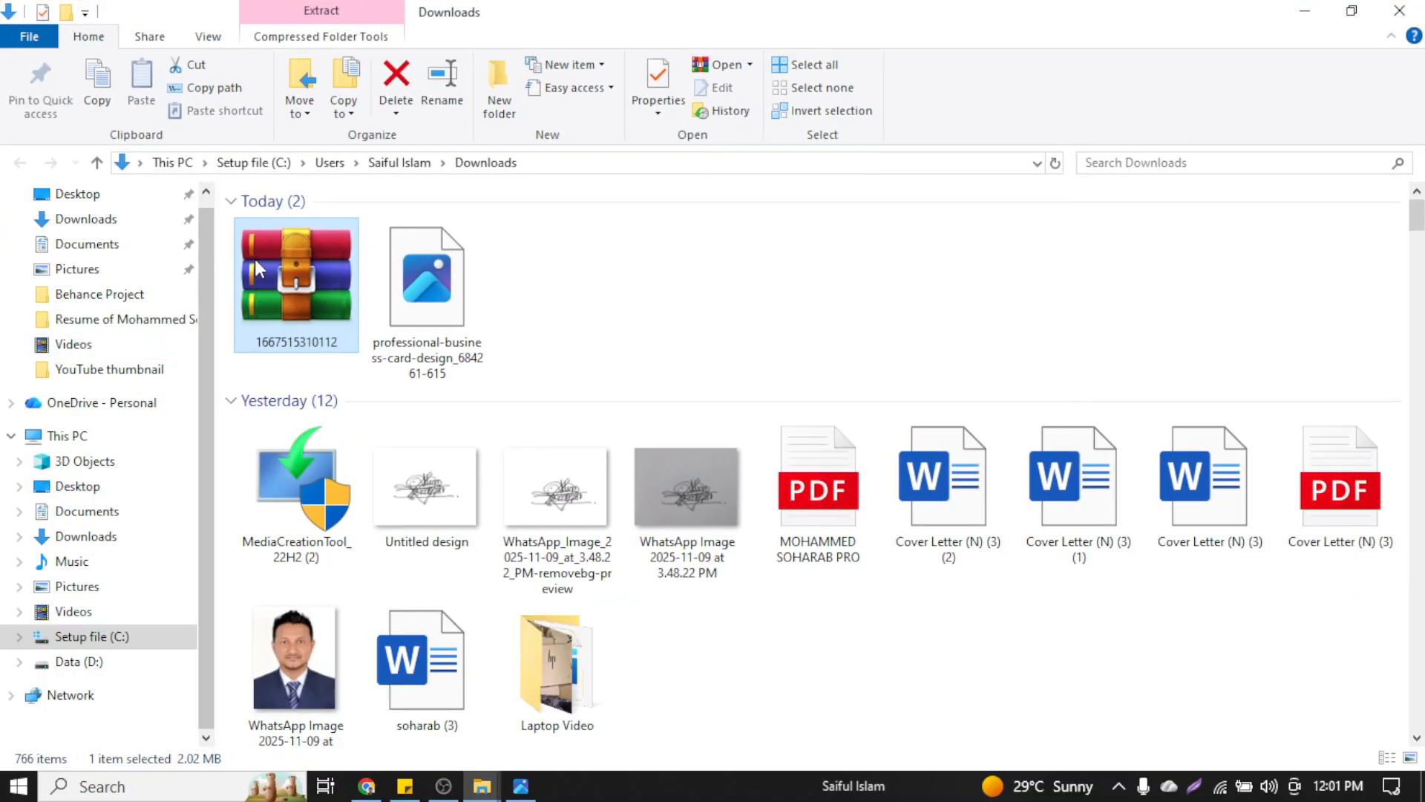
right_click(308, 280)
left_click(332, 317)
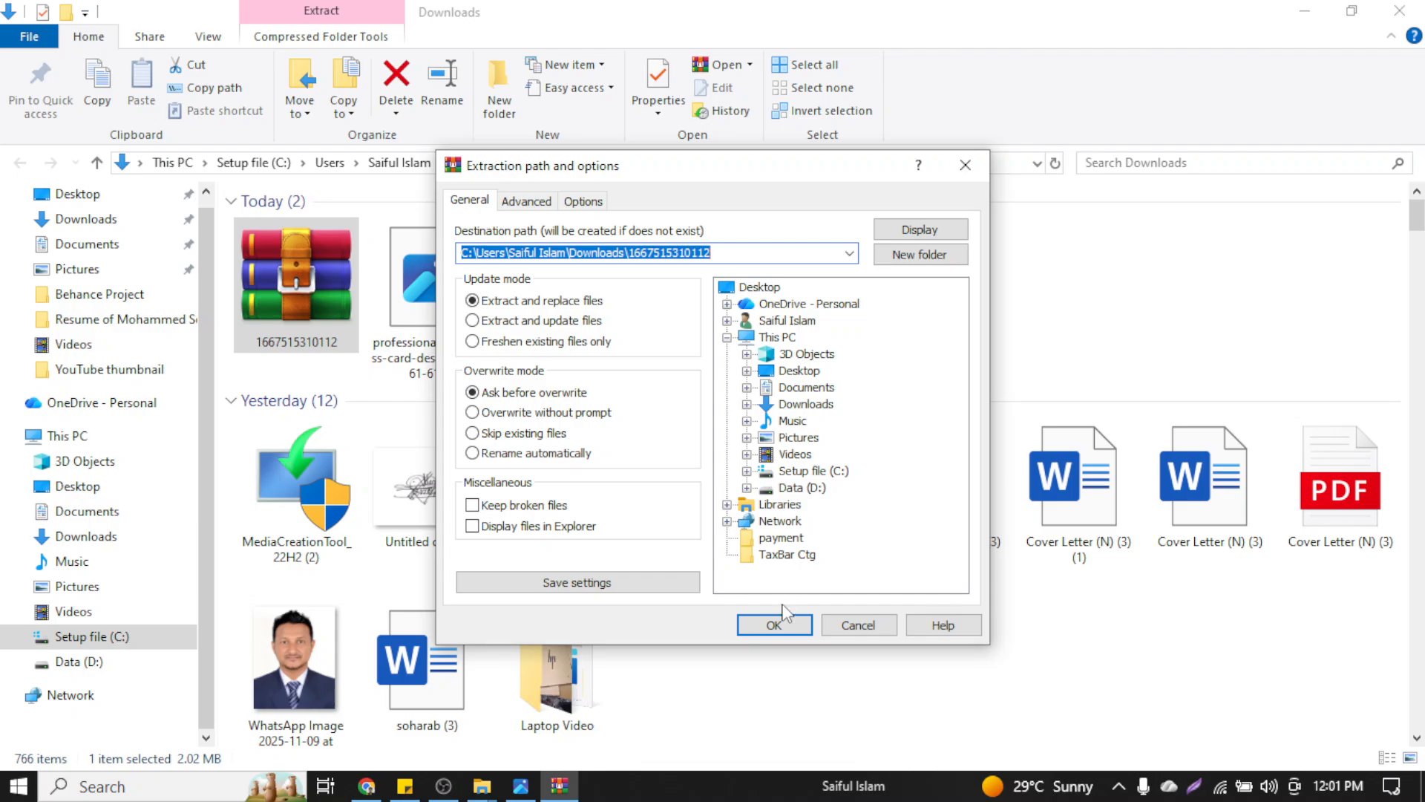
left_click(775, 625)
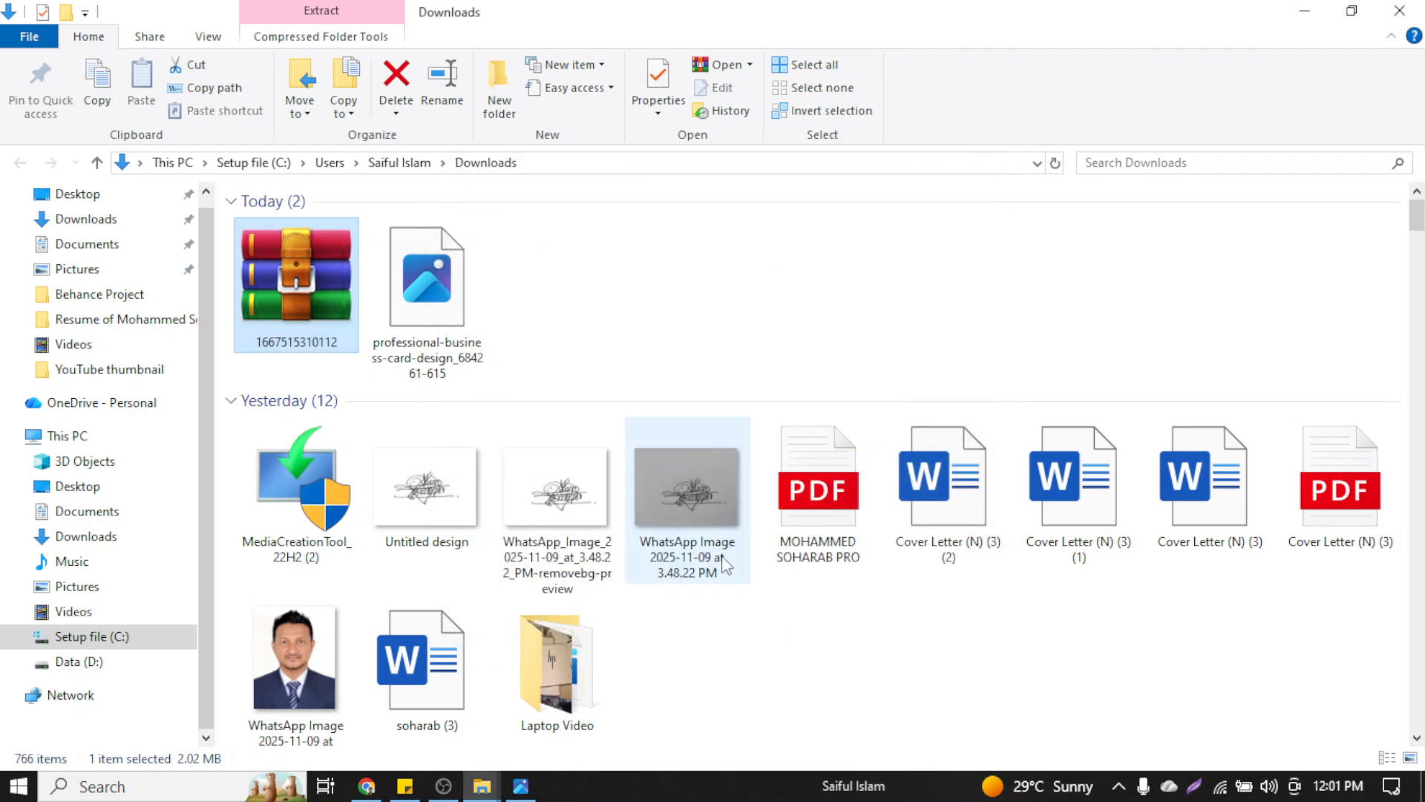
double_click(523, 288)
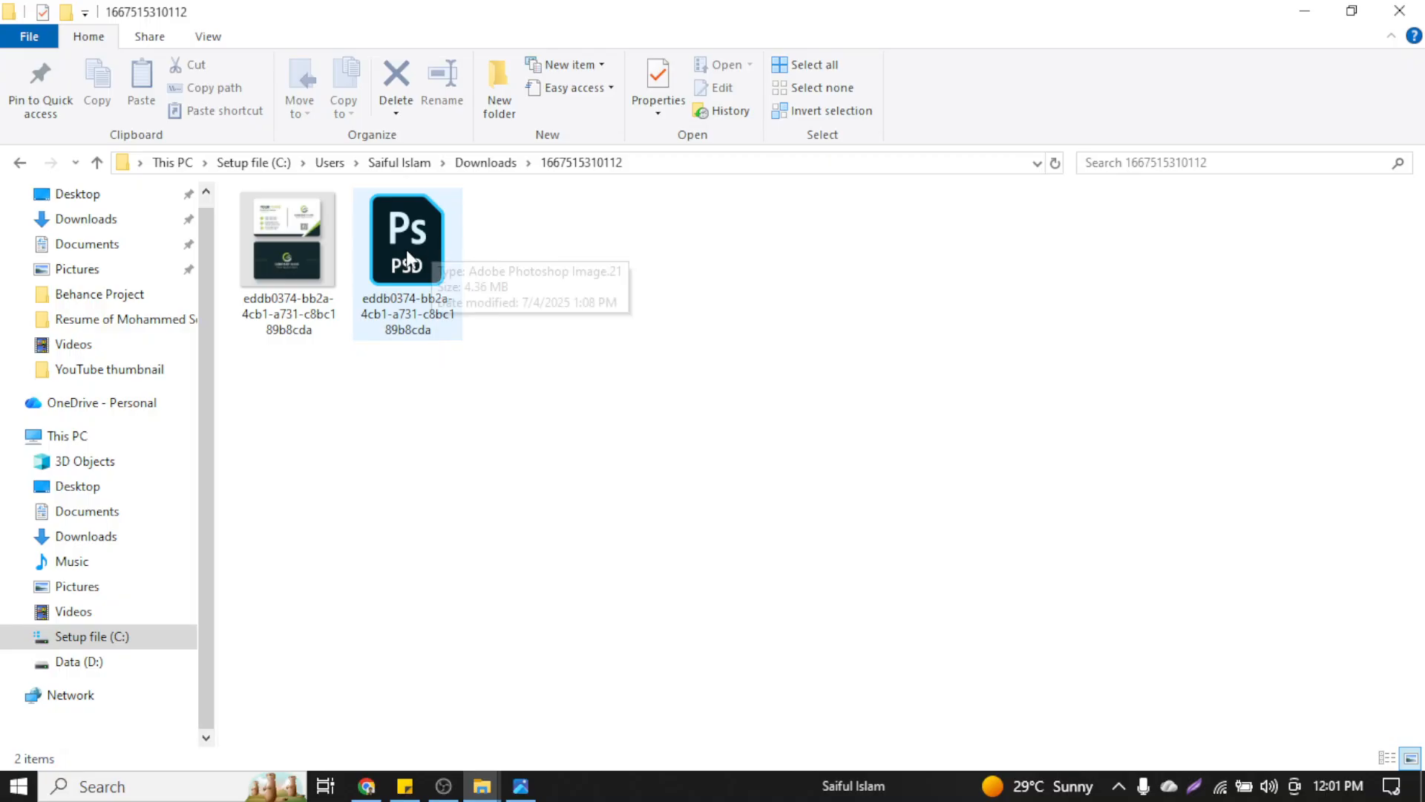
left_click(367, 786)
left_click(876, 20)
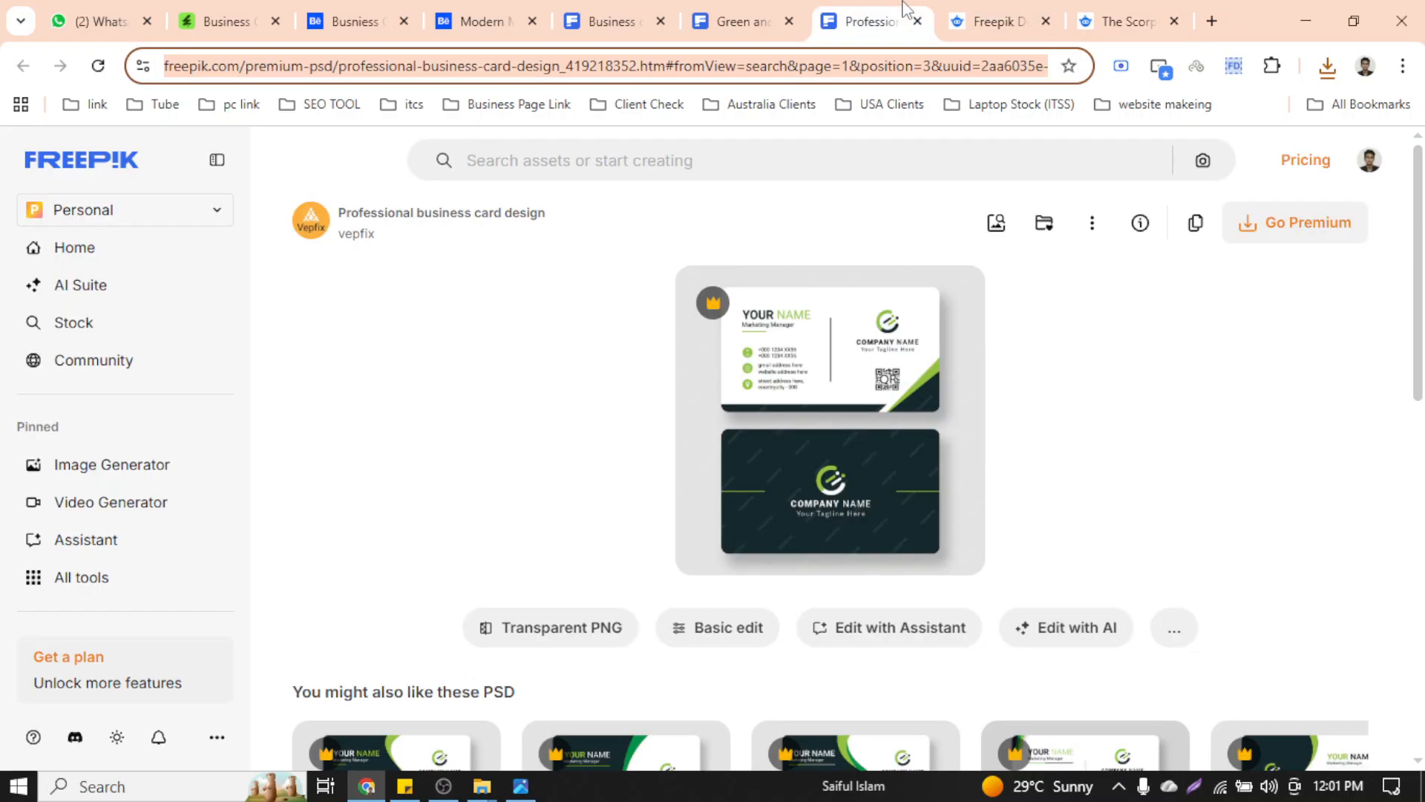
scroll(961, 364, "down", 4)
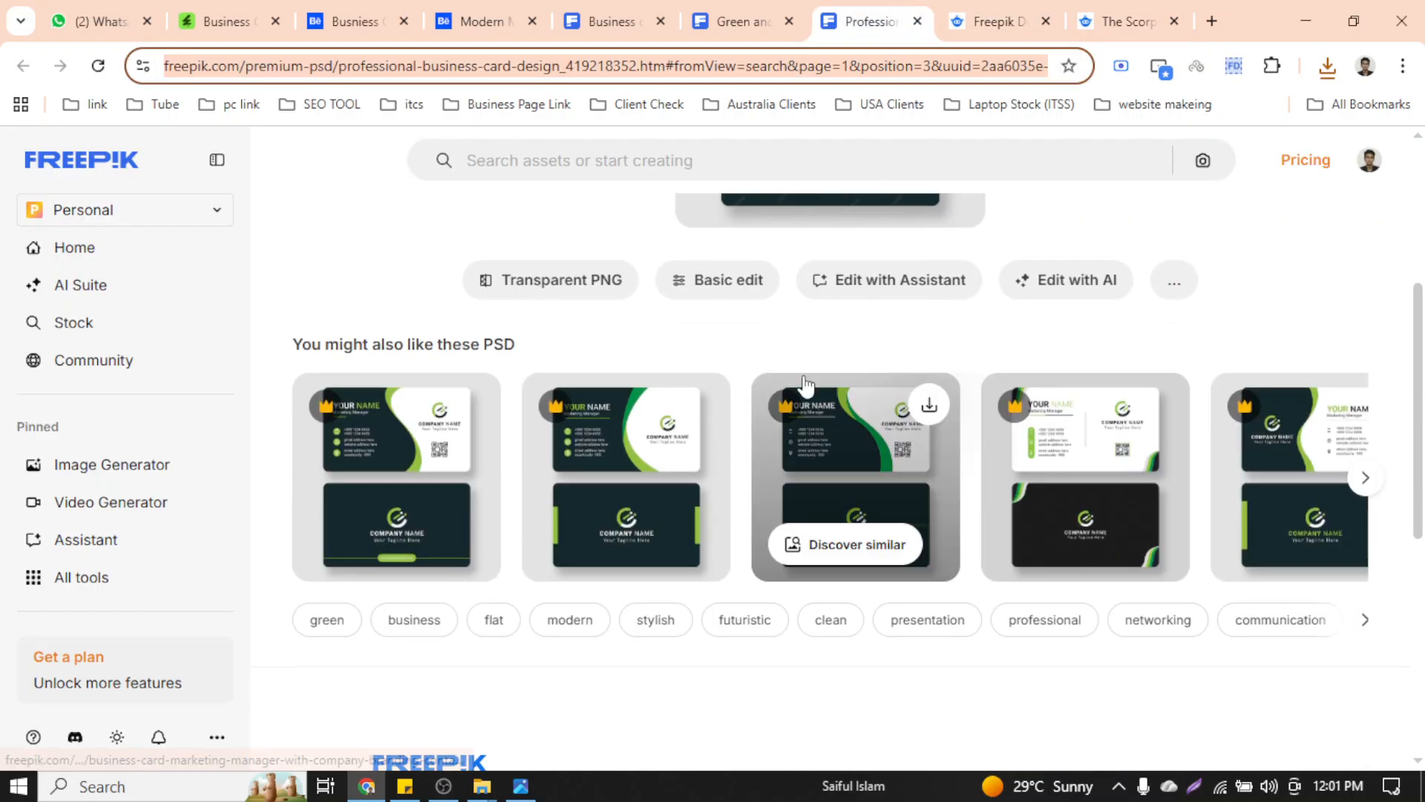
scroll(815, 393, "up", 4)
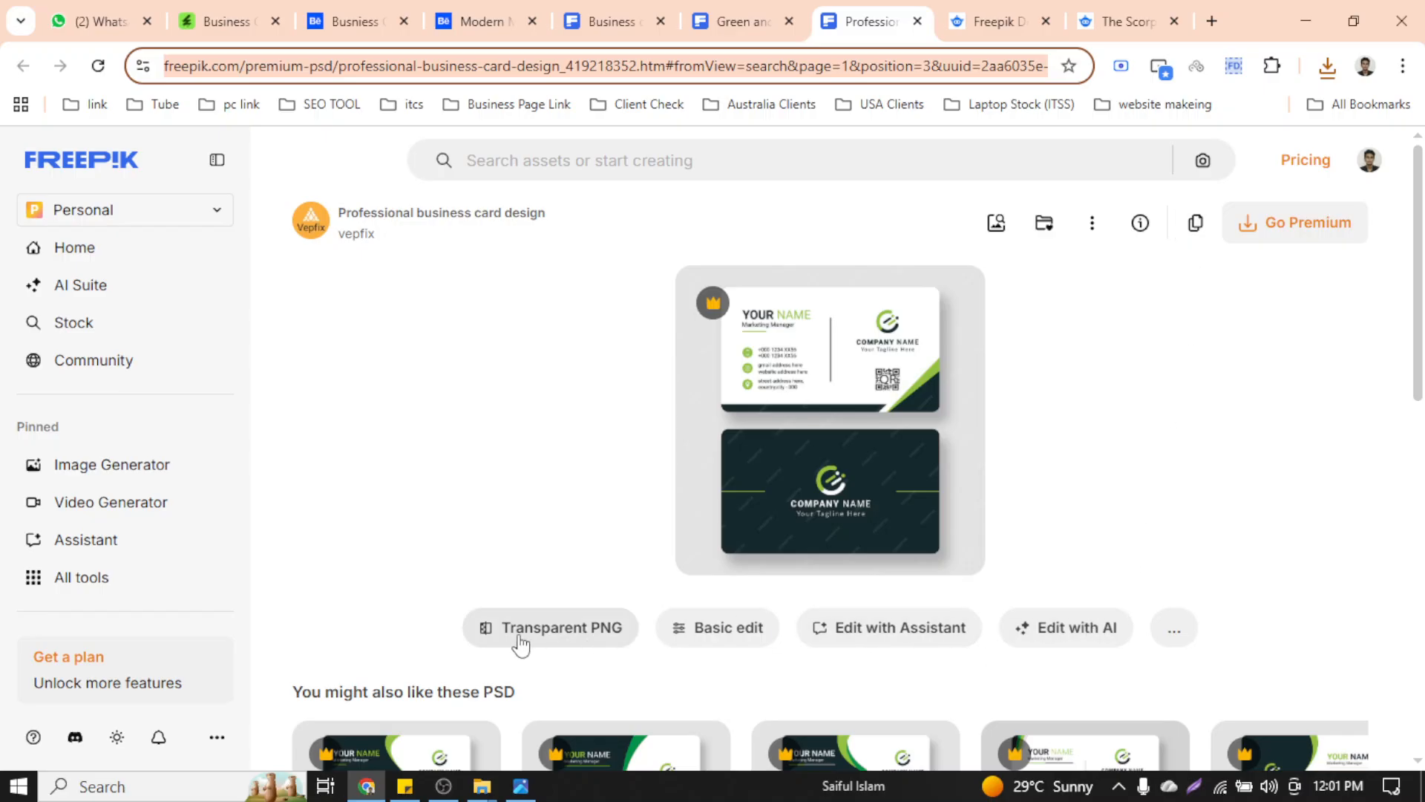
left_click(1173, 630)
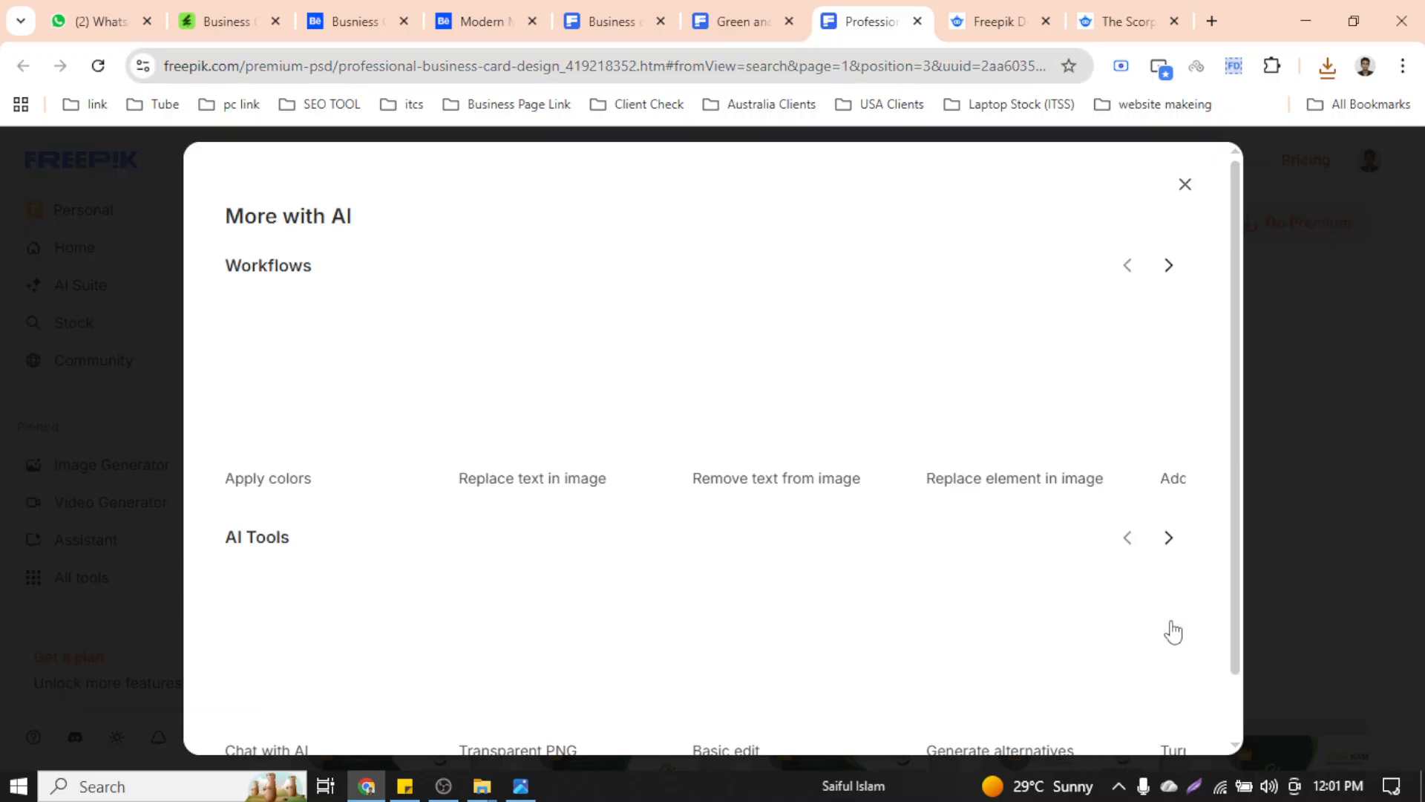
left_click(1181, 187)
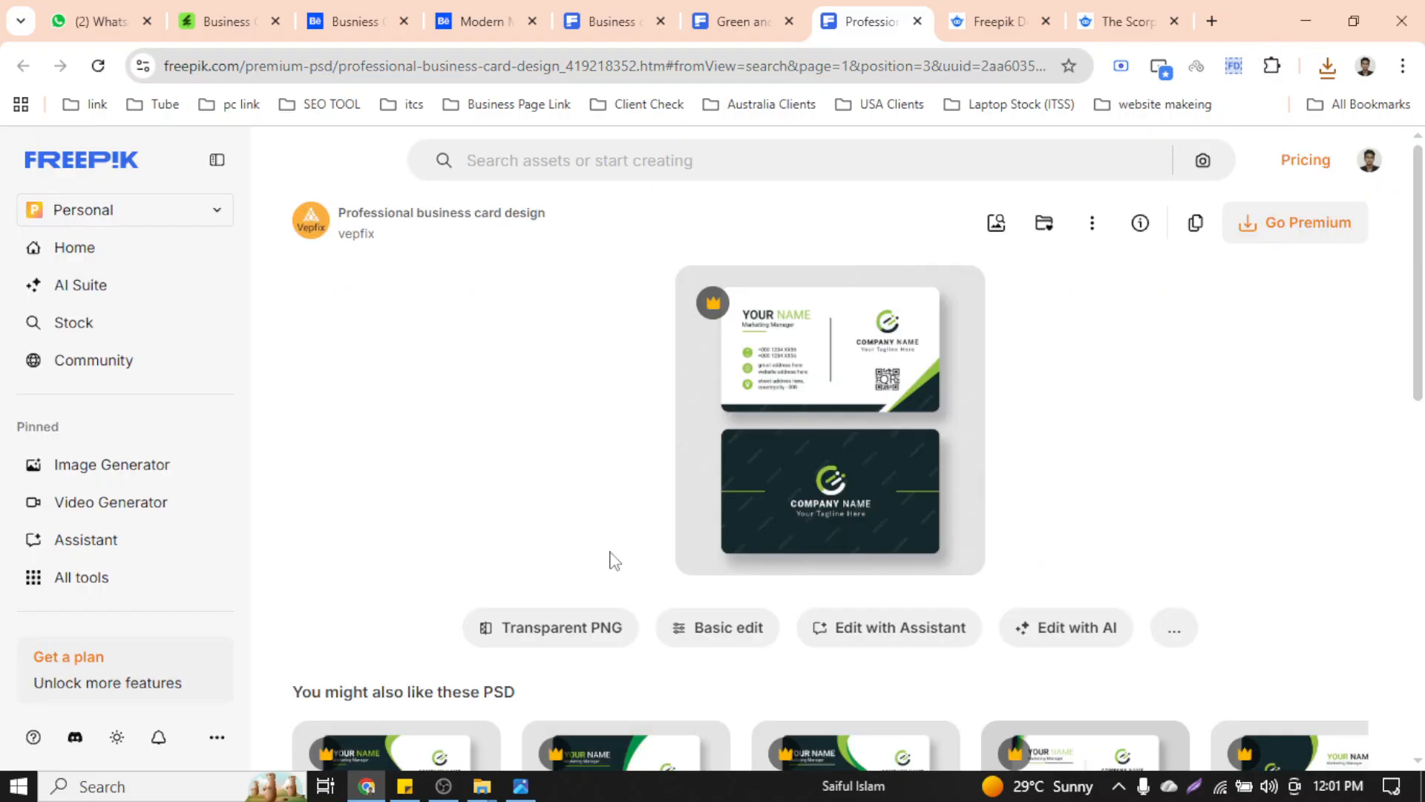
scroll(520, 542, "down", 5)
left_click_drag(549, 346, 465, 344)
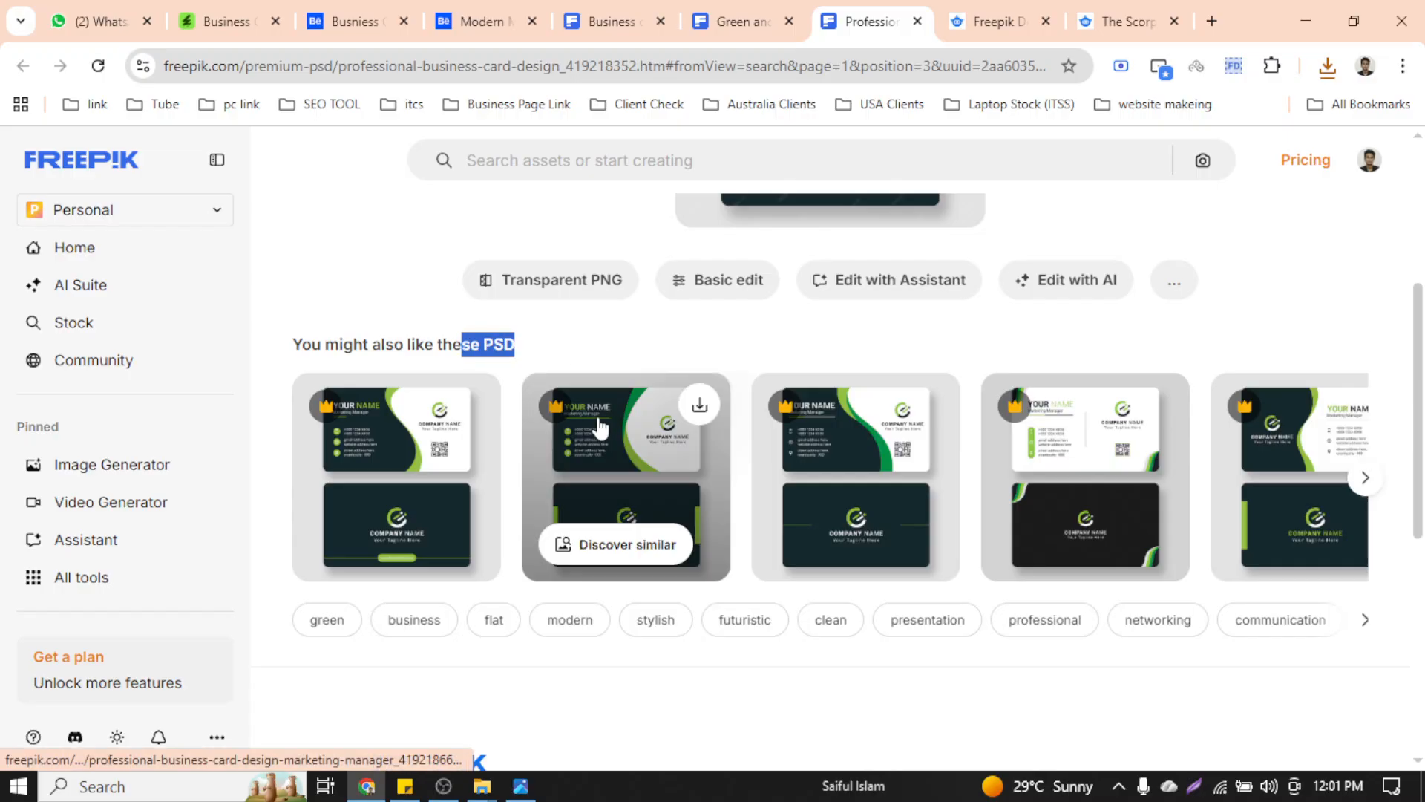
scroll(598, 426, "up", 5)
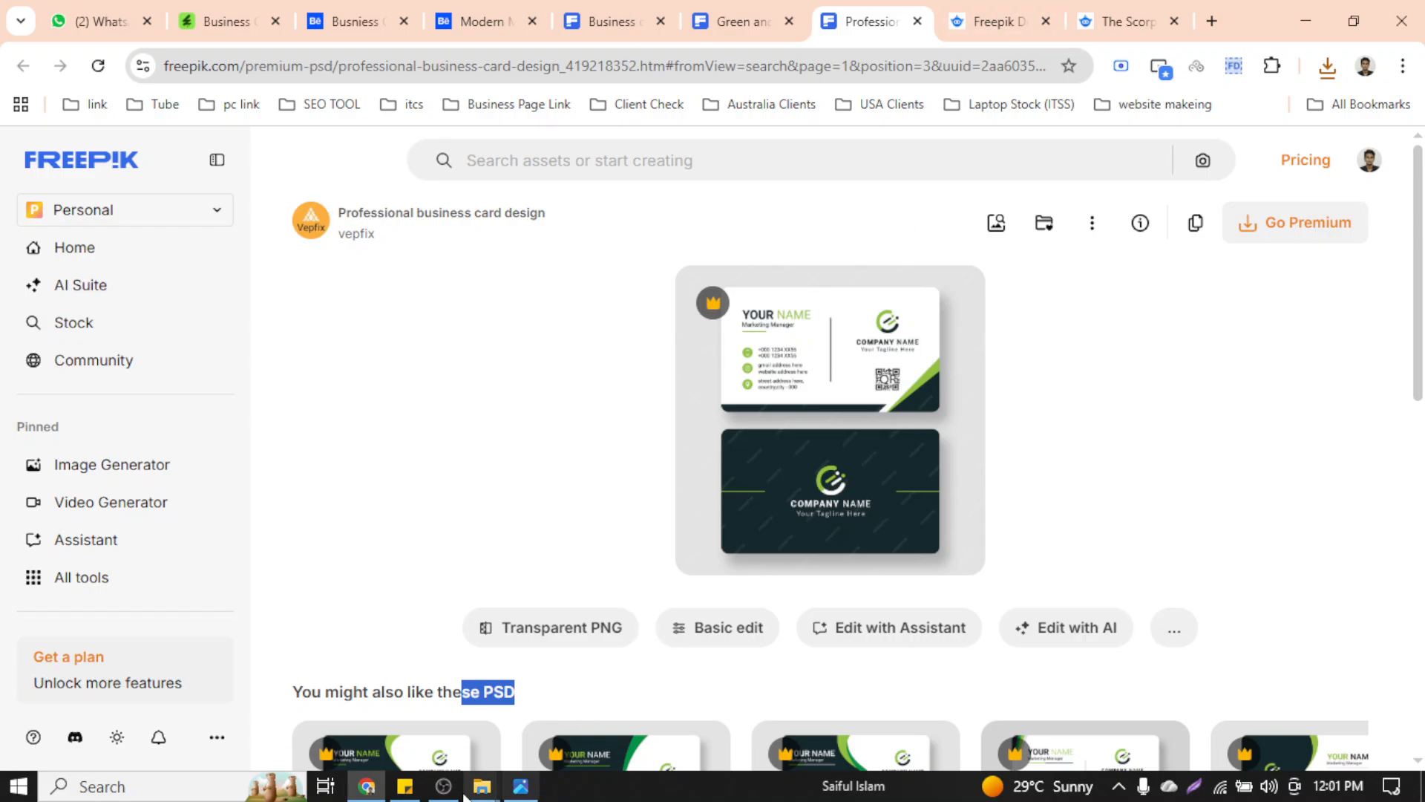
mouse_move(482, 787)
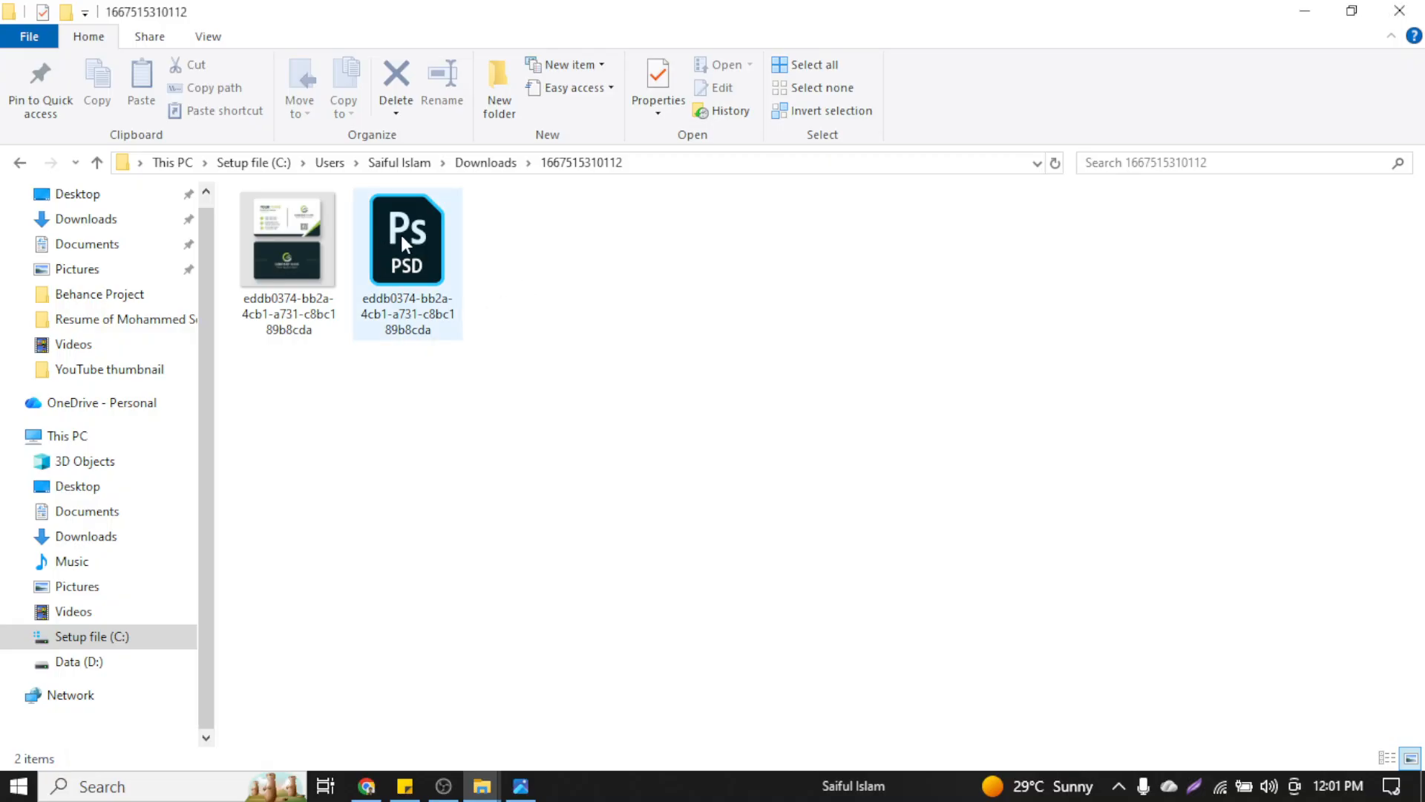
Open the business card preview image in Photos and maximise the viewer
left_click(316, 238)
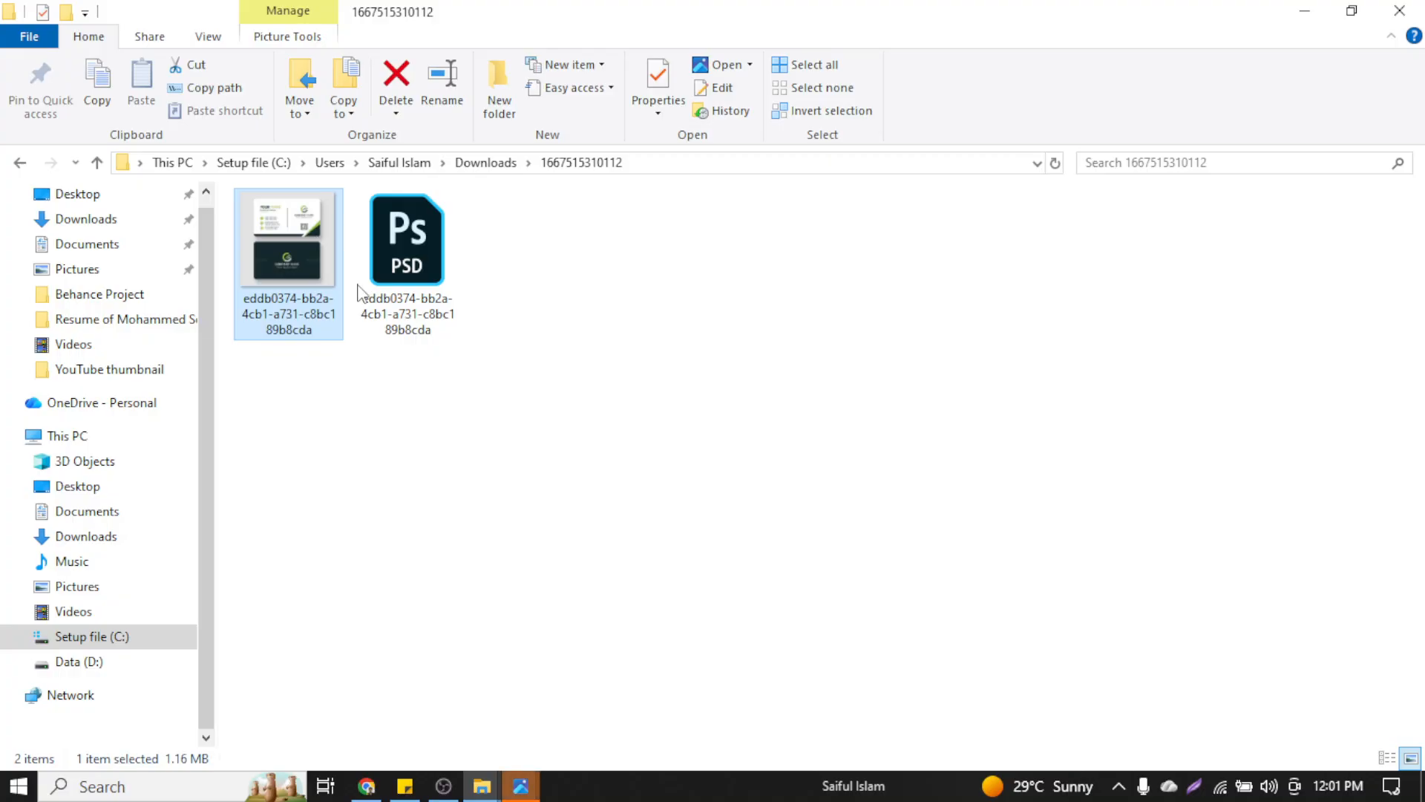
left_click(521, 787)
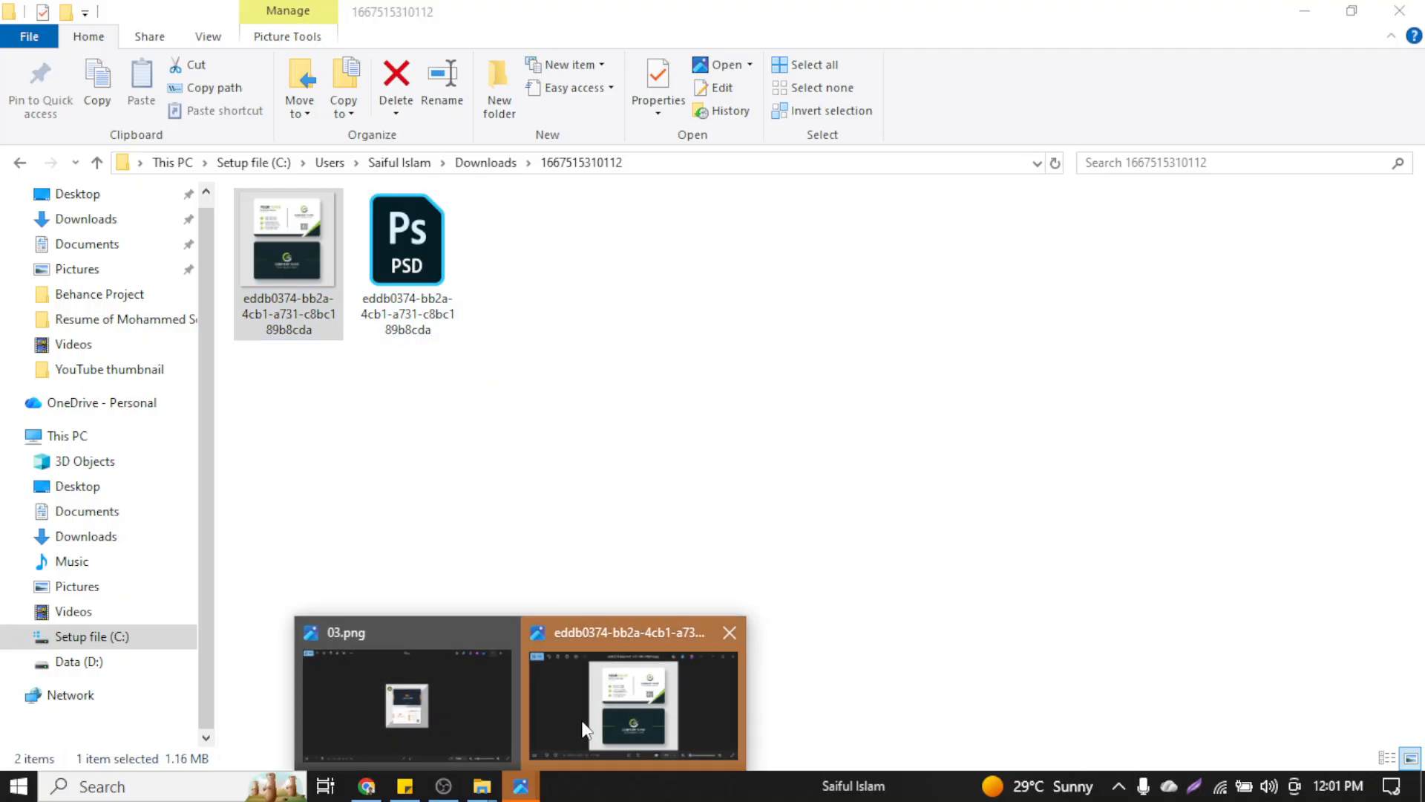
left_click(582, 714)
left_click(995, 56)
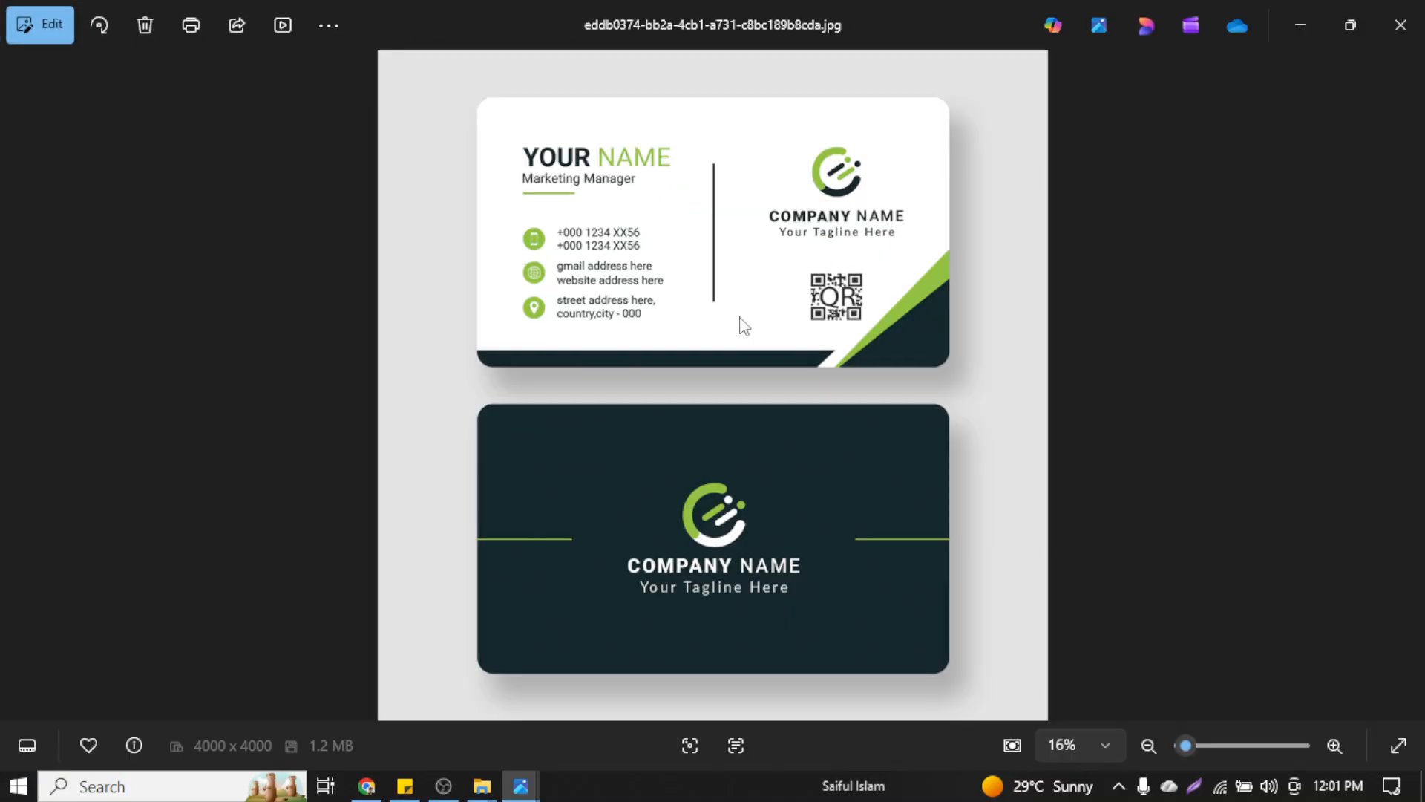
scroll(703, 344, "up", 2)
scroll(703, 344, "down", 2)
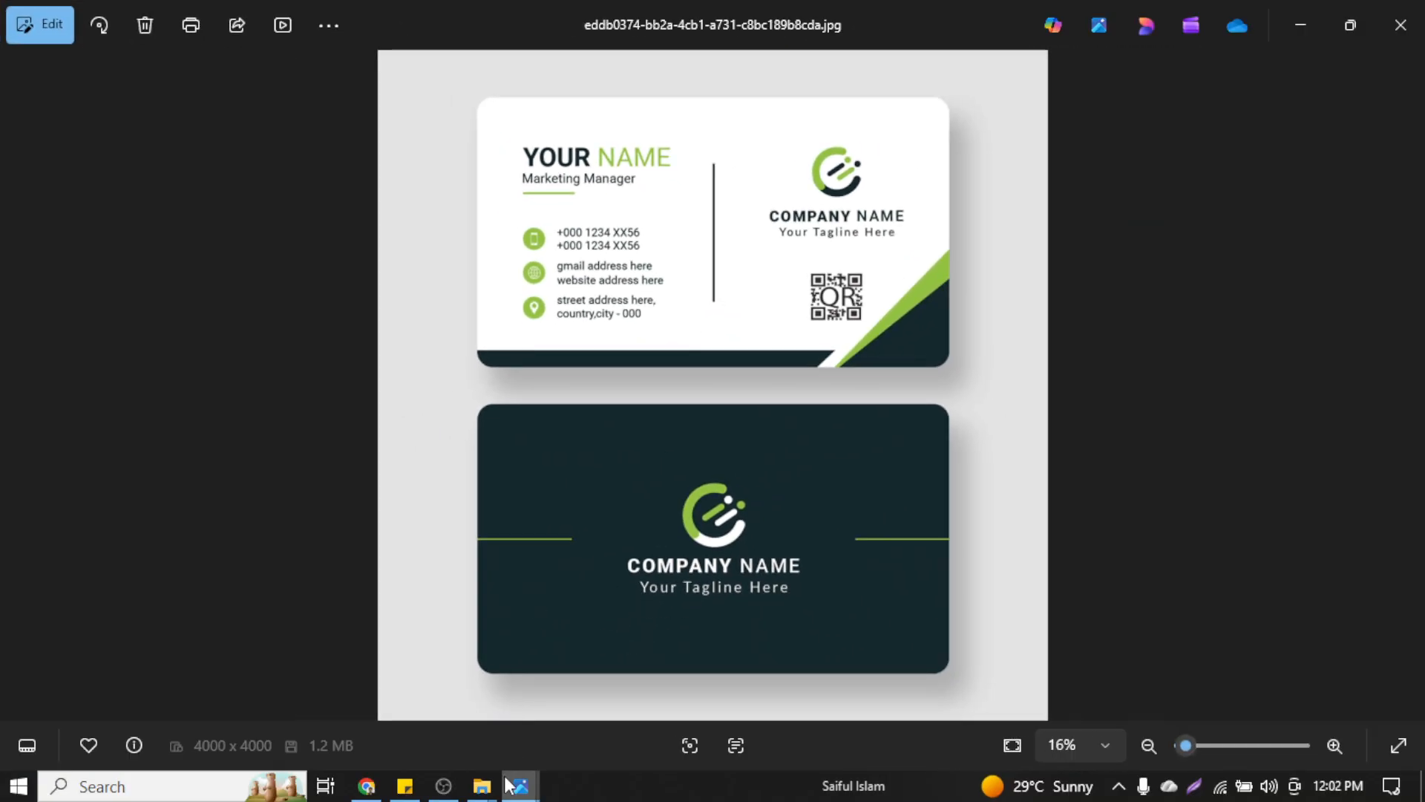
mouse_move(520, 780)
Flip from the other card image to the green template preview, then close Photos
left_click(466, 739)
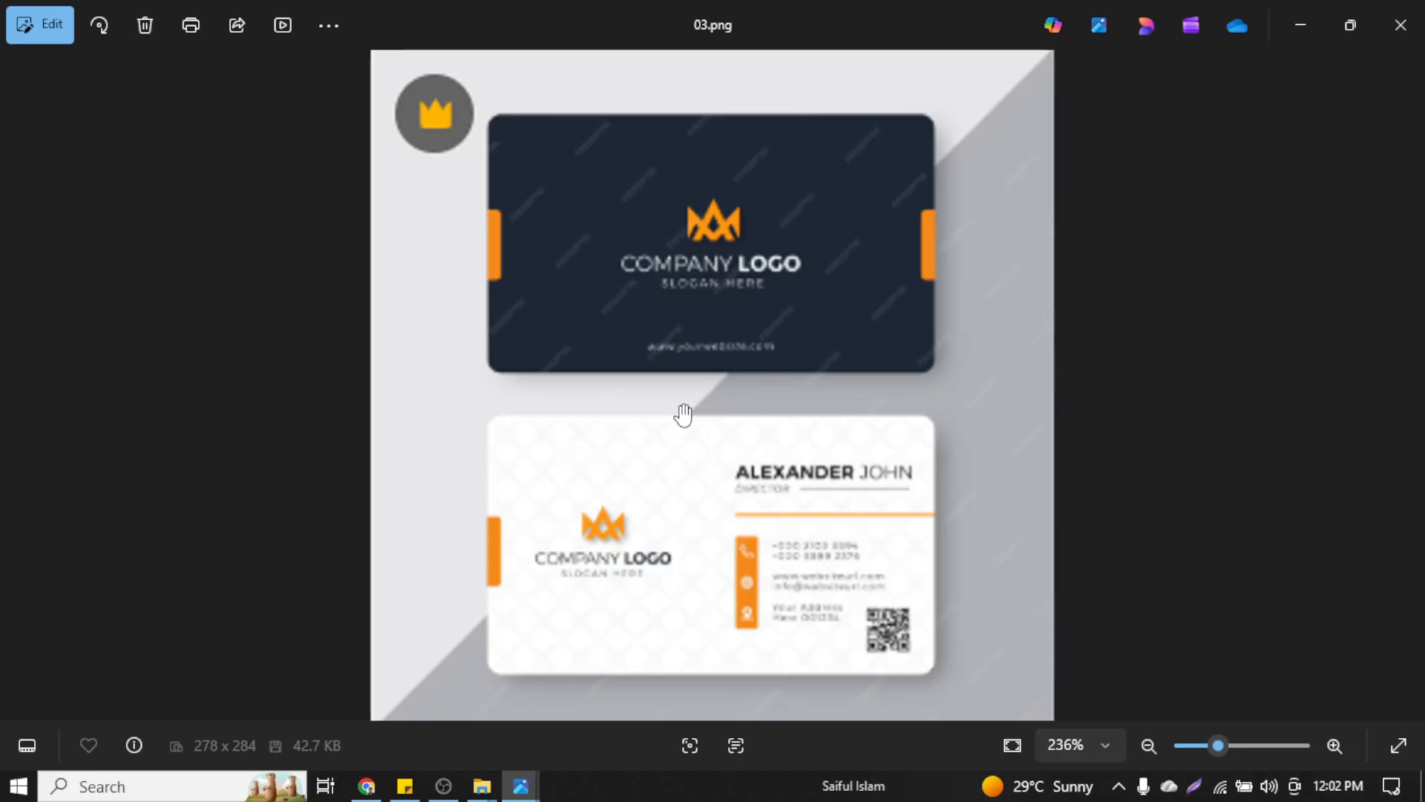
left_click(1407, 386)
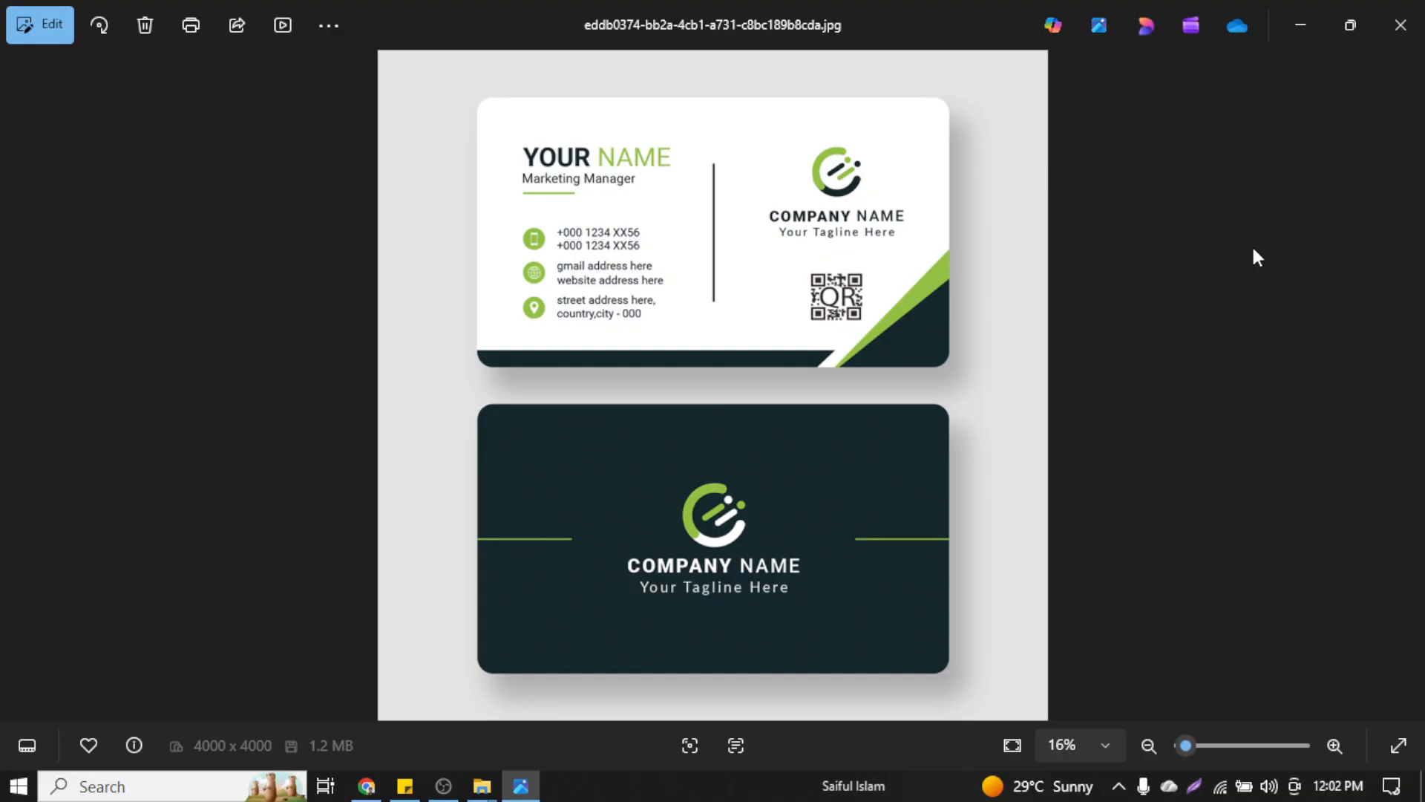
scroll(784, 304, "up", 2)
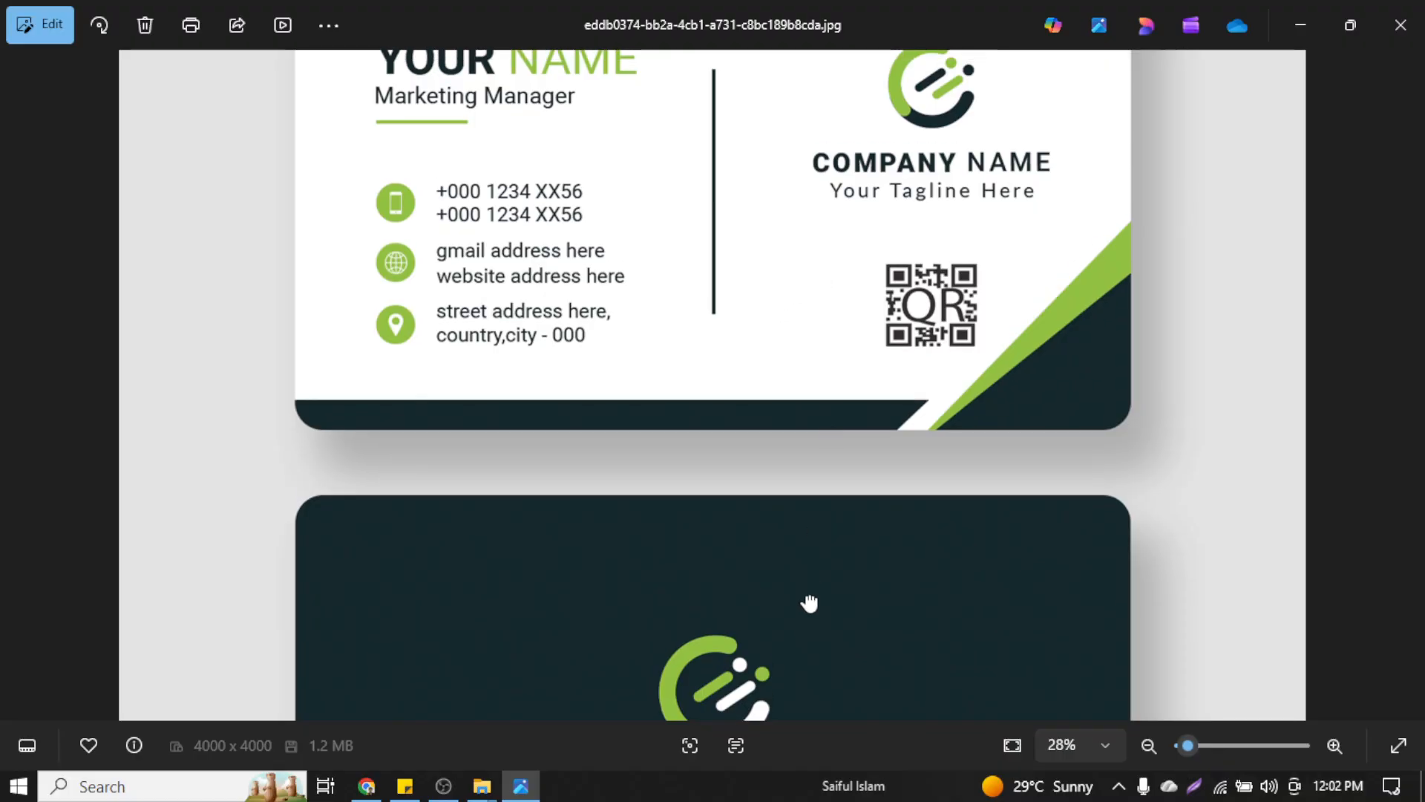
scroll(757, 454, "down", 2)
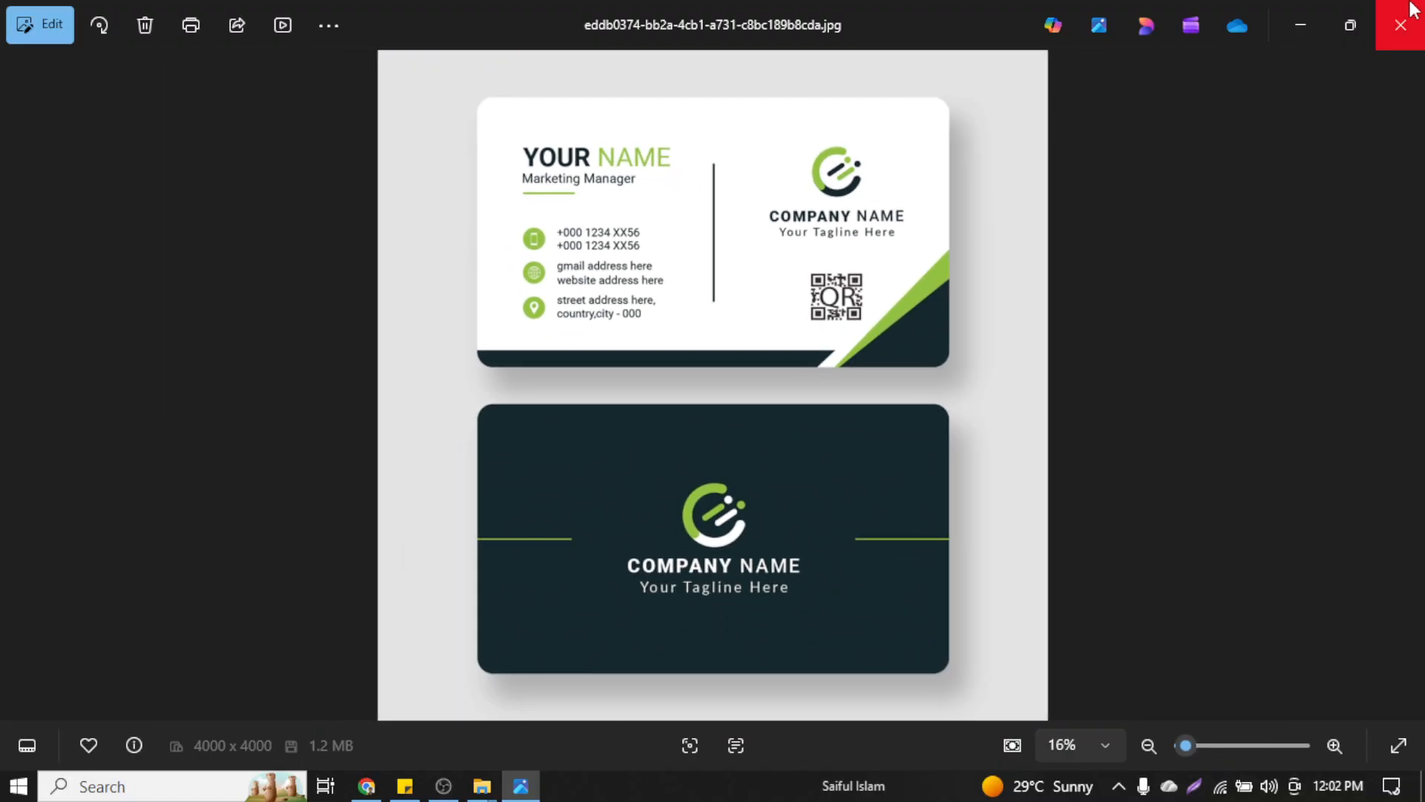
left_click(1418, 21)
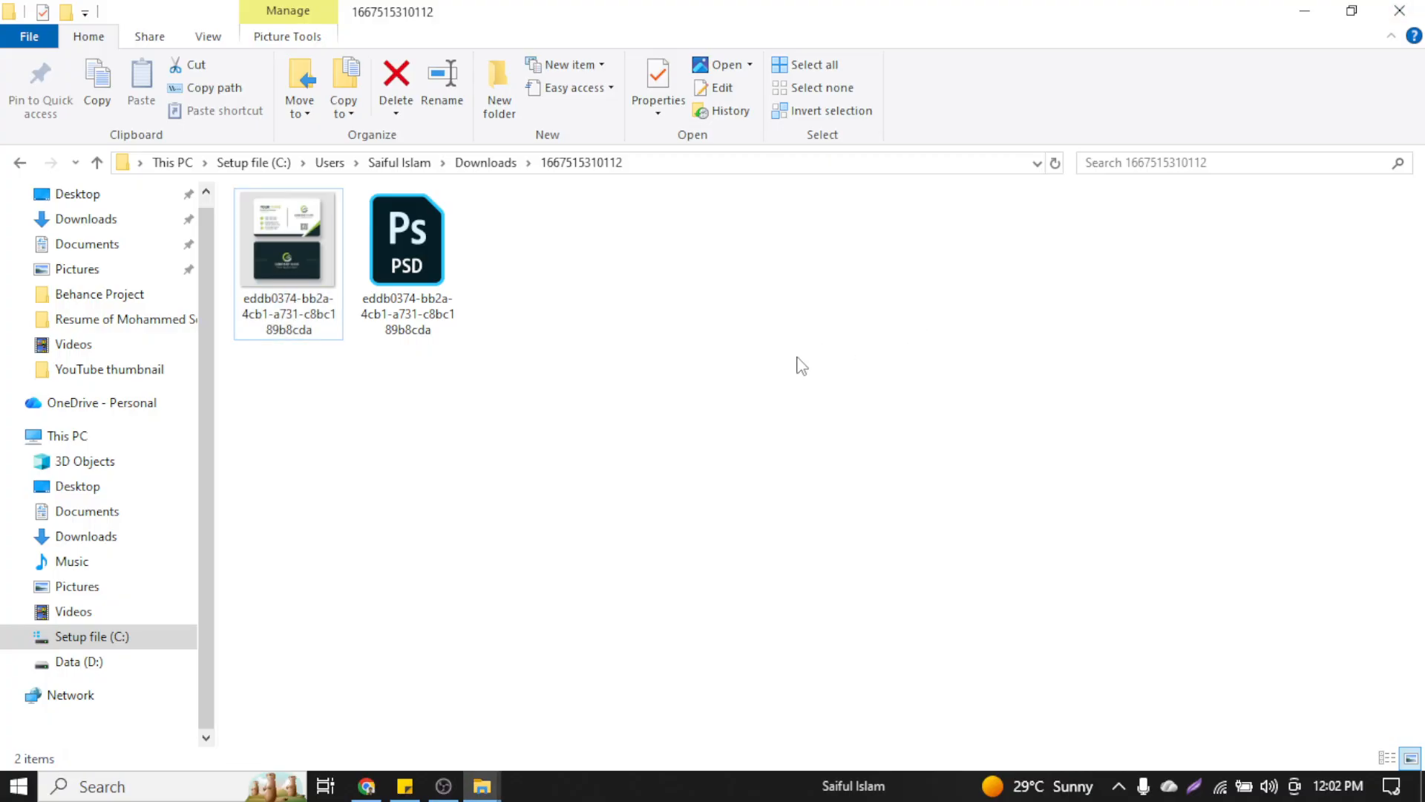
Launch Adobe Illustrator from the Start menu and choose Create new on the Home screen
left_click(19, 786)
left_click(193, 242)
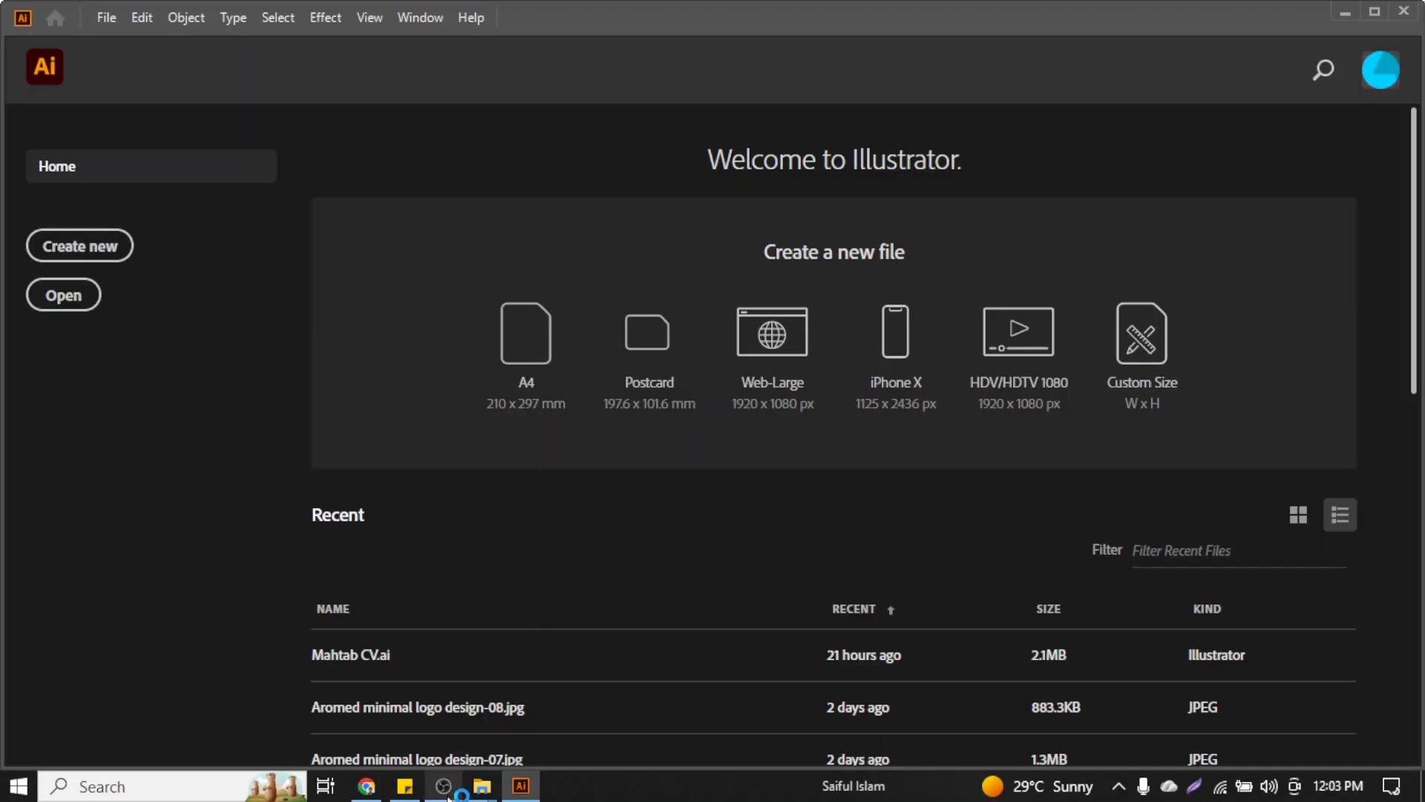
left_click(445, 793)
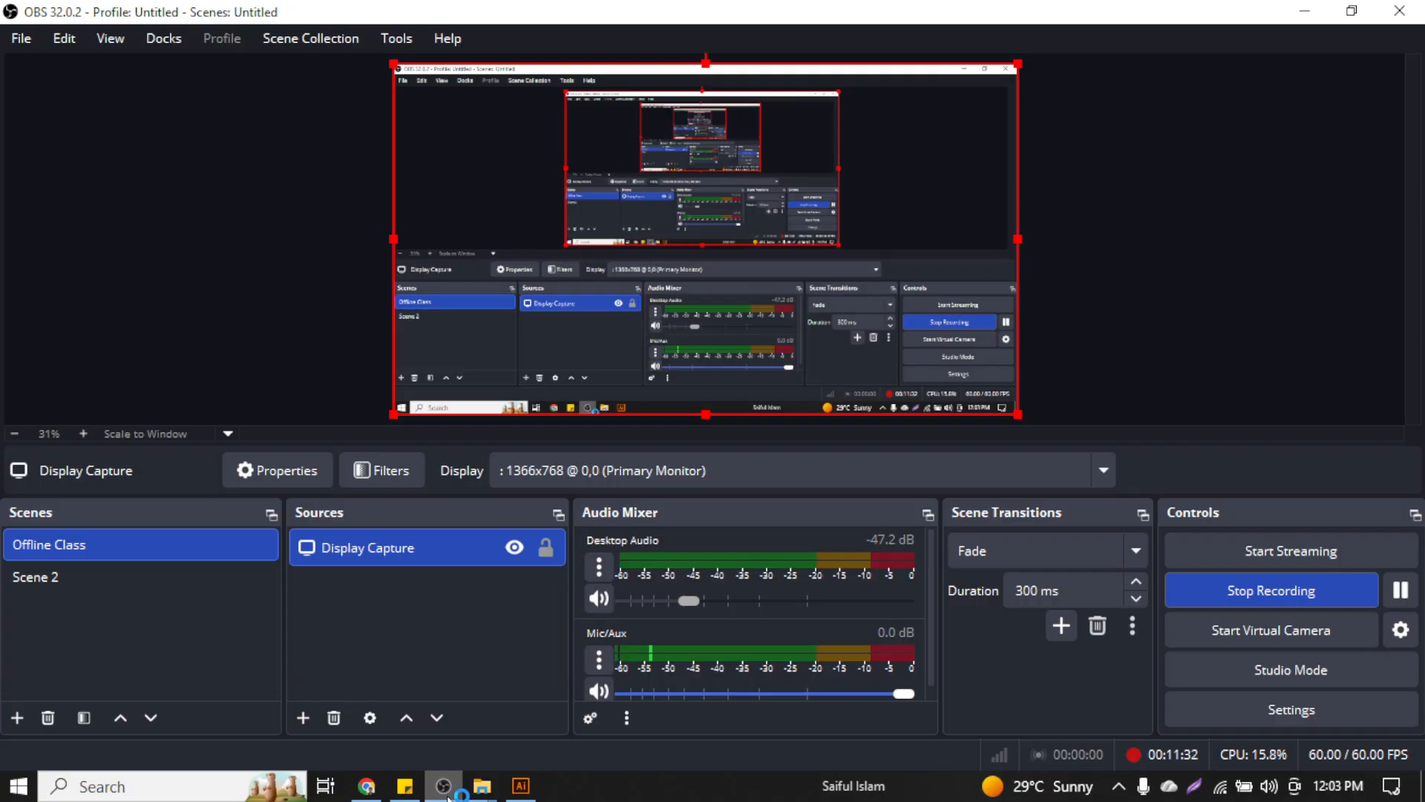
left_click(446, 790)
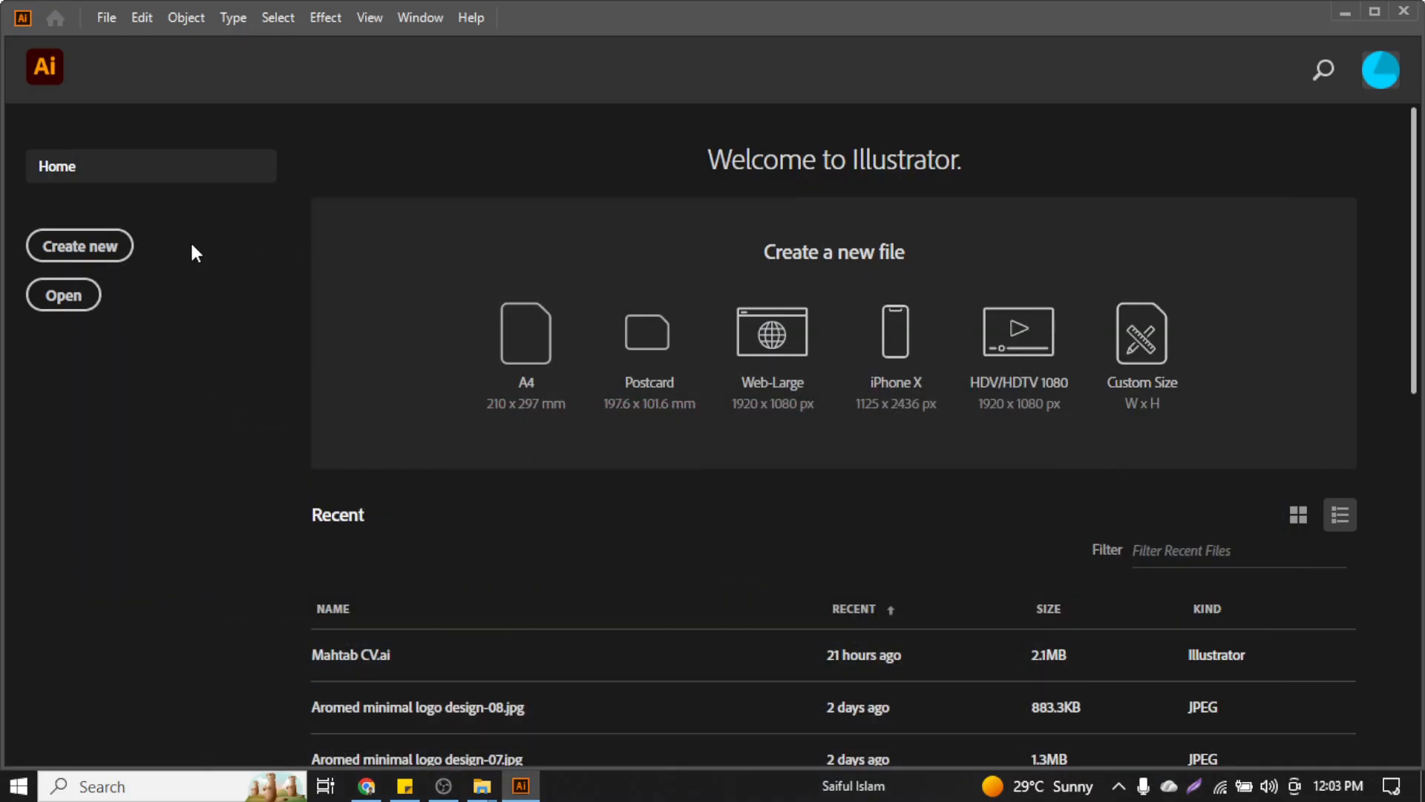
left_click(83, 247)
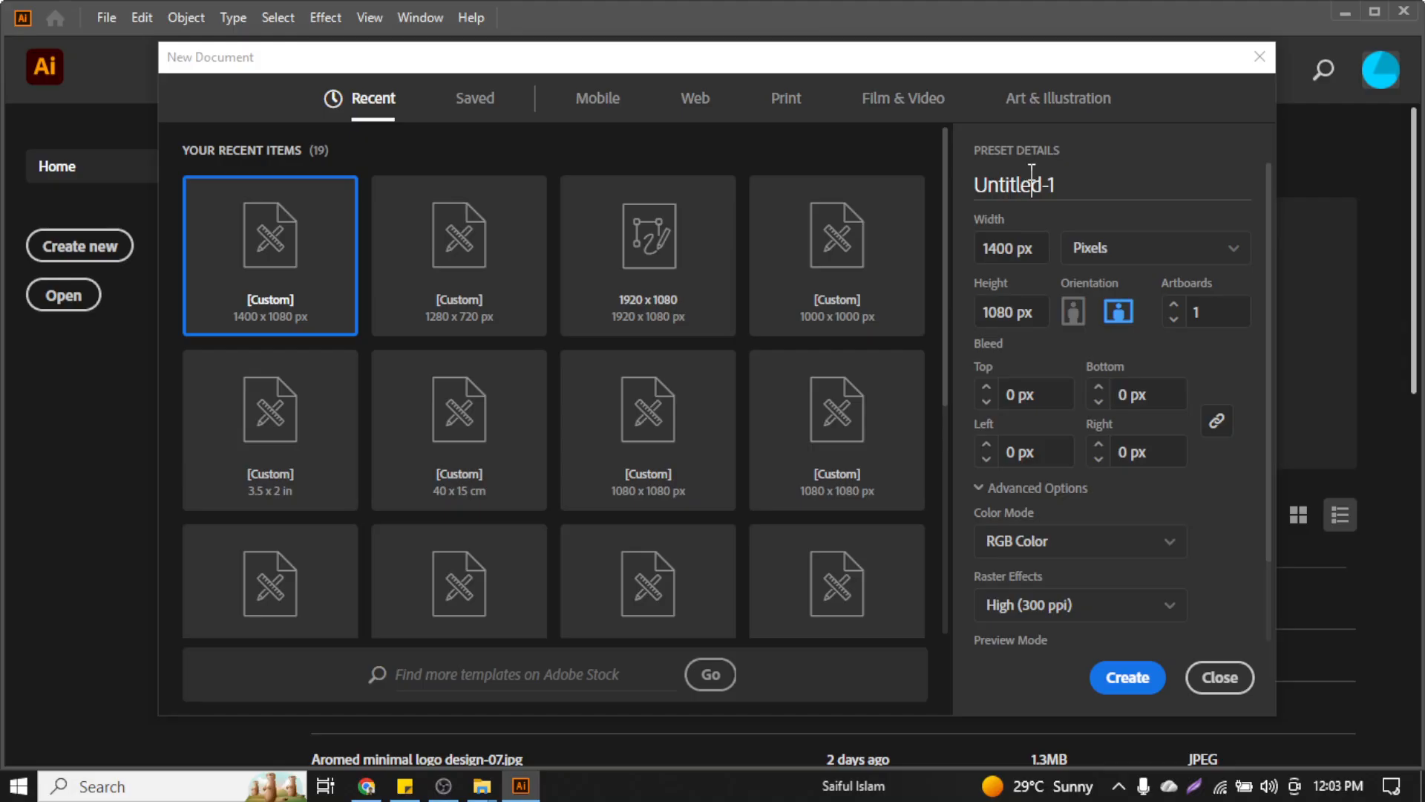
Name the new document 'Business Card Design'
left_click(1031, 171)
type("Bua")
key("BackSpace")
type("siness Card Design")
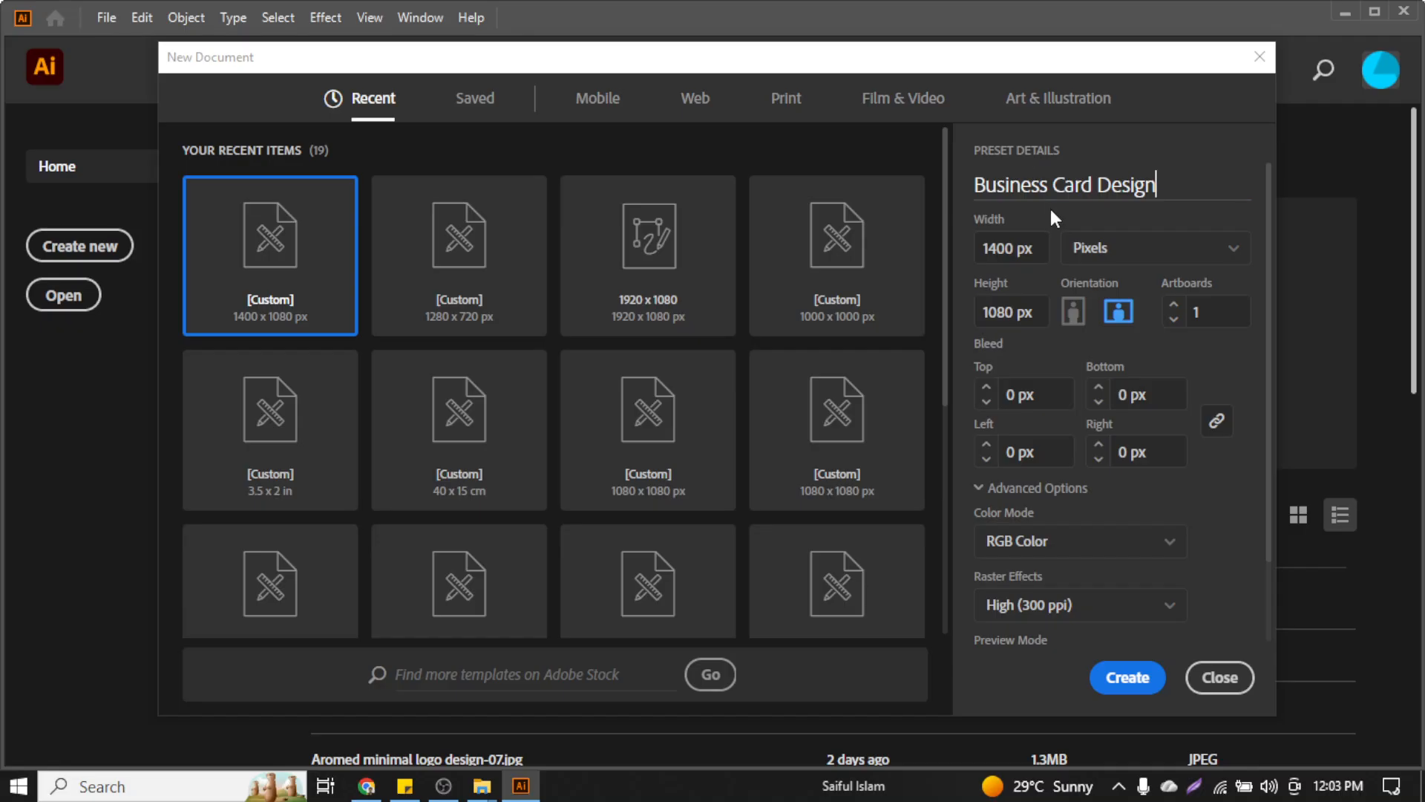
Set the document units to Inches with width 3.5 and height 2
left_click(1069, 249)
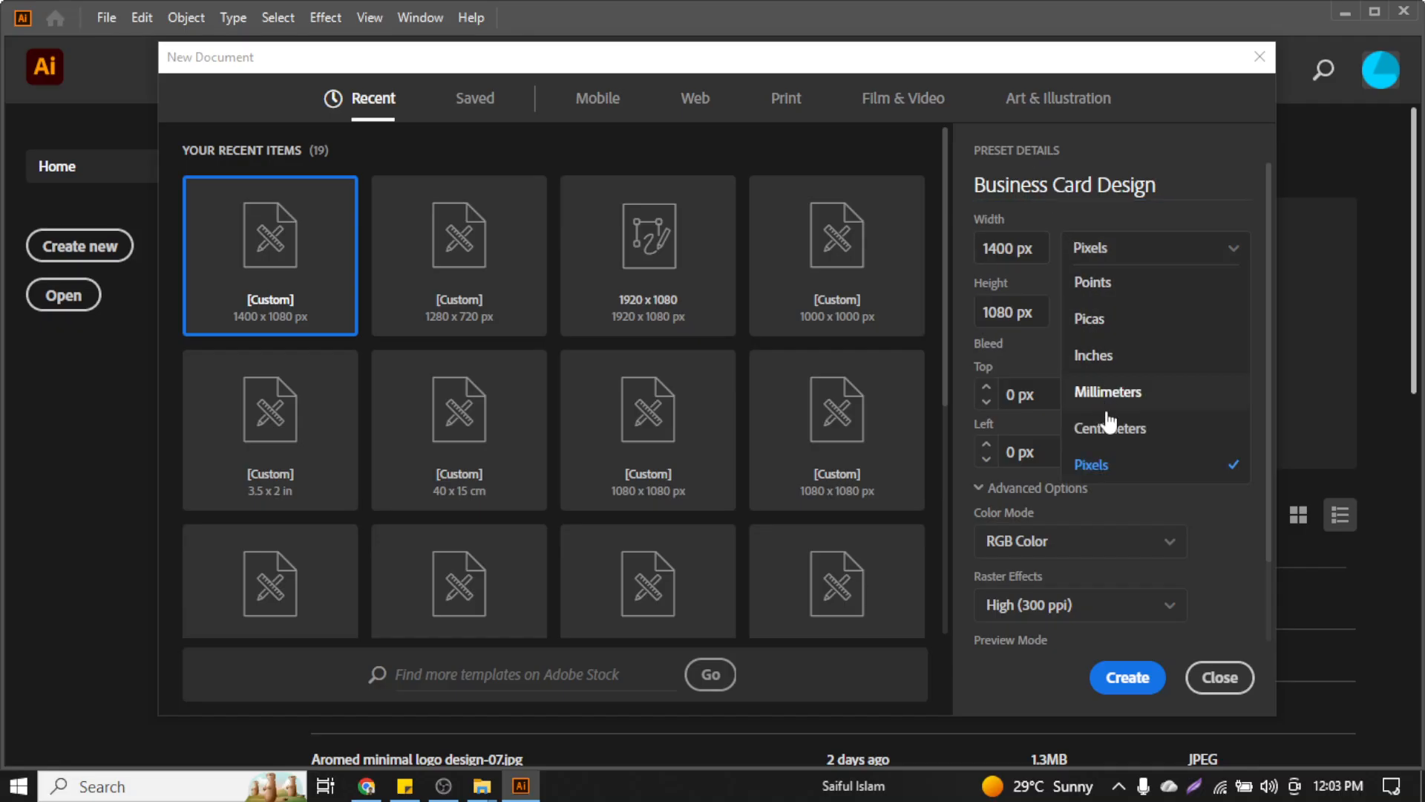
left_click(1131, 355)
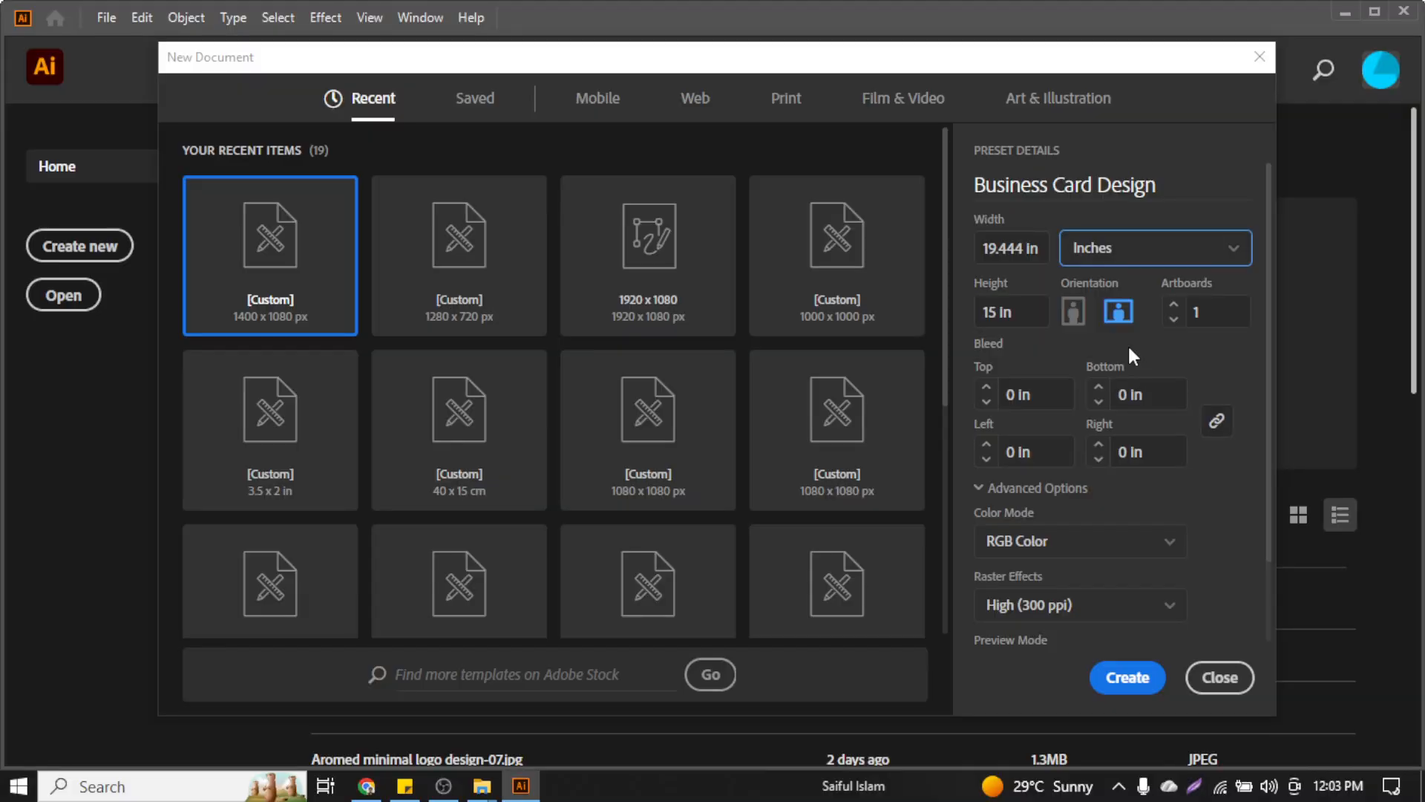
left_click(1023, 259)
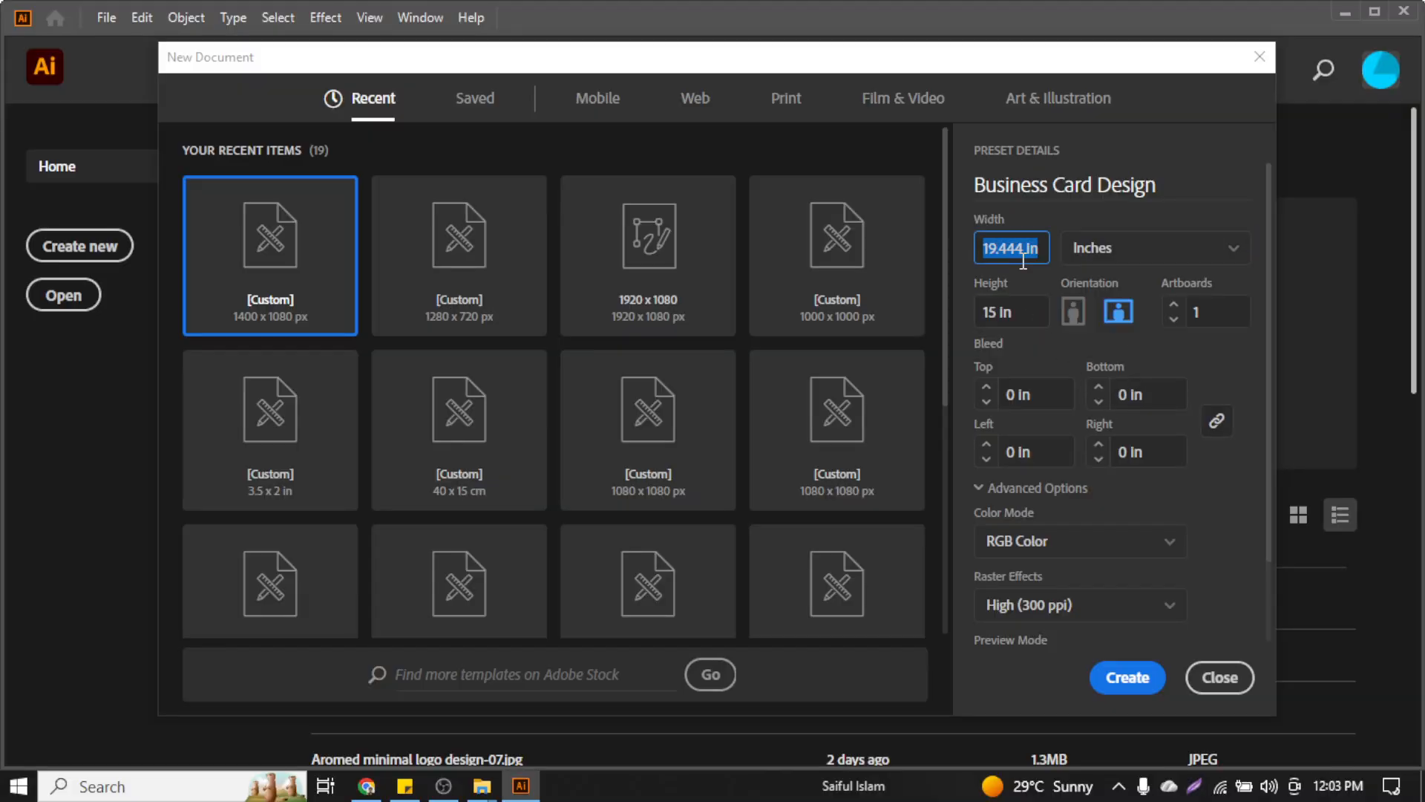
type("3.5")
left_click(1027, 319)
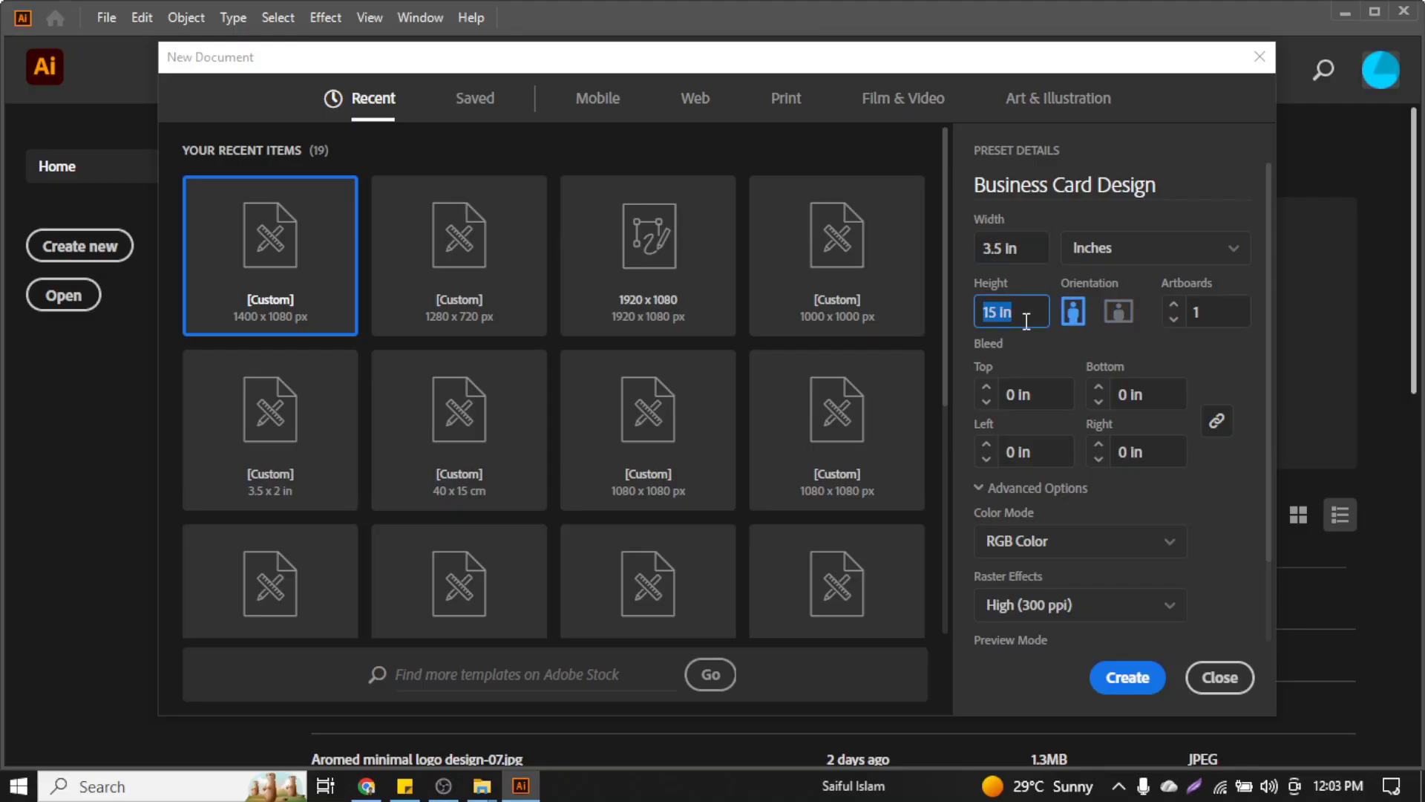
type("2")
left_click(987, 387)
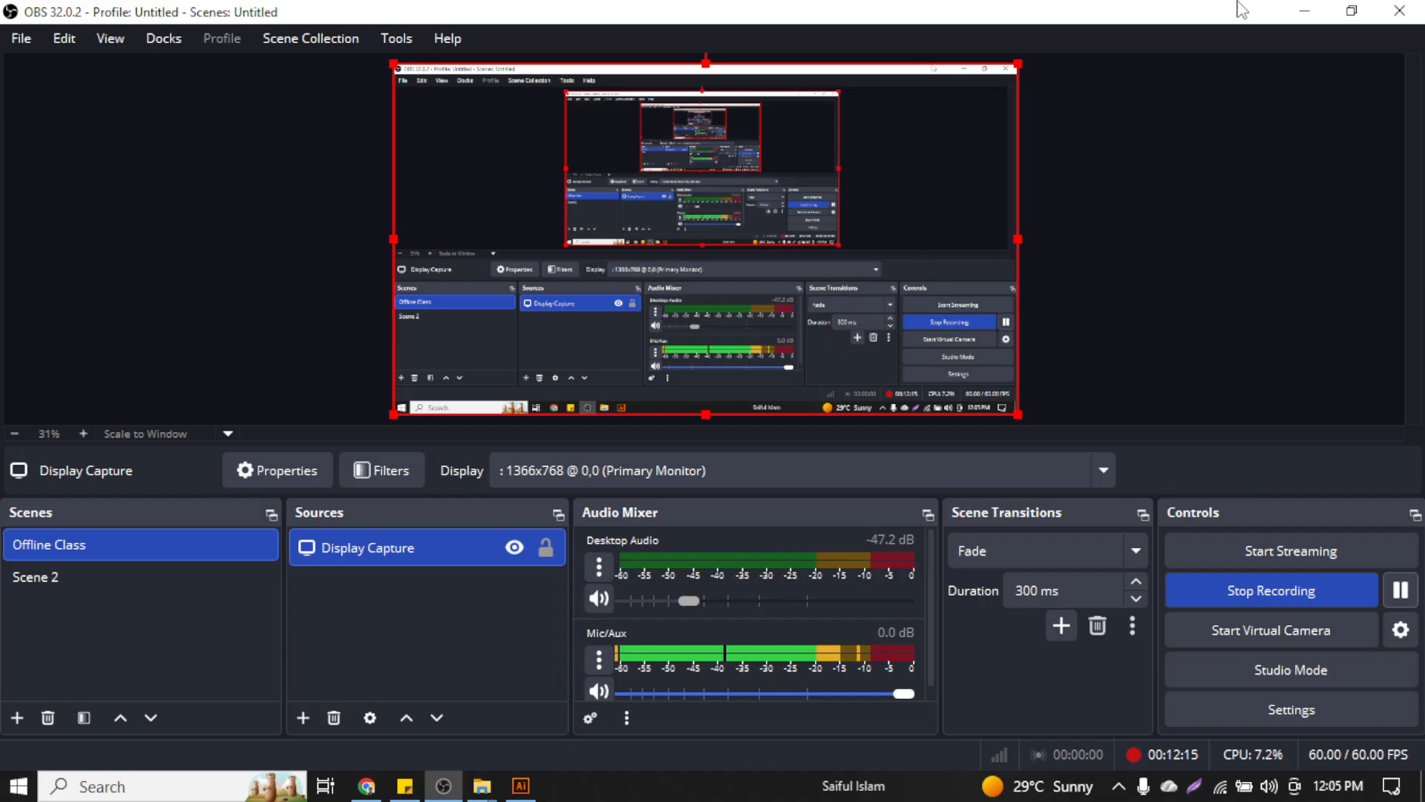
Switch the colour mode to CMYK Color and create the Business Card Design document
left_click(1305, 10)
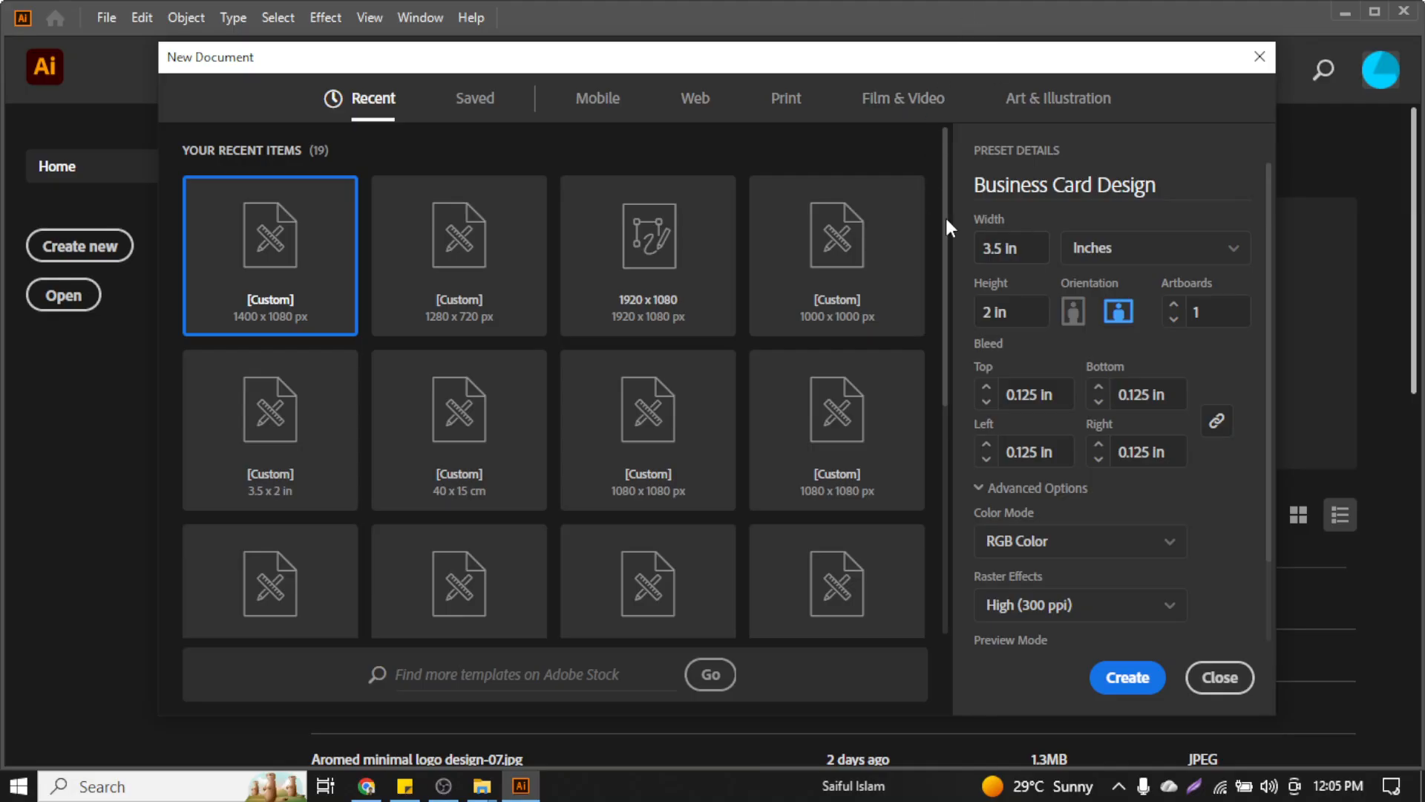
left_click(1071, 553)
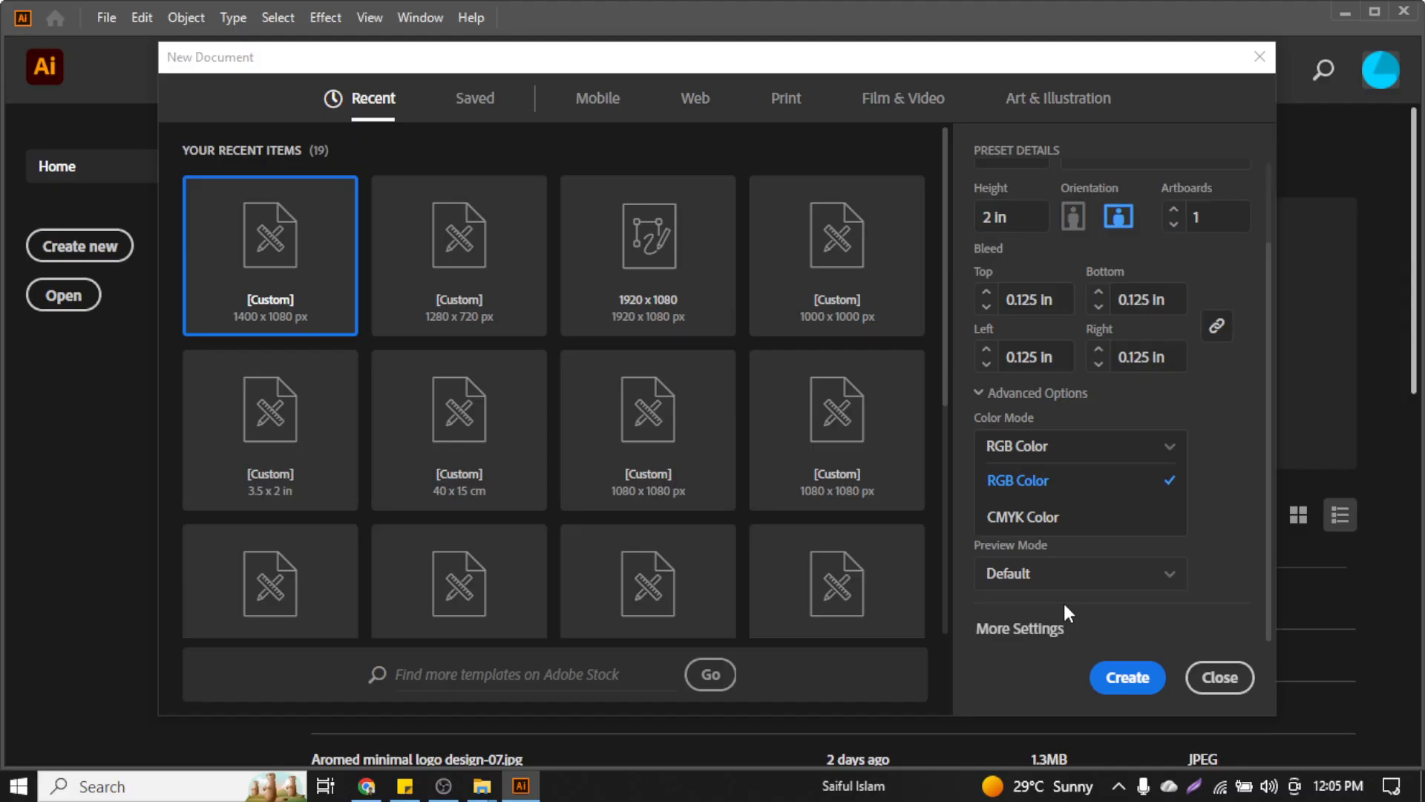
left_click(1046, 522)
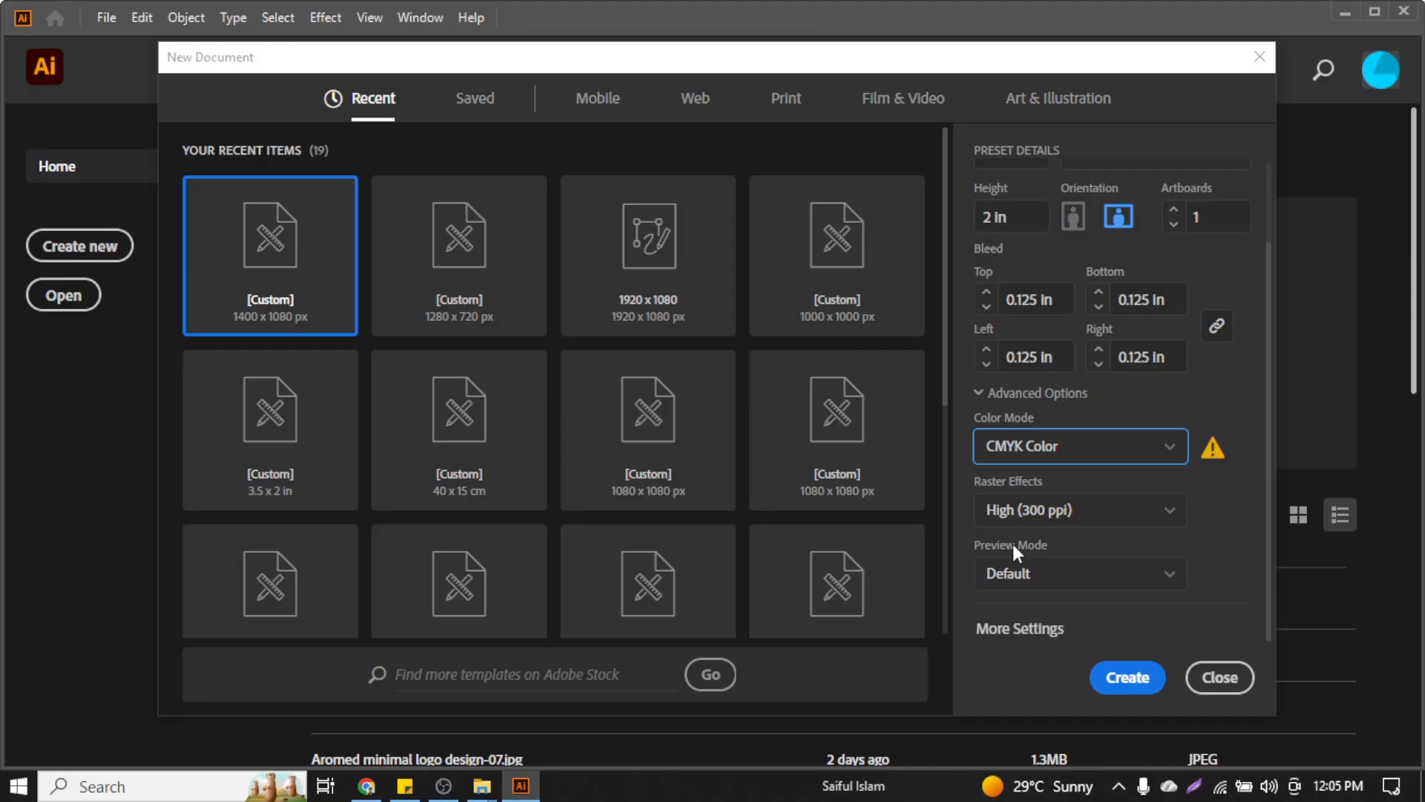
scroll(1068, 354, "up", 2)
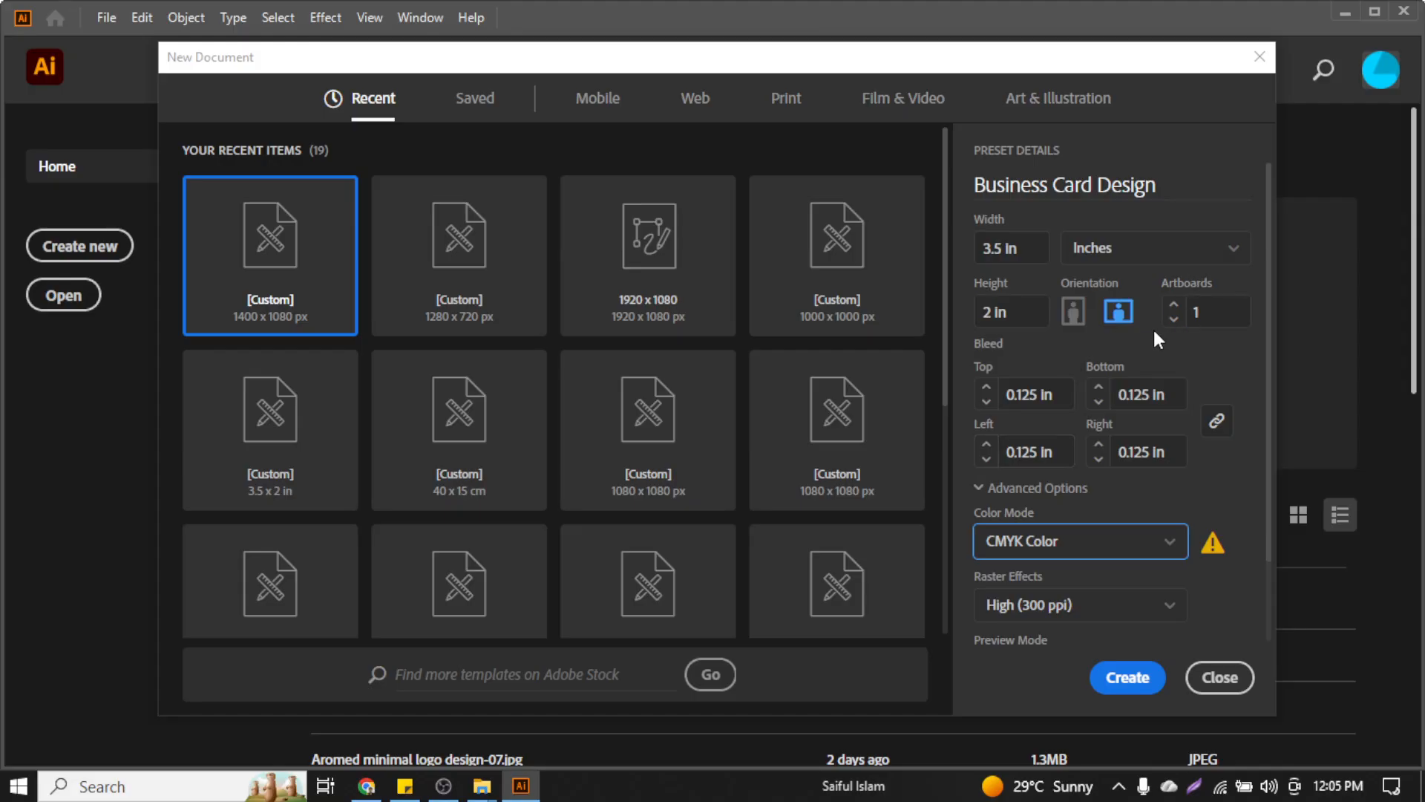
left_click(1122, 690)
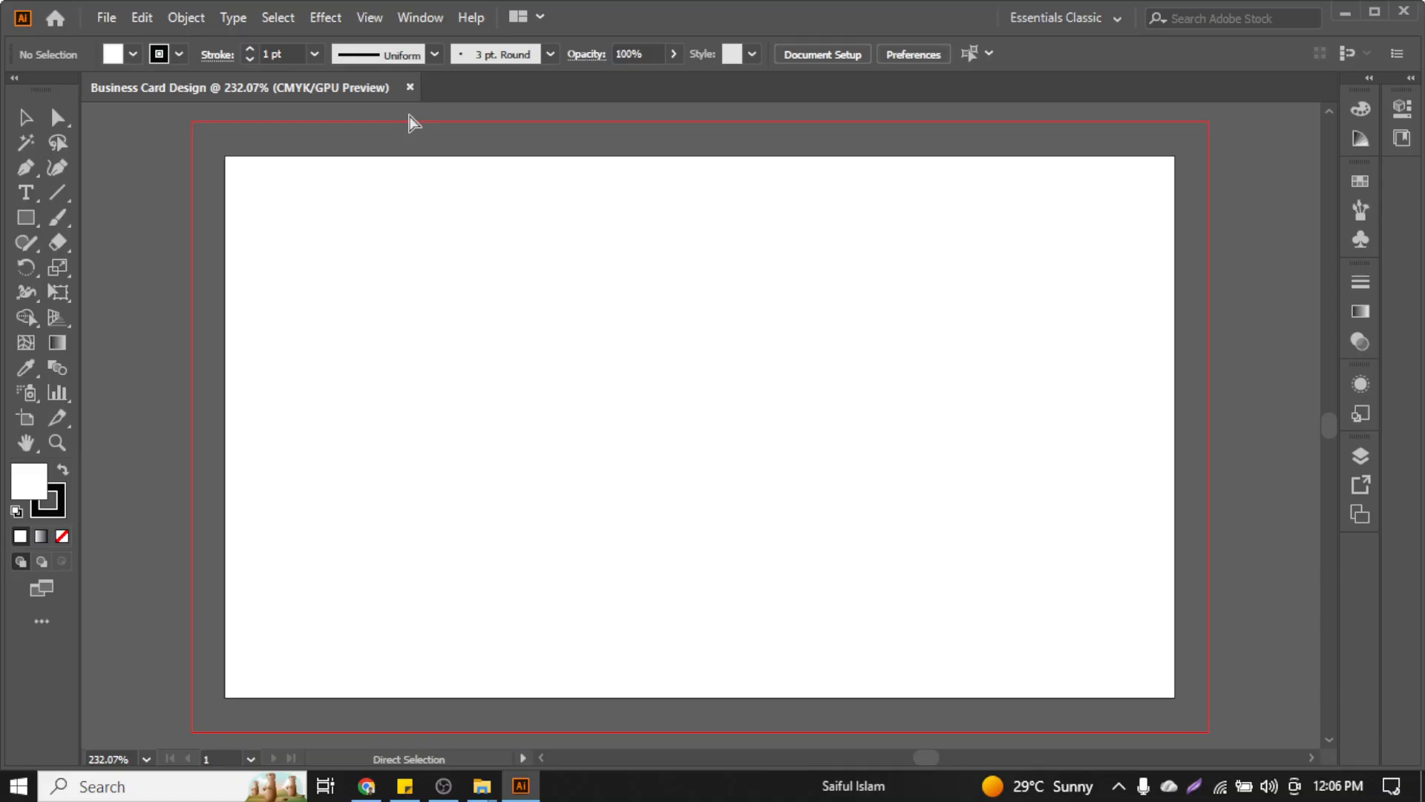
Create a new document named 'Business Card' with 2 artboards
key("ctrl+n")
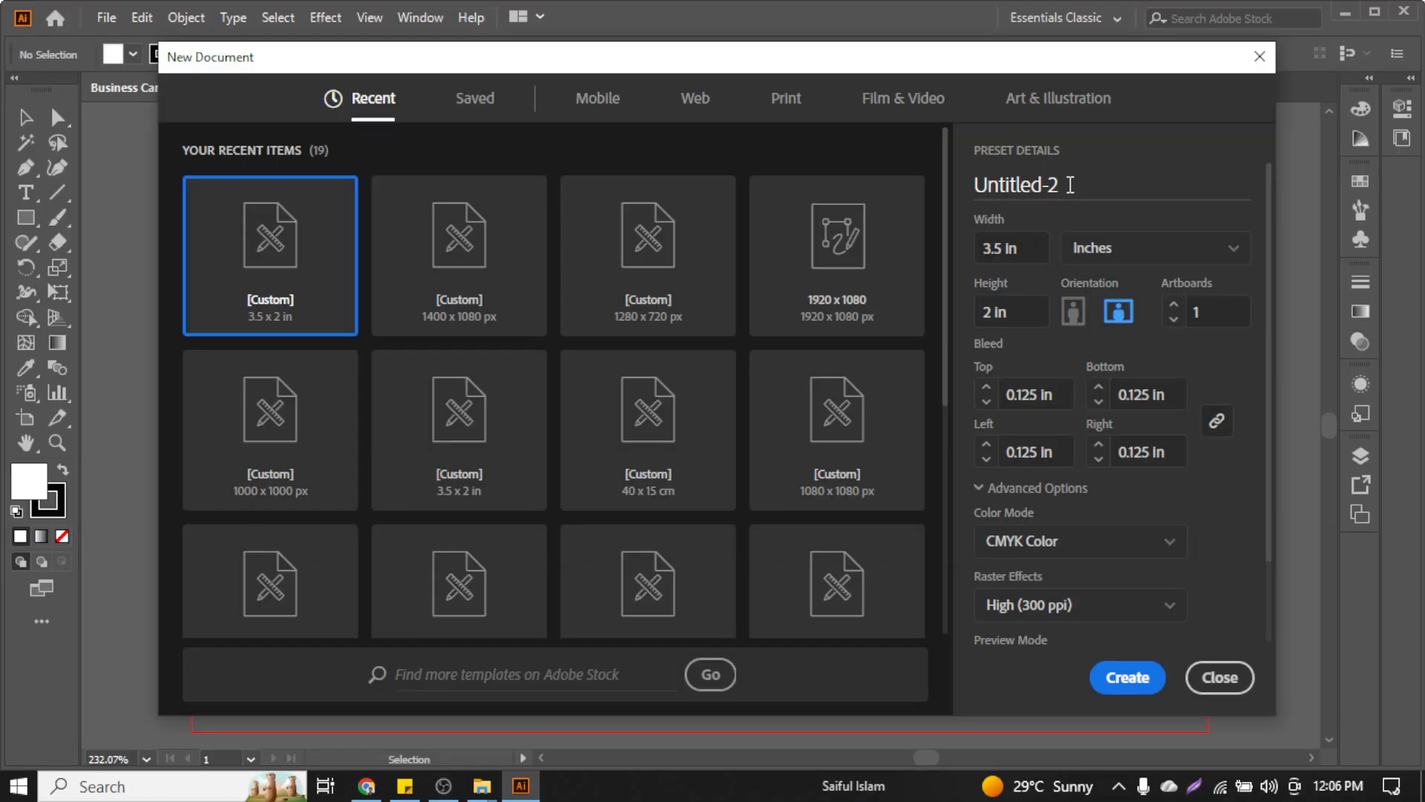
left_click(1071, 187)
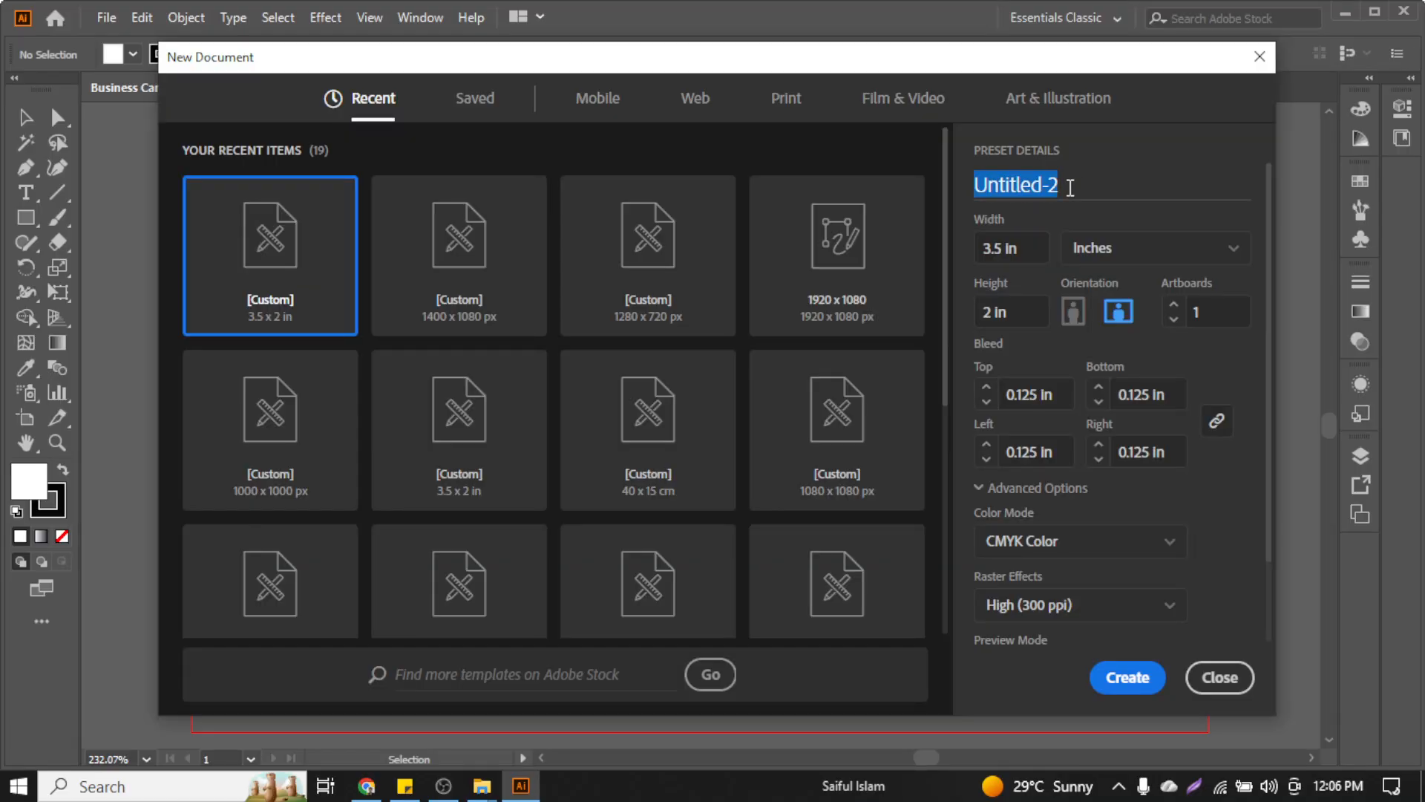
type("Business")
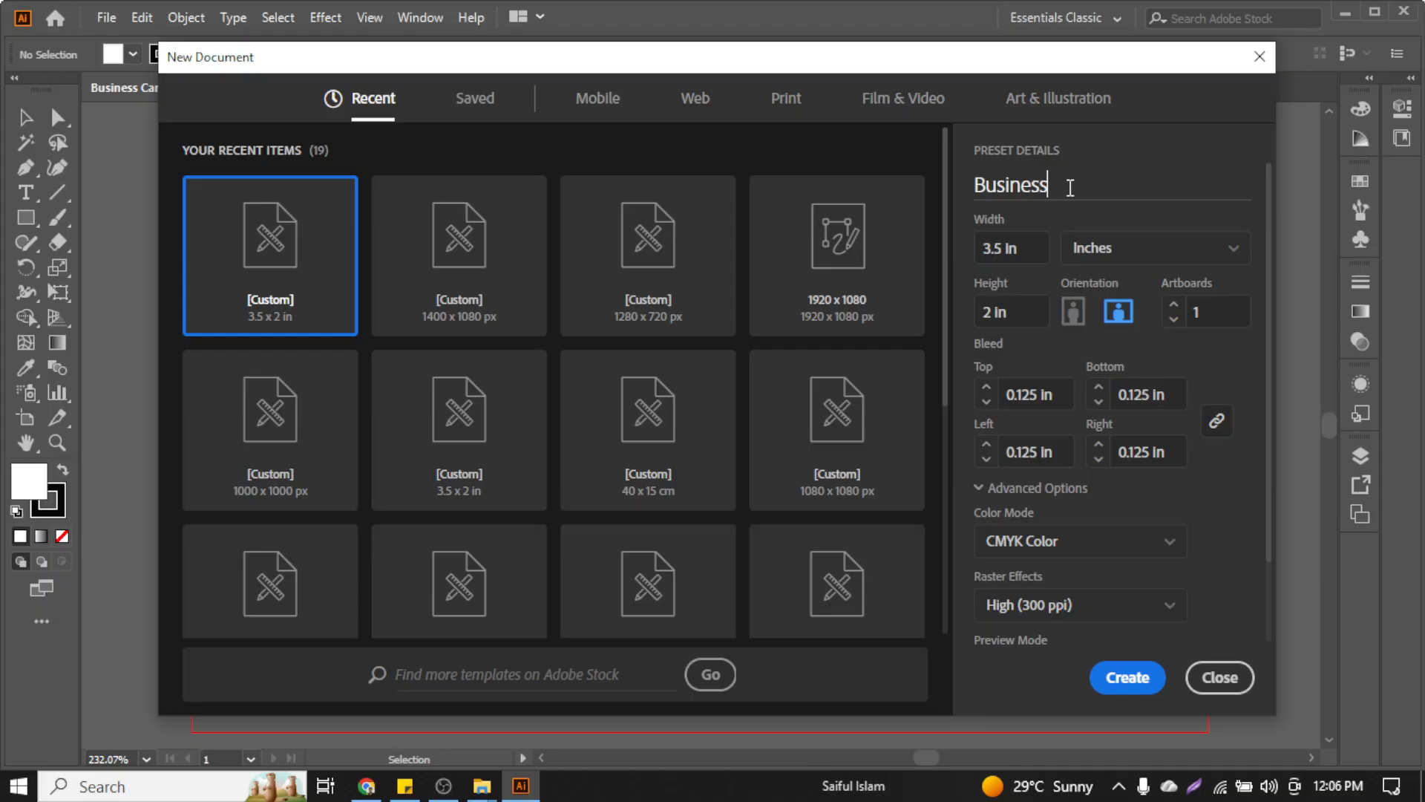
type(" Card")
left_click(1174, 305)
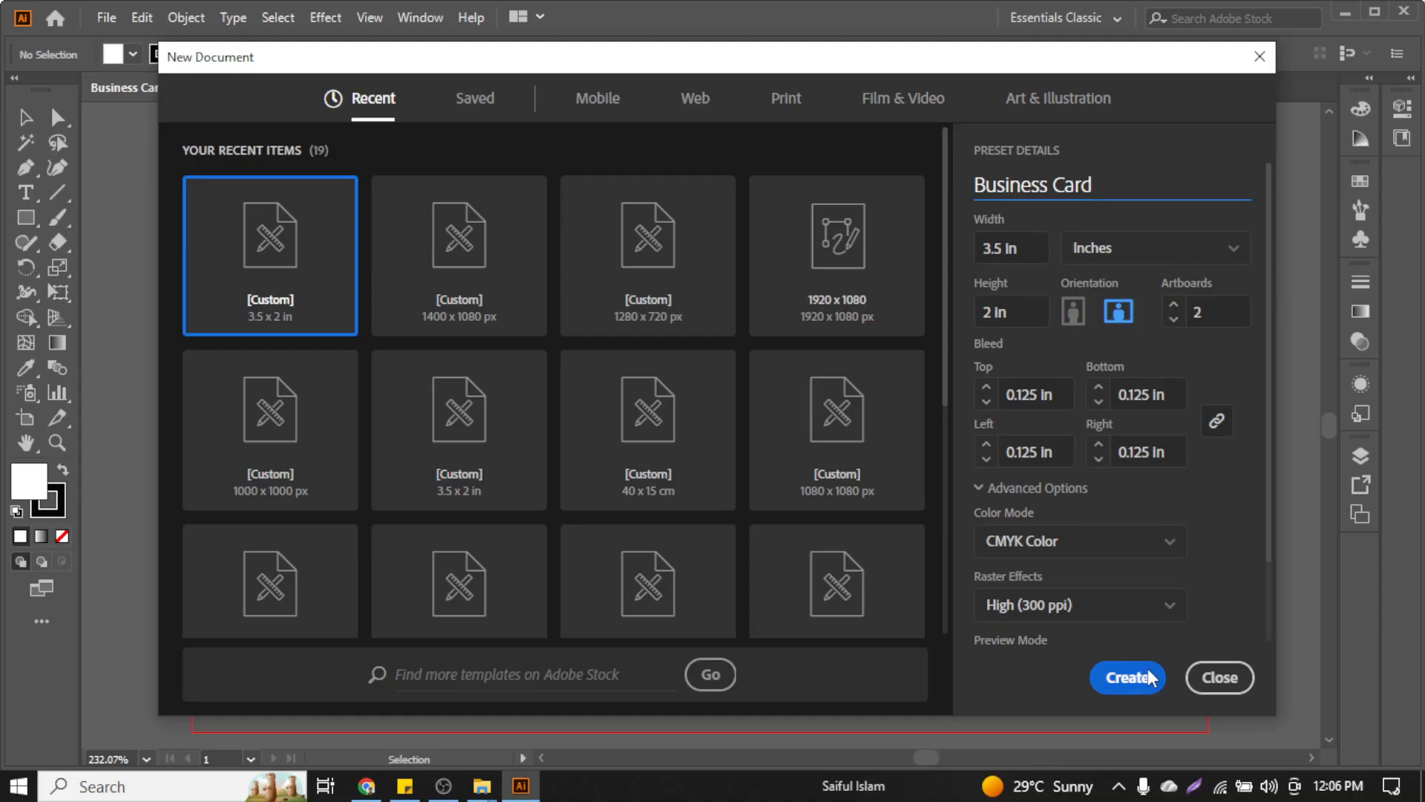
left_click(1128, 677)
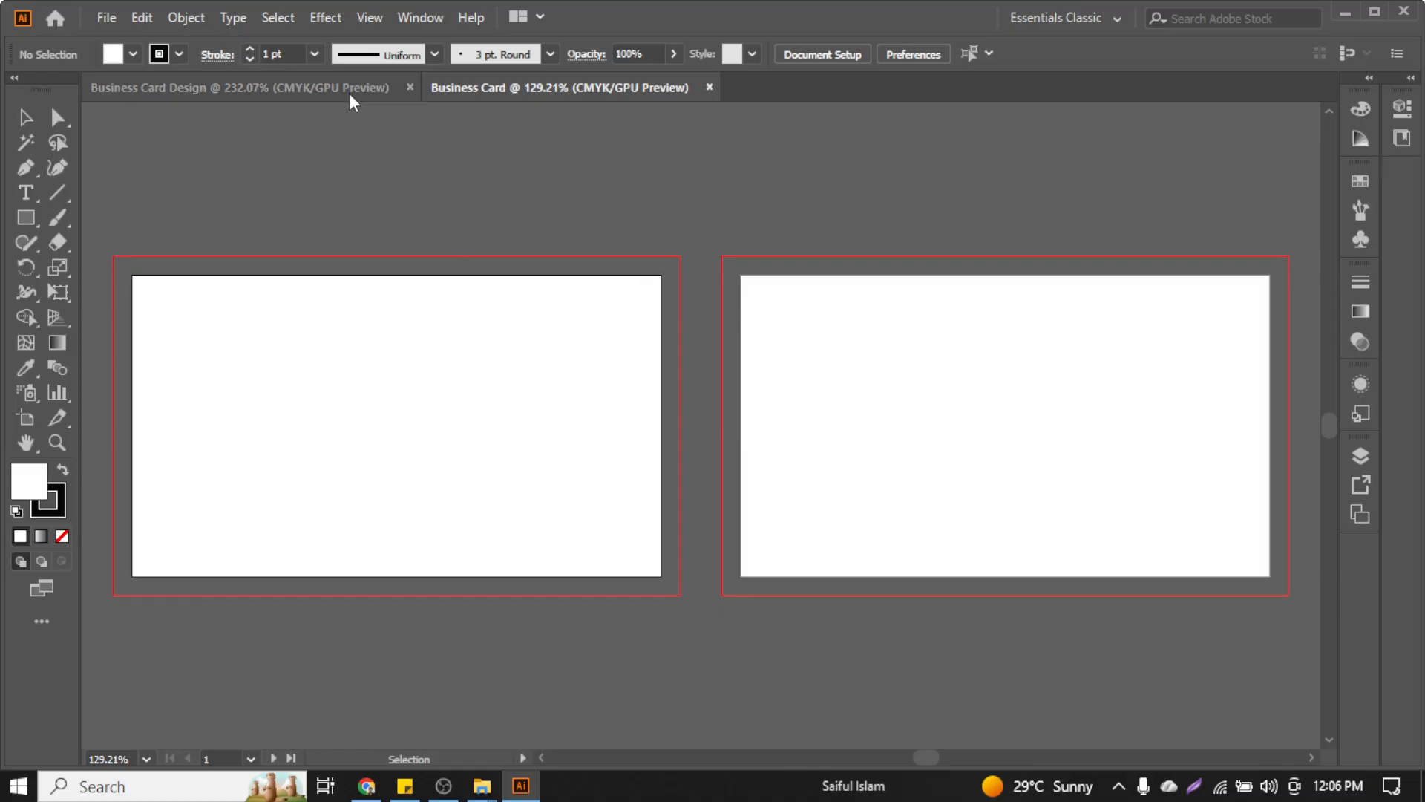
Zoom out and pan so both card artboards are in view
key("ctrl+minus")
key("ctrl+minus")
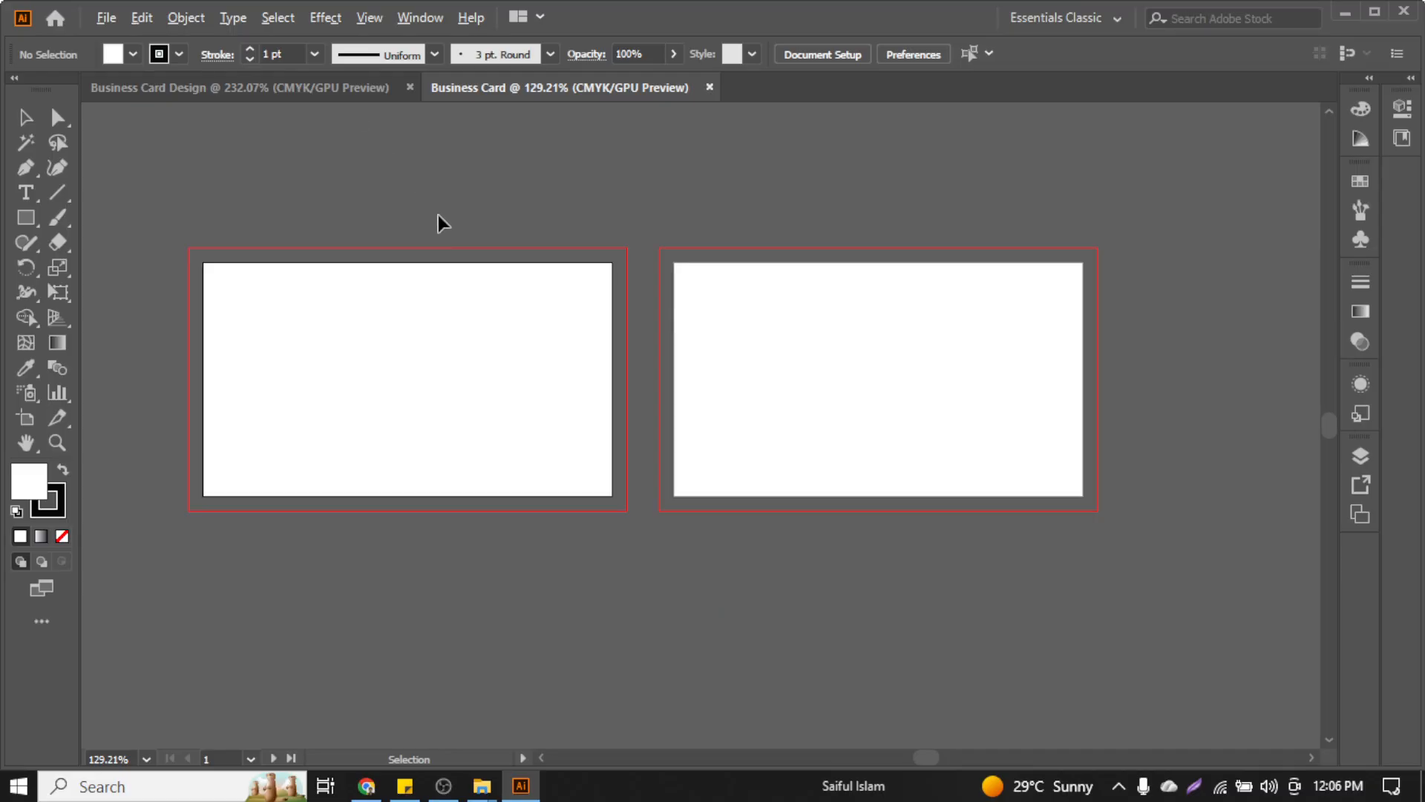
scroll(778, 202, "right", 3)
scroll(848, 285, "up", 1)
scroll(847, 284, "left", 14)
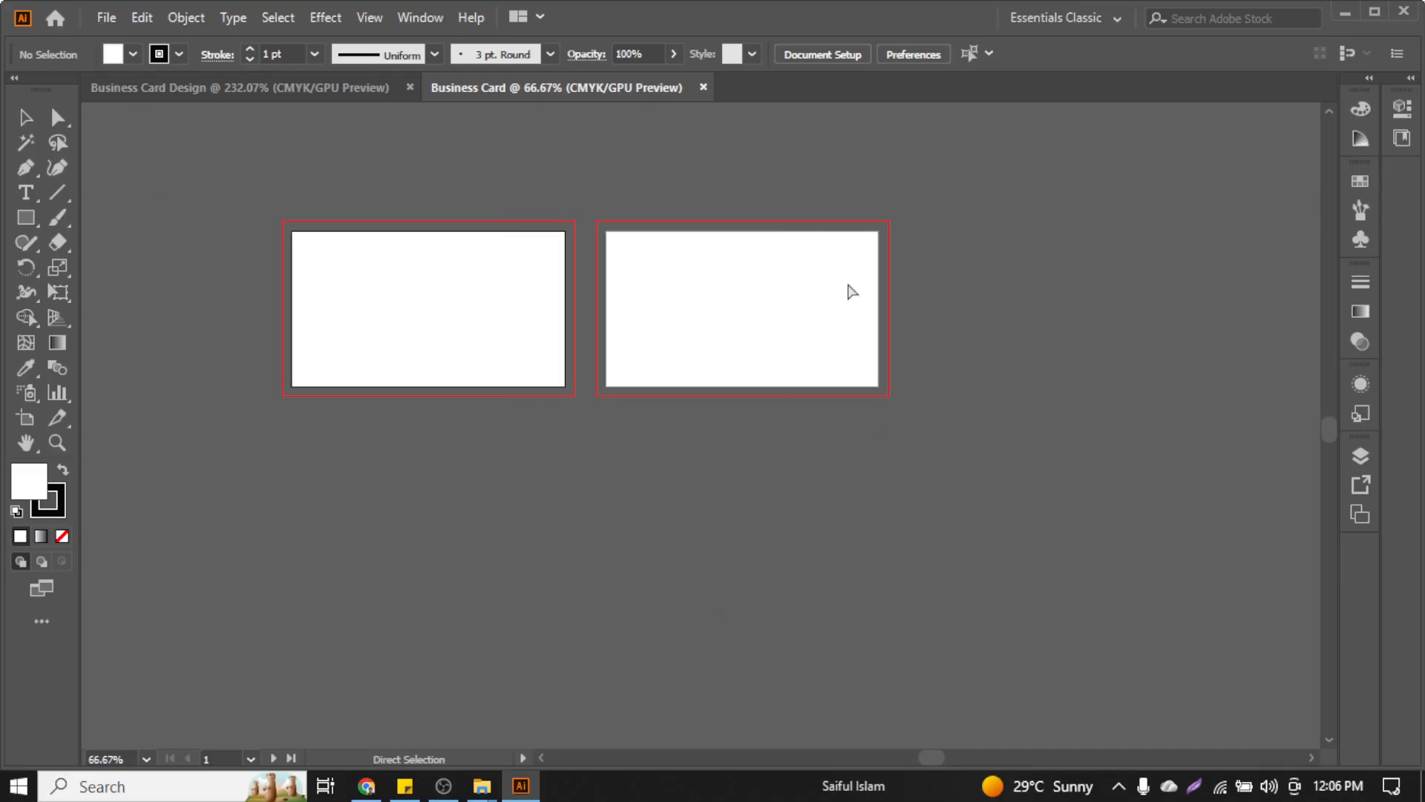
key("v")
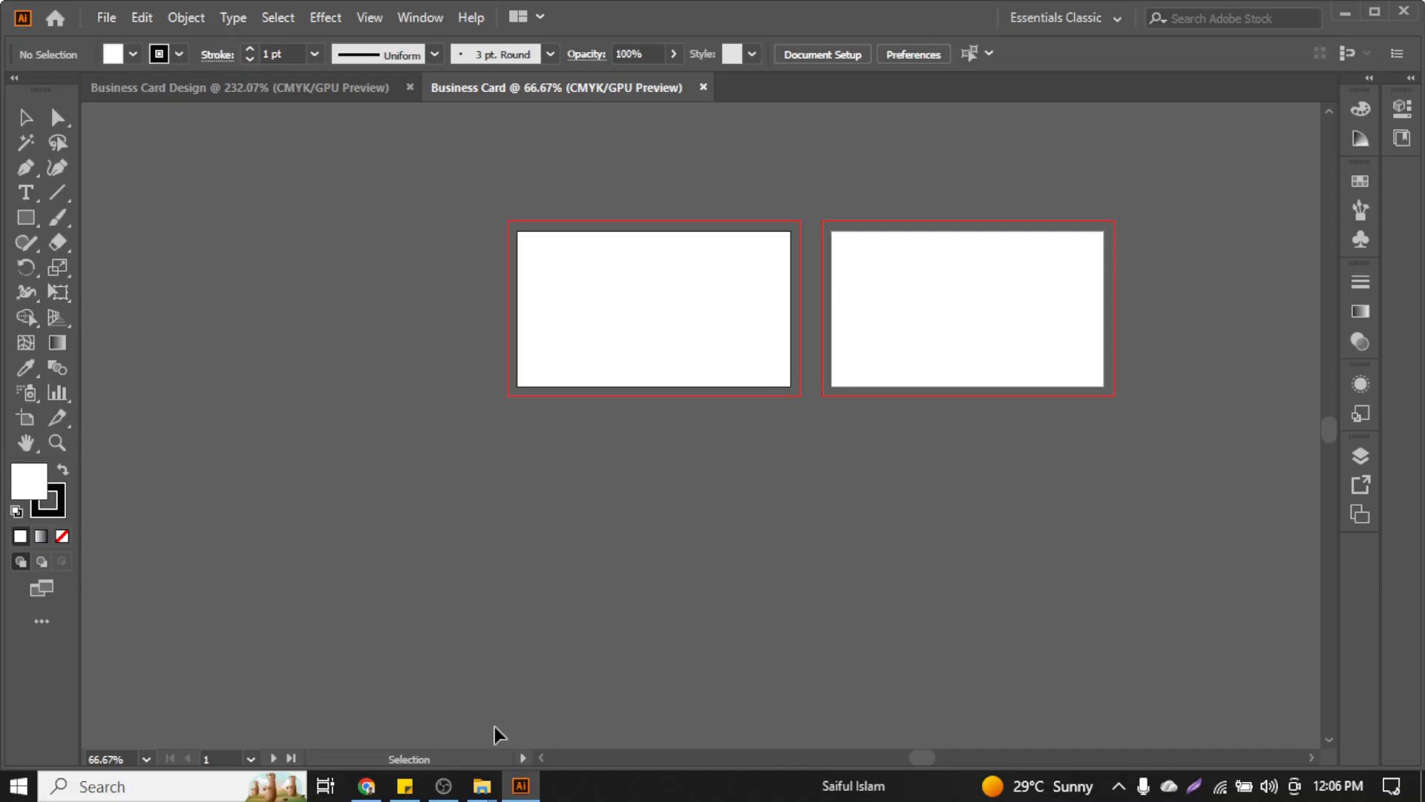
scroll(668, 249, "up", 1)
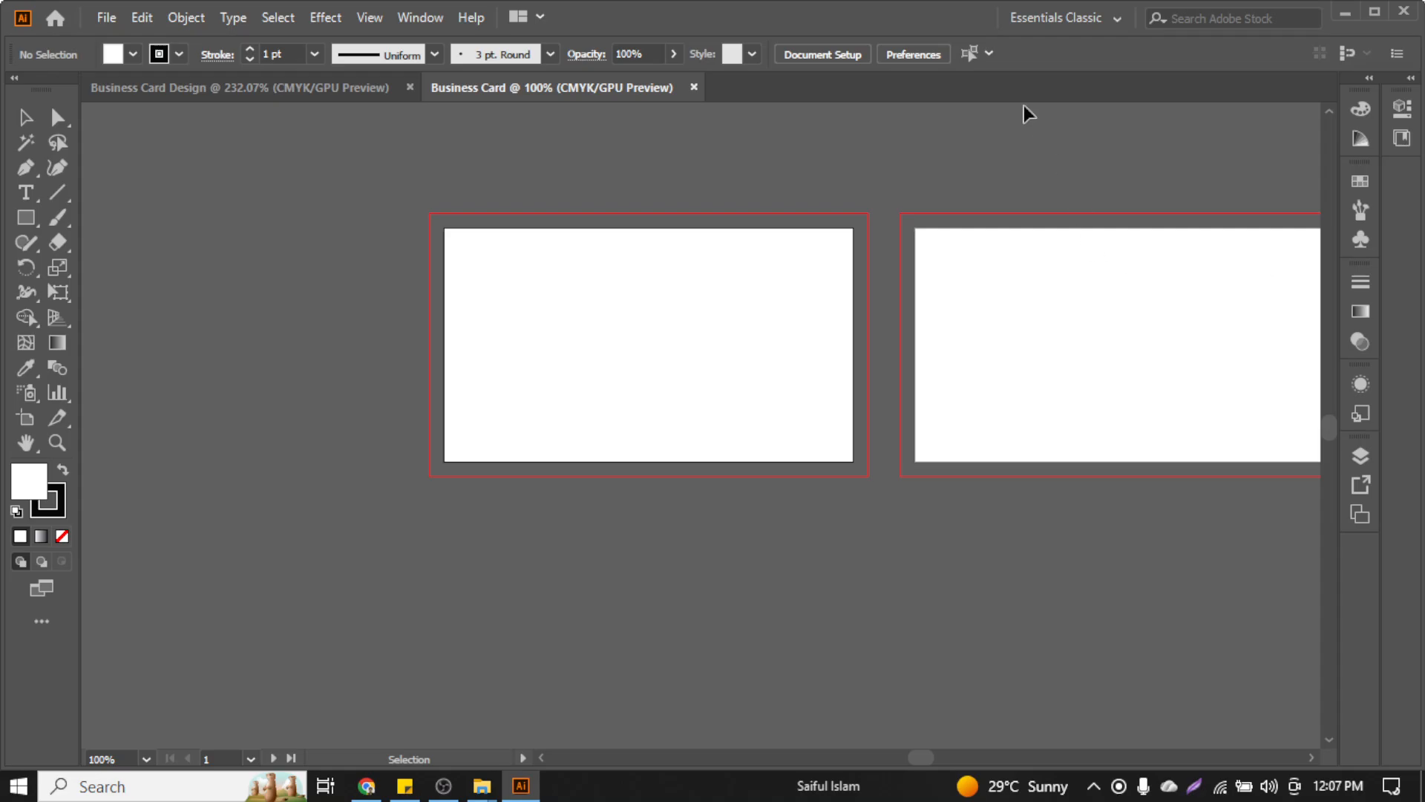
scroll(630, 282, "up", 3)
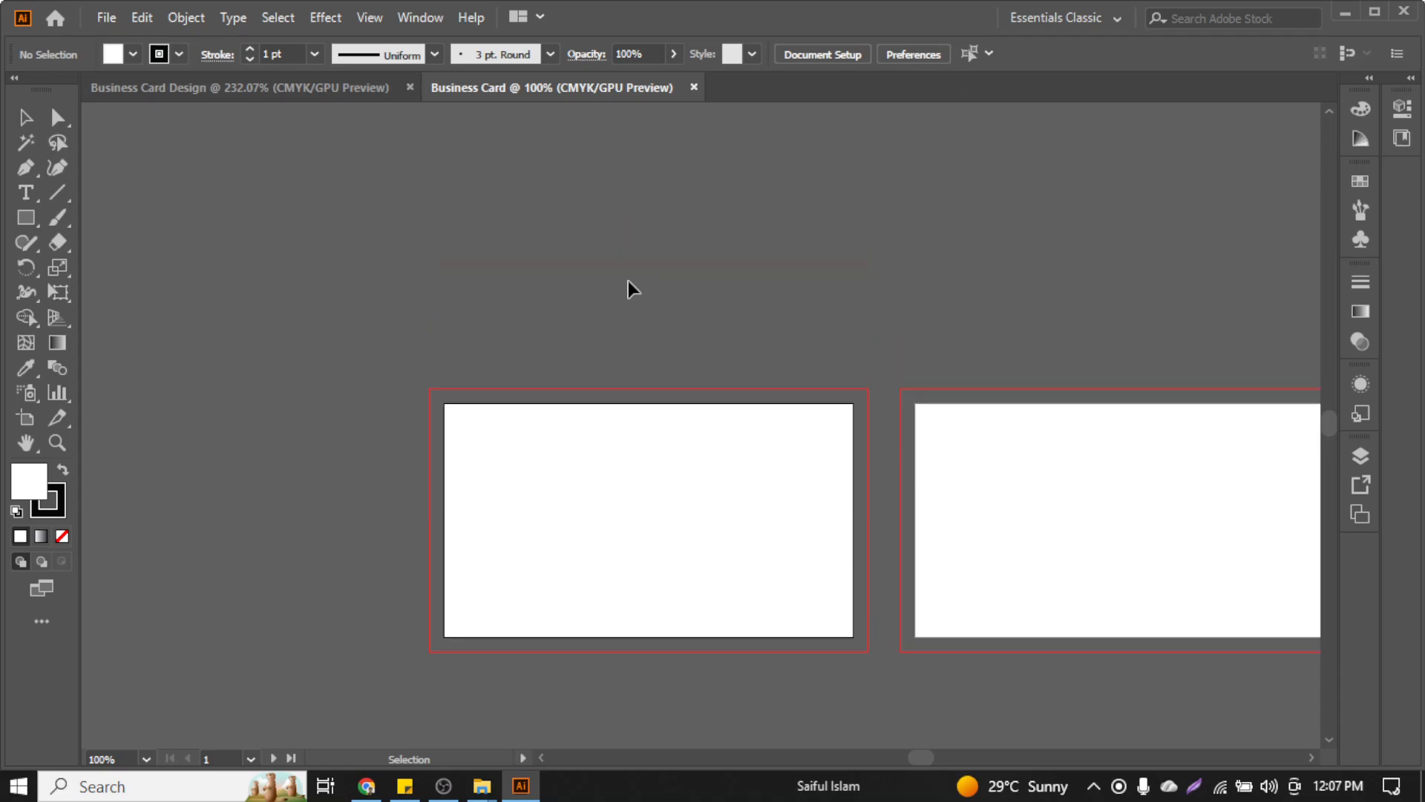
scroll(629, 282, "right", 10)
scroll(634, 298, "down", 3)
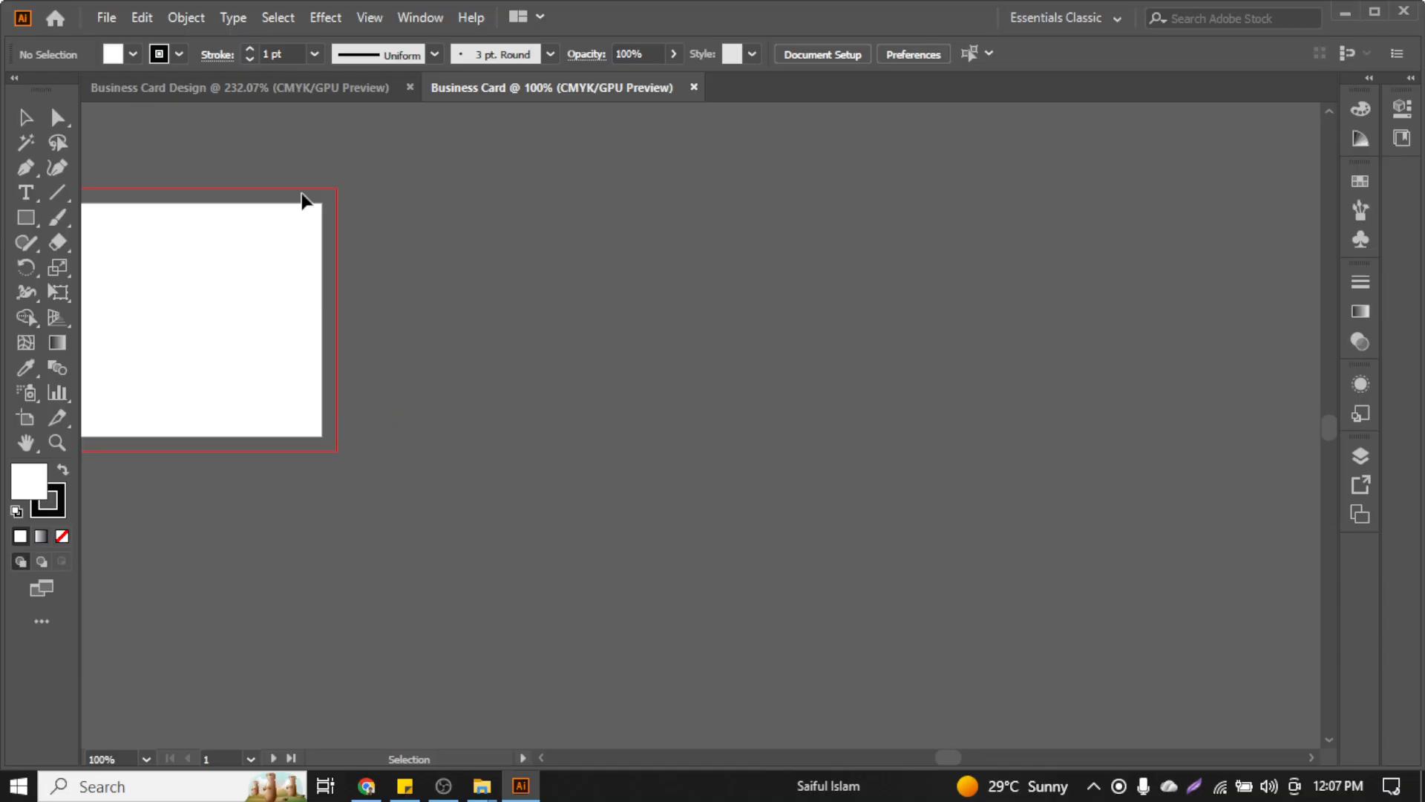
left_click(106, 17)
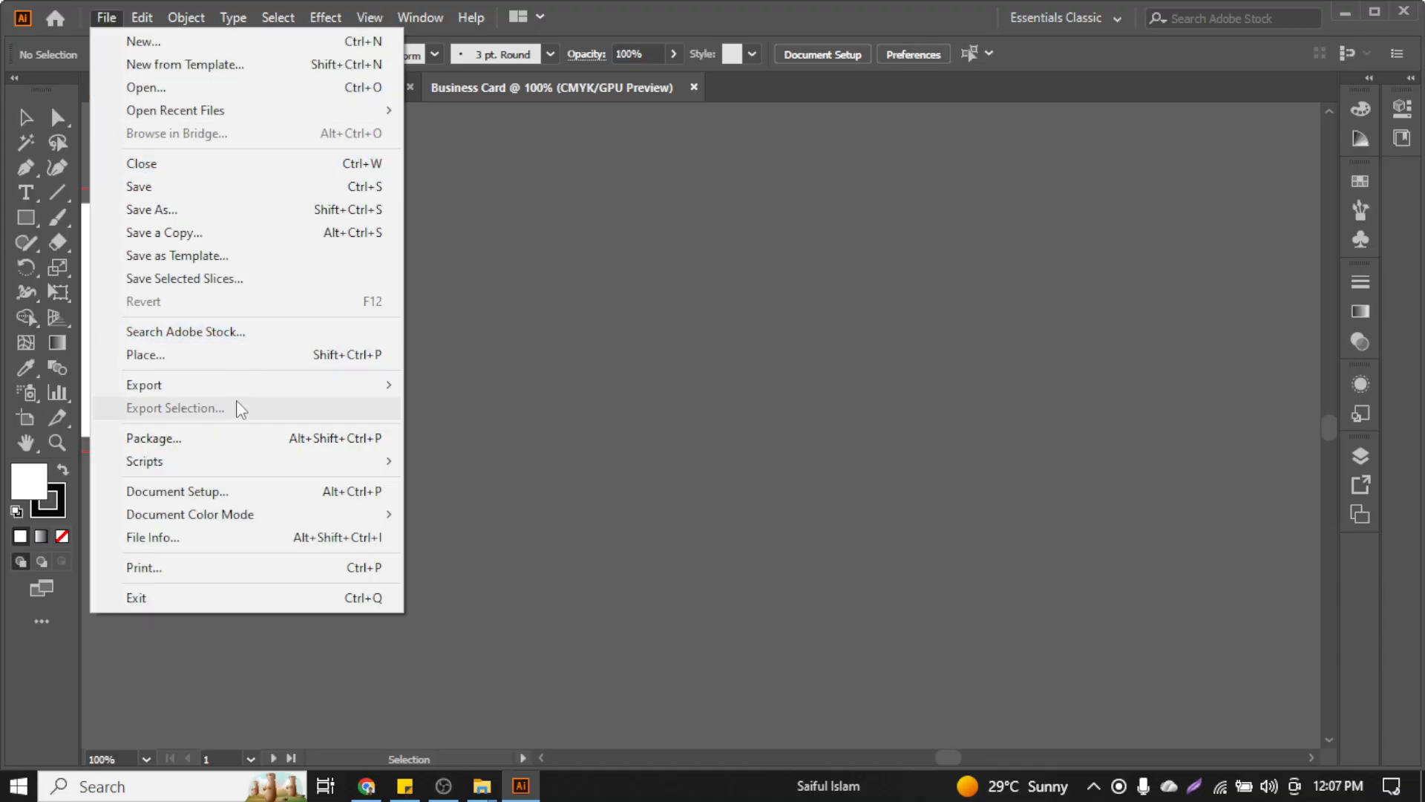
left_click(226, 356)
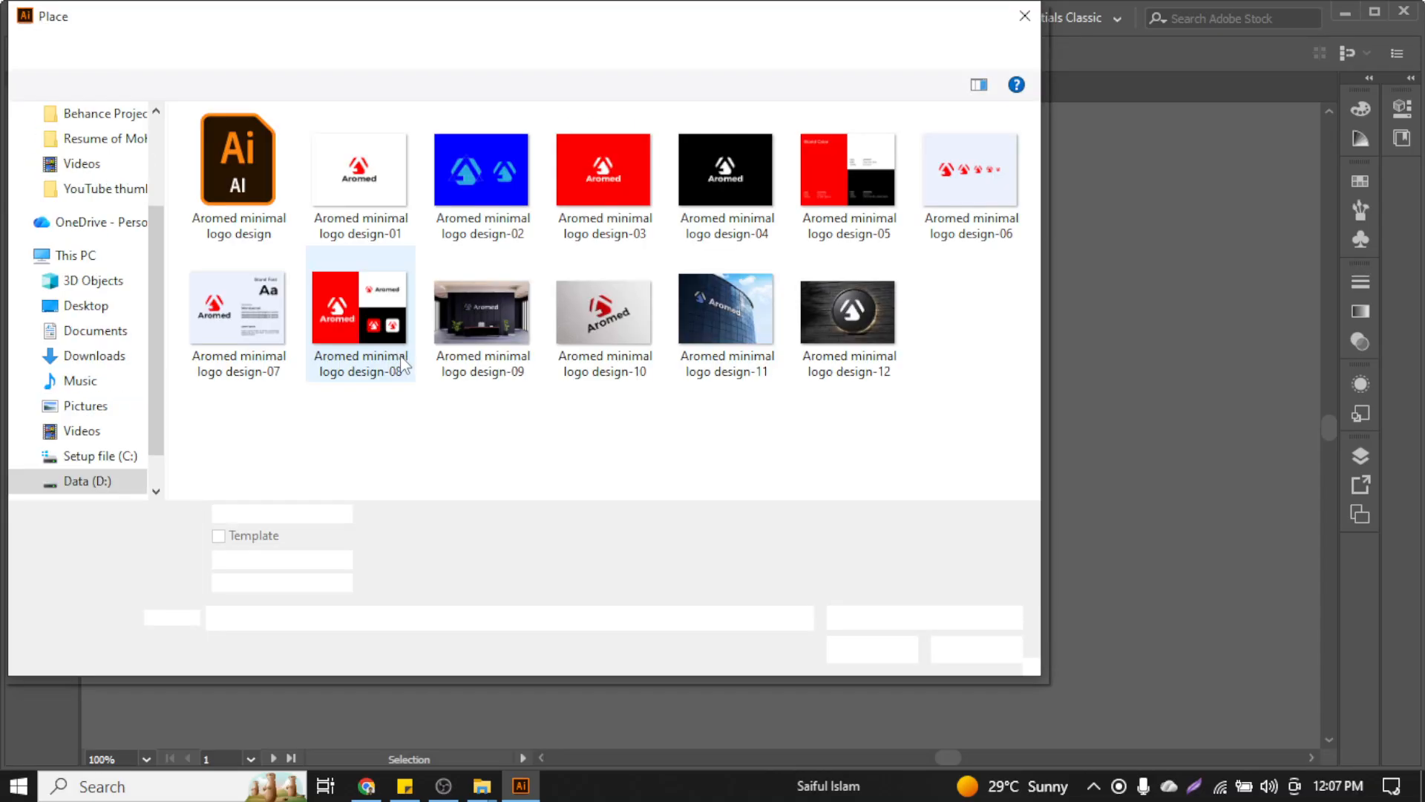
left_click(97, 358)
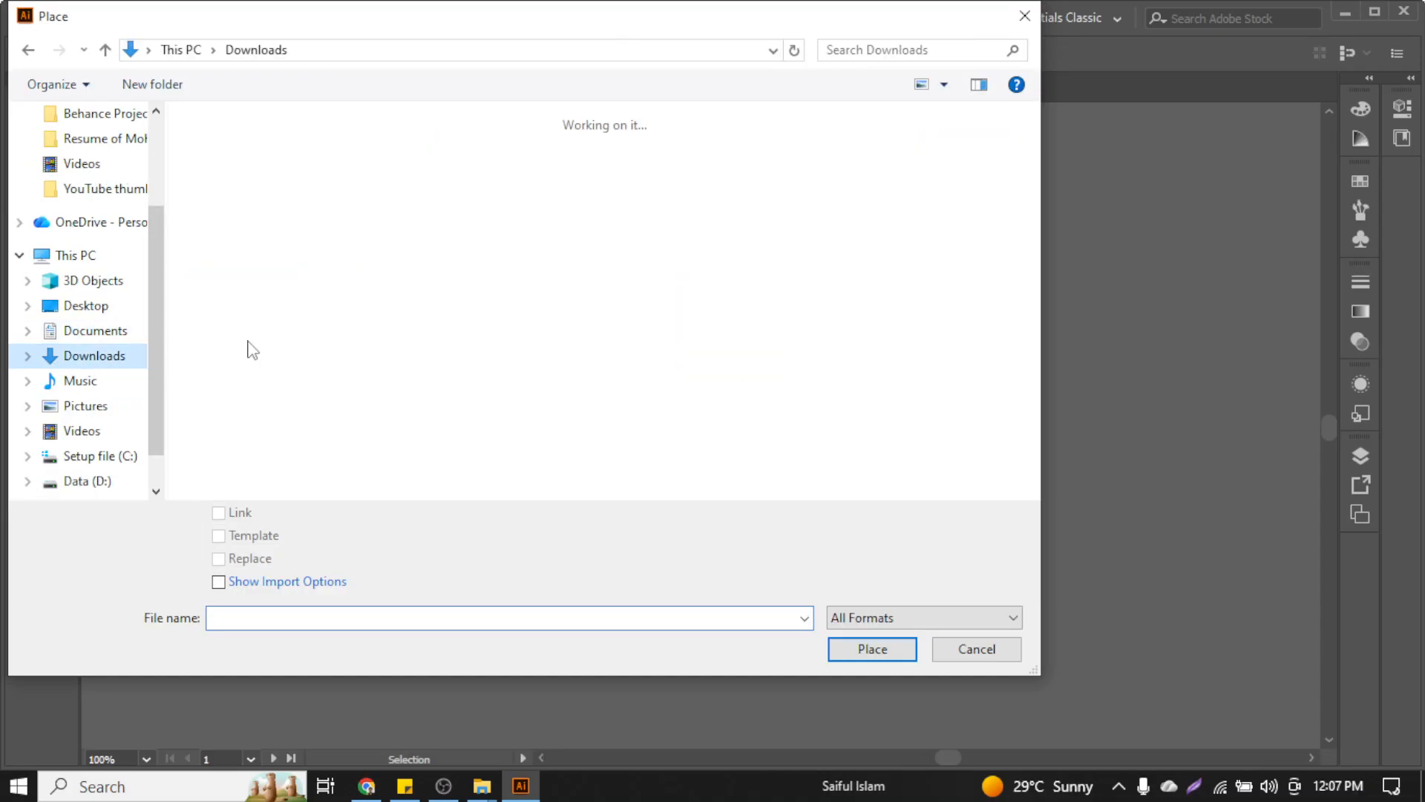
double_click(456, 301)
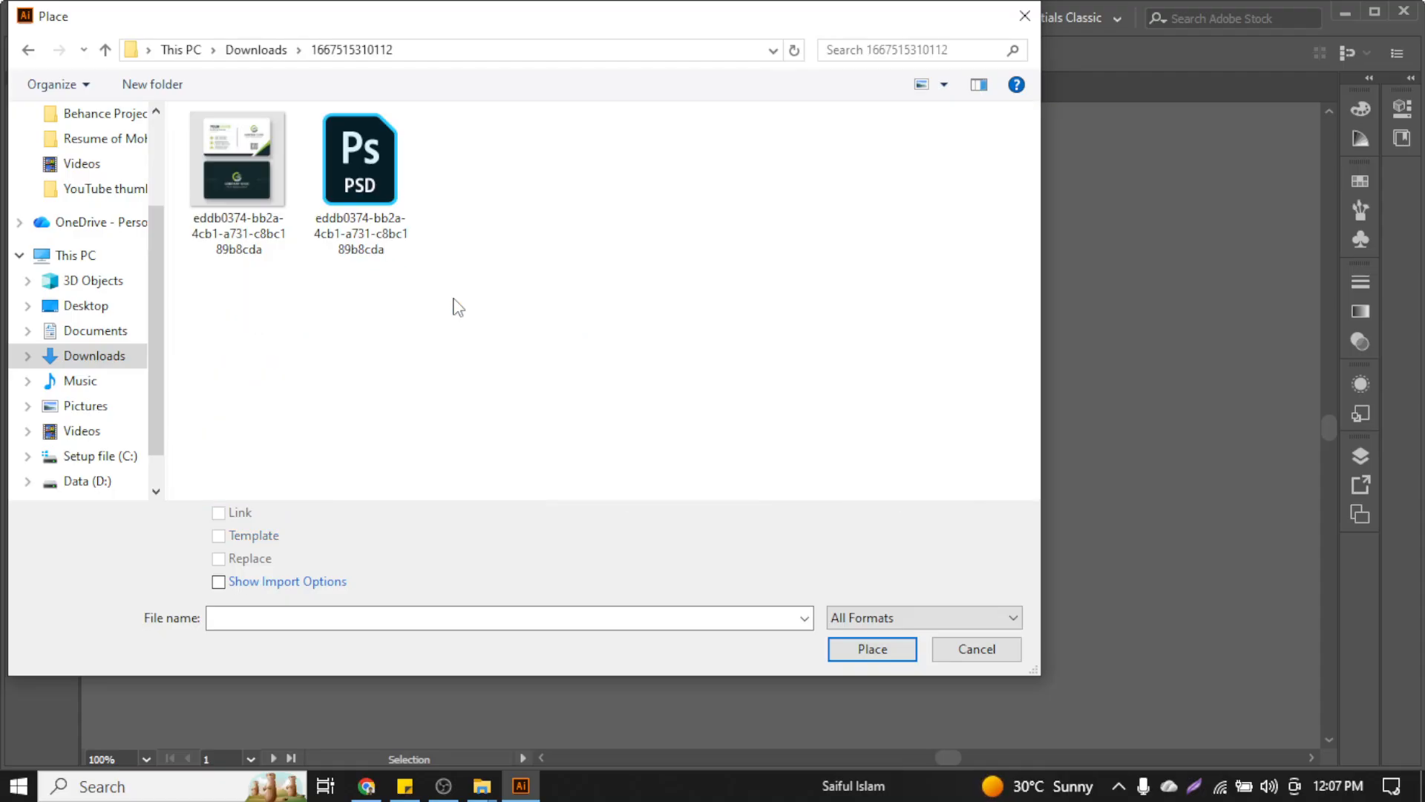
left_click(271, 195)
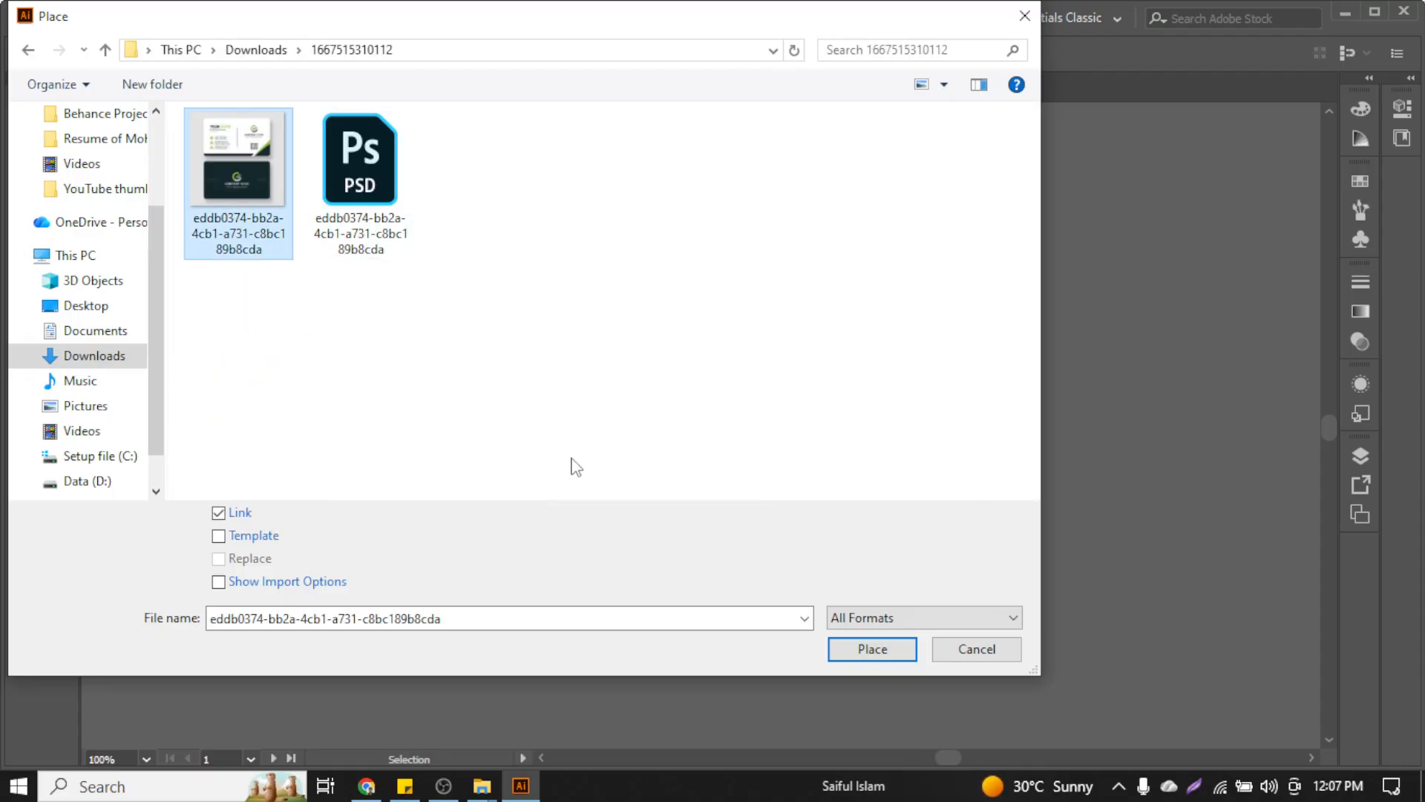
left_click(835, 653)
Drop the placed template image on the canvas and move it beside the artboards
left_click(535, 204)
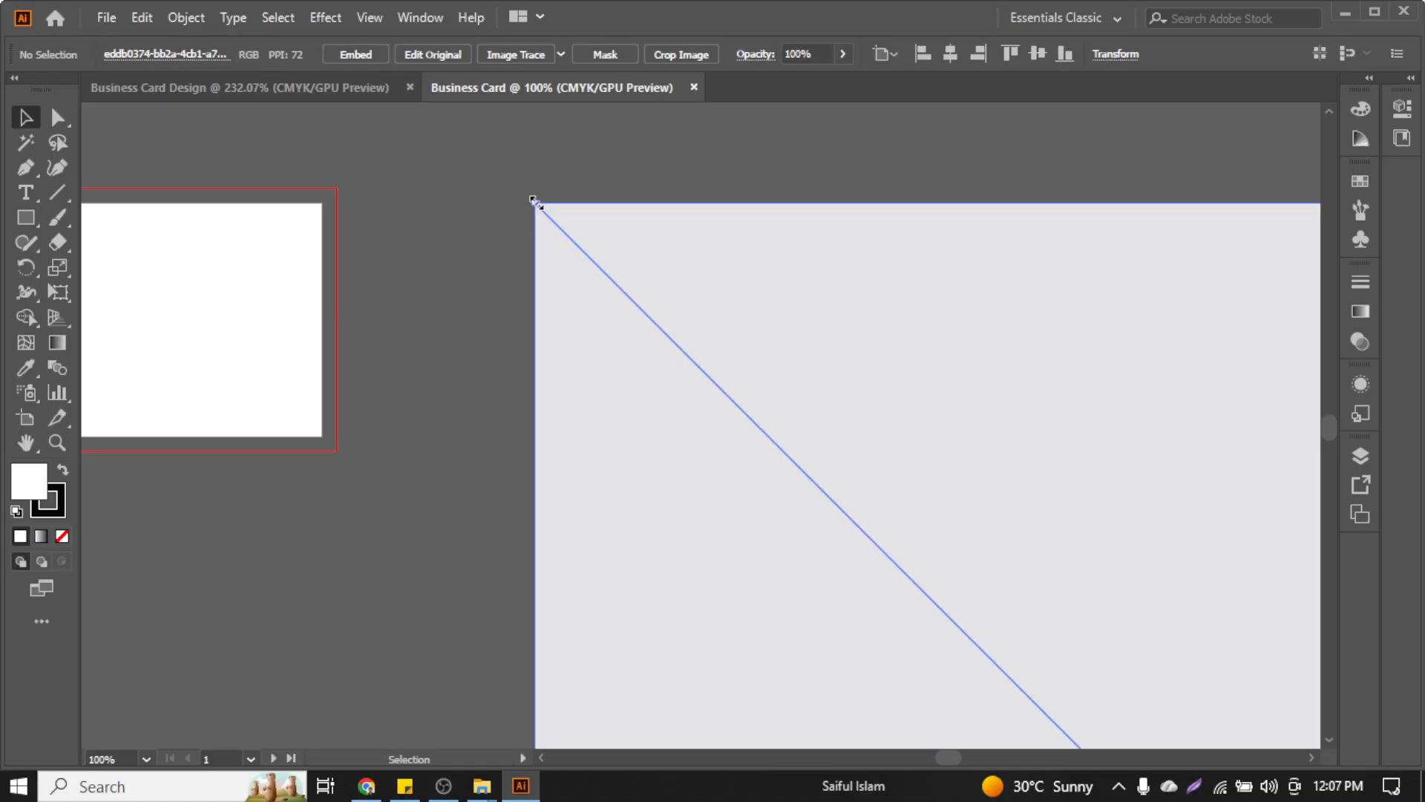
left_click_drag(827, 414, 620, 314)
scroll(620, 315, "down", 6)
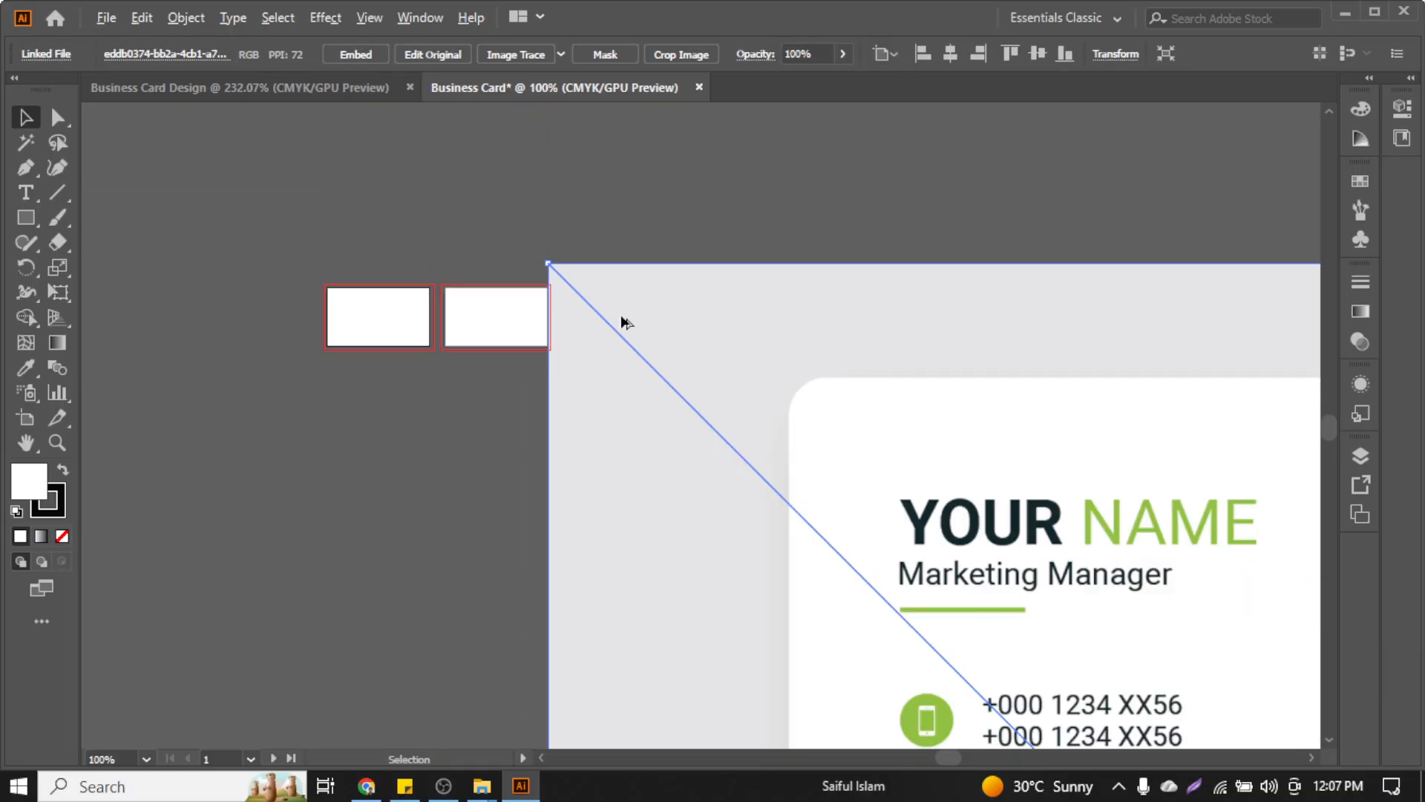
scroll(742, 431, "right", 2)
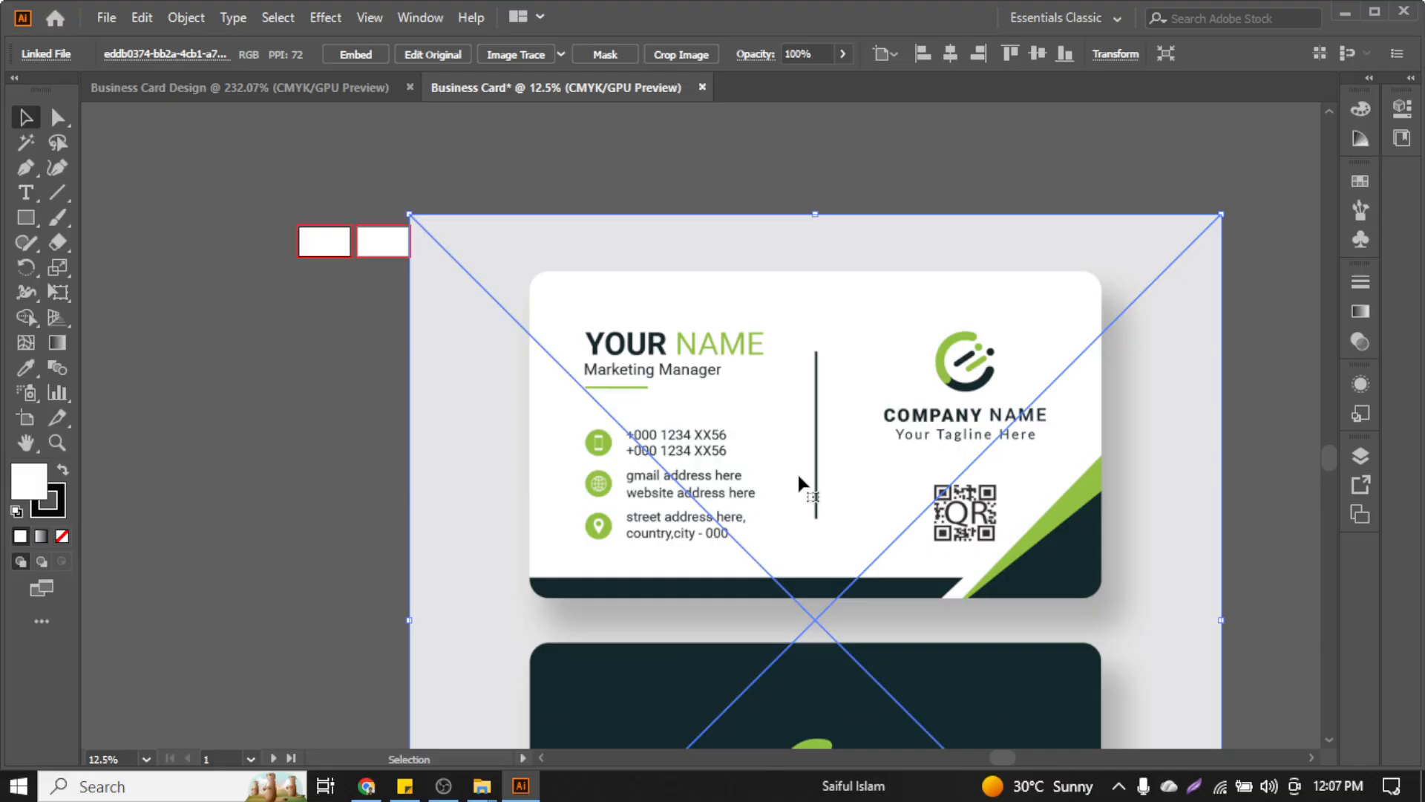
left_click_drag(853, 587, 872, 405)
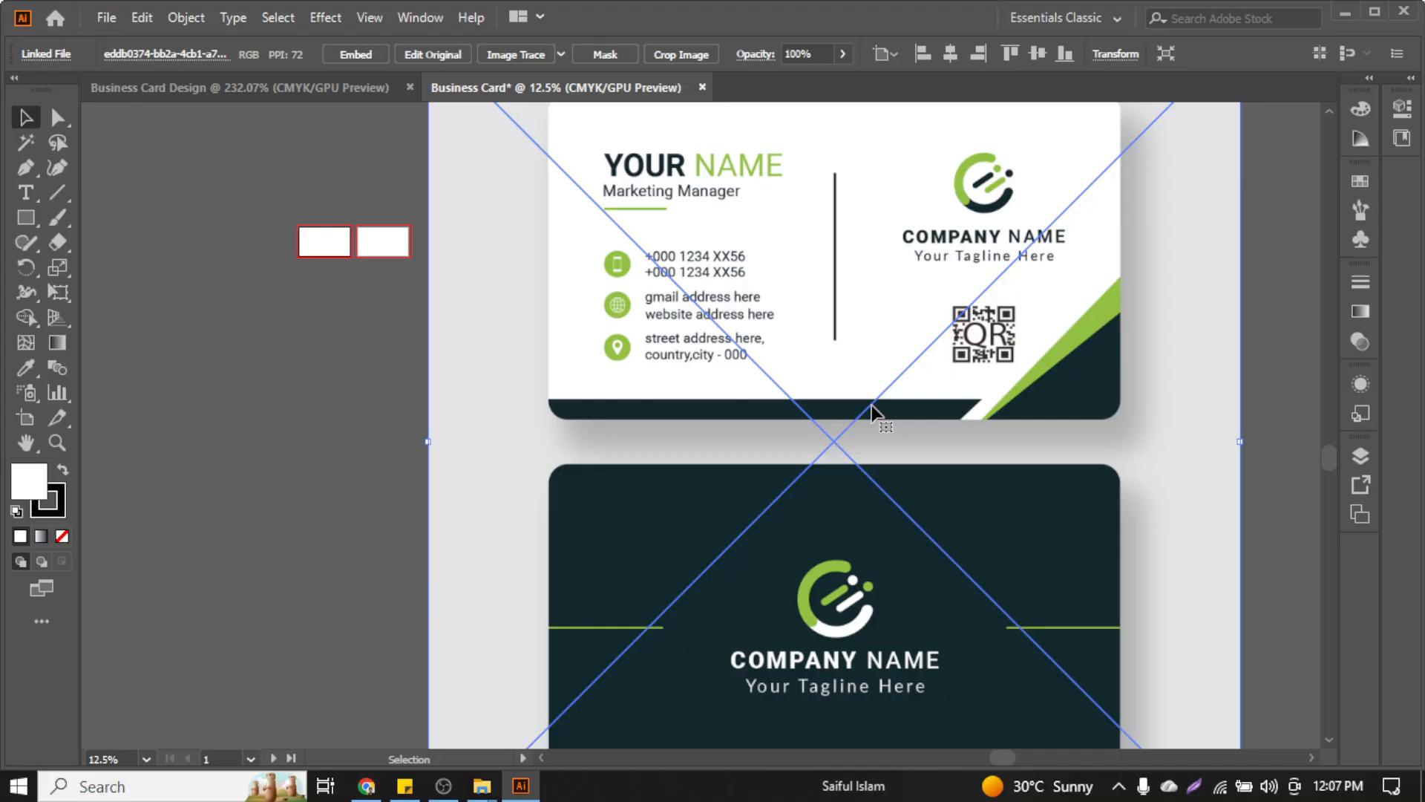
scroll(874, 439, "down", 3)
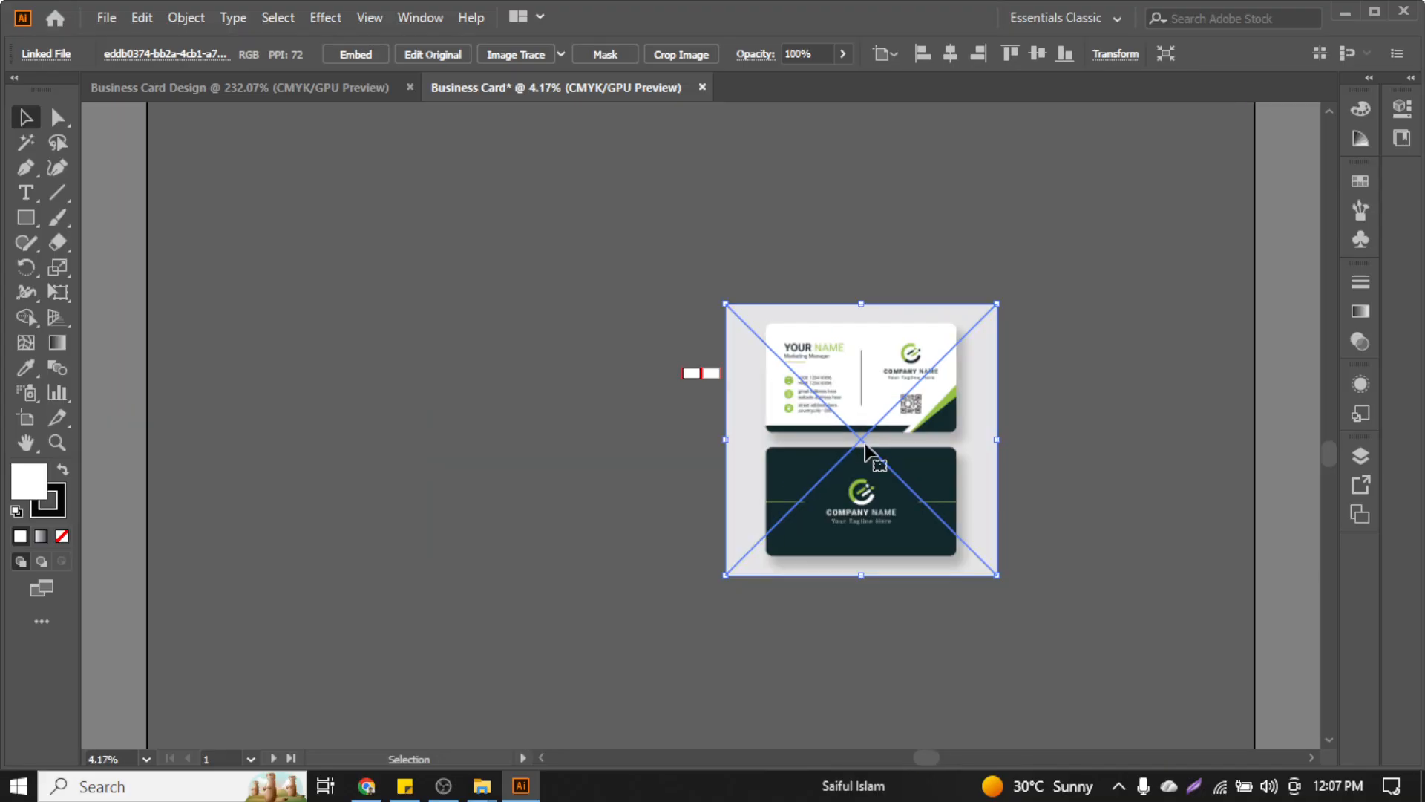
scroll(902, 449, "down", 1)
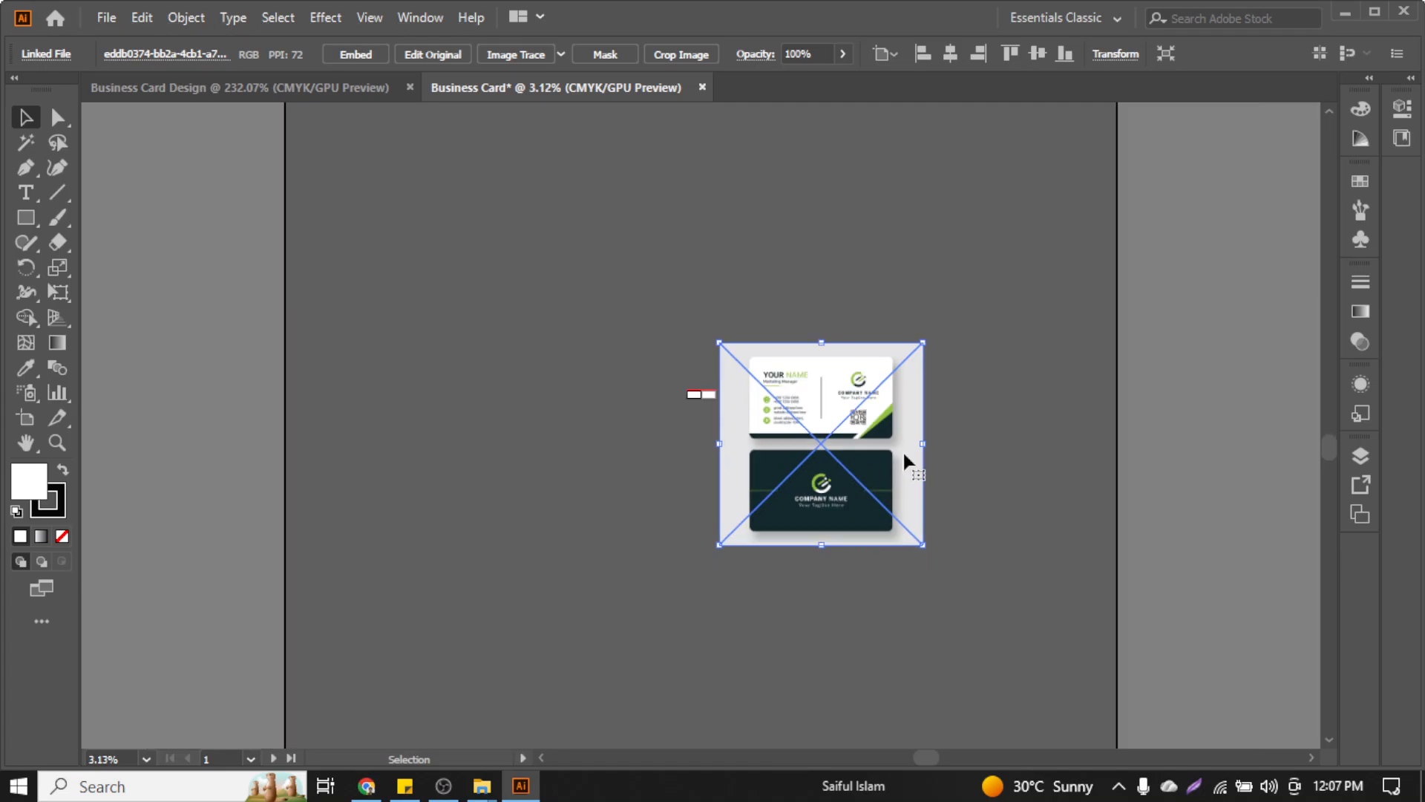
left_click_drag(913, 436, 919, 486)
scroll(760, 427, "up", 2)
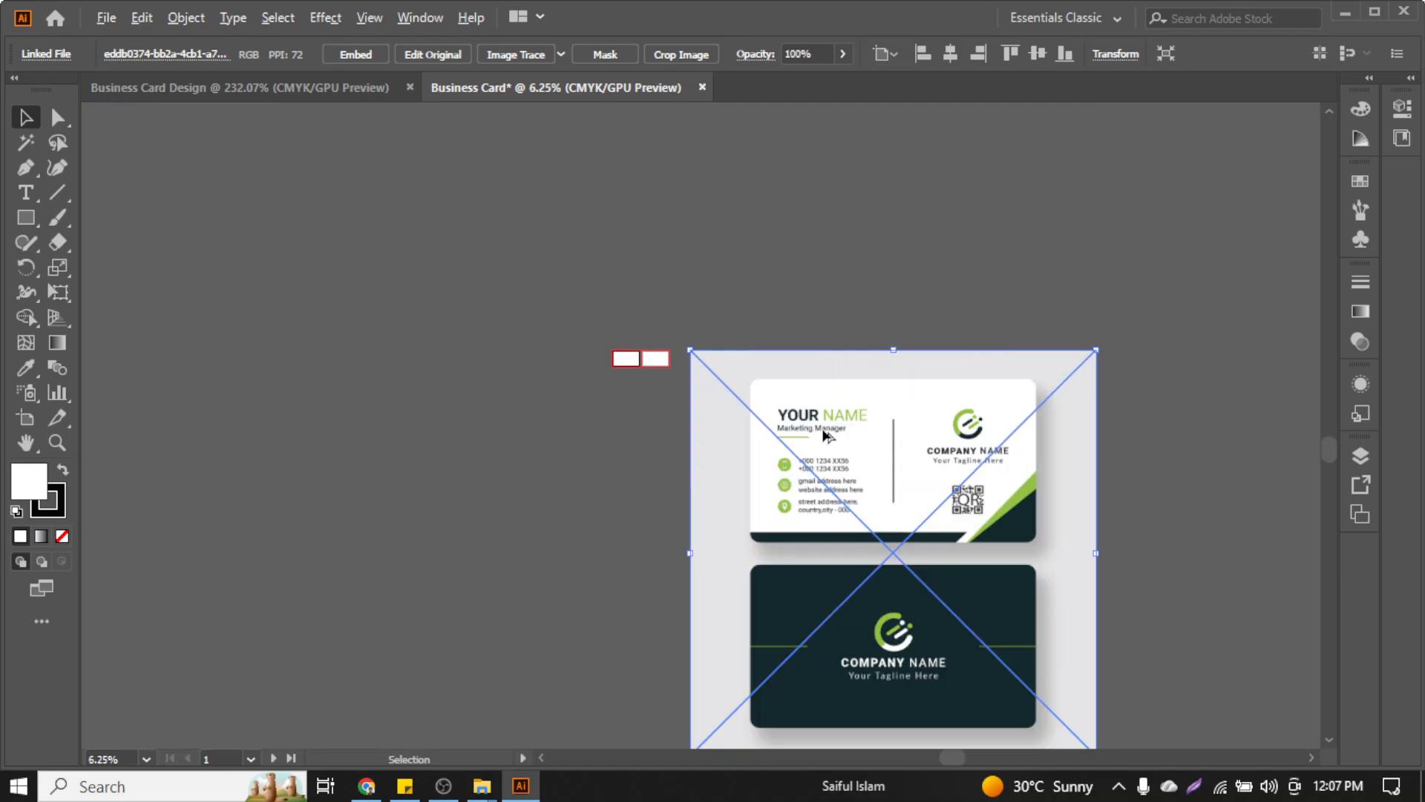
scroll(681, 347, "down", 2)
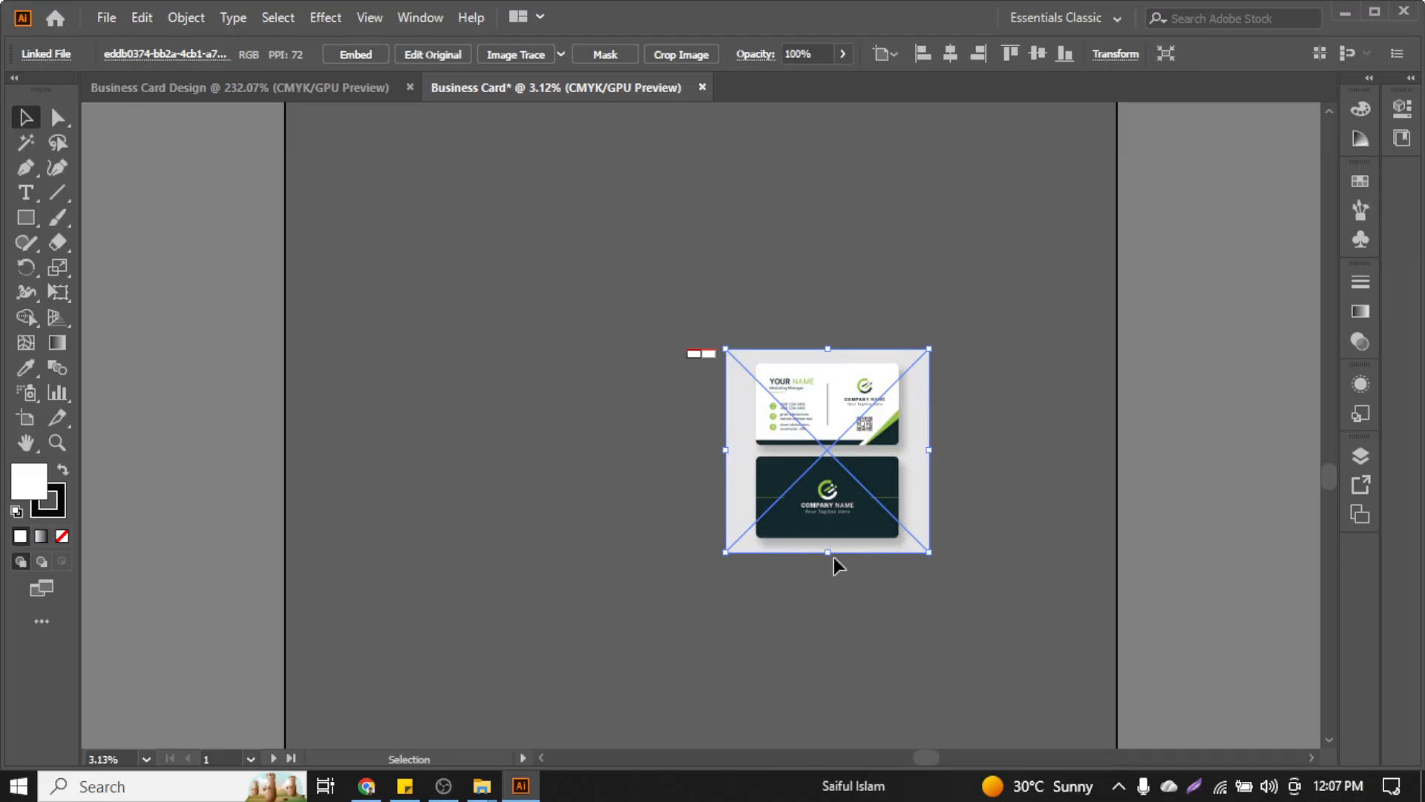
Scale the template image down proportionally and shift it up and left
left_click_drag(831, 556, 822, 411)
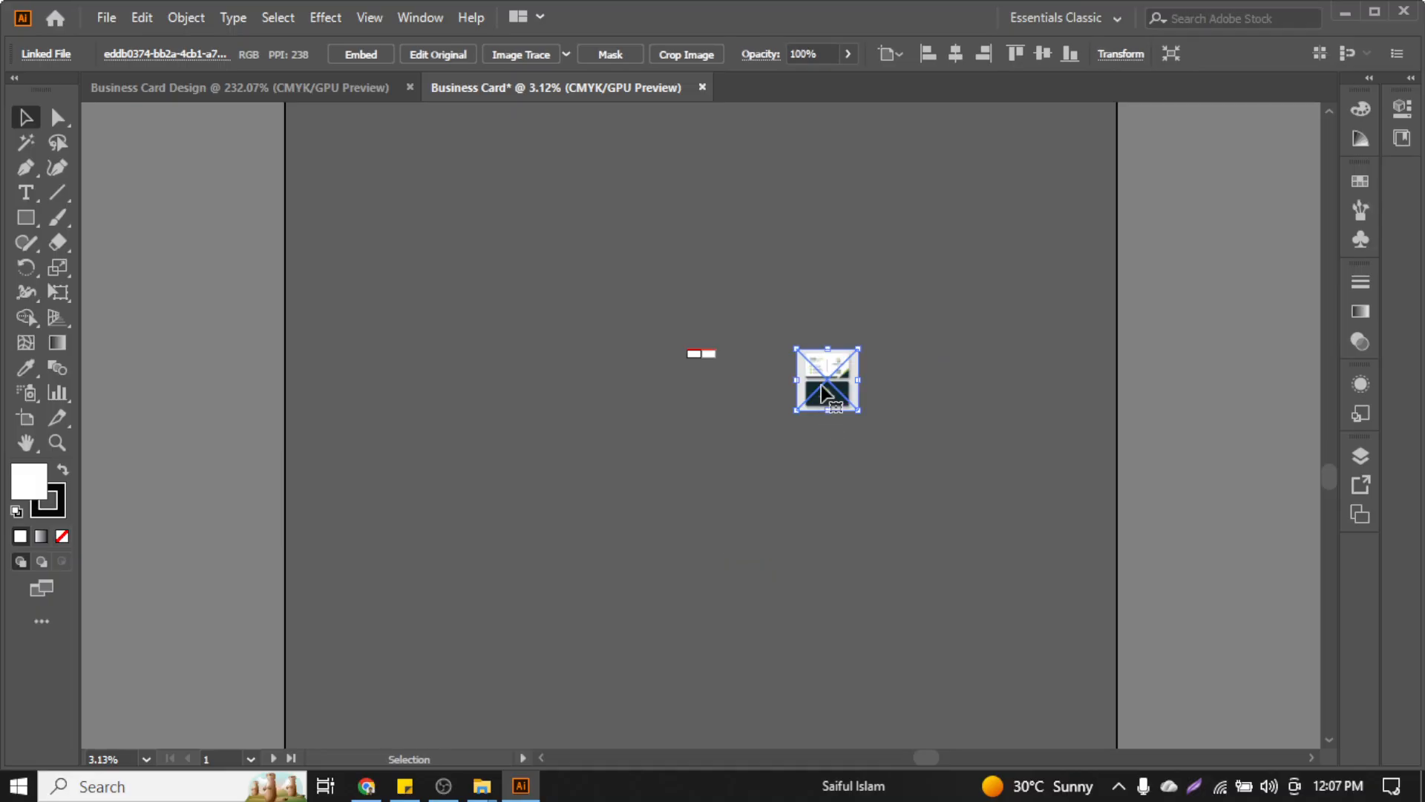
scroll(824, 371, "up", 4)
left_click_drag(941, 368, 591, 332)
scroll(579, 356, "up", 5)
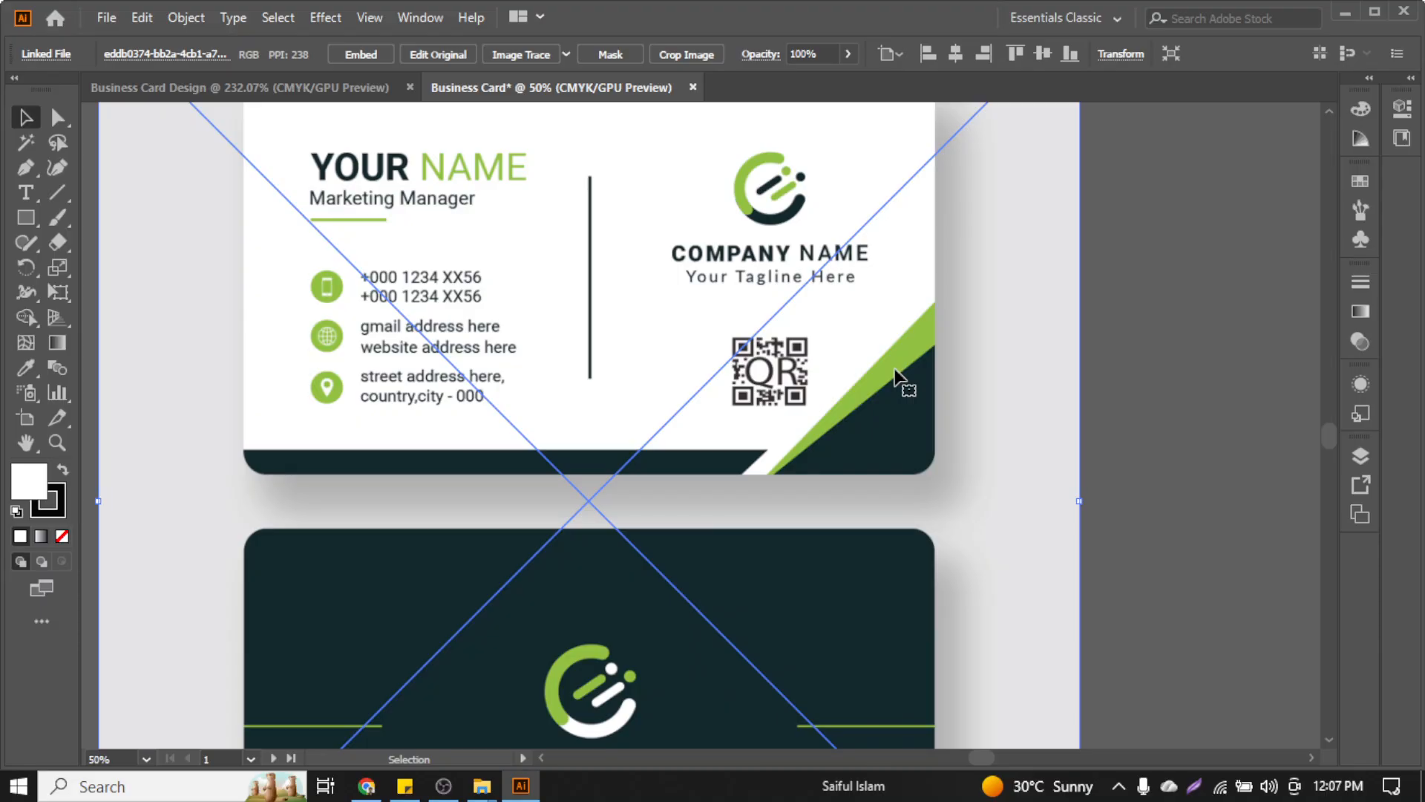
scroll(790, 415, "left", 3)
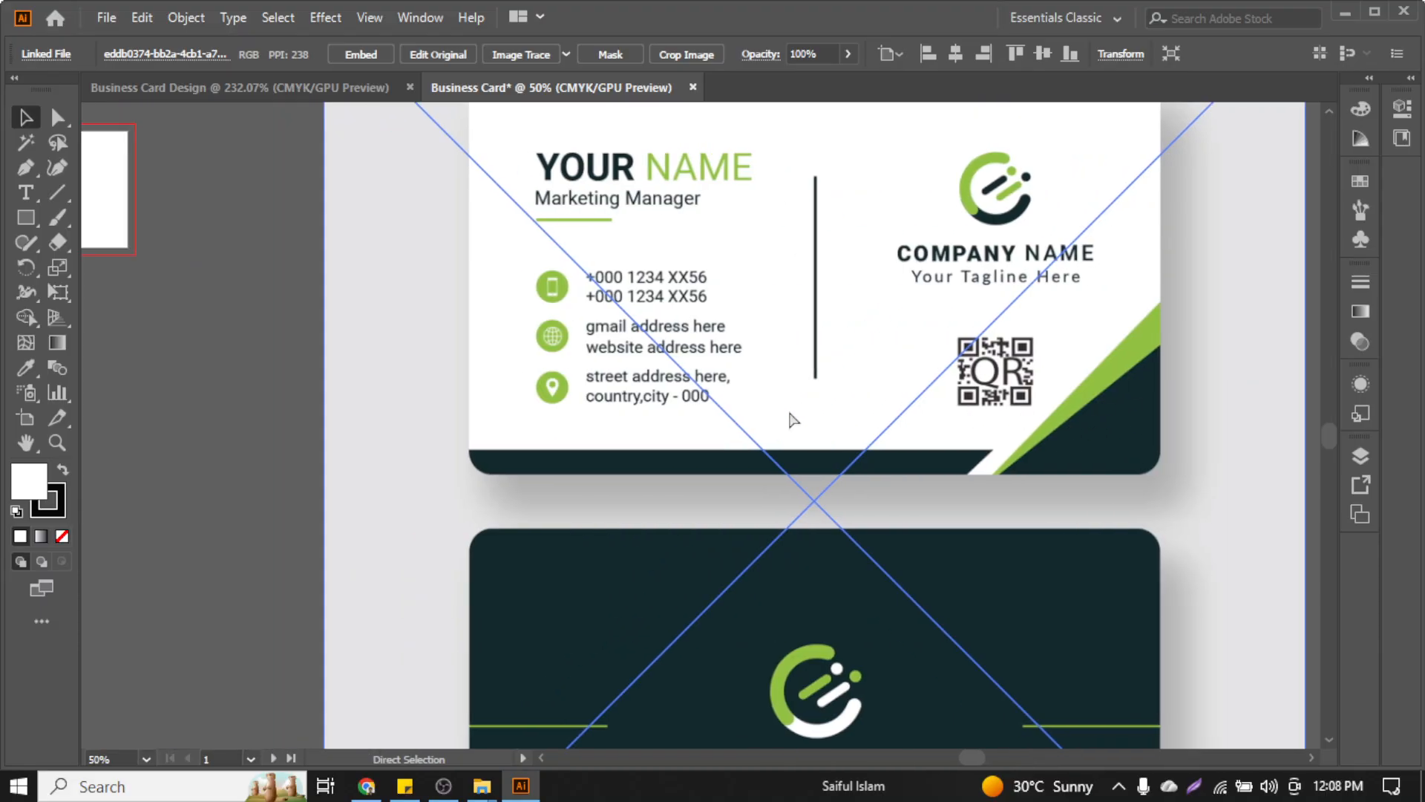
scroll(789, 413, "down", 3)
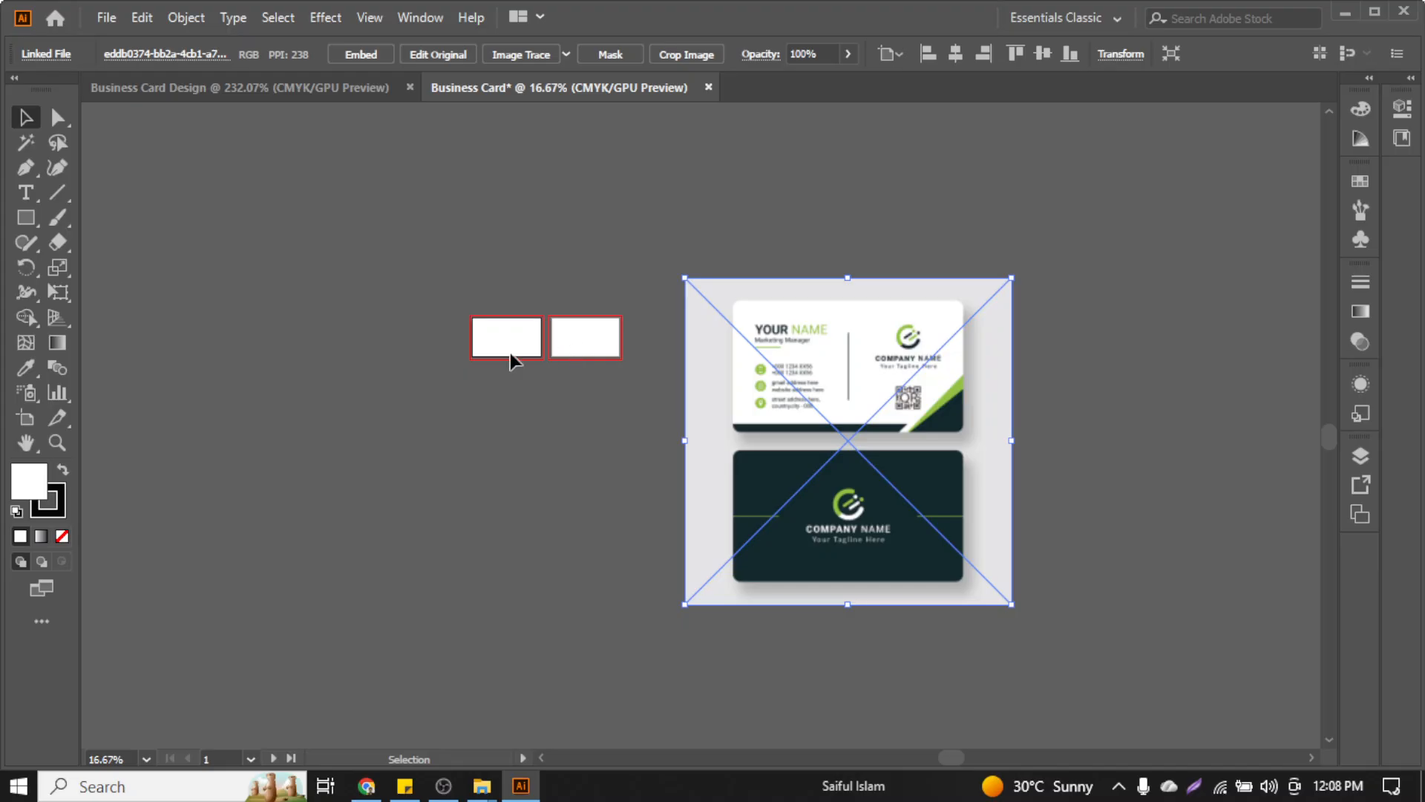
scroll(967, 412, "down", 1)
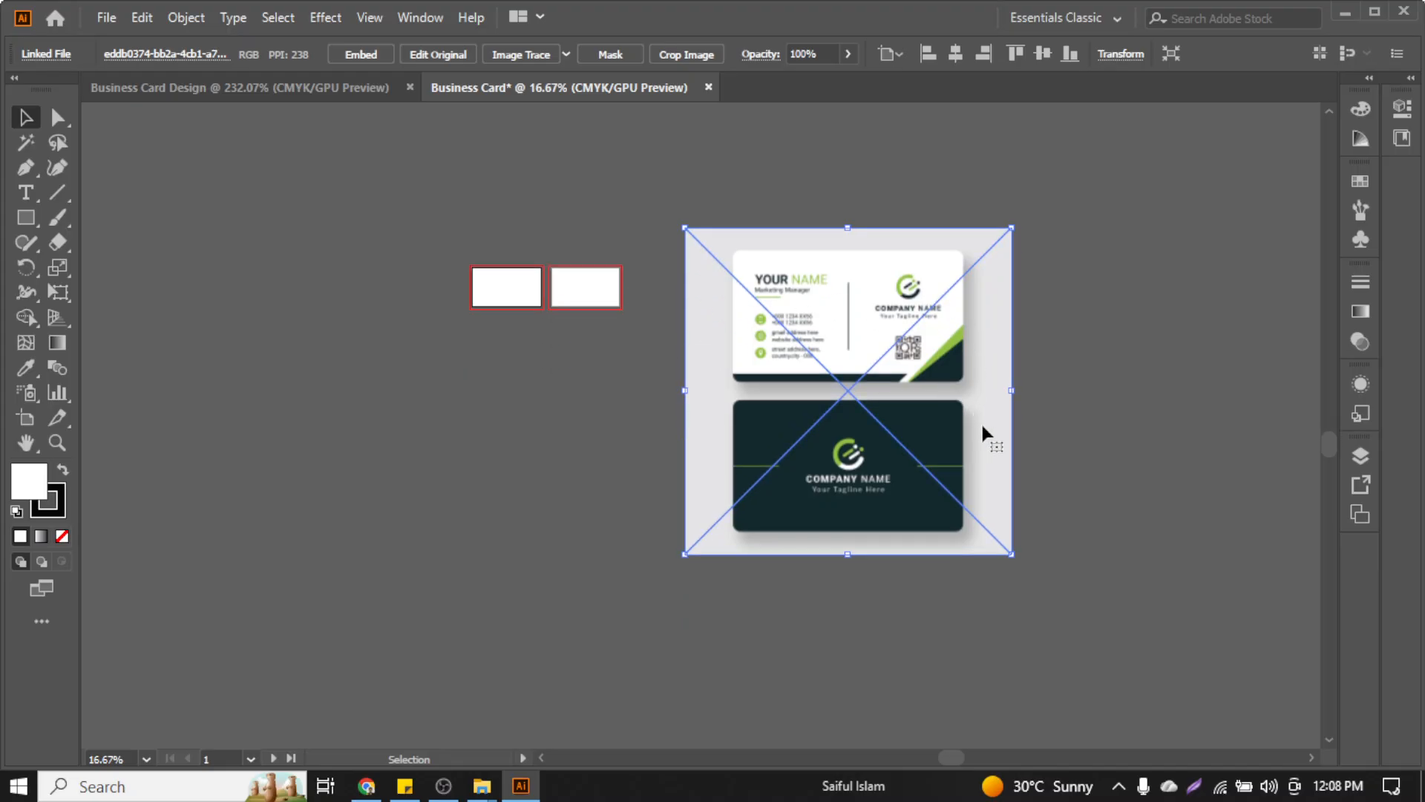
left_click_drag(1011, 552, 964, 523)
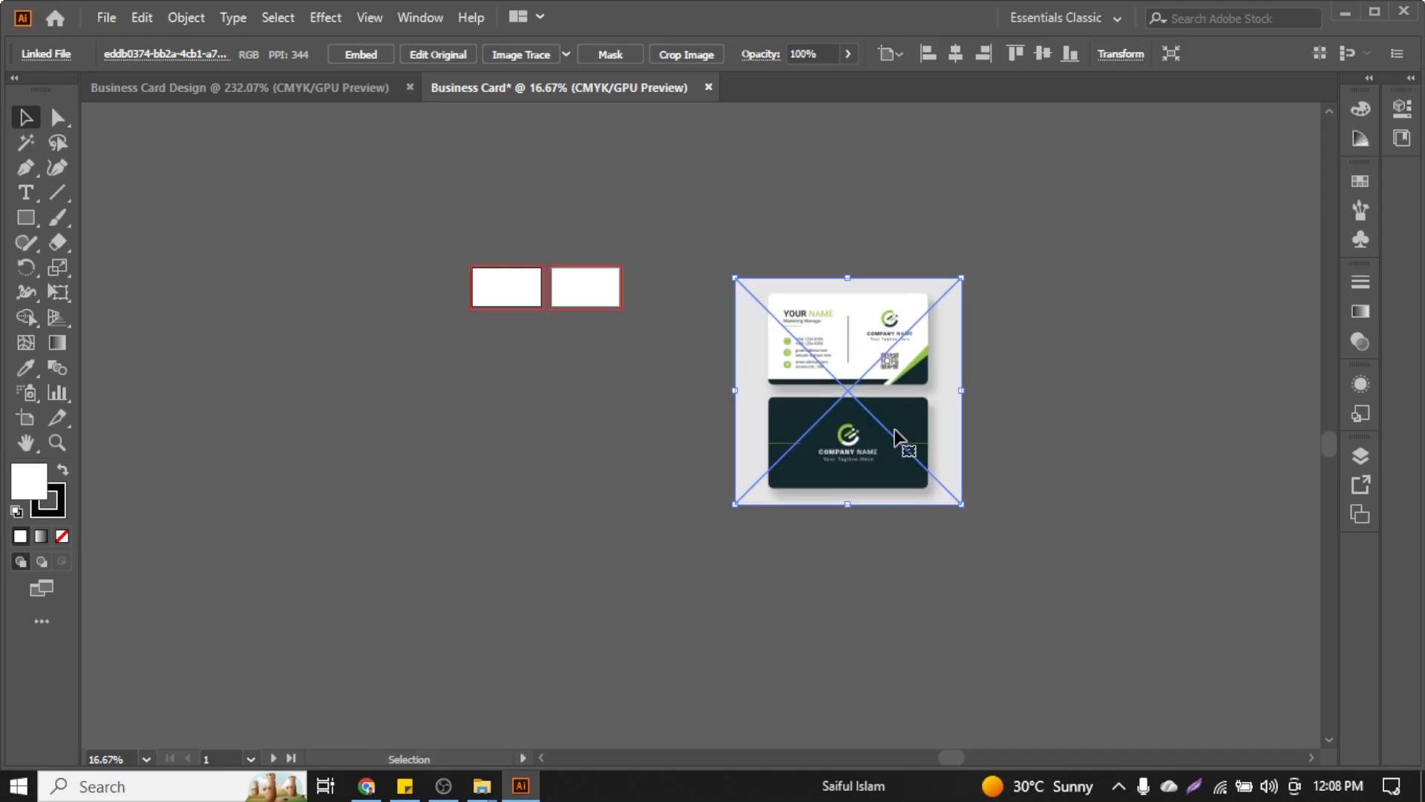
left_click_drag(896, 429, 850, 353)
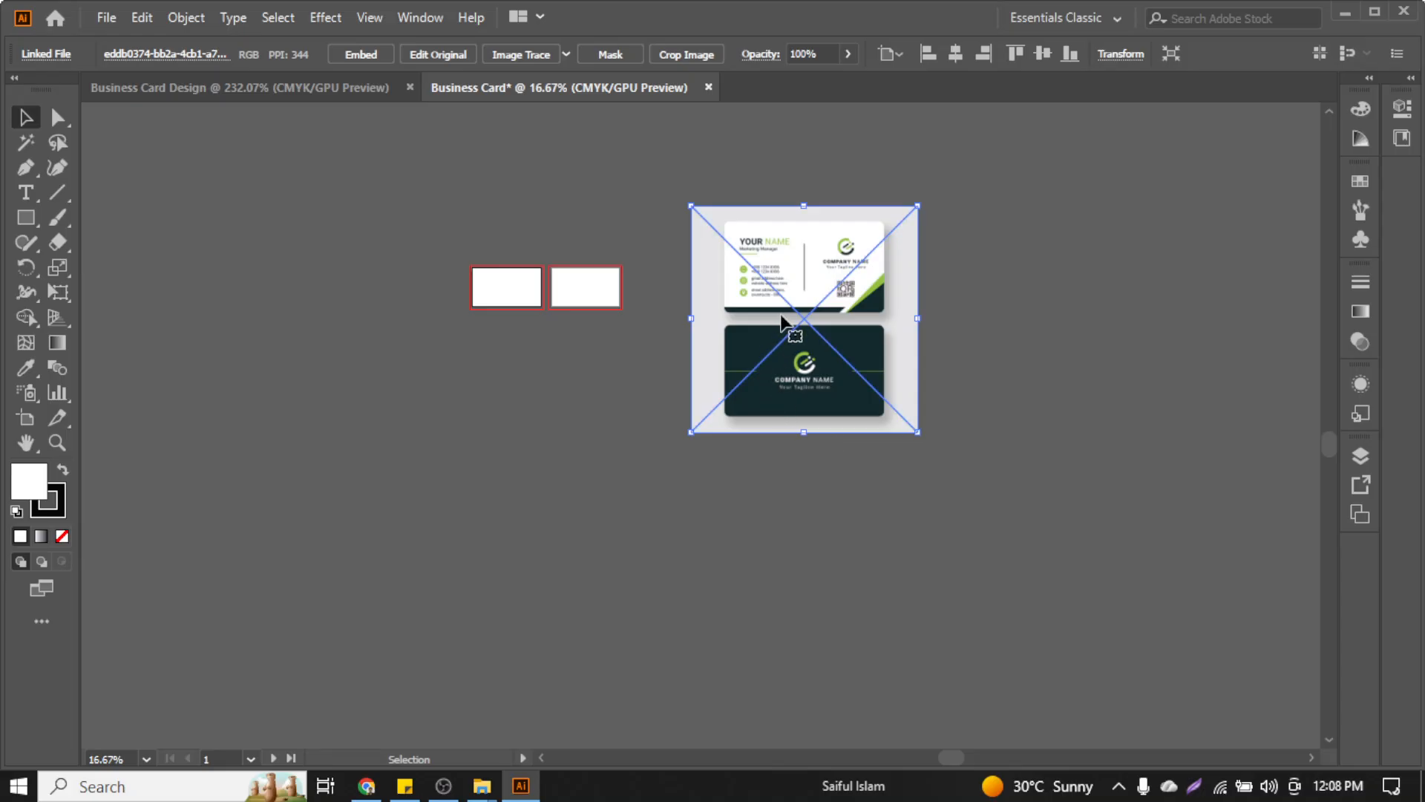
scroll(783, 312, "up", 3)
scroll(761, 410, "up", 1)
scroll(643, 418, "up", 1)
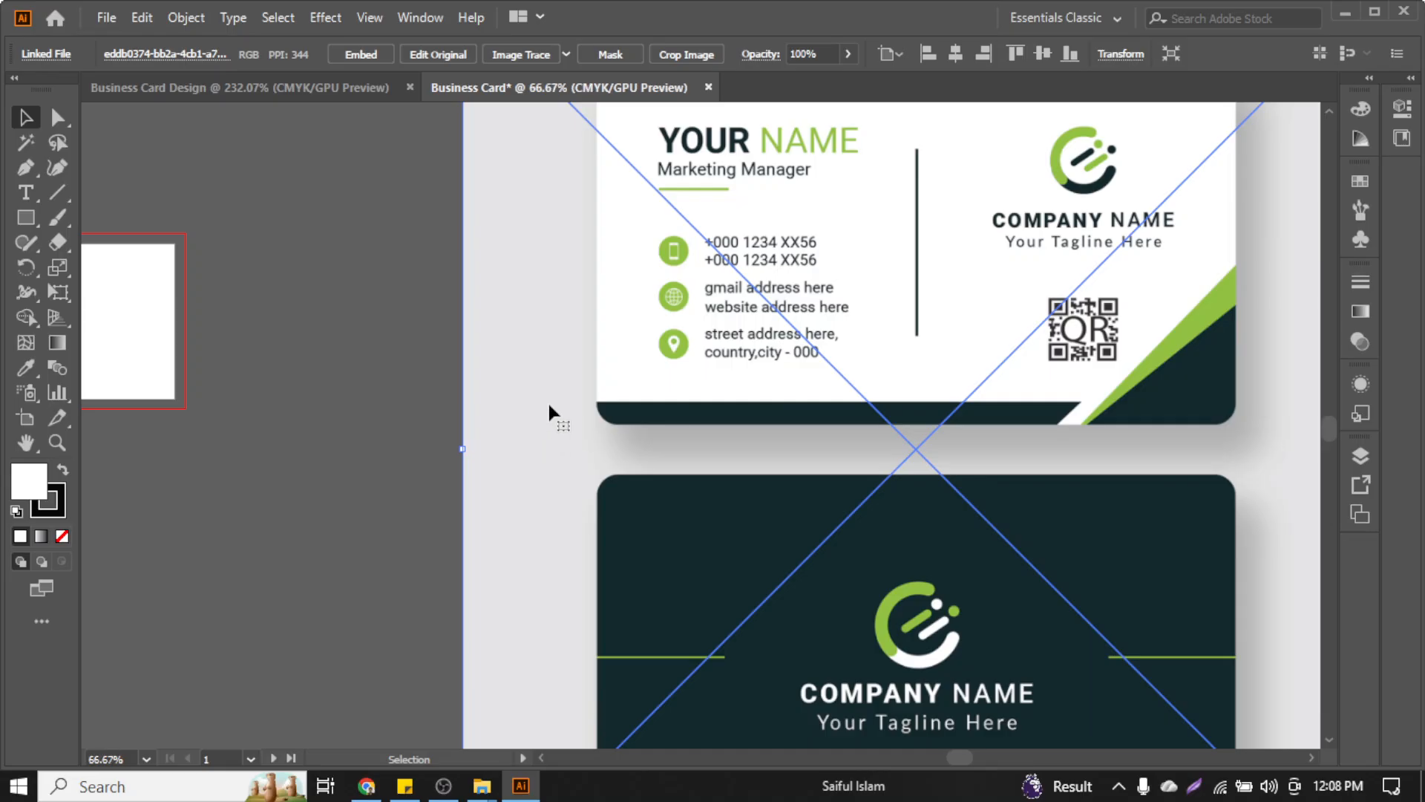
scroll(536, 438, "up", 4)
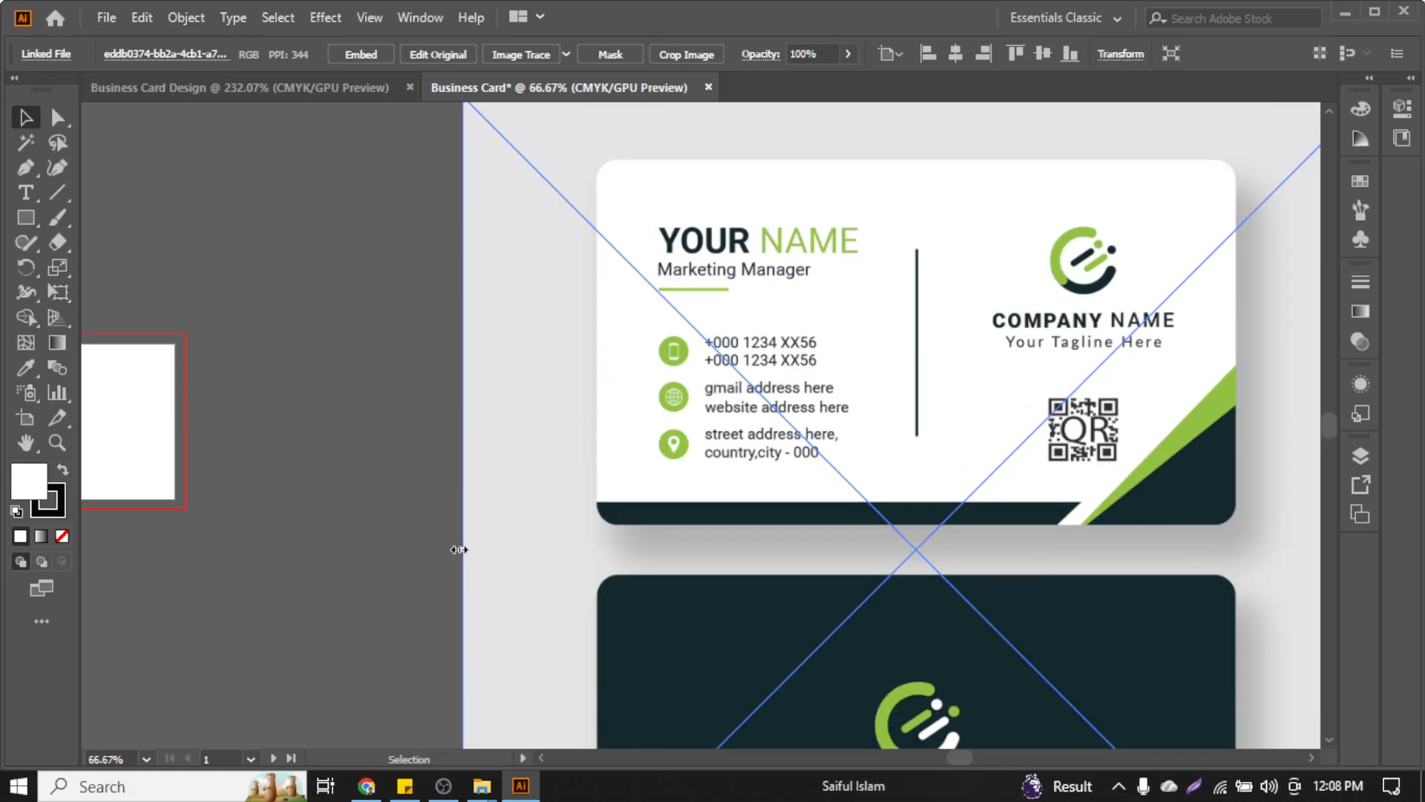
left_click_drag(459, 549, 388, 549)
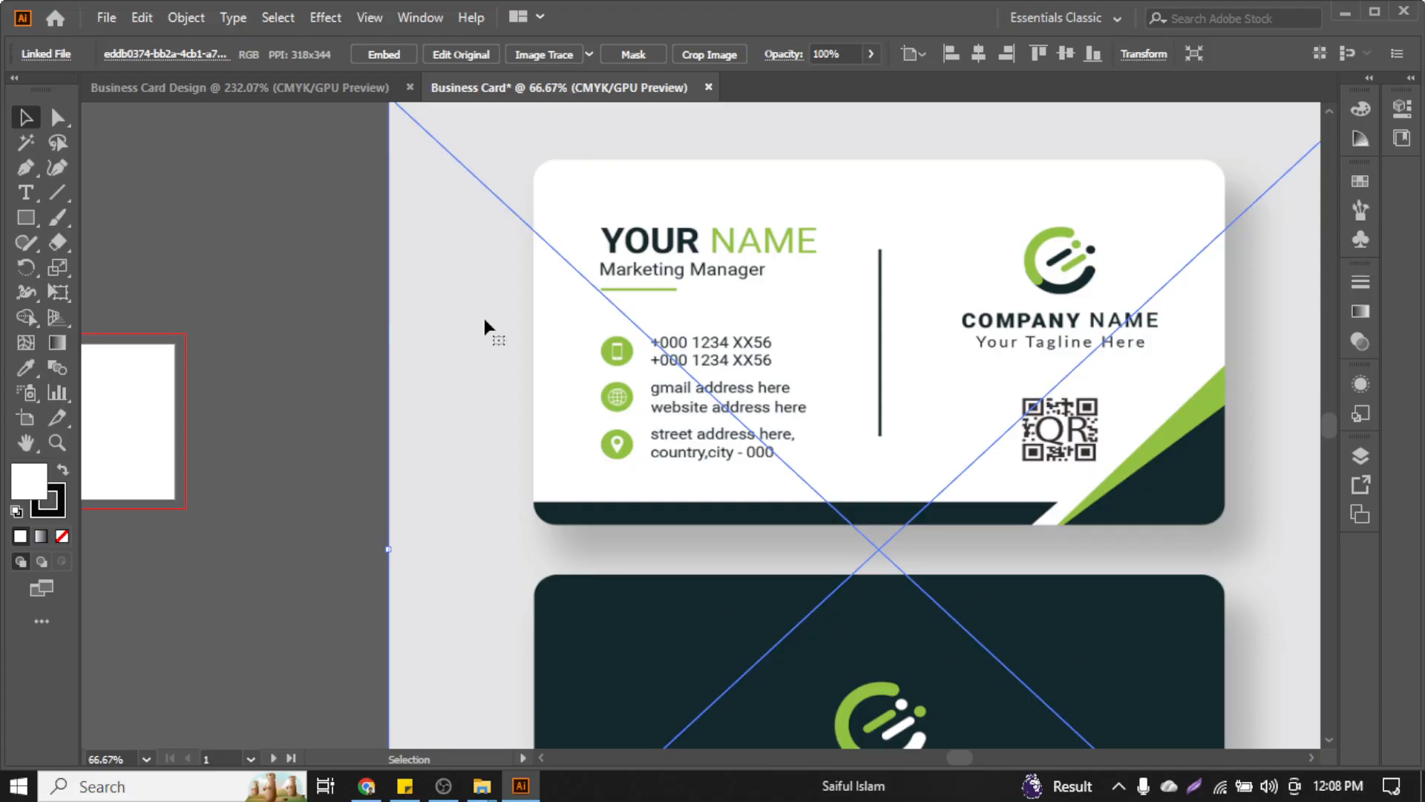
scroll(616, 322, "down", 1)
left_click(429, 273)
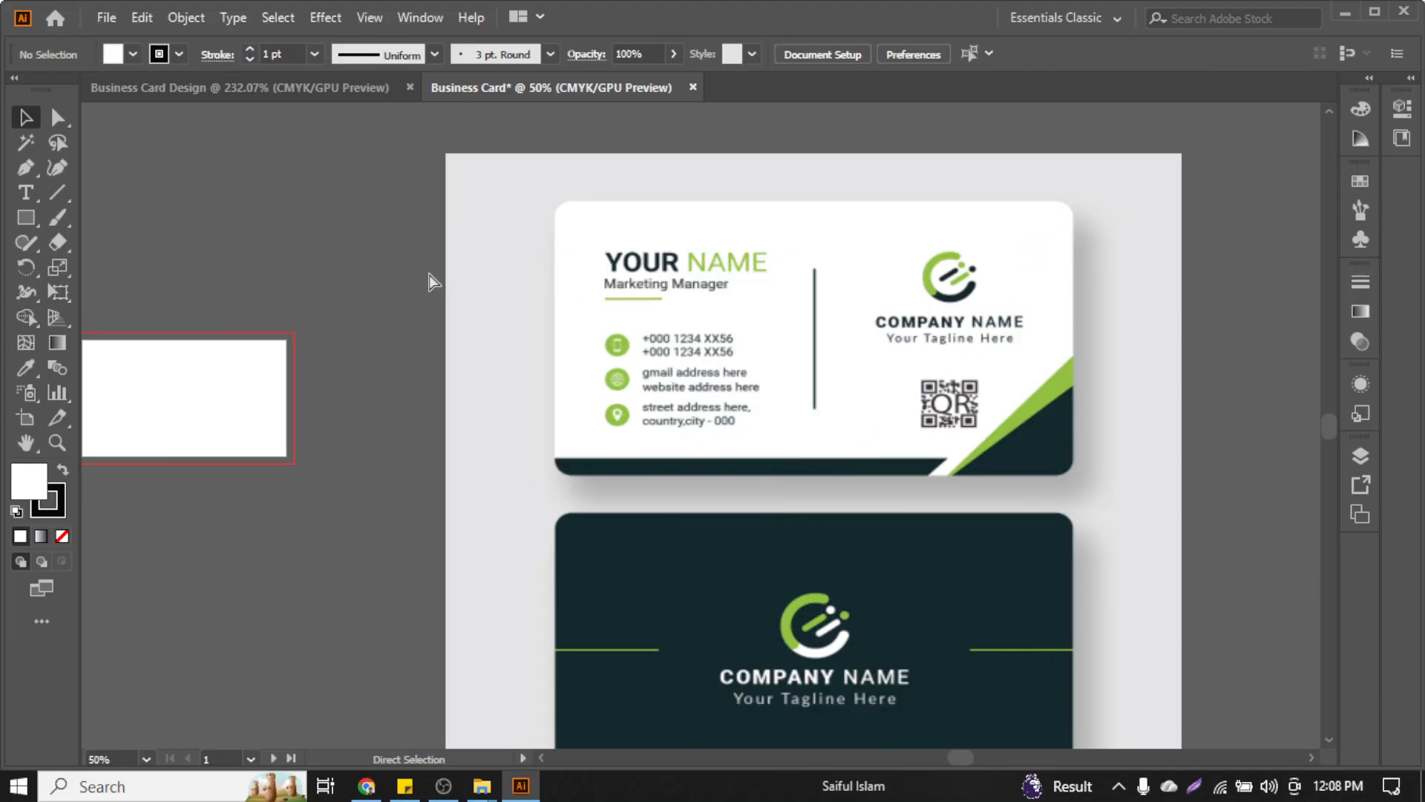
Undo the accidental stretch, then select the template image and lock it with Ctrl+2
key("ctrl+z")
left_click(434, 274)
left_click(711, 308)
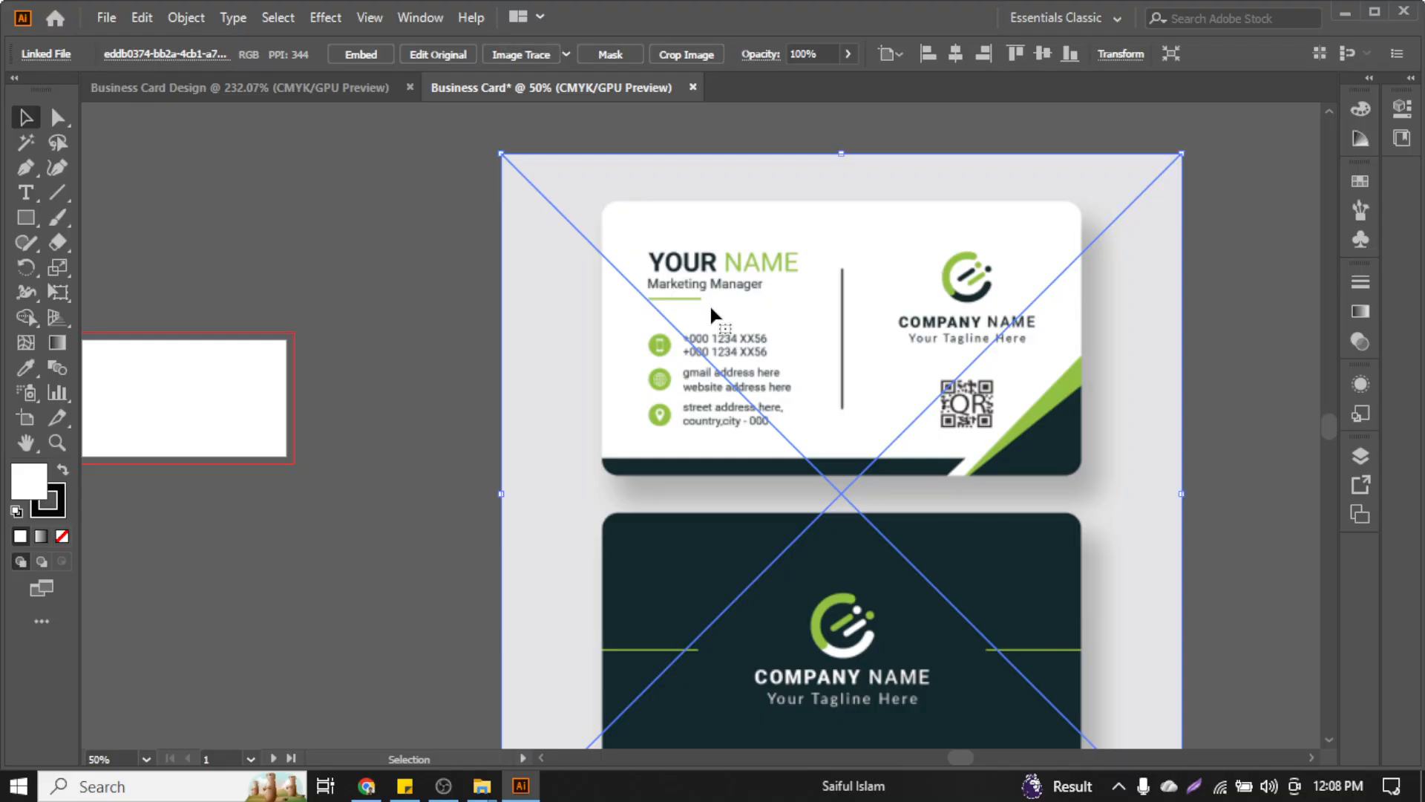
scroll(724, 328, "down", 1)
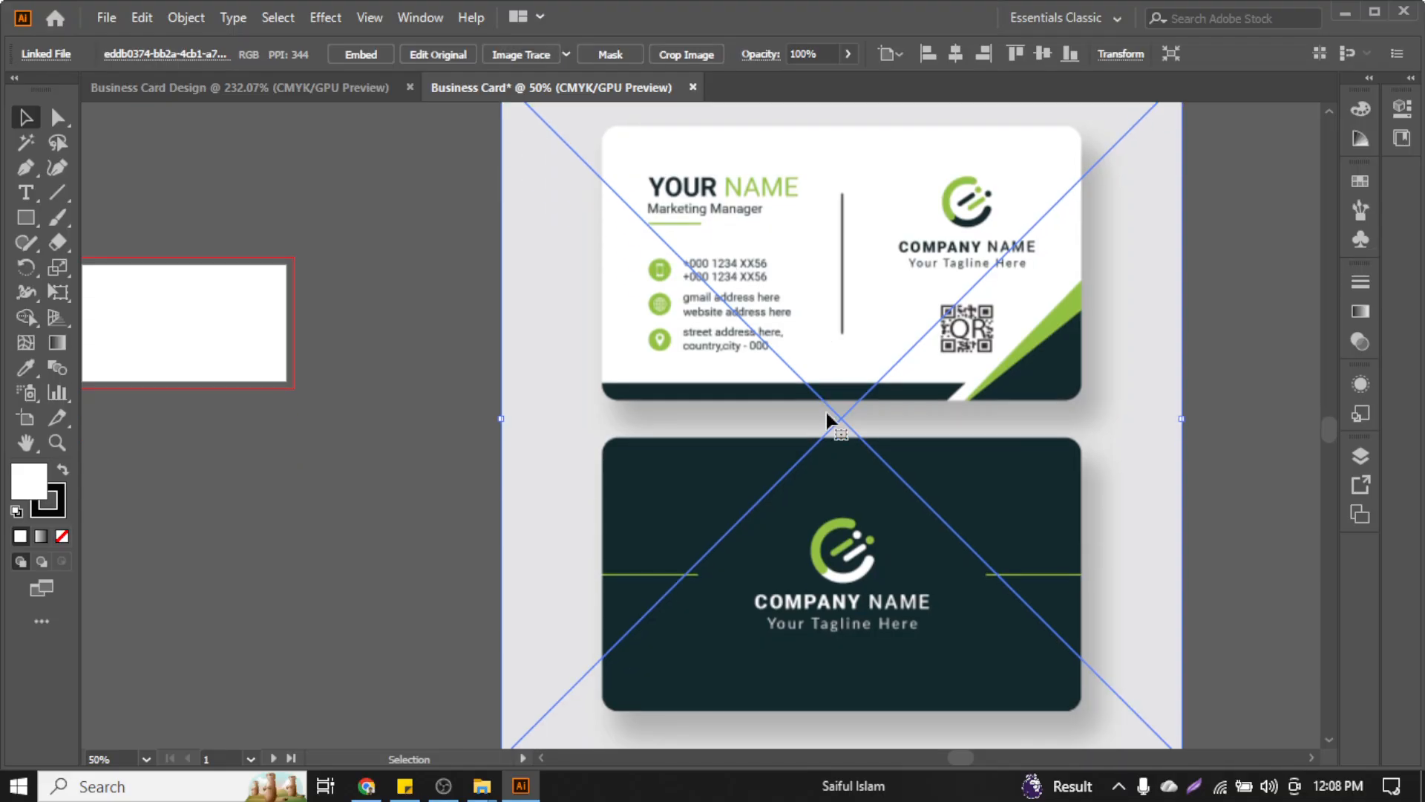
key("ctrl+2")
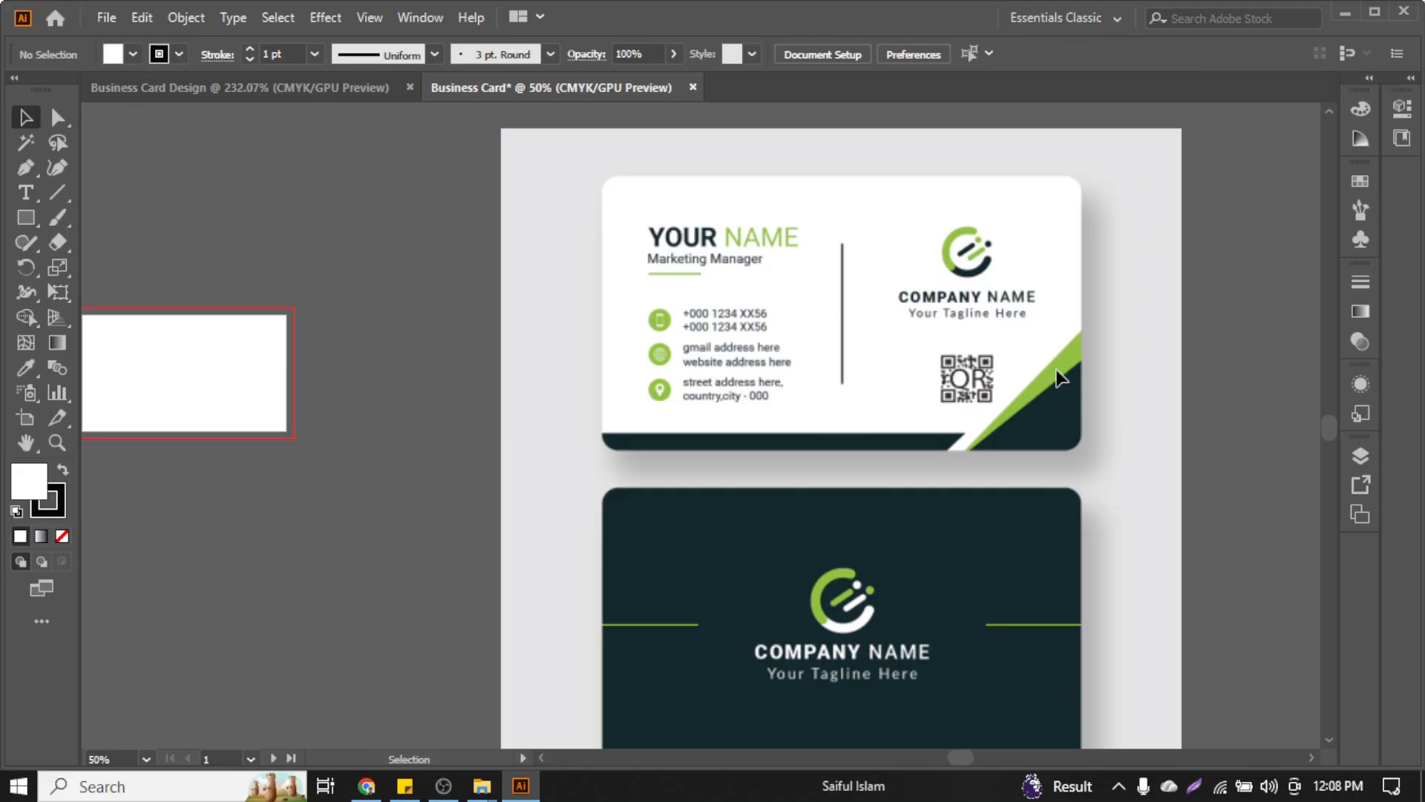
Zoom into the back card and pick the Rectangle tool
scroll(1060, 378, "down", 3)
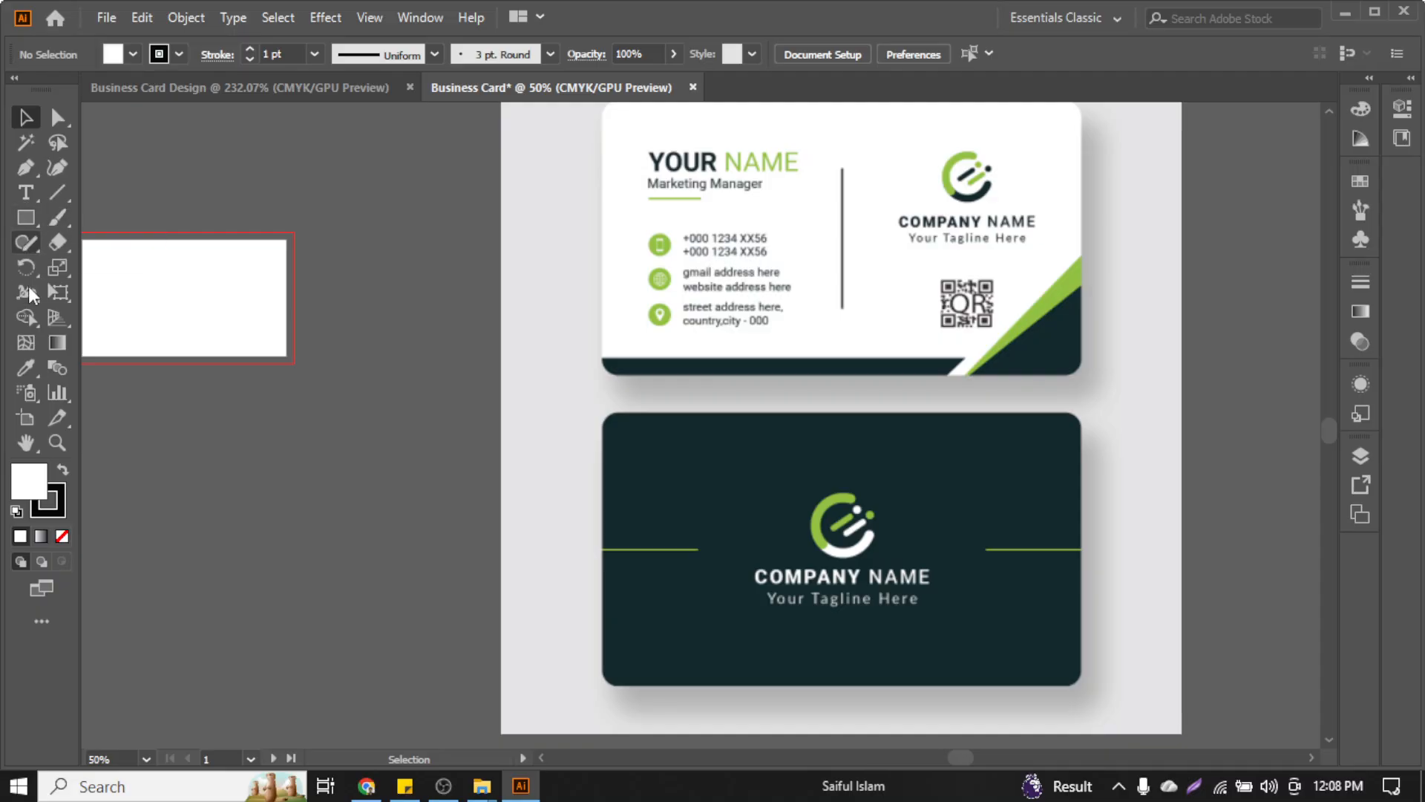
scroll(803, 427, "down", 6)
scroll(973, 441, "down", 1)
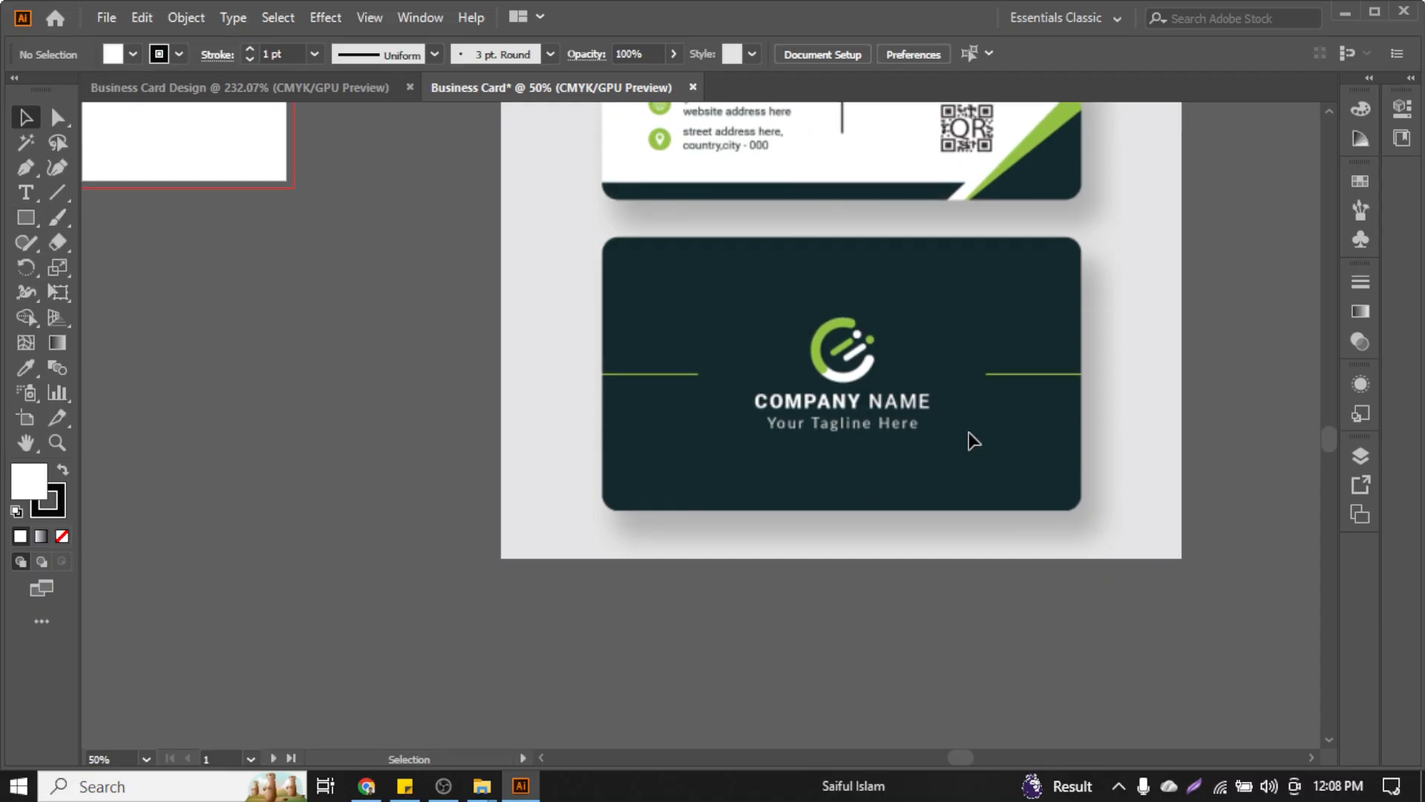
scroll(922, 302, "up", 2)
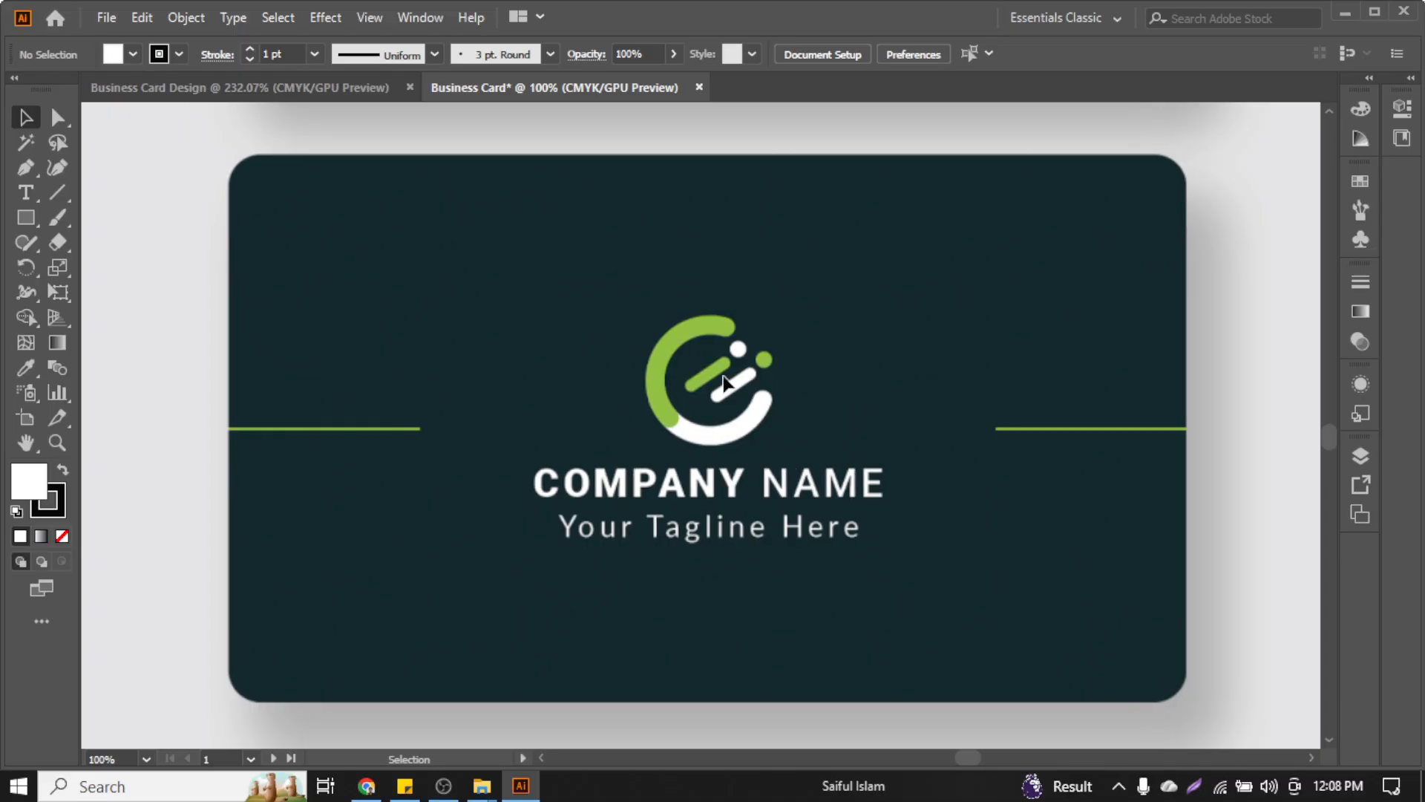
left_click(22, 218)
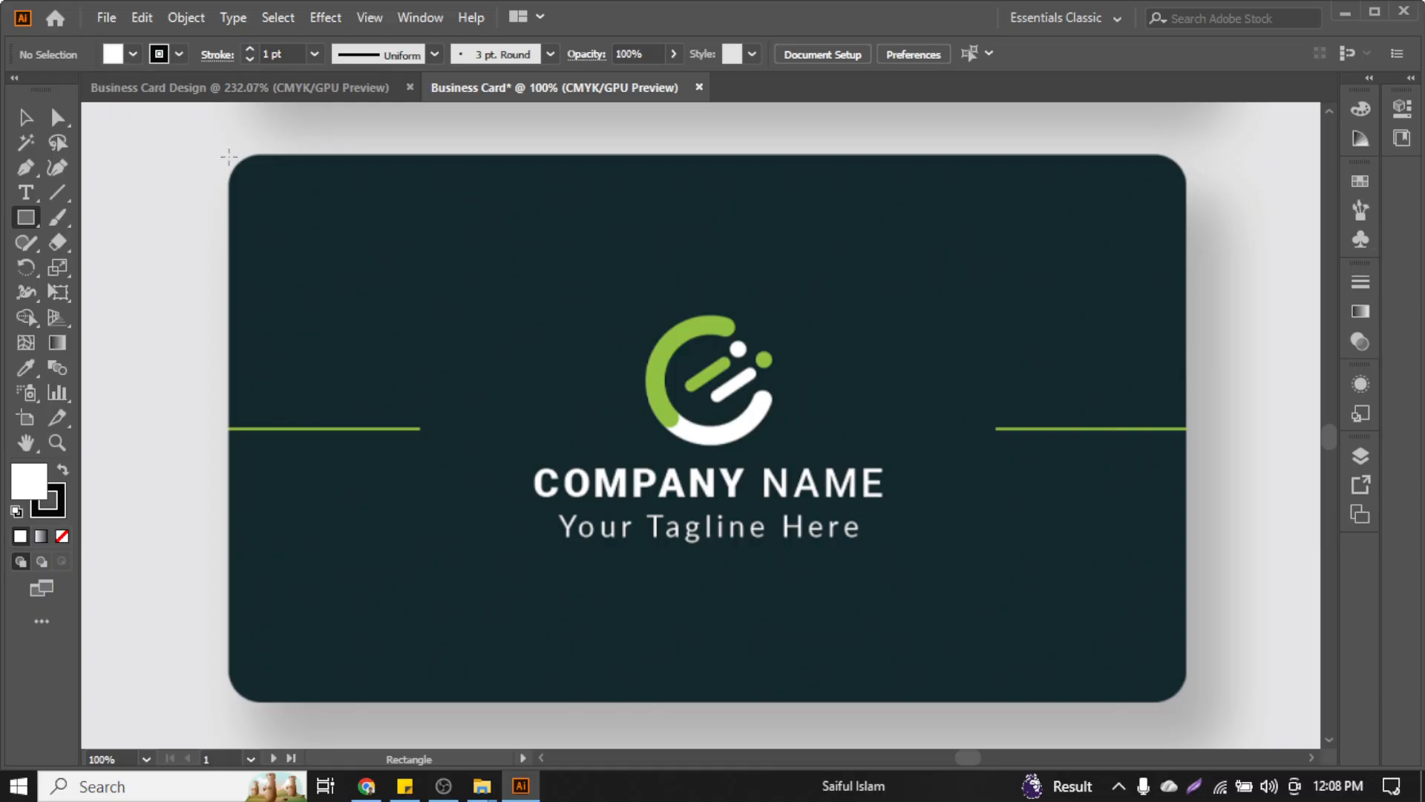
Draw a rectangle over the entire back card and set its fill to None
left_click_drag(226, 158, 1187, 703)
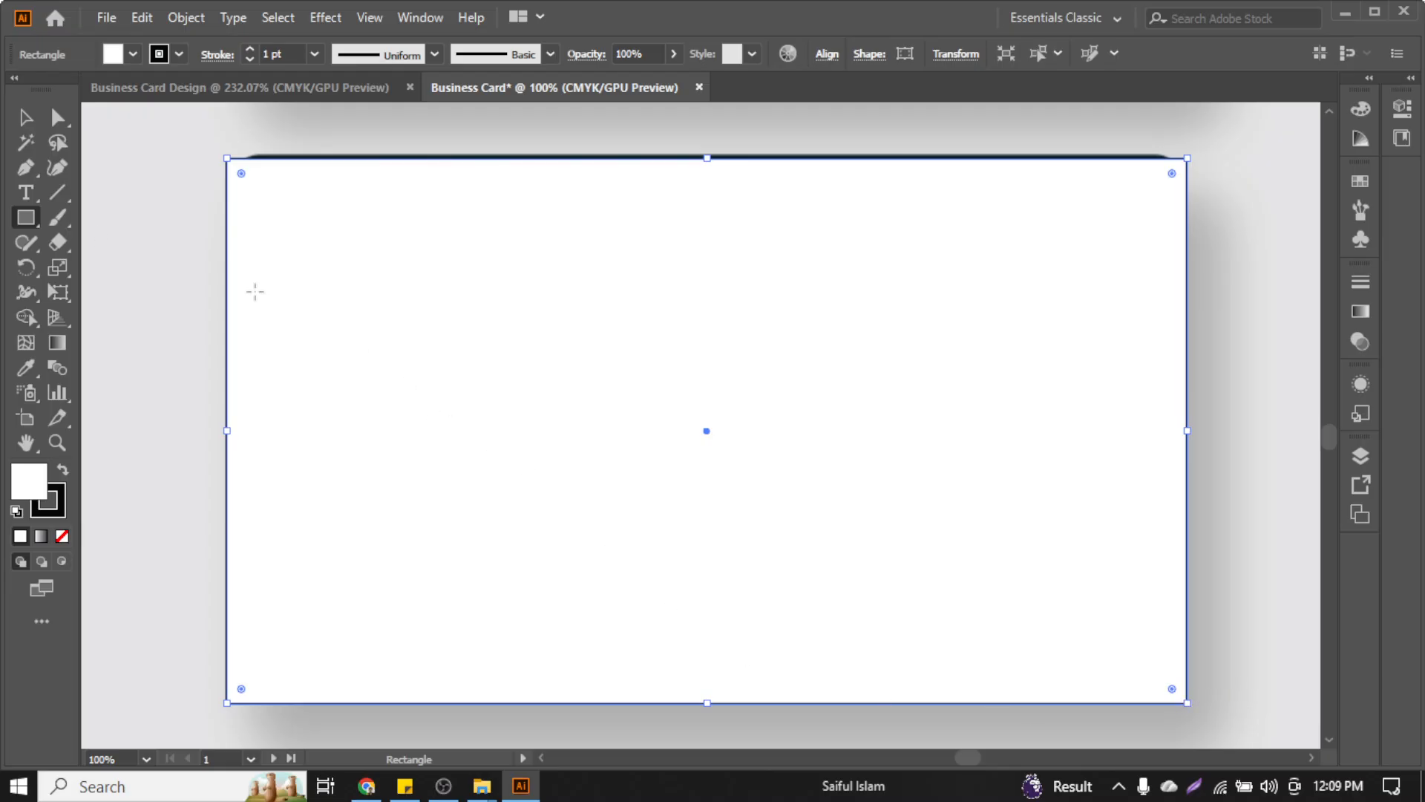
left_click(25, 116)
scroll(716, 191, "up", 2)
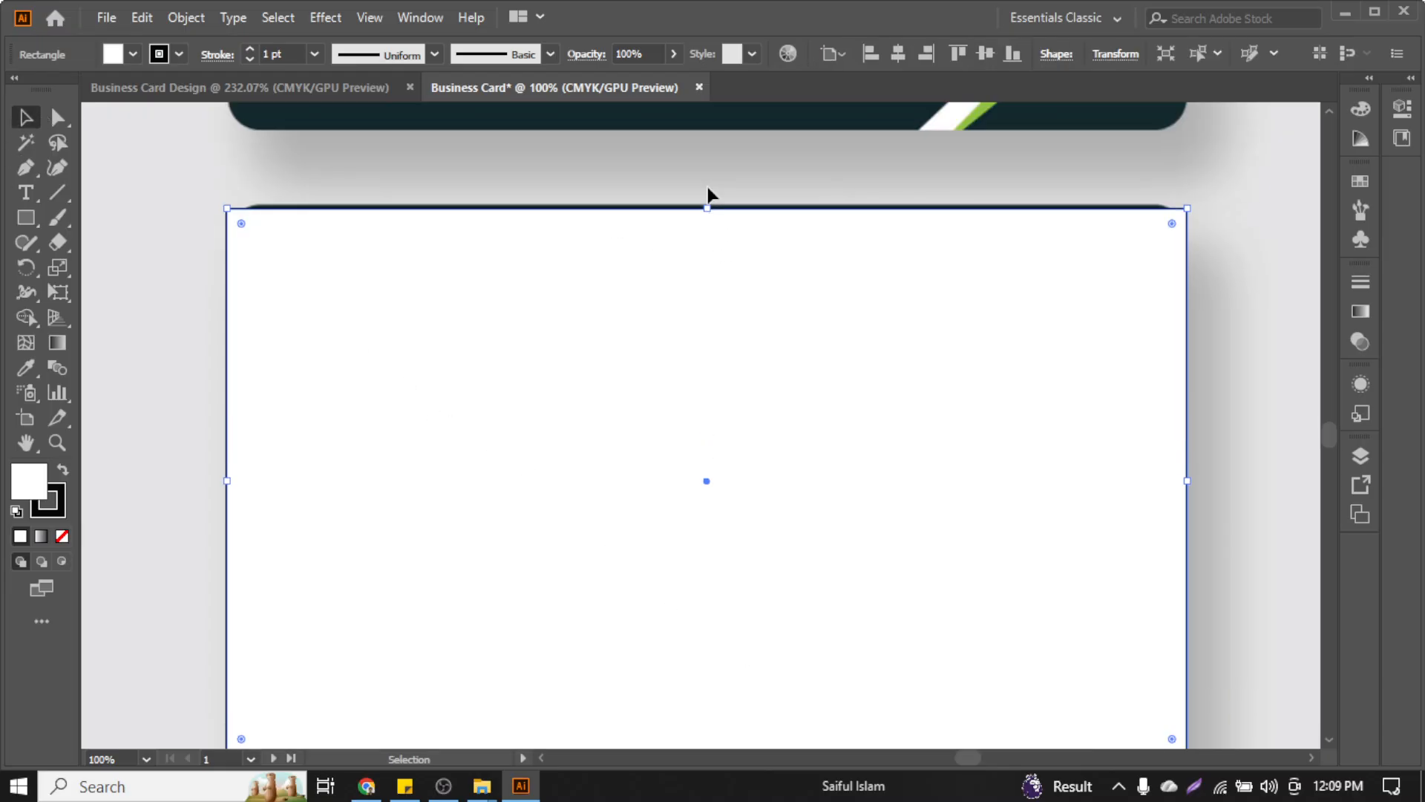
left_click(57, 492)
left_click(61, 538)
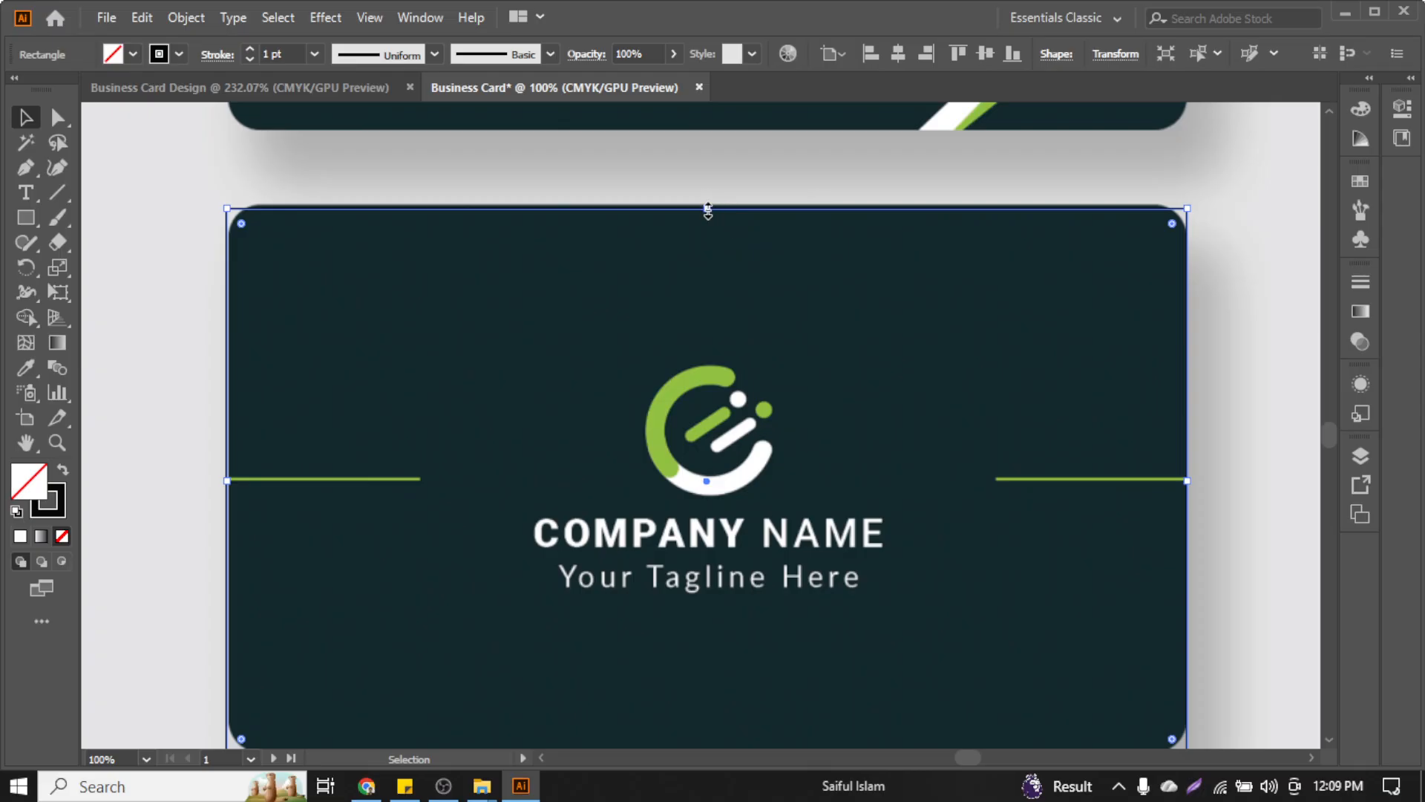
Align the rectangle's top edge with the card top and give it a red stroke
scroll(708, 212, "up", 3)
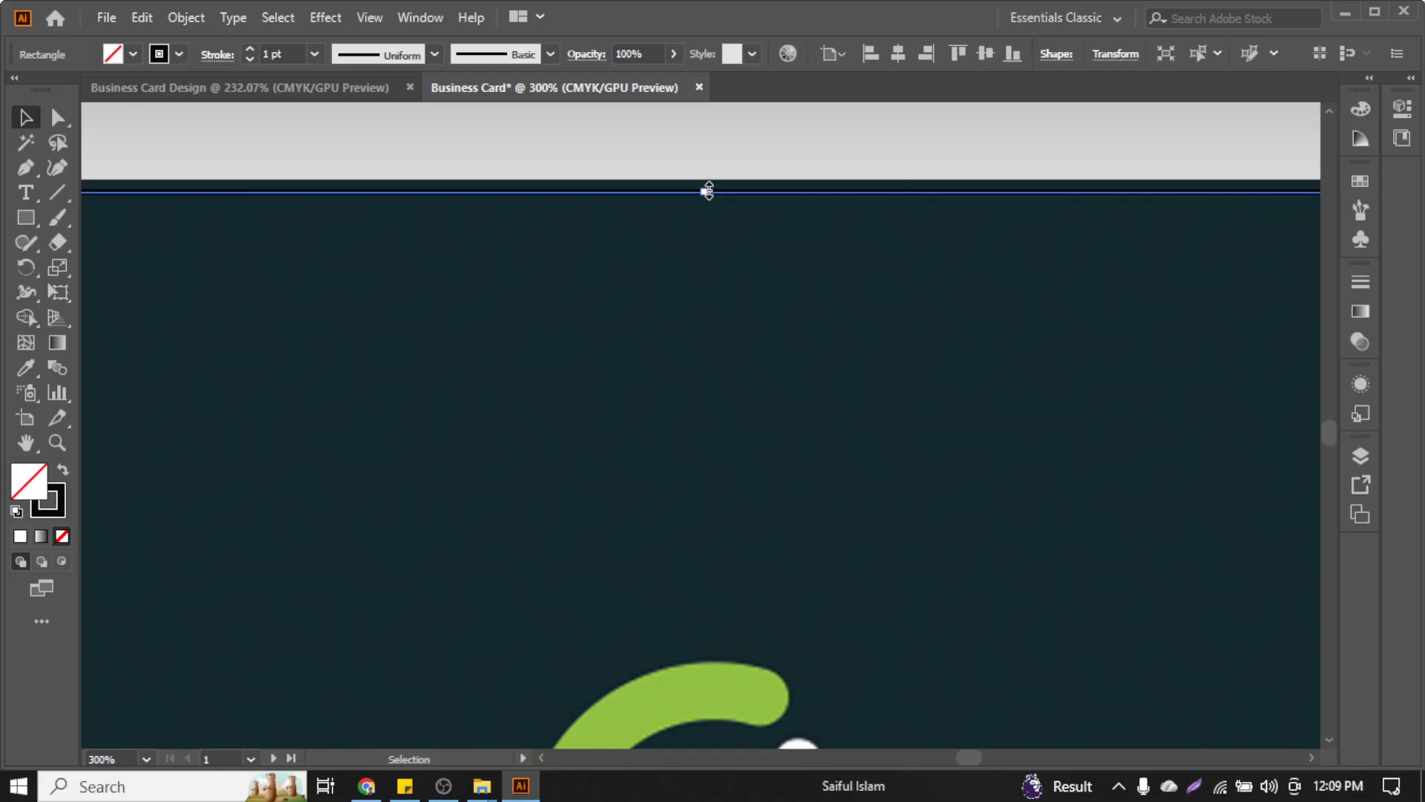
left_click_drag(708, 192, 710, 185)
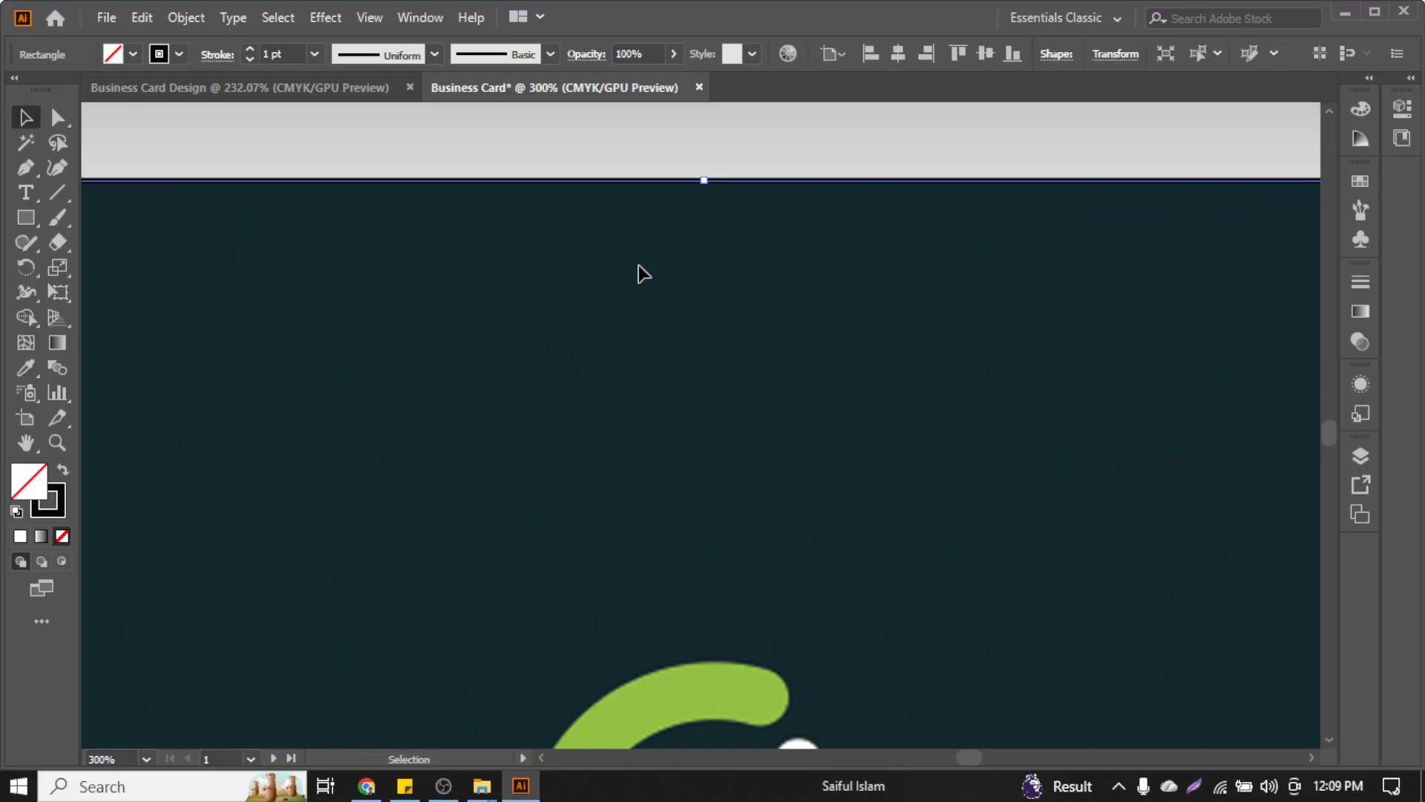
left_click(179, 53)
left_click(44, 89)
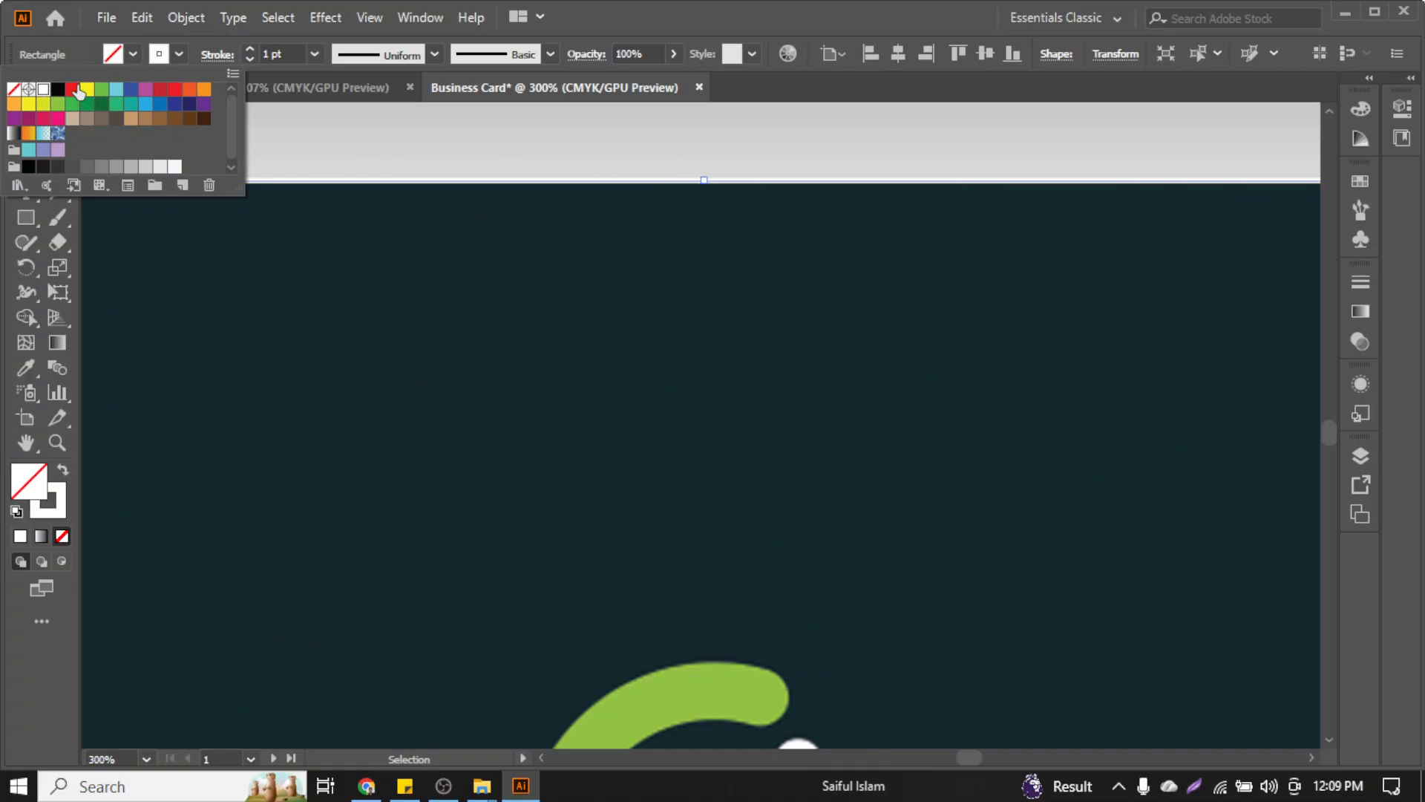
left_click(72, 89)
left_click(680, 151)
Reselect the rectangle and align its left edge with the card's left edge
key("ctrl+1")
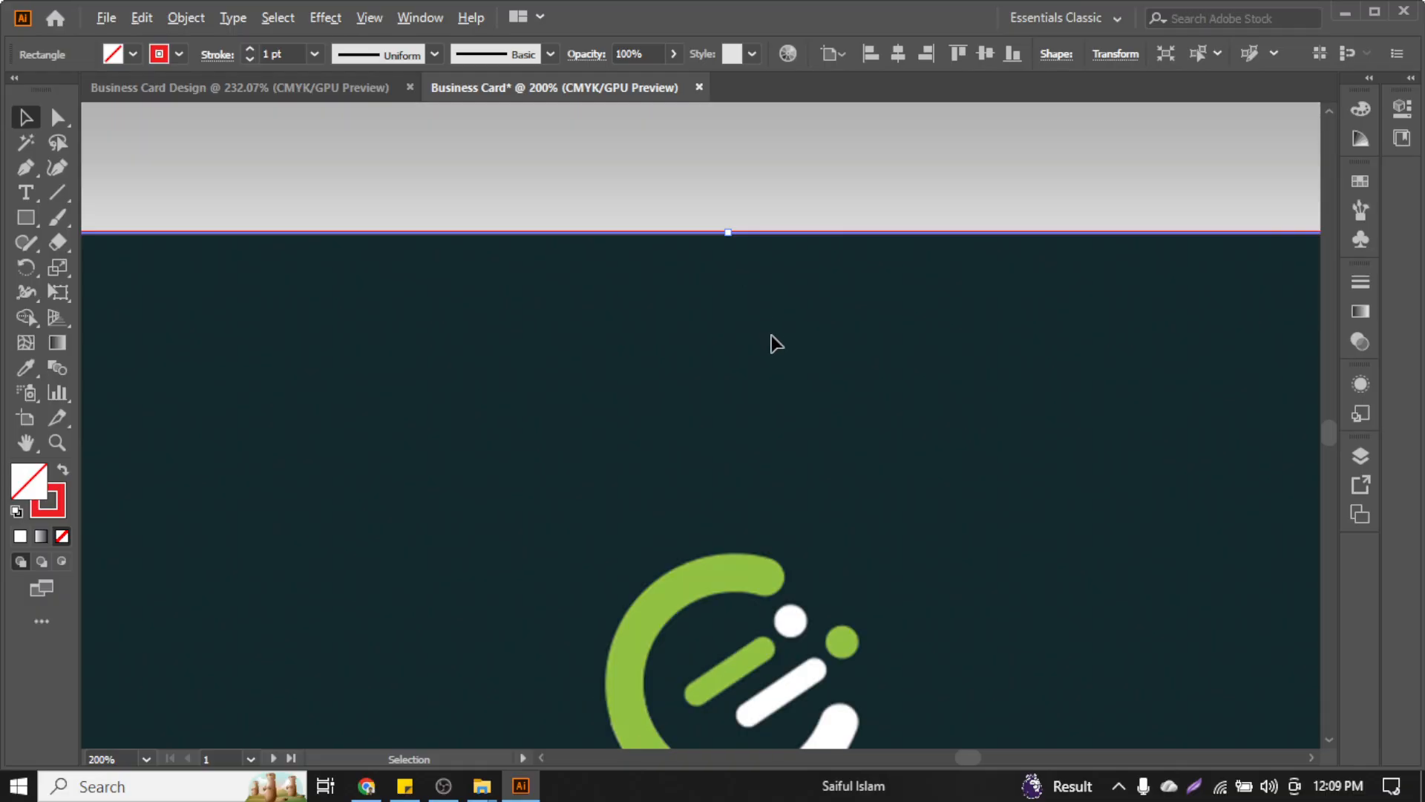
left_click(252, 235)
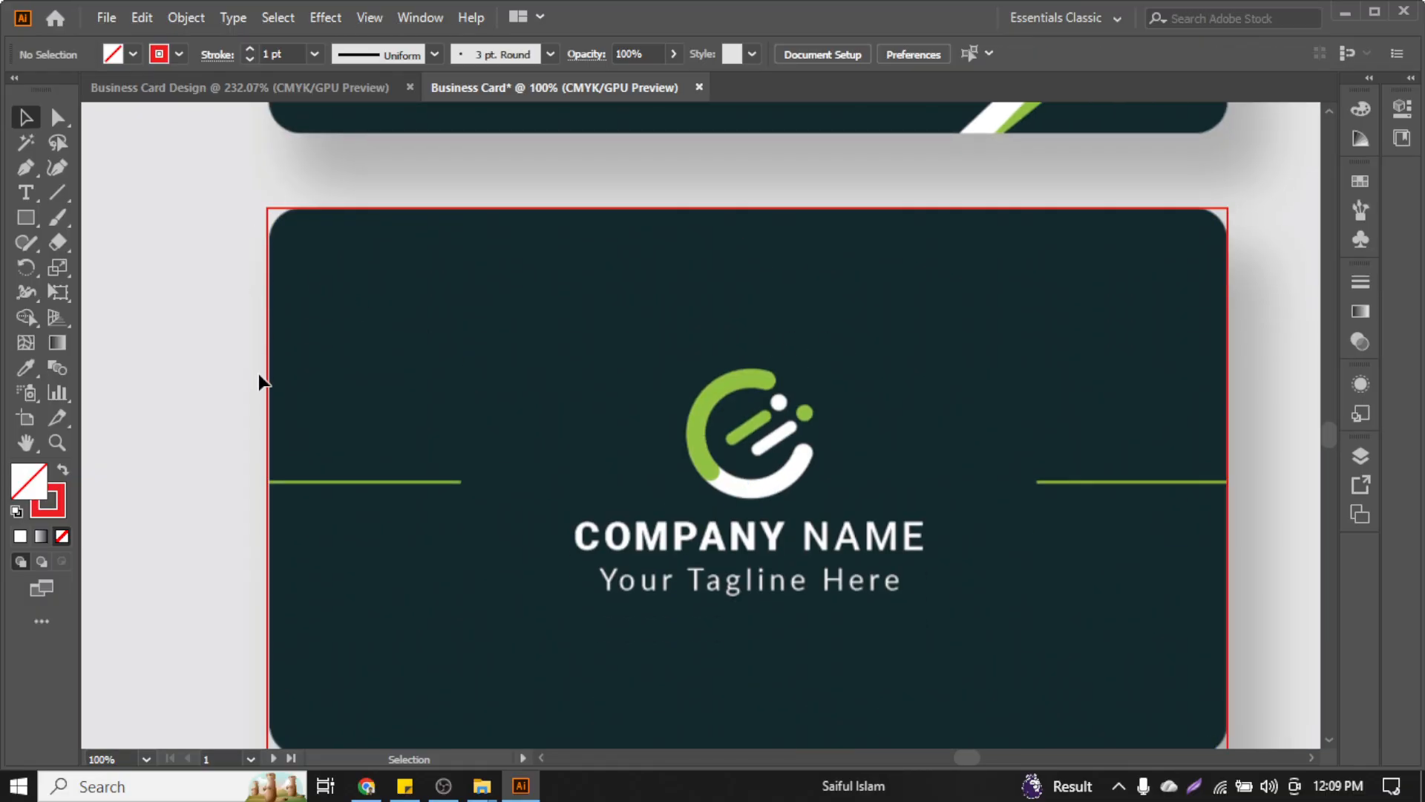
scroll(260, 382, "down", 3)
scroll(258, 382, "up", 3)
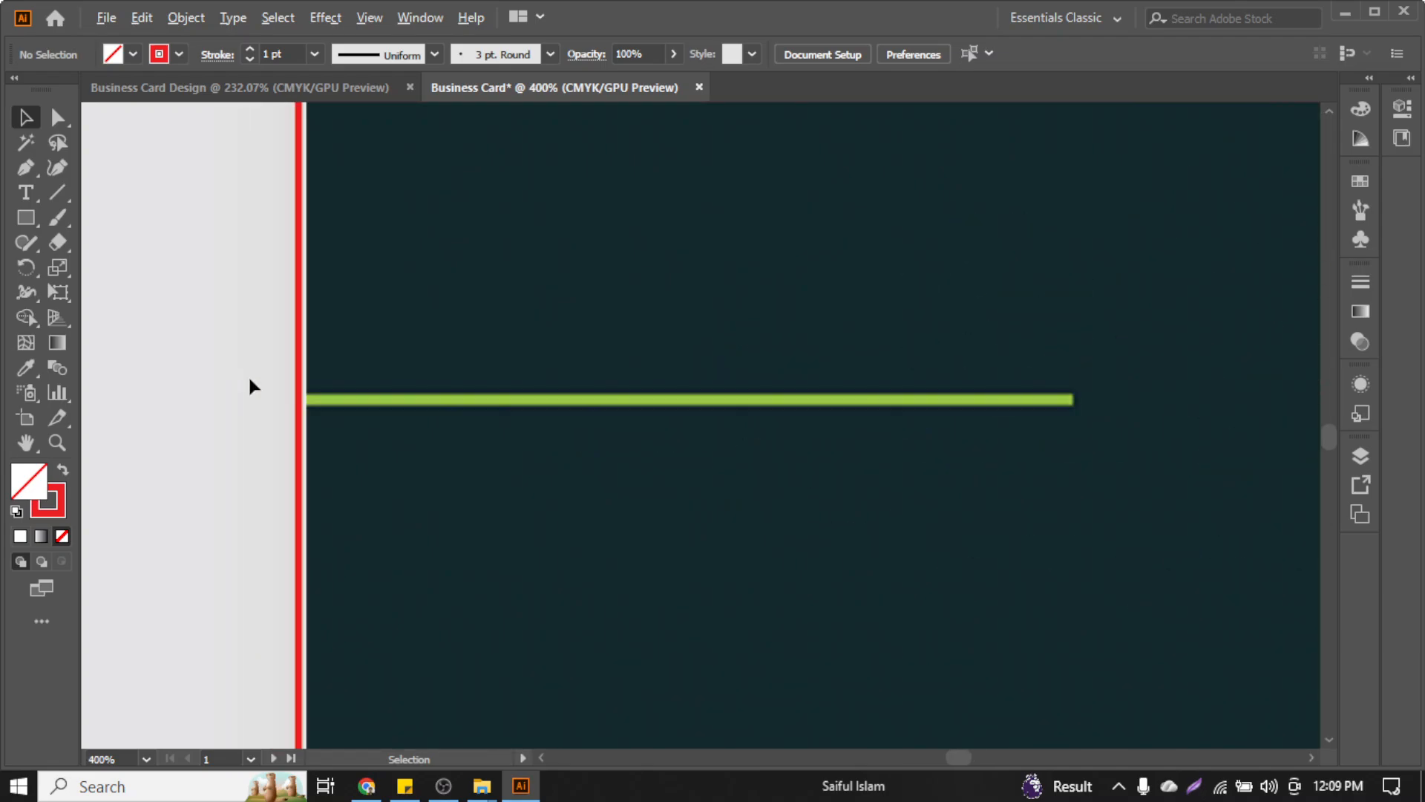
left_click(268, 382)
scroll(298, 402, "up", 2)
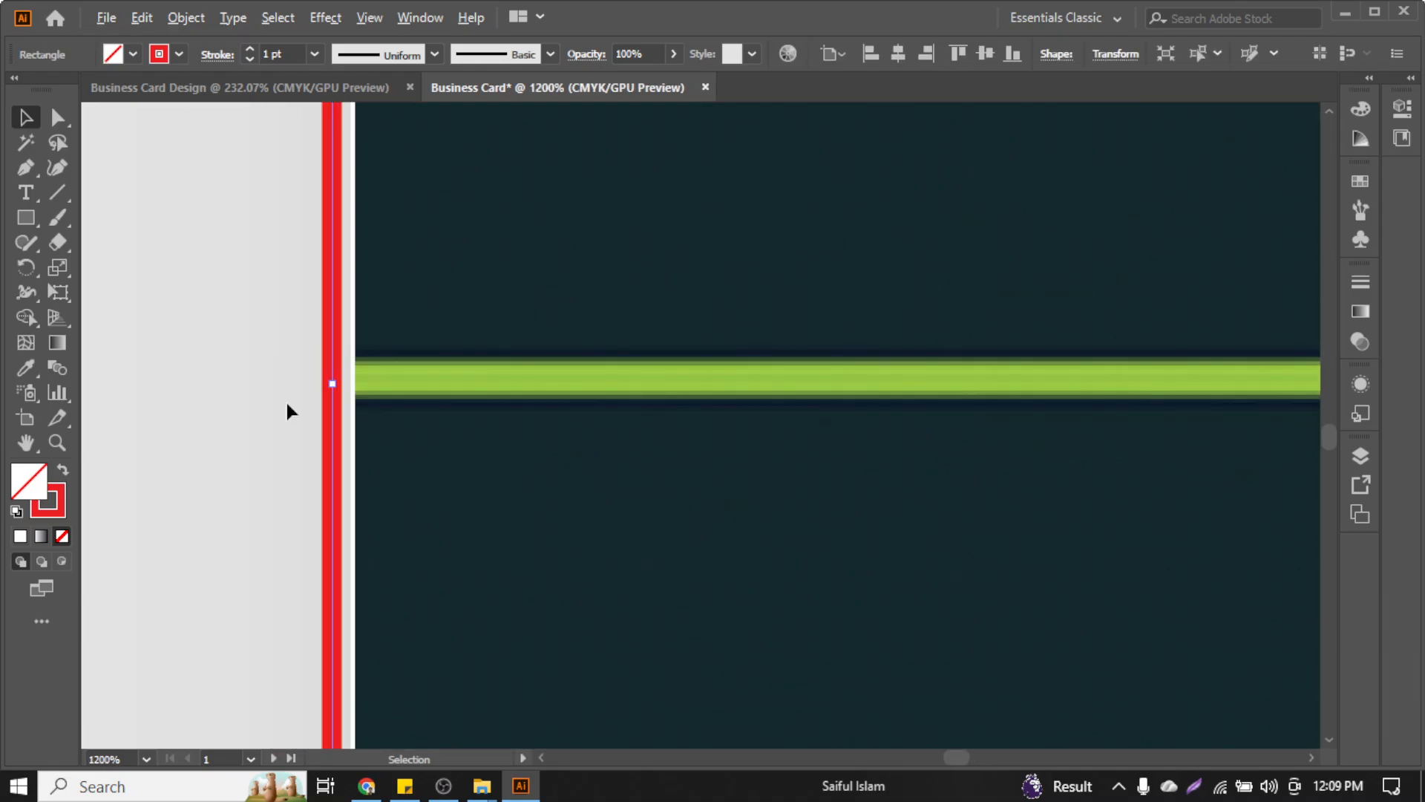
left_click_drag(327, 384, 353, 401)
scroll(275, 401, "down", 6)
scroll(279, 401, "down", 2)
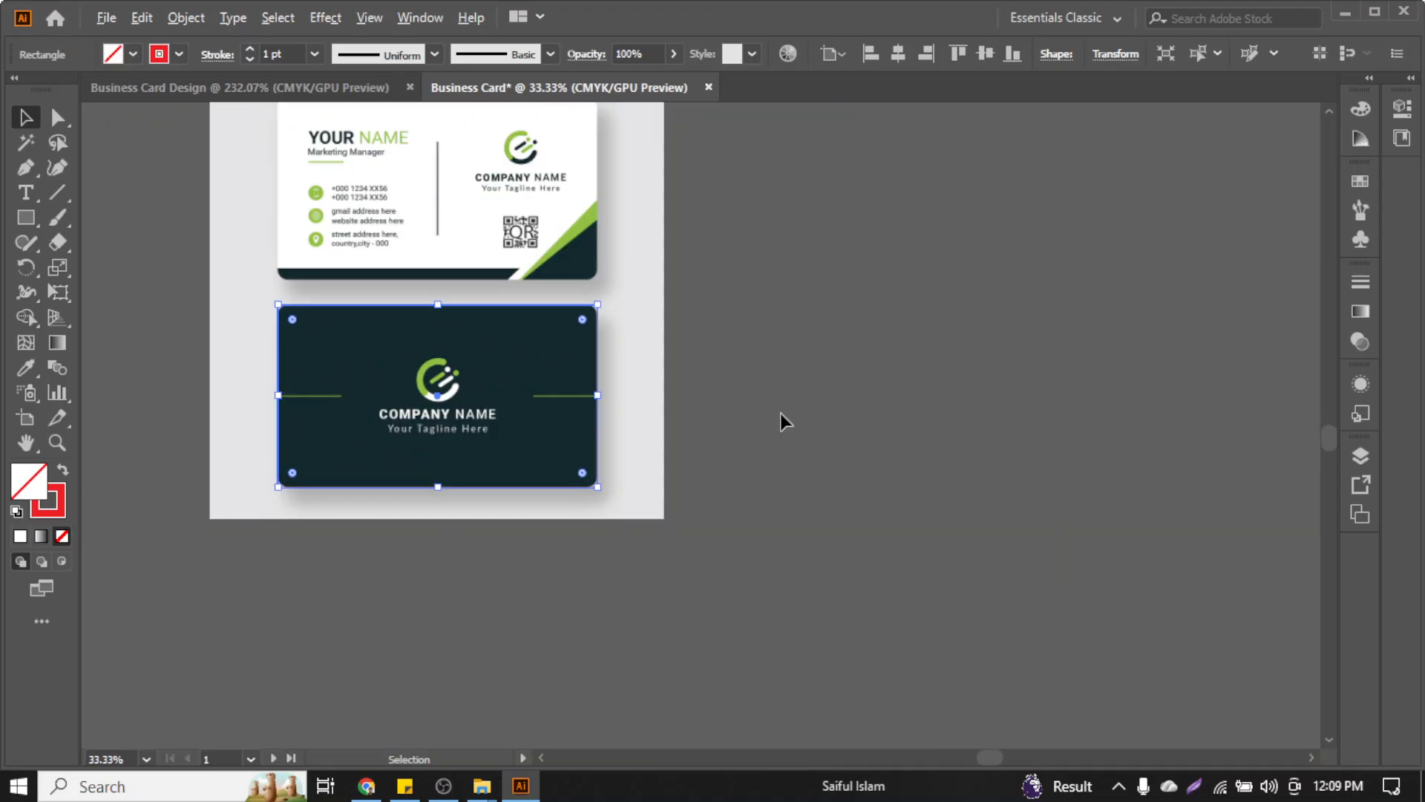
scroll(531, 386, "up", 6)
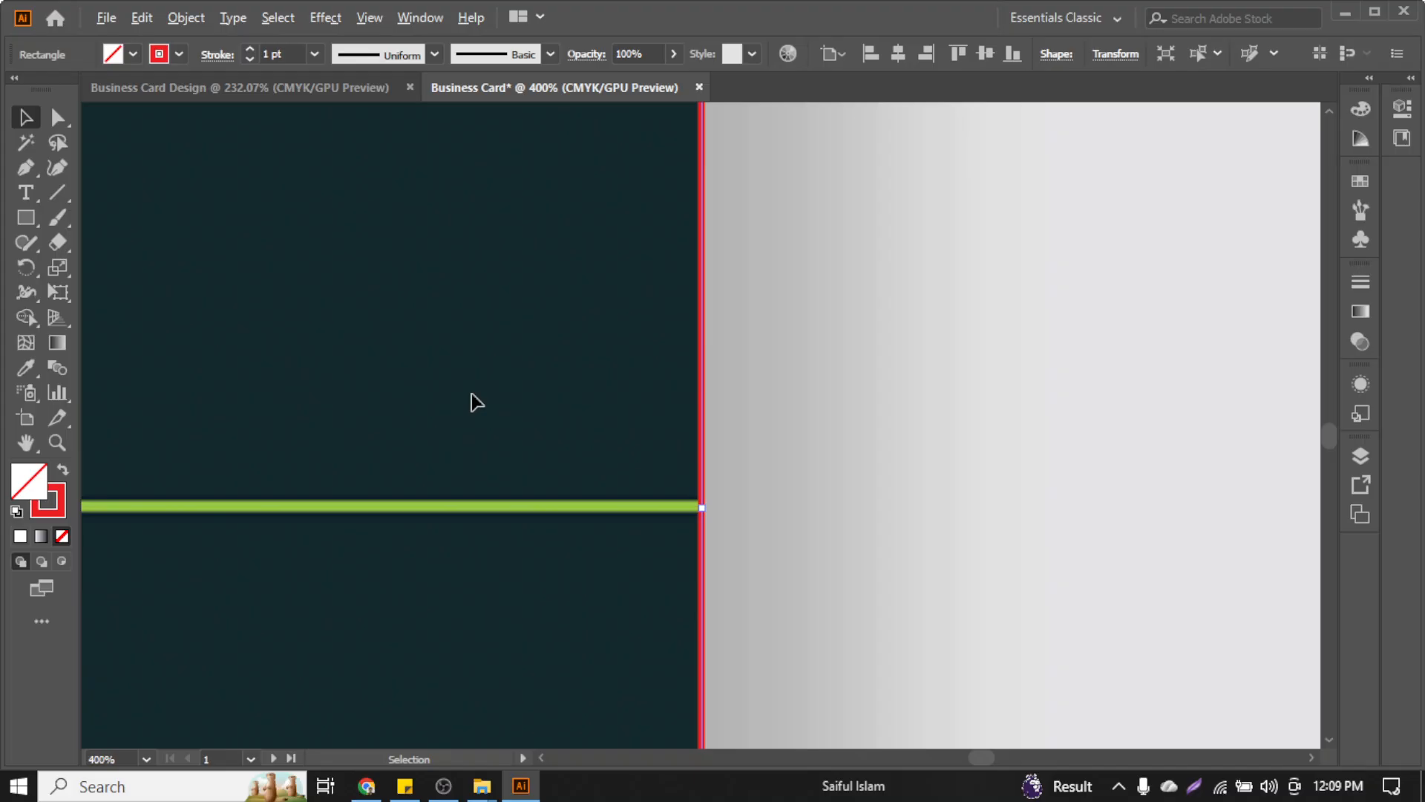
scroll(476, 402, "down", 3)
scroll(561, 475, "left", 10)
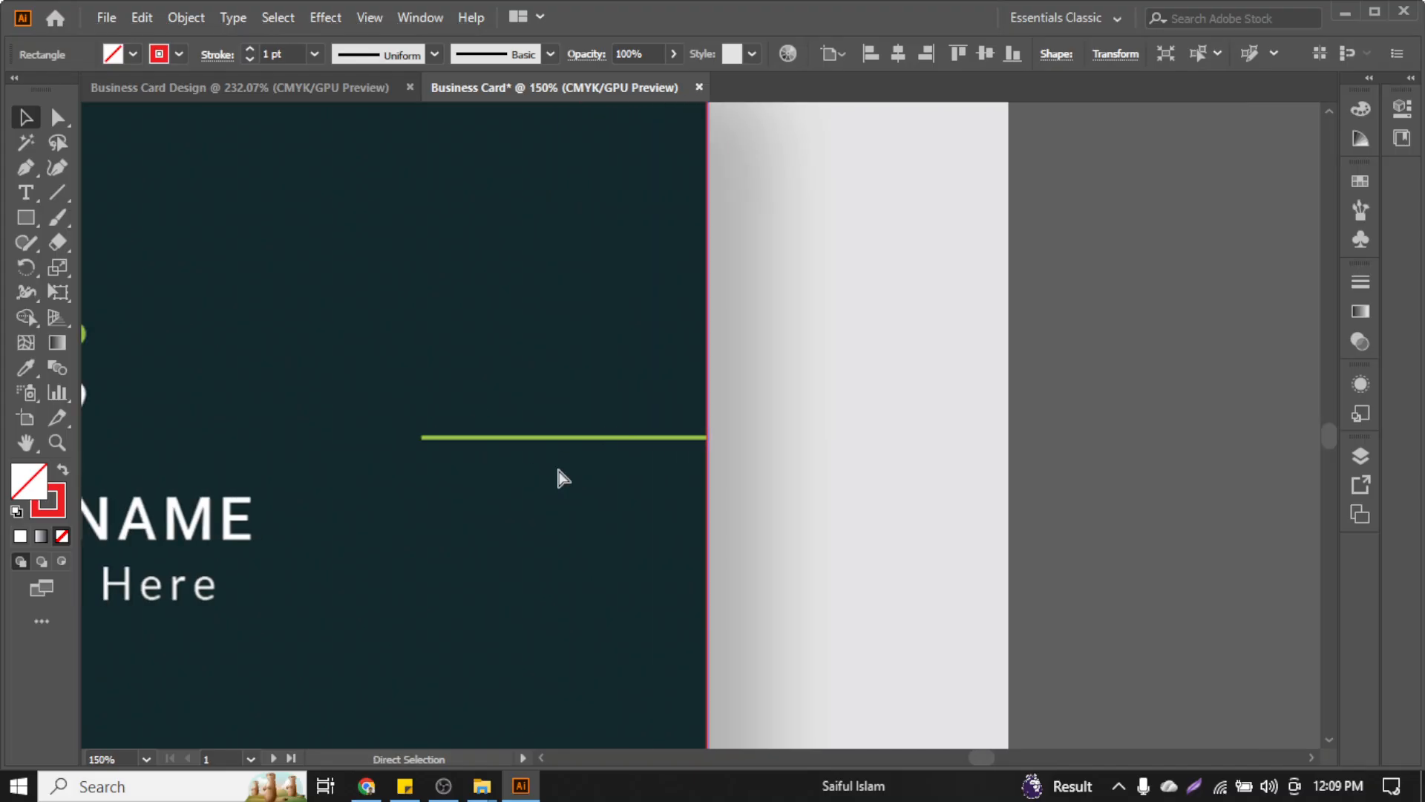
scroll(560, 475, "down", 2)
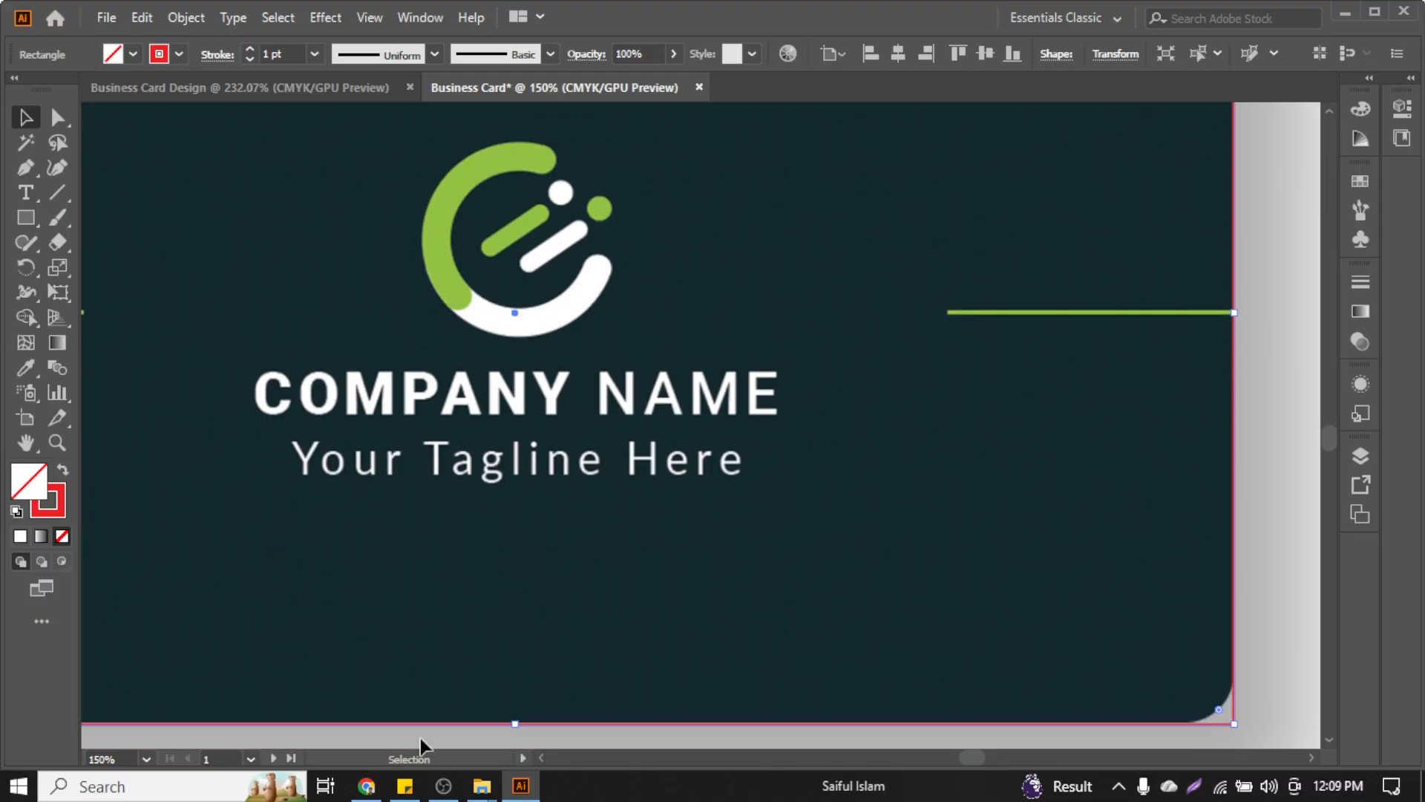
left_click(452, 786)
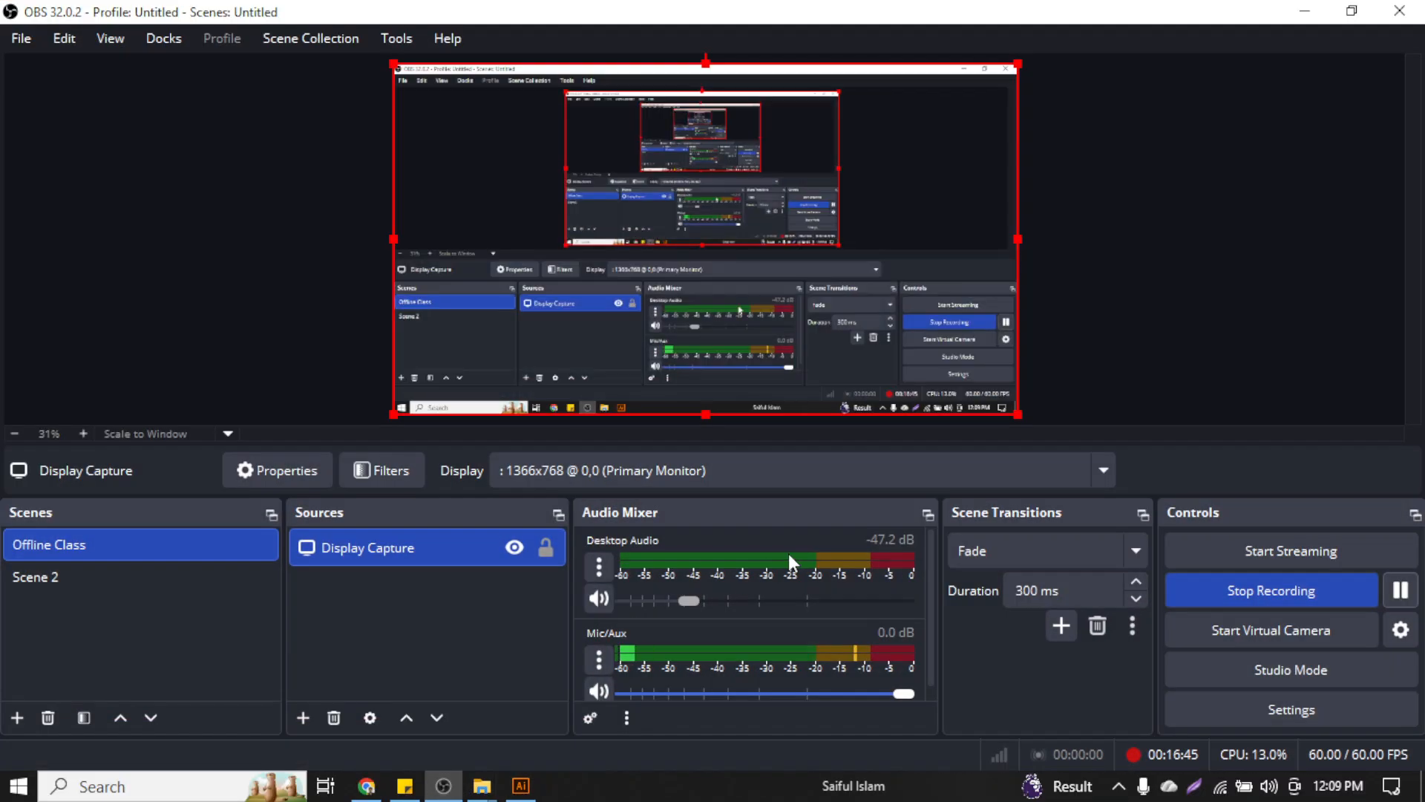
left_click(1310, 9)
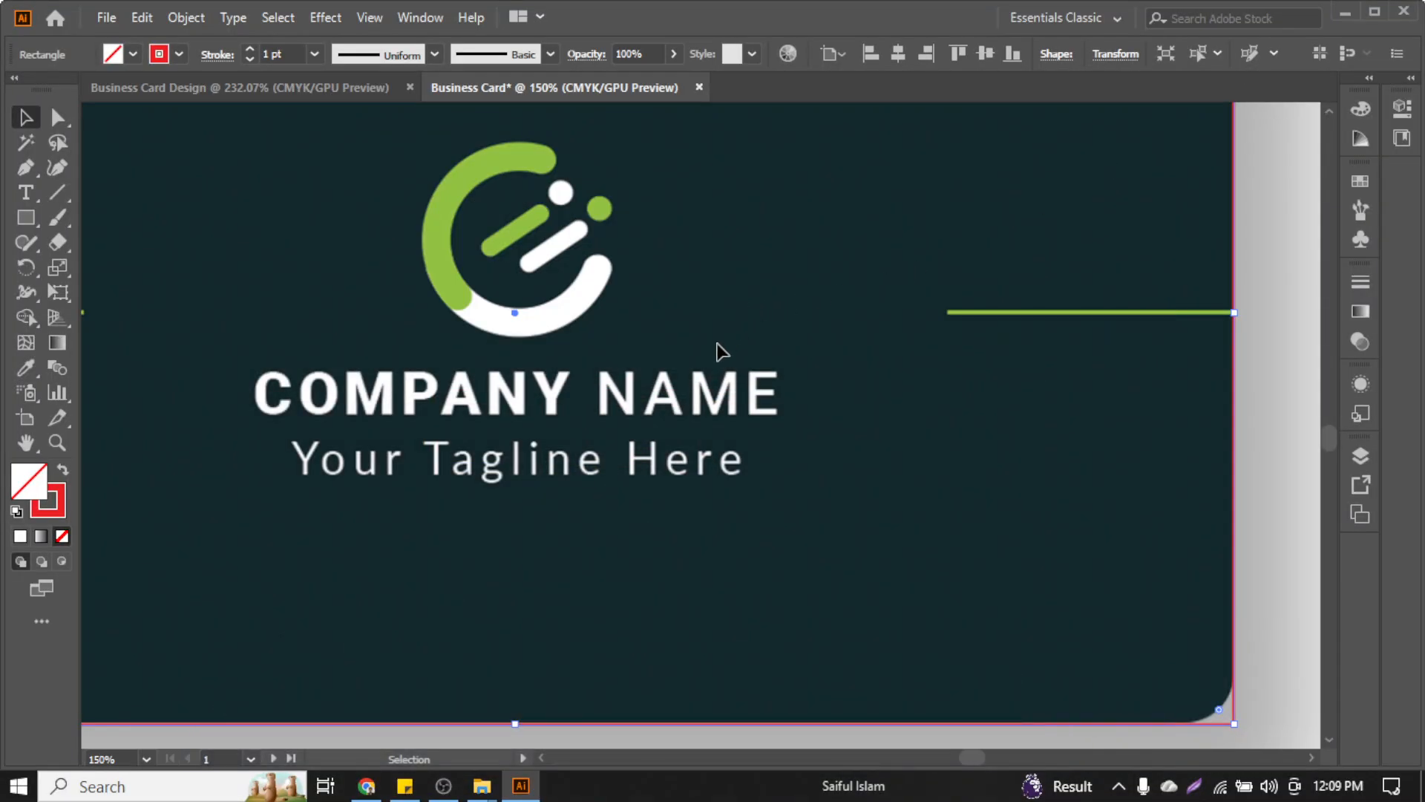
scroll(719, 353, "down", 2)
scroll(719, 345, "down", 4)
scroll(719, 345, "up", 2)
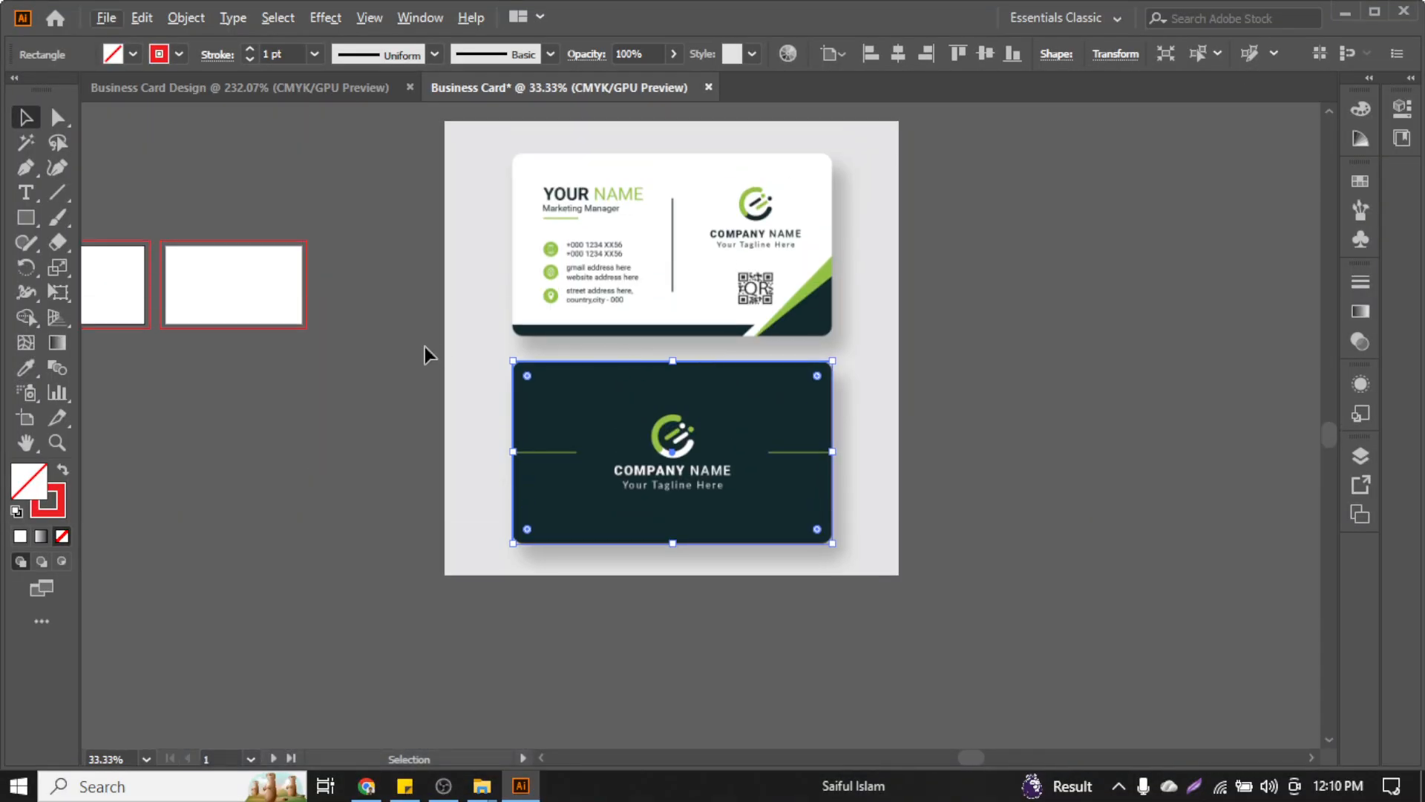
left_click(425, 348)
scroll(536, 337, "up", 1)
scroll(691, 494, "down", 2)
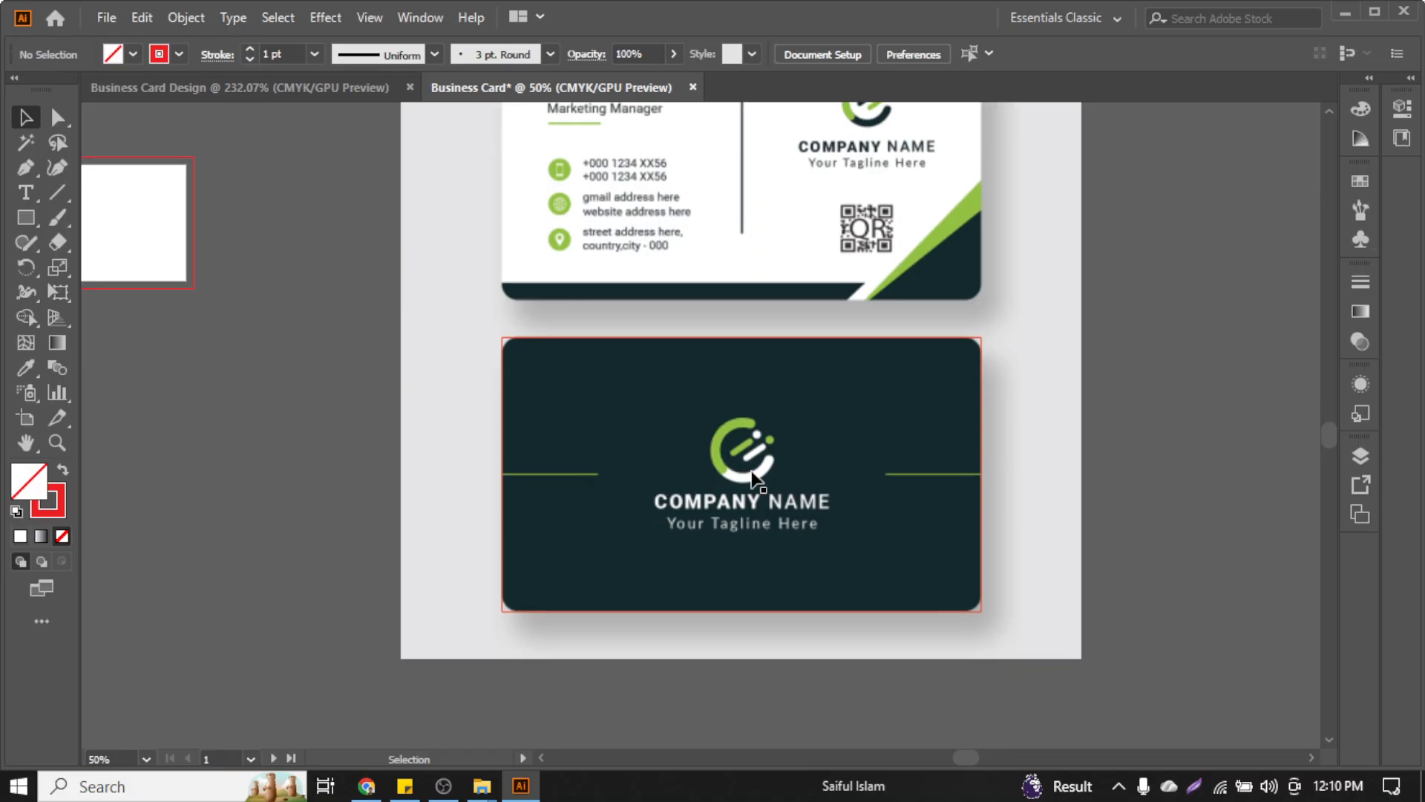
scroll(737, 473, "up", 1)
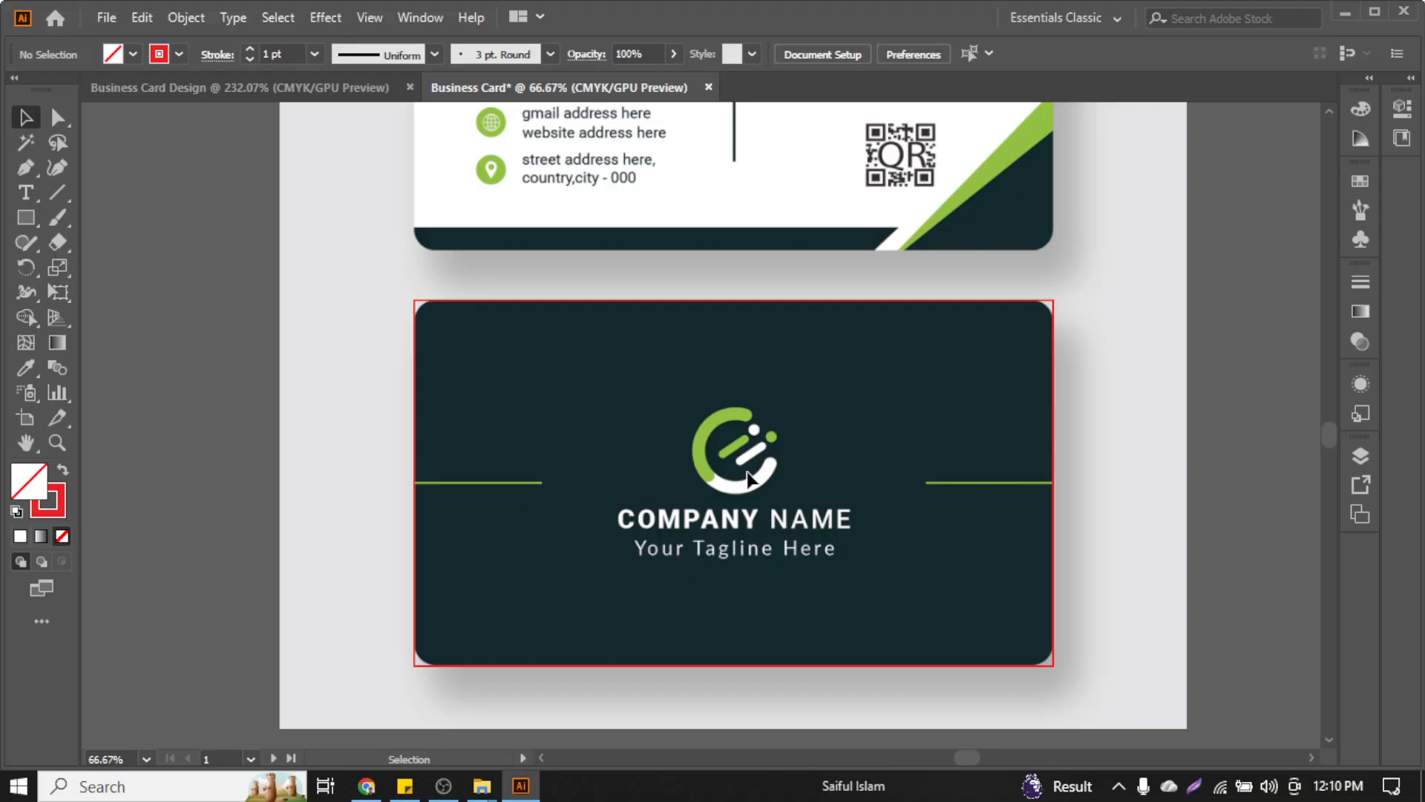
scroll(747, 473, "up", 3)
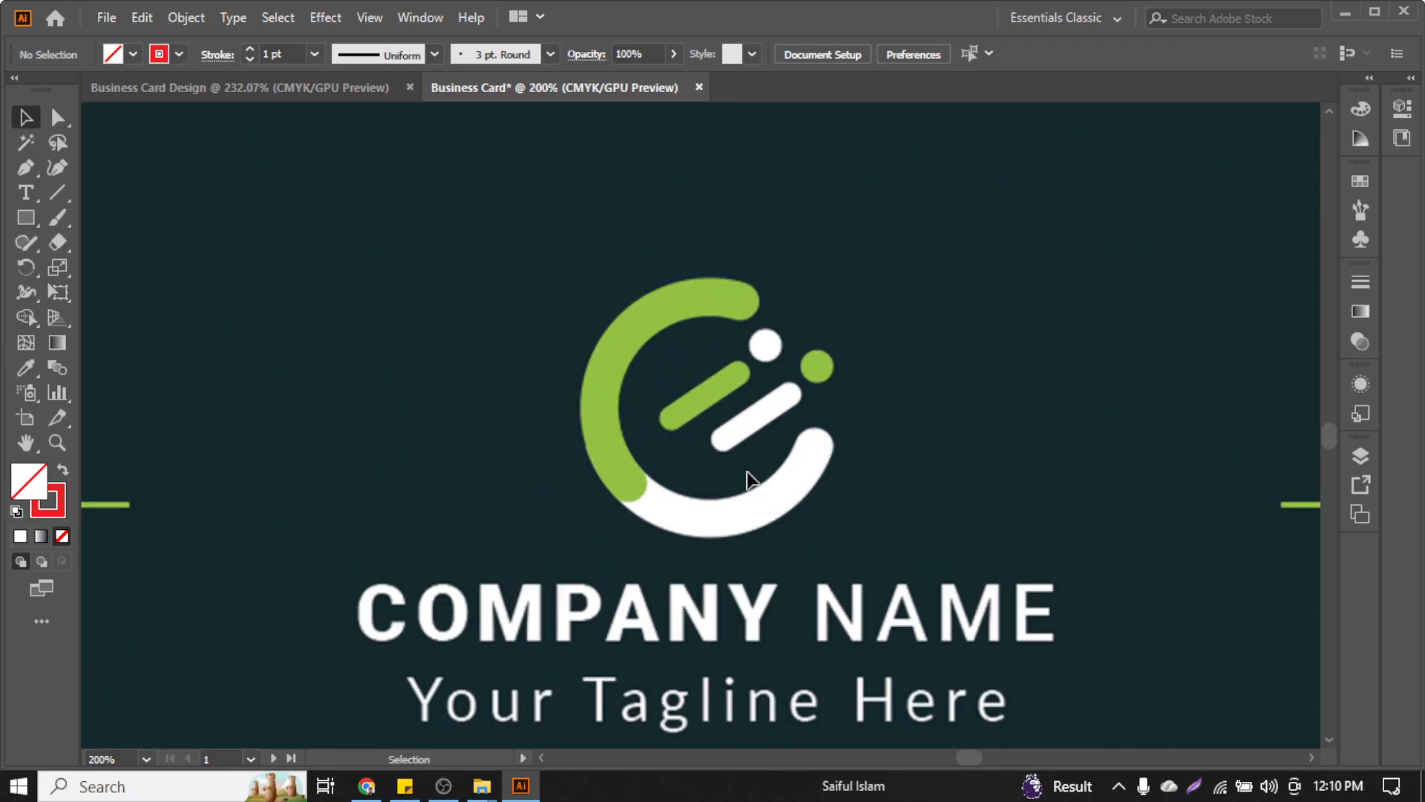
scroll(701, 469, "down", 3)
left_click(487, 306)
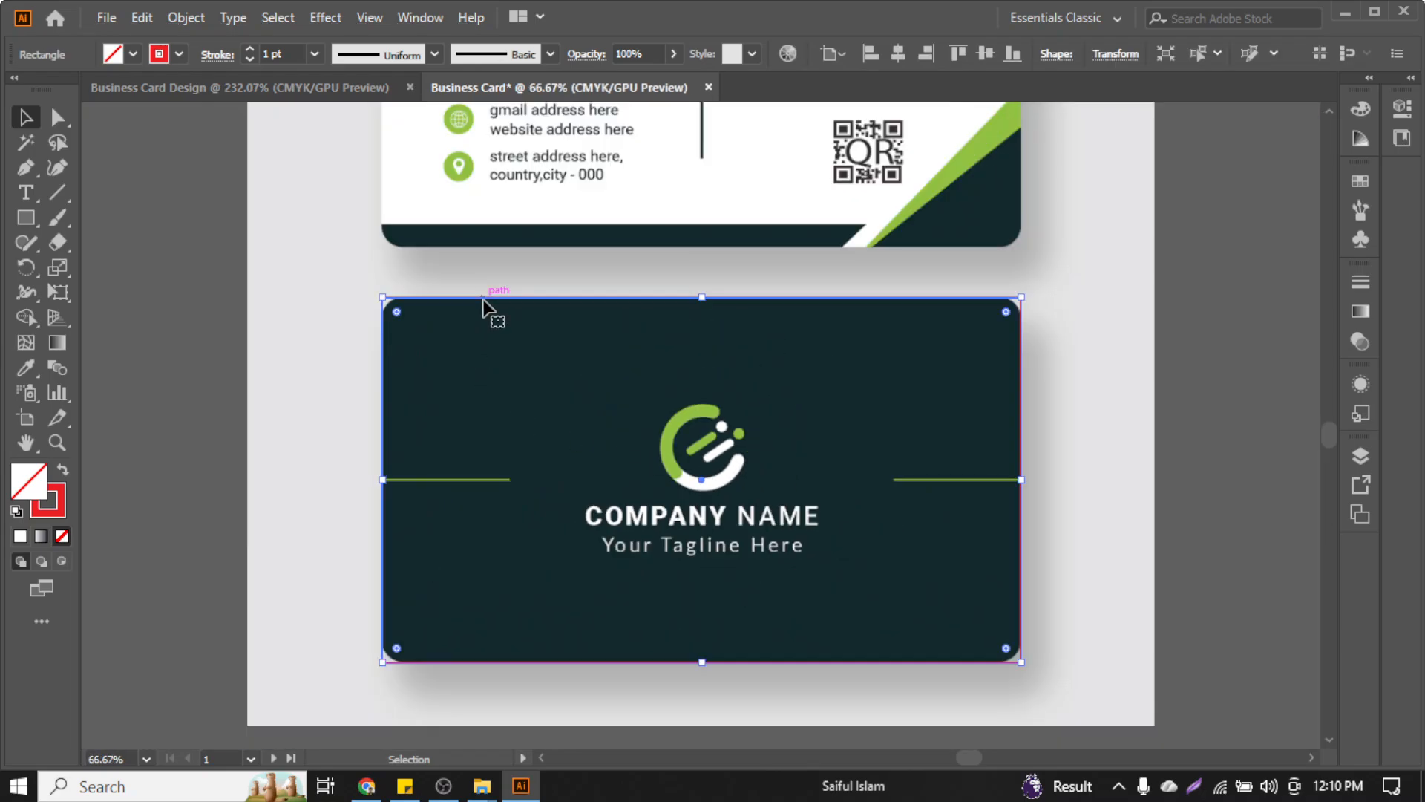
key("ctrl+shift+a")
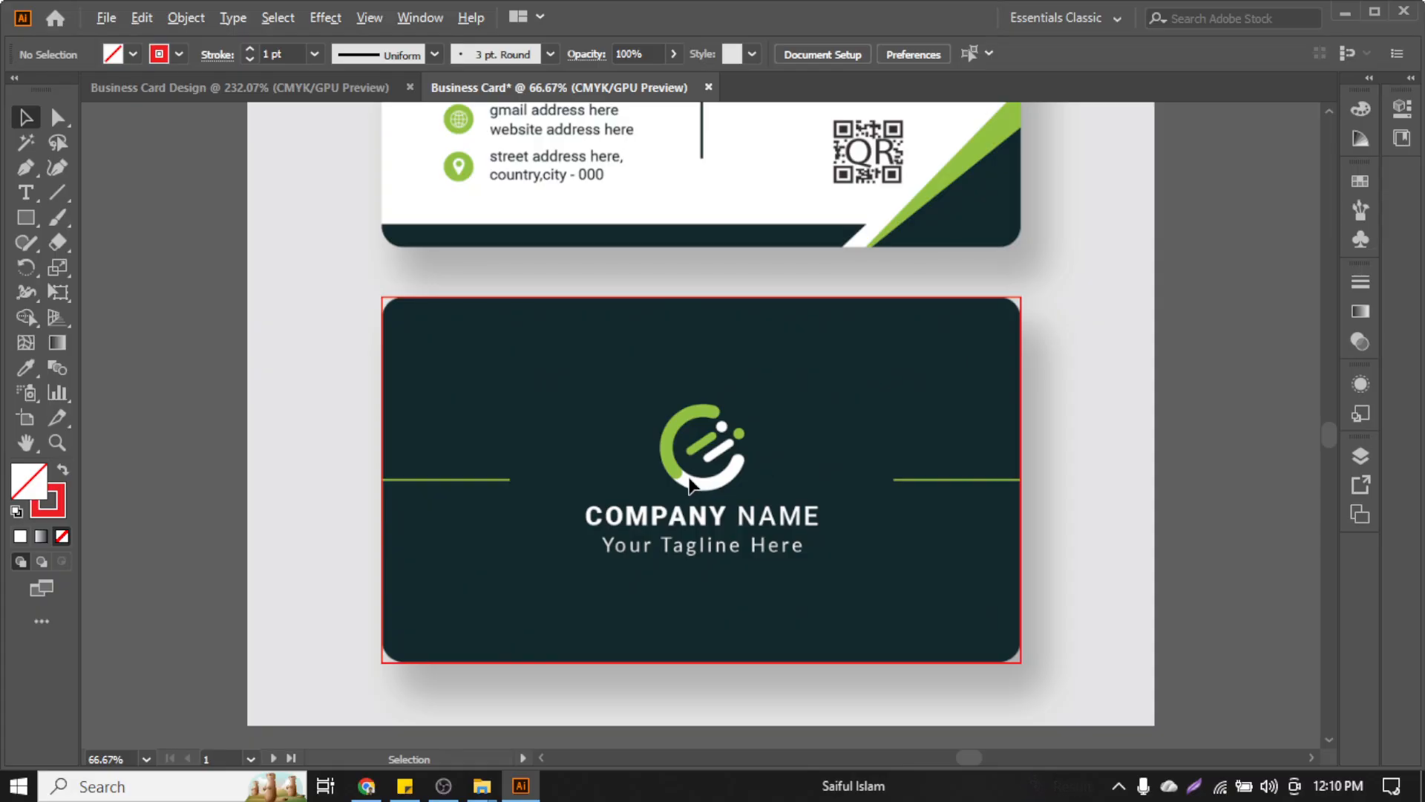
key("alt")
scroll(661, 404, "up", 1)
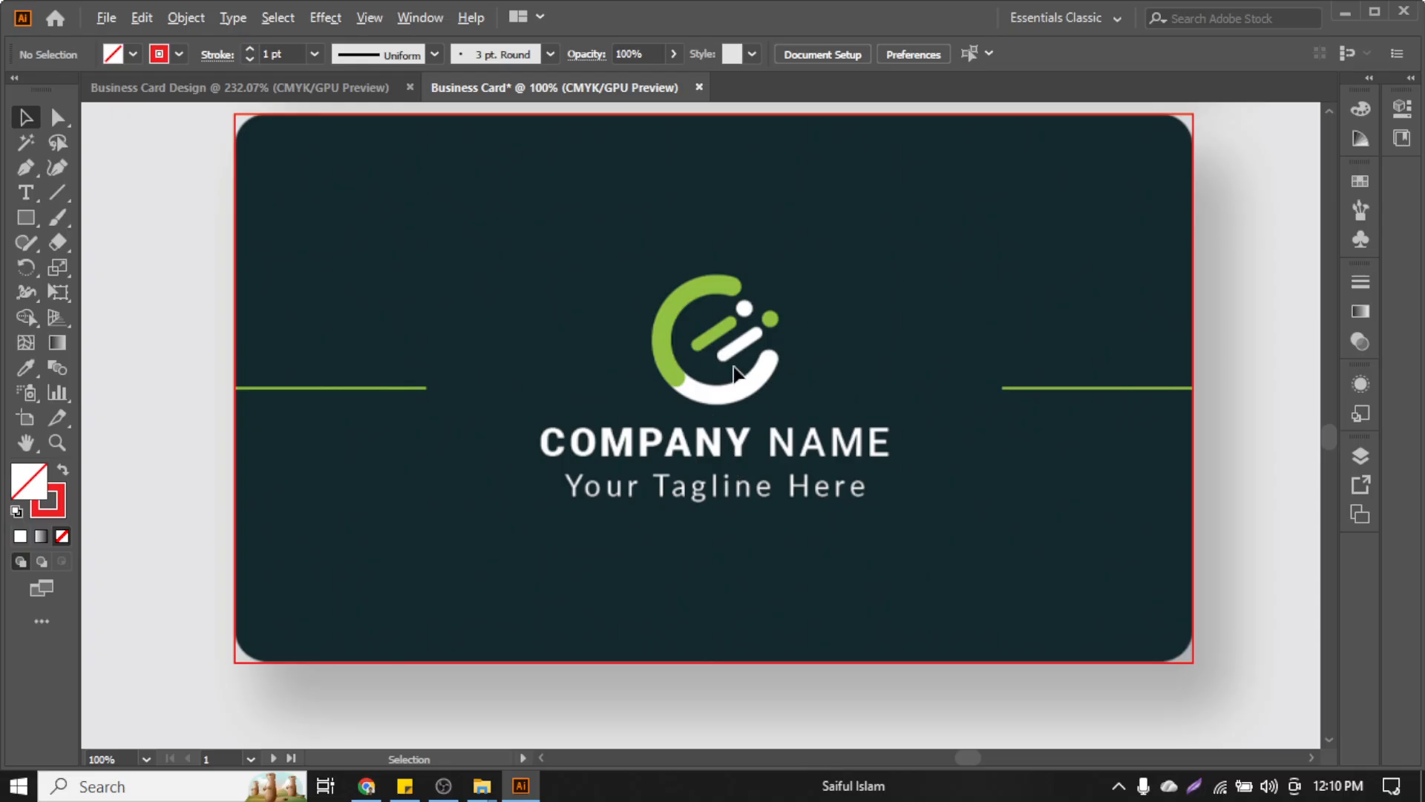
key("alt")
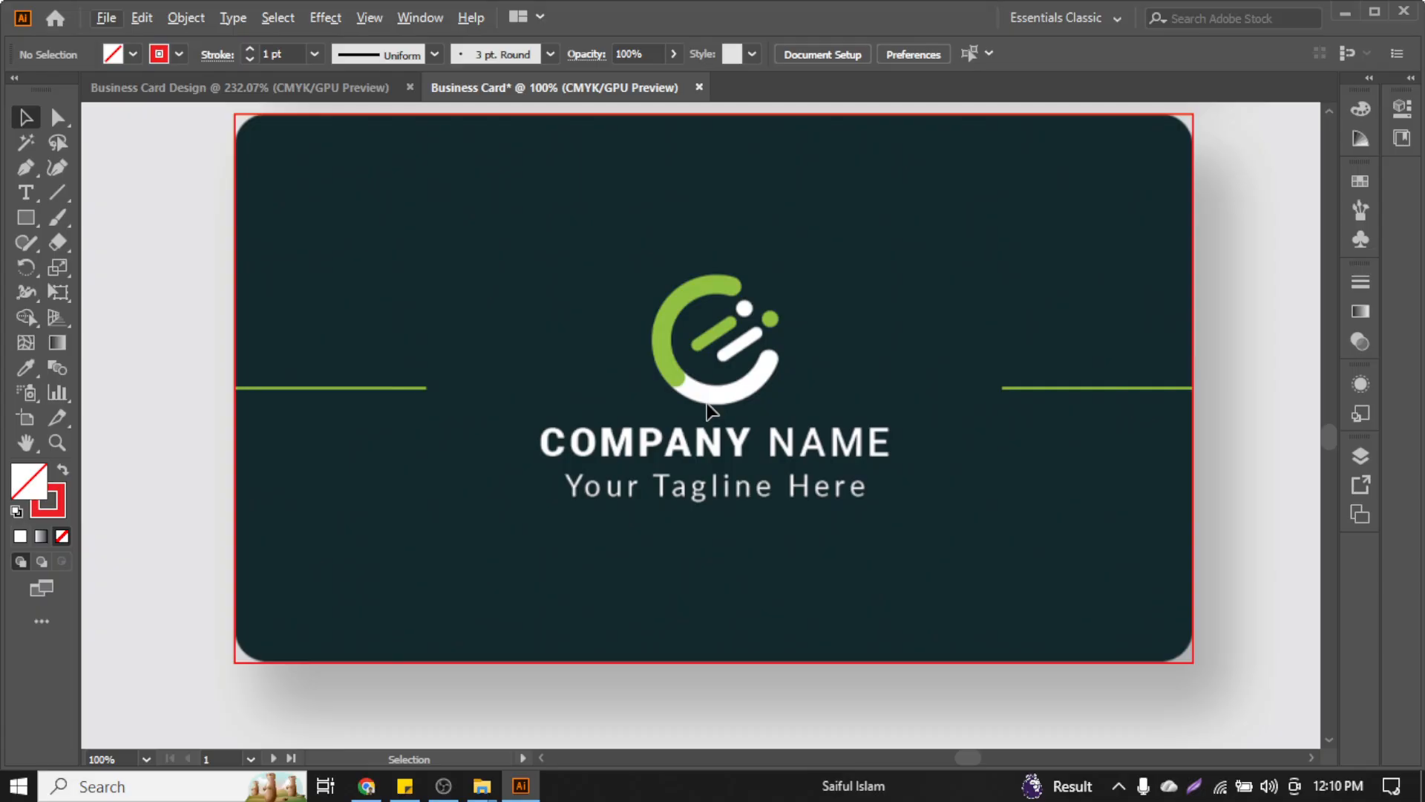
Switch to the Ellipse tool and draw an ellipse over the back card's logo
scroll(759, 319, "up", 2)
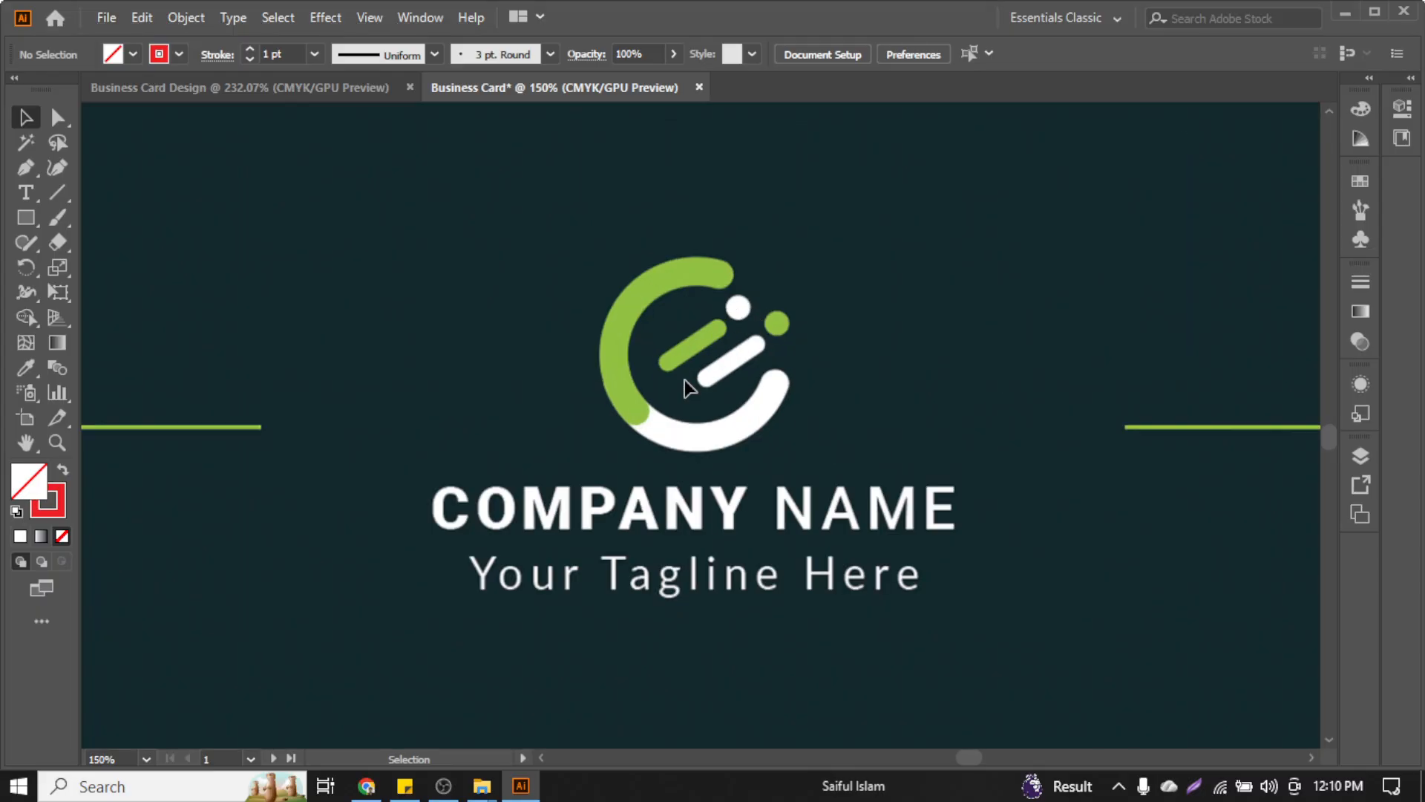
scroll(687, 386, "up", 1)
scroll(760, 319, "up", 2)
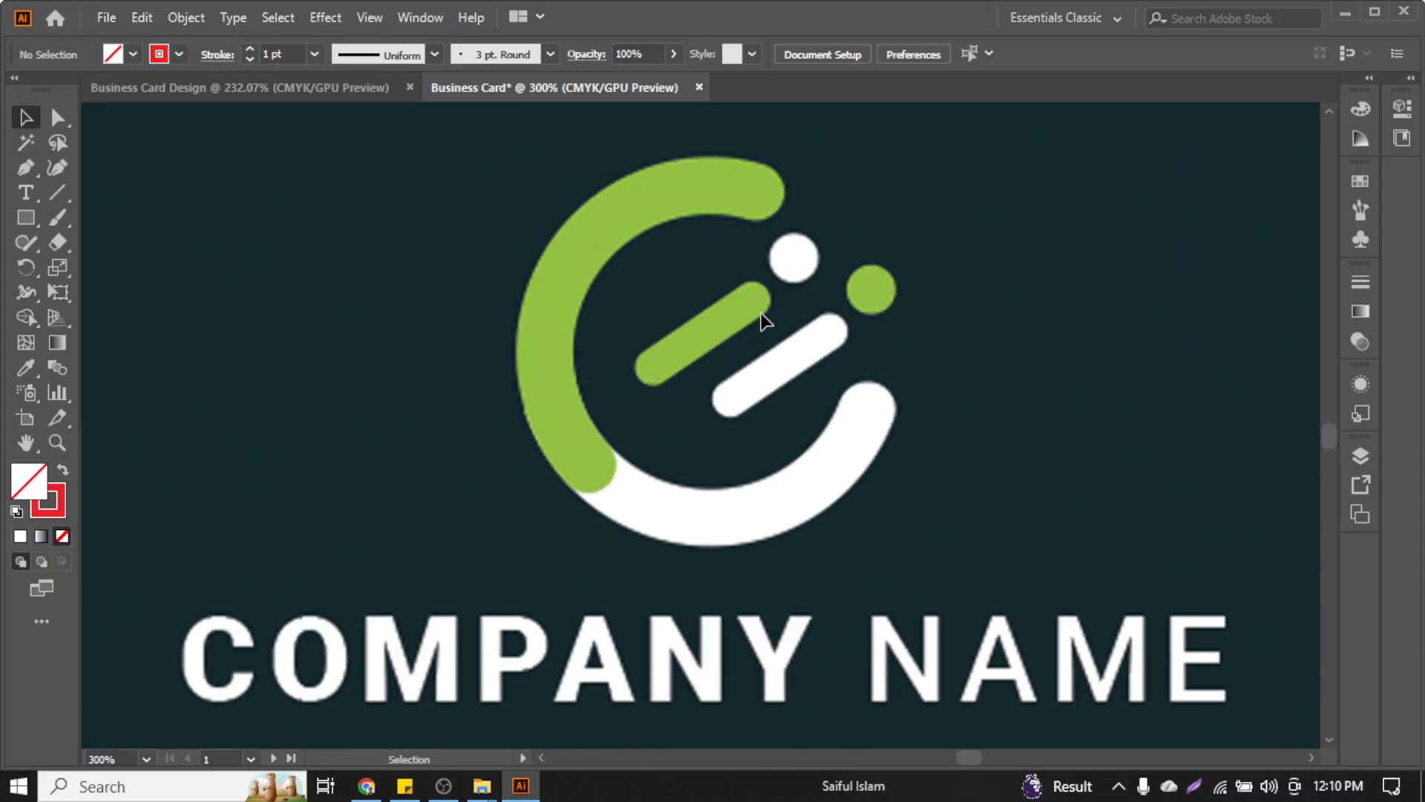
left_click(26, 218)
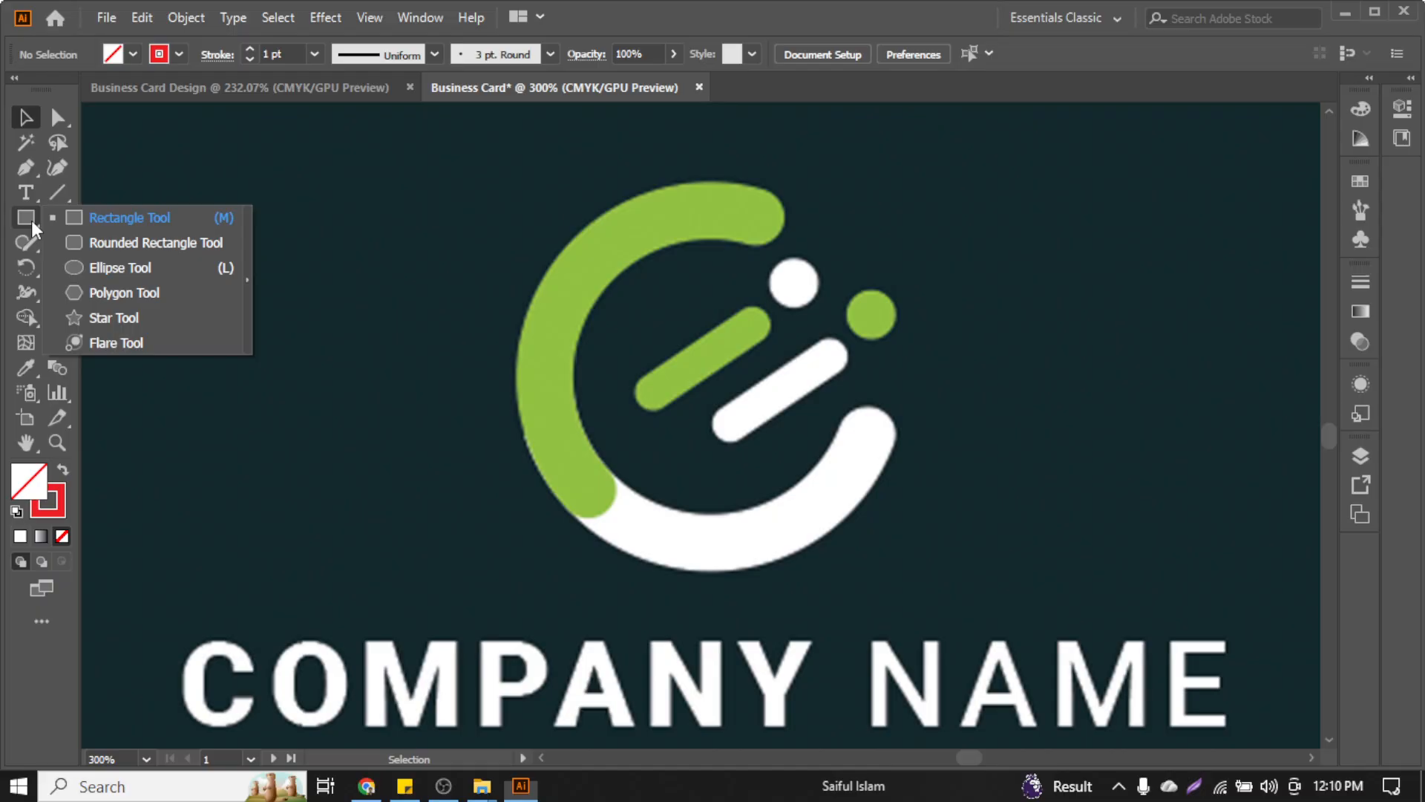
left_click(143, 269)
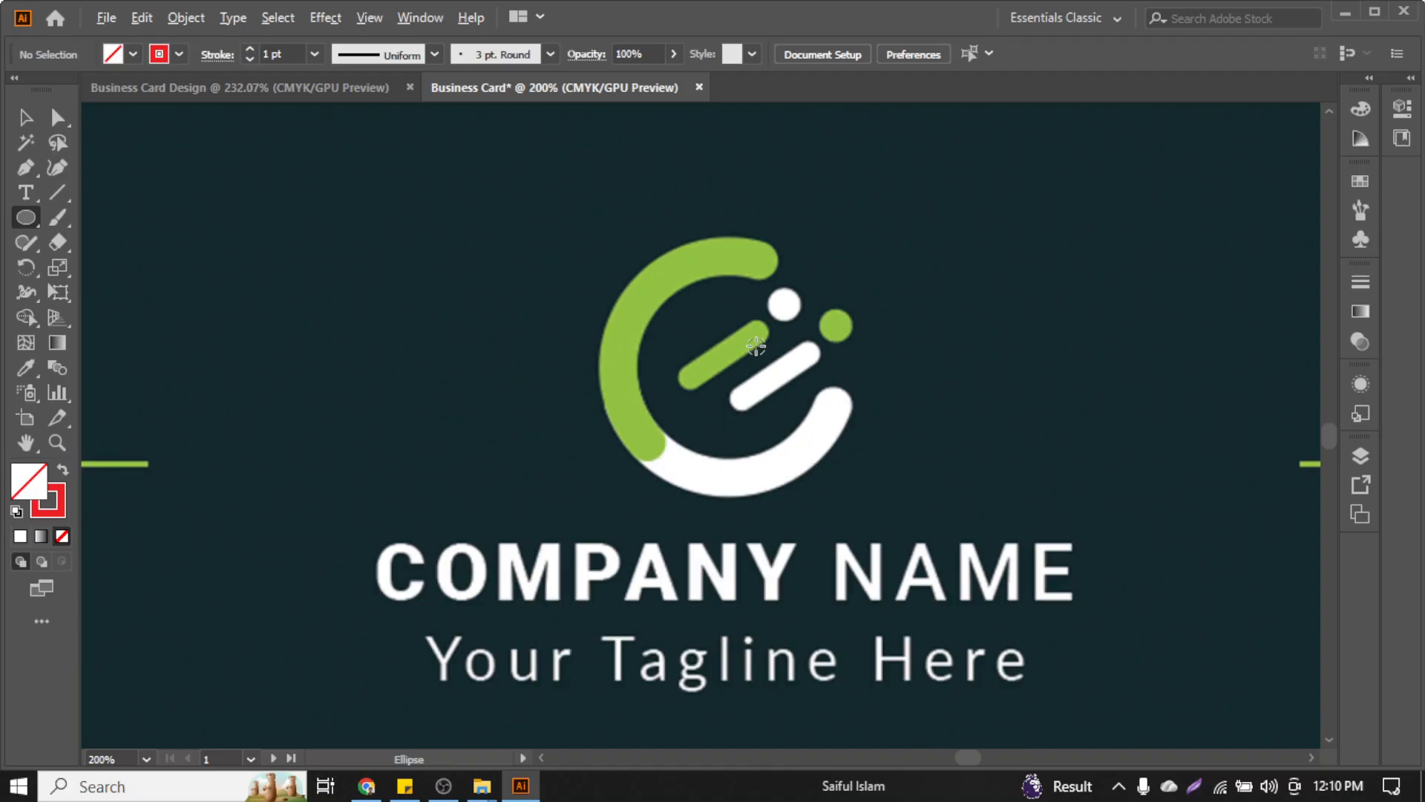
scroll(757, 343, "down", 2)
scroll(755, 345, "down", 3)
scroll(756, 345, "up", 5)
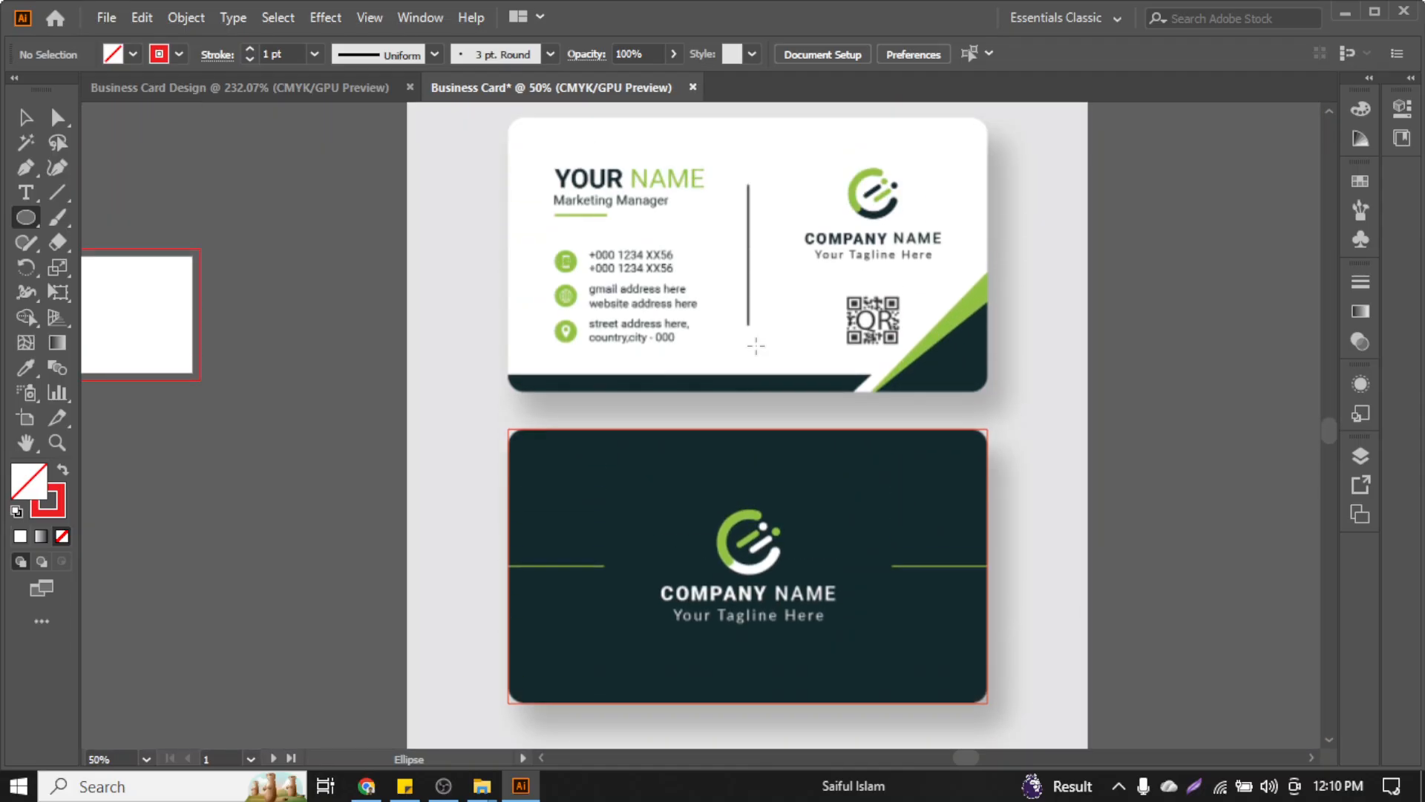
scroll(755, 345, "down", 2)
scroll(757, 469, "up", 4)
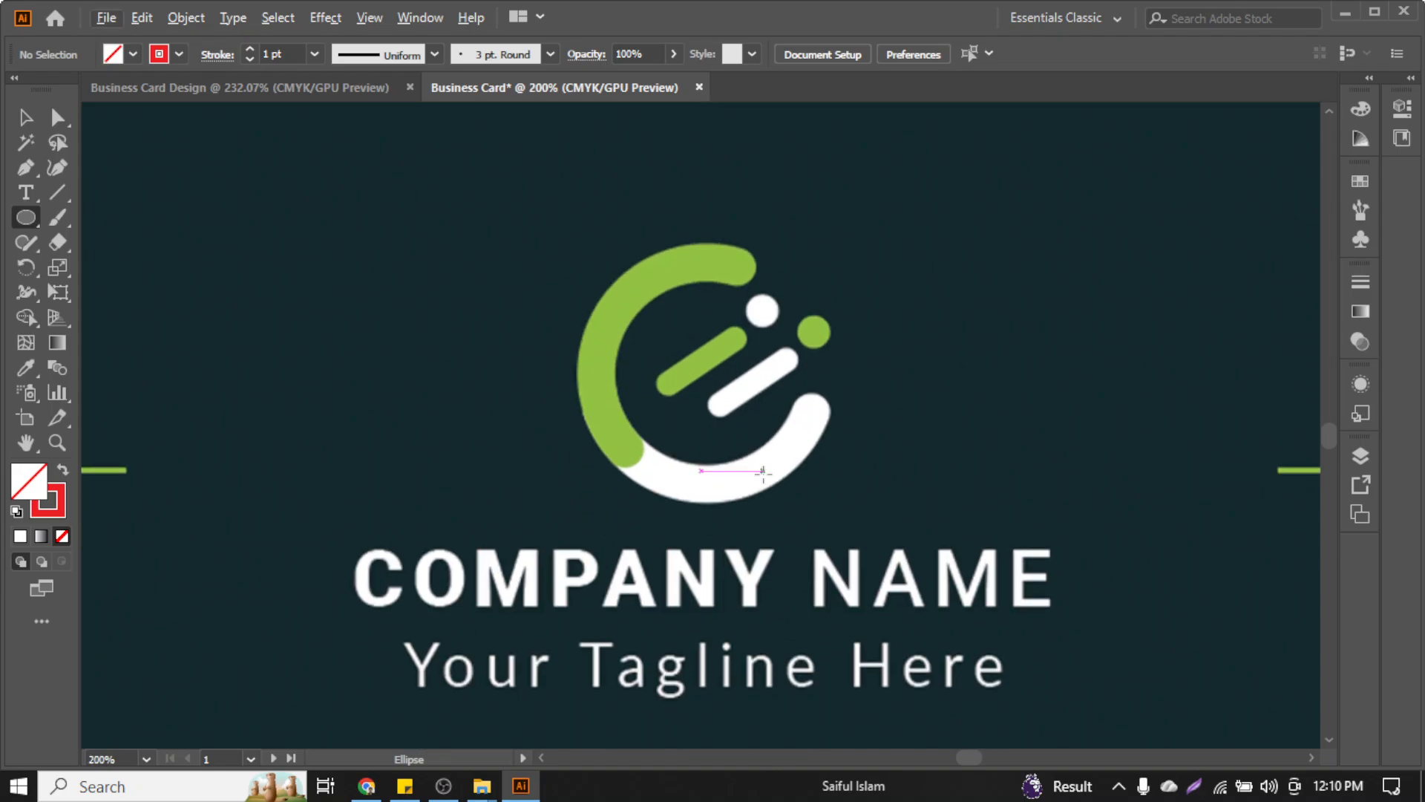
scroll(733, 434, "up", 1)
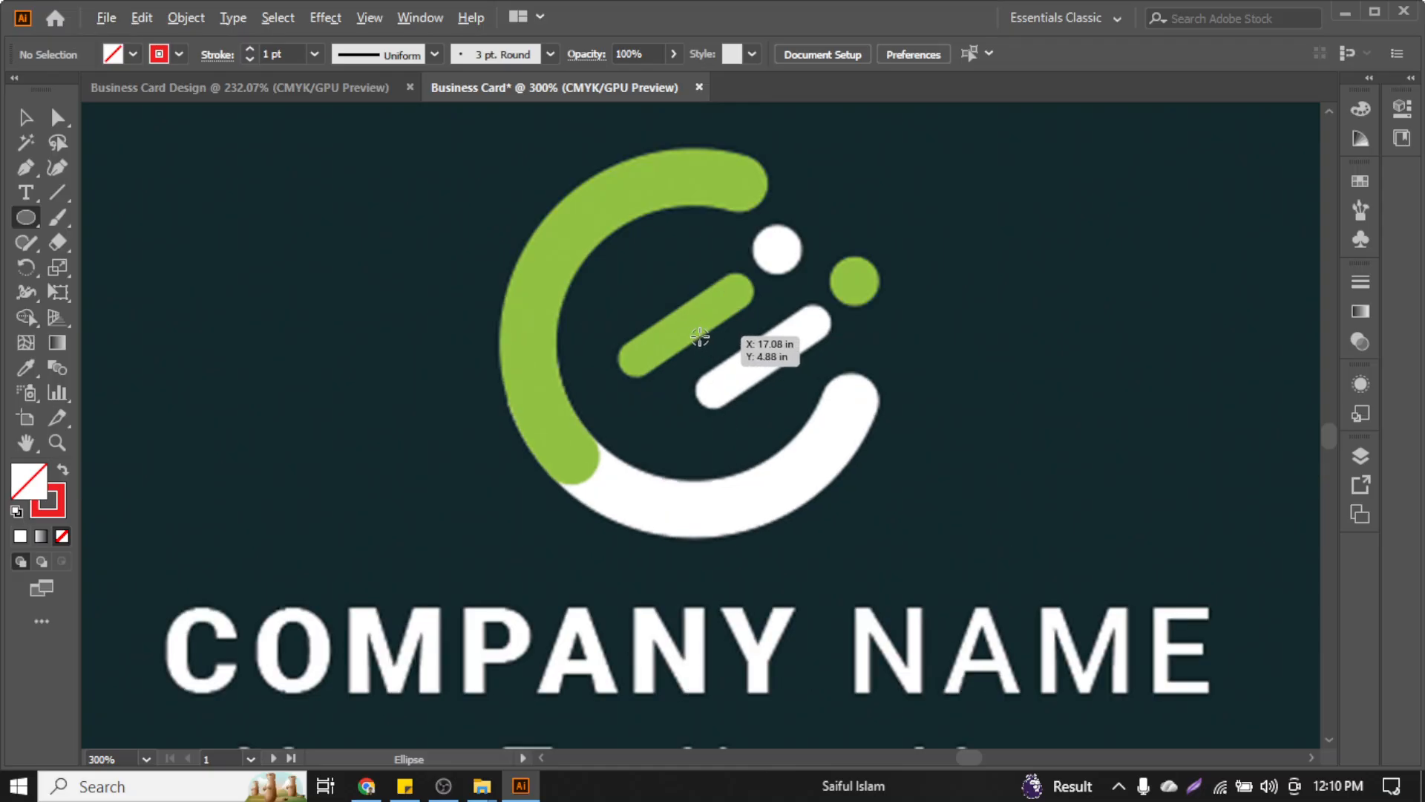
left_click_drag(690, 329, 779, 503)
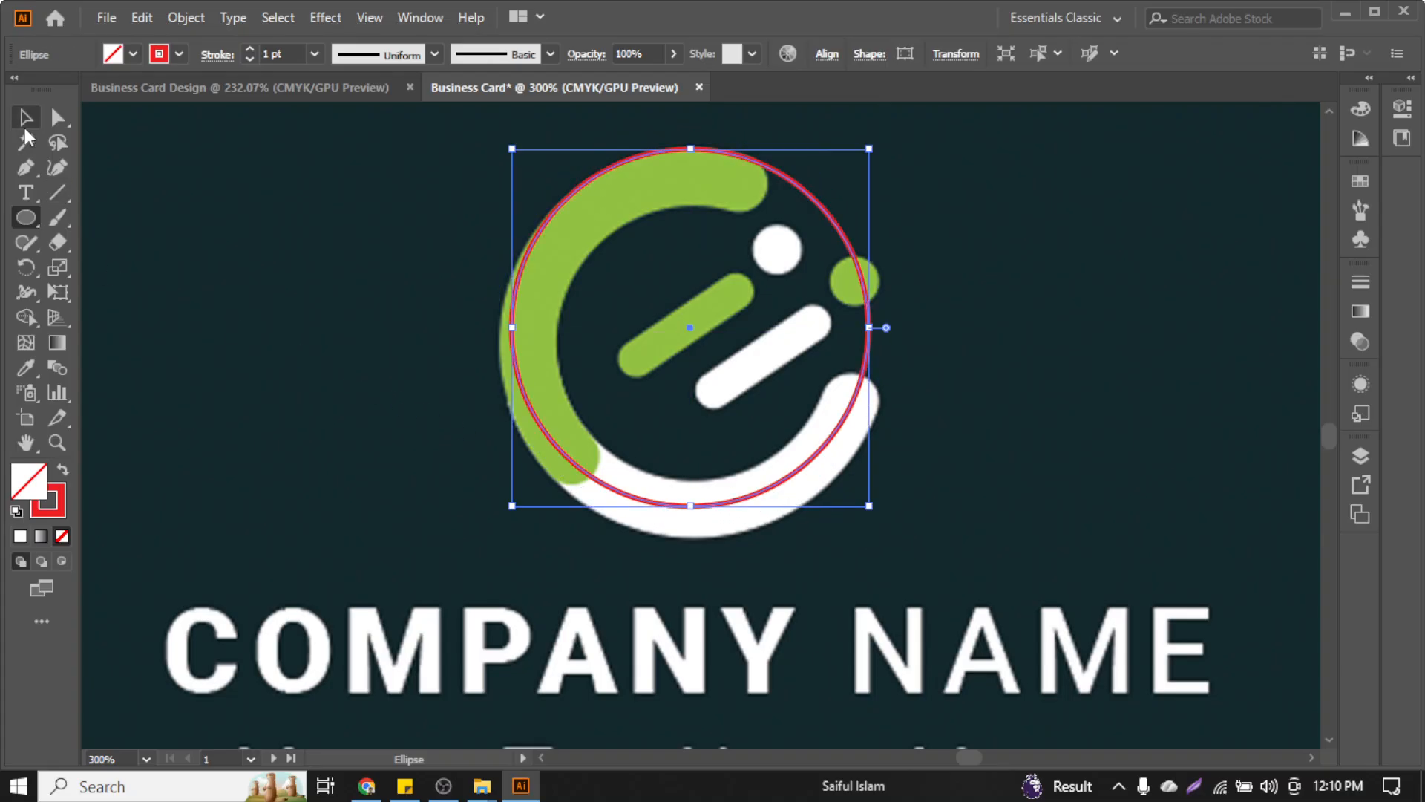
Move and resize the circle so it sits centred on the logo ring
key("v")
left_click_drag(696, 334, 710, 343)
left_click_drag(889, 516, 866, 509)
left_click_drag(705, 359, 700, 356)
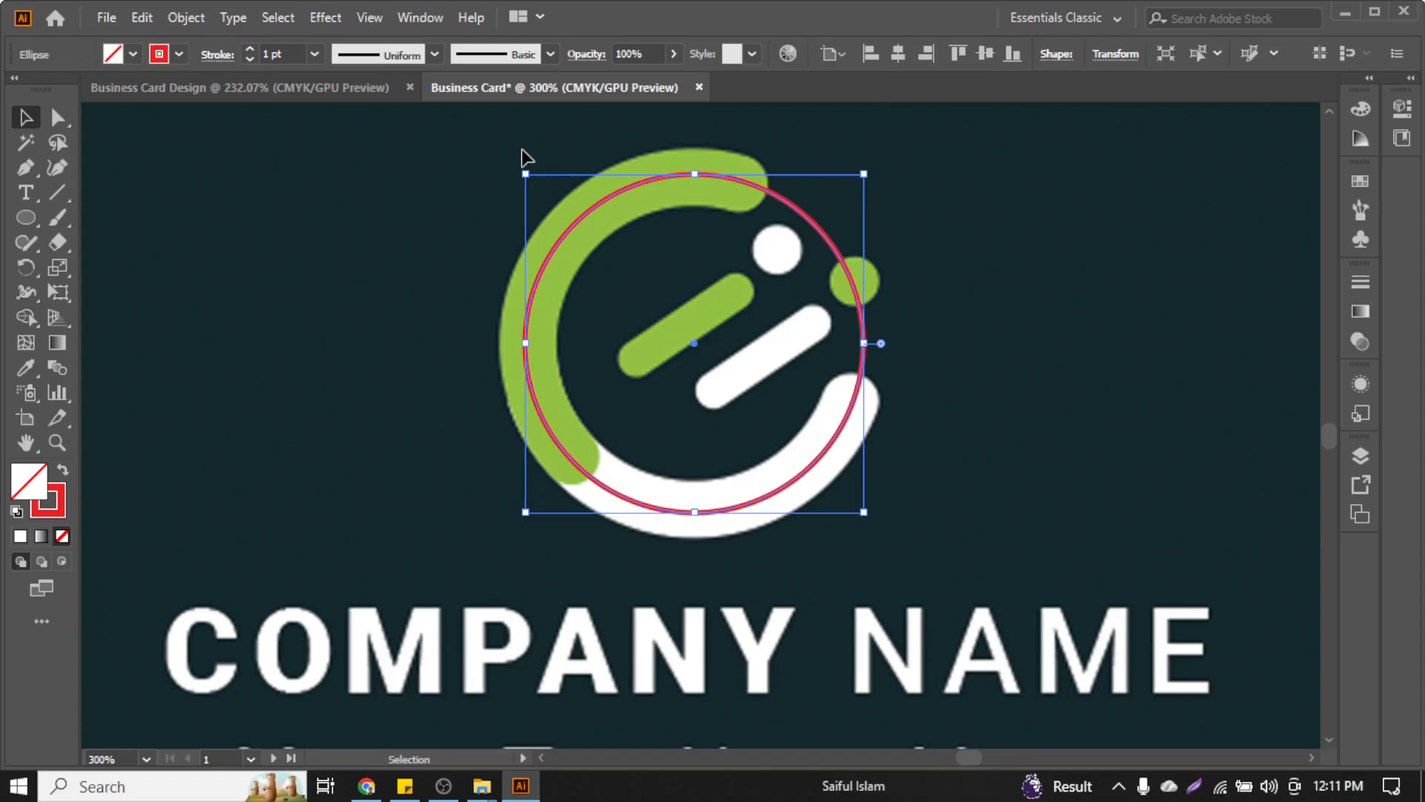
Set the circle's stroke weight to 9 pt and deselect it
left_click(250, 50)
left_click(251, 50)
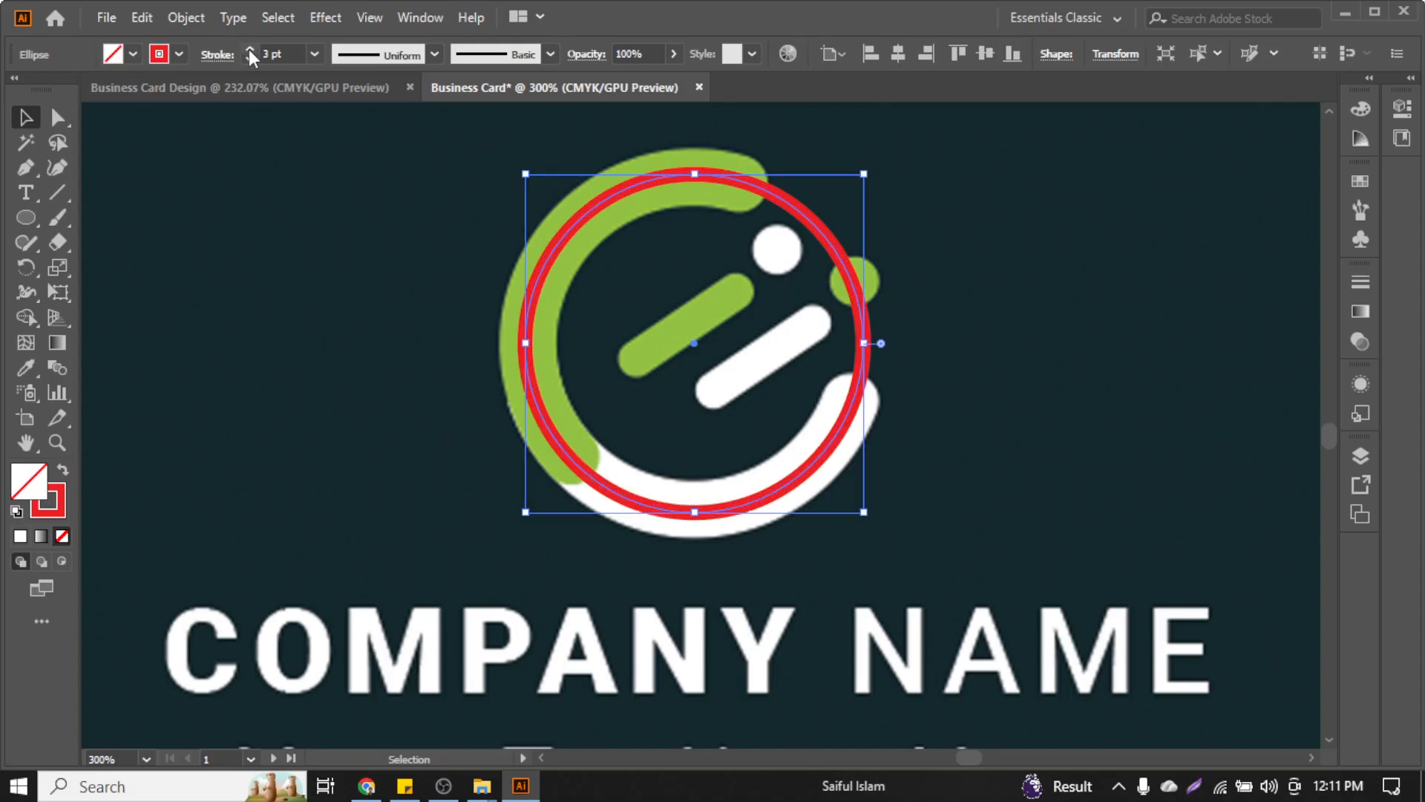
left_click(250, 50)
left_click(250, 49)
left_click(250, 50)
left_click(250, 49)
left_click(250, 50)
left_click(251, 50)
left_click(250, 50)
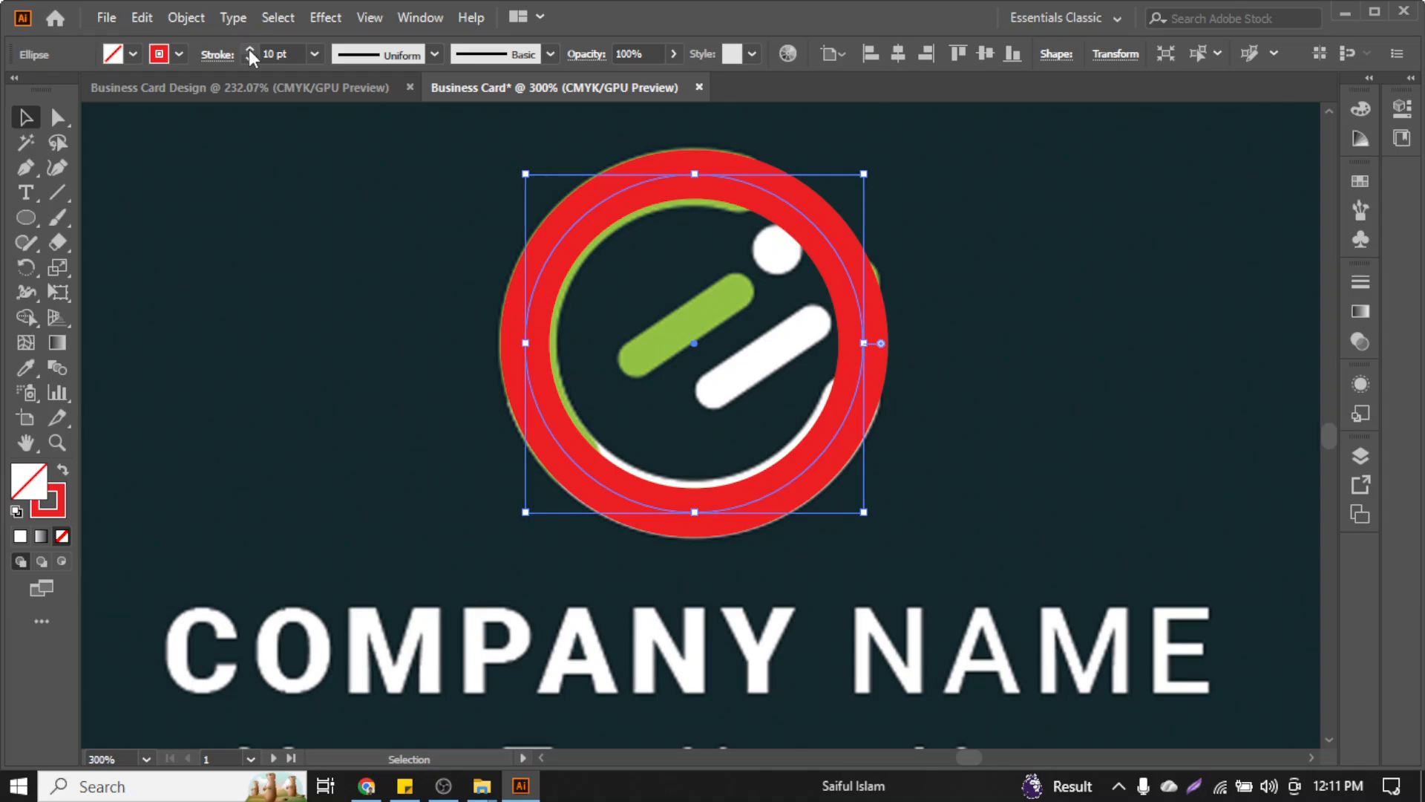
left_click(250, 59)
left_click(391, 550)
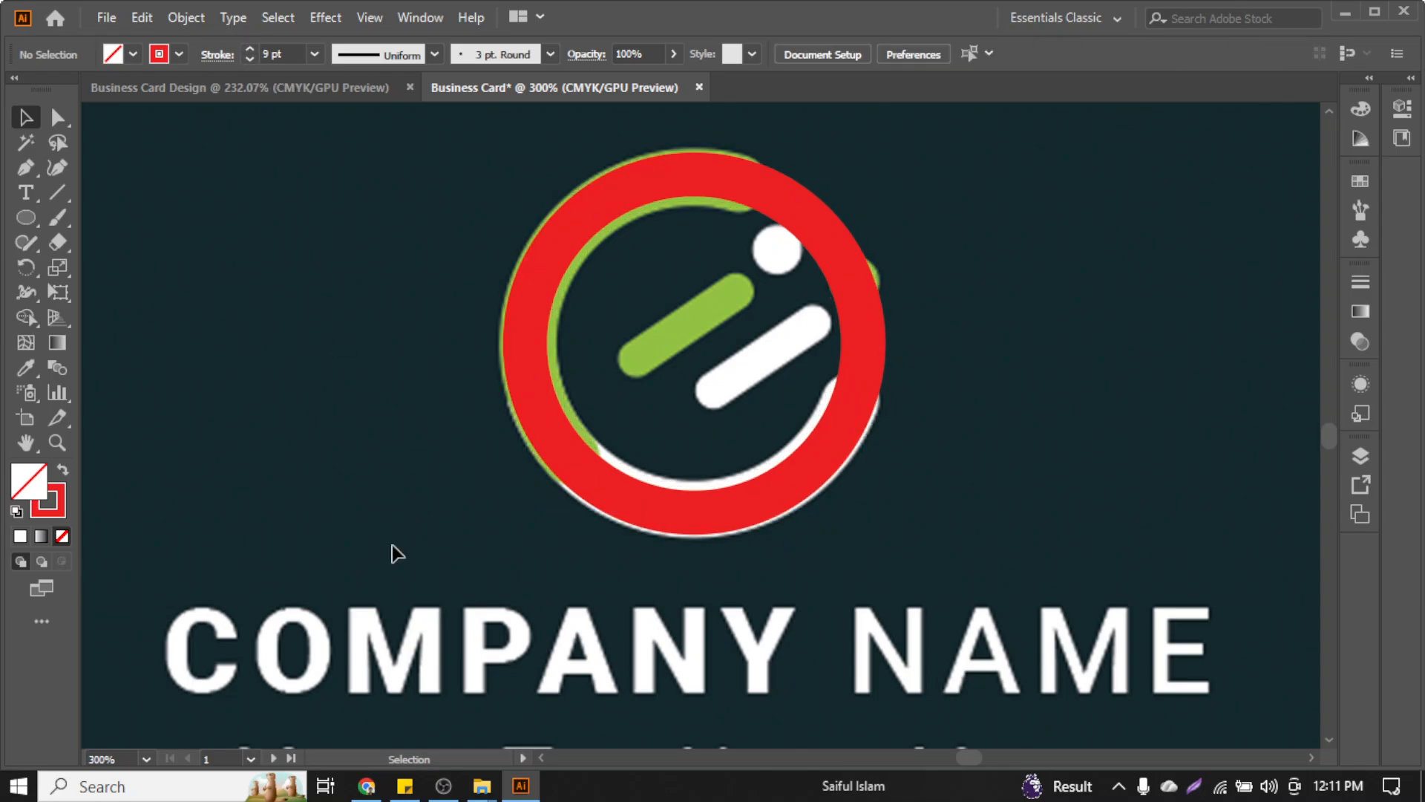
Go up to ITCS GD 70 and open Behance Project > Aromed minimal logo > Behance Project.ai
mouse_move(482, 787)
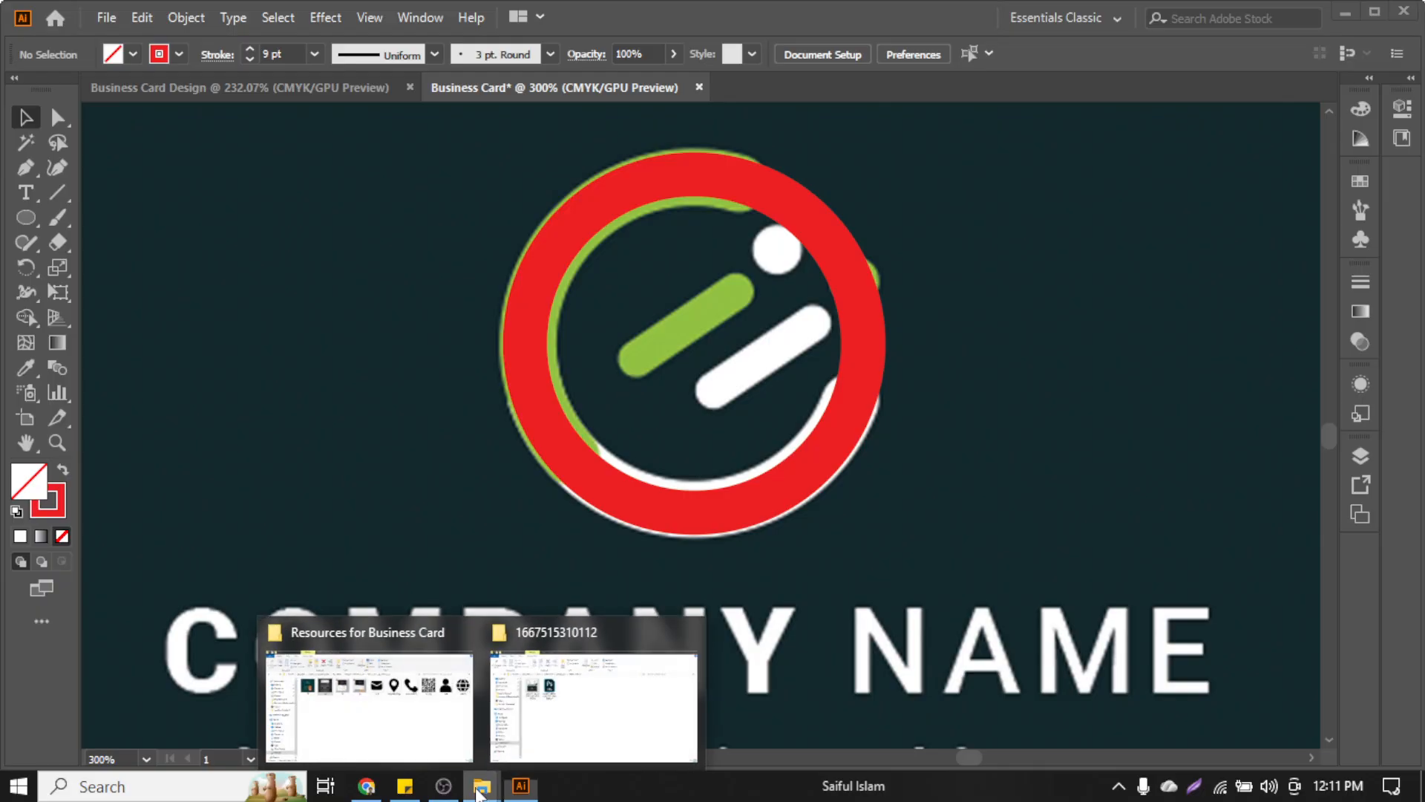
mouse_move(394, 709)
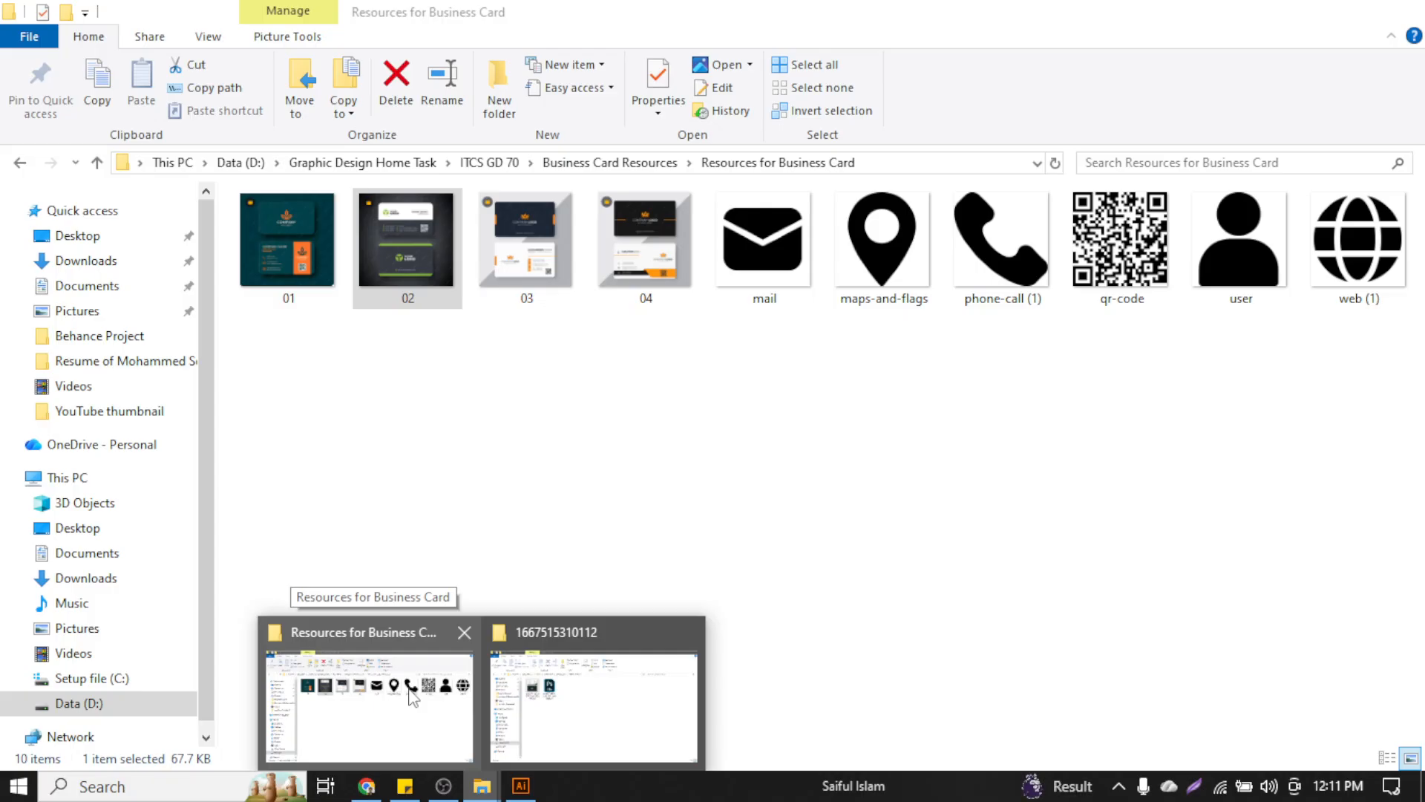
left_click(409, 692)
left_click(102, 167)
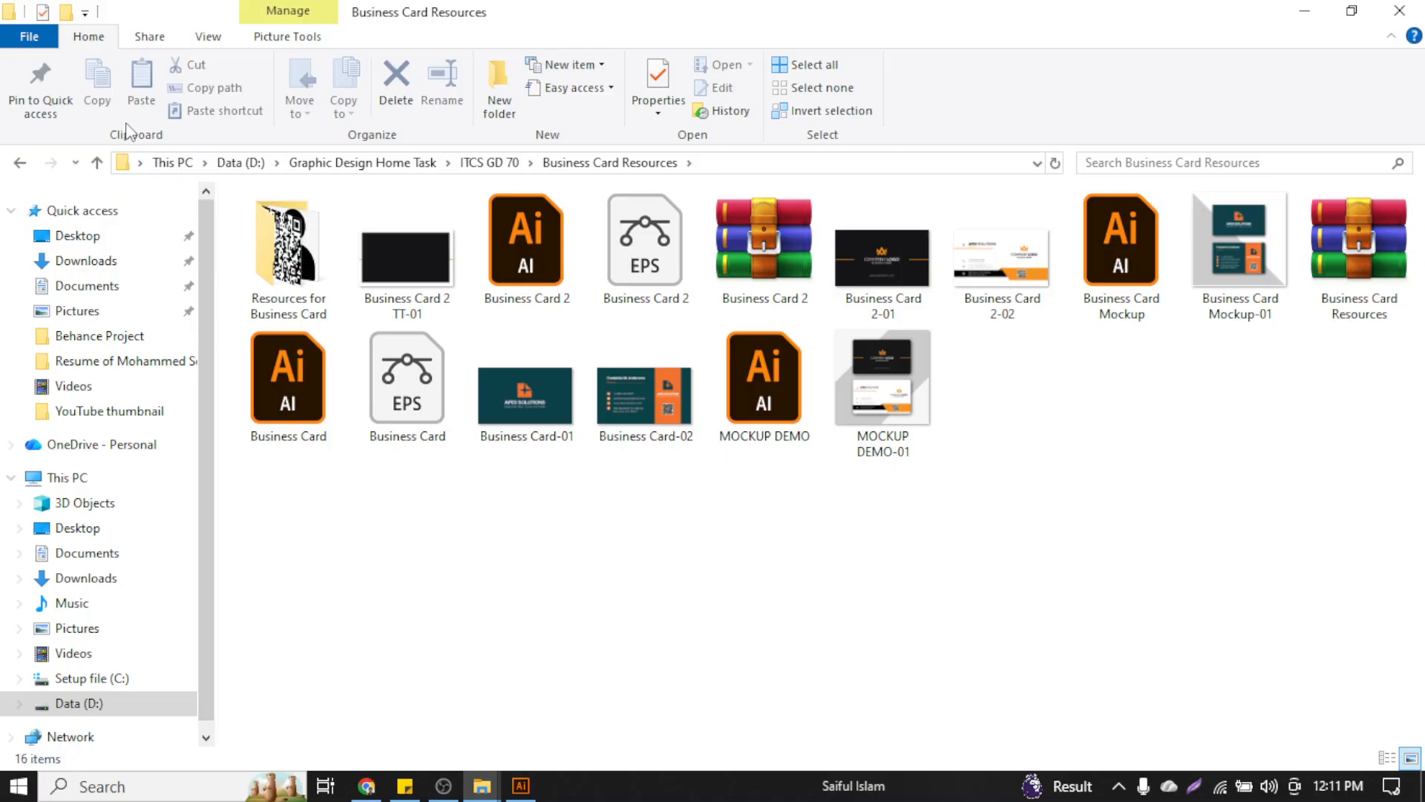
left_click(96, 163)
double_click(312, 238)
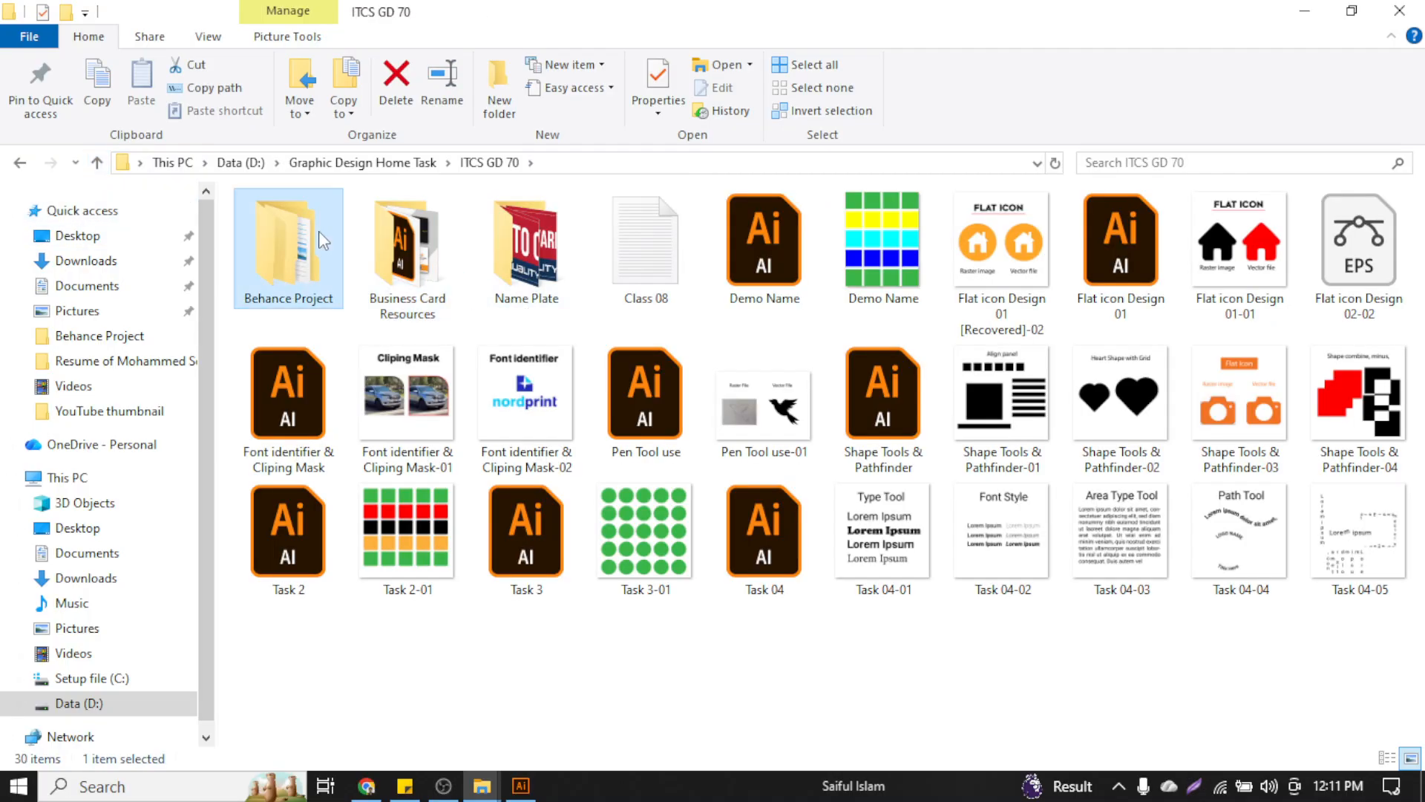
left_click(440, 235)
double_click(440, 235)
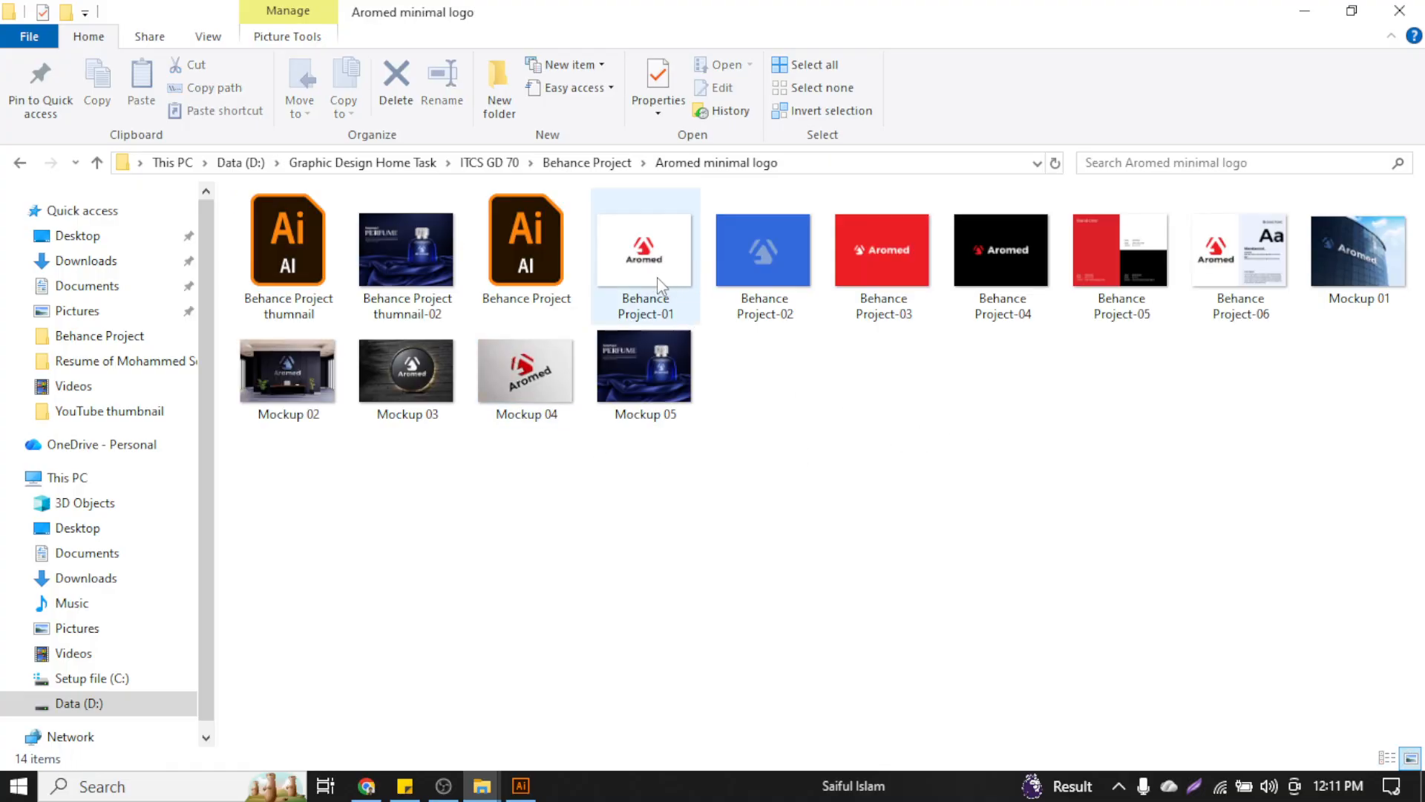
double_click(524, 267)
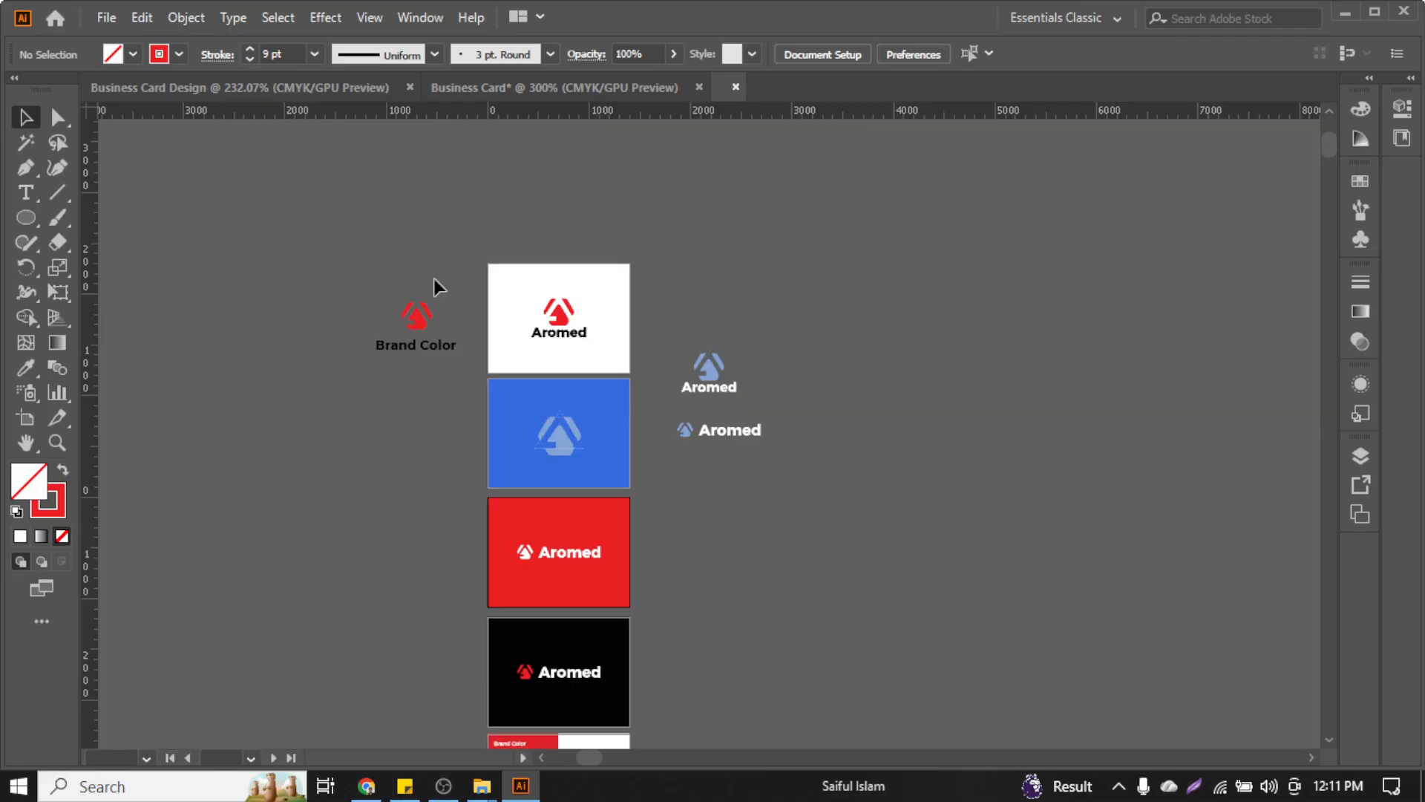
mouse_move(442, 794)
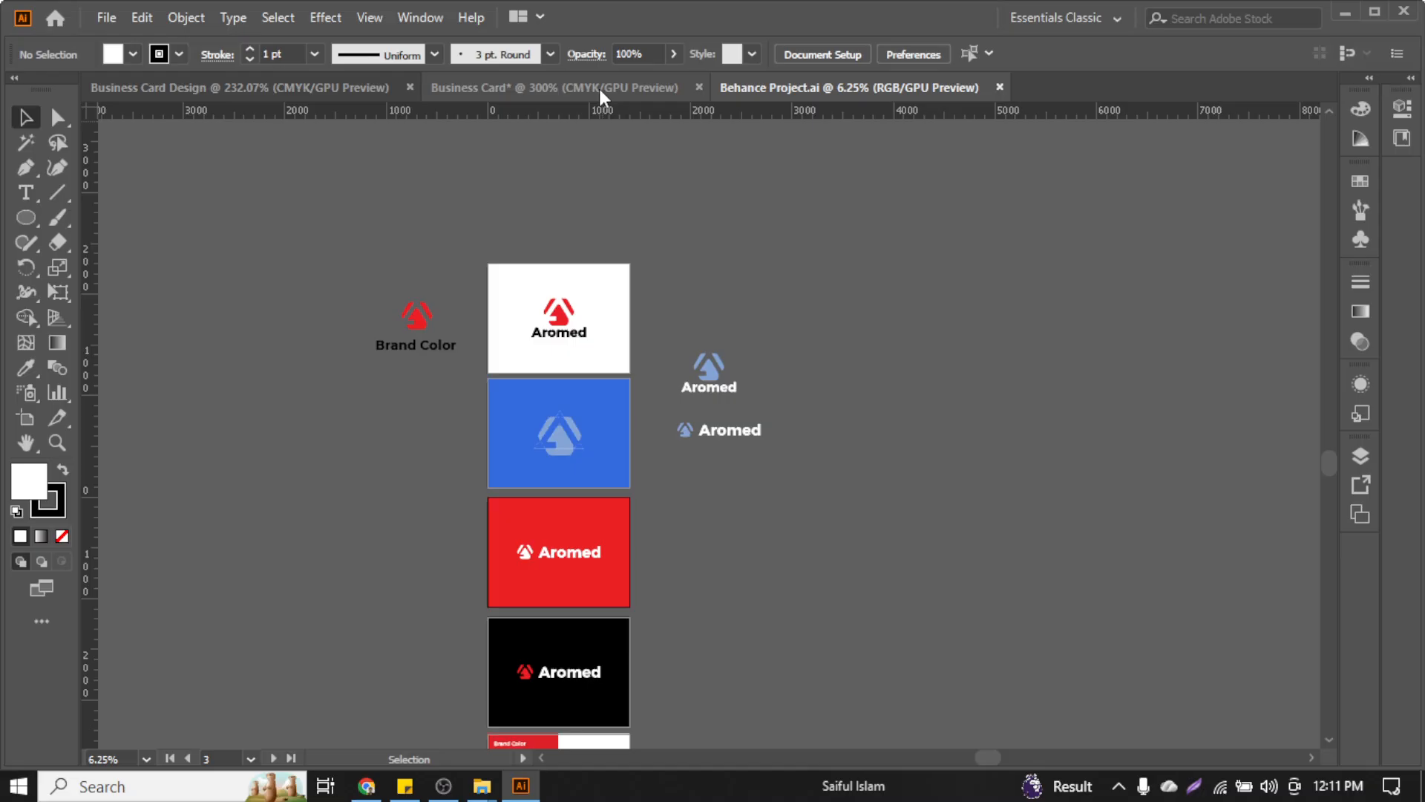
scroll(520, 446, "down", 3)
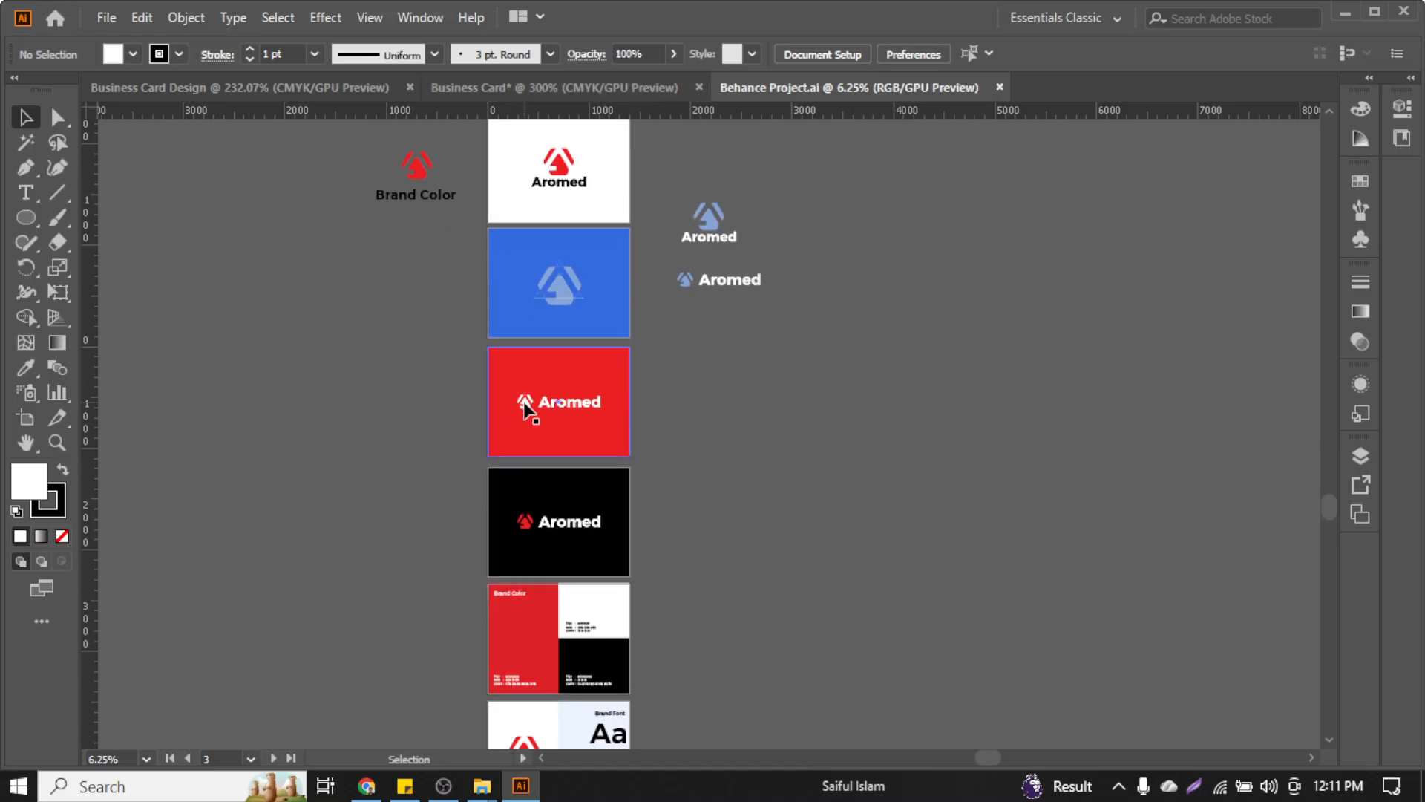
scroll(433, 280, "up", 1)
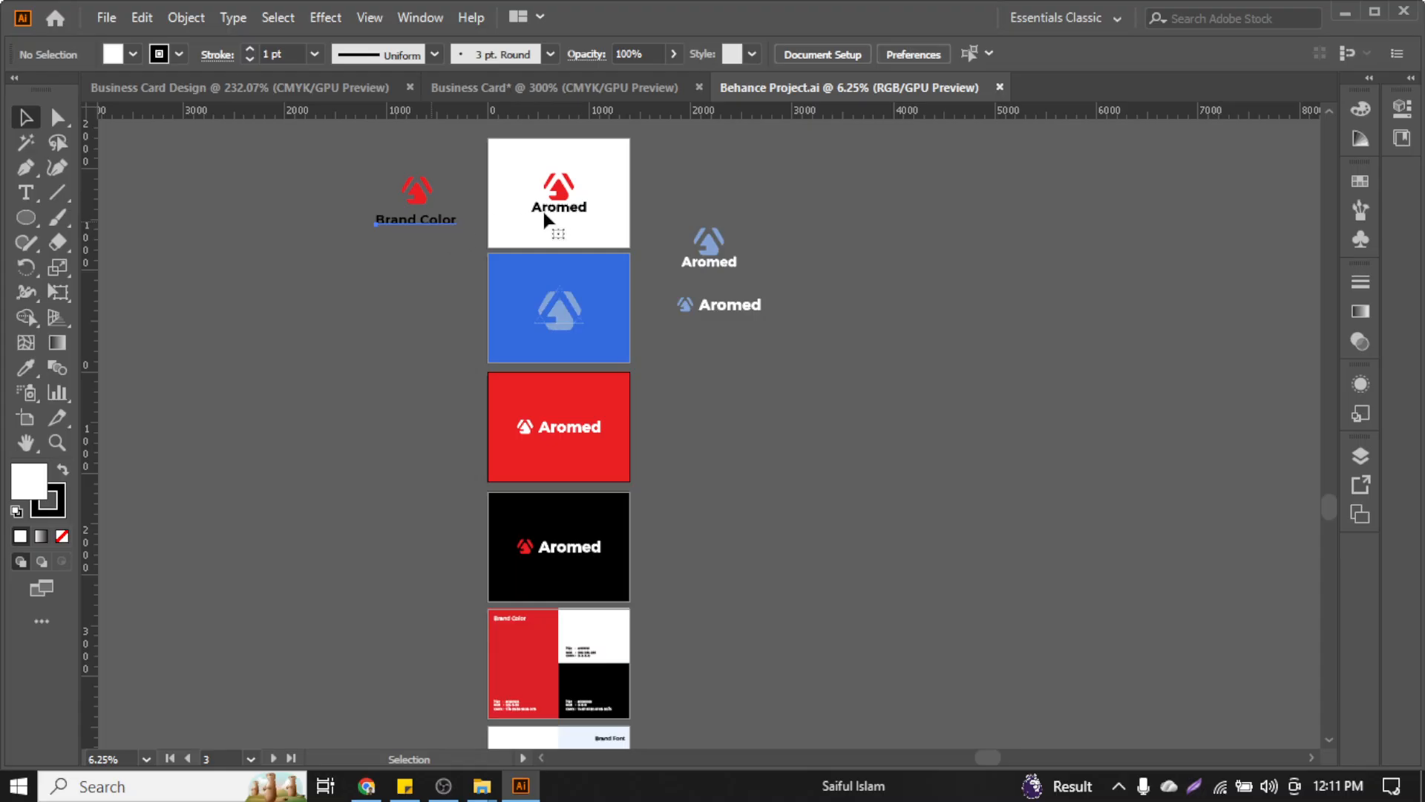
left_click(568, 197)
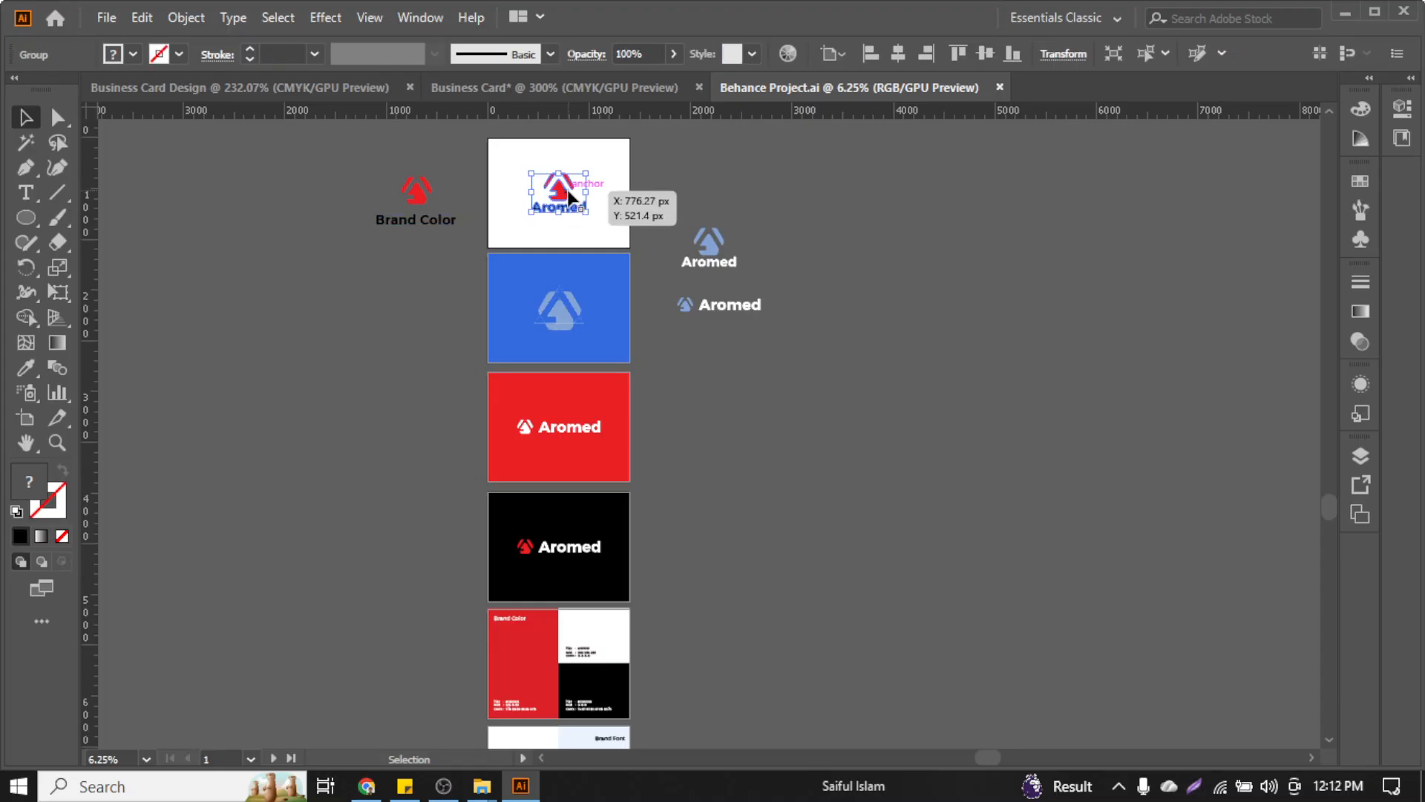
scroll(888, 369, "down", 4)
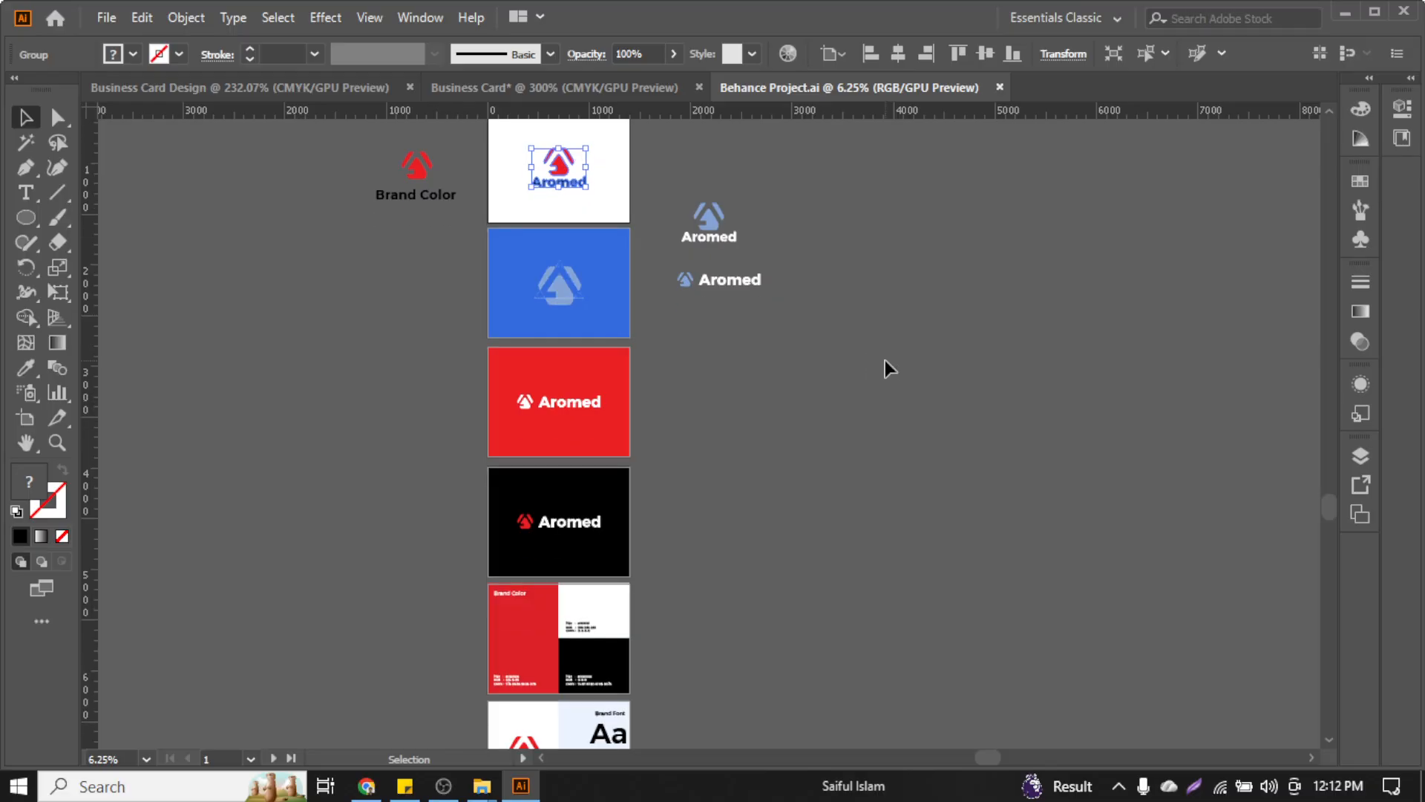
scroll(888, 369, "down", 1)
scroll(888, 369, "up", 1)
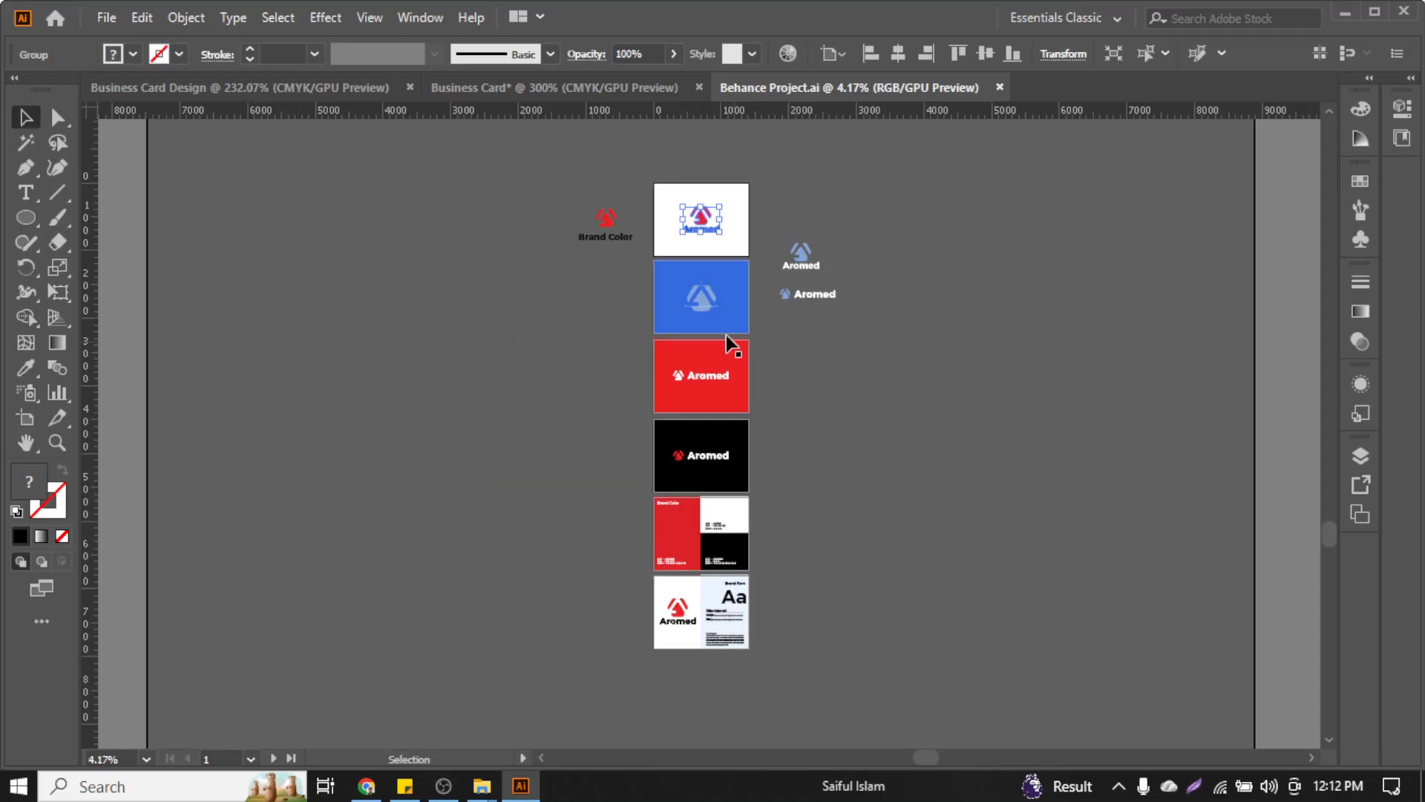
left_click(857, 243)
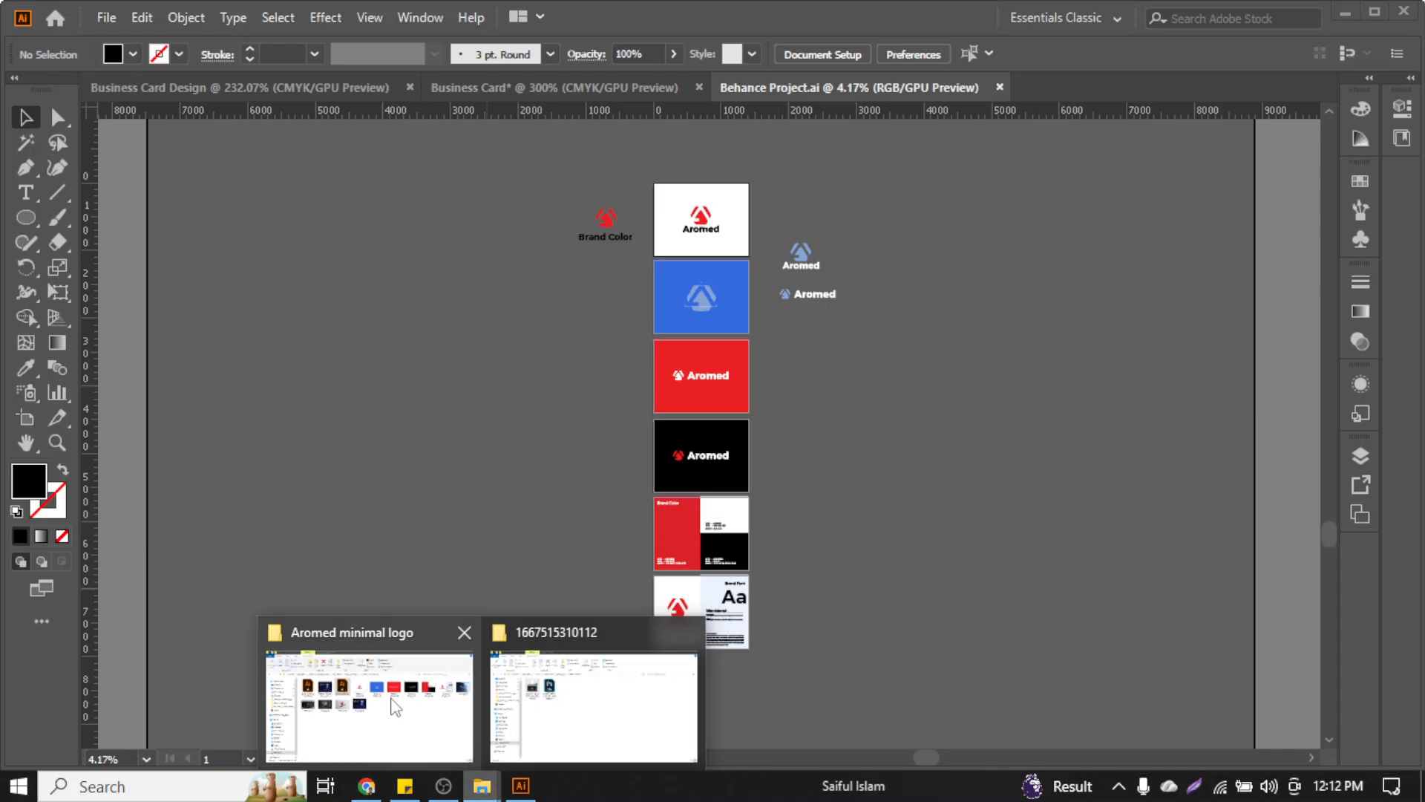
Go up to Graphic Design Home Task and open ITCS GD 71 > Behance Project > design-05
left_click(391, 701)
left_click(97, 163)
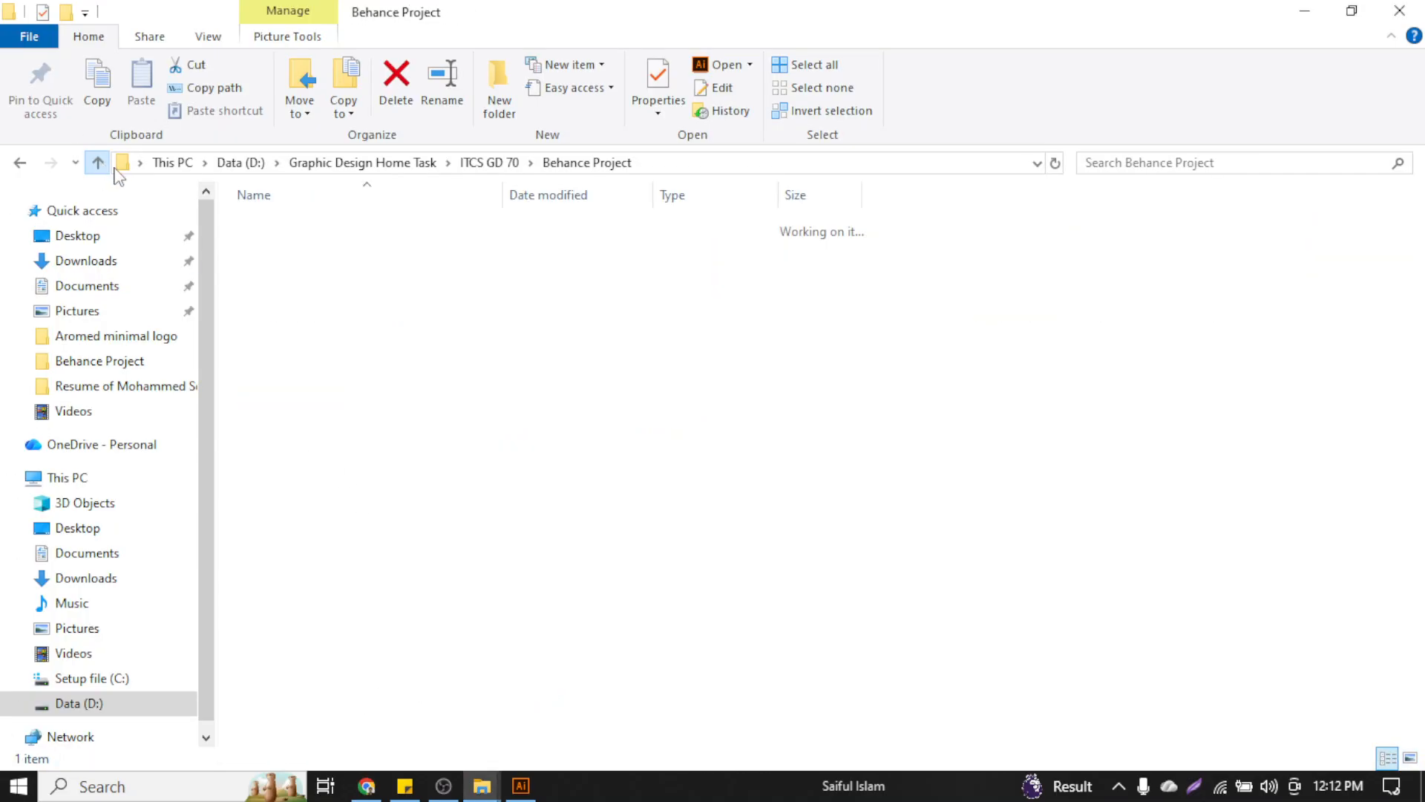
left_click(96, 163)
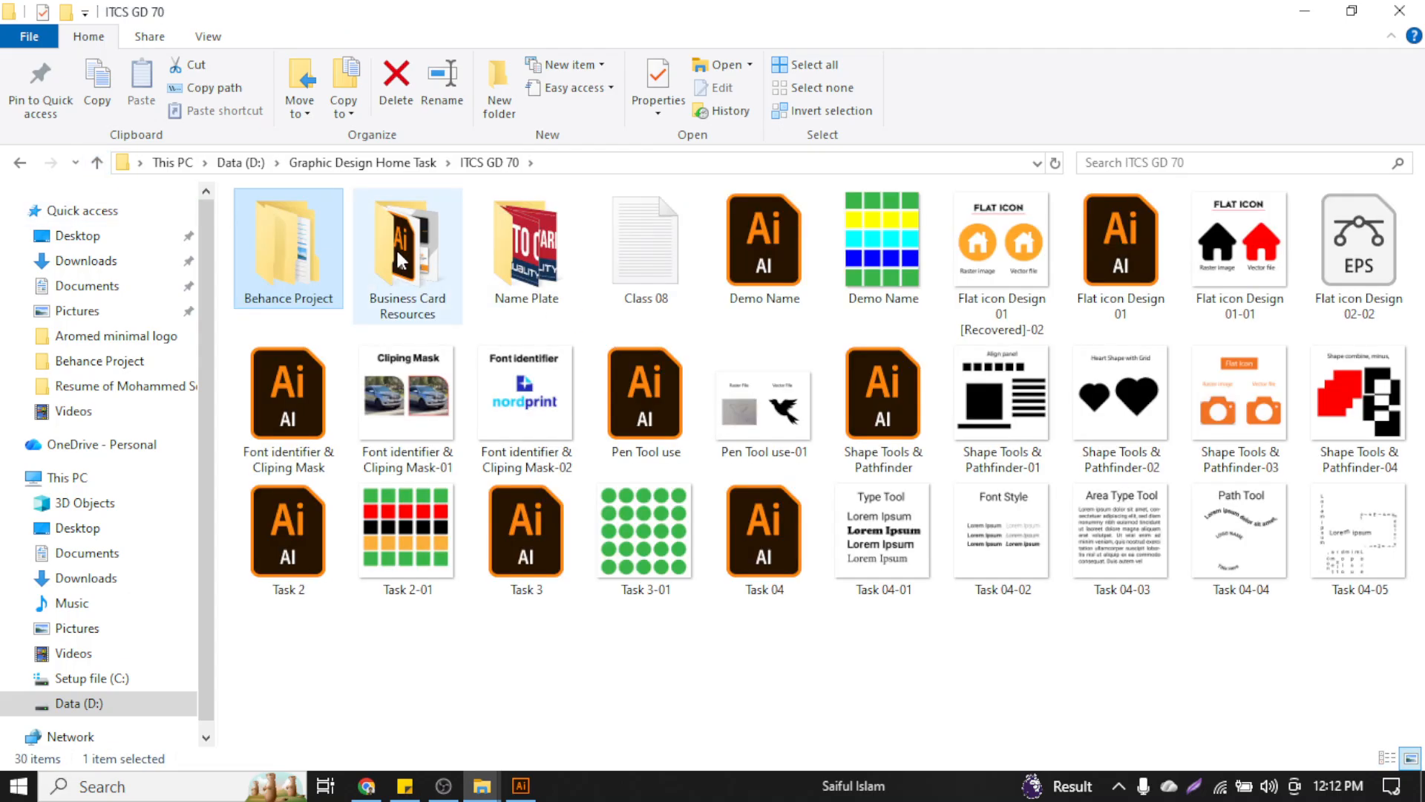
left_click(96, 162)
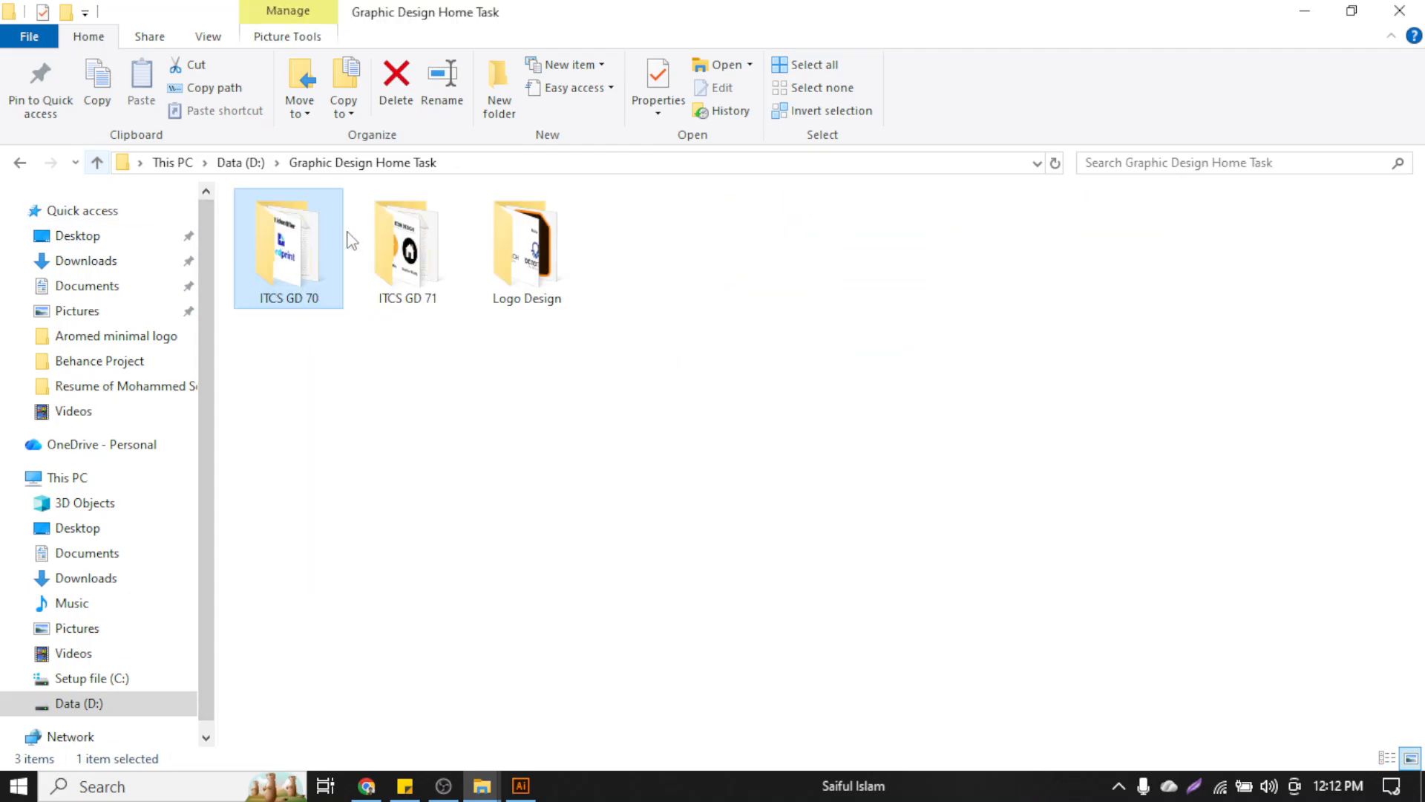
double_click(439, 271)
left_click(296, 258)
double_click(296, 258)
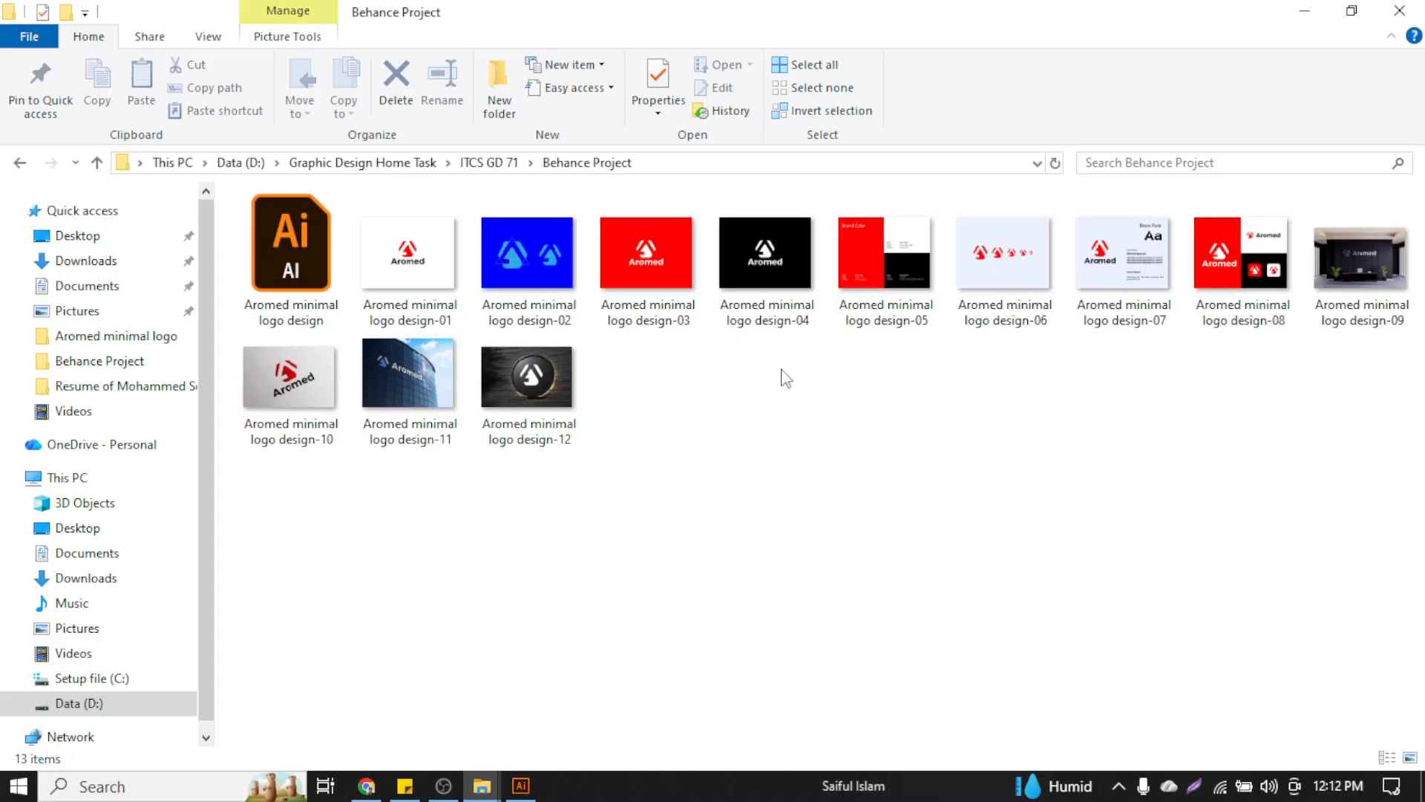
scroll(783, 379, "up", 2, "ctrl")
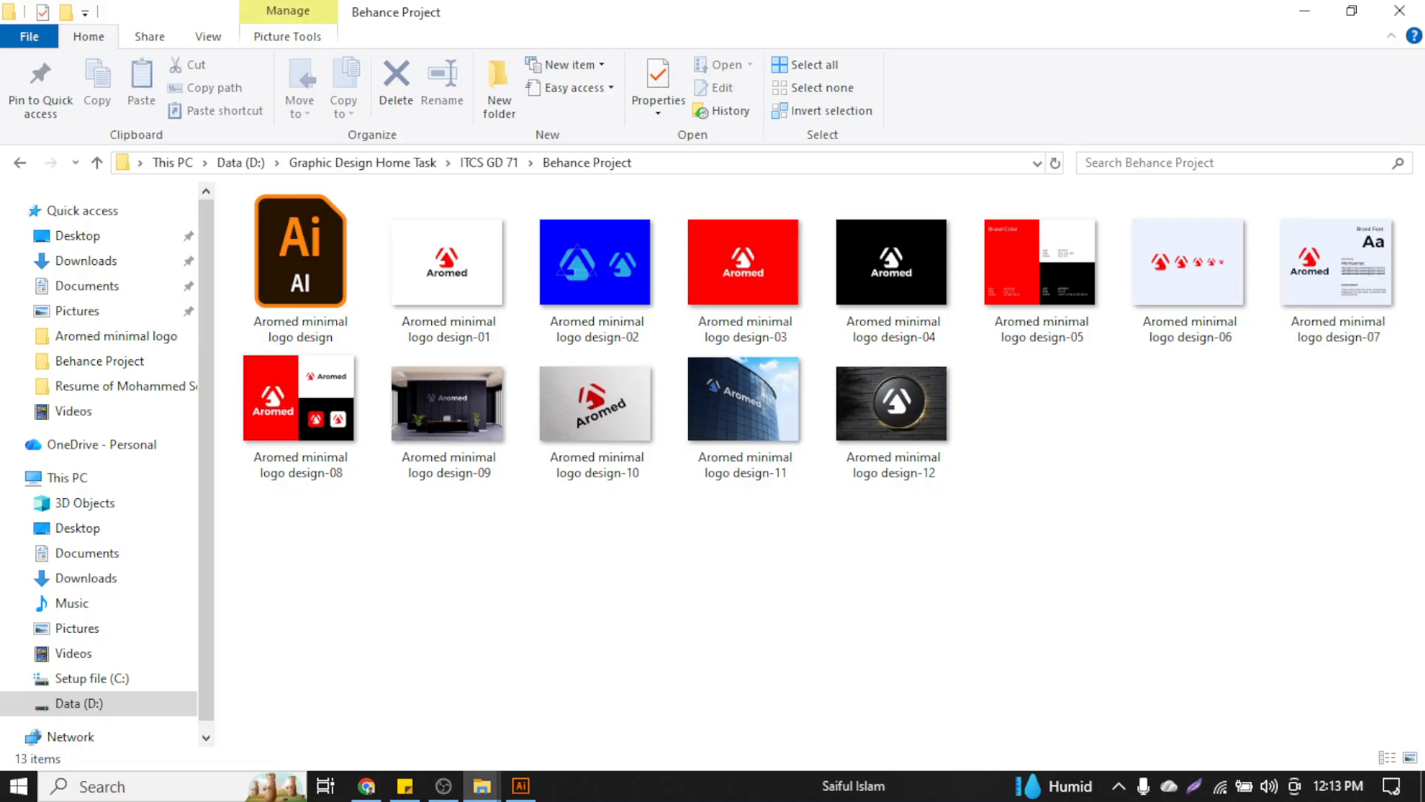
left_click(1032, 275)
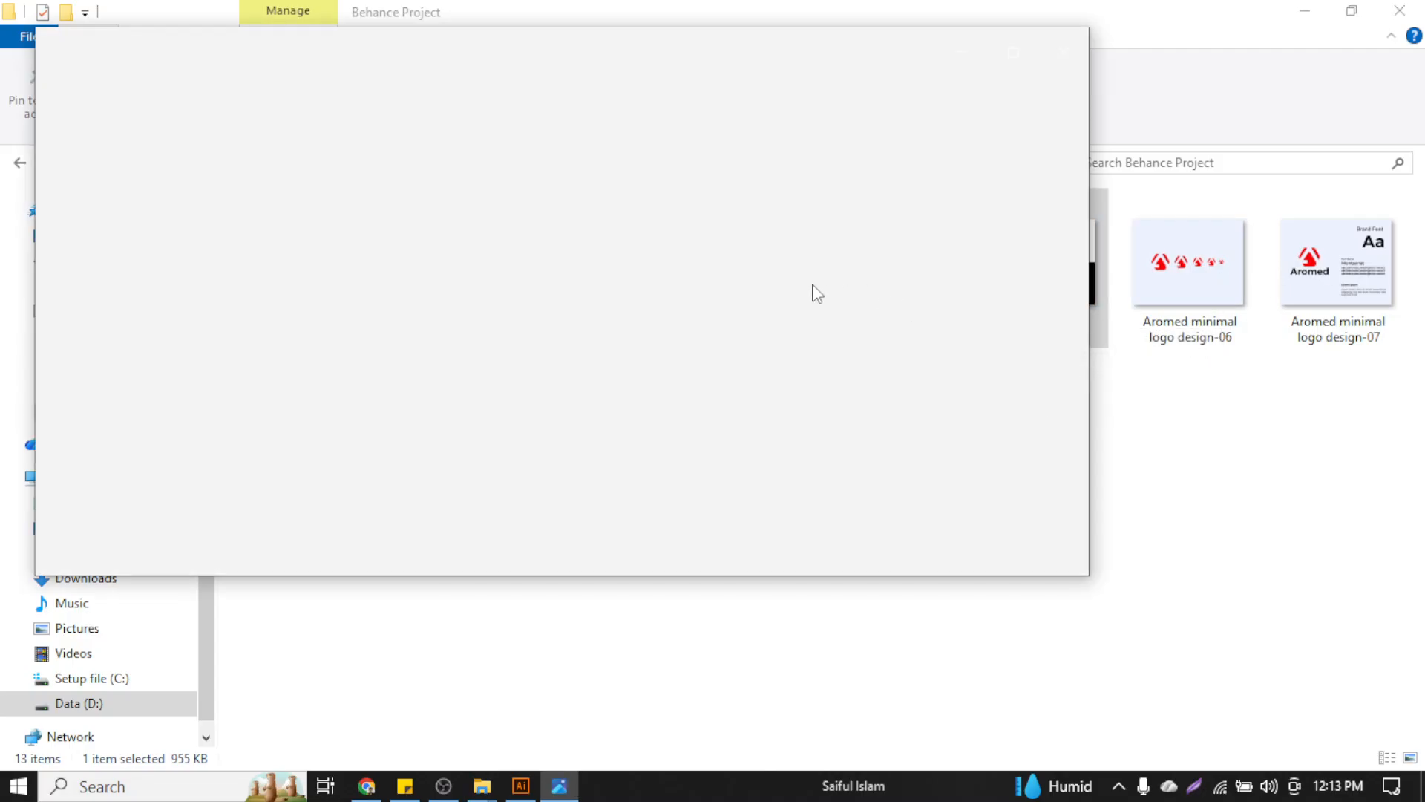
Maximize Photos and browse the Aromed images from design-04 through to design-08
left_click(1015, 50)
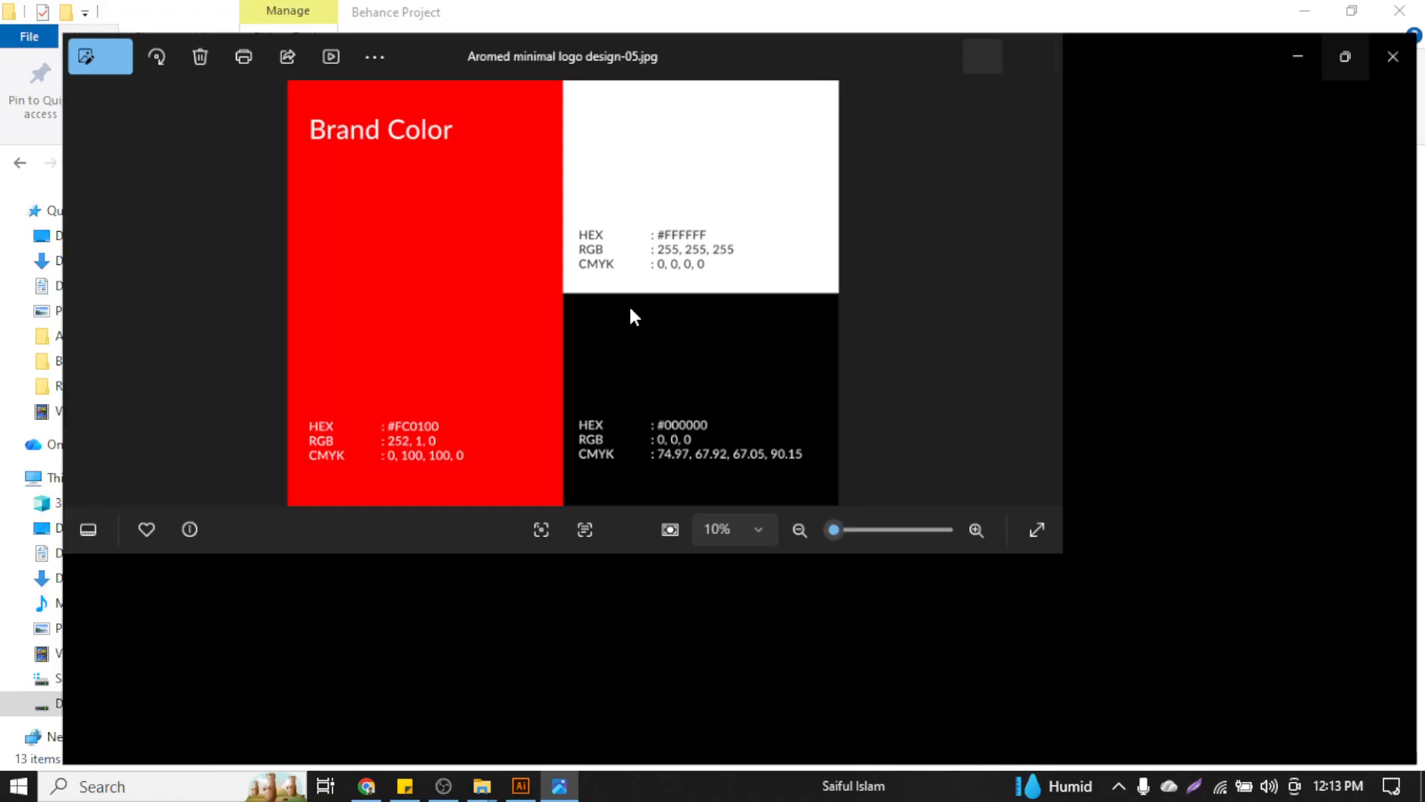
key("Left")
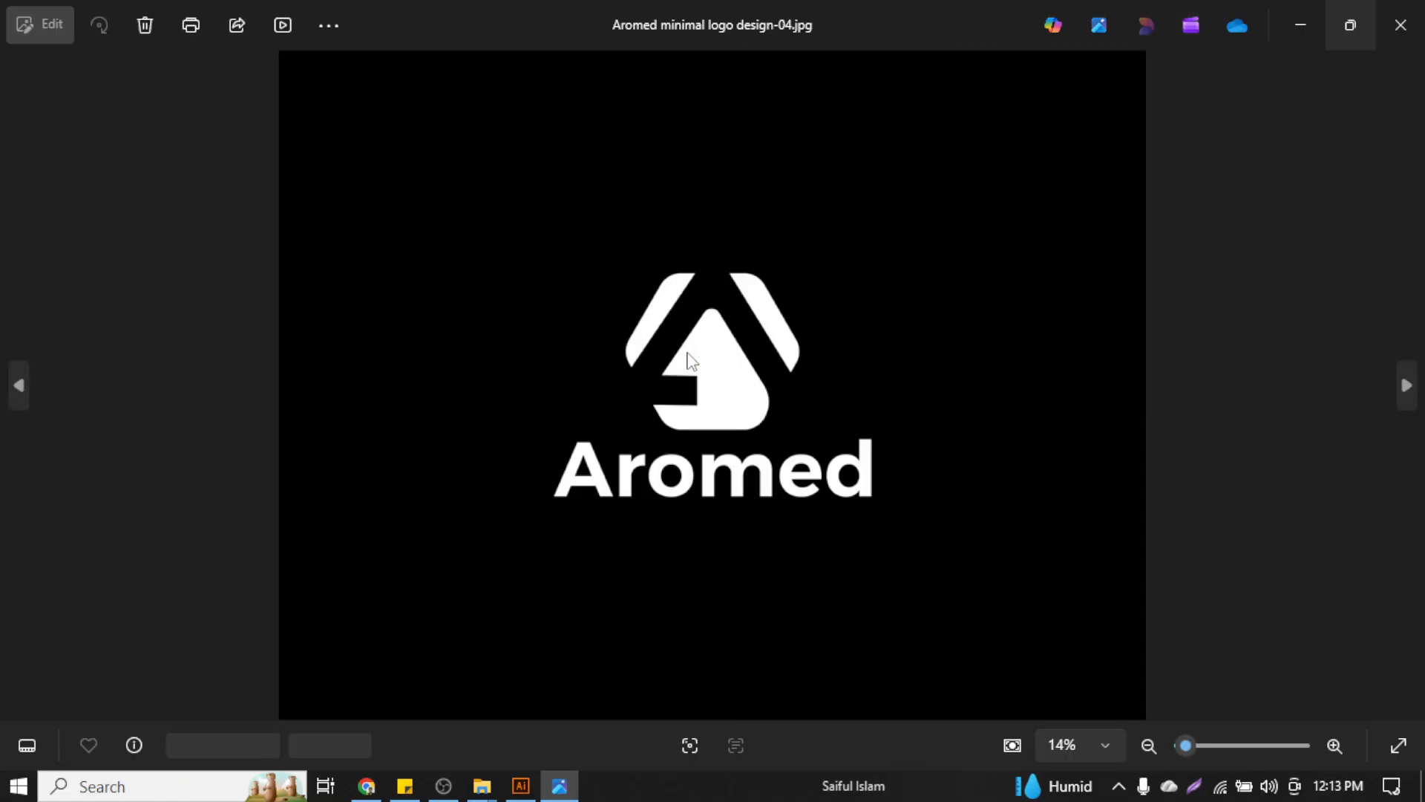
key("Left")
key("Left")
key("Right")
key("Right")
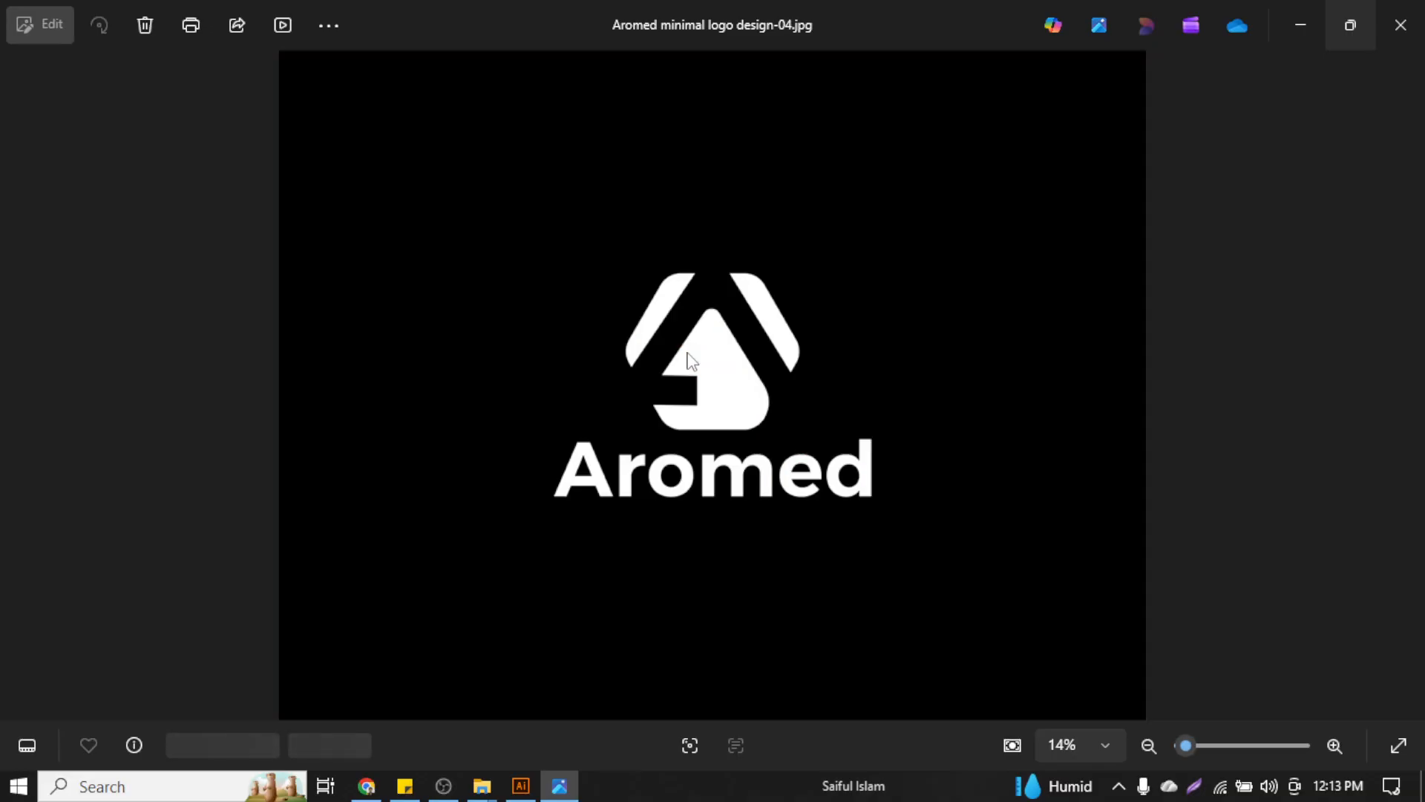
key("Right")
key("Right")
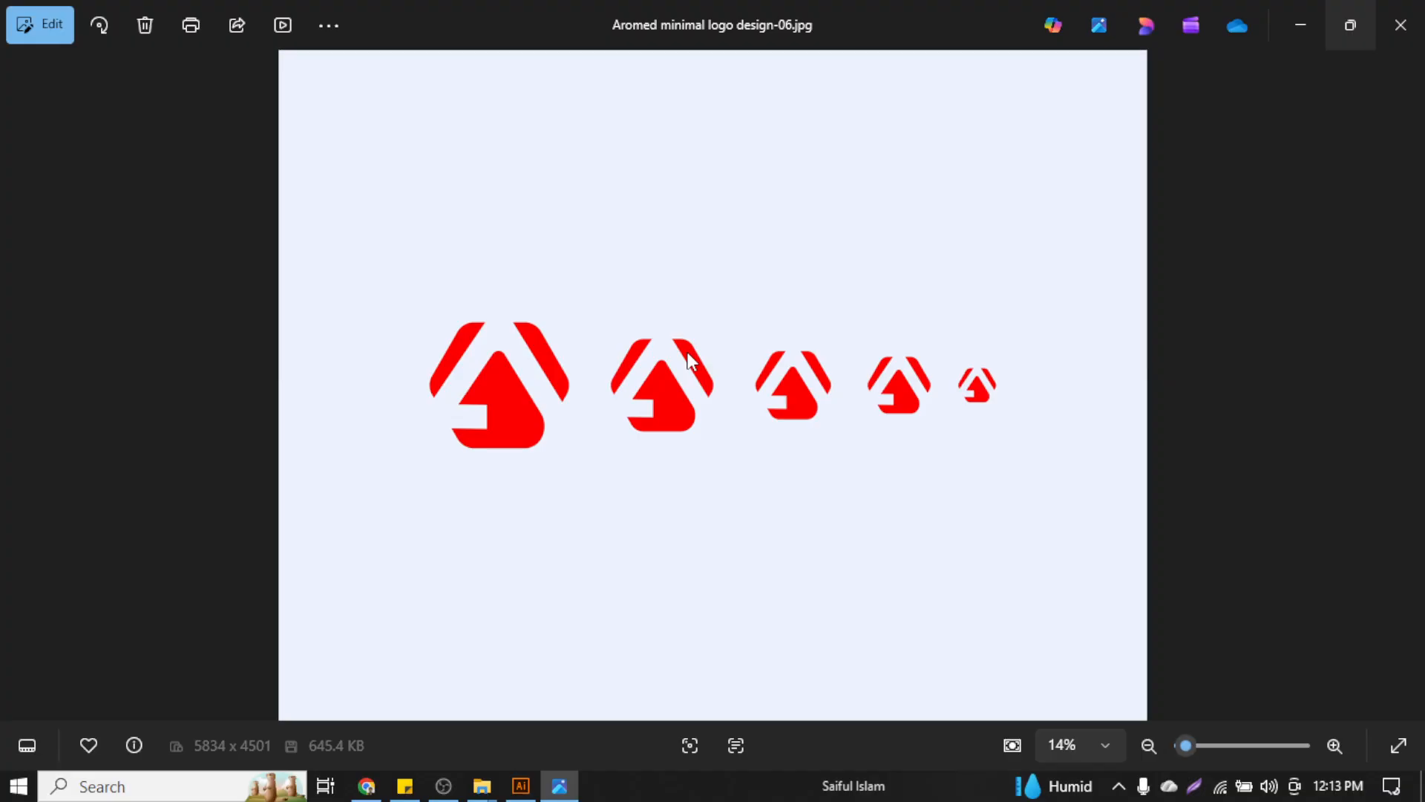
key("Right")
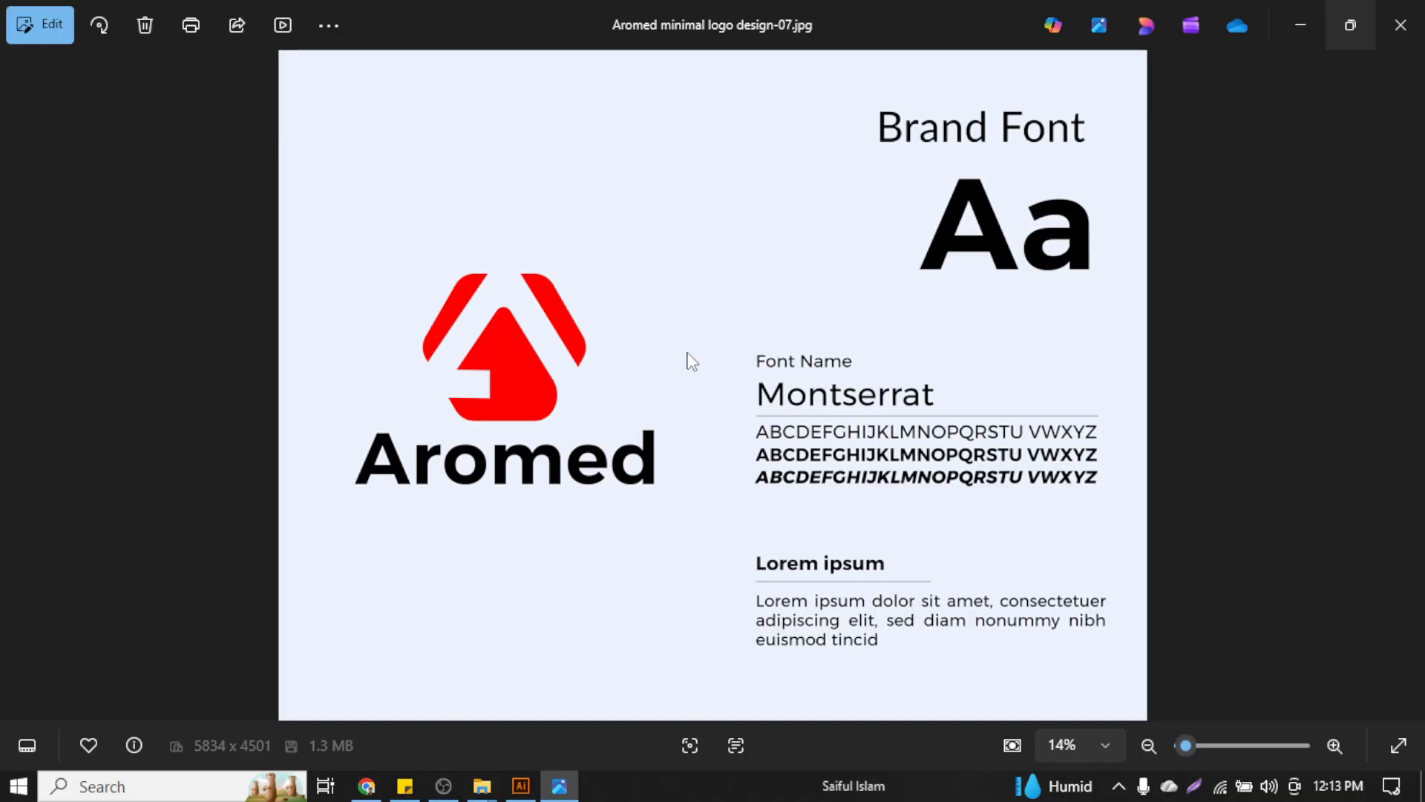
key("Right")
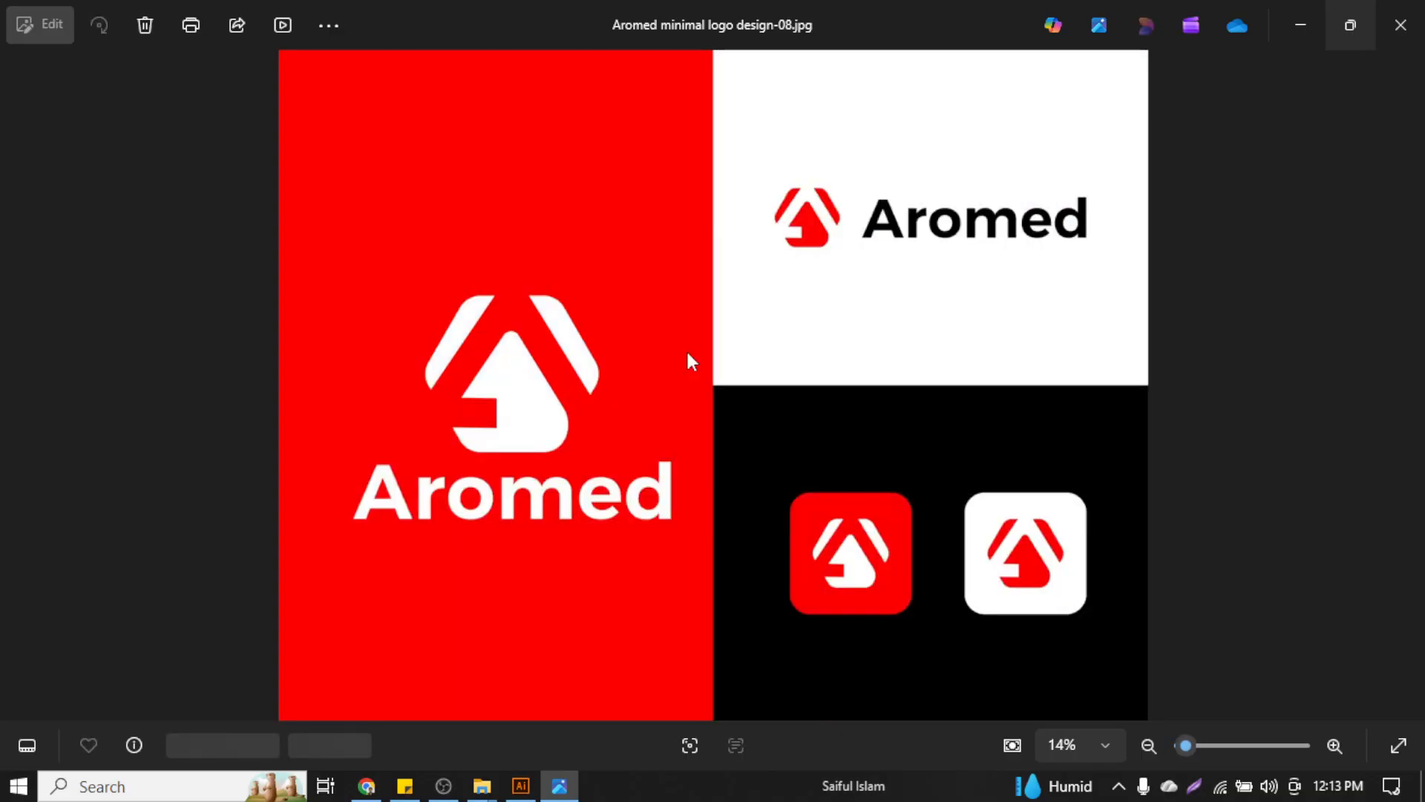
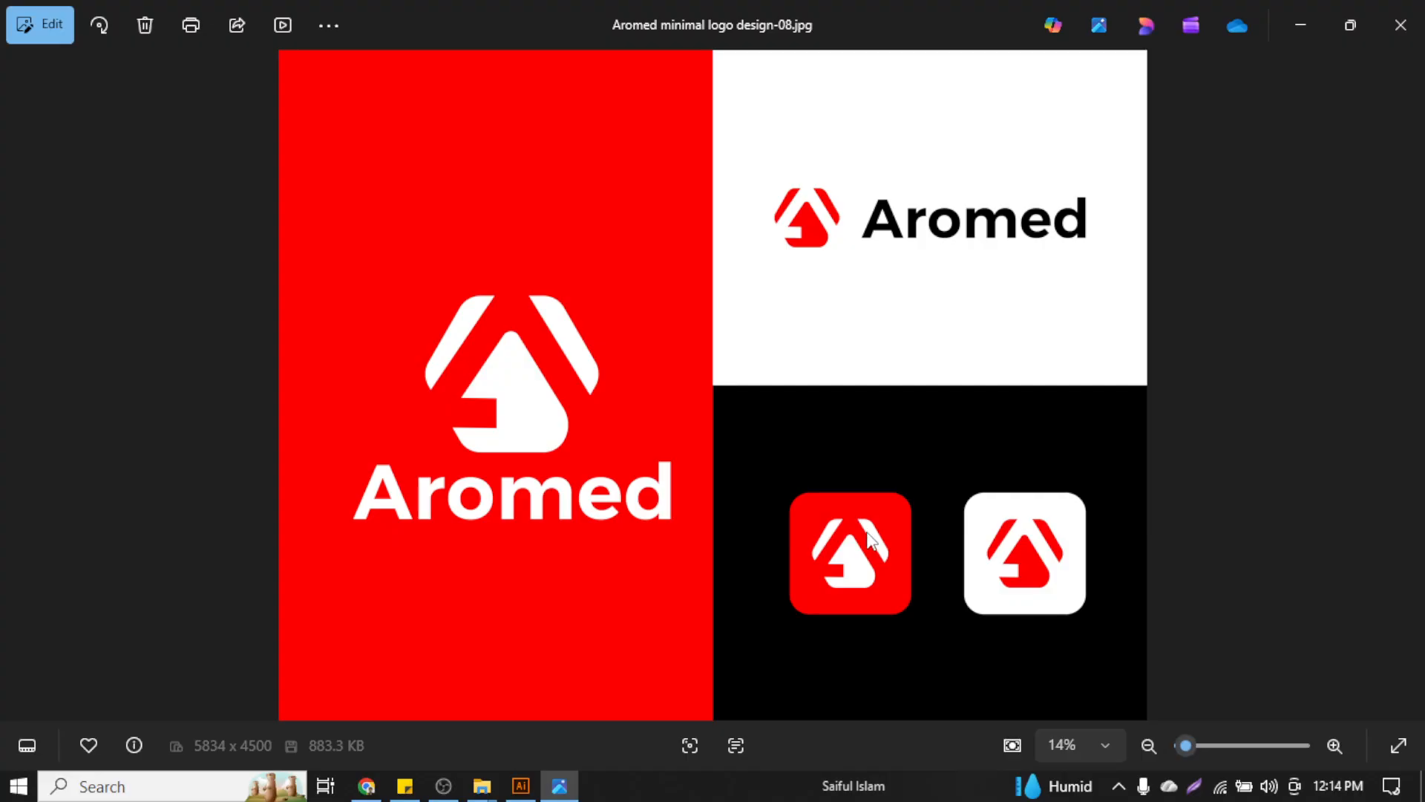
View the last four Aromed mockups, ending on the round wall sign, then close Photos
key("Right")
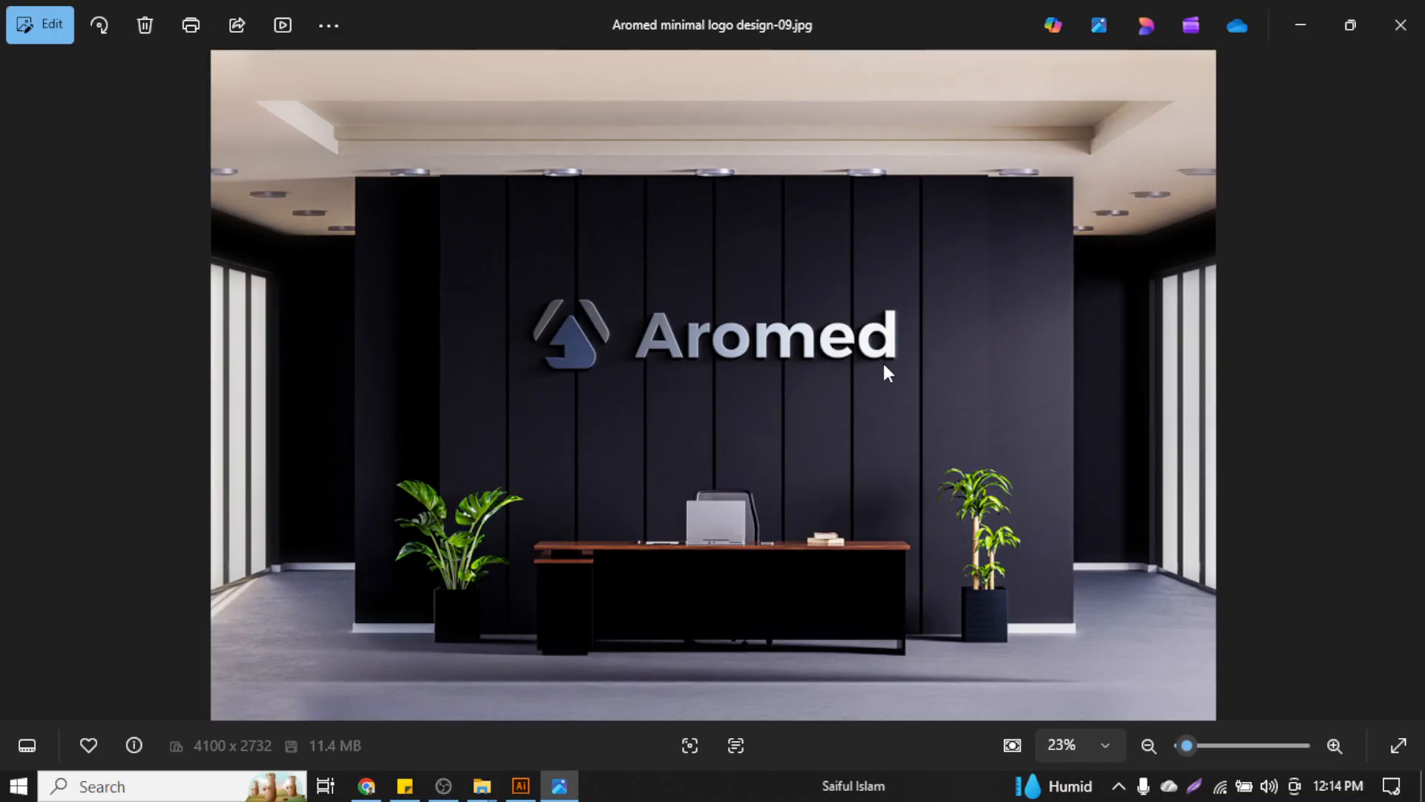
key("Right")
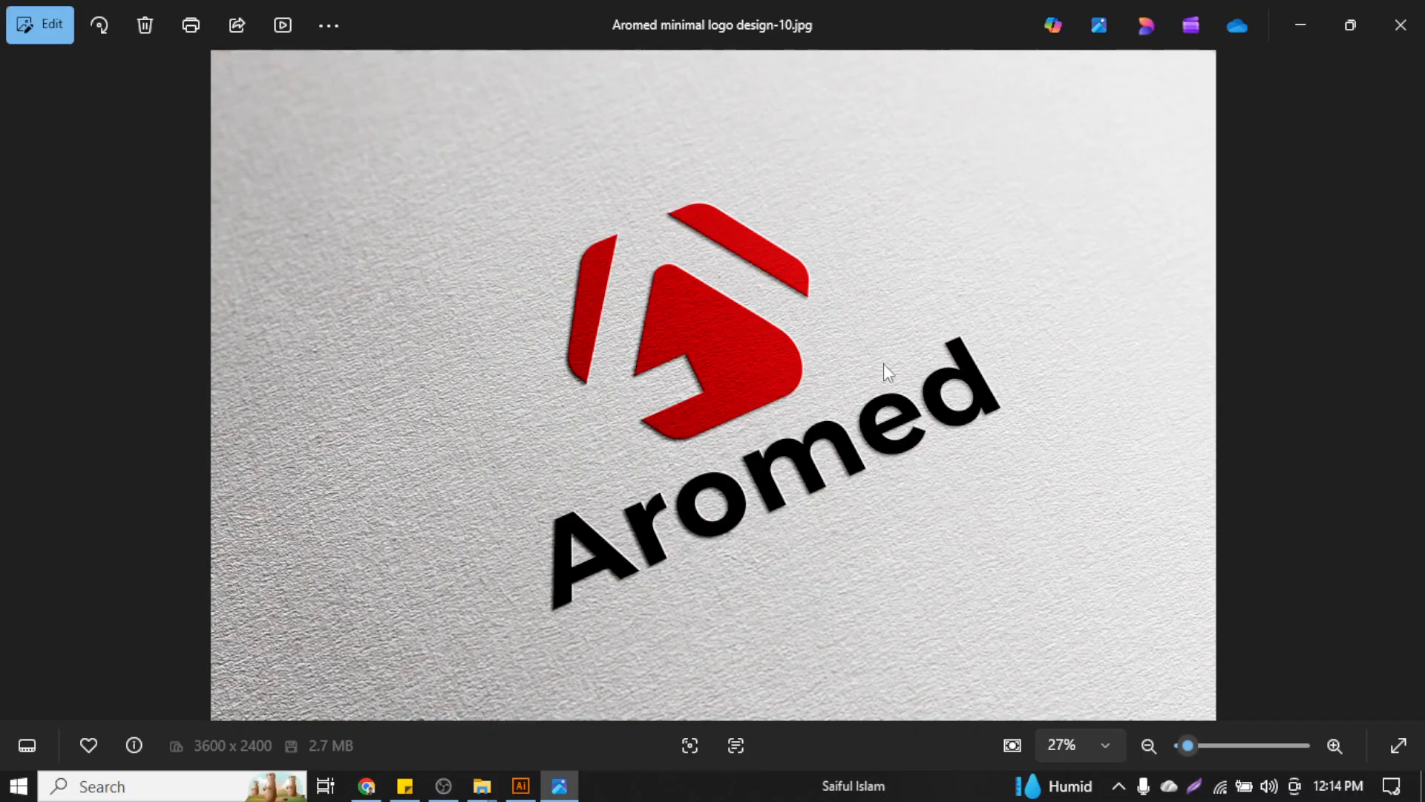
key("Right")
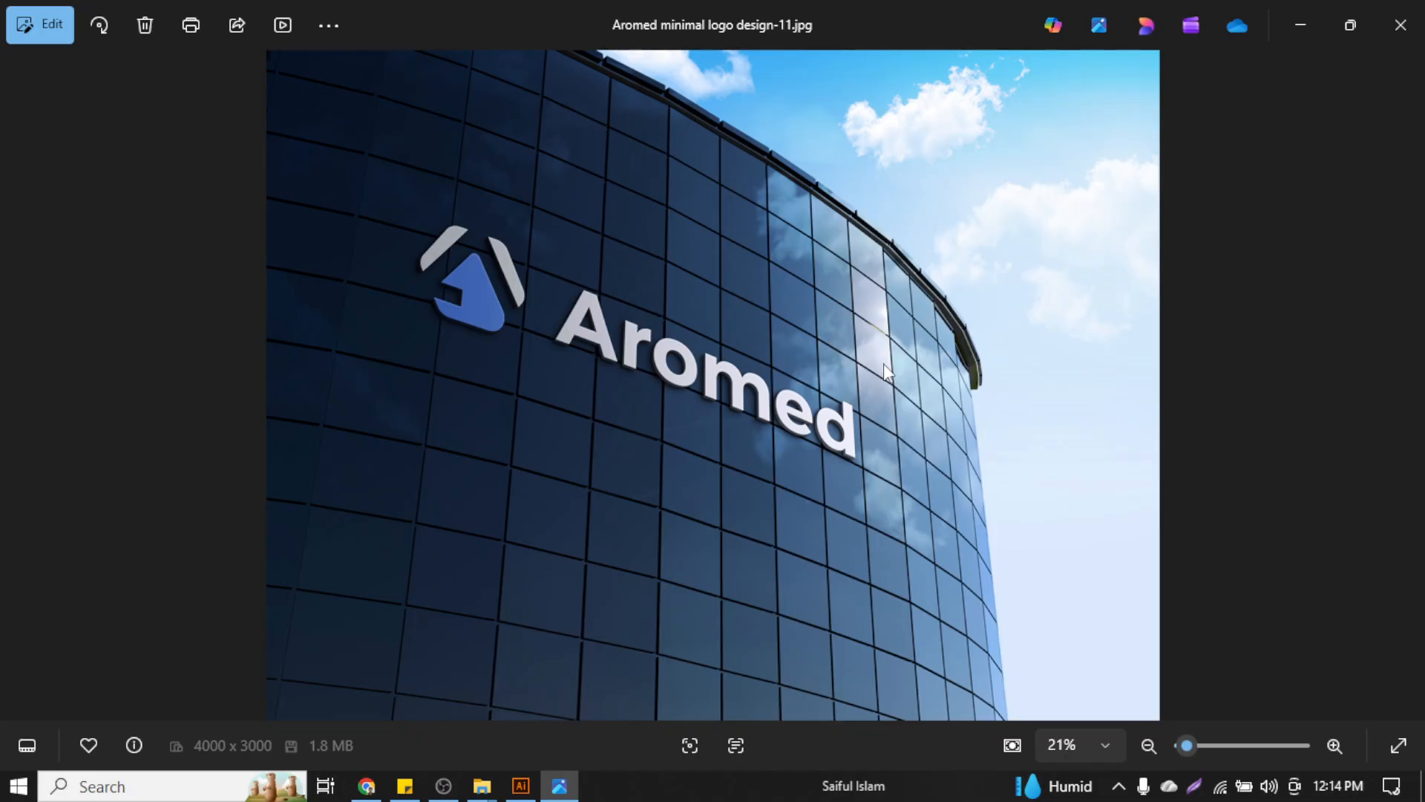
key("Right")
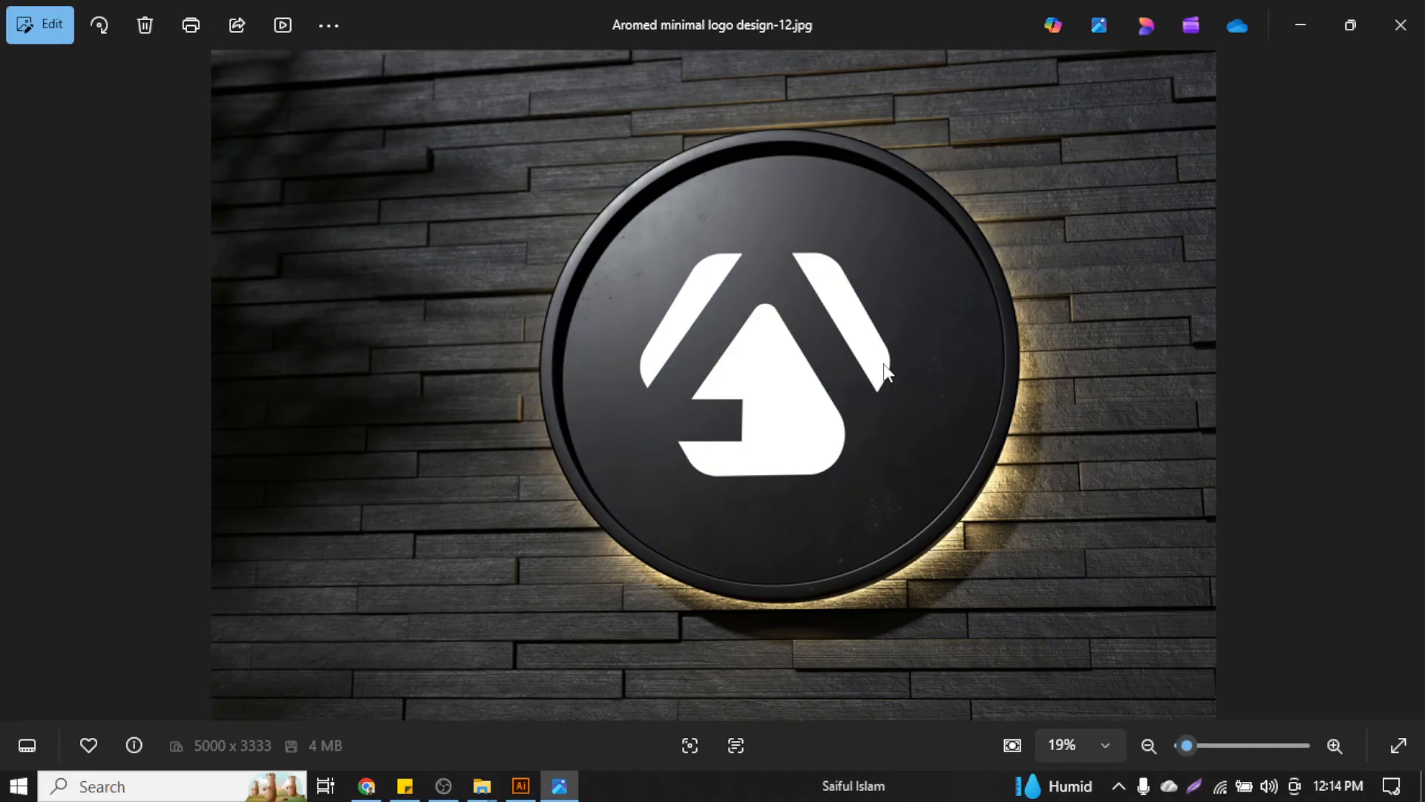
left_click(1401, 25)
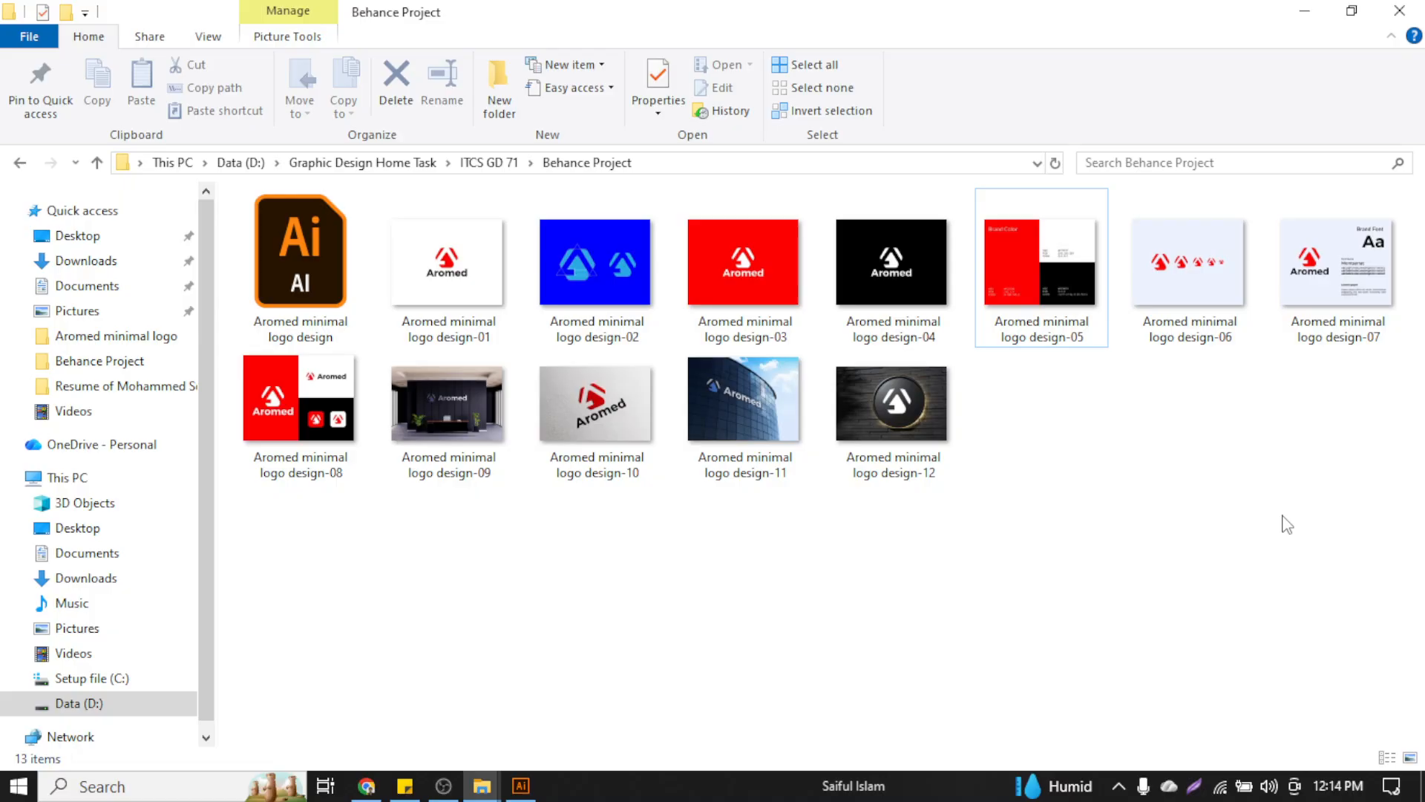
Minimize the Behance Project folder window to reveal the Illustrator logo artboards
left_click(1303, 11)
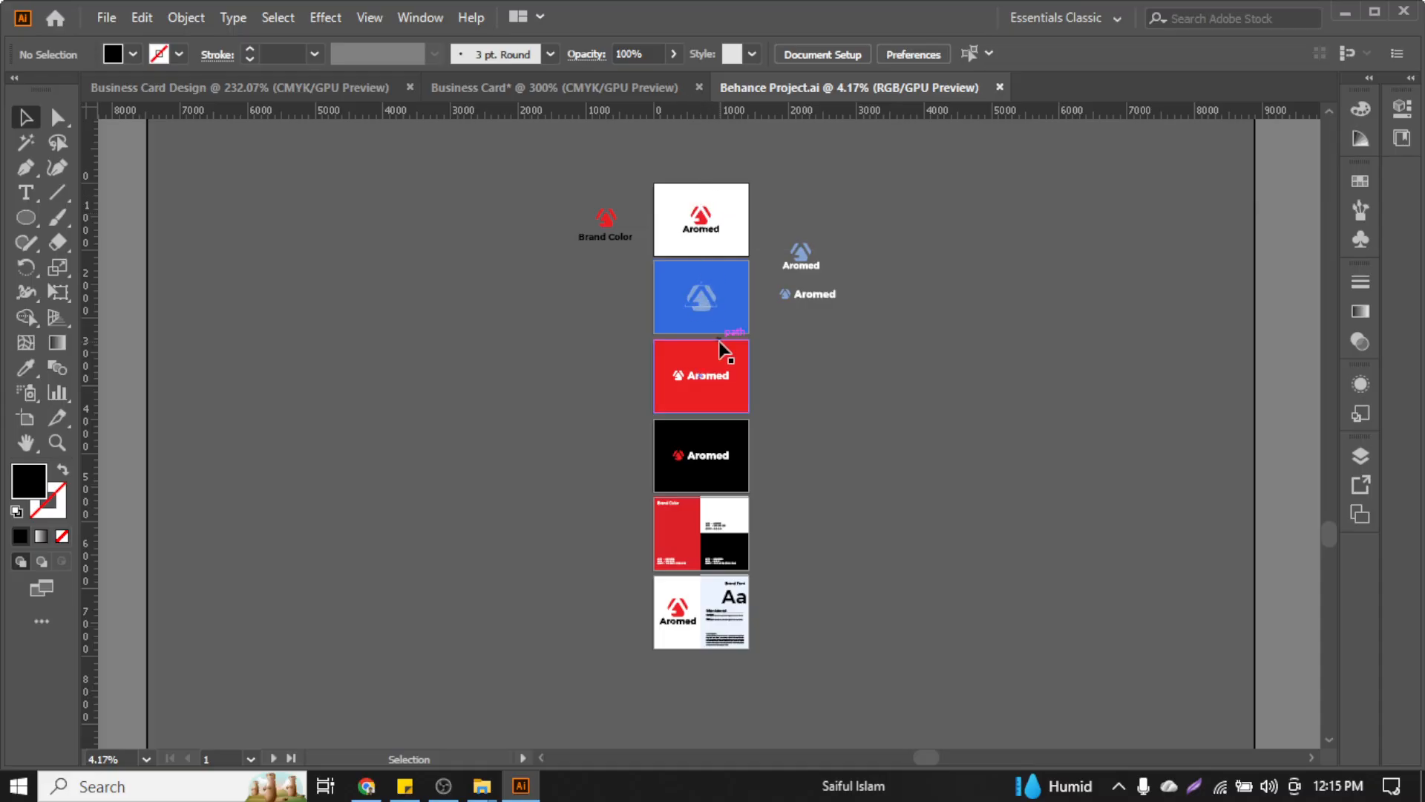
scroll(697, 301, "up", 5)
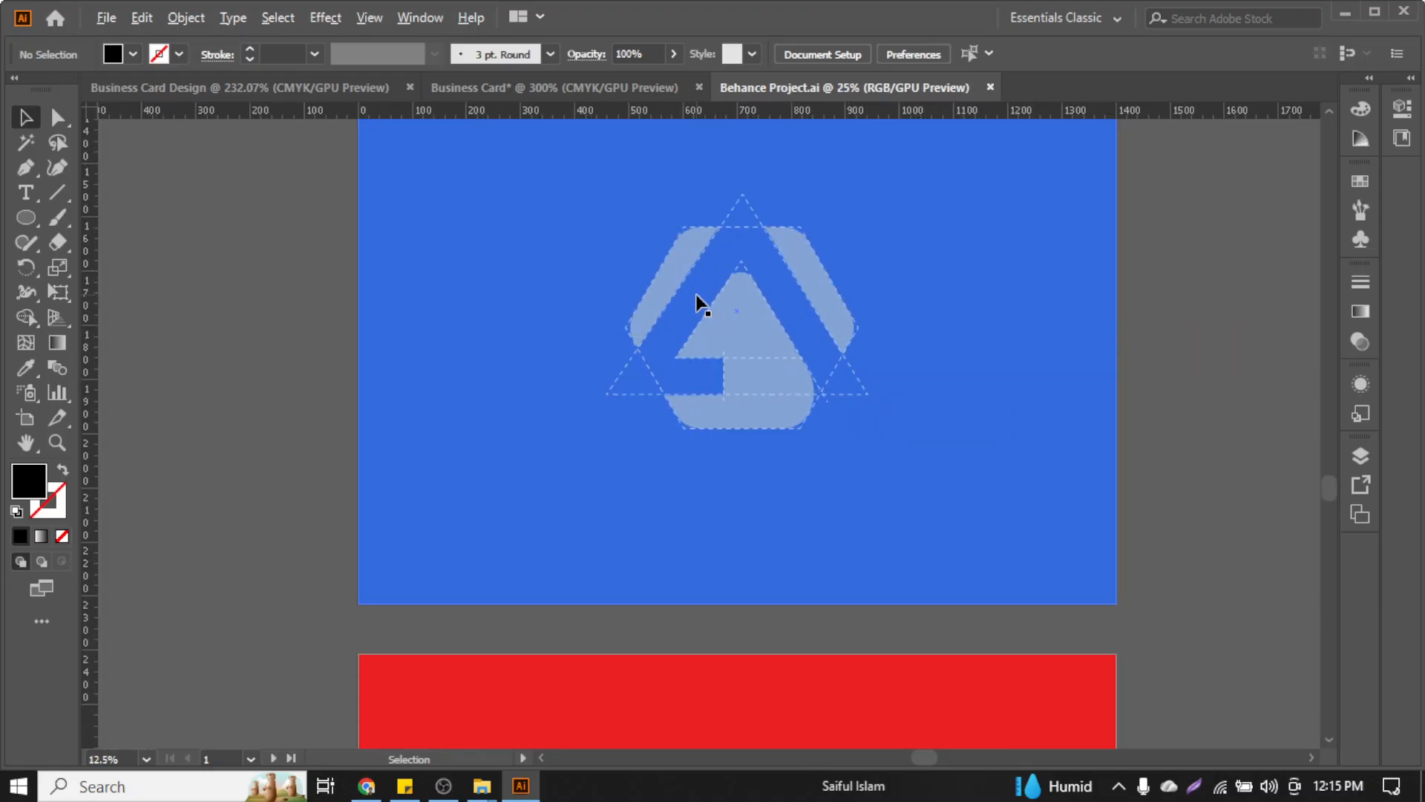
scroll(698, 297, "up", 3)
scroll(697, 300, "up", 2)
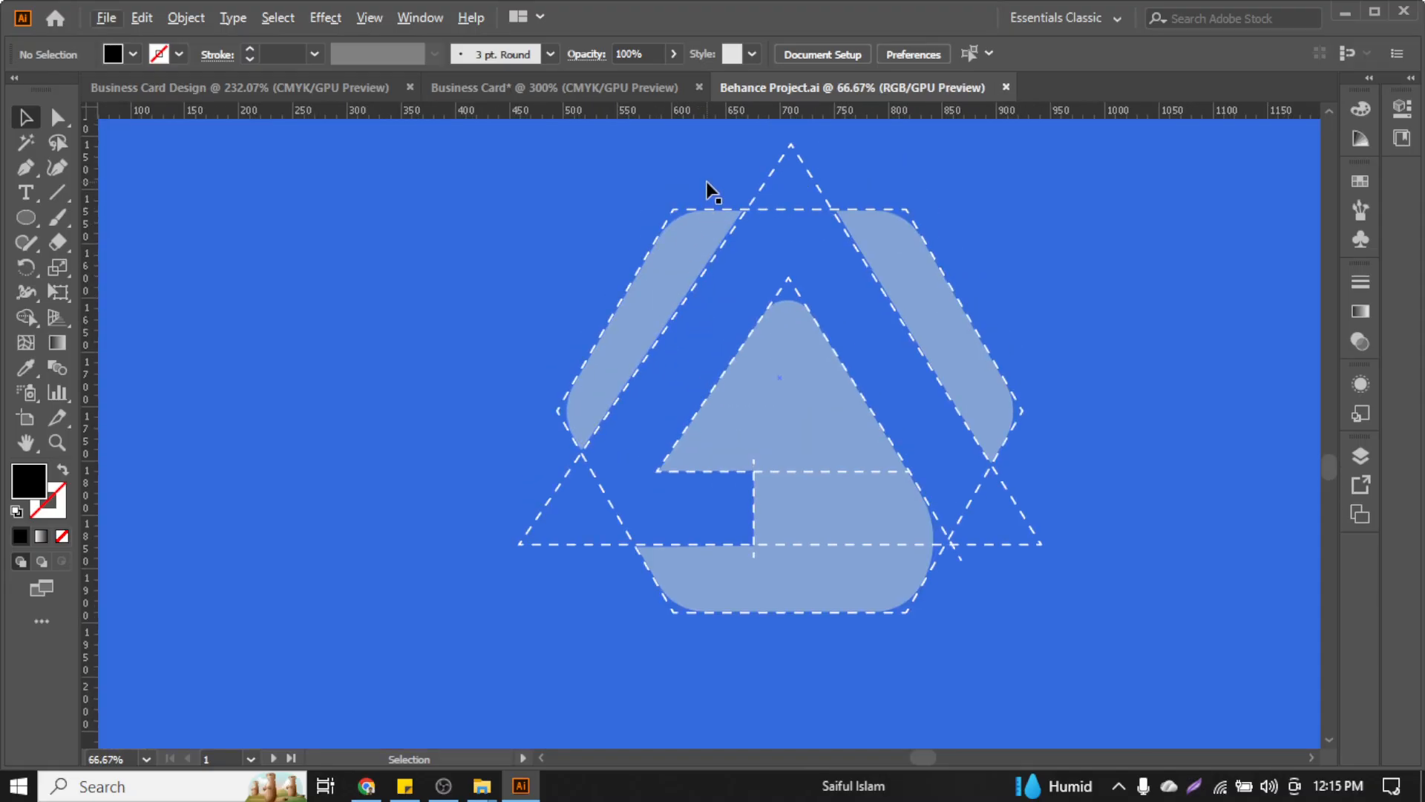
scroll(750, 278, "down", 4)
scroll(750, 280, "up", 3)
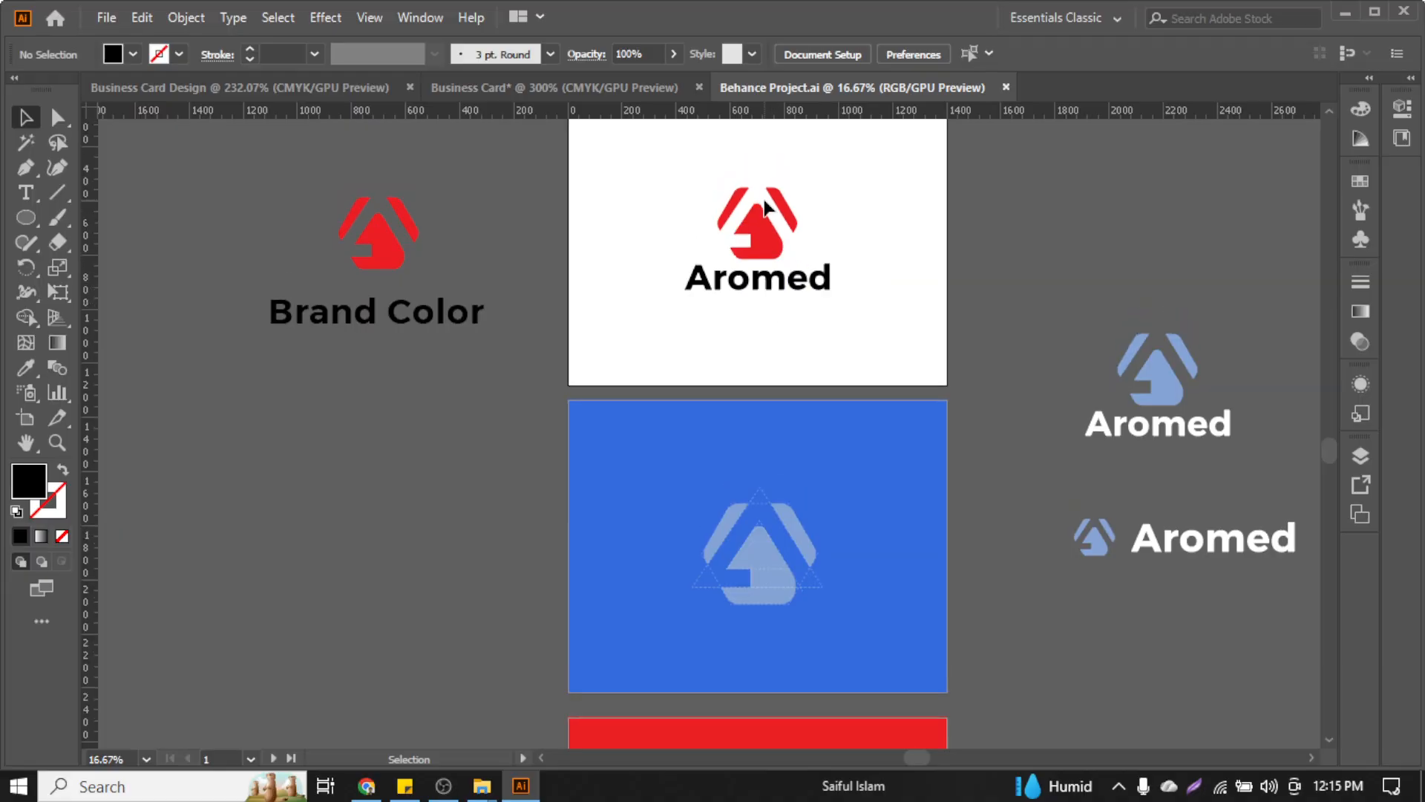
scroll(767, 209, "up", 2)
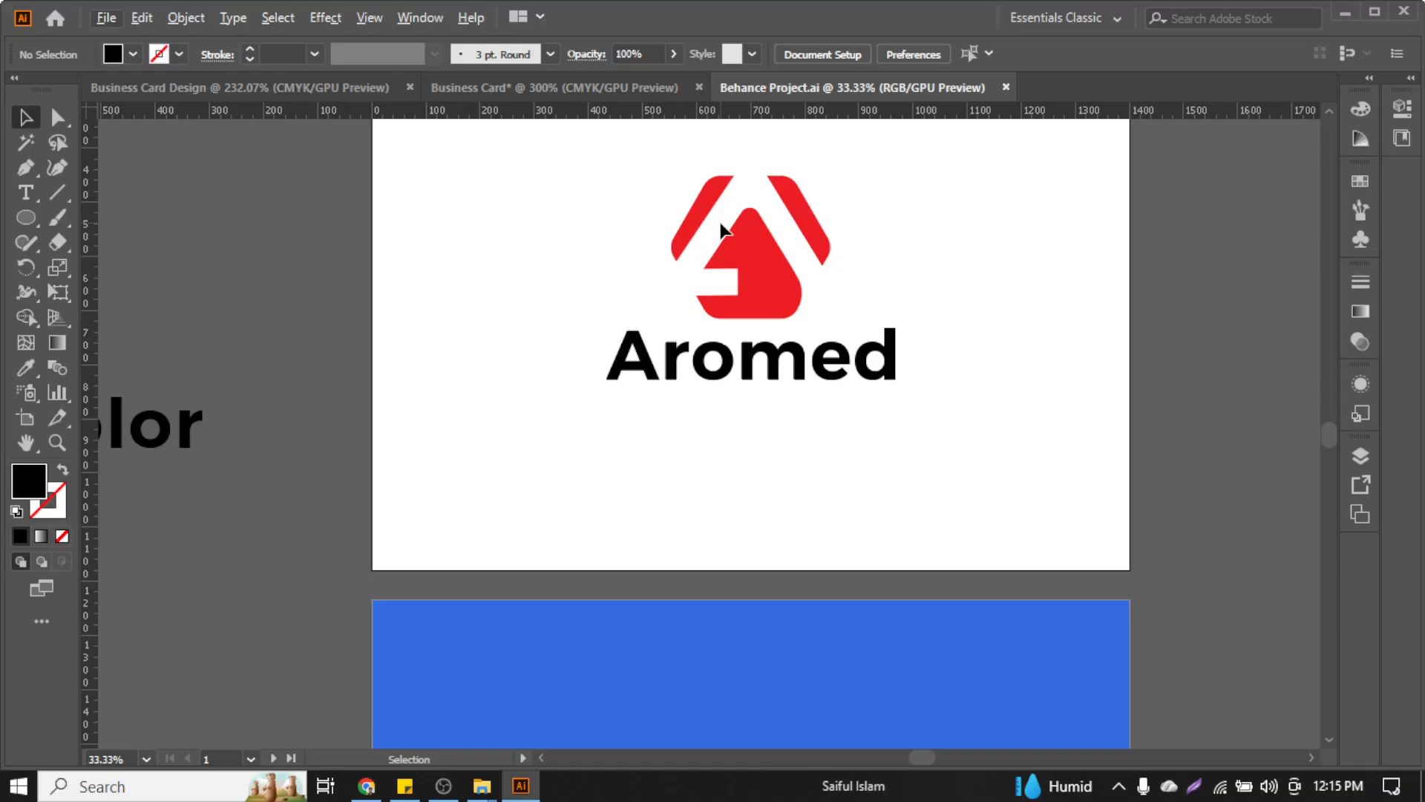
scroll(721, 230, "down", 2)
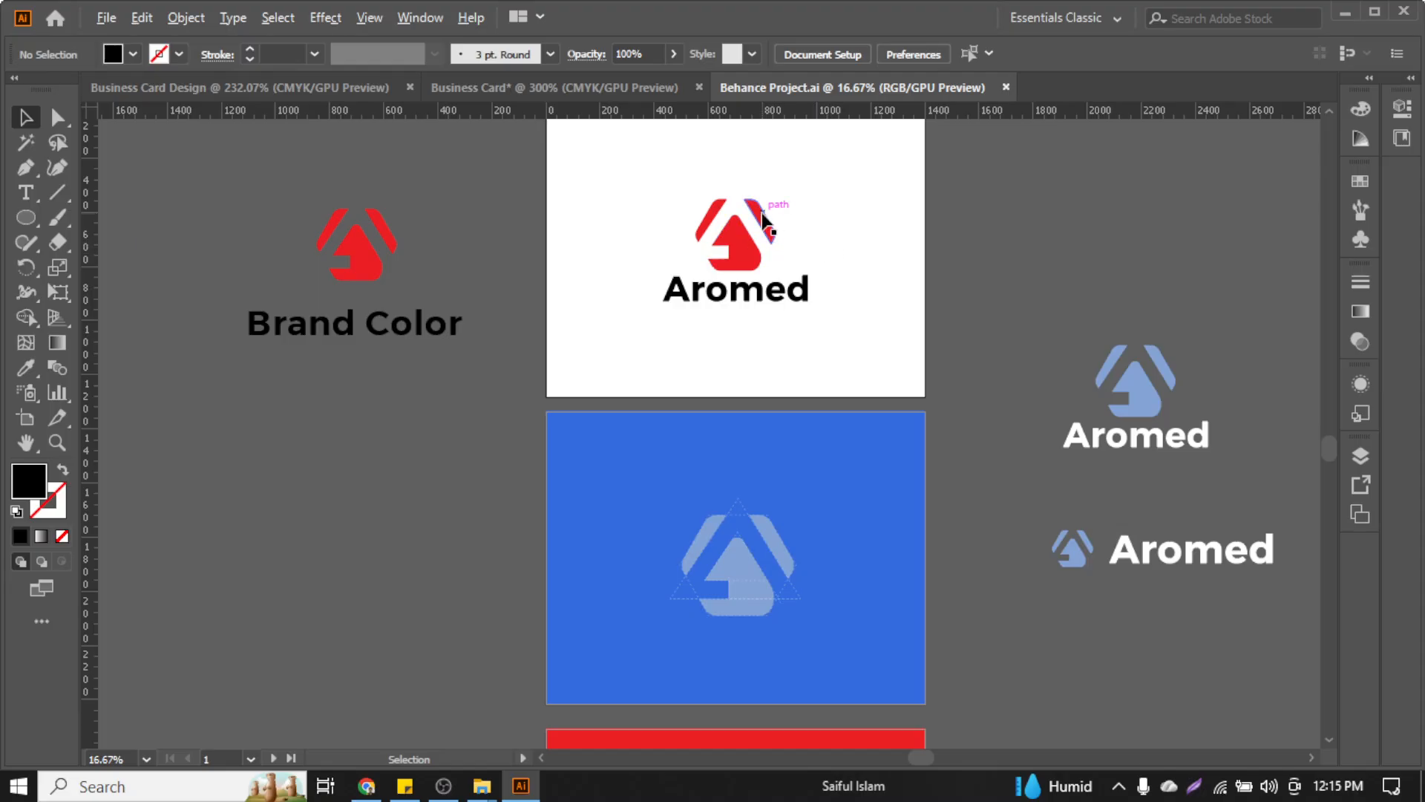
scroll(760, 214, "up", 2)
scroll(701, 285, "right", 9)
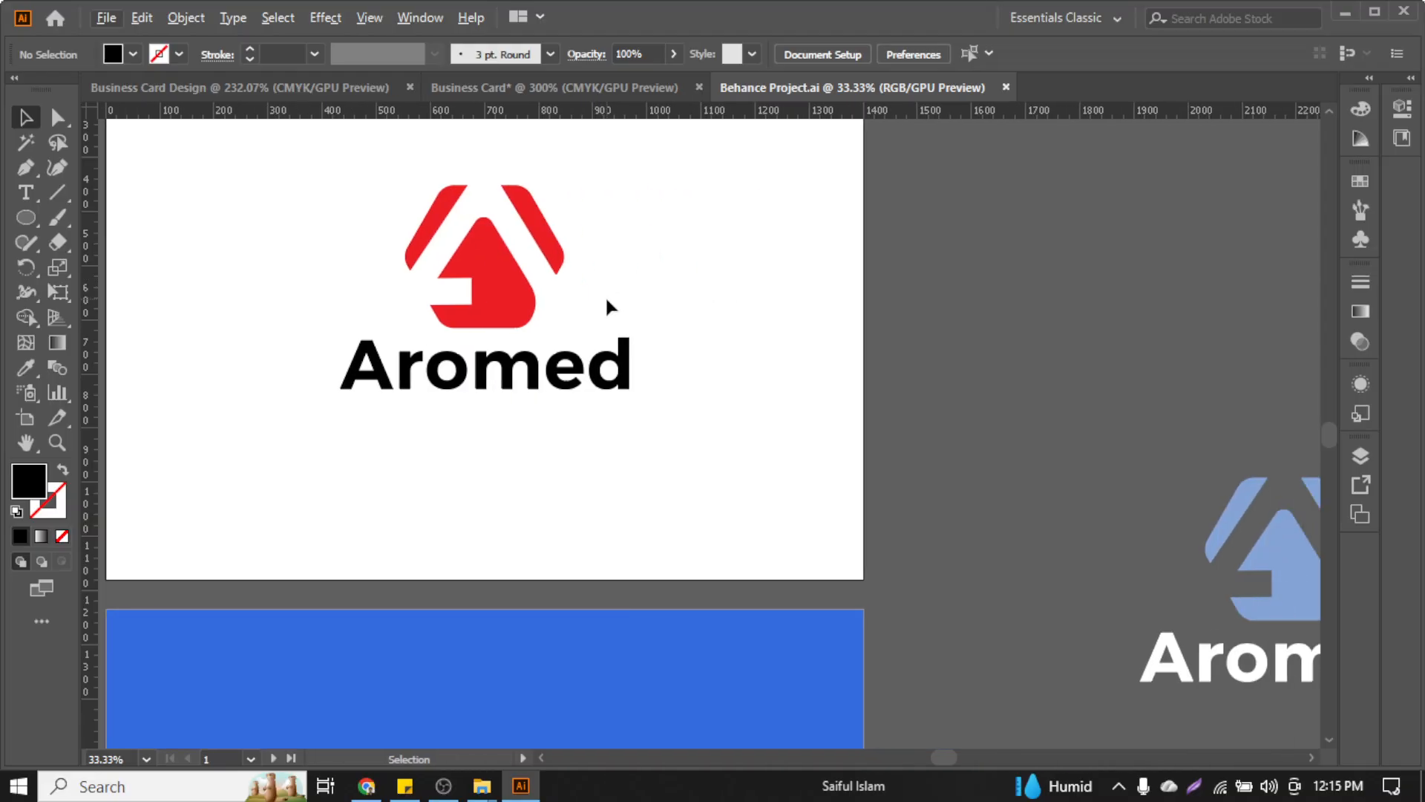
scroll(607, 300, "up", 4)
Alt-drag a copy of the Aromed logo group to the right, then delete that duplicate
left_click(486, 384)
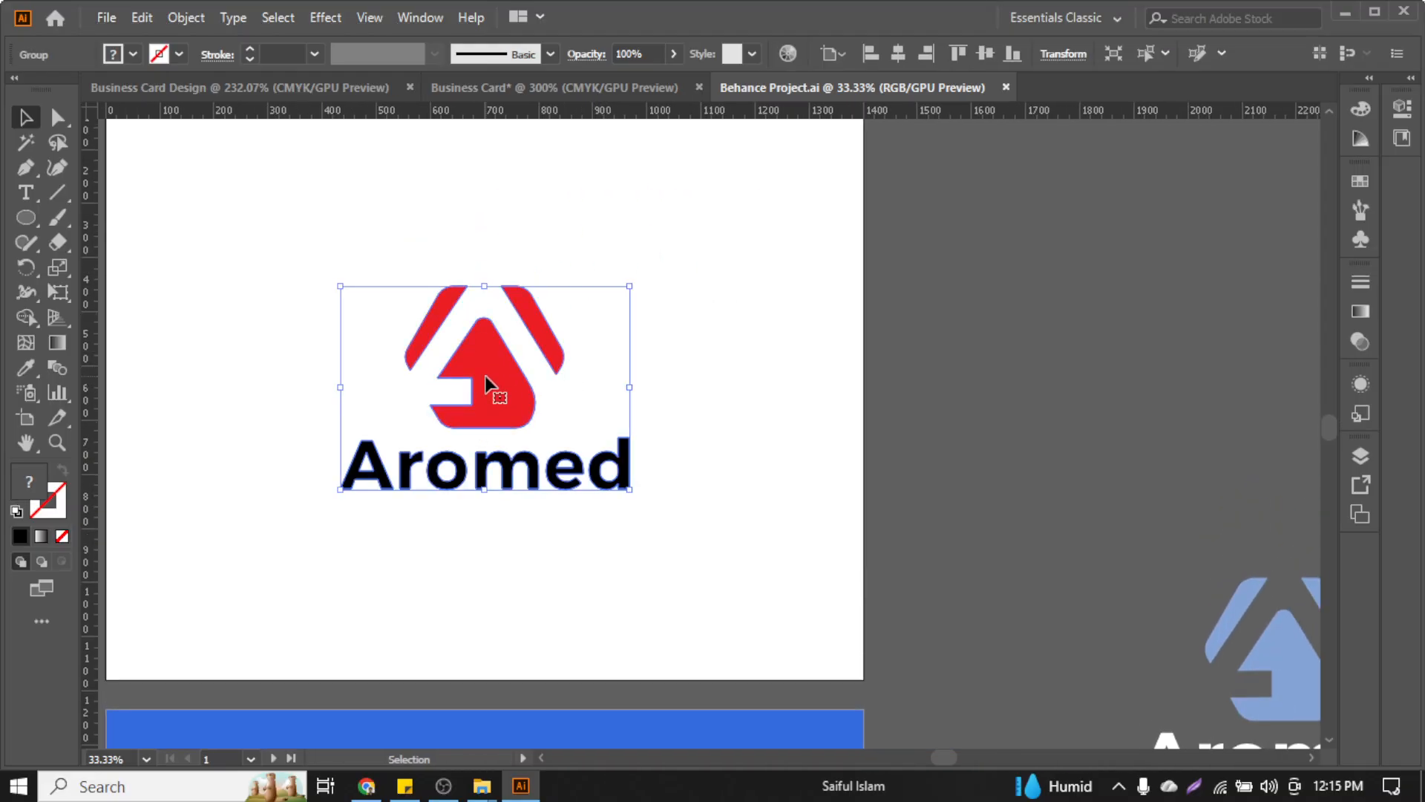
left_click_drag(487, 383, 792, 387)
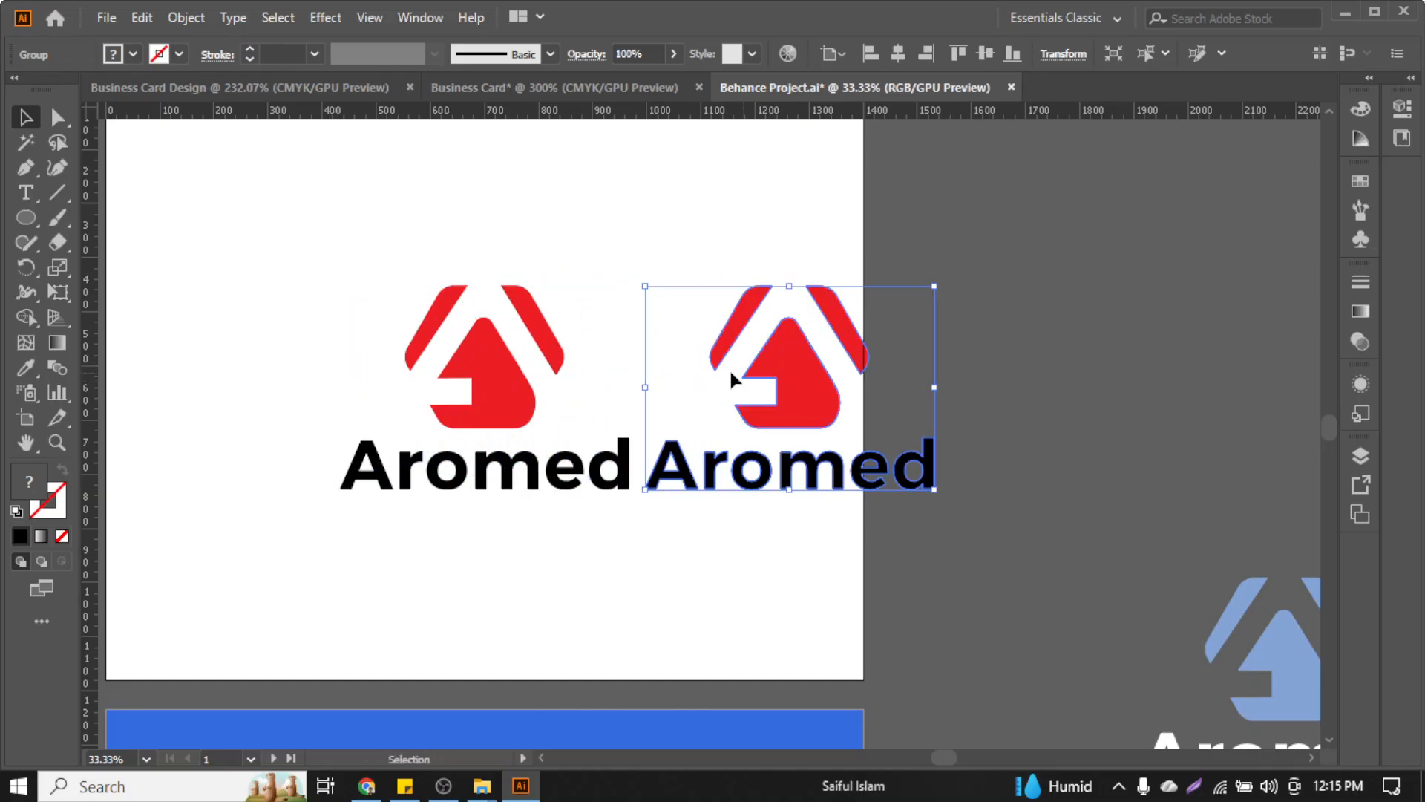
left_click(601, 237)
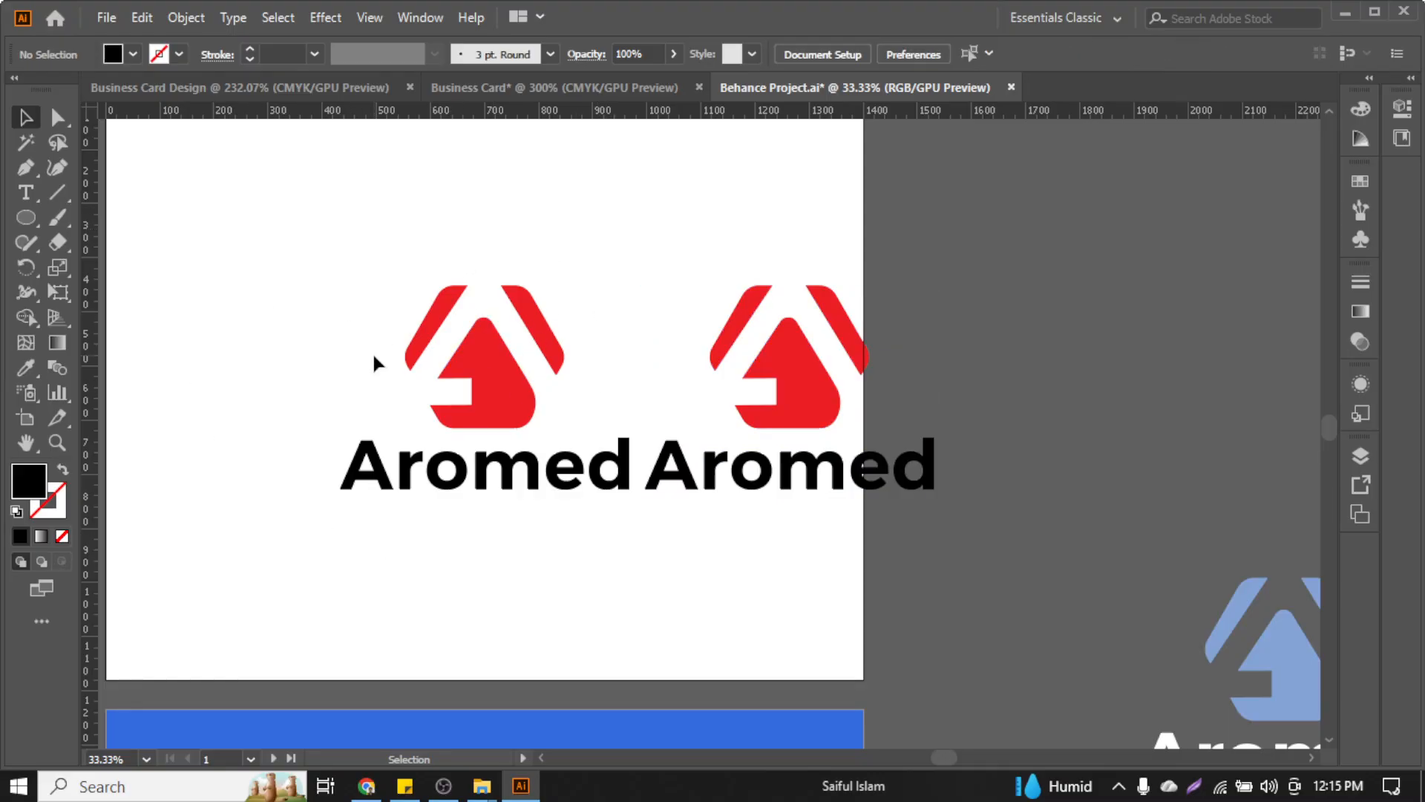
left_click(455, 380)
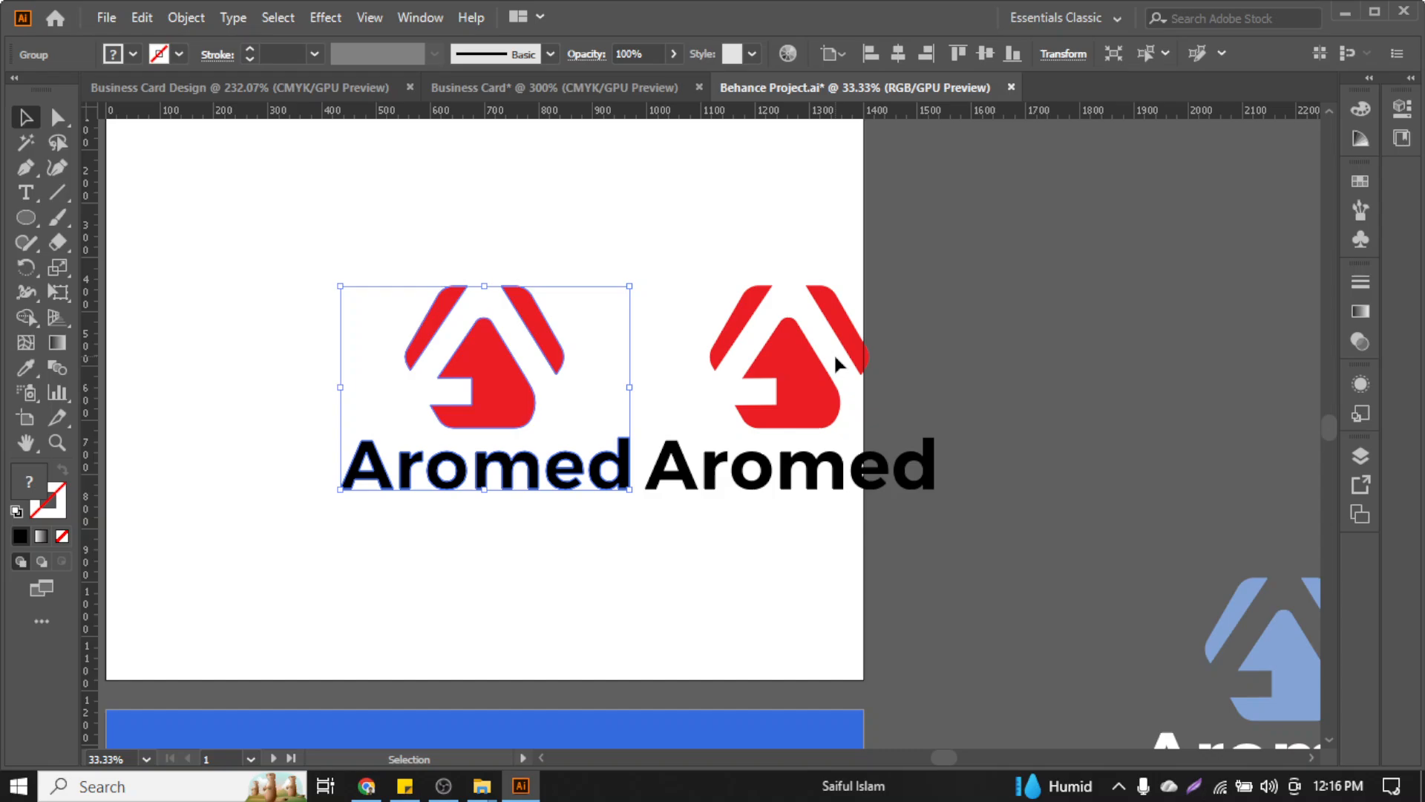
left_click(802, 425)
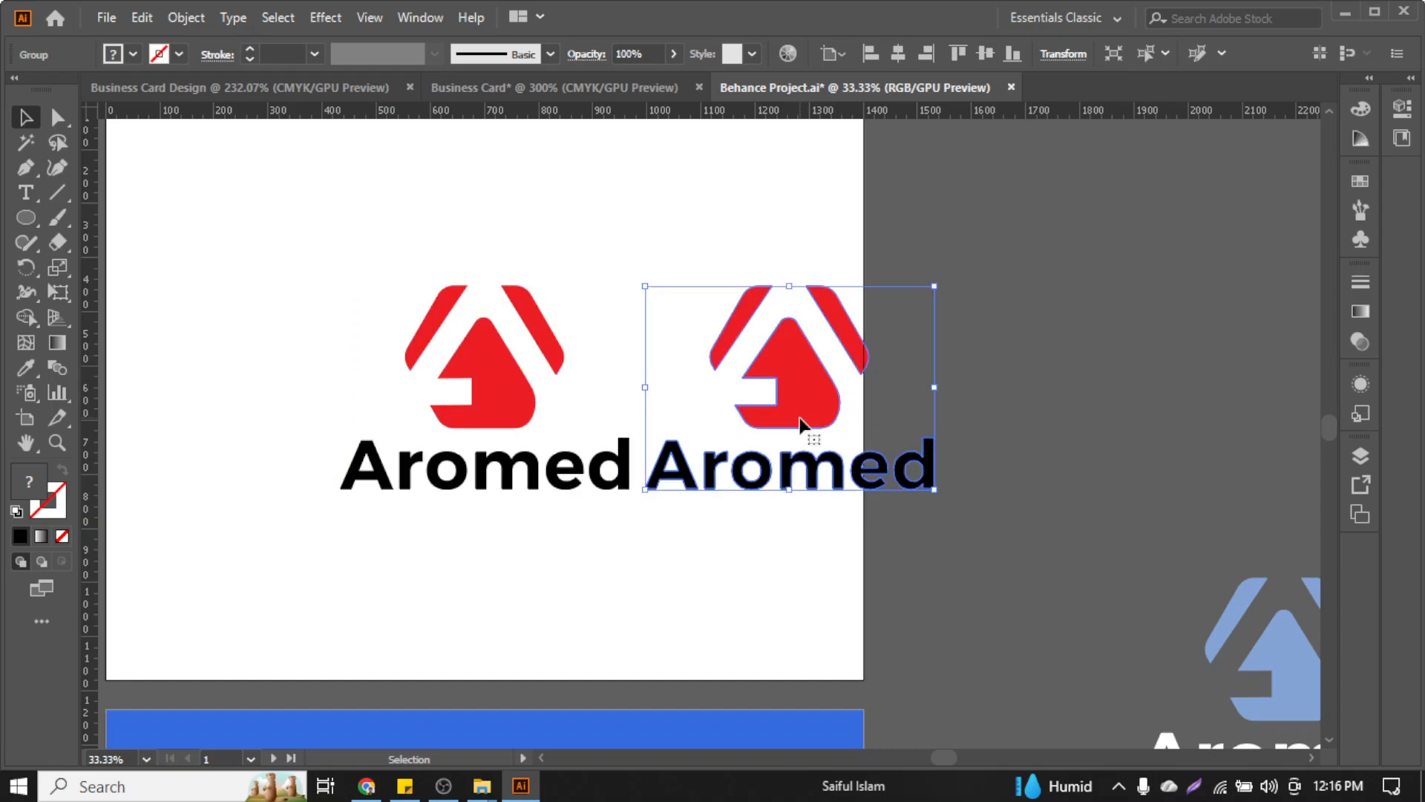
key("Delete")
Select the Aromed logo and show the Business Card document at actual size (Ctrl+1)
left_click(443, 786)
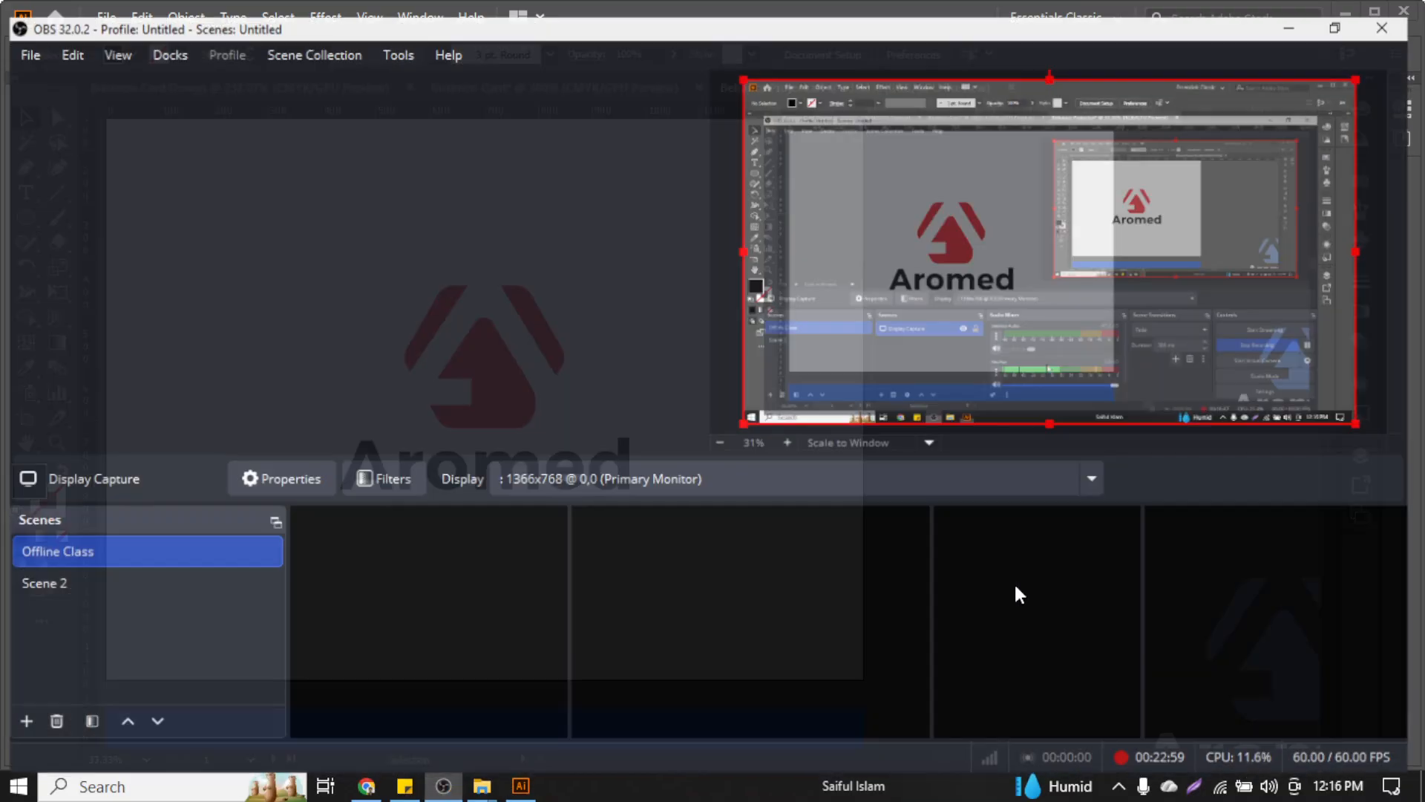
left_click(1297, 10)
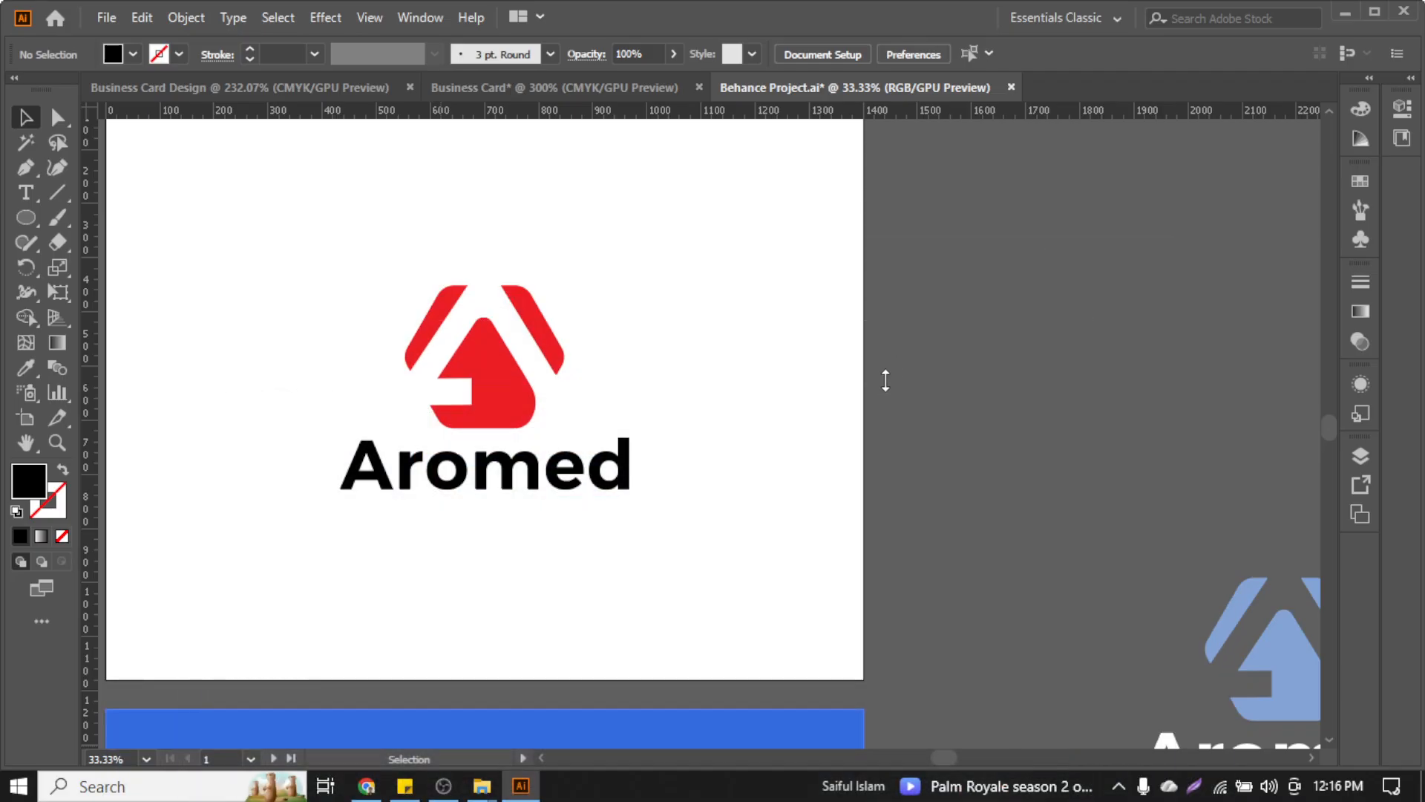
left_click(515, 378)
scroll(518, 381, "left", 5)
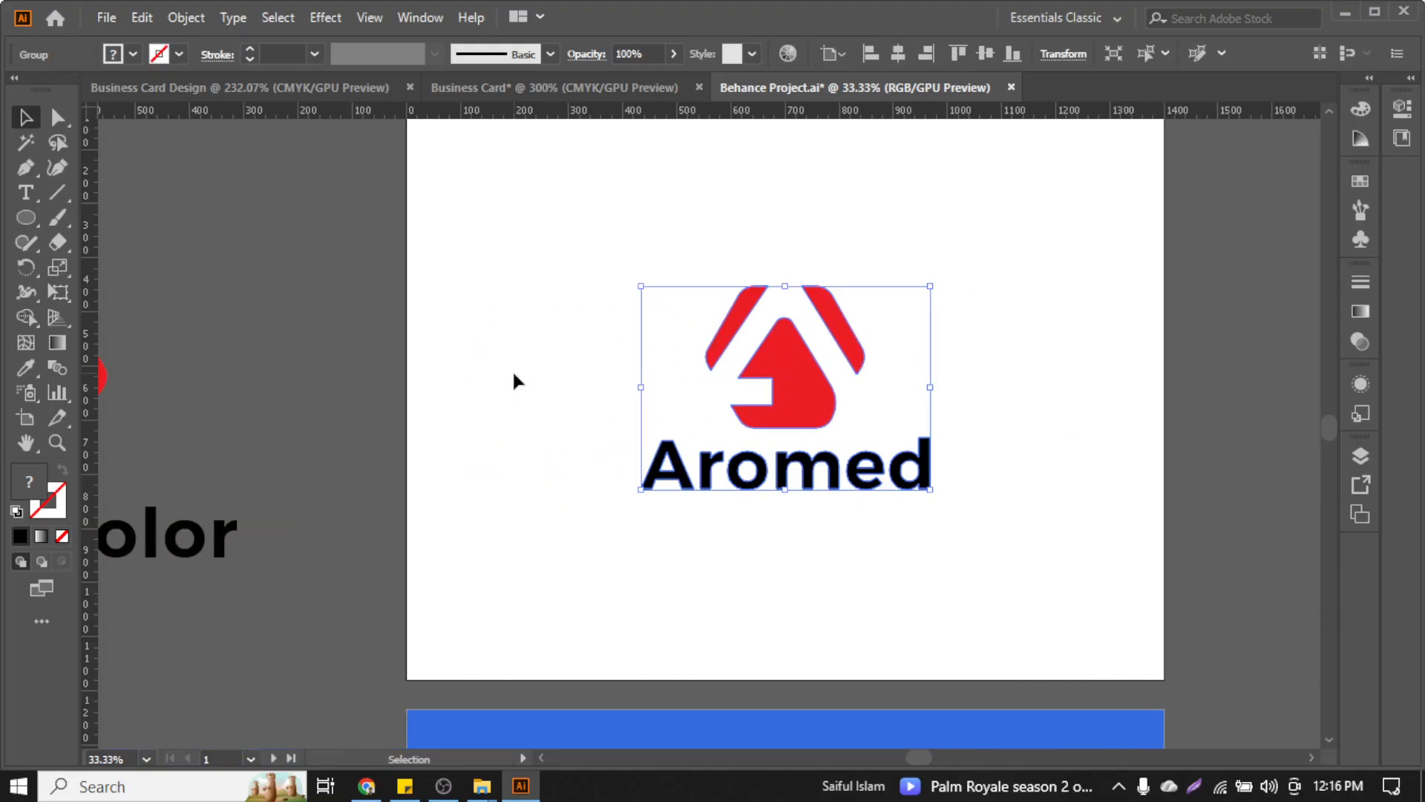
scroll(518, 381, "down", 2)
left_click(301, 386)
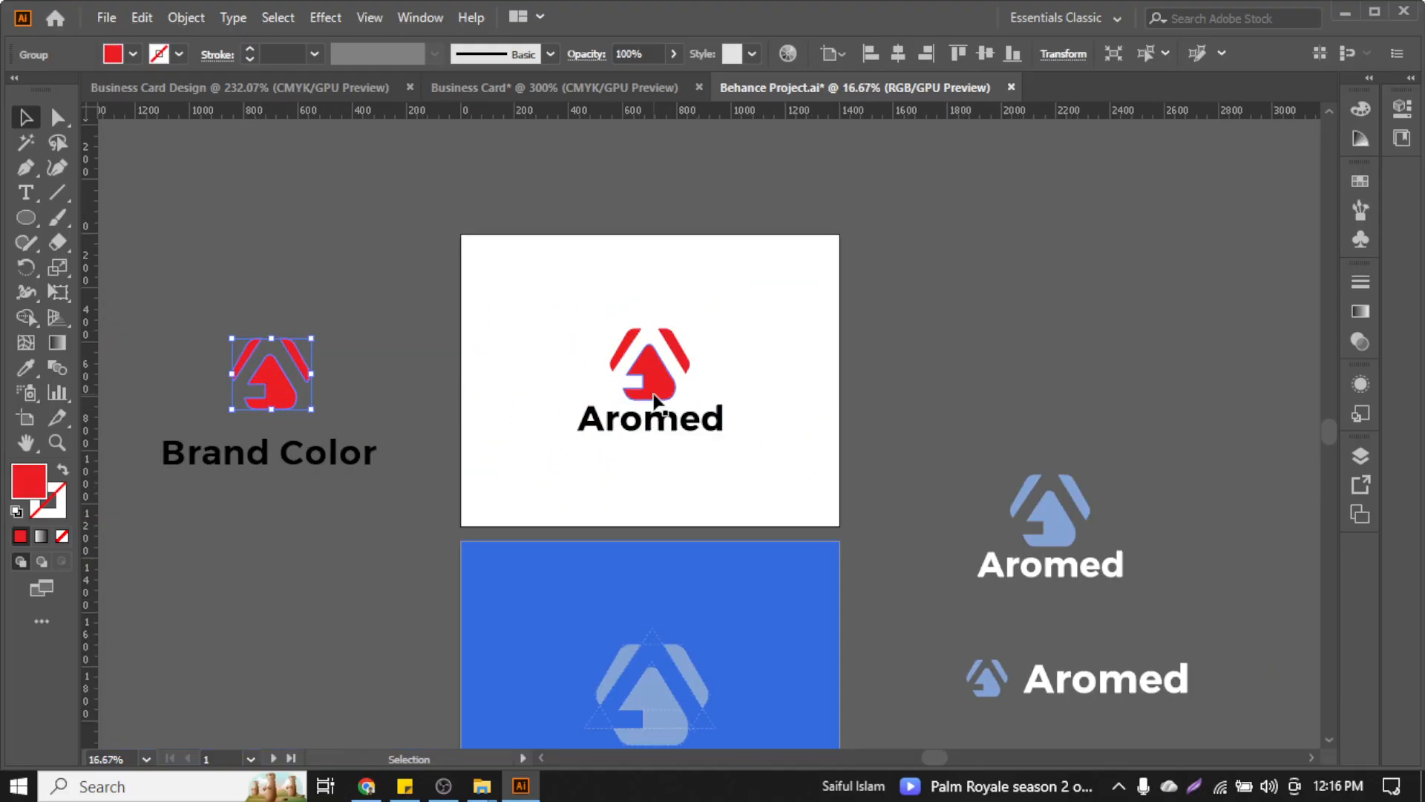
left_click(653, 401)
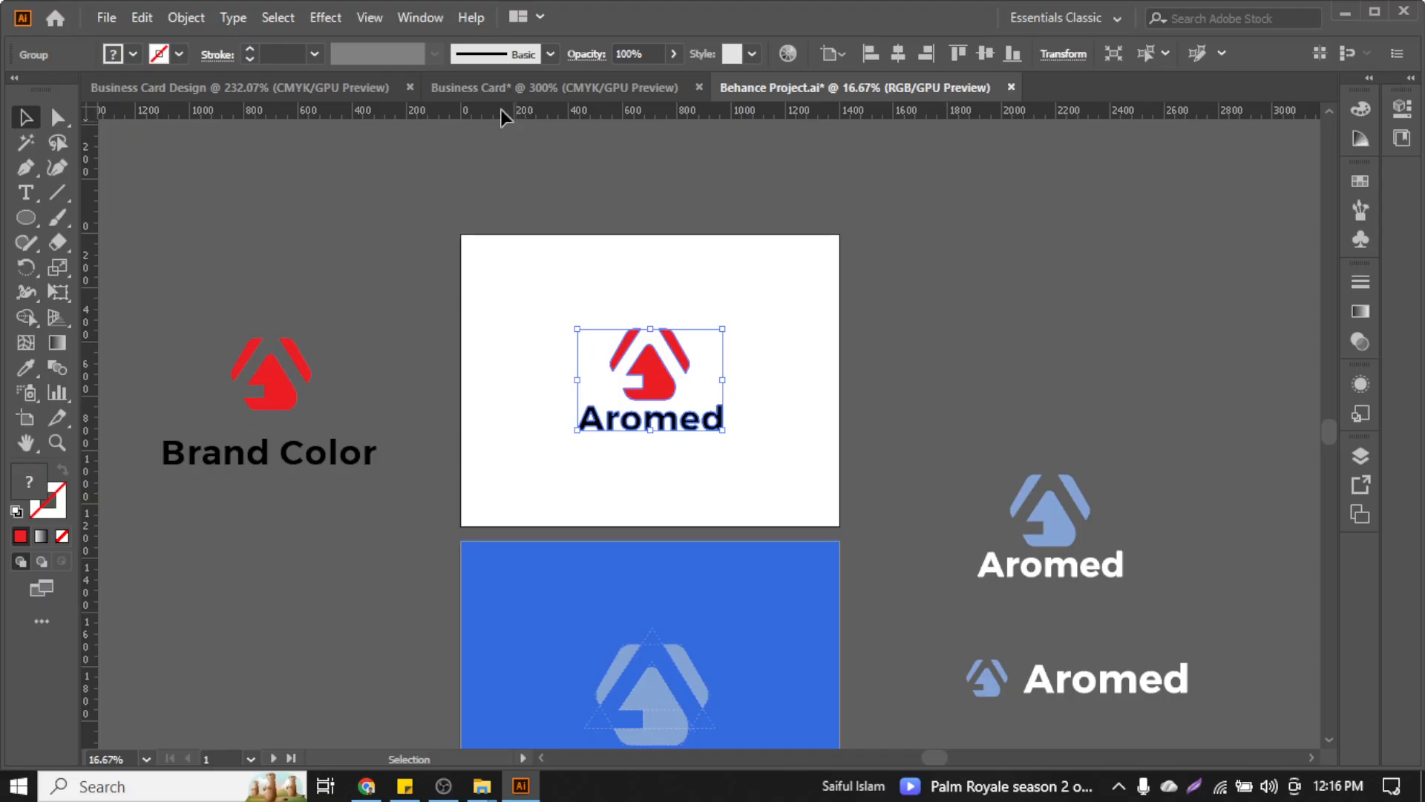
left_click(512, 88)
key("ctrl+1")
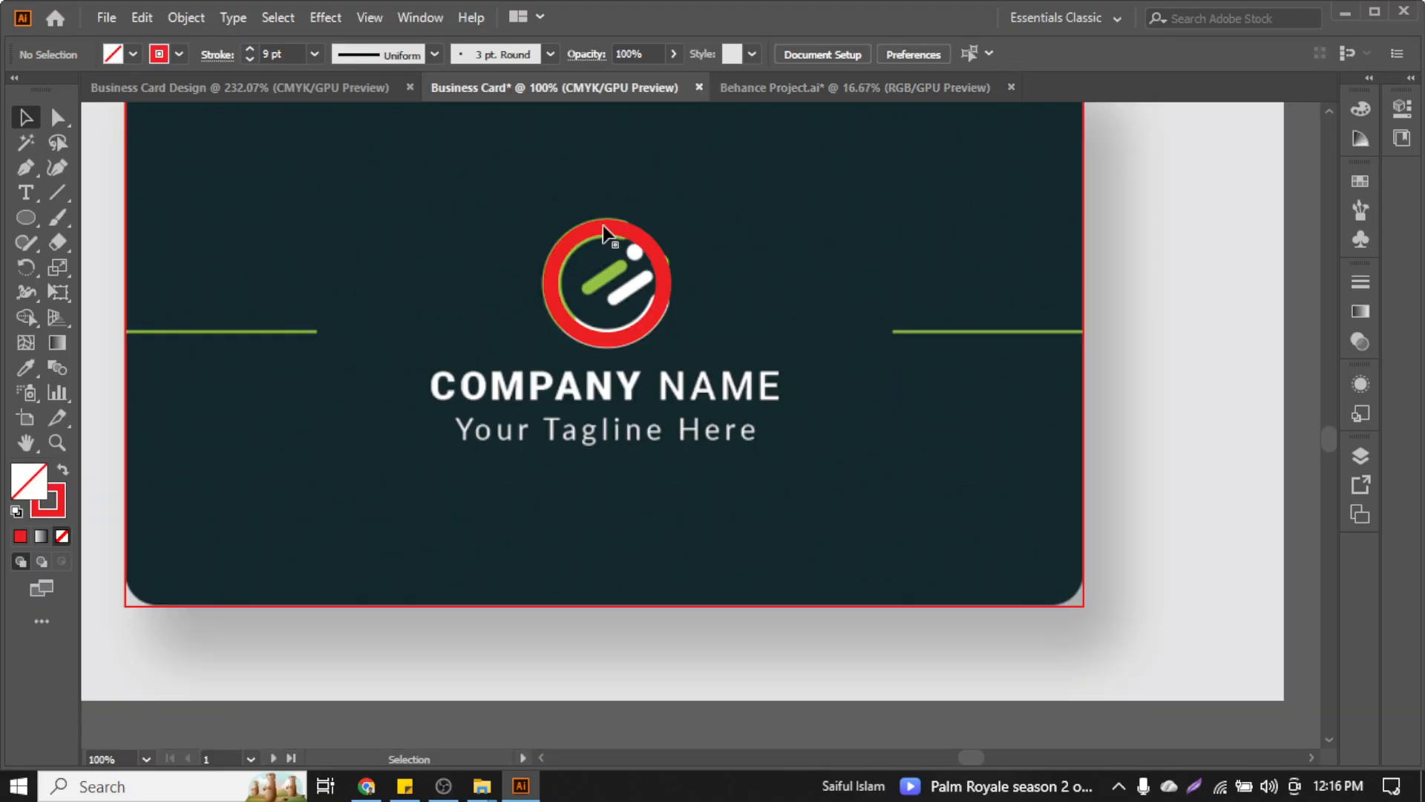
Paste the Aromed logo onto the dark card and scale it down above COMPANY NAME
key("ctrl+v")
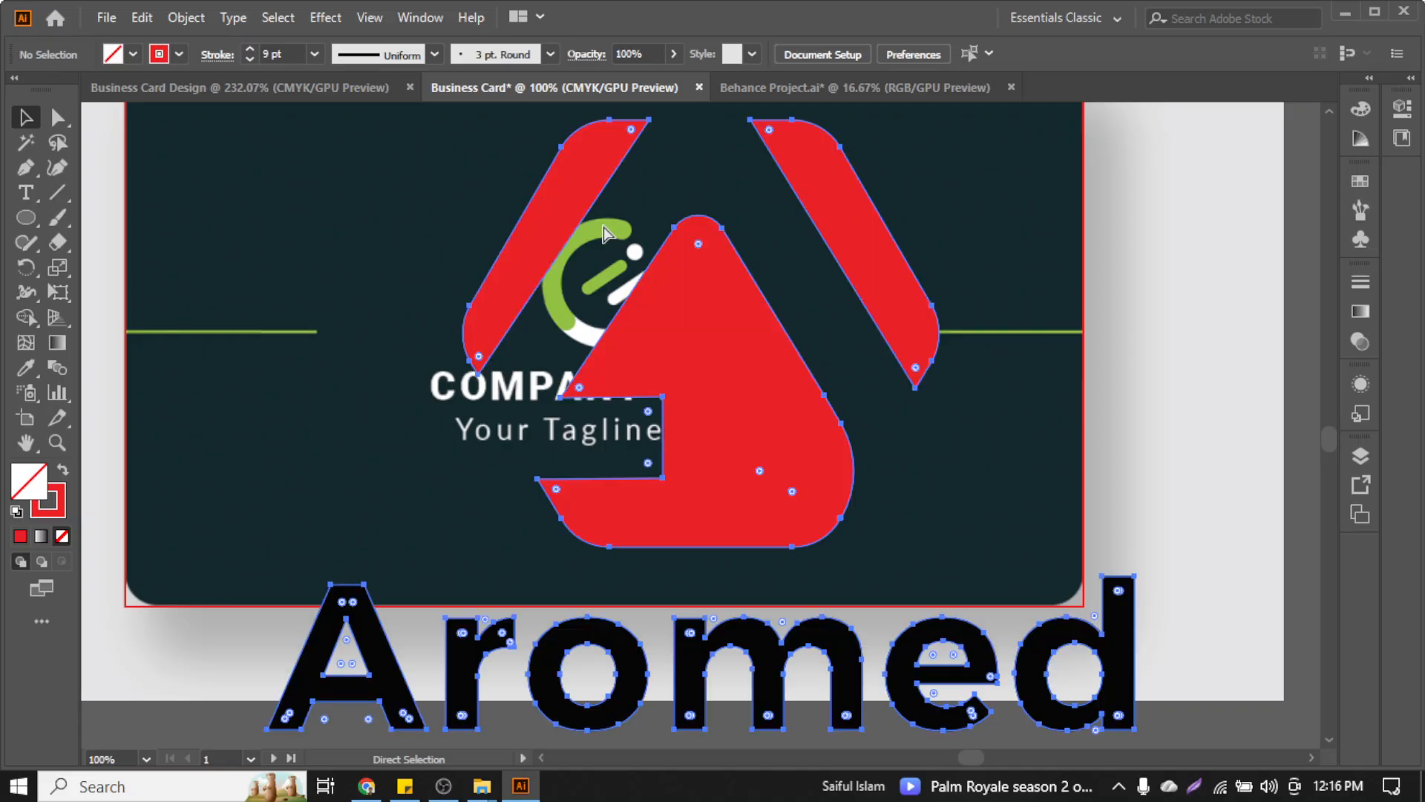
left_click(732, 366)
scroll(750, 478, "down", 2)
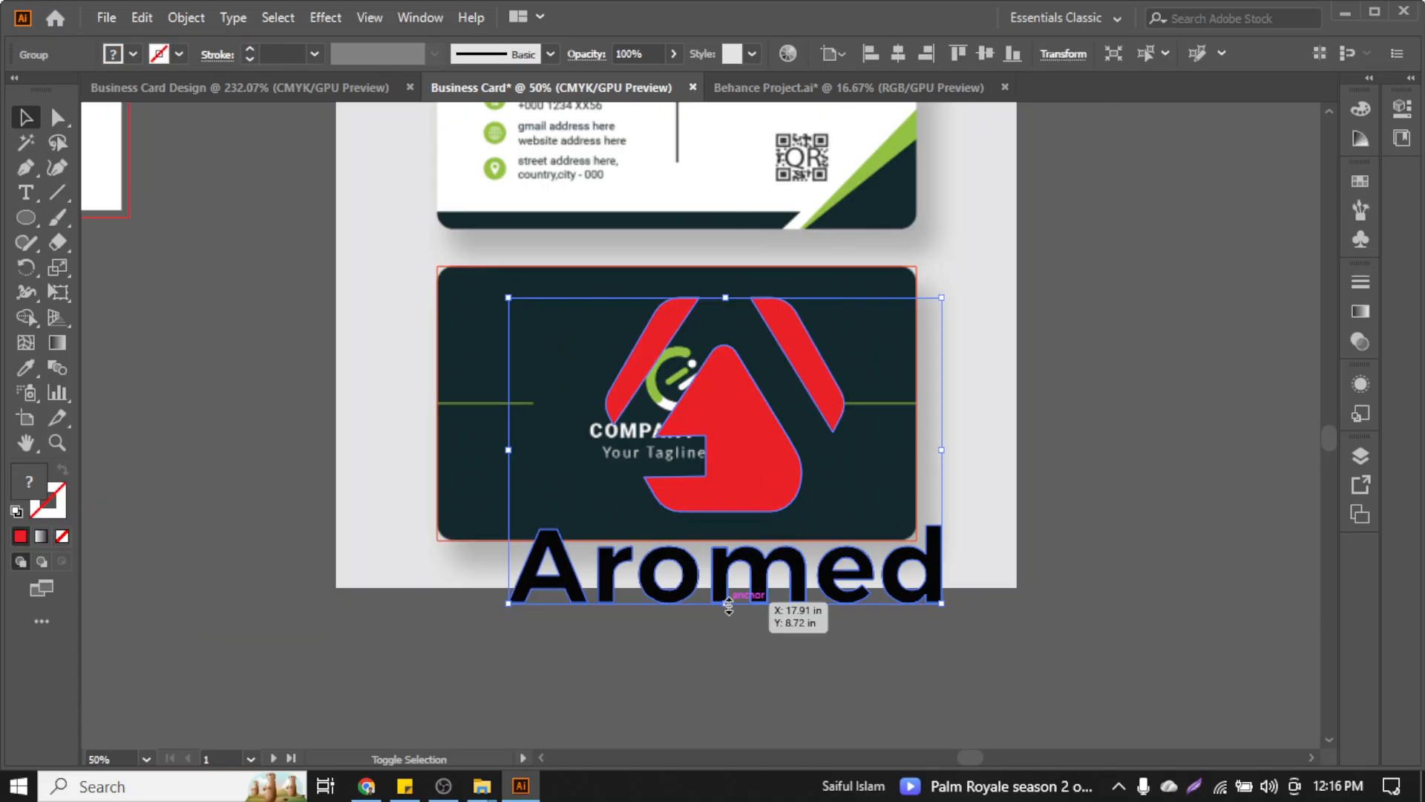
left_click_drag(728, 606, 726, 394)
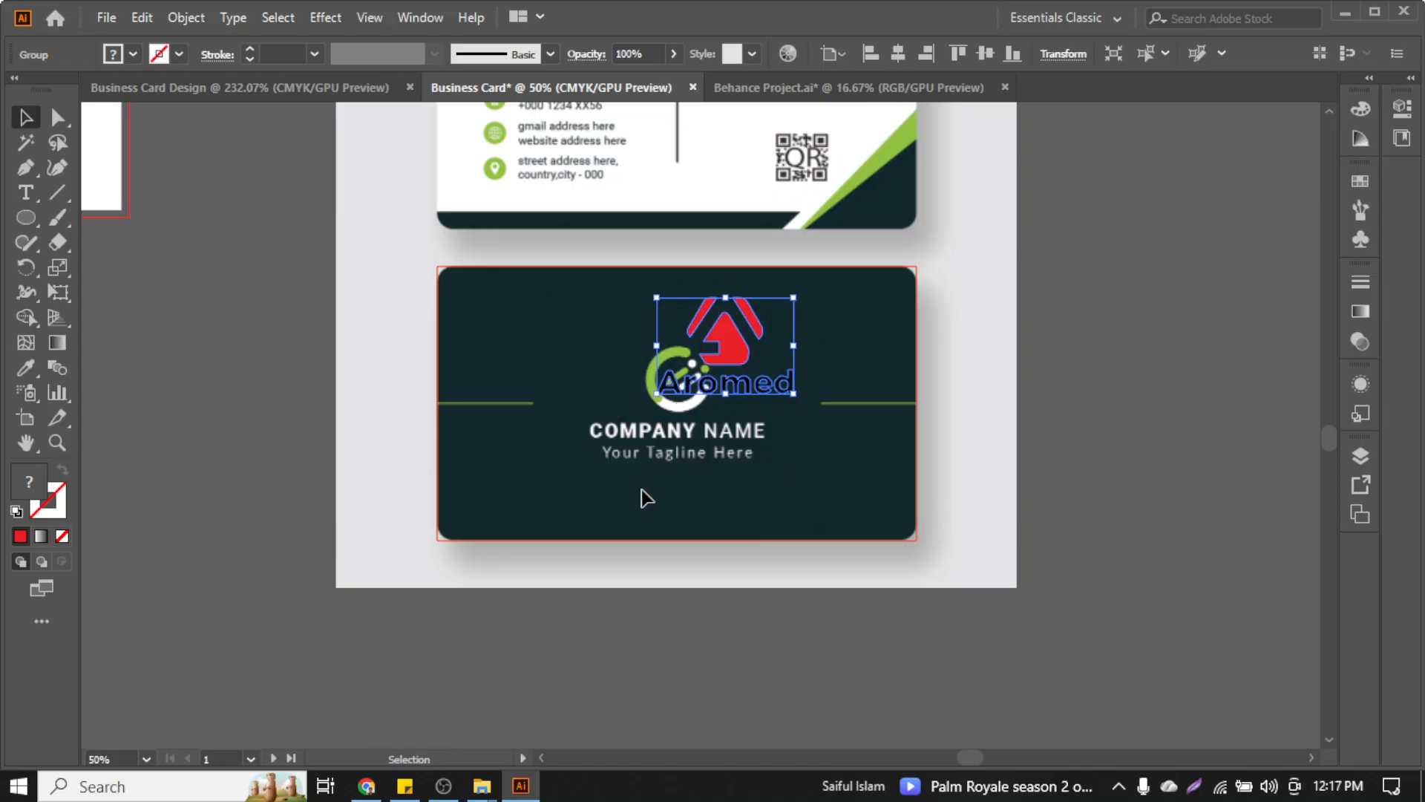
scroll(652, 415, "up", 2)
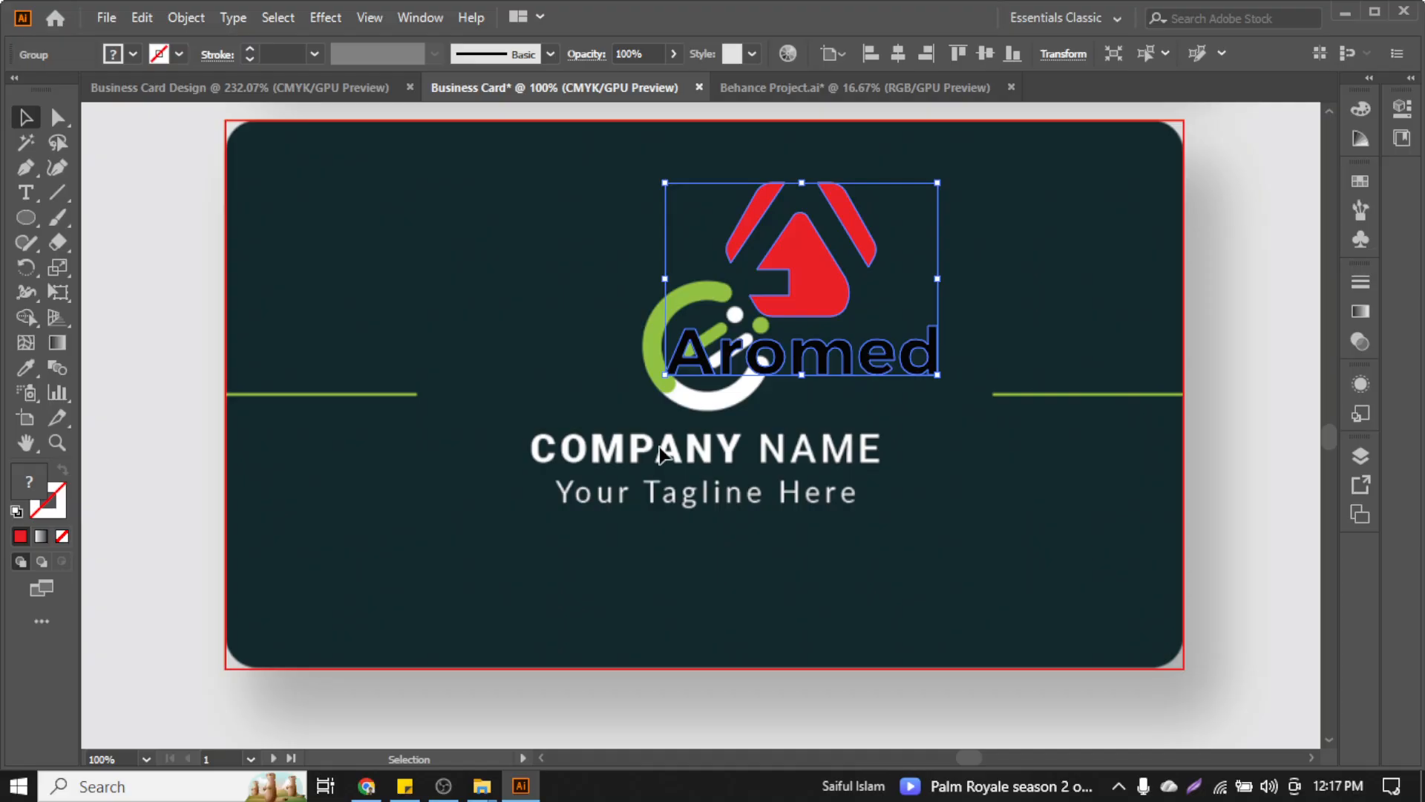
scroll(663, 454, "up", 8)
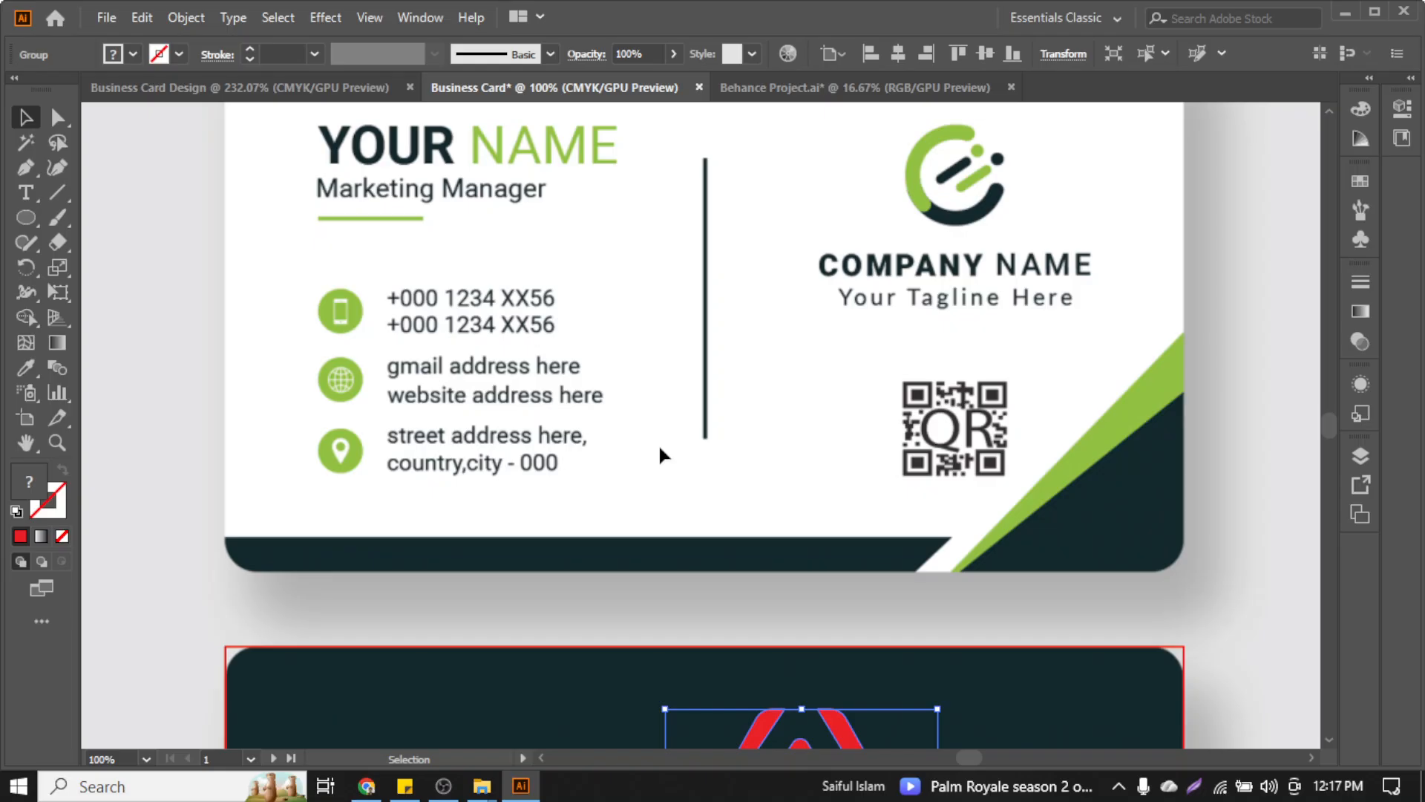
scroll(662, 454, "down", 6)
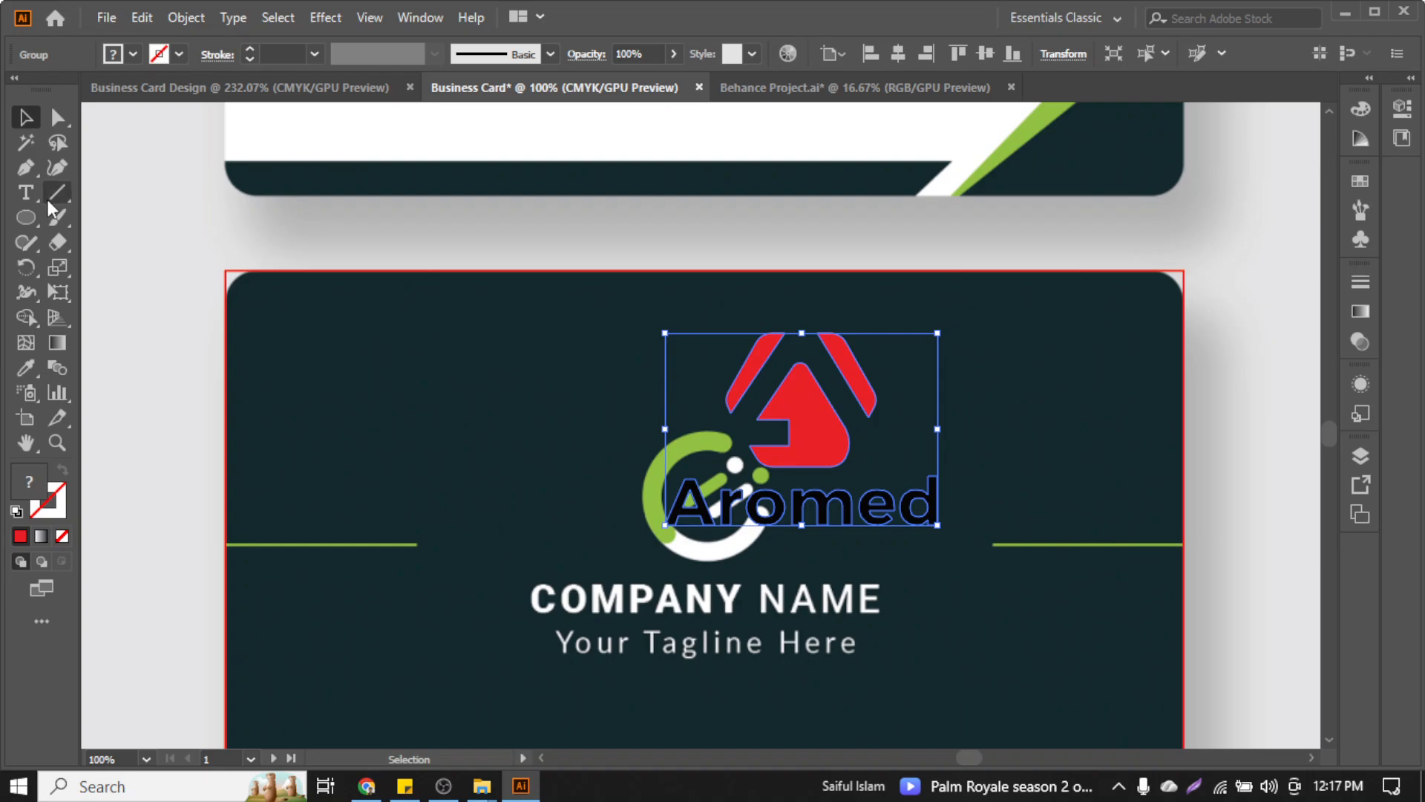
left_click(26, 193)
Add a test COMPANY NAME text below the tagline and set it in Lato Black
scroll(571, 546, "down", 3)
left_click(566, 504)
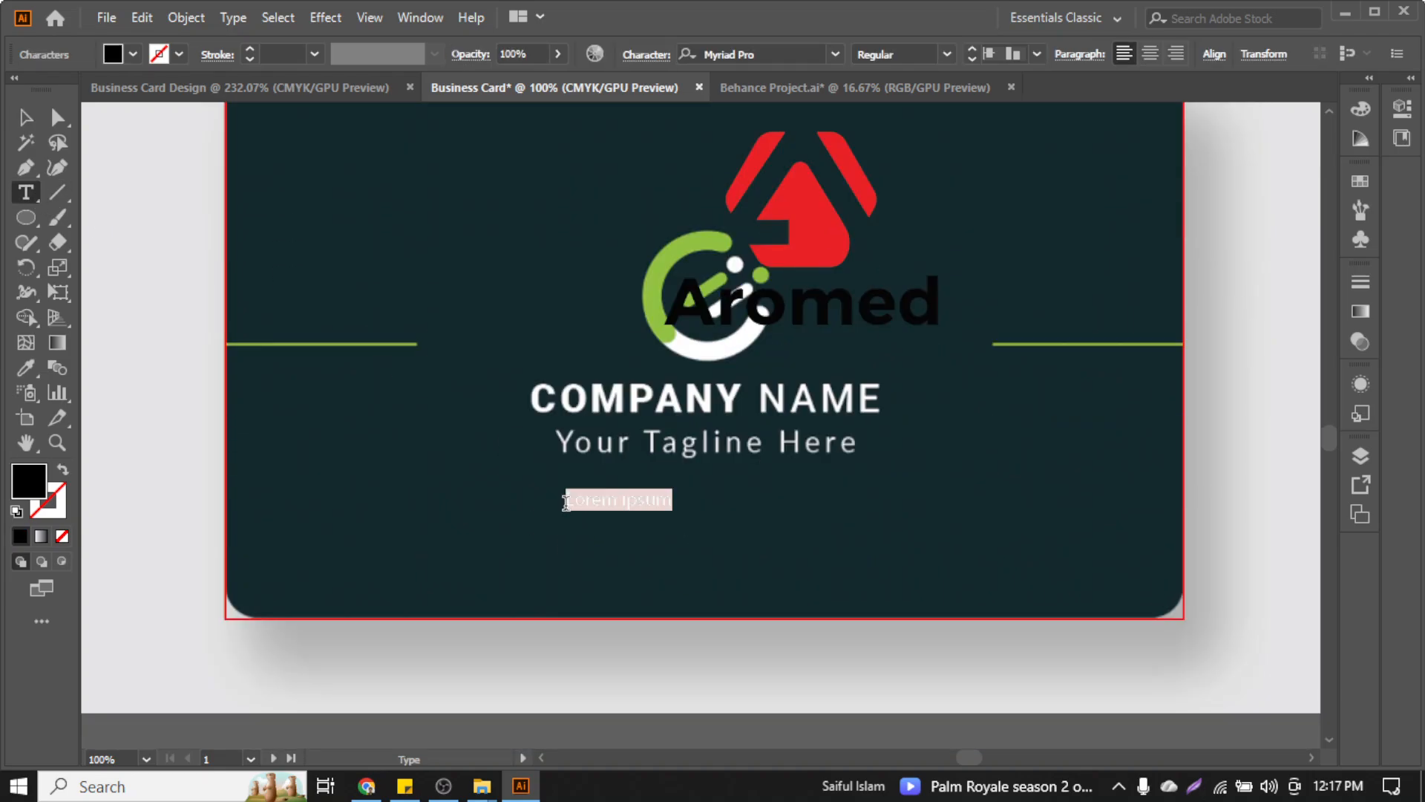
scroll(565, 502, "up", 2)
type("M")
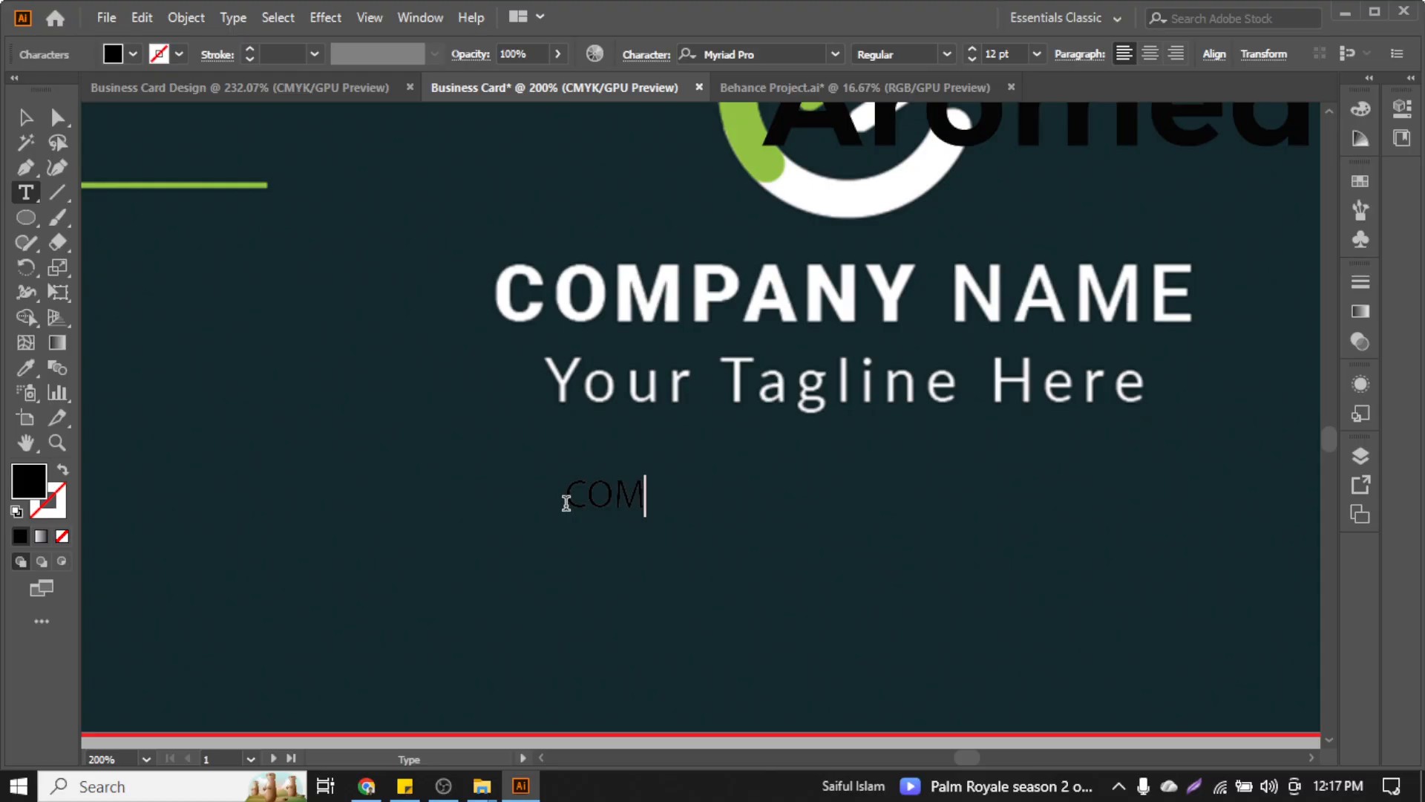
type("PANY ")
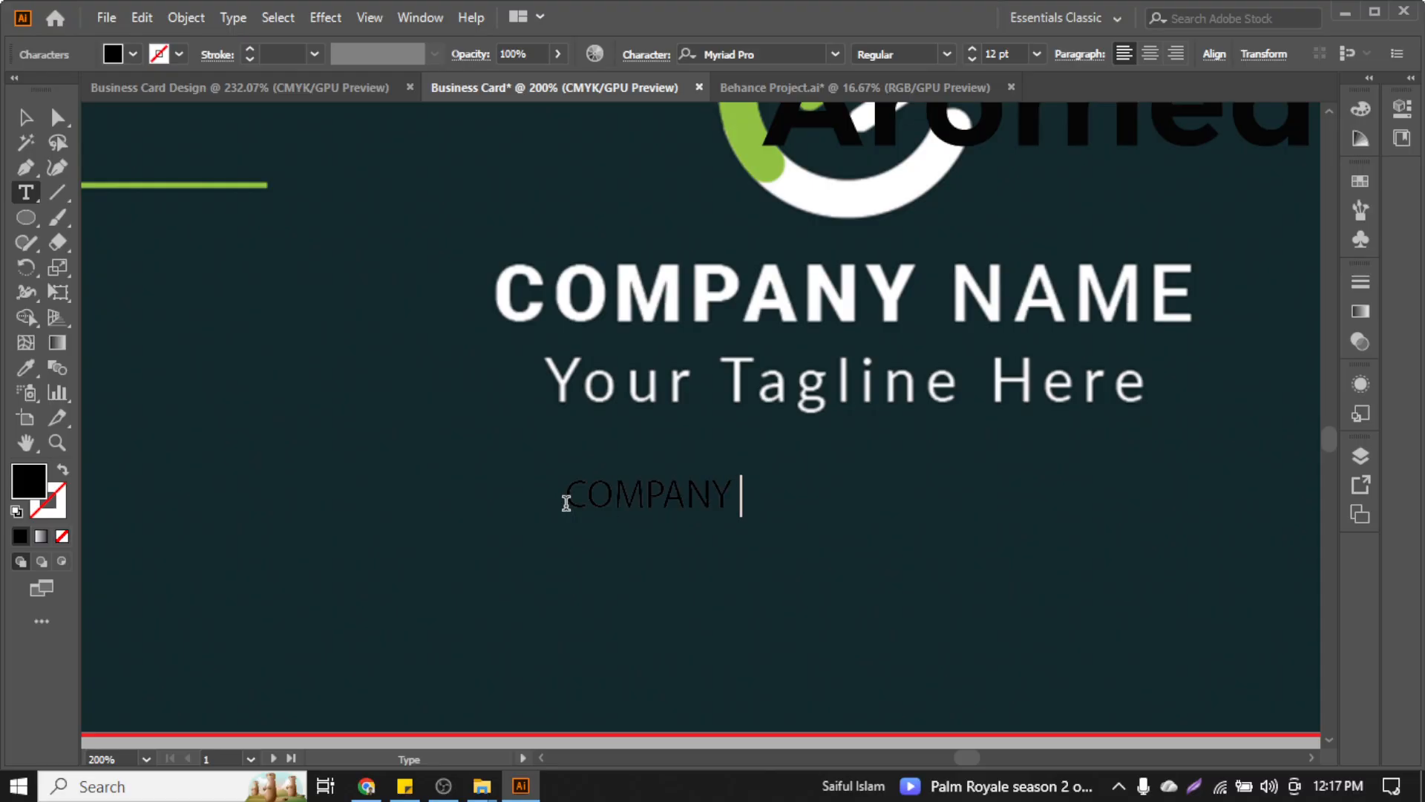
type("NAME")
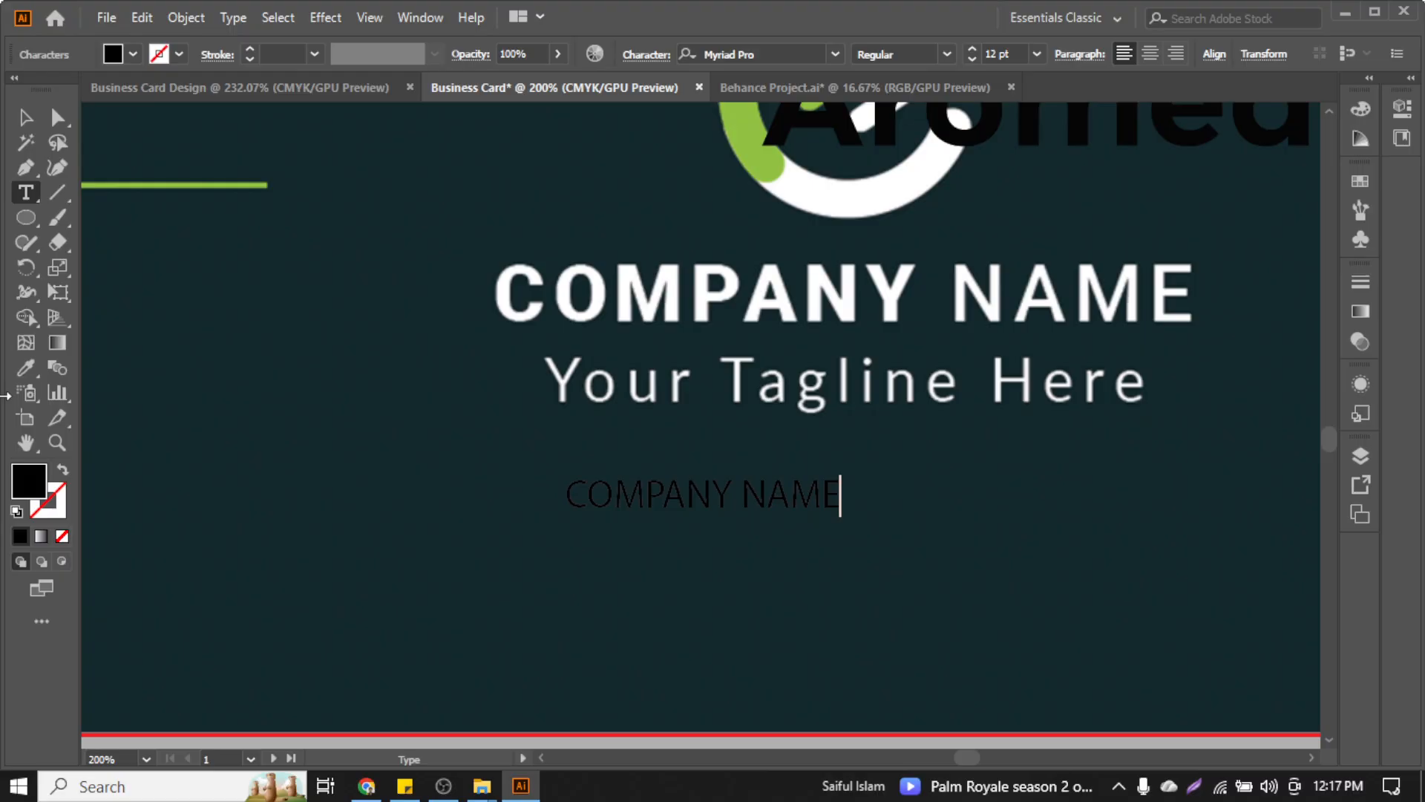
left_click(28, 117)
key("ctrl+t")
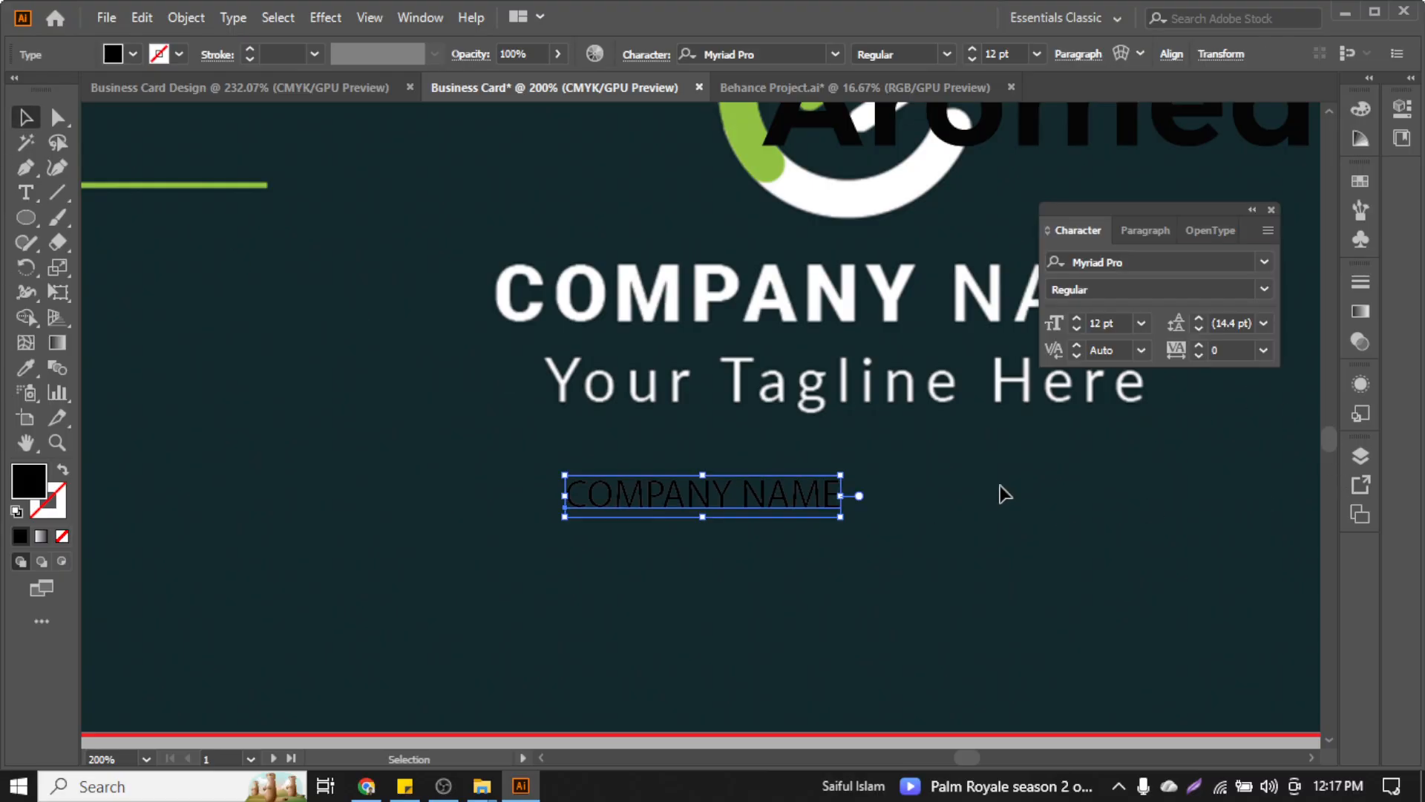
left_click_drag(738, 503, 676, 456)
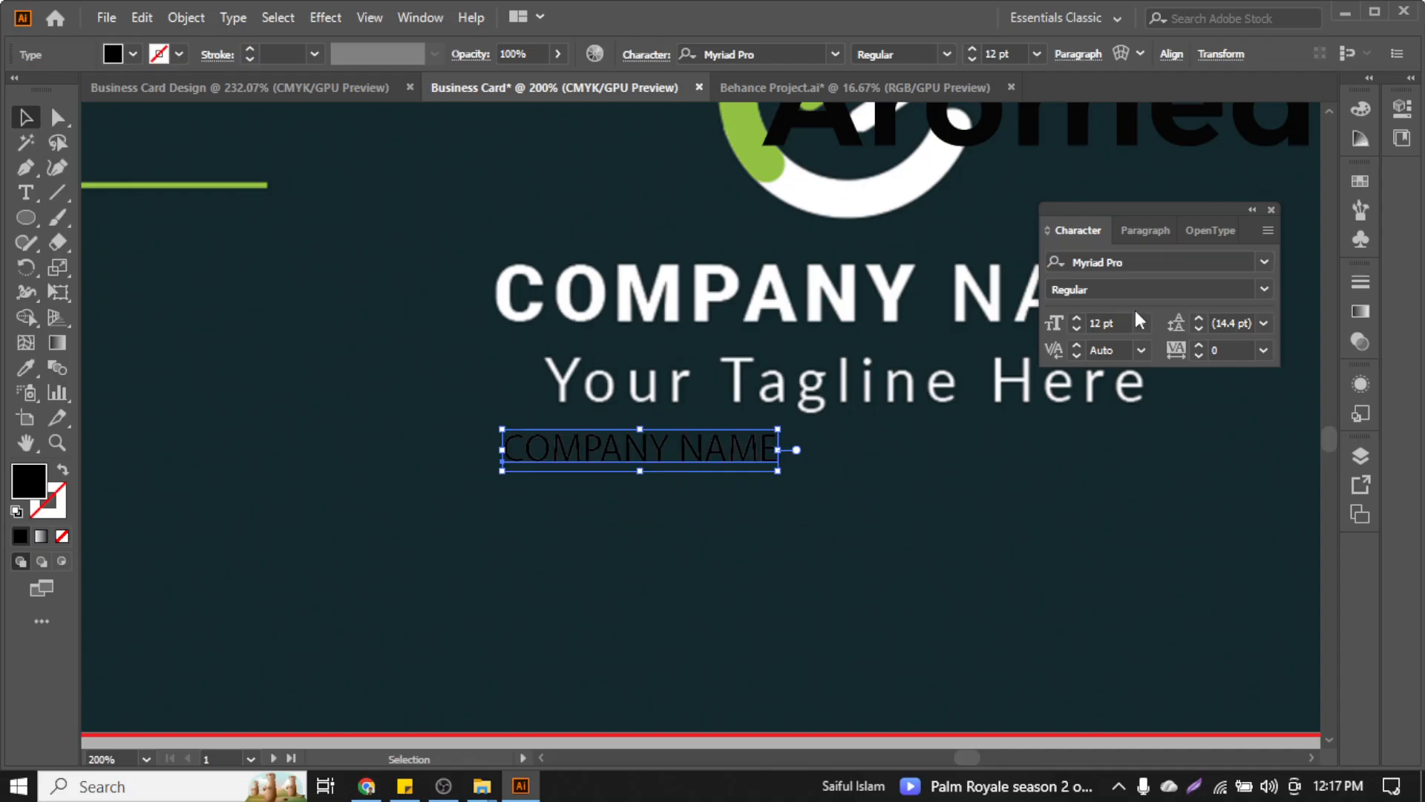
left_click(1137, 261)
type("l")
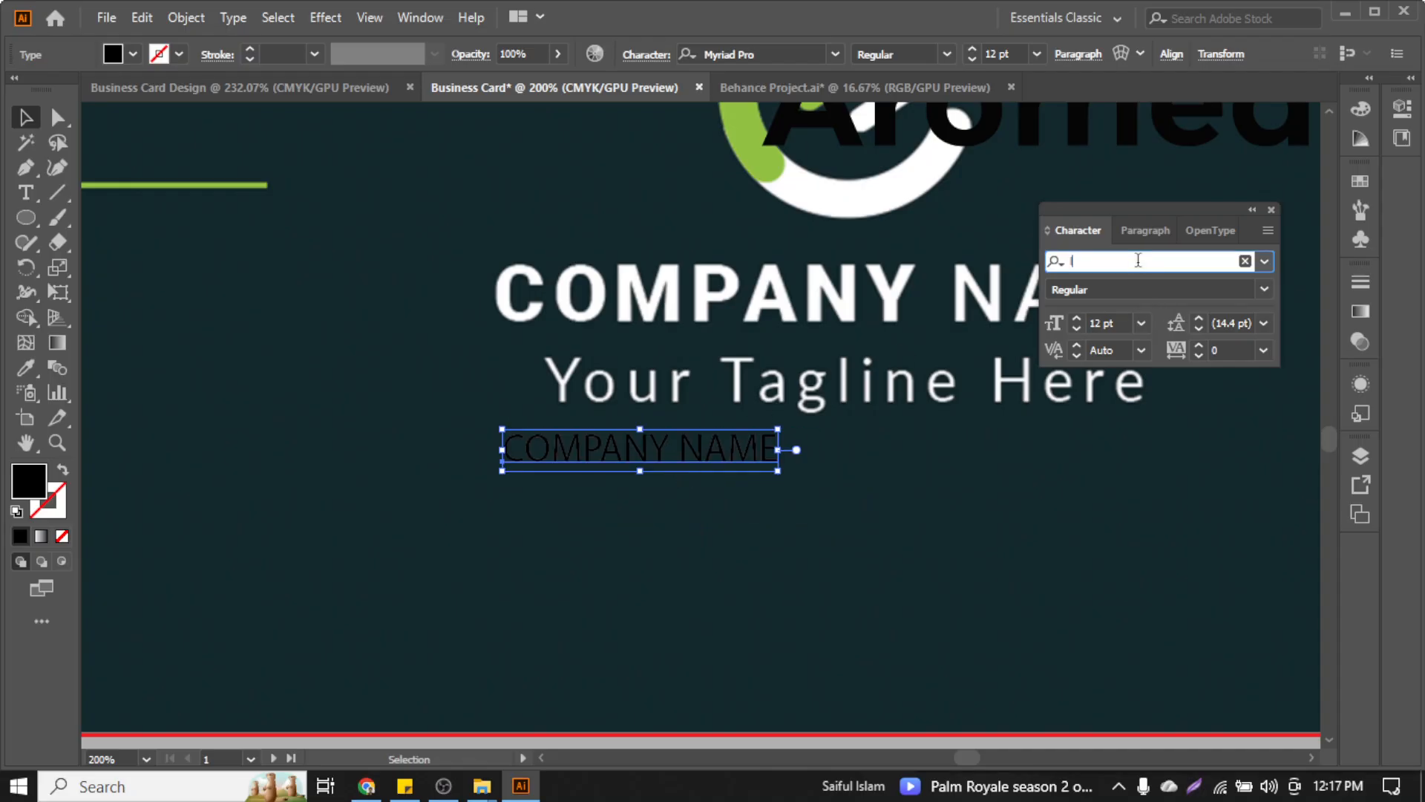
type("ato")
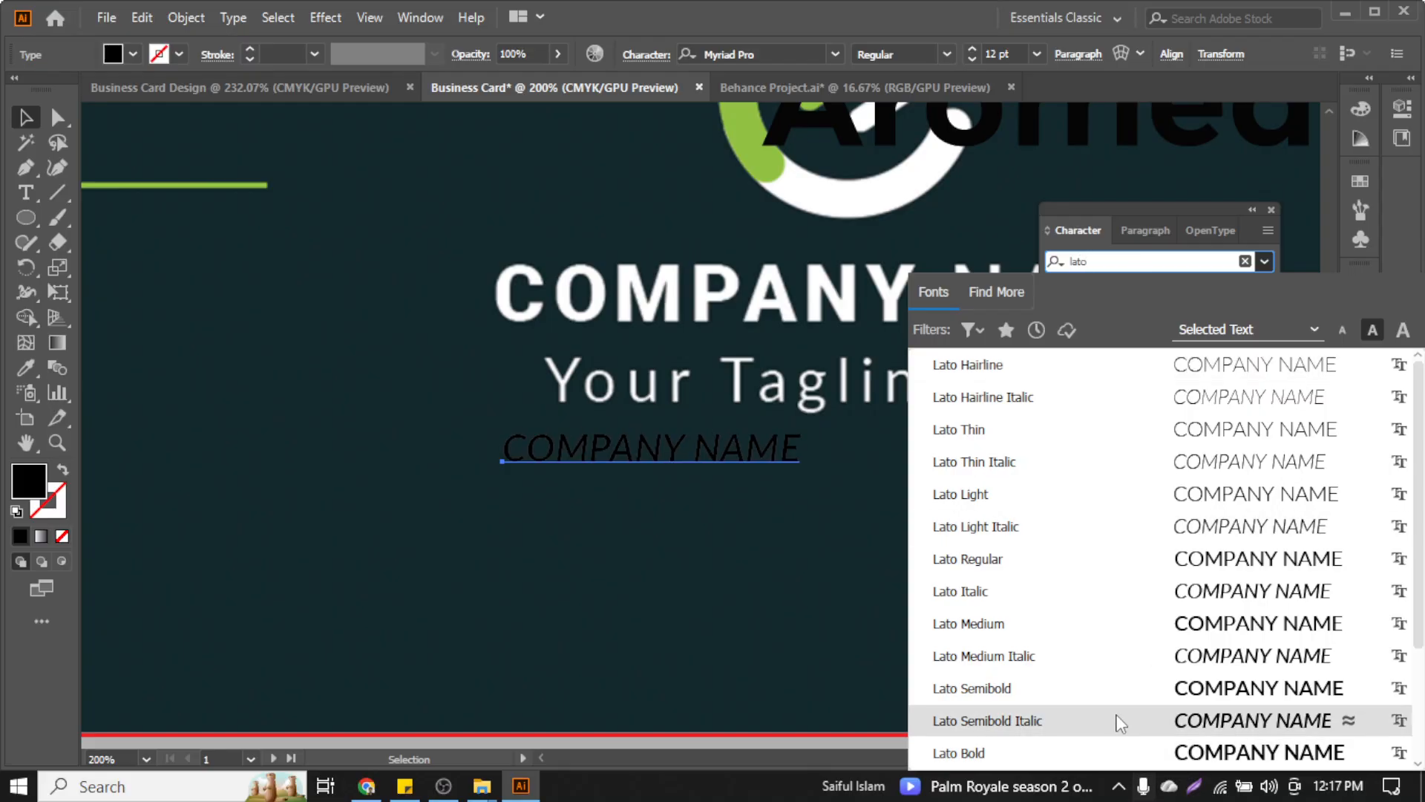
scroll(1110, 745, "down", 3)
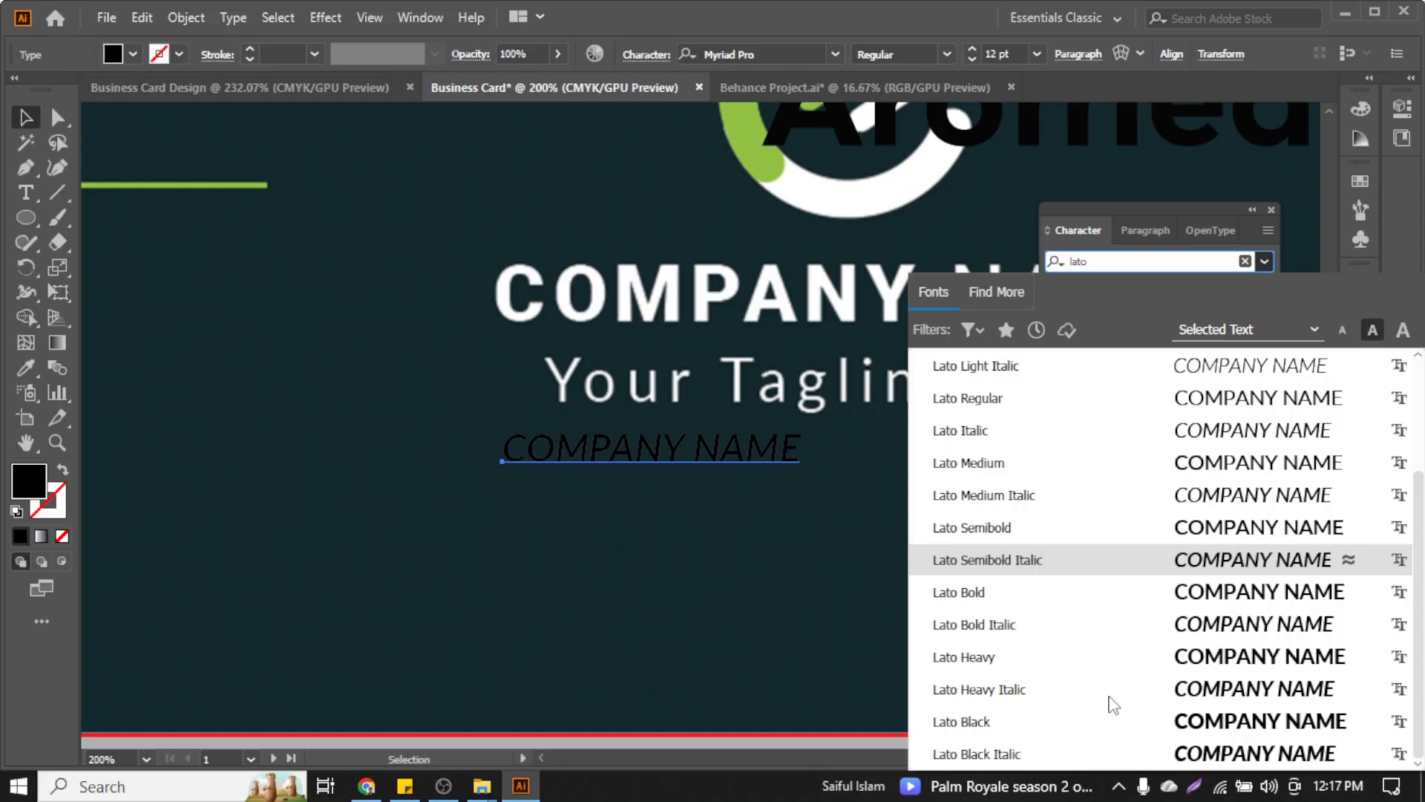
left_click(1107, 720)
Reposition and enlarge the black COMPANY NAME test text below the tagline
left_click_drag(676, 465, 676, 319)
scroll(664, 573, "up", 4)
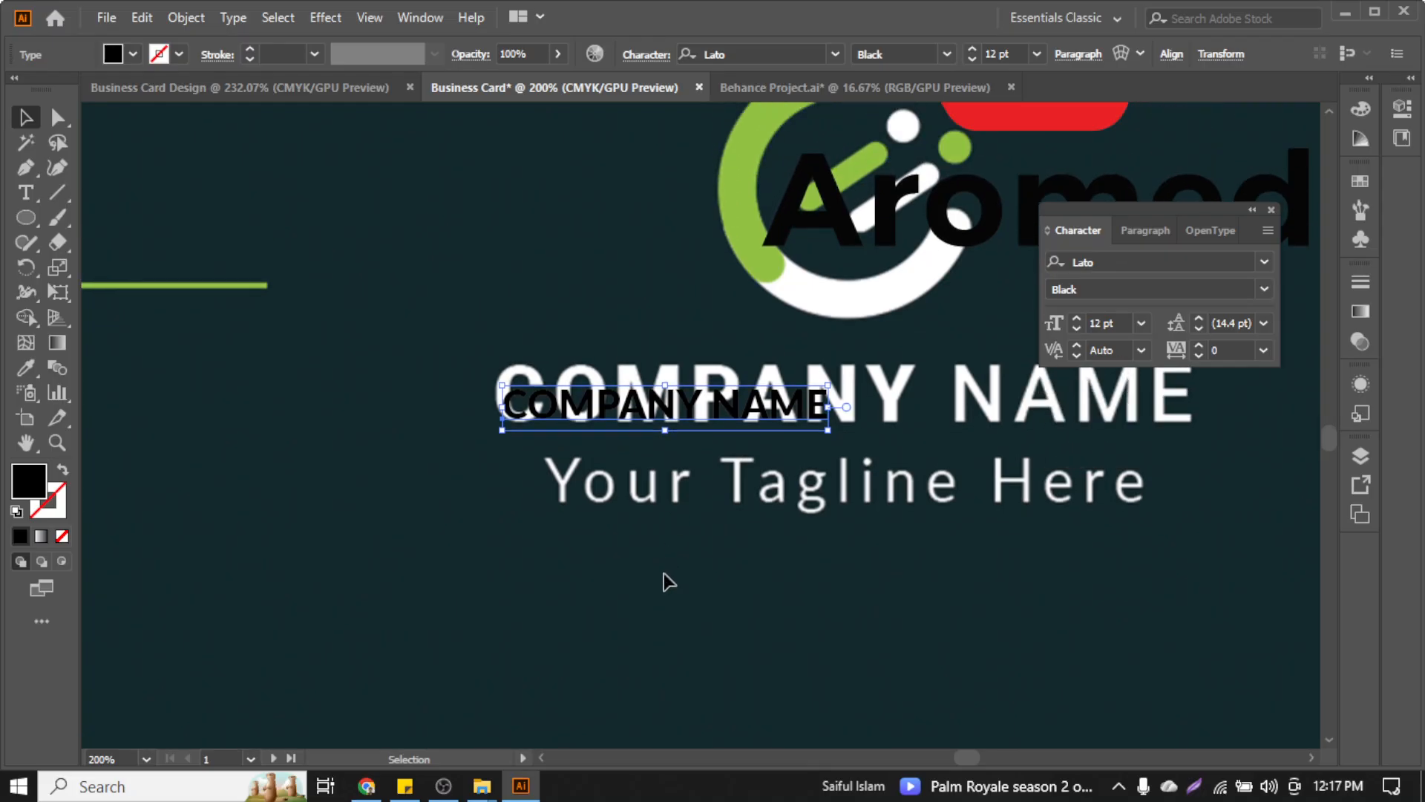
scroll(617, 541, "right", 8)
scroll(391, 460, "up", 4)
left_click_drag(491, 490, 566, 521)
left_click_drag(625, 566, 995, 709)
left_click_drag(702, 559, 679, 665)
scroll(679, 666, "down", 1)
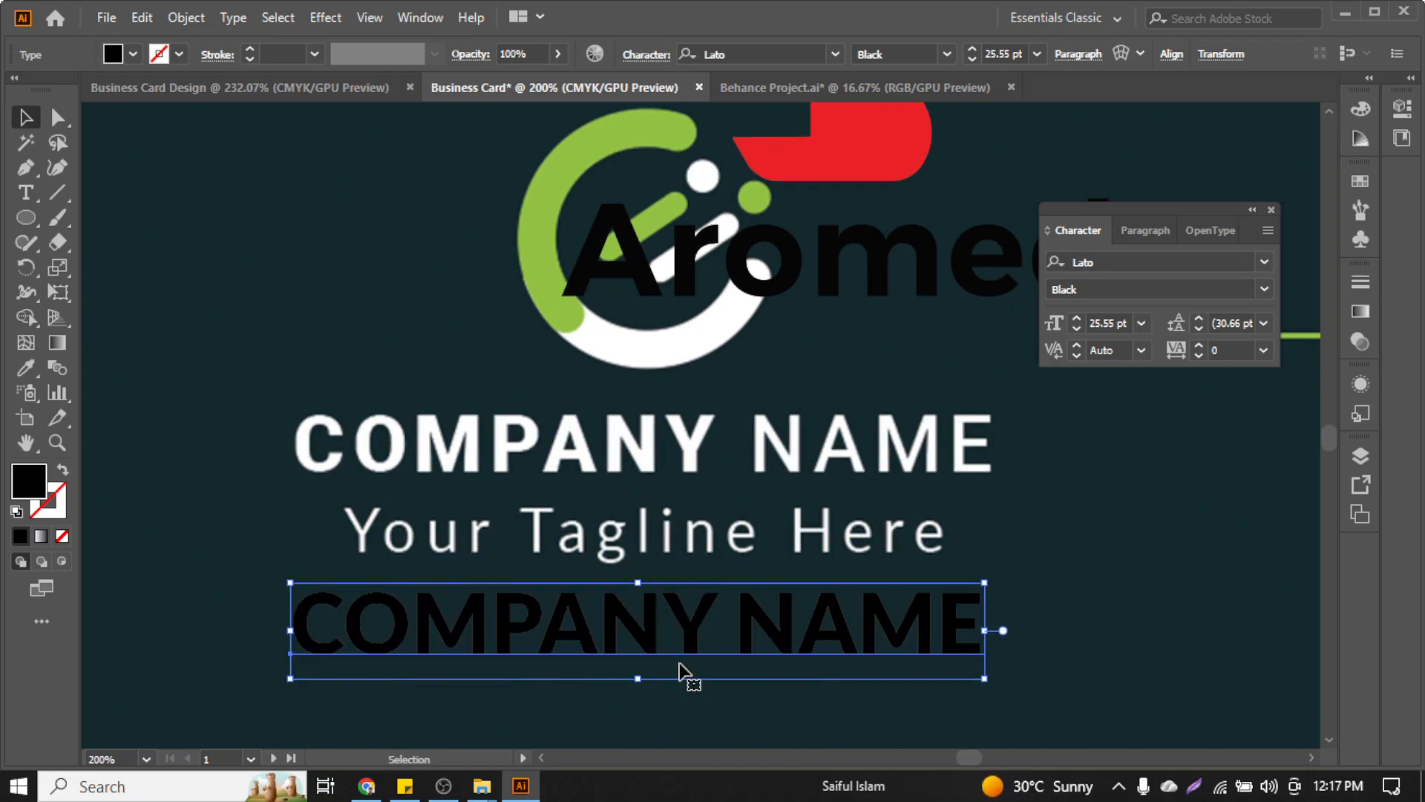
Preview Montserrat for the test text without applying it, then delete the trial text
left_click(1124, 262)
type("mon")
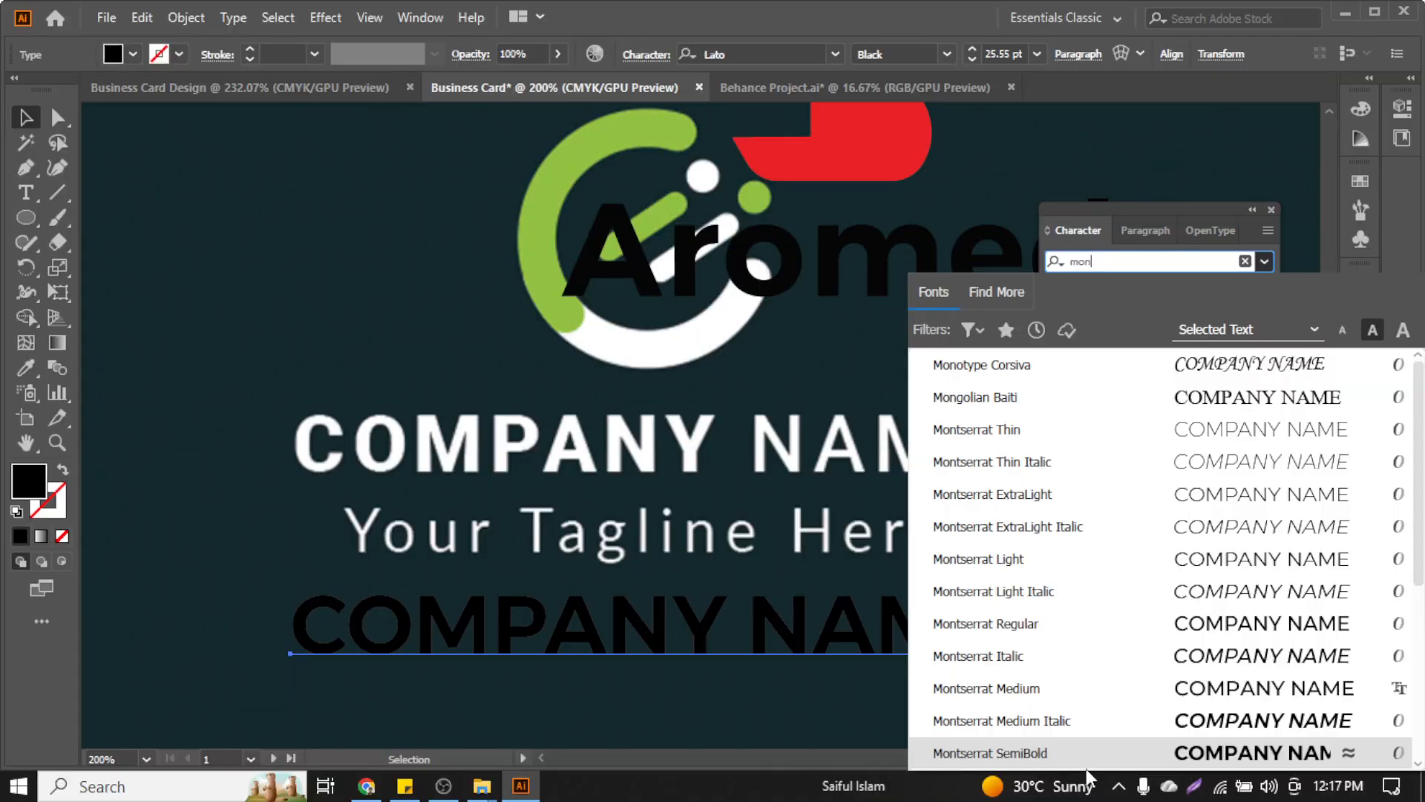
scroll(1066, 709, "down", 4)
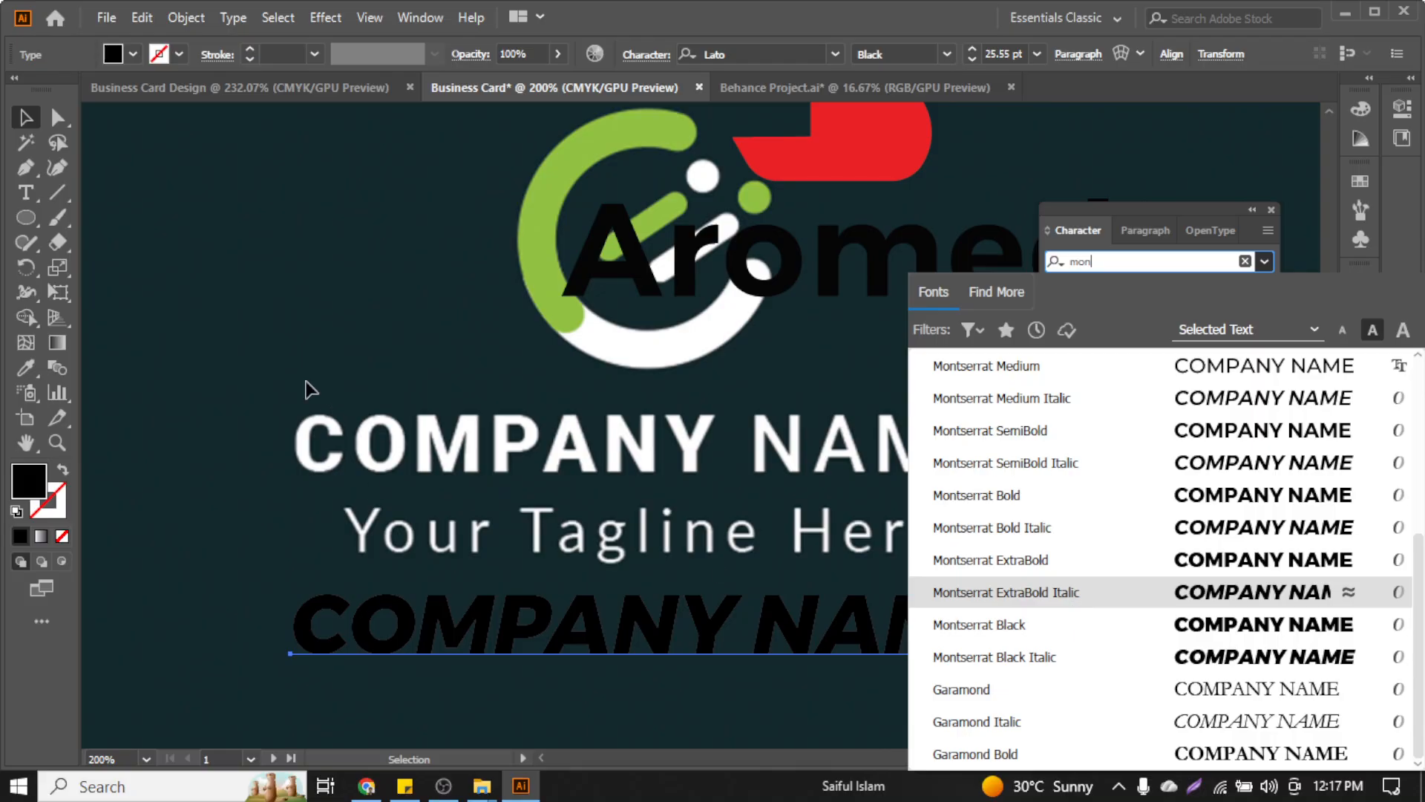
left_click(285, 348)
left_click(715, 612)
key("Delete")
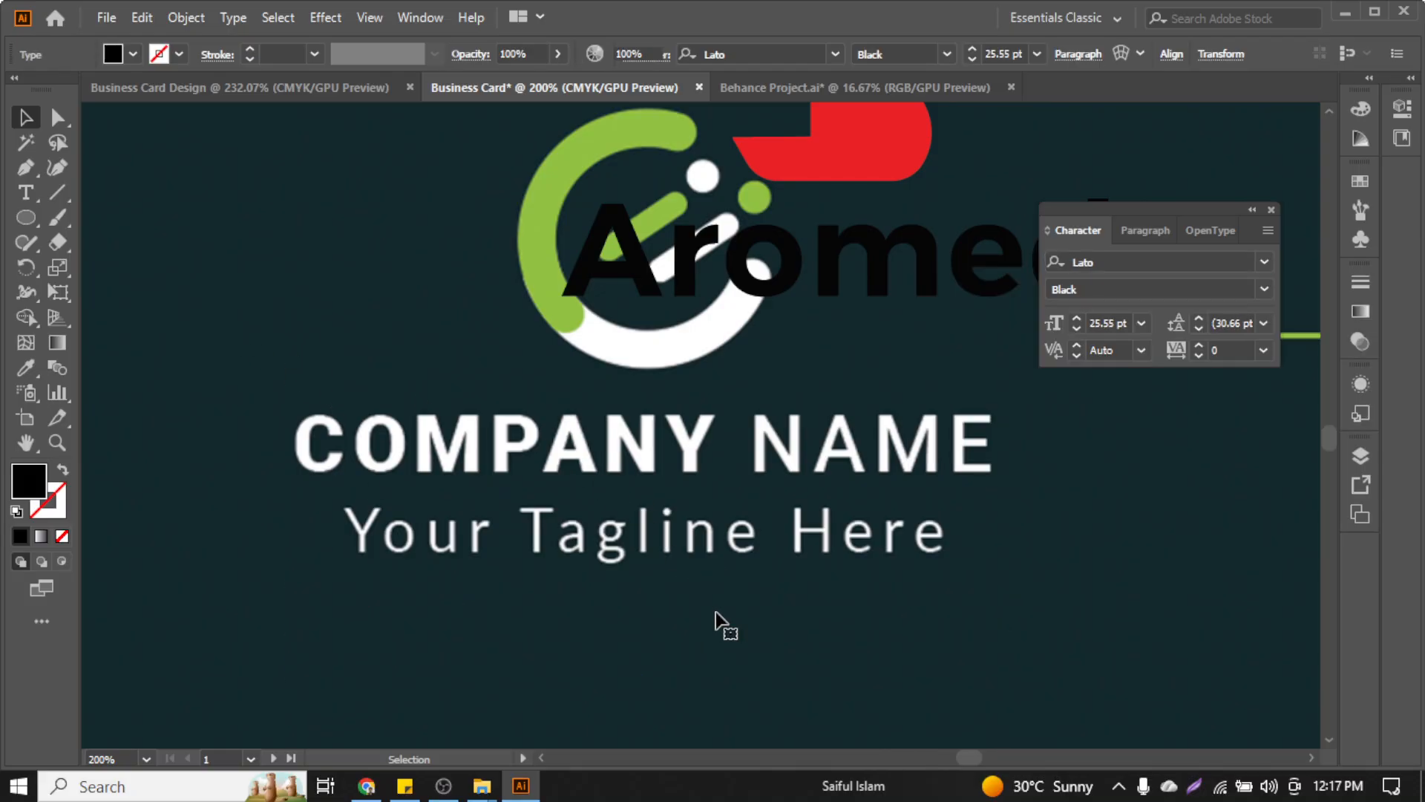
Move the red mark and Aromed logo group up-left, then open a new Chrome tab
scroll(712, 270, "down", 1)
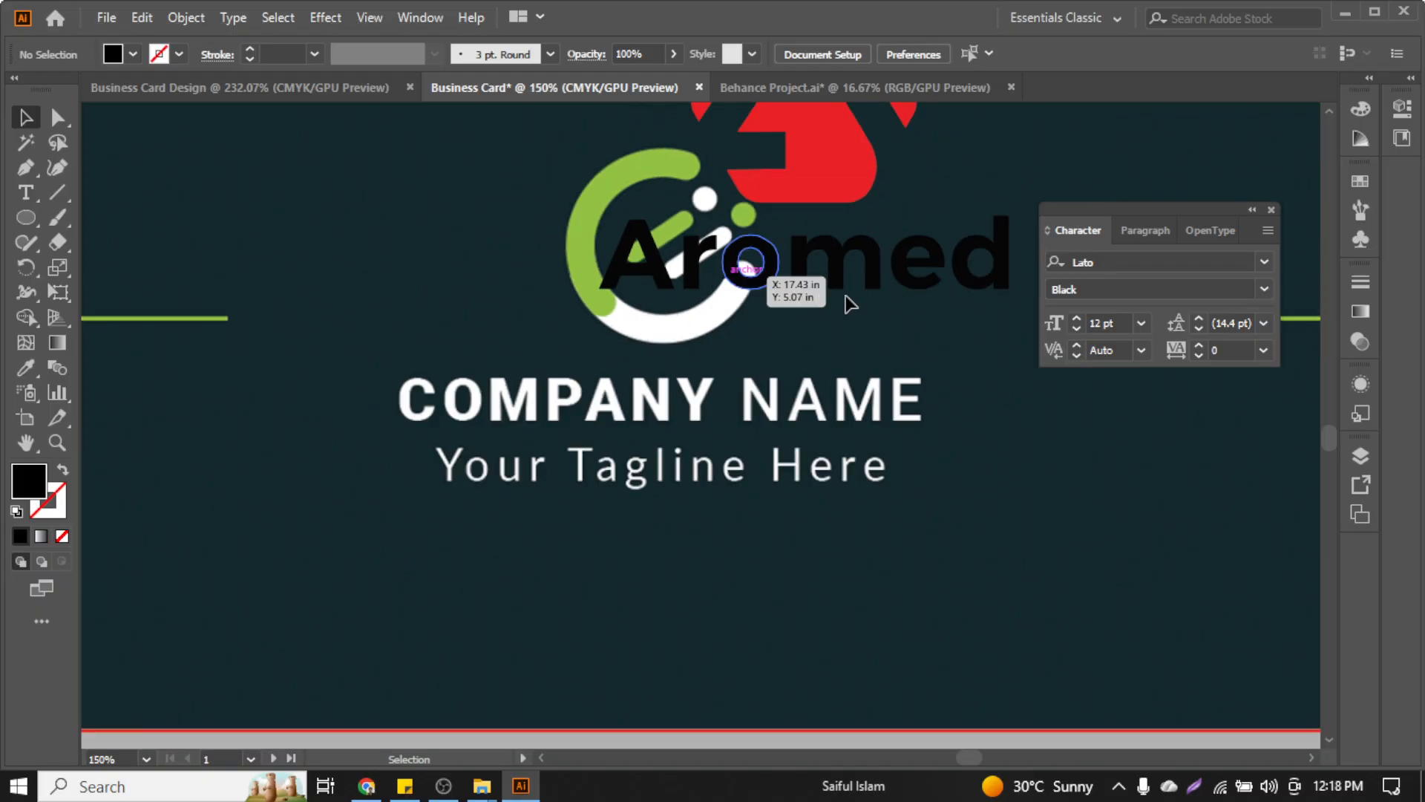
left_click_drag(834, 270, 806, 233)
scroll(761, 401, "down", 1)
scroll(758, 401, "down", 2)
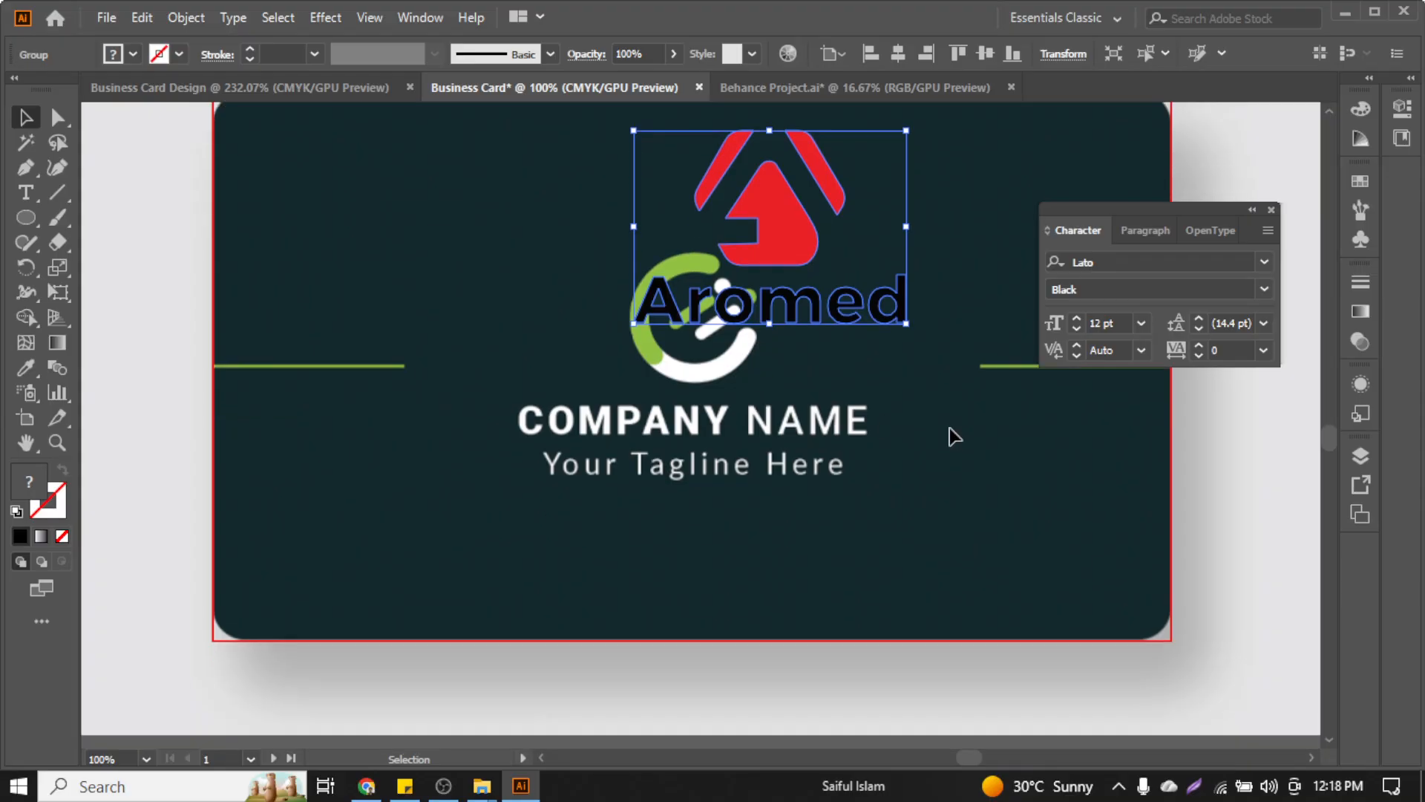
scroll(884, 455, "up", 1)
scroll(860, 453, "left", 2)
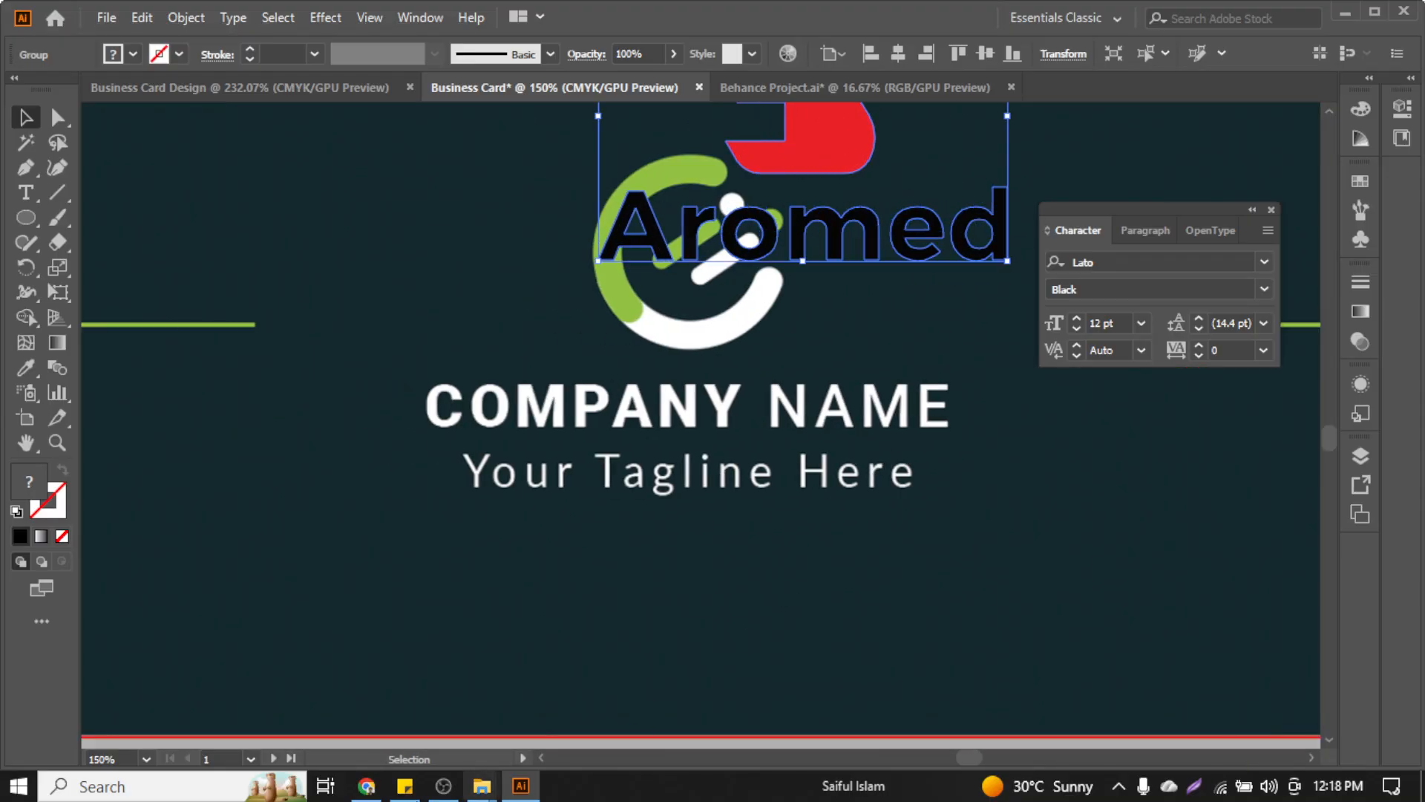
left_click(367, 786)
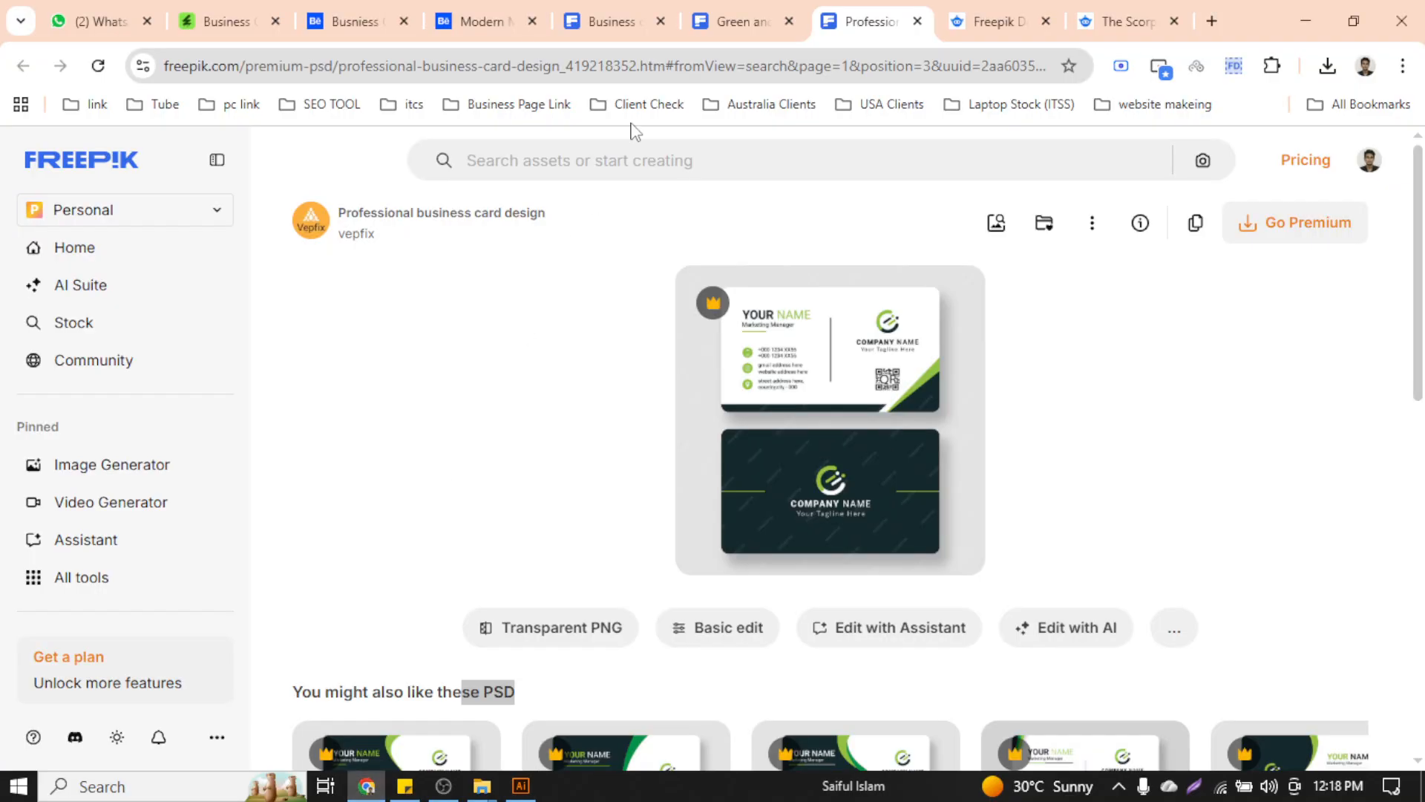
left_click(1212, 20)
Search Google for 'font identifier' and open Font Squirrel Matcherator in a new tab
type("fontsquirrel.com/matcherator")
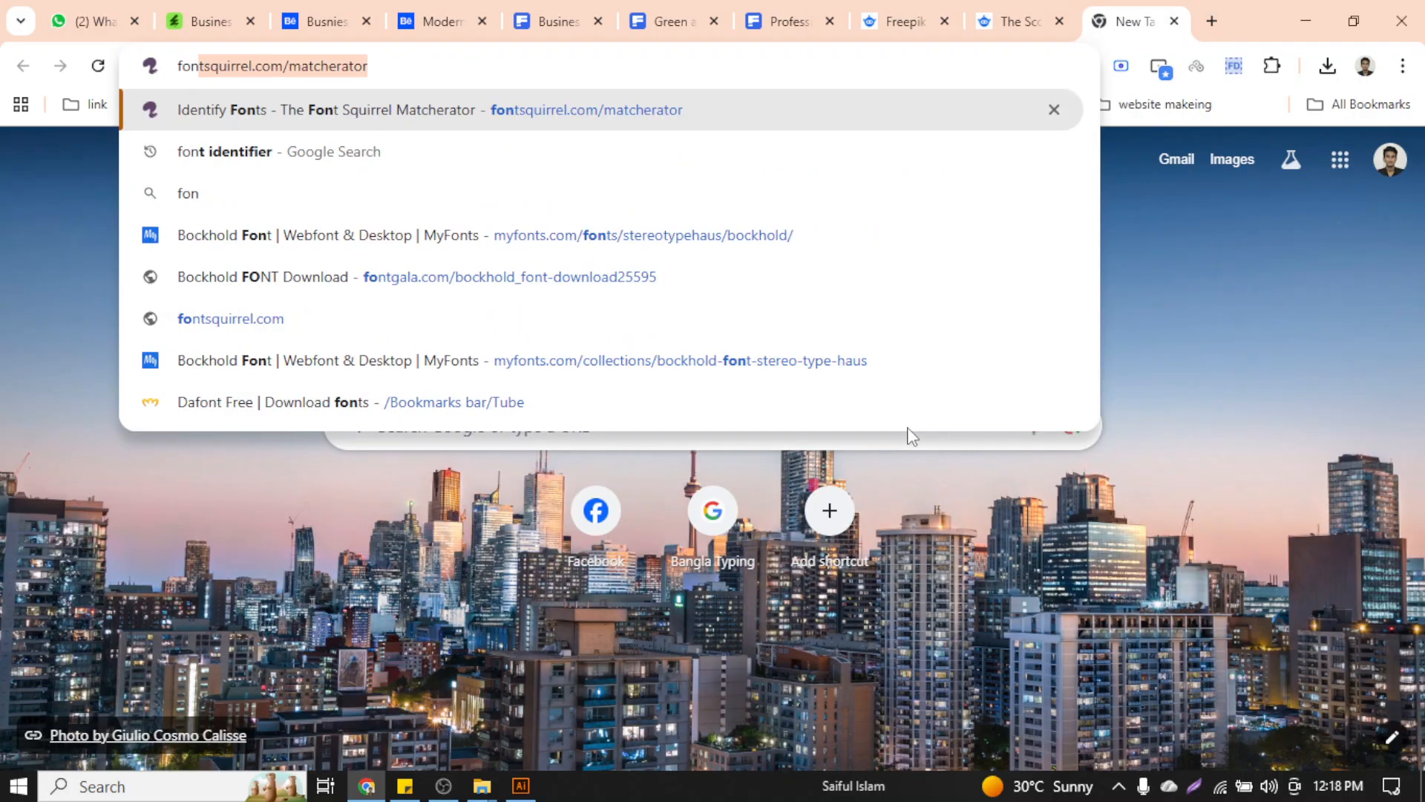
key("Down")
key("Down")
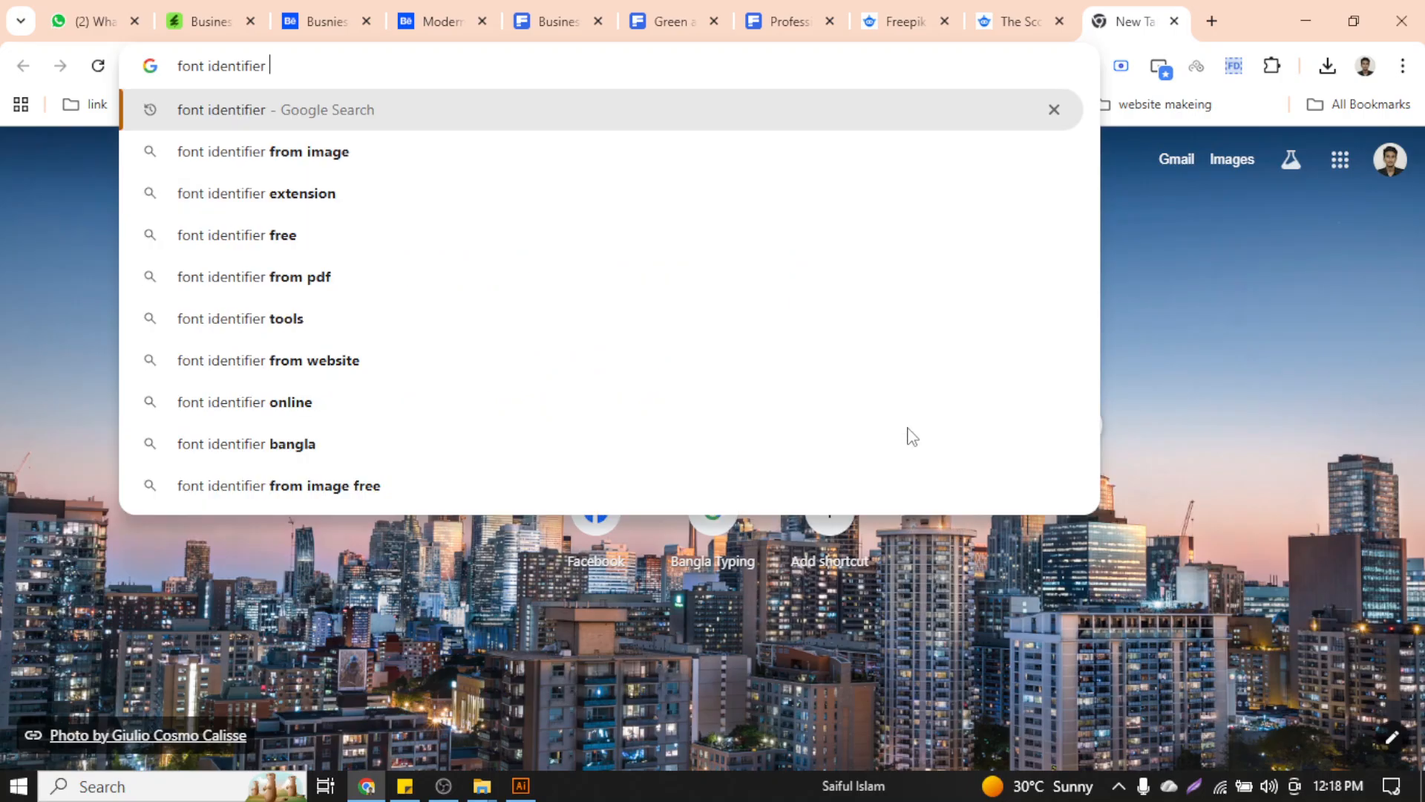
key("Return")
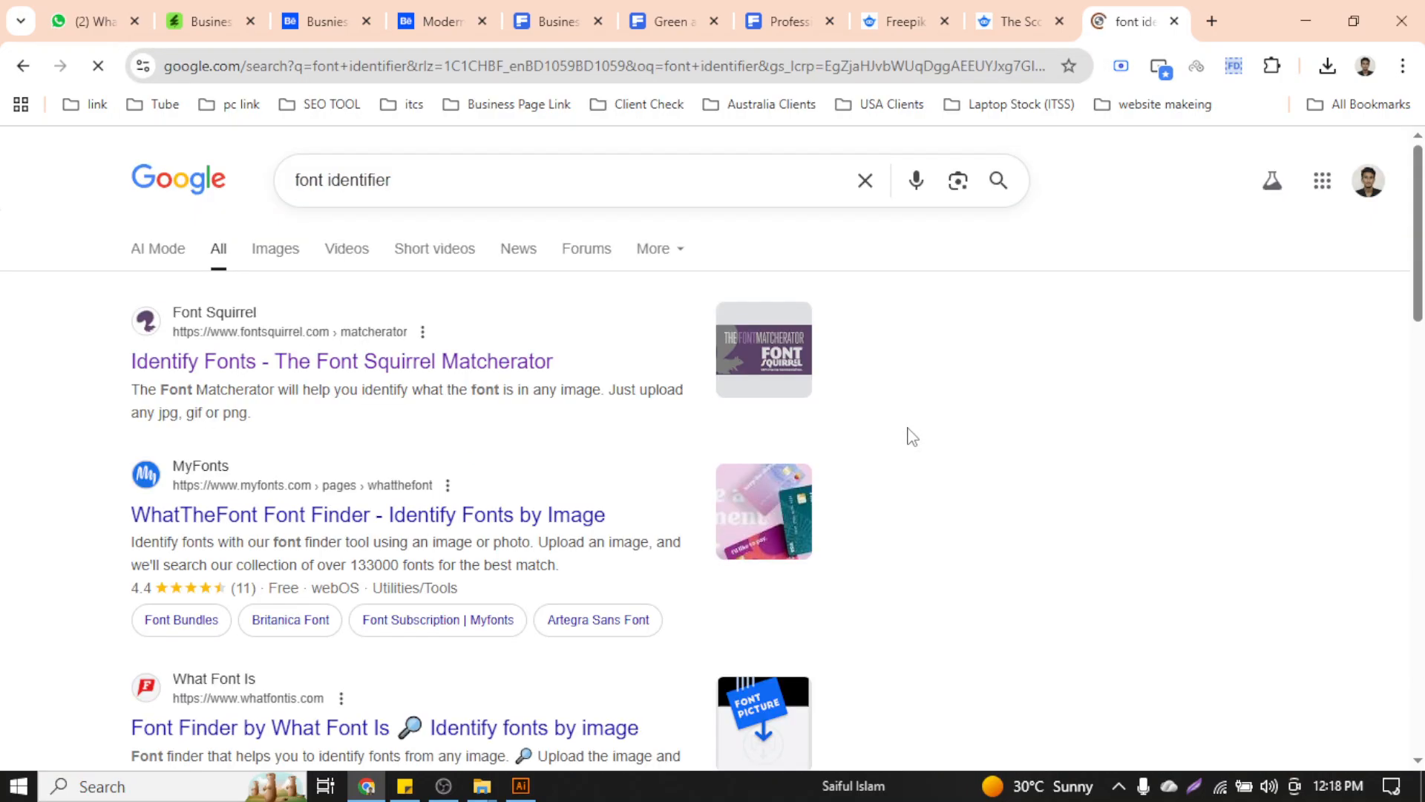
middle_click(430, 364)
left_click(1150, 18)
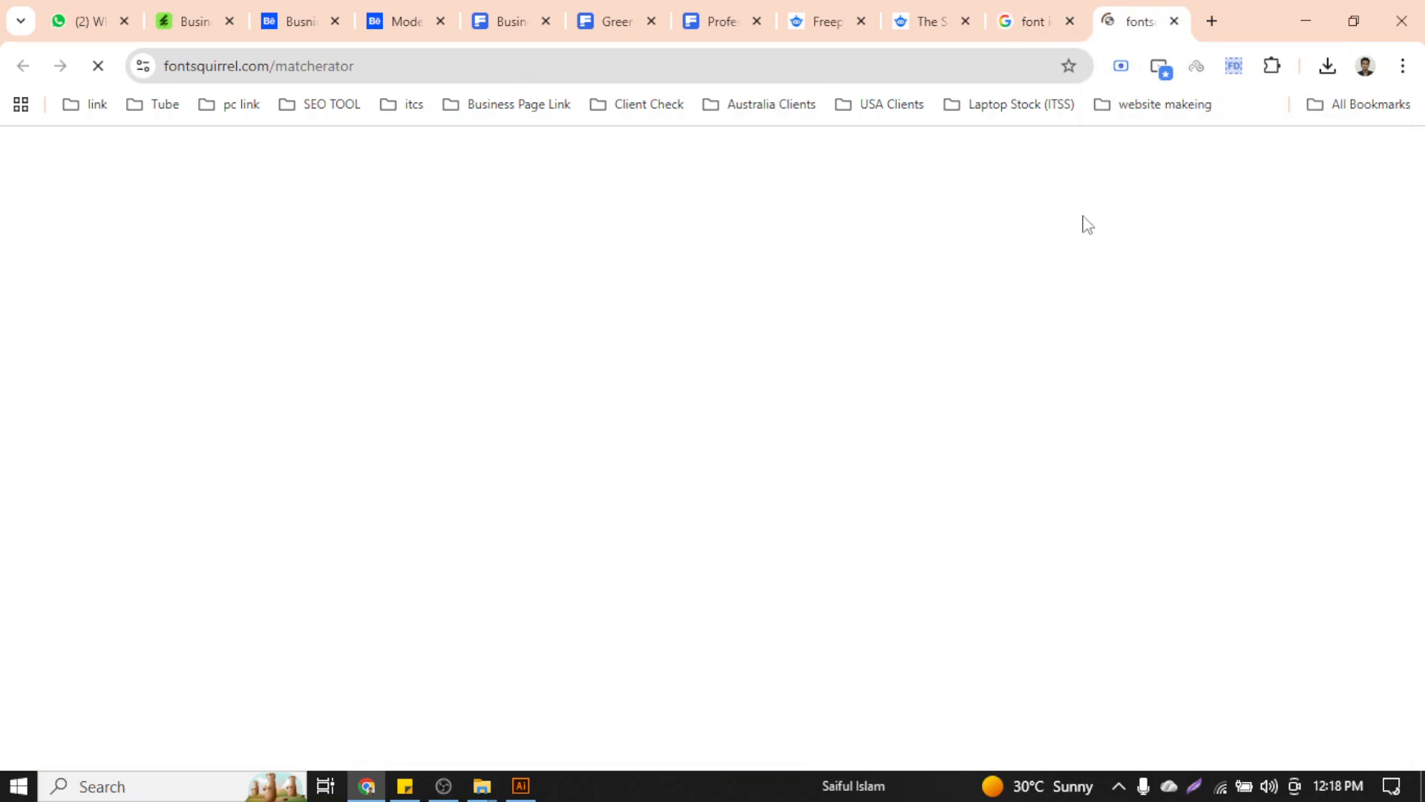
Upload the business card preview image from the Downloads folder
scroll(735, 385, "down", 4)
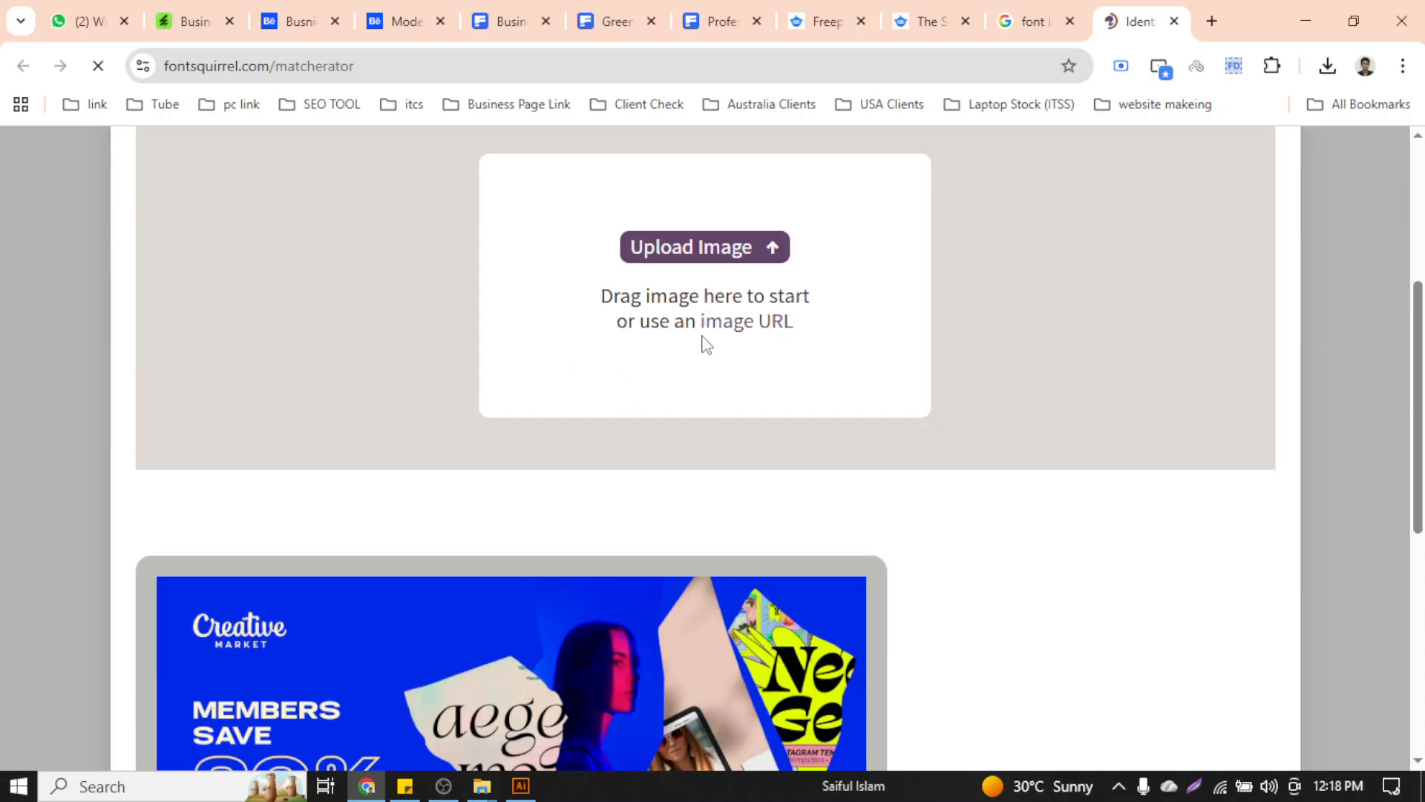
left_click(729, 451)
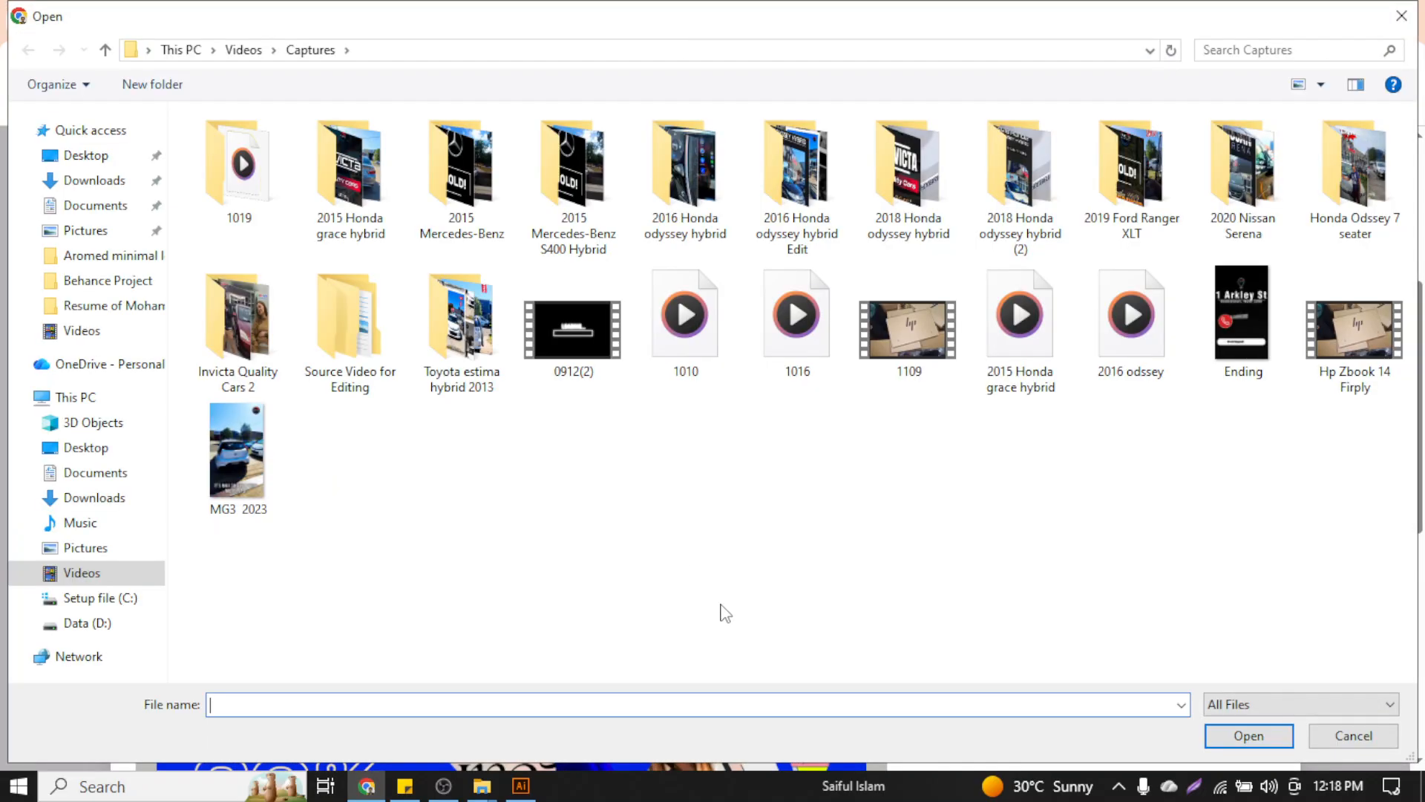
left_click(96, 181)
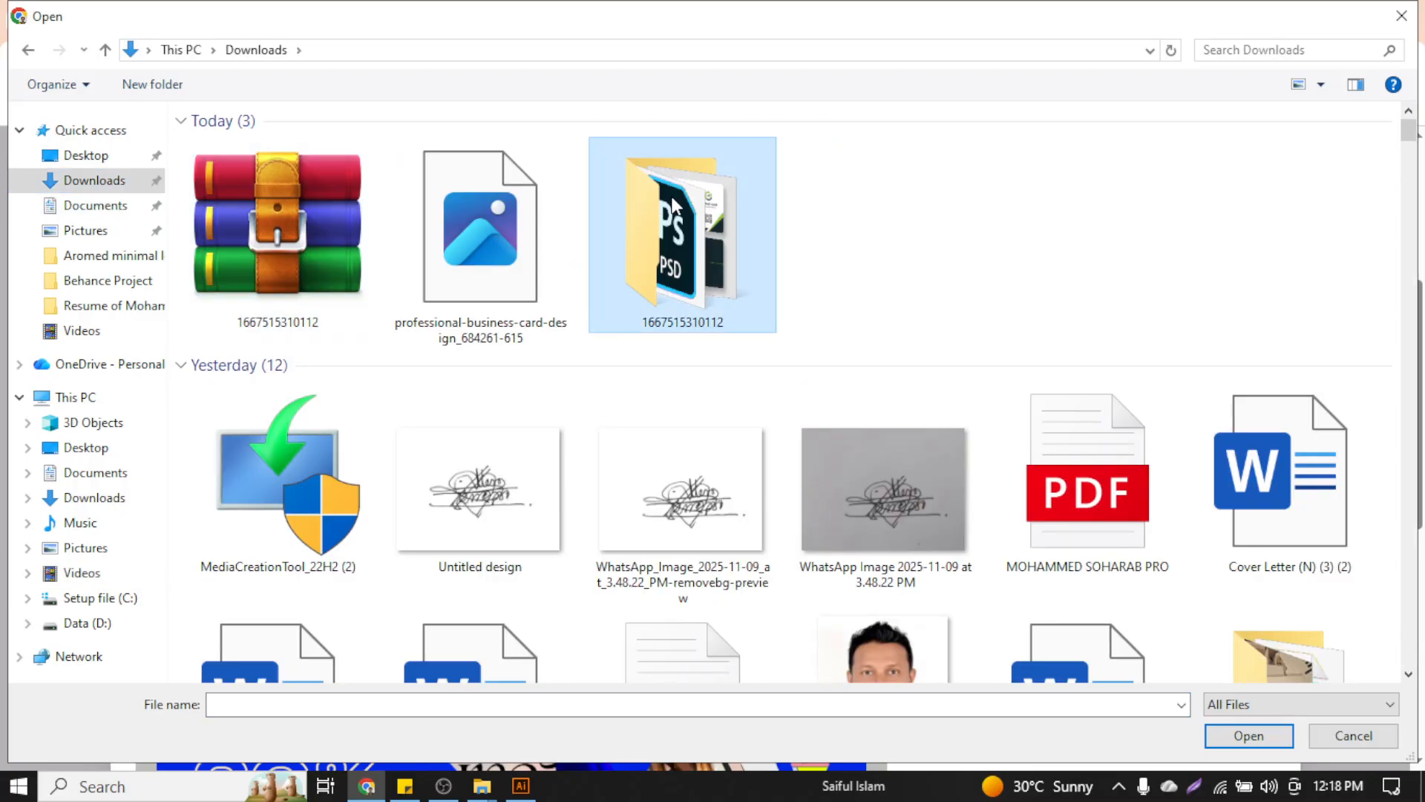
double_click(683, 186)
left_click(269, 182)
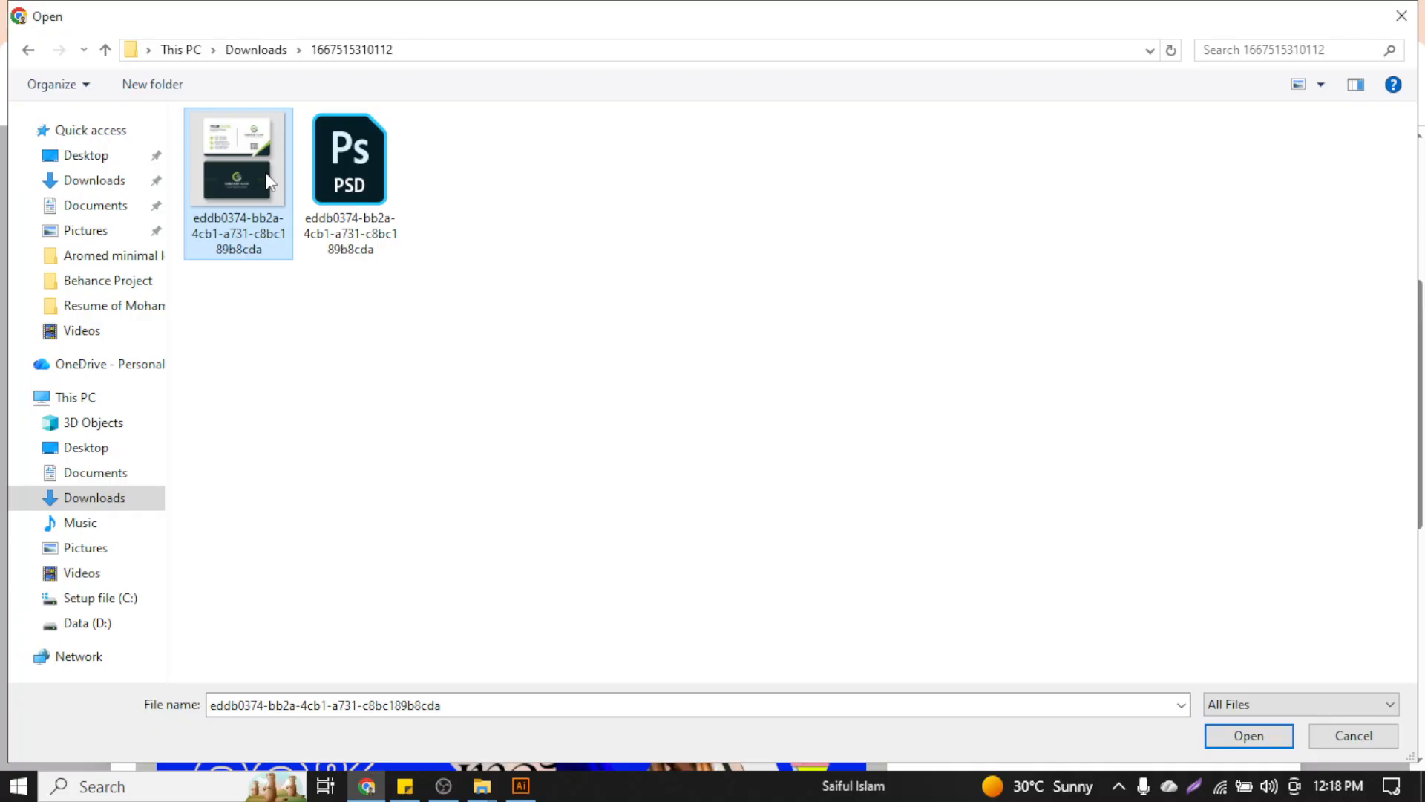
left_click(1229, 742)
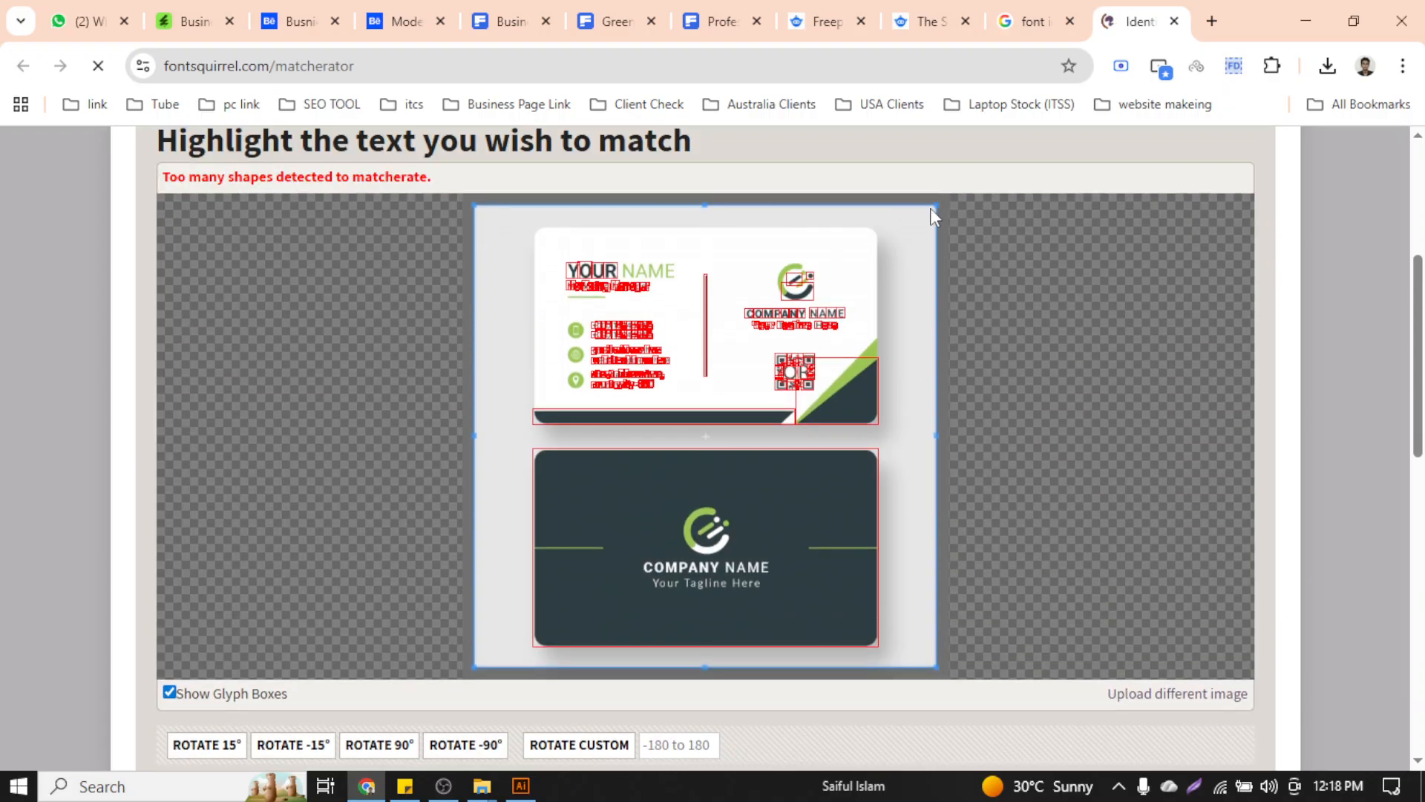
Crop the match area tightly around the back card's COMPANY NAME line and run Matcherate It!
left_click_drag(929, 209, 888, 556)
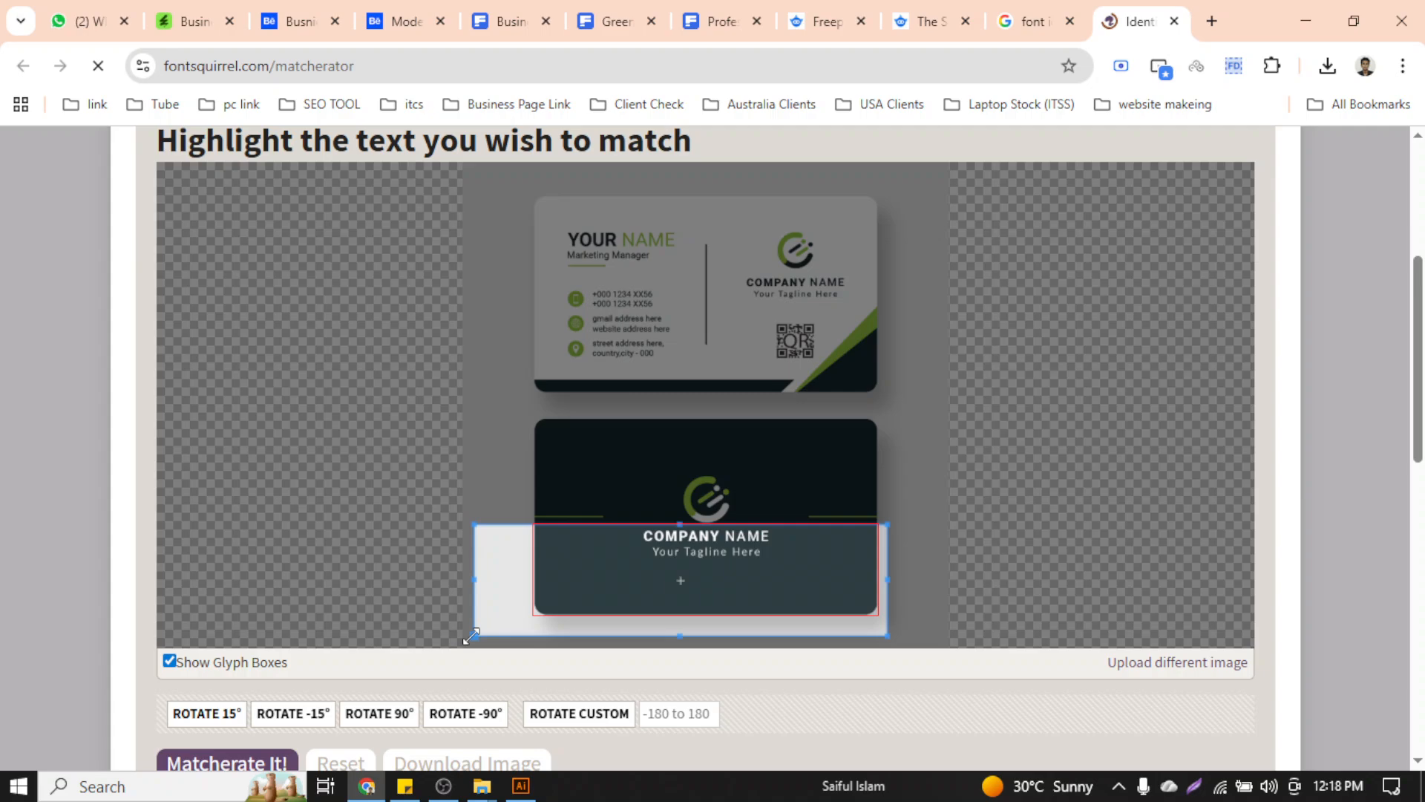
left_click_drag(471, 636, 591, 546)
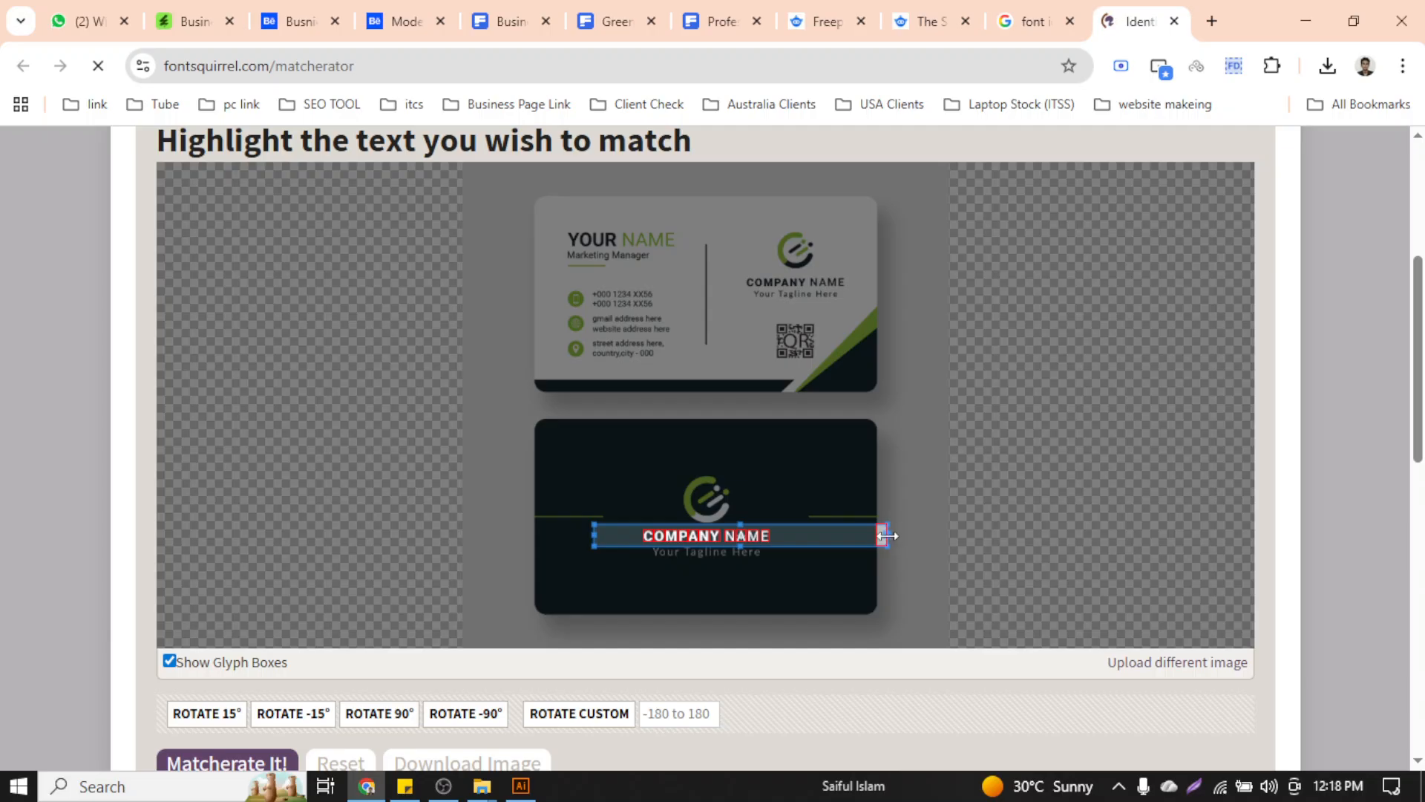
left_click_drag(888, 535, 806, 539)
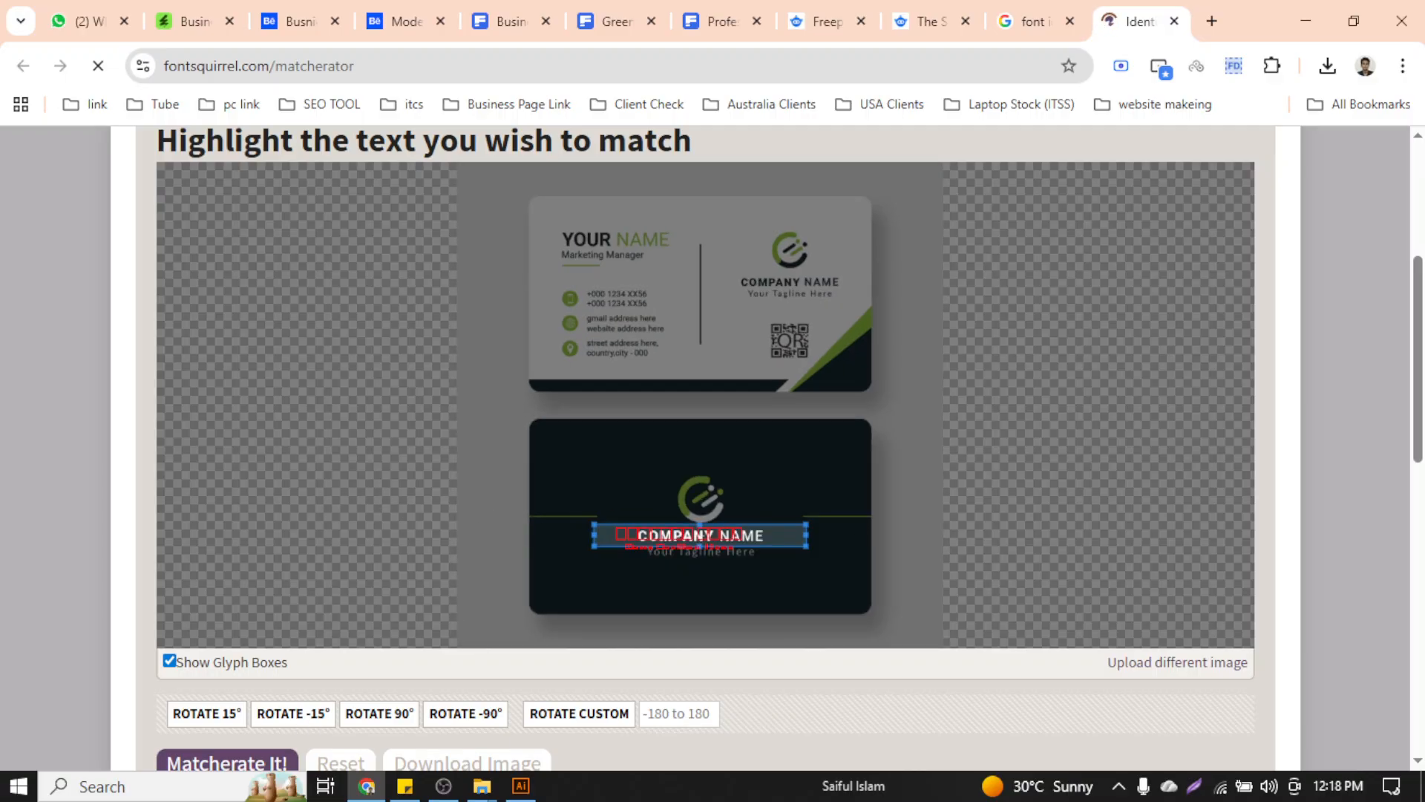
scroll(599, 690, "down", 2)
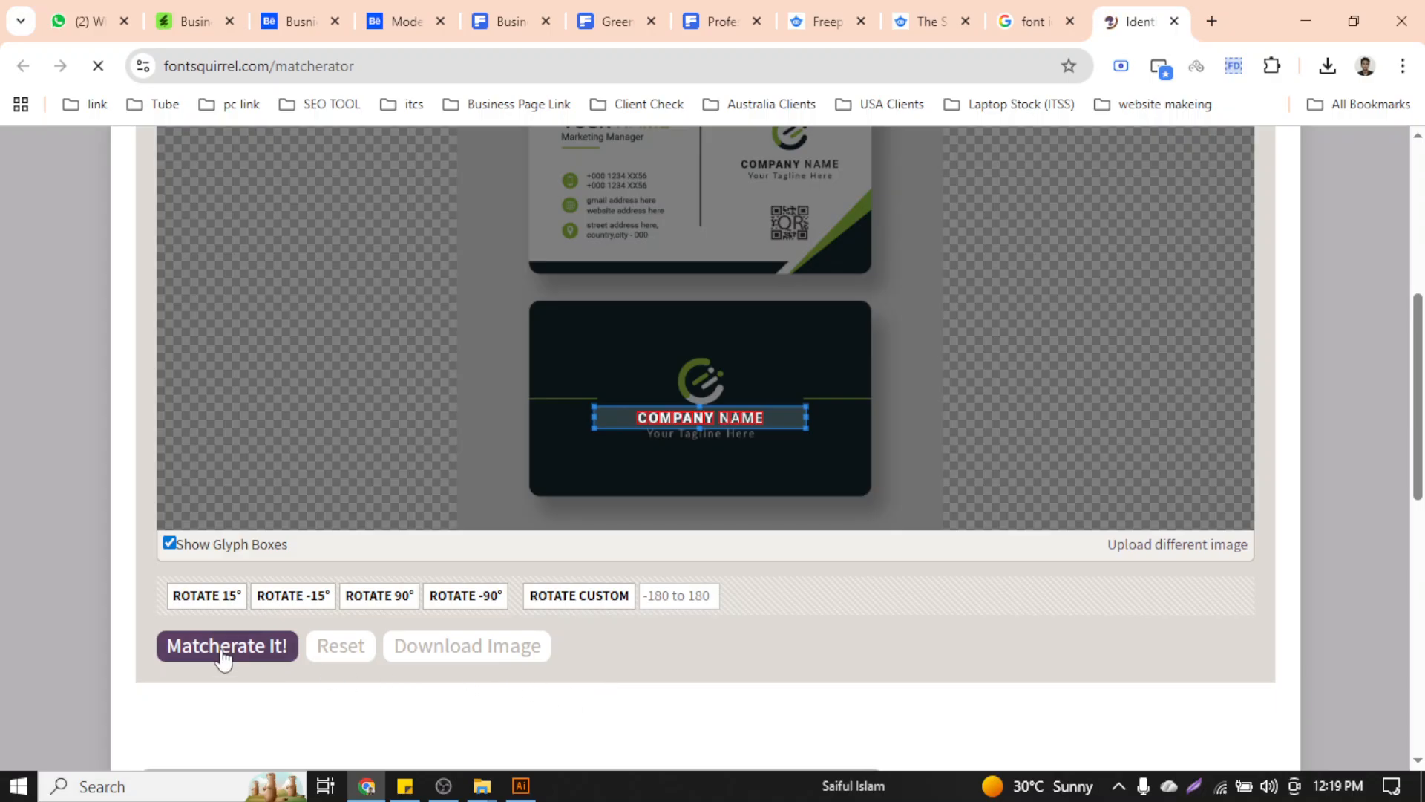
left_click(218, 657)
left_click(273, 640)
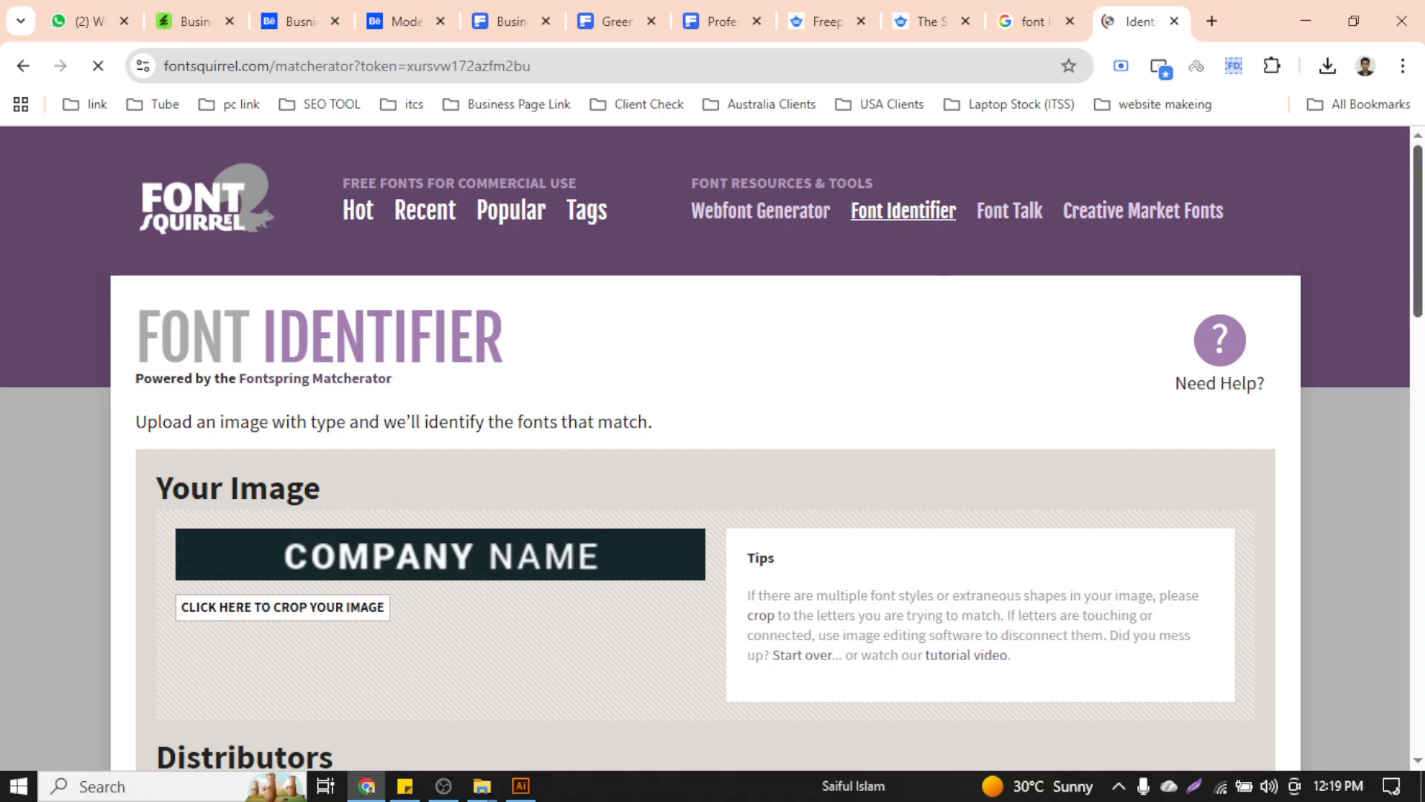
Open the Fontzillion page for the Roboto Black match and select the name Roboto
scroll(712, 445, "down", 1)
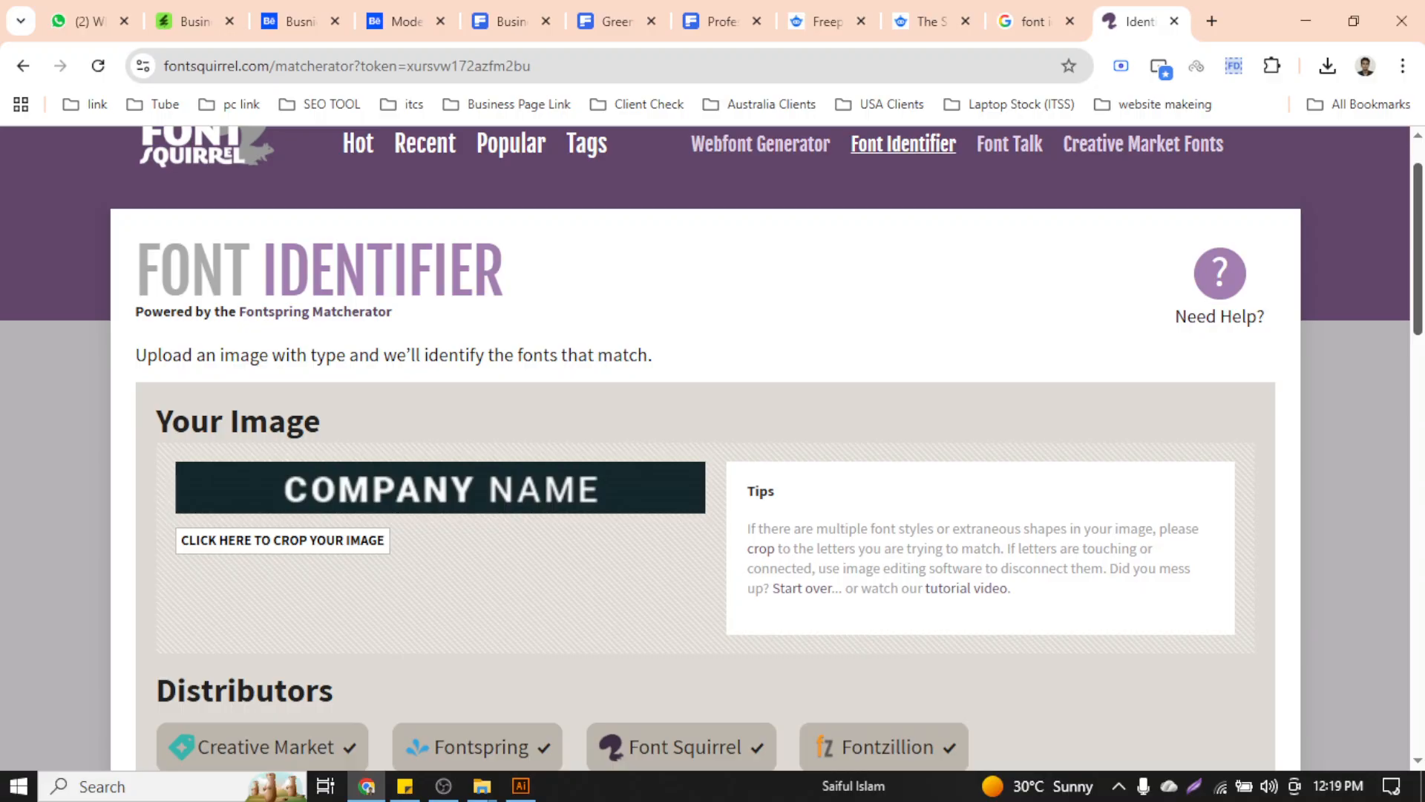
scroll(705, 446, "down", 10)
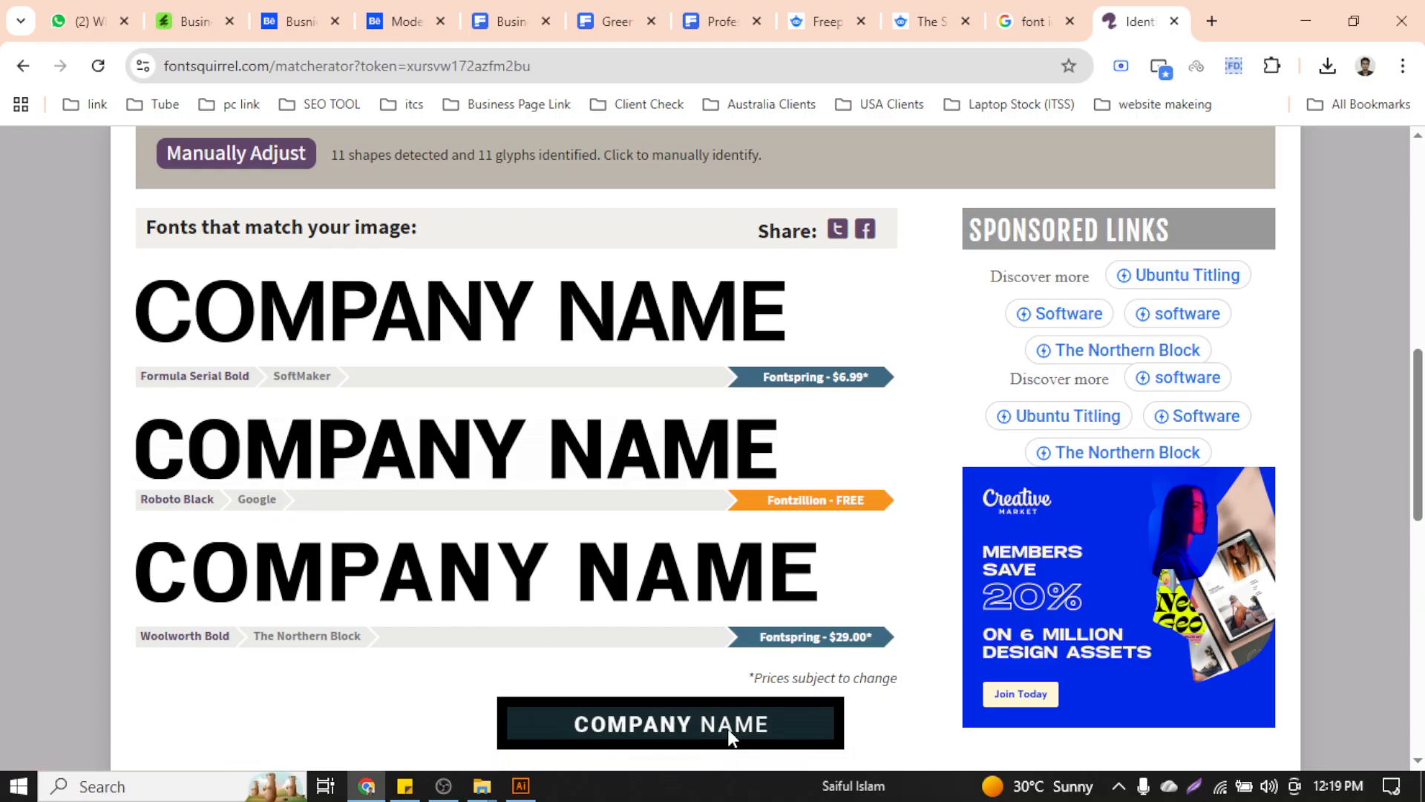
left_click(165, 513)
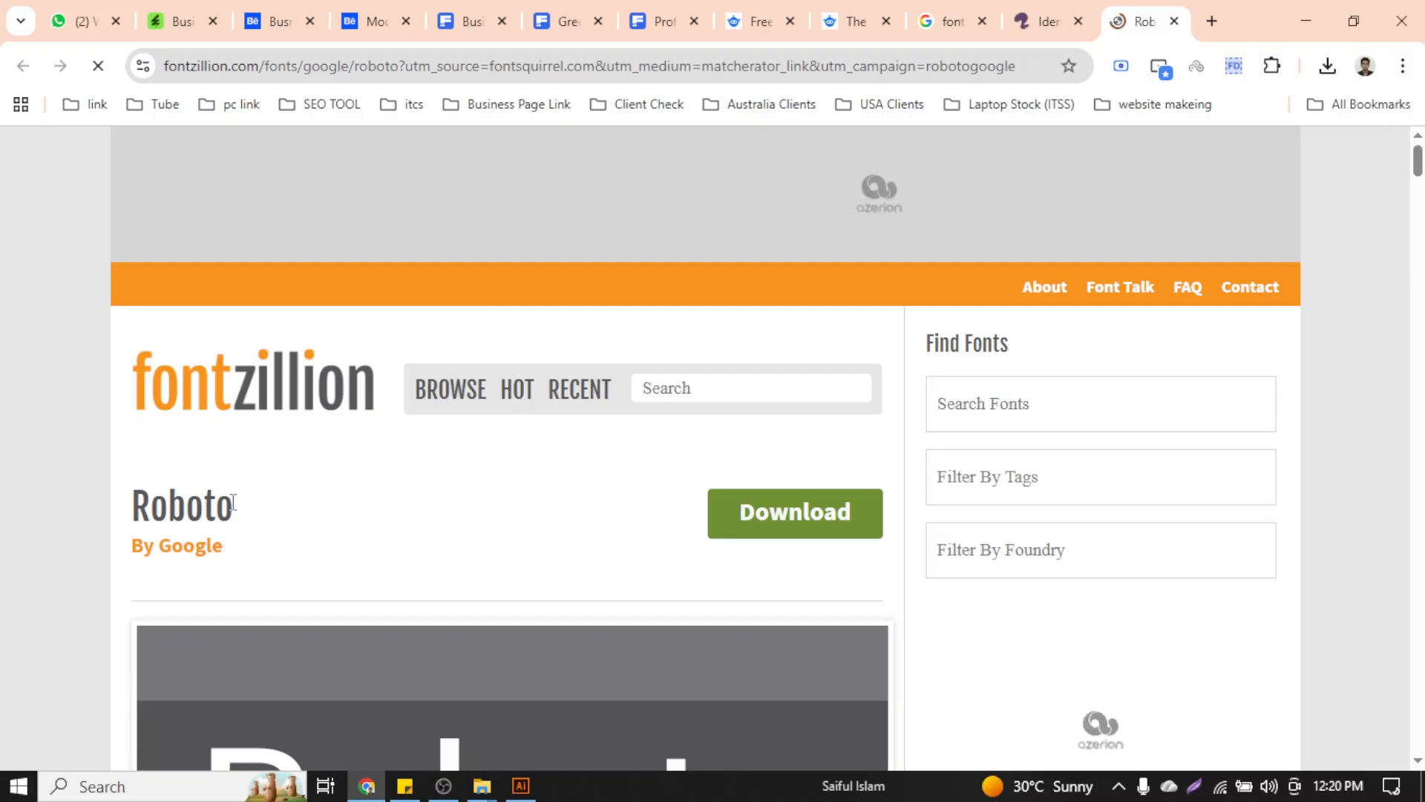
left_click_drag(236, 505, 116, 512)
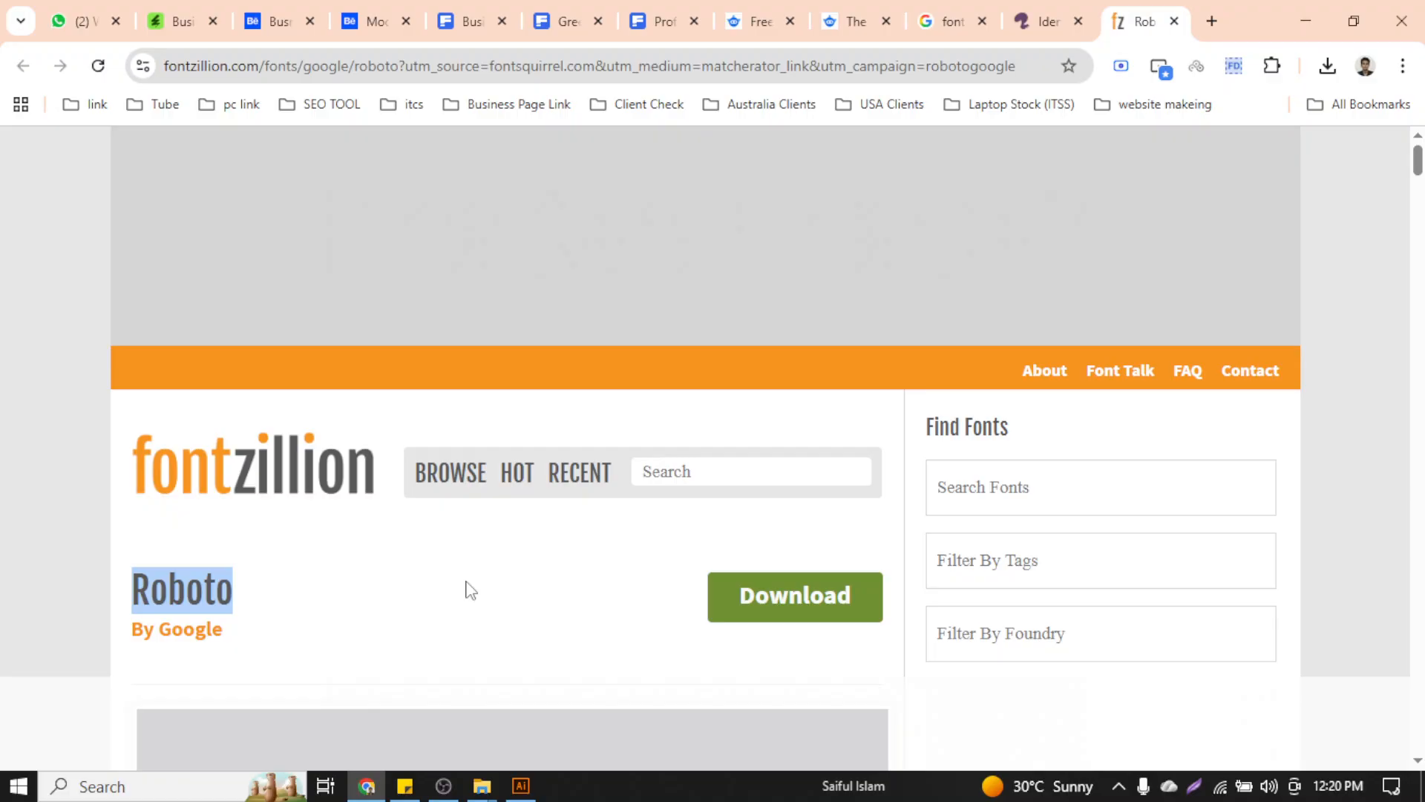
Set the black COMPANY NAME text in Roboto Black
left_click(522, 786)
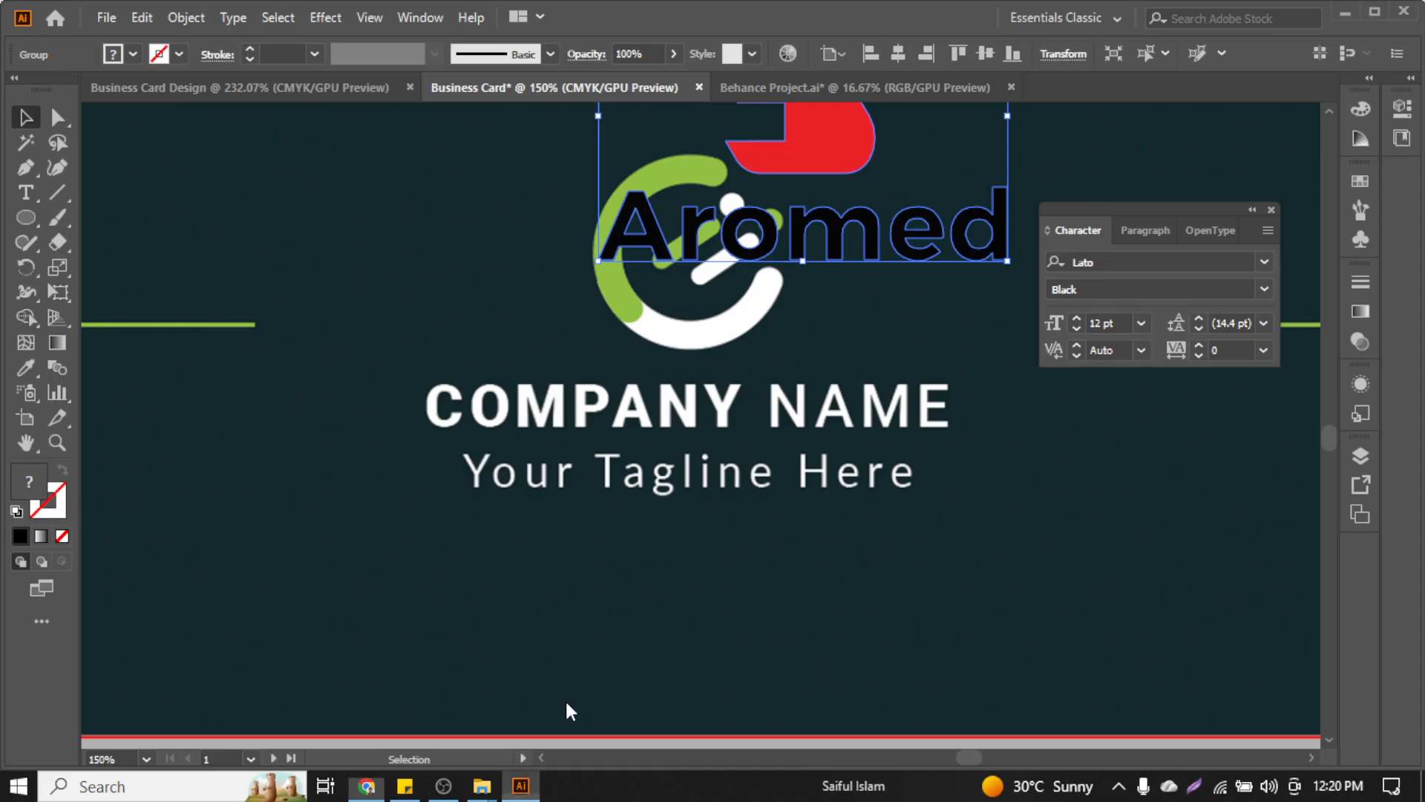
left_click(1178, 261)
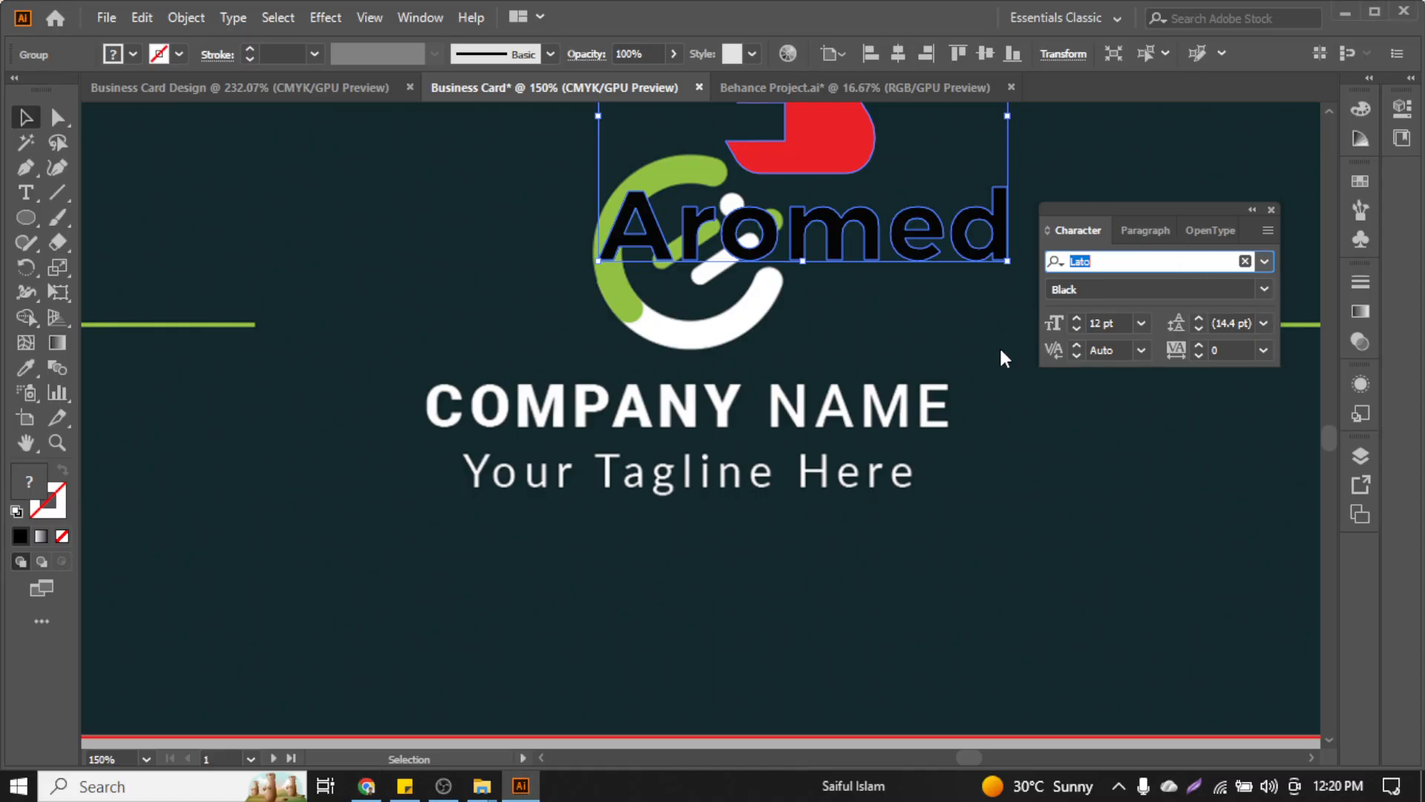
left_click(415, 378)
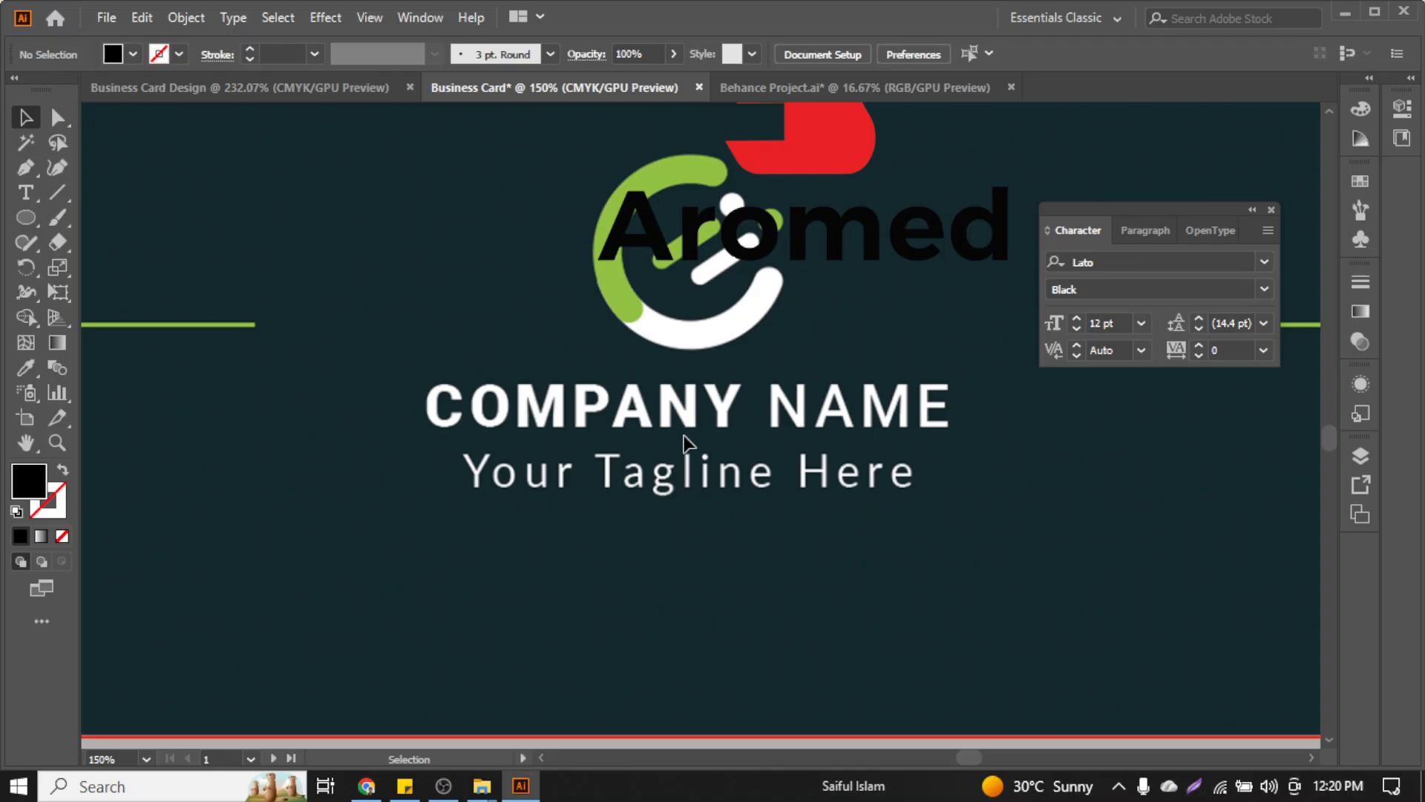
scroll(460, 422, "down", 2)
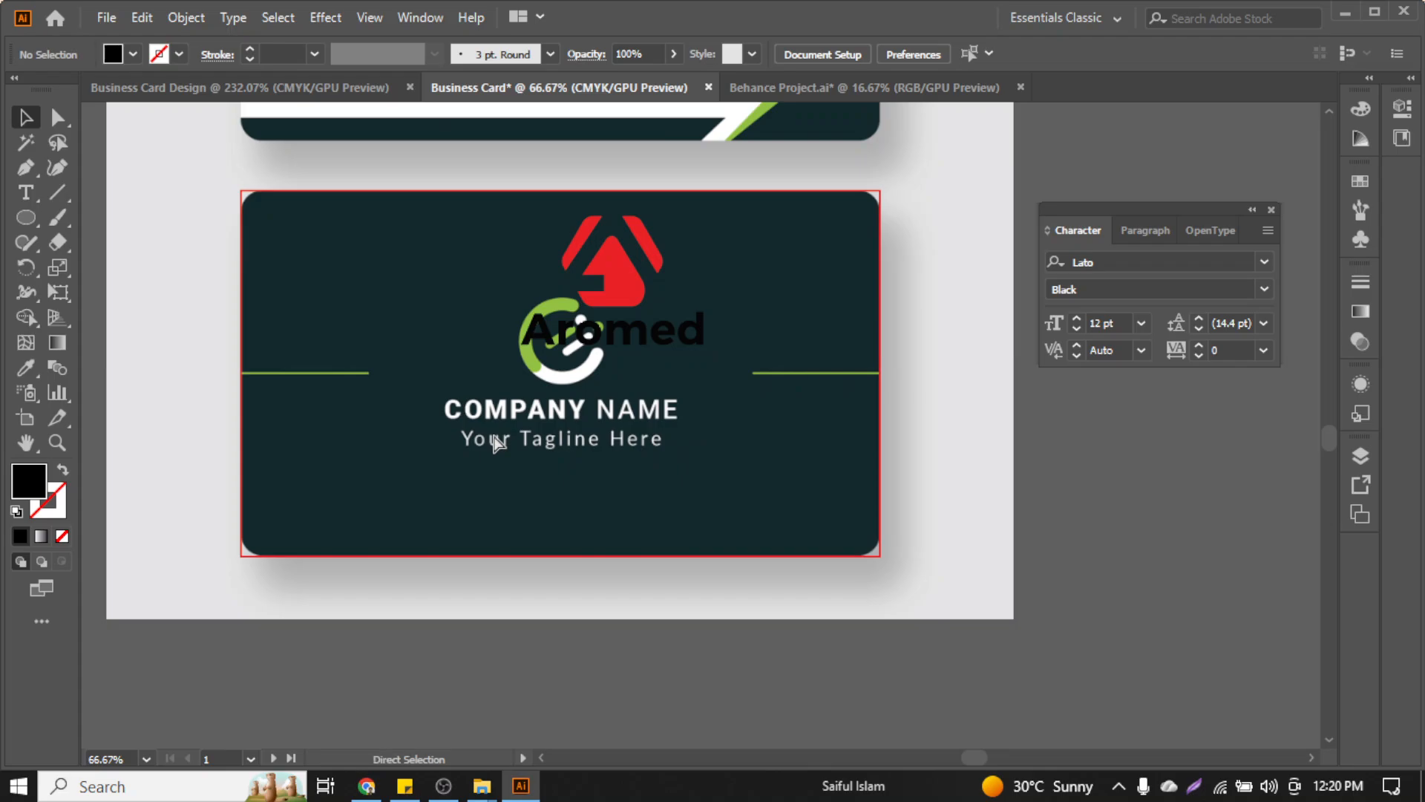
key("ctrl+z")
key("ctrl+z")
left_click(698, 455)
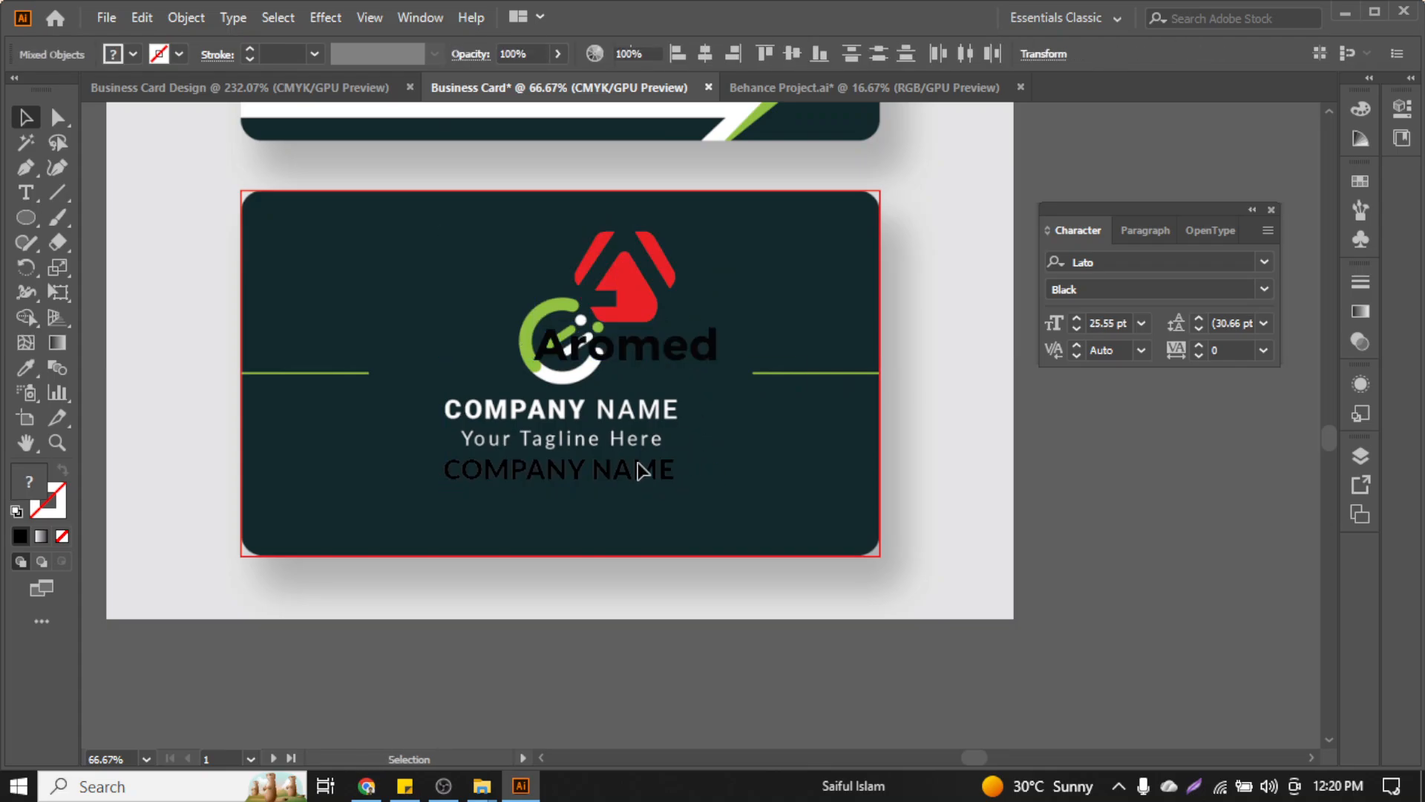
left_click(640, 468)
left_click(1124, 263)
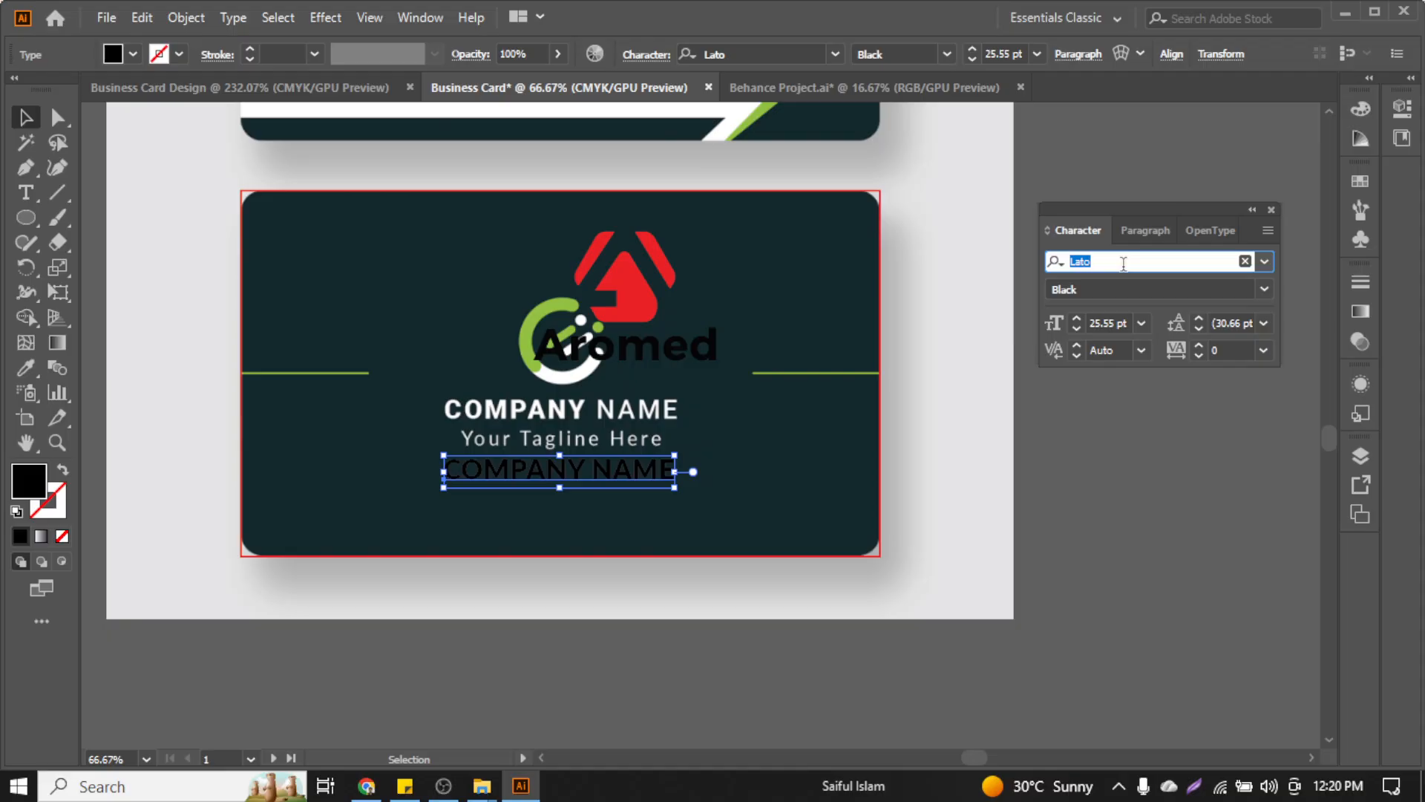
type("Roboto")
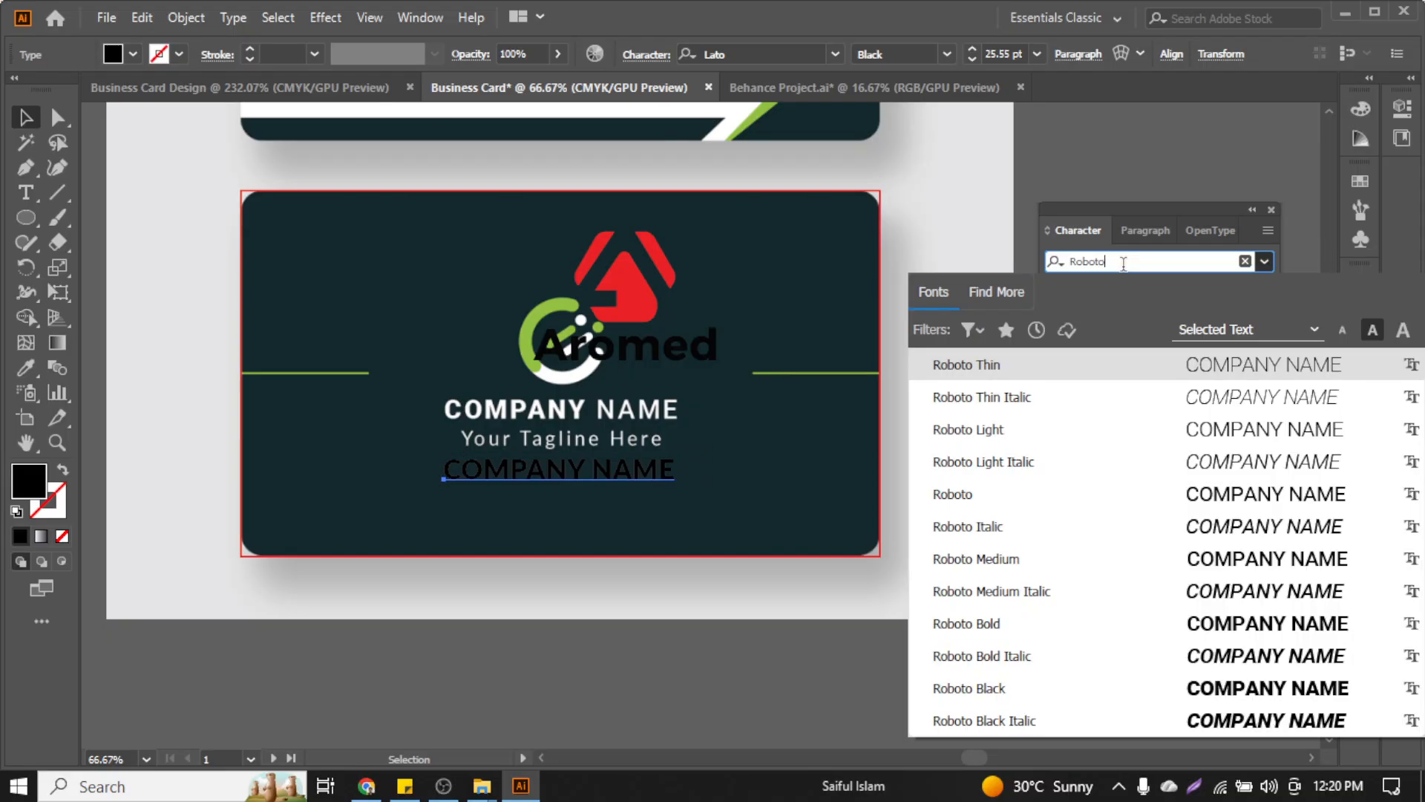
left_click(1180, 687)
Align the black text over the white heading and raise its tracking to 56
key("Escape")
key("ctrl+equal")
key("ctrl+equal")
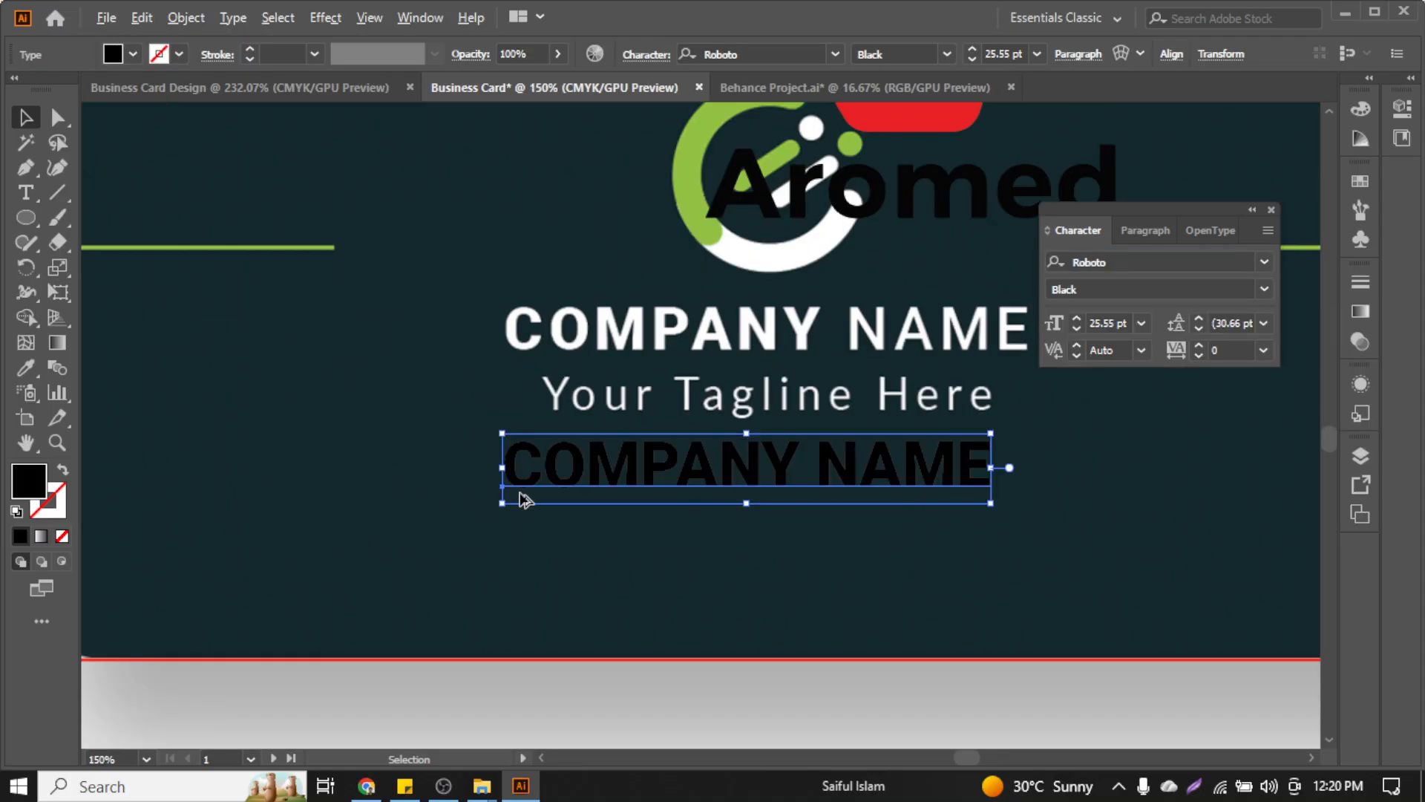
left_click_drag(596, 466, 603, 326)
left_click_drag(611, 329, 559, 292)
scroll(515, 328, "up", 6)
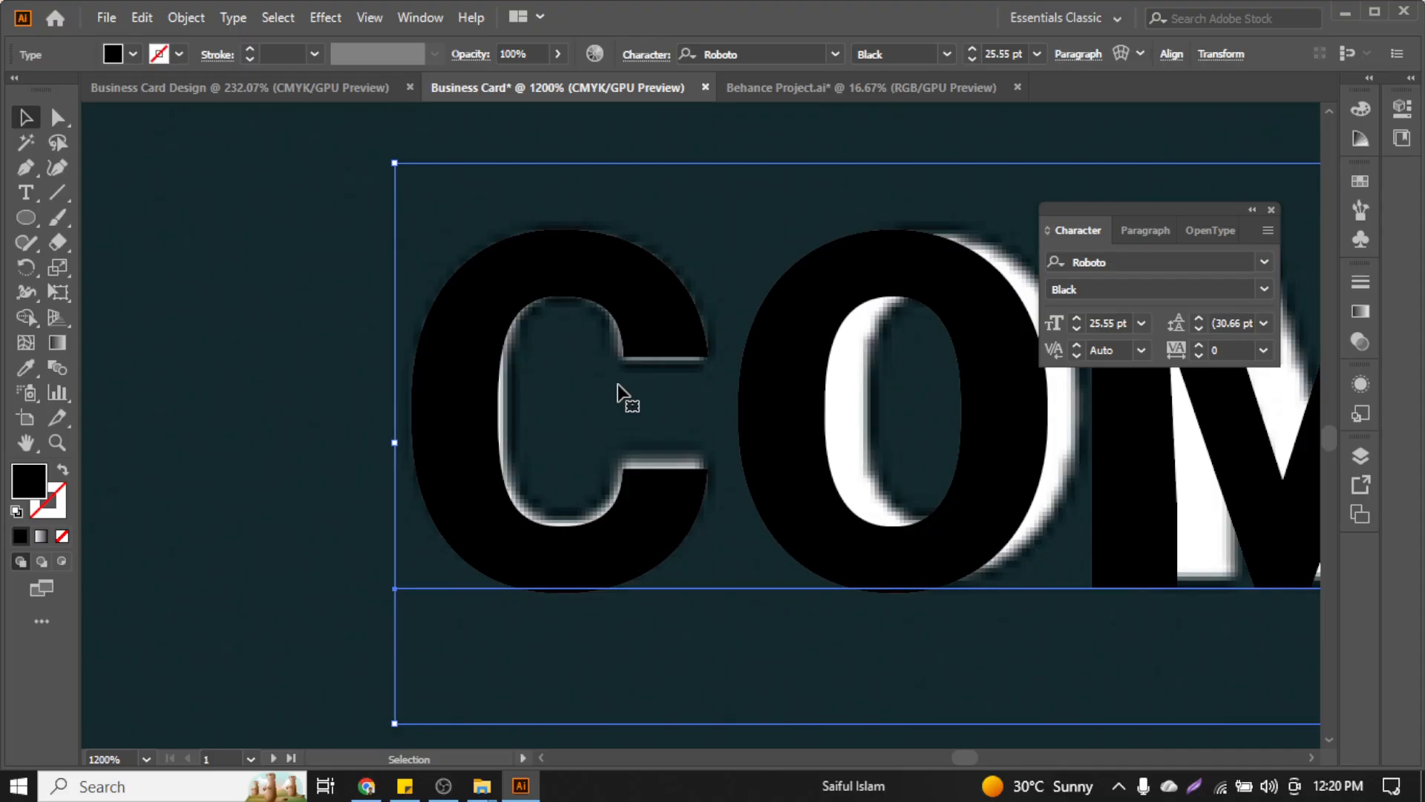
scroll(624, 393, "down", 6)
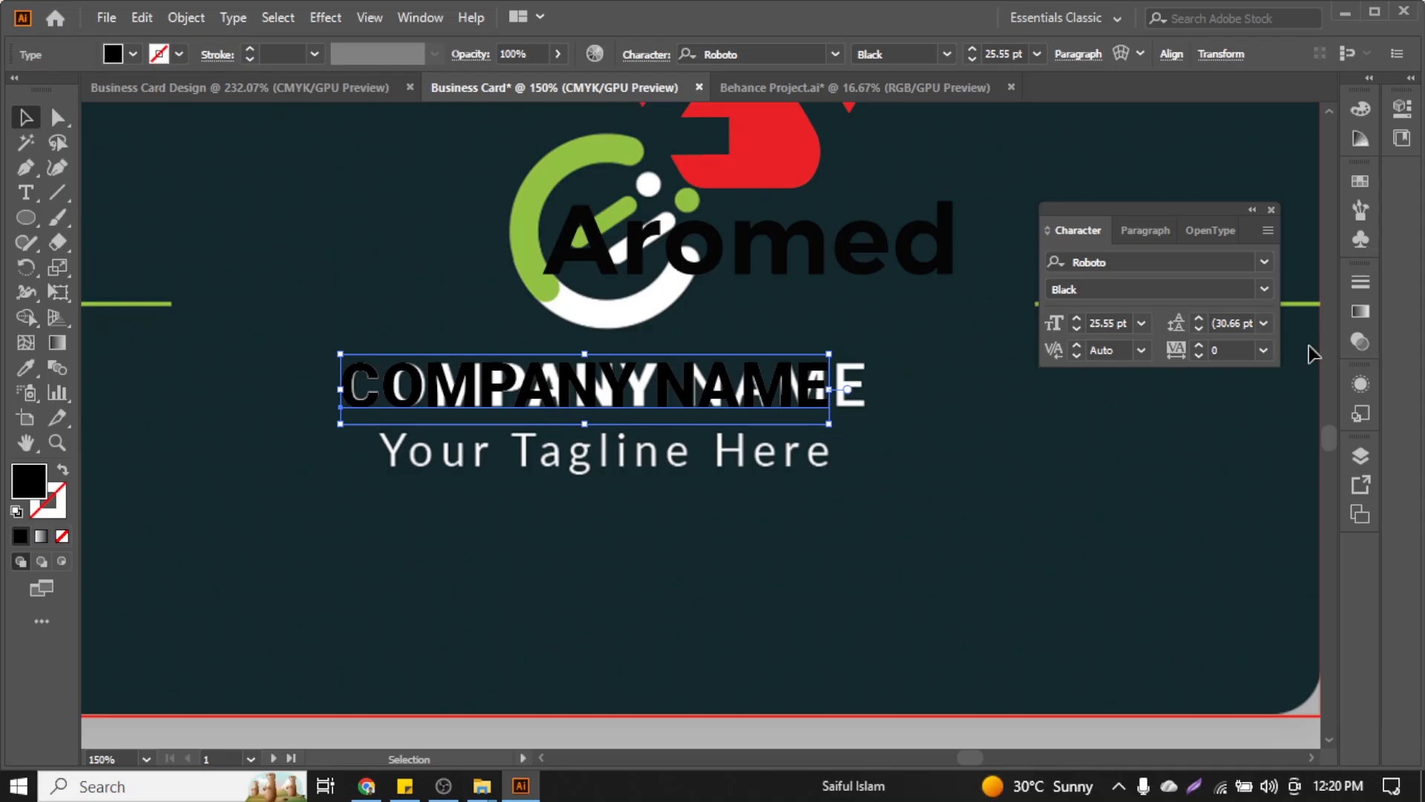
left_click_drag(1200, 346, 1200, 345)
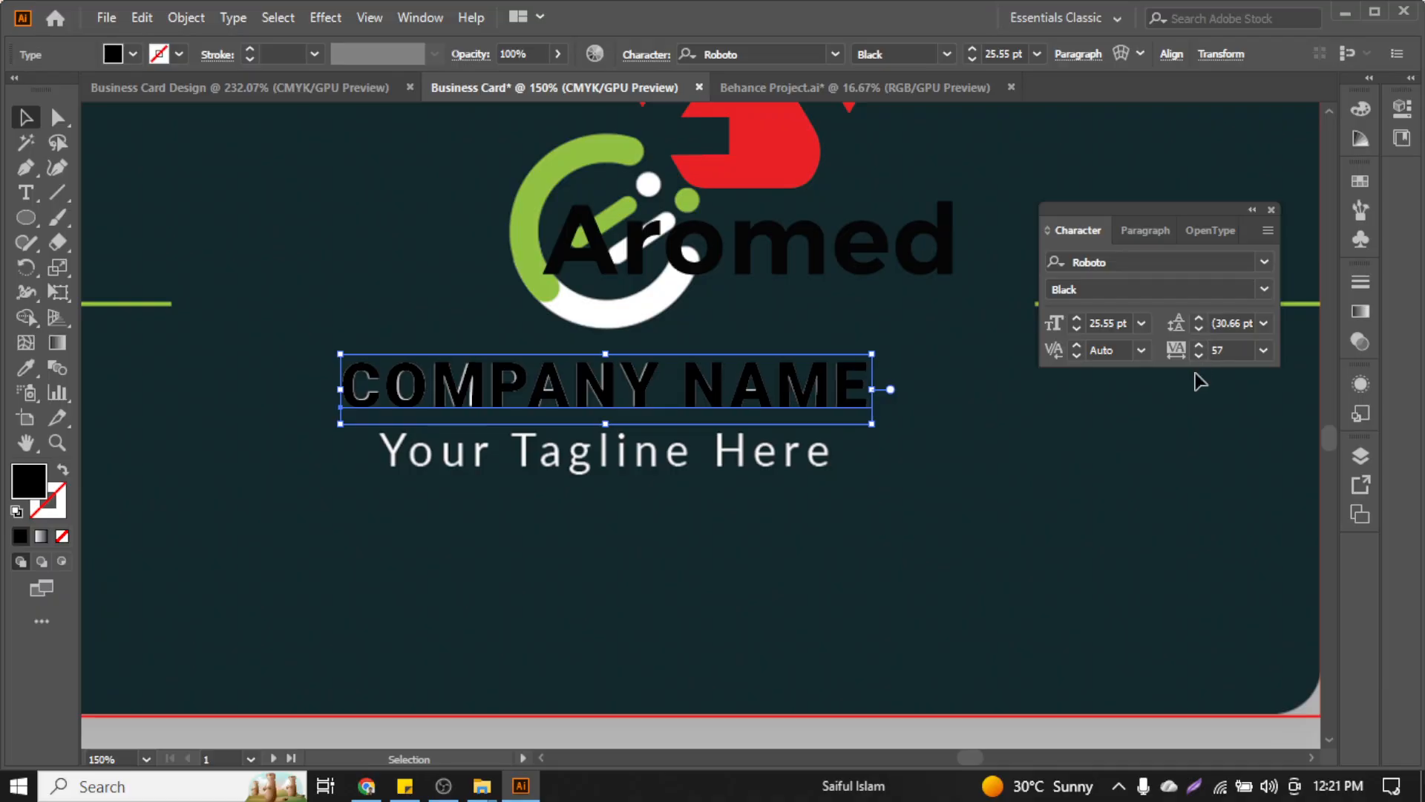
left_click(1197, 357)
Alt-drag a copy of COMPANY NAME straight down below the tagline
left_click(853, 455)
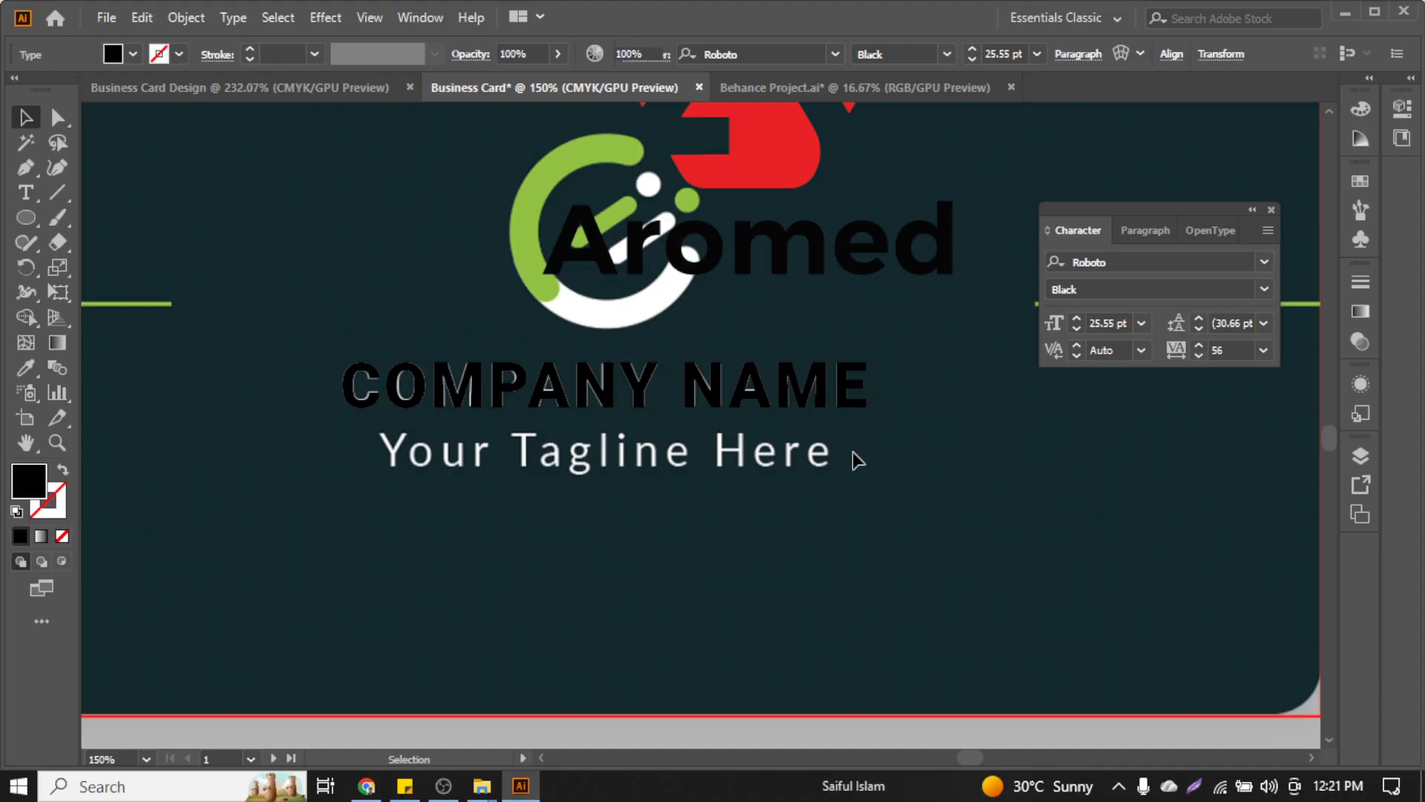
left_click(746, 392)
left_click(671, 509)
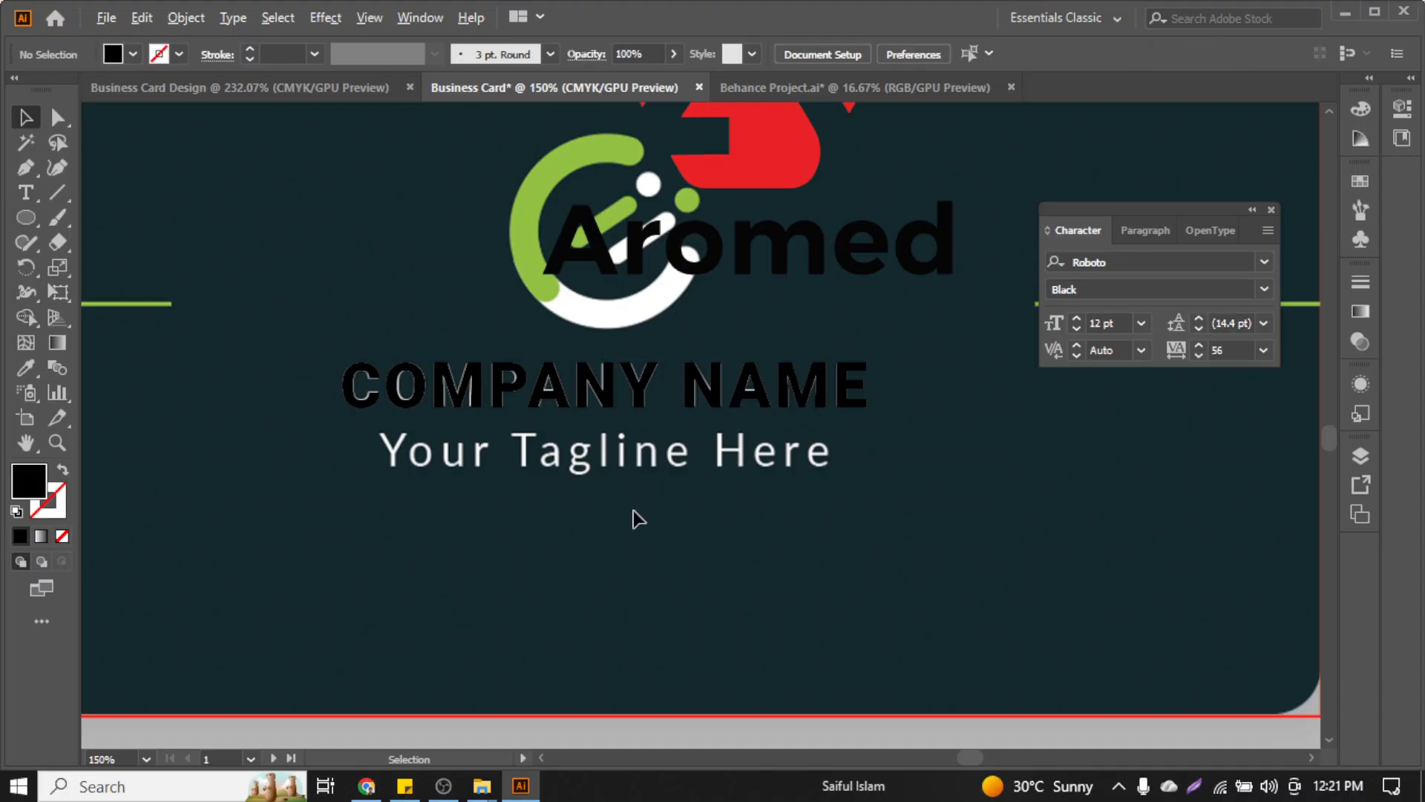
scroll(635, 512, "up", 1)
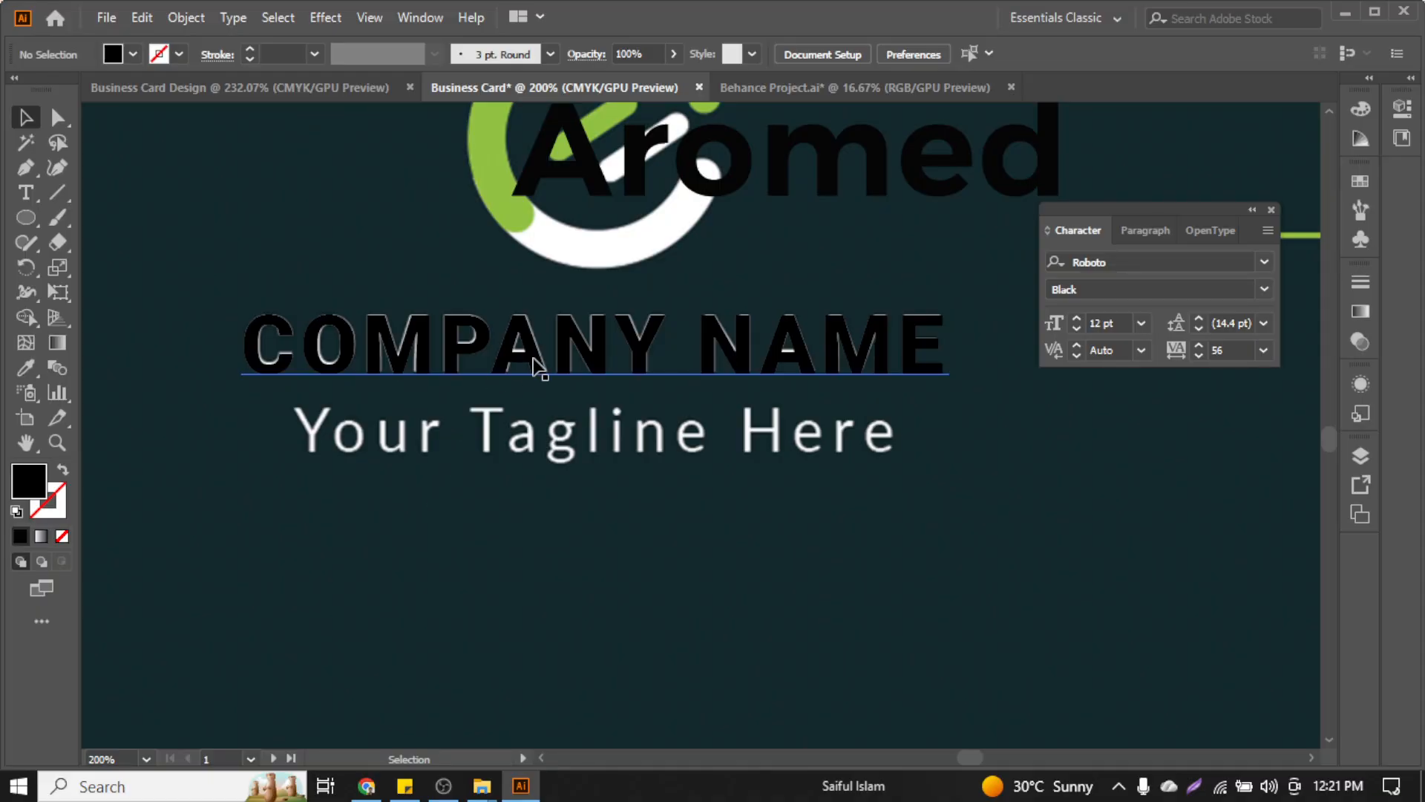
left_click_drag(537, 369, 540, 528)
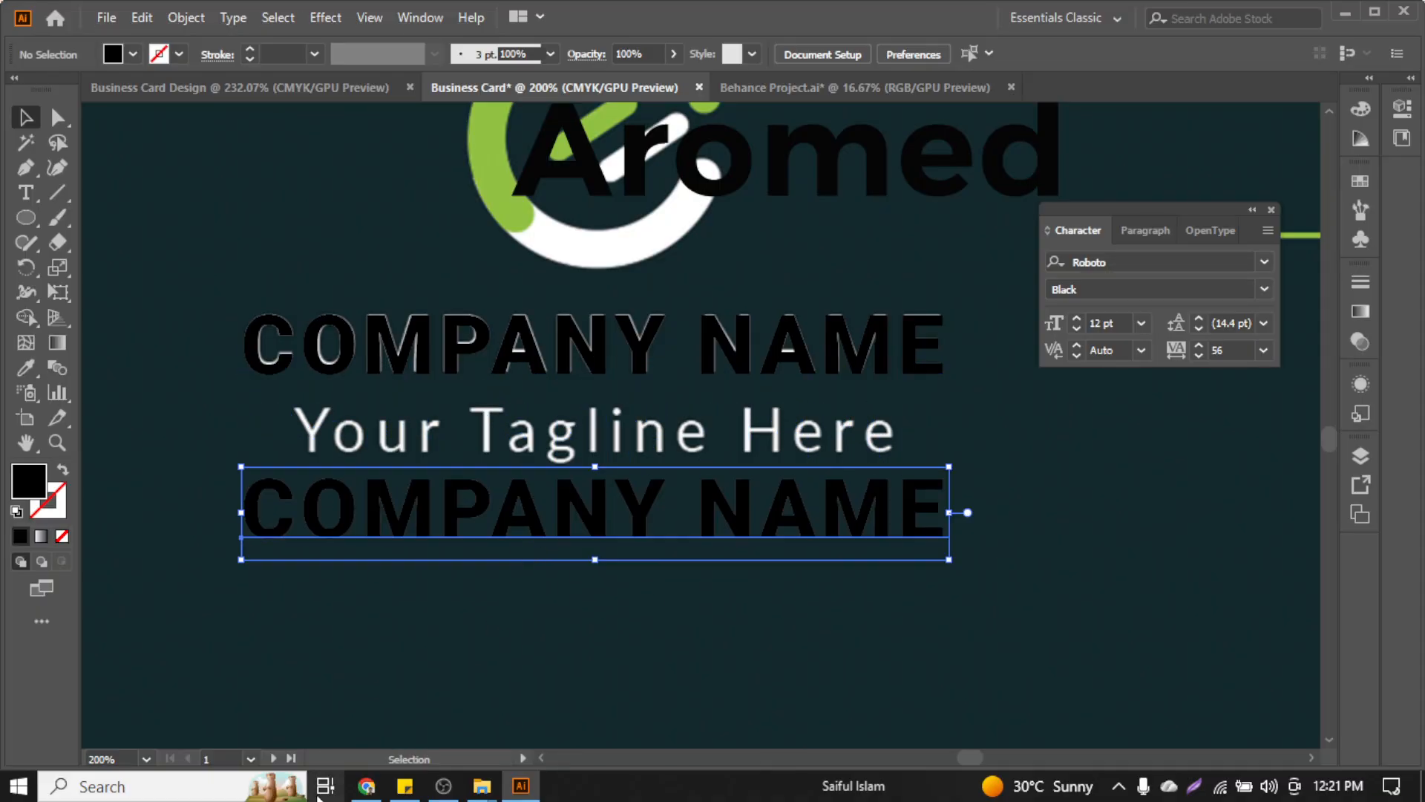
left_click(366, 785)
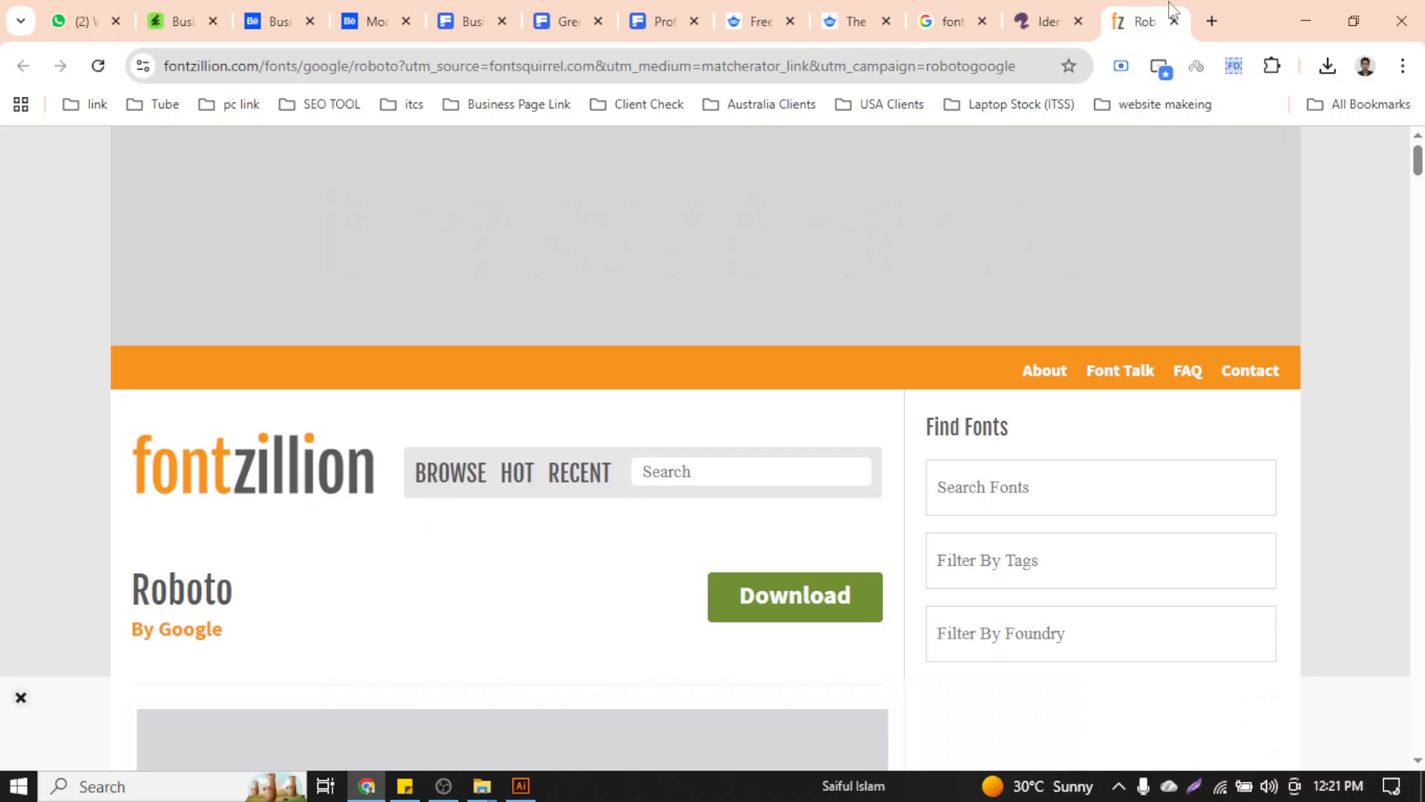
Return to the Matcherator results and reopen, then close, the image crop box
left_click(1043, 21)
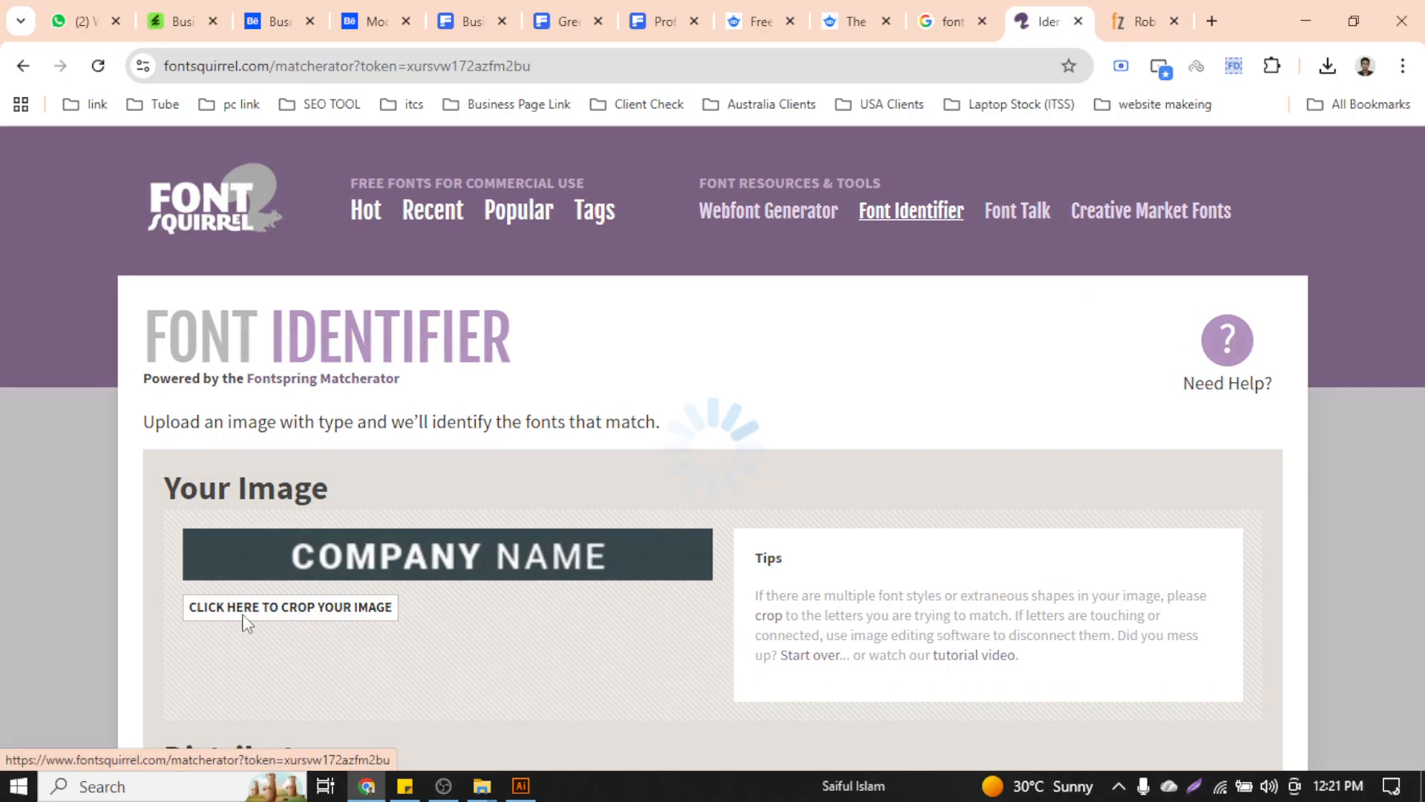
left_click(245, 616)
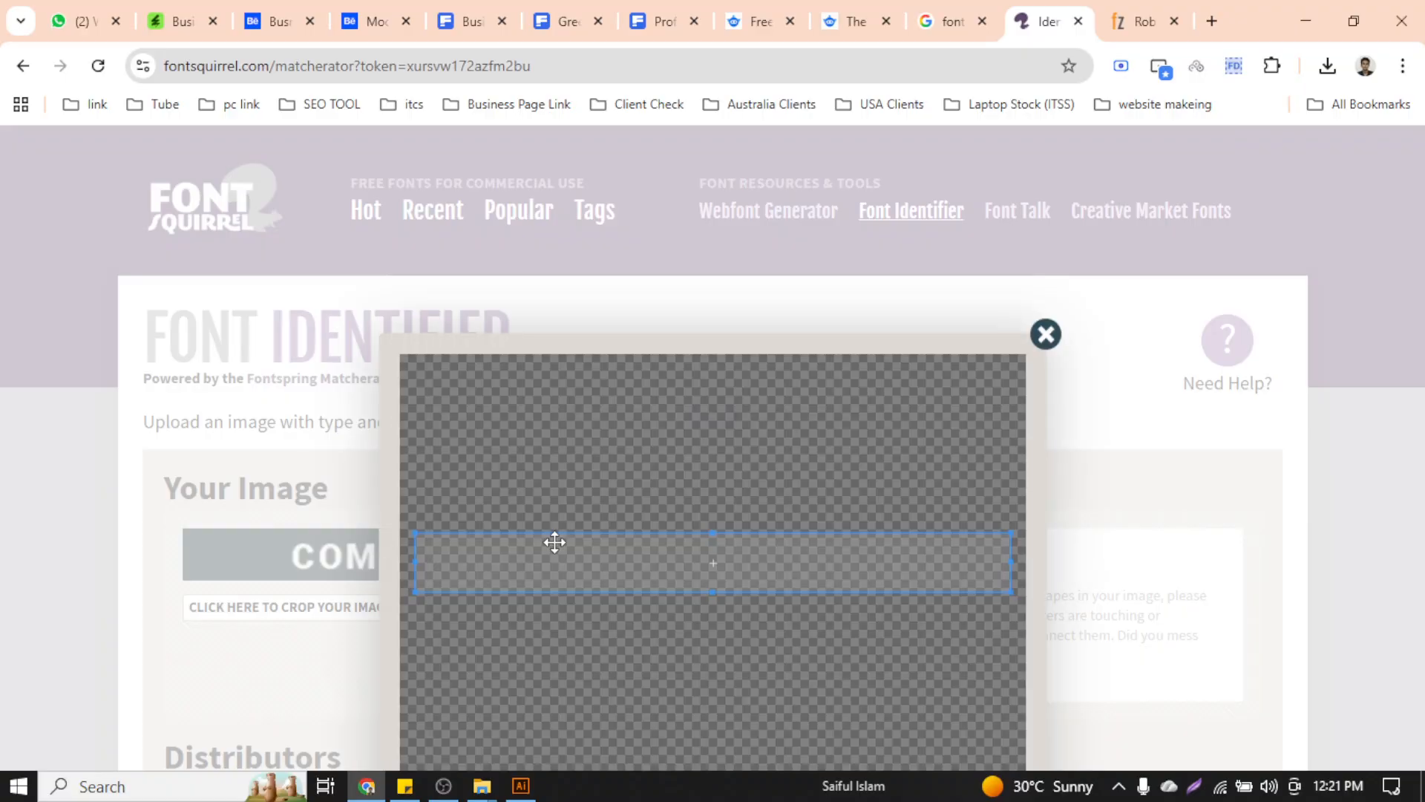
left_click(1048, 333)
scroll(742, 455, "down", 5)
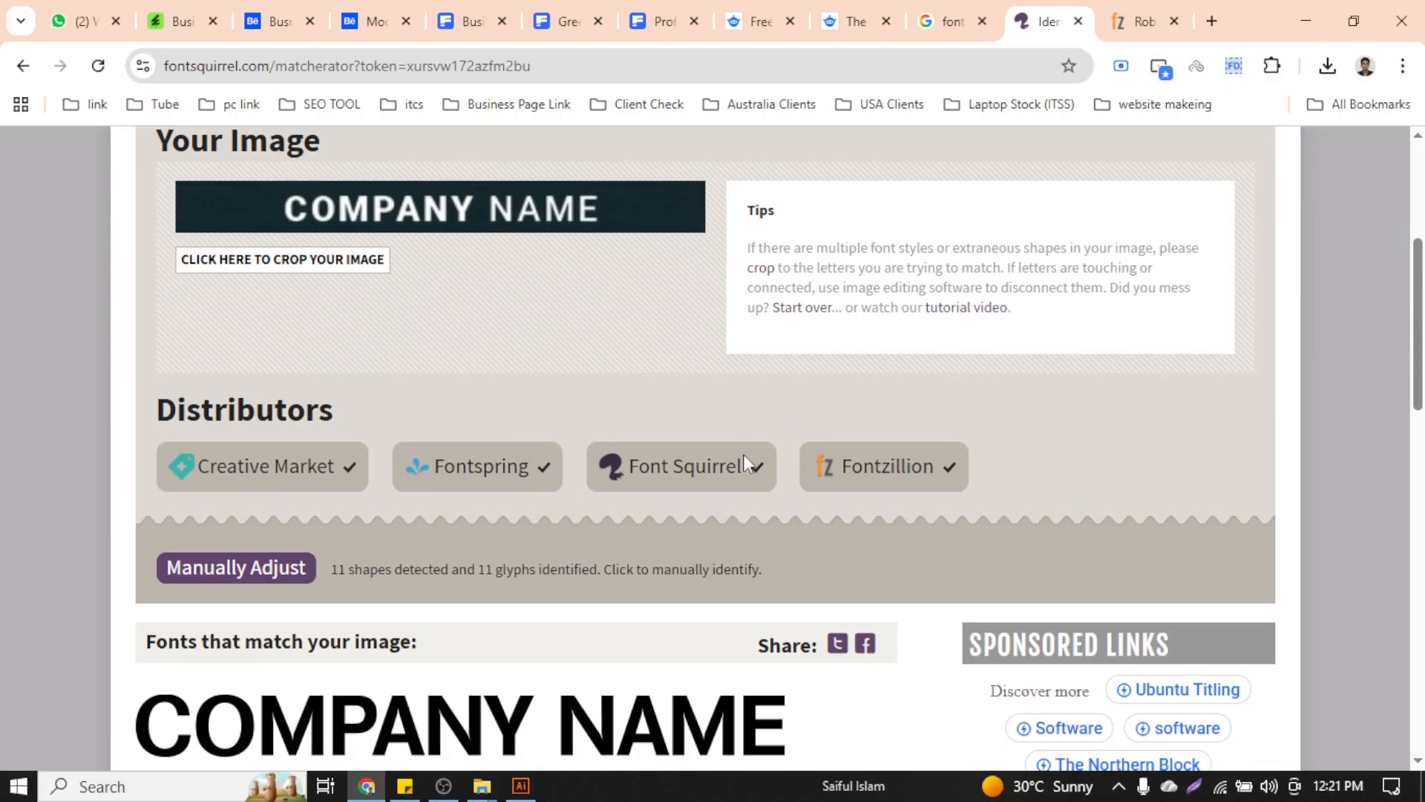
scroll(742, 454, "down", 5)
scroll(496, 475, "up", 10)
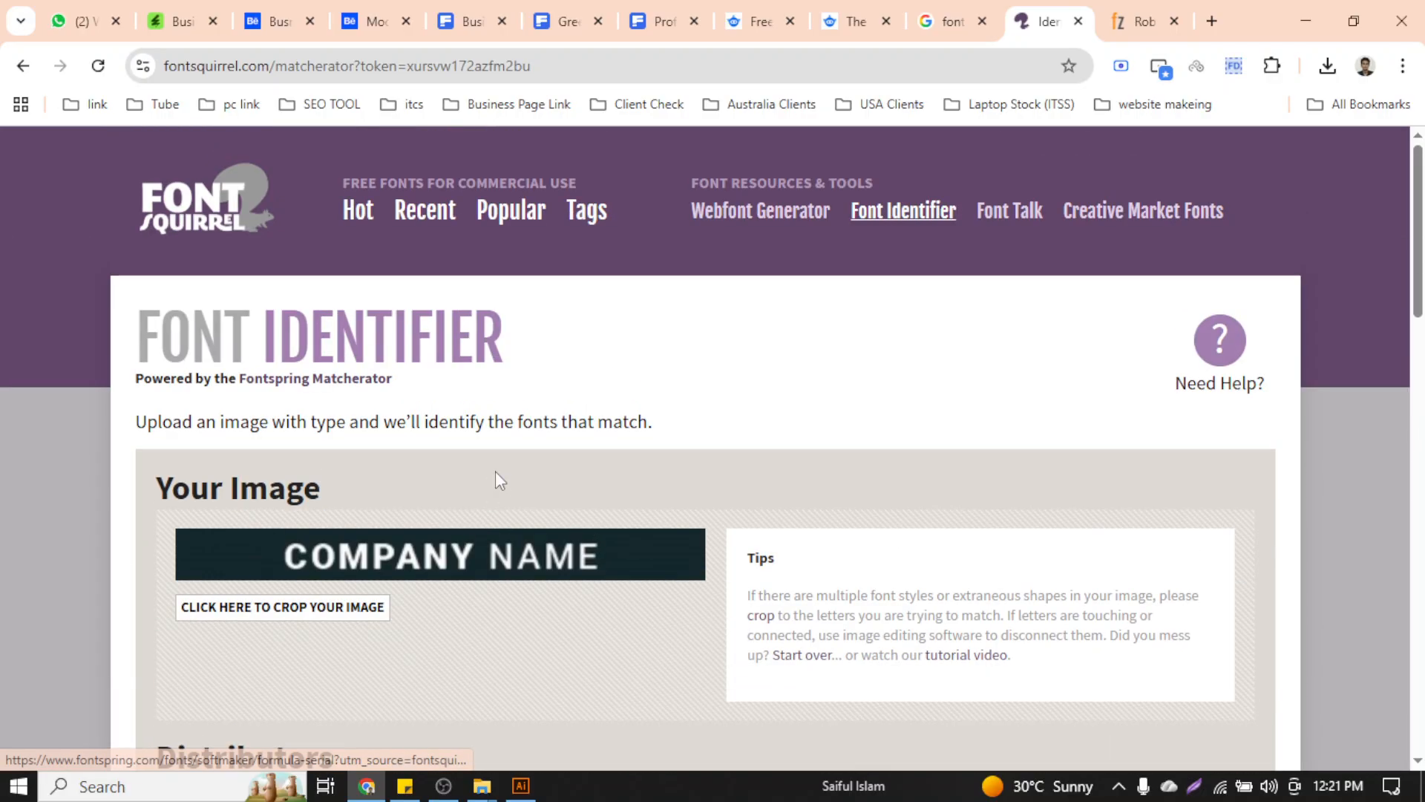
Start a new Font Identifier match from the Font Squirrel home page with the PSD card mockup
left_click(156, 200)
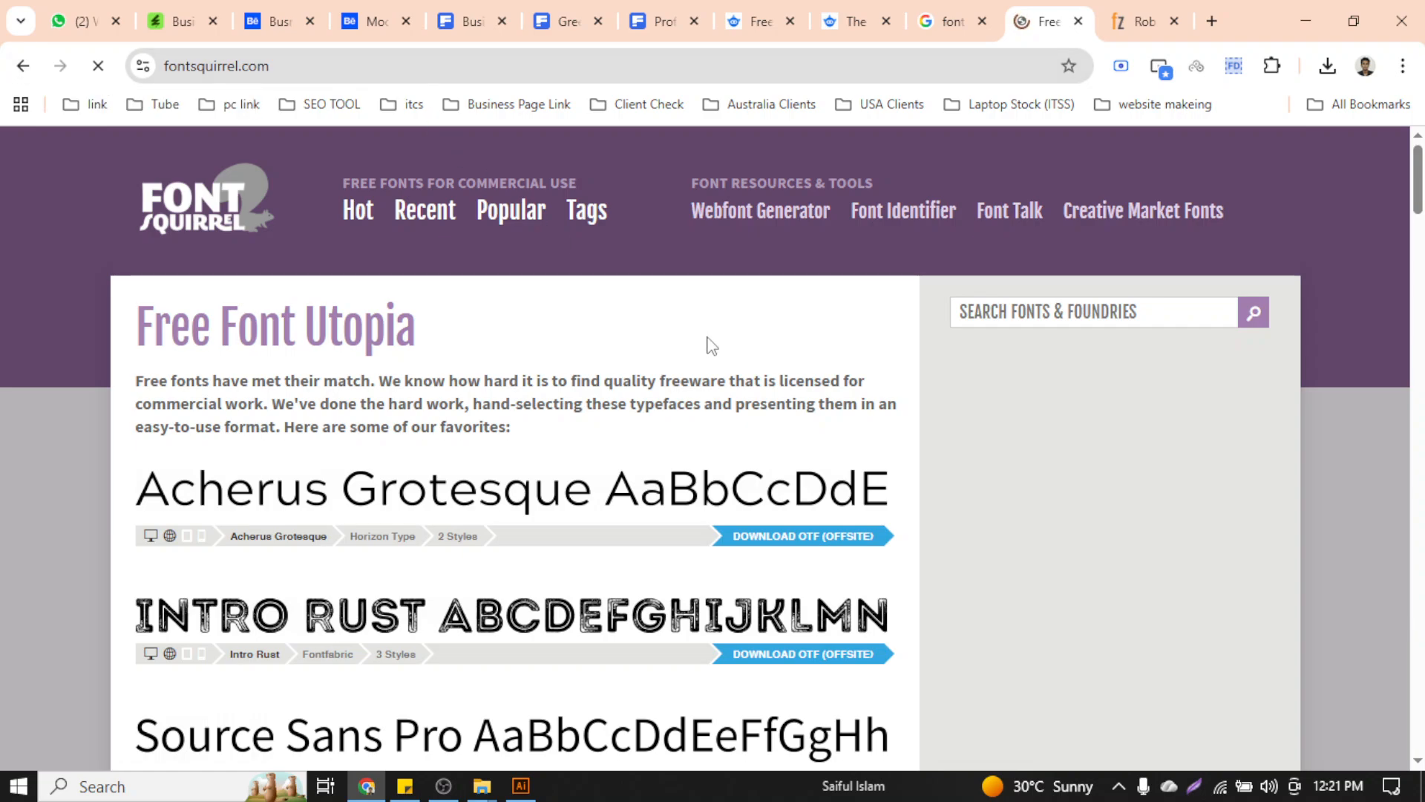
left_click(943, 215)
scroll(688, 278, "down", 5)
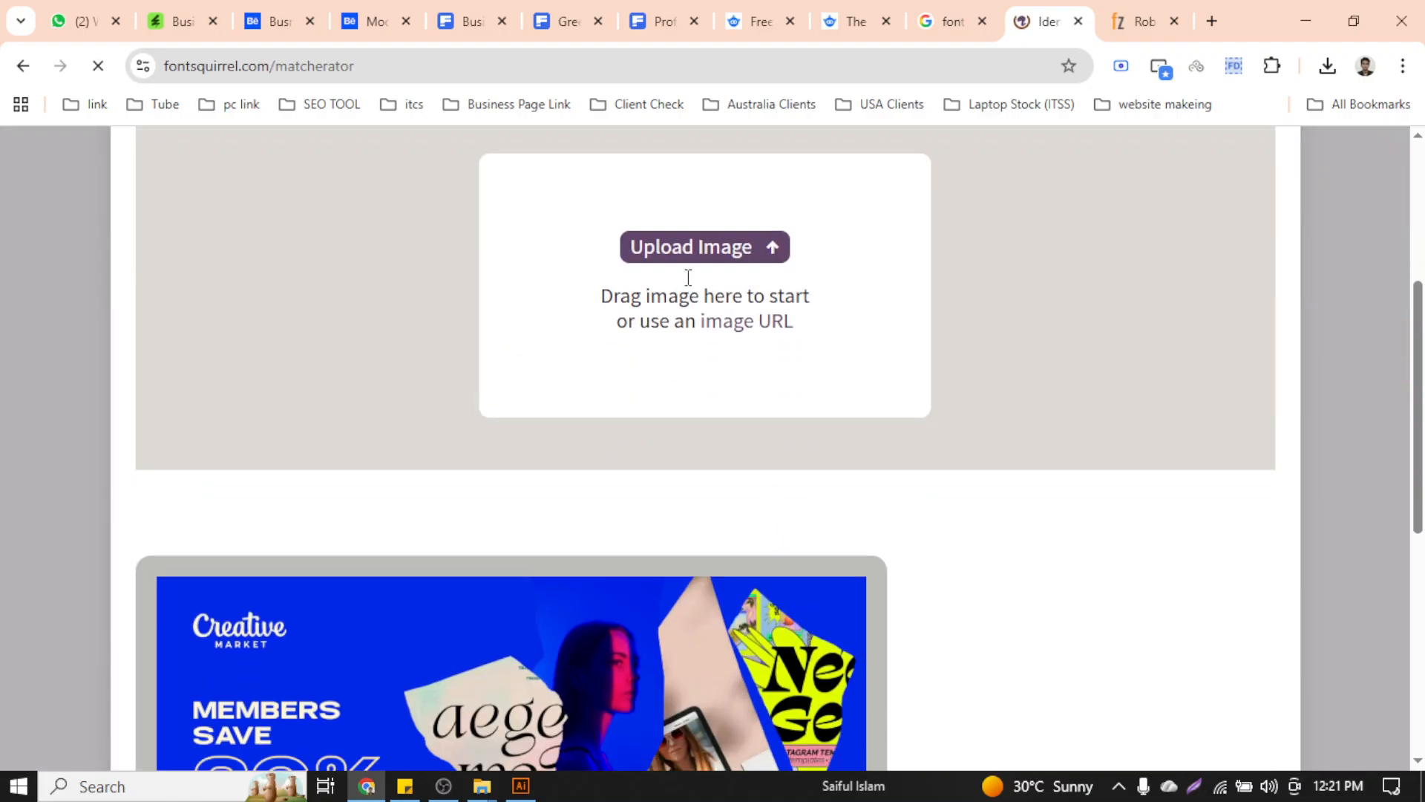
left_click(688, 247)
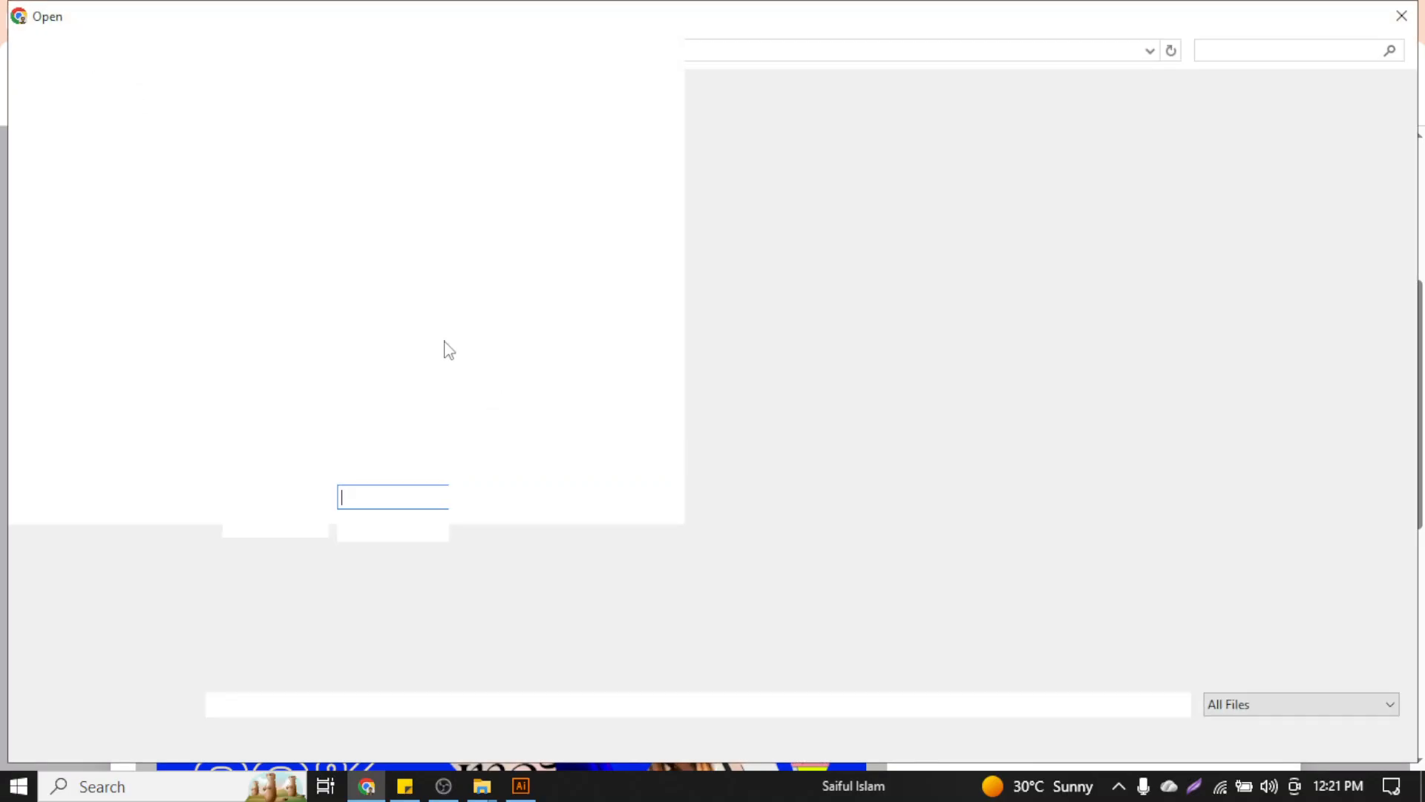
double_click(363, 215)
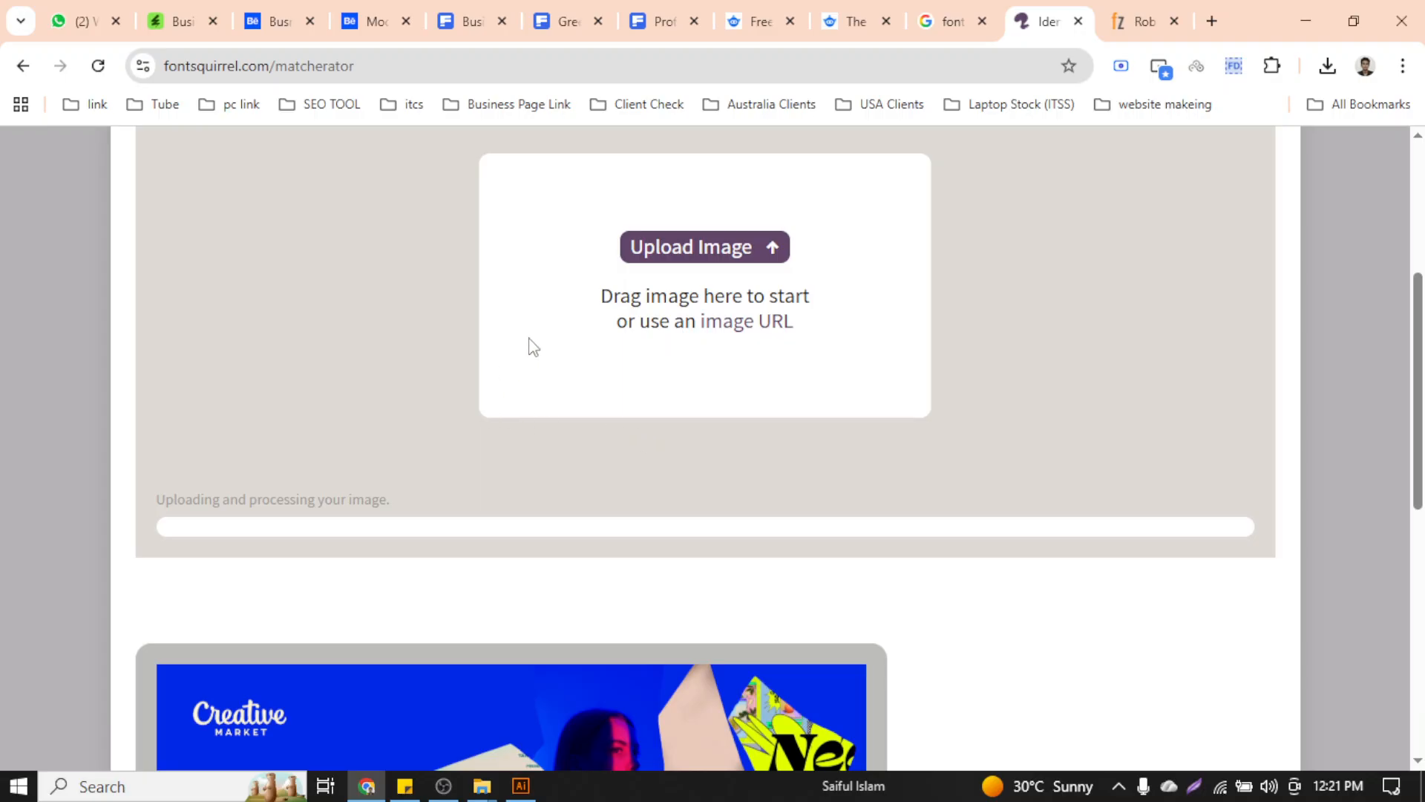
scroll(604, 318, "down", 5)
scroll(779, 467, "down", 9)
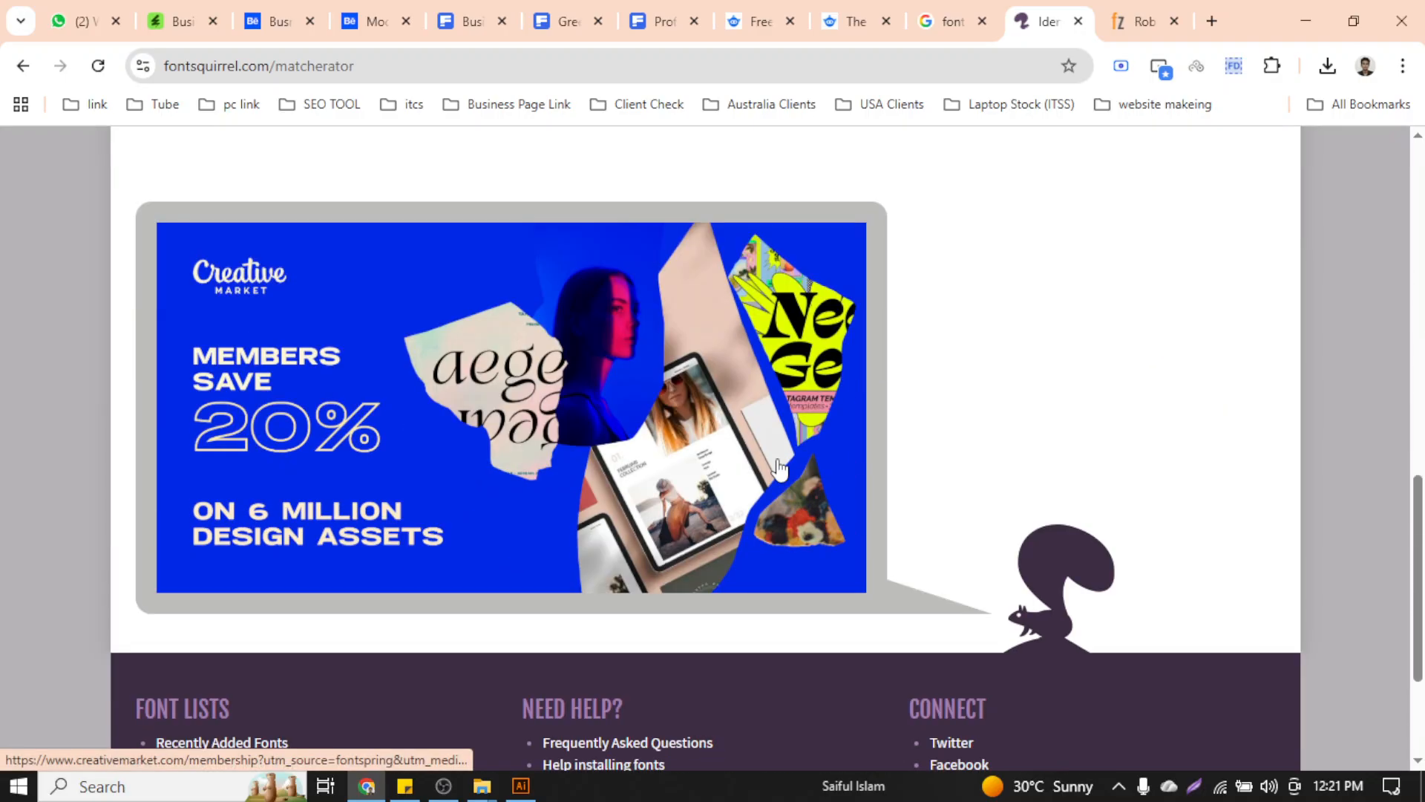
scroll(780, 468, "up", 8)
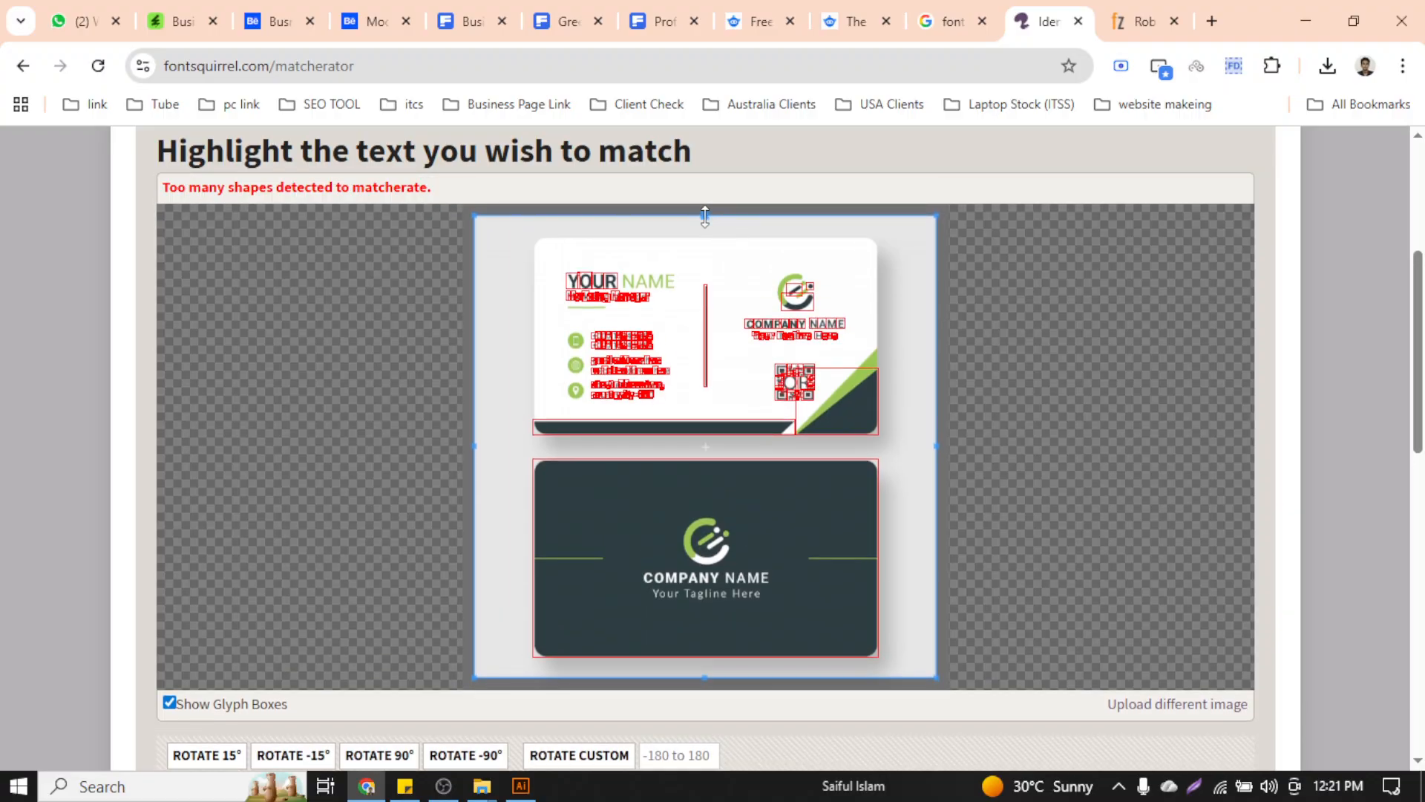
Pull the Matcherator crop box in from top, bottom, left and right around 'Your Tagline Here'
left_click_drag(706, 216, 688, 586)
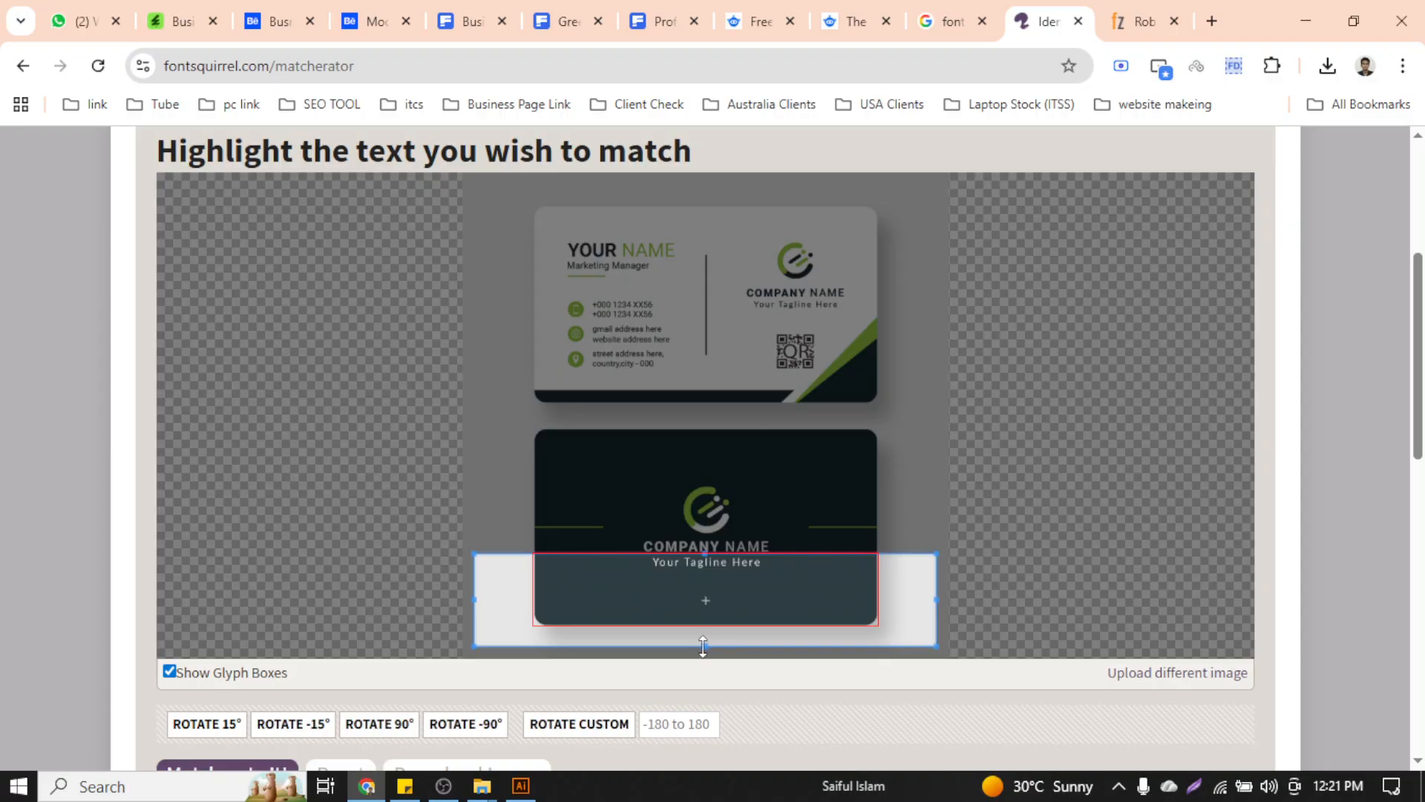
left_click_drag(703, 647, 705, 609)
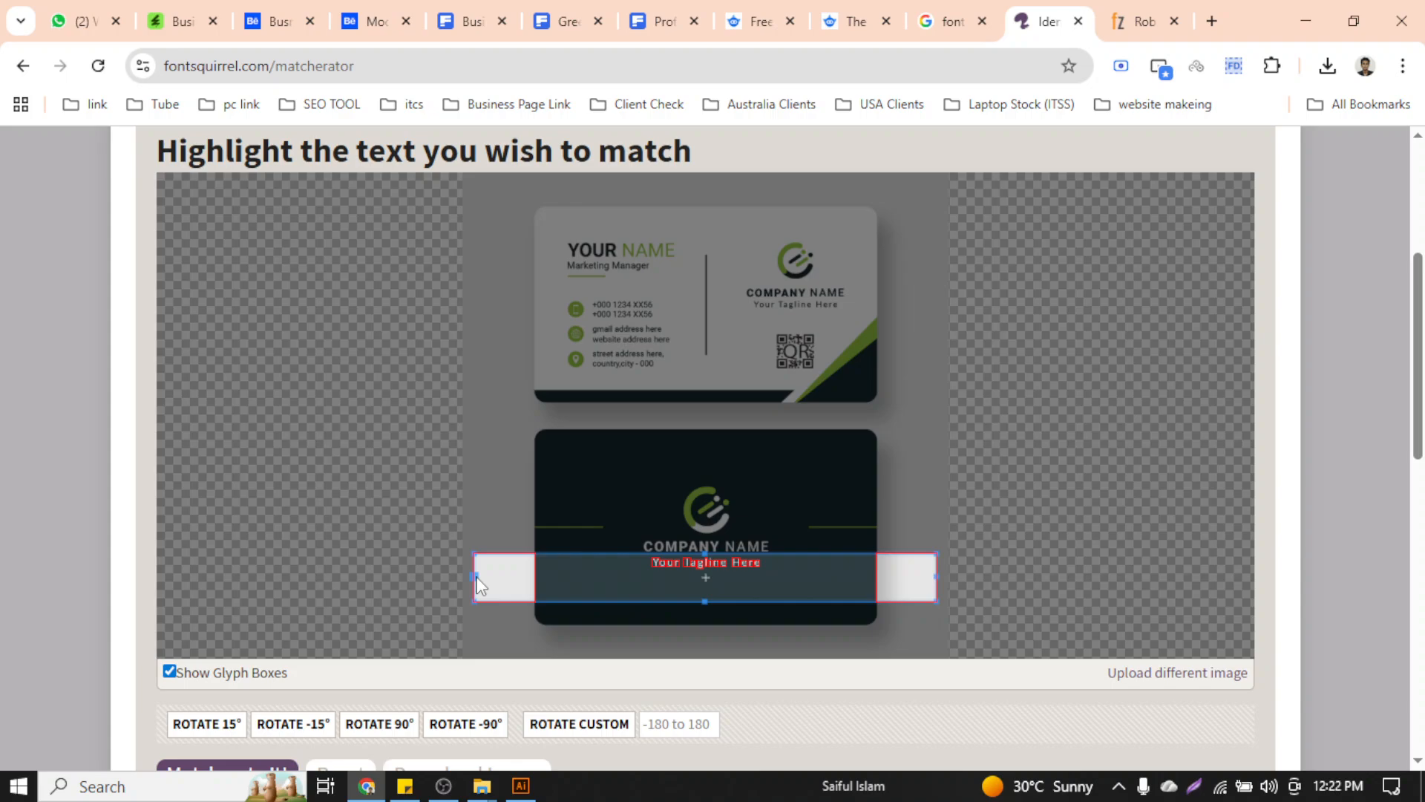
left_click_drag(476, 579, 570, 577)
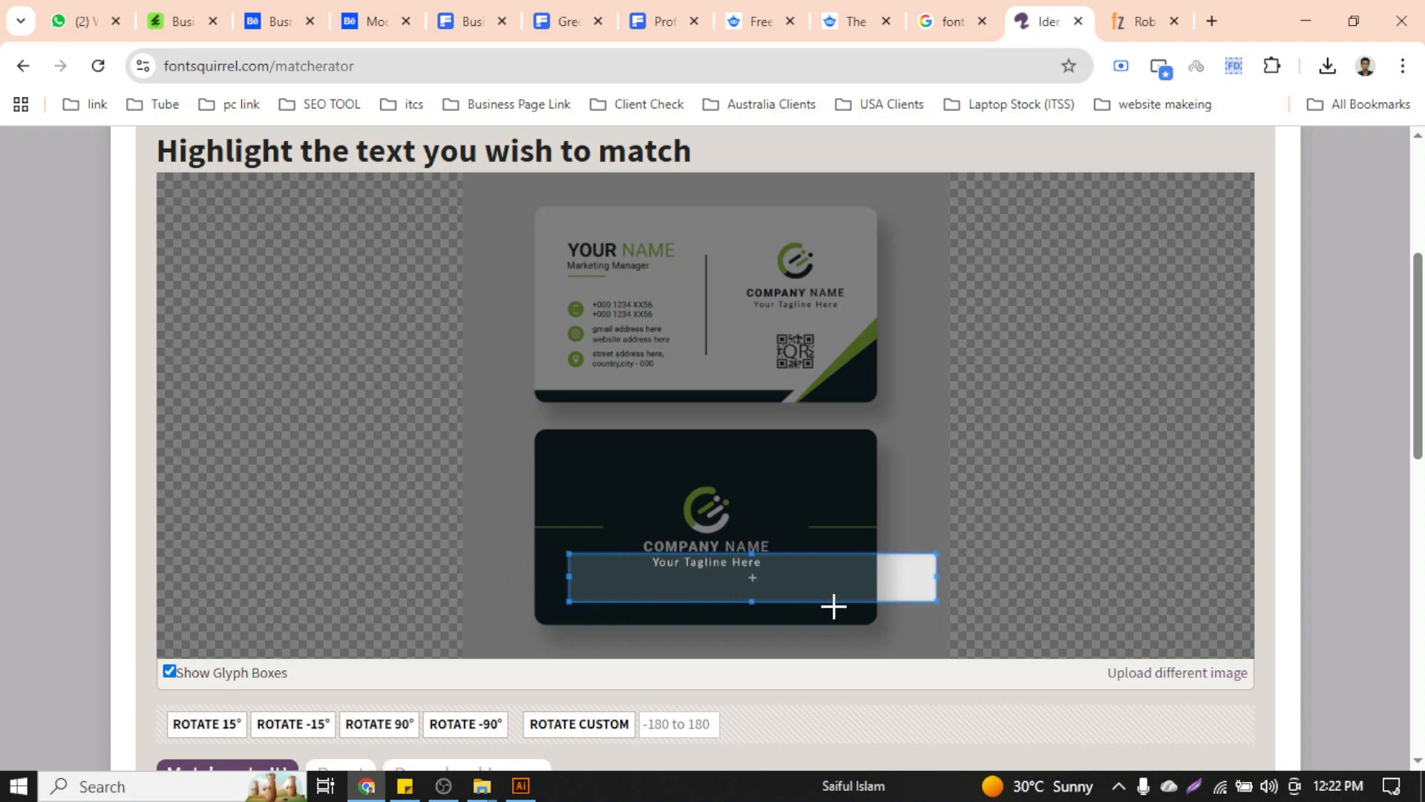
left_click_drag(937, 577, 800, 577)
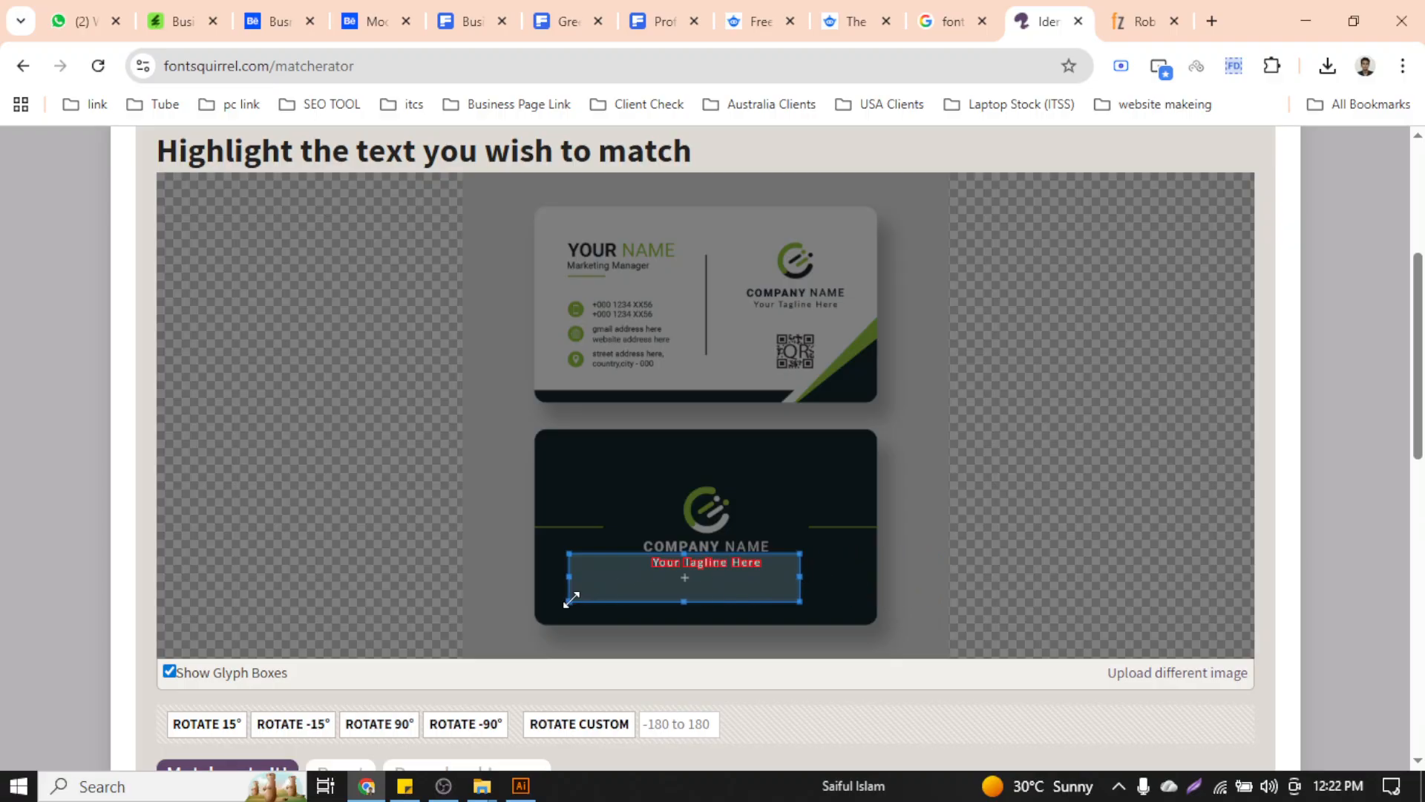
left_click_drag(570, 598, 611, 581)
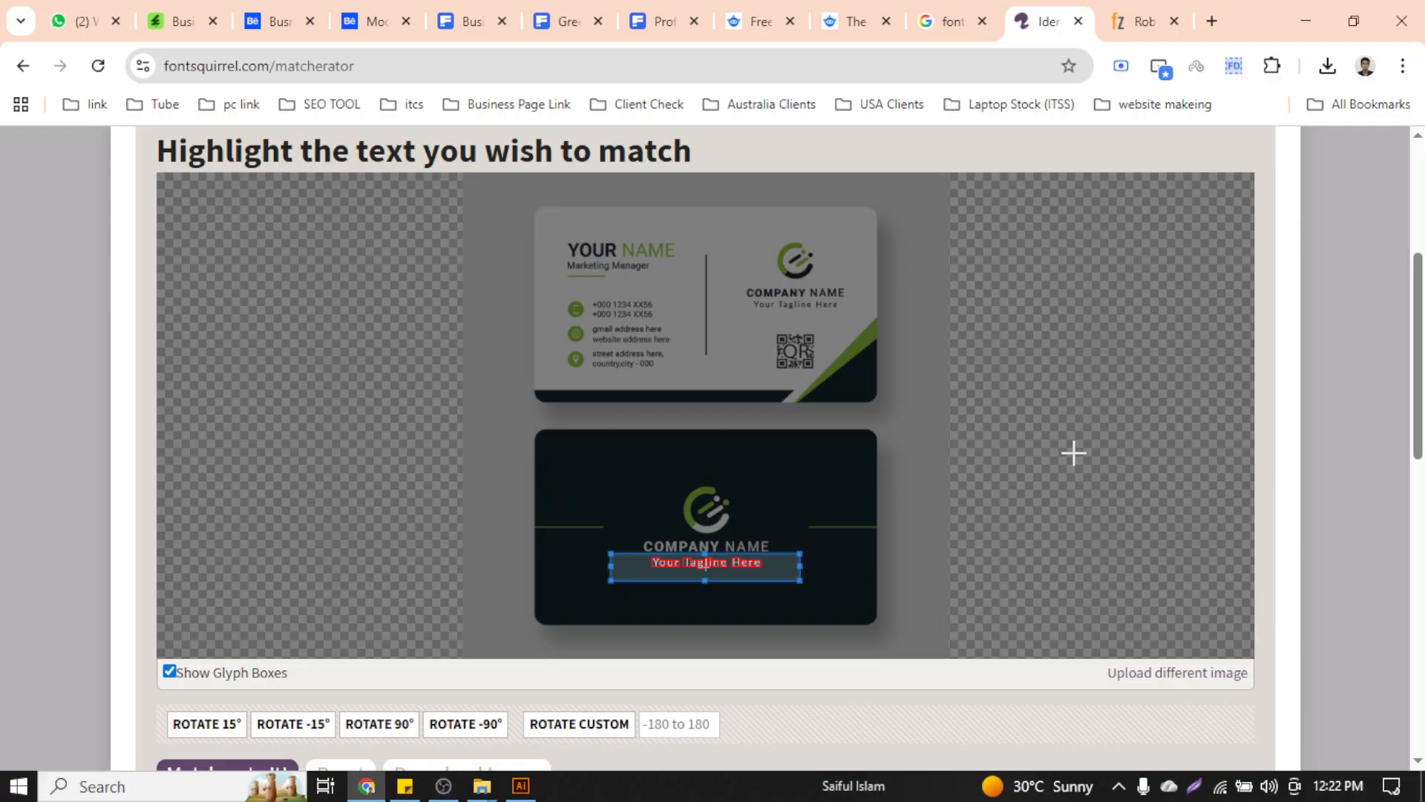
Submit the cropped 'Your Tagline Here' image with Matcherate It! for font matches
scroll(1418, 357, "down", 2)
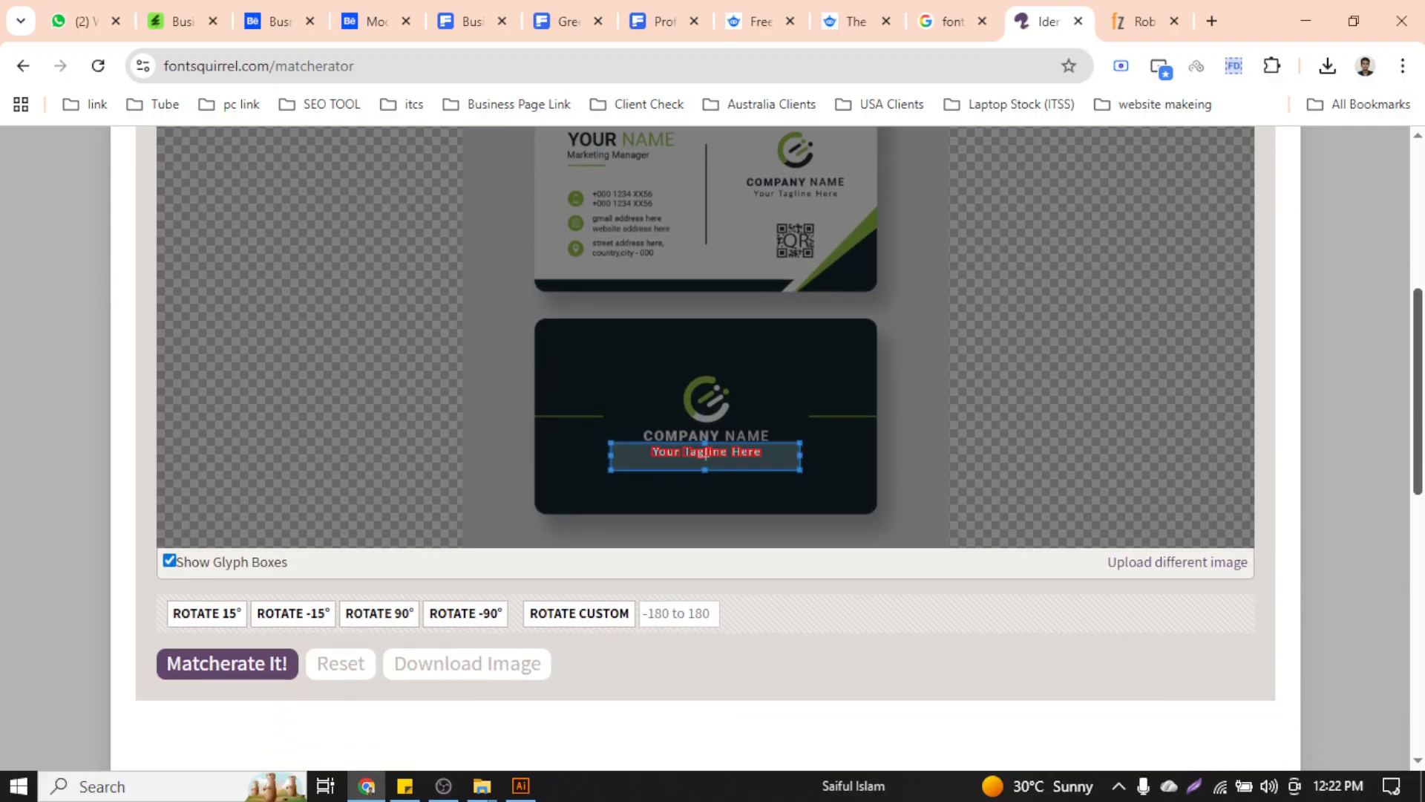
left_click(259, 659)
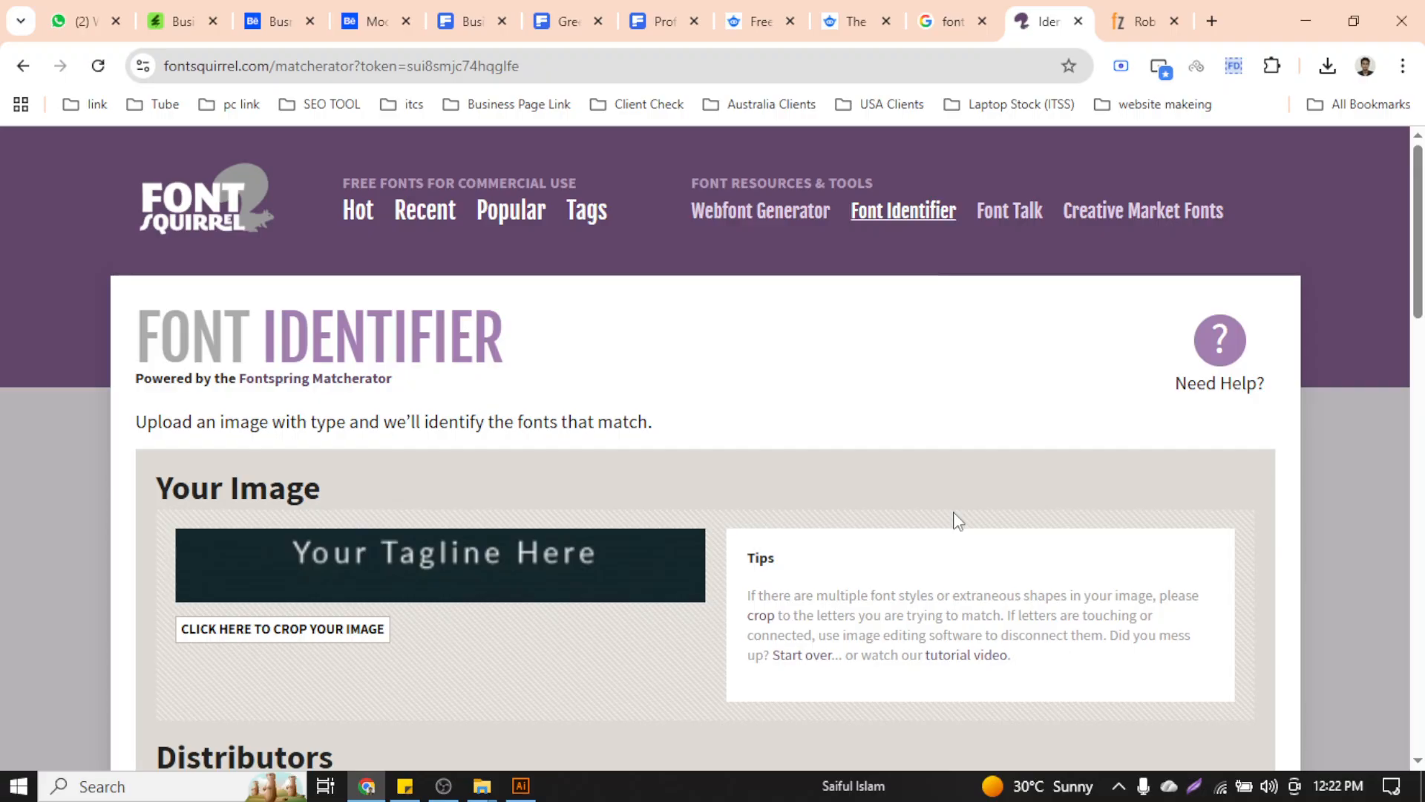
Browse the tagline font matches such as Rabelo Bold, then return to the Illustrator business card
scroll(957, 519, "down", 5)
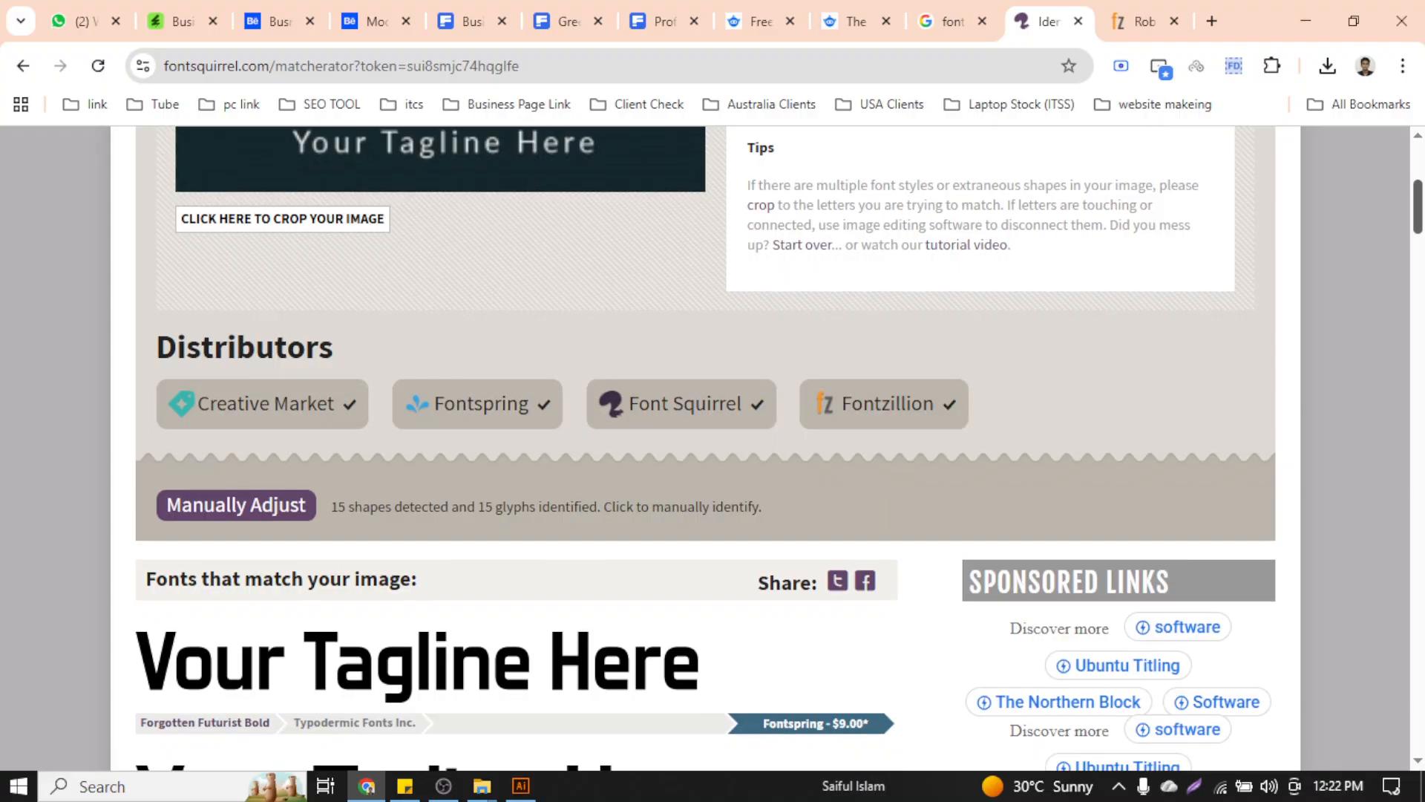
scroll(706, 445, "down", 10)
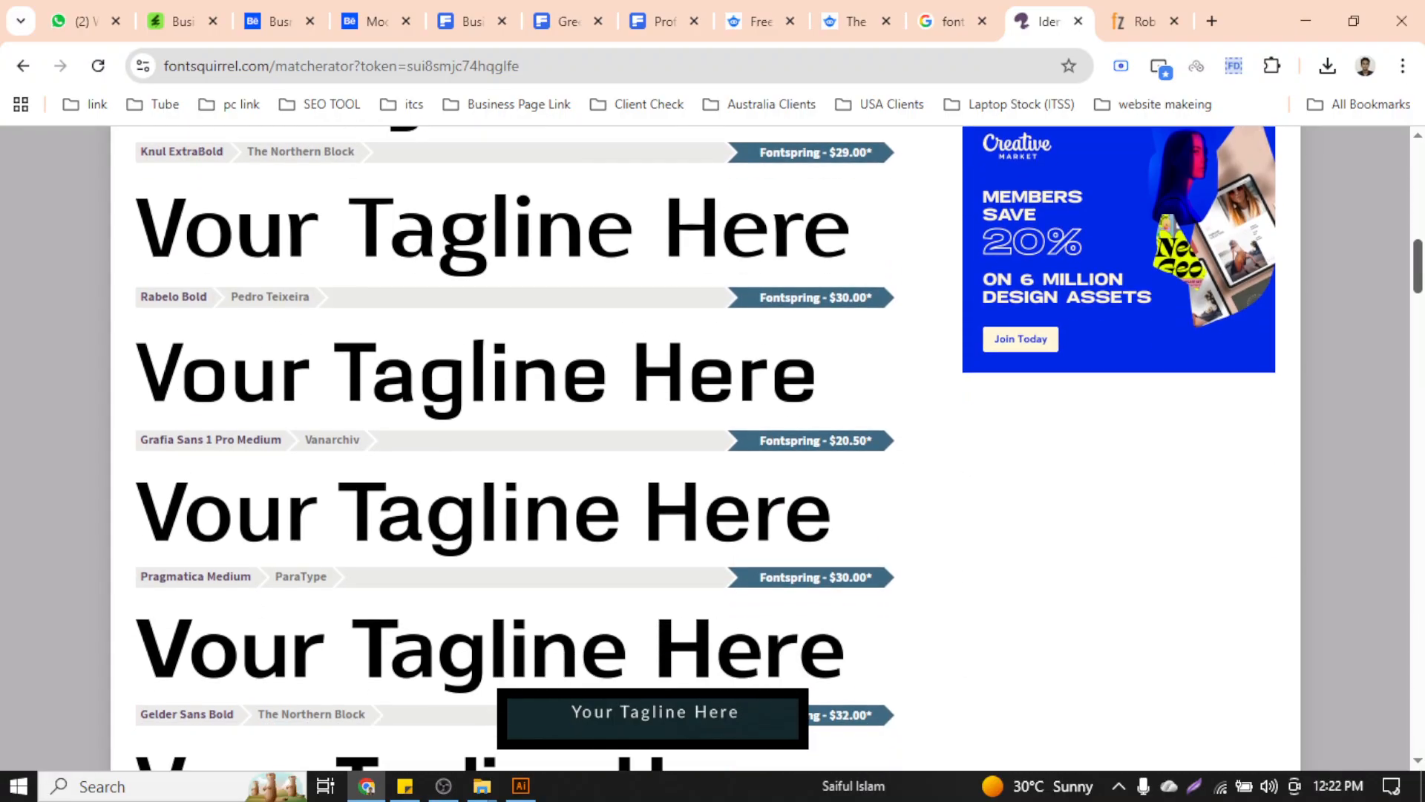
scroll(705, 445, "up", 13)
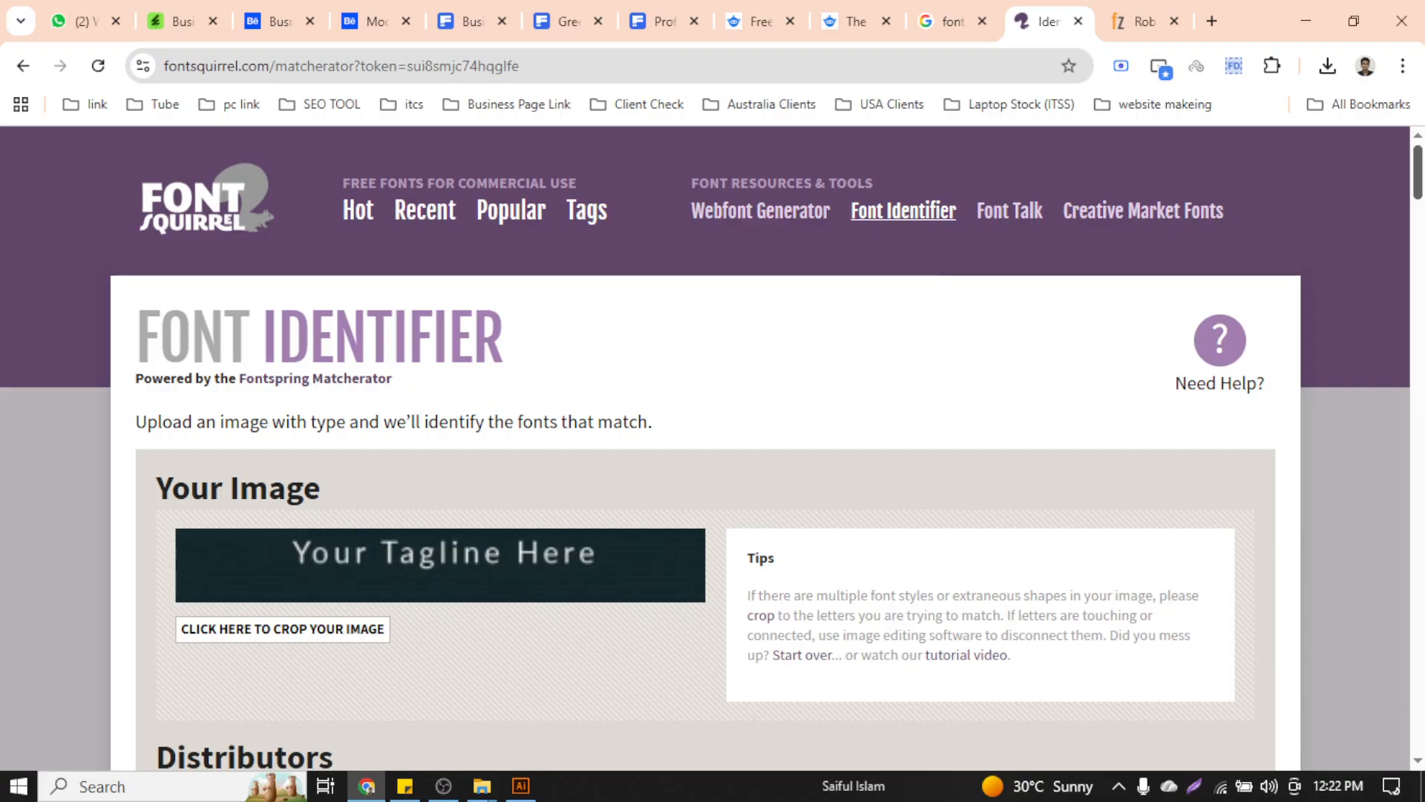
scroll(705, 445, "down", 7)
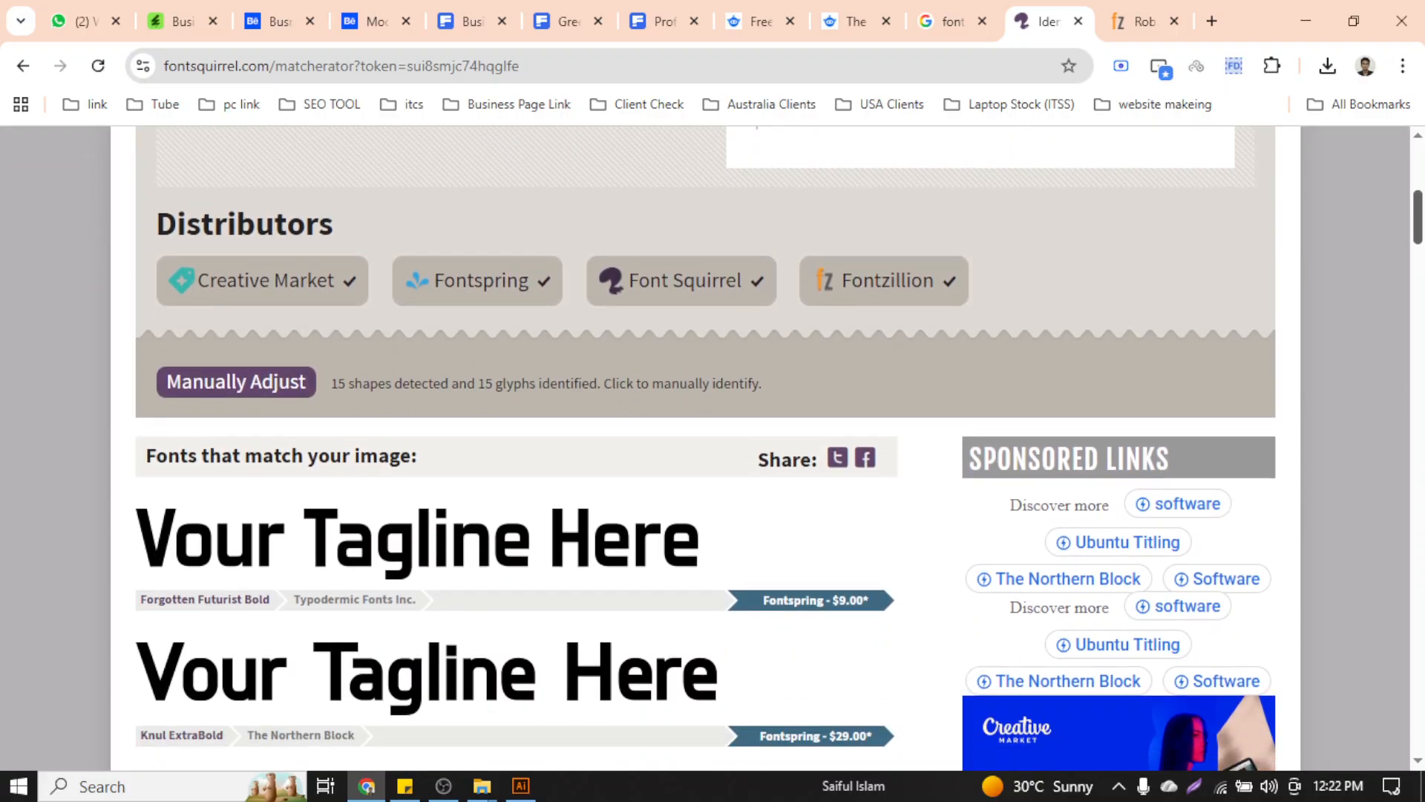
scroll(705, 445, "down", 4)
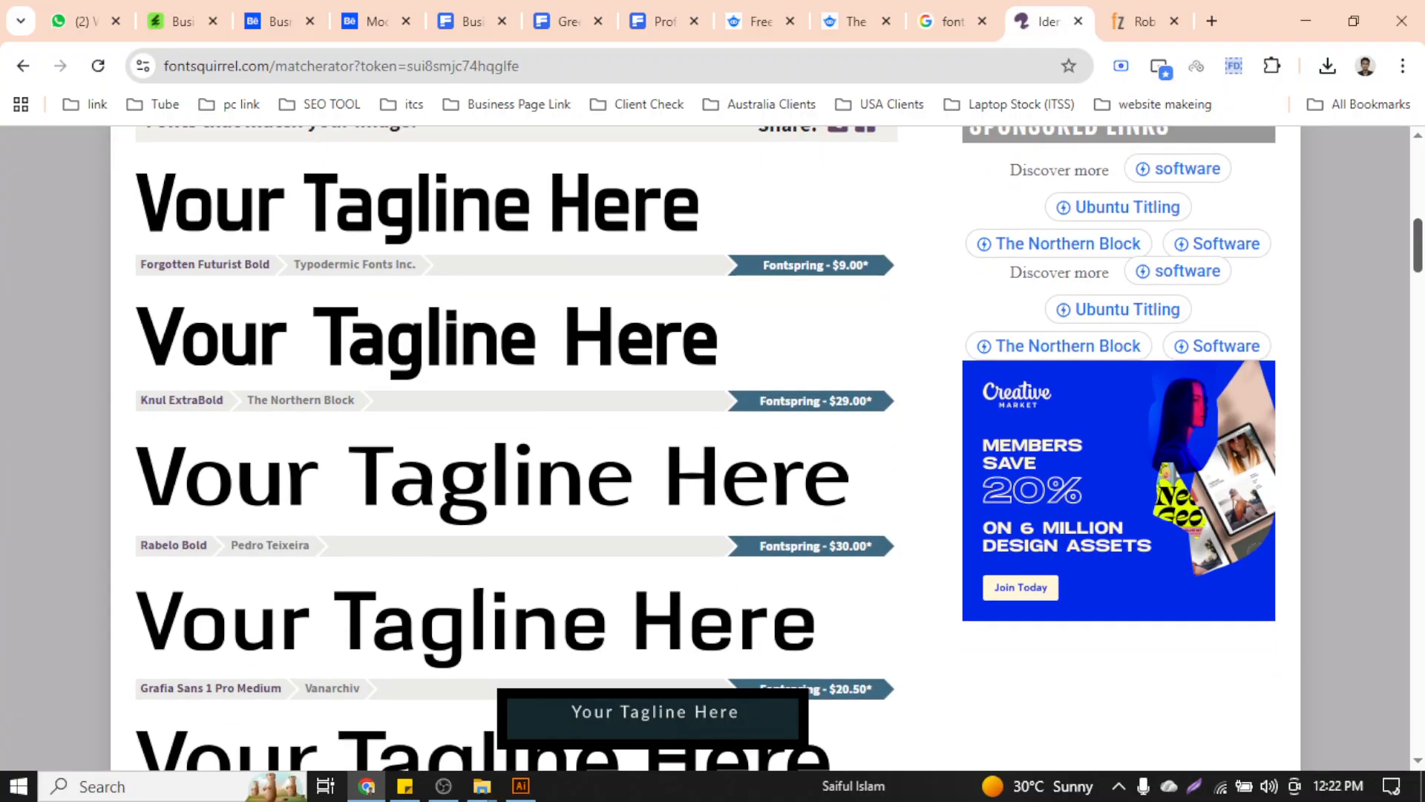
scroll(705, 446, "up", 12)
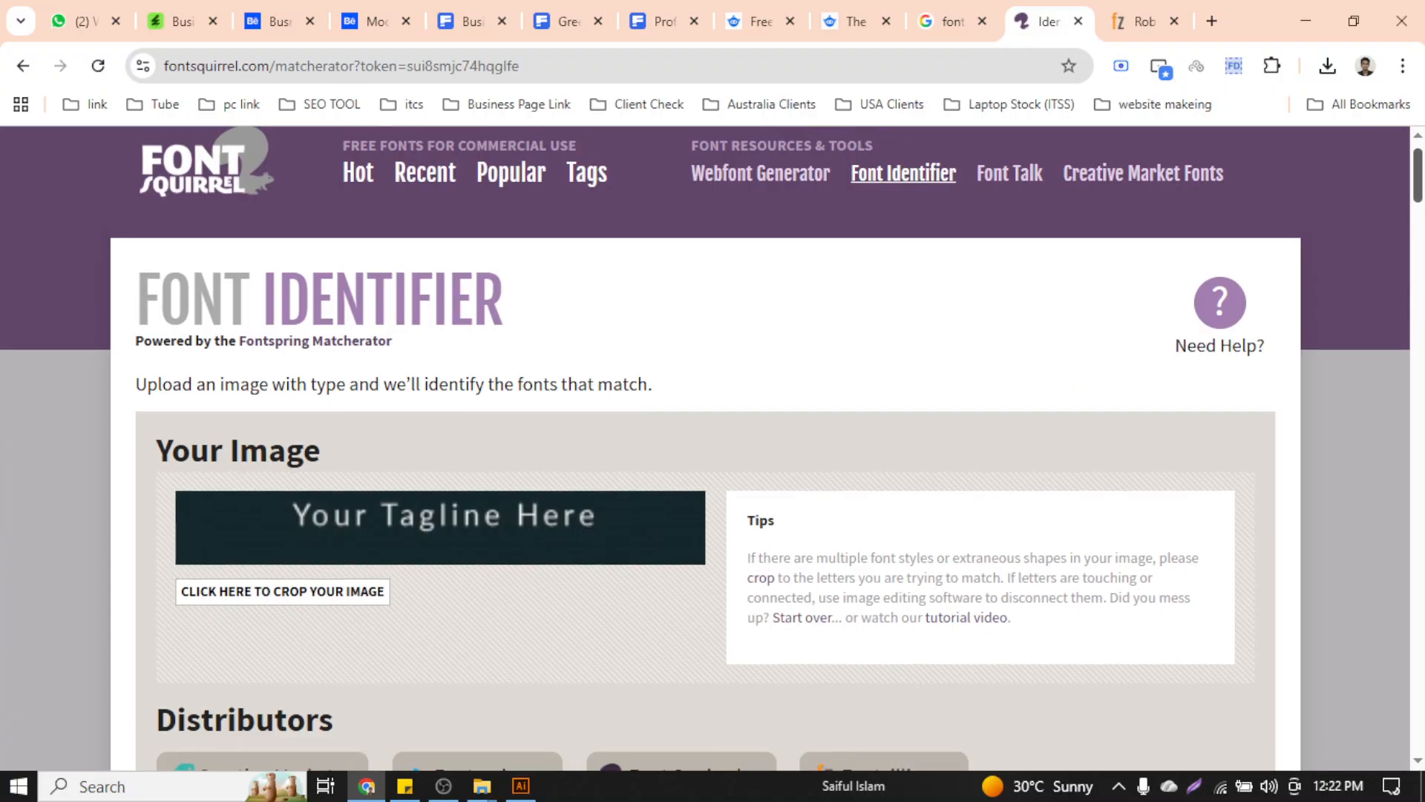
scroll(705, 446, "down", 6)
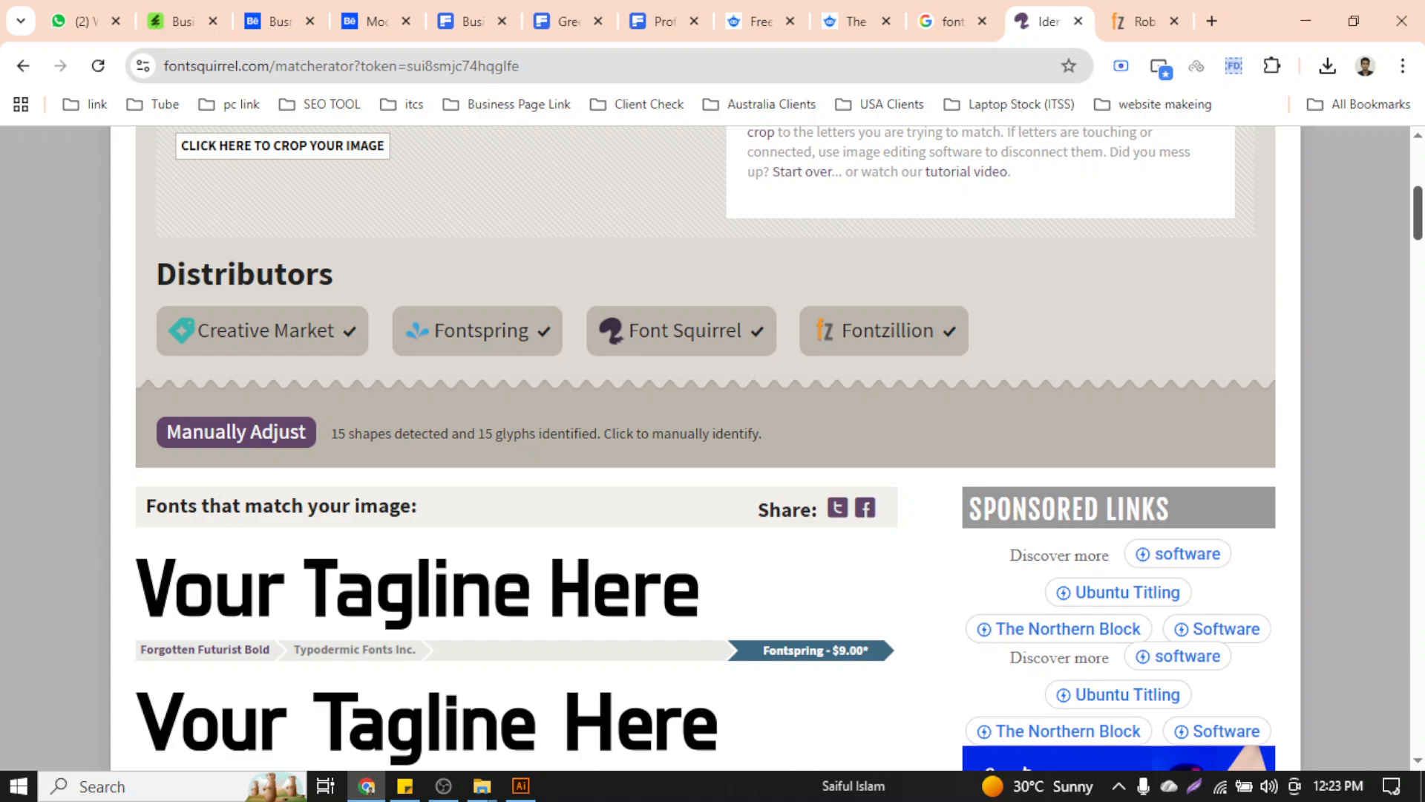
left_click_drag(1418, 226, 1419, 252)
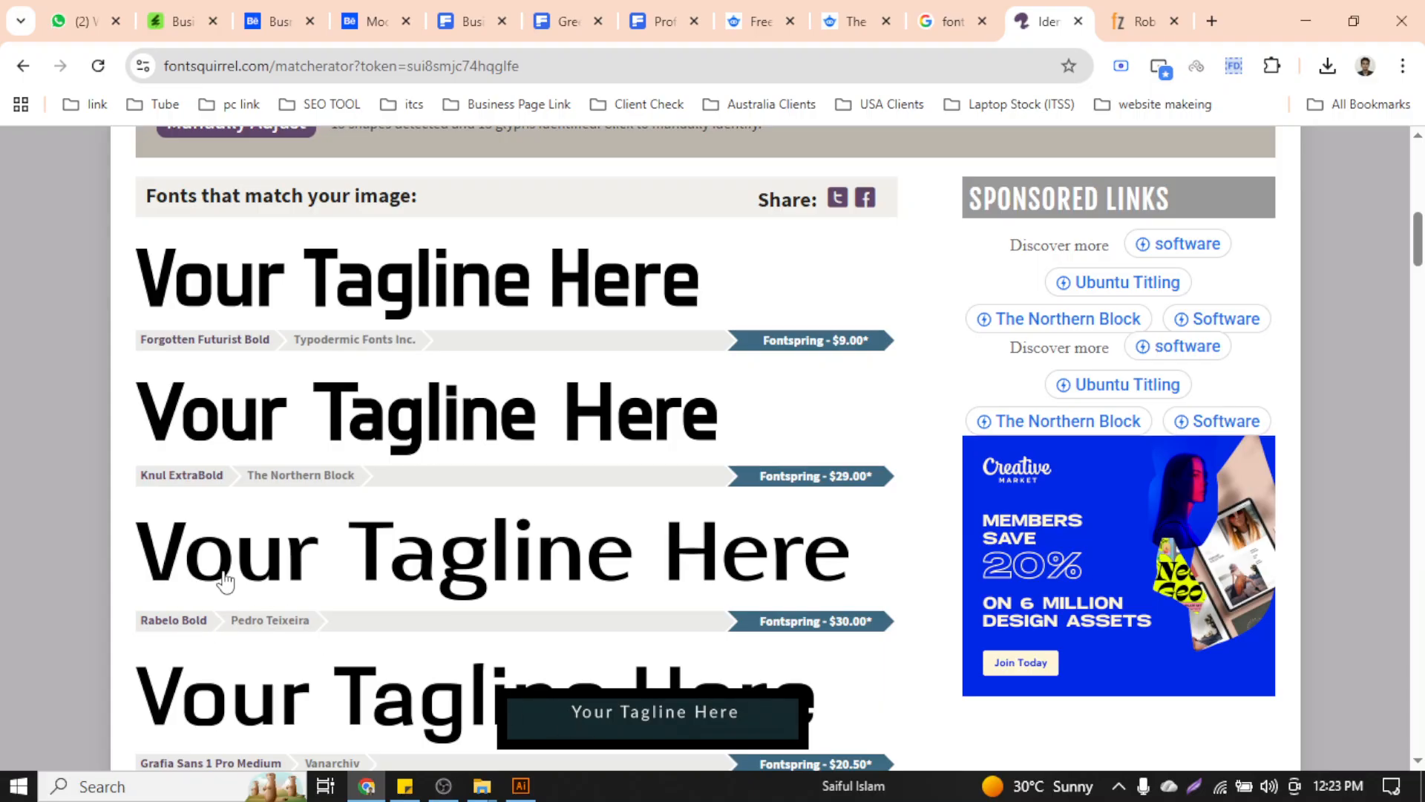
scroll(412, 571, "down", 5)
scroll(412, 571, "down", 4)
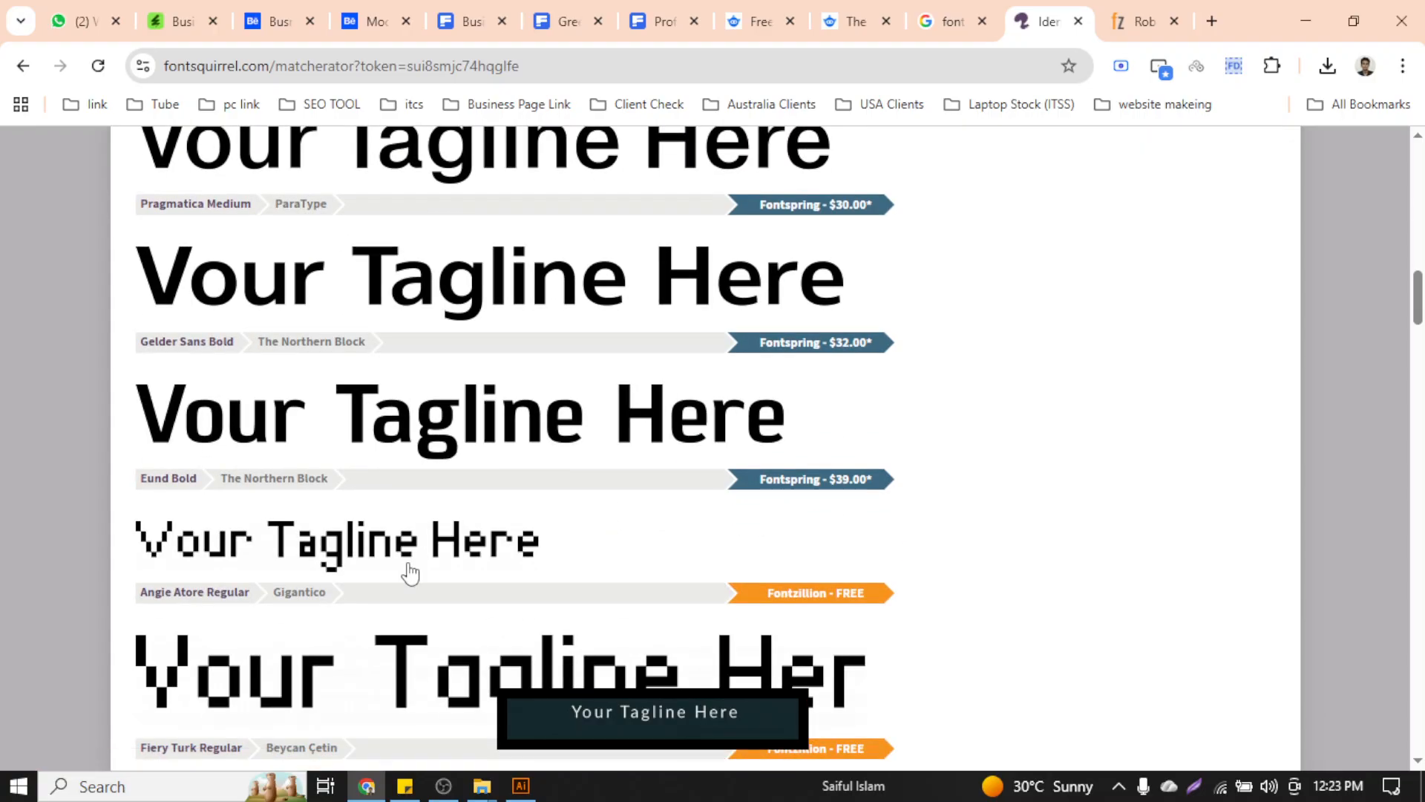
scroll(410, 572, "up", 16)
scroll(415, 569, "down", 2)
scroll(412, 571, "down", 14)
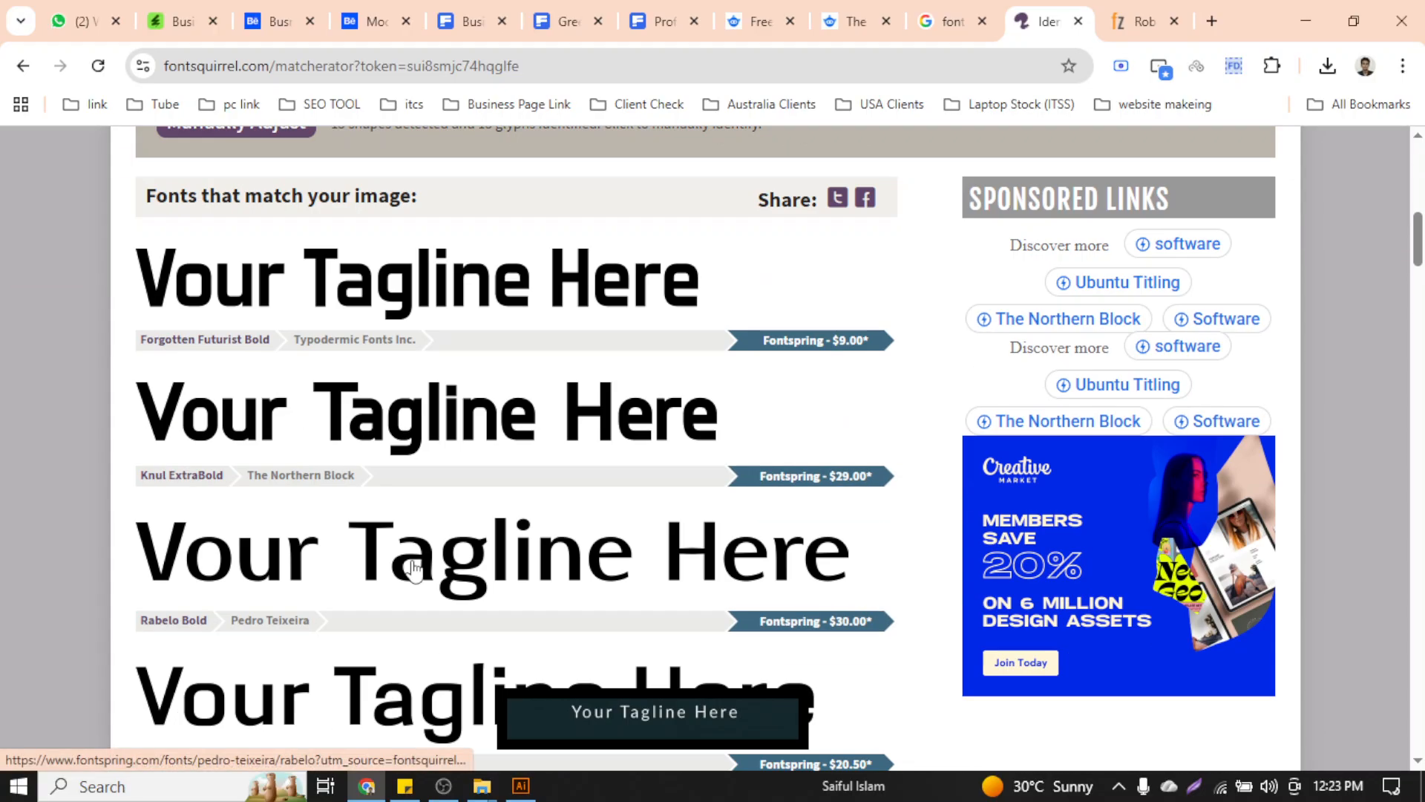
scroll(415, 570, "down", 17)
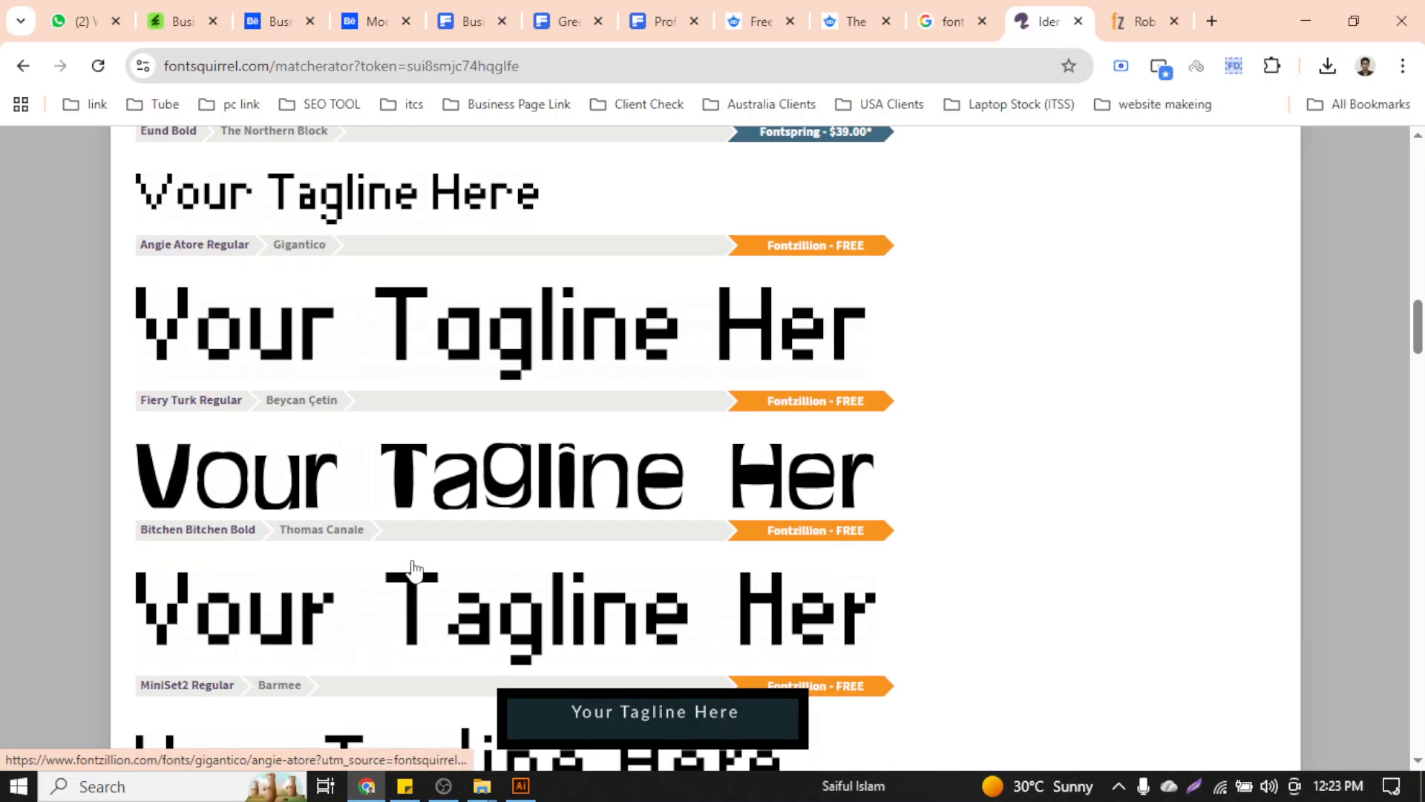
left_click(531, 791)
Shift the spare COMPANY NAME copy down and right, and try a font search for 'my'
left_click_drag(660, 495, 700, 521)
left_click(1117, 264)
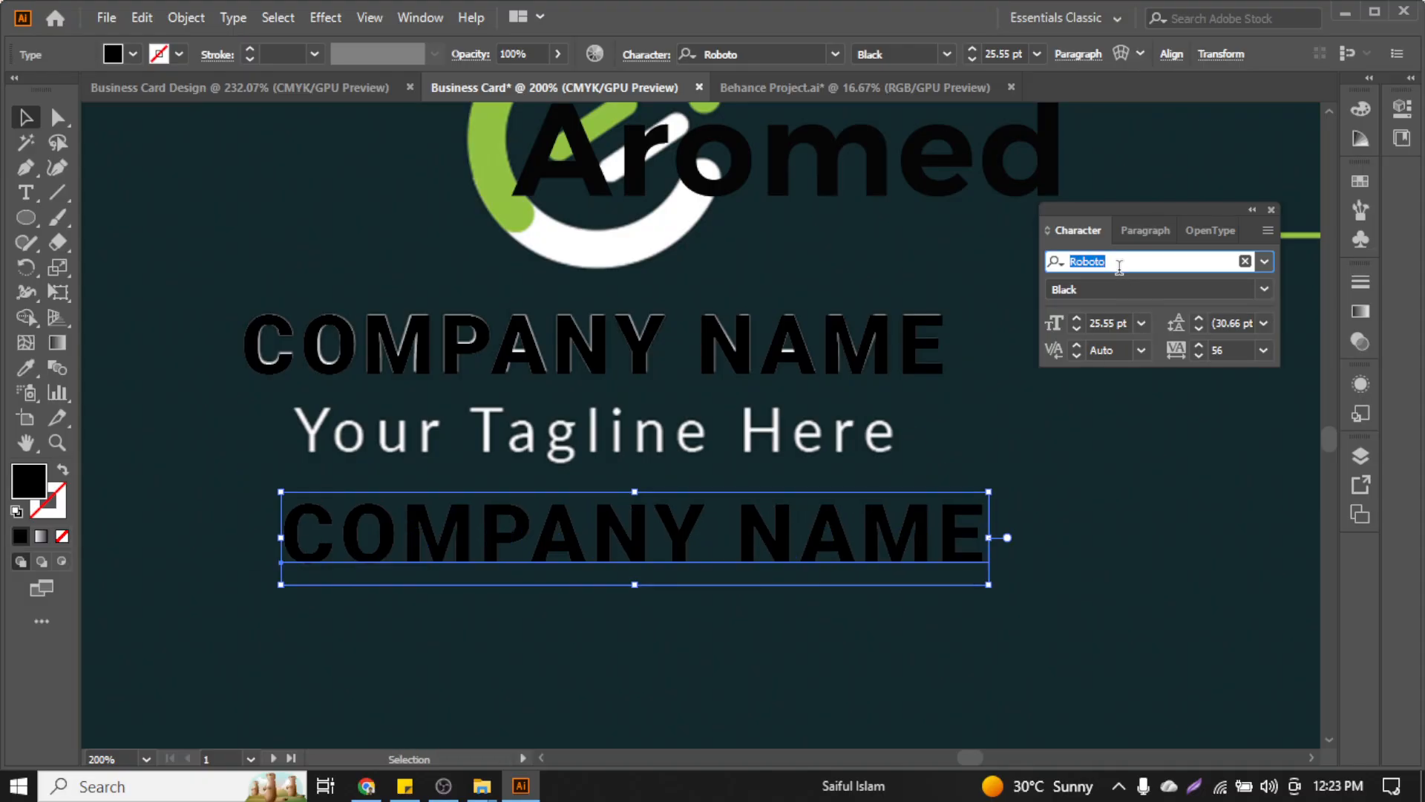
type("my")
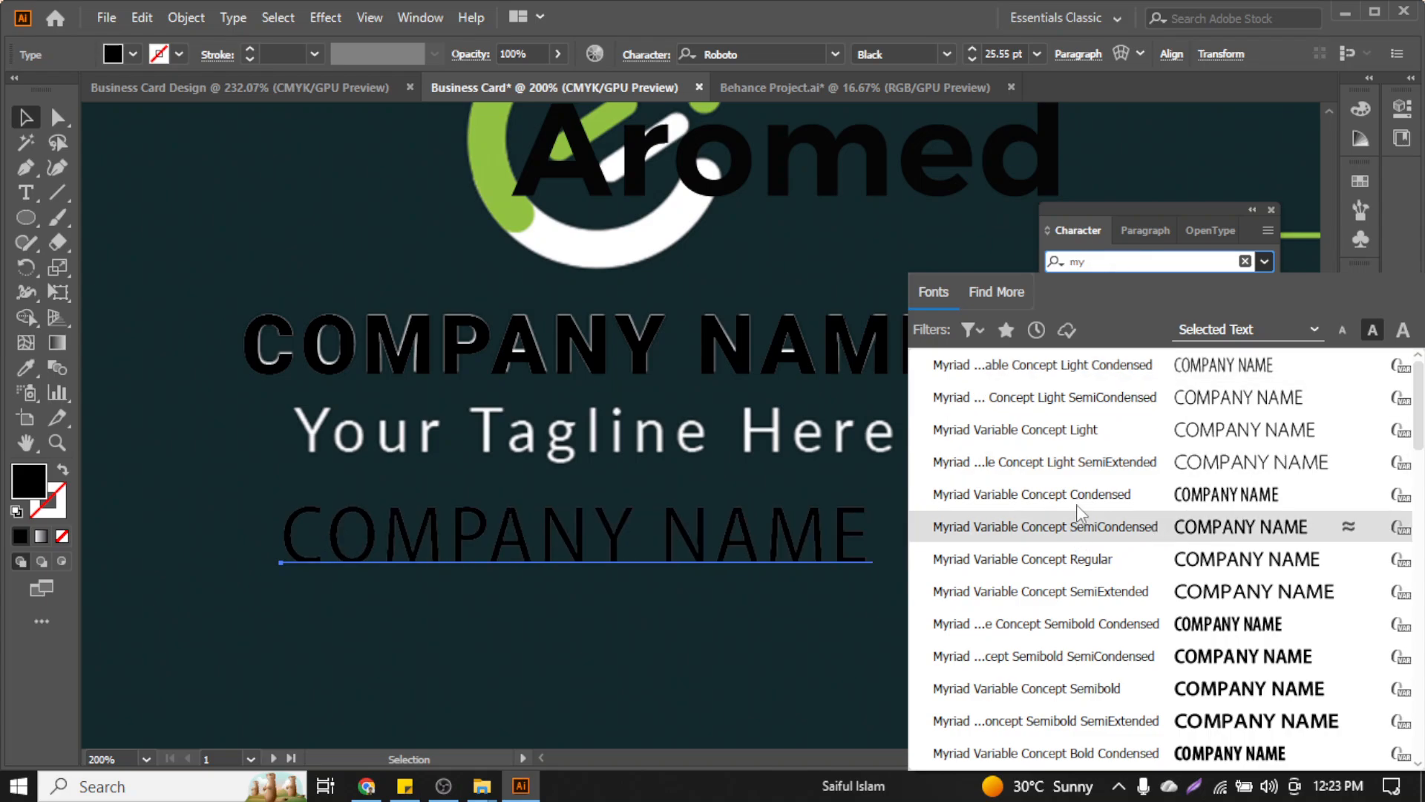
left_click(627, 603)
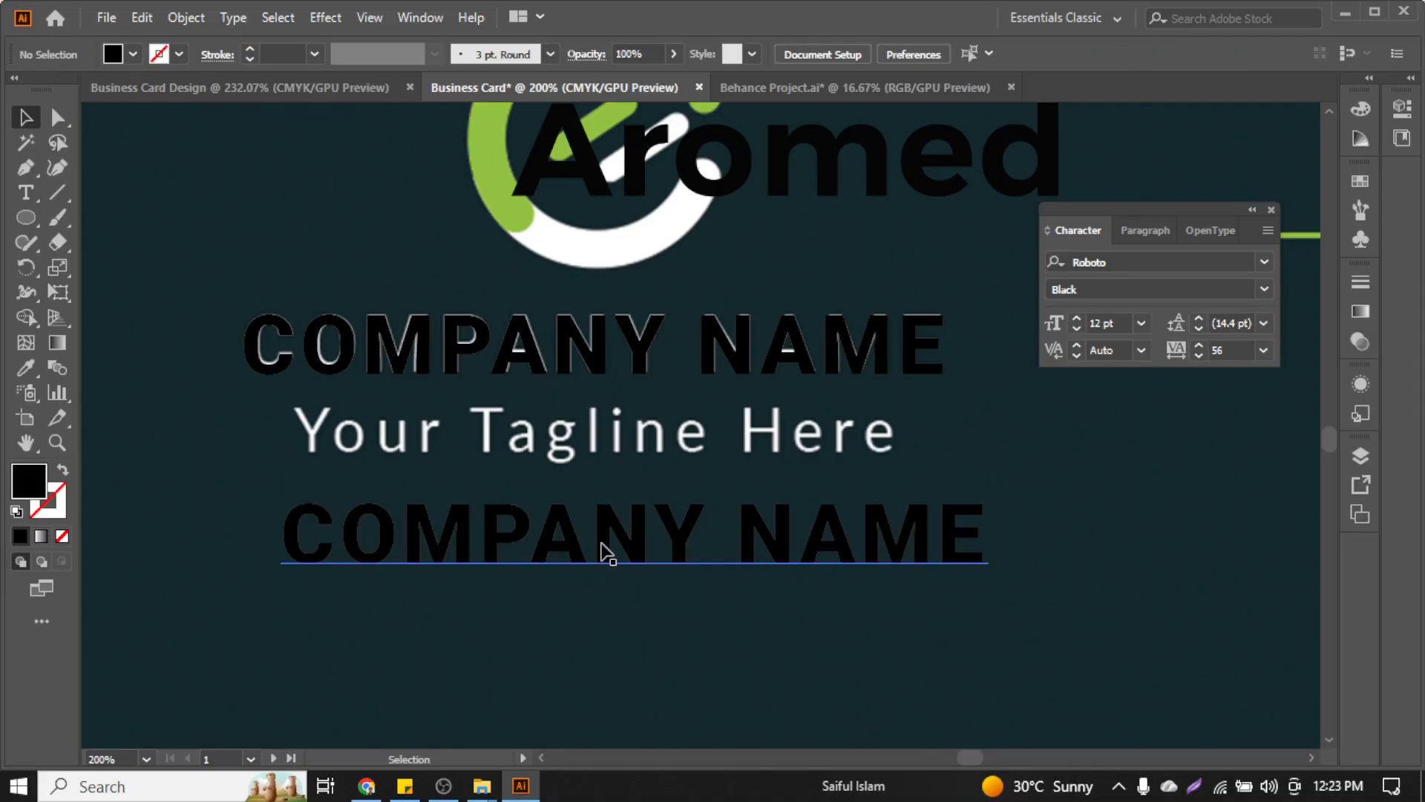
Retype the copy as 'Your Tagline Here' and scale it down to about 19.15 pt
left_click(462, 529)
double_click(460, 519)
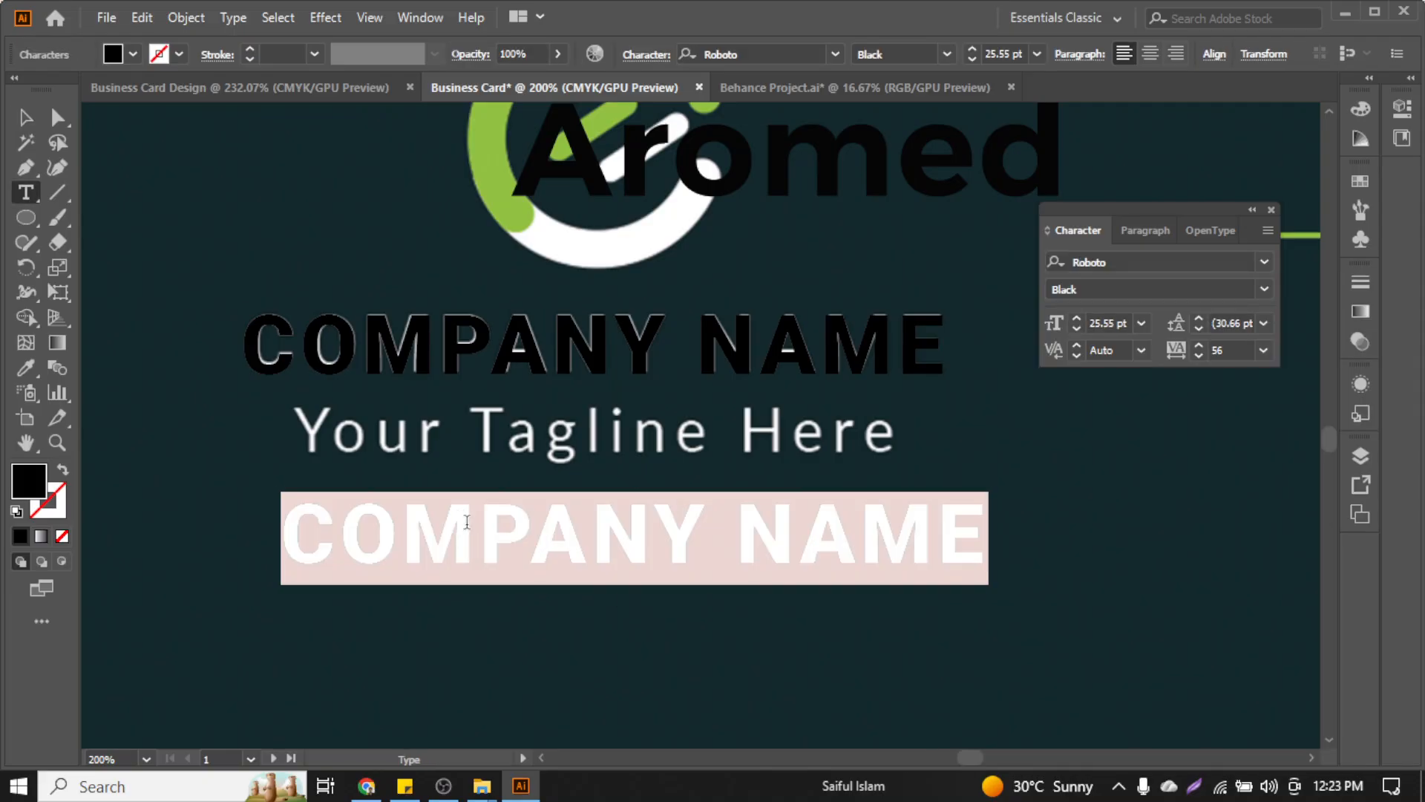
type("Your ")
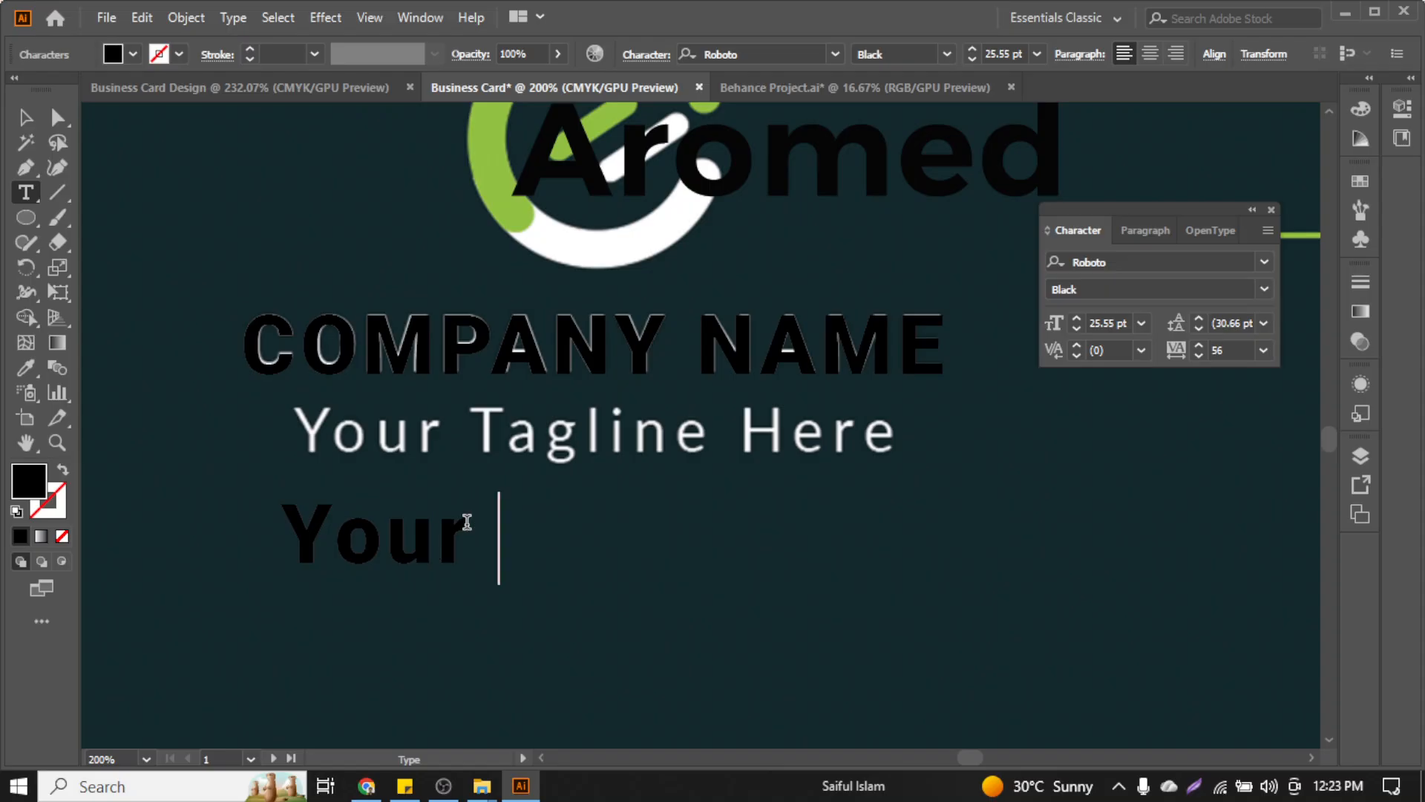
type("Tagl")
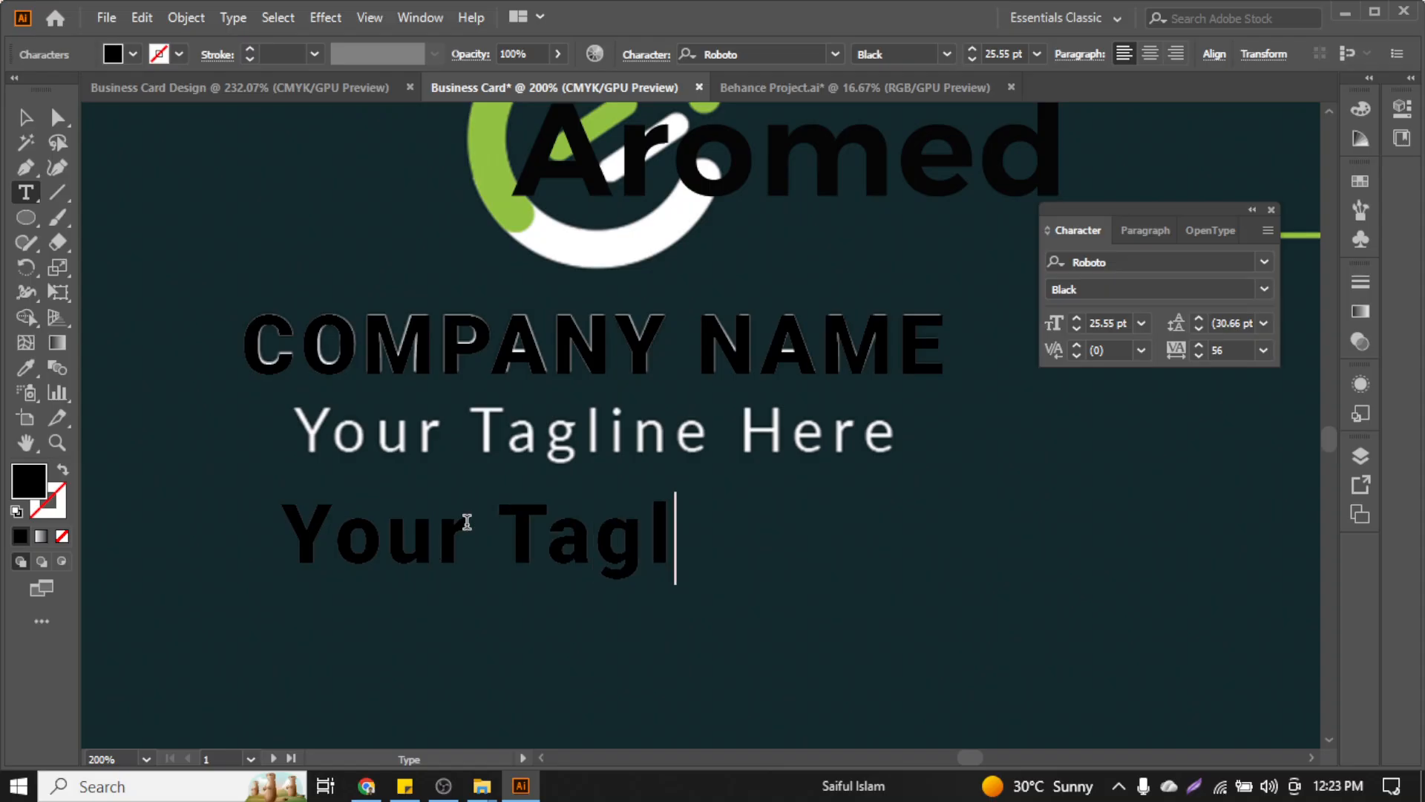
type("ine Here")
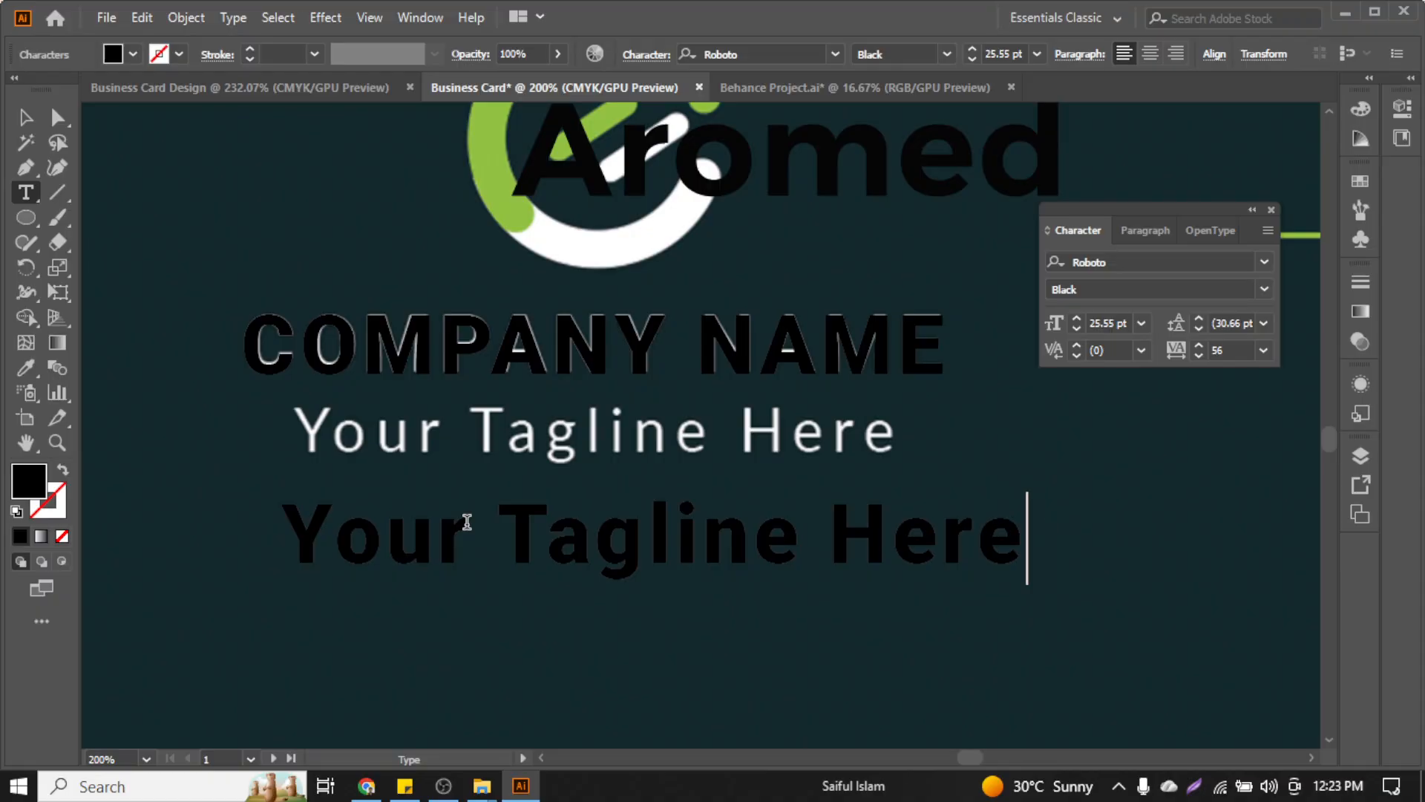
key("Escape")
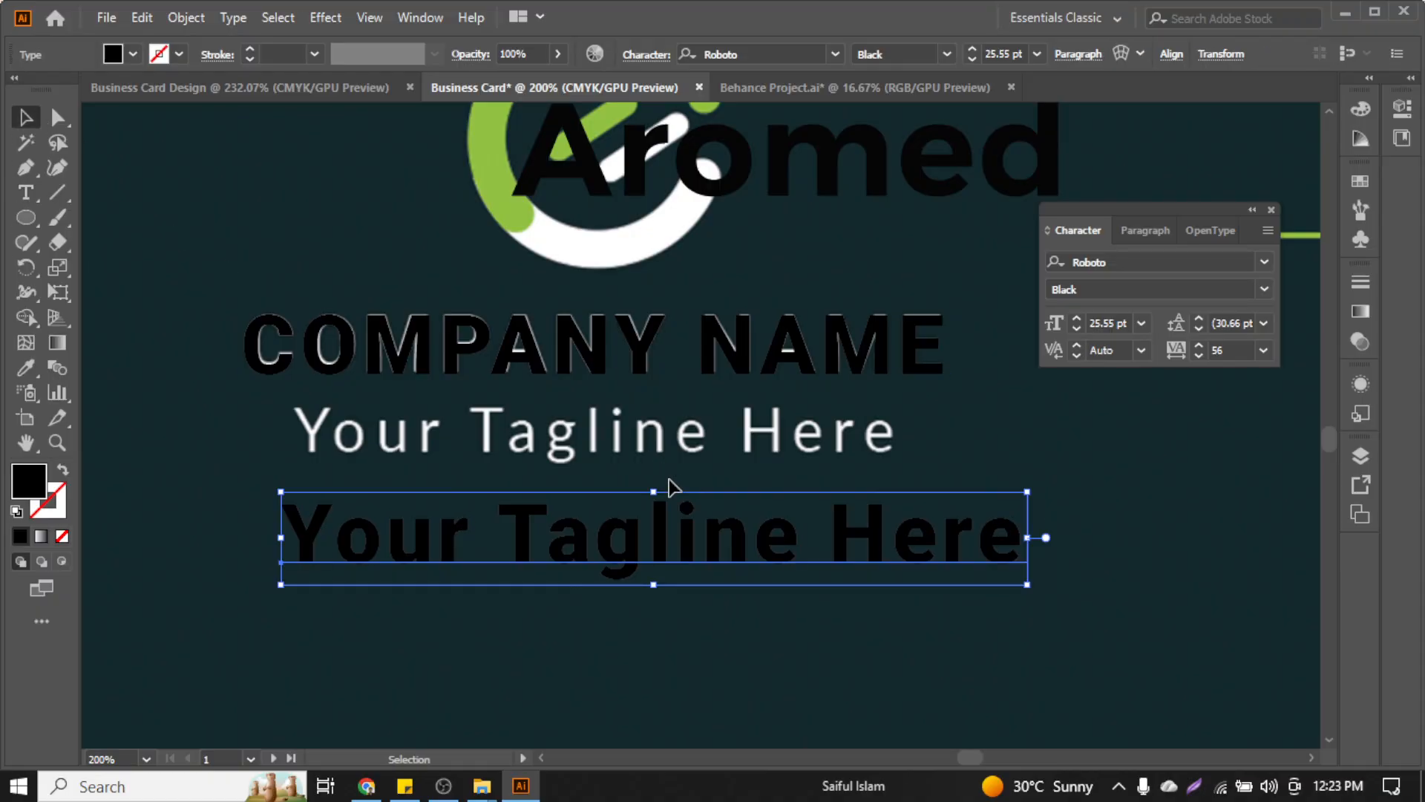
left_click(1005, 598)
left_click(937, 562)
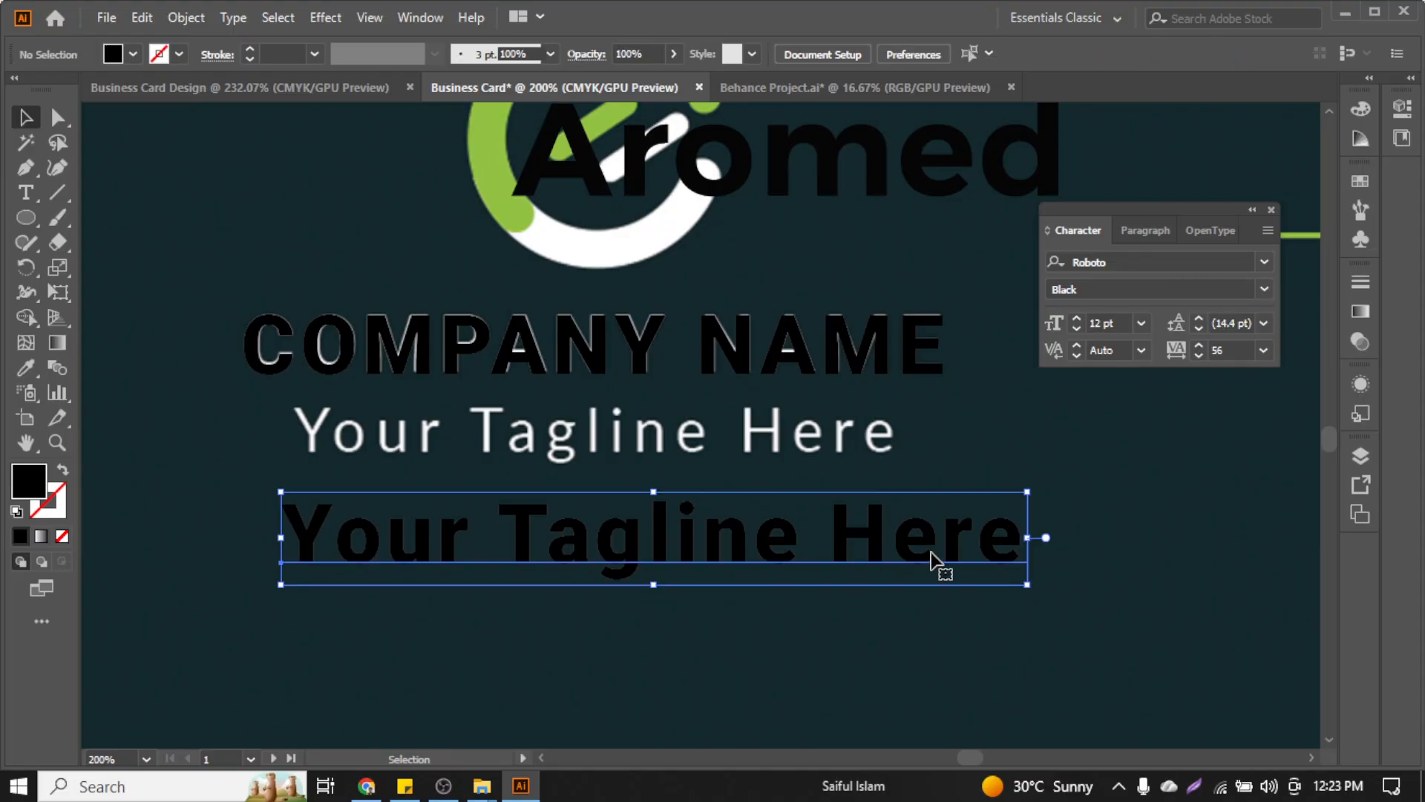
left_click_drag(1020, 583, 815, 530)
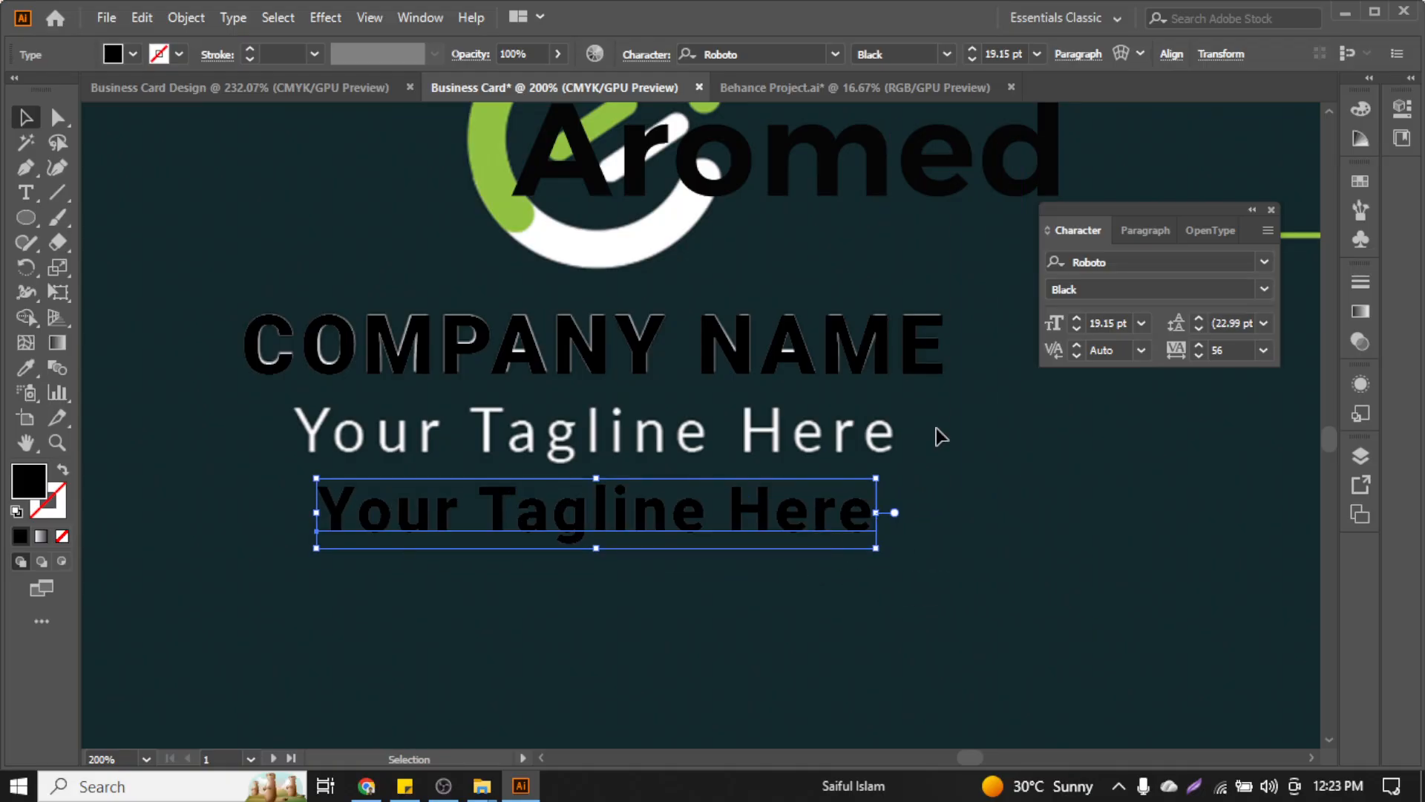
Set the tagline copy in Lato Regular and move it up over the original tagline
left_click(1141, 257)
type("lato")
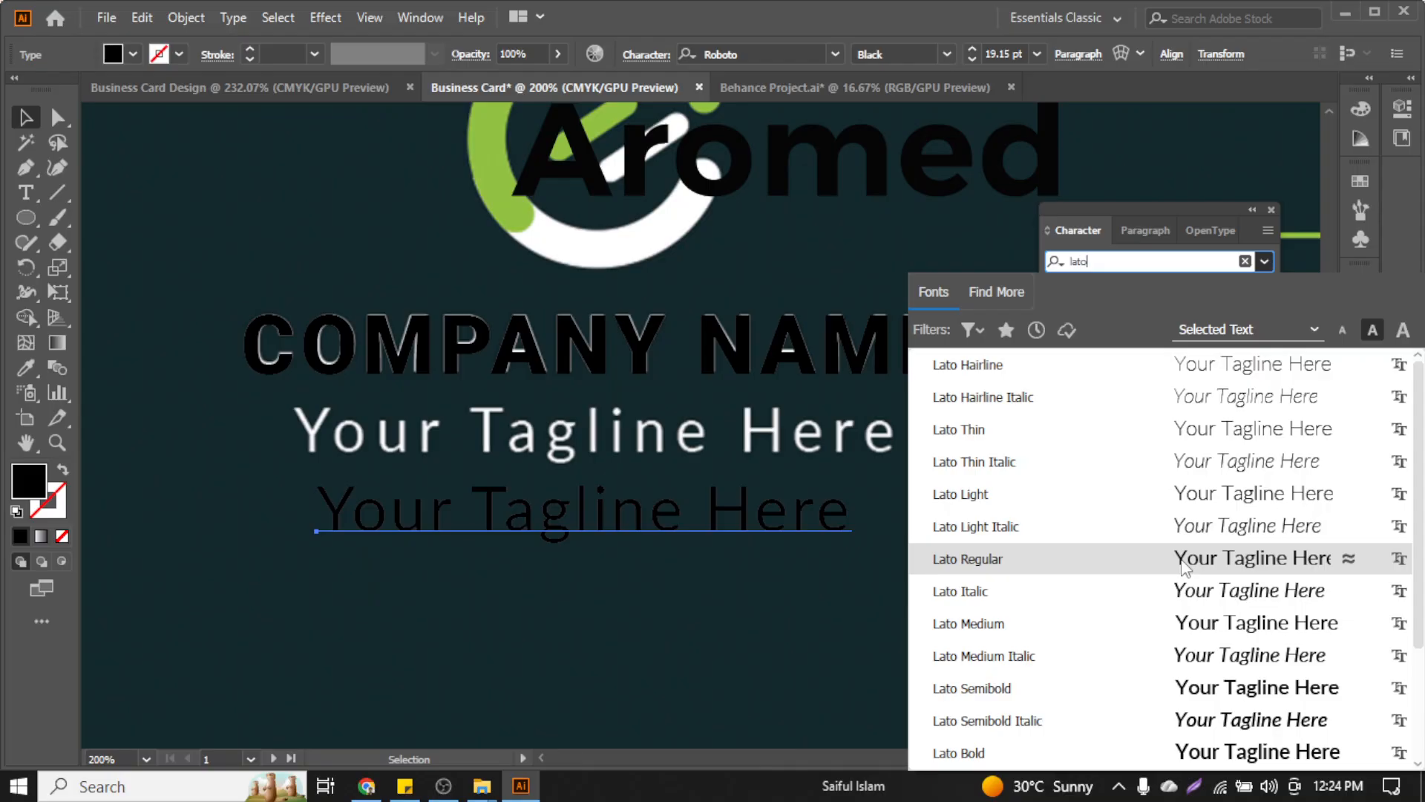
left_click(1181, 567)
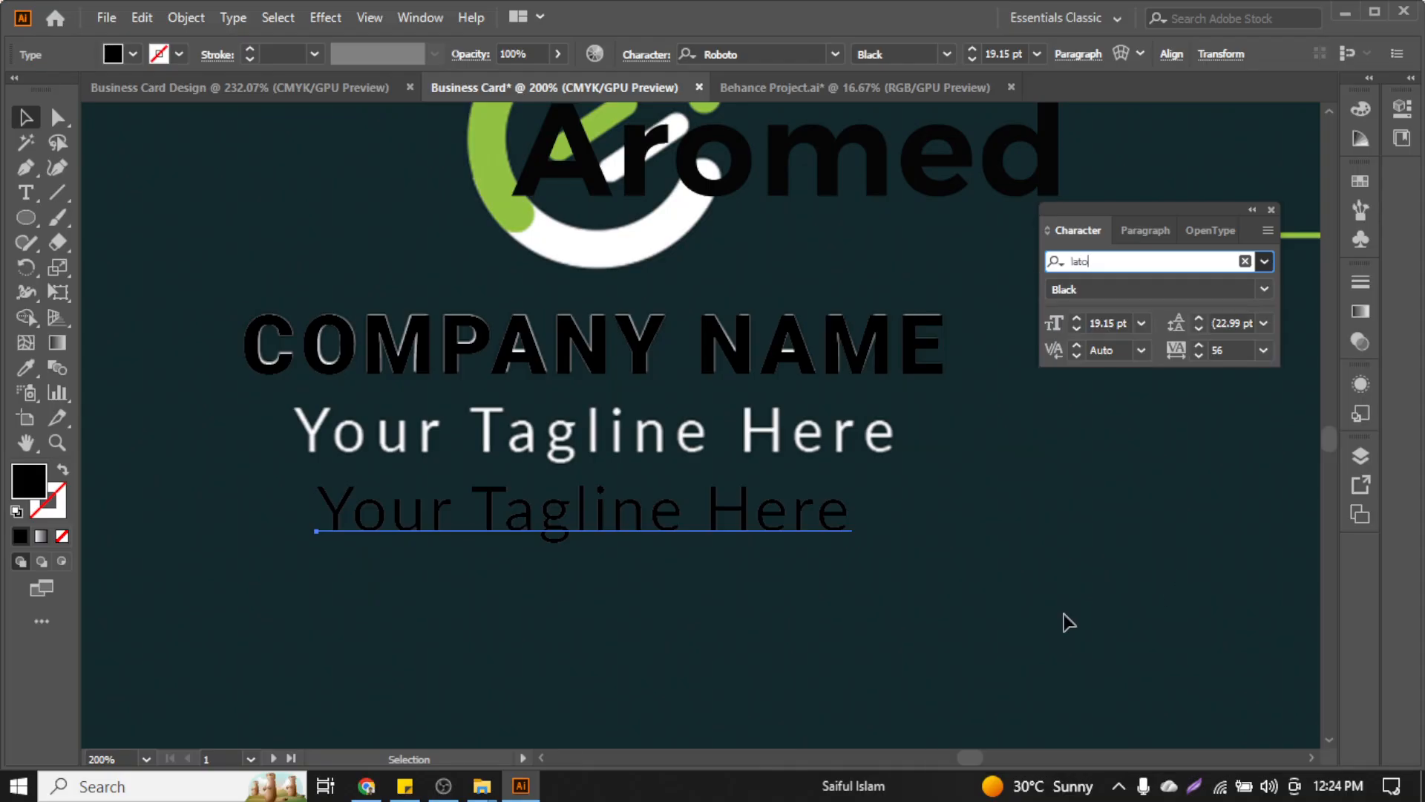
left_click_drag(405, 543, 378, 452)
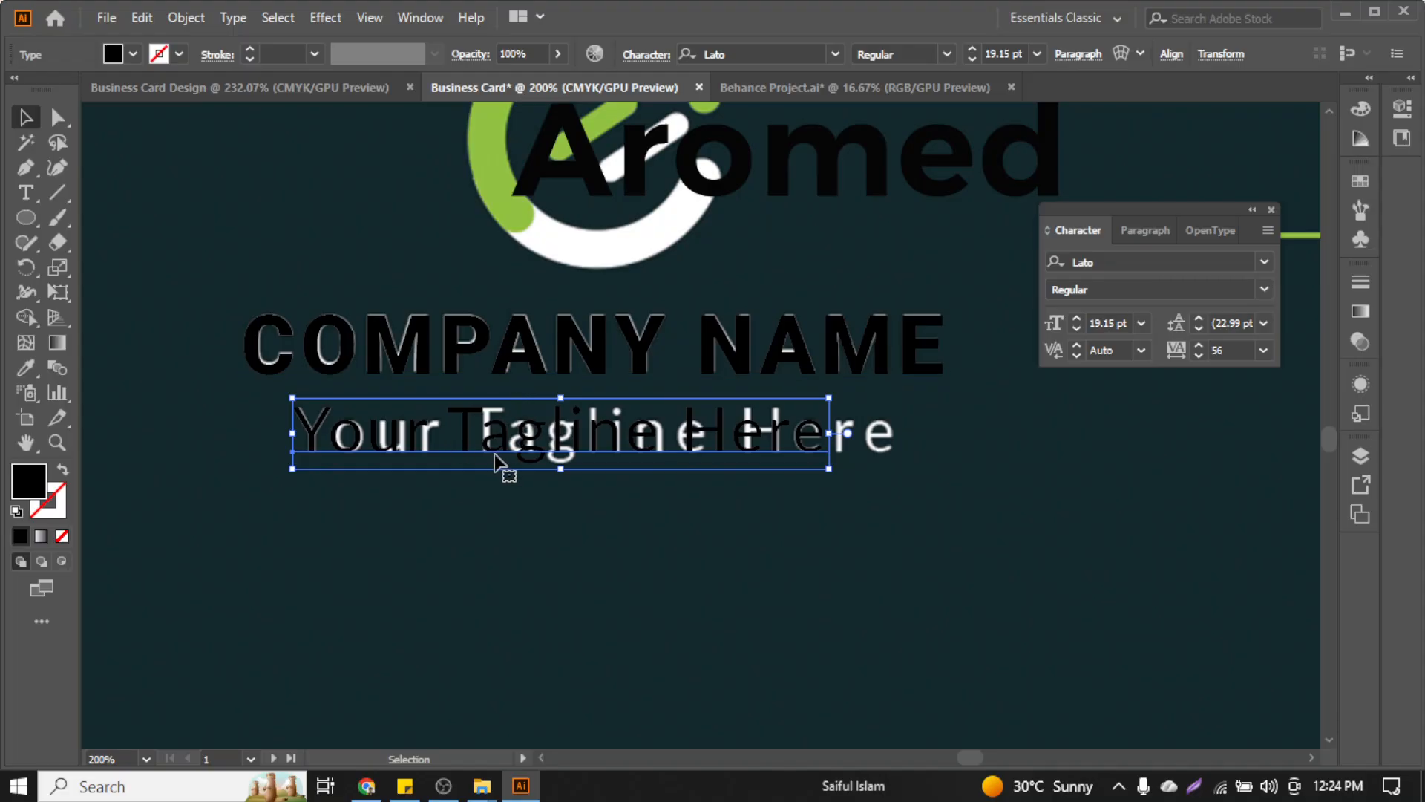
Widen the tagline copy's tracking to 127, then deselect it
scroll(491, 457, "up", 1)
scroll(495, 457, "up", 1)
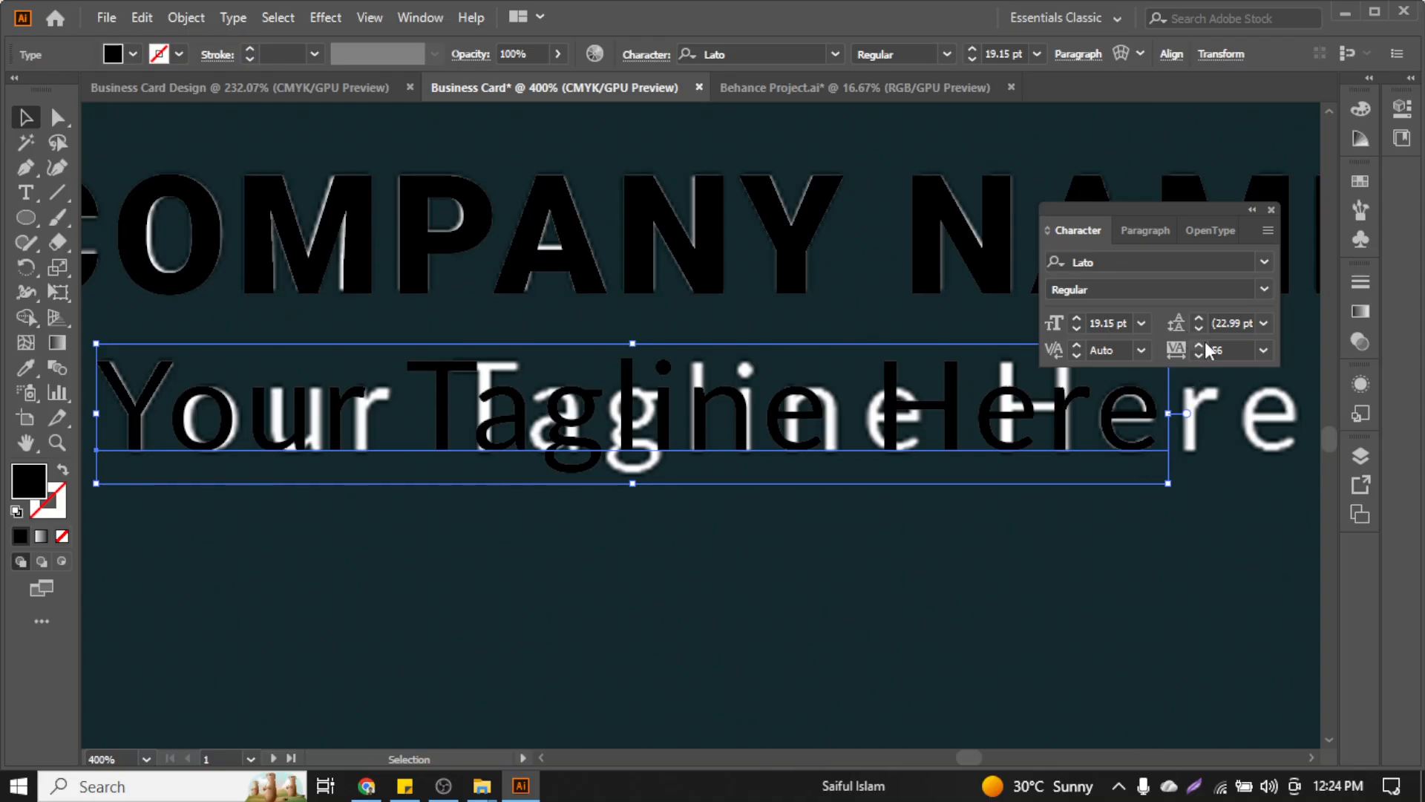
scroll(1206, 349, "up", 5)
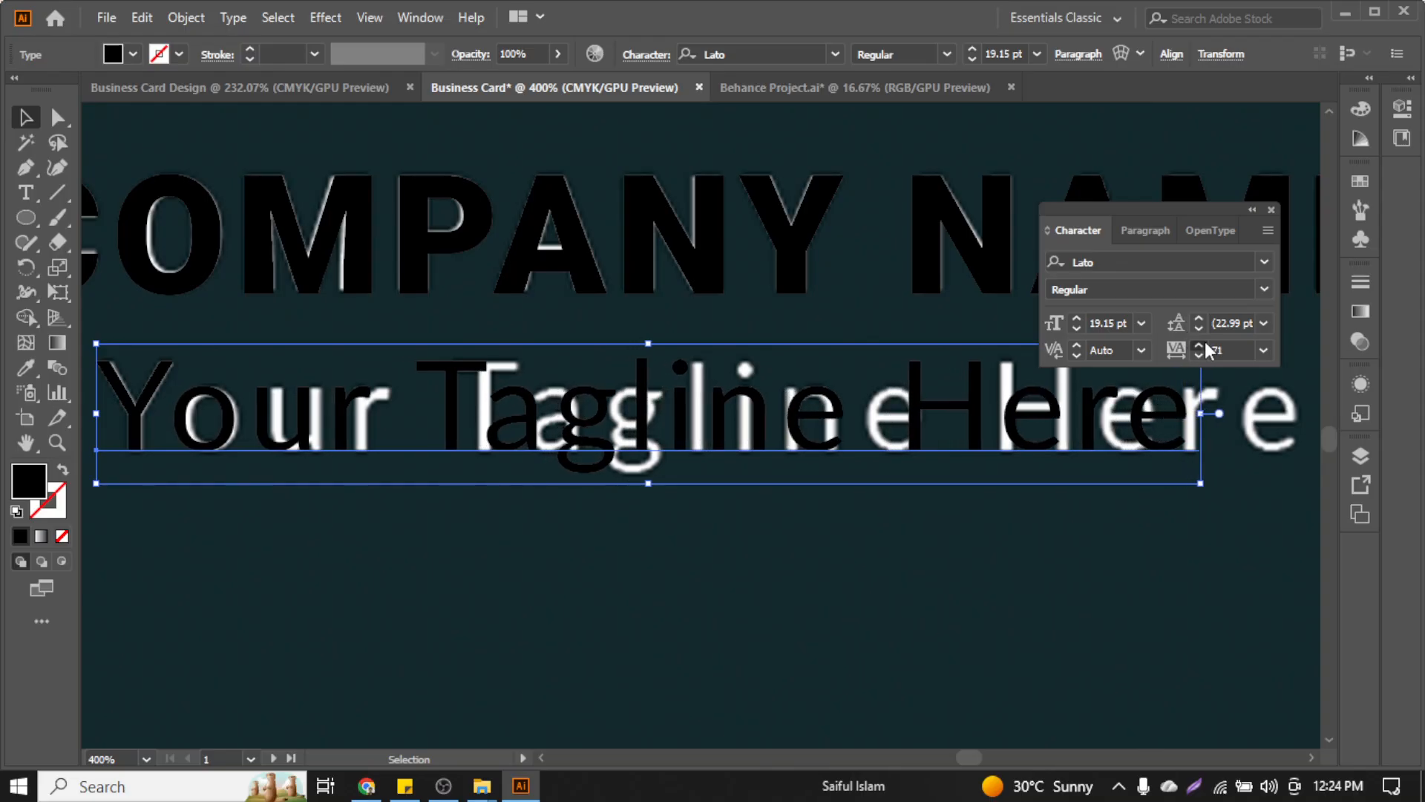
scroll(1208, 351, "up", 7)
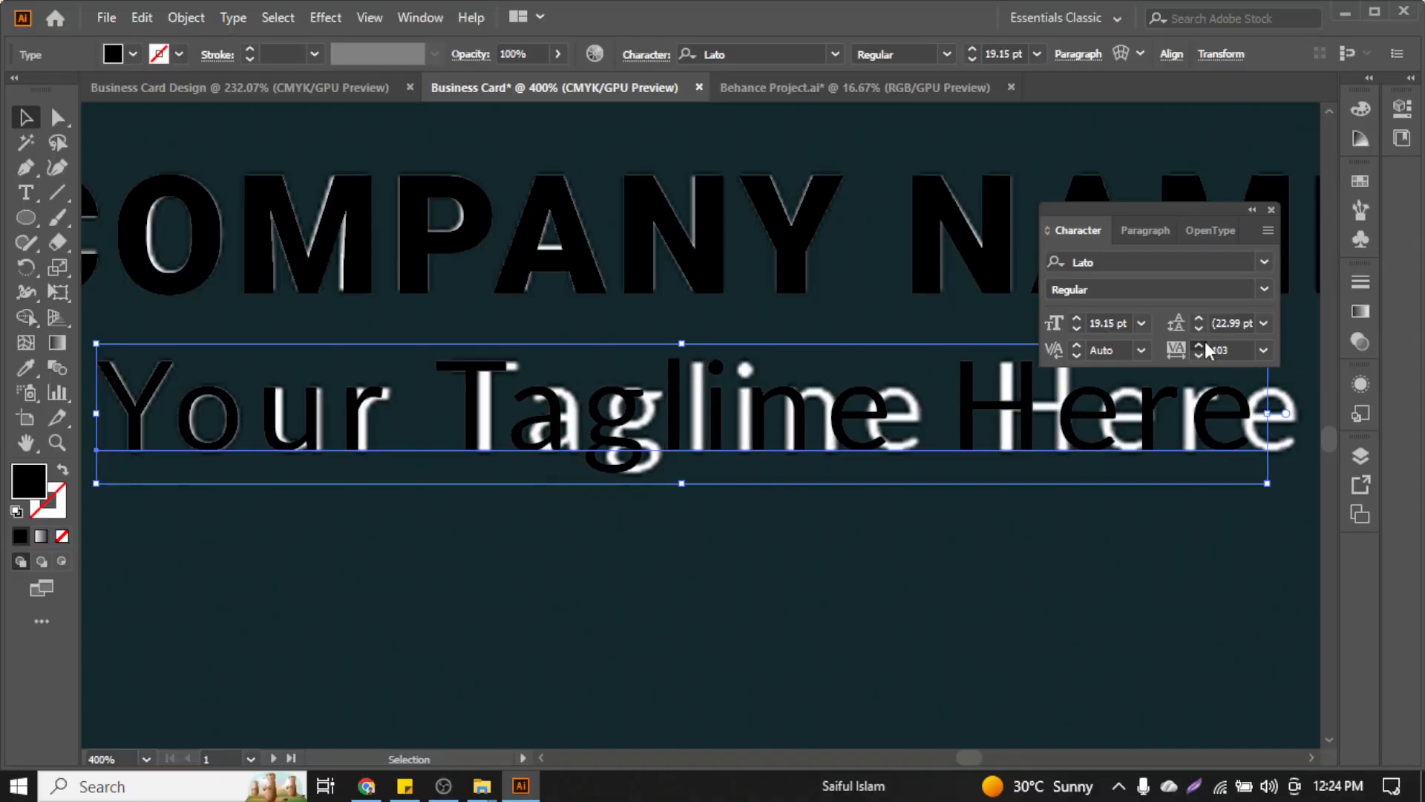
scroll(1206, 349, "up", 4)
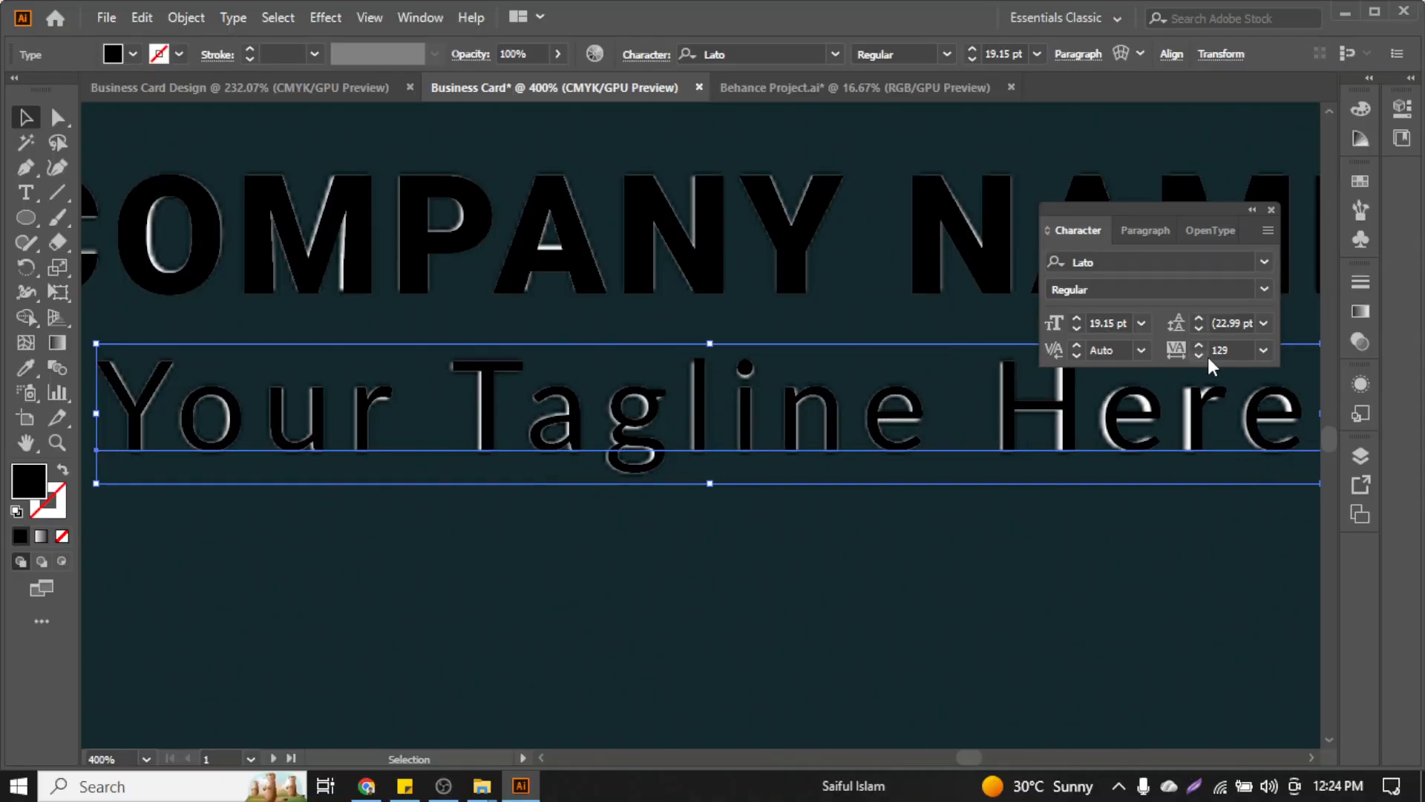
scroll(1204, 360, "down", 3)
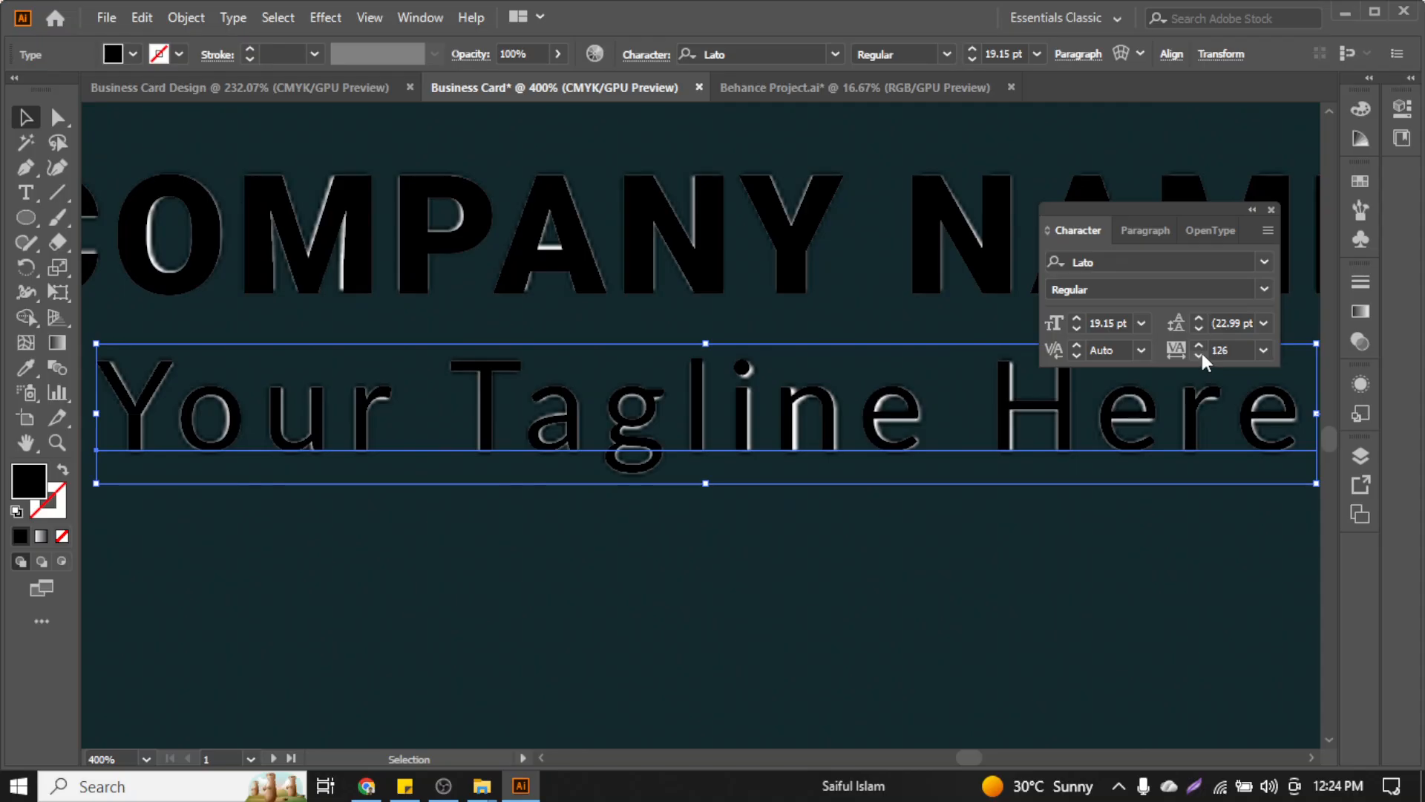
scroll(1204, 354, "up", 1)
left_click(1059, 623)
scroll(987, 564, "down", 1)
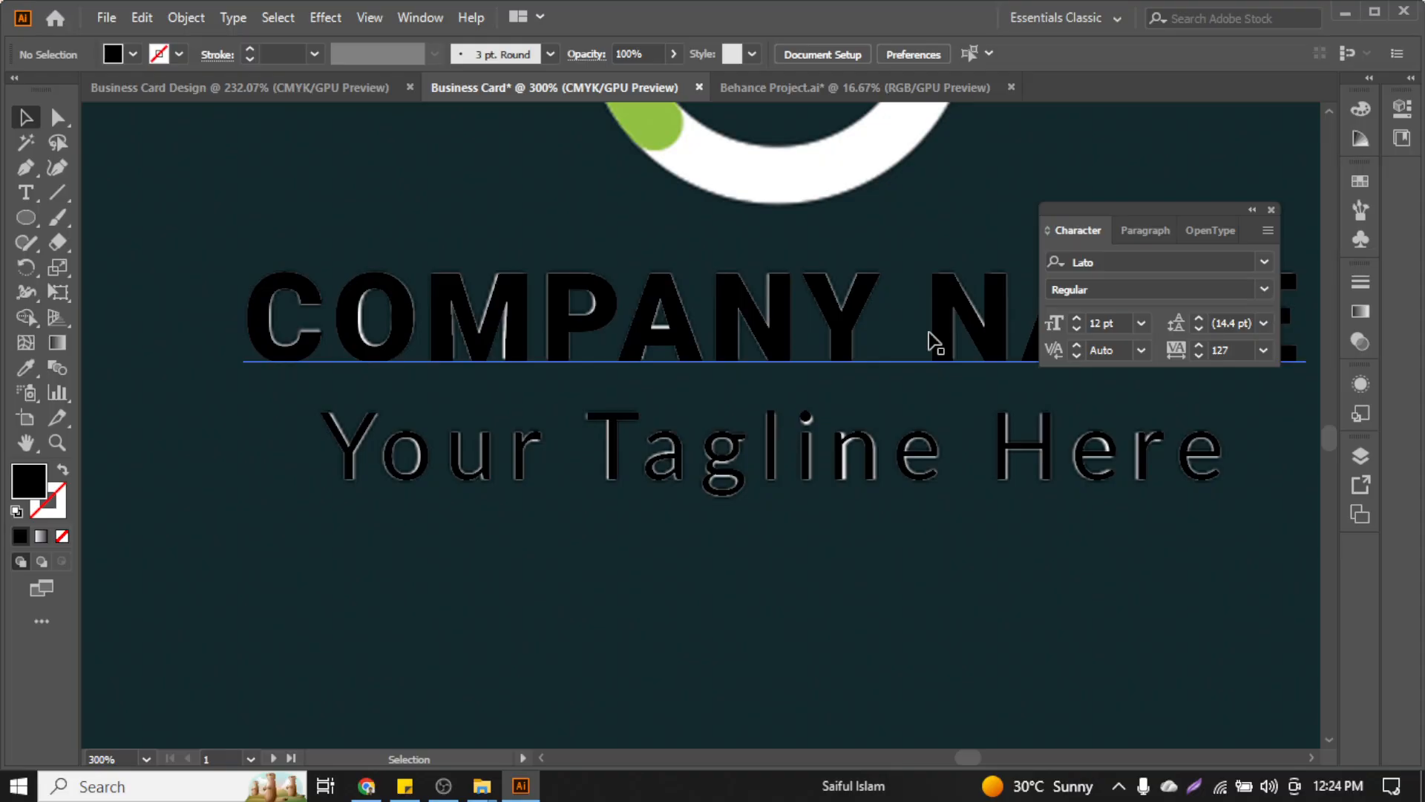
Zoom out to check the full card back and logo, then switch to the Font Squirrel results in Chrome
scroll(726, 572, "down", 2)
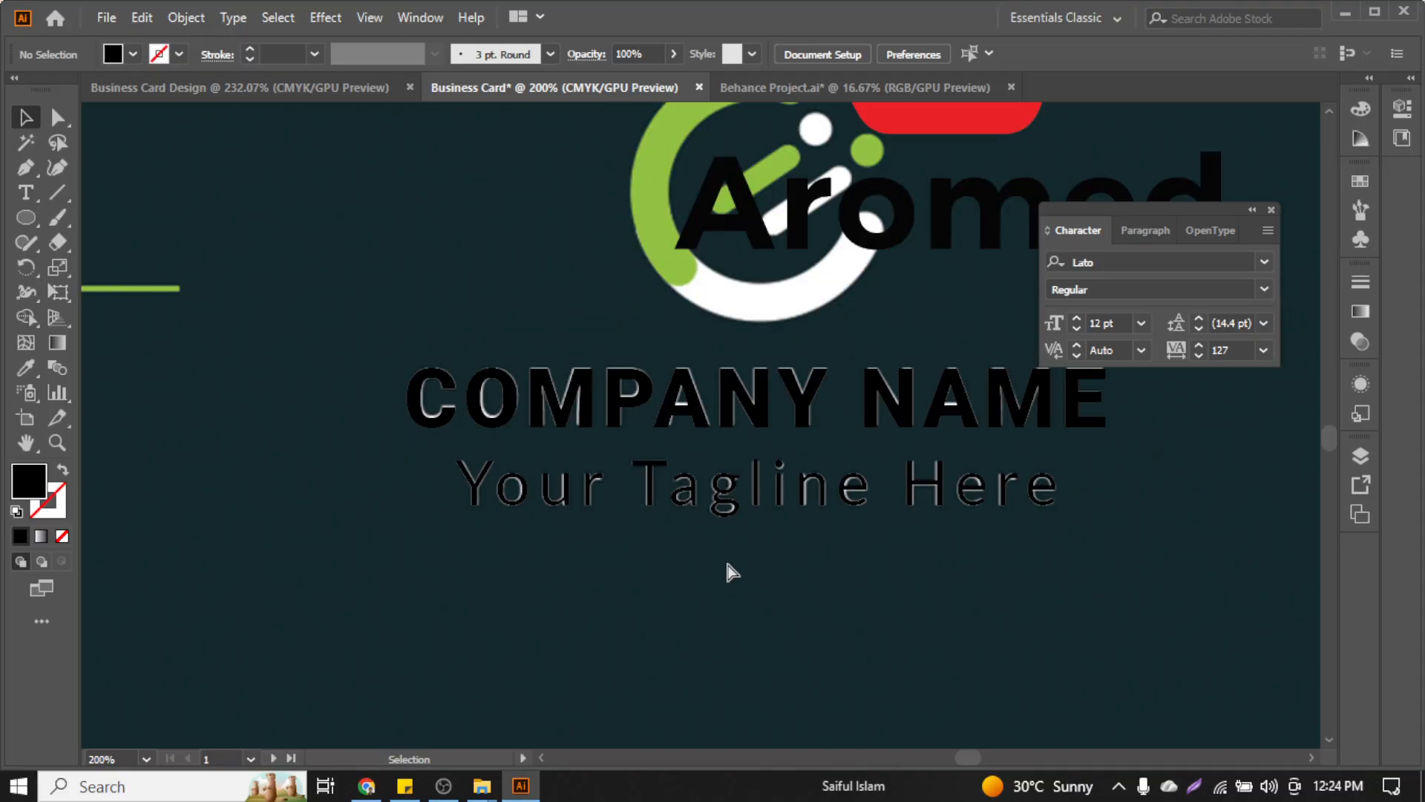
scroll(742, 535, "up", 2)
left_click(809, 494)
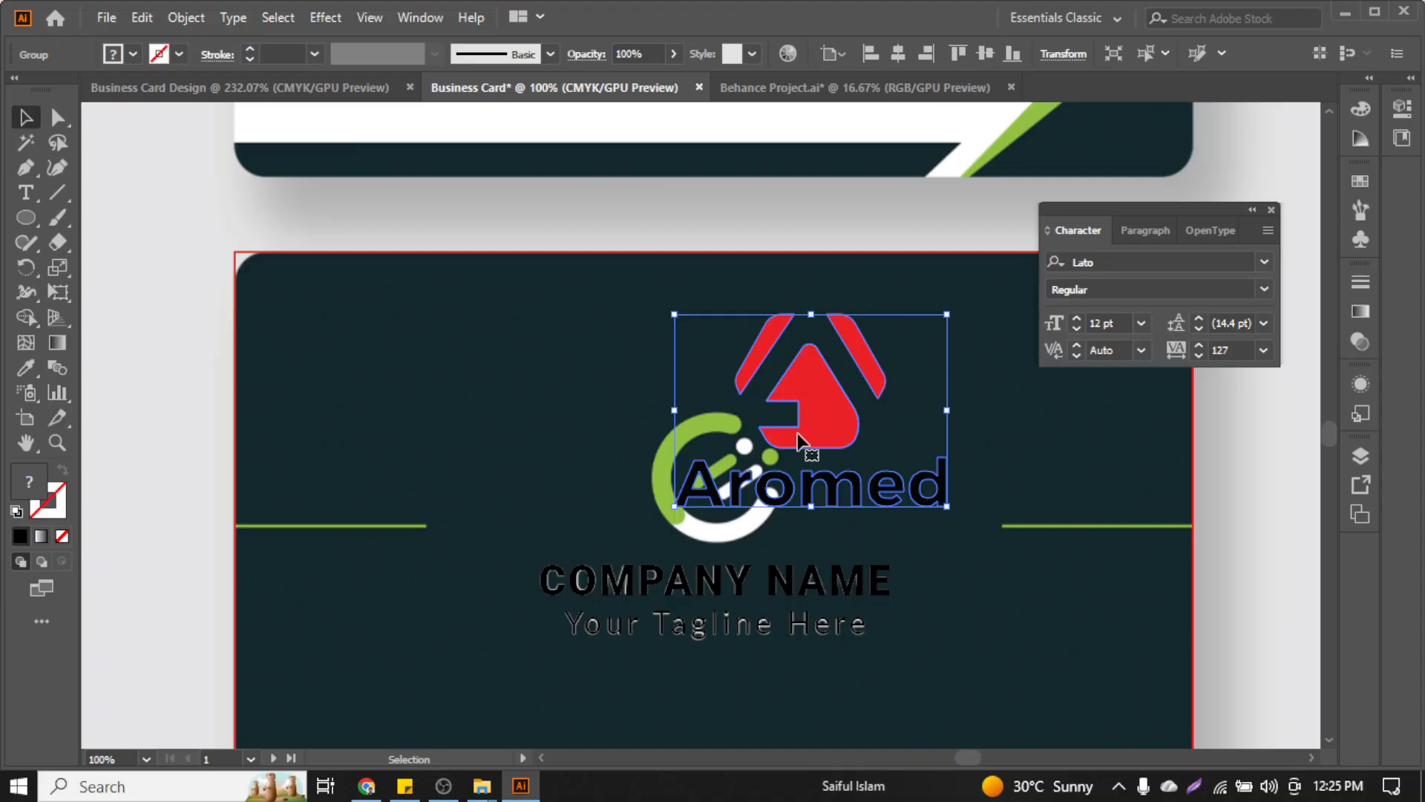
left_click(554, 417)
left_click(381, 793)
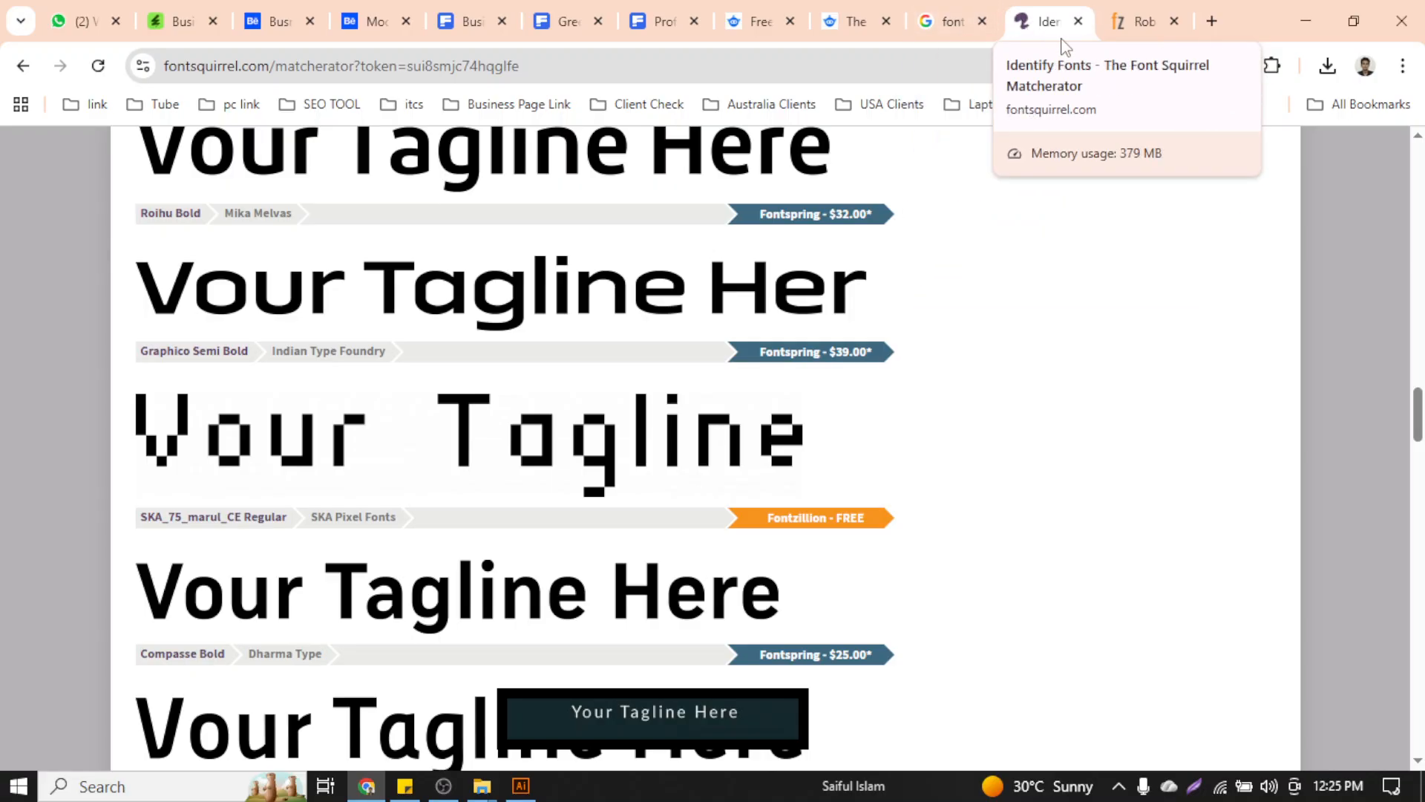
Close the Identify Fonts, Roboto, font identifier and remaining leftover tabs
left_click(1078, 22)
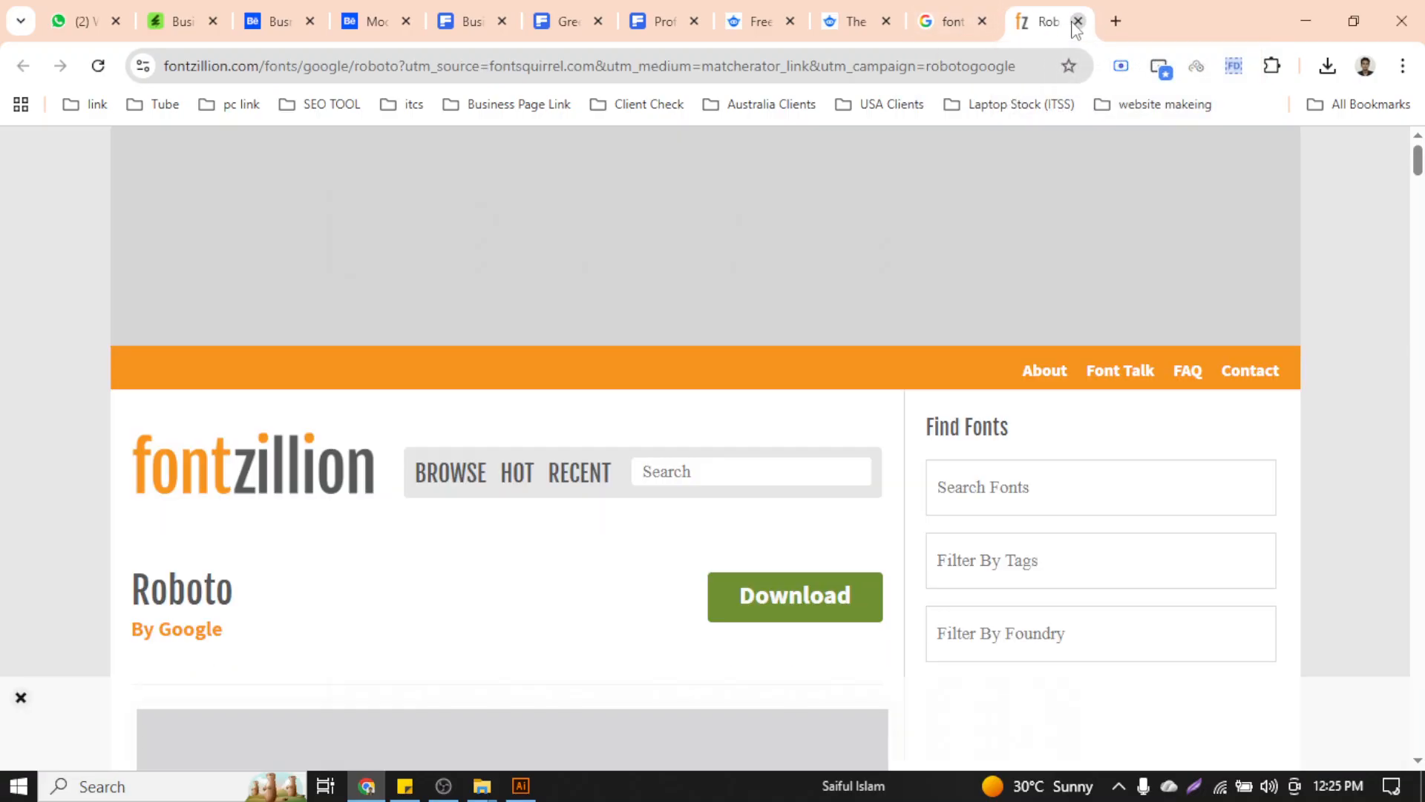
left_click(1077, 22)
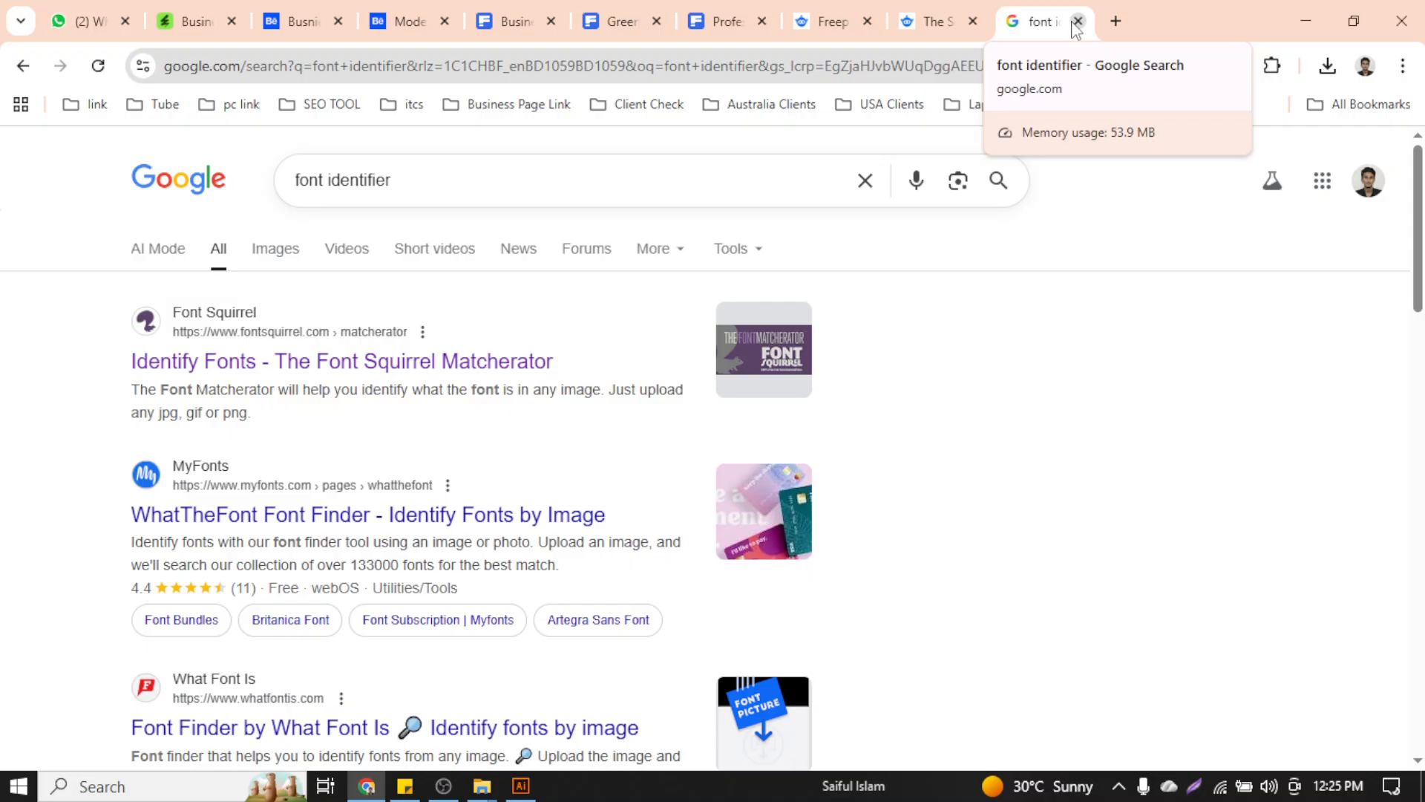
left_click(1078, 21)
left_click(1076, 21)
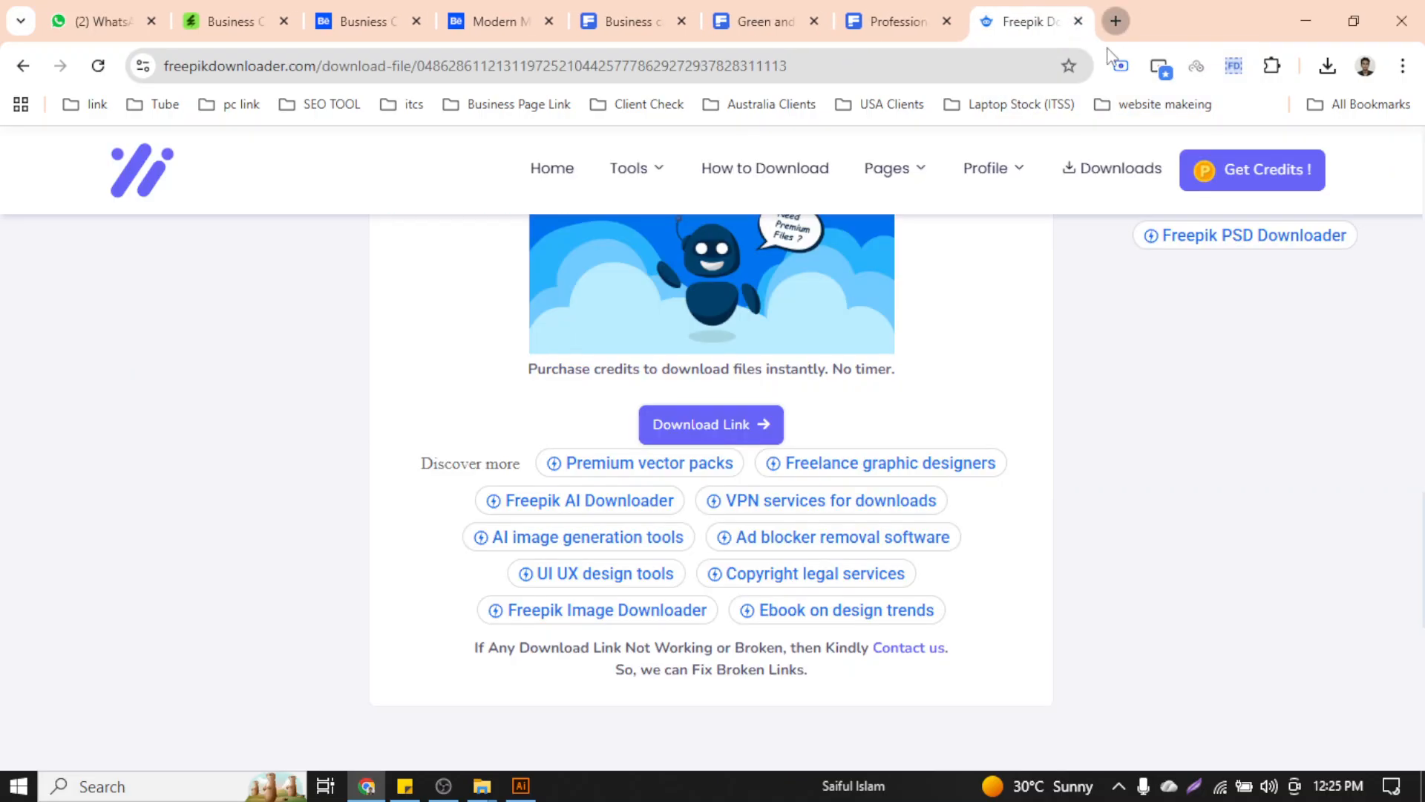
Start a new-tab search for 'business card dummy details' from the suggestions
left_click(1114, 21)
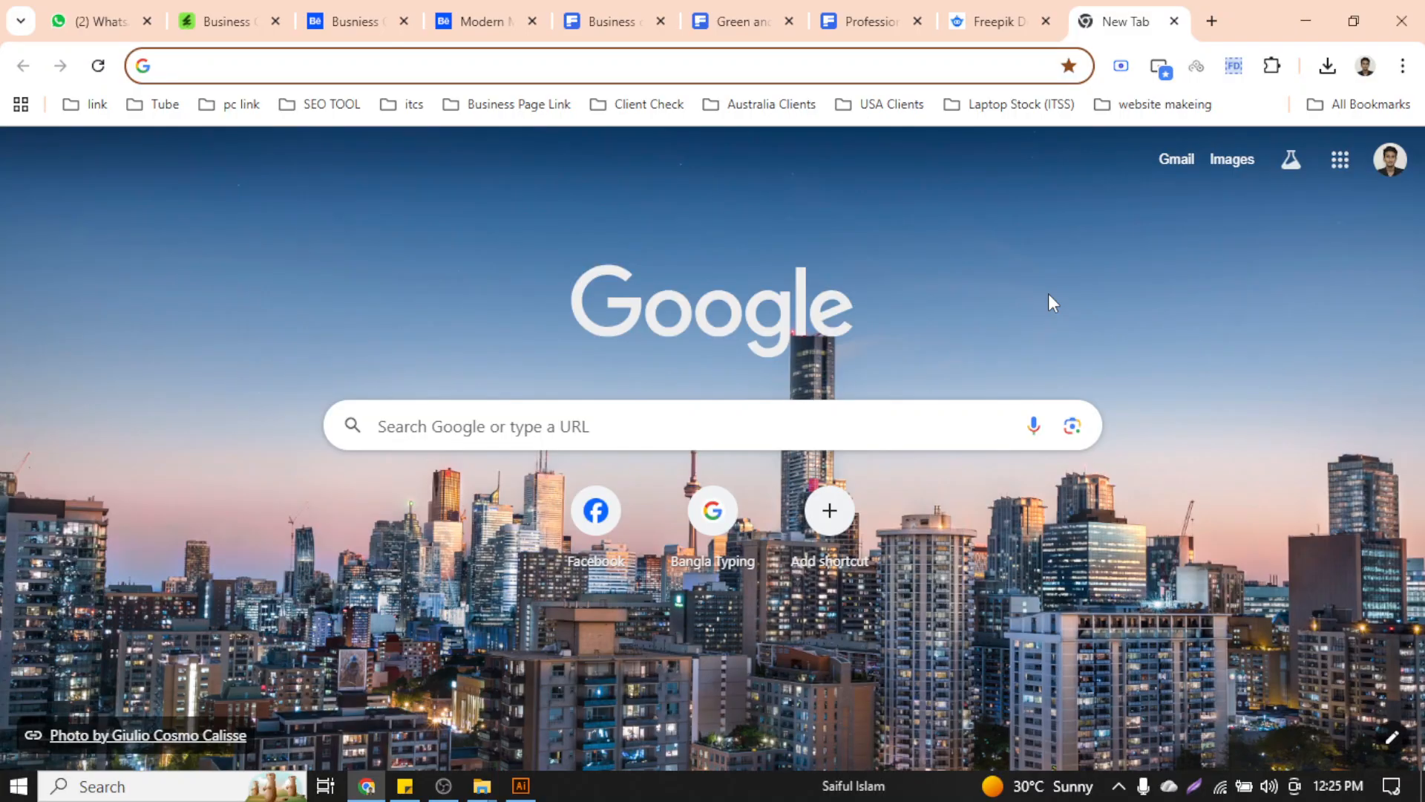
type("busin")
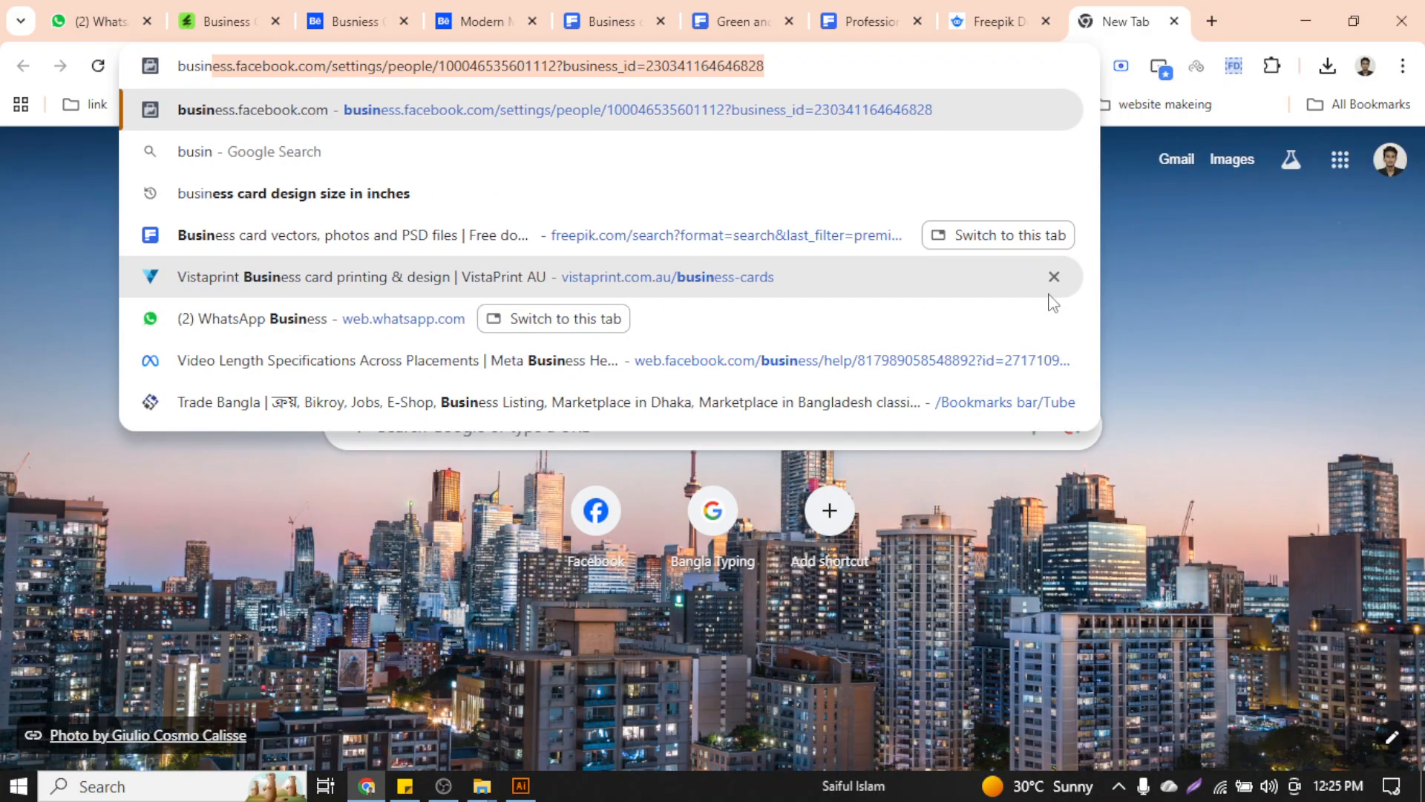
type("ess car")
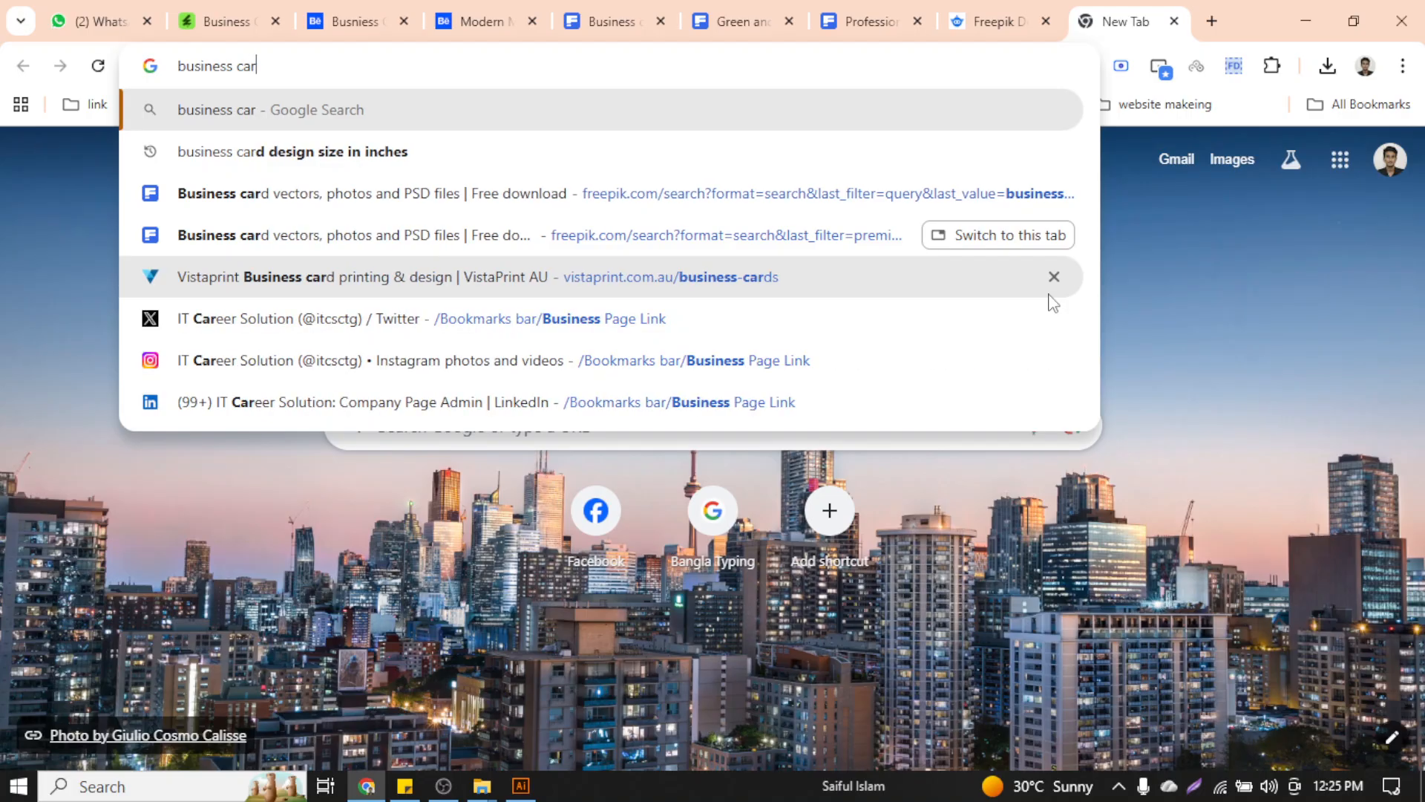
type("d dumm")
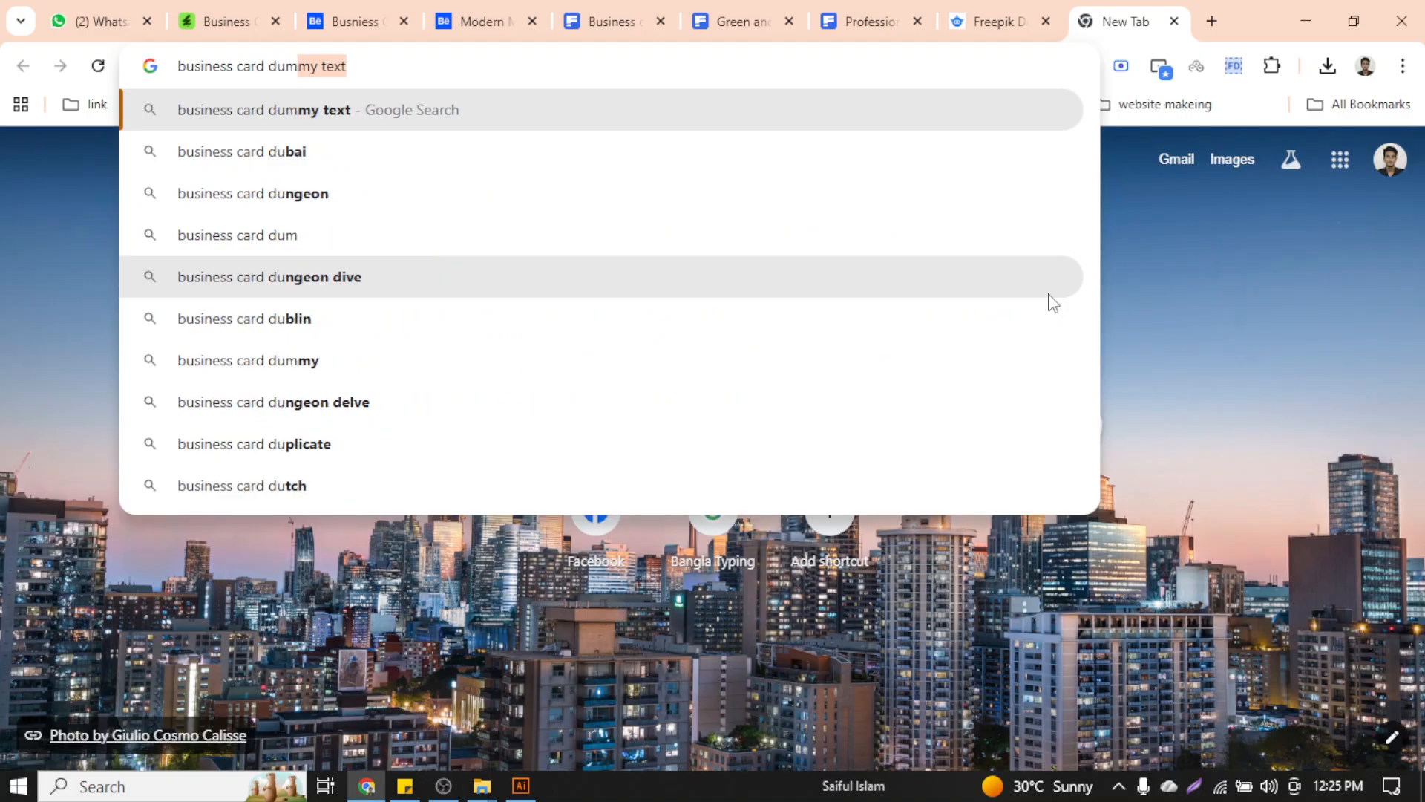
key("Down")
key("Down")
key("Down")
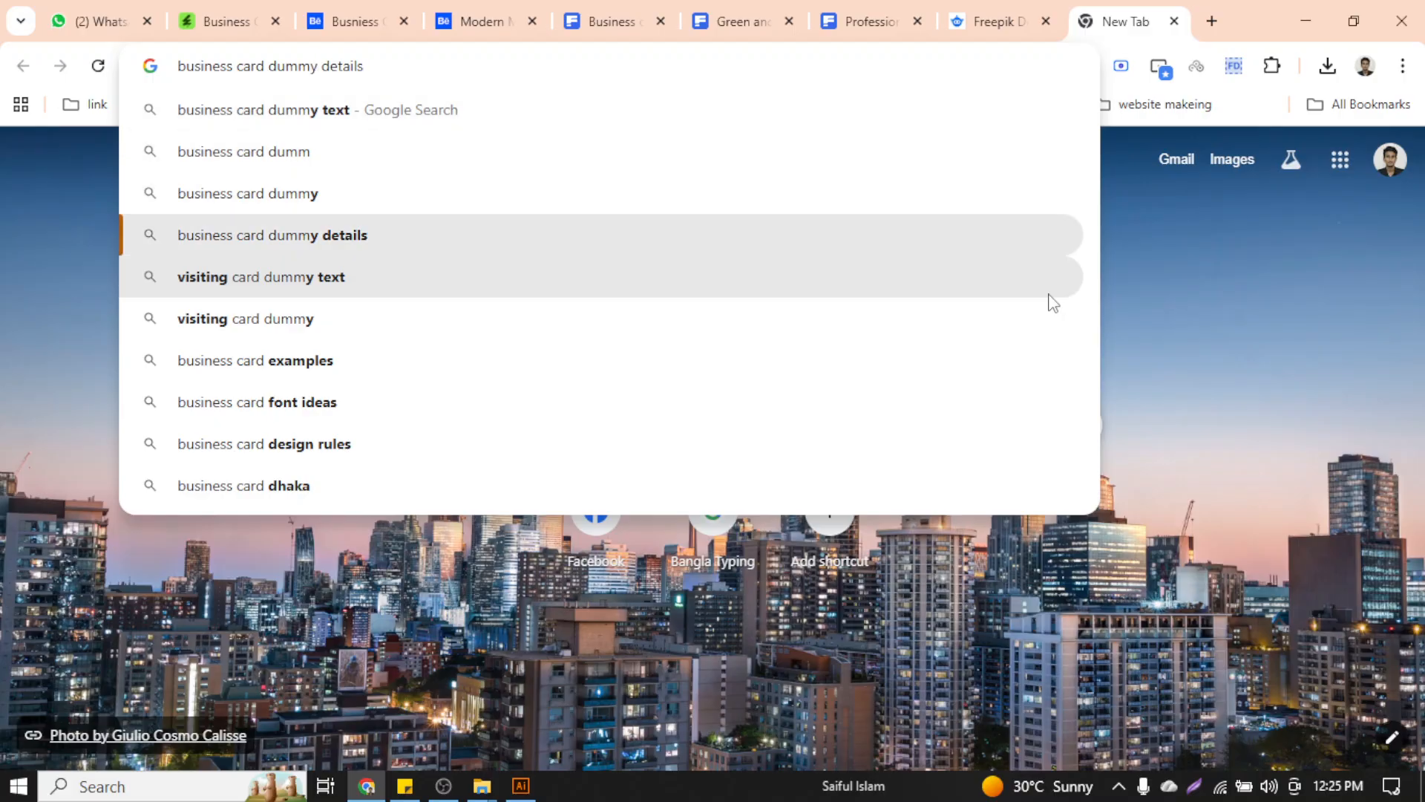
Search 'business card dummy details' and expand the AI Overview listing placeholder name, phone, email, website and address
left_click(517, 236)
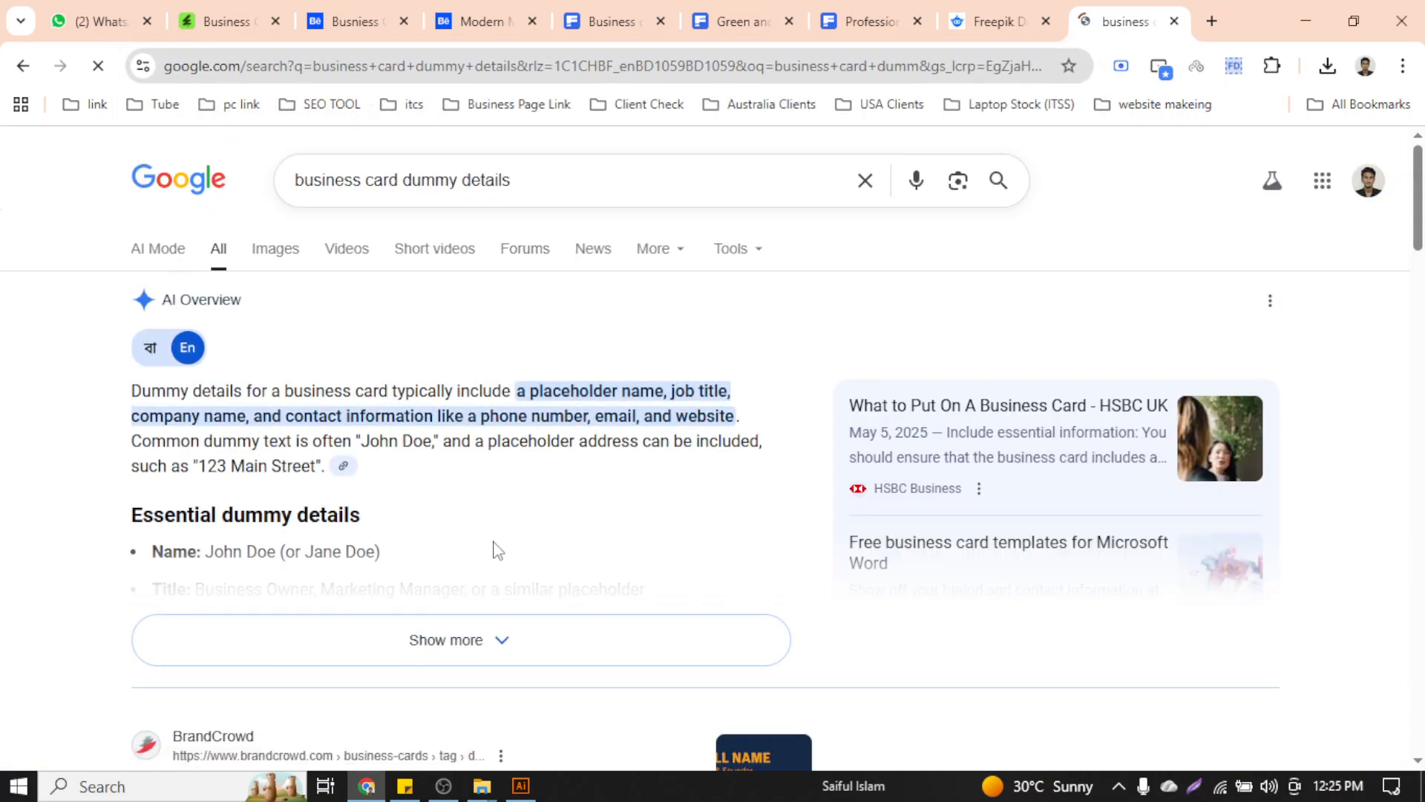
left_click(484, 637)
scroll(465, 583, "down", 5)
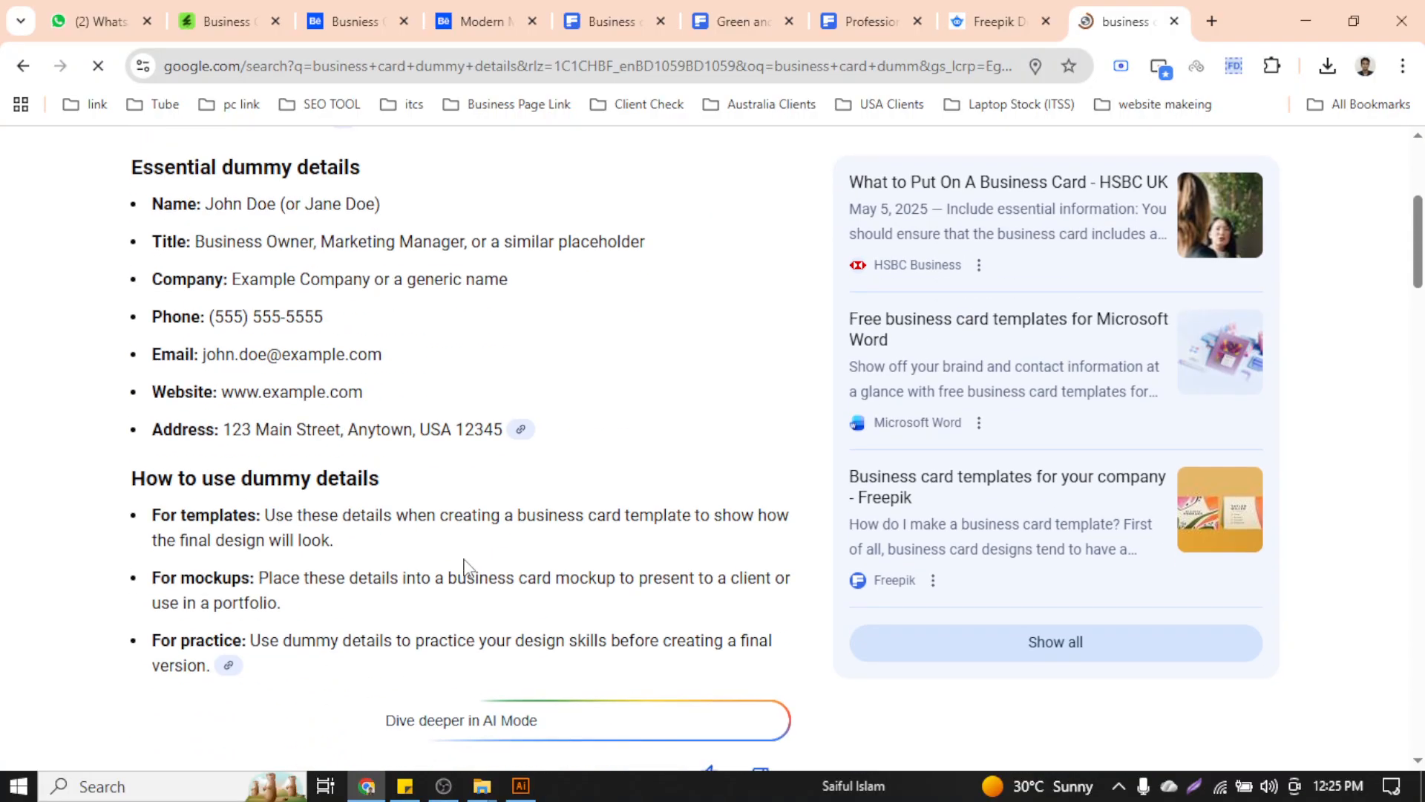
scroll(465, 567, "up", 5)
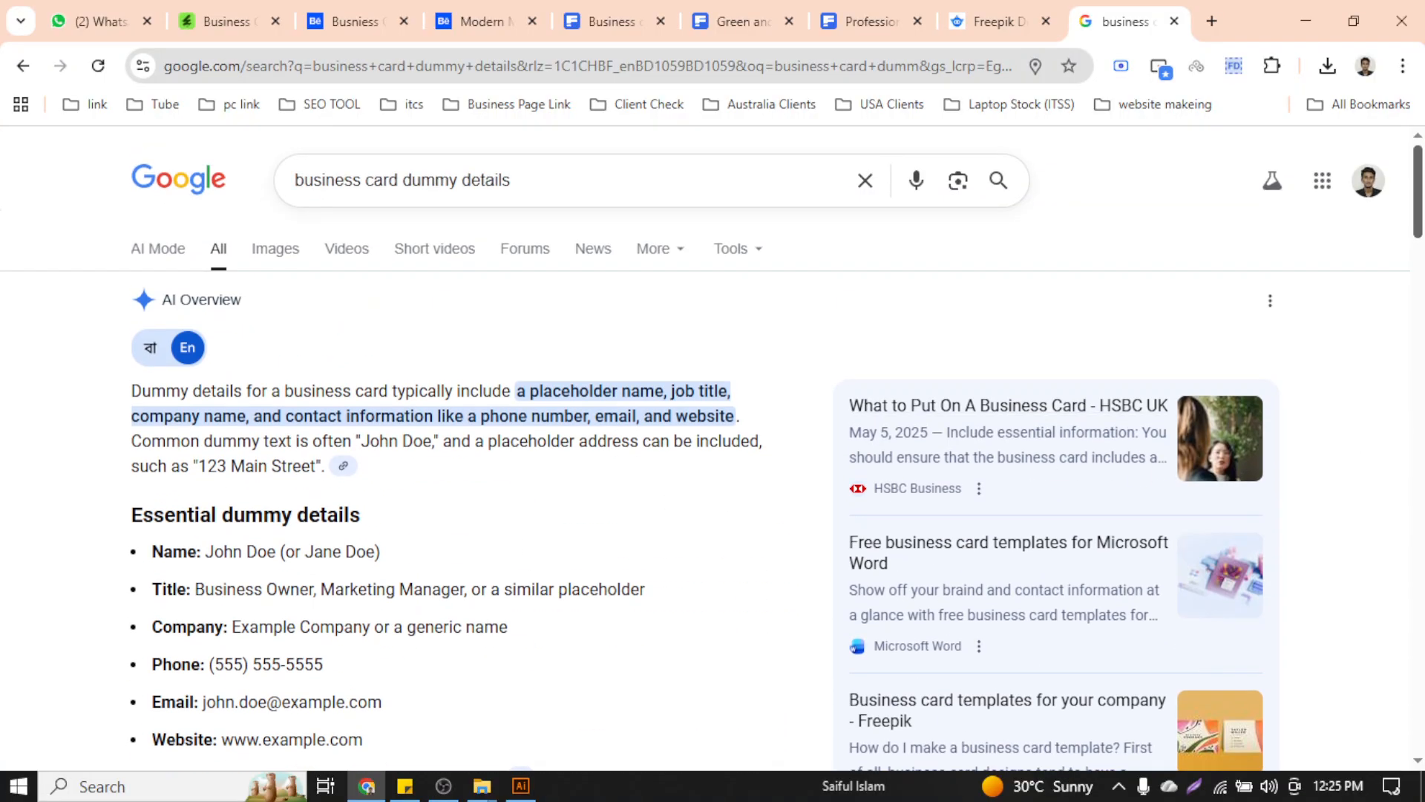
scroll(1390, 327, "down", 1)
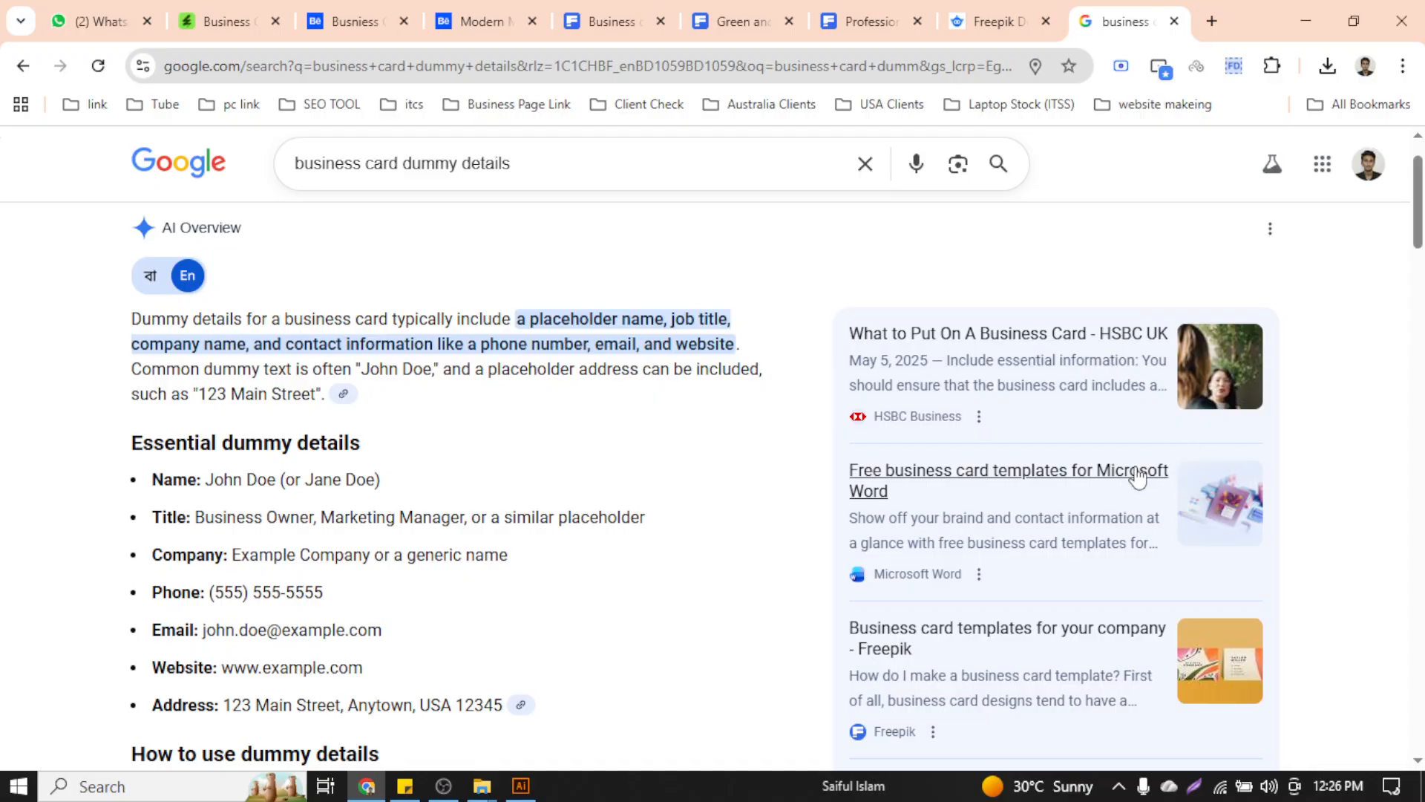
scroll(616, 549, "down", 5)
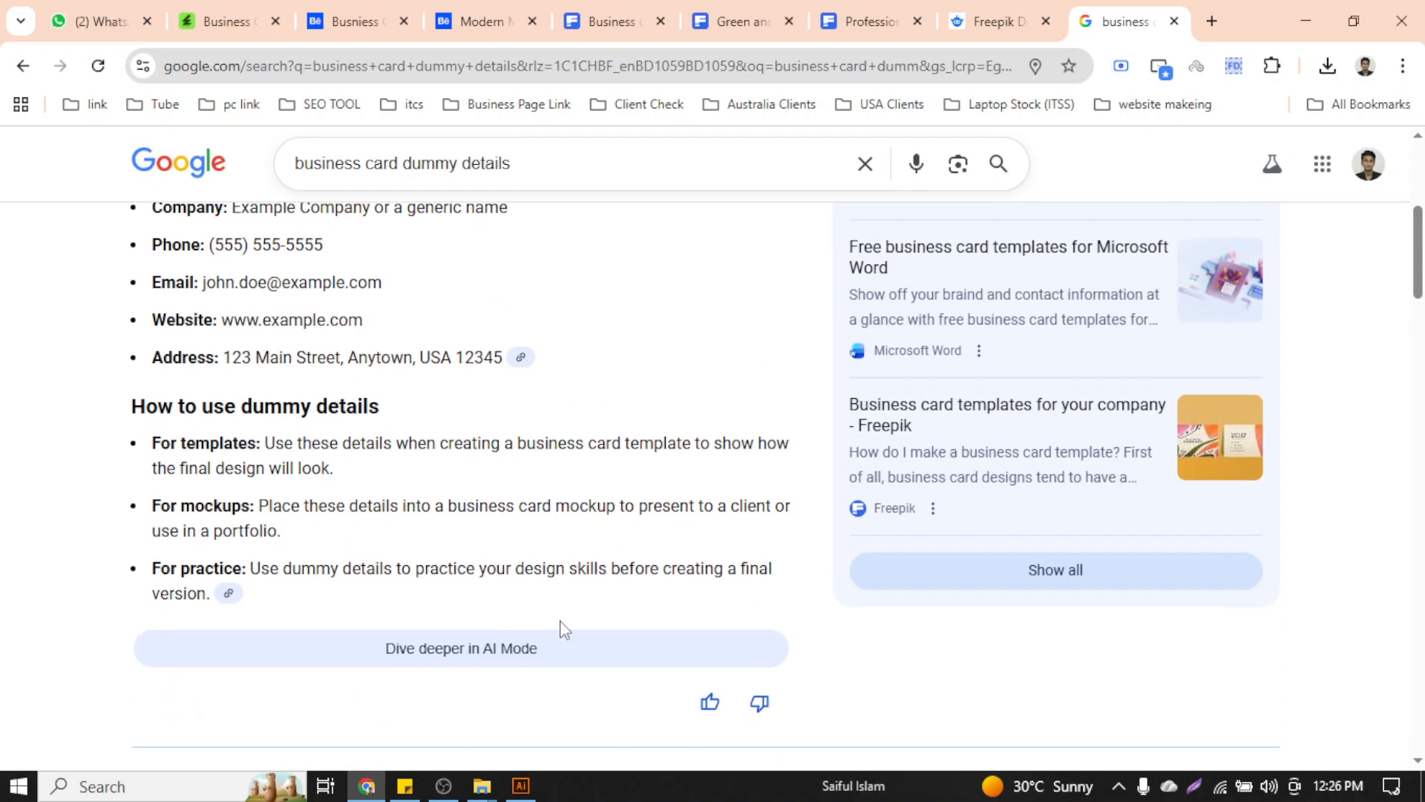
scroll(409, 530, "up", 5)
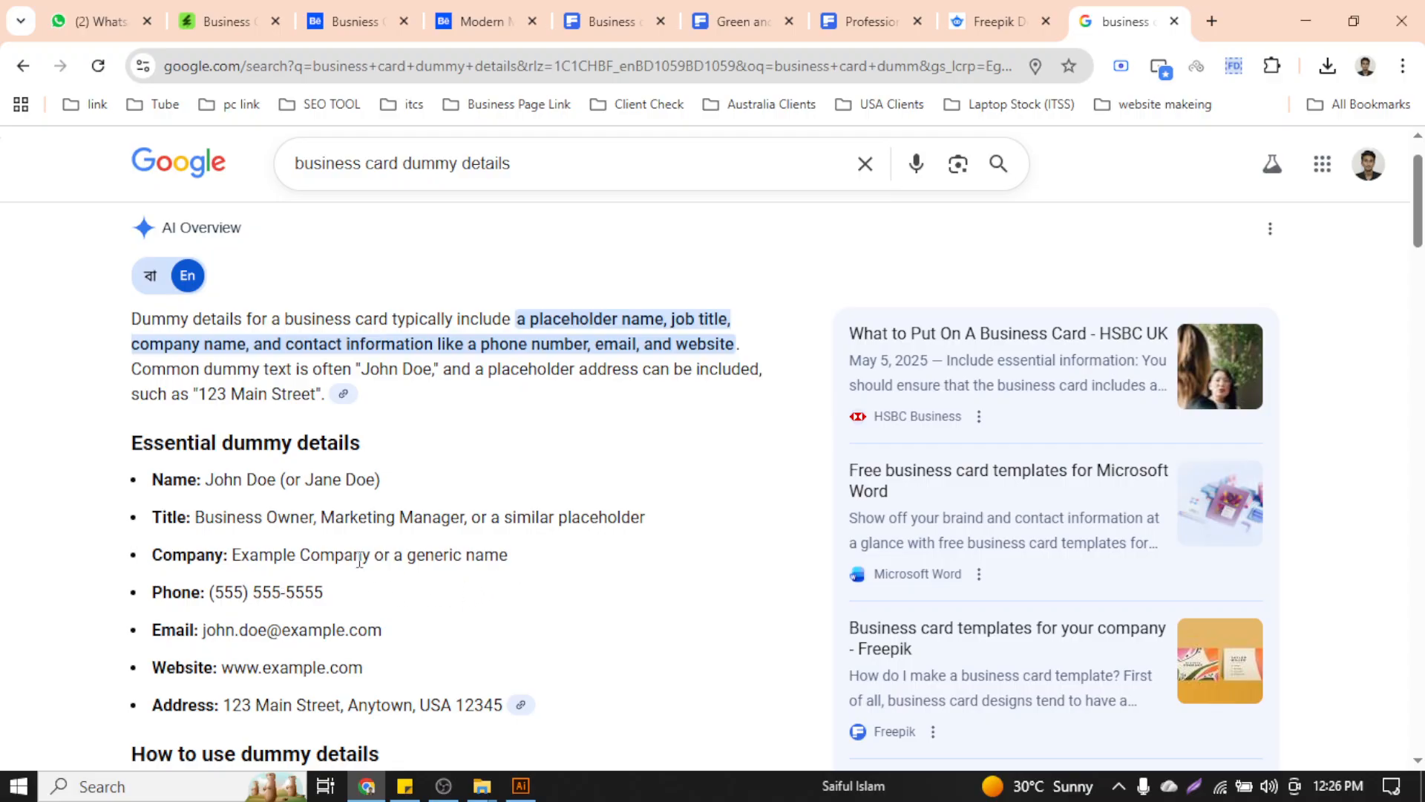
scroll(269, 550, "down", 4)
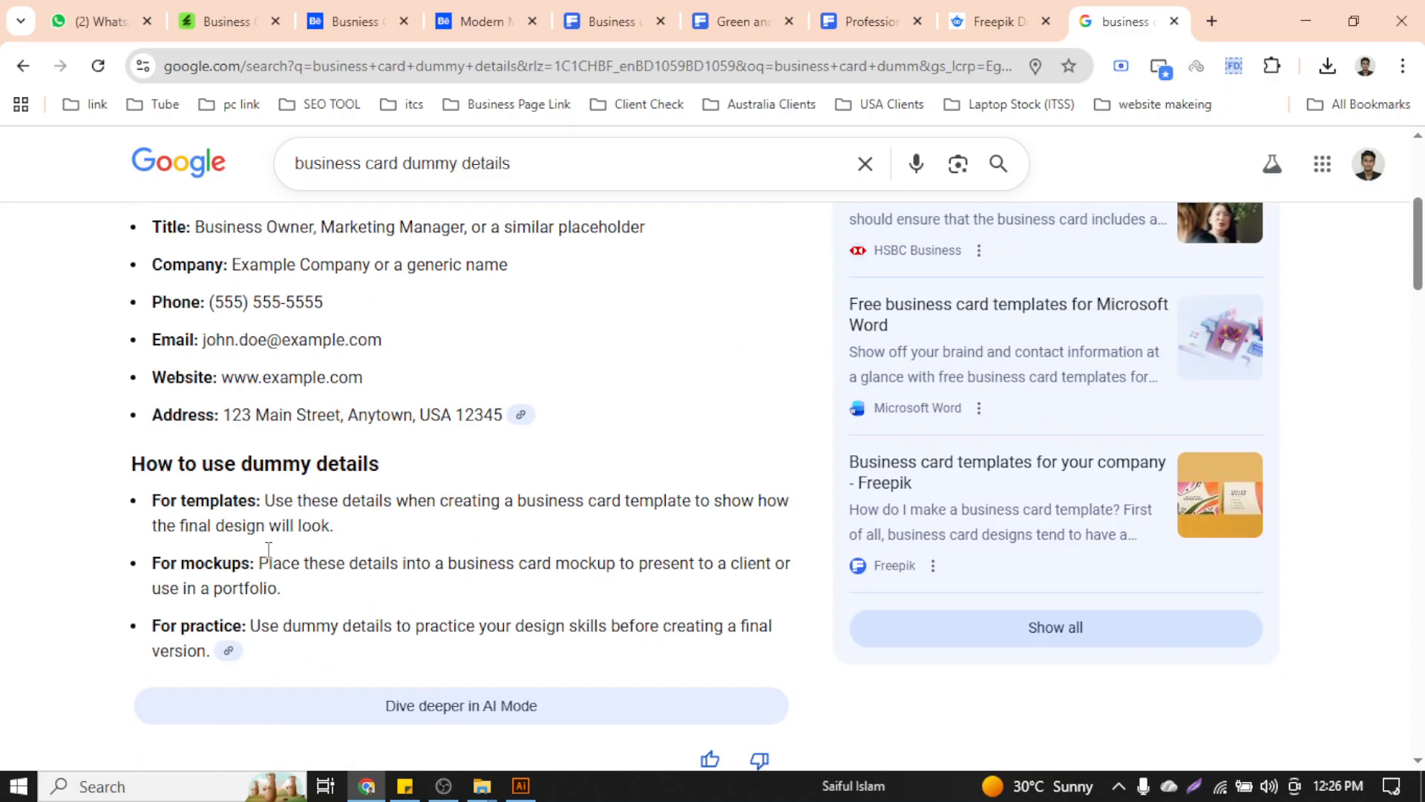
scroll(269, 549, "down", 5)
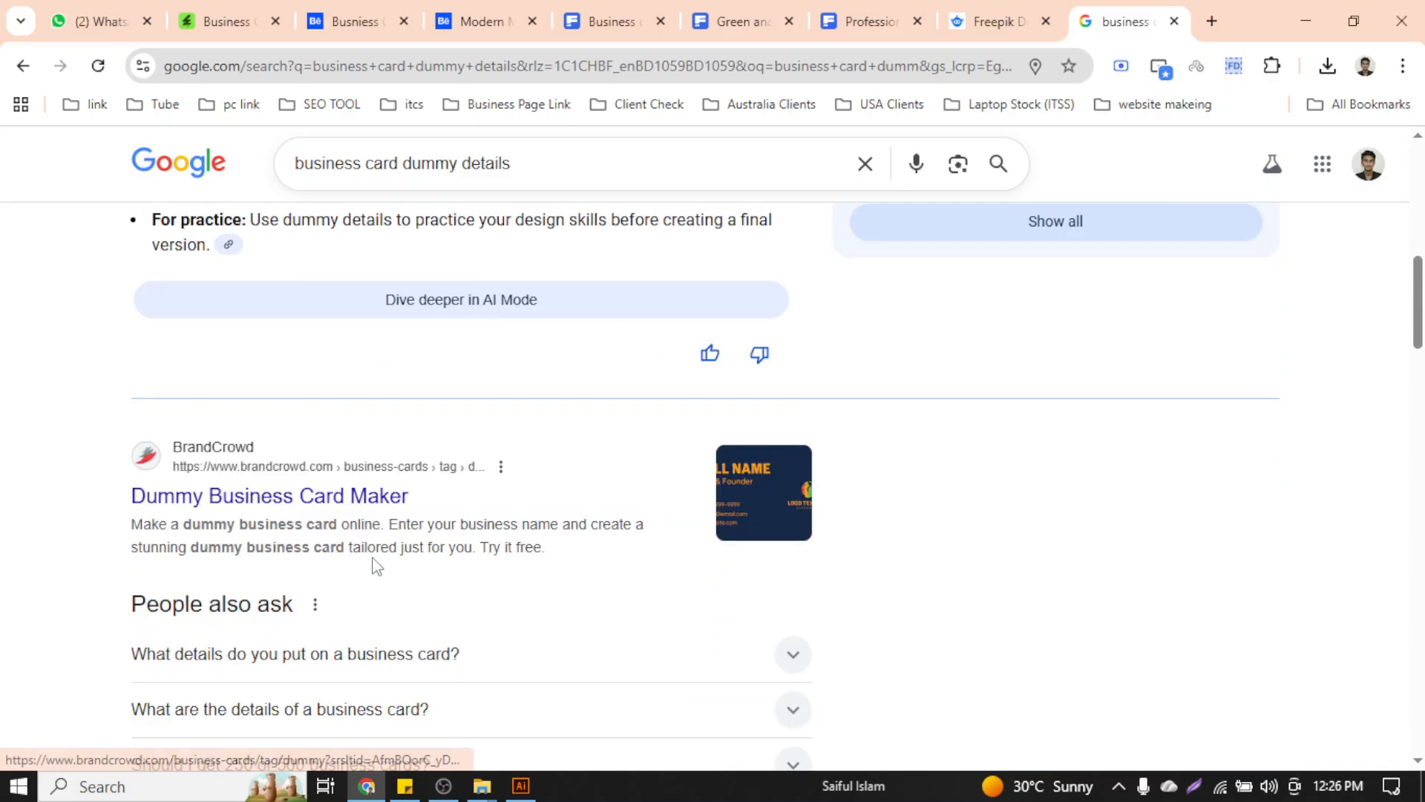
scroll(446, 527, "down", 5)
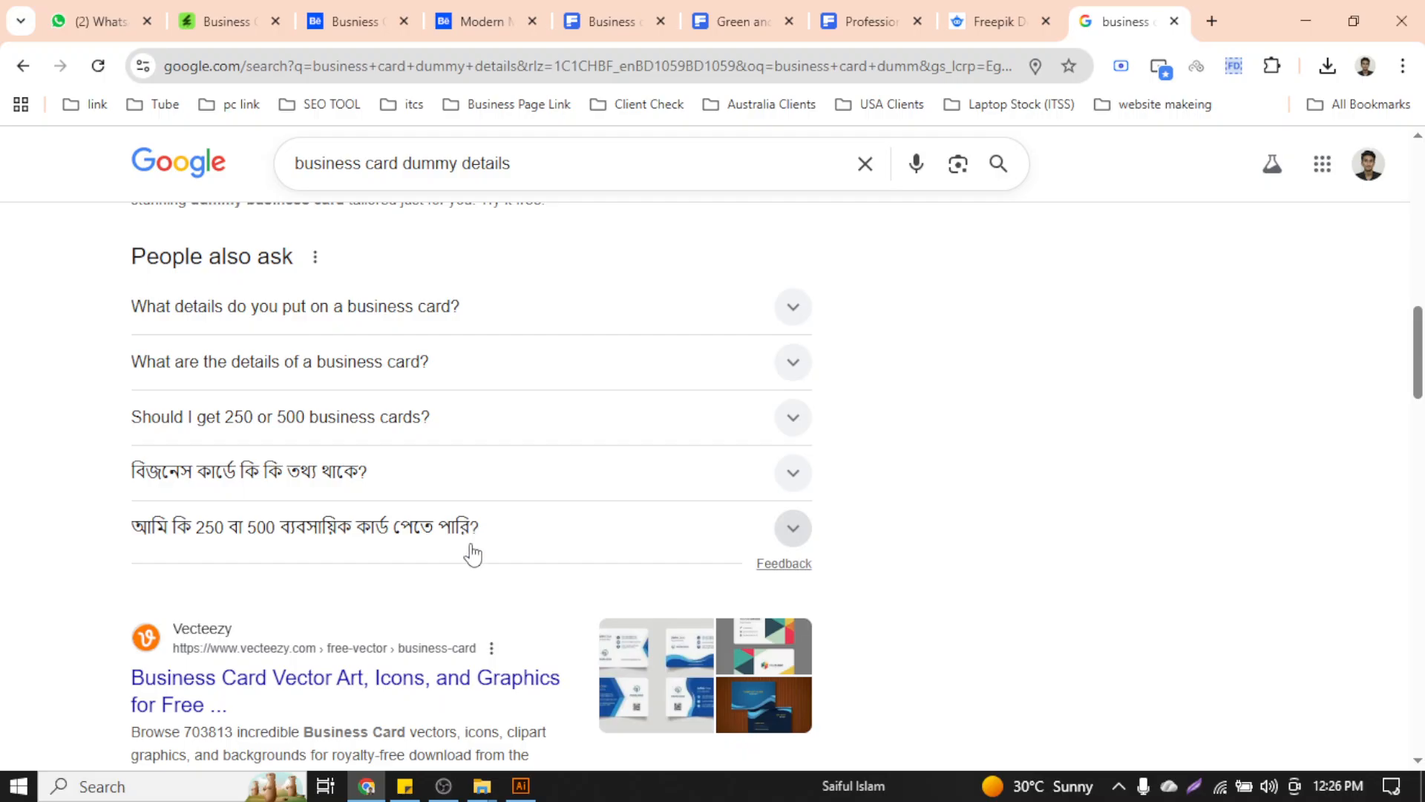
scroll(472, 553, "up", 14)
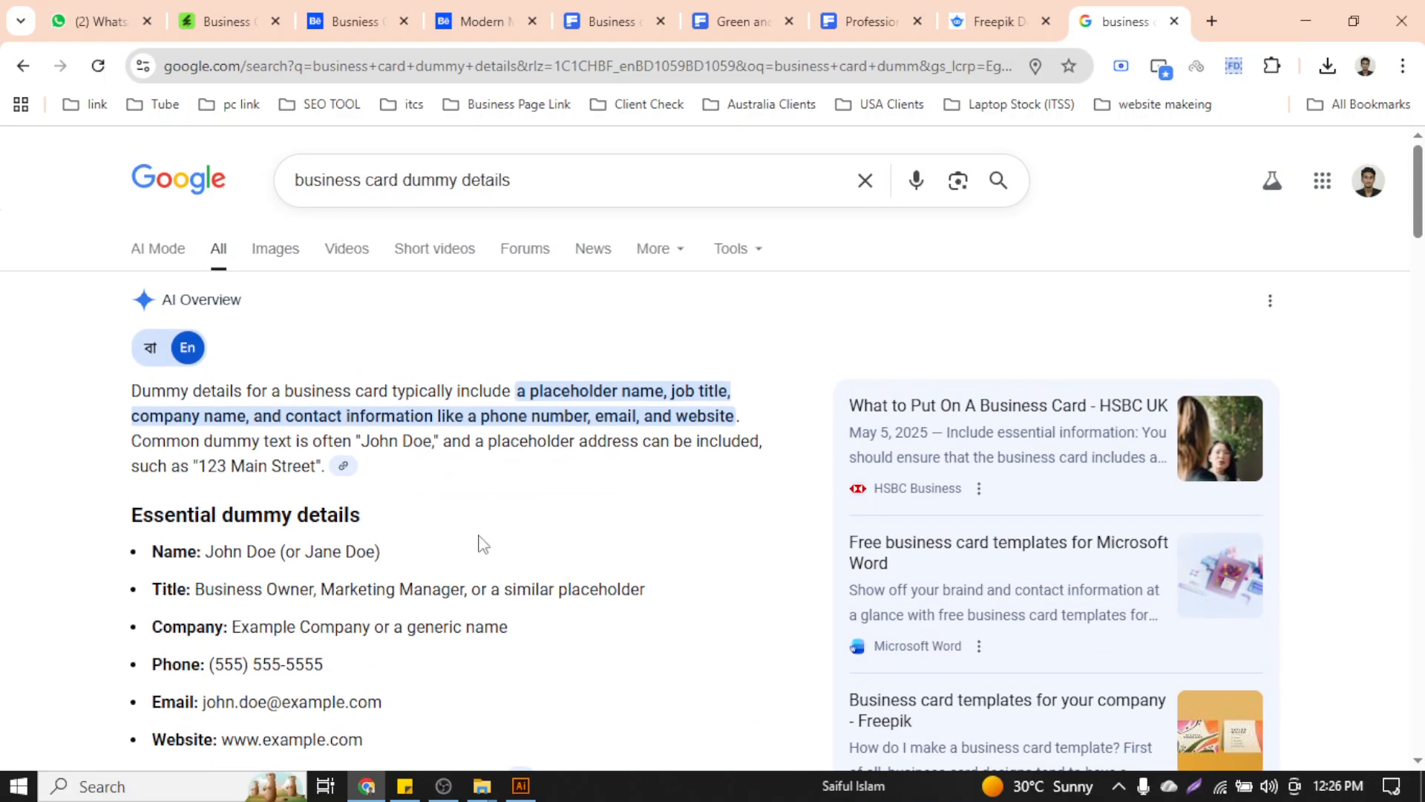
Search Google for 'dummy company name and address' in a new tab
left_click(1212, 9)
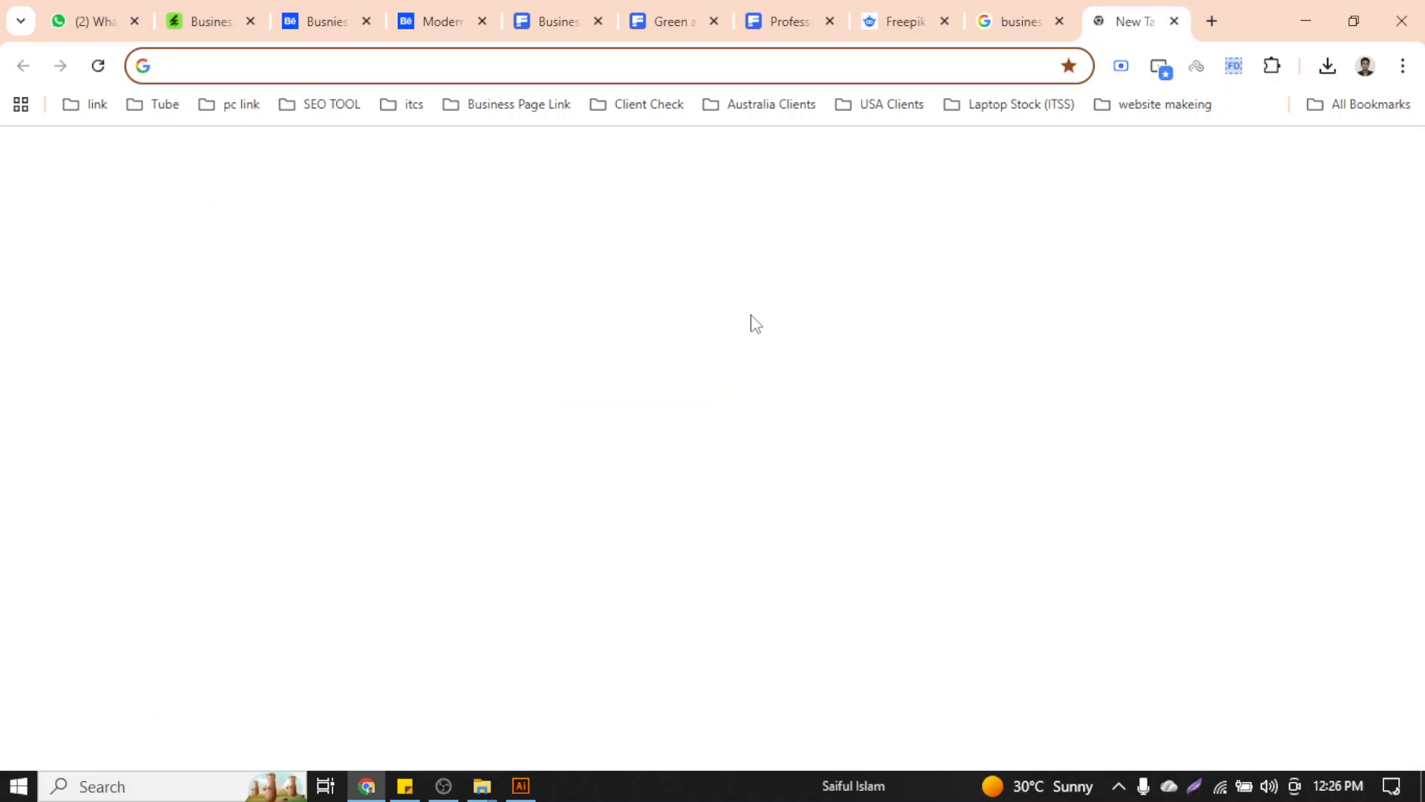
type("dum")
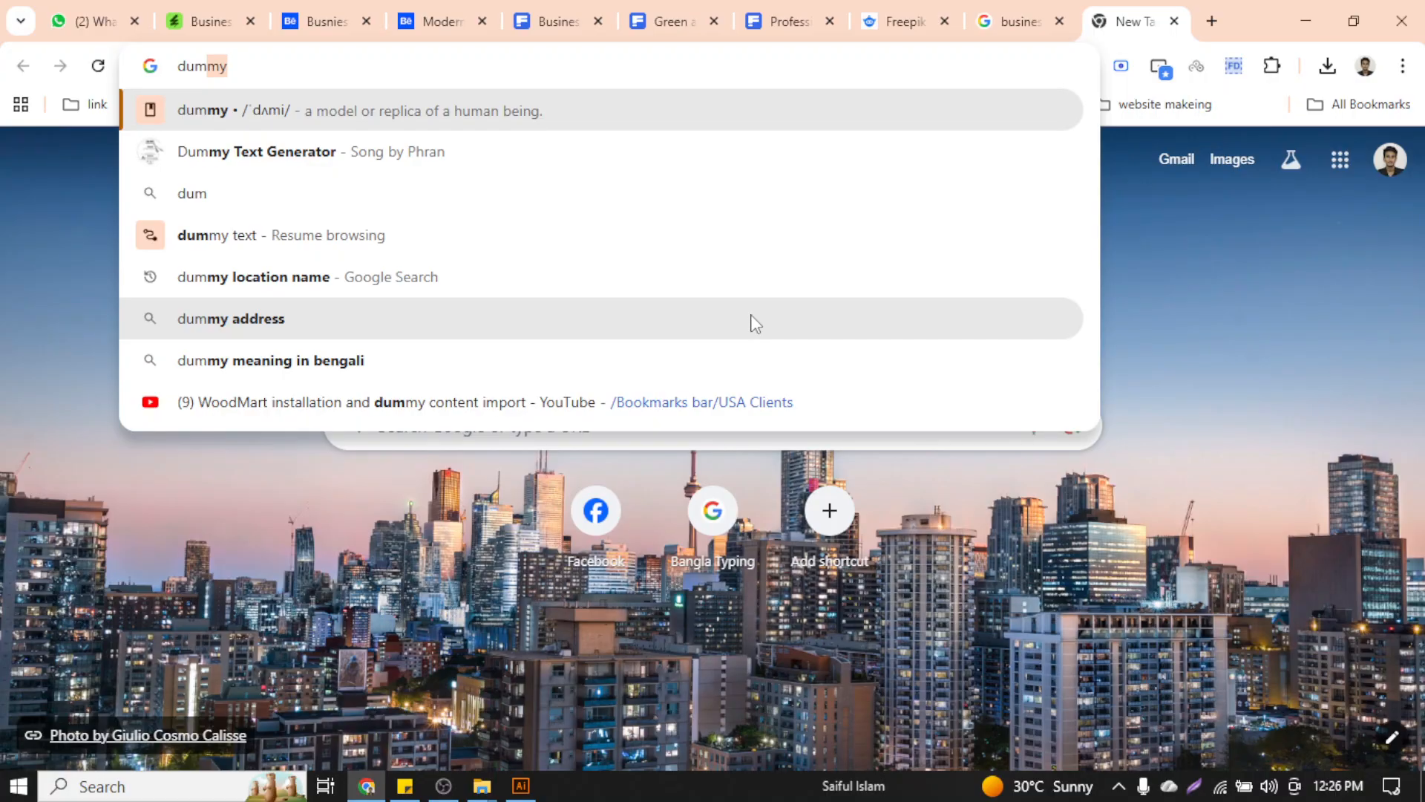
type("my co")
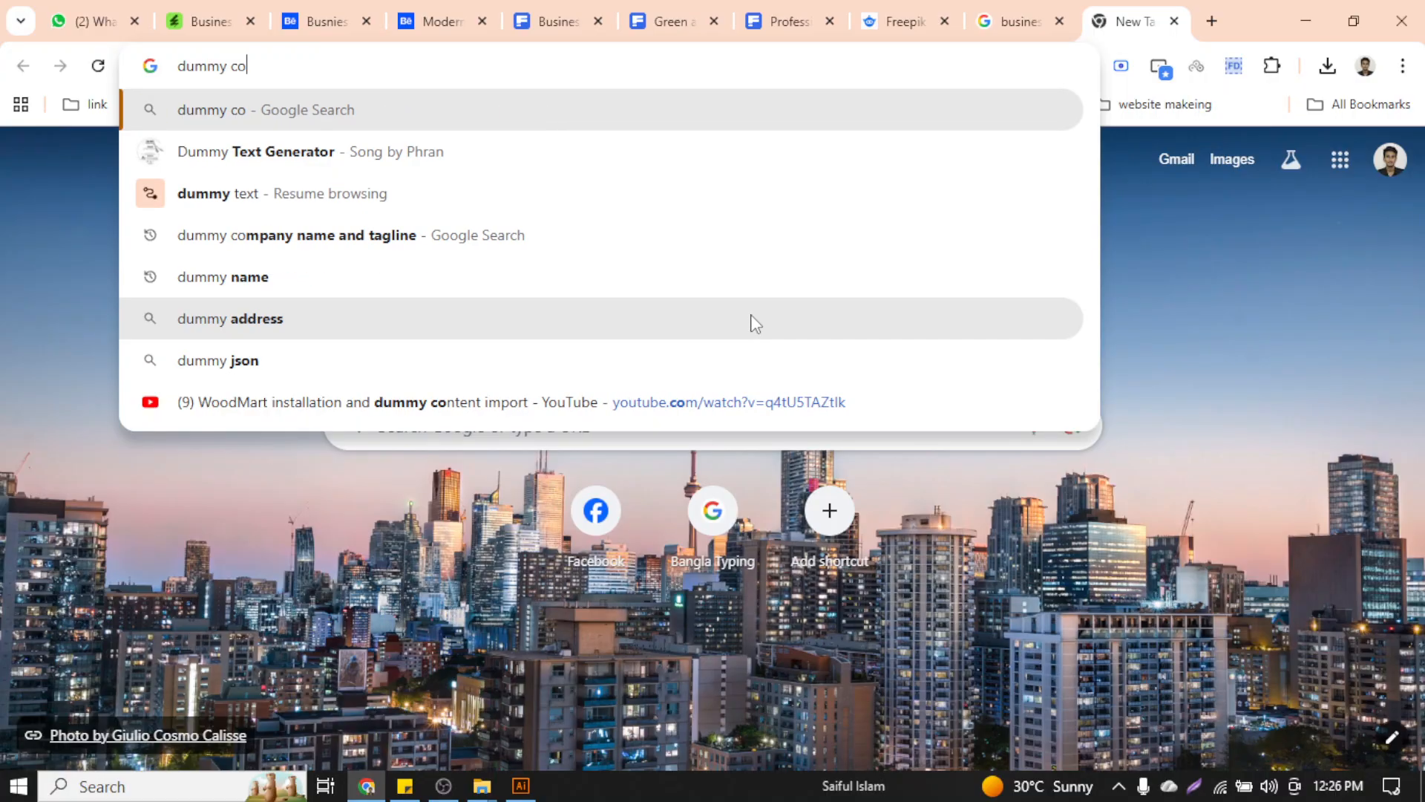
type("nmpany ")
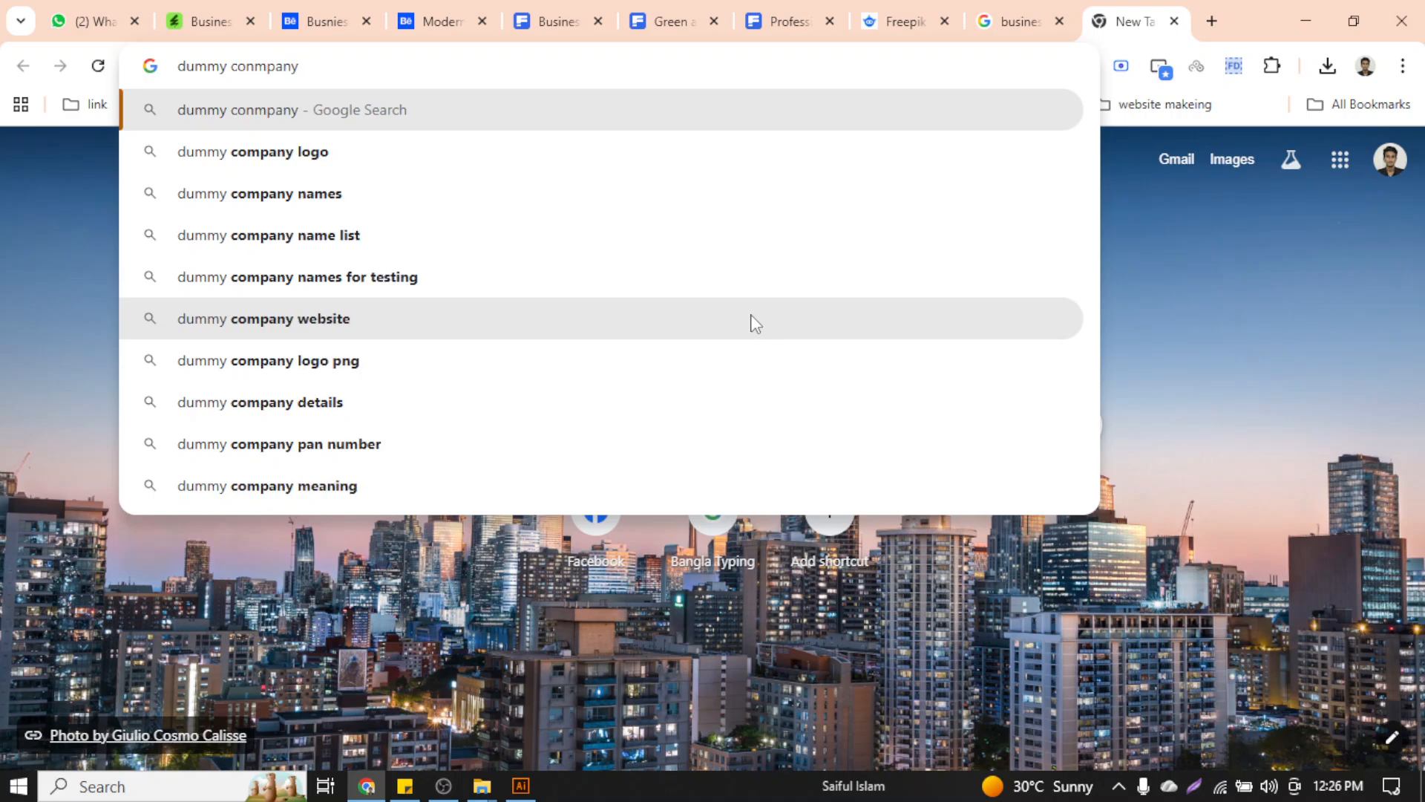
type("name")
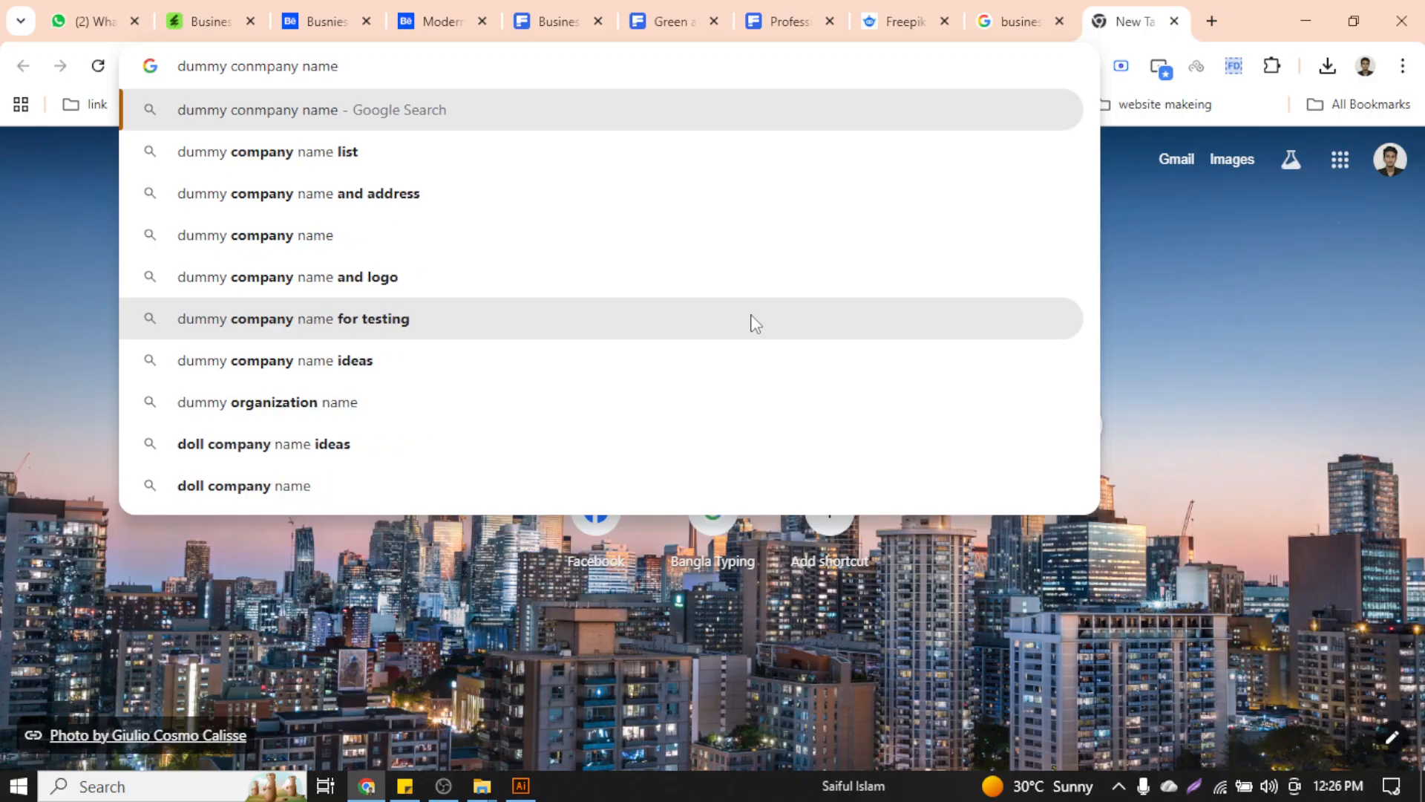
key("Down")
key("Down")
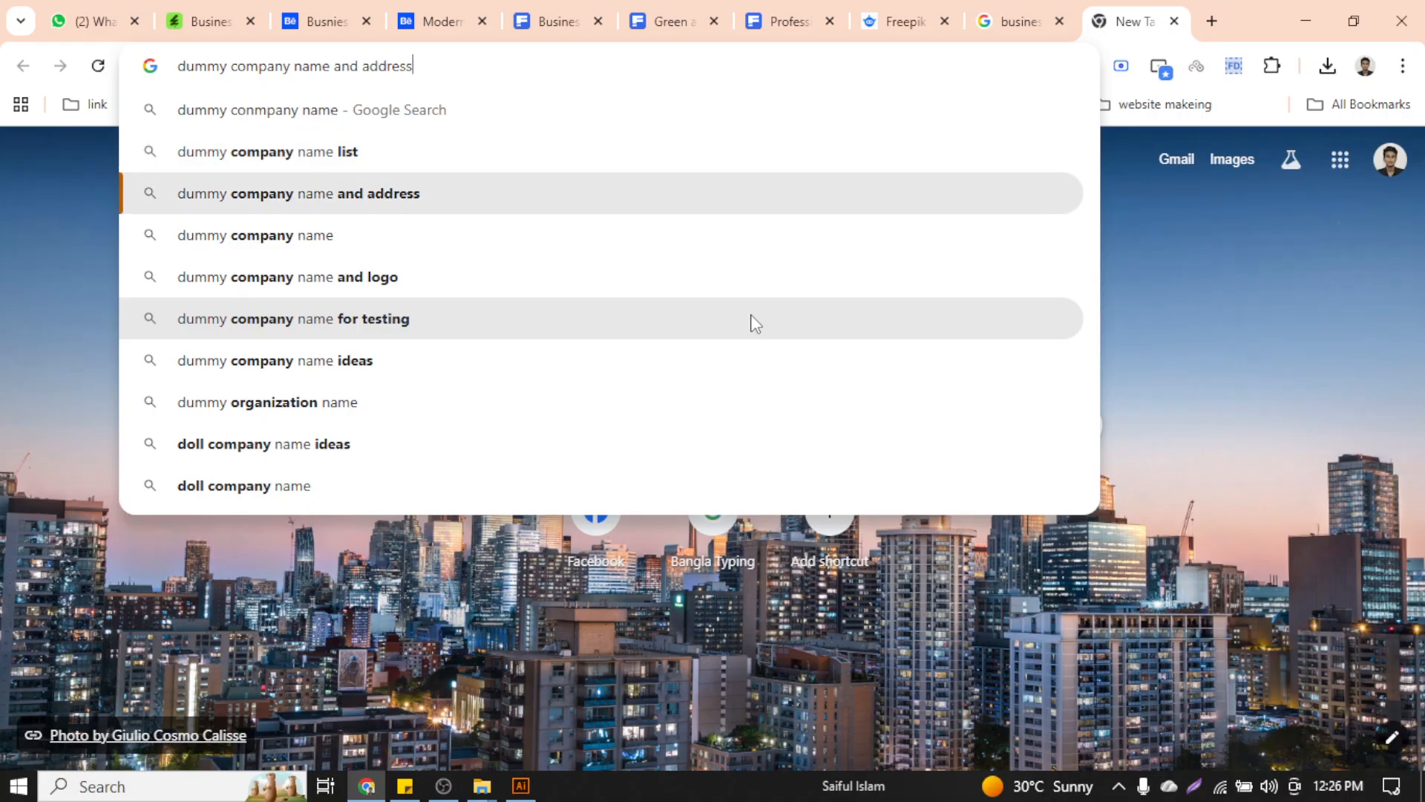
key("Return")
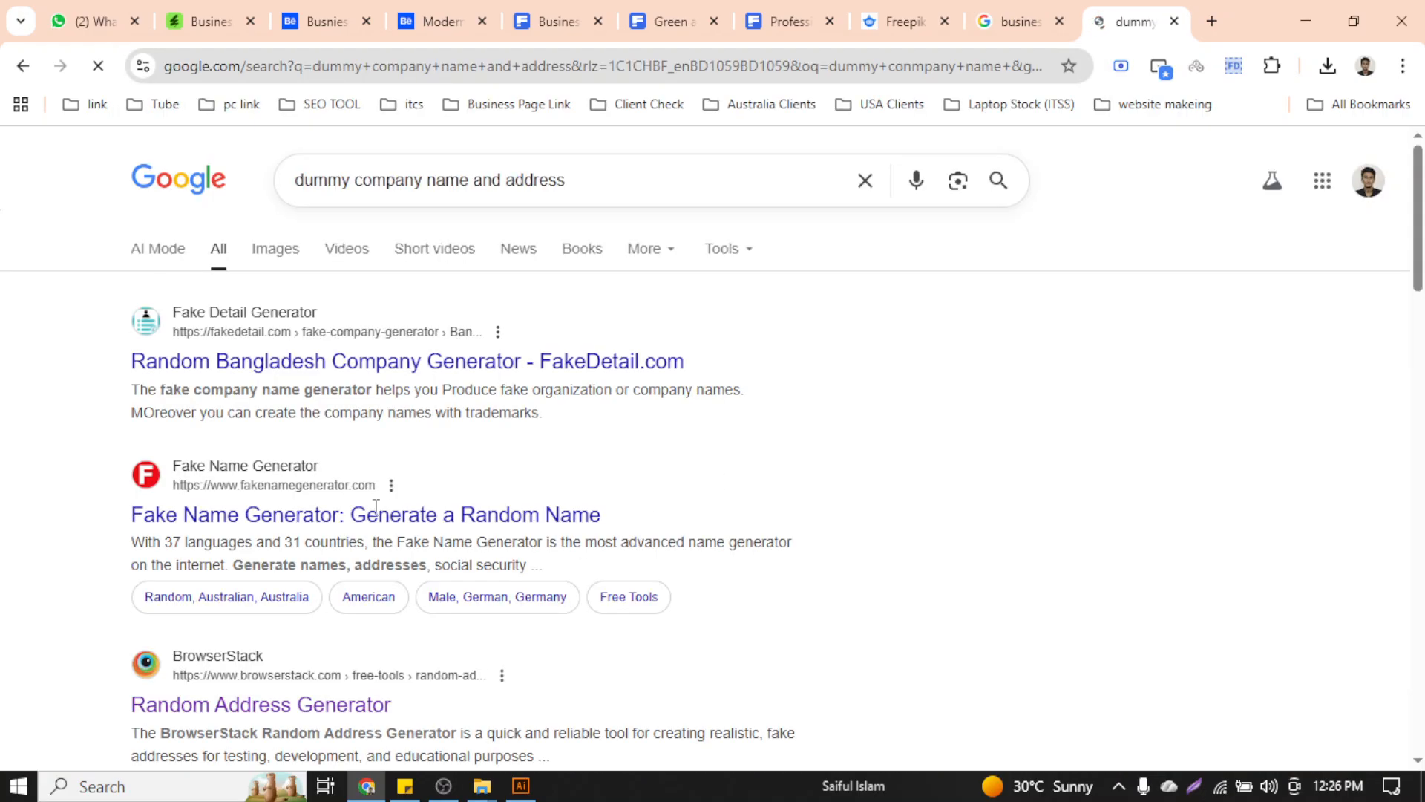
Open the FakeDetail.com Generate Bangladesh Company result in its own tab
middle_click(428, 373)
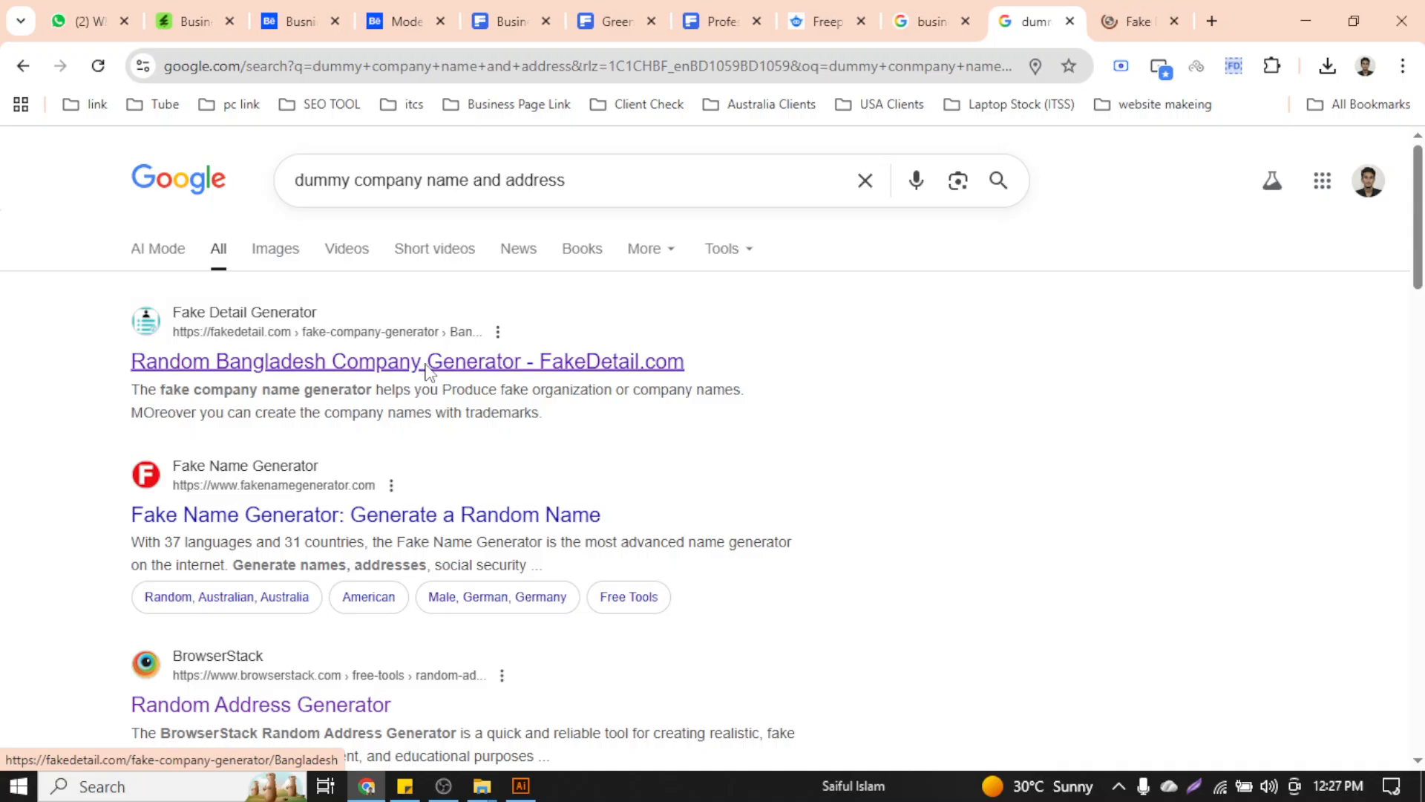
left_click(1136, 20)
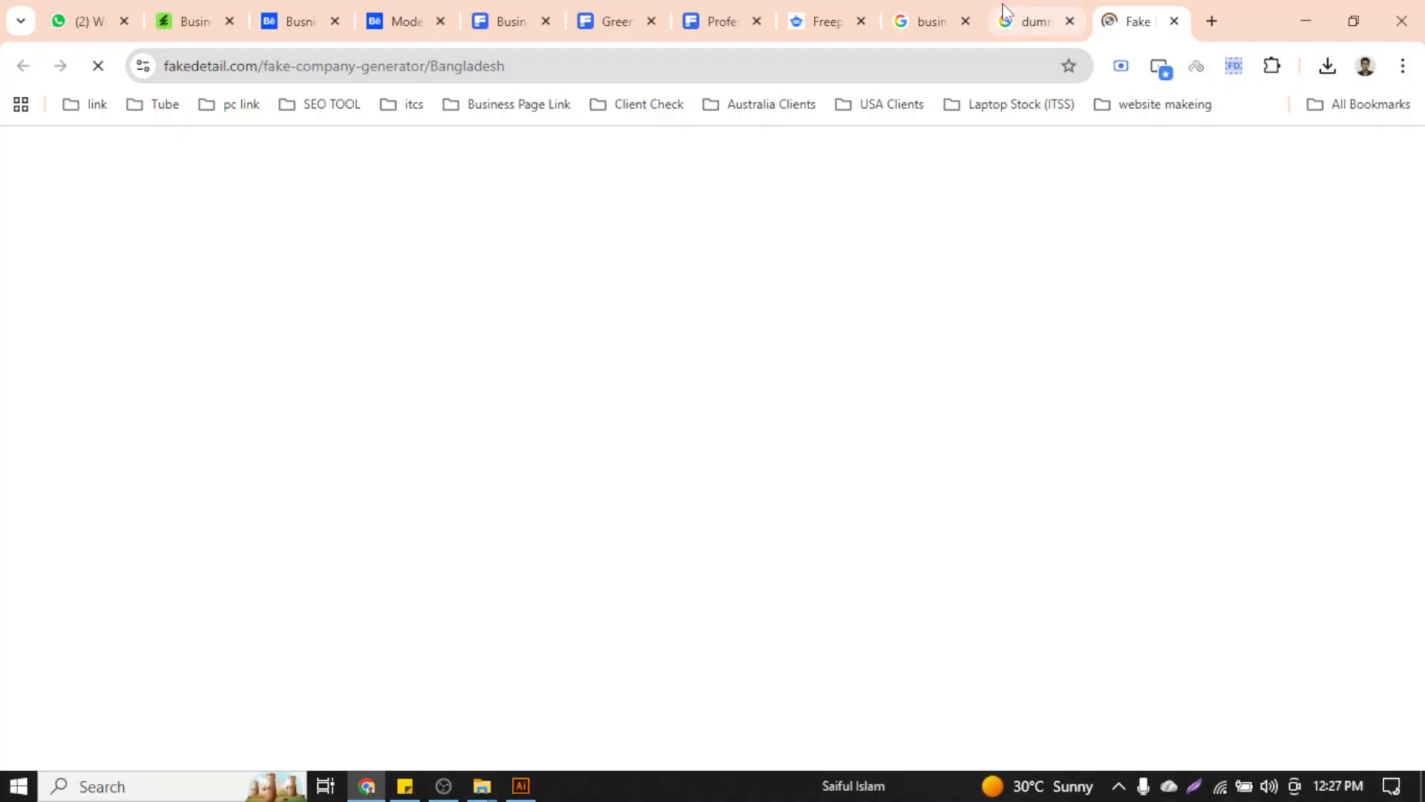
left_click(1029, 22)
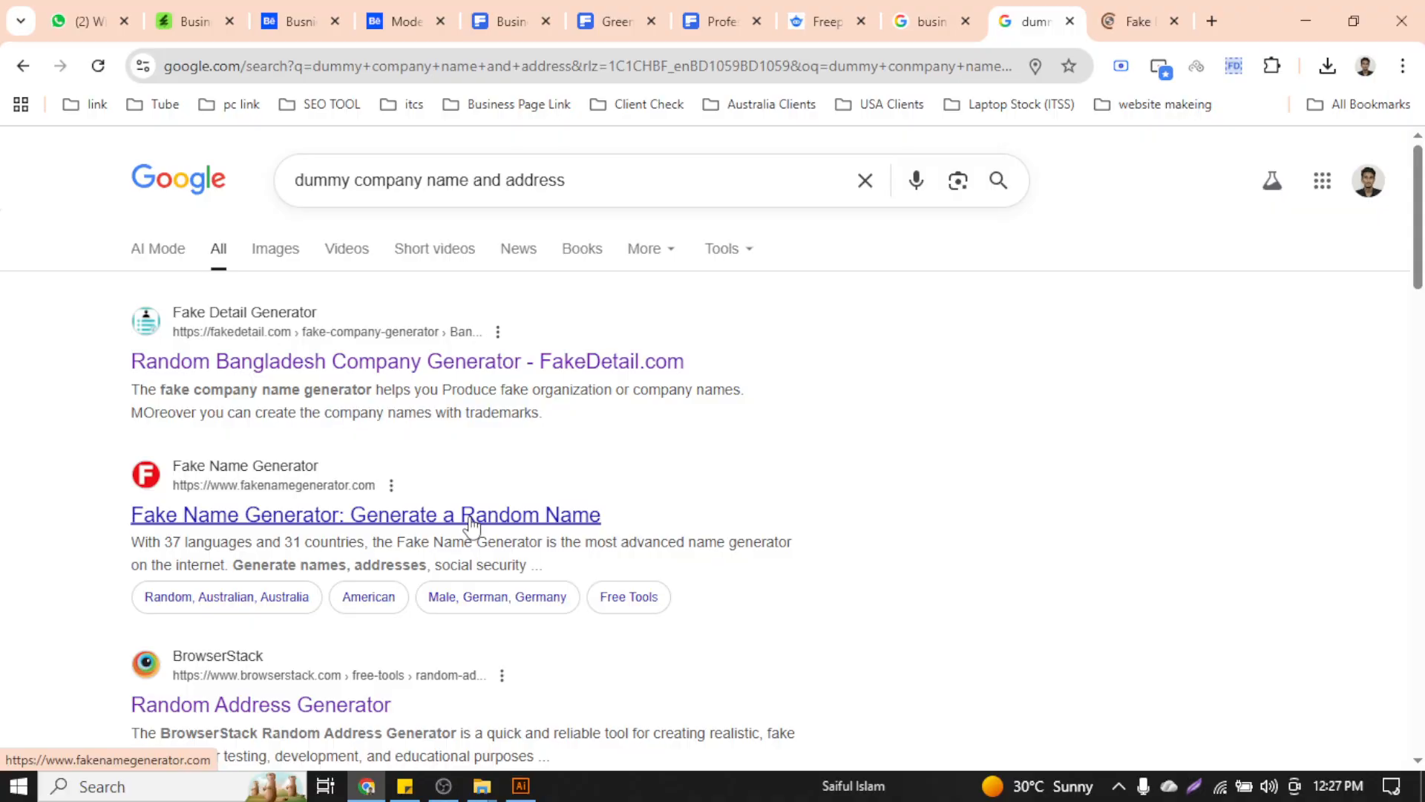
left_click(1101, 10)
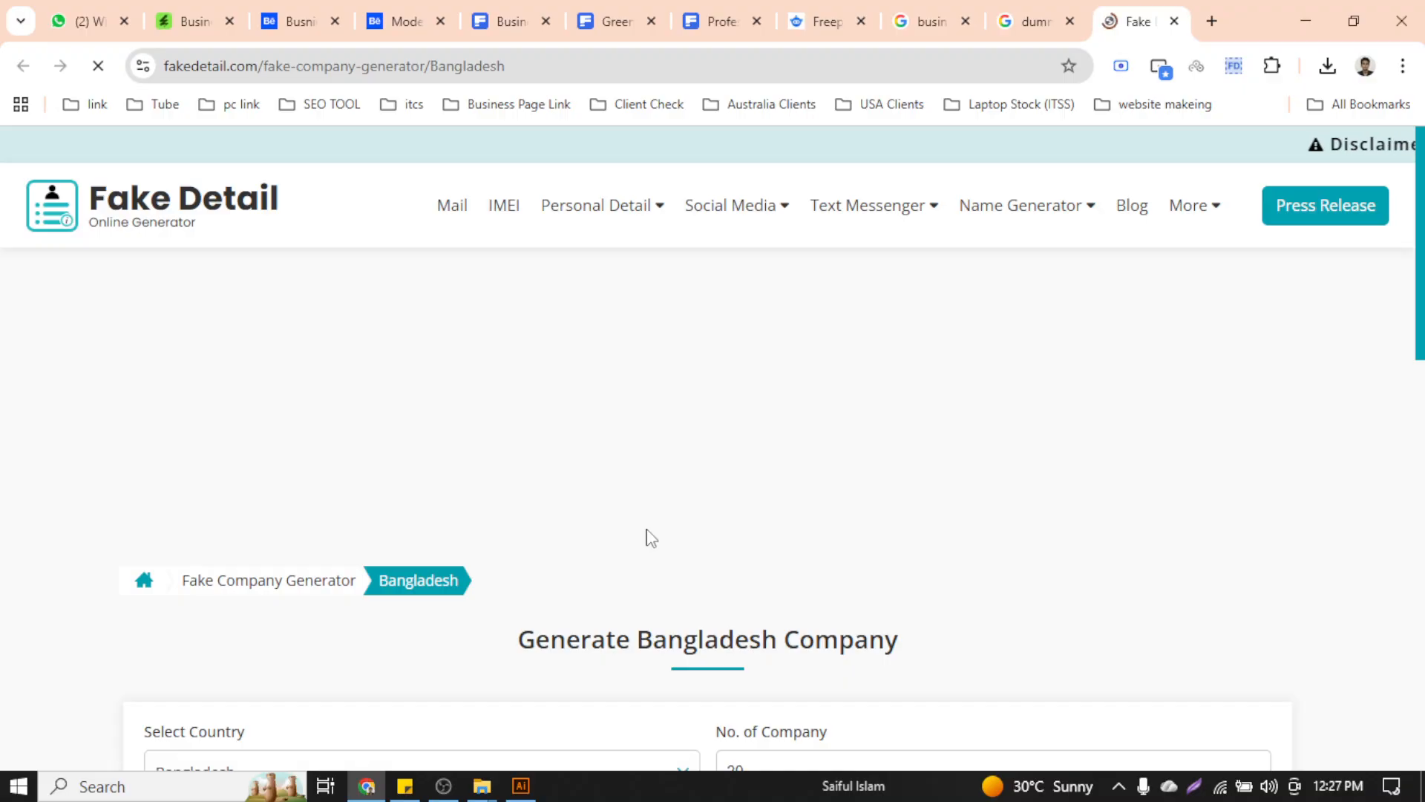
Dismiss the advert and generate 20 fake Bangladesh companies
scroll(625, 469, "down", 7)
scroll(625, 472, "up", 2)
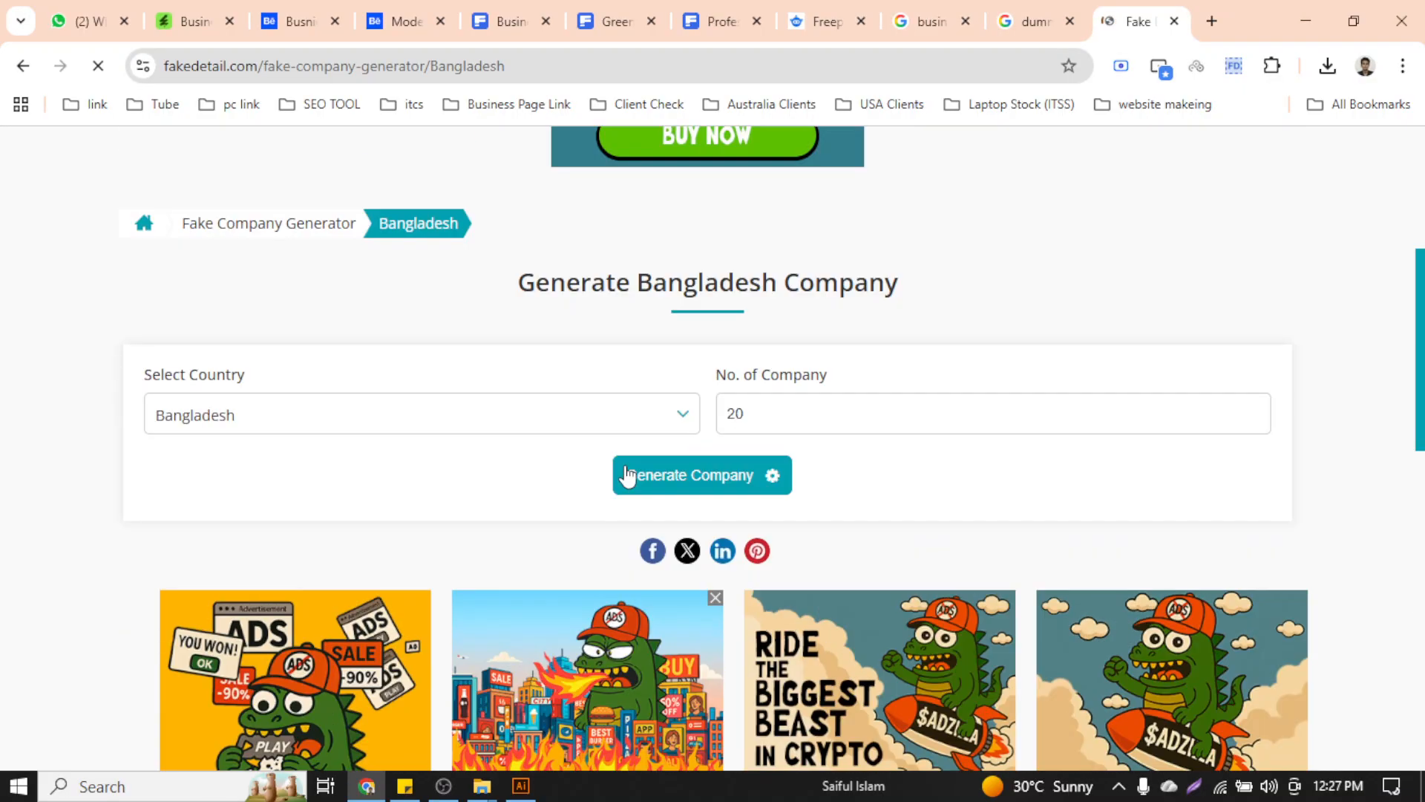
scroll(625, 473, "down", 4)
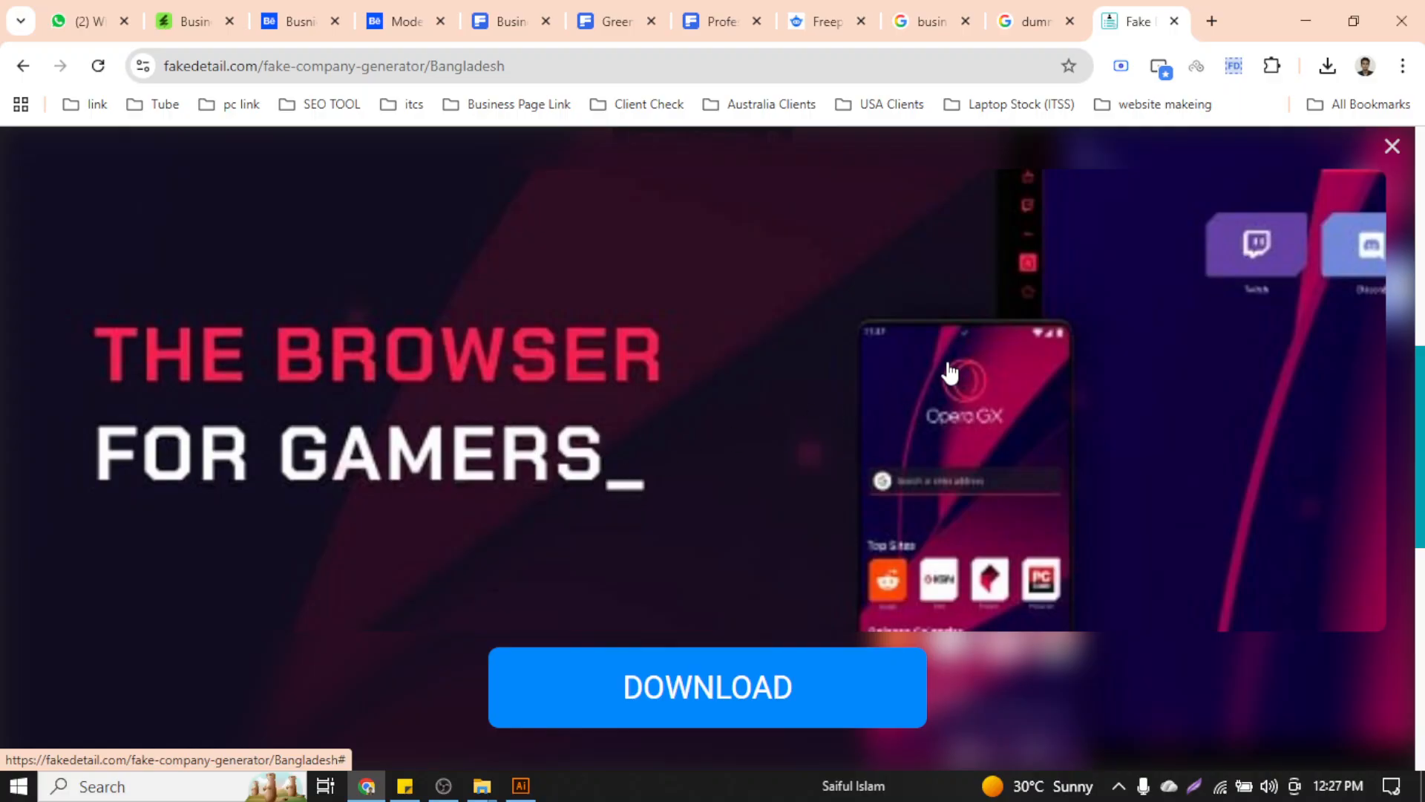
scroll(948, 372, "down", 5)
left_click(1392, 146)
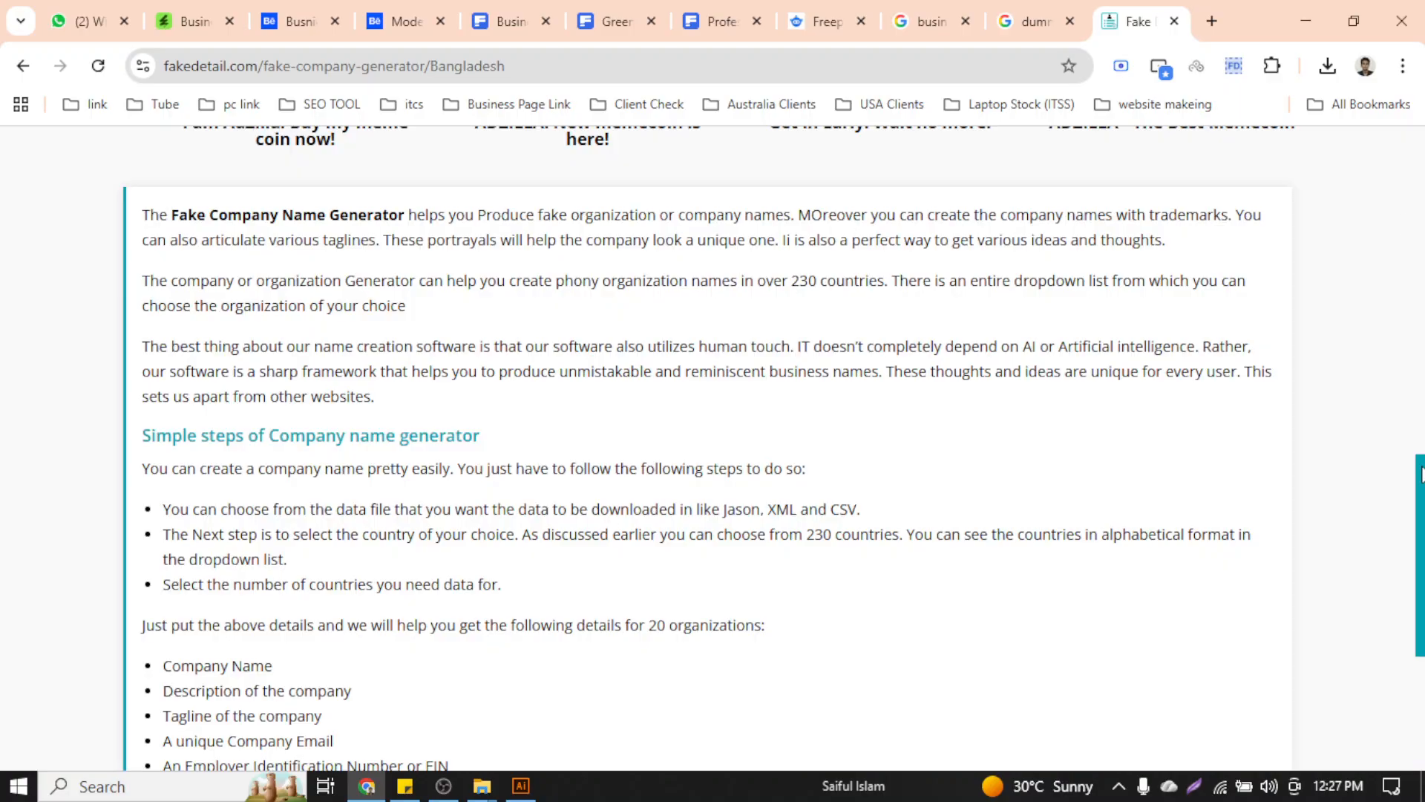
scroll(1421, 475, "up", 4)
scroll(1419, 520, "down", 5)
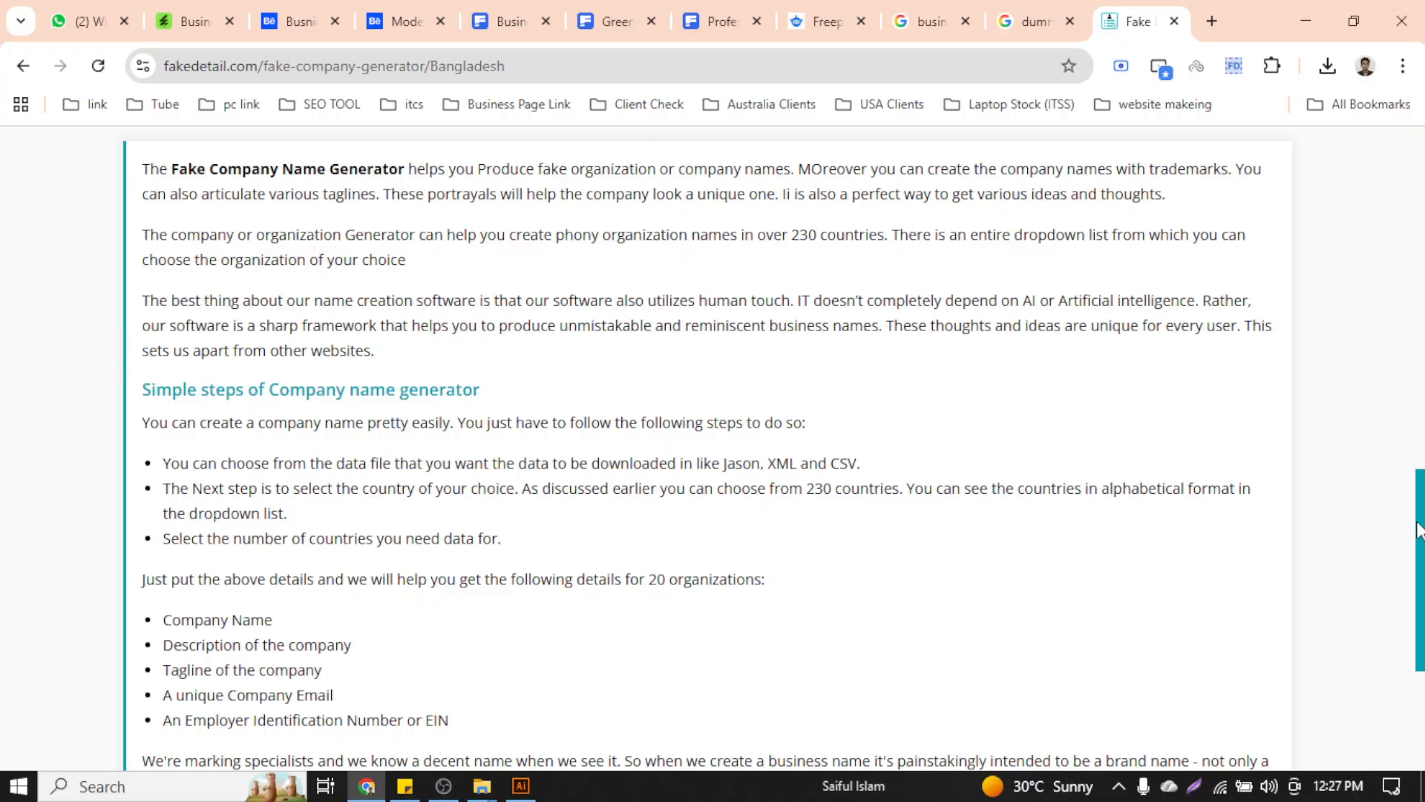
left_click_drag(1419, 529, 1419, 360)
scroll(1420, 360, "up", 3)
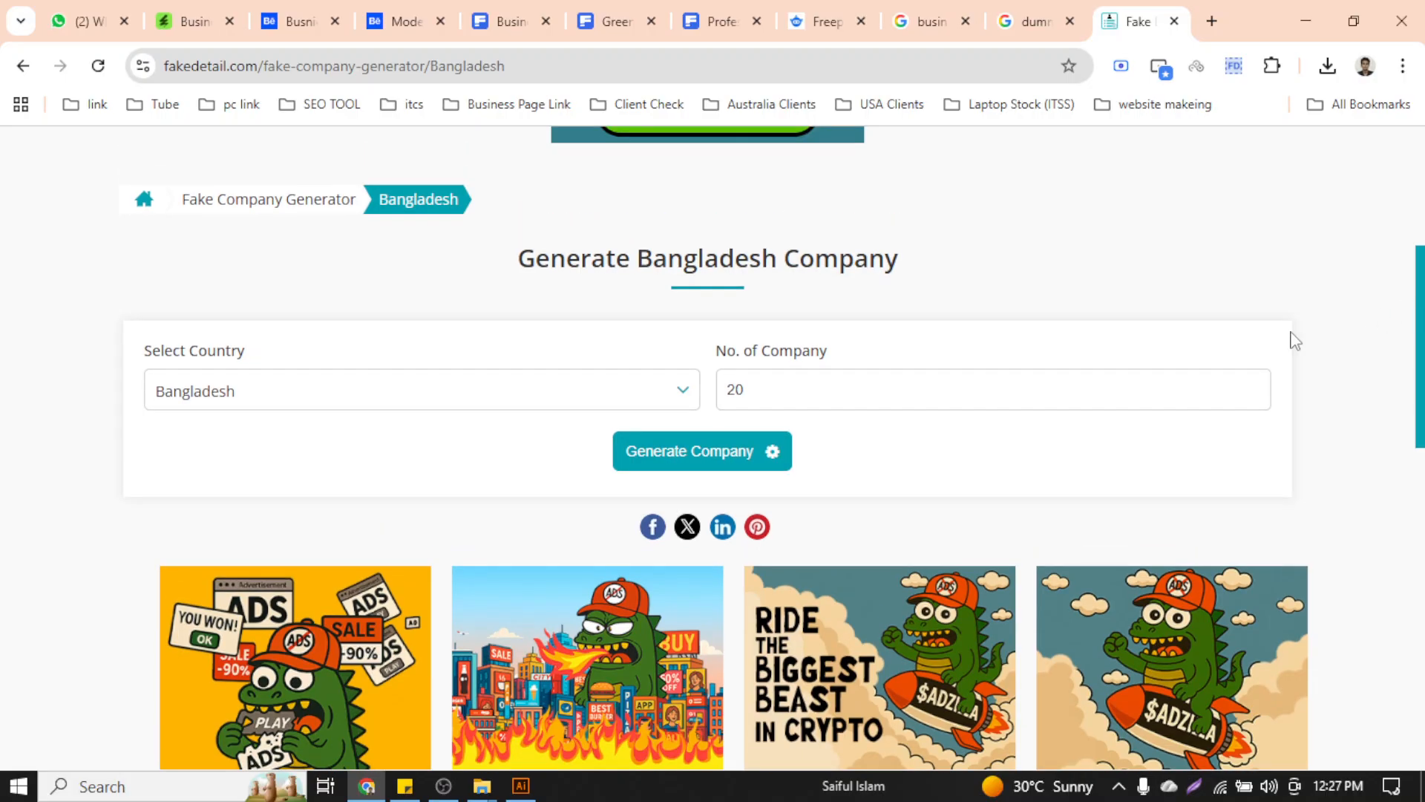
left_click(888, 398)
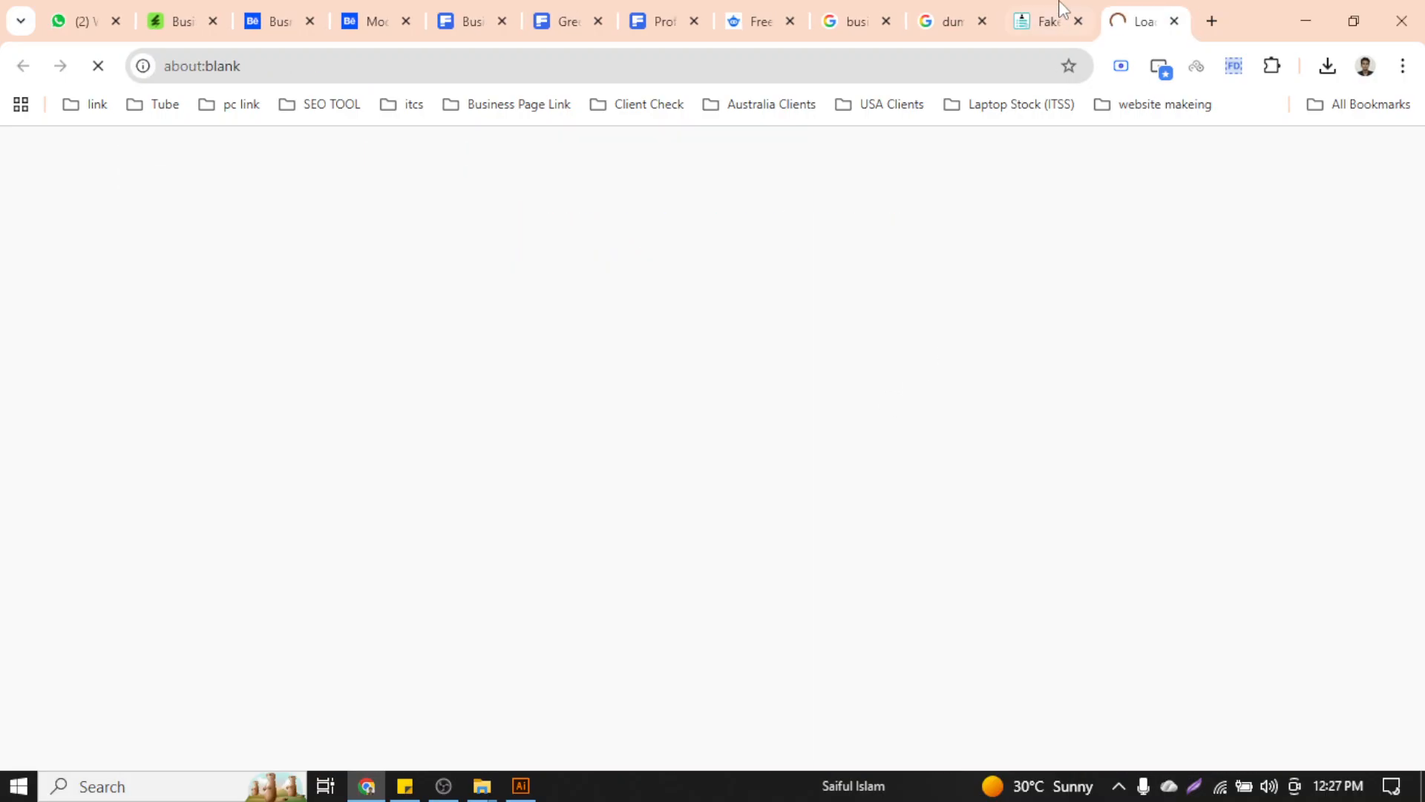
left_click(1058, 11)
left_click(717, 462)
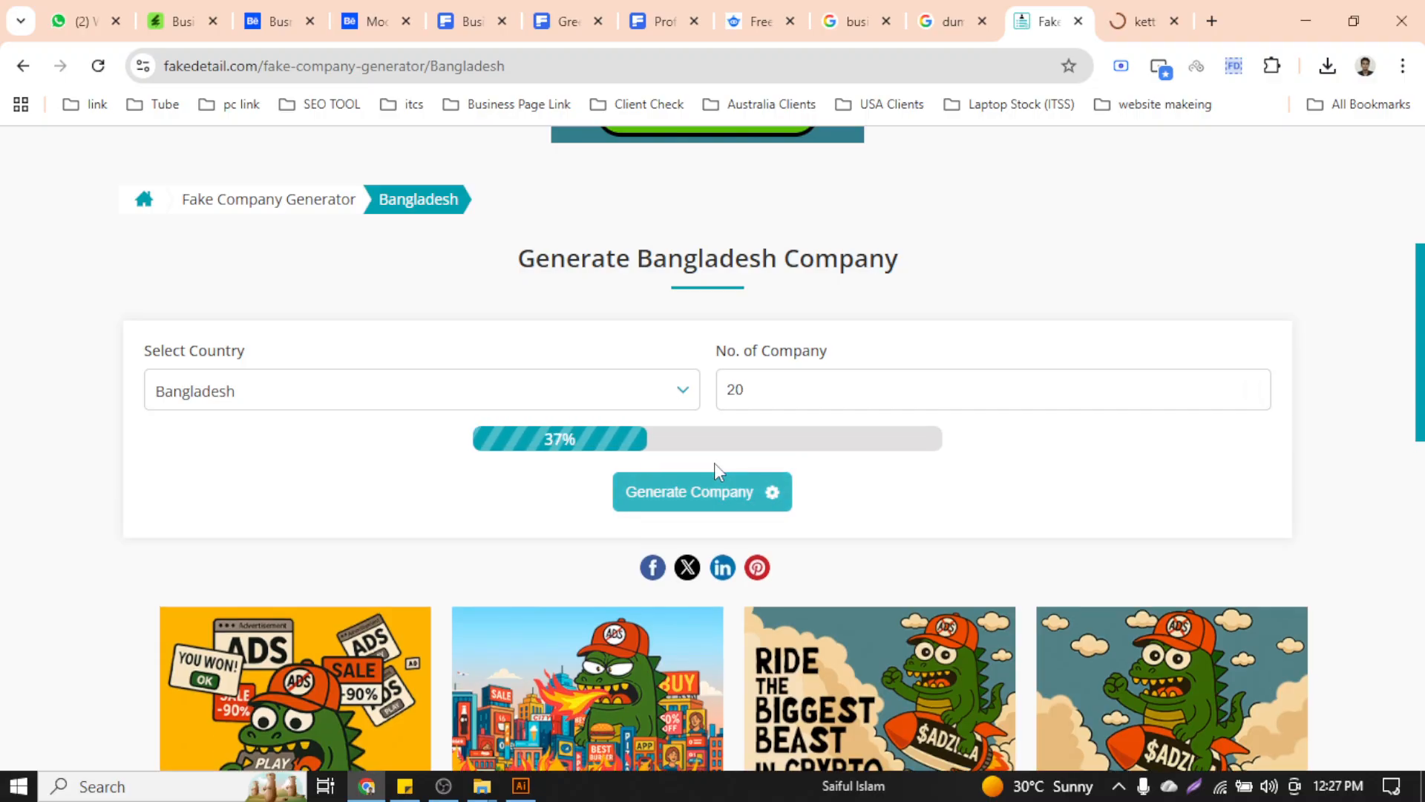
Select the first generated company entry, Bernier-Bins, in the JSON list
scroll(427, 464, "down", 5)
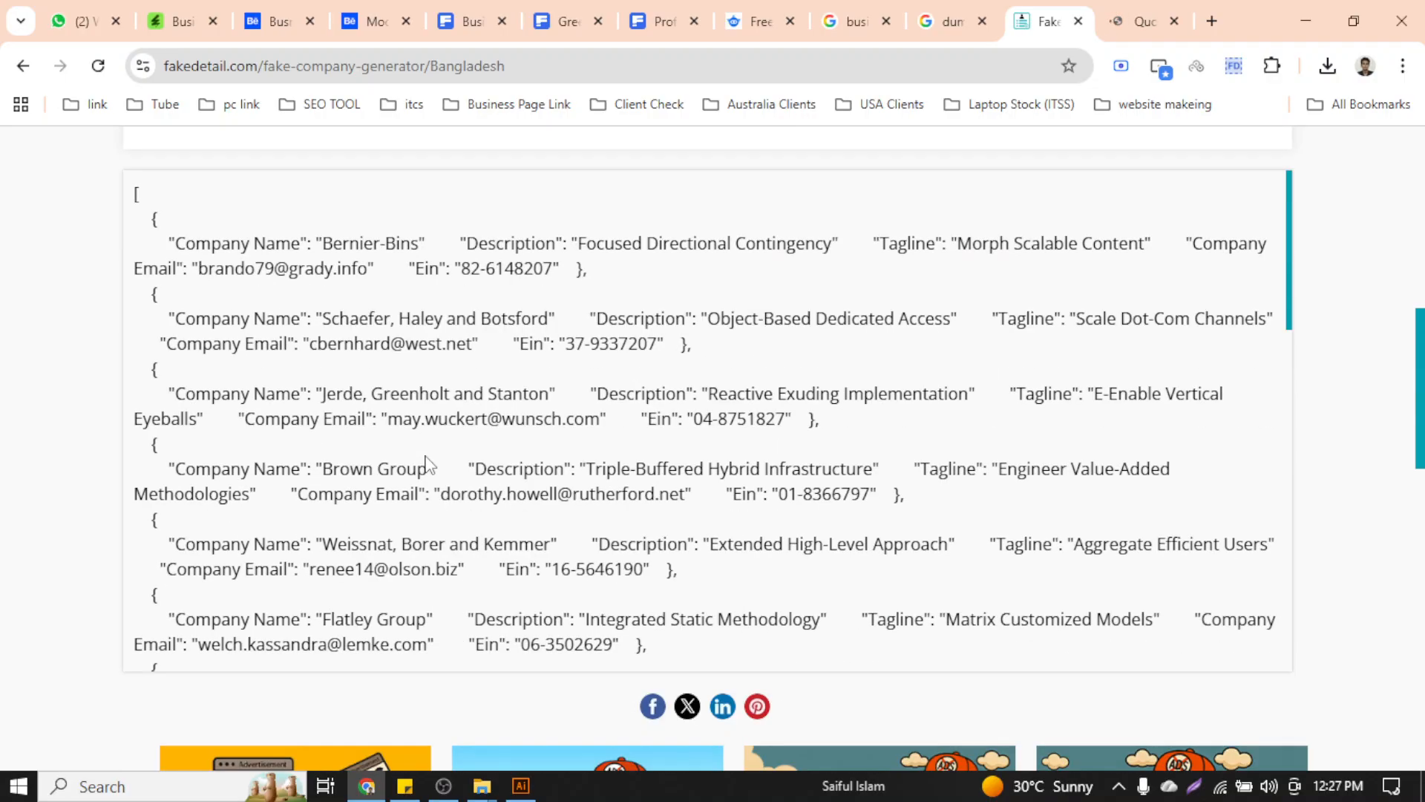
left_click_drag(340, 234, 362, 238)
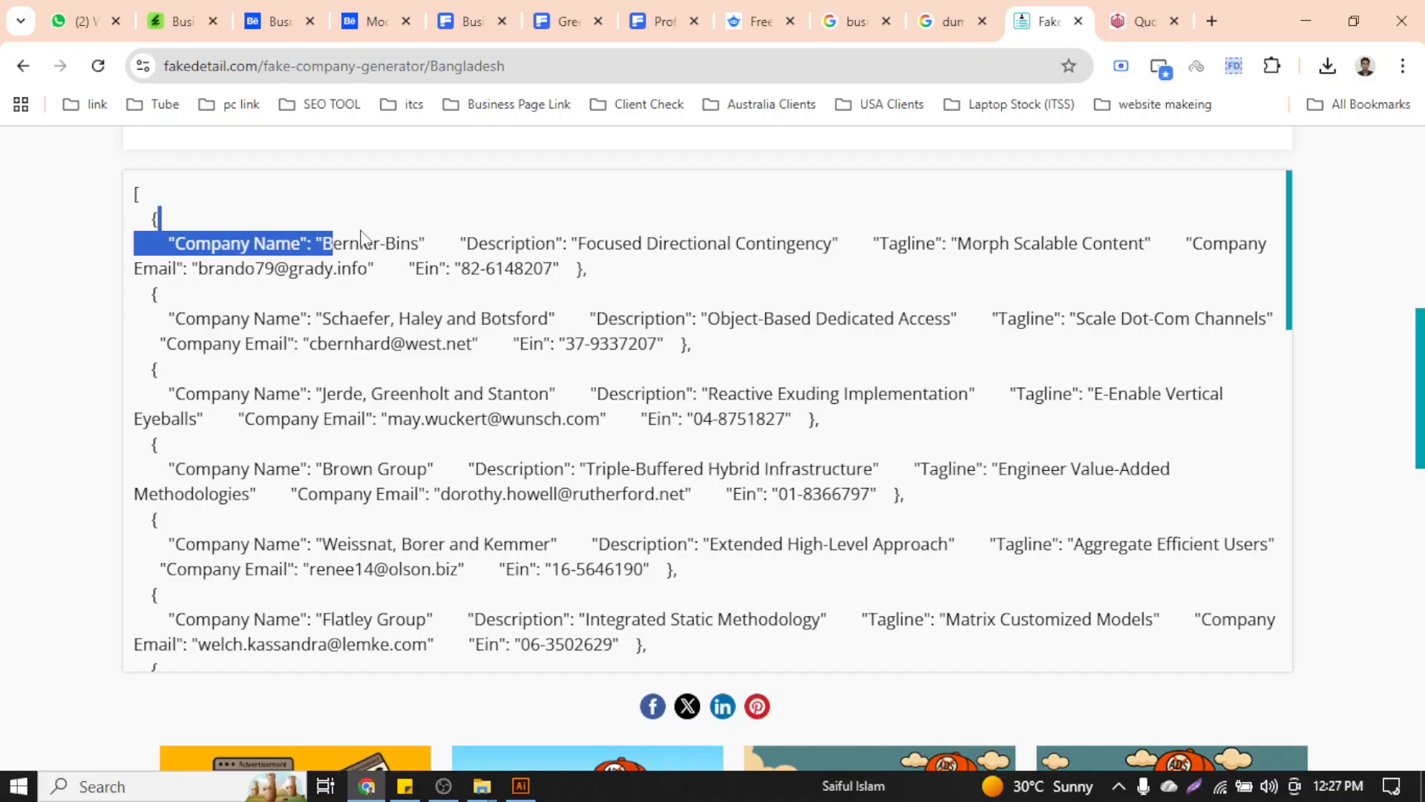
left_click(399, 276)
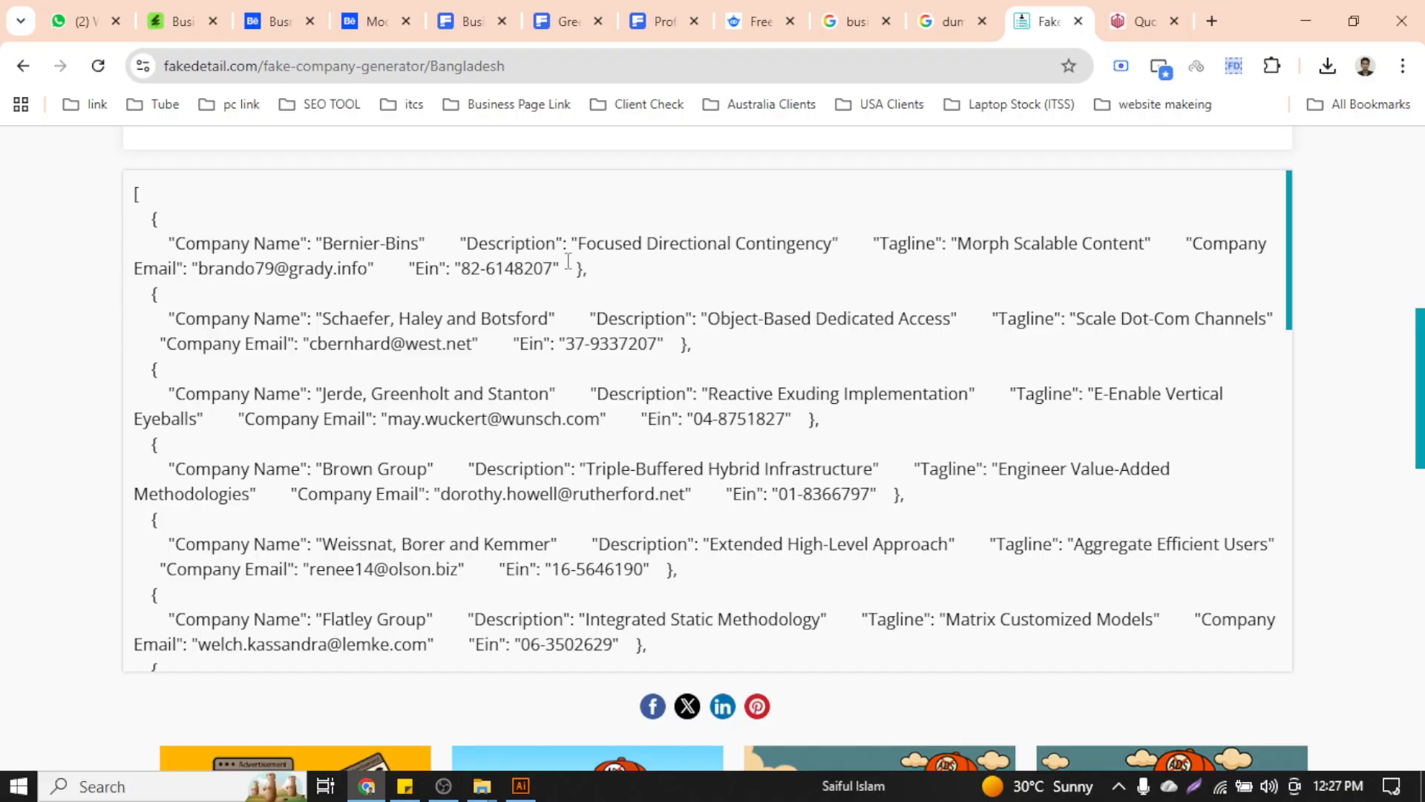
left_click(334, 247)
left_click(996, 17)
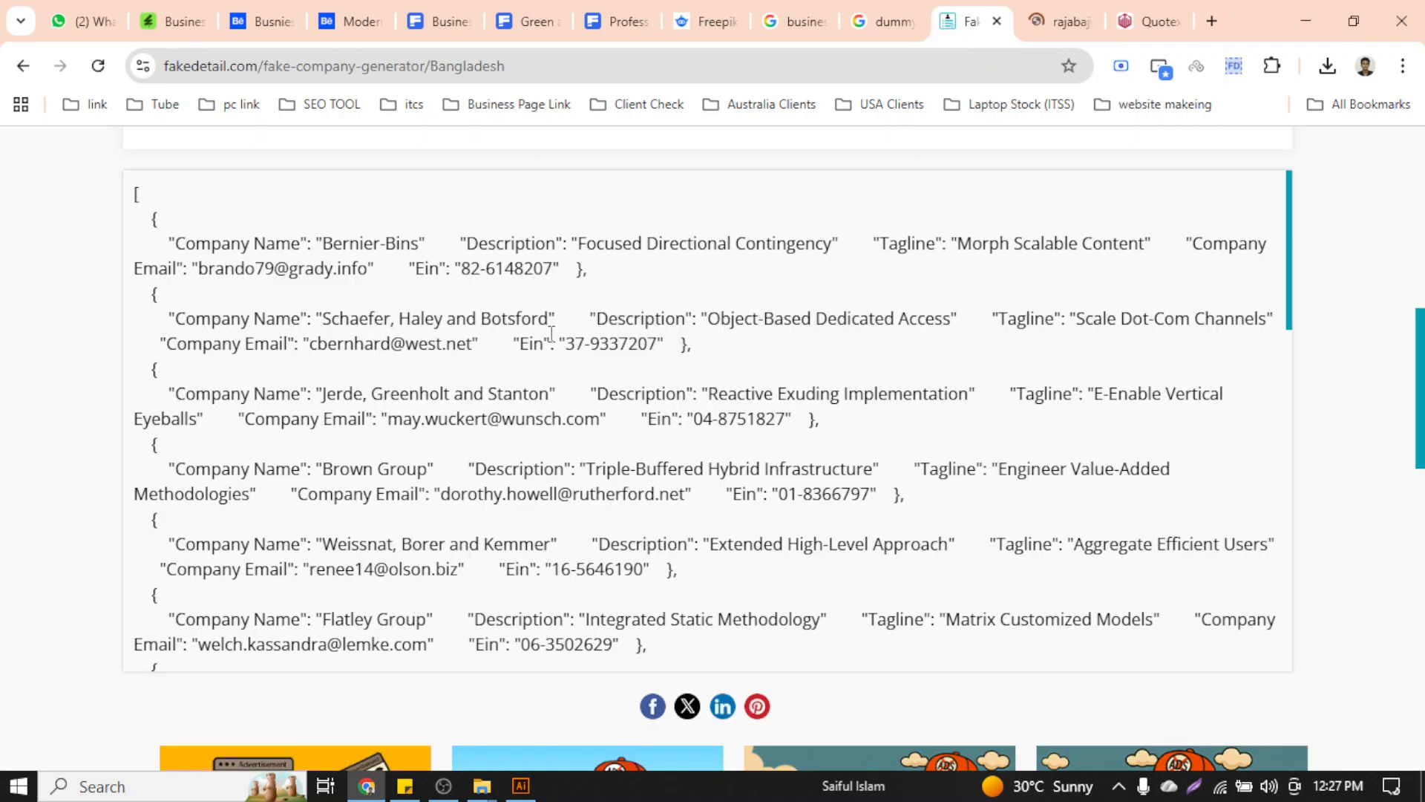
scroll(552, 334, "down", 12)
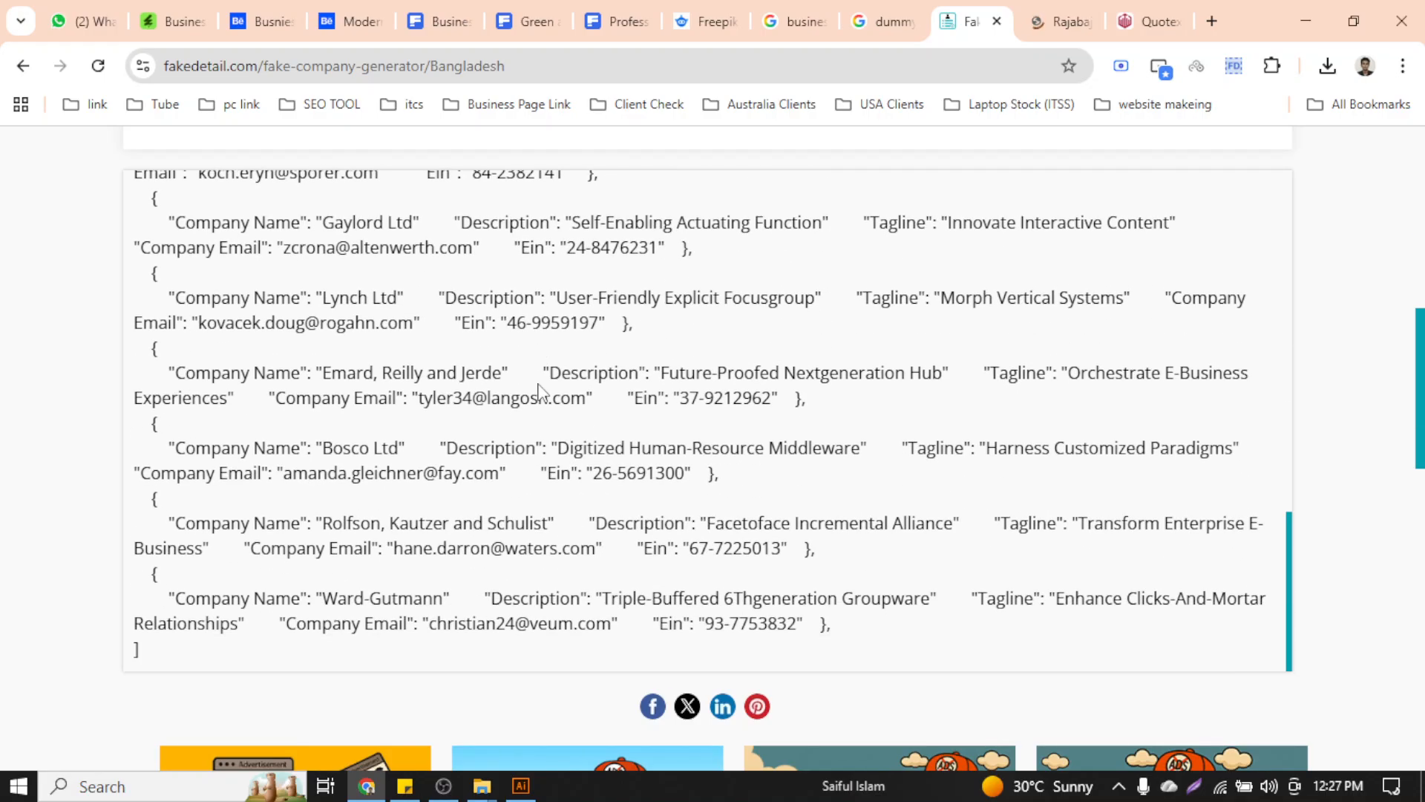
scroll(540, 393, "up", 10)
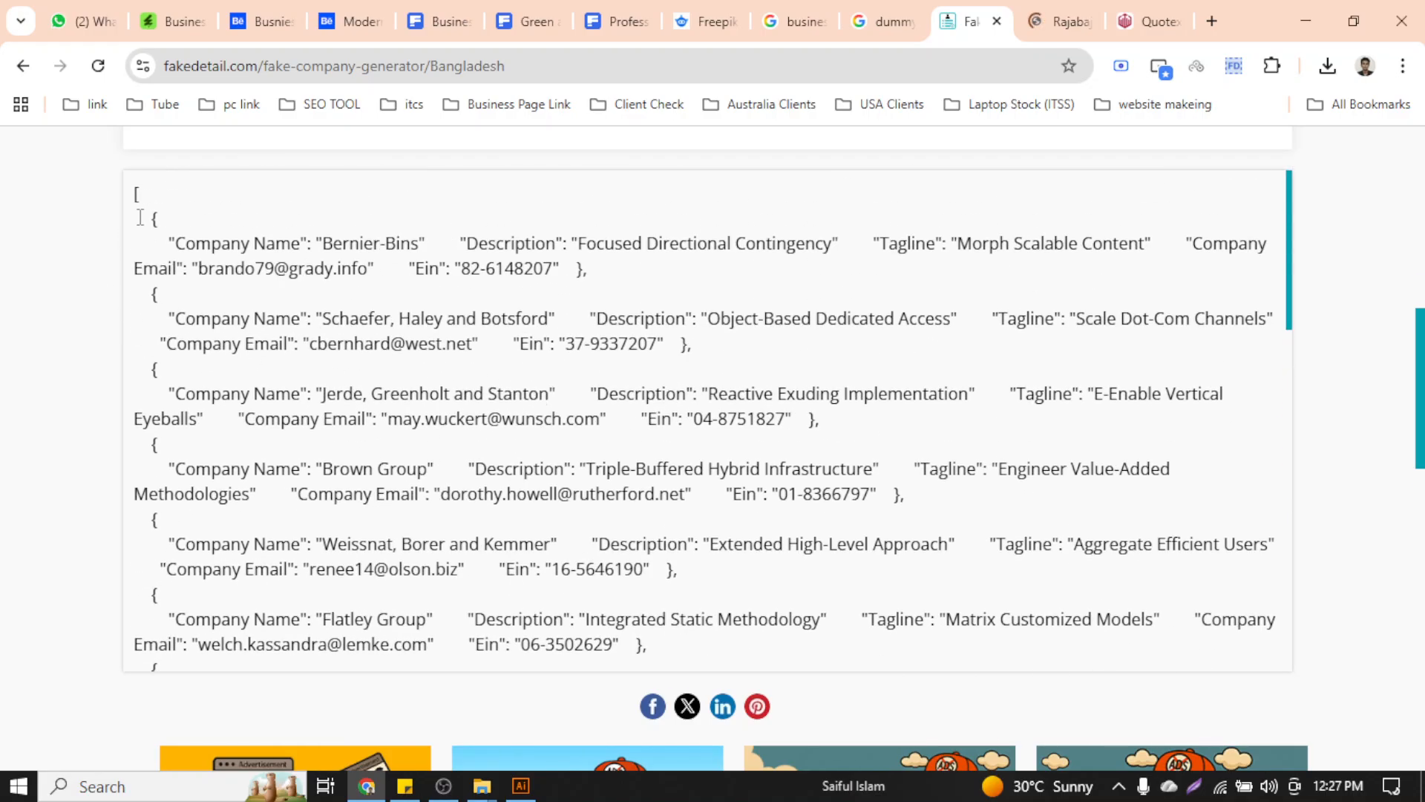
left_click_drag(143, 214, 646, 273)
key("ctrl+c")
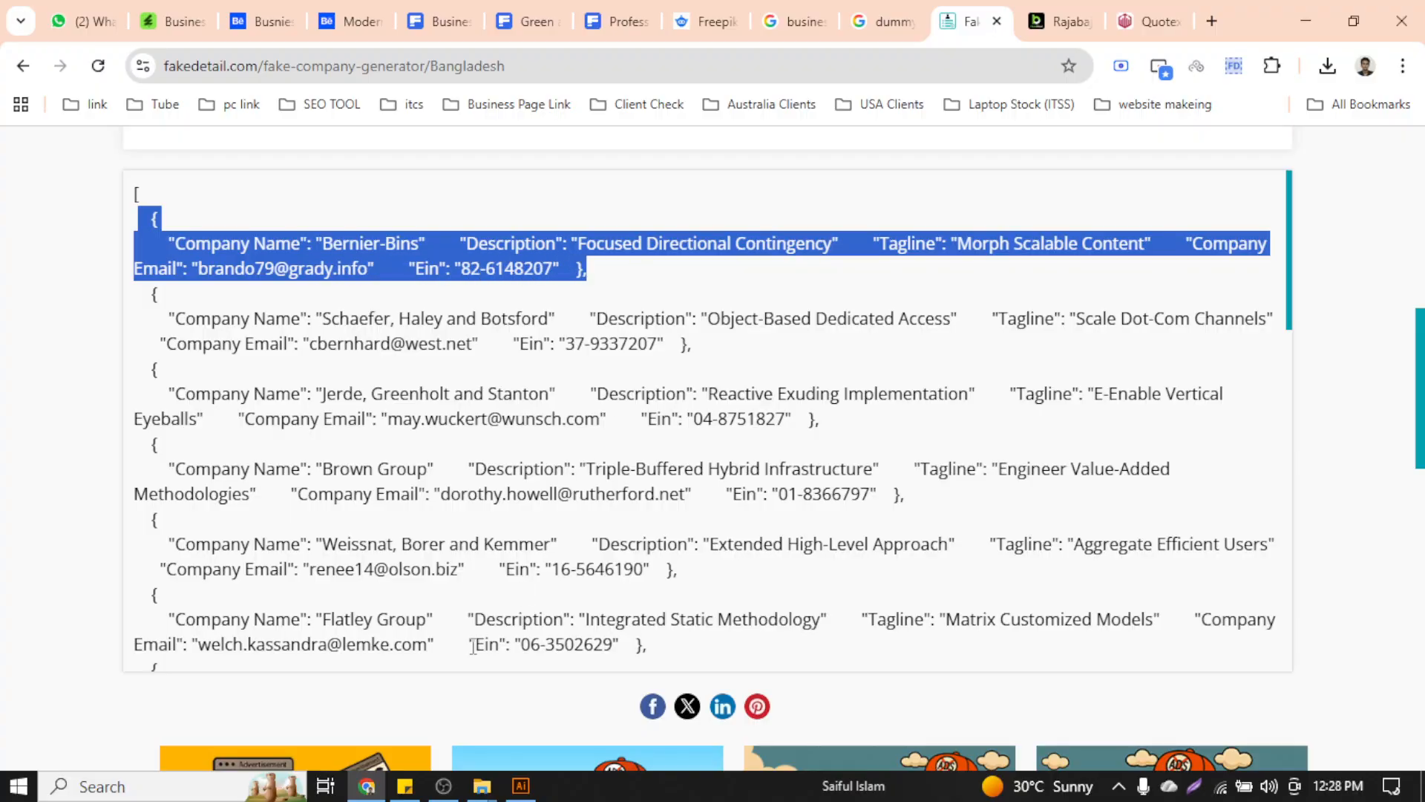
Paste the Bernier-Bins entry into a new sticky note, close the Social Media Marketing note, and select the company name
left_click(405, 786)
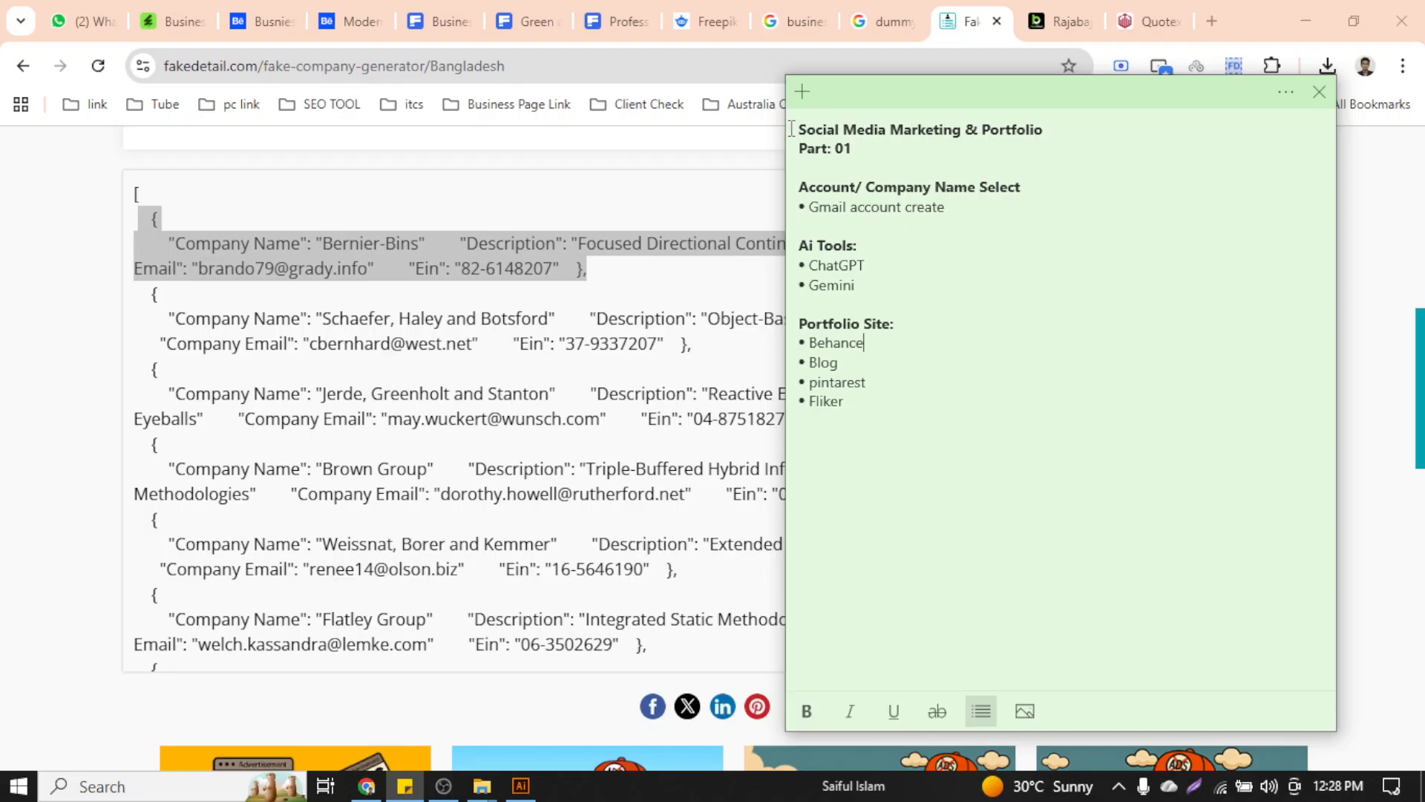
left_click(803, 92)
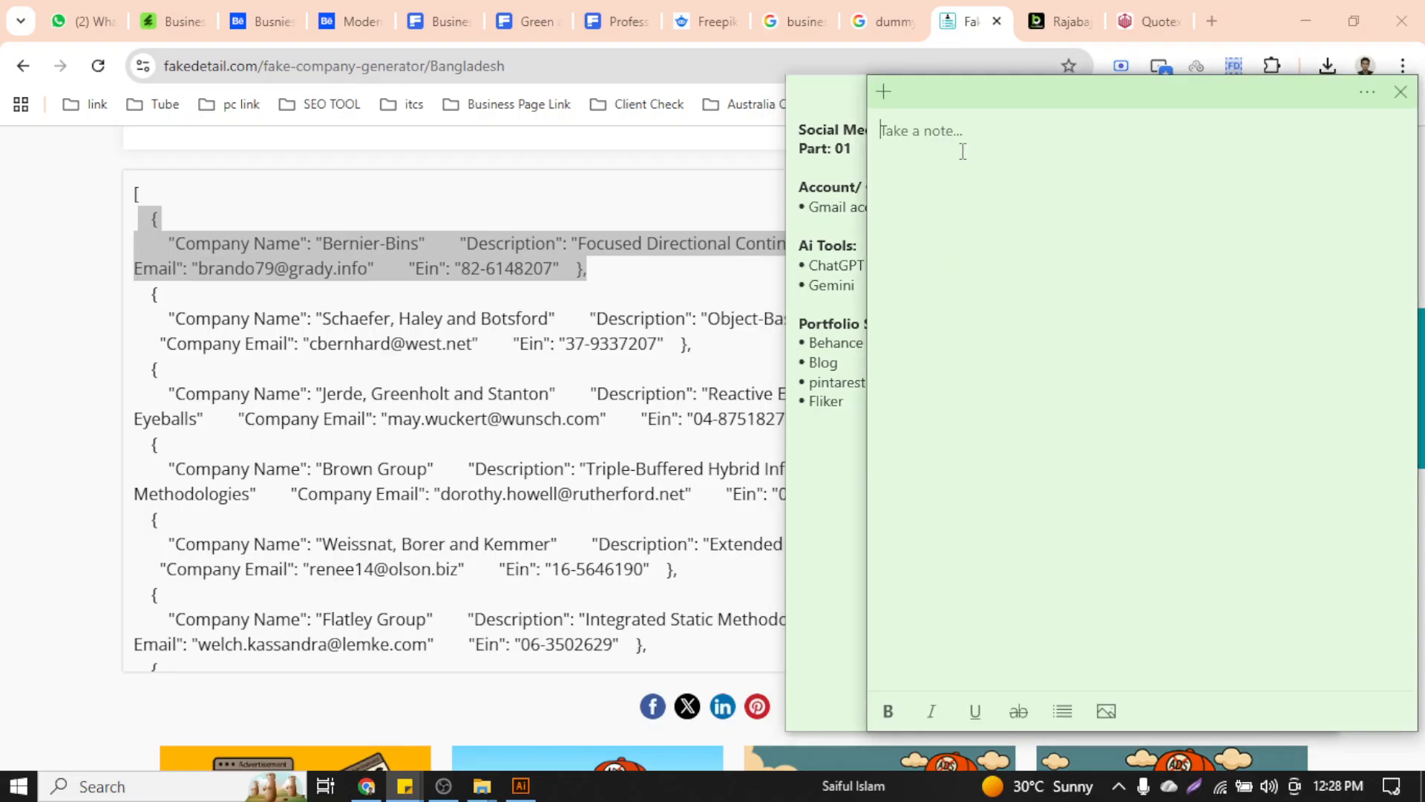
left_click(1080, 110)
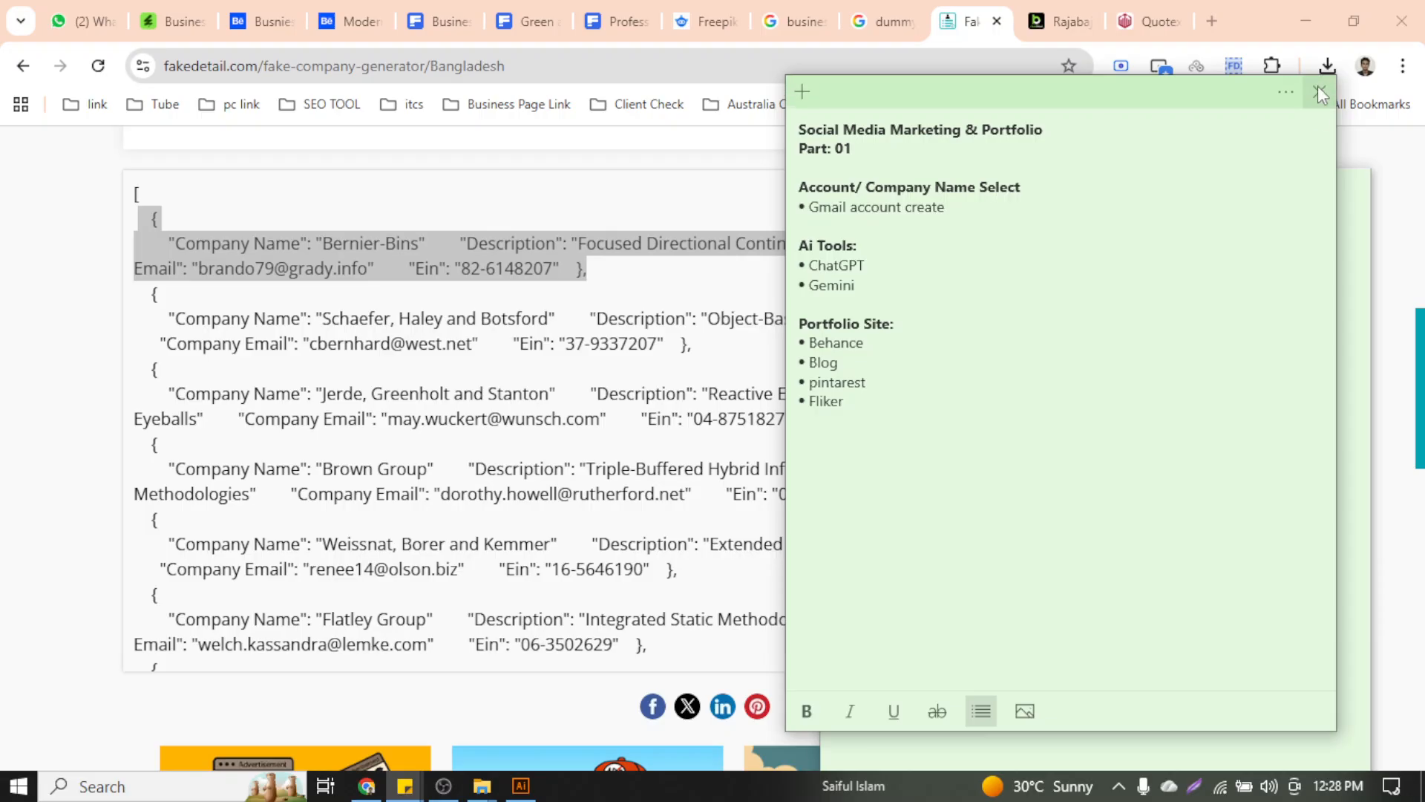
left_click(1317, 86)
key("ctrl+v")
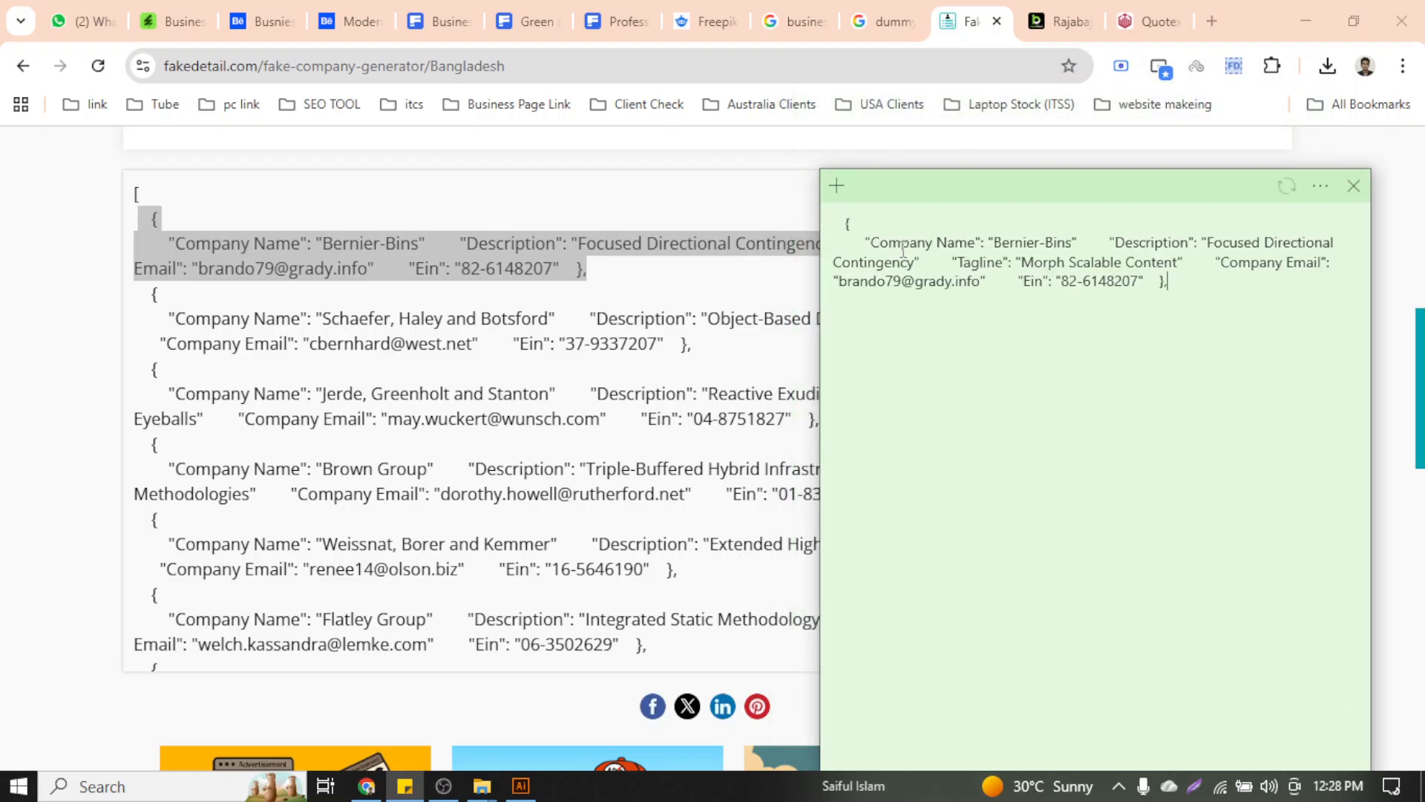
left_click_drag(999, 237, 1049, 236)
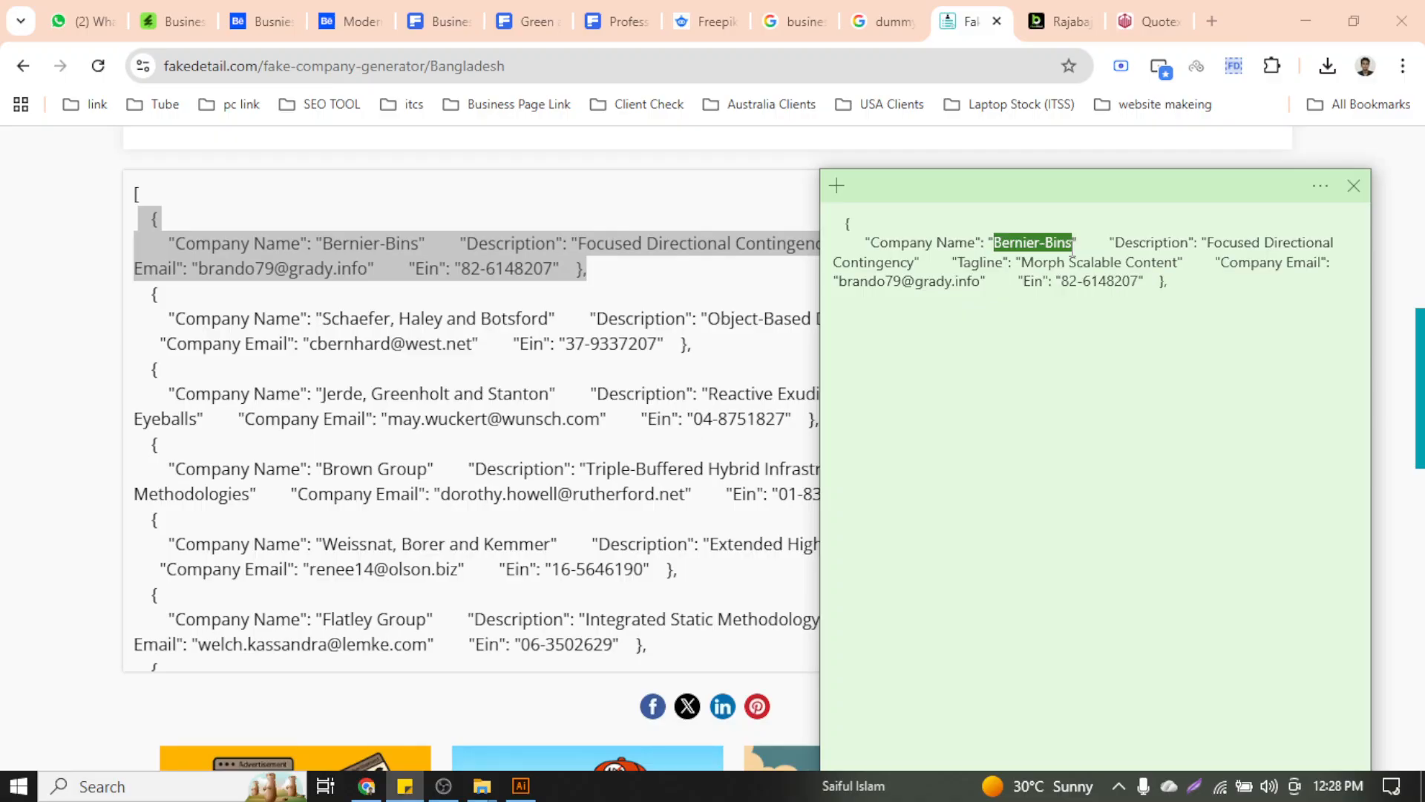
Replace the COMPANY NAME placeholder on the card with the pasted name Bernier-Bins
left_click(521, 785)
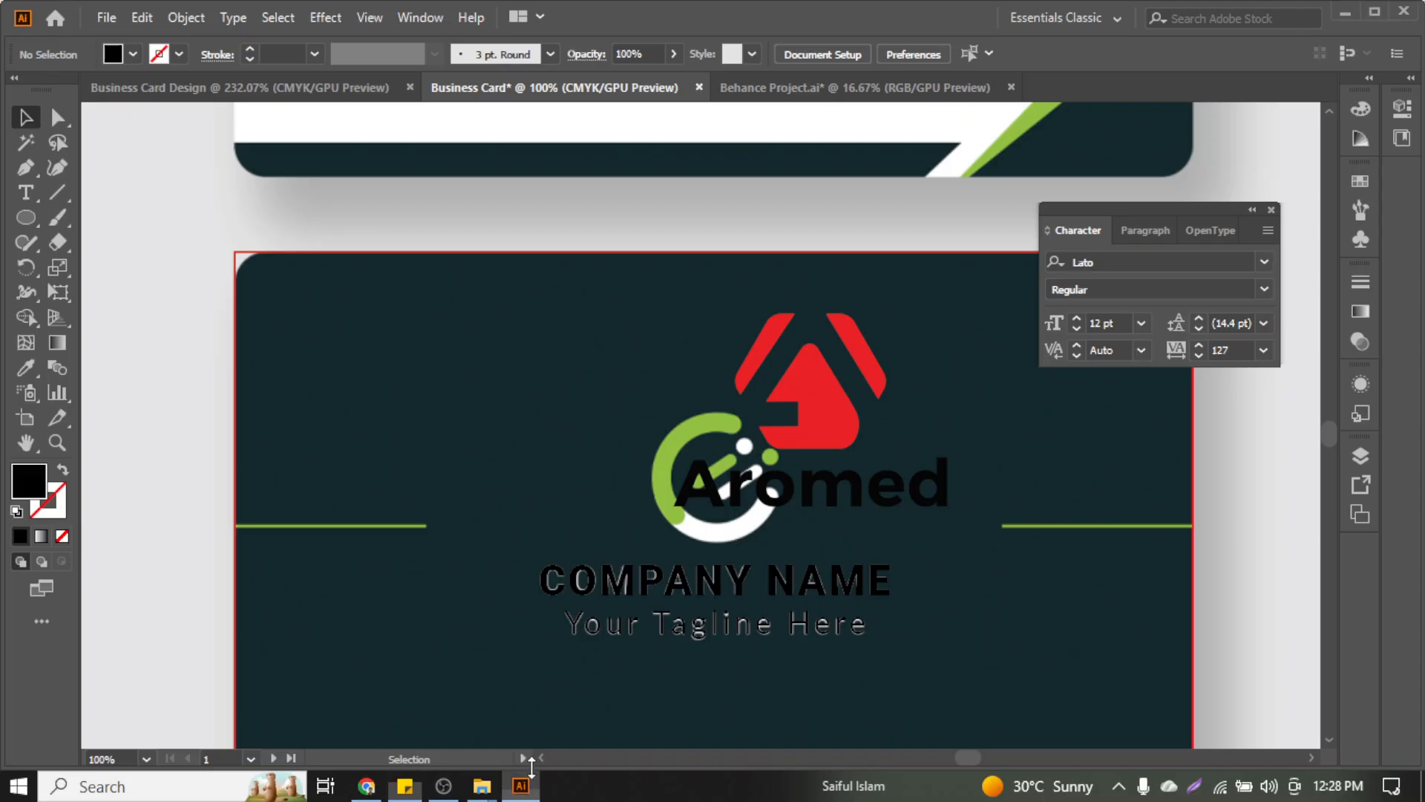
left_click(694, 600)
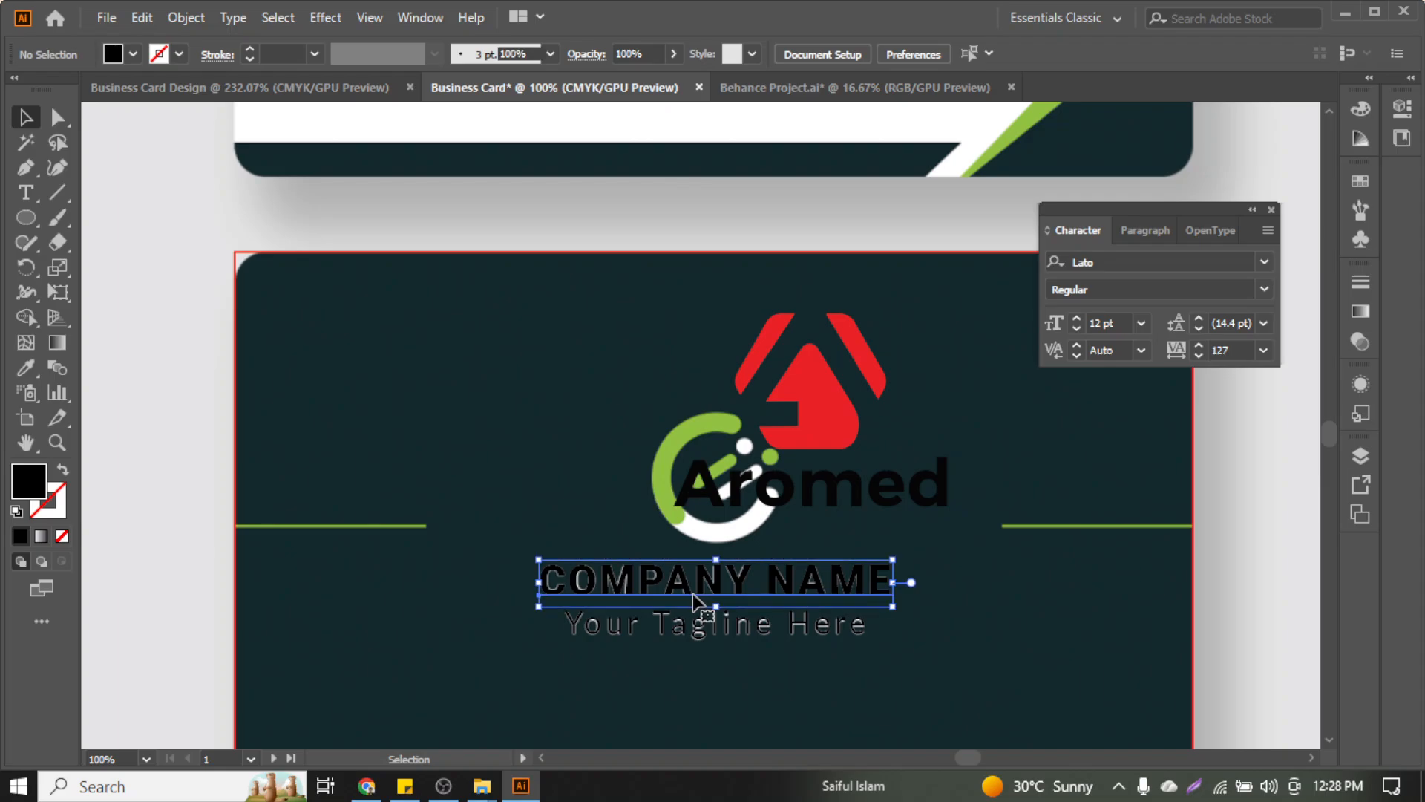
triple_click(694, 600)
type("Bernier-Bins")
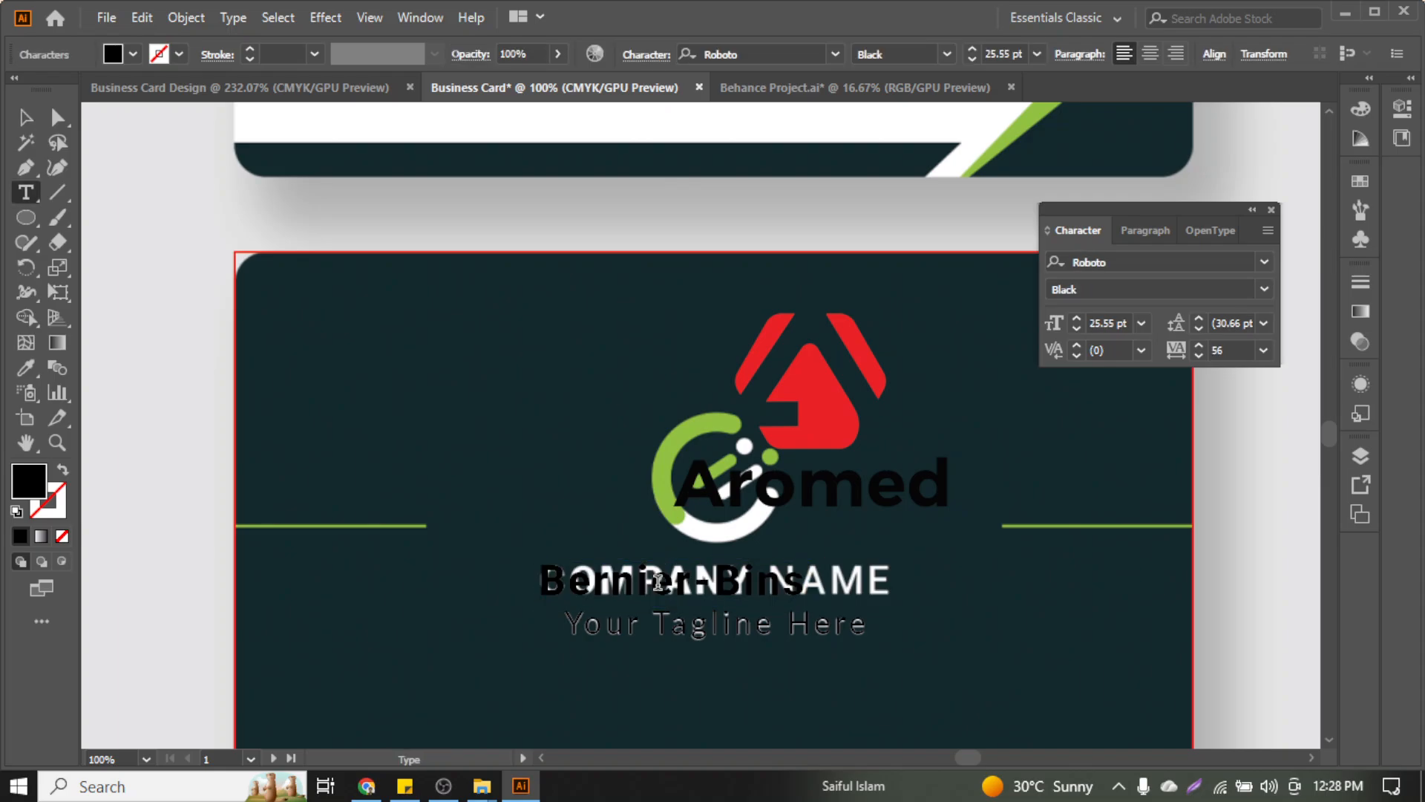
key("Escape")
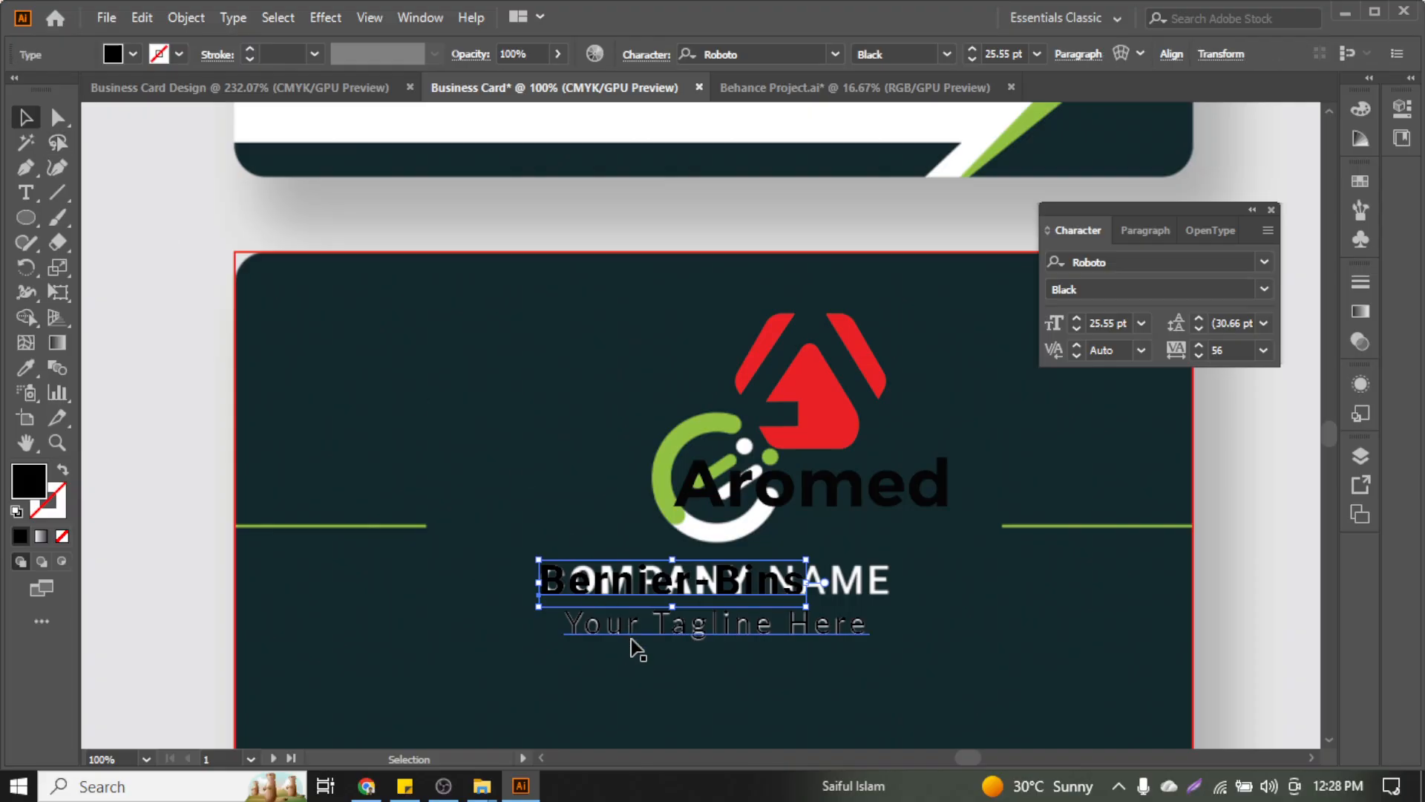
Copy 'Morph Scalable Content' from the note and paste it over 'Your Tagline Here'
left_click(636, 631)
left_click(405, 786)
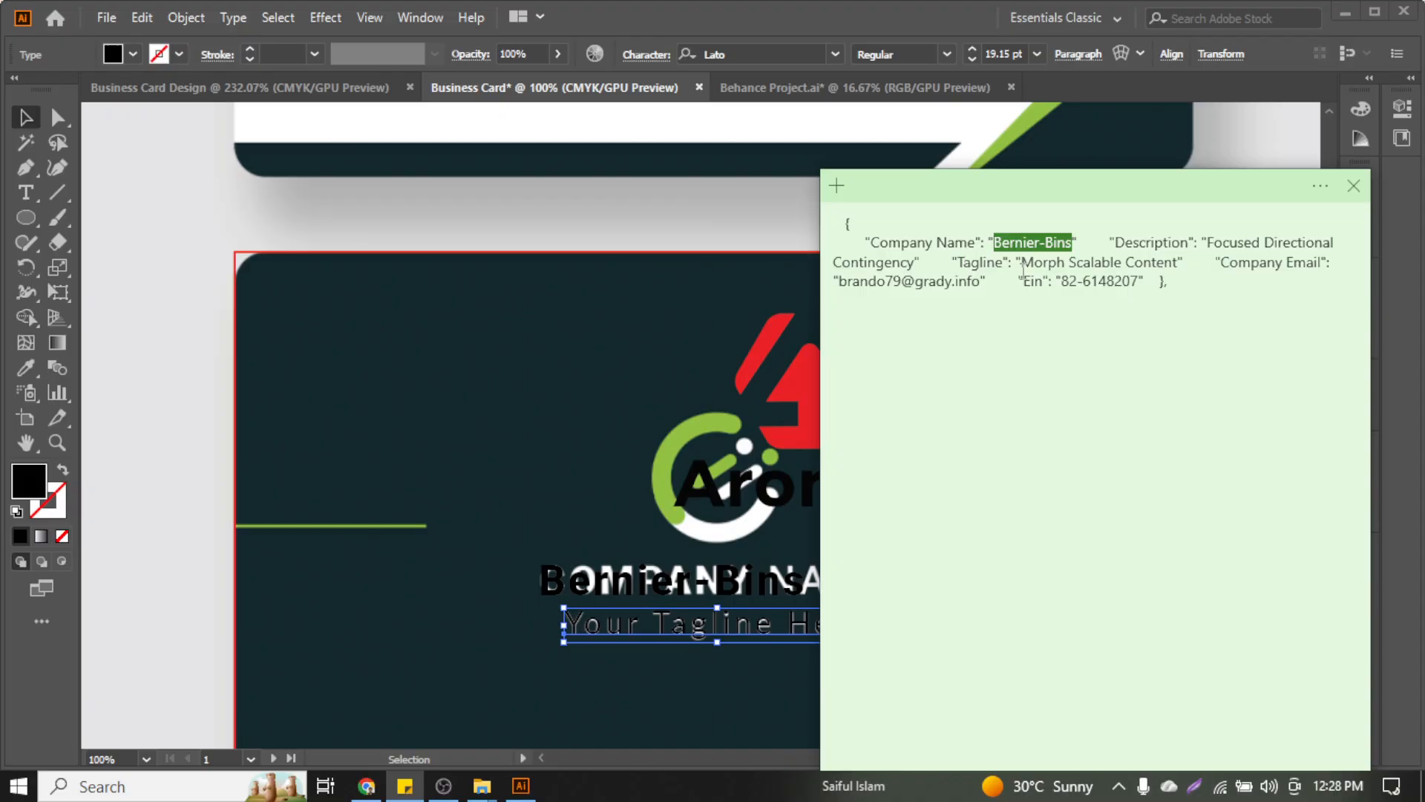
left_click(1032, 262)
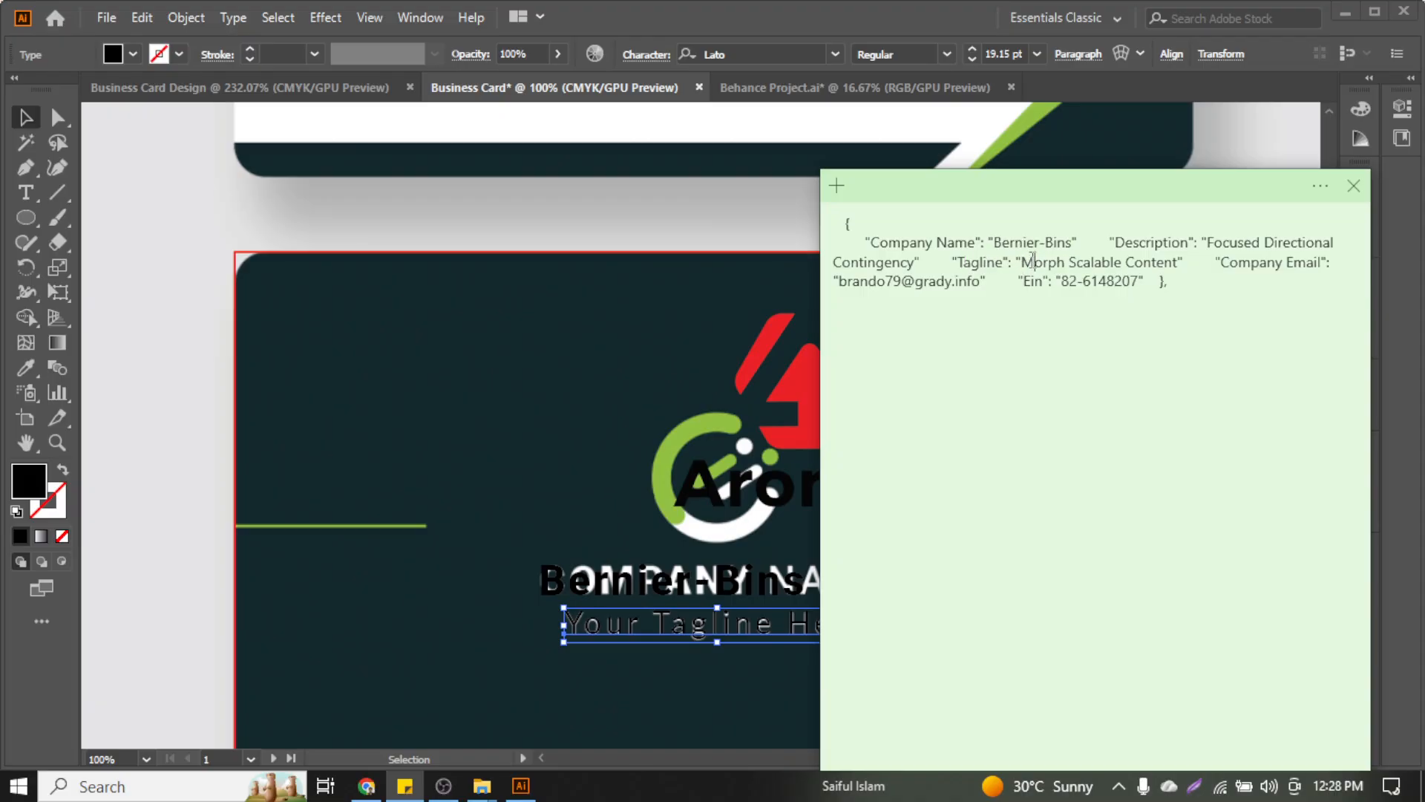
left_click_drag(1030, 262, 1183, 255)
key("ctrl+c")
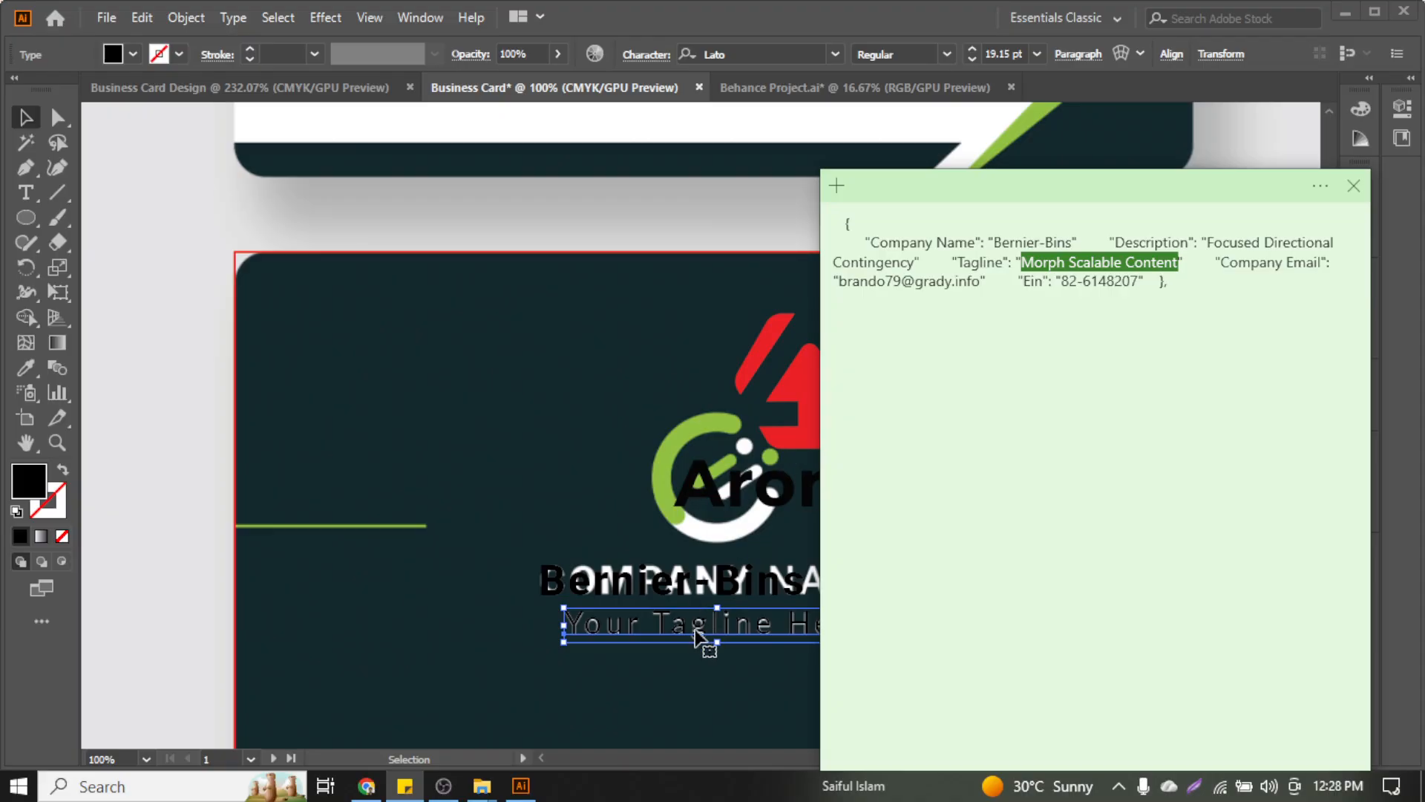
left_click(704, 632)
triple_click(698, 627)
key("ctrl+v")
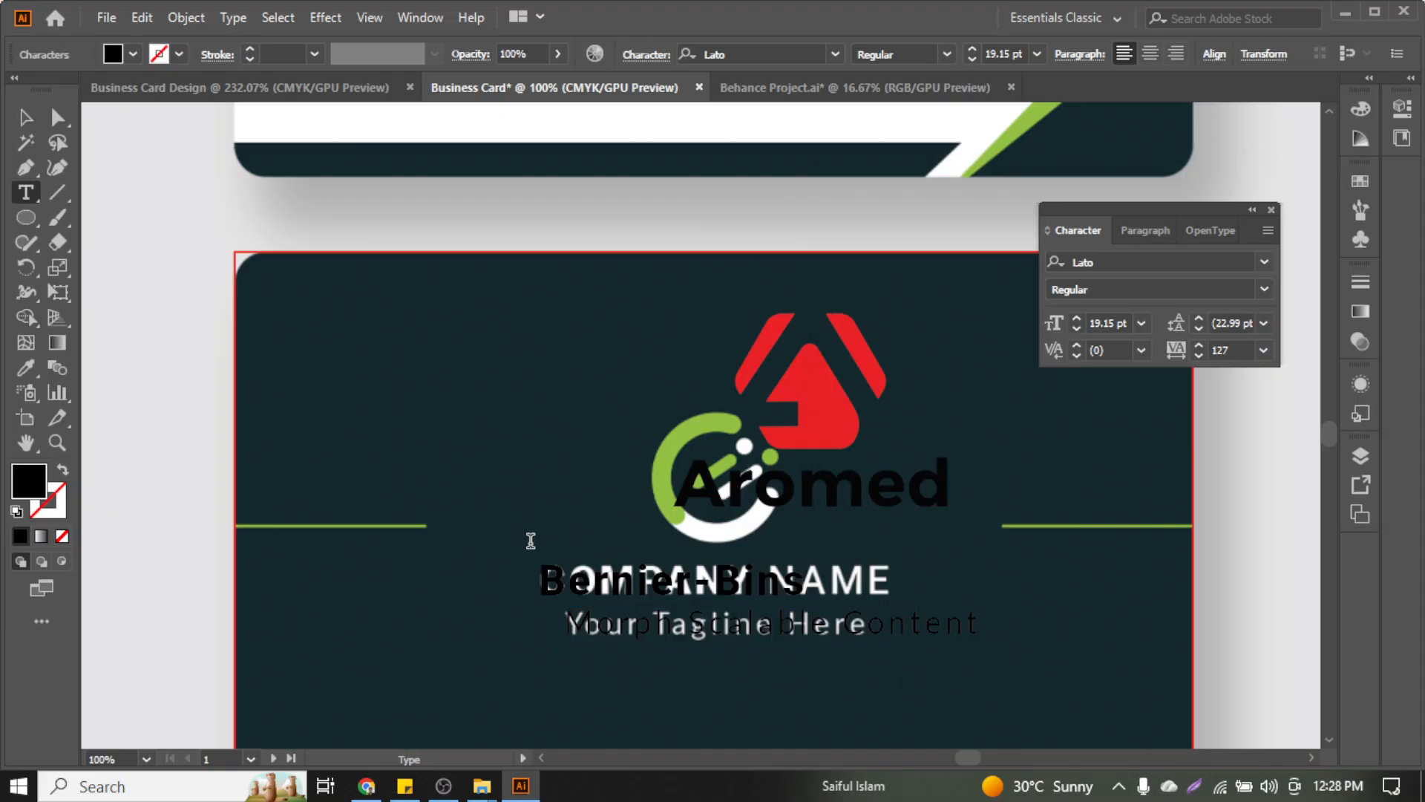
left_click(37, 117)
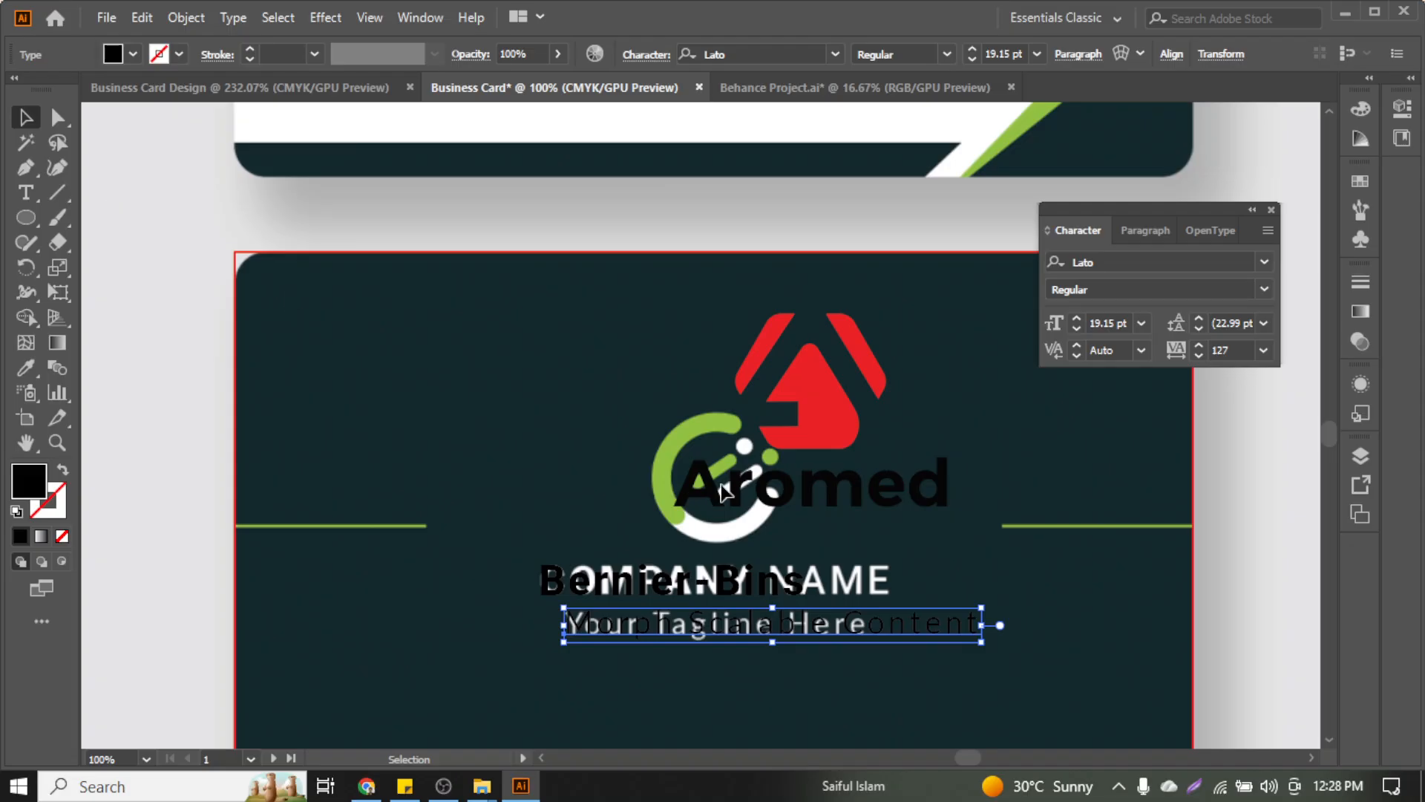
Give both the company name and tagline a white fill
left_click(691, 594)
left_click(694, 635, "shift")
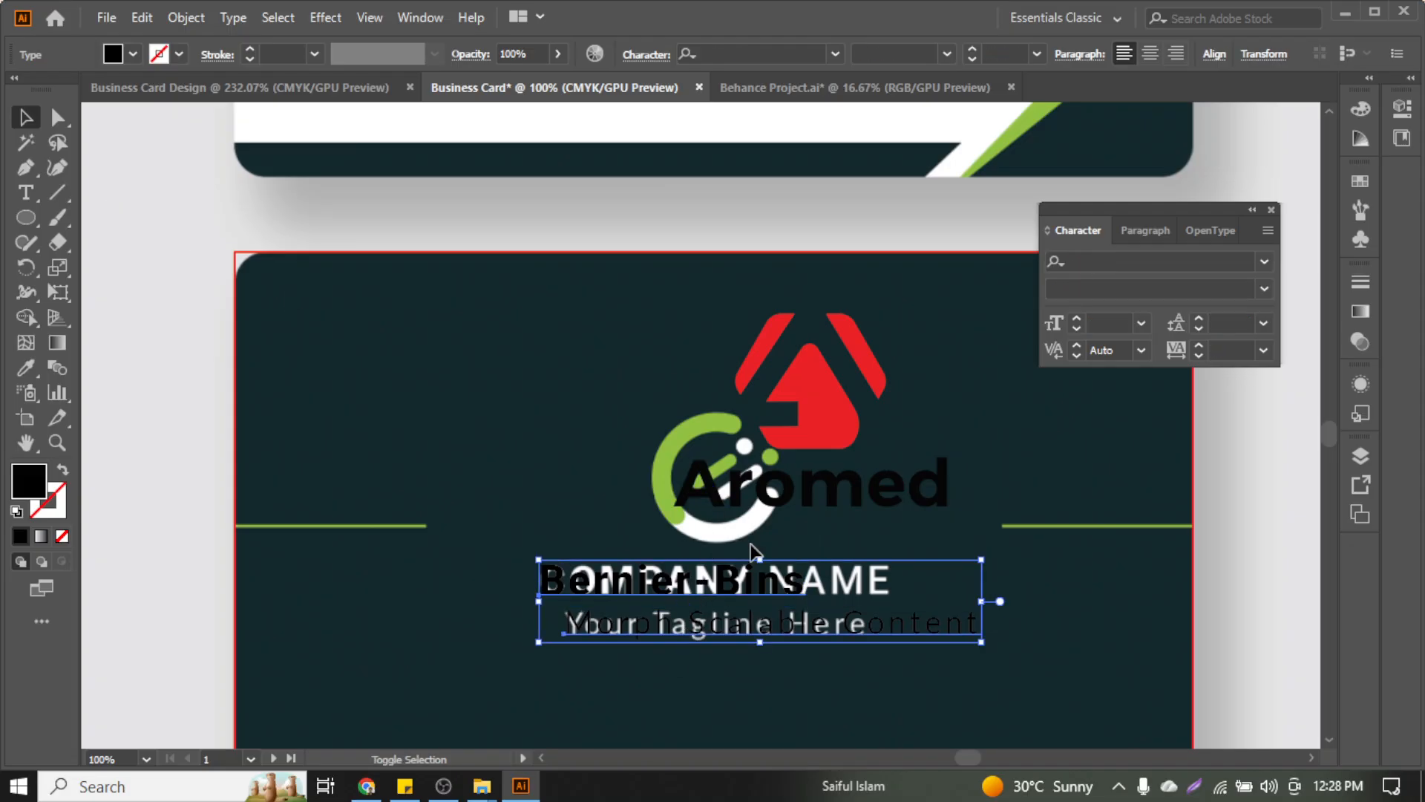
left_click(133, 54)
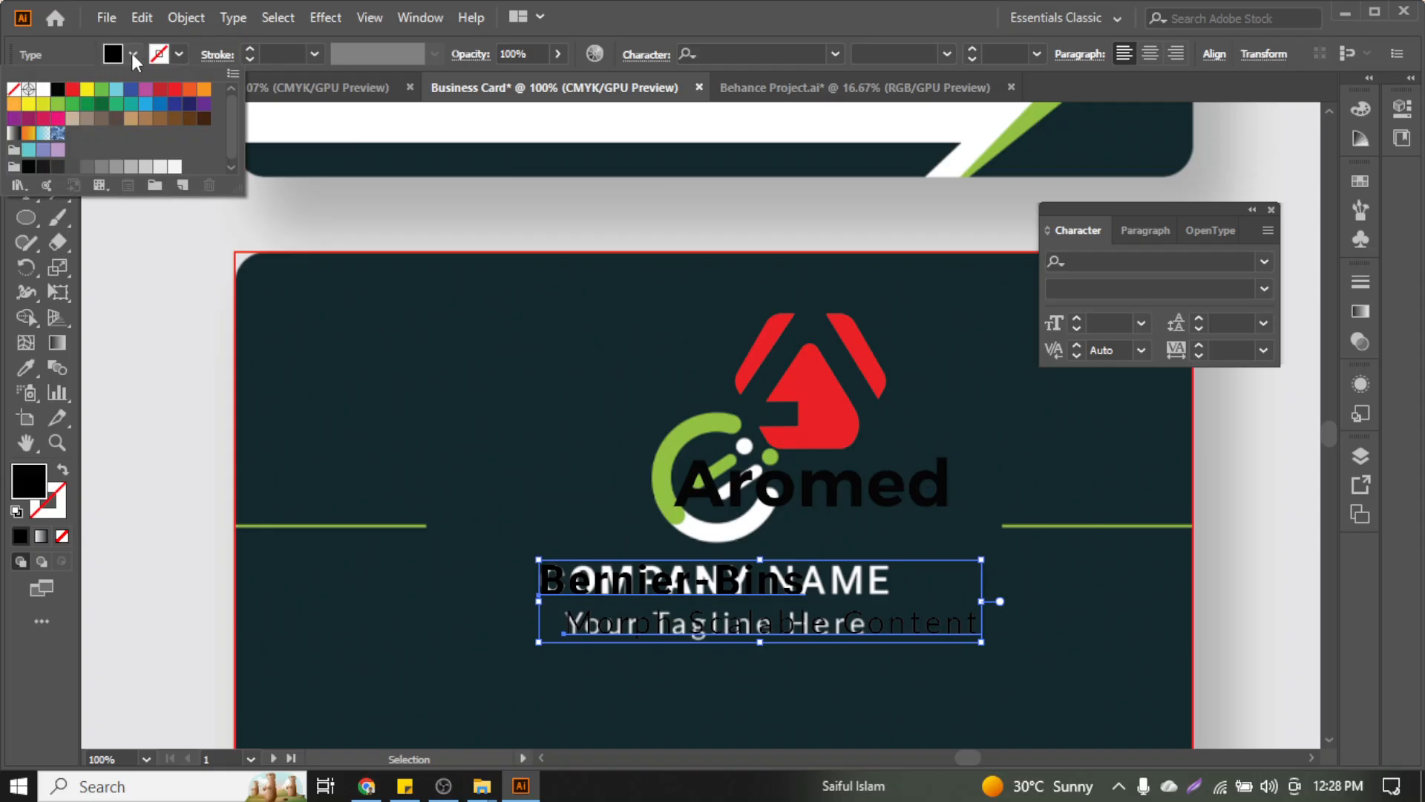
left_click(43, 88)
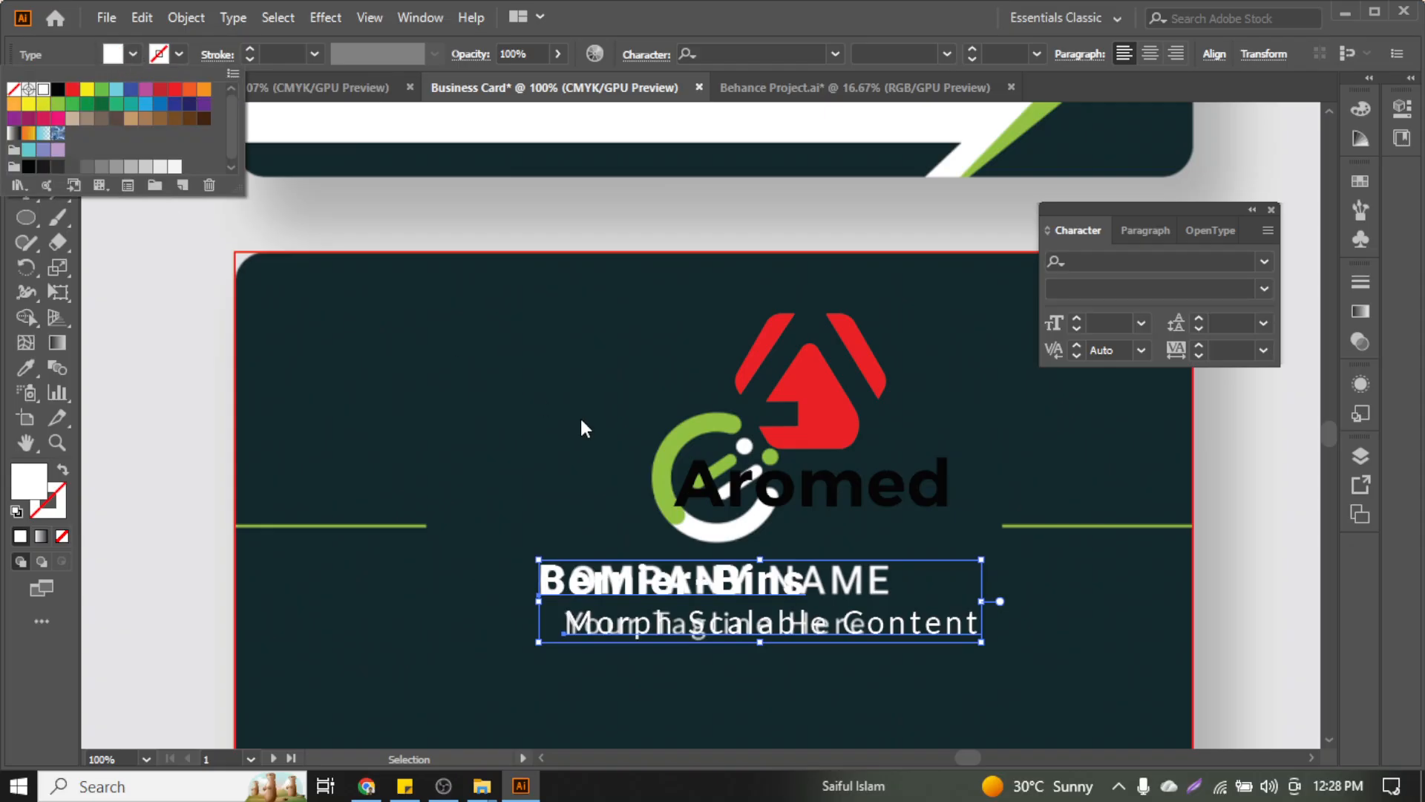
right_click(780, 481)
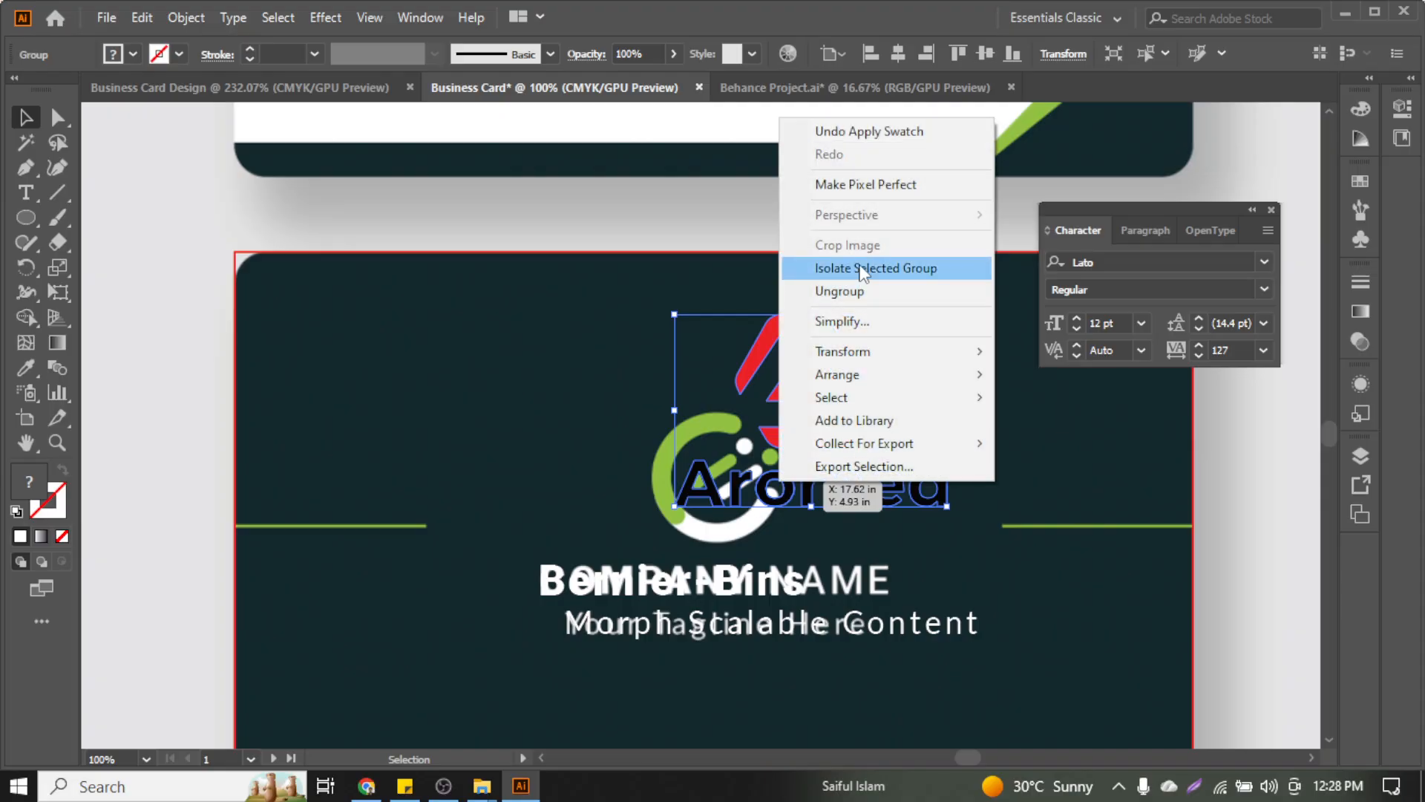
Ungroup the logo and delete the black Aromed wordmark, keeping only the icon shapes
left_click(848, 291)
left_click(698, 360)
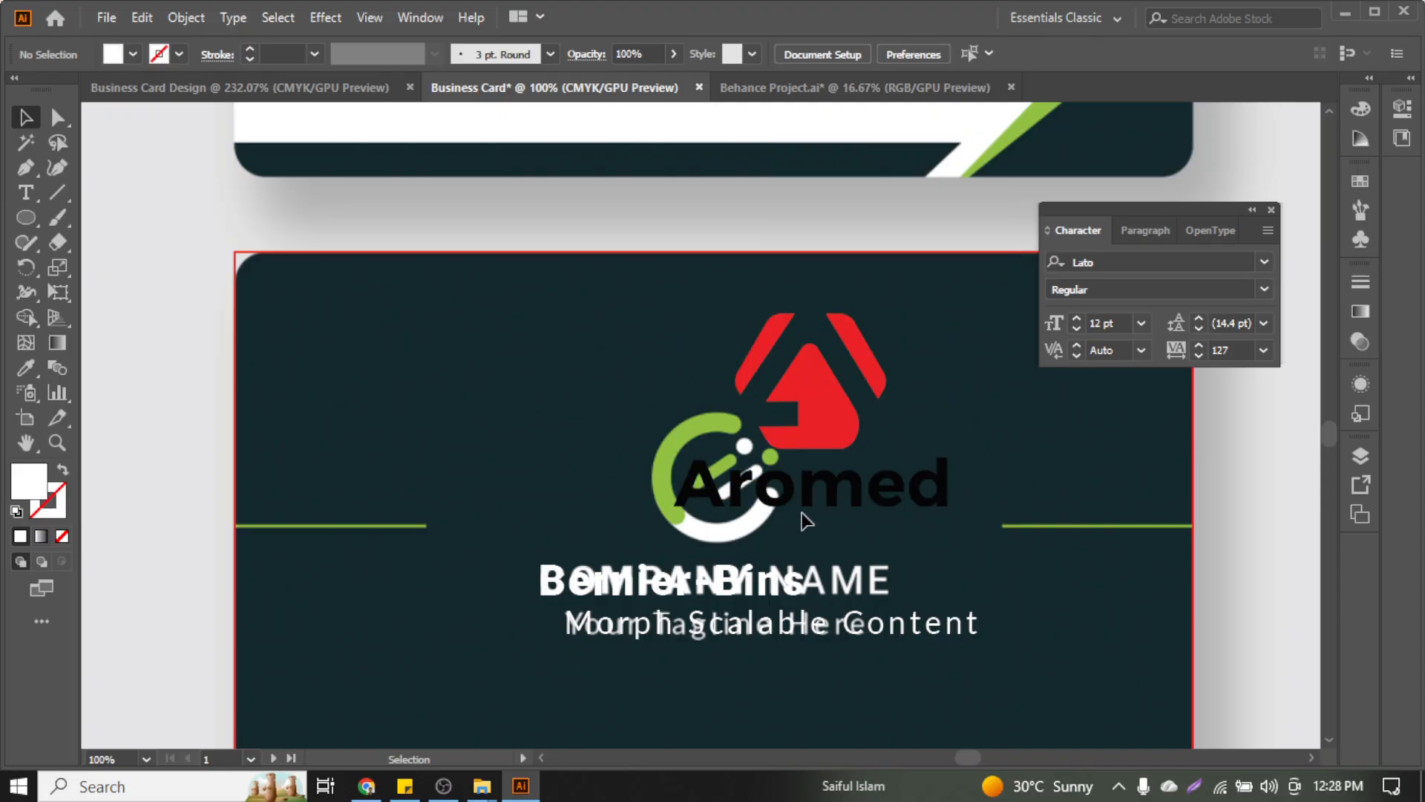
left_click(811, 503)
key("Delete")
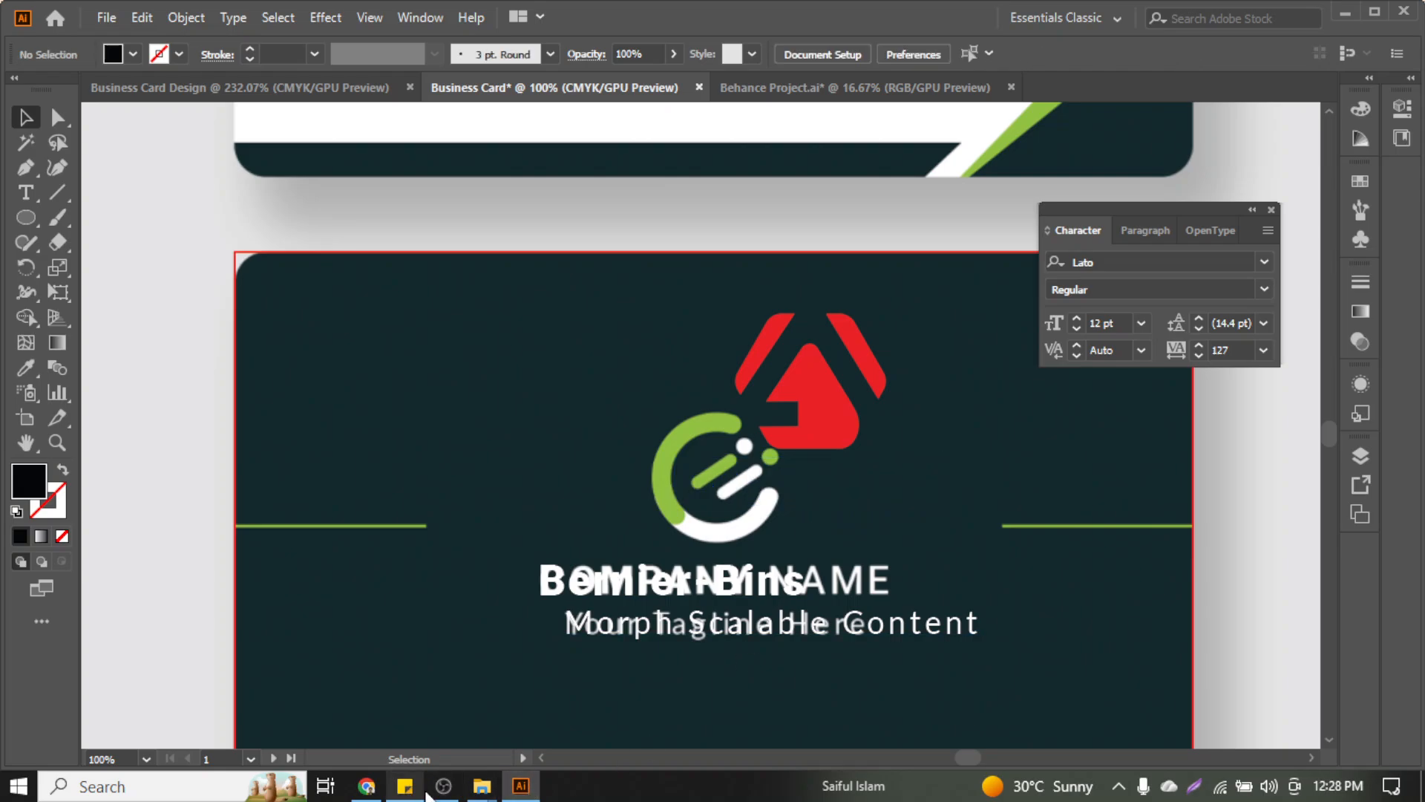
left_click(443, 786)
left_click(1401, 591)
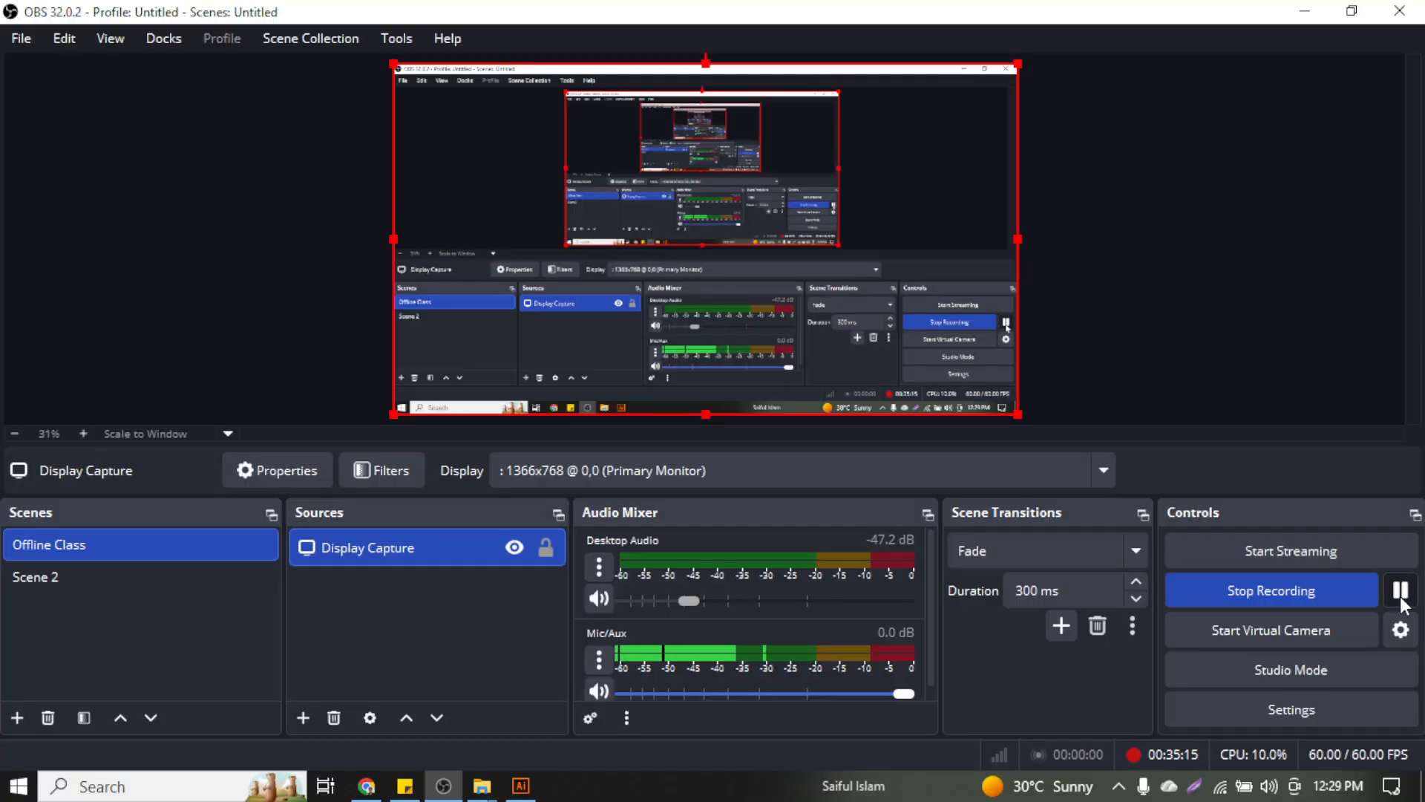
left_click(1302, 12)
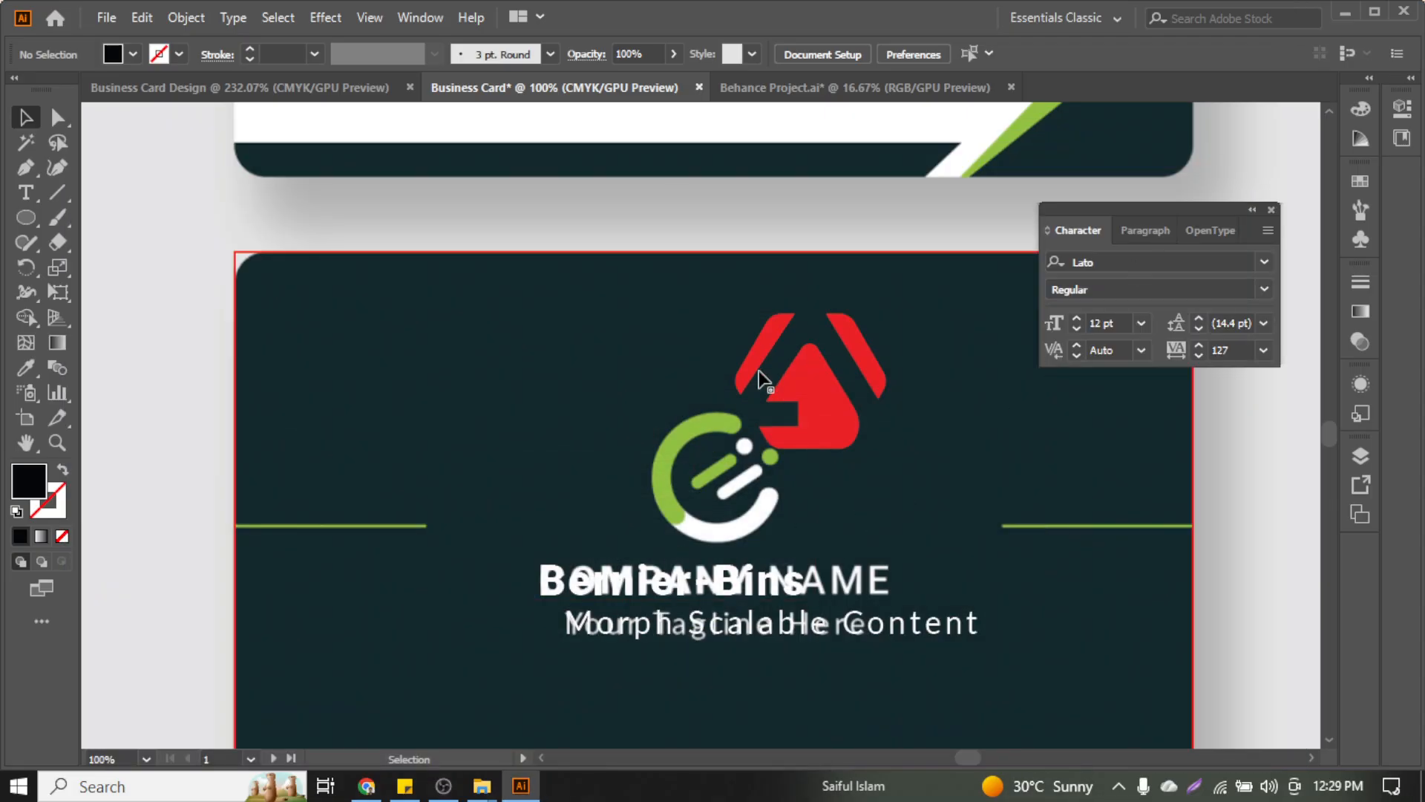
Move the red icon beside the green arc, ungroup it, and make the house shape white
left_click_drag(809, 390, 867, 451)
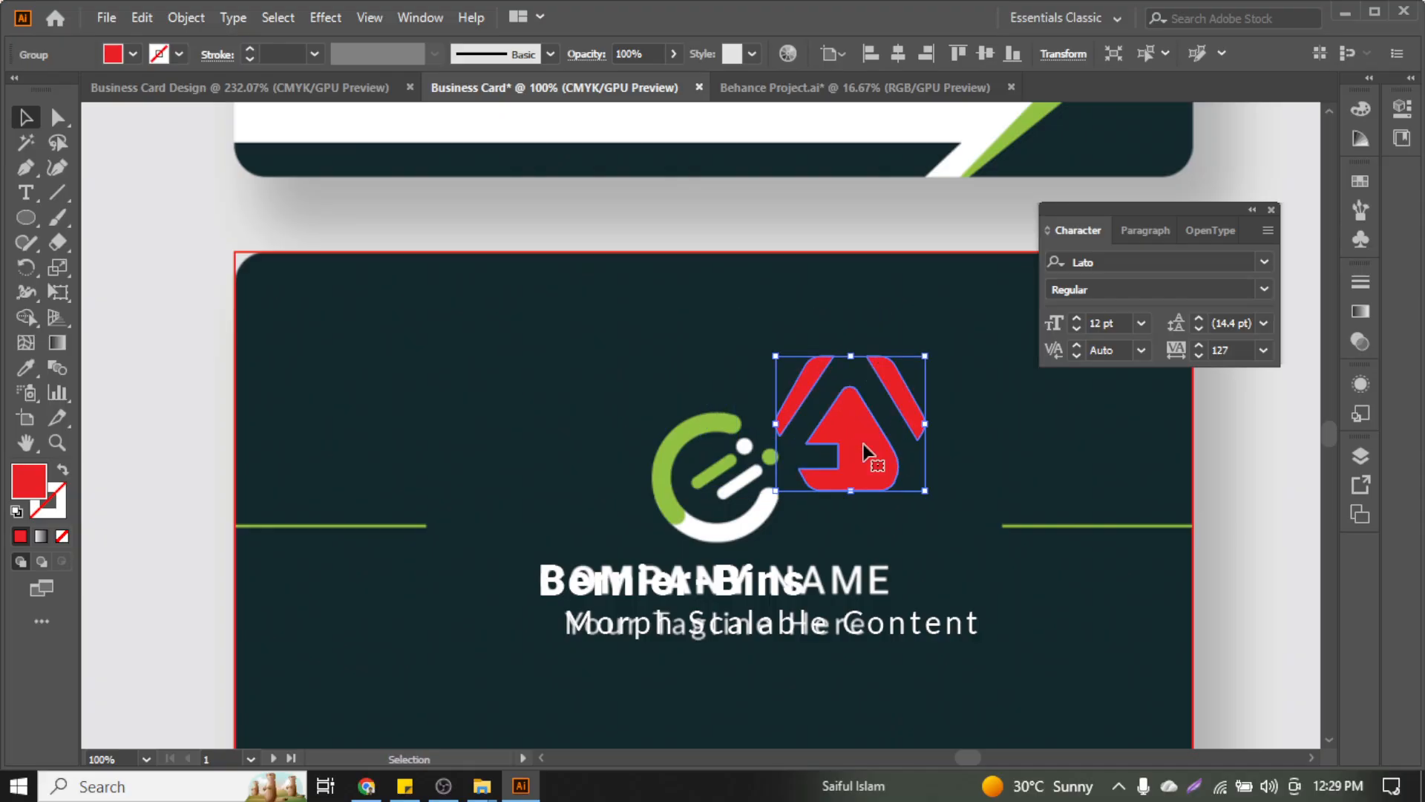
right_click(865, 450)
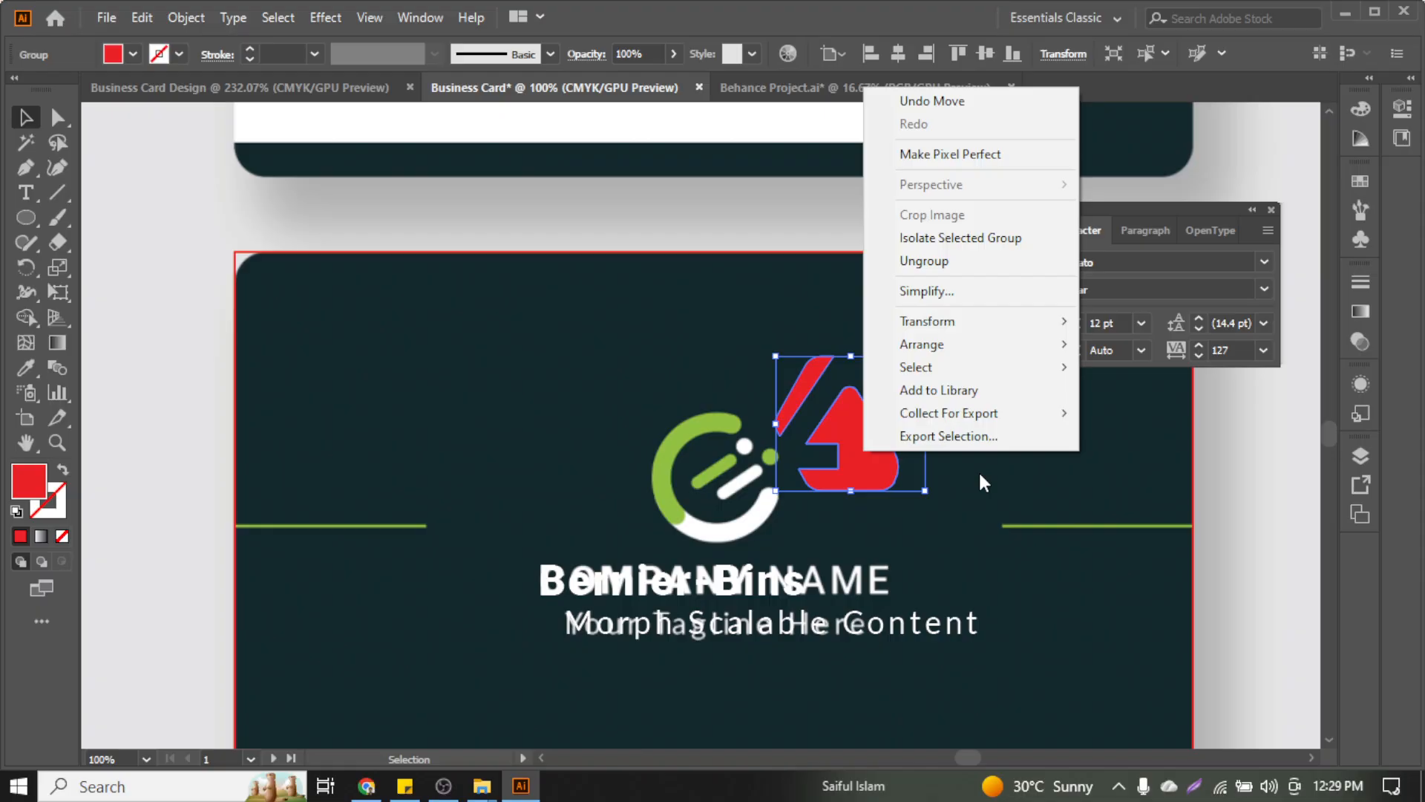
left_click(996, 264)
left_click(622, 383)
left_click(868, 472)
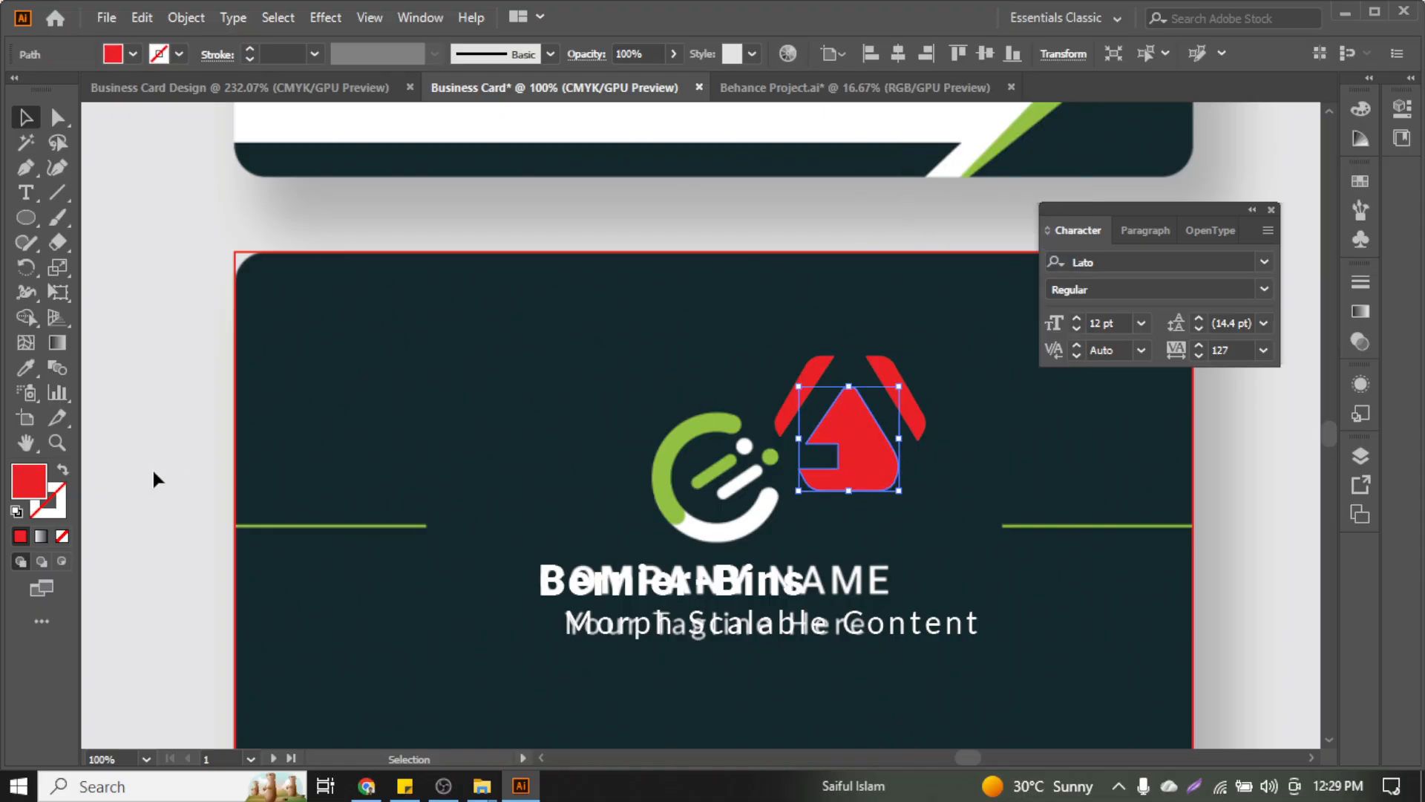
left_click(26, 367)
left_click(680, 538)
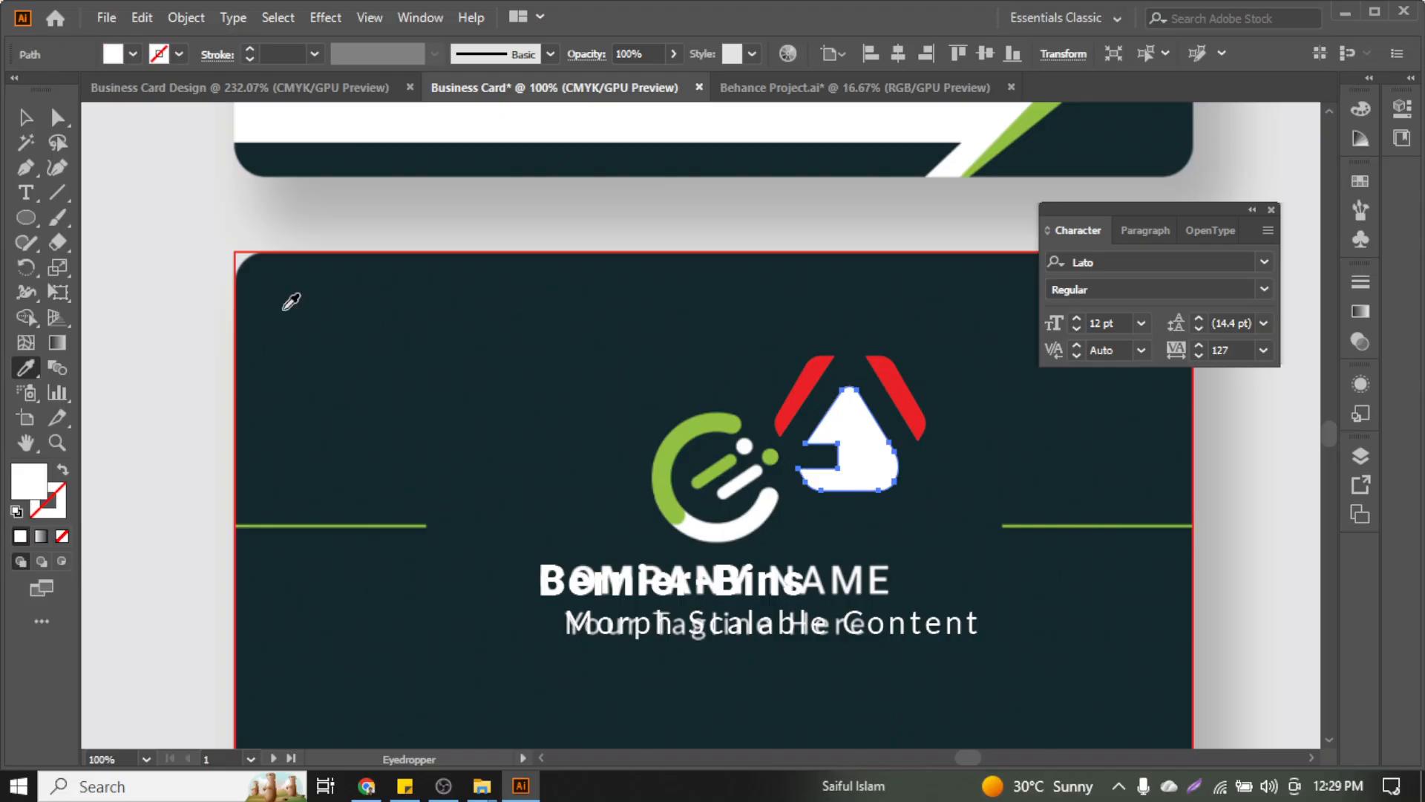
Color the two roof pieces with the arc's green and group them with the house
left_click(28, 116)
left_click(557, 312)
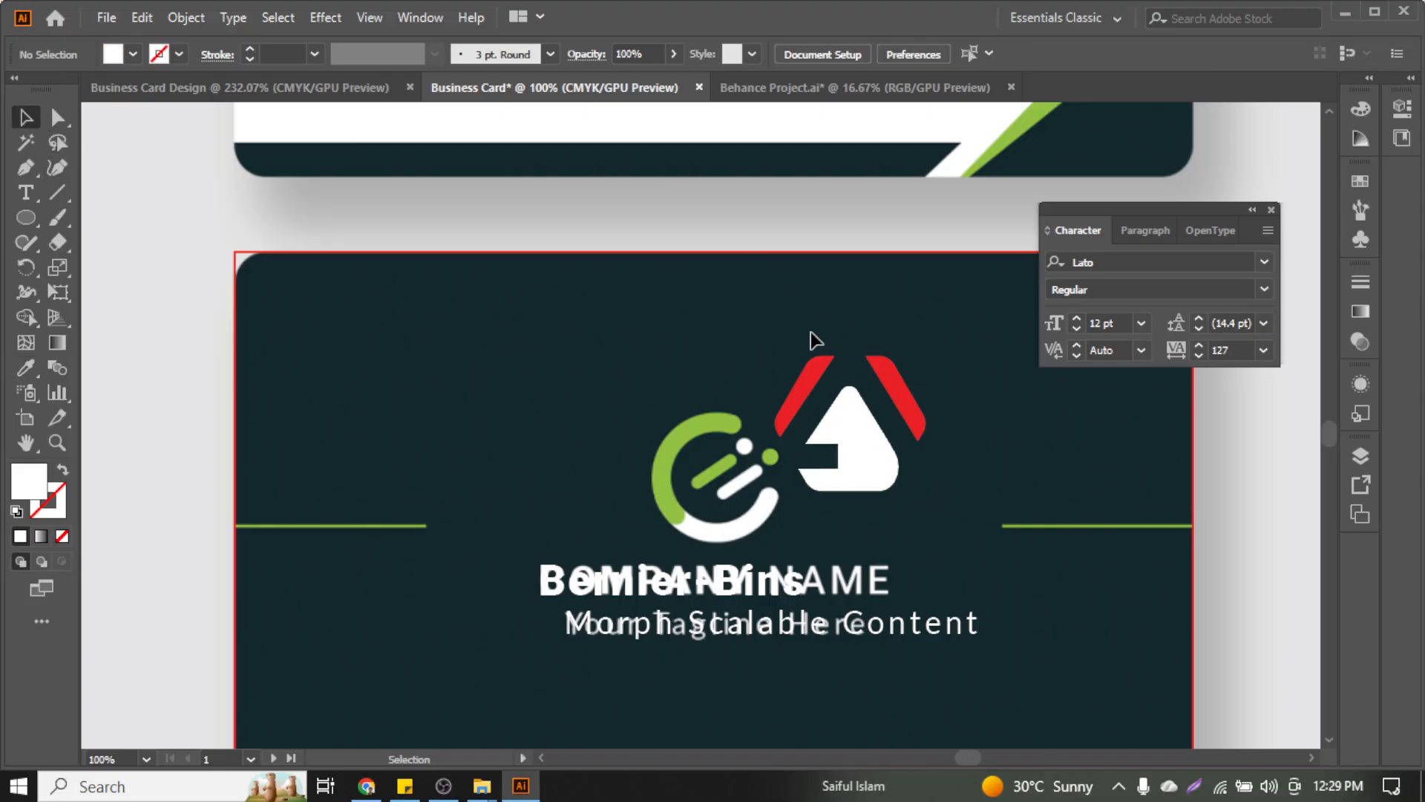
left_click_drag(812, 334, 879, 382)
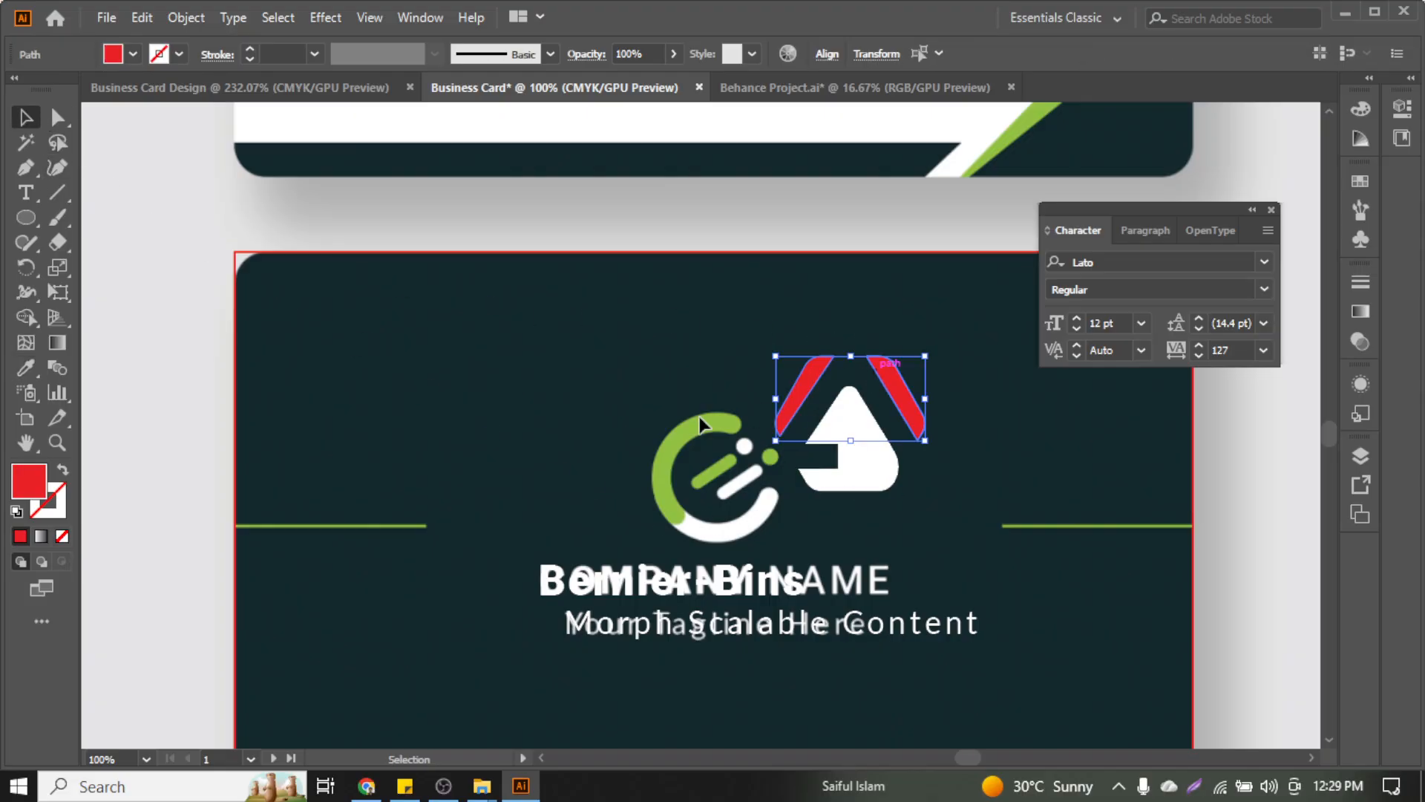
left_click(26, 367)
left_click(699, 428)
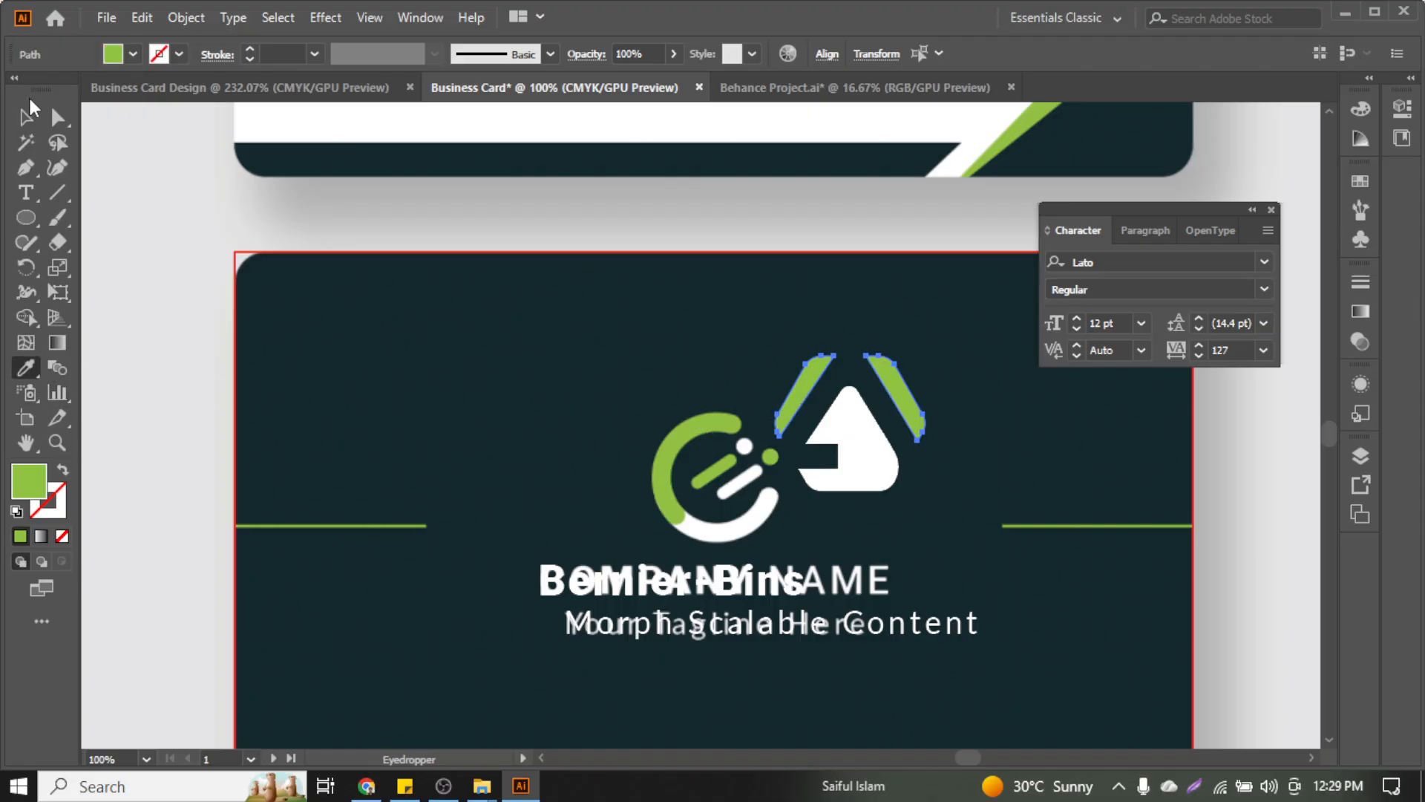
key("v")
left_click(719, 374)
left_click_drag(726, 346, 912, 464)
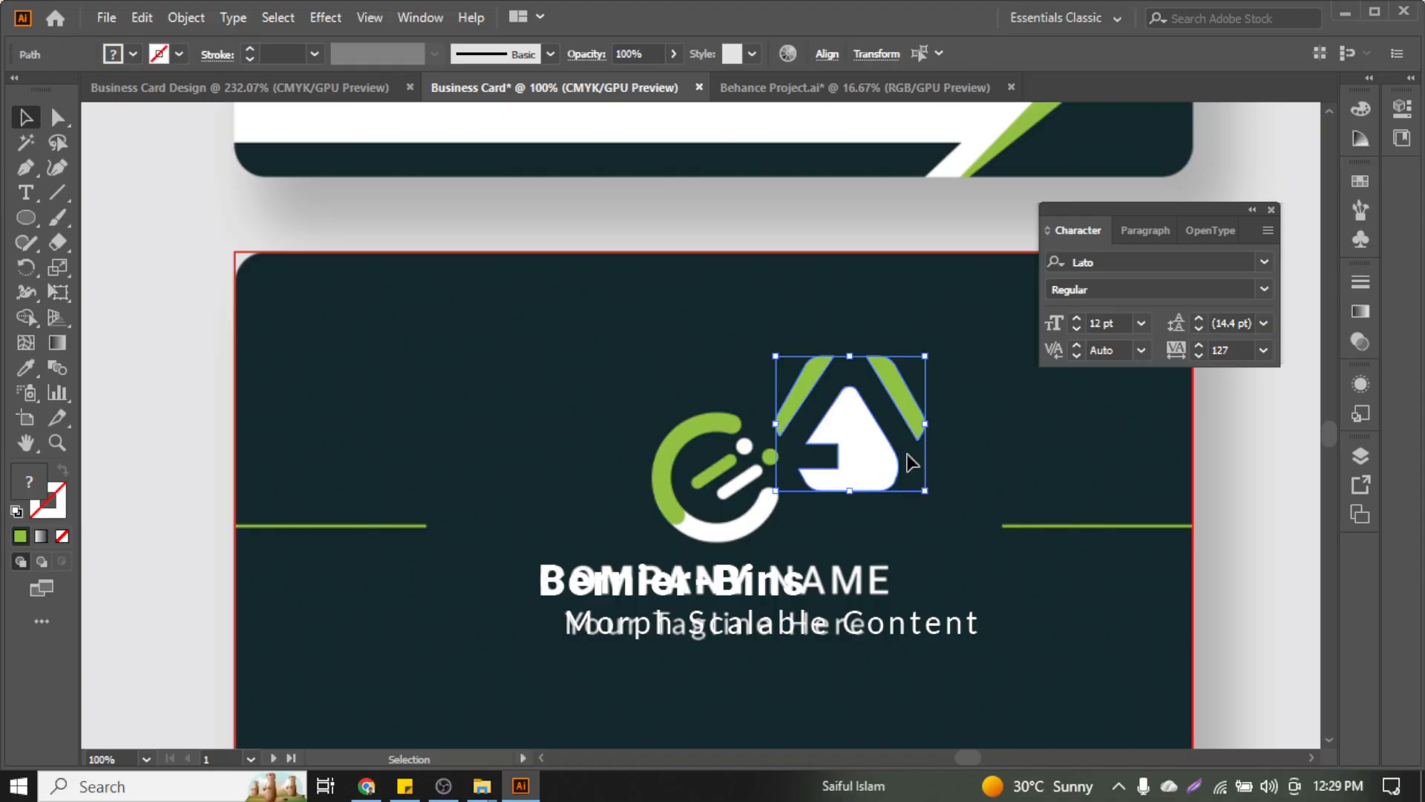
key("ctrl")
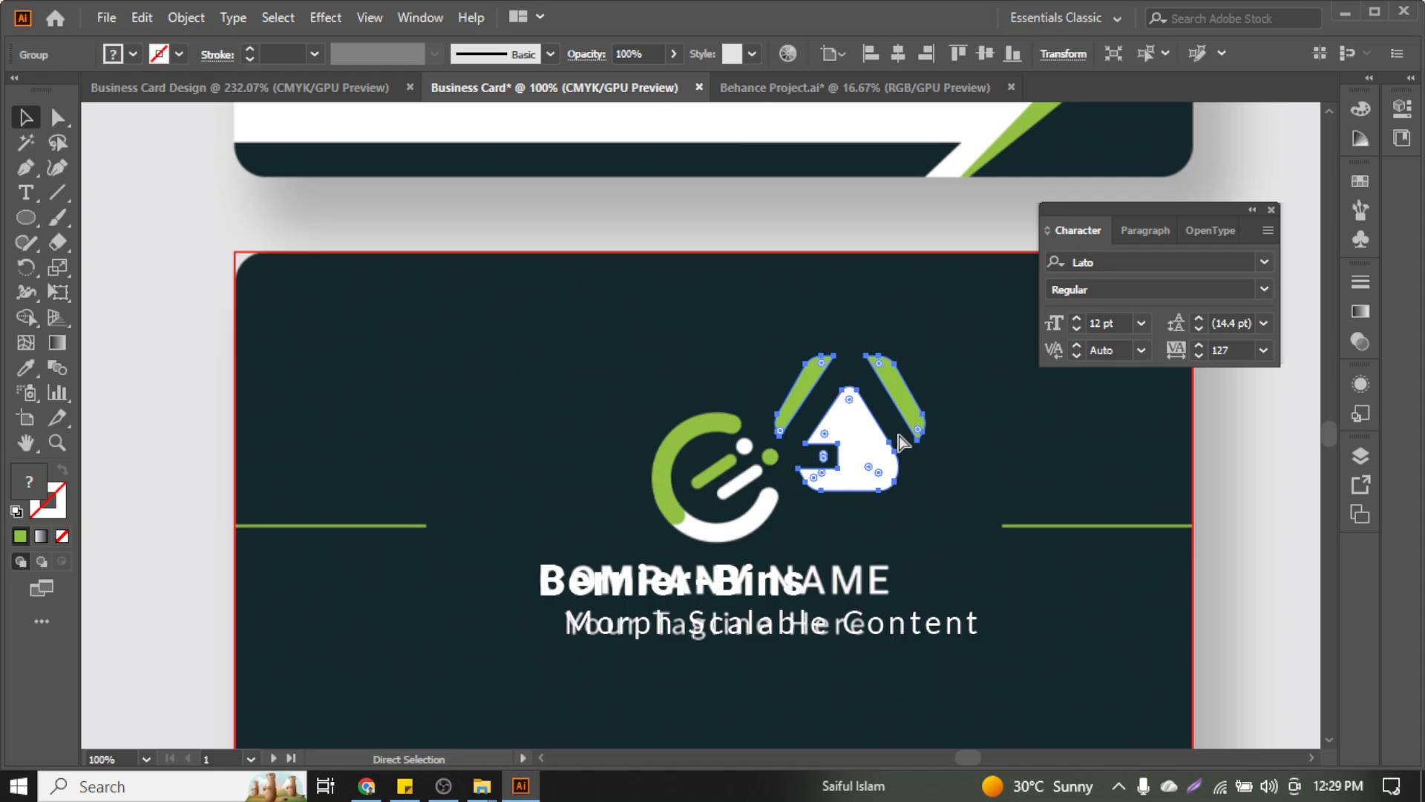
Select the company name and tagline text lines in turn, then clear the selection
left_click(772, 586)
left_click(787, 628)
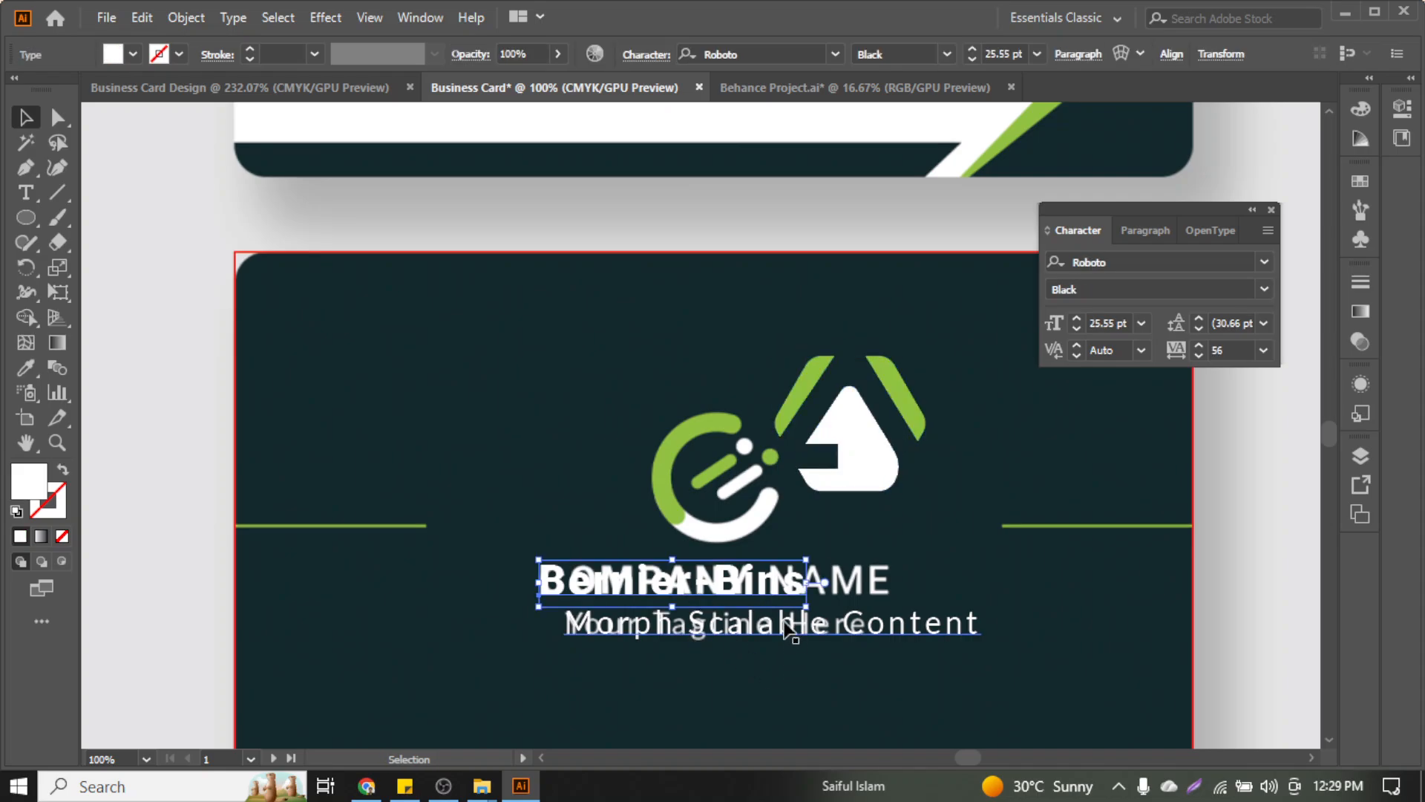
left_click(789, 629)
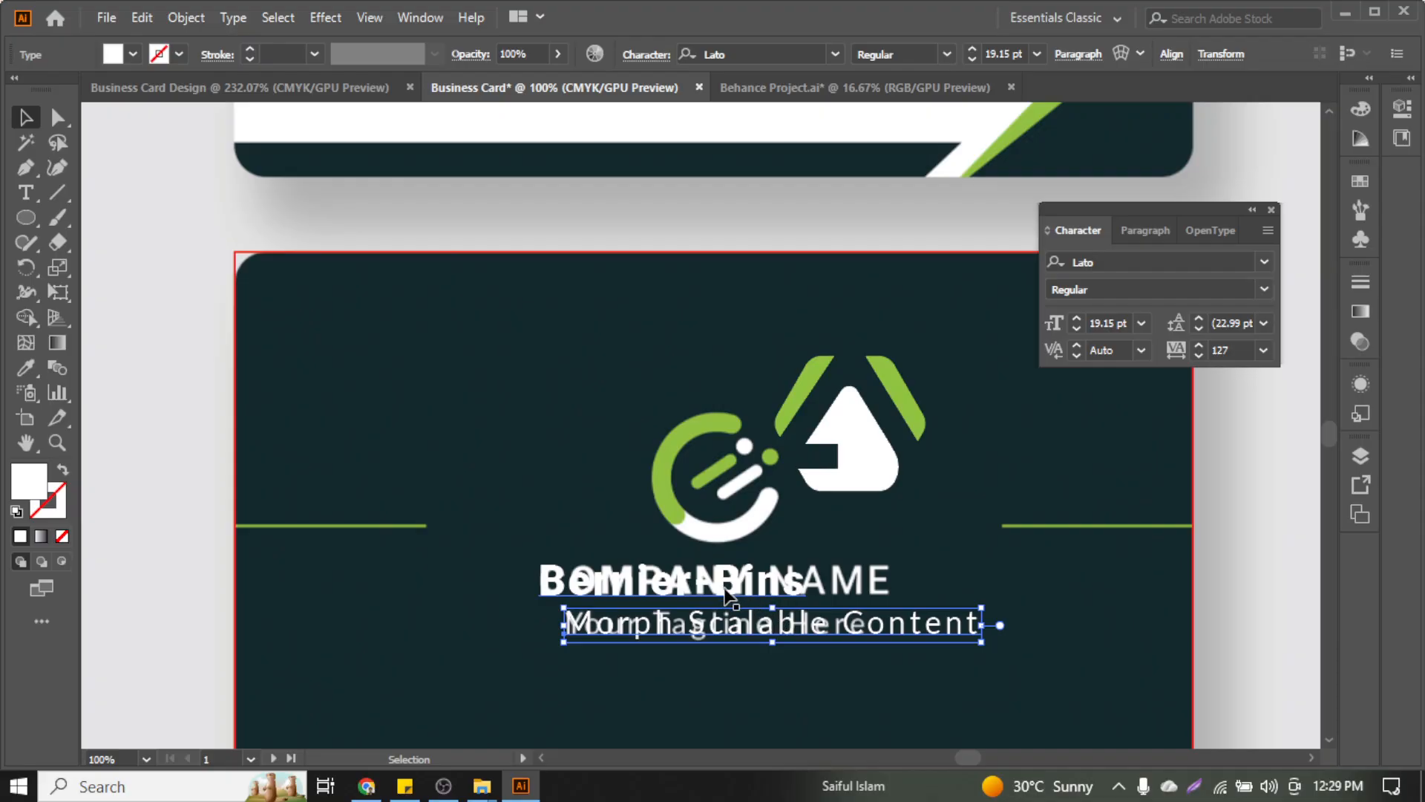
left_click(801, 613)
scroll(943, 525, "down", 3)
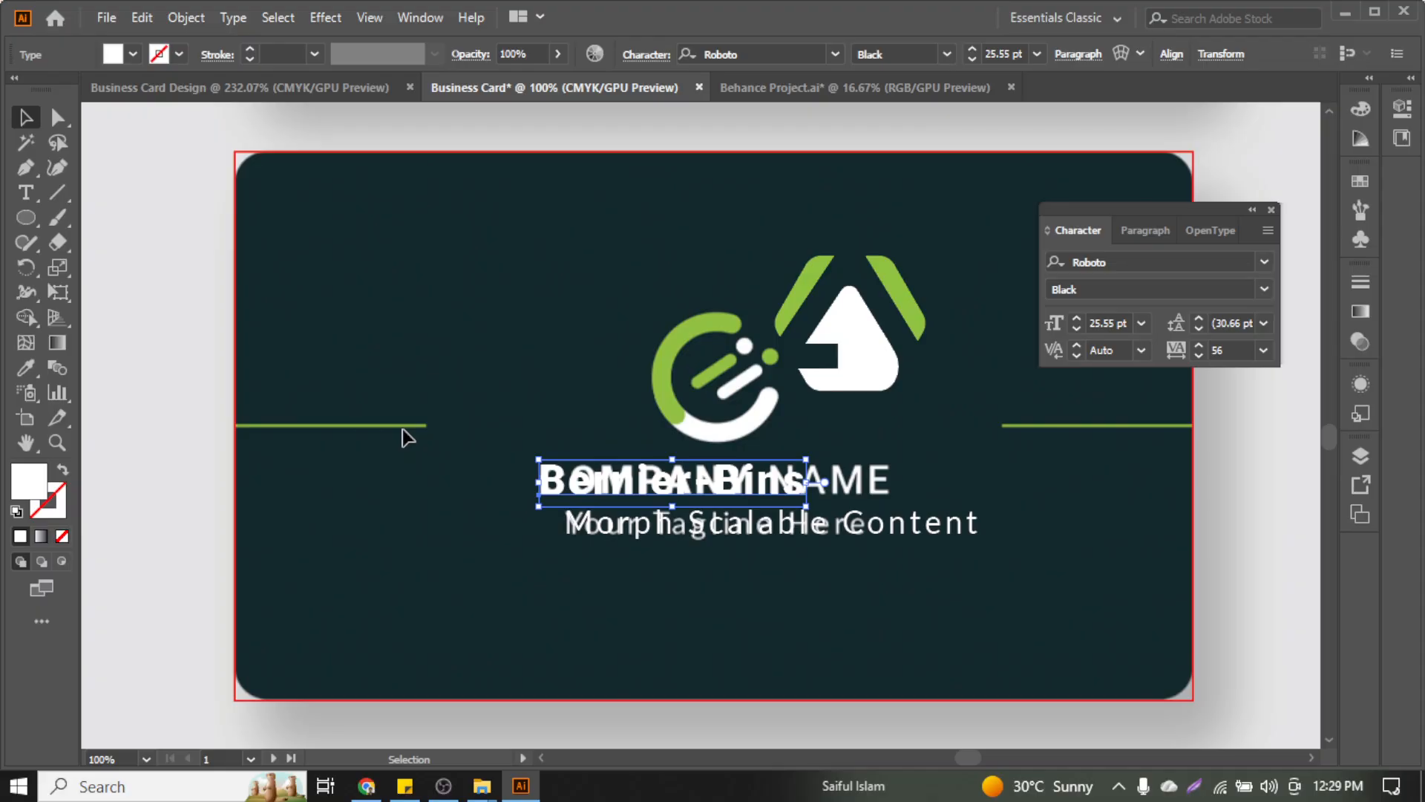
left_click(227, 341)
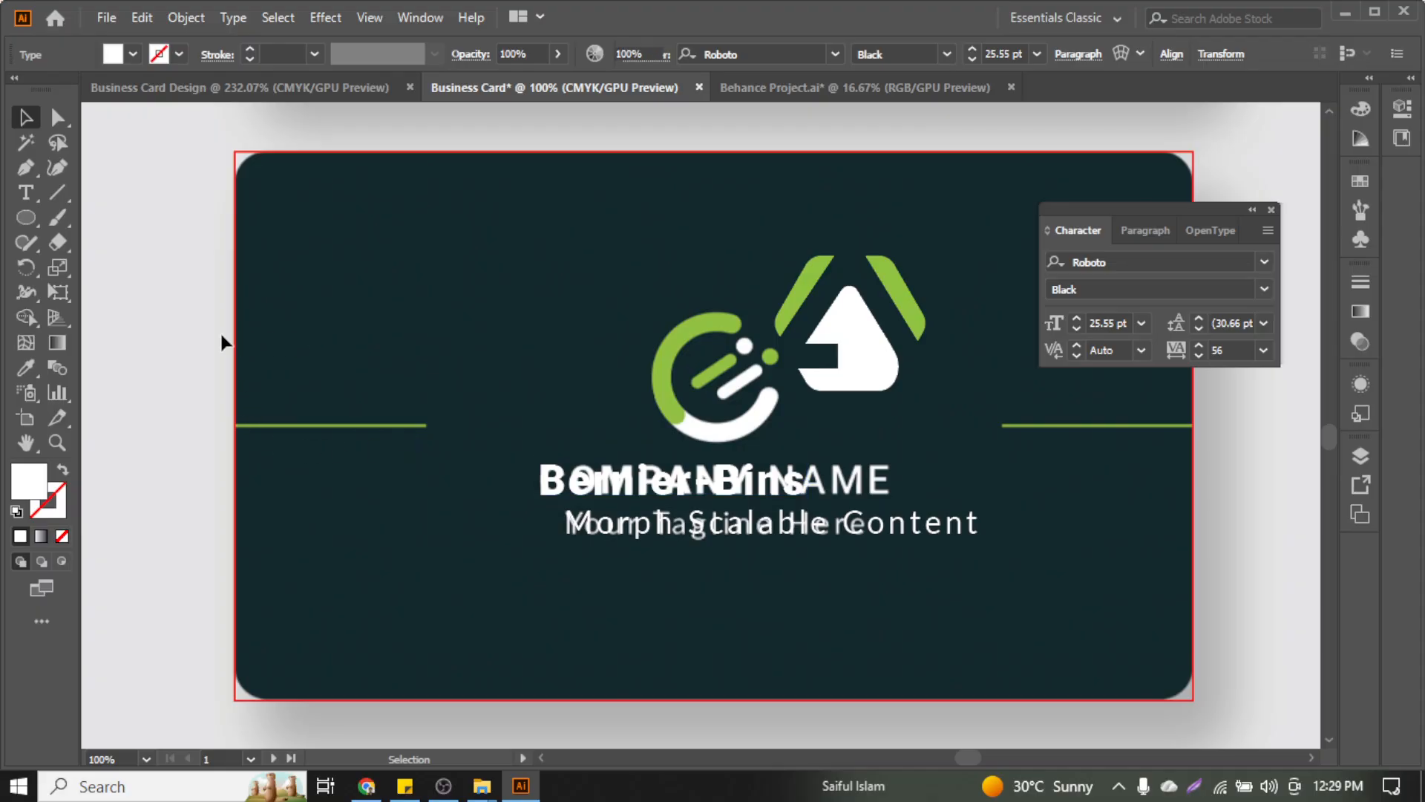
Draw a horizontal line leftward past the card's left edge with a red 3 pt stroke
key("backslash")
scroll(310, 361, "up", 2)
scroll(379, 404, "left", 3)
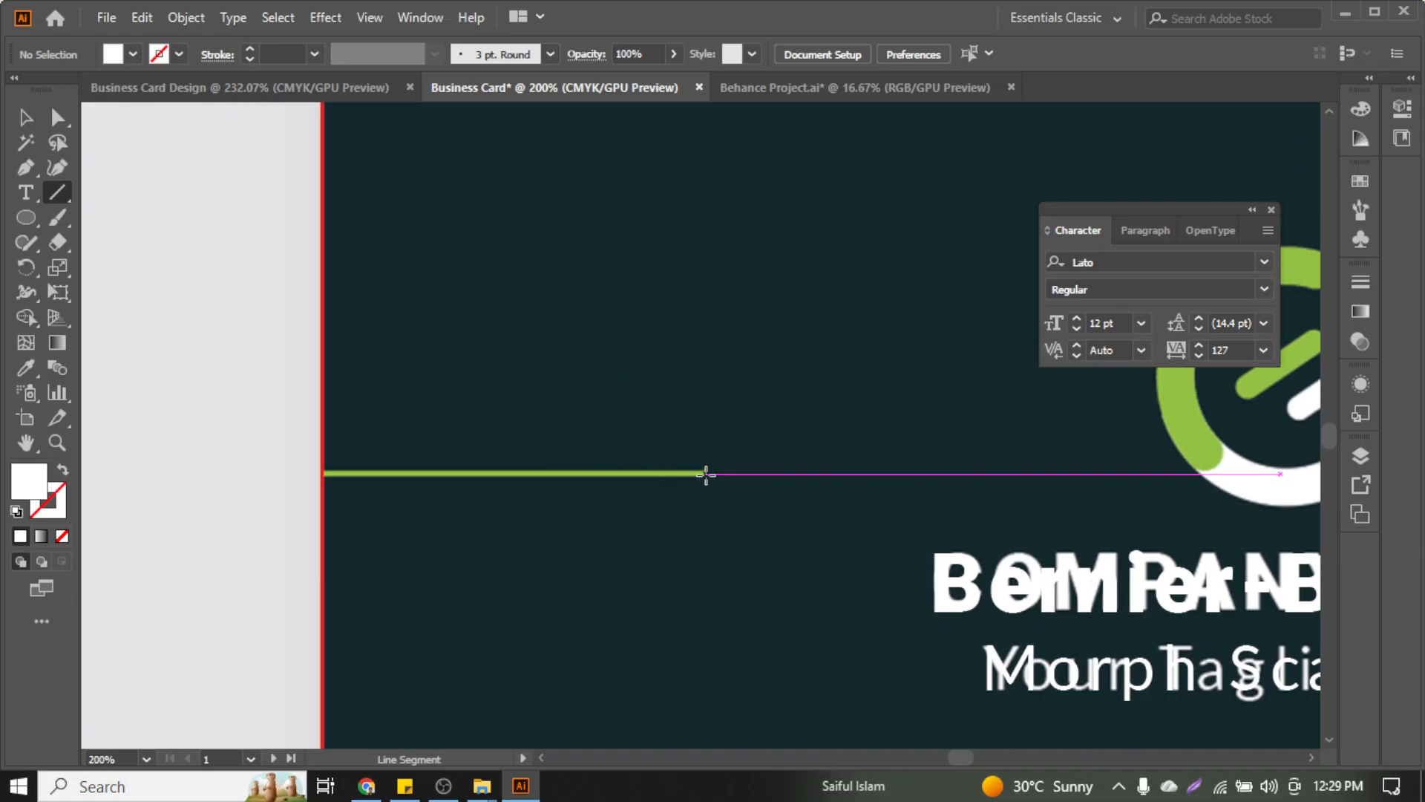
left_click_drag(706, 473, 297, 473)
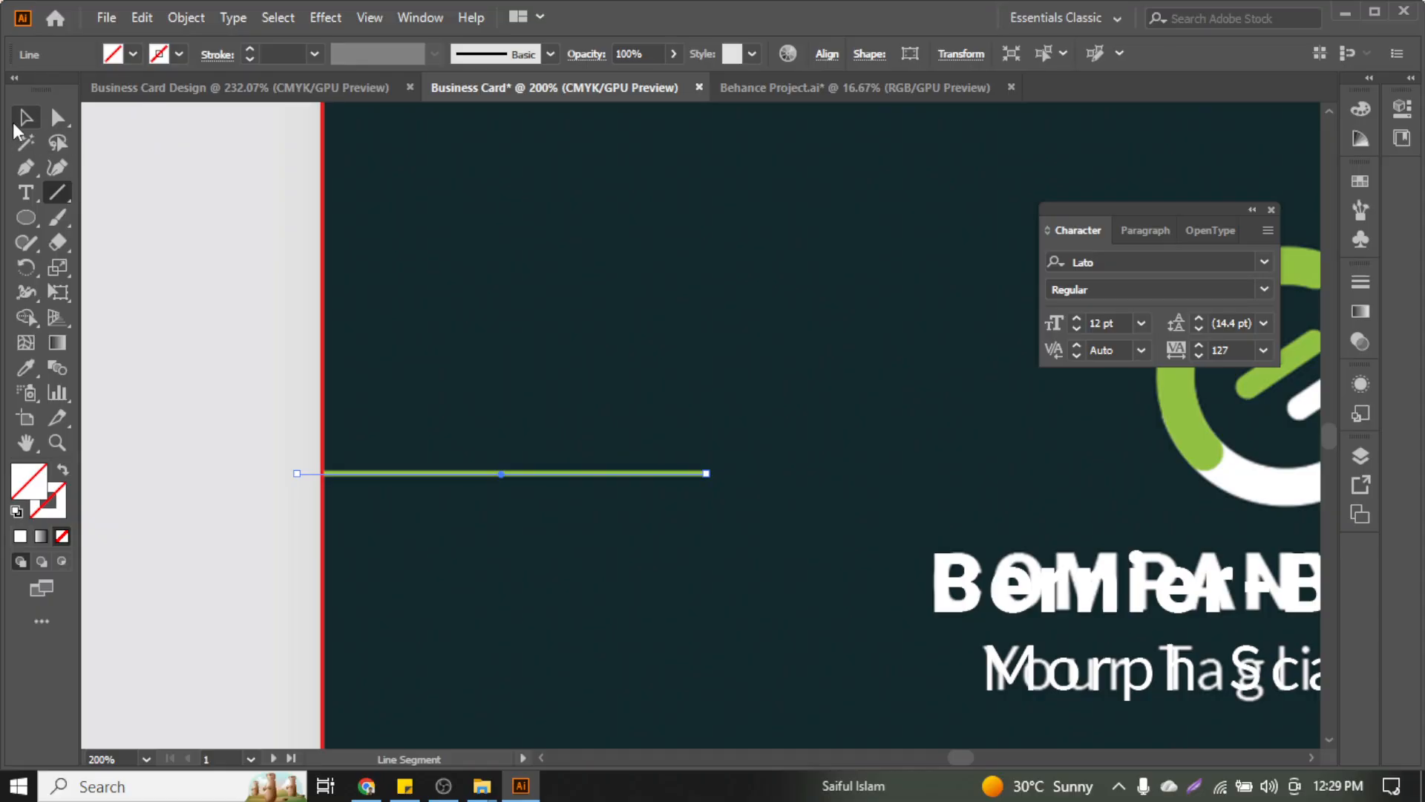
left_click(22, 117)
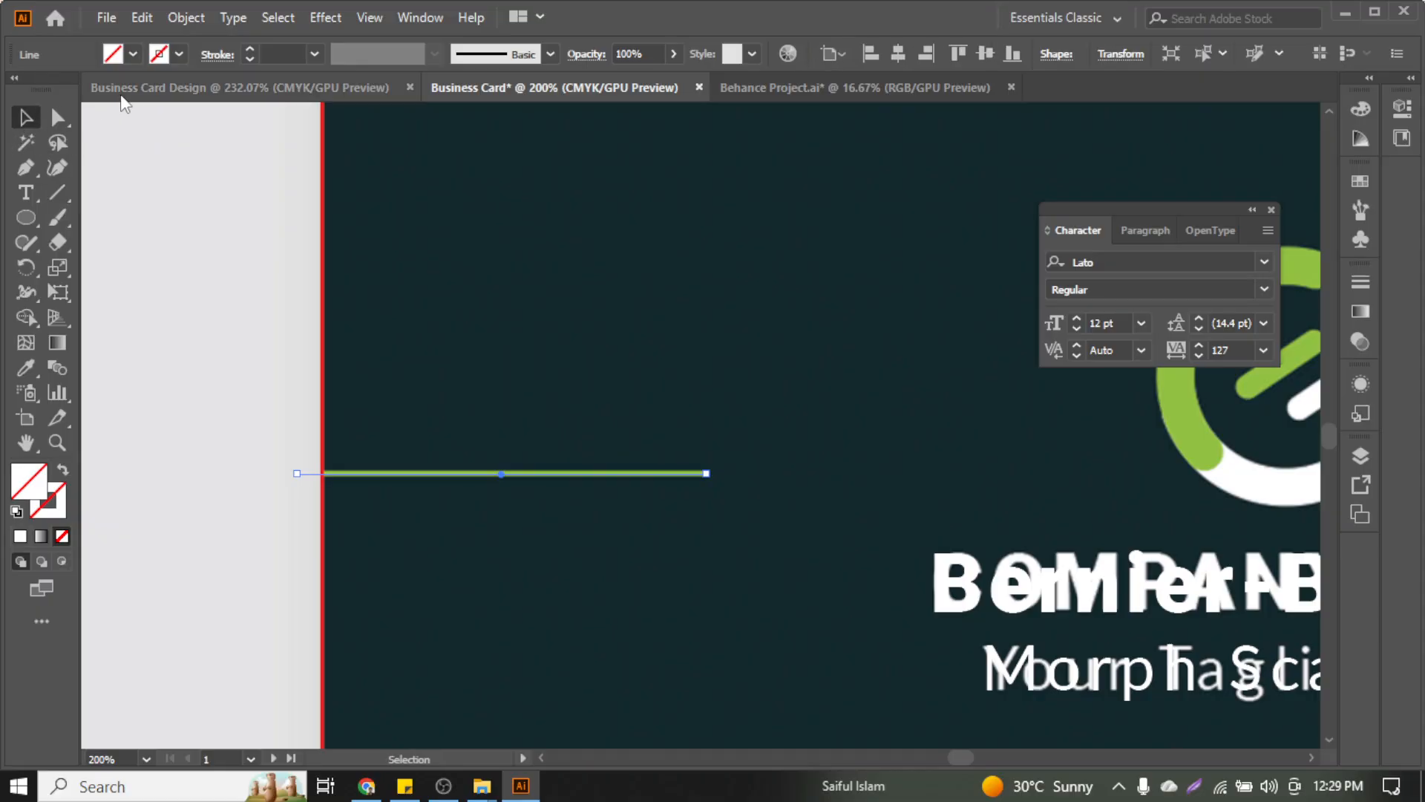
left_click(252, 50)
left_click(251, 51)
left_click(252, 50)
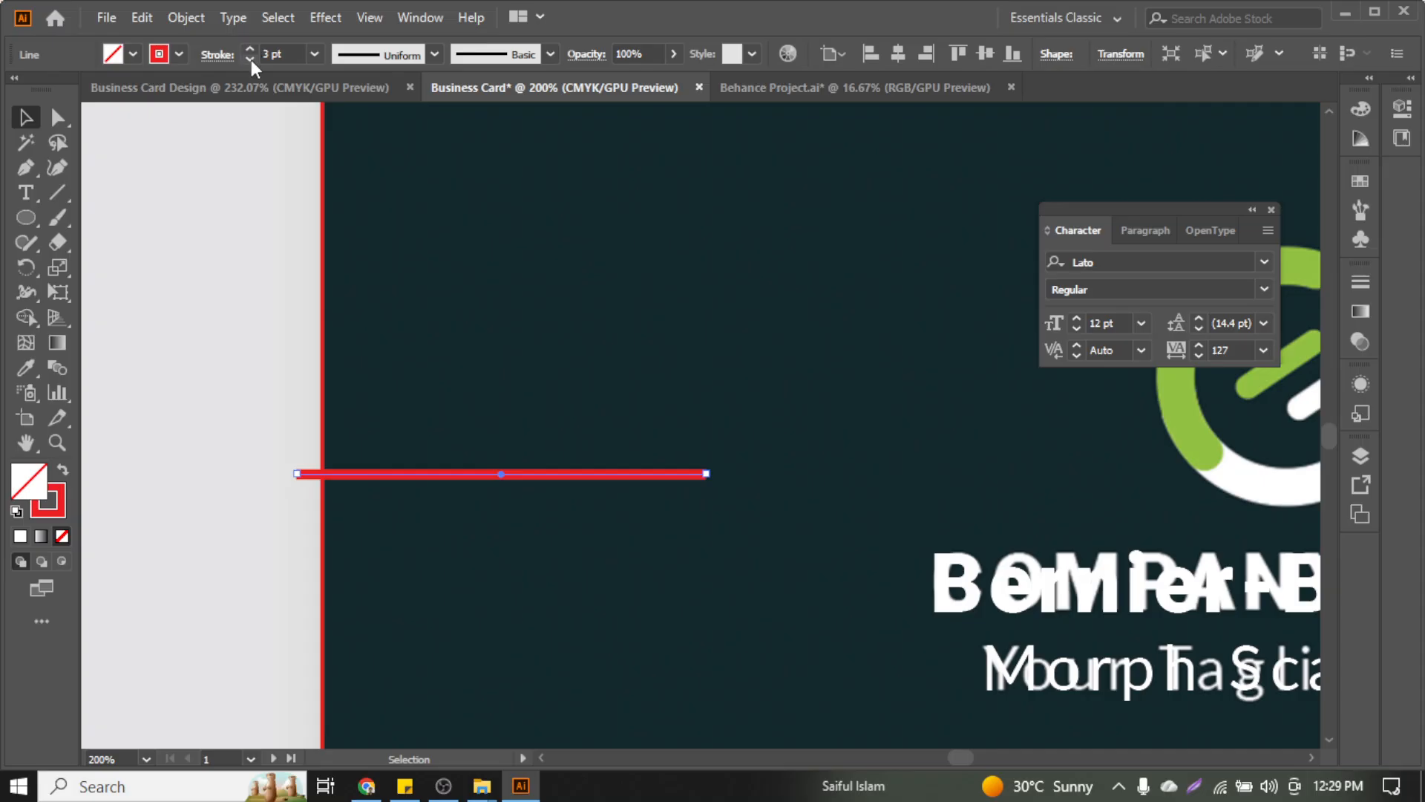
left_click(515, 378)
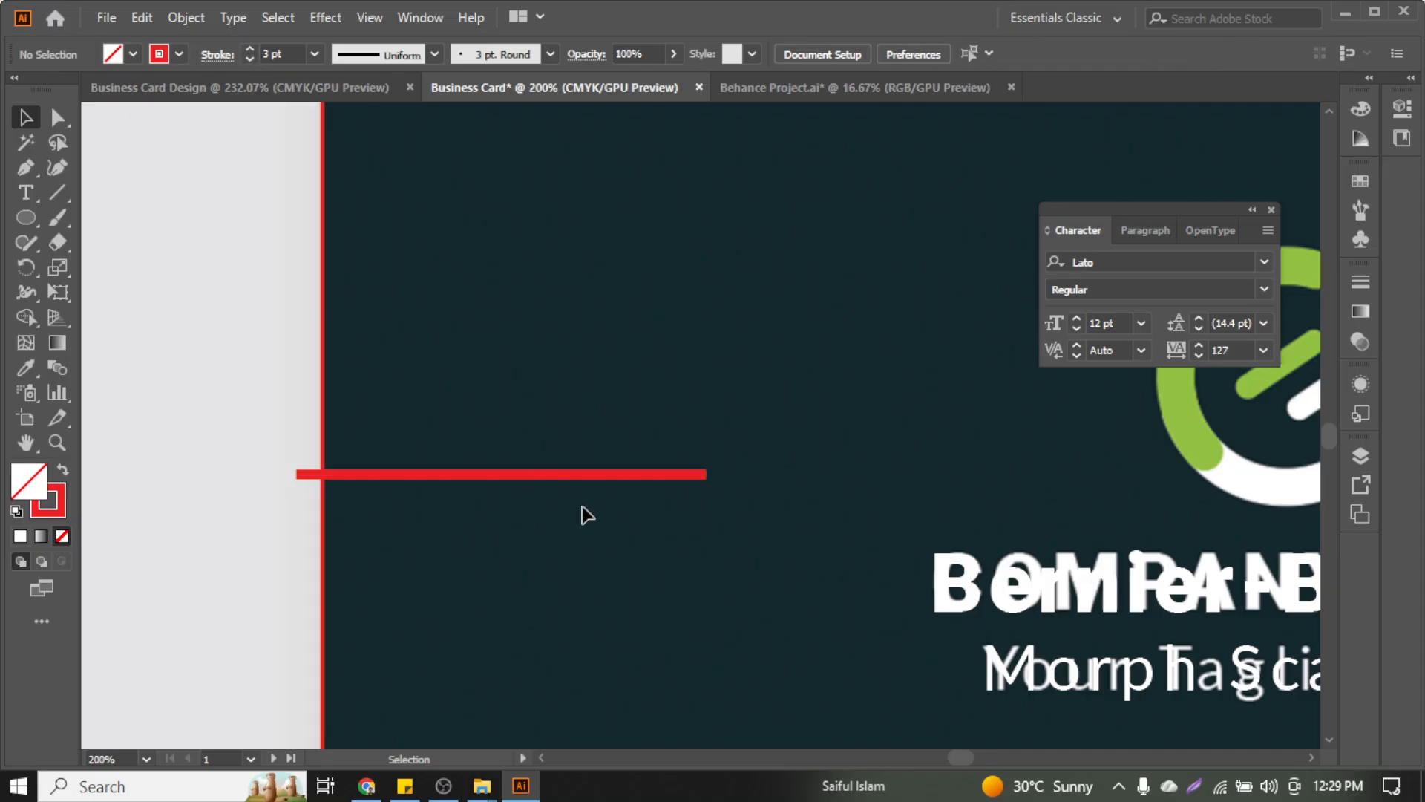
left_click(580, 467)
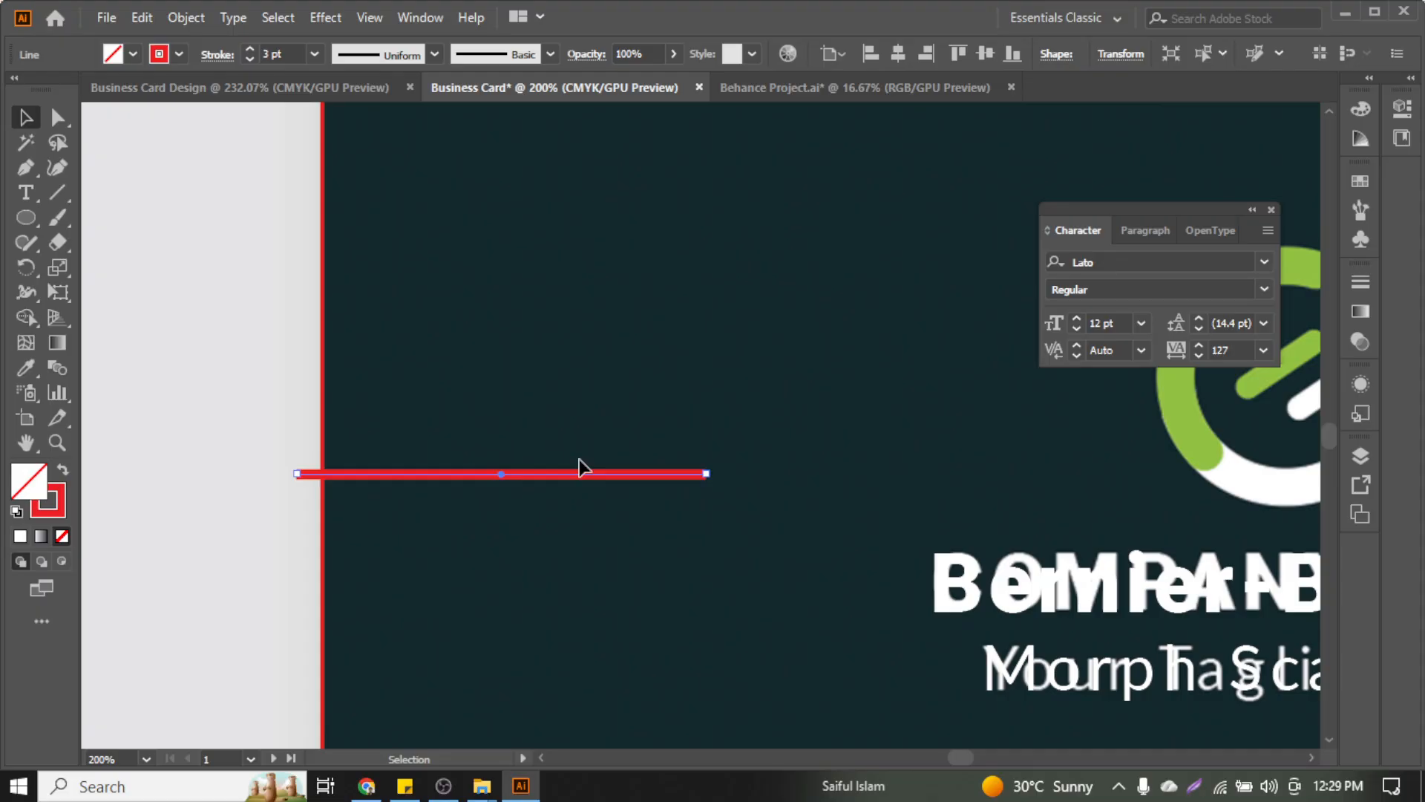
key("ctrl+minus")
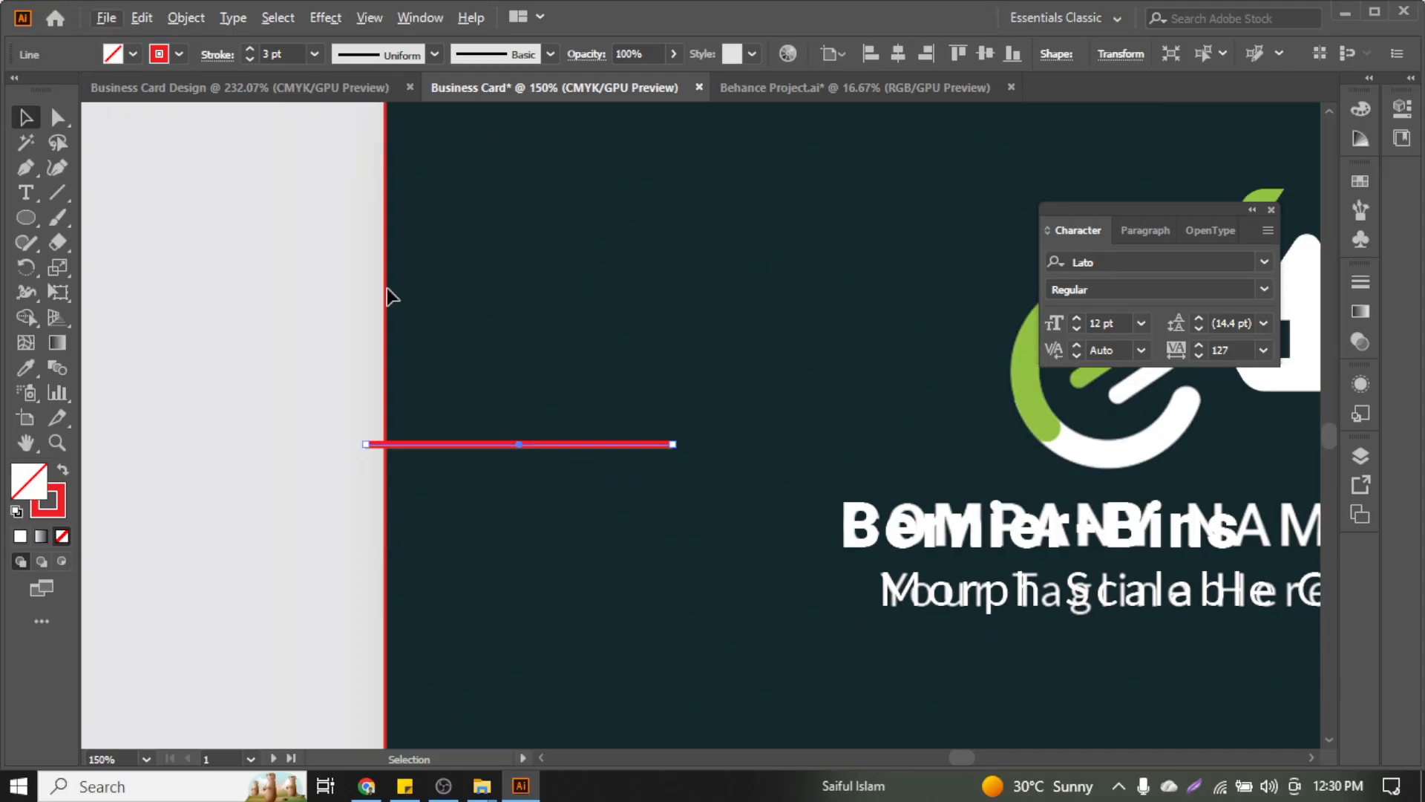
Expand the red line's stroke into a filled shape with Object > Expand
left_click(206, 19)
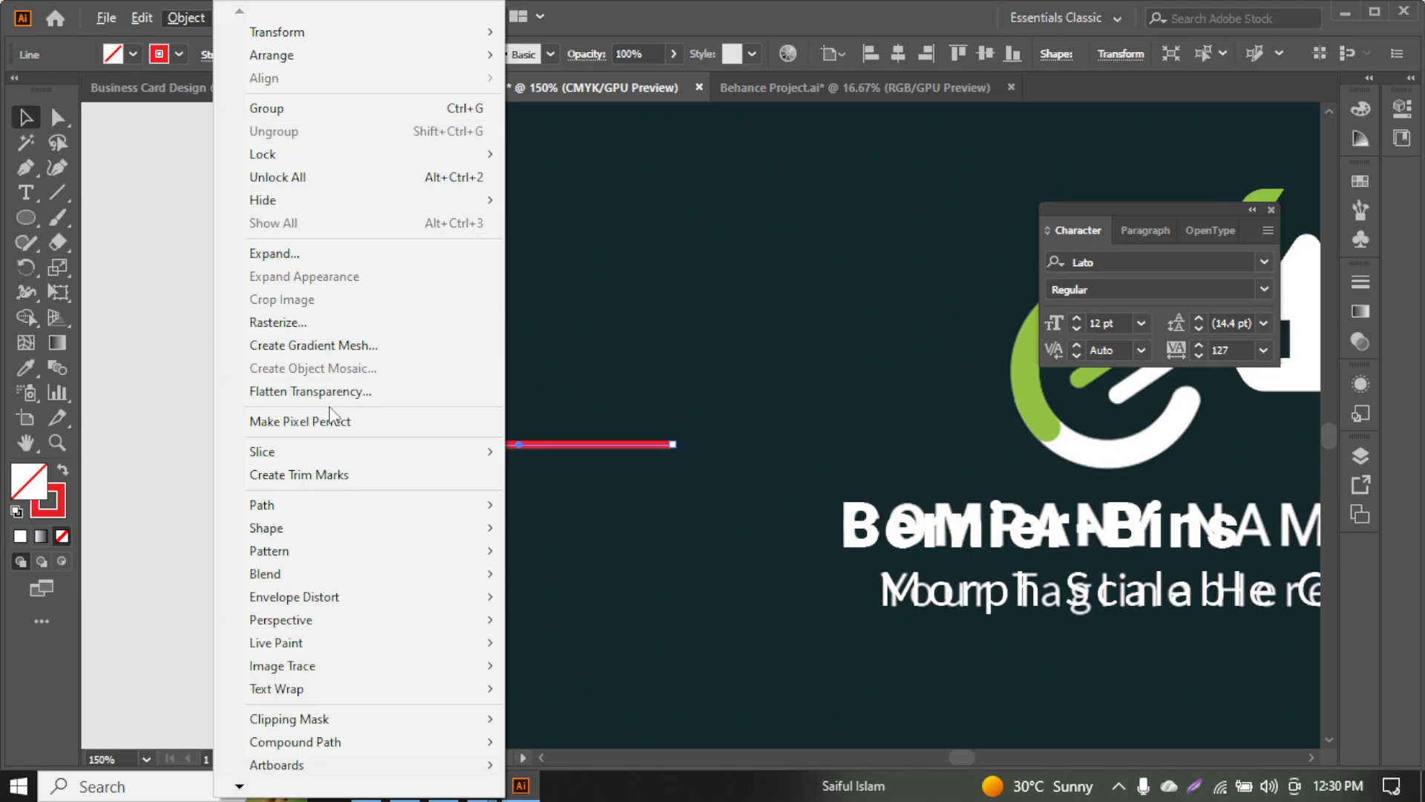
left_click(329, 254)
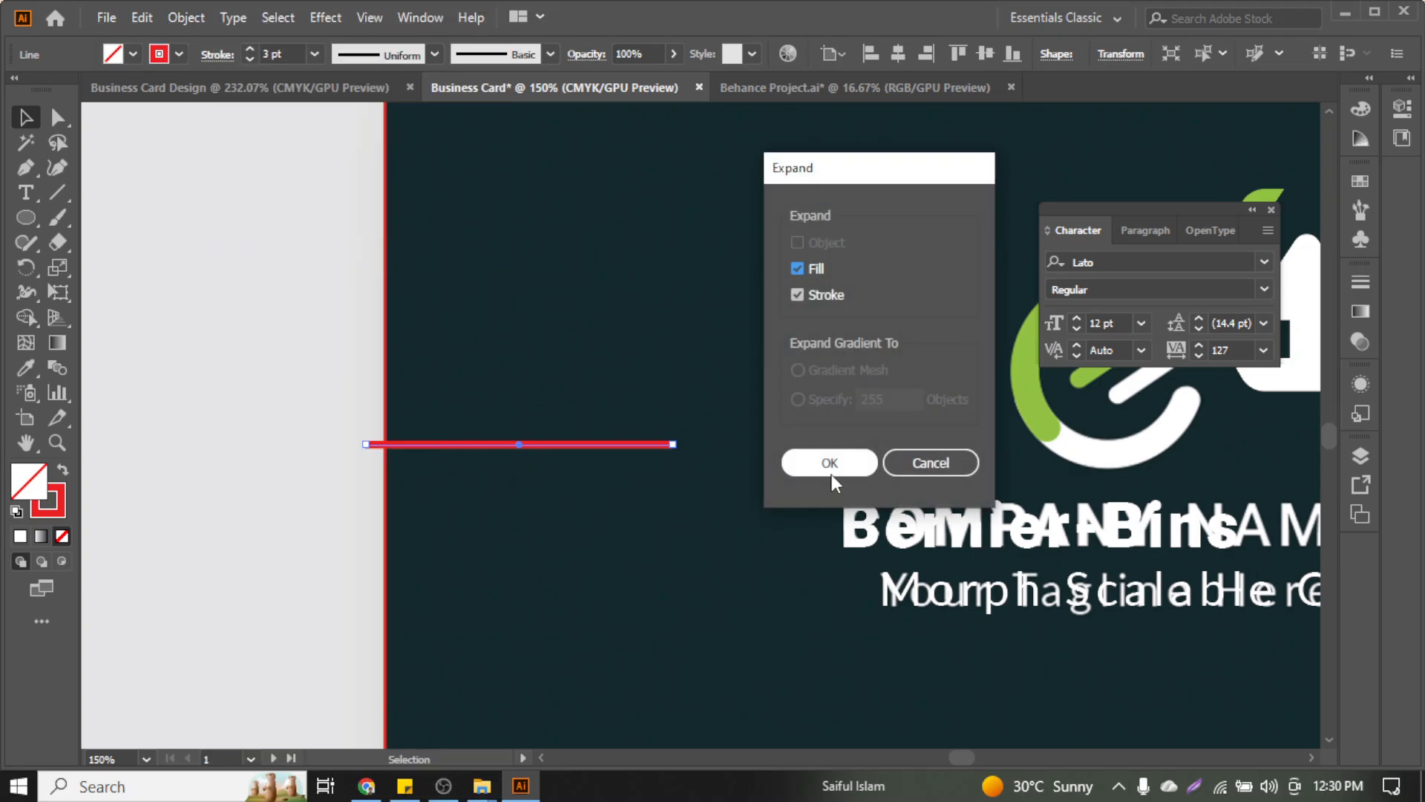
left_click(829, 464)
left_click_drag(373, 389, 453, 464)
left_click(448, 407)
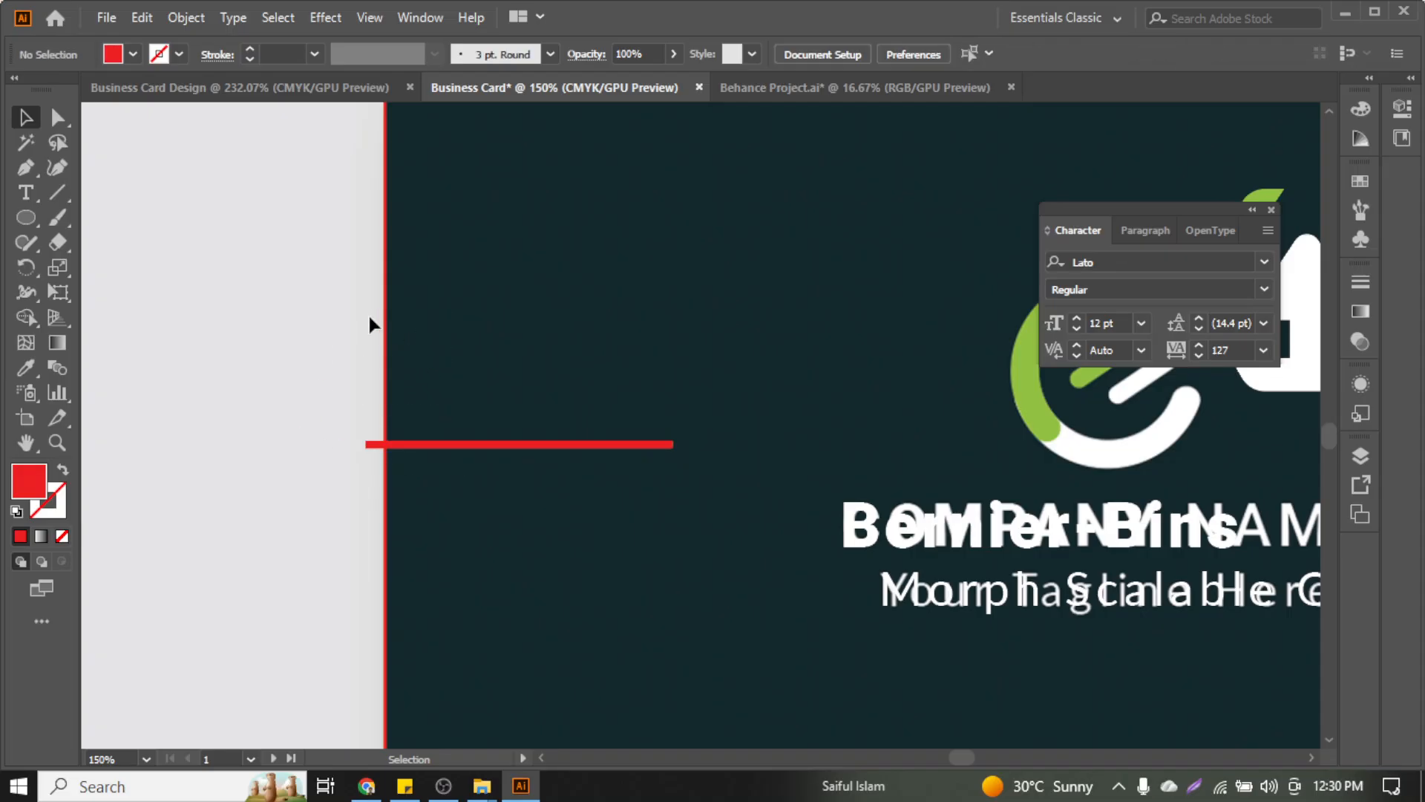
Select the card background image, undo an accidental move of it, and deselect
scroll(401, 359, "down", 1)
scroll(401, 359, "down", 1)
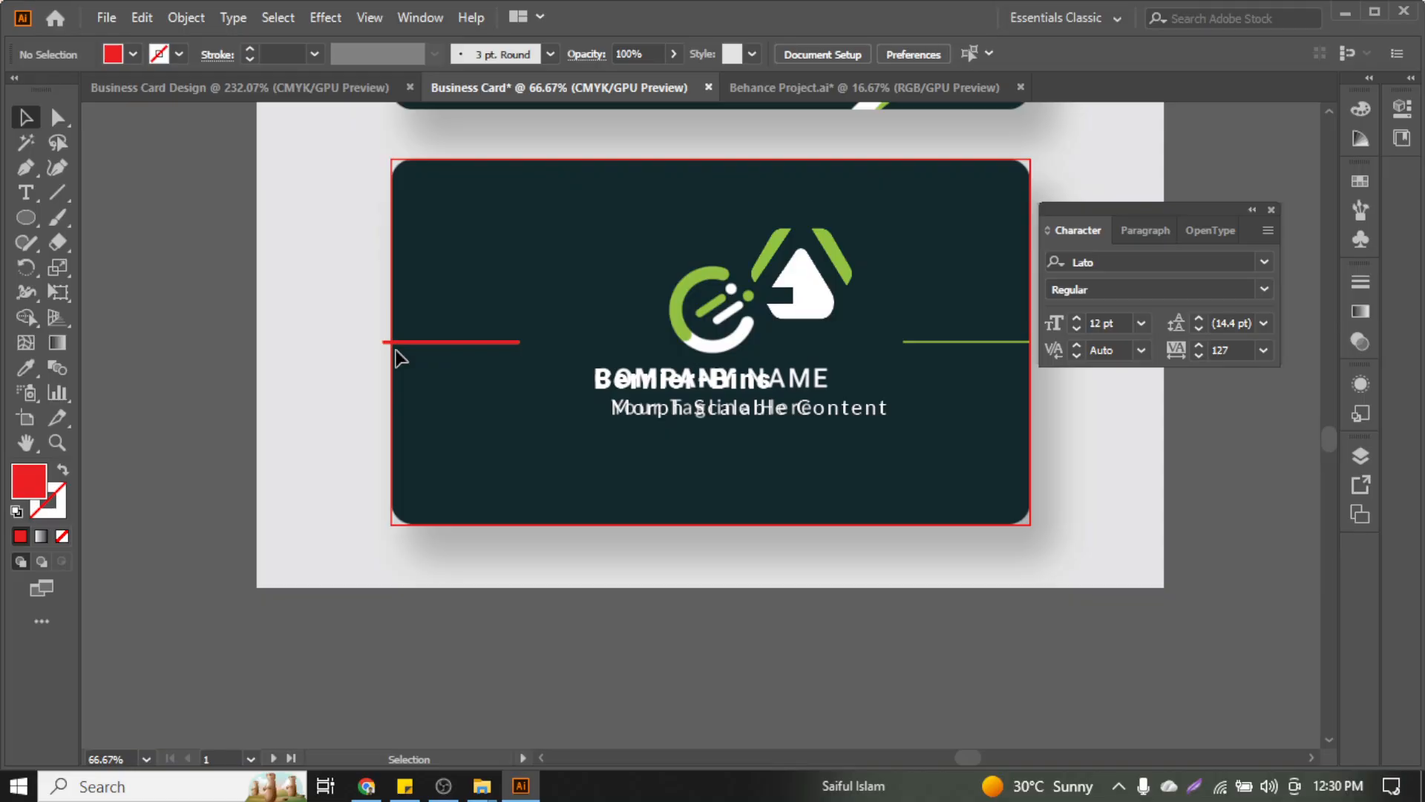
left_click(389, 430, "alt")
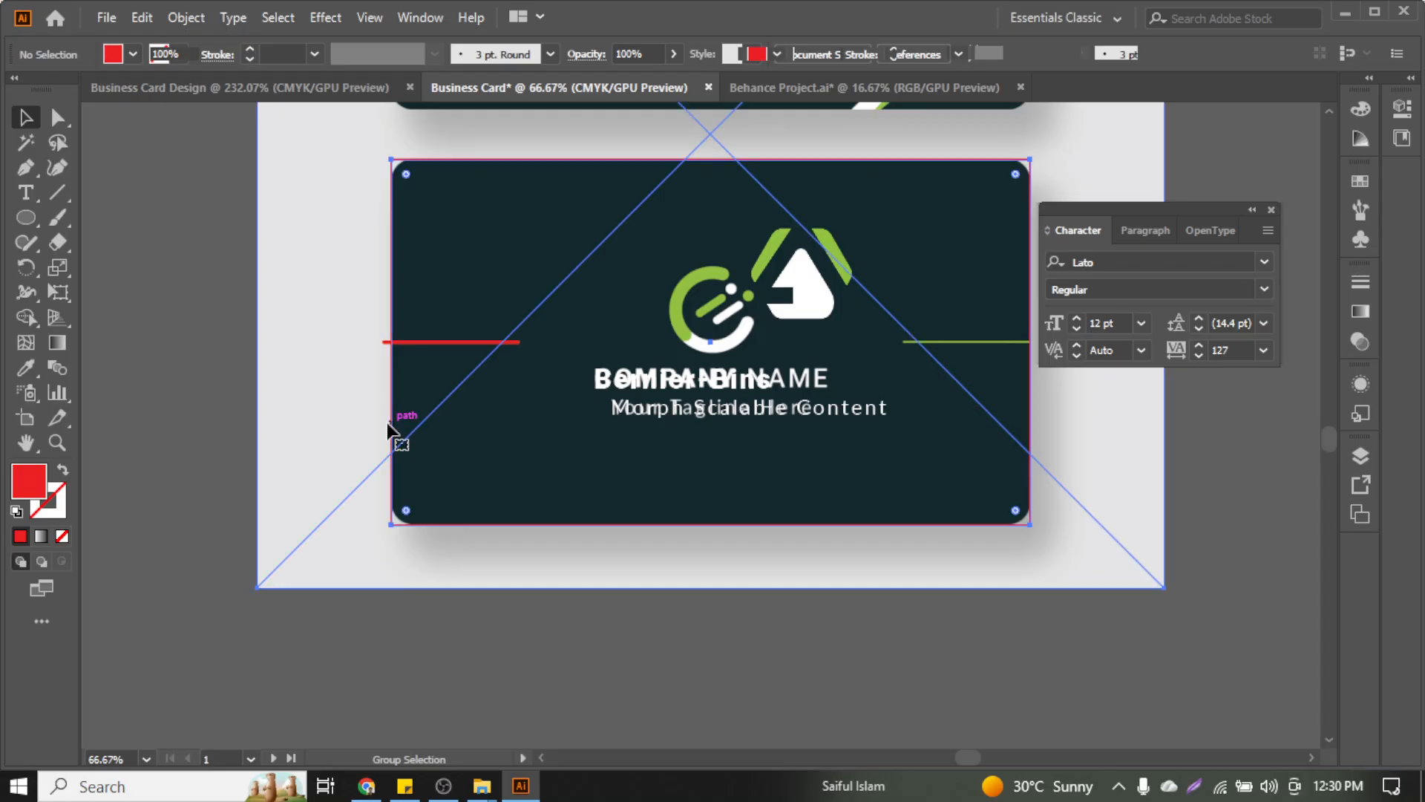
left_click(236, 342)
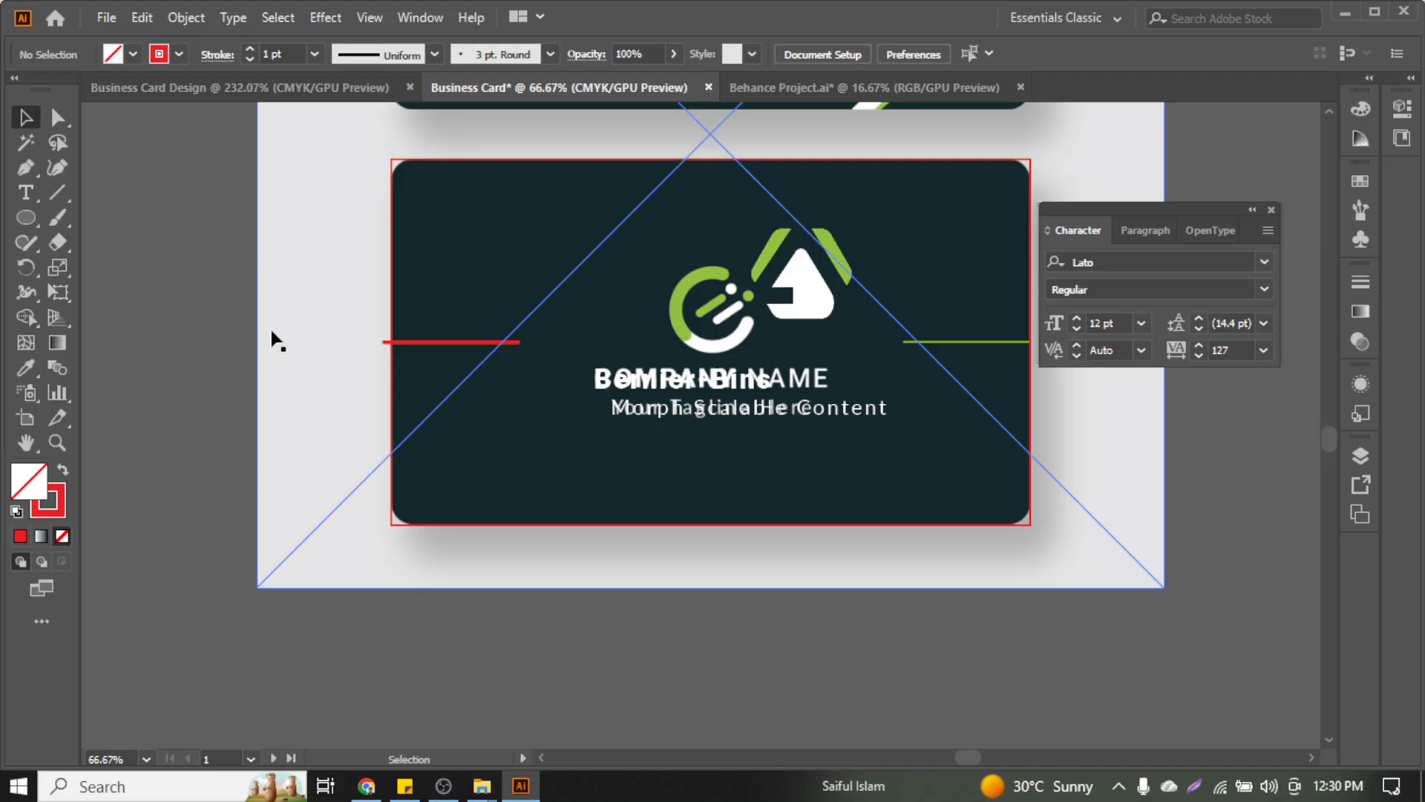
left_click_drag(272, 338, 264, 308)
key("ctrl+z")
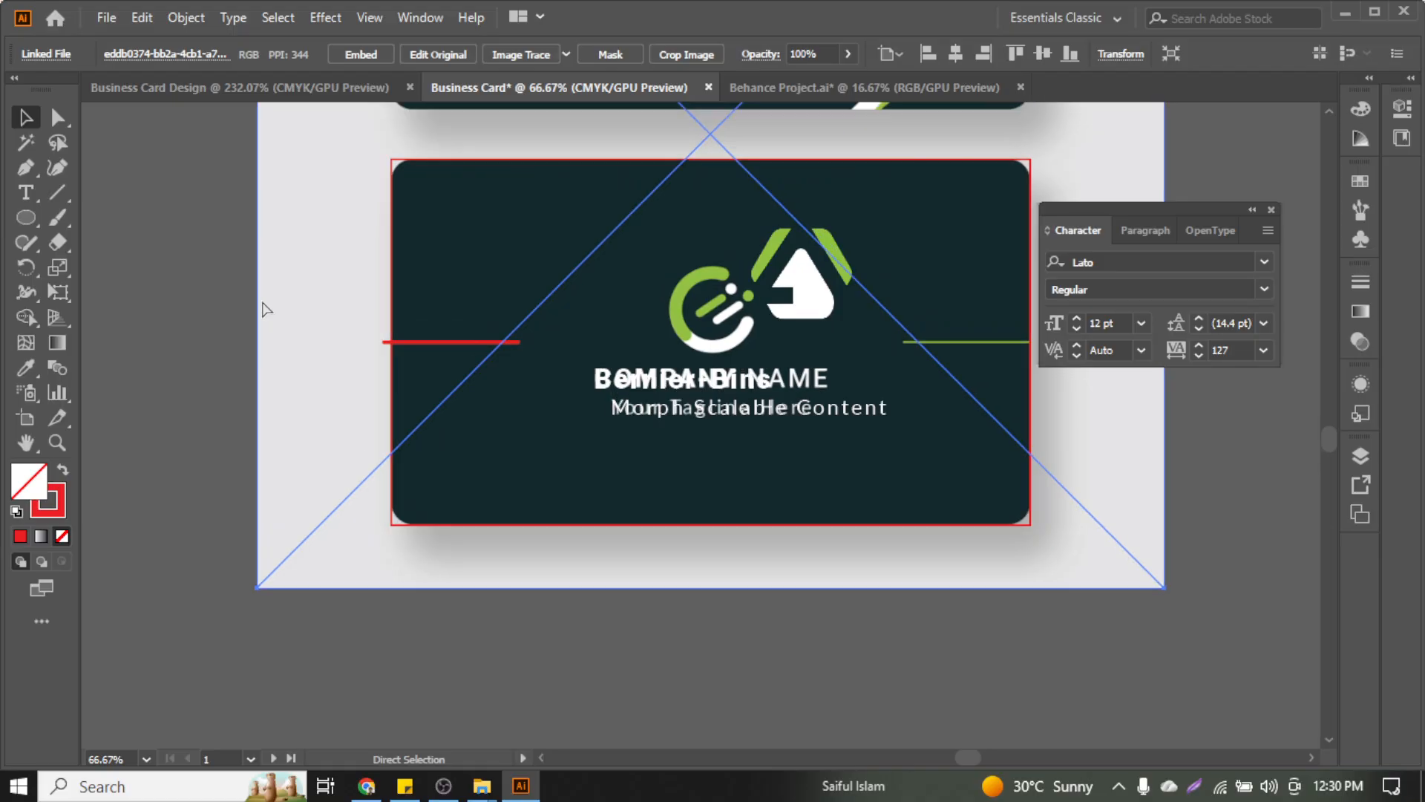
key("ctrl+2")
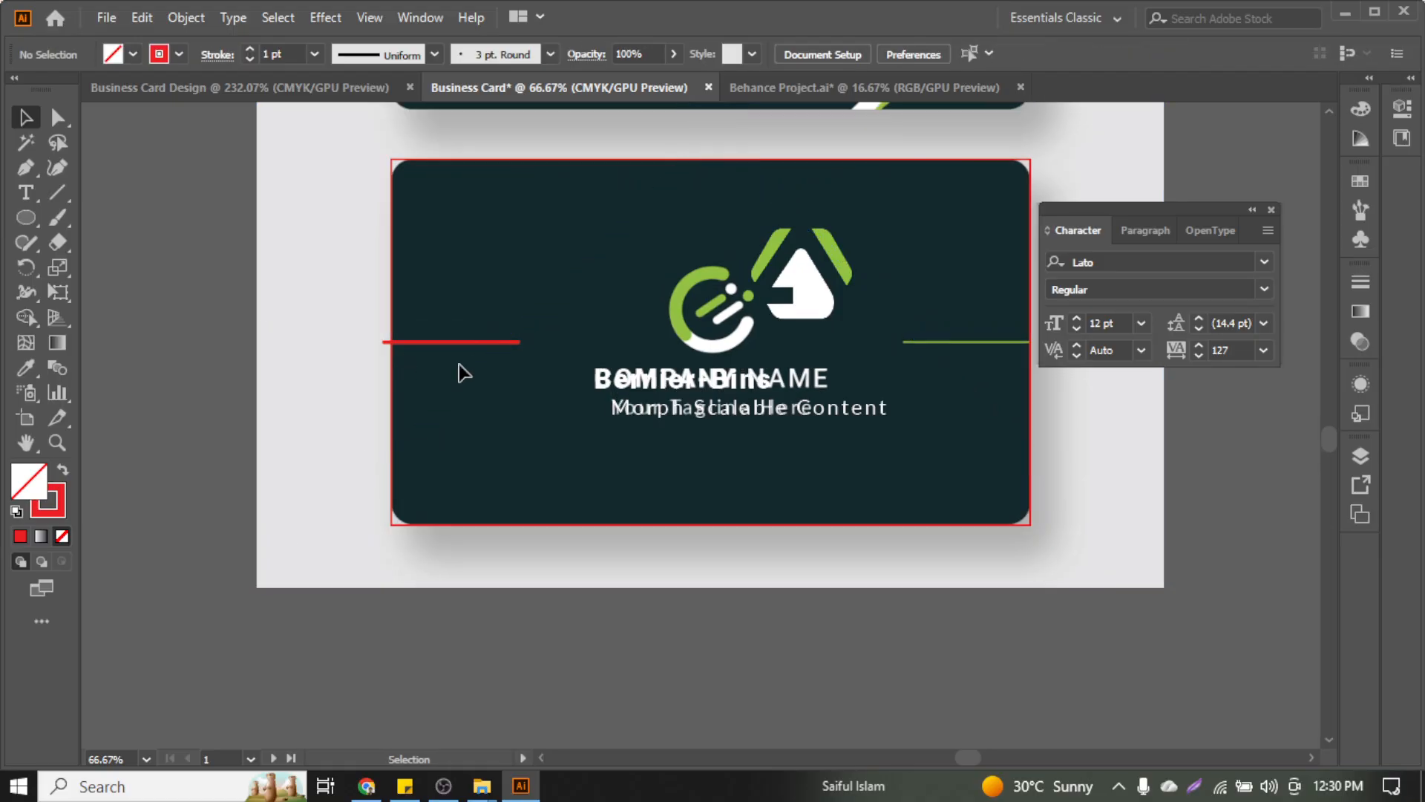
Trim the red line's overhang flush with the card's left edge using Shape Builder
scroll(386, 375, "up", 1)
left_click_drag(433, 298, 449, 385)
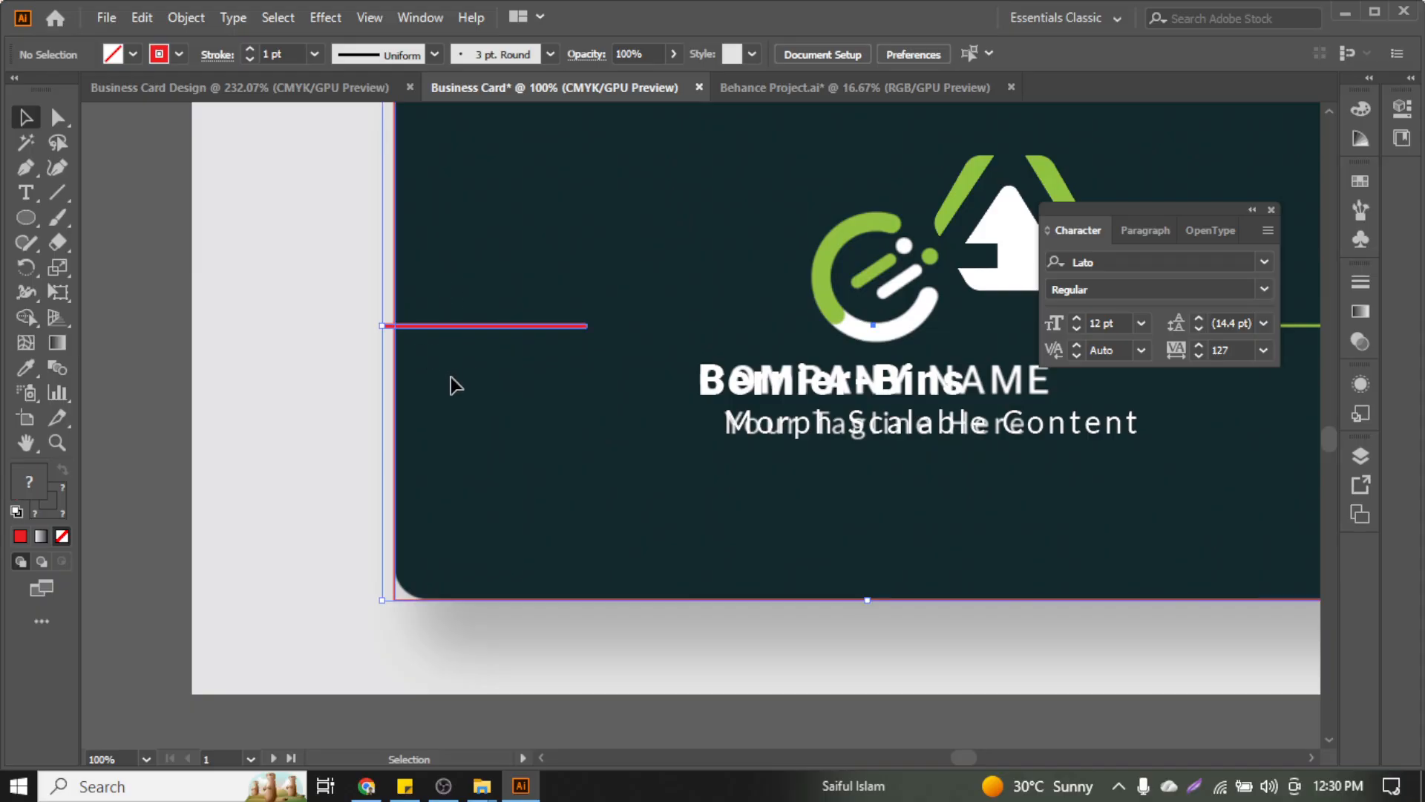
left_click(26, 317)
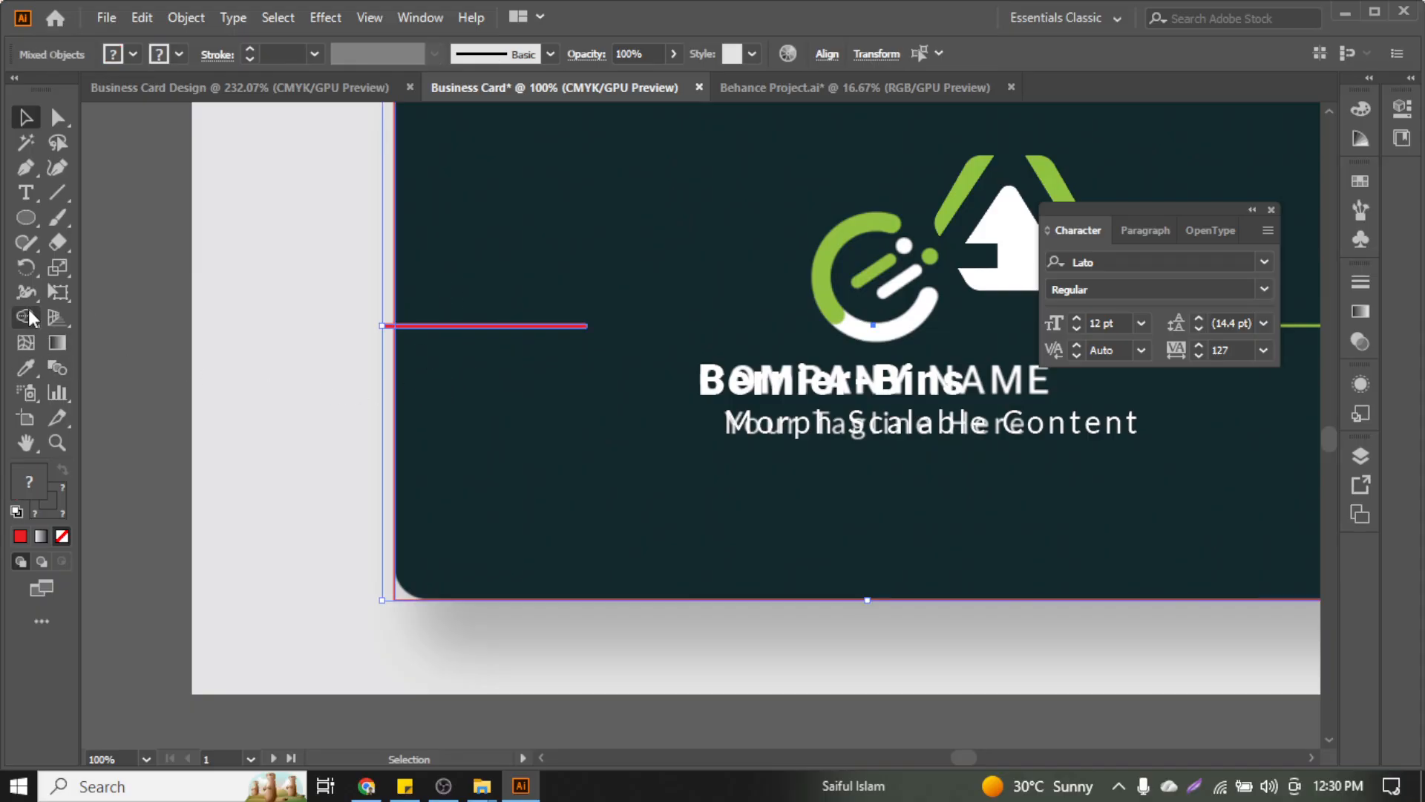
scroll(356, 320, "up", 1)
scroll(357, 320, "up", 2)
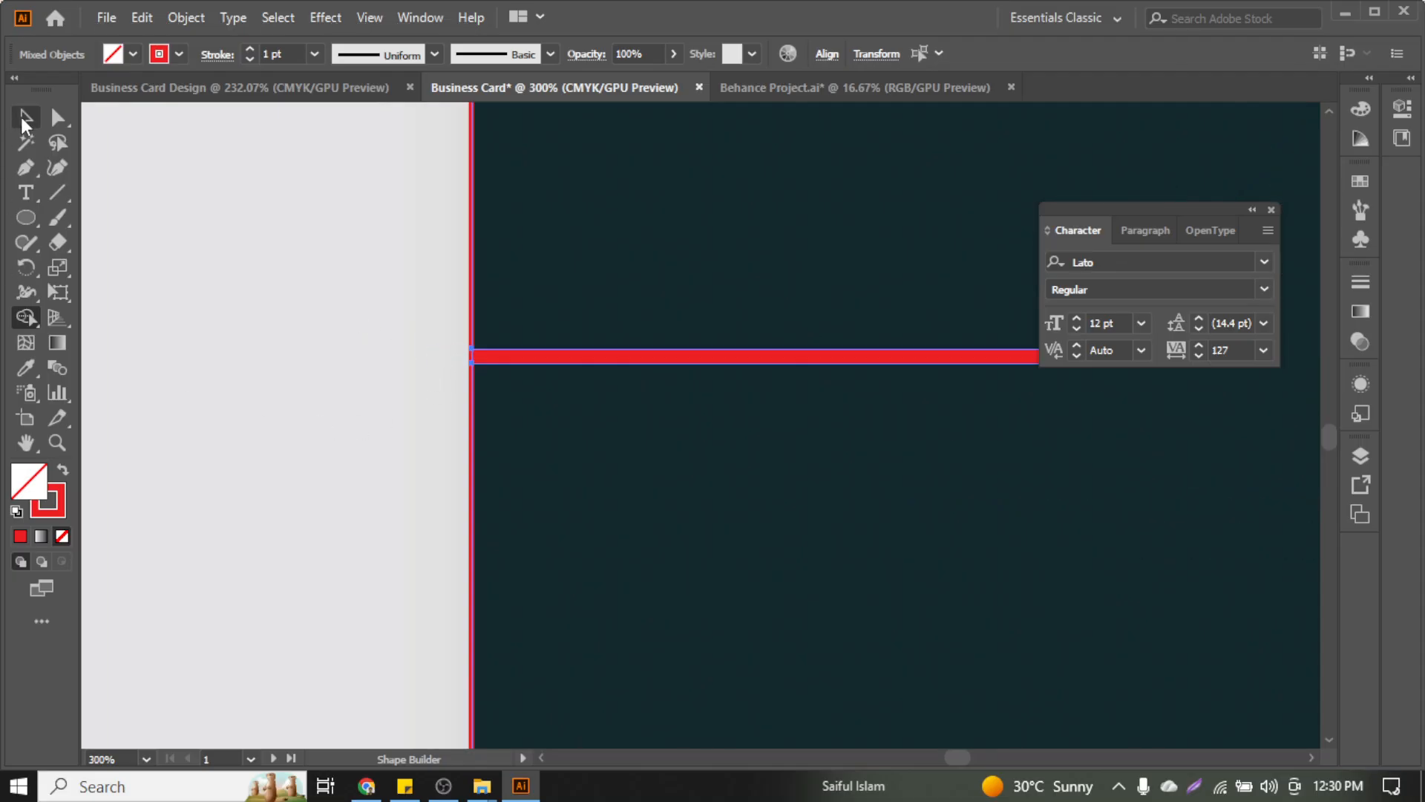
left_click(24, 117)
left_click(487, 394)
scroll(496, 367, "up", 2)
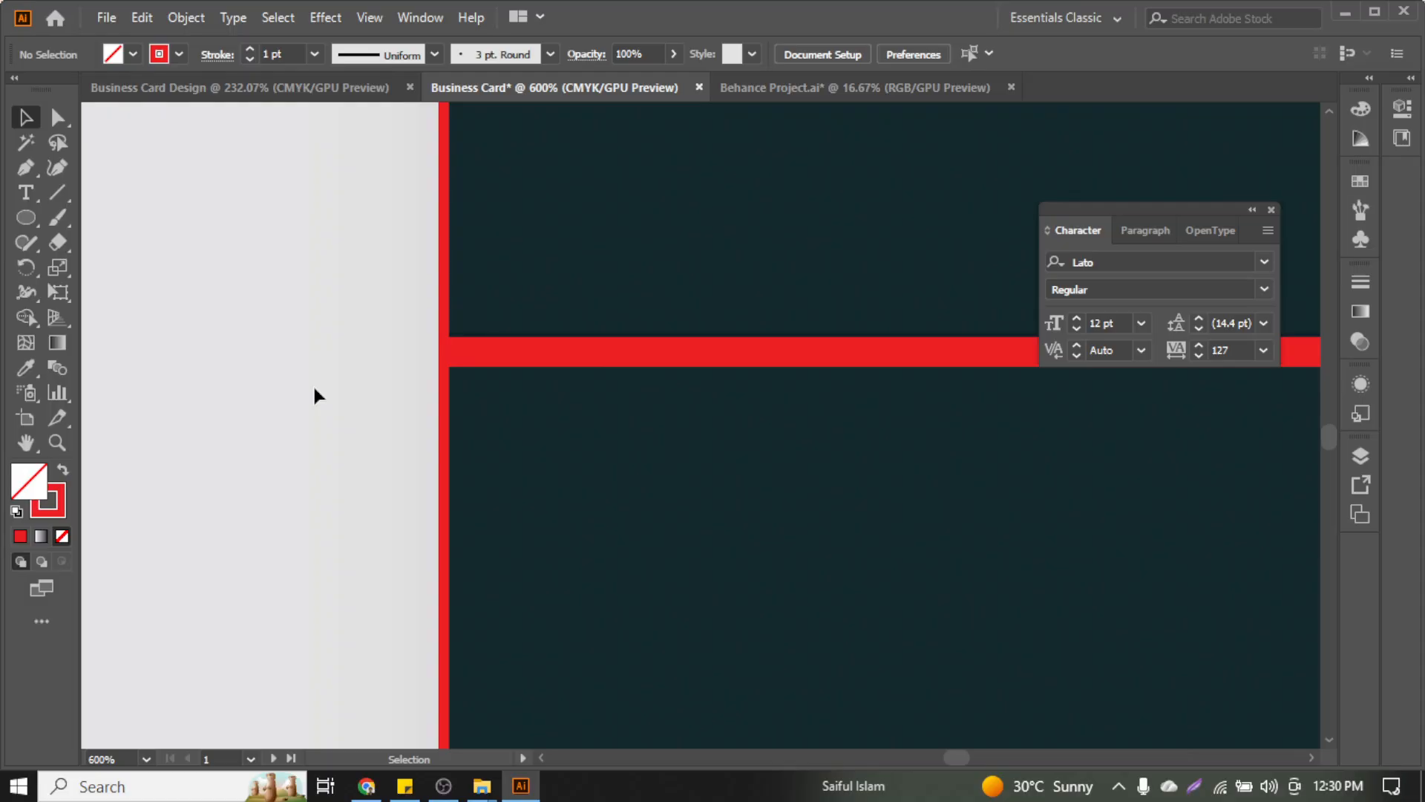
scroll(313, 385, "down", 5)
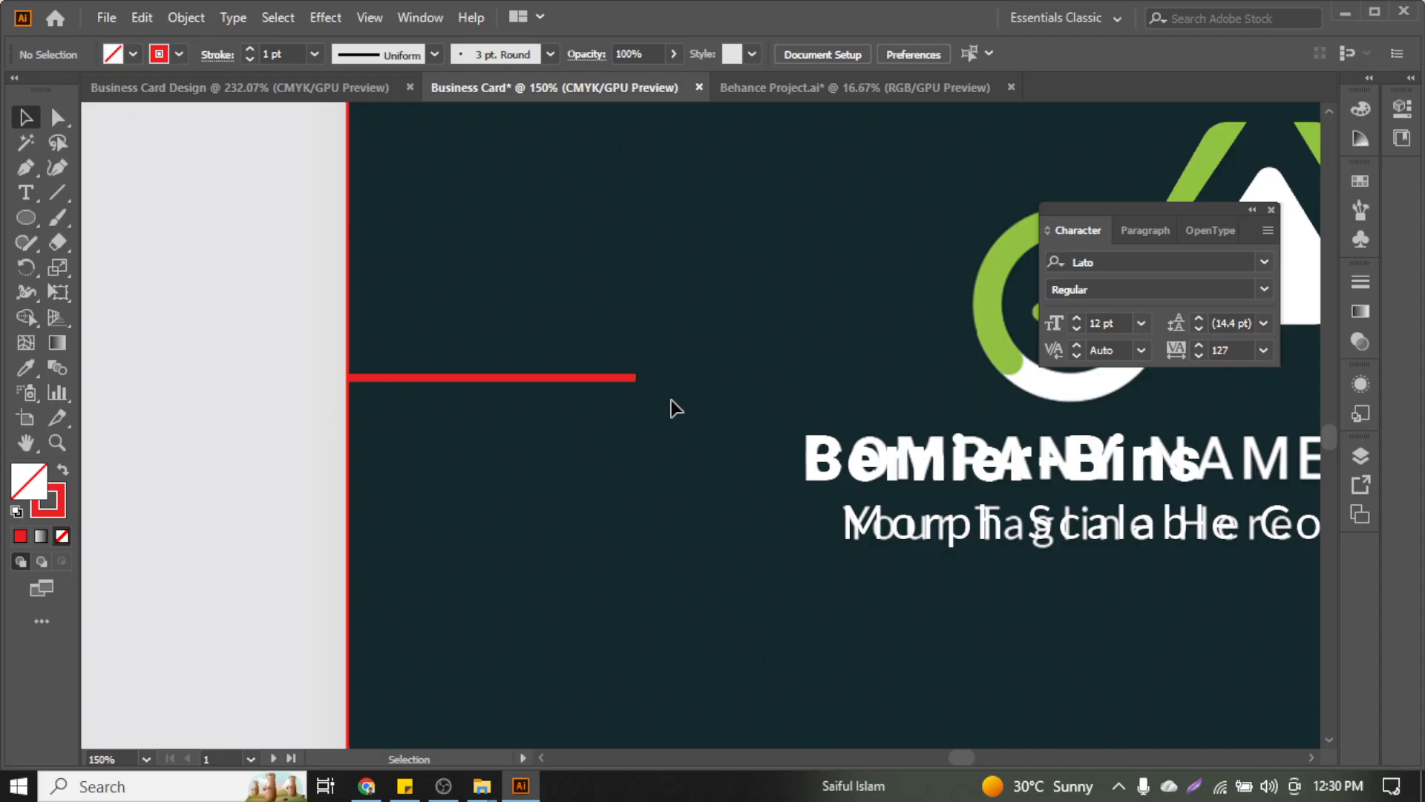
scroll(328, 382, "down", 2)
Recolor the left red line with the logo's green using the Eyedropper
left_click(349, 379)
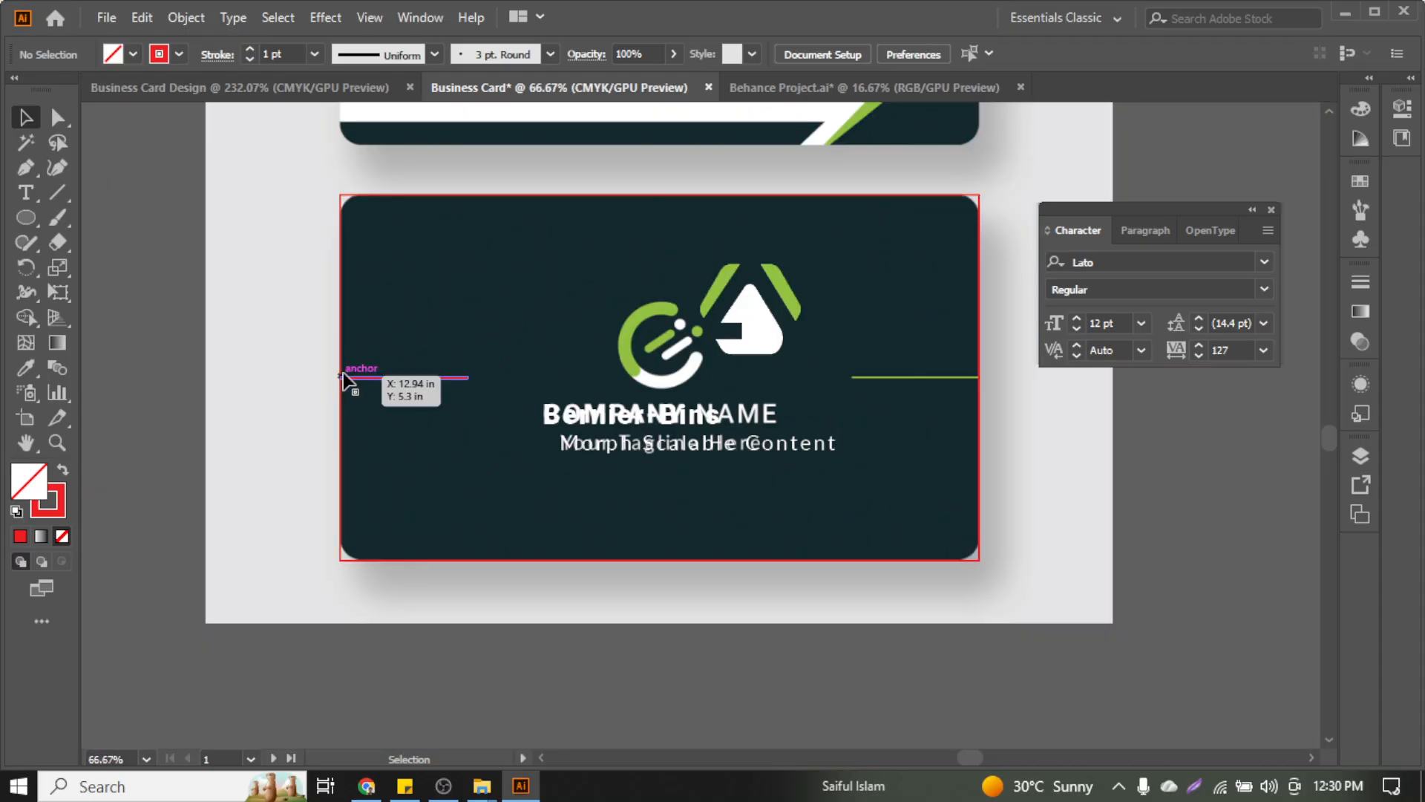
left_click(26, 367)
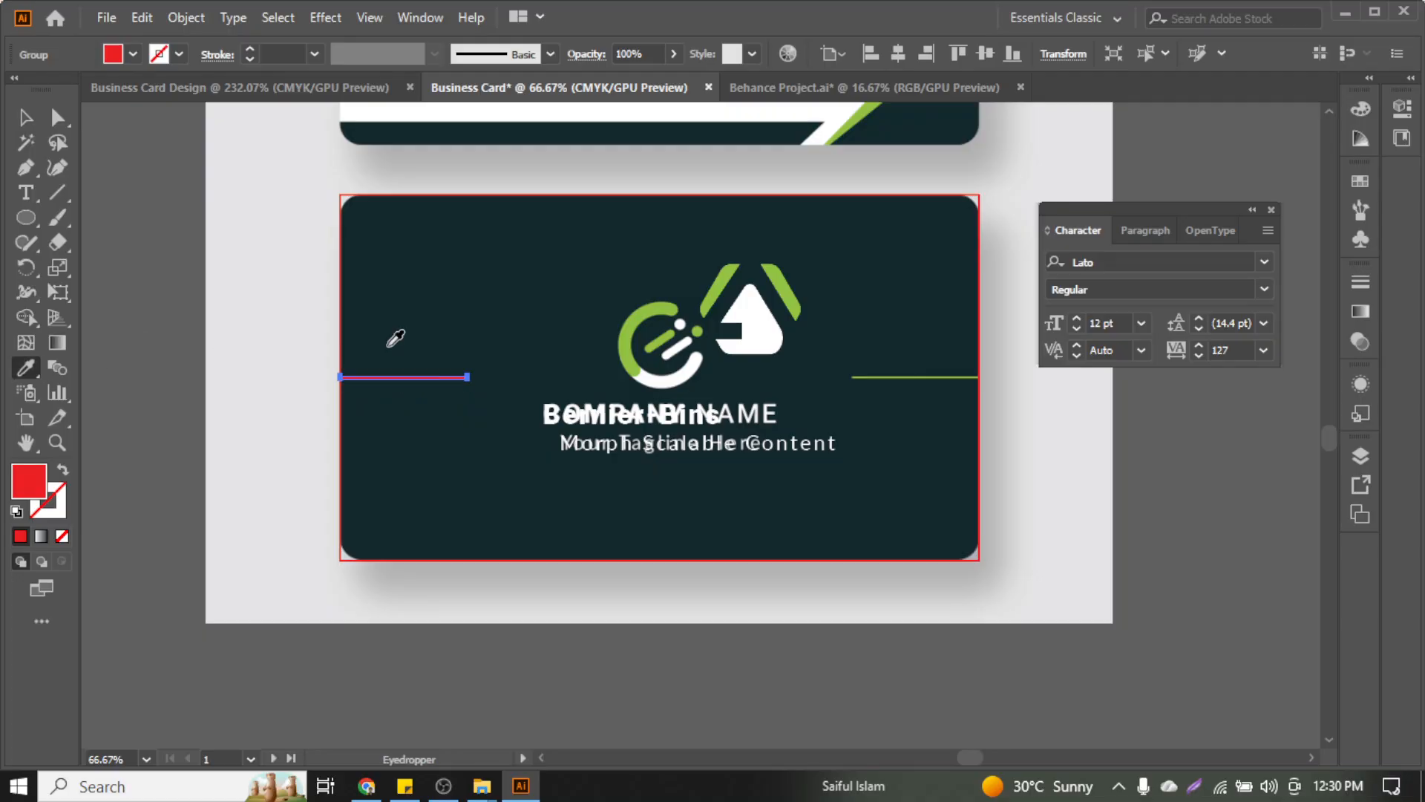
left_click(703, 315)
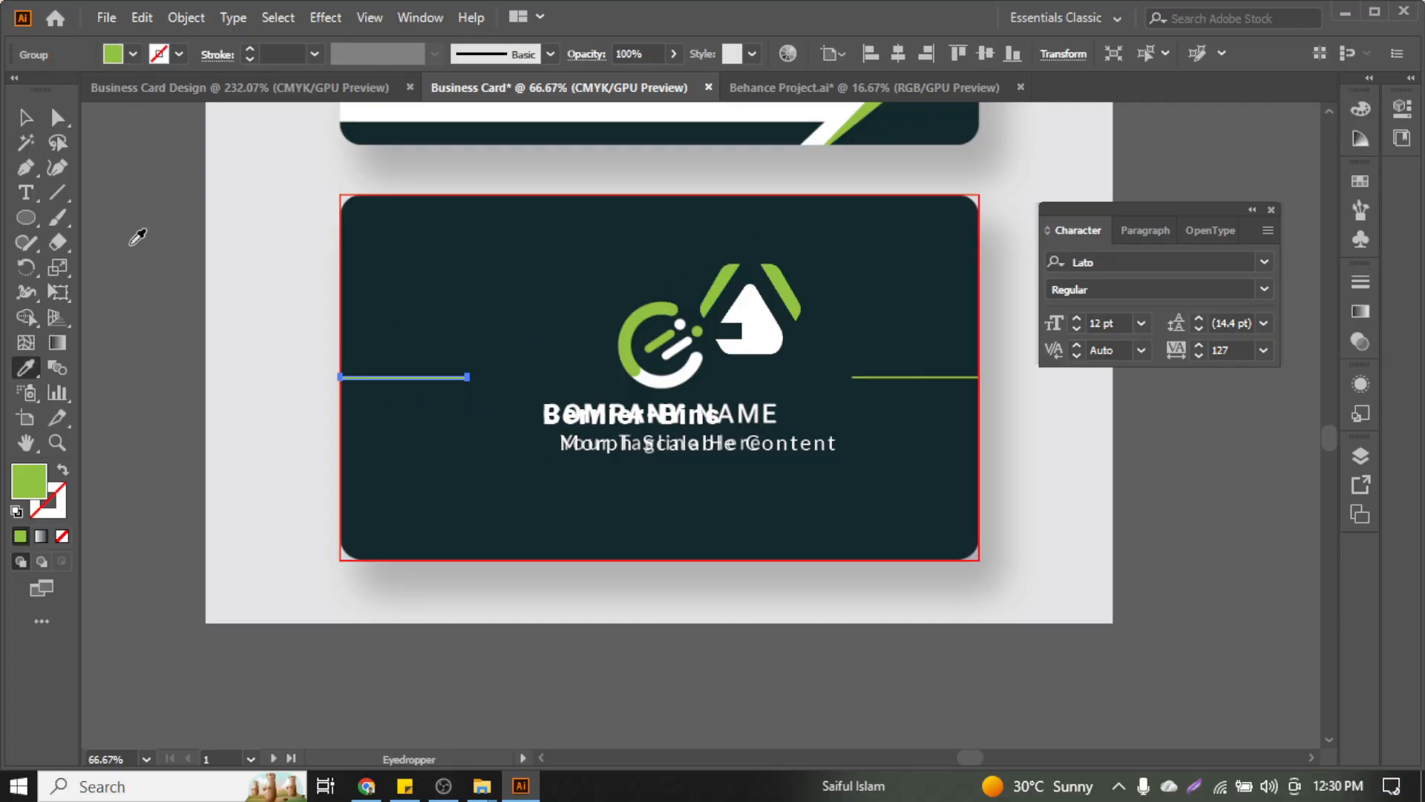
left_click(37, 121)
left_click(322, 321)
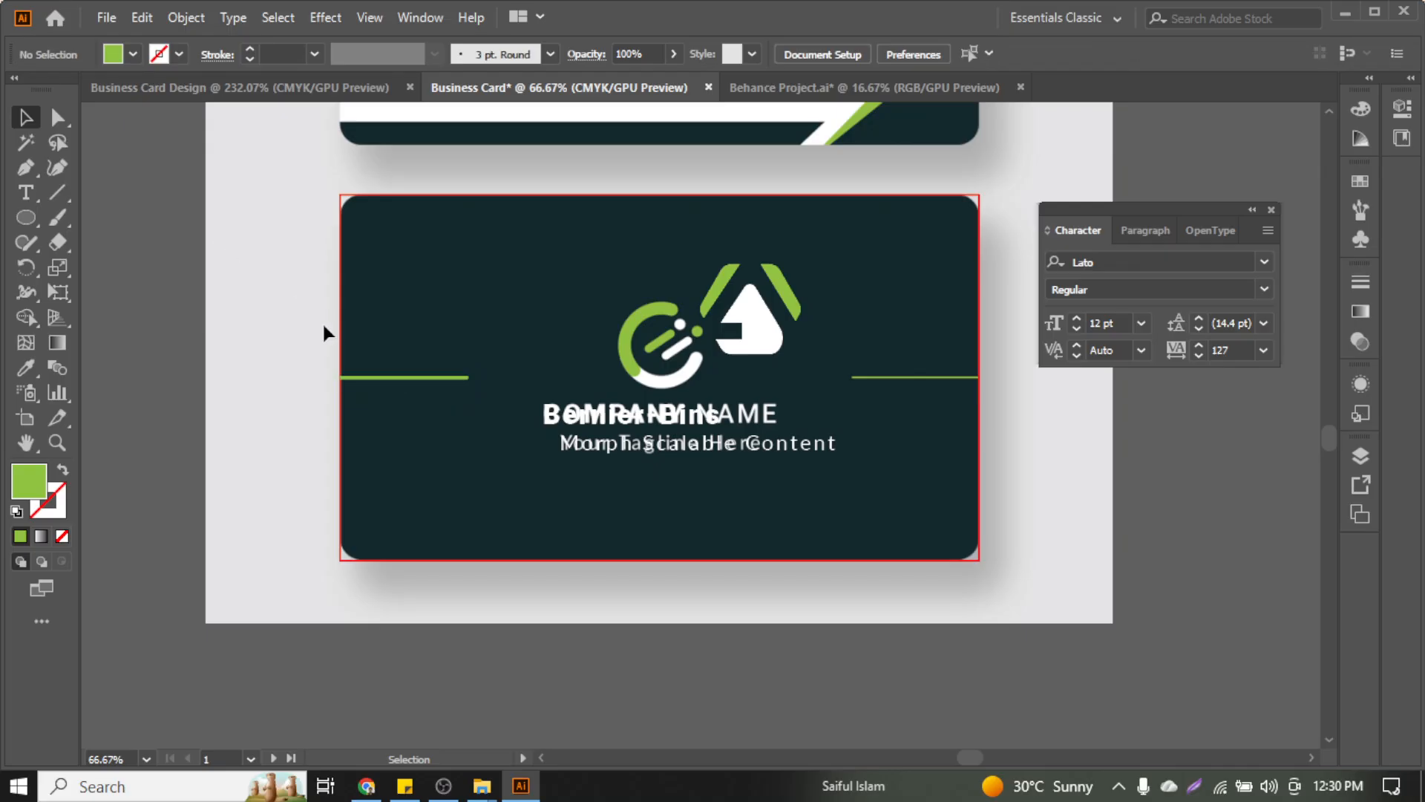
Duplicate the green line straight across to the card's right side
left_click(386, 380)
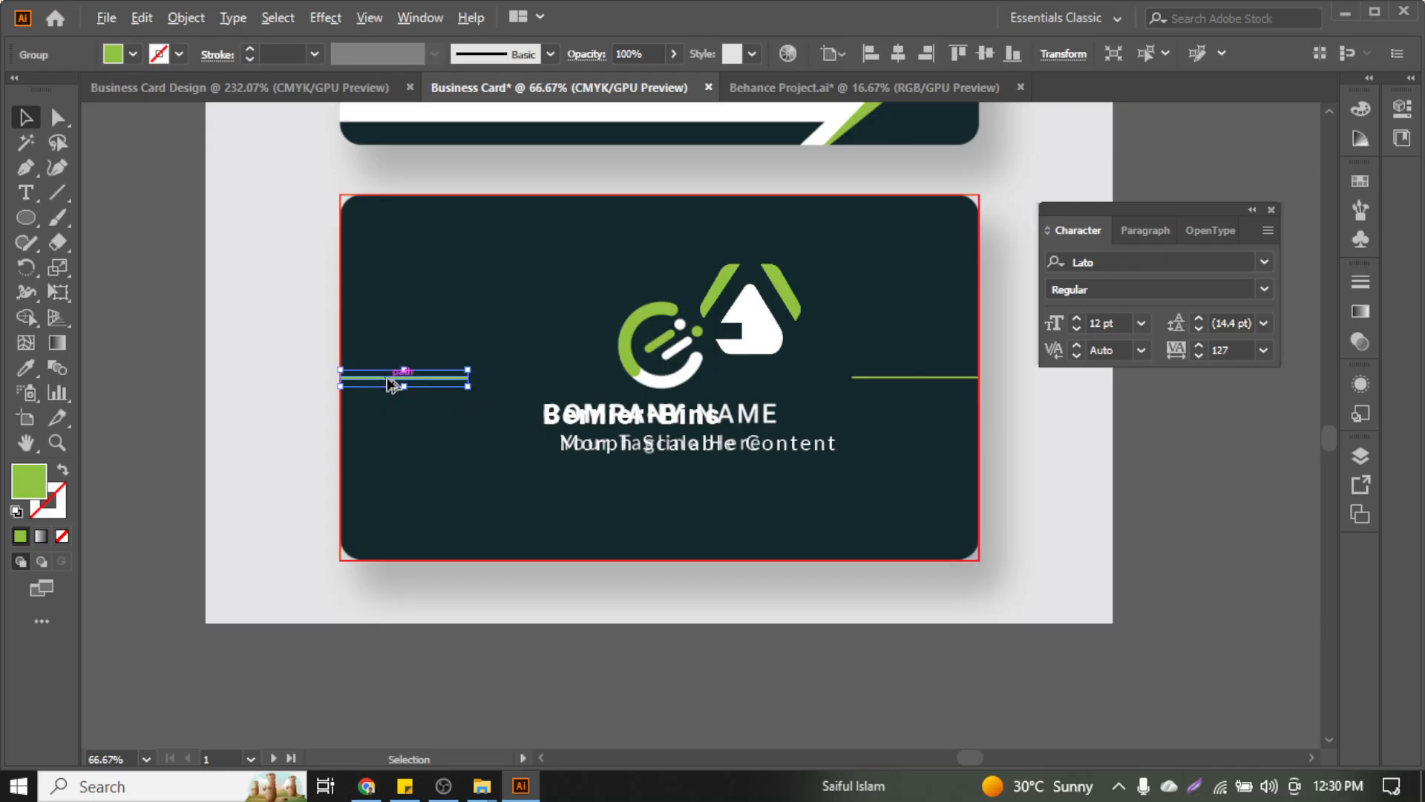
left_click_drag(387, 380, 830, 413)
scroll(1003, 380, "up", 1)
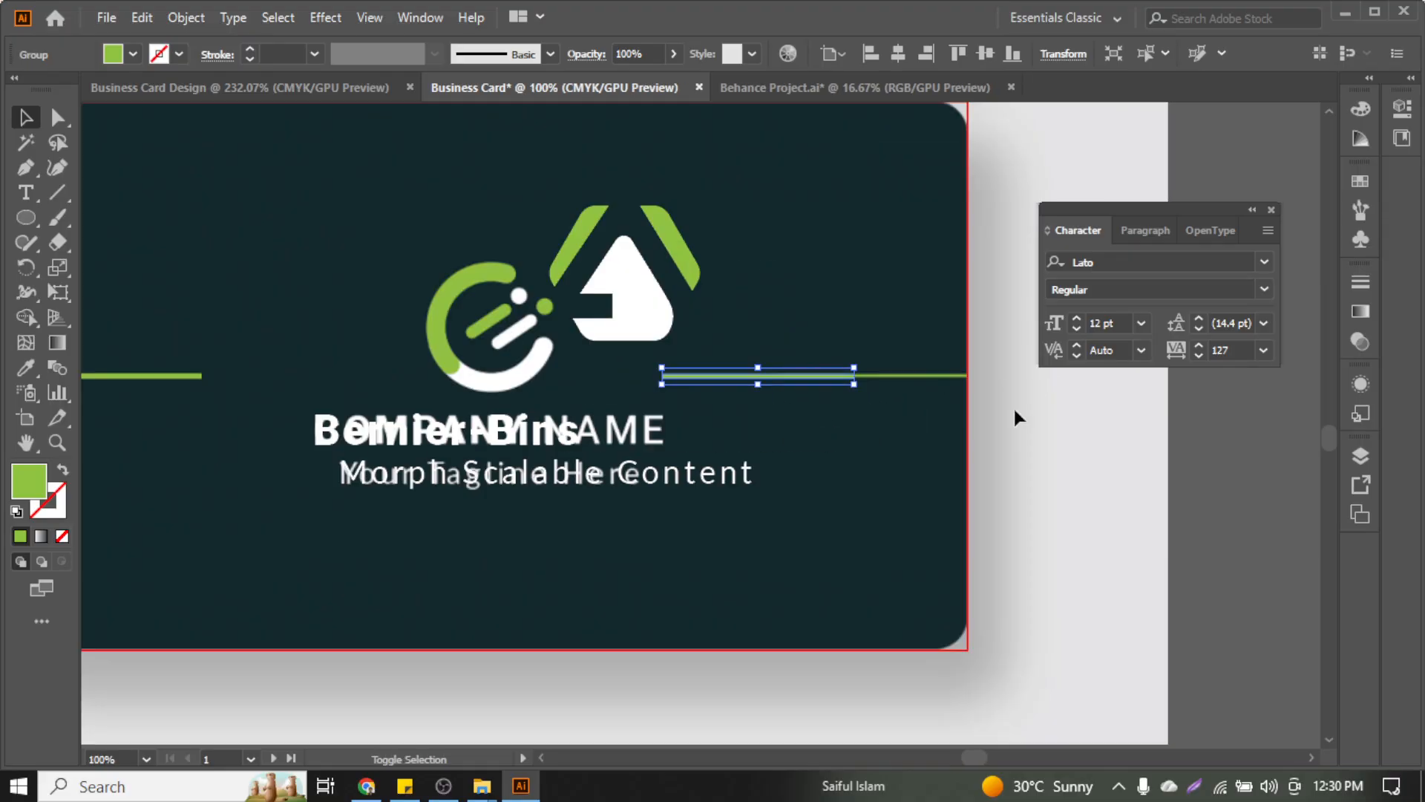
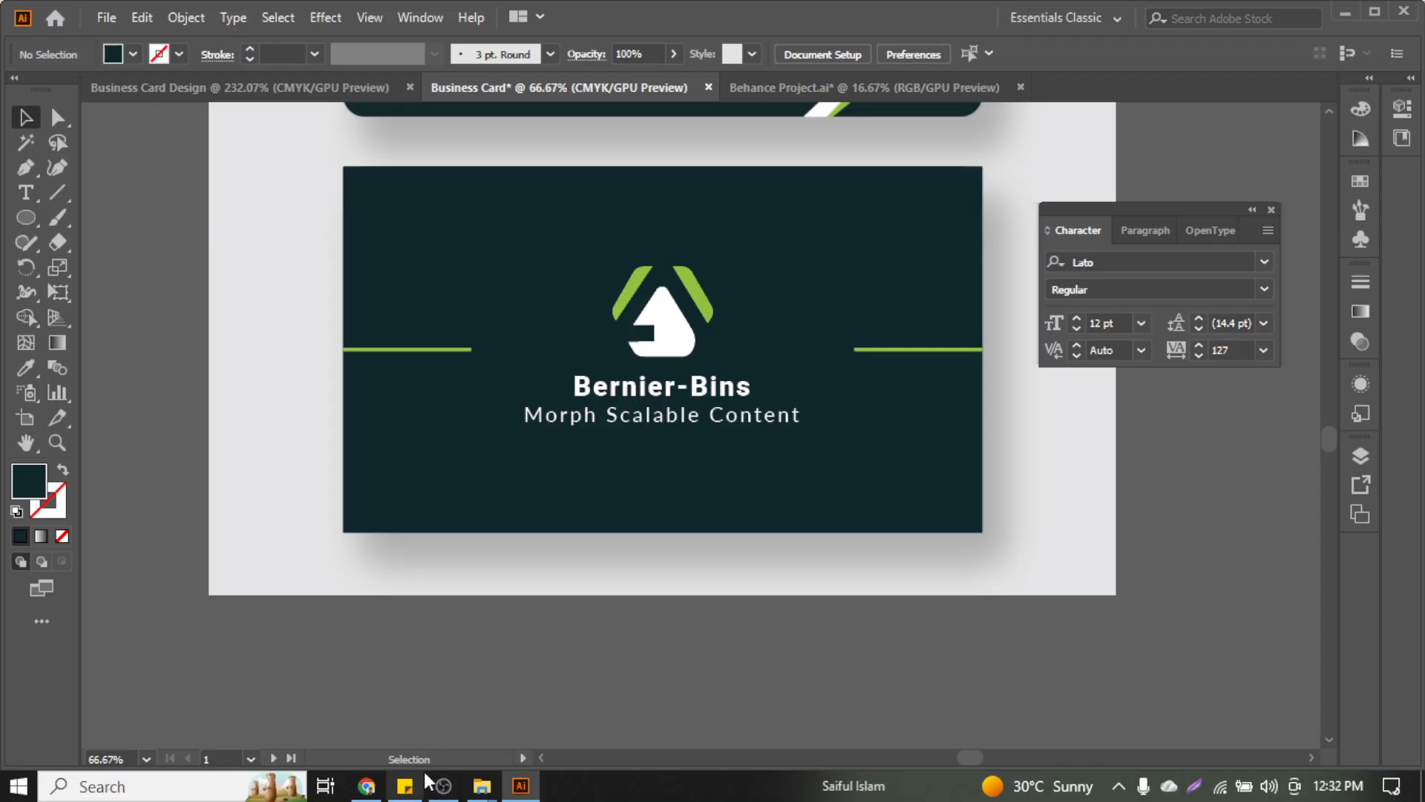
Change the BERNIER-BINS title to all UPPERCASE with Change Case
left_click(444, 786)
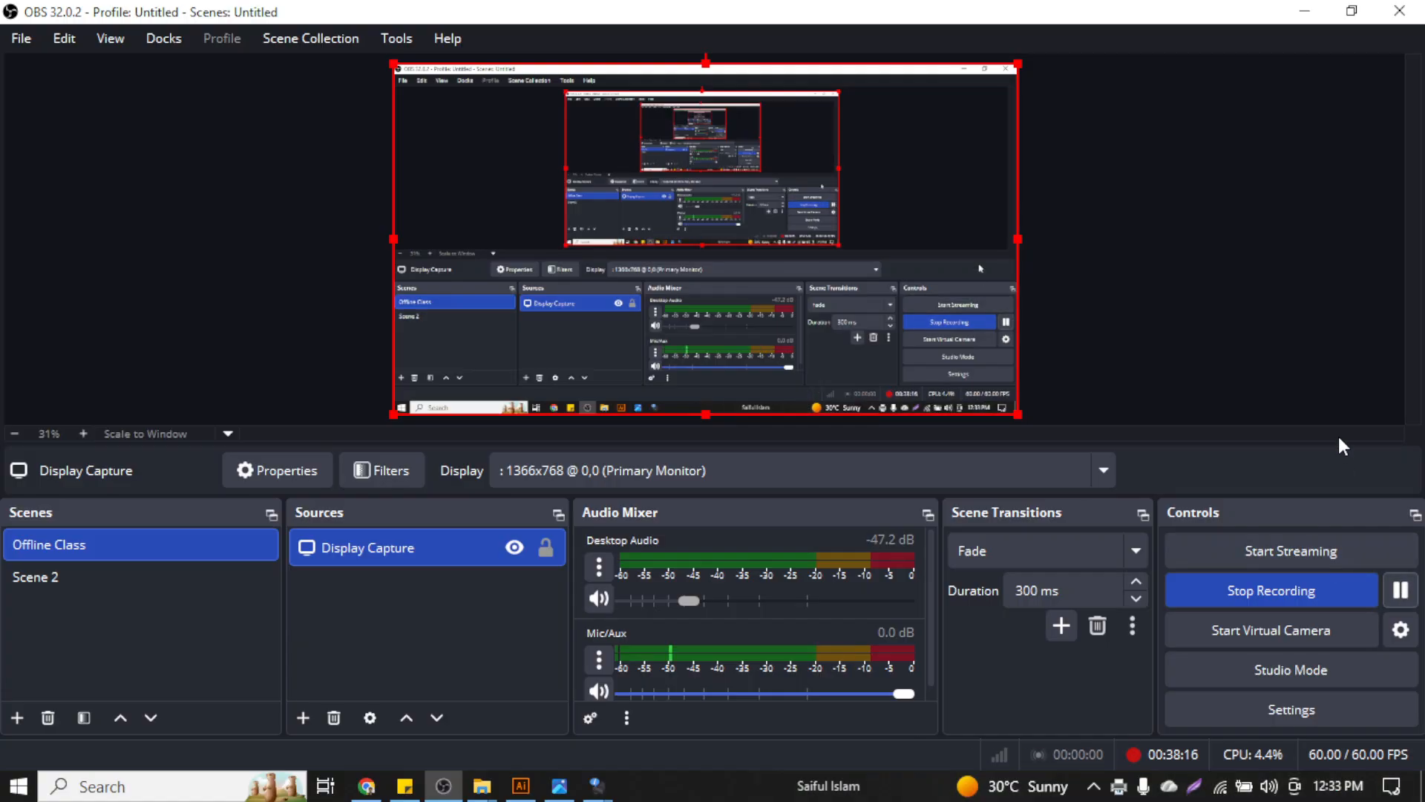
left_click(1298, 10)
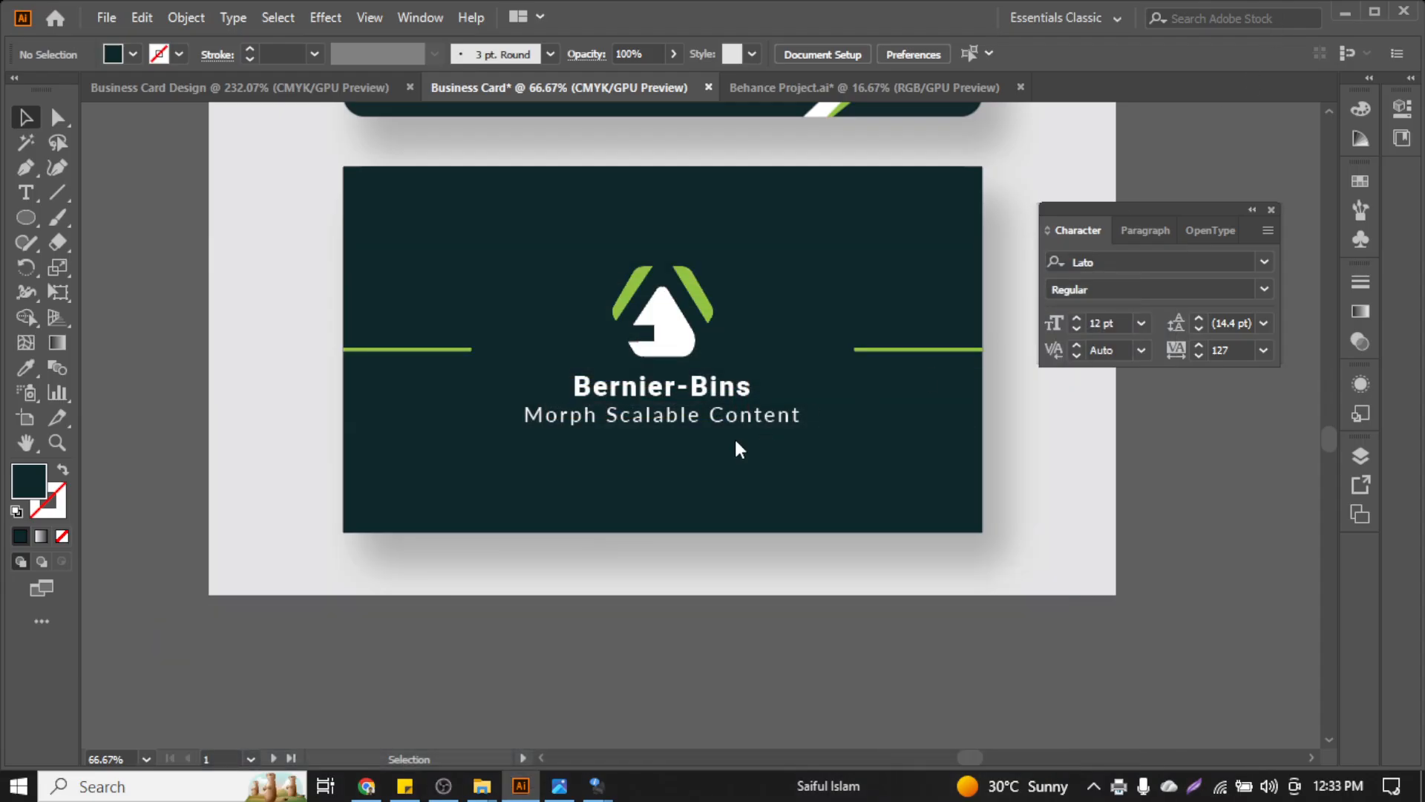
scroll(742, 493, "up", 4)
scroll(784, 490, "down", 3)
scroll(777, 497, "down", 2)
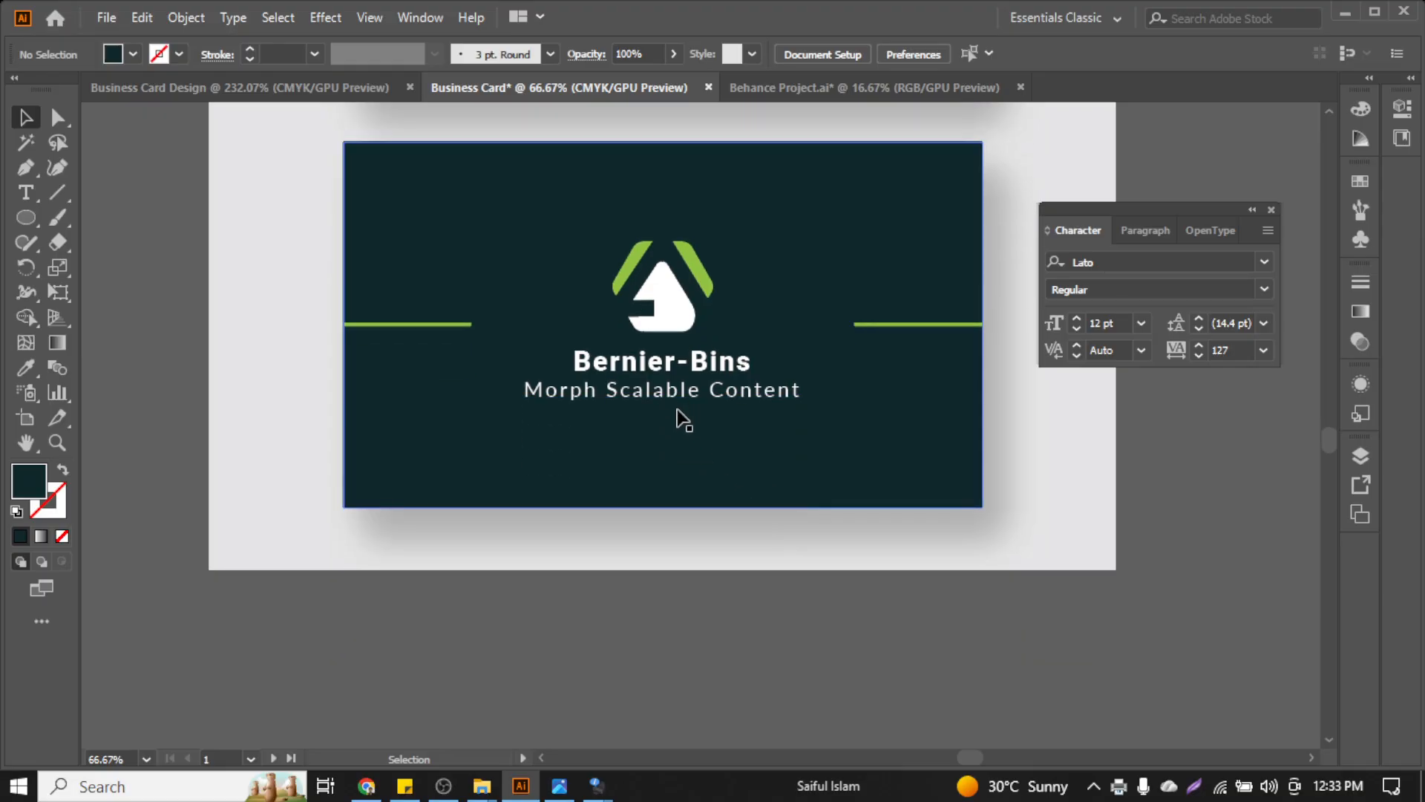
left_click(647, 363)
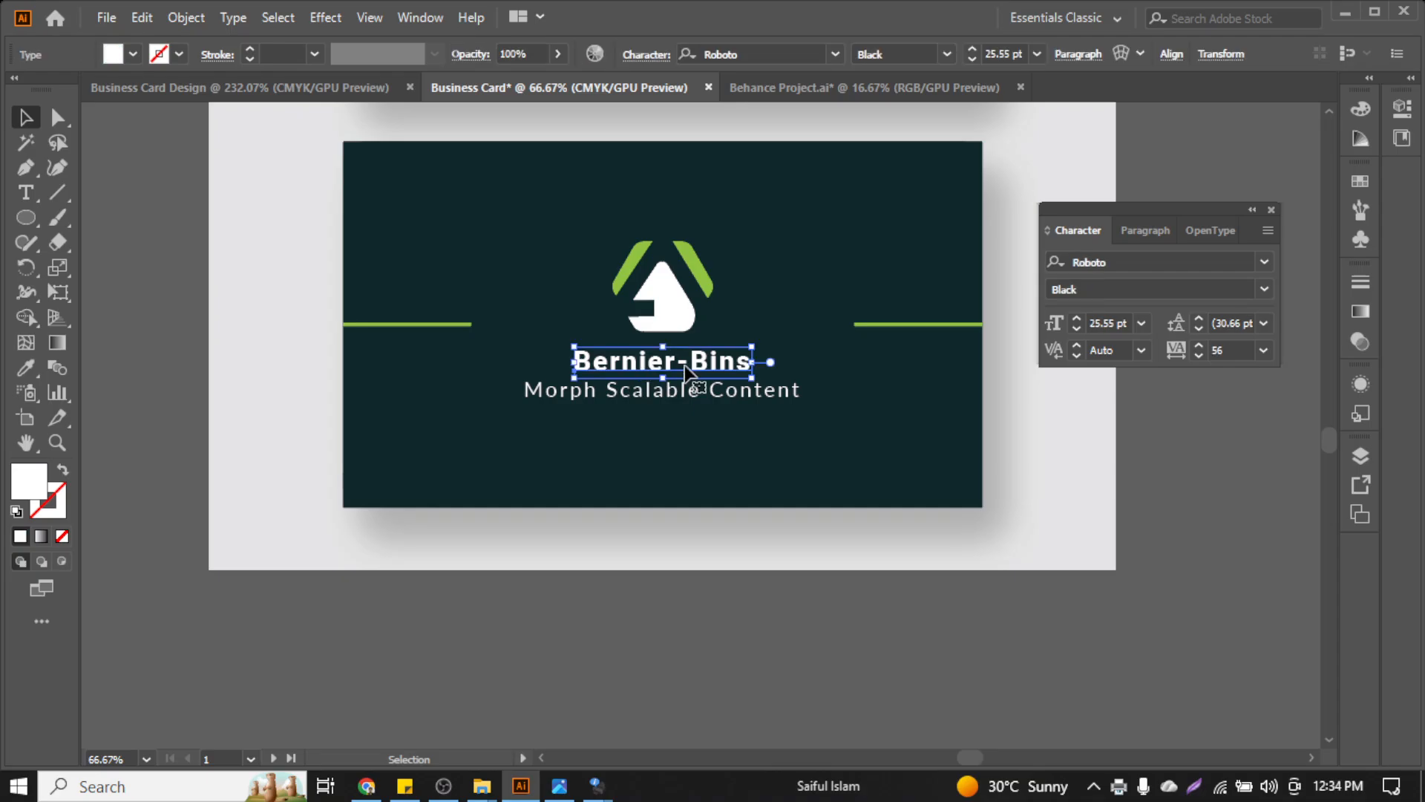
key("alt")
scroll(668, 377, "up", 2)
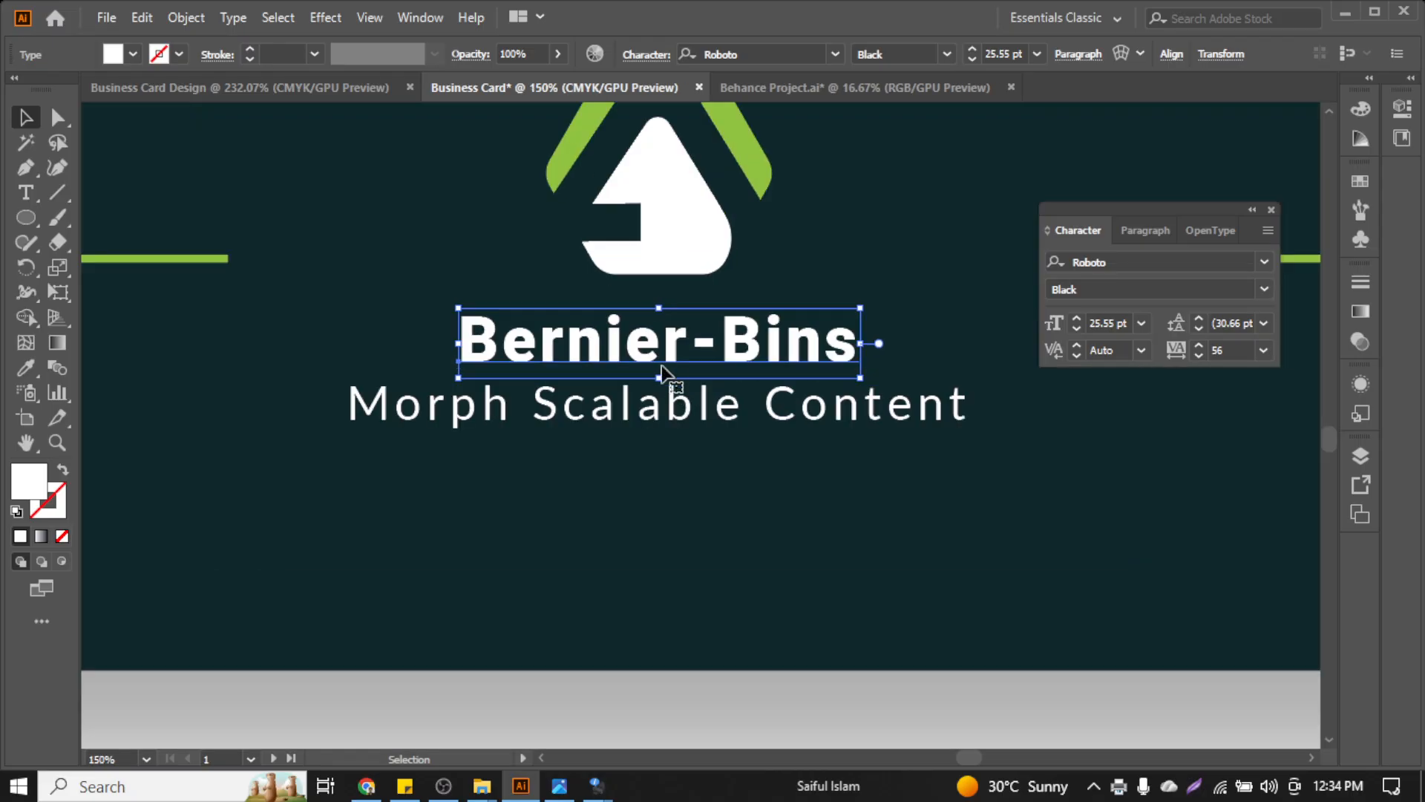
left_click(230, 20)
mouse_move(391, 339)
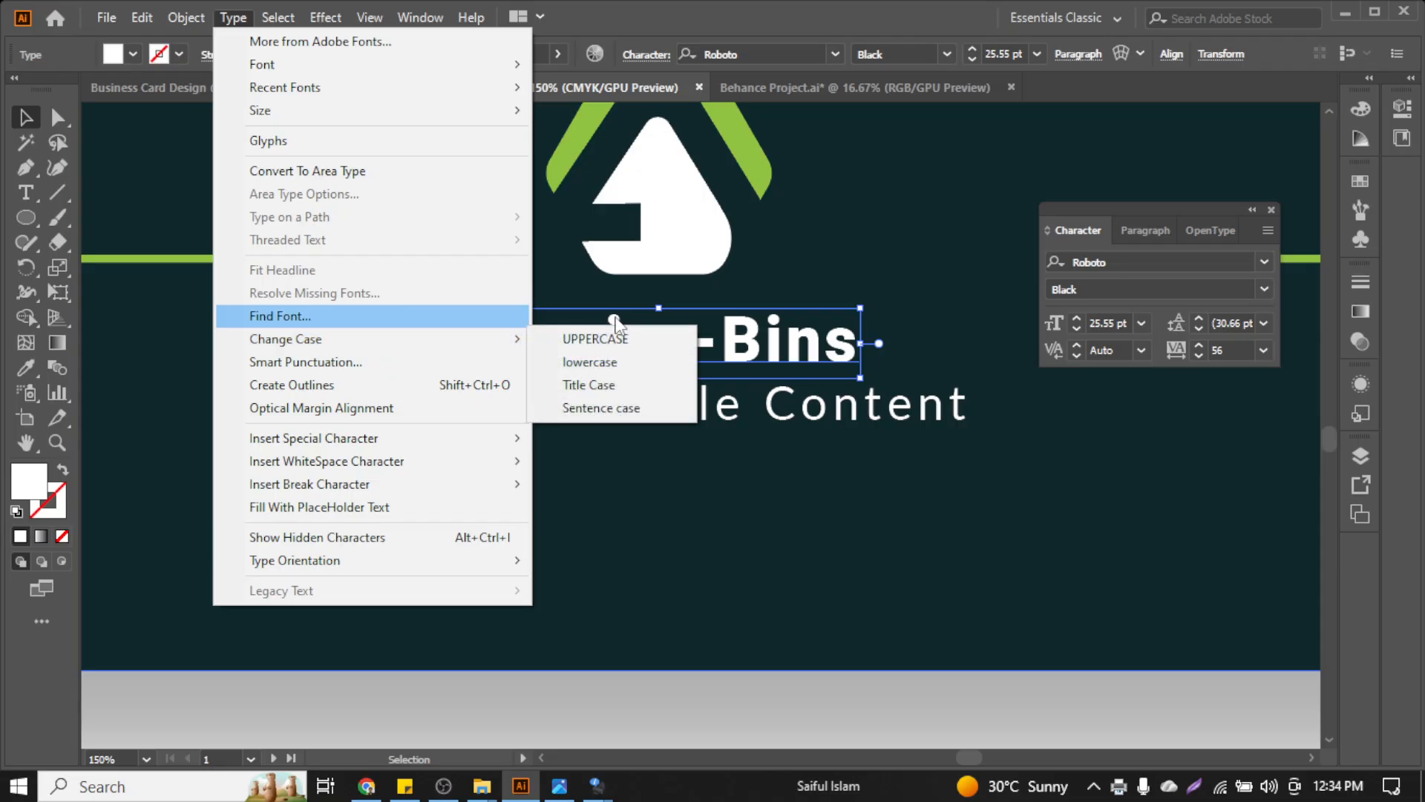
left_click(622, 339)
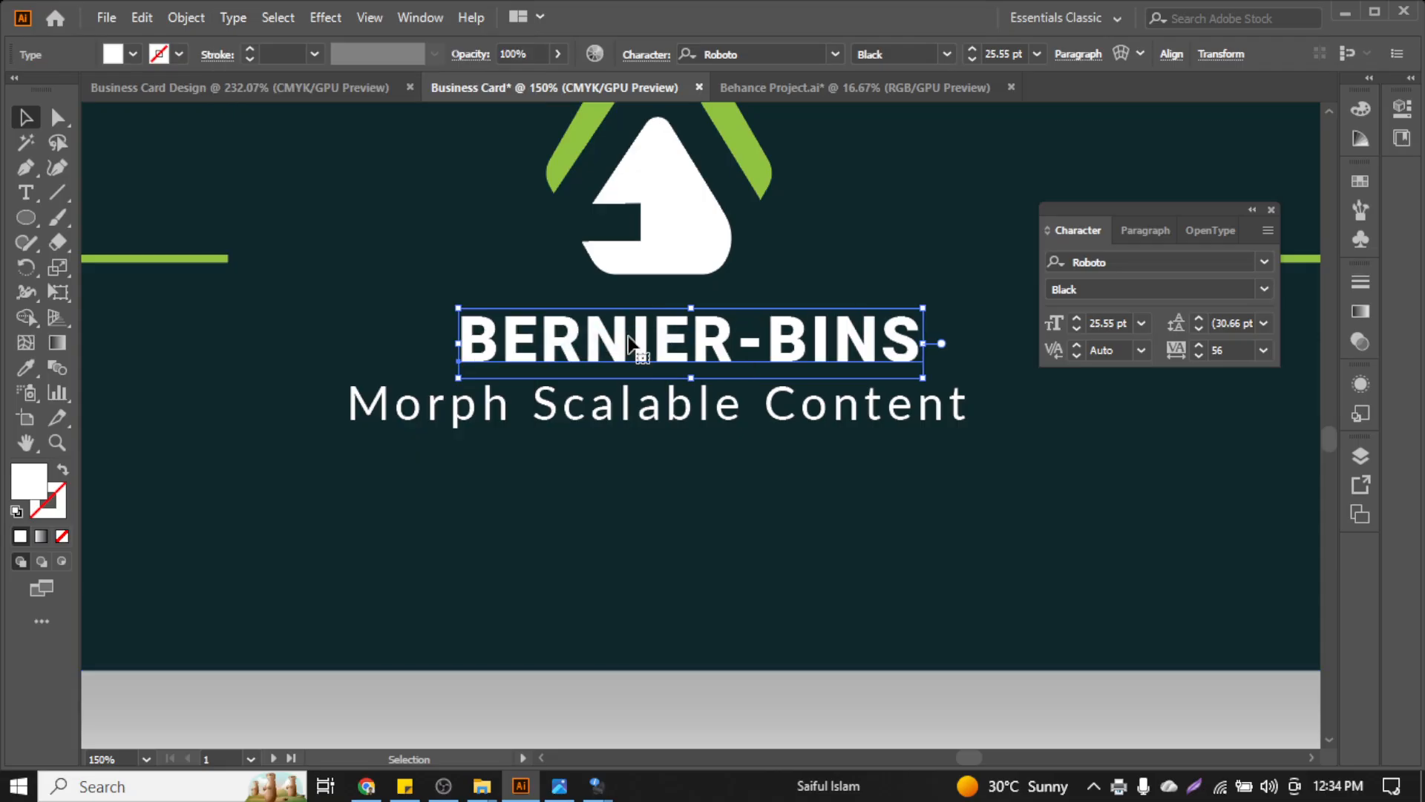
Lower the Morph Scalable Content tagline's tracking from 127 to 92
left_click(829, 413)
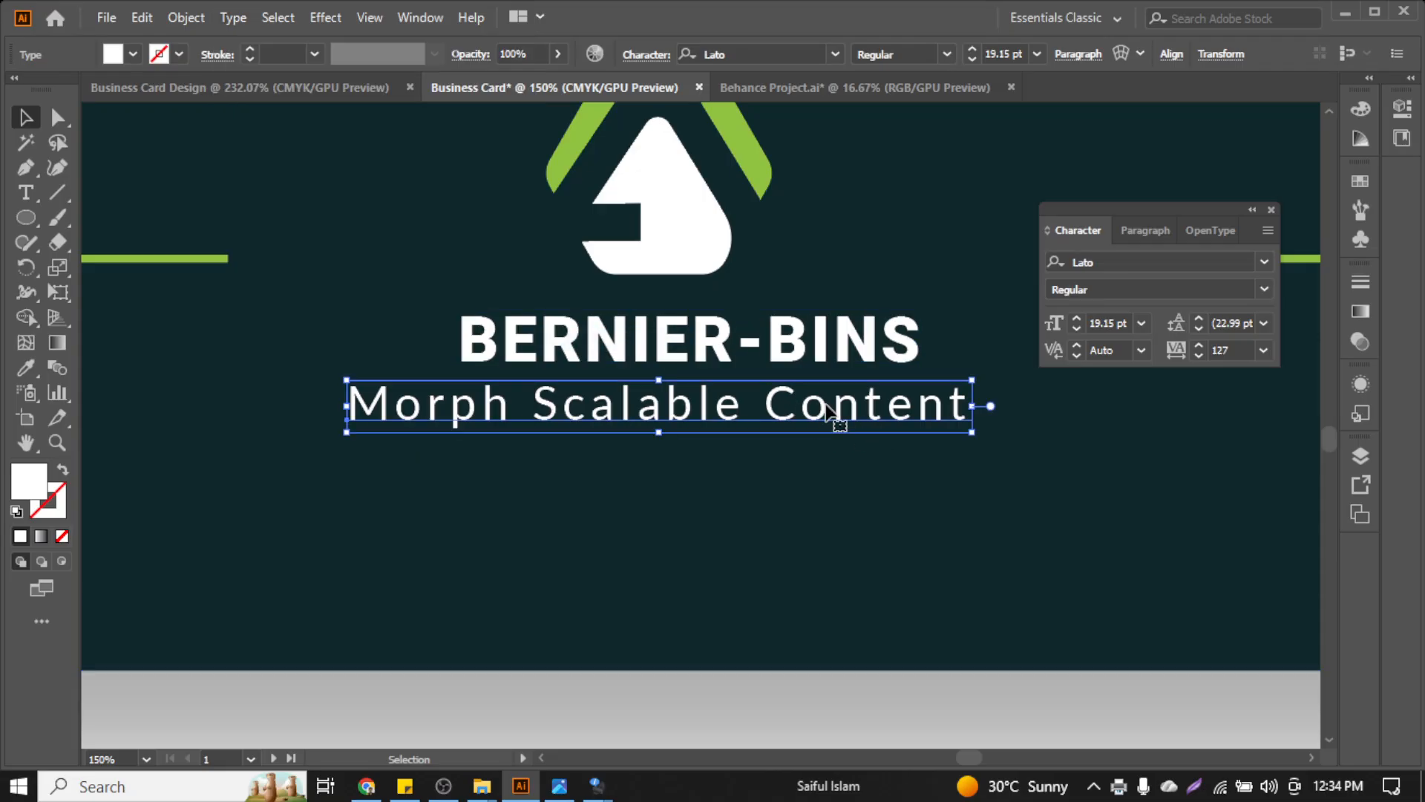
left_click(1199, 355)
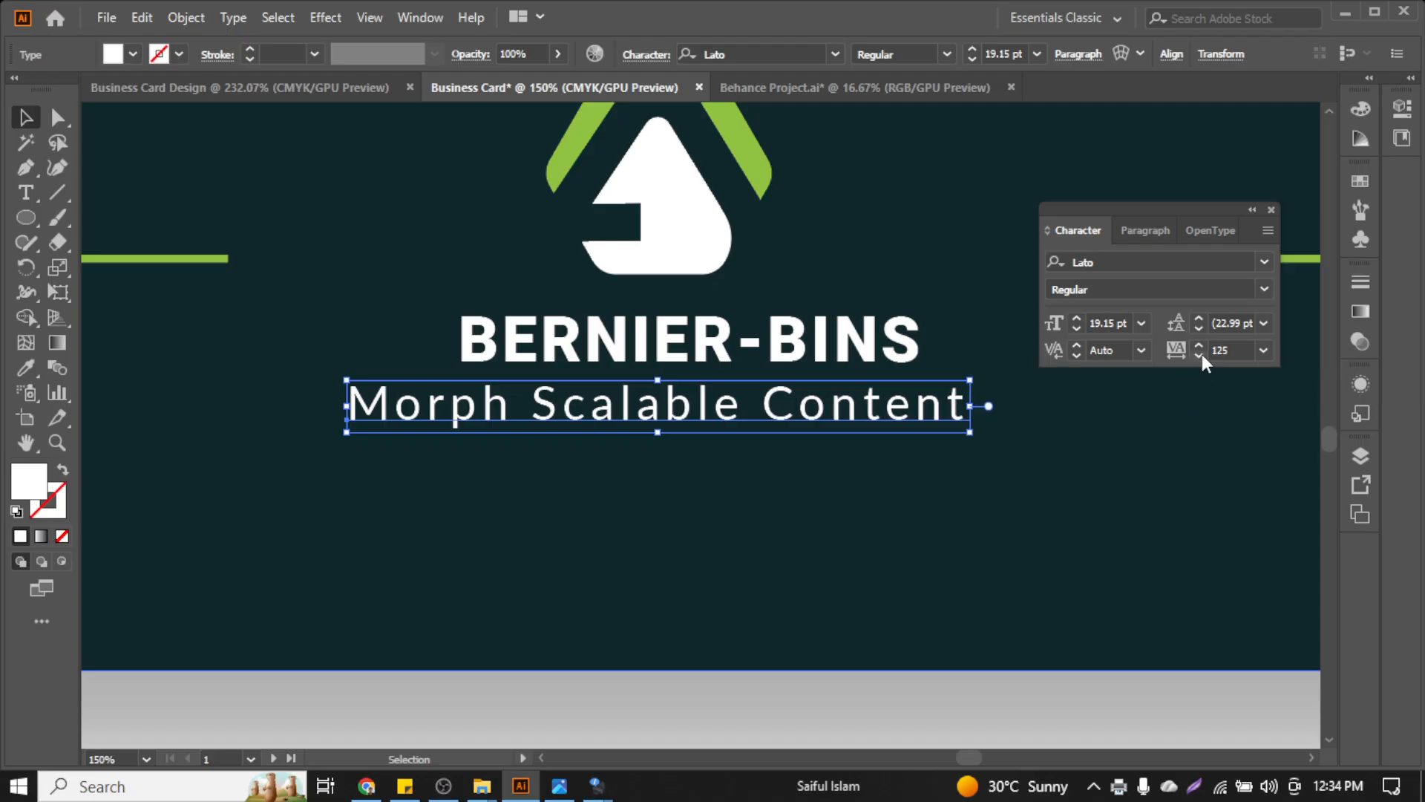
left_click(1199, 355)
left_click(1200, 355)
left_click(1200, 356)
left_click(1200, 356)
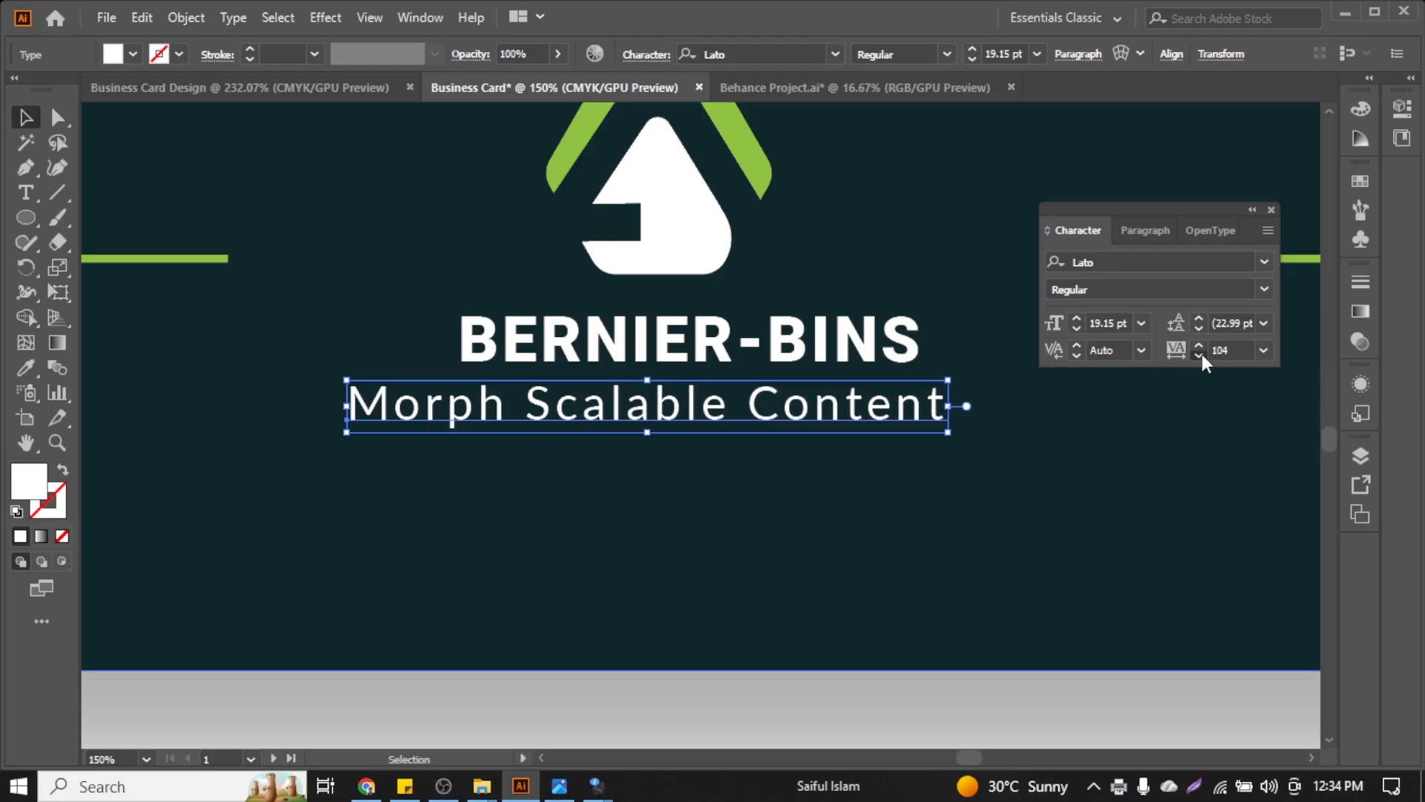
left_click(1199, 355)
left_click(1199, 356)
Stretch the BERNIER-BINS title taller to about 31.5 pt, then select it with the tagline
left_click(803, 364)
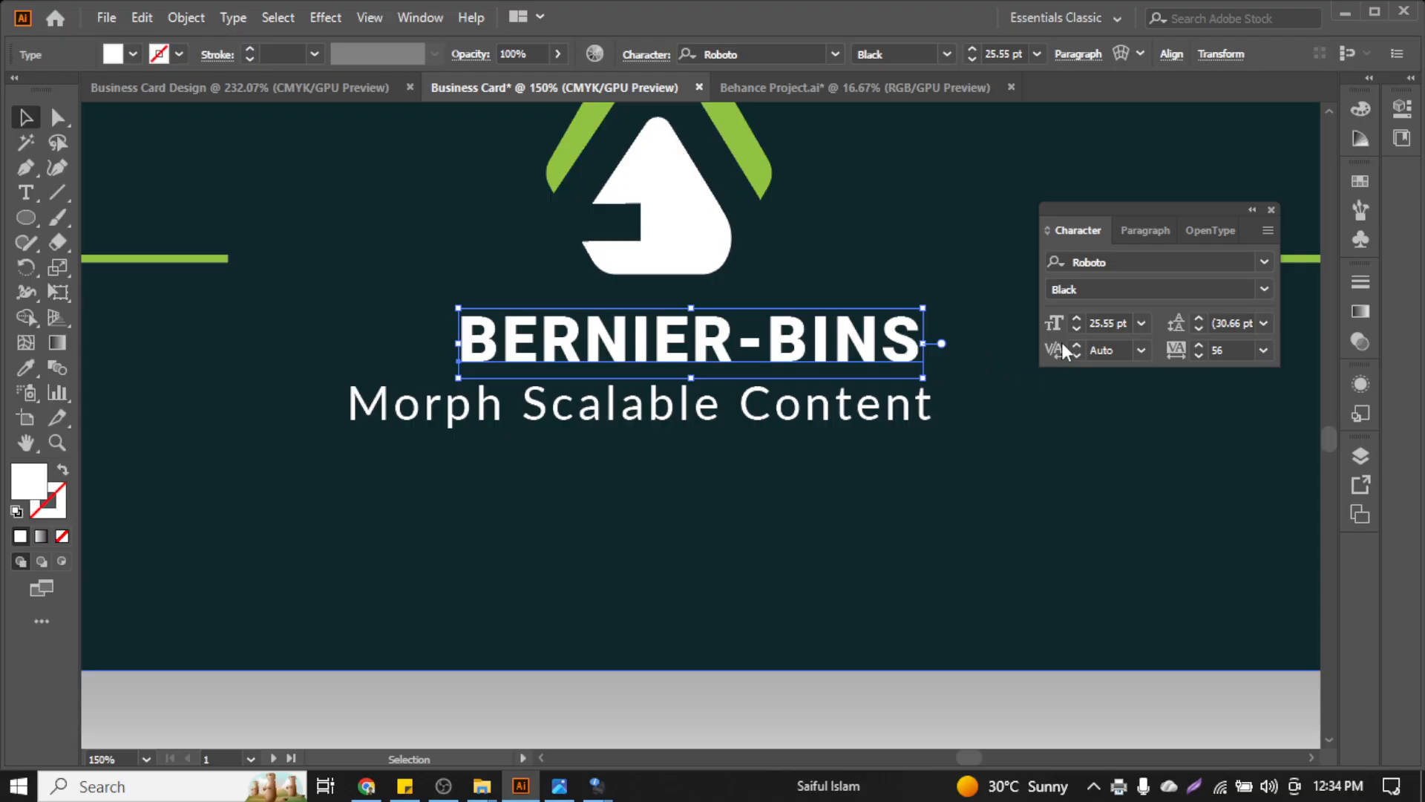
scroll(711, 400, "down", 2)
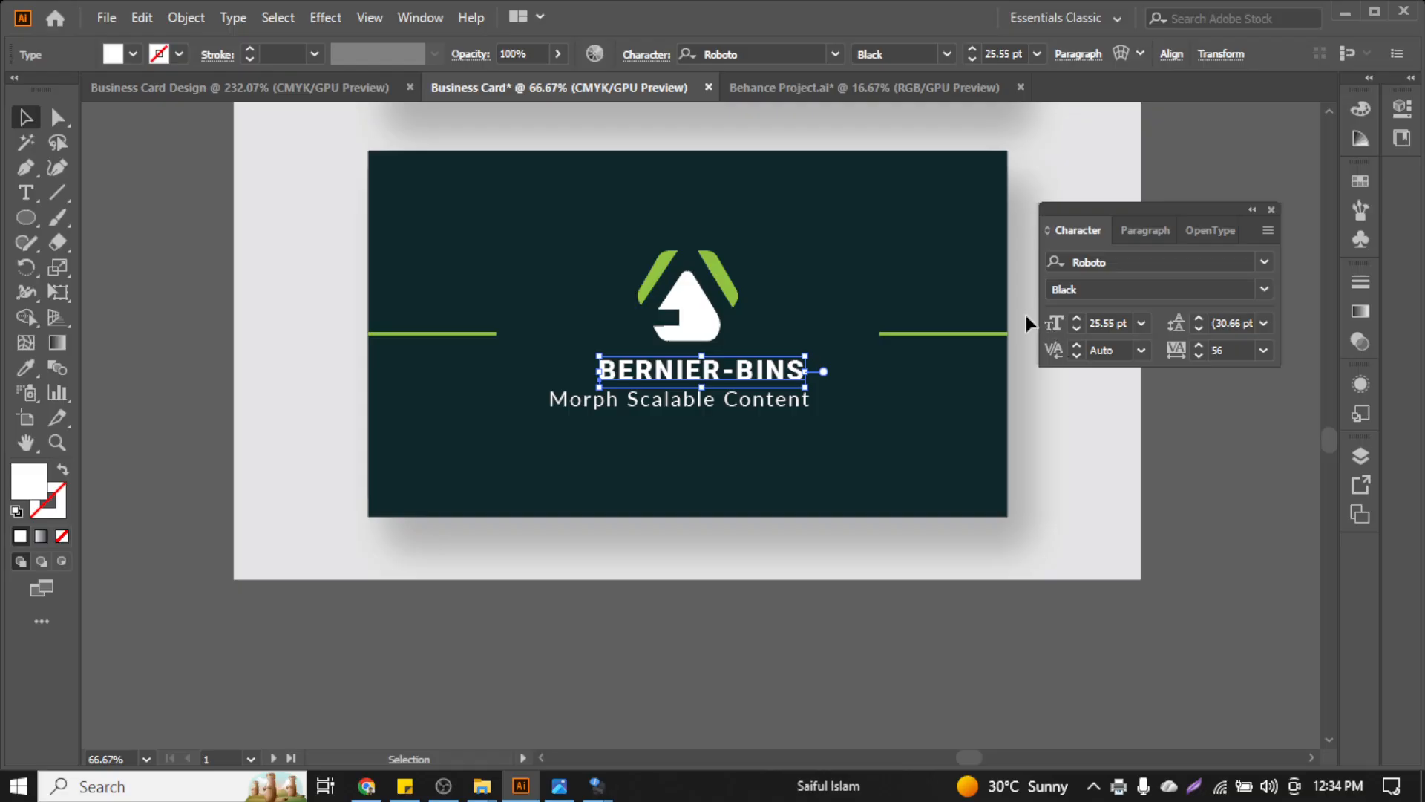
scroll(740, 310, "up", 2)
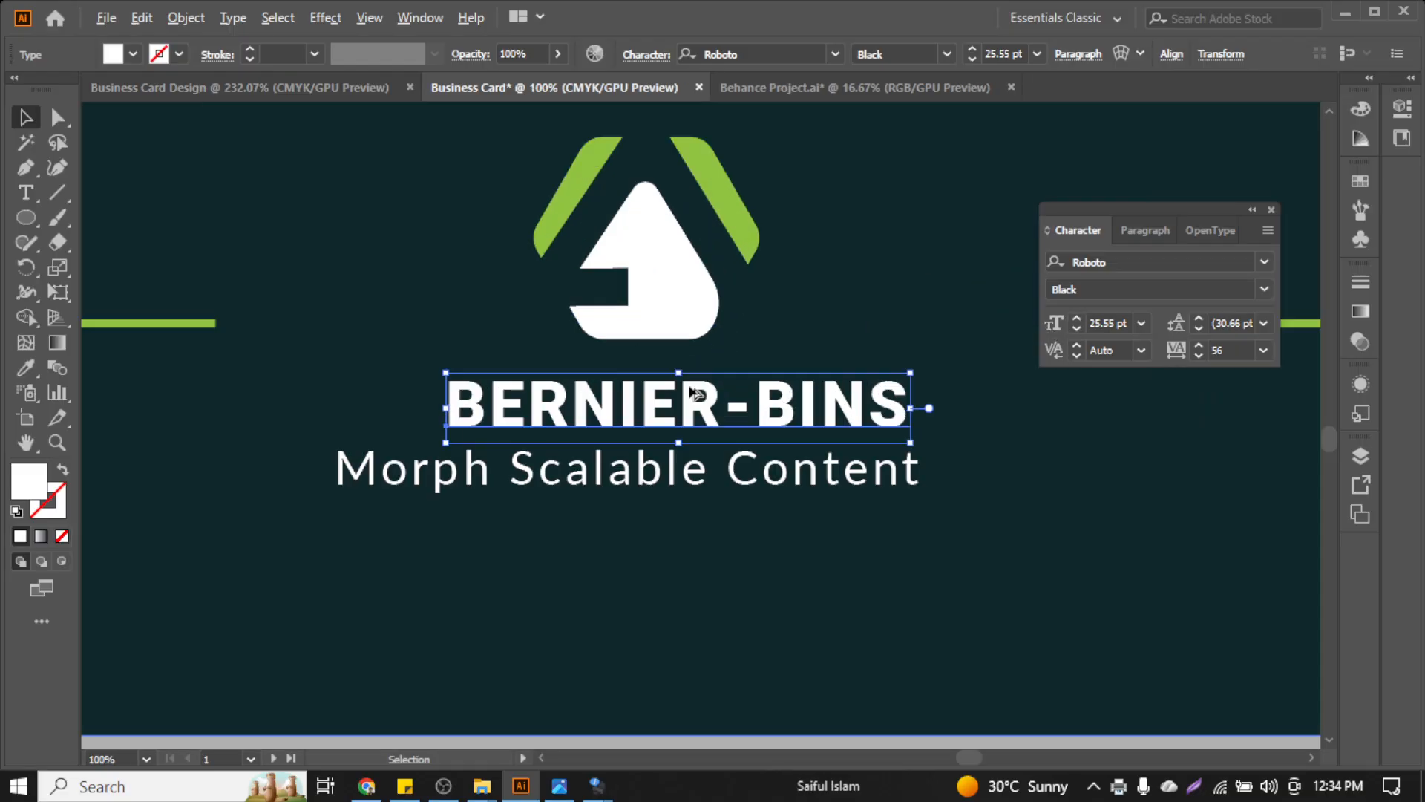
scroll(687, 401, "down", 1)
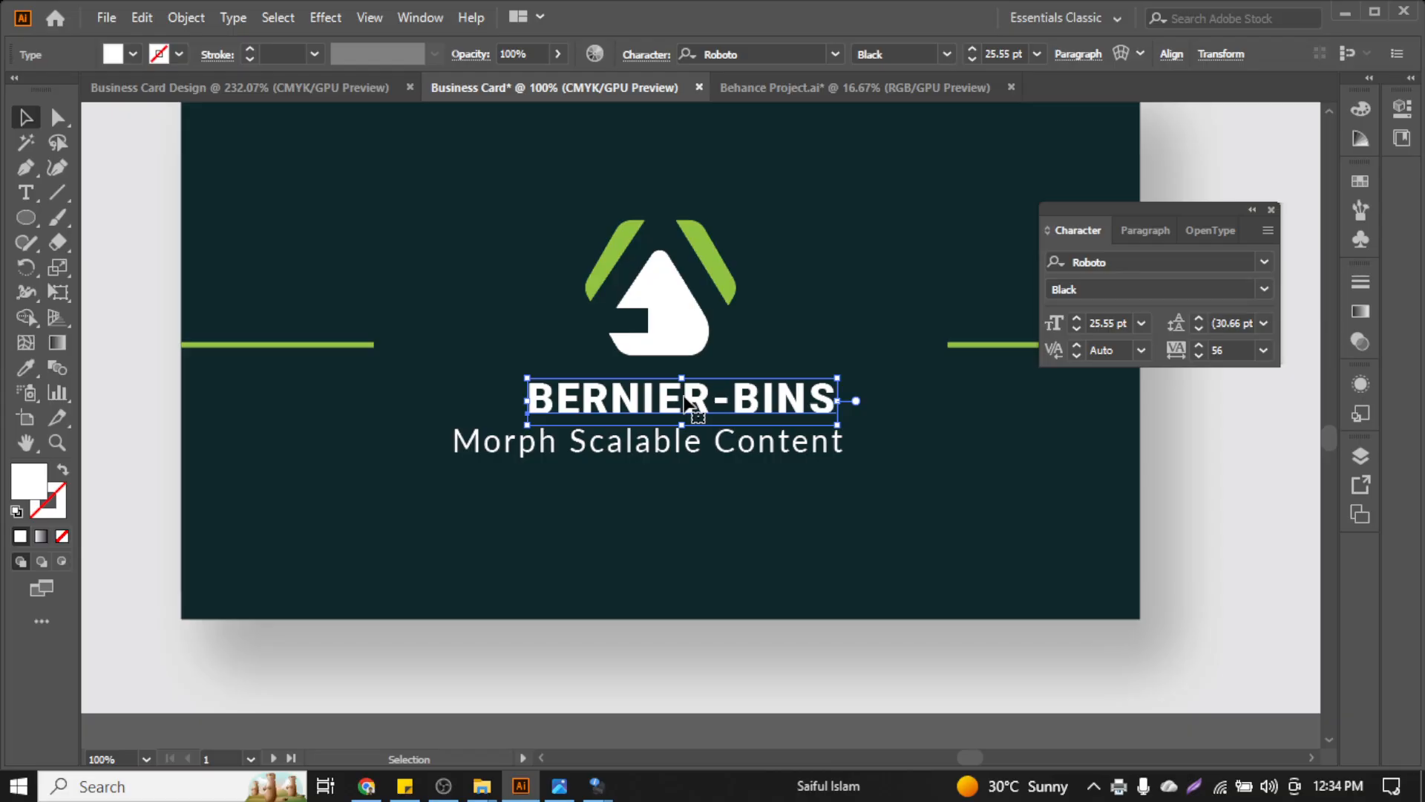
scroll(687, 400, "up", 1)
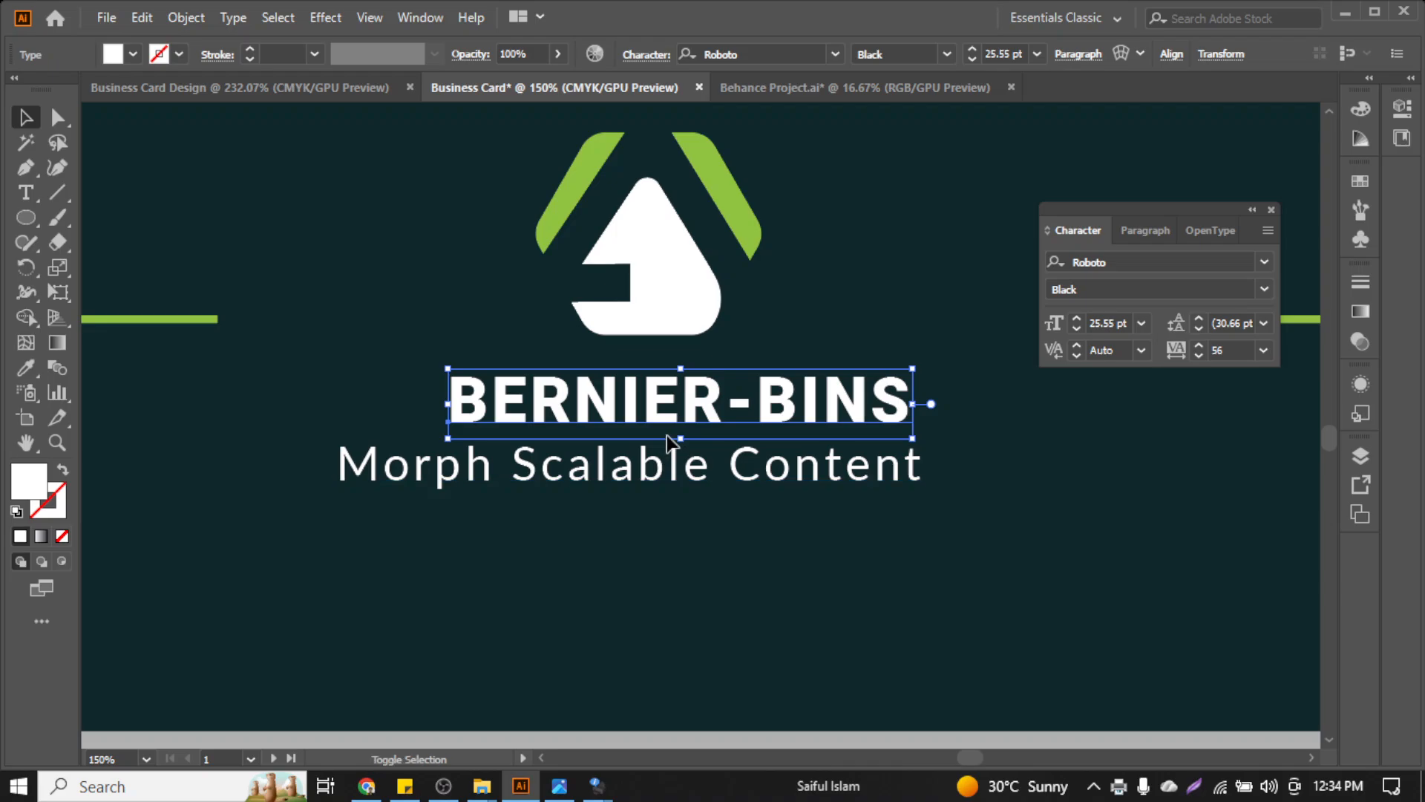
left_click_drag(681, 434, 688, 454)
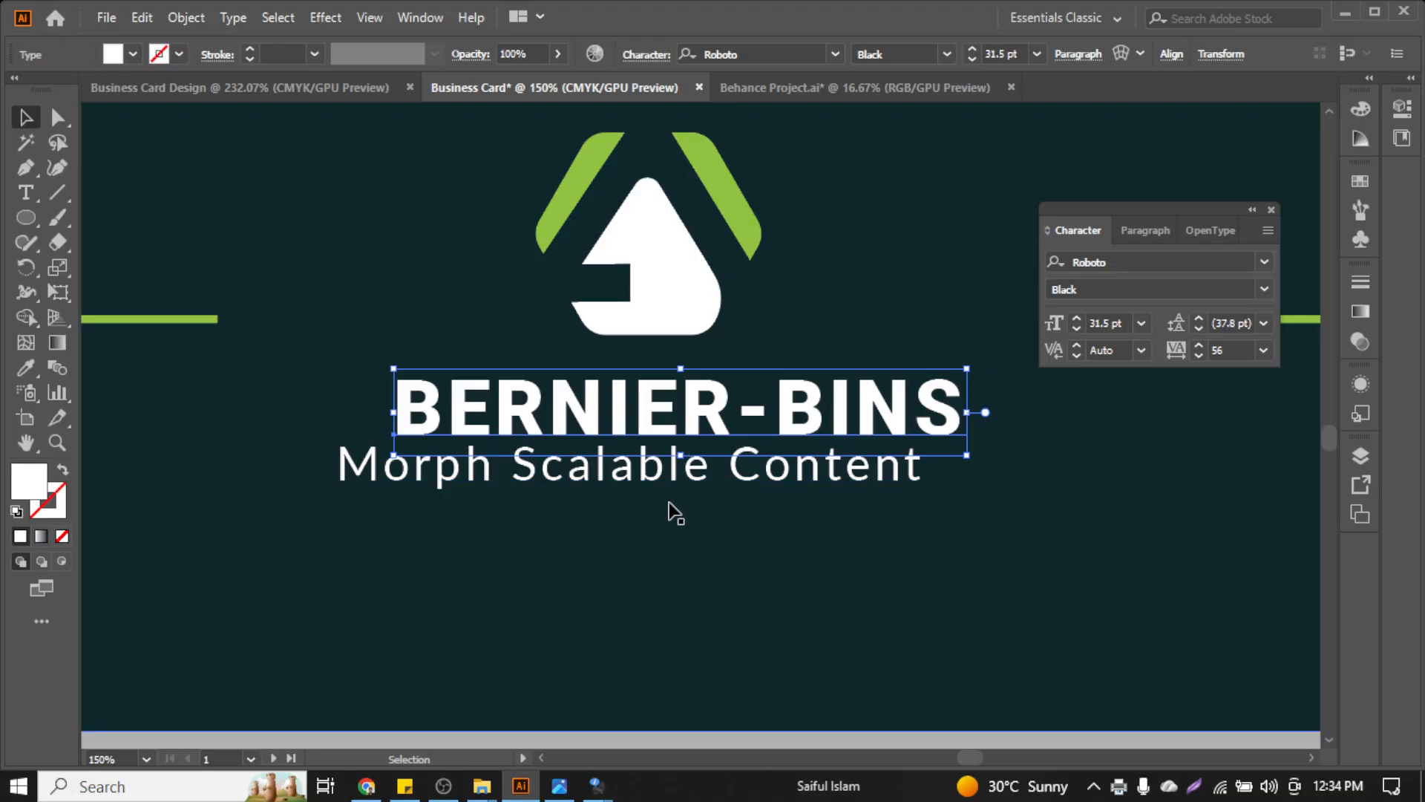
left_click(694, 483)
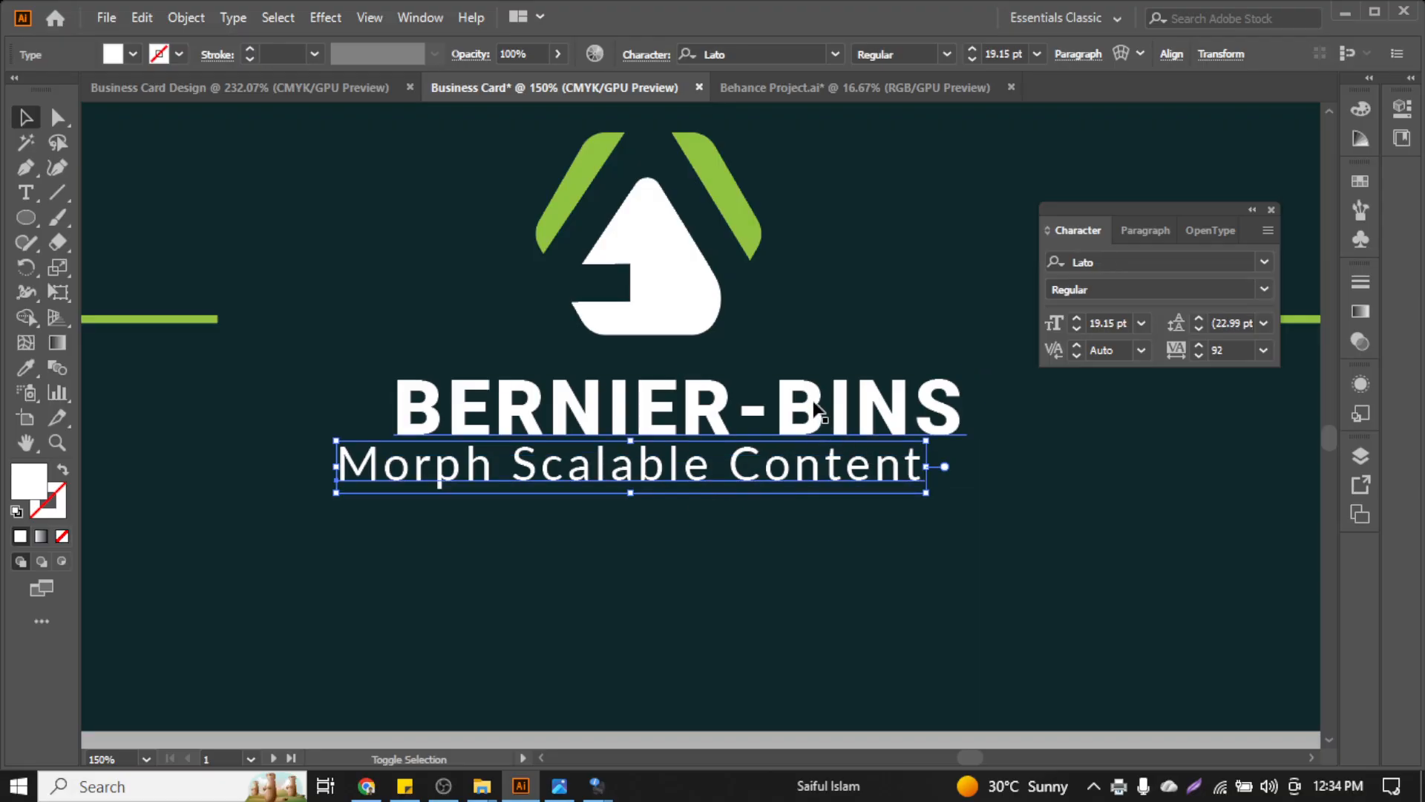
left_click(813, 420, "shift")
Centre the tagline horizontally under the BERNIER-BINS title as key object
left_click(813, 380)
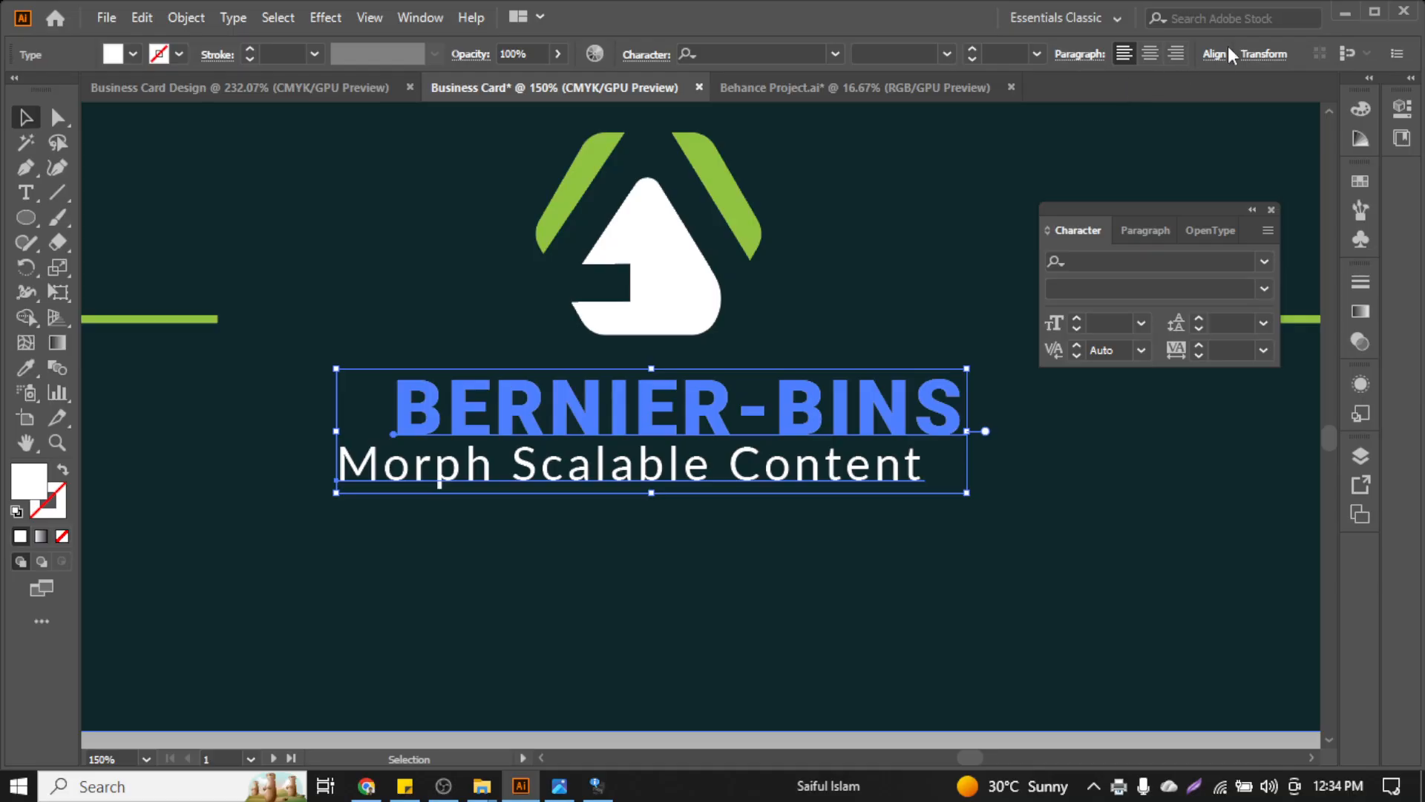
left_click(1210, 55)
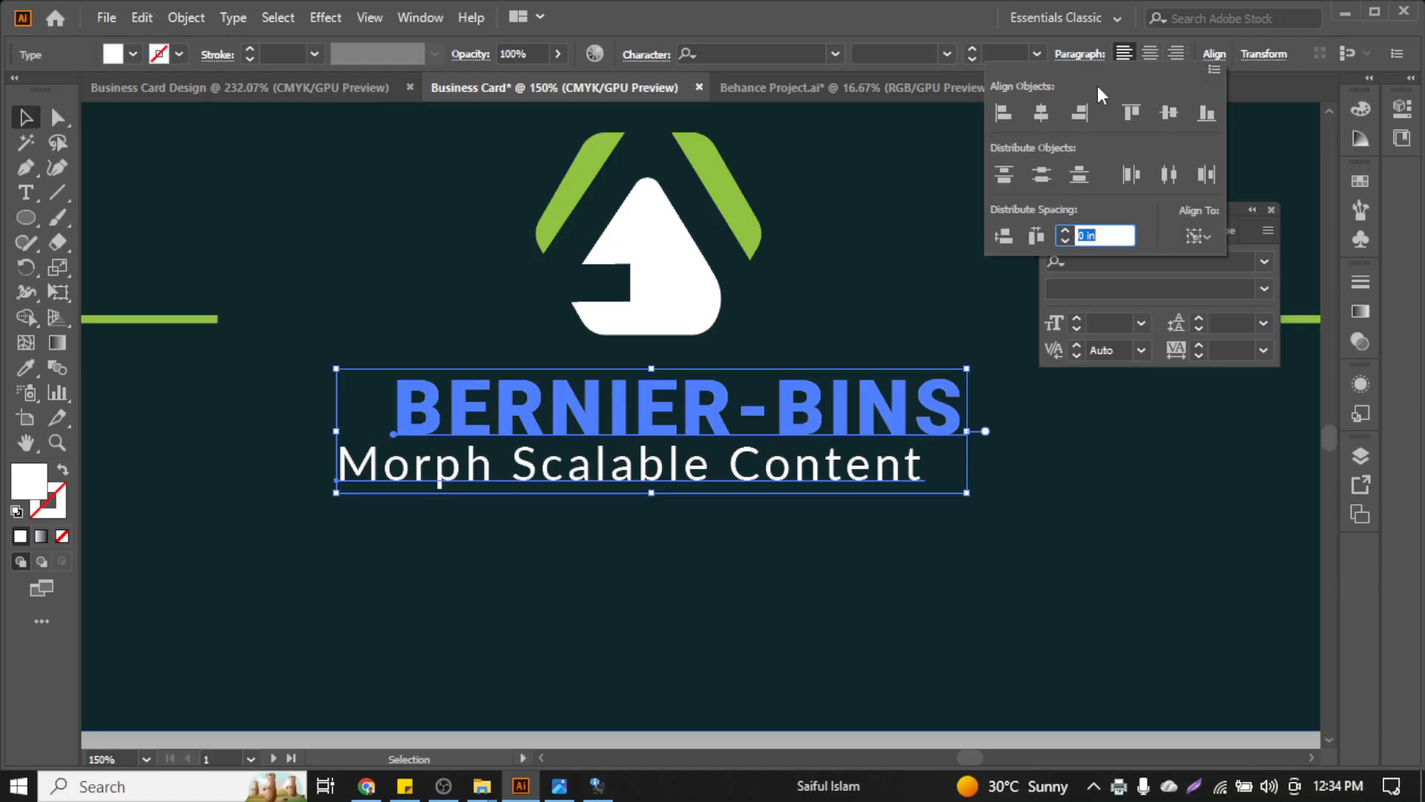
left_click(1043, 113)
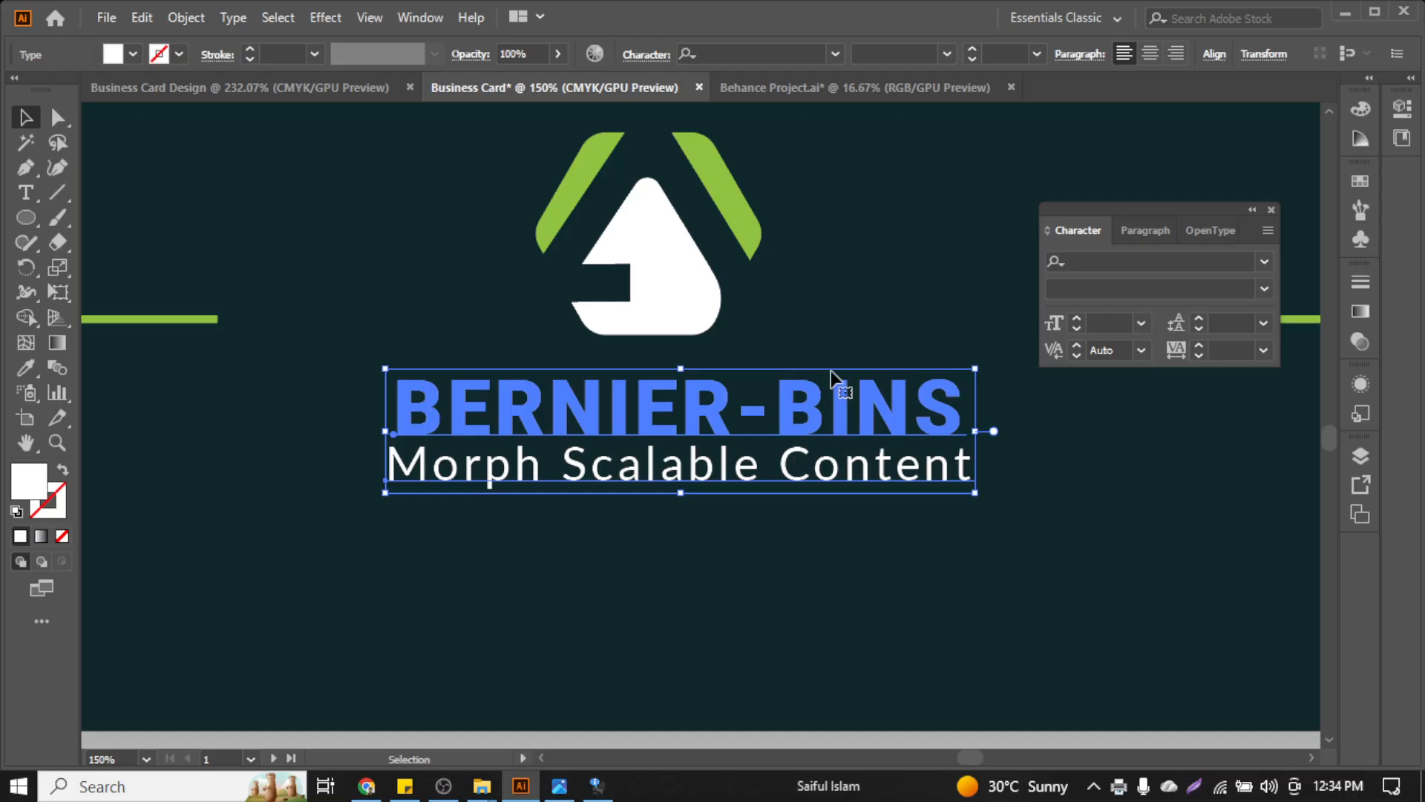
left_click(836, 349)
key("ctrl+0")
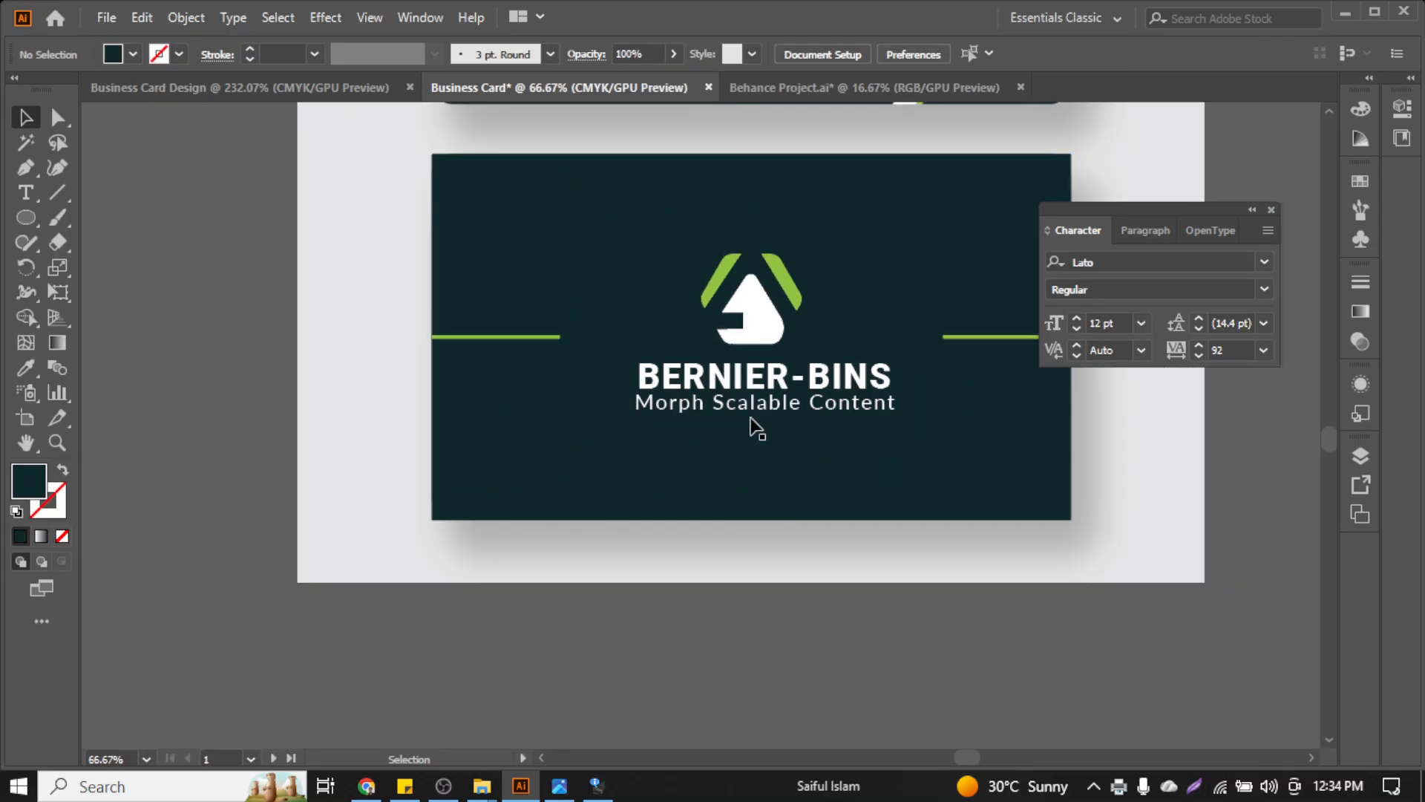
Scale the Morph Scalable Content tagline down slightly beneath the title
left_click(754, 408)
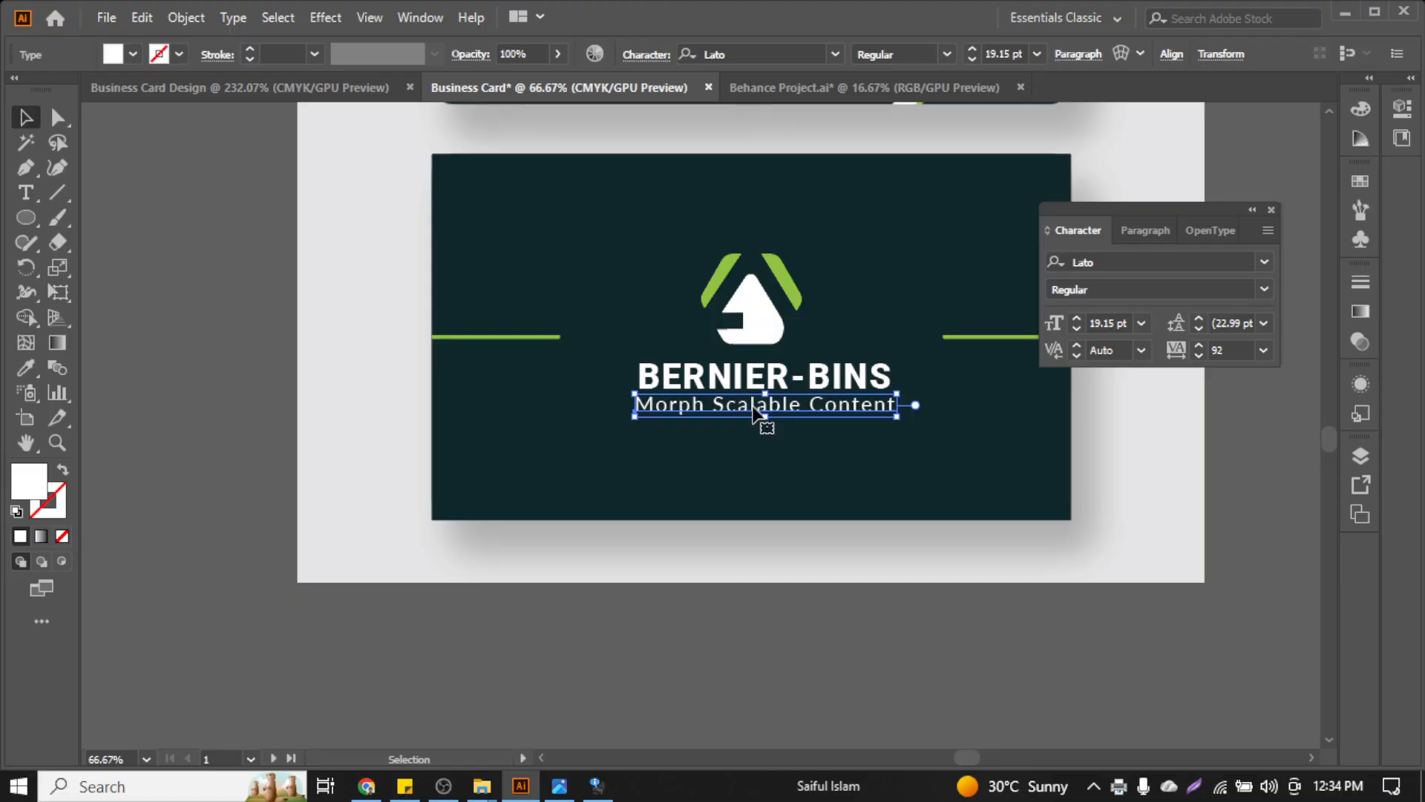
key("ctrl+equal")
key("ctrl+equal")
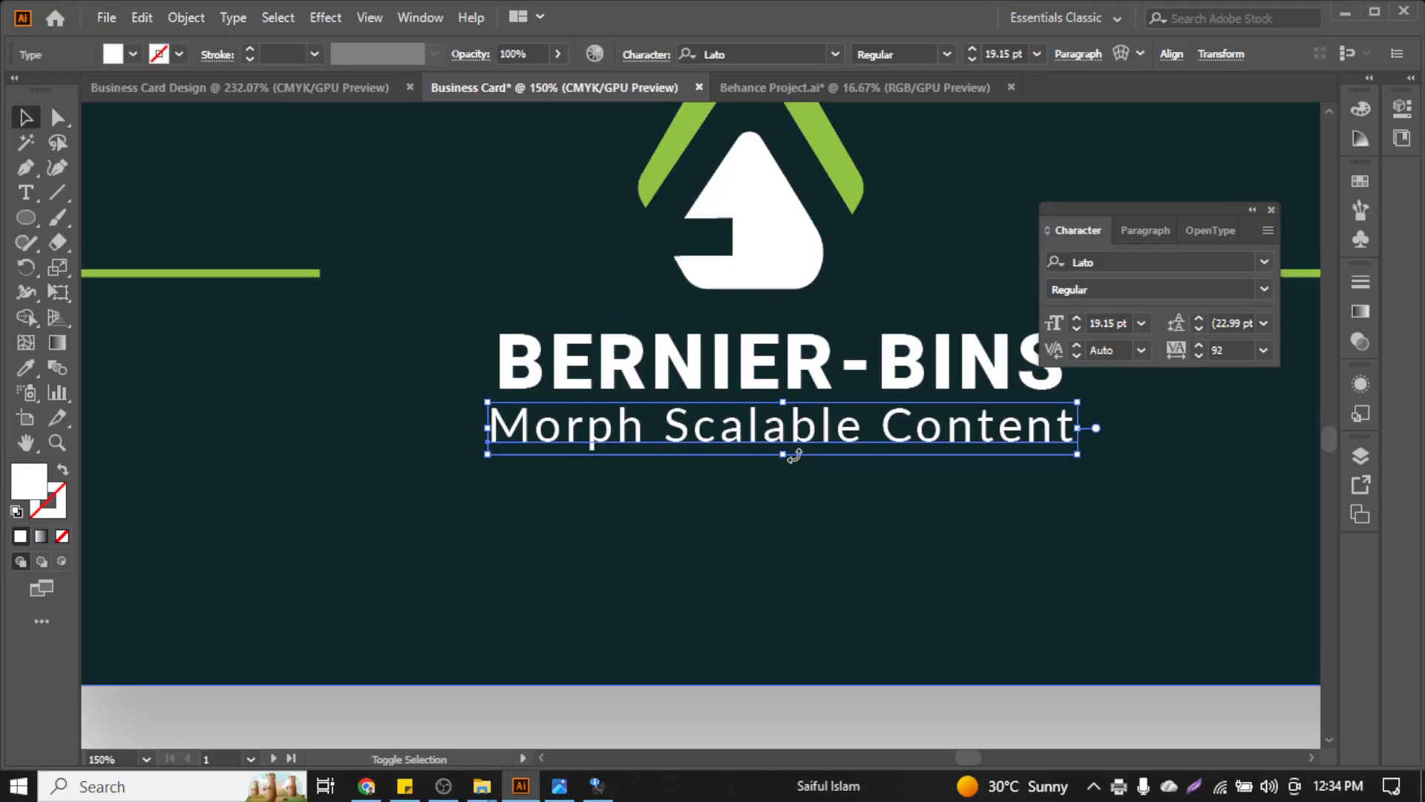
left_click_drag(783, 460, 774, 450)
left_click(741, 509)
key("ctrl+minus")
key("ctrl+minus")
key("ctrl+minus")
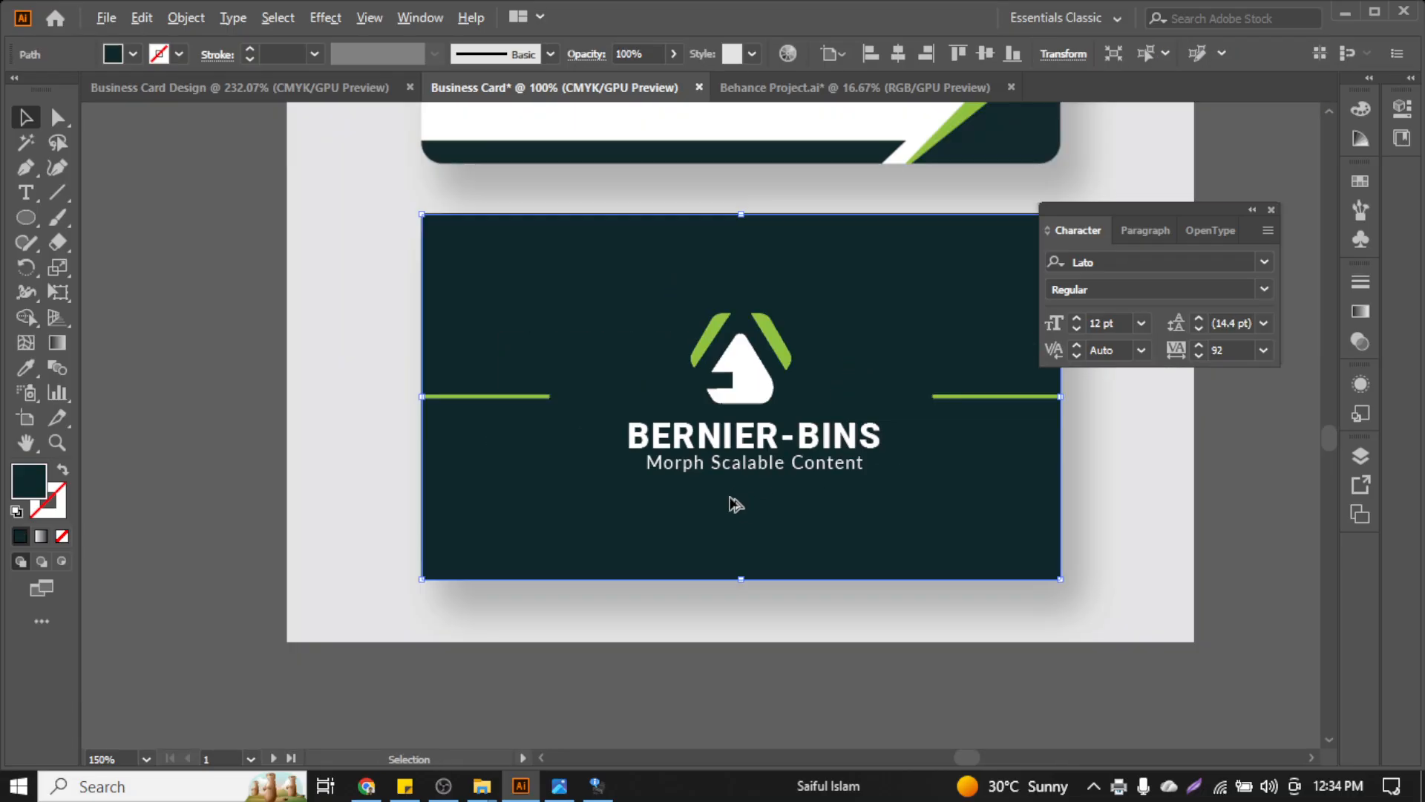
left_click(366, 428)
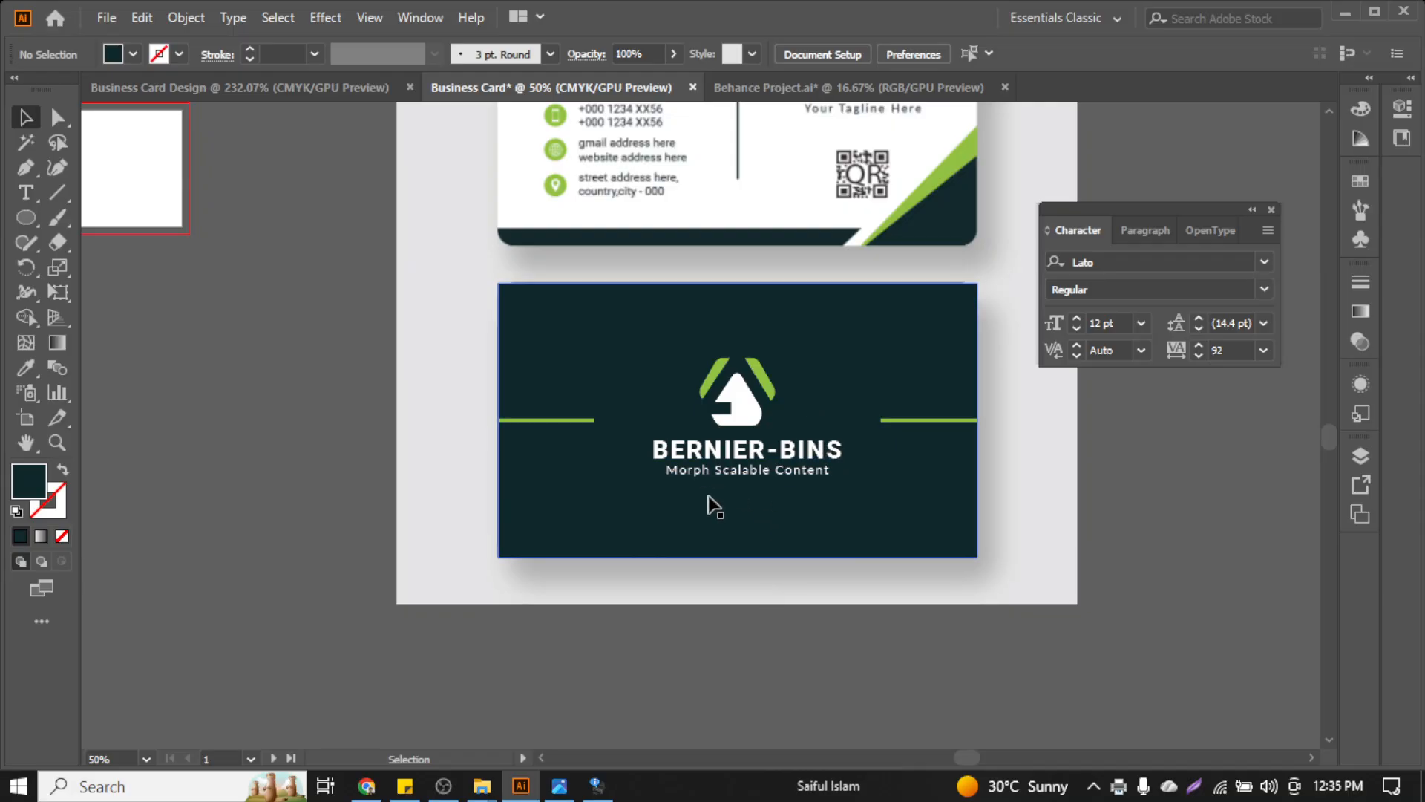
scroll(728, 487, "up", 3)
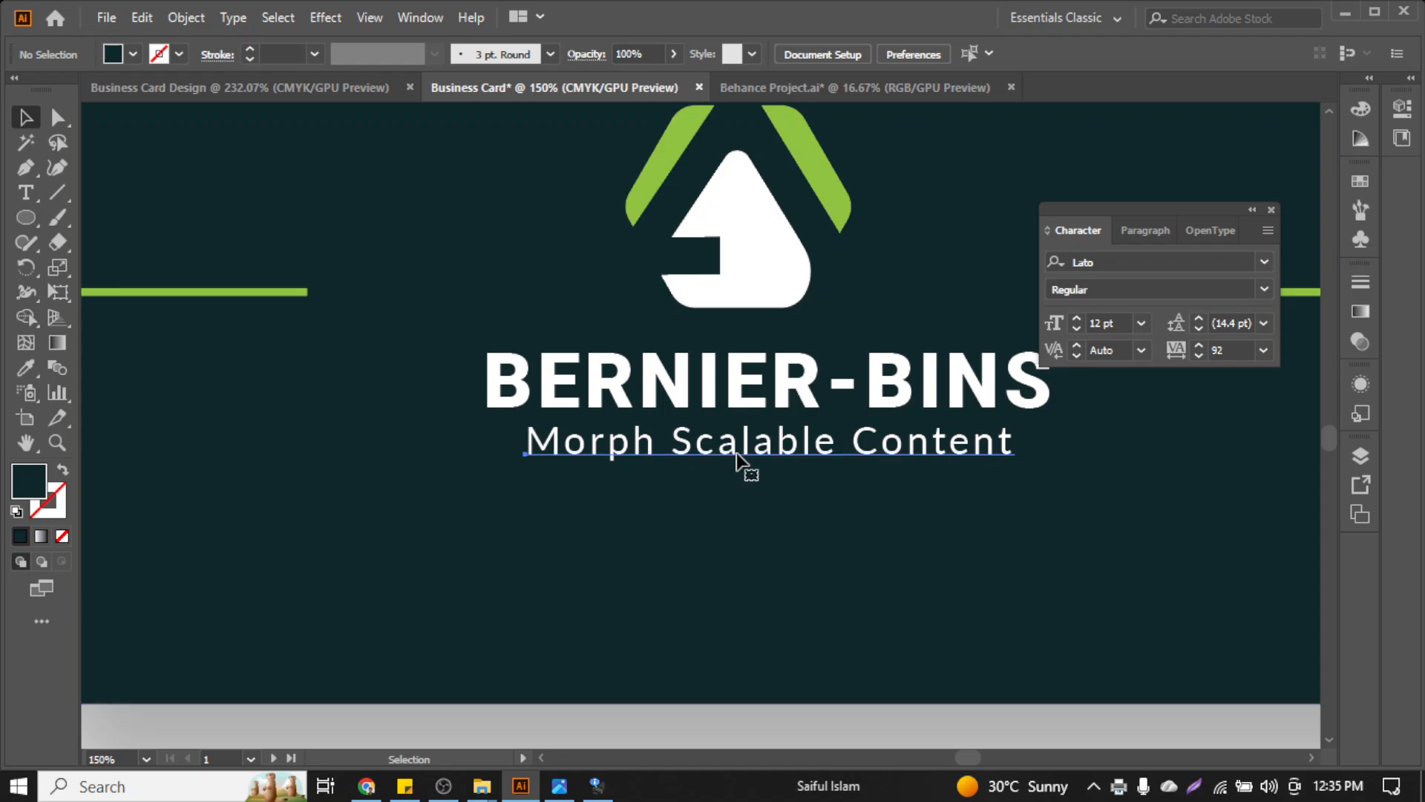
left_click(739, 462)
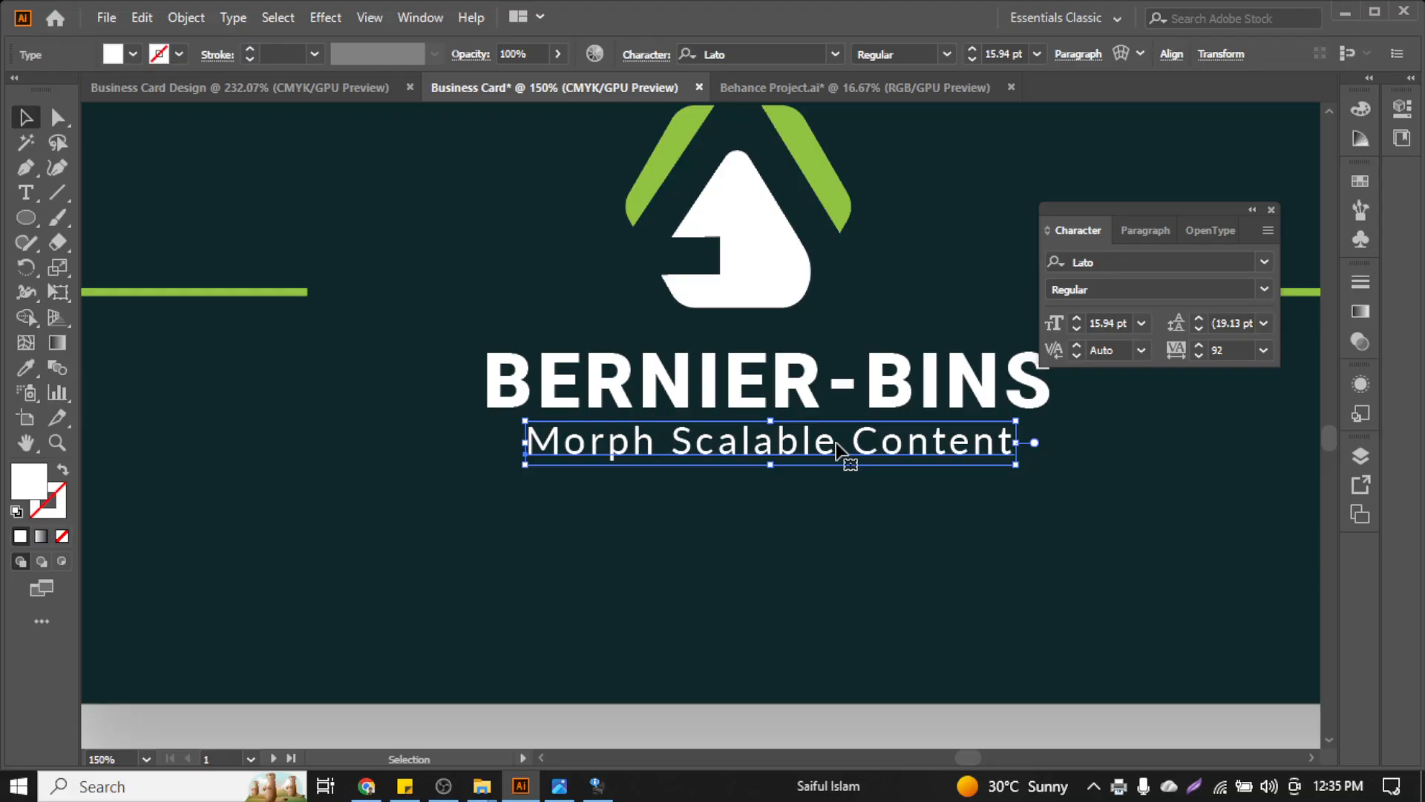
left_click(441, 788)
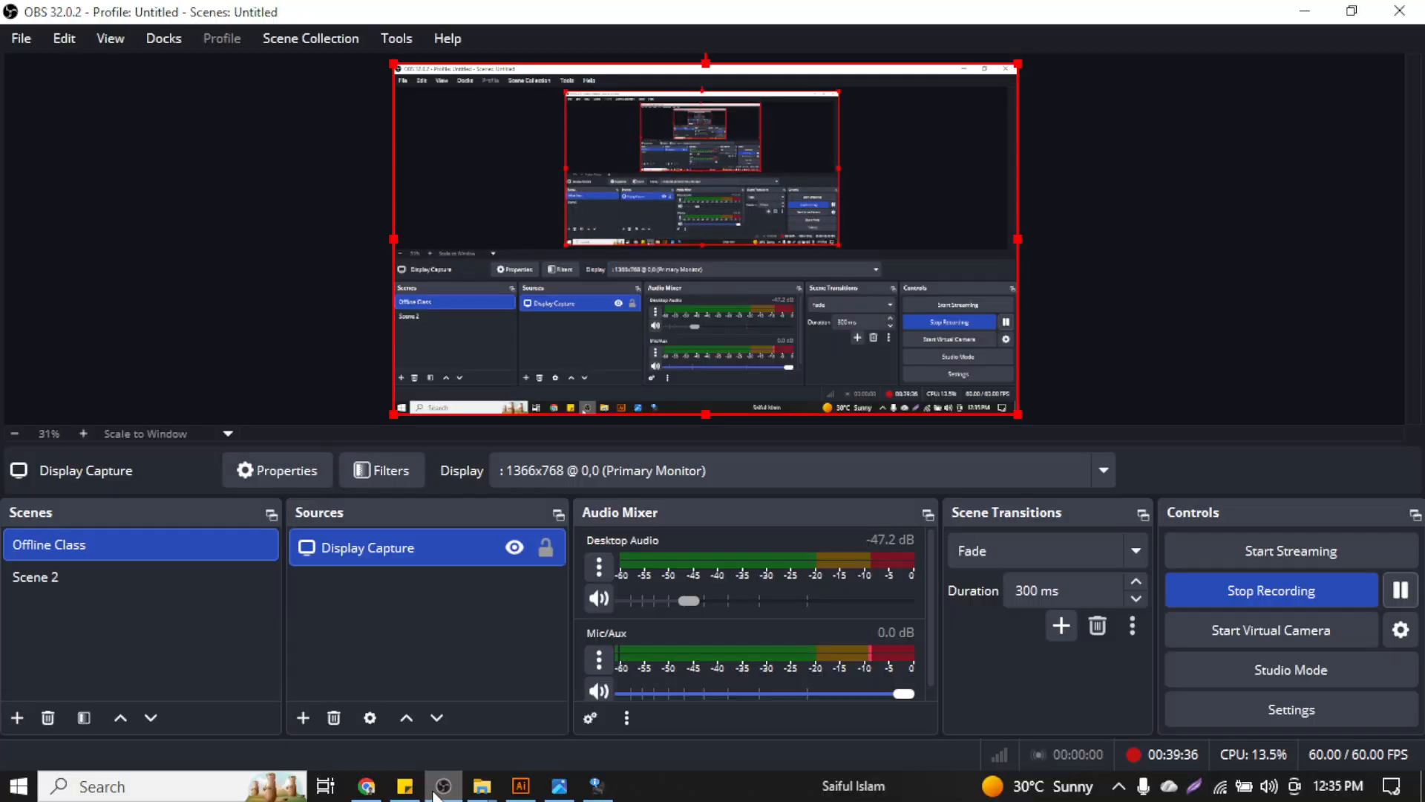
scroll(723, 603, "down", 1)
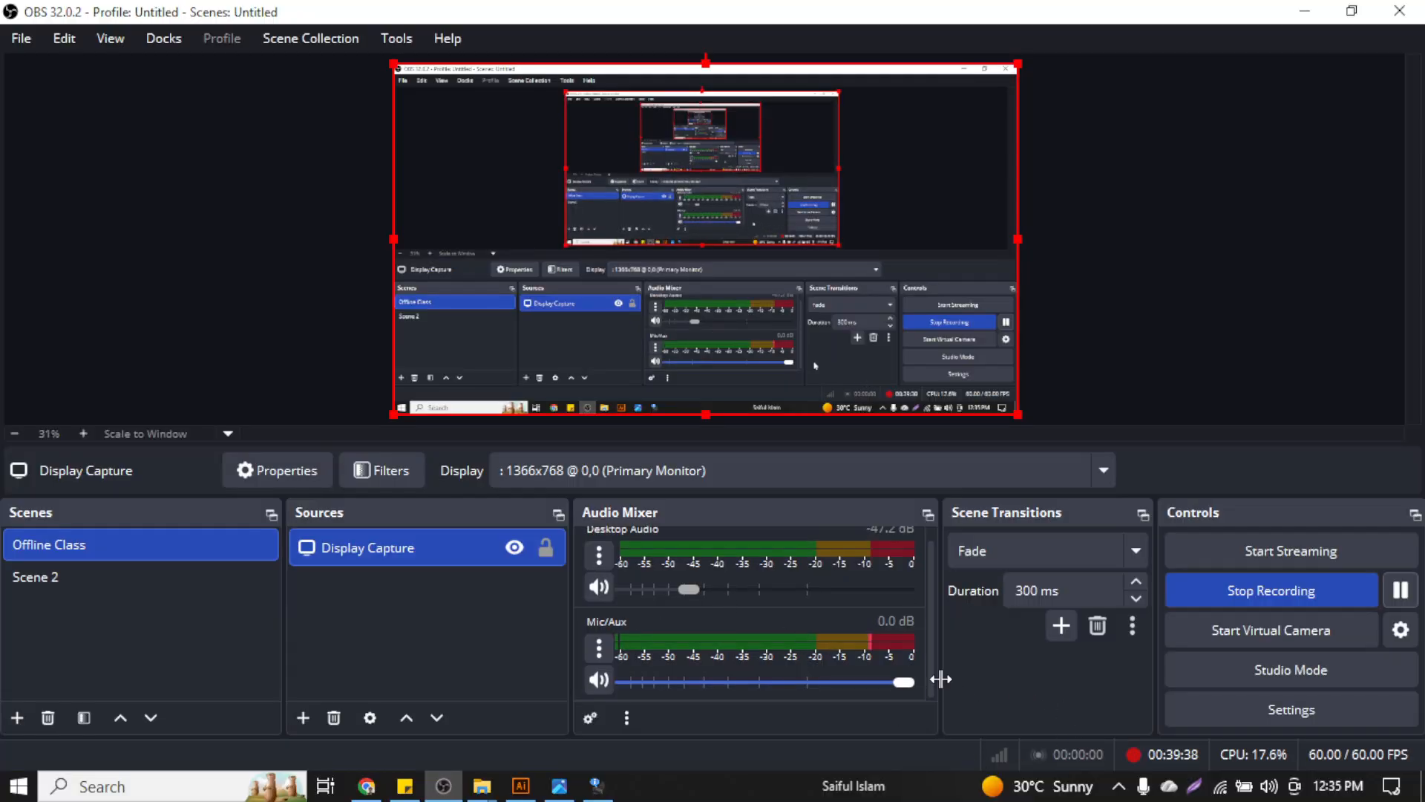
left_click(1296, 11)
Select the back card's logo, BERNIER-BINS name and tagline and align them to horizontal centre
scroll(553, 426, "down", 1)
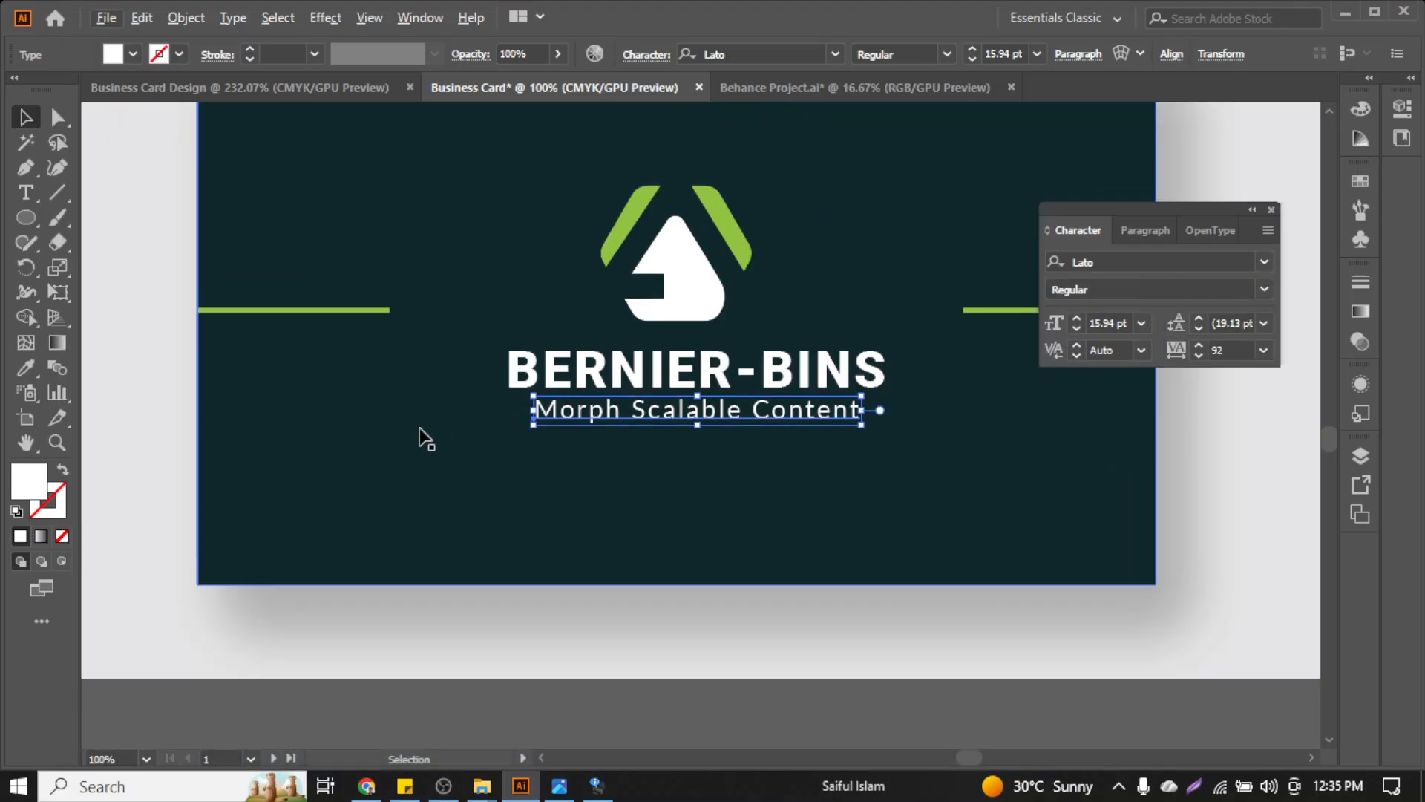
left_click(420, 438)
scroll(413, 460, "up", 1)
scroll(415, 458, "down", 2)
scroll(785, 372, "up", 2)
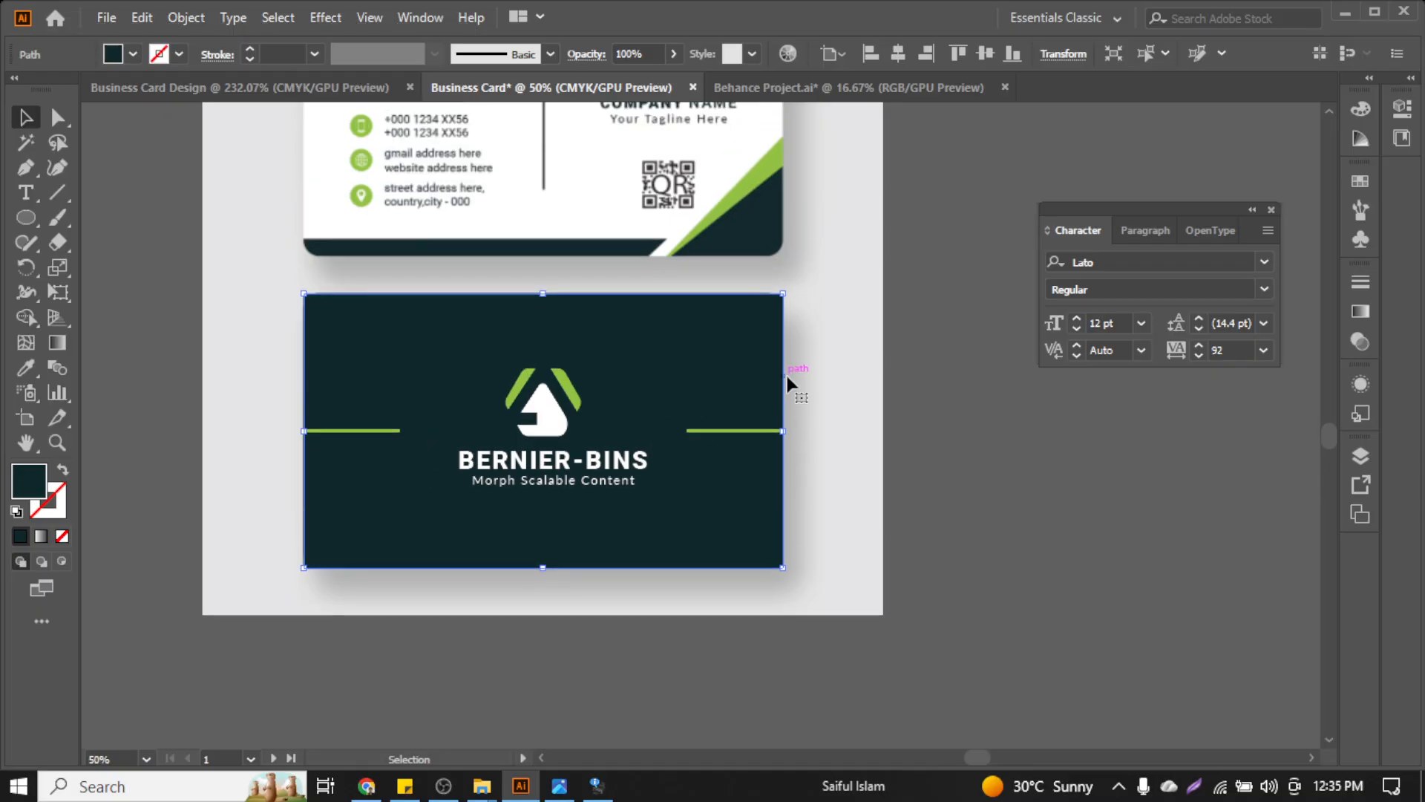
scroll(592, 475, "left", 2)
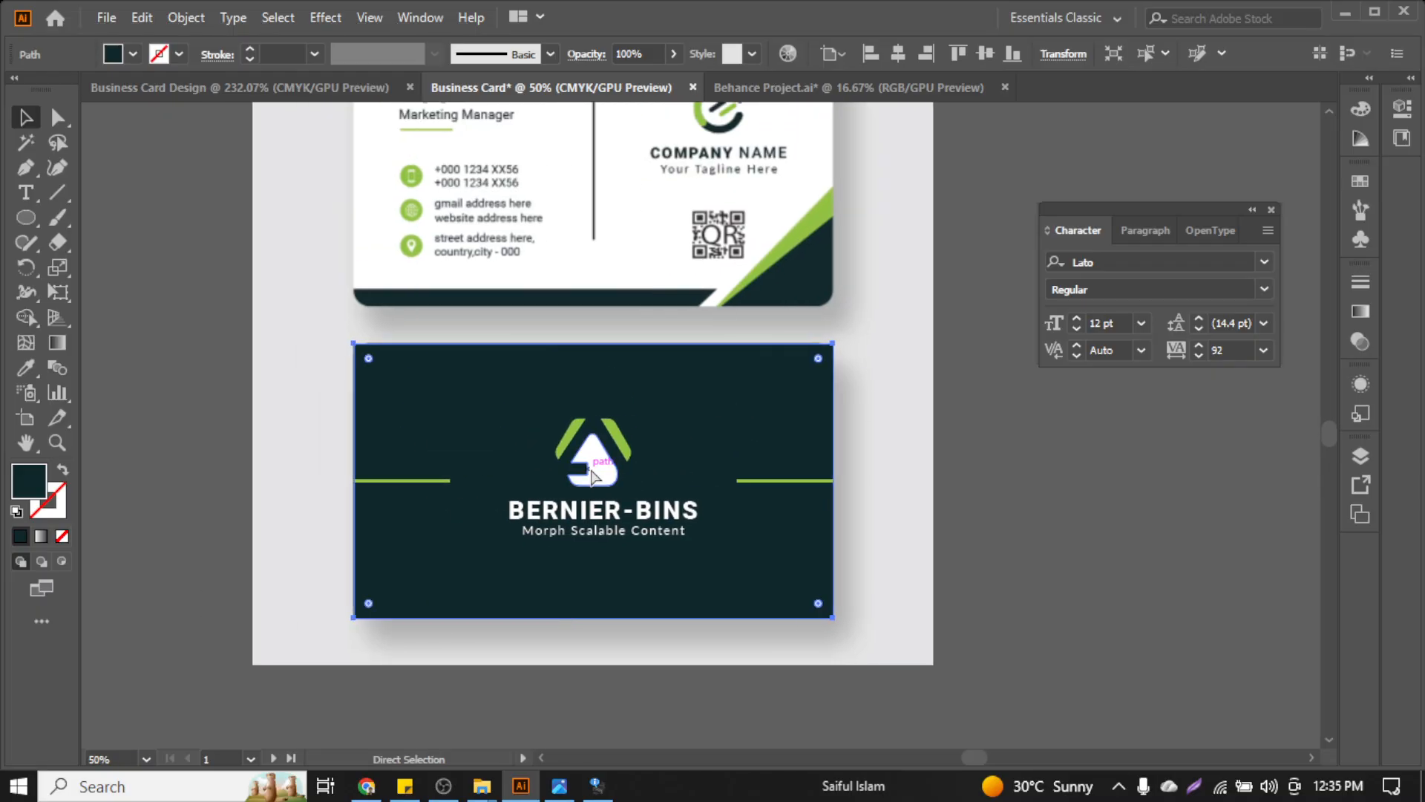
scroll(591, 477, "up", 2)
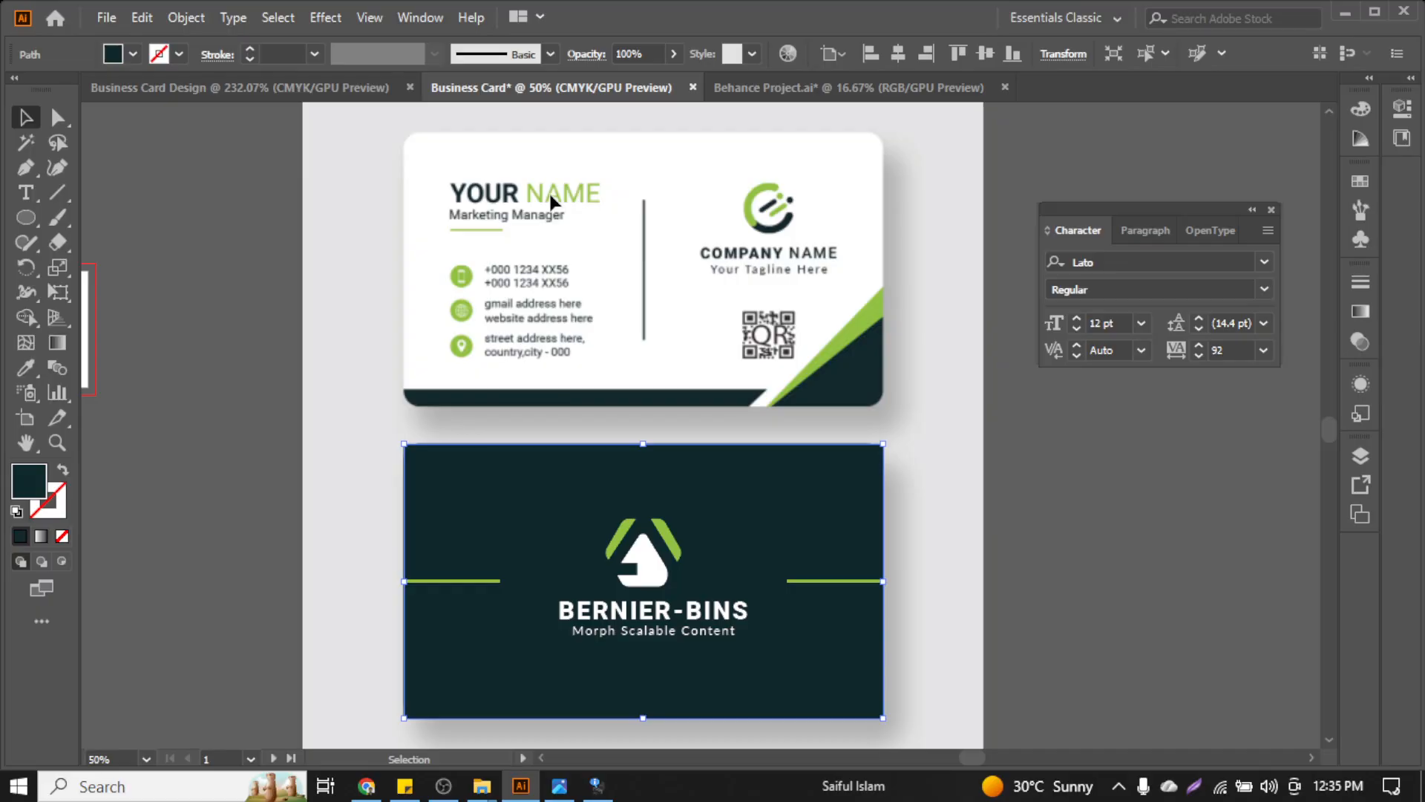
left_click(653, 549)
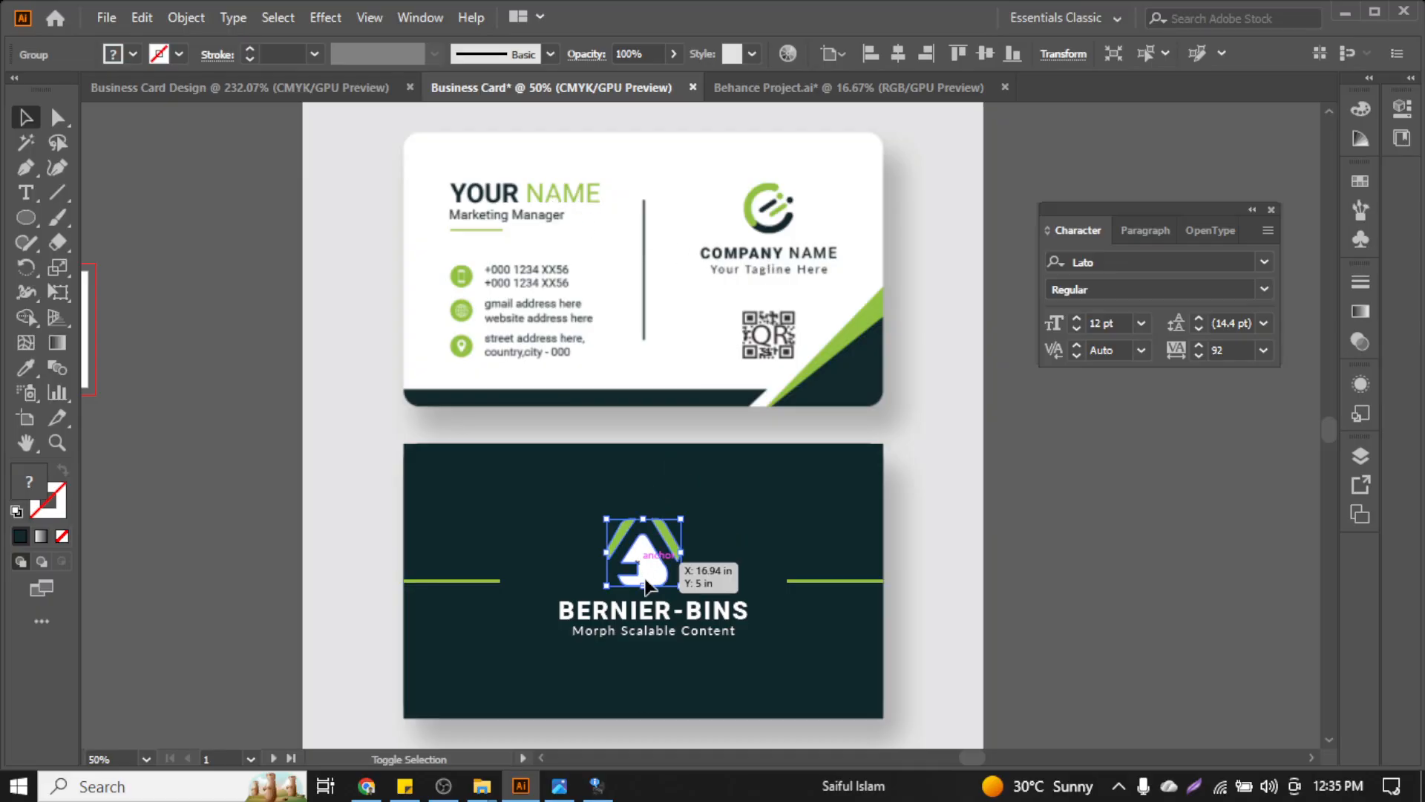
left_click(656, 627, "shift")
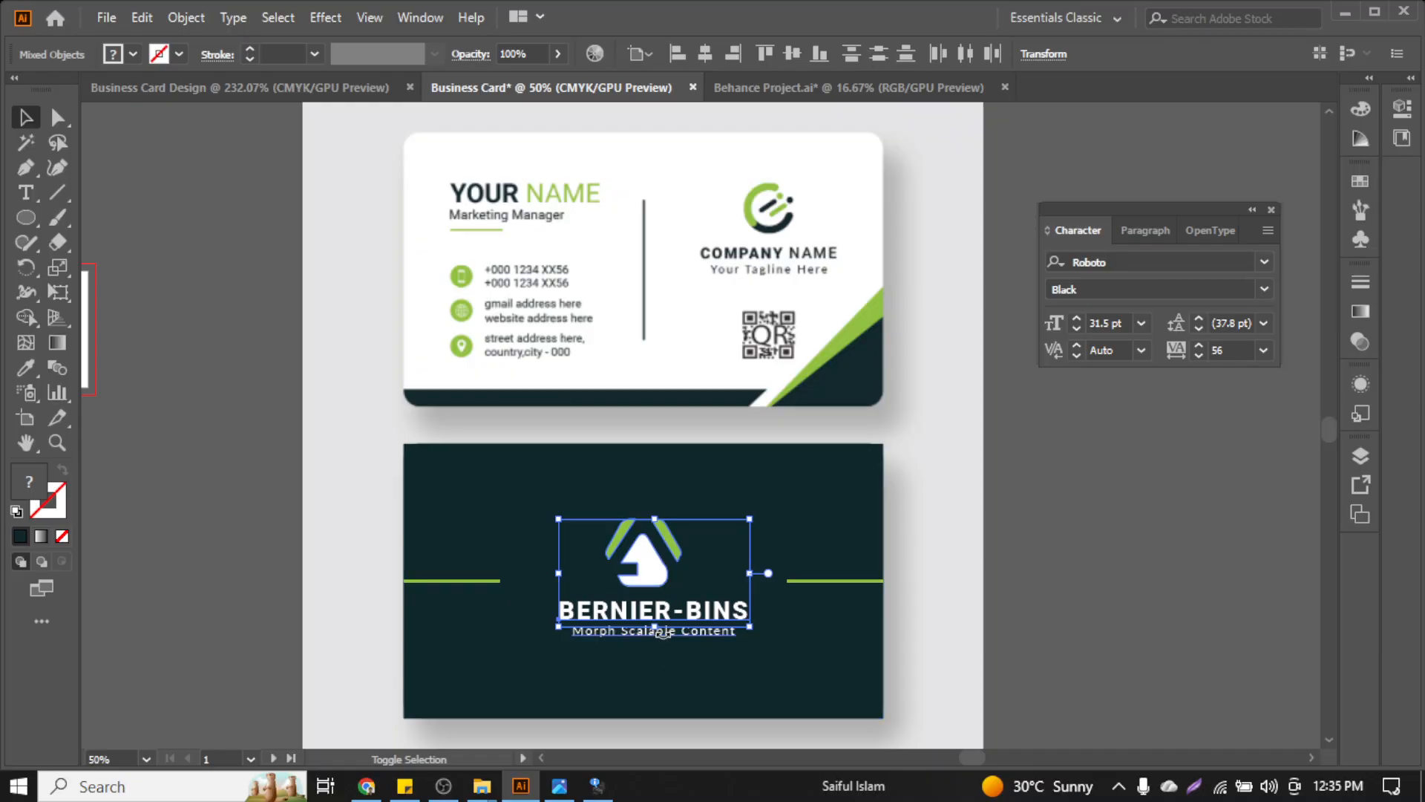
scroll(664, 646, "up", 2)
left_click(670, 629, "shift")
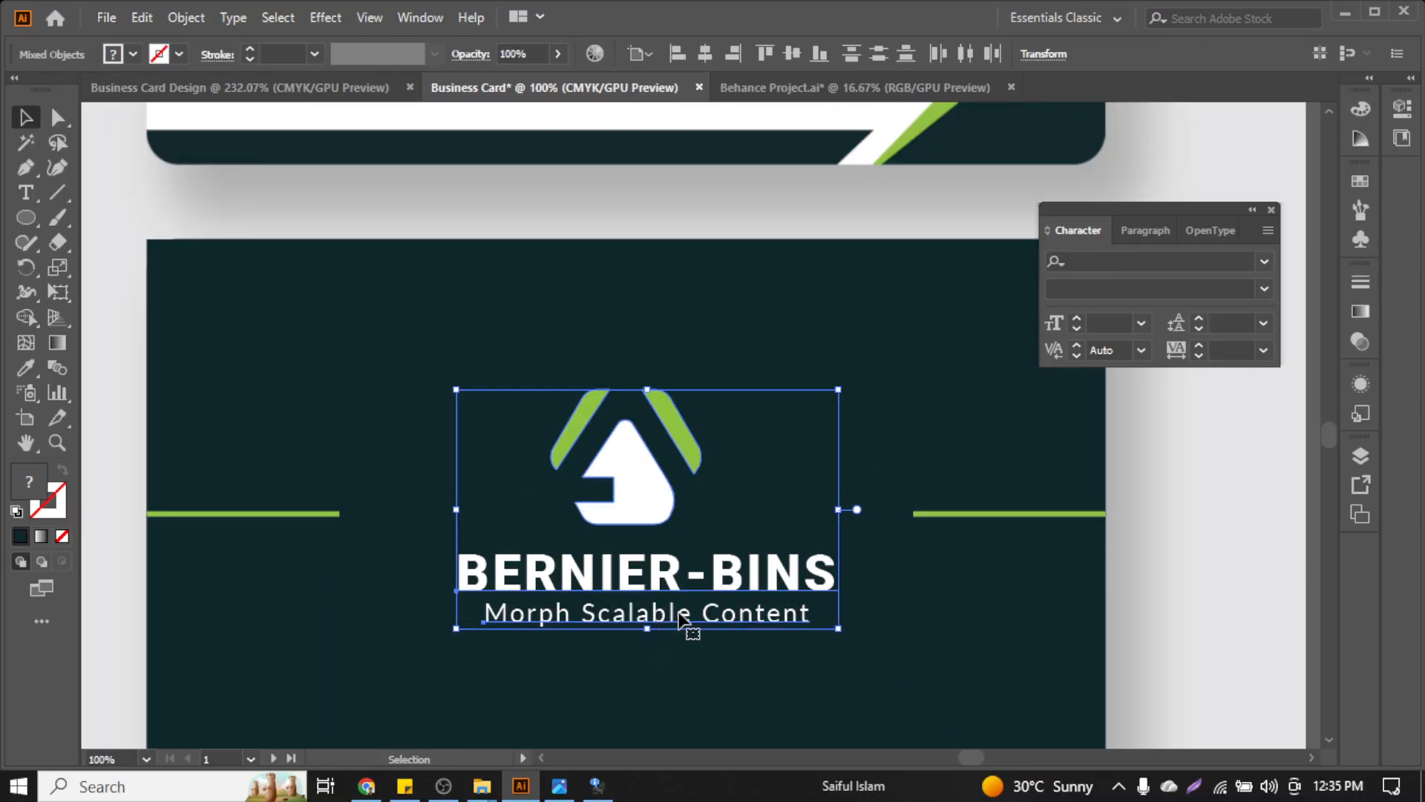
left_click(707, 53)
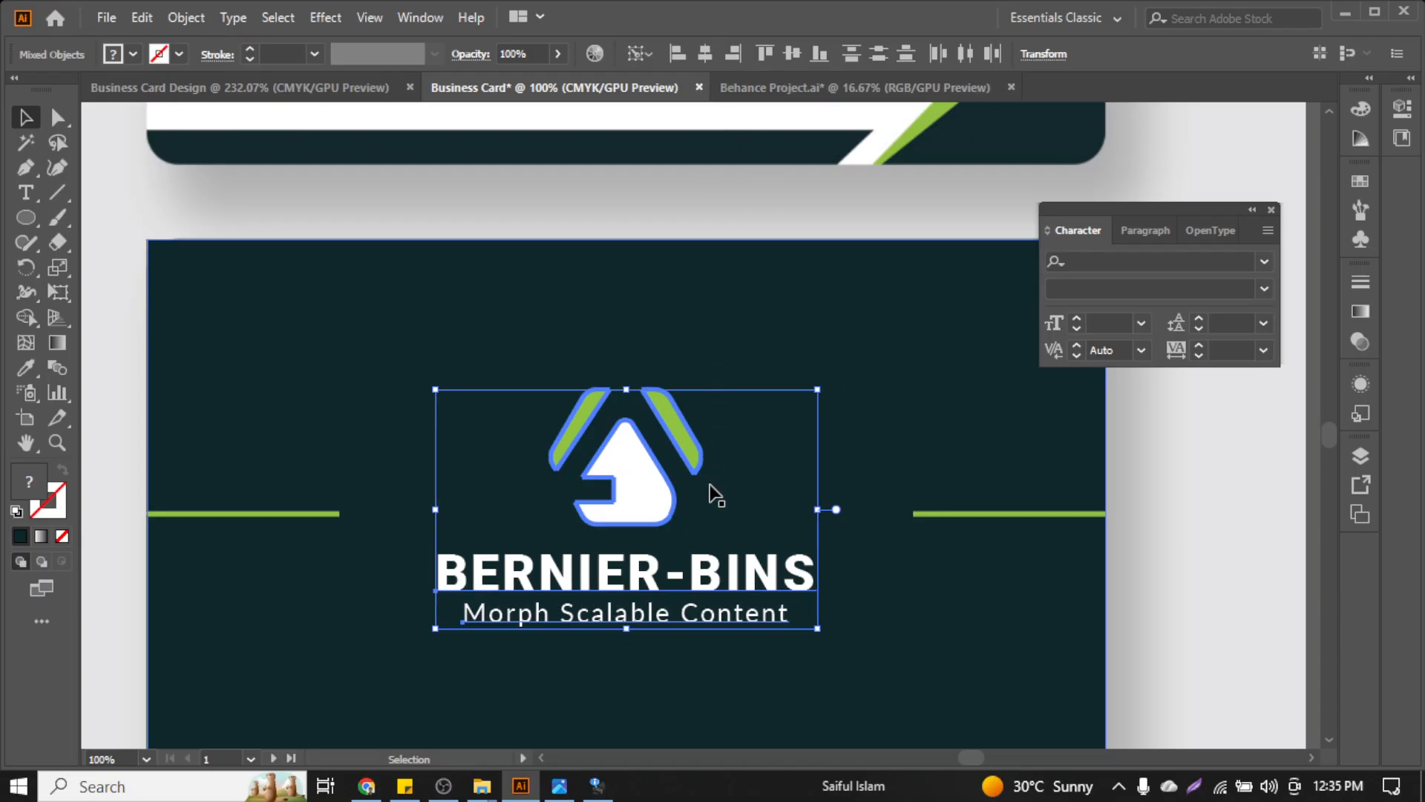
Clear the selection and select the logo group on the back card
scroll(710, 492, "down", 1)
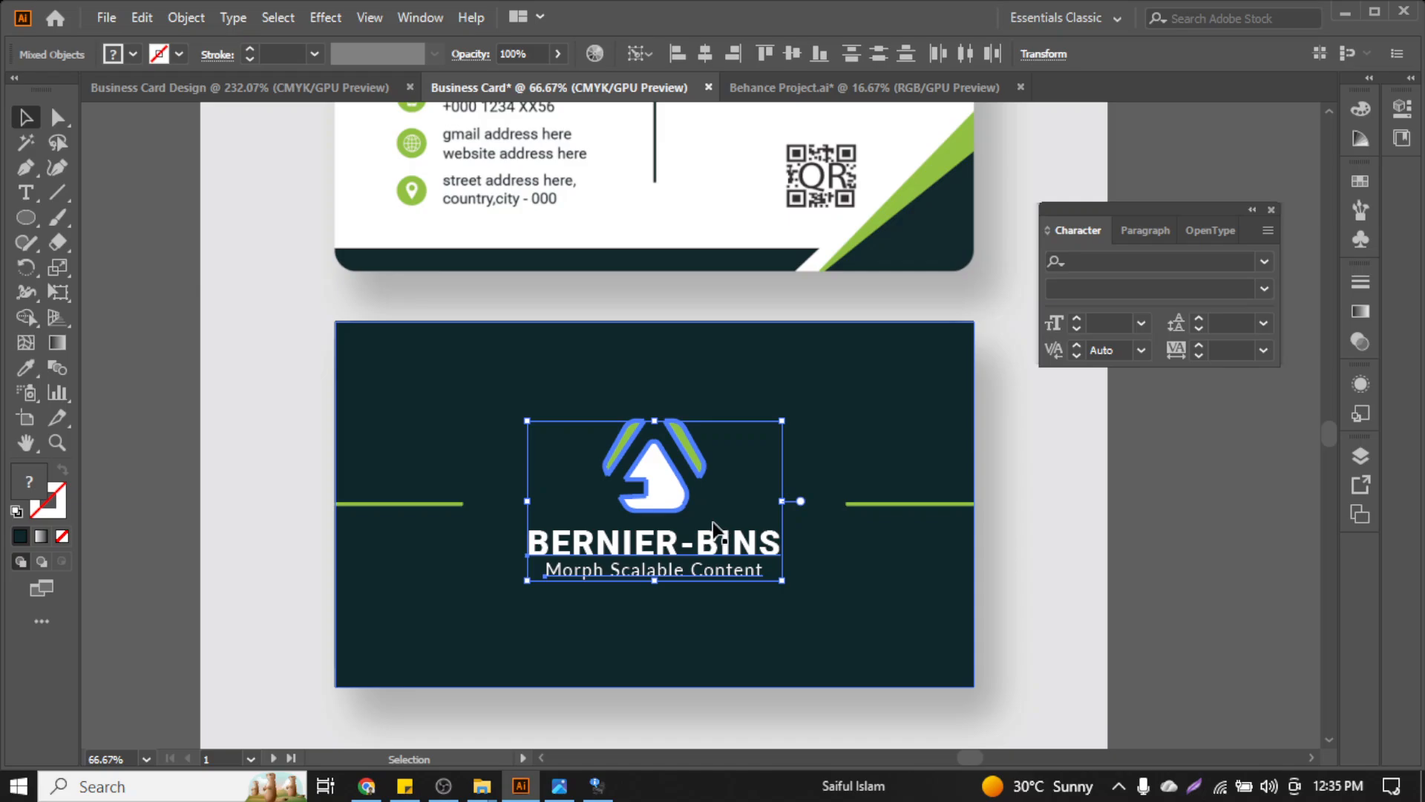
key("a")
key("v")
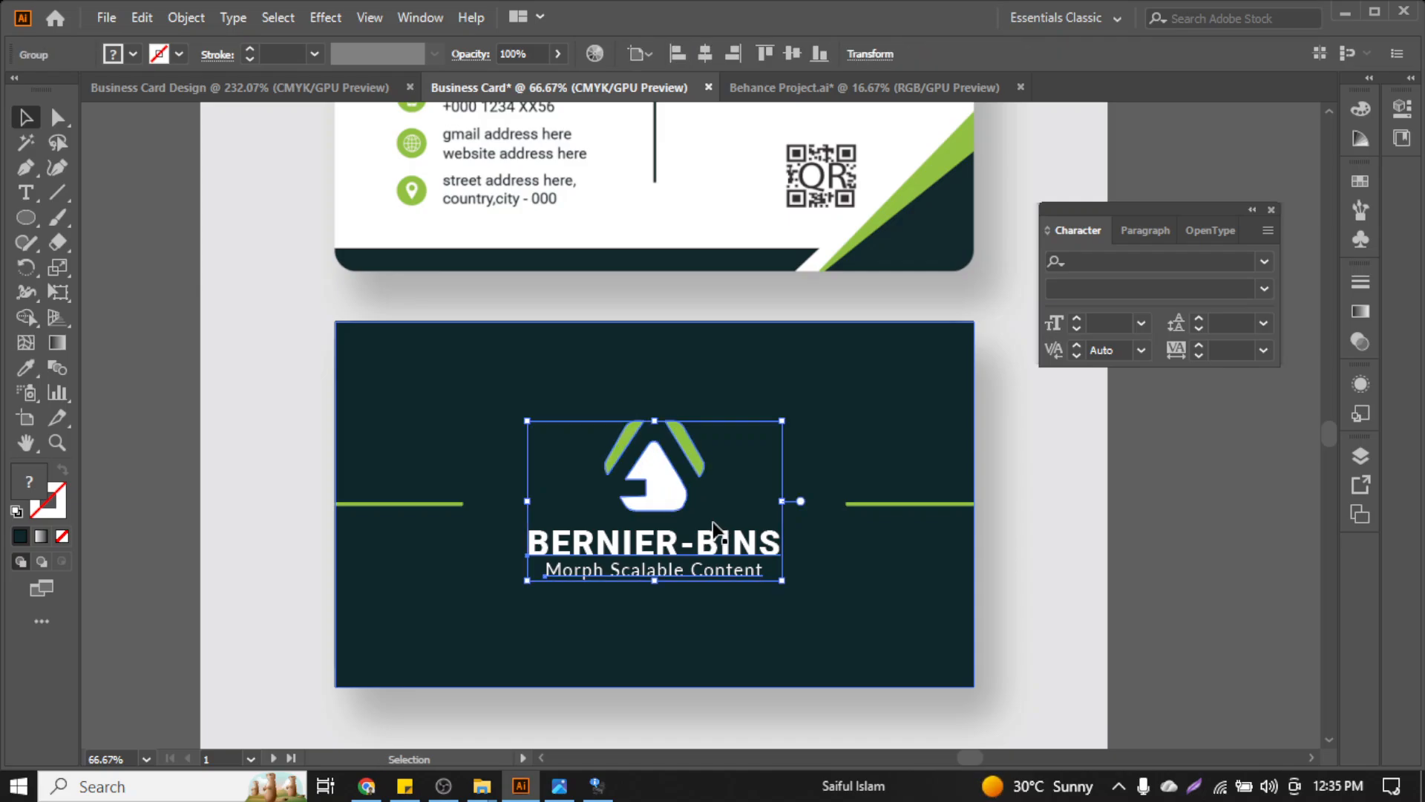
left_click(1113, 525)
scroll(676, 494, "up", 1)
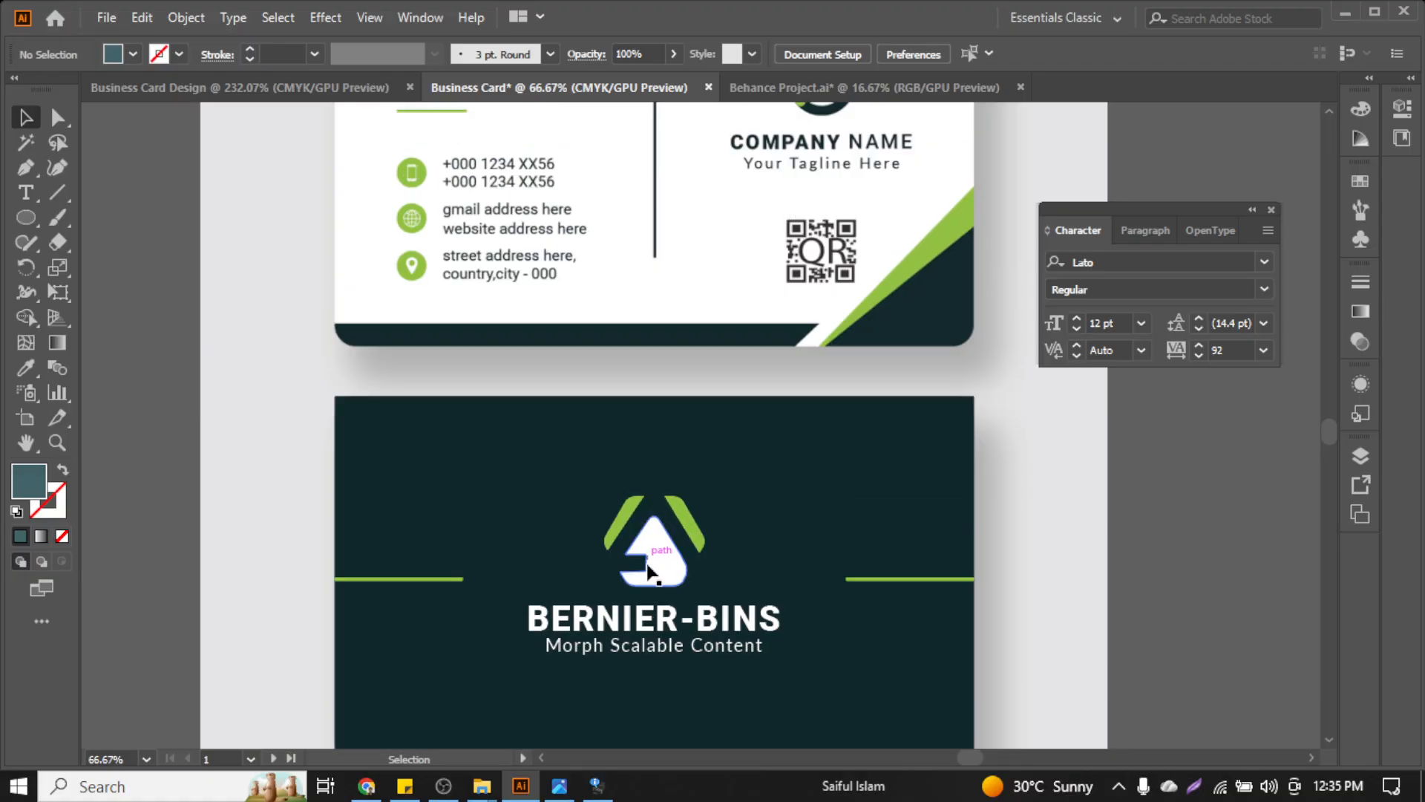
left_click(647, 563)
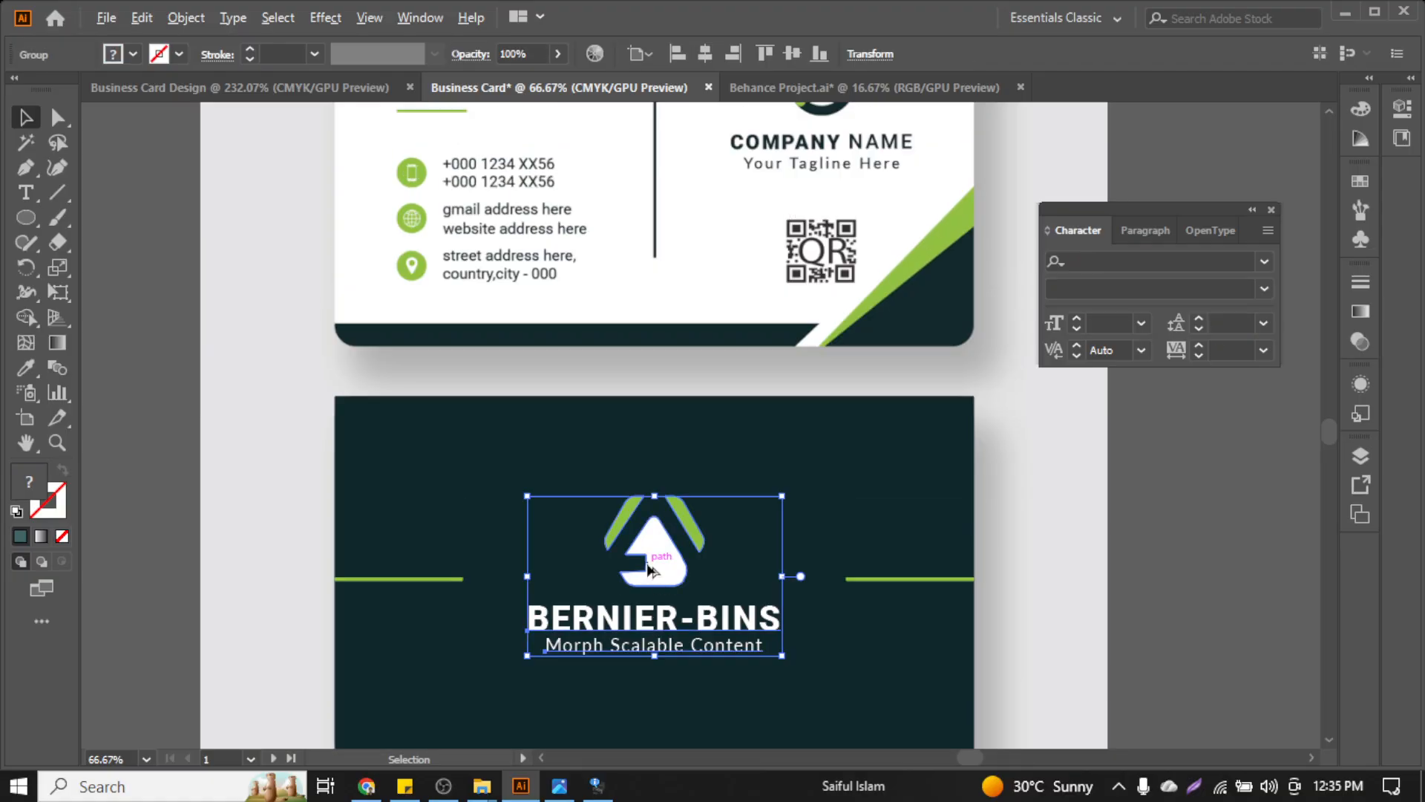
Place a scaled-down copy of the logo group over the front card's company name
left_click_drag(647, 569, 825, 192)
scroll(831, 282, "up", 3)
left_click_drag(831, 404, 824, 314)
left_click_drag(947, 412, 914, 393)
left_click_drag(831, 331, 824, 327)
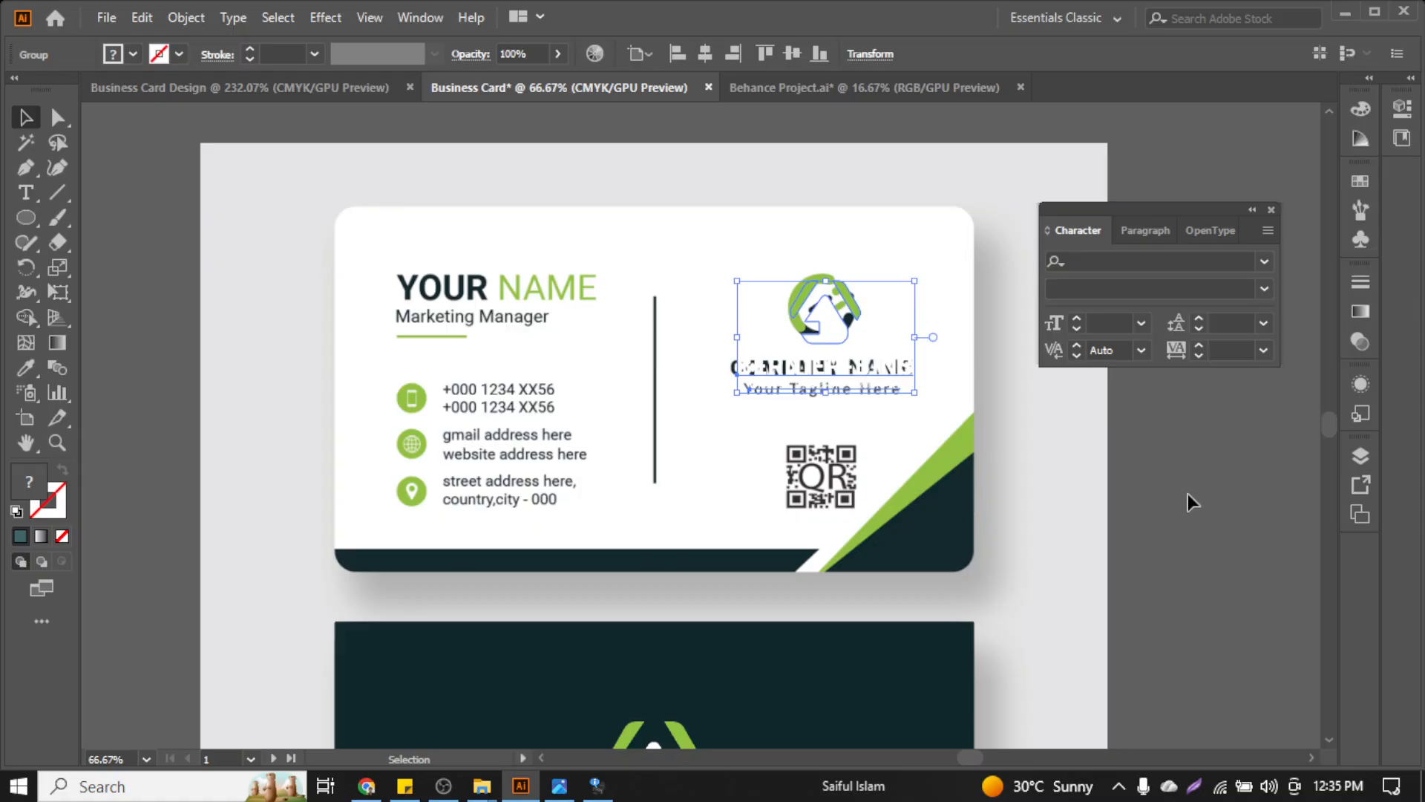
Ungroup the copy and give its name and tagline the dark teal colour
right_click(798, 340)
left_click(839, 510)
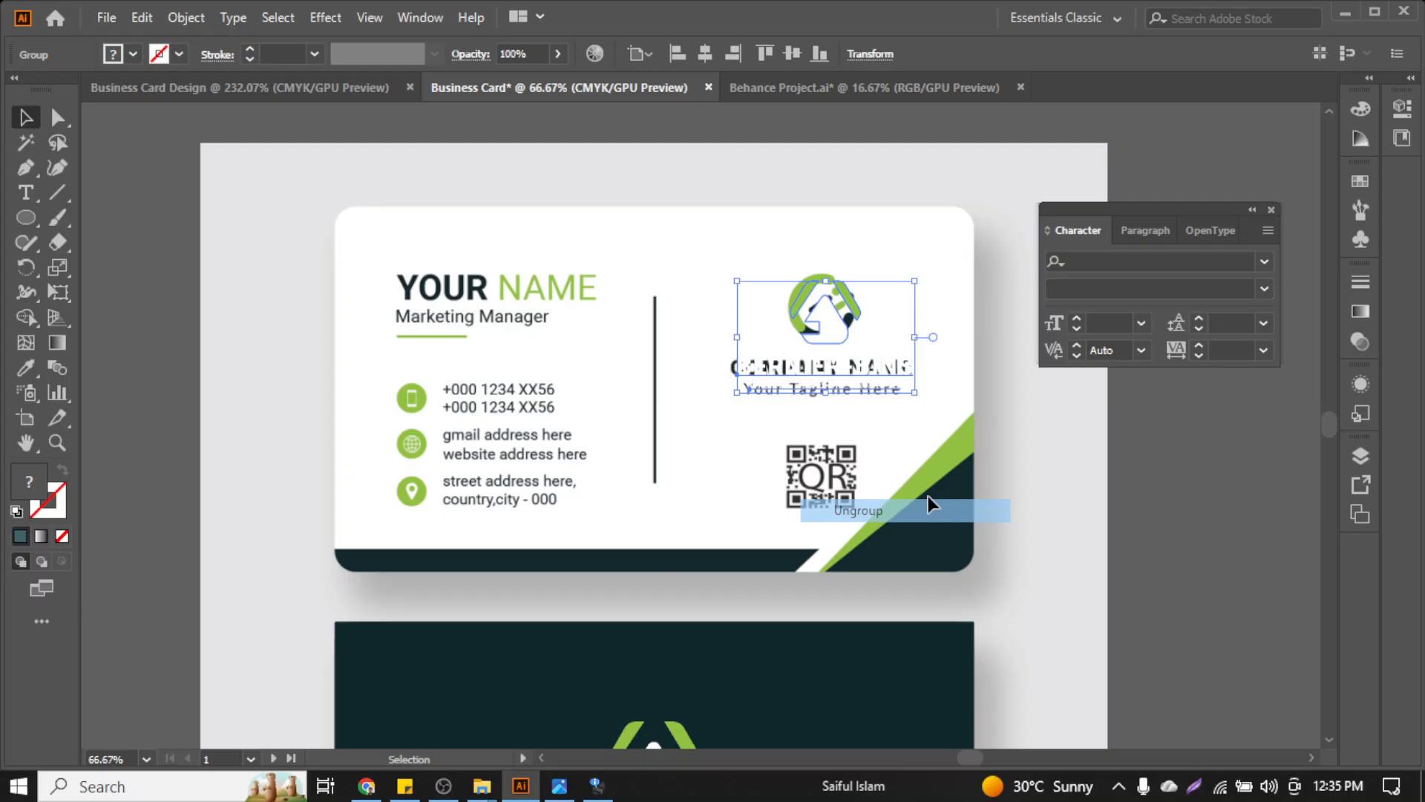
left_click(833, 334, "shift")
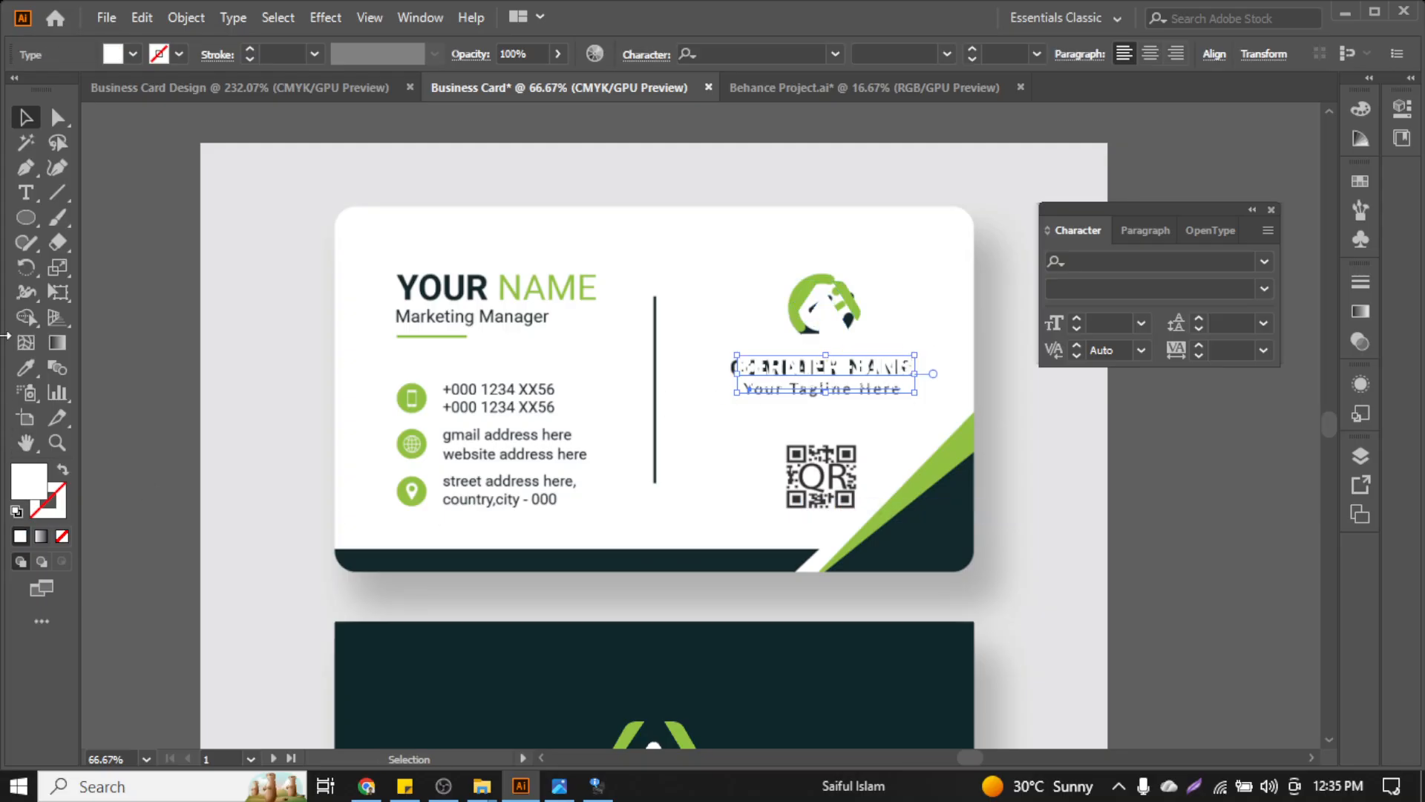
left_click(26, 367)
left_click(913, 516)
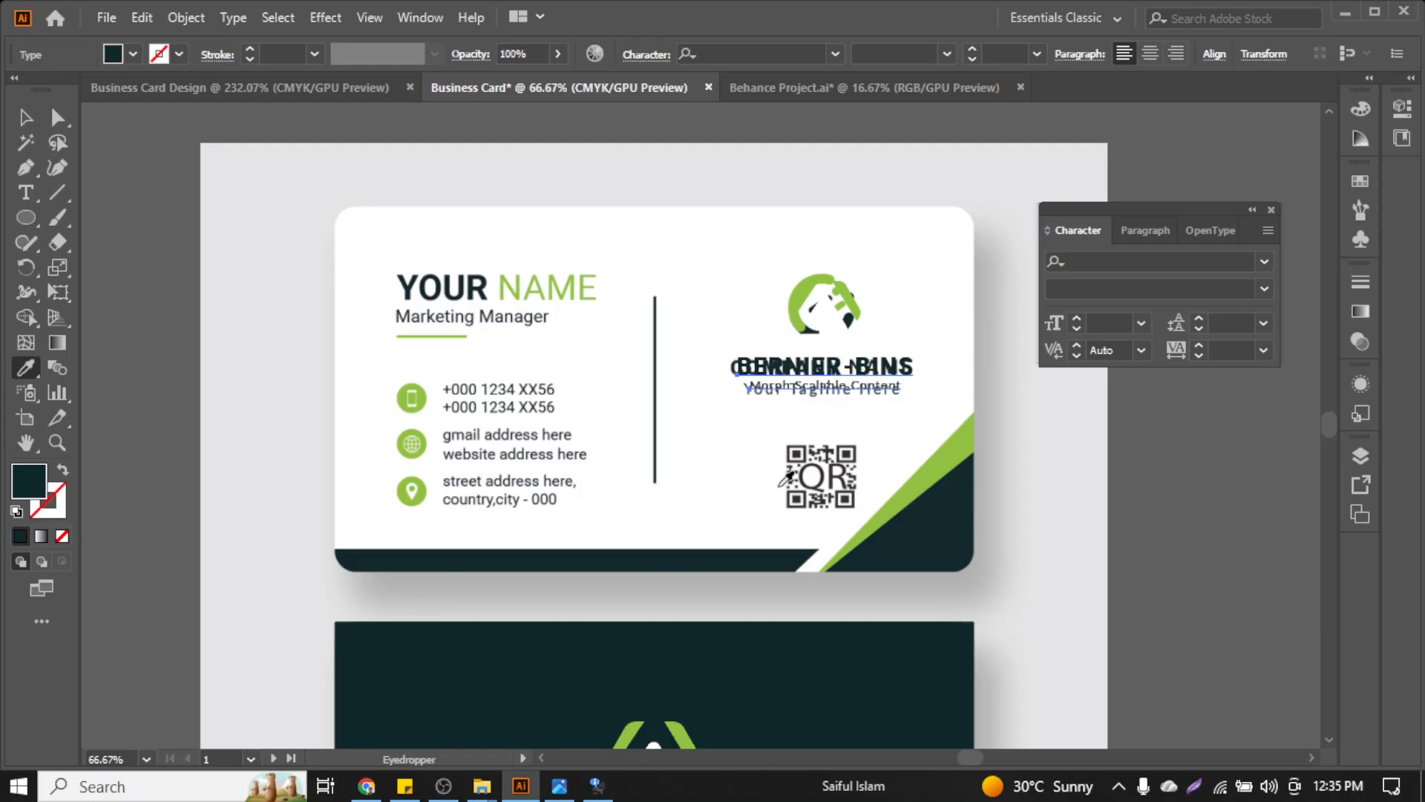
key("v")
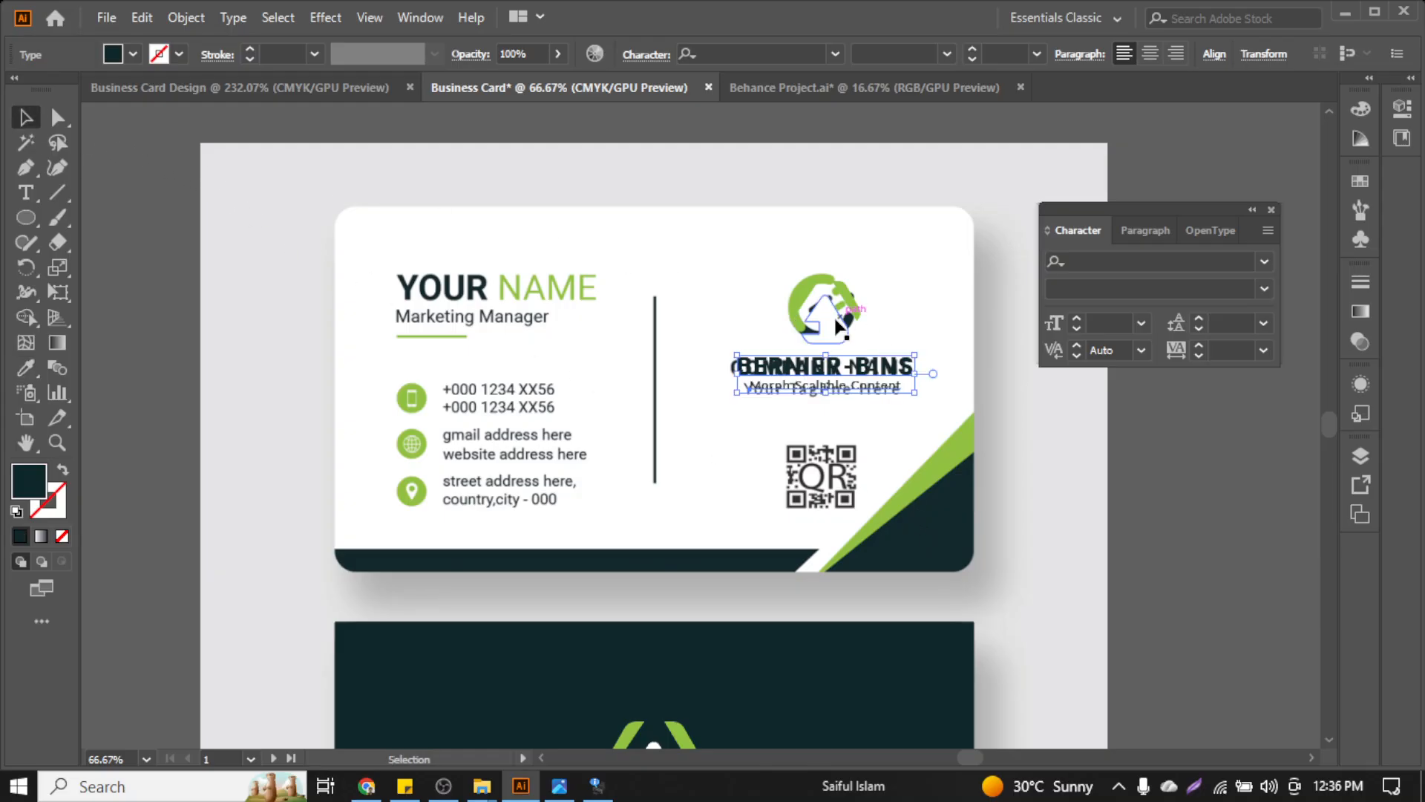
Fill the logo's white triangle shape with the dark teal colour
scroll(827, 287, "up", 3)
left_click(826, 334)
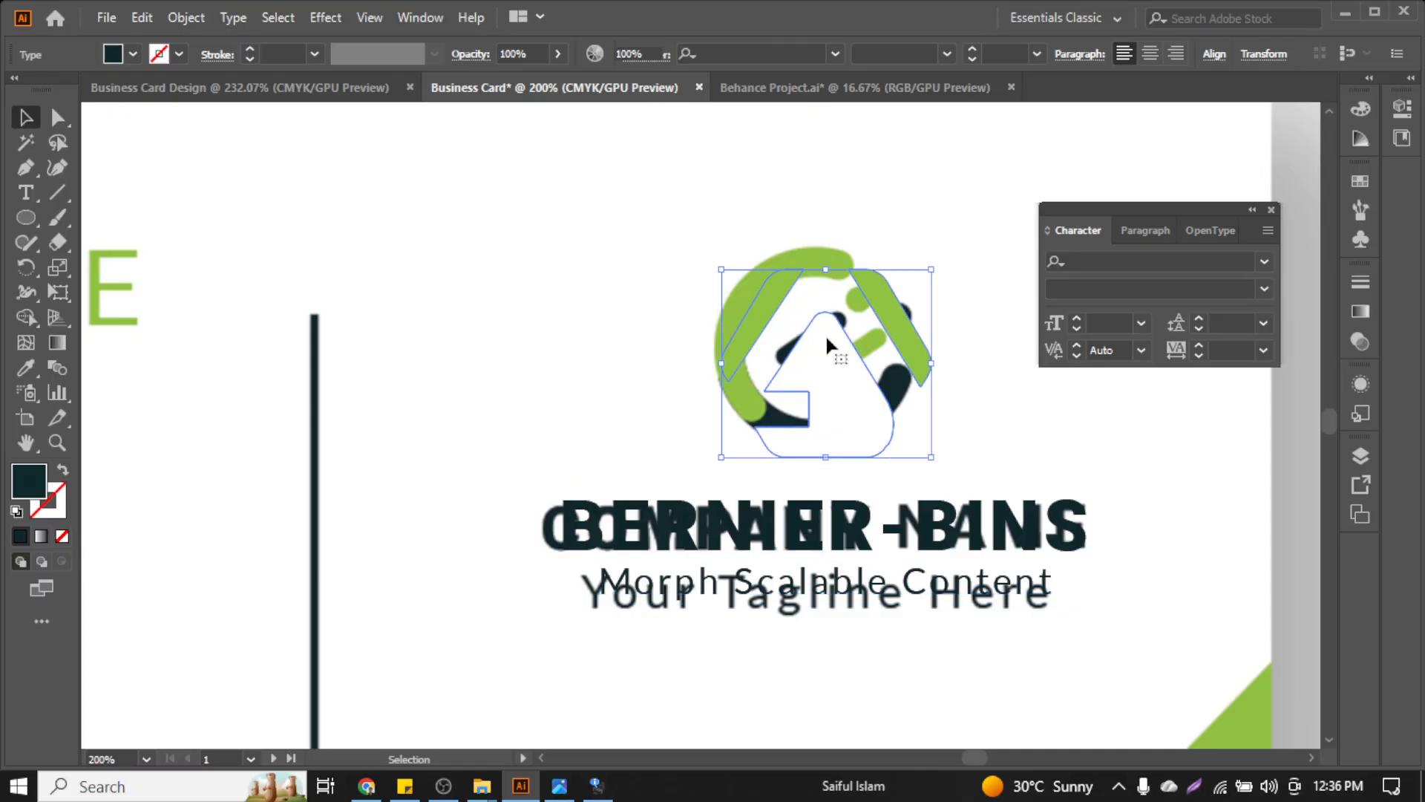
scroll(827, 337, "right", 1)
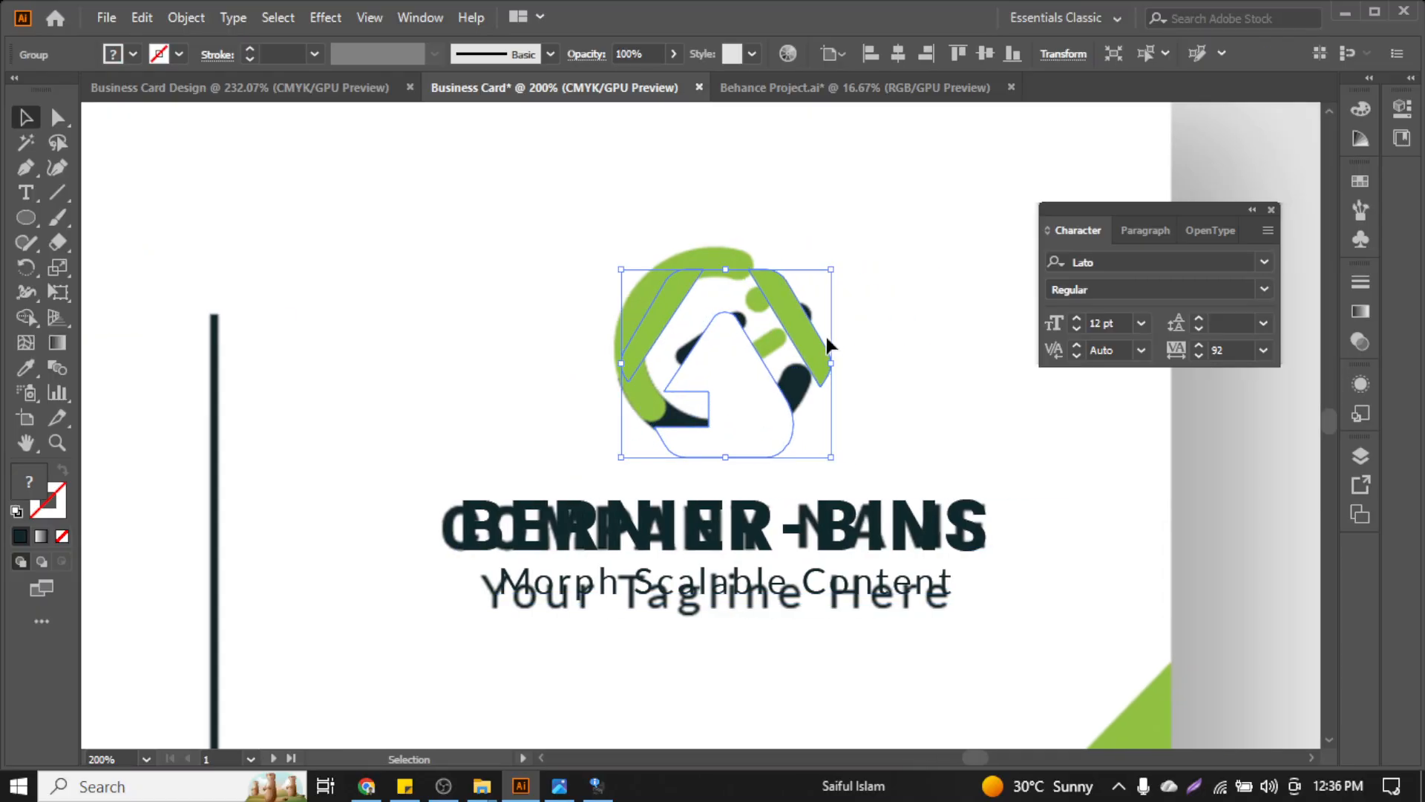
left_click(881, 256)
left_click(60, 117)
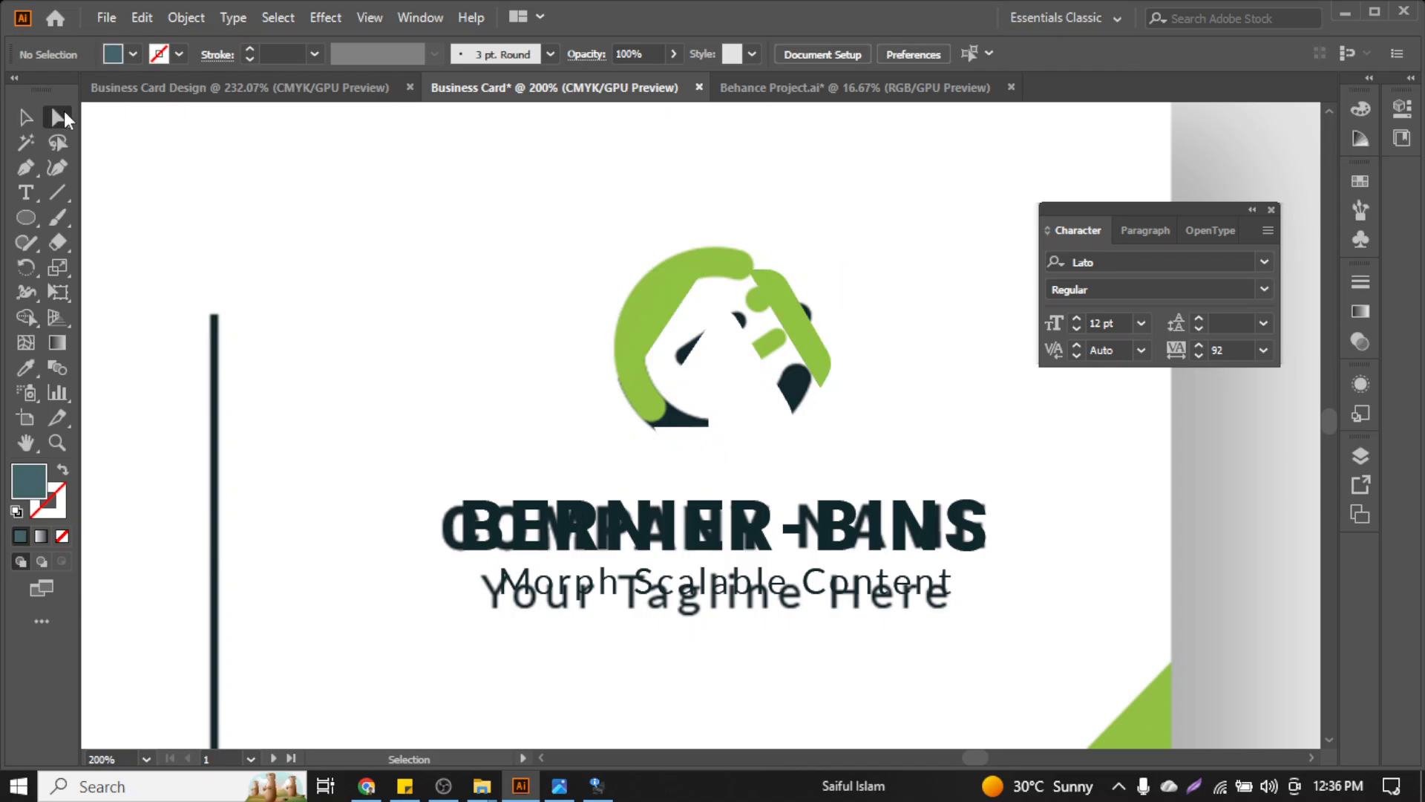
left_click(729, 398)
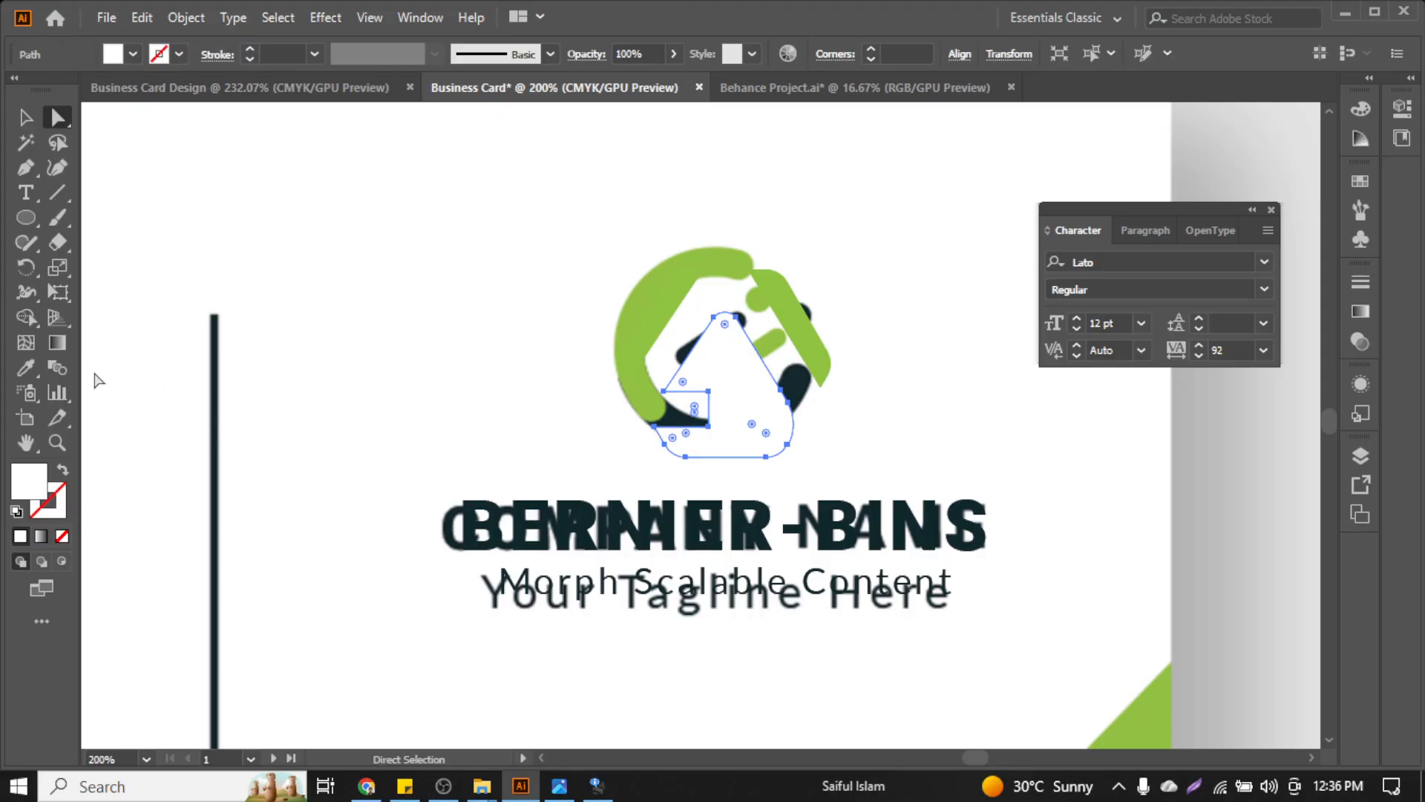
left_click(26, 368)
scroll(1151, 586, "down", 5)
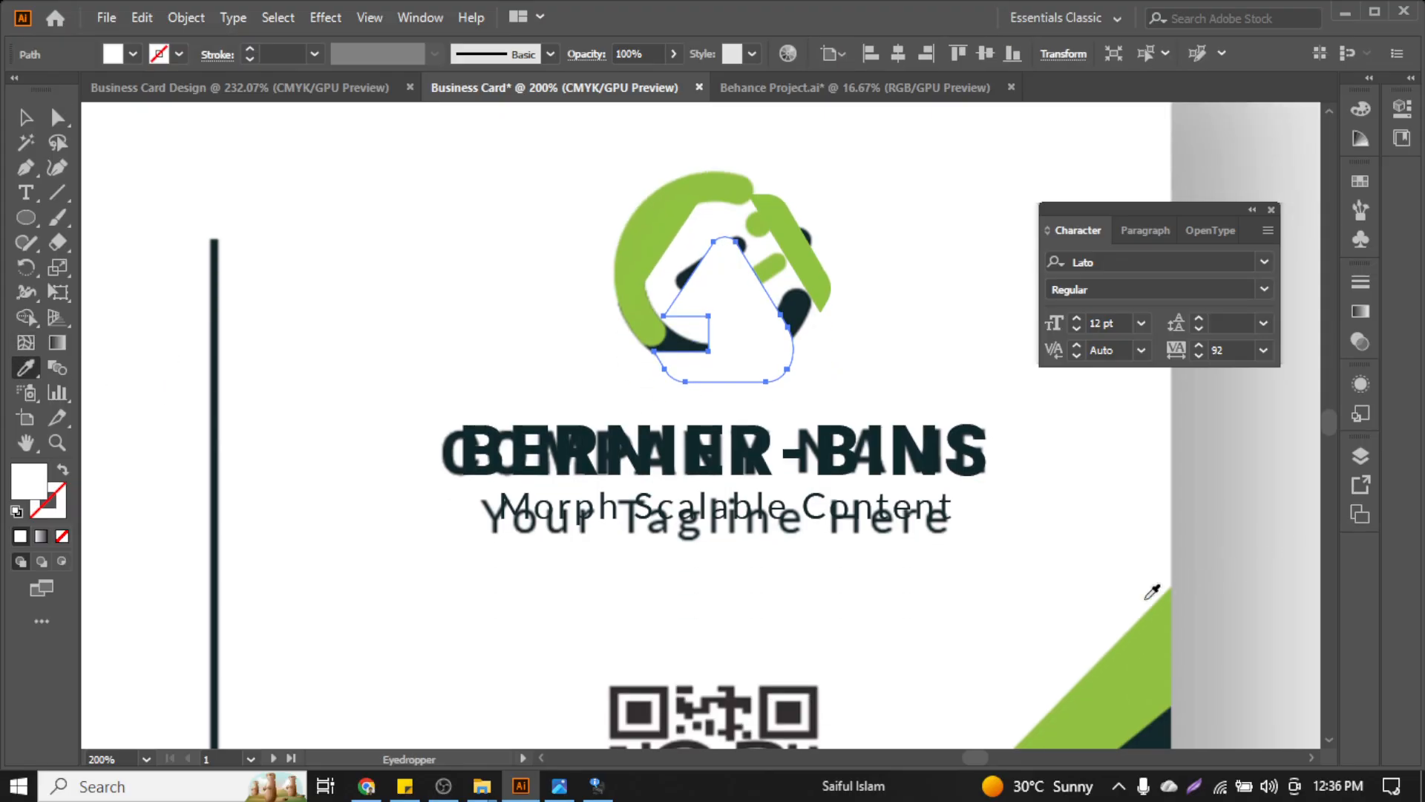
left_click(1089, 616)
Regroup the copied logo, name and tagline pieces into one group
scroll(913, 589, "up", 3)
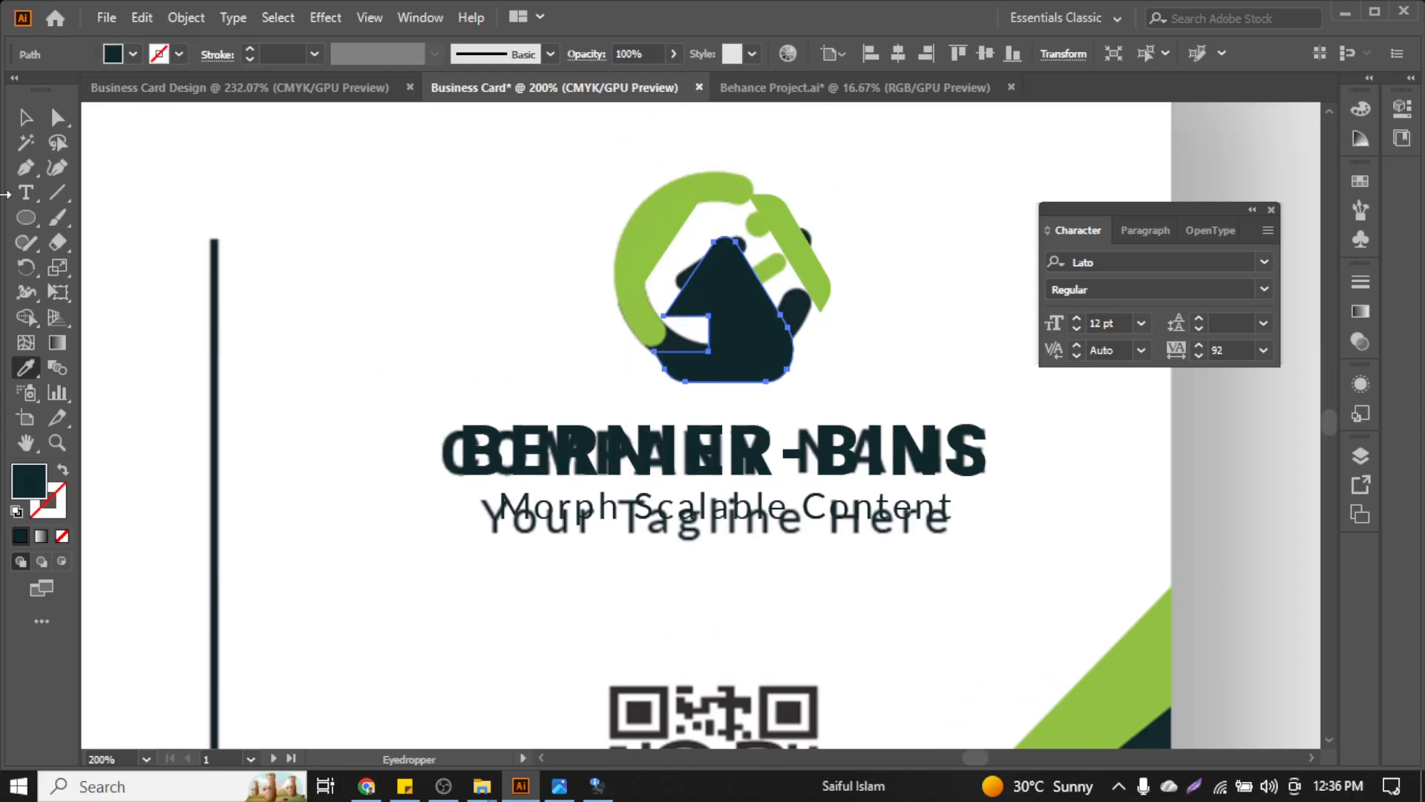
left_click(26, 116)
left_click(524, 229)
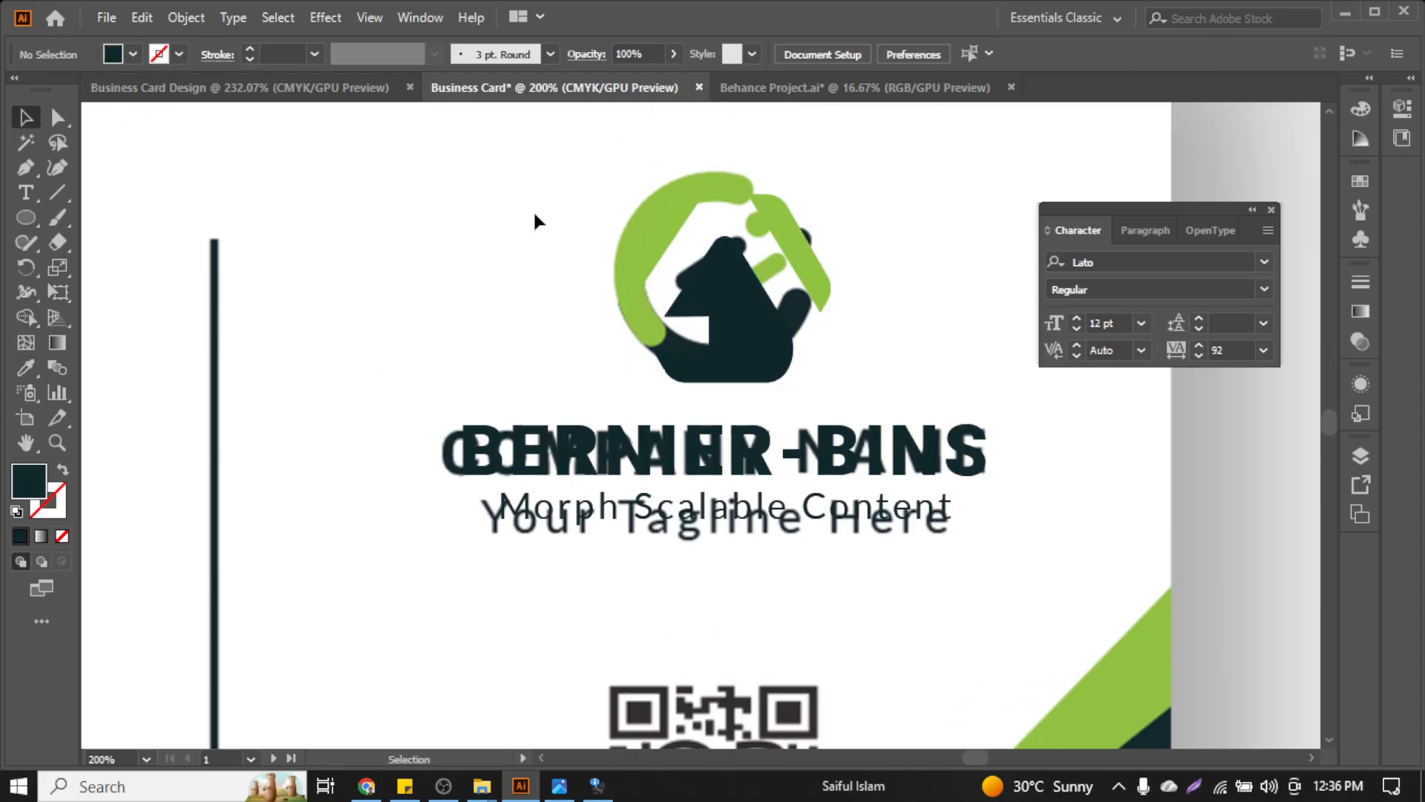
key("ctrl+a")
key("a")
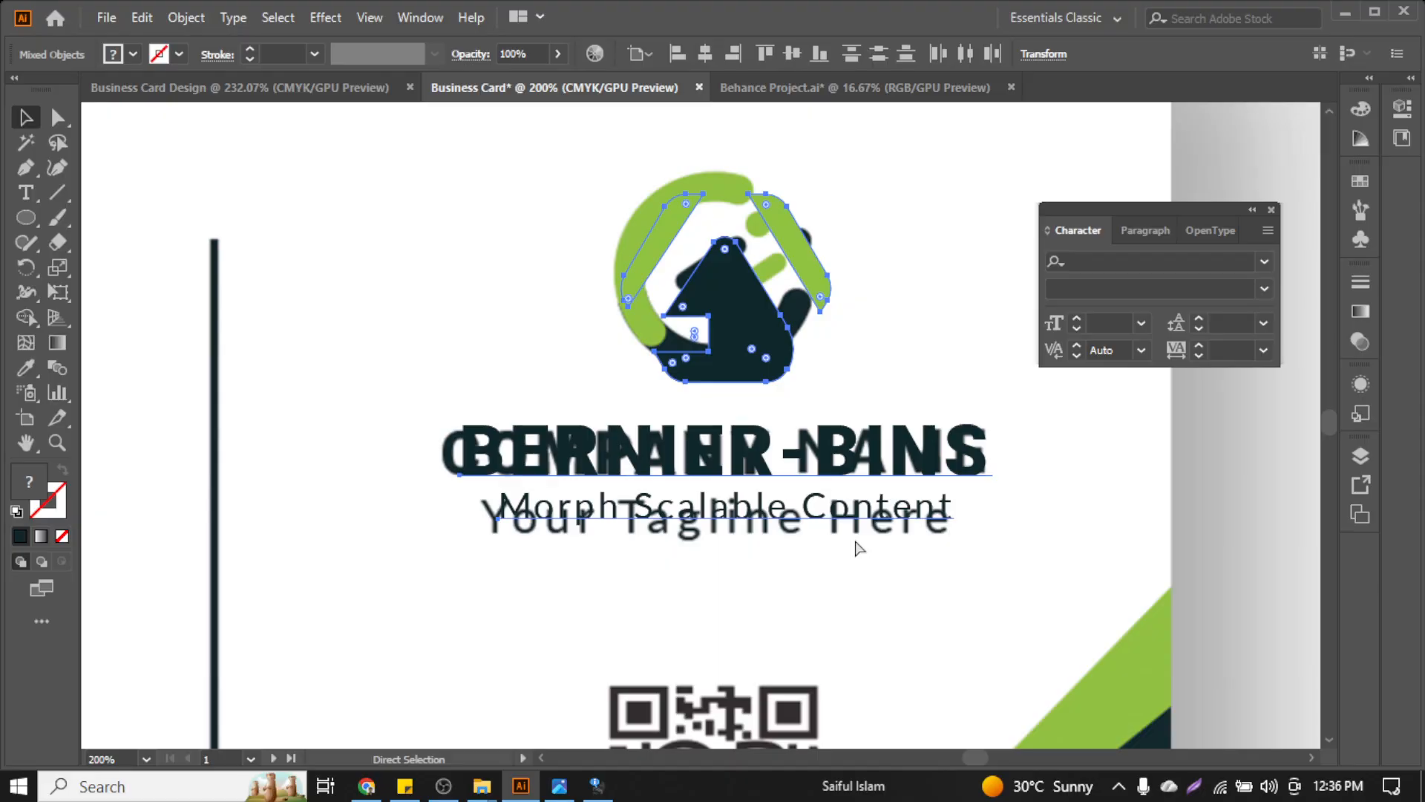
key("v")
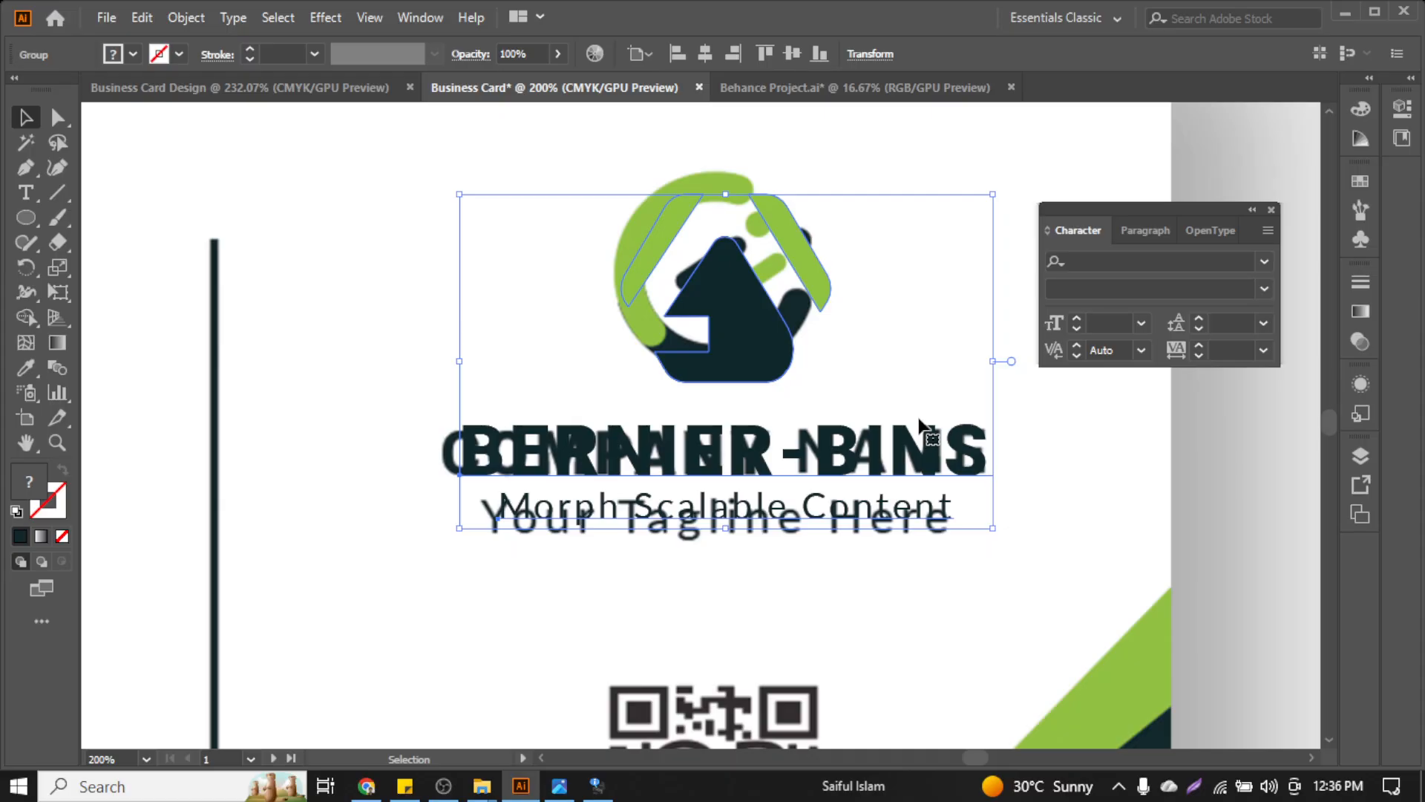
key("ctrl+0")
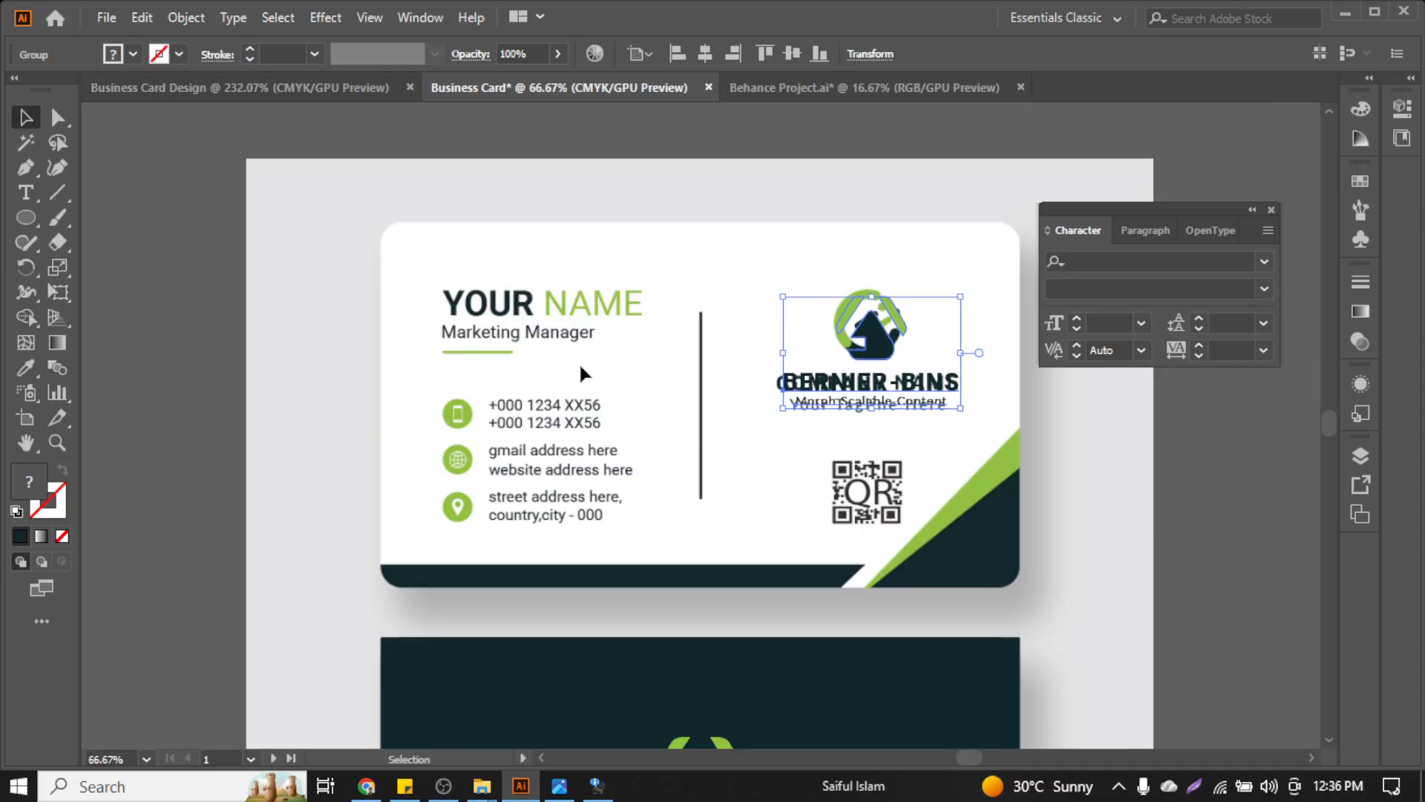
Copy the dark card rectangle over the front card and swap fill to stroke for an outline
left_click(722, 276)
scroll(644, 371, "down", 5)
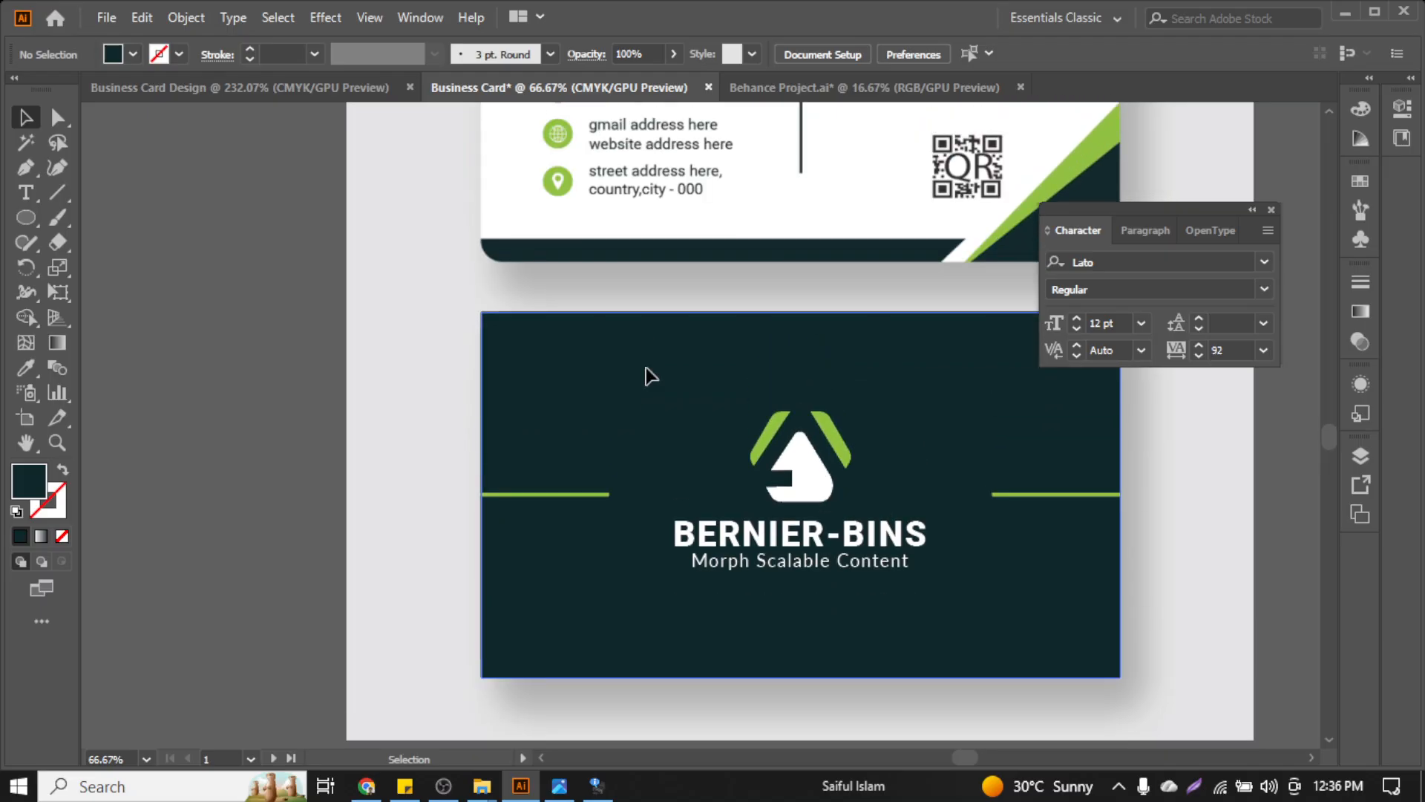
scroll(646, 368, "up", 7)
scroll(646, 368, "left", 5)
scroll(646, 368, "right", 8)
scroll(637, 459, "up", 5)
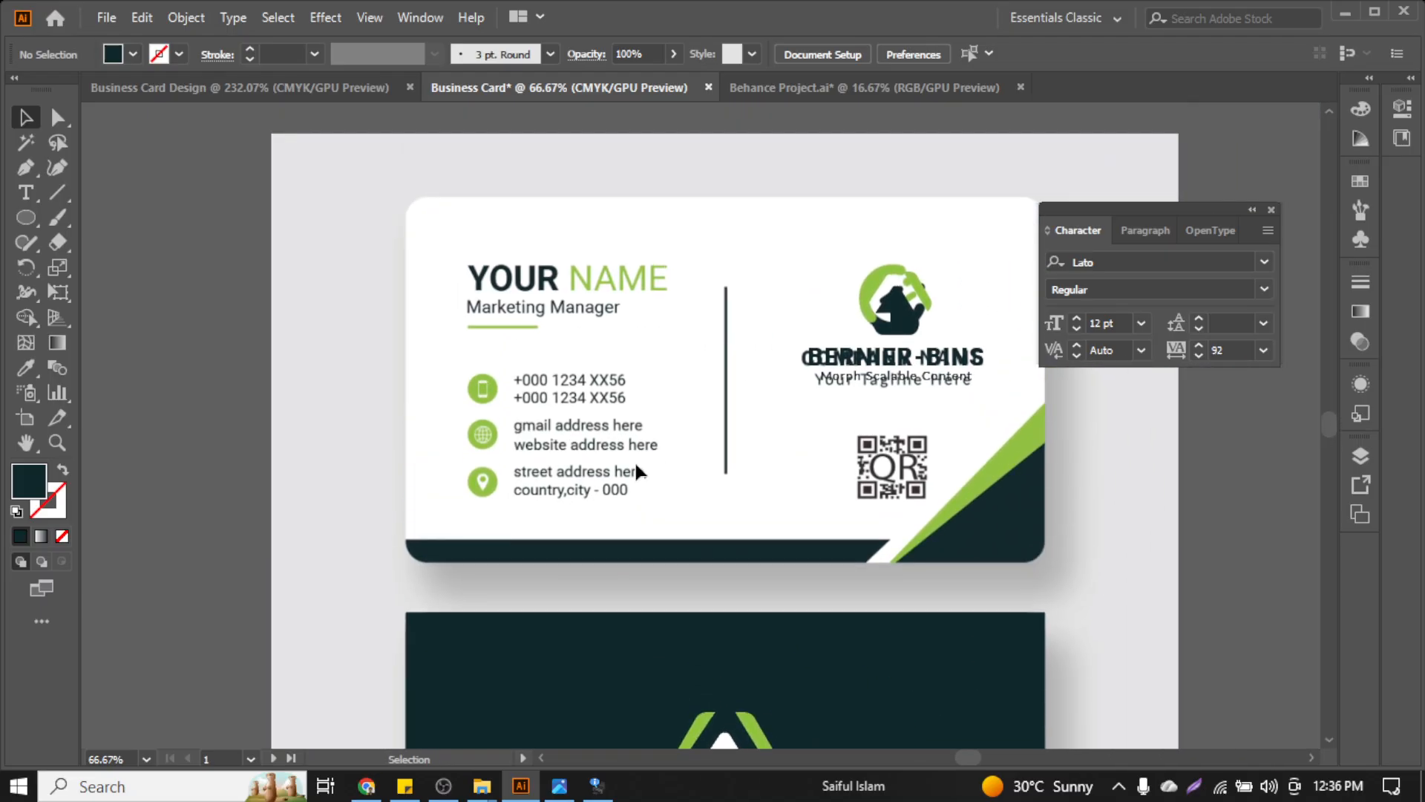
left_click_drag(699, 652, 734, 251)
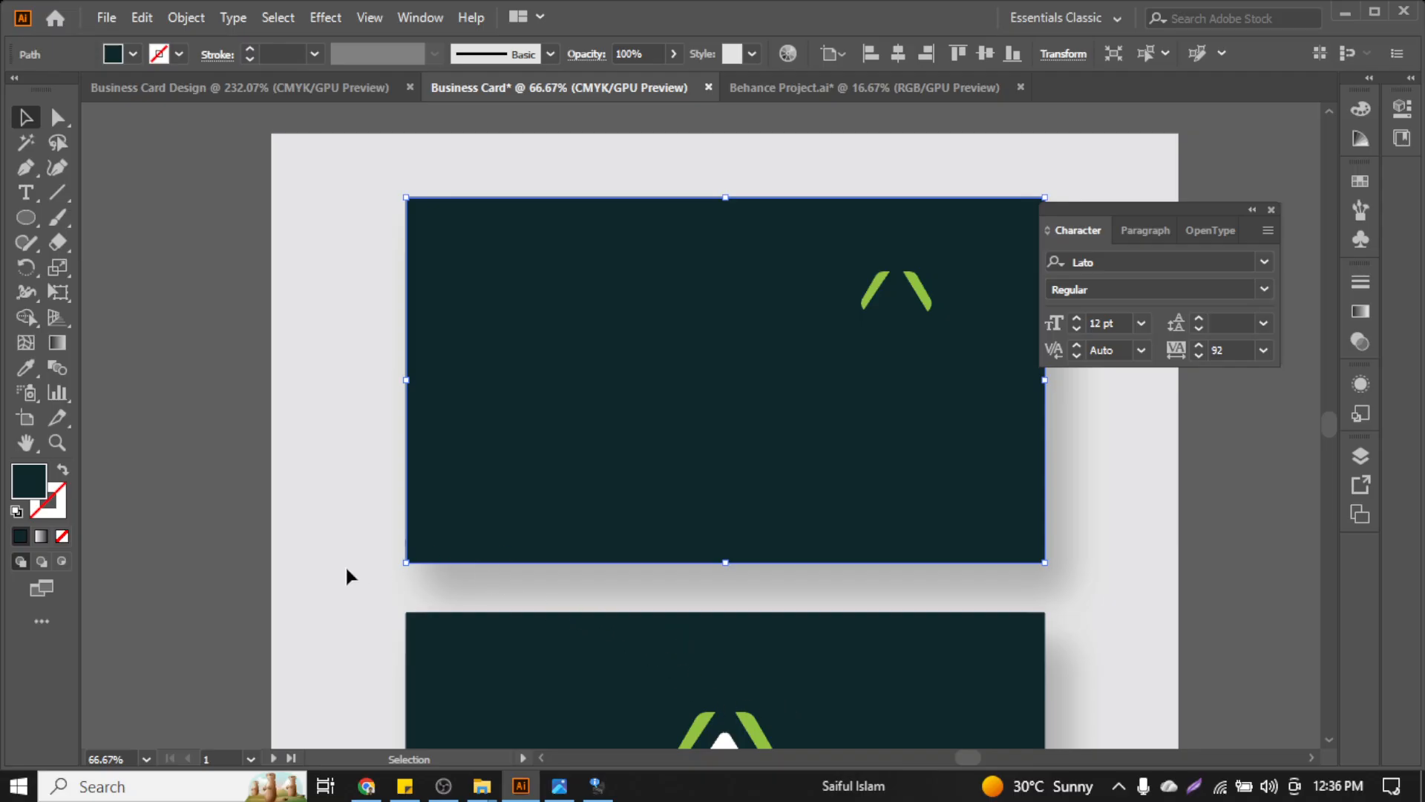
left_click(62, 471)
Dismiss the printer ink-level warning
left_click(286, 434)
scroll(439, 331, "up", 2)
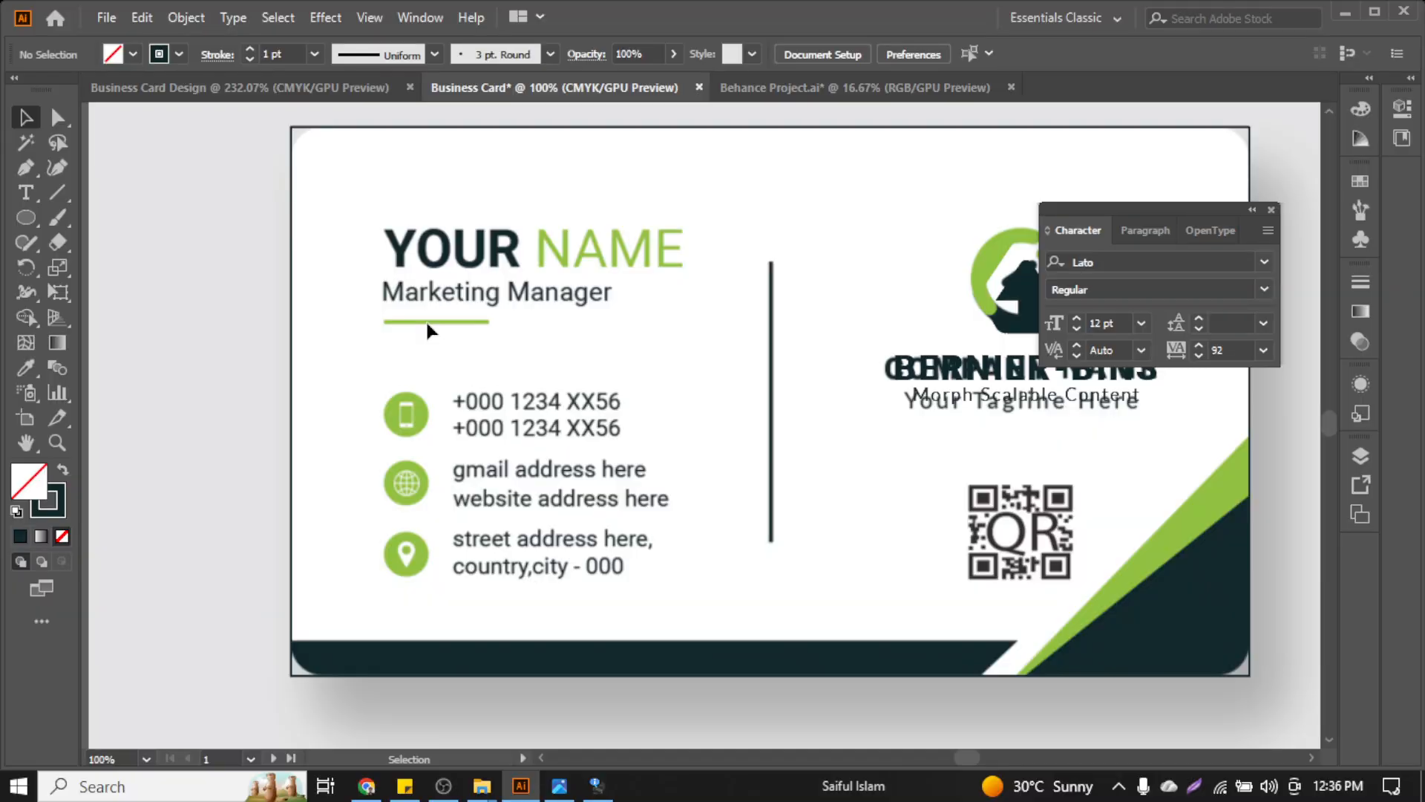
scroll(438, 266, "down", 1)
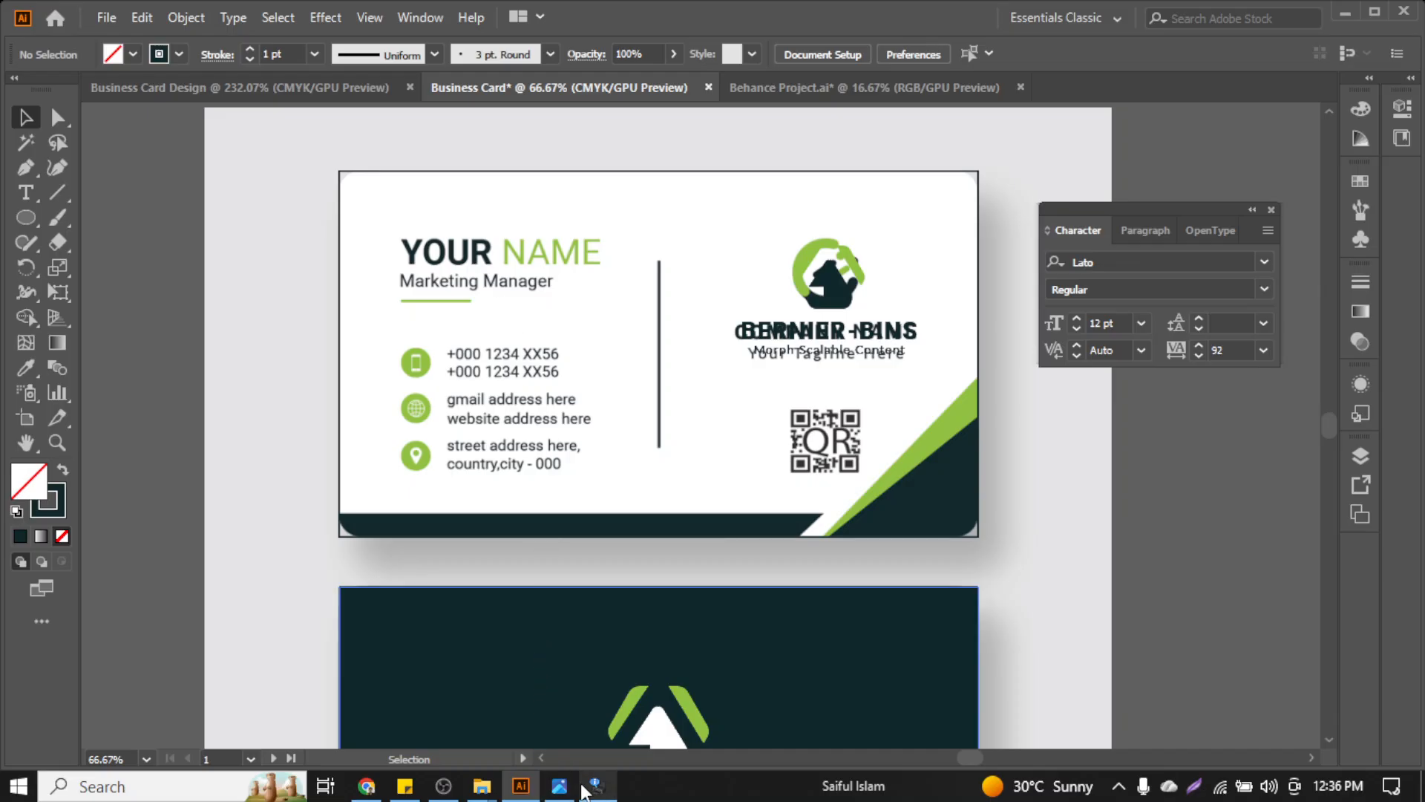
left_click(586, 787)
left_click(1051, 214)
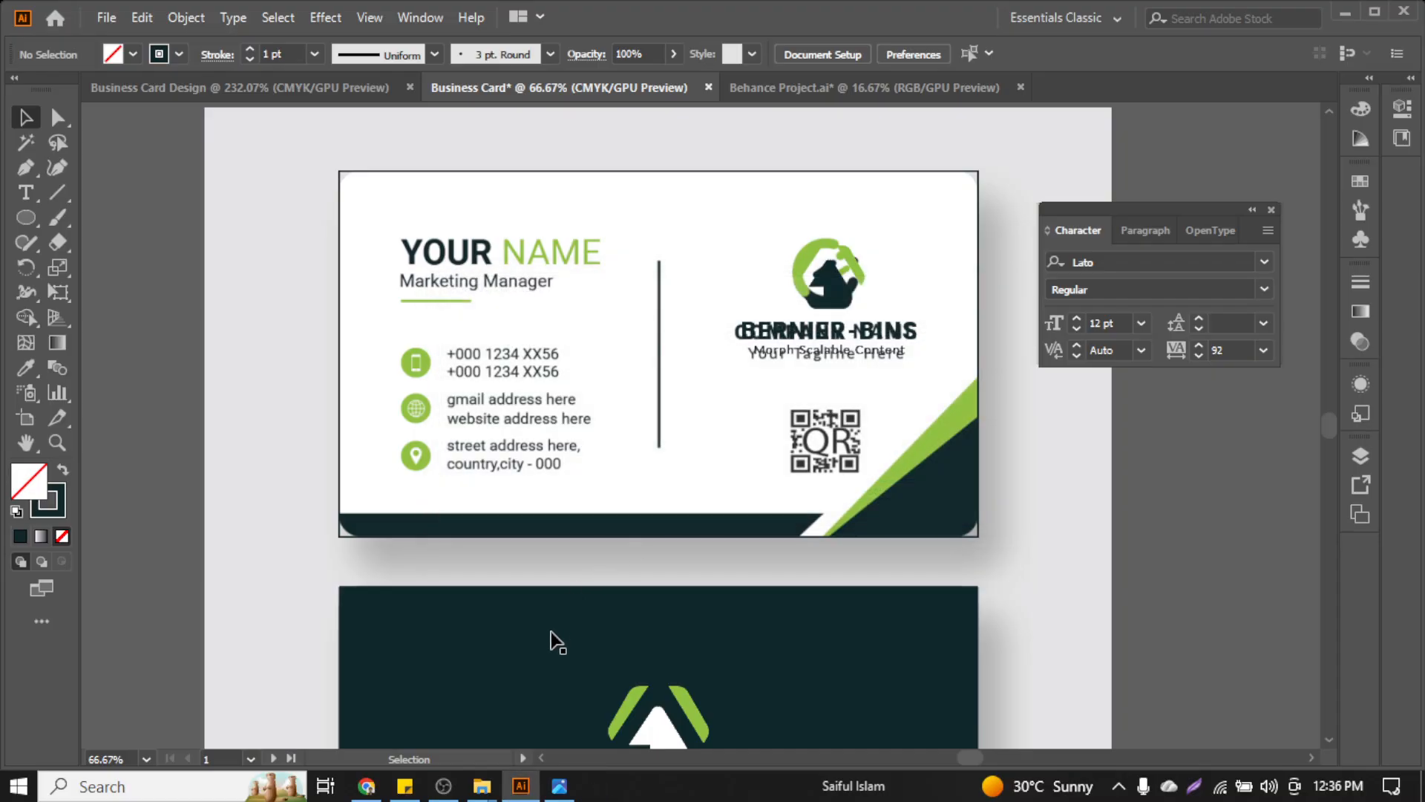
Check the company details note, then ungroup the front card's logo group
left_click(404, 785)
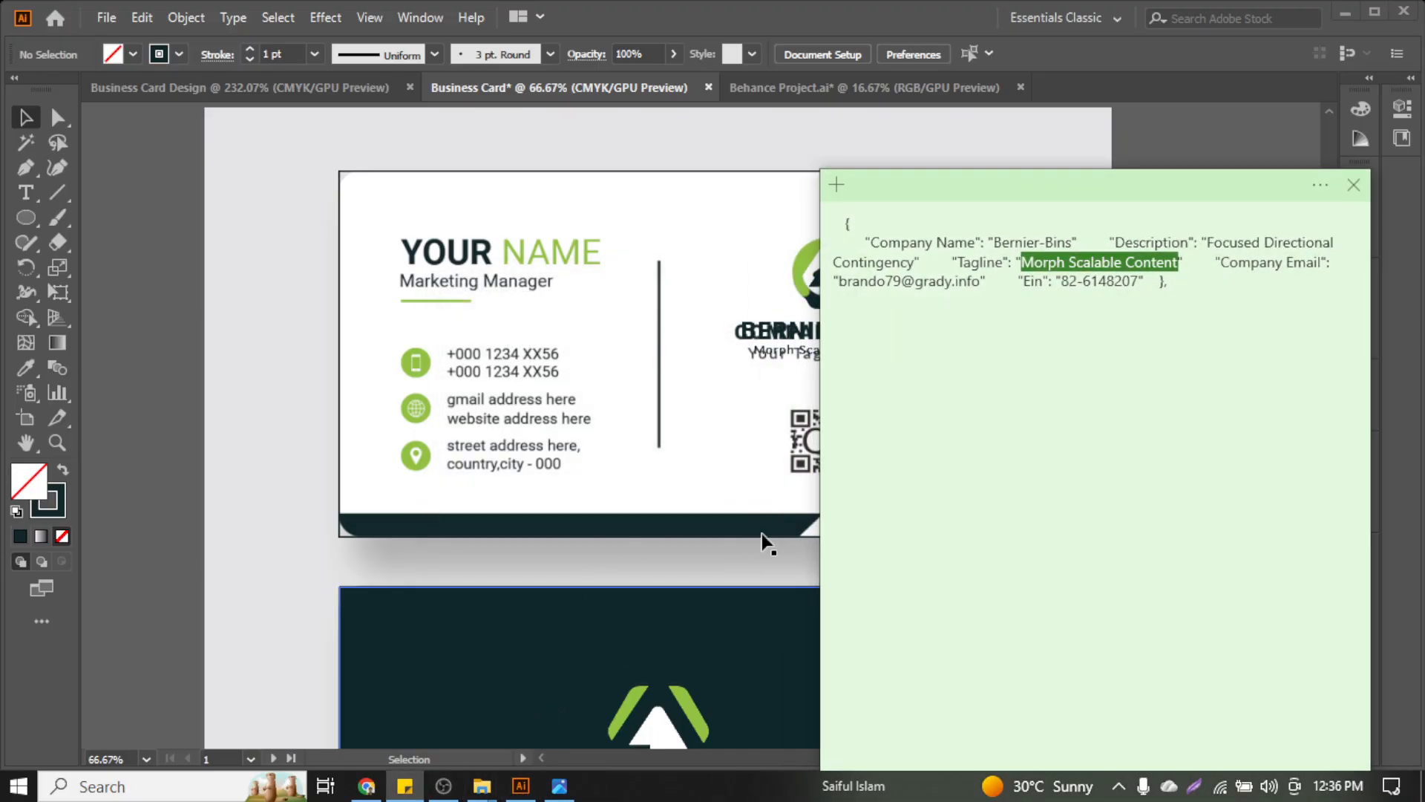
left_click(1051, 363)
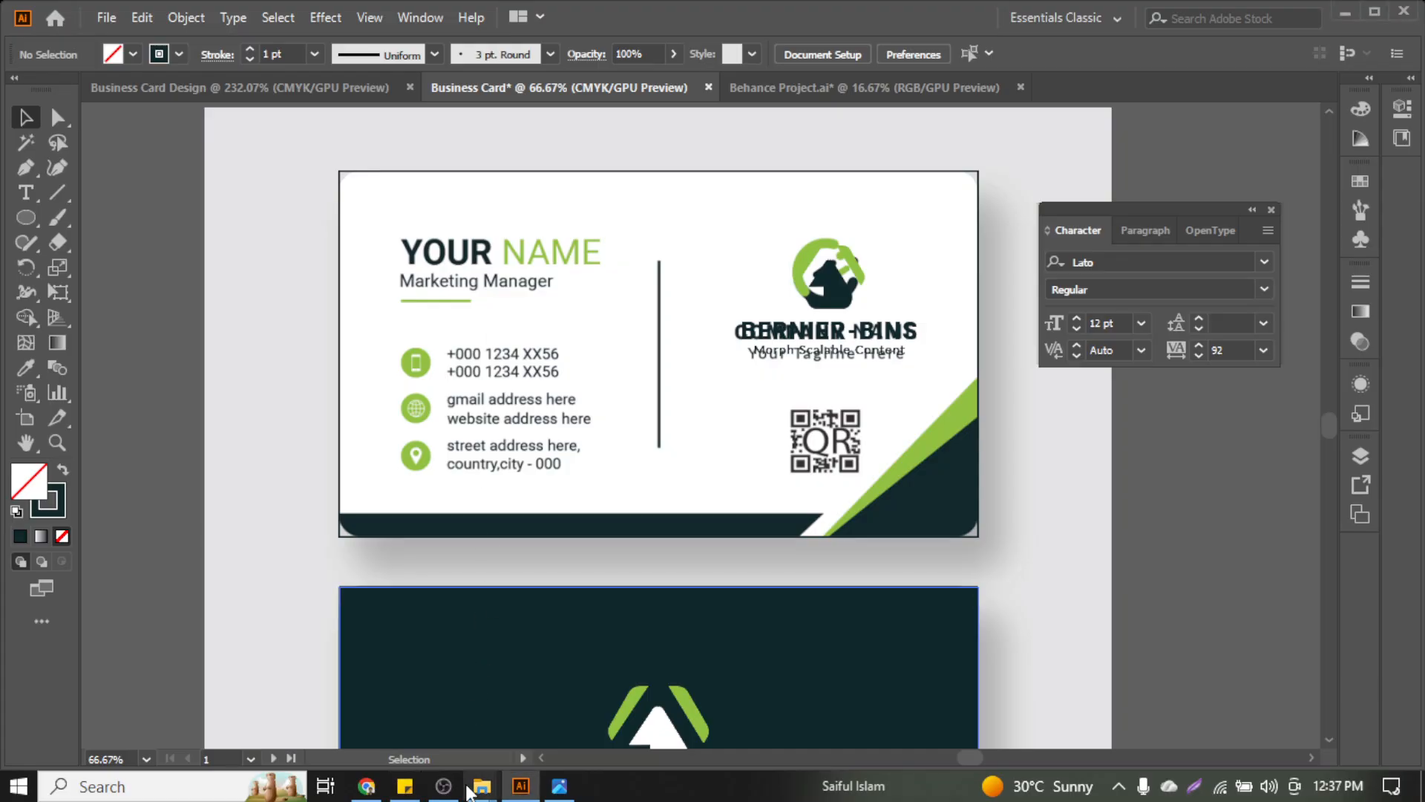
left_click(806, 334)
right_click(803, 332)
left_click(848, 506)
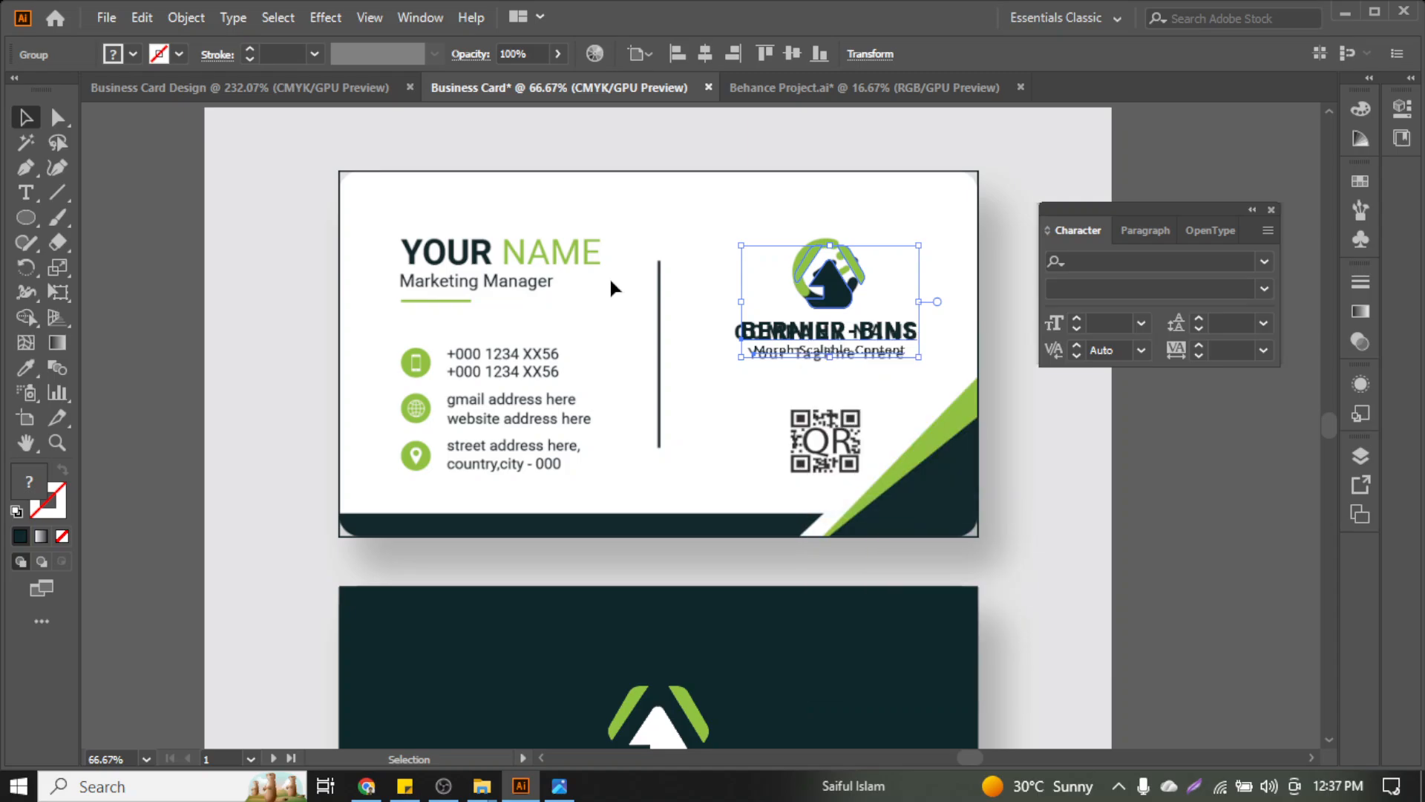
Alt-drag a copy of the BERNIER-BINS name onto YOUR NAME, then switch to Chrome
left_click(923, 340)
left_click_drag(885, 341, 562, 259)
left_click(366, 786)
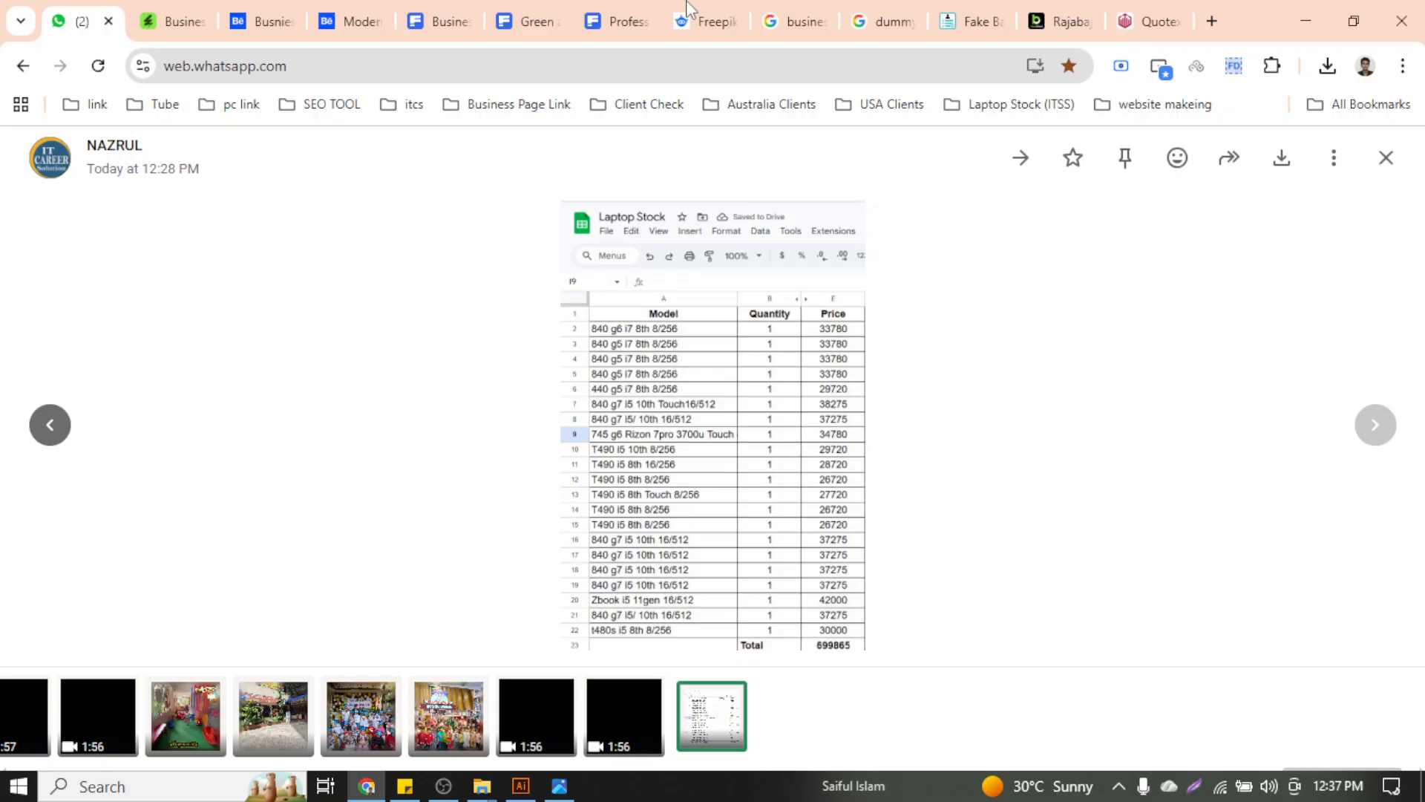
Close the Rajabaji betting tab and view the fake company generator tab
left_click(1024, 10)
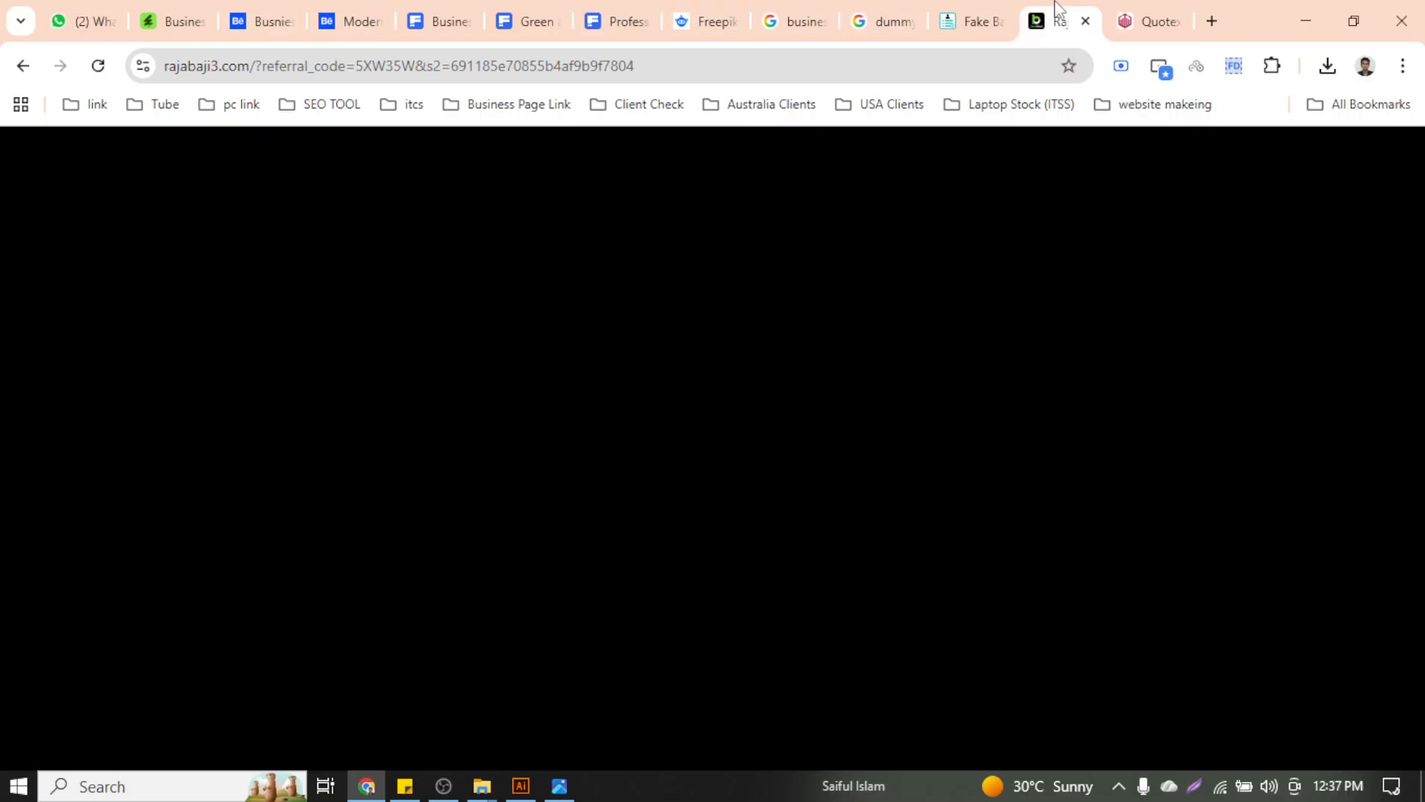
left_click(1085, 21)
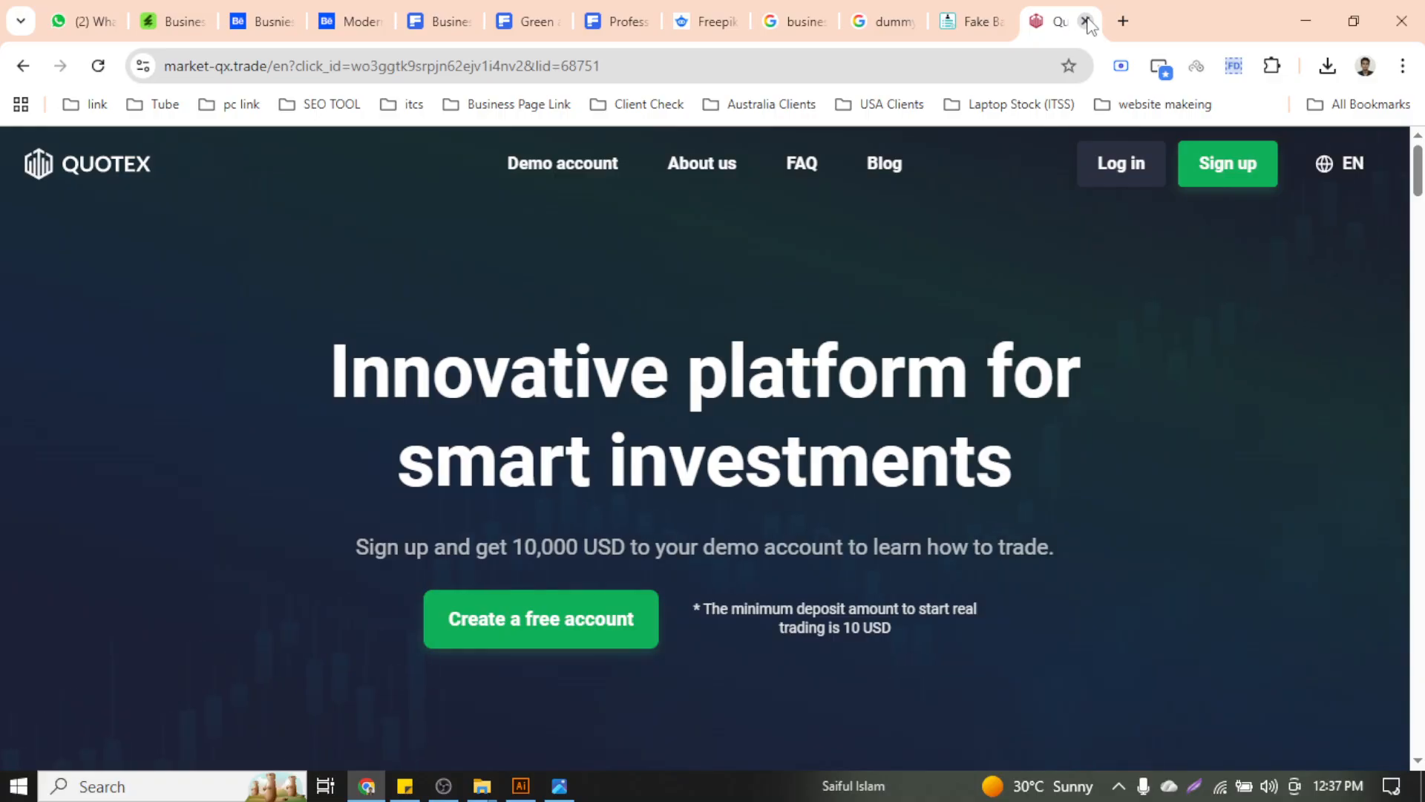
left_click(972, 21)
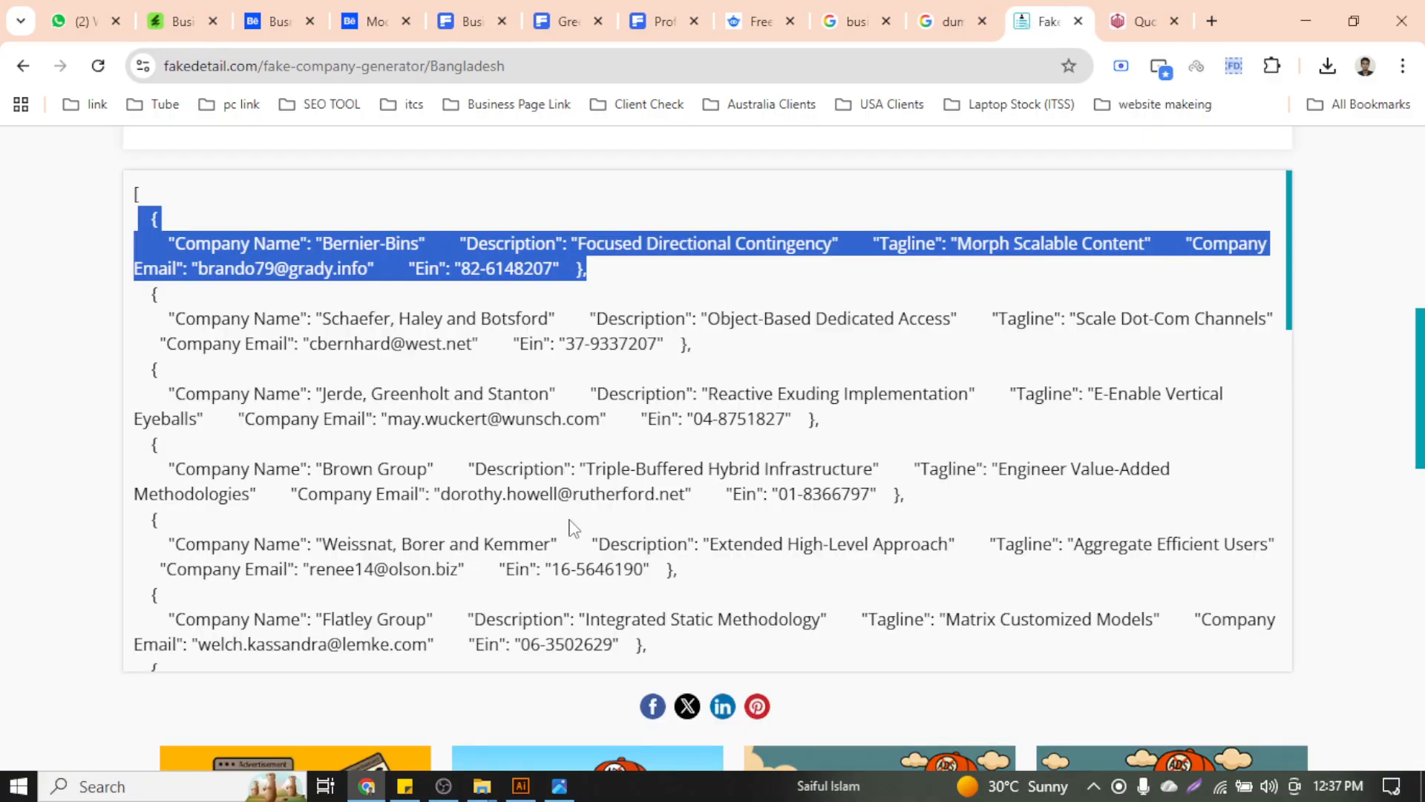
Open the Fake Name Generator link from the dummy company name search results
scroll(475, 536, "up", 4)
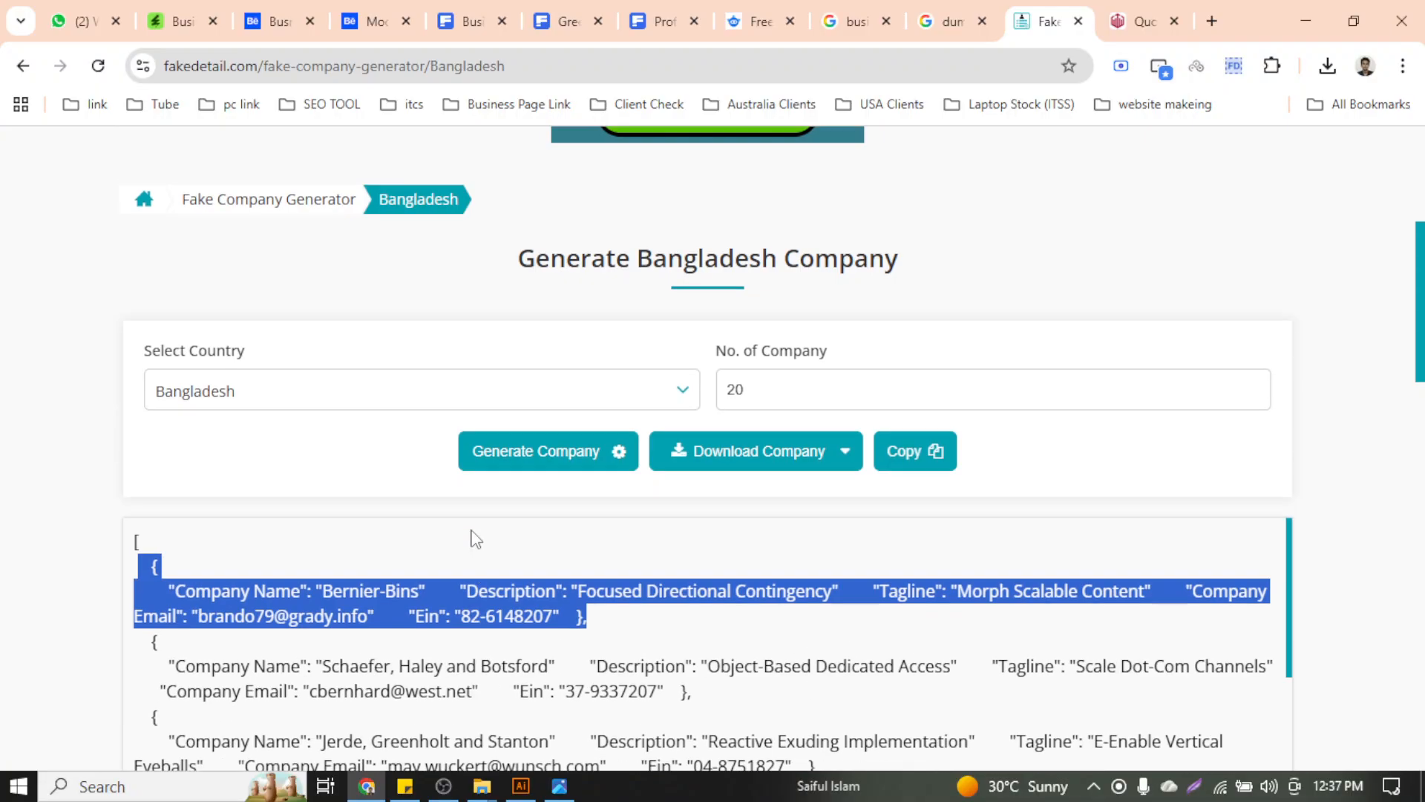
scroll(472, 541, "down", 4)
scroll(456, 612, "up", 8)
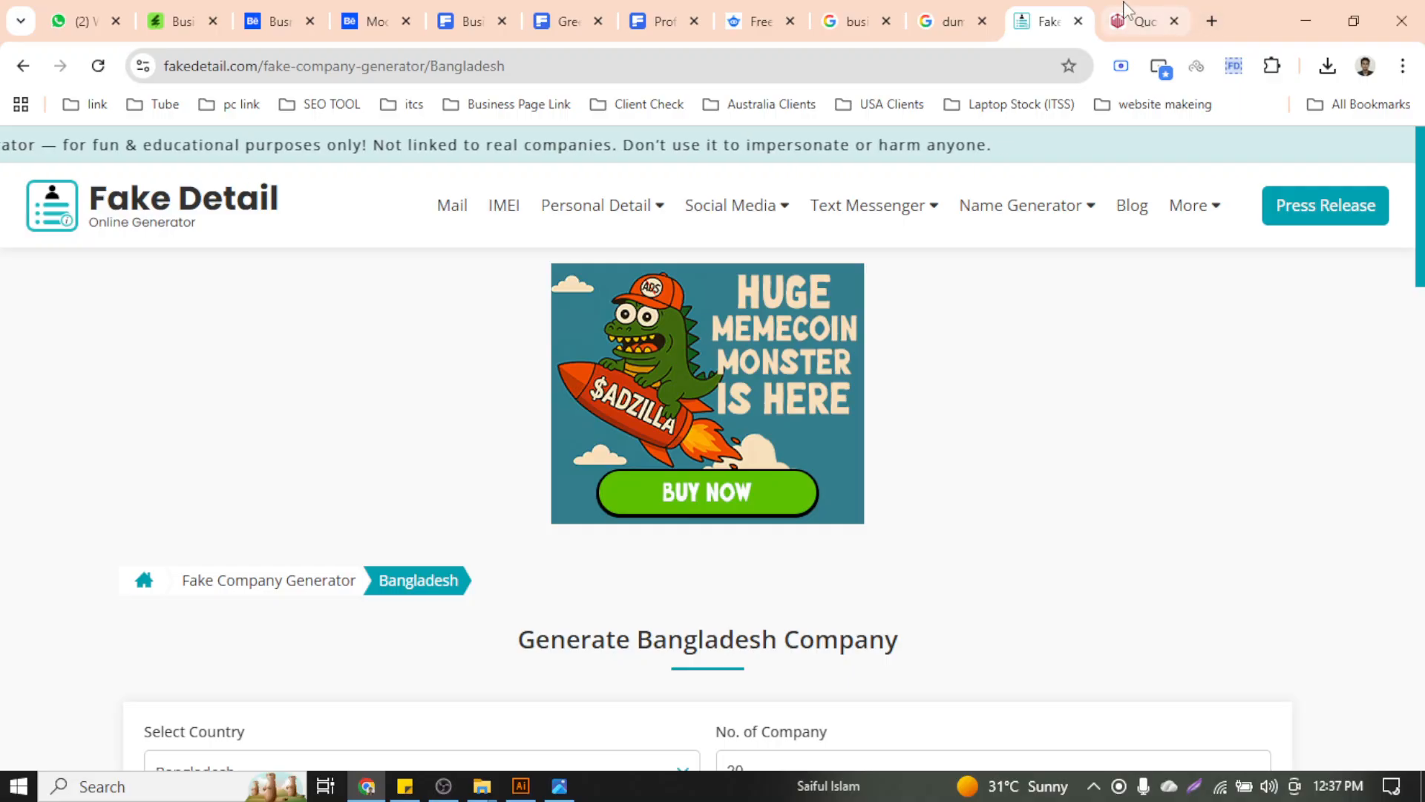
left_click(1164, 20)
left_click(950, 21)
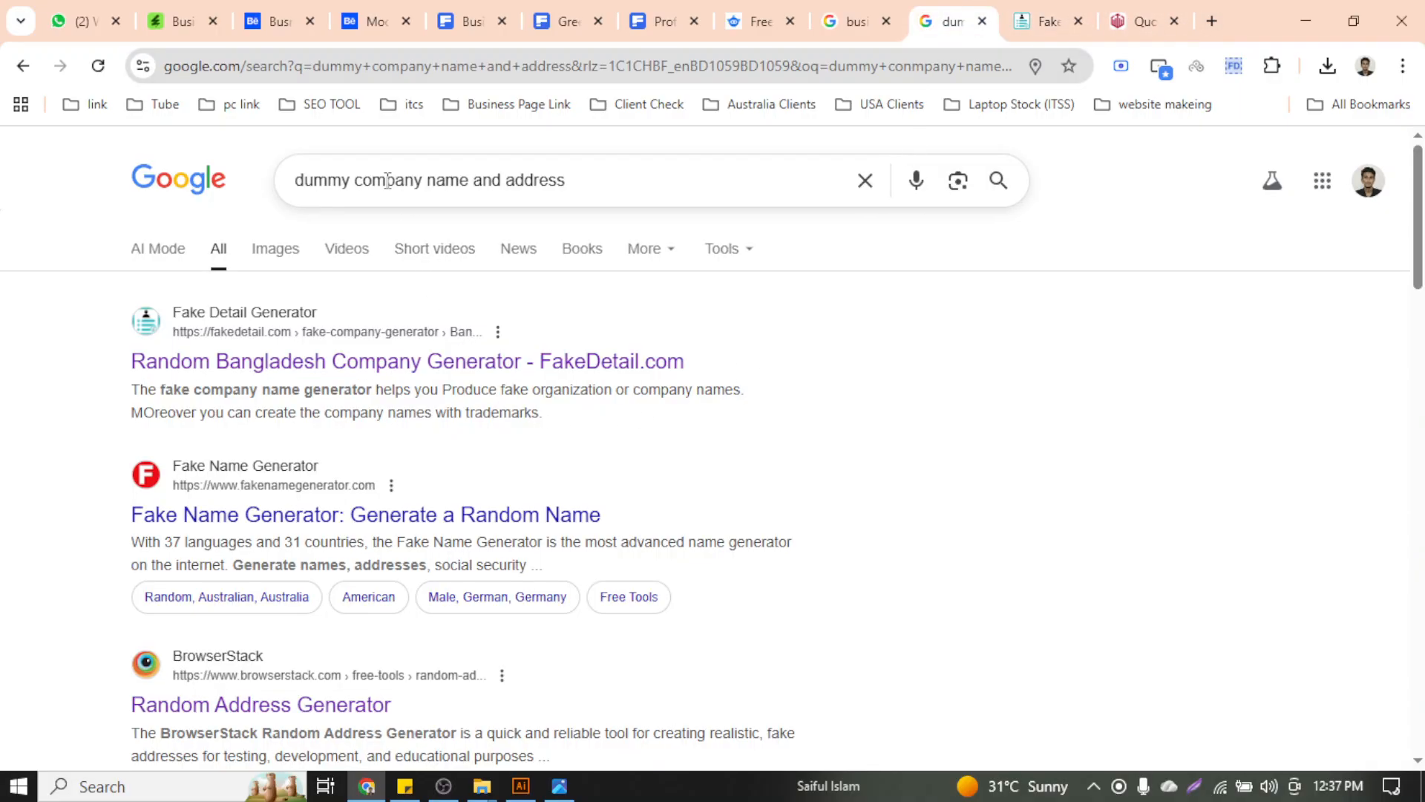
left_click(310, 516)
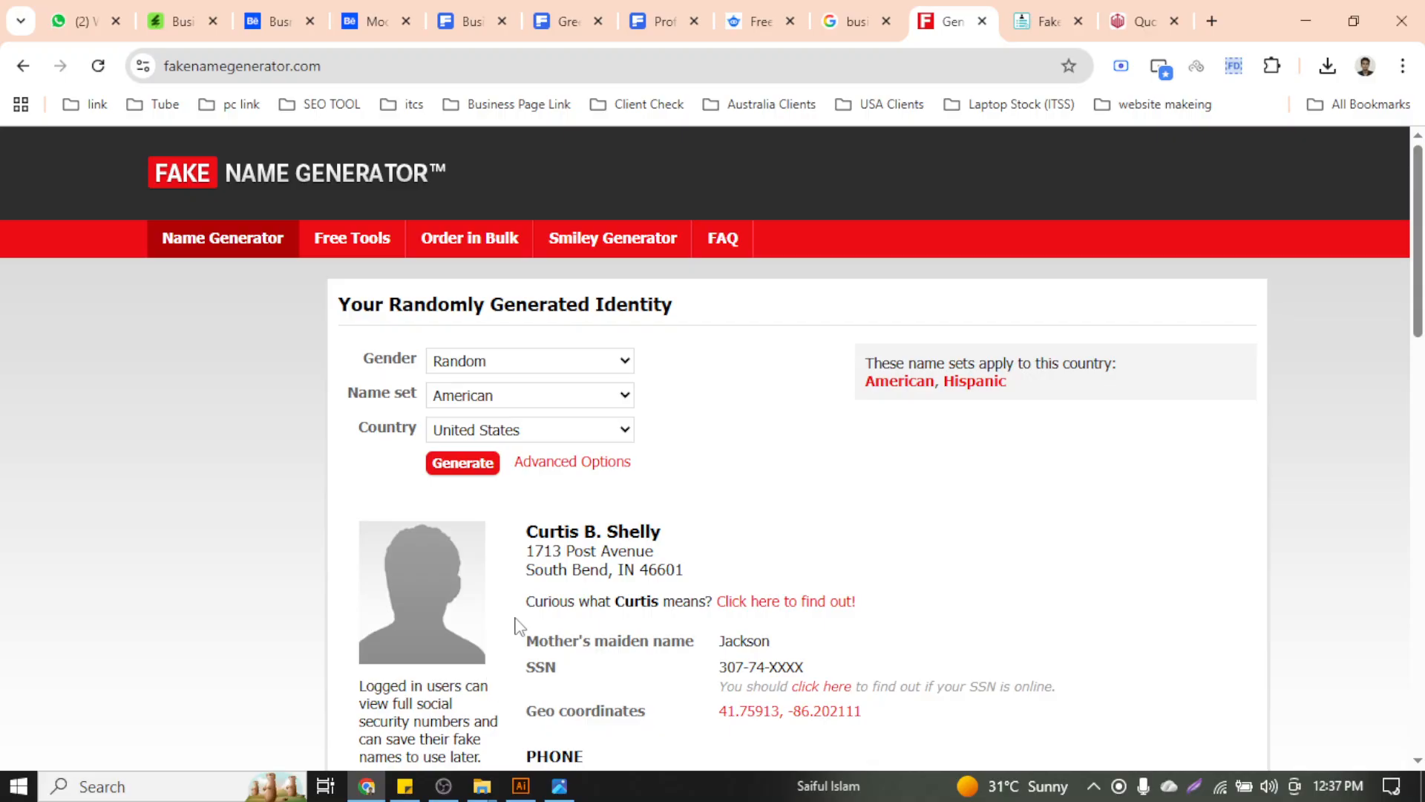
Keep United States as the country, select the generated person's full name, and return to Illustrator
scroll(605, 464, "down", 4)
scroll(605, 464, "up", 4)
left_click(569, 433)
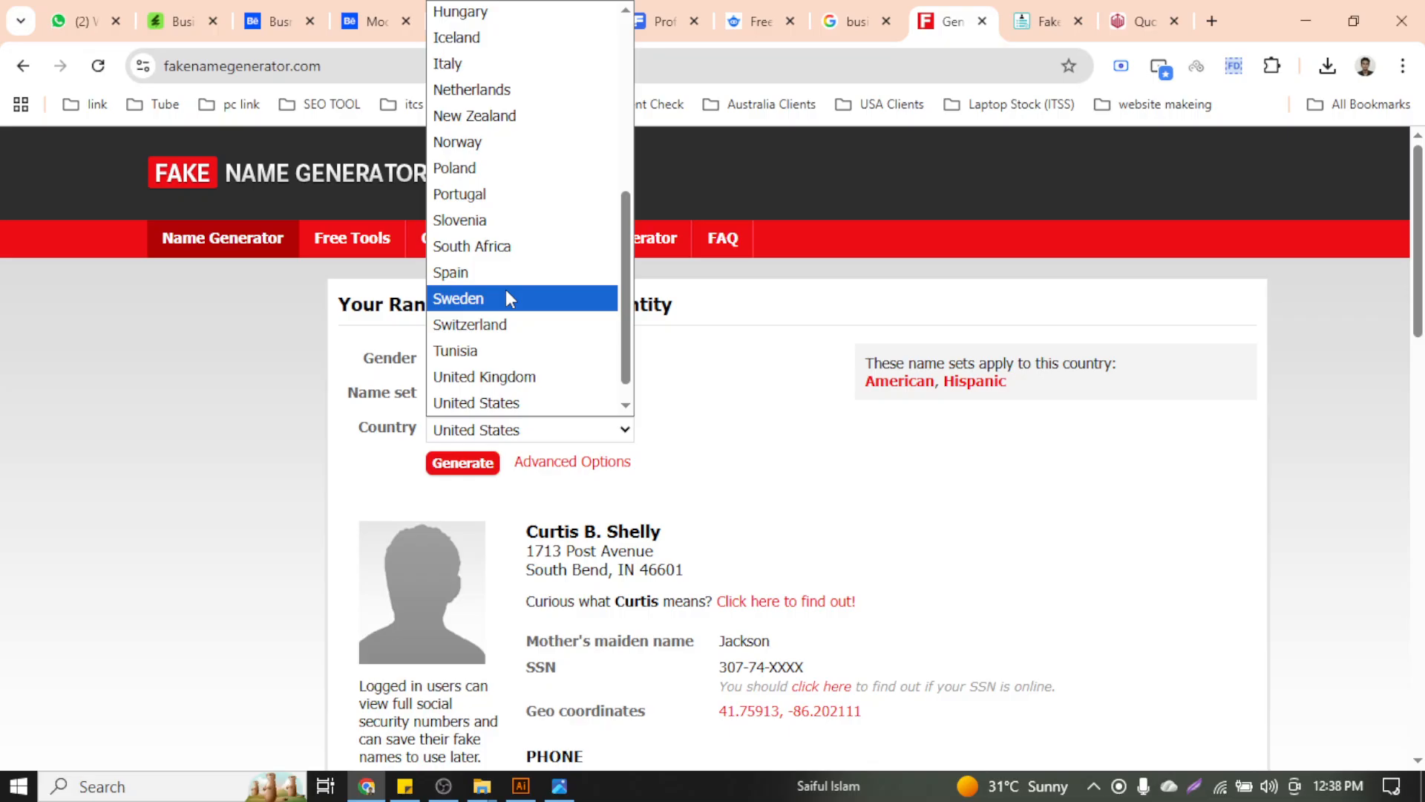
scroll(510, 297, "up", 5)
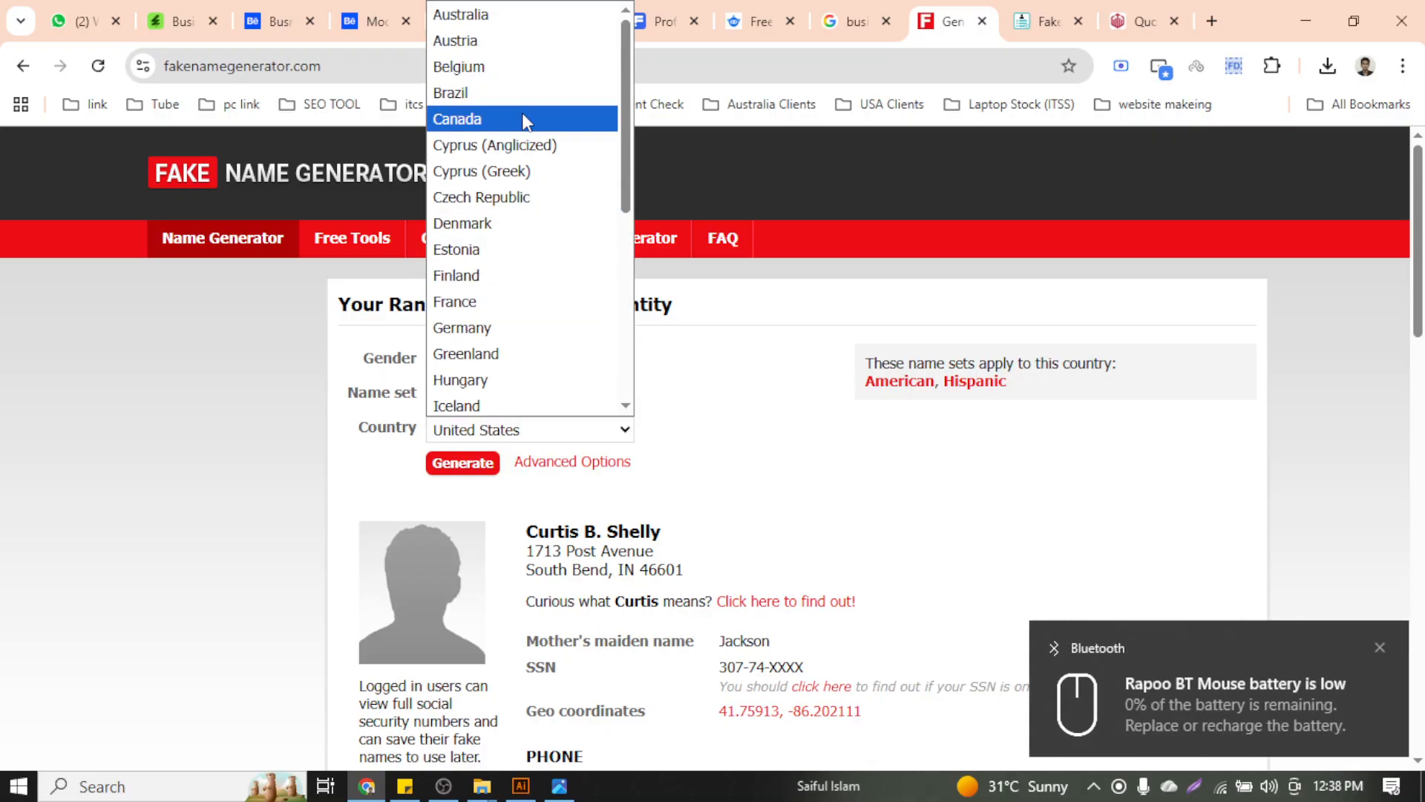
scroll(523, 113, "down", 5)
scroll(619, 224, "up", 5)
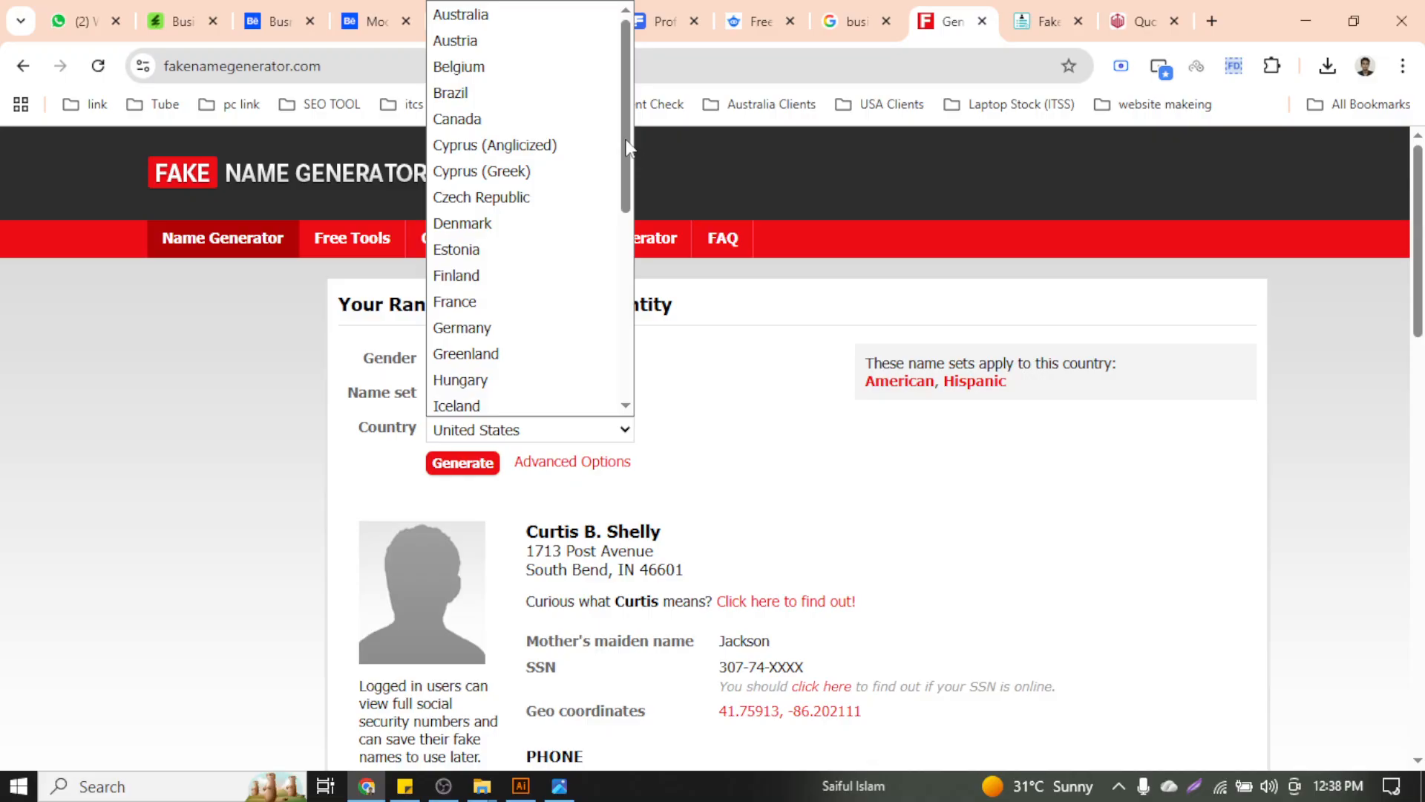
left_click_drag(626, 141, 625, 256)
left_click(258, 417)
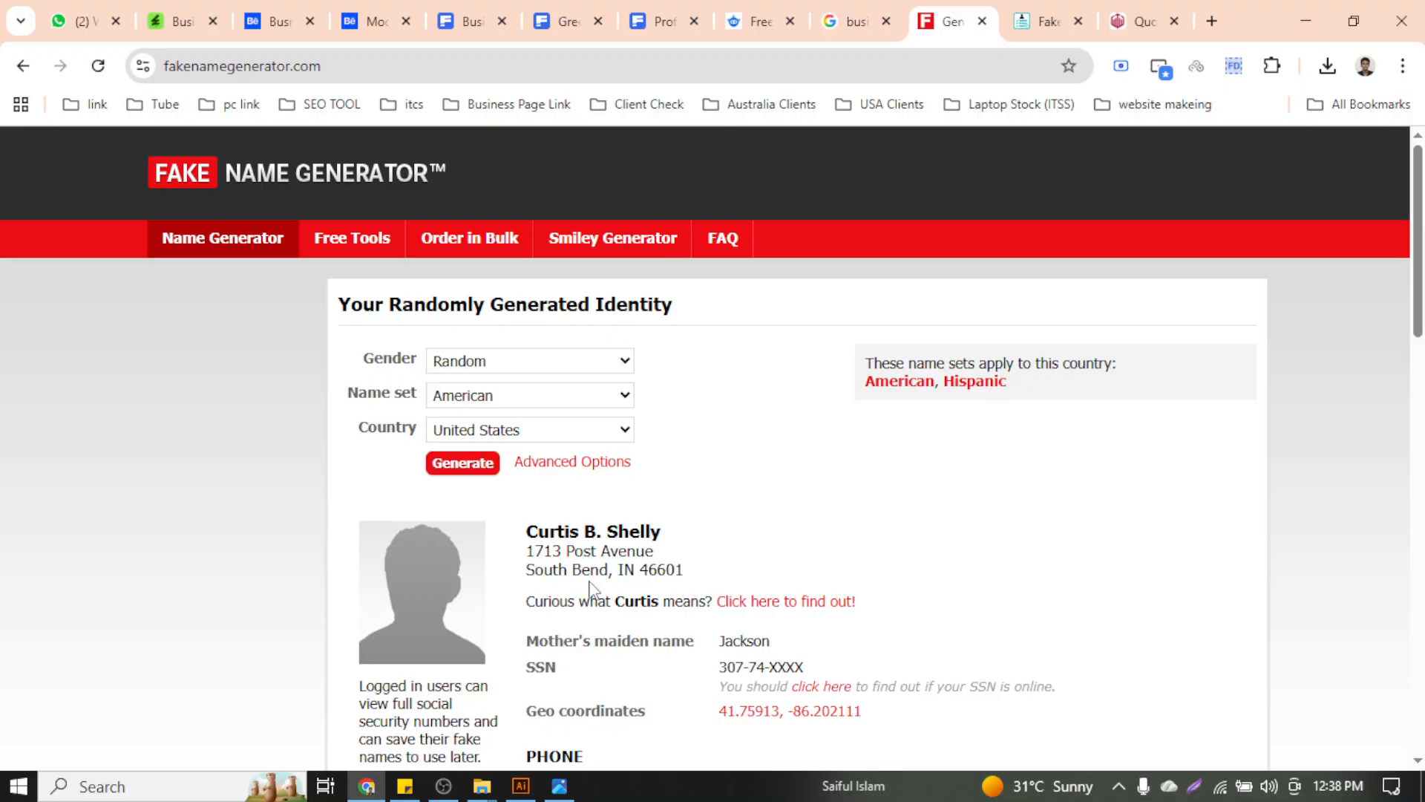
left_click_drag(530, 533, 662, 536)
key("ctrl+c")
scroll(640, 535, "down", 5)
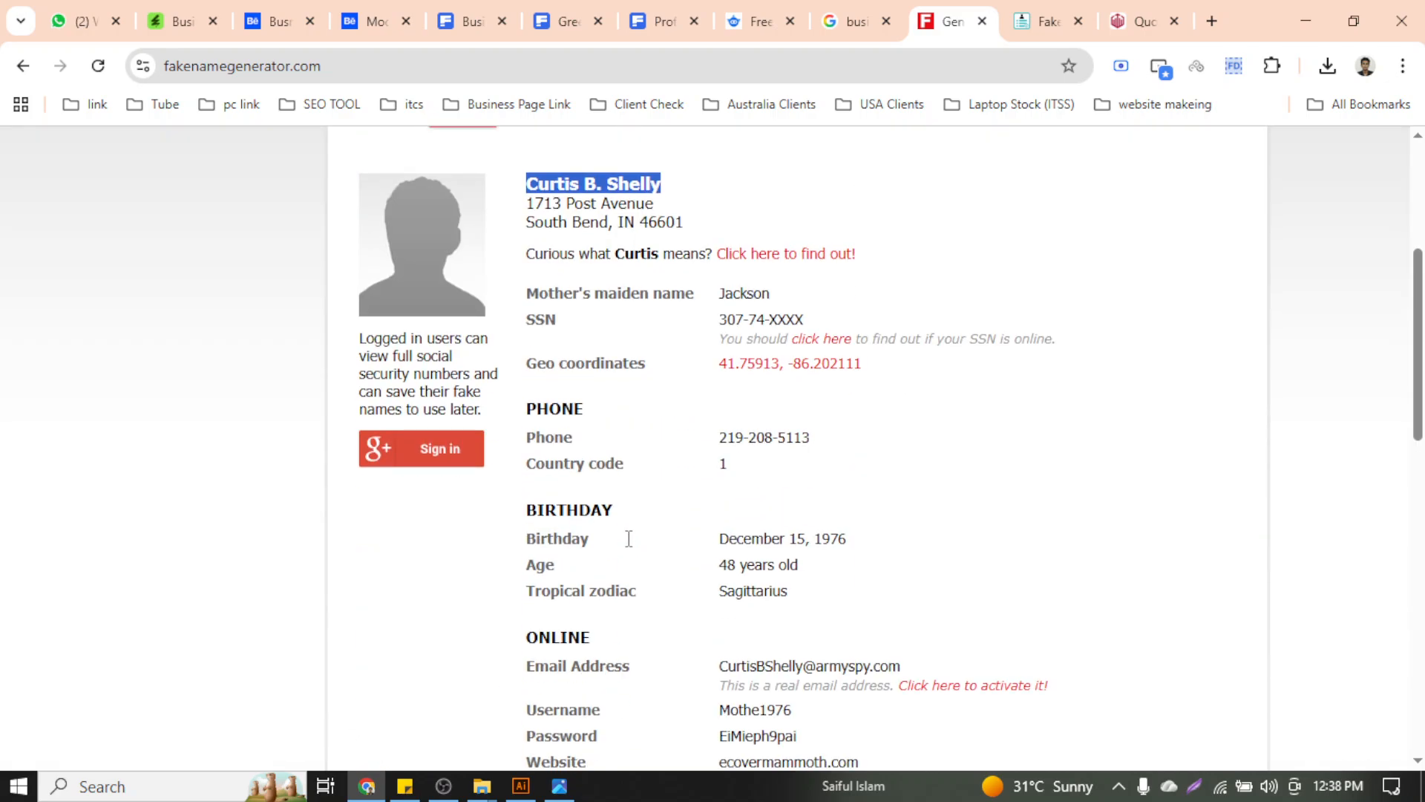
left_click(521, 785)
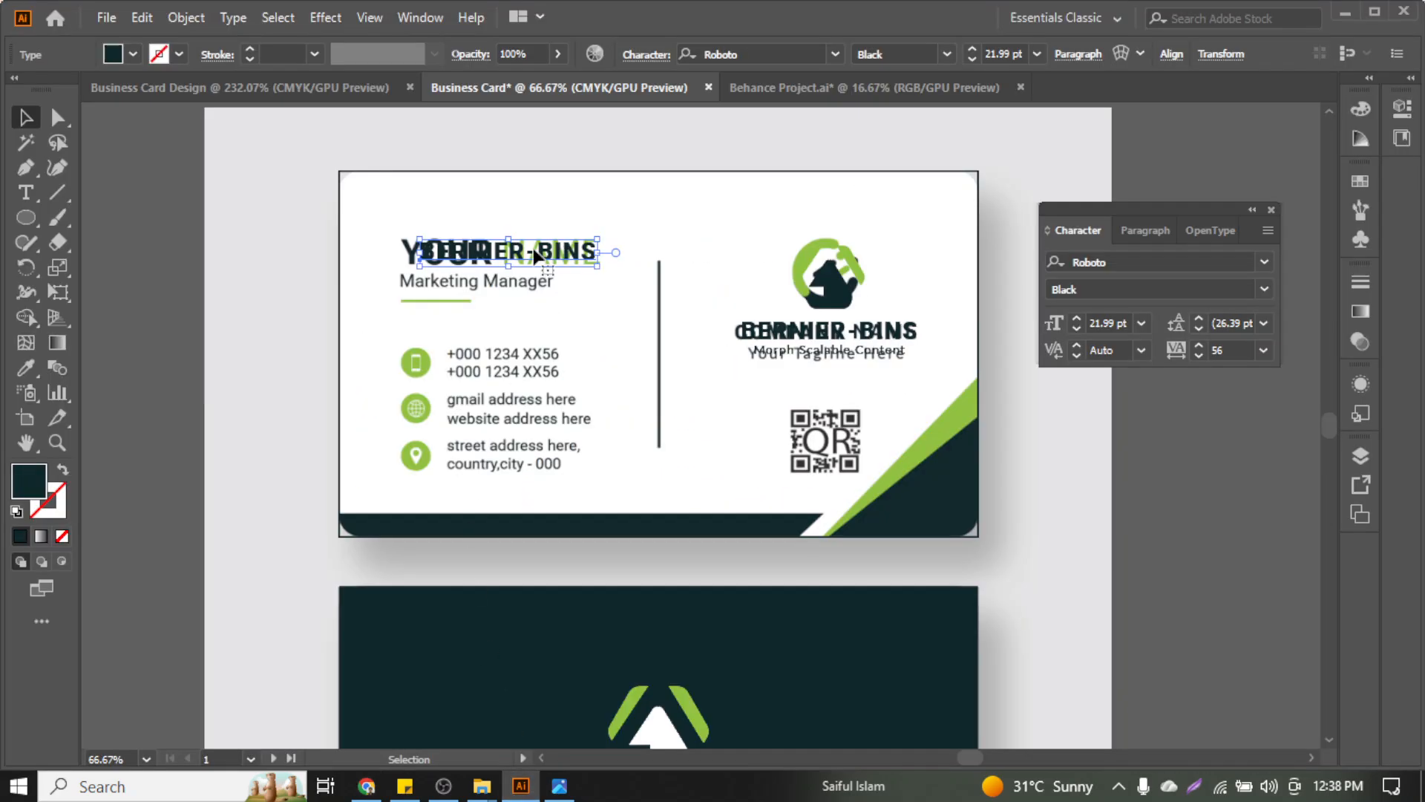
Replace the company name text with the copied person's name and move it above YOUR NAME
scroll(483, 269, "up", 1)
double_click(486, 268)
key("ctrl+a")
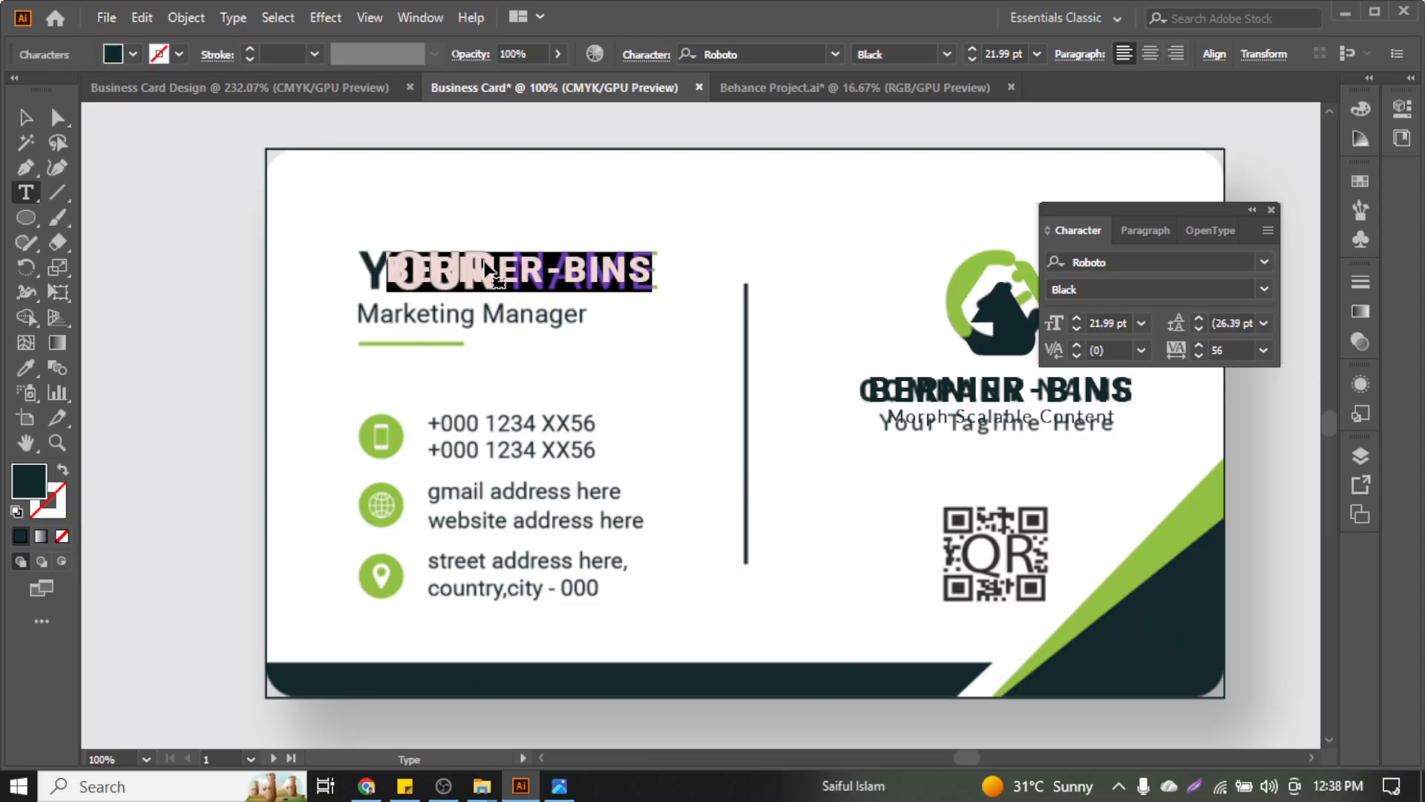
key("ctrl+v")
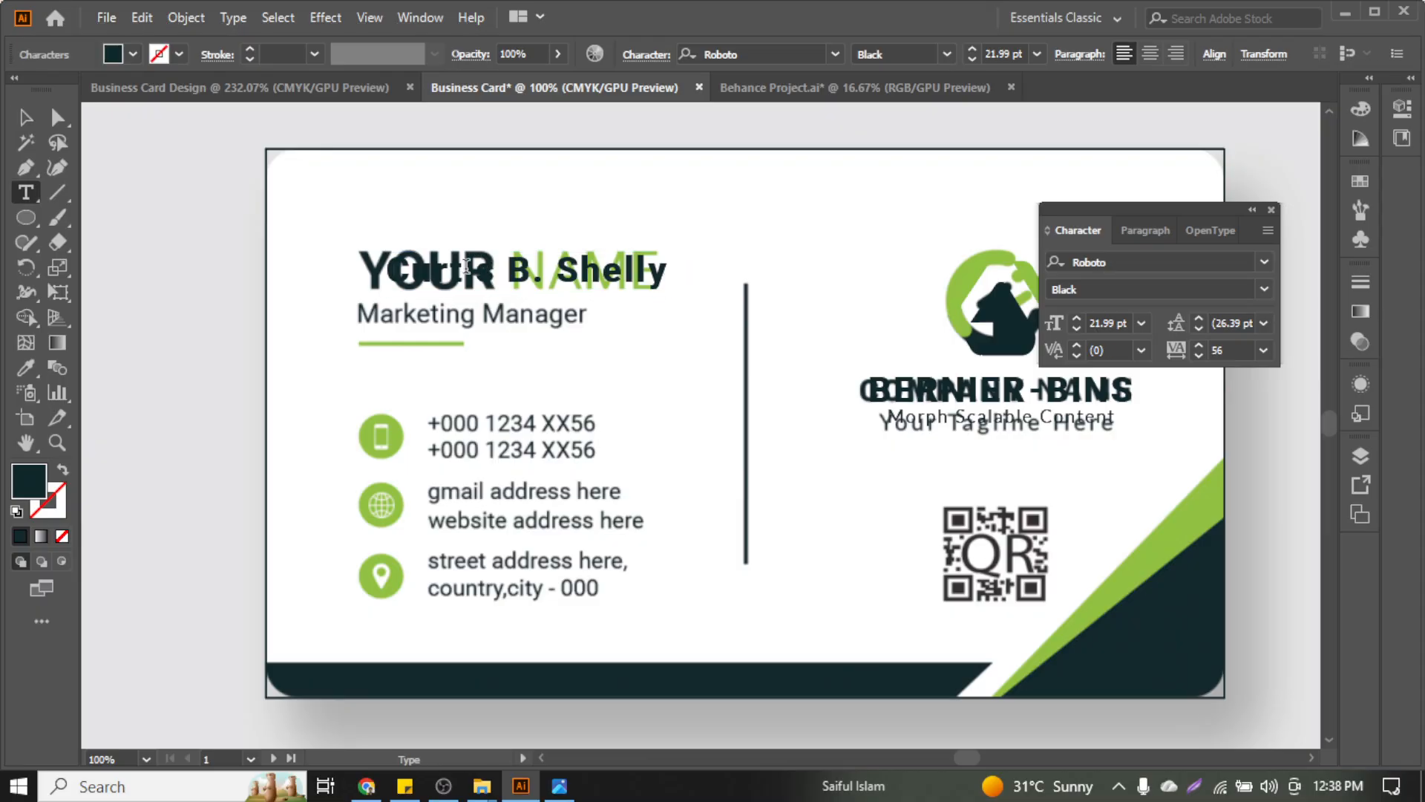
left_click(25, 117)
left_click_drag(520, 280, 496, 205)
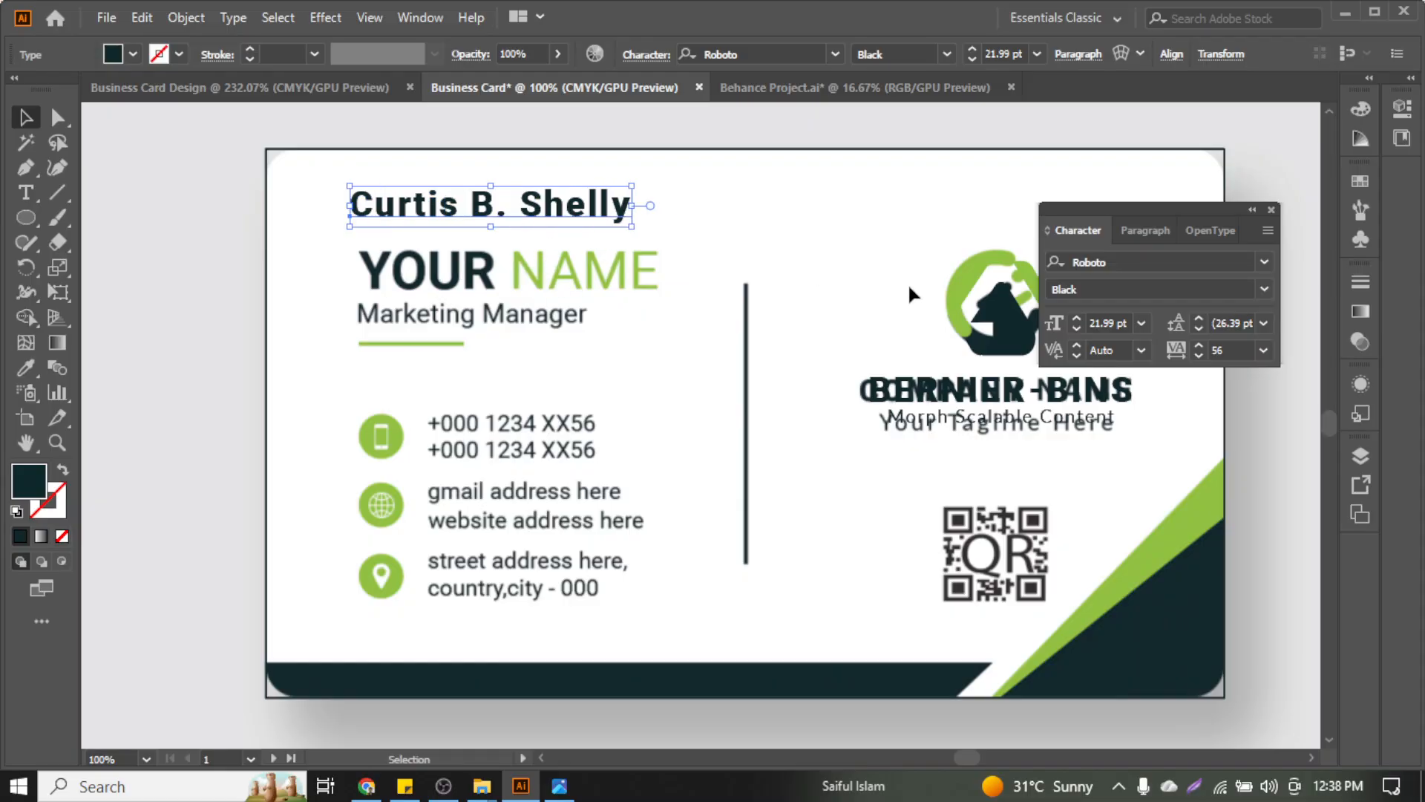
Set the name's tracking to 0, change it to UPPERCASE, and nudge it closer to YOUR NAME
left_click(1263, 350)
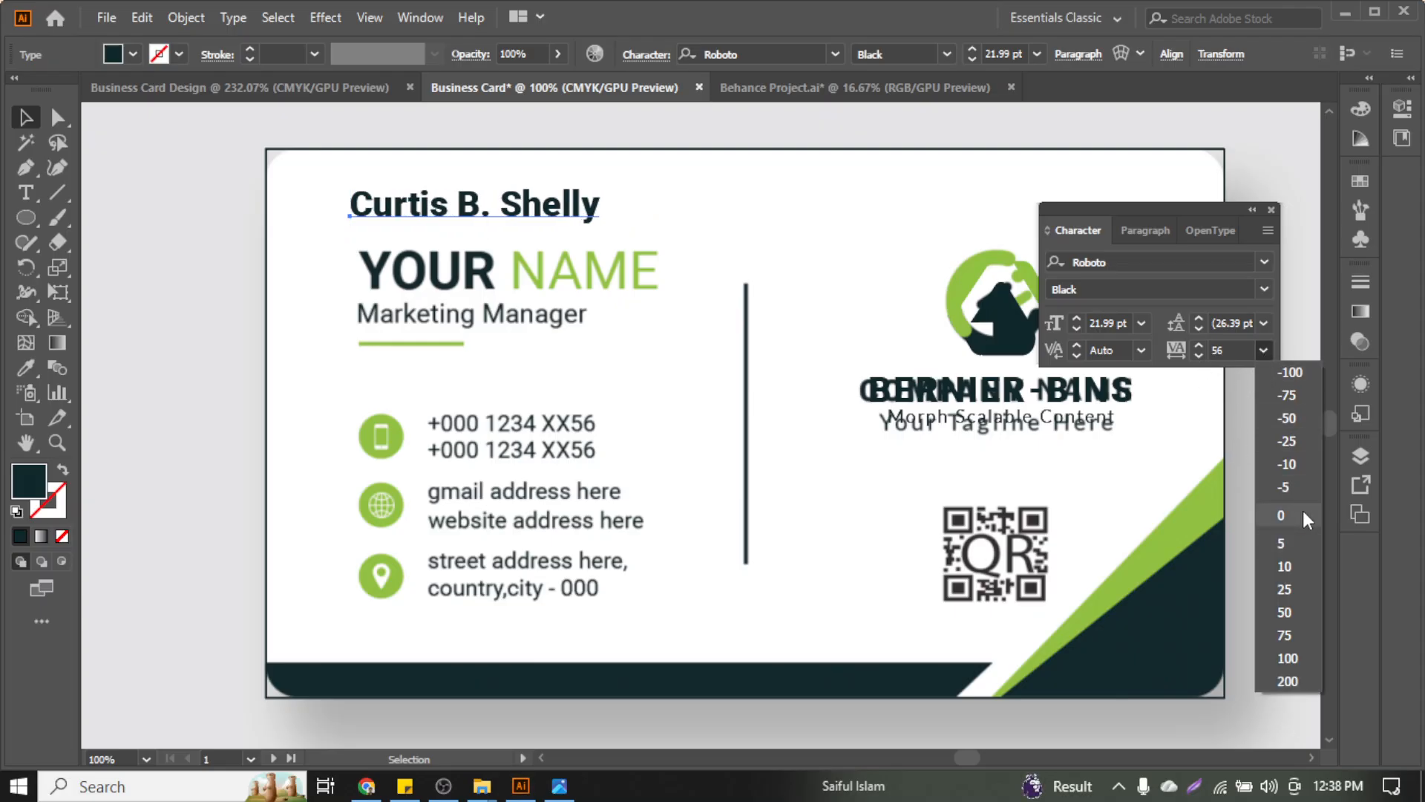
left_click(1279, 514)
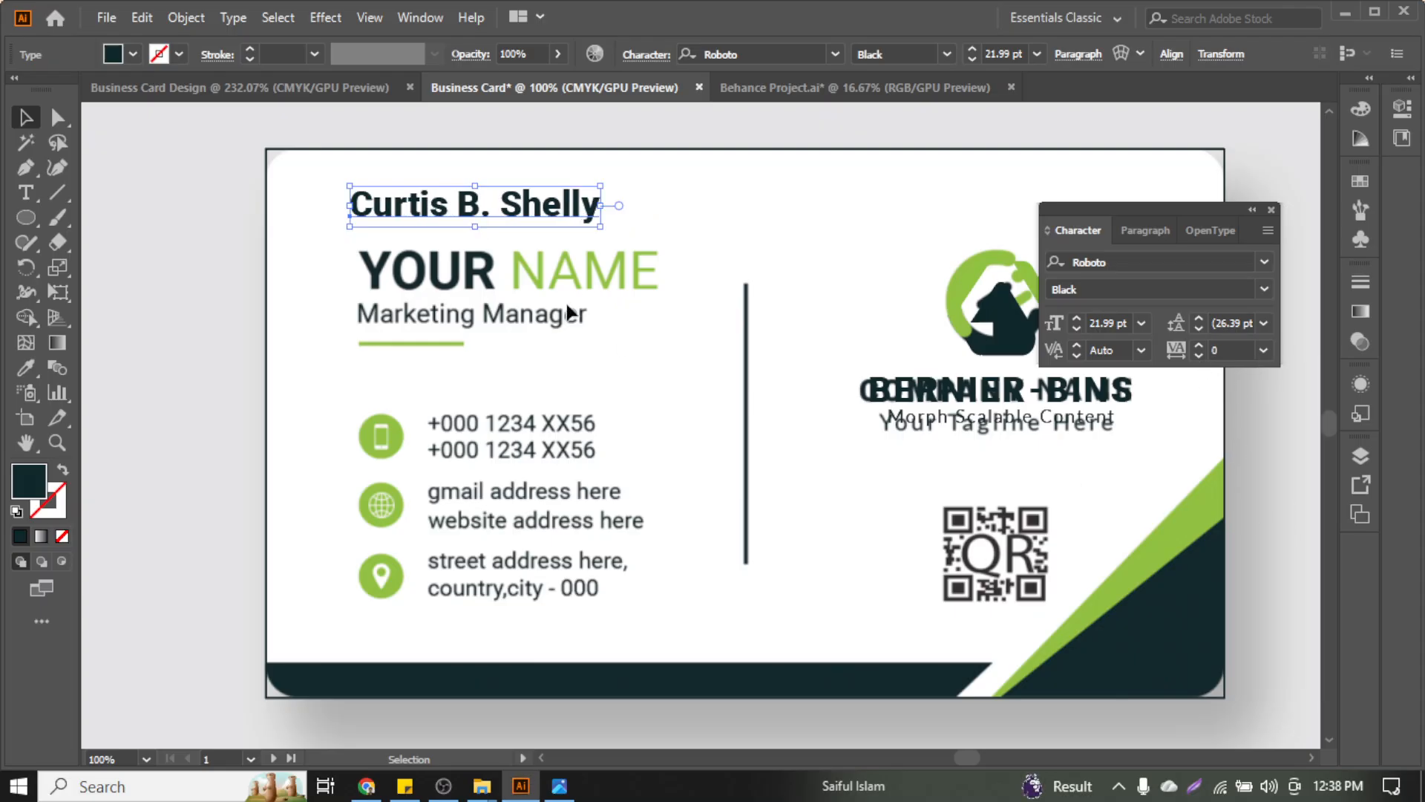
left_click(240, 15)
mouse_move(371, 339)
left_click(613, 336)
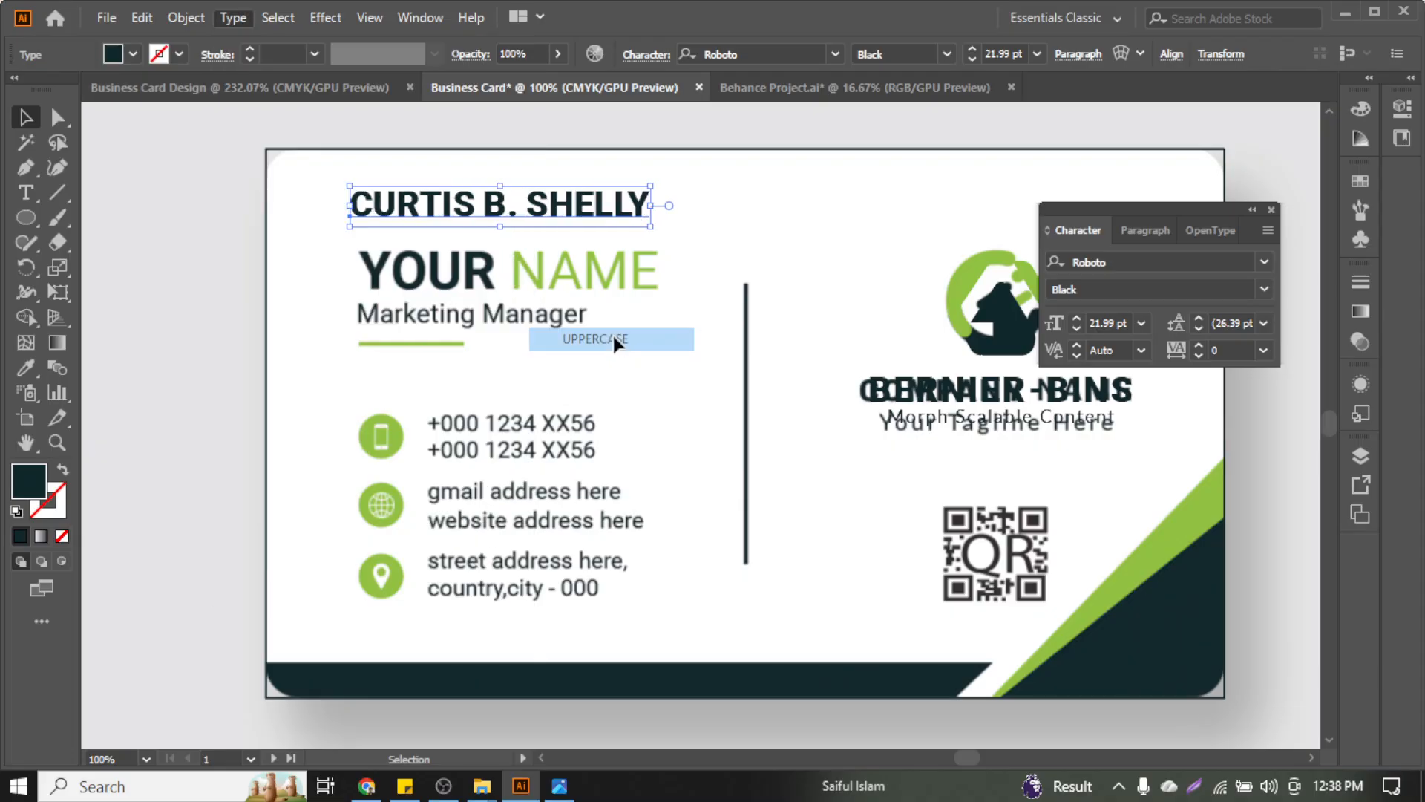
left_click_drag(616, 208, 626, 223)
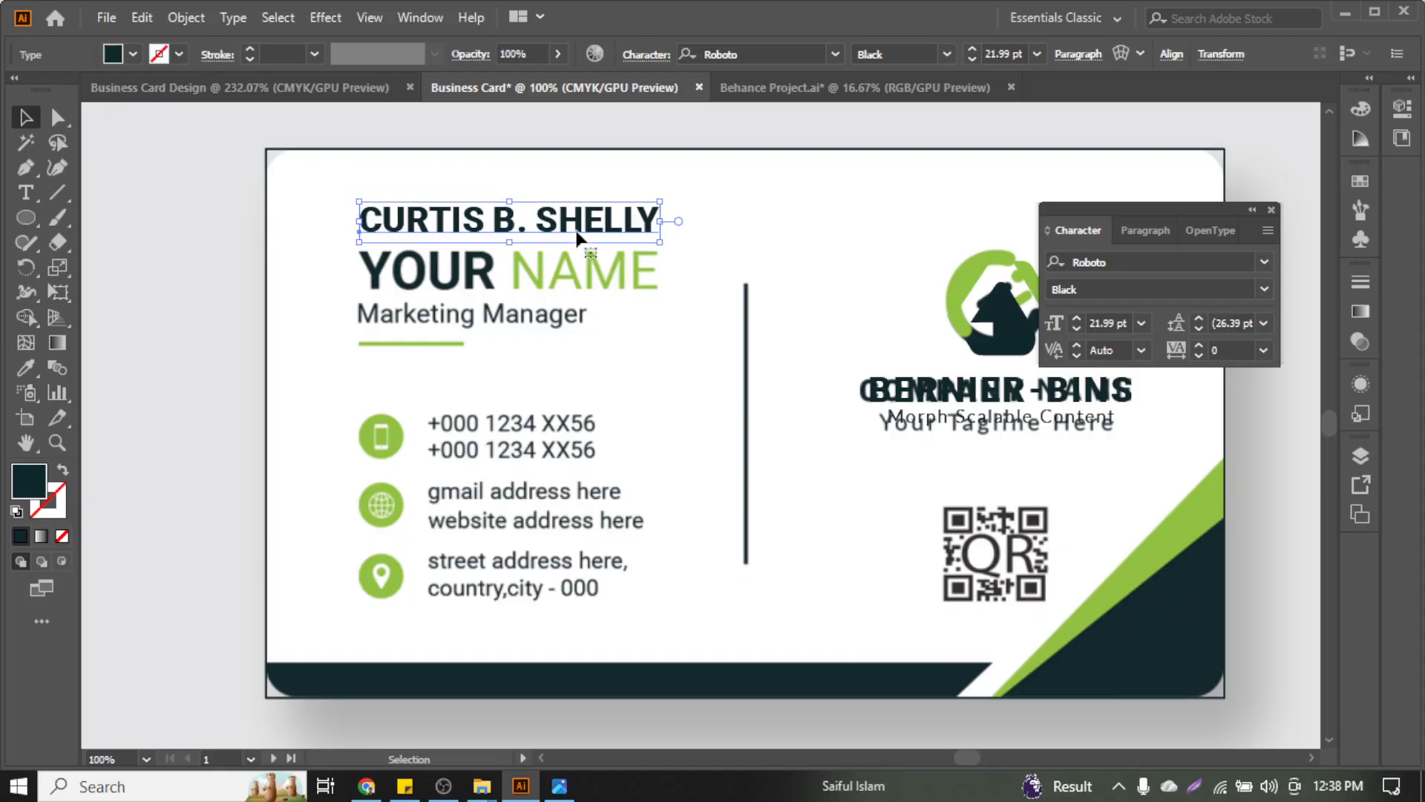
Colour the surname green with the eyedropper from the accents, then return to the browser
double_click(525, 233)
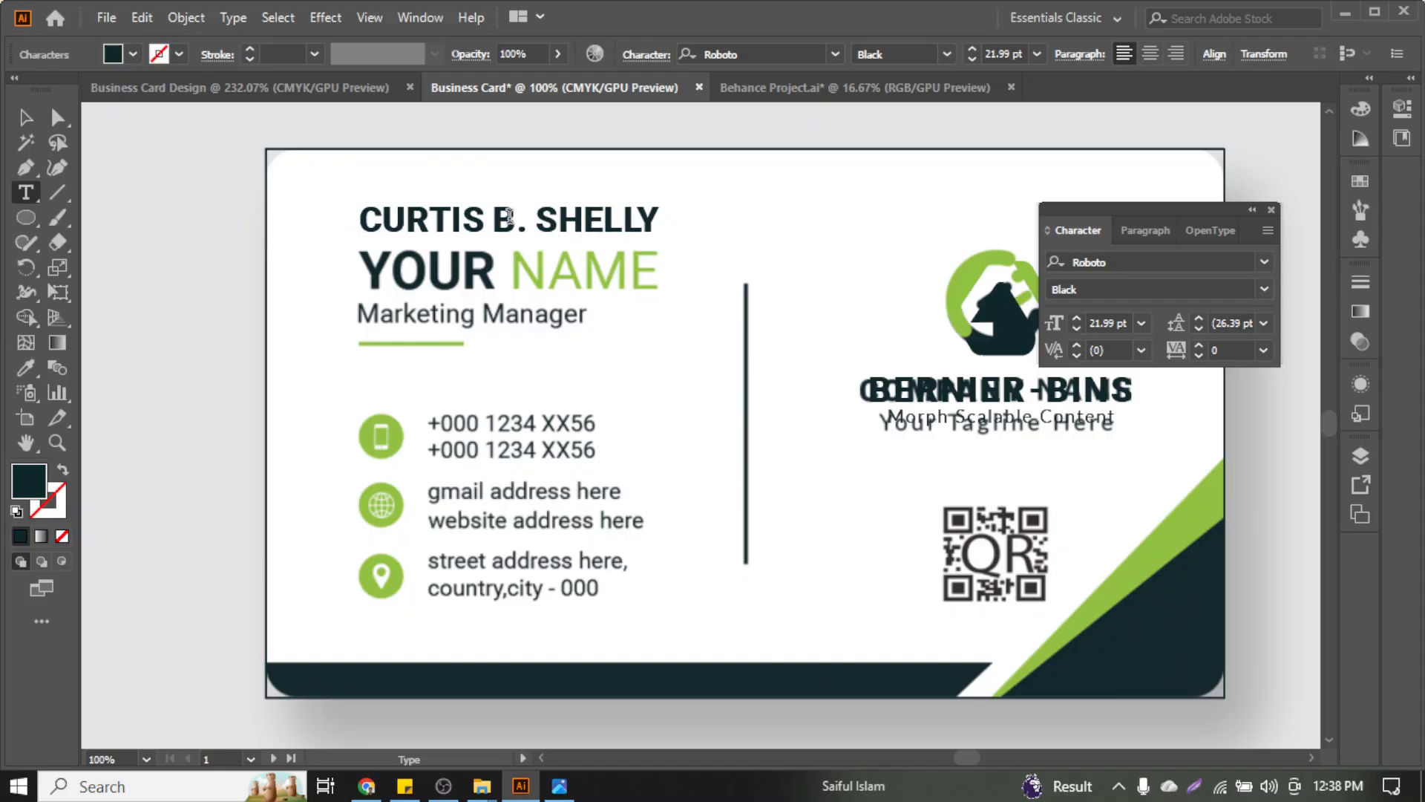
left_click_drag(536, 220, 660, 221)
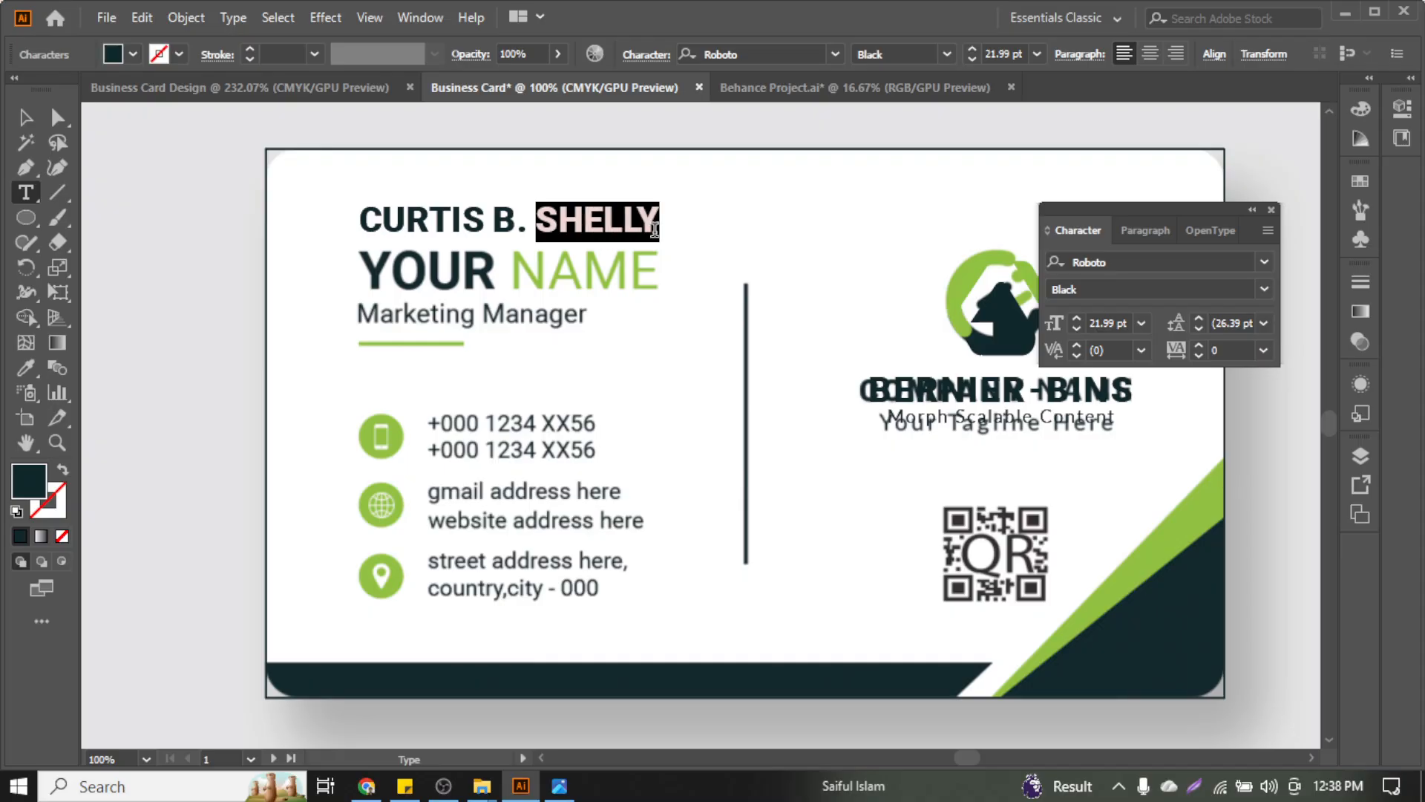
left_click(28, 366)
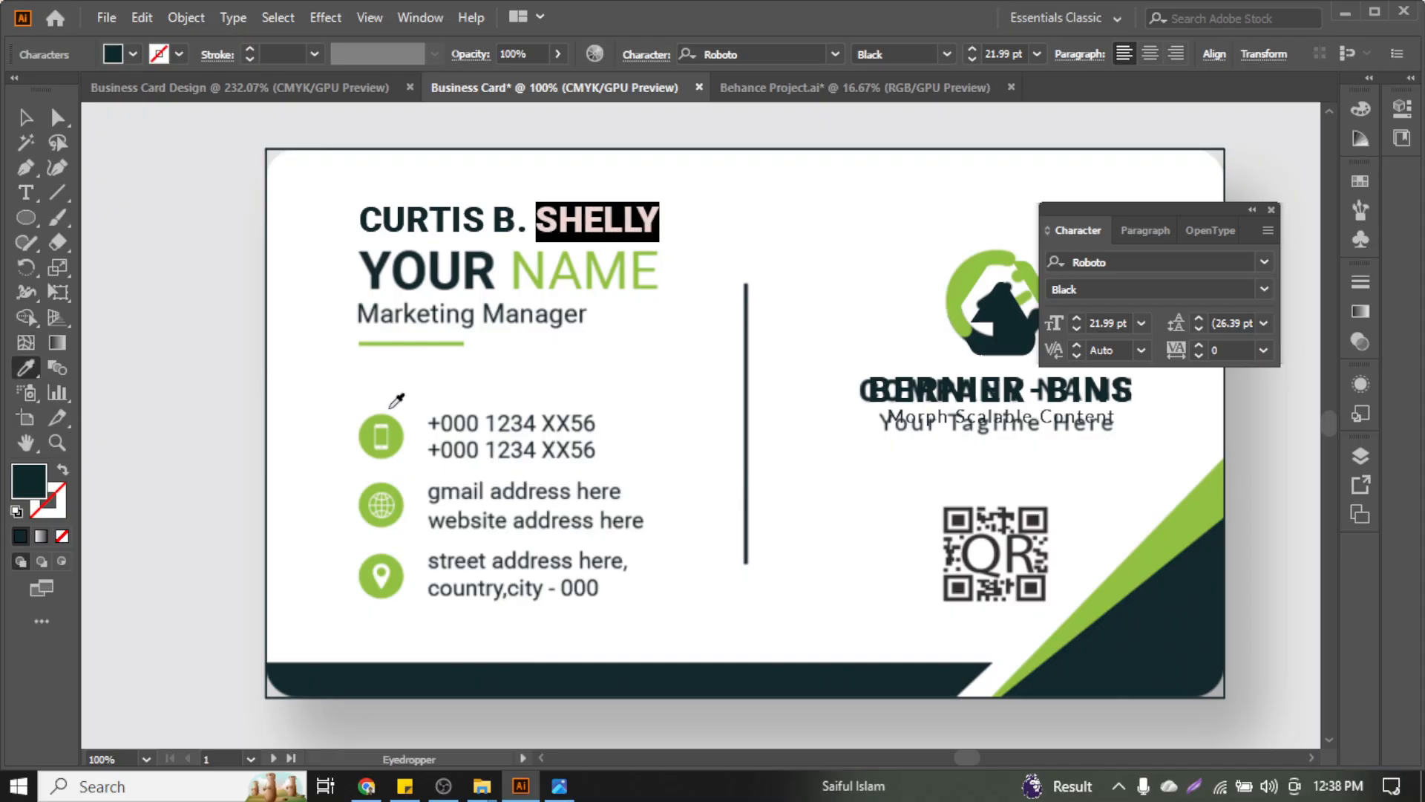
left_click(385, 435)
left_click(26, 116)
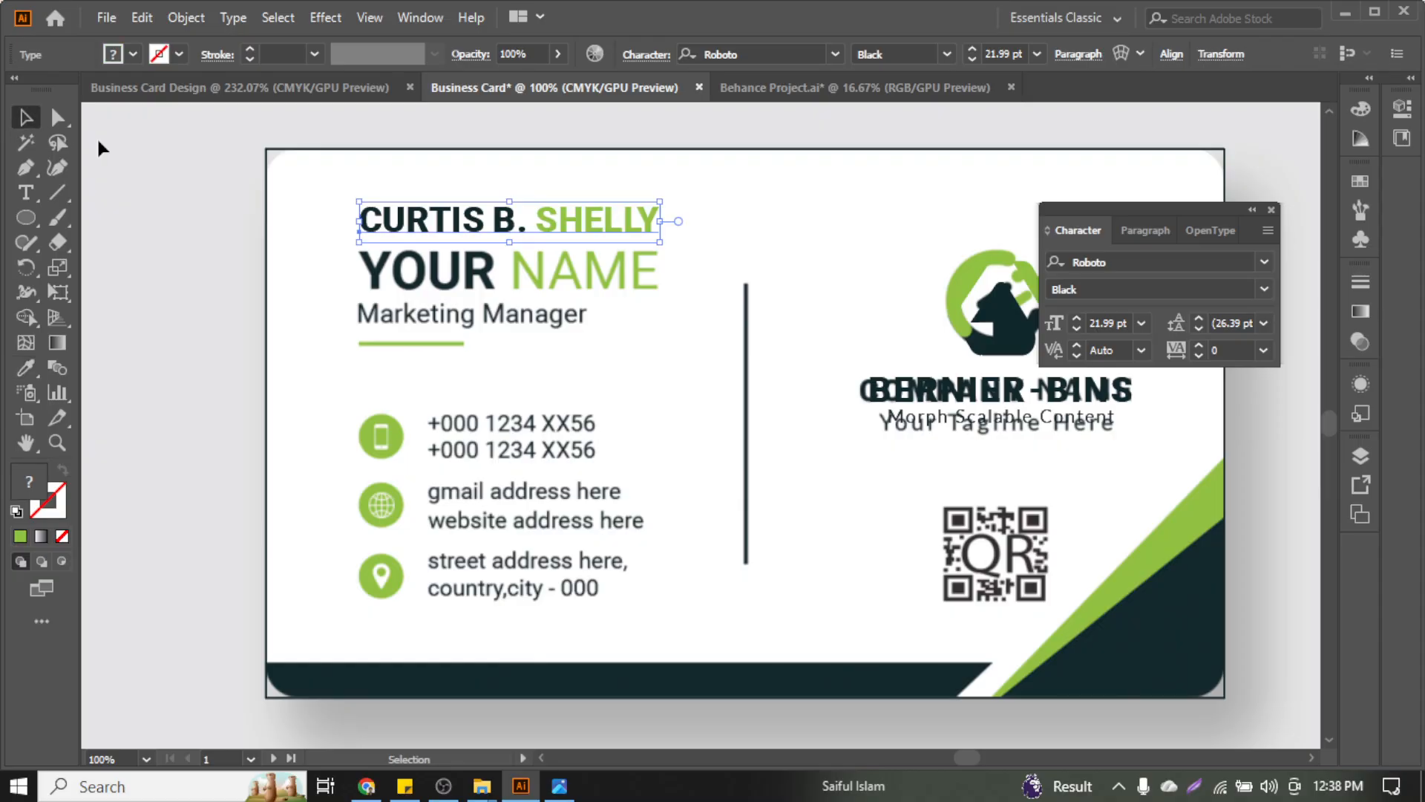
left_click(97, 136)
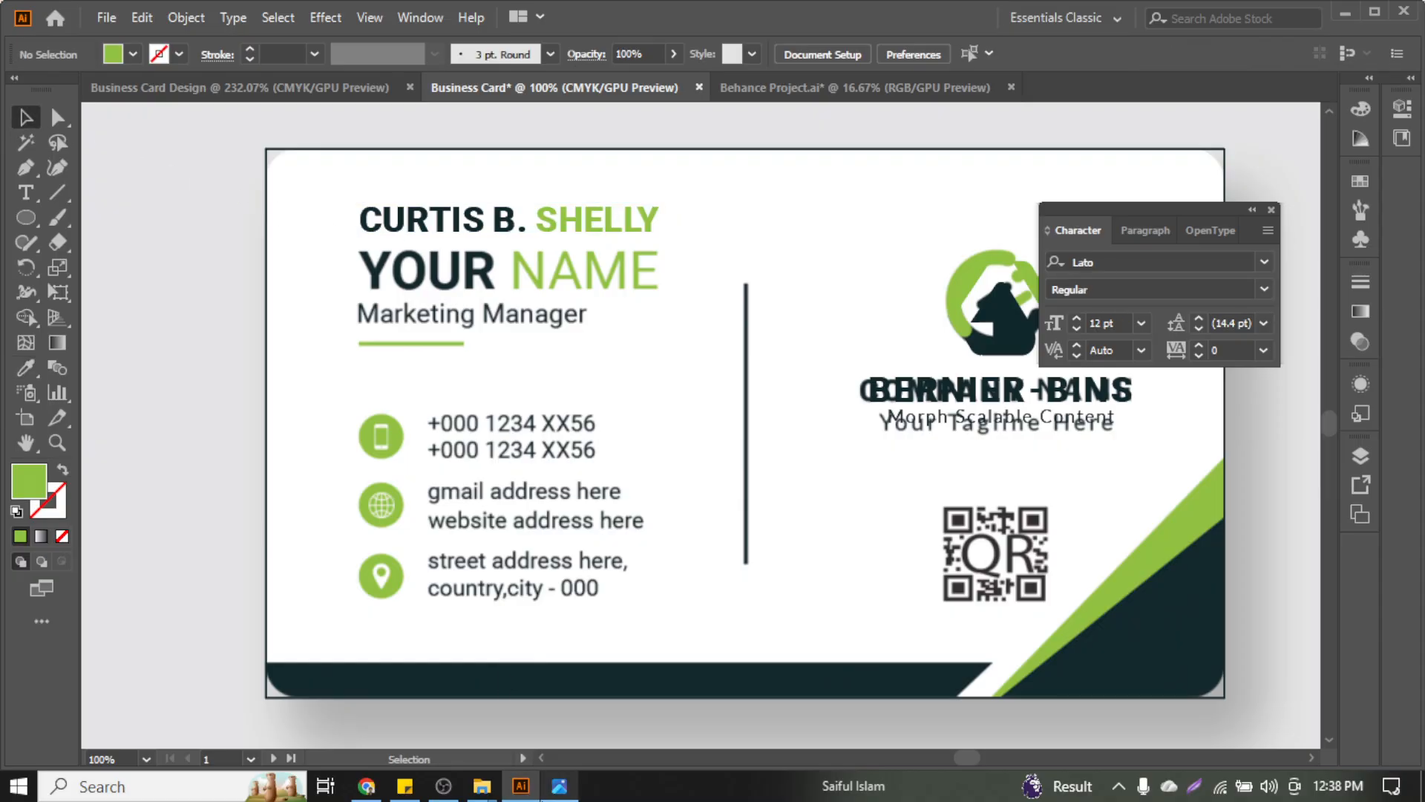
left_click(366, 786)
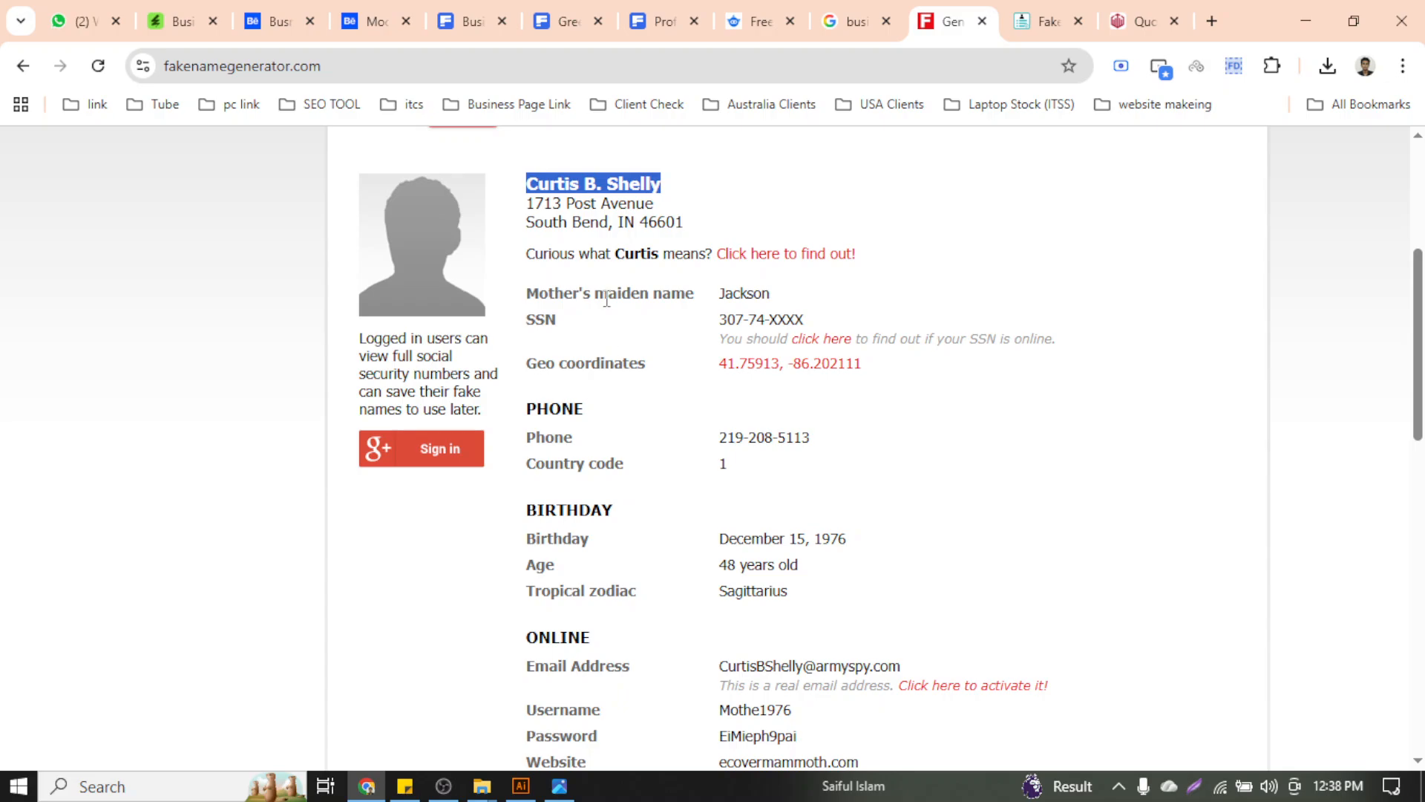
Review the generated identity, then move the CURTIS B. SHELLY name up to the card's top edge
scroll(668, 404, "down", 5)
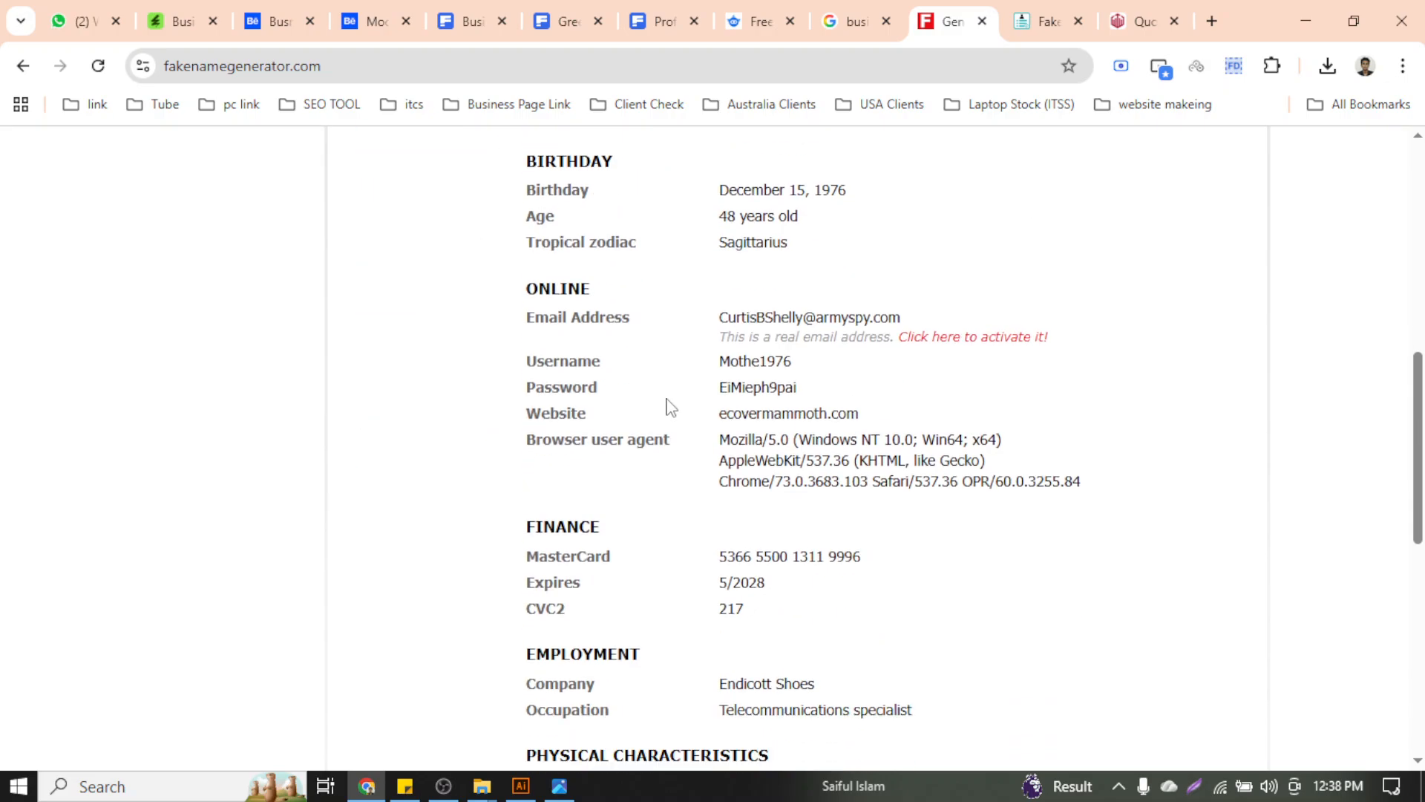
scroll(670, 407, "down", 5)
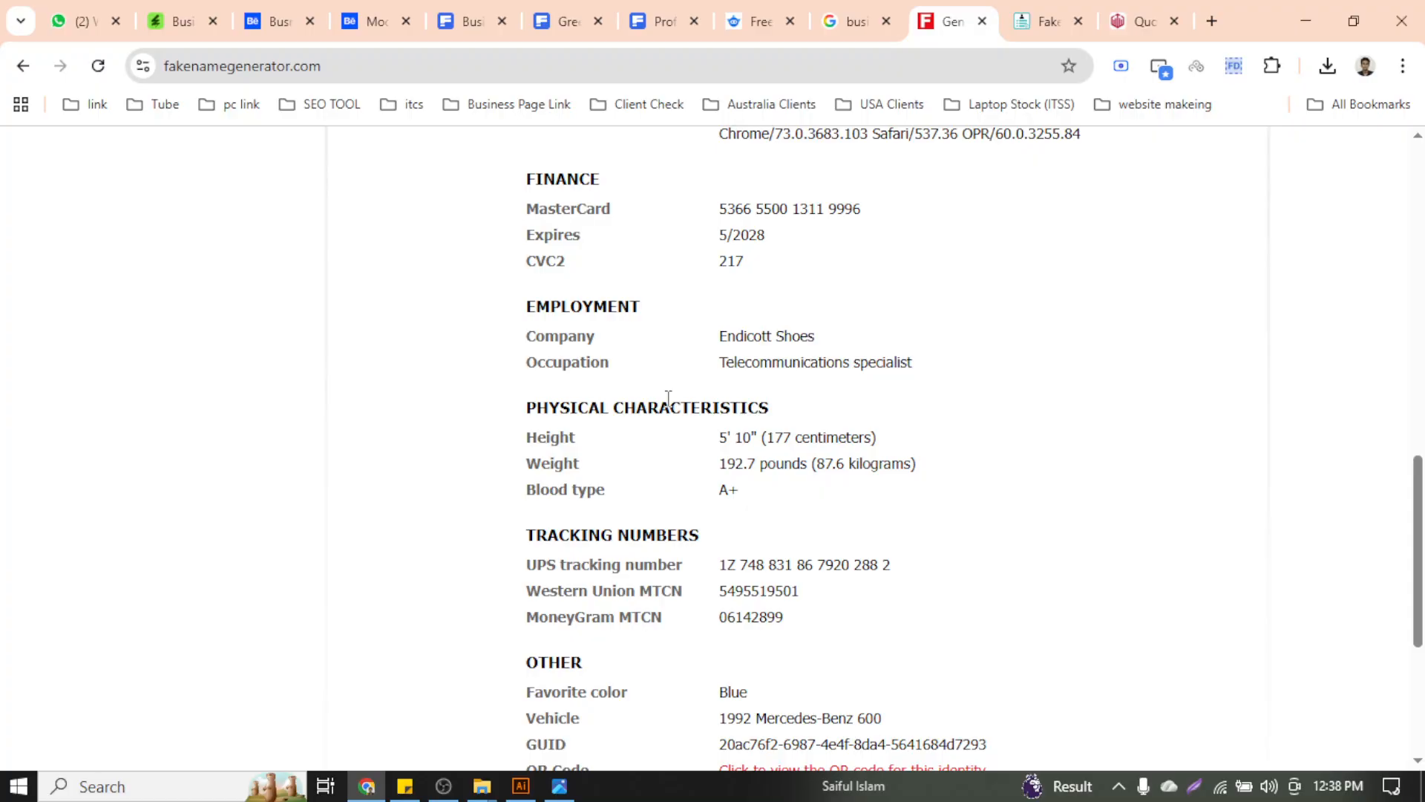
scroll(669, 401, "down", 5)
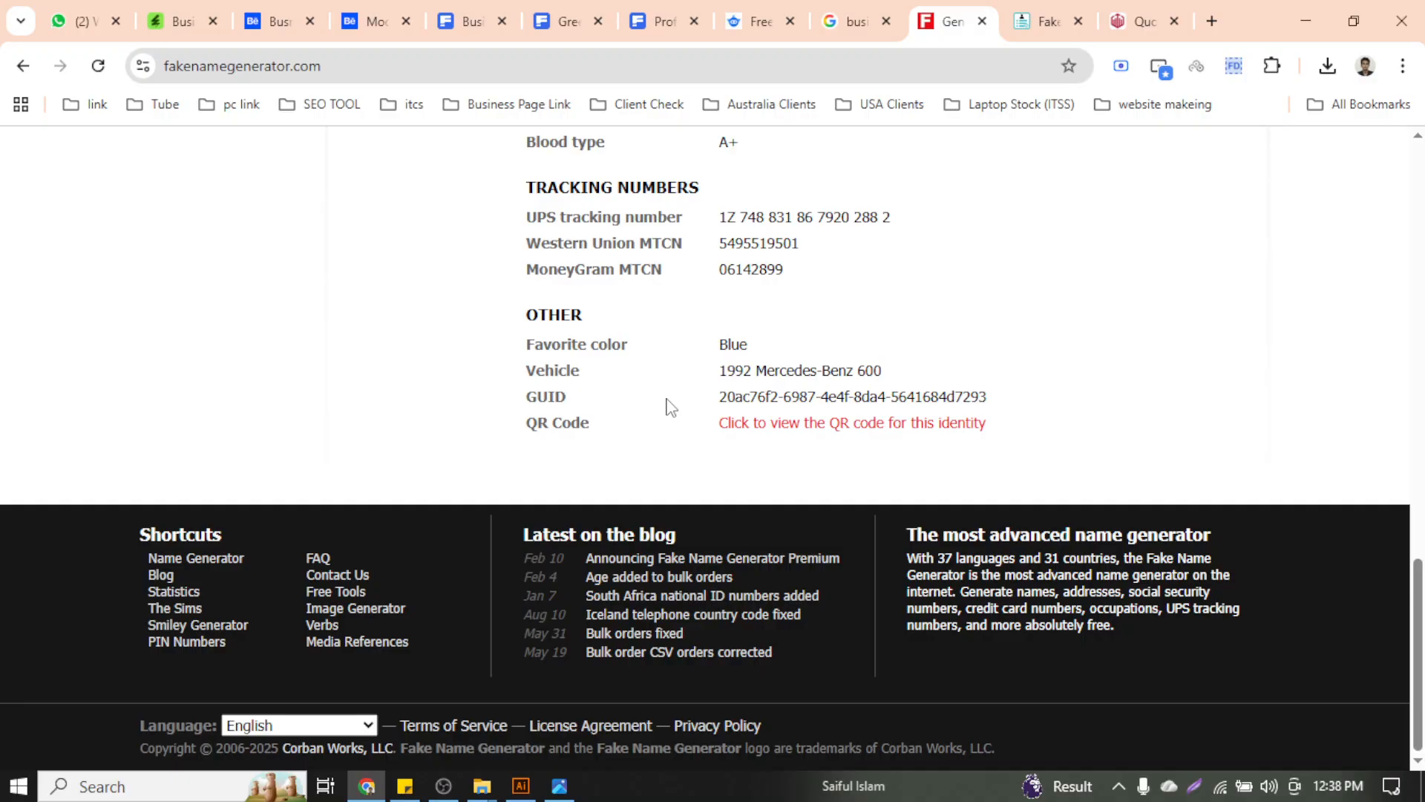
scroll(670, 407, "up", 20)
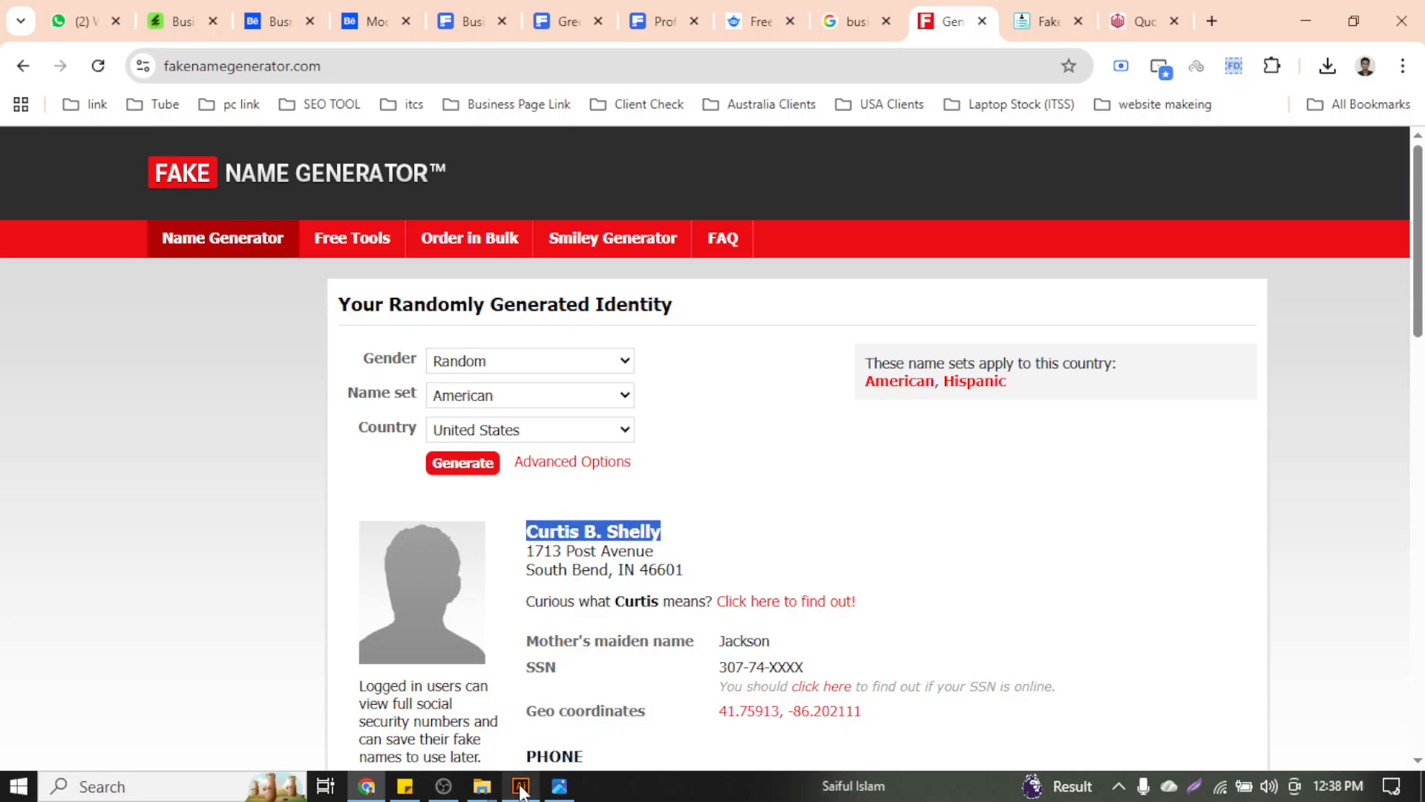
left_click(521, 786)
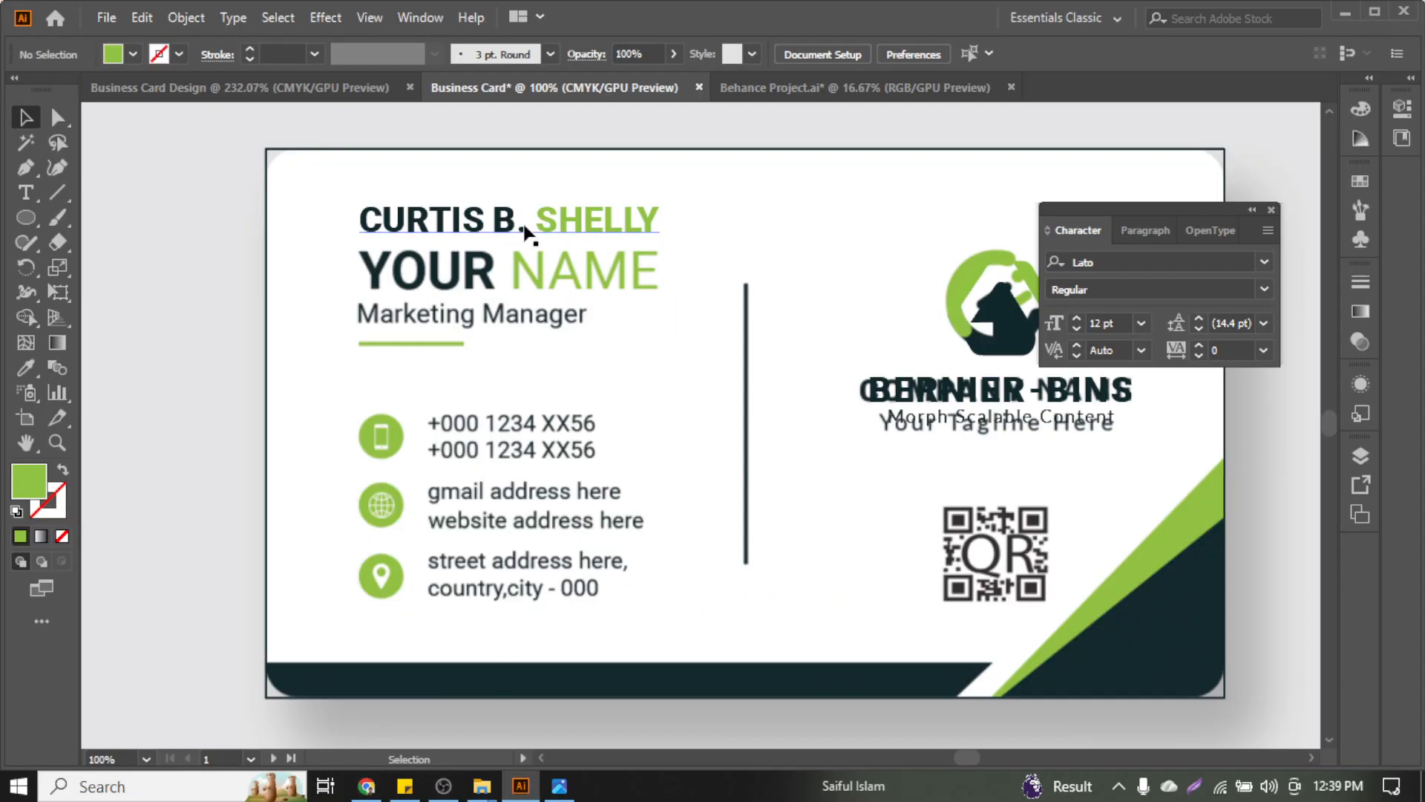
left_click_drag(524, 230, 524, 200)
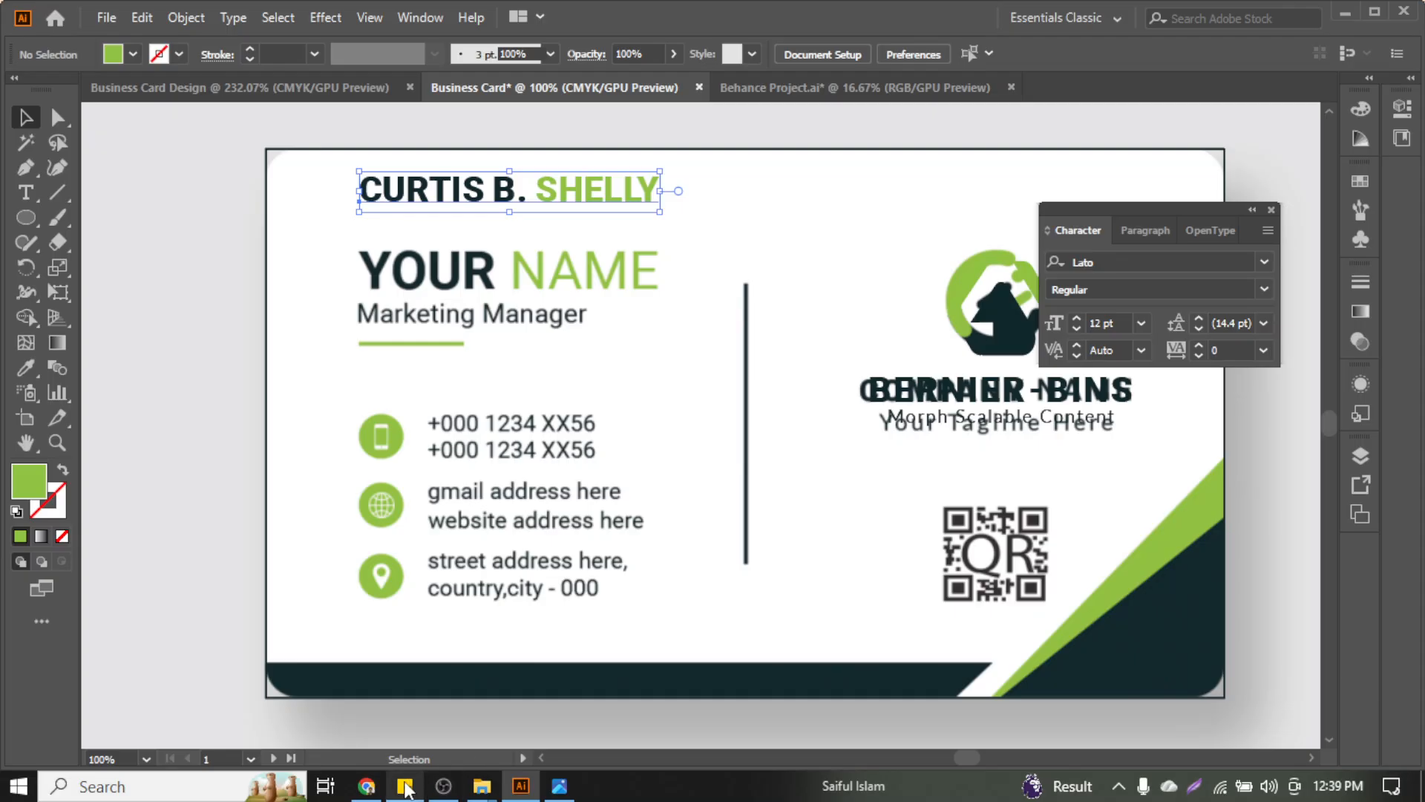
Check the identity page and the business card dummy details results, then return to Illustrator
left_click(366, 786)
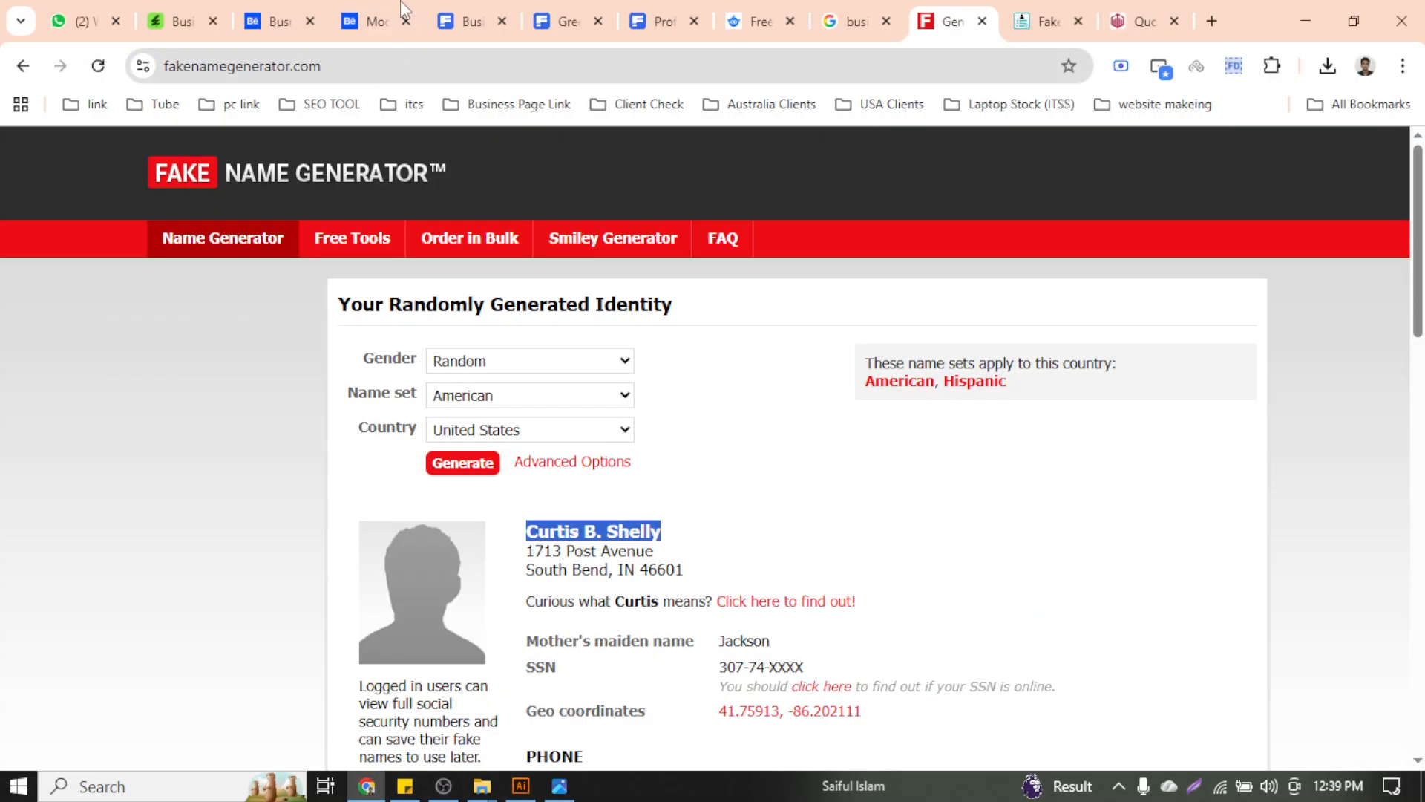
left_click(822, 10)
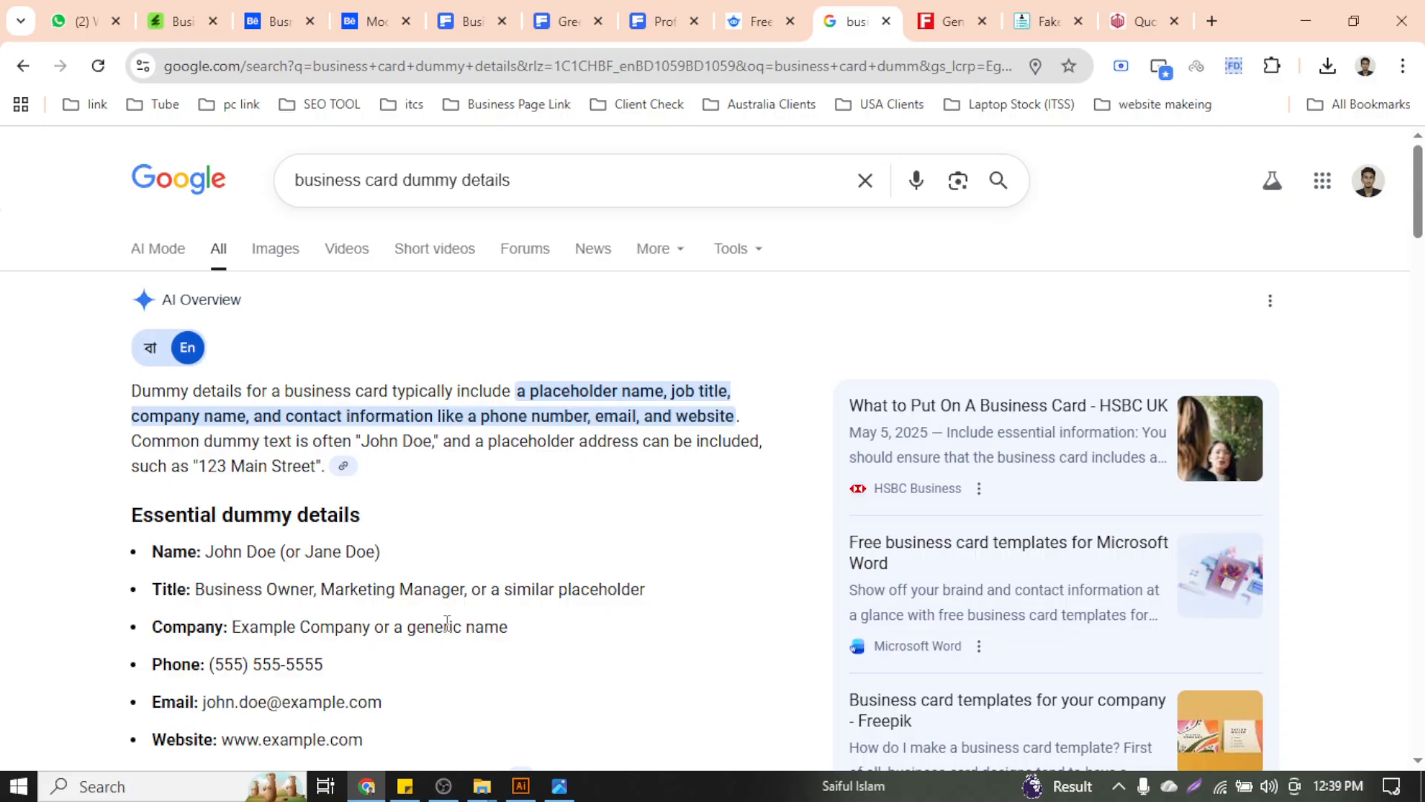
scroll(447, 623, "down", 4)
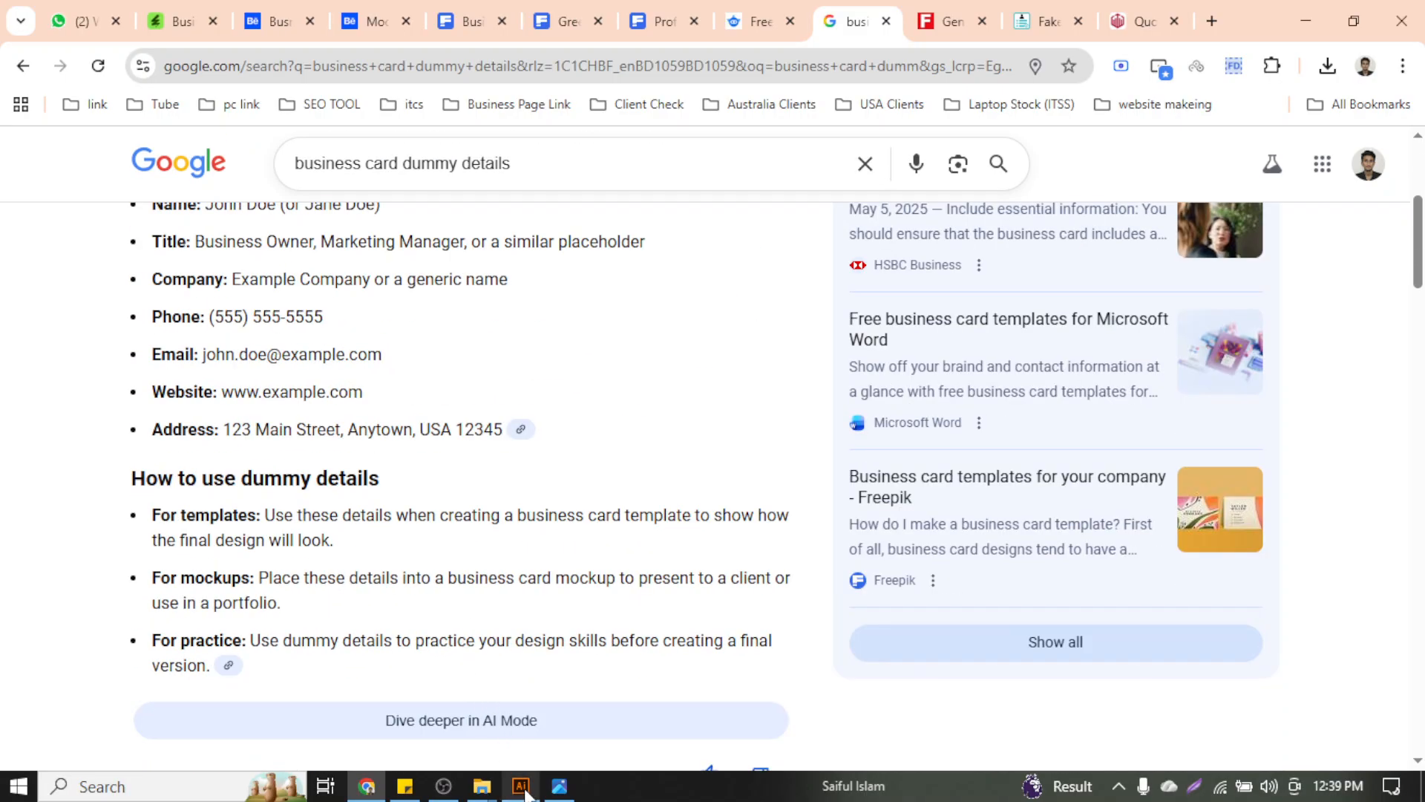
left_click(521, 786)
scroll(375, 317, "up", 1)
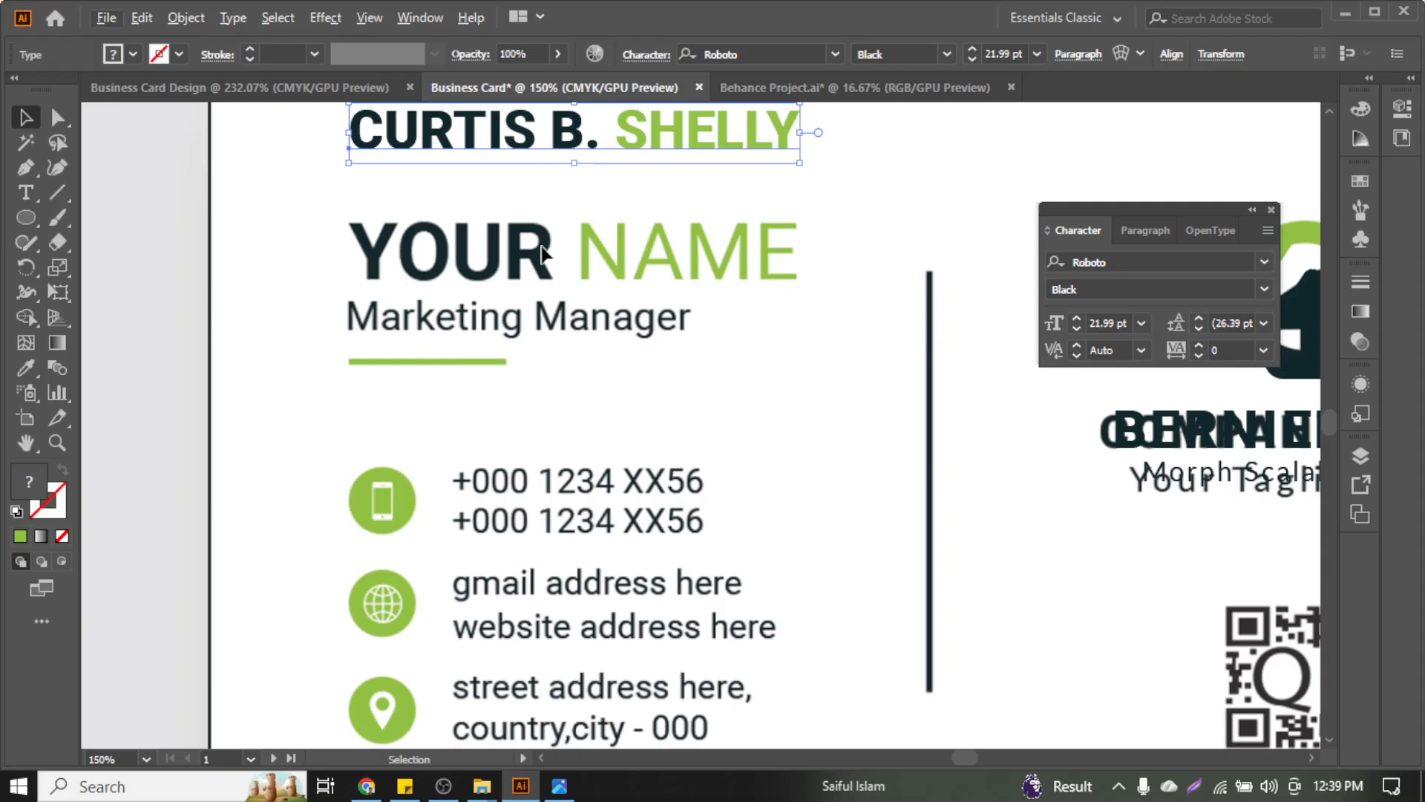
Duplicate the name line below itself and retype the copy as 'Marketing Manager'
scroll(551, 296, "up", 3)
left_click_drag(551, 297, 549, 357)
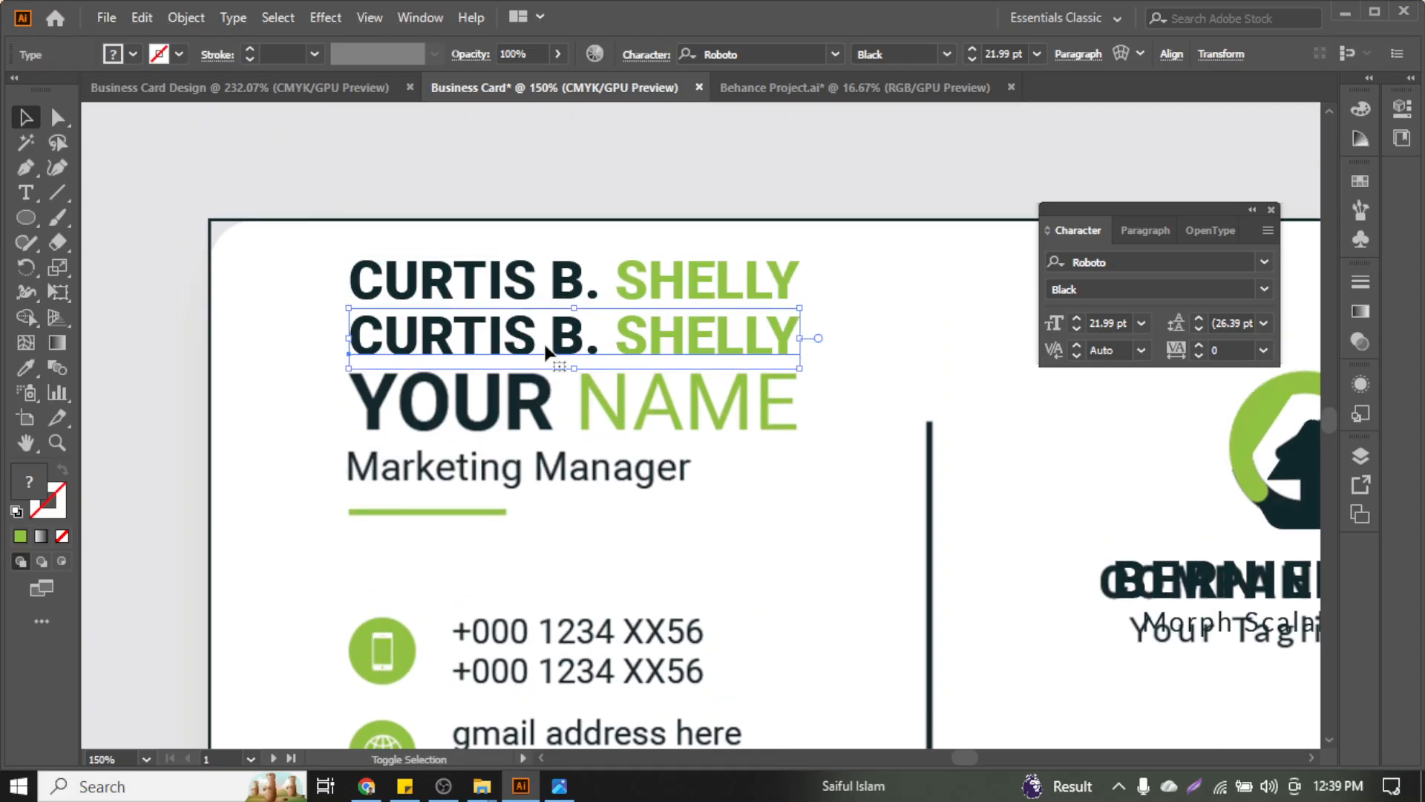
triple_click(545, 342)
type("M")
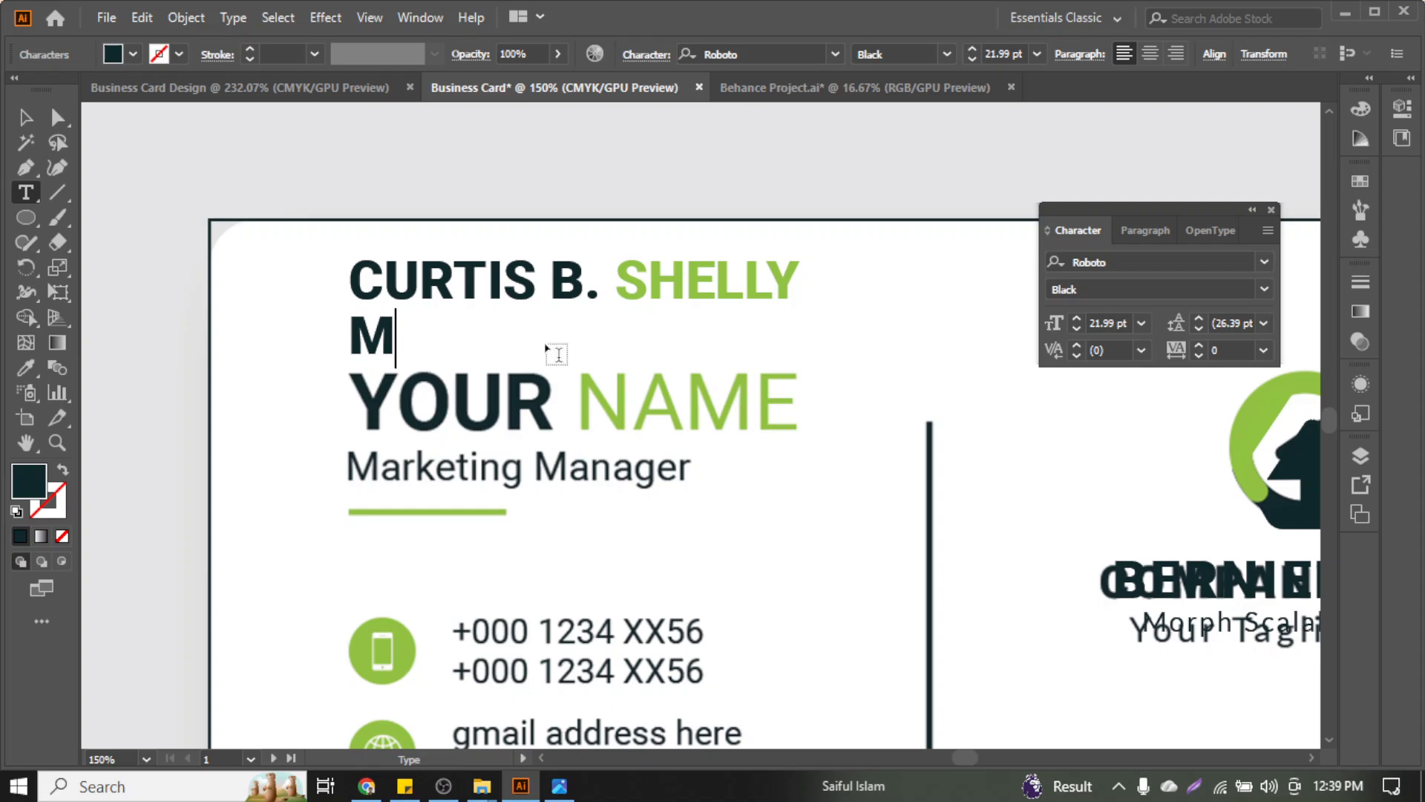
type("arketing ")
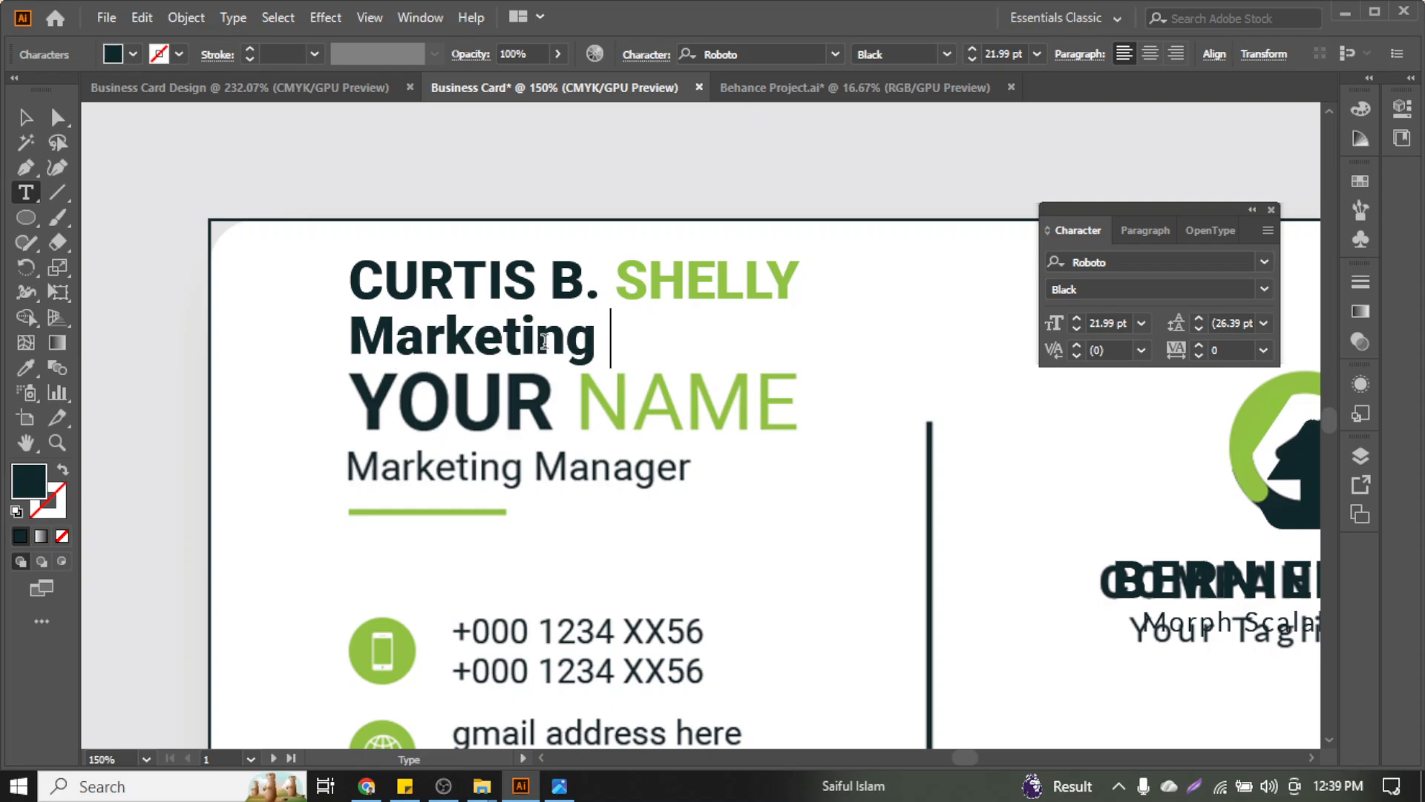
type("Manager")
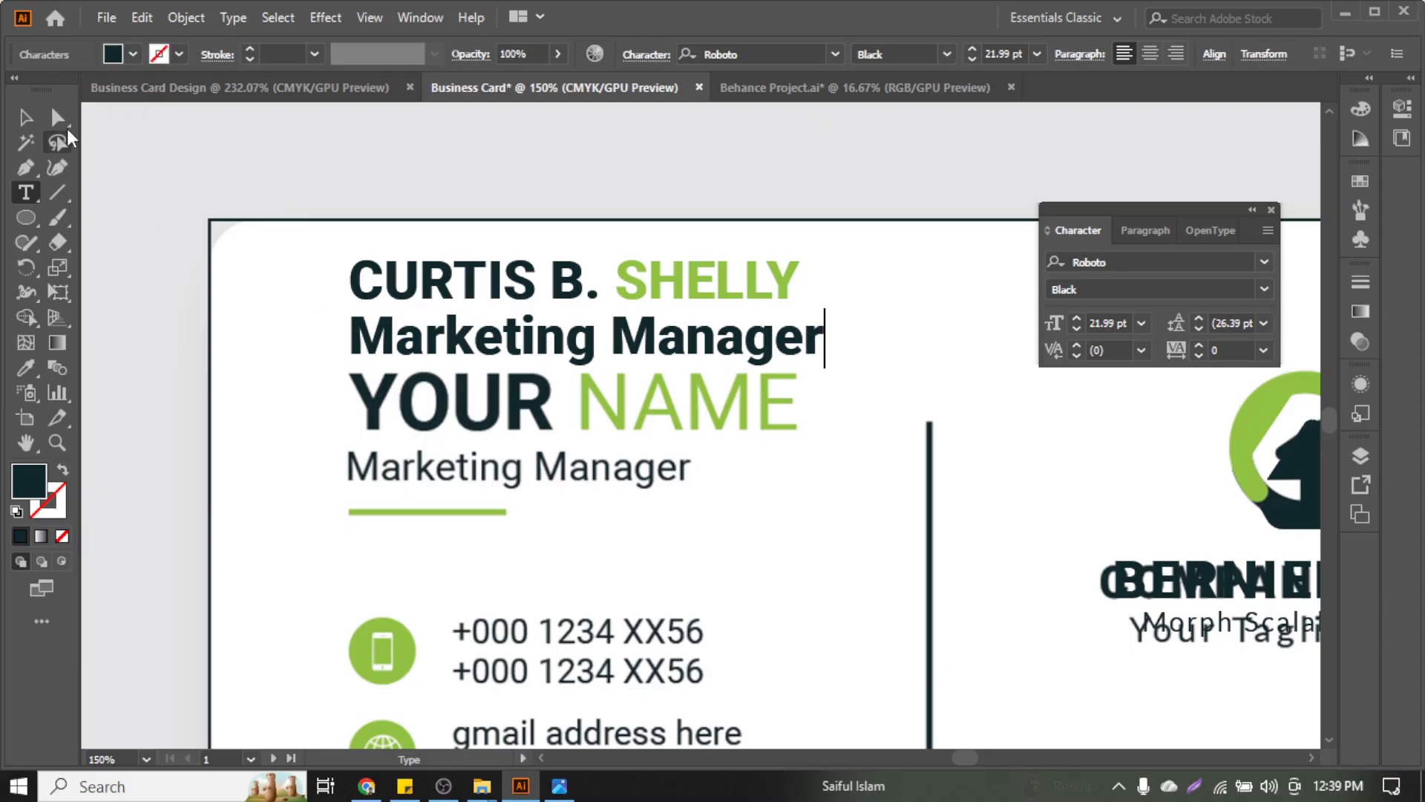
left_click(26, 117)
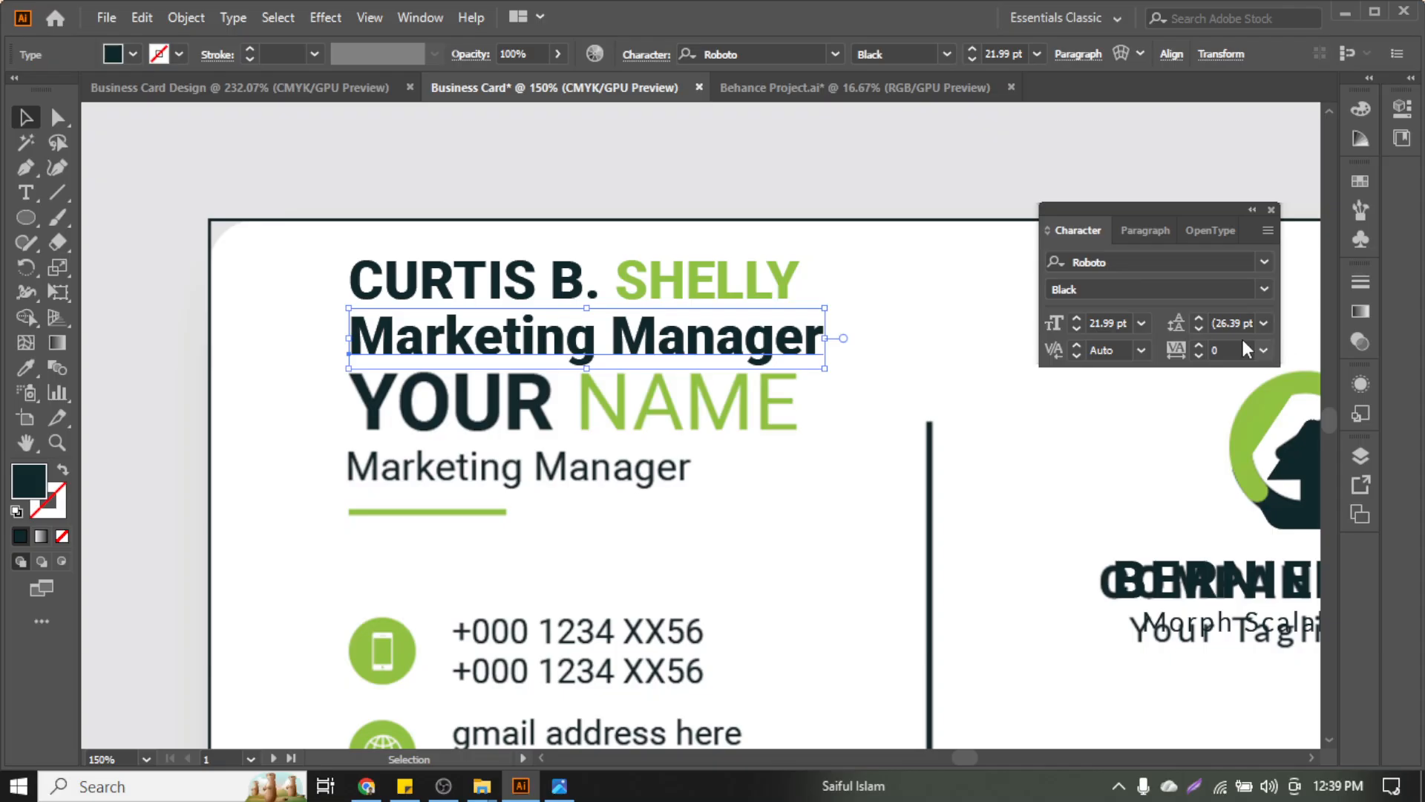
Set the job title to Lato Regular and reduce its size to 16 pt
left_click(1265, 261)
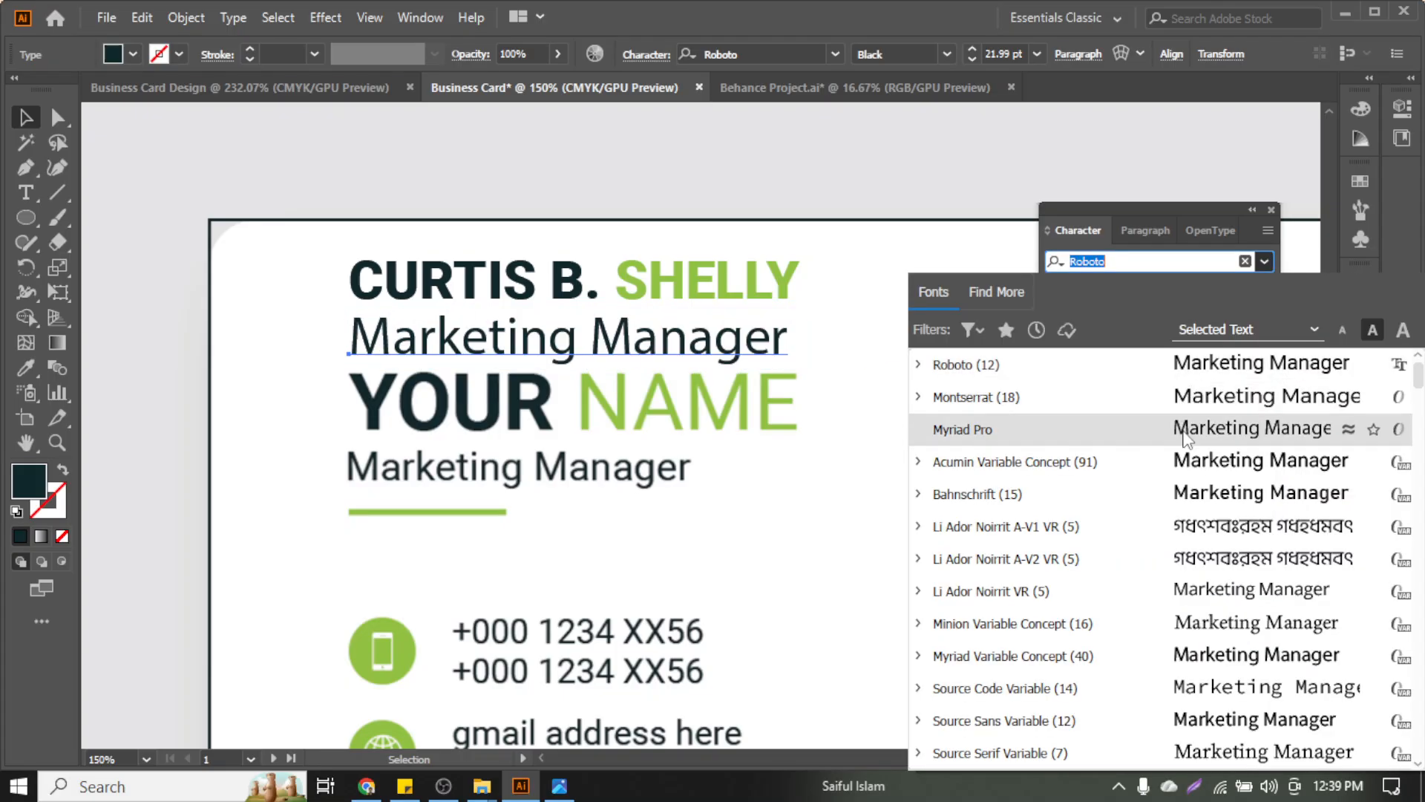
scroll(1169, 379, "up", 1)
left_click(1120, 364)
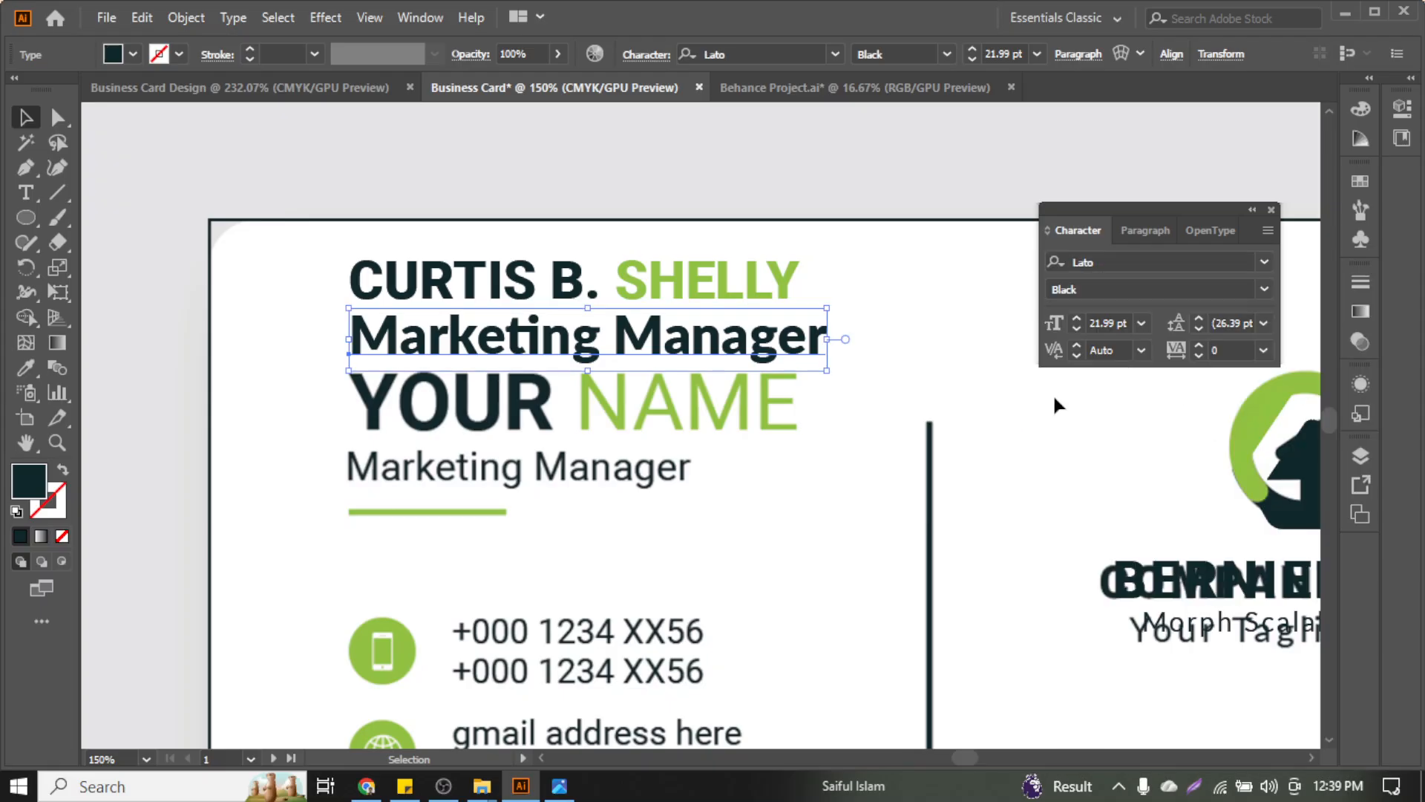
left_click(1264, 290)
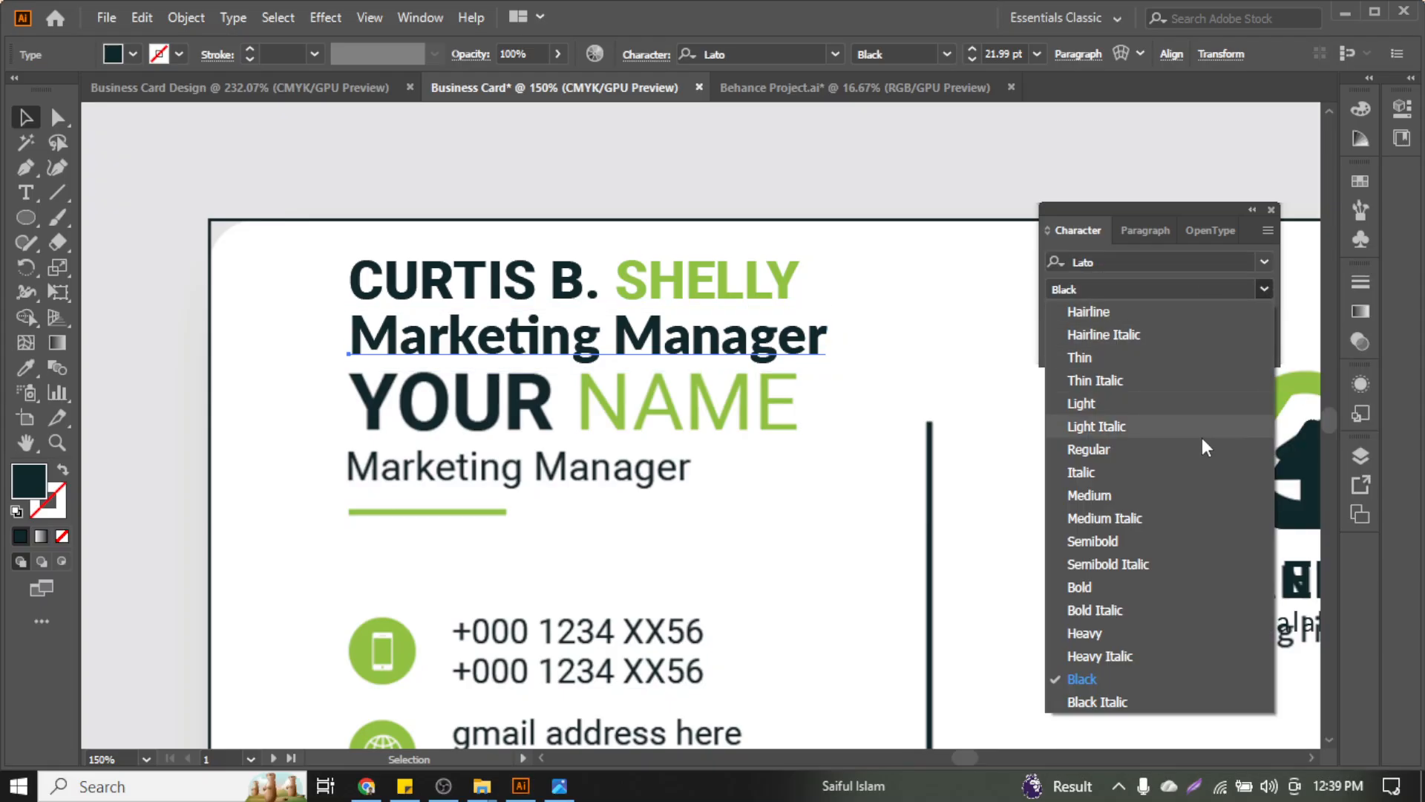
left_click(1177, 449)
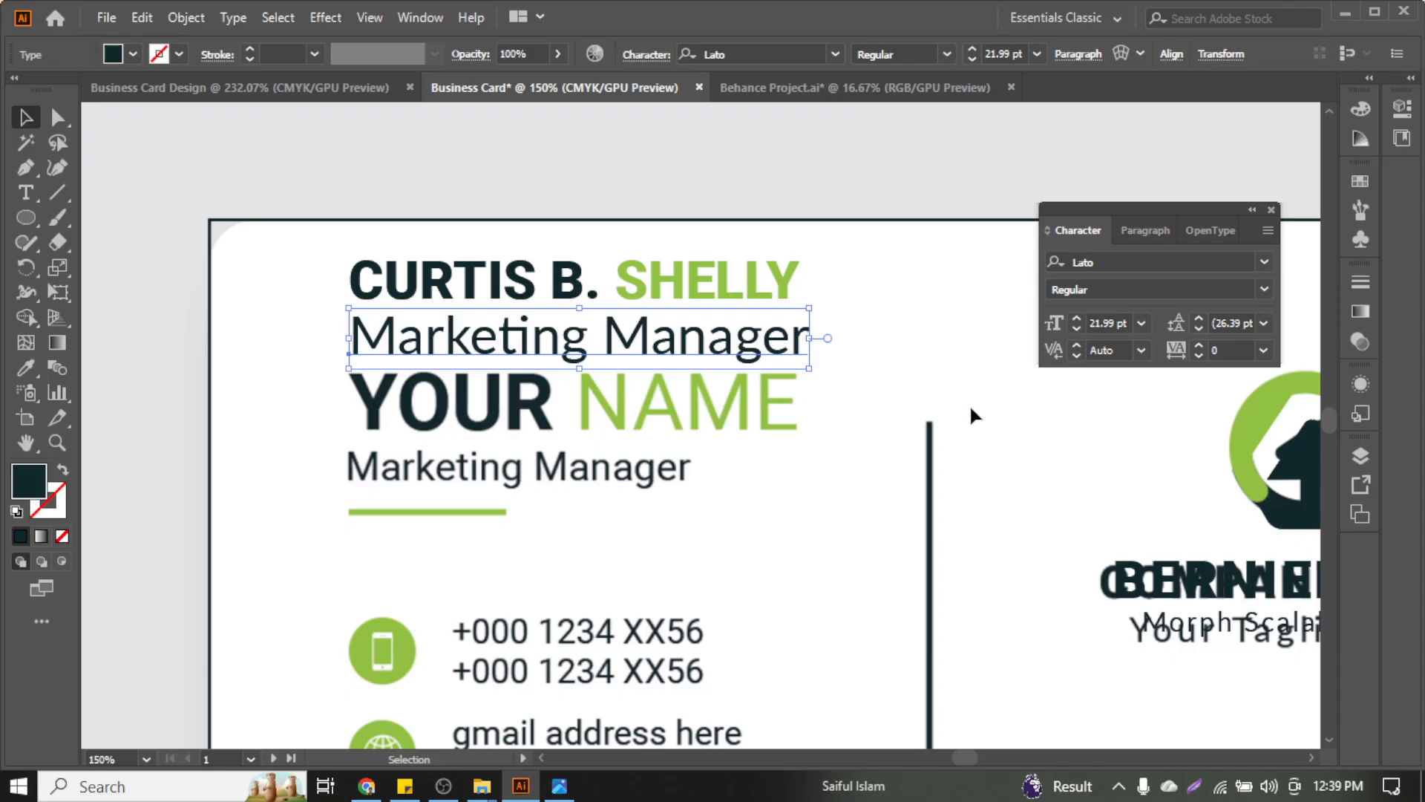
left_click(1081, 328)
left_click(1080, 328)
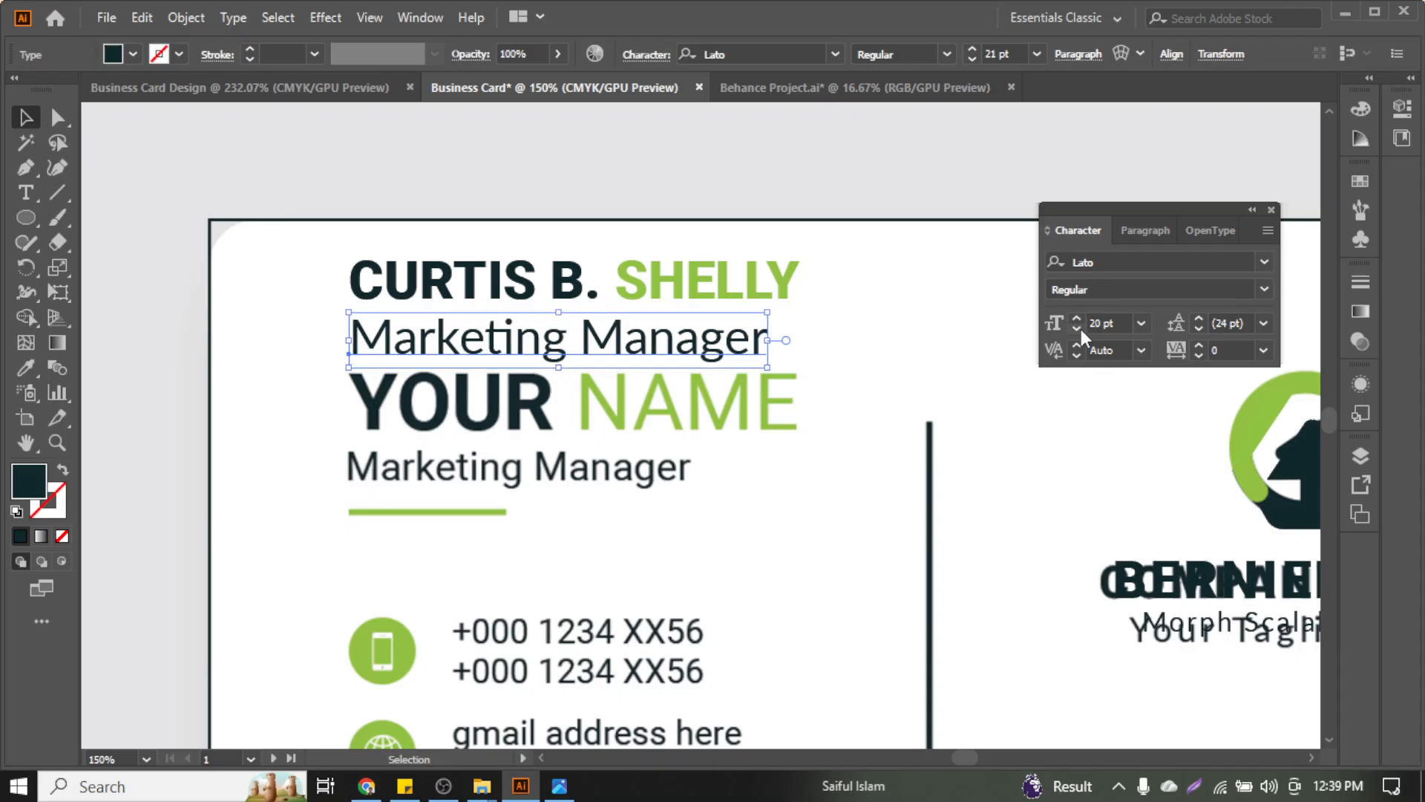
left_click(1081, 328)
left_click(1081, 328)
left_click(1081, 328)
left_click(1080, 328)
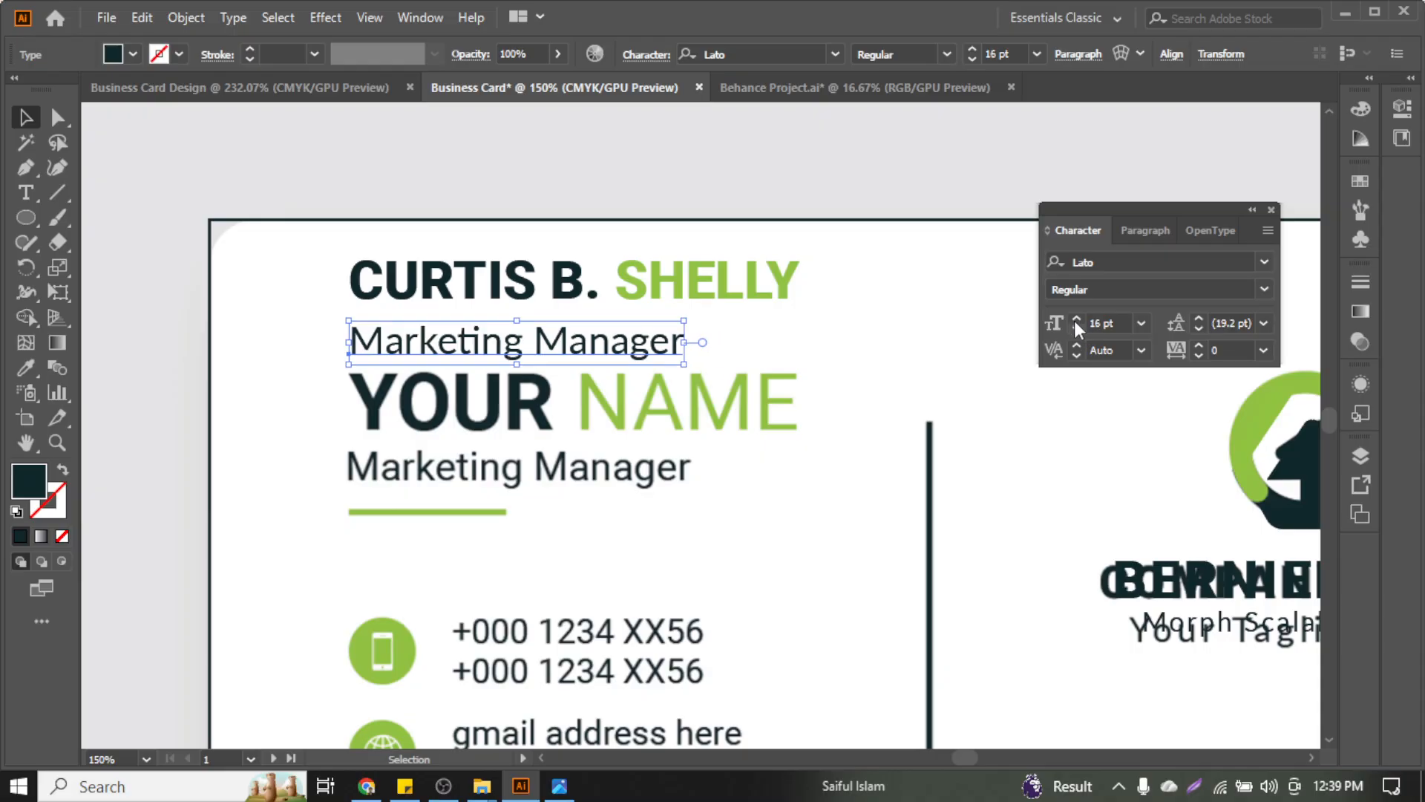
Move Marketing Manager up under the name and switch its font back to Roboto
left_click_drag(501, 342, 504, 331)
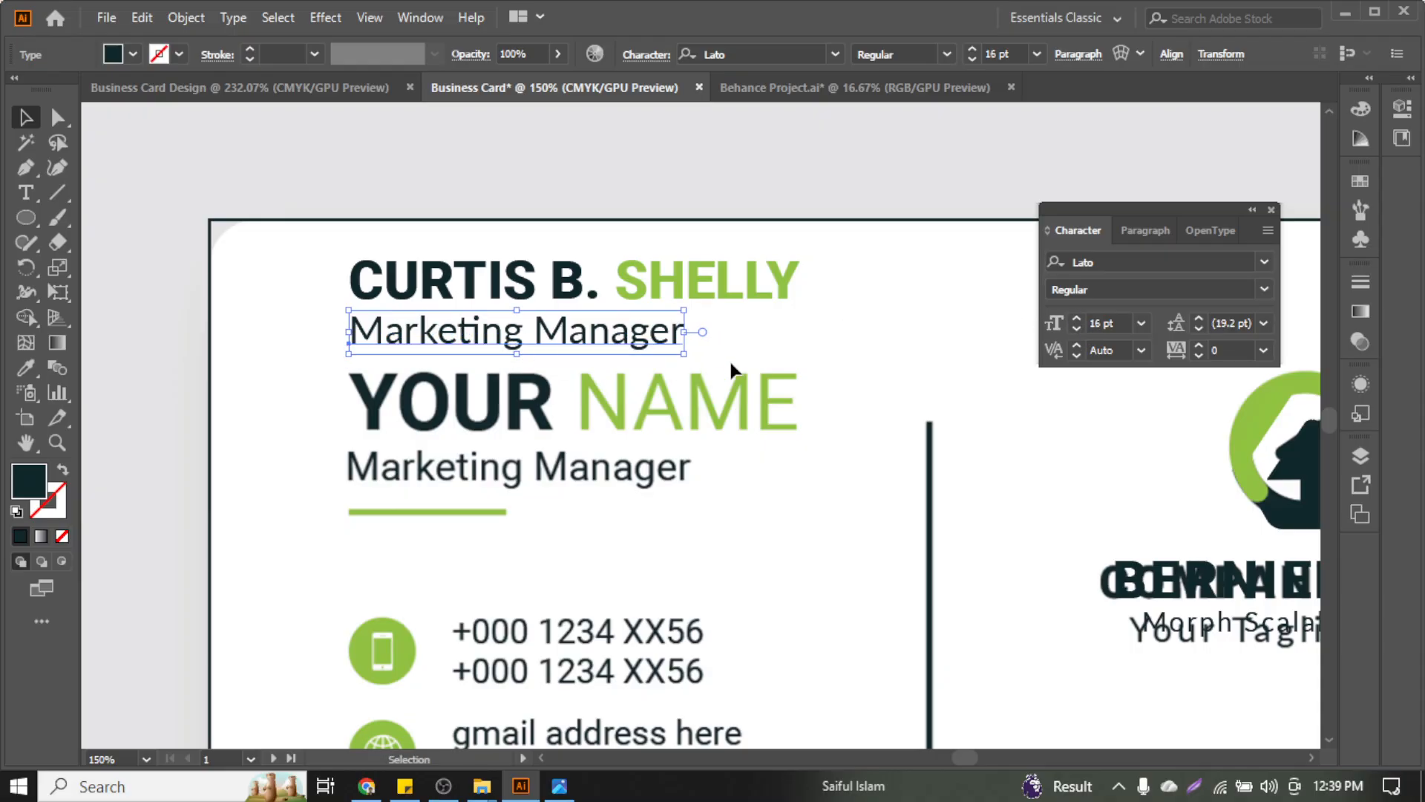
left_click(1262, 263)
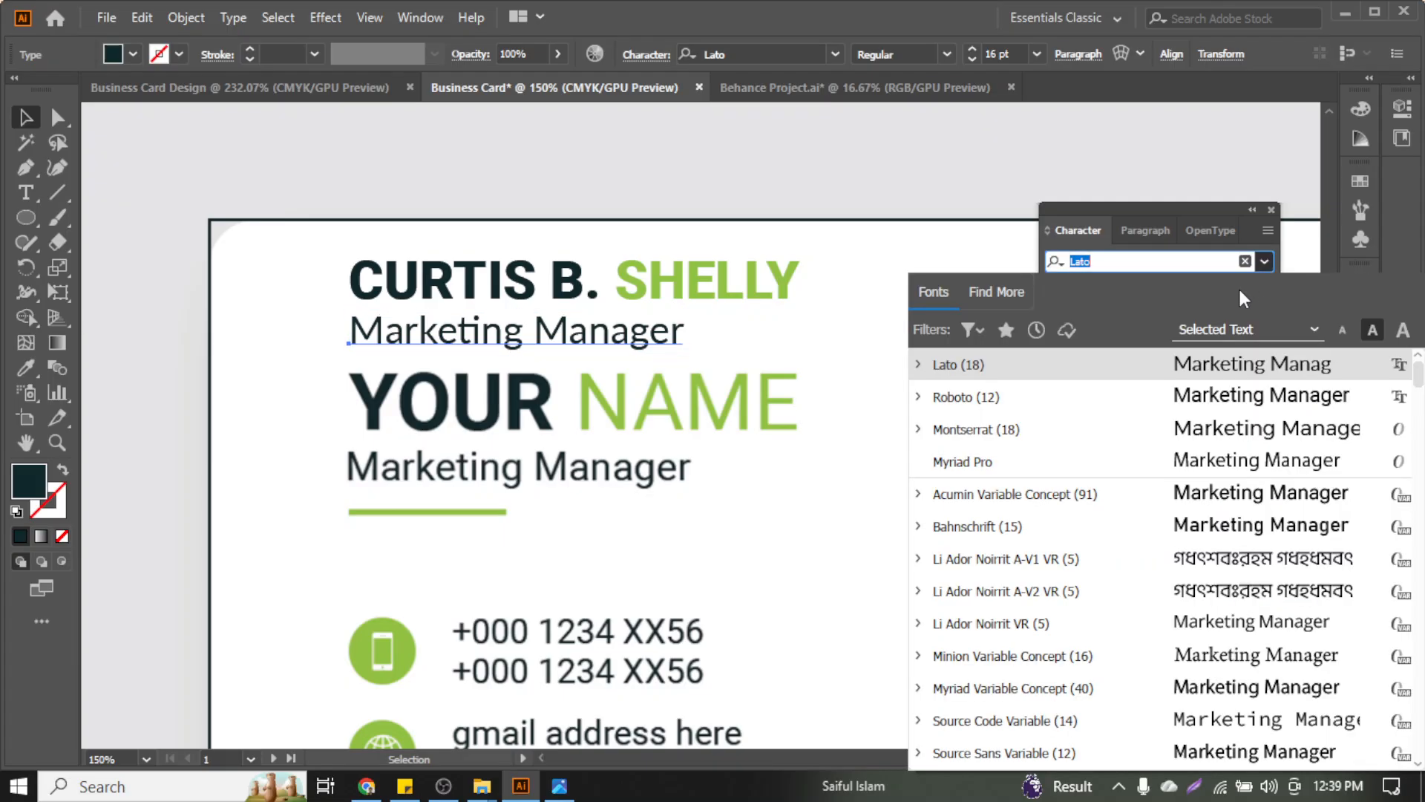
left_click(1181, 401)
left_click(786, 464)
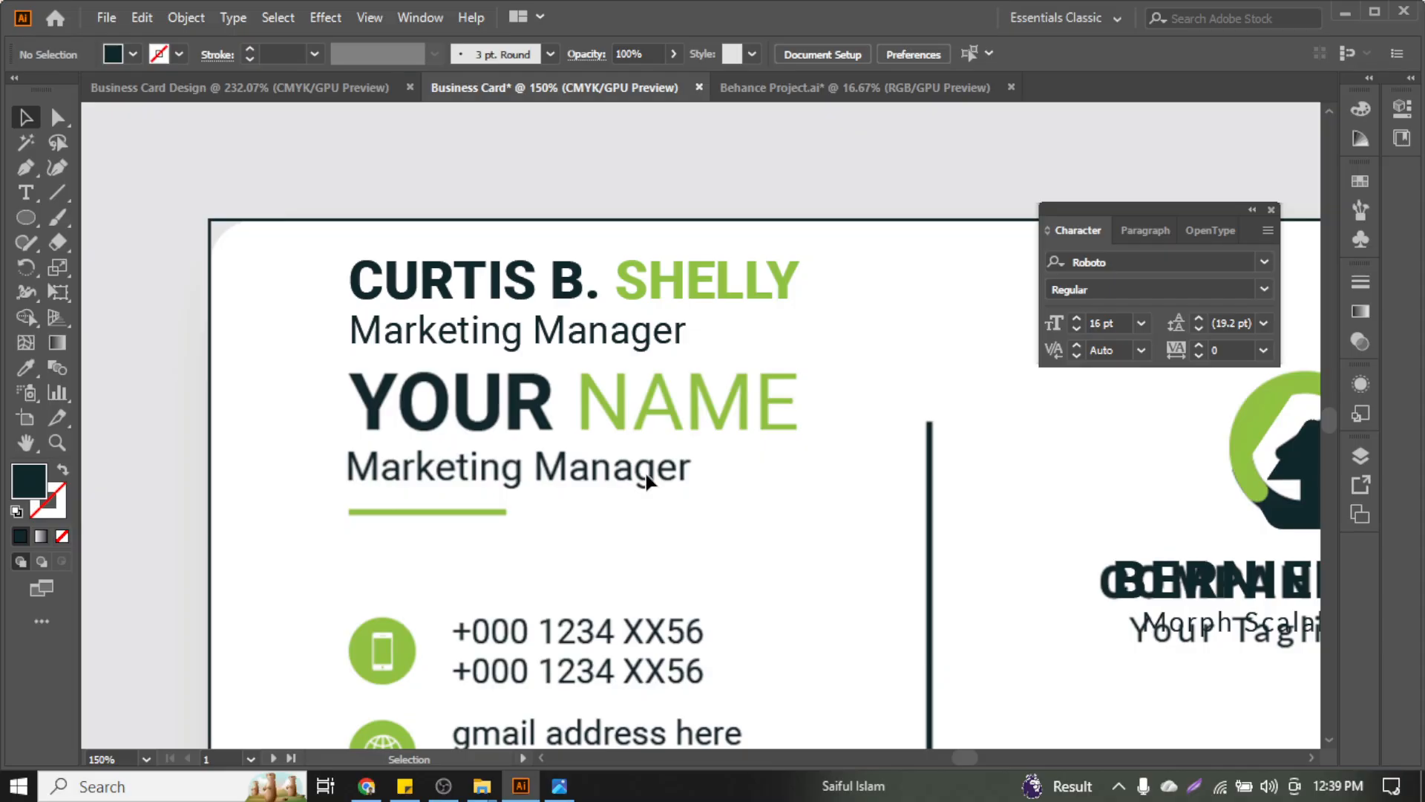
left_click(636, 338)
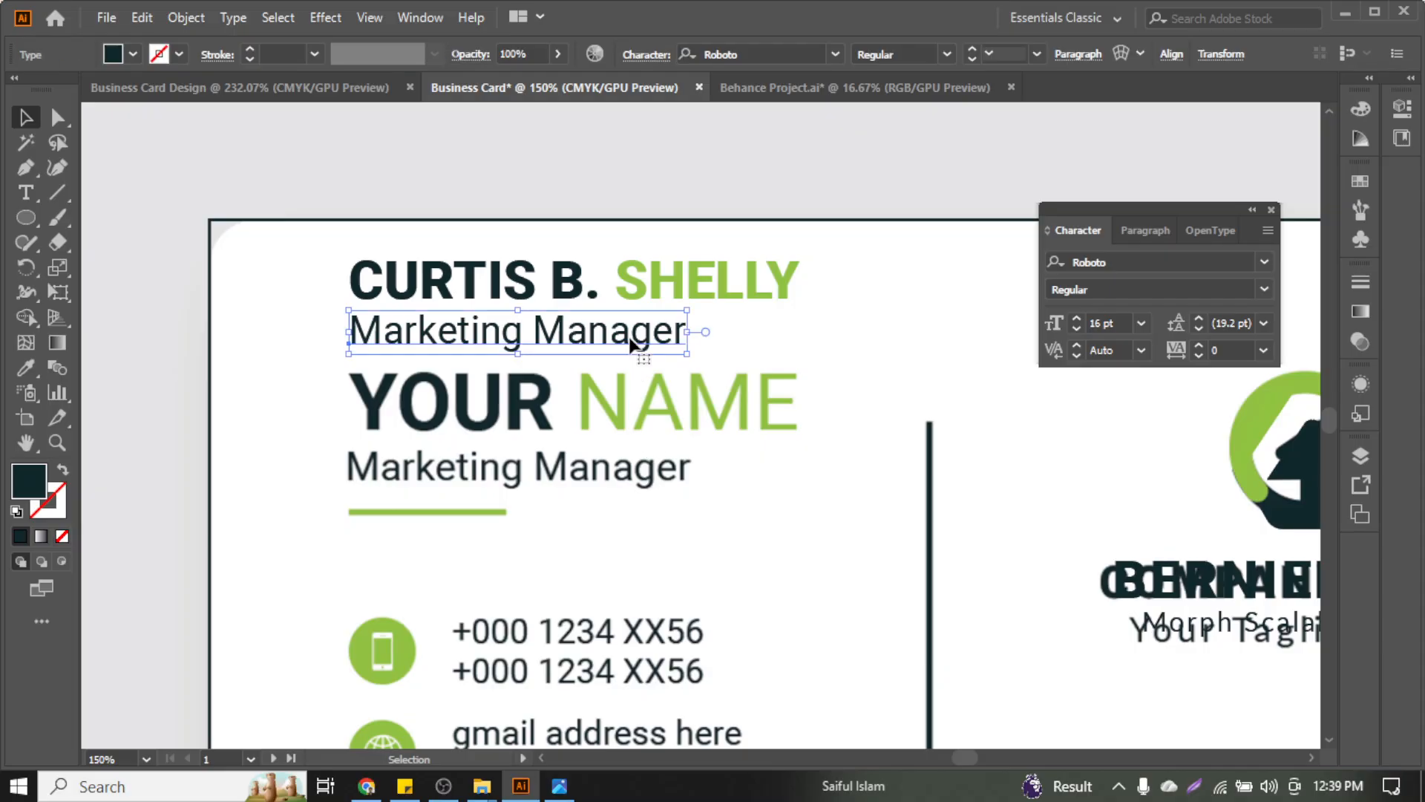
left_click(768, 493)
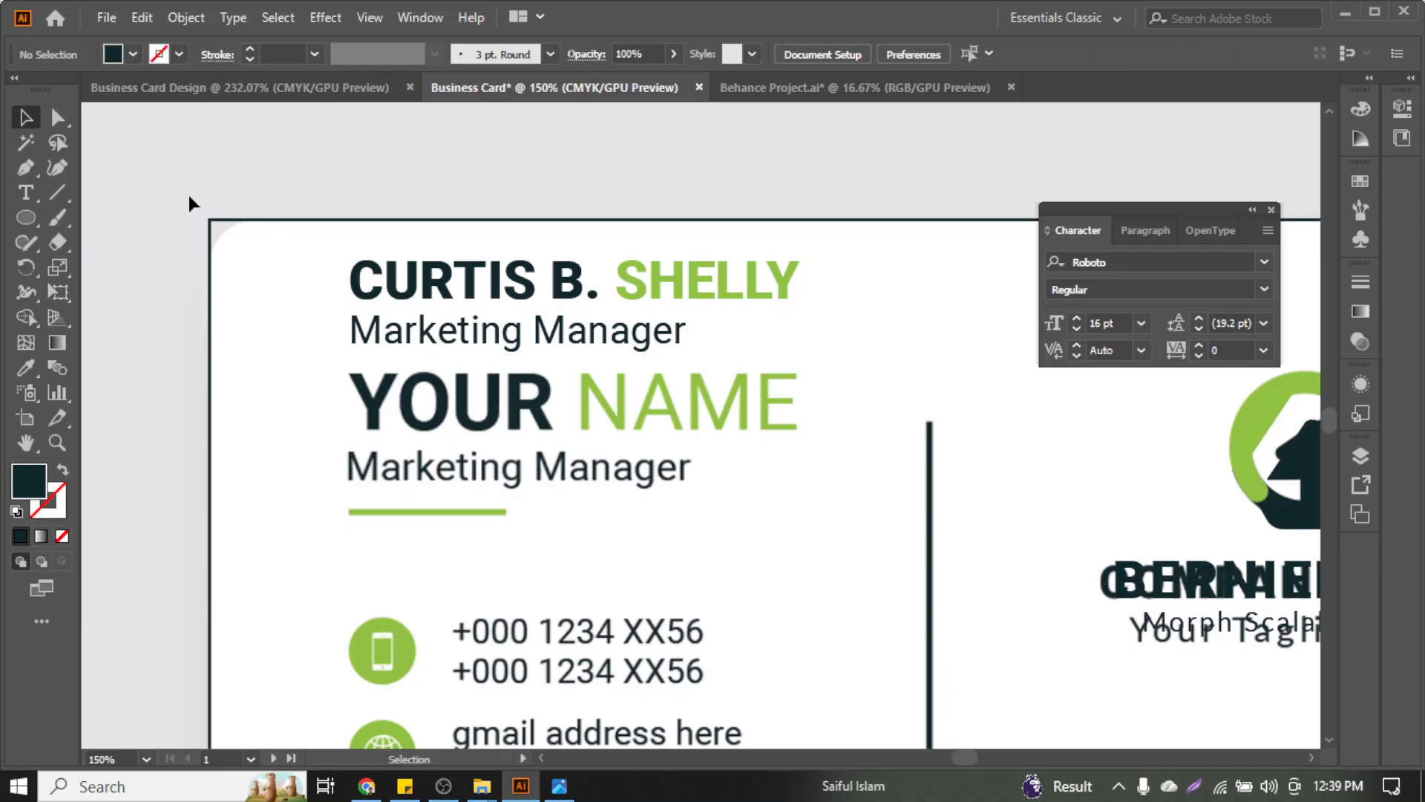
scroll(392, 412, "down", 3)
scroll(673, 525, "down", 2)
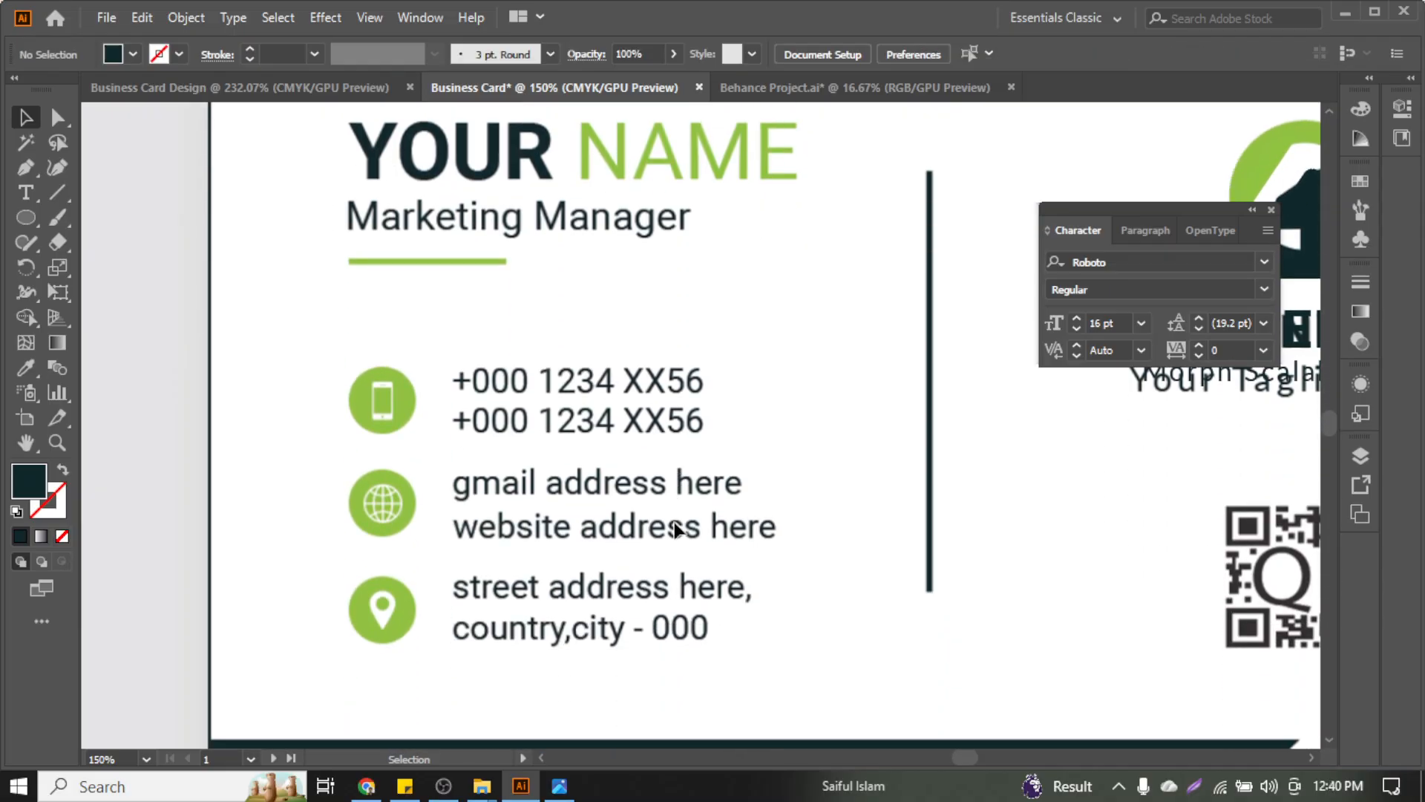
Copy the EIN value from the dummy company details note and return to the business card
left_click(367, 786)
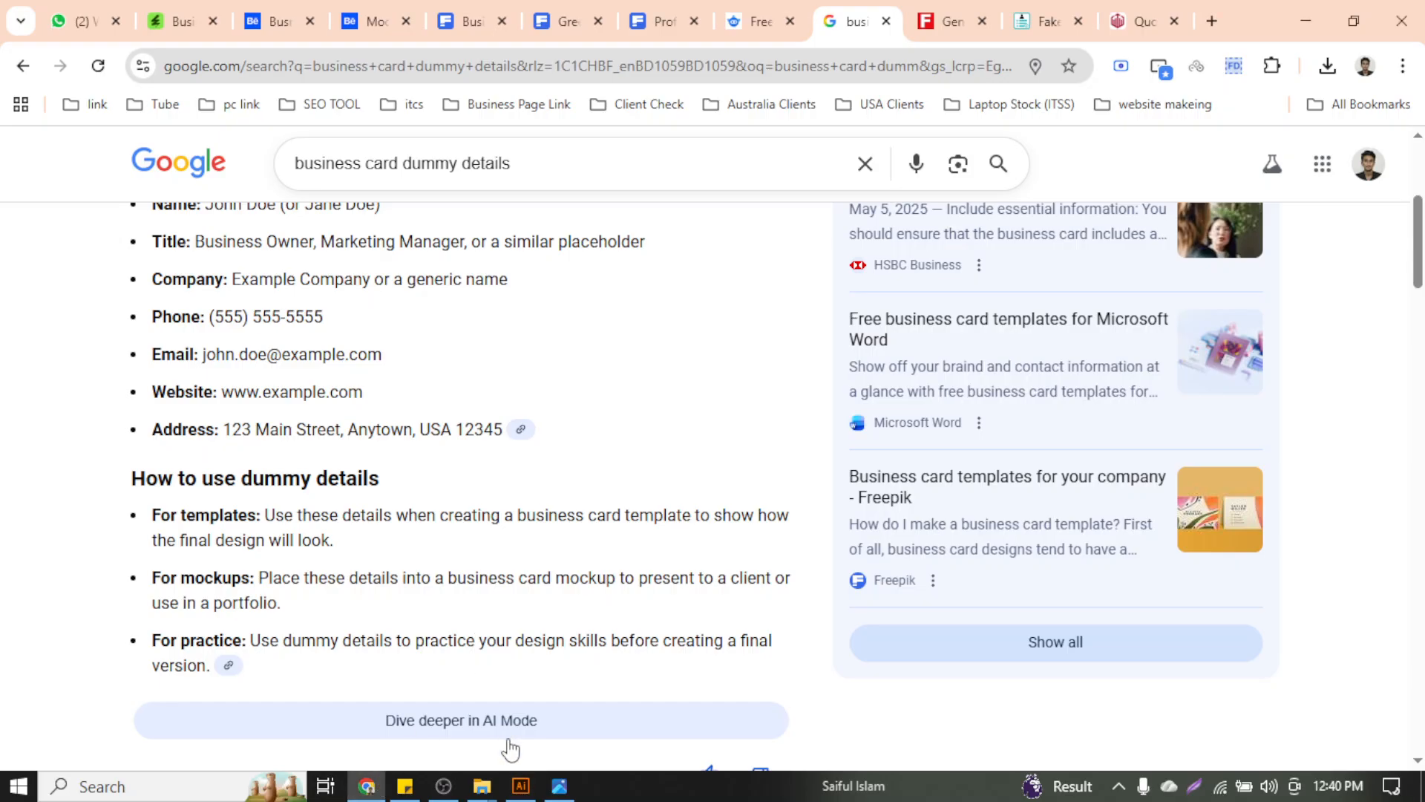
left_click(404, 786)
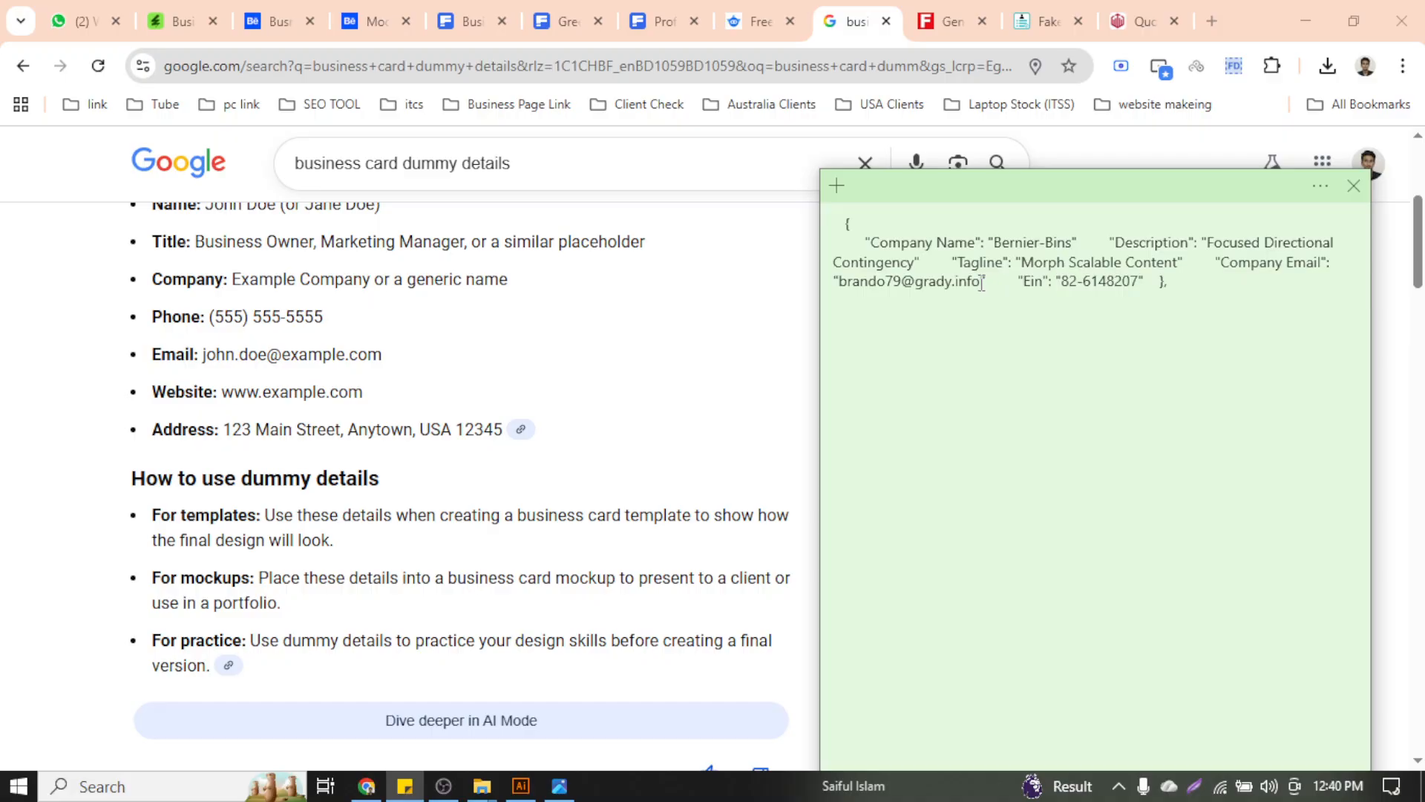
left_click_drag(981, 281, 839, 286)
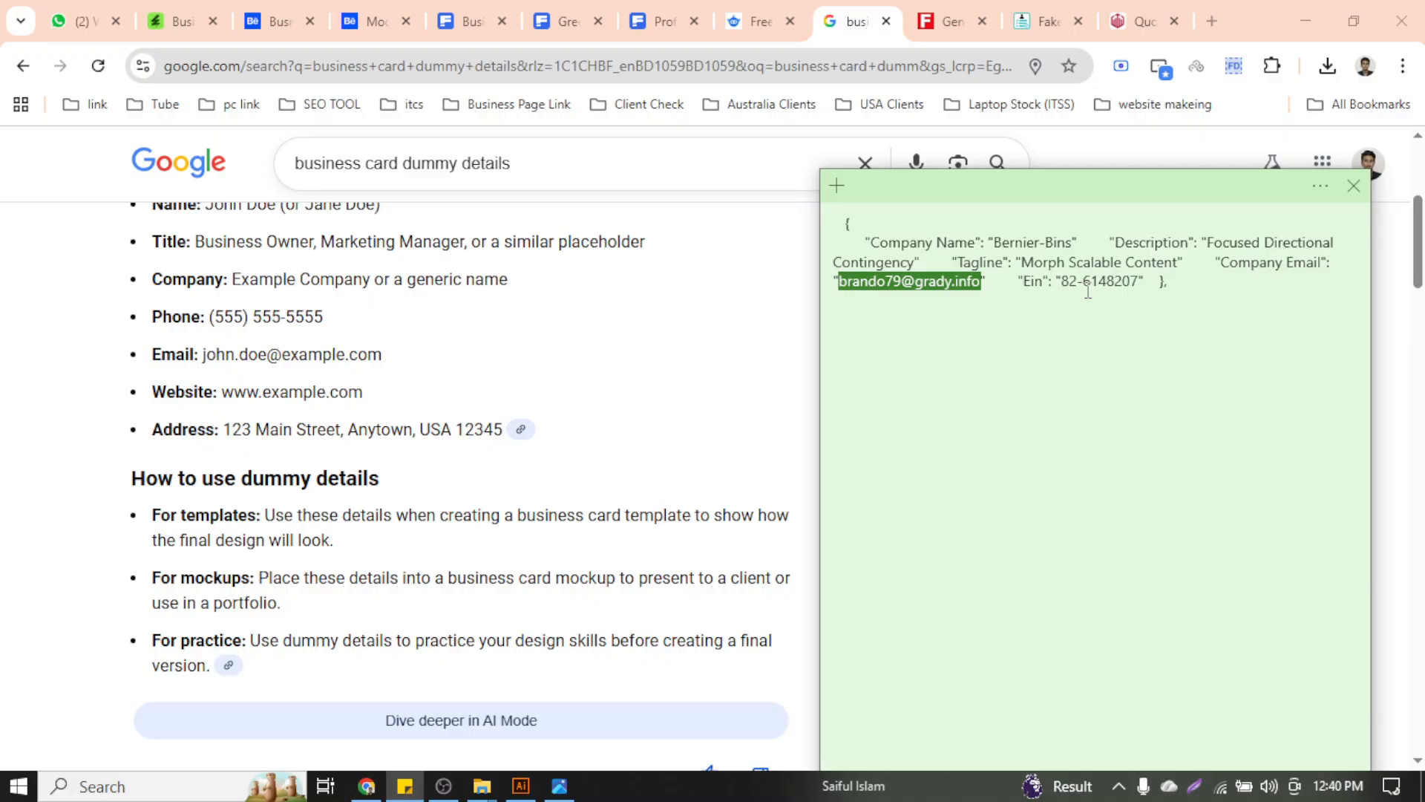
left_click_drag(1063, 281, 1143, 285)
key("ctrl+c")
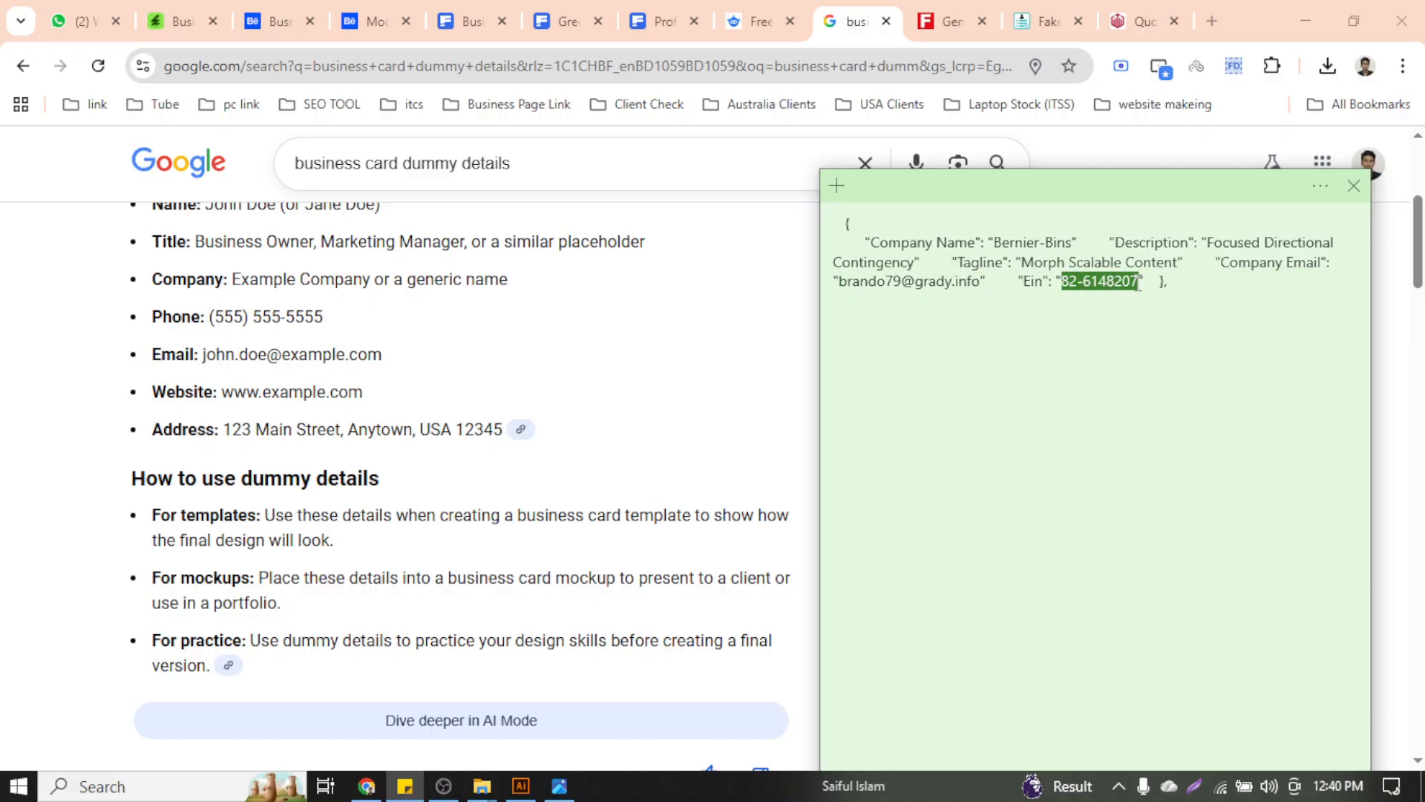
left_click(539, 449)
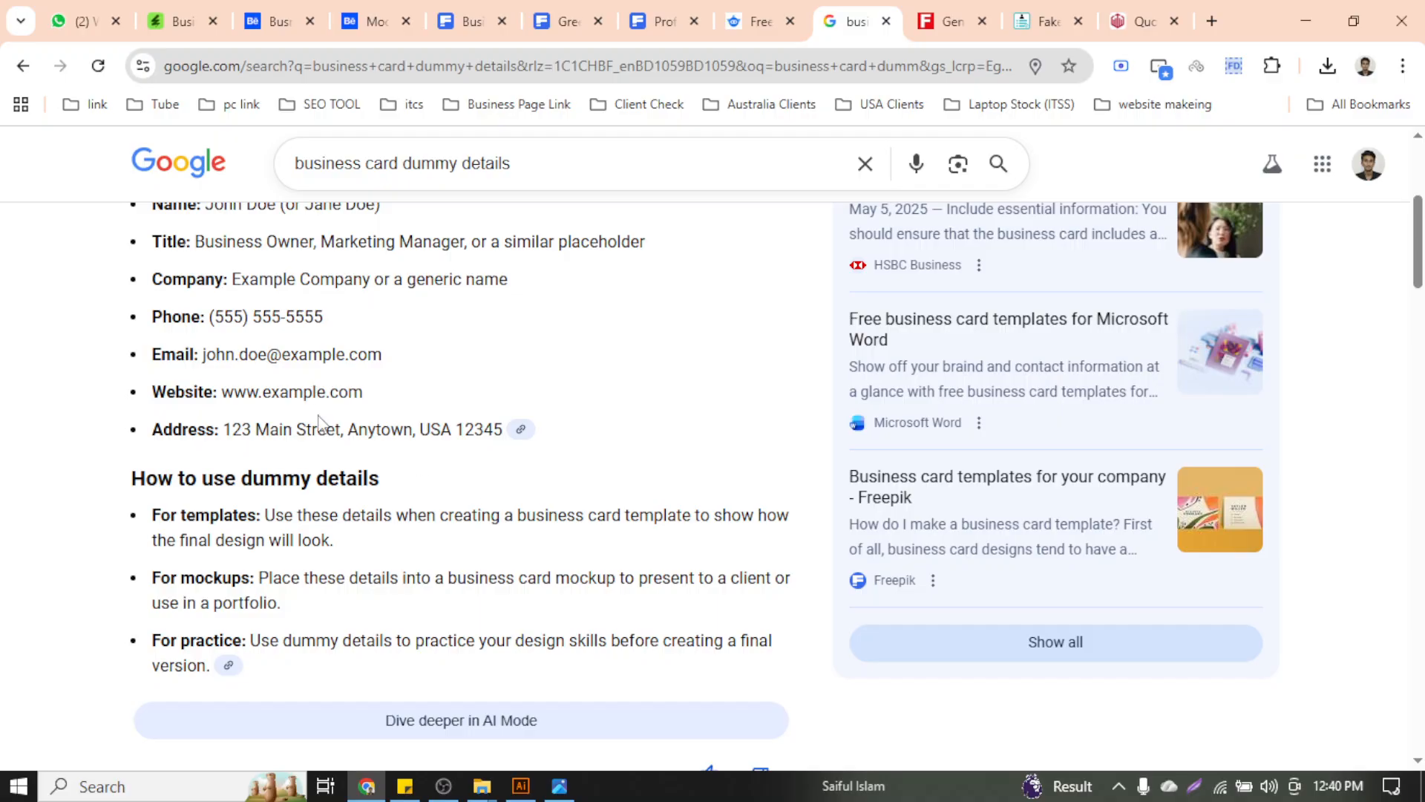
left_click(521, 786)
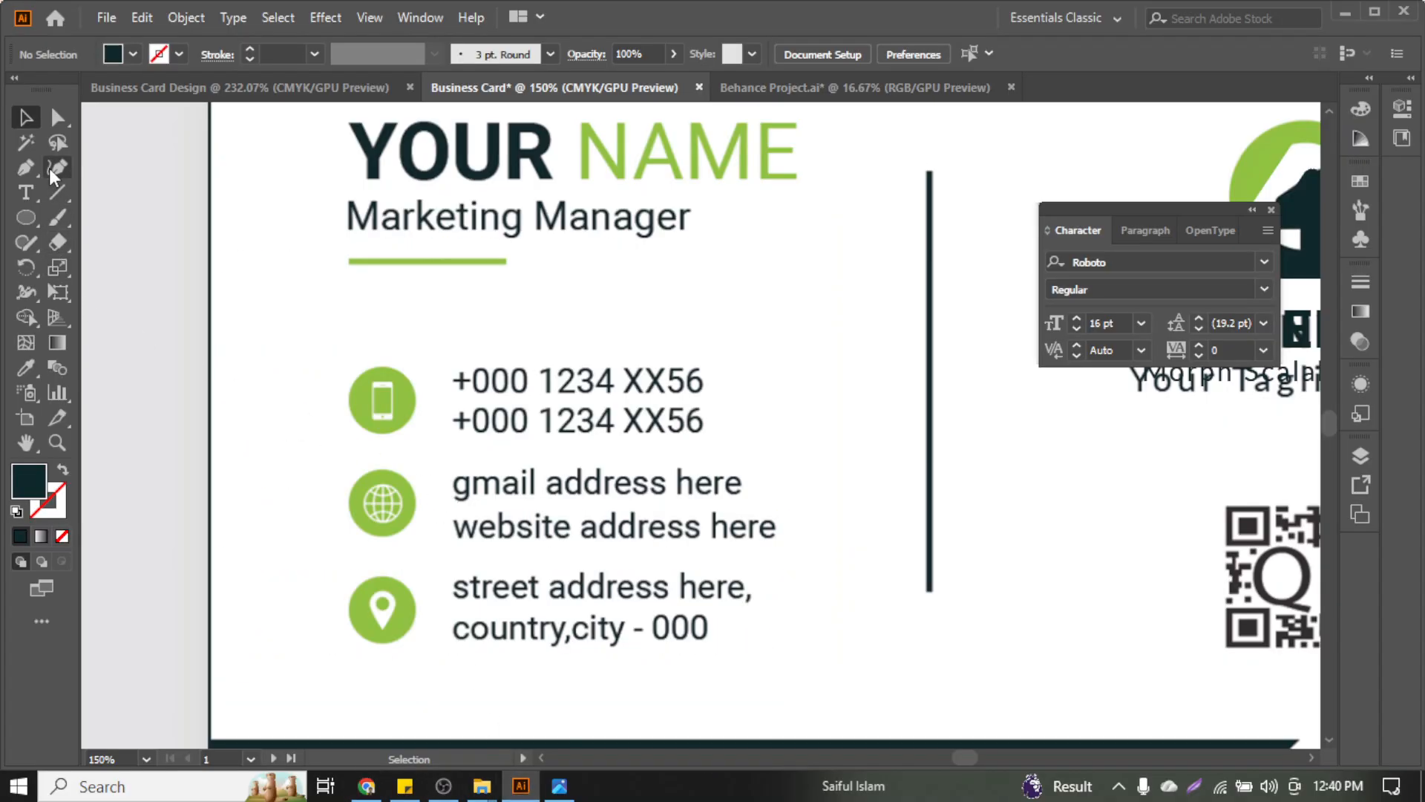
Paste the EIN as a new text line above the phone lines and prefix it with 00
left_click(33, 199)
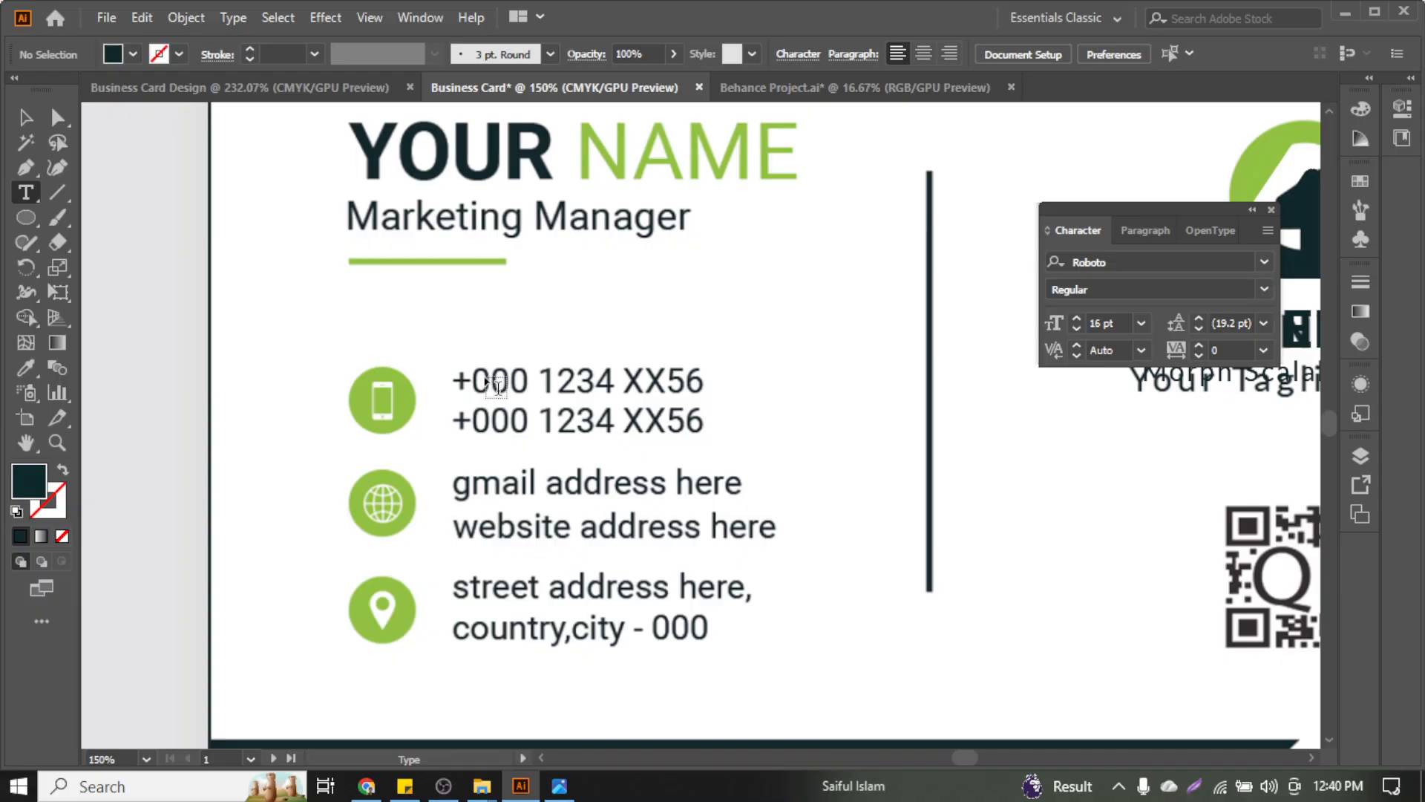
left_click(492, 383)
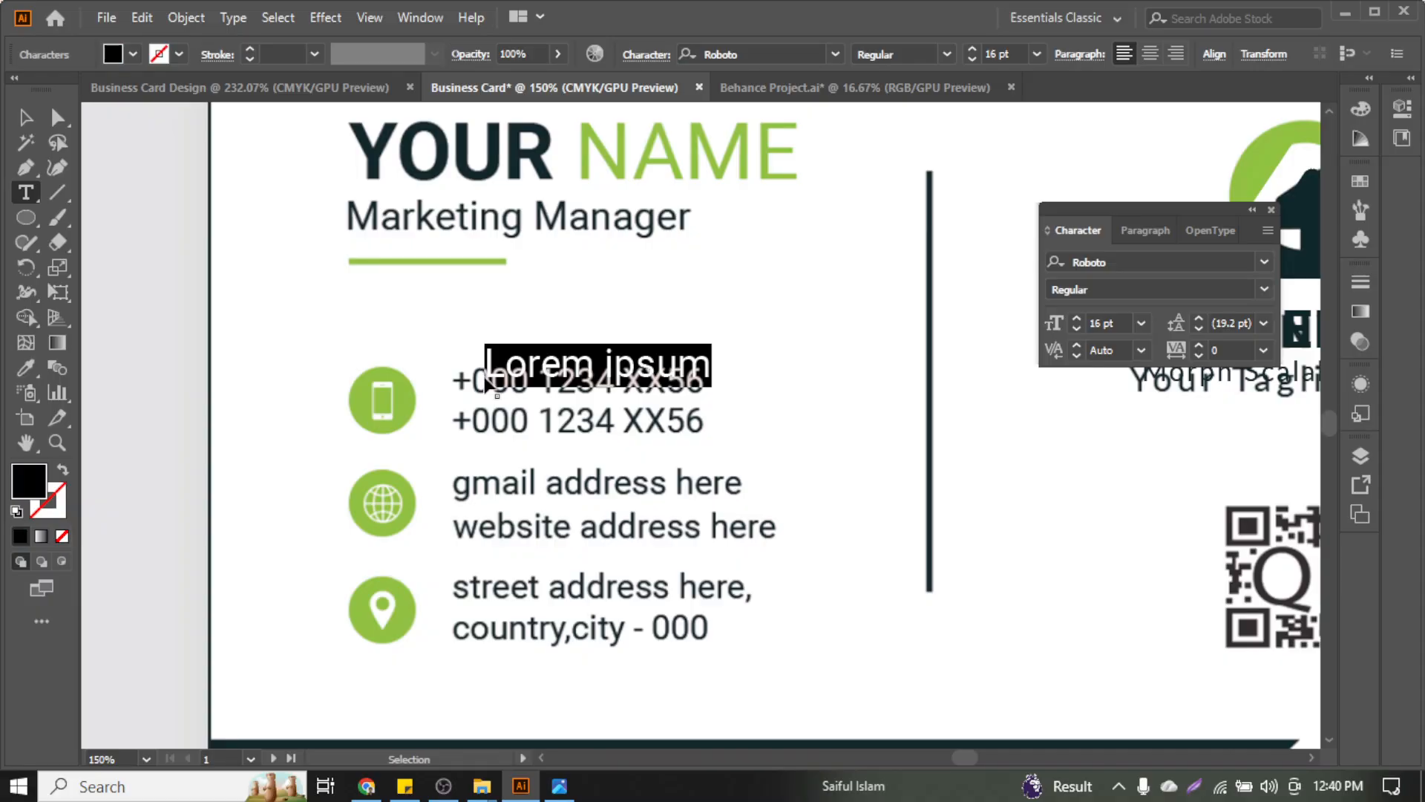
key("ctrl+v")
left_click(30, 119)
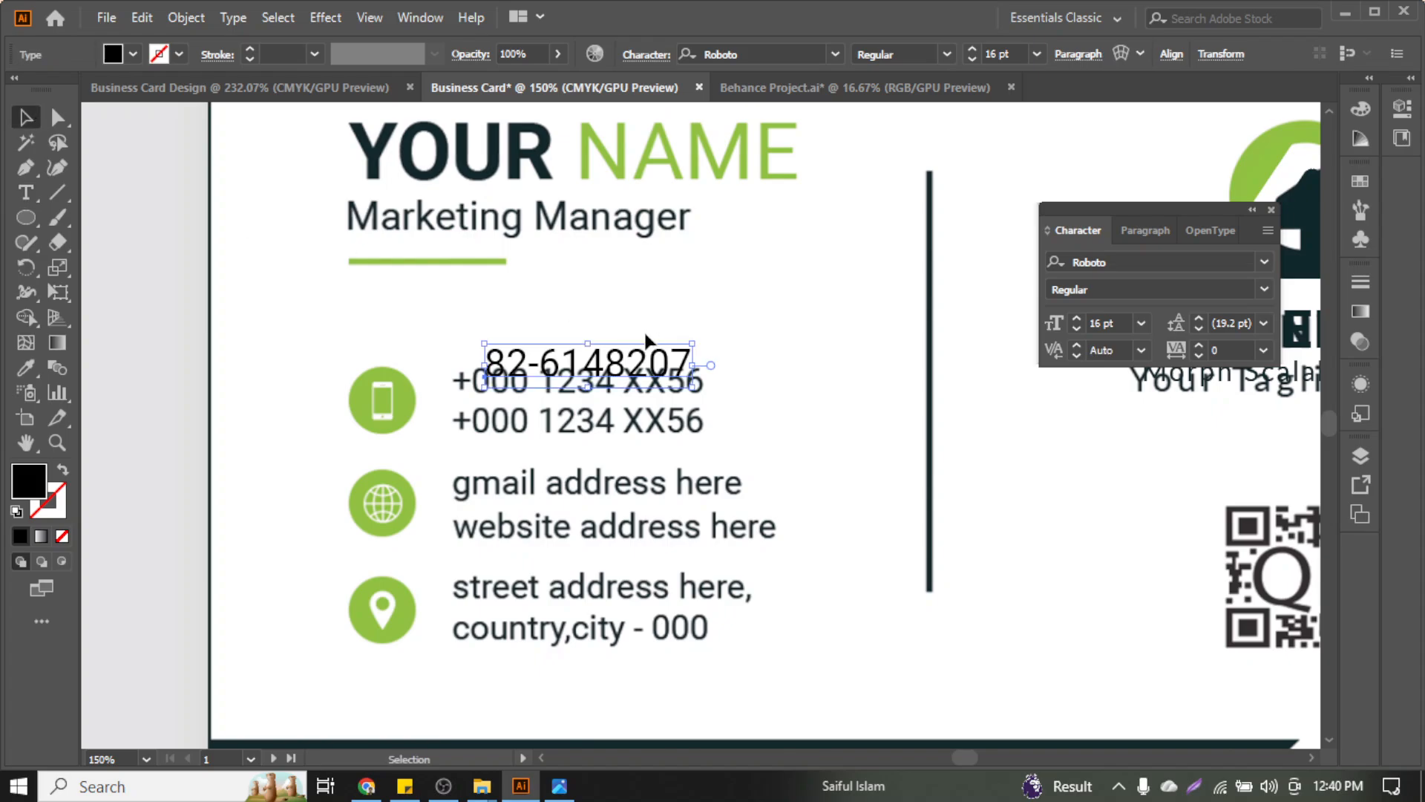
left_click_drag(637, 360, 637, 306)
double_click(490, 308)
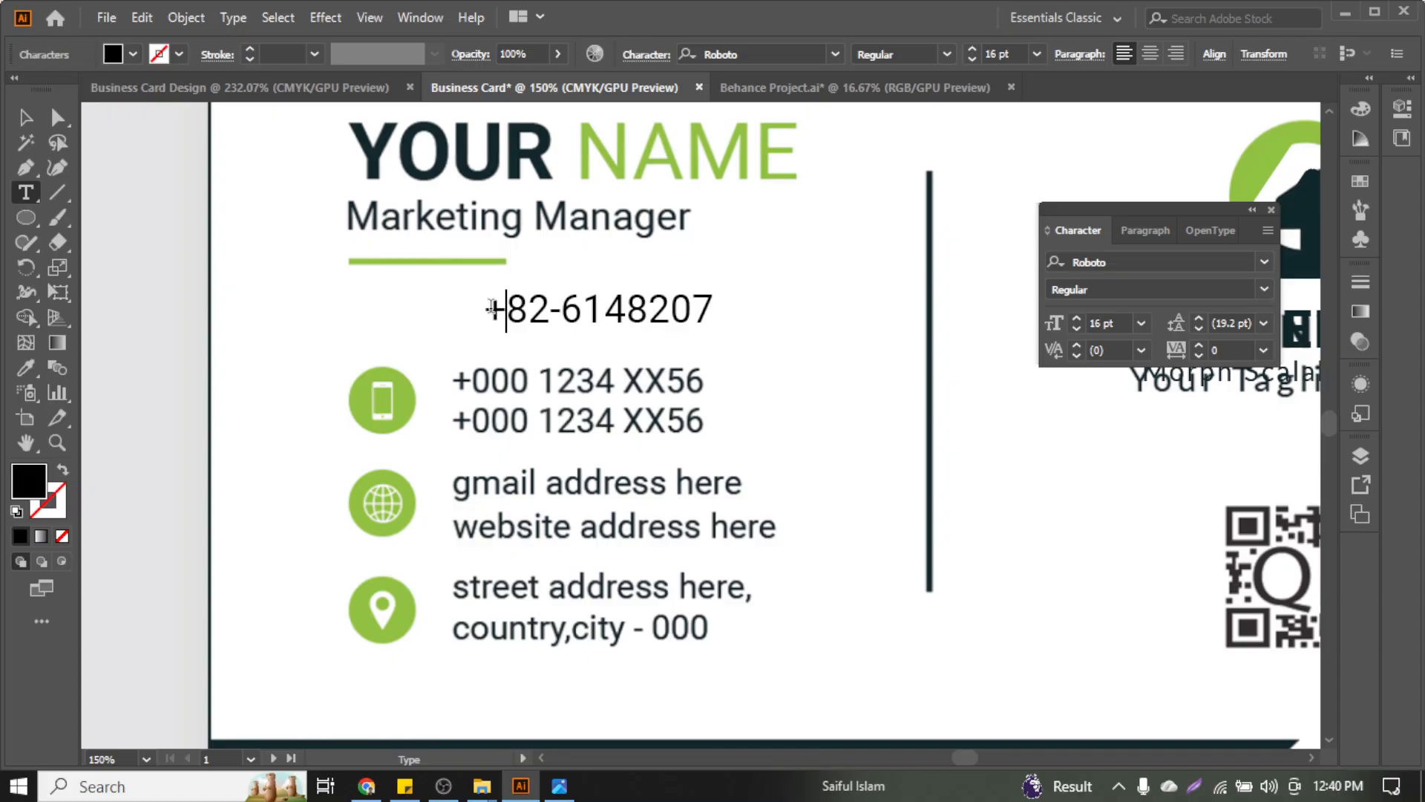
type("00")
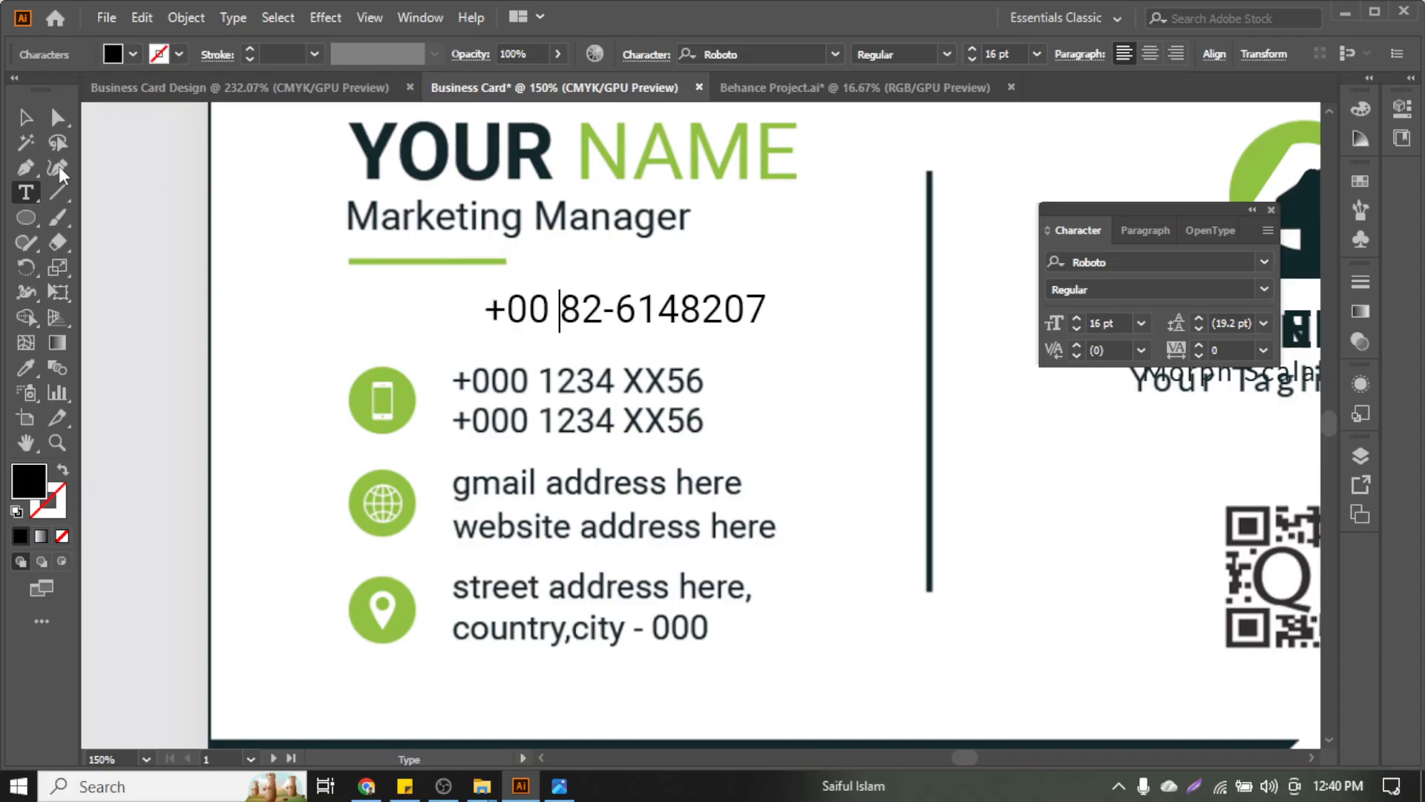
left_click(28, 118)
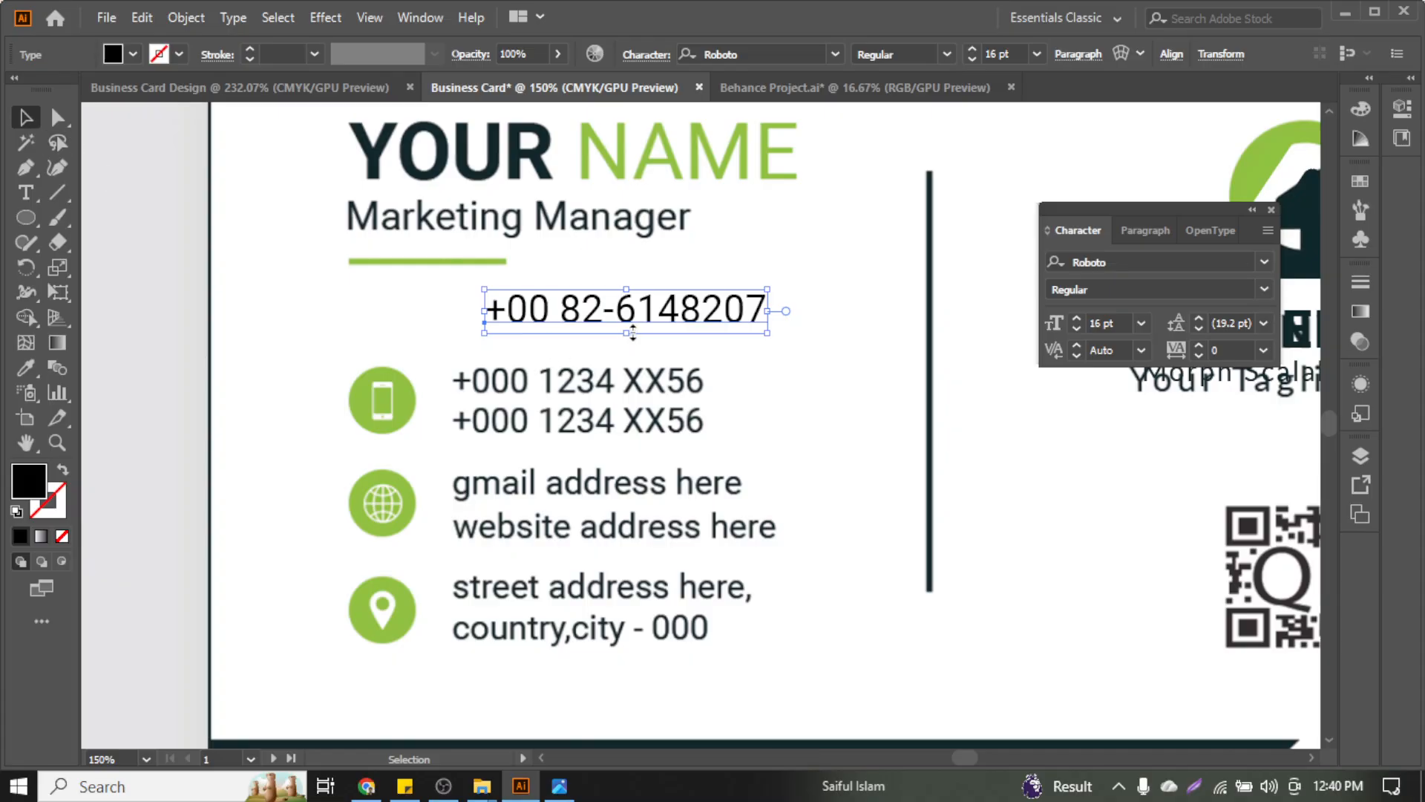
Remove the number's hyphen, then place copies of it over the phone and other contact lines
double_click(622, 312)
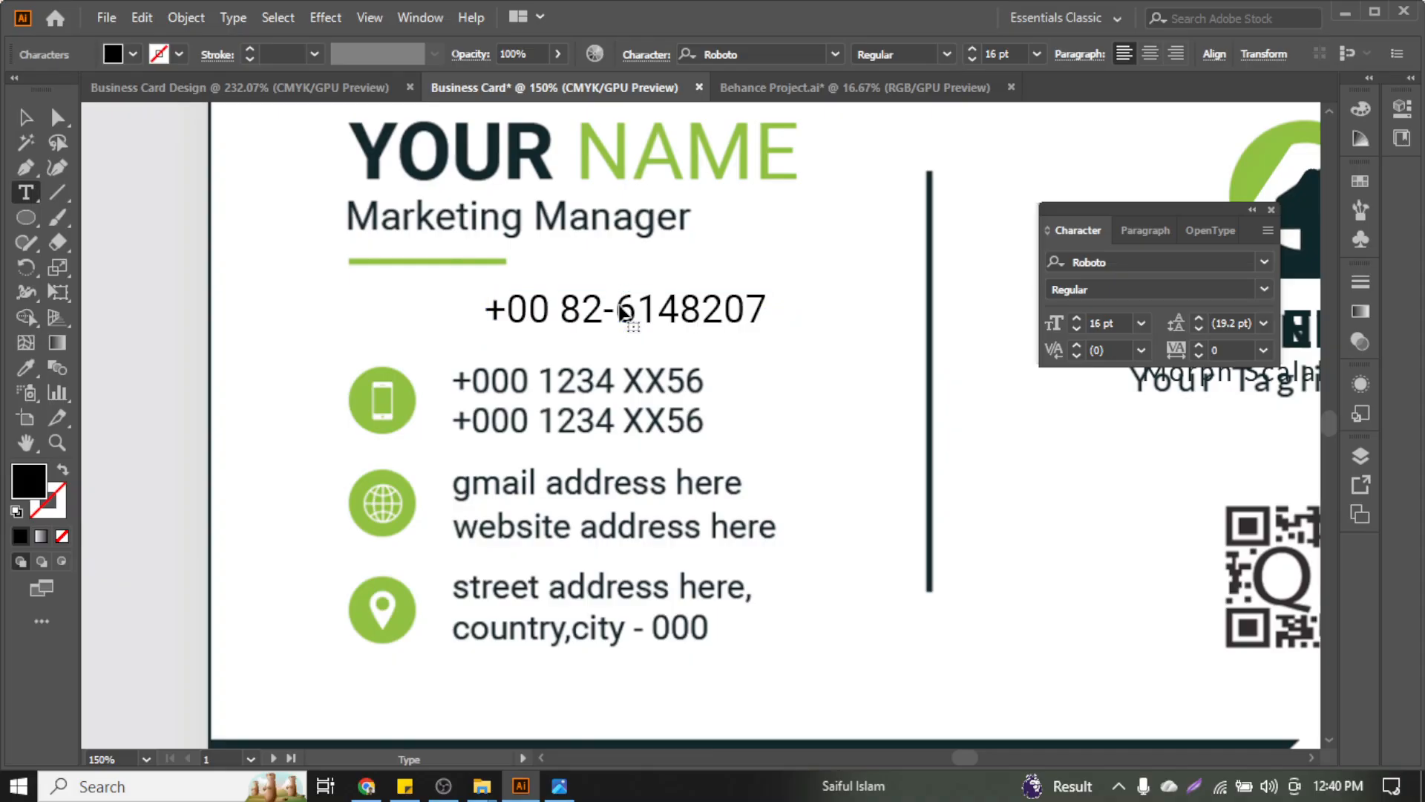
key("BackSpace")
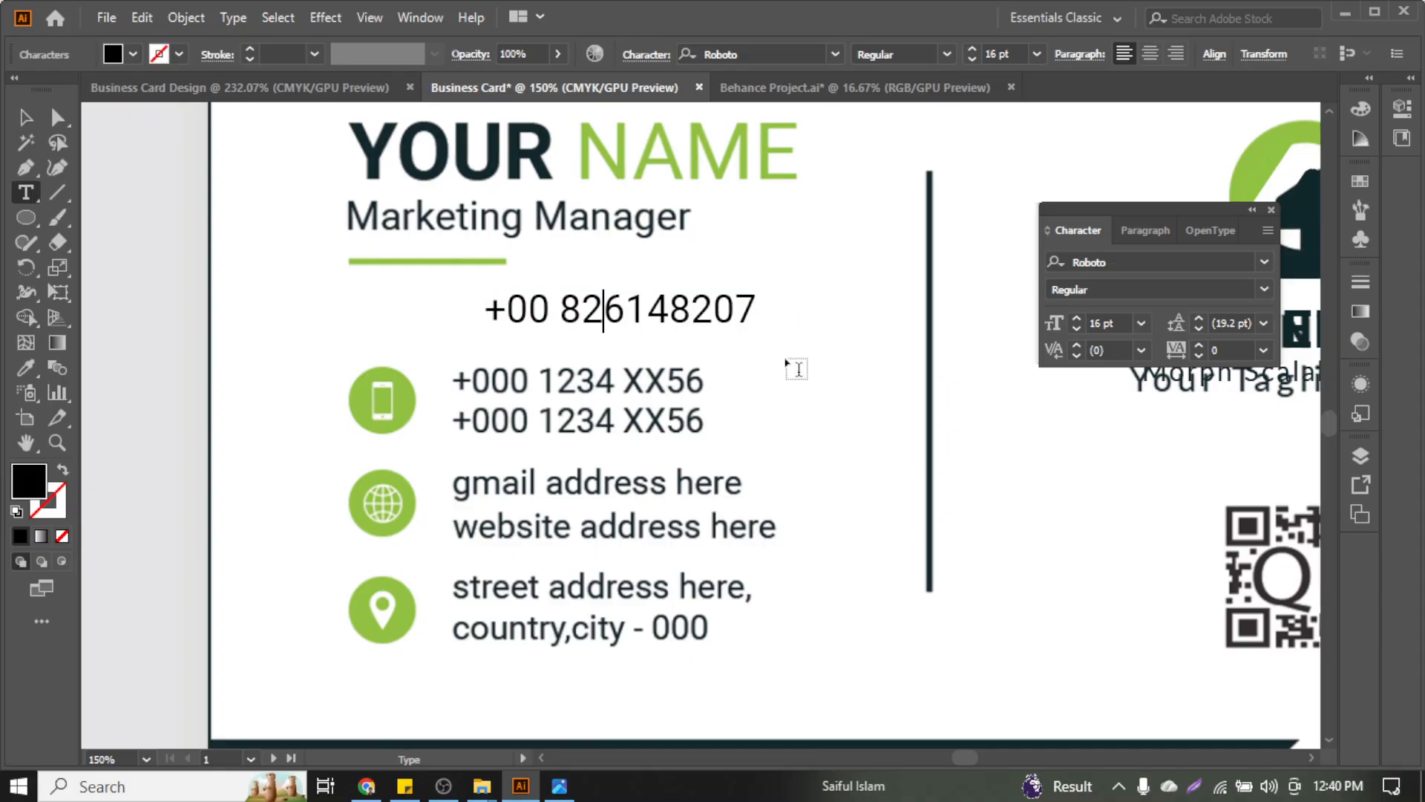
left_click(629, 318)
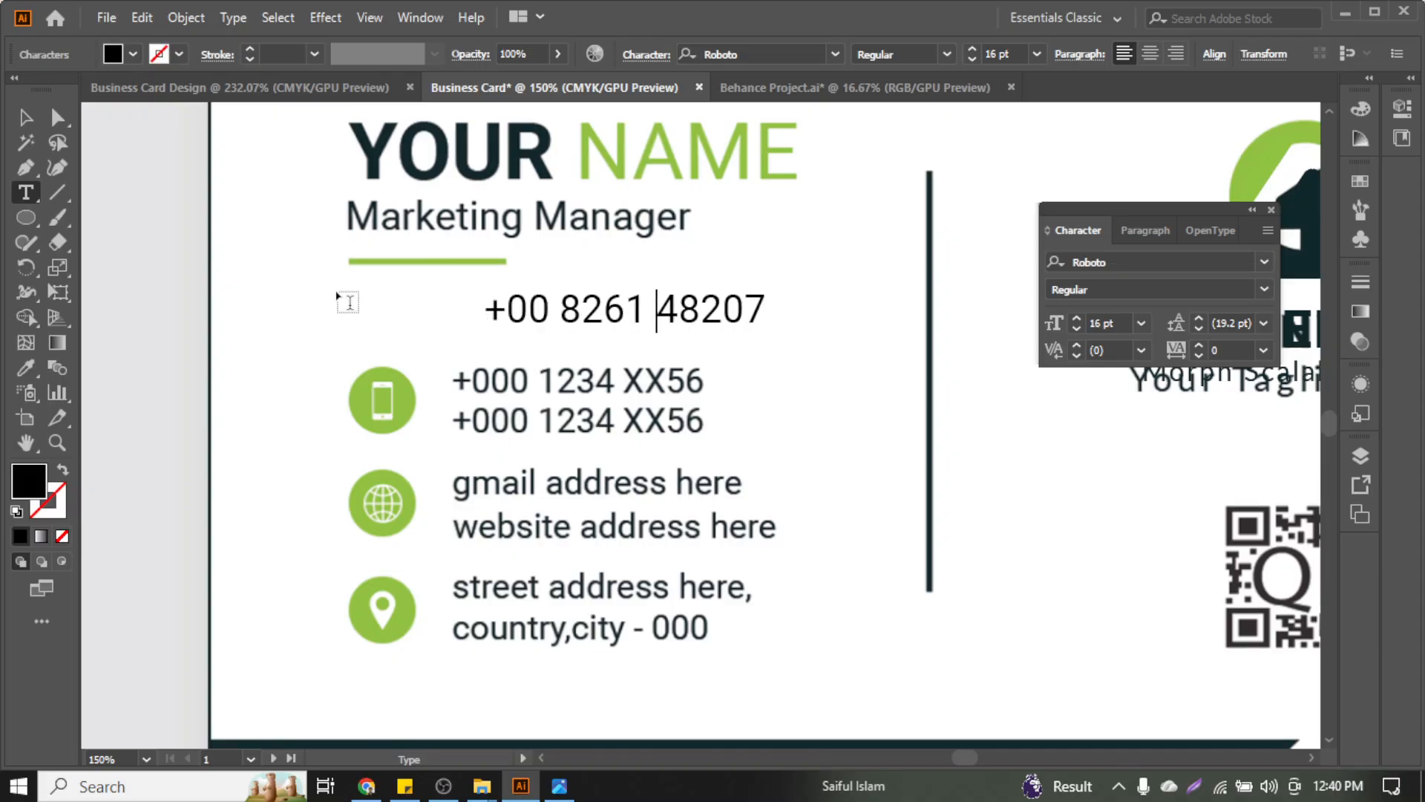
left_click(25, 117)
left_click_drag(586, 318, 558, 377)
left_click(675, 430)
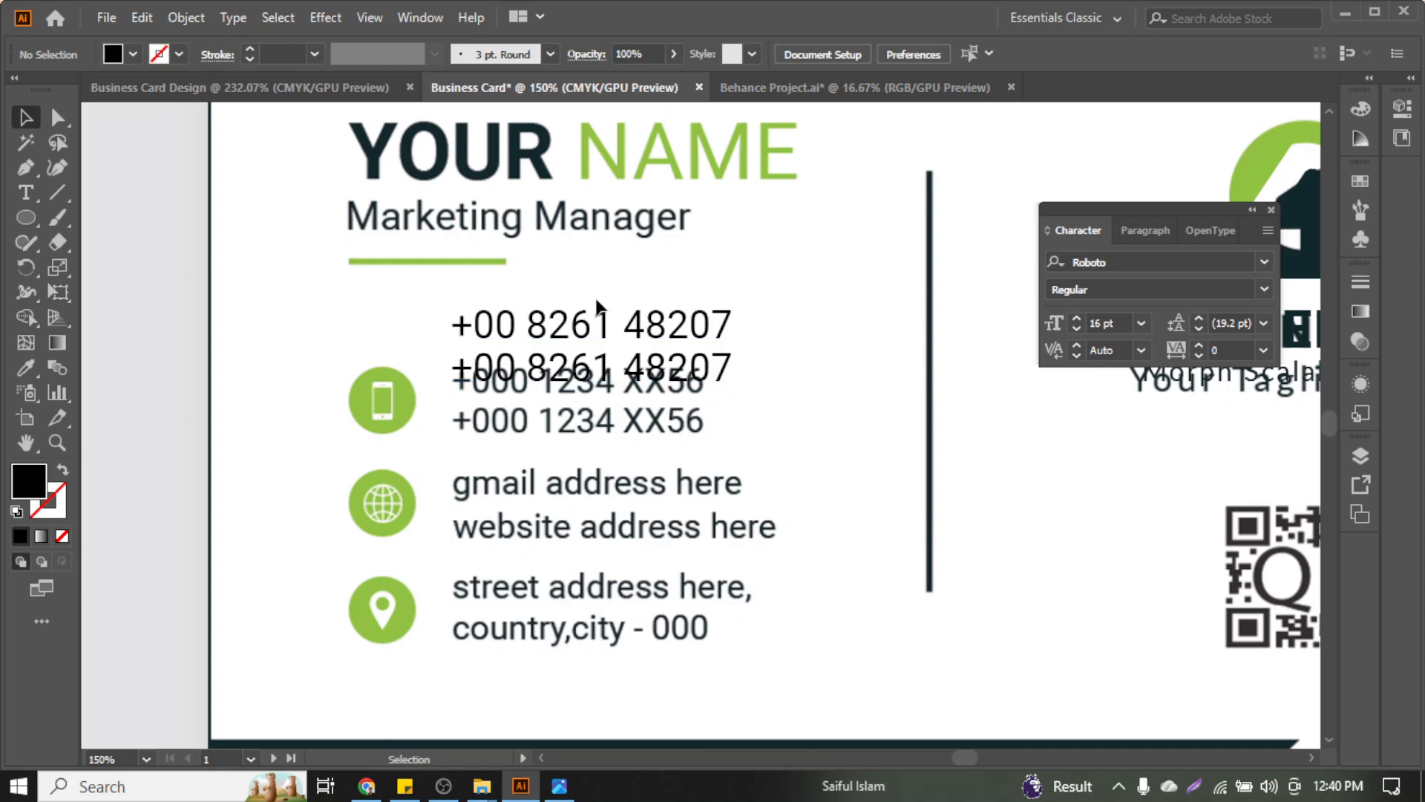
left_click_drag(596, 300, 742, 637)
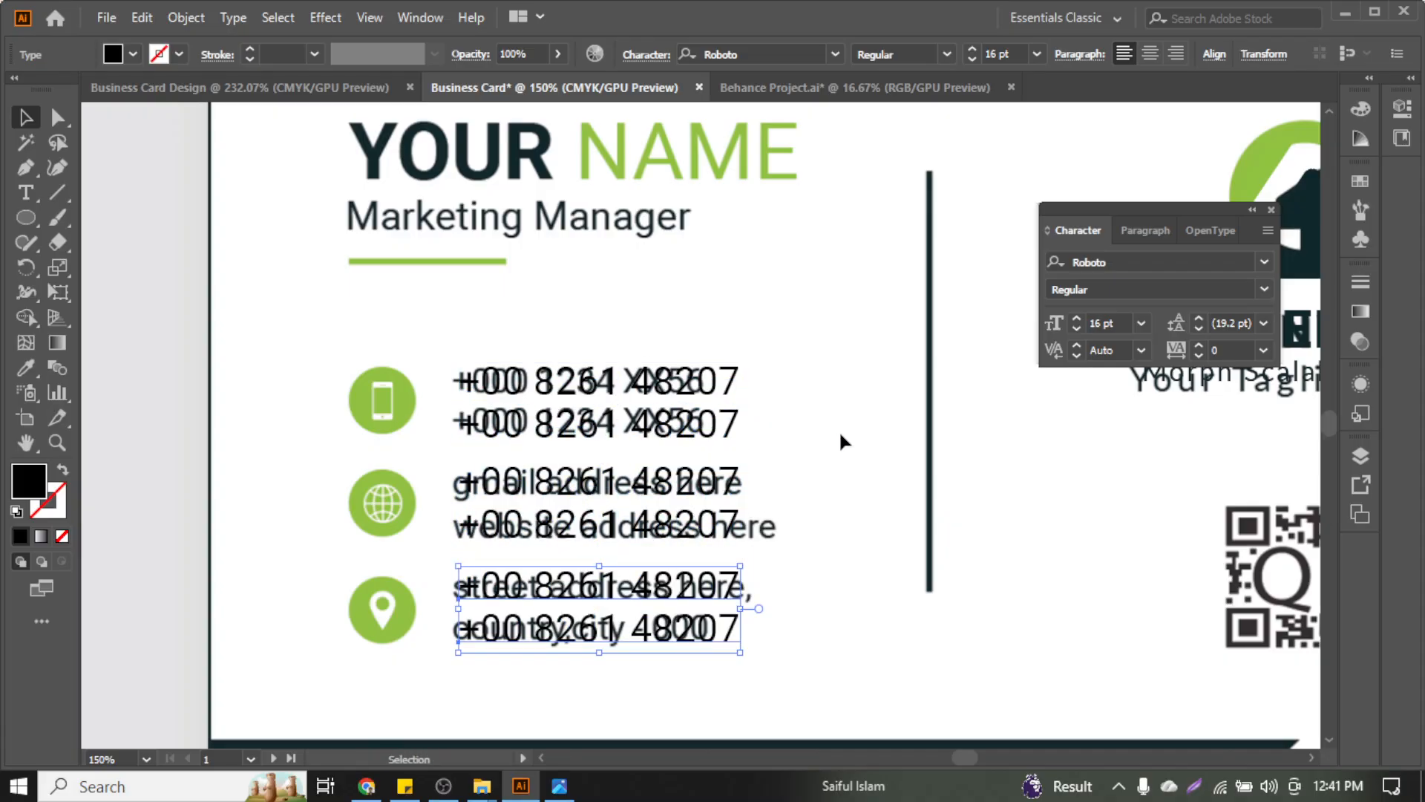
left_click(839, 429)
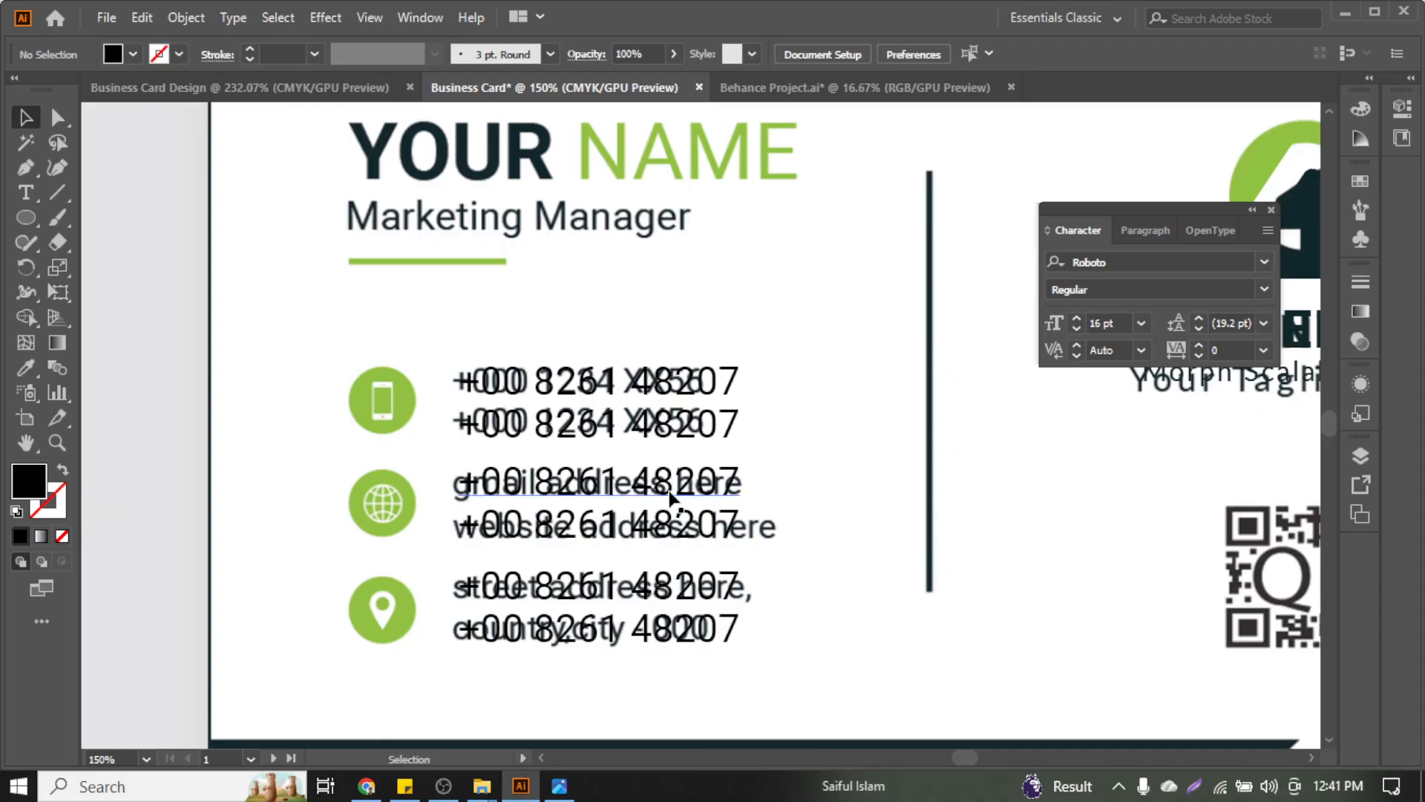
left_click(366, 786)
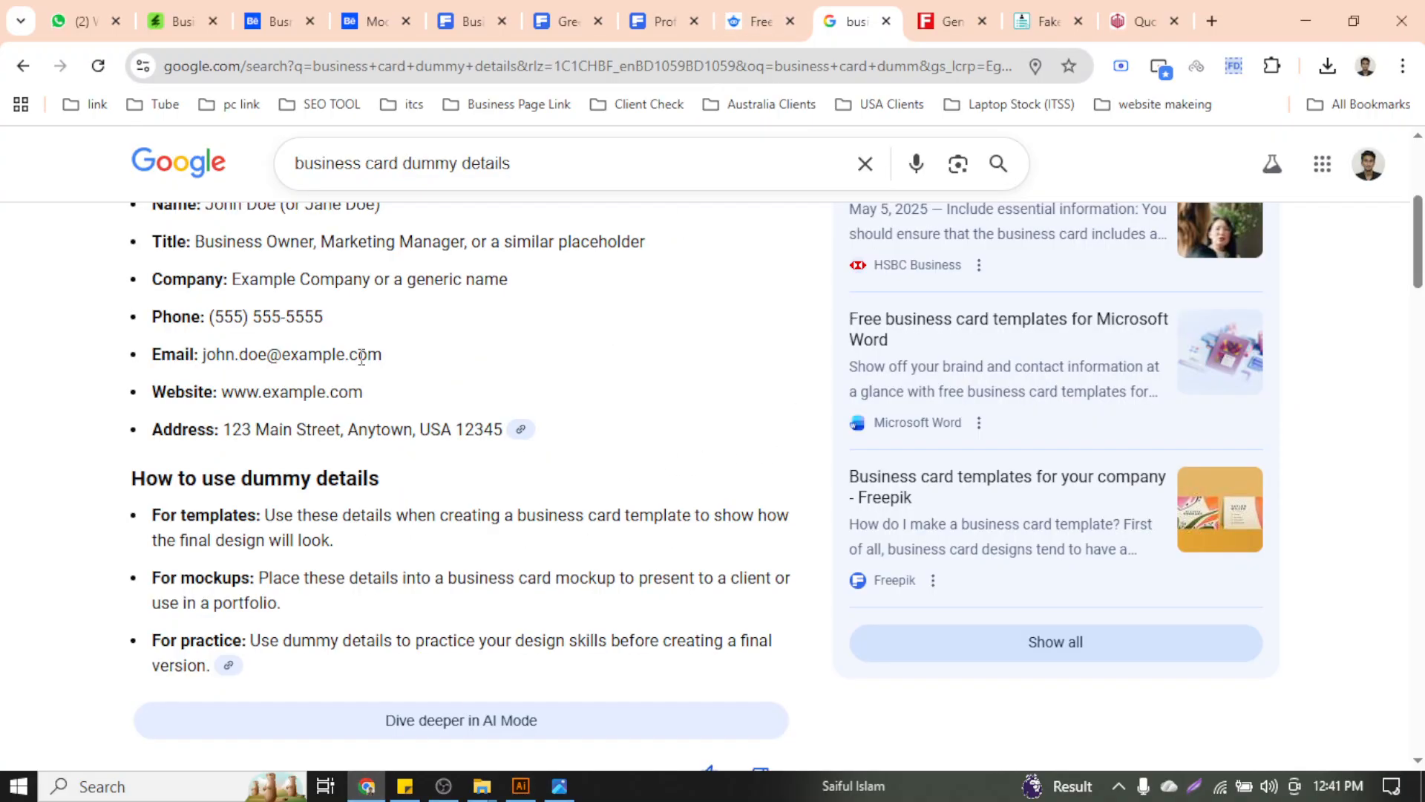
Highlight the company email in the saved details note and go back to Illustrator
left_click(405, 786)
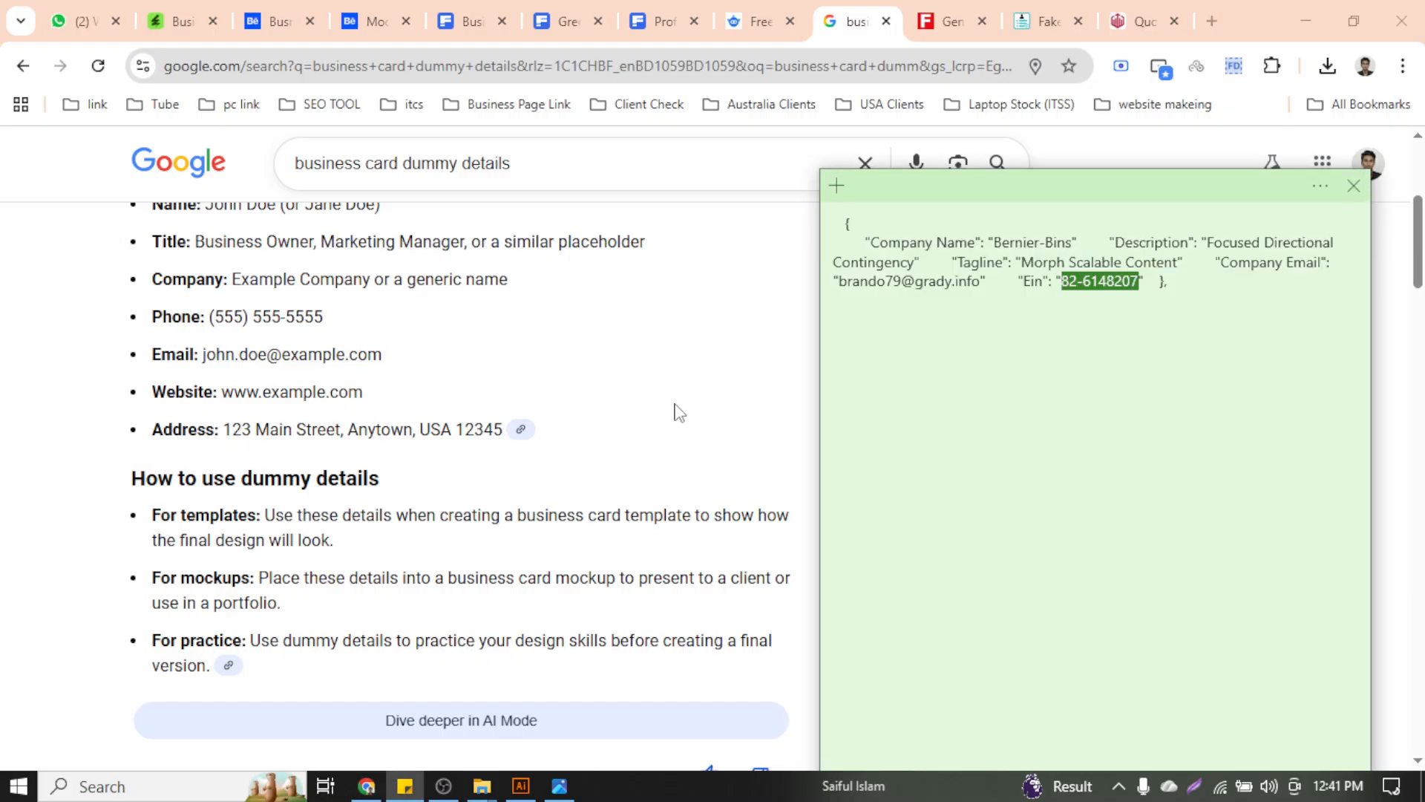
left_click_drag(984, 282, 842, 296)
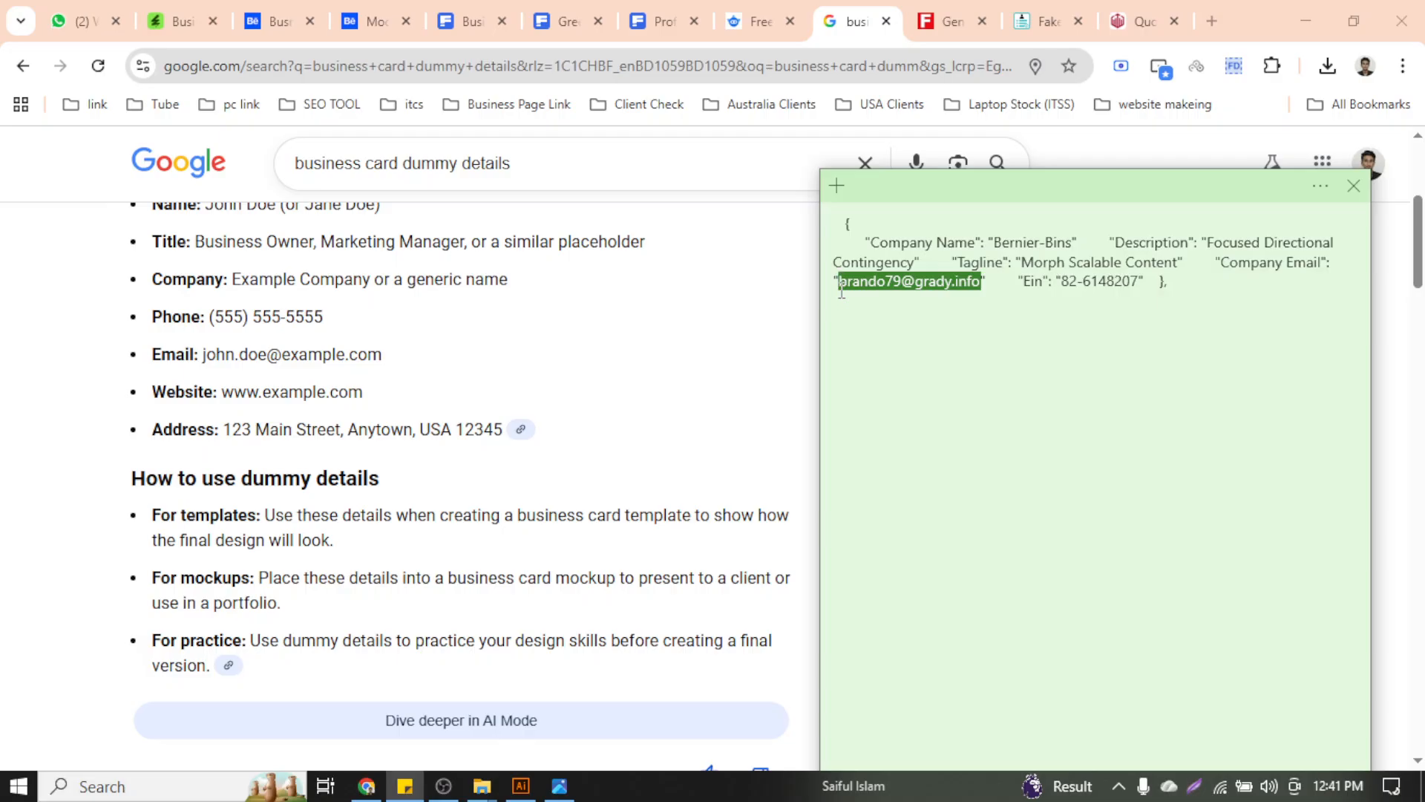
left_click(521, 786)
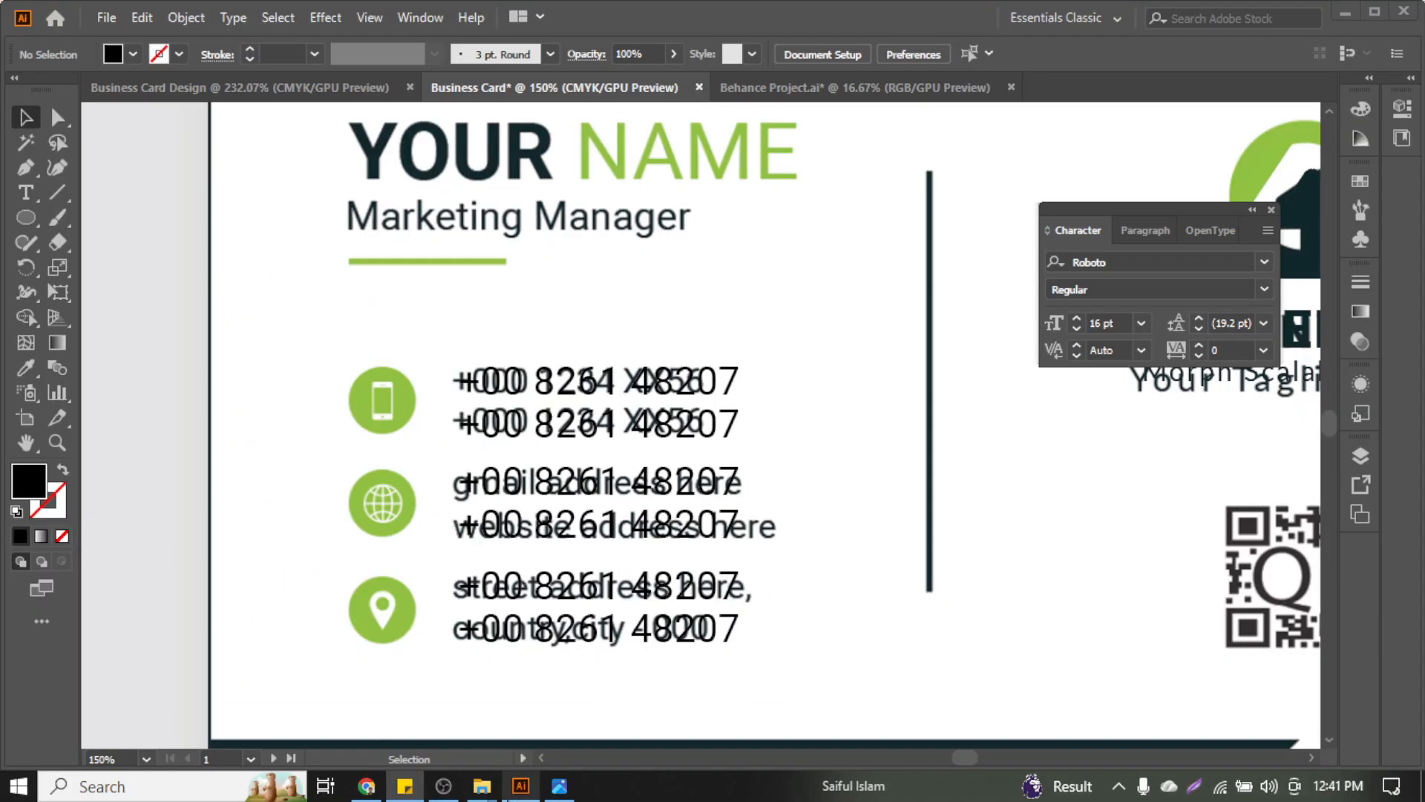
Paste the company email over the first number line beside the globe icon
left_click(448, 780)
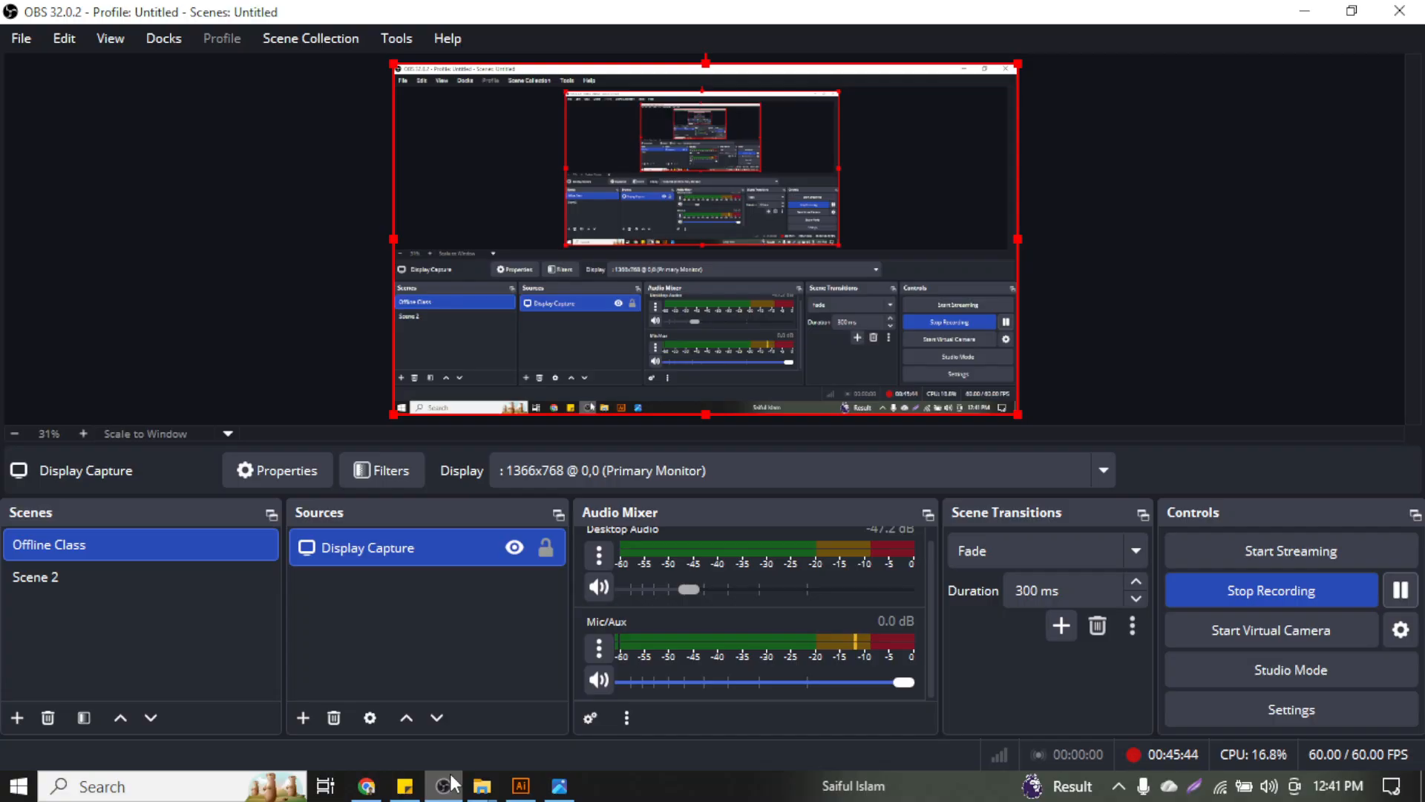
left_click(451, 778)
left_click(531, 479)
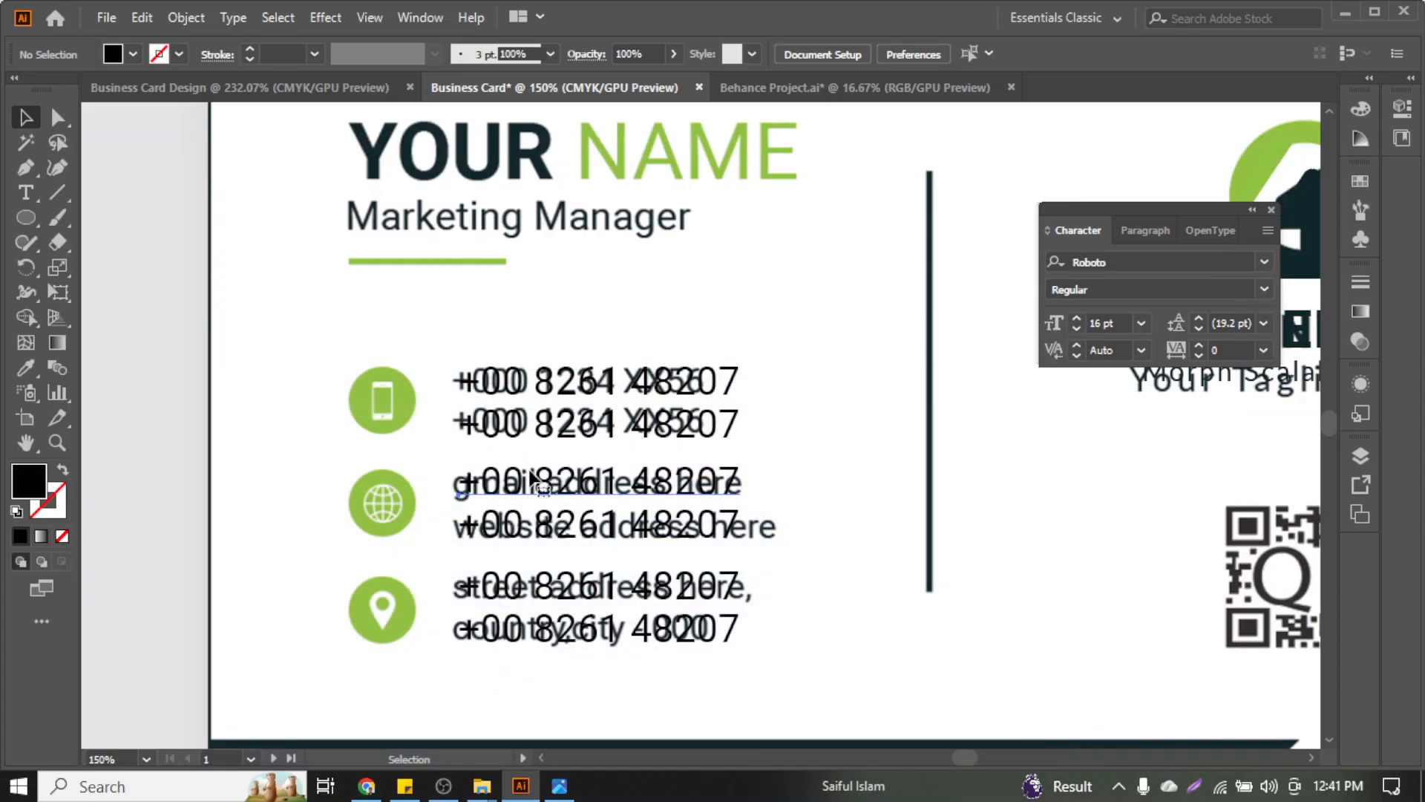
triple_click(564, 484)
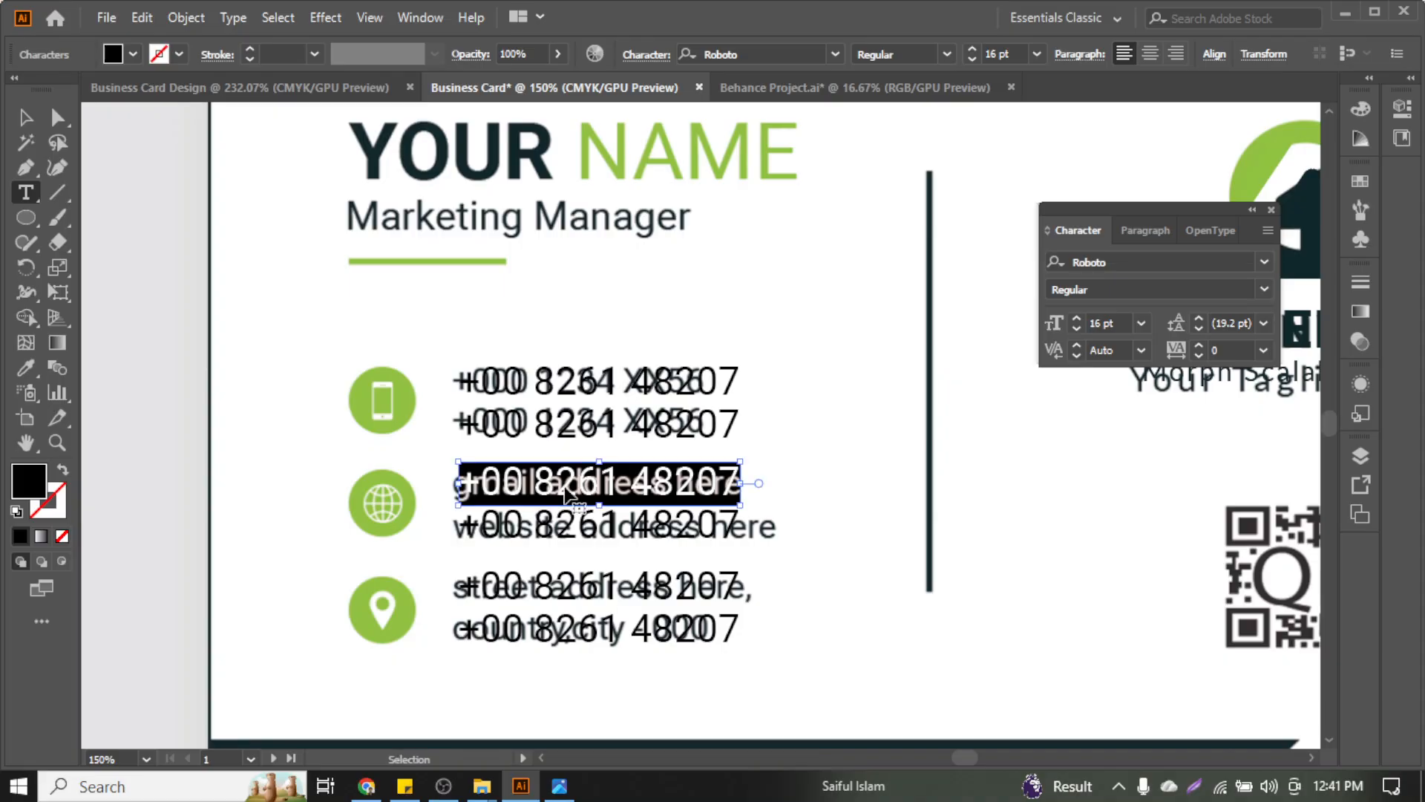
key("ctrl+v")
left_click(25, 117)
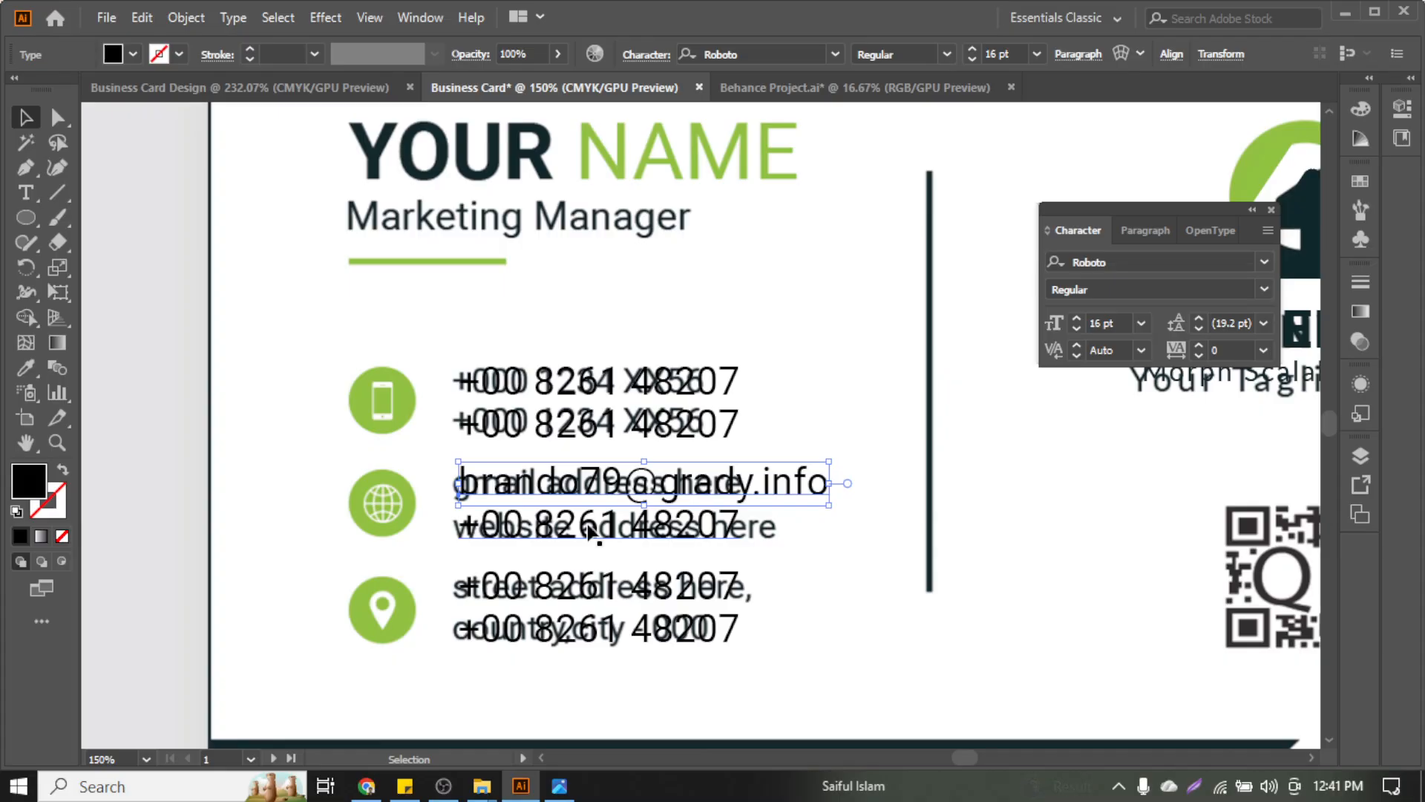
Paste the company email over the second web-contact number line as well
scroll(590, 533, "down", 10)
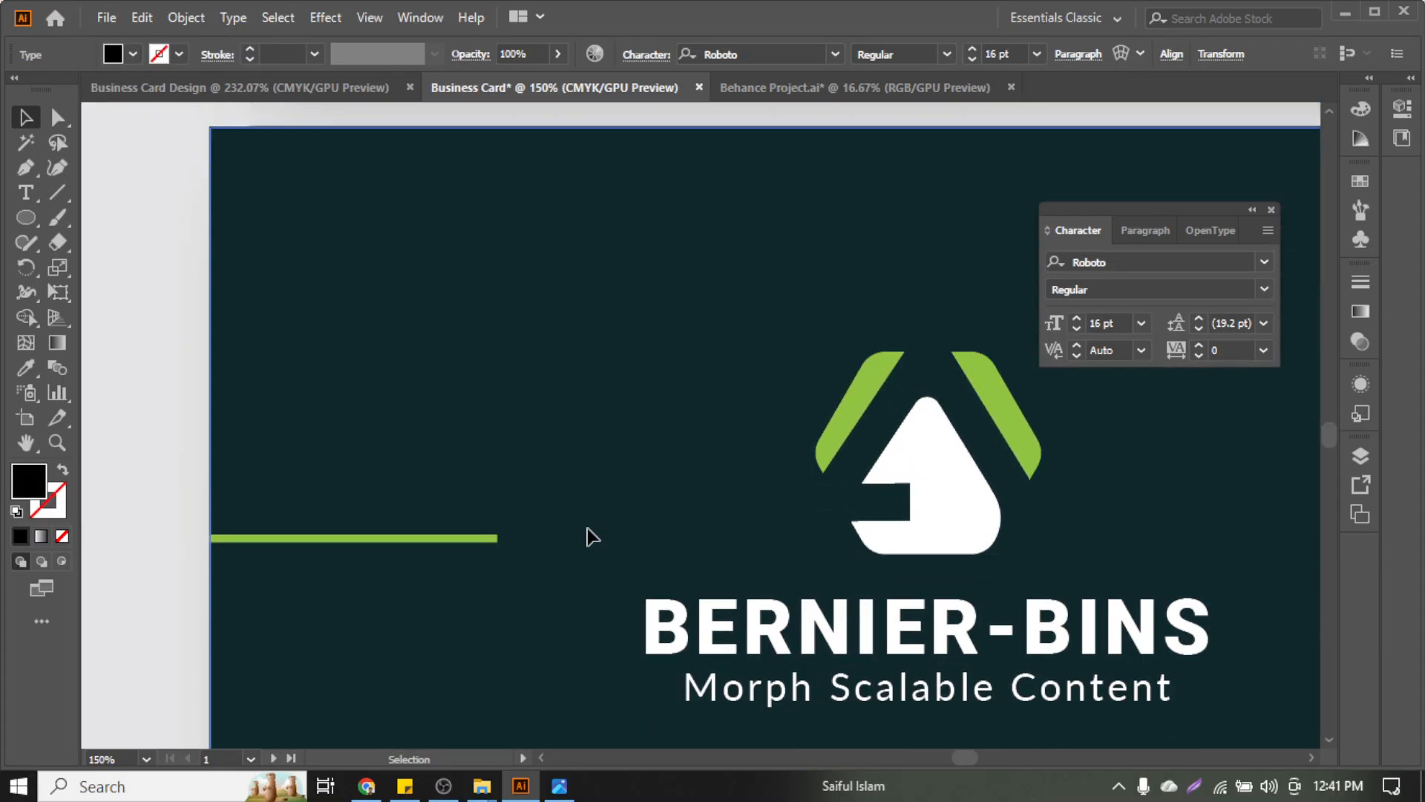
double_click(928, 671)
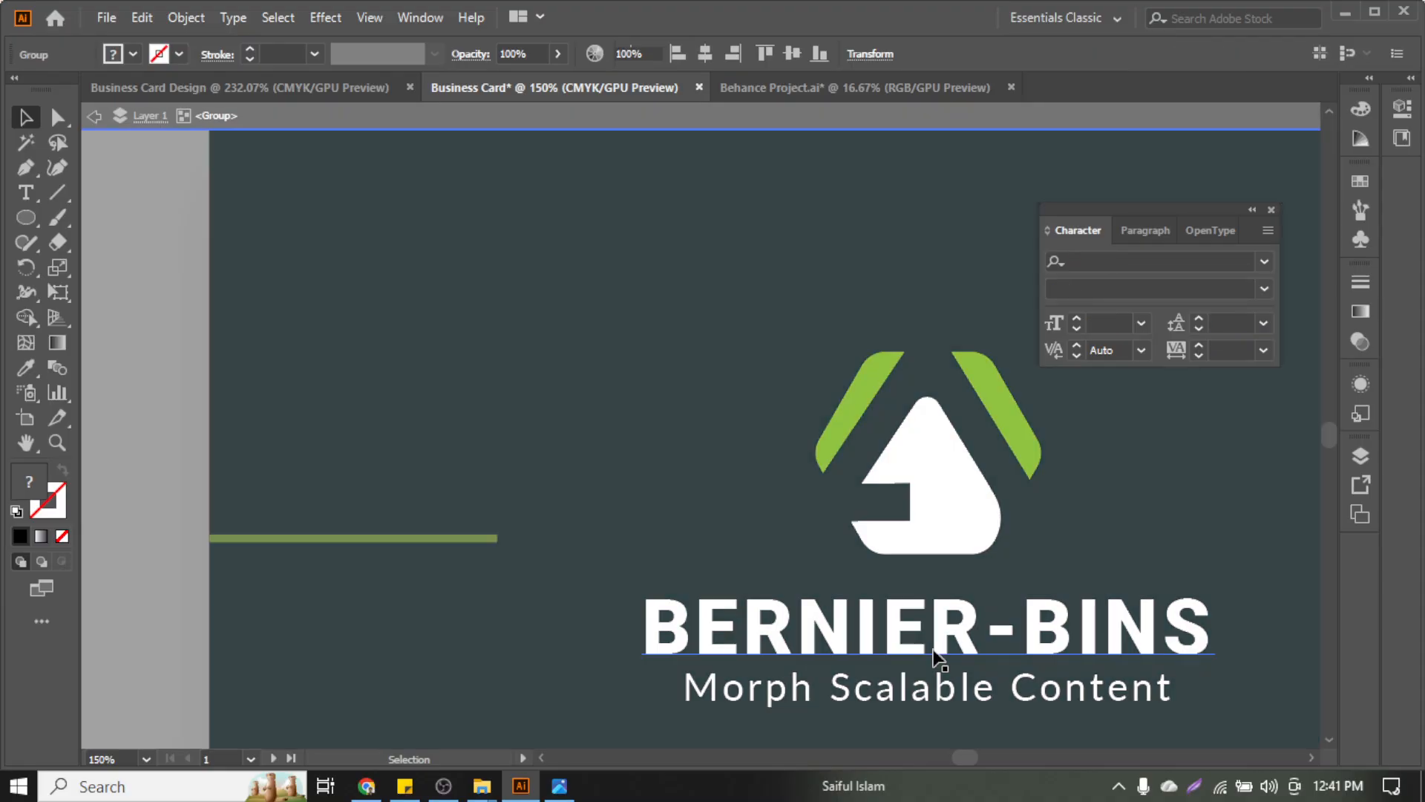
left_click(94, 117)
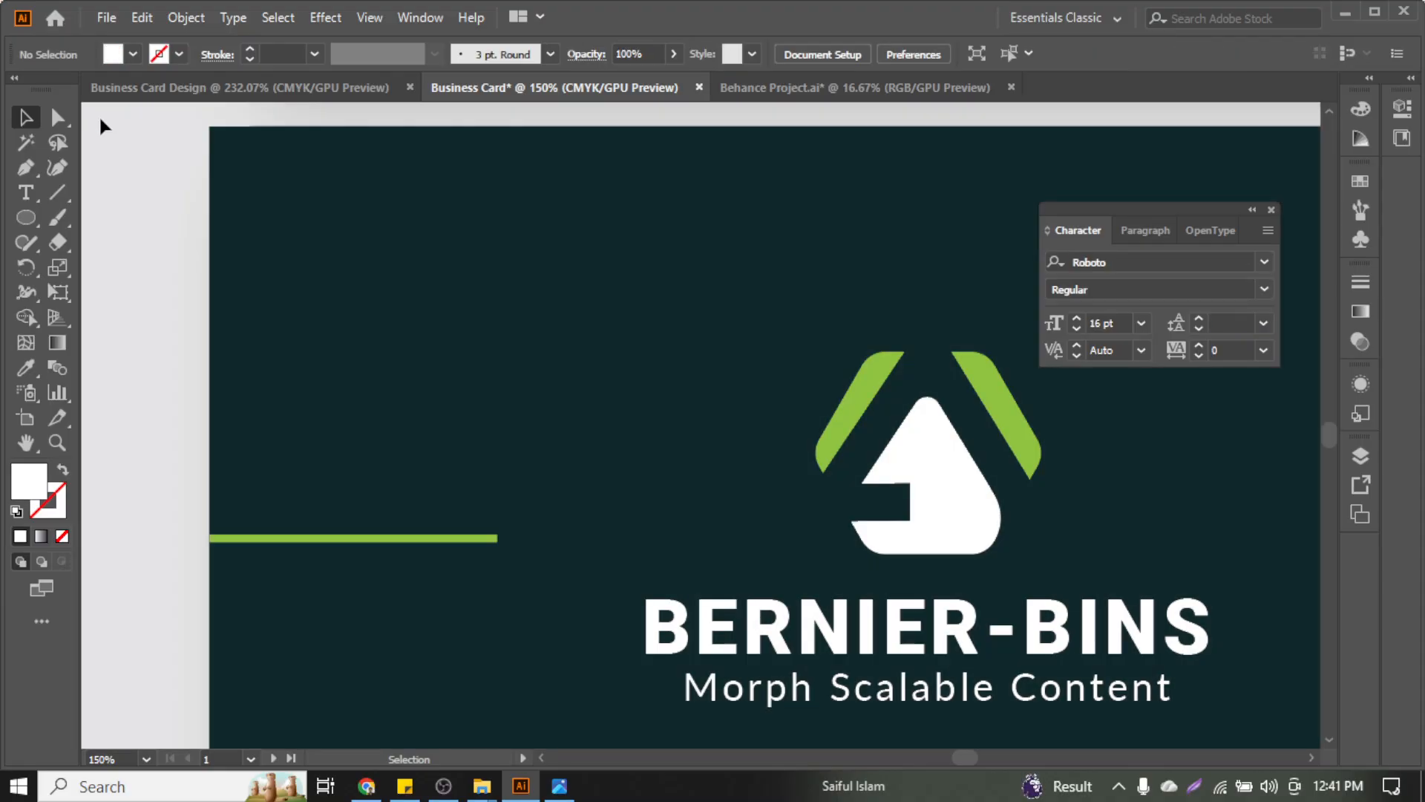
scroll(369, 340, "up", 8)
scroll(495, 406, "up", 1)
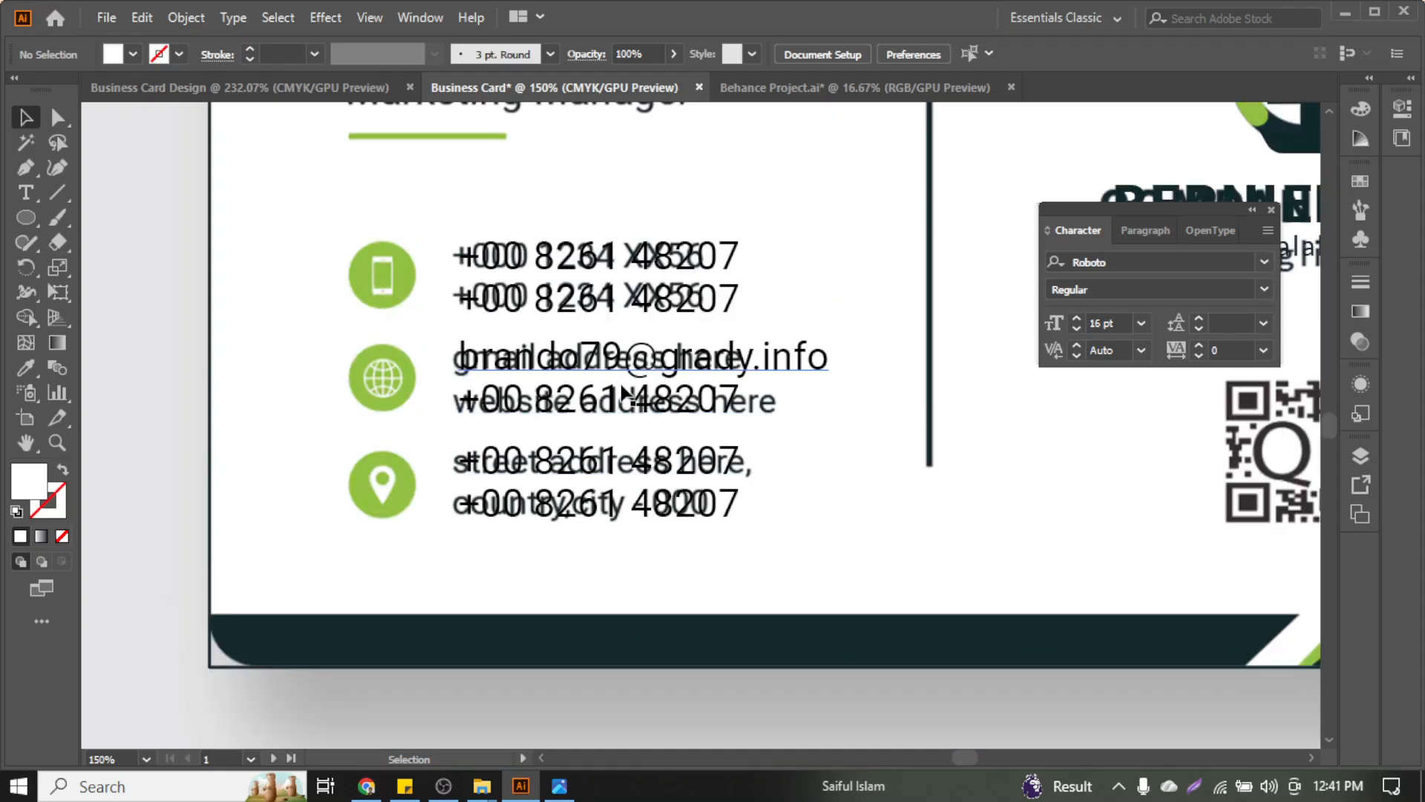
triple_click(630, 399)
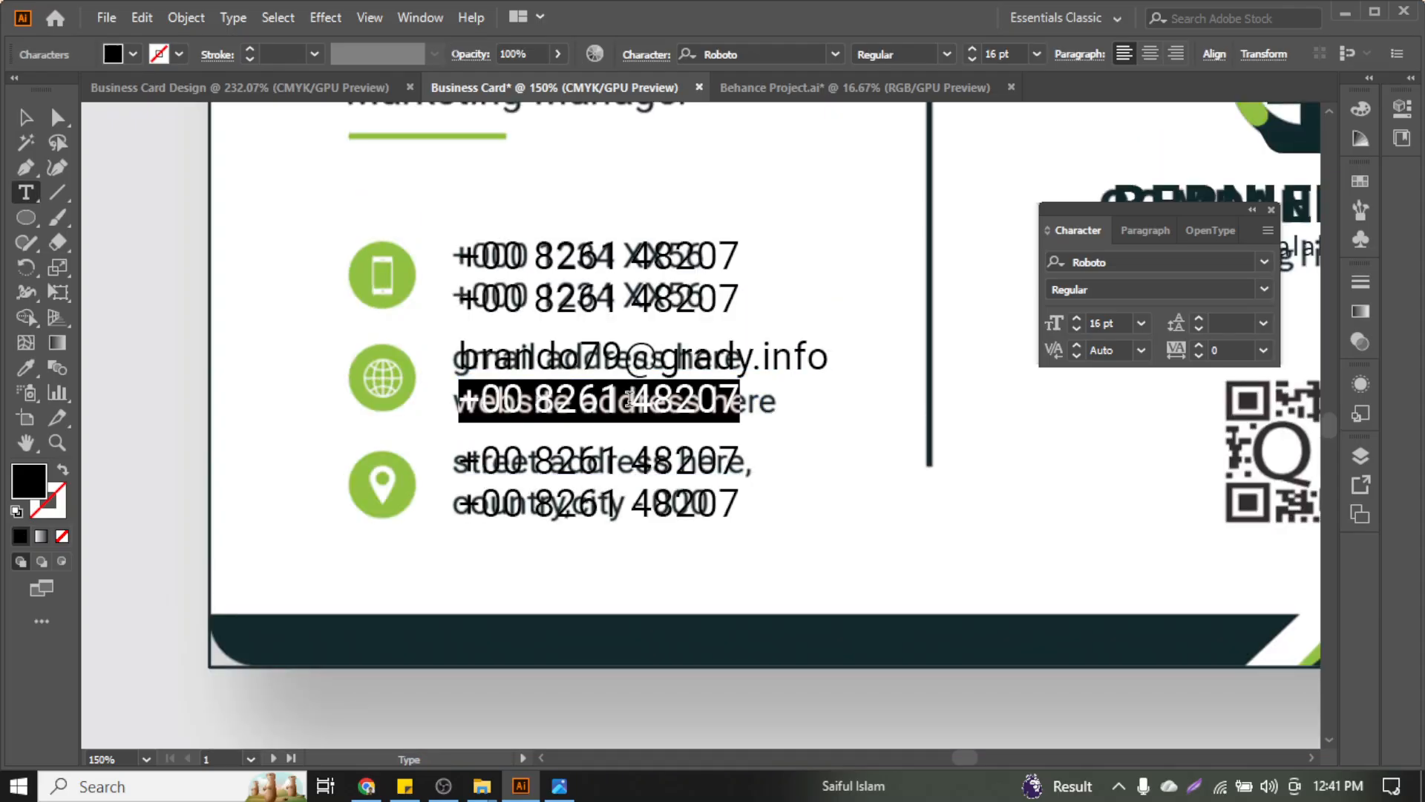
key("ctrl+v")
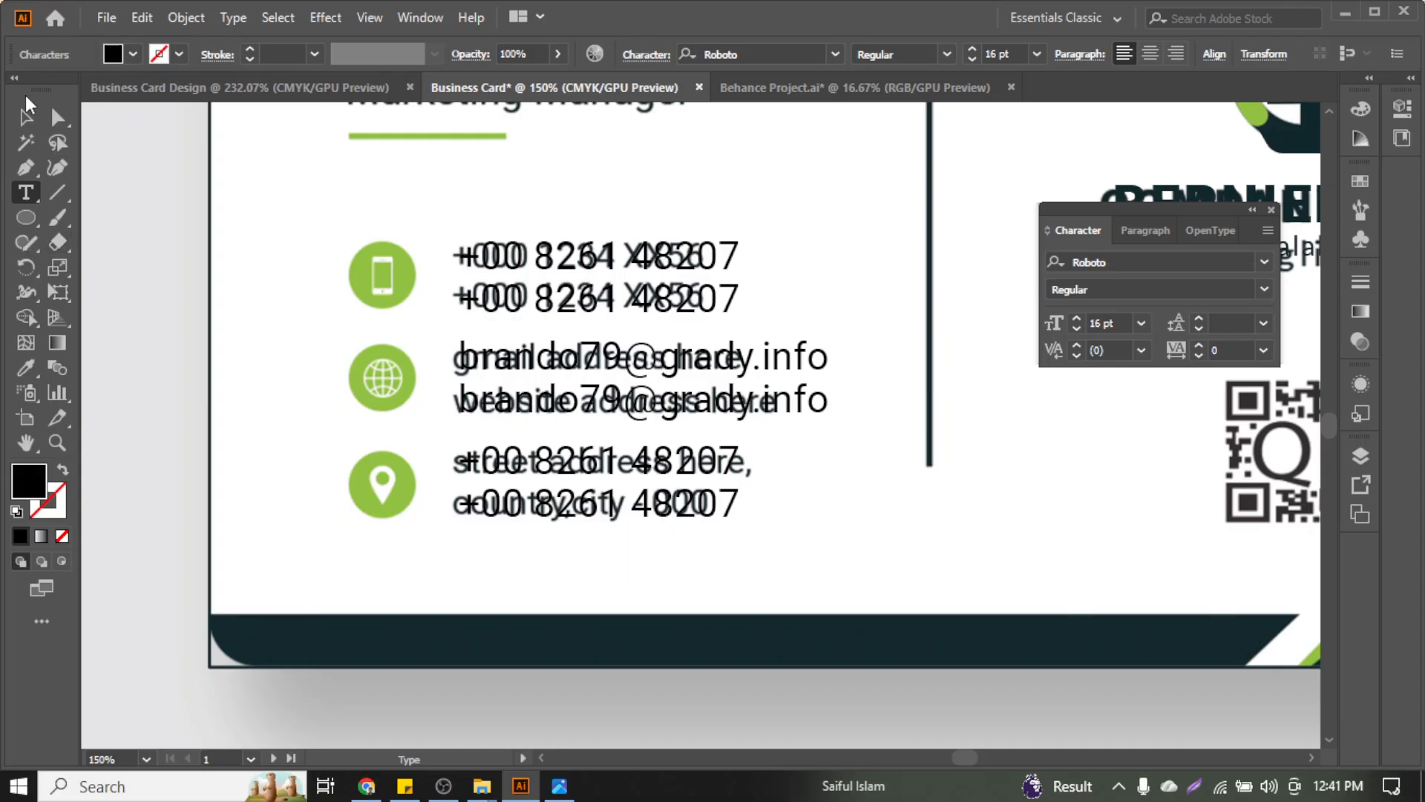
left_click(26, 116)
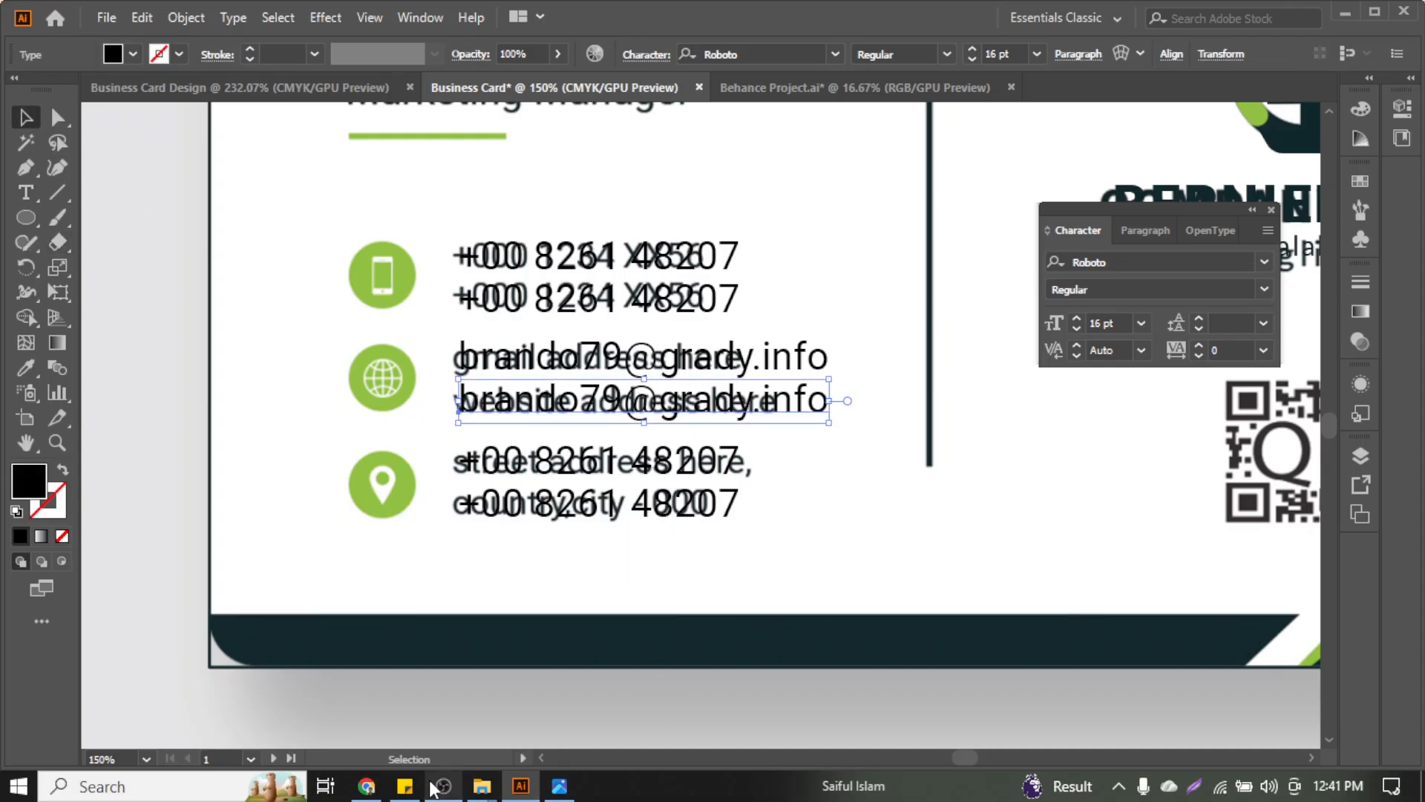
Select the sample street address in the business card dummy details search results
left_click(405, 786)
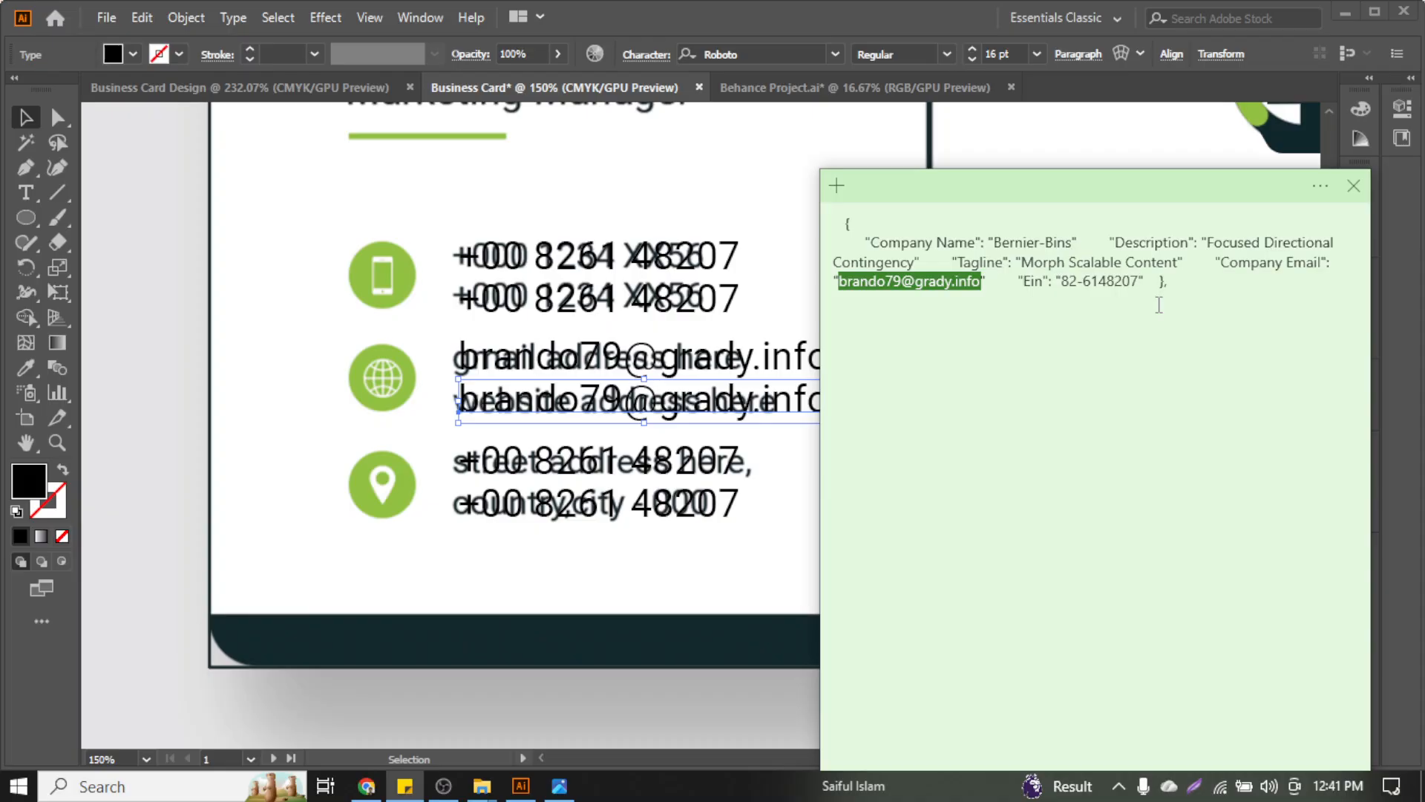
left_click(600, 411)
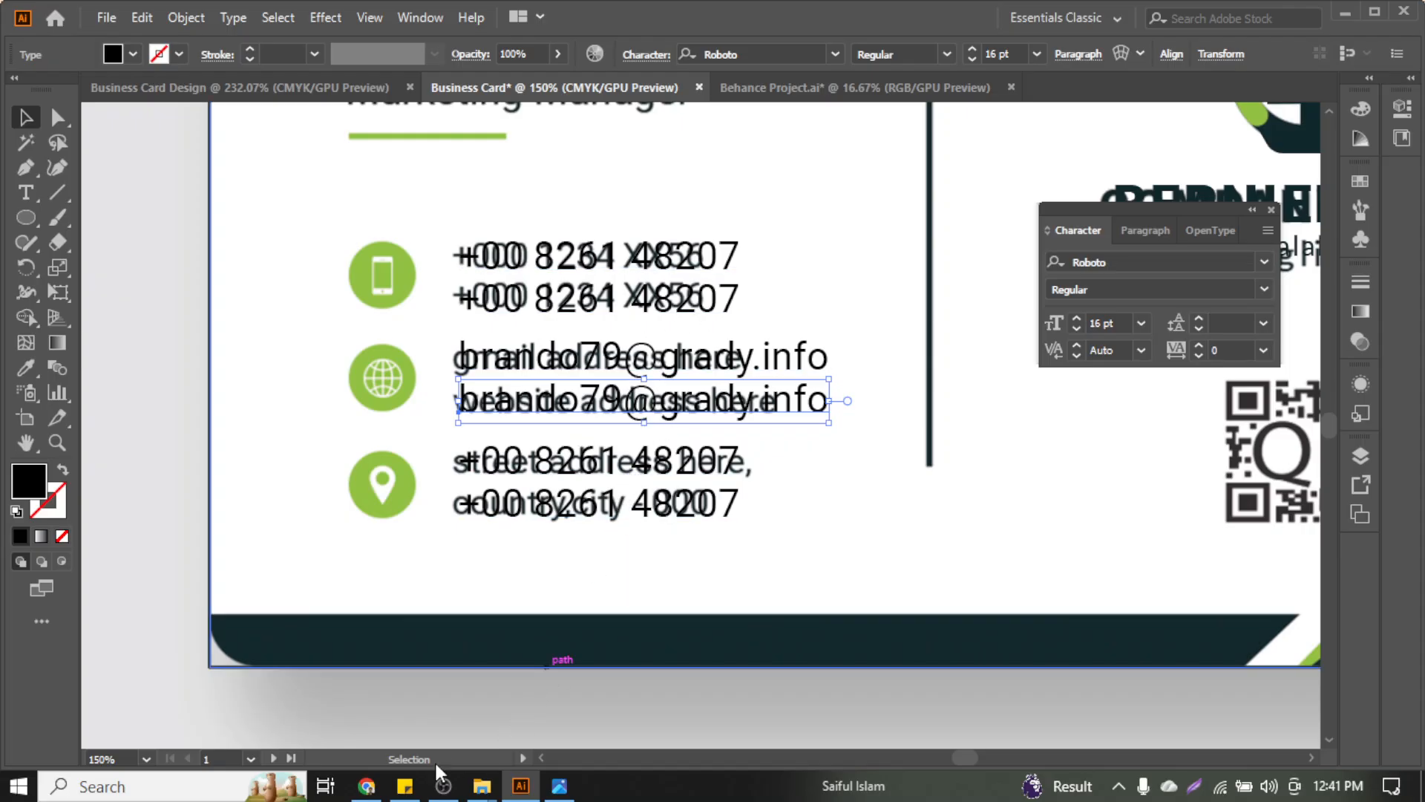
left_click(367, 786)
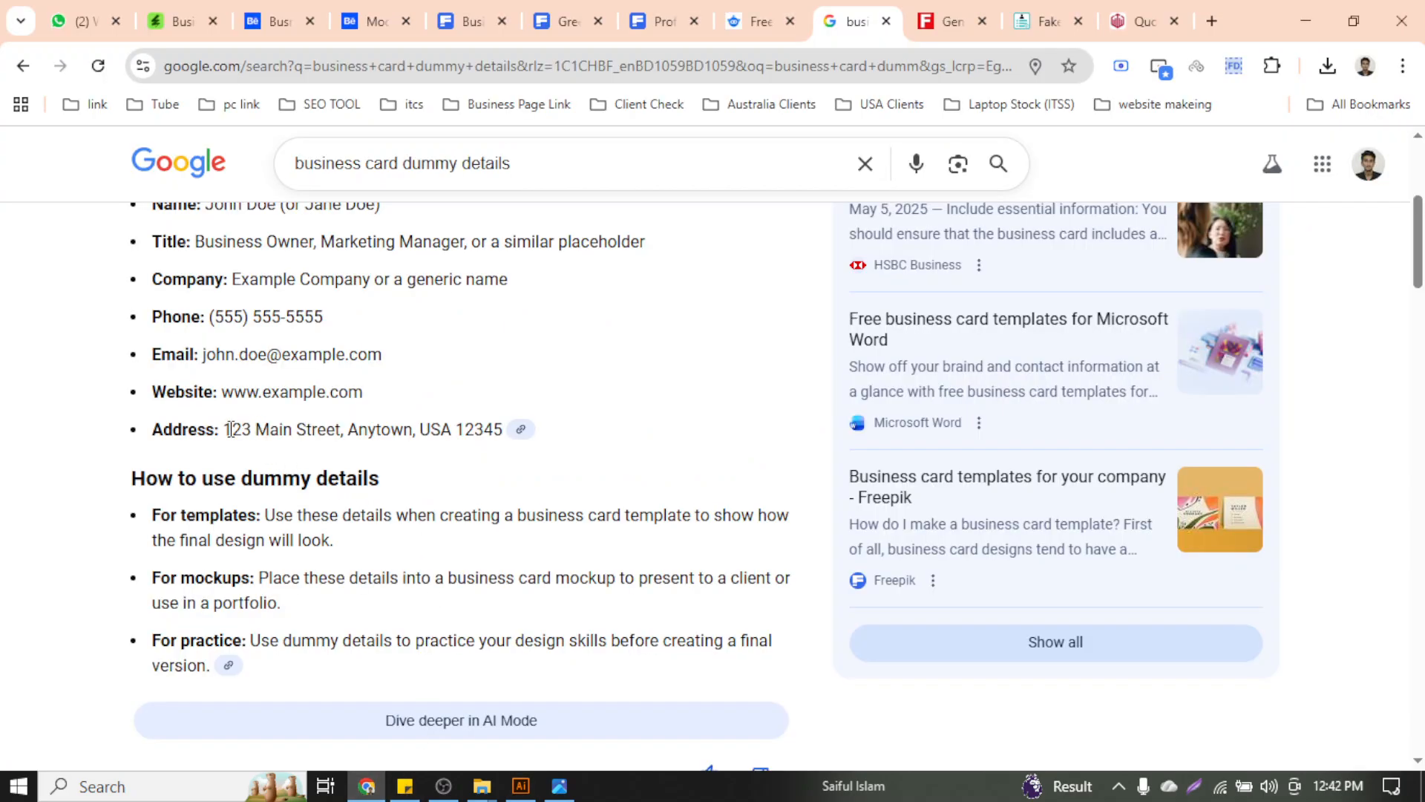
left_click_drag(228, 428, 502, 446)
key("ctrl+c")
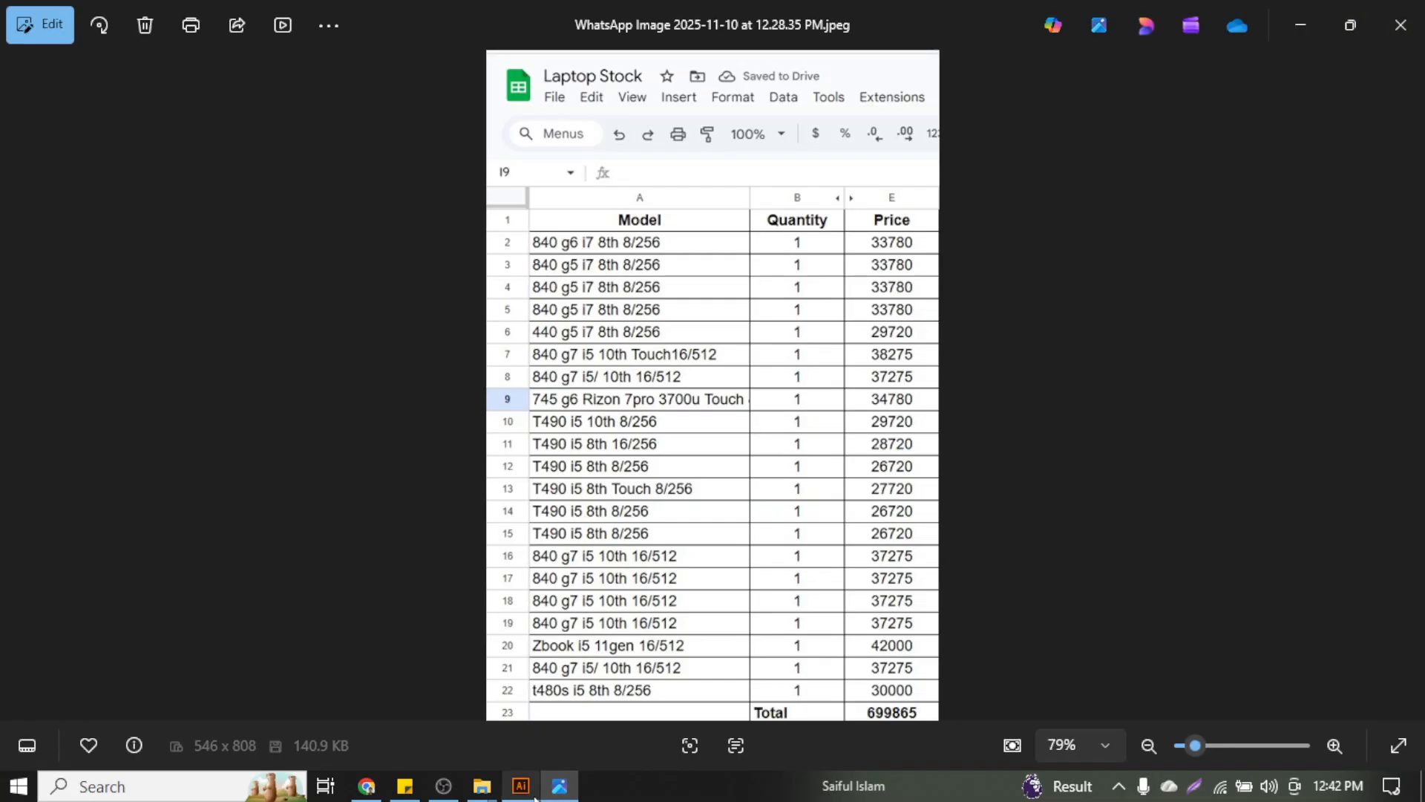
Paste the sample address over the number line by the location icon and delete the stray phone number below
left_click(521, 786)
double_click(582, 473)
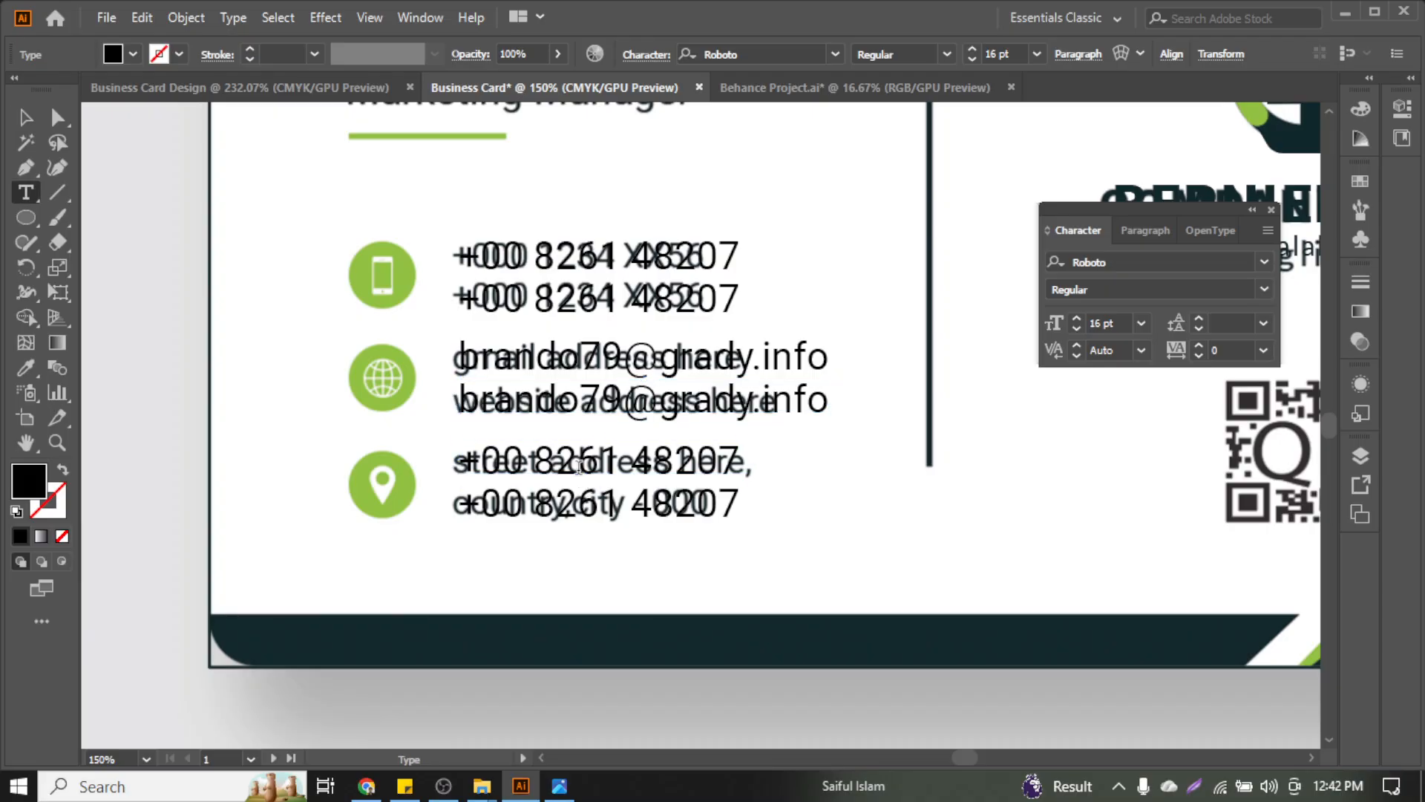
key("ctrl+a")
key("ctrl+v")
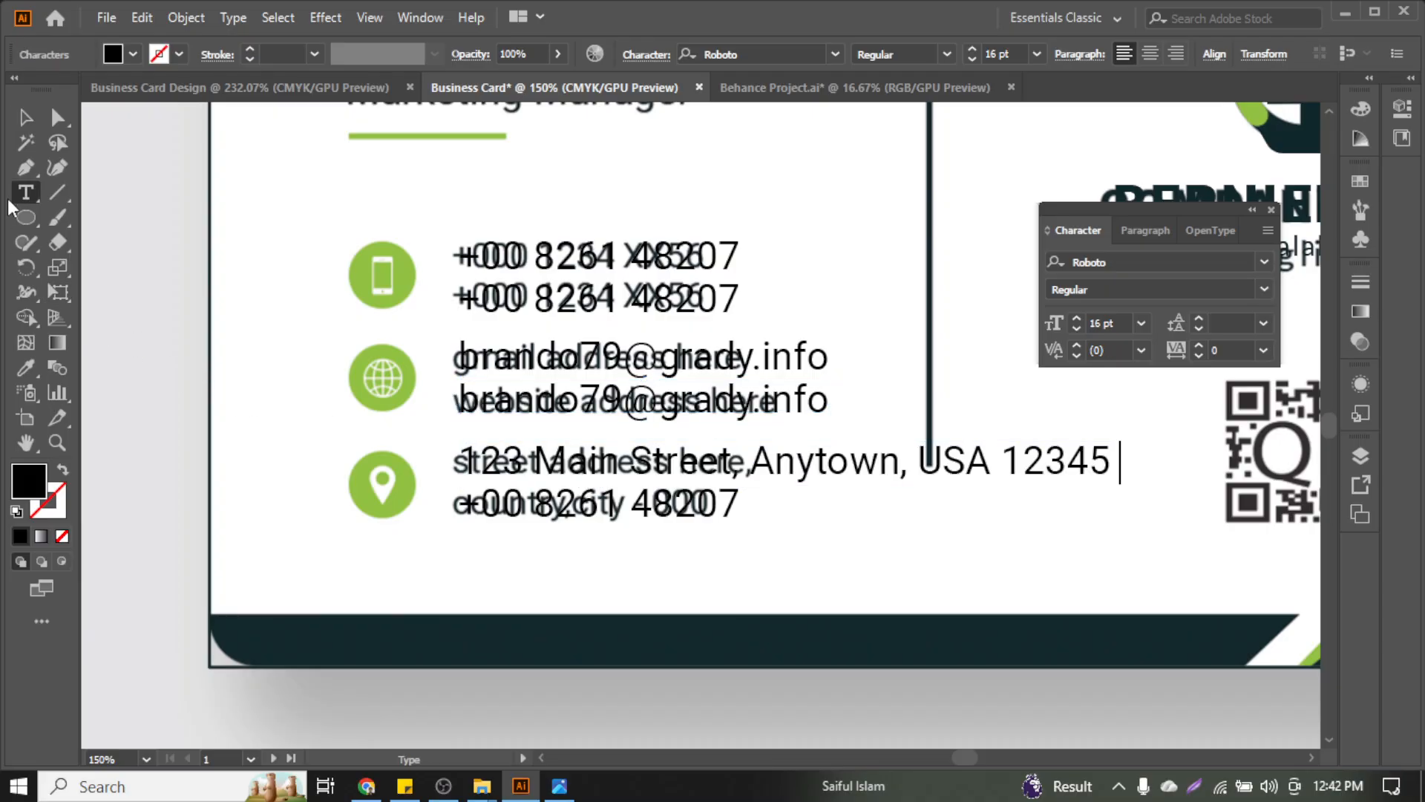
left_click(26, 117)
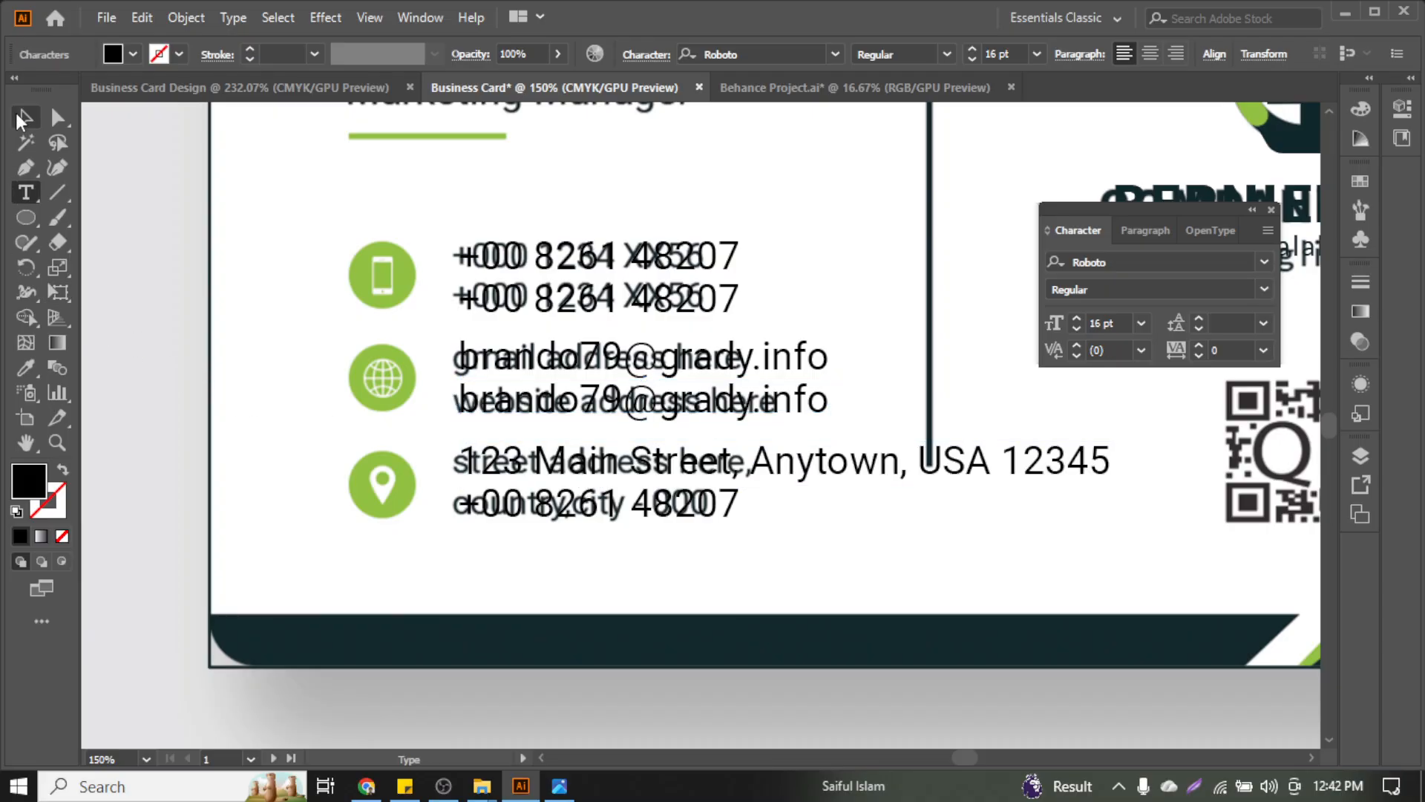
left_click(651, 507)
key("Delete")
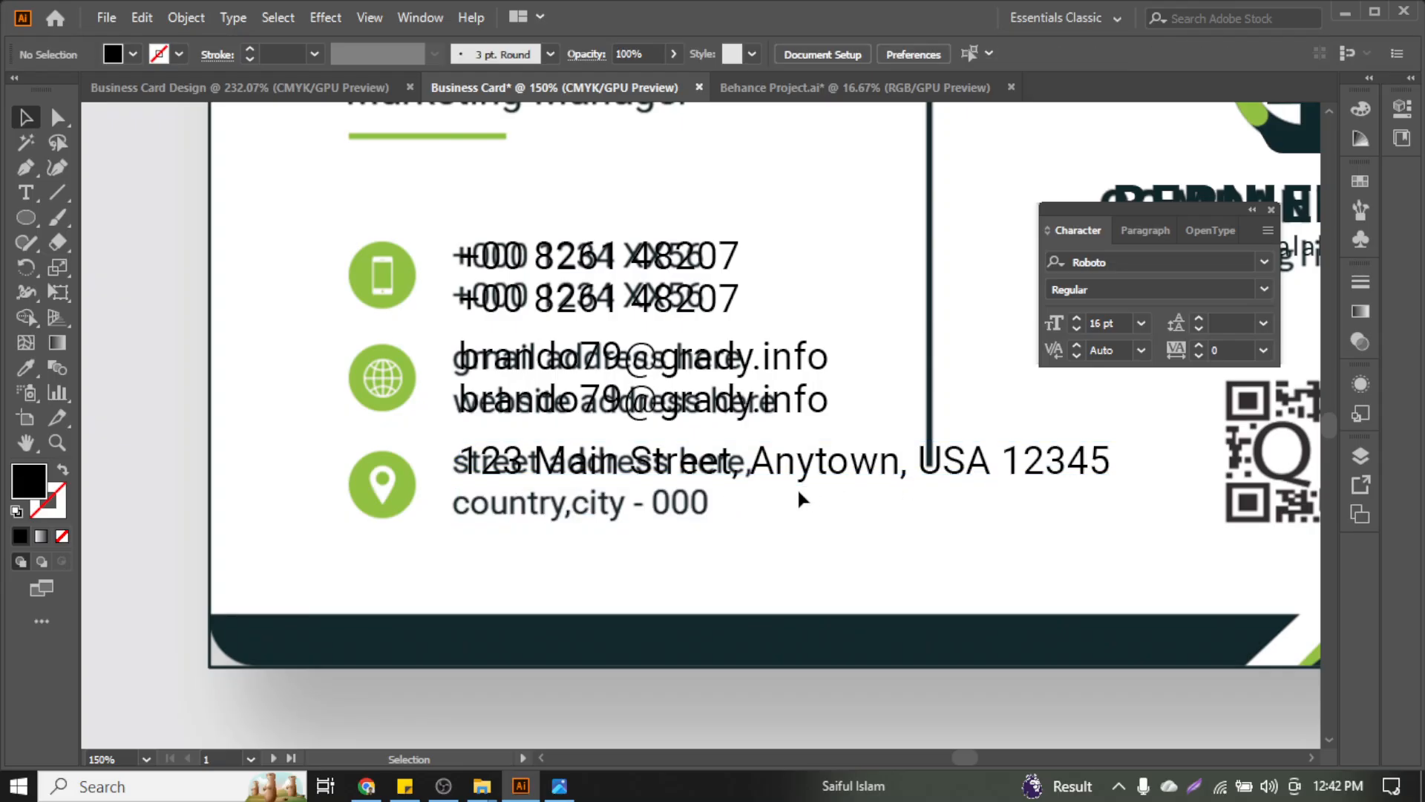
Break the address after '123 Main Street,' so 'Anytown, USA 12345' sits on a second line
left_click(772, 476)
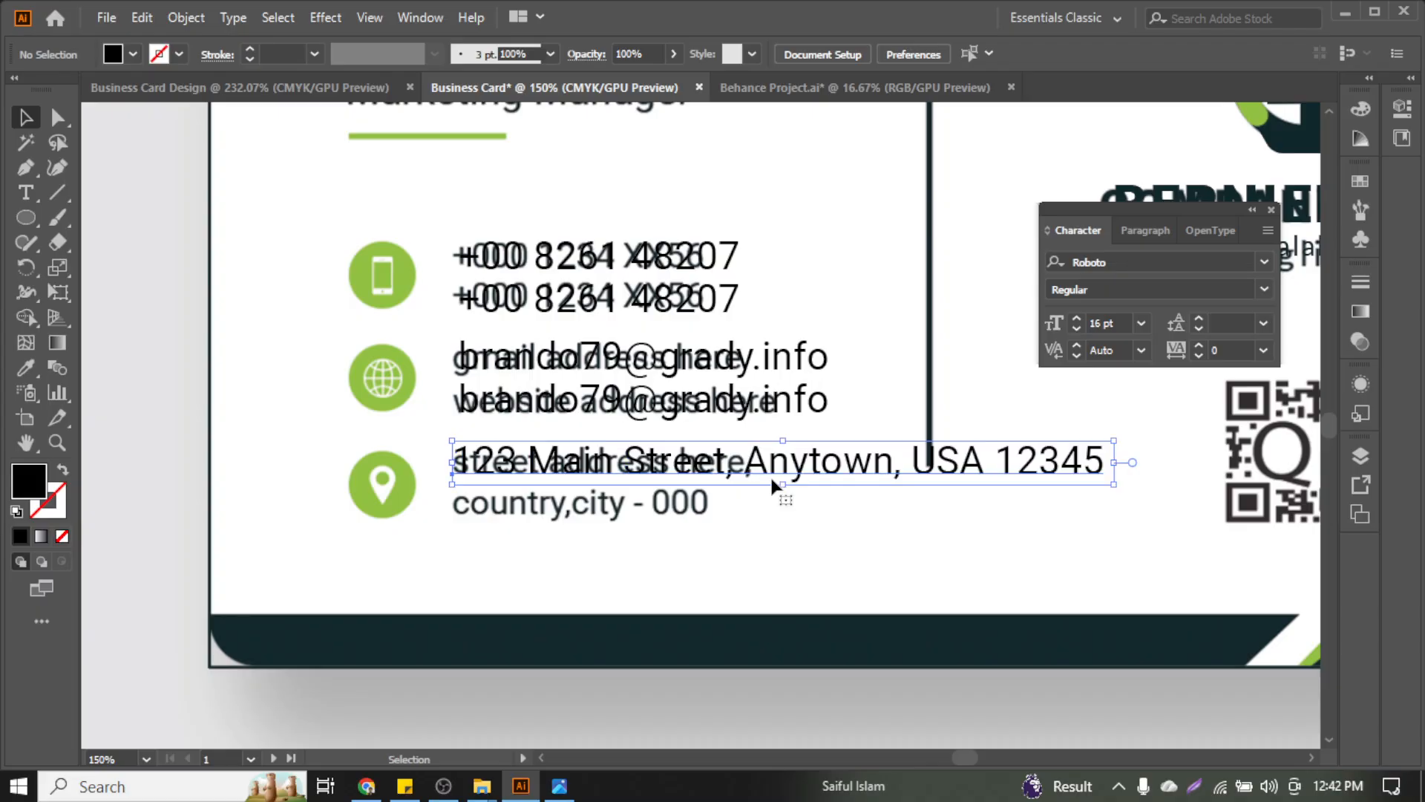
double_click(769, 475)
key("Return")
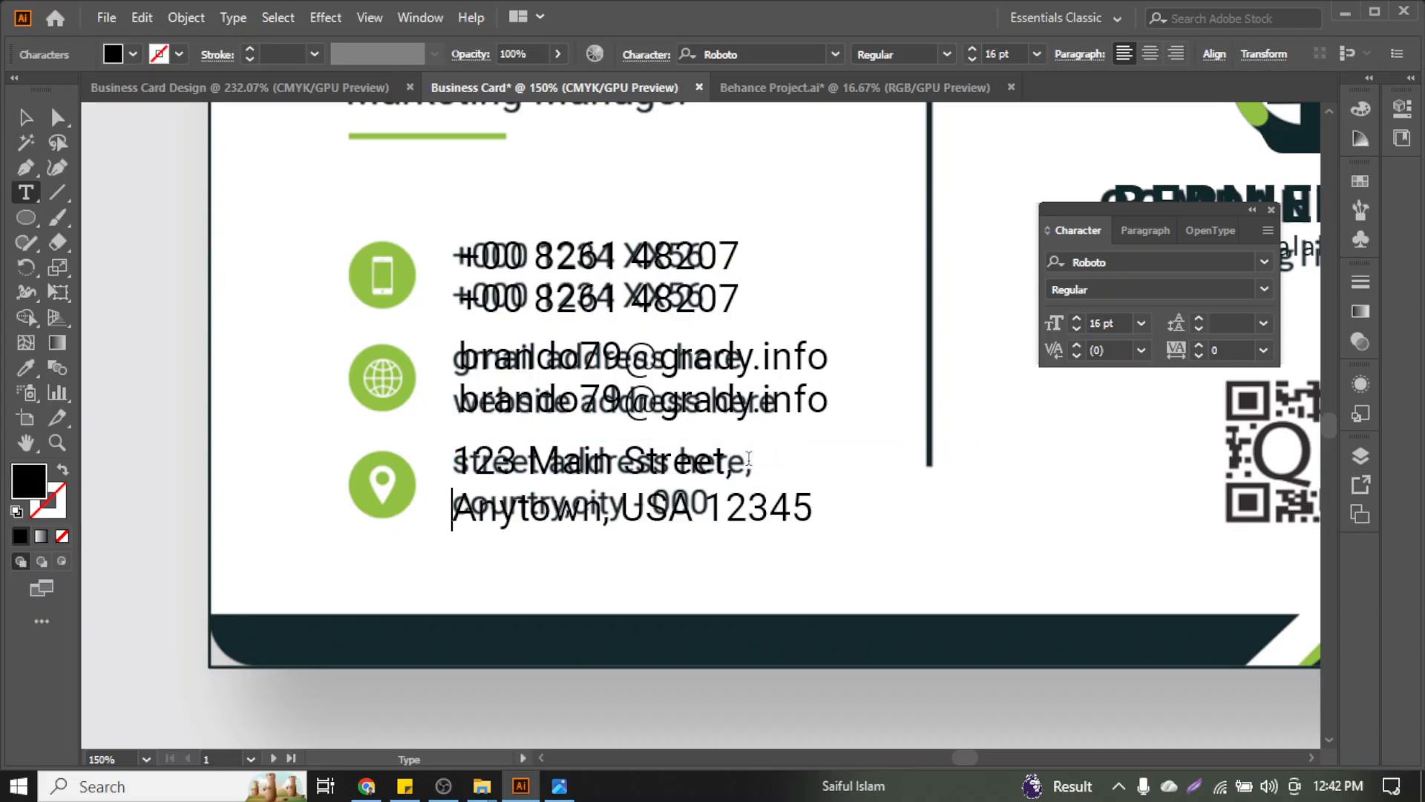
left_click(24, 118)
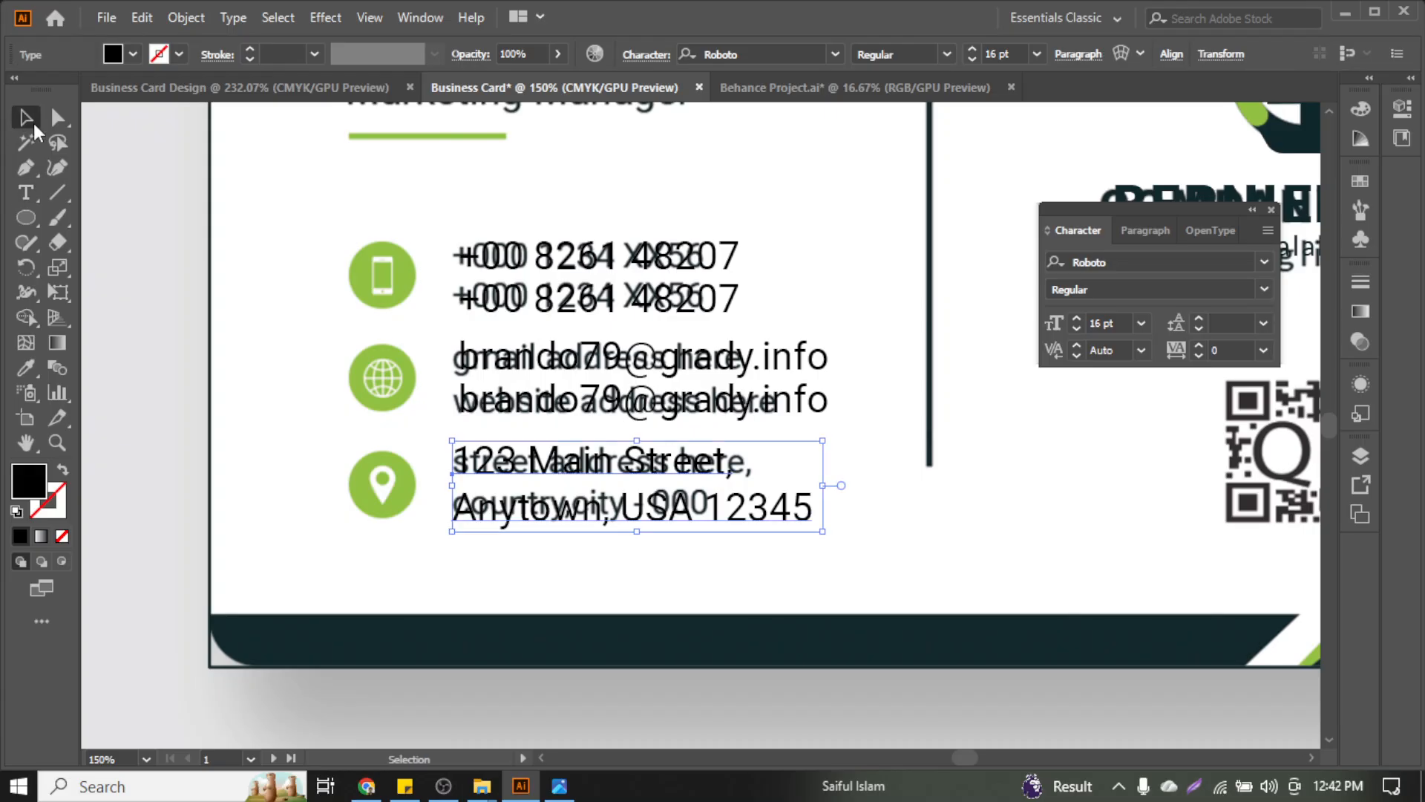
left_click(505, 537)
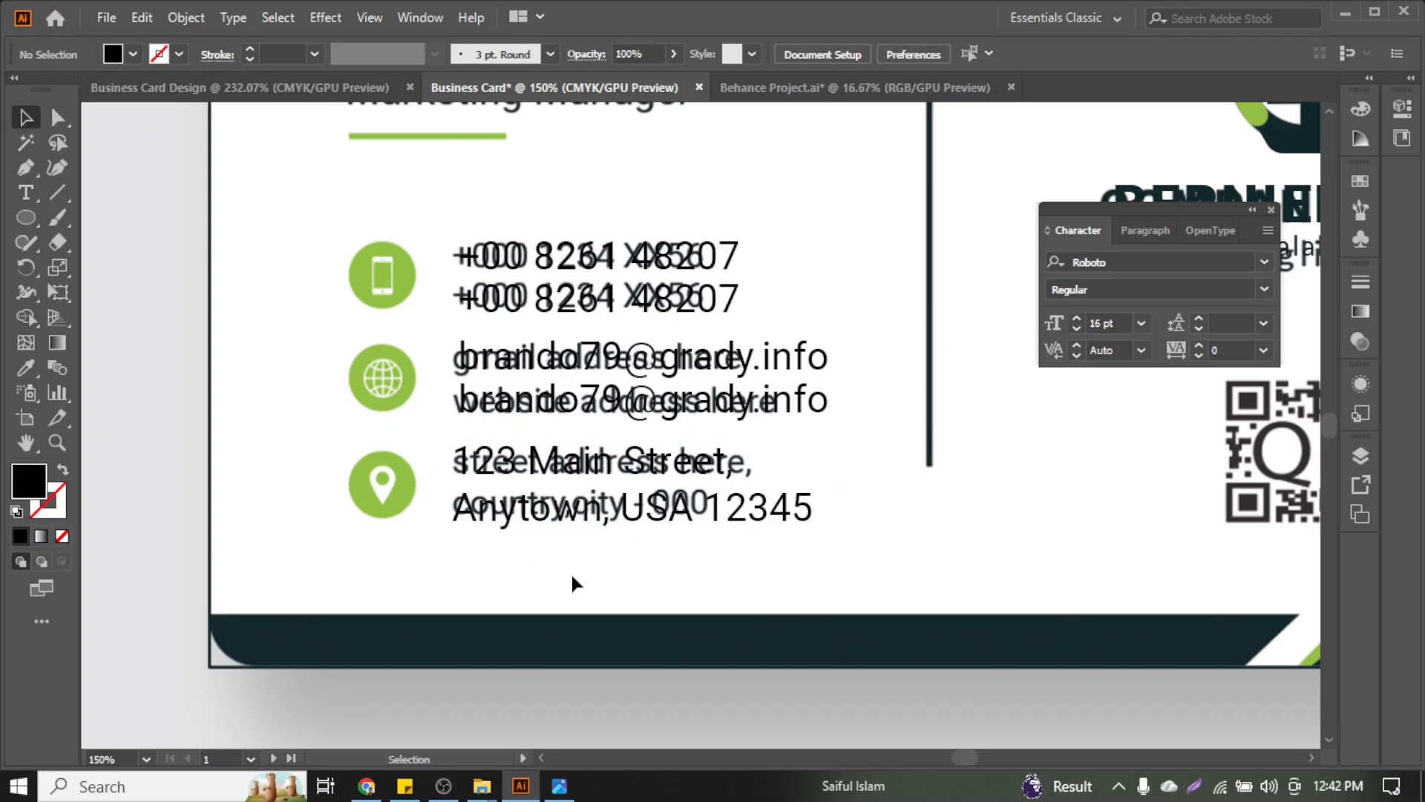
Shift the name and Marketing Manager title 0.38 in down onto YOUR NAME, then move the Character panel aside
scroll(572, 571, "up", 2)
scroll(571, 572, "up", 1)
scroll(572, 572, "down", 1)
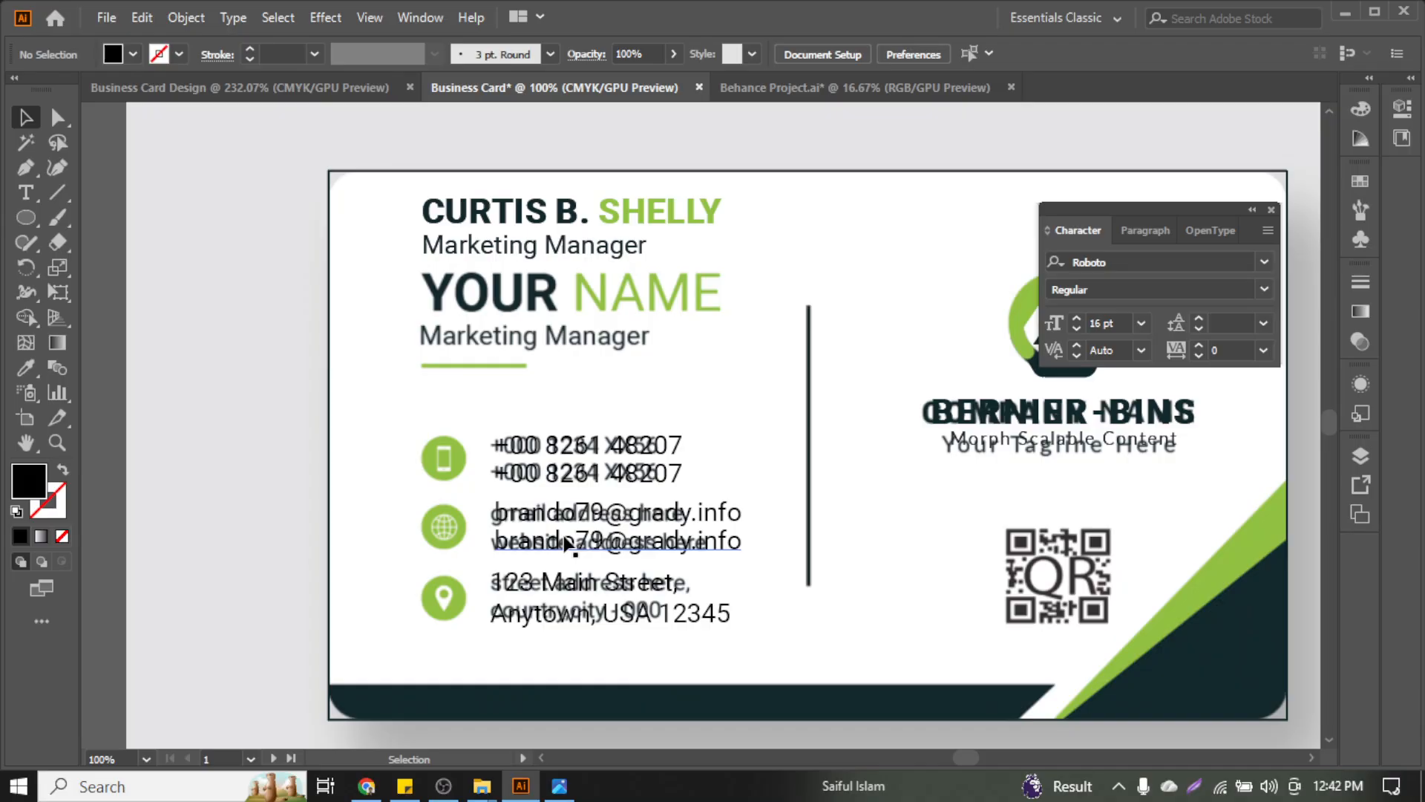
scroll(572, 546, "down", 2)
scroll(636, 455, "right", 5)
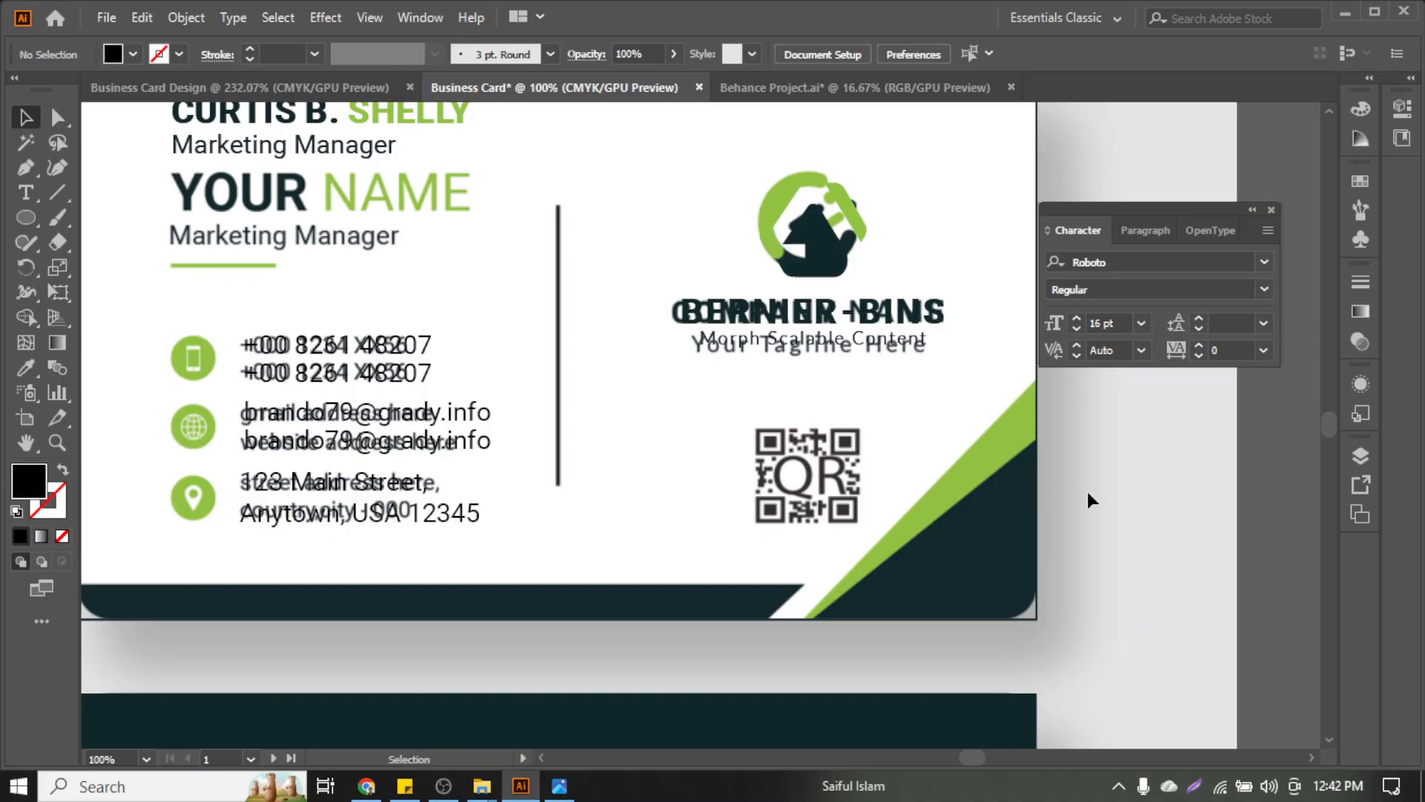
scroll(1089, 493, "up", 3)
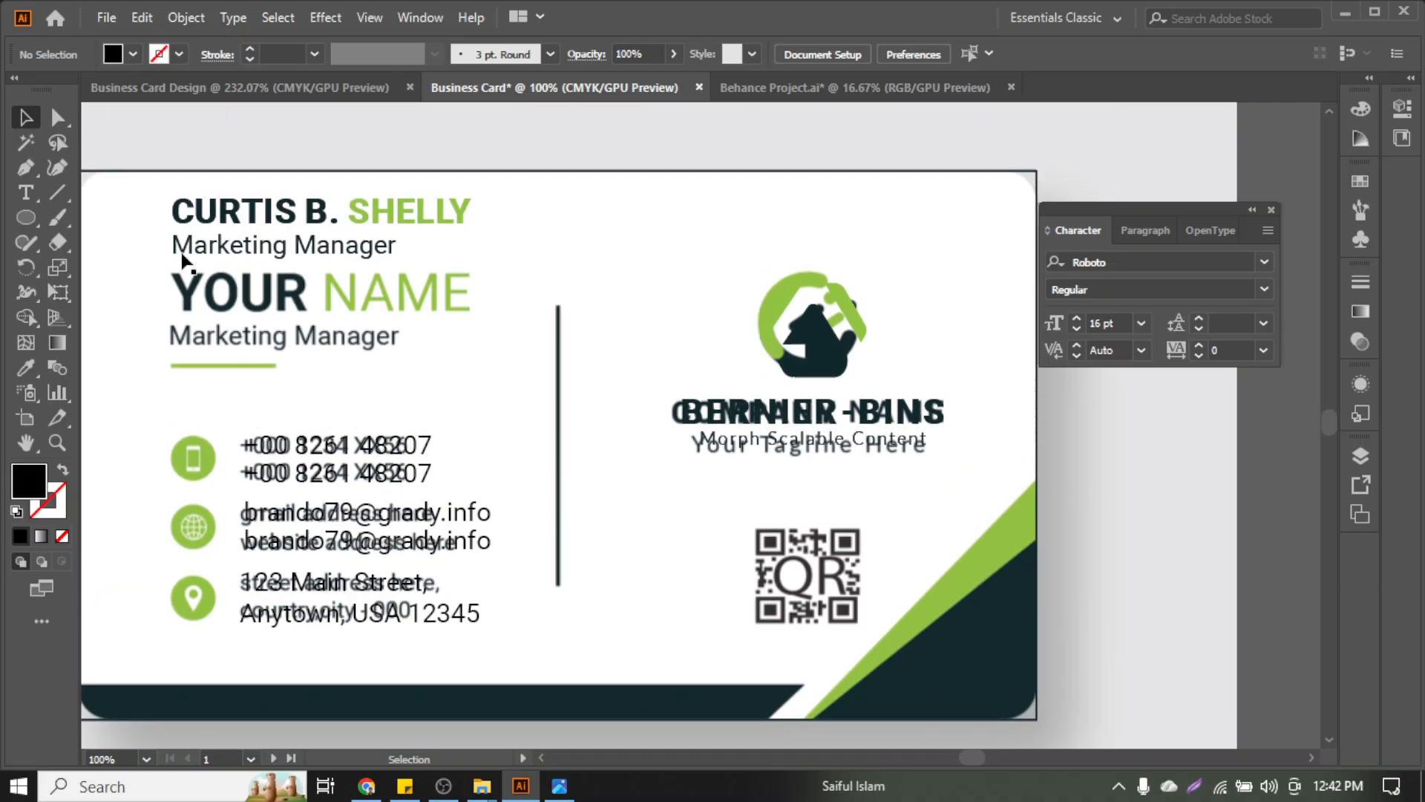
left_click_drag(215, 249, 248, 329)
left_click(408, 215)
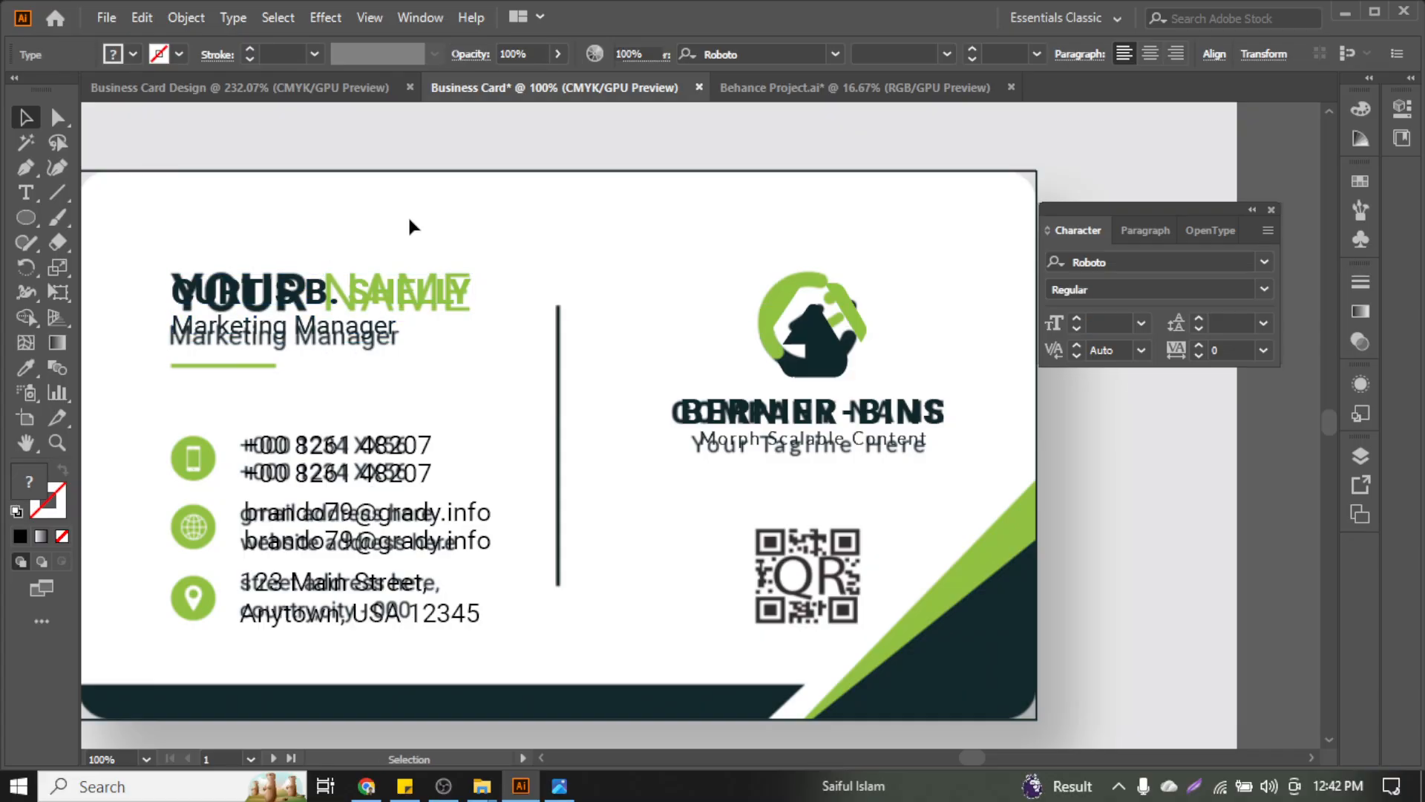
scroll(445, 451, "down", 2)
scroll(999, 613, "down", 2)
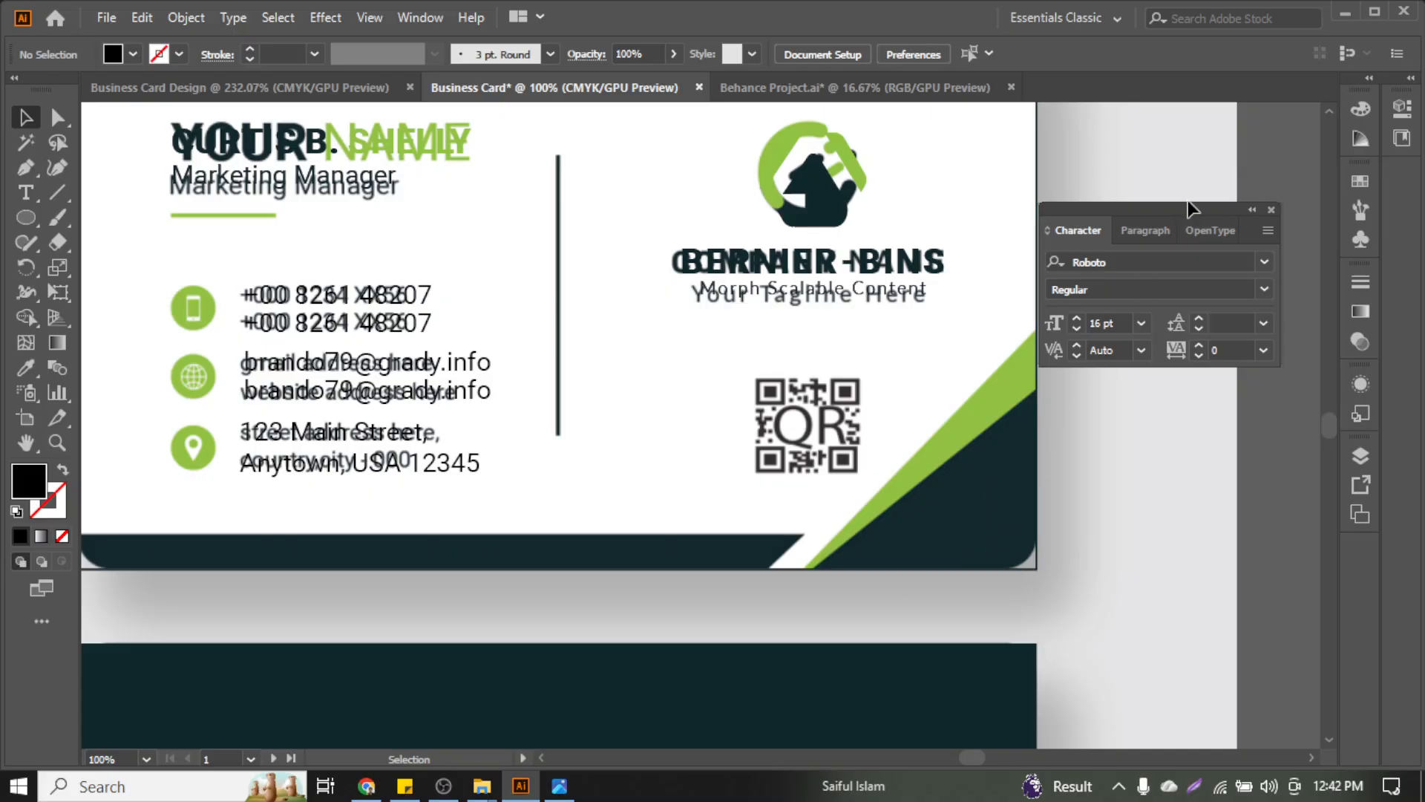
left_click_drag(1190, 208, 1231, 128)
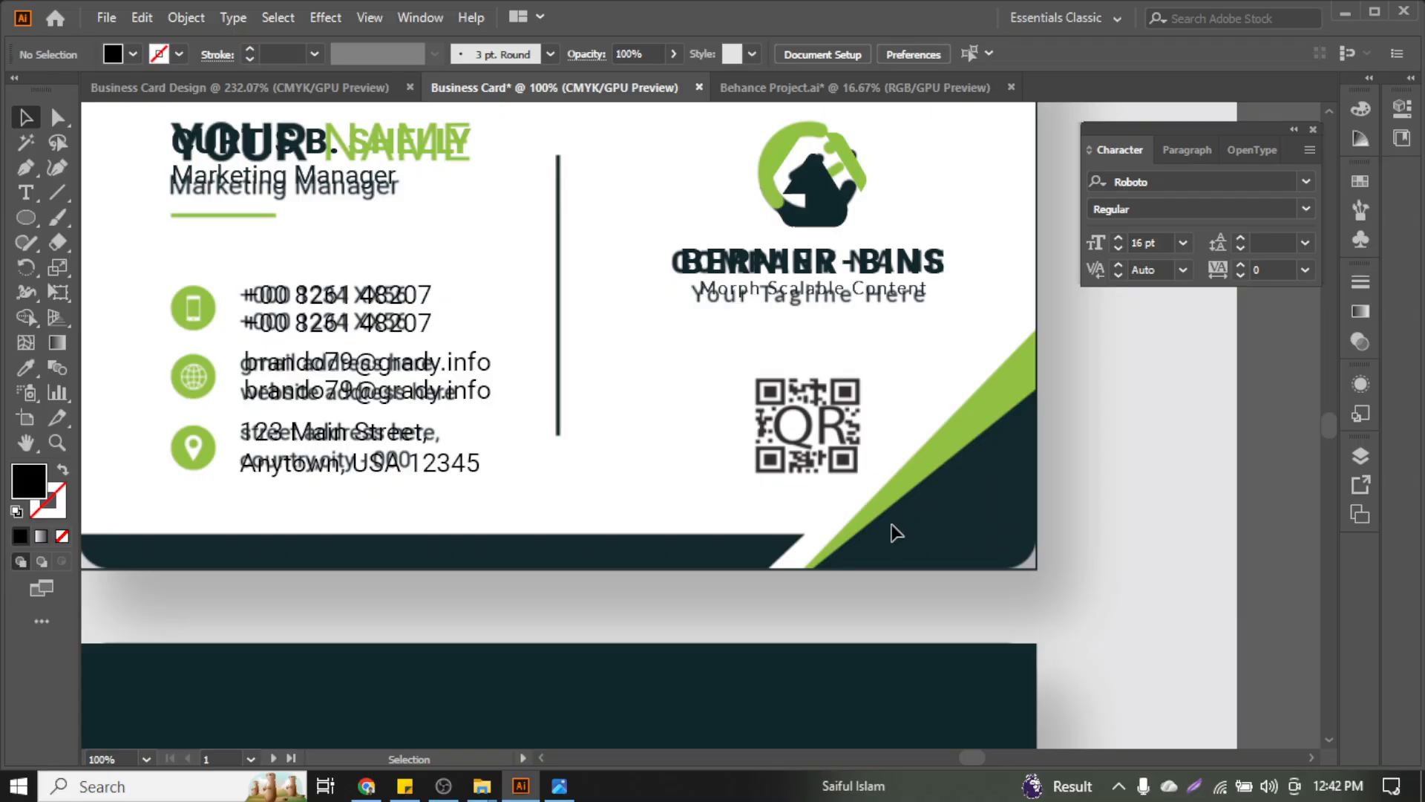
Draw a line along the green stripe's diagonal edge and duplicate it slightly to the left
left_click(56, 193)
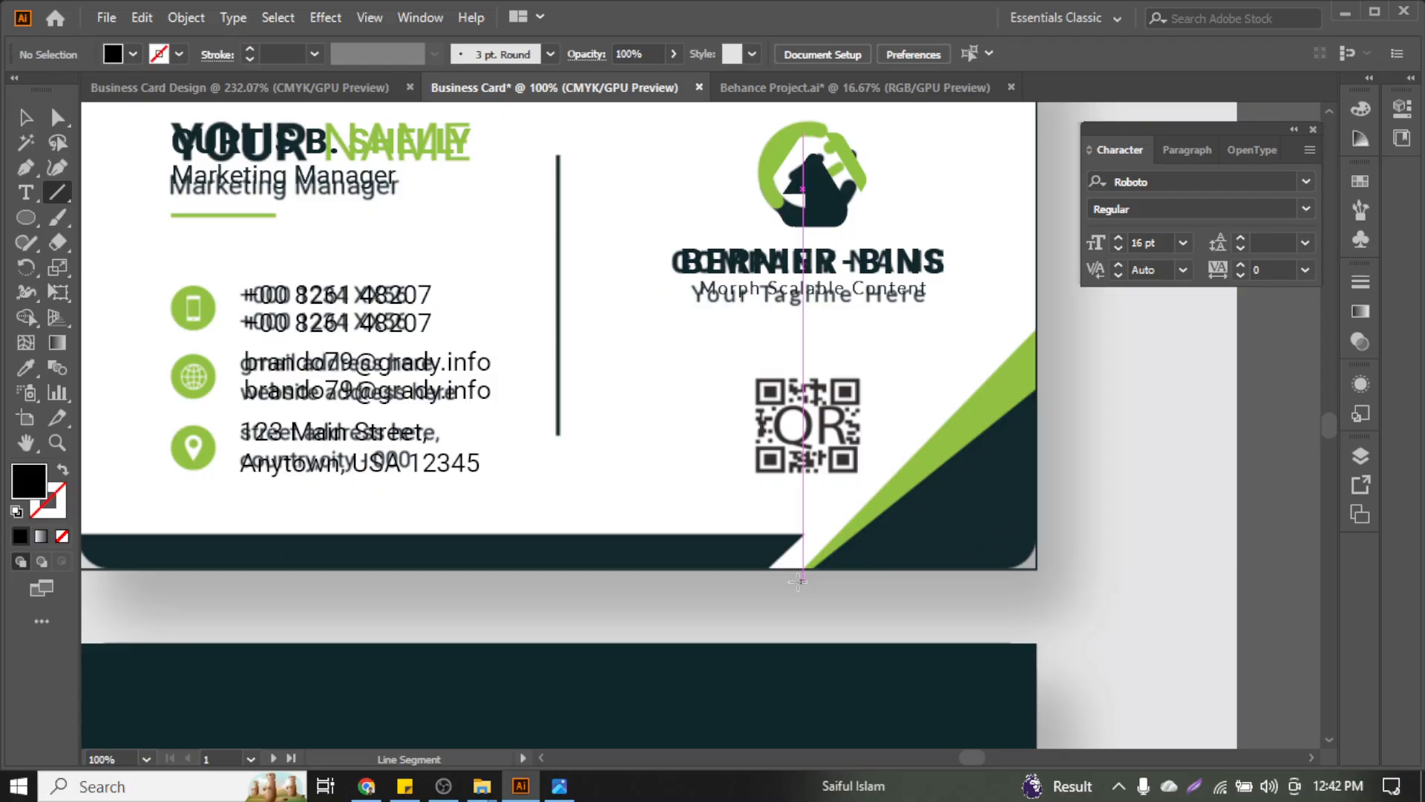
left_click_drag(798, 579, 1078, 355)
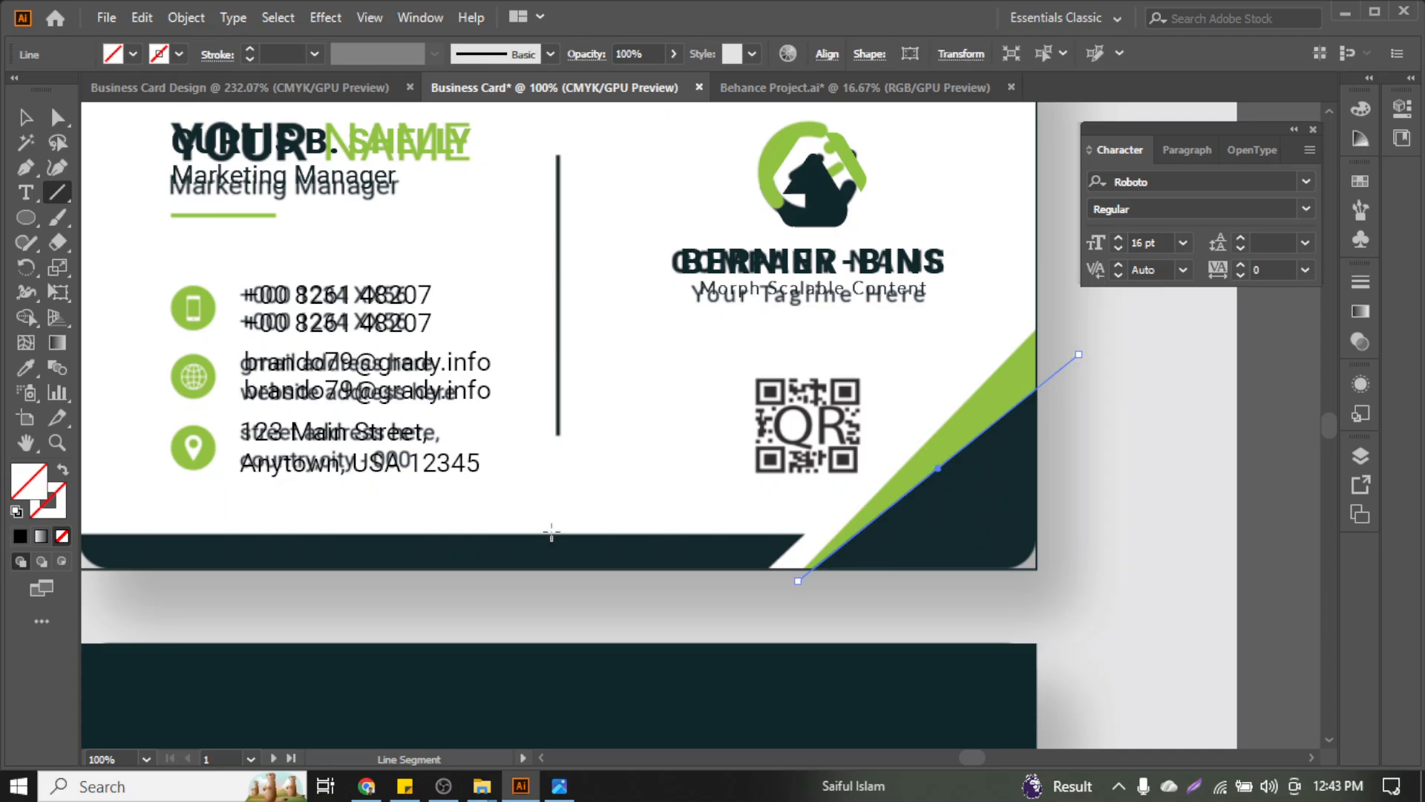
left_click(26, 118)
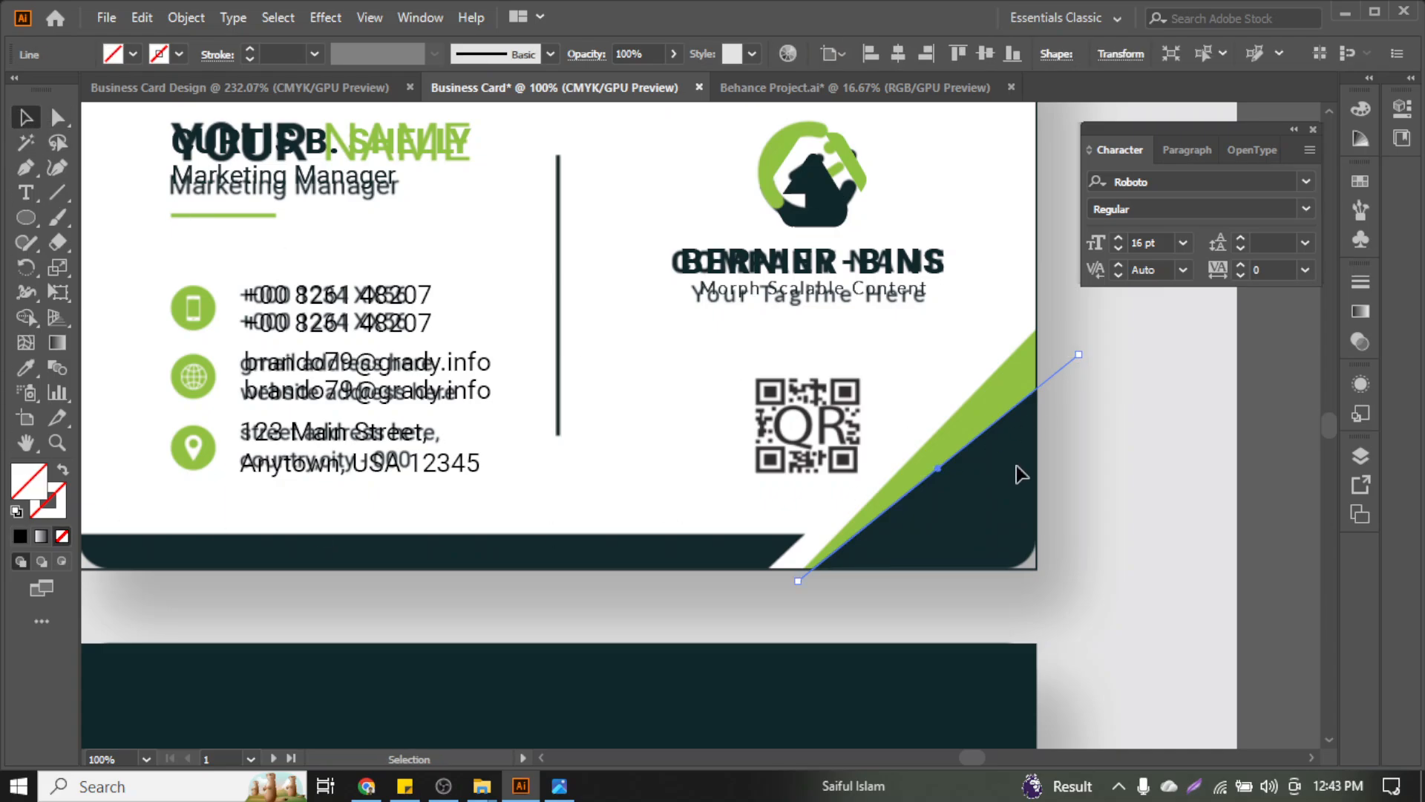
scroll(957, 464, "up", 1)
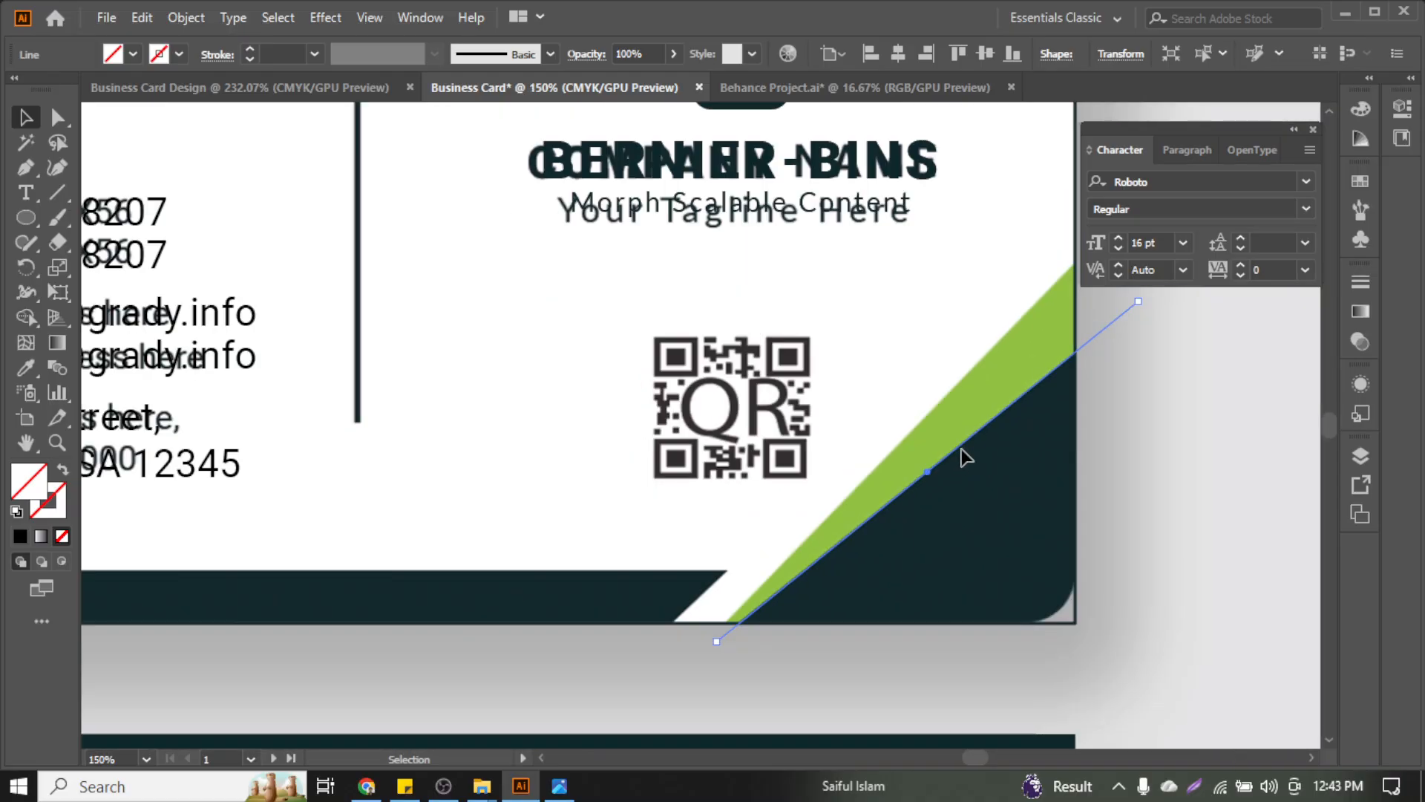
left_click_drag(963, 456, 948, 455)
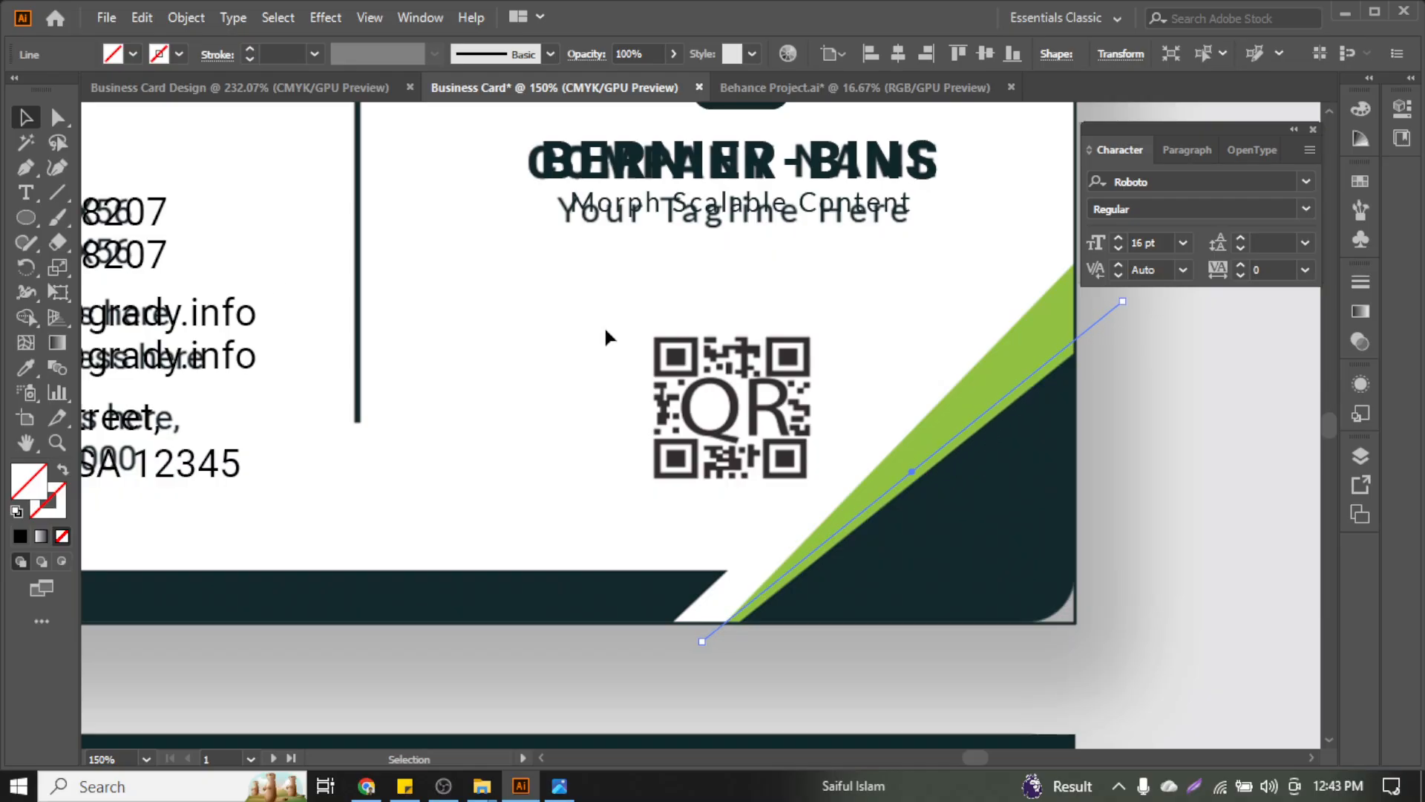
Adjust the copied line's endpoints, extending its top upward and its bottom below the card
left_click(57, 117)
scroll(816, 356, "up", 3)
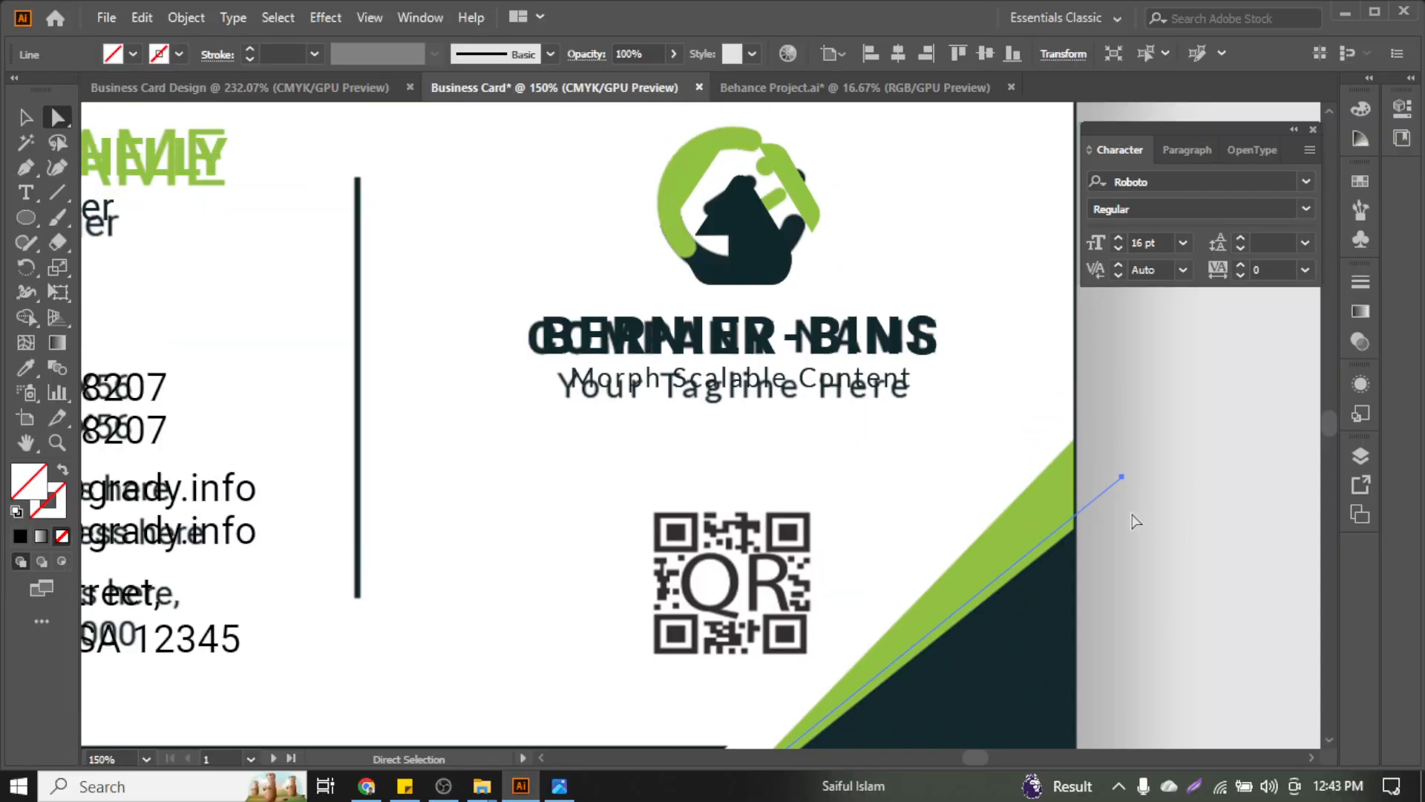
left_click_drag(1122, 476, 1111, 400)
scroll(996, 520, "down", 6)
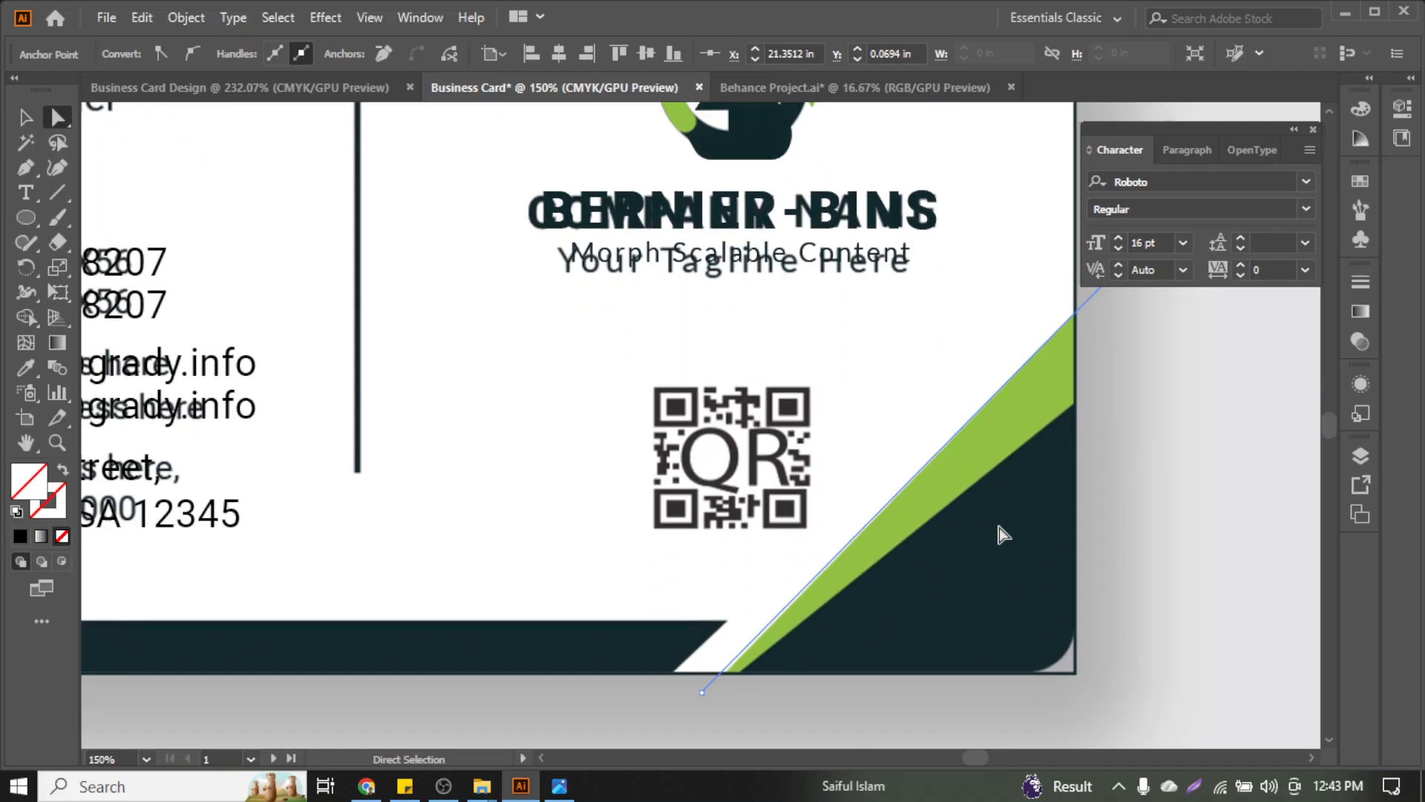
left_click_drag(702, 491, 706, 493)
scroll(707, 493, "down", 2)
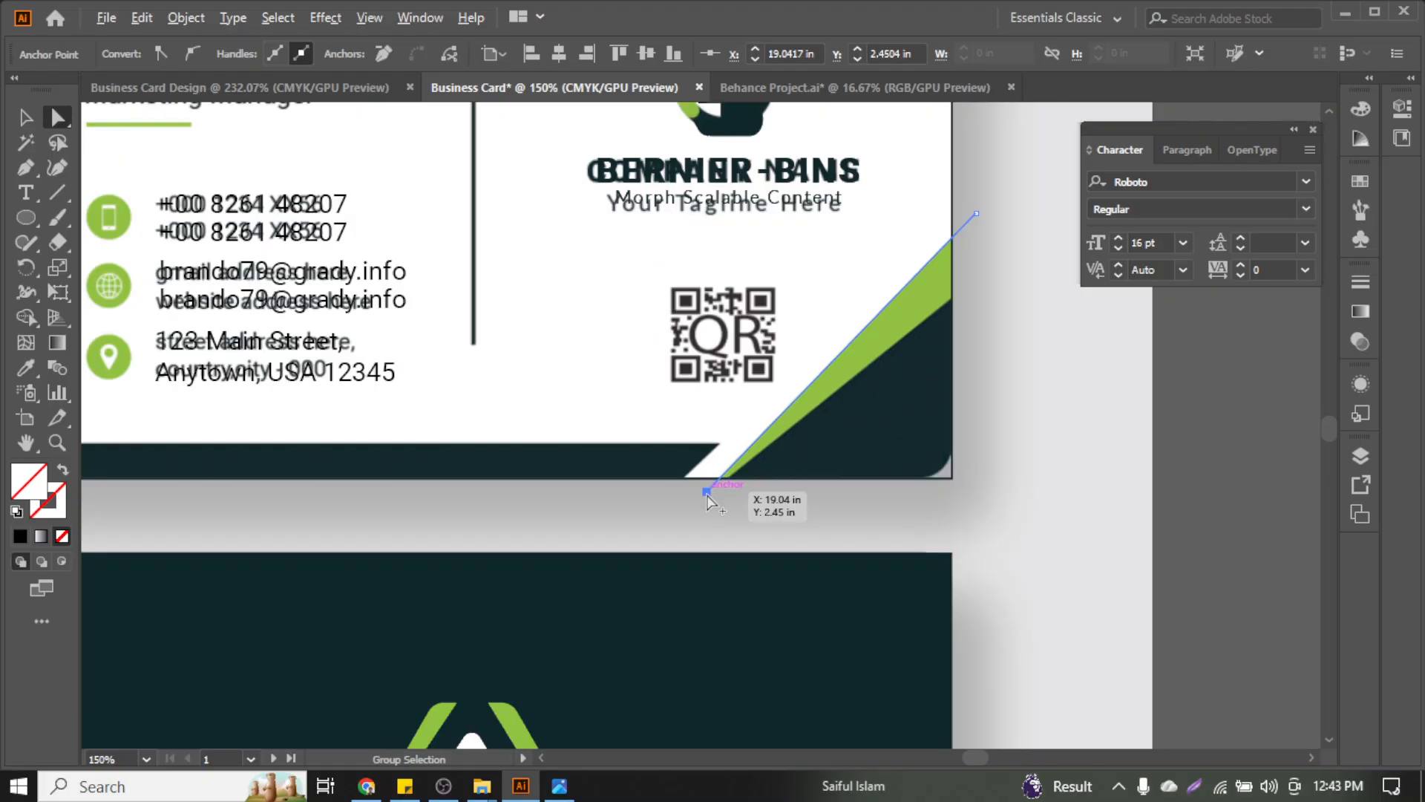
scroll(707, 493, "left", 1)
Draw a horizontal 8.18 in line along the top of the dark bottom band
left_click(26, 117)
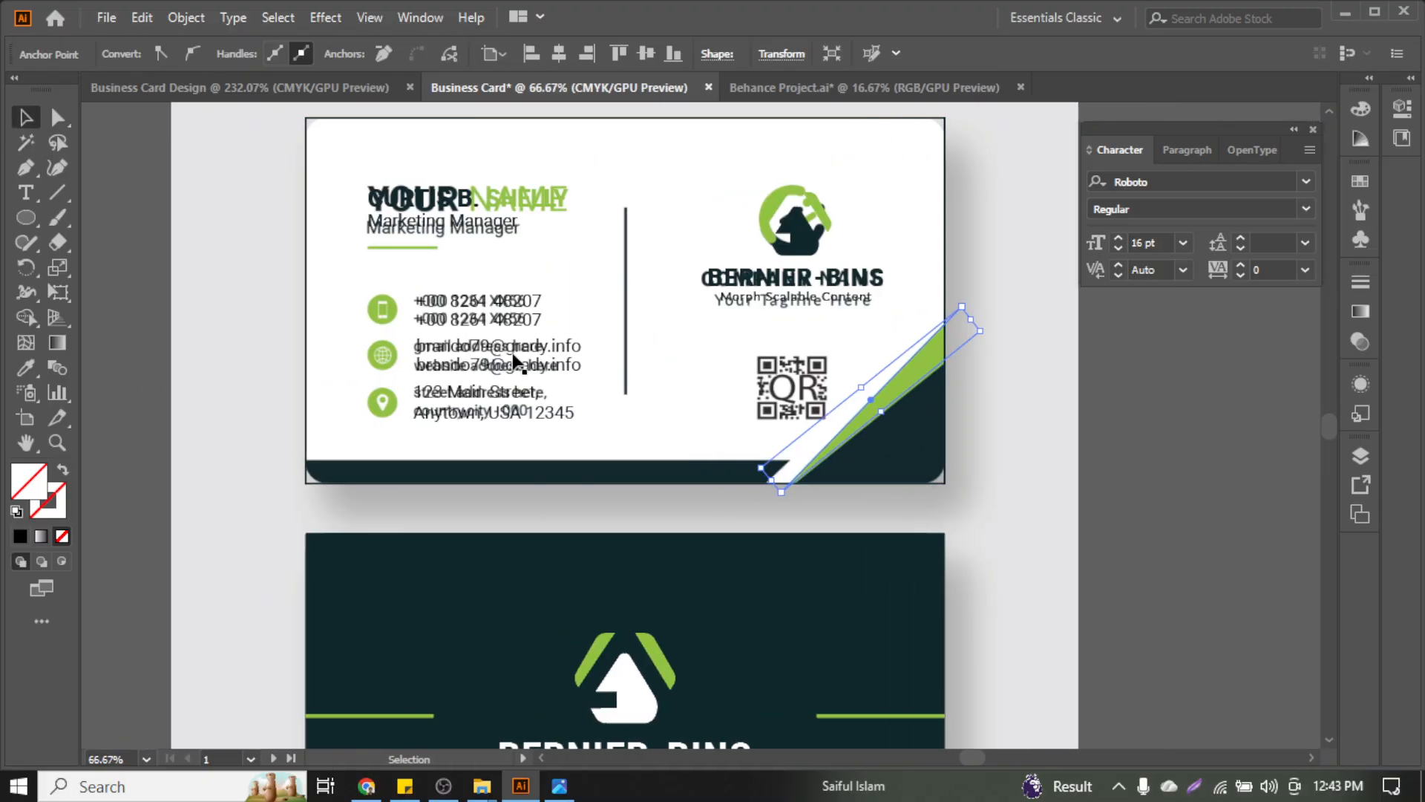
left_click(57, 192)
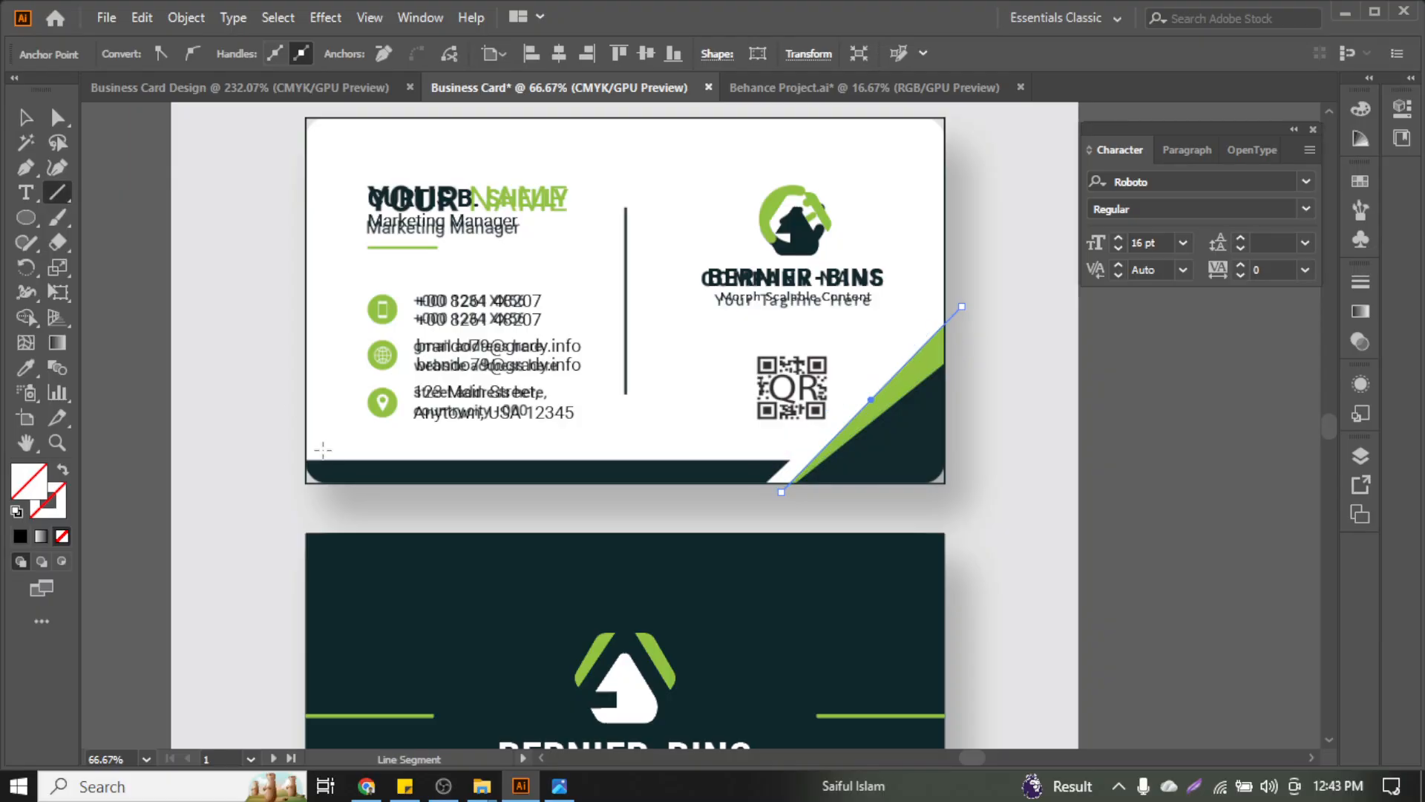
left_click_drag(295, 459, 959, 477)
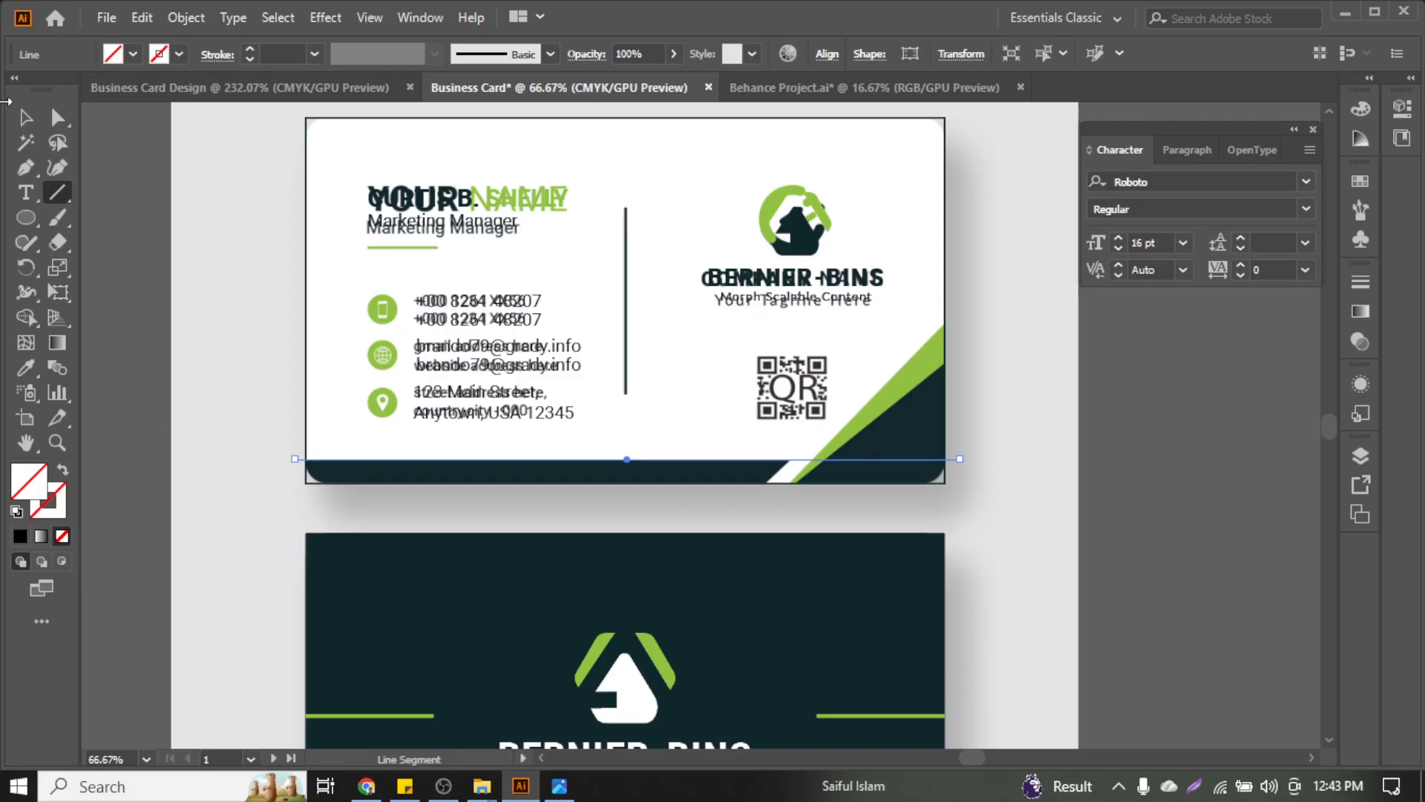
Move the diagonal line up and left, shortening it from its top end and adjusting its bottom end
key("v")
scroll(869, 378, "up", 3)
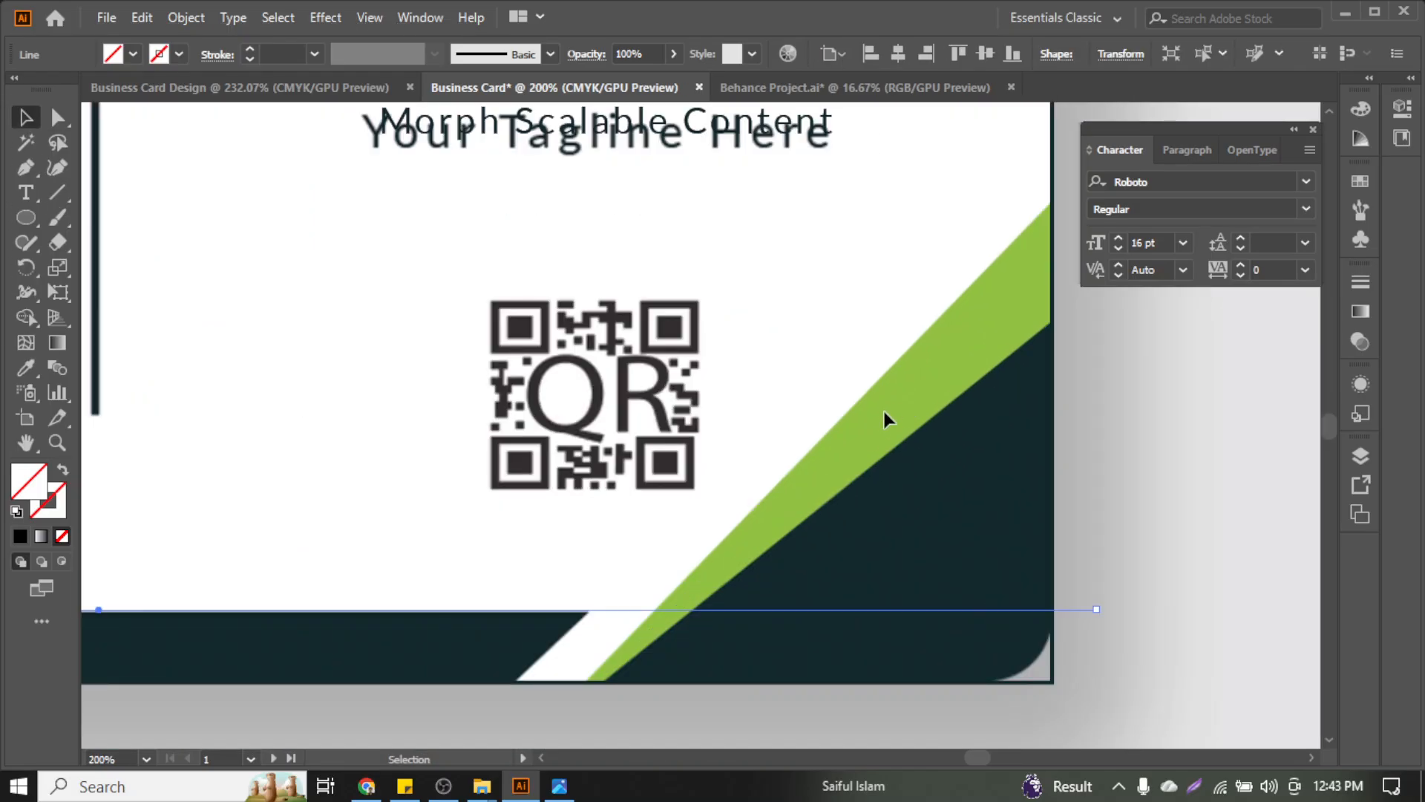
left_click(827, 431)
left_click_drag(826, 431, 710, 482)
left_click_drag(984, 197, 832, 377)
scroll(660, 500, "down", 2)
scroll(660, 500, "down", 3)
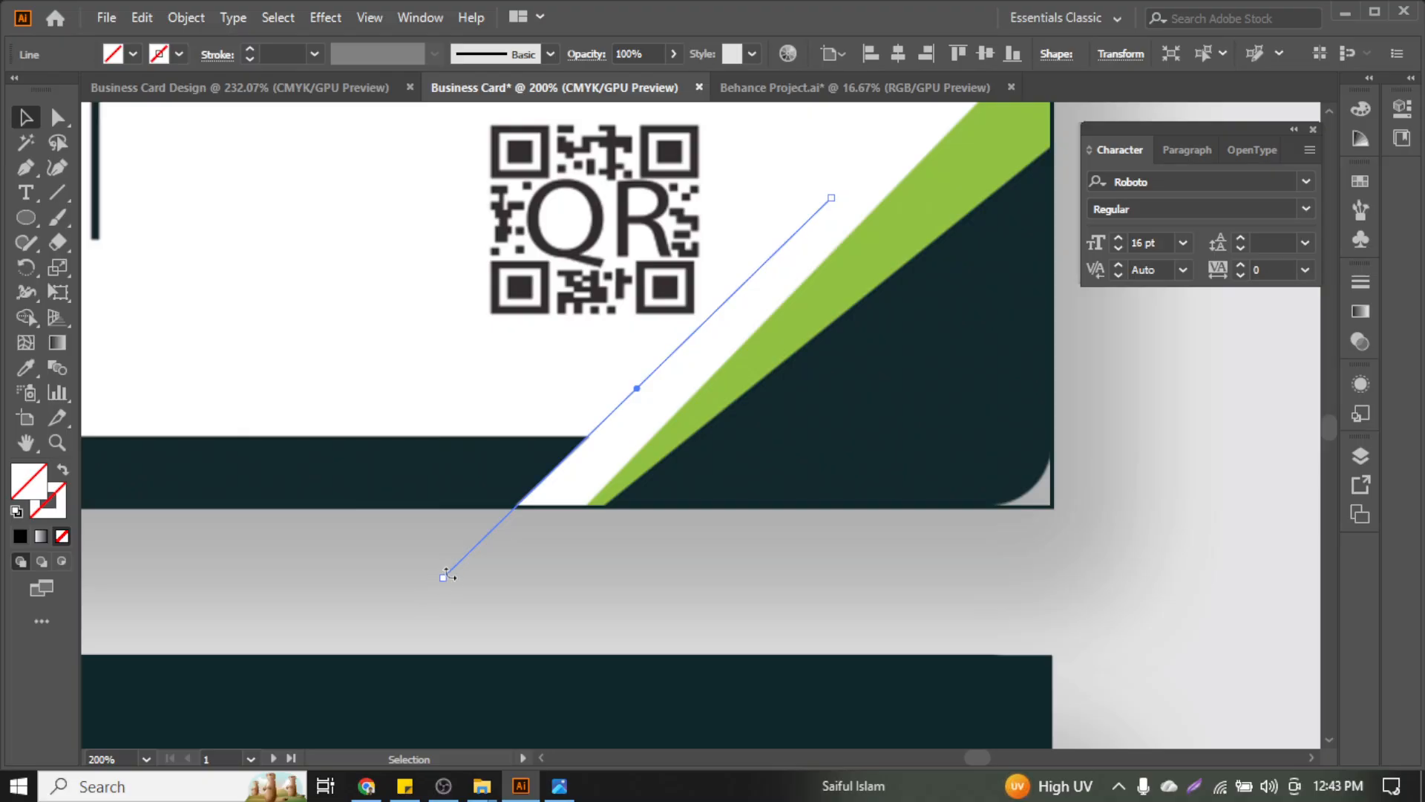
left_click_drag(441, 576, 435, 573)
left_click_drag(438, 576, 438, 576)
Select the diagonal lines in outline view and give them a thin red stroke
scroll(520, 523, "down", 3)
scroll(798, 509, "left", 4)
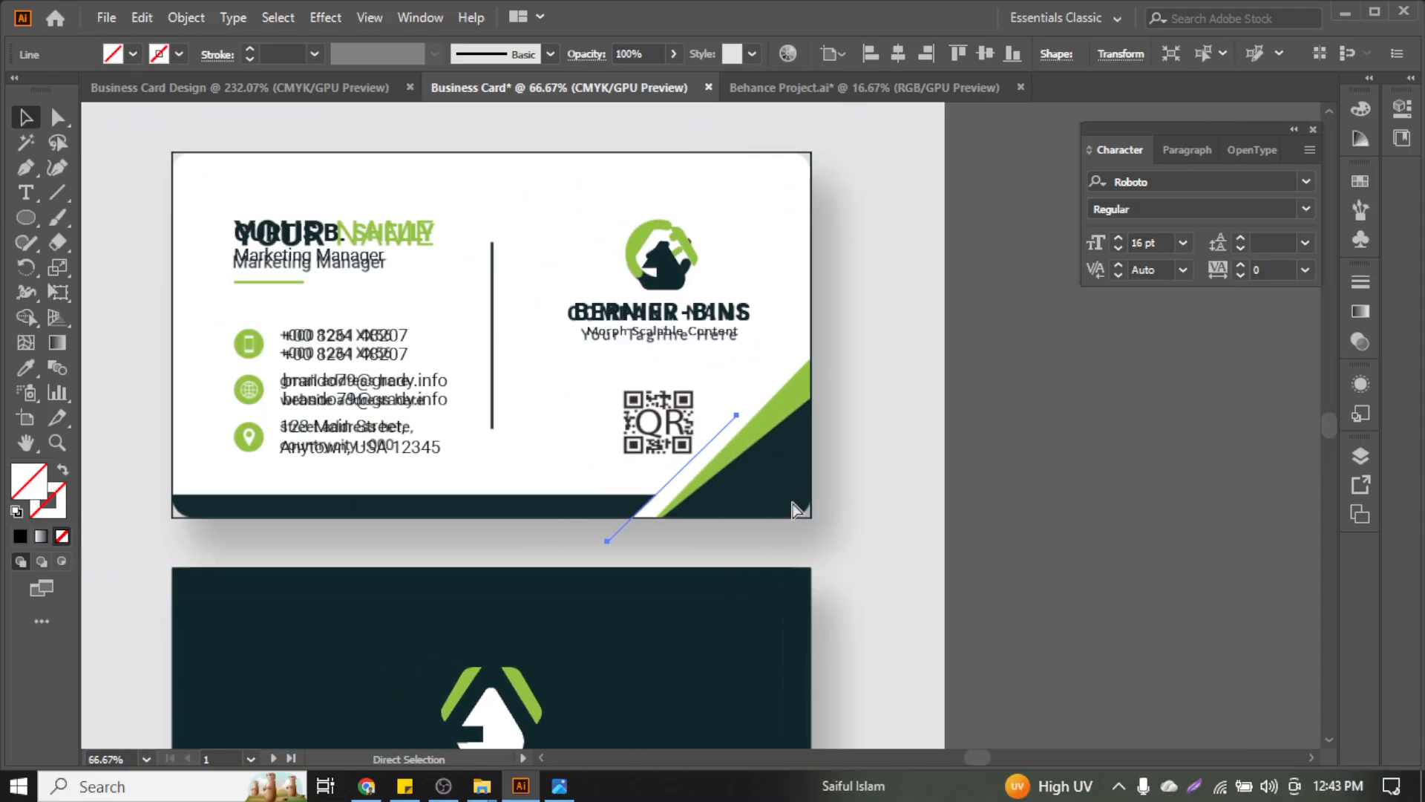
scroll(796, 508, "right", 3)
key("ctrl+y")
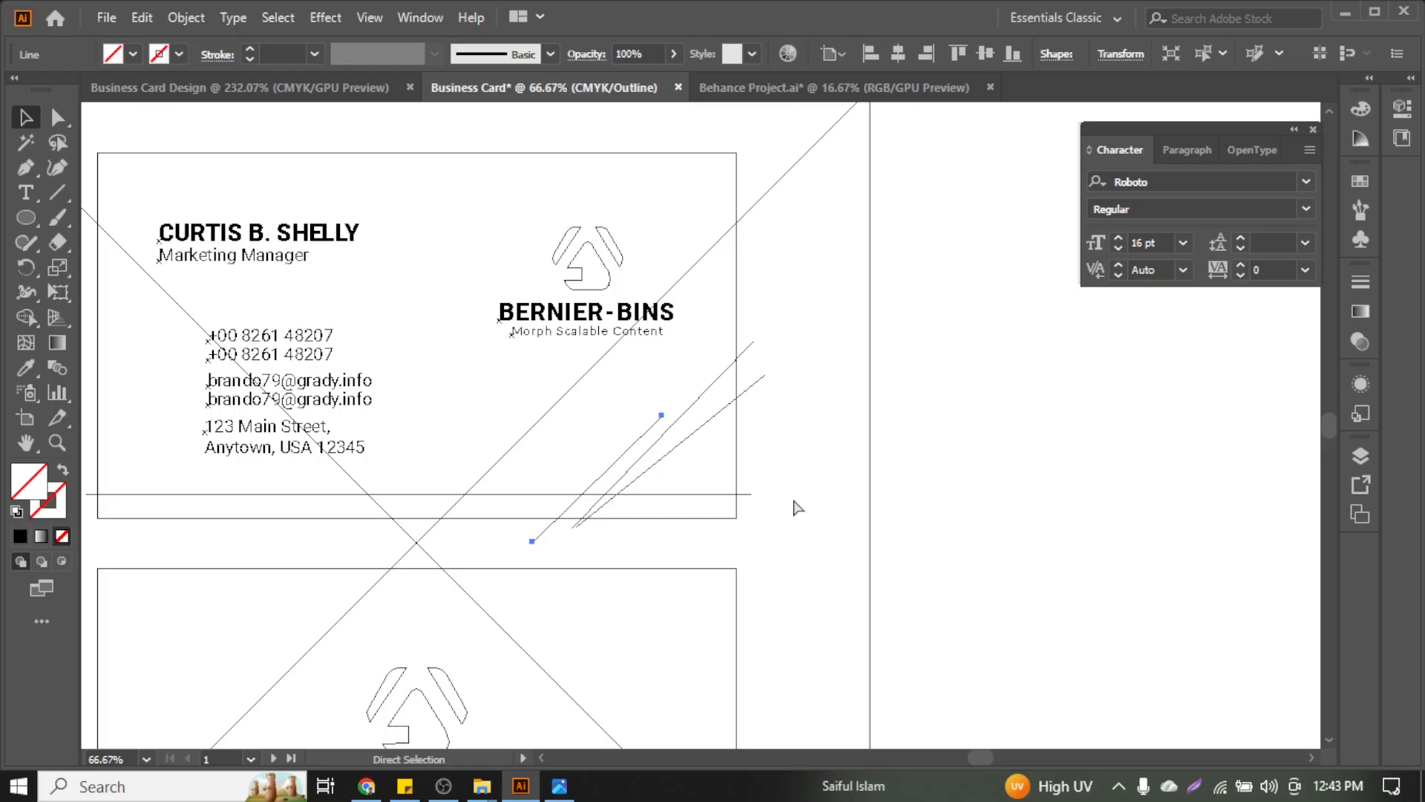
left_click(626, 420)
left_click_drag(625, 418, 690, 501)
key("ctrl+y")
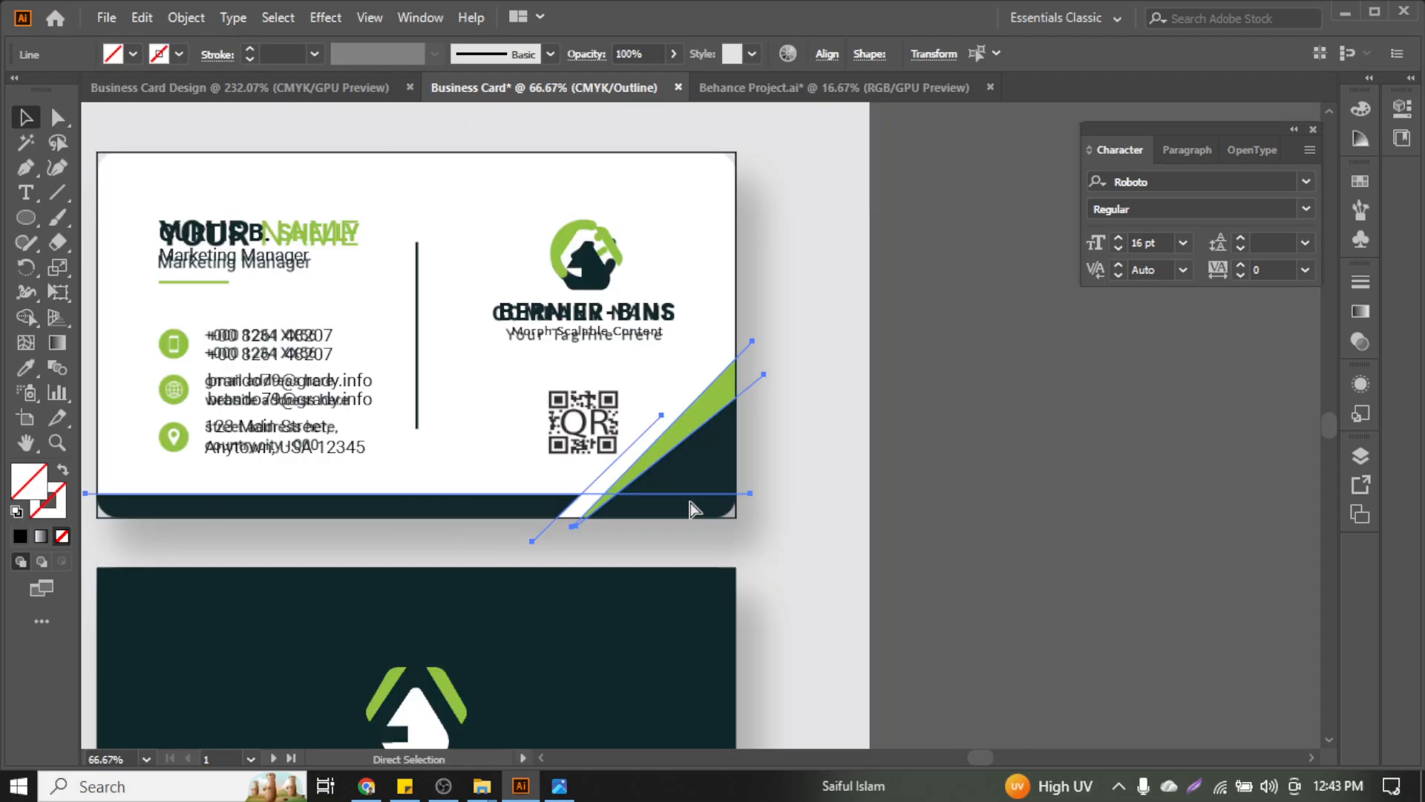
left_click(247, 49)
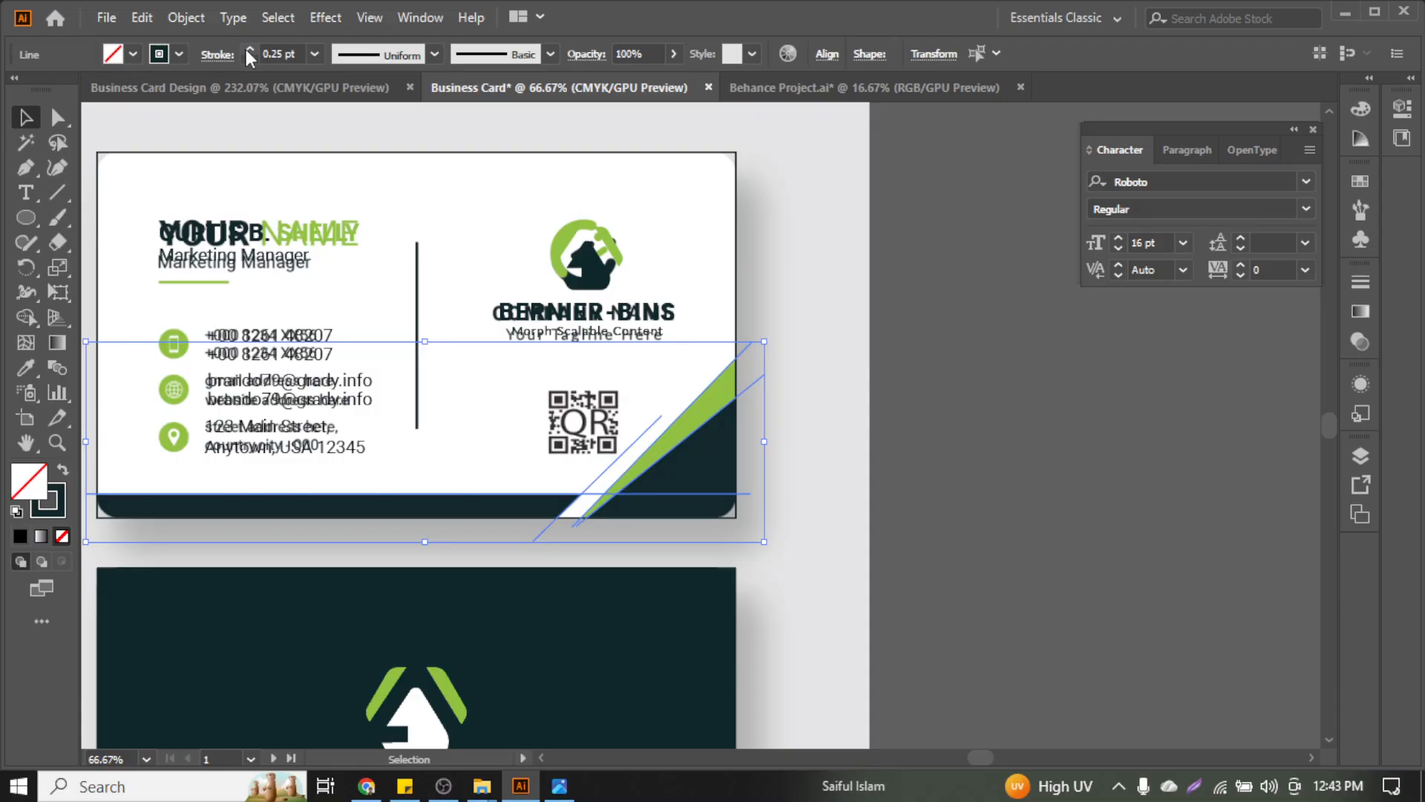
left_click(175, 59)
left_click(72, 88)
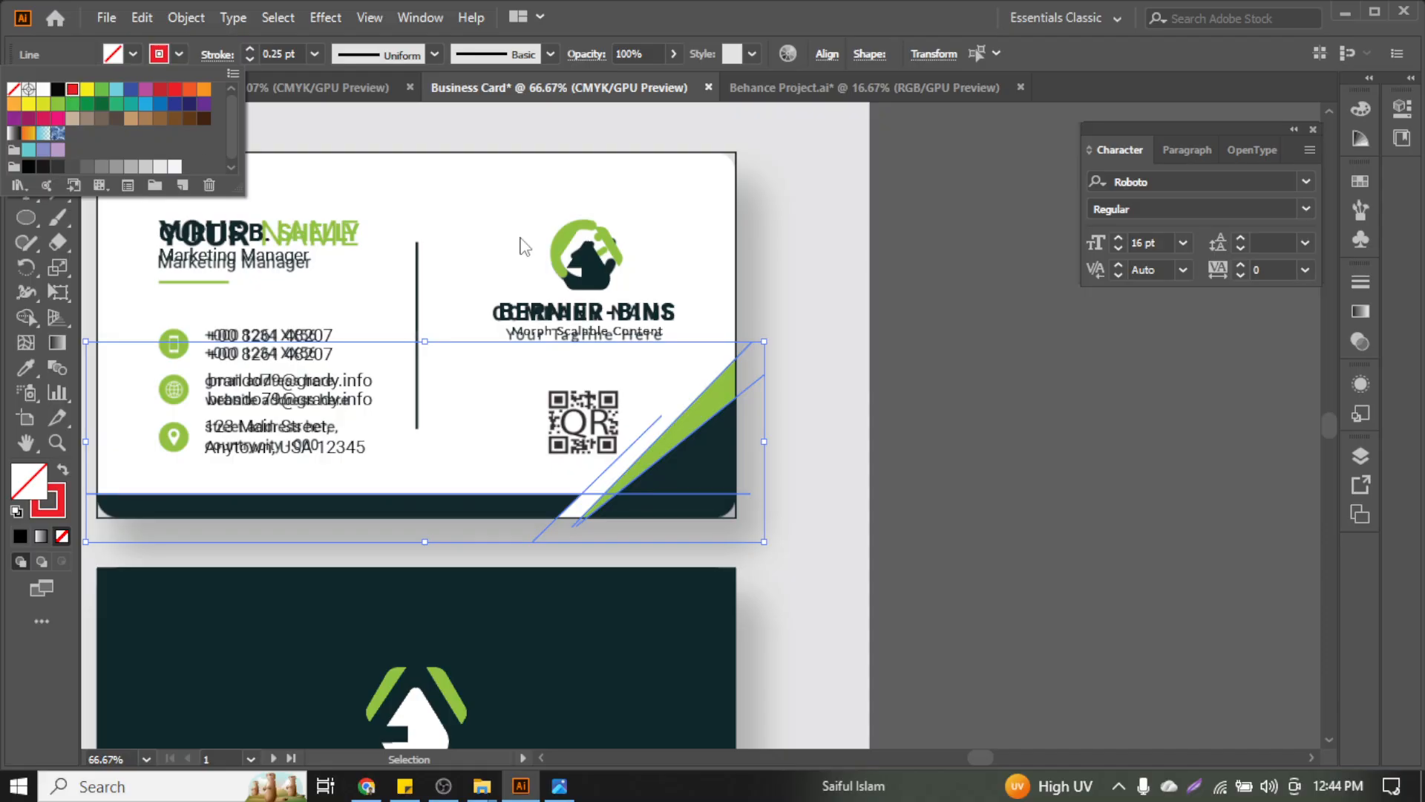
left_click(247, 47)
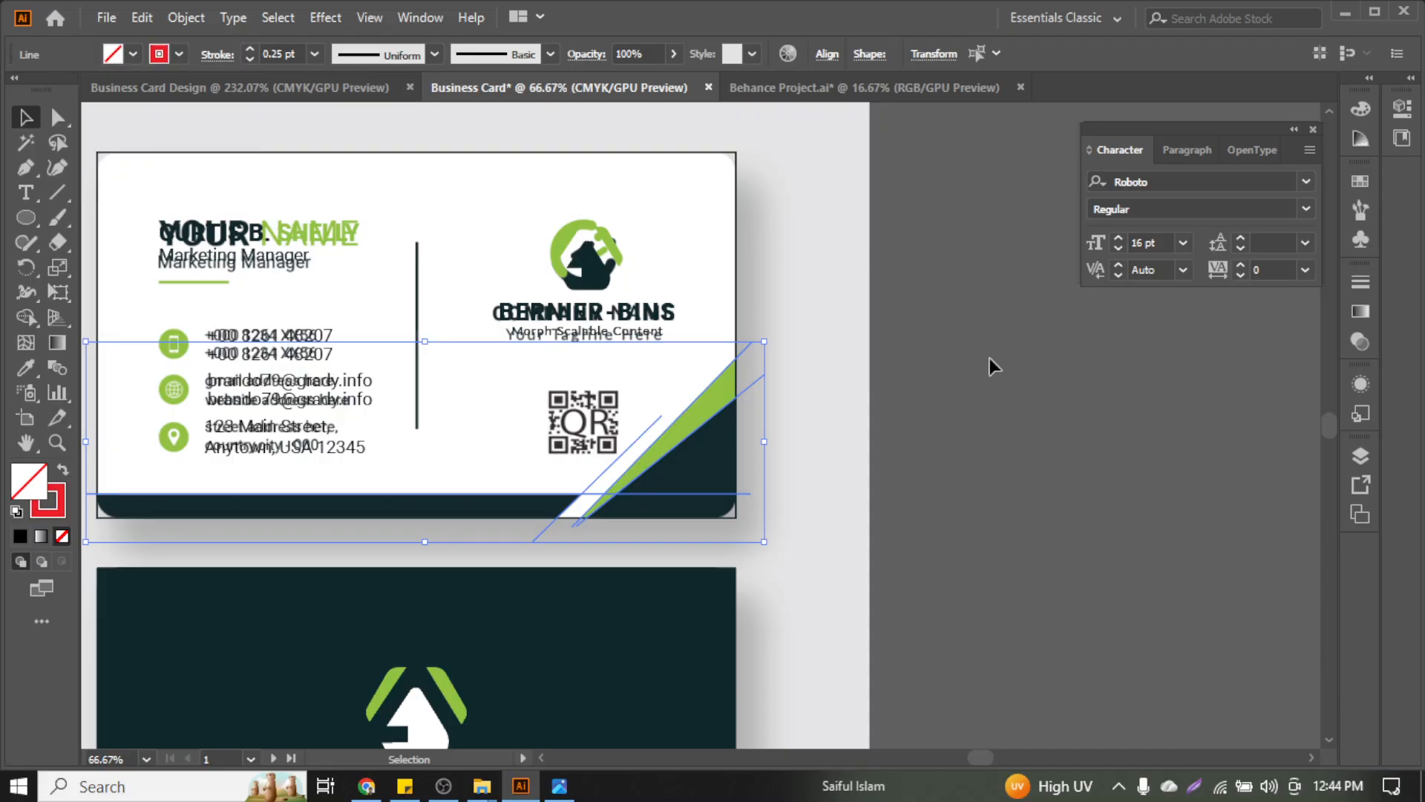
left_click(901, 361)
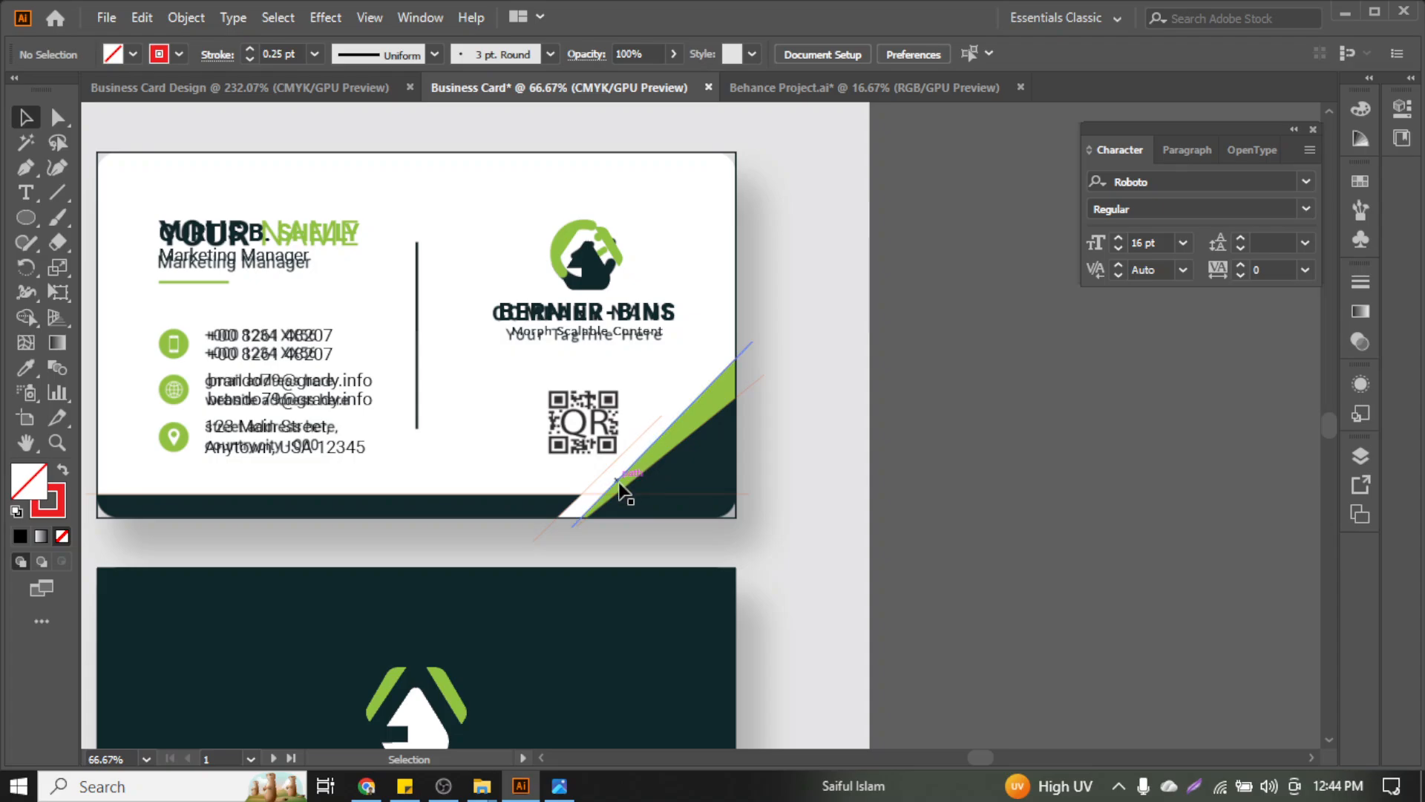
Raise the red lines' stroke weight to 0.75 pt and nudge the horizontal line down
scroll(621, 484, "up", 5)
scroll(618, 482, "down", 4)
scroll(594, 468, "up", 3)
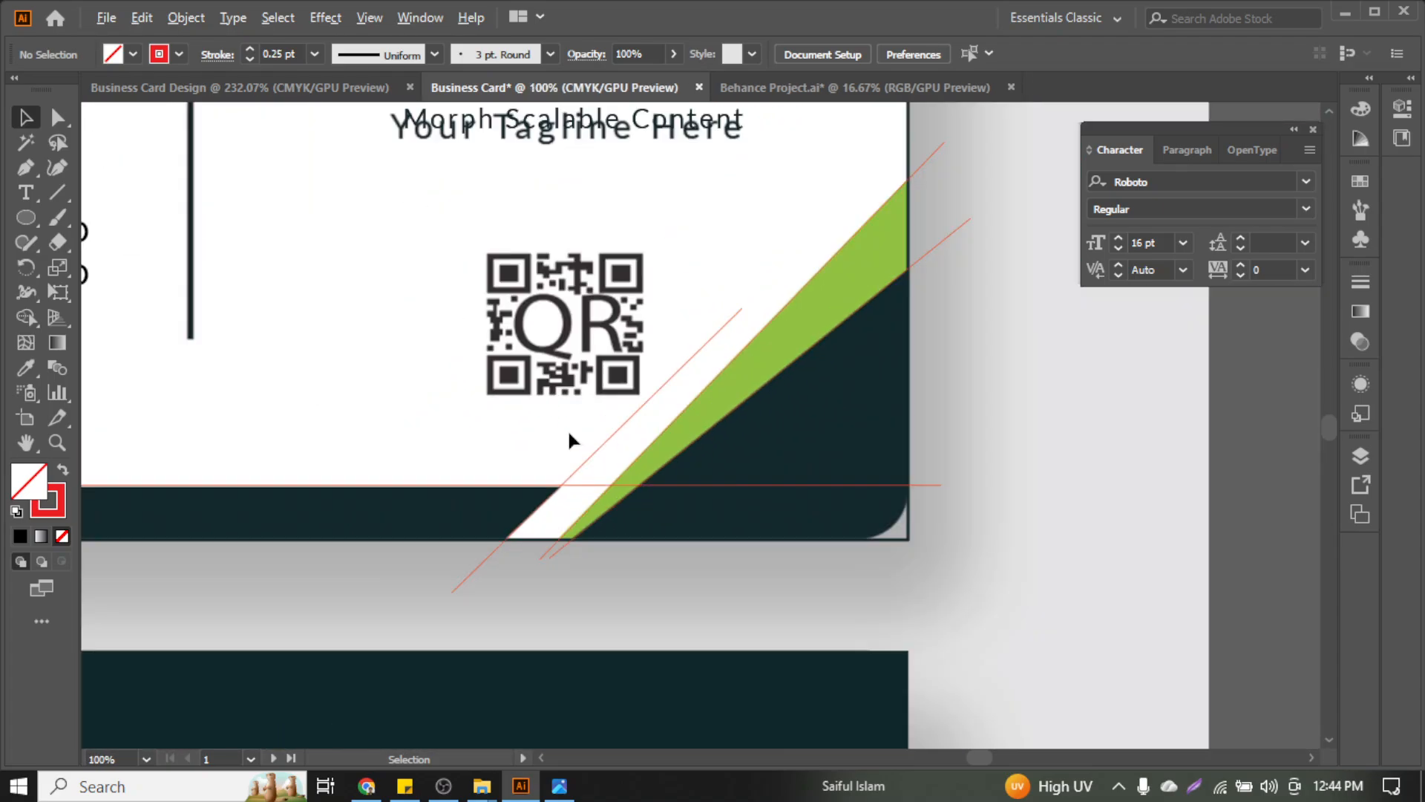
left_click_drag(567, 429, 693, 535)
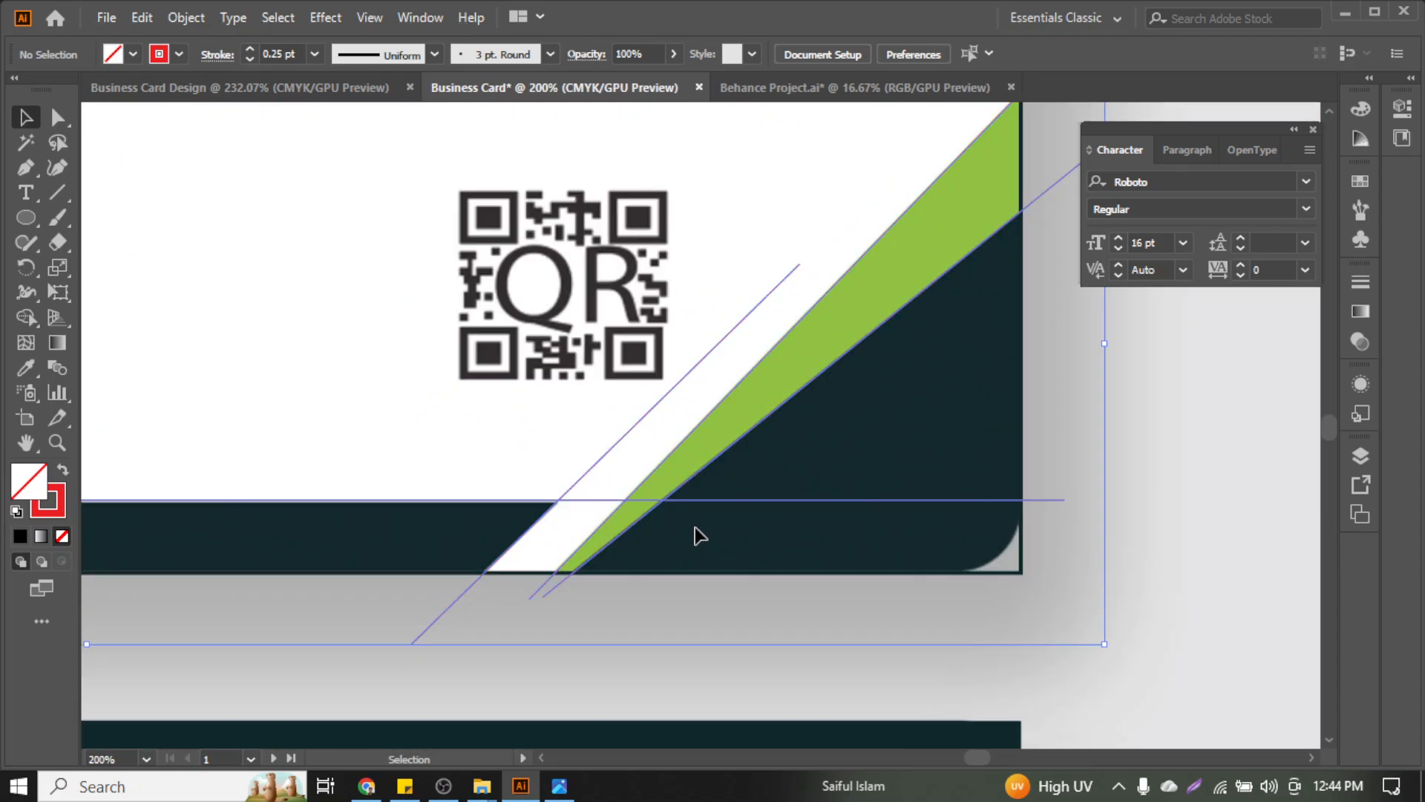
left_click(251, 48)
left_click(251, 48)
left_click(371, 435)
left_click_drag(370, 428, 396, 510)
key("Down")
key("Down")
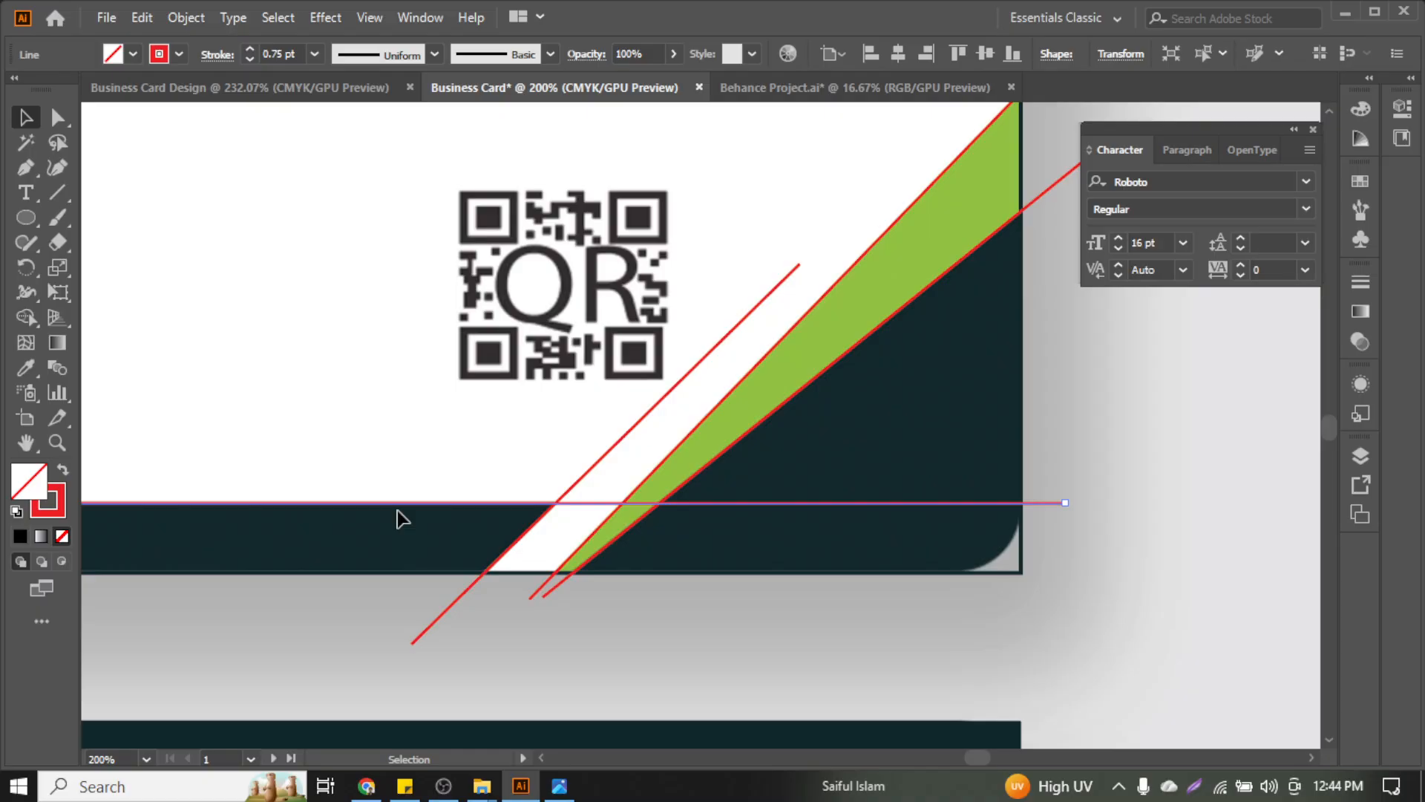
left_click(431, 439)
Select the cutting lines together with the card shape
scroll(432, 441, "down", 2)
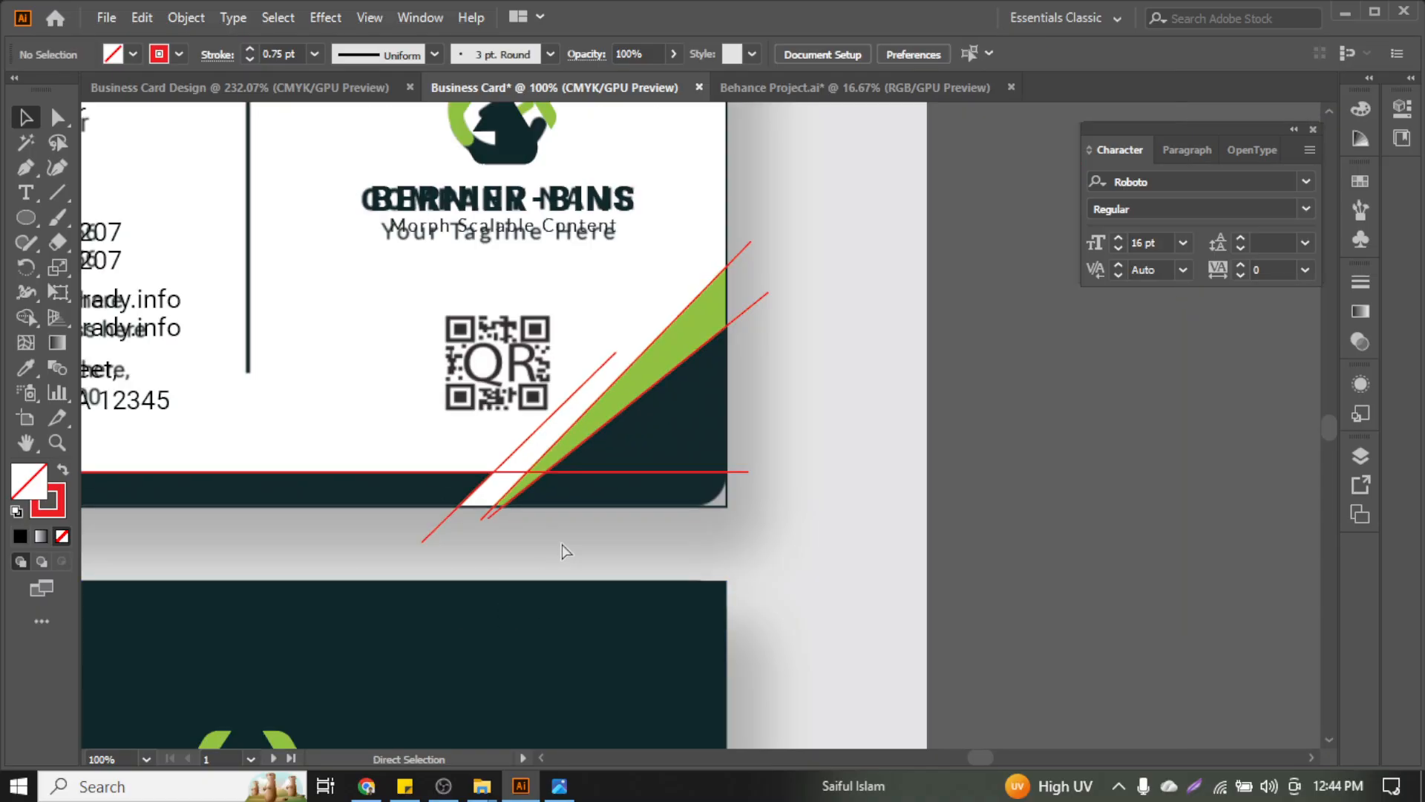
scroll(565, 551, "left", 3)
scroll(948, 464, "down", 2)
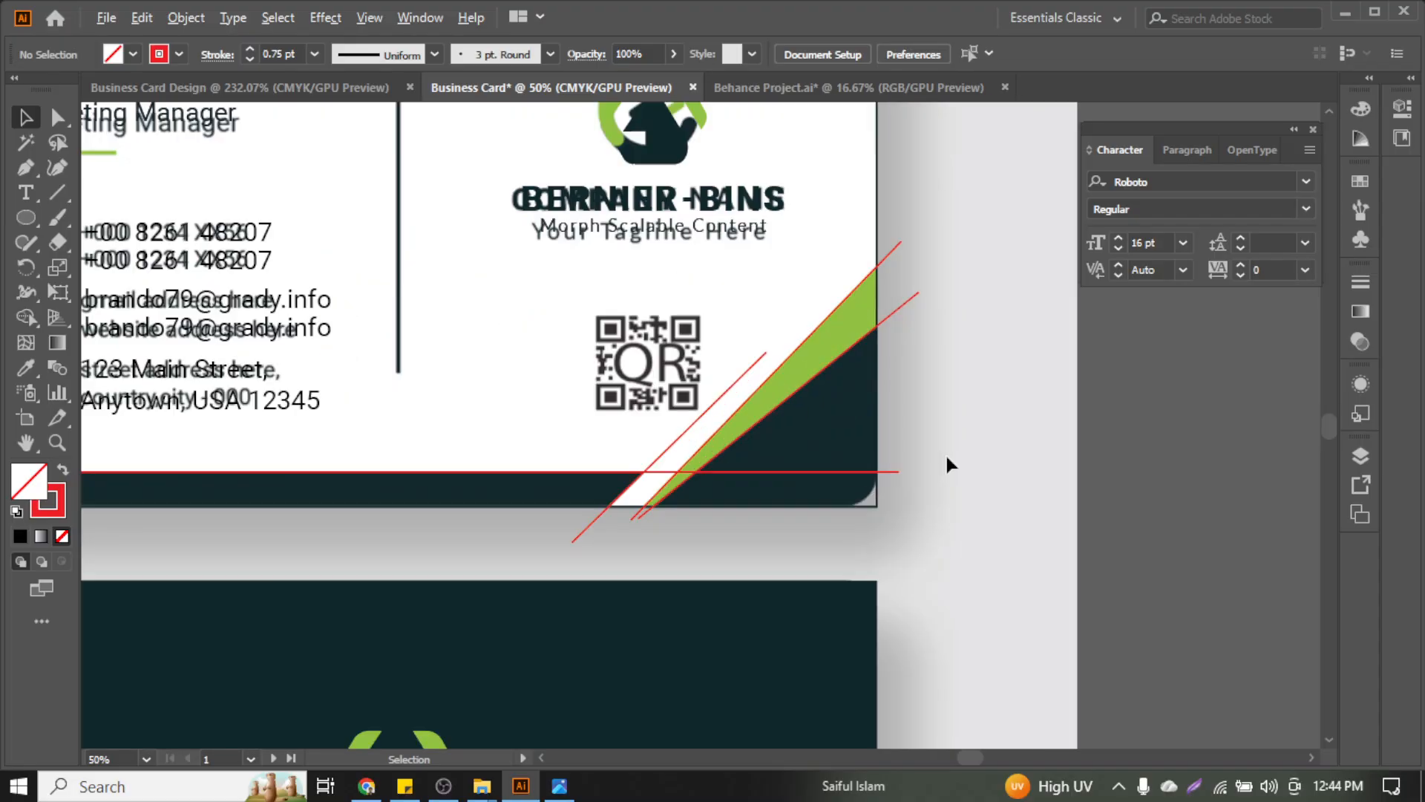
scroll(949, 465, "up", 1)
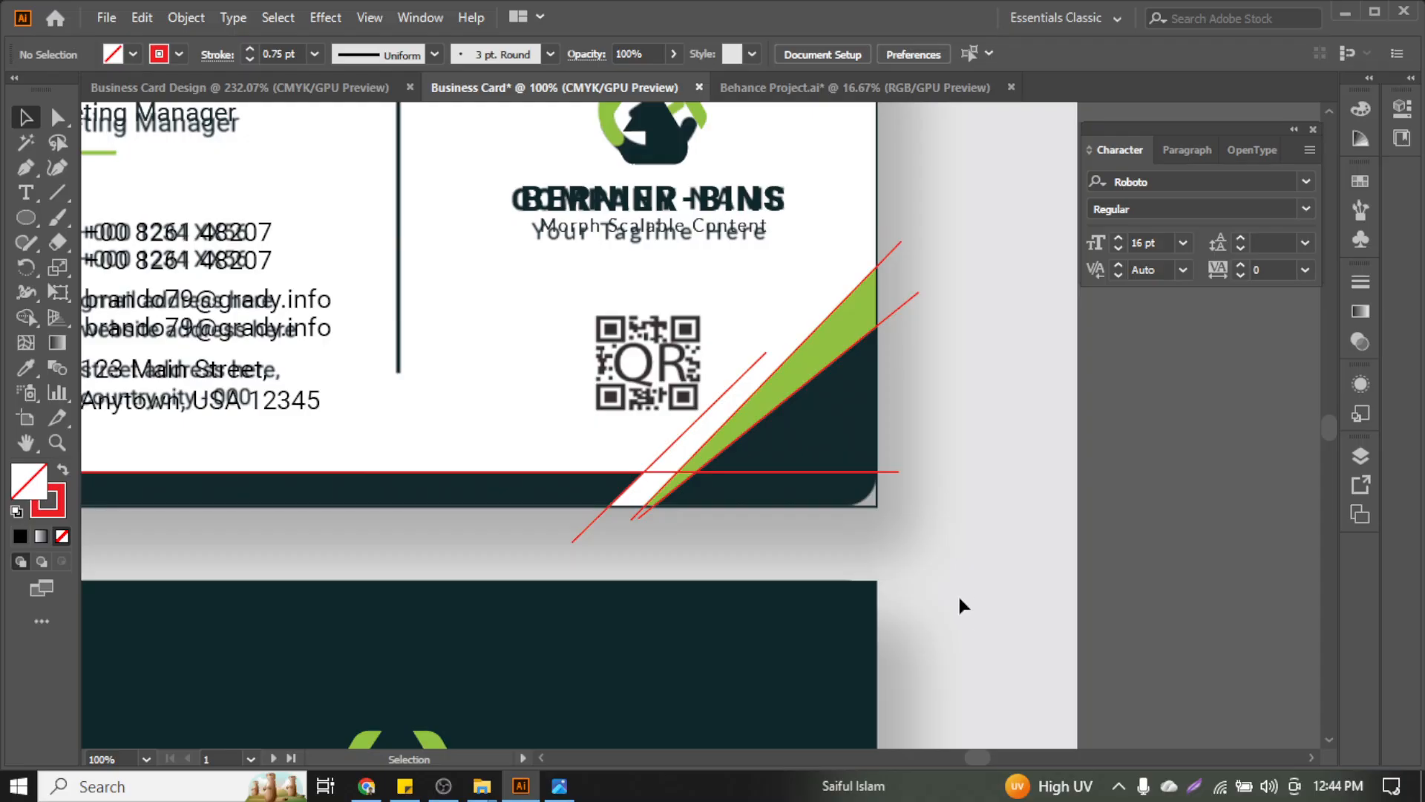
left_click_drag(934, 548, 654, 402)
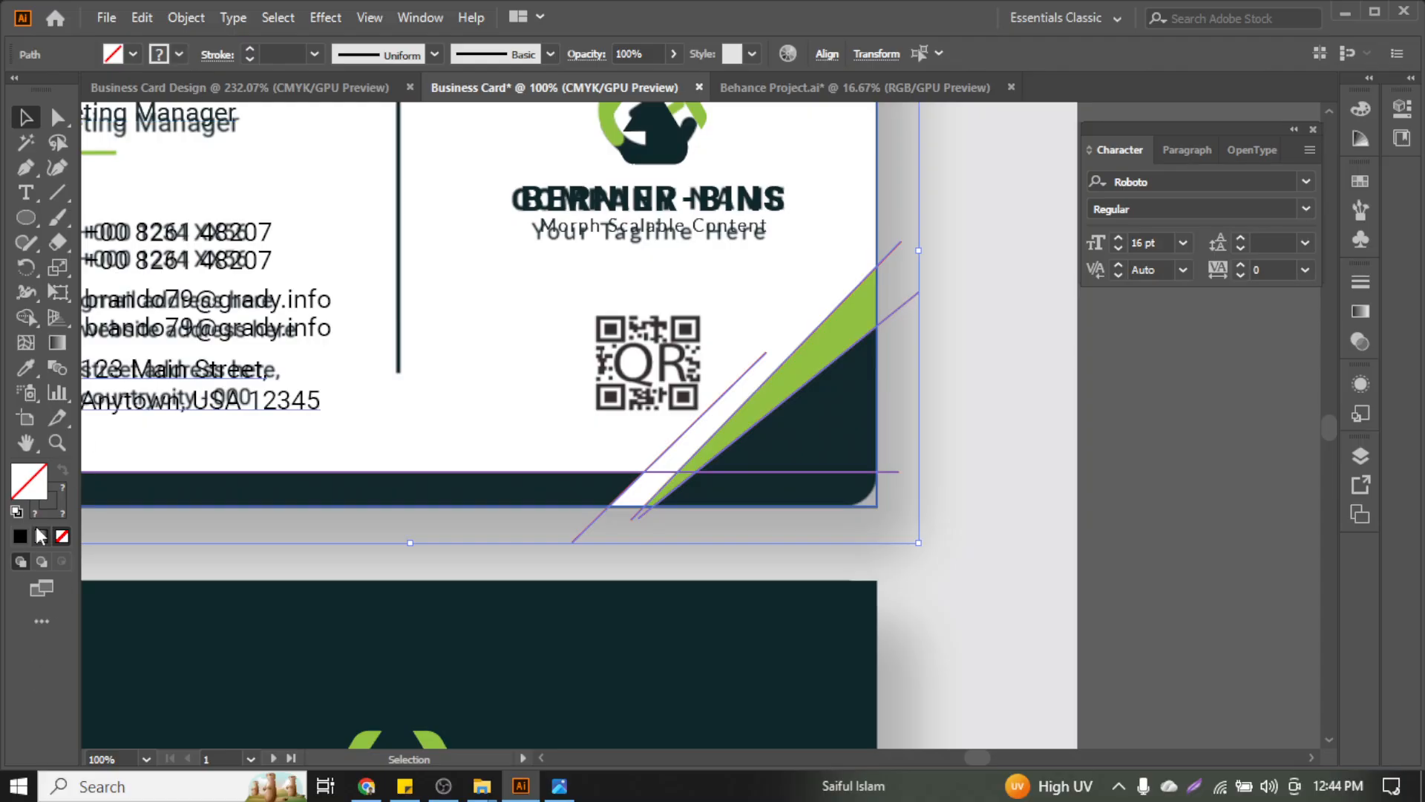
Set the stroke of the selected cutting lines and card shape to [None]
left_click(179, 53)
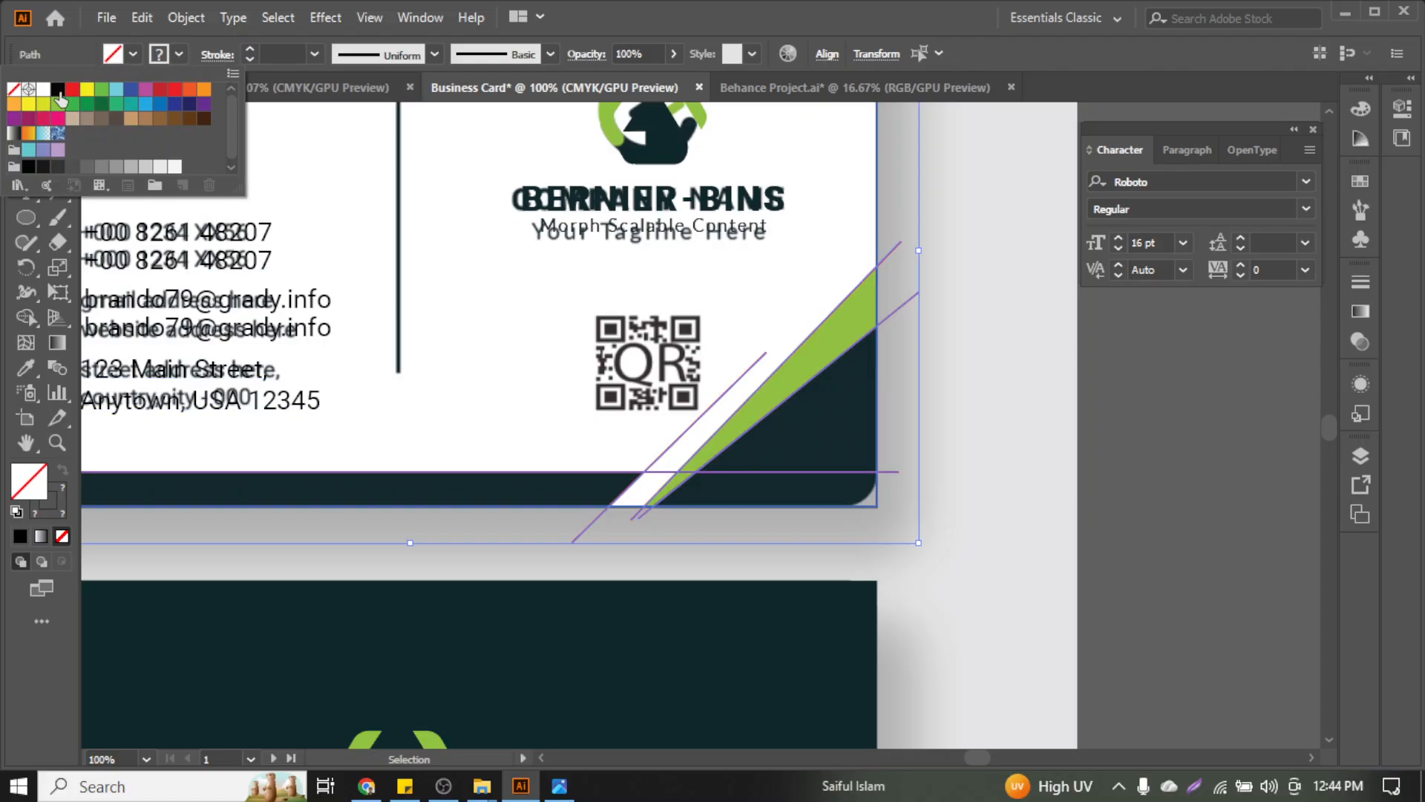
left_click(13, 90)
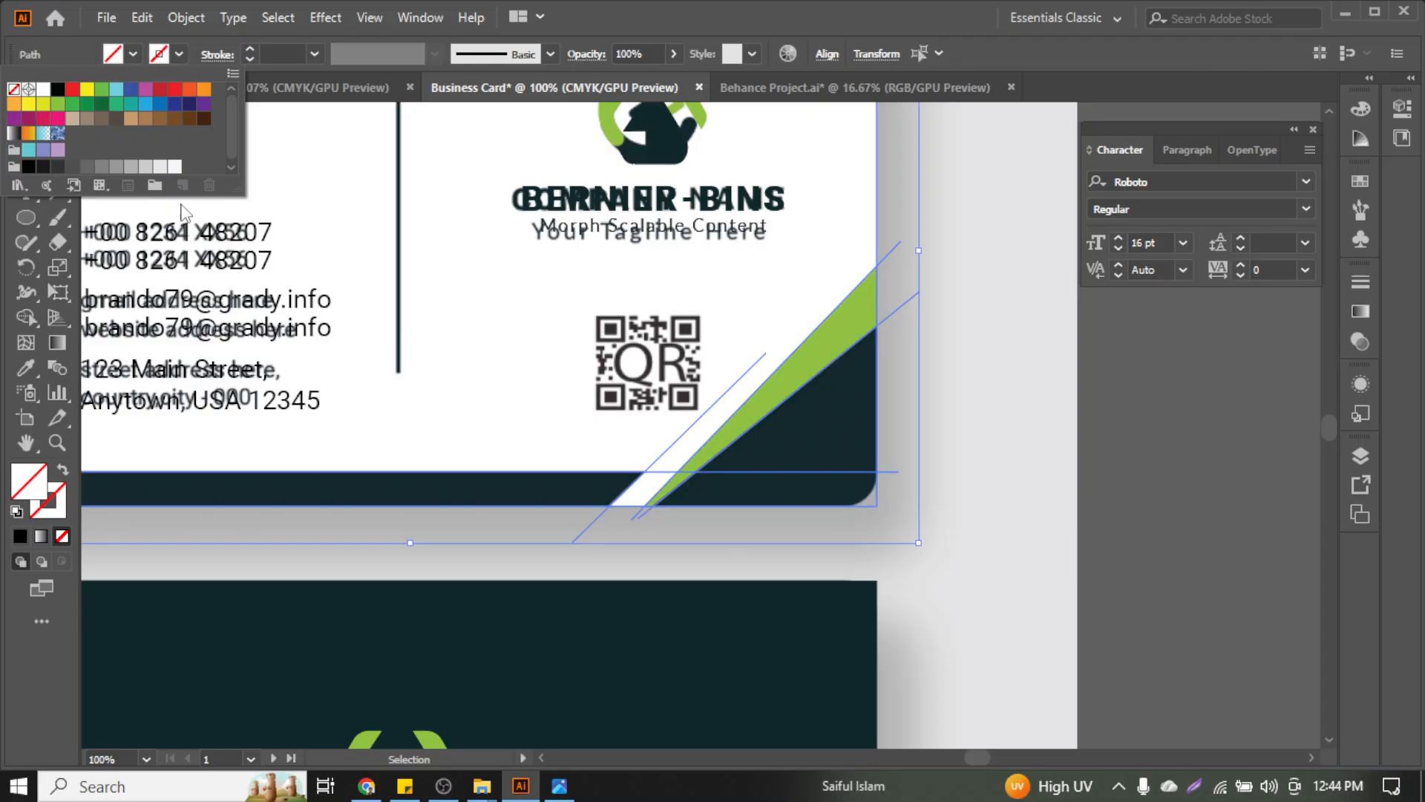
left_click(57, 89)
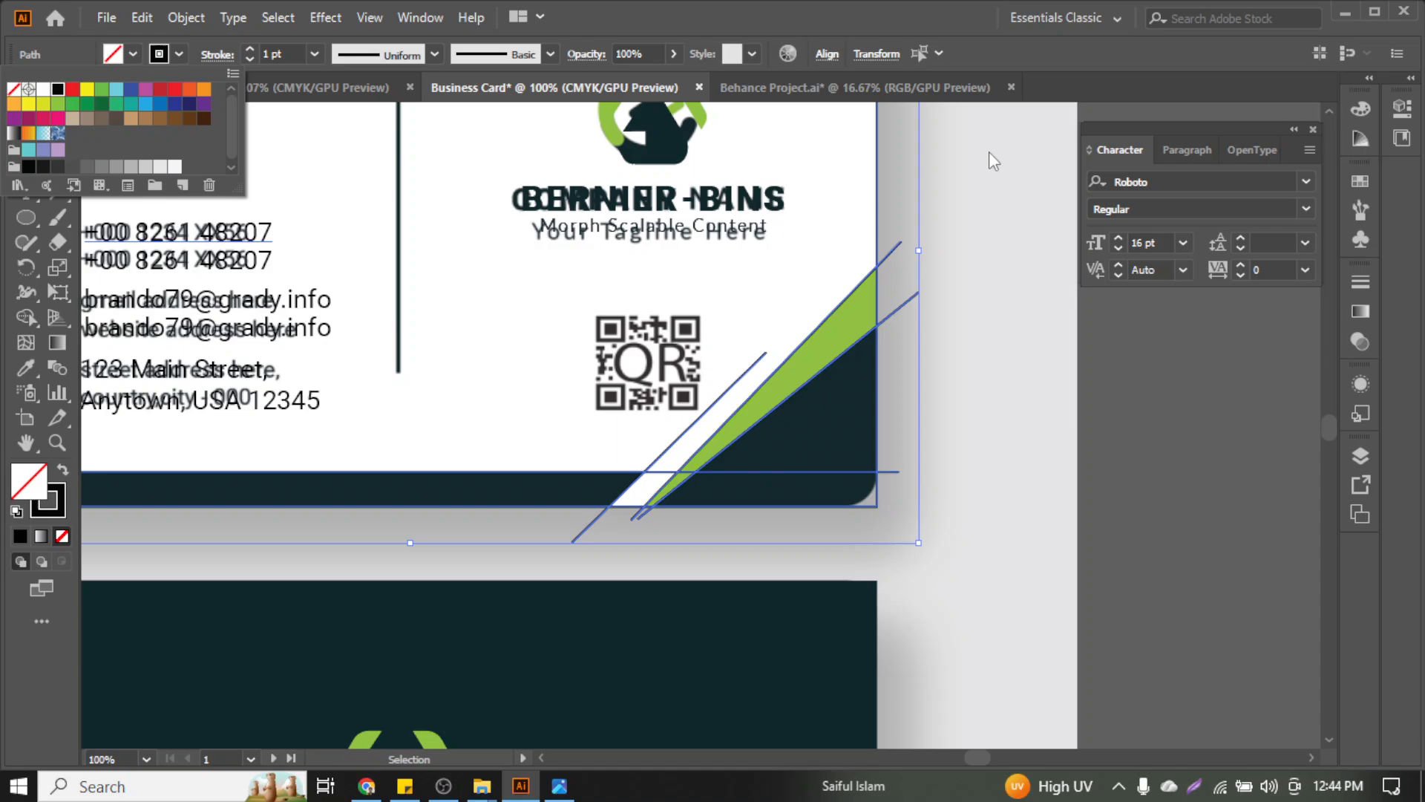
left_click(435, 25)
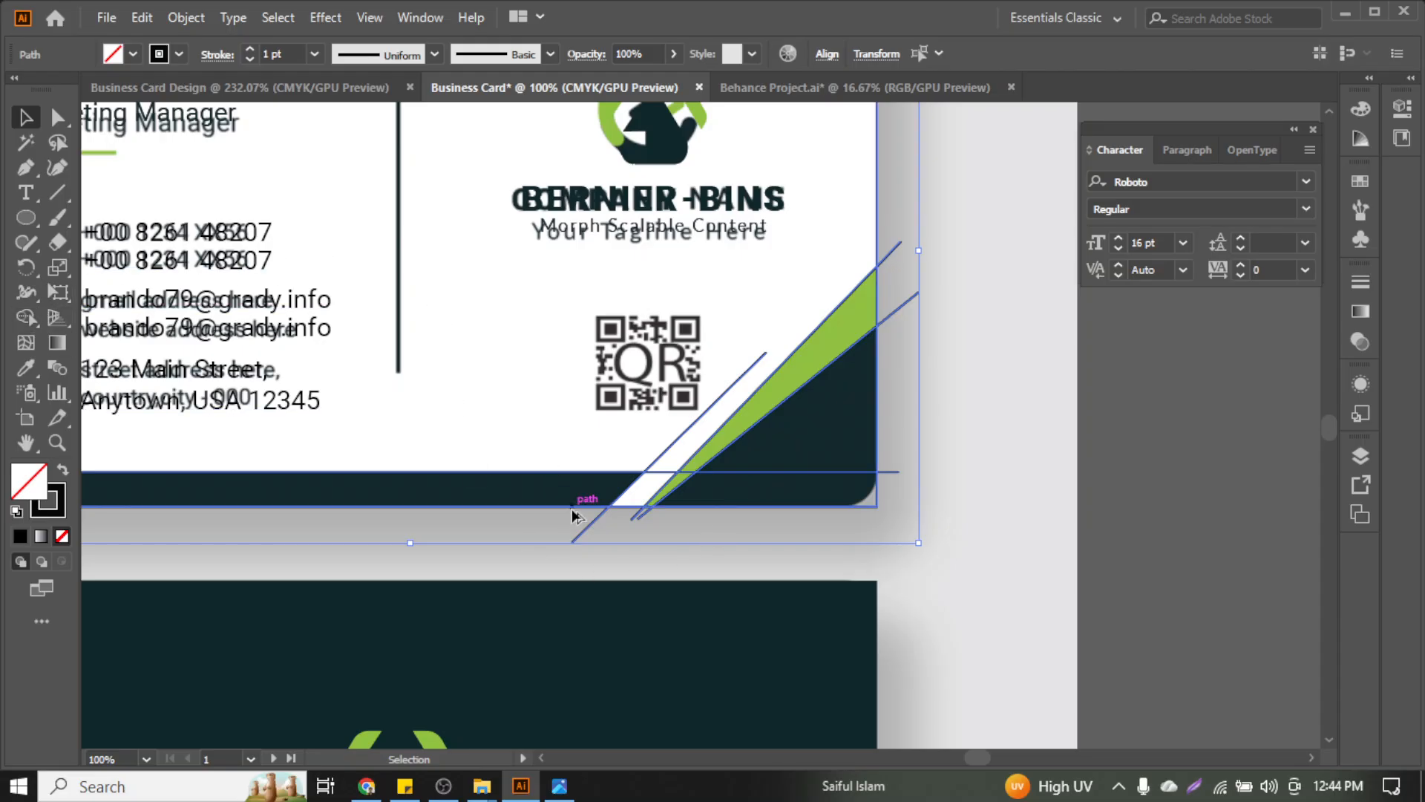
scroll(572, 510, "up", 2)
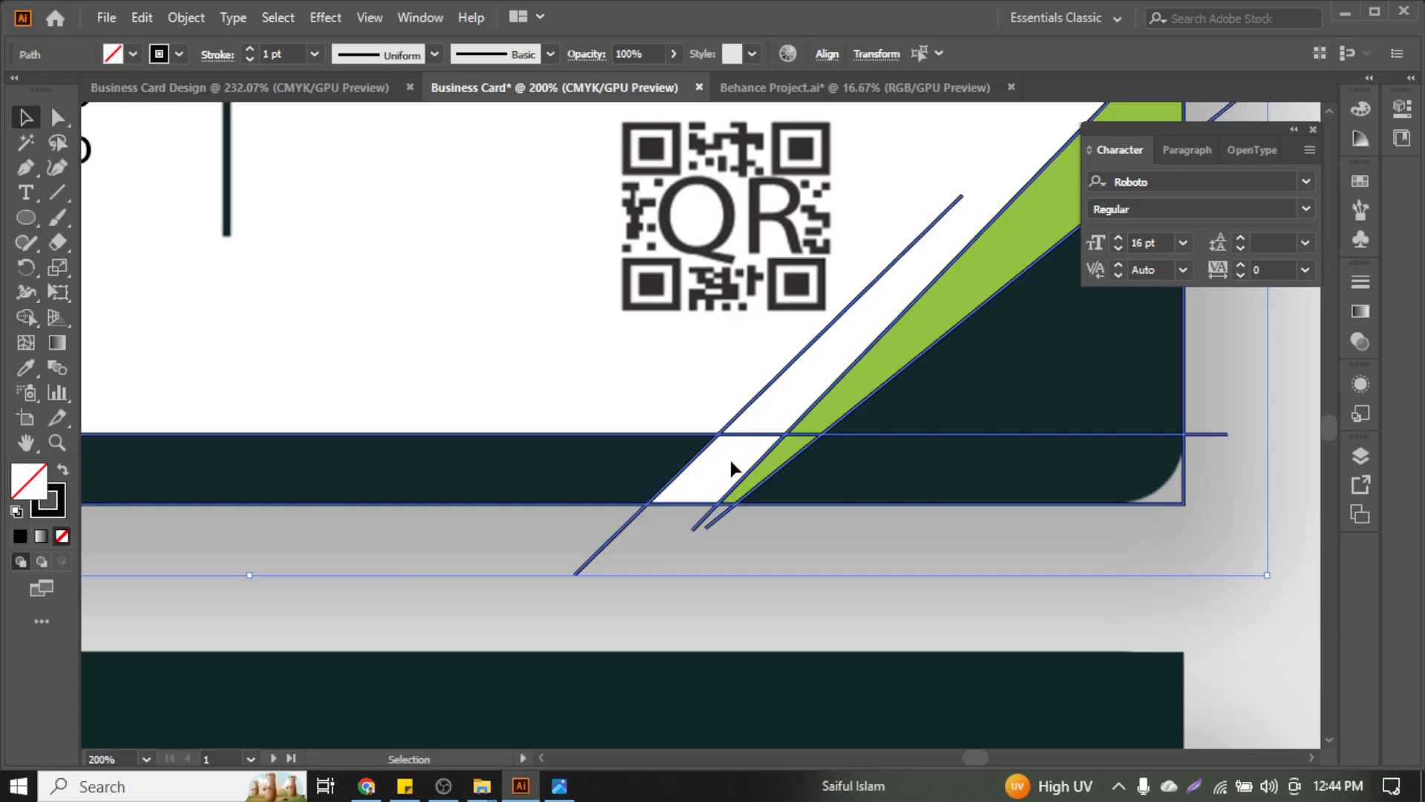
scroll(741, 467, "down", 3)
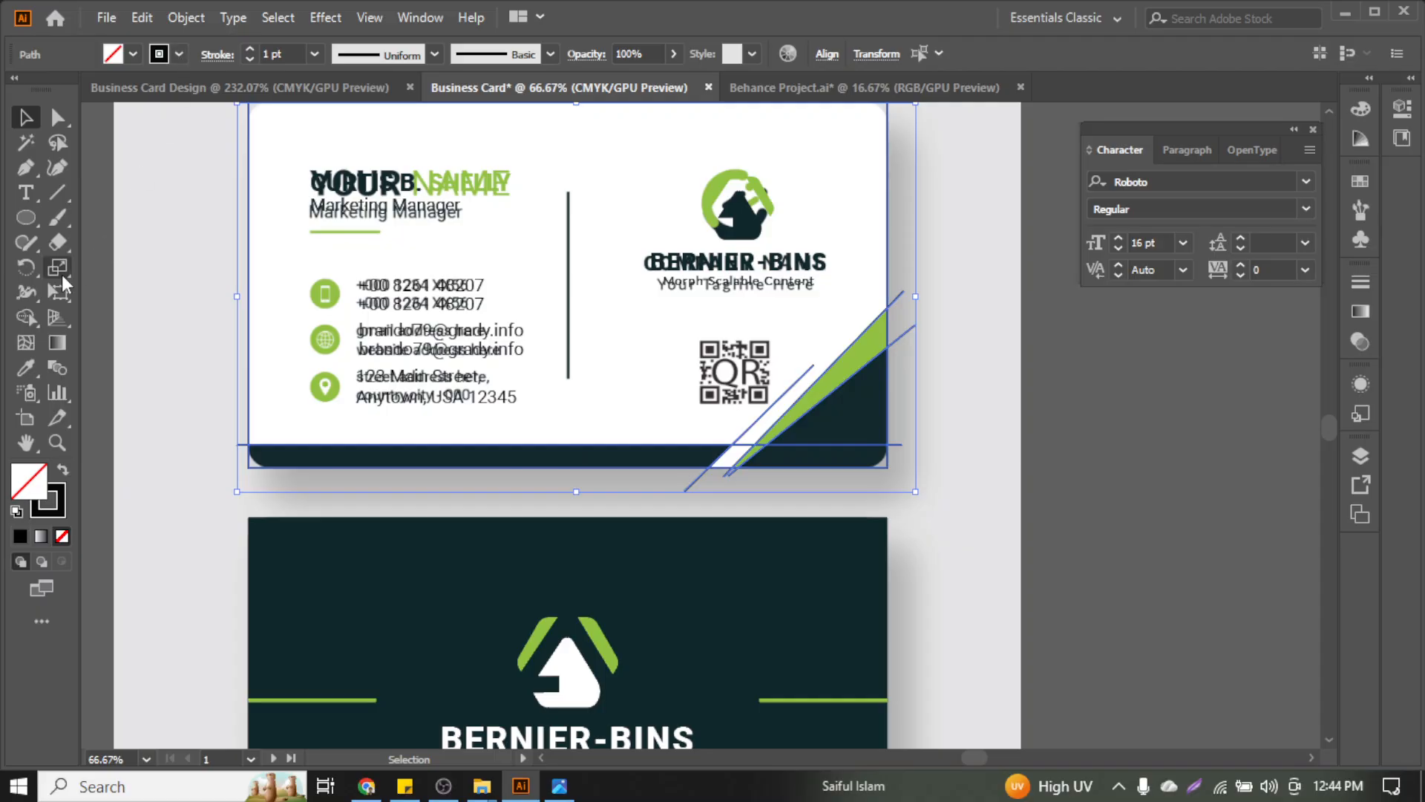
left_click(179, 54)
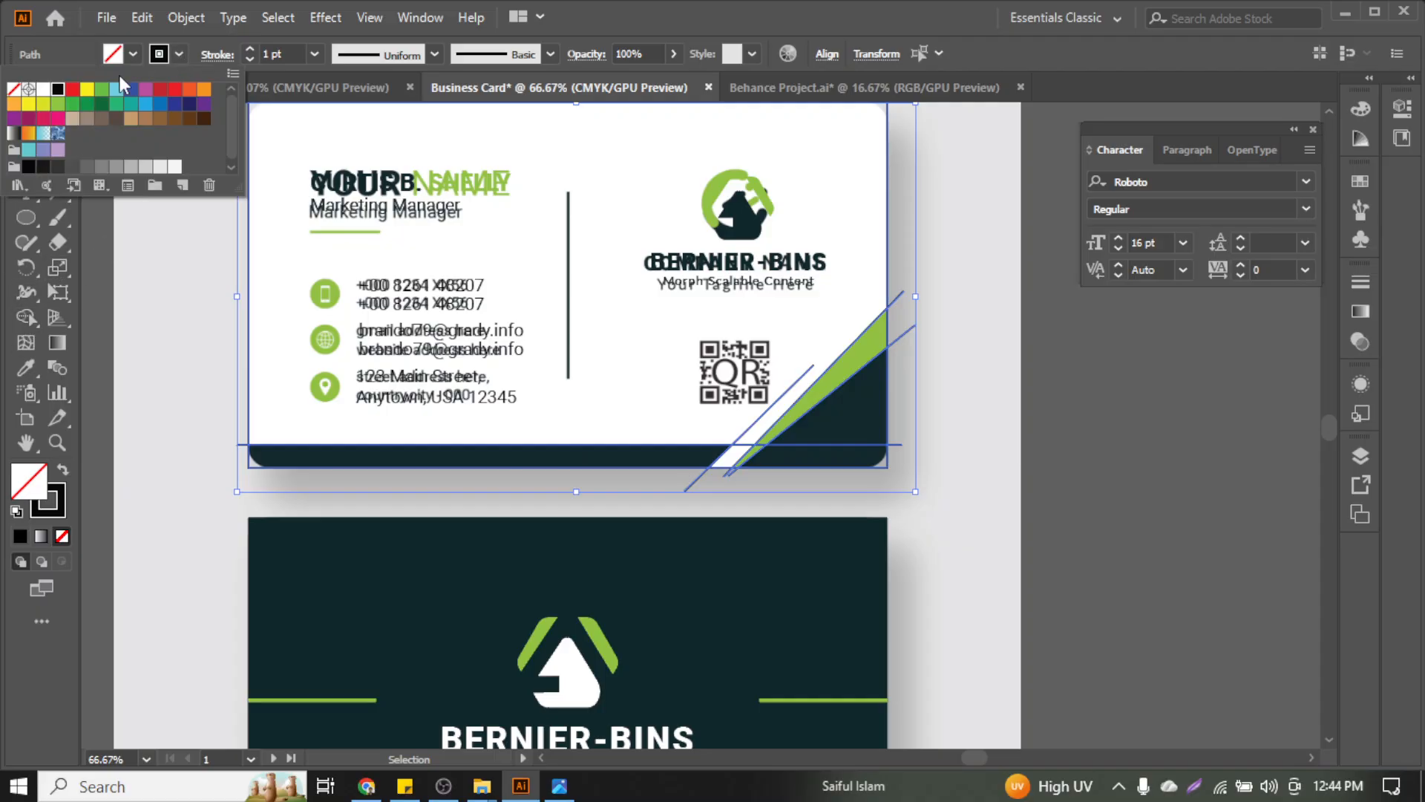
left_click(14, 92)
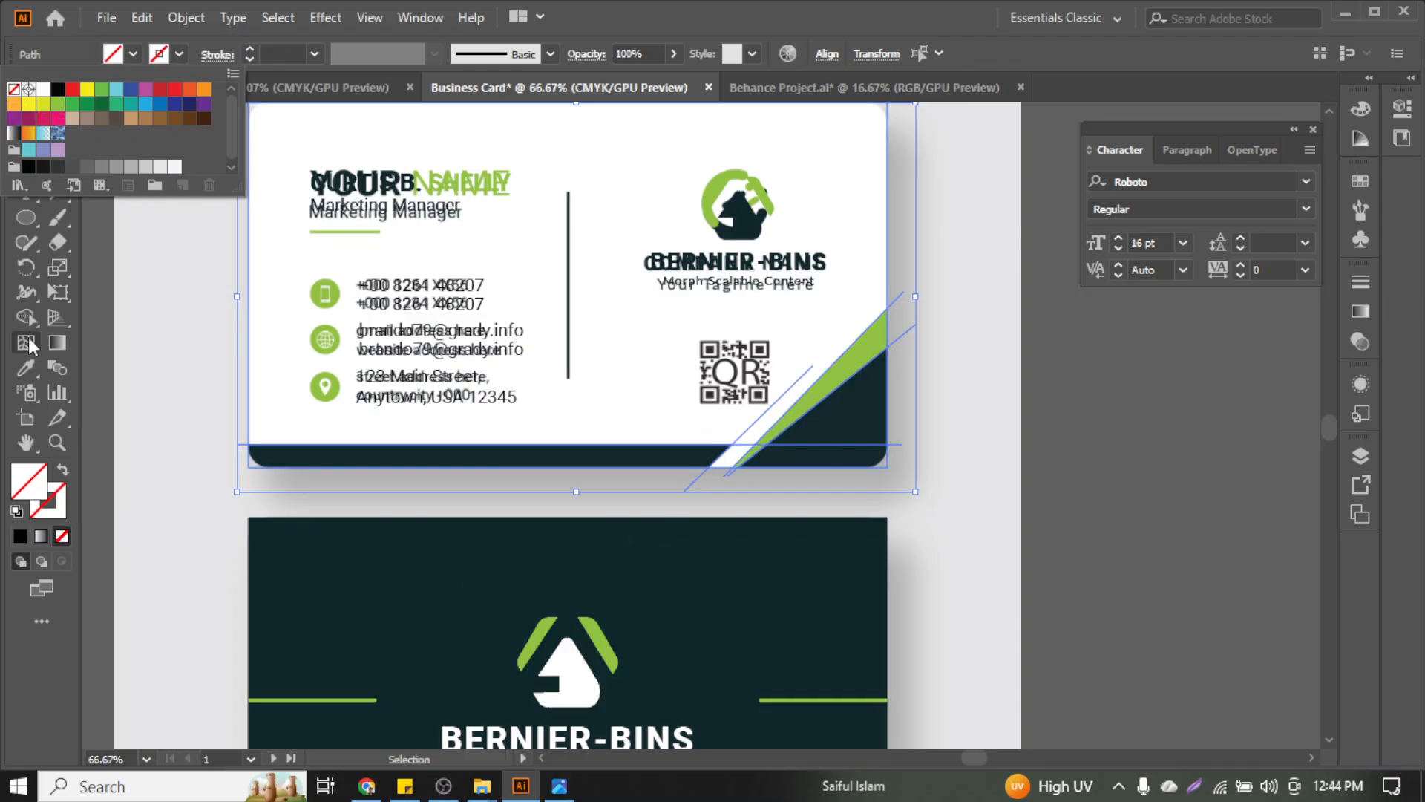
scroll(834, 433, "up", 3)
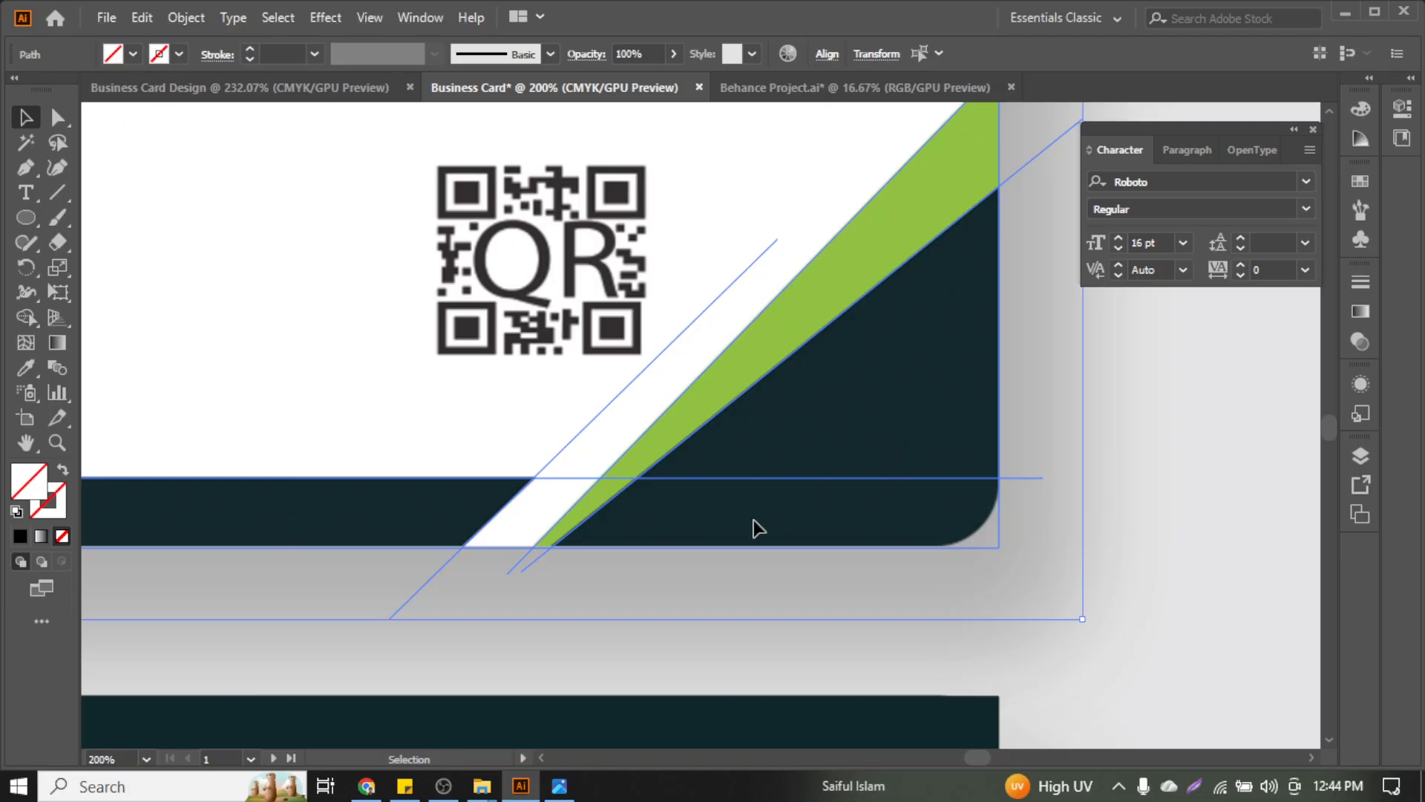
With Shape Builder, merge the dark corner, white sliver, top white area and dark bottom strip
left_click(25, 317)
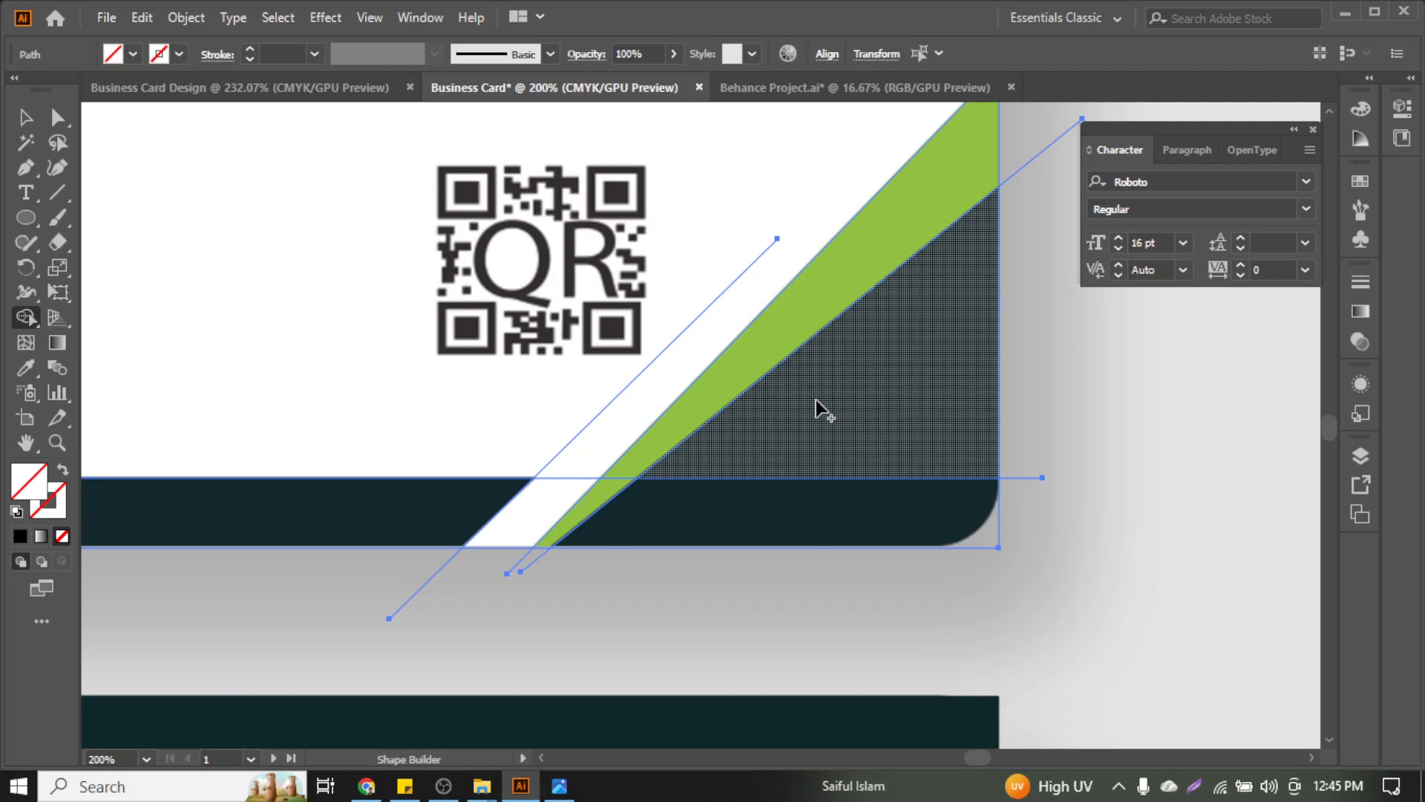
mouse_move(816, 401)
left_mouse_down()
mouse_move(756, 502)
mouse_move(702, 444)
left_mouse_up()
scroll(600, 478, "up", 4)
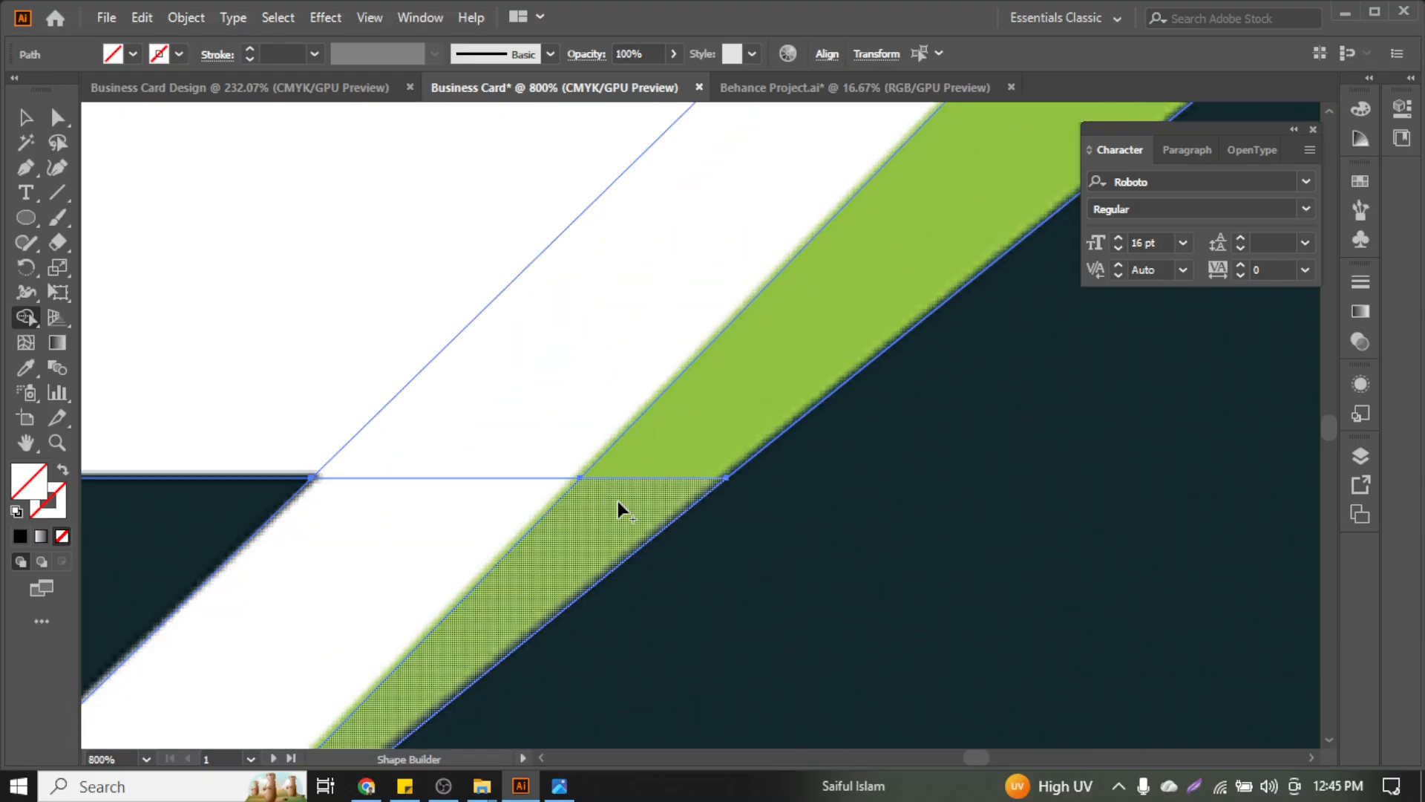
scroll(751, 389, "down", 4)
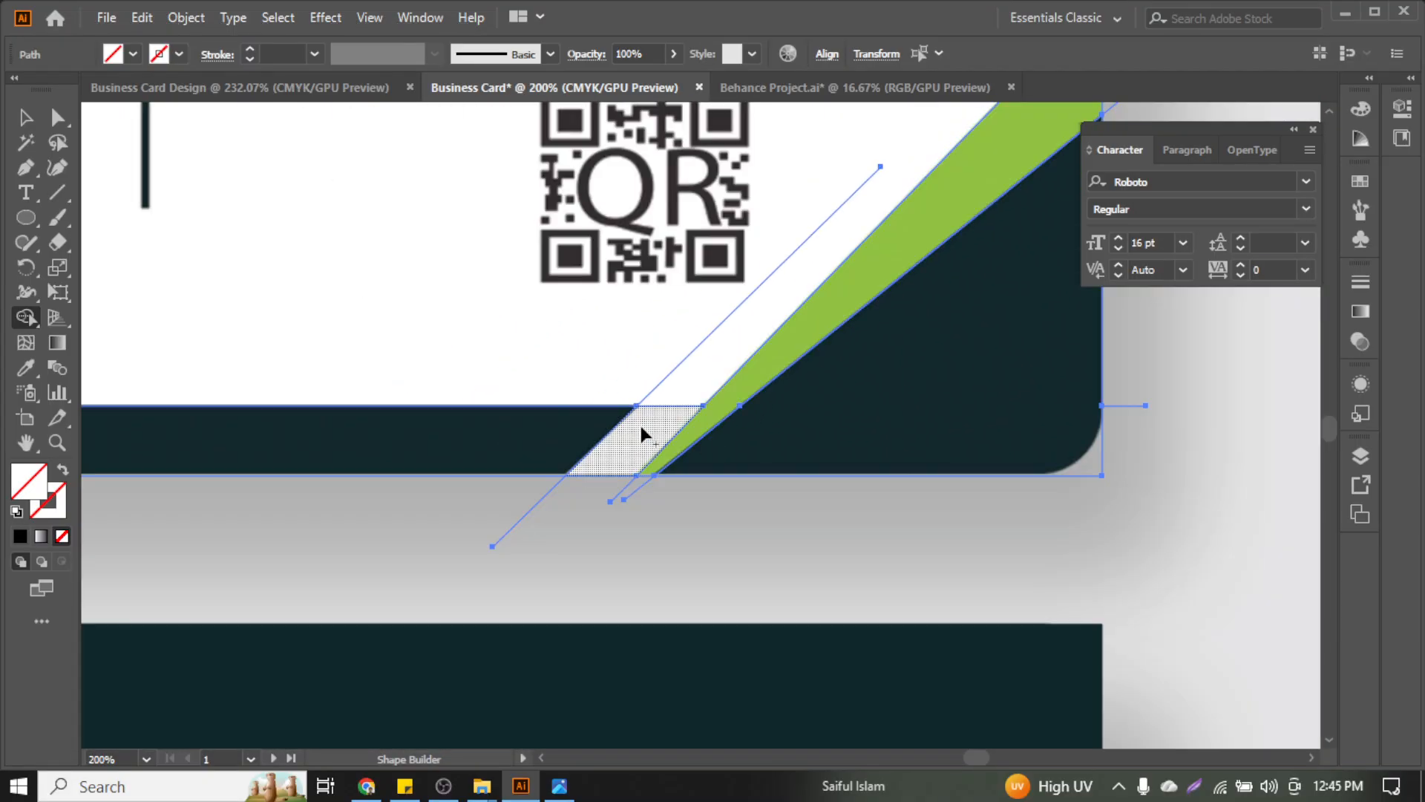
left_click_drag(639, 421, 680, 331)
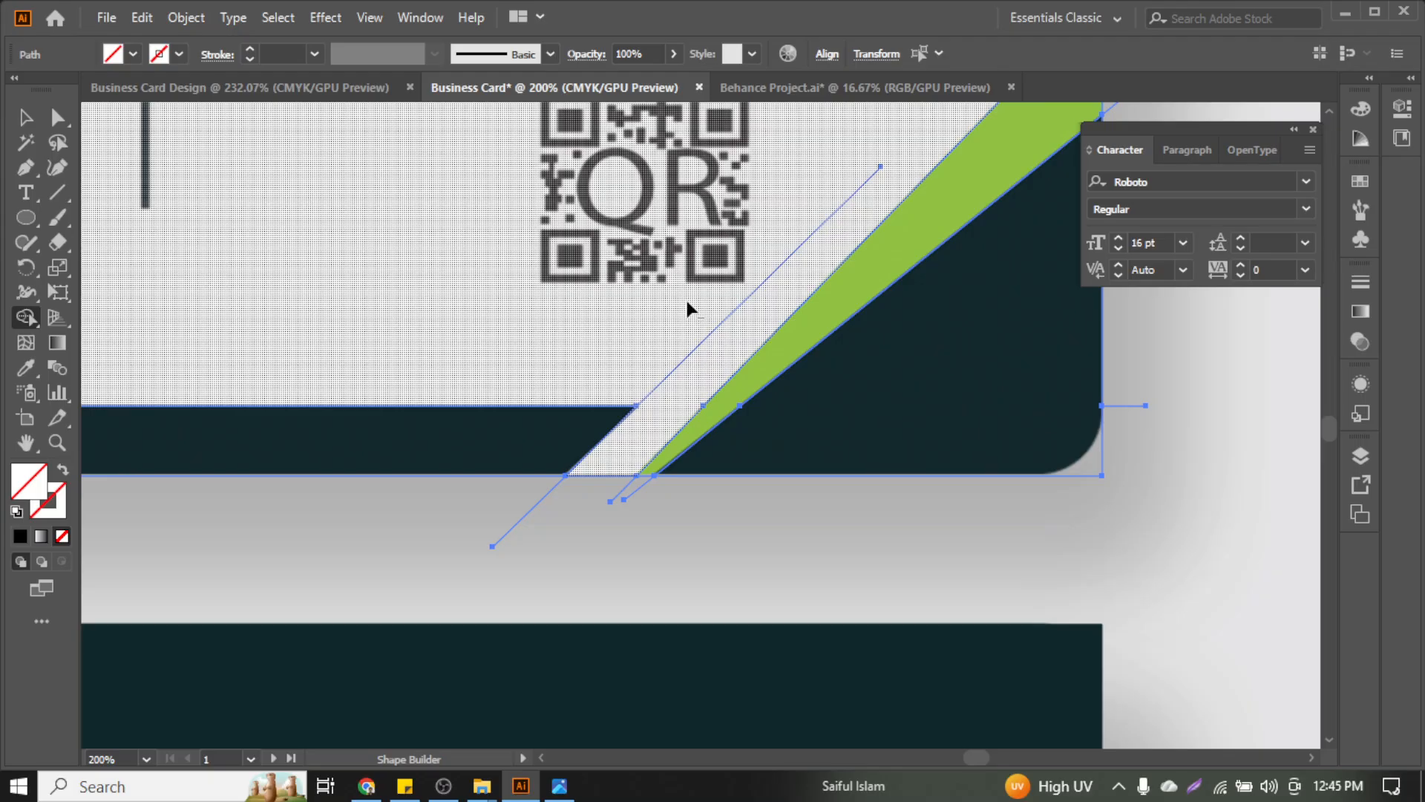
scroll(684, 297, "down", 4)
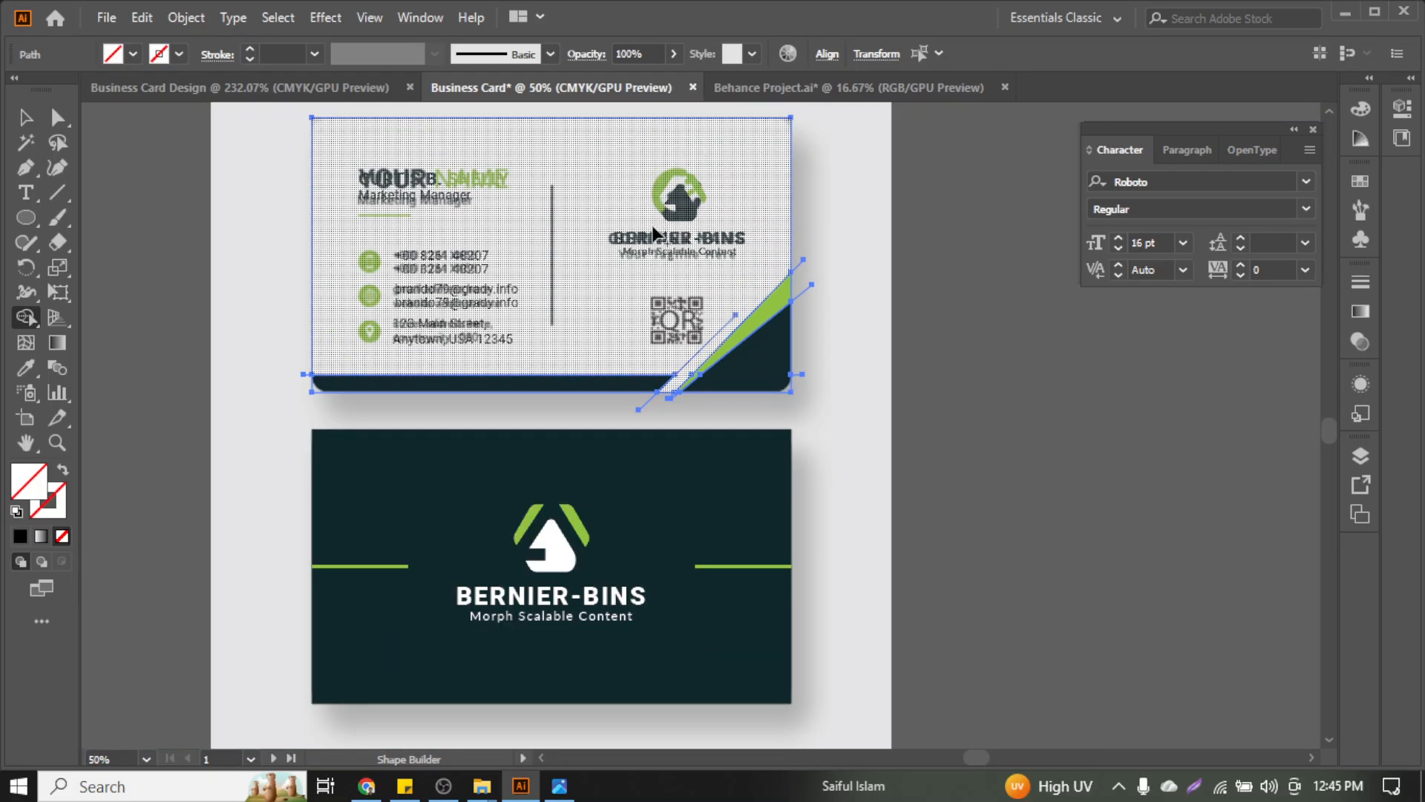
mouse_move(651, 224)
left_mouse_down()
mouse_move(602, 253)
mouse_move(495, 200)
mouse_move(516, 189)
mouse_move(599, 232)
mouse_move(695, 235)
mouse_move(564, 239)
left_mouse_up()
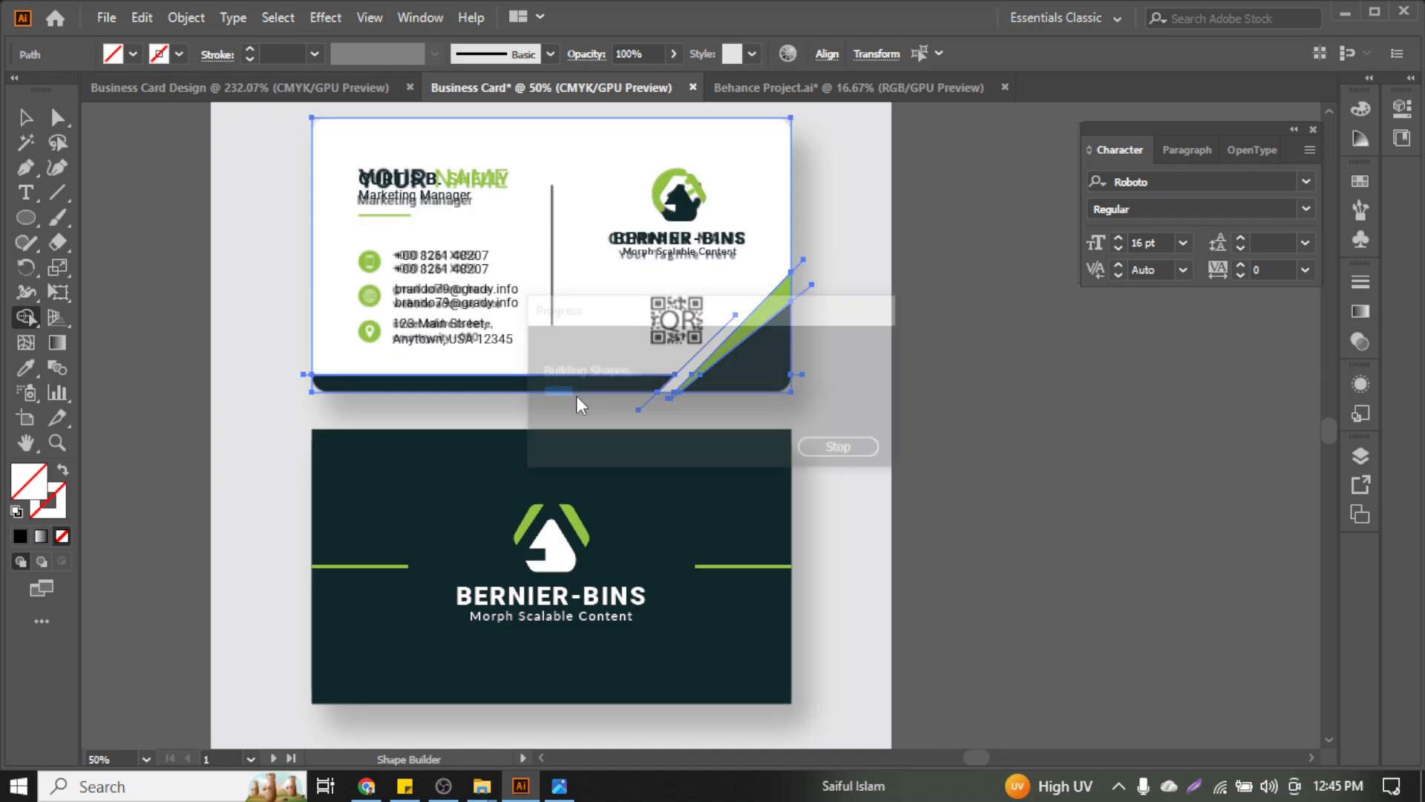
scroll(594, 372, "up", 4)
left_click_drag(506, 380, 509, 388)
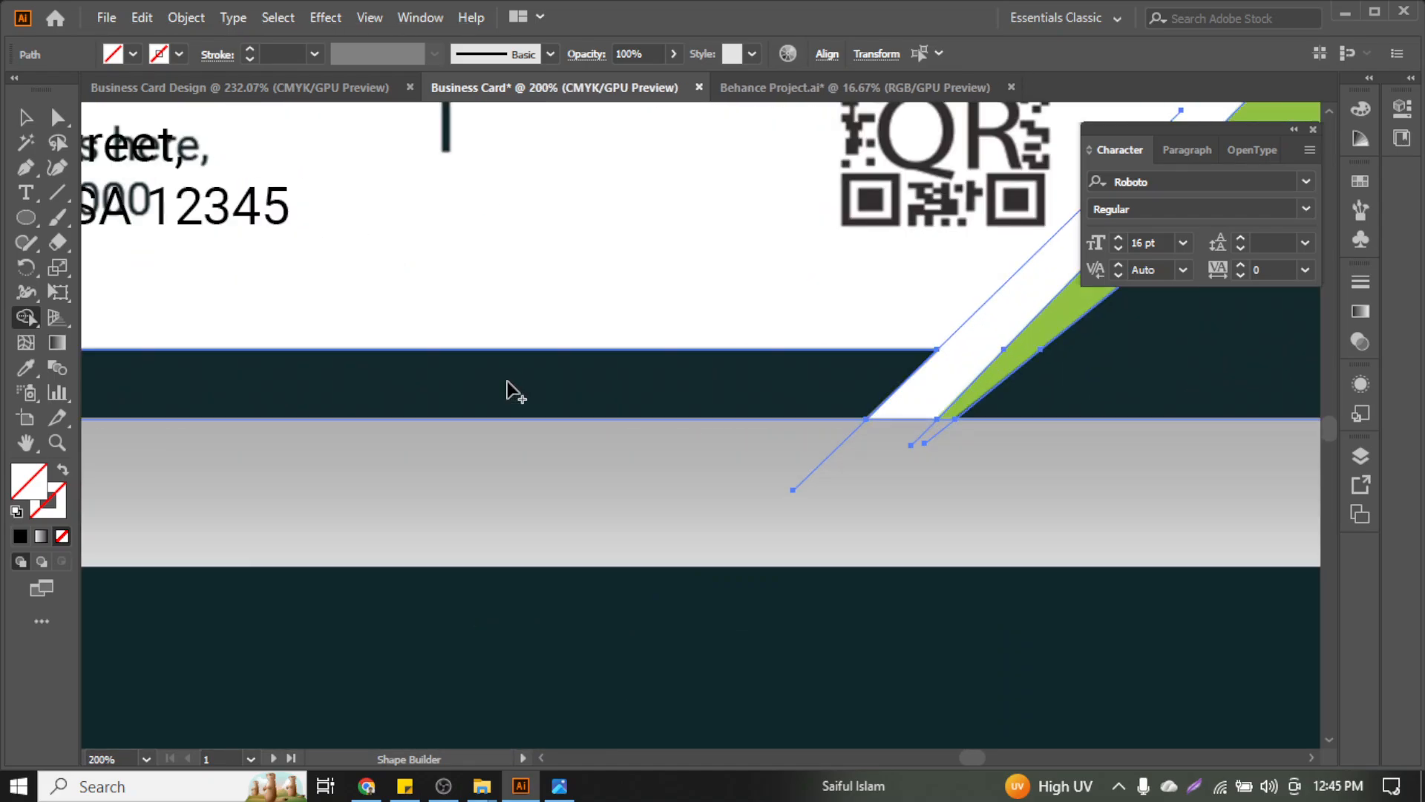
scroll(682, 373, "down", 1)
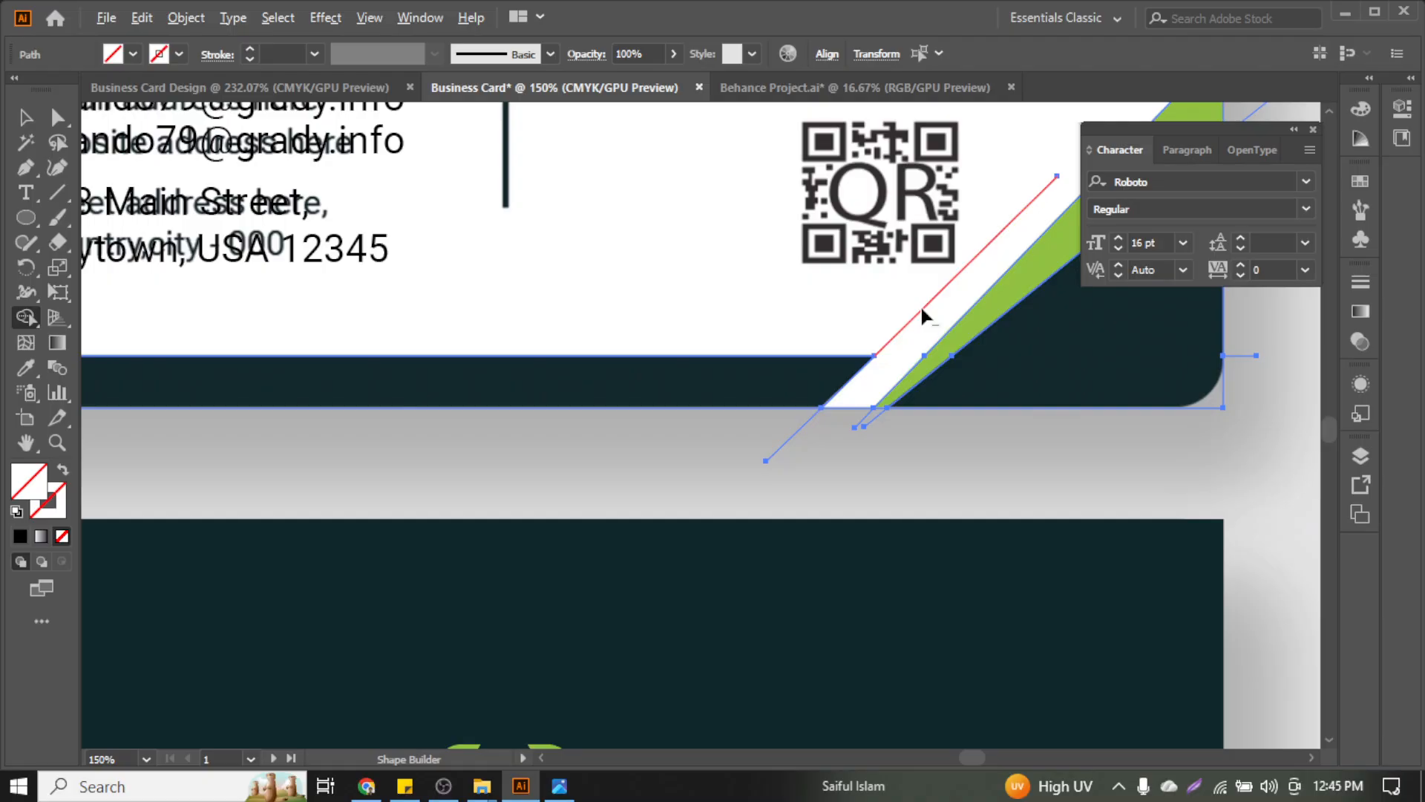
Delete the leftover diagonal edge and stray line stub, then select the card's paths
left_click(921, 310, "alt")
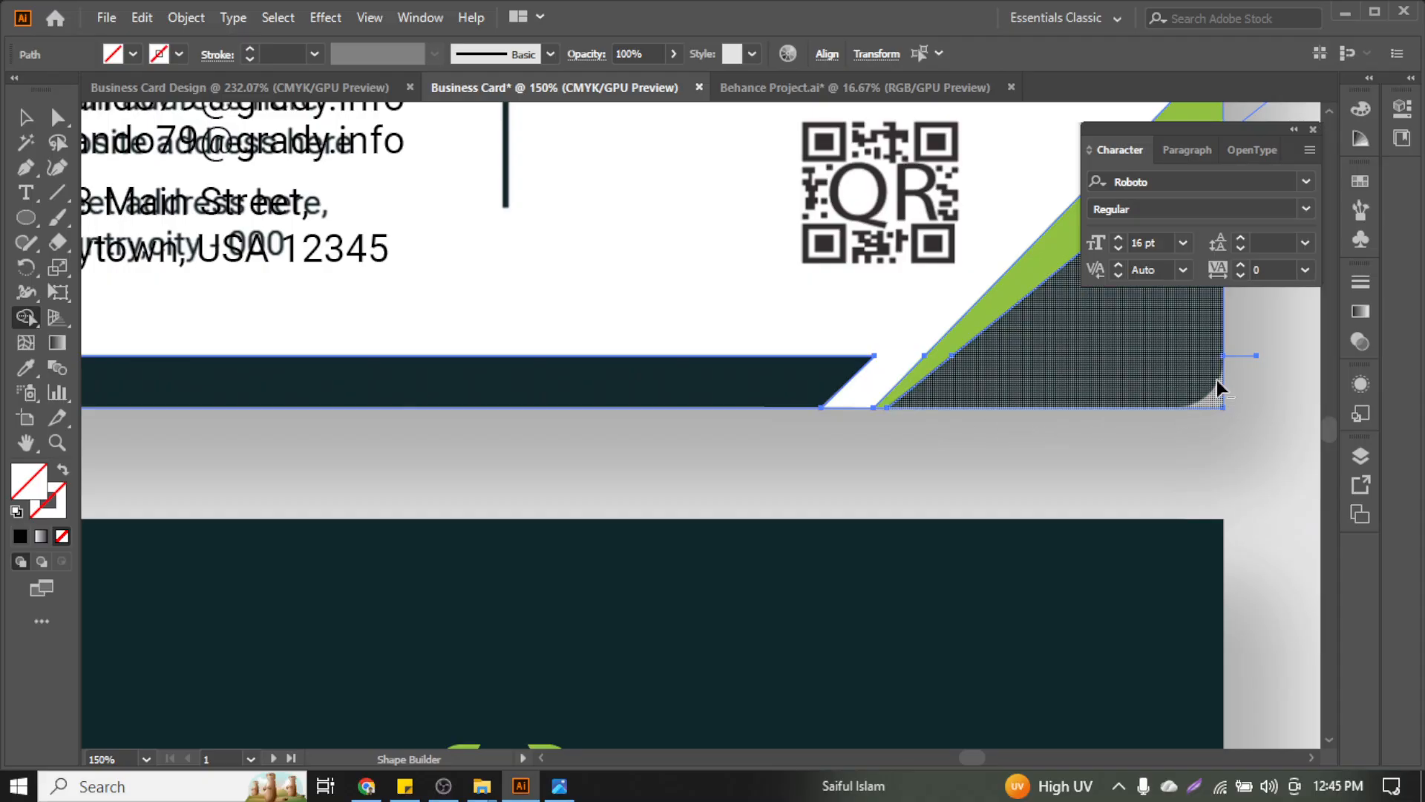
scroll(1214, 423, "left", 2)
scroll(1215, 423, "right", 6)
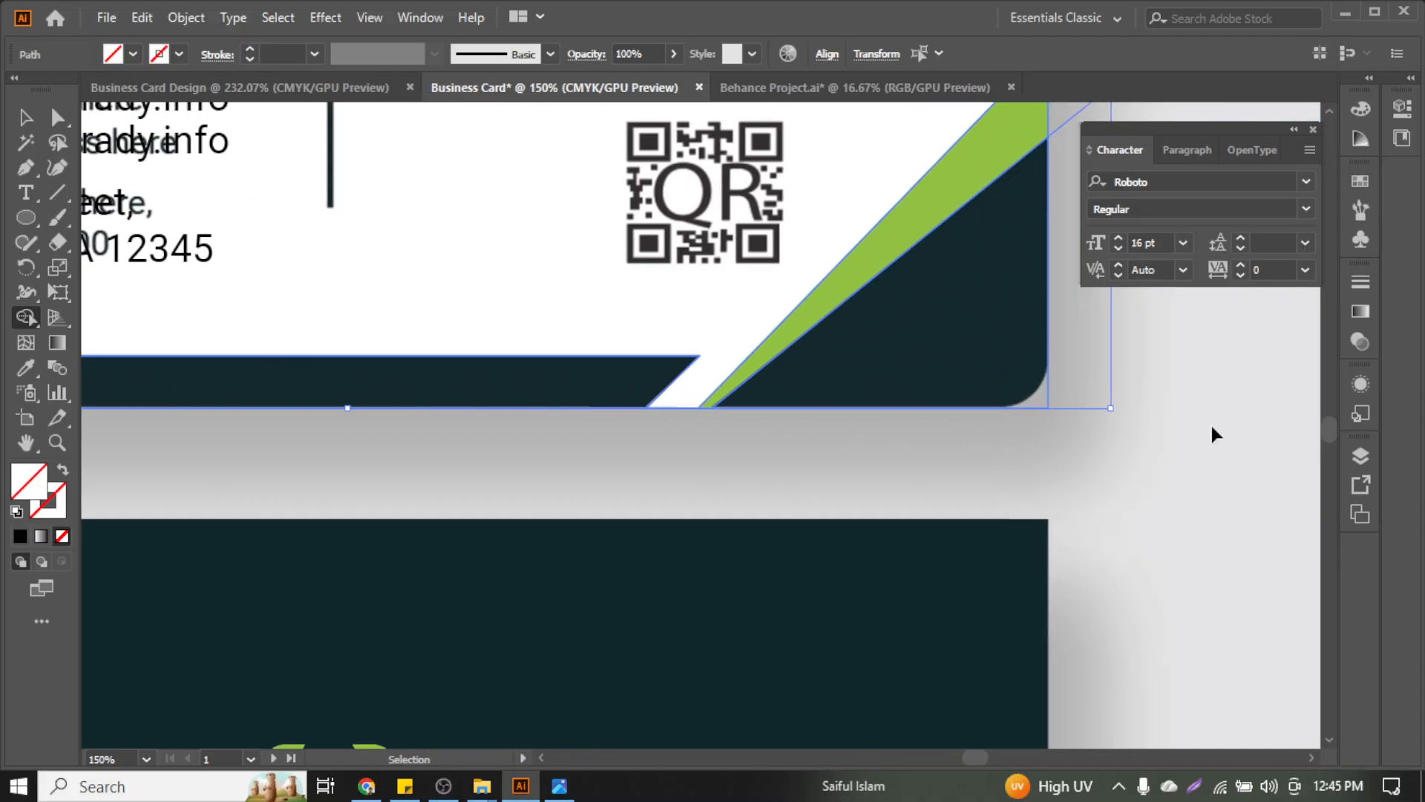
scroll(1064, 423, "up", 5)
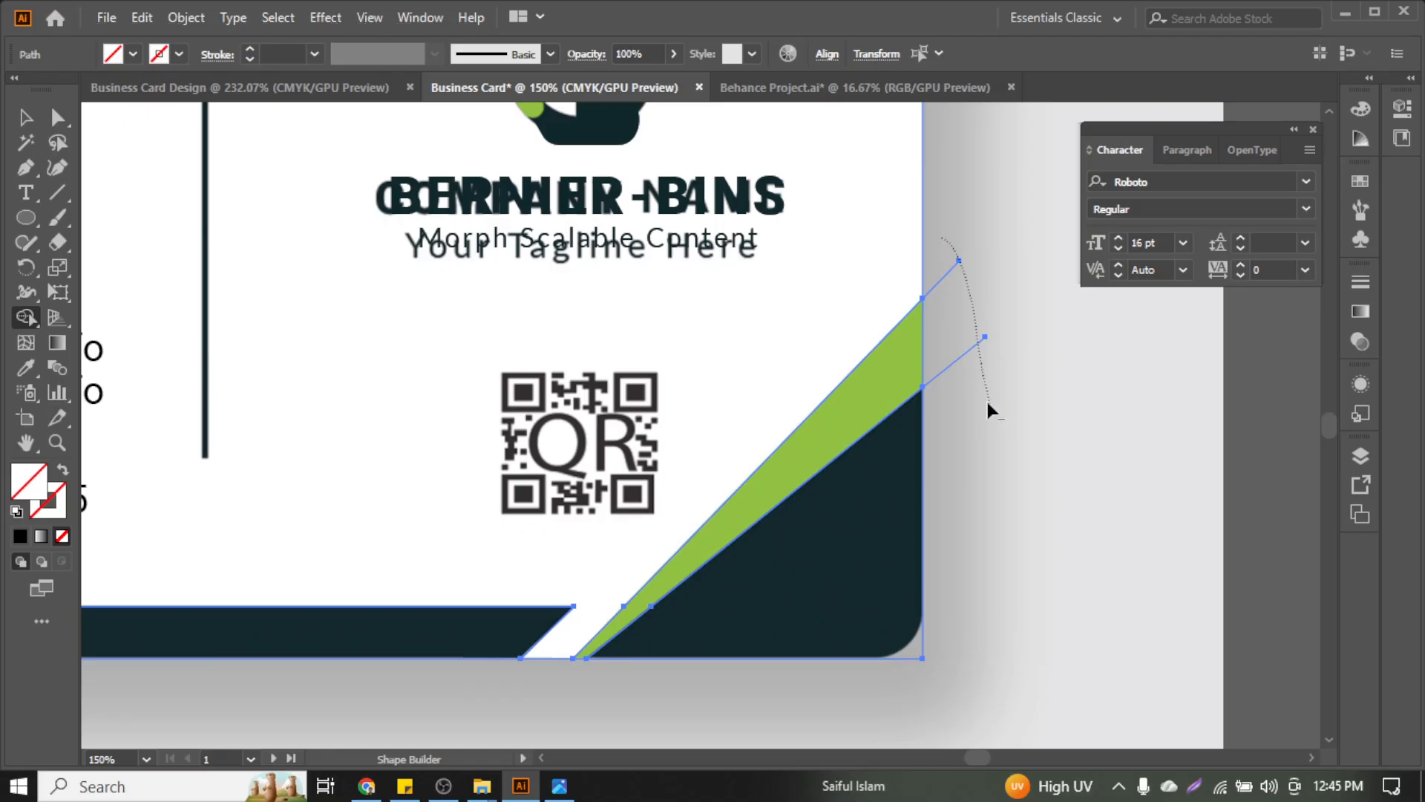
left_click(958, 262, "alt")
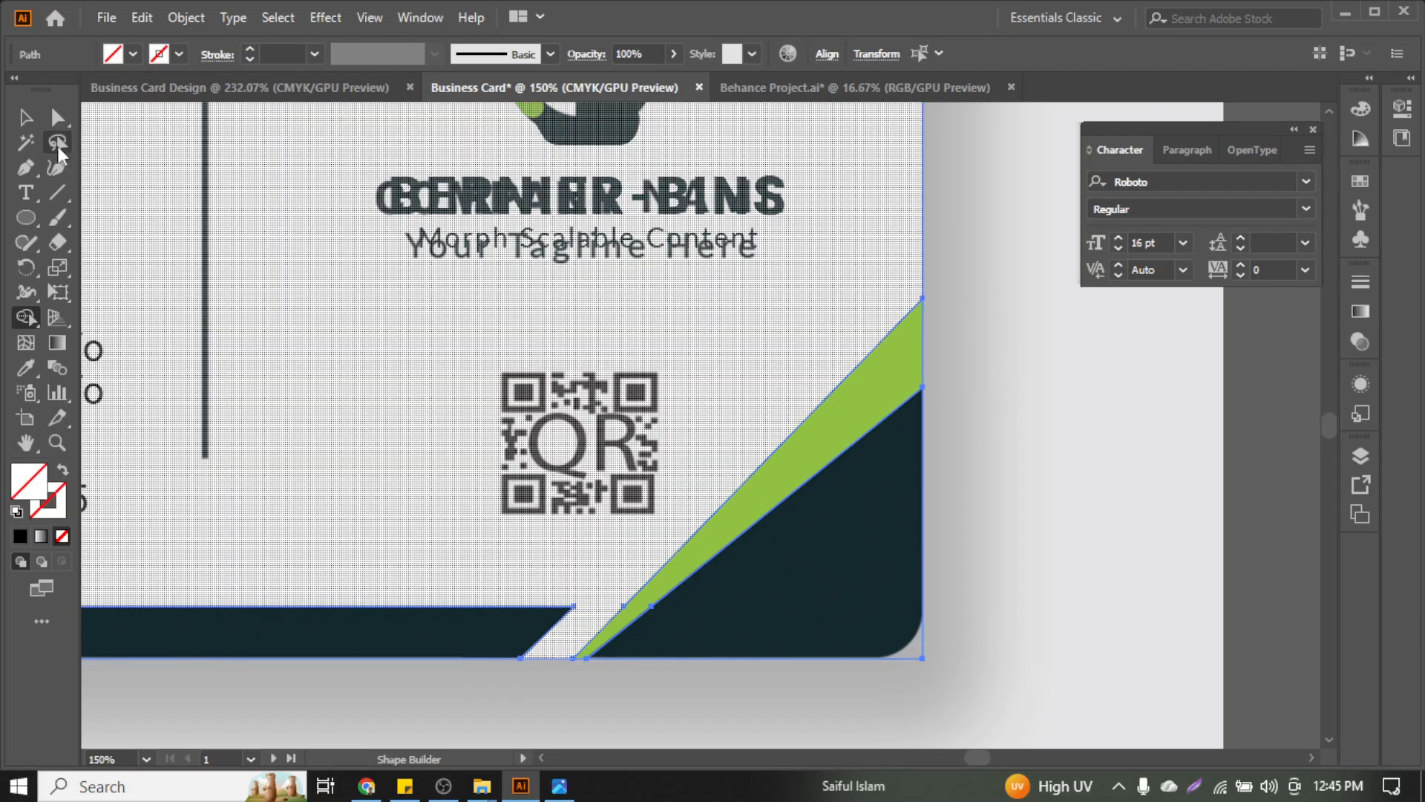
left_click(27, 118)
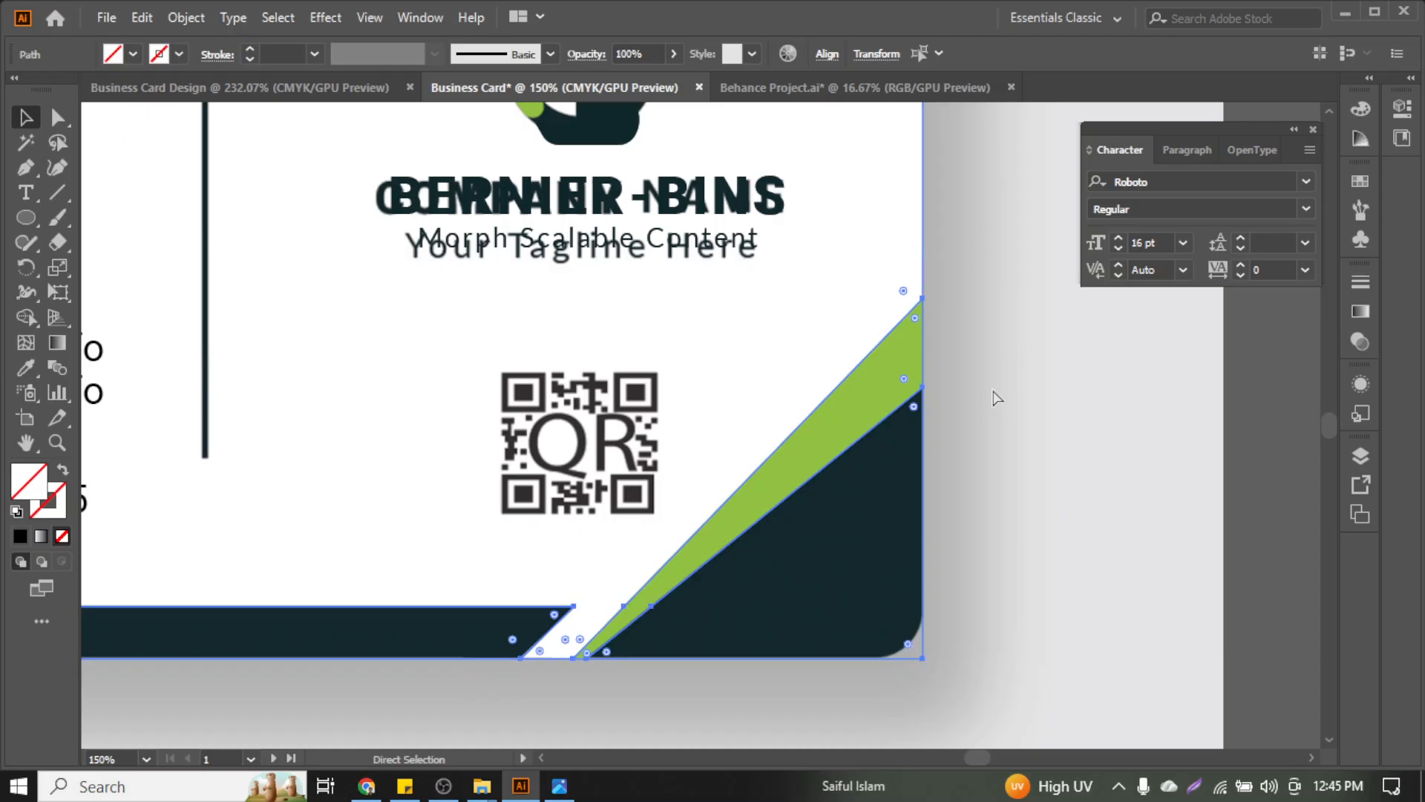
scroll(992, 387, "left", 2)
scroll(1070, 421, "down", 2)
left_click(1164, 425)
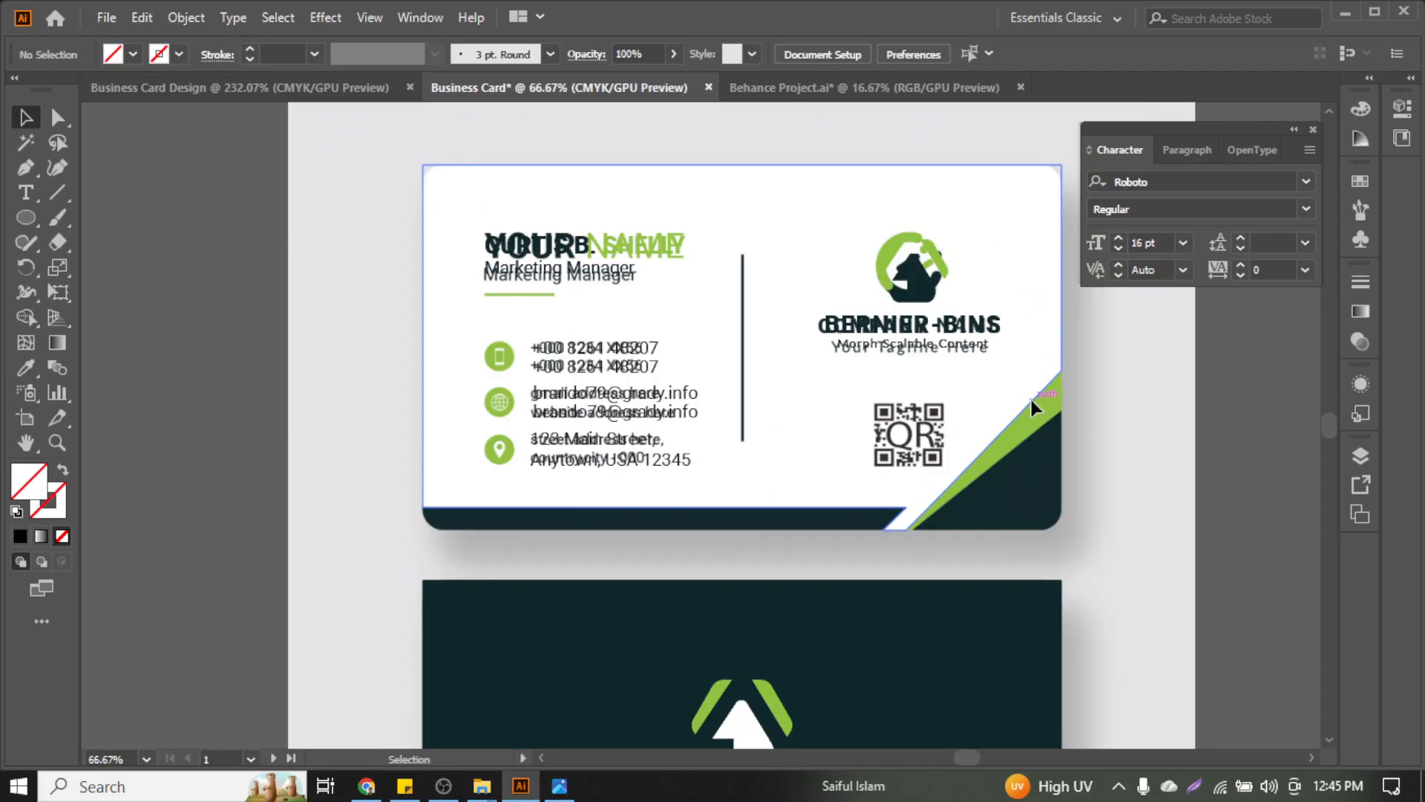
left_click(1031, 399)
Undo the rounded corner on the dark corner triangle
left_click(1037, 436)
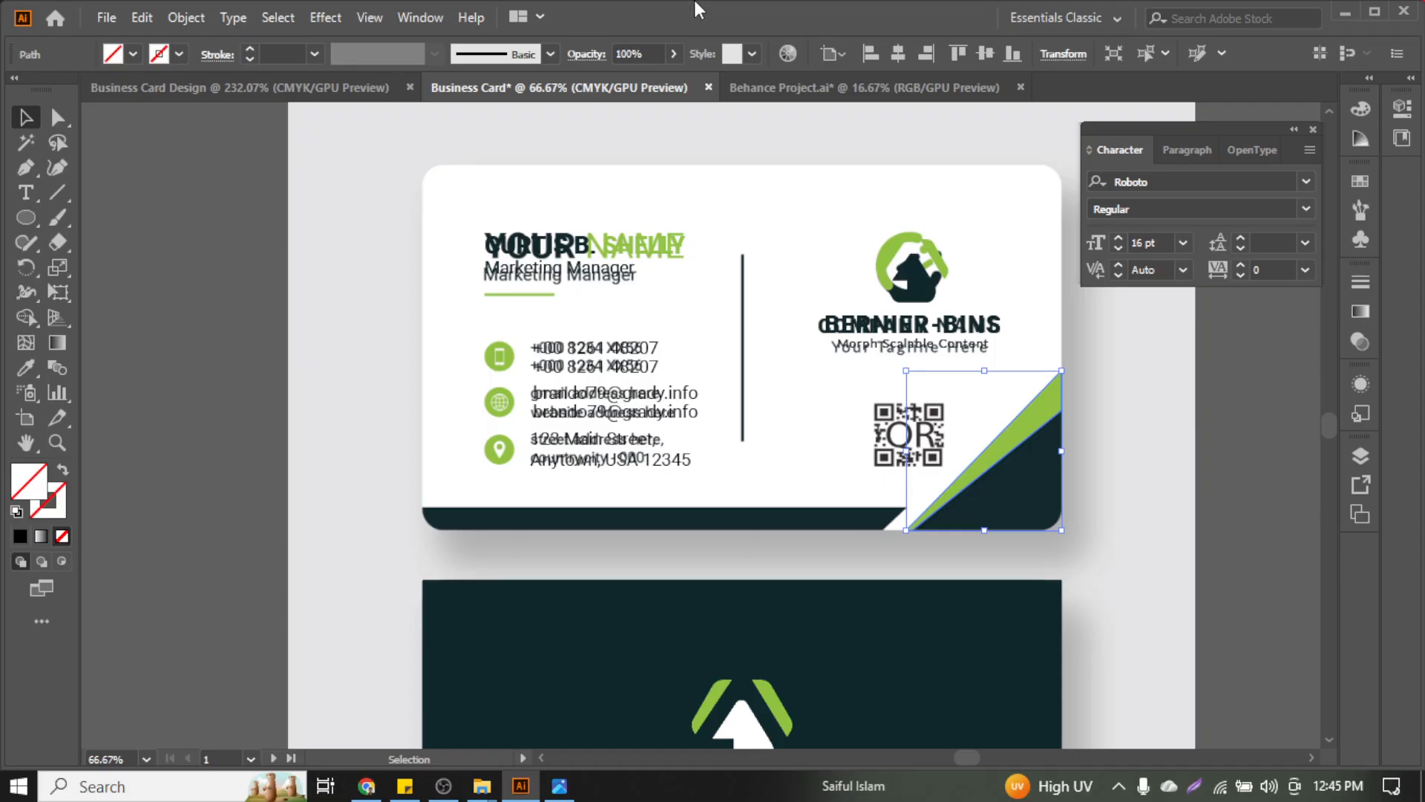
key("i")
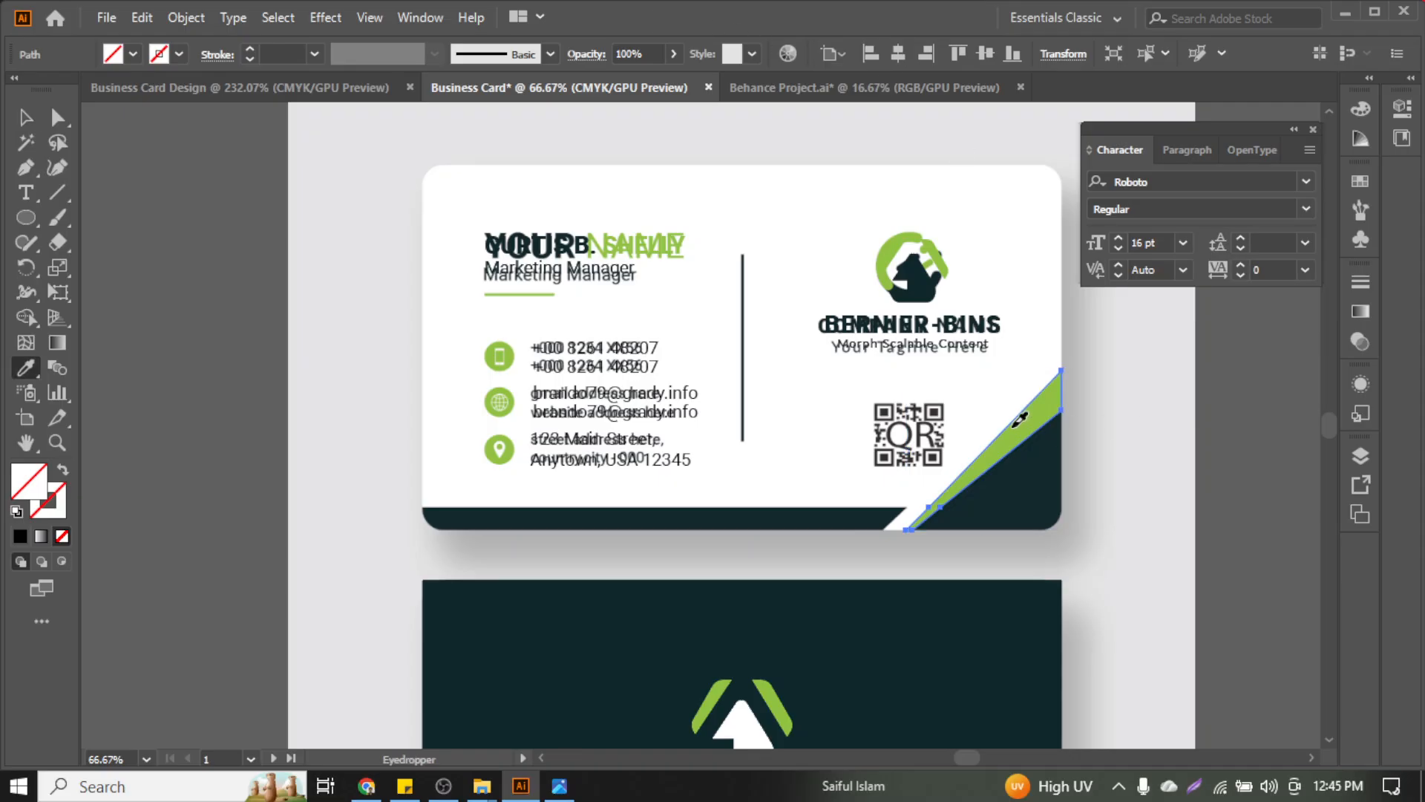
key("v")
left_click(1047, 476)
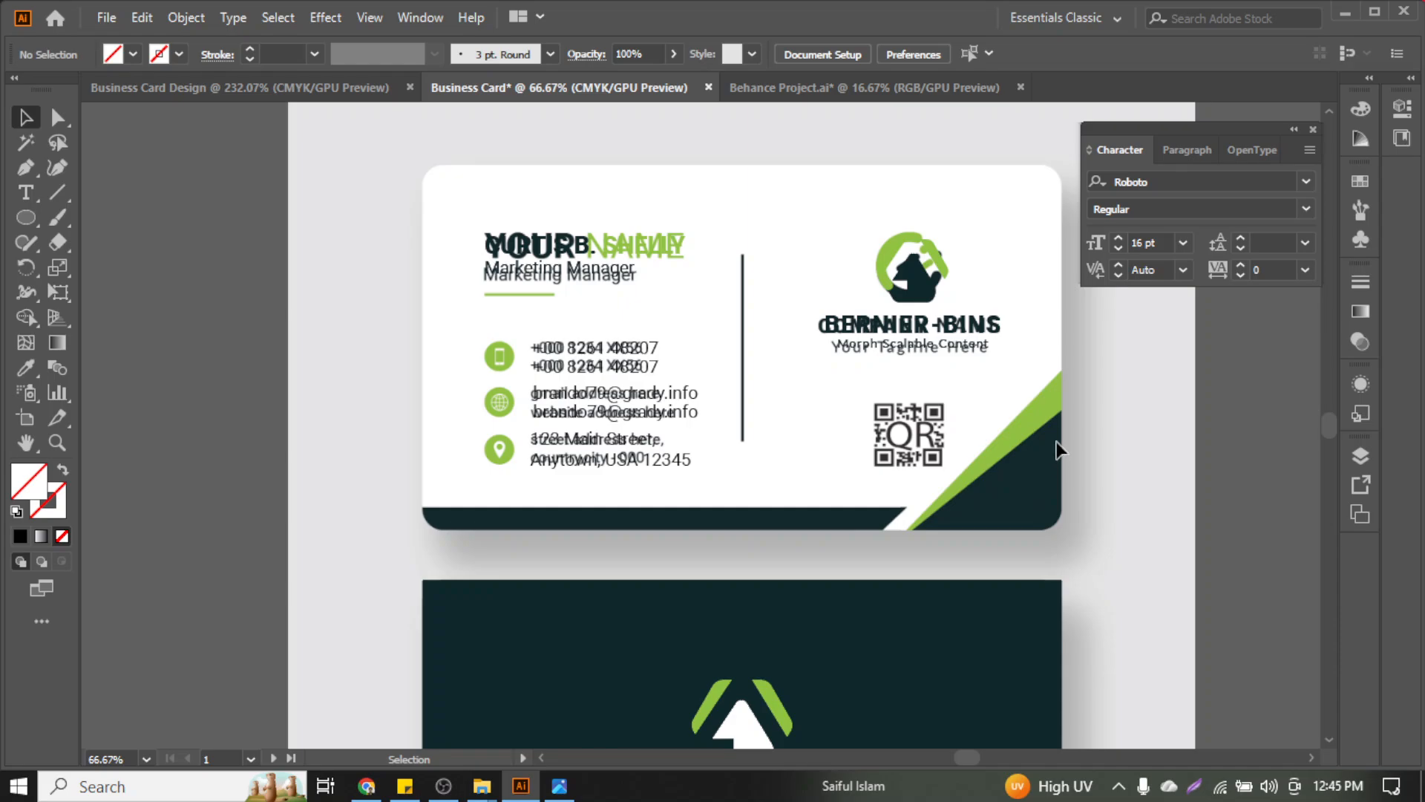
left_click(1060, 444)
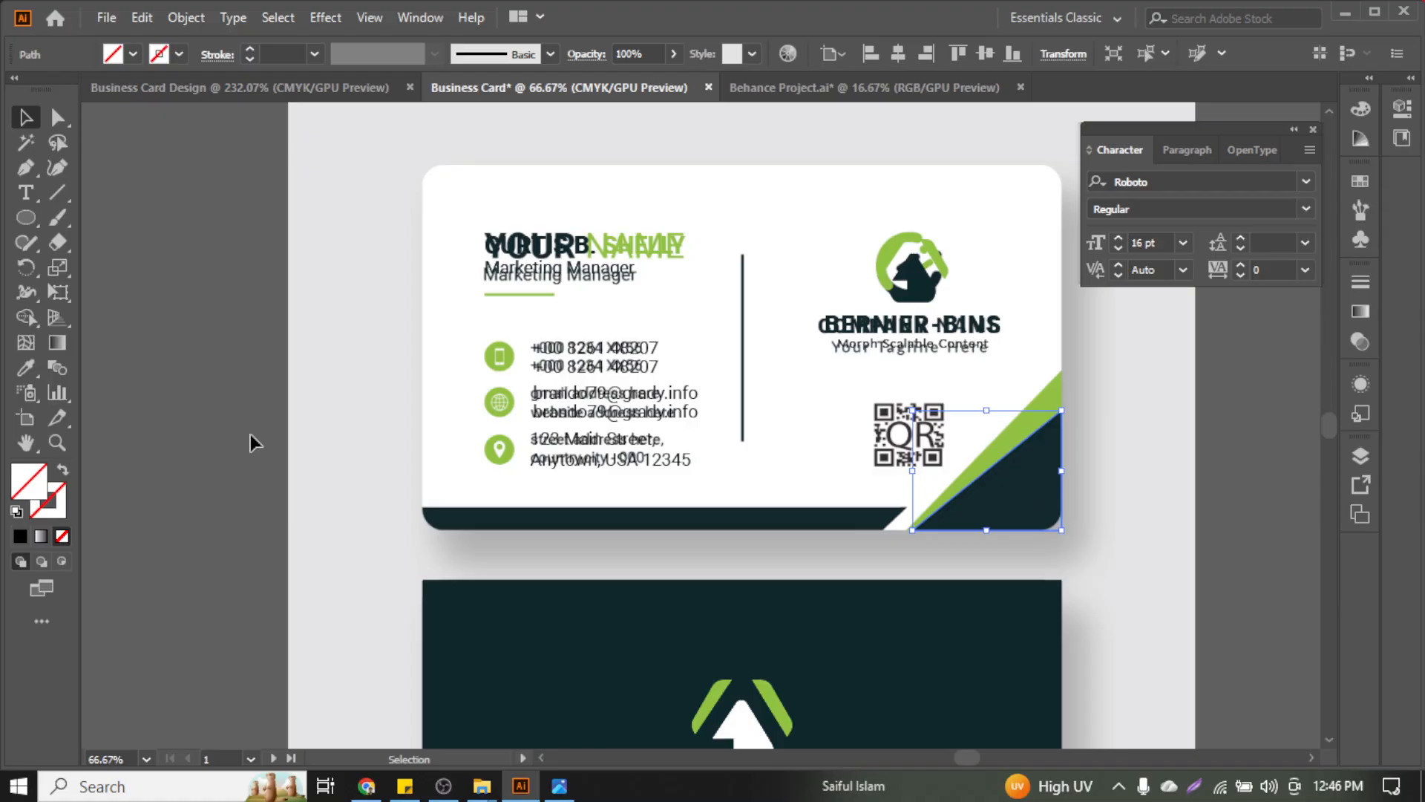
key("ctrl+z")
key("ctrl+z")
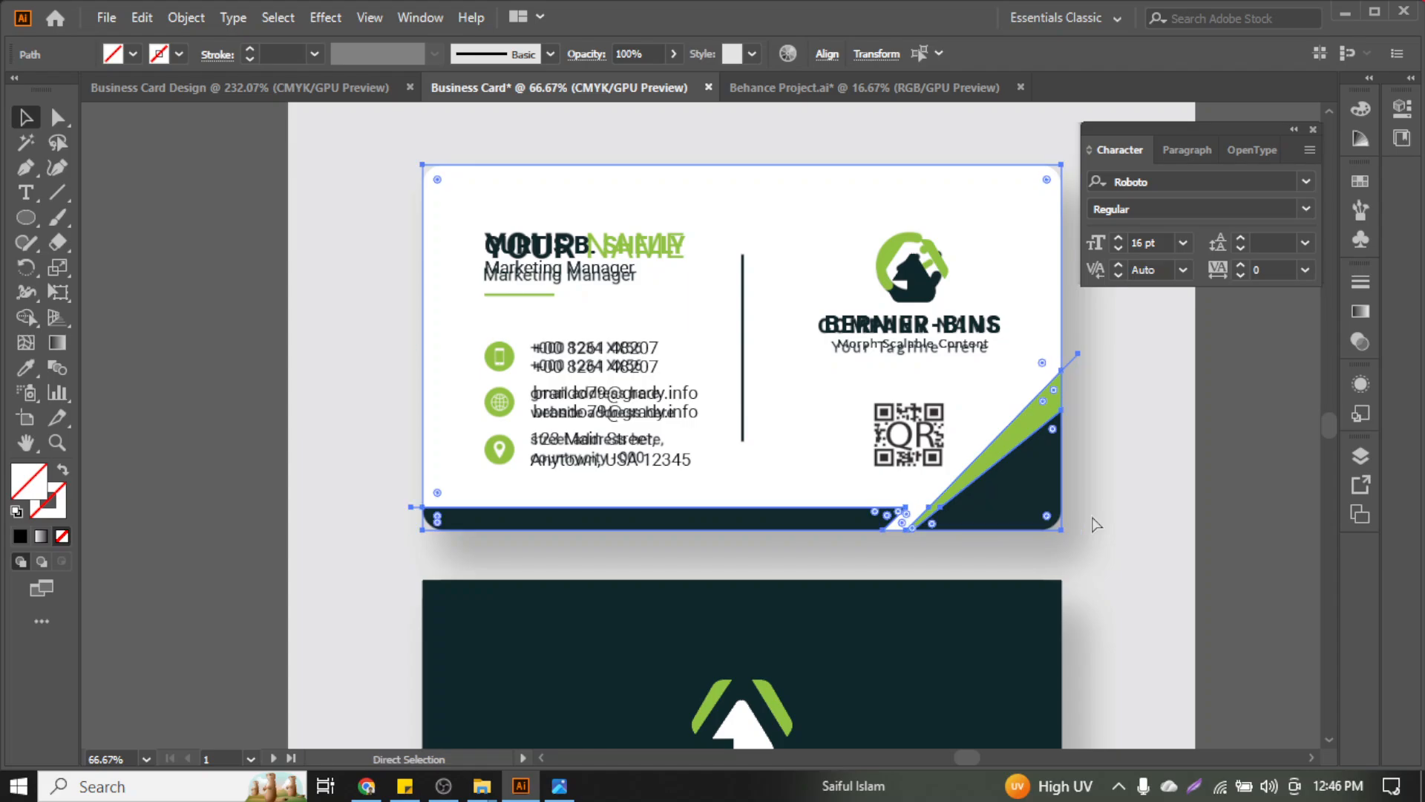
key("ctrl+z")
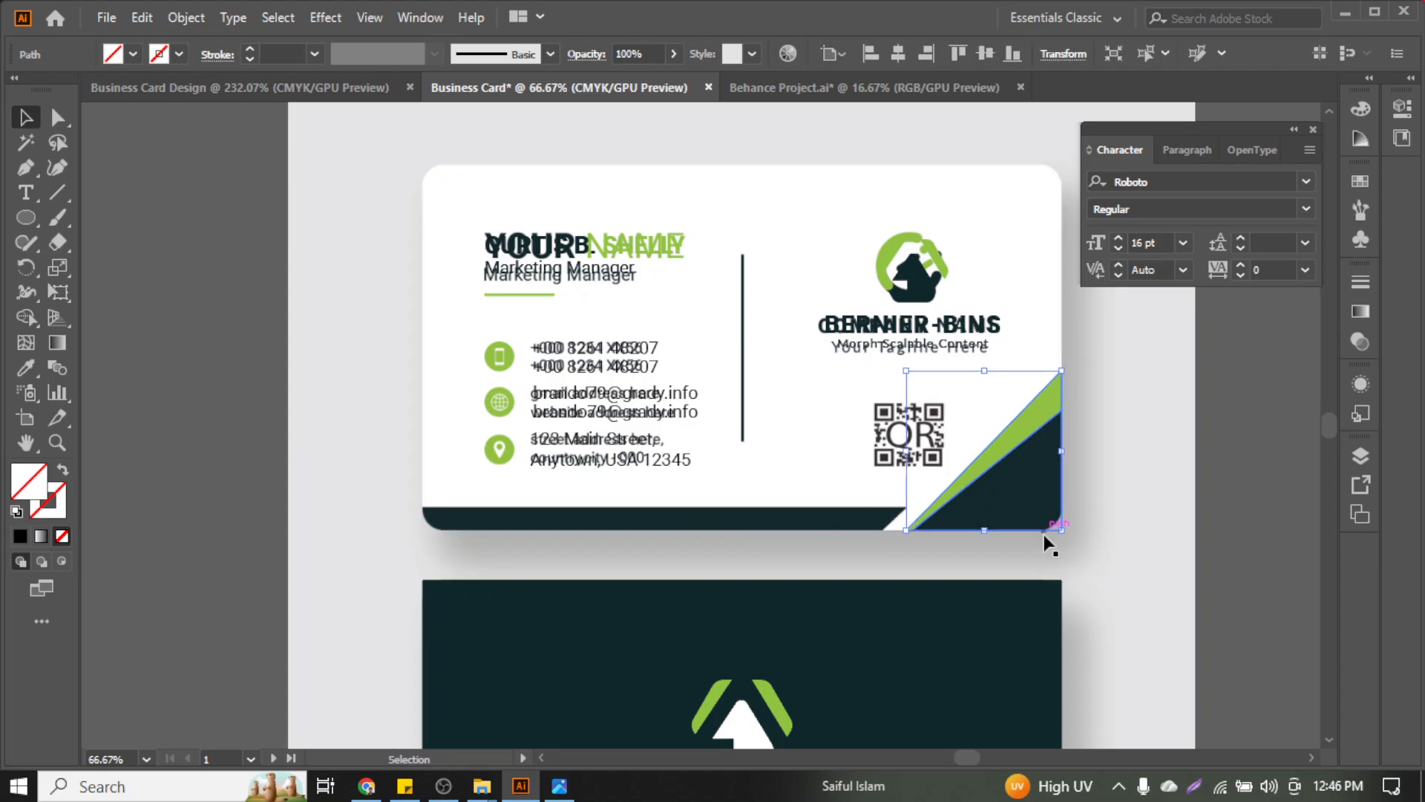
scroll(1047, 544, "up", 3)
scroll(1036, 499, "up", 1)
left_click(1214, 425)
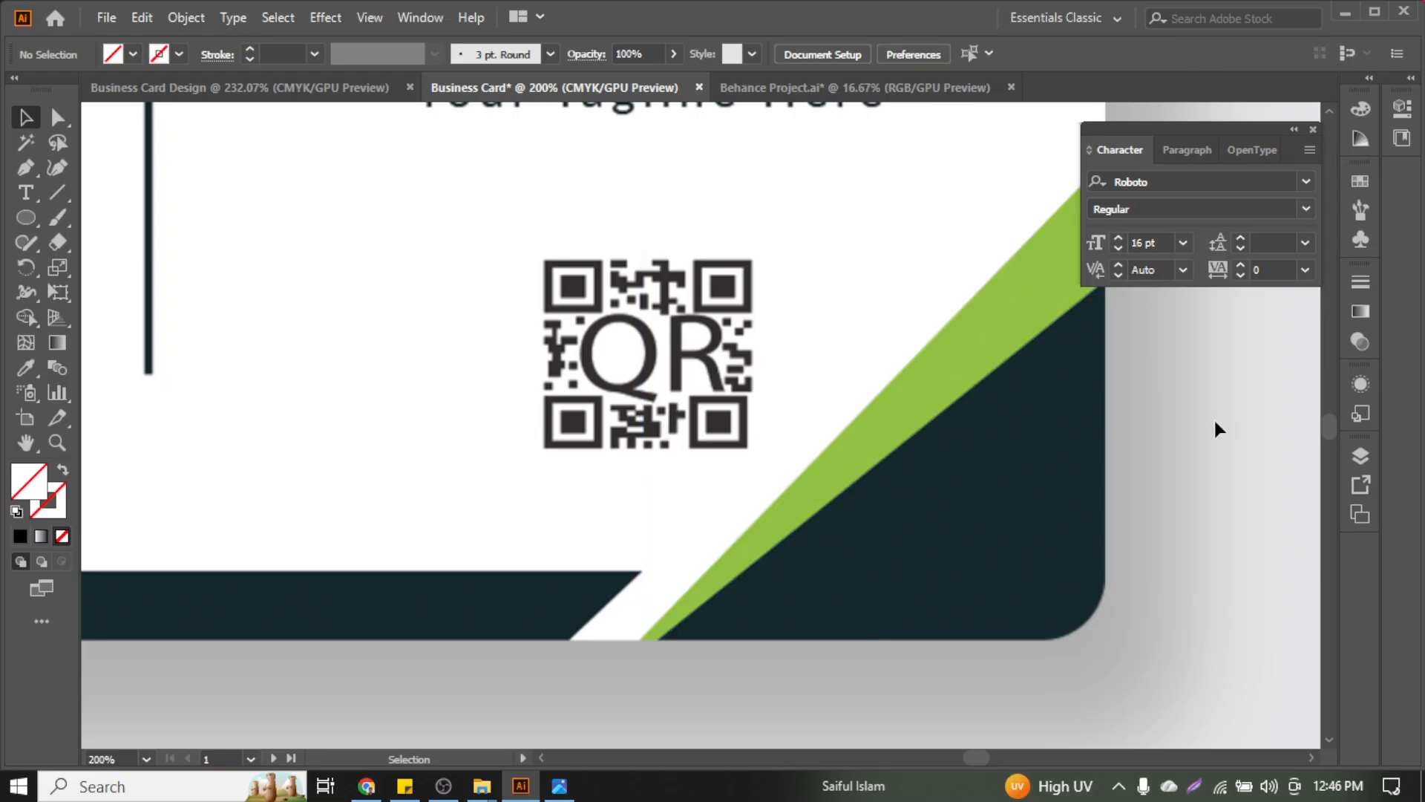
left_click(1052, 533)
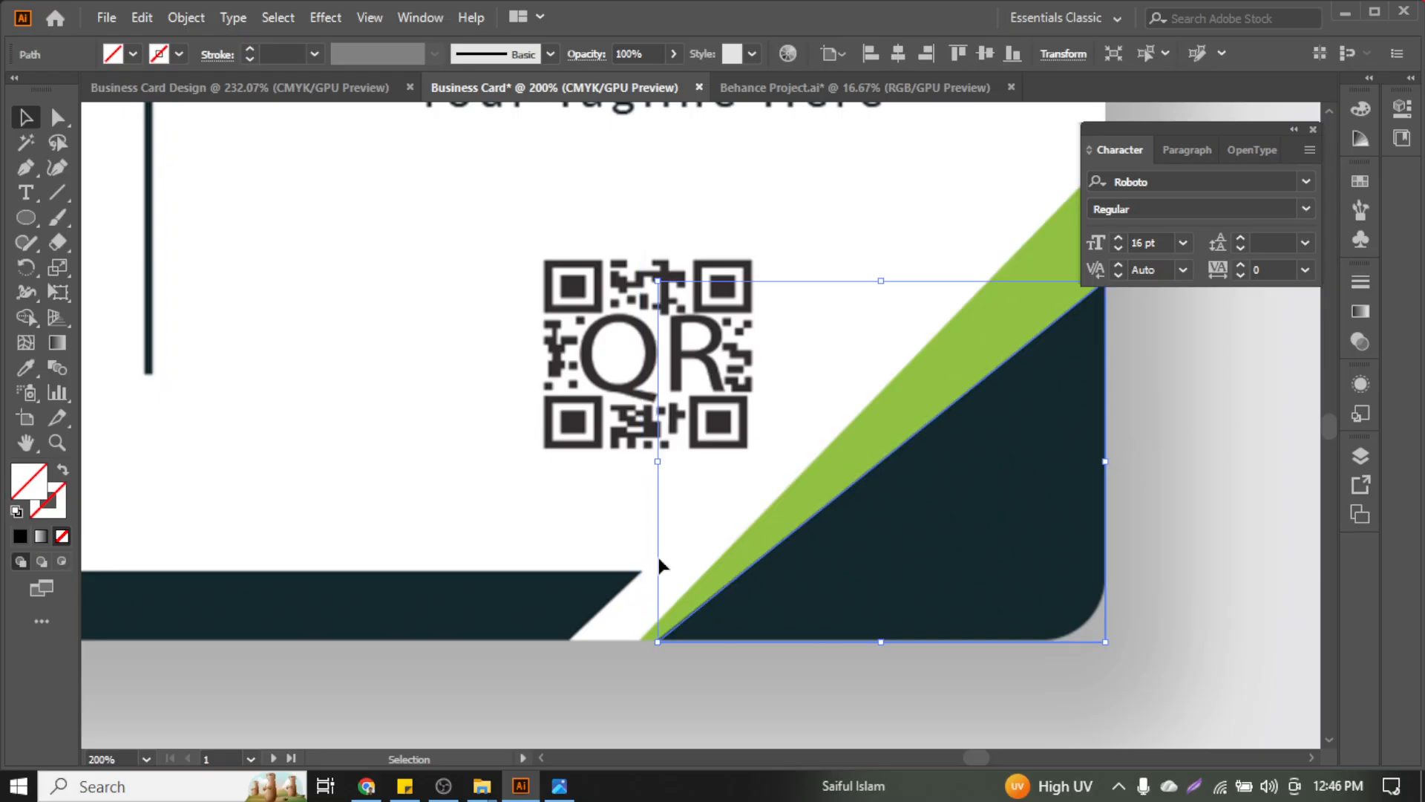
left_click(668, 532)
key("ctrl+z")
left_click(1180, 329)
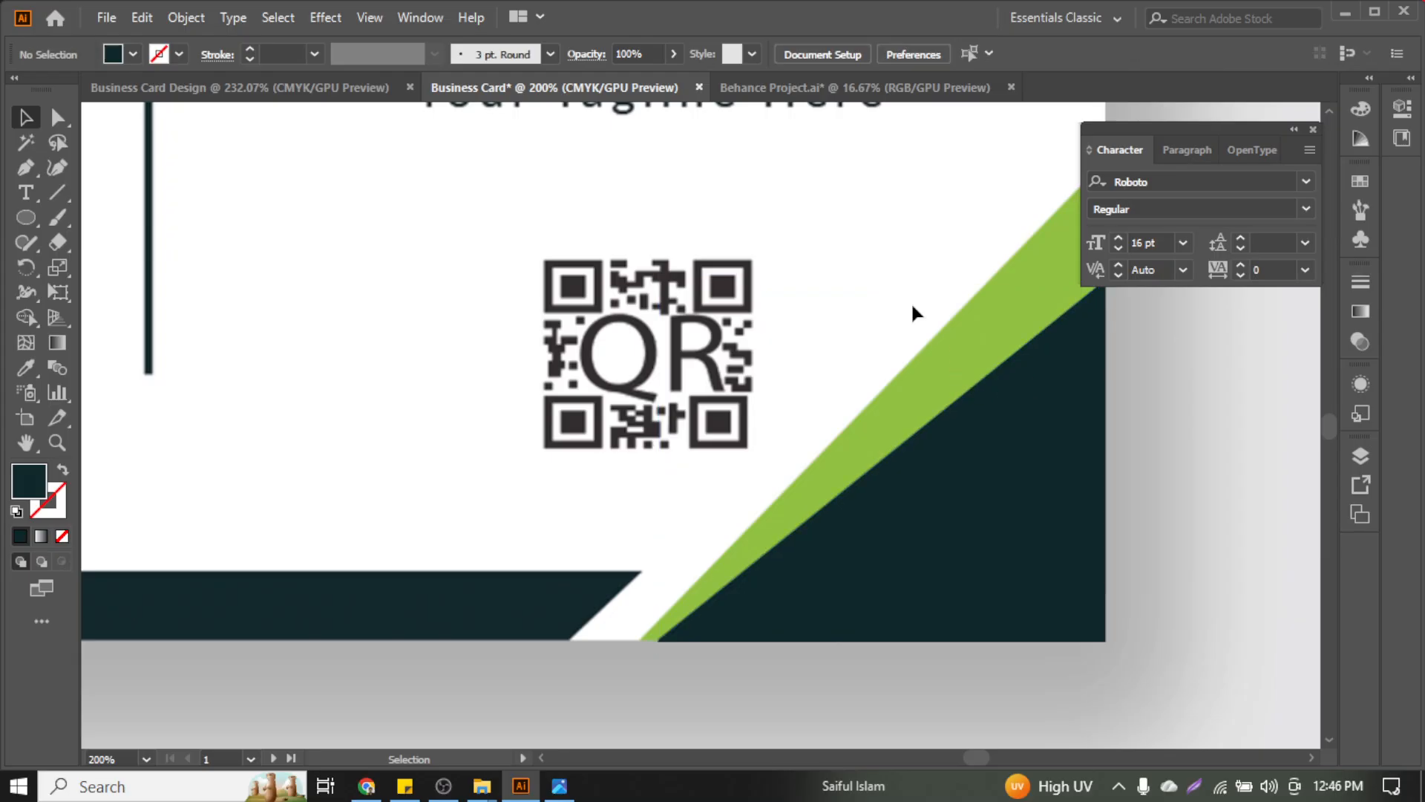
Fill the diagonal stripe with the green sampled by the Eyedropper
left_click_drag(936, 352, 942, 355)
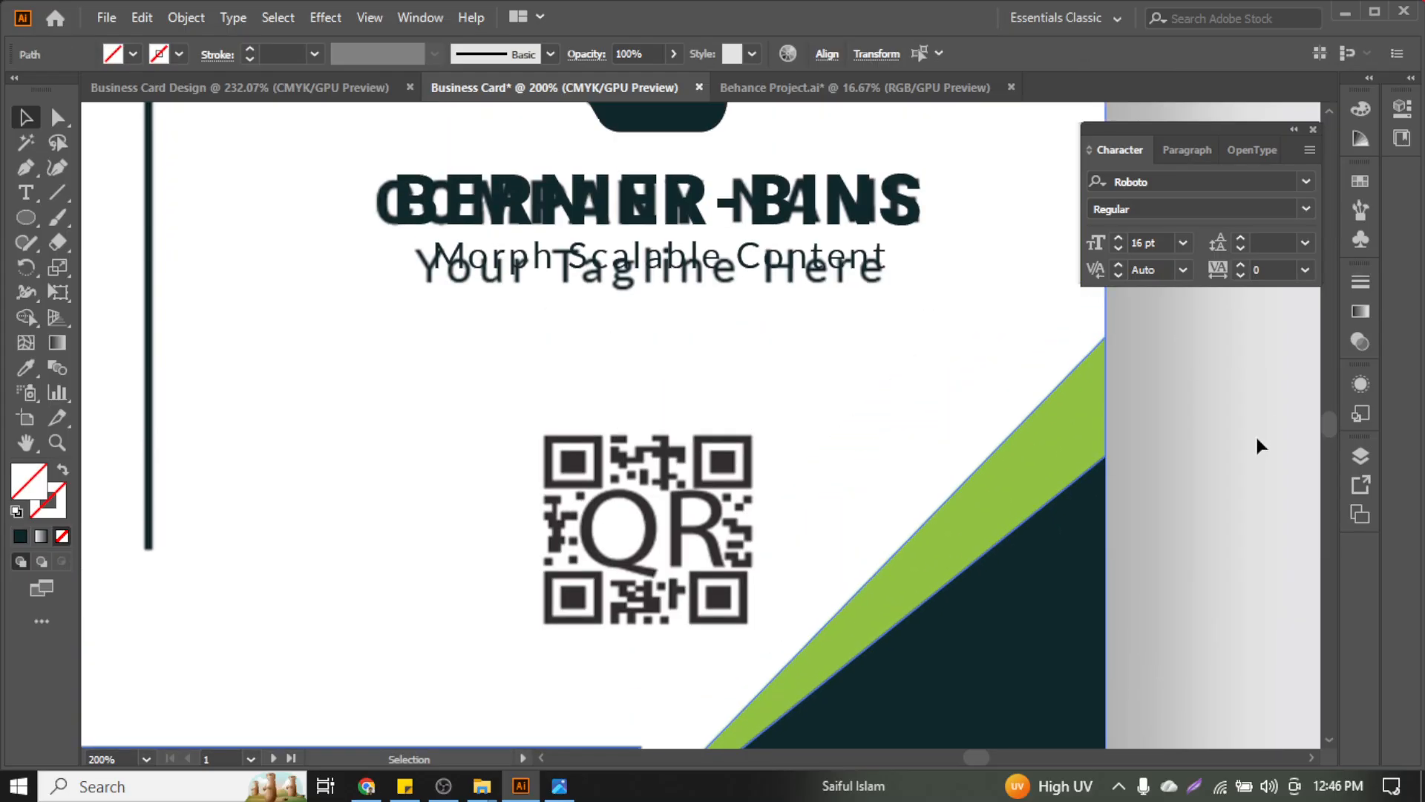
left_click(1070, 444)
key("i")
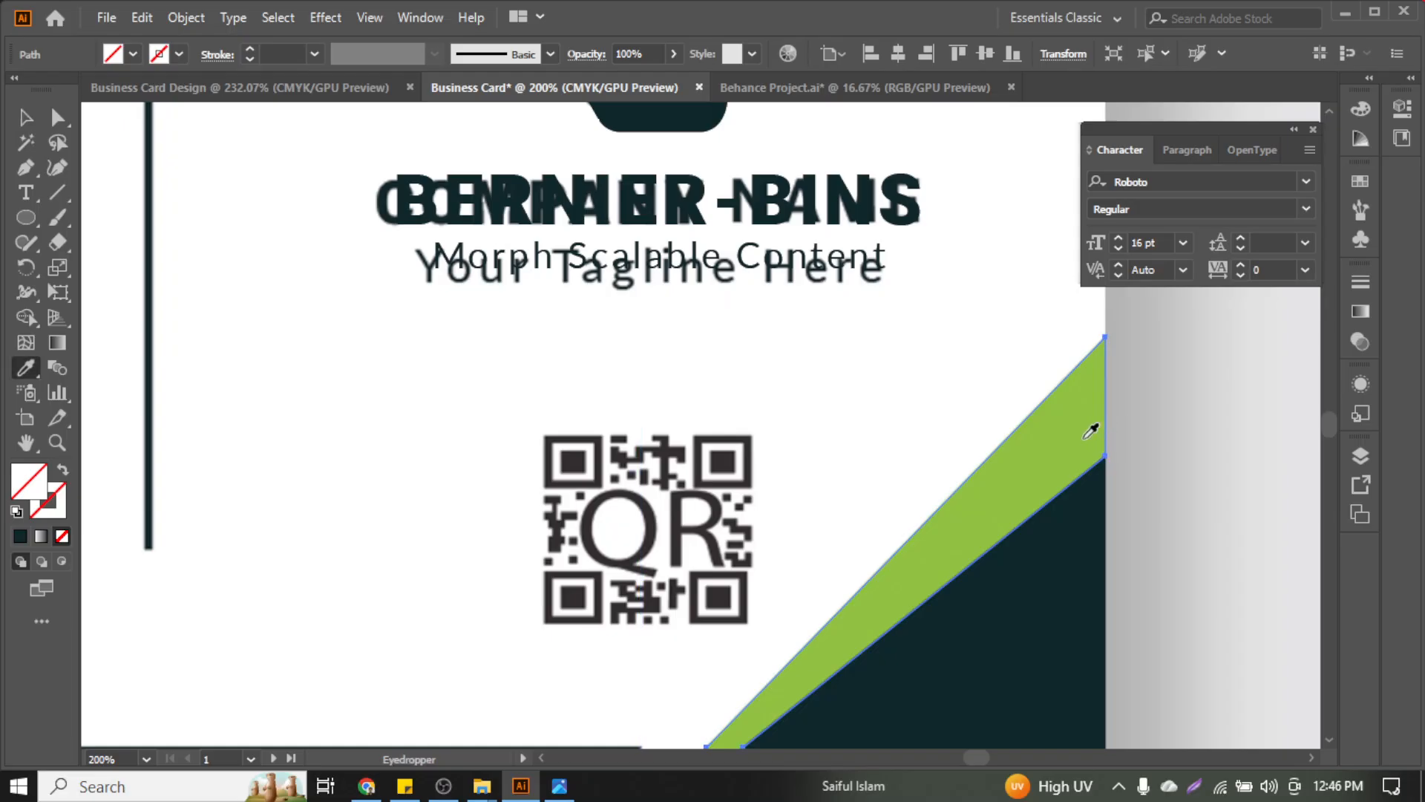
left_click(1092, 432)
key("v")
left_click(1263, 439)
scroll(920, 552, "down", 3)
Fill the bottom bar with the sampled dark teal
key("ctrl+minus")
key("ctrl+minus")
key("ctrl+minus")
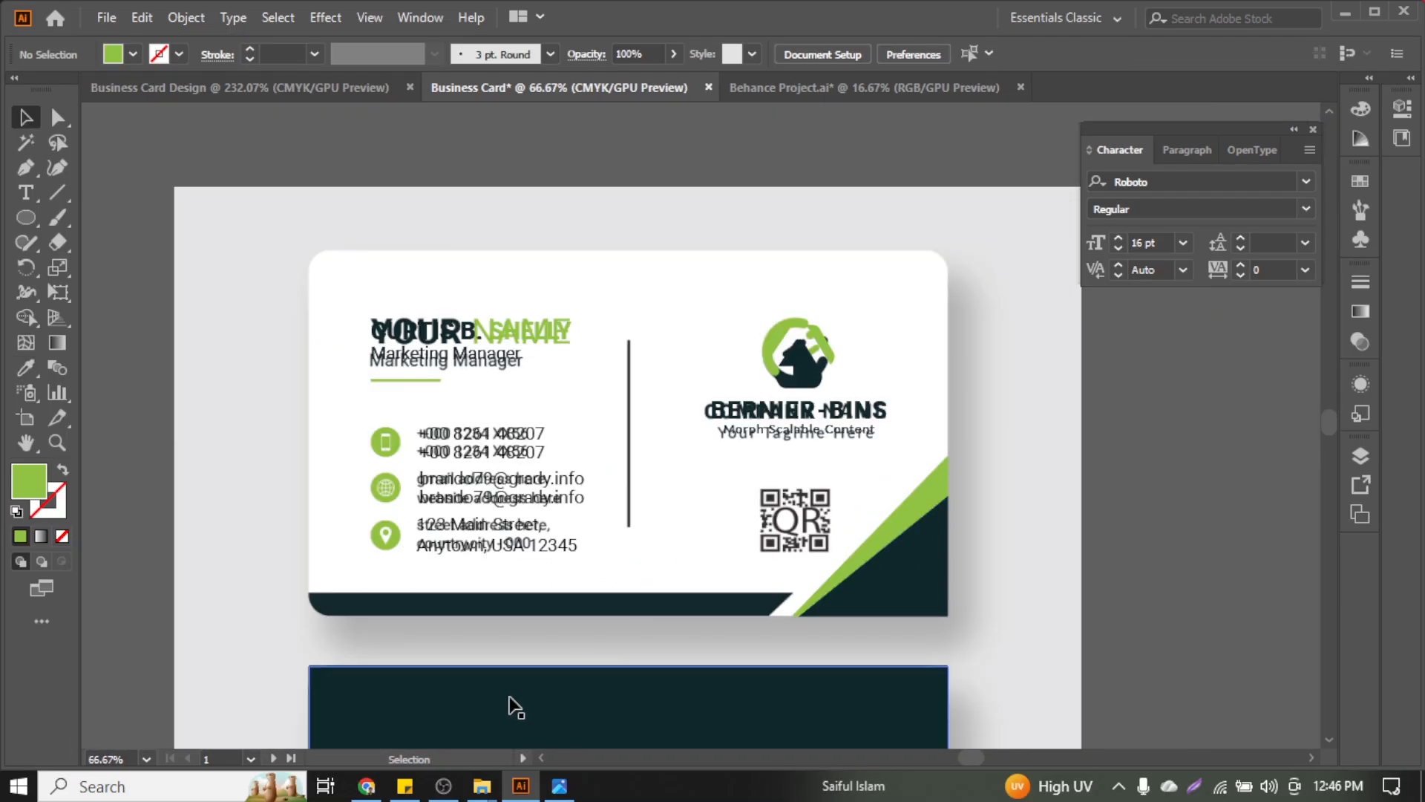
left_click(549, 611)
key("ctrl+plus")
key("ctrl+plus")
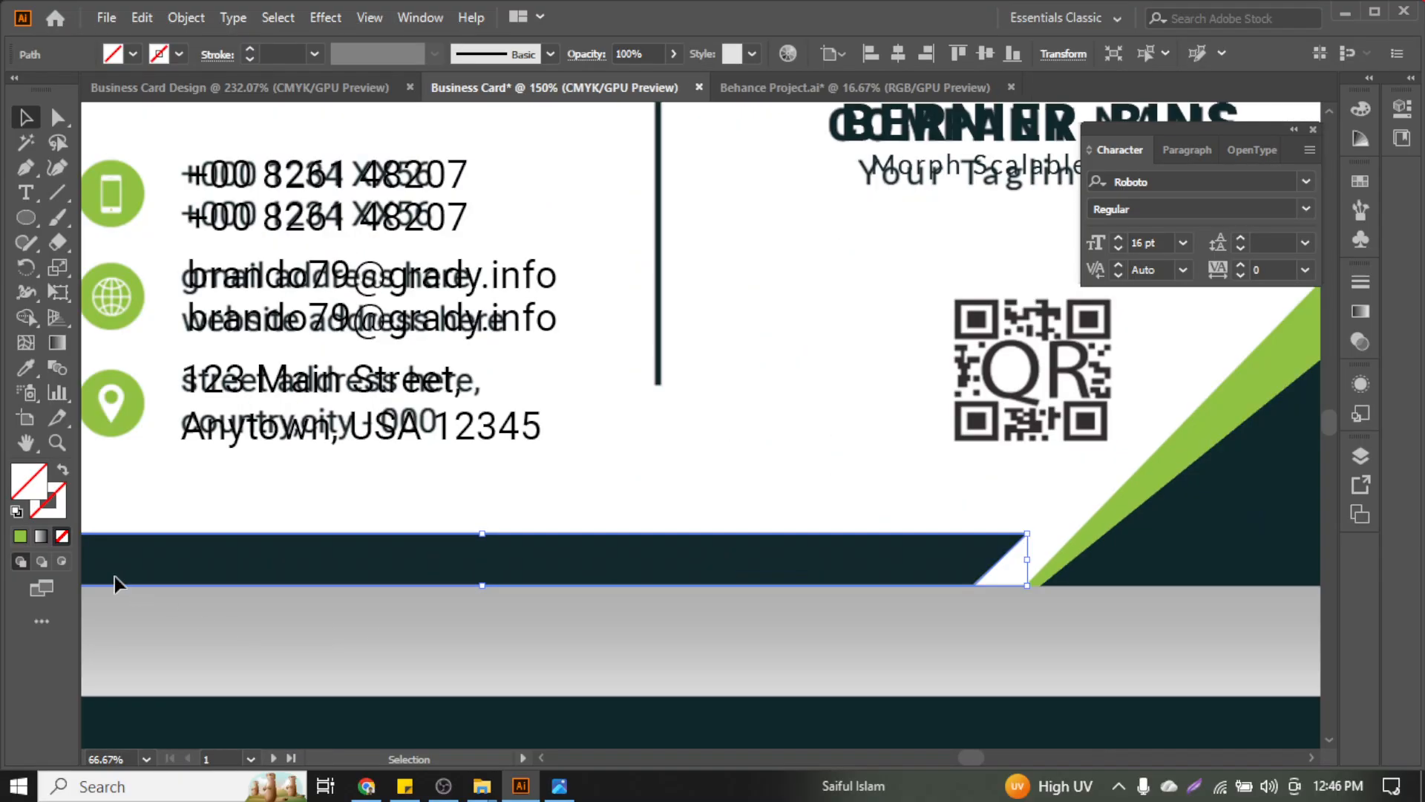
left_click(20, 364)
left_click(597, 538)
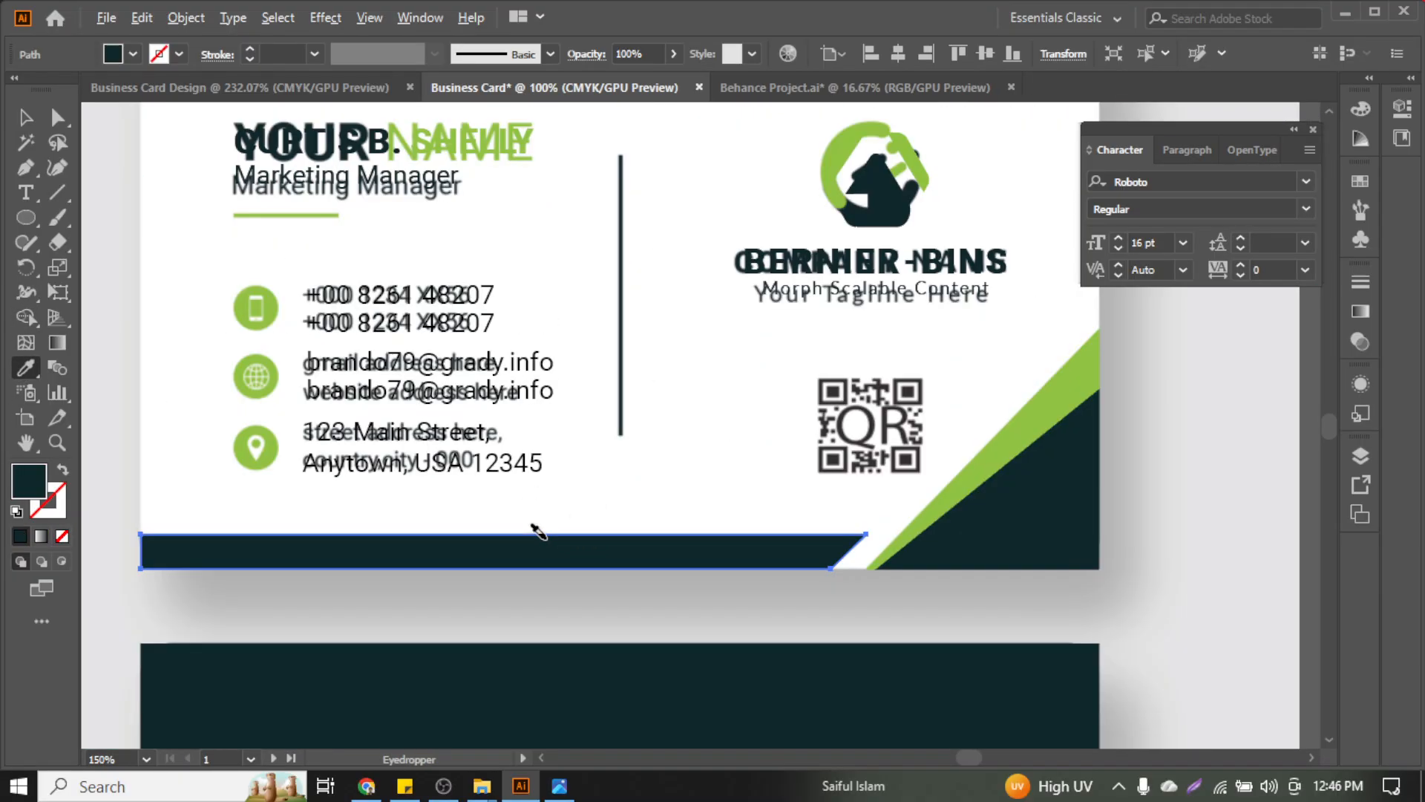
key("ctrl+minus")
key("ctrl+minus")
left_click(26, 120)
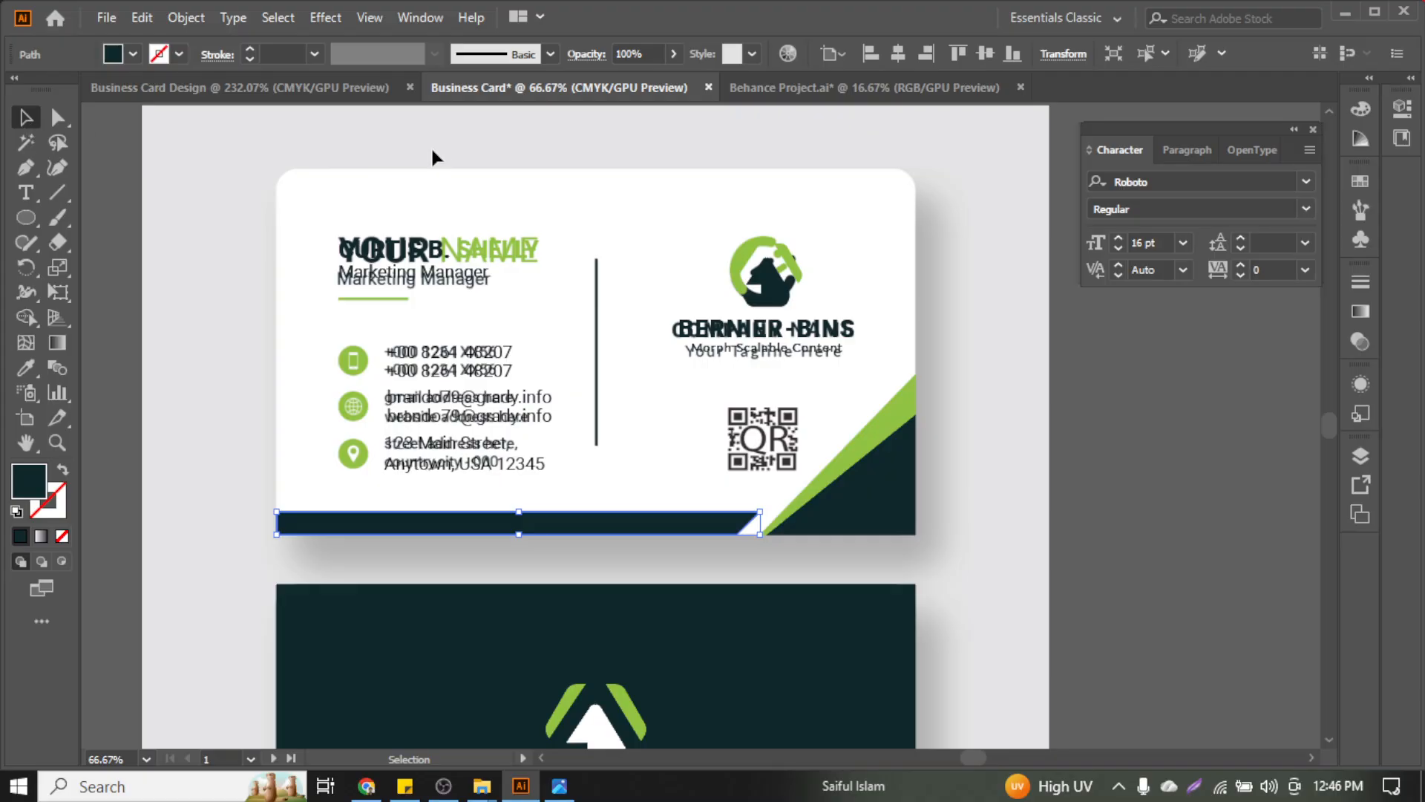
scroll(587, 319, "up", 2)
Draw a vertical divider line ending beside the address
left_click(56, 192)
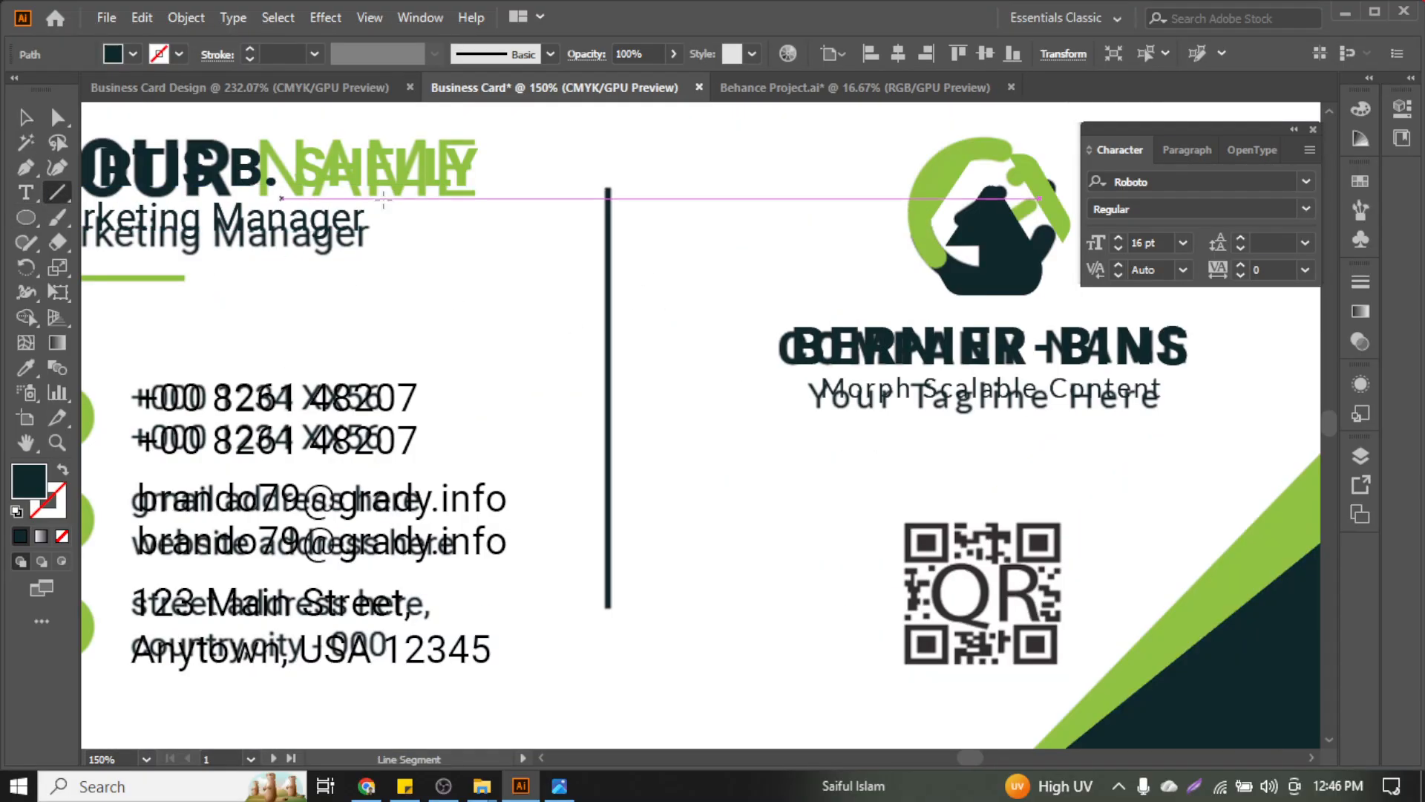
scroll(606, 192, "up", 1)
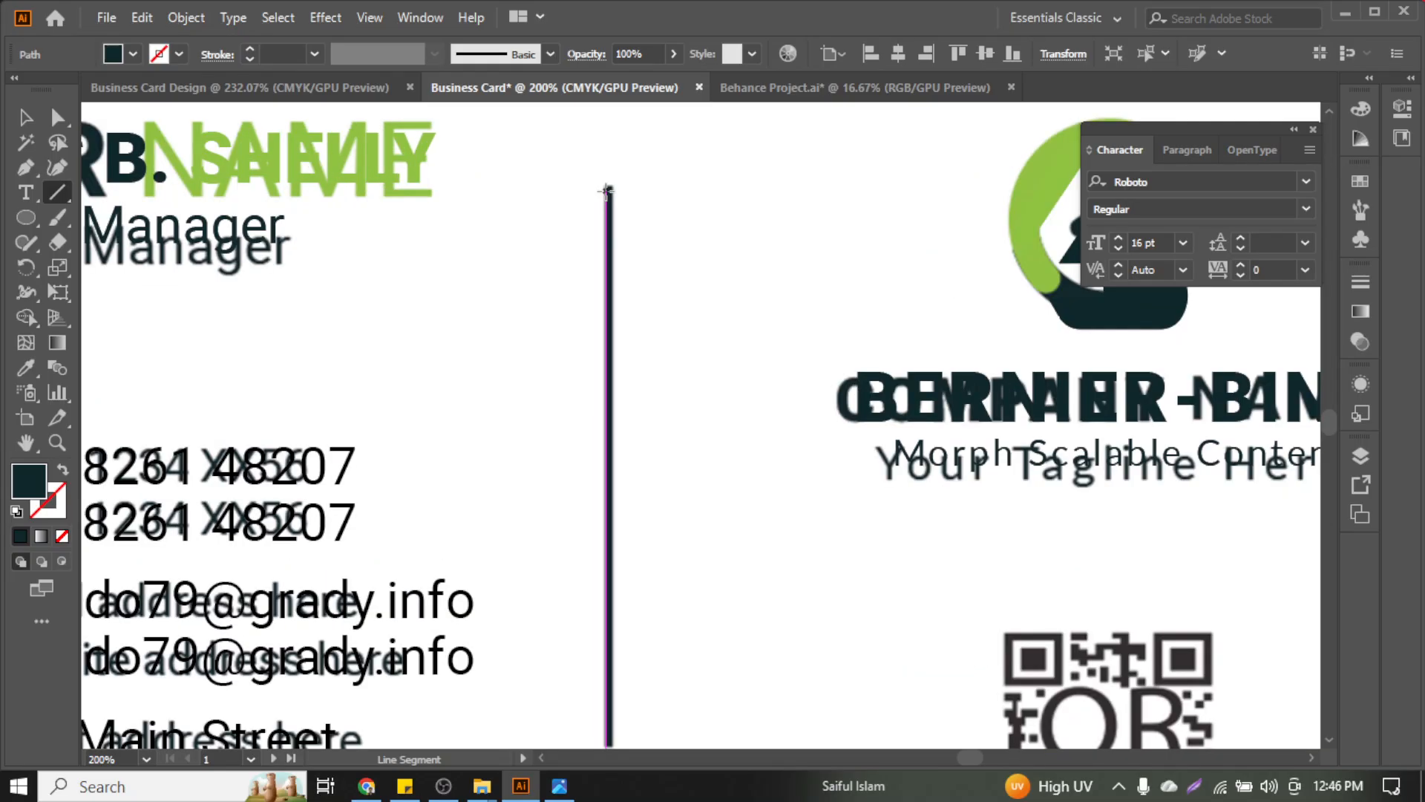
left_click_drag(609, 187, 616, 650)
scroll(631, 457, "down", 3)
scroll(632, 442, "up", 2)
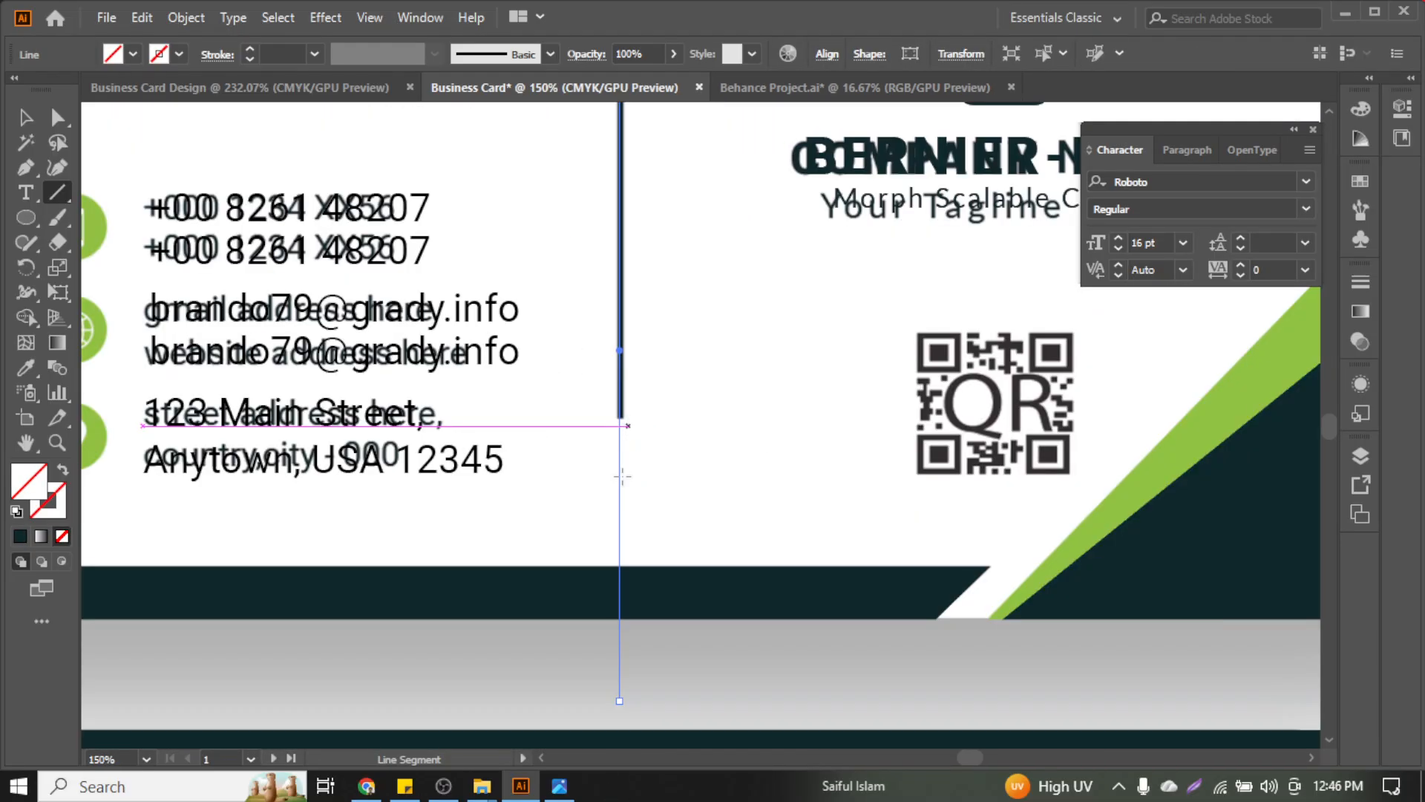
left_click_drag(619, 701, 616, 419)
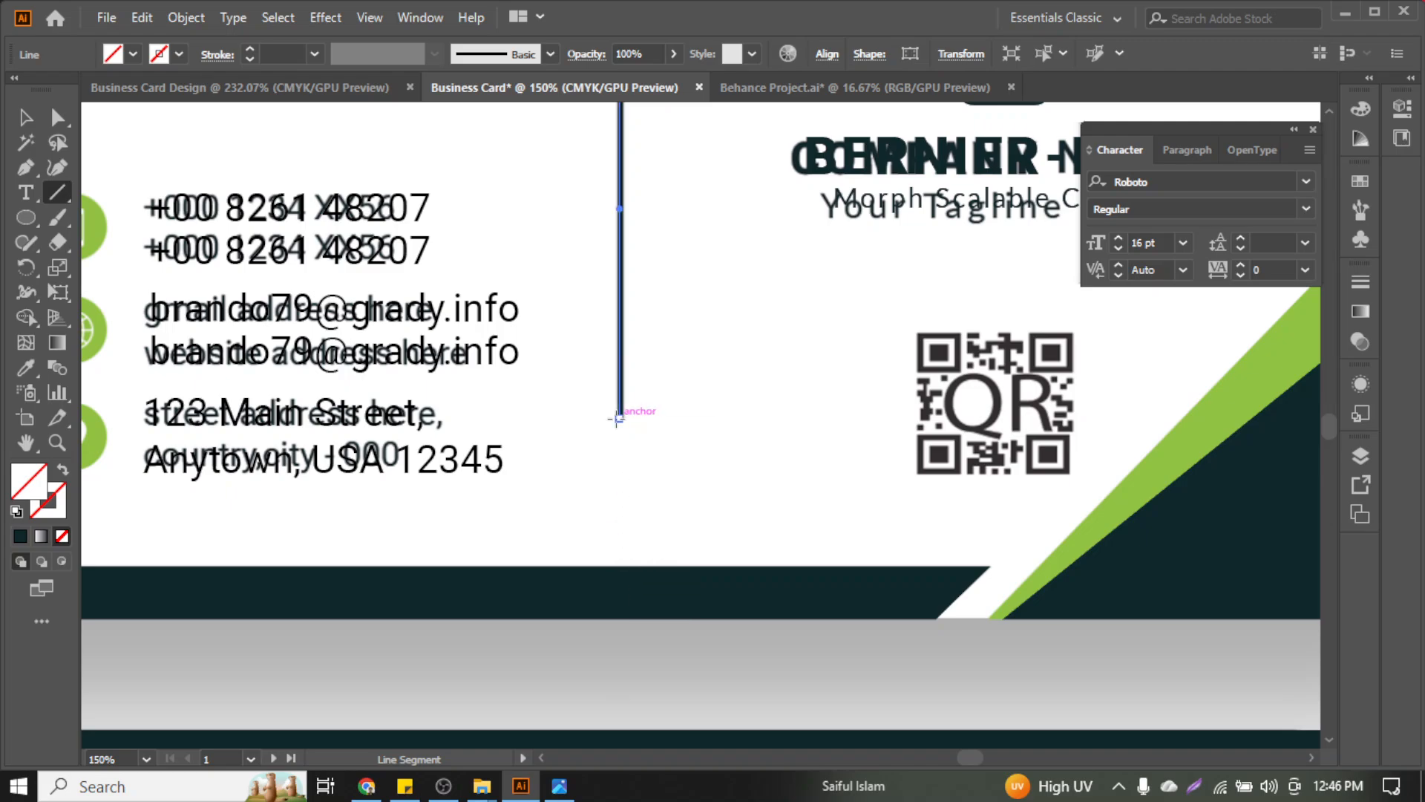
left_click(26, 117)
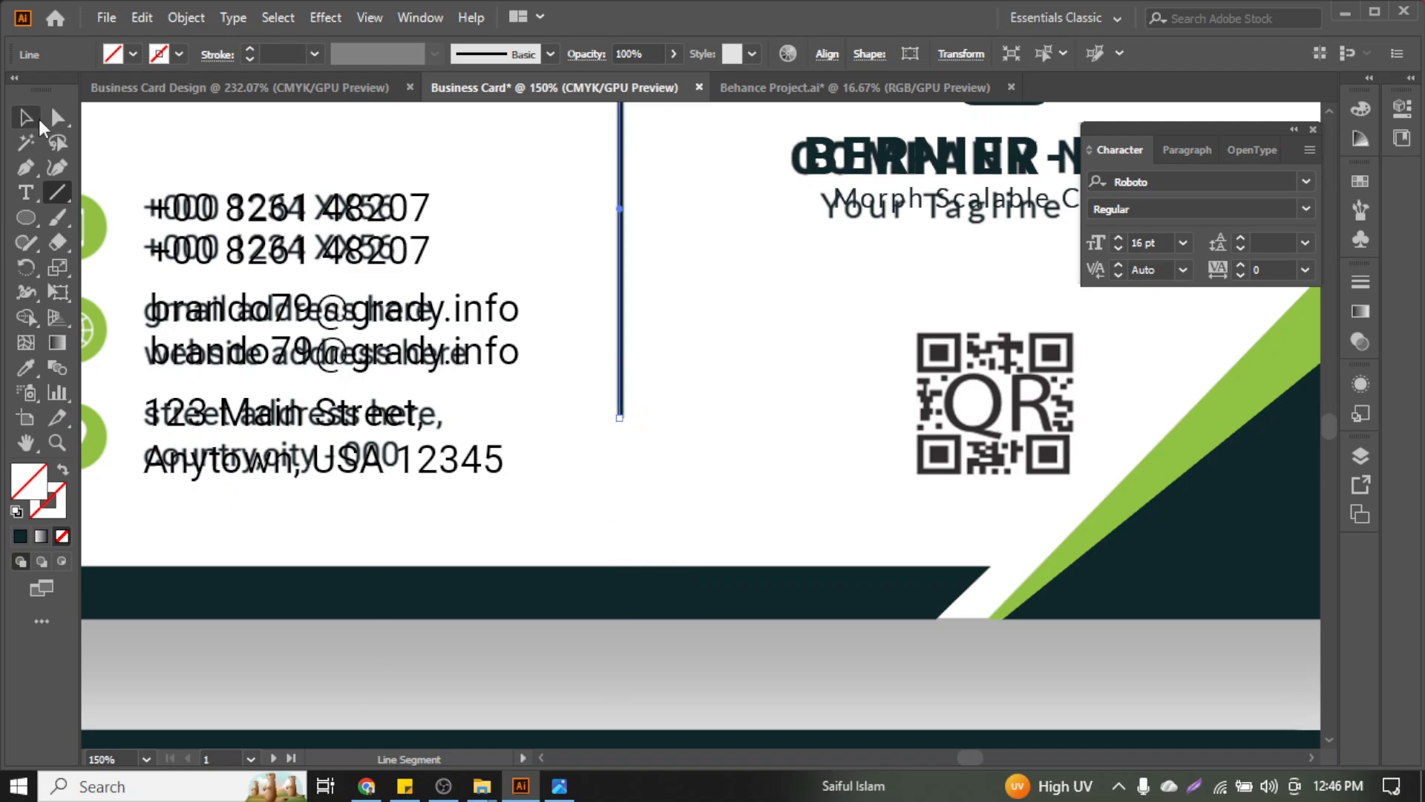
Give the divider a 2 pt dark teal stroke sampled from the bottom band
left_click(252, 47)
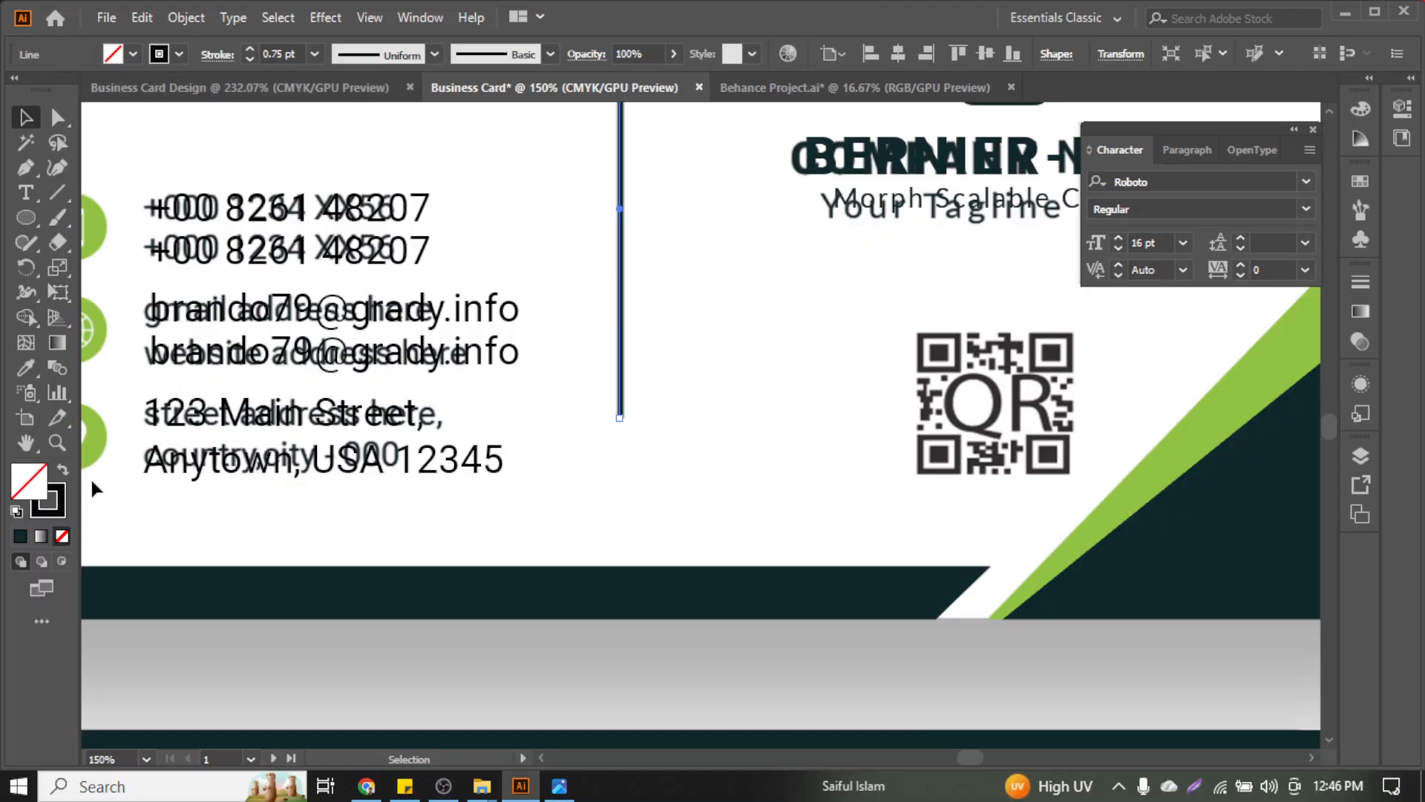
left_click(59, 495)
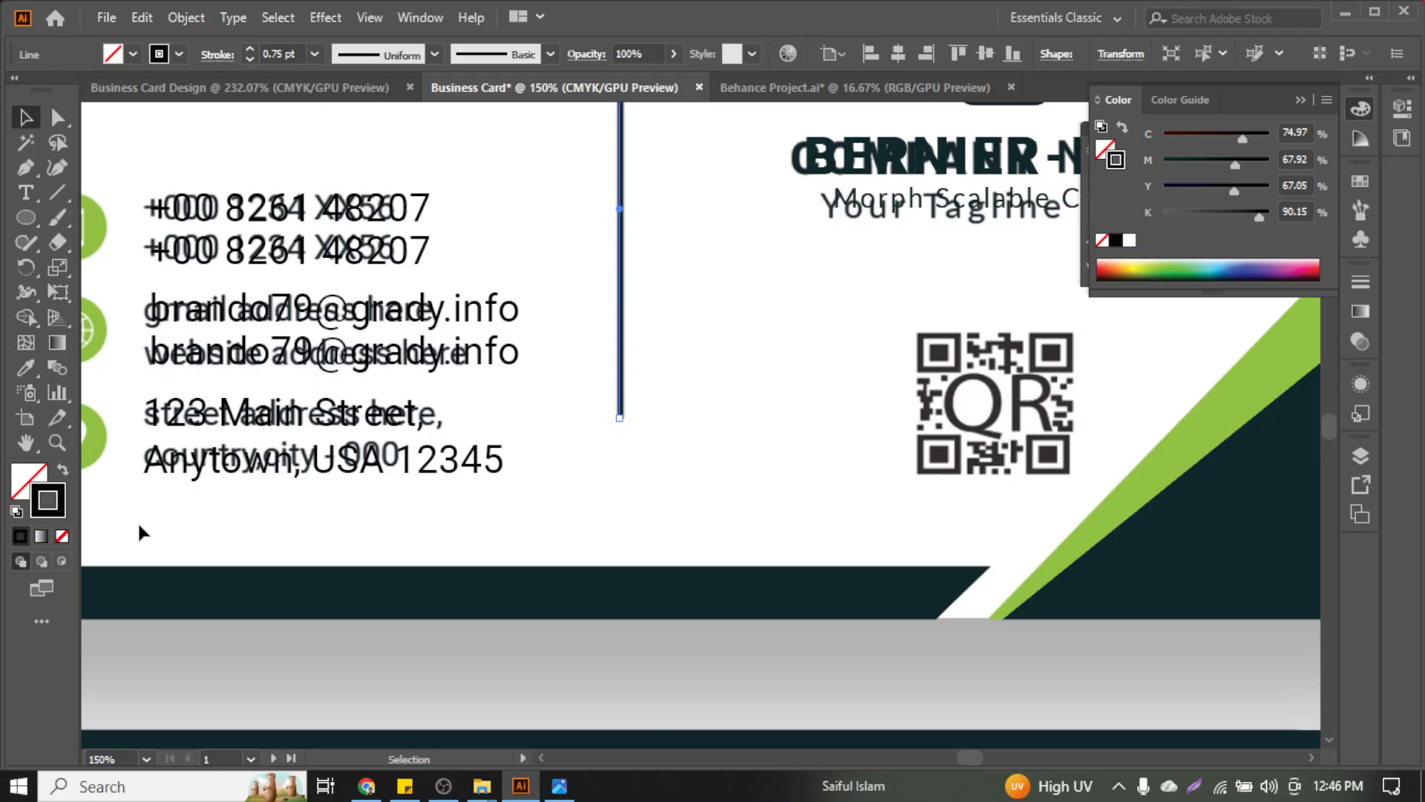
left_click(30, 369)
left_click(201, 603)
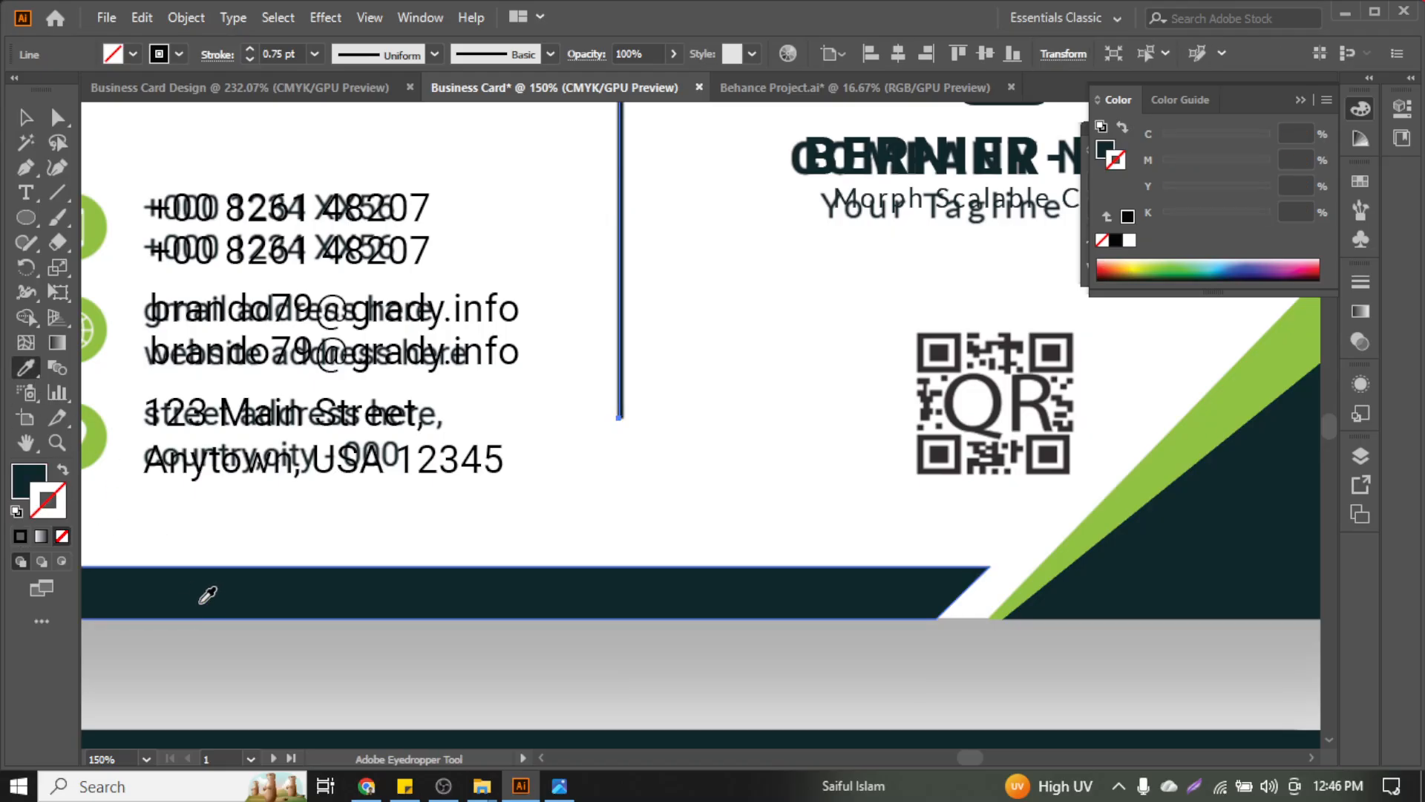
left_click(63, 470)
scroll(579, 344, "up", 2)
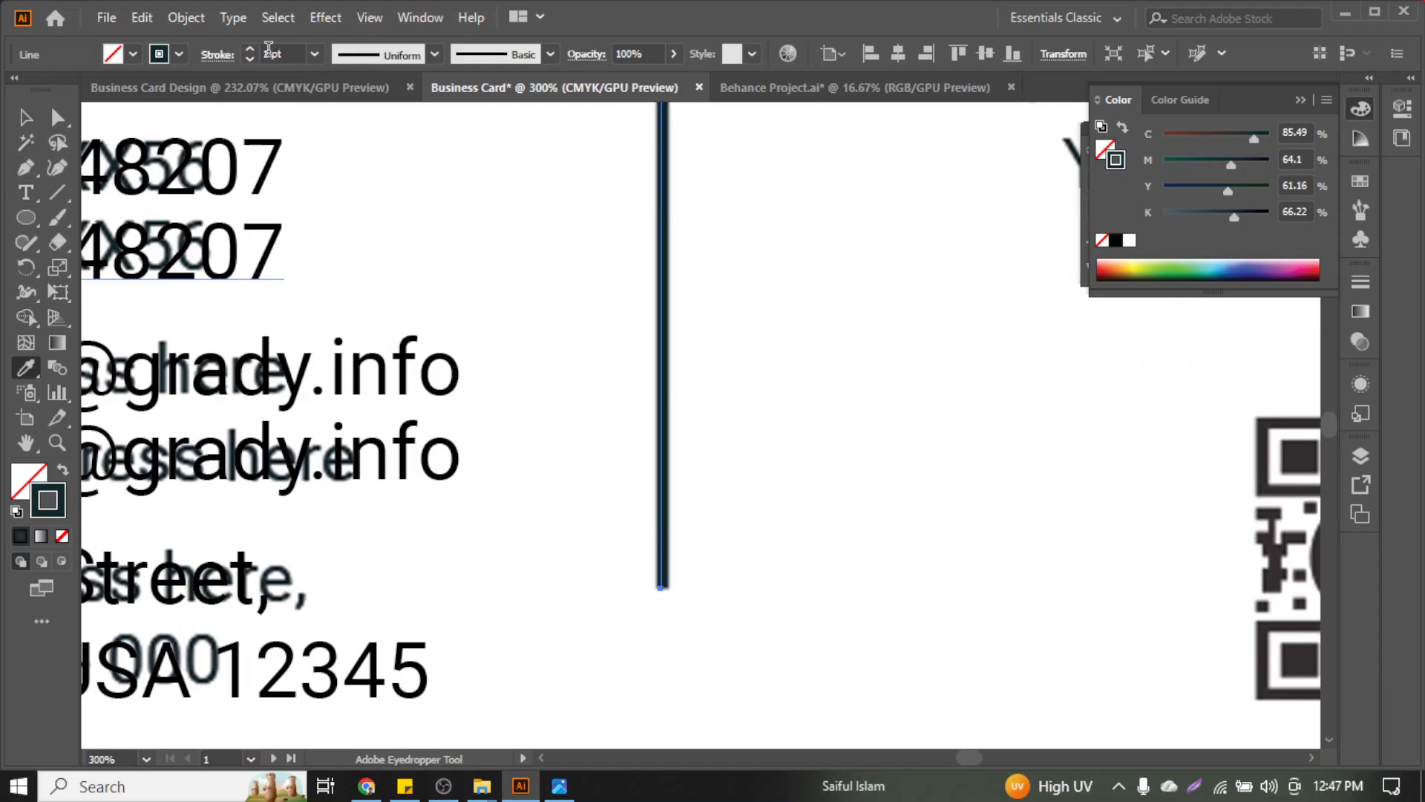
left_click(254, 47)
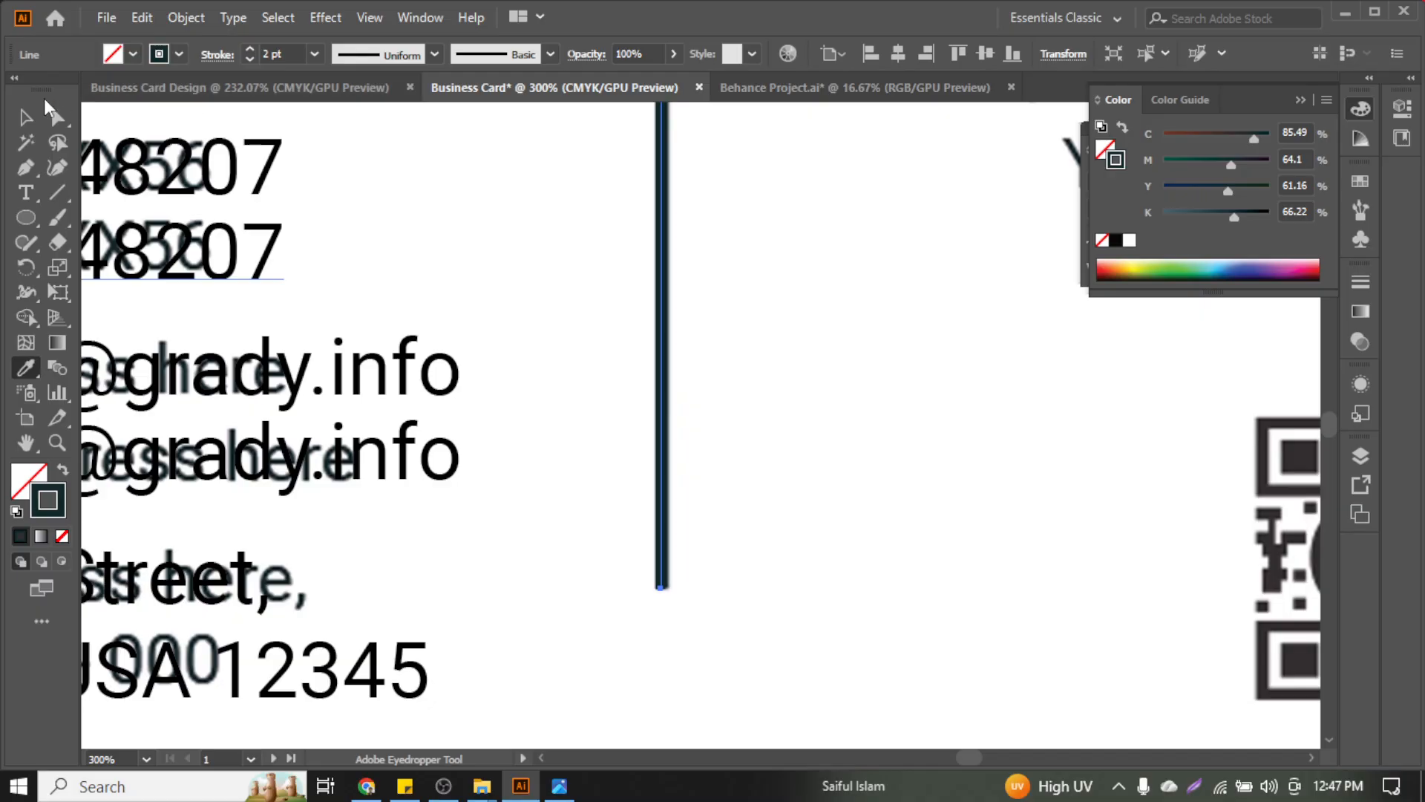
Nudge the divider line slightly right and view the whole card
left_click(26, 117)
scroll(621, 330, "up", 3)
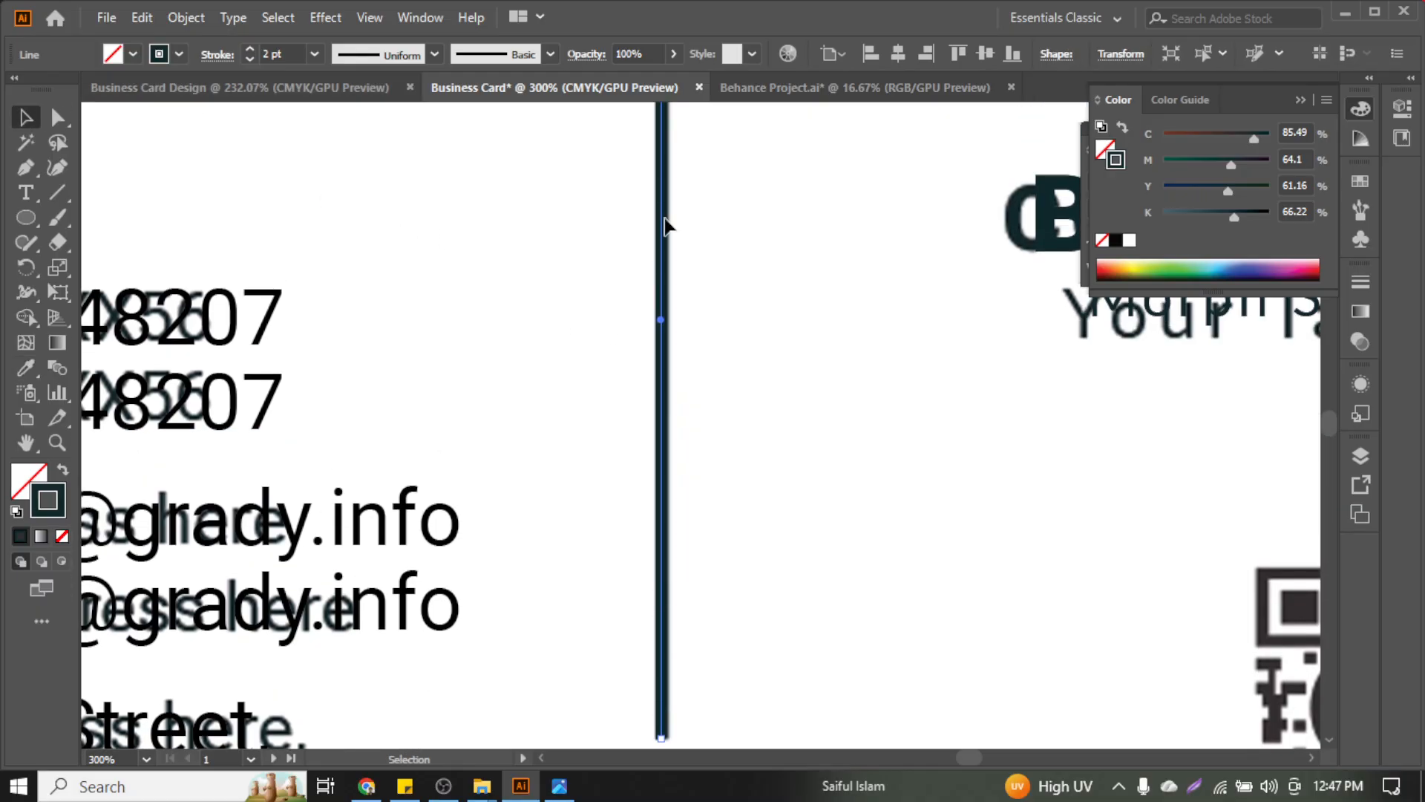
left_click_drag(665, 230, 667, 235)
left_click_drag(665, 236, 666, 232)
key("ctrl+1")
scroll(89, 262, "up", 1)
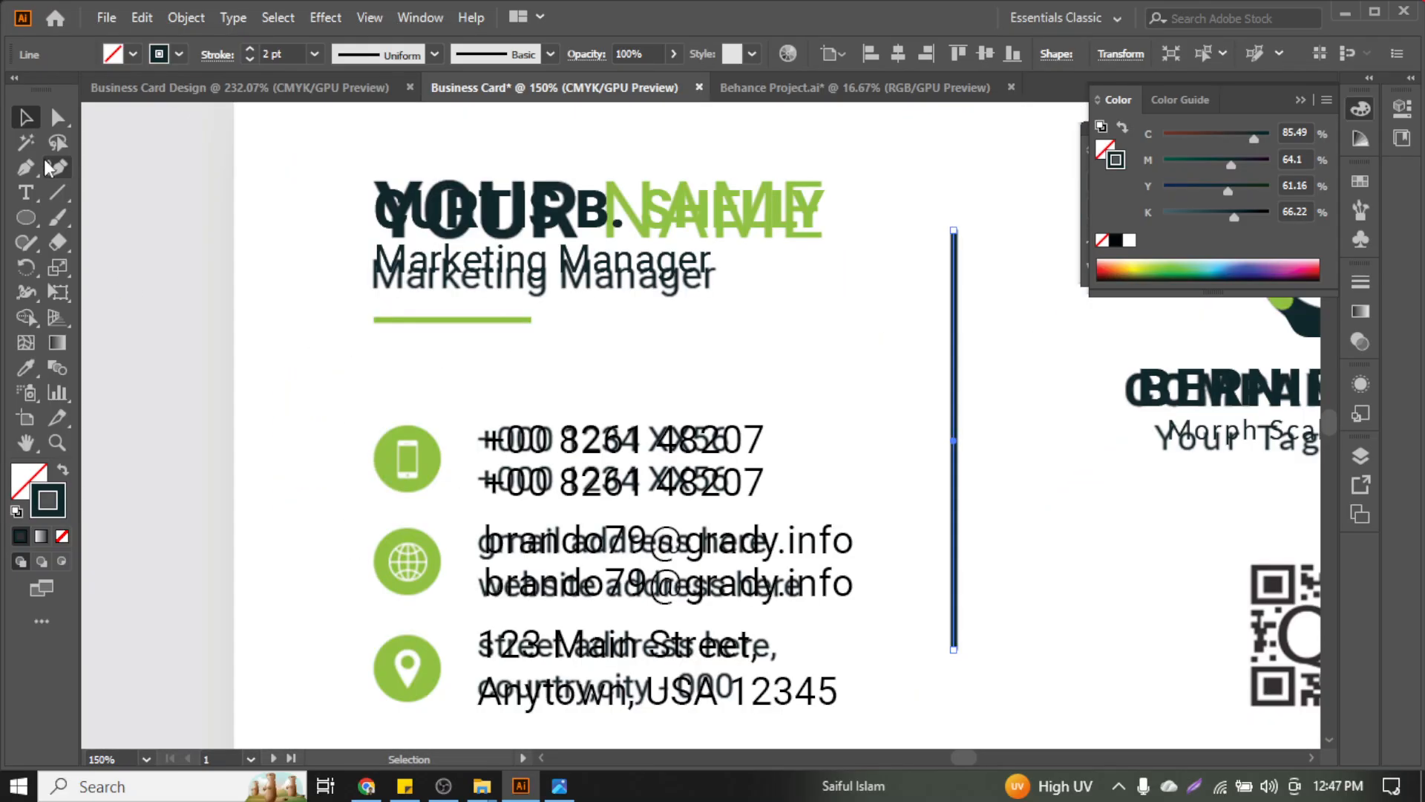
Draw a line along the green bar under Marketing Manager, stroked with the phone-icon green
left_click(61, 193)
scroll(282, 314, "up", 3)
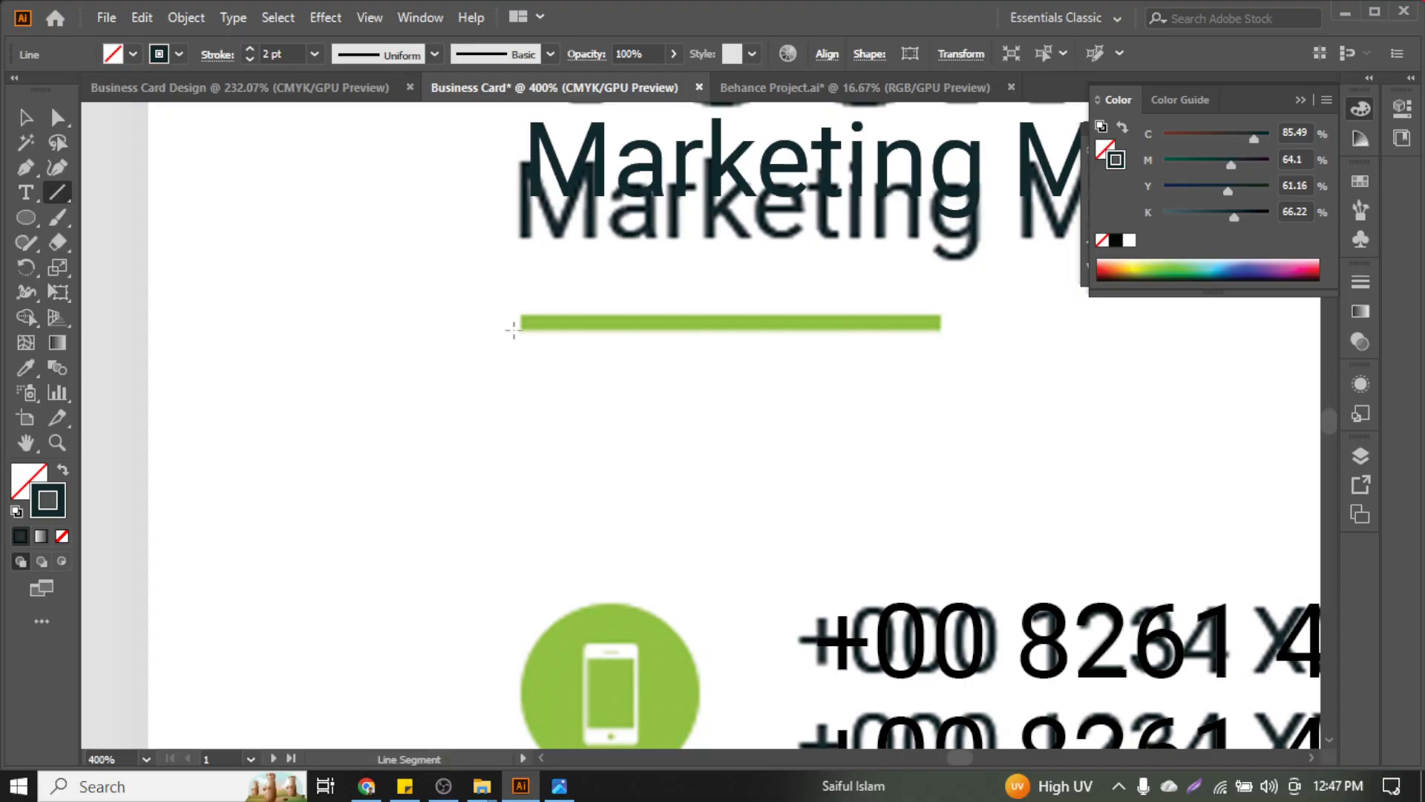
left_click_drag(521, 322, 940, 323)
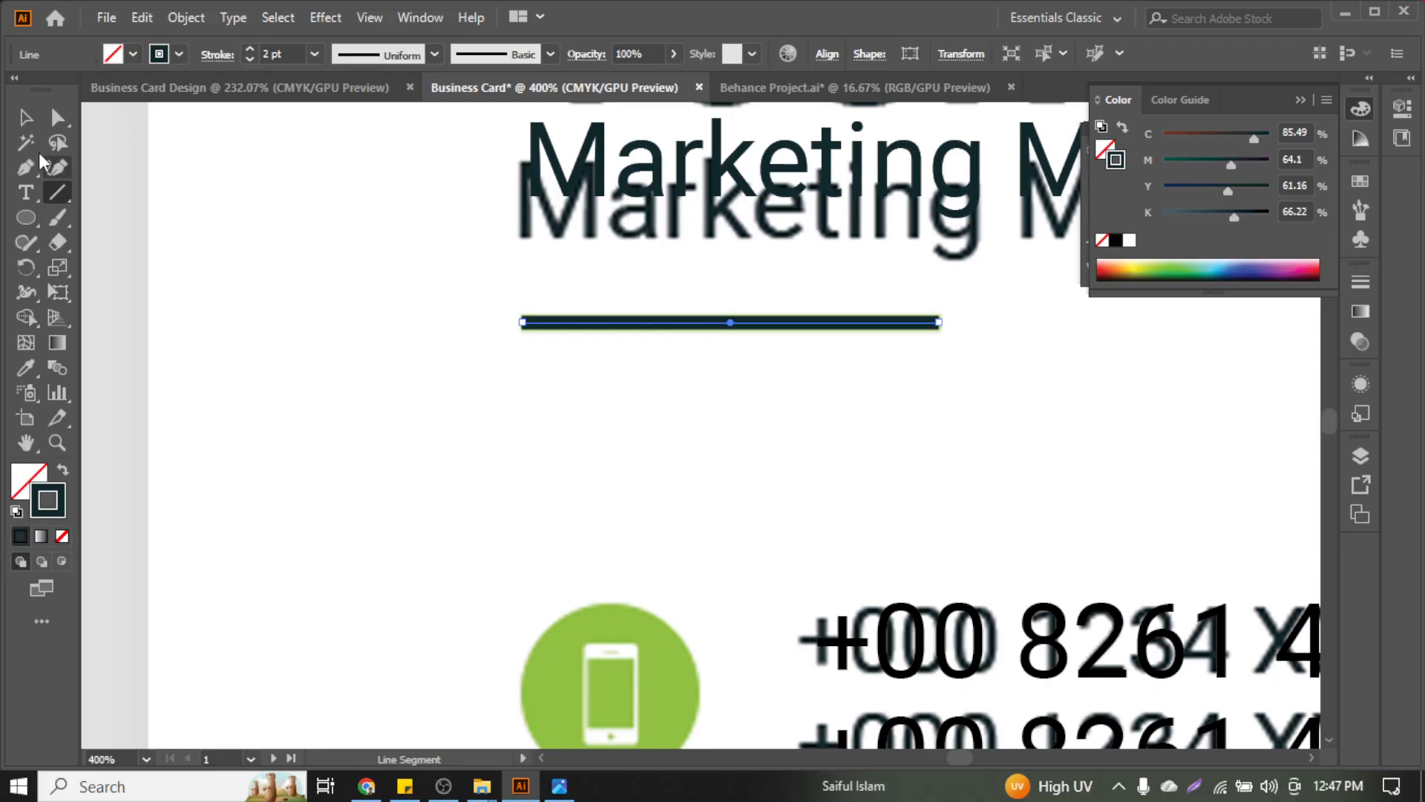
left_click(27, 368)
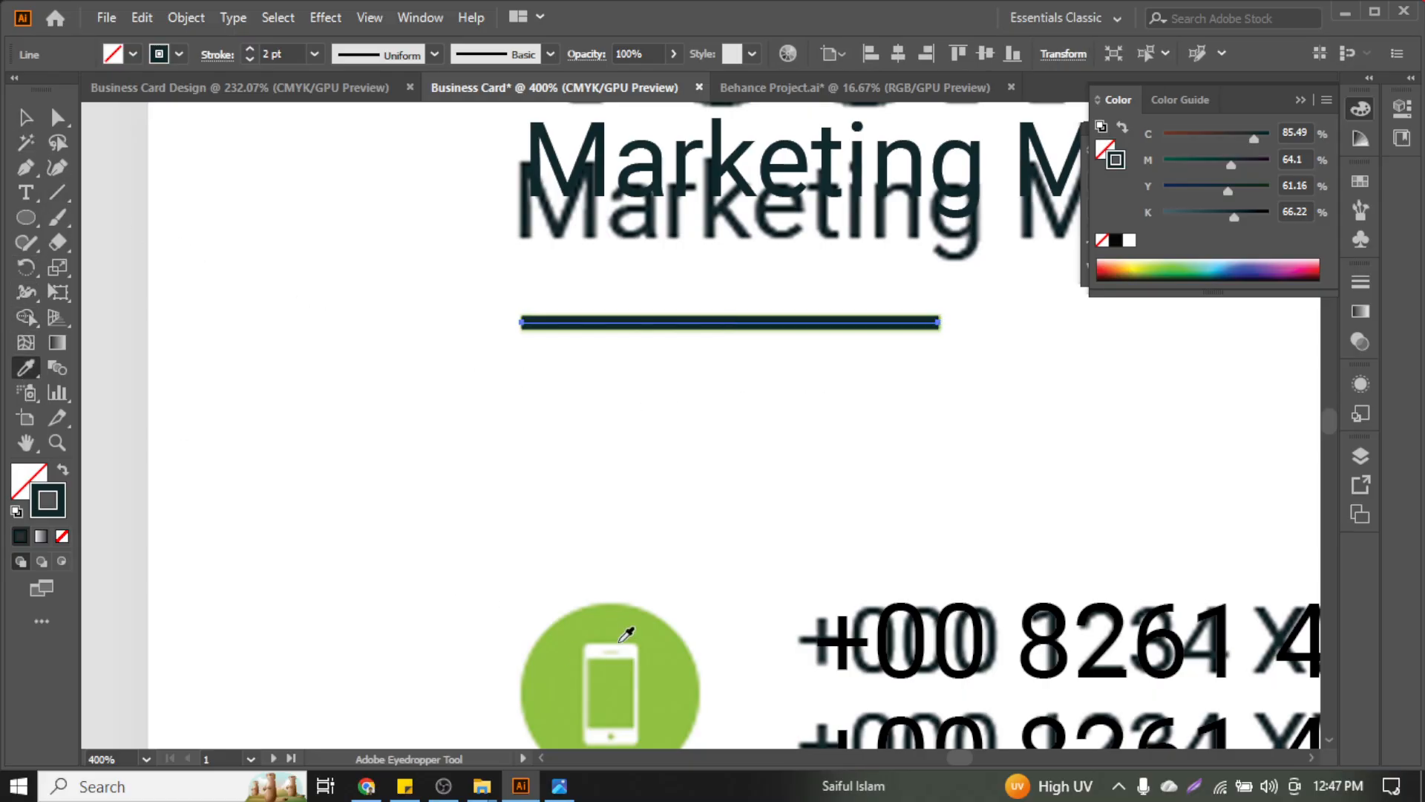
left_click(623, 622)
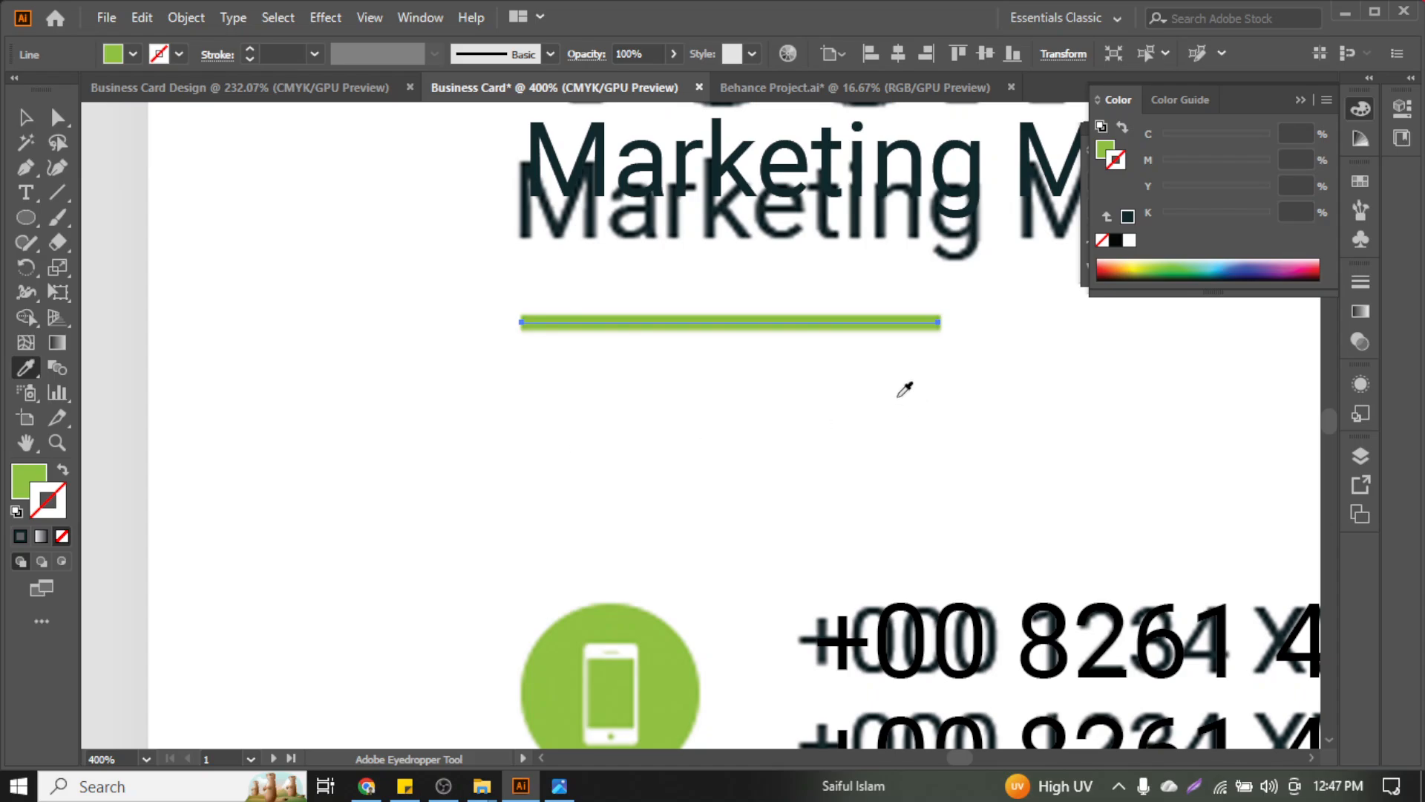
left_click(63, 470)
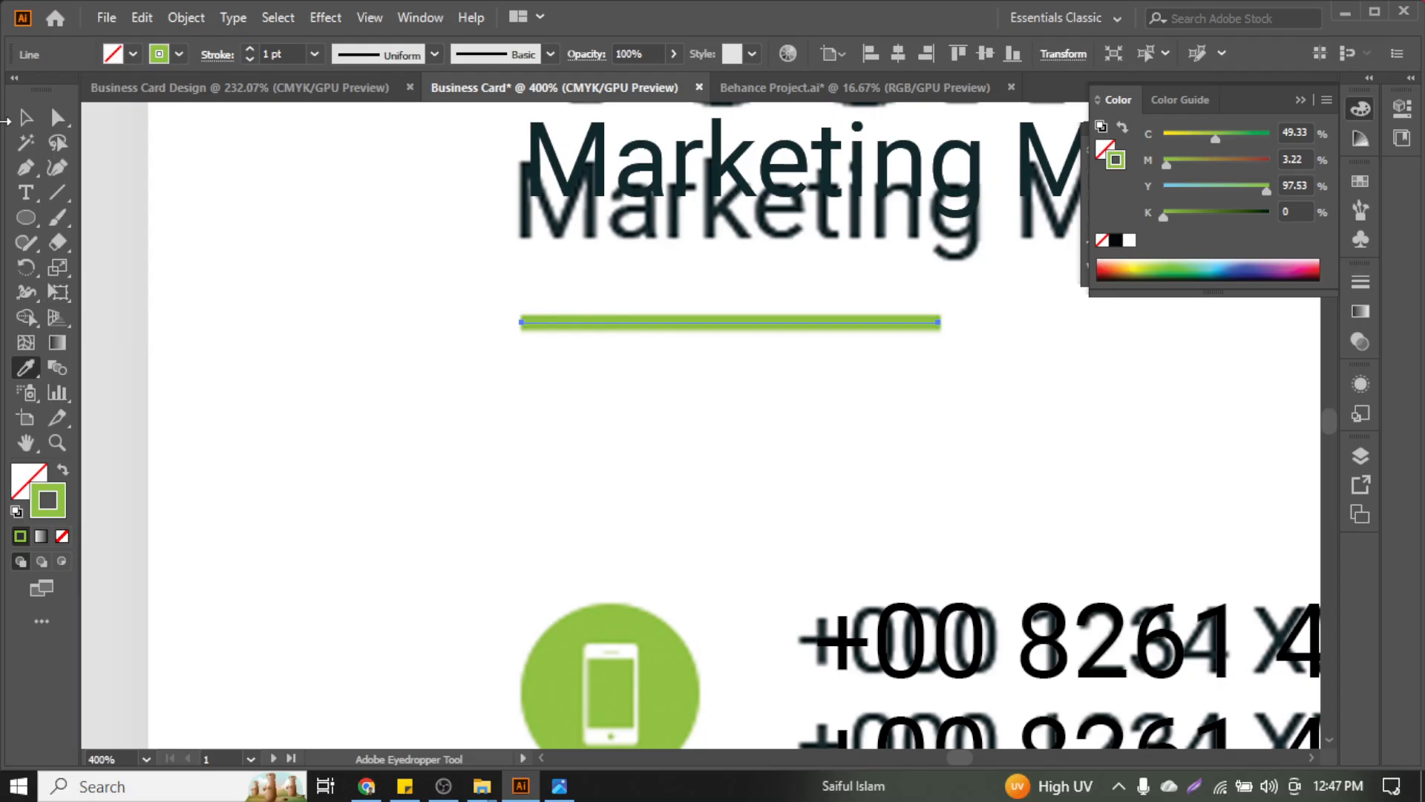
left_click(26, 118)
scroll(321, 294, "down", 4)
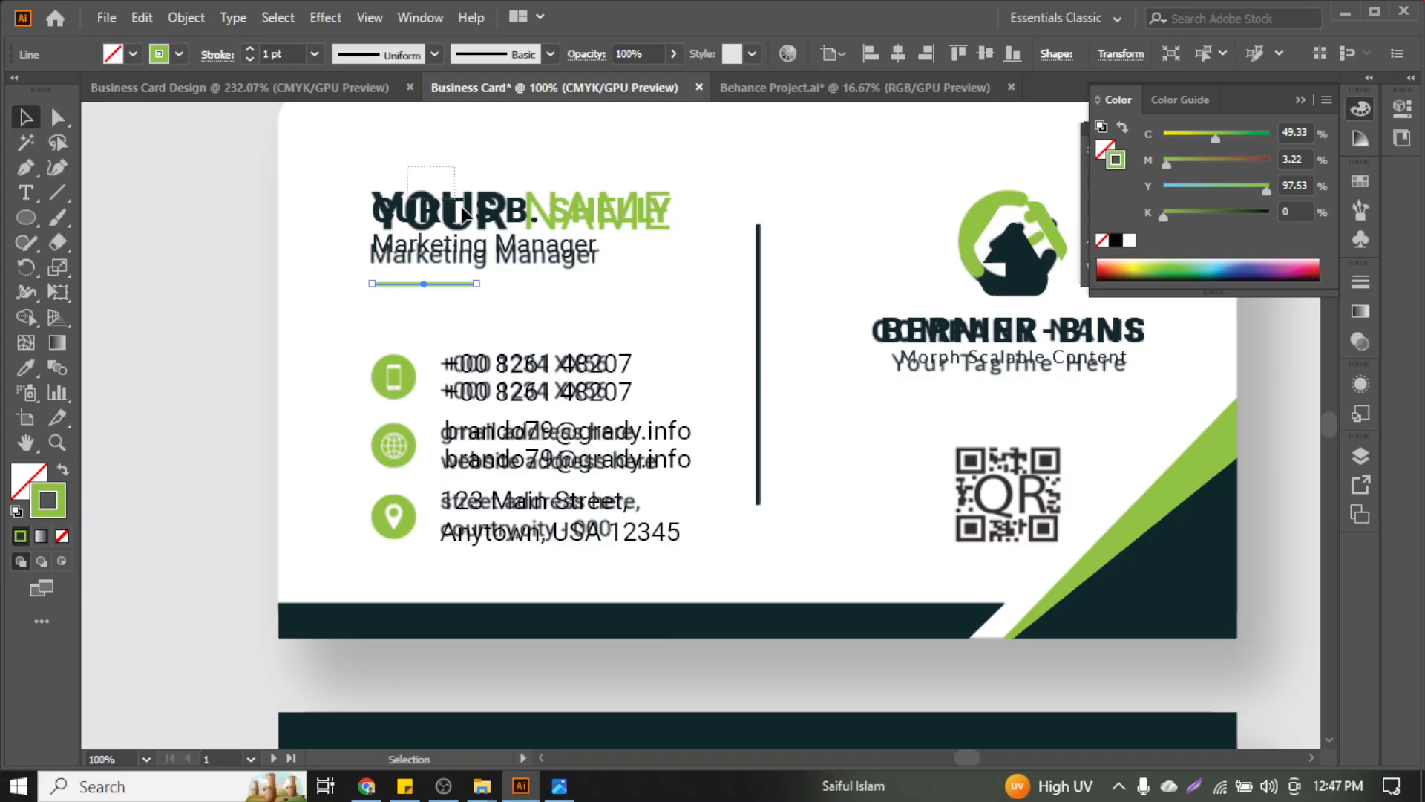
left_click(482, 260)
key("Down")
key("Down")
key("Down")
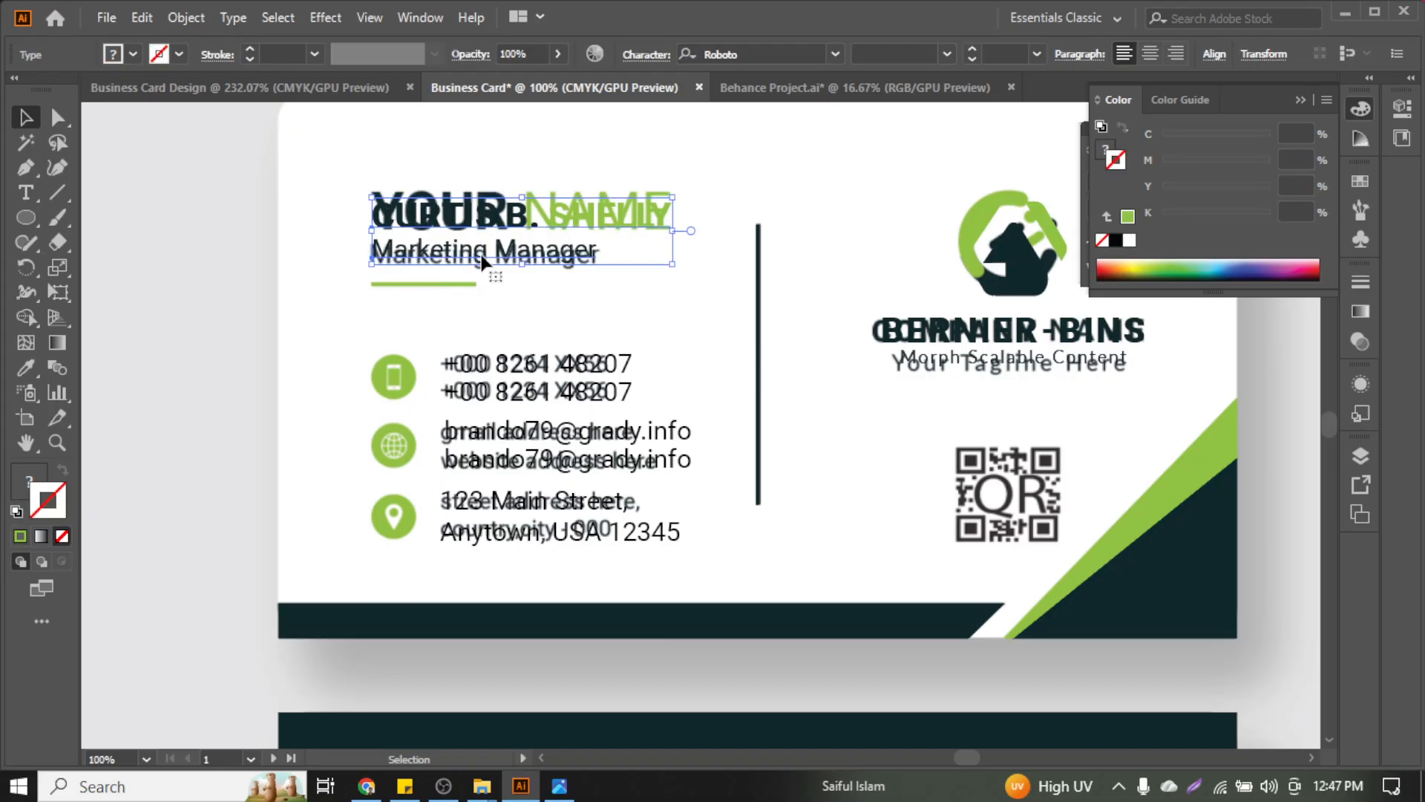
key("Up")
key("Up")
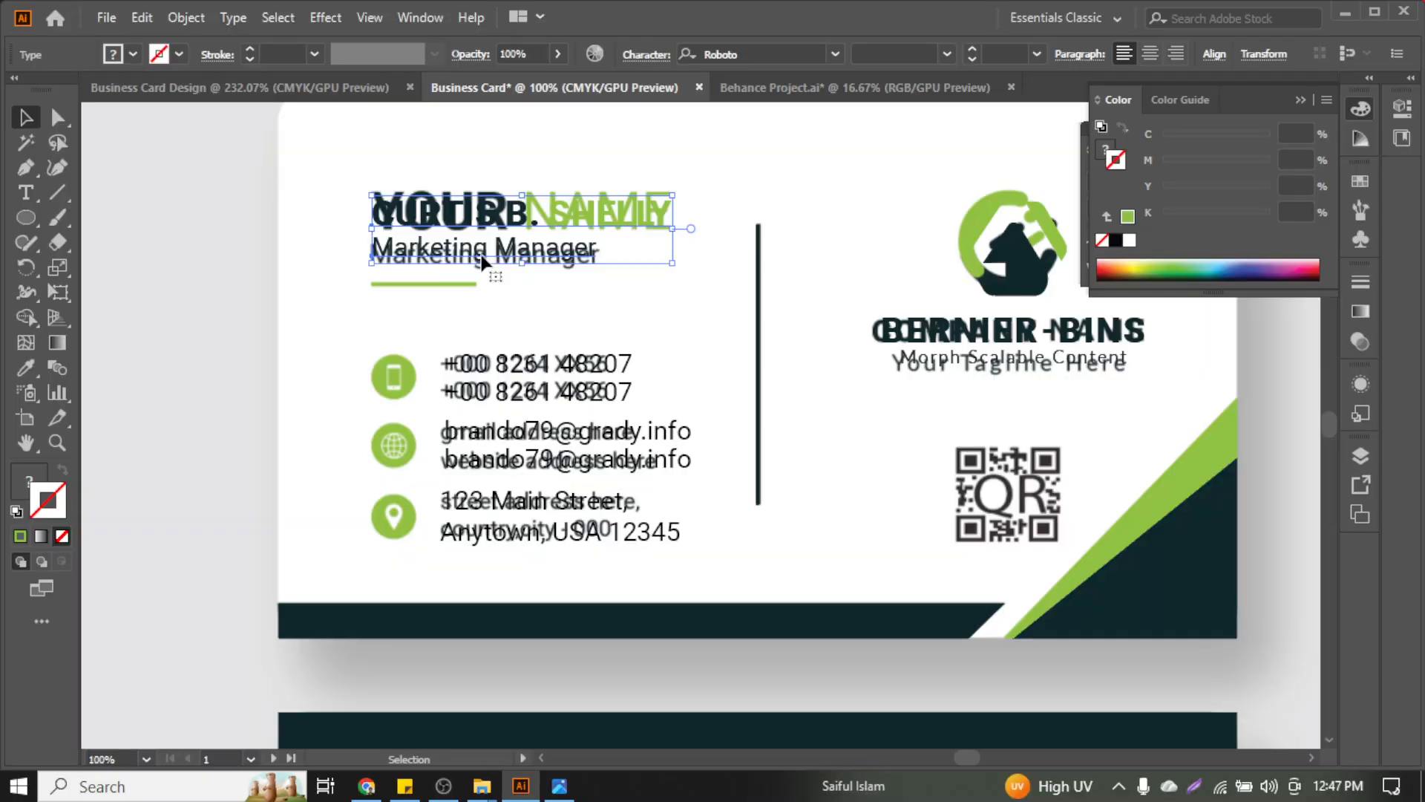
scroll(744, 349, "down", 1)
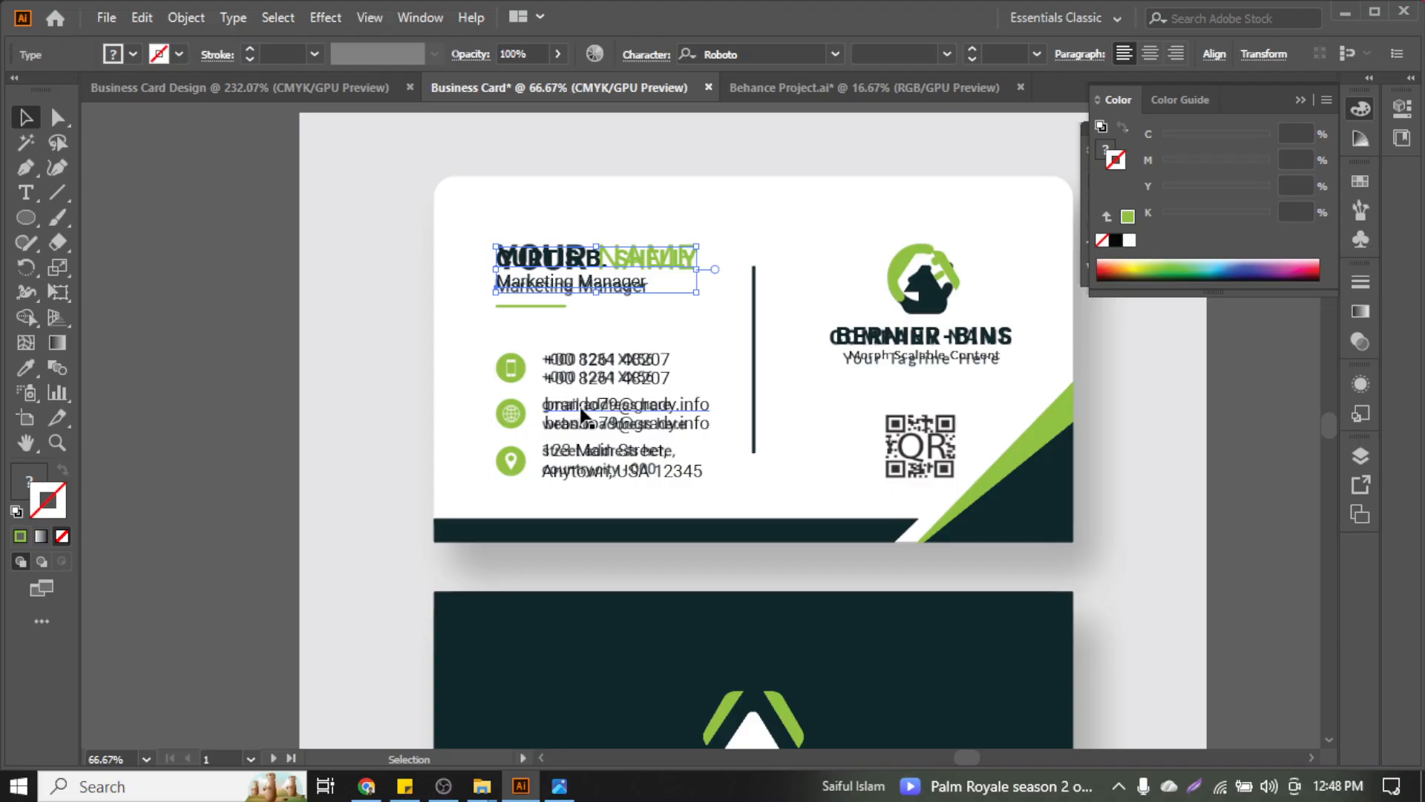
scroll(583, 431, "down", 3)
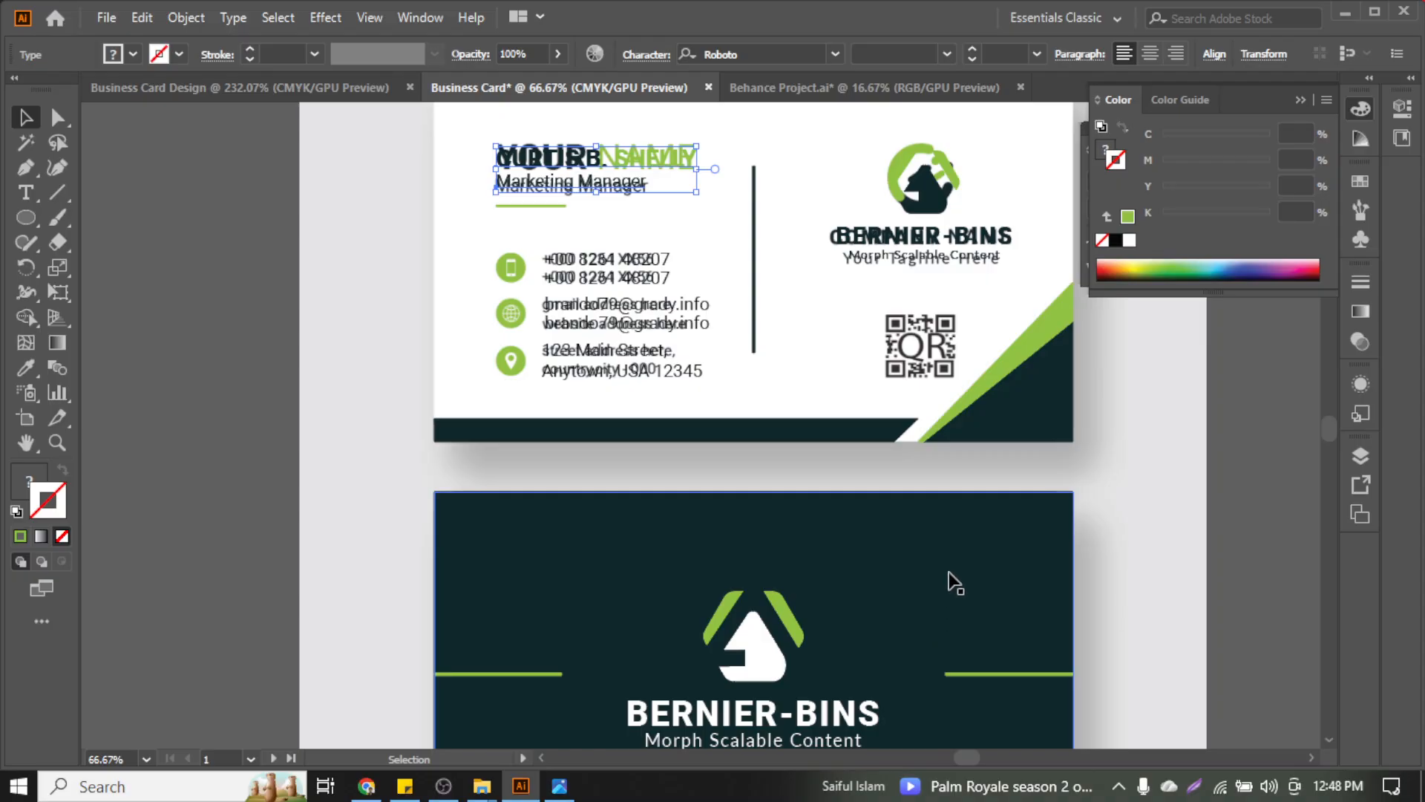
scroll(961, 412, "down", 1)
scroll(891, 349, "up", 3)
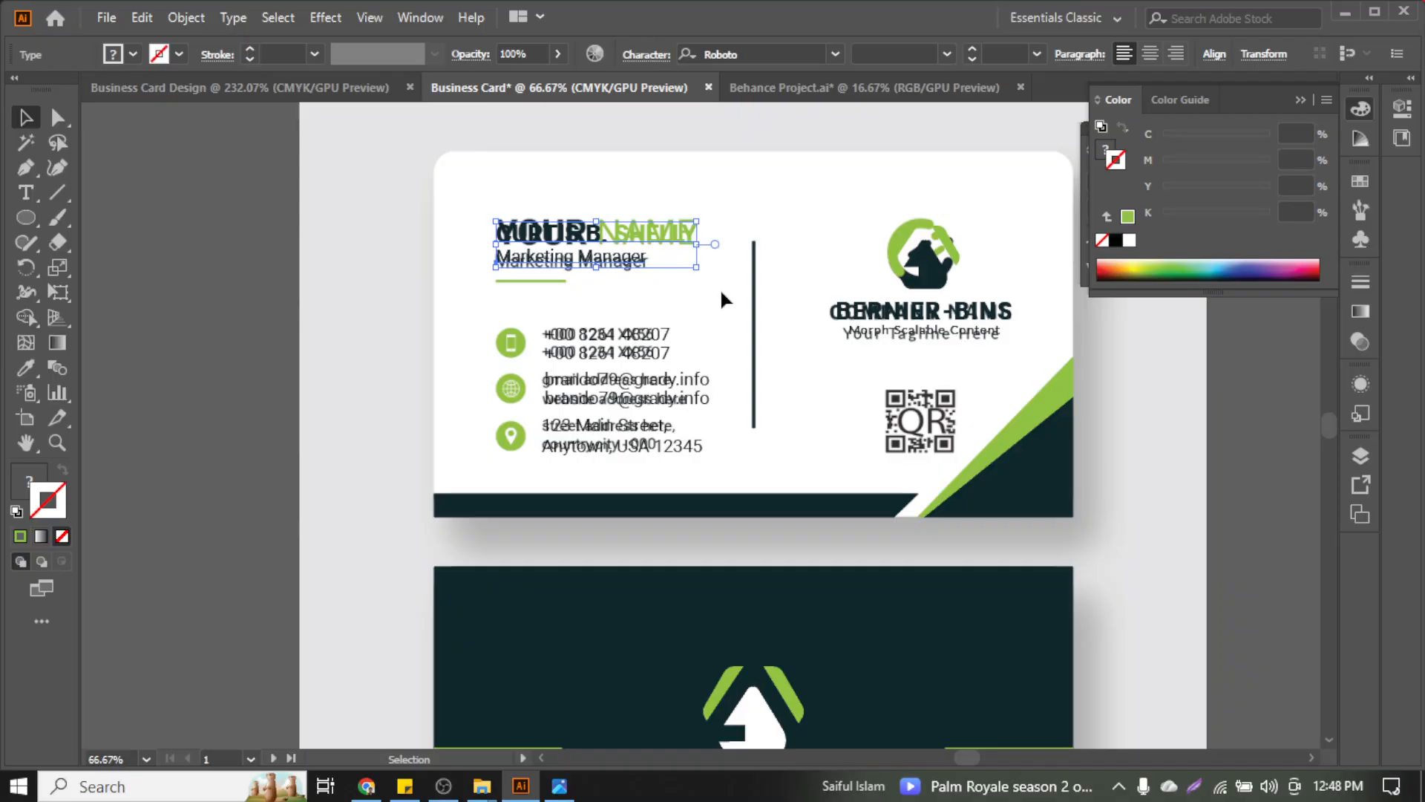
left_click(932, 269)
Select the house logo group on the card front
left_click(1167, 393)
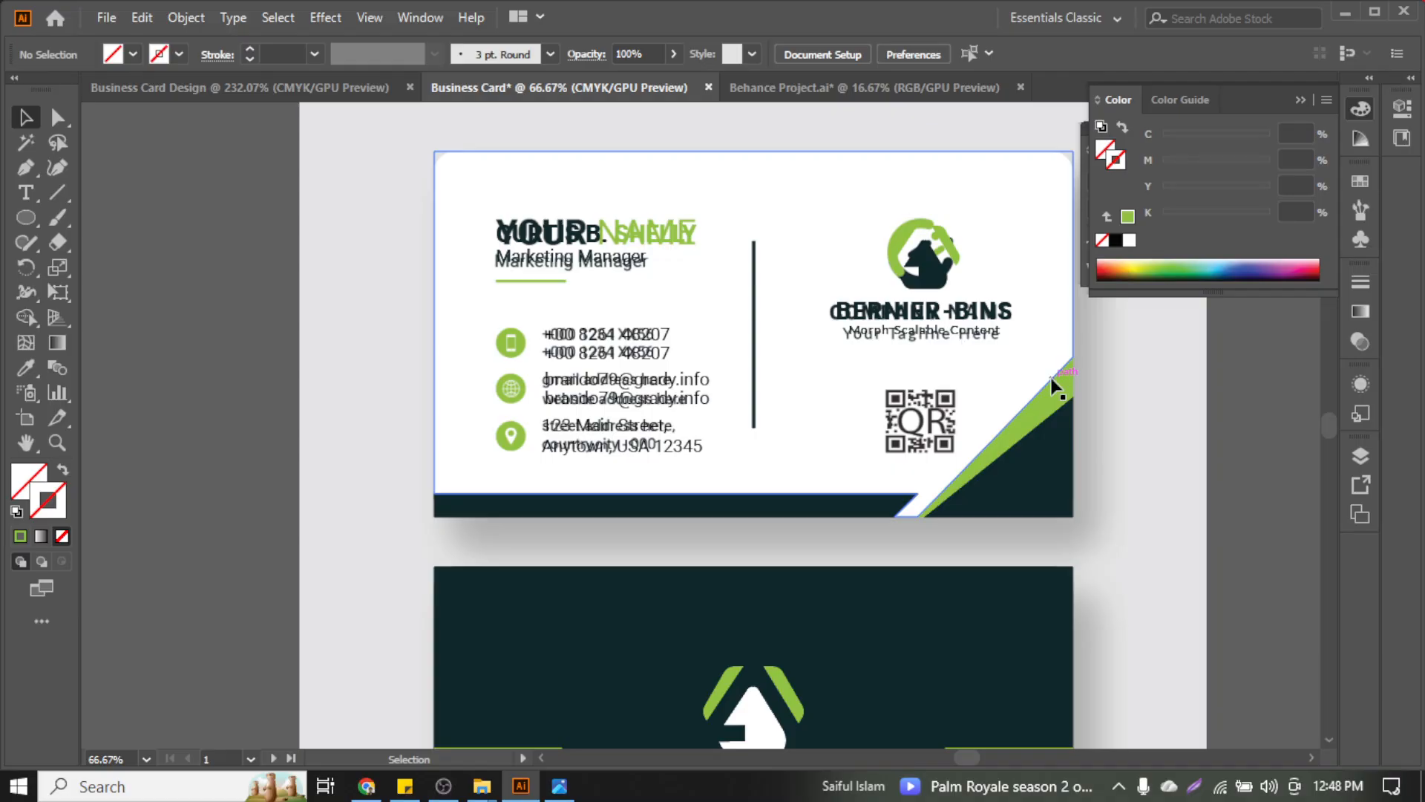
scroll(1117, 377, "up", 1)
scroll(1039, 475, "up", 2)
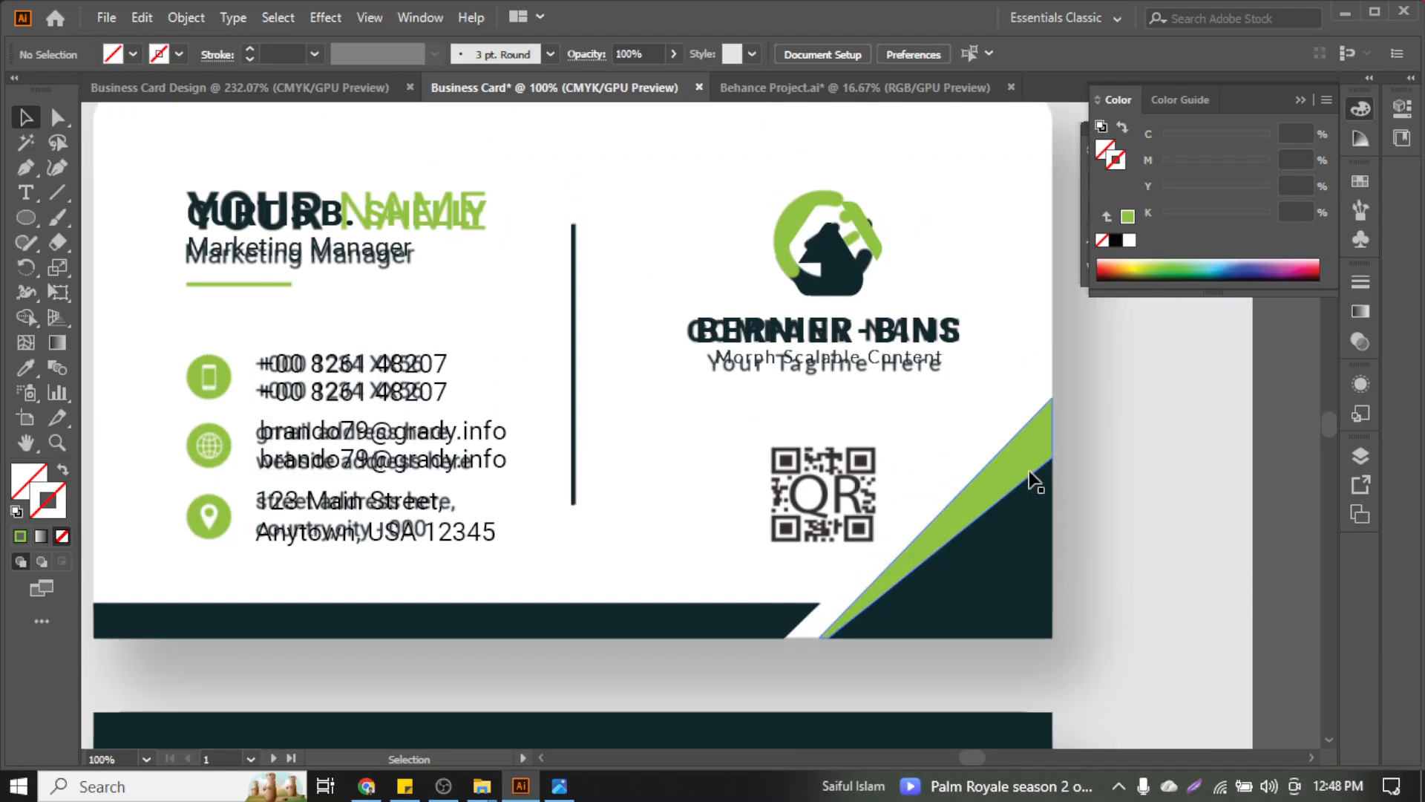
scroll(545, 518, "left", 1)
left_click(523, 517)
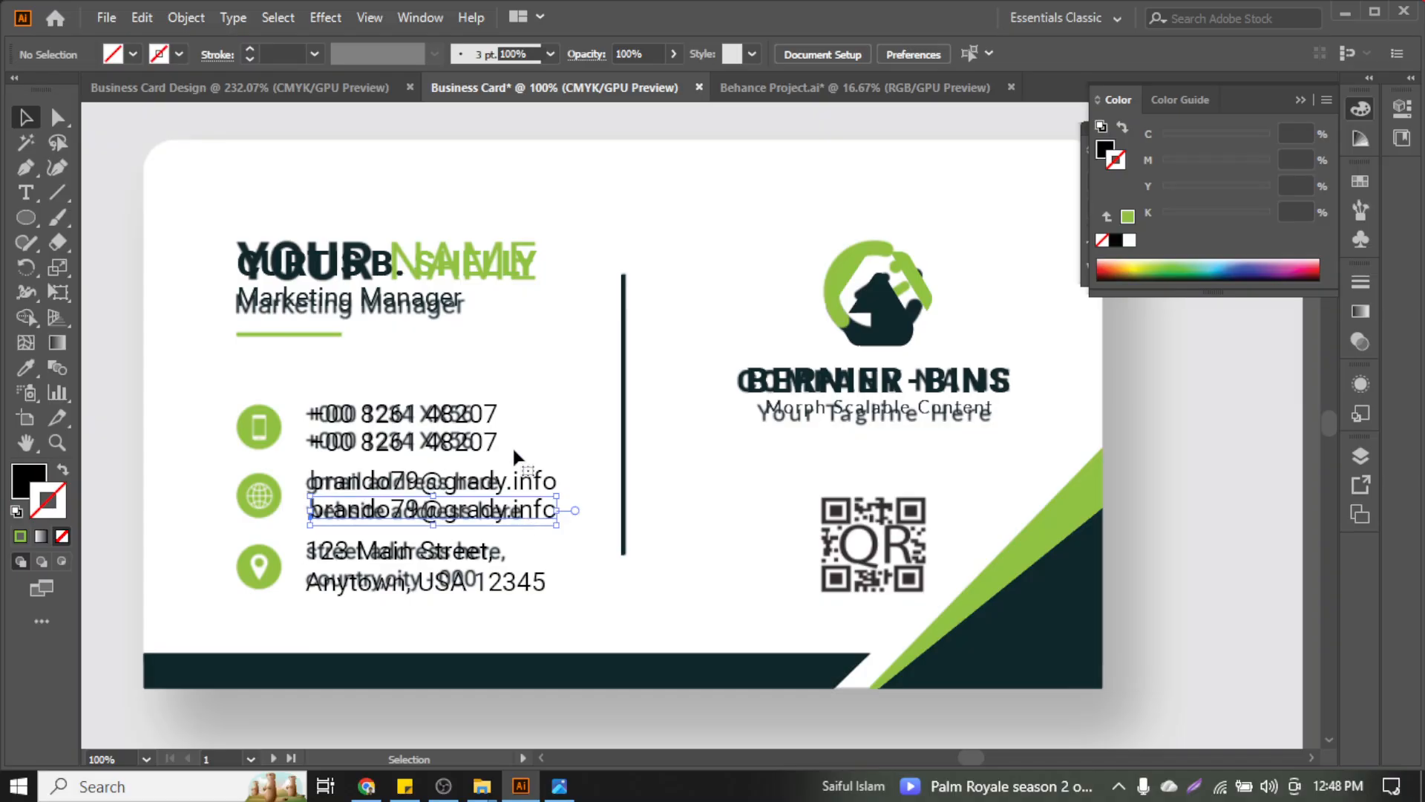
key("alt")
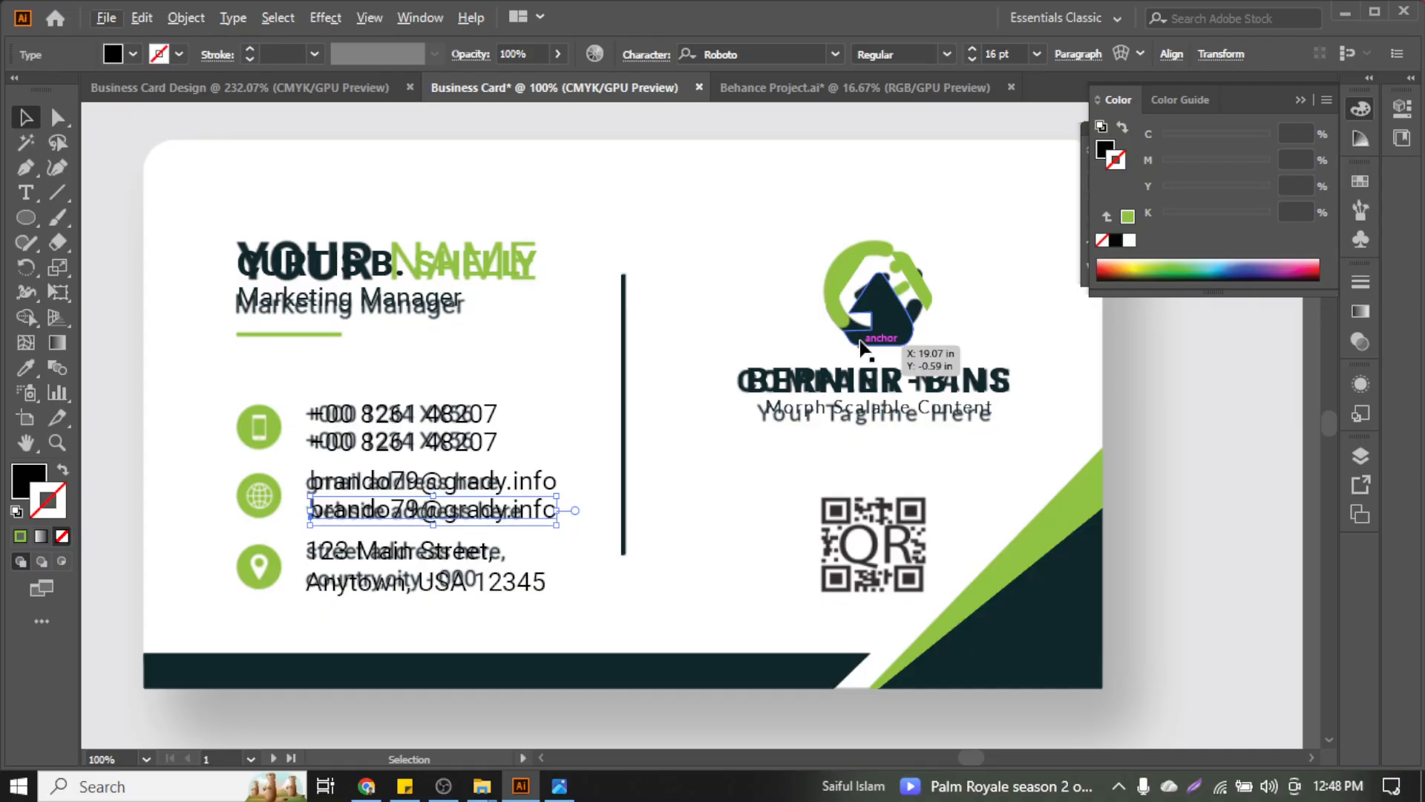
left_click(891, 315)
left_click(1177, 461)
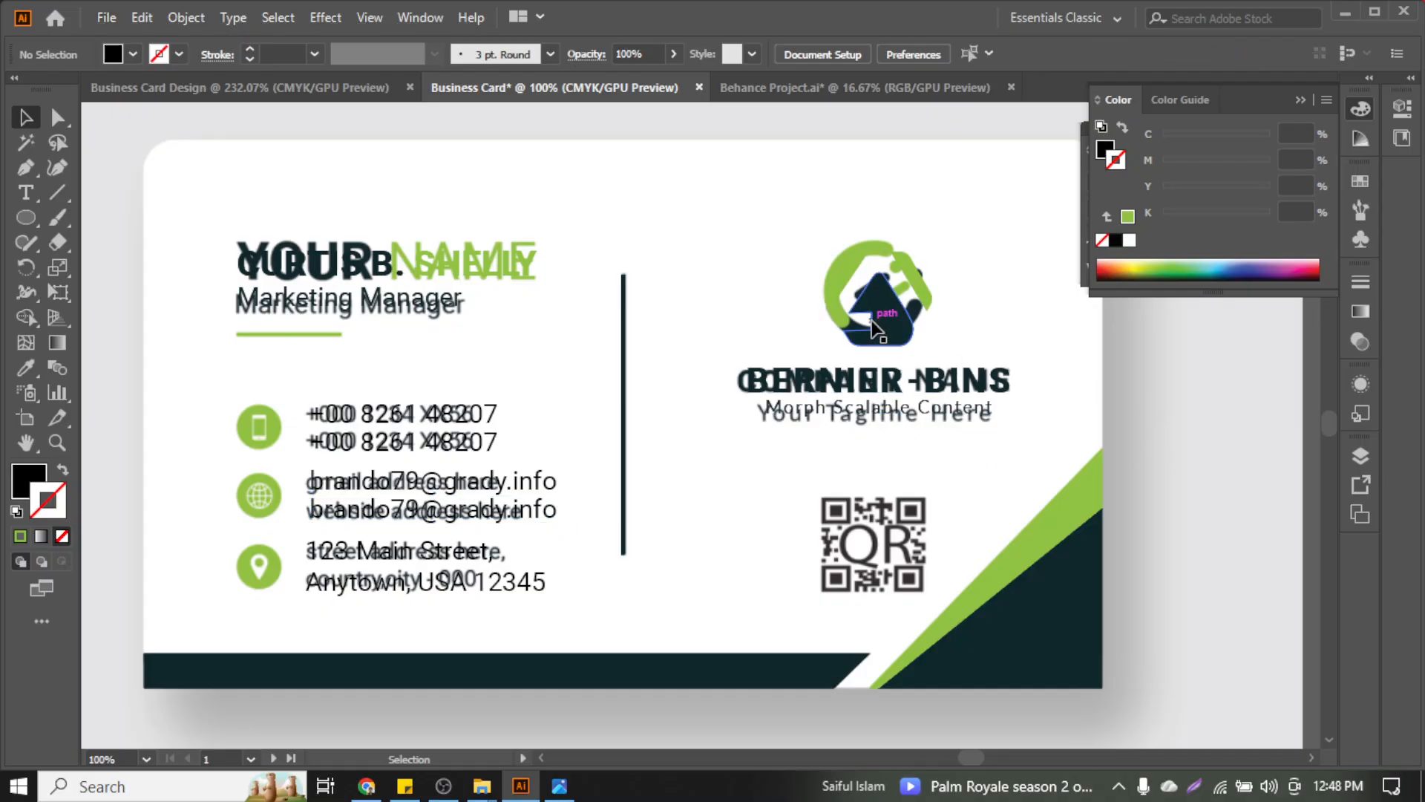
left_click(876, 327)
Nudge the logo up one arrow-key step and deselect
key("Up")
key("Up")
key("Up")
key("Up")
key("Up")
key("Up")
key("Up")
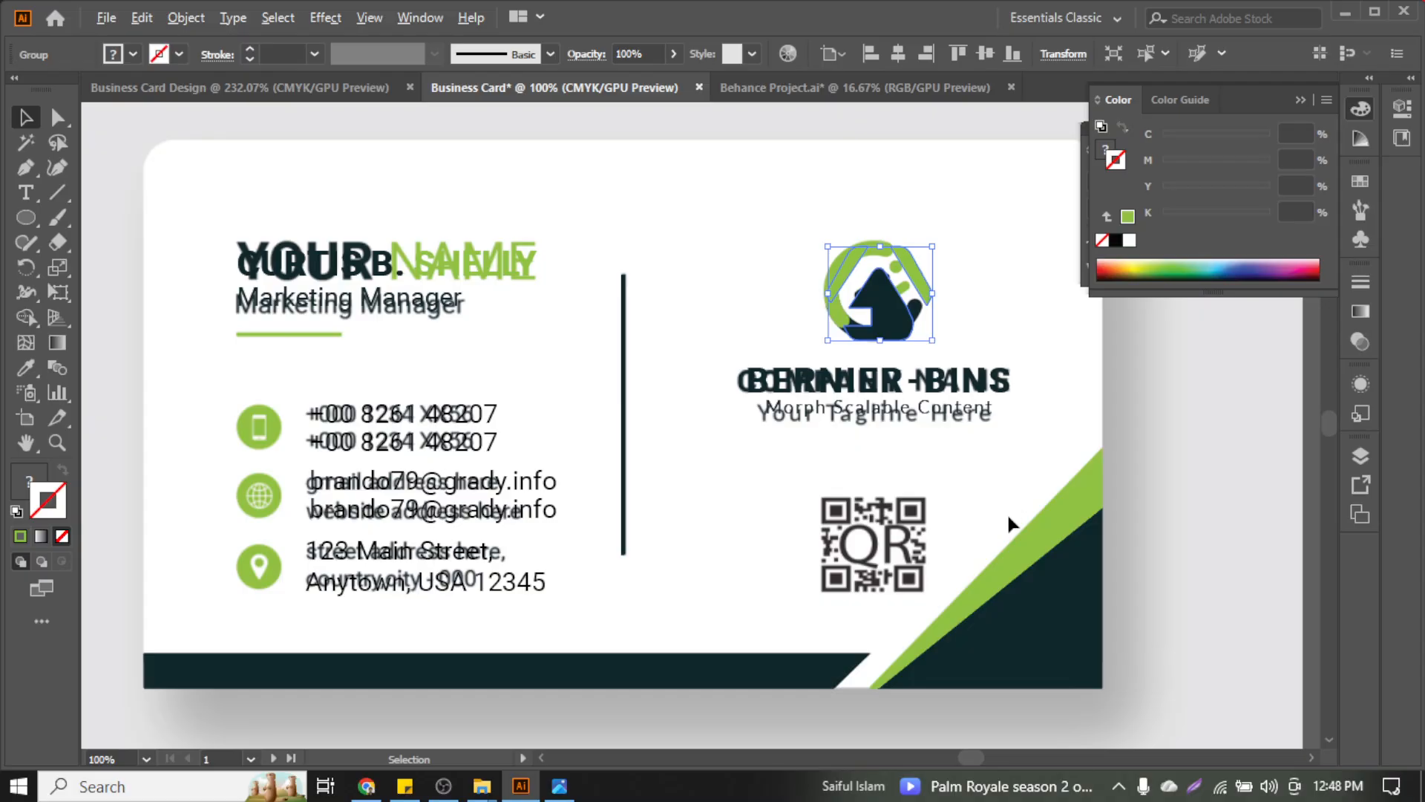
scroll(1010, 527, "down", 1)
scroll(1010, 529, "down", 1)
left_click(1146, 496)
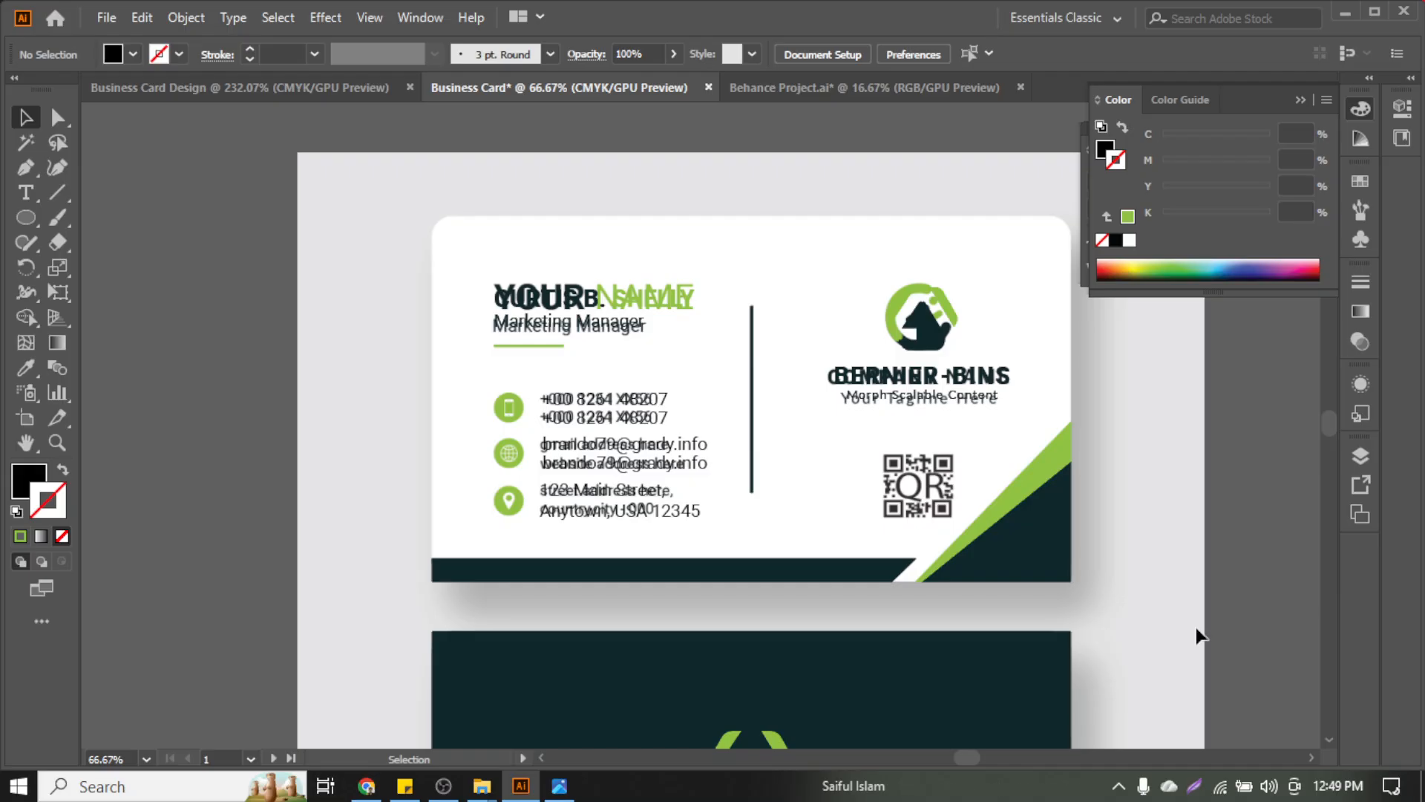
scroll(1130, 391, "up", 1)
scroll(1118, 409, "up", 1)
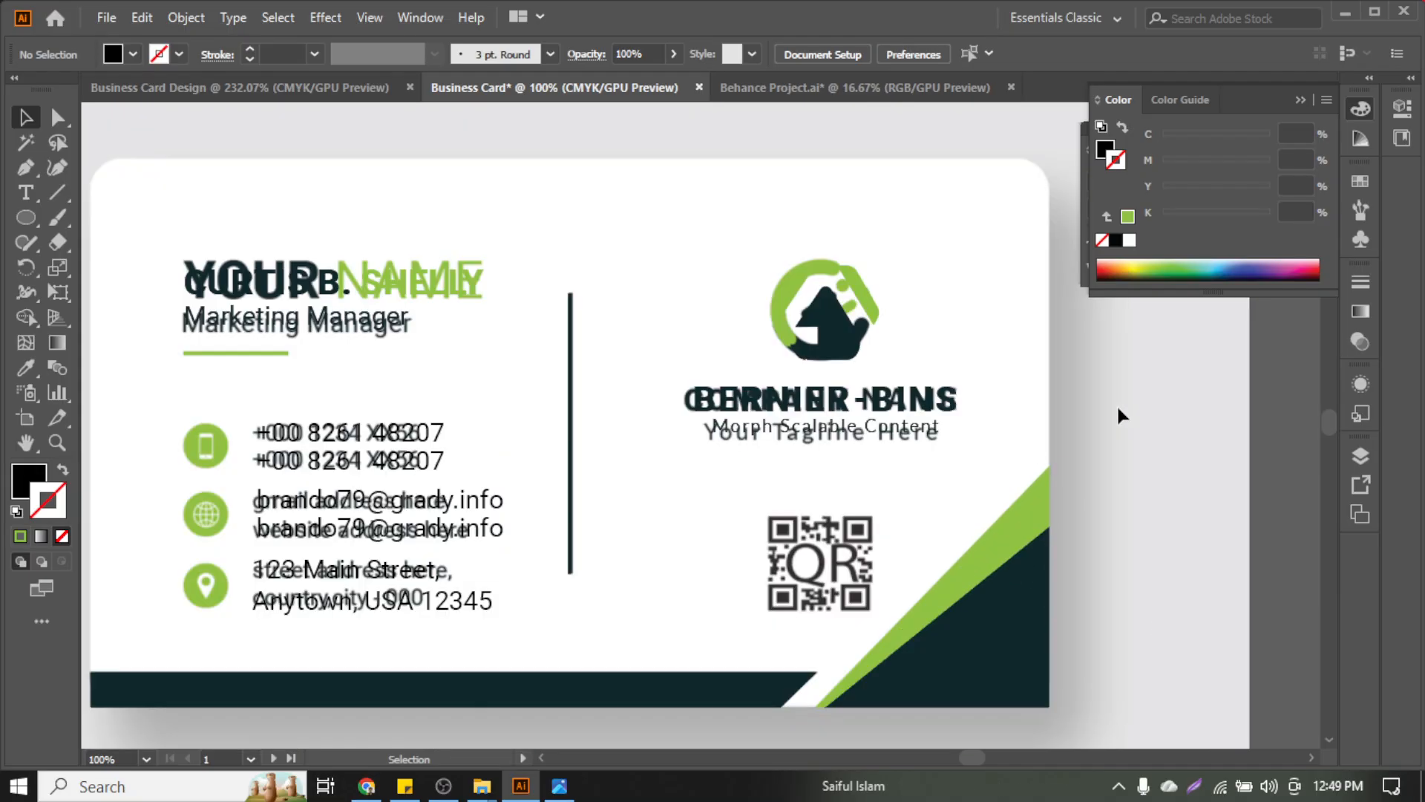
scroll(1107, 491, "up", 2)
scroll(1111, 499, "down", 3)
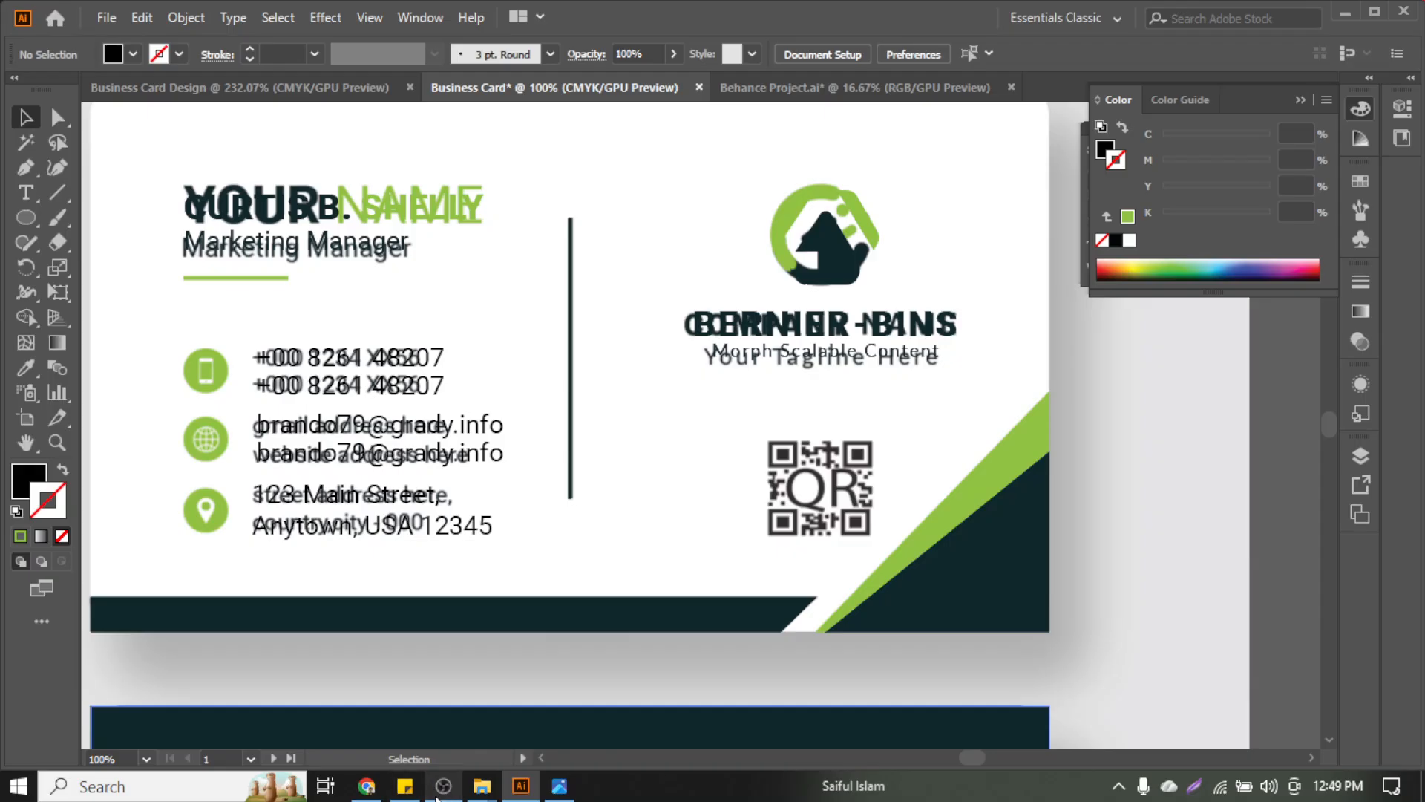
Switch to Chrome and return to the dummy details search results tab
mouse_move(375, 793)
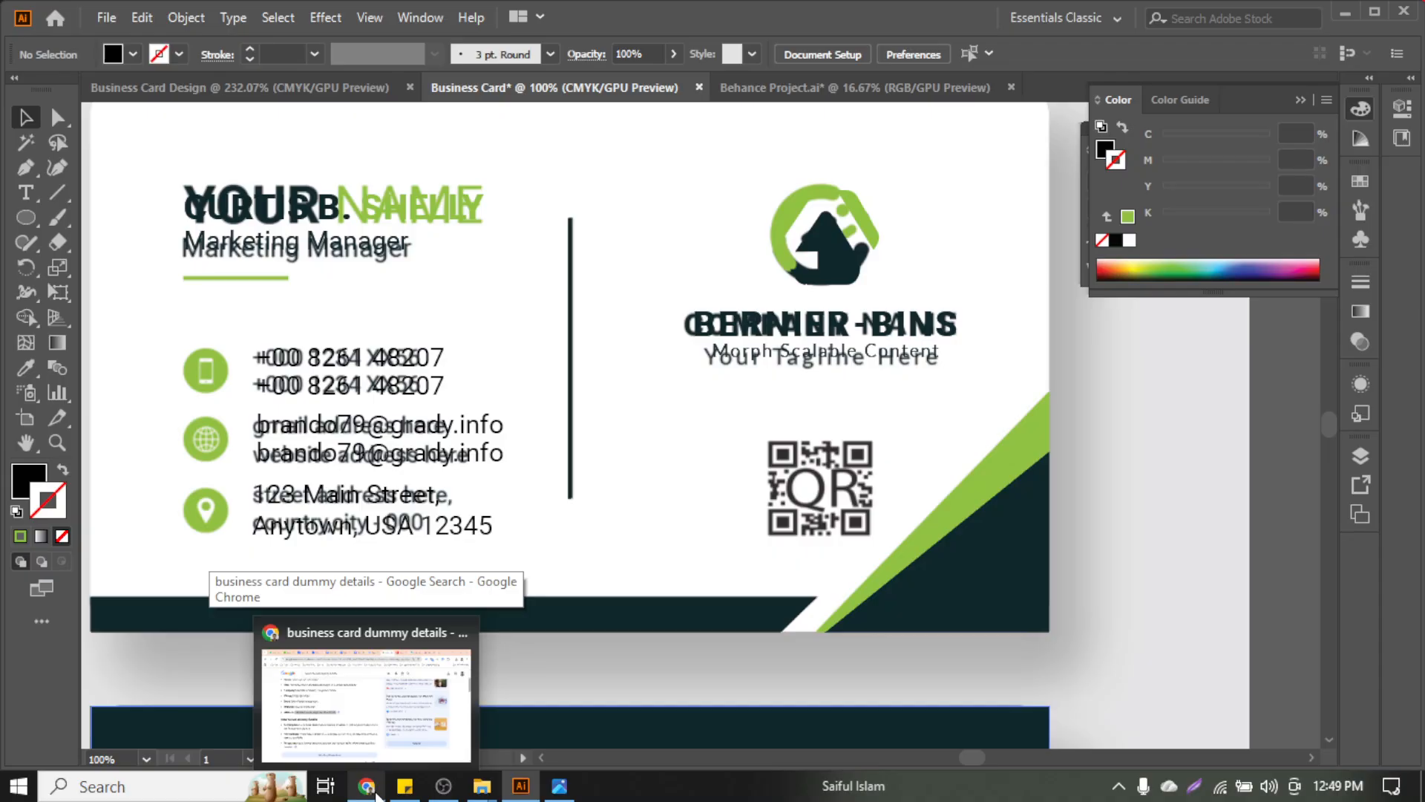
left_click(375, 793)
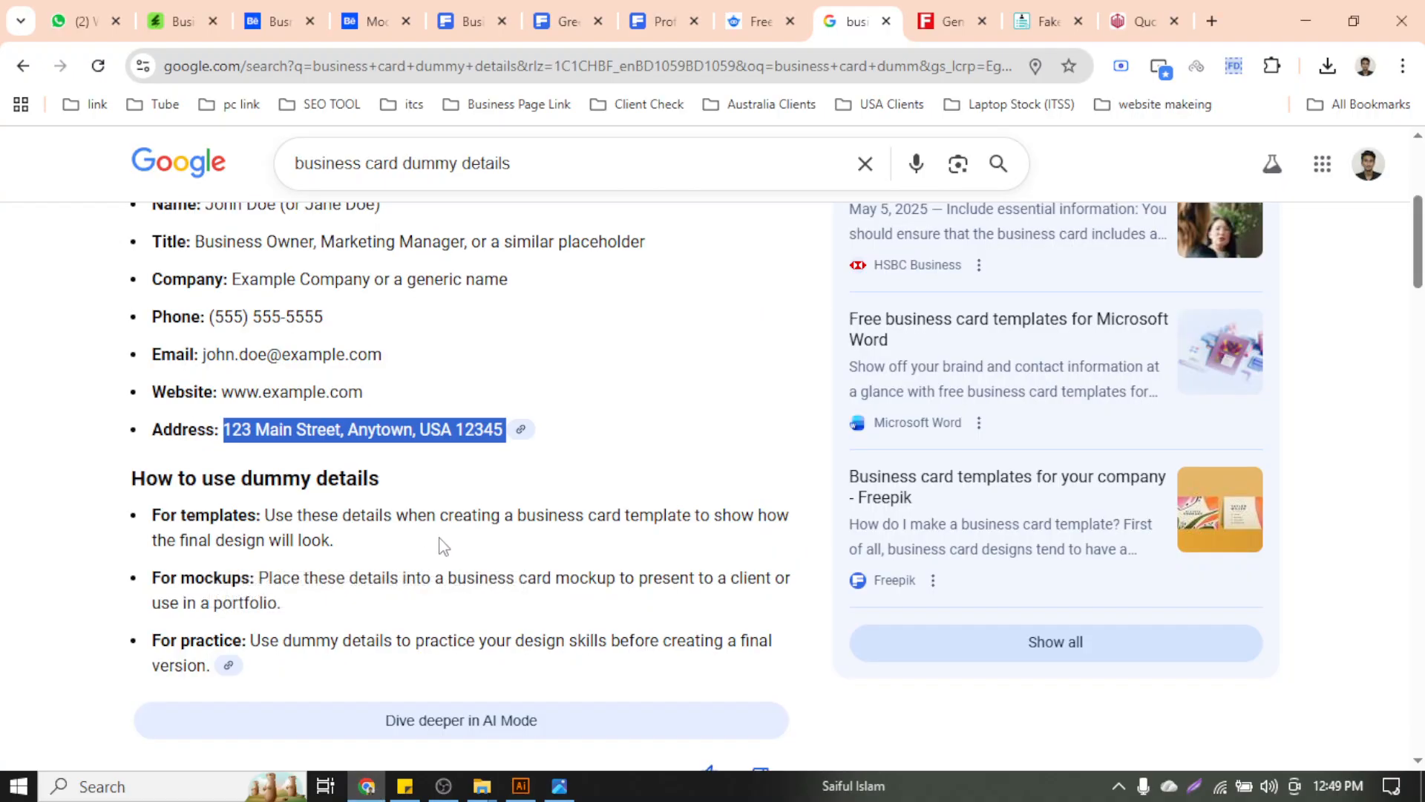
left_click(521, 785)
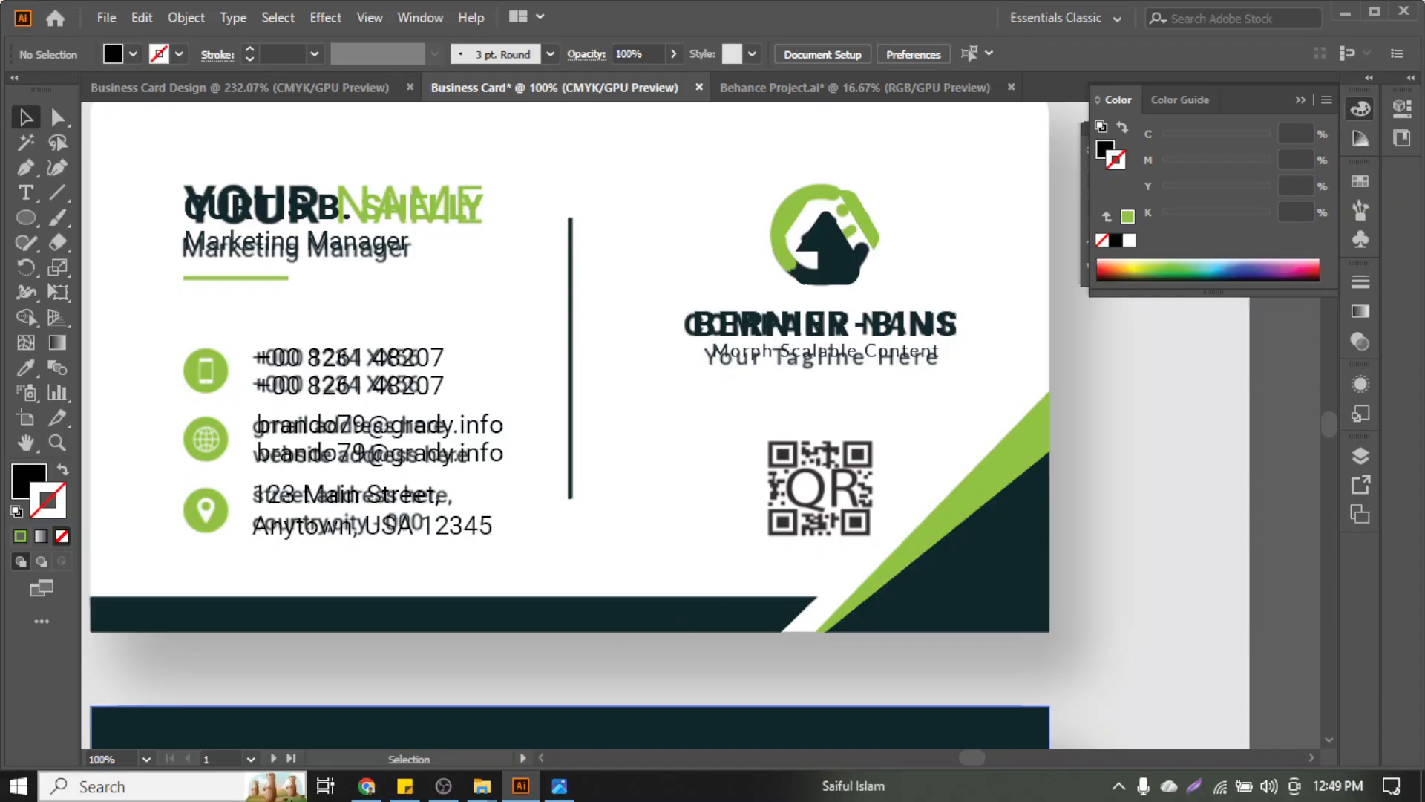
left_click(365, 785)
Search Google for 'qr code generator free' in a new tab
left_click(1211, 21)
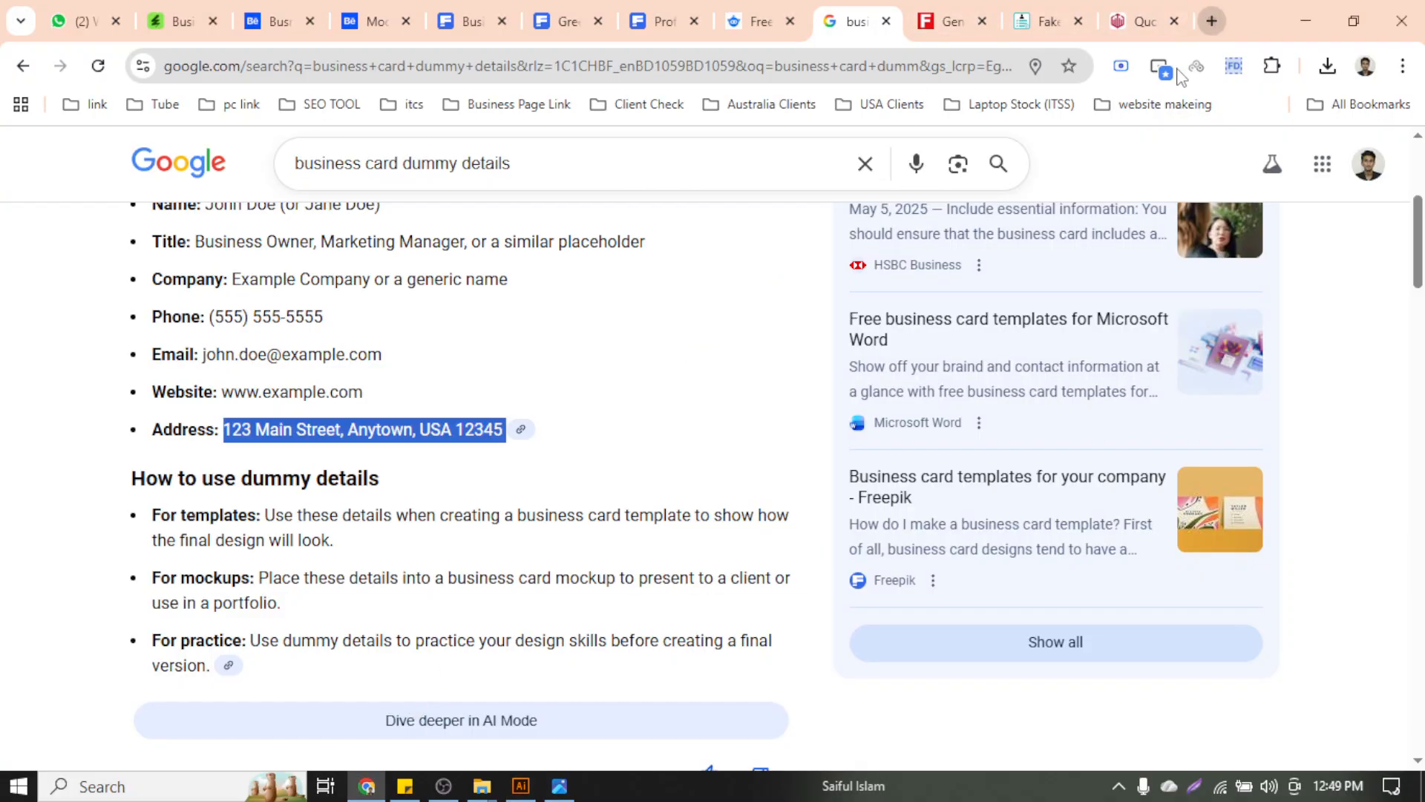
type("qr")
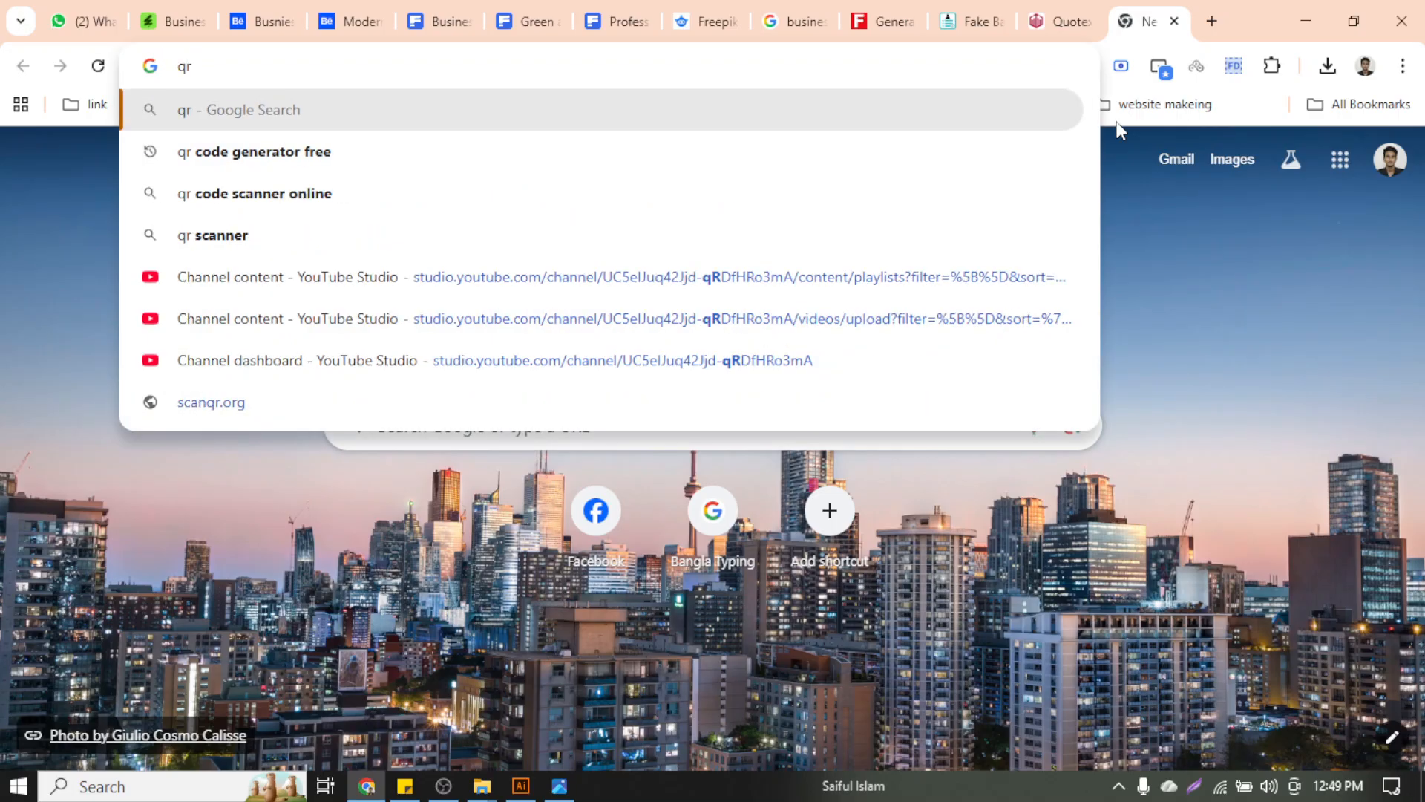
key("Down")
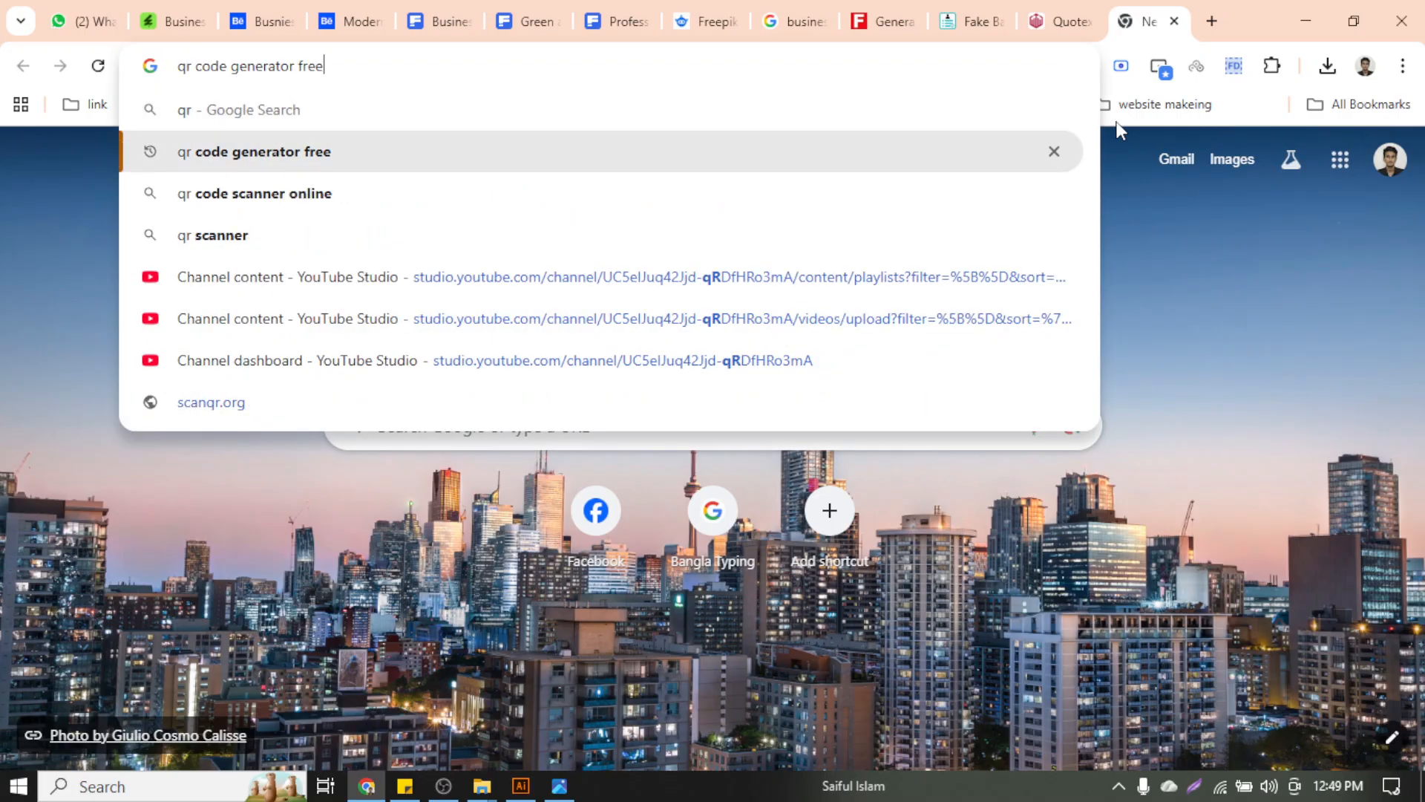
key("Return")
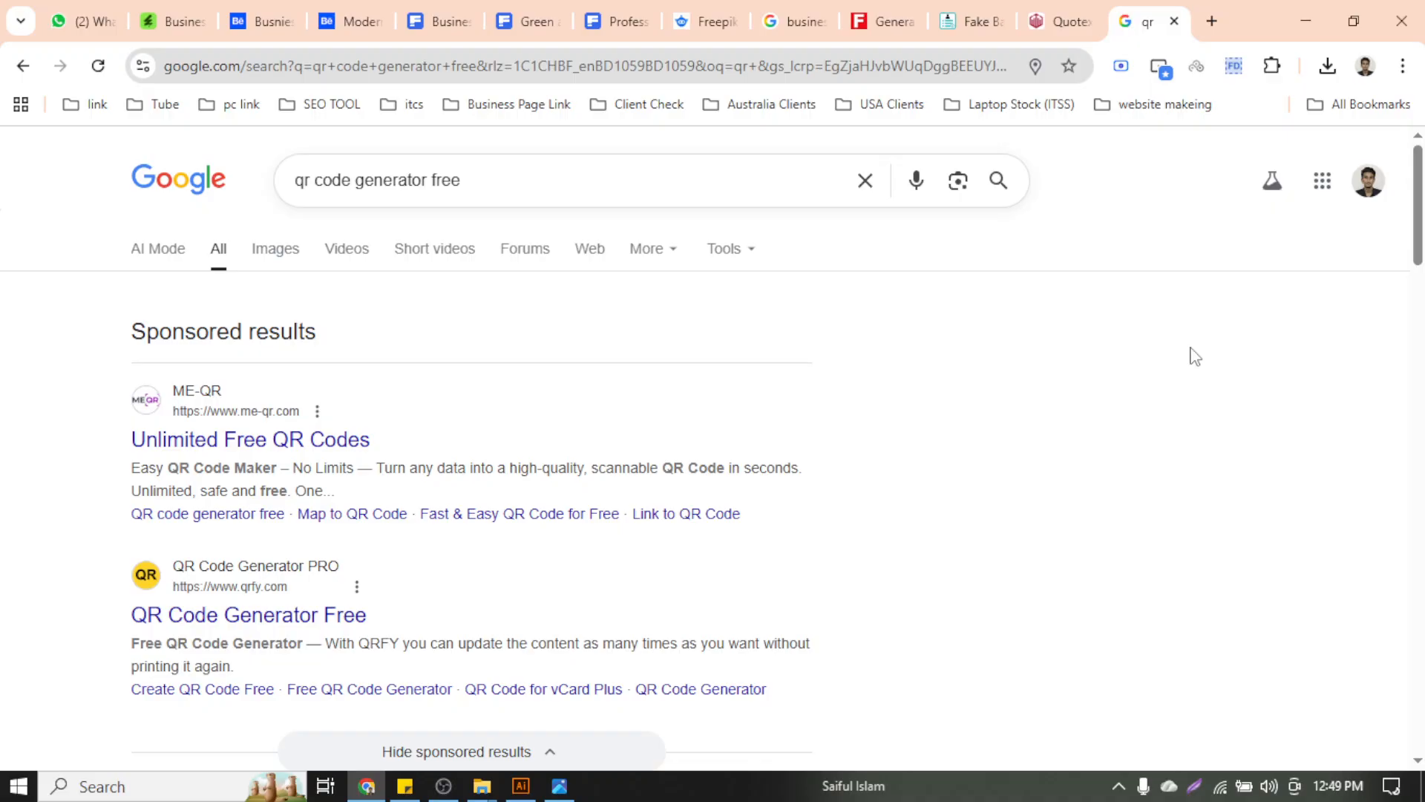
Open the GoQR.me result in a background tab from the search results
scroll(456, 494, "down", 5)
scroll(456, 495, "down", 4)
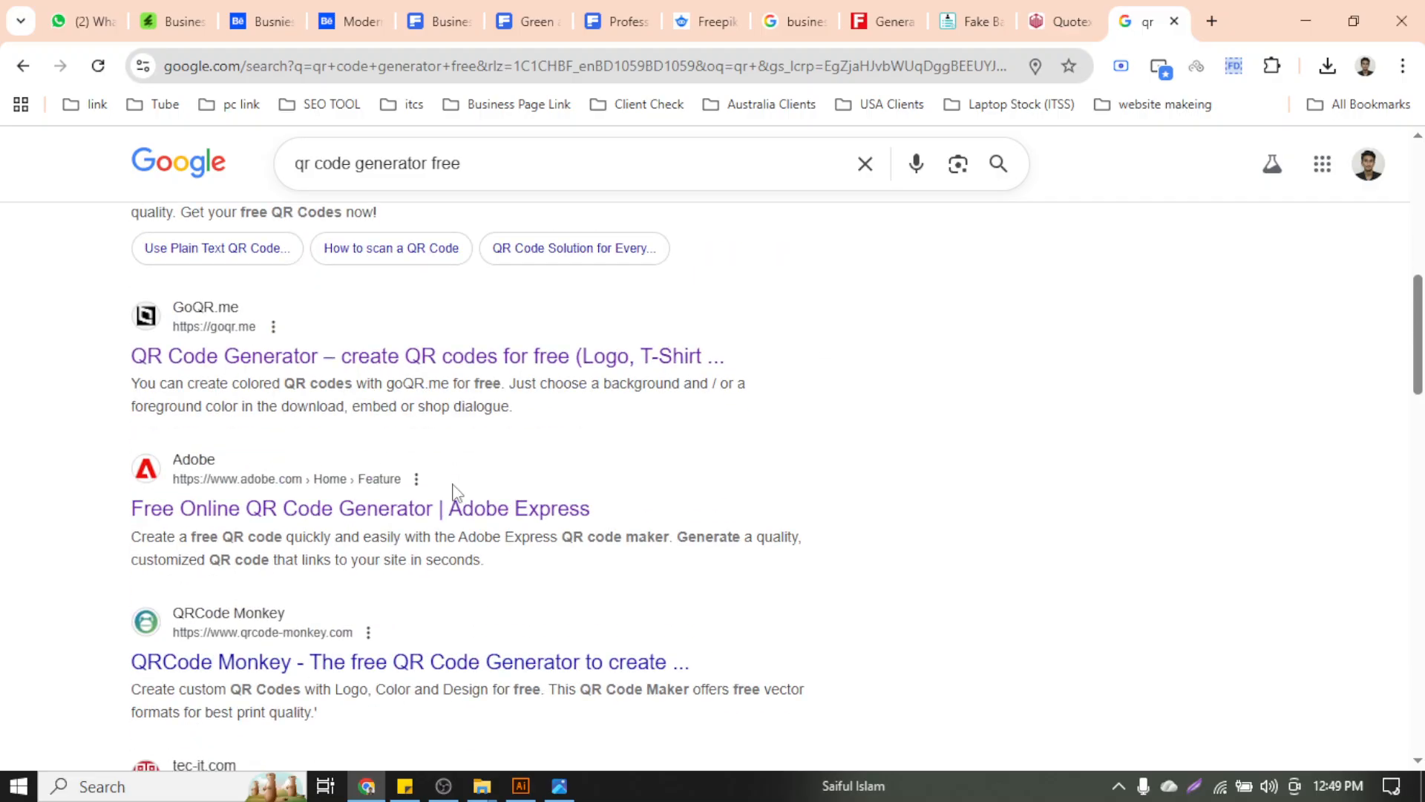
scroll(464, 520, "up", 5)
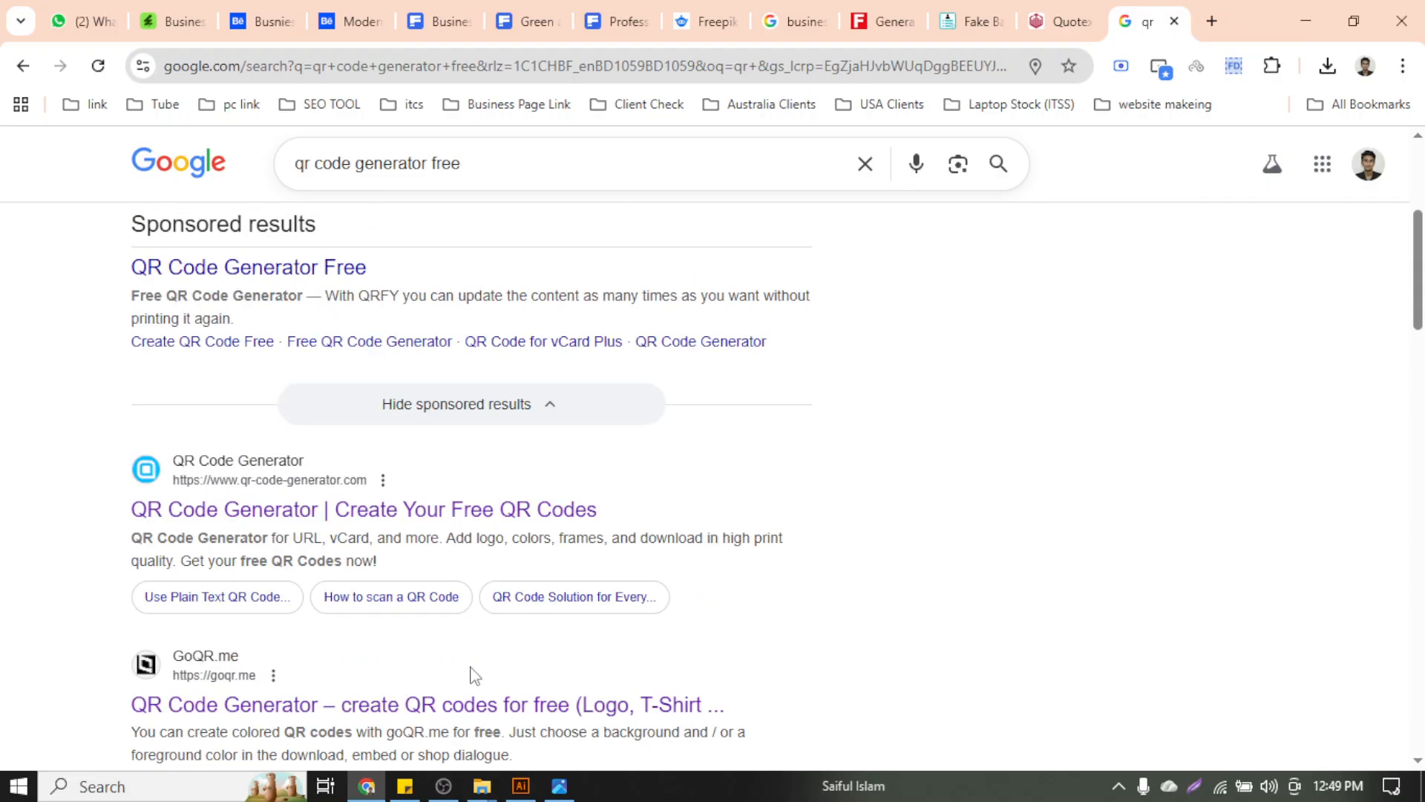
scroll(475, 483, "down", 3)
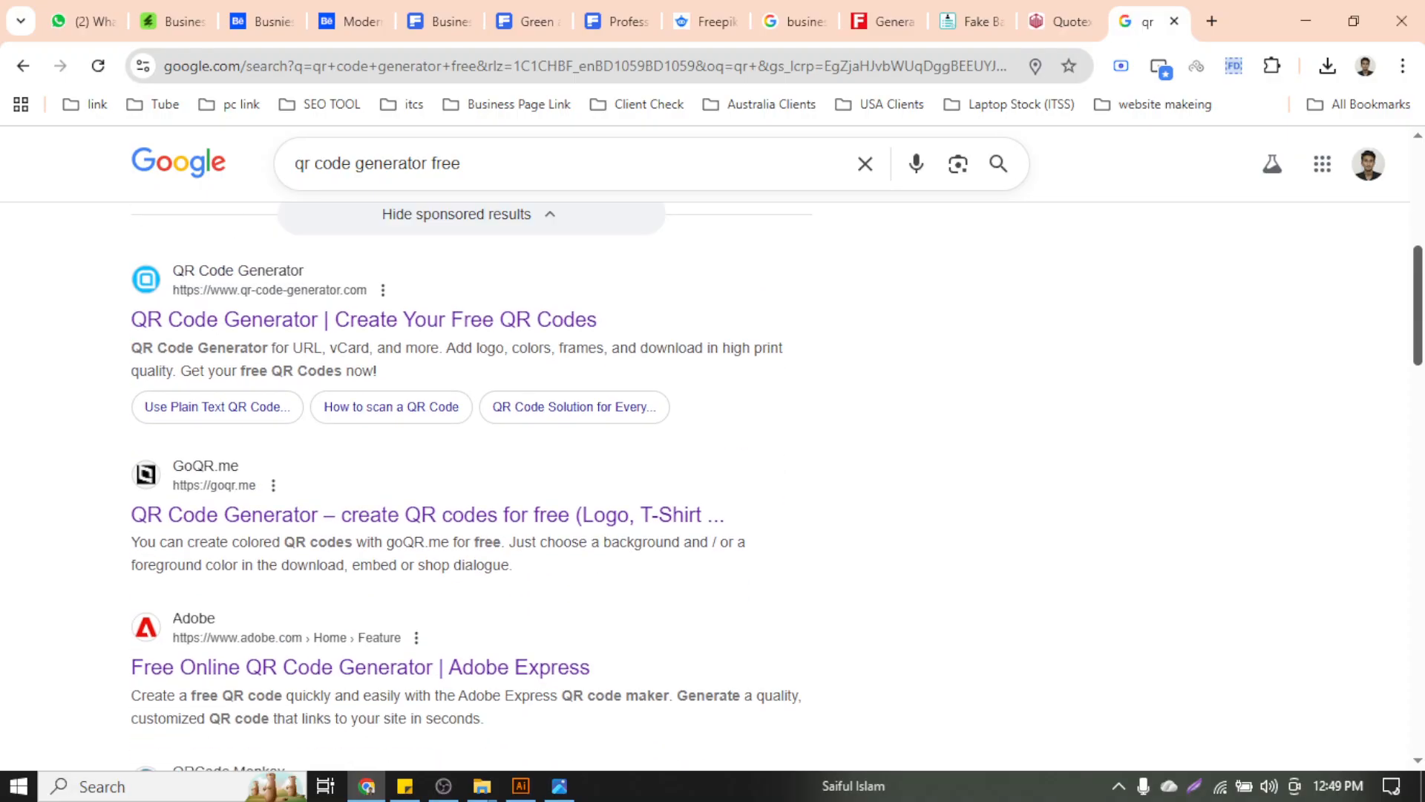
middle_click(468, 523)
scroll(891, 532, "down", 4)
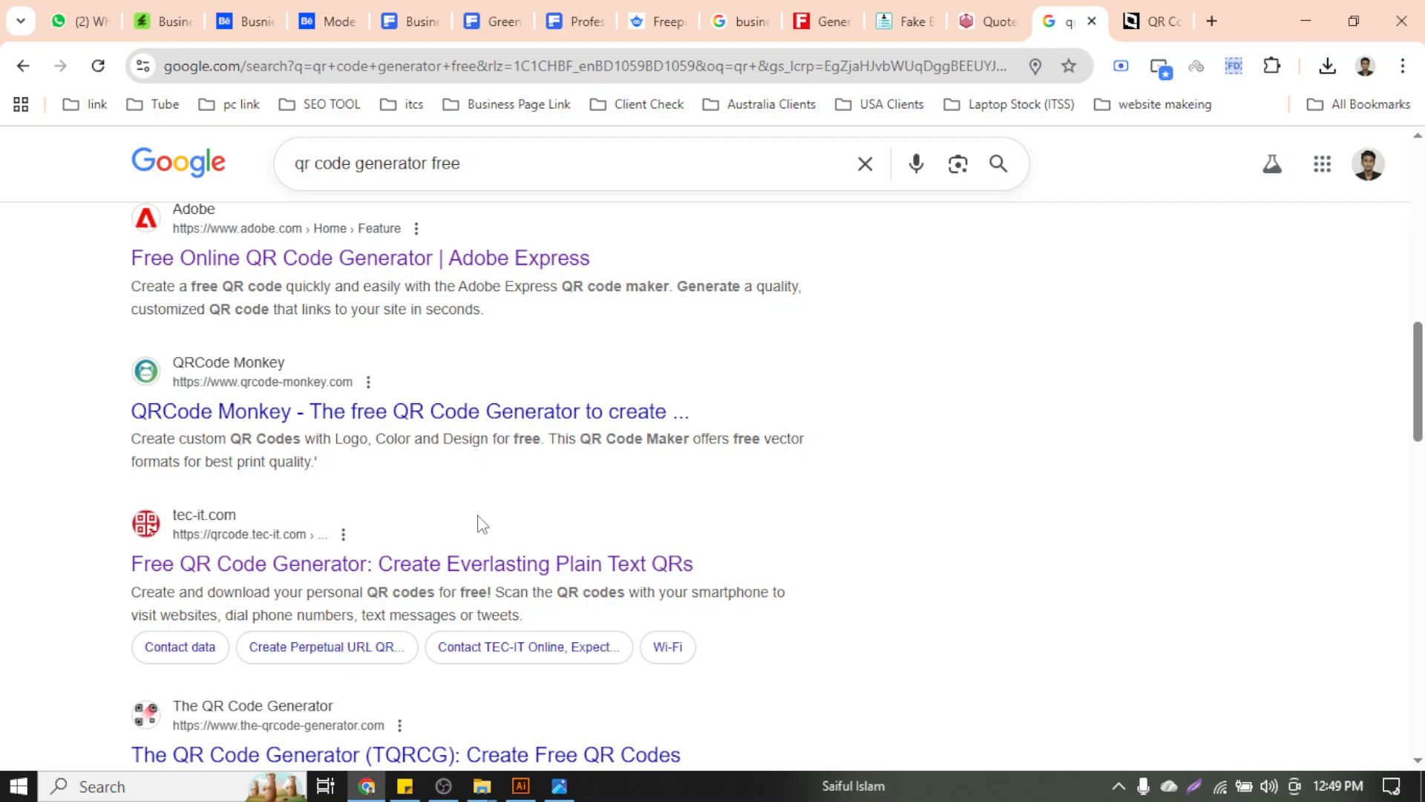
scroll(483, 503, "down", 5)
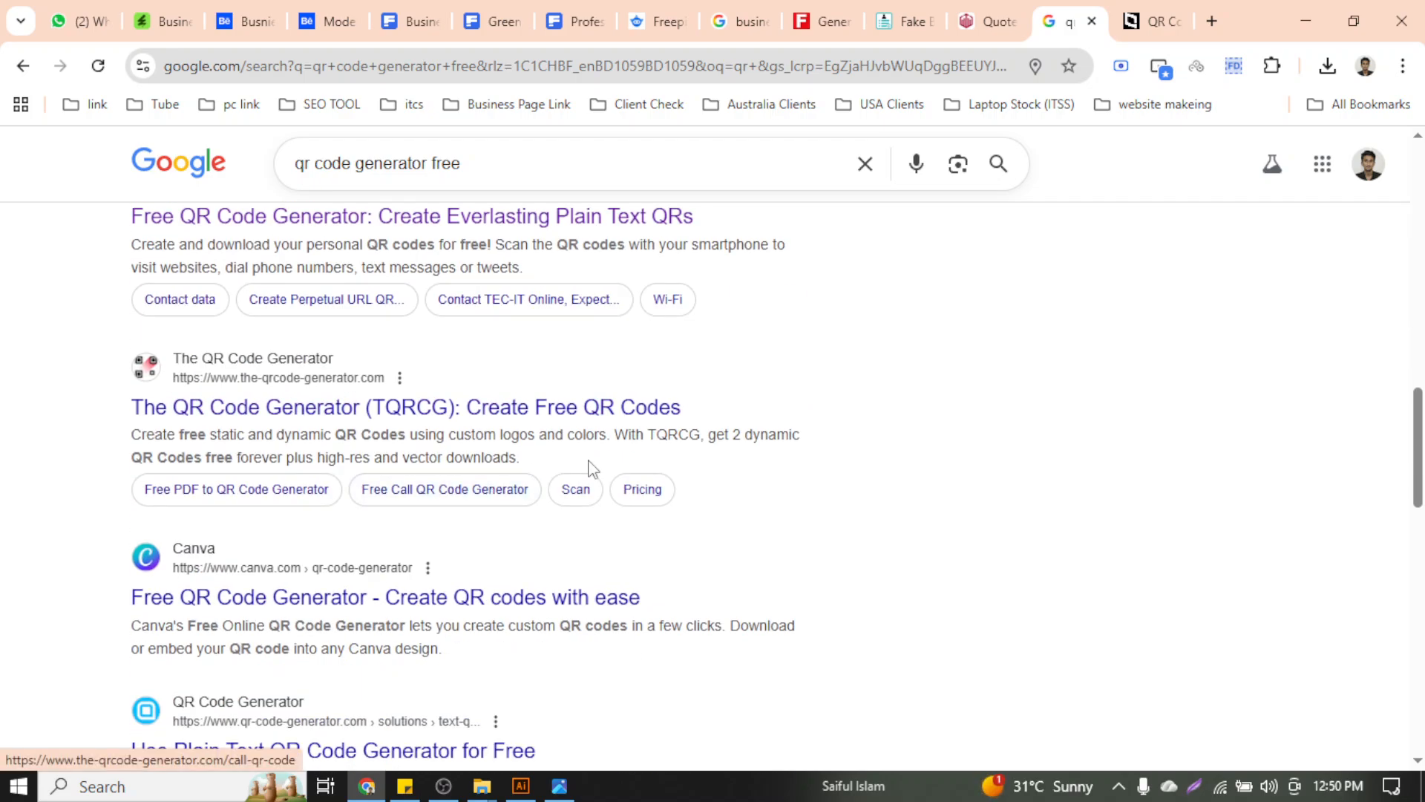
scroll(589, 468, "up", 5)
Open the Extensions menu and close it again
left_click(1274, 65)
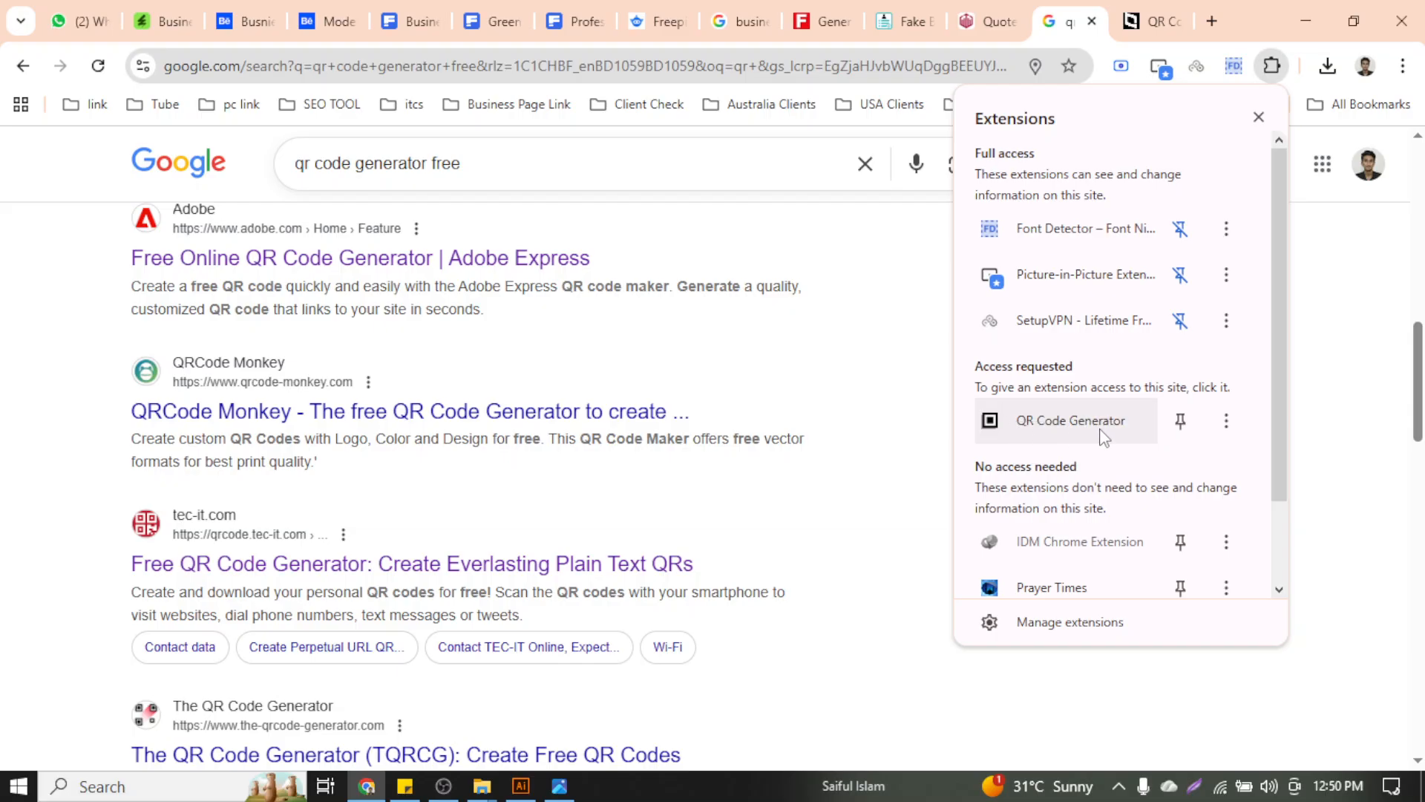
left_click(1304, 325)
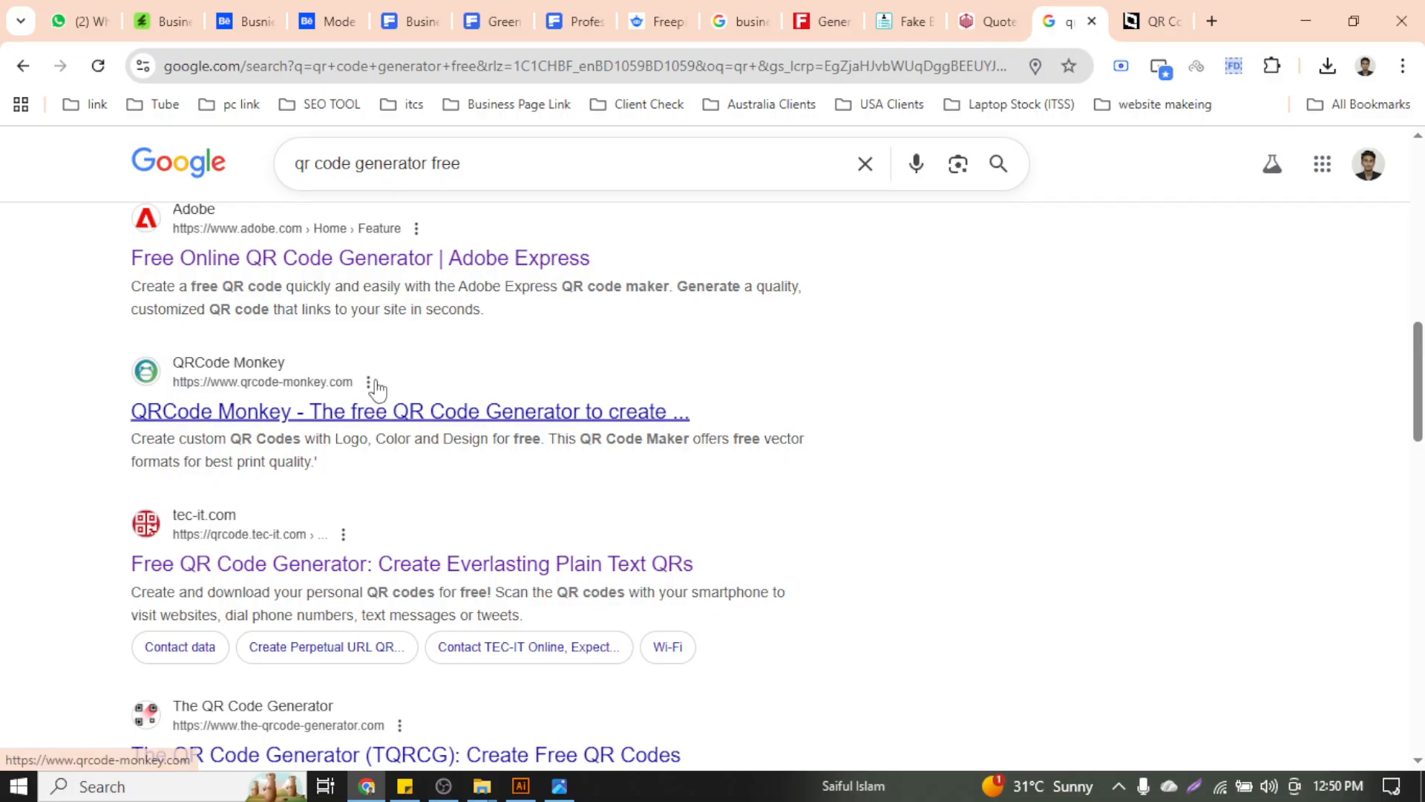
scroll(478, 375, "up", 5)
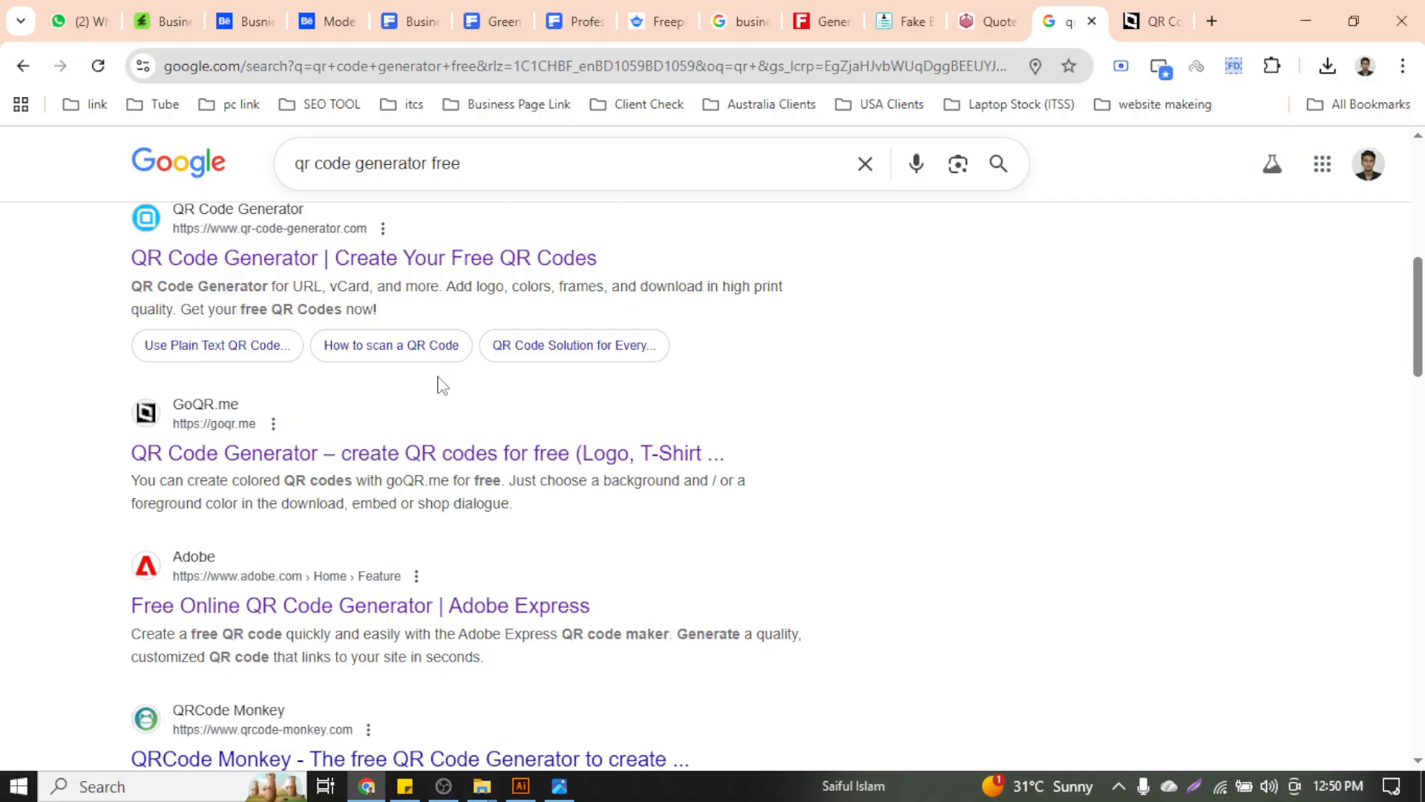
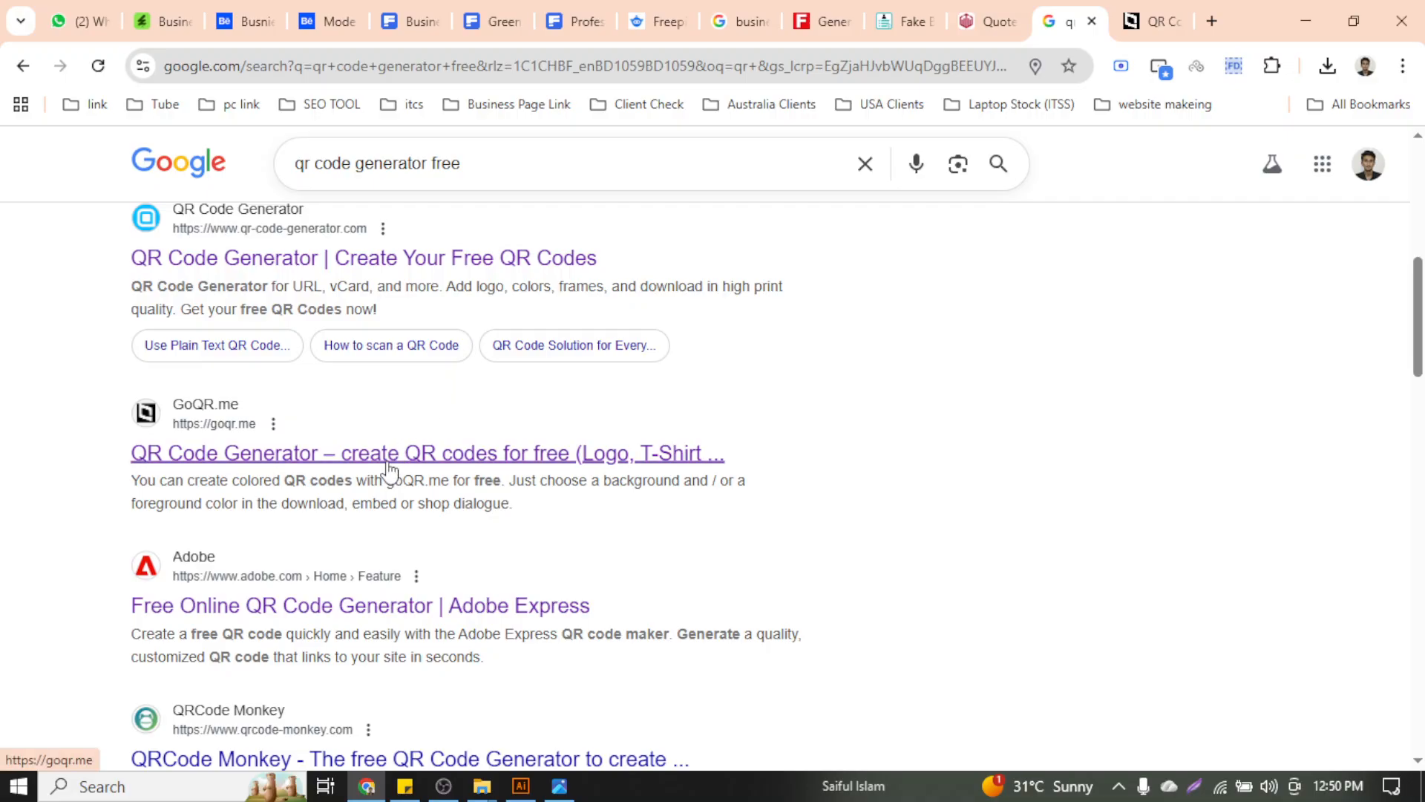
Look over the goQR.me generator's text field, then return to the Google search results
left_click(1136, 22)
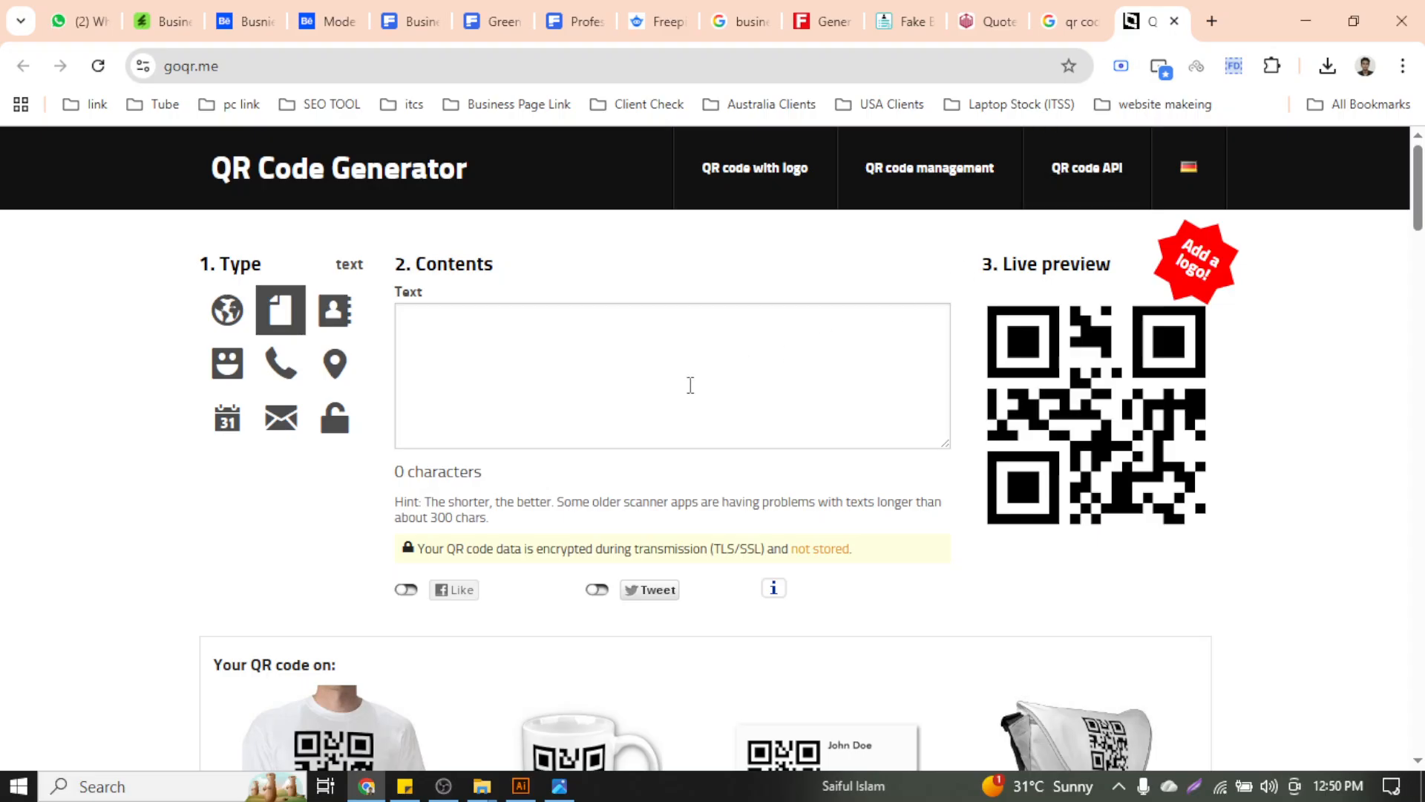
scroll(500, 382, "down", 10)
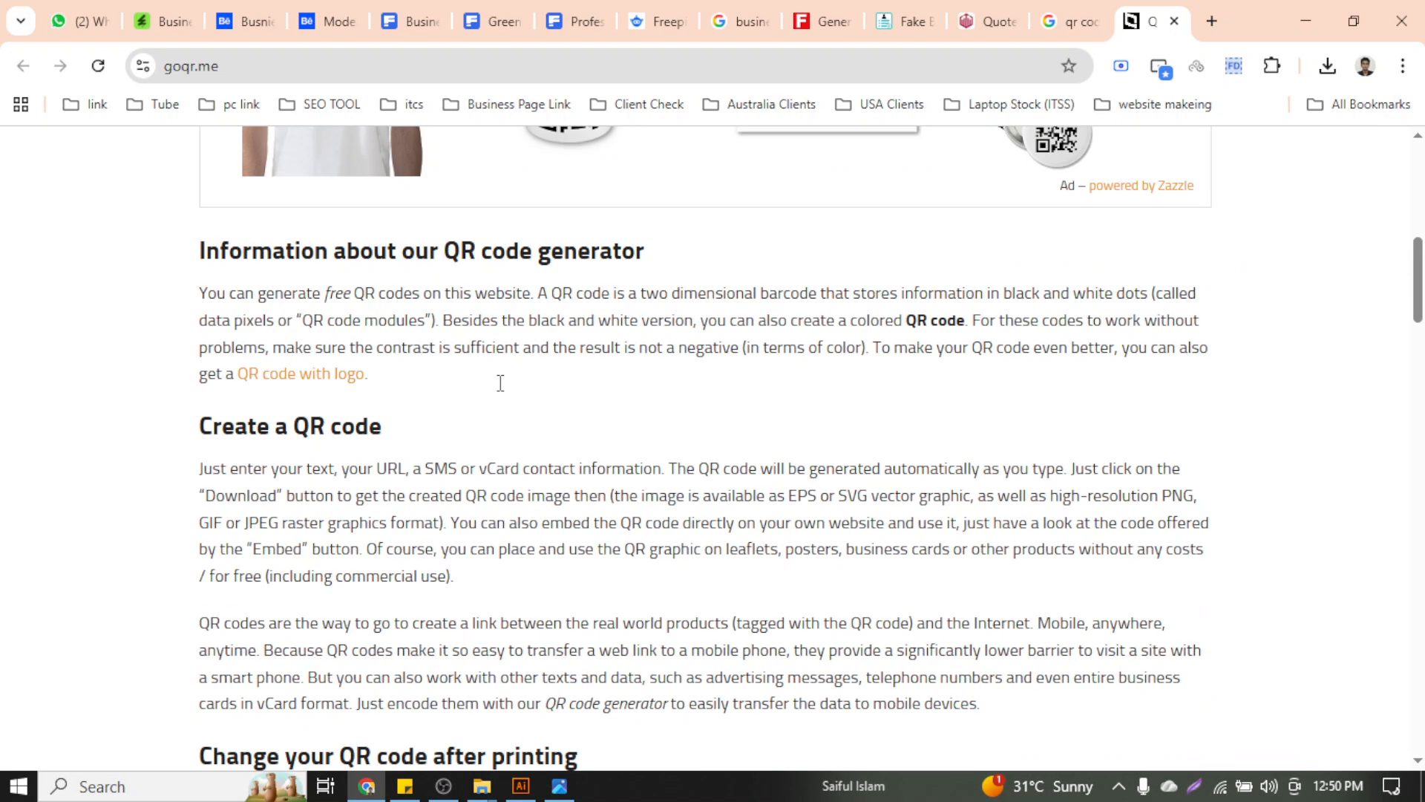
scroll(500, 383, "up", 10)
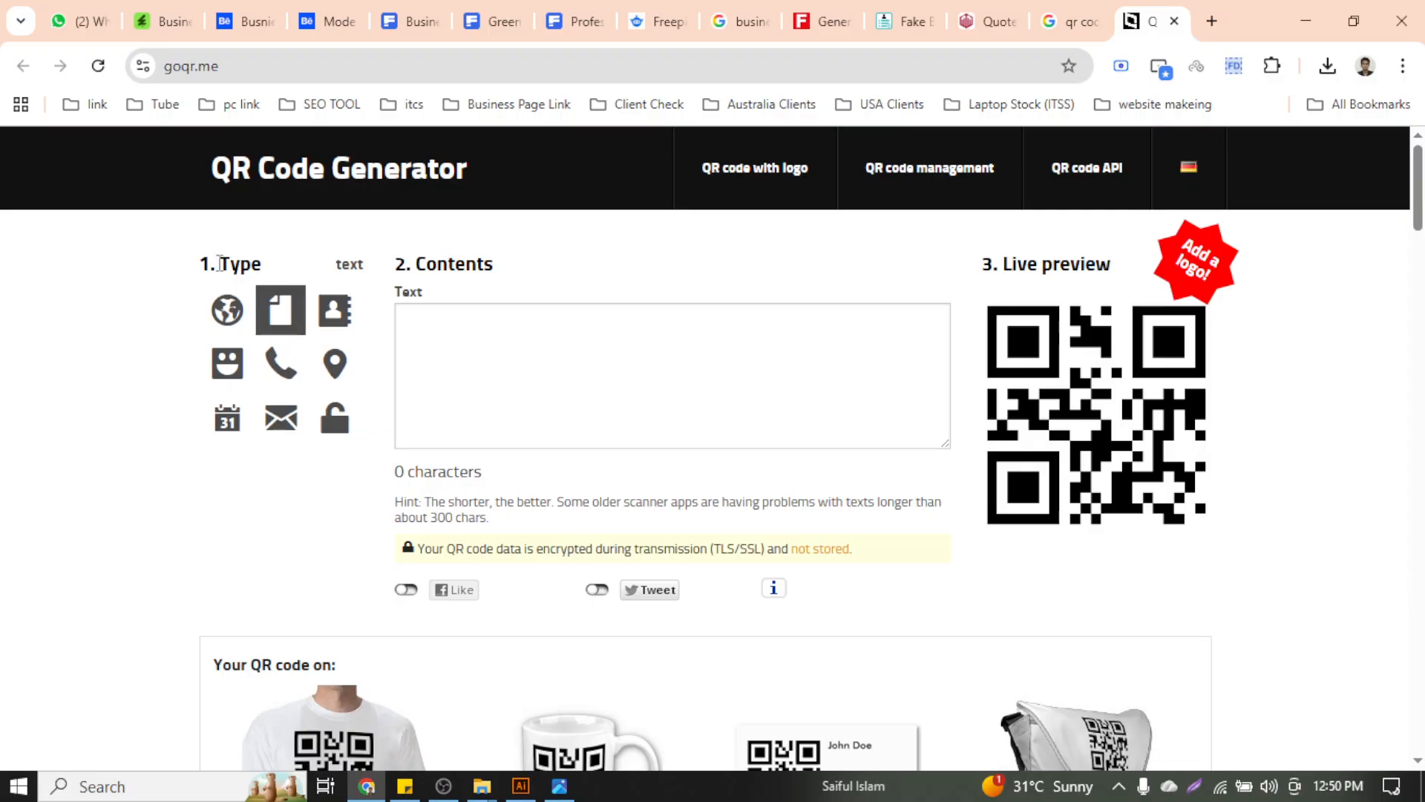
left_click(498, 364)
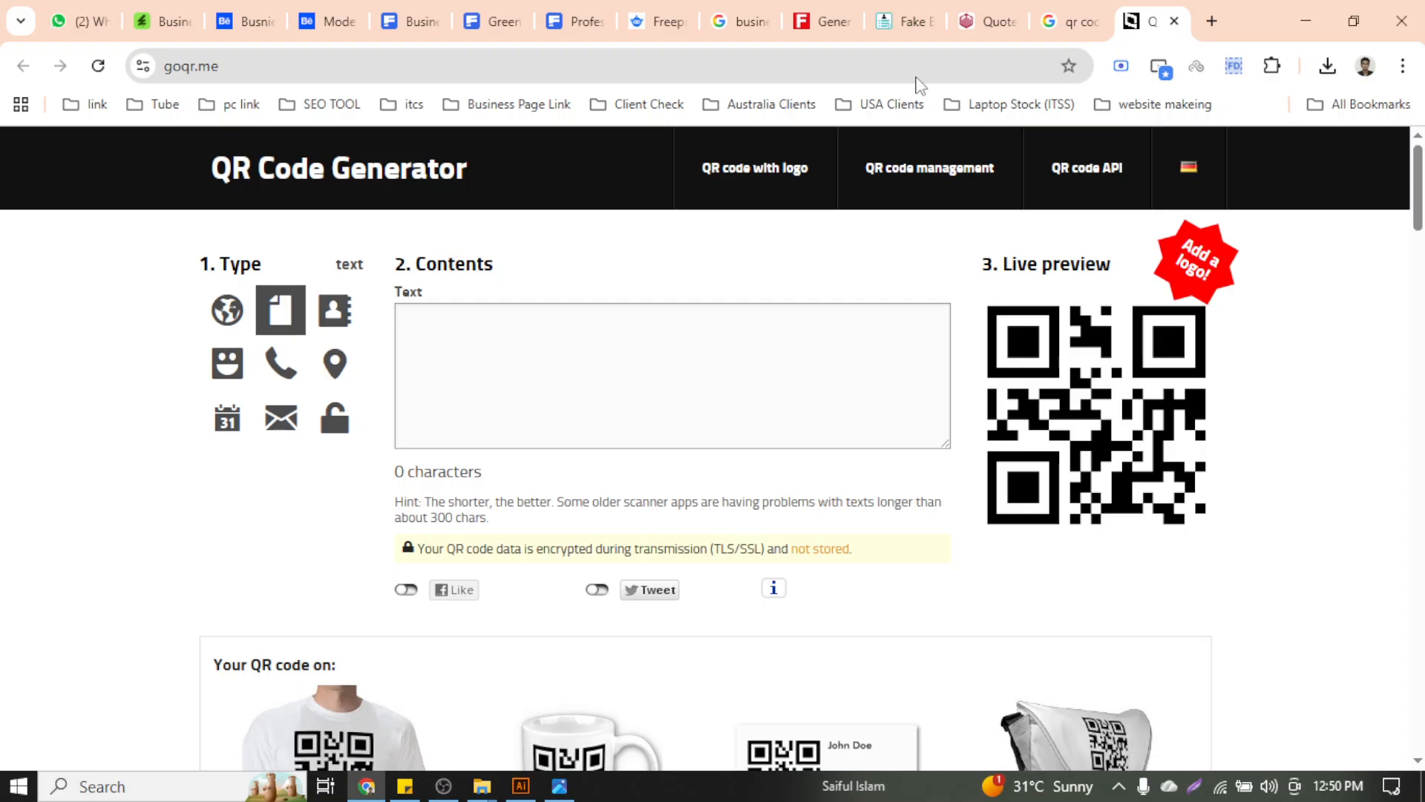
left_click(1069, 20)
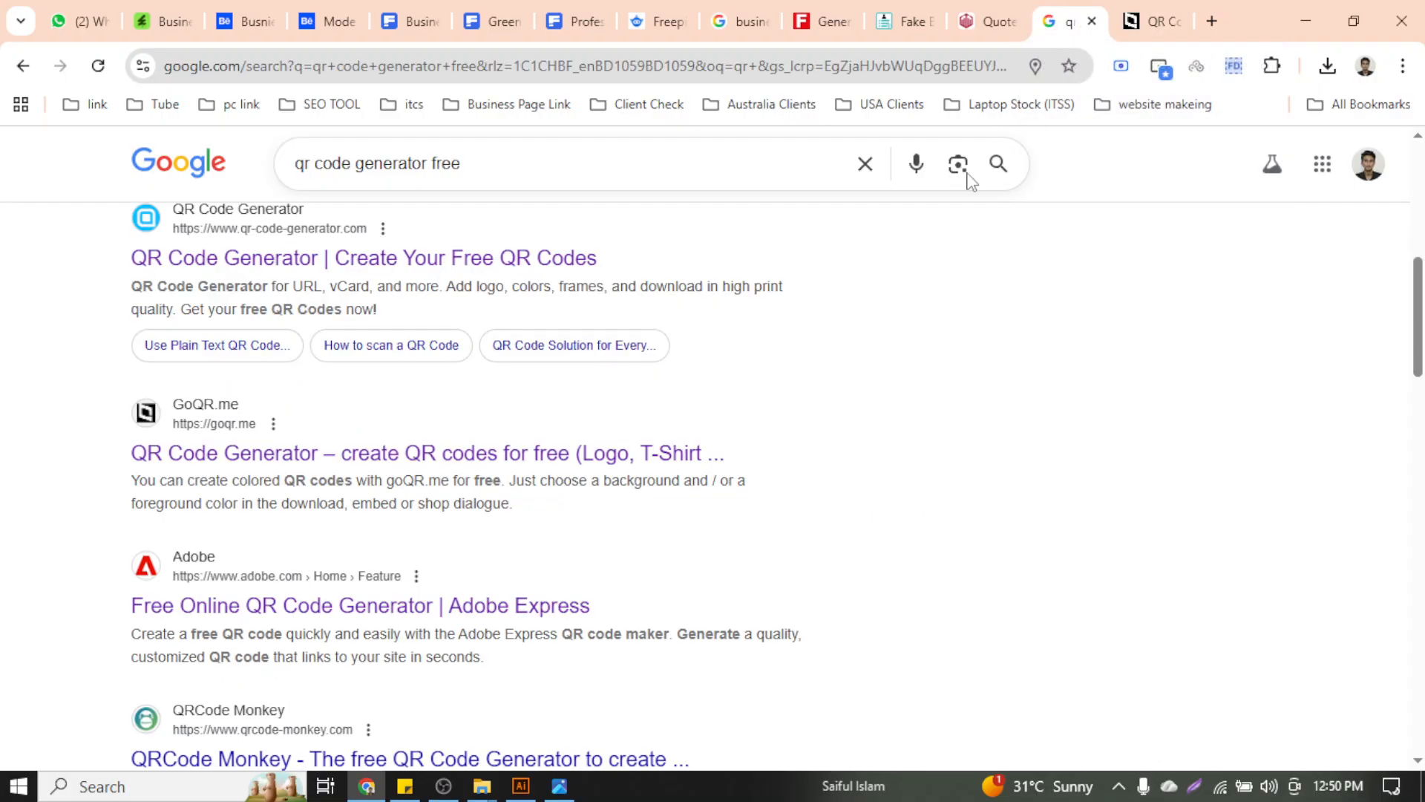
scroll(587, 475, "up", 5)
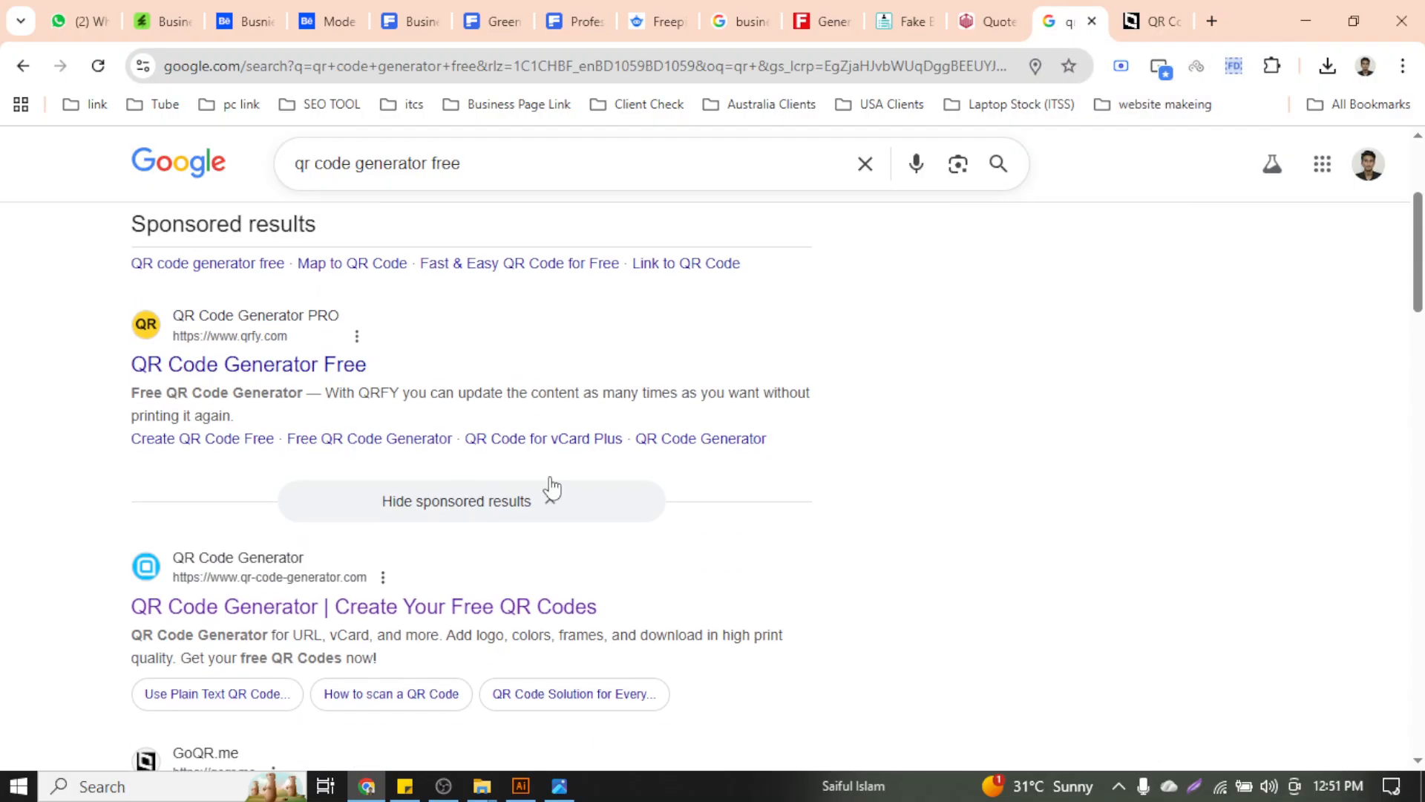
scroll(290, 453, "up", 4)
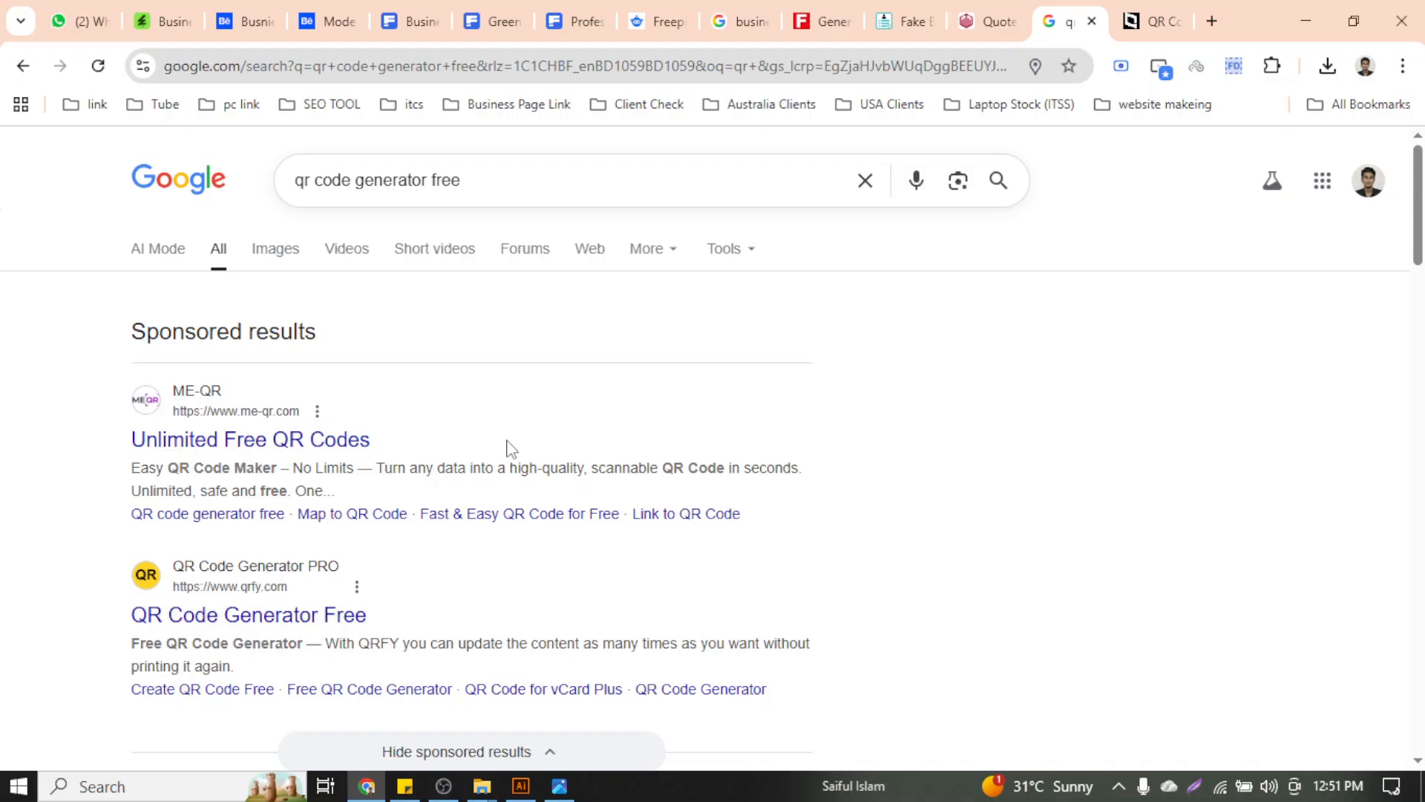
scroll(293, 481, "down", 4)
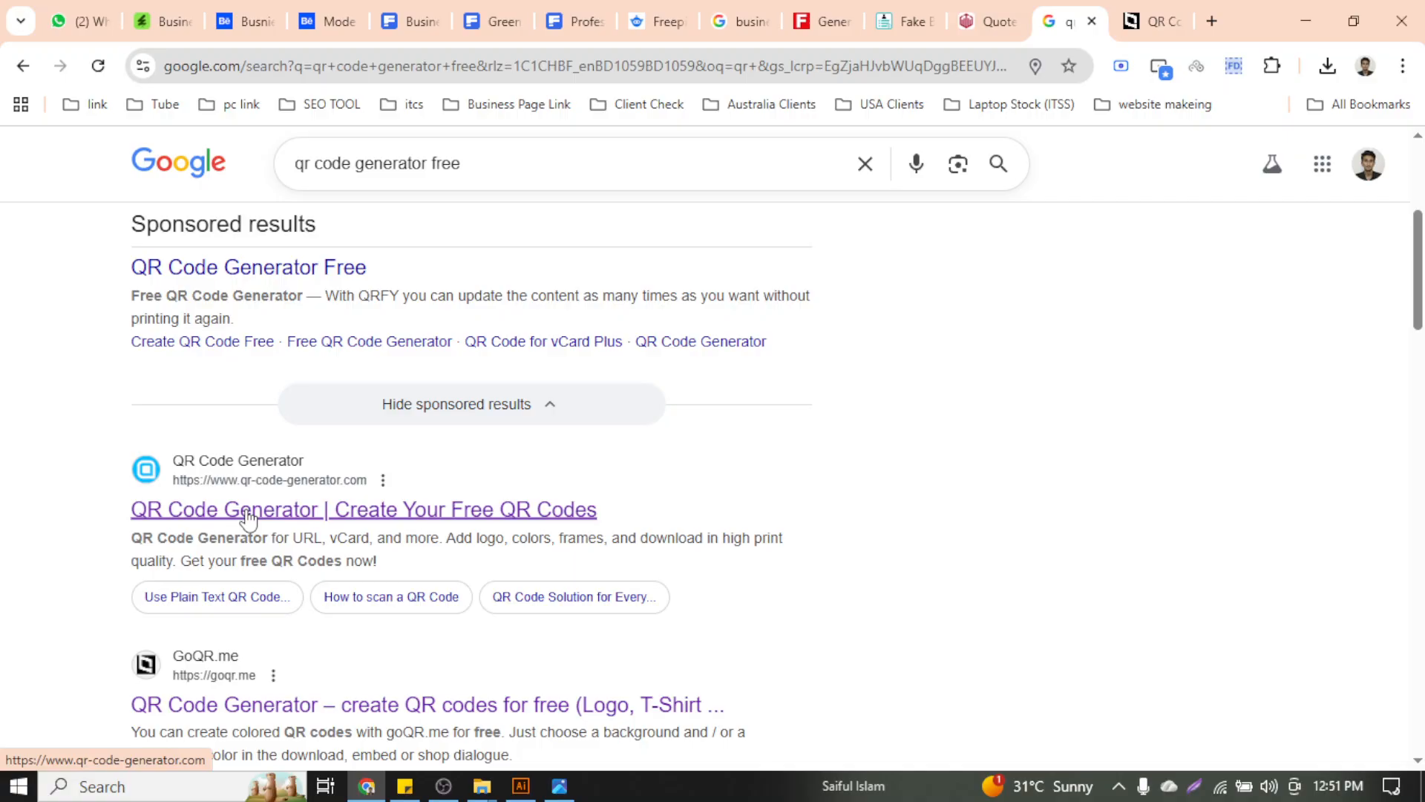
Clear the URL from the QR Code Generator extension's box and close the popup
left_click(1272, 65)
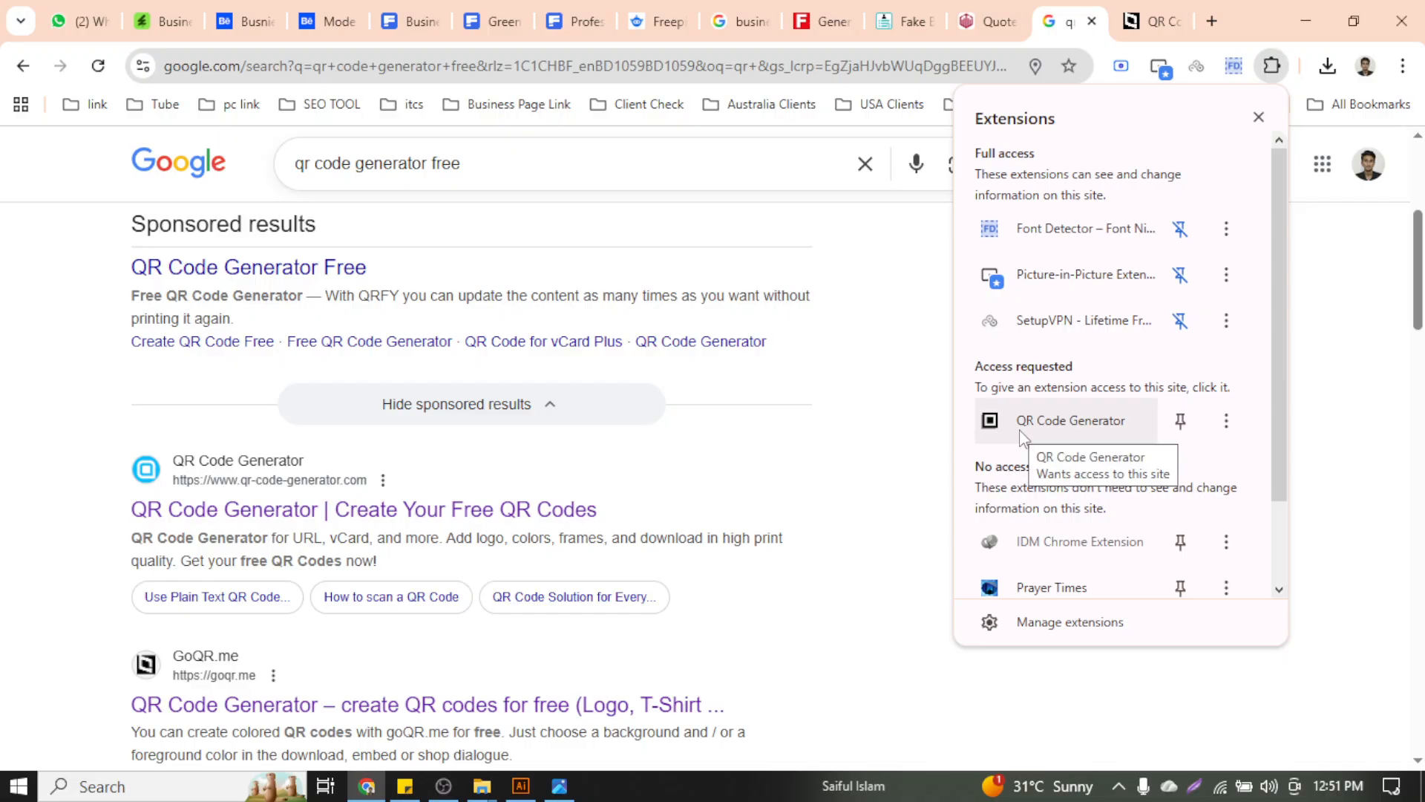
left_click(1115, 419)
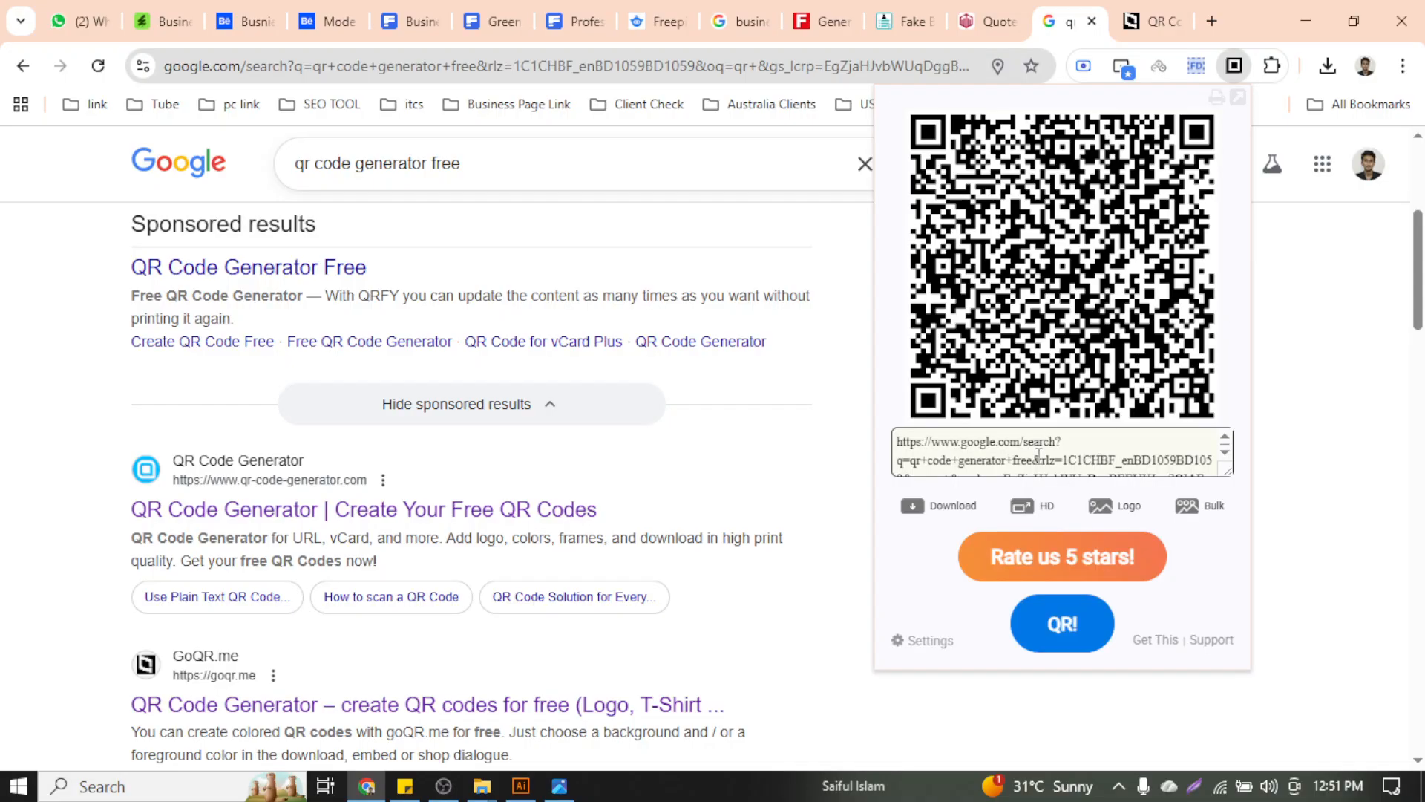
key("ctrl+a")
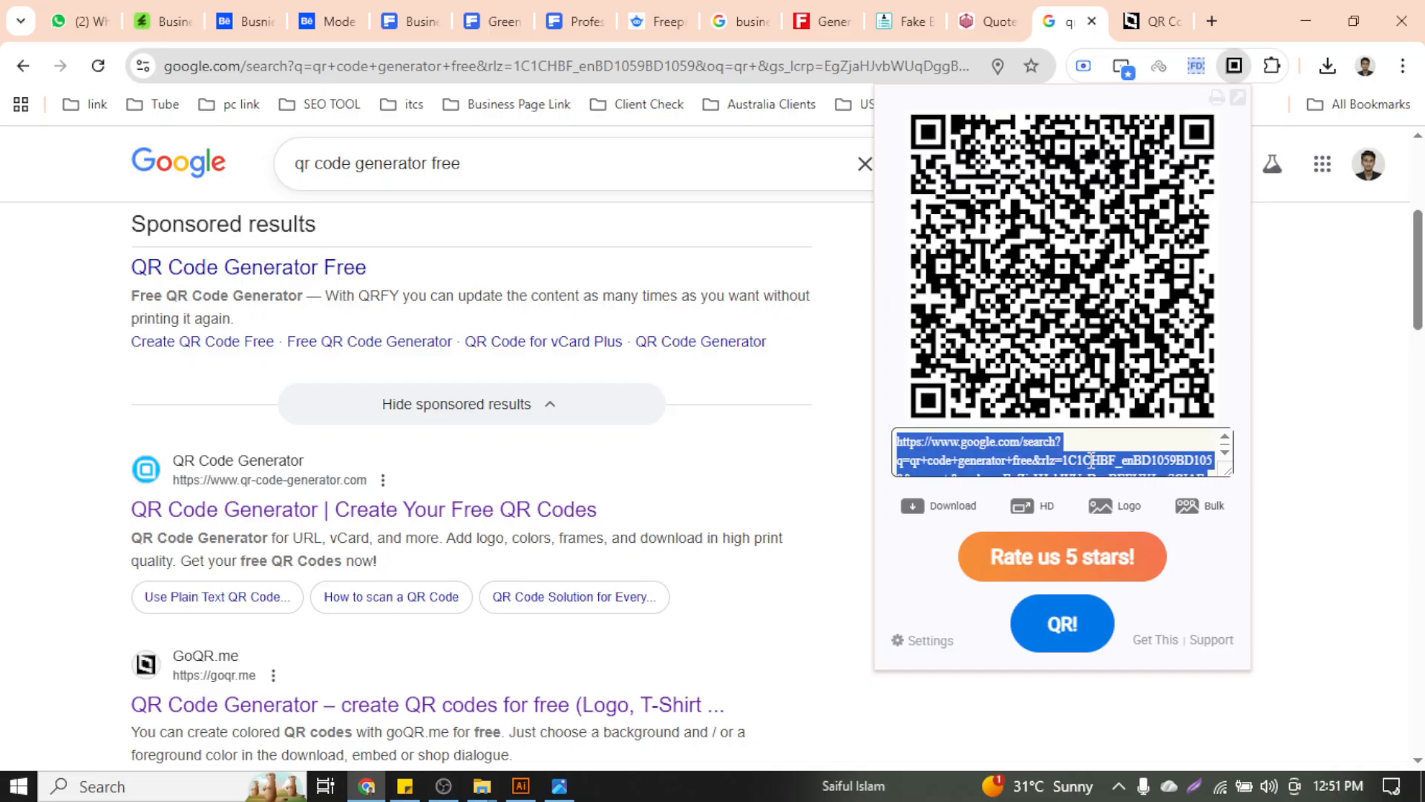
key("BackSpace")
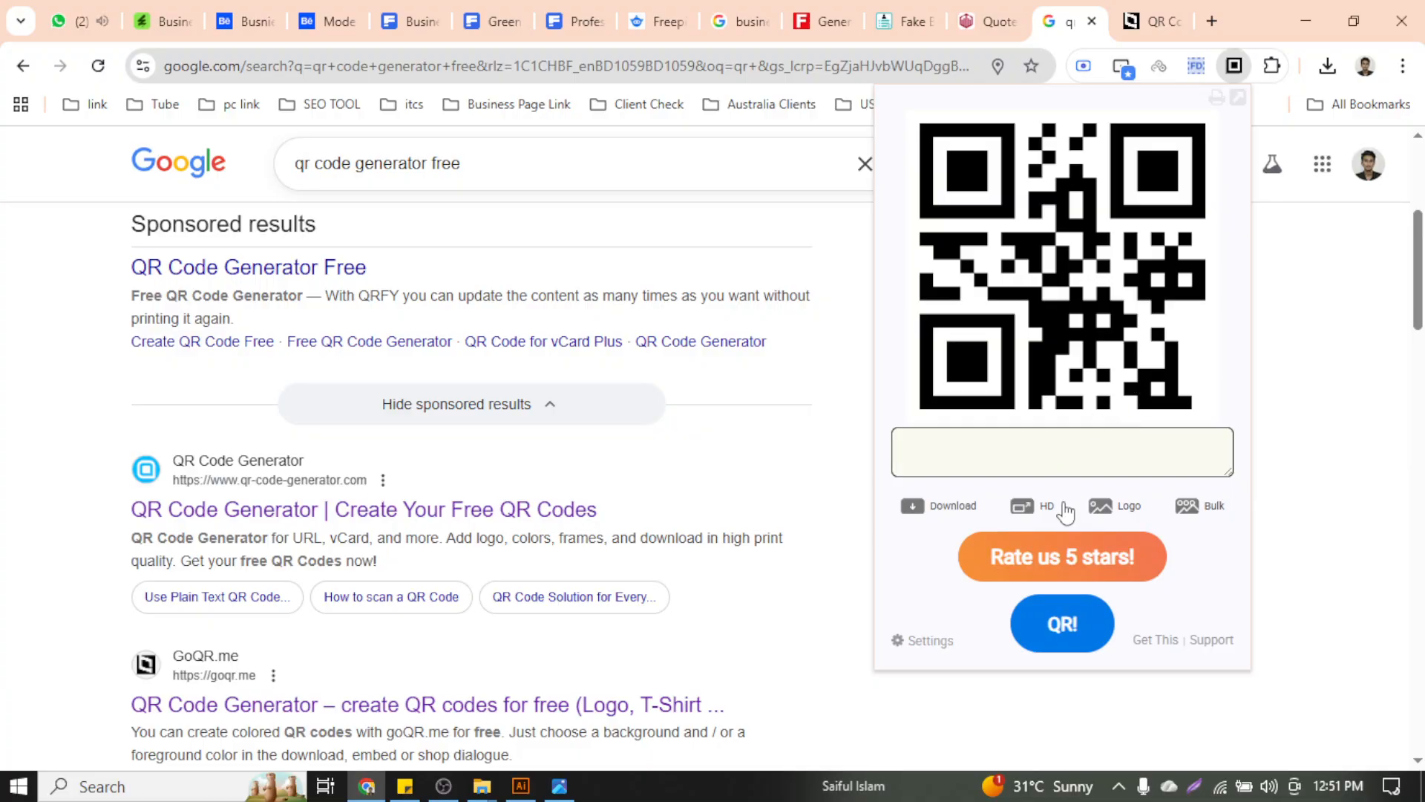
left_click(1308, 434)
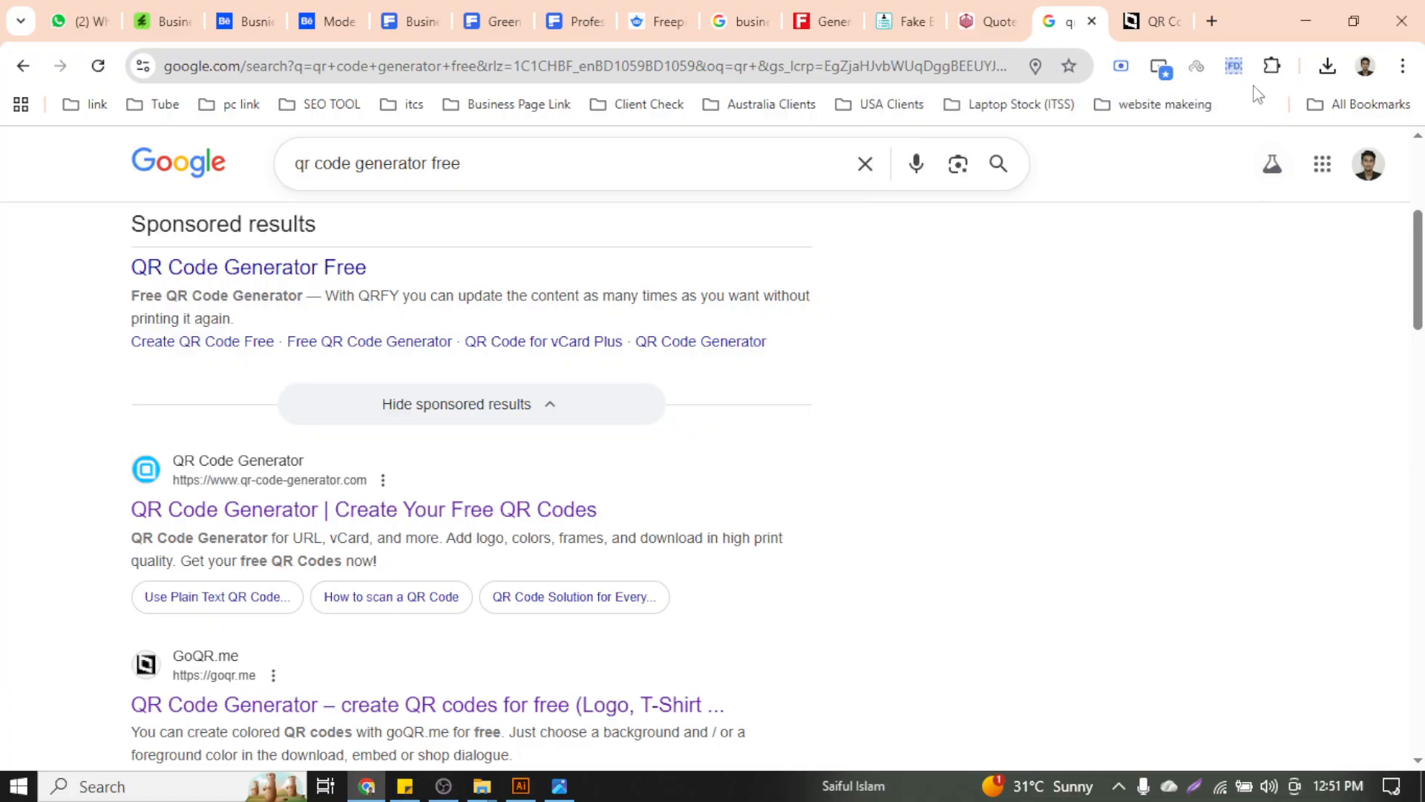
Open the qr-code-generator.com result in a new tab and bring it to the front
left_click(1172, 9)
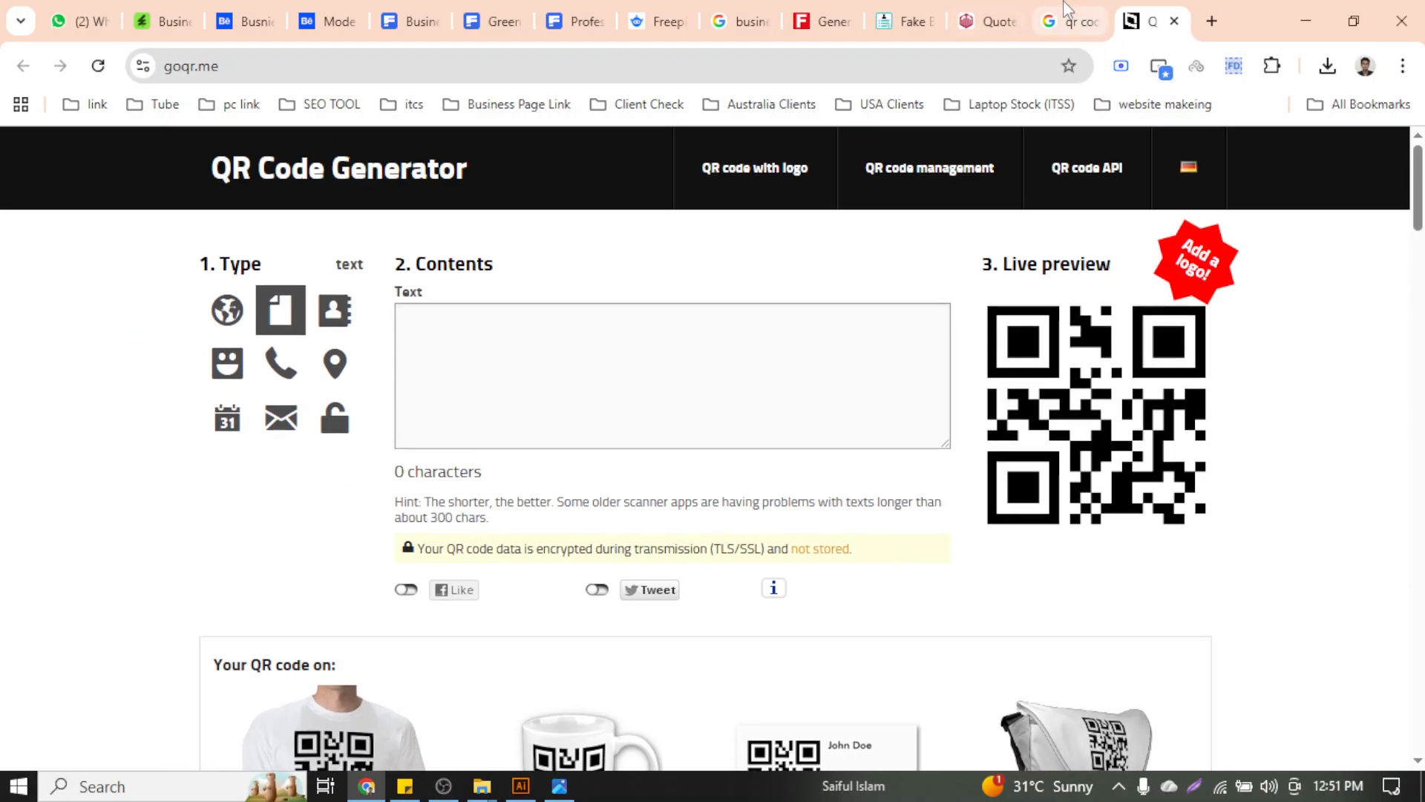
left_click(1067, 9)
scroll(466, 530, "up", 3)
scroll(445, 445, "down", 7)
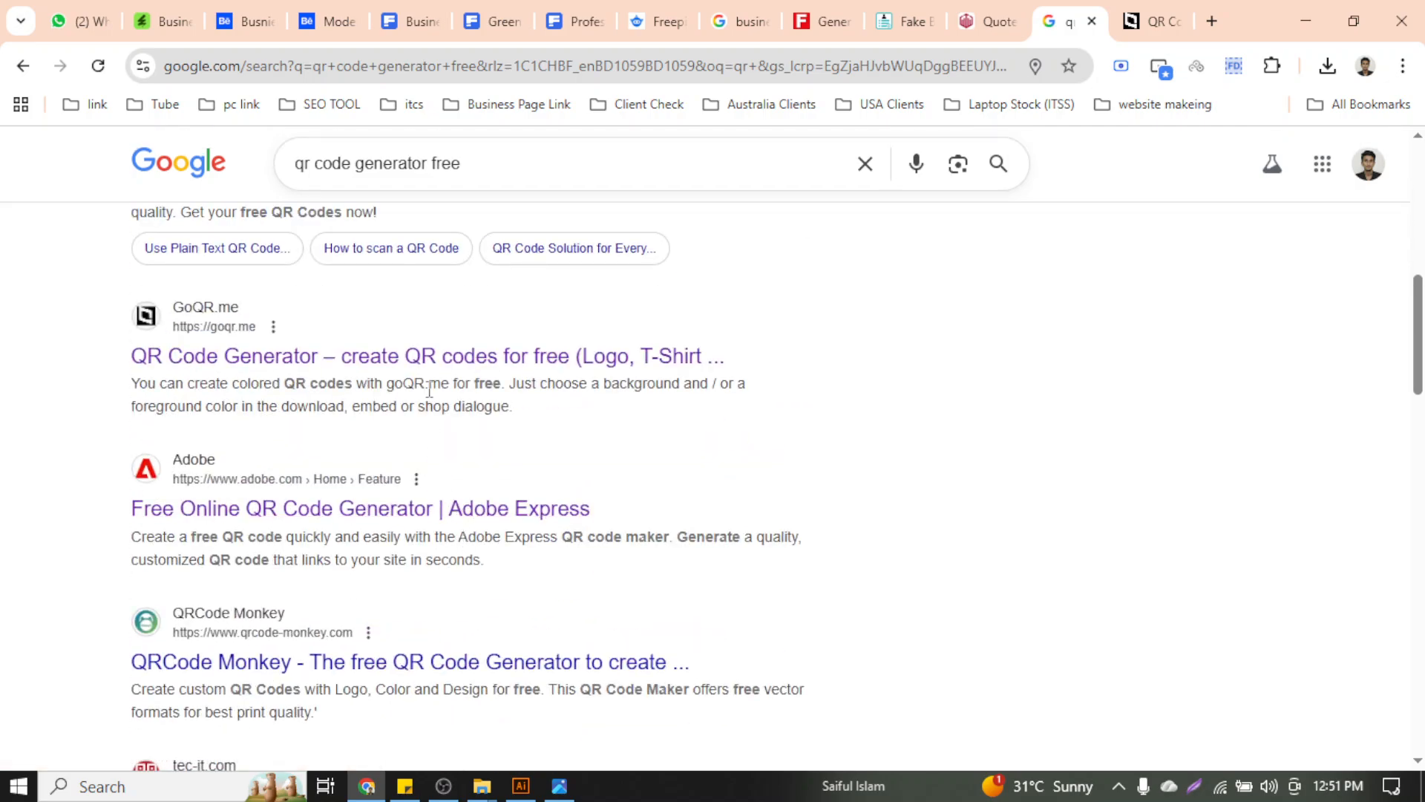
scroll(430, 386, "up", 5)
middle_click(420, 513)
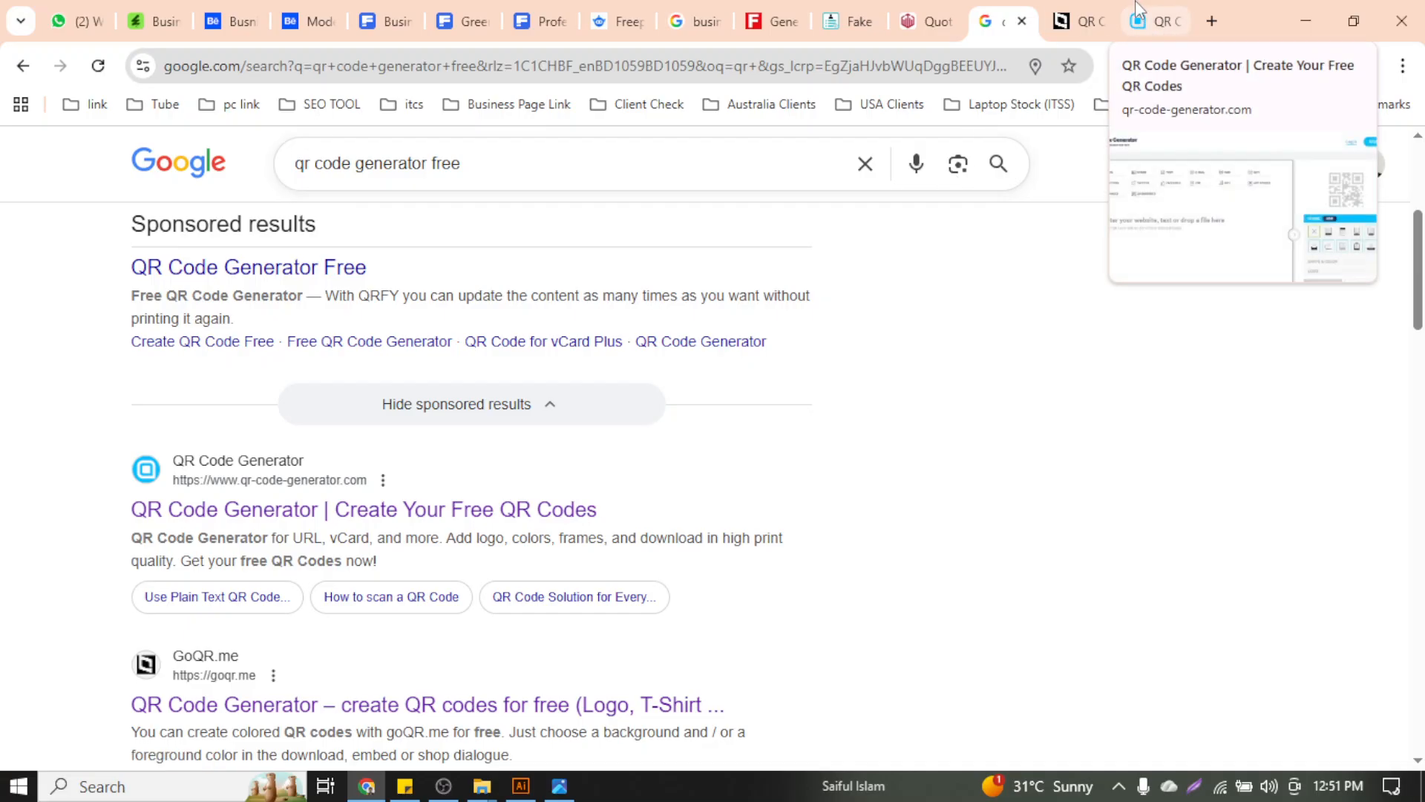
scroll(831, 595, "down", 5)
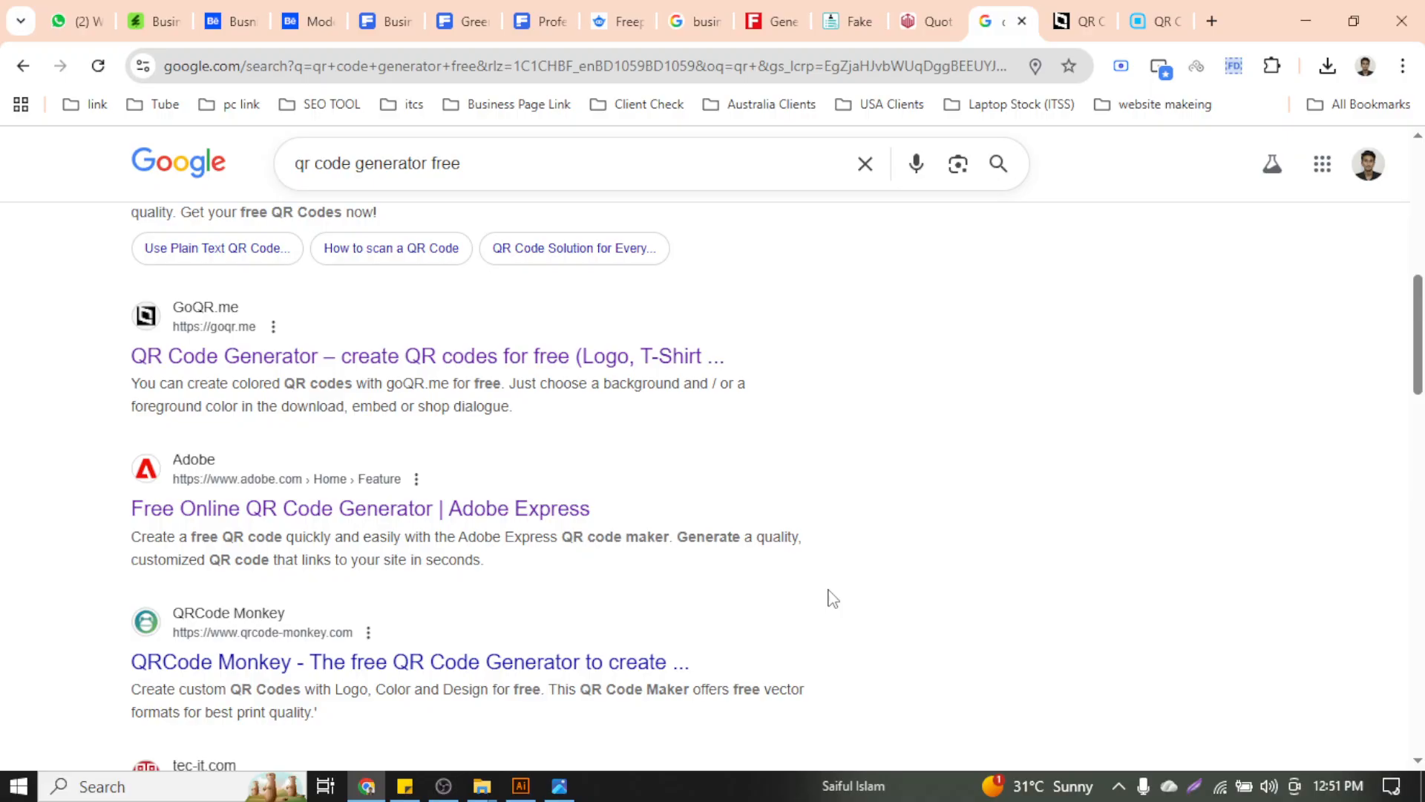
left_click(1151, 20)
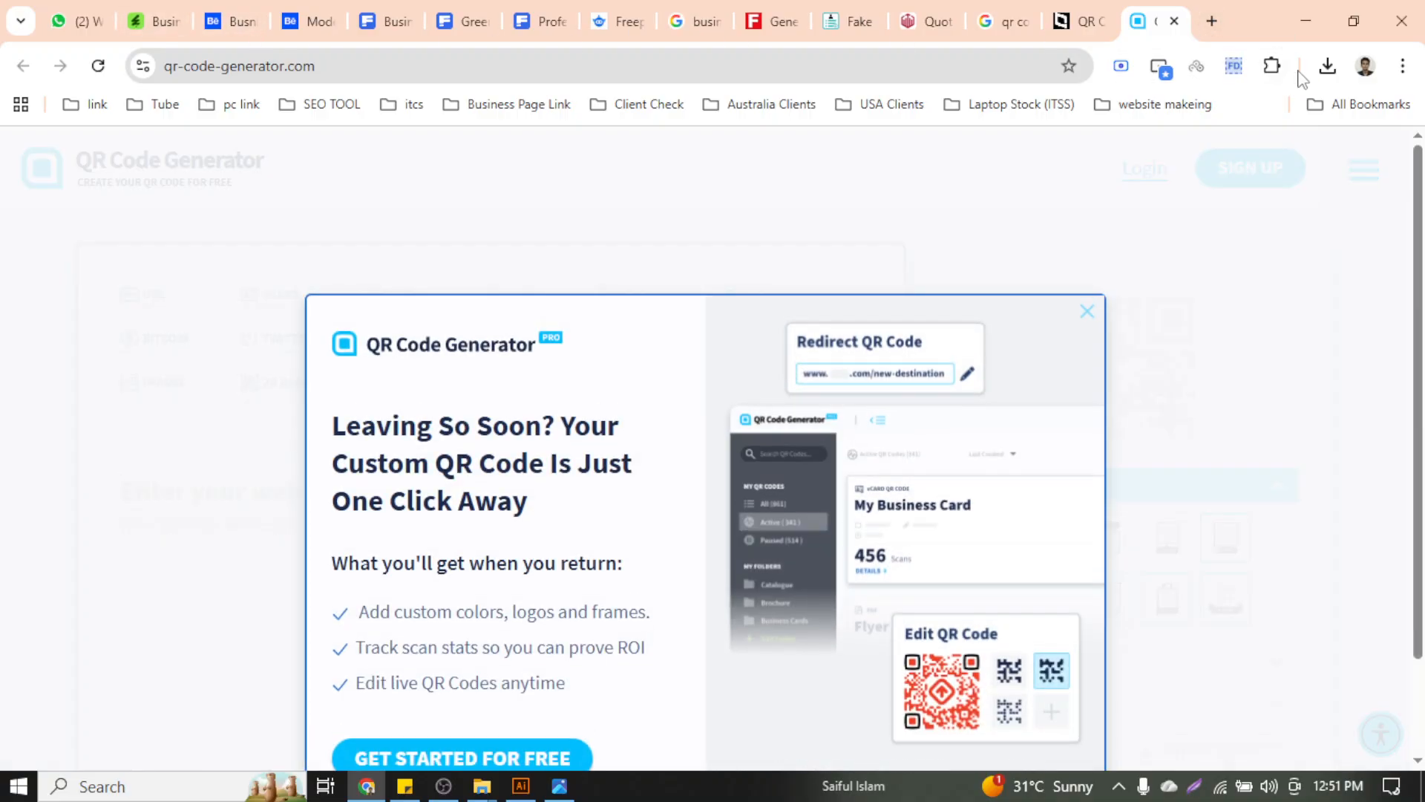
Load itcareersolution.com in a new tab, copy its address, and go back to QR Code Generator
left_click(1215, 16)
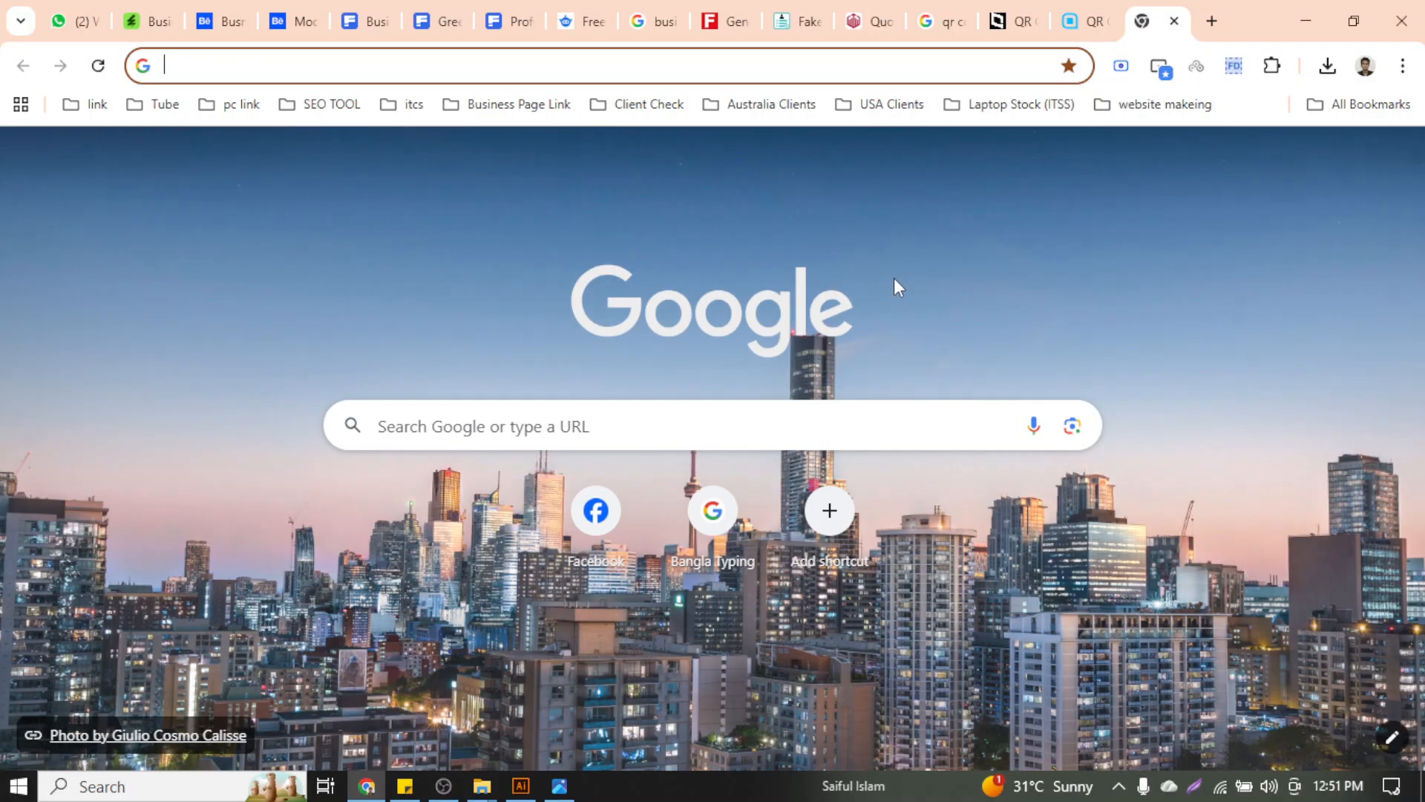
type("it")
key("End")
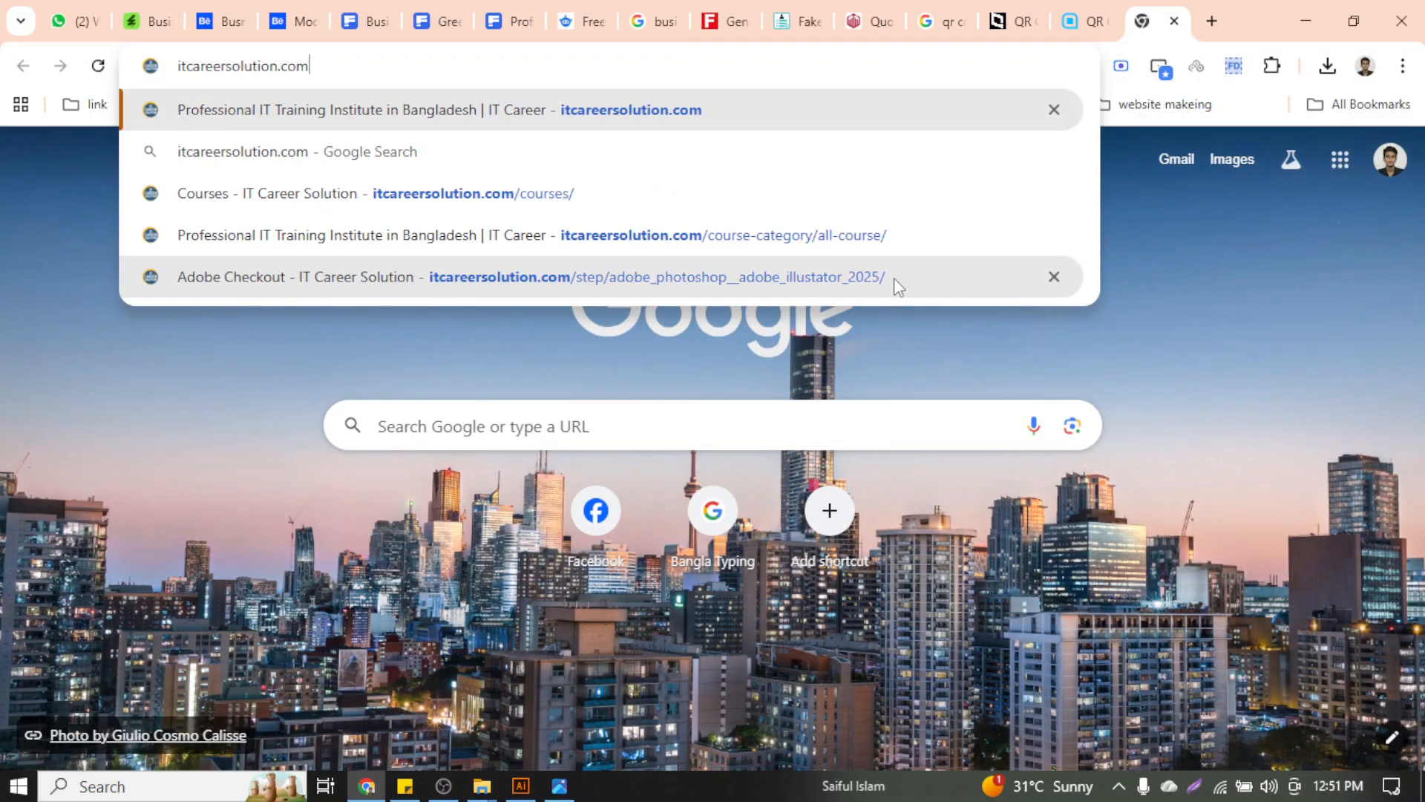
key("Return")
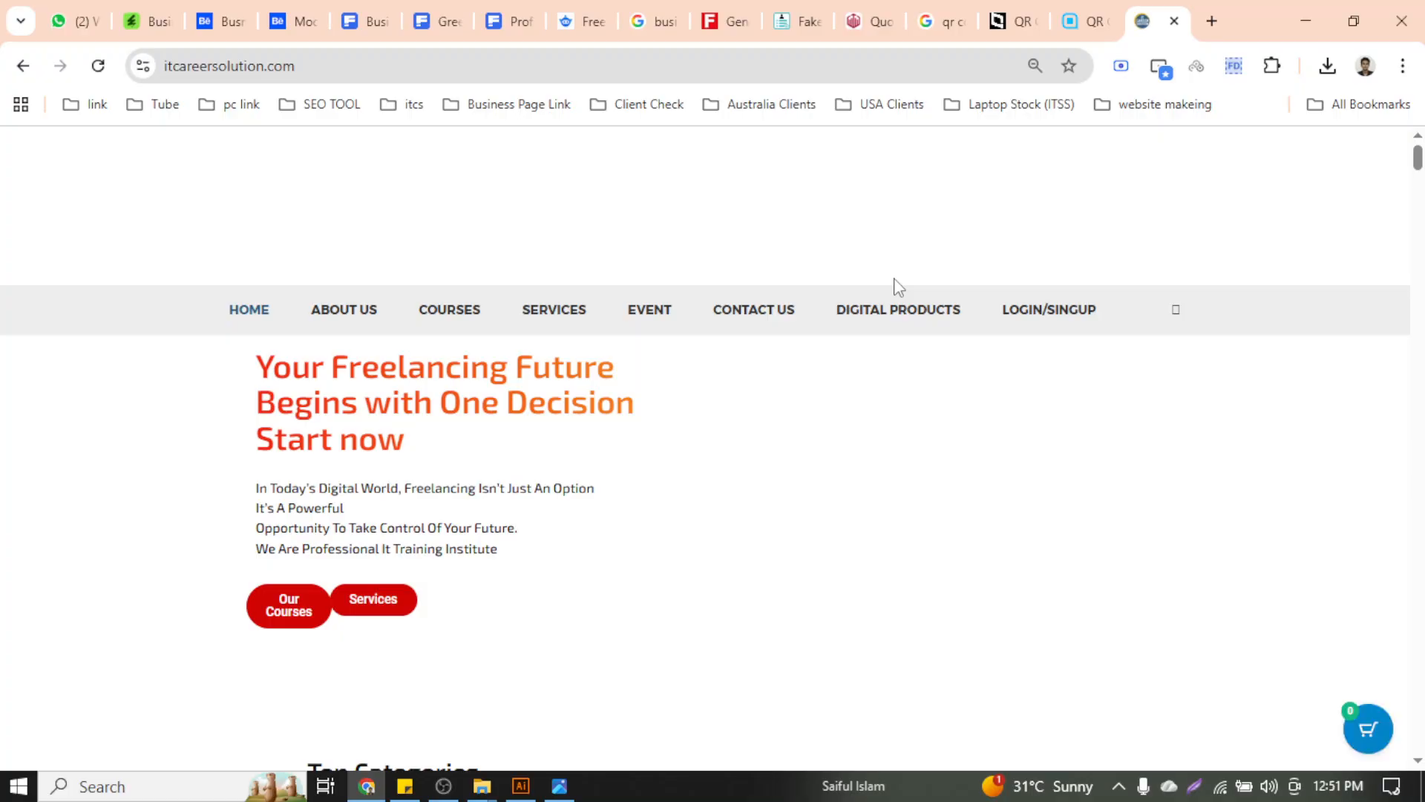
left_click(610, 68)
key("ctrl+c")
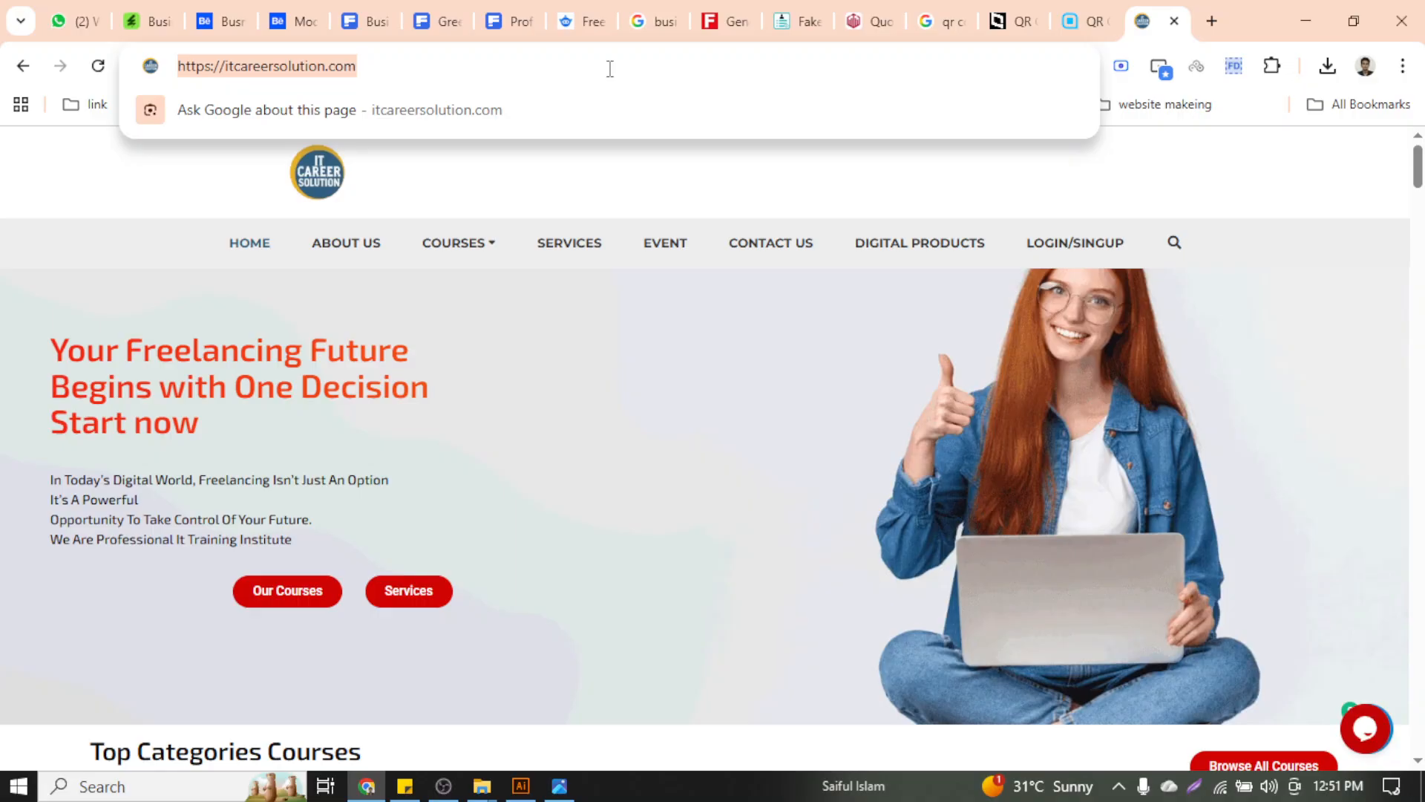
left_click(1074, 10)
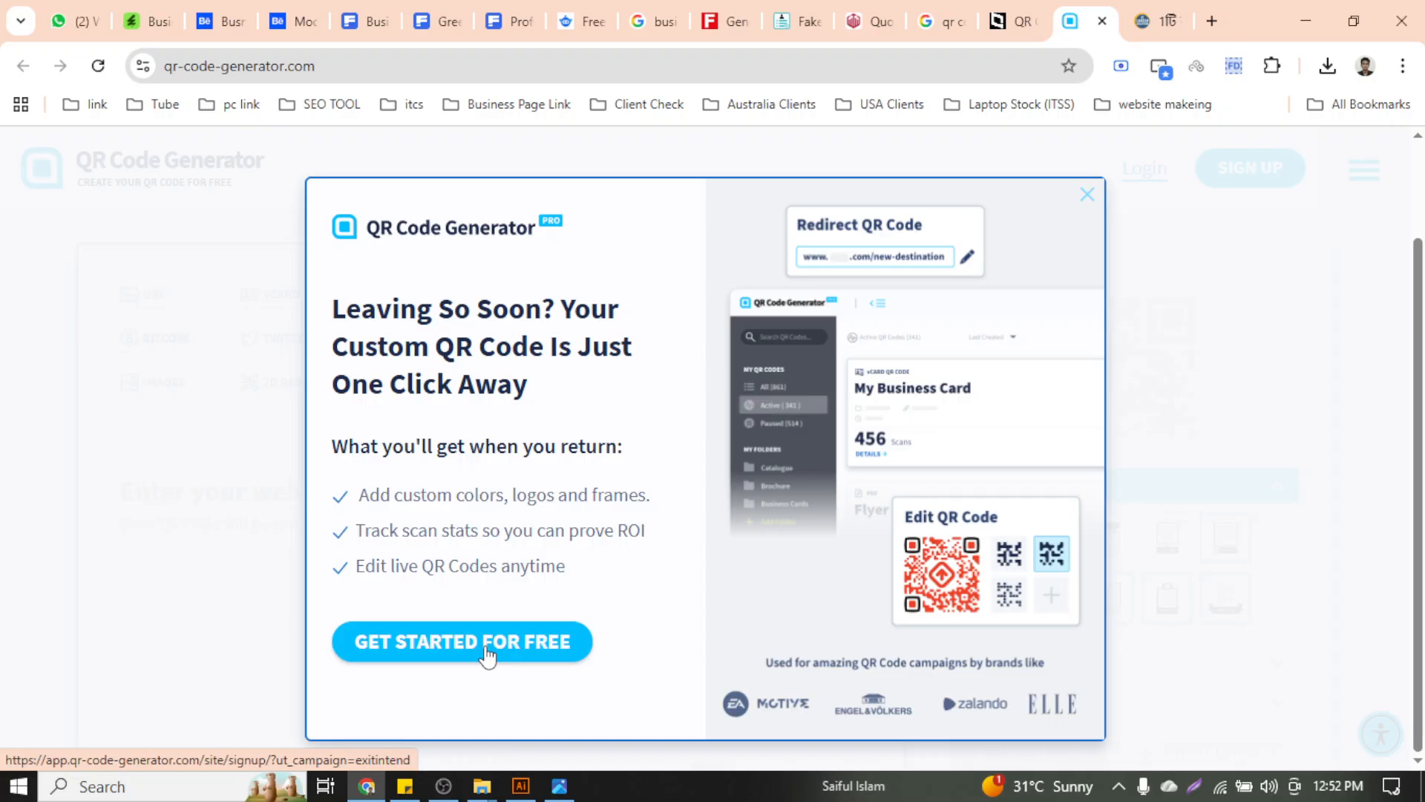
left_click(248, 563)
left_click(312, 492)
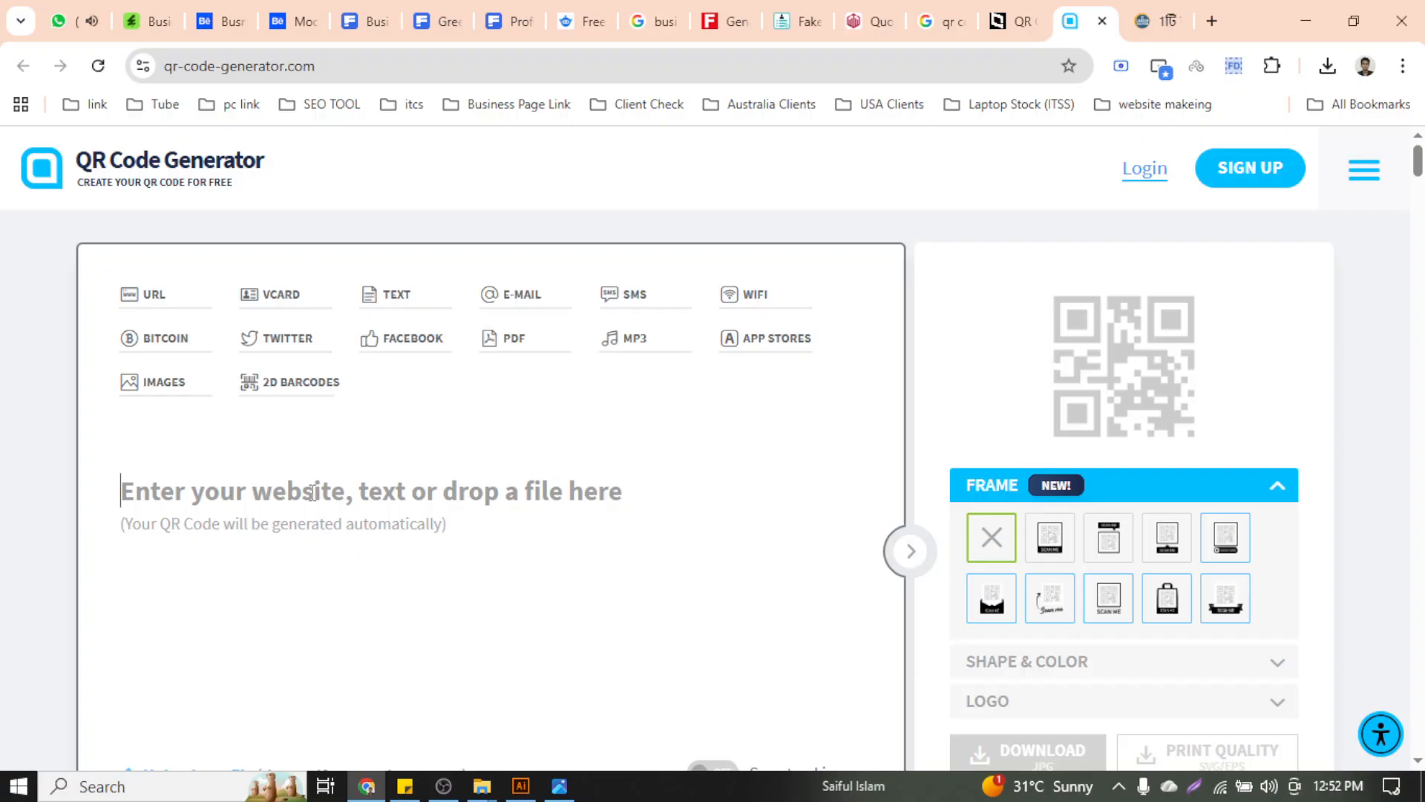
key("ctrl+v")
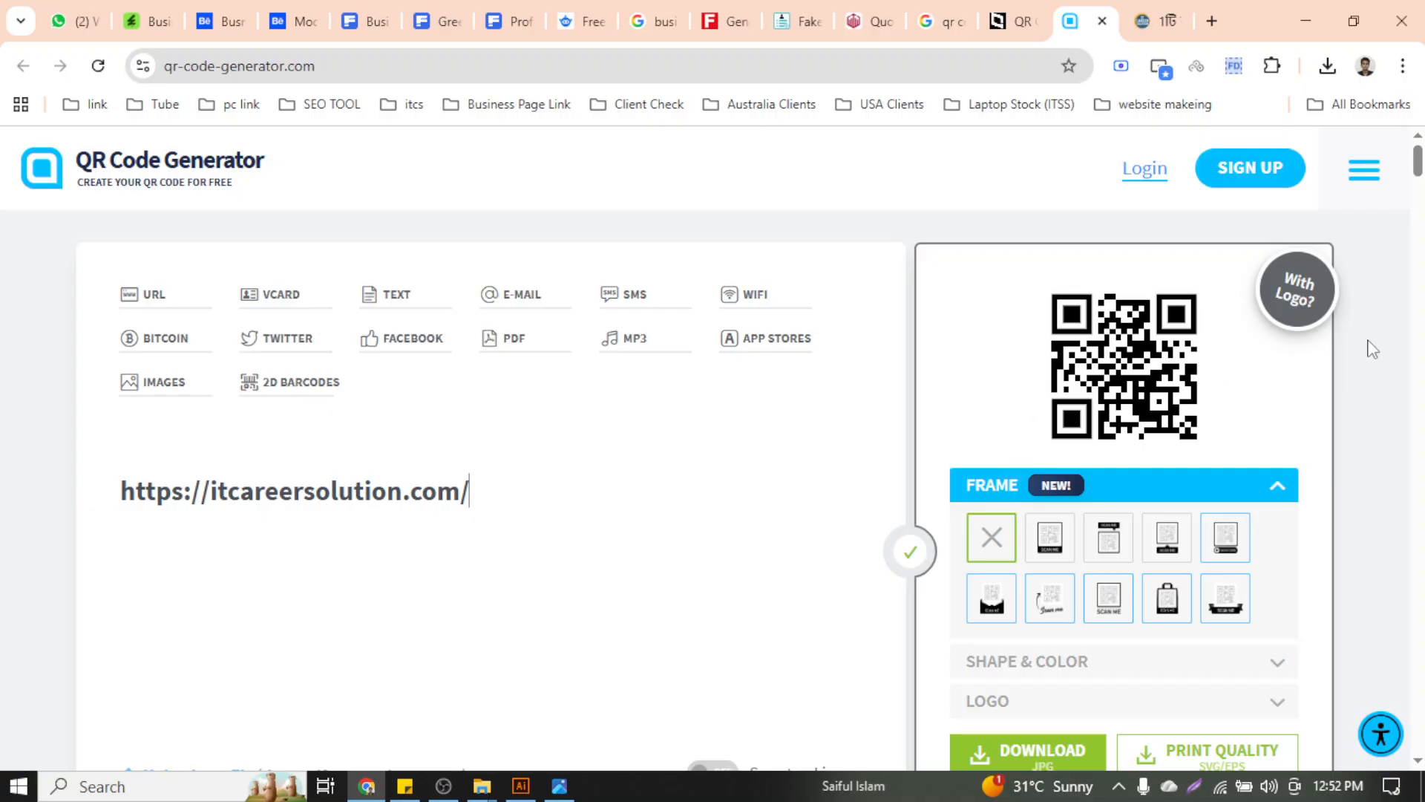
Frame the QR code with a SCAN ME label beneath it
scroll(1420, 171, "down", 1)
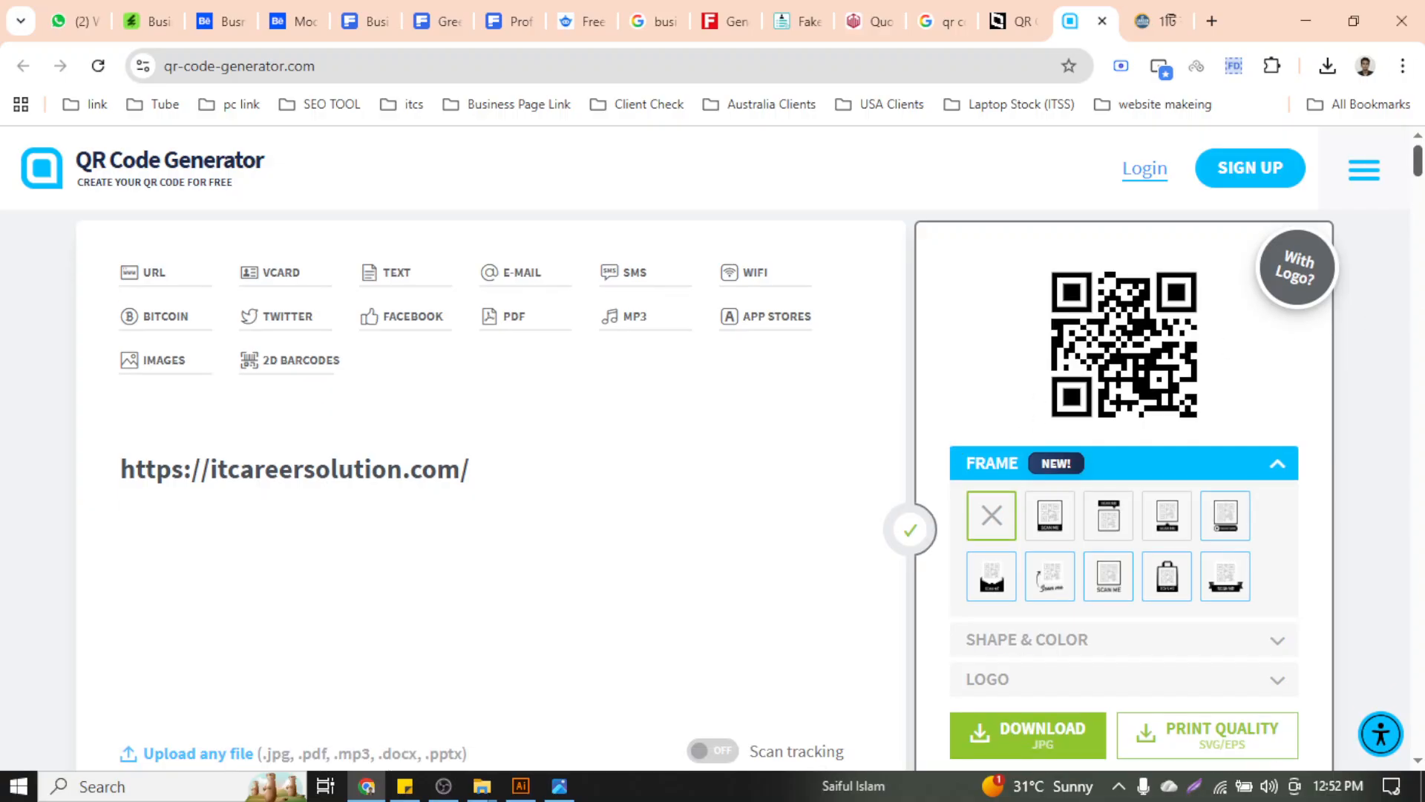
scroll(1420, 171, "down", 3)
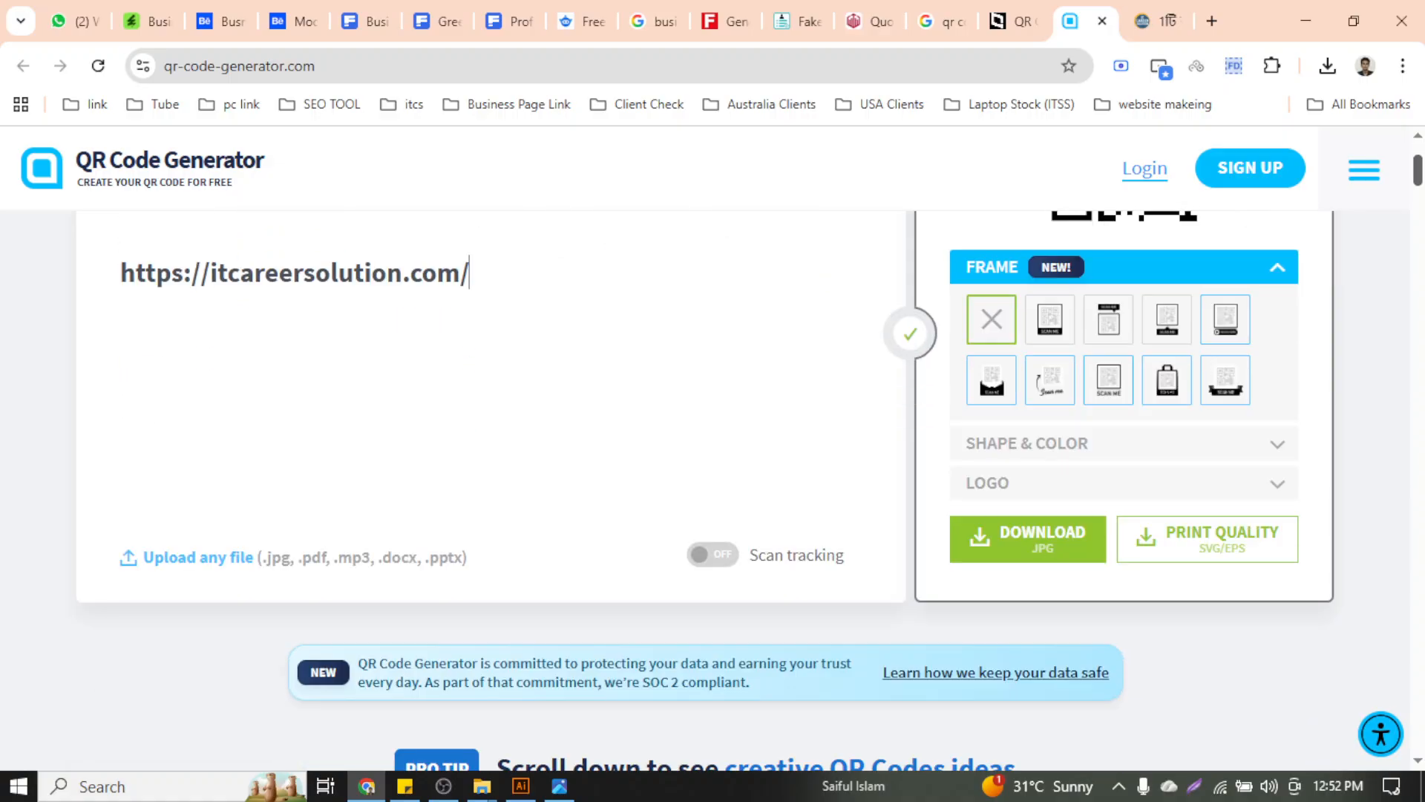
scroll(436, 430, "up", 3)
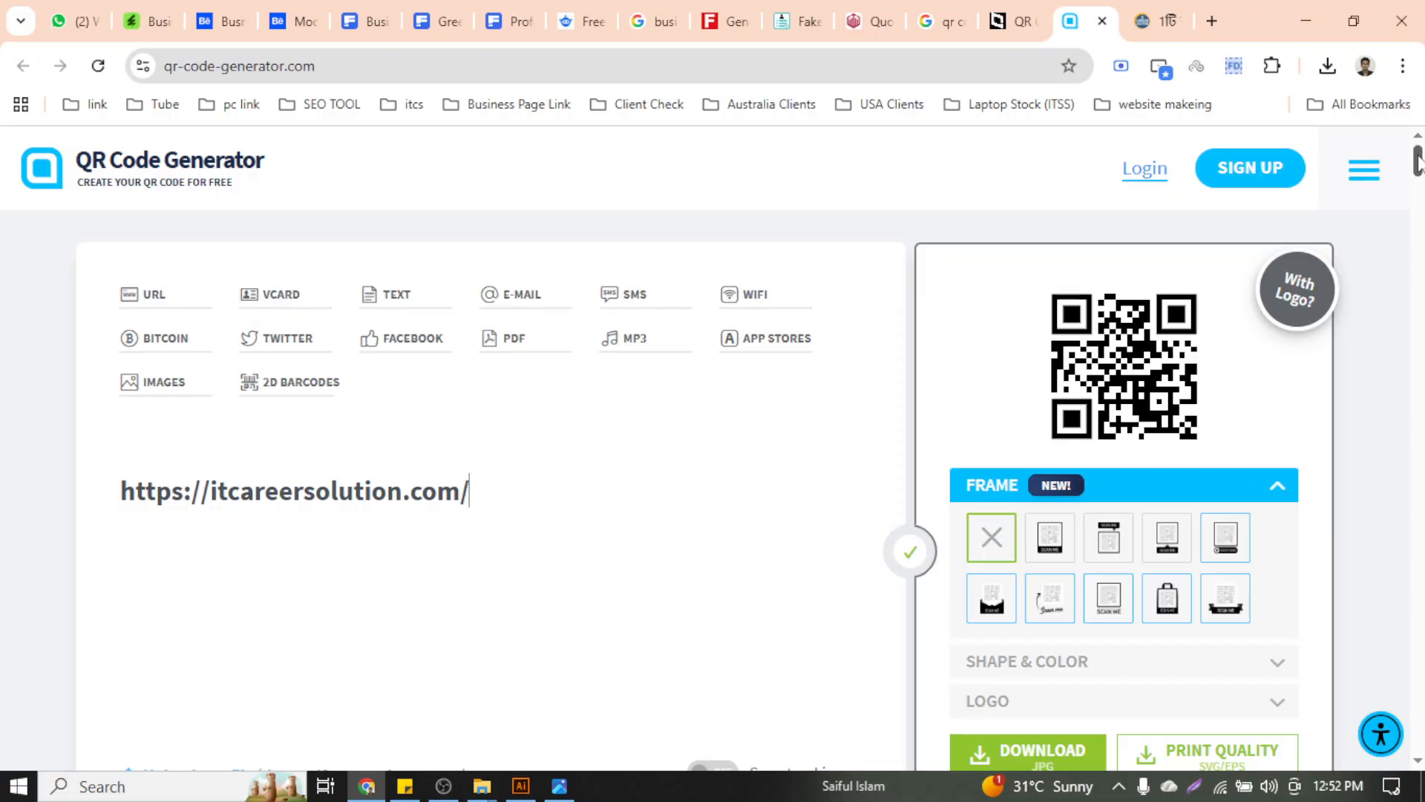
left_click_drag(1419, 159, 1419, 165)
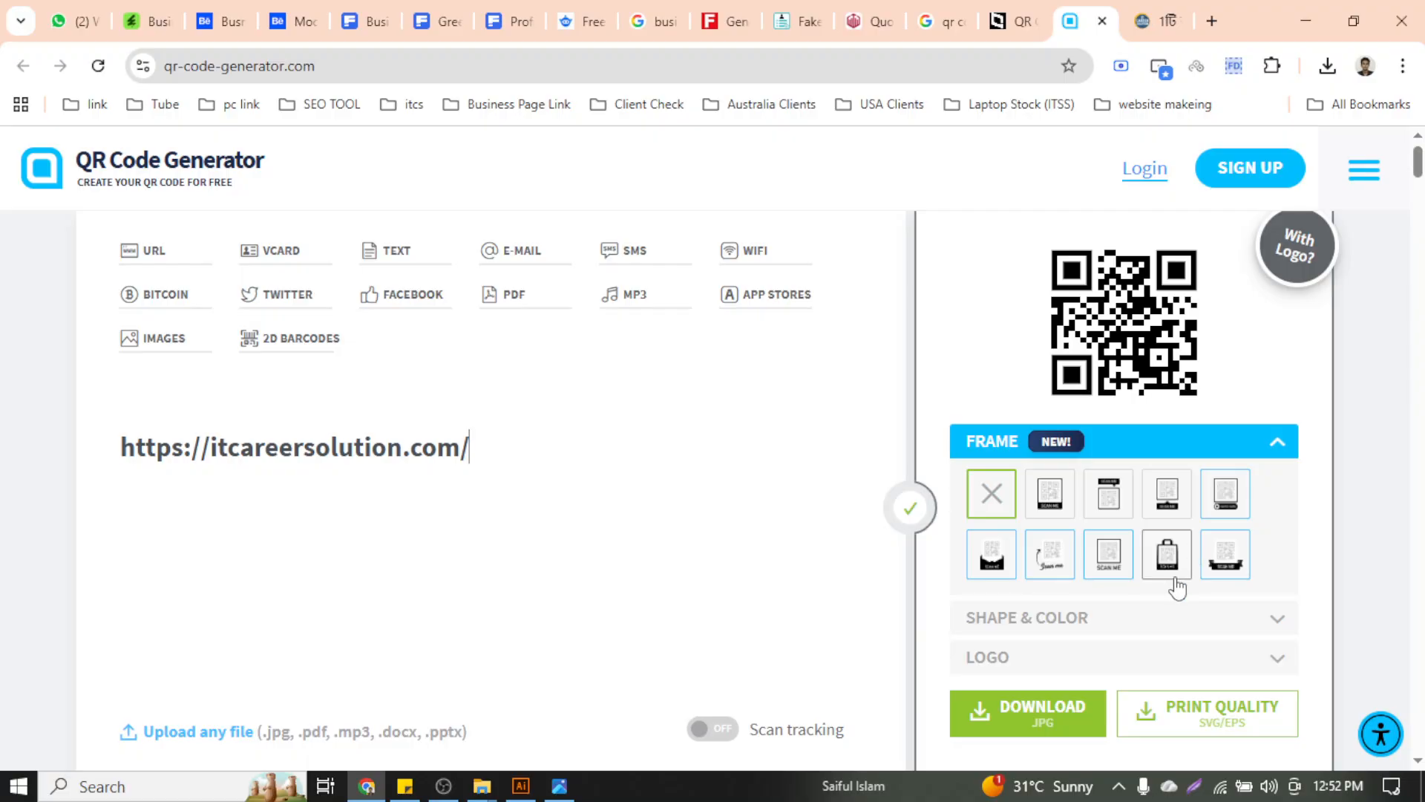
left_click(1063, 509)
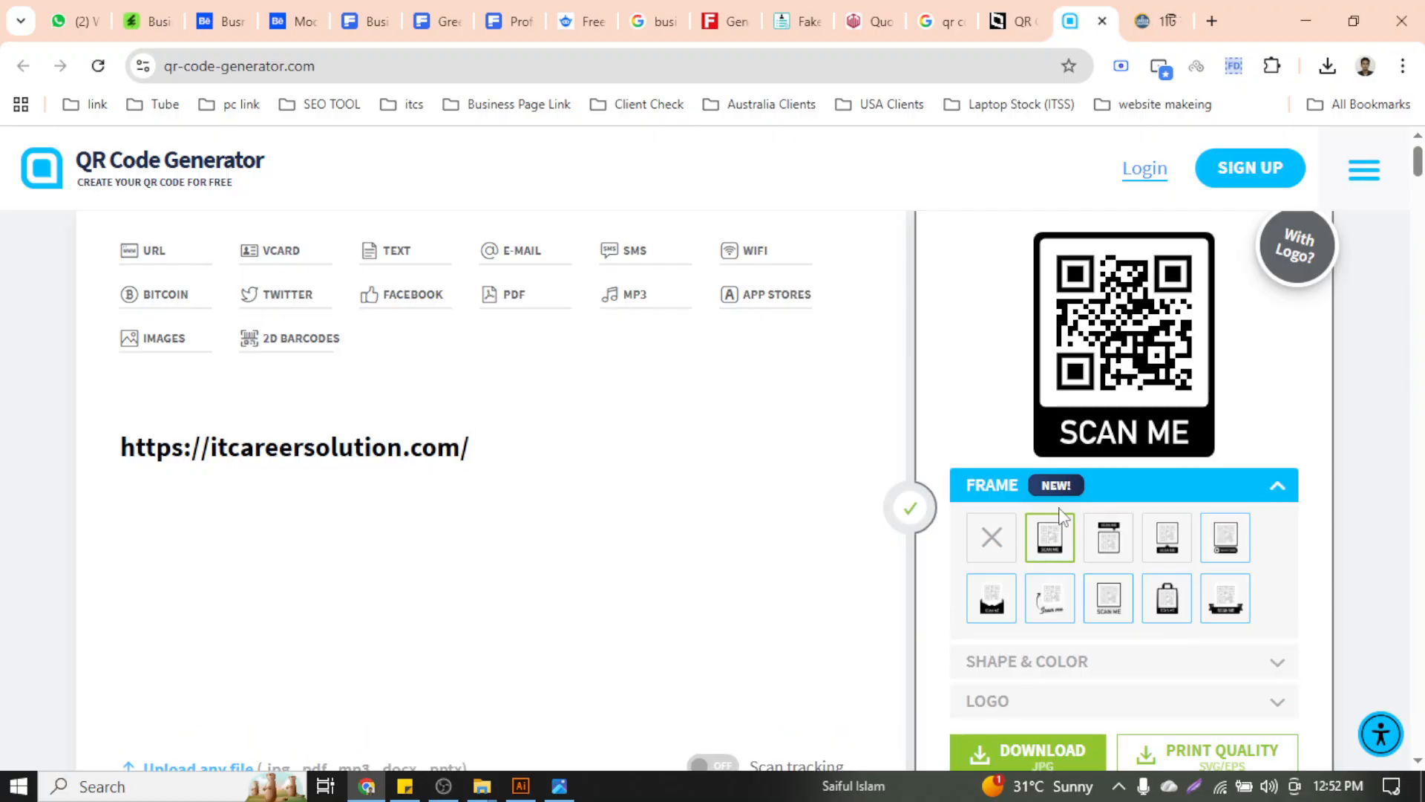
left_click(1109, 552)
left_click(1179, 581)
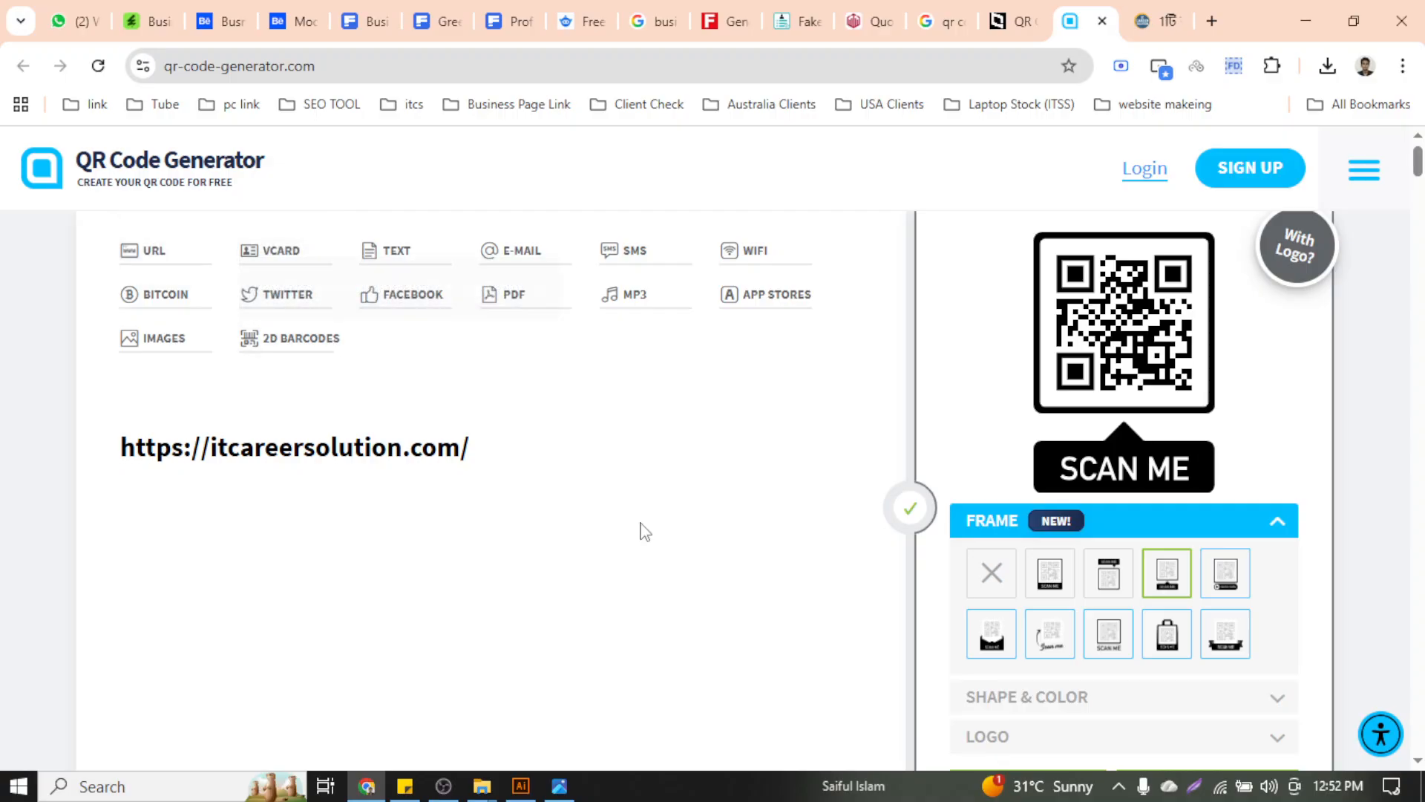
Try adding a custom logo to the QR code, then close the sign-up prompt
scroll(1106, 671, "down", 5)
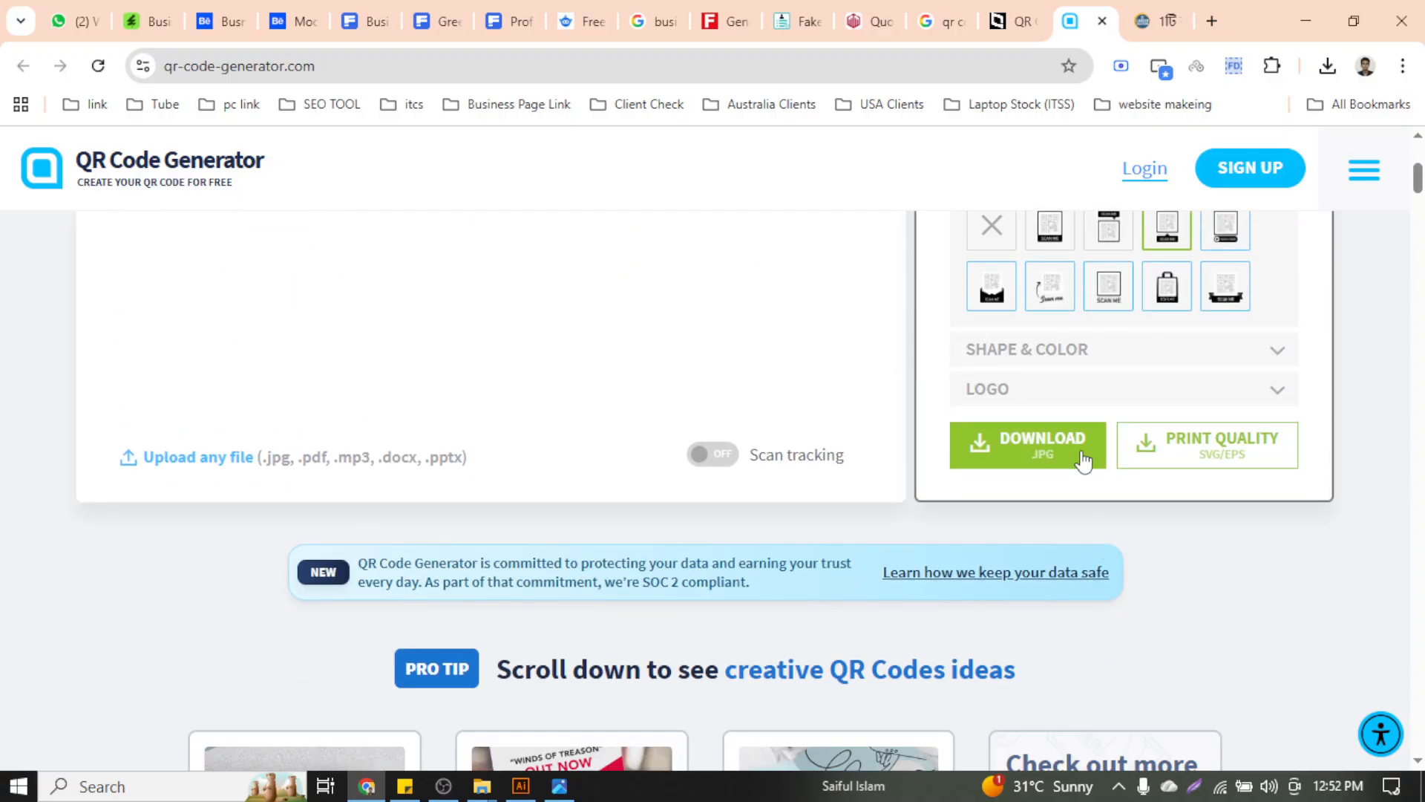
left_click(1076, 388)
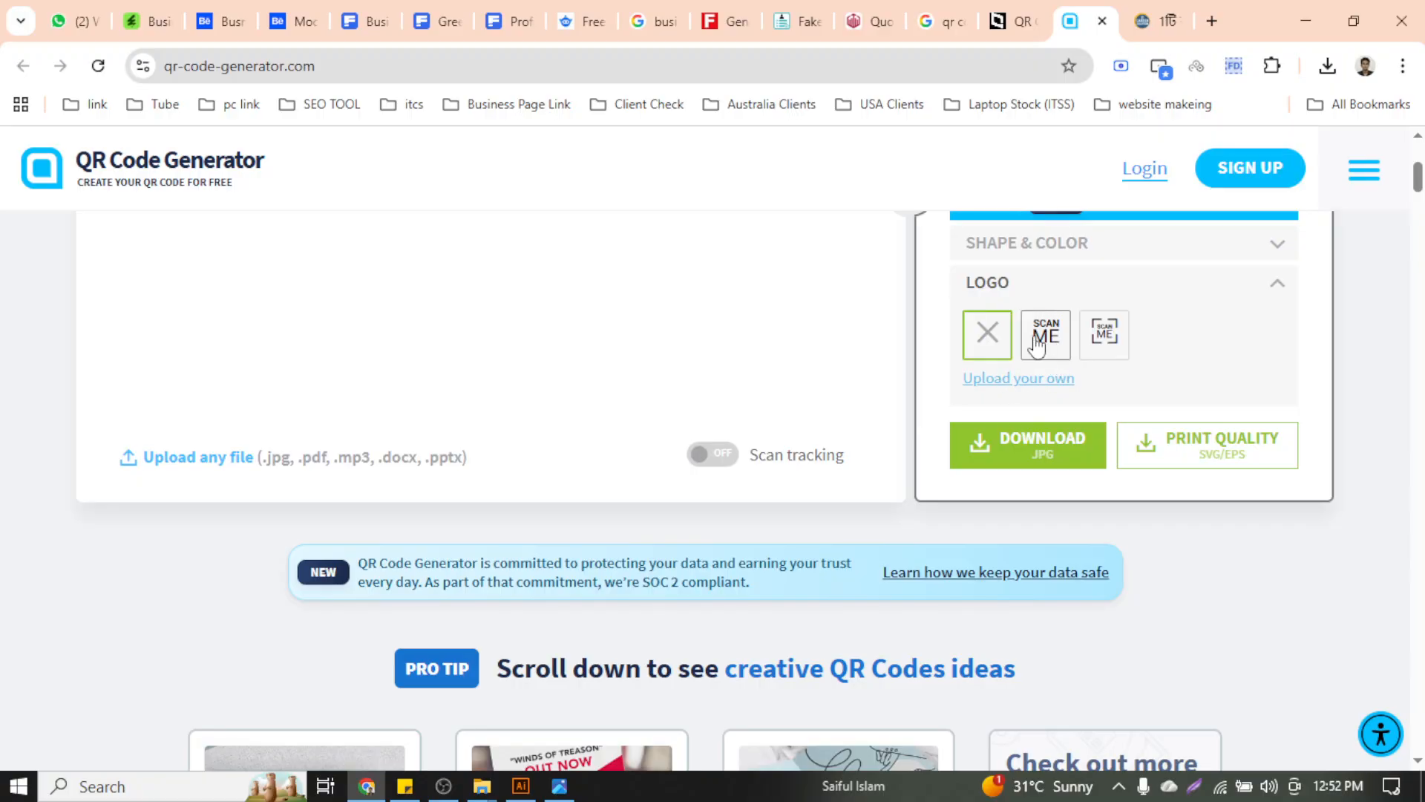
left_click(1051, 387)
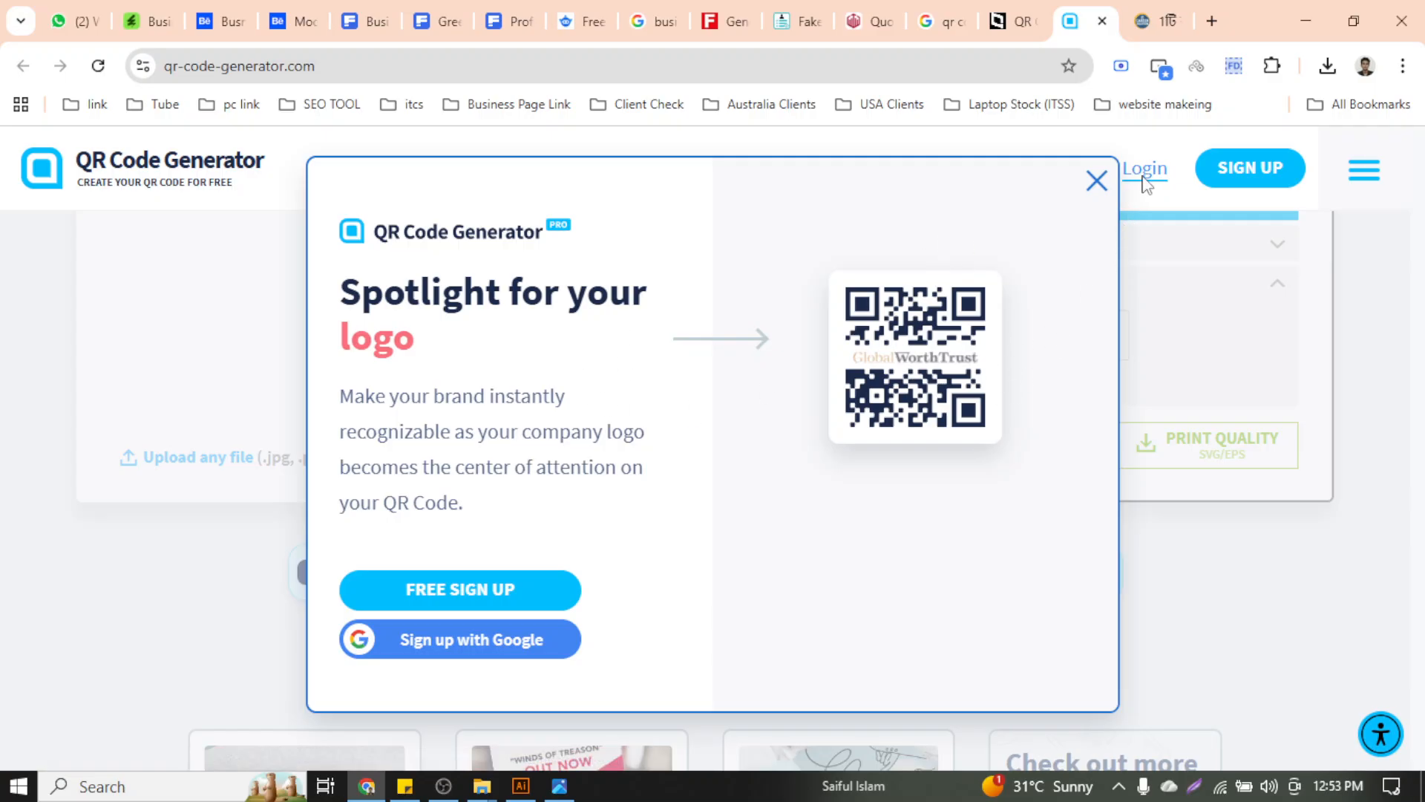
left_click(1088, 190)
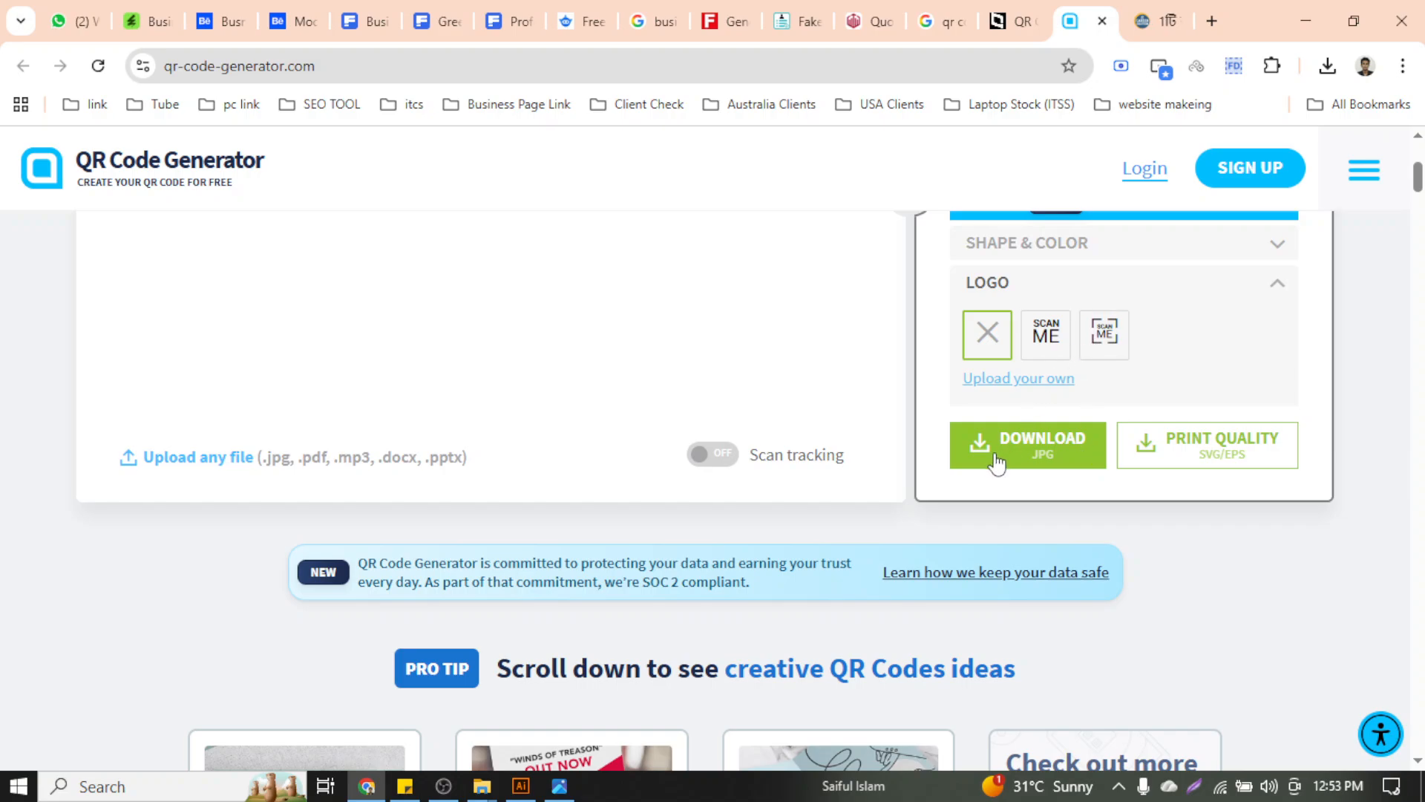
Remove the QR code's frame and request the print-quality SVG/EPS download
scroll(1000, 513, "up", 5)
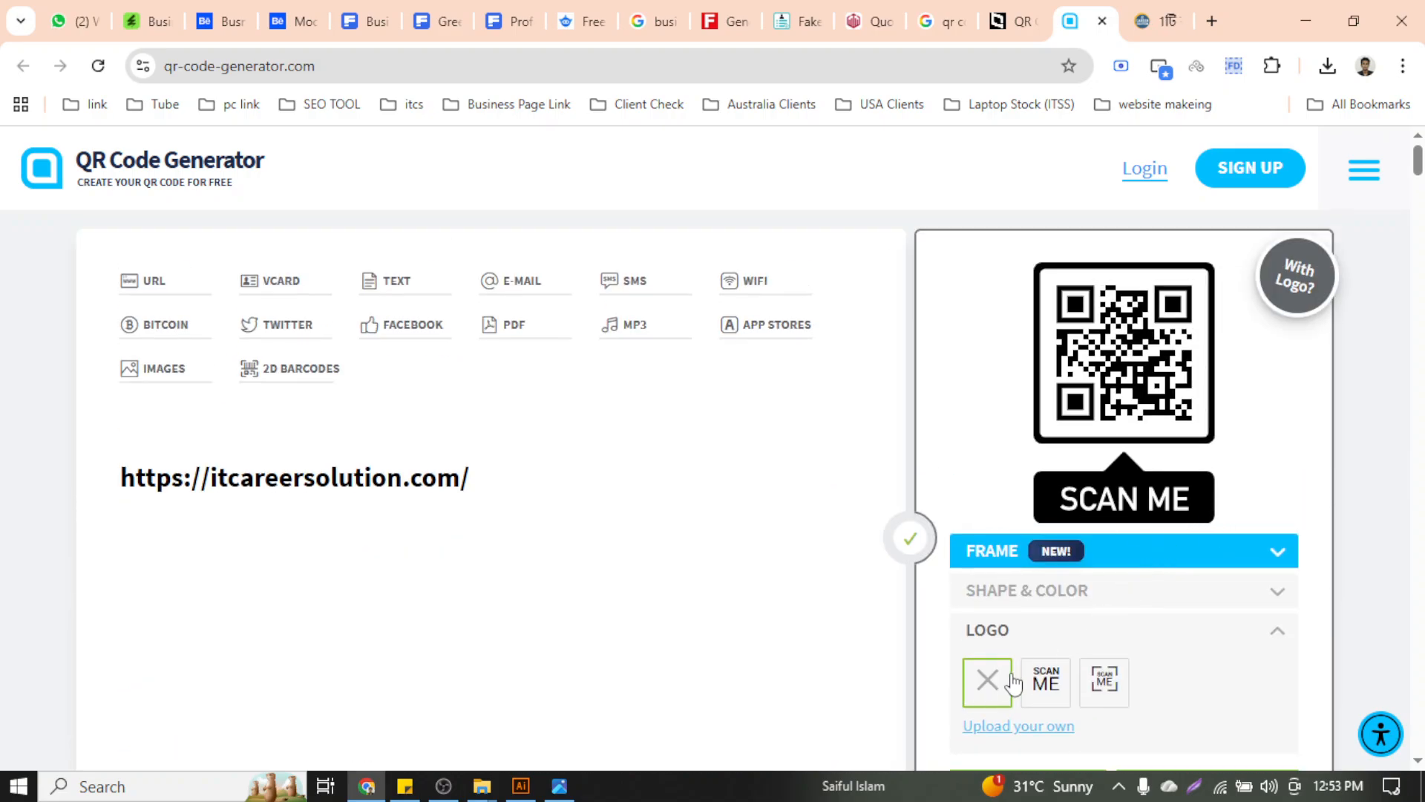
scroll(1069, 638, "down", 5)
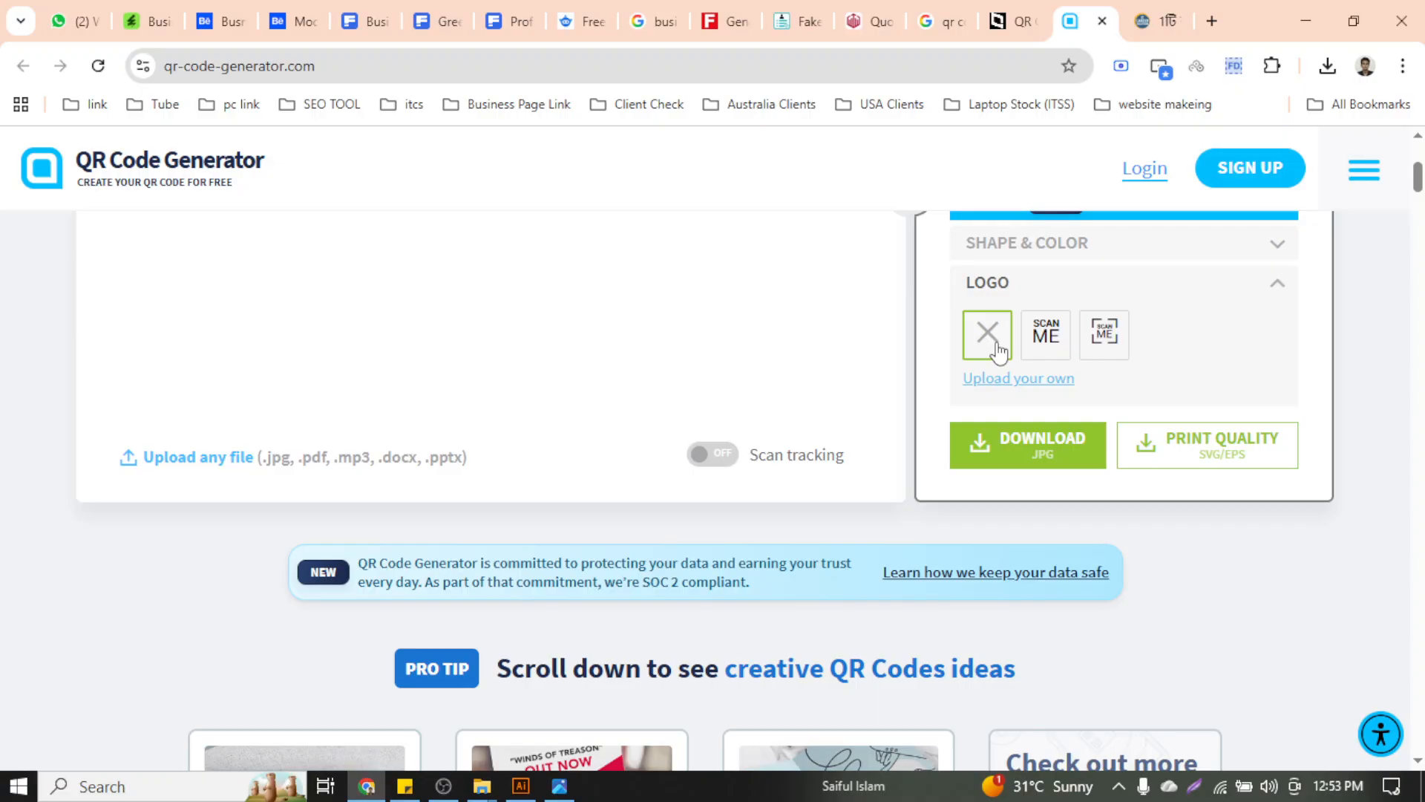
scroll(996, 349, "up", 5)
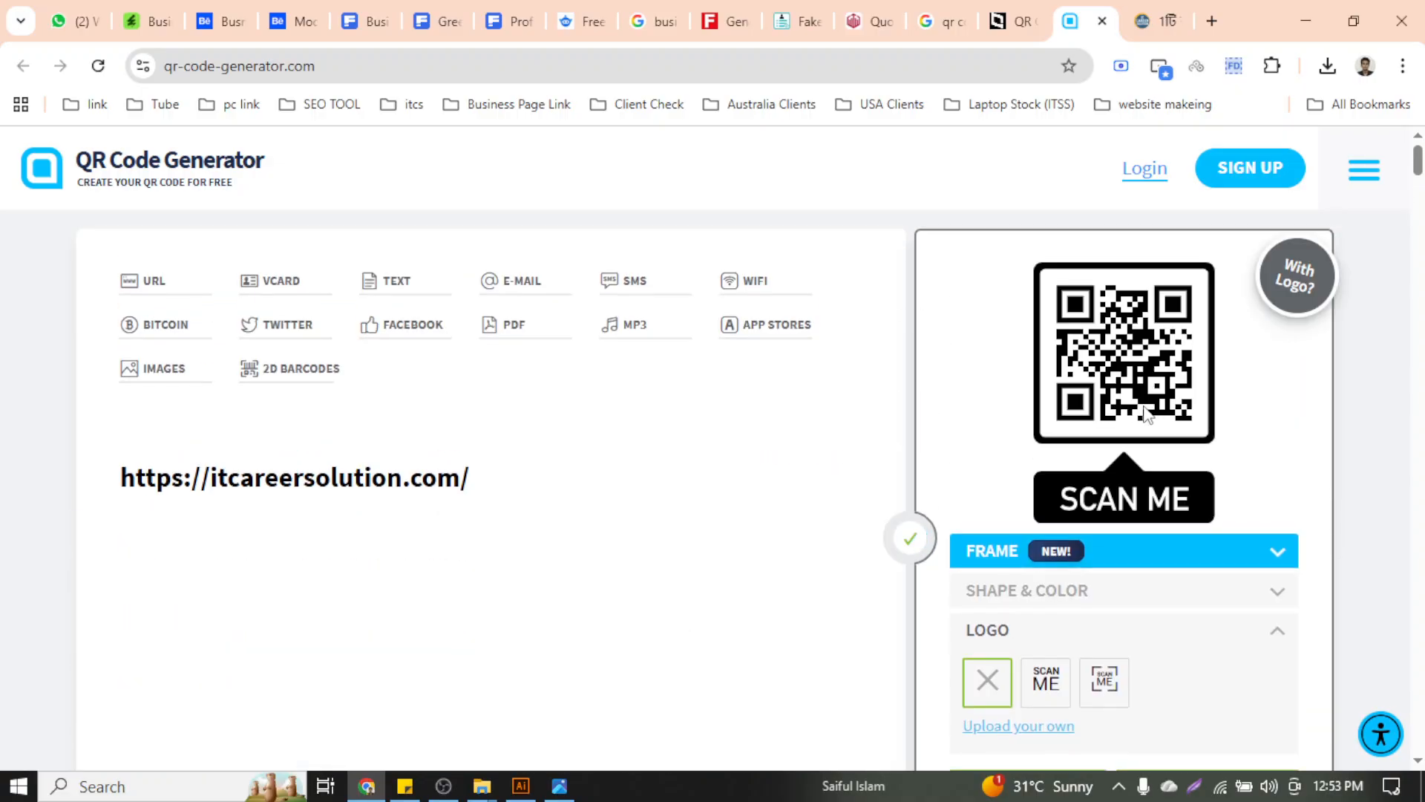
left_click(1224, 565)
left_click(1014, 606)
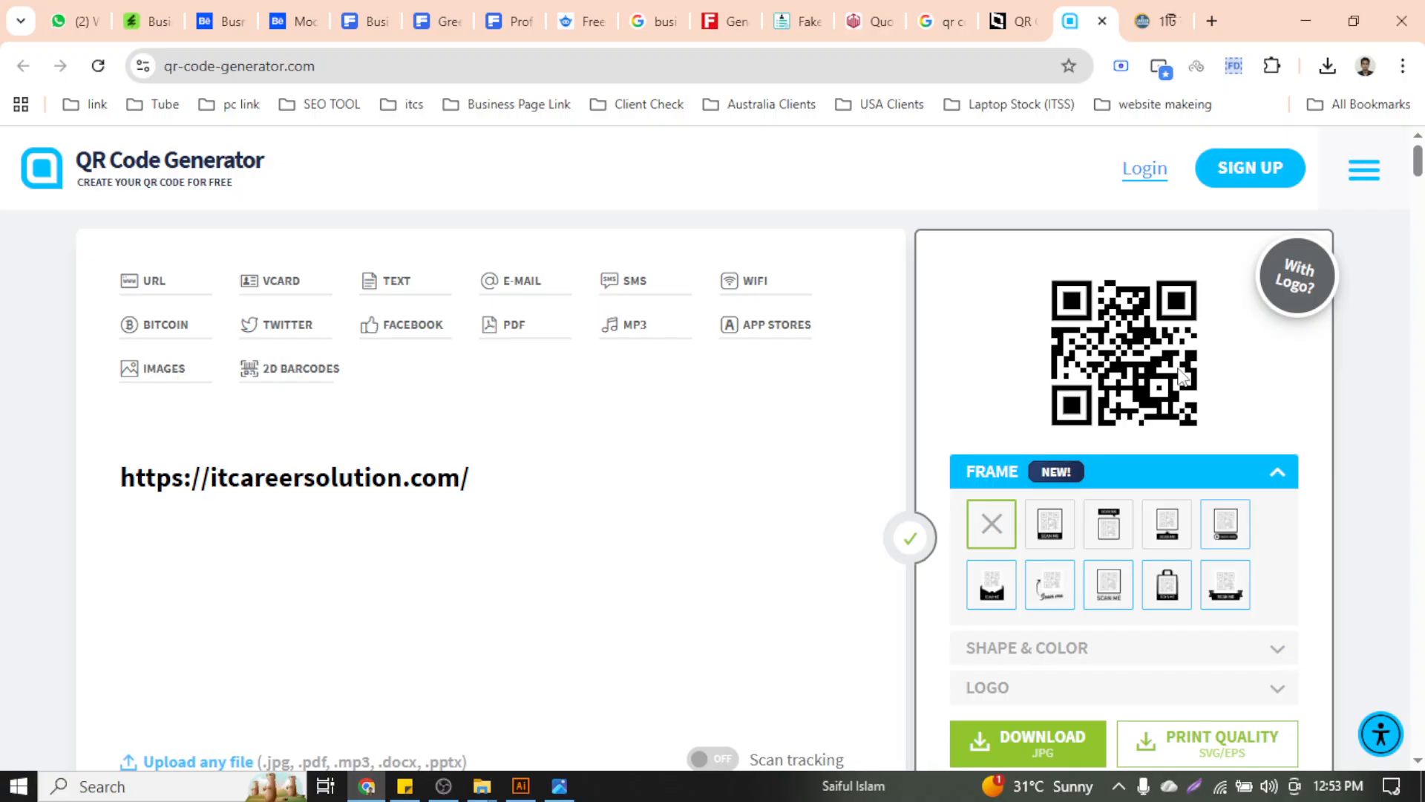
scroll(1182, 376, "down", 5)
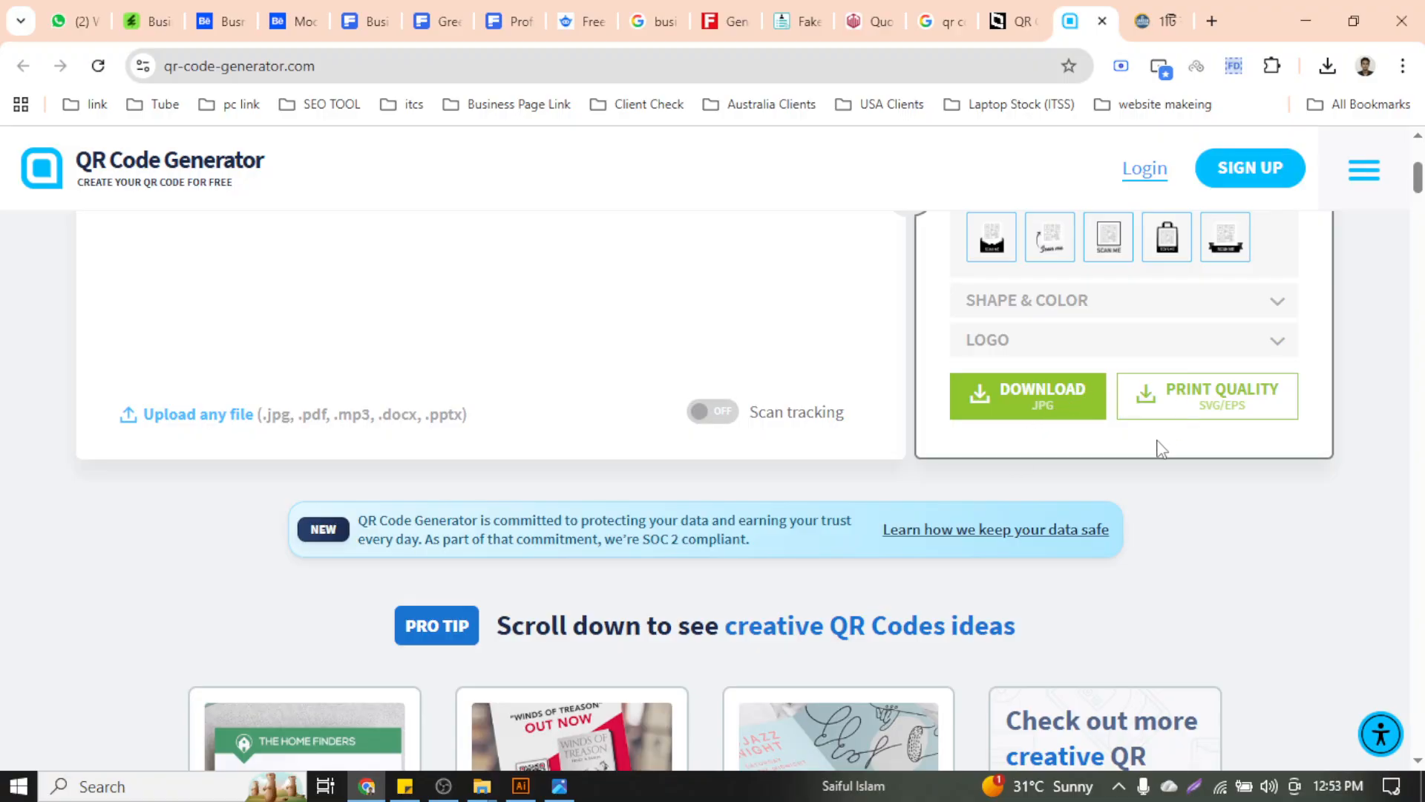
left_click(1232, 420)
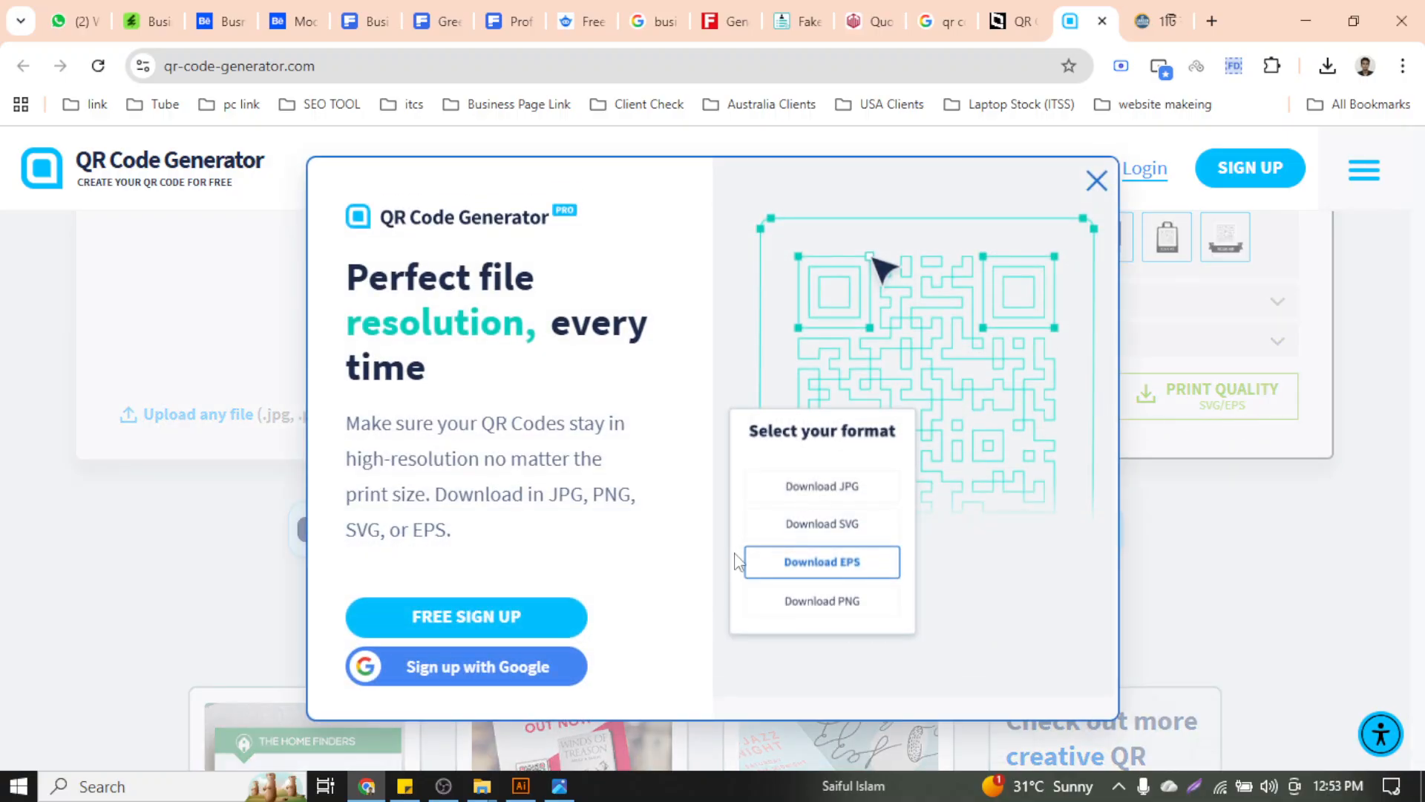
Sign up with the existing Google account and review the Plans & Pricing page's expired 14-day trial
left_click(455, 674)
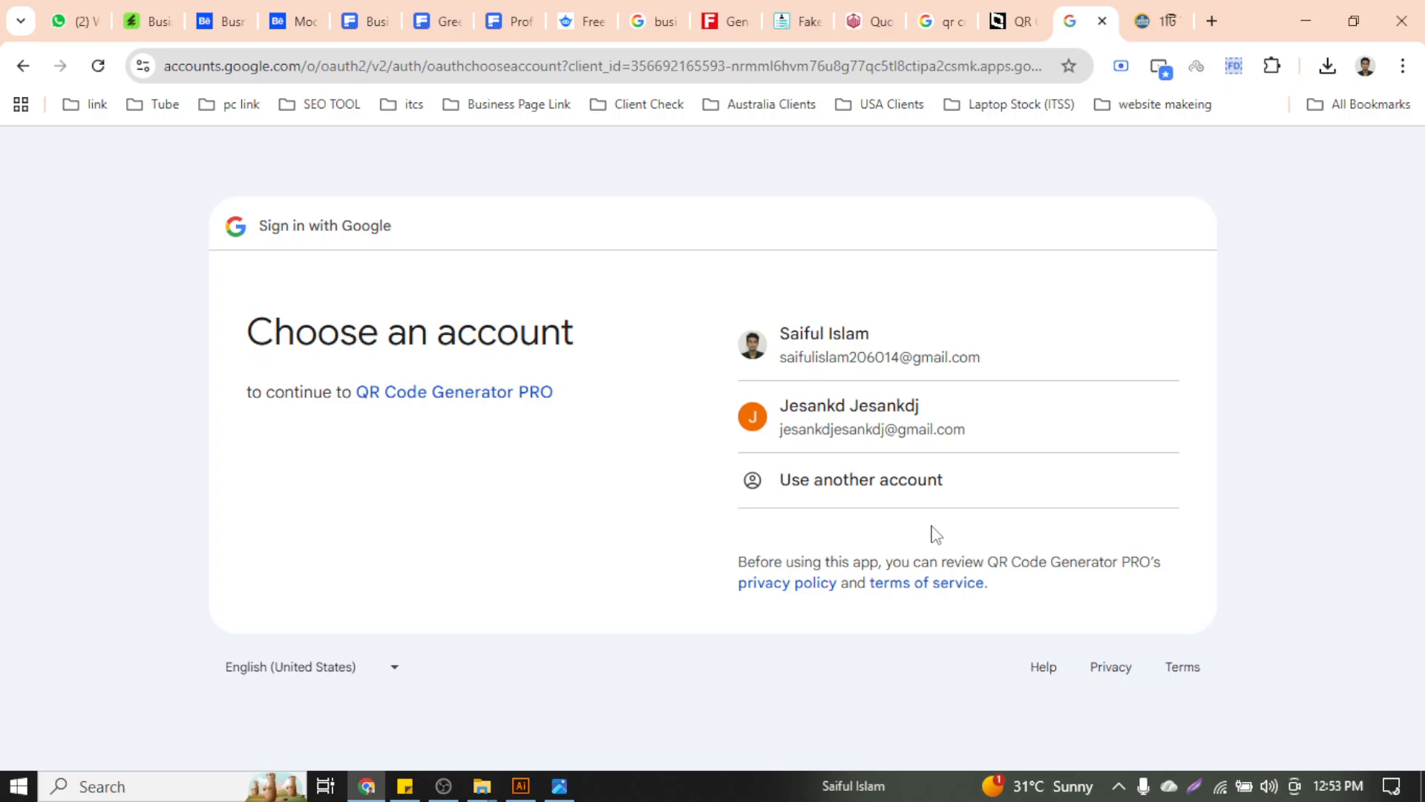
left_click(890, 348)
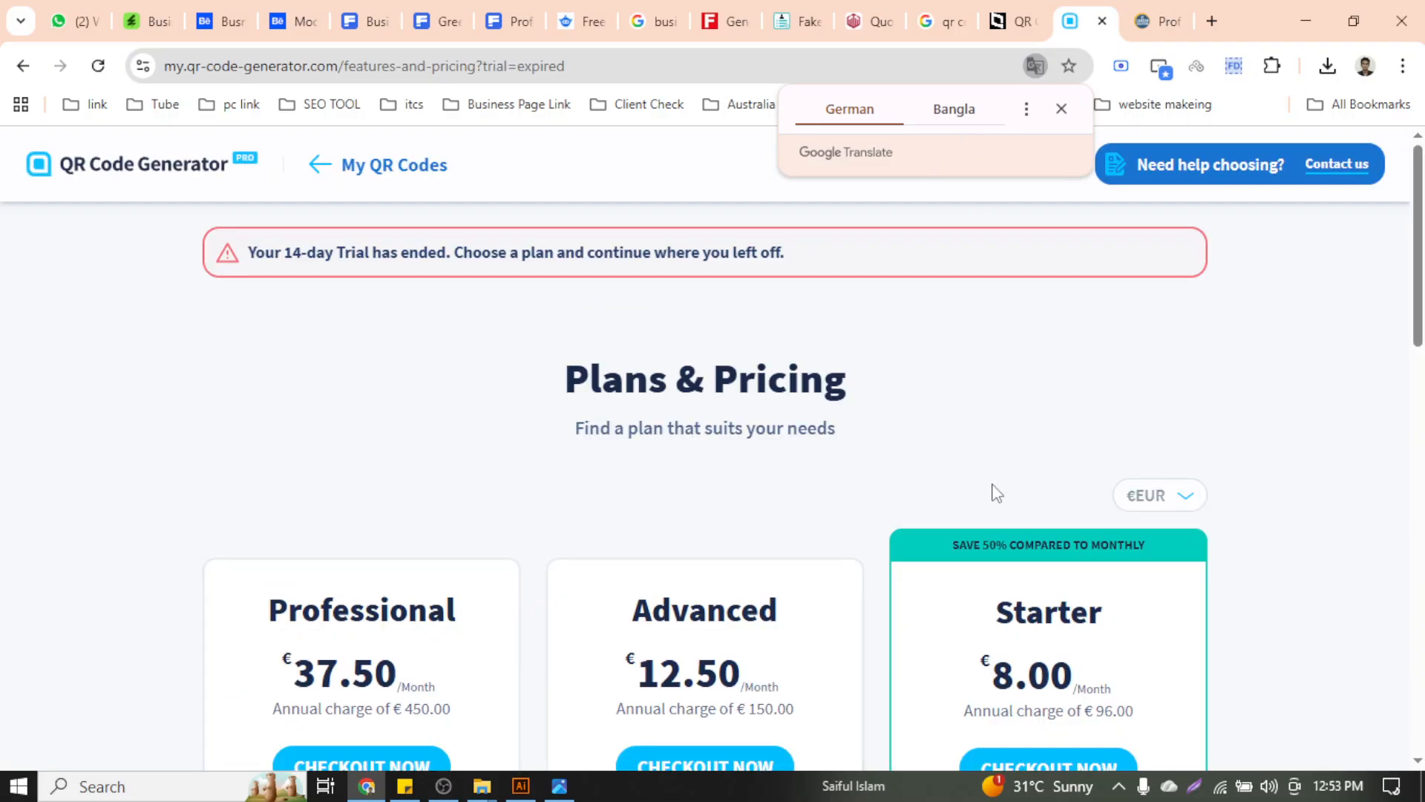
scroll(996, 493, "down", 5)
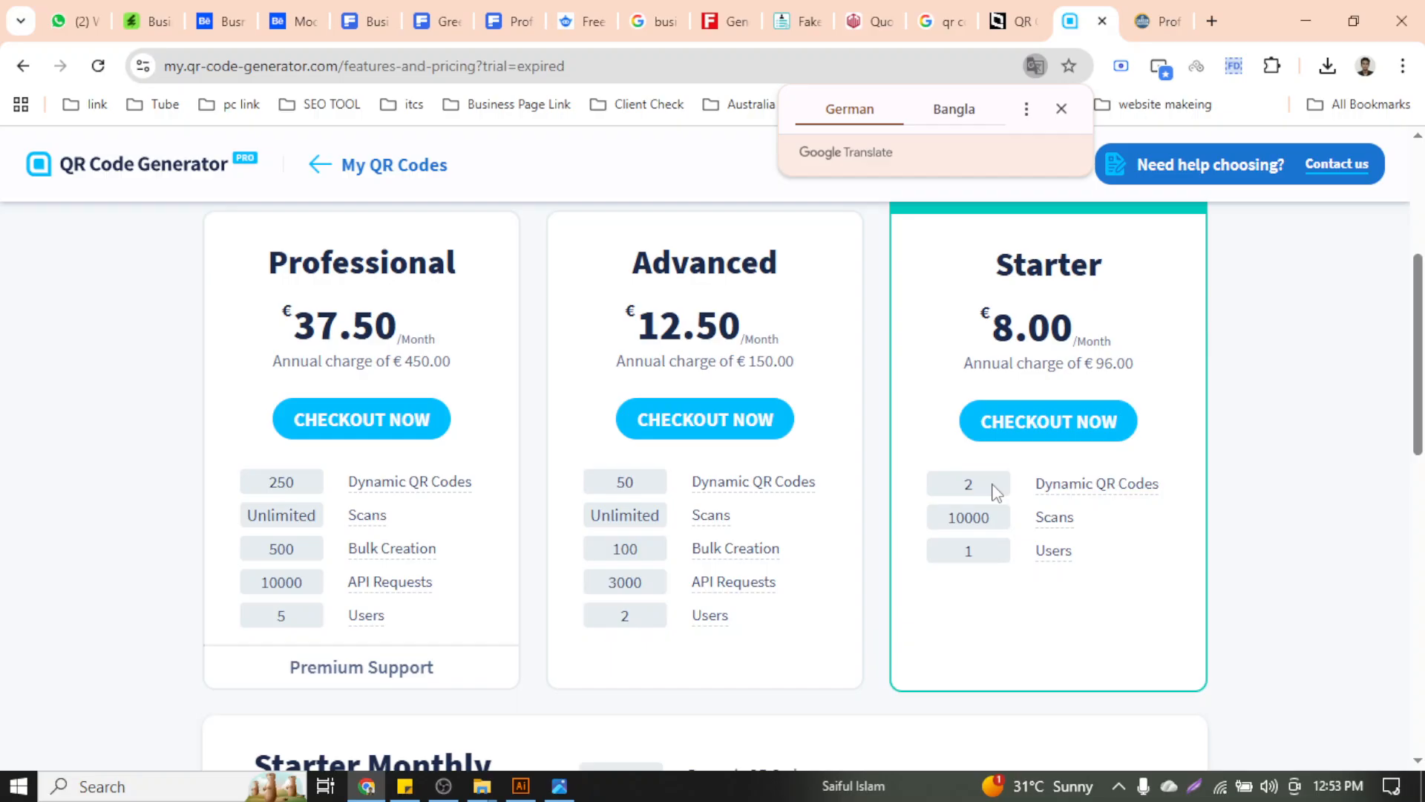
scroll(985, 509, "up", 5)
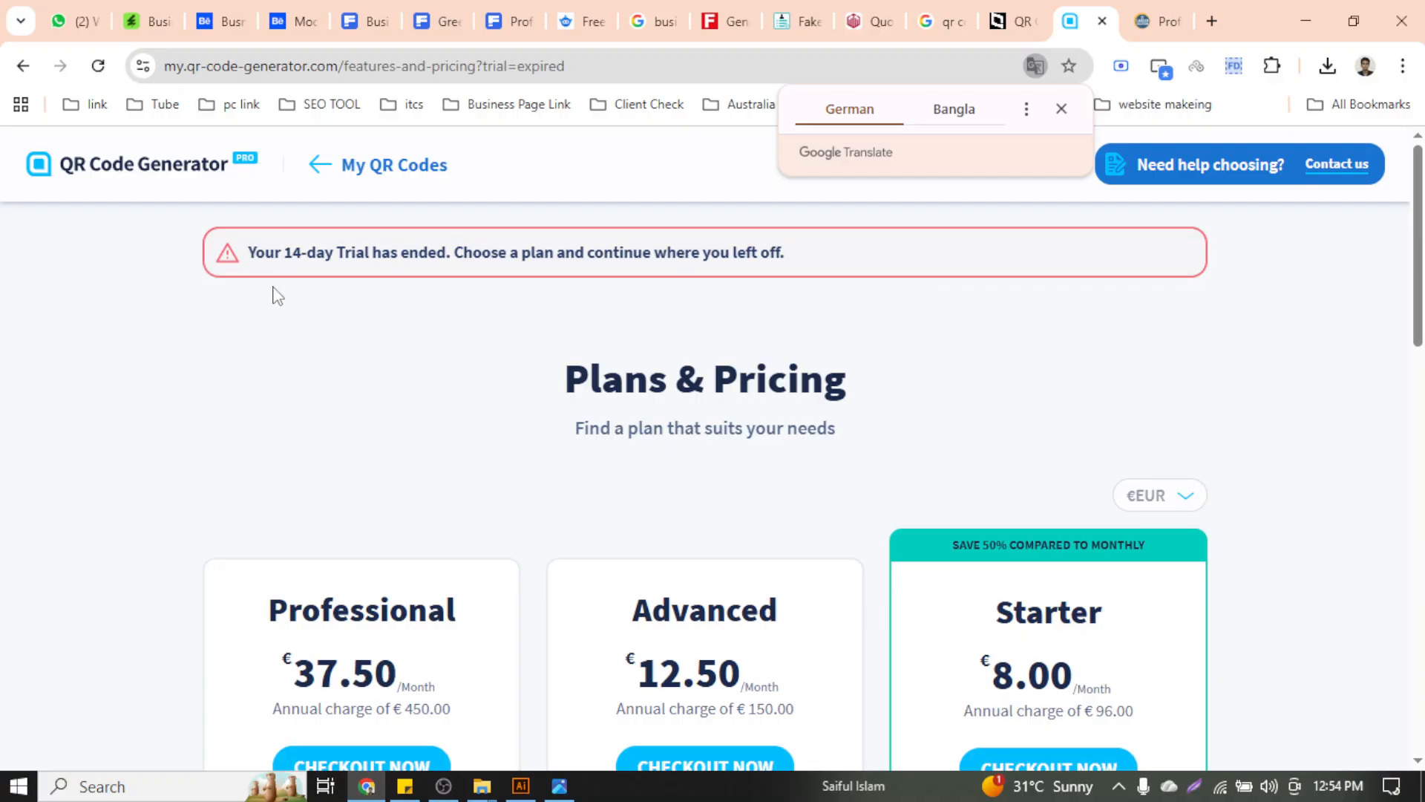
double_click(290, 256)
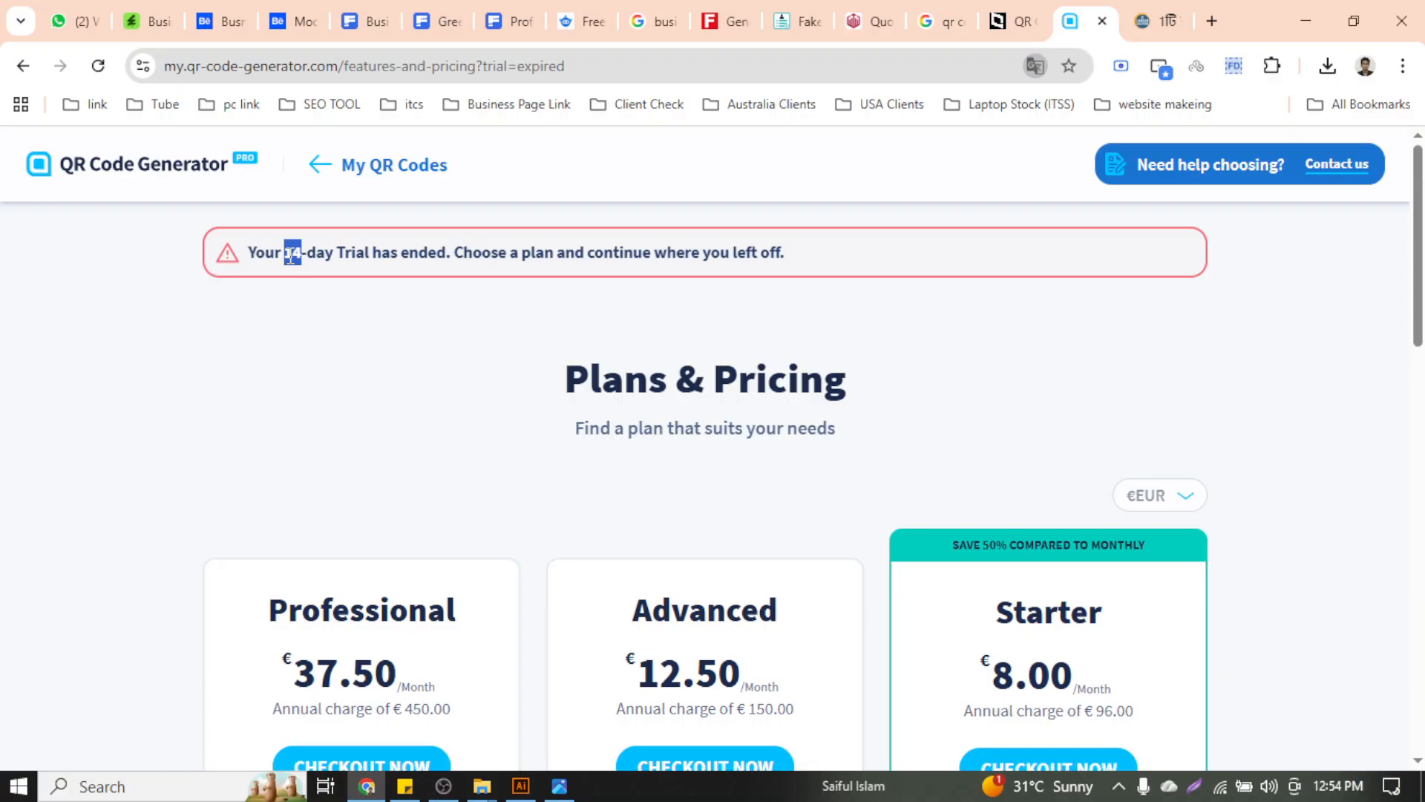
left_click(304, 319)
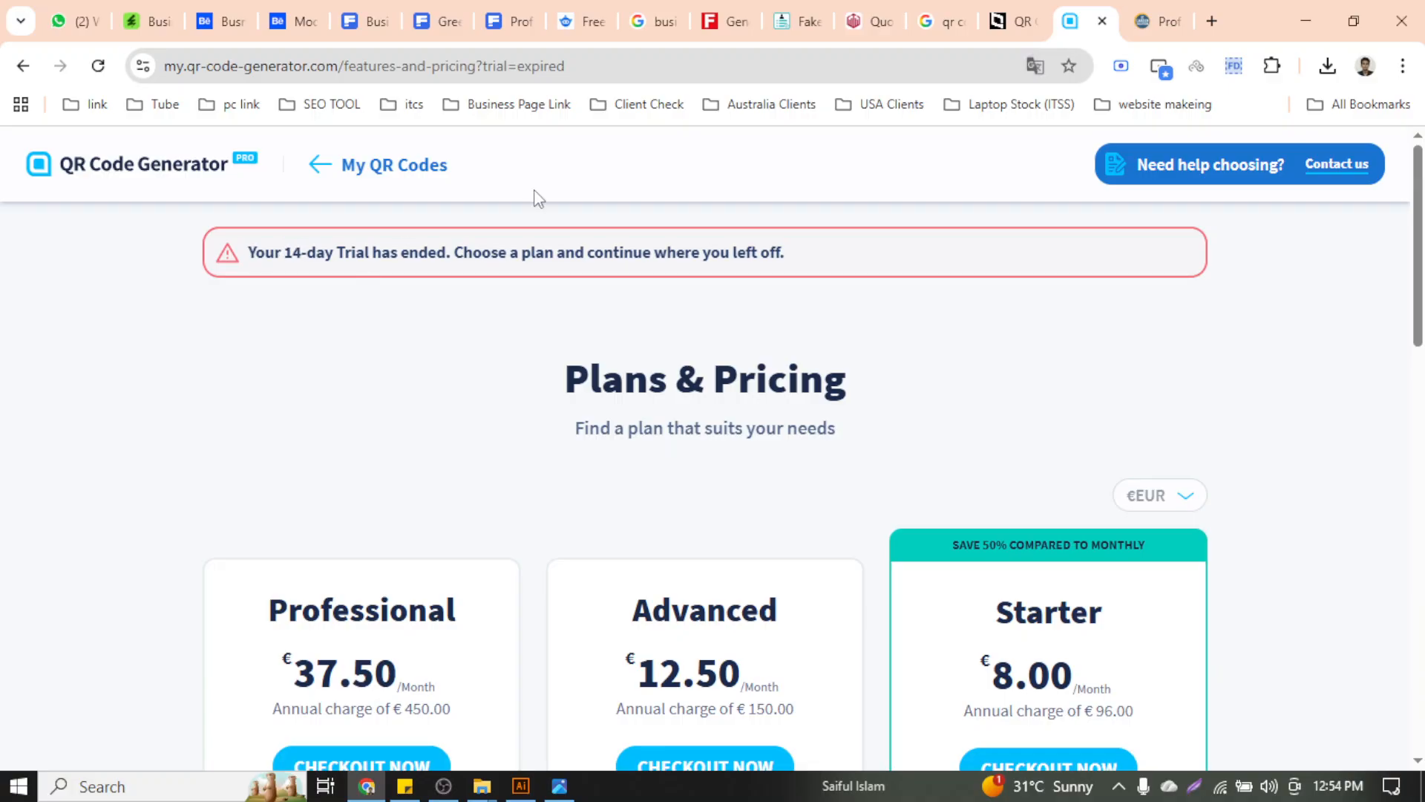
Close the expired QR Code Generator tab and scroll through the goqr.me page
left_click(1103, 20)
left_click(1017, 21)
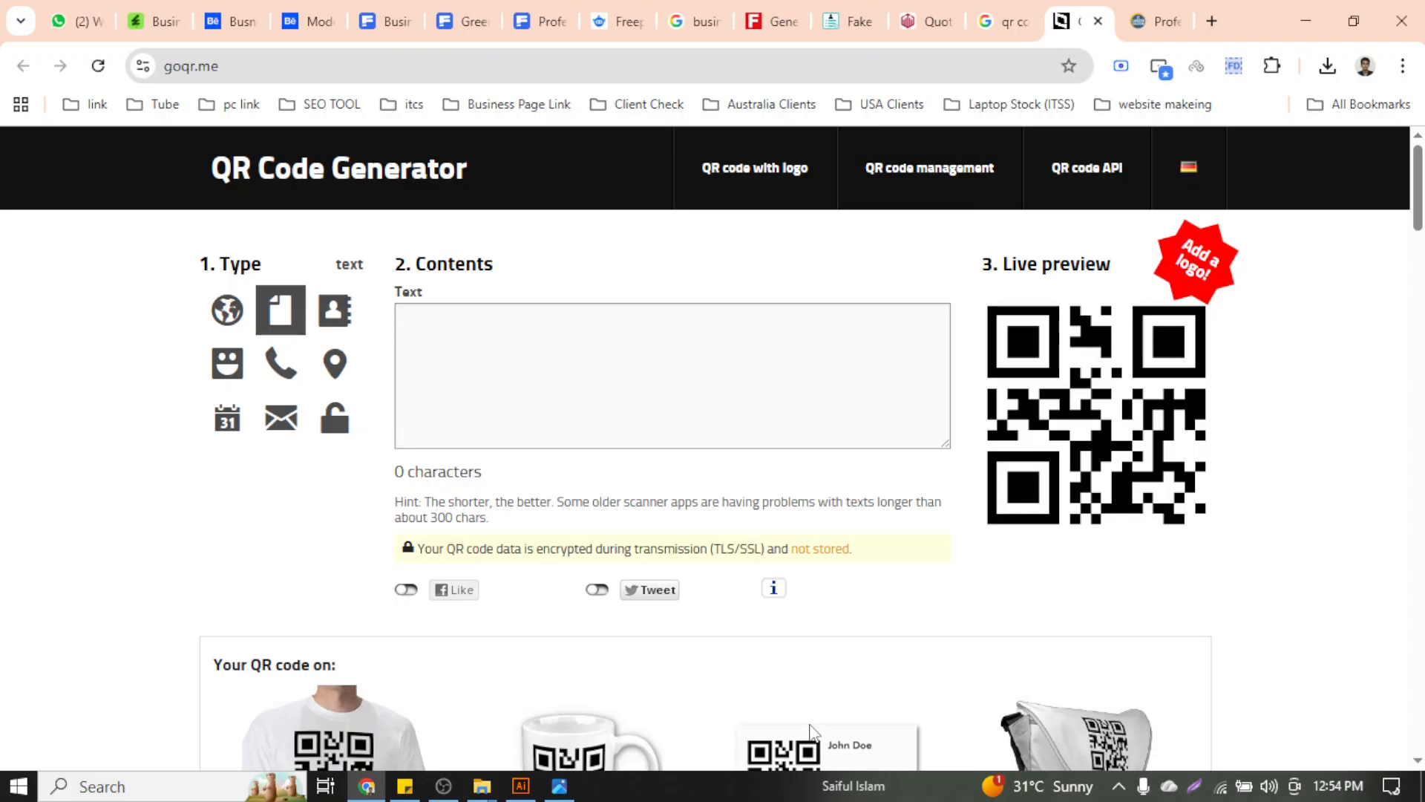
scroll(813, 713, "down", 5)
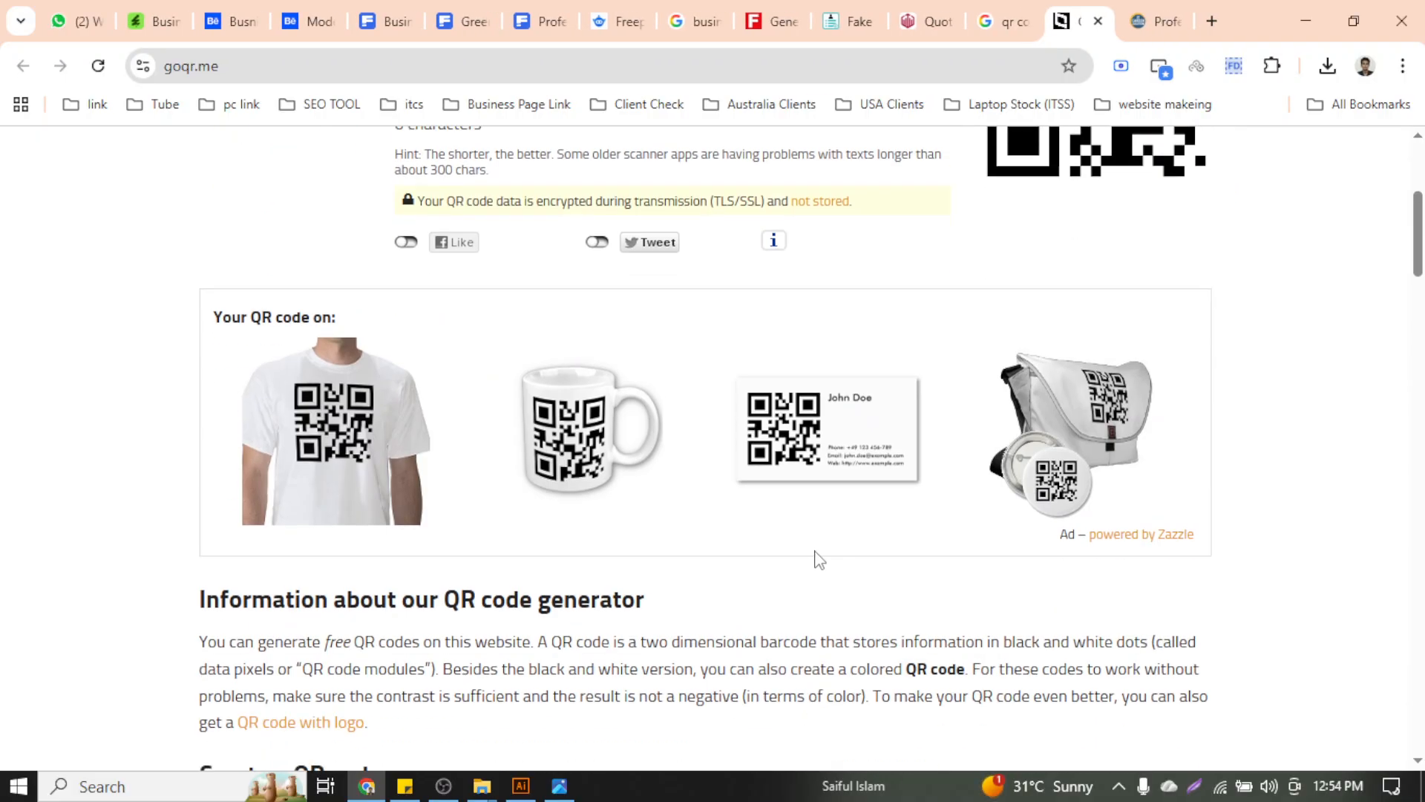
scroll(821, 435, "down", 20)
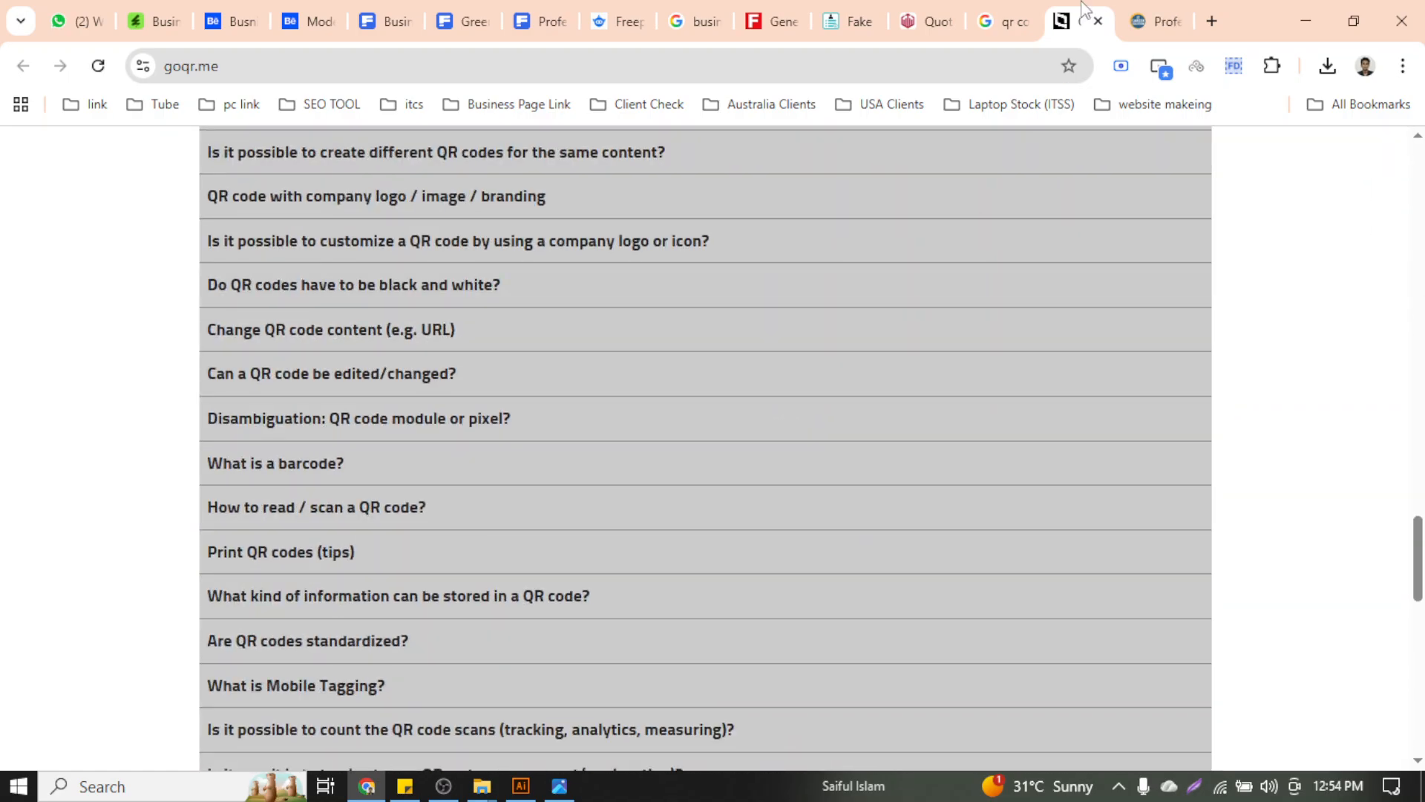
Scroll the qr code generator free results down to The QR Code Generator (TQRCG) and bring up its link options
left_click(1004, 21)
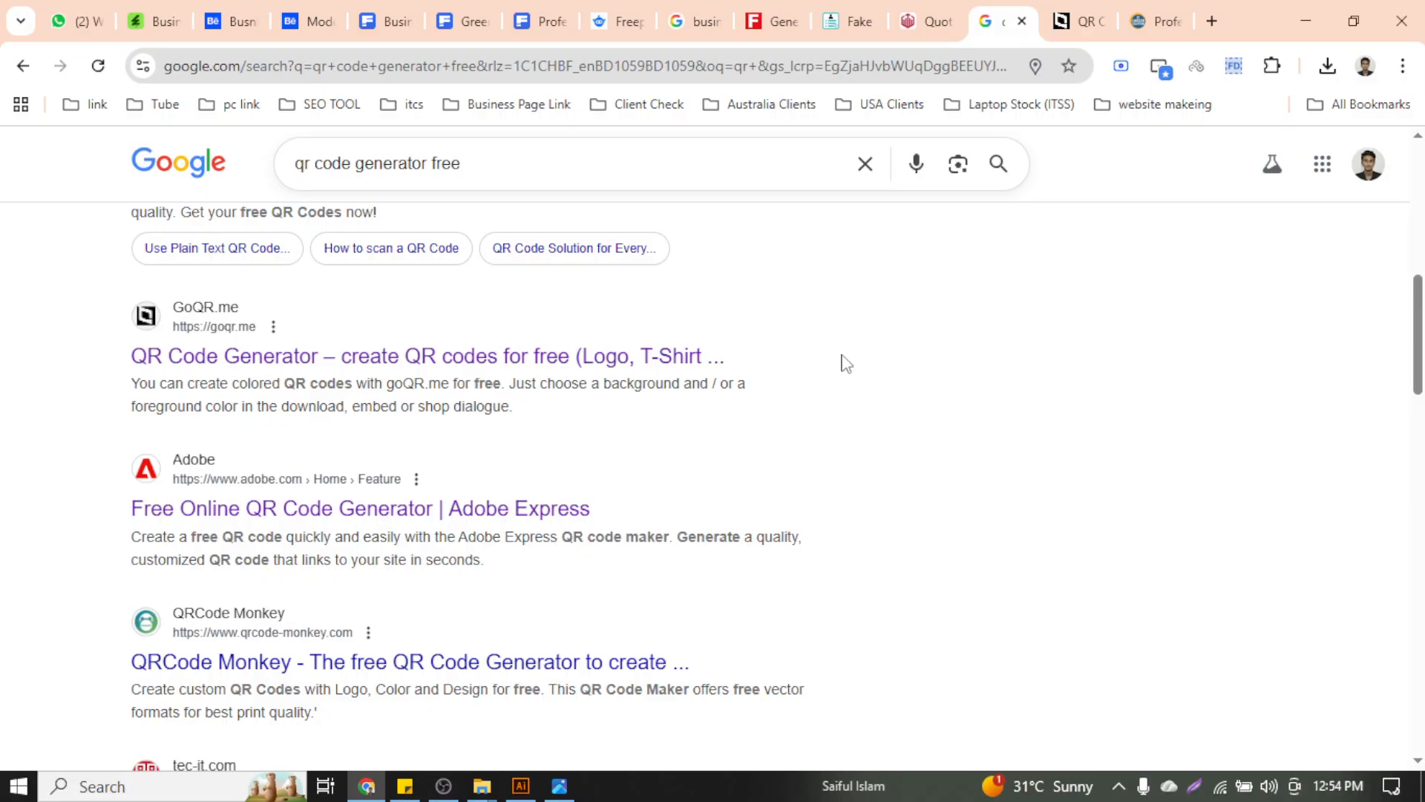
scroll(417, 441, "up", 10)
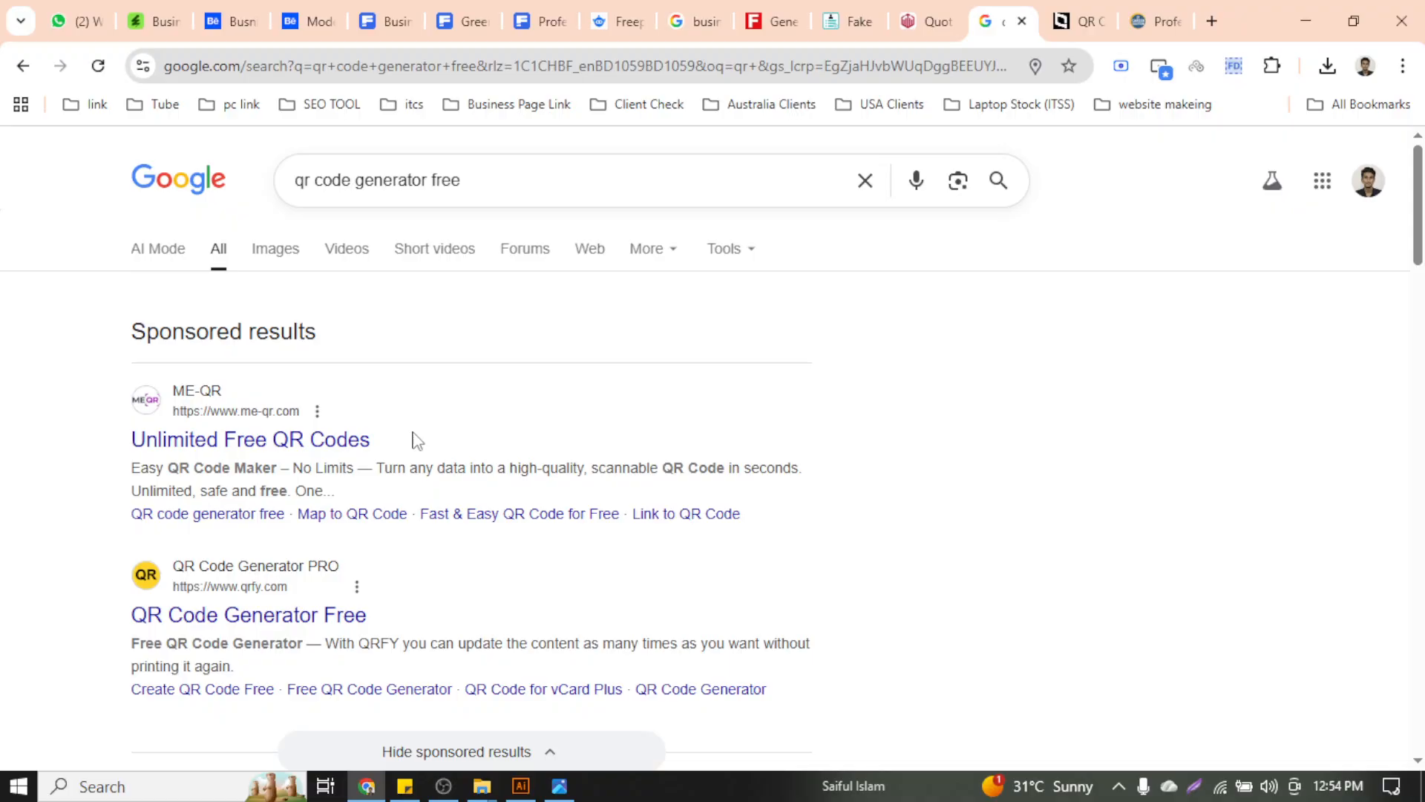
scroll(472, 445, "down", 2)
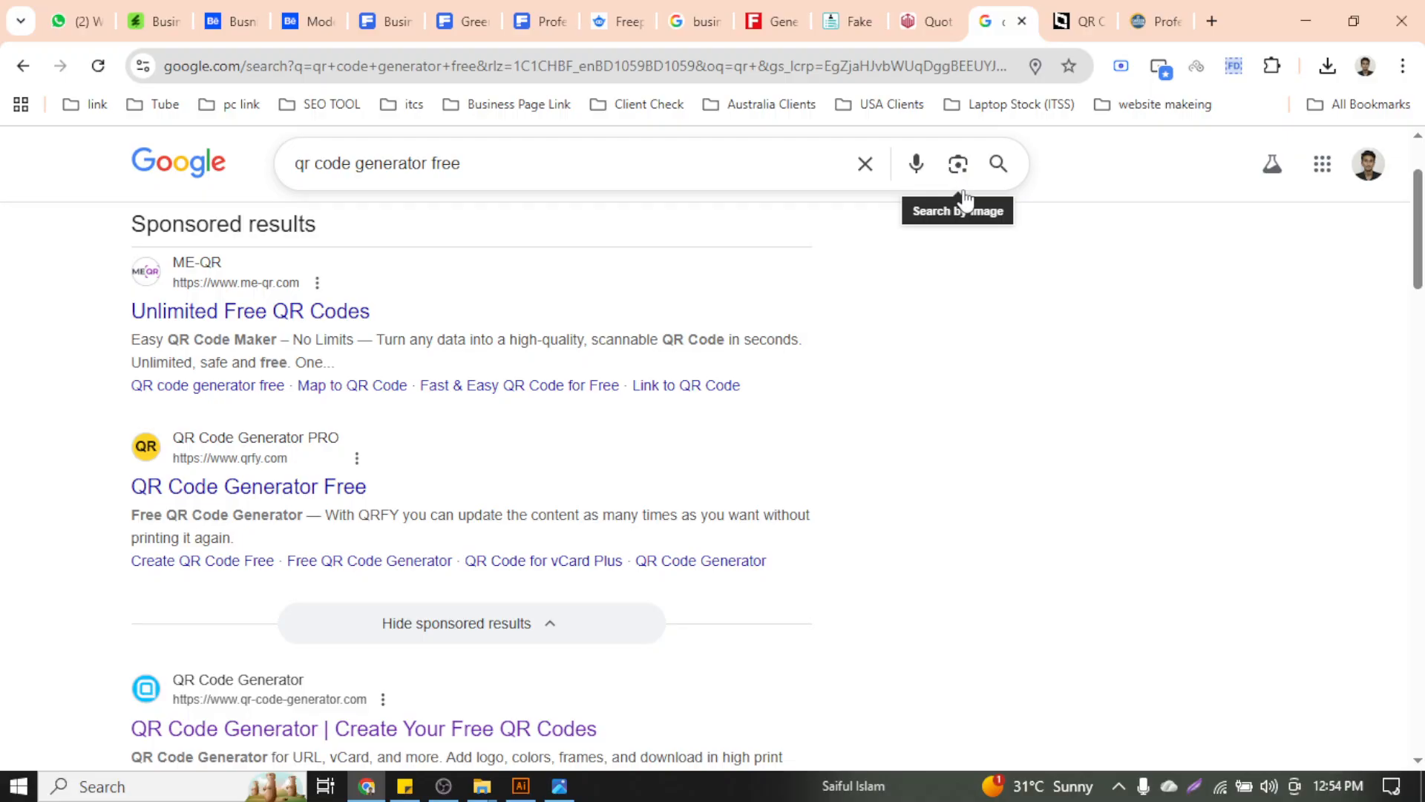
scroll(1017, 189, "down", 5)
scroll(1047, 366, "down", 3)
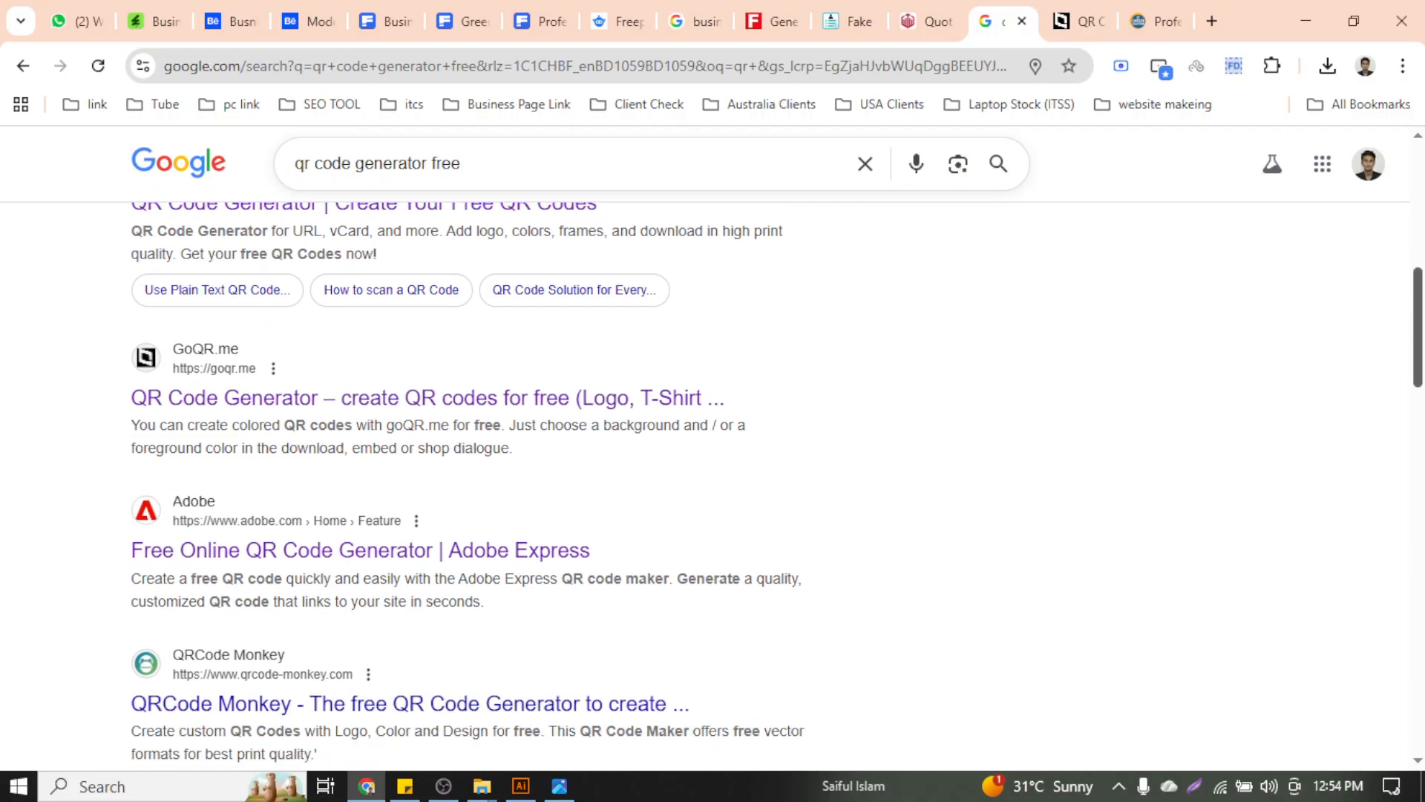
scroll(1418, 388, "down", 2)
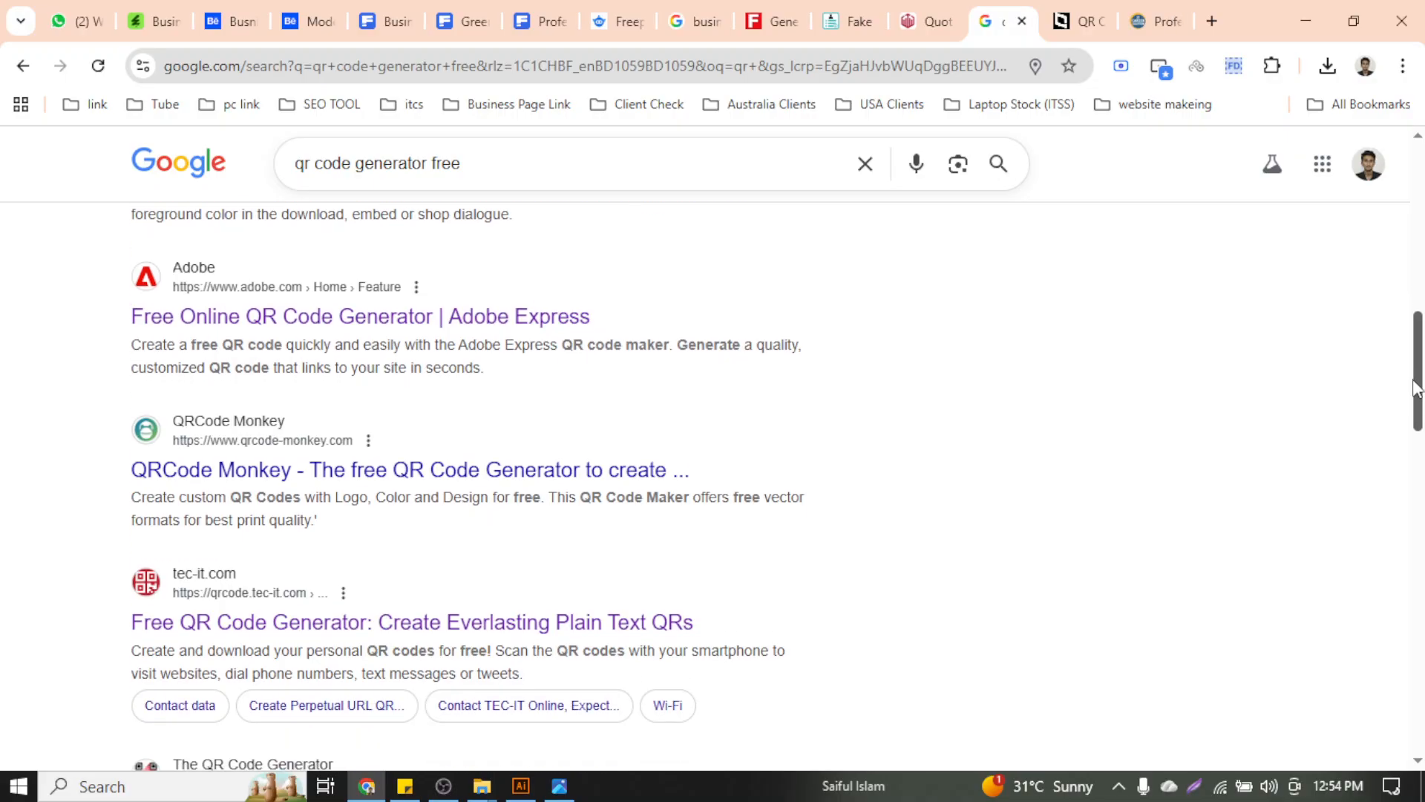
mouse_move(1417, 387)
left_mouse_down()
mouse_move(1414, 323)
mouse_move(1415, 375)
left_mouse_up()
scroll(1414, 375, "down", 3)
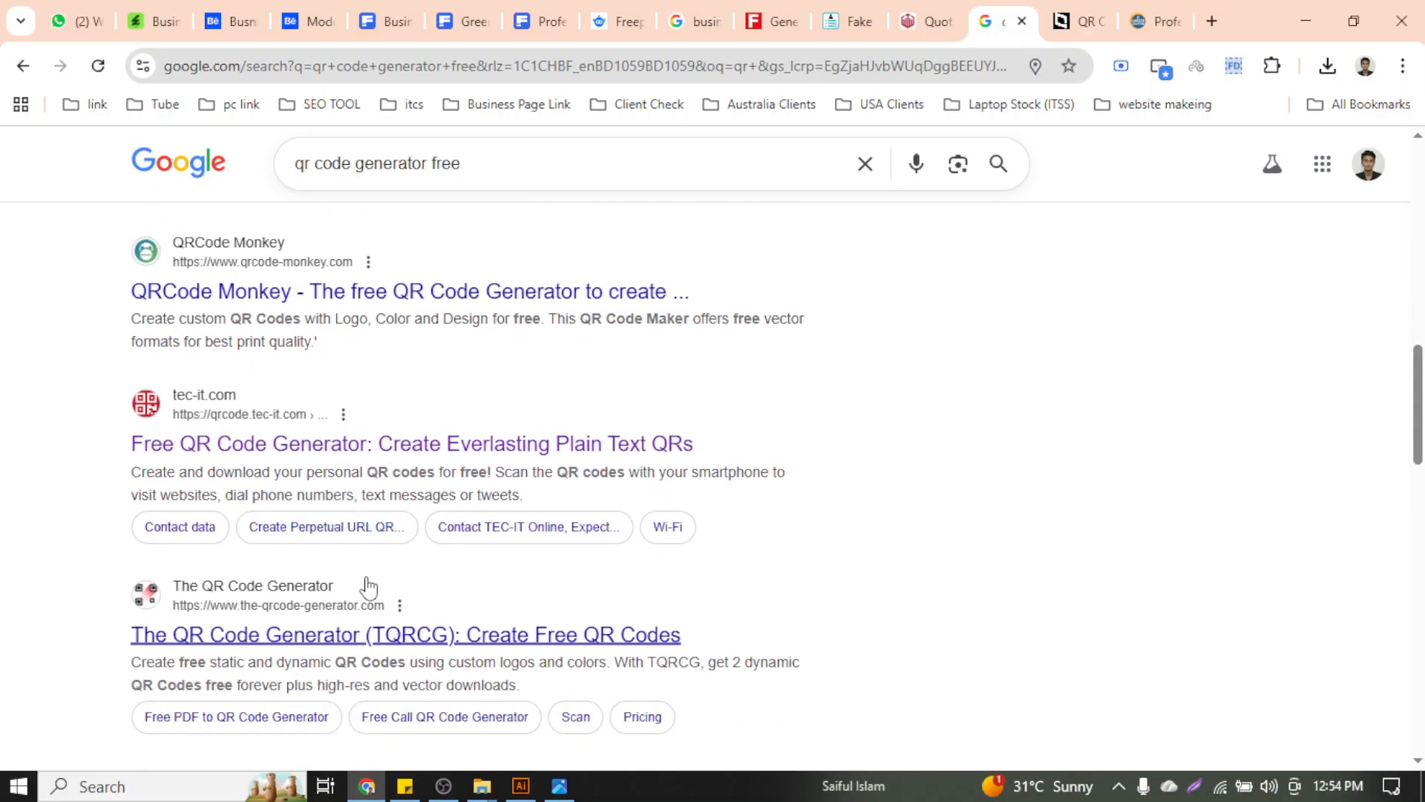
scroll(414, 512, "down", 5)
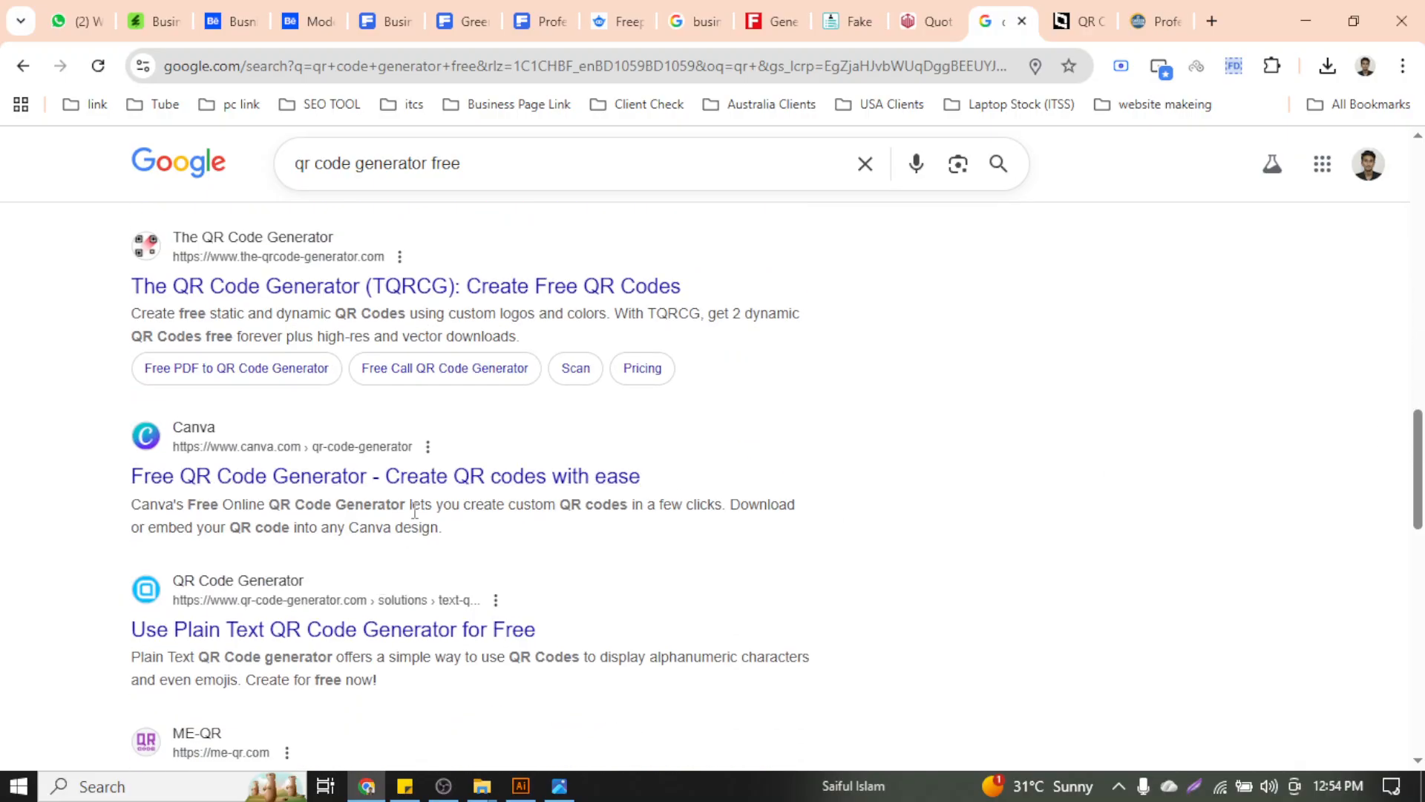
right_click(424, 288)
left_click(522, 312)
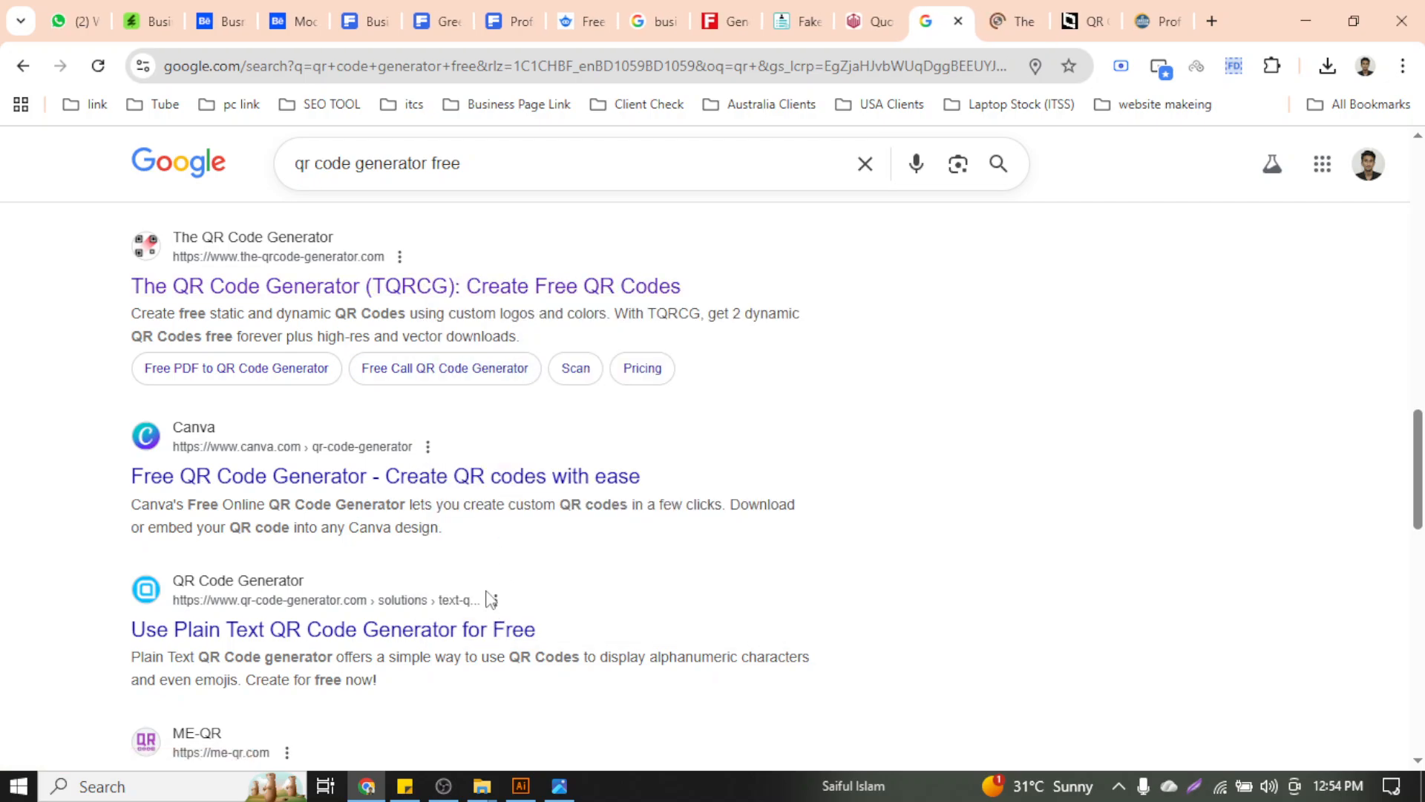
left_click(996, 12)
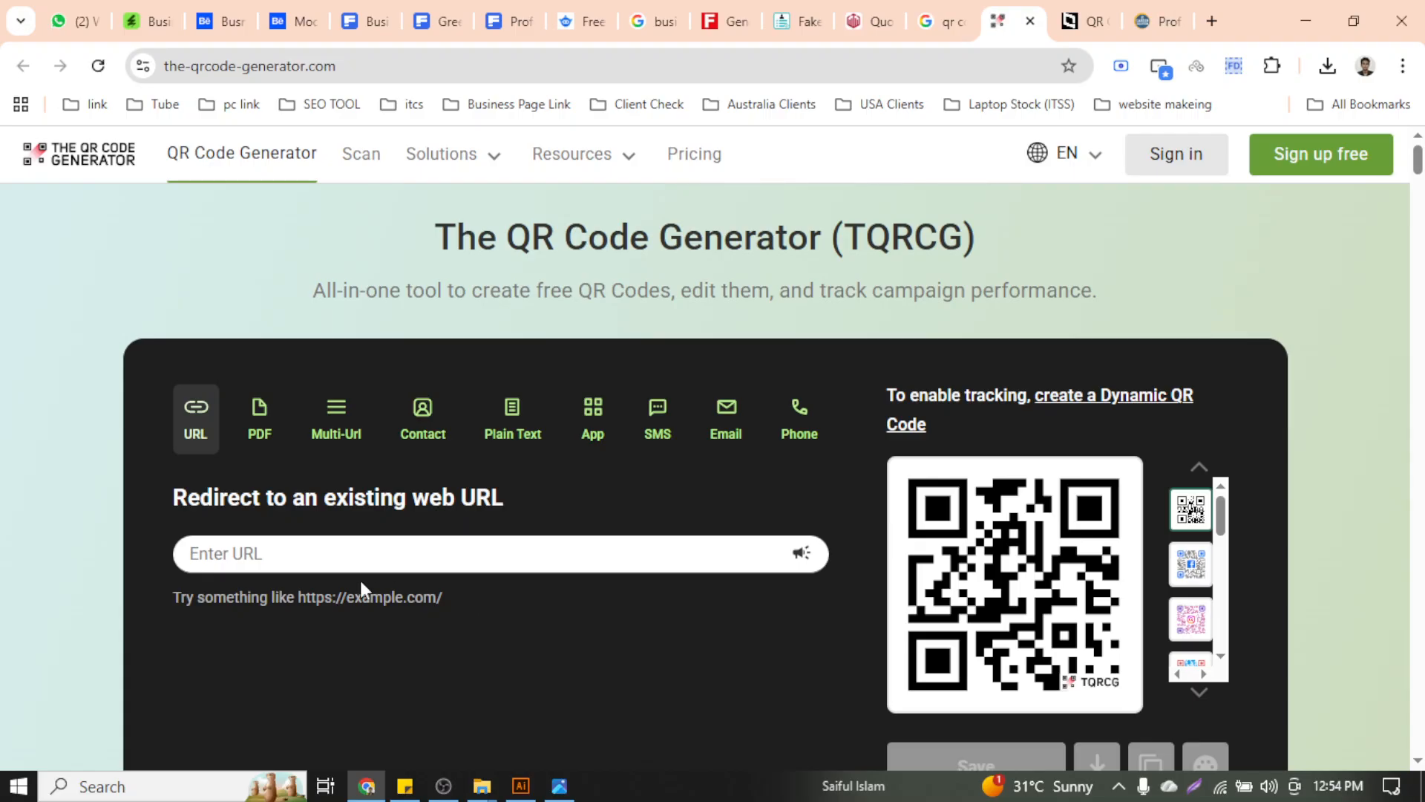
right_click(309, 559)
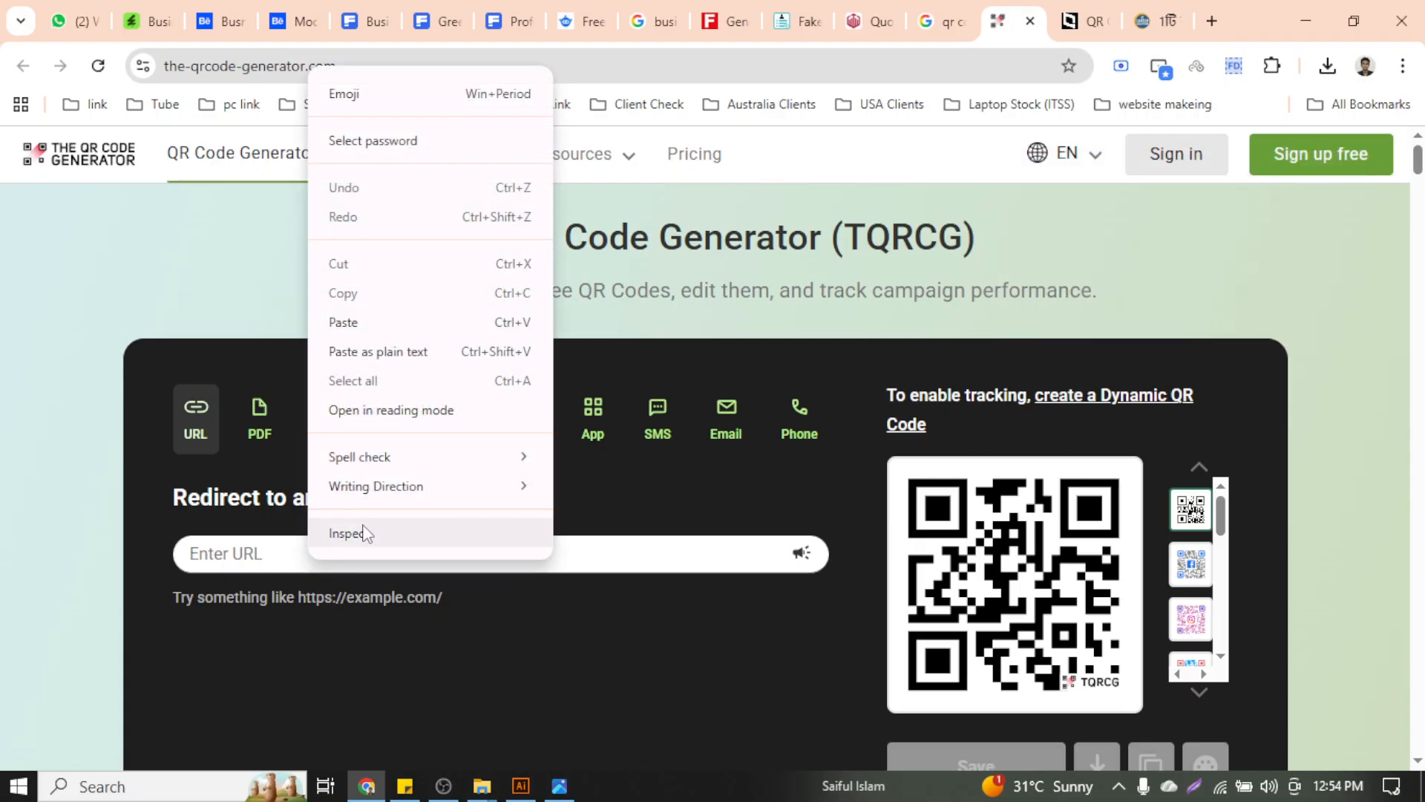
left_click(382, 322)
scroll(710, 581, "down", 5)
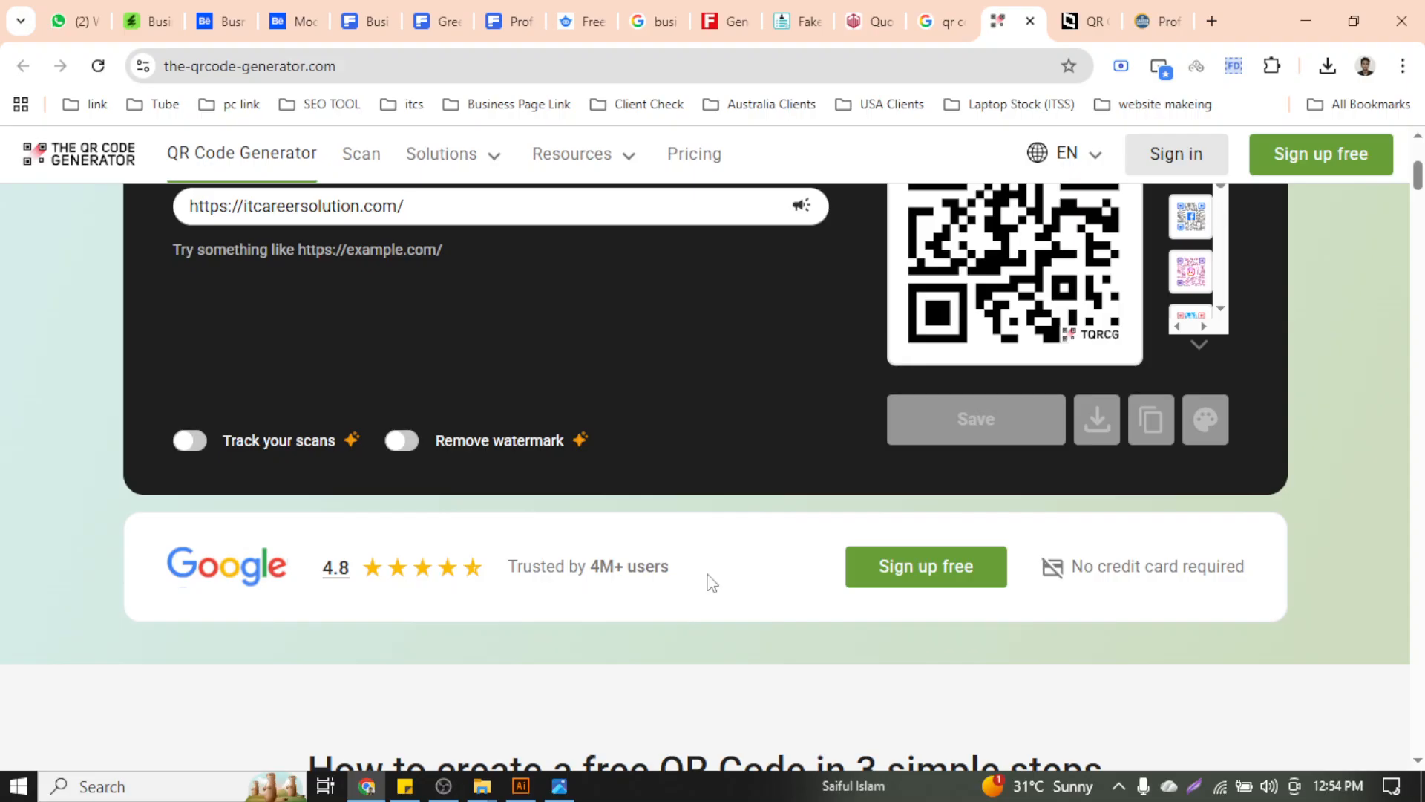
scroll(709, 576, "up", 5)
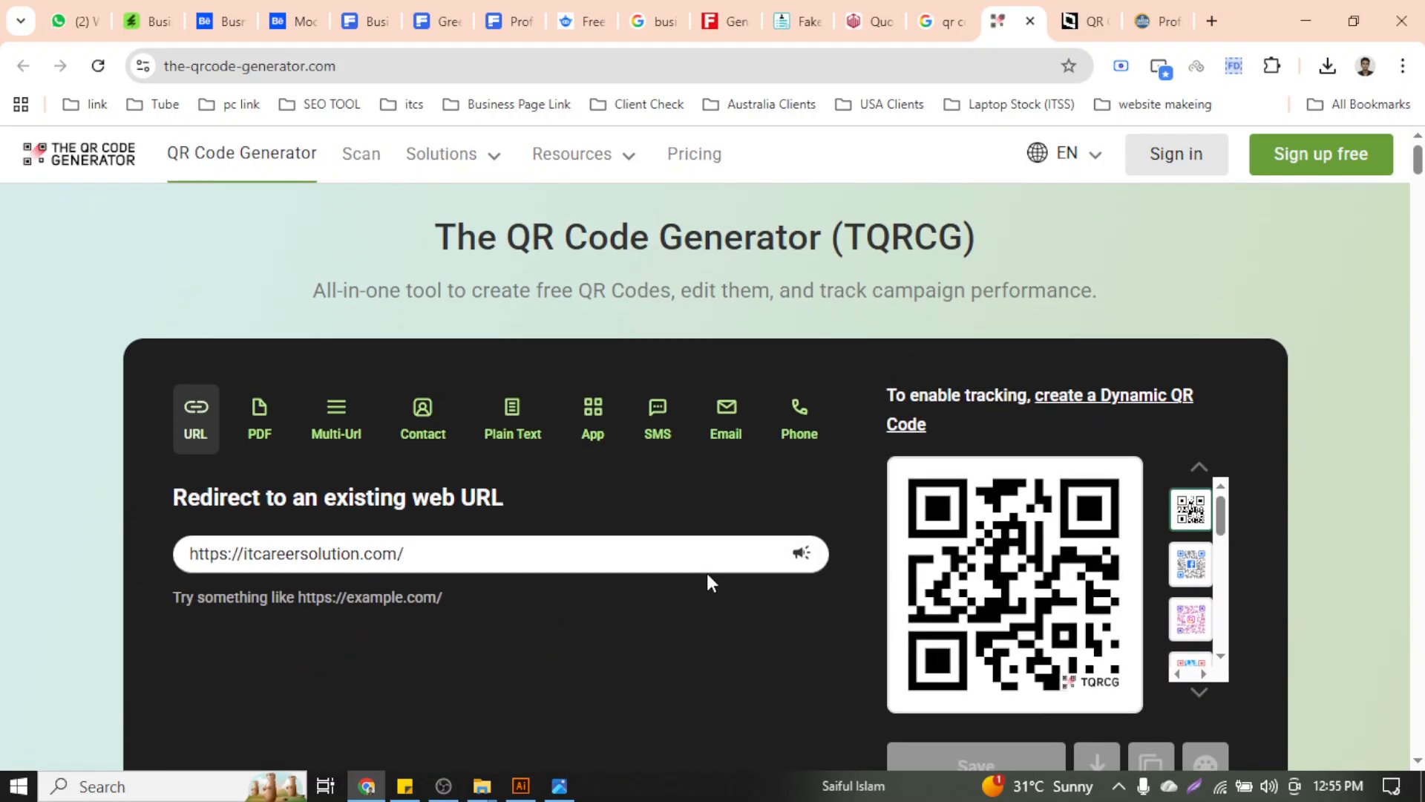
left_click_drag(1419, 165, 1418, 174)
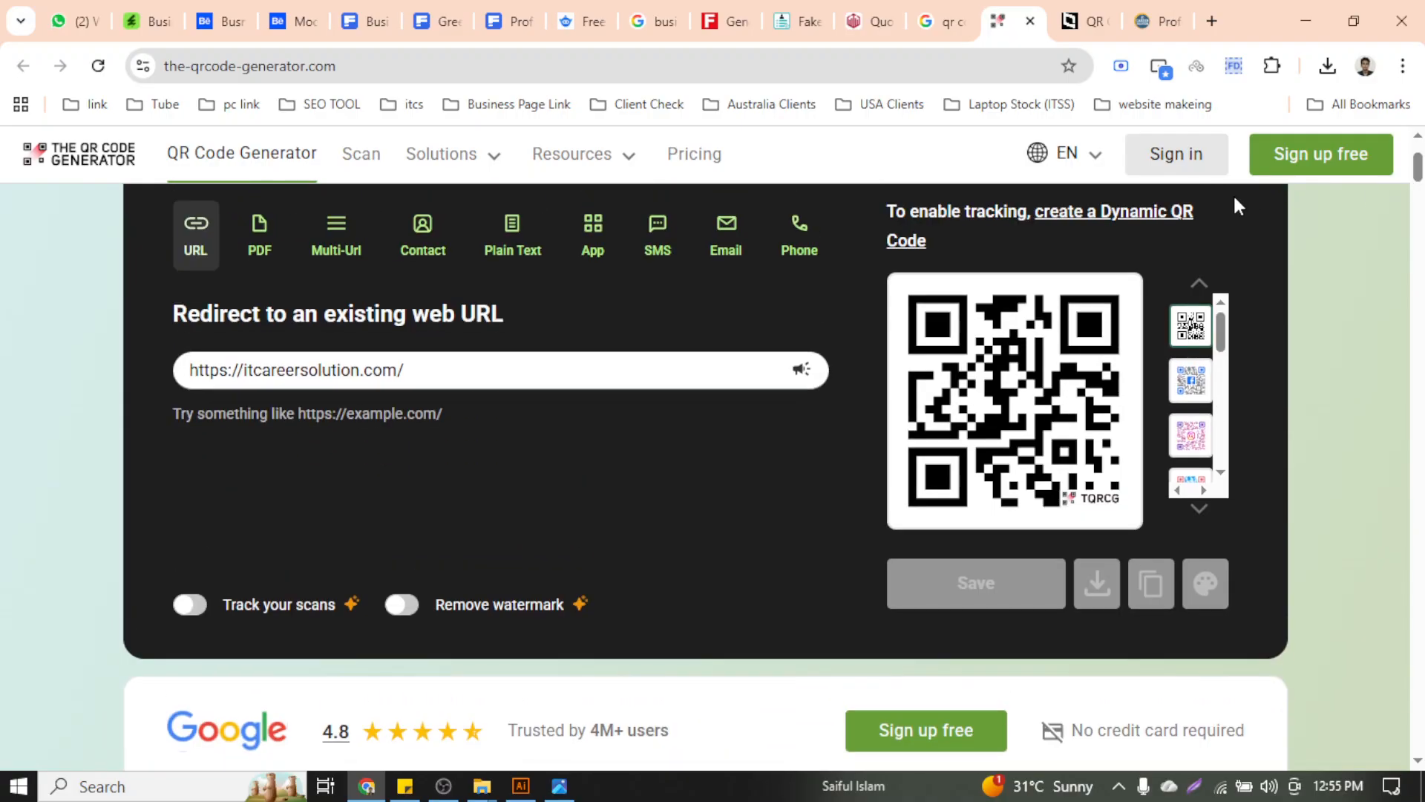
scroll(1141, 279, "up", 3)
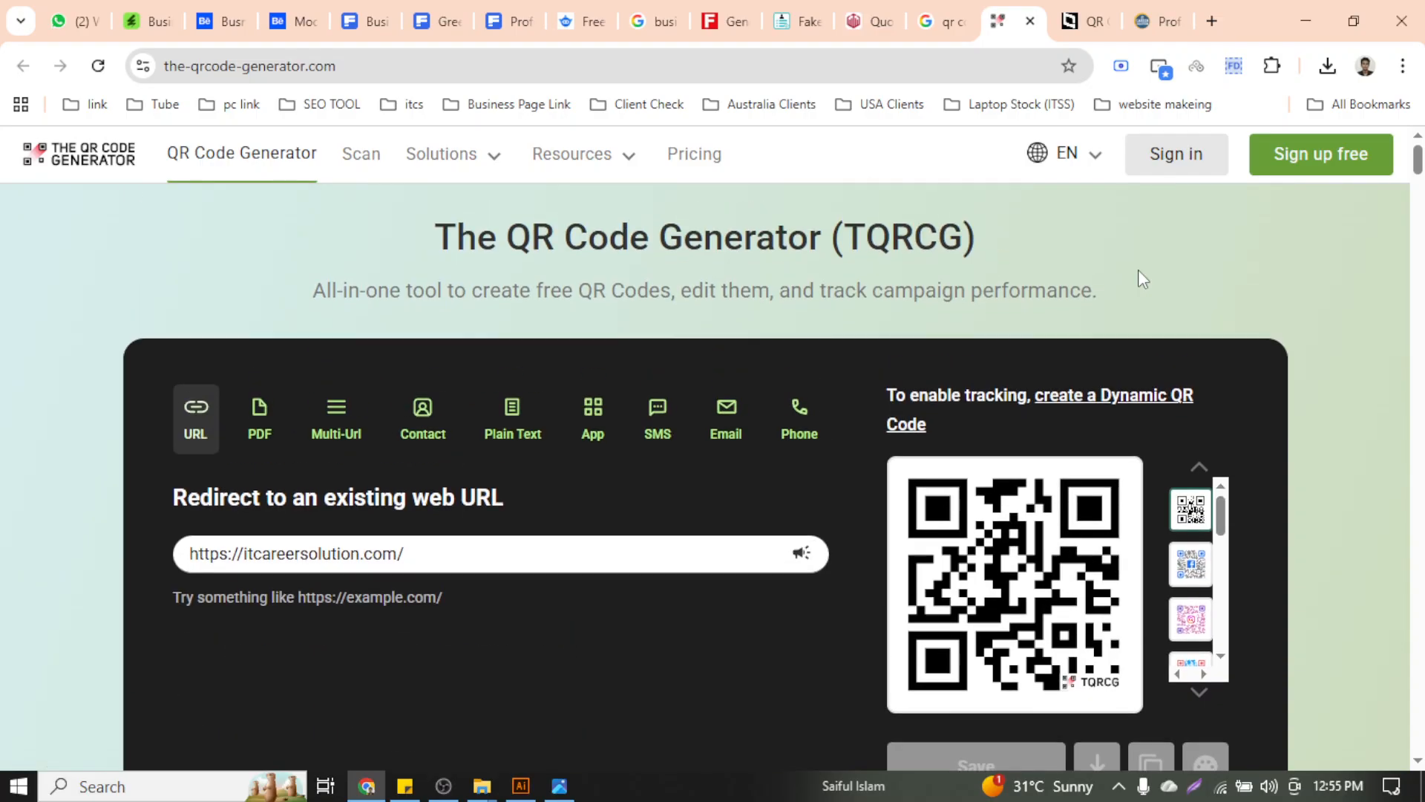
left_click(1272, 66)
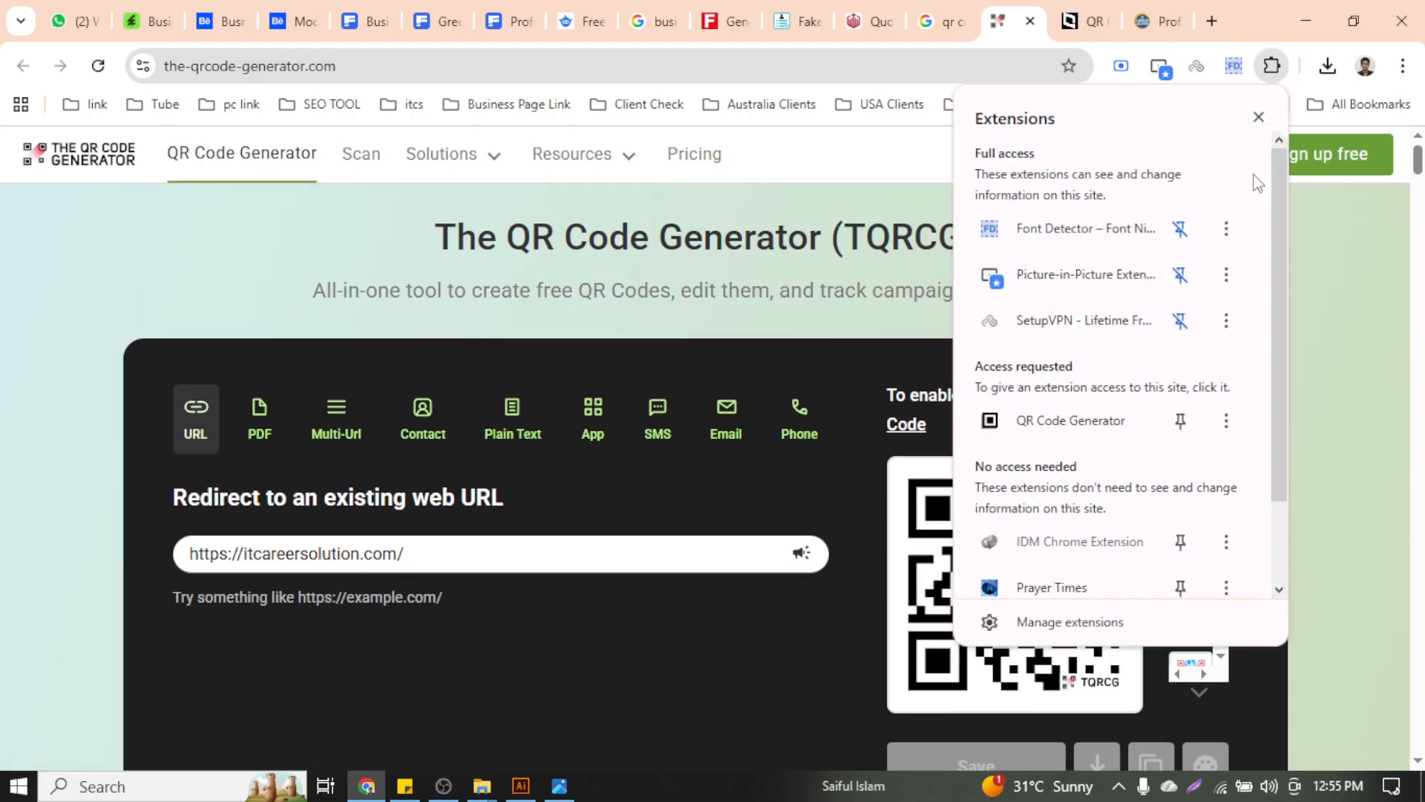
left_click(1077, 421)
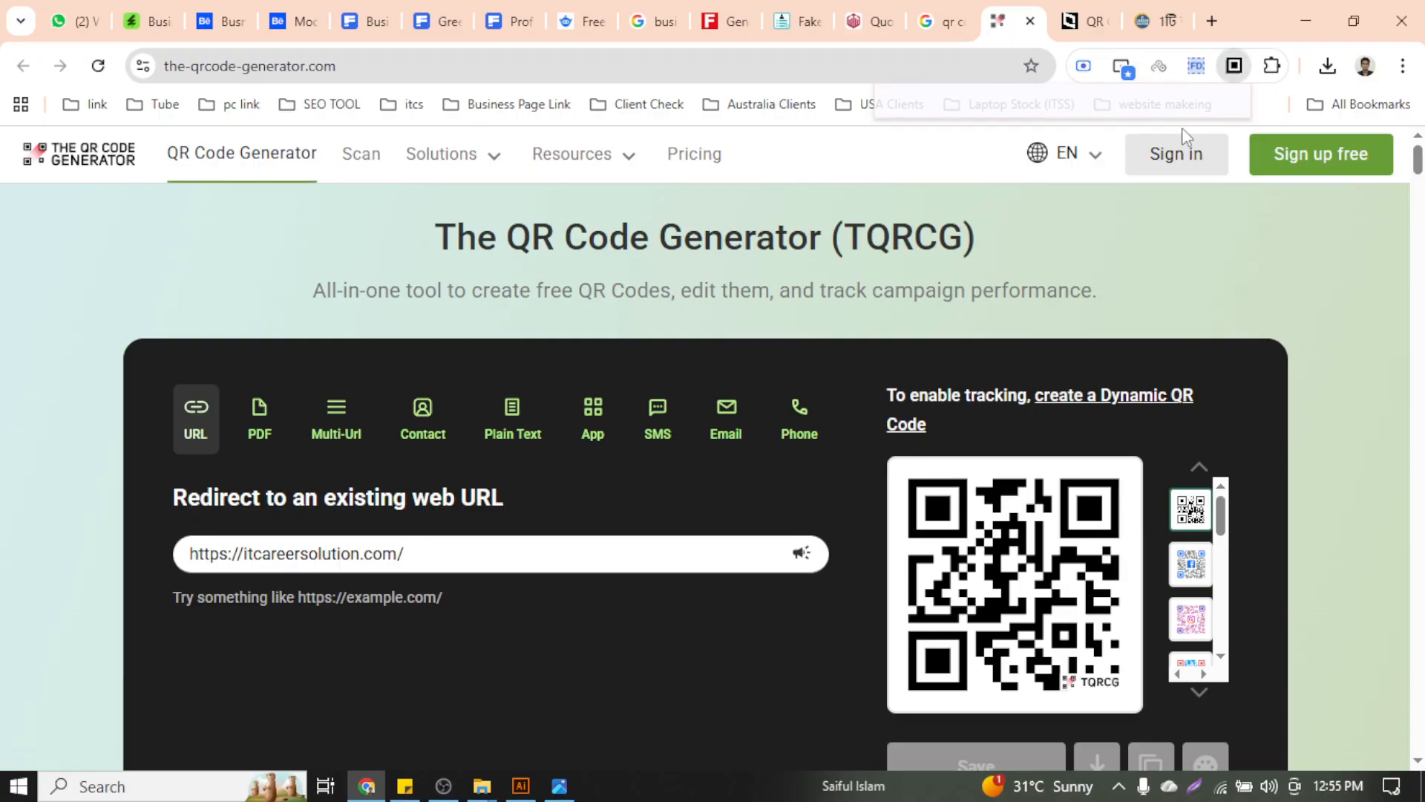
key("ctrl+a")
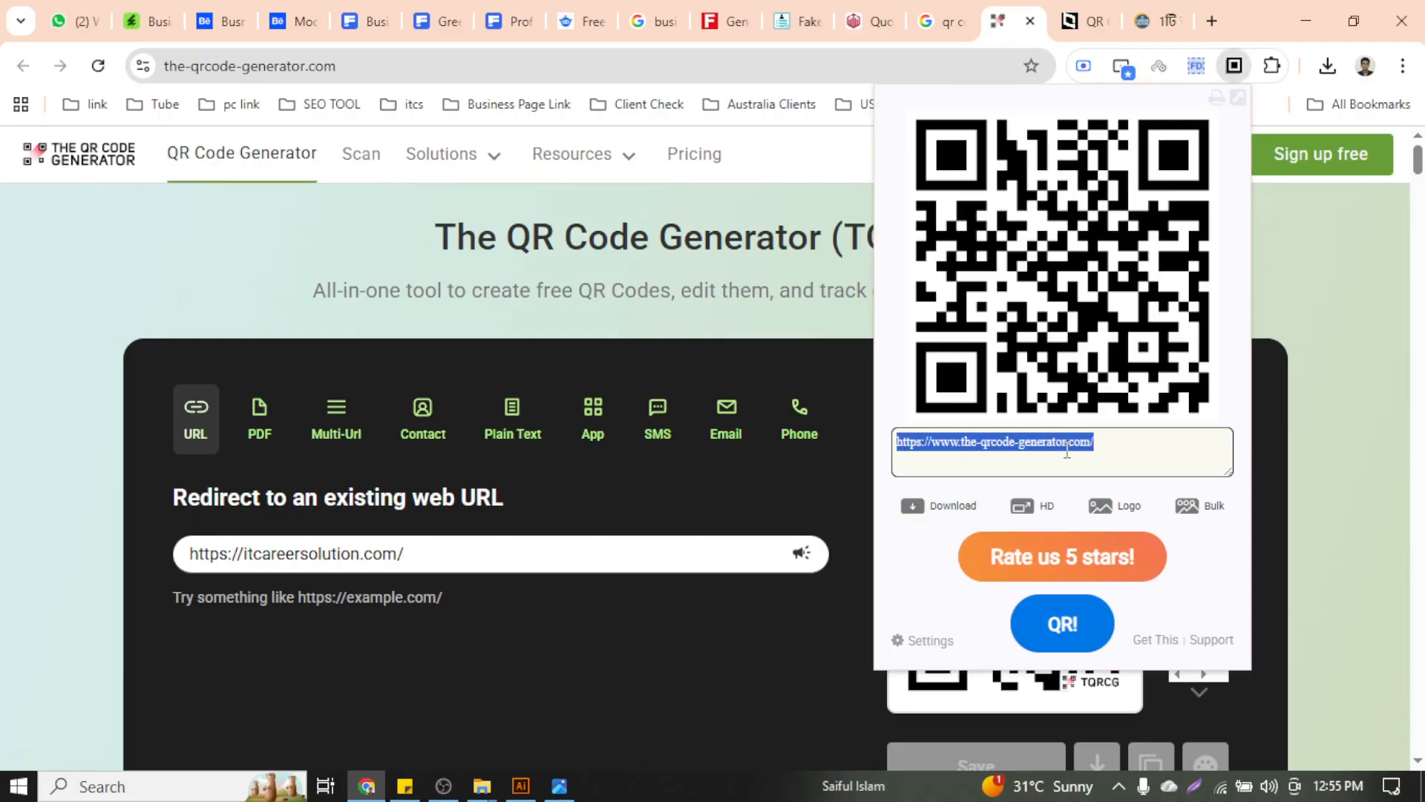
key("BackSpace")
type("https://itcareersolution.com/")
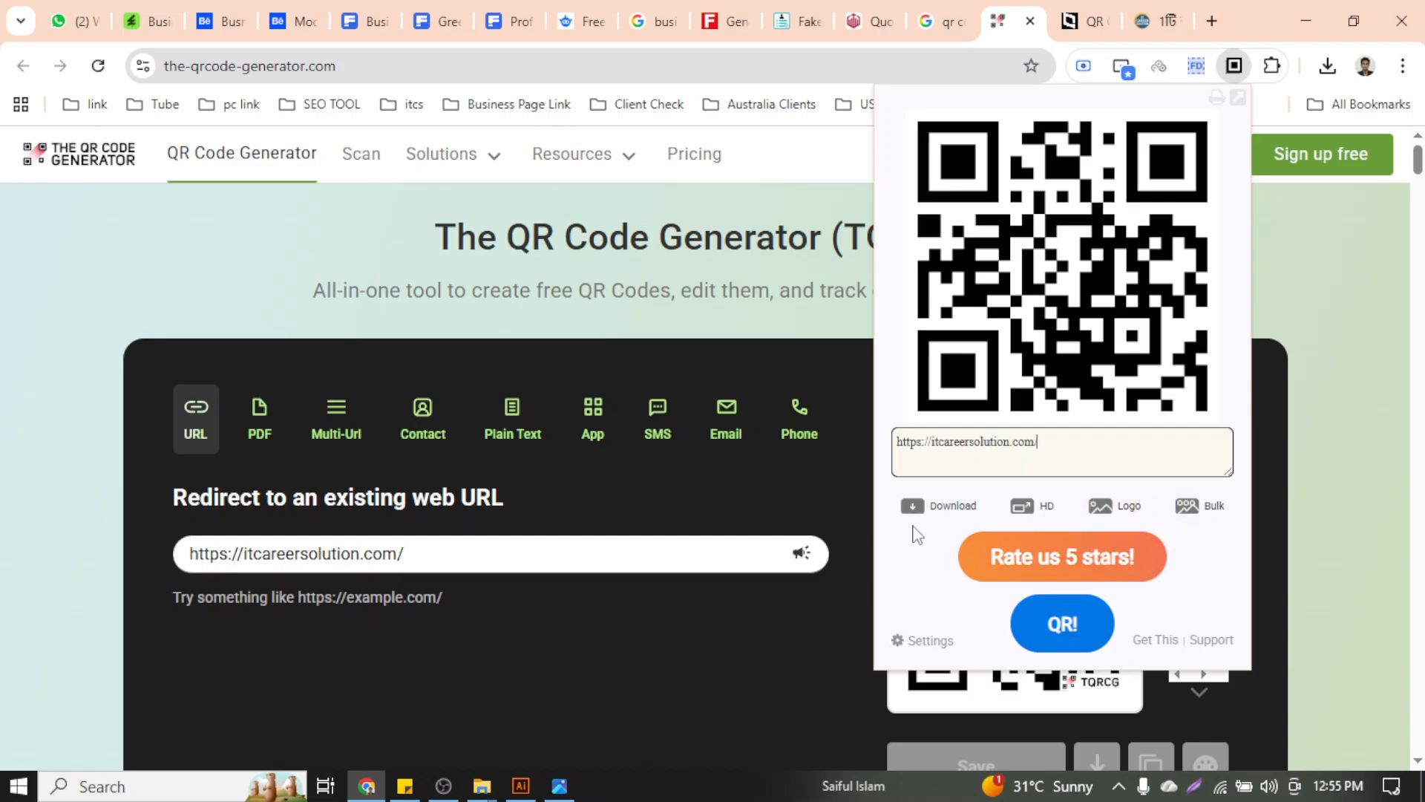
left_click(929, 508)
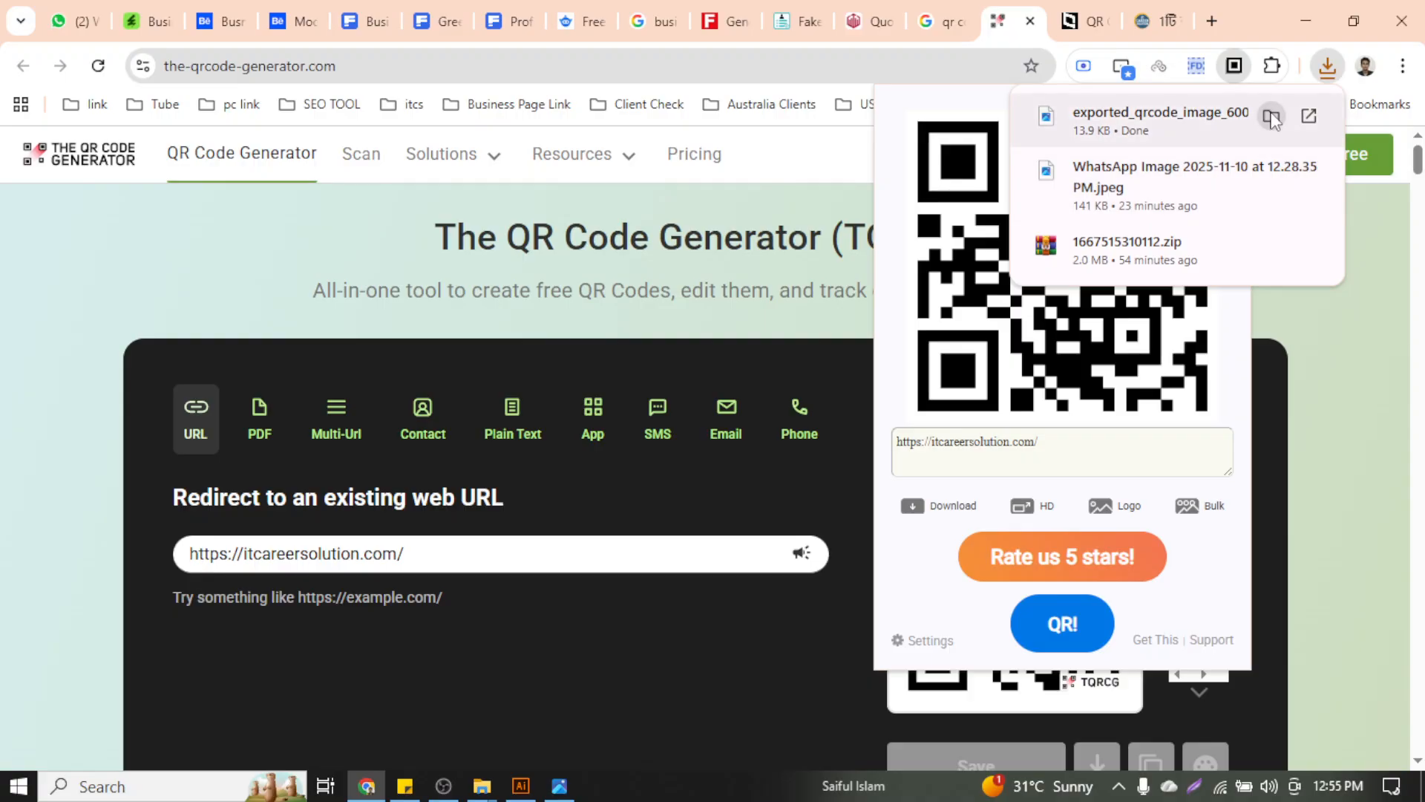
Check the downloaded QR image in the Downloads folder, then revisit the extensions list
left_click(1272, 117)
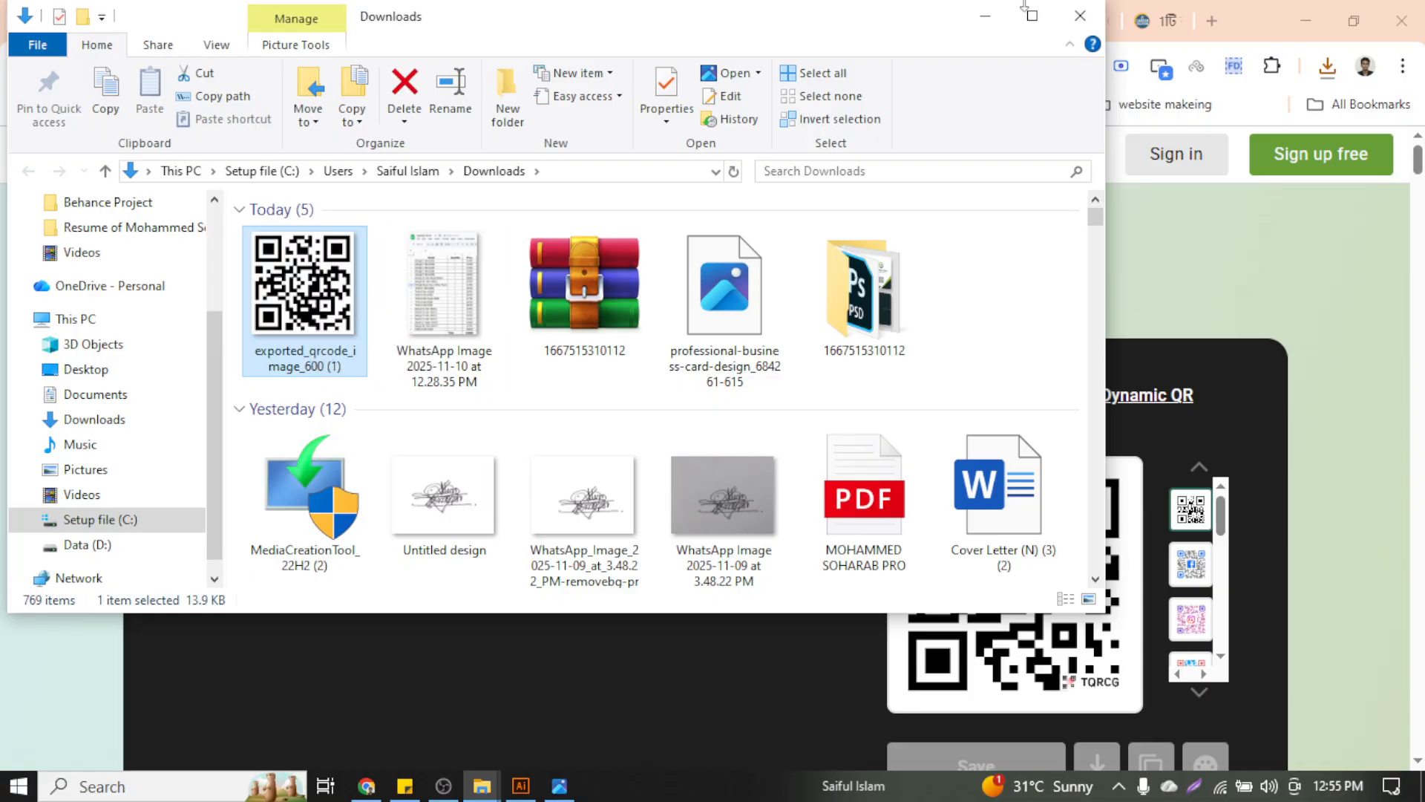
left_click(1080, 15)
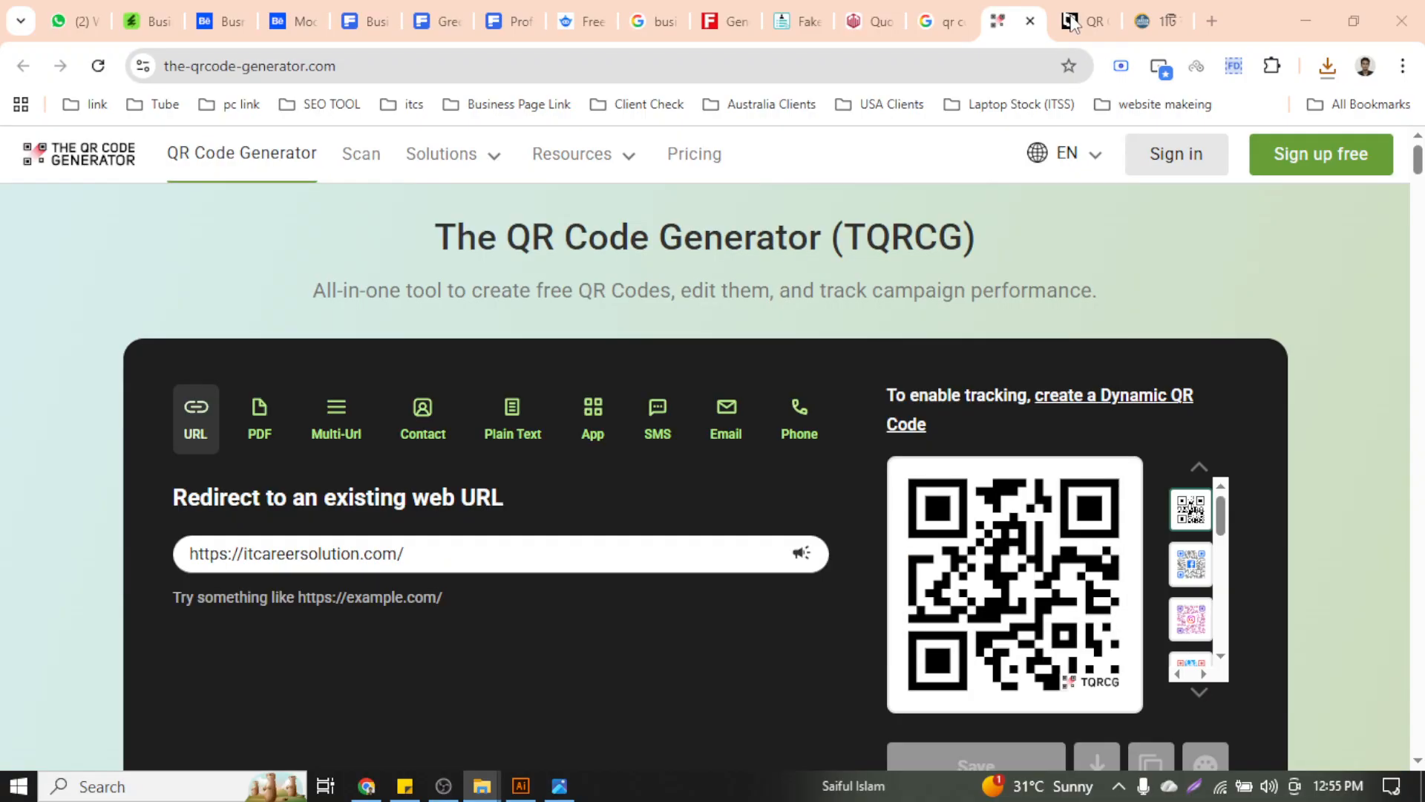
left_click(1285, 77)
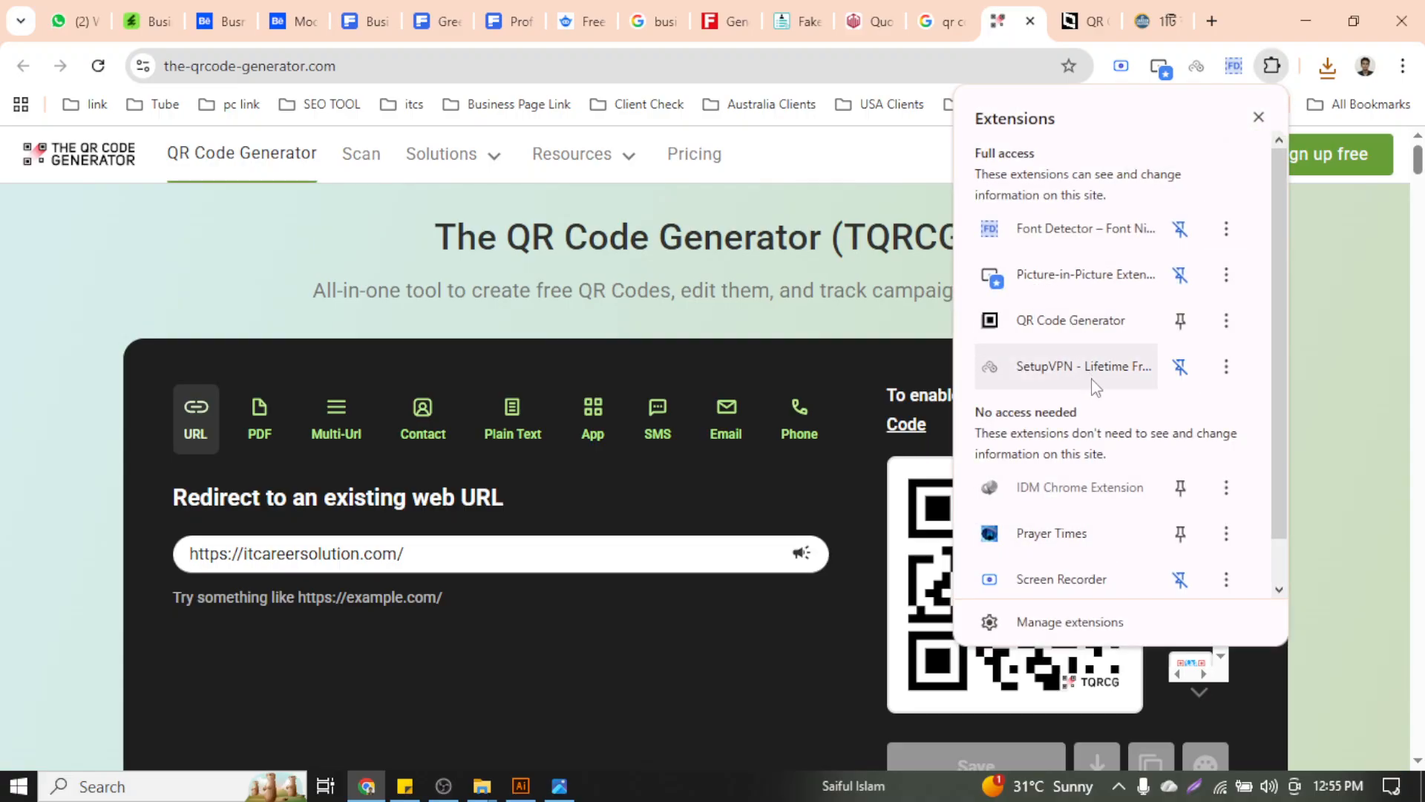
left_click(1364, 430)
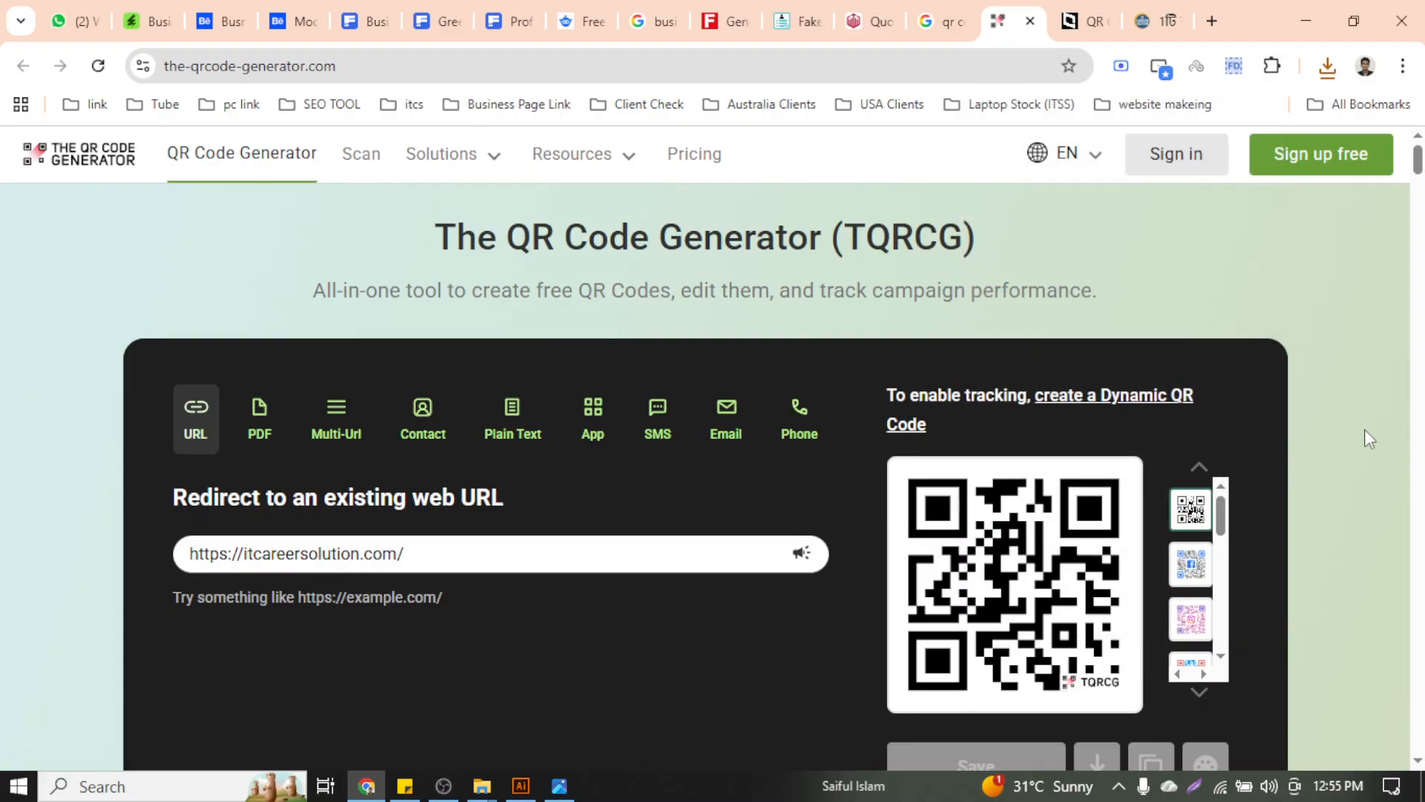
mouse_move(1070, 9)
left_click(1272, 66)
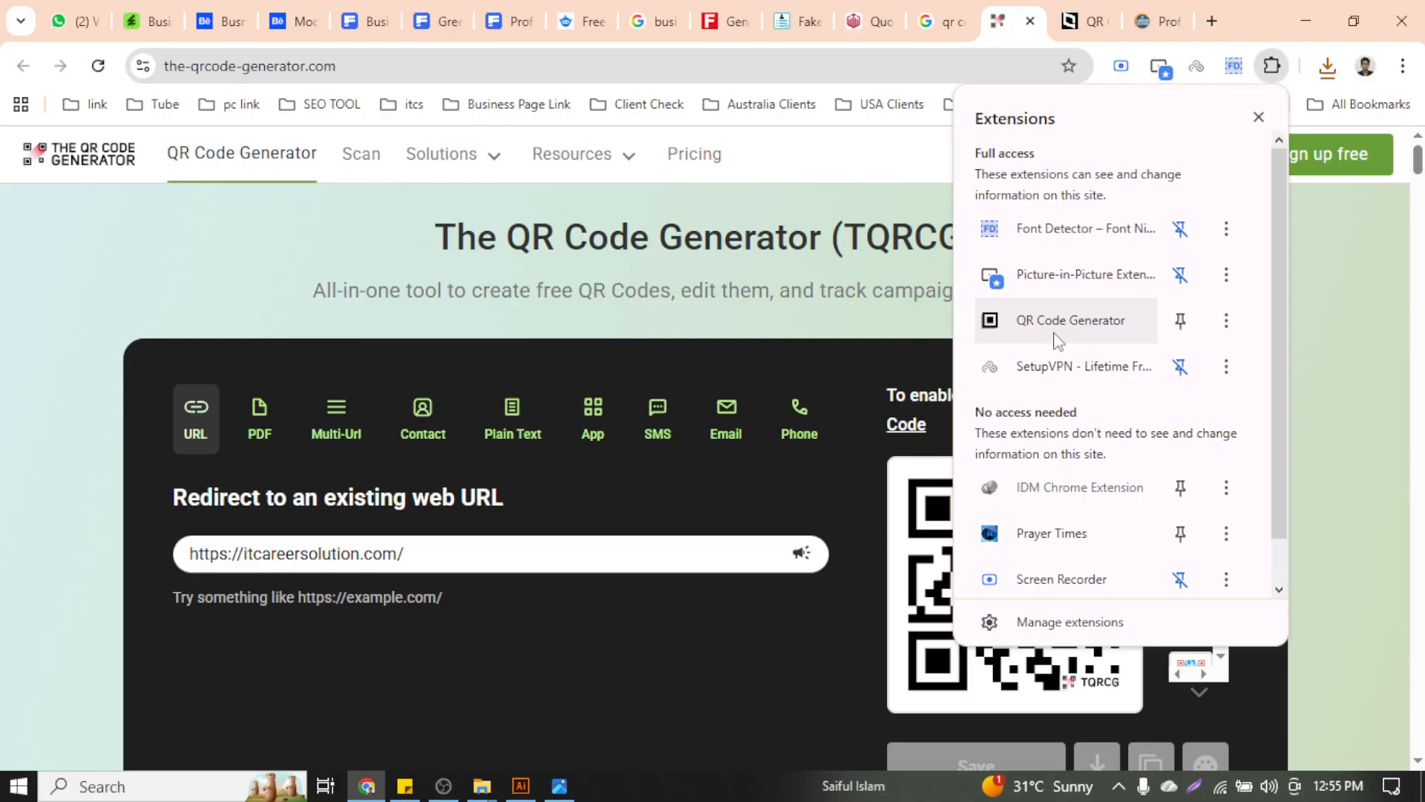
Place exported_qrcode_image_600 (1) from Downloads into the Business Card document
left_click(995, 622)
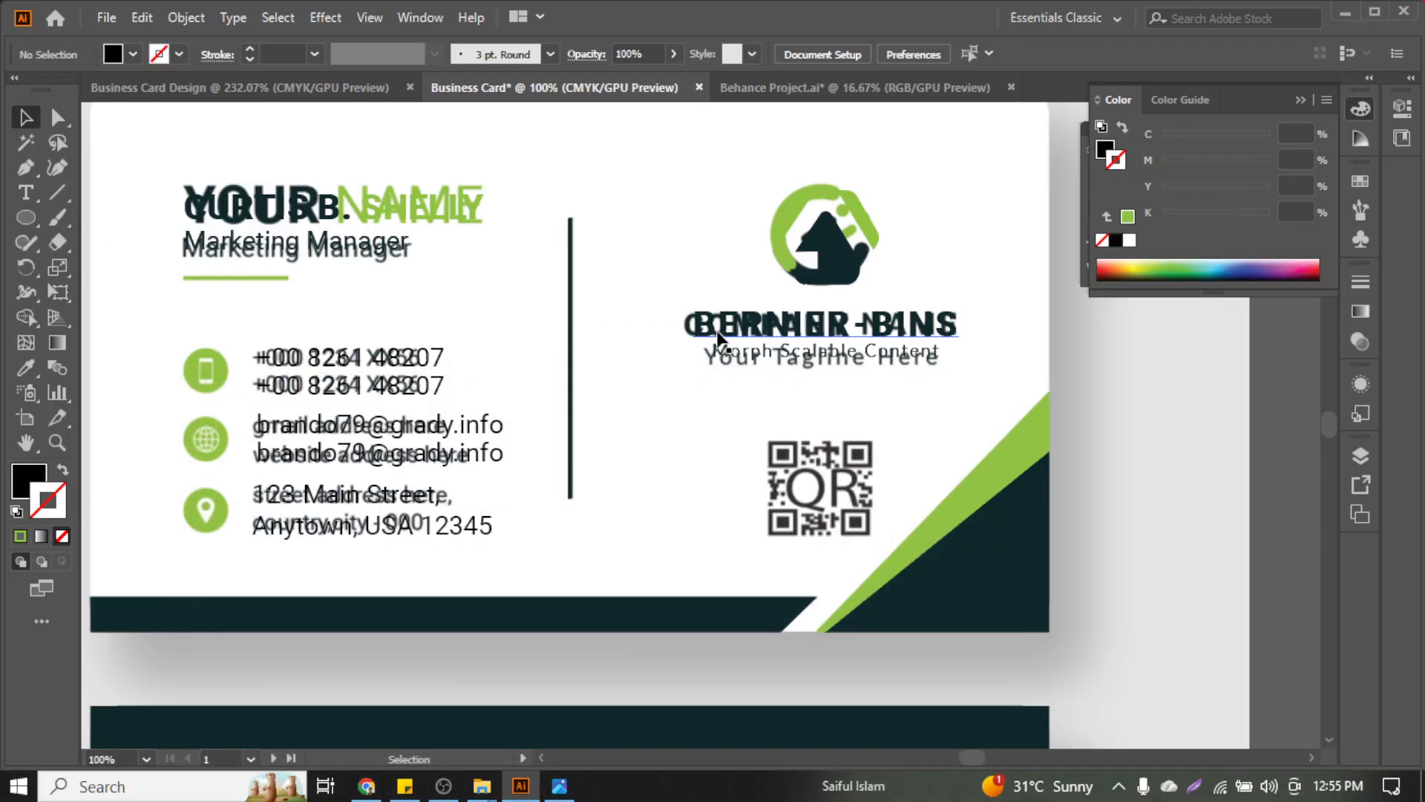
left_click(106, 17)
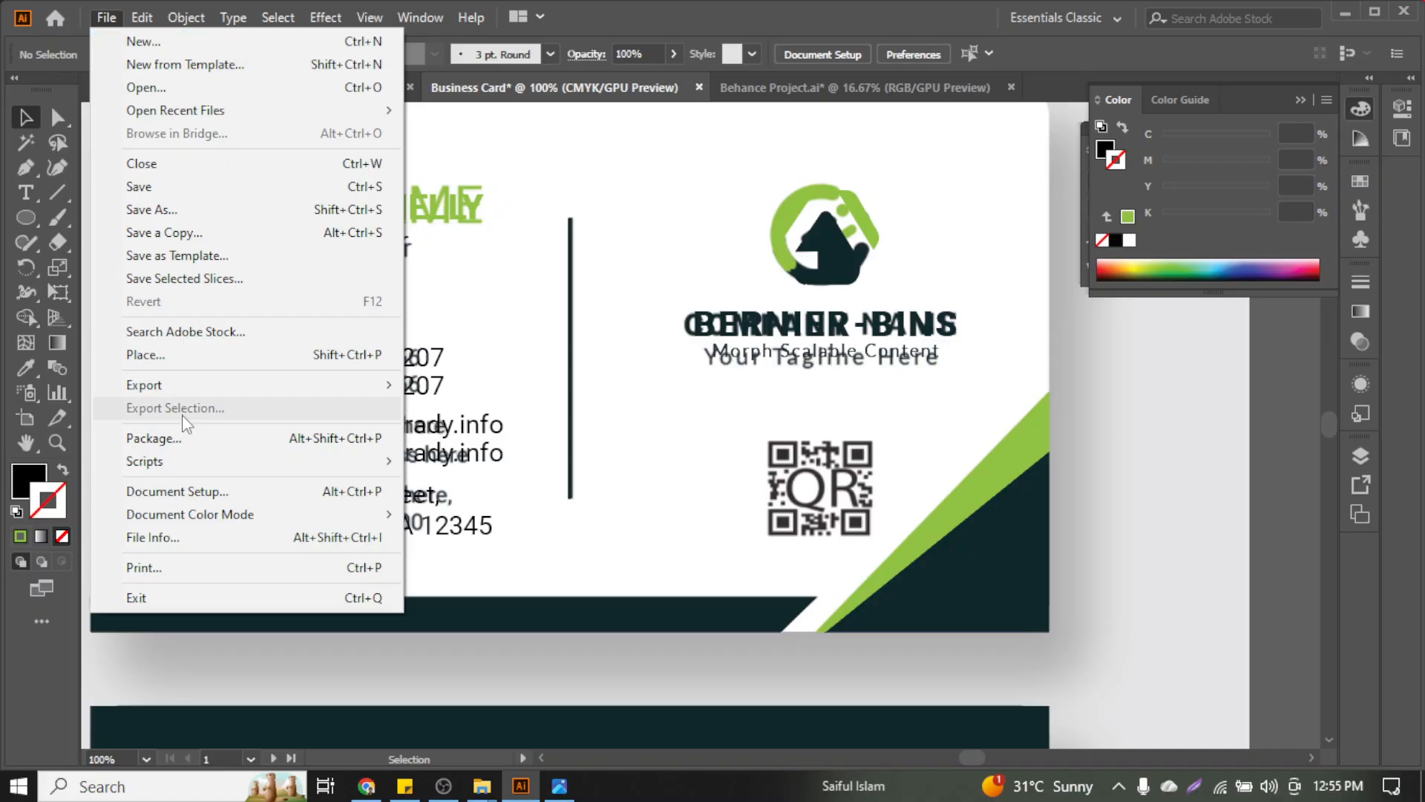
left_click(216, 355)
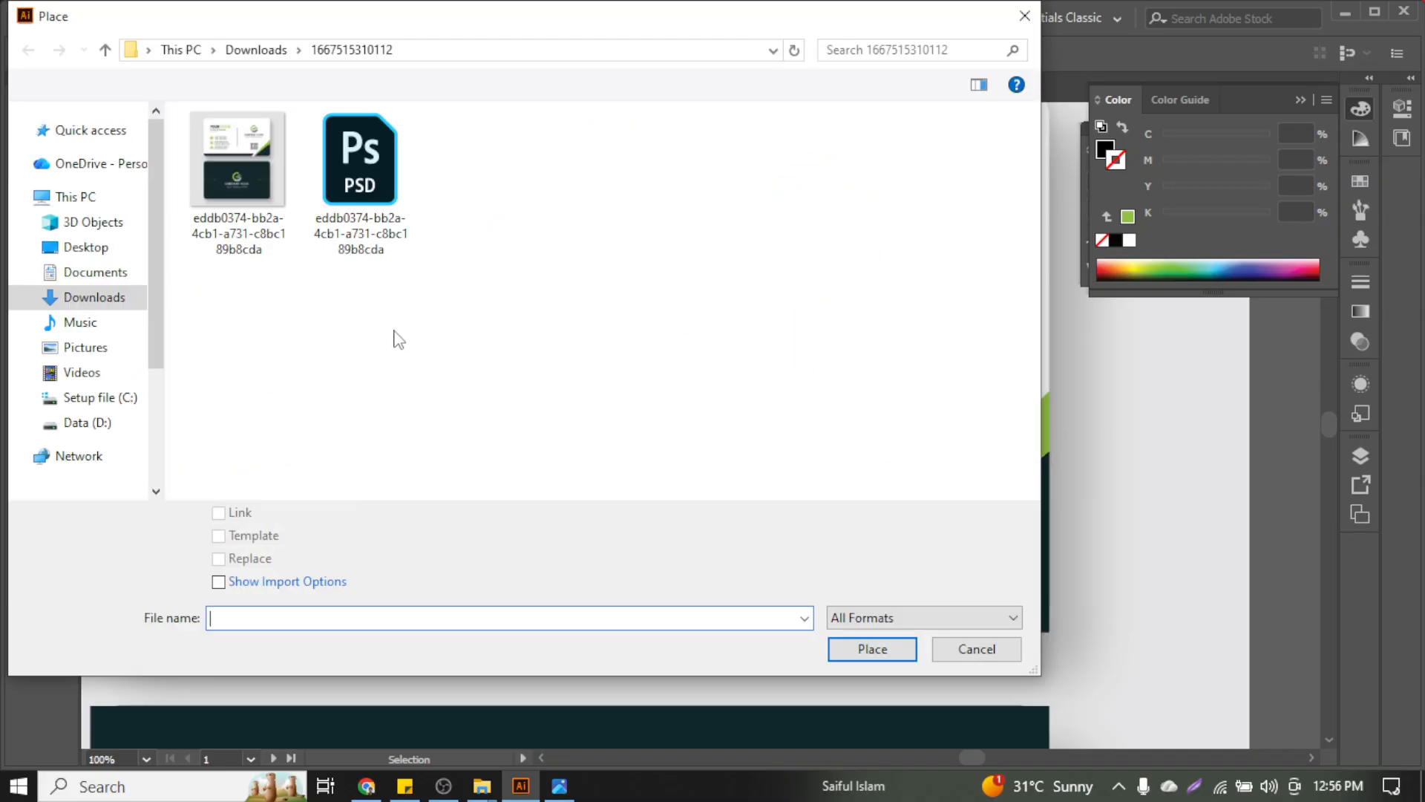
left_click(99, 160)
left_click(106, 182)
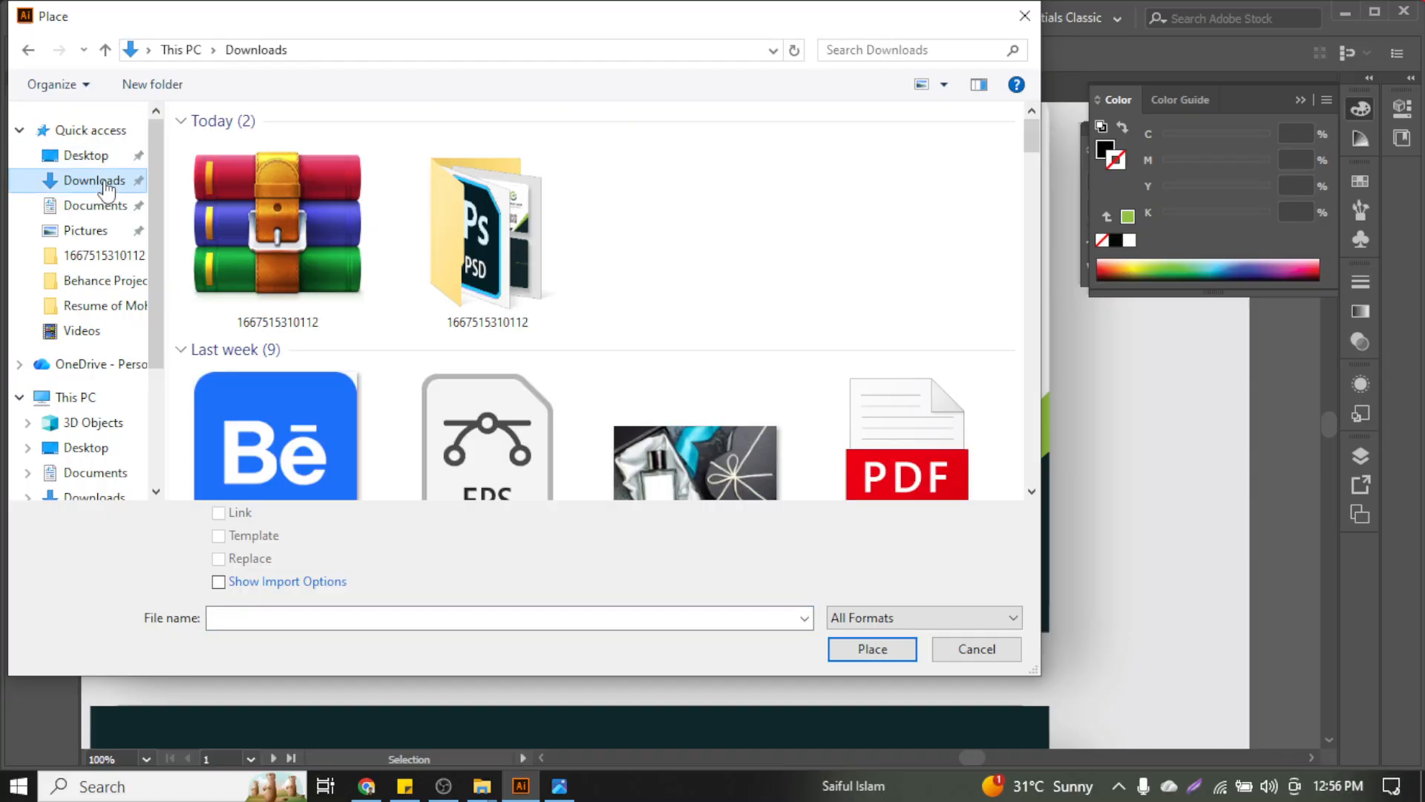
left_click(275, 222)
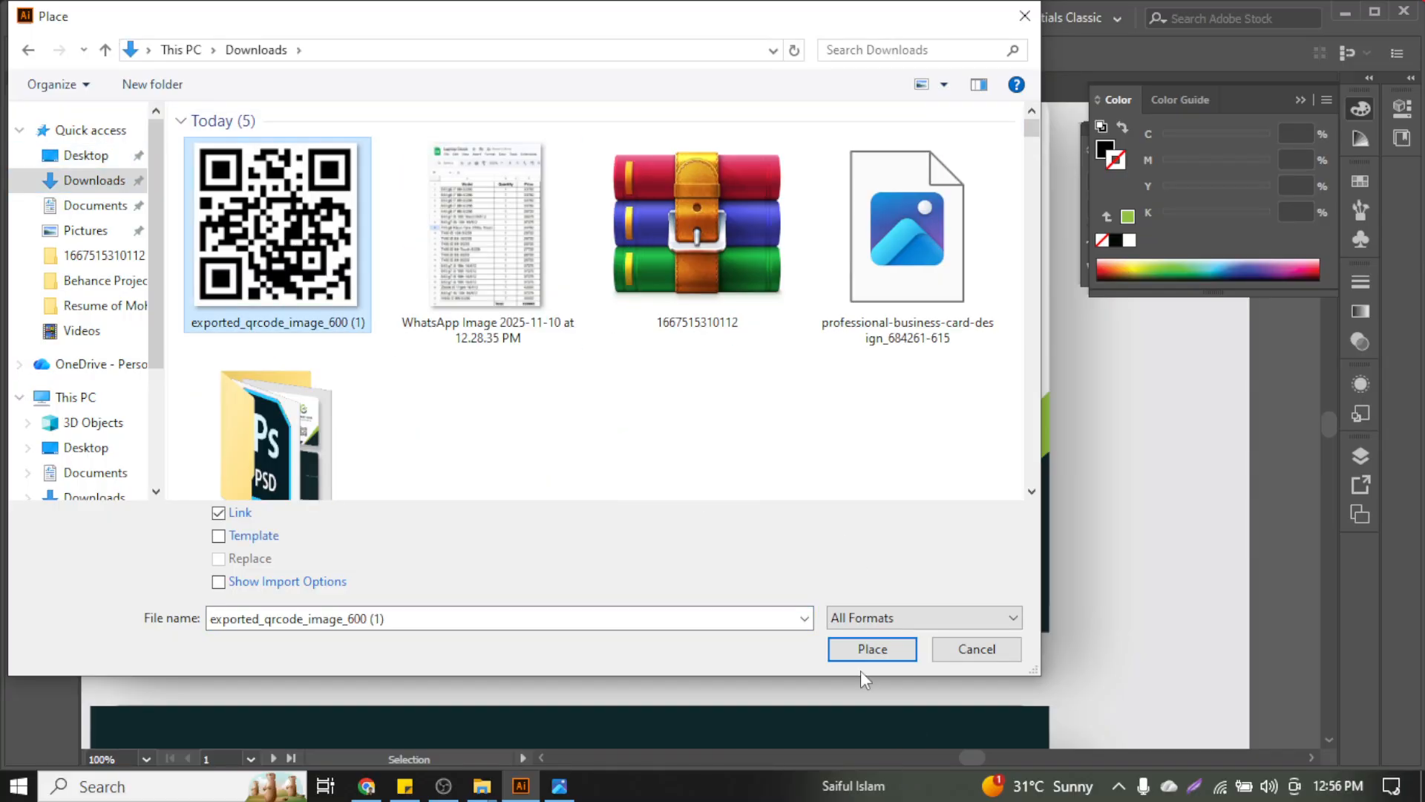
left_click(873, 648)
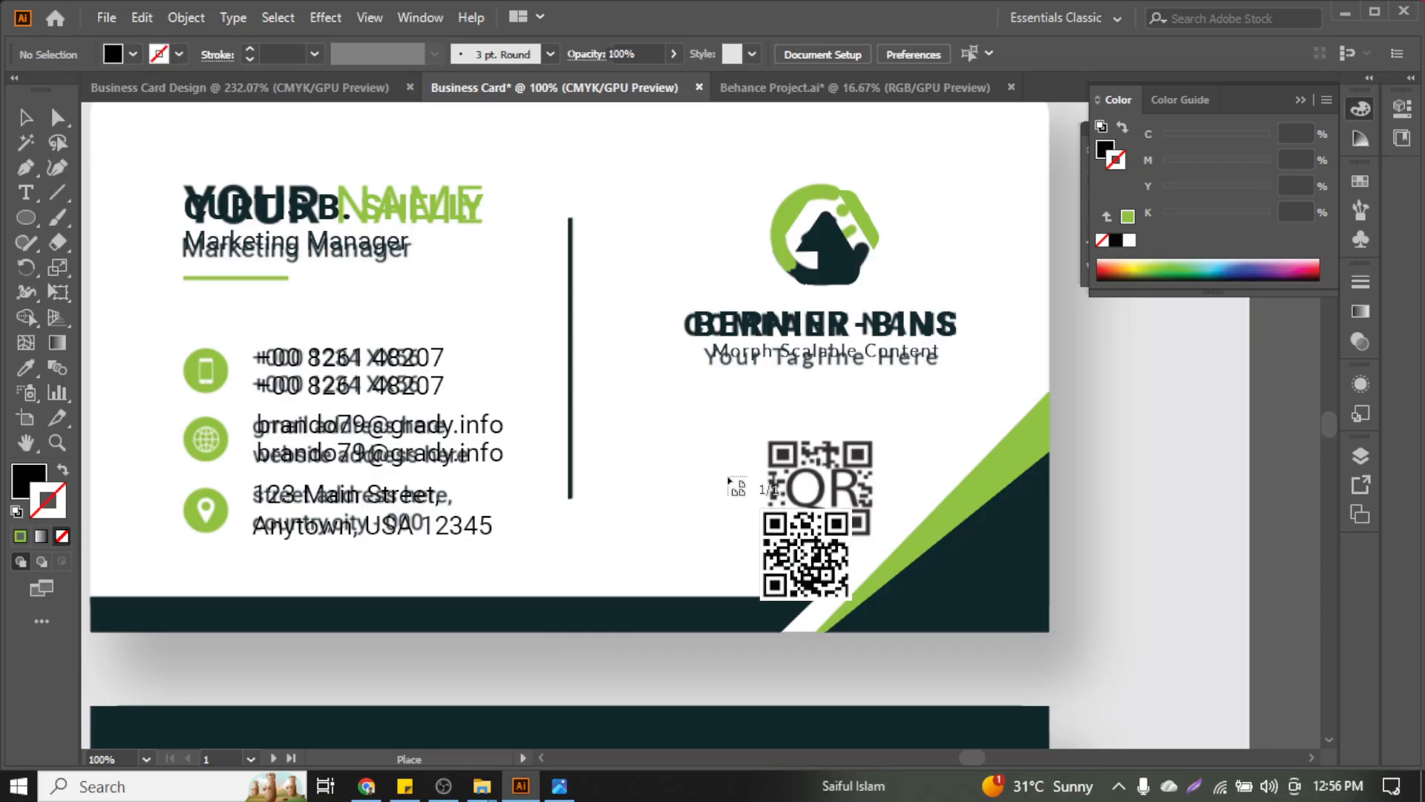
Drop the QR image on the front card, shrink it, and move it over the placeholder QR code
left_click(701, 427)
scroll(950, 538, "down", 4)
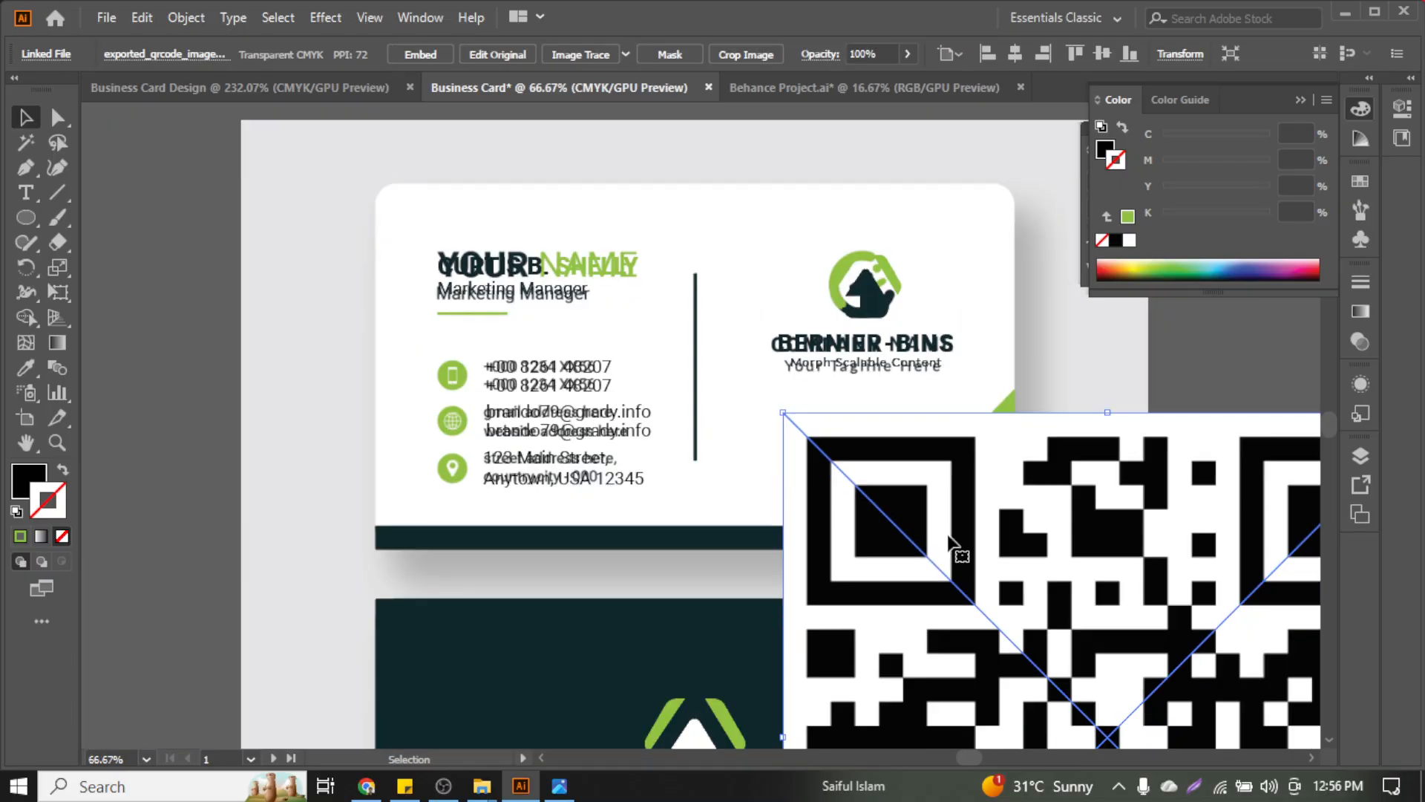
scroll(951, 538, "down", 2)
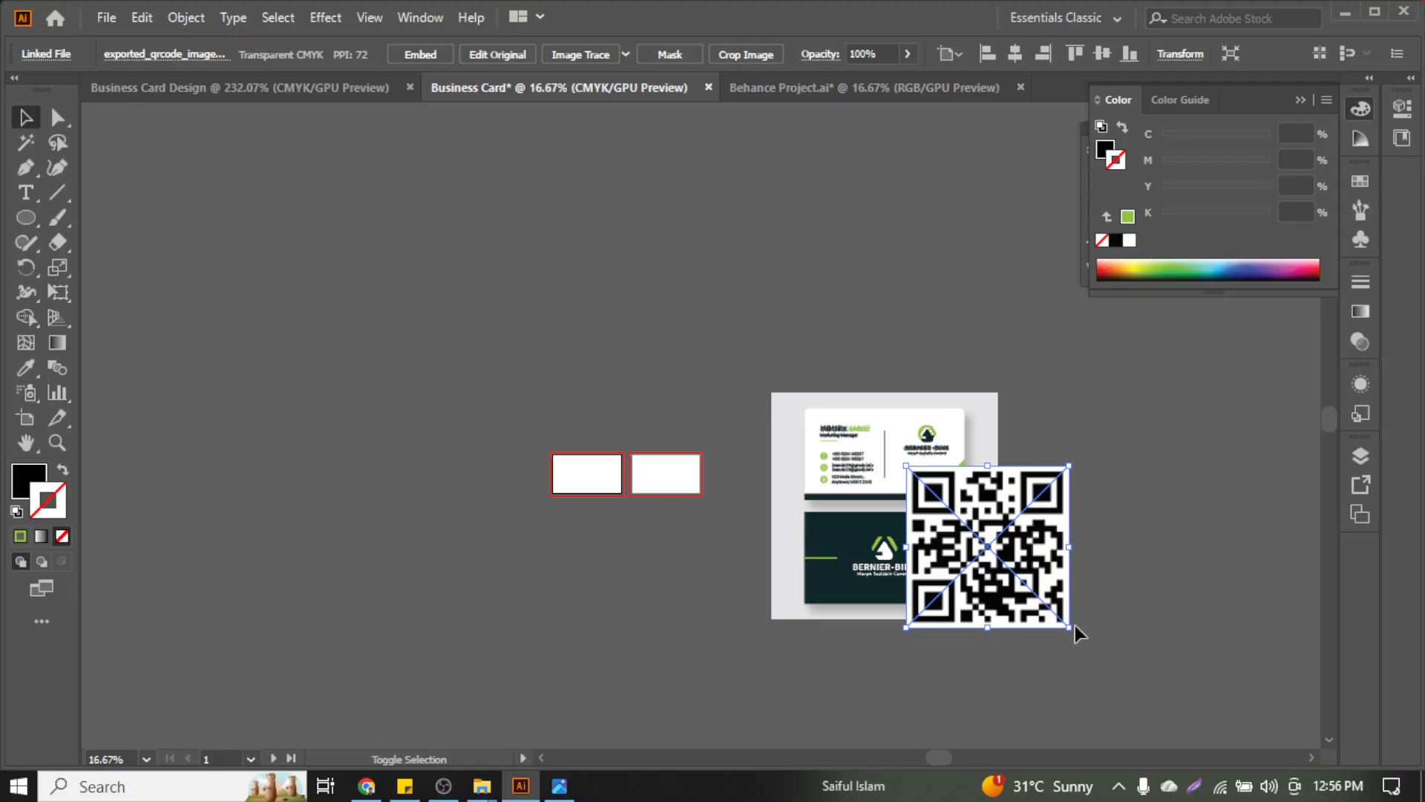
left_click_drag(1076, 630, 956, 520)
scroll(937, 498, "up", 5)
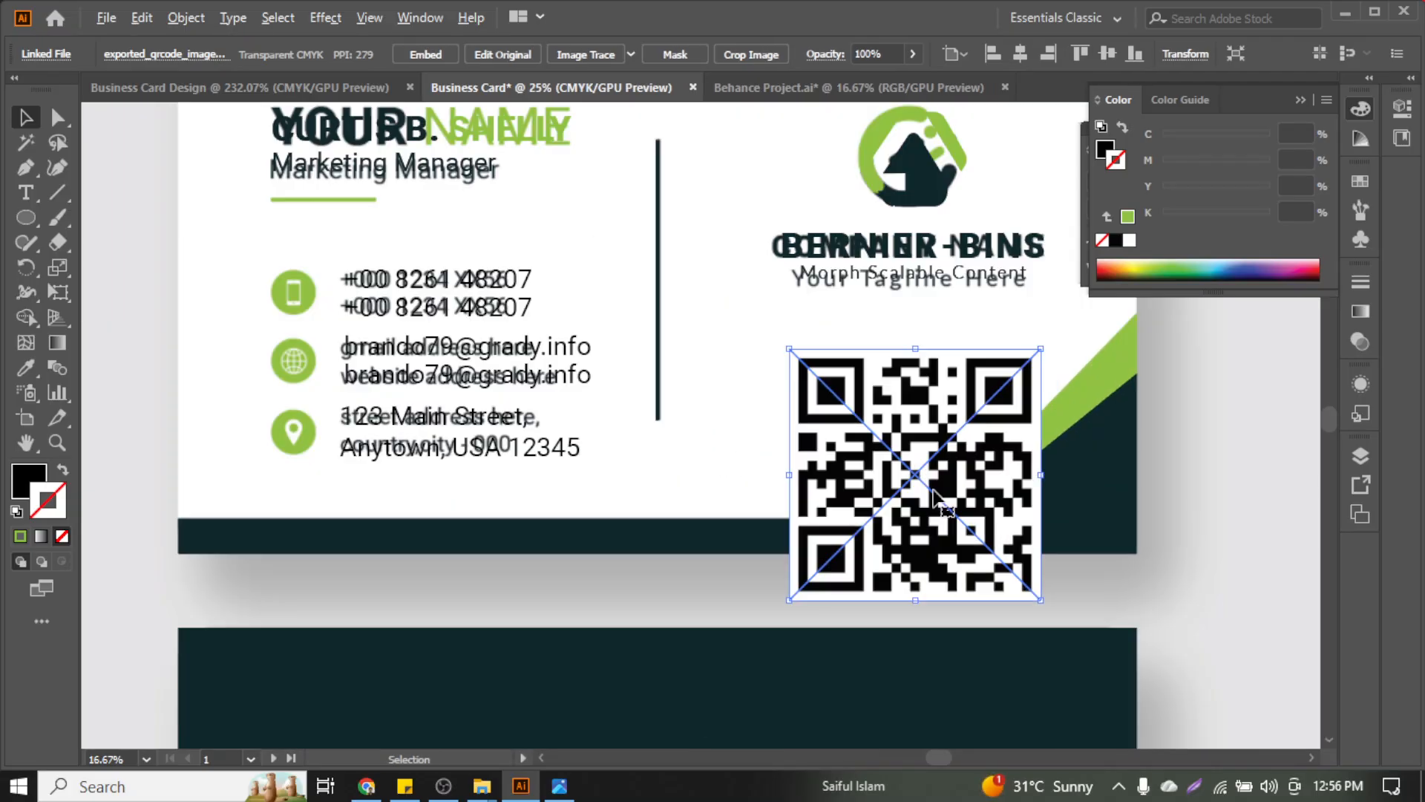
scroll(937, 499, "up", 2)
left_click_drag(1041, 674, 949, 532)
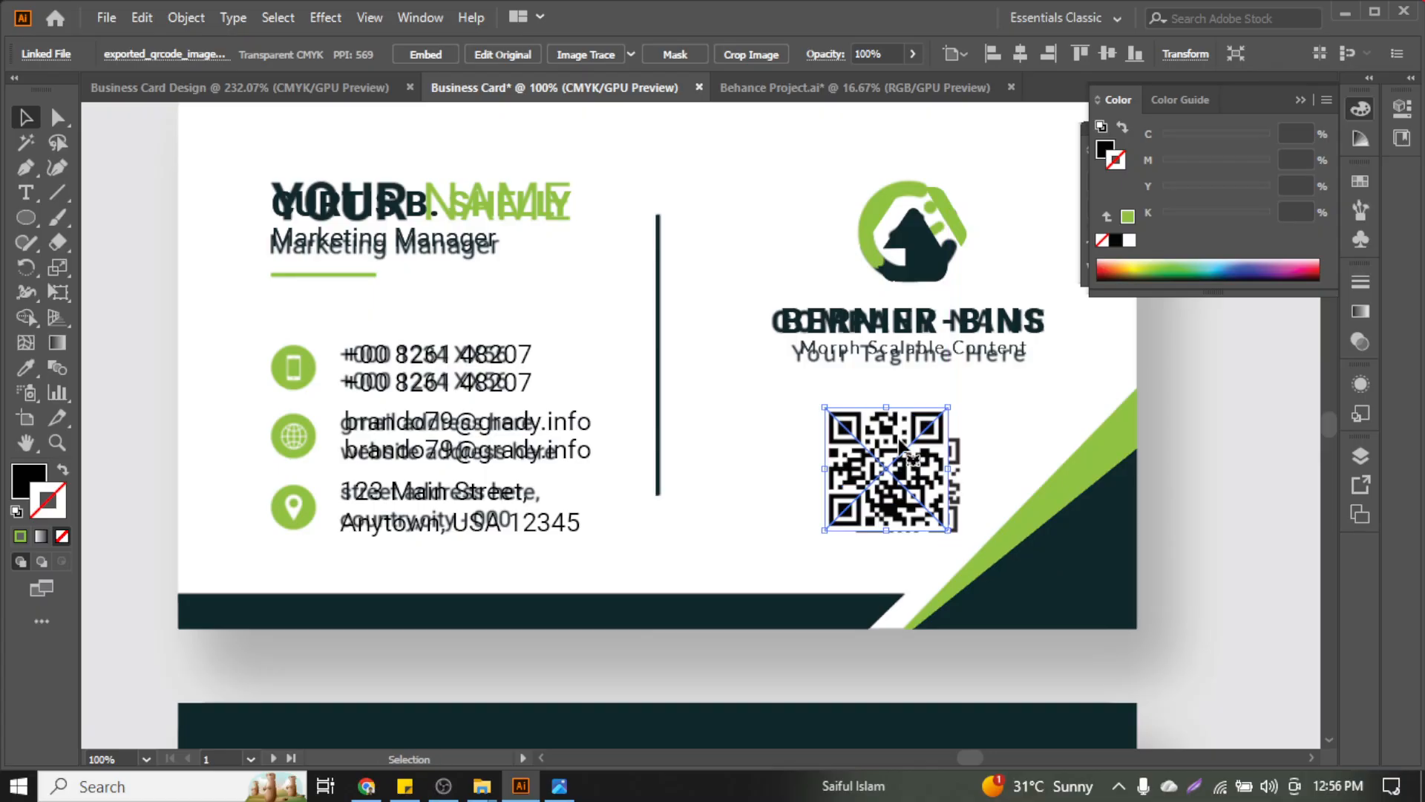
left_click_drag(897, 443, 898, 483)
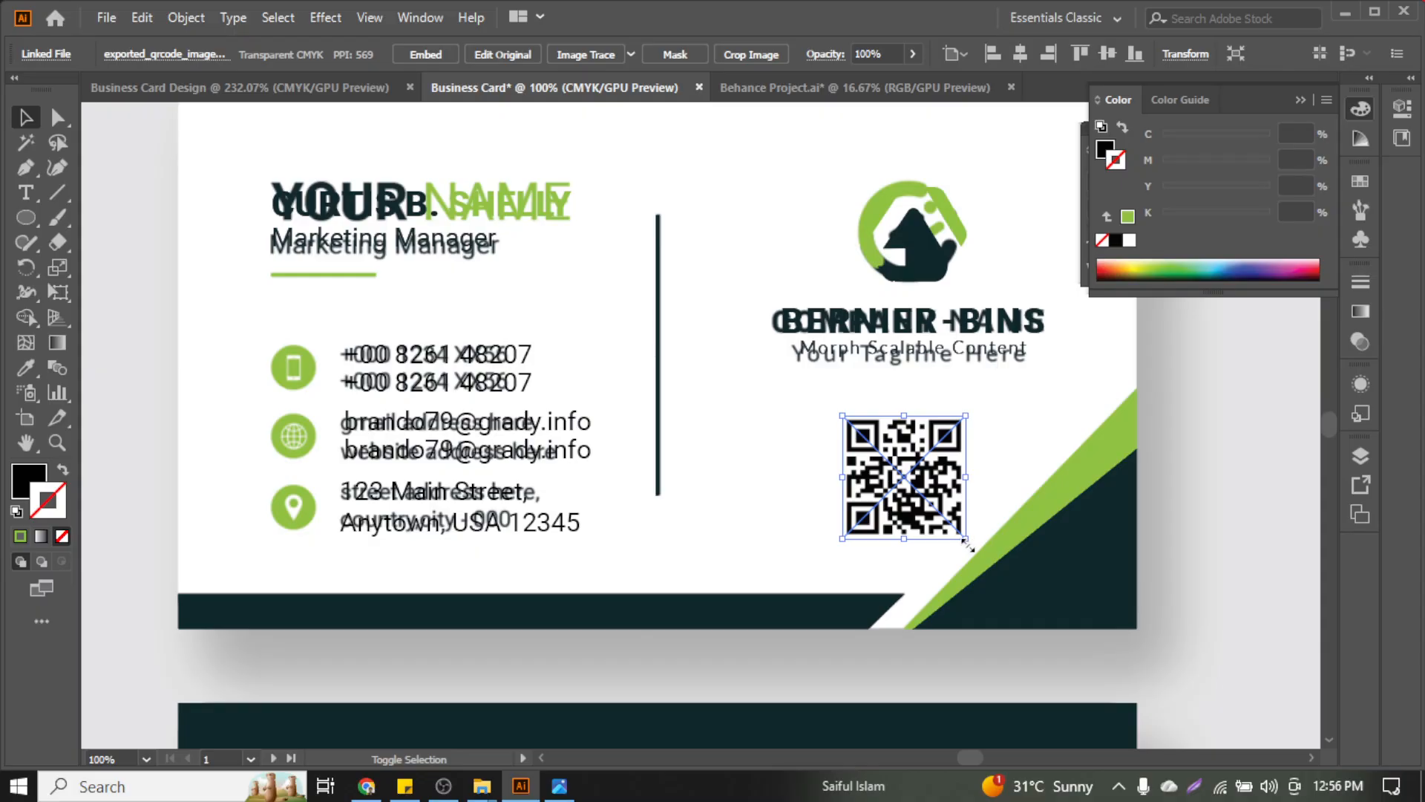
Fine-tune the QR image to about 0.93 in so it matches the placeholder
left_click_drag(969, 547, 921, 472)
left_click(1033, 448)
scroll(955, 483, "up", 3)
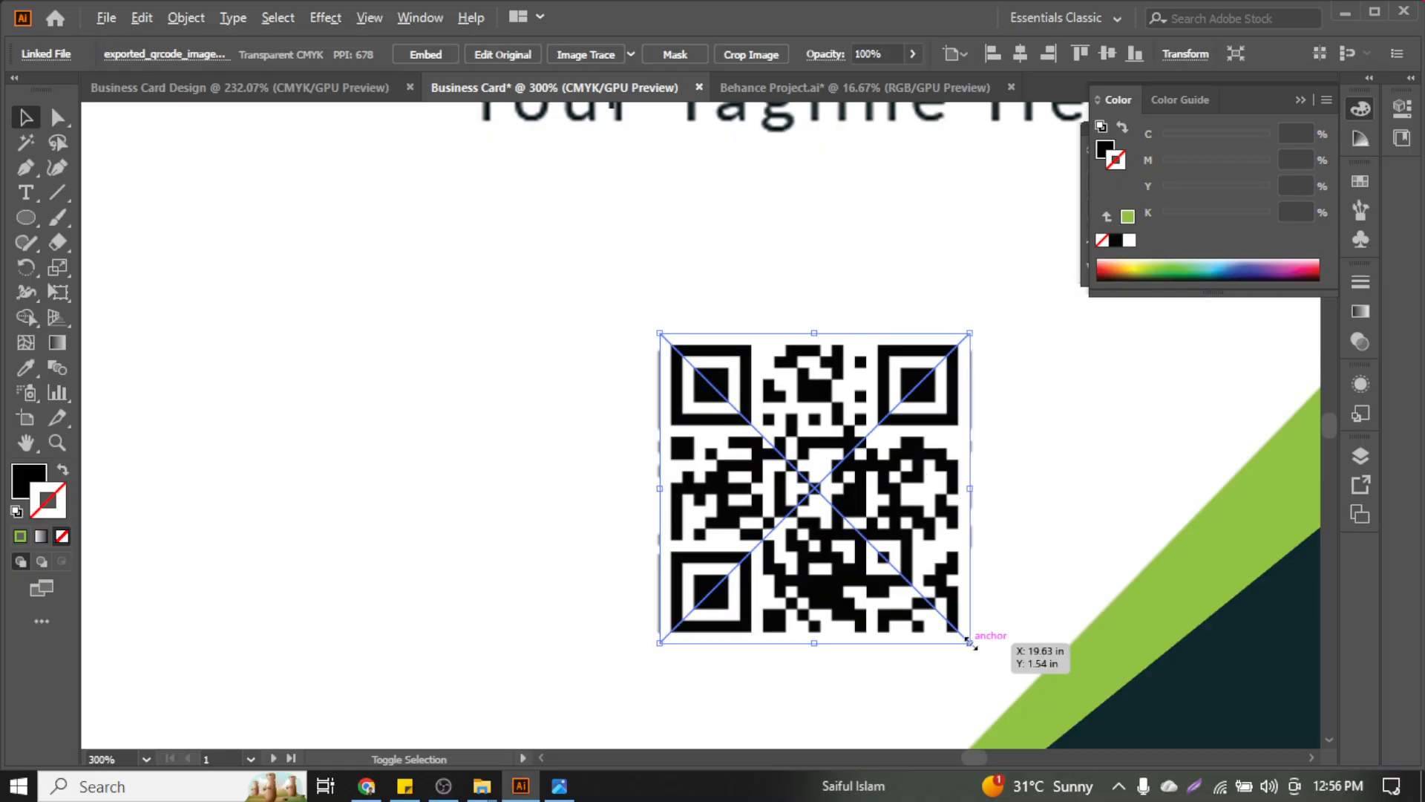
left_click_drag(971, 643, 981, 650)
left_click(1081, 510)
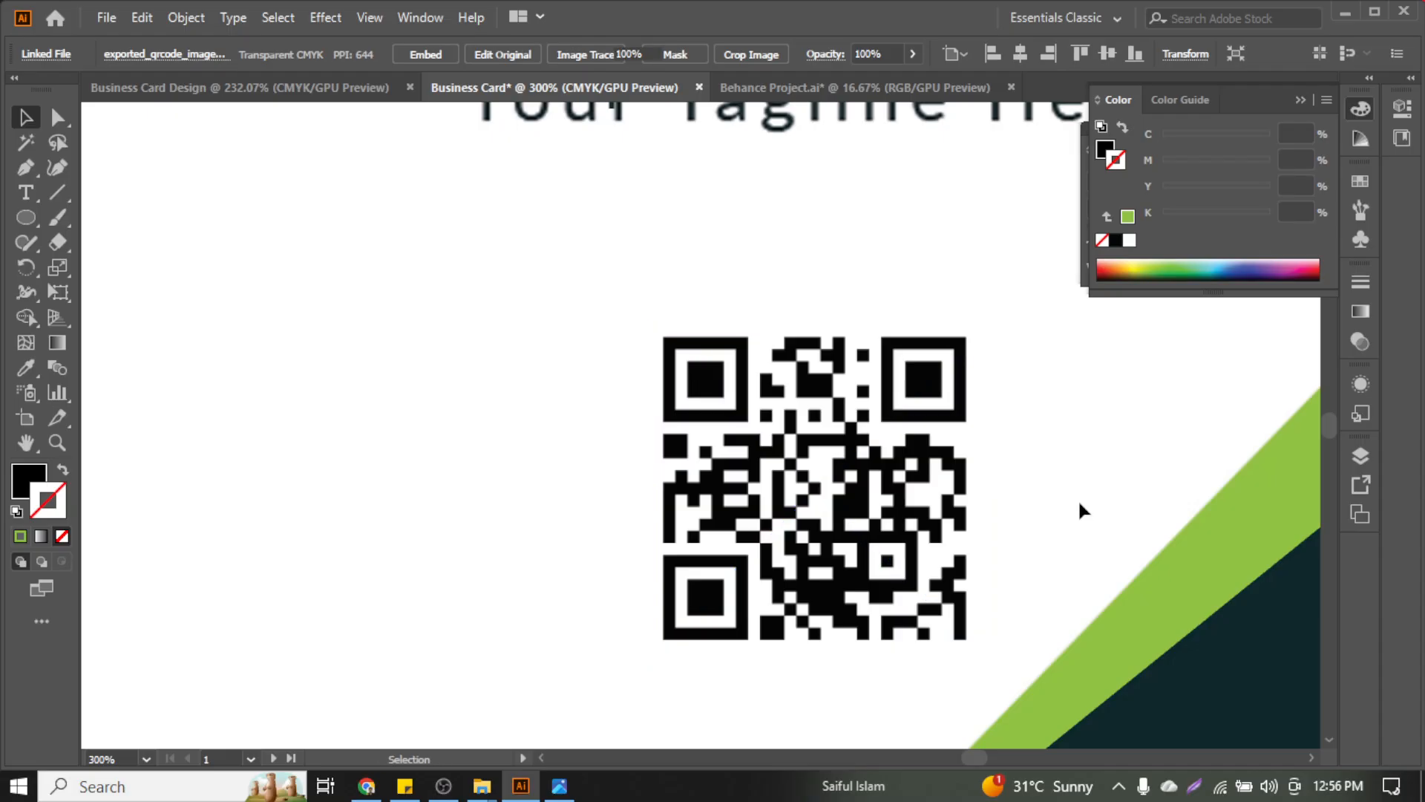
scroll(1082, 511, "down", 2)
scroll(1082, 509, "down", 2)
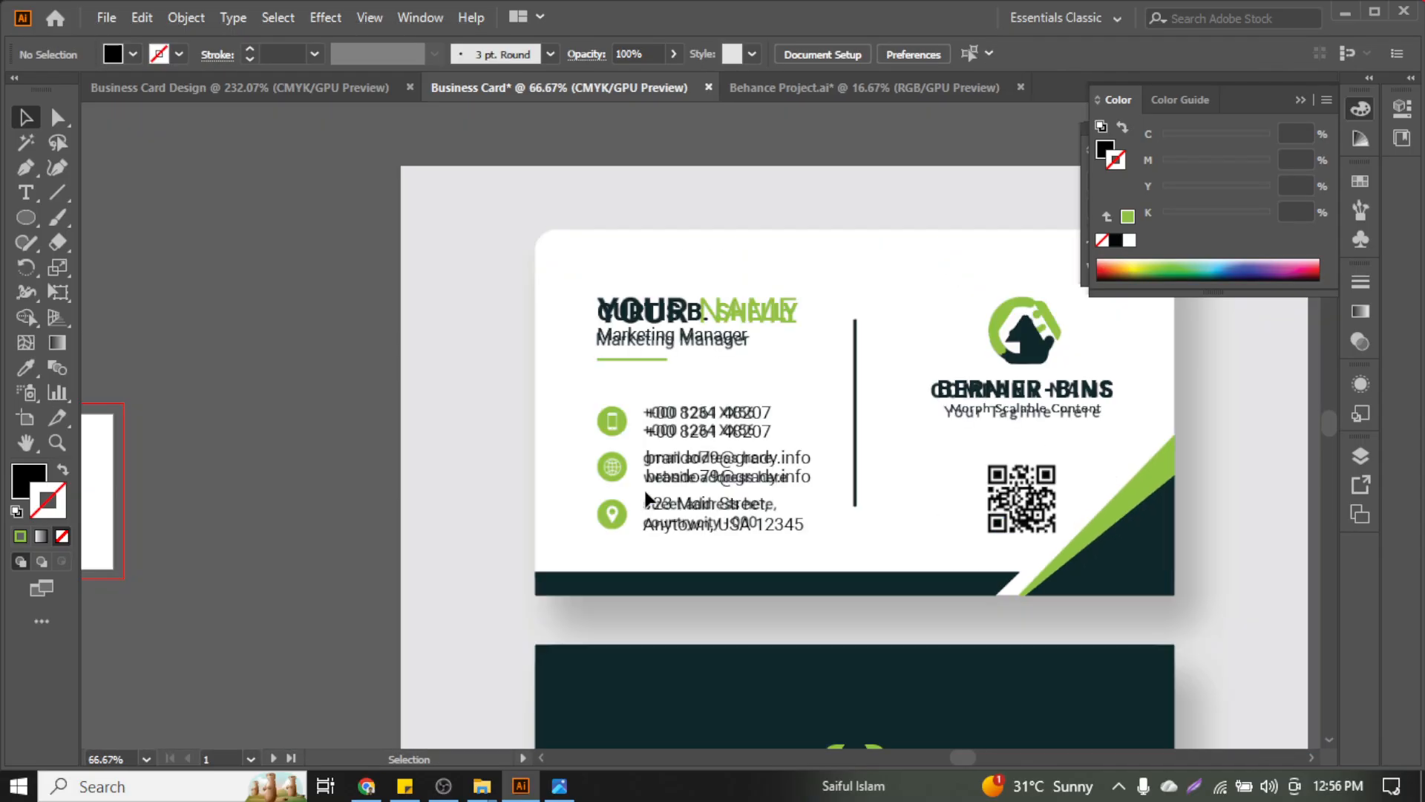
left_click(701, 232)
left_click(26, 367)
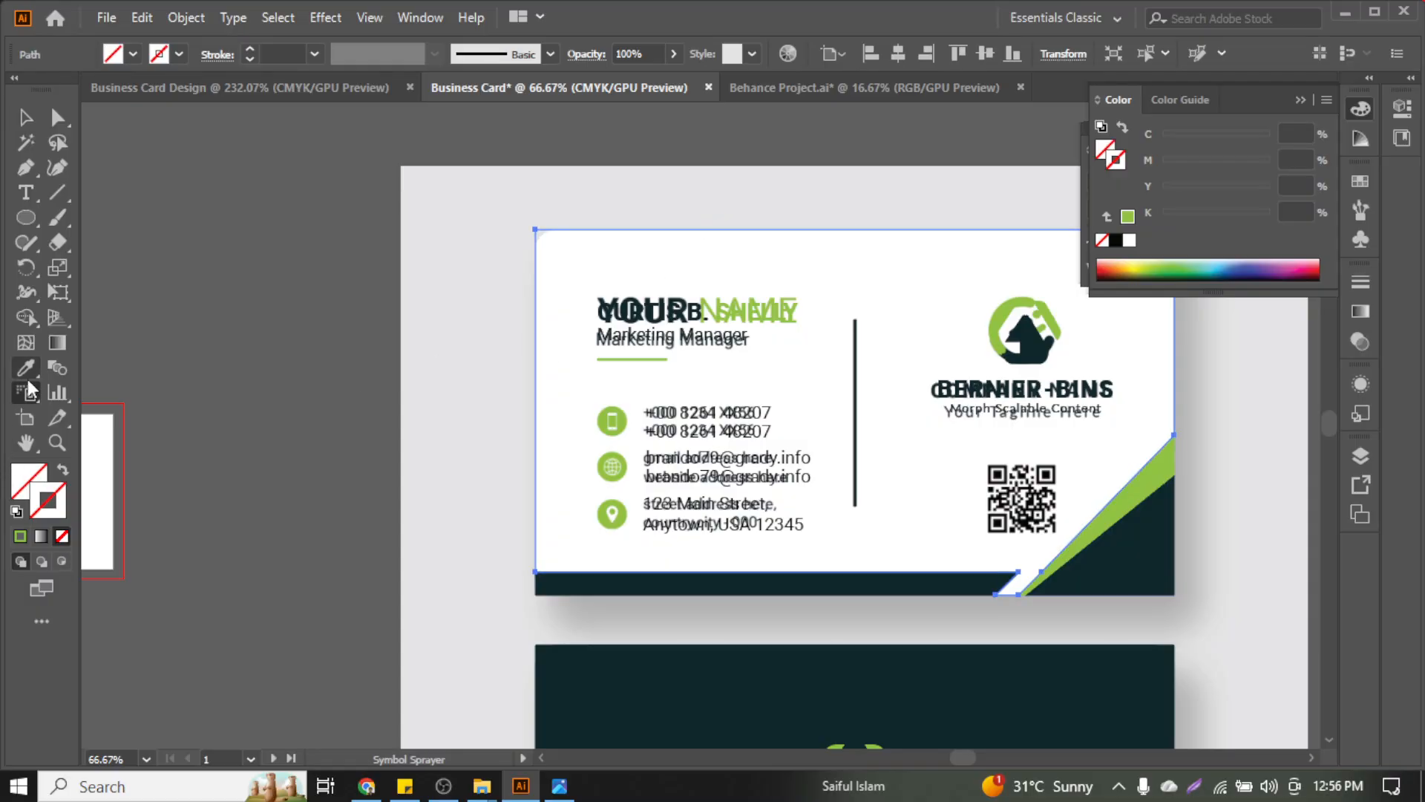
left_click(869, 243)
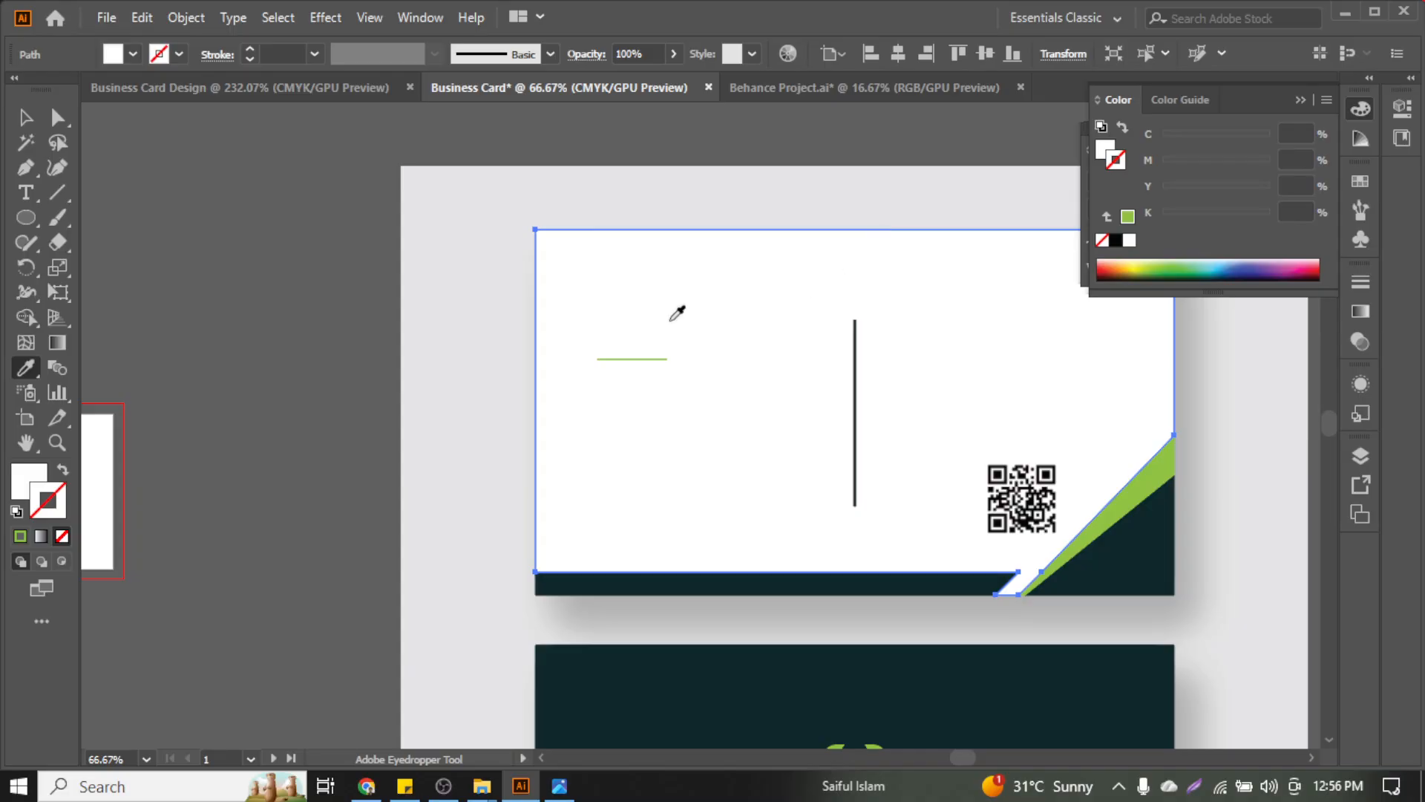
key("v")
right_click(863, 281)
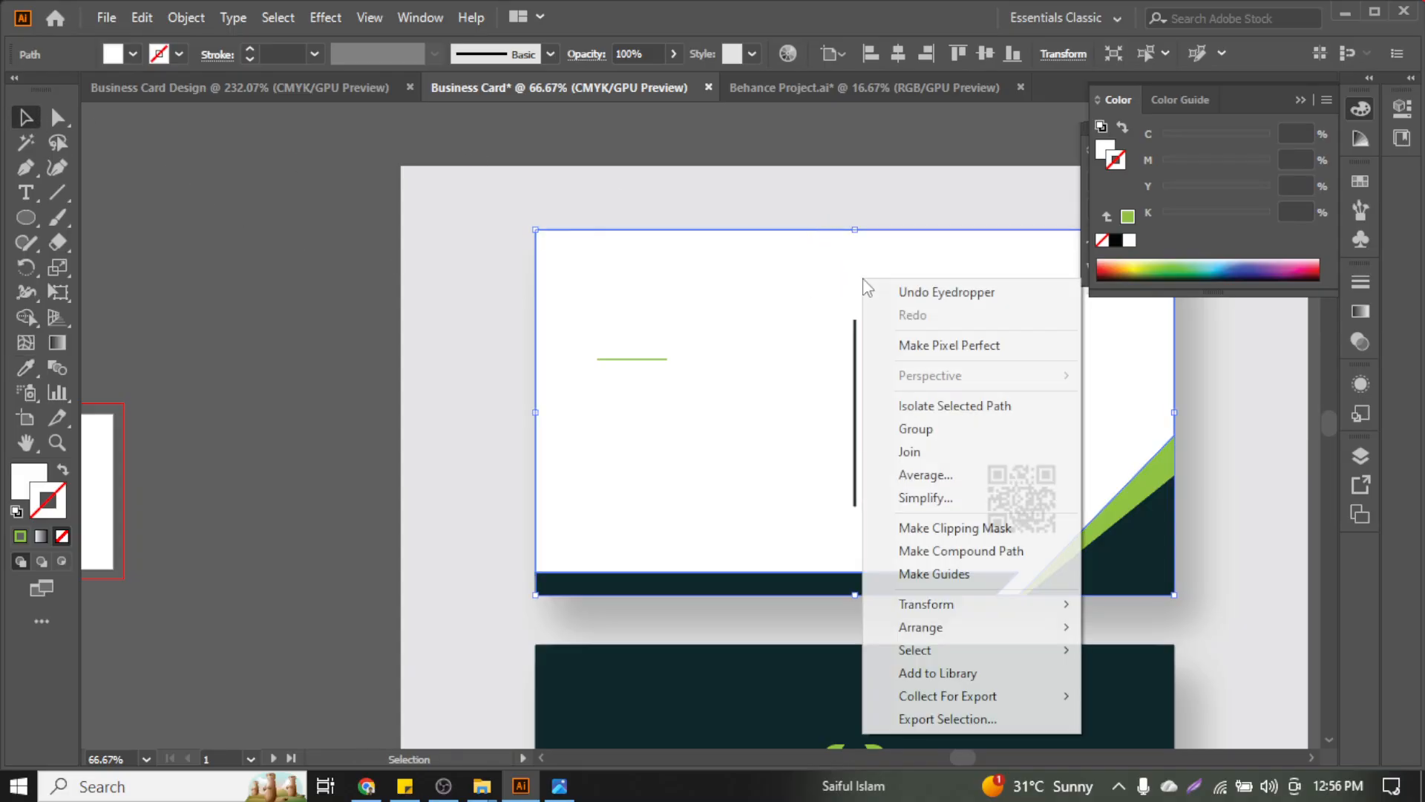
mouse_move(1065, 627)
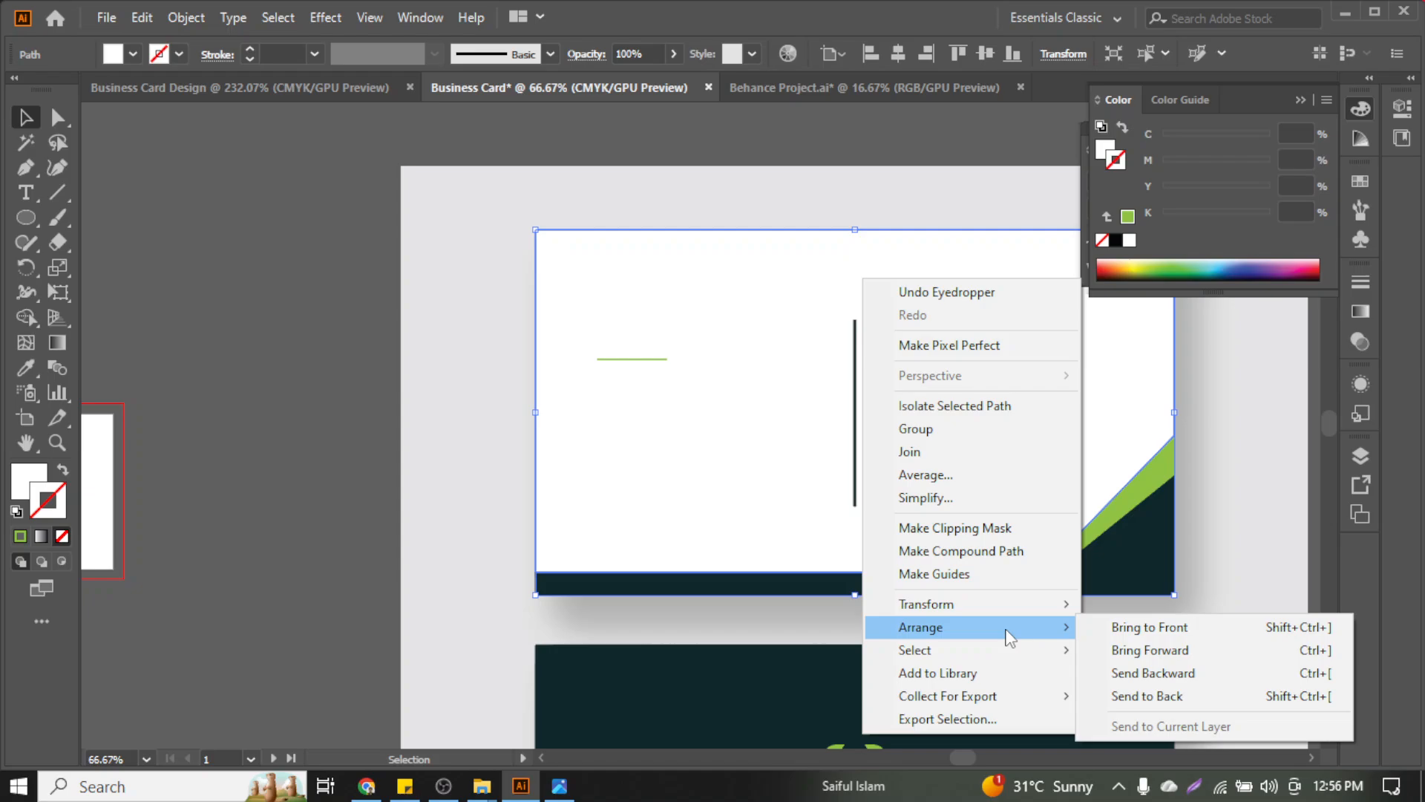
left_click(1136, 673)
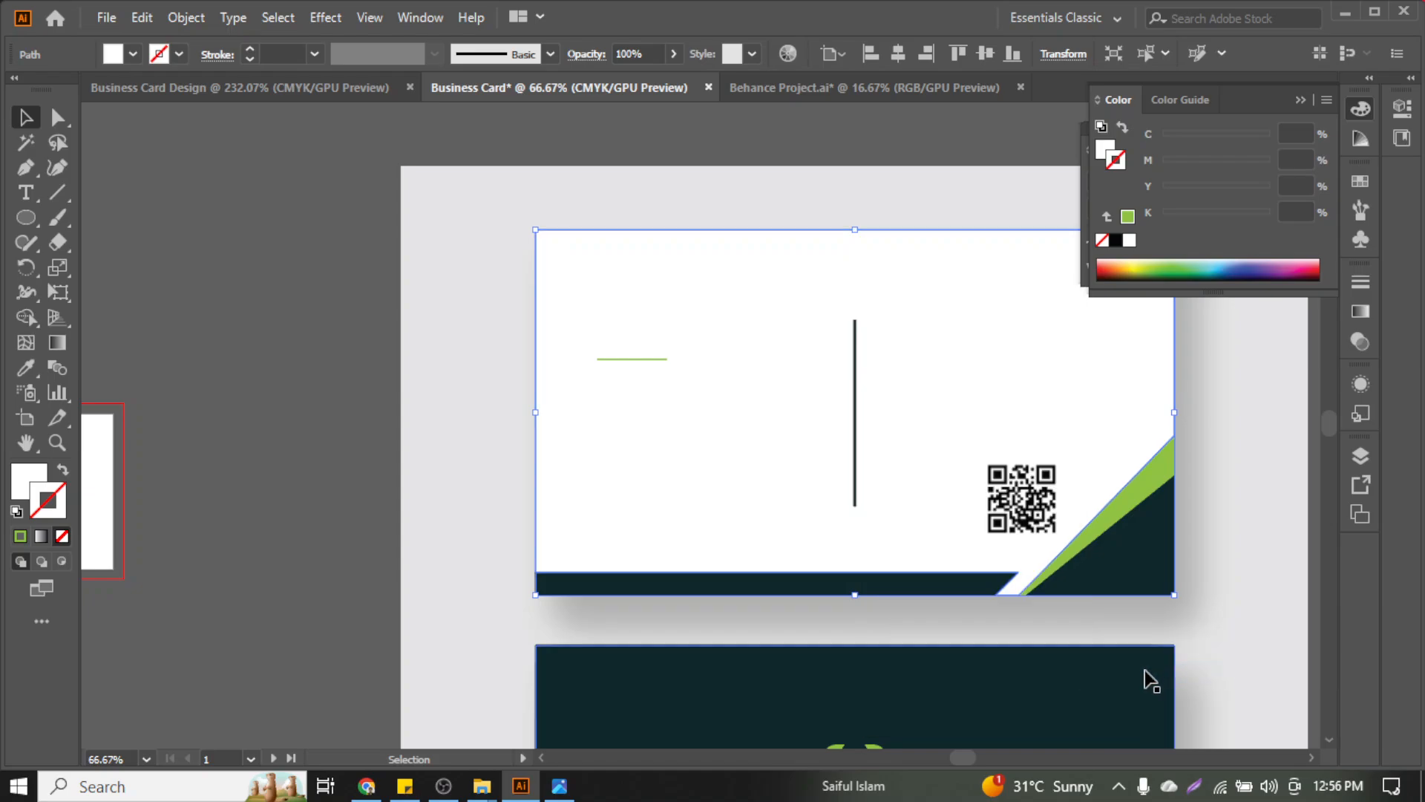
key("ctrl+z")
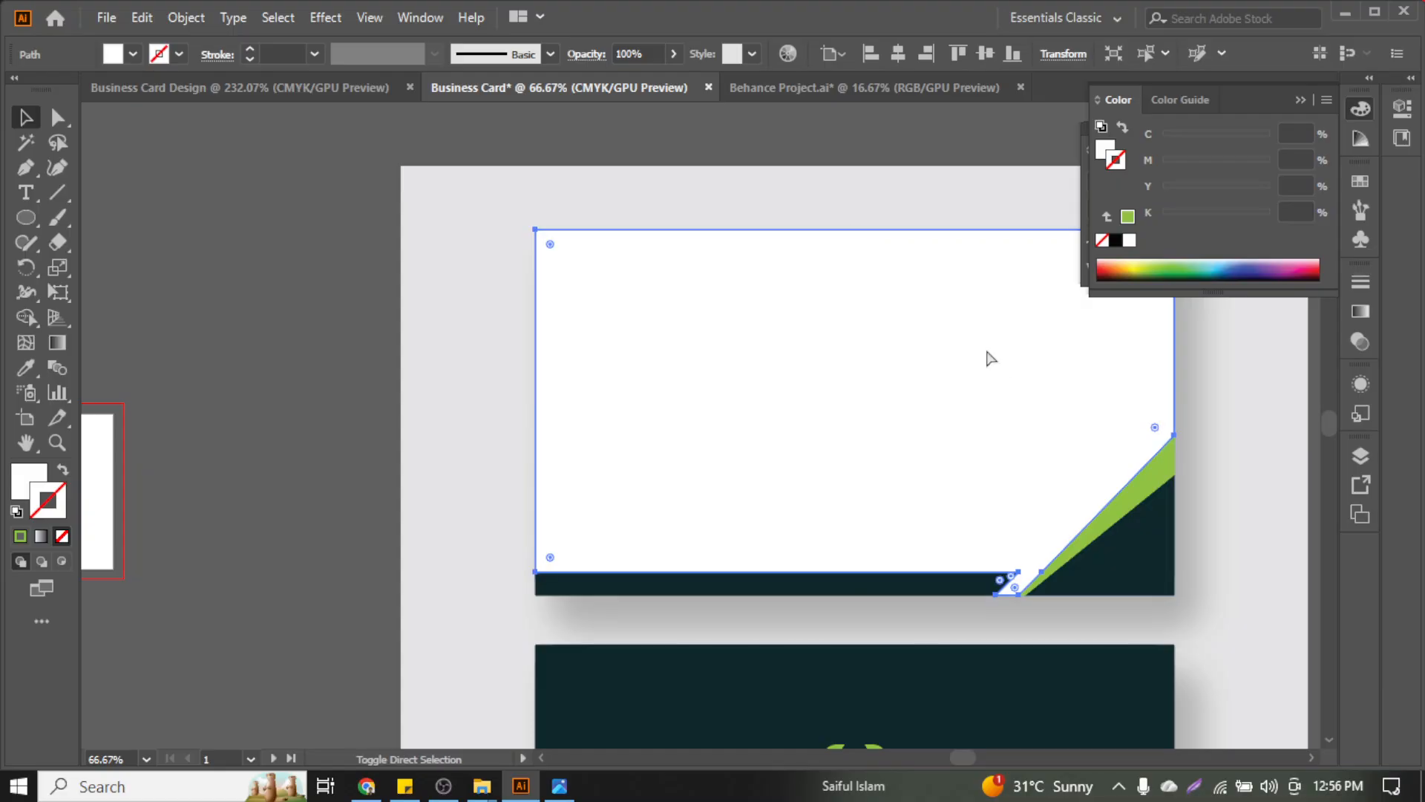
key("ctrl+shift+z")
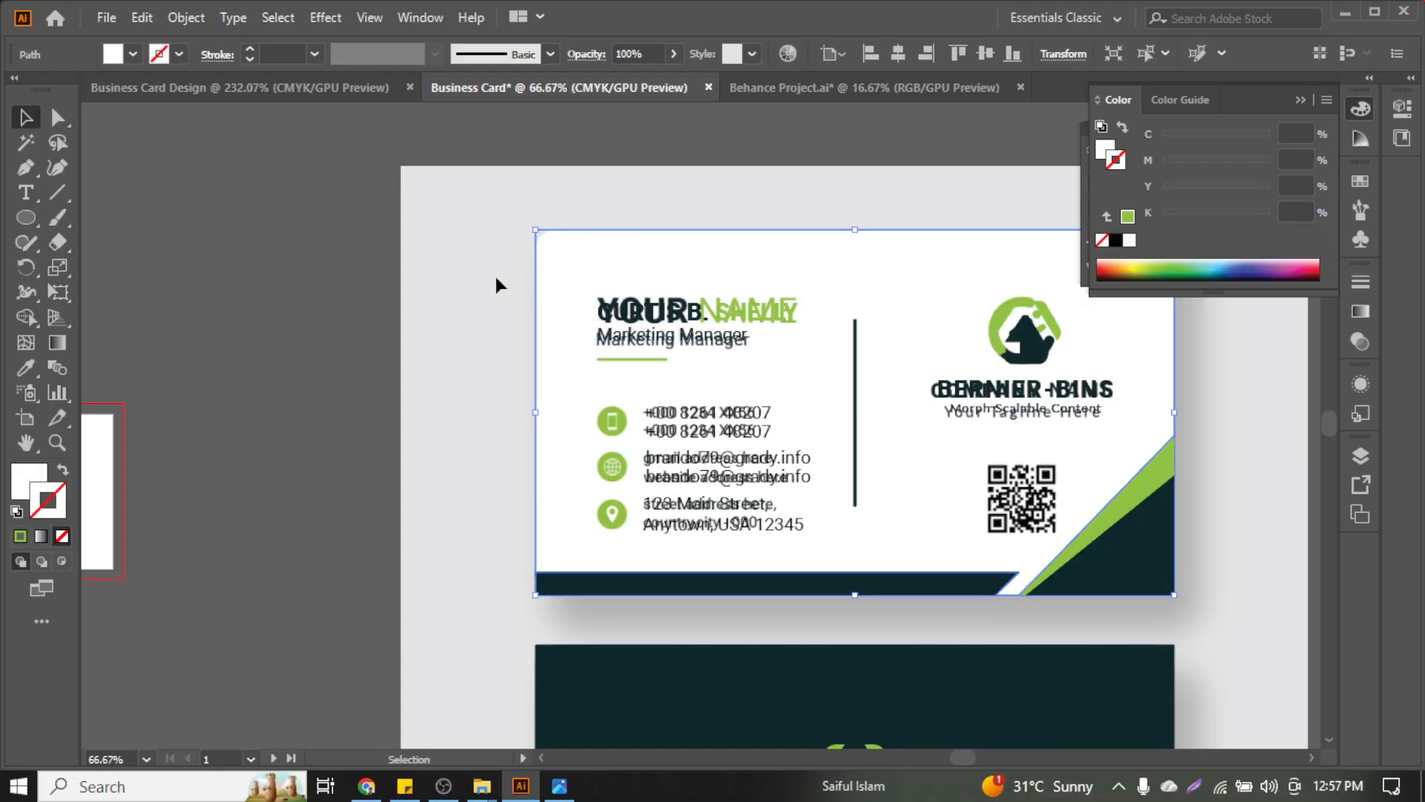
left_click(486, 219)
left_click_drag(486, 219, 1222, 598)
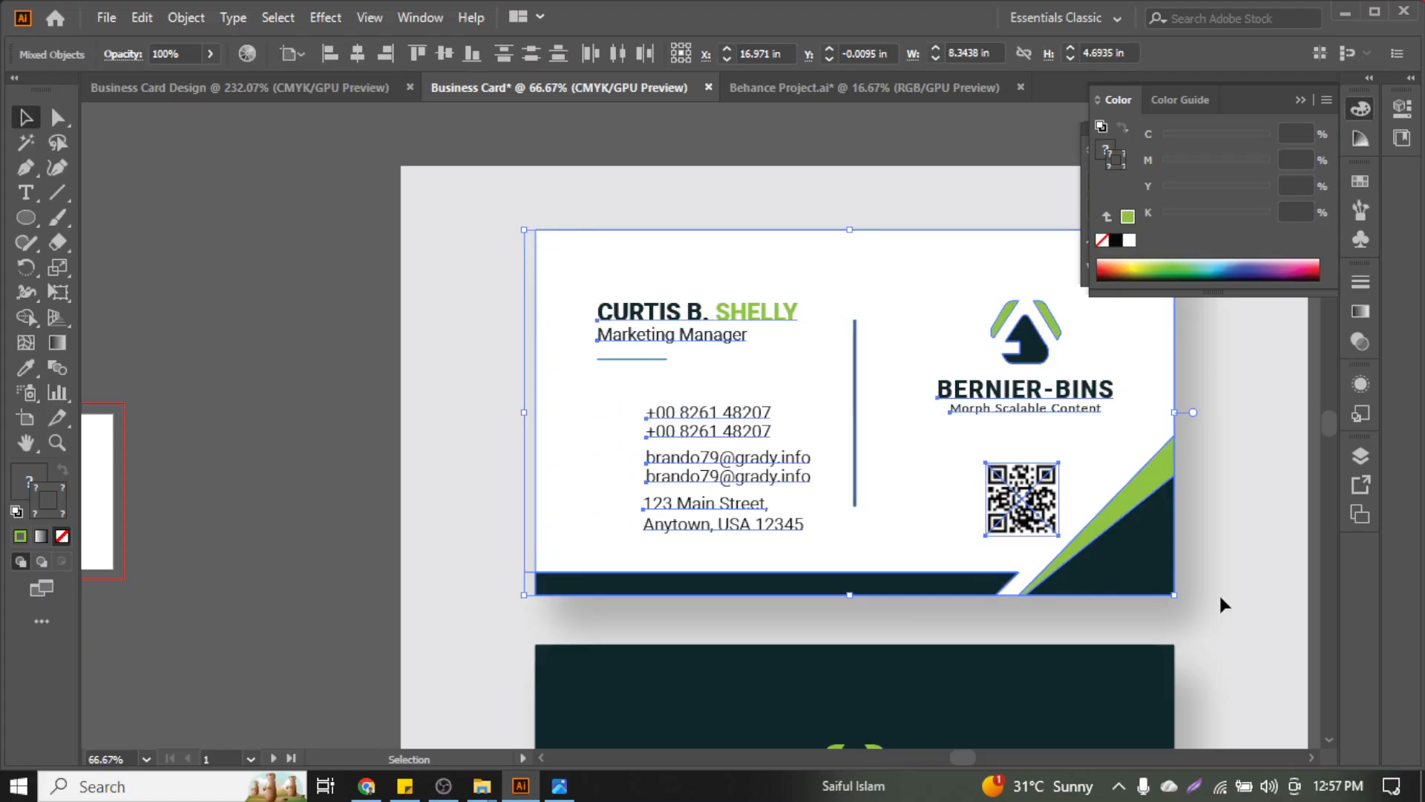
key("ctrl+h")
scroll(504, 374, "right", 1)
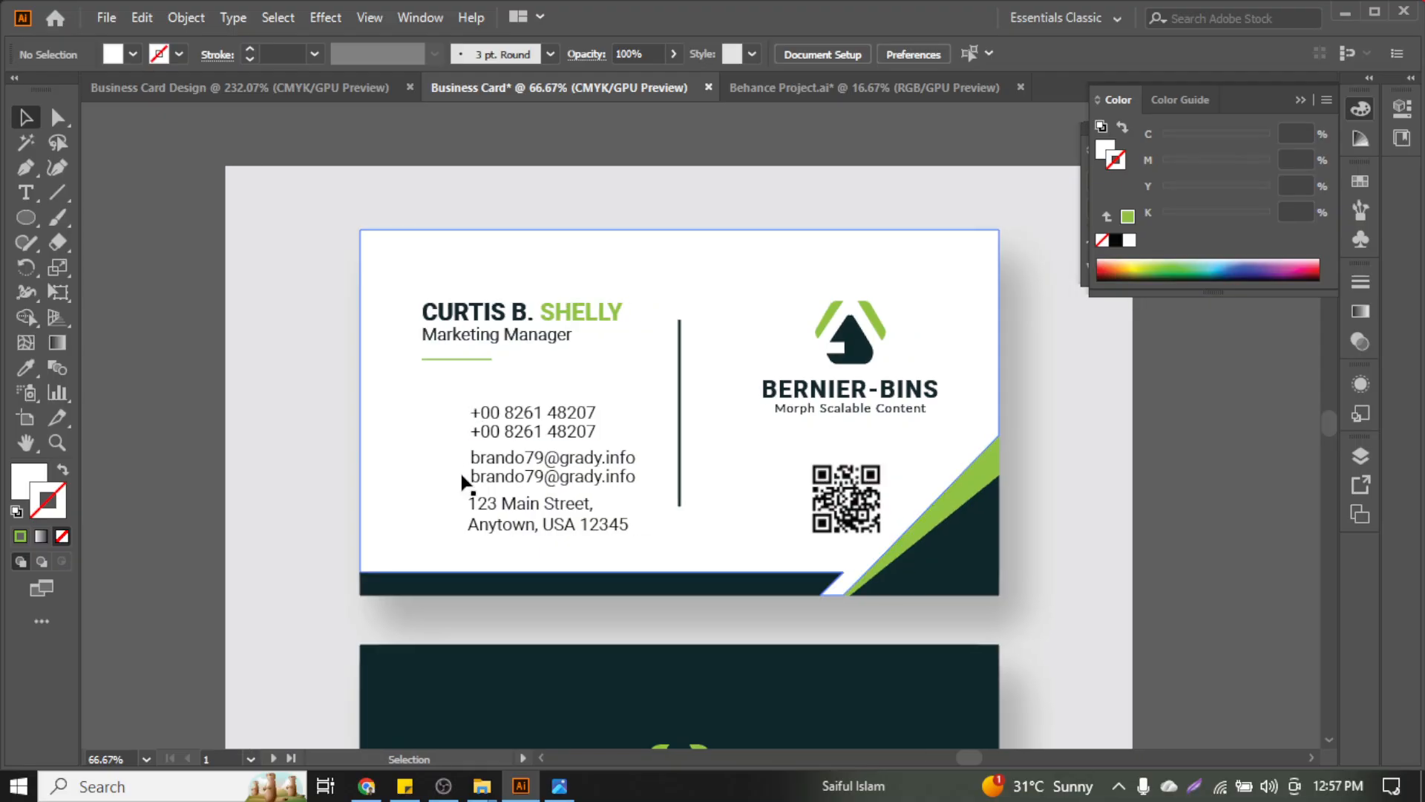
left_click(412, 451)
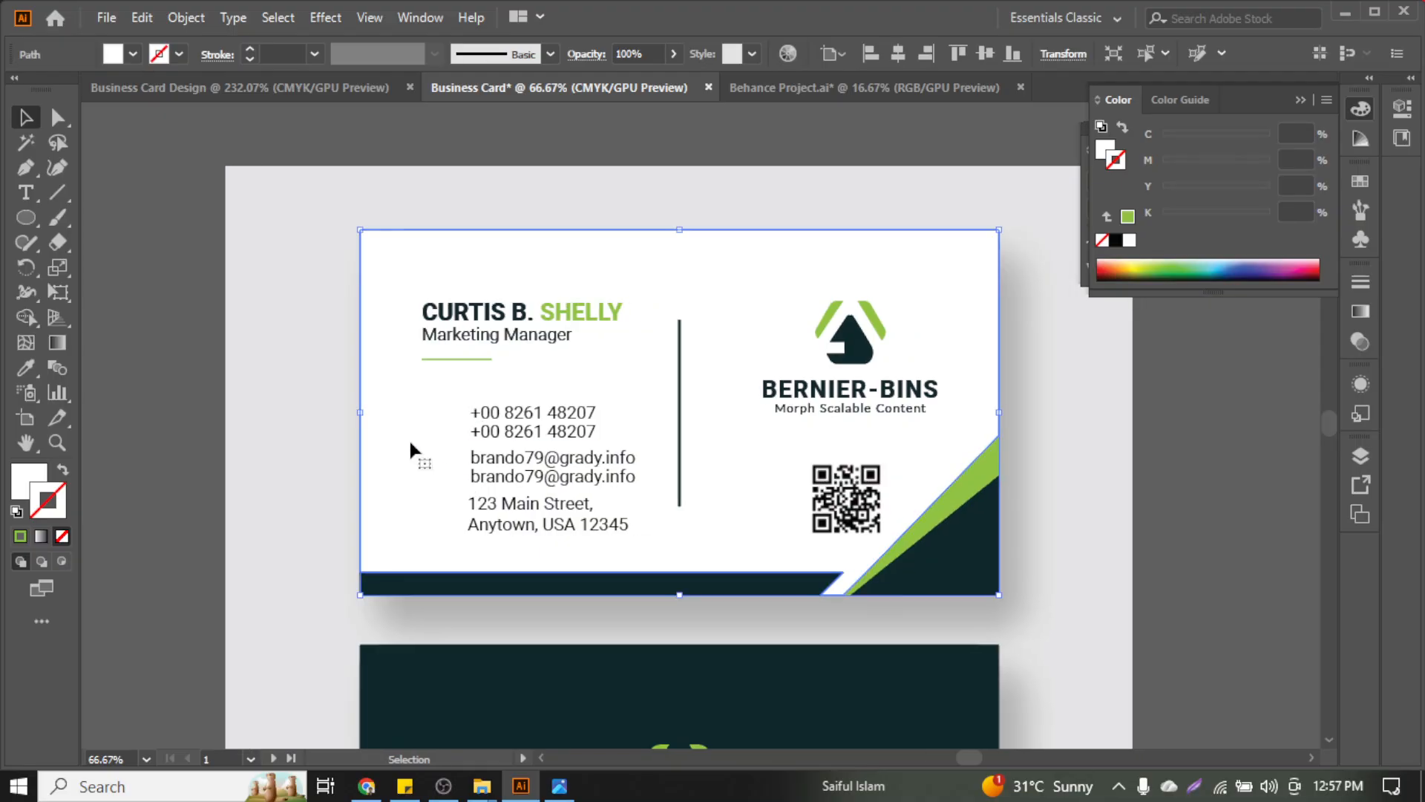
scroll(405, 457, "up", 1)
left_click(273, 374)
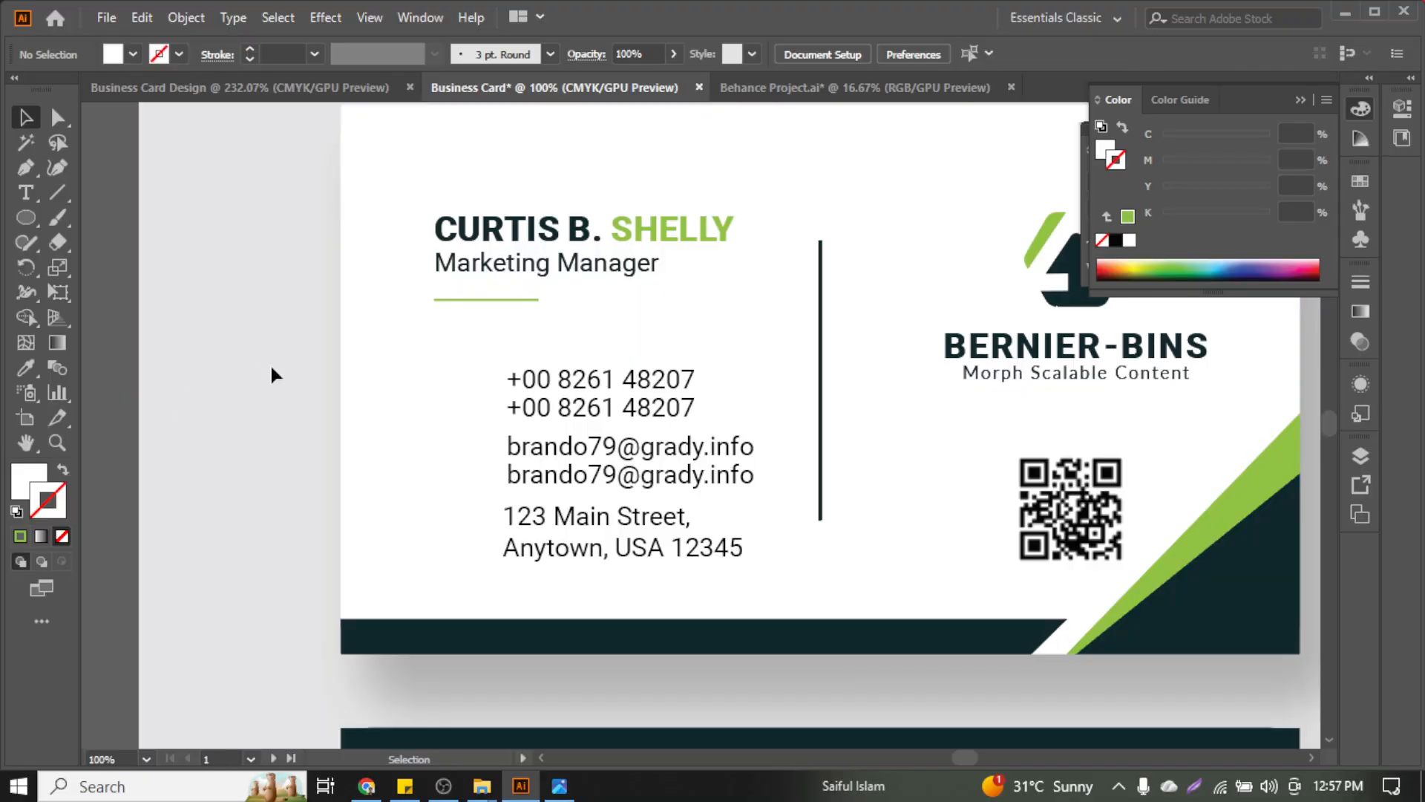
scroll(590, 528, "up", 2)
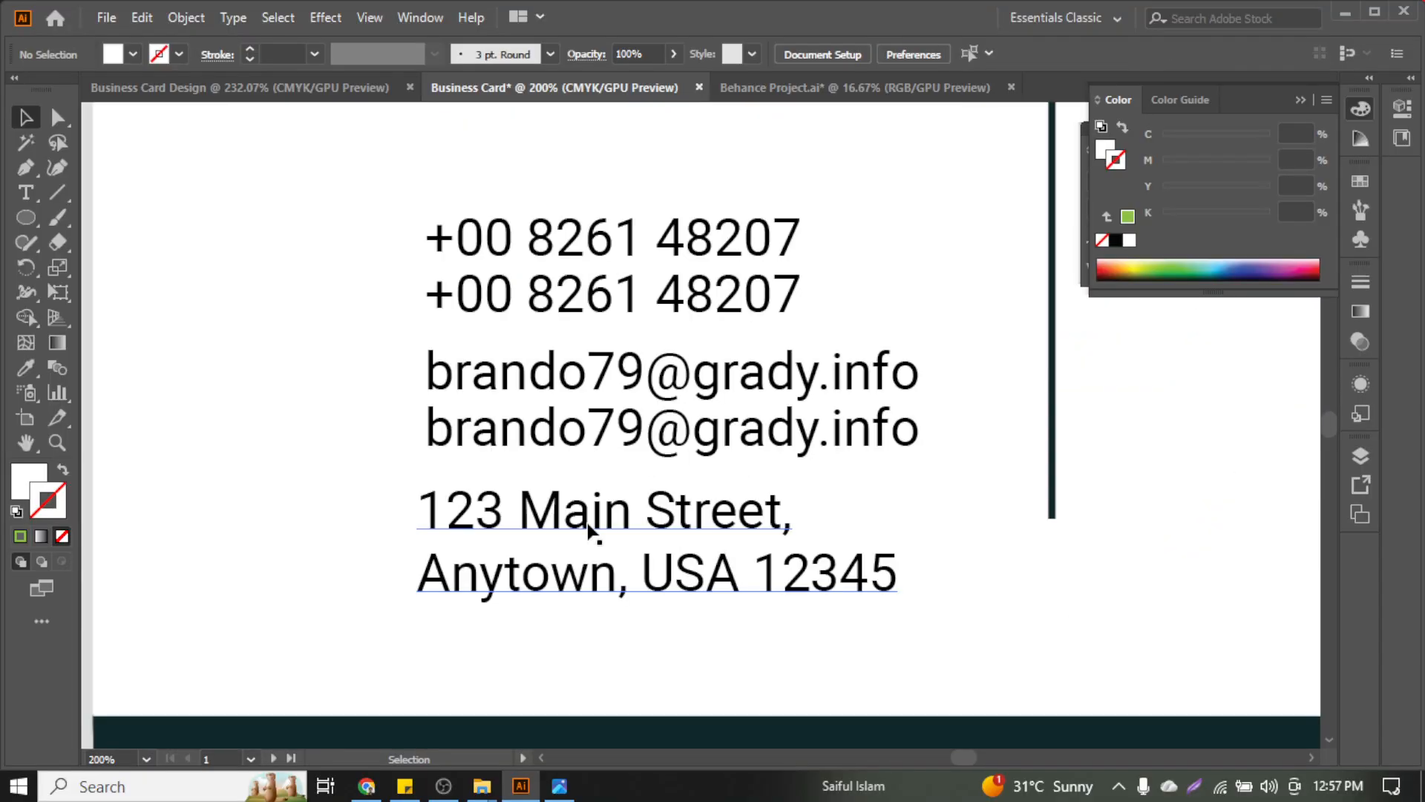
scroll(590, 528, "down", 2)
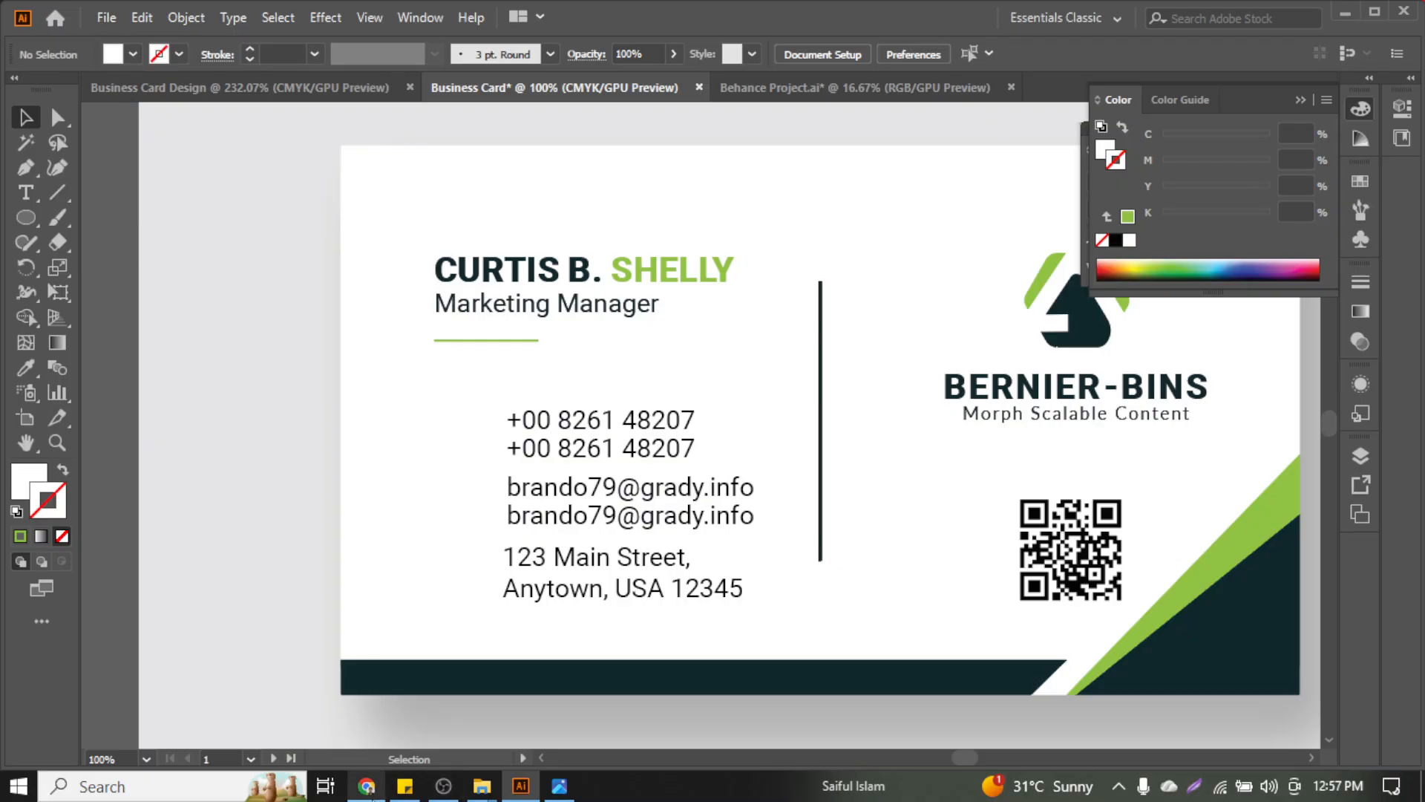
mouse_move(373, 796)
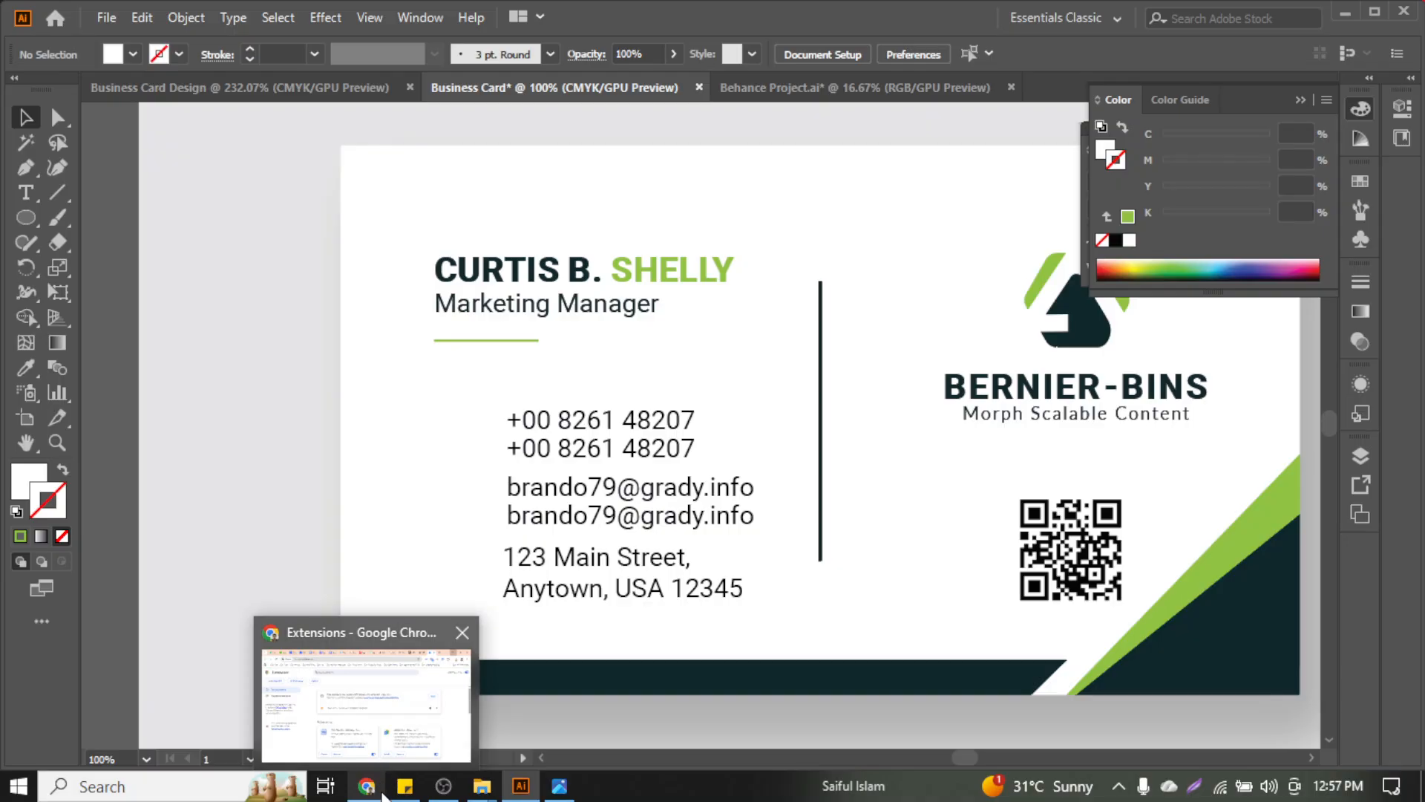
Go up two folders, enter ITCS GD 70 > Business Card Resources, and open Business Card Mockup
mouse_move(470, 794)
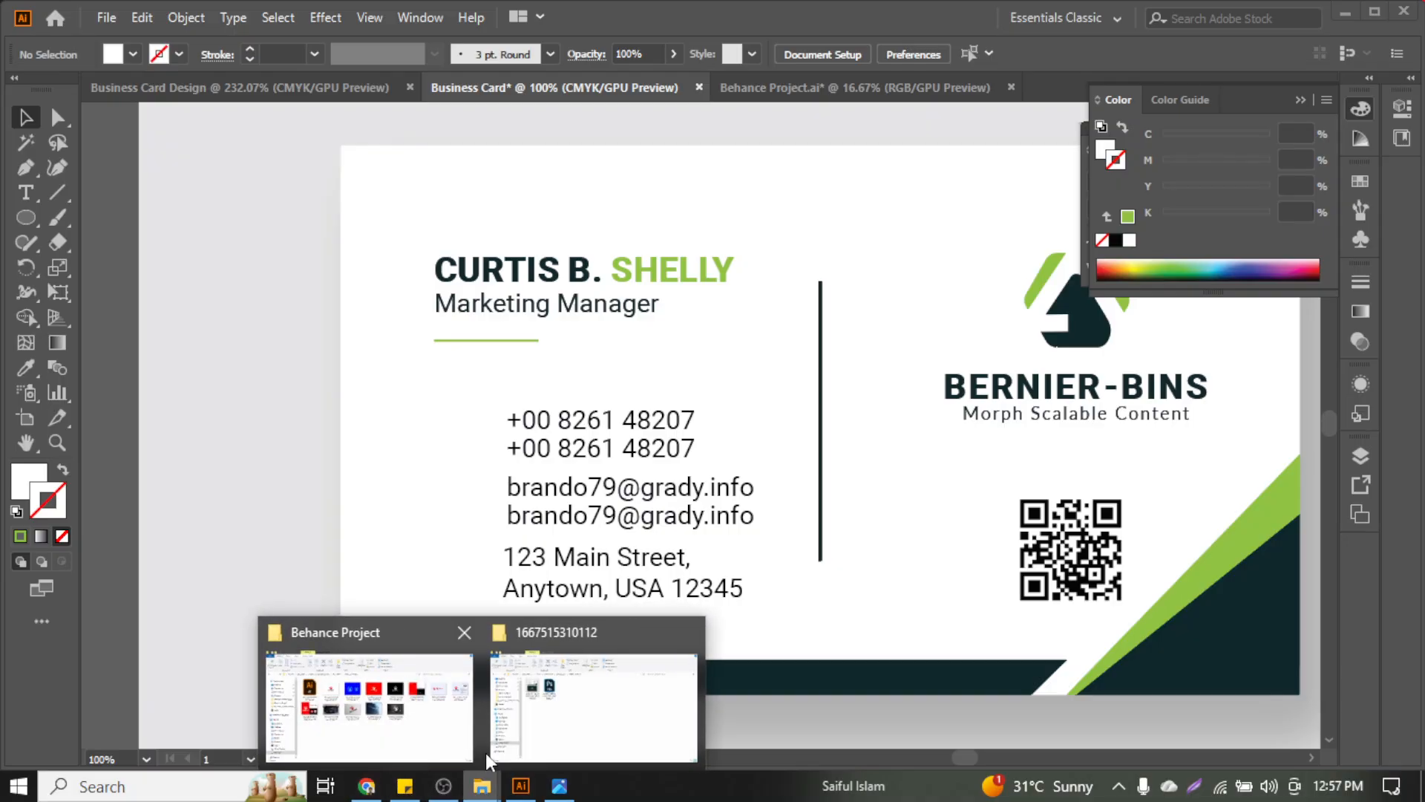
left_click(427, 672)
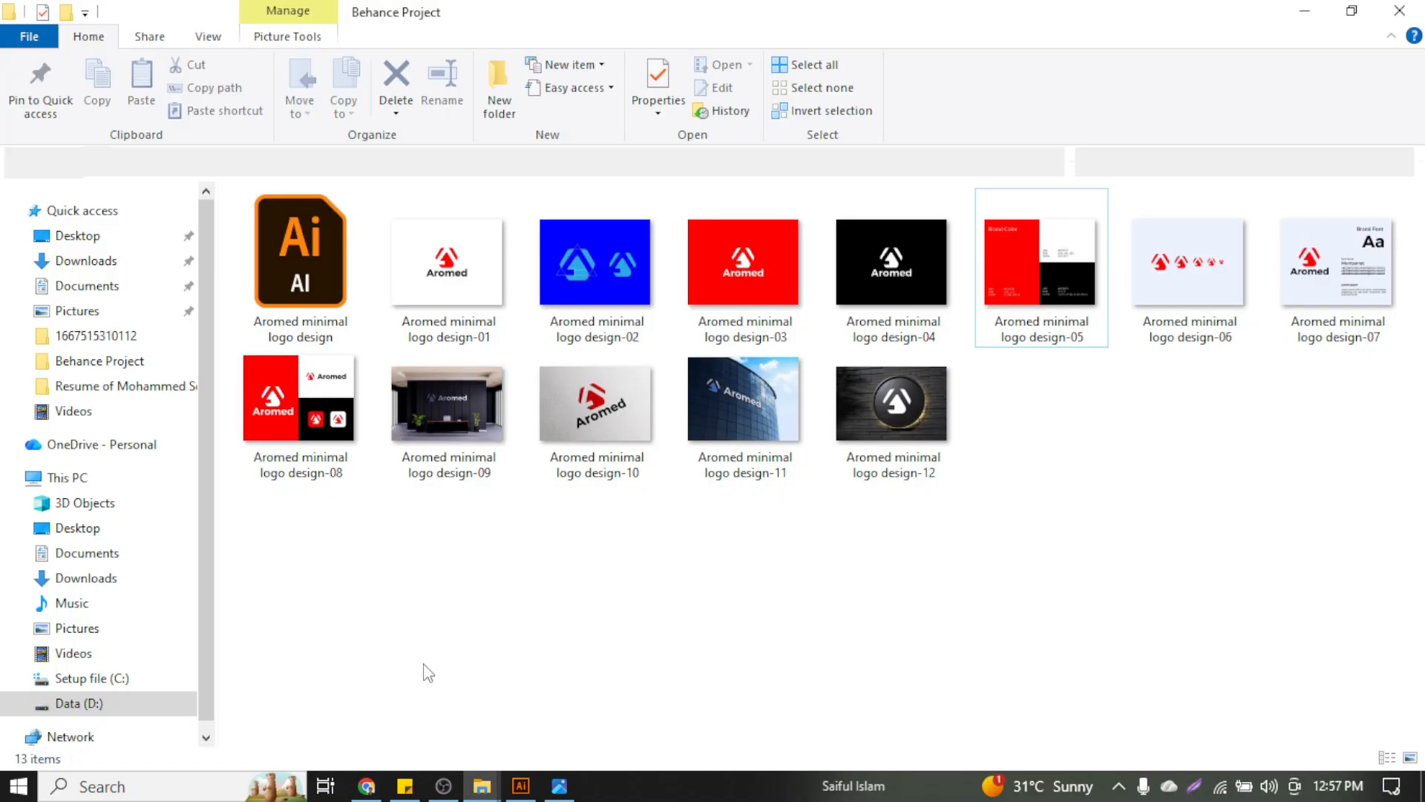
left_click(97, 162)
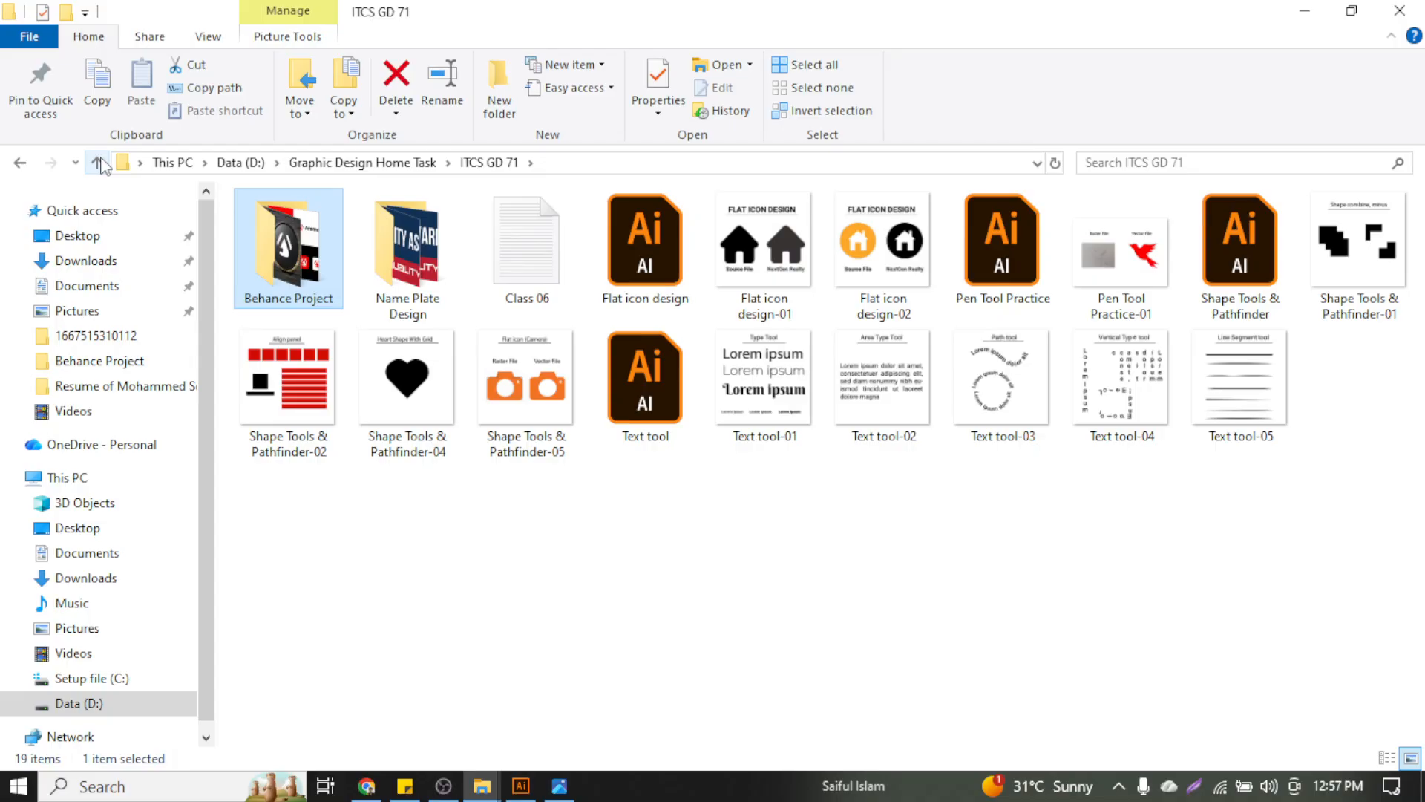
left_click(98, 163)
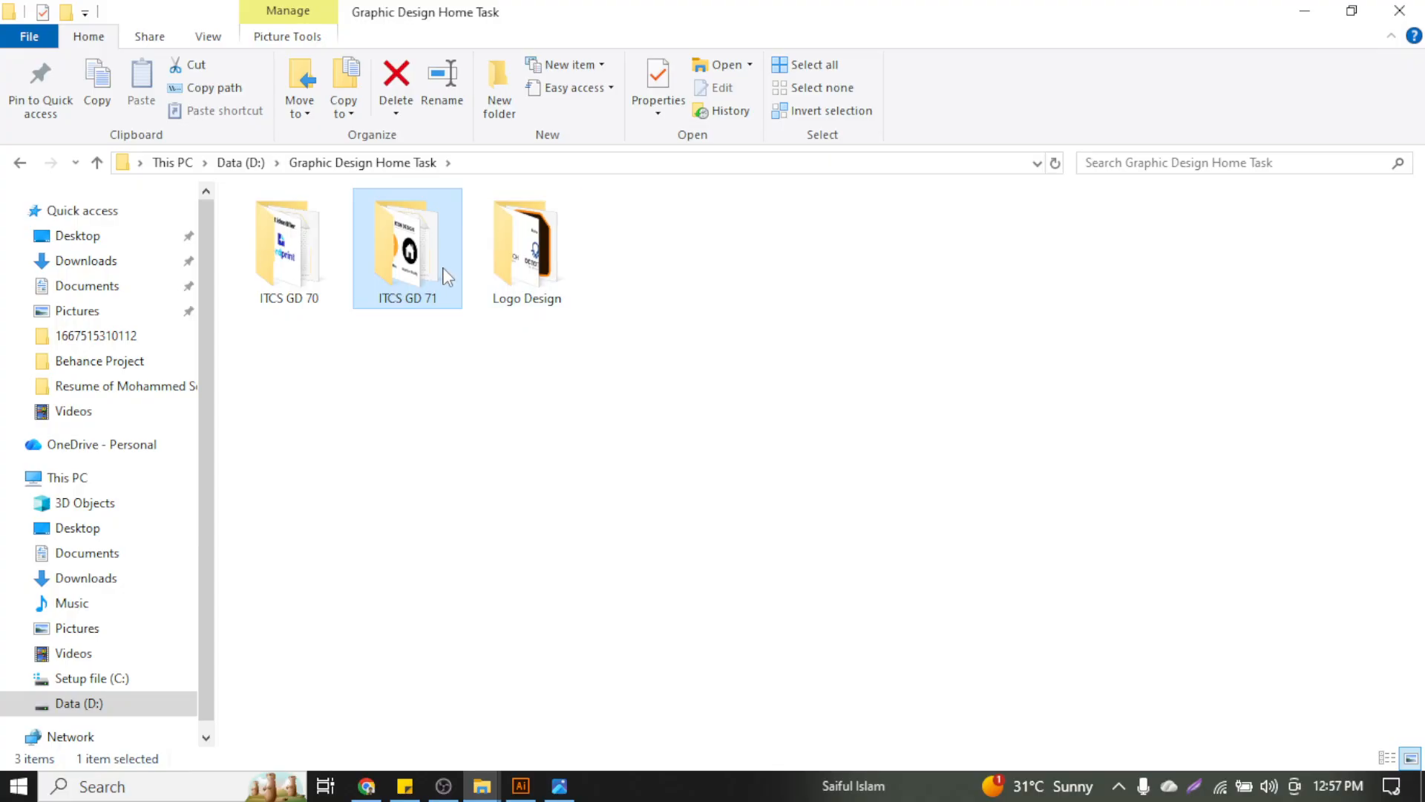
double_click(311, 267)
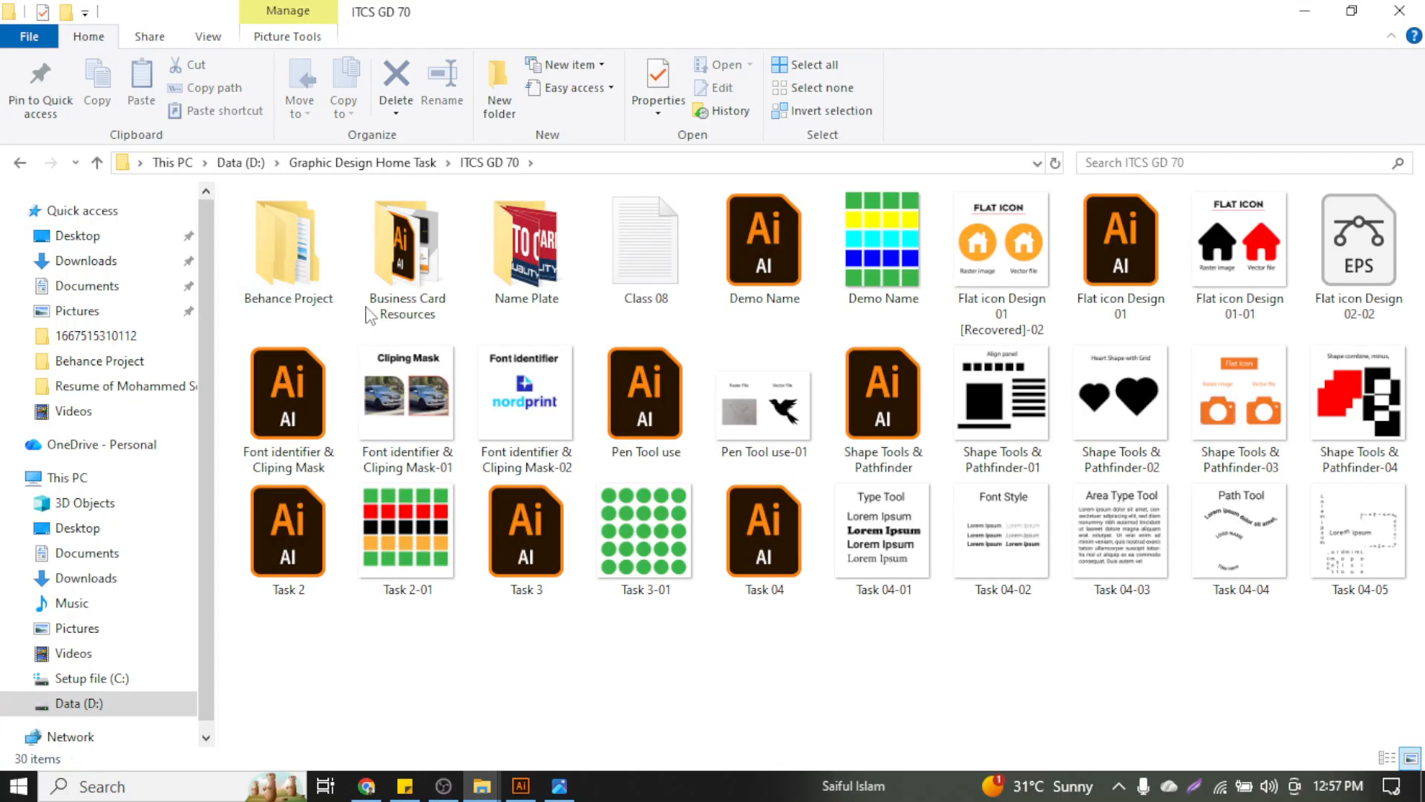
double_click(370, 314)
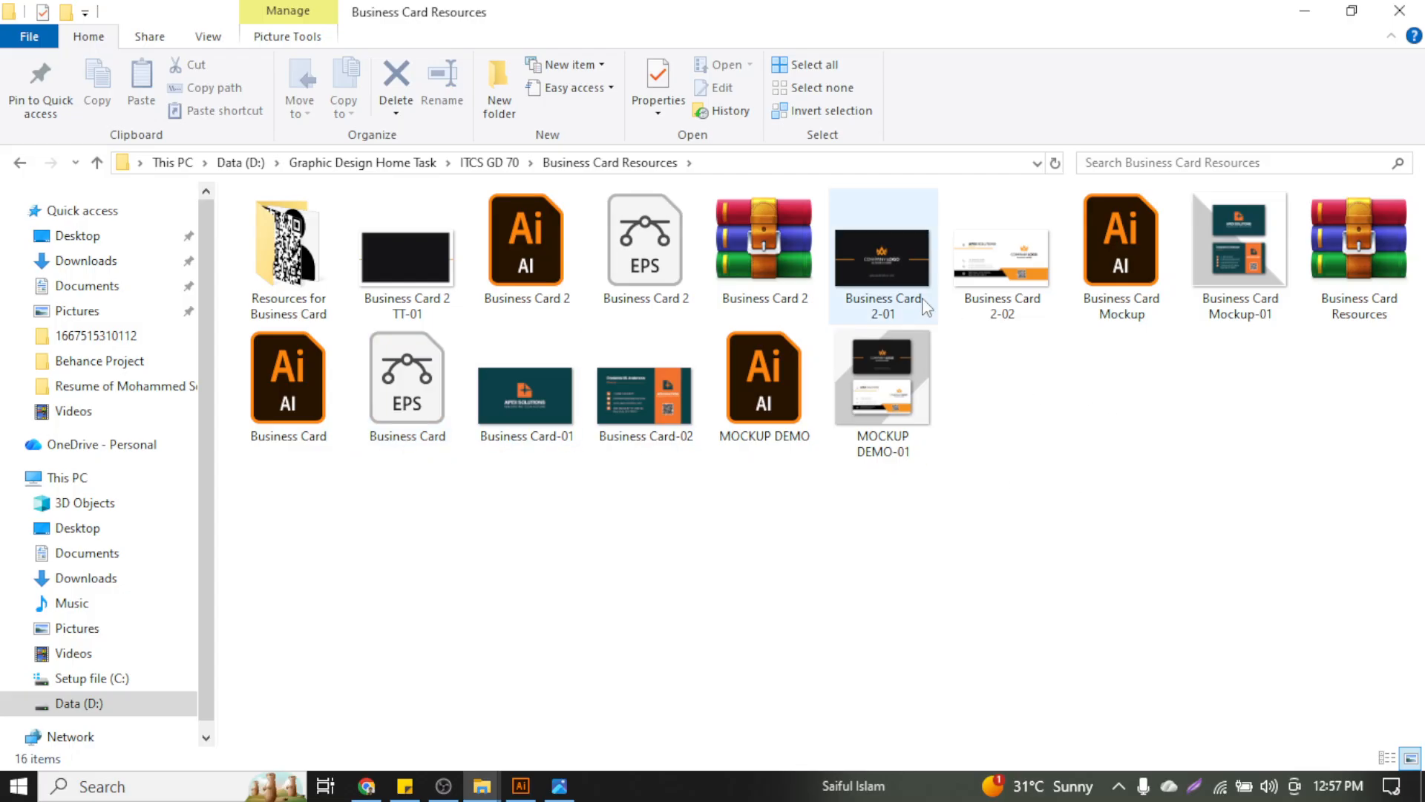
double_click(1143, 281)
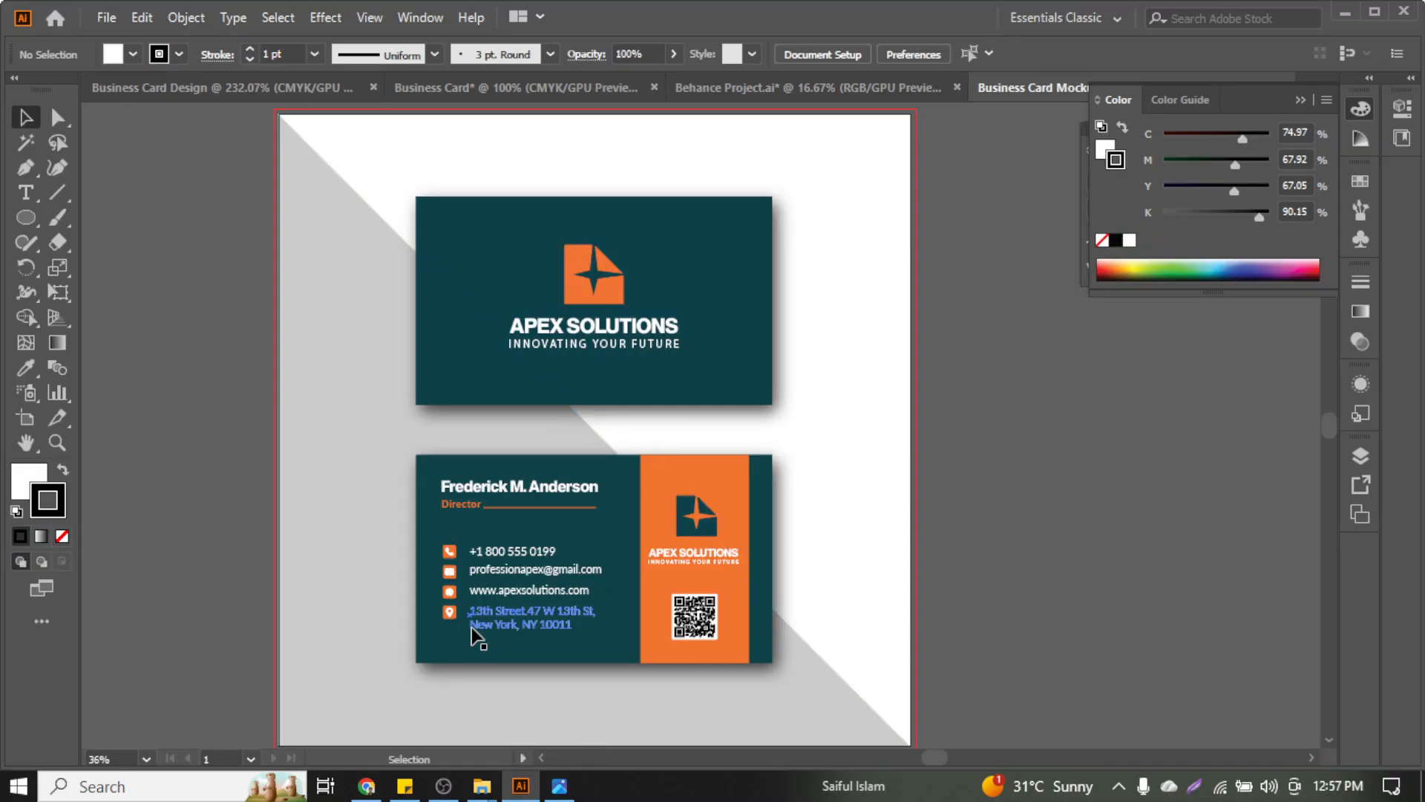
Ungroup the Apex Solutions card artwork twice to separate its parts
scroll(392, 595, "up", 1)
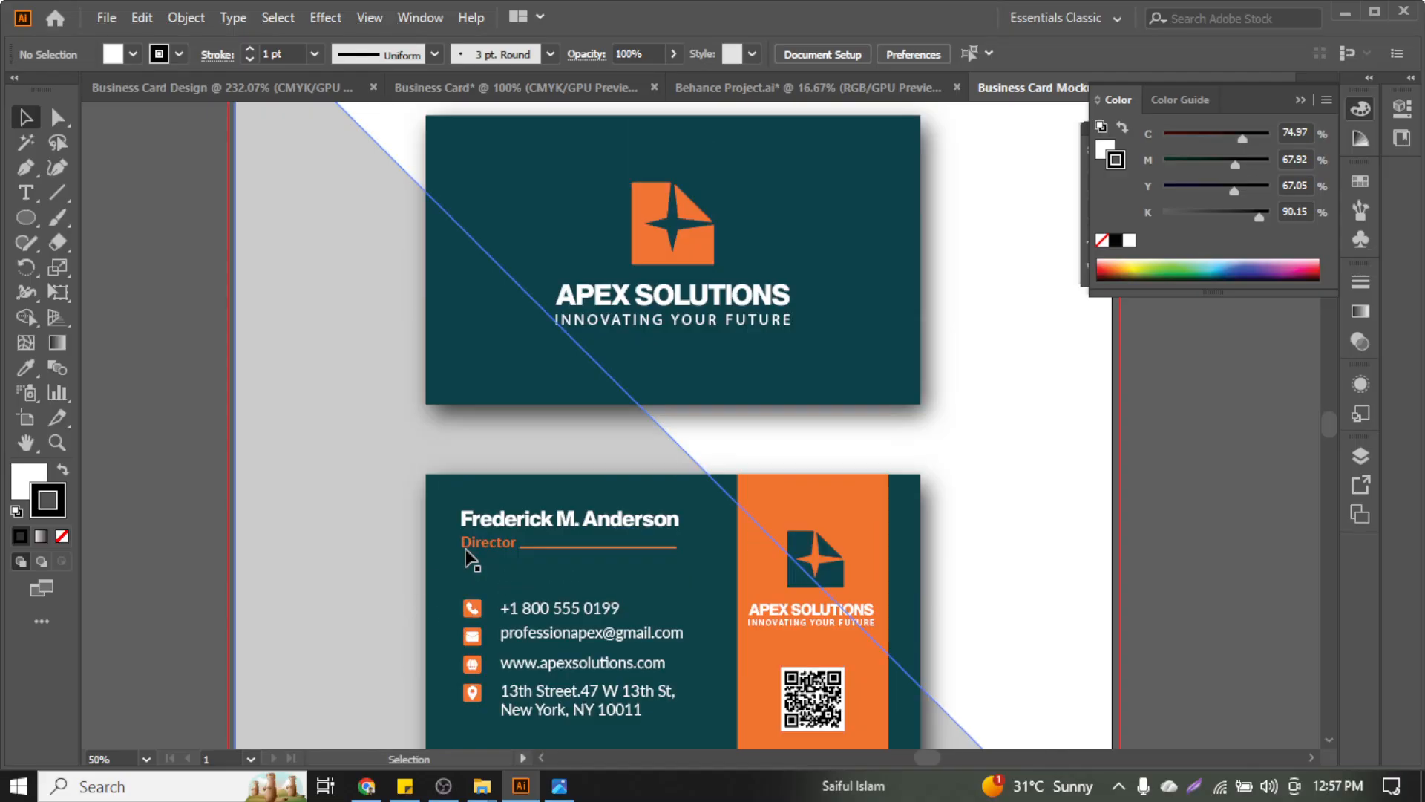
scroll(487, 599, "down", 2)
scroll(445, 534, "up", 3)
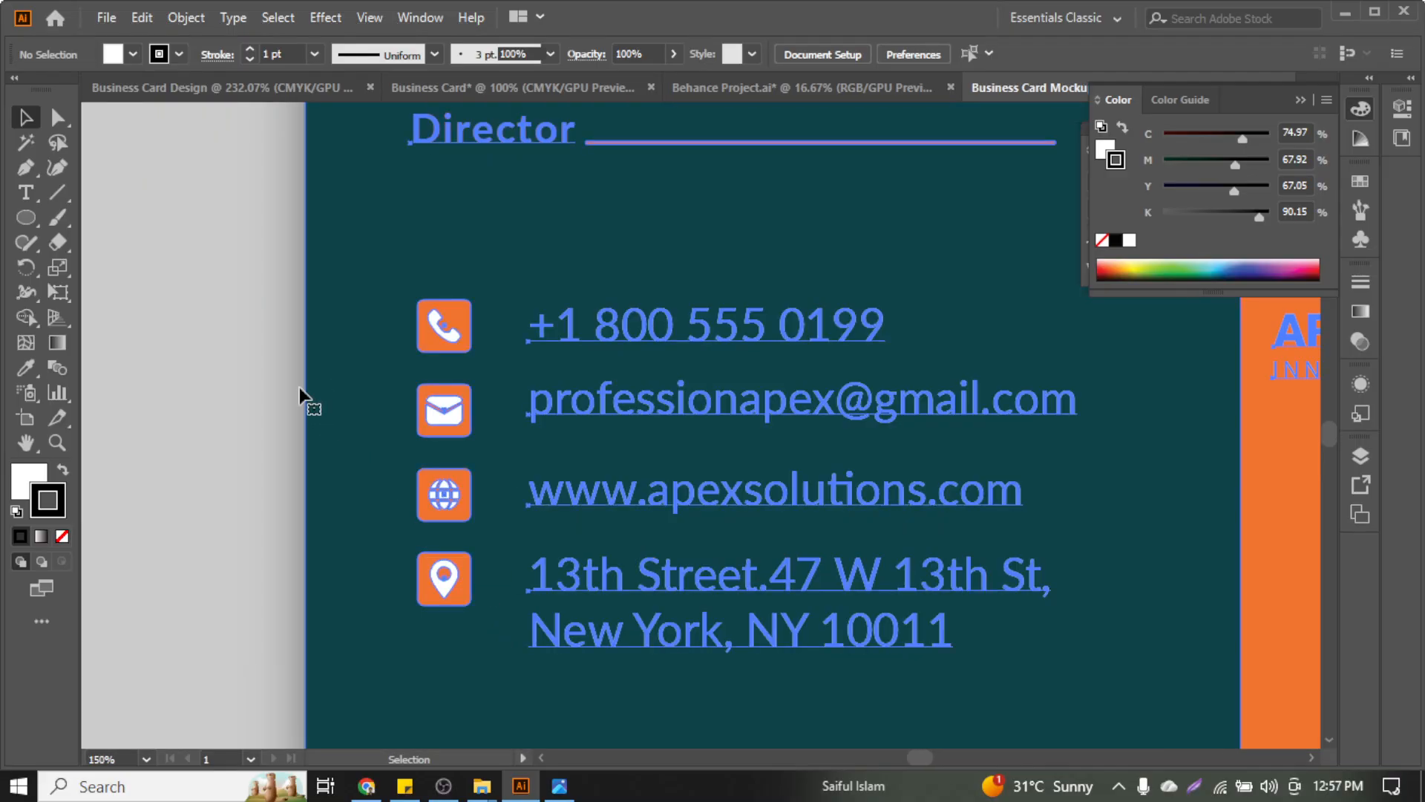
right_click(333, 355)
left_click(415, 526)
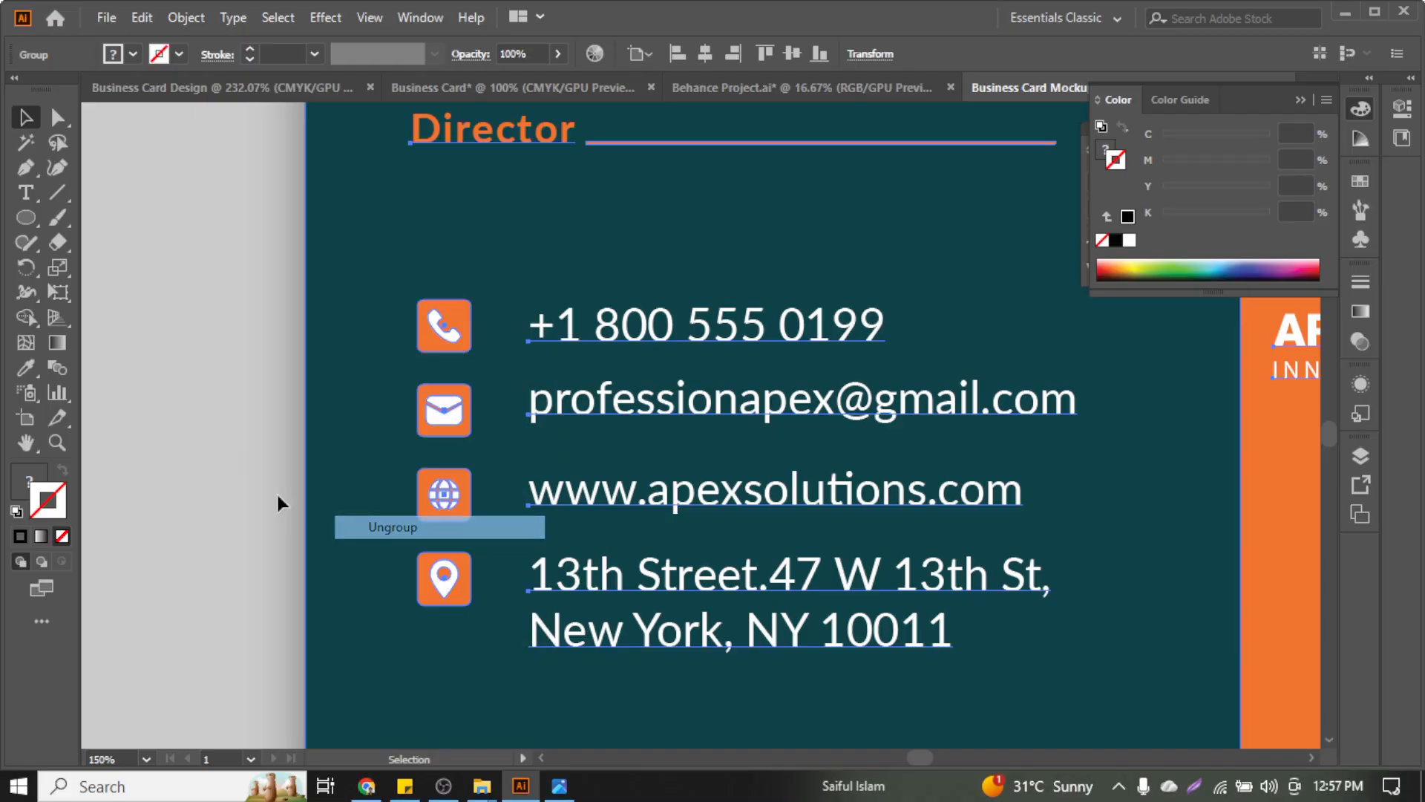
key("a")
key("v")
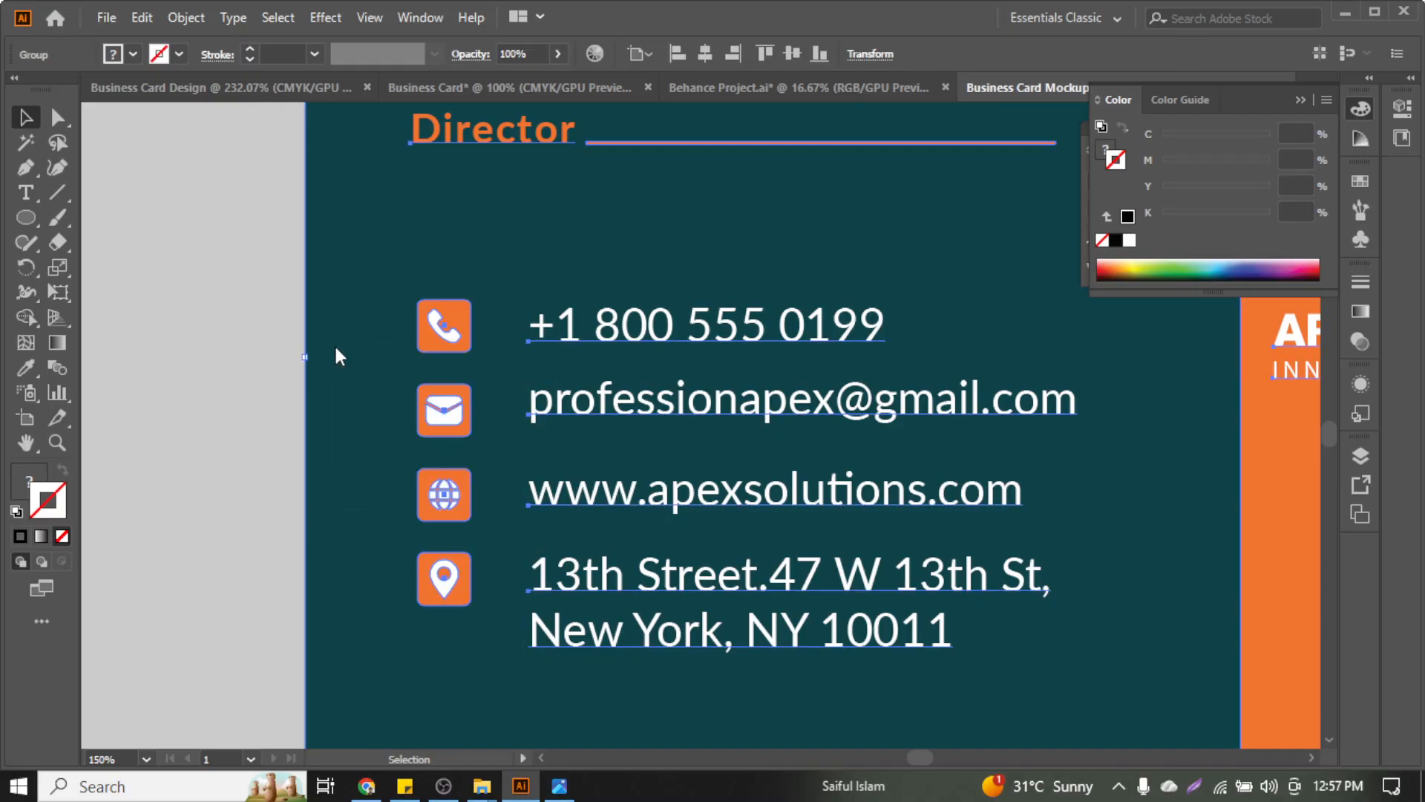
right_click(334, 348)
left_click(409, 466)
Lock the teal and grey card background shapes with Ctrl+2
left_click(260, 357)
right_click(357, 340)
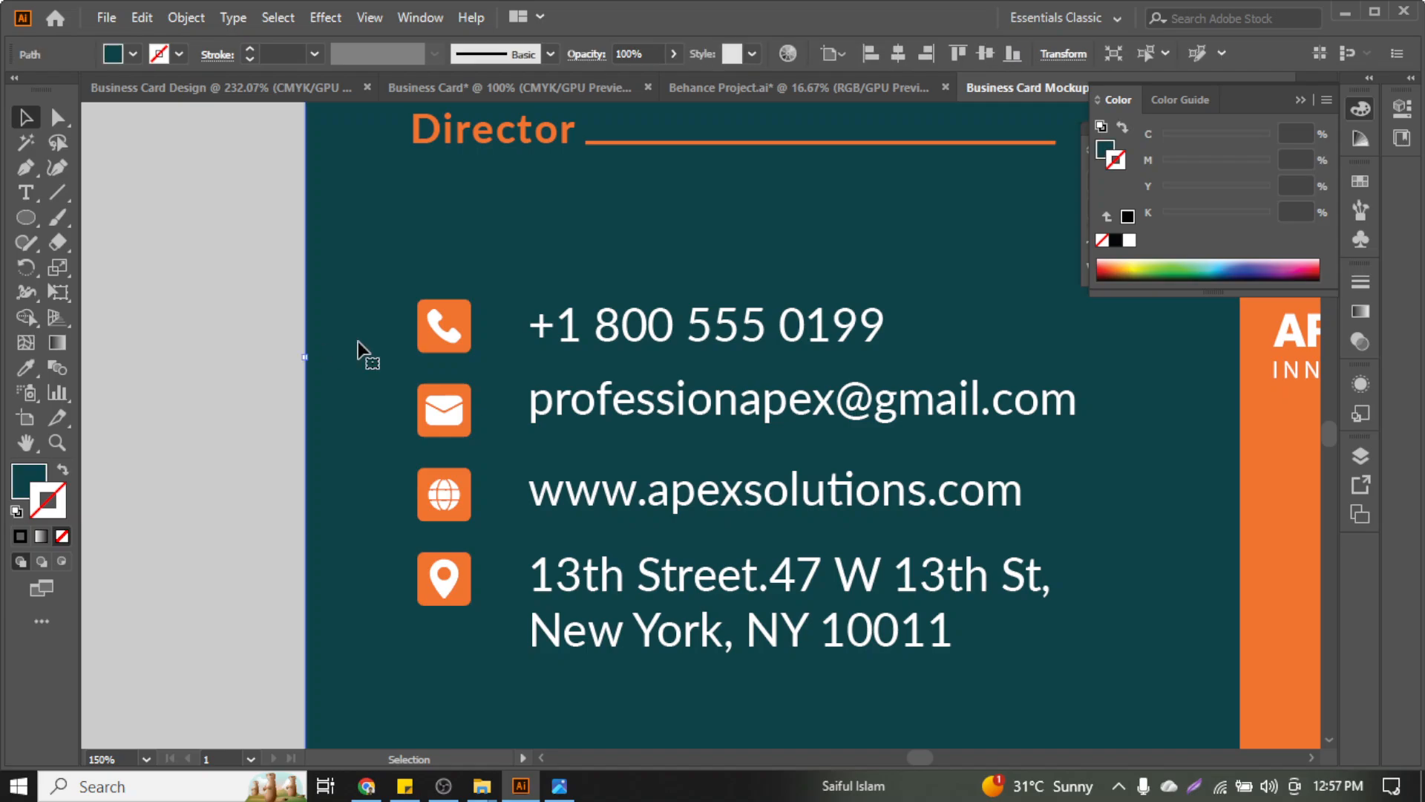
left_click(285, 319)
left_click(332, 279)
key("ctrl+2")
left_click_drag(349, 290, 475, 651)
left_click_drag(364, 298, 476, 686)
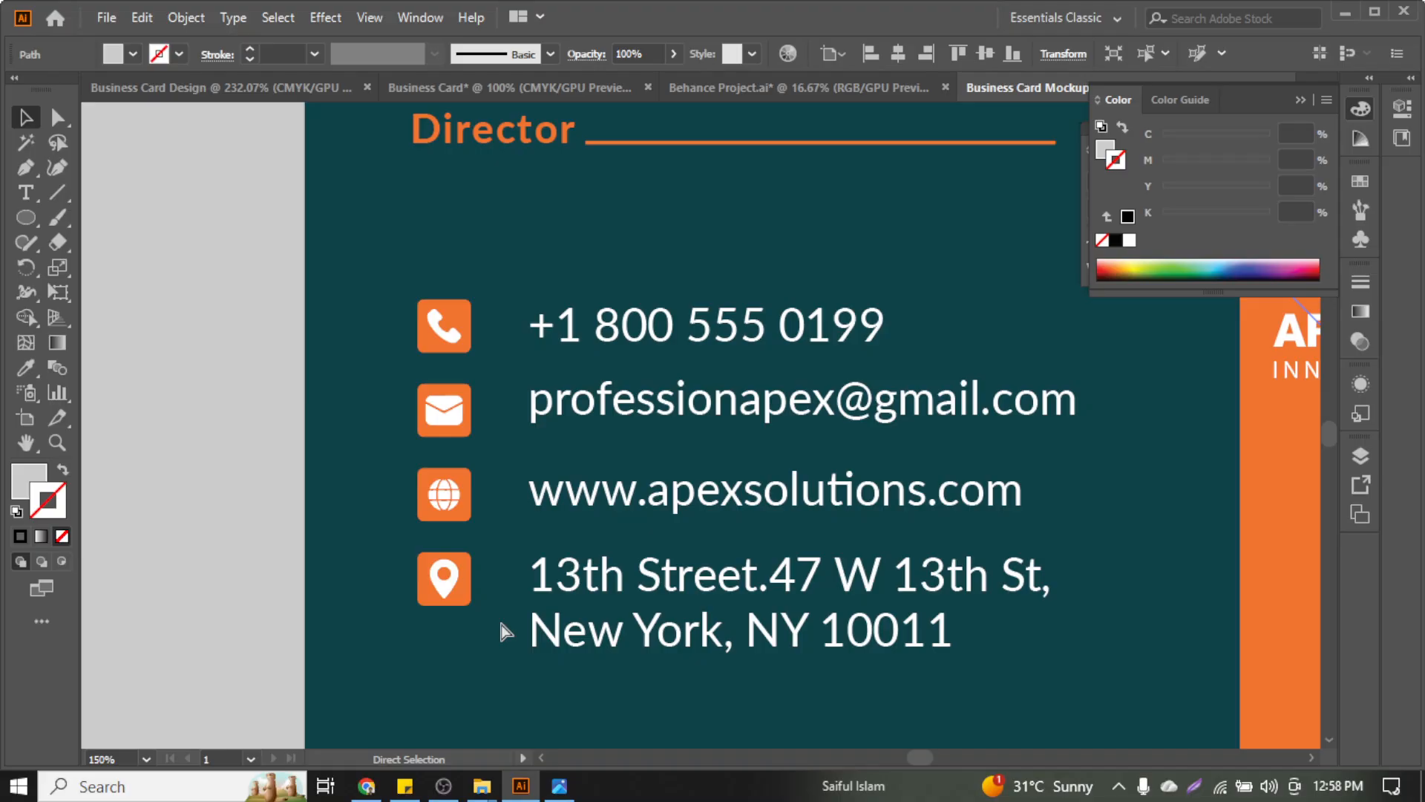
key("ctrl+2")
Select and copy the four orange contact icons
left_click(438, 334)
left_click(399, 273)
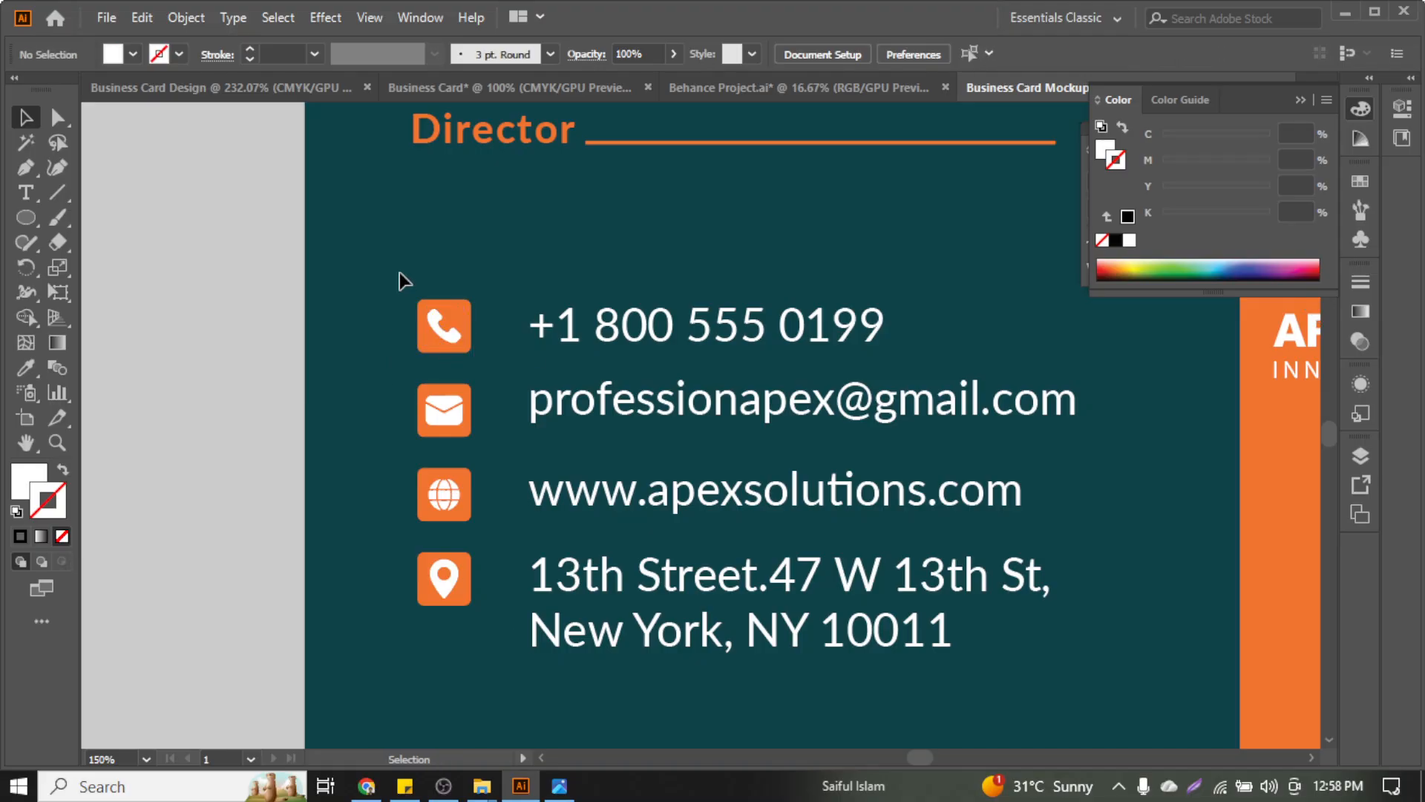
left_click_drag(399, 279, 472, 620)
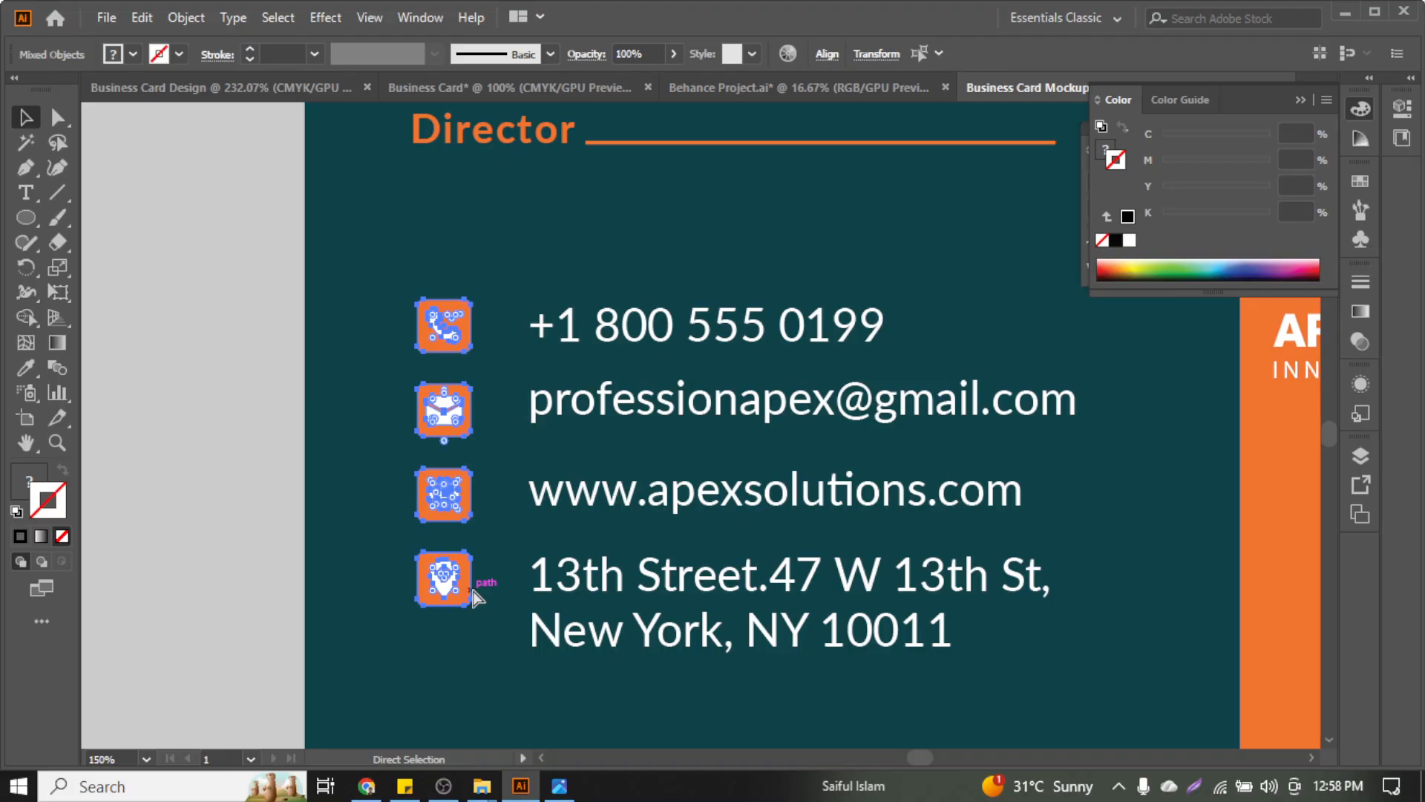
left_click(772, 89)
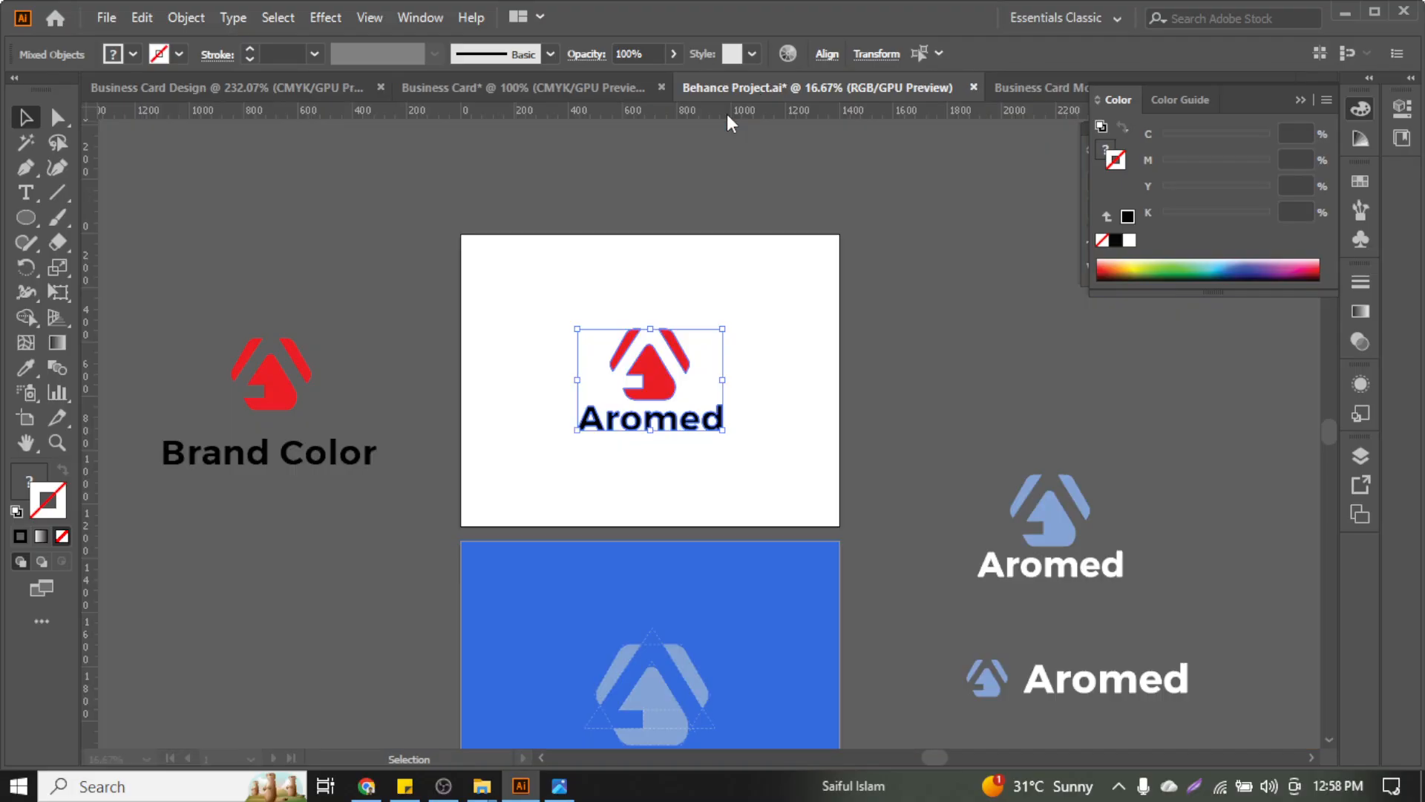
Paste the four orange icons onto the Bernier-Bins card, left of the contact lines
left_click(604, 87)
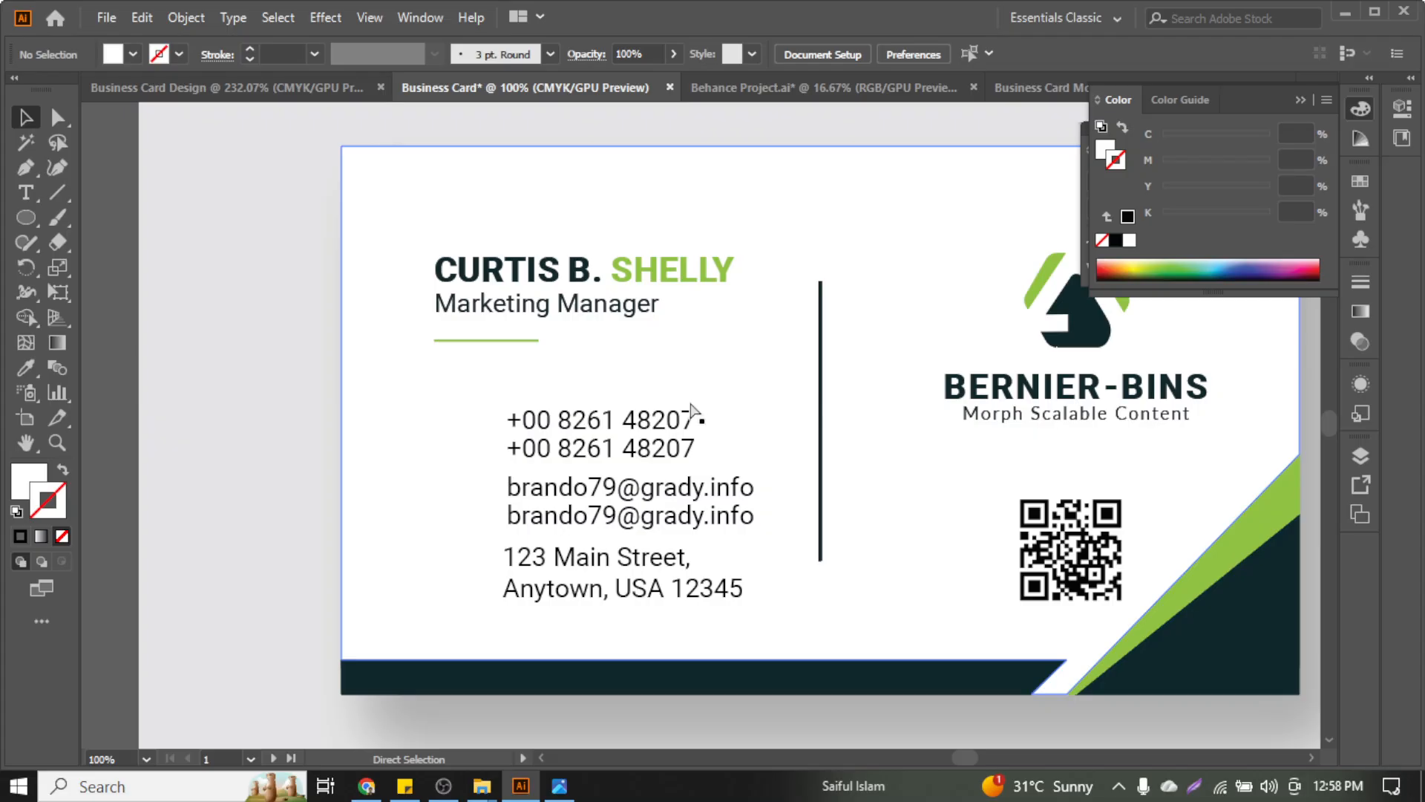
key("ctrl+v")
left_click_drag(700, 397, 462, 469)
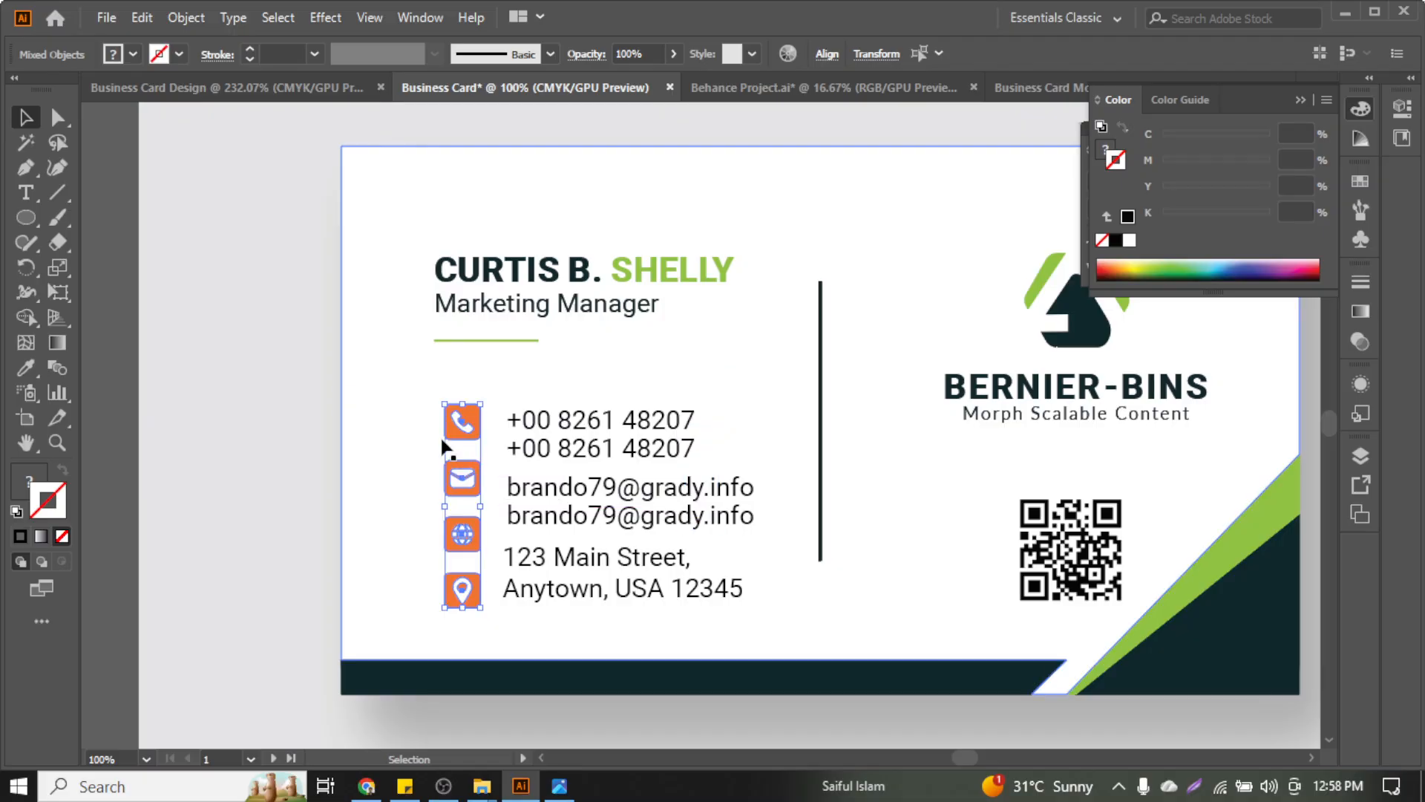
Try removing the white background rectangle's fill, then undo it and reselect the rectangle
left_click(376, 431)
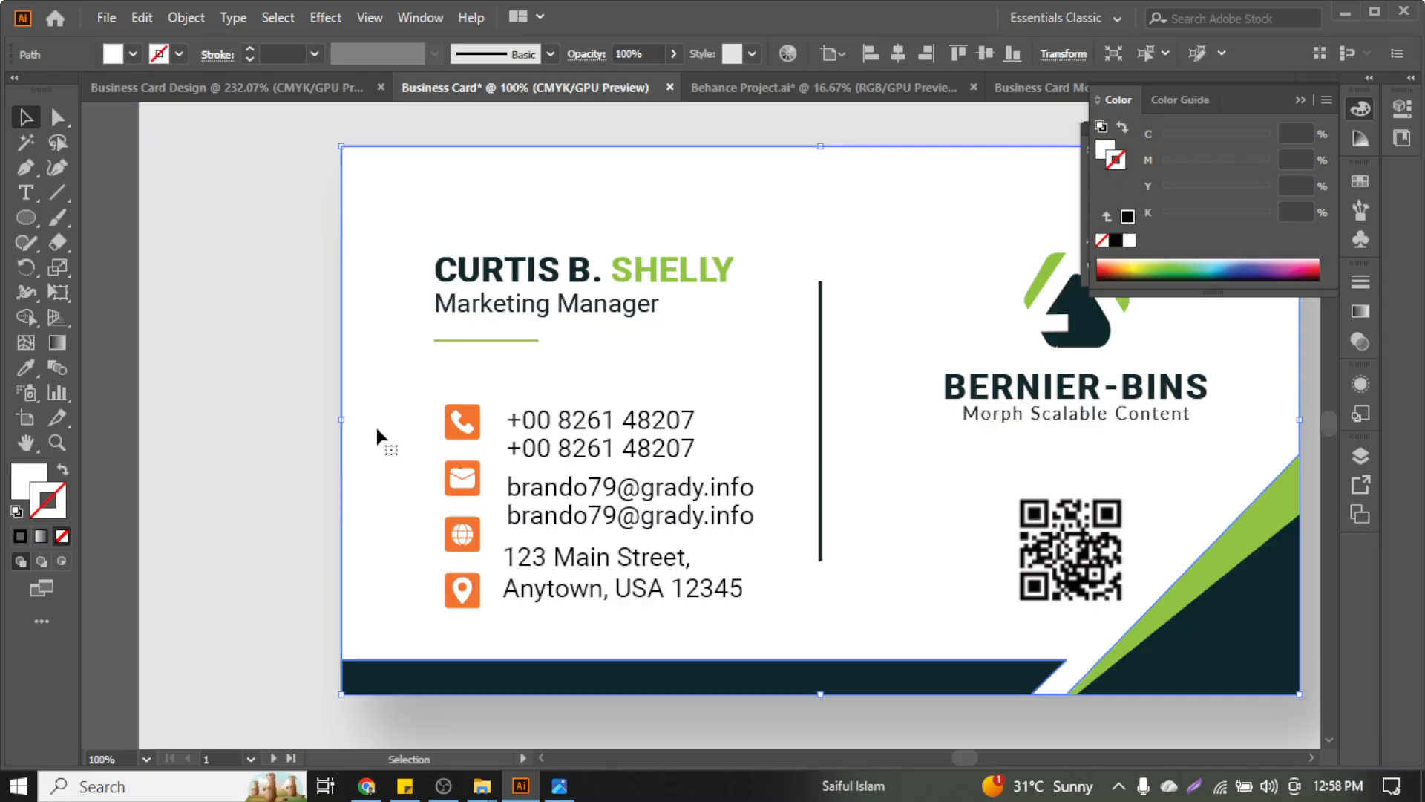
left_click(22, 490)
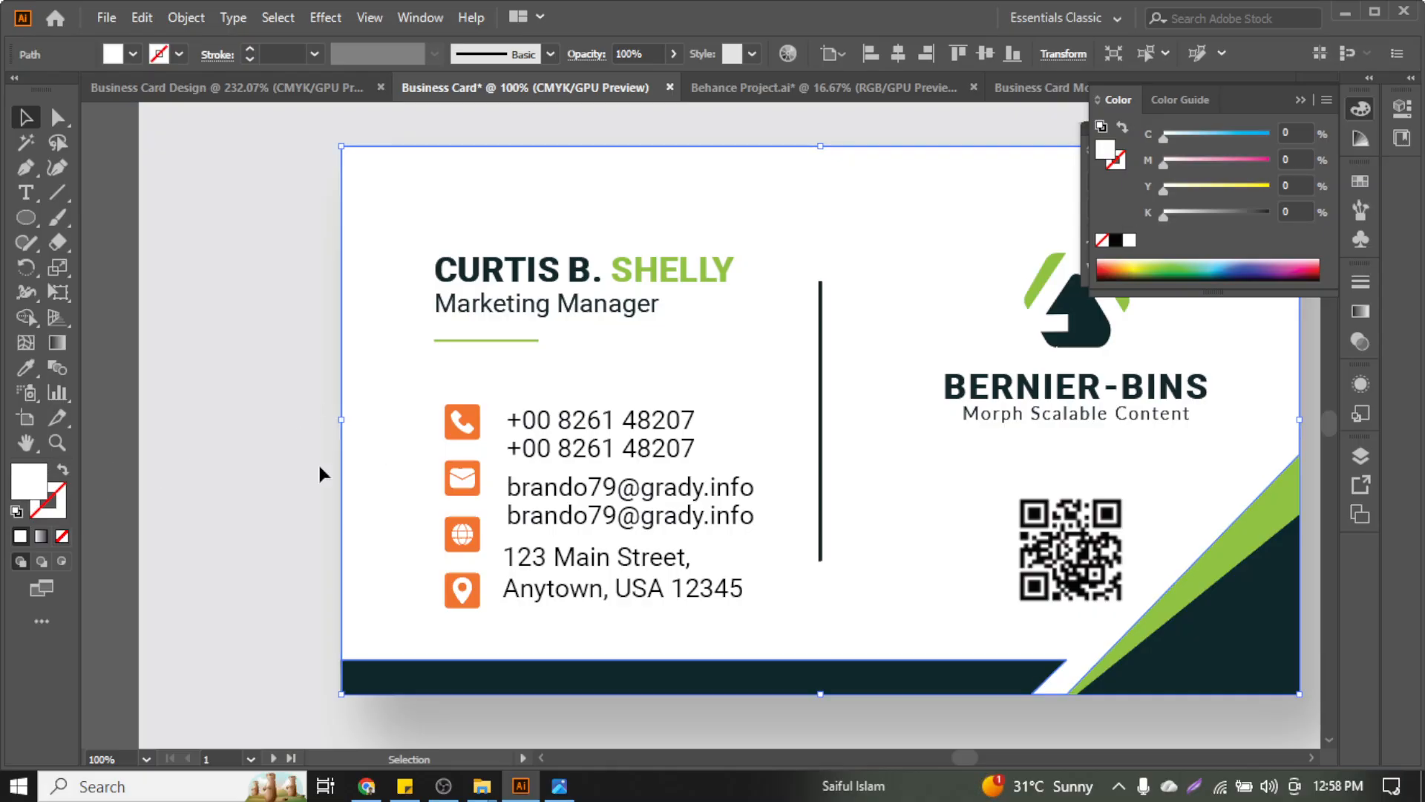
key("slash")
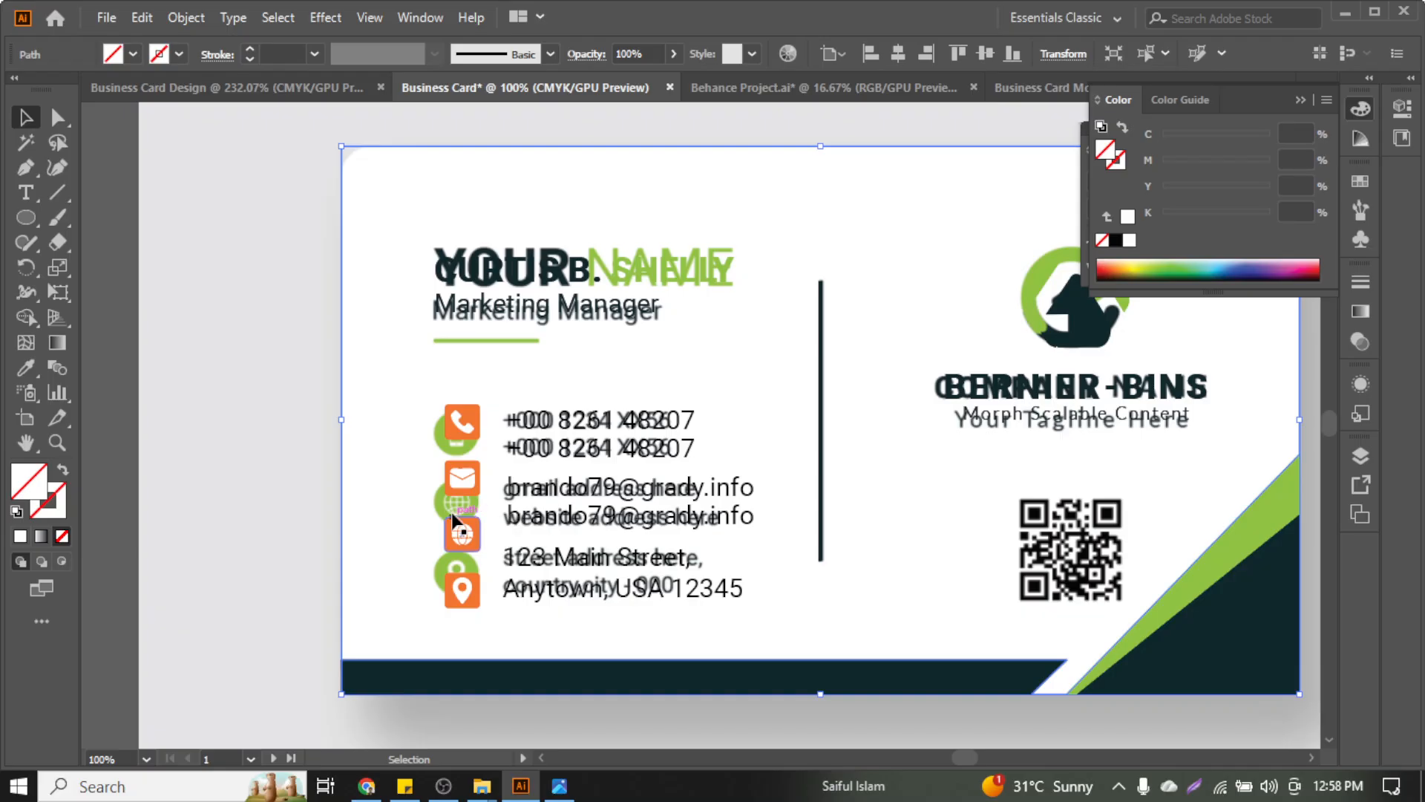
key("a")
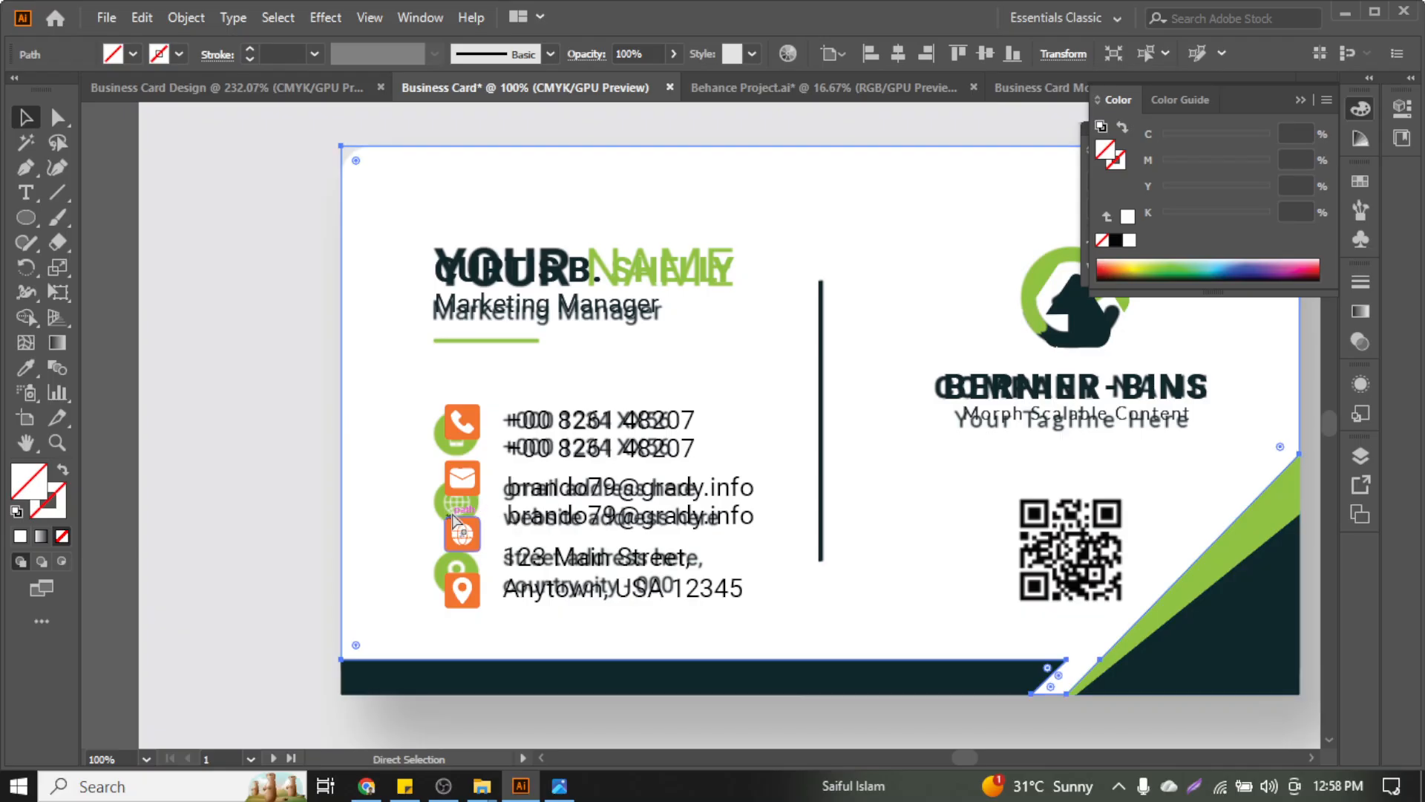
key("ctrl+z")
left_click(242, 288)
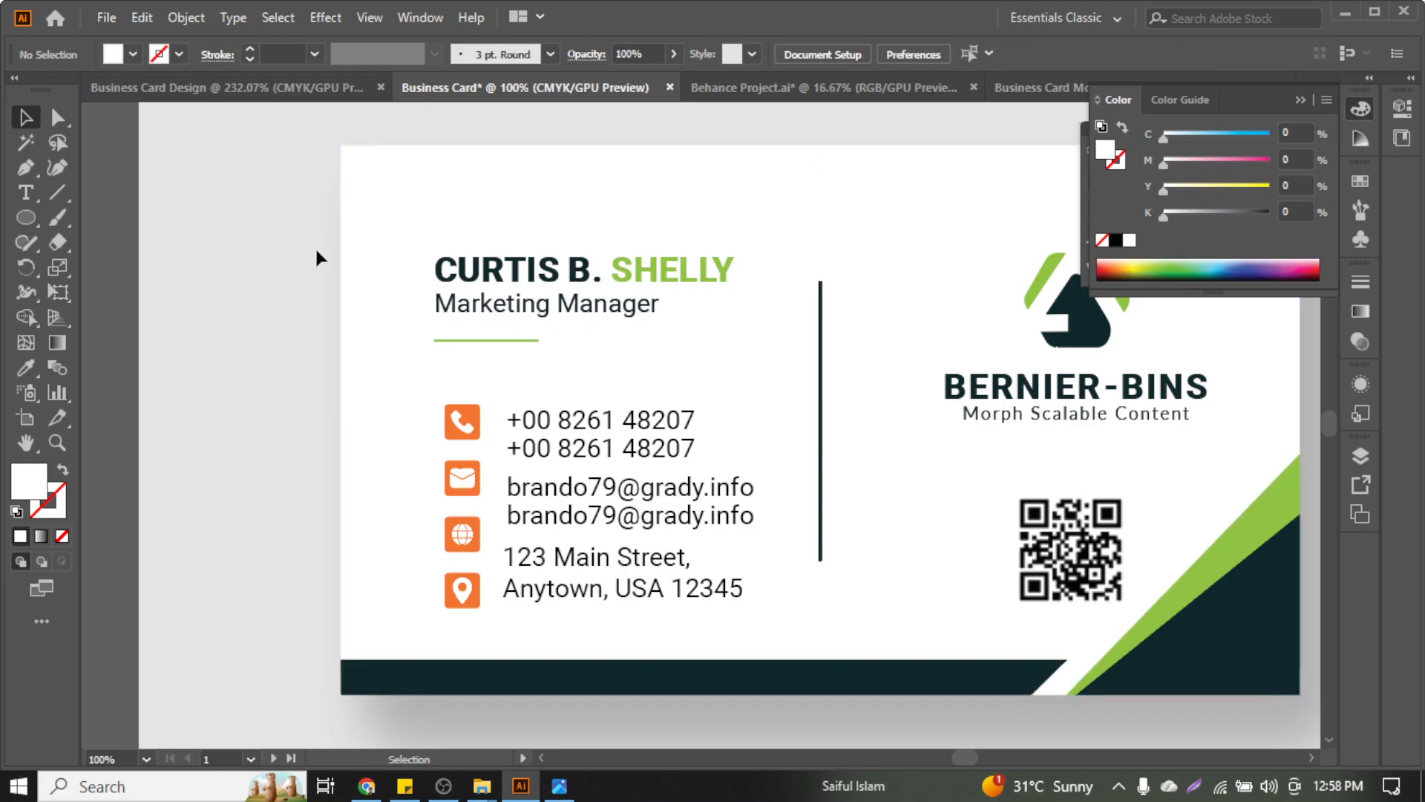
left_click(373, 184)
Drag the address text down to the location icon and the second email line down to the globe icon
key("ctrl+2")
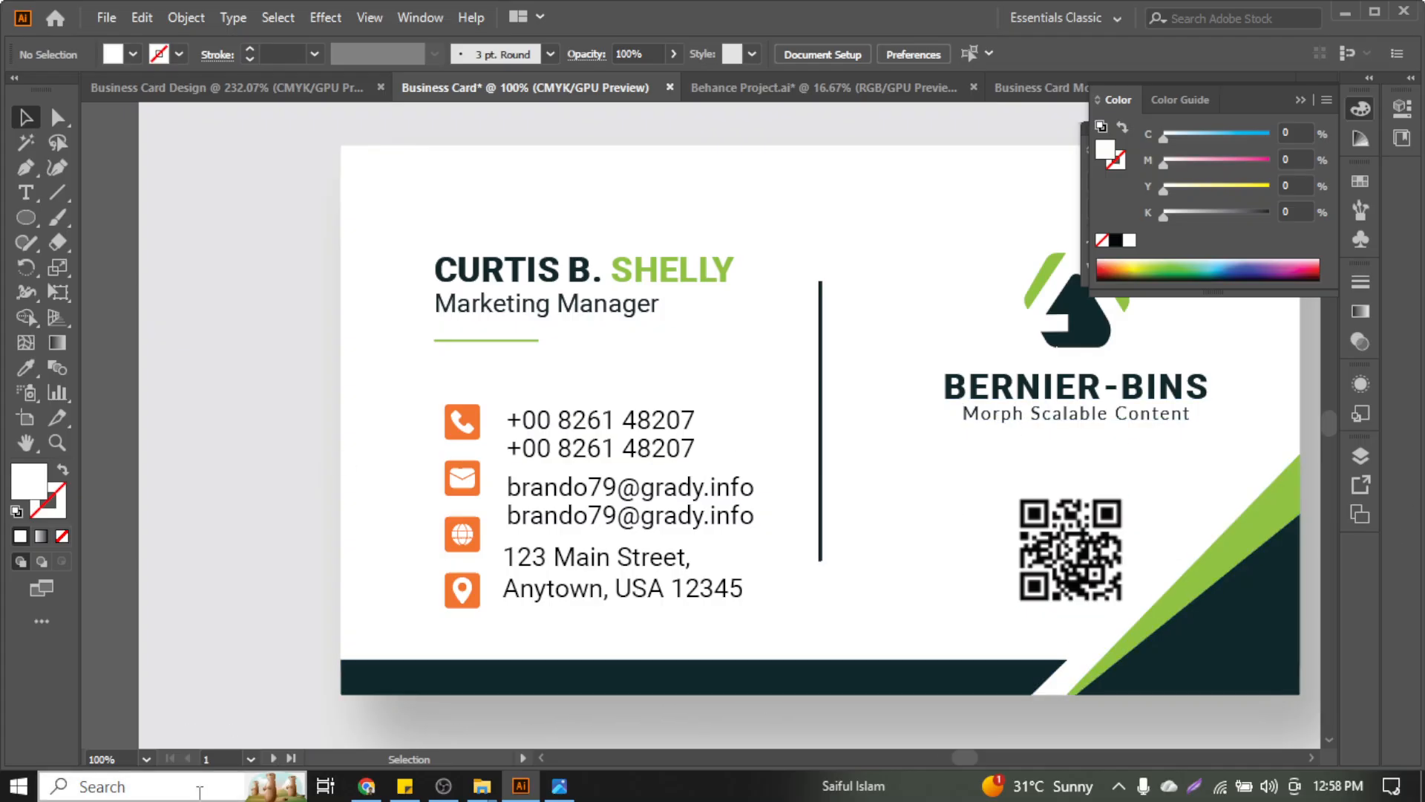
scroll(363, 549, "up", 1)
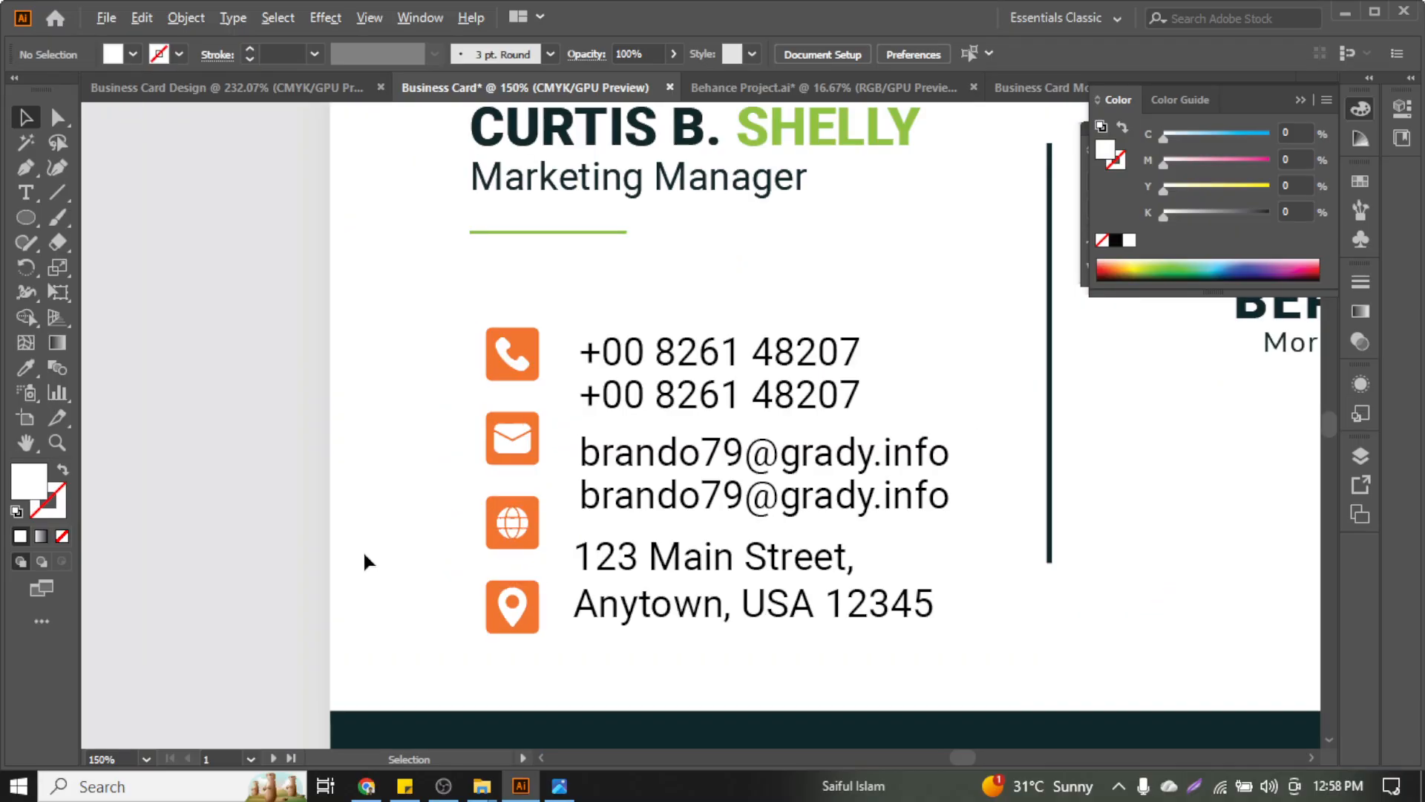
scroll(551, 475, "up", 1)
scroll(592, 407, "down", 1)
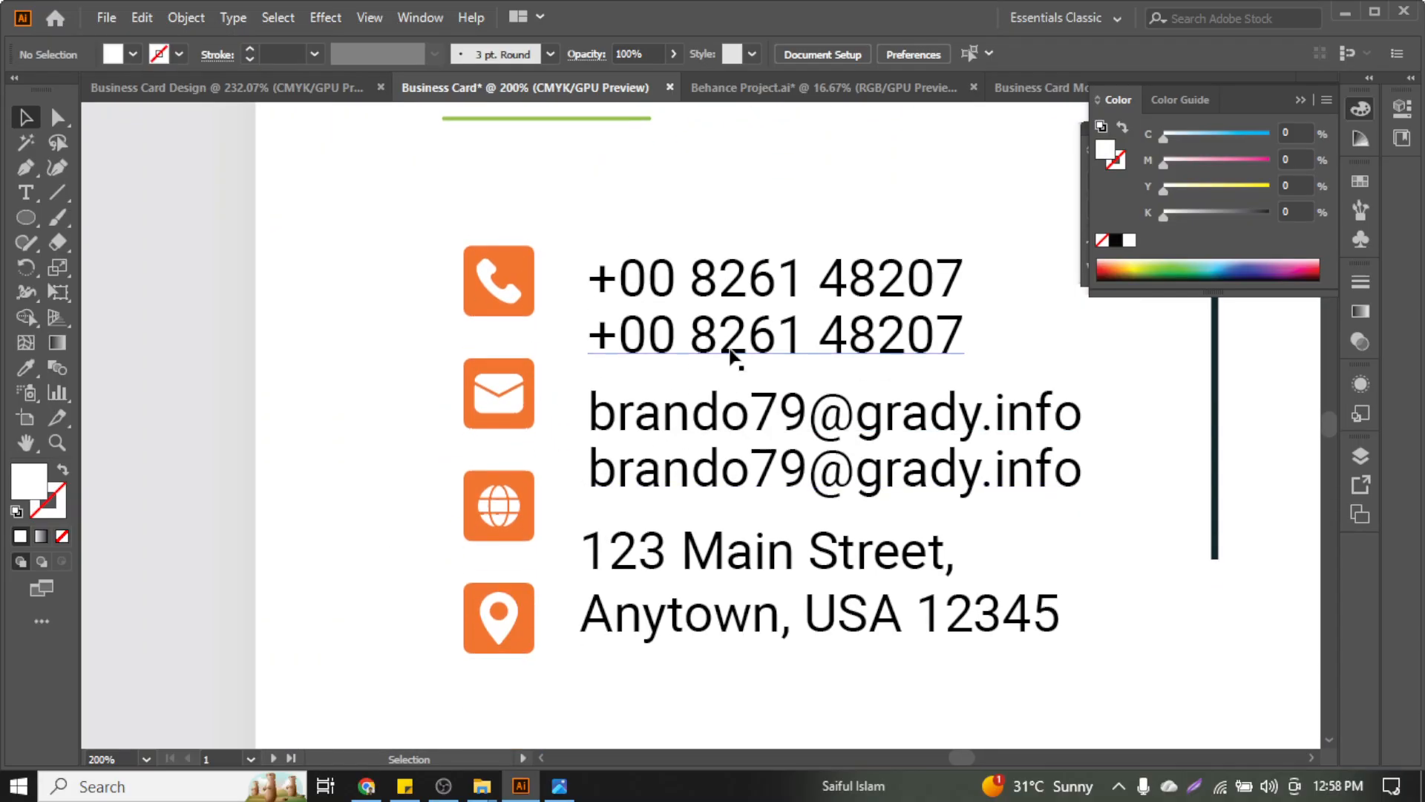
scroll(735, 360, "up", 1)
scroll(705, 361, "up", 1)
scroll(545, 467, "down", 3)
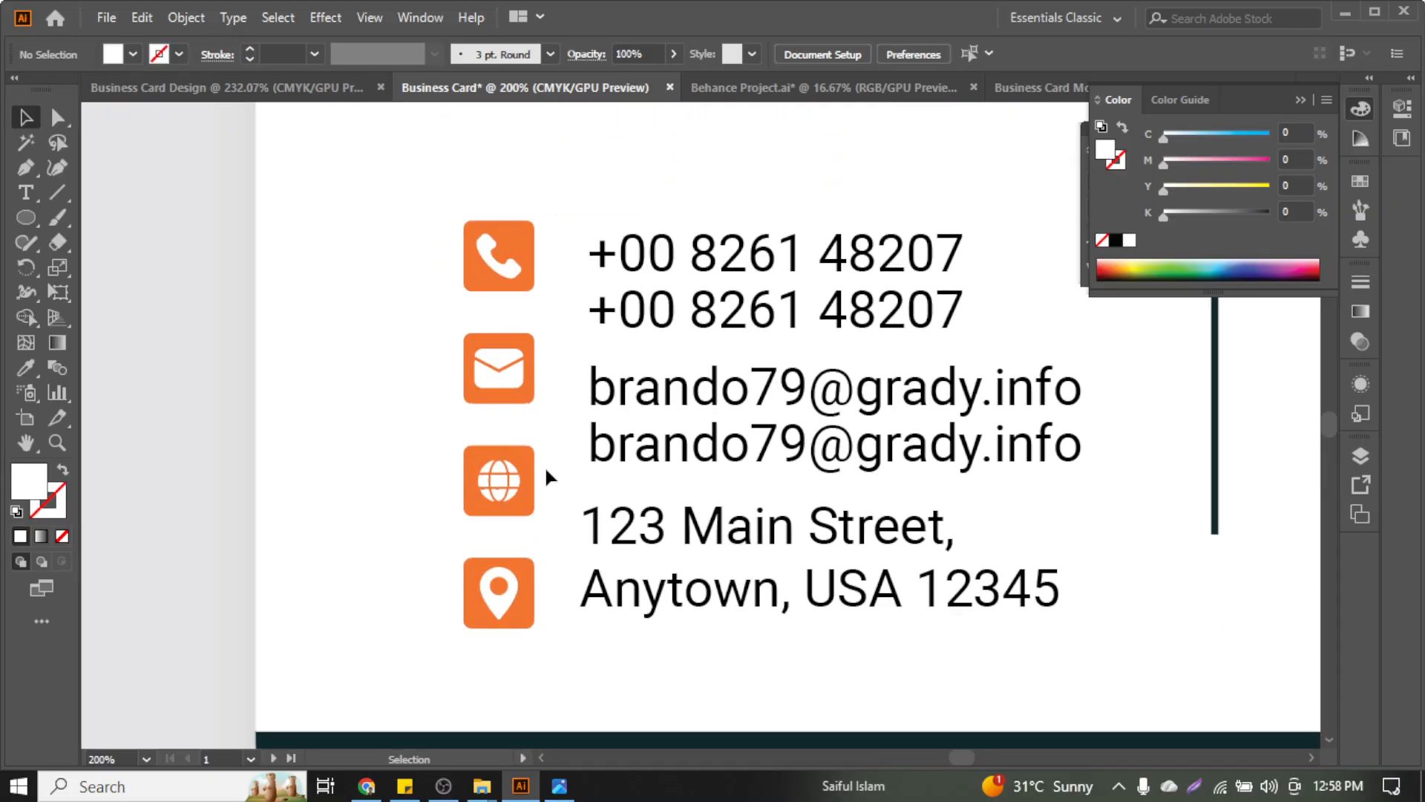
left_click(679, 455)
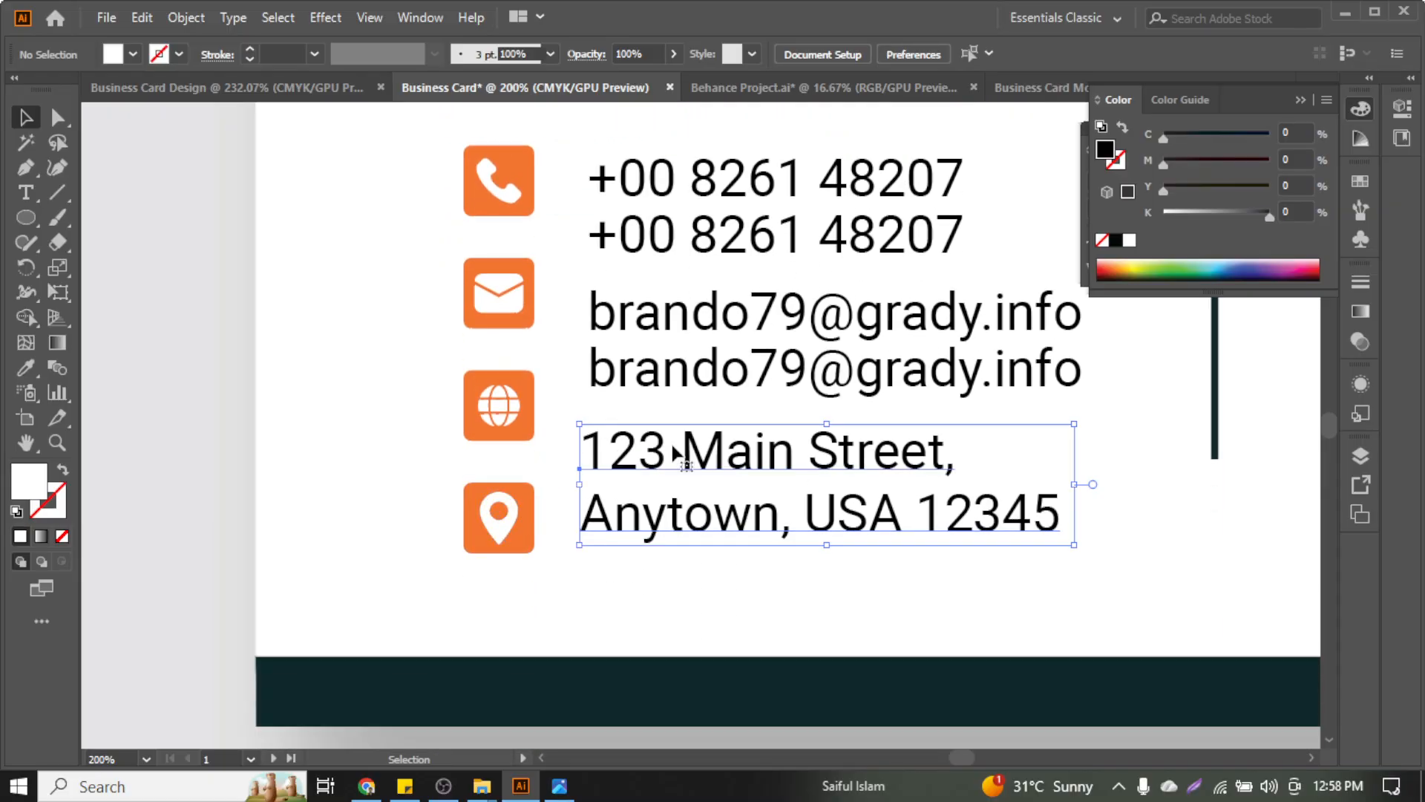
left_click_drag(737, 464, 737, 513)
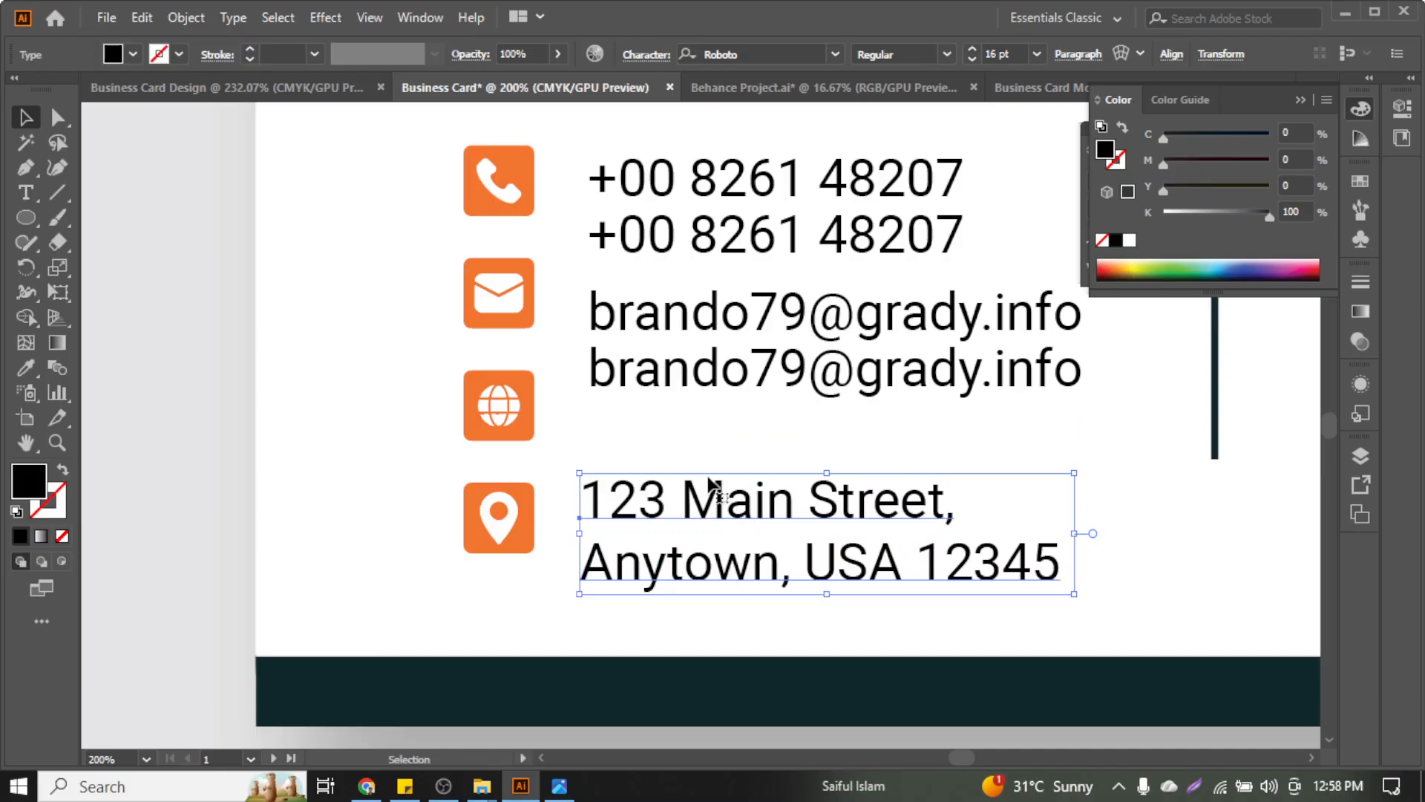
left_click(686, 446)
left_click(694, 372)
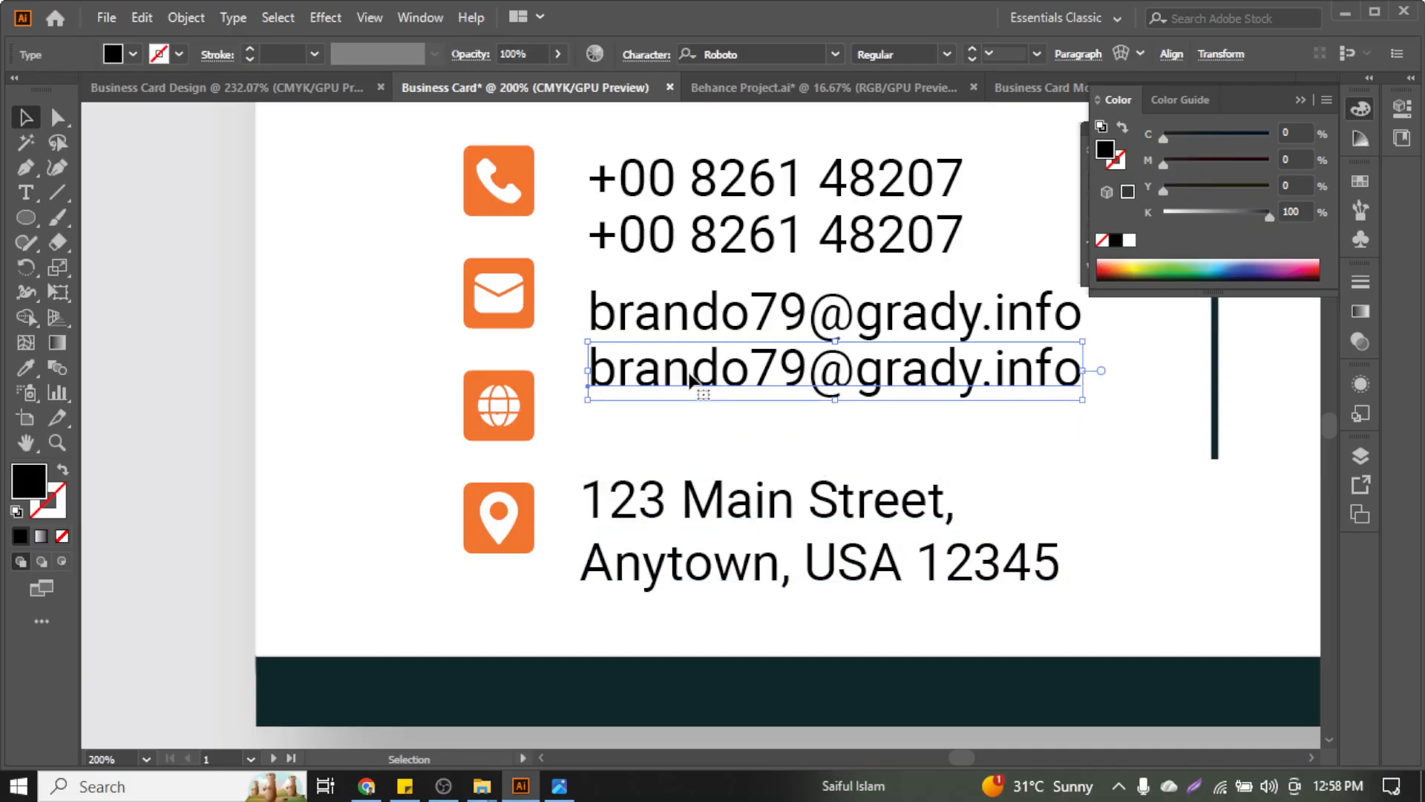
left_click_drag(694, 372, 689, 419)
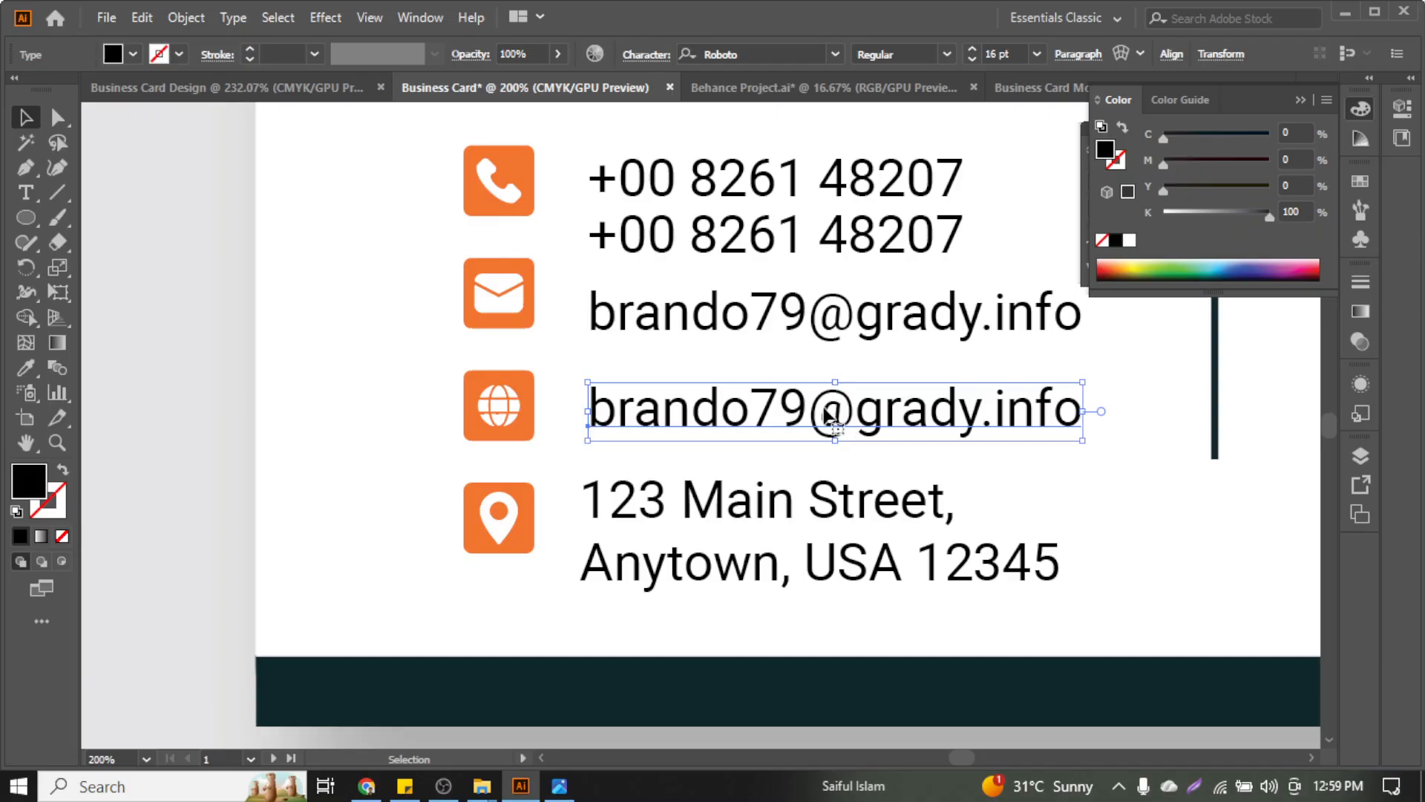
double_click(829, 416)
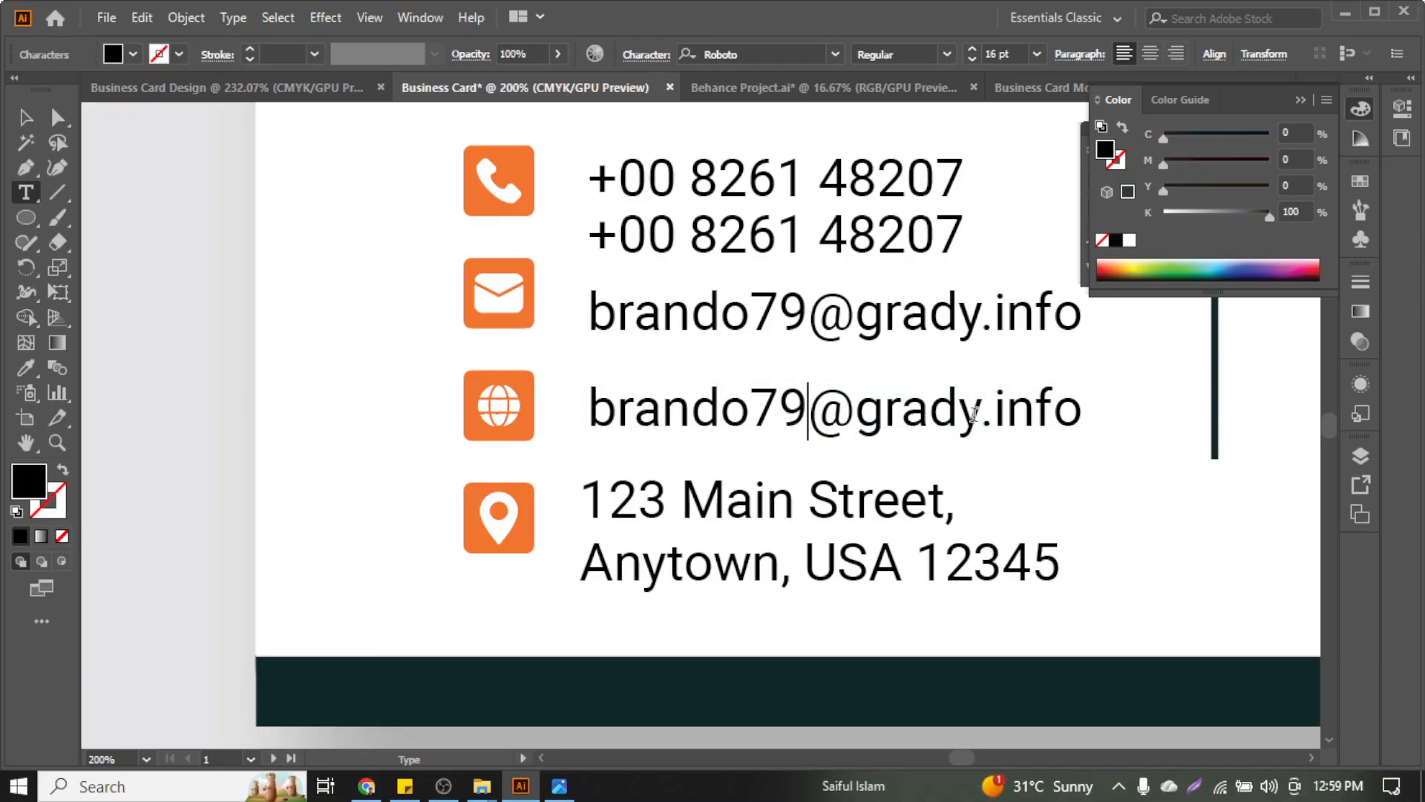
left_click_drag(974, 416, 589, 421)
scroll(683, 455, "up", 2)
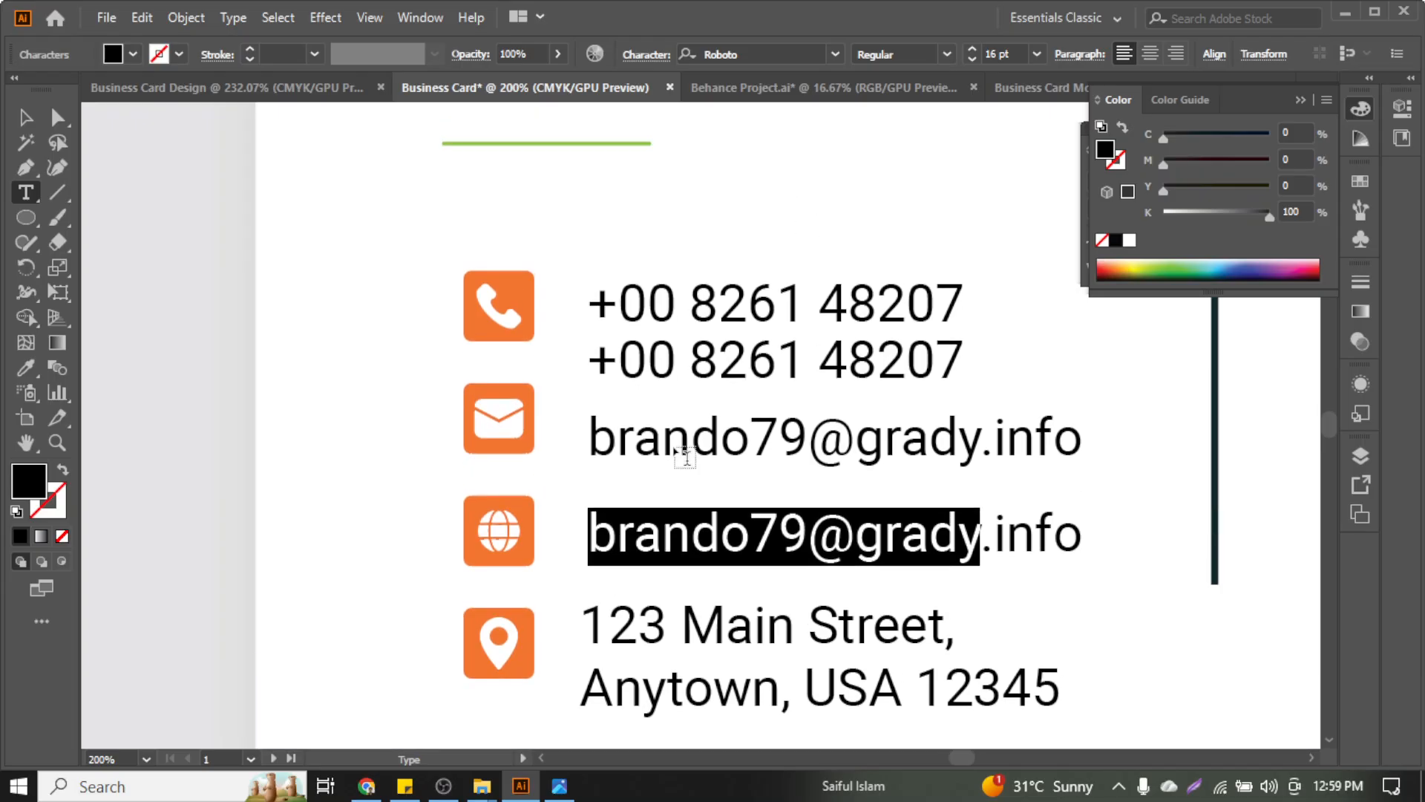
scroll(673, 444, "down", 2)
scroll(674, 445, "up", 1)
scroll(673, 445, "up", 1)
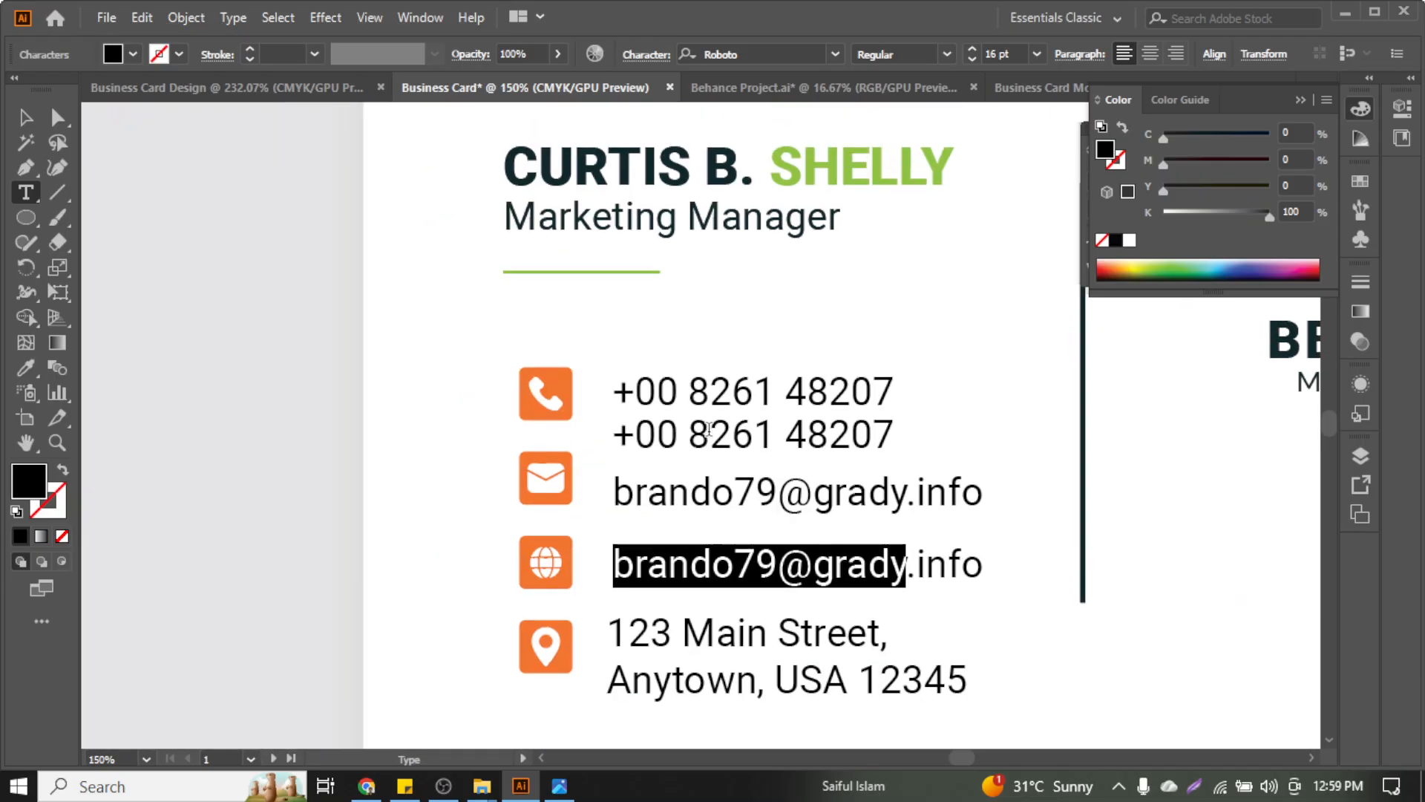
double_click(867, 182)
left_click(912, 185)
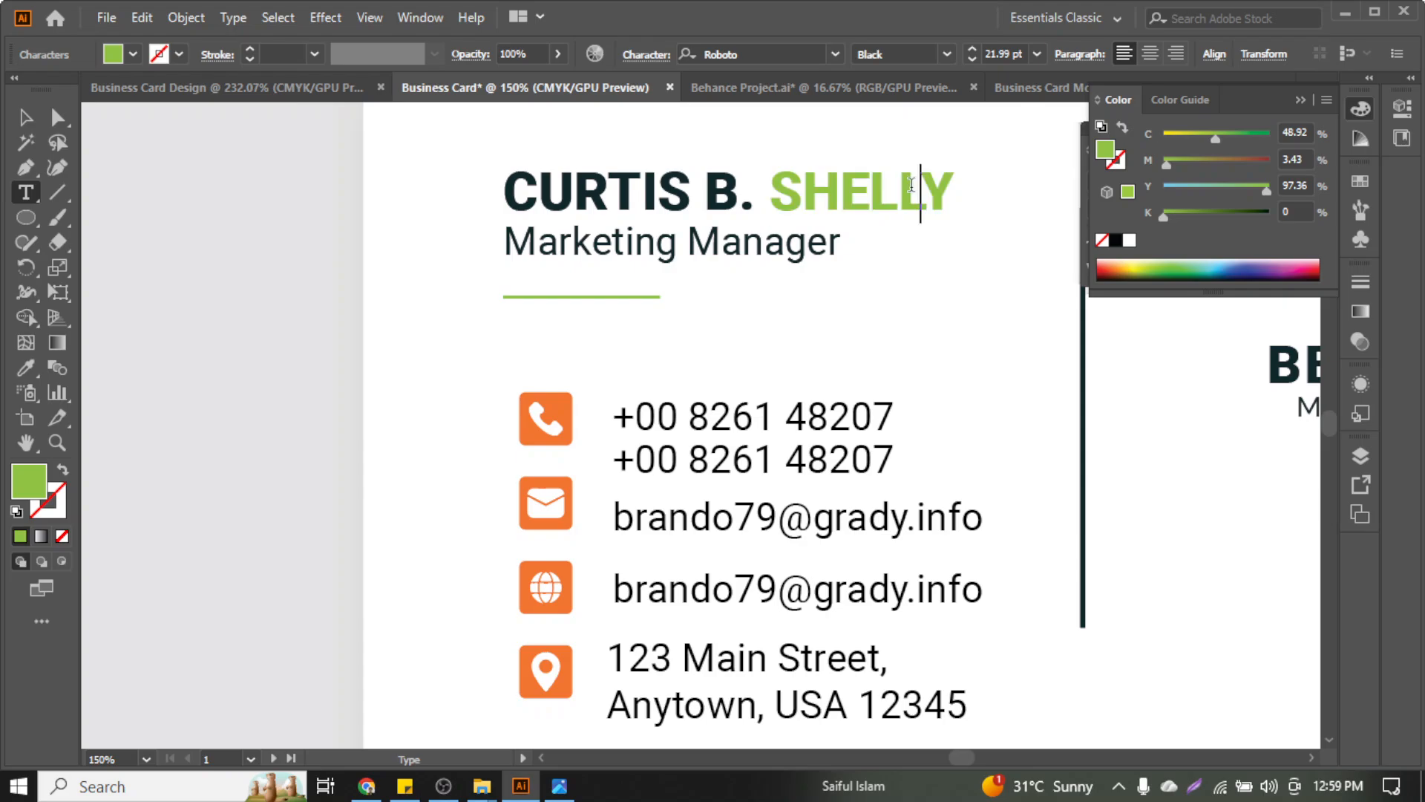
scroll(866, 211, "up", 1)
scroll(869, 265, "down", 2)
scroll(868, 265, "down", 2)
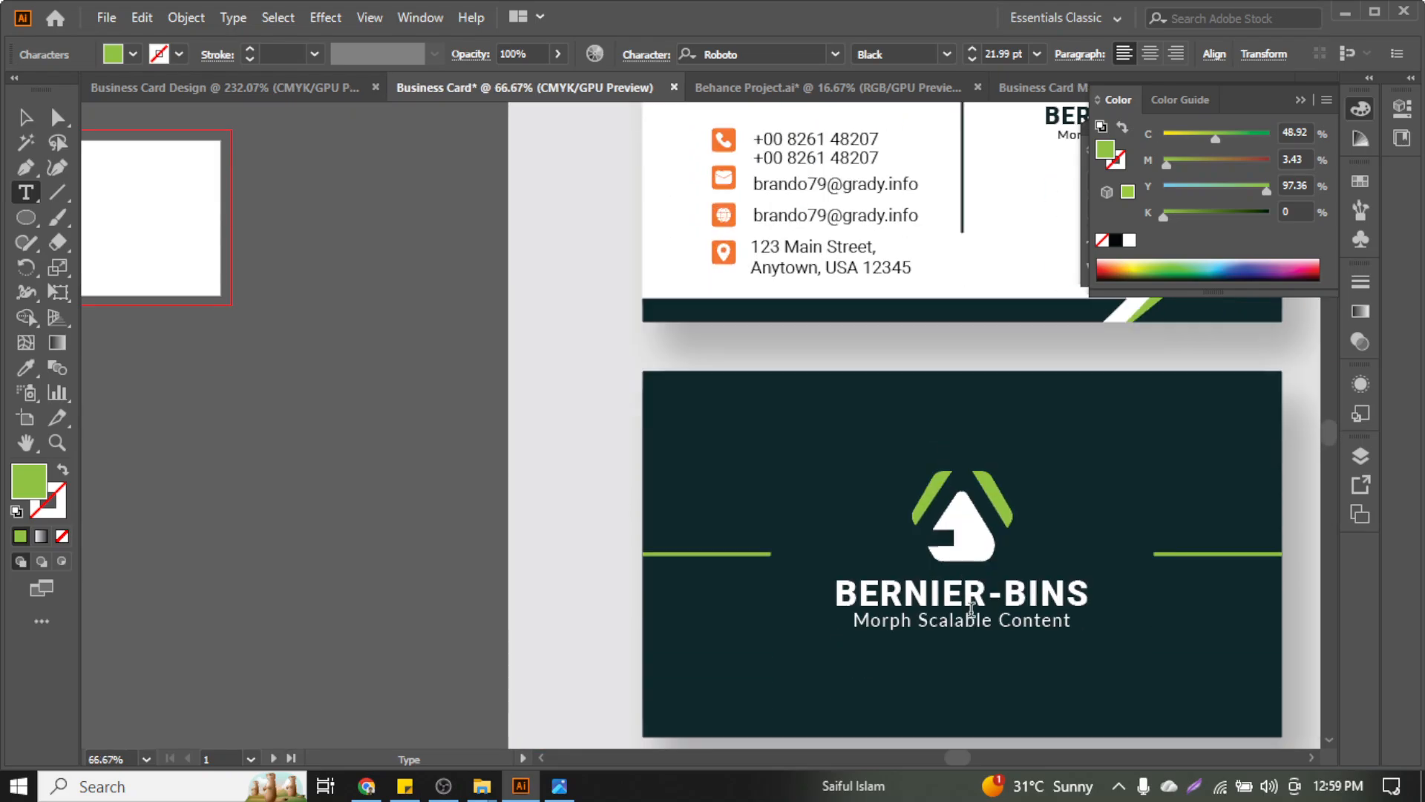
scroll(979, 617, "up", 3)
scroll(980, 614, "down", 1)
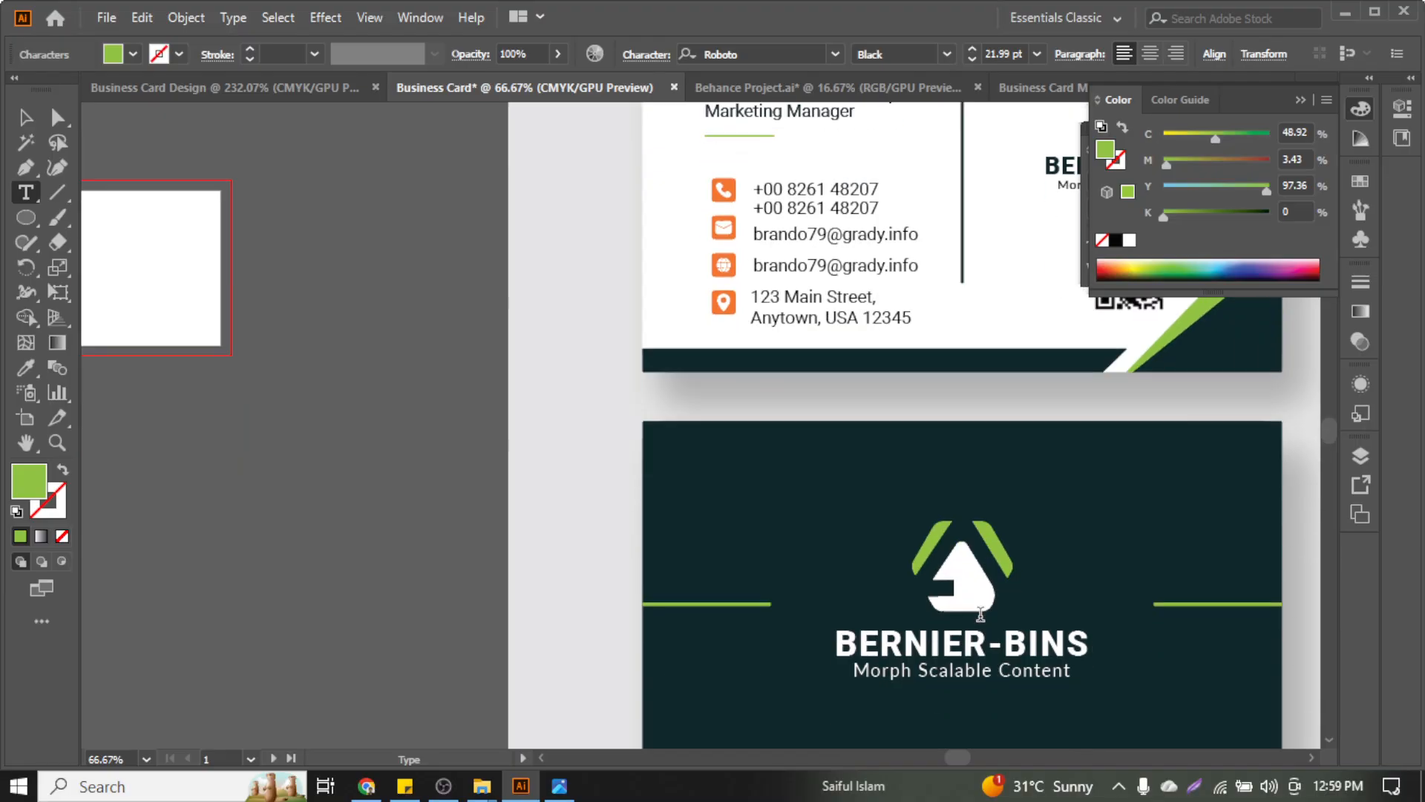
triple_click(977, 650)
key("ctrl+c")
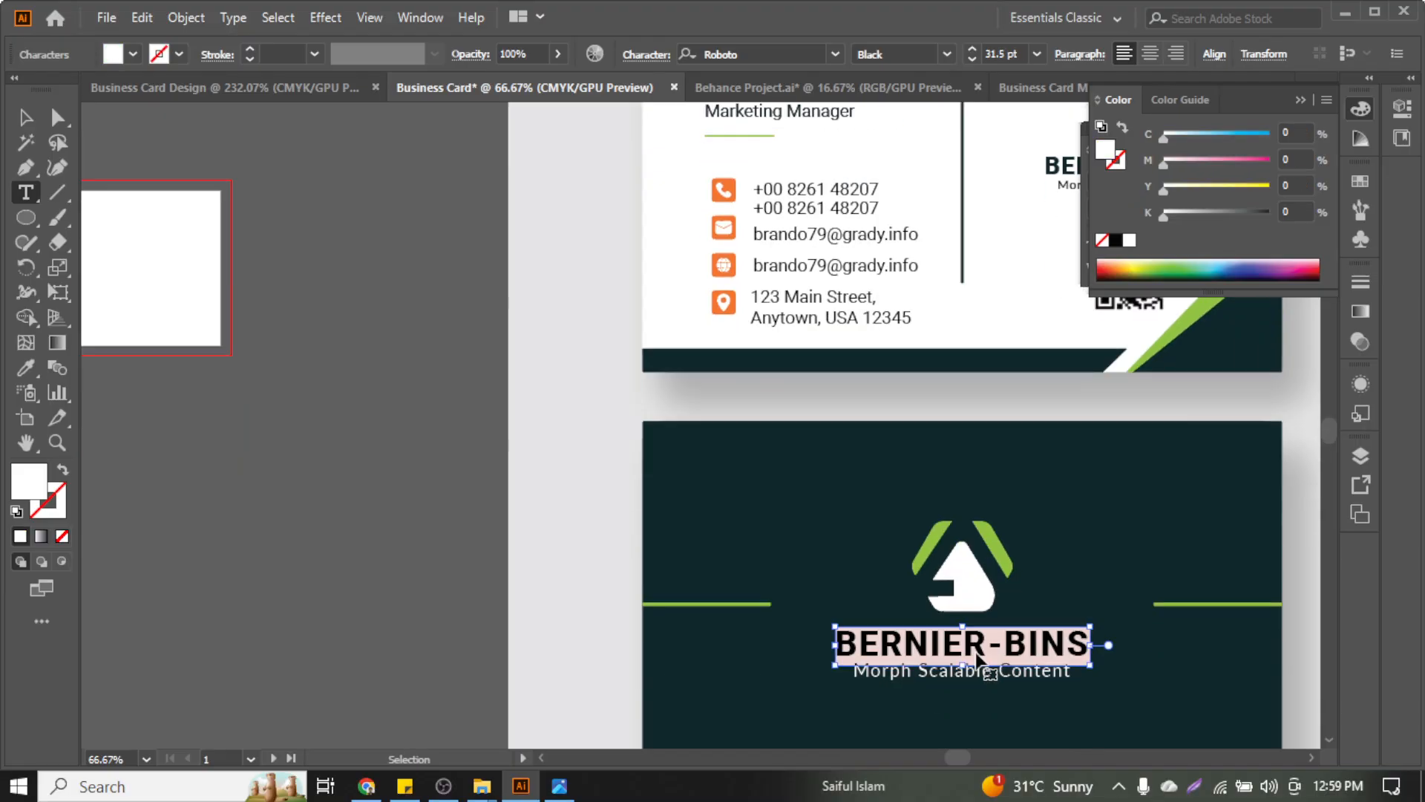
scroll(765, 377, "up", 2)
scroll(765, 377, "up", 2)
scroll(592, 399, "right", 1)
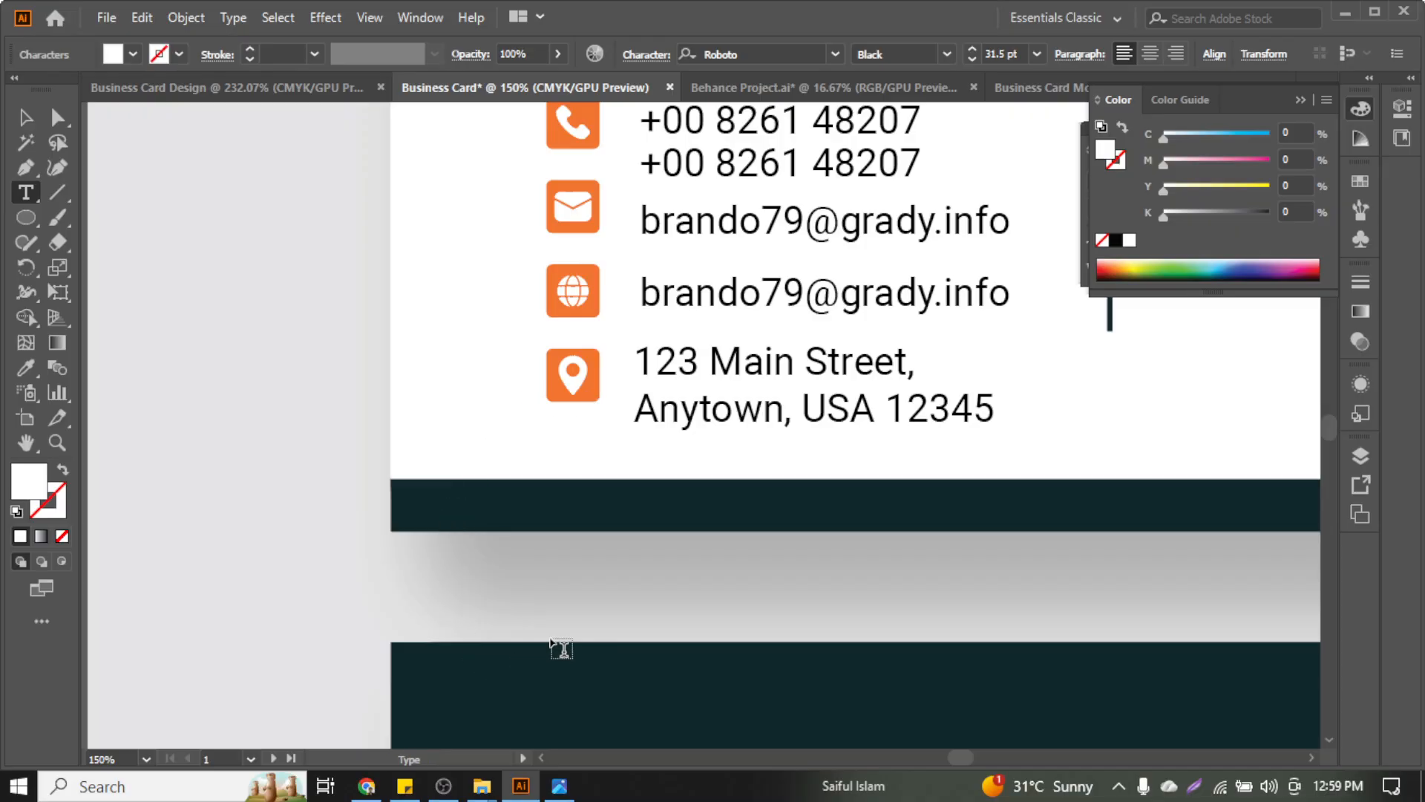
left_click(620, 592)
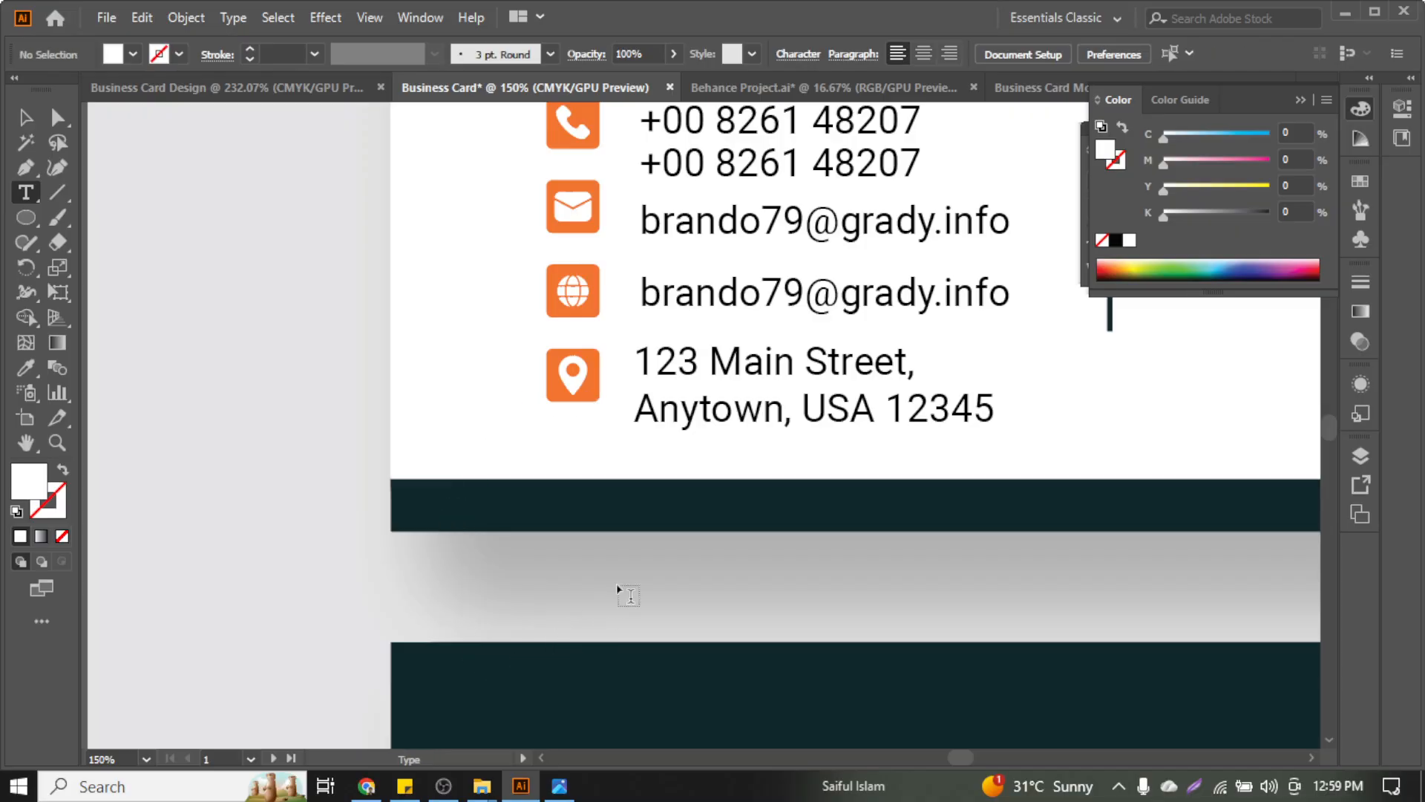
Paste BERNIER-BINS as new text below the card and give it the email line's style
left_click(618, 586)
key("ctrl+v")
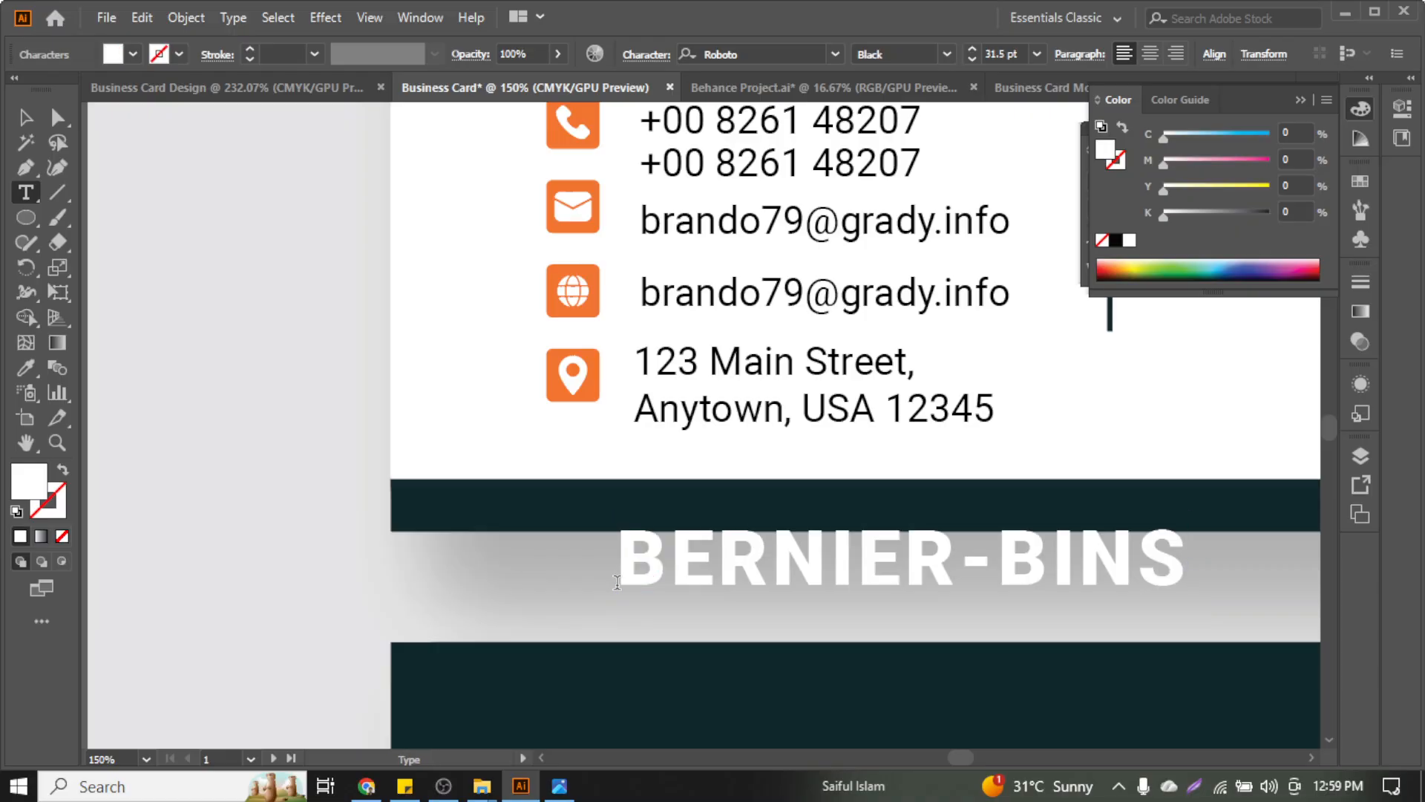
key("Escape")
left_click(27, 367)
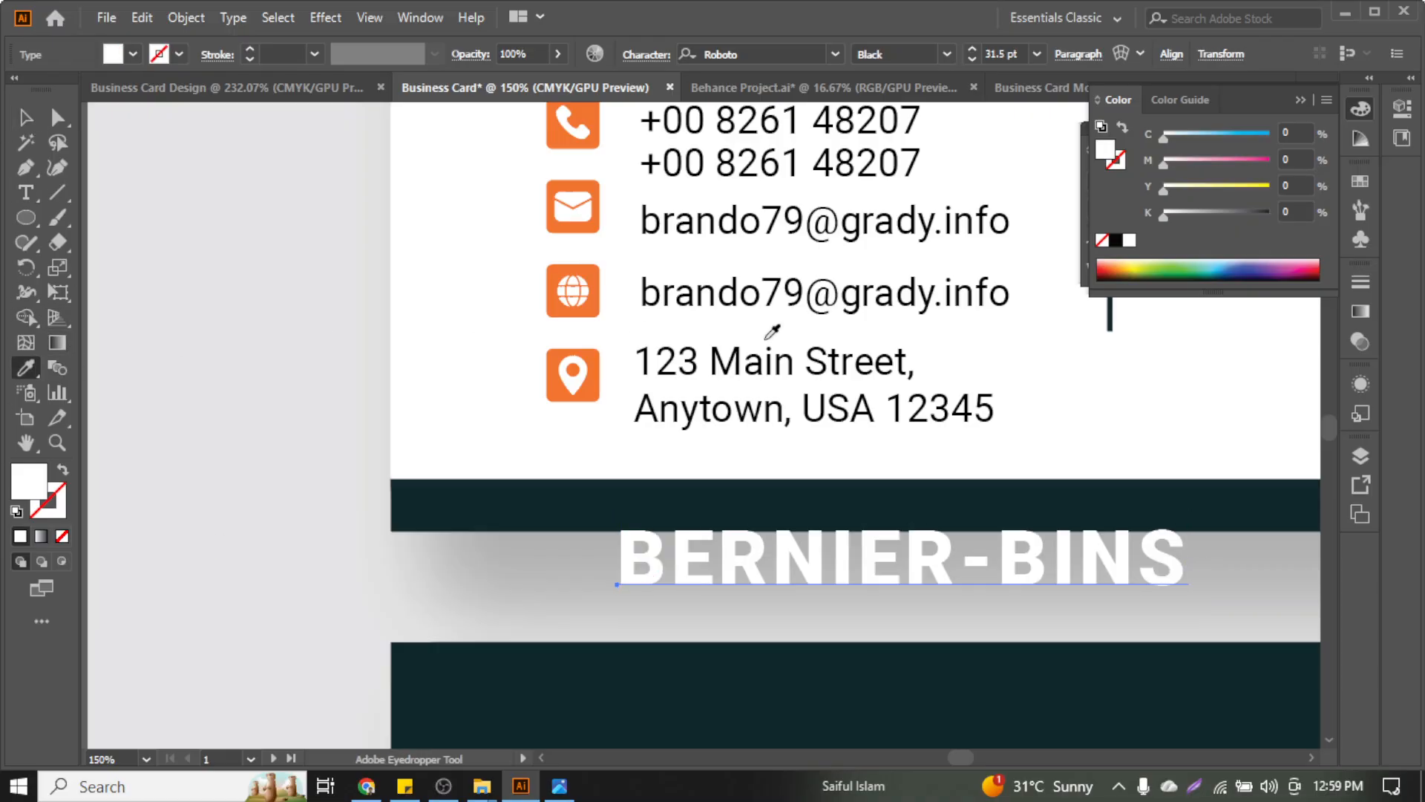
left_click(900, 286)
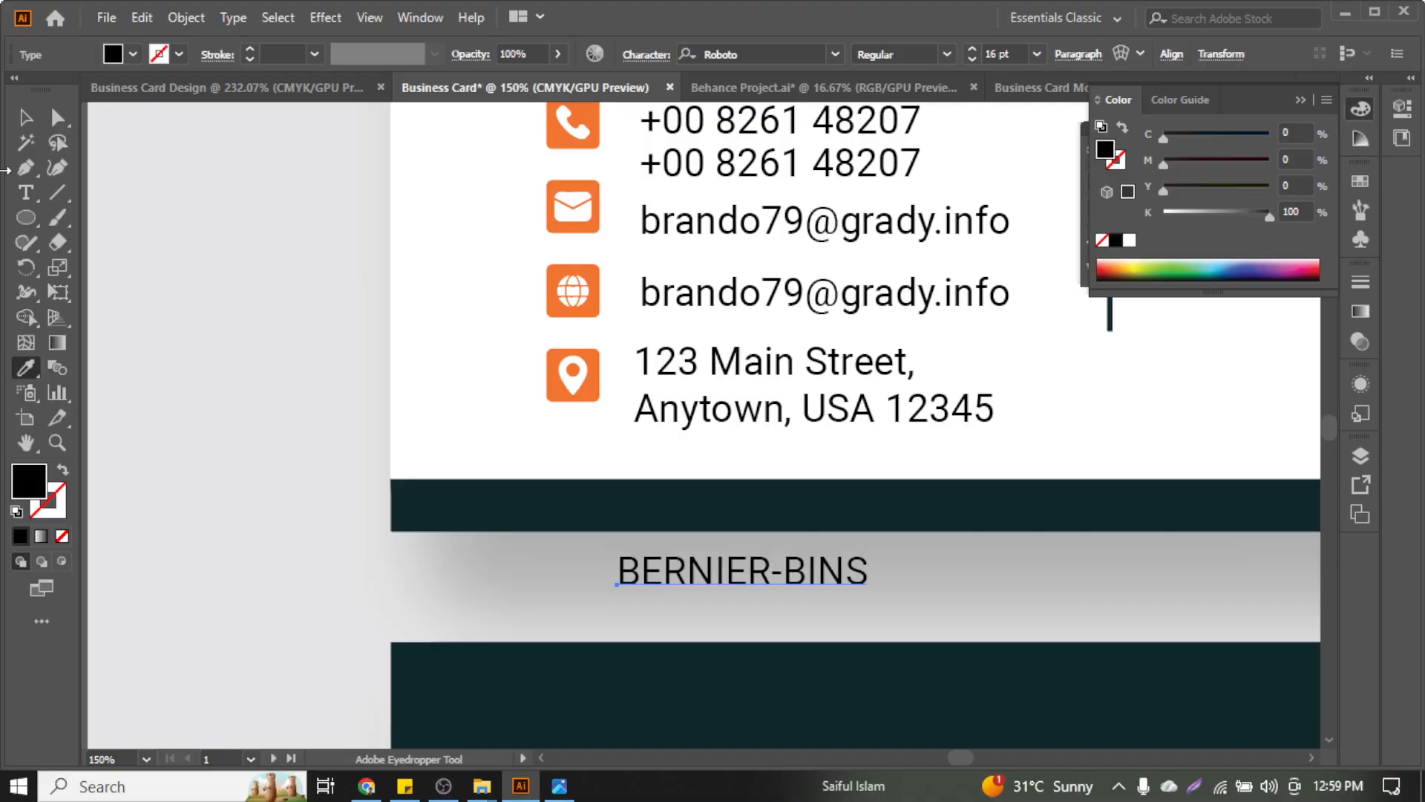
left_click(26, 117)
Delete the hyphen and change the text to lowercase 'bernierbins'
key("ctrl+plus")
key("ctrl+plus")
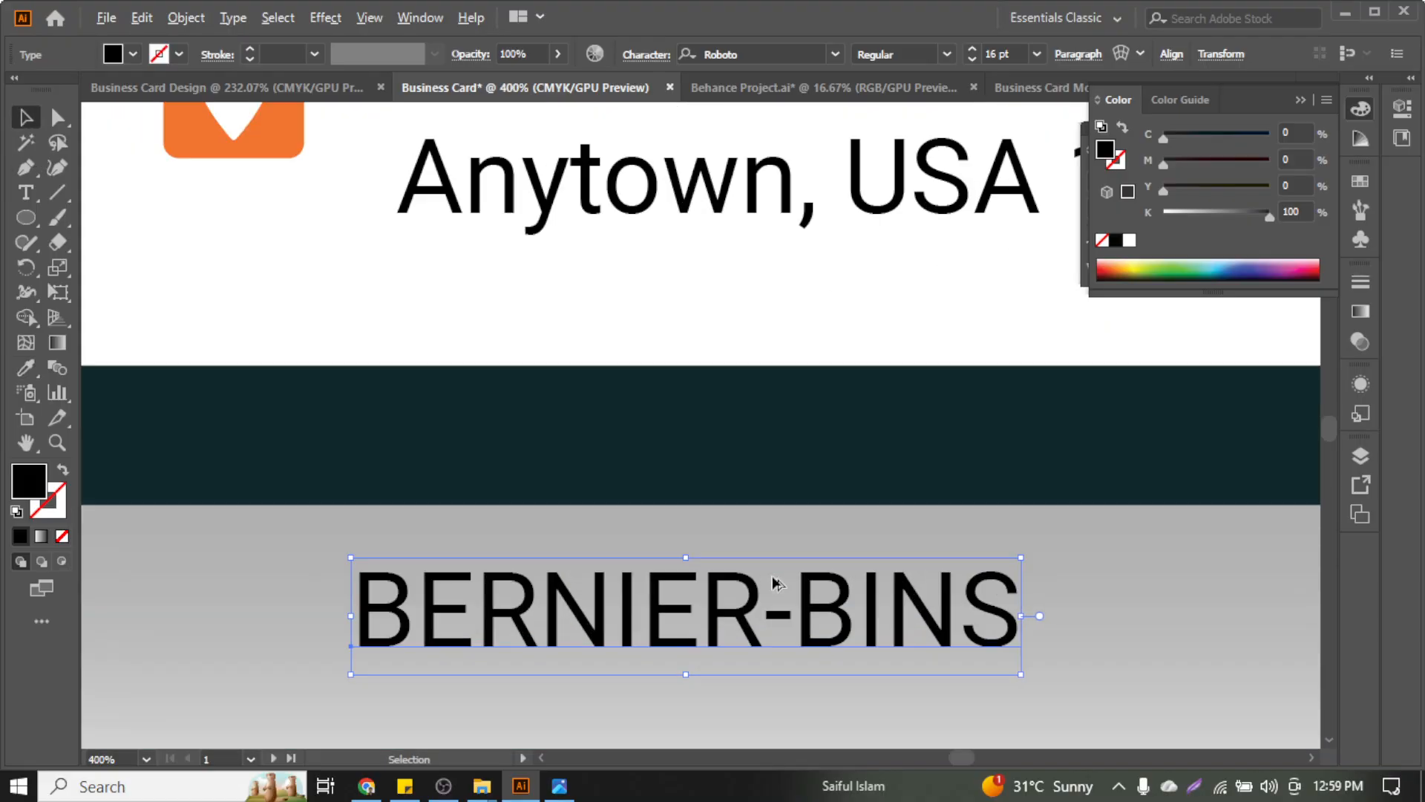
double_click(781, 607)
key("BackSpace")
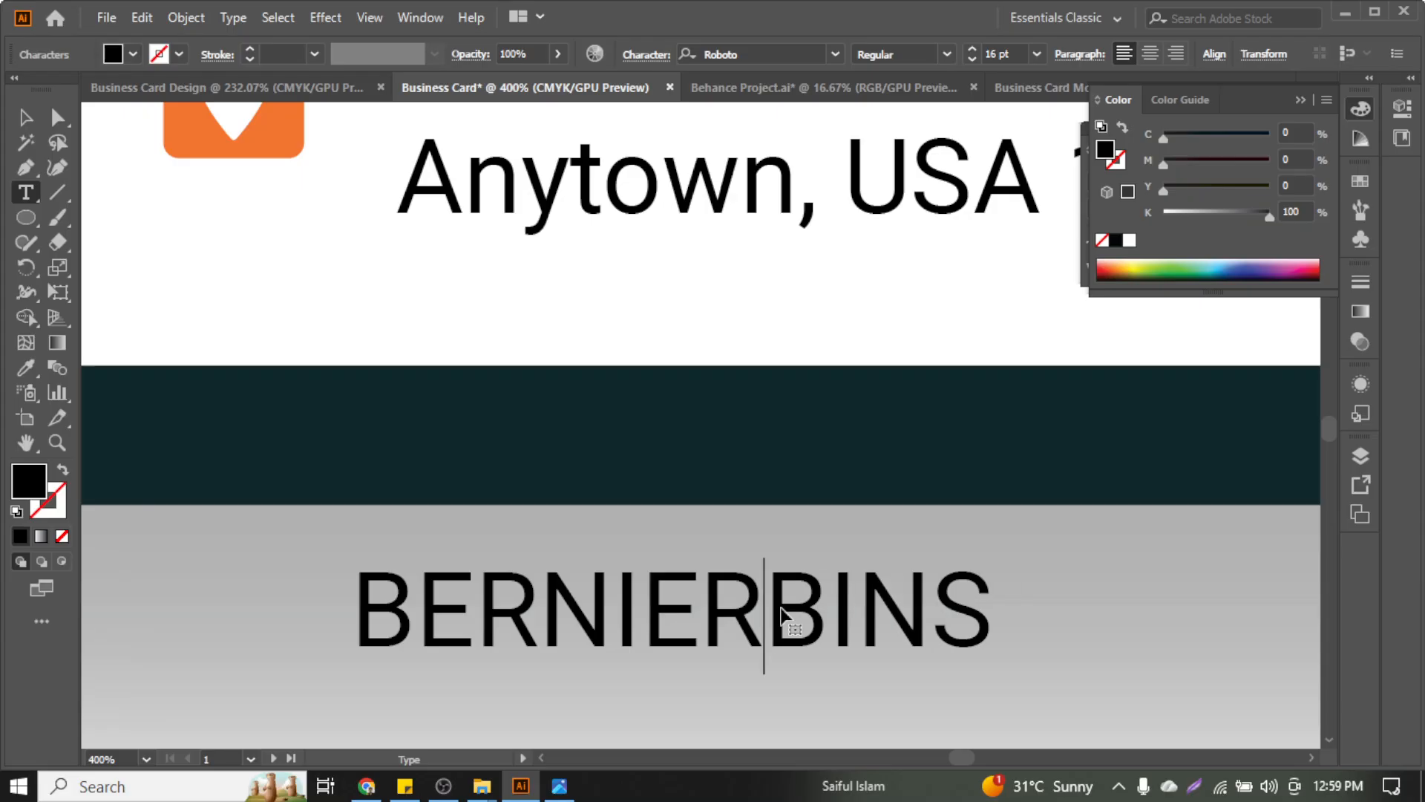
left_click(26, 117)
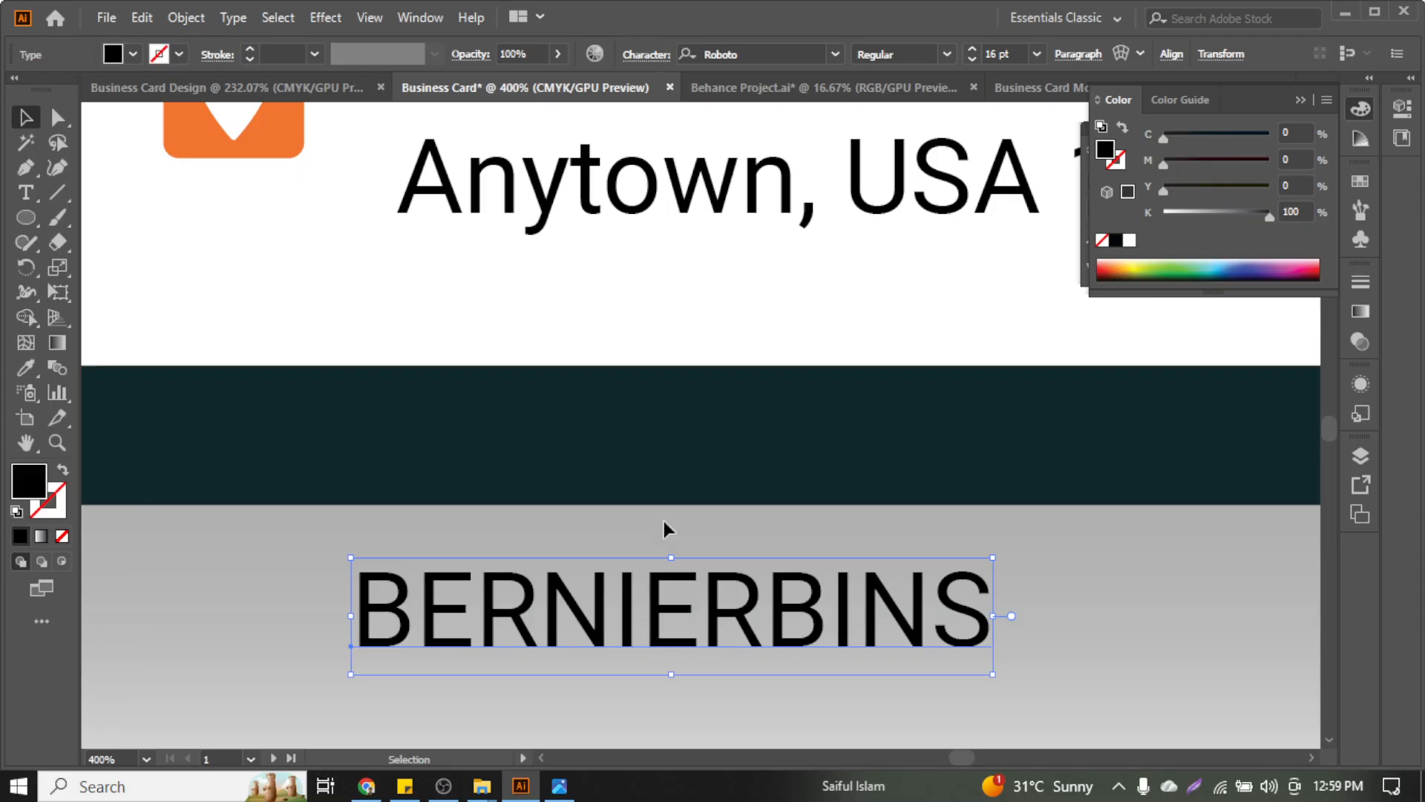
left_click(226, 20)
mouse_move(306, 336)
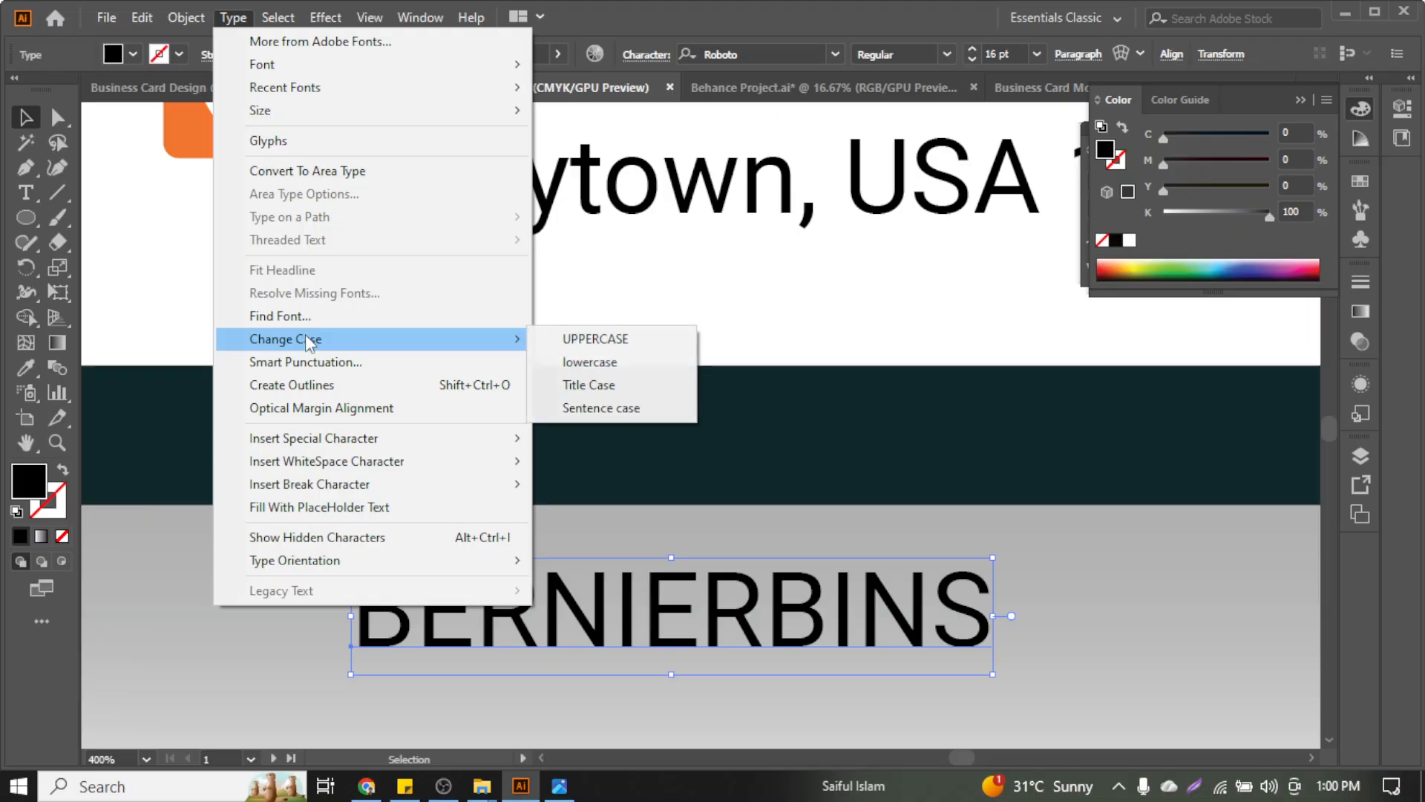
left_click(640, 364)
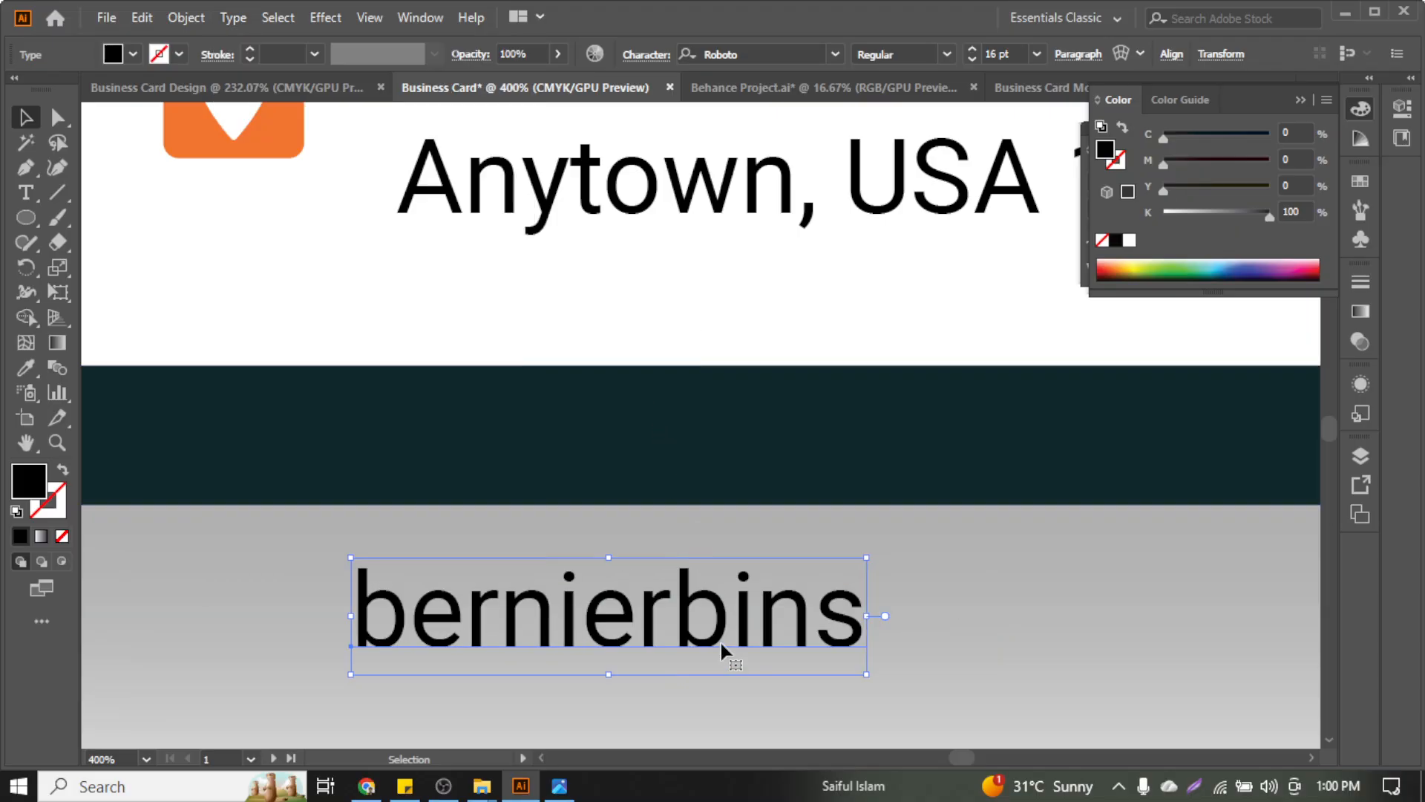
Move the bernierbins text onto the card left of the contact rows
left_click_drag(720, 643, 687, 416)
scroll(684, 420, "up", 5)
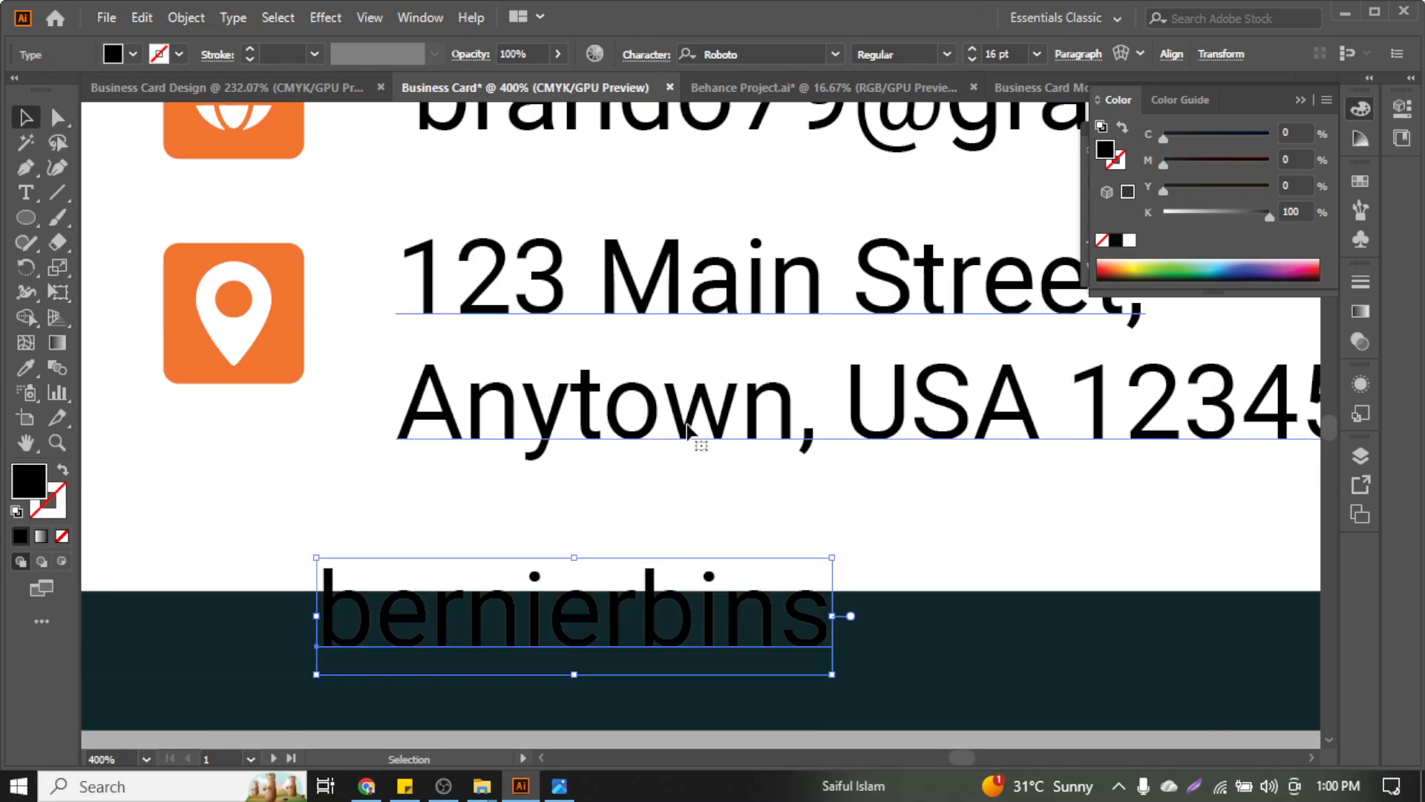
scroll(688, 427, "down", 2)
left_click_drag(678, 566, 346, 327)
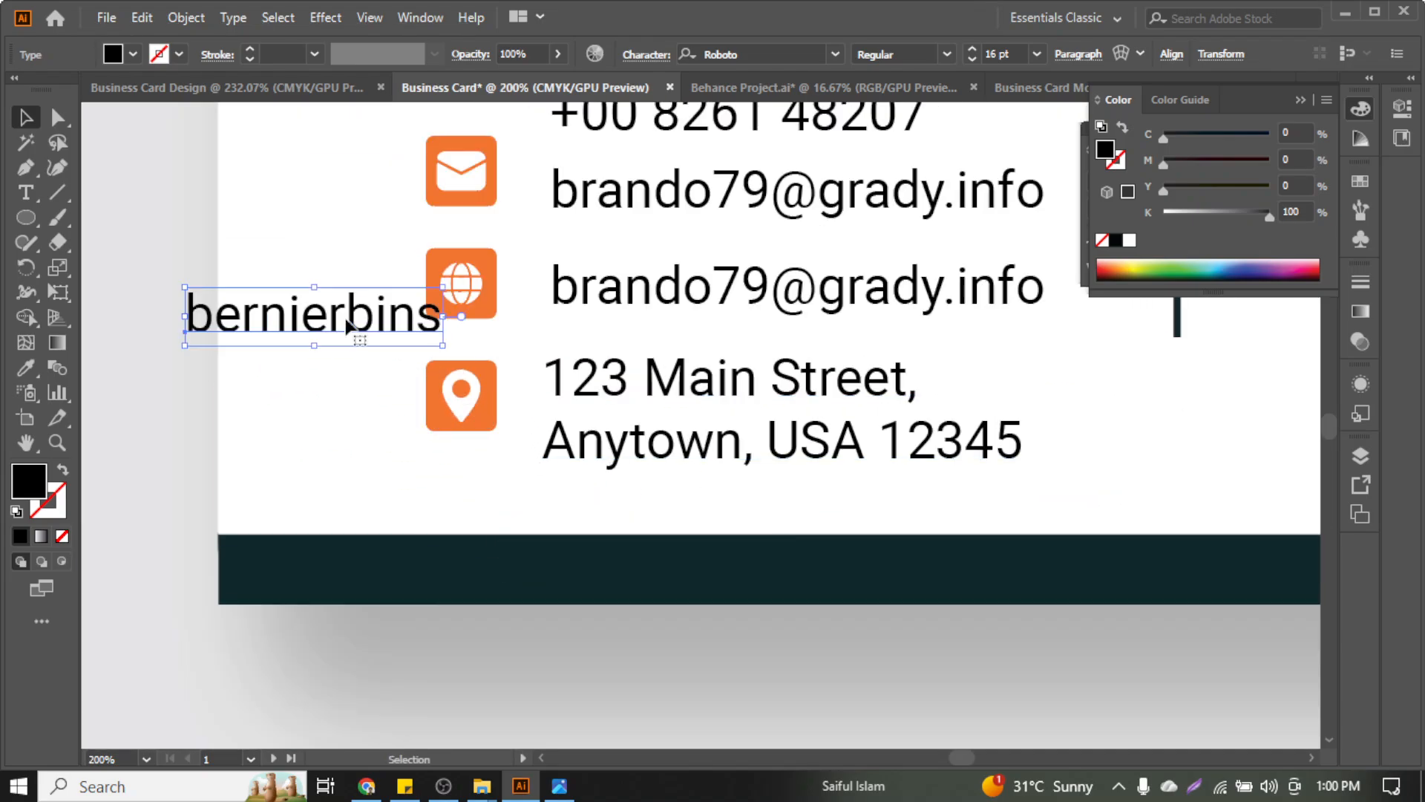
scroll(549, 482, "up", 3)
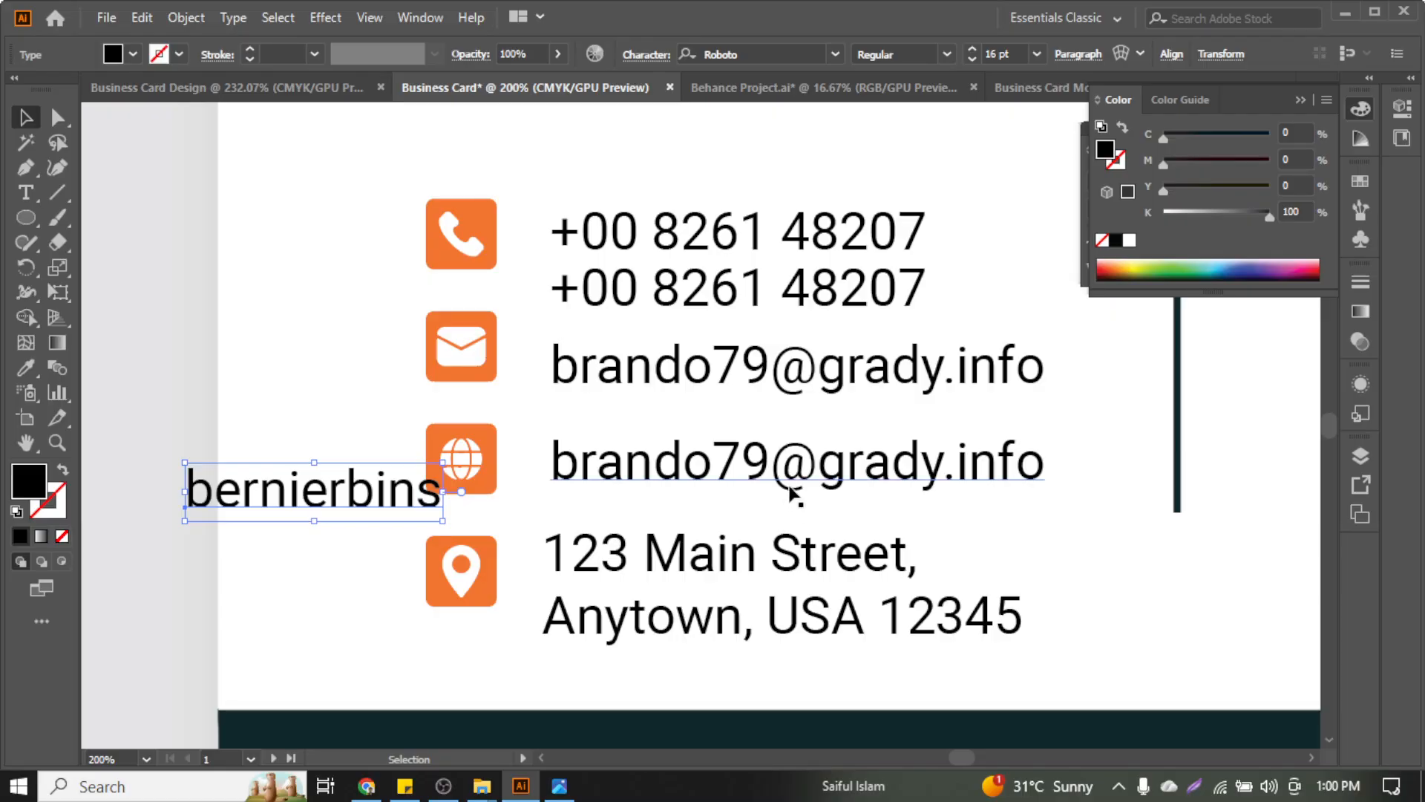
key("t")
left_click(754, 471)
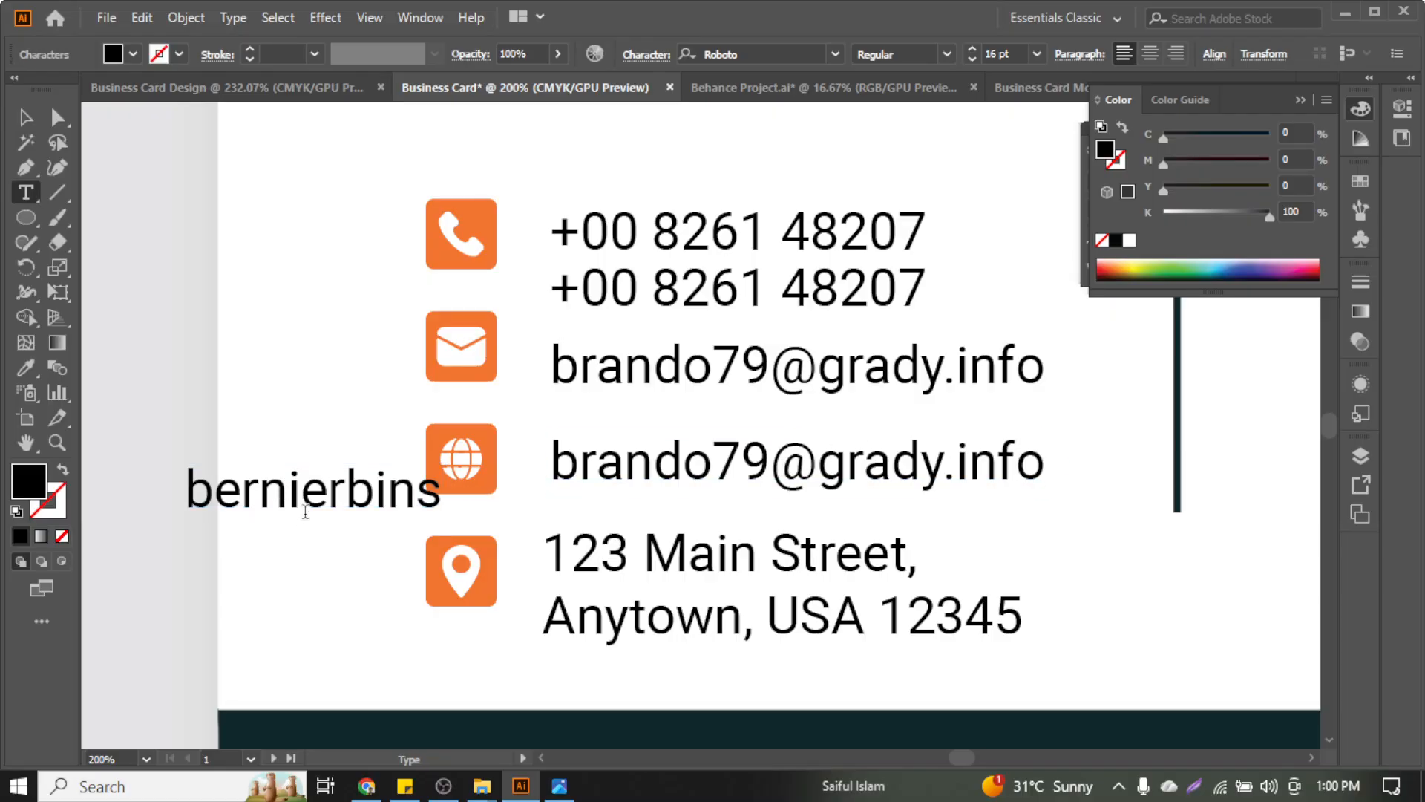
double_click(305, 511)
key("ctrl+c")
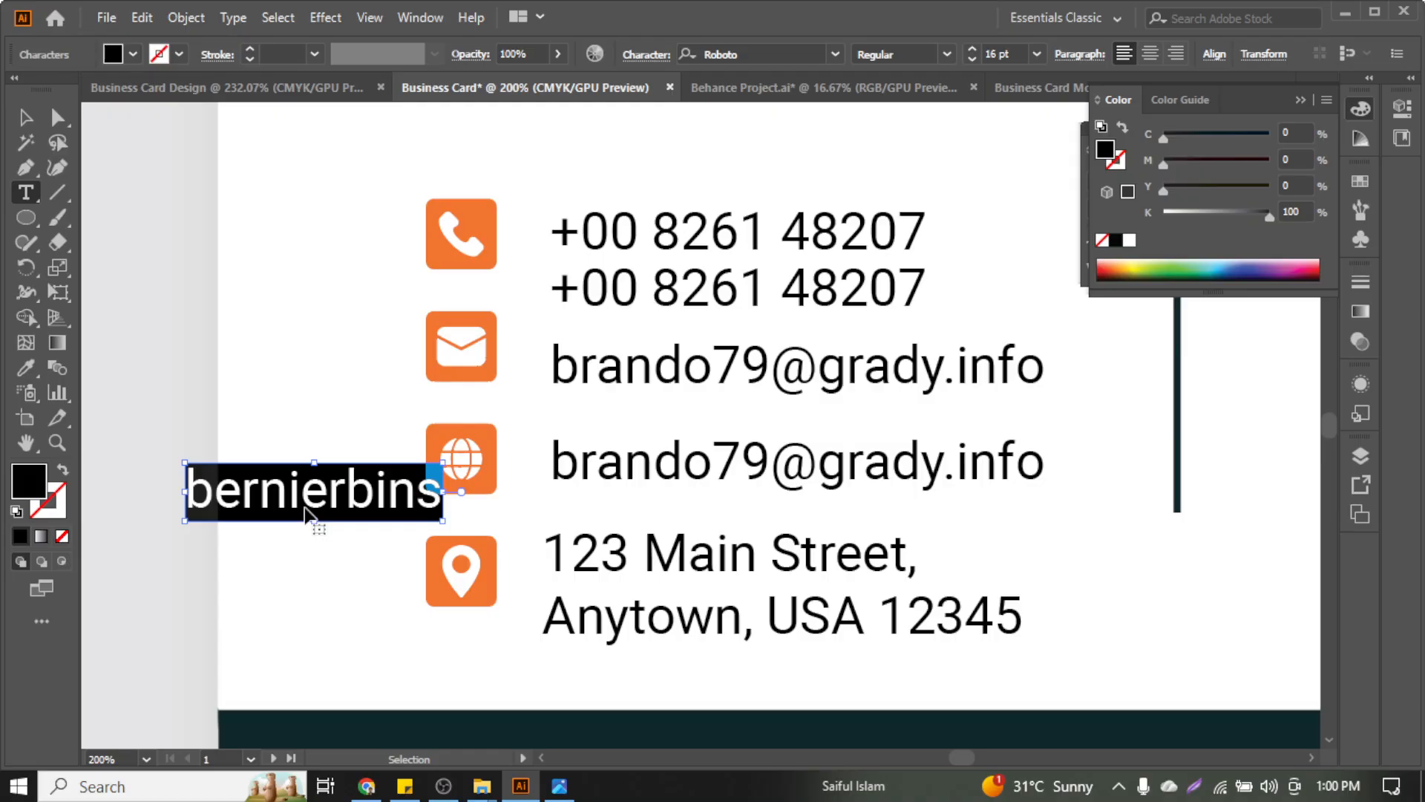
triple_click(654, 458)
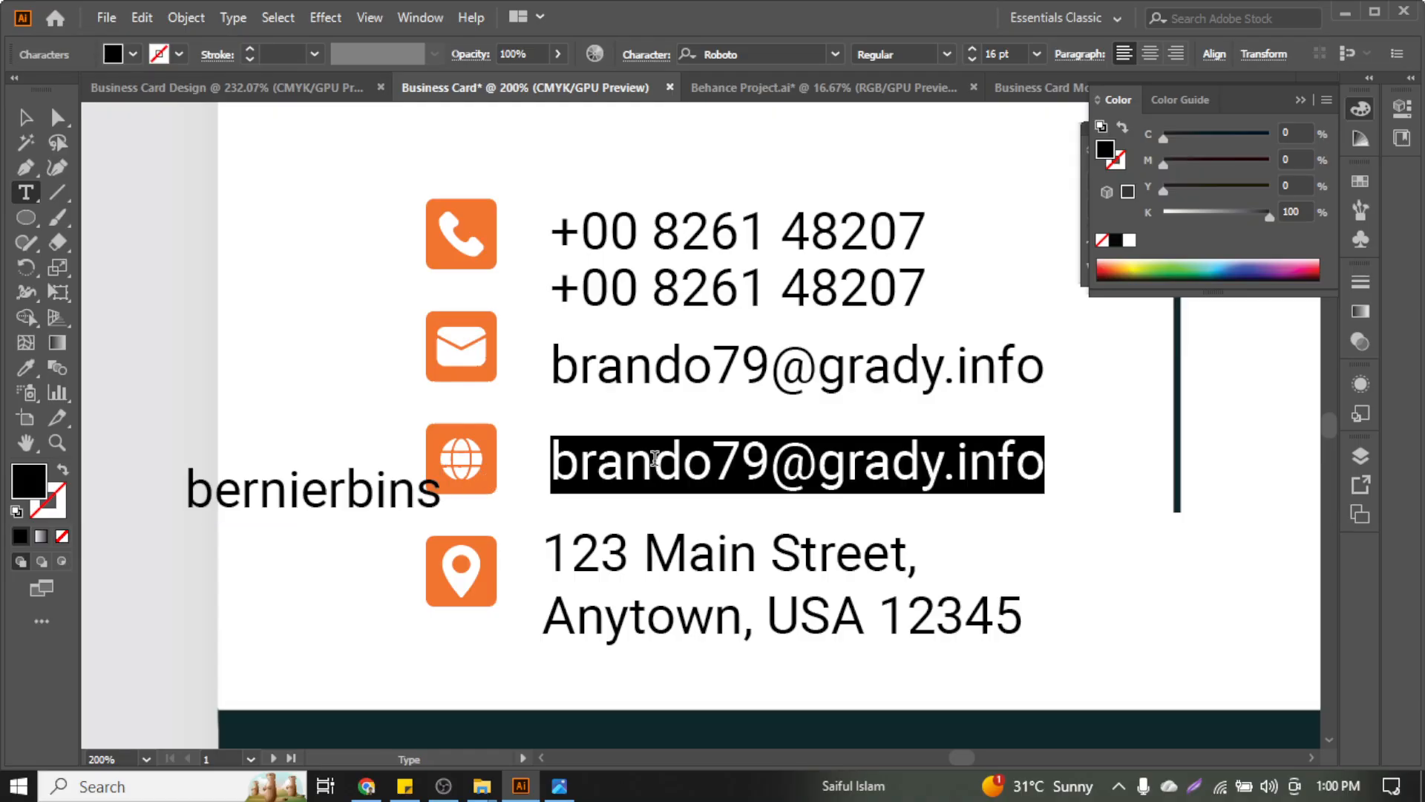
type("www.")
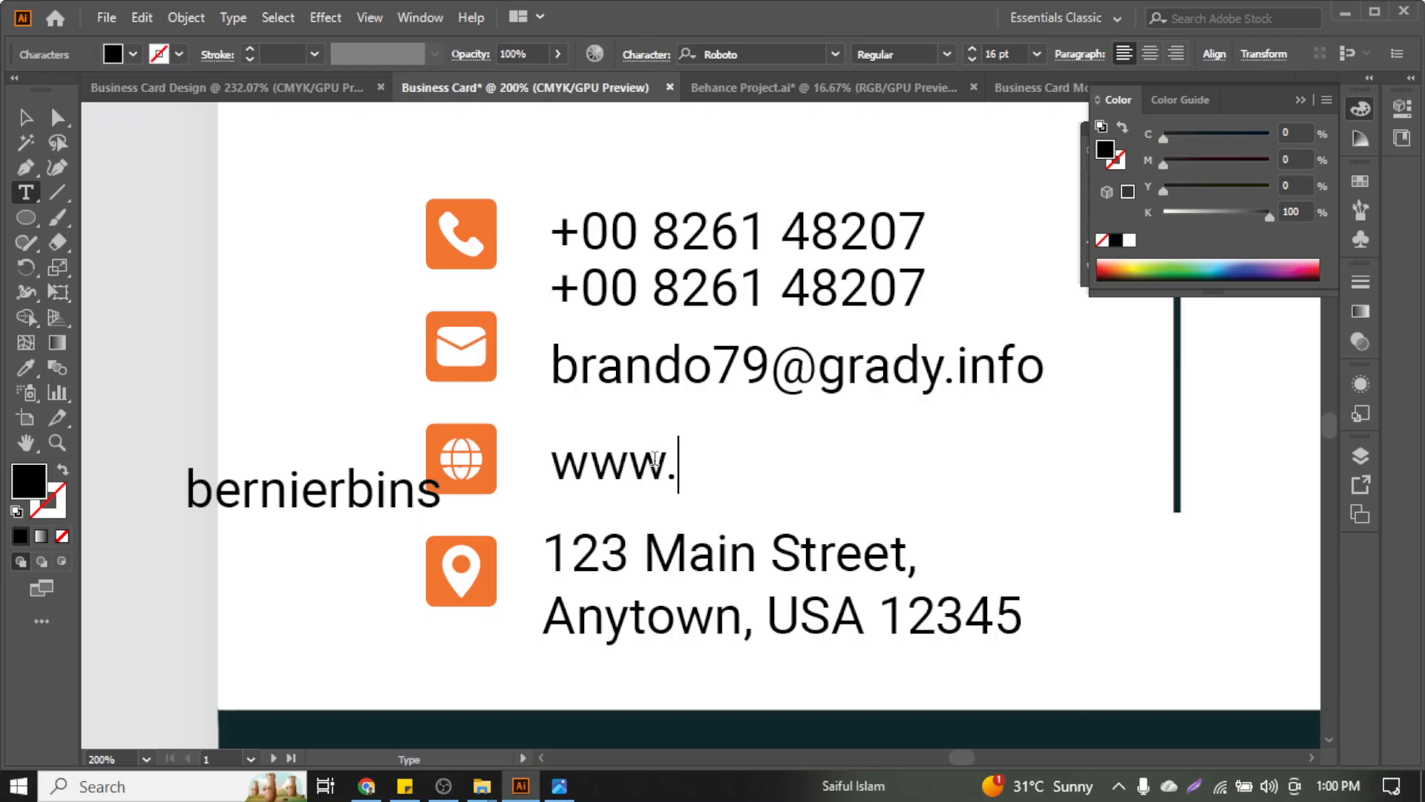
key("ctrl+v")
key("Escape")
type(".")
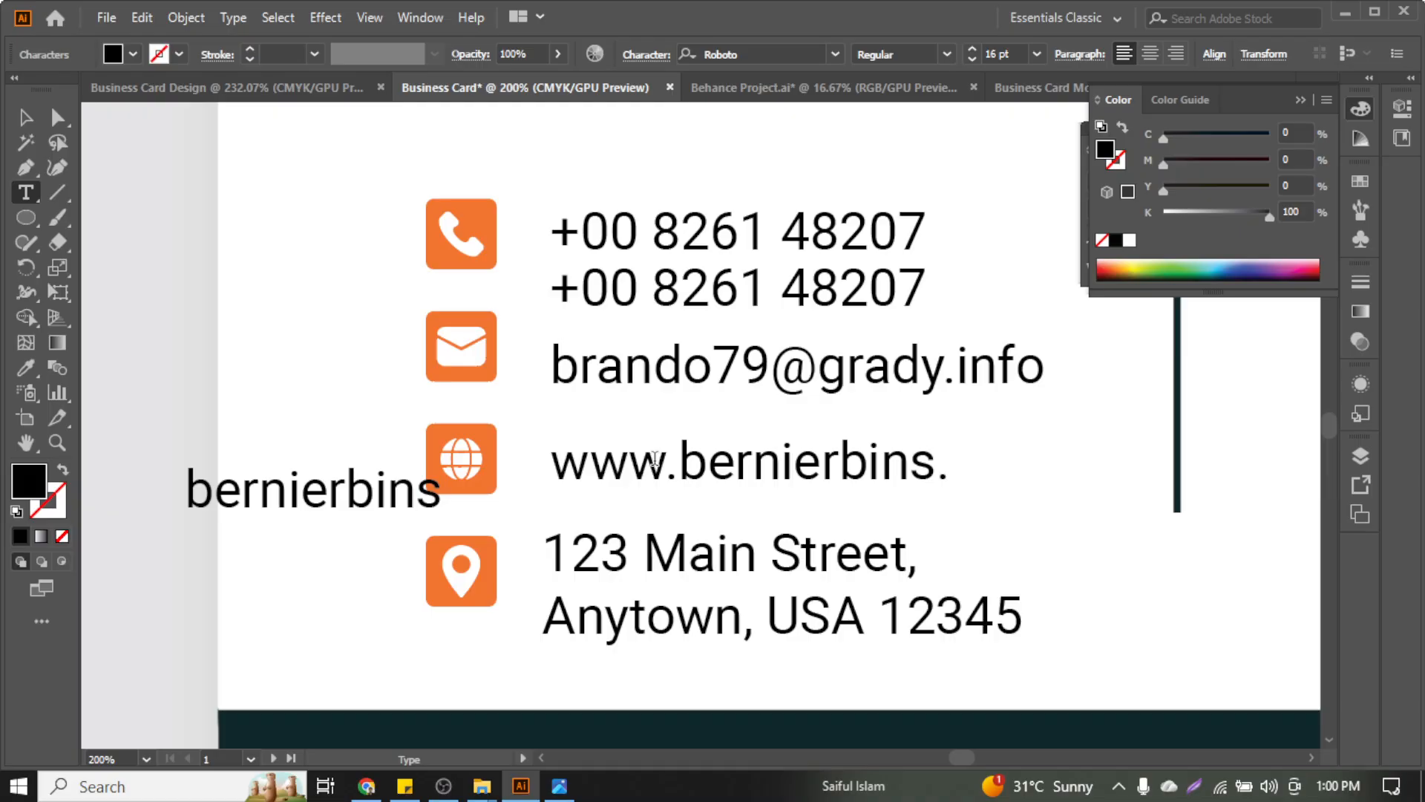
type("com")
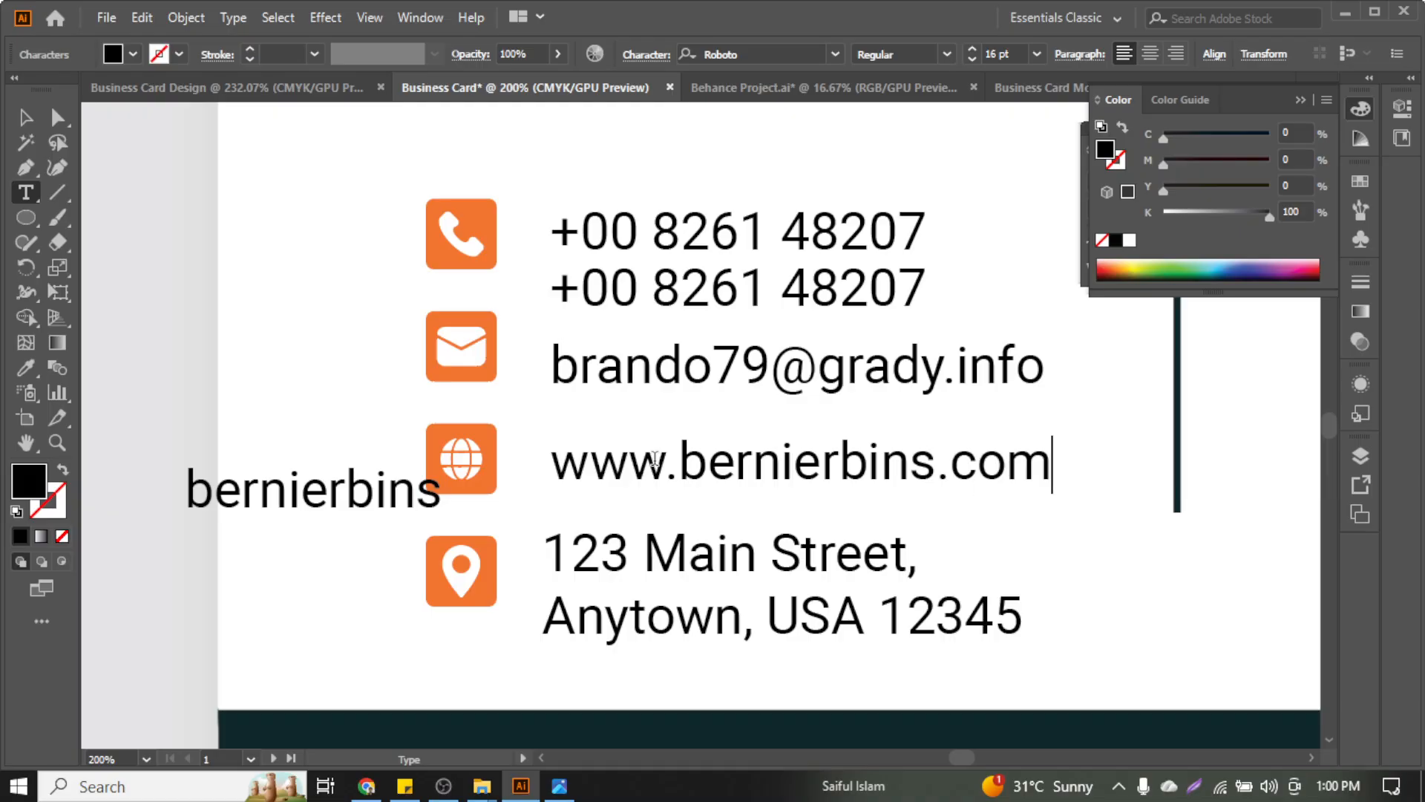
Delete the leftover bernierbins text from the card
key("Escape")
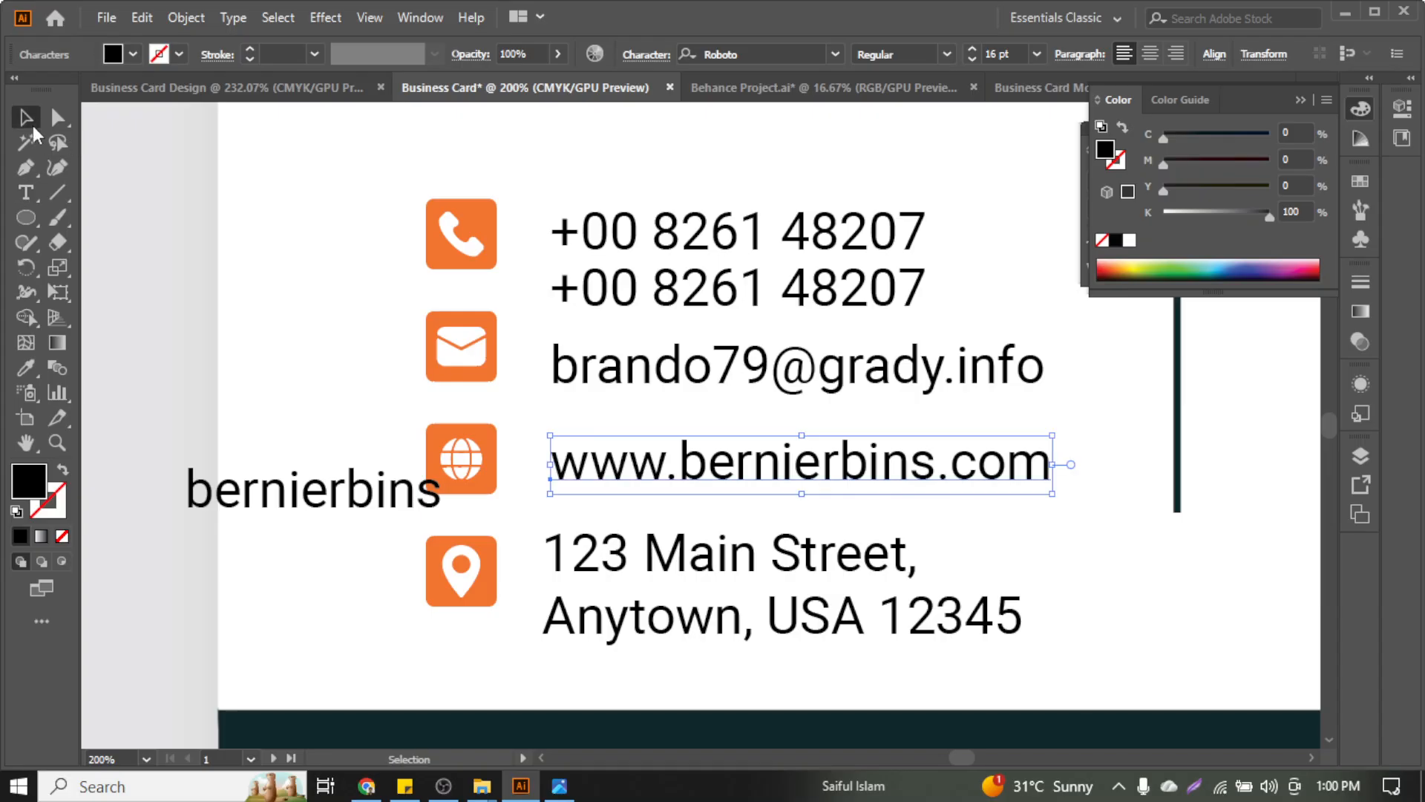
left_click(267, 490)
key("Delete")
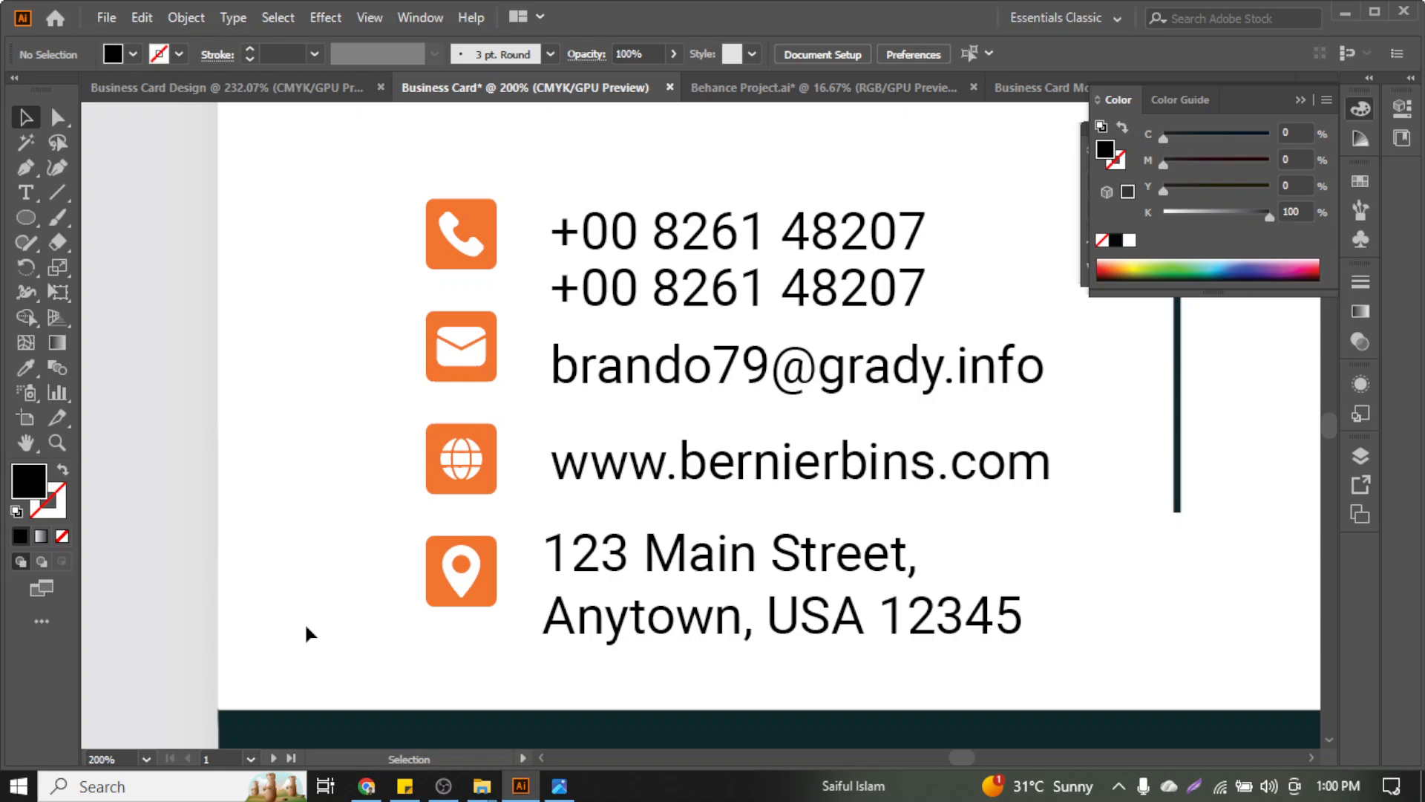
Nudge the phone, email and website lines up and the address line down to tighten spacing
scroll(215, 585, "right", 2)
scroll(604, 531, "up", 3)
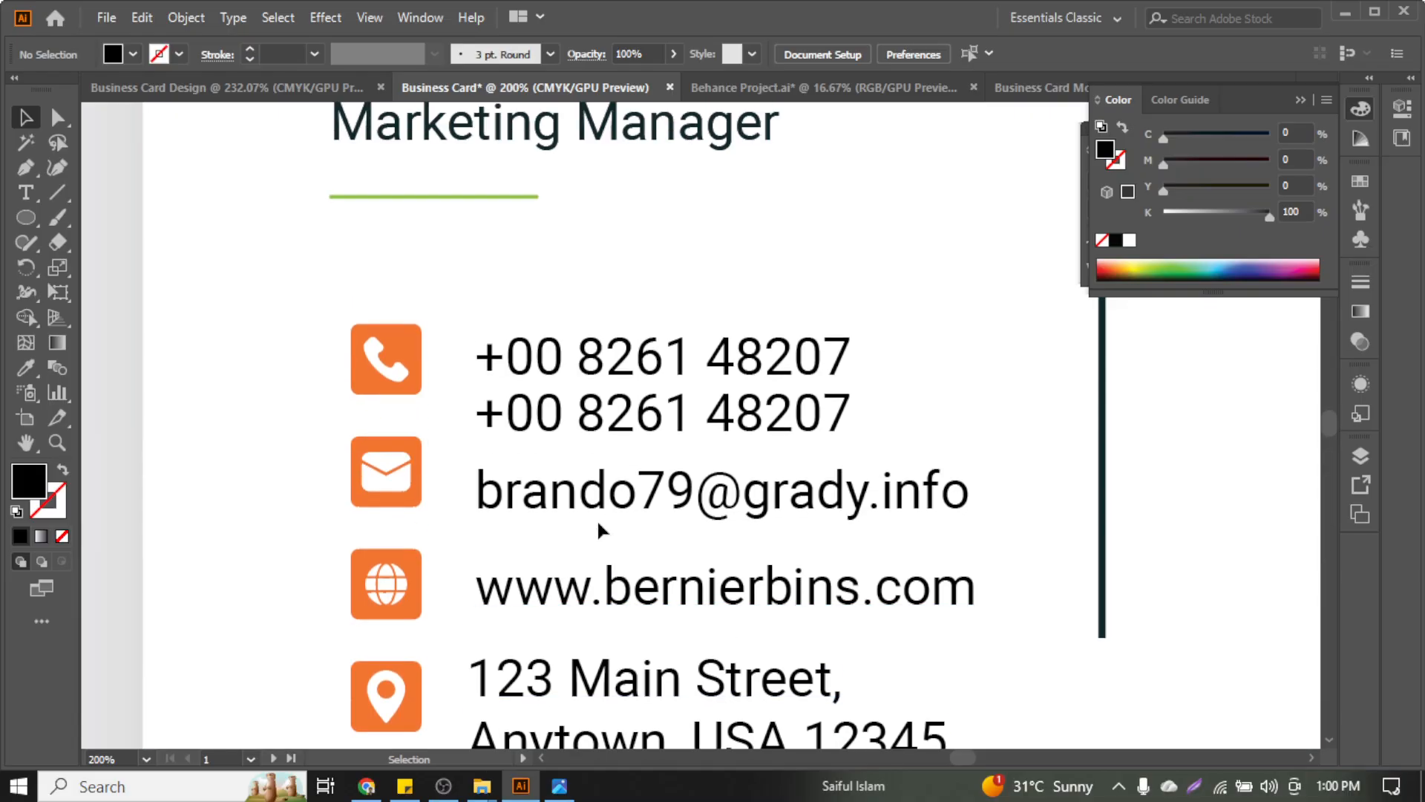
left_click(579, 405)
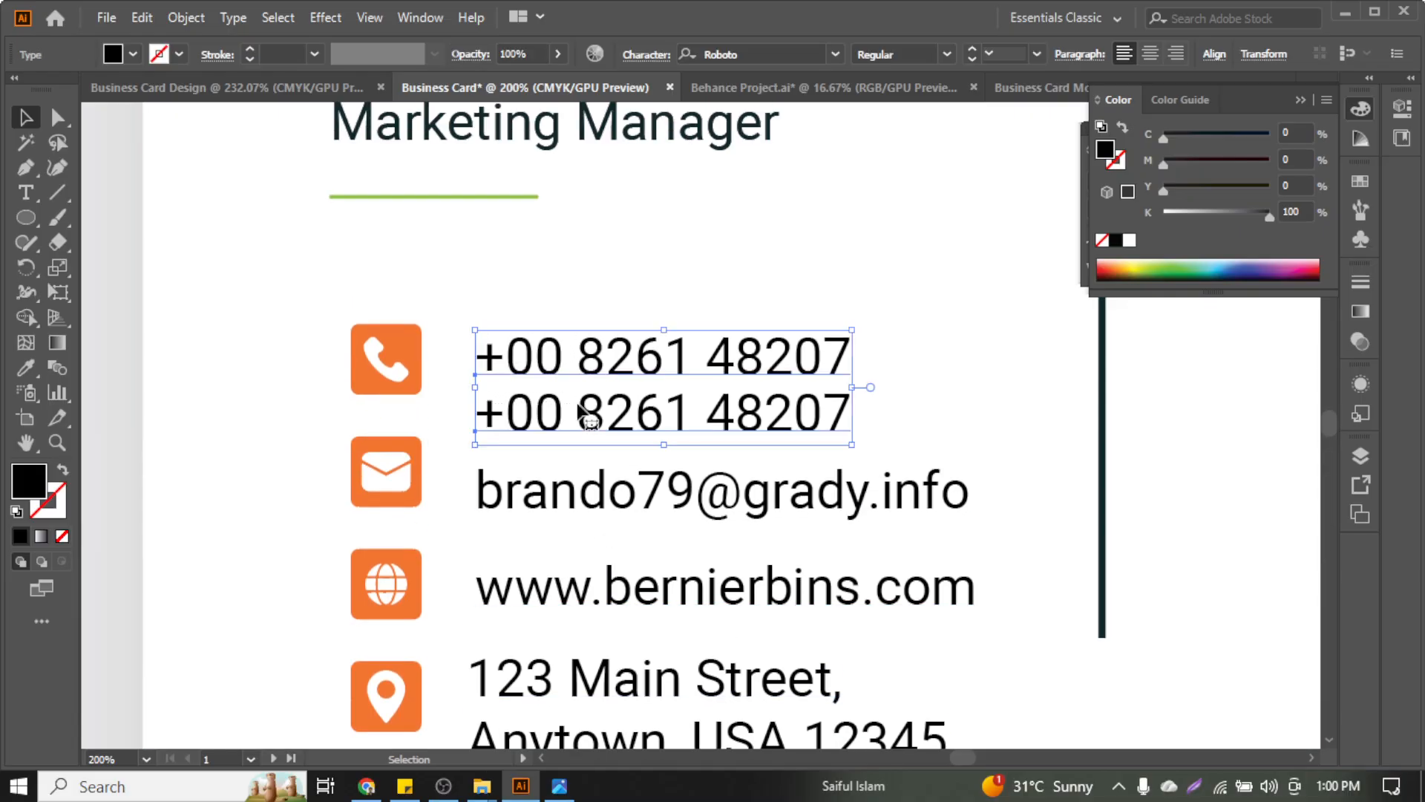
key("Up")
key("Up")
key("Up")
key("Up")
key("Up")
key("Up")
key("Up")
key("Up")
key("Up")
key("Up")
key("Up")
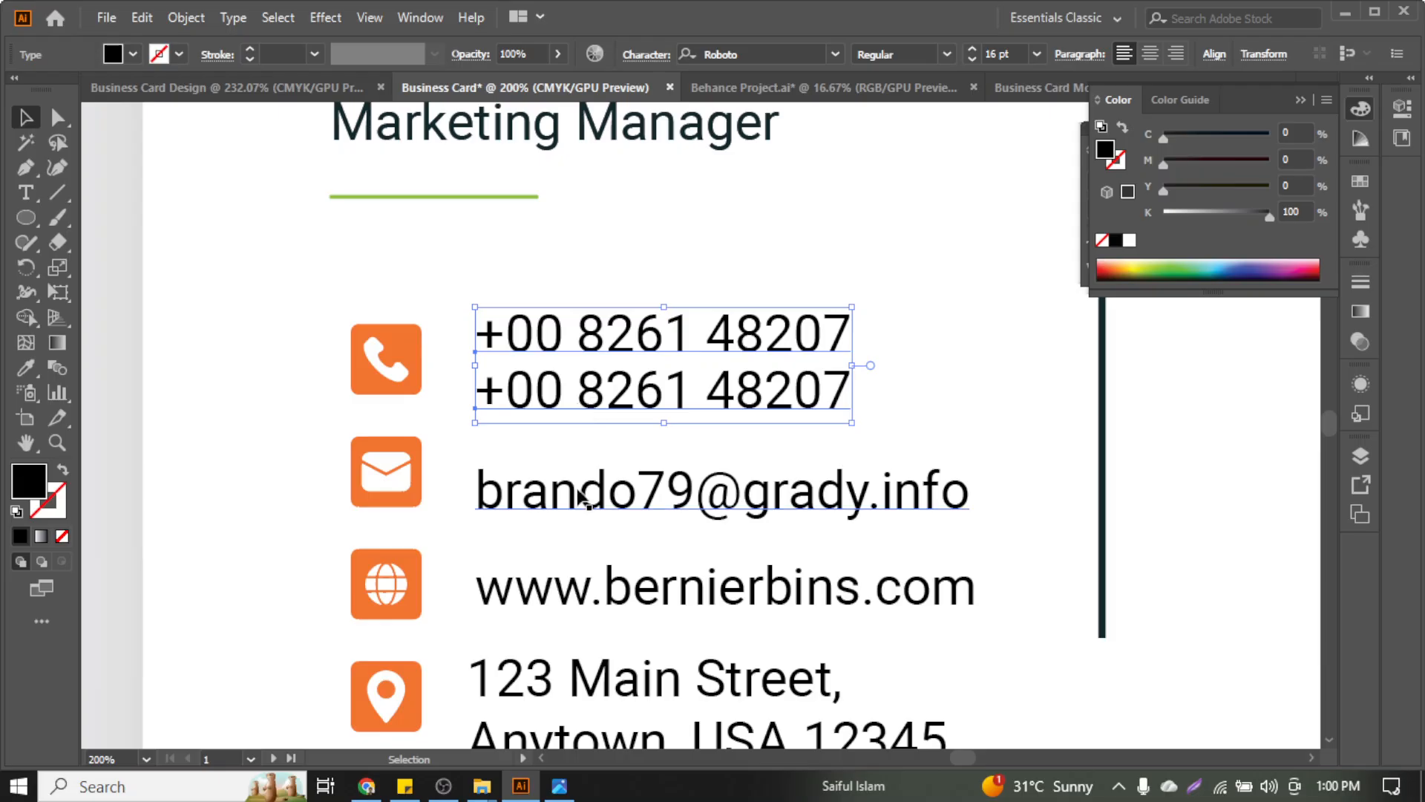
left_click(579, 497)
key("Up")
key("Up")
key("Up")
key("Up")
key("Up")
key("Up")
key("Up")
key("Up")
key("Up")
key("Up")
key("Up")
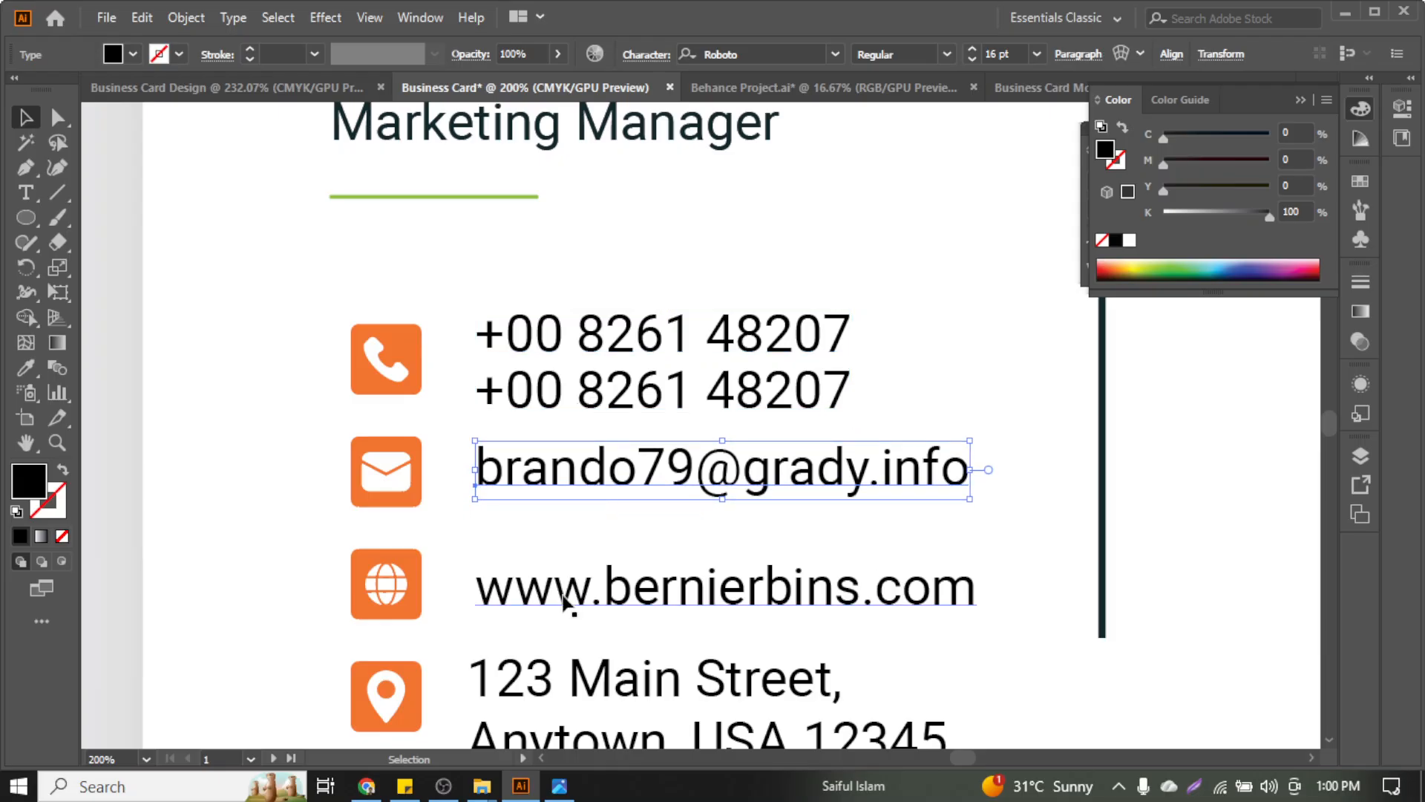
left_click(564, 601)
key("Up")
key("Up")
key("Up")
left_click(591, 690)
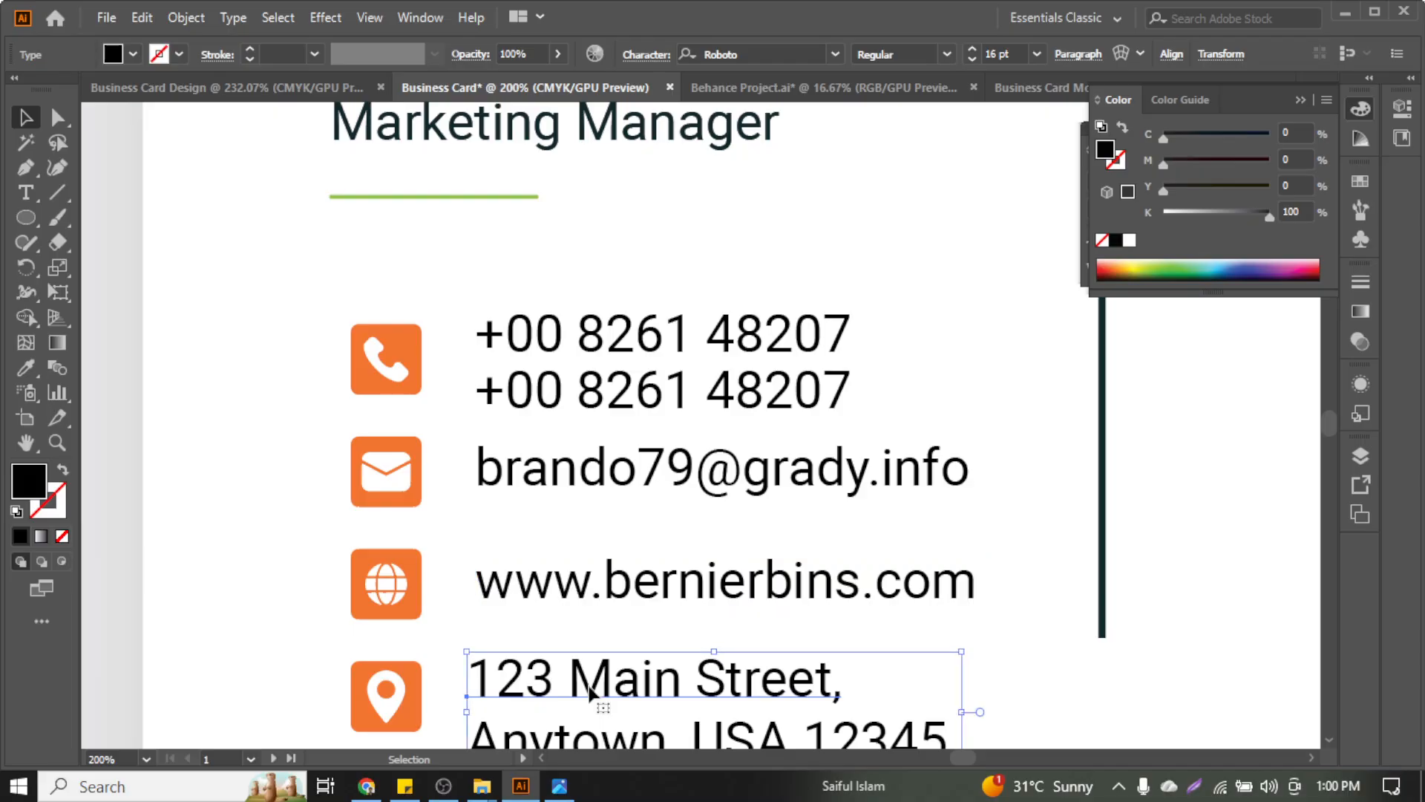
key("Down")
key("Down")
key("Down")
scroll(573, 677, "down", 3)
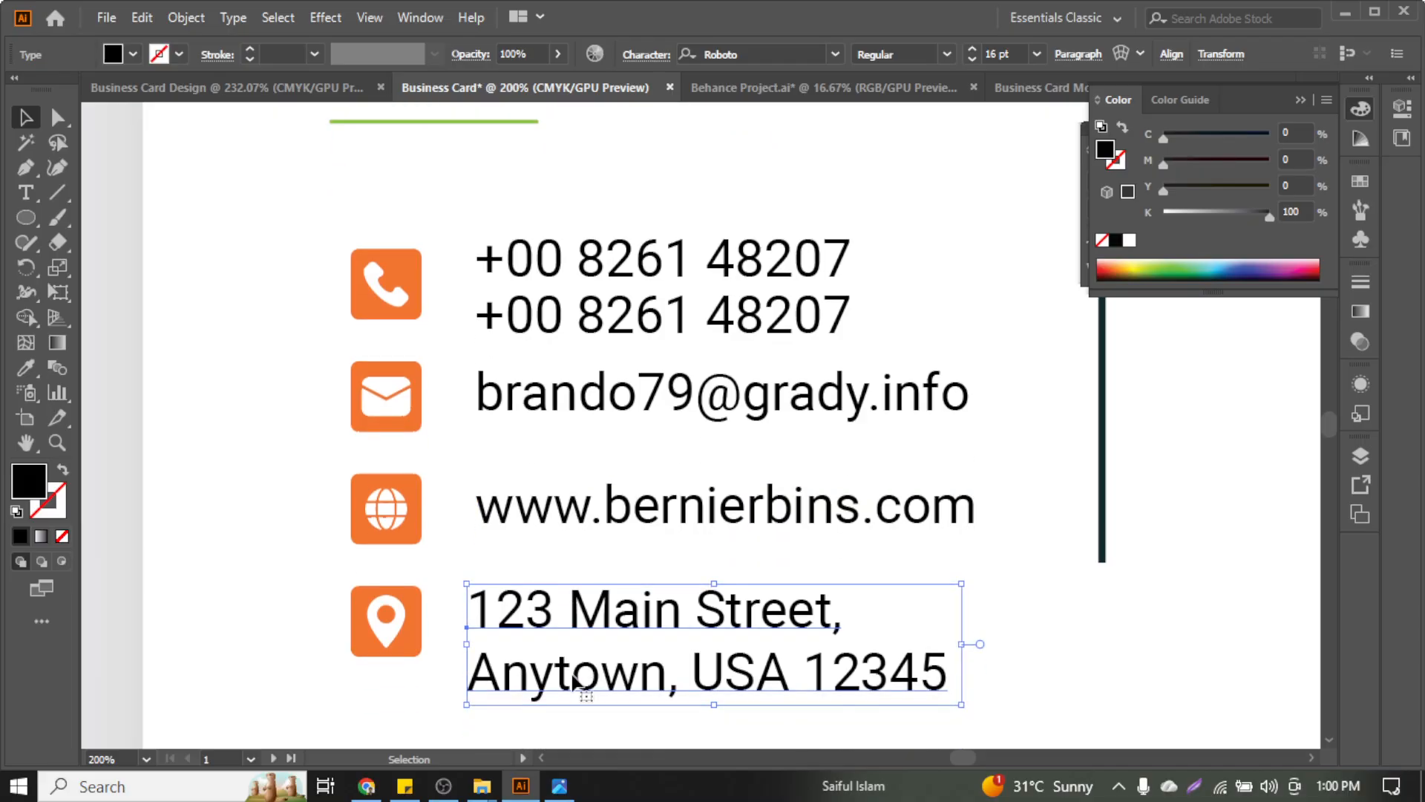
scroll(403, 353, "down", 1)
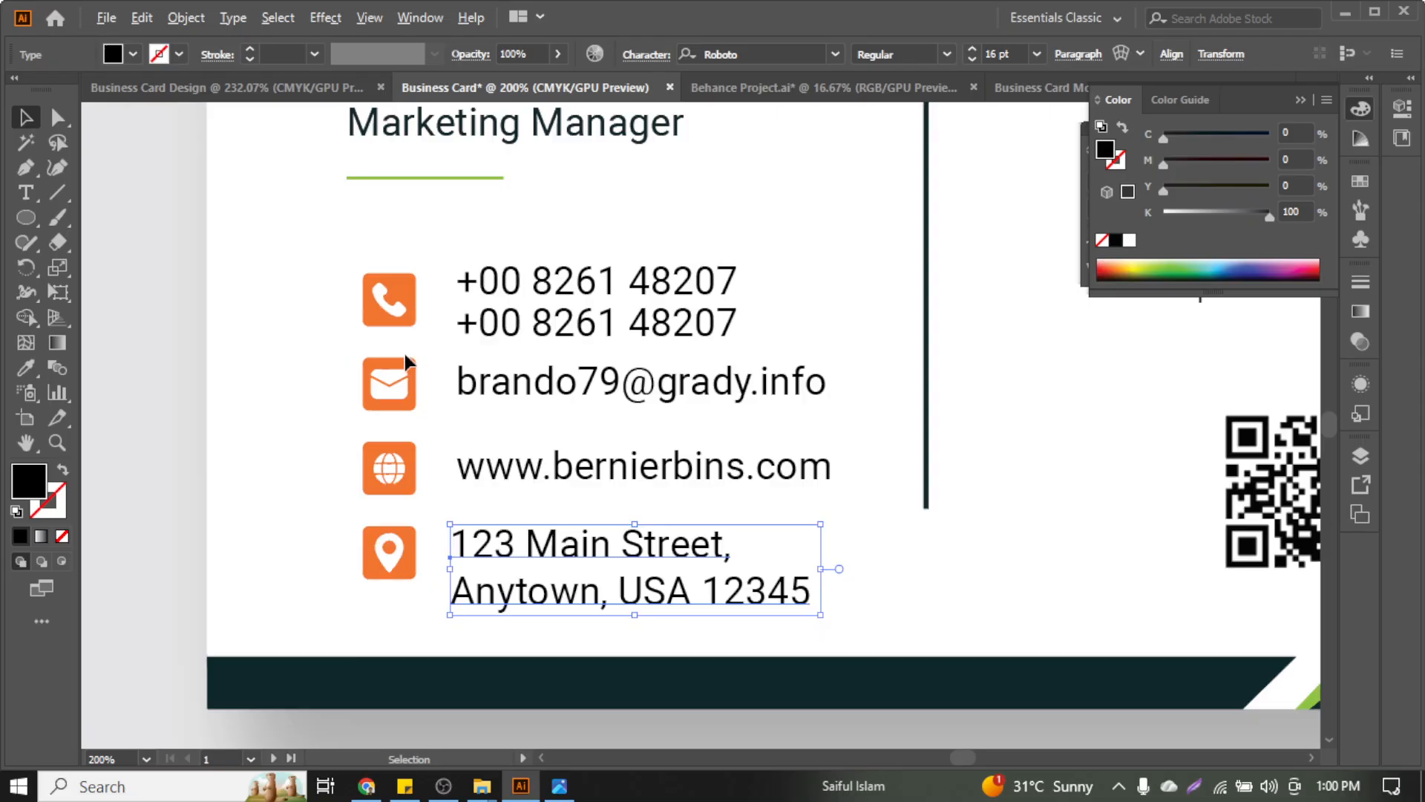
scroll(405, 354, "up", 4)
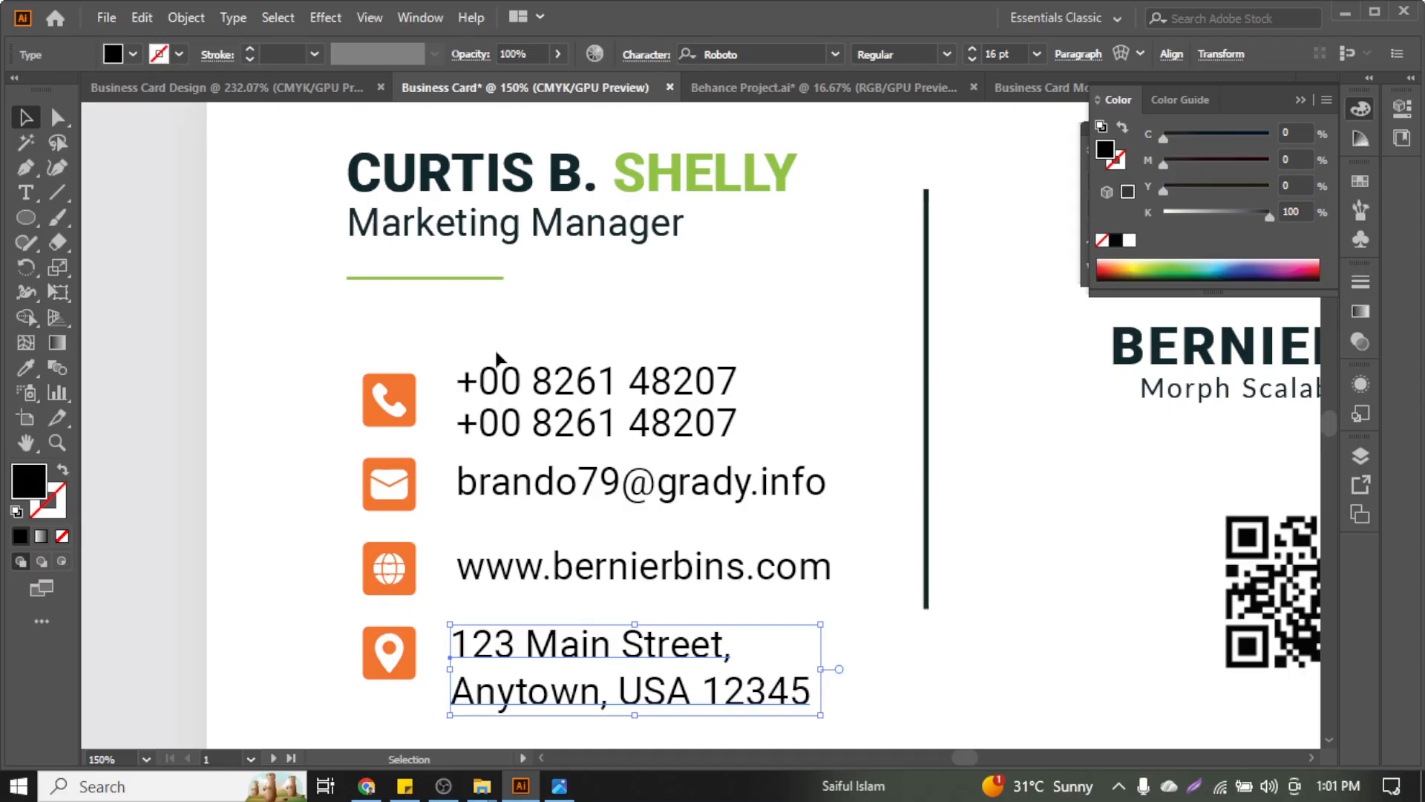
Delete the second phone line and paste a copy of the first directly beneath it
left_click(549, 433)
key("Delete")
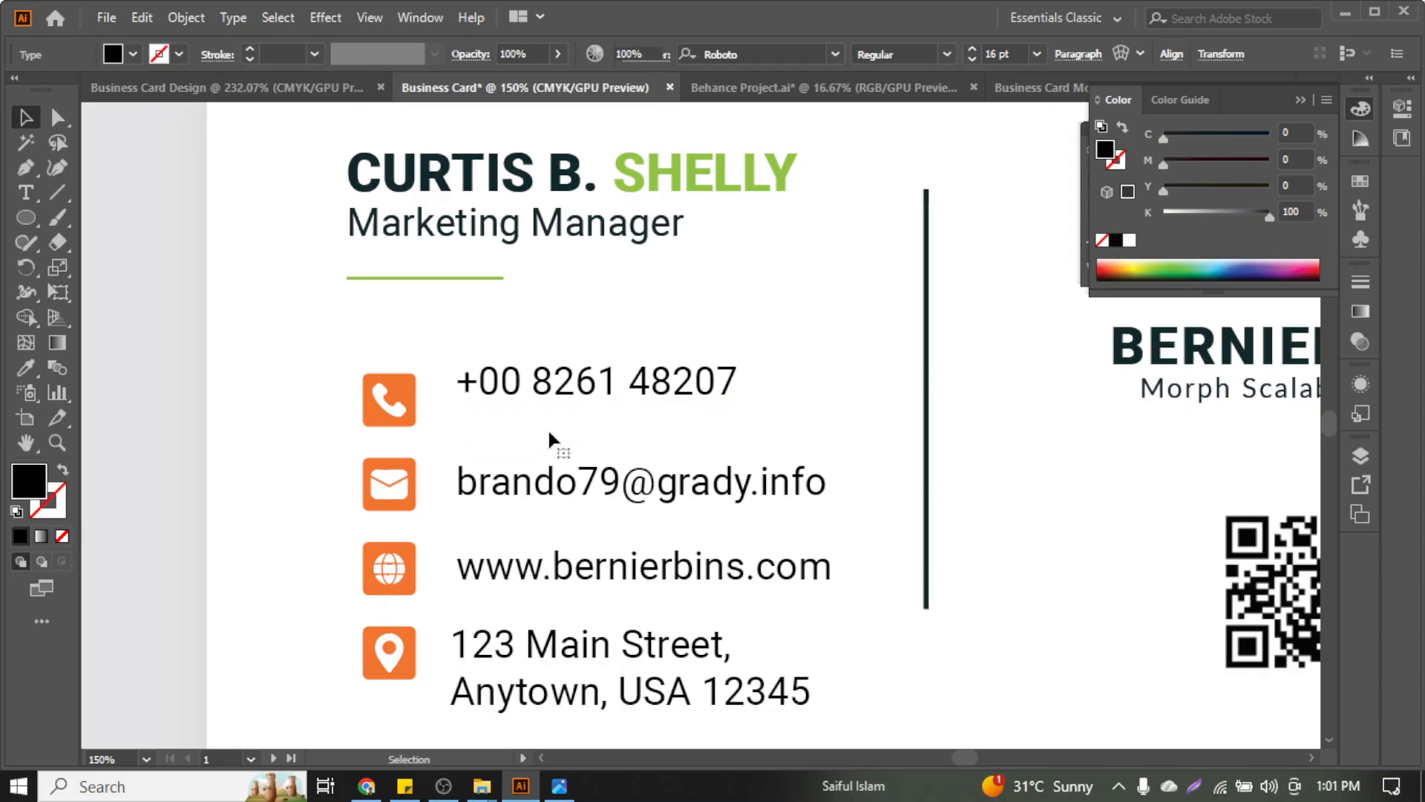
left_click(503, 382)
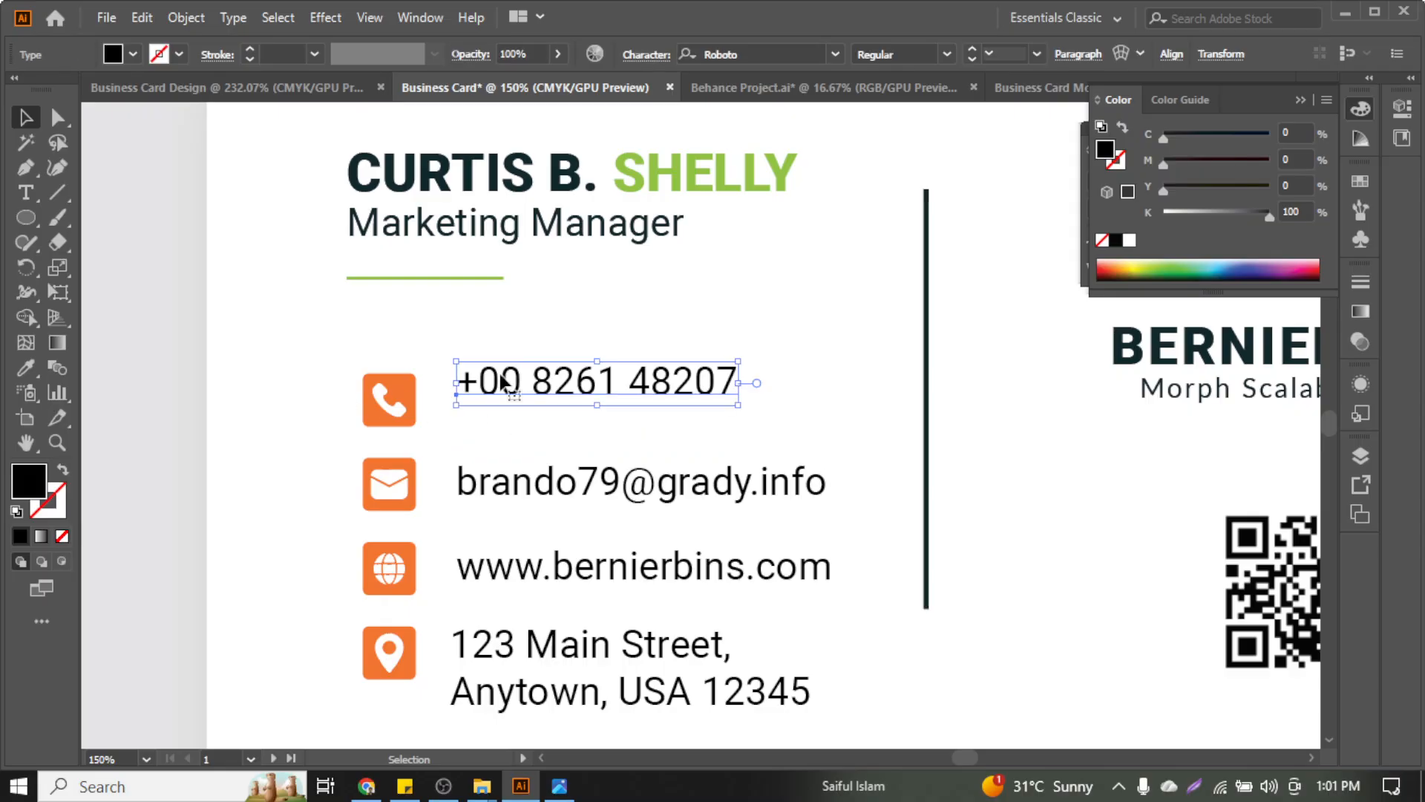
key("Down")
key("Down")
key("Down")
key("Down")
key("Down")
key("Down")
key("Down")
key("Down")
key("Down")
key("Down")
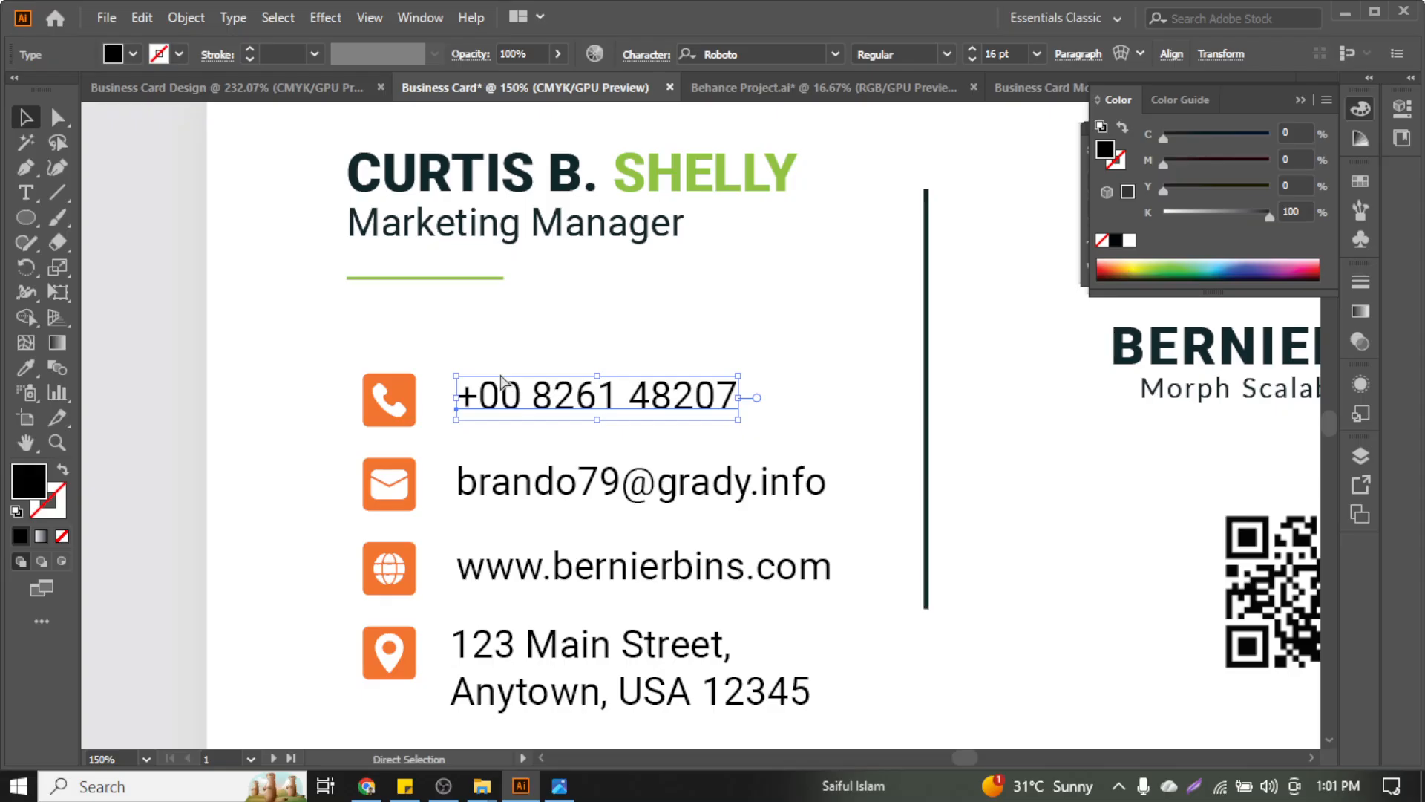
key("ctrl+c")
key("Up")
key("Up")
key("Up")
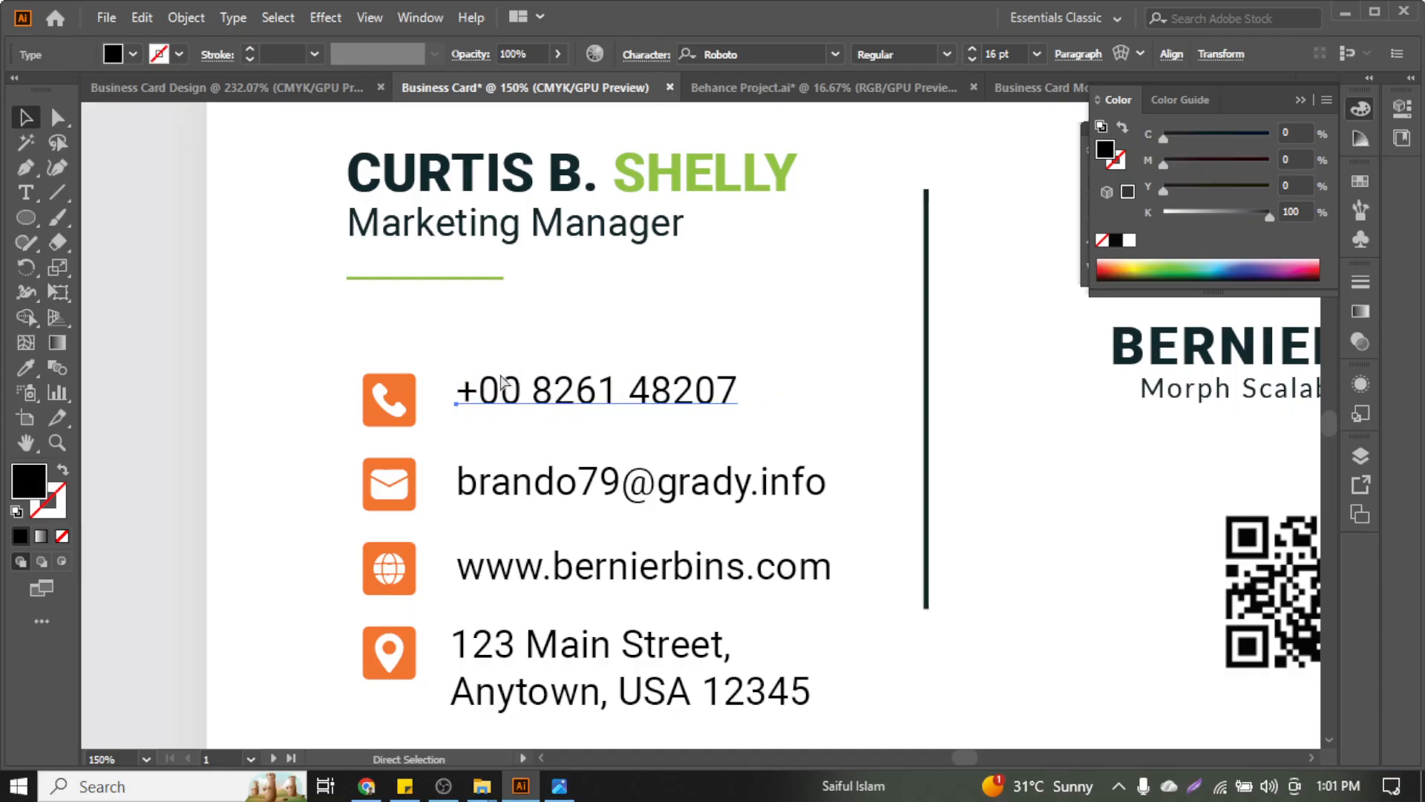
key("Up")
key("Up")
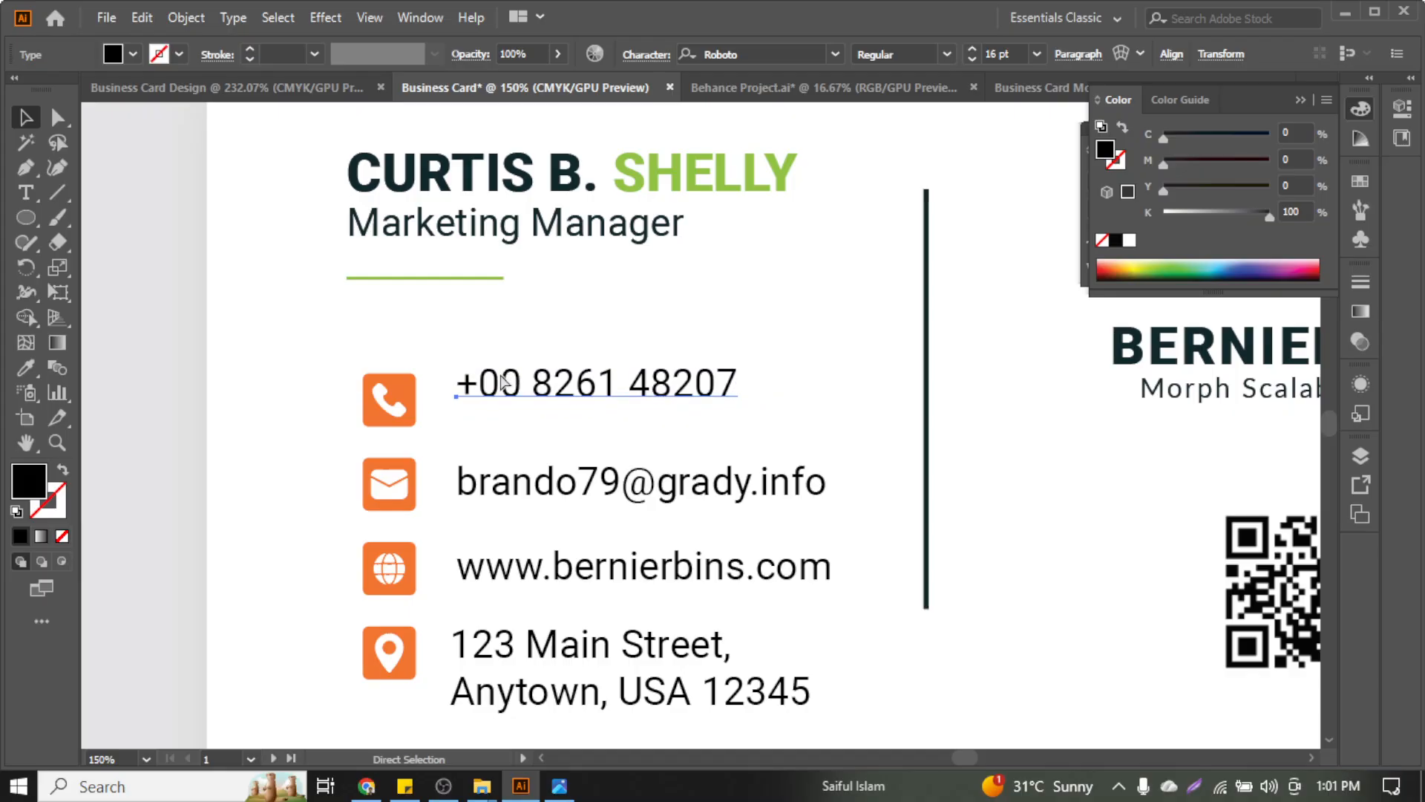
key("Up")
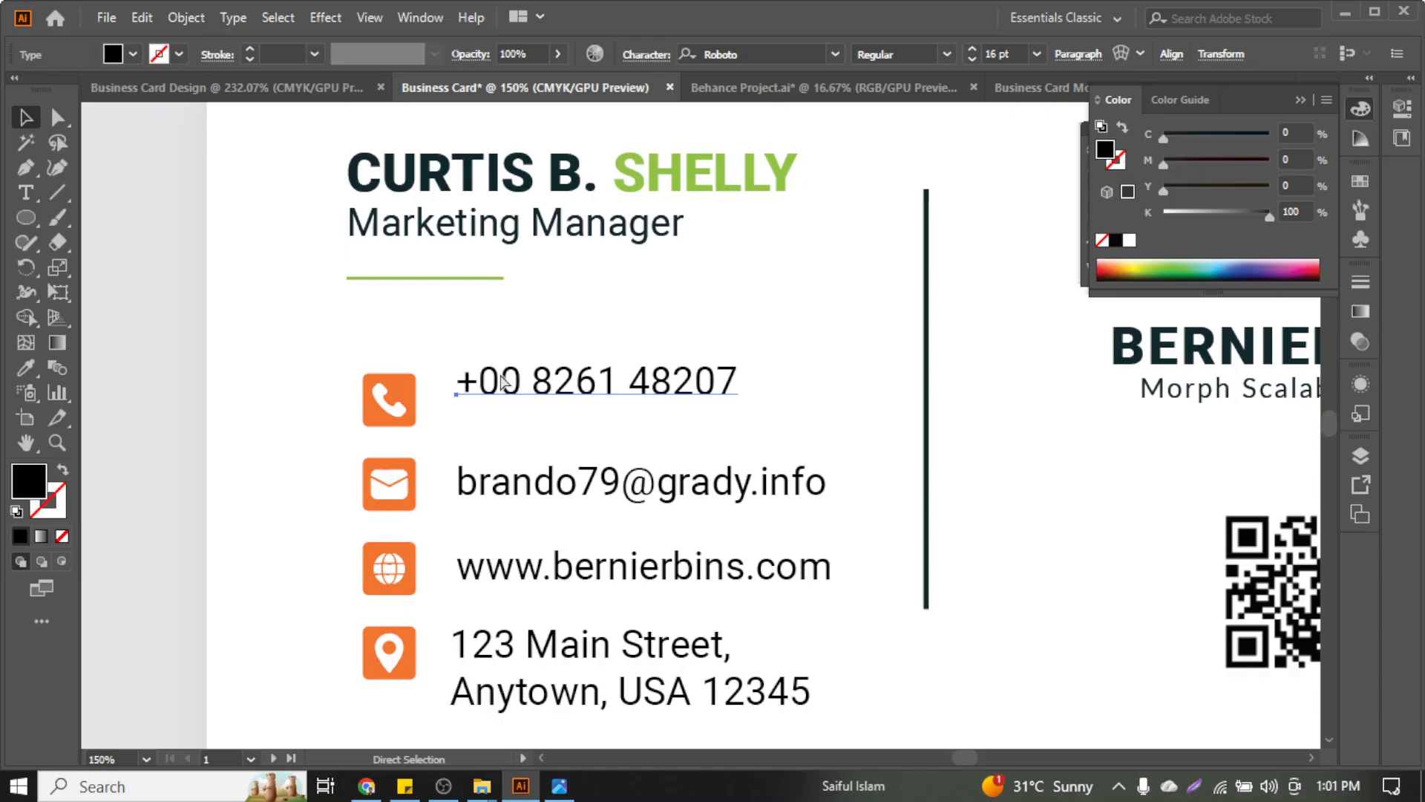
key("ctrl+f")
key("shift+Down")
key("shift+Down")
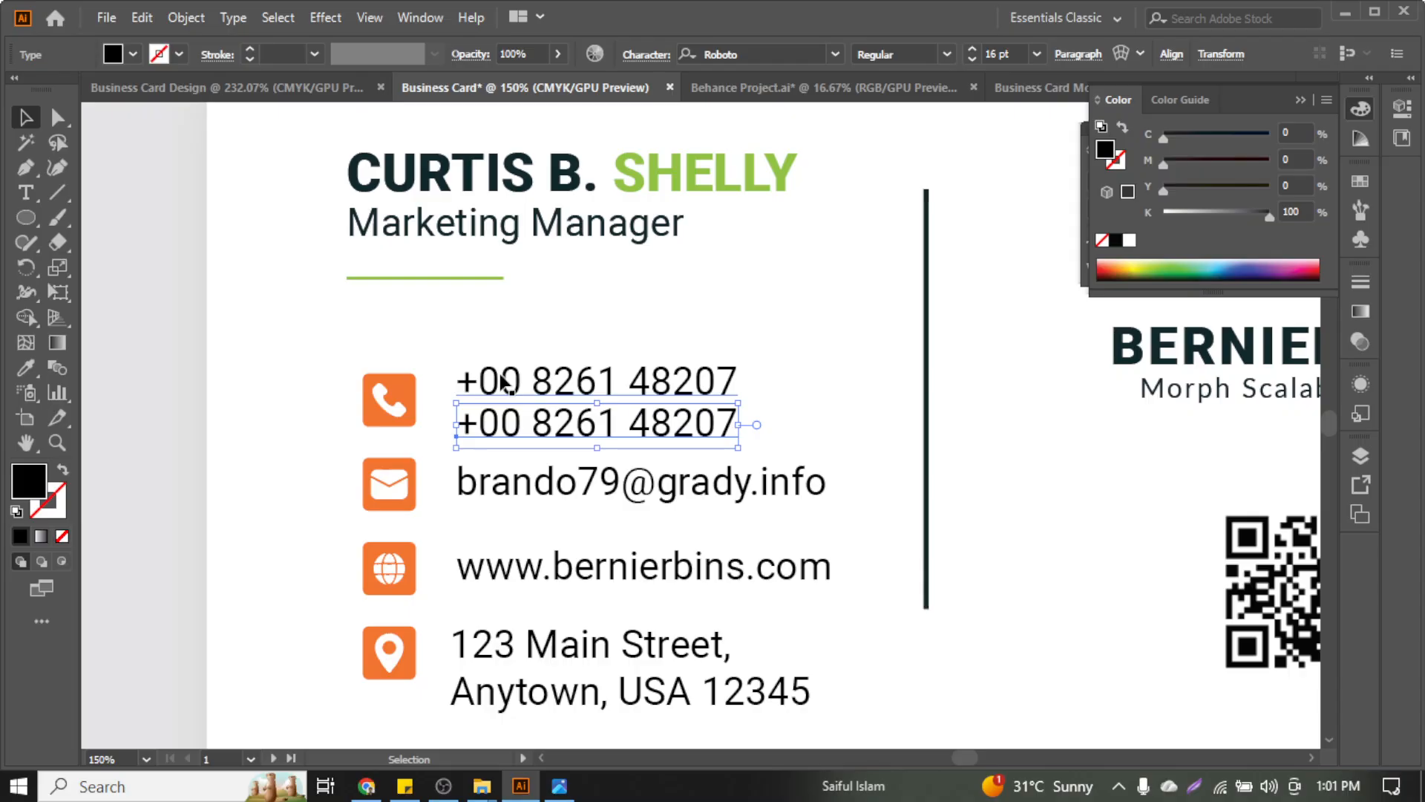
Left-align both phone lines, email, website and address using the address text as key object
left_click(499, 334)
left_click_drag(464, 358, 546, 698)
left_click(522, 646)
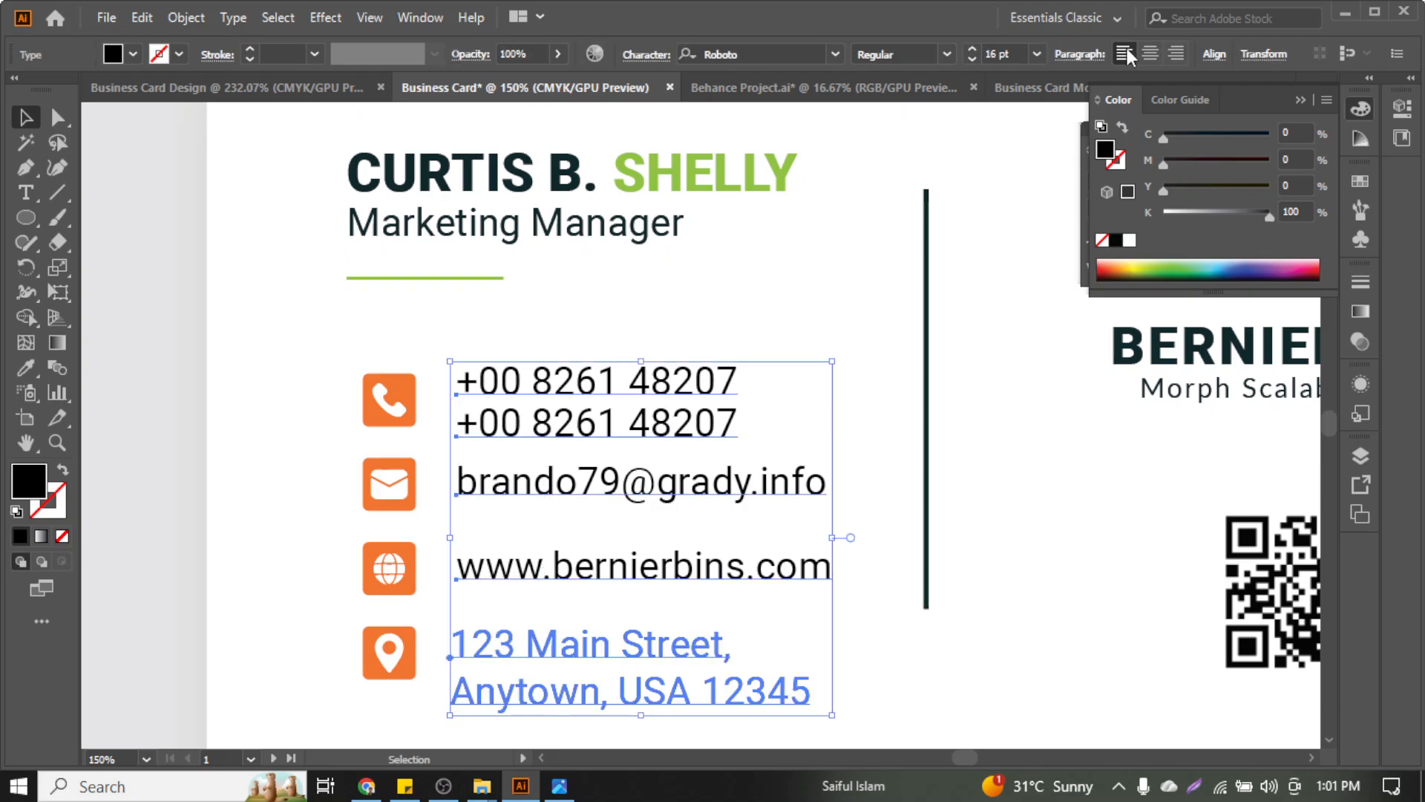
left_click(1214, 52)
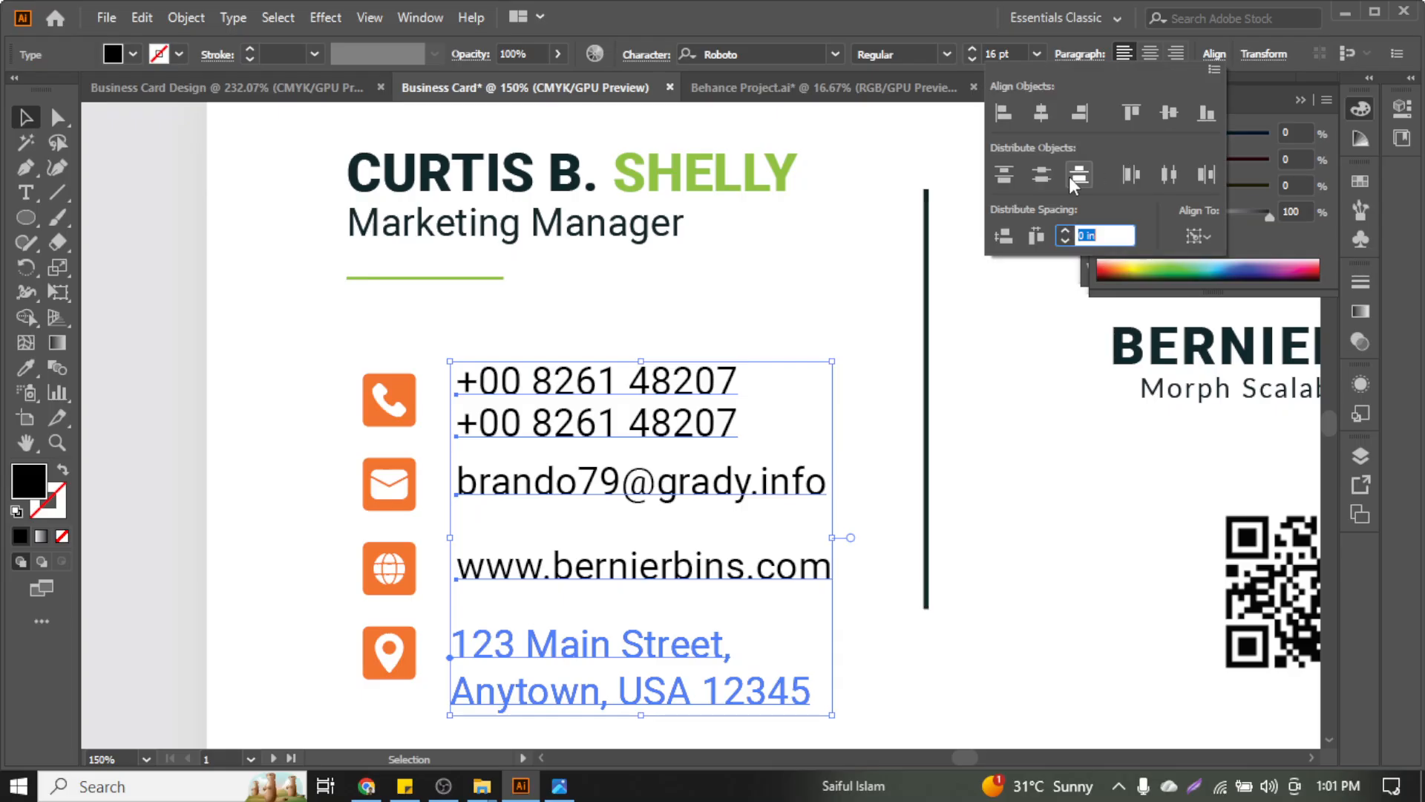
left_click(1009, 122)
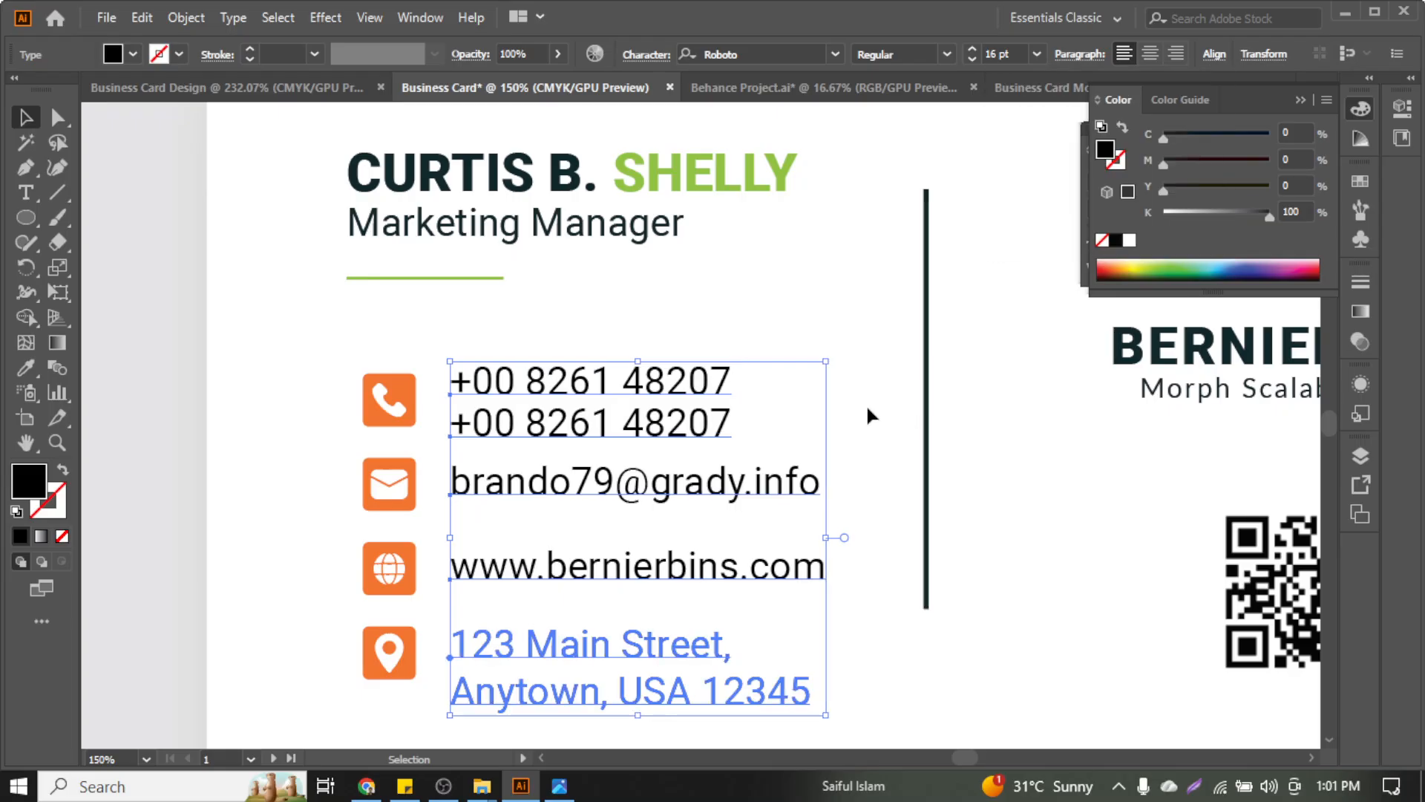
left_click(846, 427)
scroll(445, 464, "down", 3)
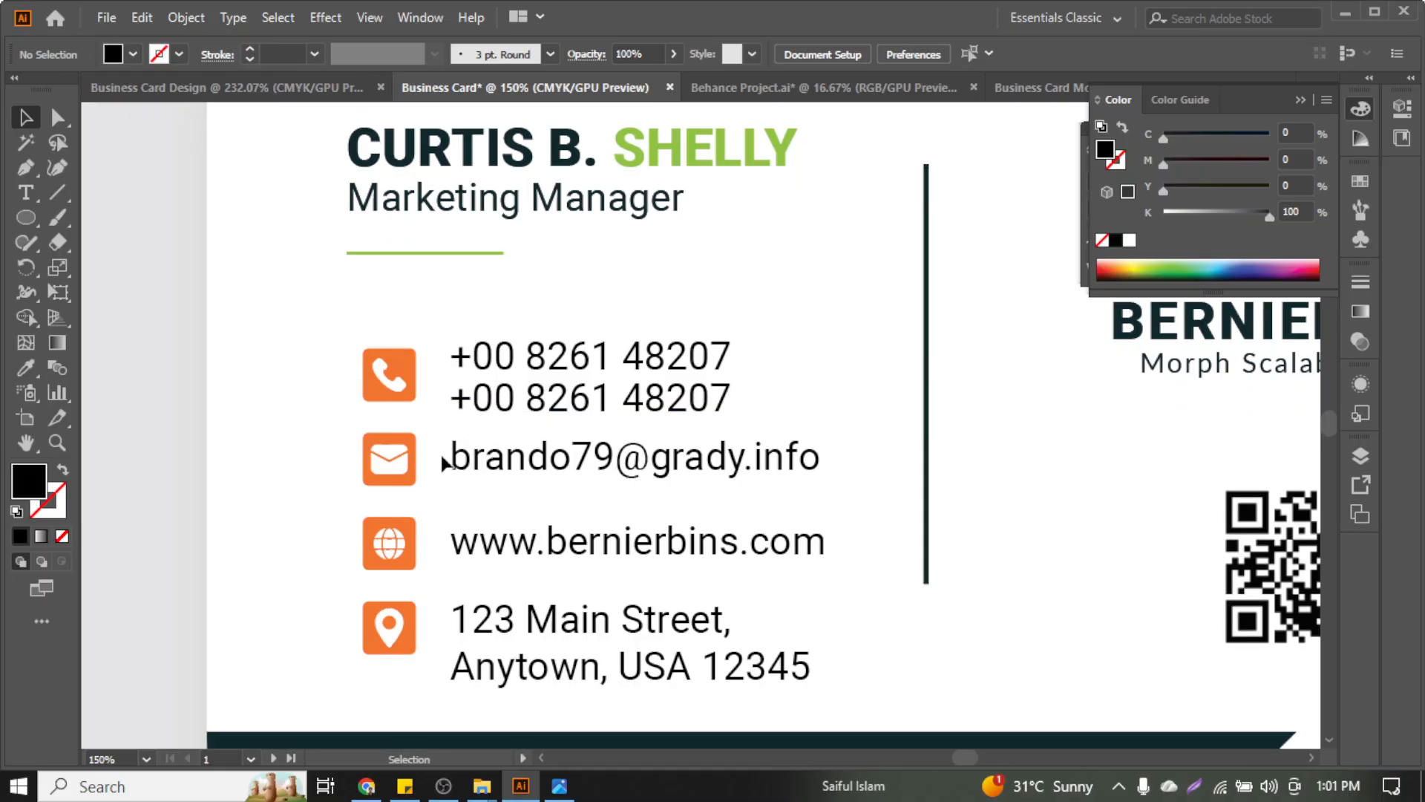
scroll(442, 464, "down", 1)
left_click(520, 377)
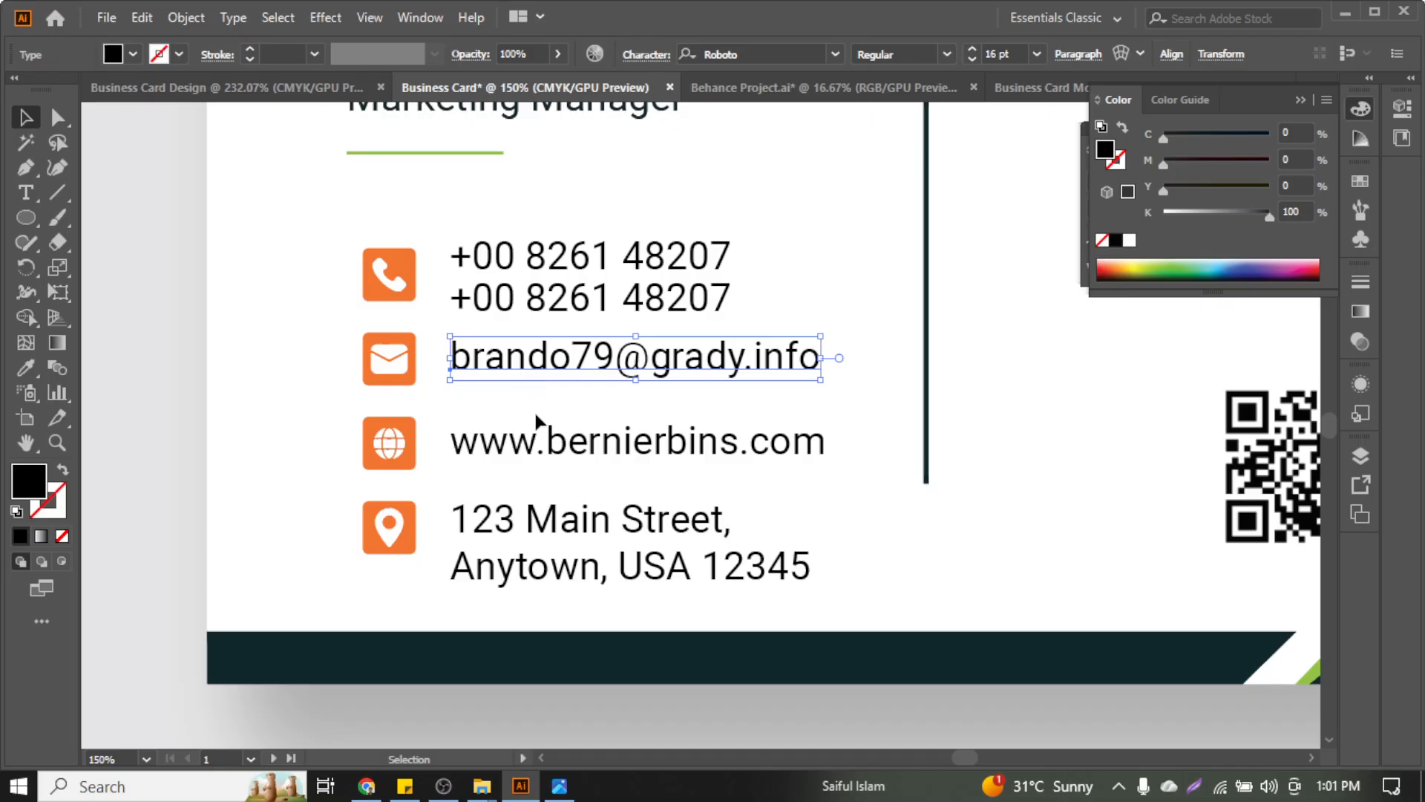
left_click(530, 464)
scroll(319, 449, "up", 5)
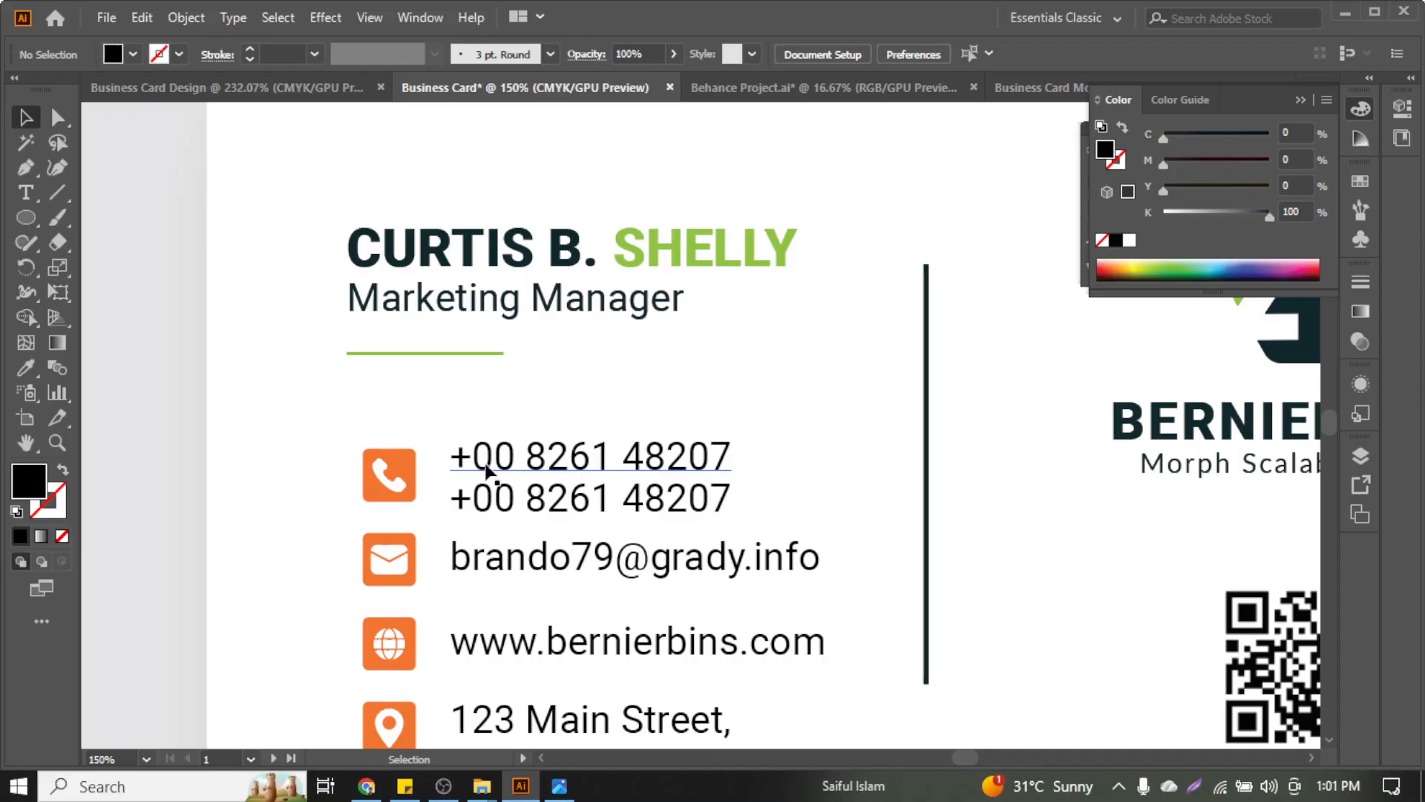
left_click(58, 118)
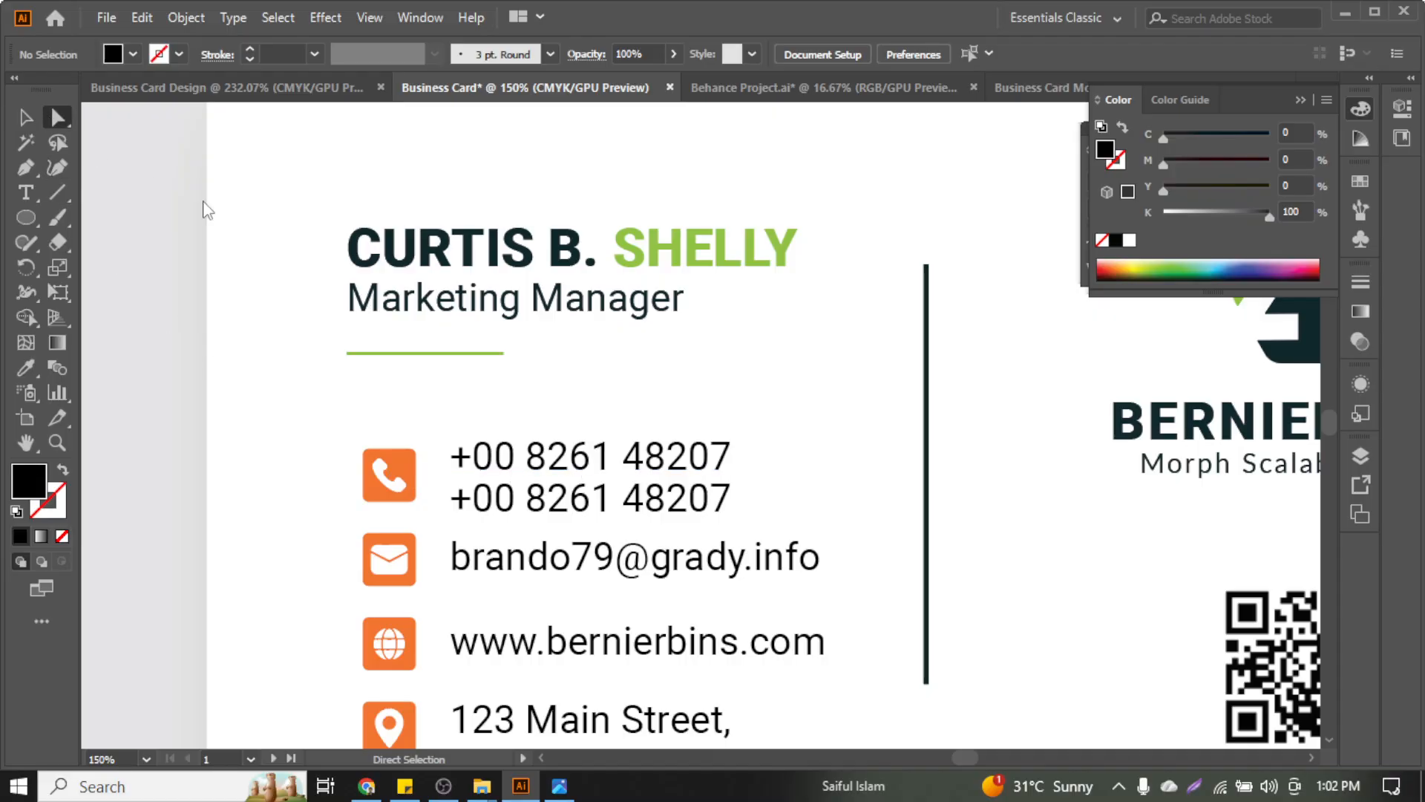
Magic-wand select the four orange icon backgrounds and eyedrop SHELLY's green onto them
left_click(25, 117)
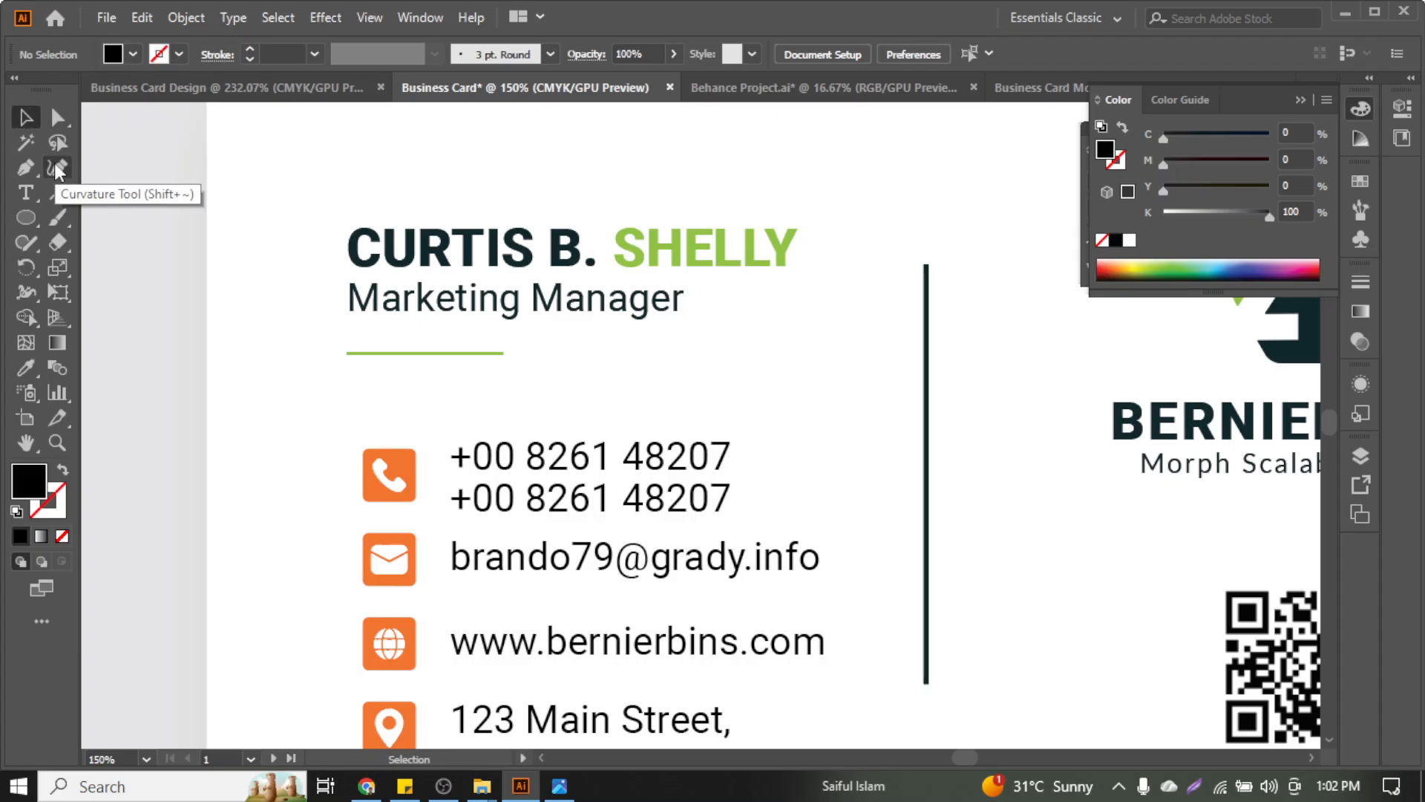
left_click(42, 141)
left_click(409, 461)
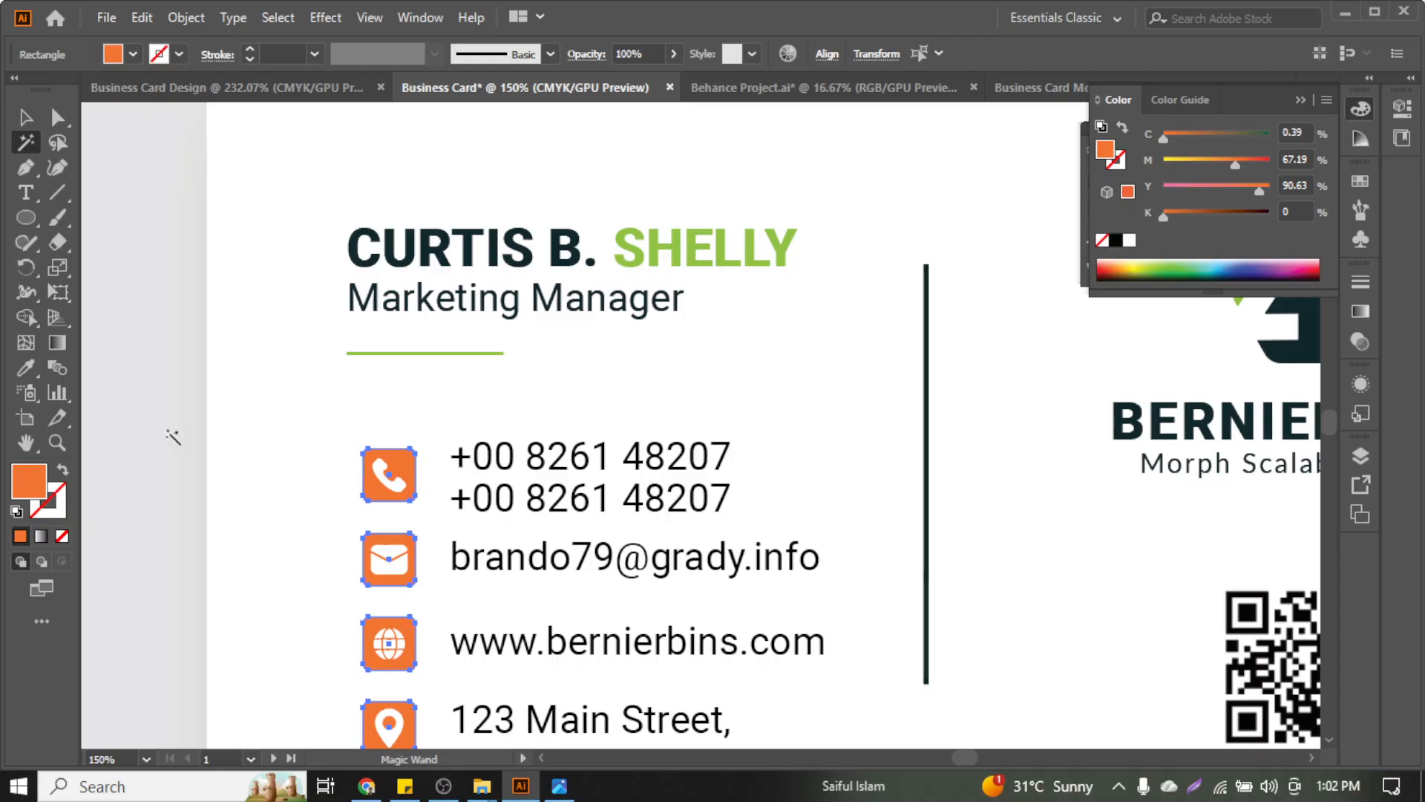
left_click(25, 368)
left_click(700, 238)
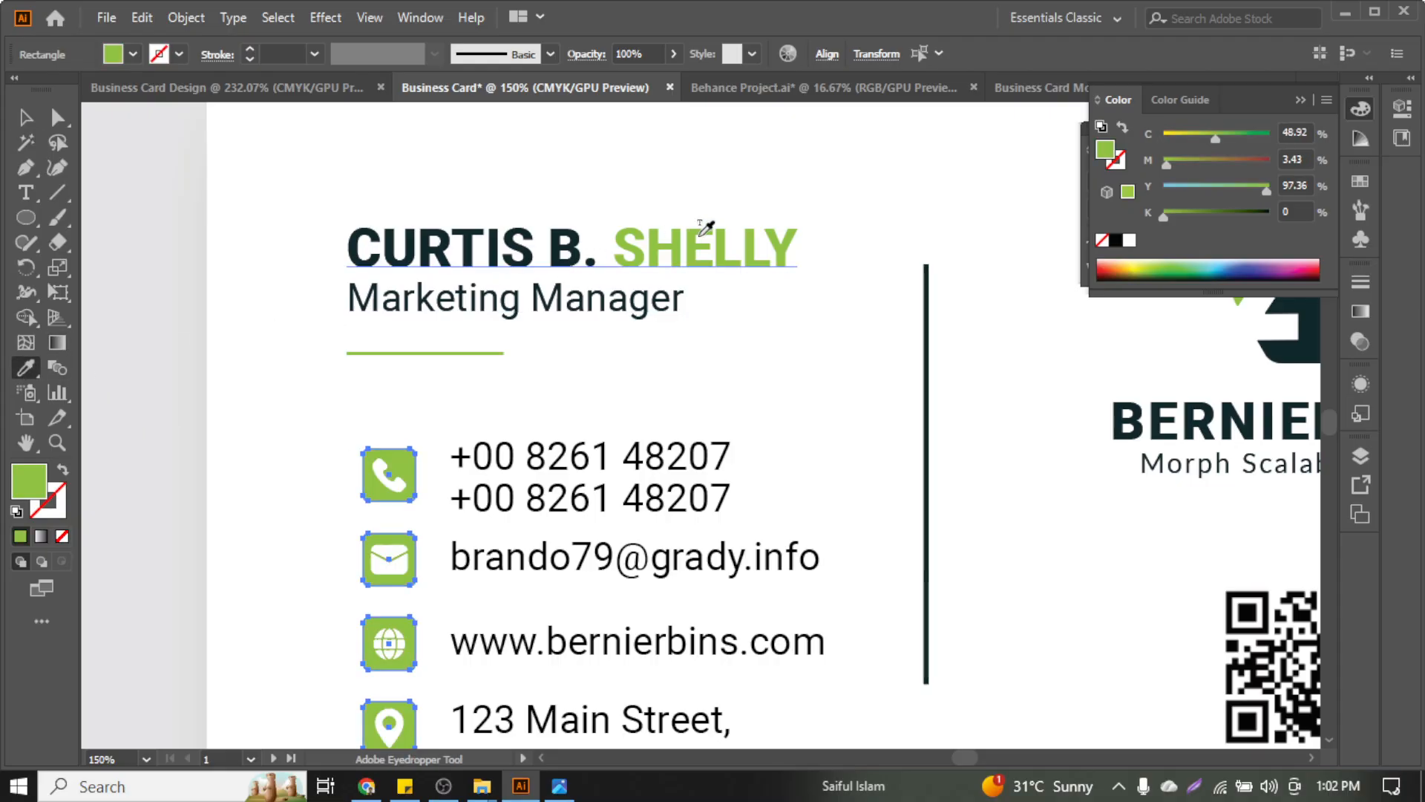
left_click(25, 117)
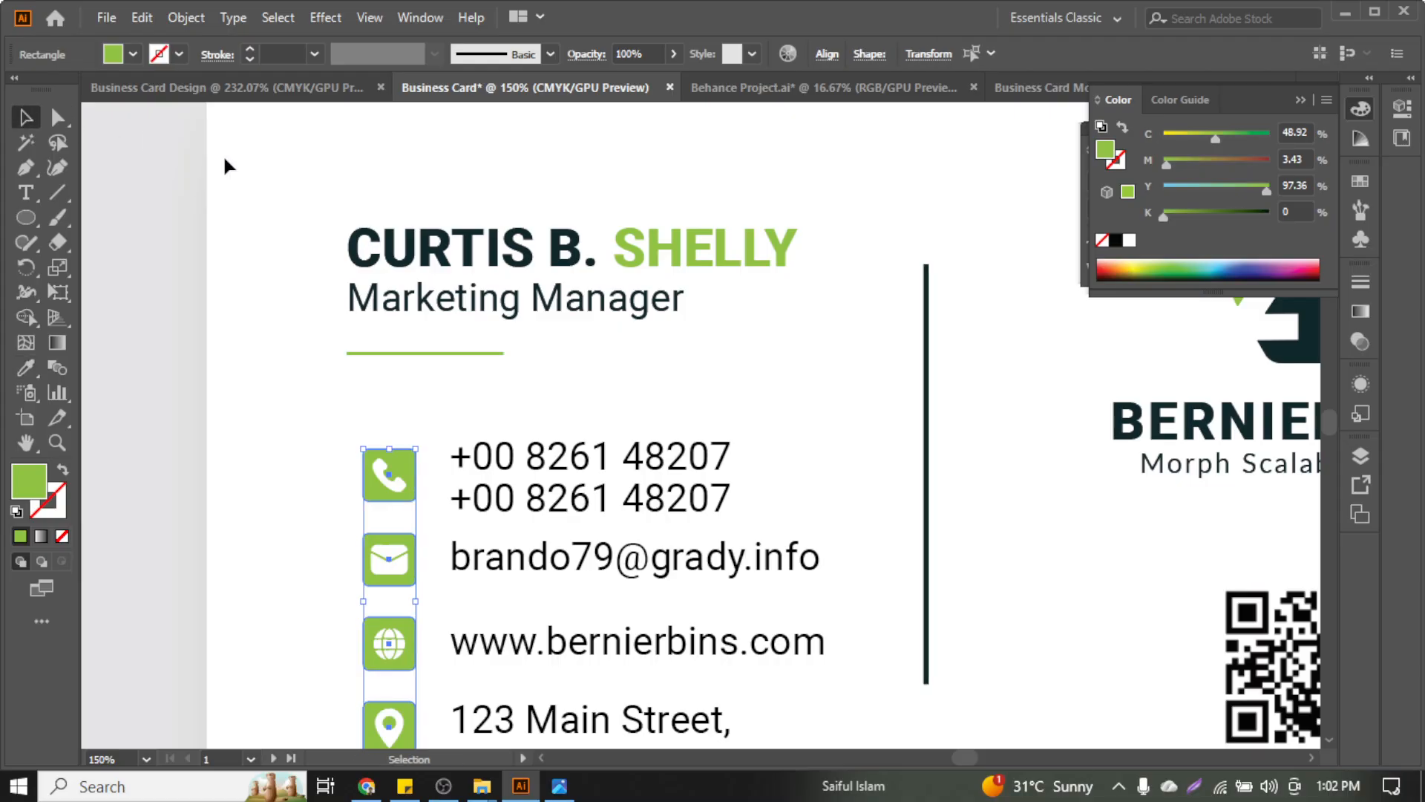
left_click(274, 199)
scroll(321, 321, "down", 3)
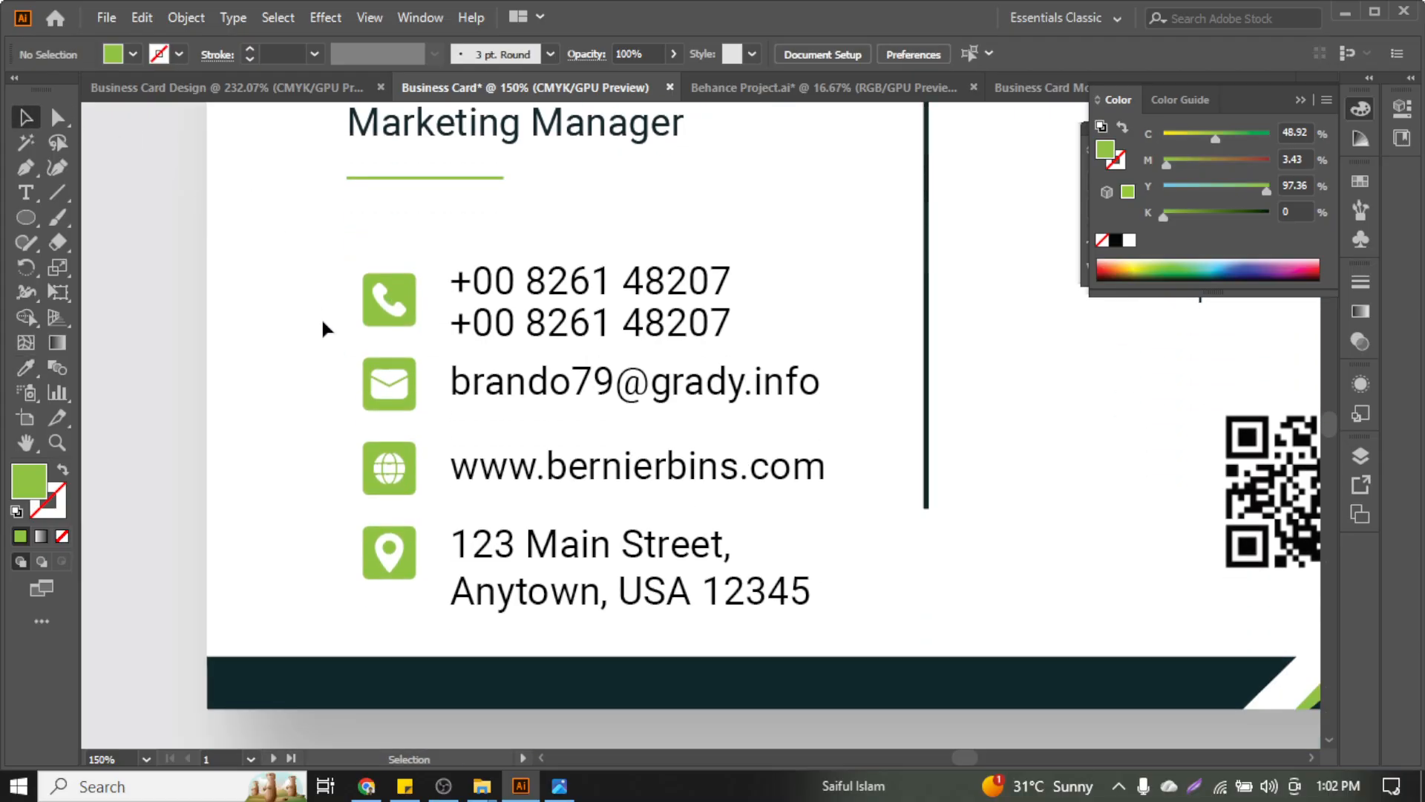
Nudge the address row (icon and text together) upward
scroll(541, 392, "down", 1)
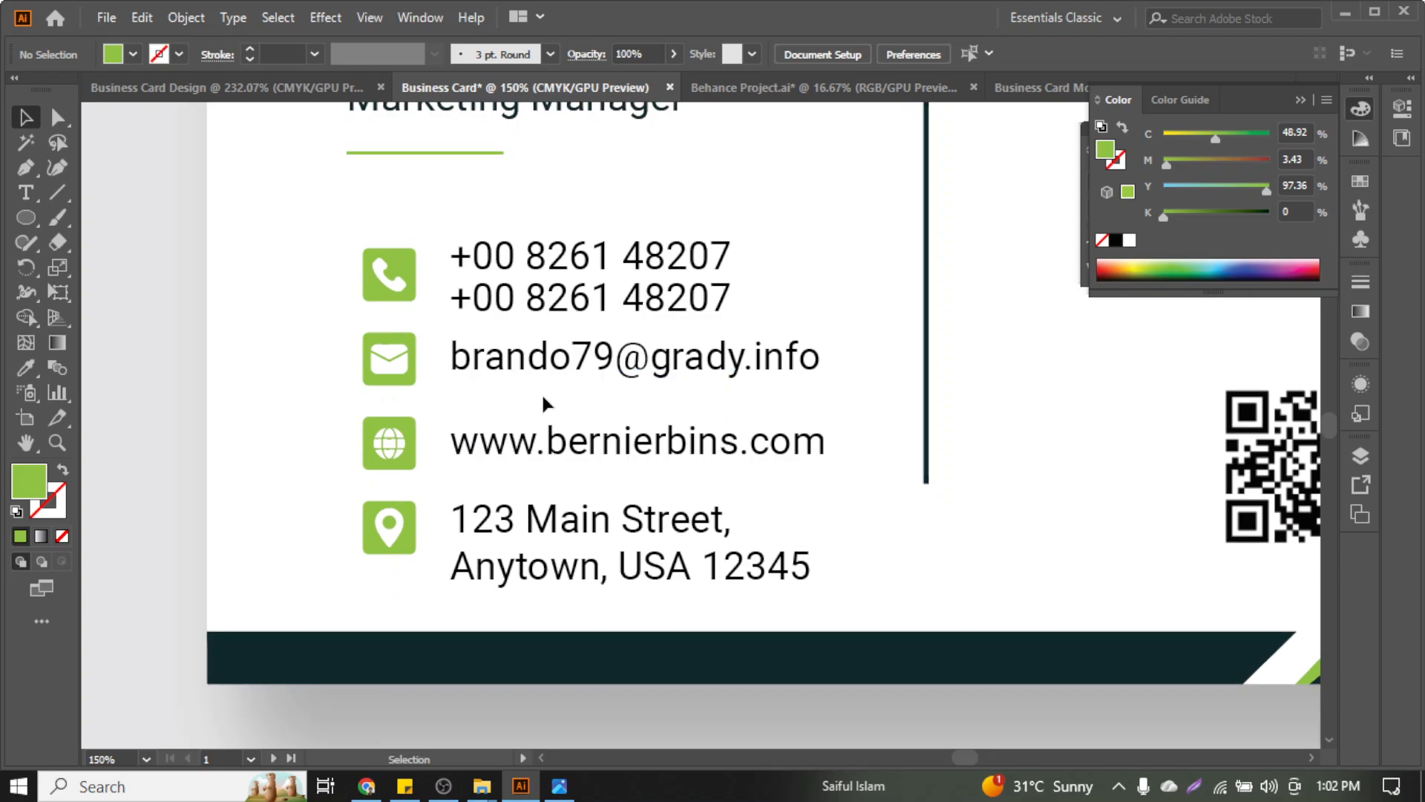
scroll(502, 392, "up", 1)
scroll(503, 392, "down", 3)
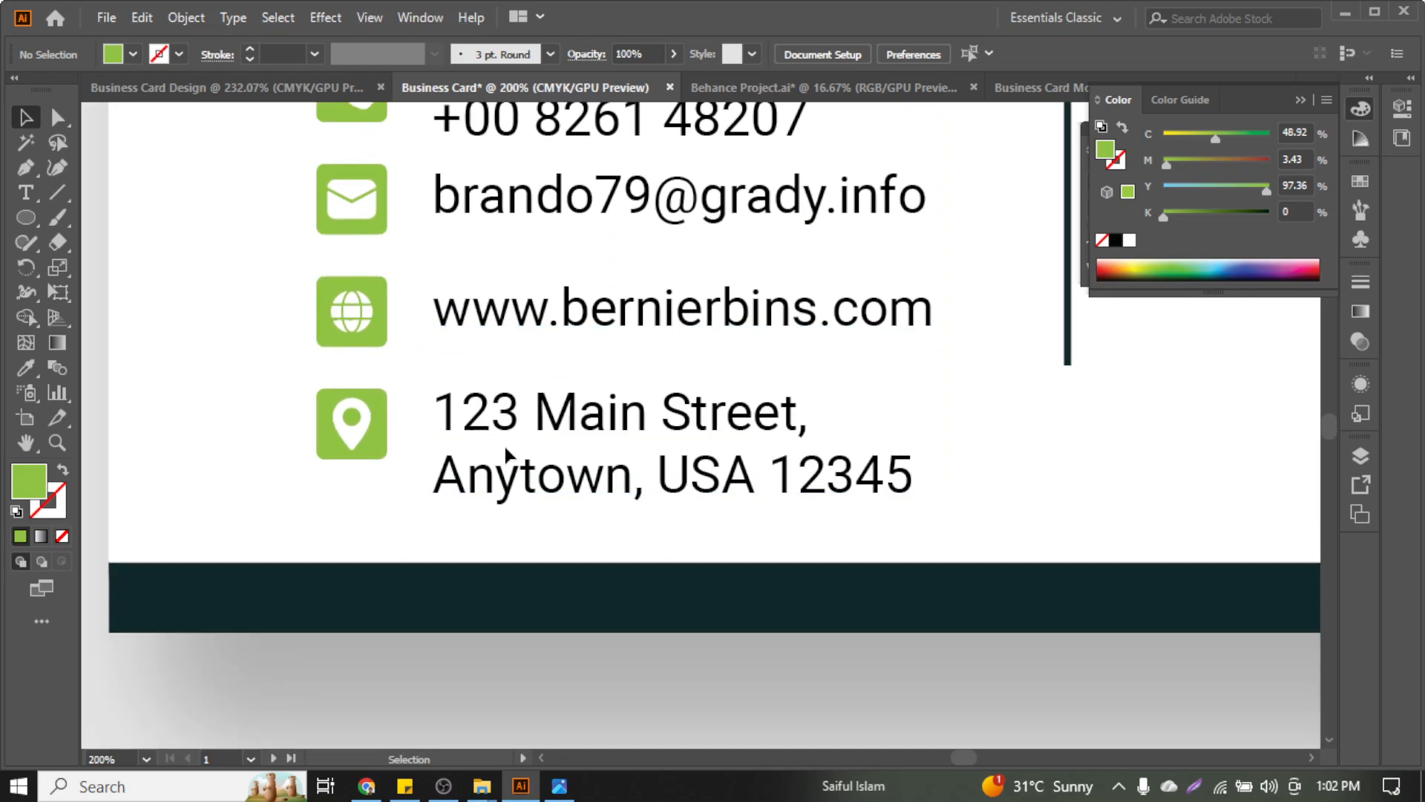
scroll(507, 453, "up", 3)
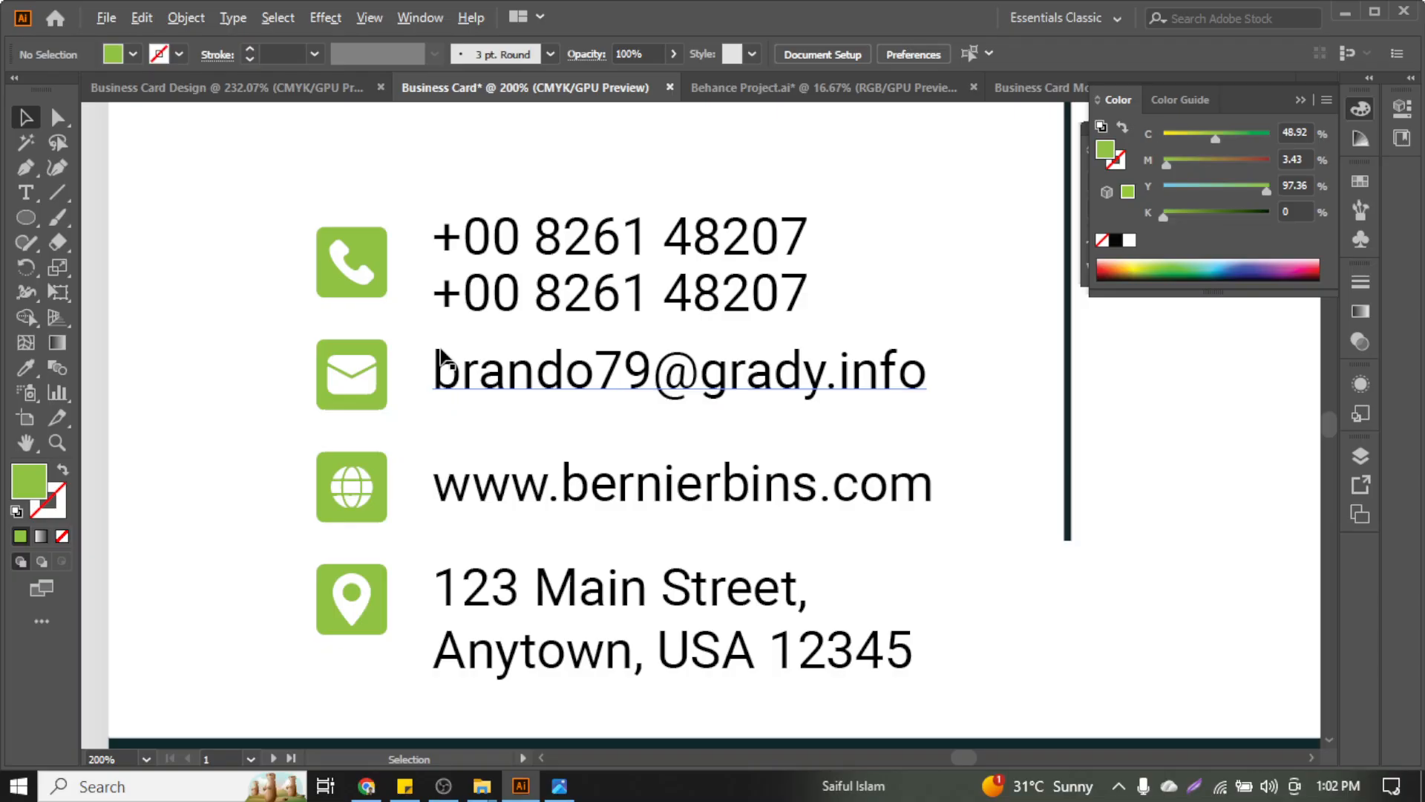
scroll(442, 359, "down", 3)
scroll(499, 464, "up", 1)
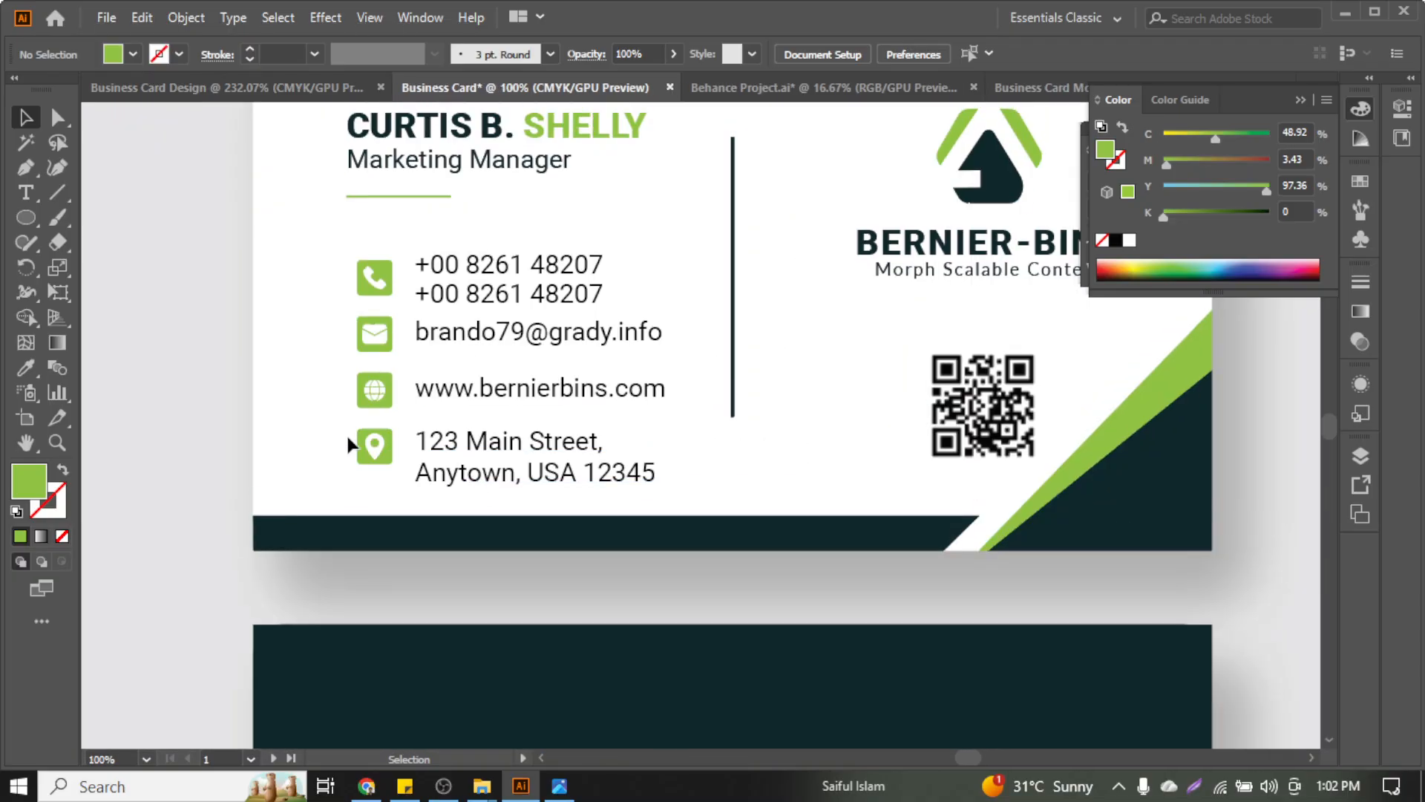
scroll(346, 434, "up", 1)
left_click(469, 505)
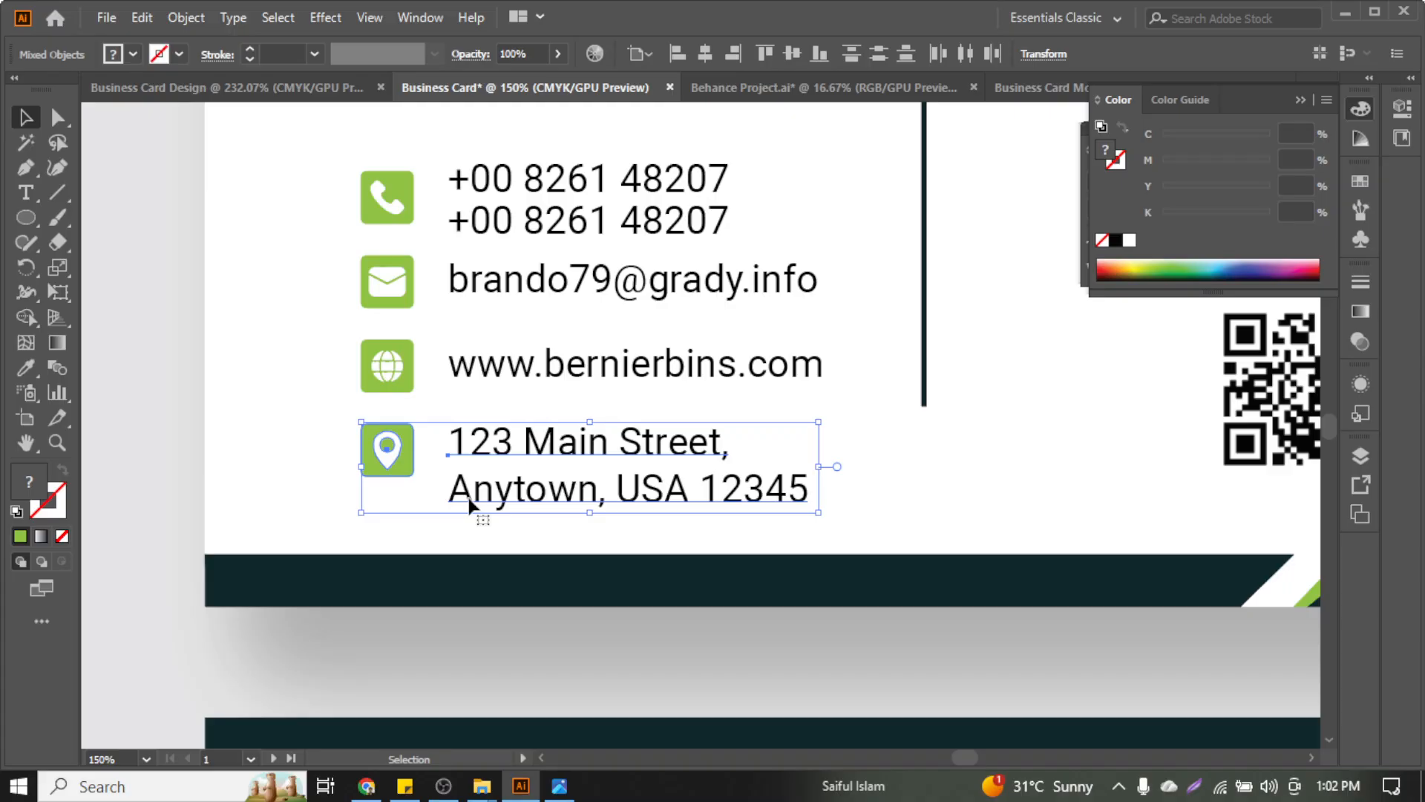
key("Up")
key("Up")
key("Up")
key("Up")
key("Up")
key("Up")
key("Up")
key("Up")
key("Up")
Move the website row up closer to the email row and fine-tune its position
key("Up")
key("Up")
key("Up")
key("Up")
key("Up")
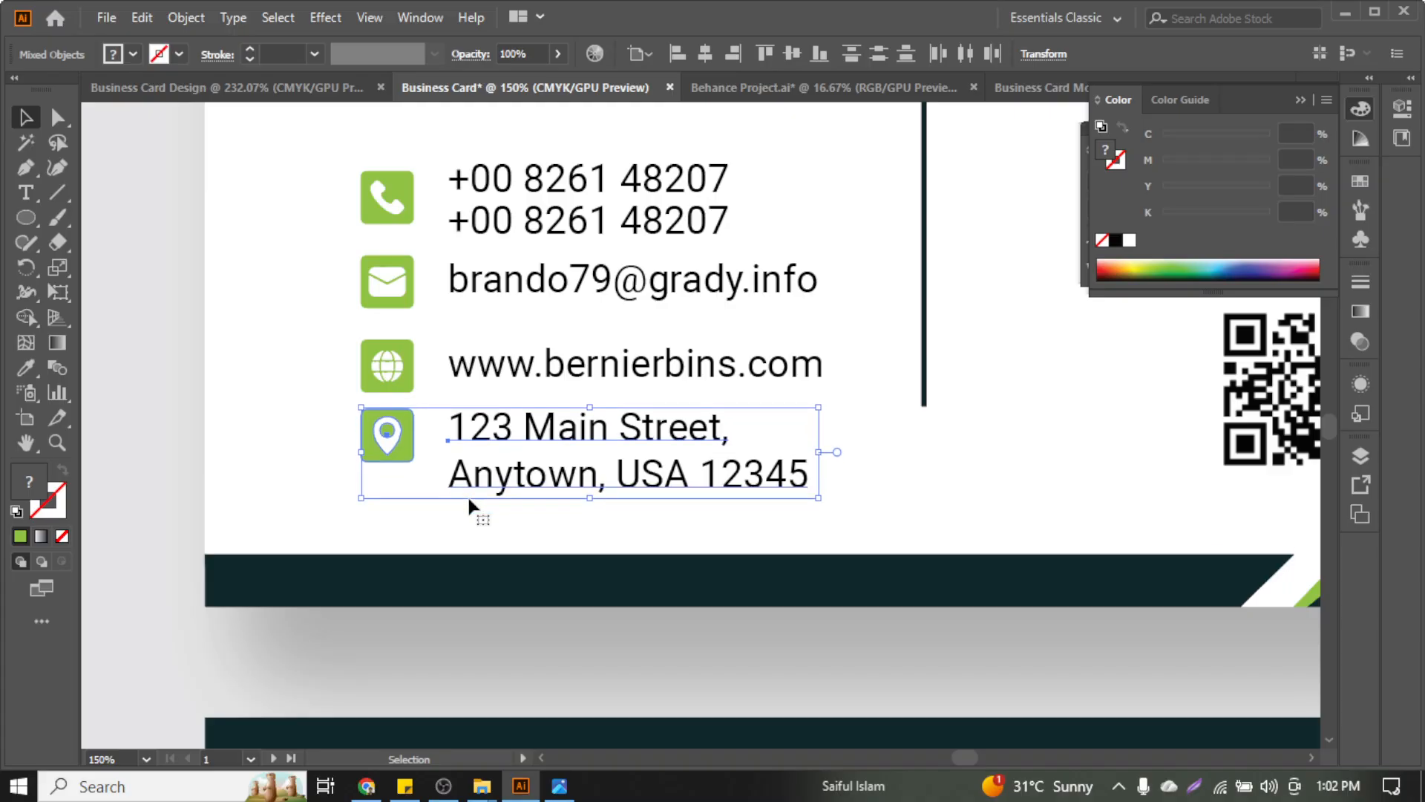
left_click_drag(308, 364, 459, 395)
key("Up")
key("Up")
key("Up")
key("Up")
key("Up")
key("Up")
key("Up")
key("Up")
key("Up")
key("Up")
key("Up")
key("Up")
key("Up")
key("Up")
key("Up")
key("Up")
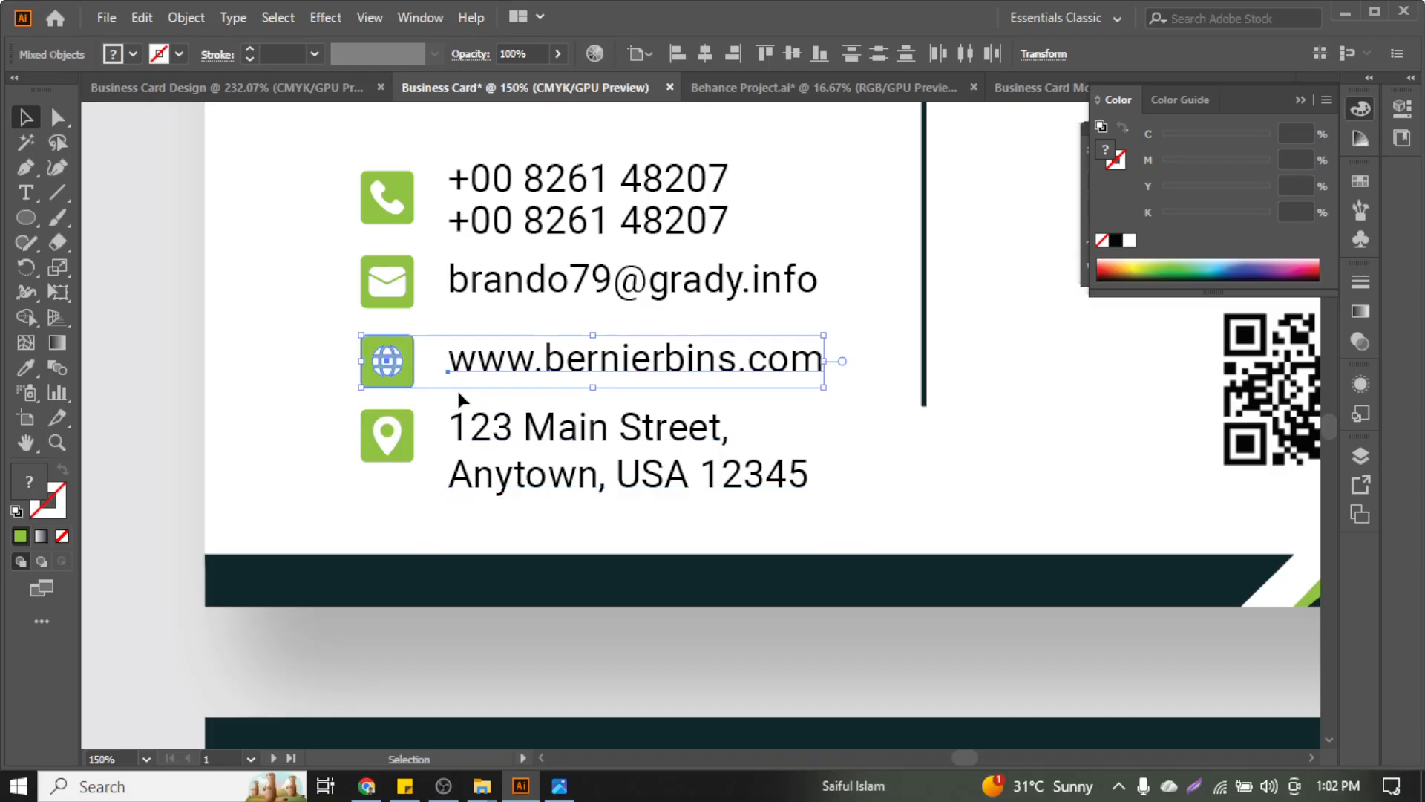
key("Up")
key("Up")
key("Up")
key("Up")
key("Up")
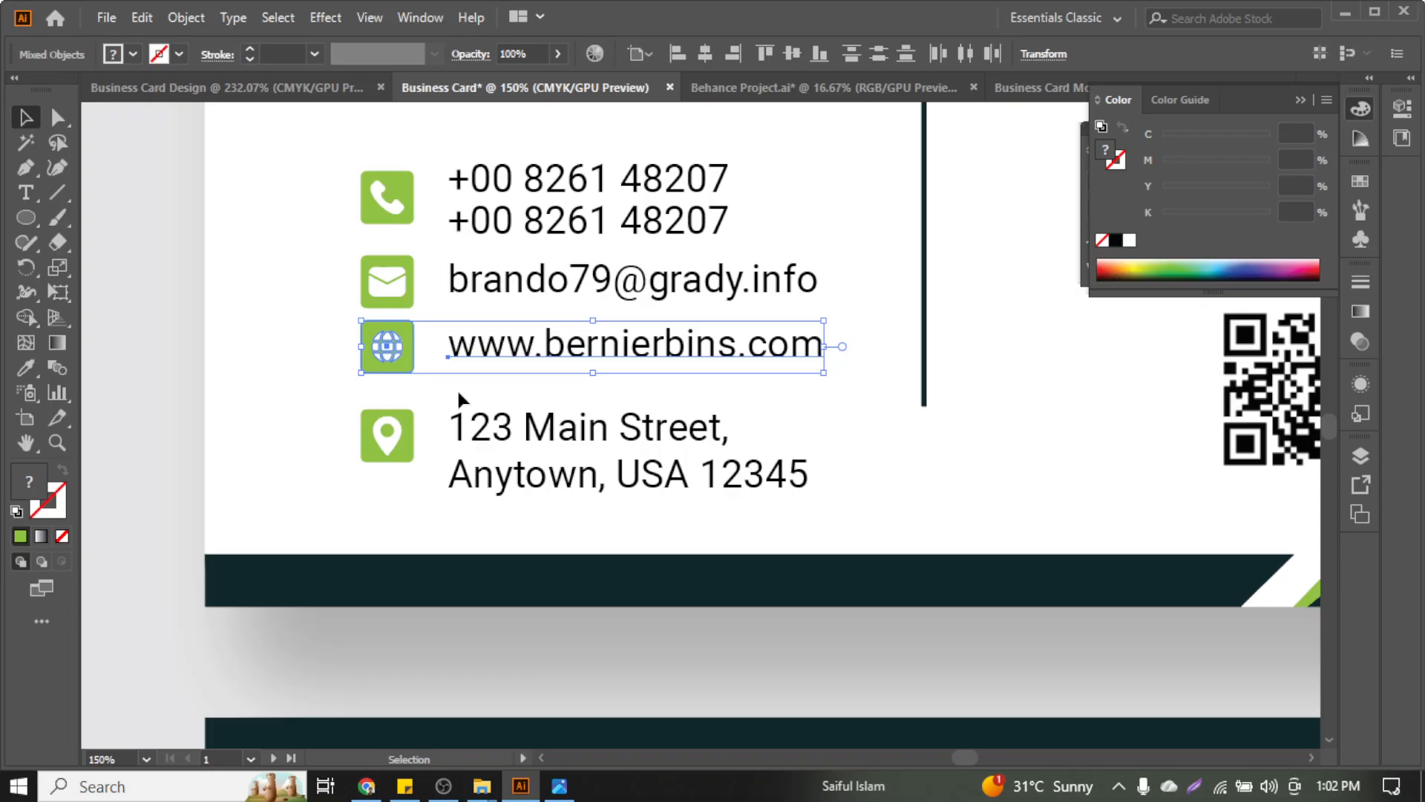
key("Down")
key("Down")
key("Down")
key("Down")
key("Down")
key("Down")
key("Down")
key("Down")
key("Down")
key("Down")
key("Up")
key("Up")
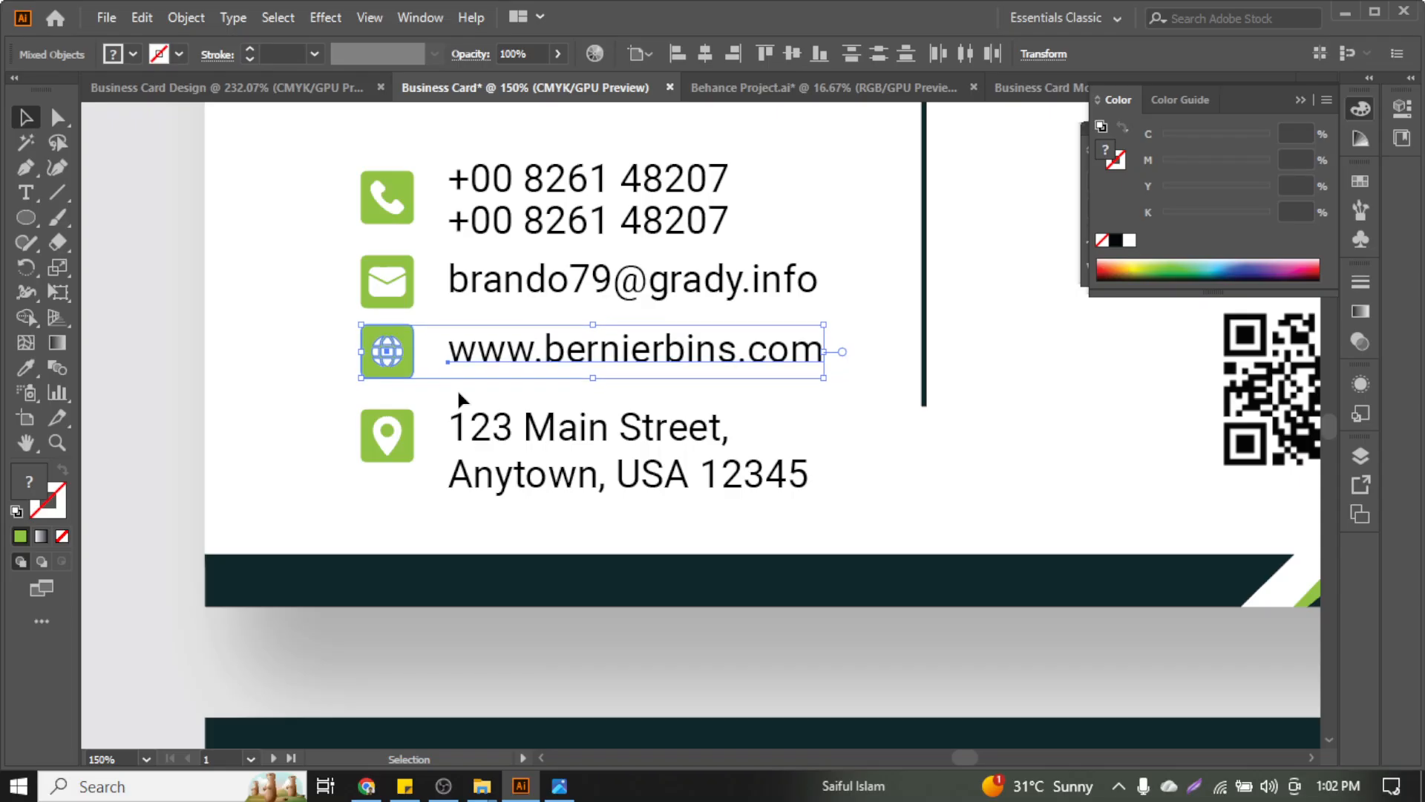
Nudge the email and phone rows up slightly, then zoom out to view the card
left_click_drag(315, 256, 443, 297)
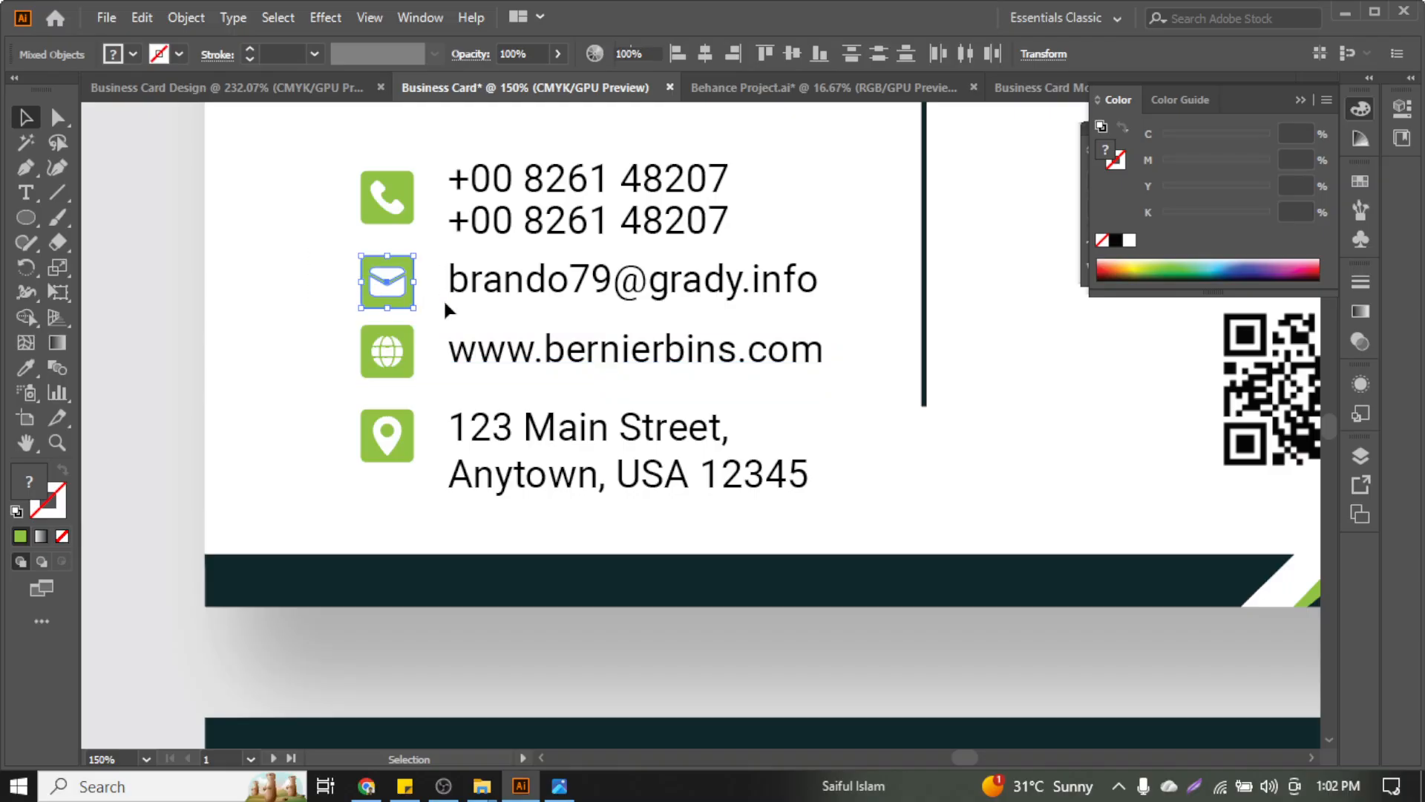
left_click_drag(273, 270, 487, 296)
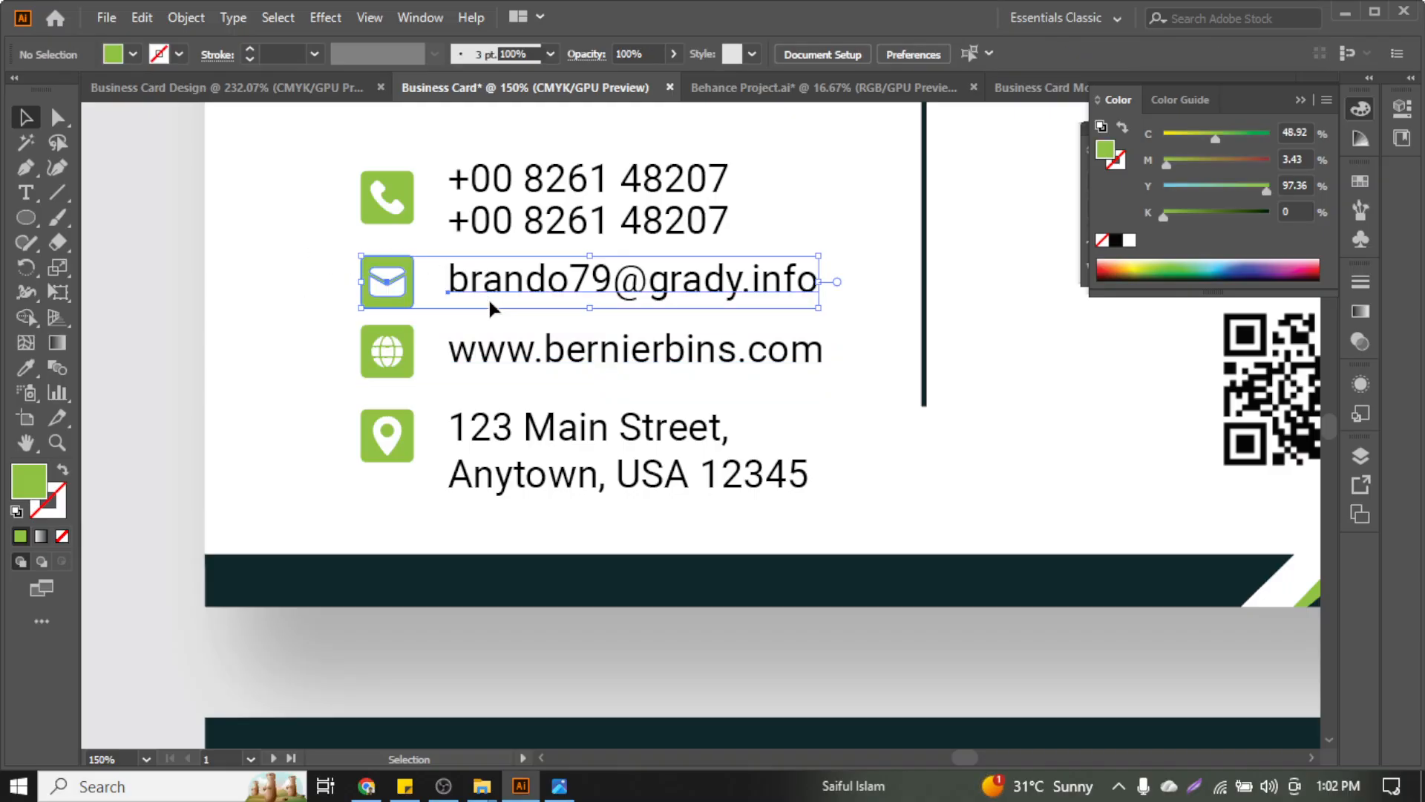
key("Up")
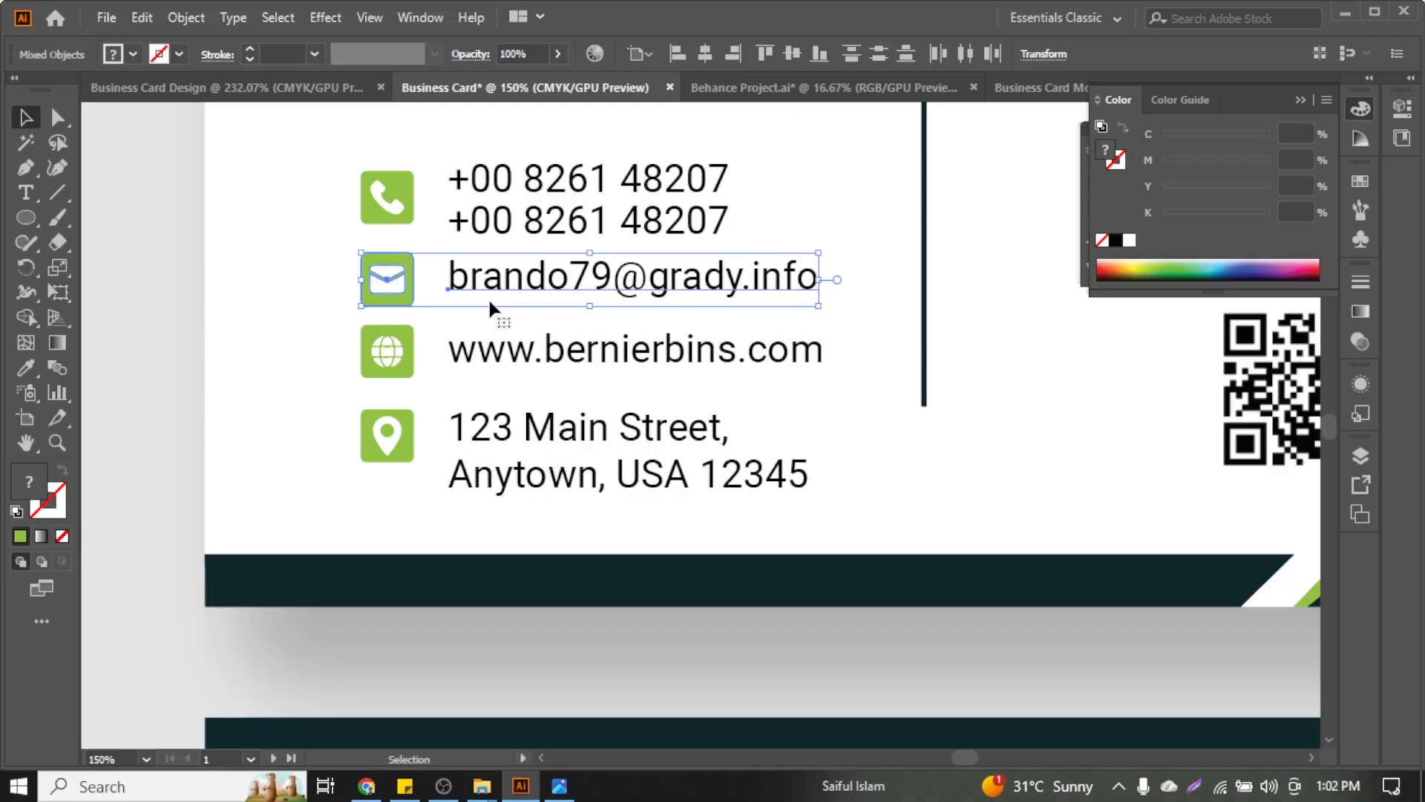
scroll(488, 297, "up", 3)
left_click_drag(353, 253, 550, 359)
key("Up")
key("Up")
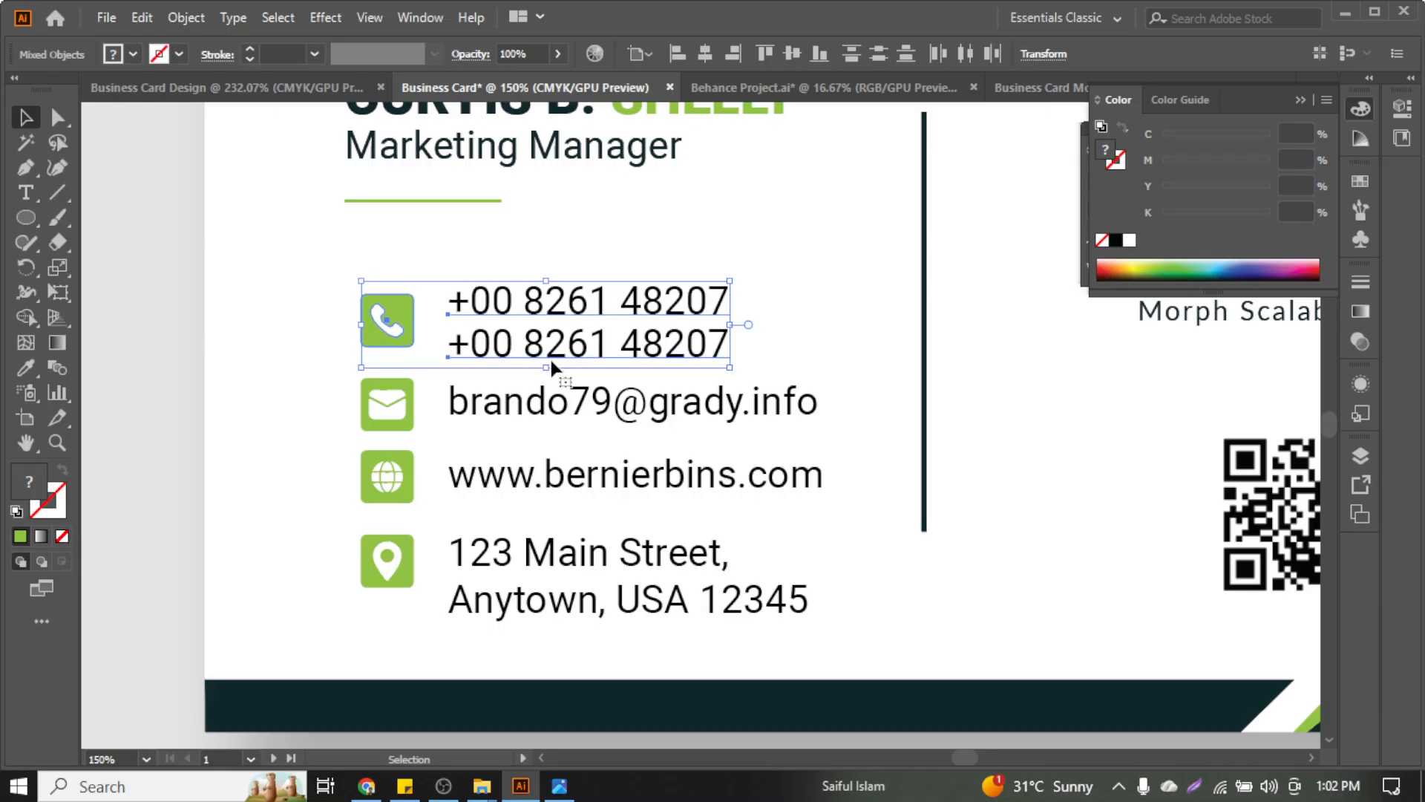
key("ctrl+minus")
key("ctrl+minus")
left_click(682, 309)
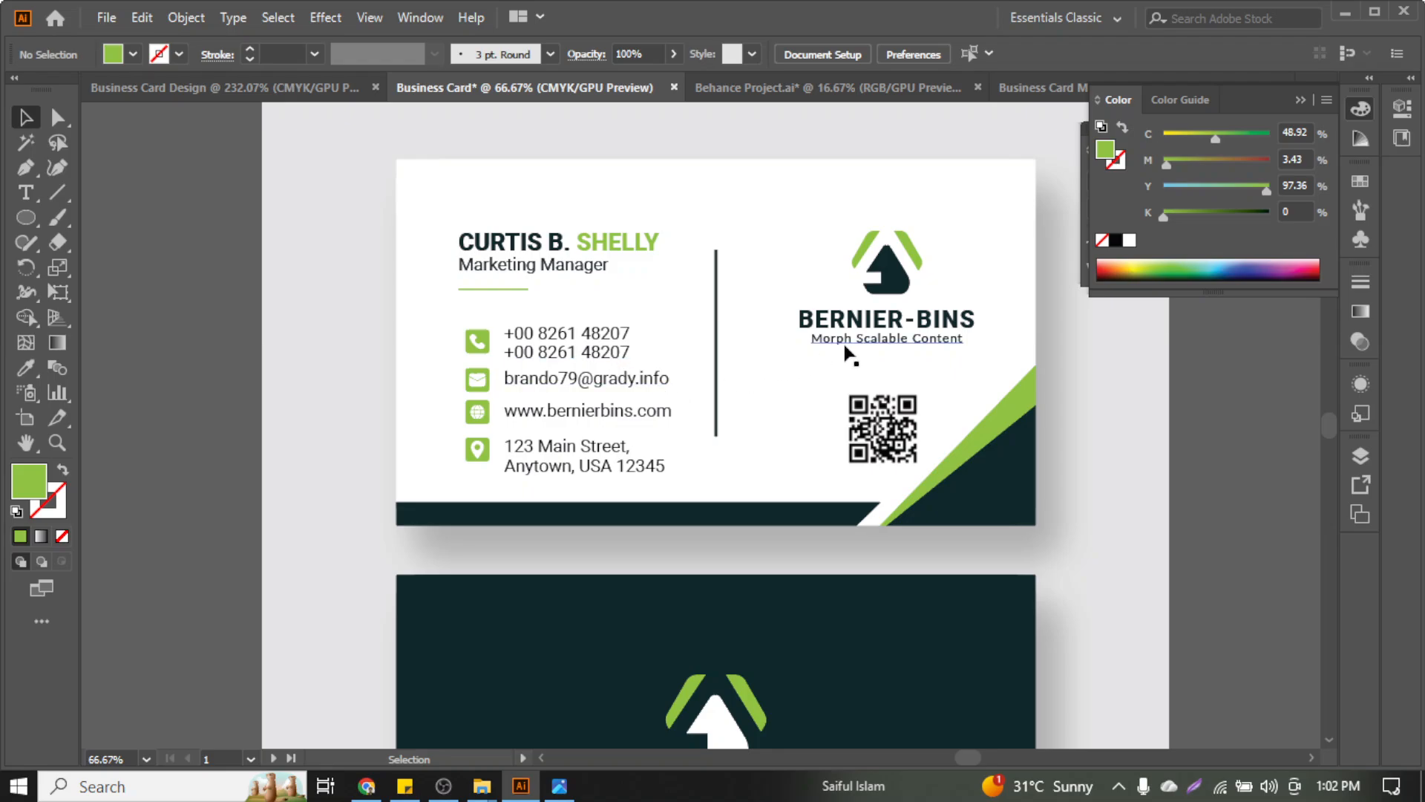
Raise the front card's address row slightly
left_click(857, 422)
scroll(706, 429, "down", 1)
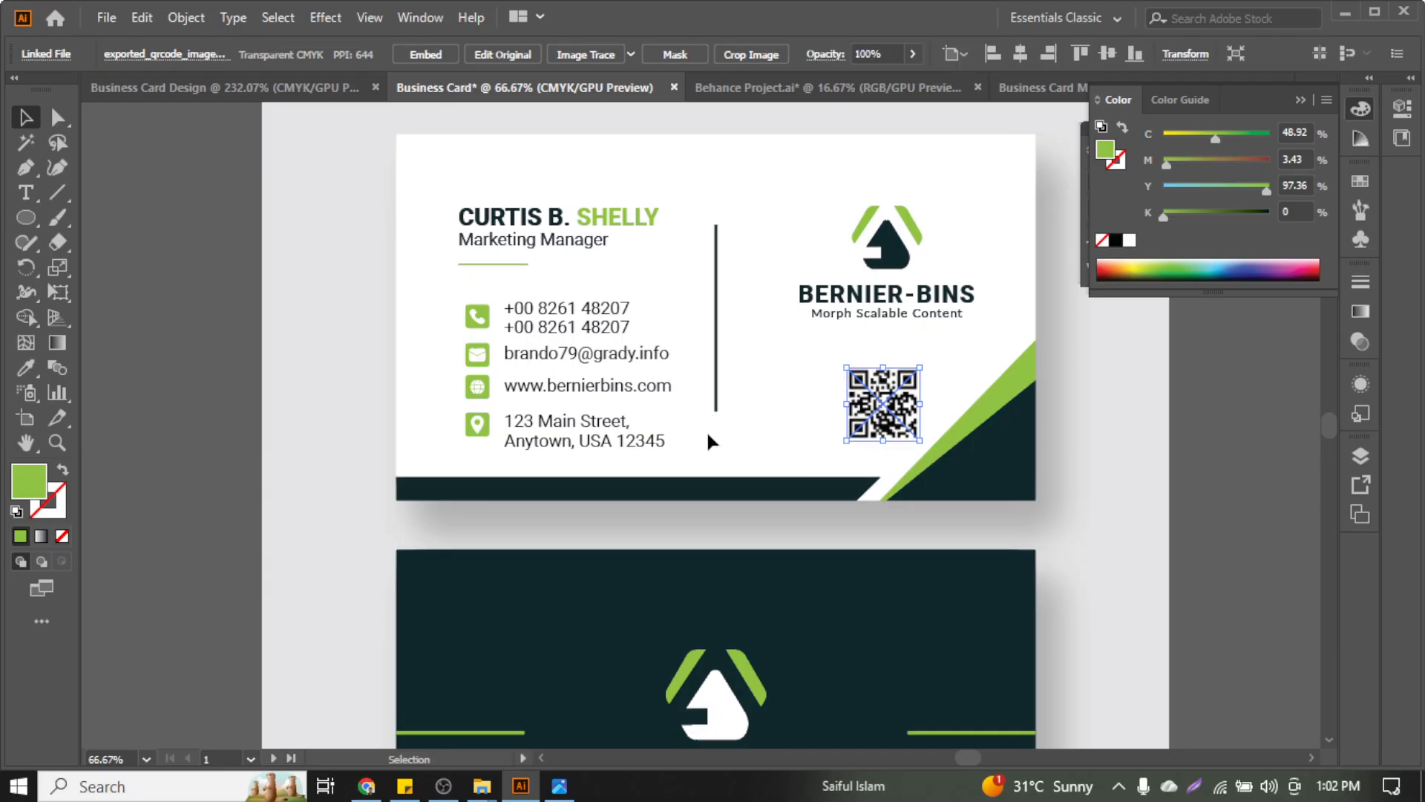
key("ctrl+minus")
left_click(1013, 451)
scroll(1013, 452, "down", 3)
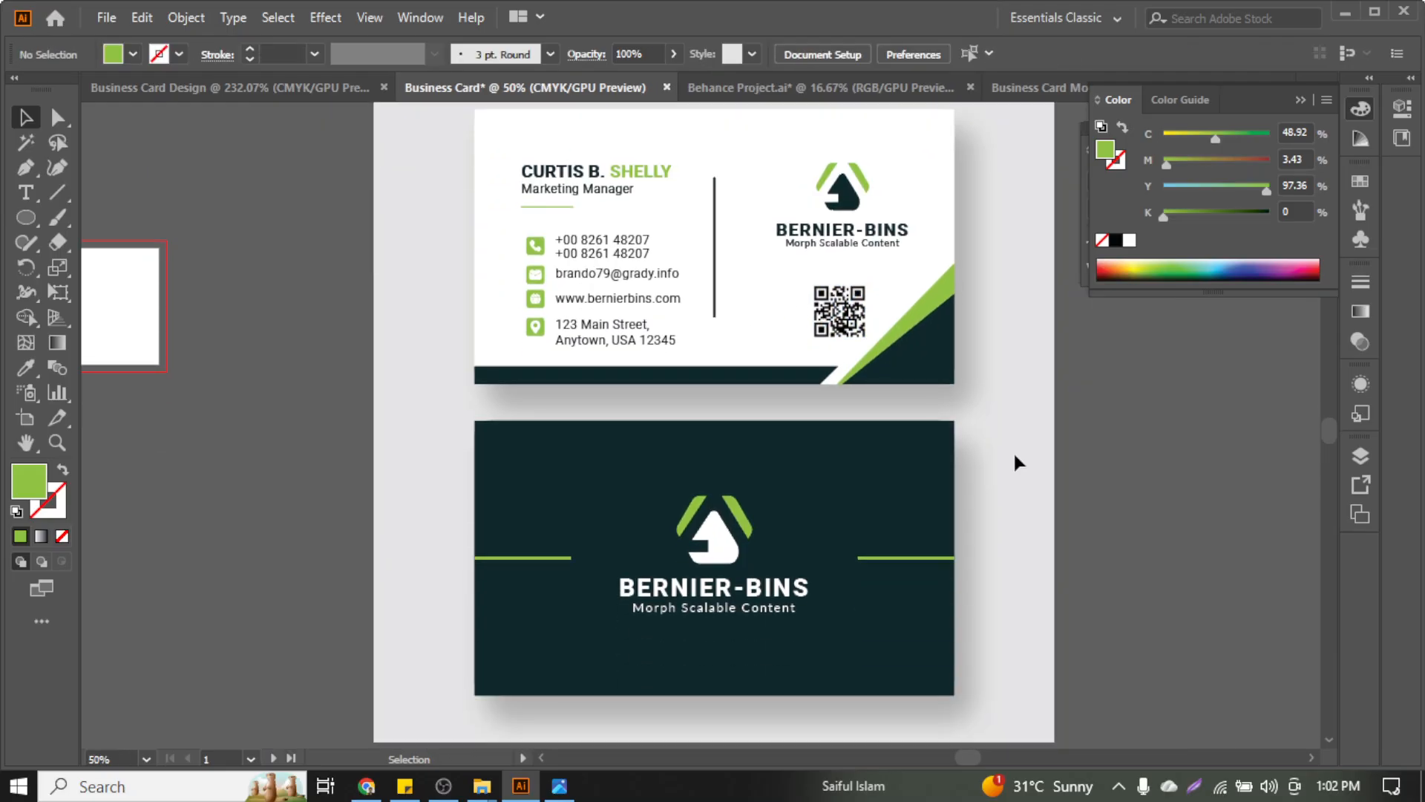
scroll(735, 339, "up", 3)
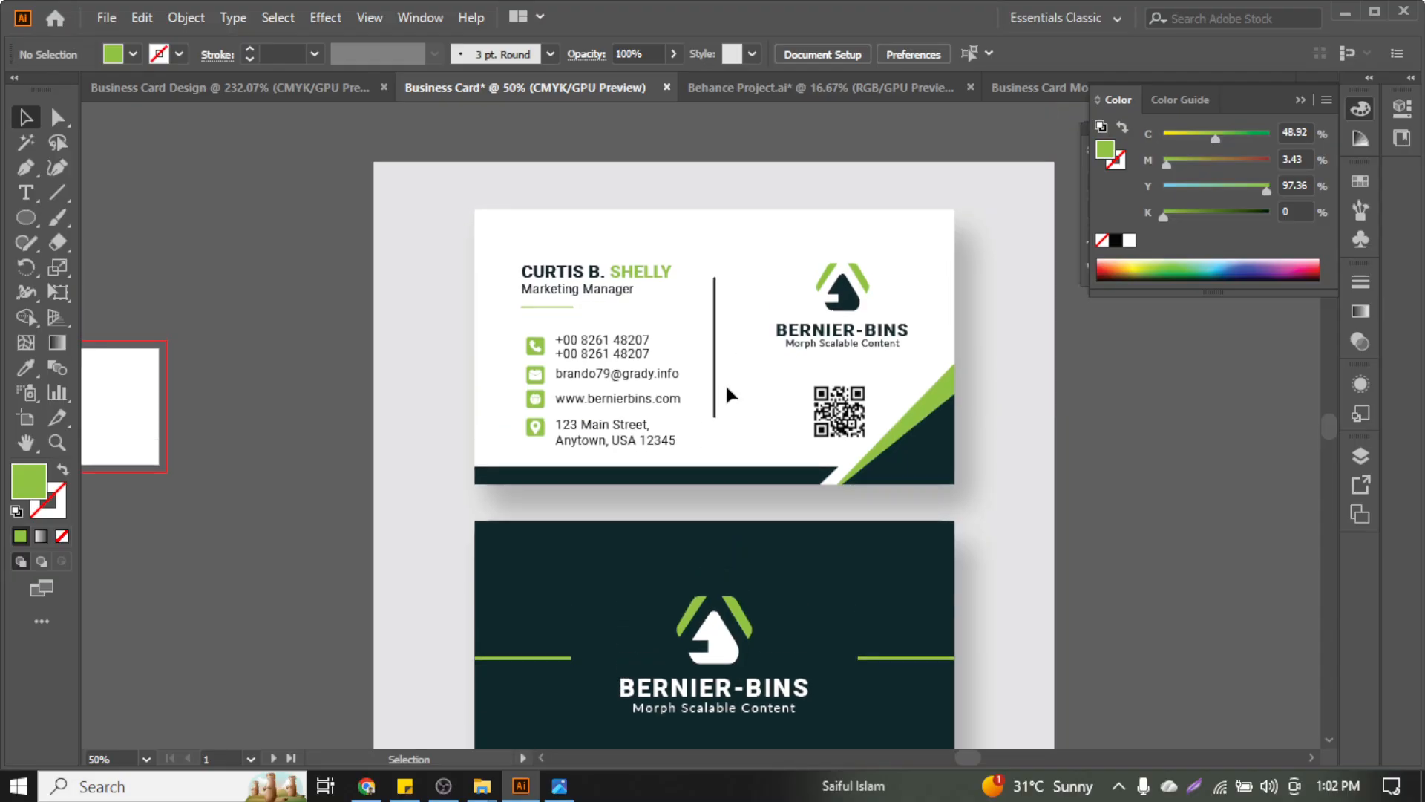
left_click(586, 461)
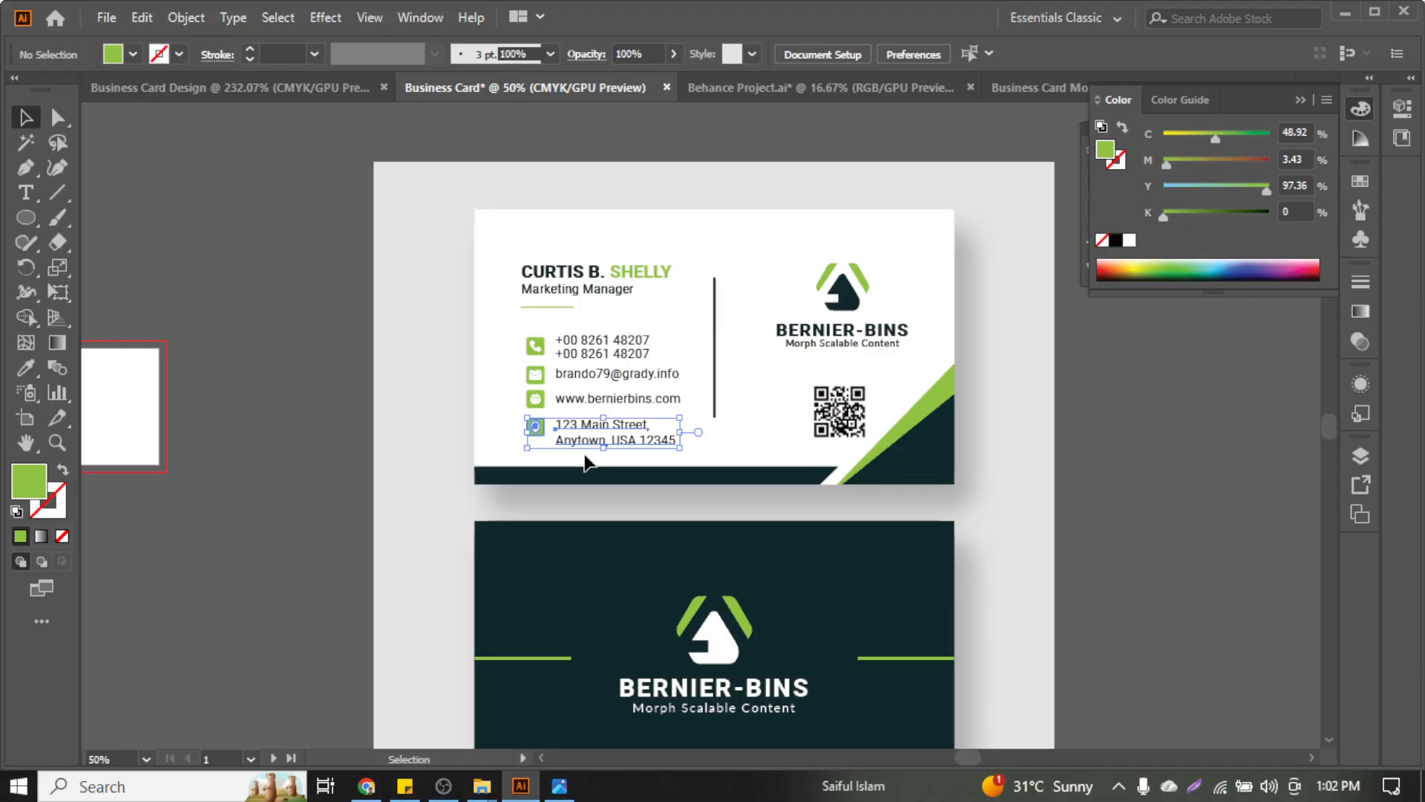
key("Up")
key("Up")
key("Up")
key("Up")
left_click(755, 363)
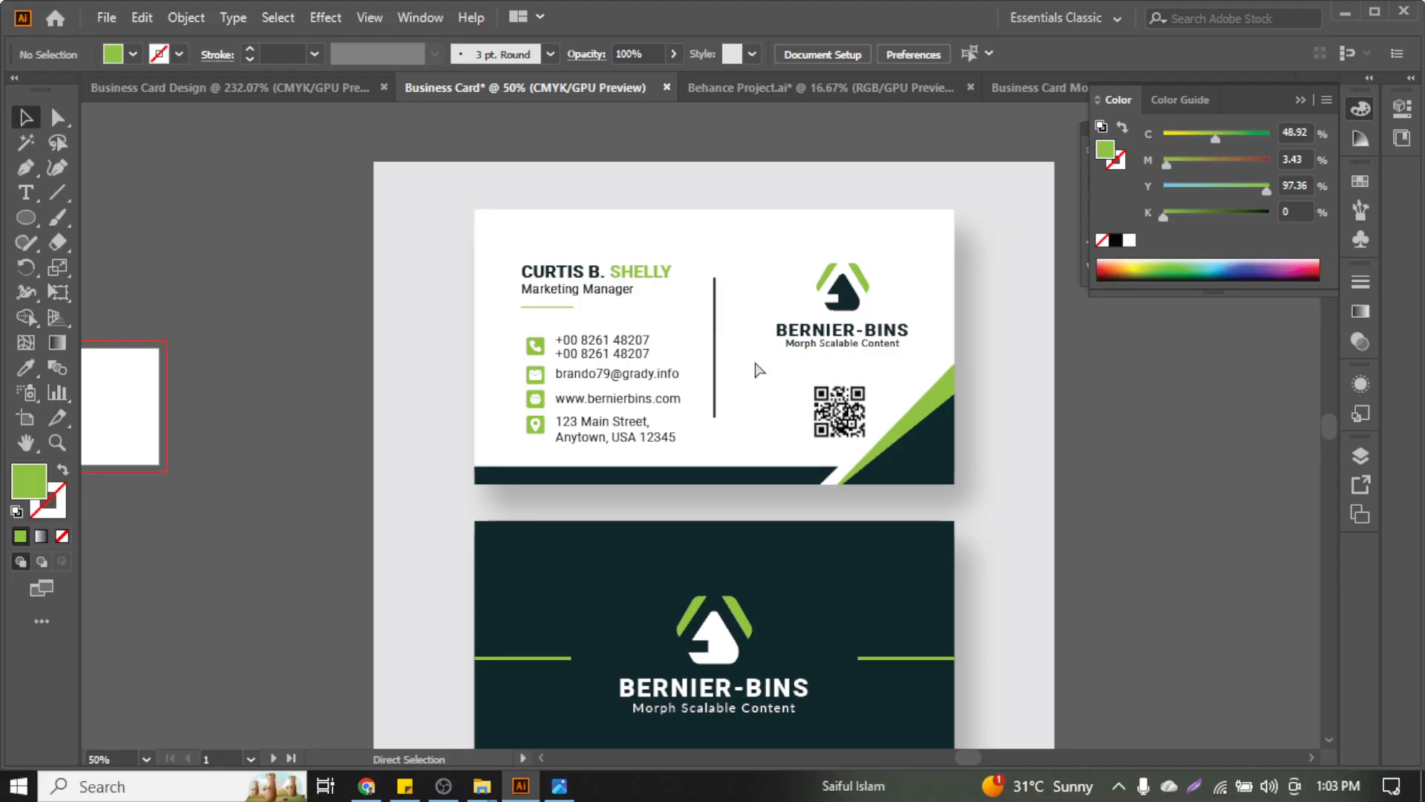
Expand the vertical divider and the green line under Marketing Manager into filled shapes
scroll(755, 361, "right", 3)
scroll(636, 325, "up", 1)
scroll(638, 338, "up", 1)
left_click(644, 330)
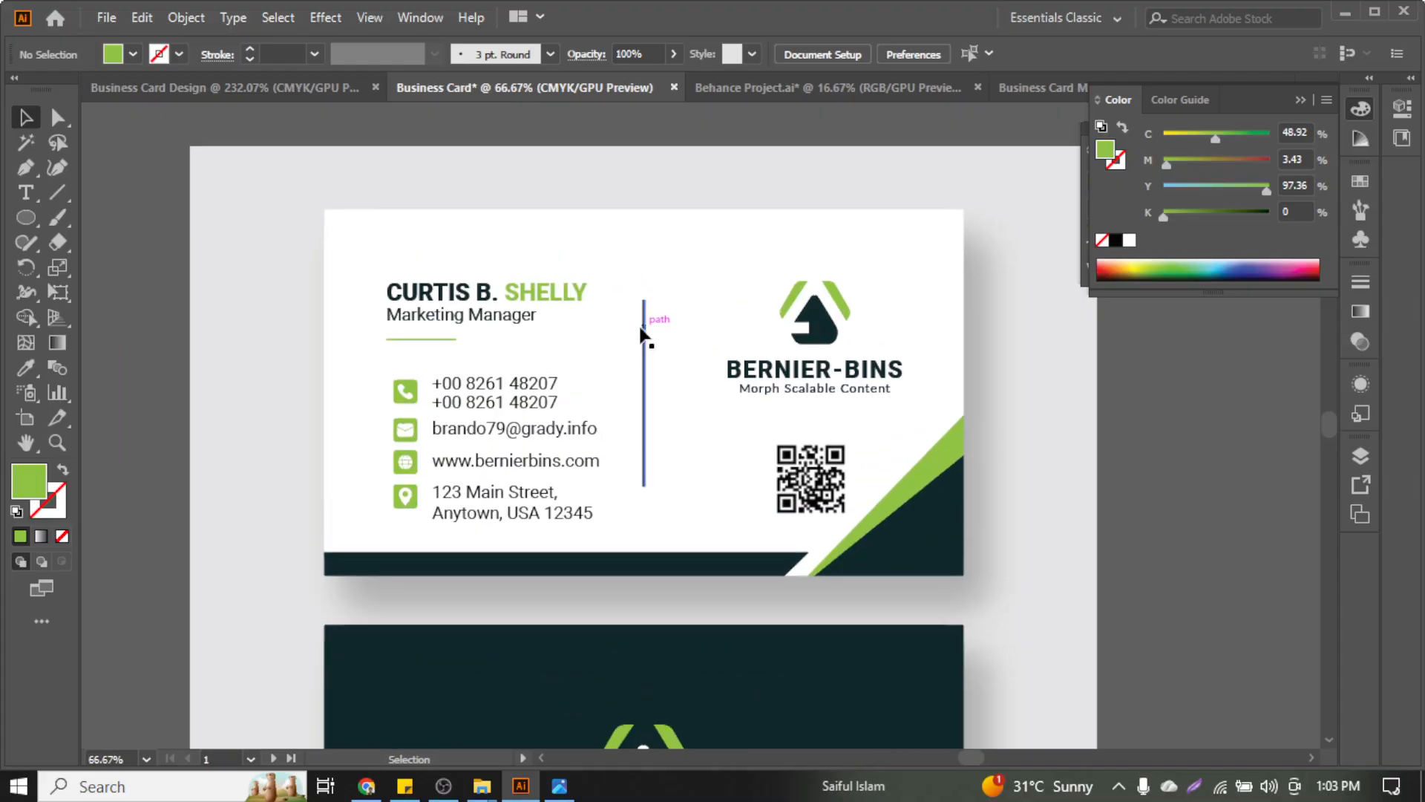
scroll(539, 357, "up", 2)
left_click(352, 319, "shift")
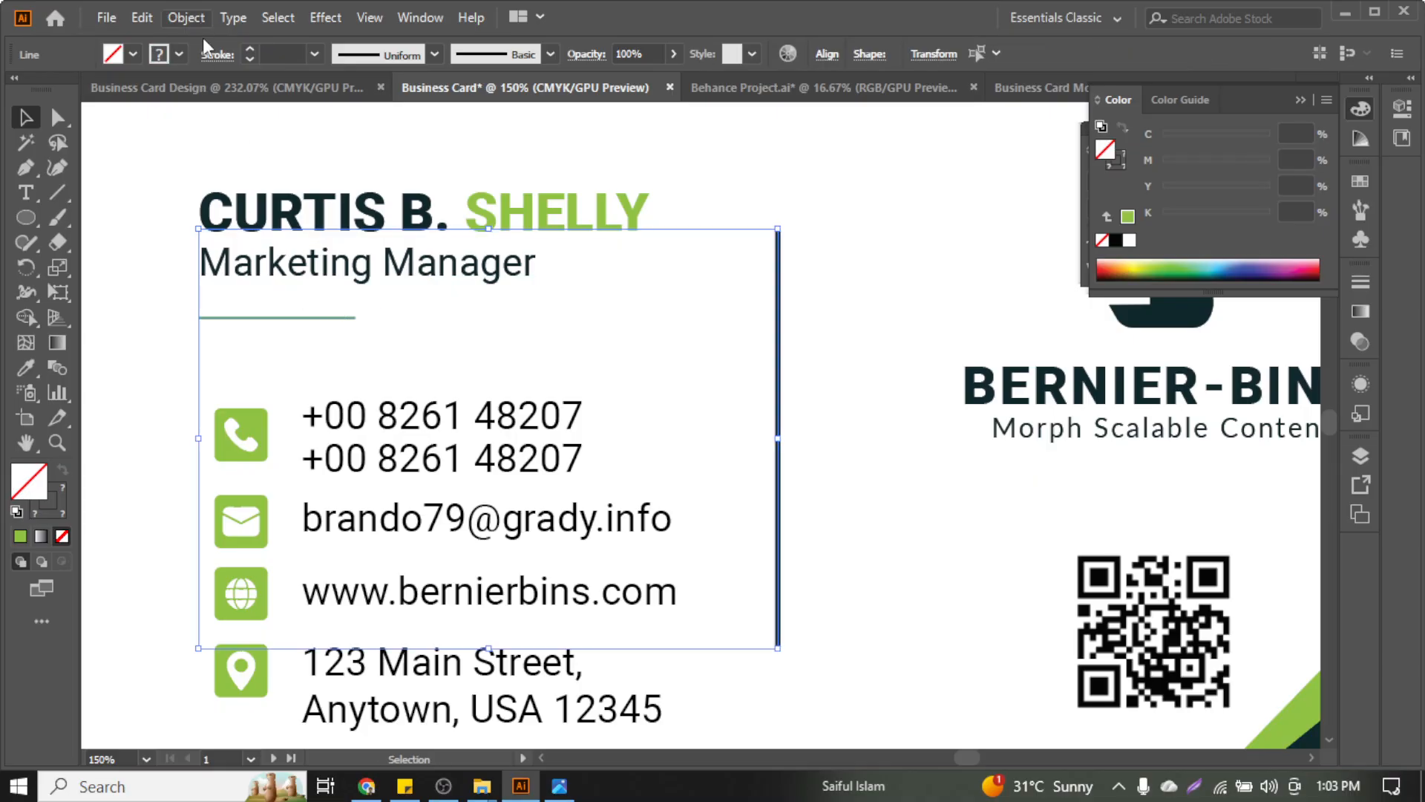
left_click(186, 17)
left_click(312, 252)
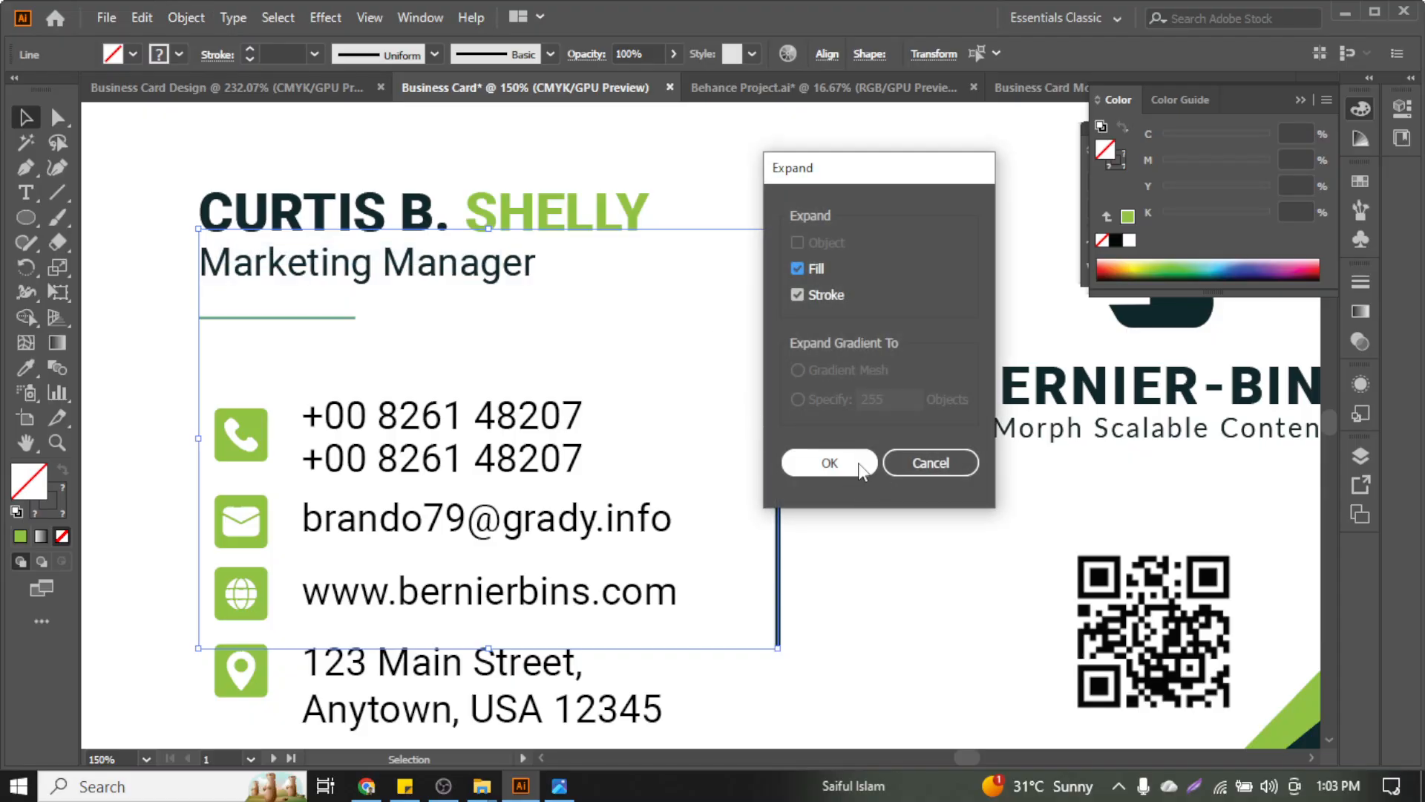
left_click(830, 462)
left_click(862, 371)
key("ctrl+minus")
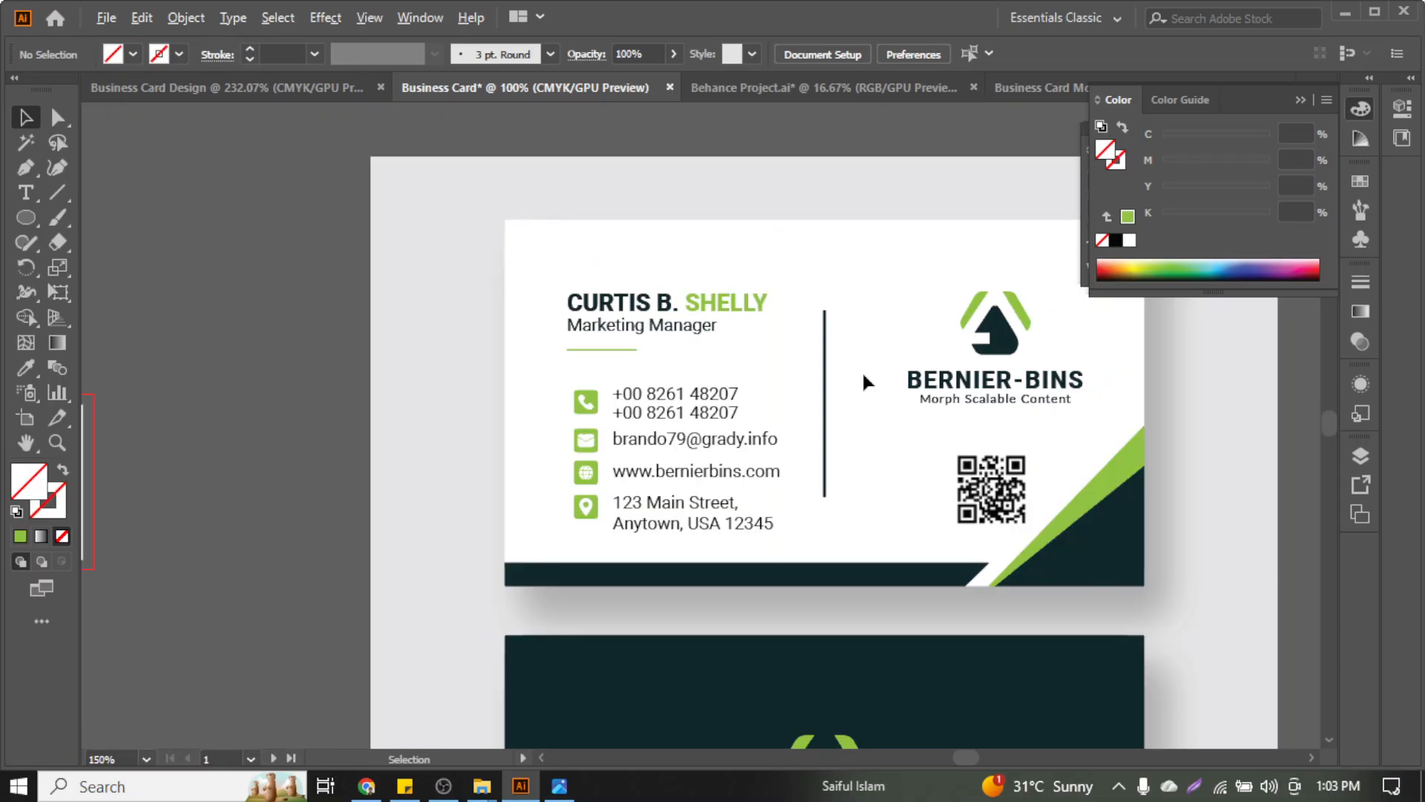
scroll(862, 372, "down", 4)
scroll(862, 373, "down", 2)
Alt-drag a duplicate of the dark BERNIER-BINS back card to the left, below the blank artboards
scroll(760, 500, "up", 1)
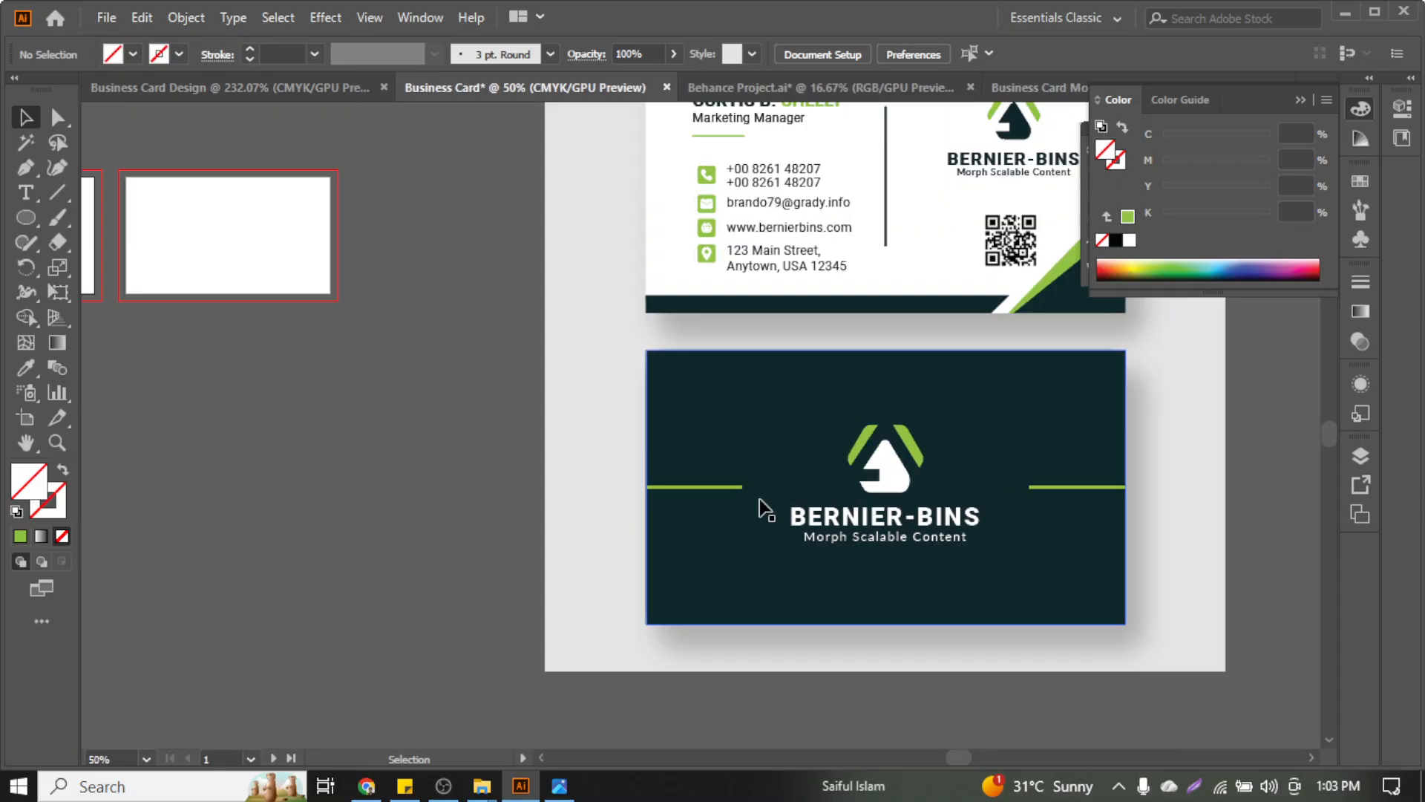
left_click_drag(625, 353, 1178, 644)
left_click(1195, 495)
scroll(1108, 518, "up", 4)
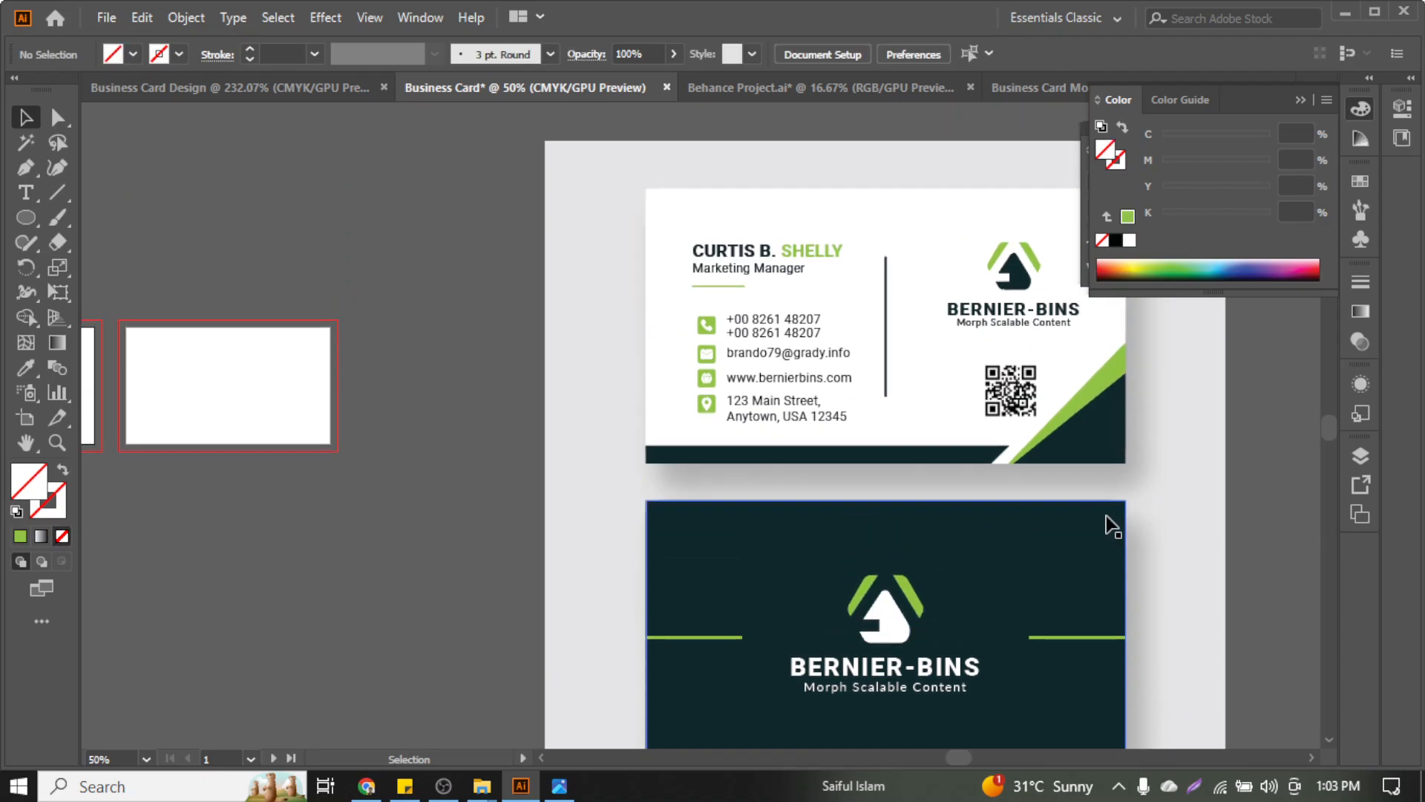
key("ctrl+t")
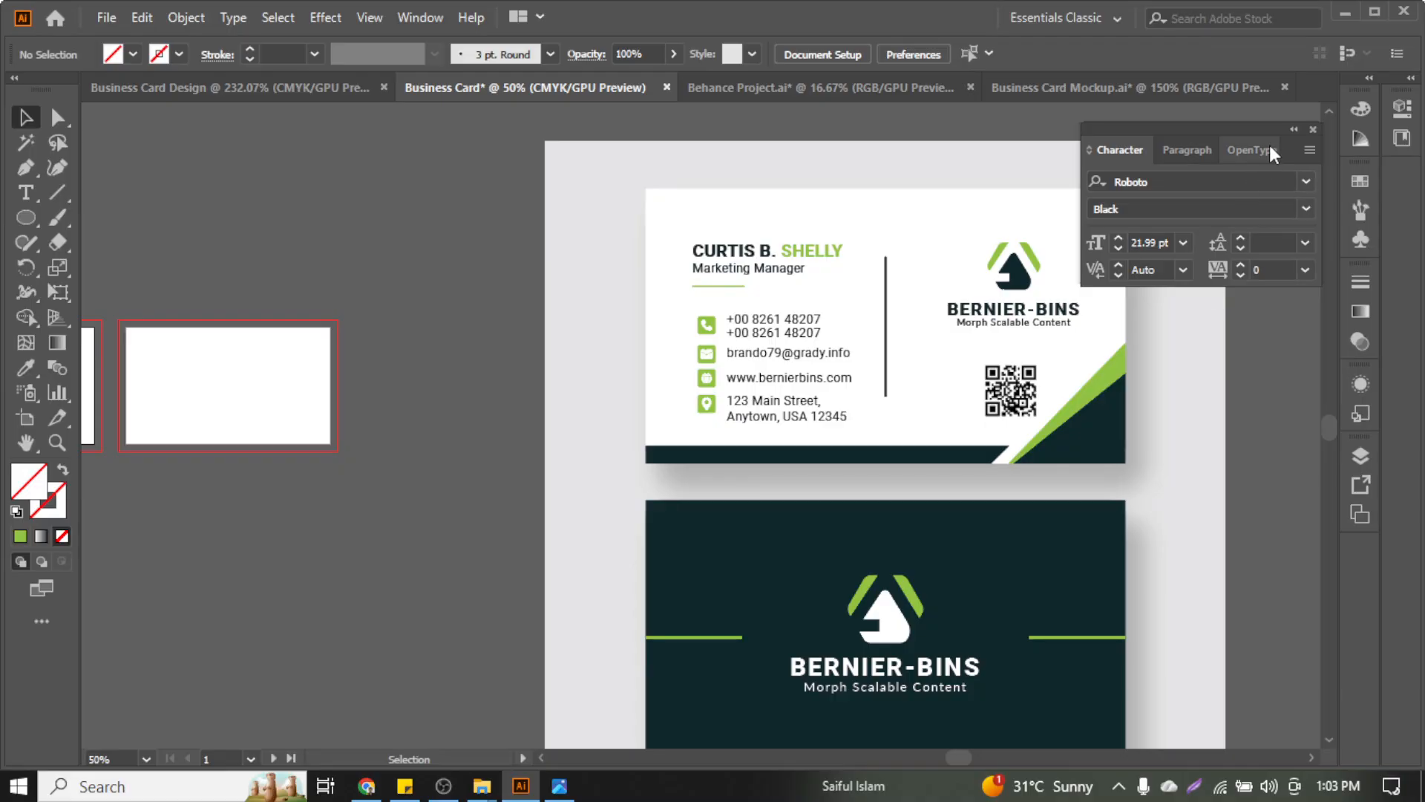
left_click(1313, 129)
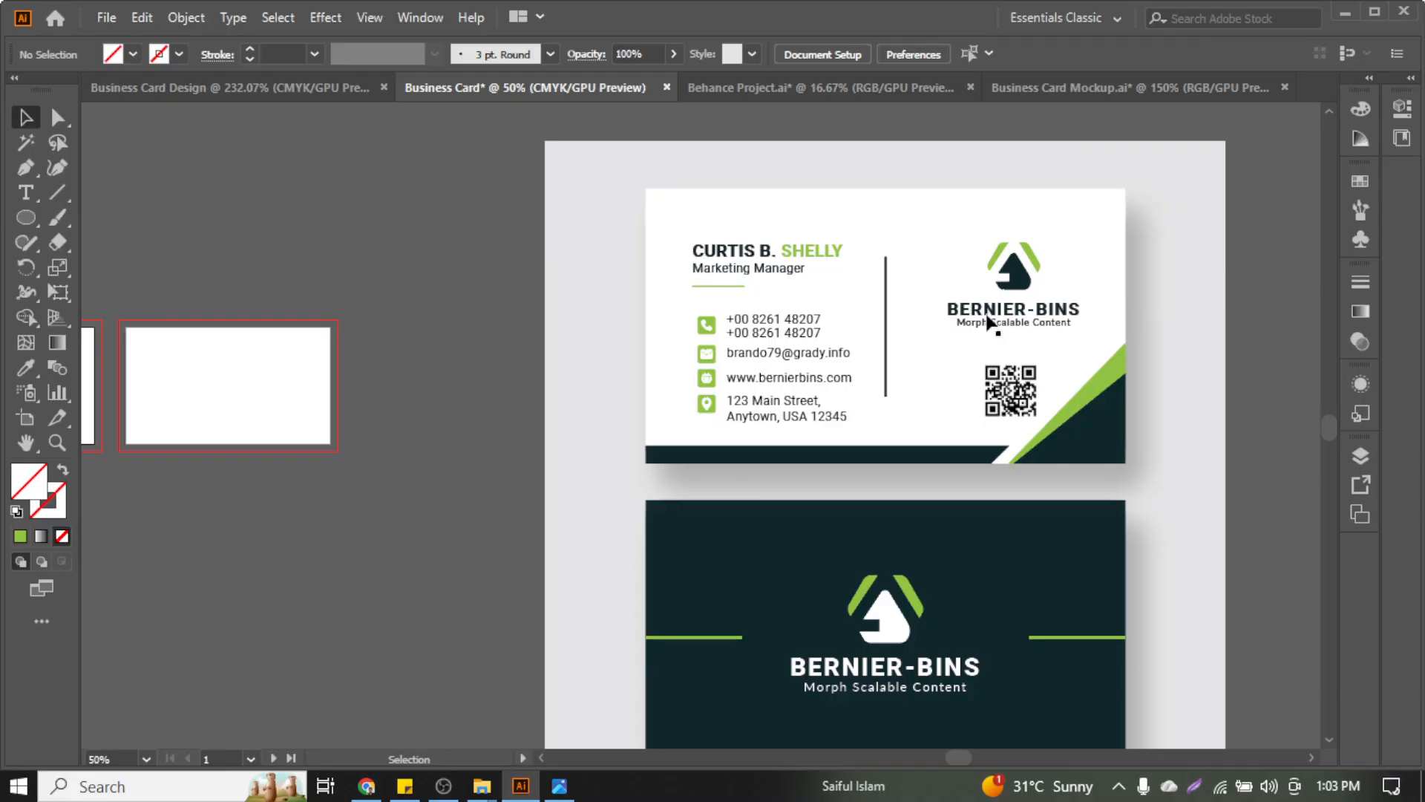
scroll(765, 359, "down", 2)
scroll(753, 362, "down", 1)
left_click_drag(631, 344, 965, 534)
left_click_drag(943, 445, 417, 429)
scroll(376, 446, "left", 5)
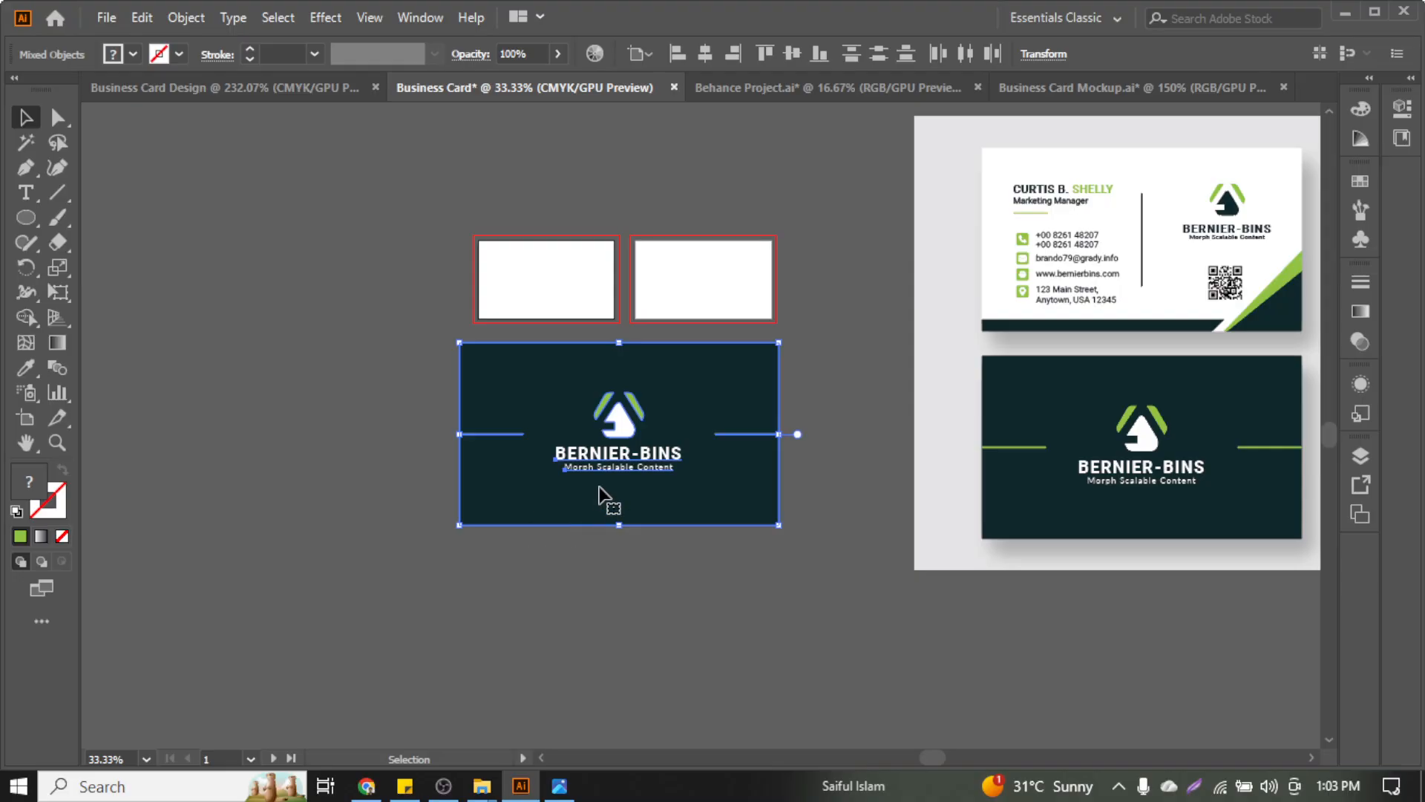
scroll(481, 444, "up", 1)
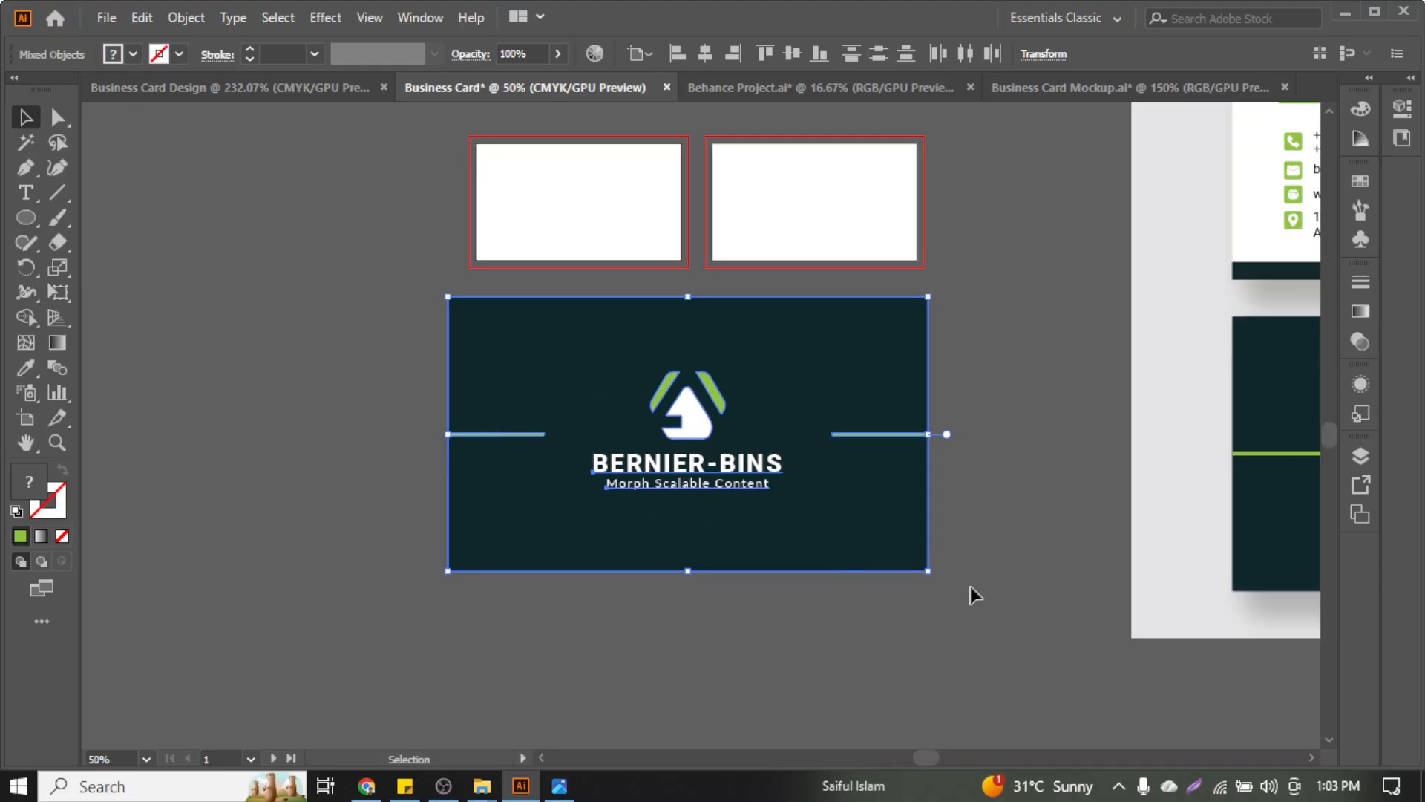
Group the copied card, move it onto the first artboard, centre it and scale it to fit
left_click_drag(929, 570, 809, 503)
right_click(729, 448)
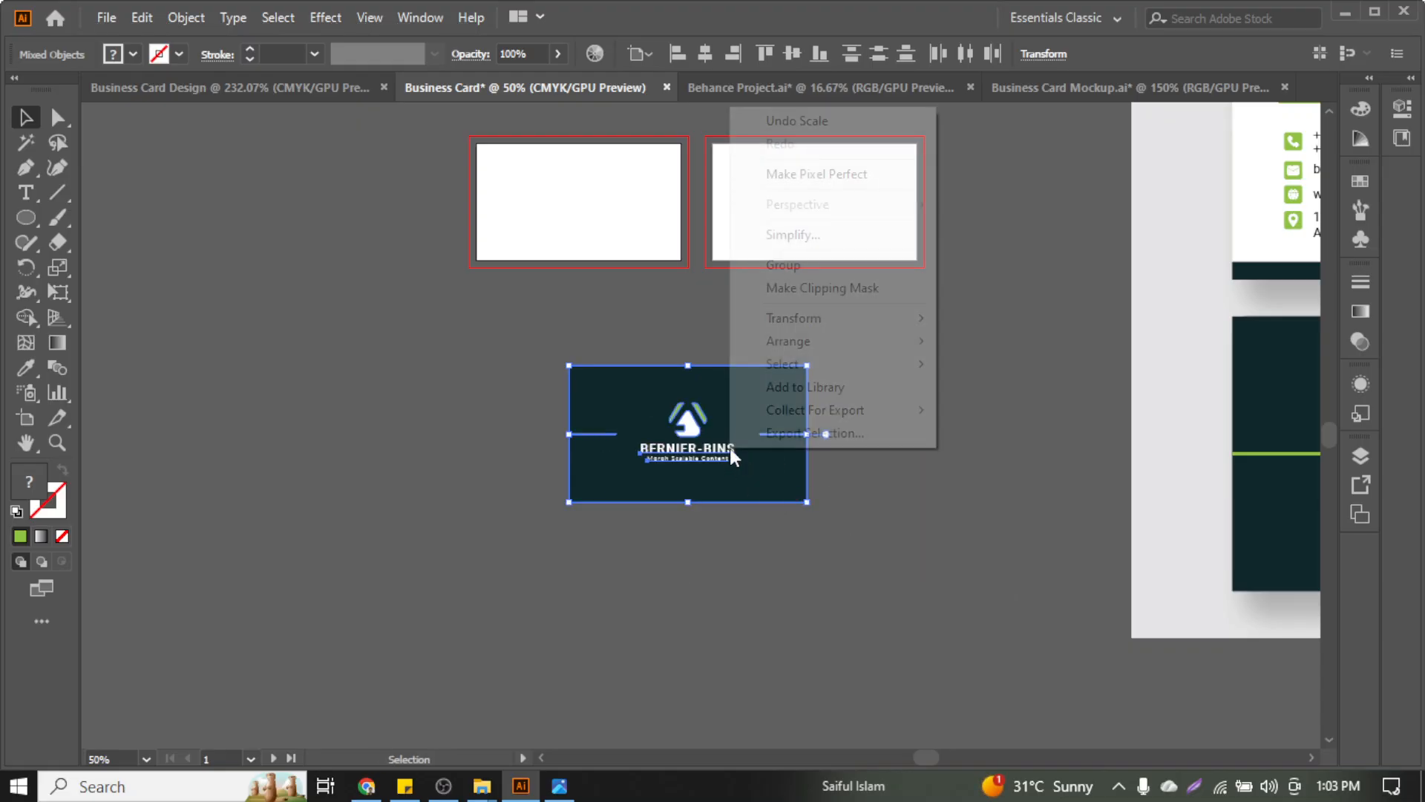
left_click(813, 264)
left_click_drag(723, 429, 623, 180)
scroll(624, 186, "up", 2)
key("ctrl+equal")
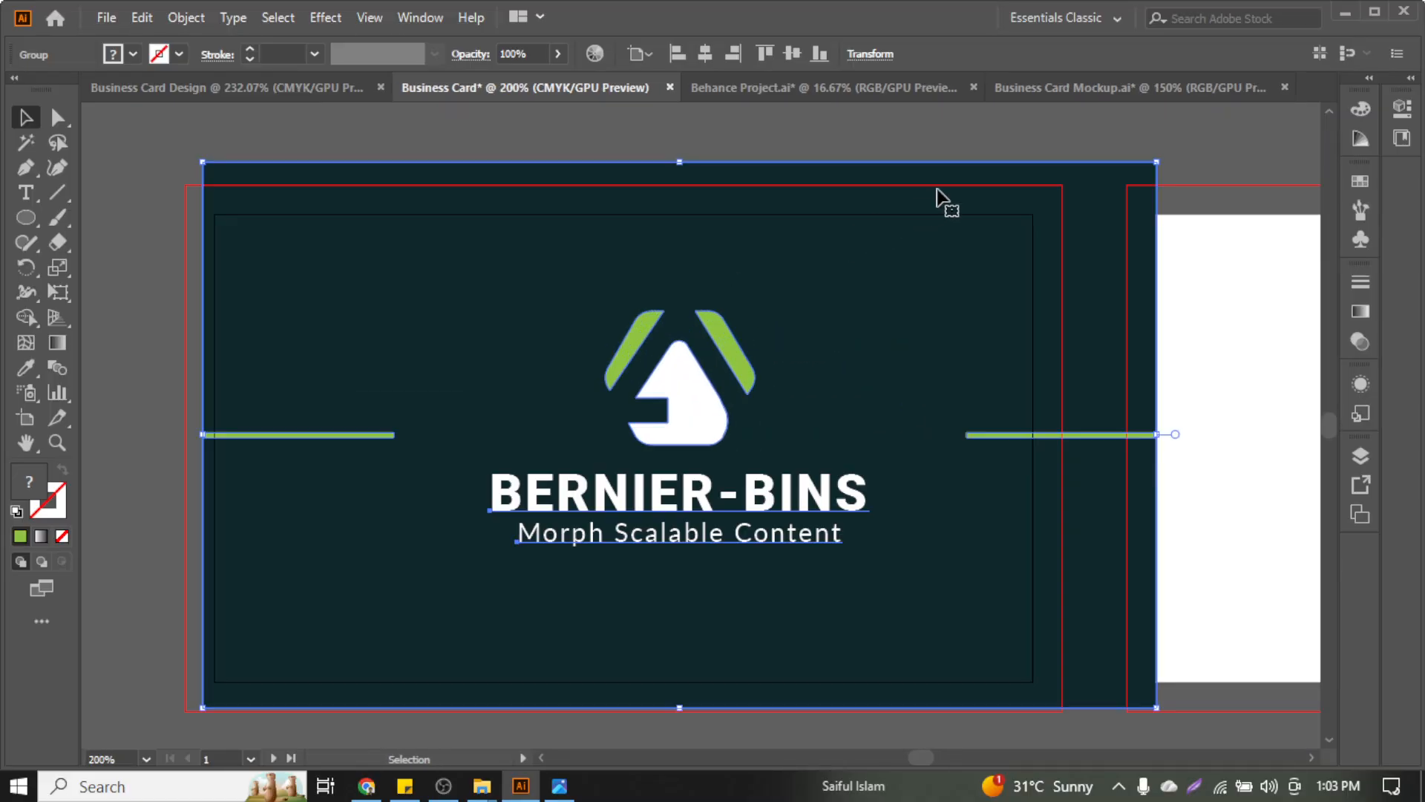
left_click_drag(1158, 164, 1085, 216)
left_click_drag(914, 323, 826, 335)
left_click_drag(826, 335, 865, 324)
left_click(706, 56)
left_click(799, 61)
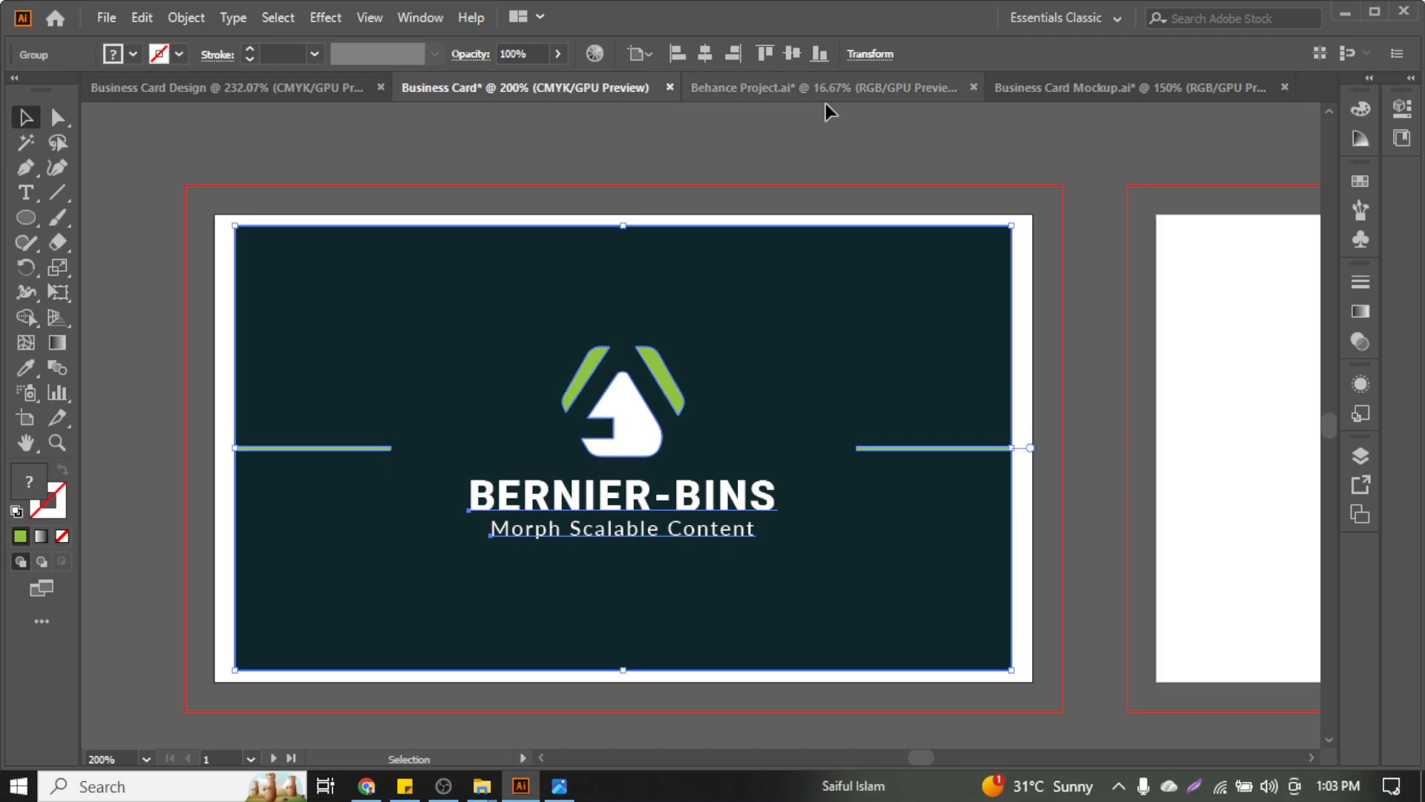
left_click_drag(1013, 226, 1032, 214)
left_click(1059, 255)
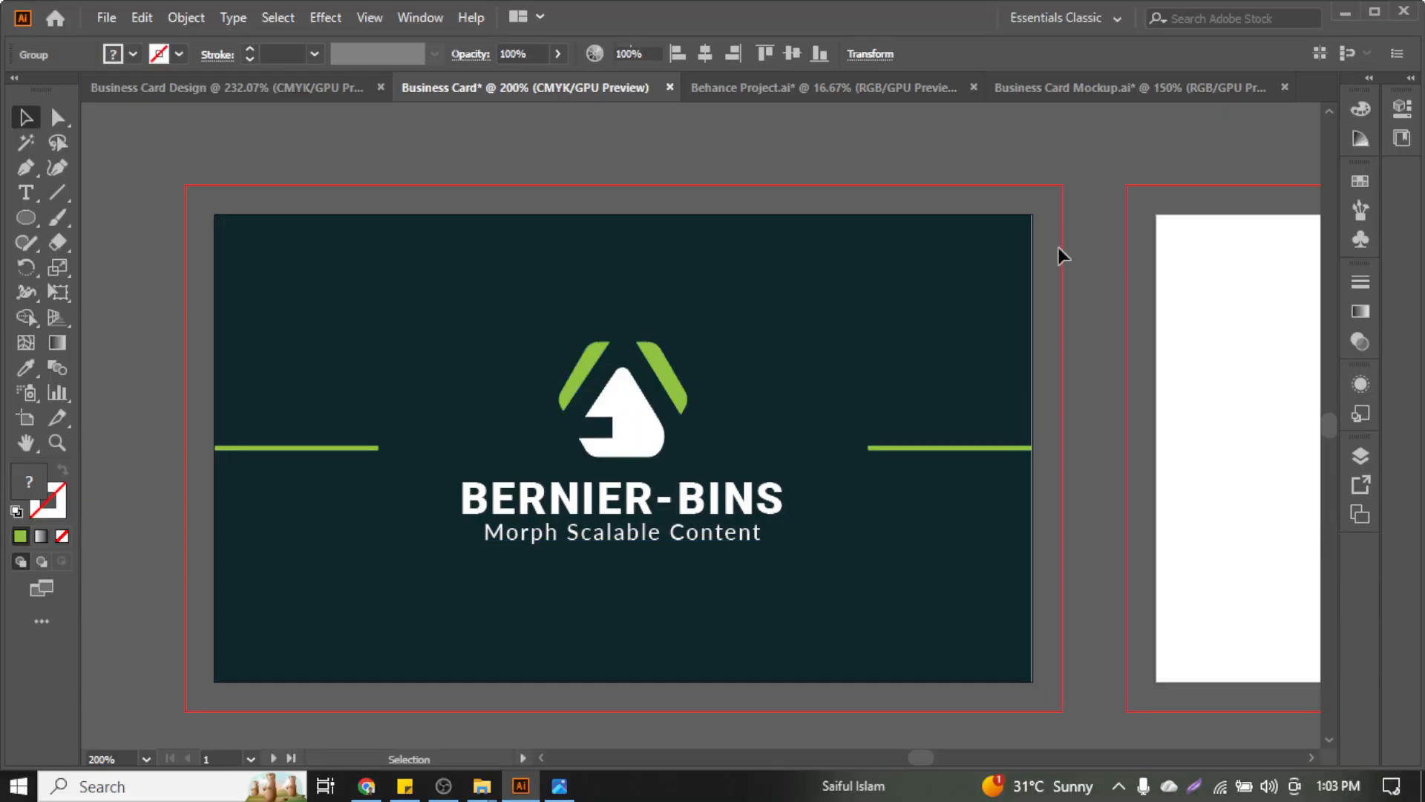
Ungroup the card and set the dark background rectangle's width to 3.5 in
left_click(1018, 305)
right_click(1018, 305)
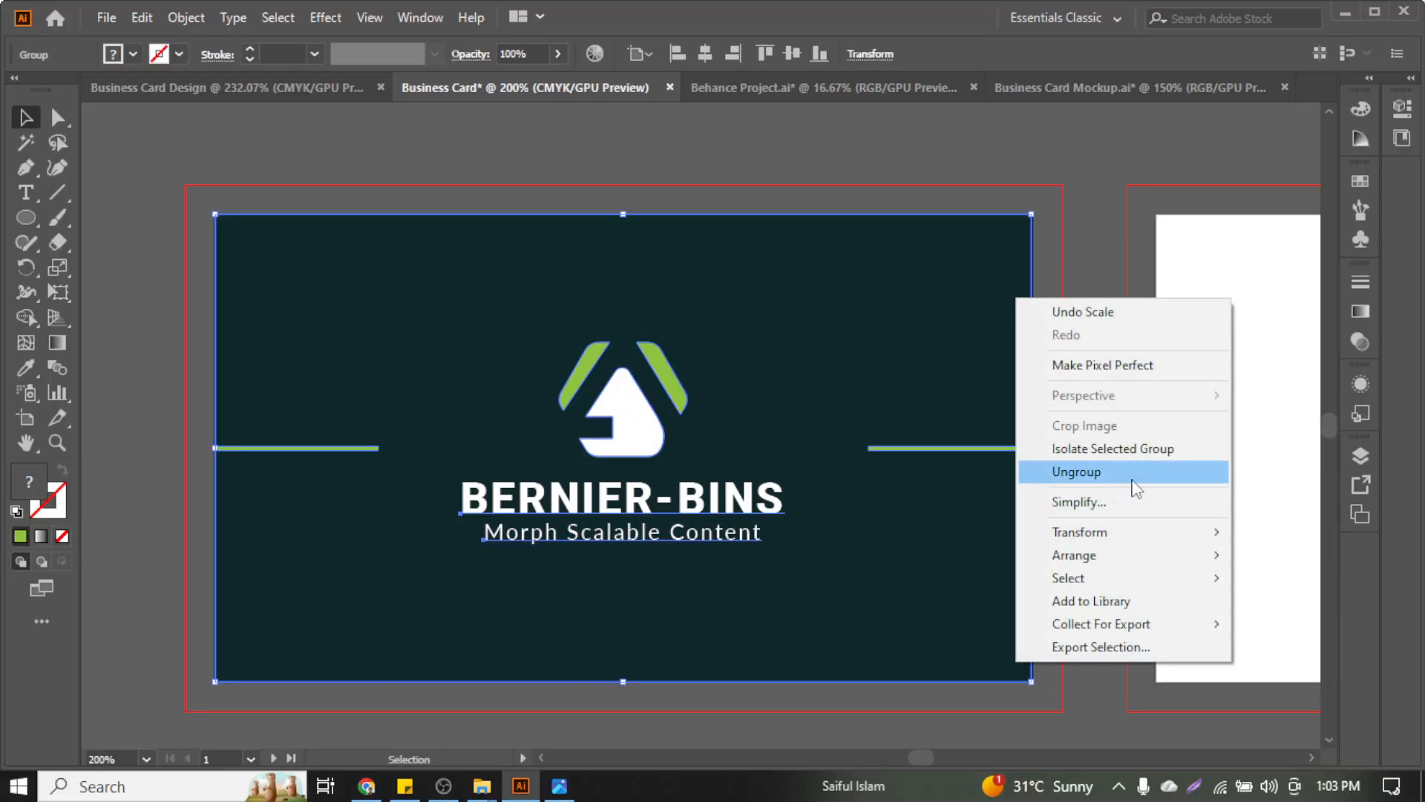
left_click(1125, 472)
left_click(1058, 327)
left_click(1018, 286)
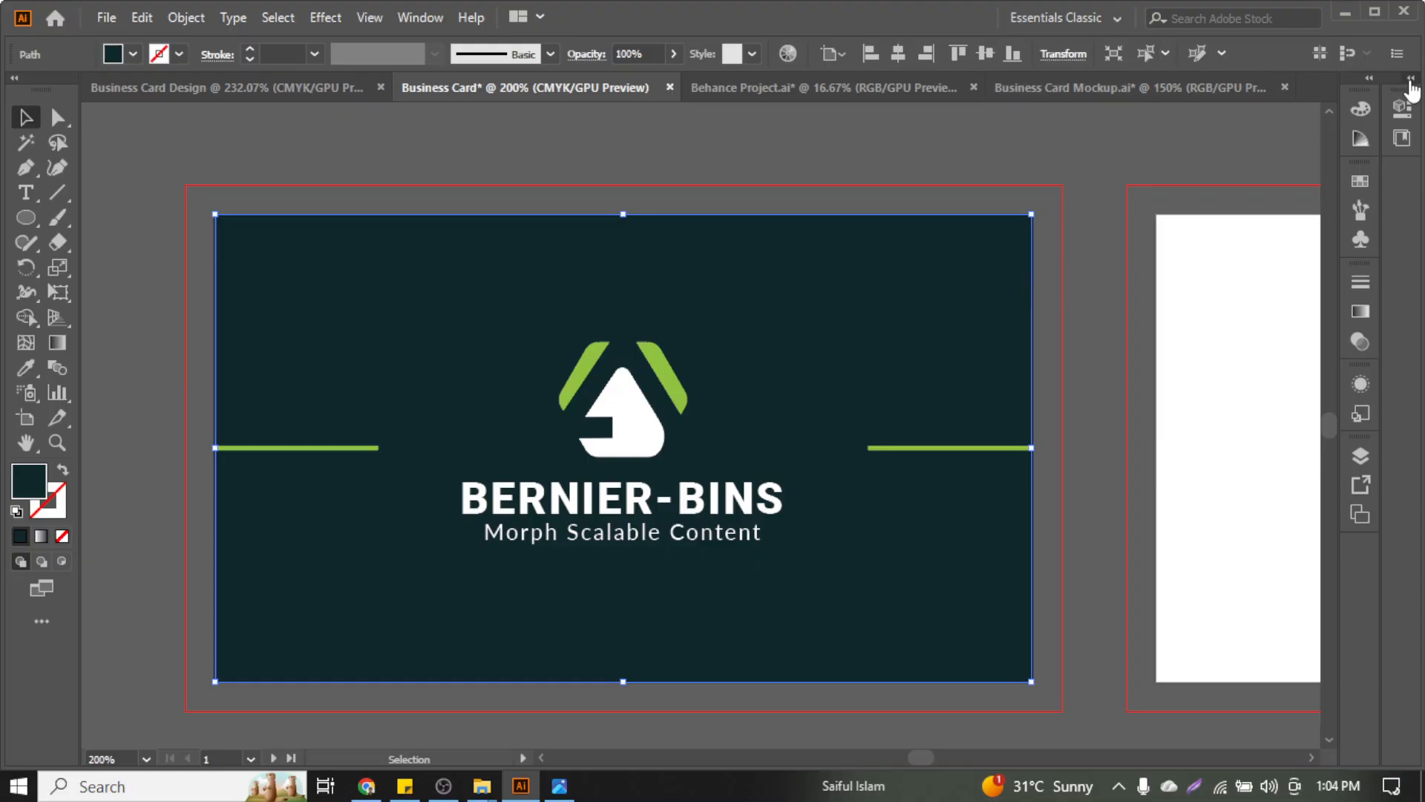
left_click(1410, 79)
double_click(1329, 191)
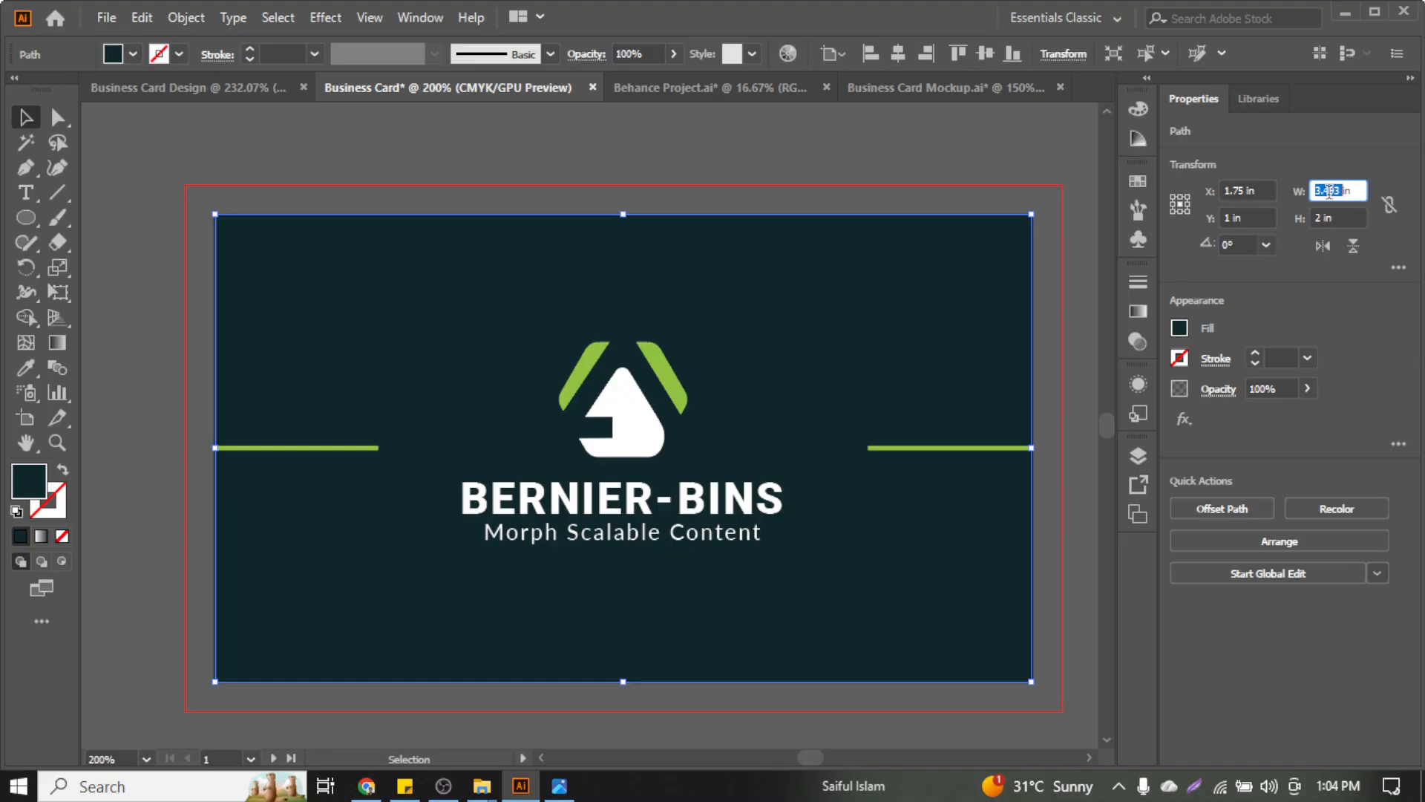
type("3.")
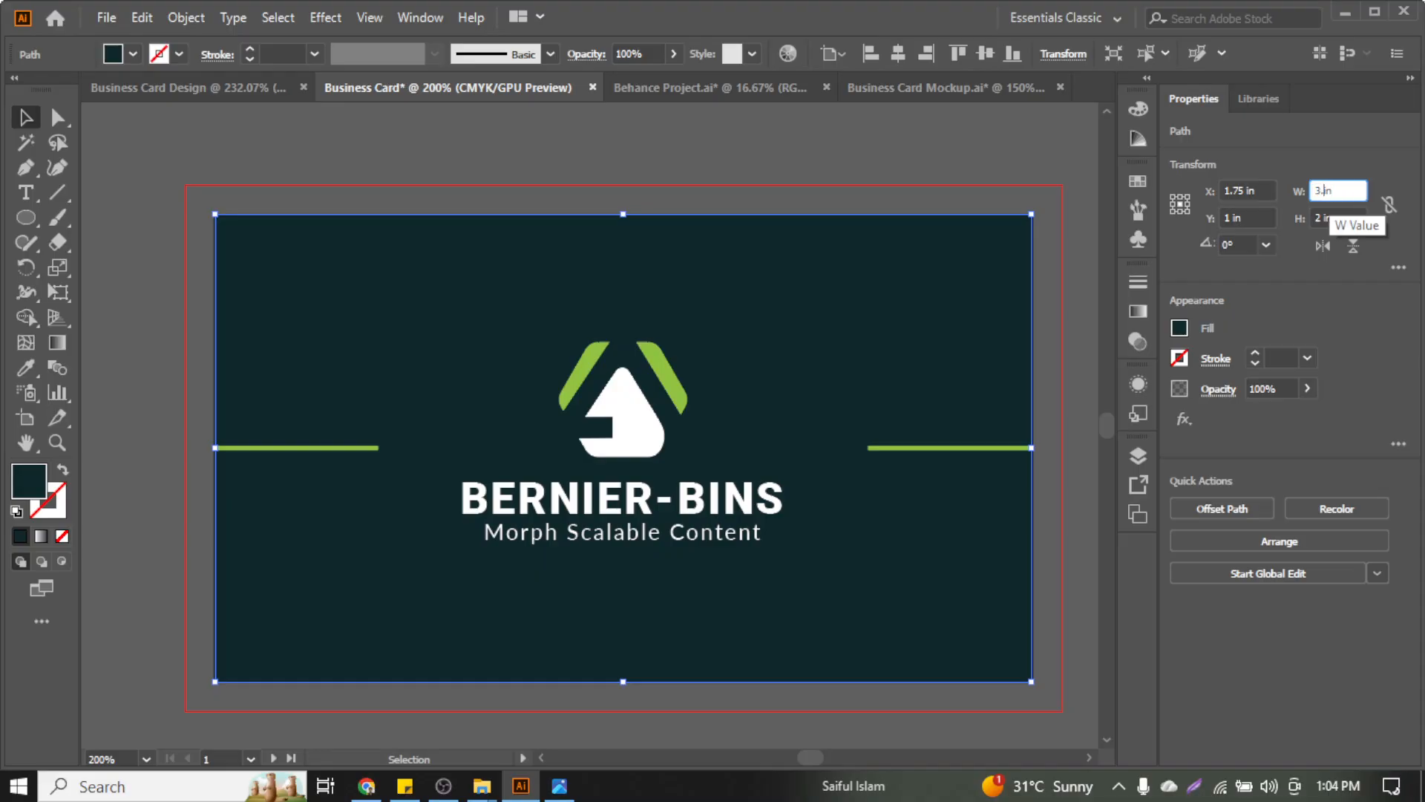
type("5")
key("Return")
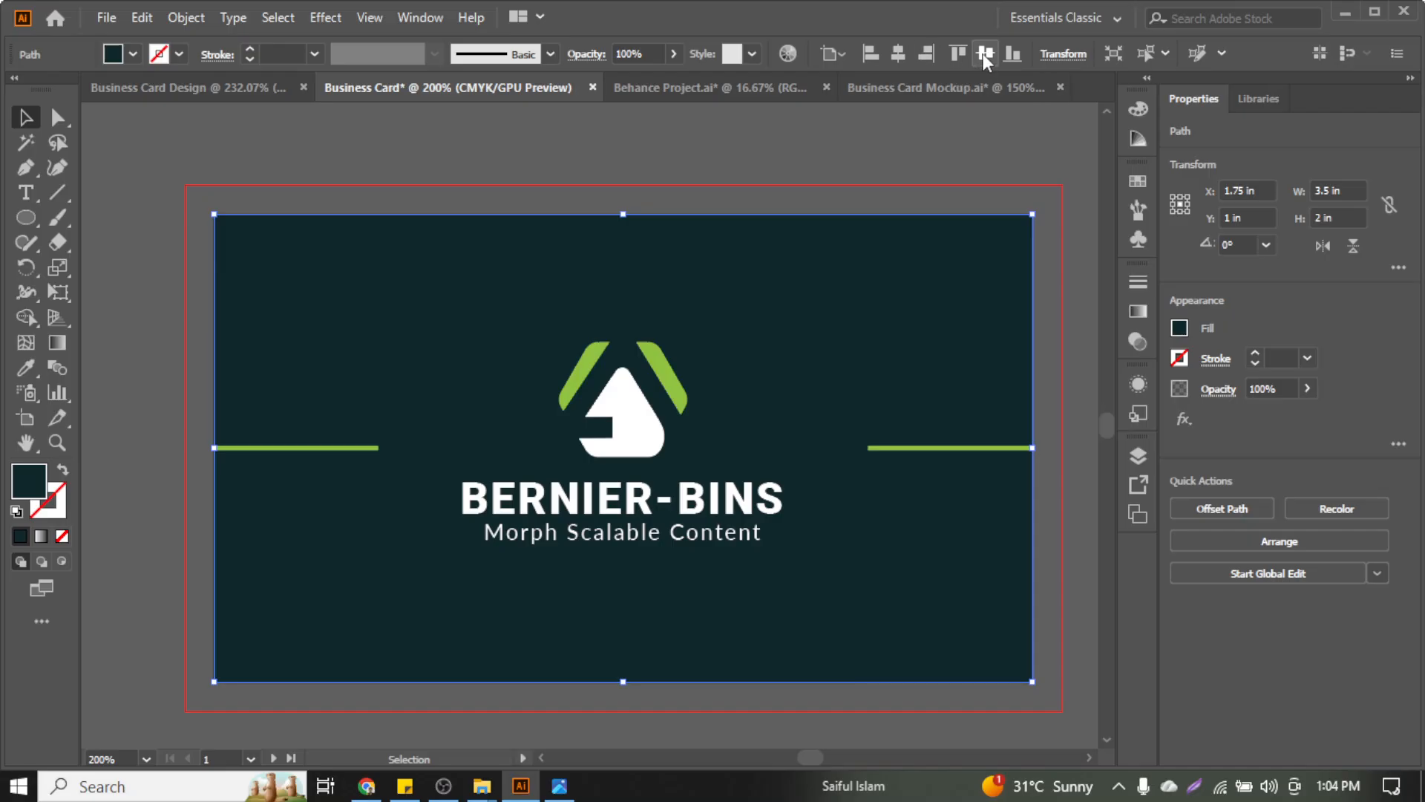
left_click(960, 135)
Select the front card's artwork and drop the mockup background image from the selection
scroll(735, 445, "down", 5)
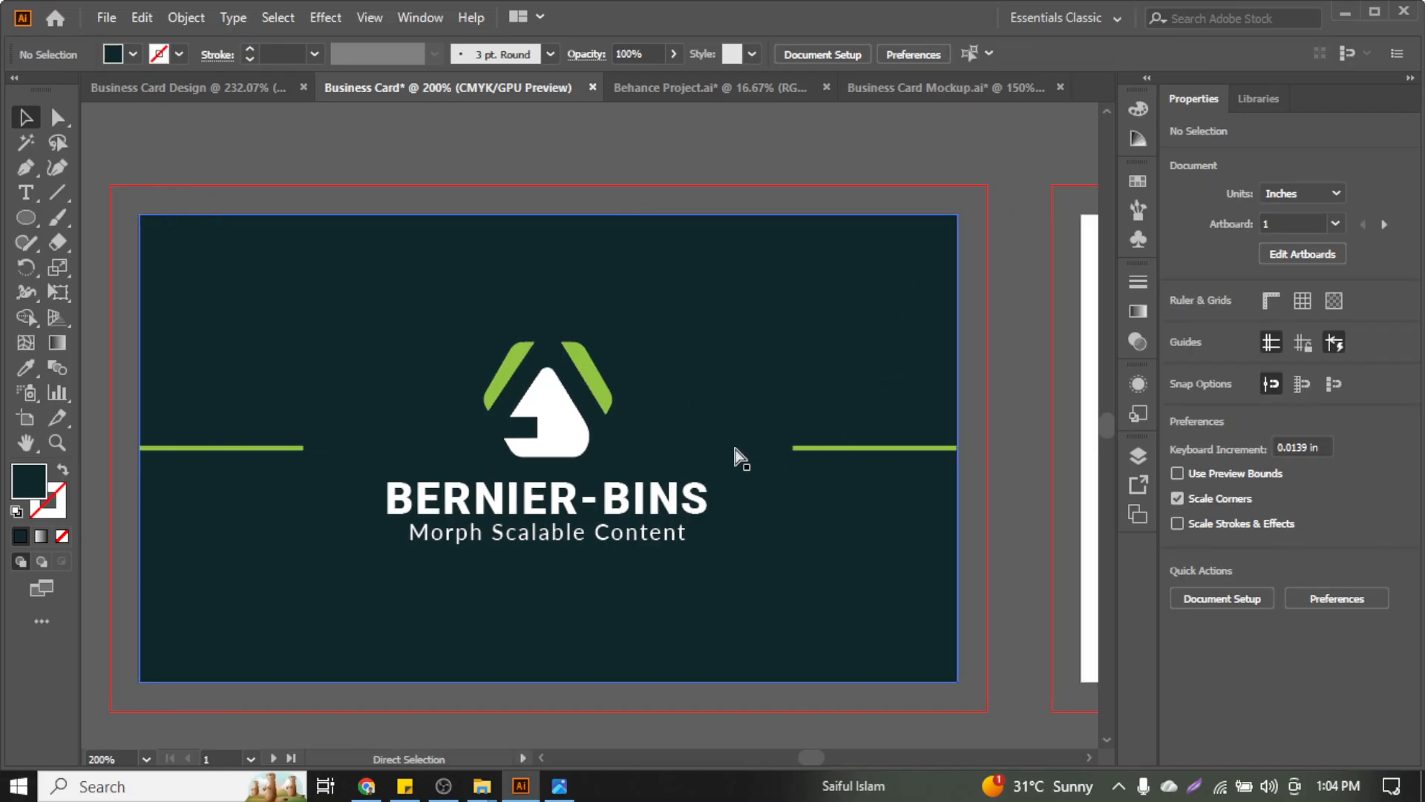
scroll(739, 454, "right", 10)
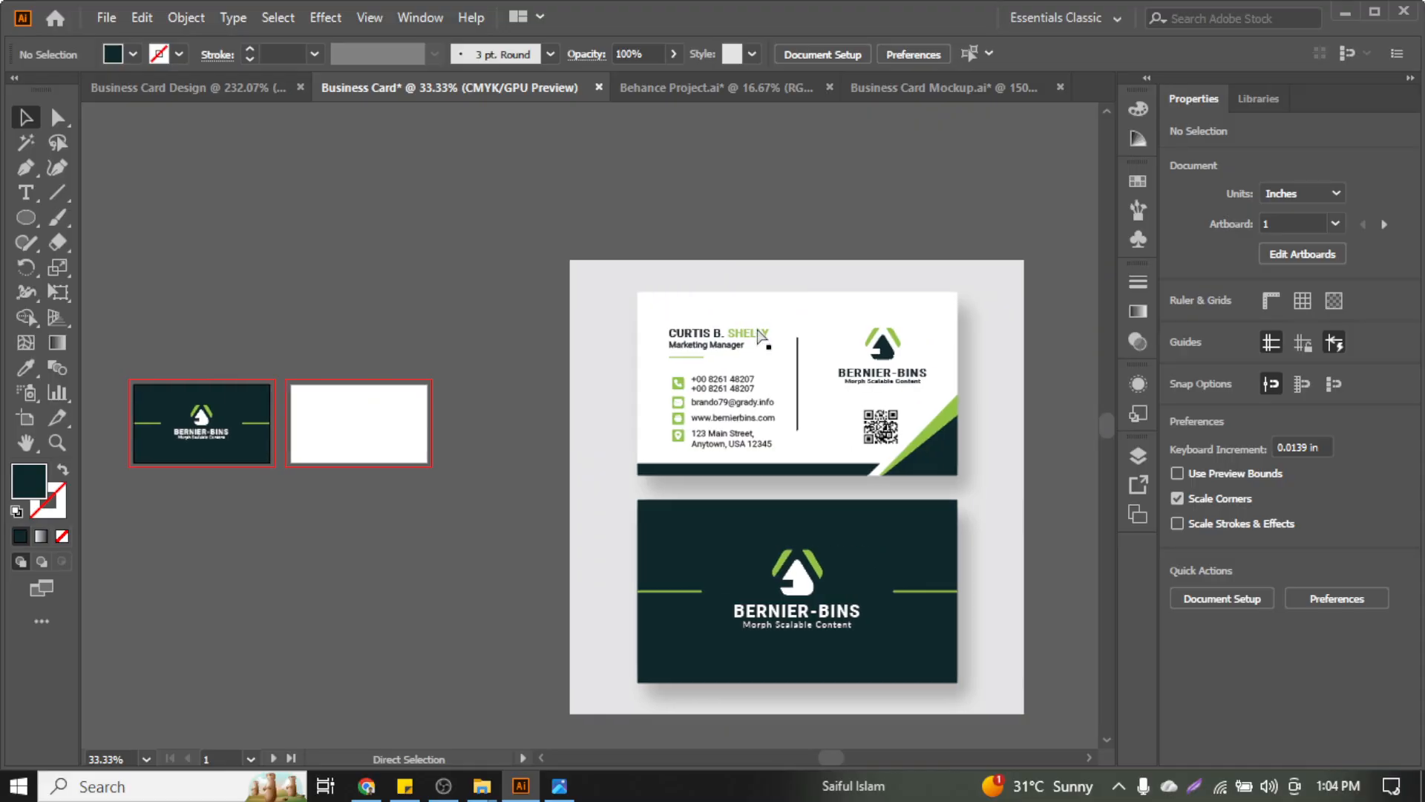
left_click_drag(569, 288, 993, 478)
right_click(854, 407)
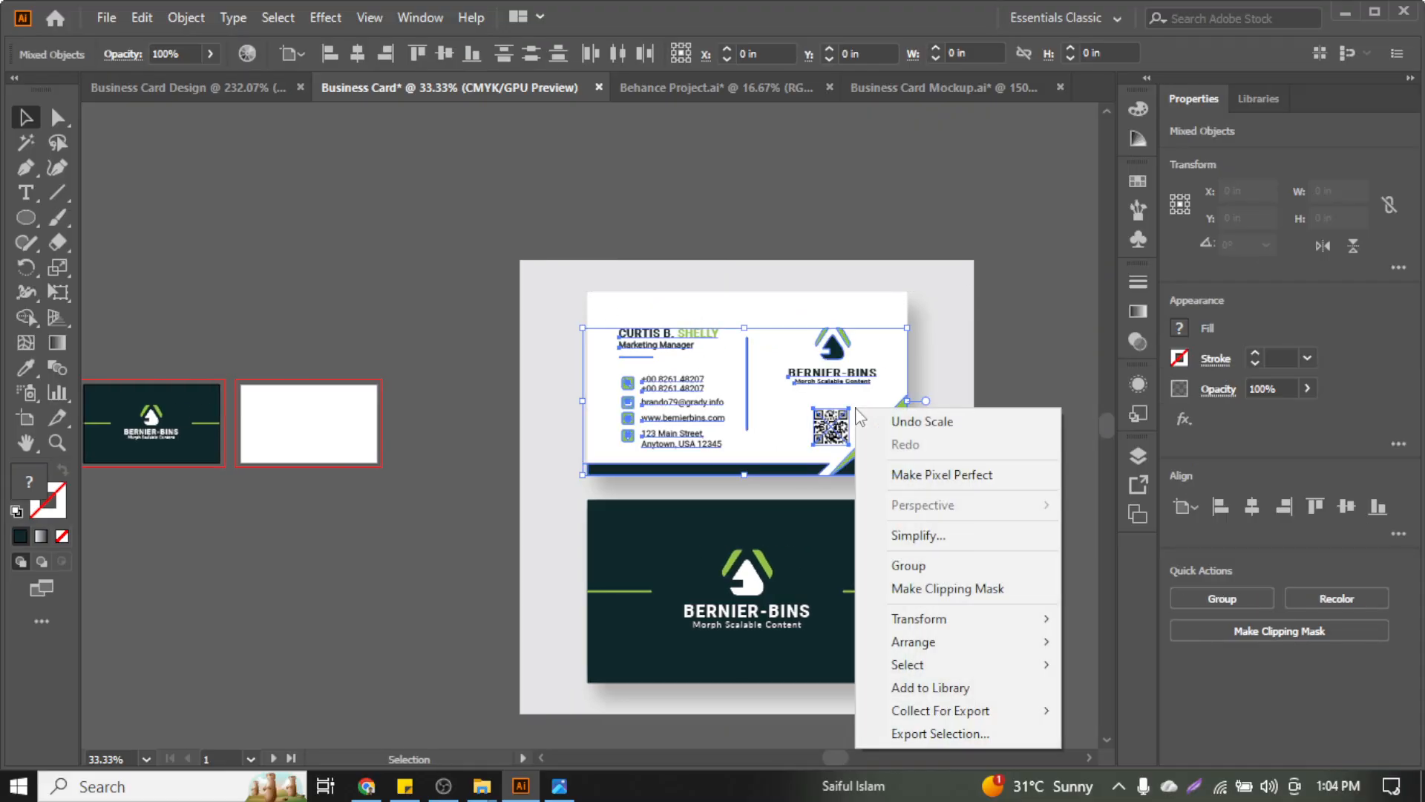
left_click(991, 304)
left_click(991, 304)
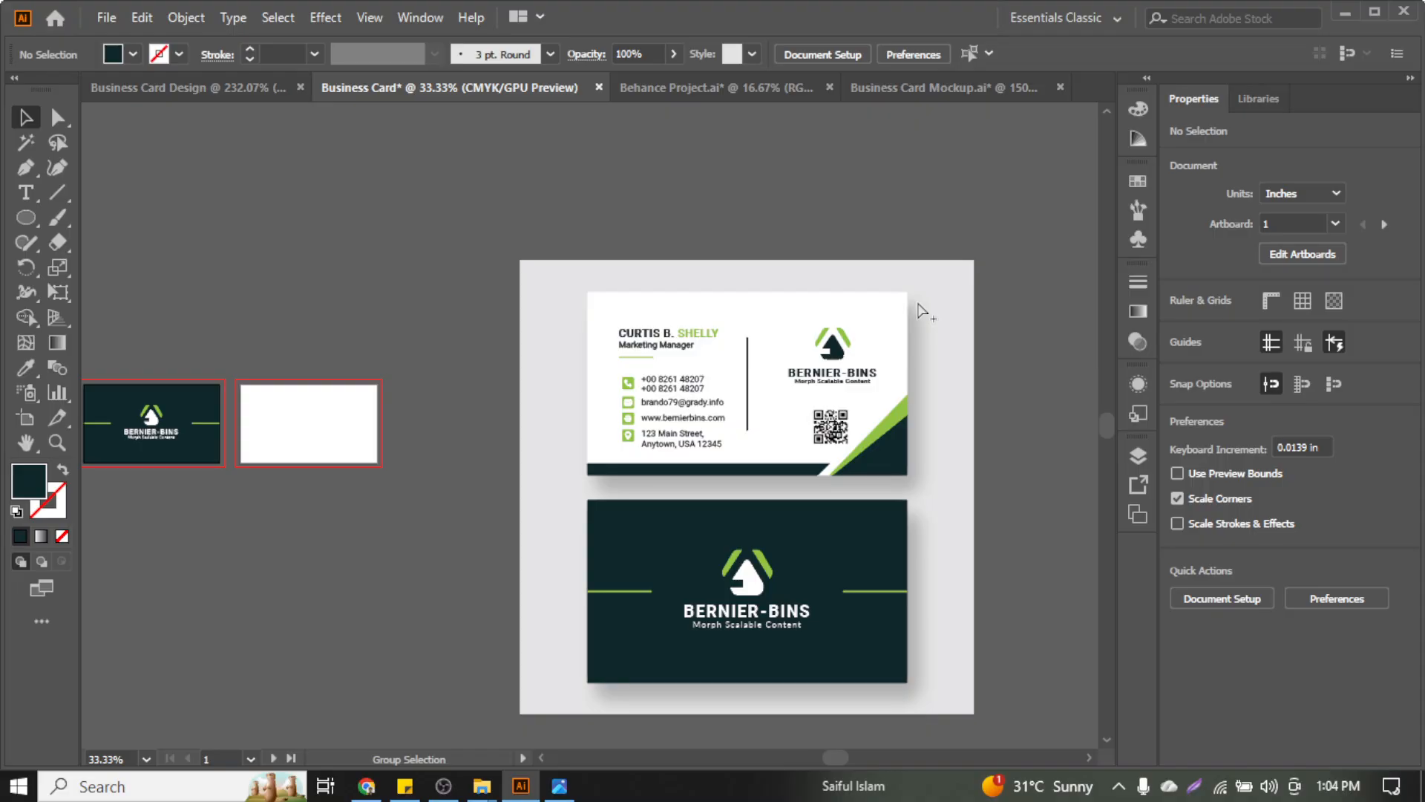
left_click_drag(595, 279, 957, 487)
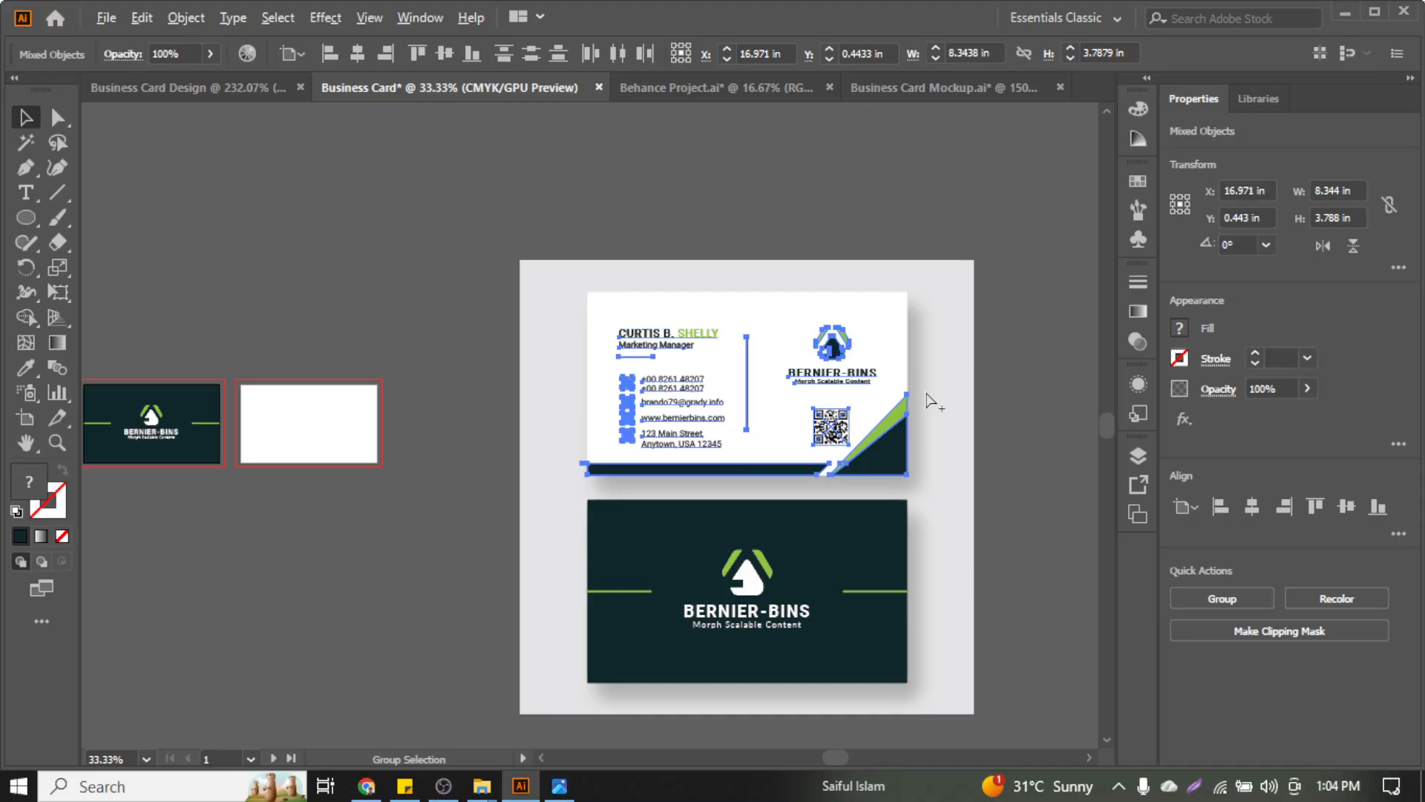
key("ctrl+alt+2")
left_click(951, 211)
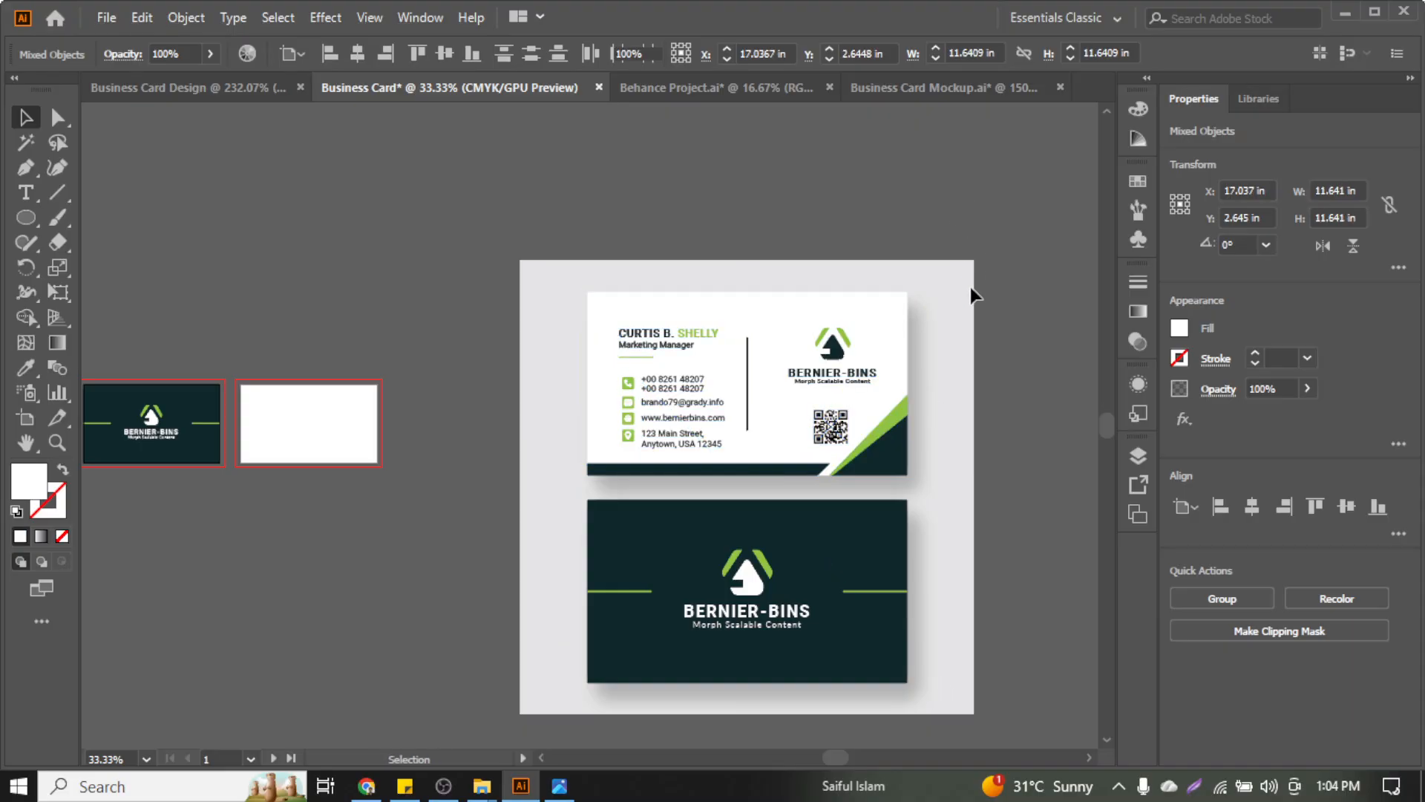
left_click(971, 287)
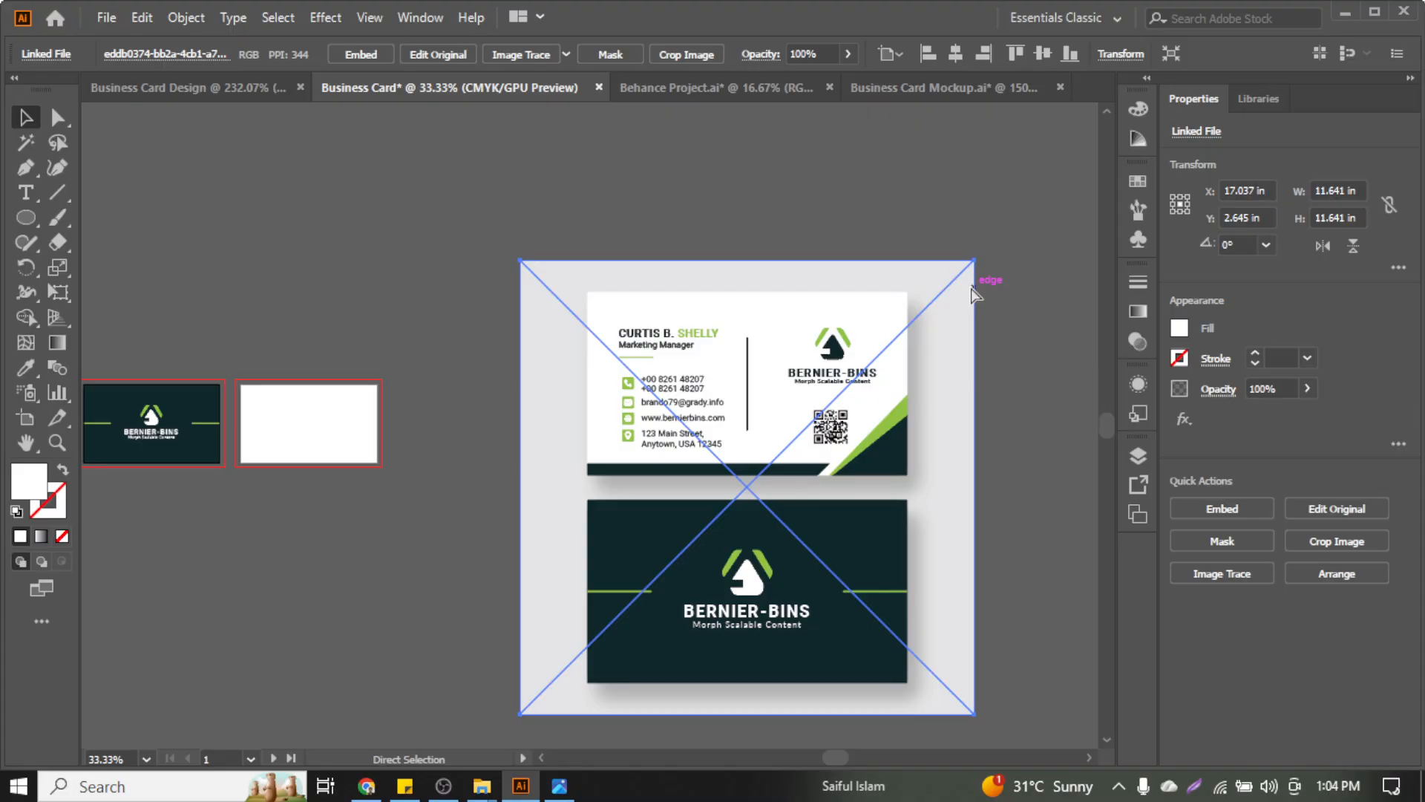
key("ctrl+shift+a")
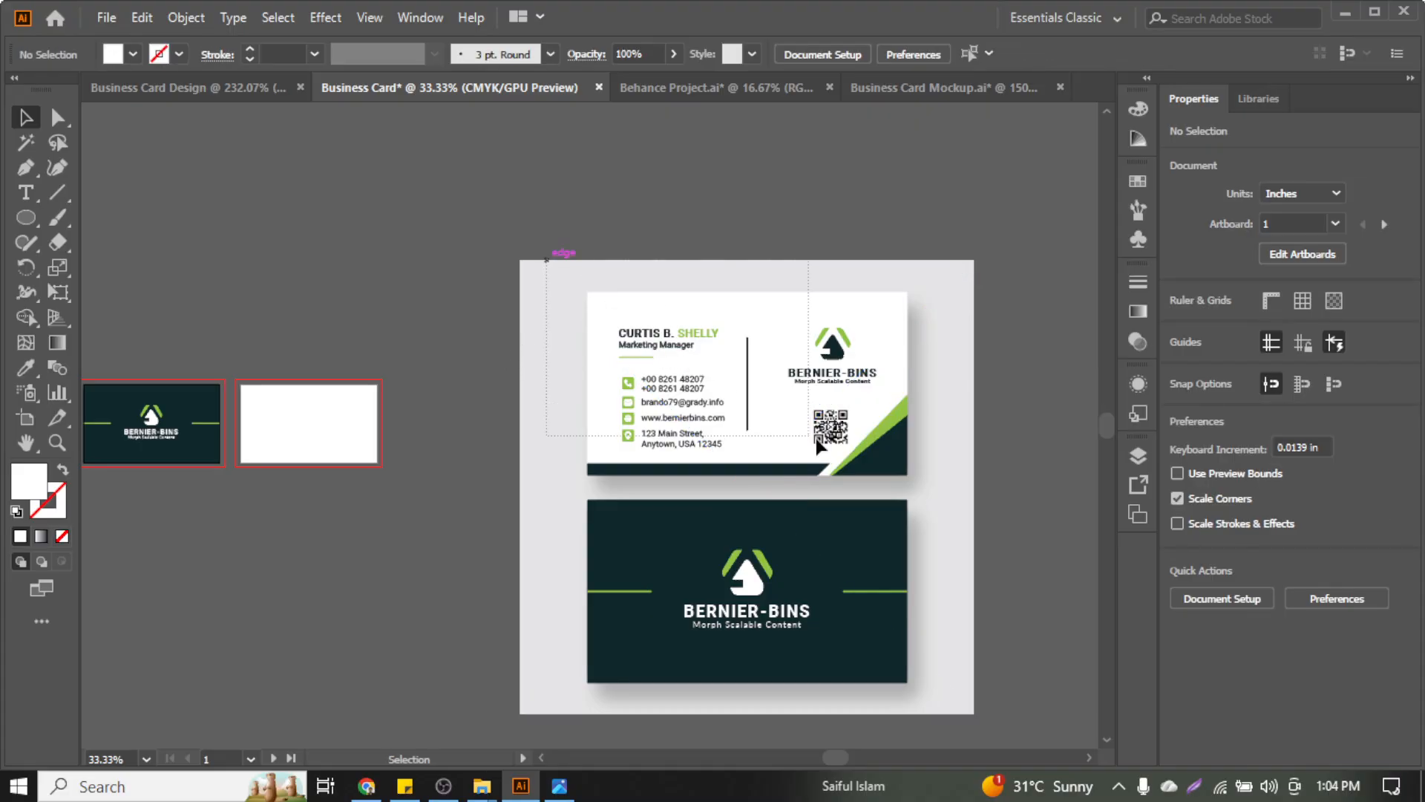
Check the front card in Outline view, then select all its objects and group them
left_click_drag(817, 438, 979, 483)
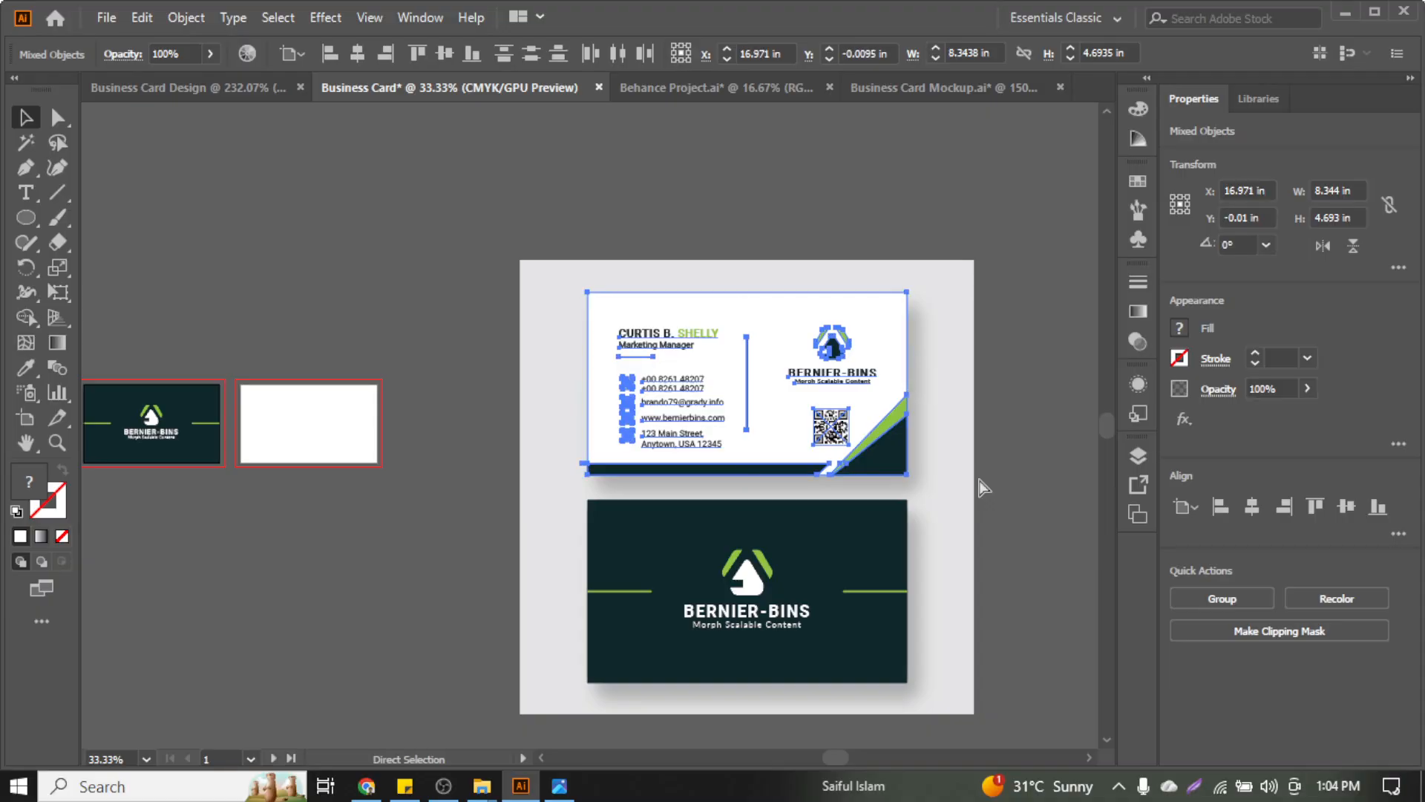
key("v")
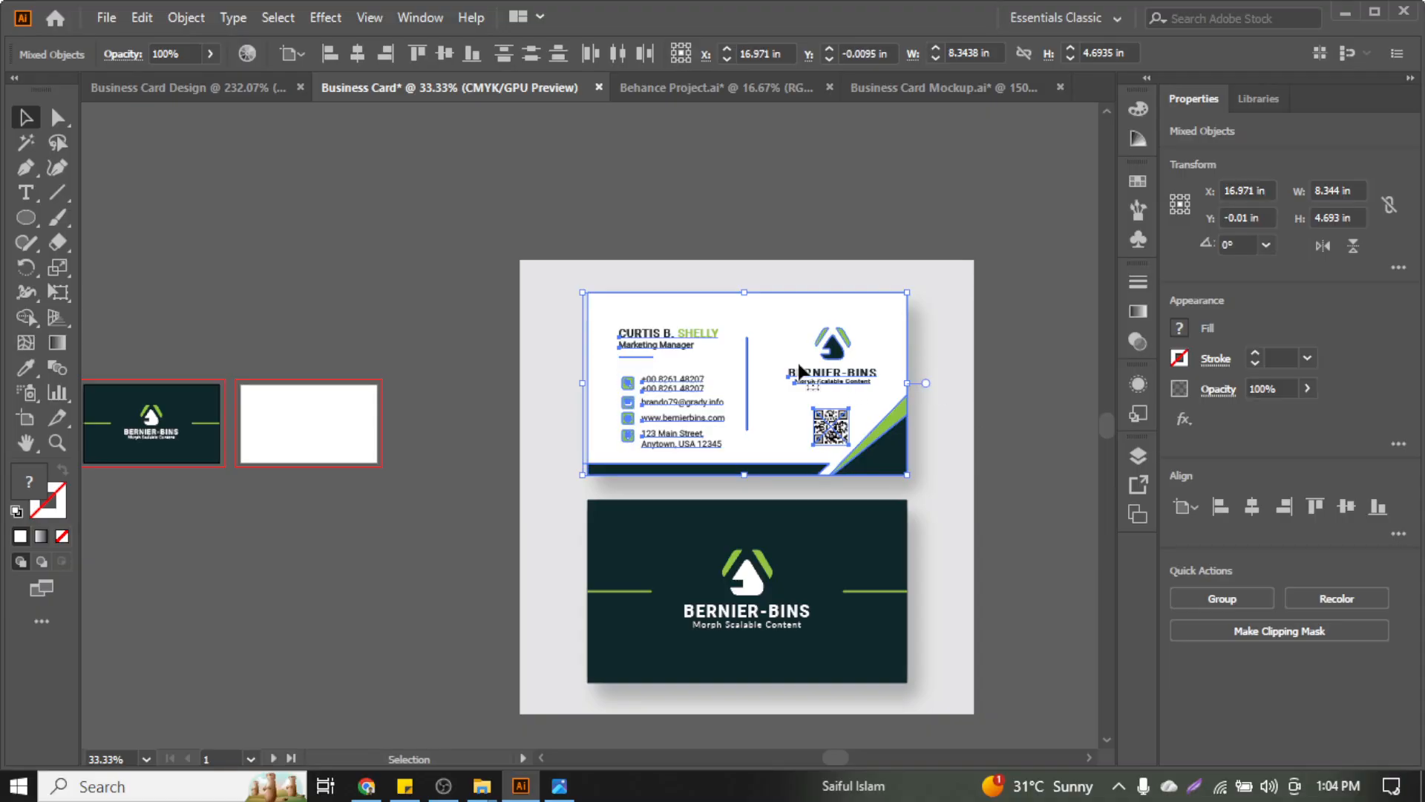
scroll(626, 320, "up", 2)
scroll(624, 314, "right", 5)
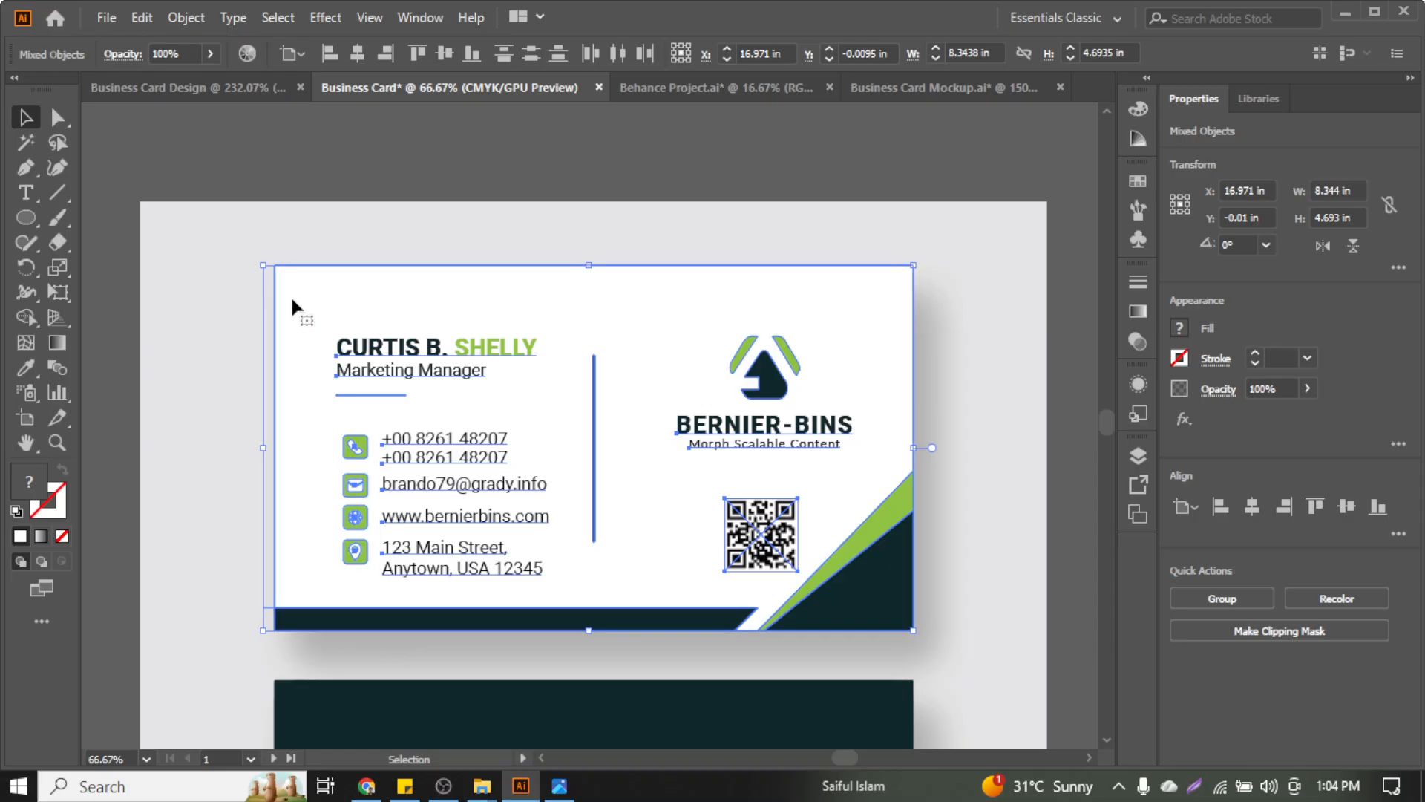
left_click(223, 603)
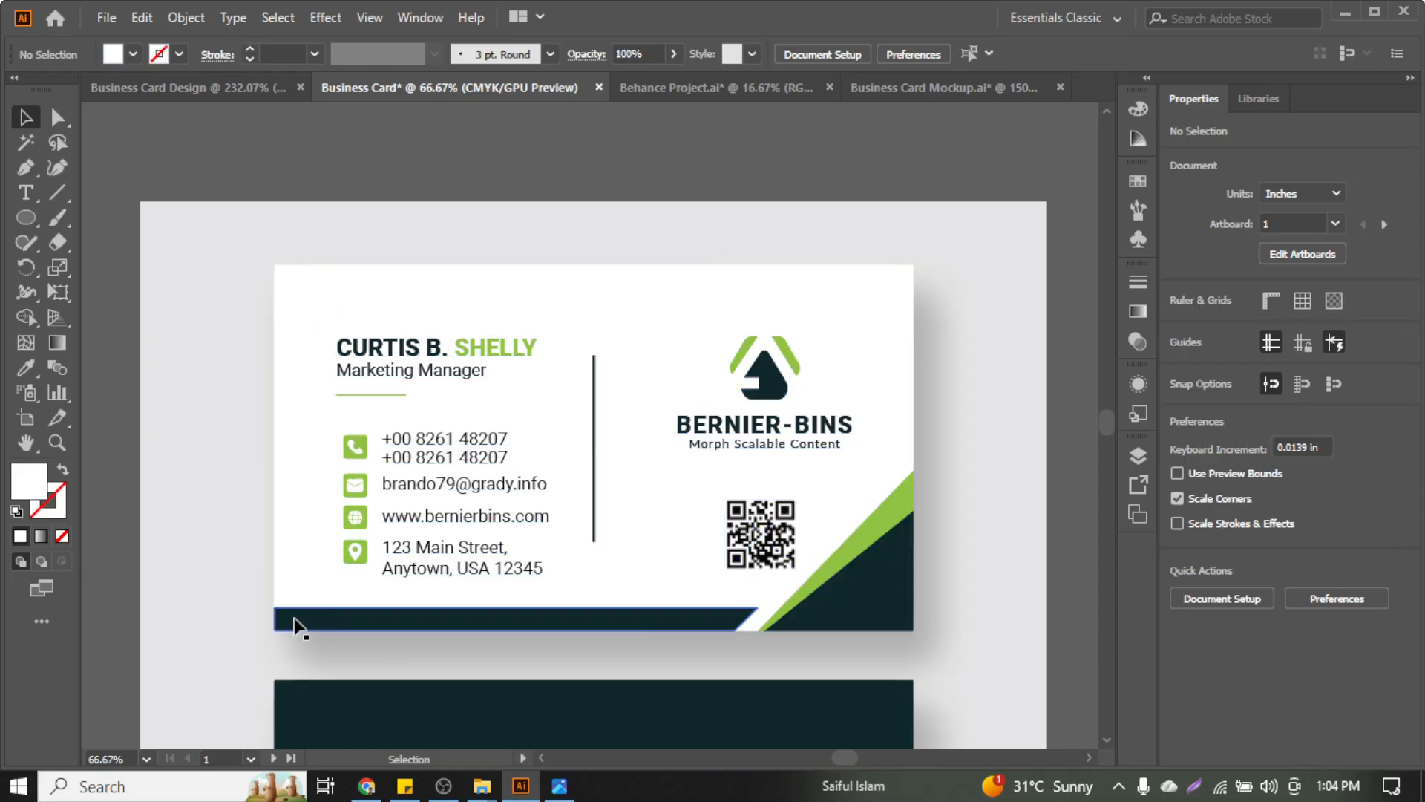
left_click_drag(297, 625, 264, 604)
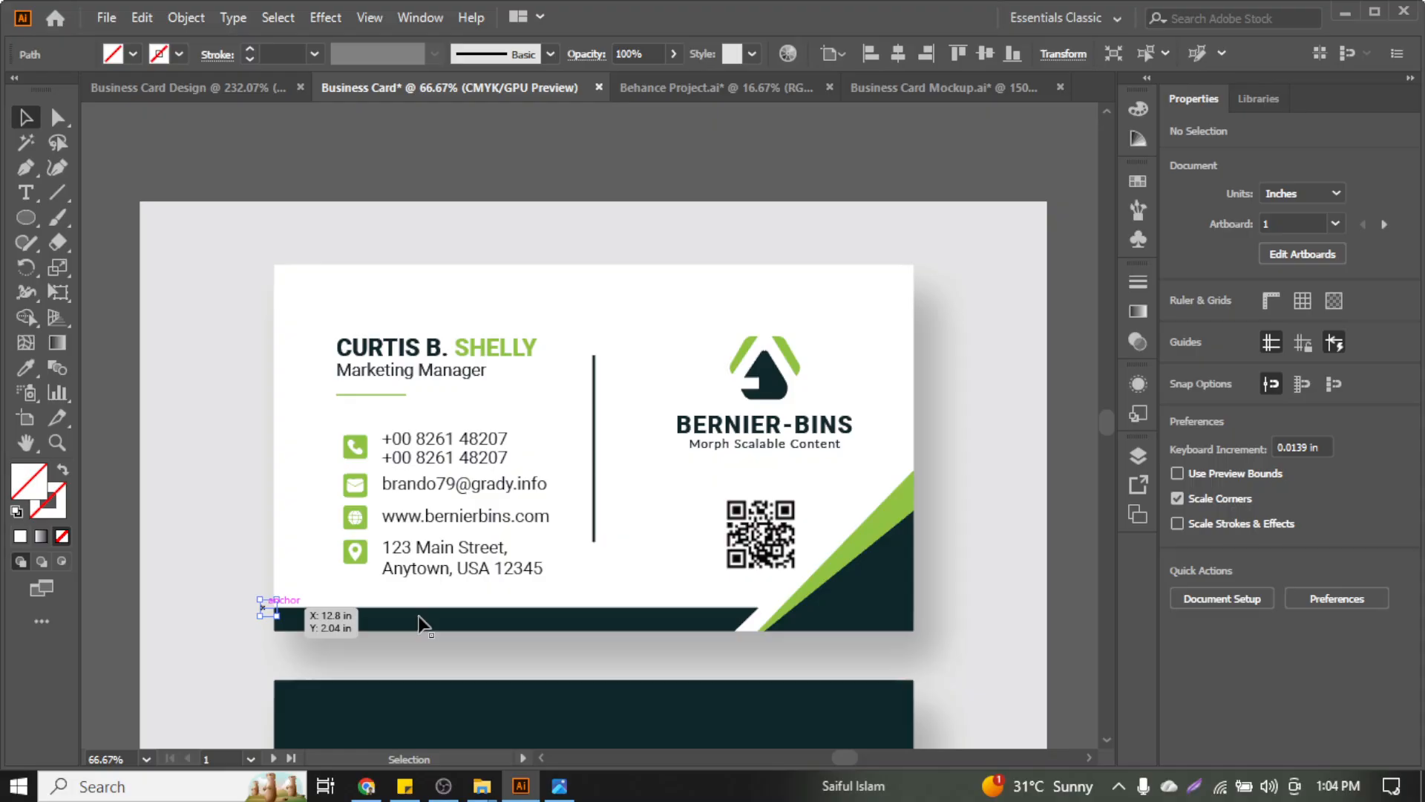
left_click(83, 666)
key("ctrl+y")
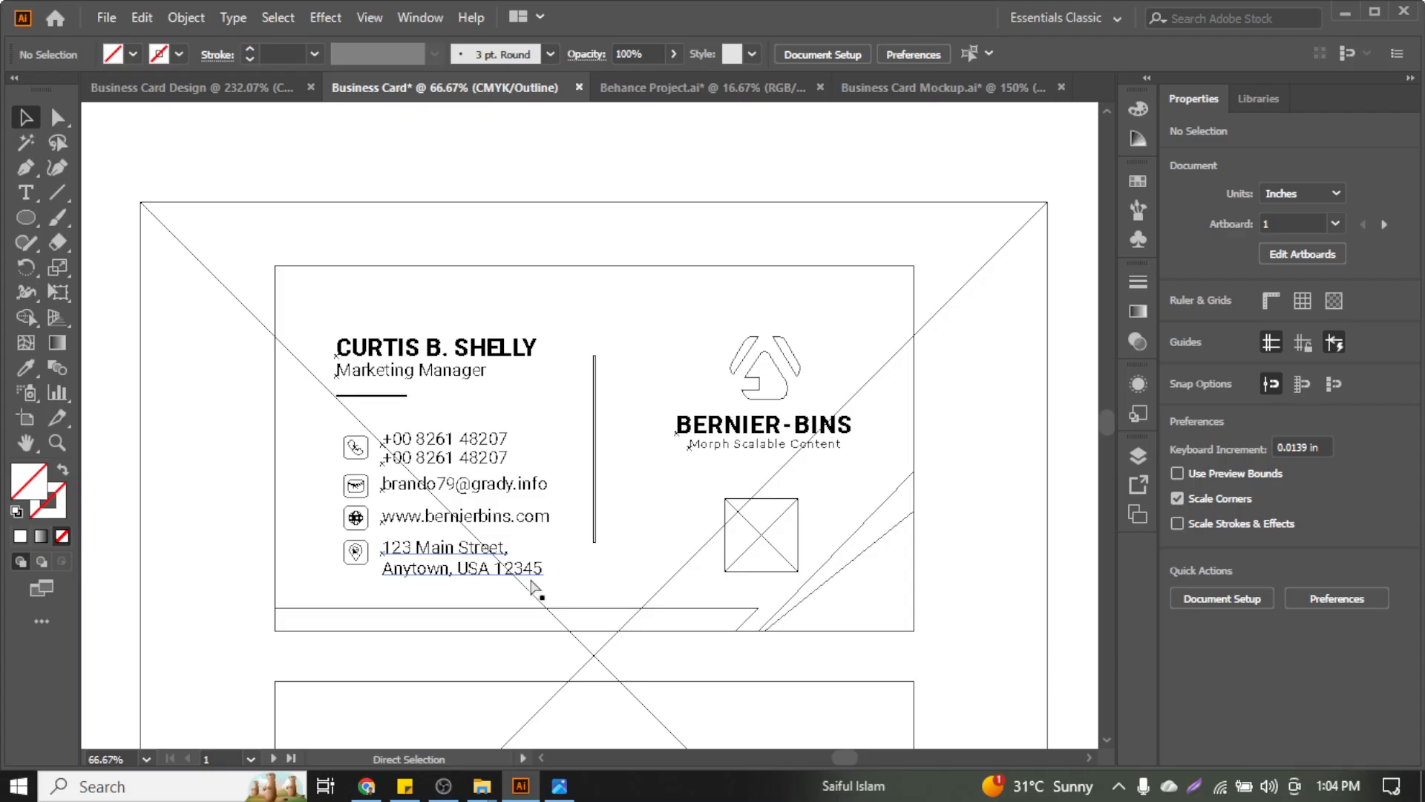
key("ctrl+y")
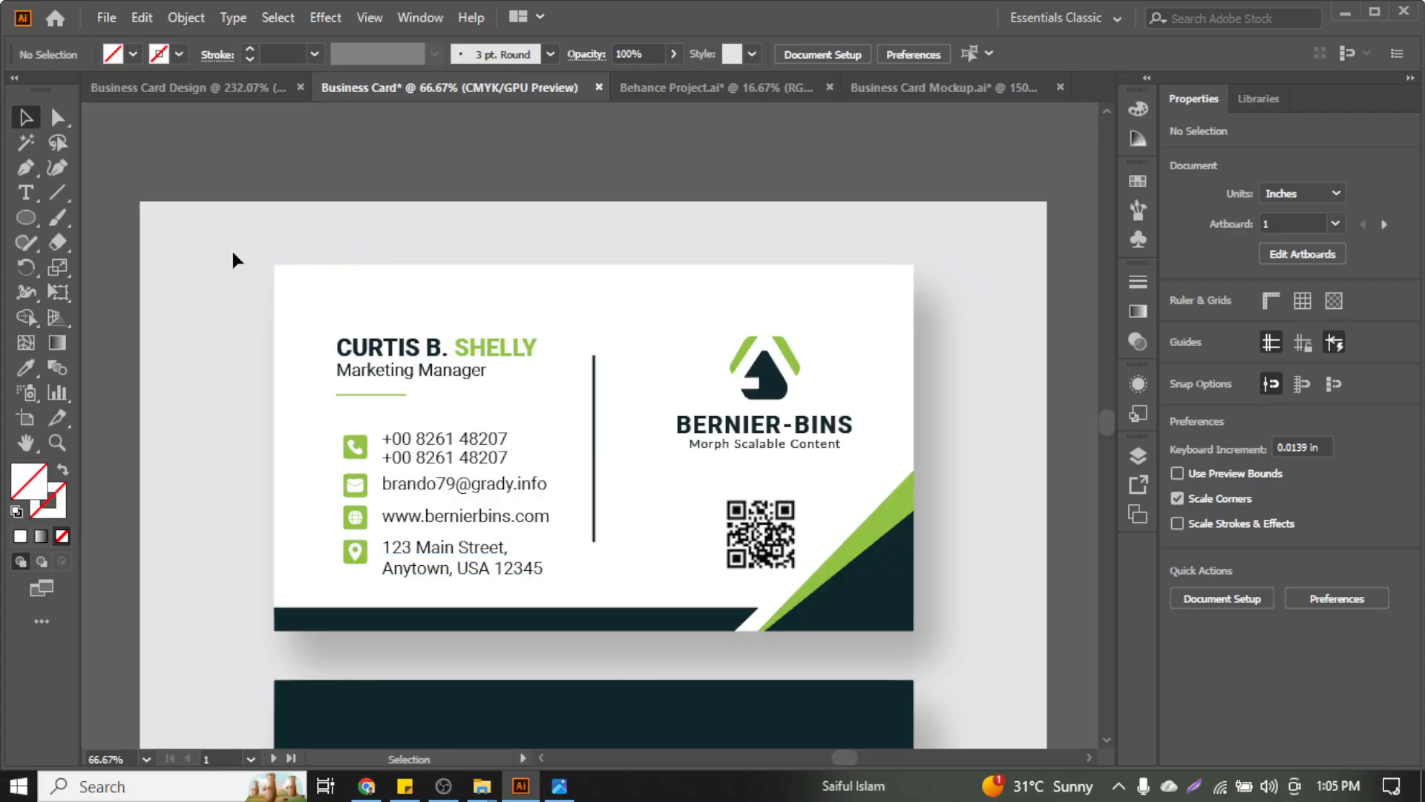
left_click_drag(670, 524, 1032, 640)
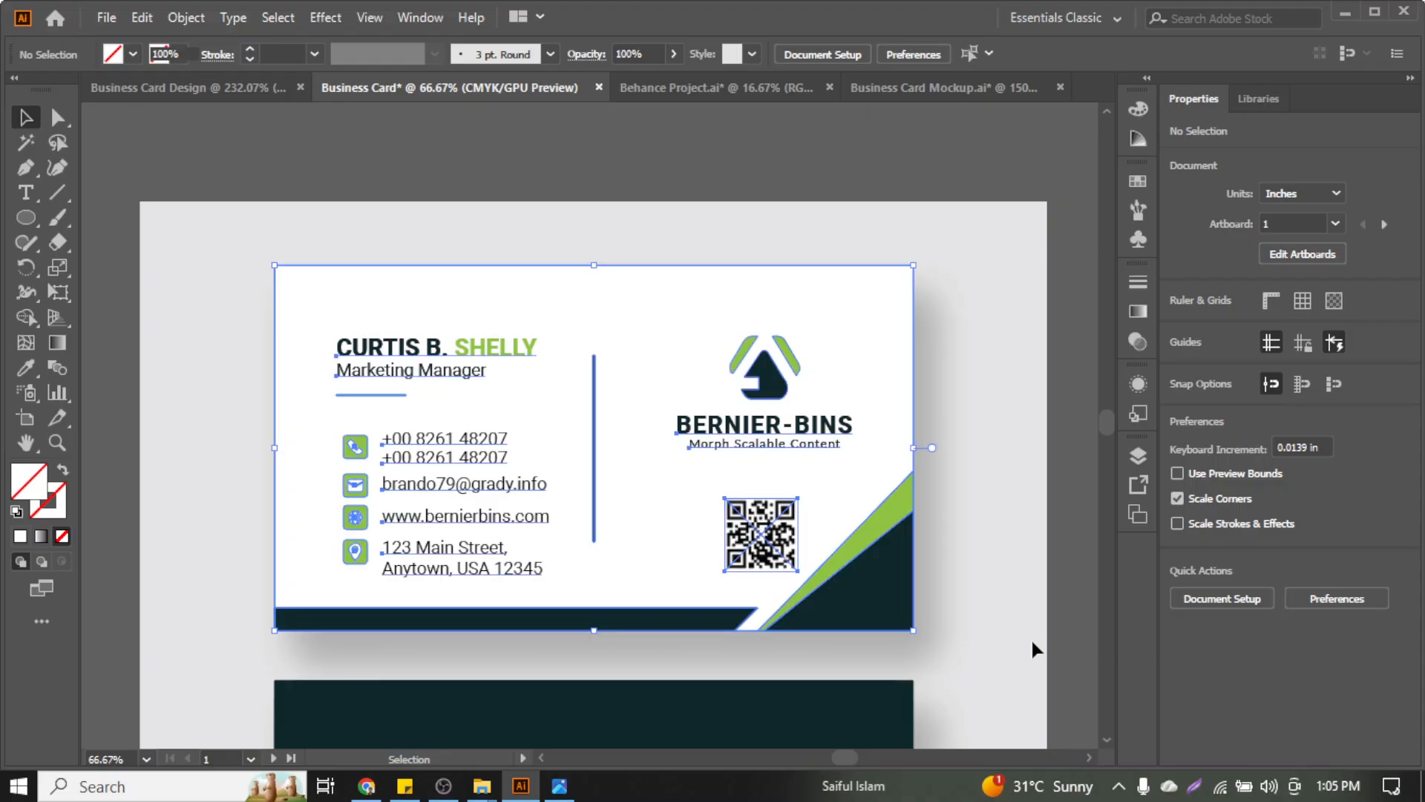
key("ctrl+g")
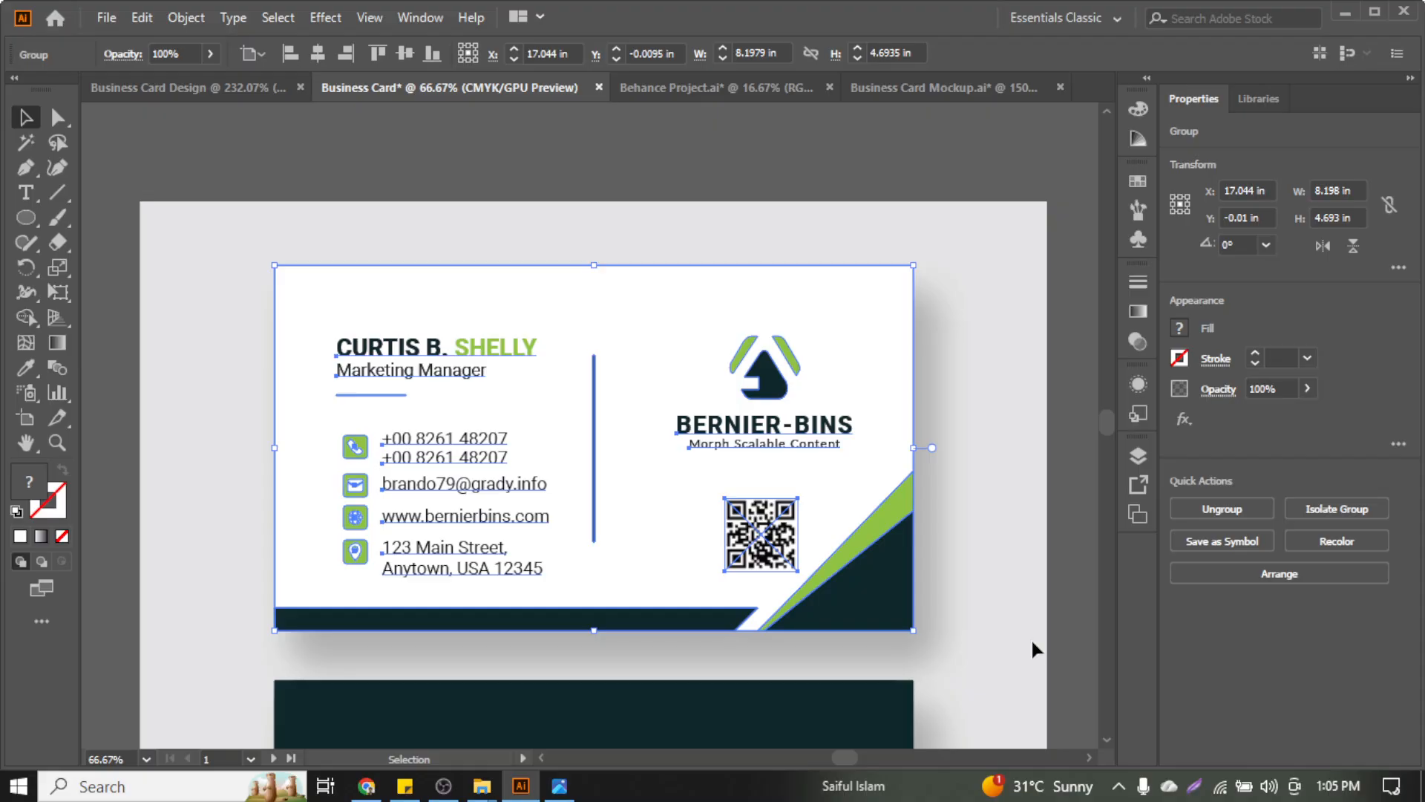
key("ctrl+minus")
key("ctrl+minus")
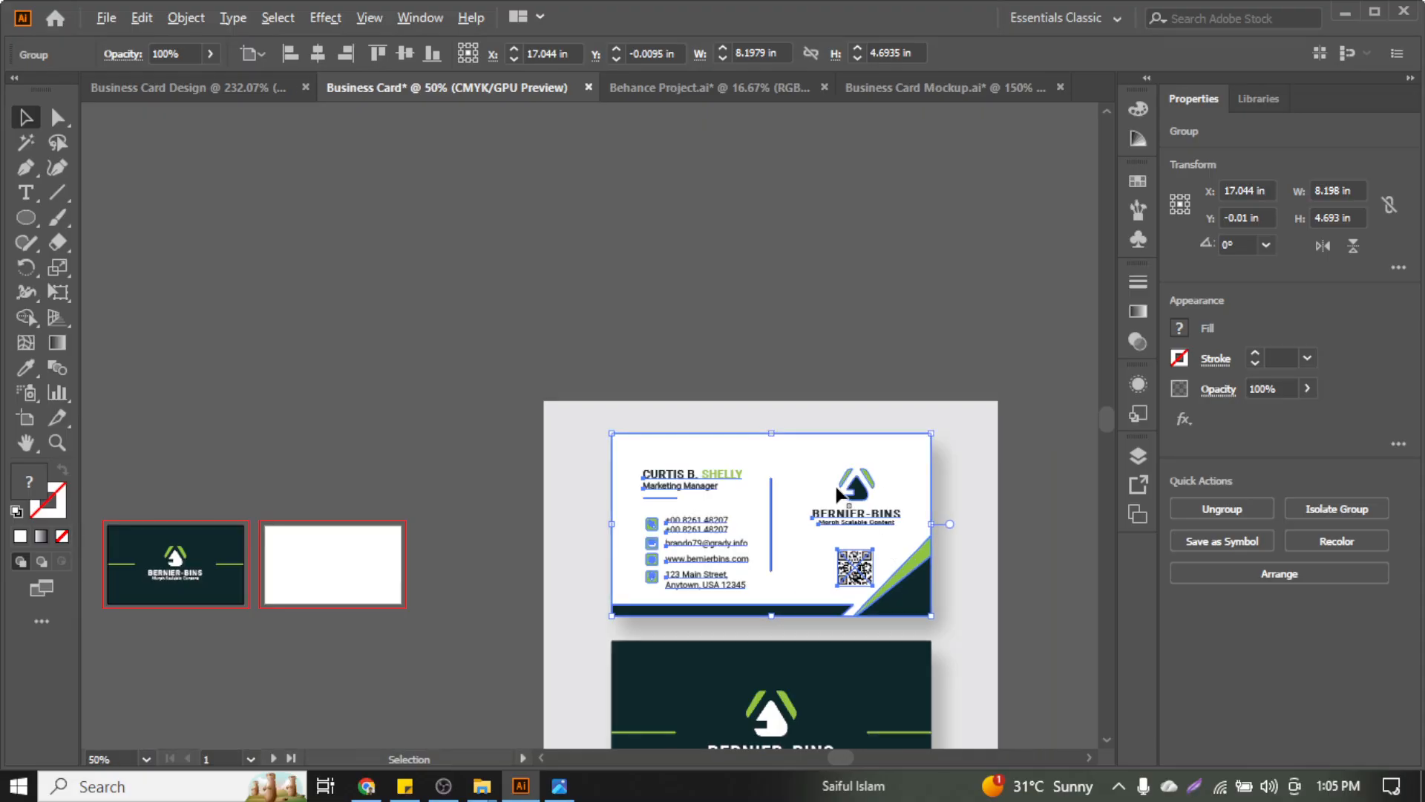
Move the front card group onto the blank second artboard and shrink it to about 3.3 x 1.9 in
left_click_drag(837, 489, 411, 548)
scroll(411, 542, "up", 5)
scroll(462, 415, "left", 1)
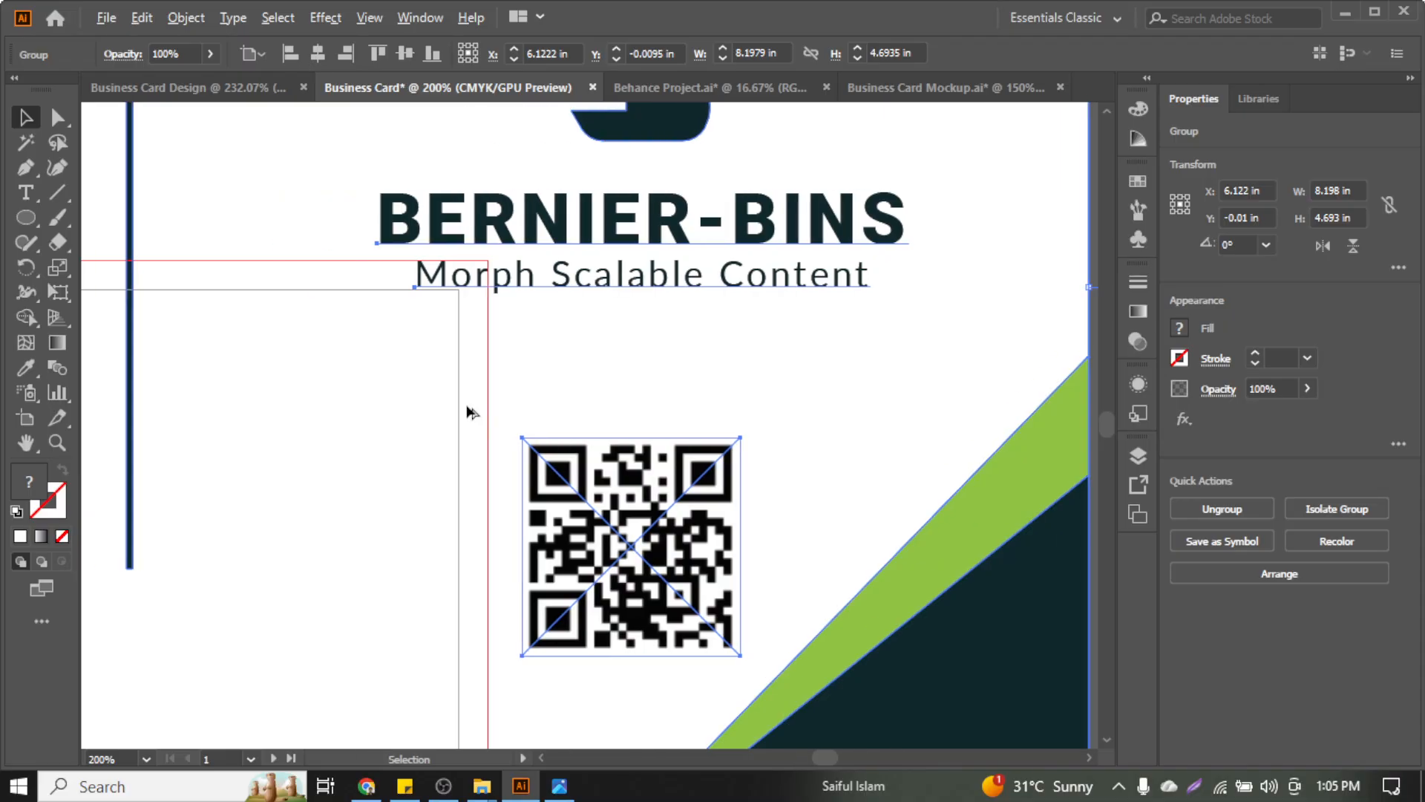
scroll(468, 405, "down", 2)
left_click_drag(778, 619, 532, 456)
scroll(479, 483, "up", 5)
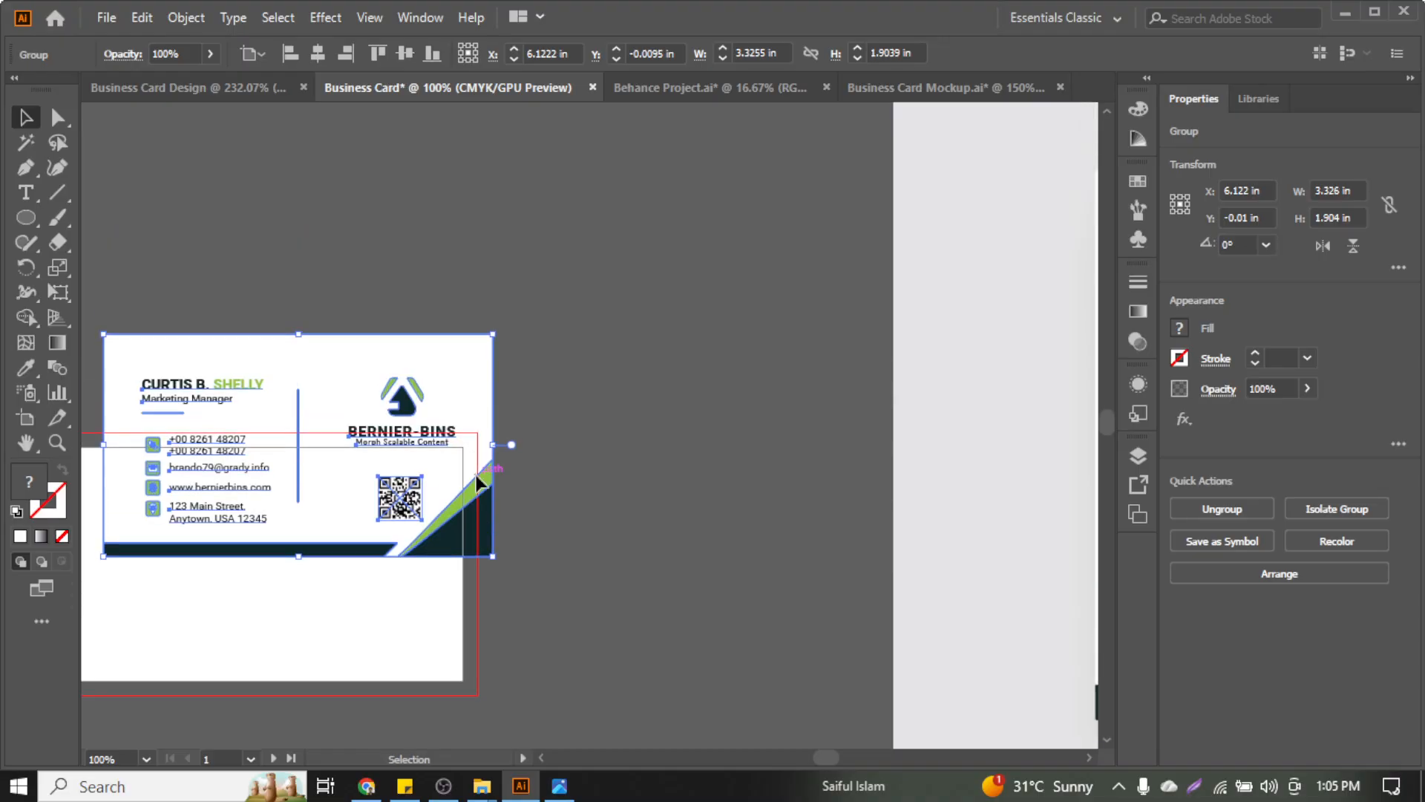
scroll(479, 483, "left", 8)
scroll(479, 481, "right", 3)
scroll(497, 467, "down", 5)
scroll(549, 475, "left", 4)
scroll(581, 496, "up", 2)
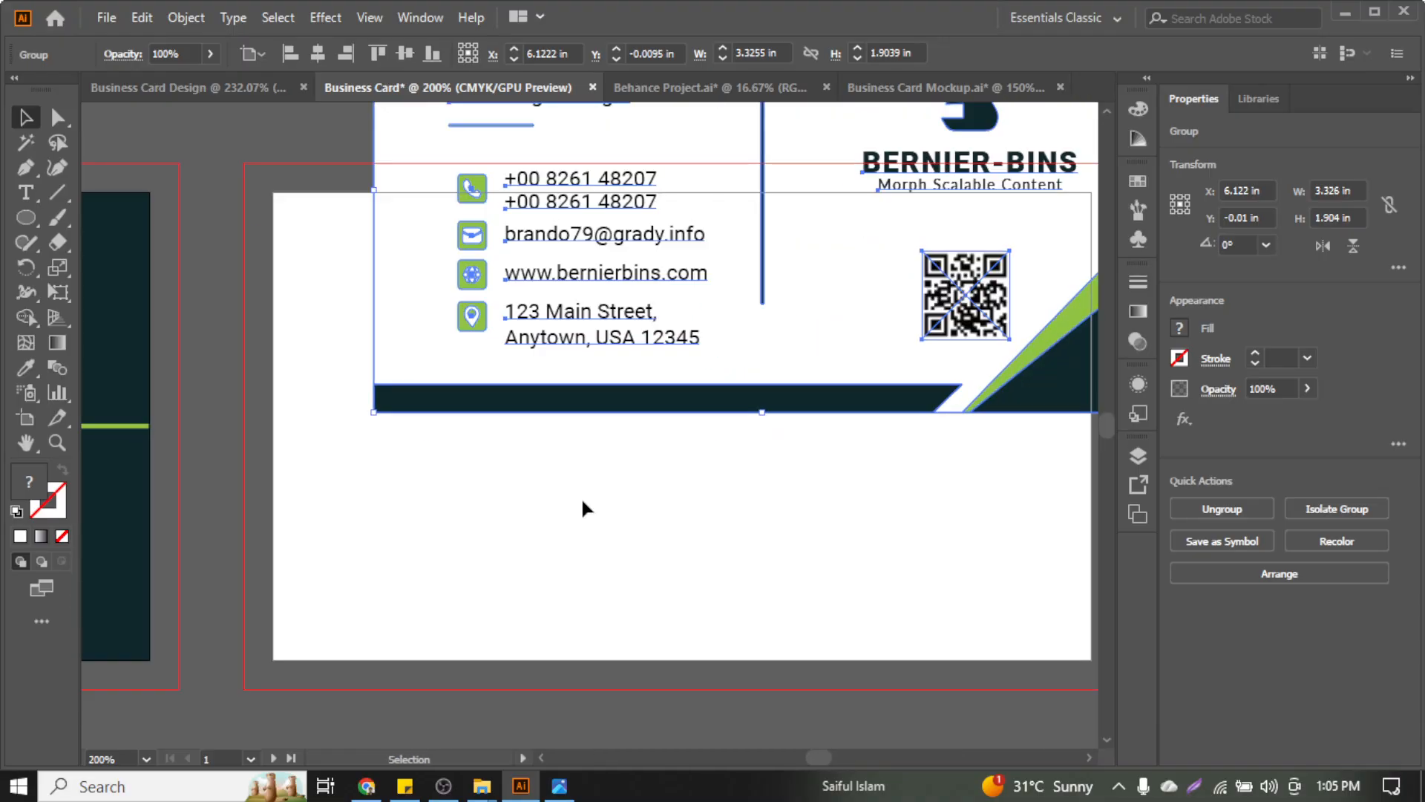
Centre the card on artboard 2 and enlarge it to fill the 3.5 in width
left_click(581, 497)
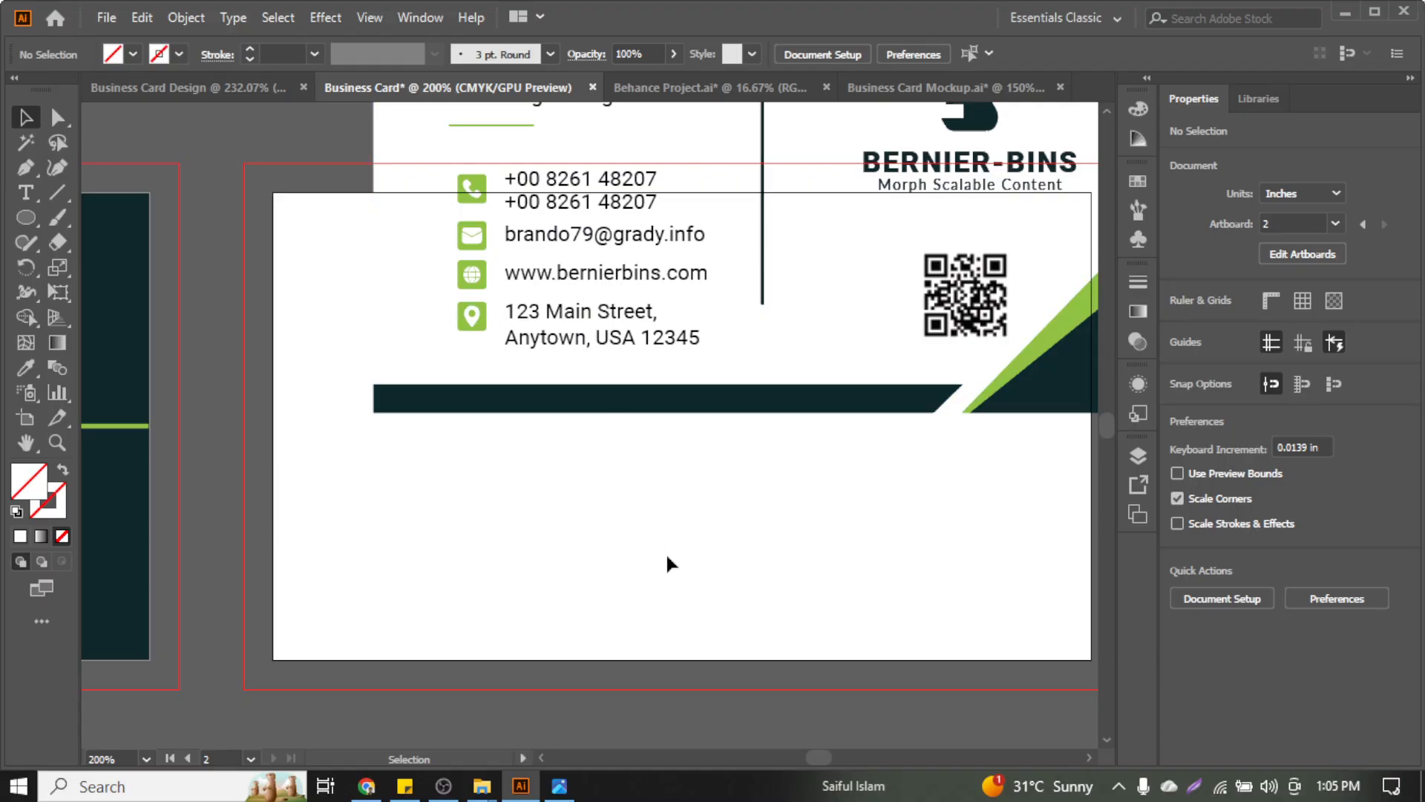
left_click(631, 279)
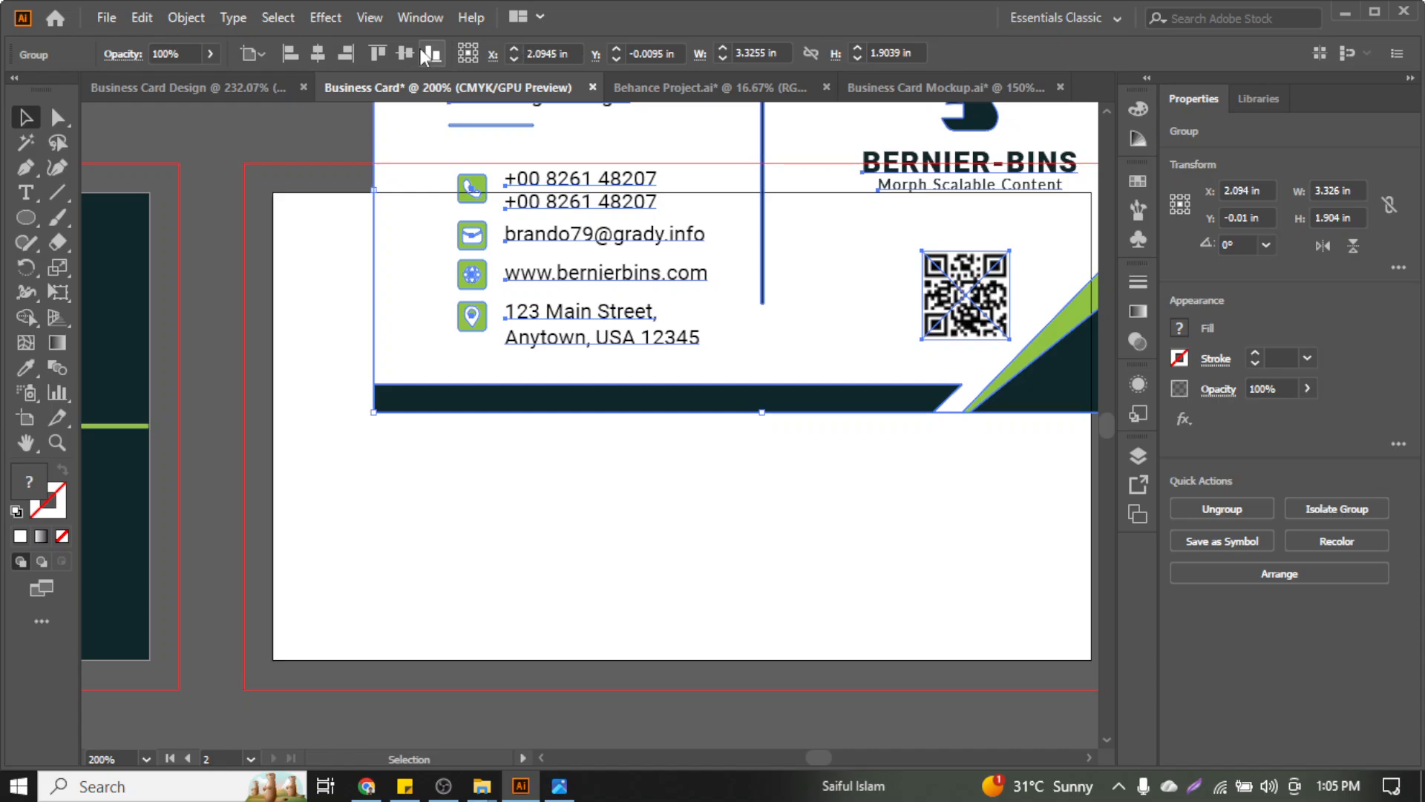
left_click(404, 53)
left_click(318, 54)
left_click(551, 312)
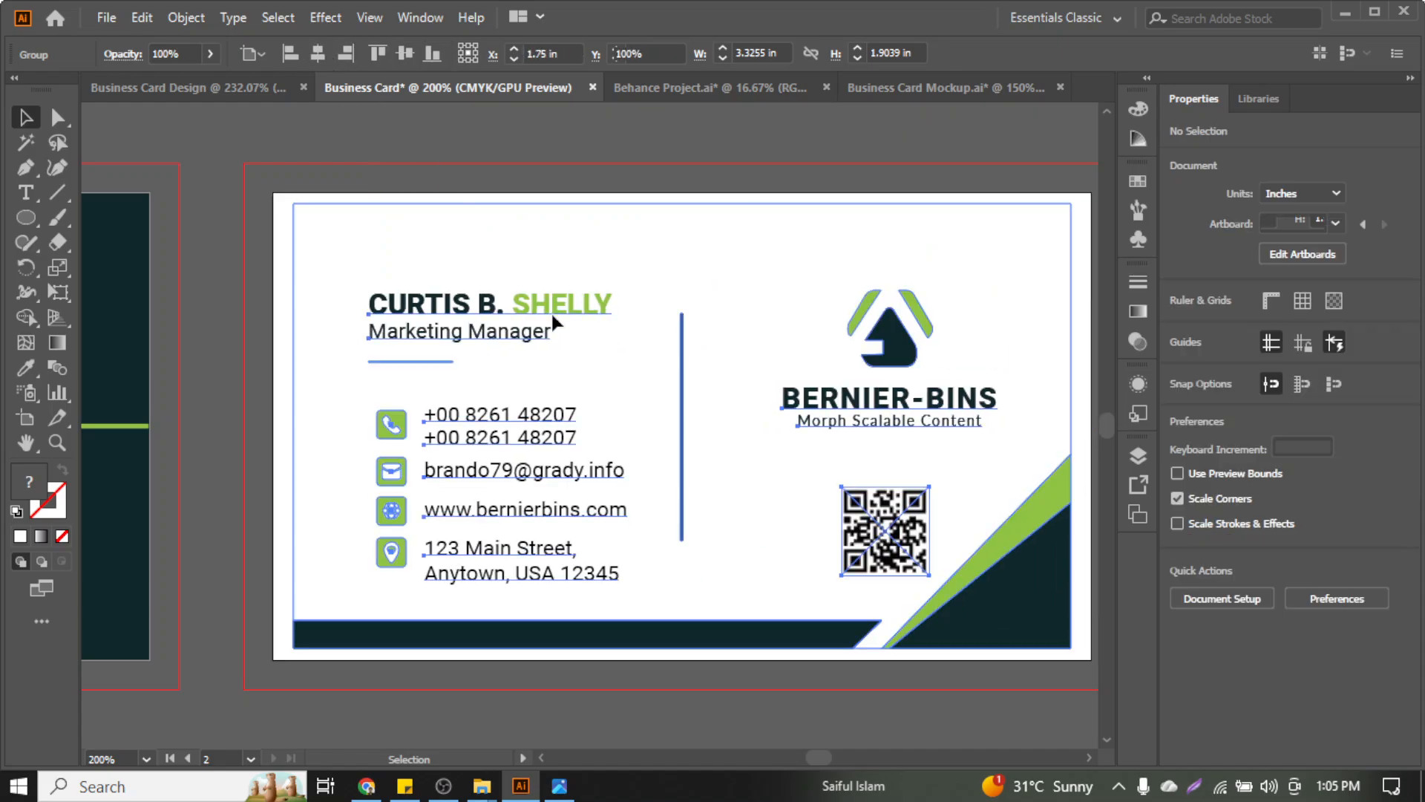
scroll(554, 320, "right", 2)
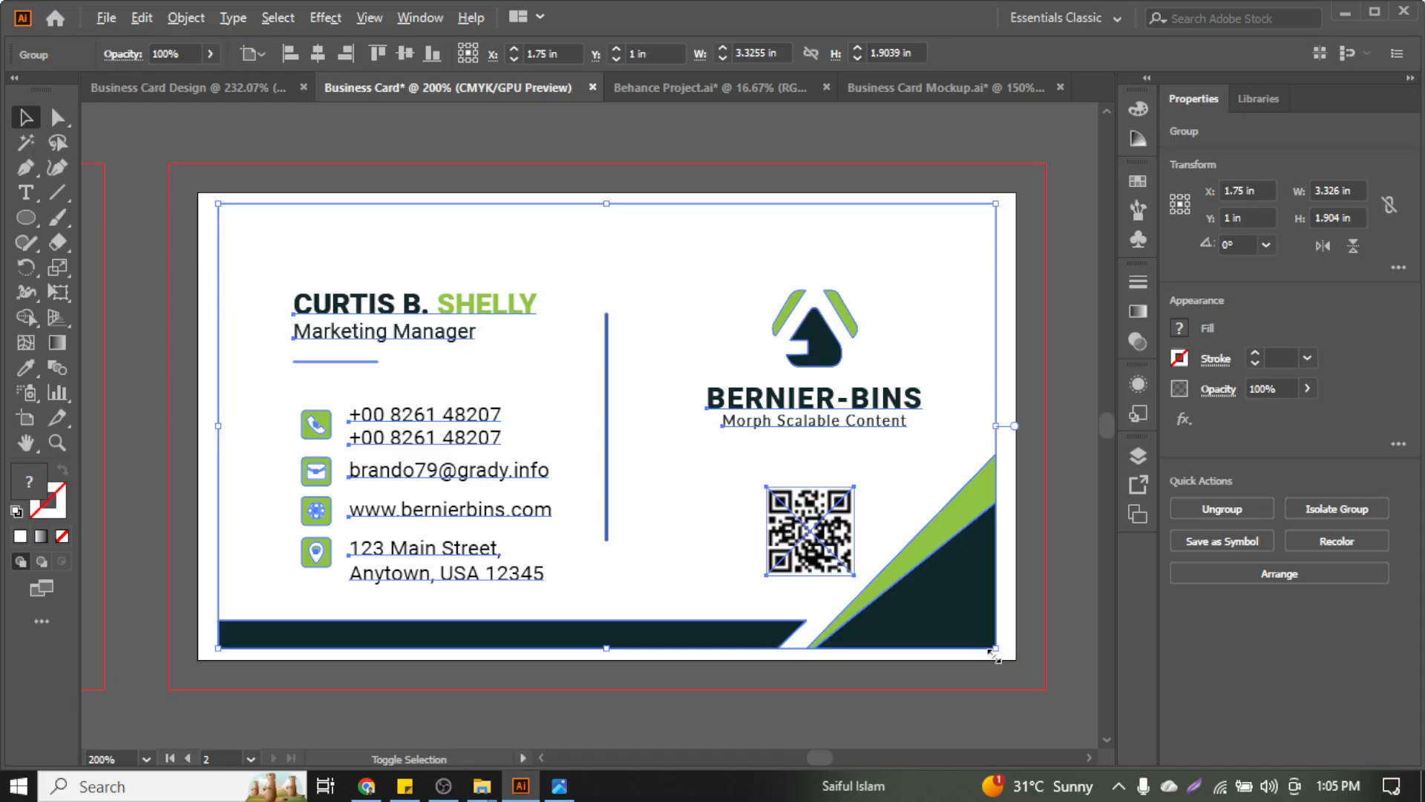
left_click_drag(995, 649, 1015, 660)
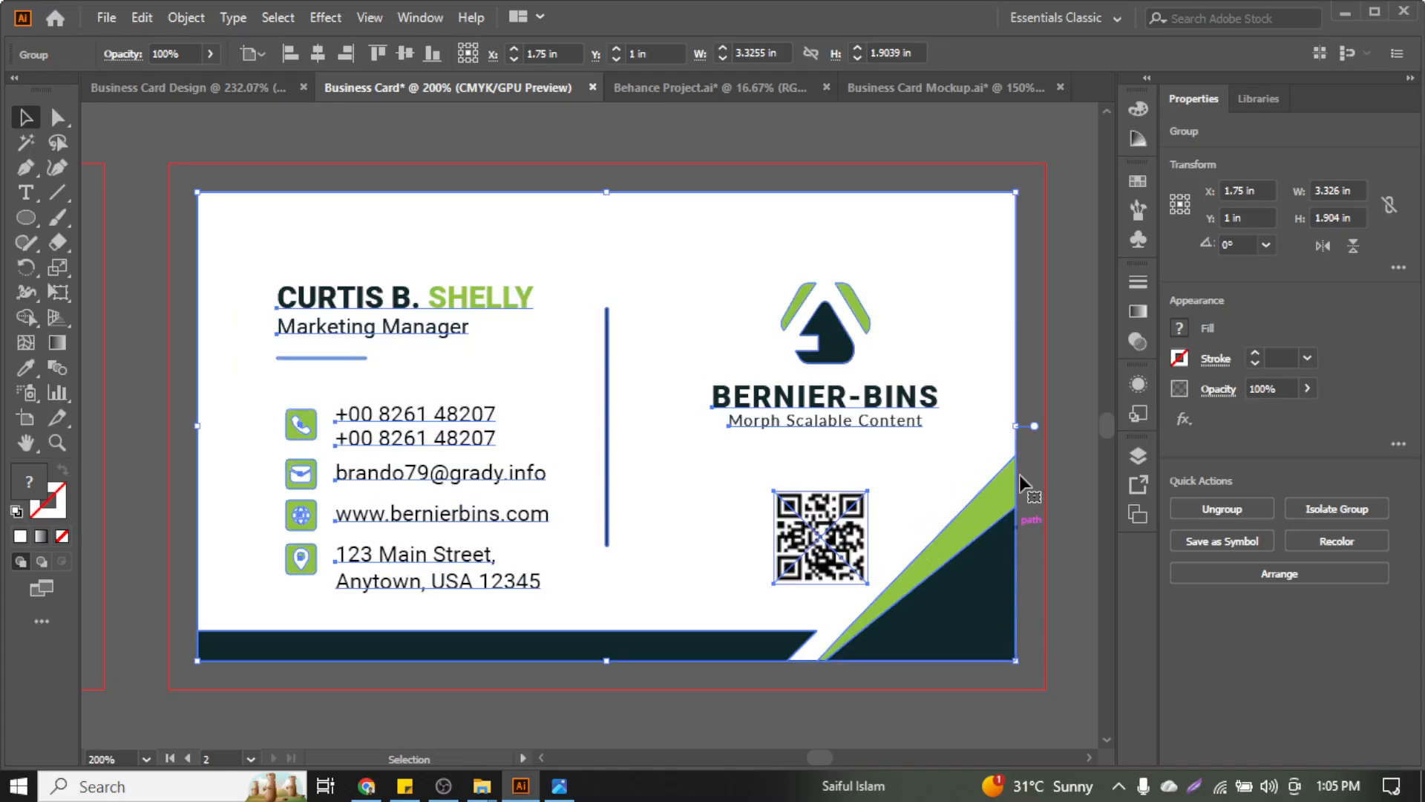
Inspect the front card's fit on the second artboard by toggling its selection
left_click(1046, 327)
left_click(1010, 398)
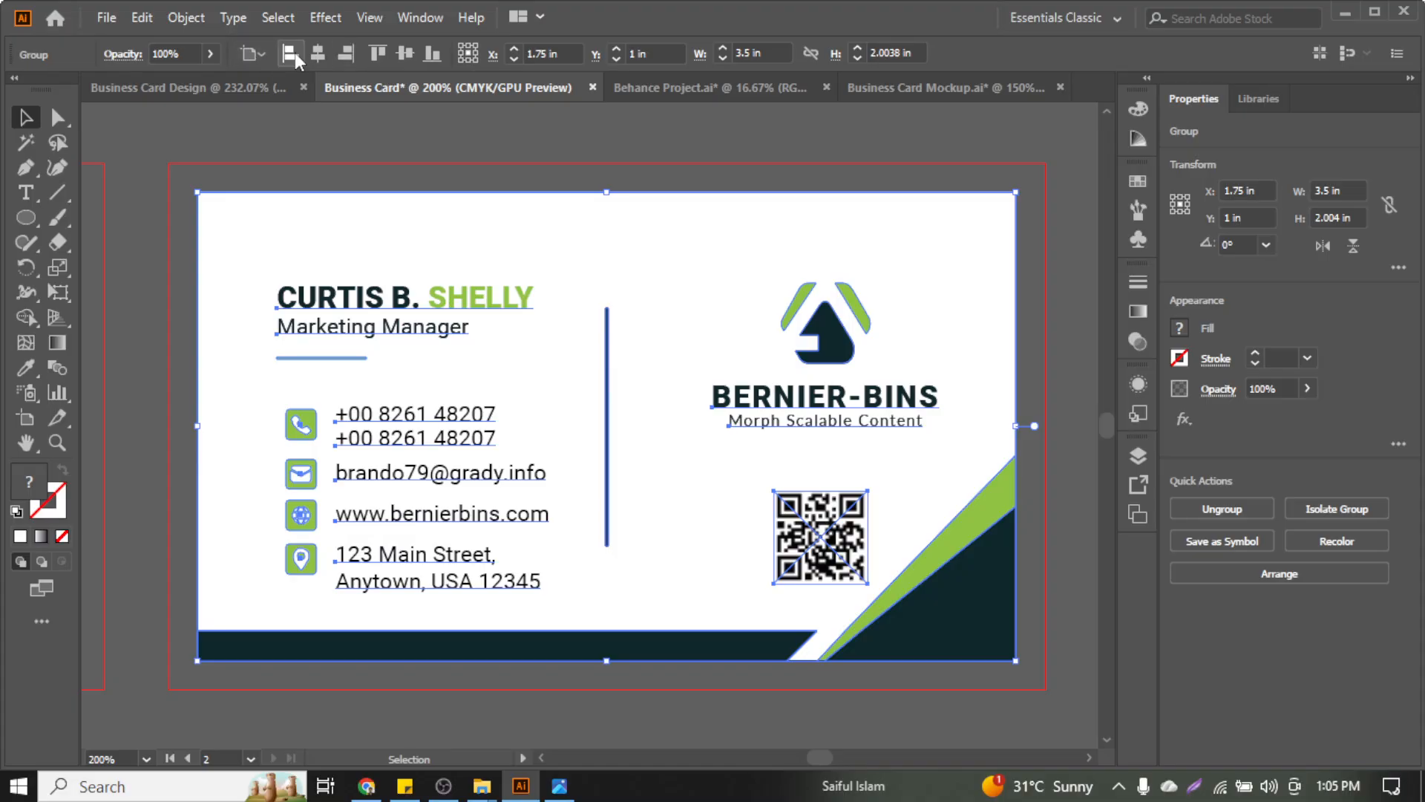
left_click(353, 127)
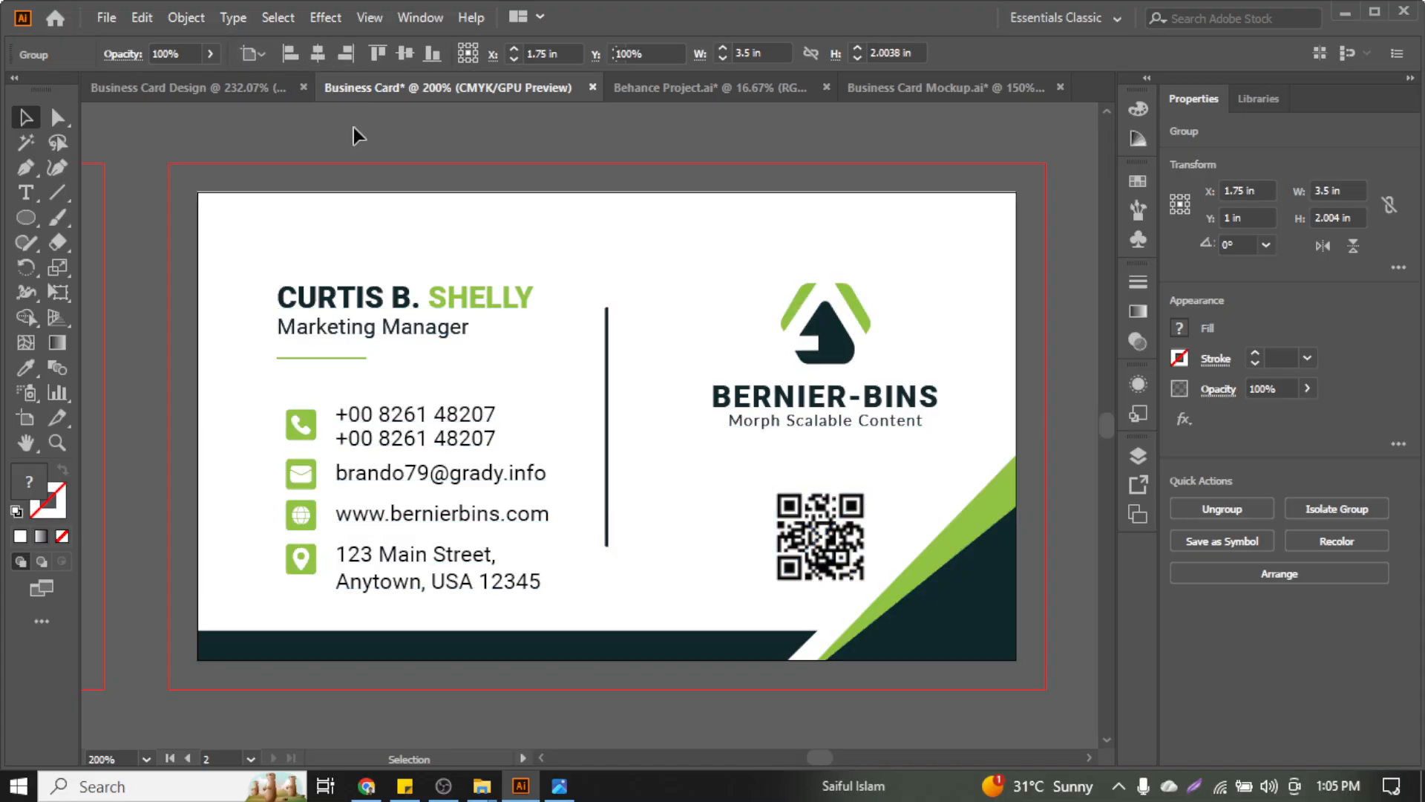
left_click(361, 214)
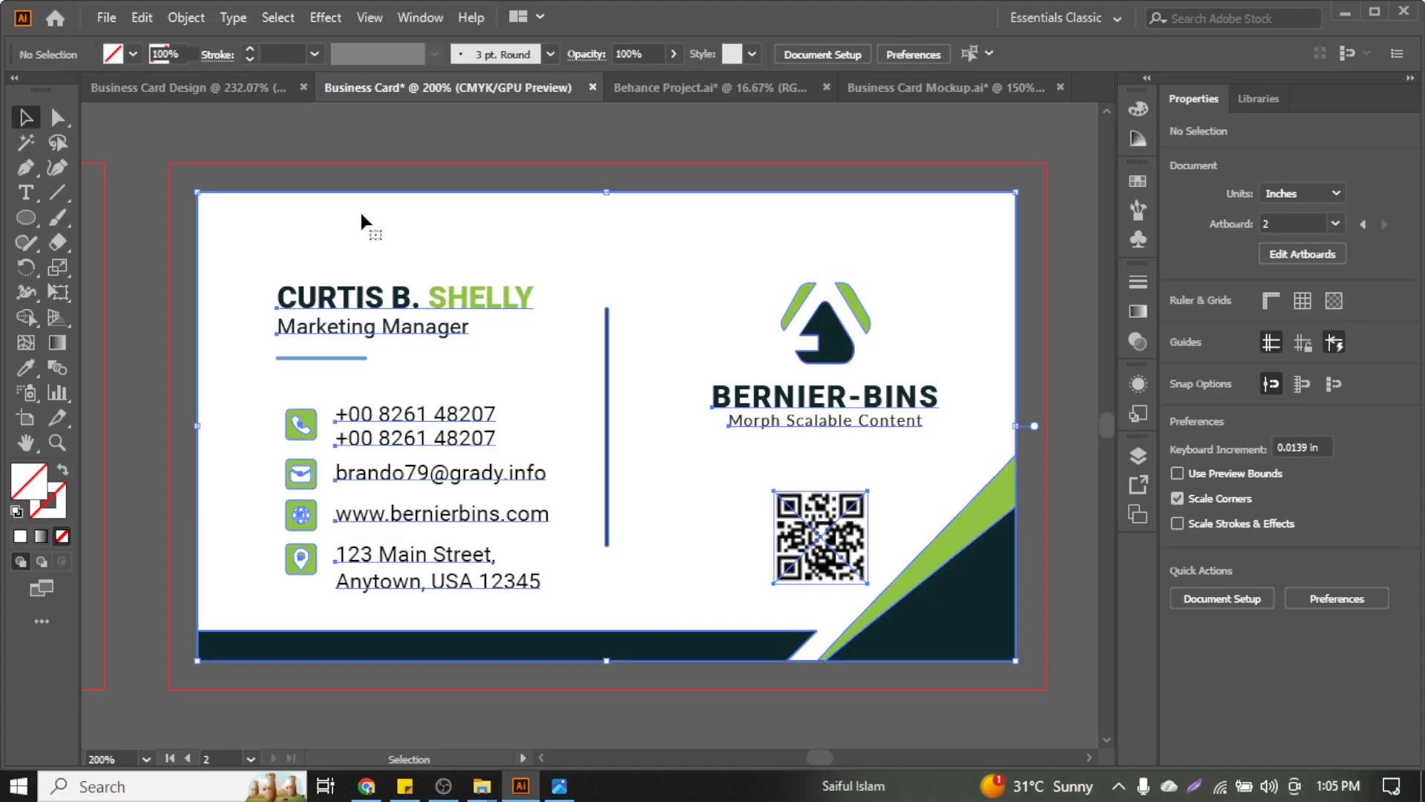
left_click(1063, 251)
left_click(1015, 318)
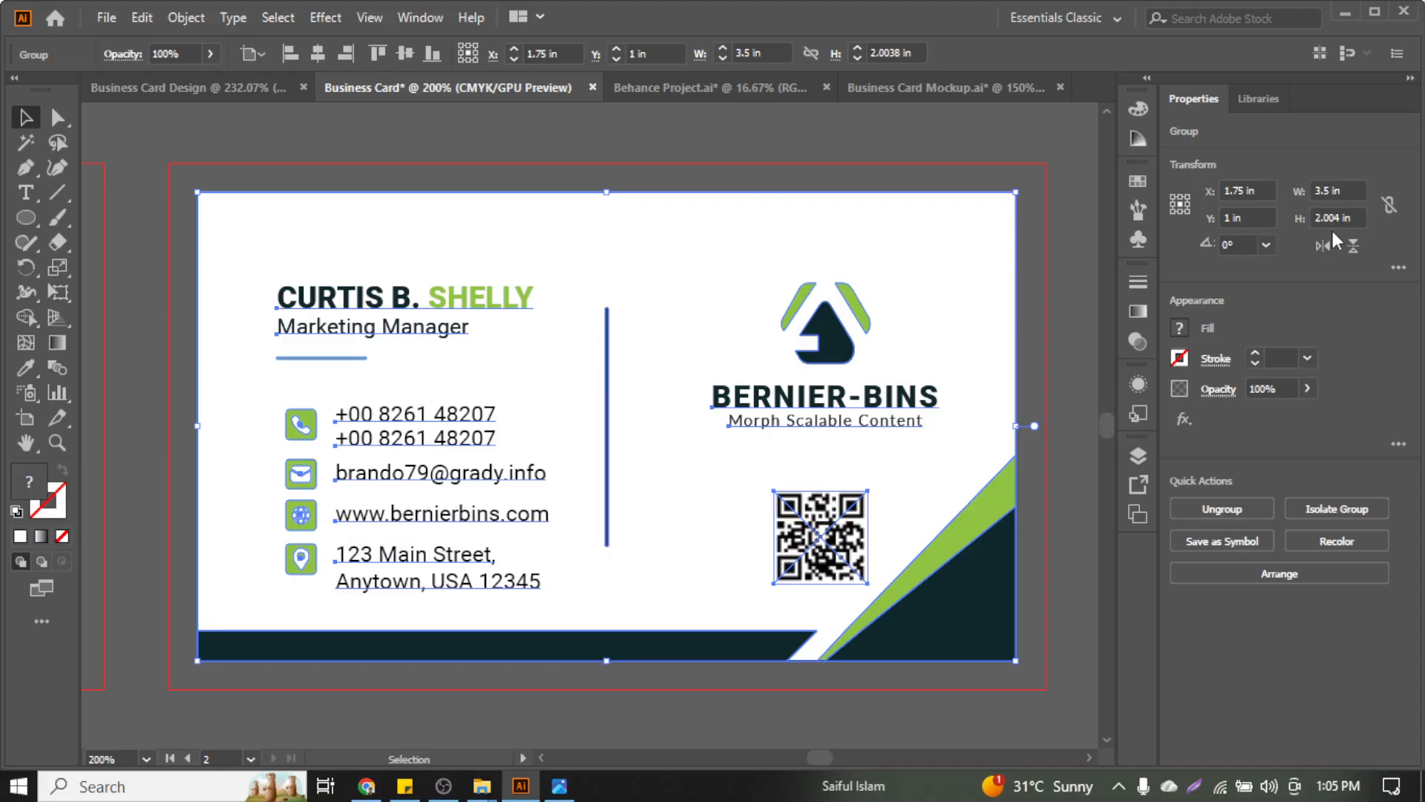
left_click(1042, 290)
right_click(763, 400)
left_click(1035, 355)
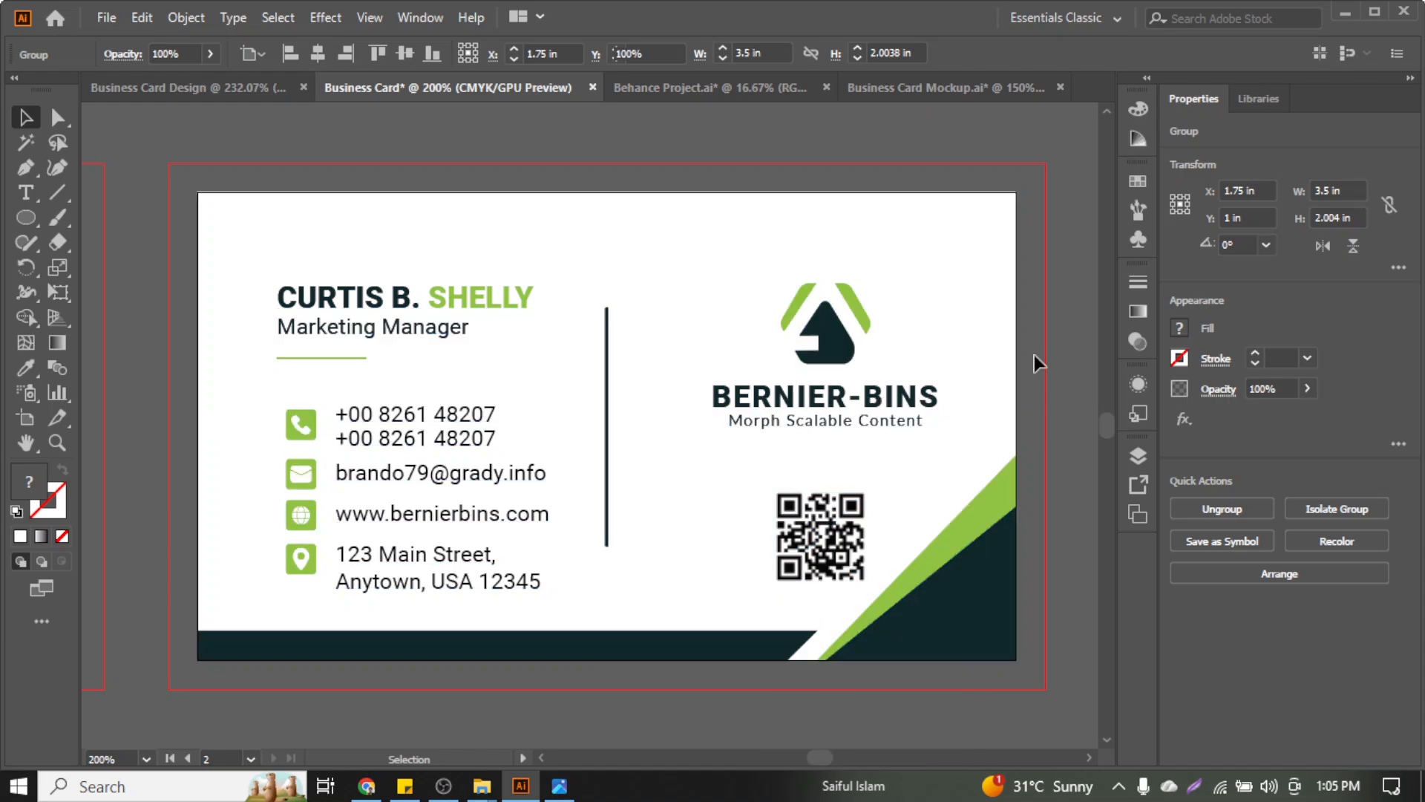
scroll(891, 436, "down", 3)
scroll(620, 493, "left", 4)
scroll(619, 494, "up", 1)
Select the white card group and the dark card's logo and tagline to check how the artwork is grouped
scroll(619, 494, "up", 1)
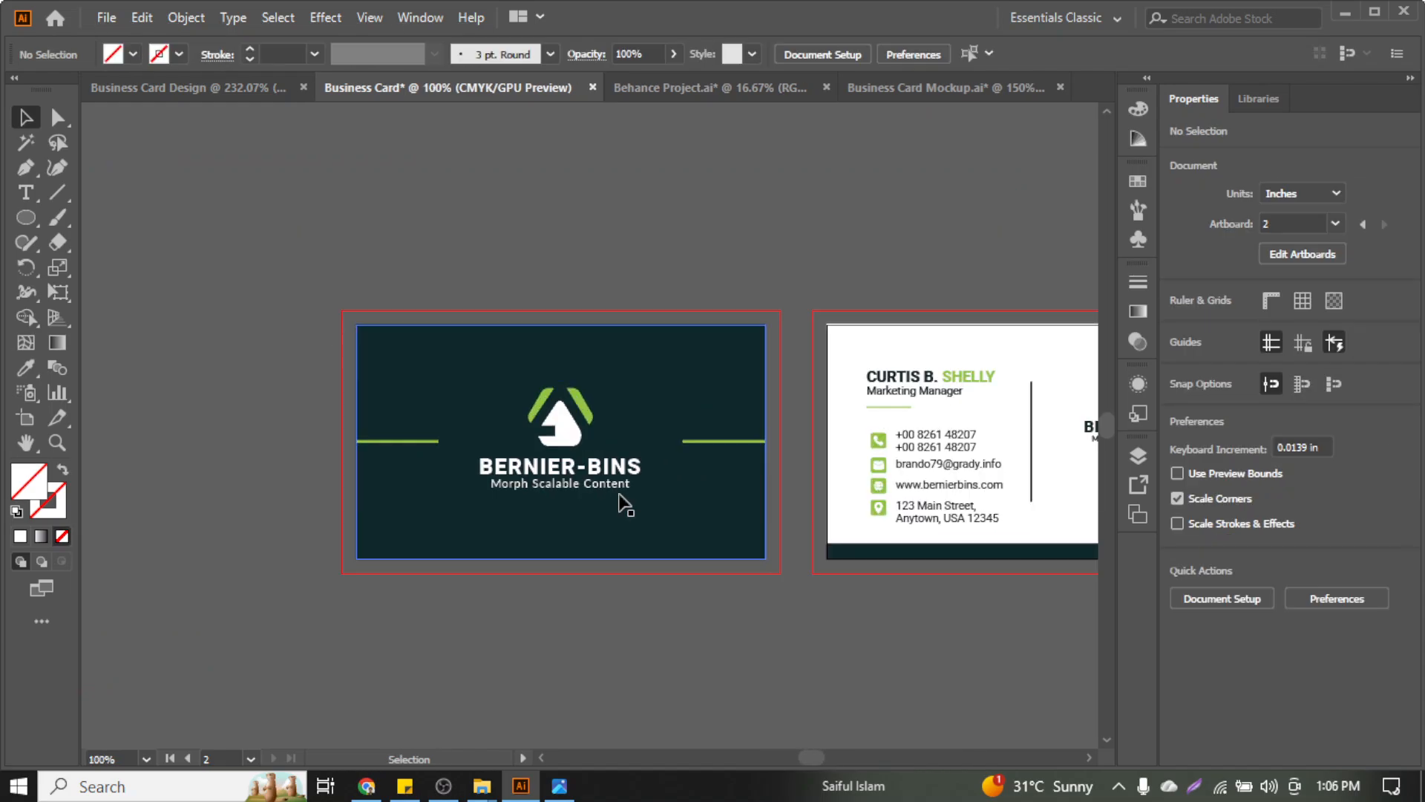
scroll(620, 494, "right", 5)
left_click(856, 442)
scroll(857, 442, "up", 1)
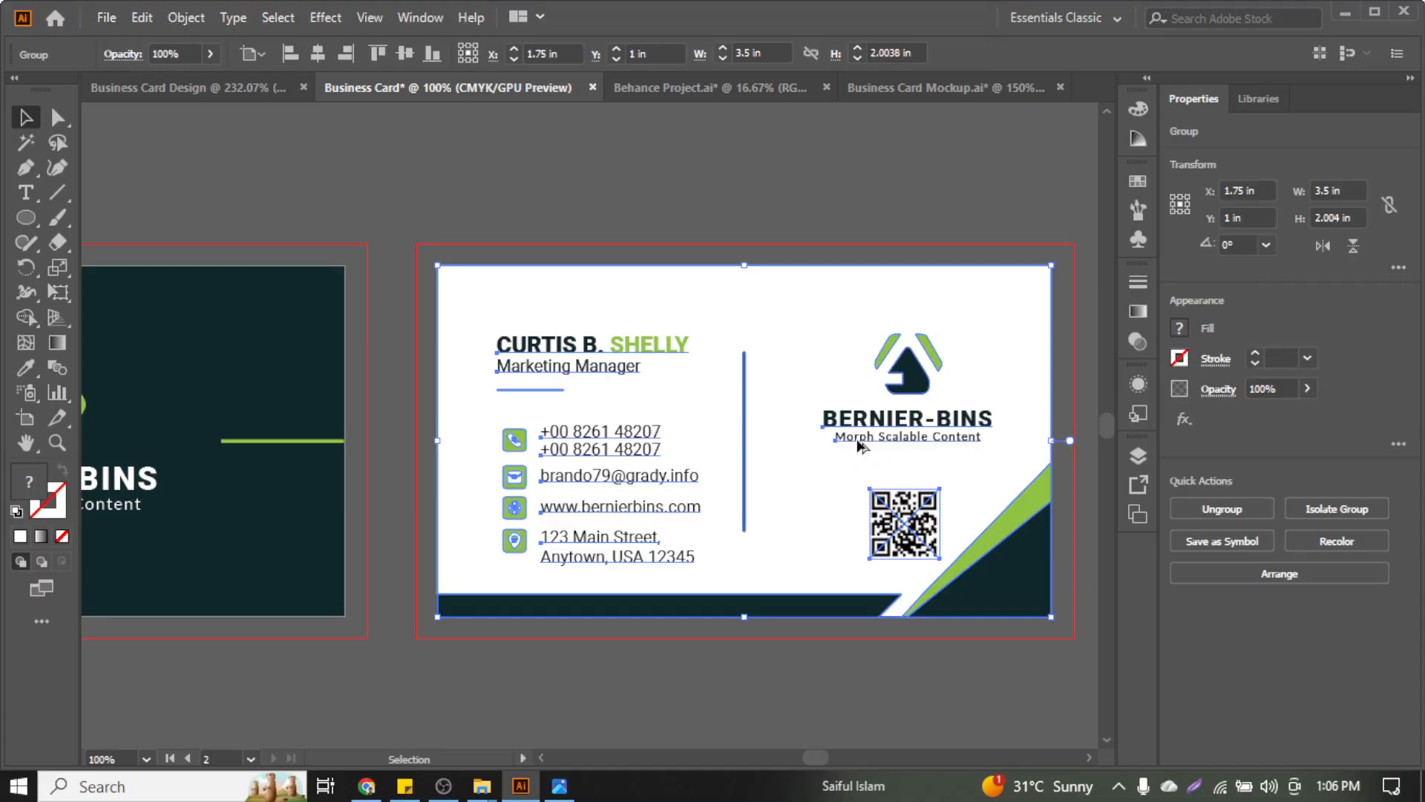
key("ctrl")
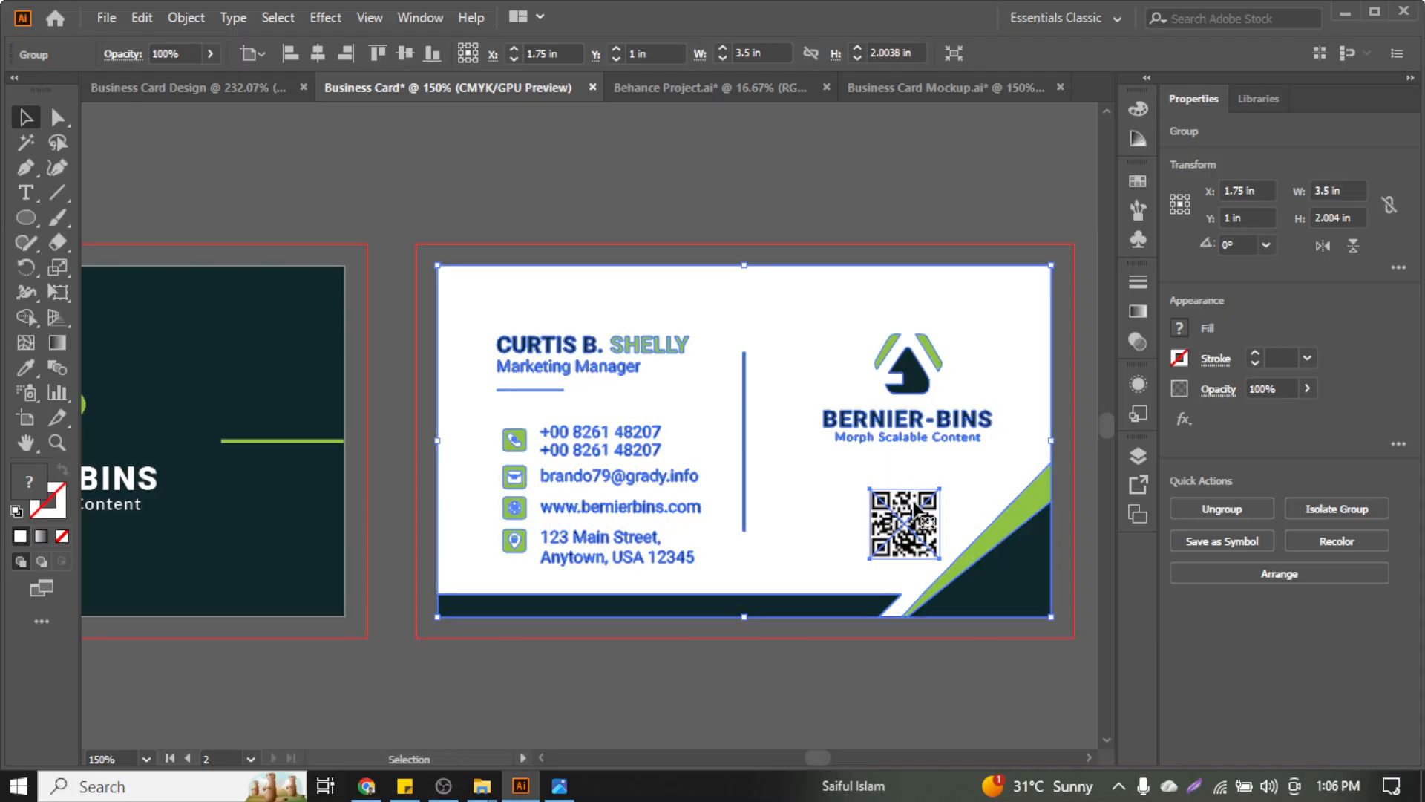
scroll(911, 511, "down", 1)
scroll(911, 511, "left", 5)
scroll(546, 566, "up", 1)
left_click(380, 477)
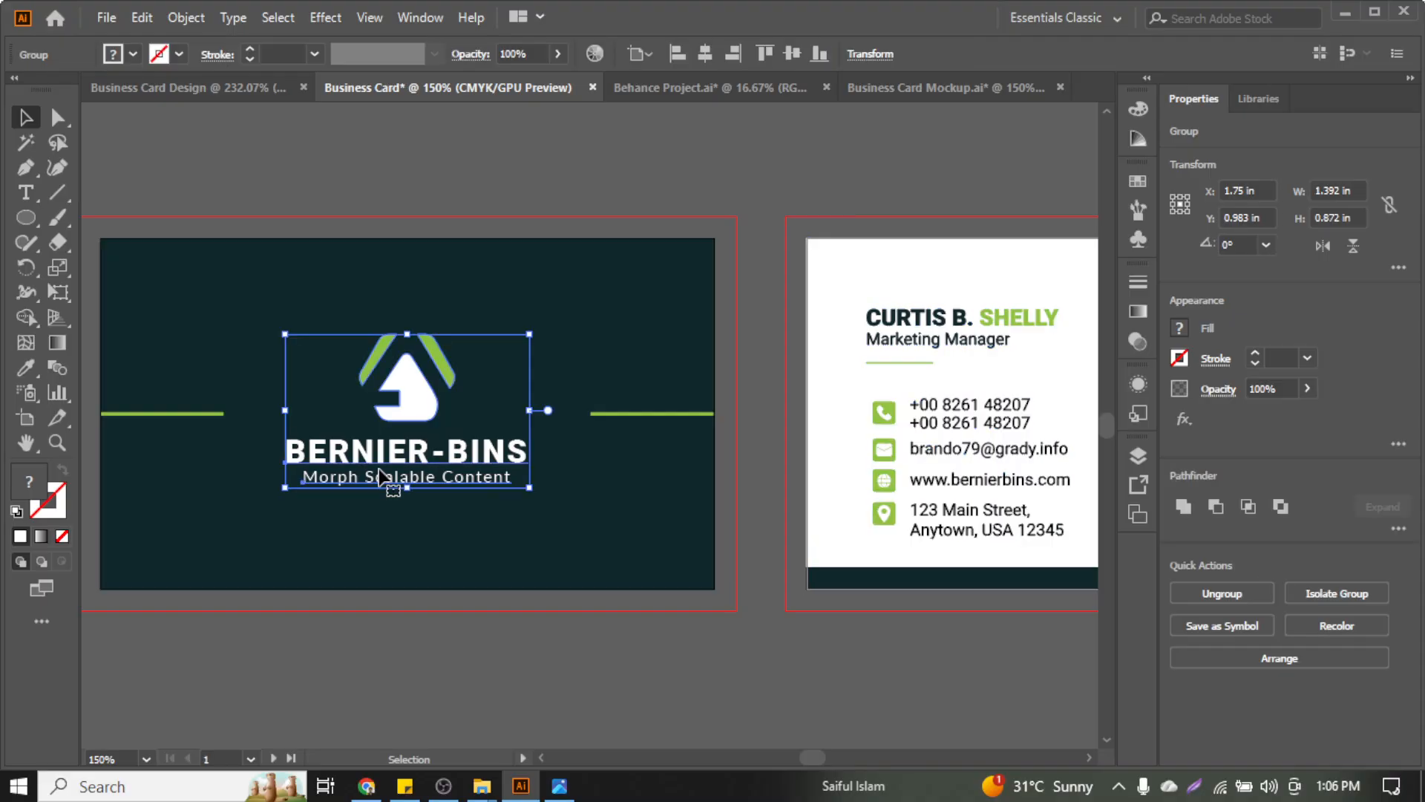
key("ctrl")
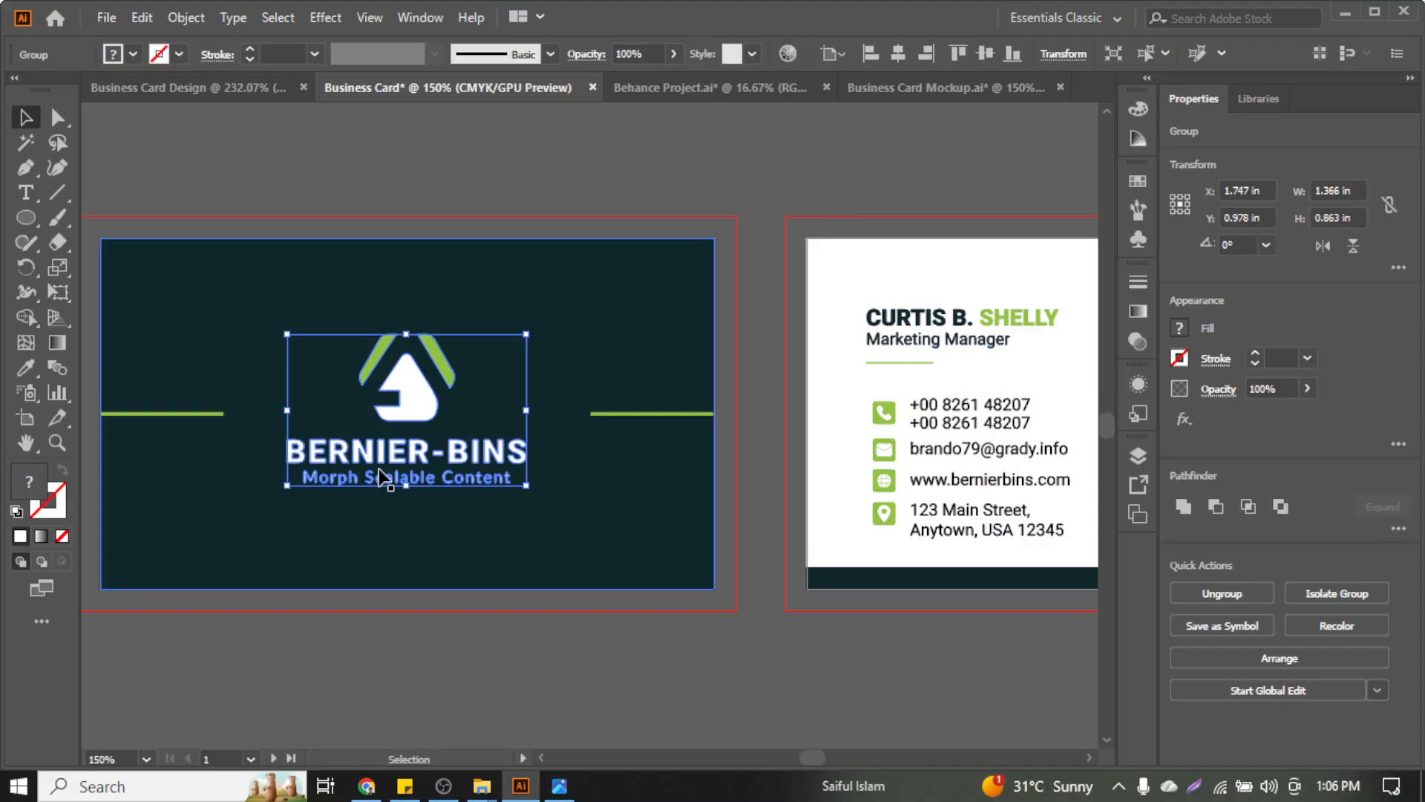
scroll(520, 415, "right", 3)
Ungroup the white card's artwork into separate pieces
left_click(715, 226)
scroll(722, 388, "right", 3)
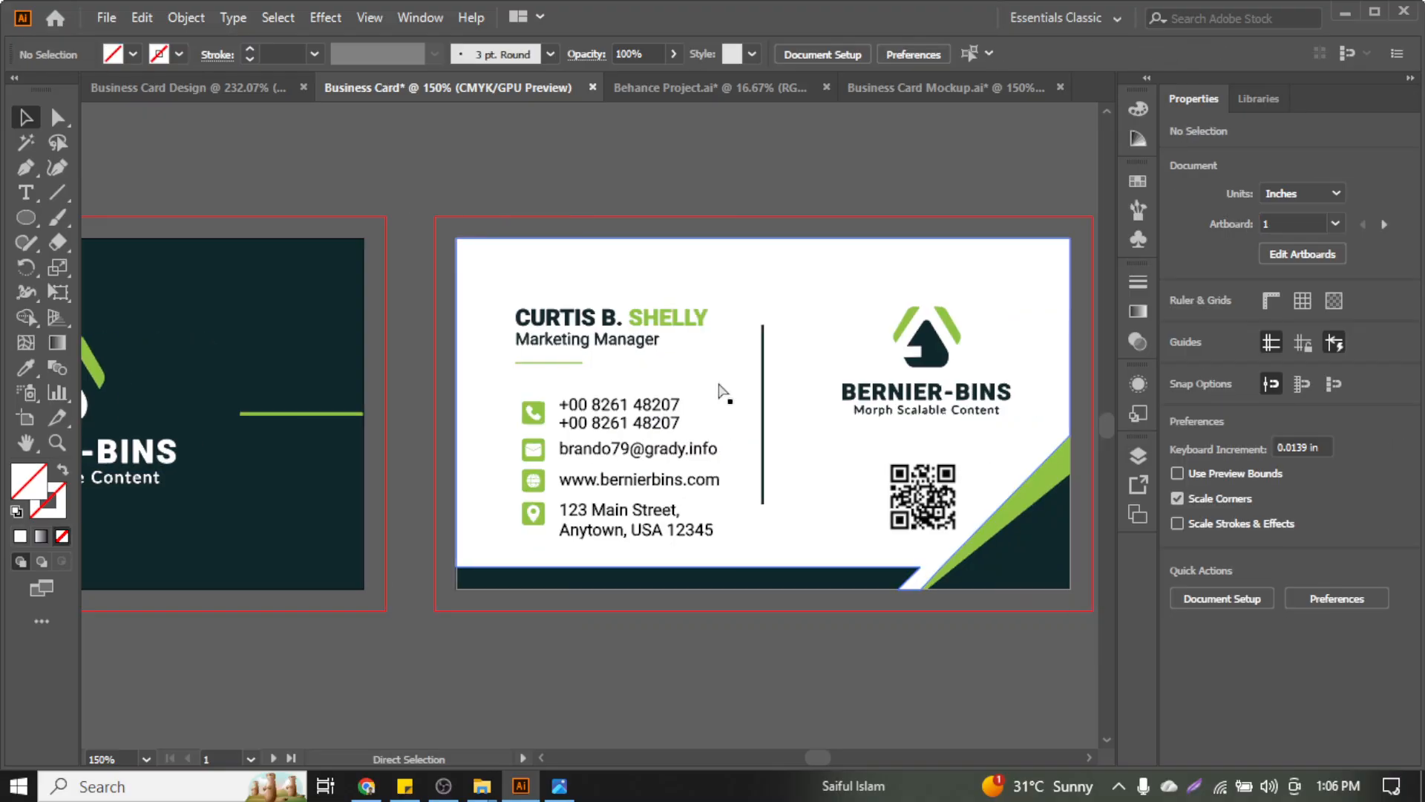
right_click(523, 334)
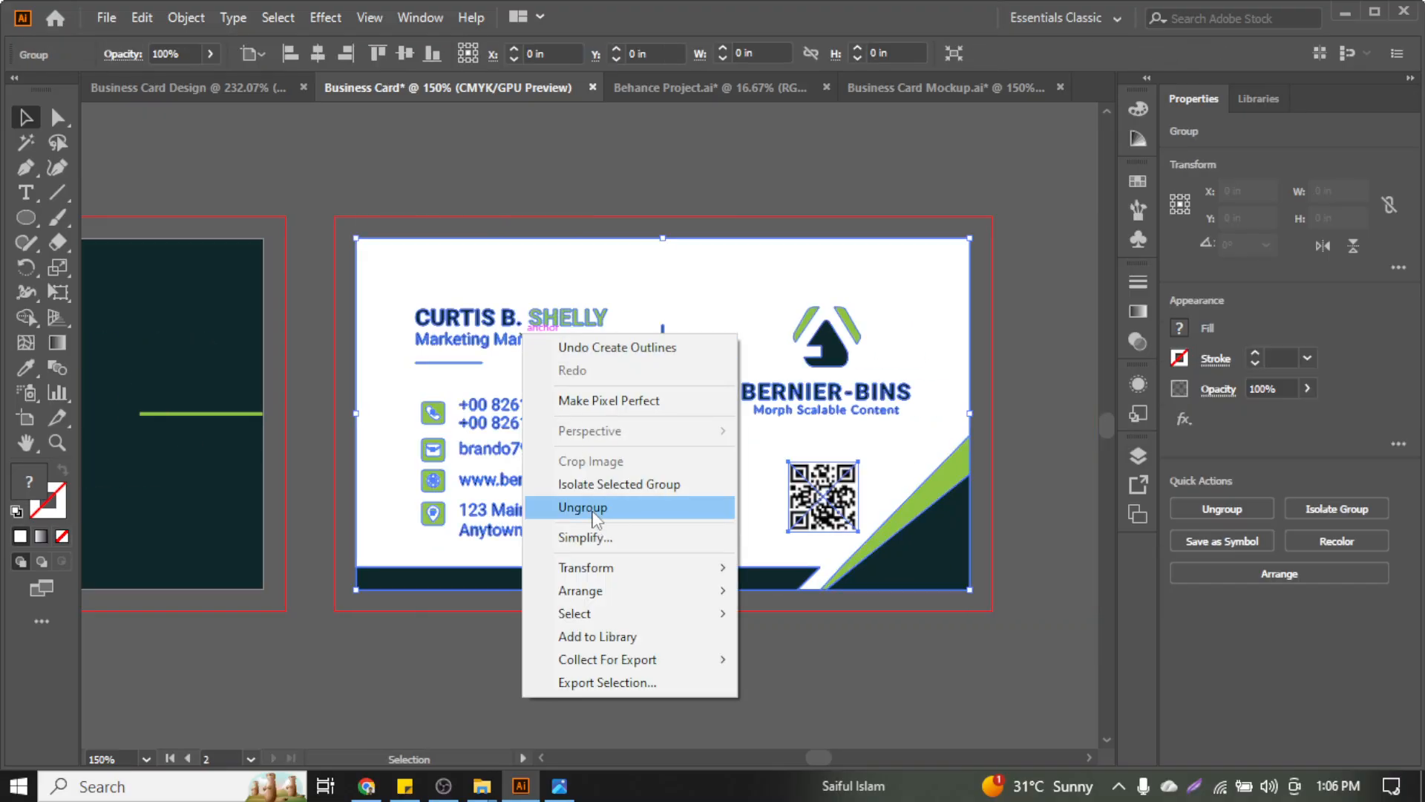
left_click(591, 511)
Pull the white background shape out of place and delete it
left_click(706, 199)
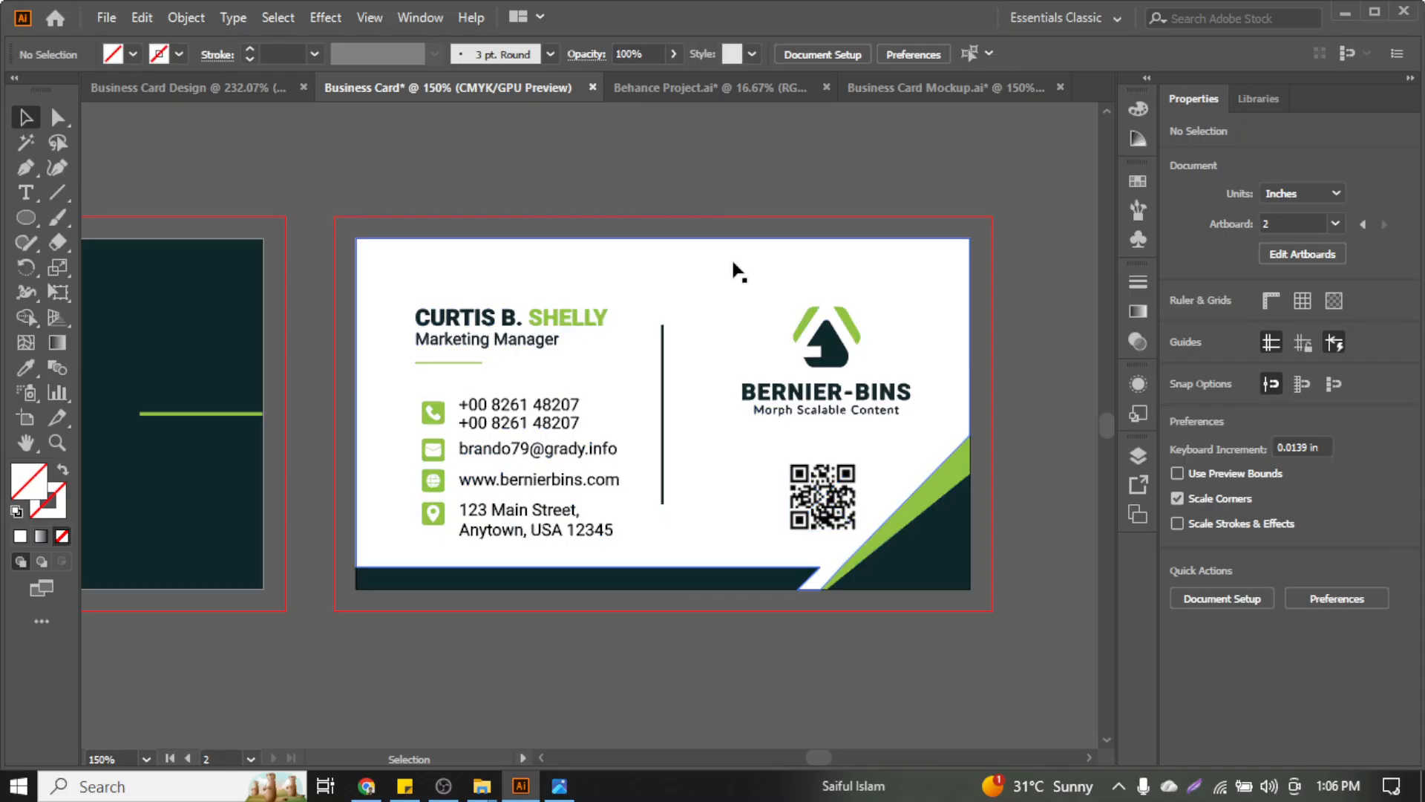
left_click(732, 257)
scroll(1029, 519, "down", 1)
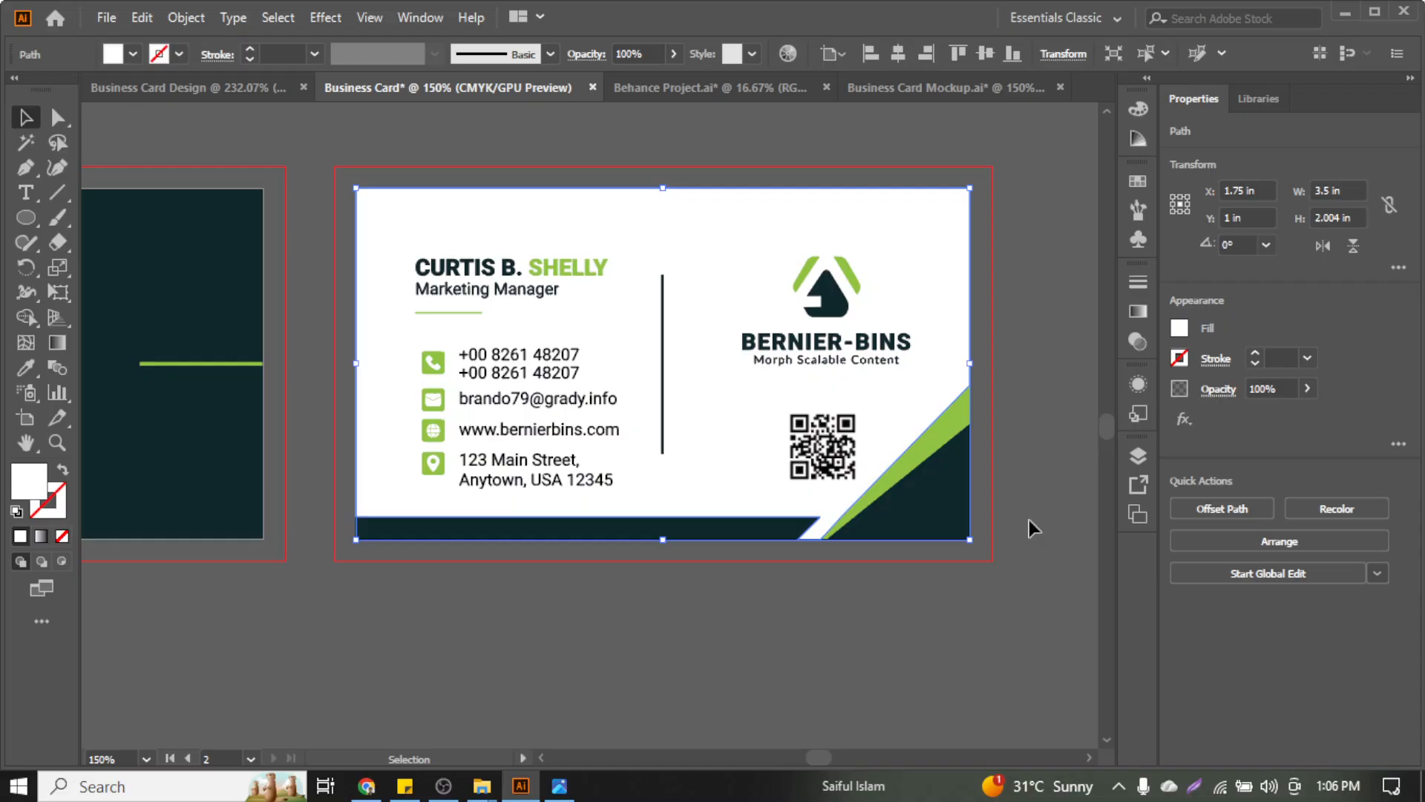
left_click(988, 233)
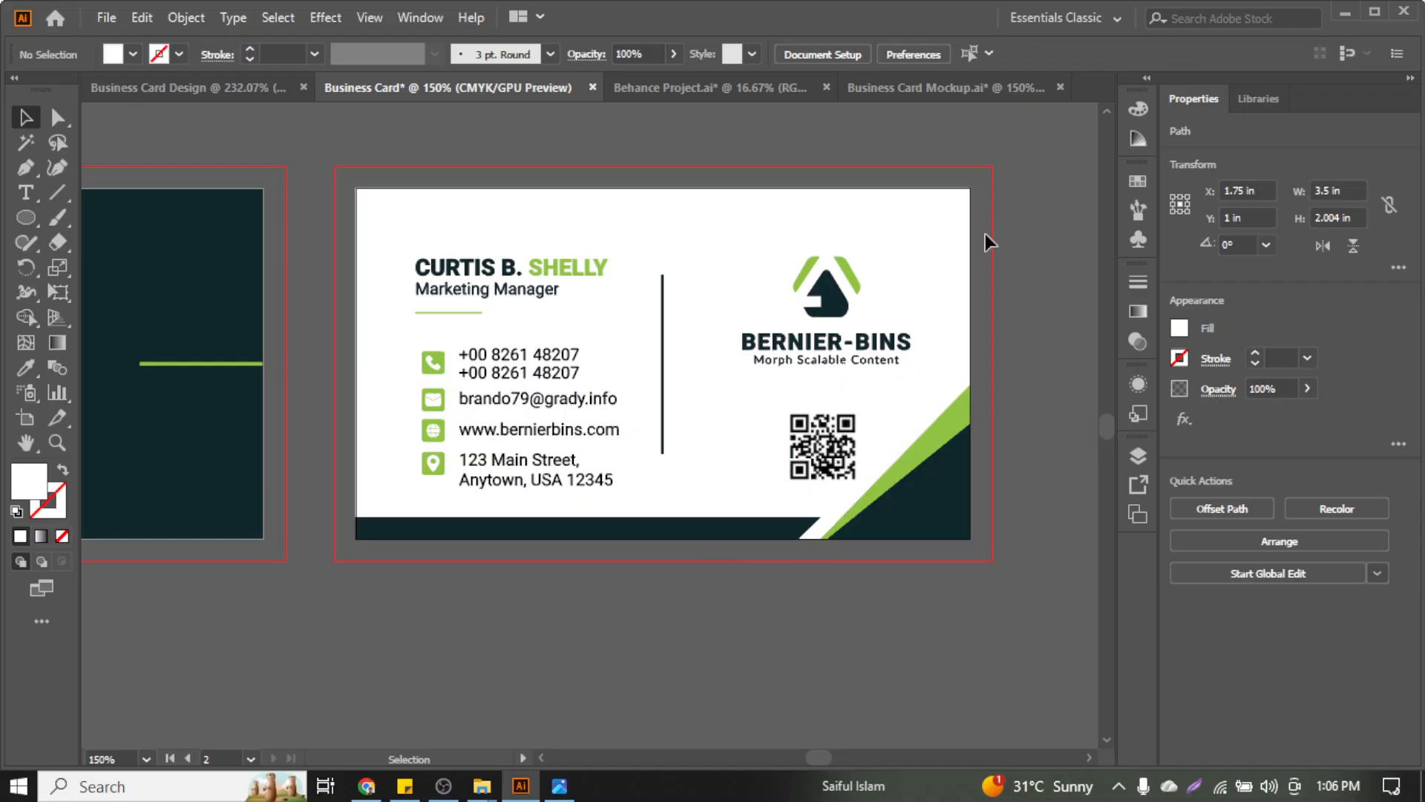
left_click_drag(923, 293, 914, 242)
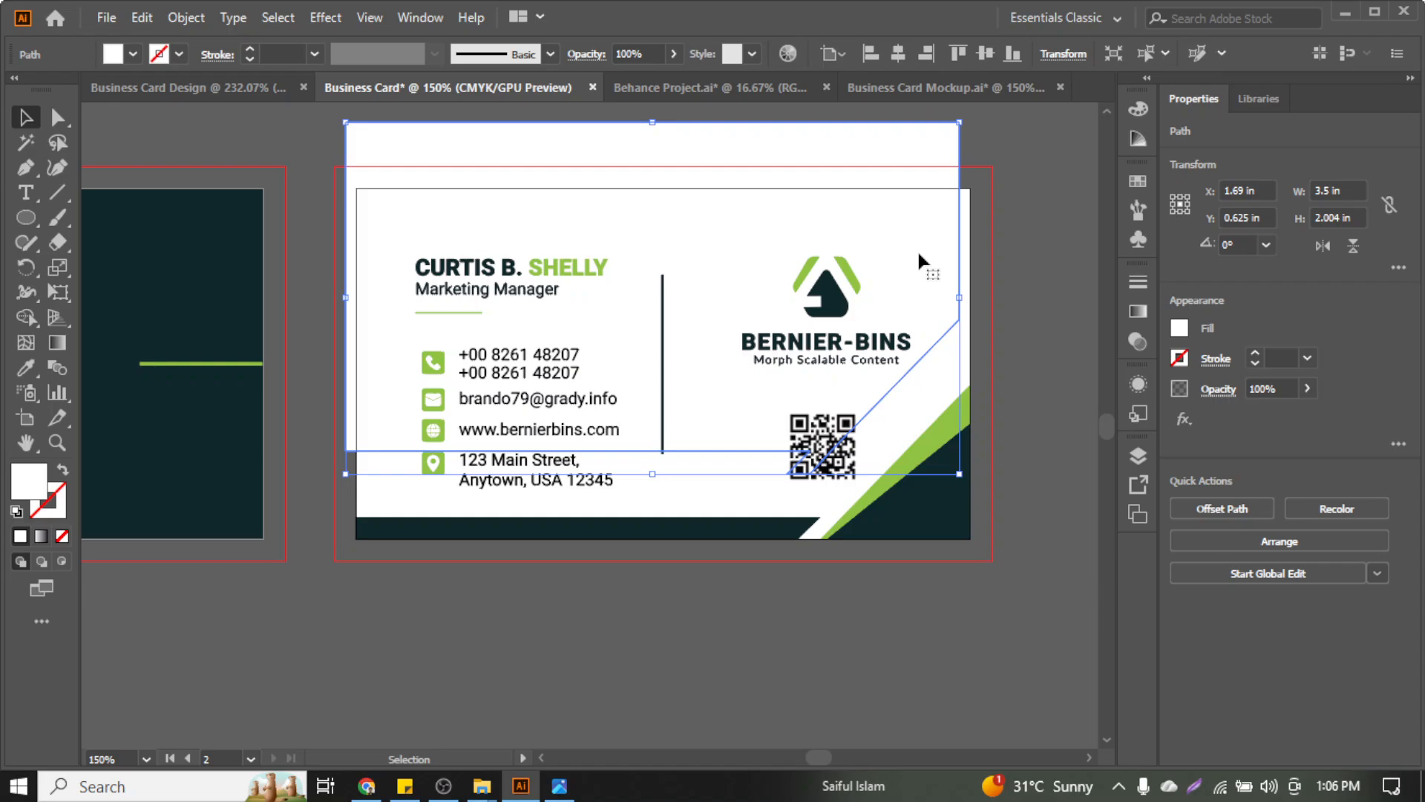
key("Delete")
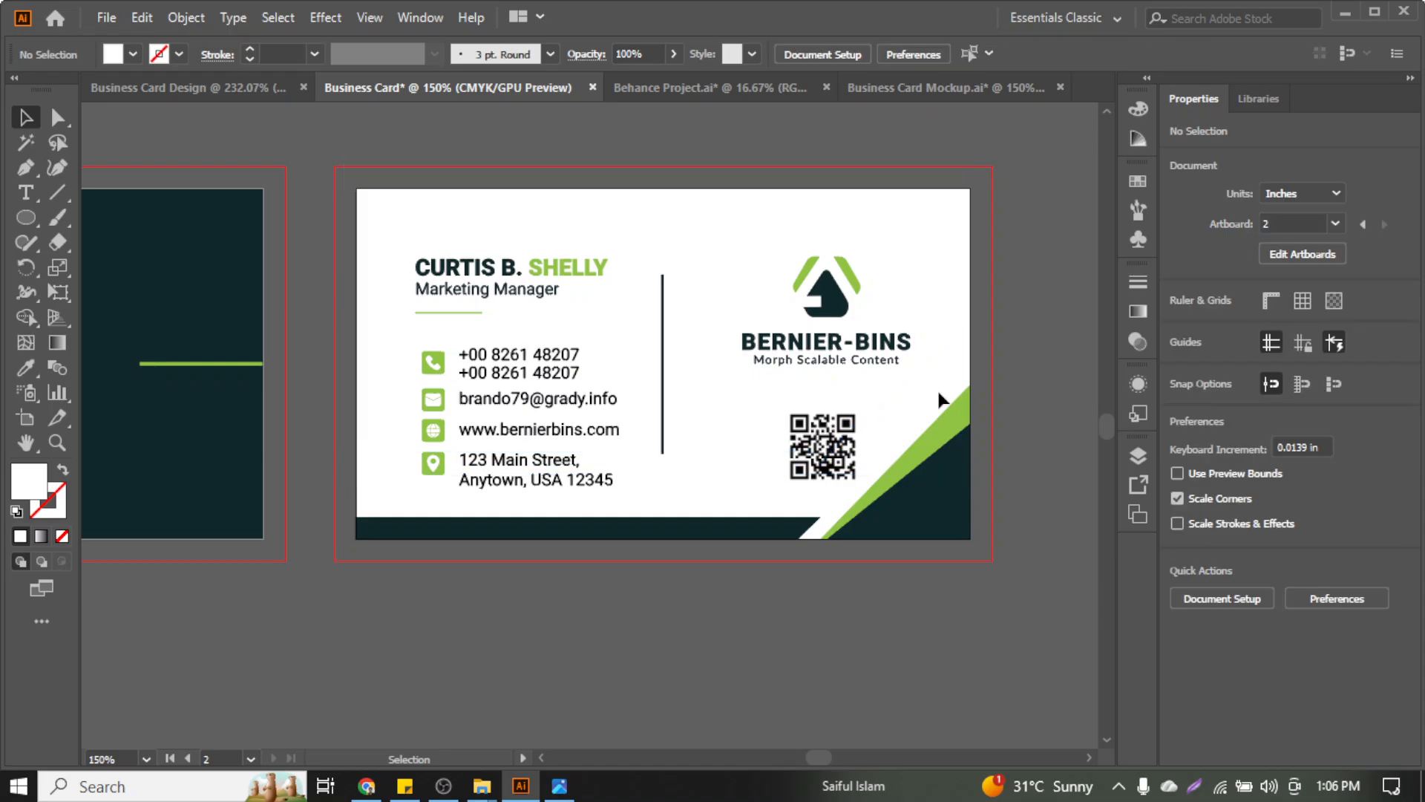
Align the green-and-dark corner triangle and the dark bottom bar to the card's bottom edge
left_click_drag(939, 392, 962, 514)
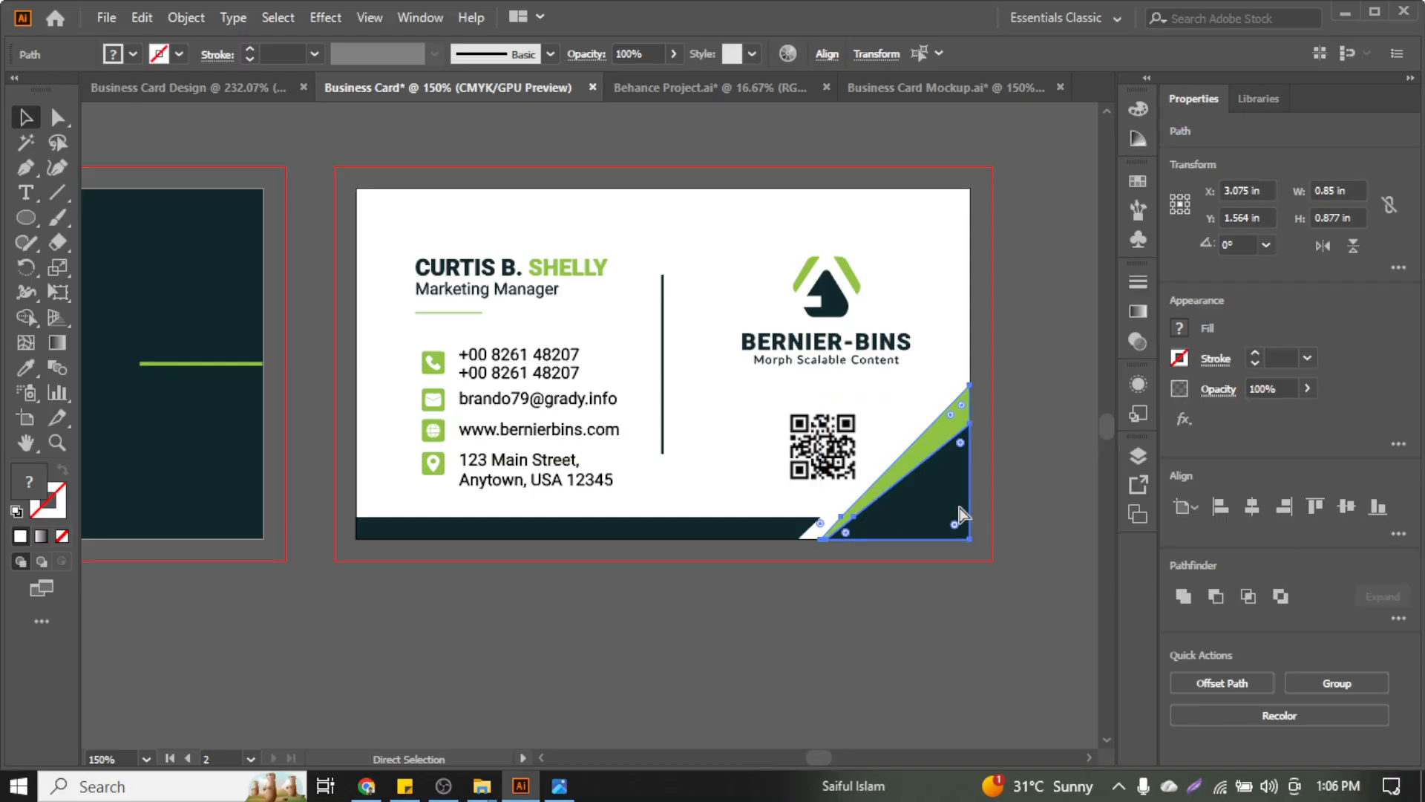
key("v")
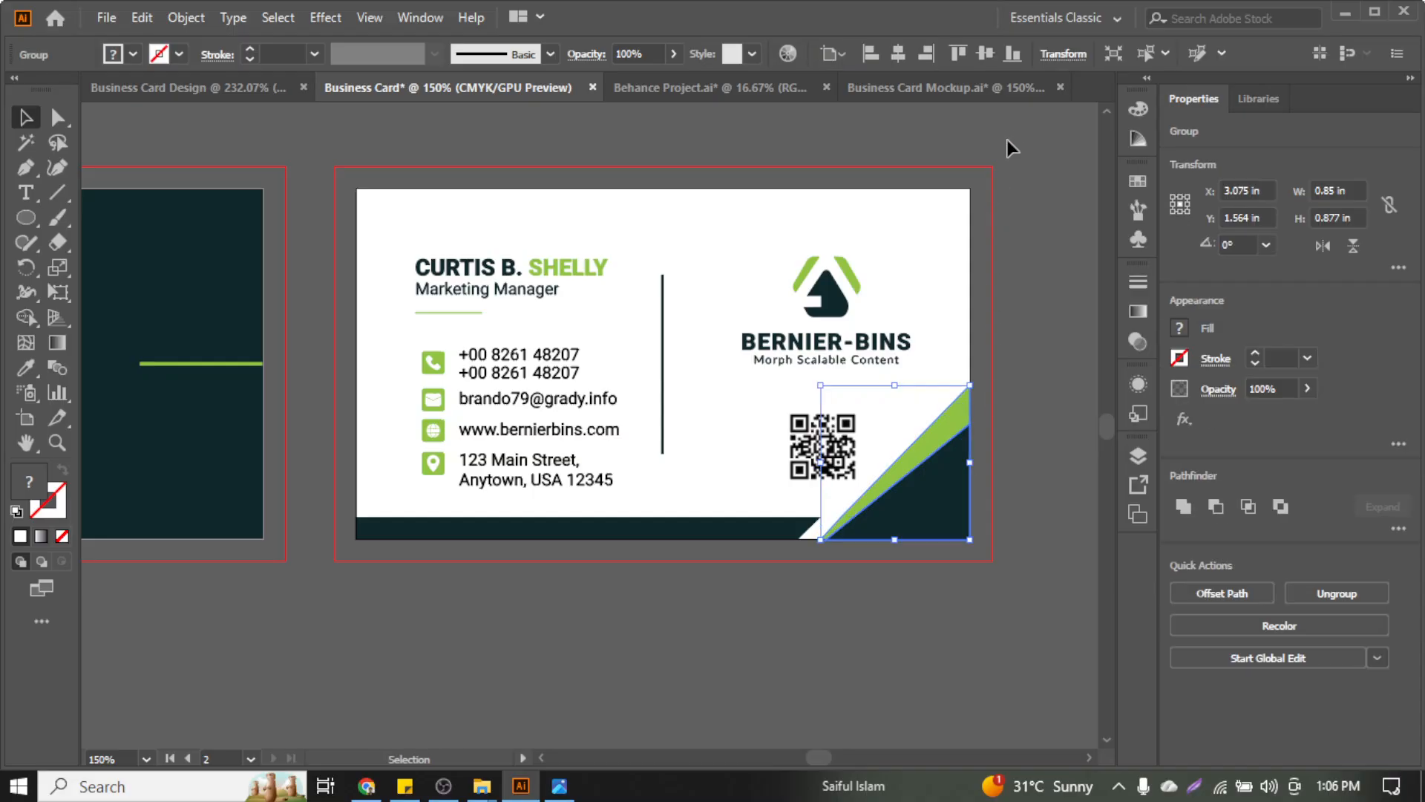
left_click(1011, 55)
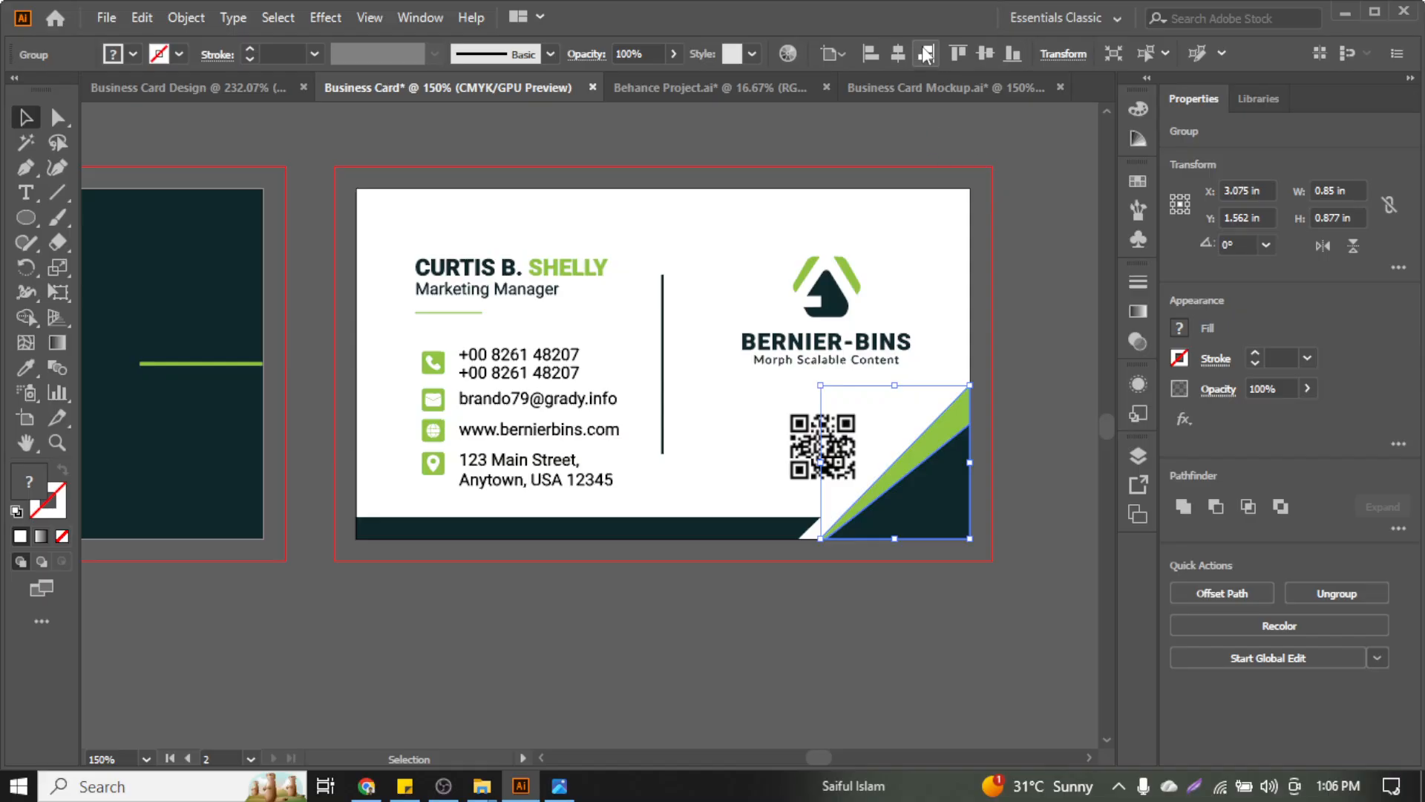
left_click(1054, 343)
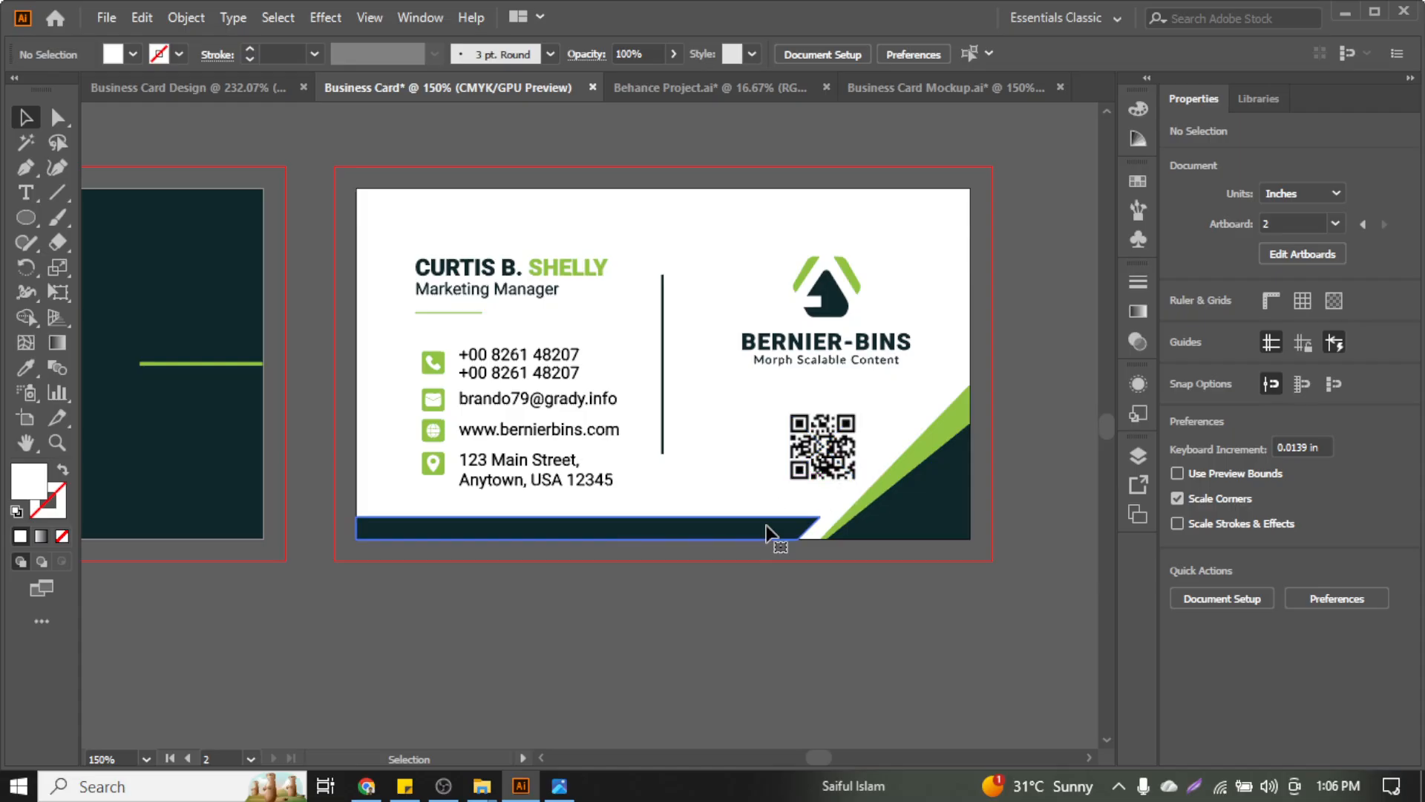
left_click(773, 531)
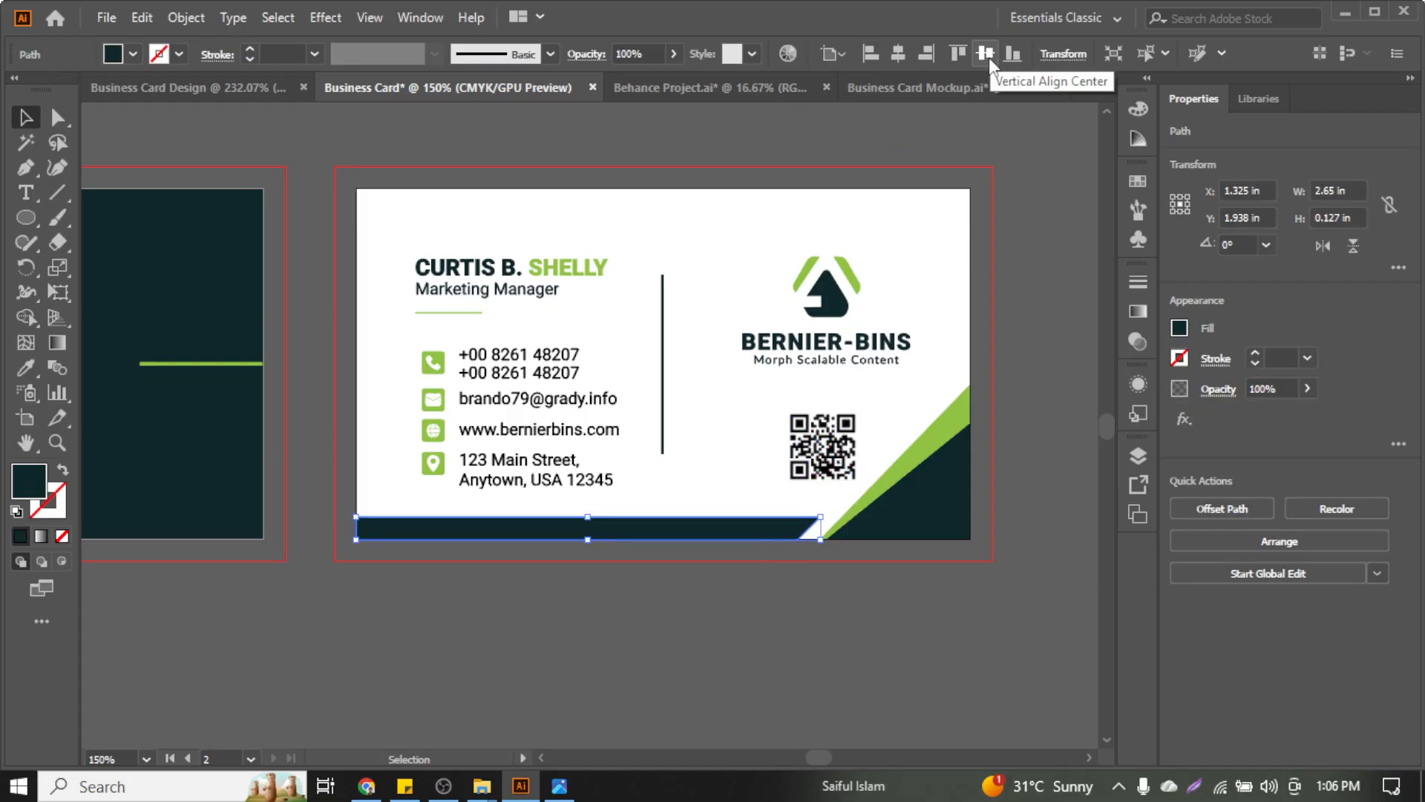
left_click(1013, 55)
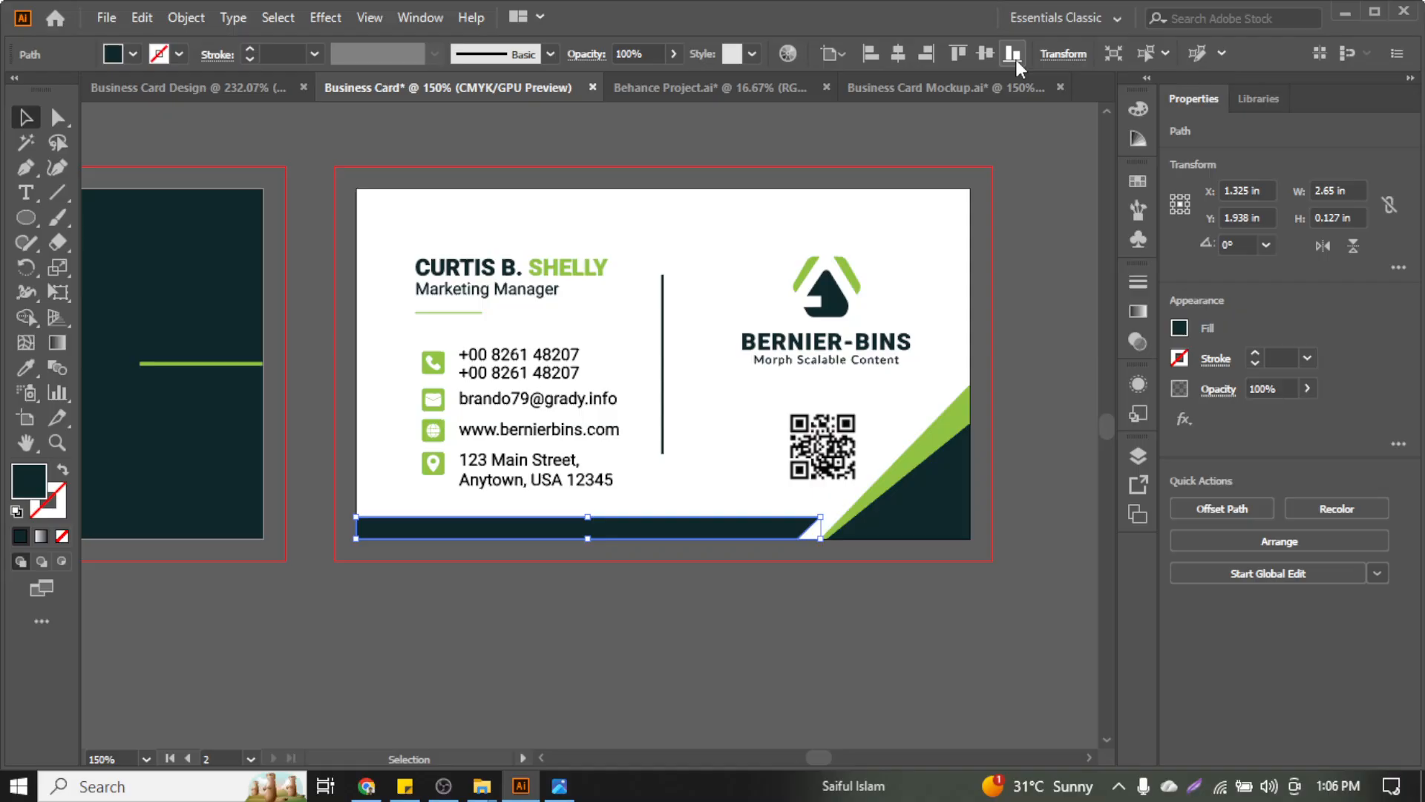
left_click(1026, 340)
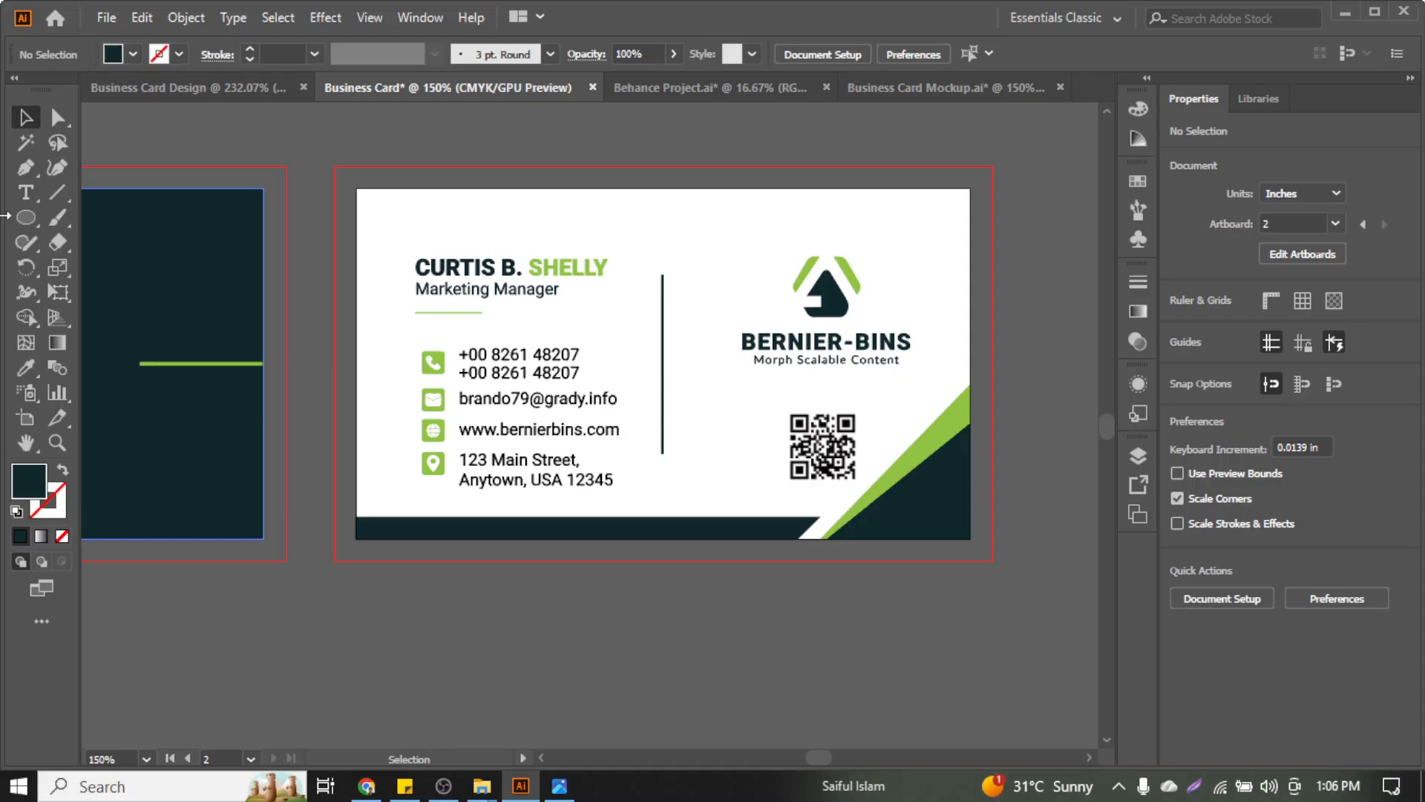
Draw a 3.5 × 2 in rectangle and sample the card's white fill onto it with the Eyedropper
left_click_drag(36, 211, 132, 219)
left_click(472, 219)
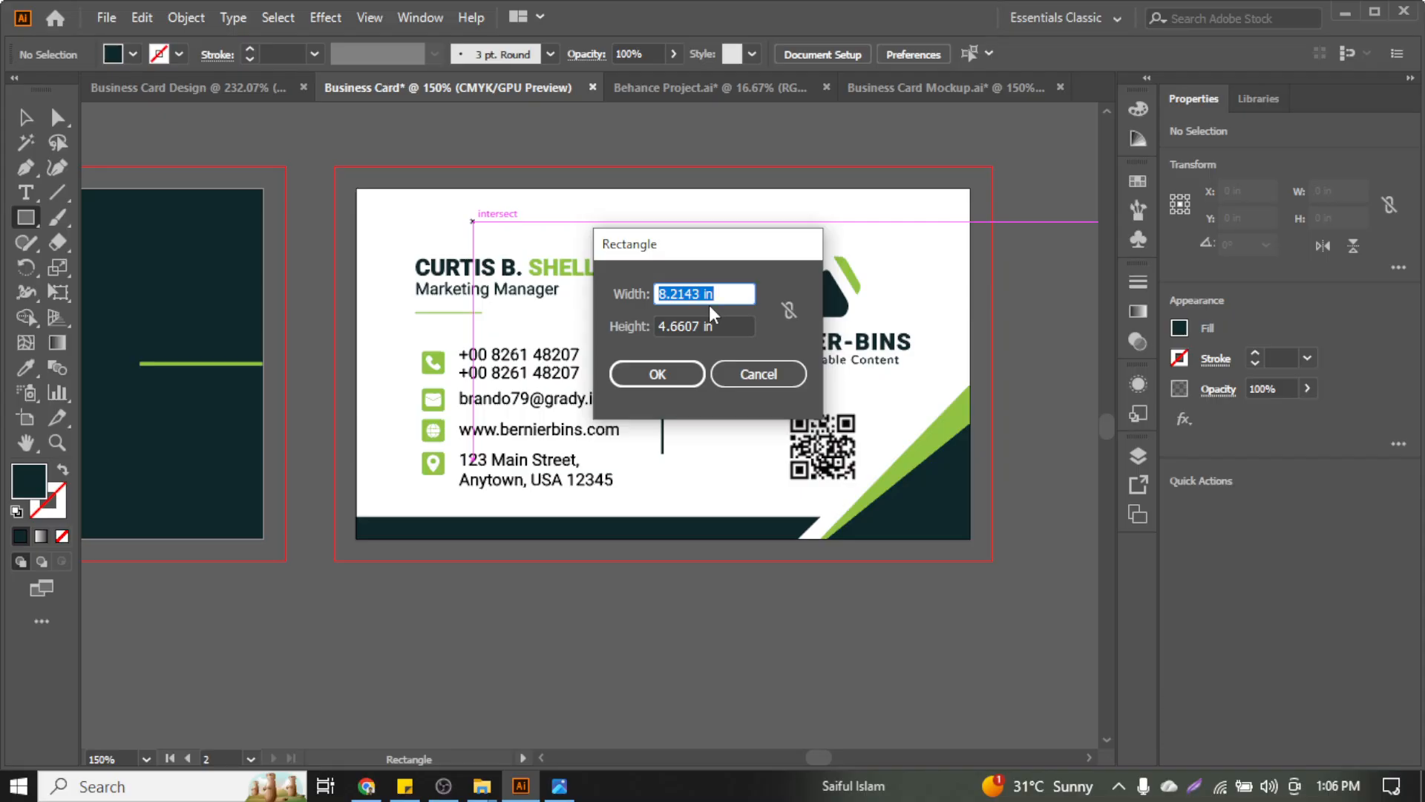
type("3.5")
left_click(684, 331)
type("2")
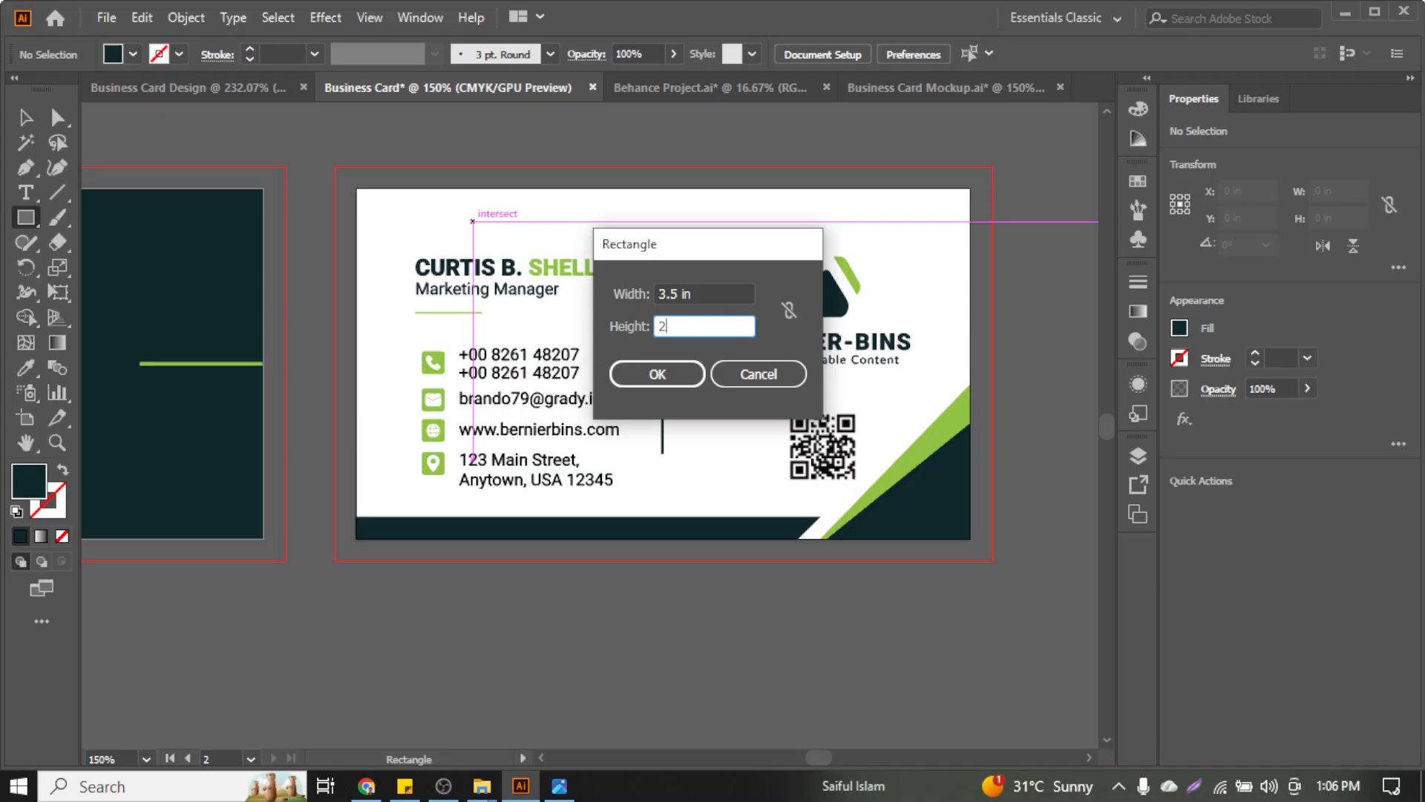
key("Return")
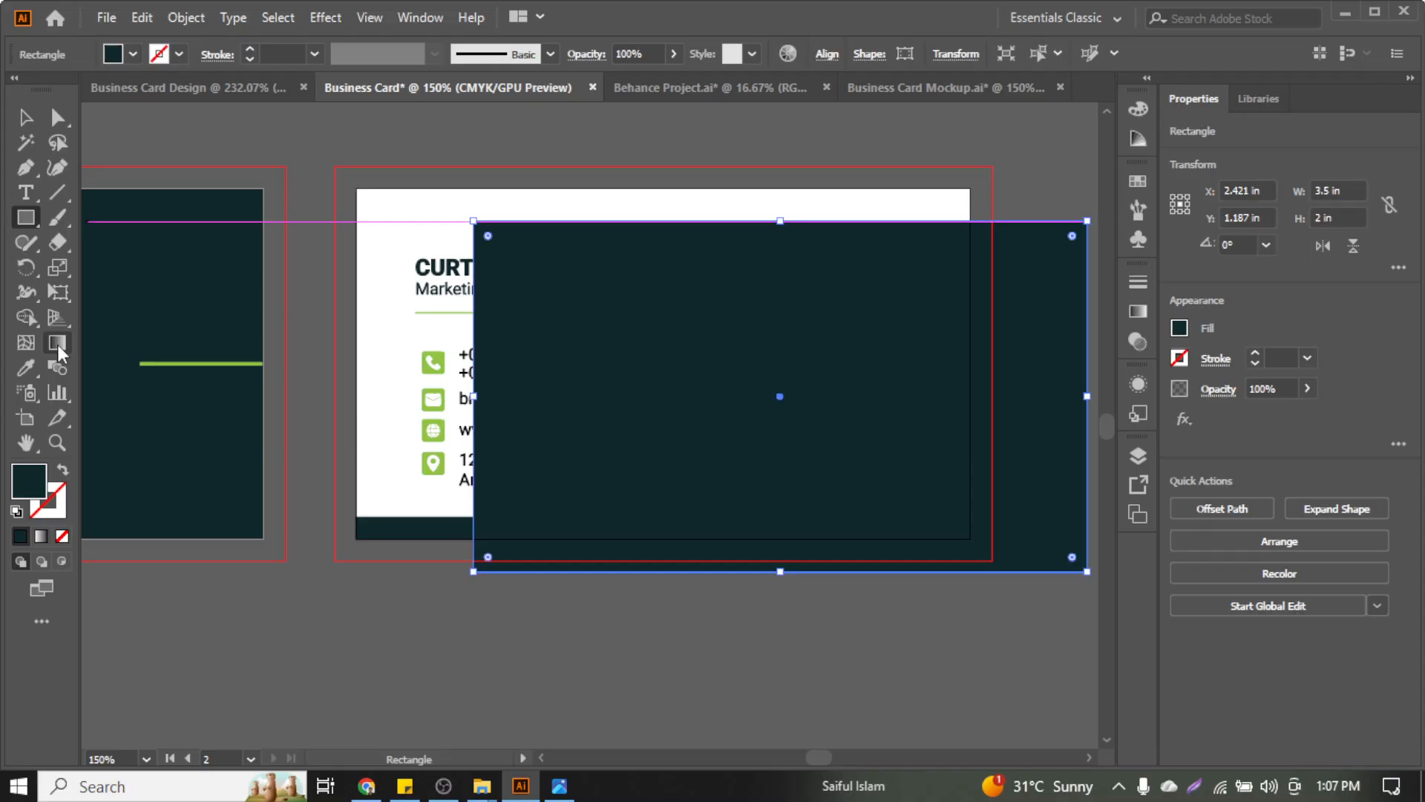
left_click(33, 364)
left_click(387, 215)
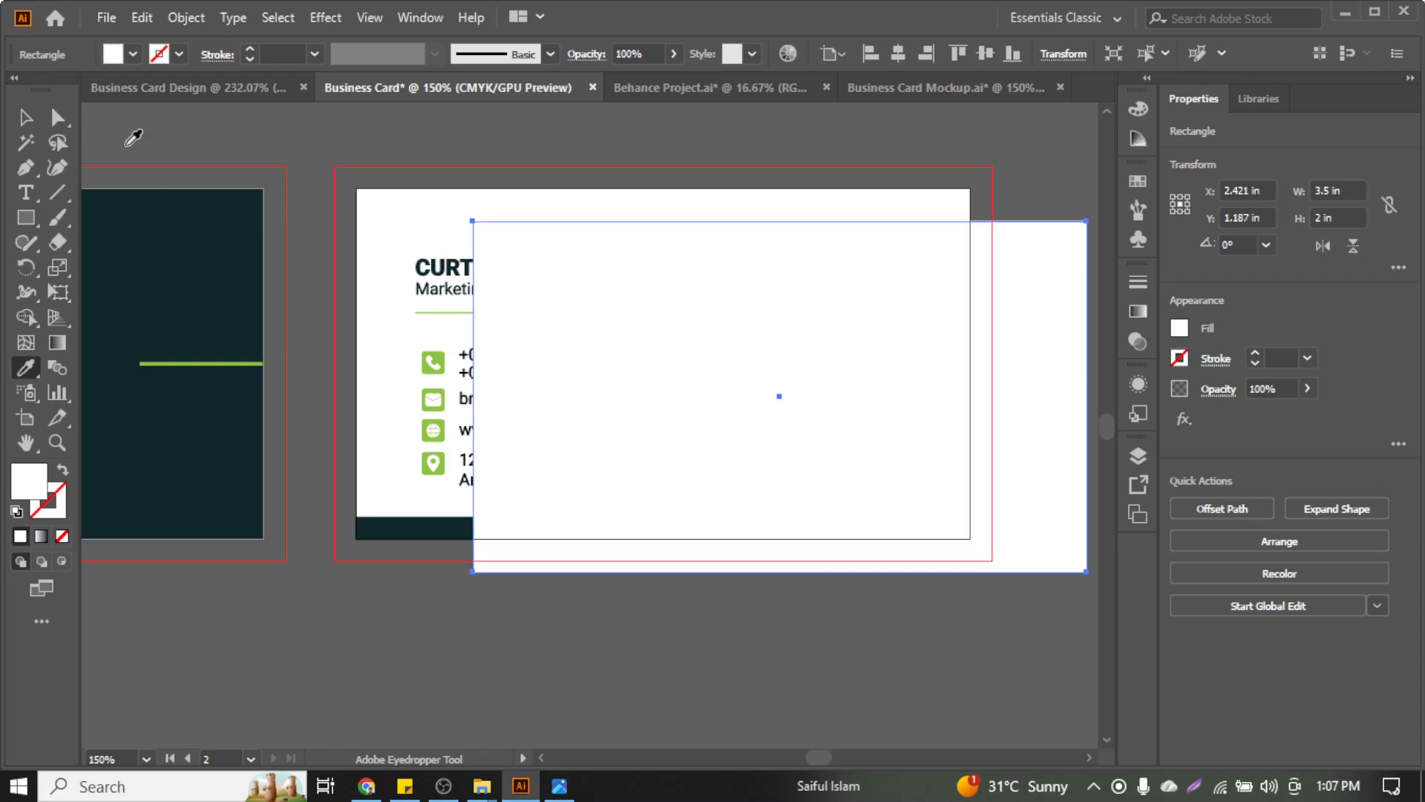
left_click(22, 122)
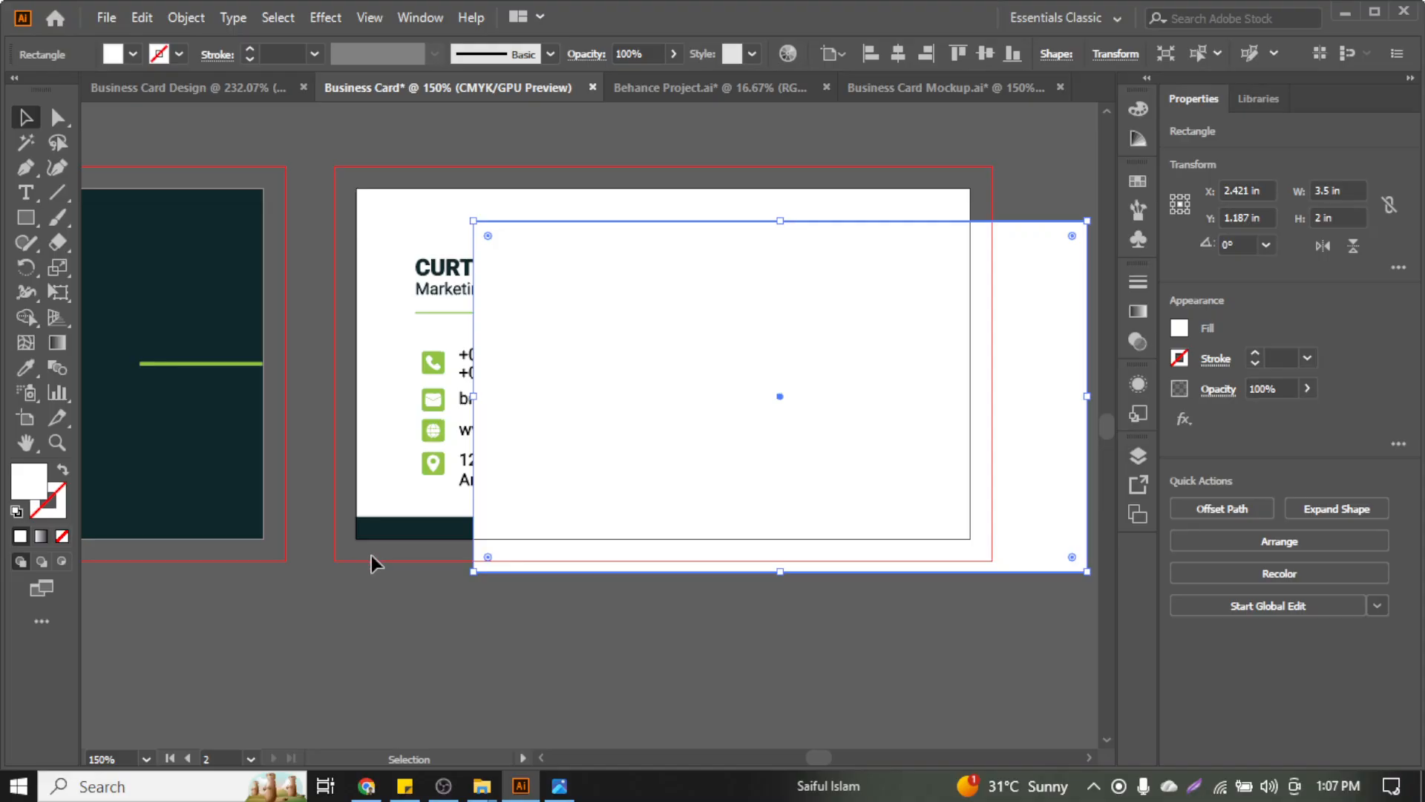
Centre the white 3.5 × 2 in rectangle on the card and send it behind the design
left_click(894, 62)
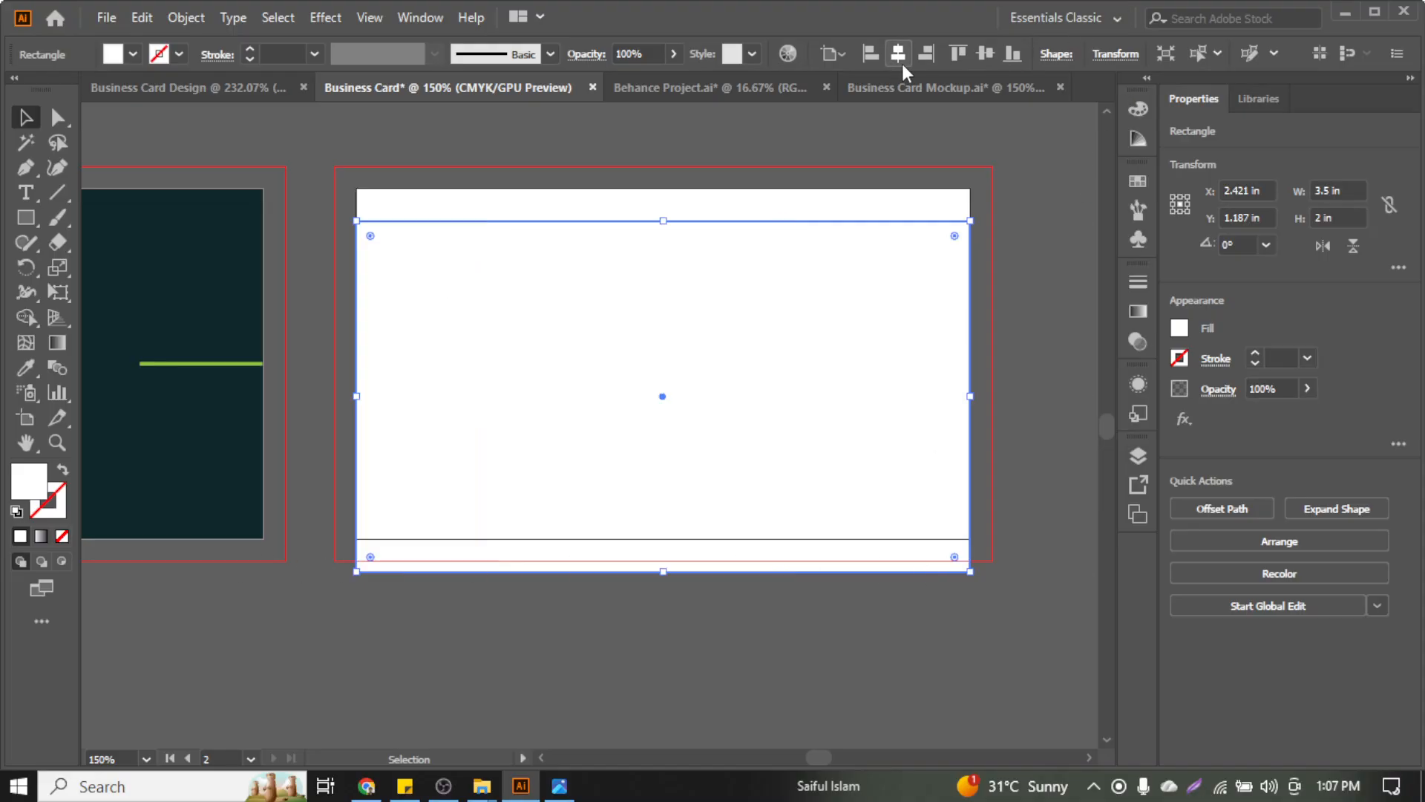
left_click(984, 58)
key("ctrl+shift+bracketleft")
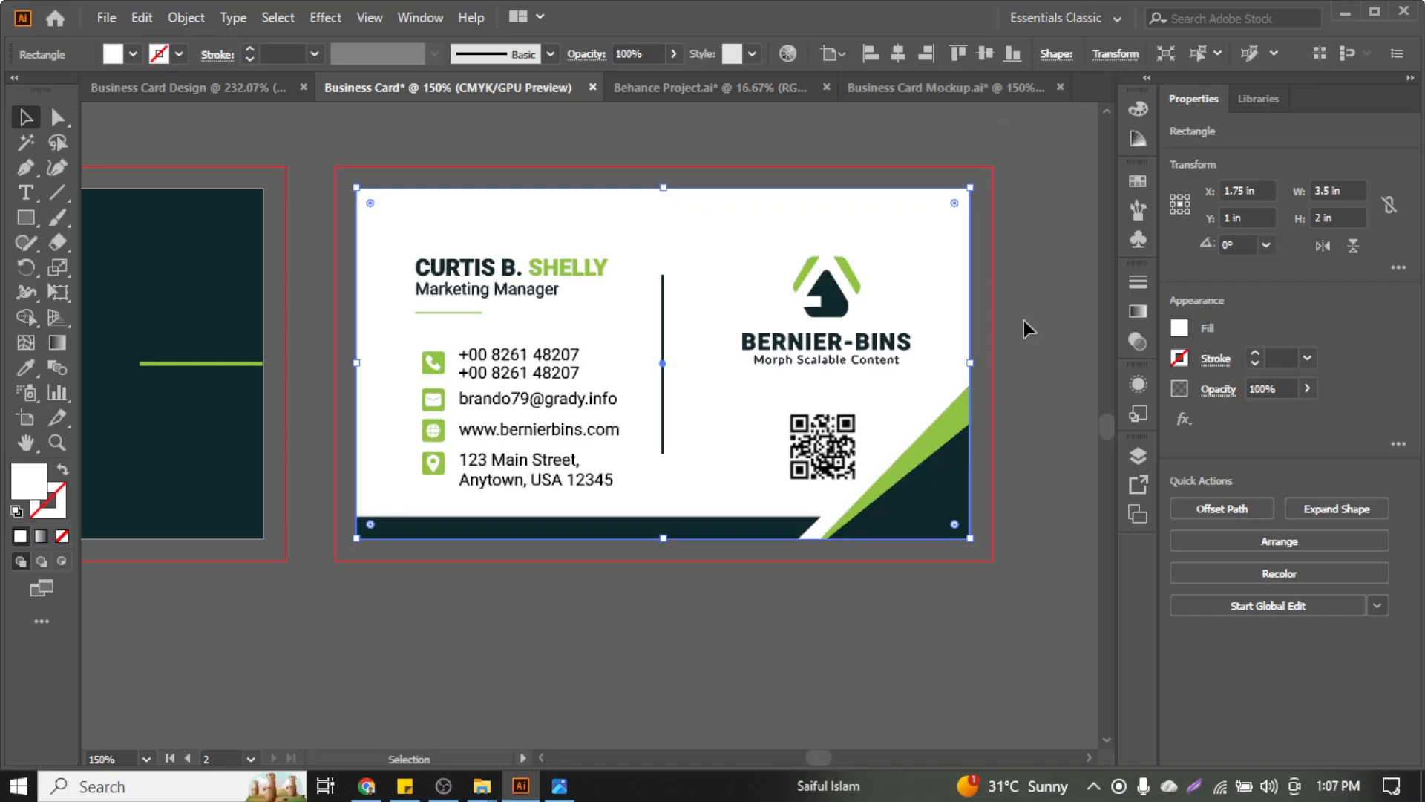
left_click(1072, 242)
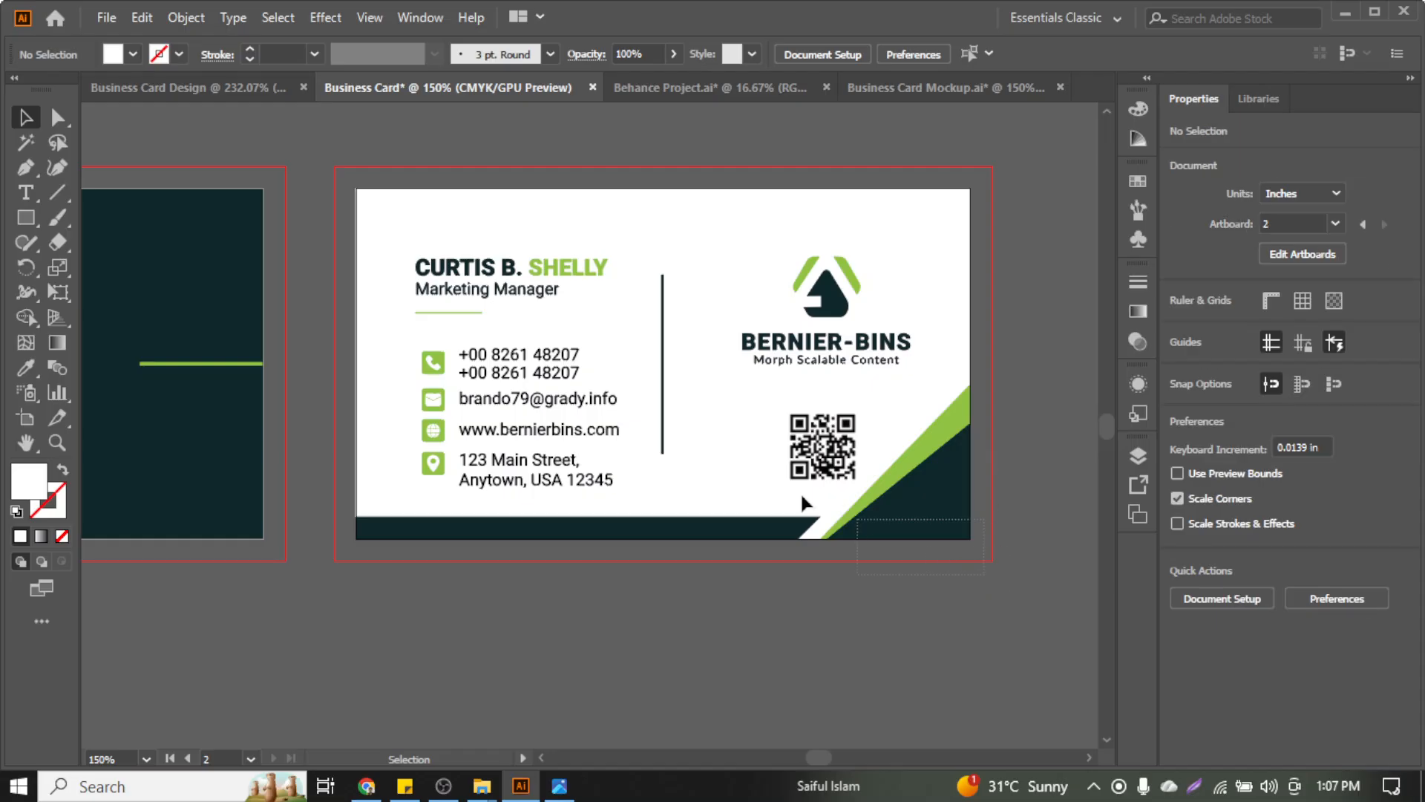
Select all the contact detail lines and left-align them with each other
scroll(335, 286, "up", 2)
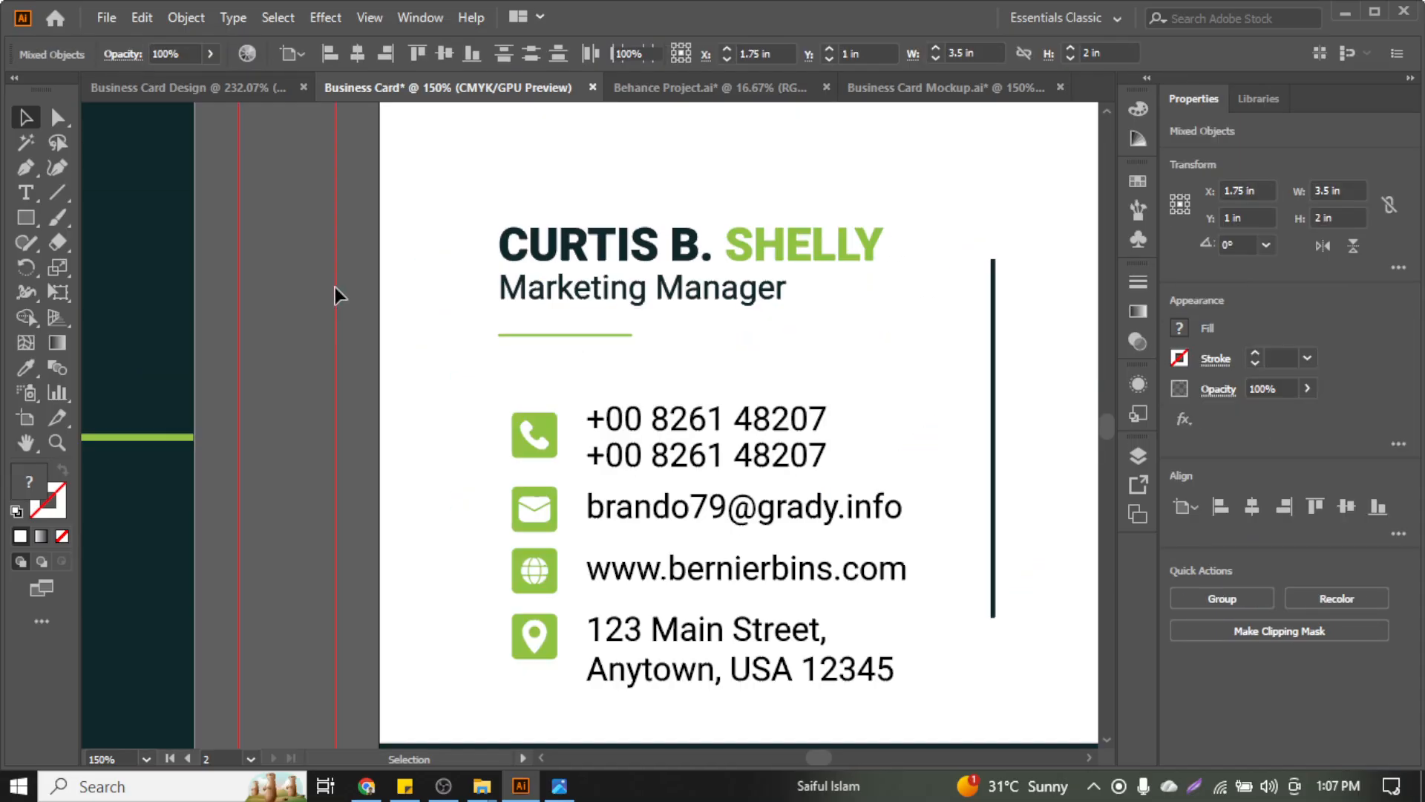
scroll(335, 287, "down", 3)
scroll(467, 328, "right", 3)
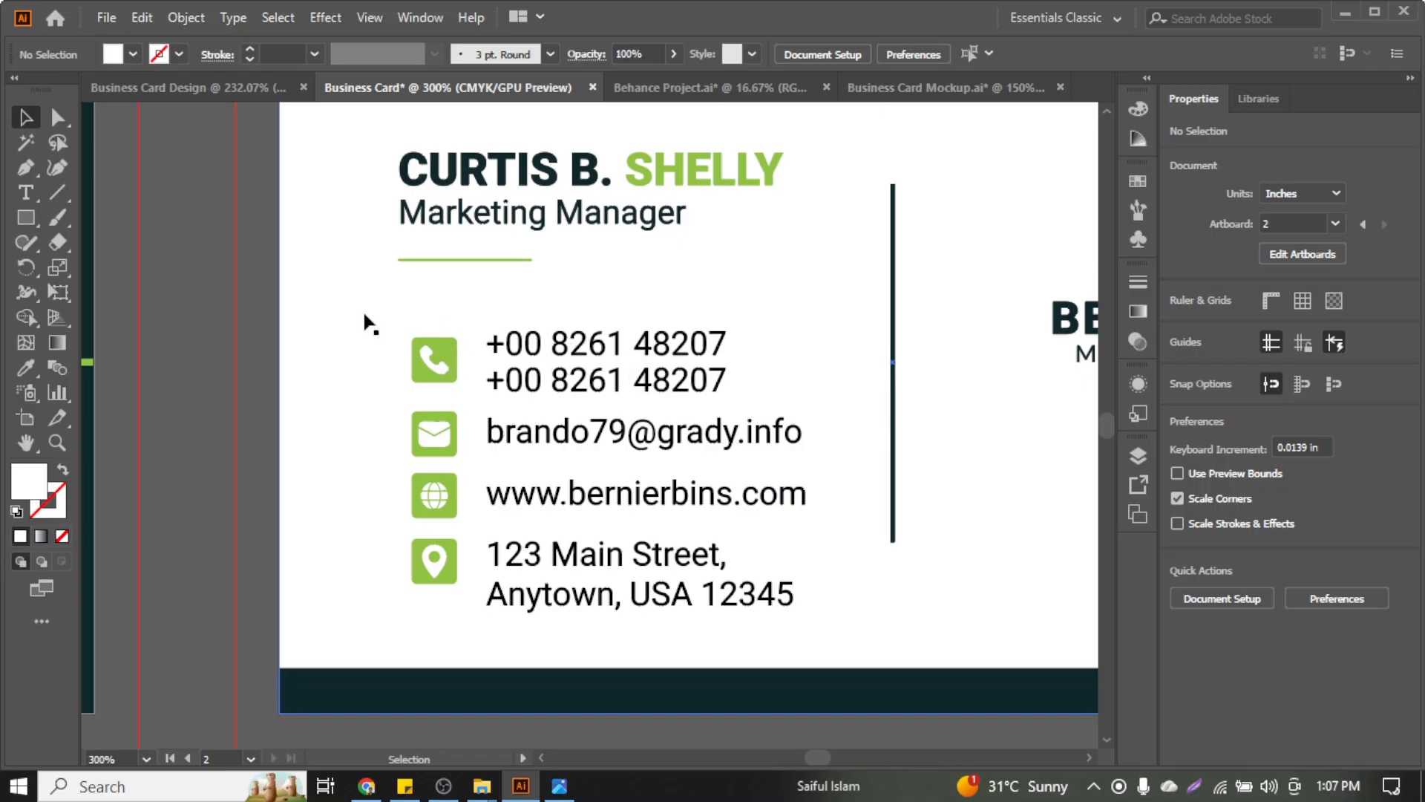
scroll(230, 512, "down", 5)
left_click_drag(317, 503, 328, 643)
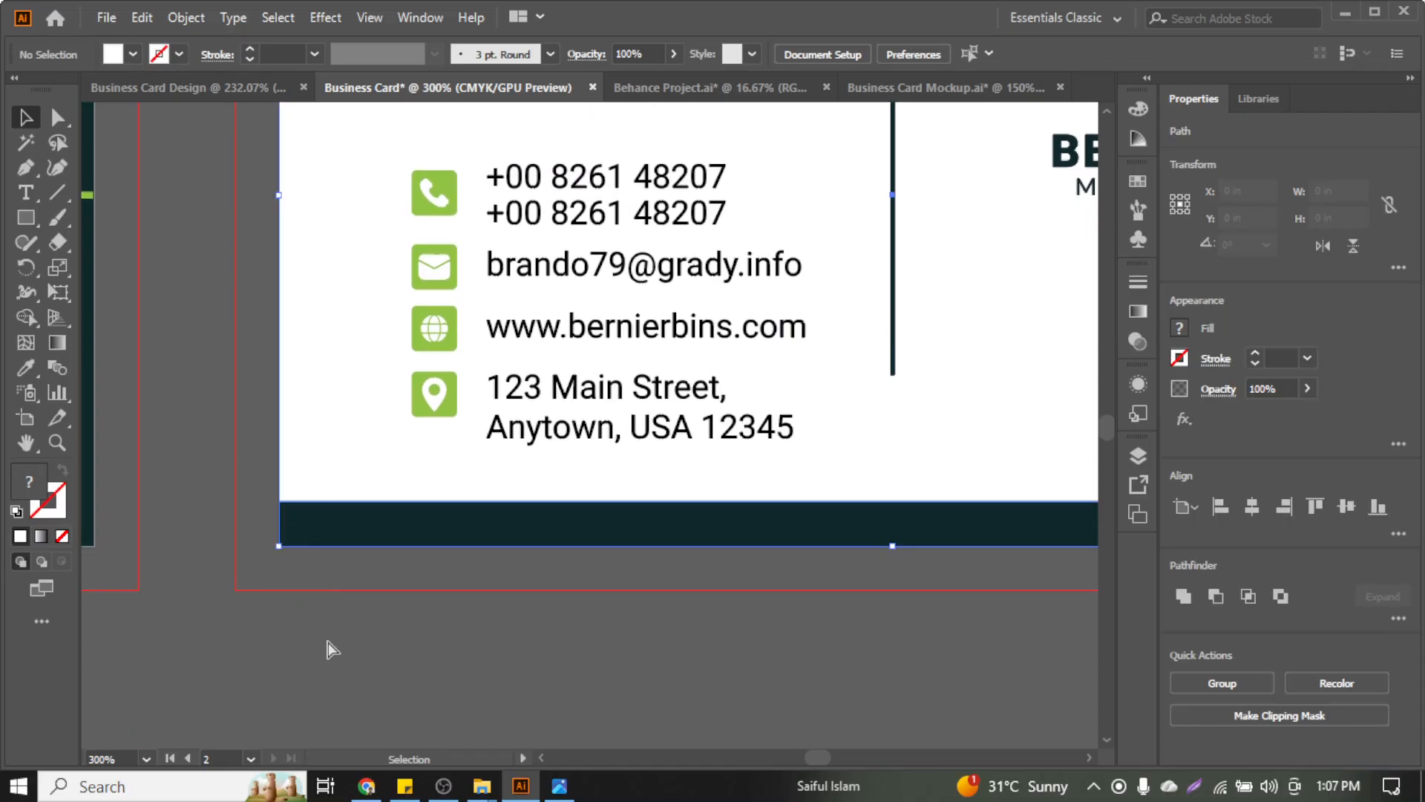
left_click(328, 643)
scroll(343, 444, "up", 4)
scroll(475, 293, "up", 2)
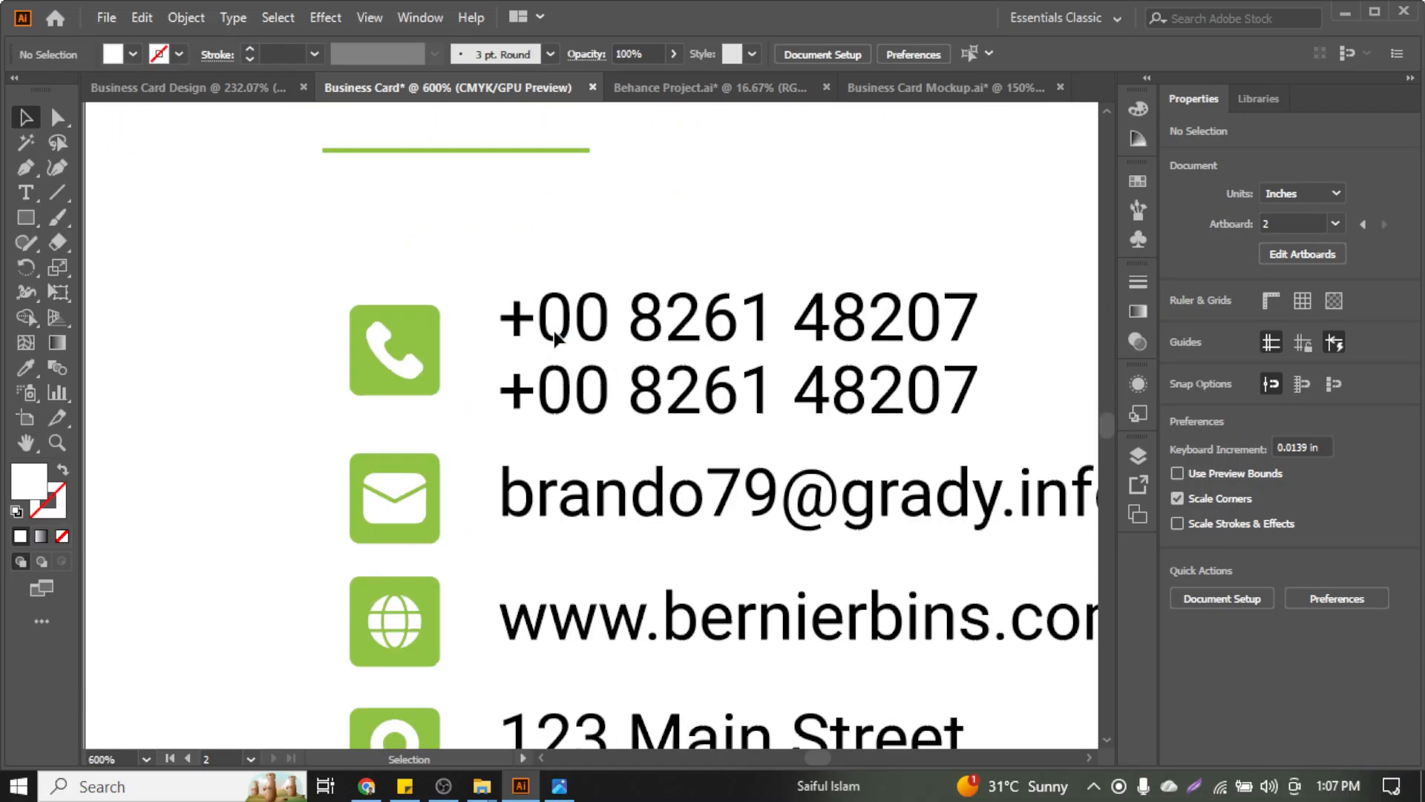
scroll(515, 276, "down", 1)
left_click_drag(556, 259, 603, 637)
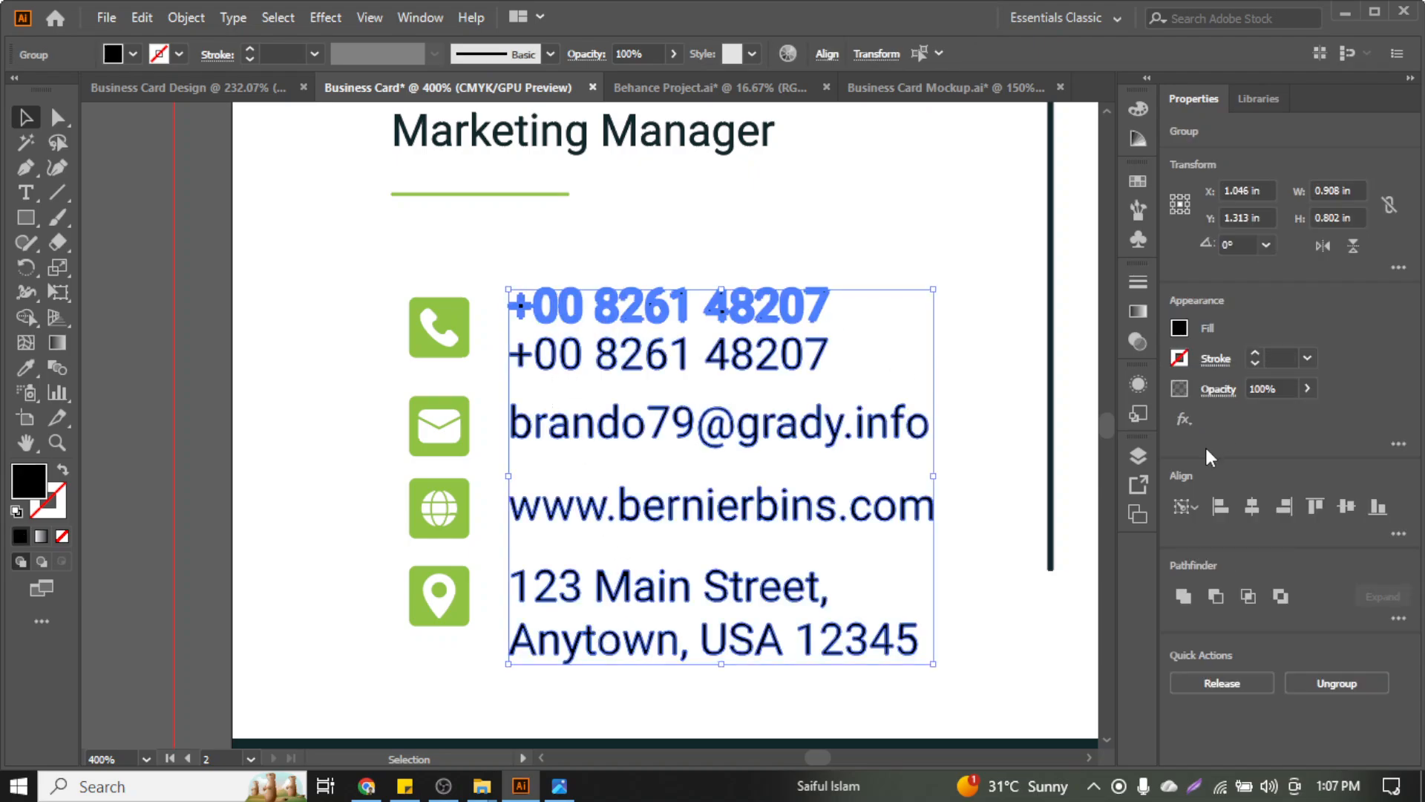
left_click(1216, 511)
Group the phone icon's parts together, then select the contact details group
left_click(849, 286)
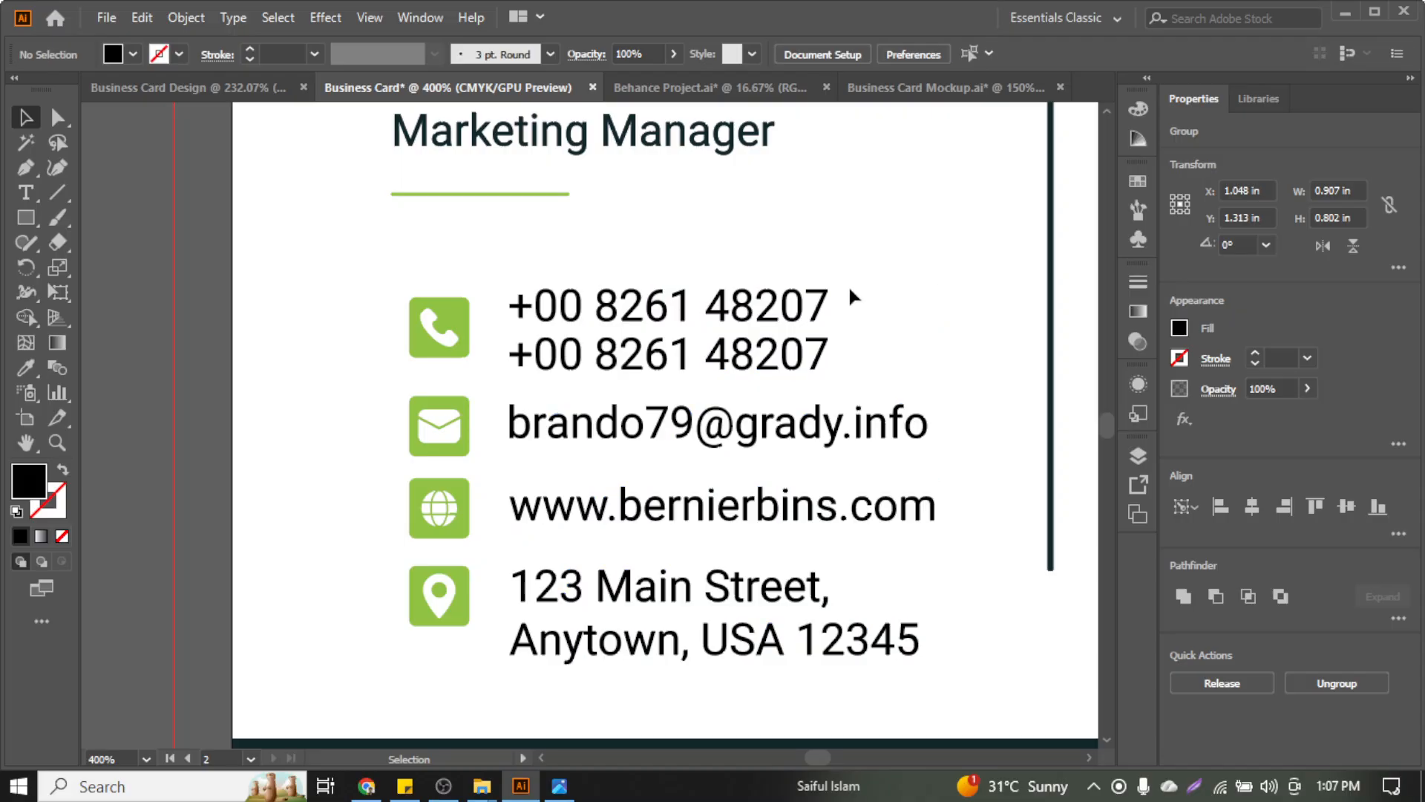
left_click(724, 304)
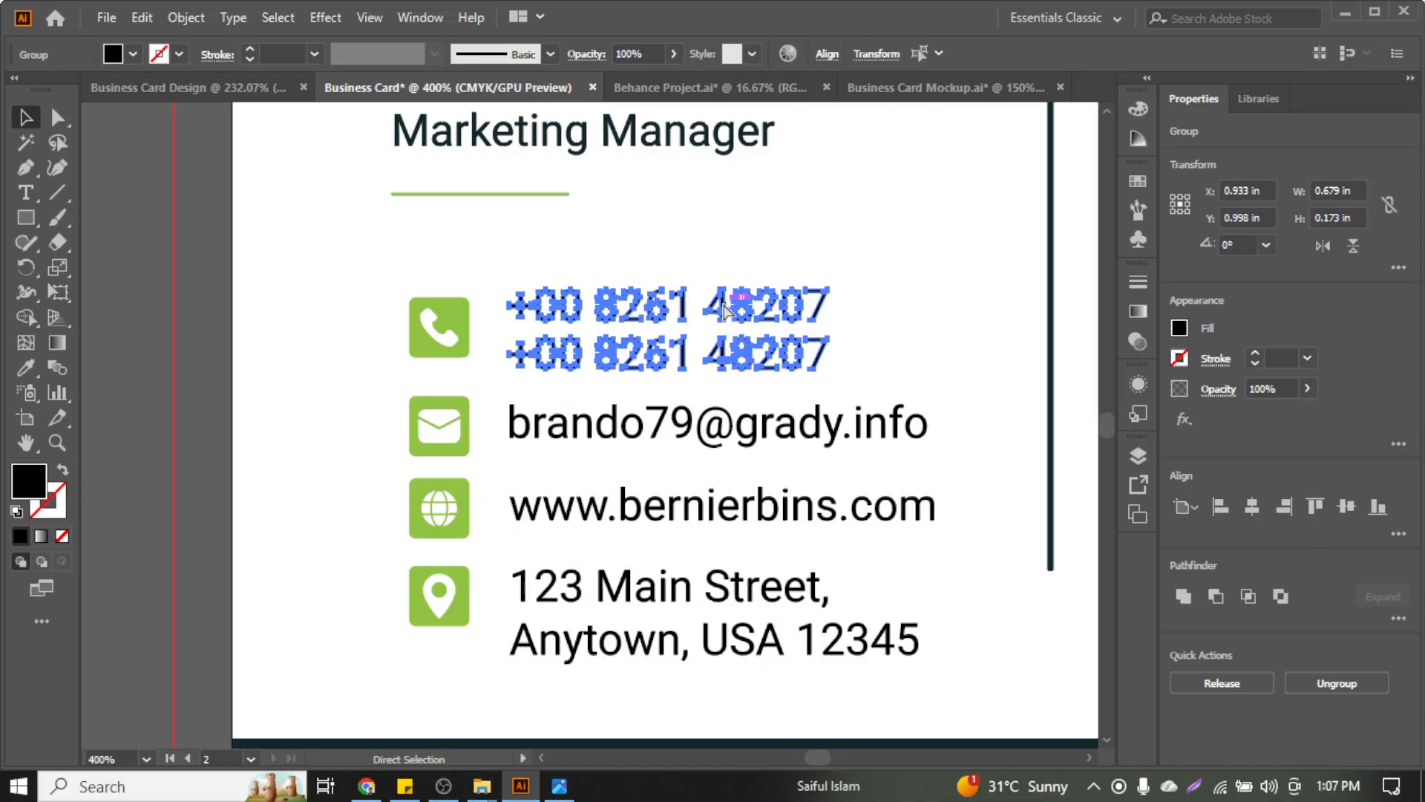
left_click(416, 314, "shift")
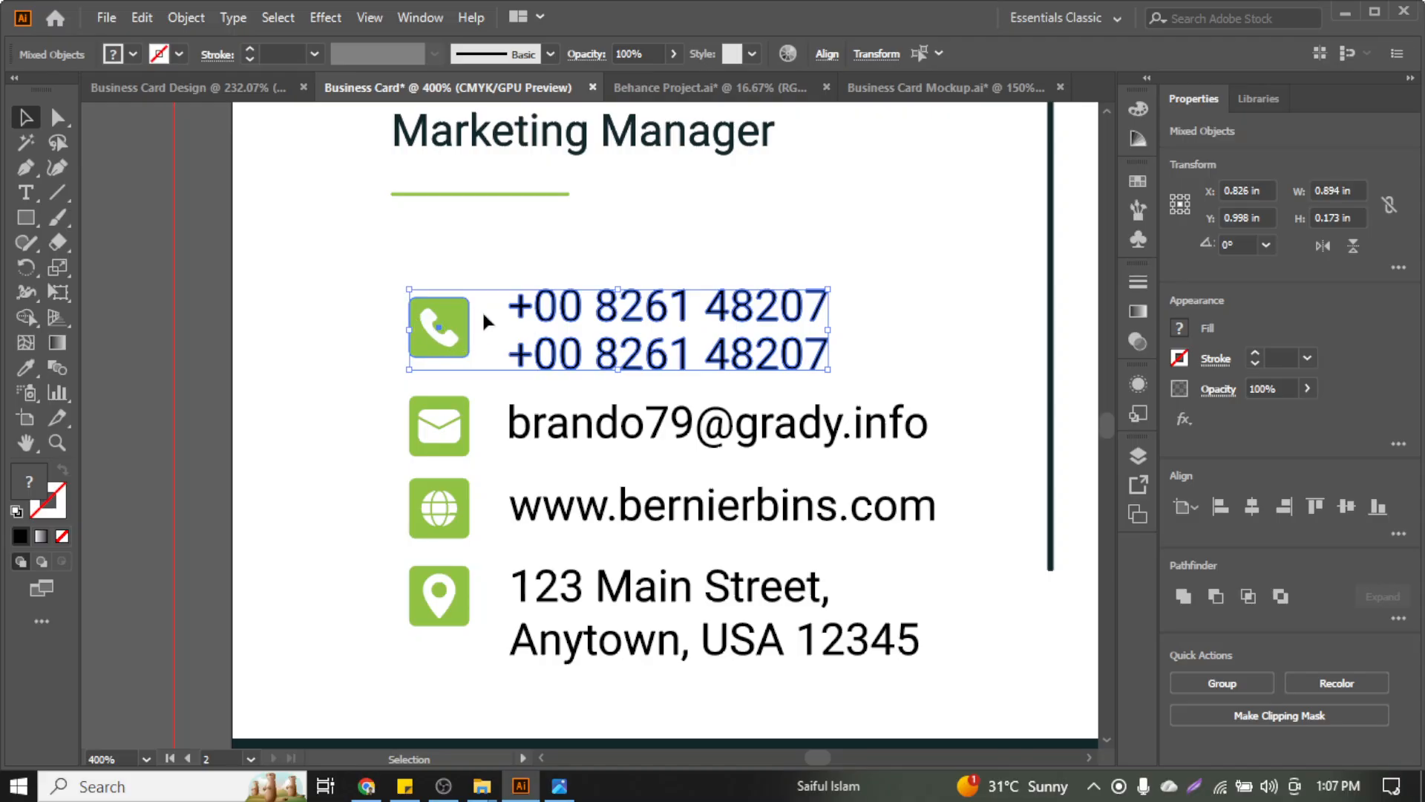
left_click(327, 297)
left_click(456, 326)
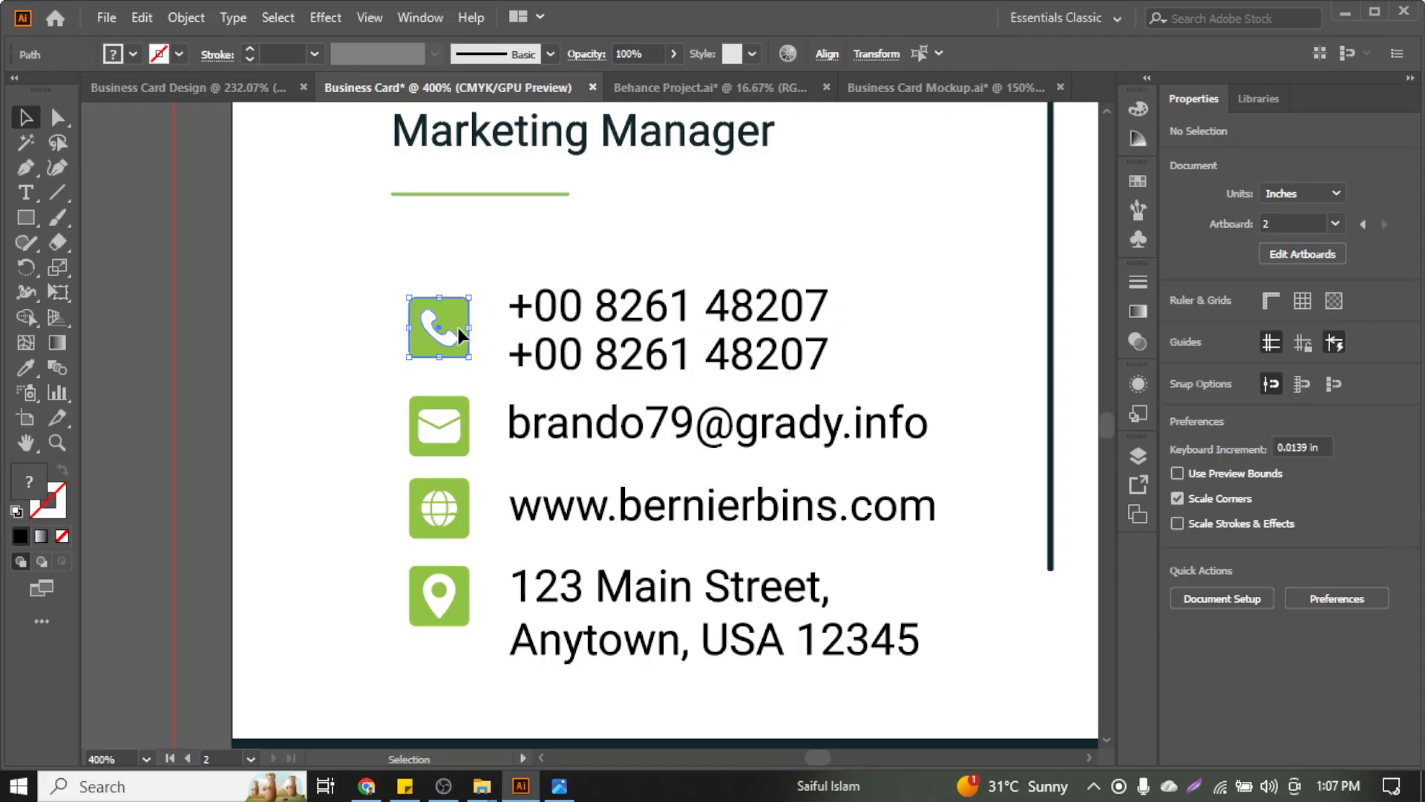
key("ctrl+g")
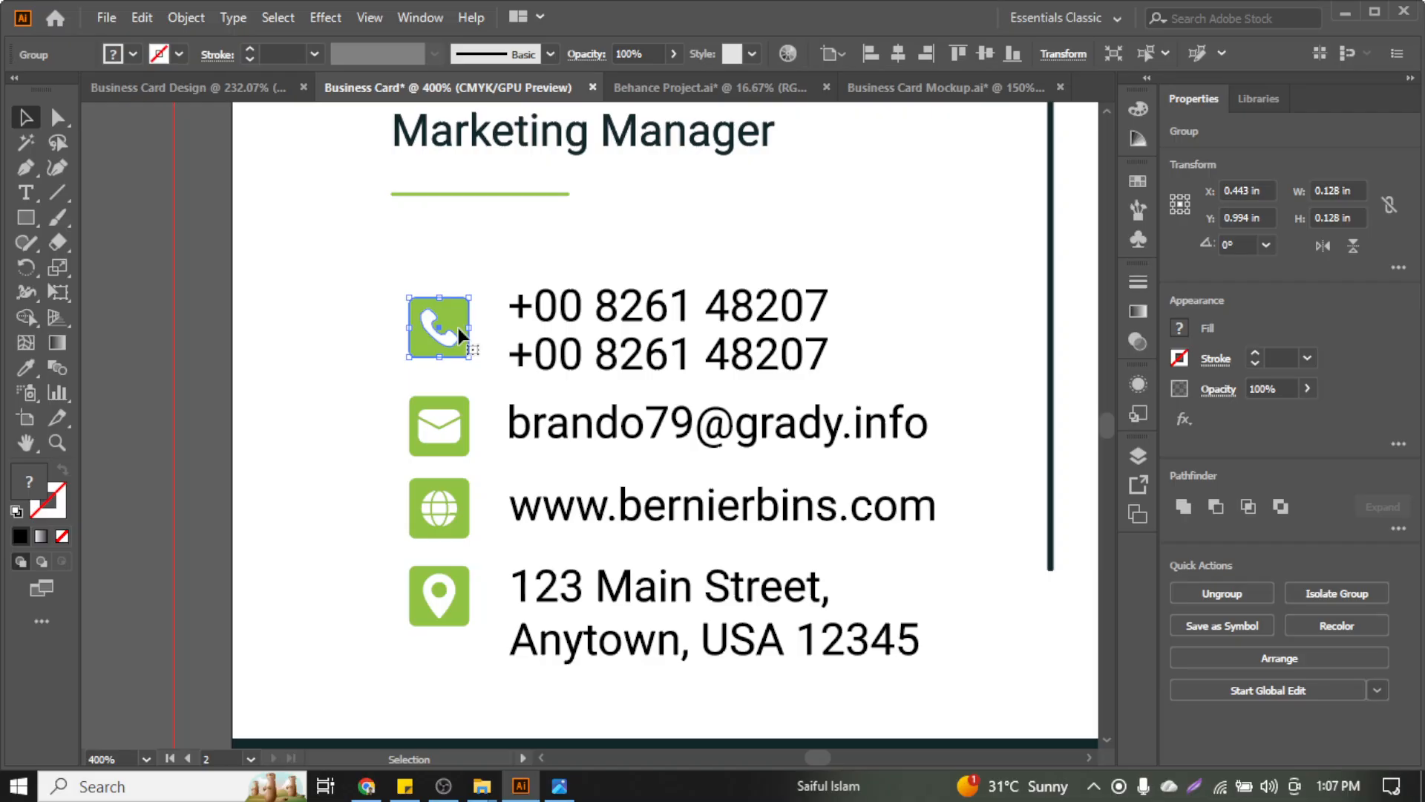
scroll(457, 327, "down", 1)
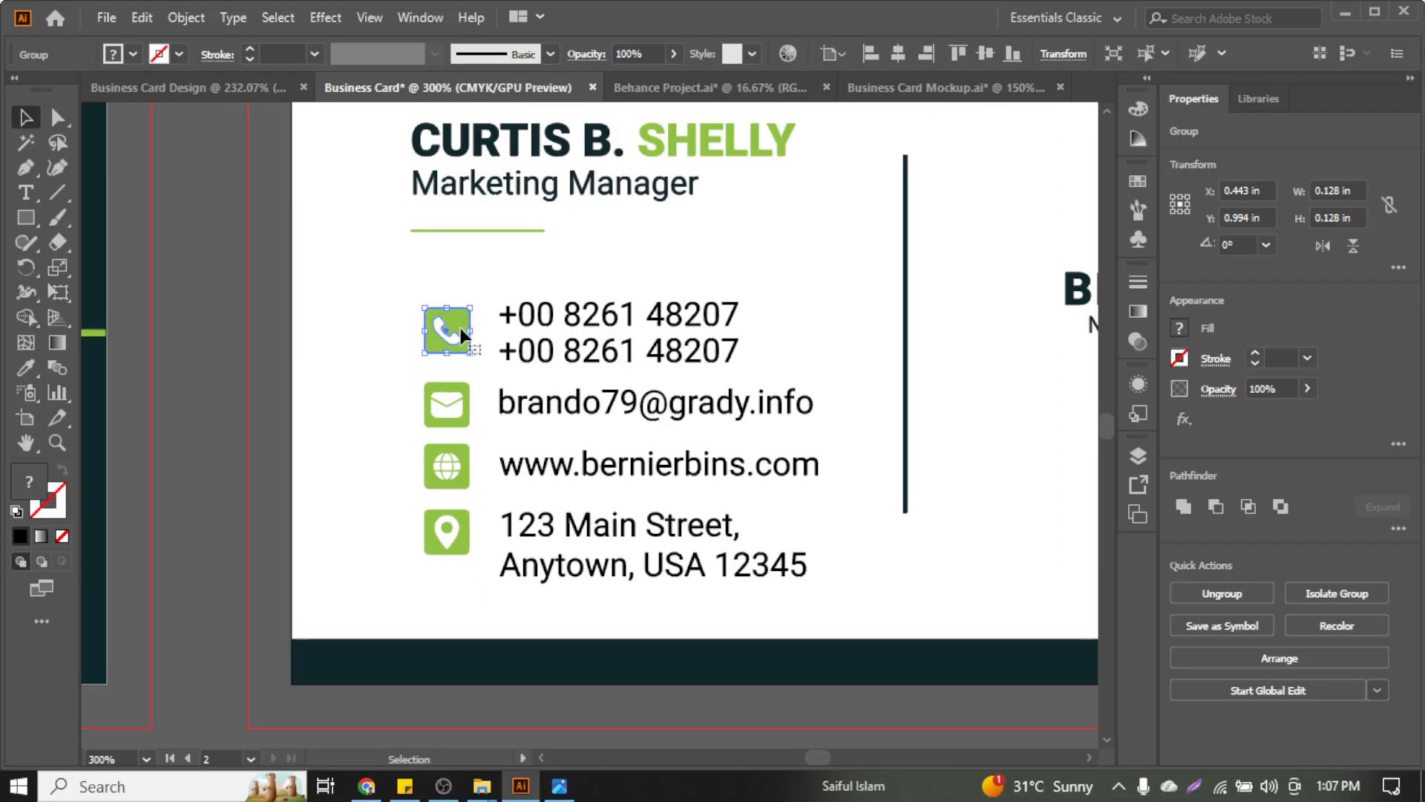
left_click(688, 558)
scroll(669, 564, "down", 1)
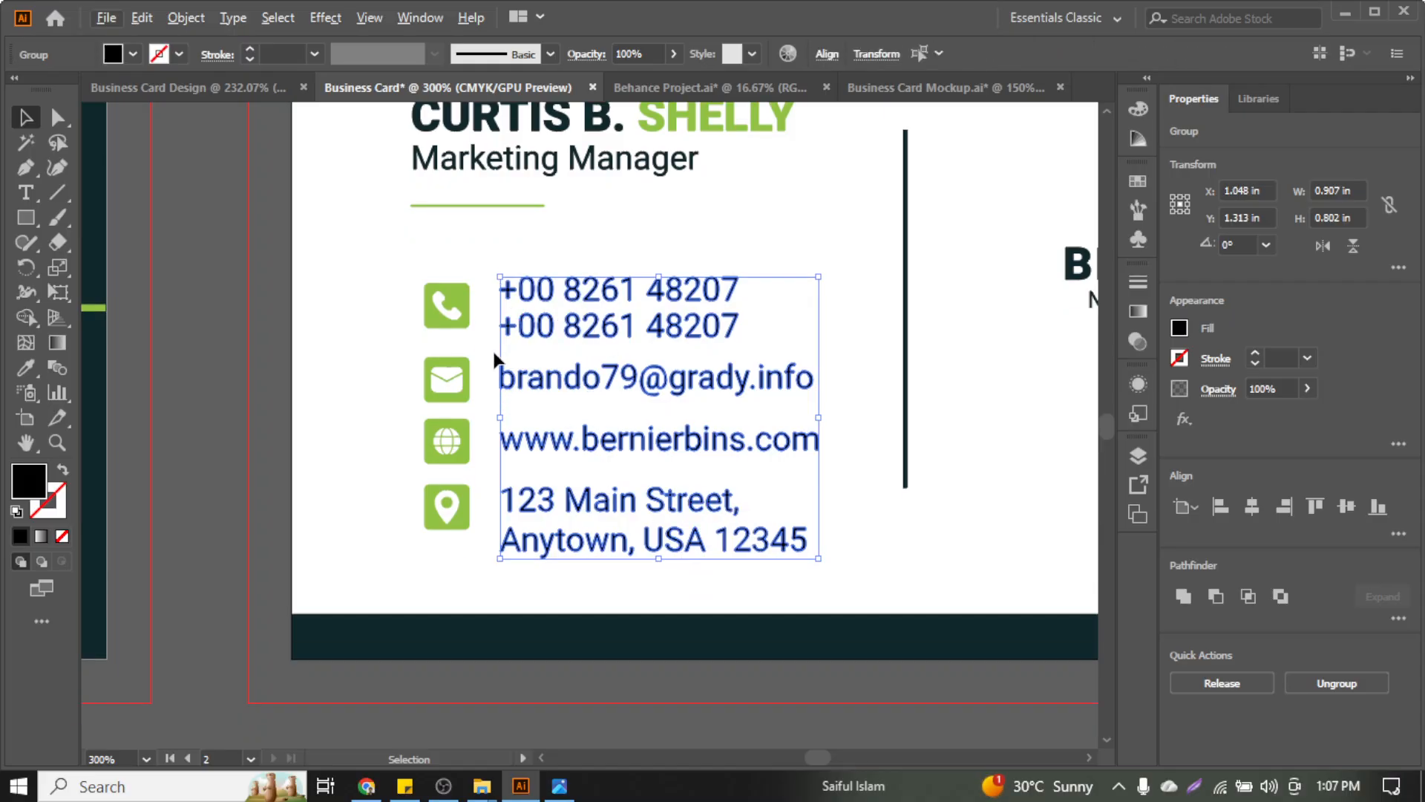
scroll(494, 355, "down", 1)
scroll(499, 392, "up", 1)
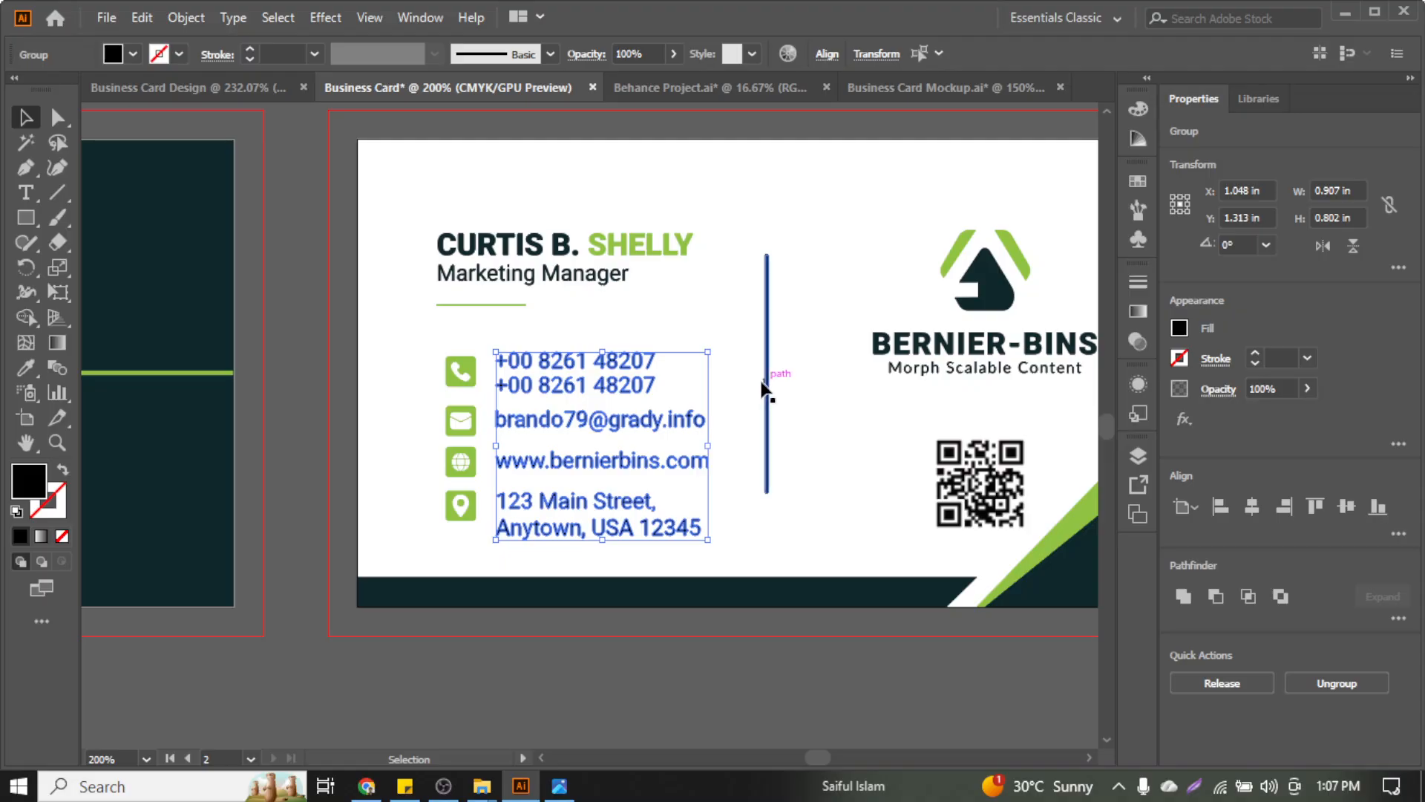
scroll(762, 387, "down", 1)
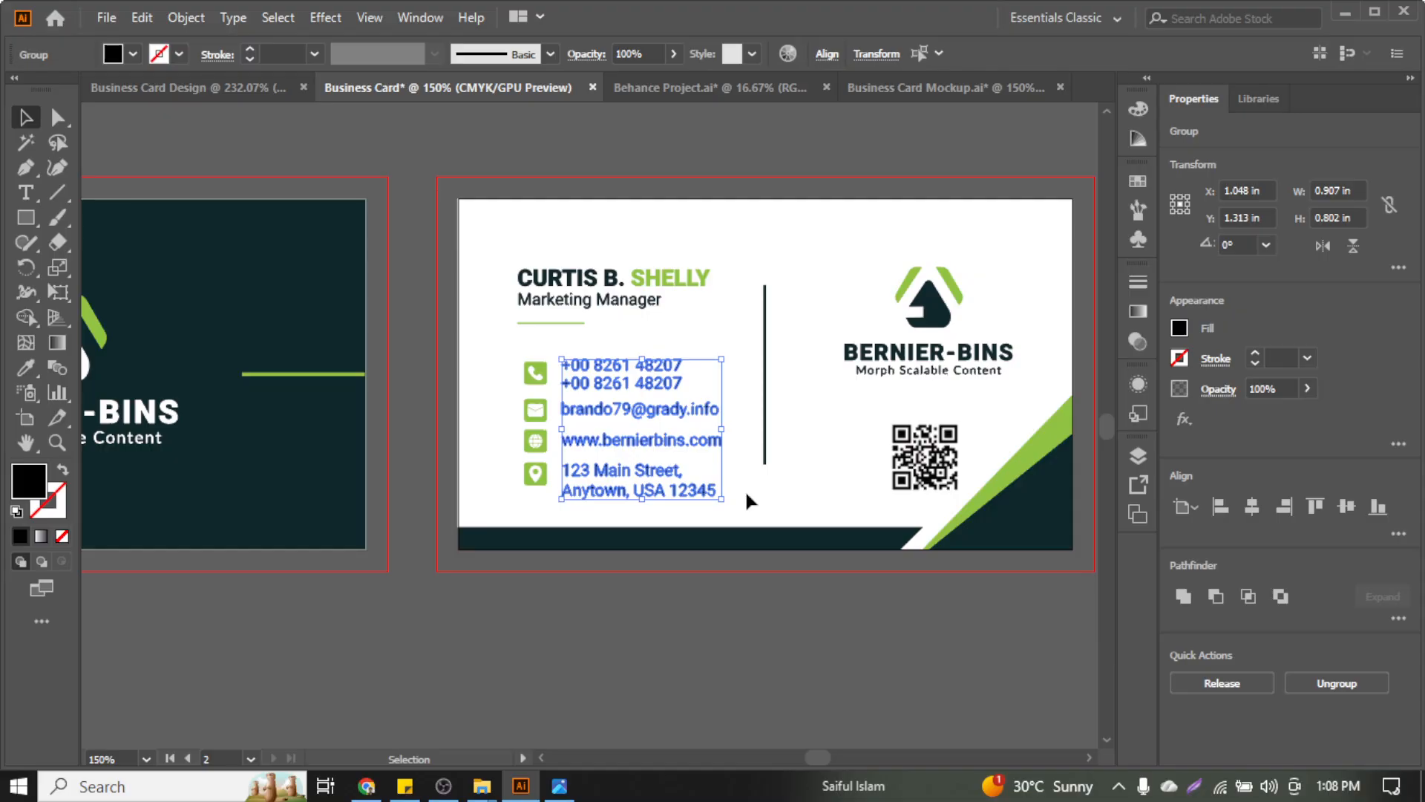
left_click(1225, 503)
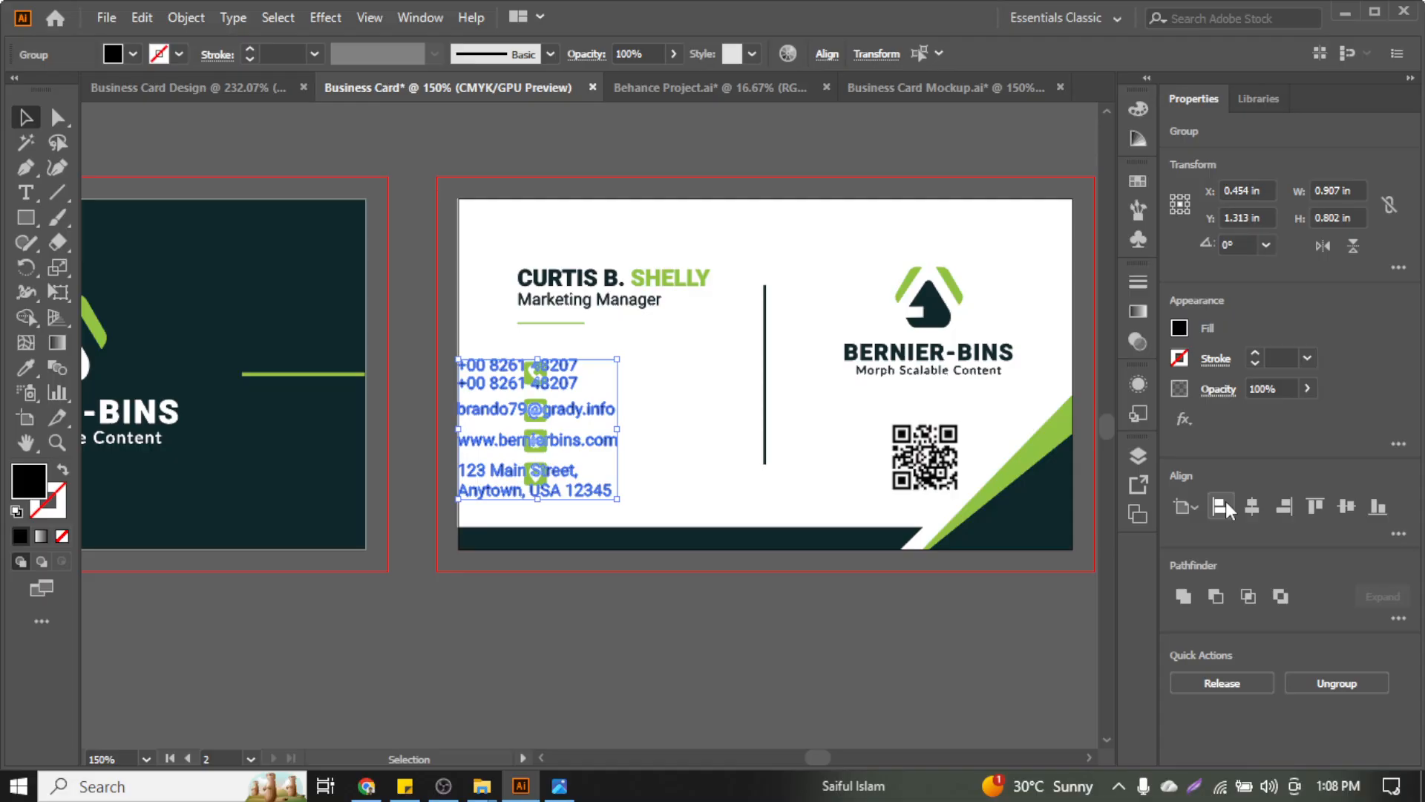
key("ctrl+z")
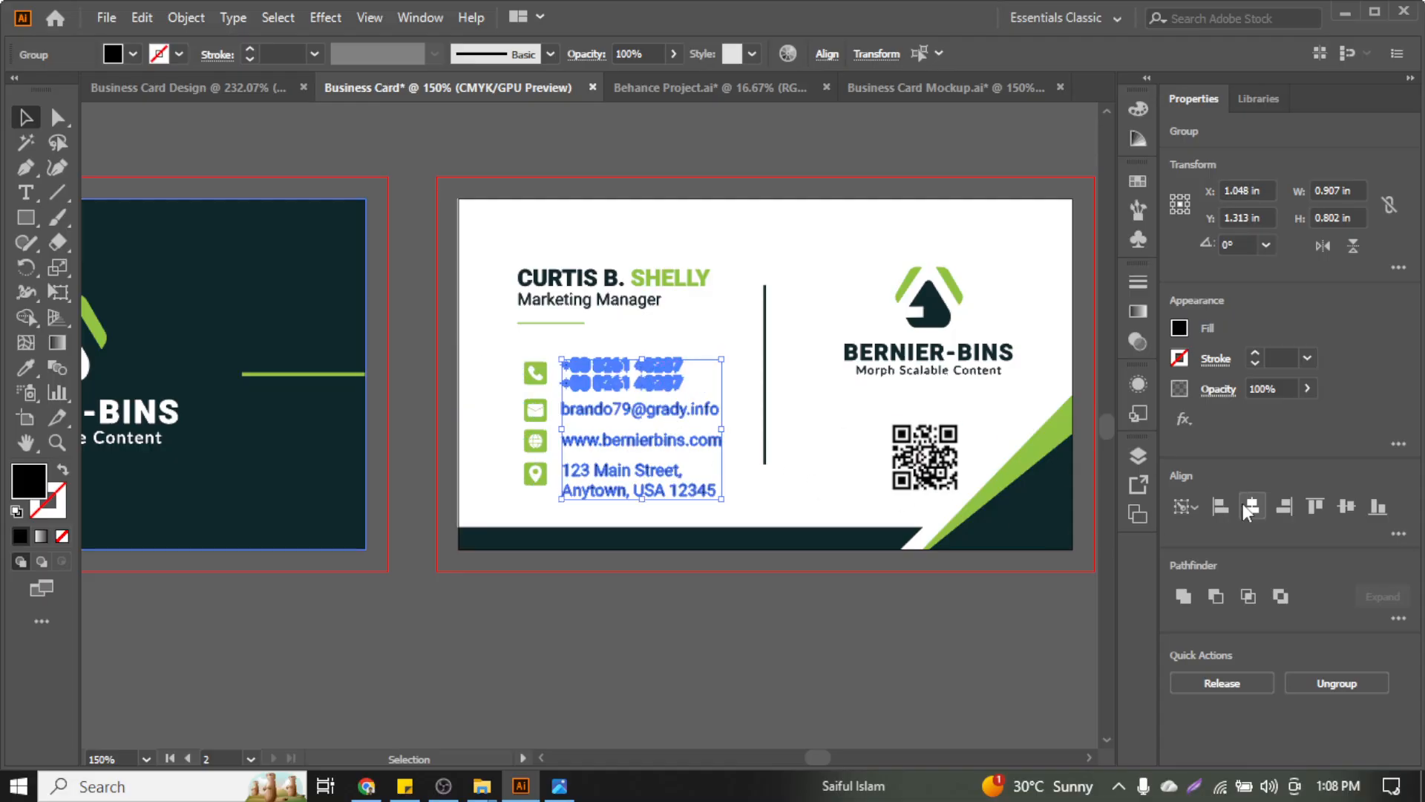
left_click(653, 349)
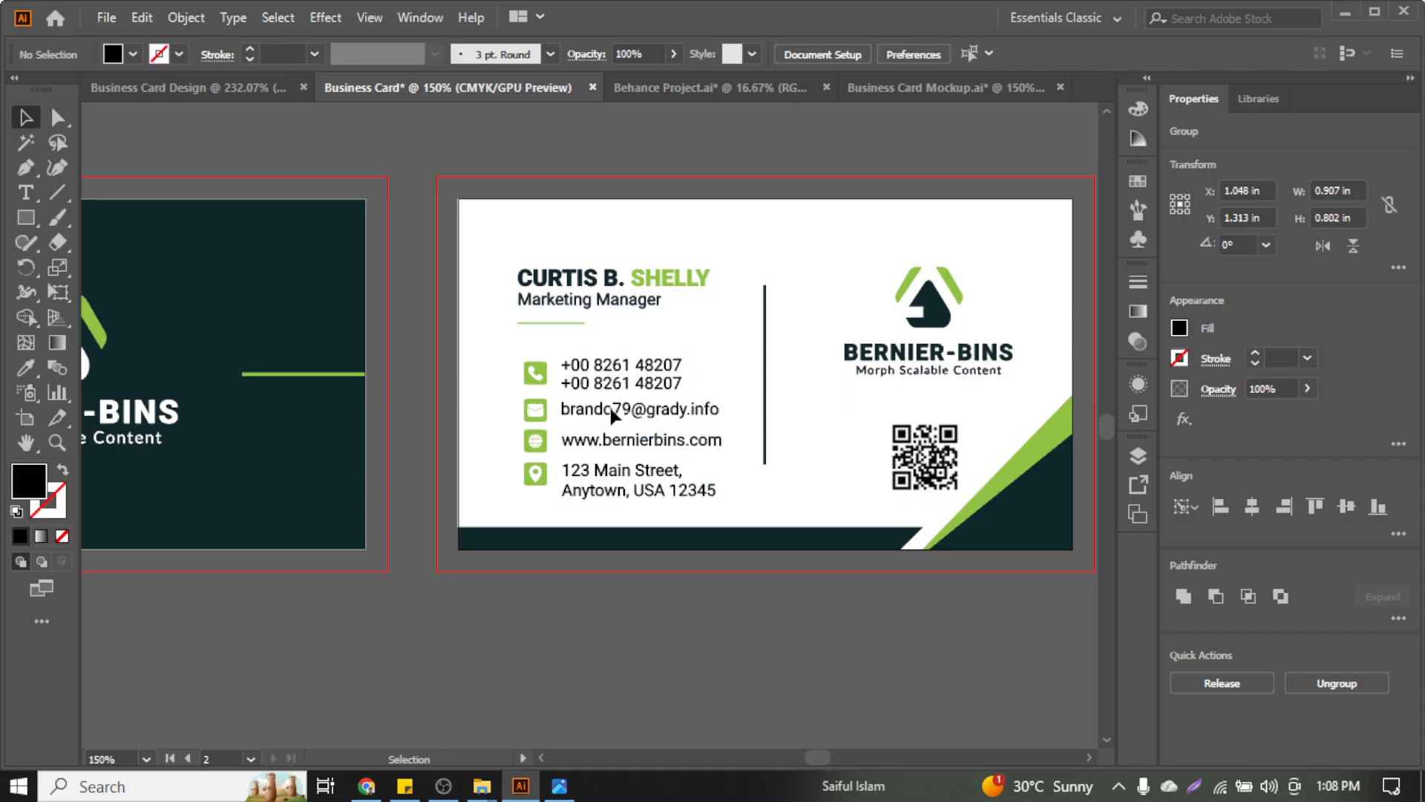
scroll(613, 416, "up", 3)
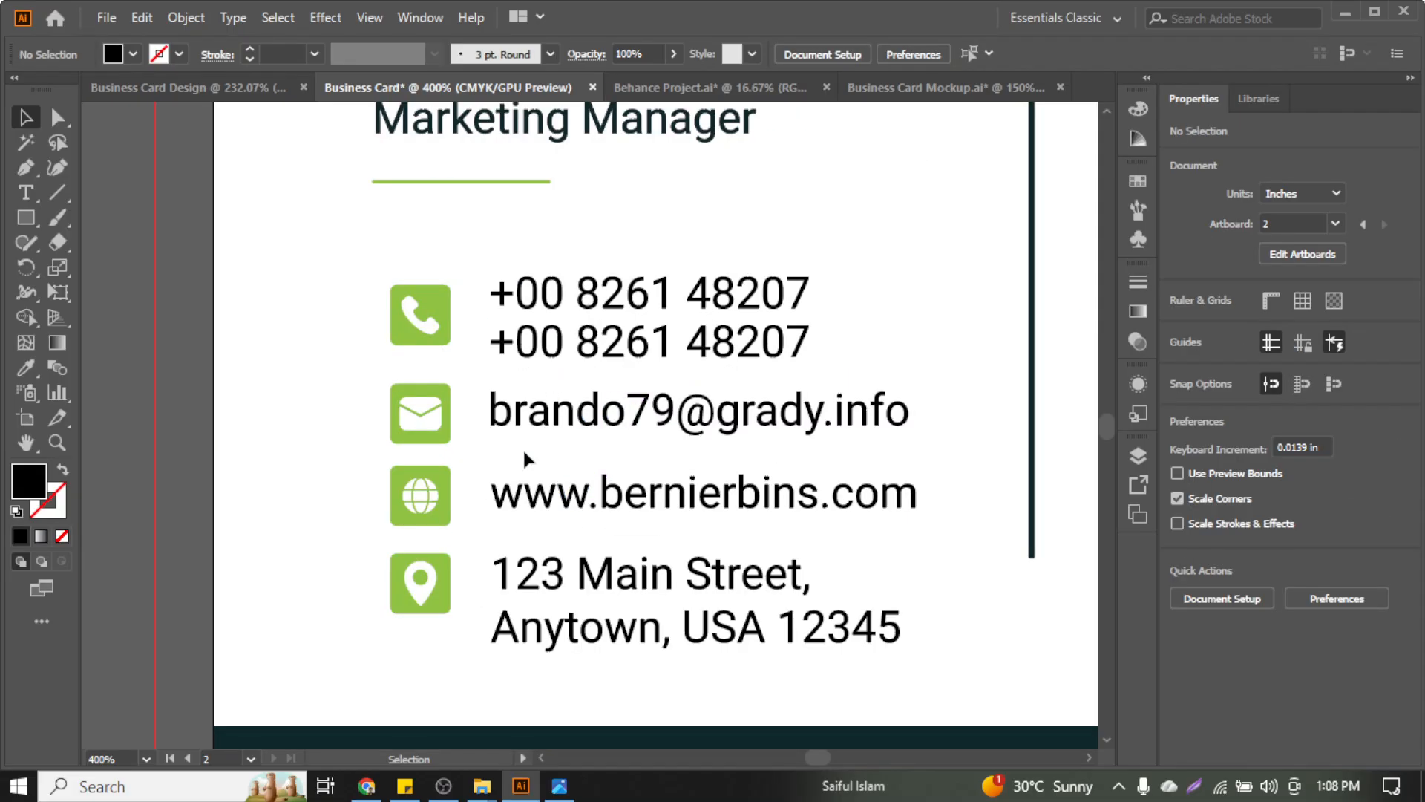
left_click(525, 412)
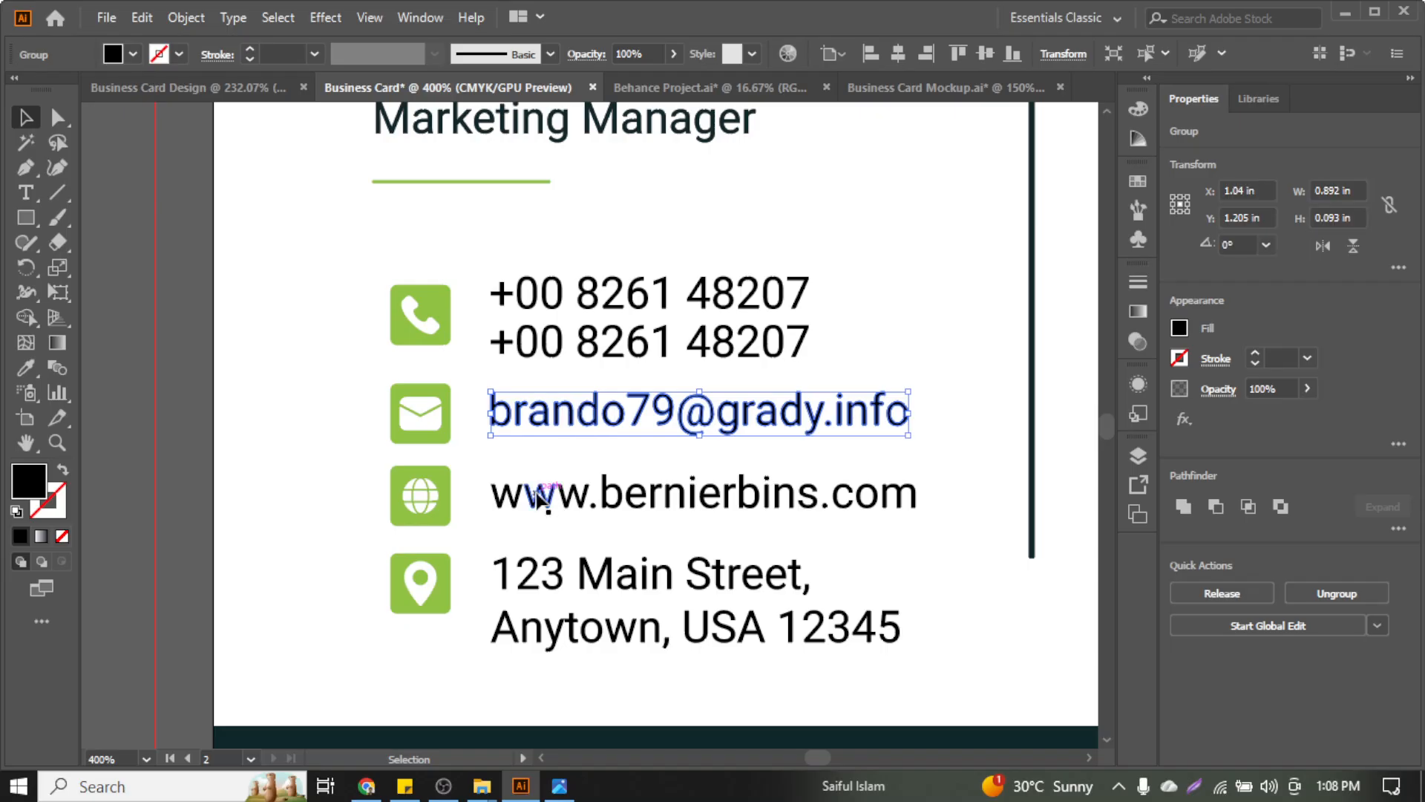
left_click(542, 453)
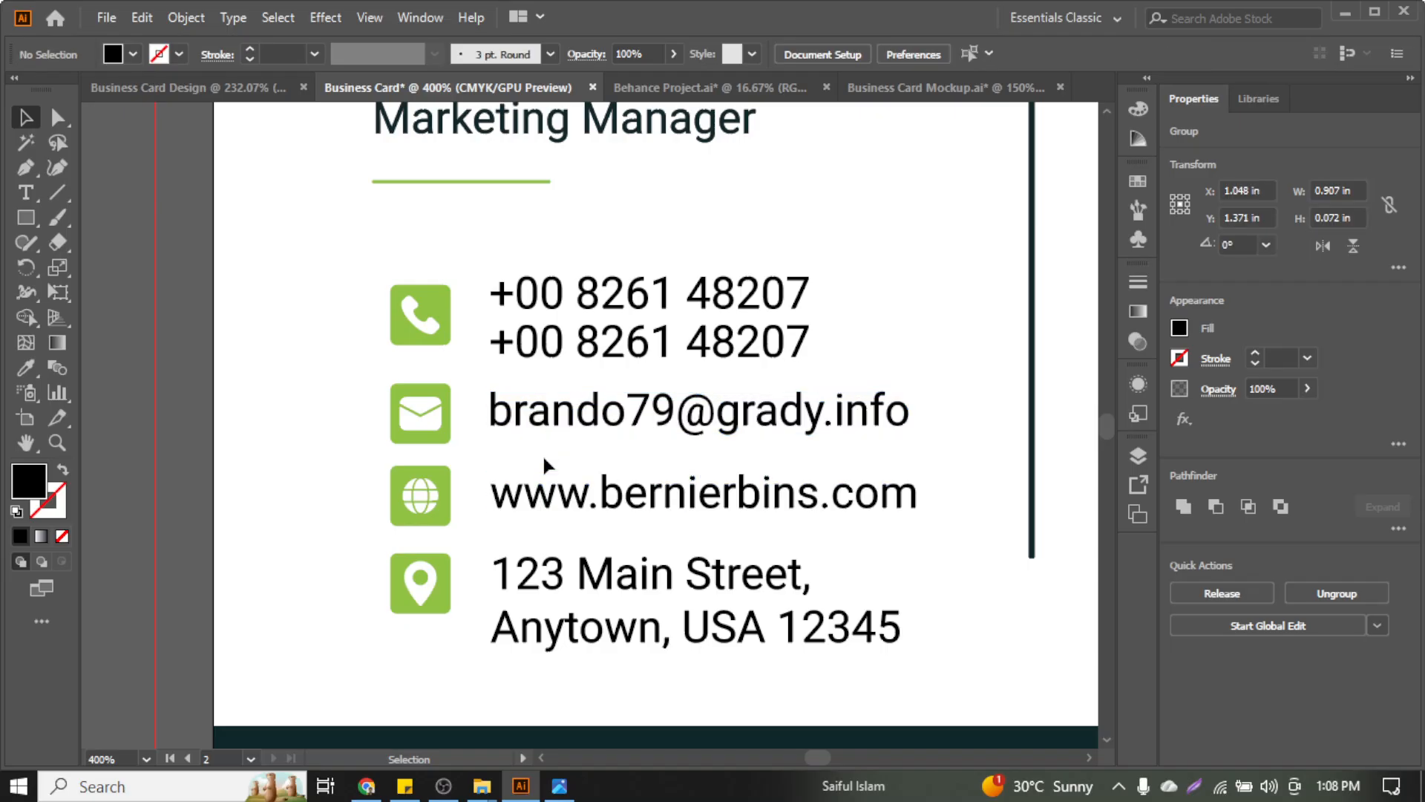
left_click(438, 345)
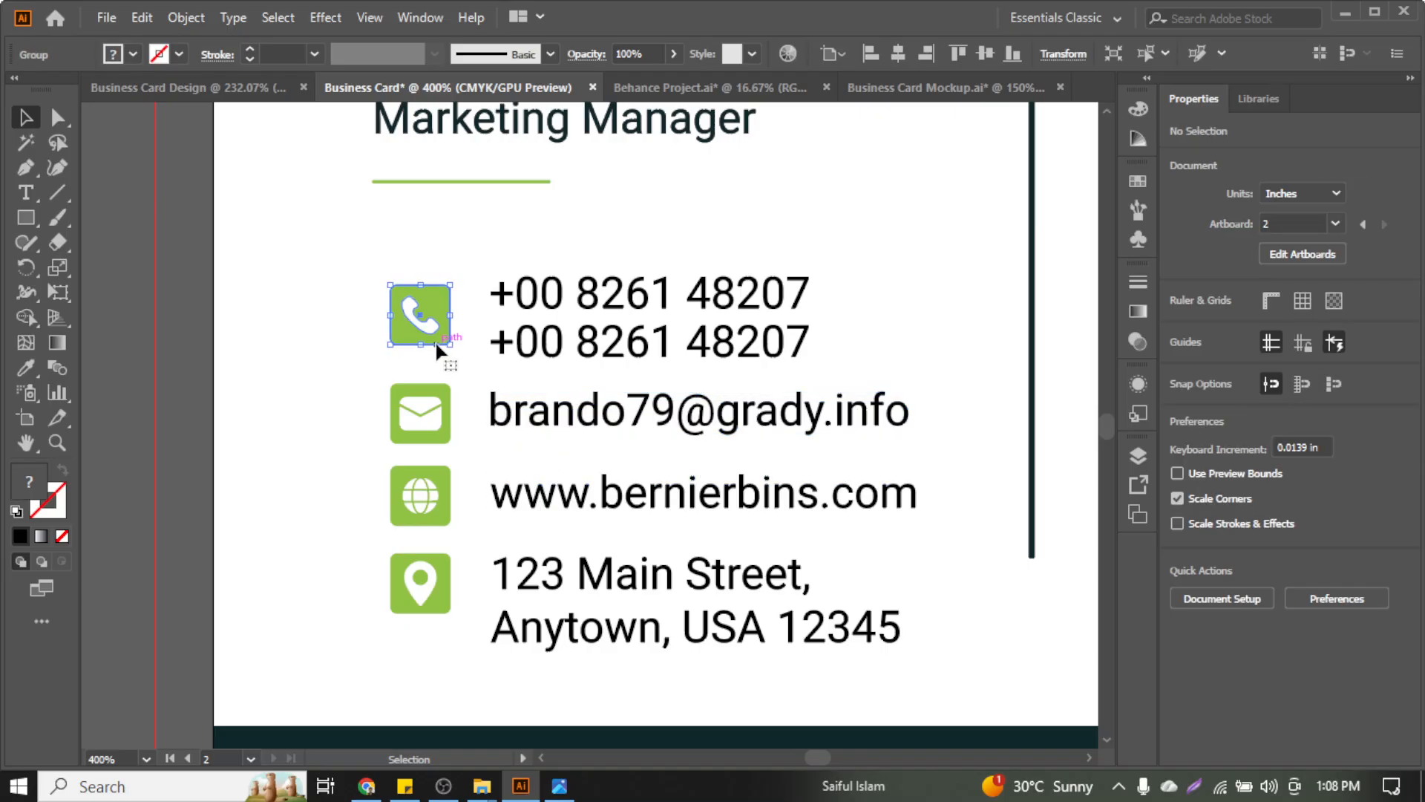
left_click(525, 310, "shift")
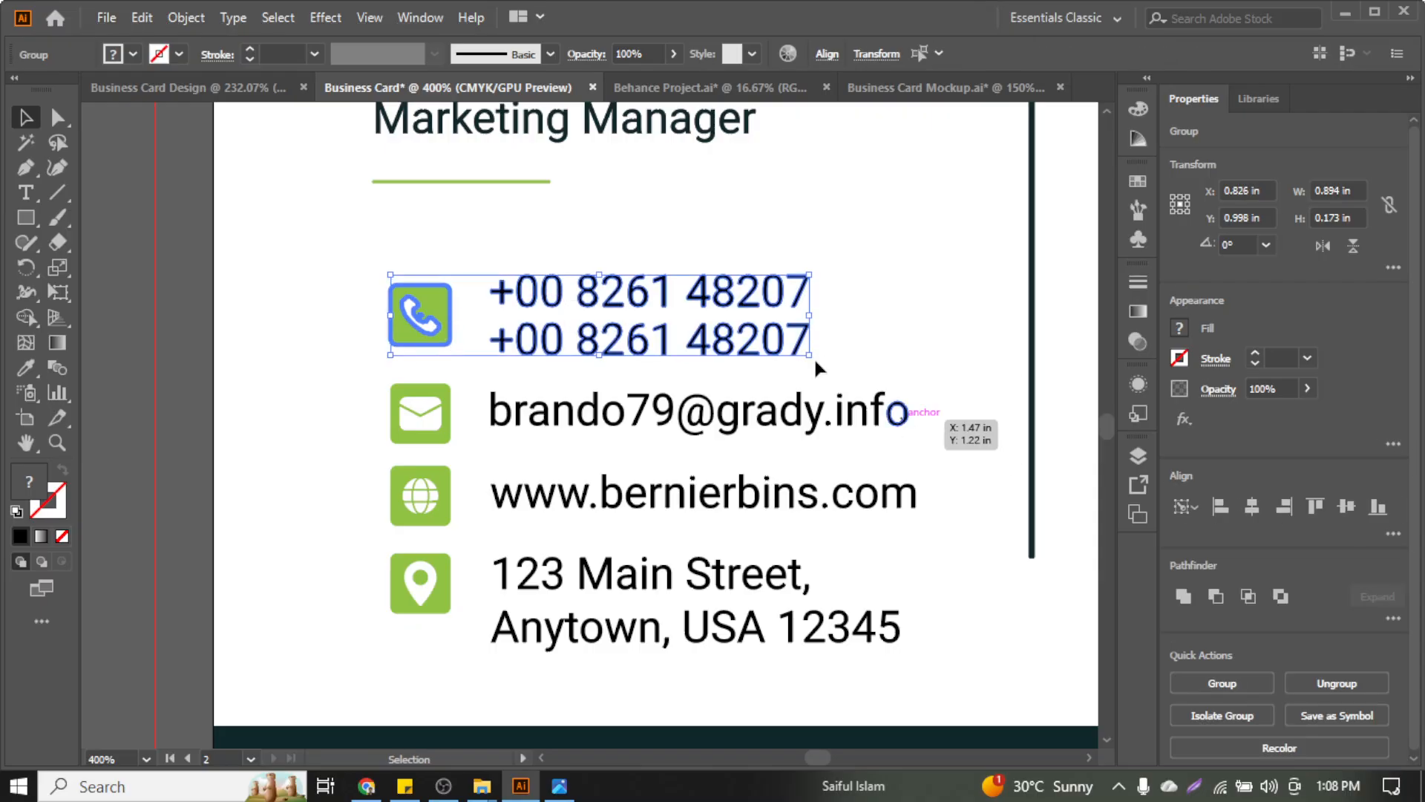
left_click(315, 439)
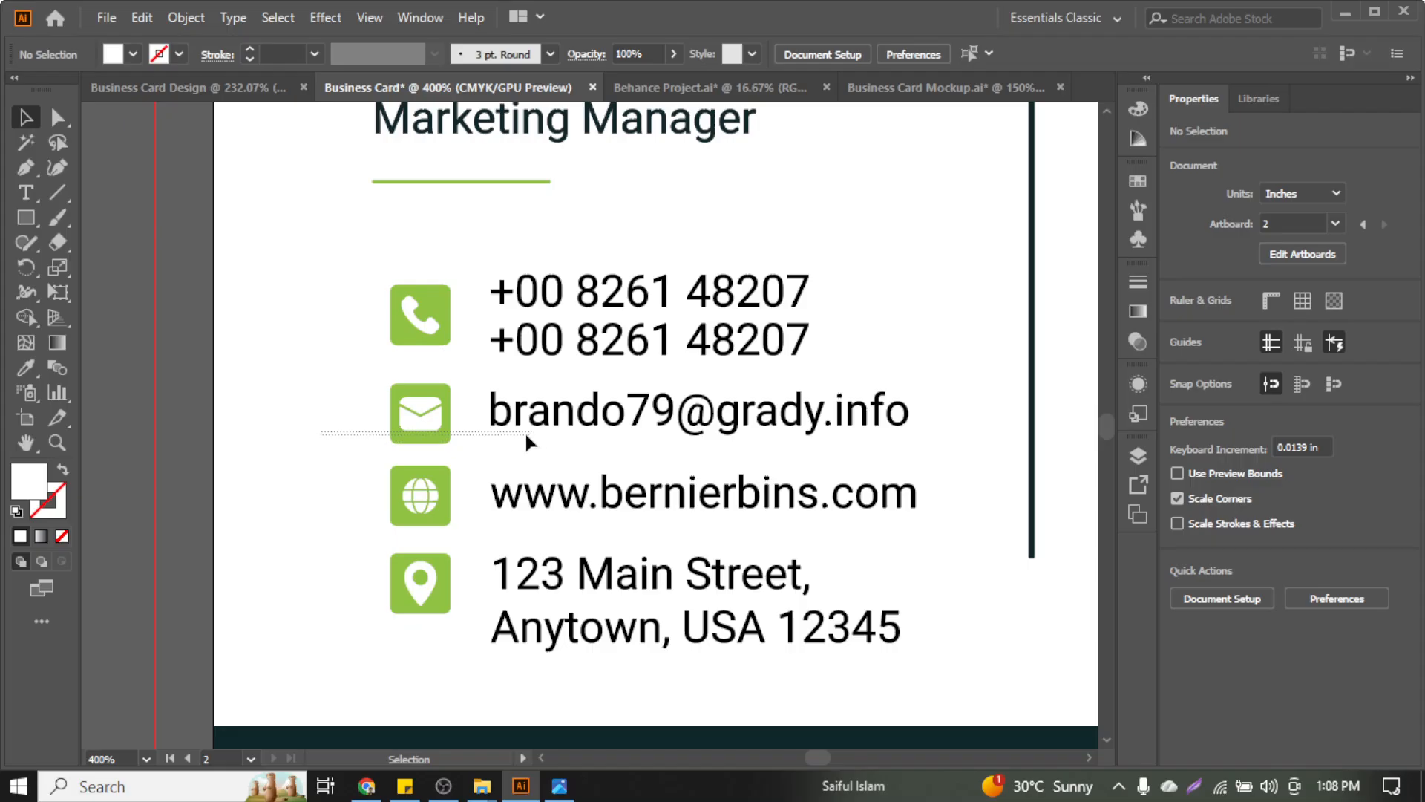
left_click_drag(524, 430, 513, 421)
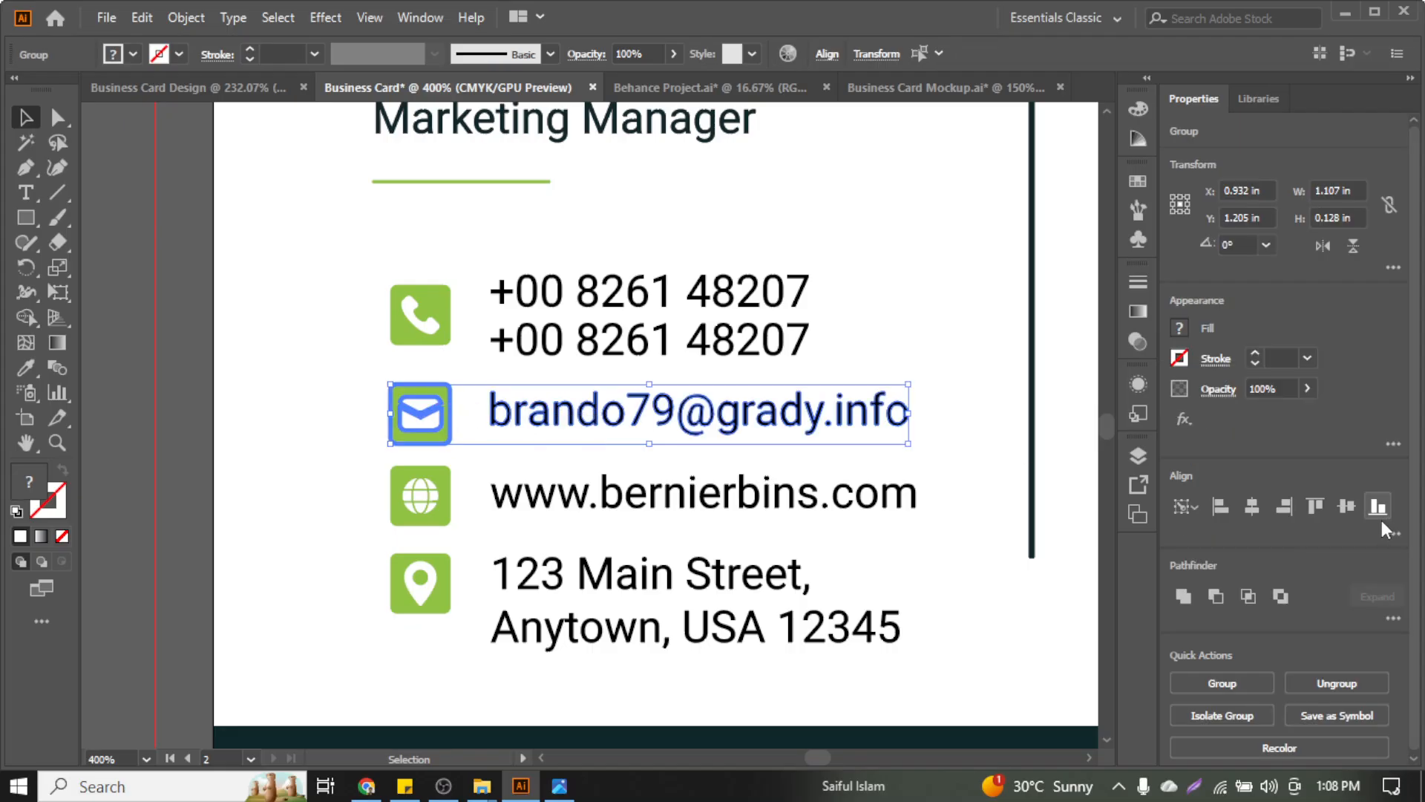
left_click(549, 512)
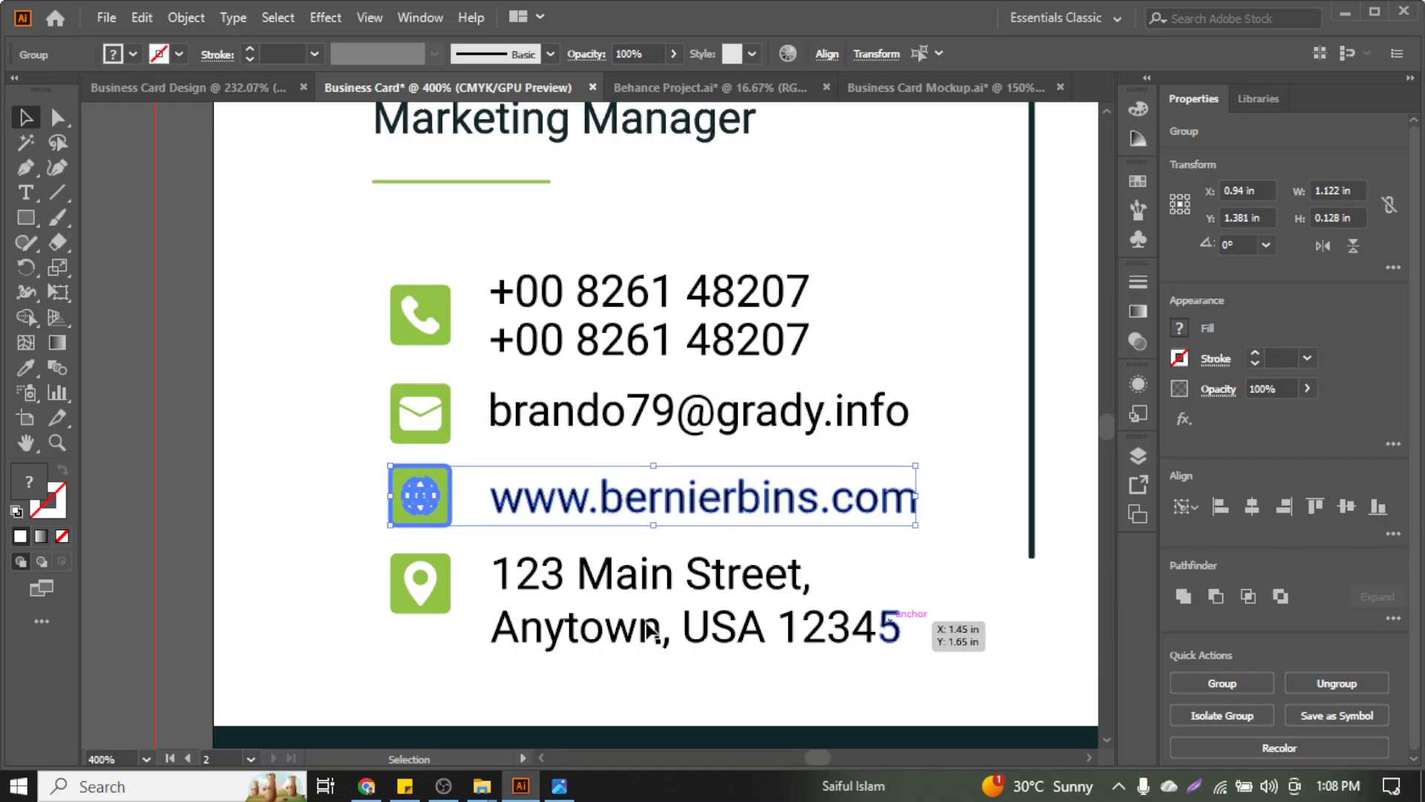
left_click(343, 586)
left_click(658, 503)
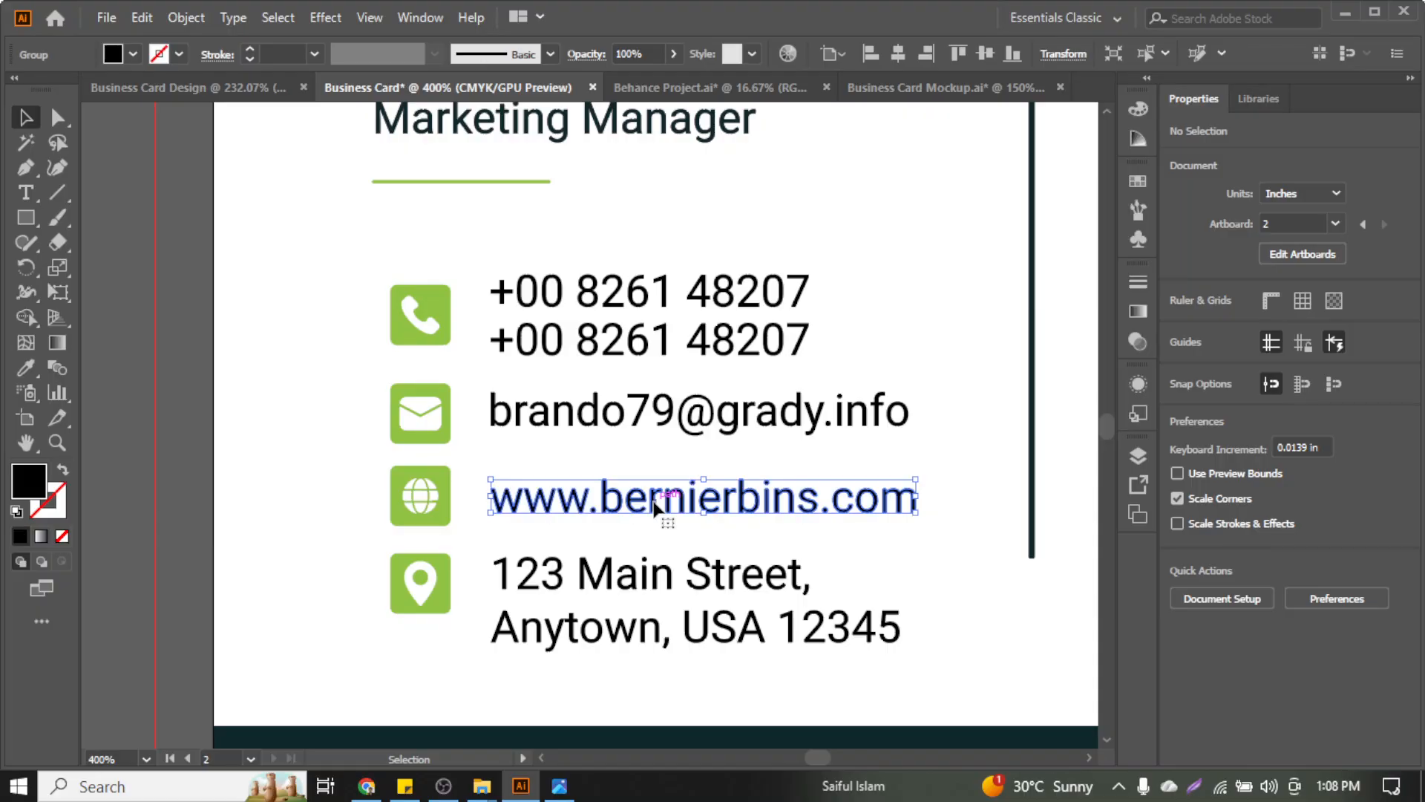
key("Up")
key("Up")
key("Up")
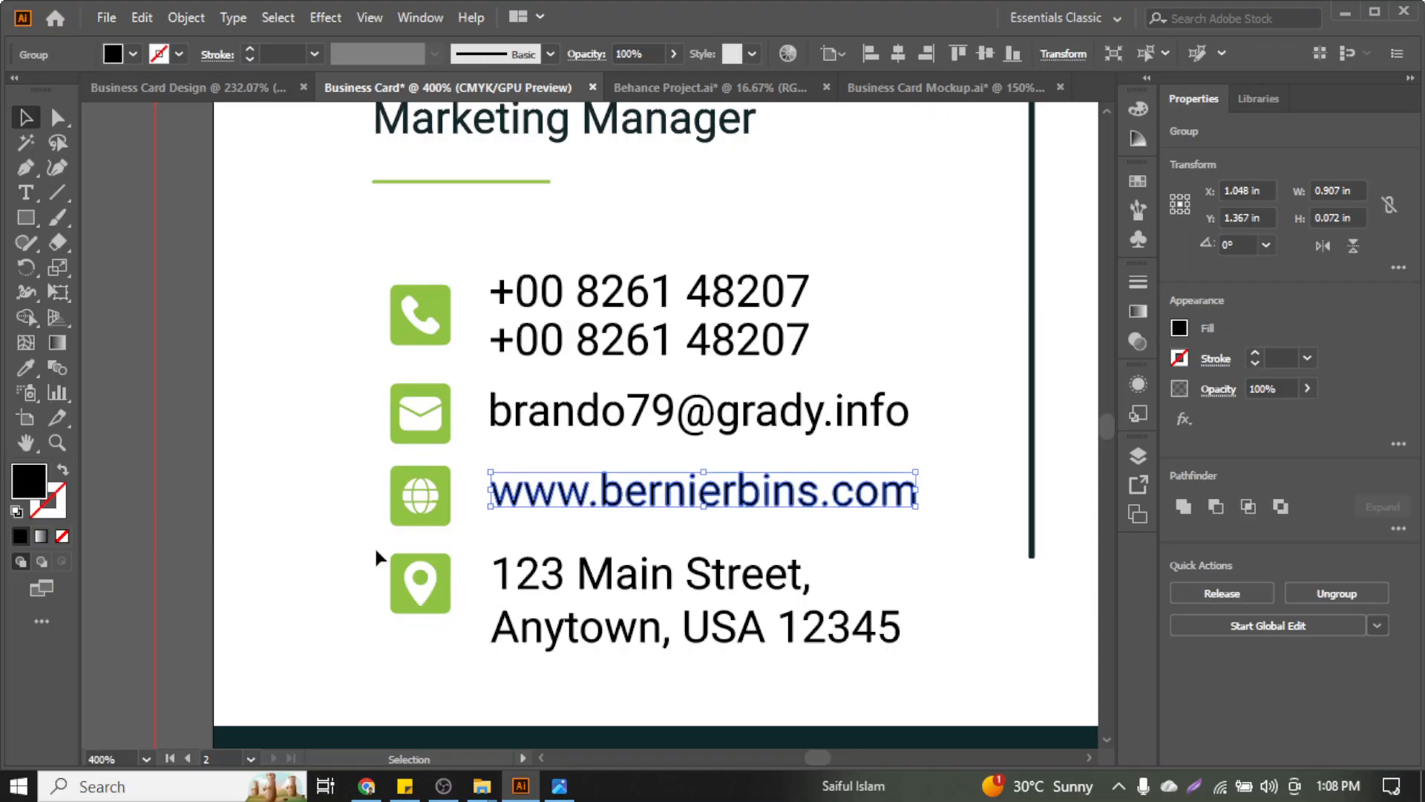
Nudge the two-line address text until it sits level with the location pin icon
left_click(511, 630)
left_click(614, 547)
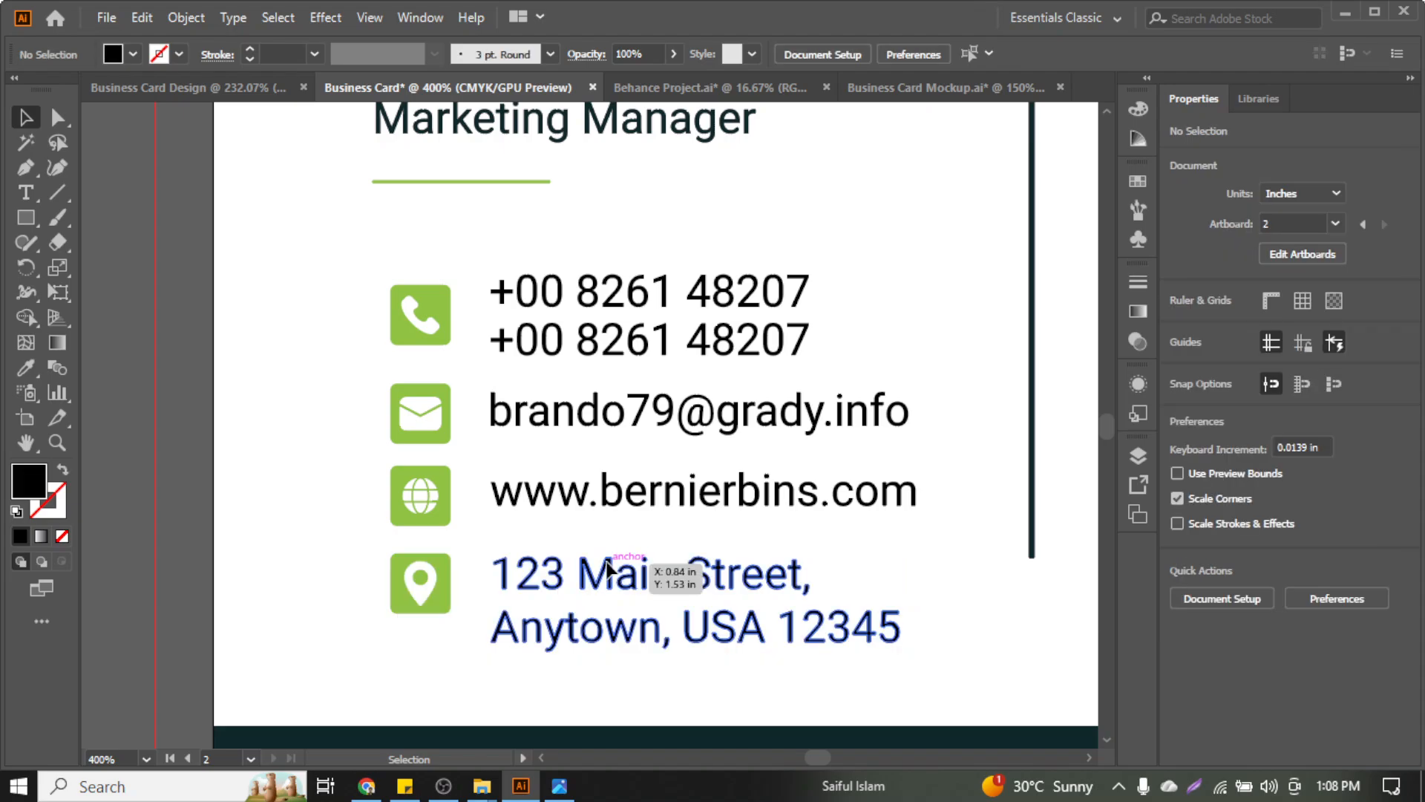
left_click(606, 564)
key("Down")
key("Down")
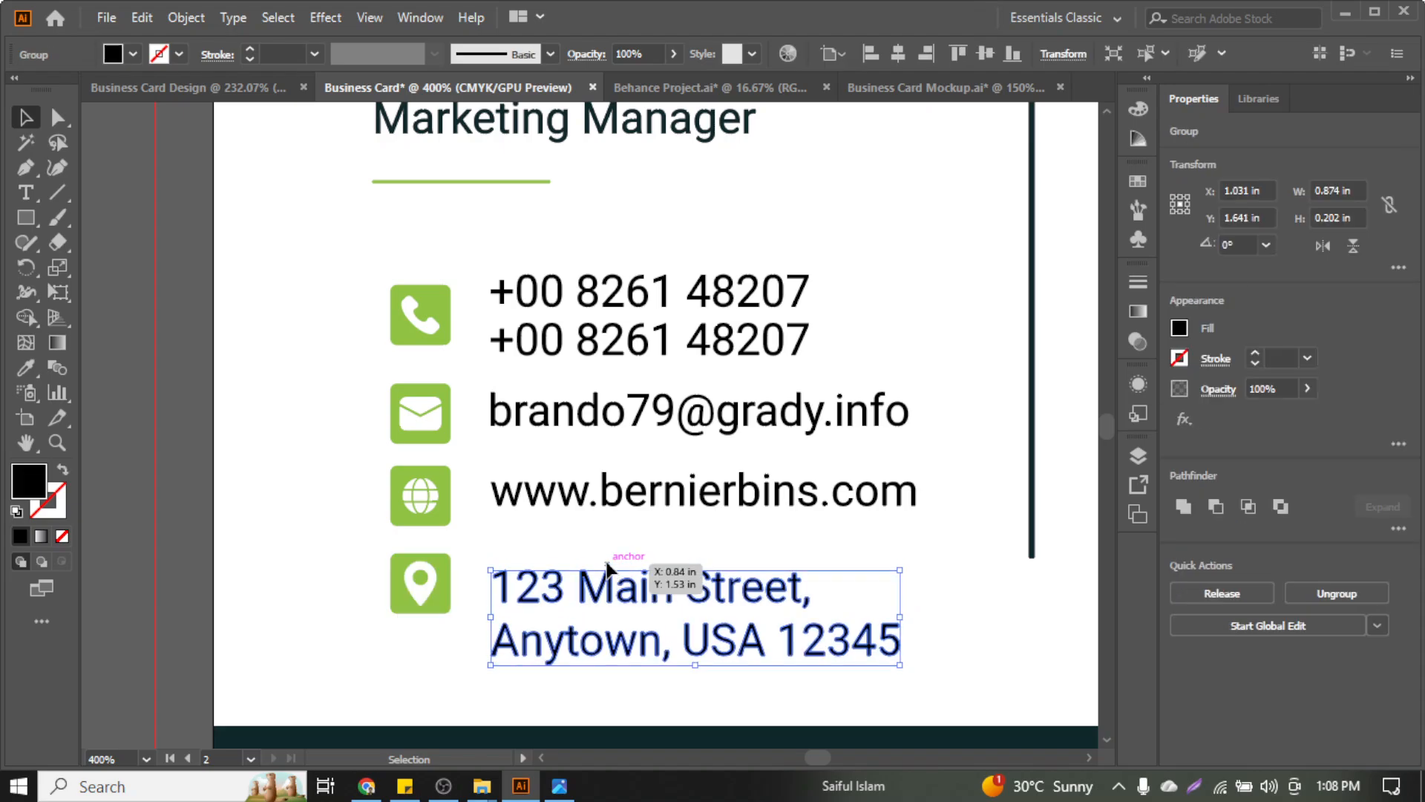
key("Up")
key("Up")
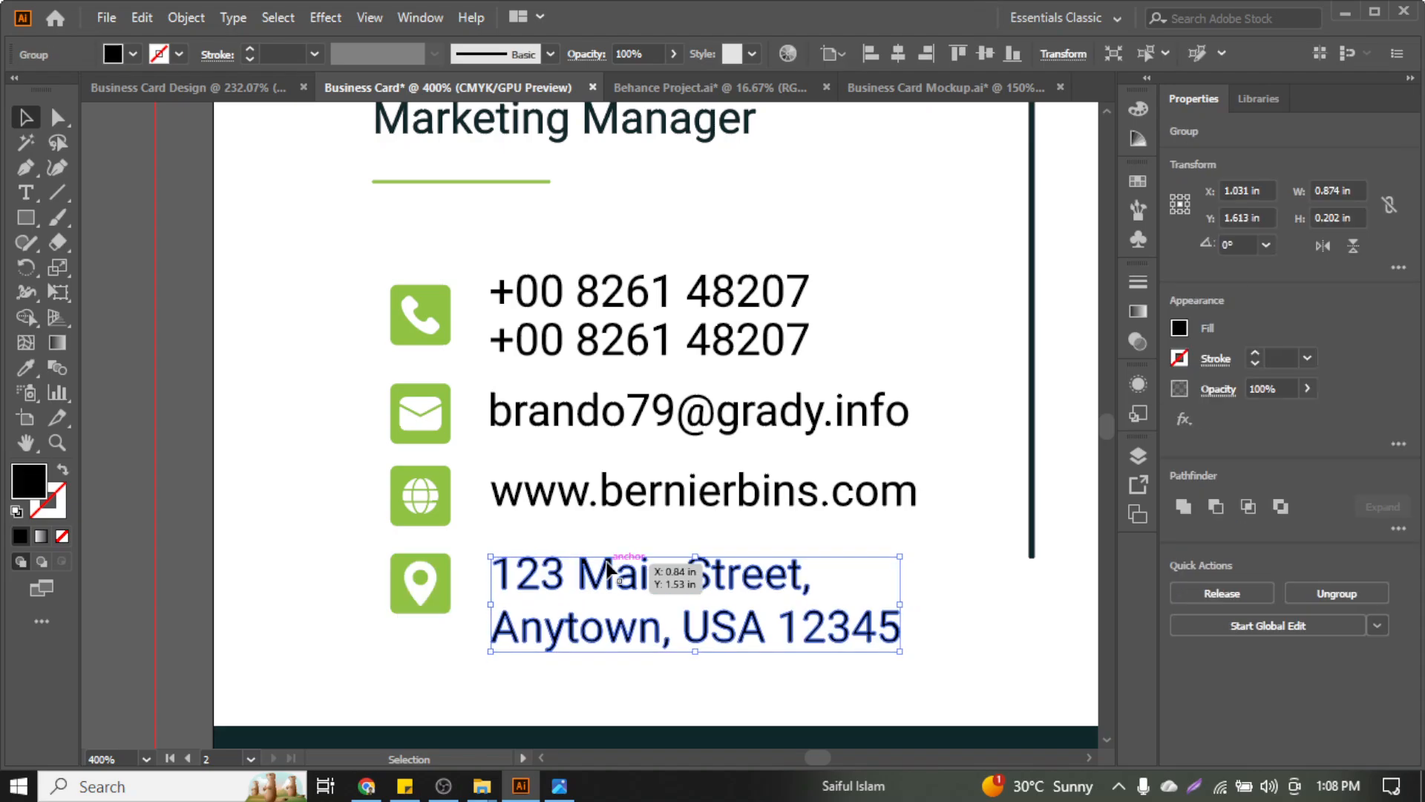
left_click(642, 535)
Ungroup the e-mail icon, shrink the white envelope, and regroup it with its green square
scroll(409, 417, "up", 1)
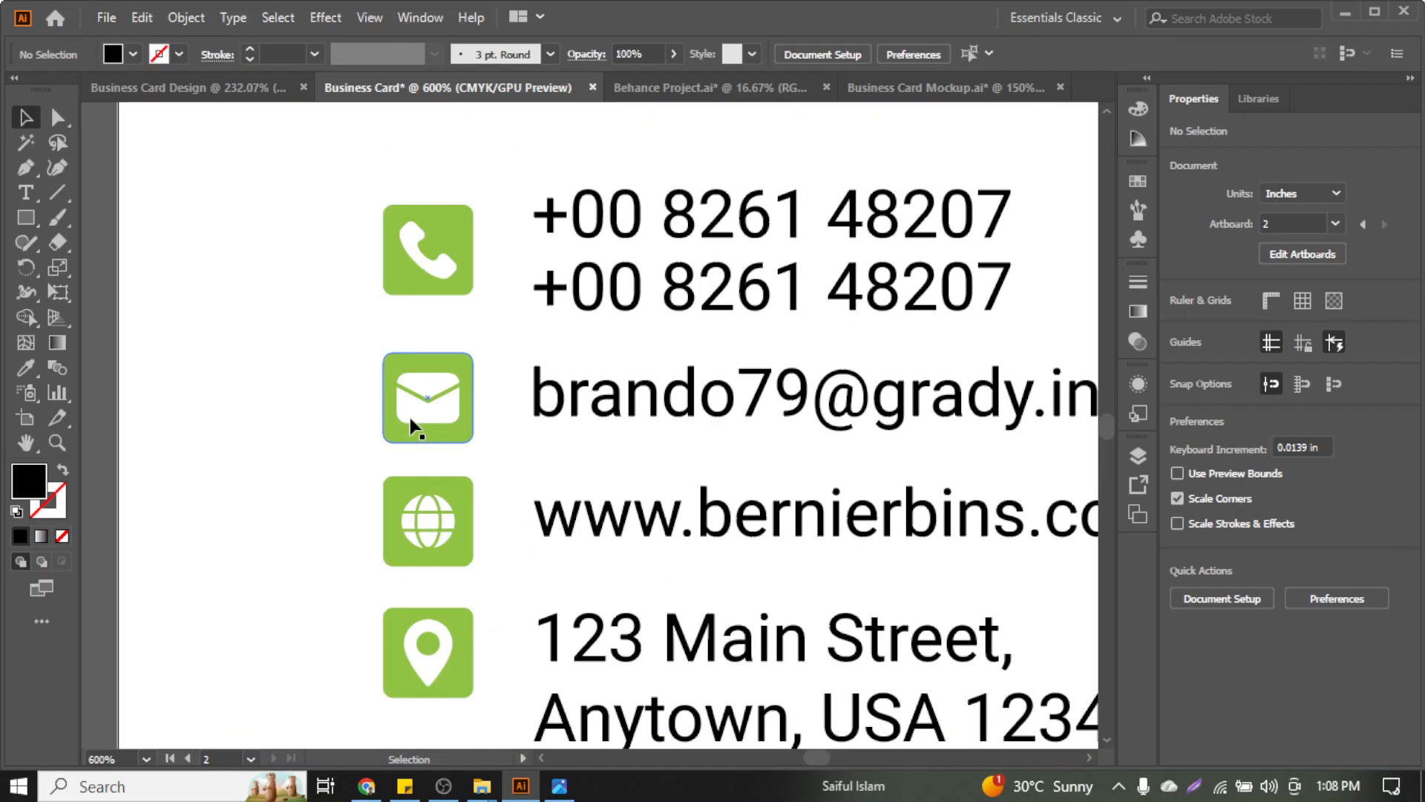
left_click(416, 408)
scroll(433, 382, "up", 4)
right_click(438, 392)
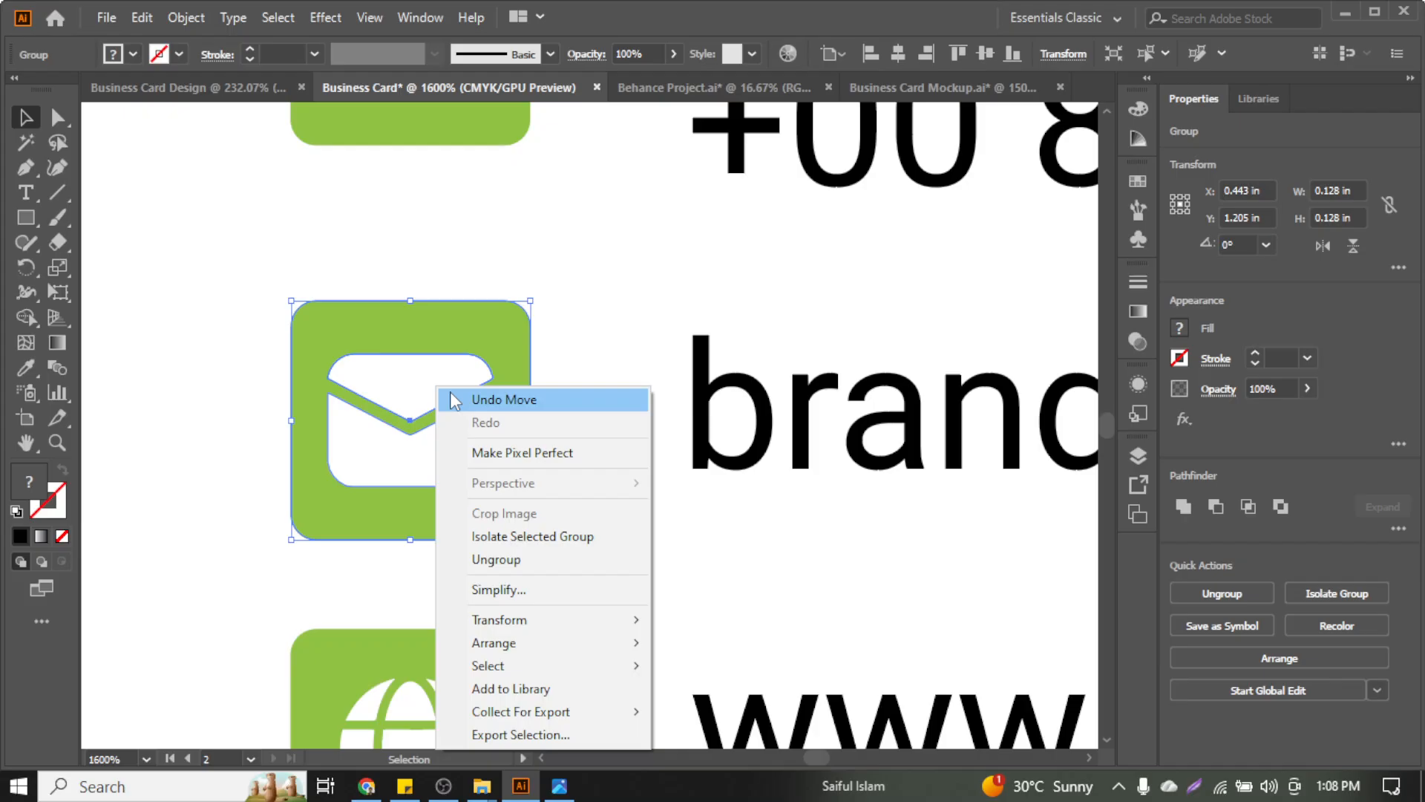
left_click(549, 559)
left_click(593, 492)
left_click(366, 422)
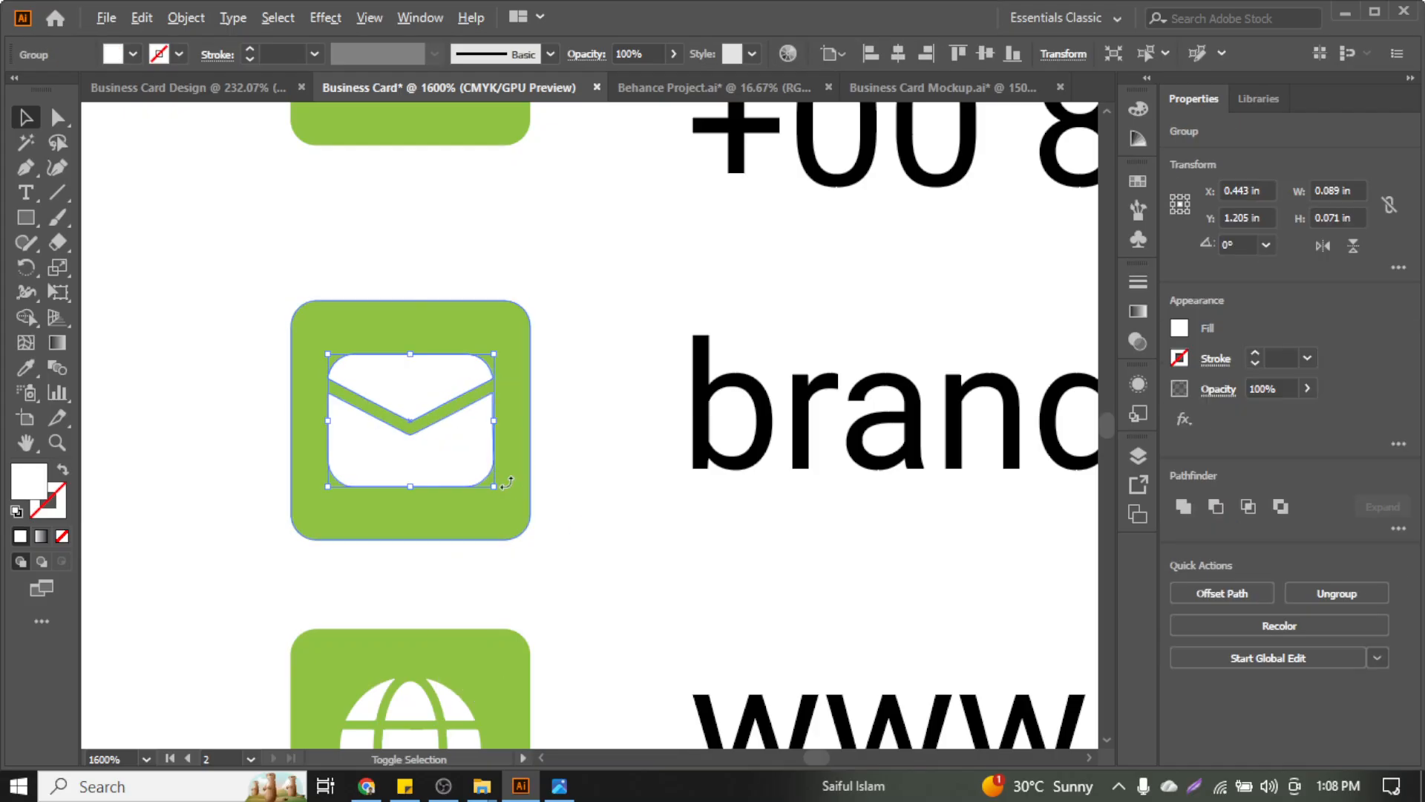
left_click_drag(494, 487, 487, 481)
left_click(561, 384)
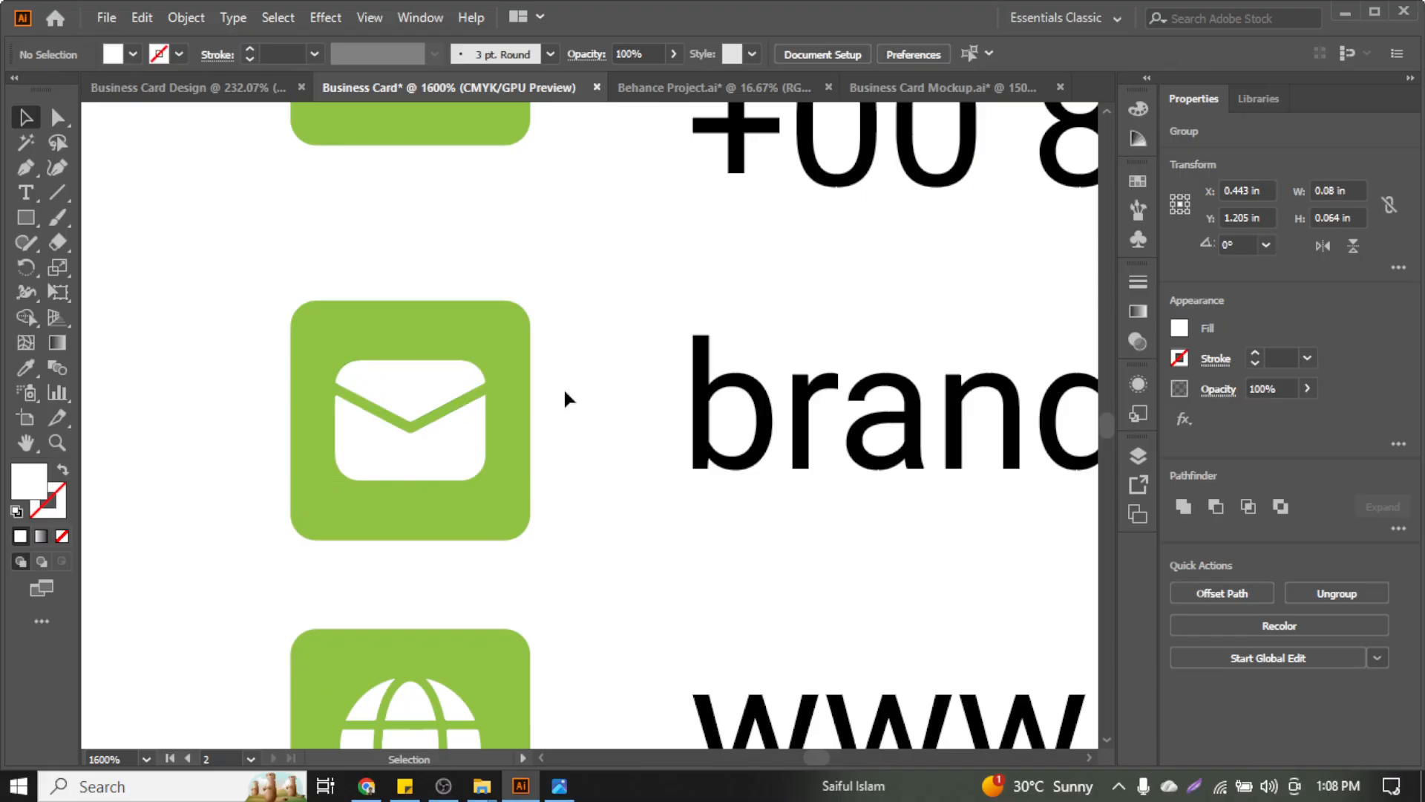
left_click_drag(563, 386, 403, 598)
key("ctrl+g")
Zoom out to the whole card and select the Marketing Manager title to reposition it
key("ctrl+minus")
key("ctrl+minus")
key("ctrl+minus")
key("ctrl+minus")
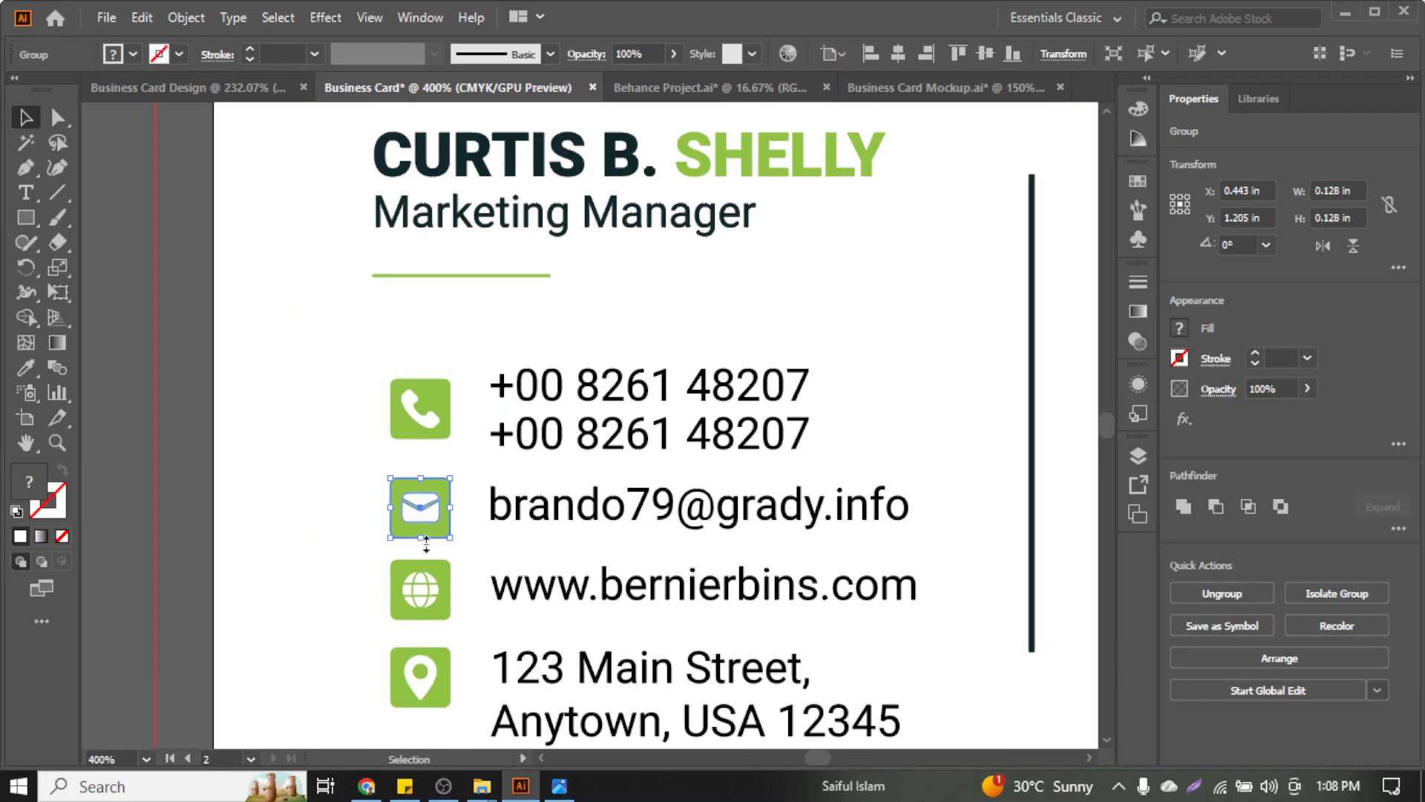
scroll(818, 359, "down", 2)
left_click(822, 369)
scroll(843, 353, "up", 3)
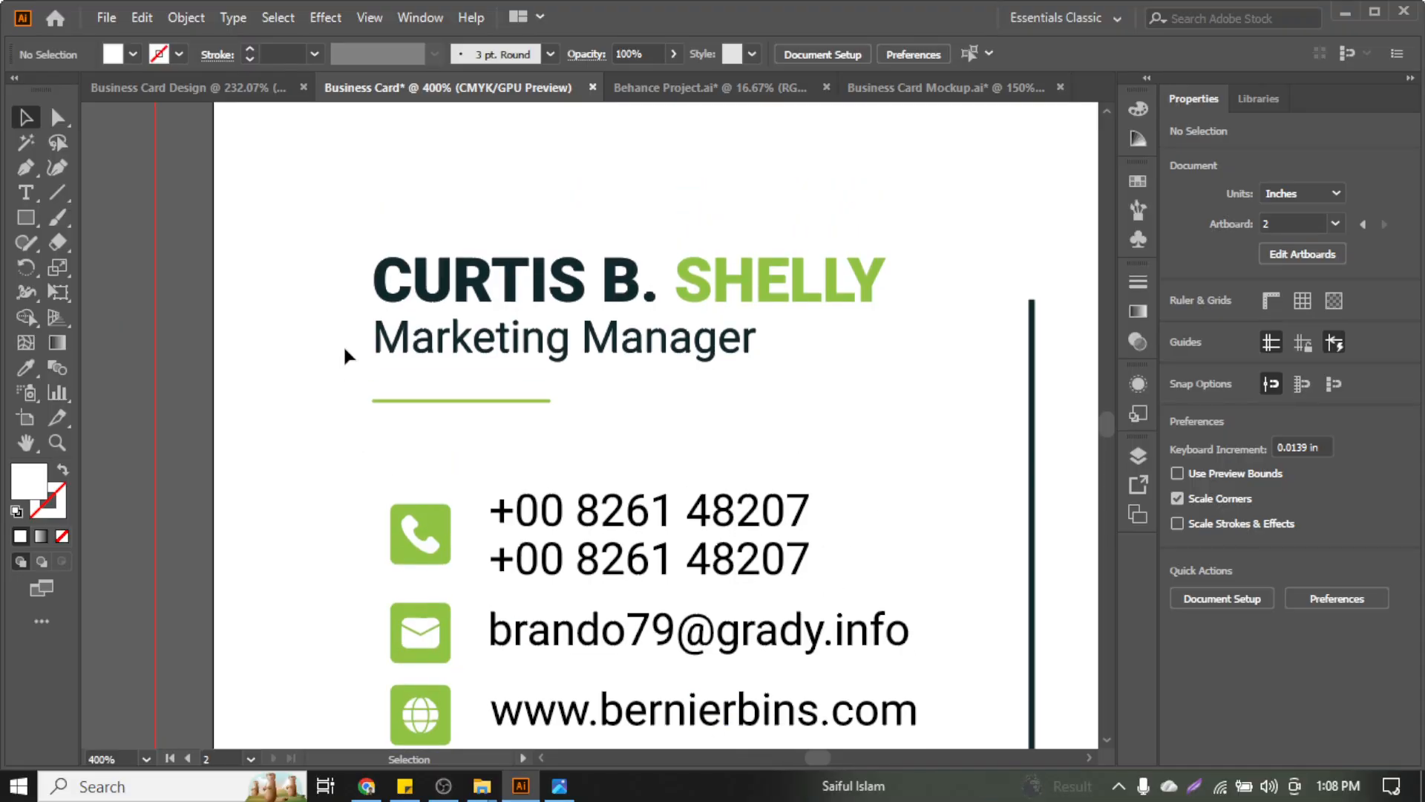
left_click_drag(379, 226, 496, 475)
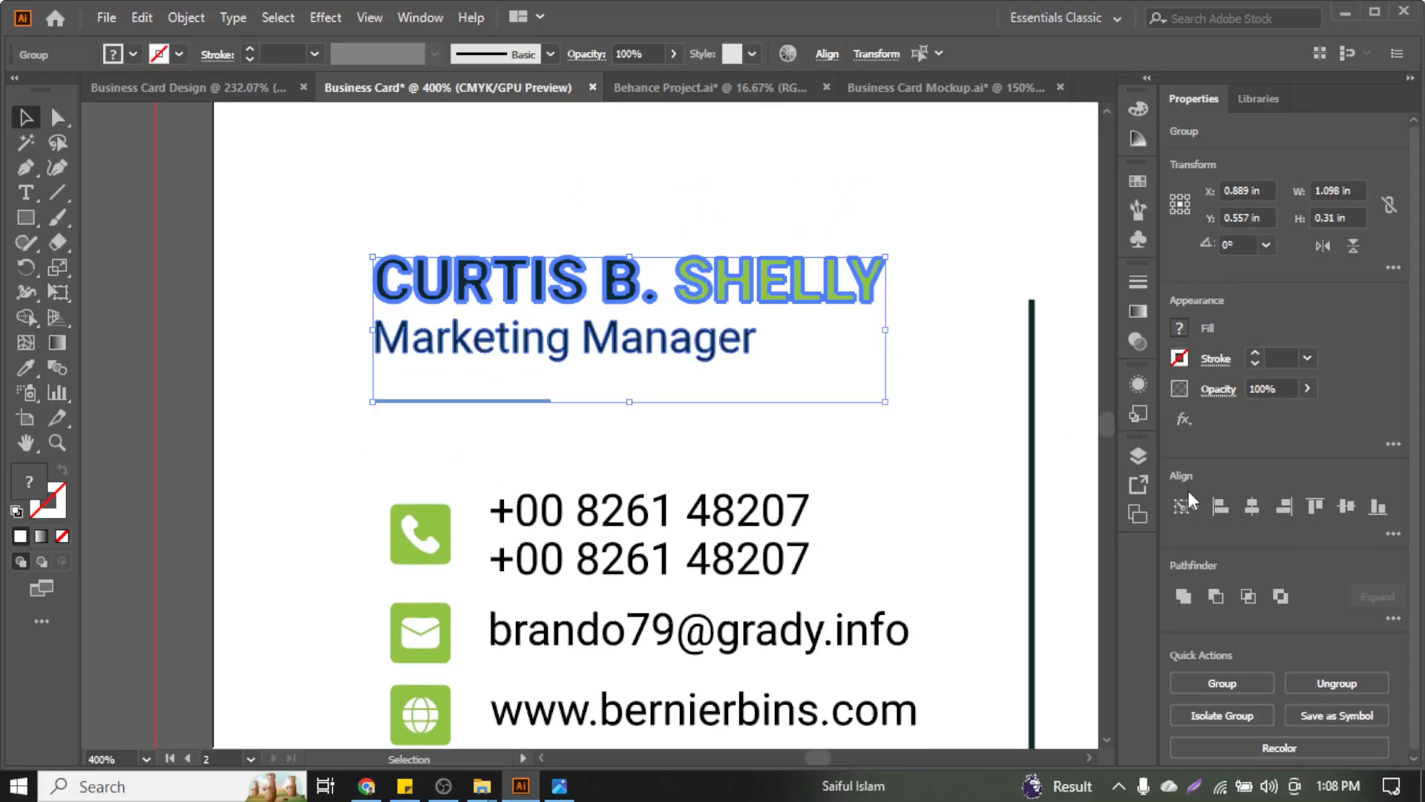
left_click(968, 364)
key("ctrl+minus")
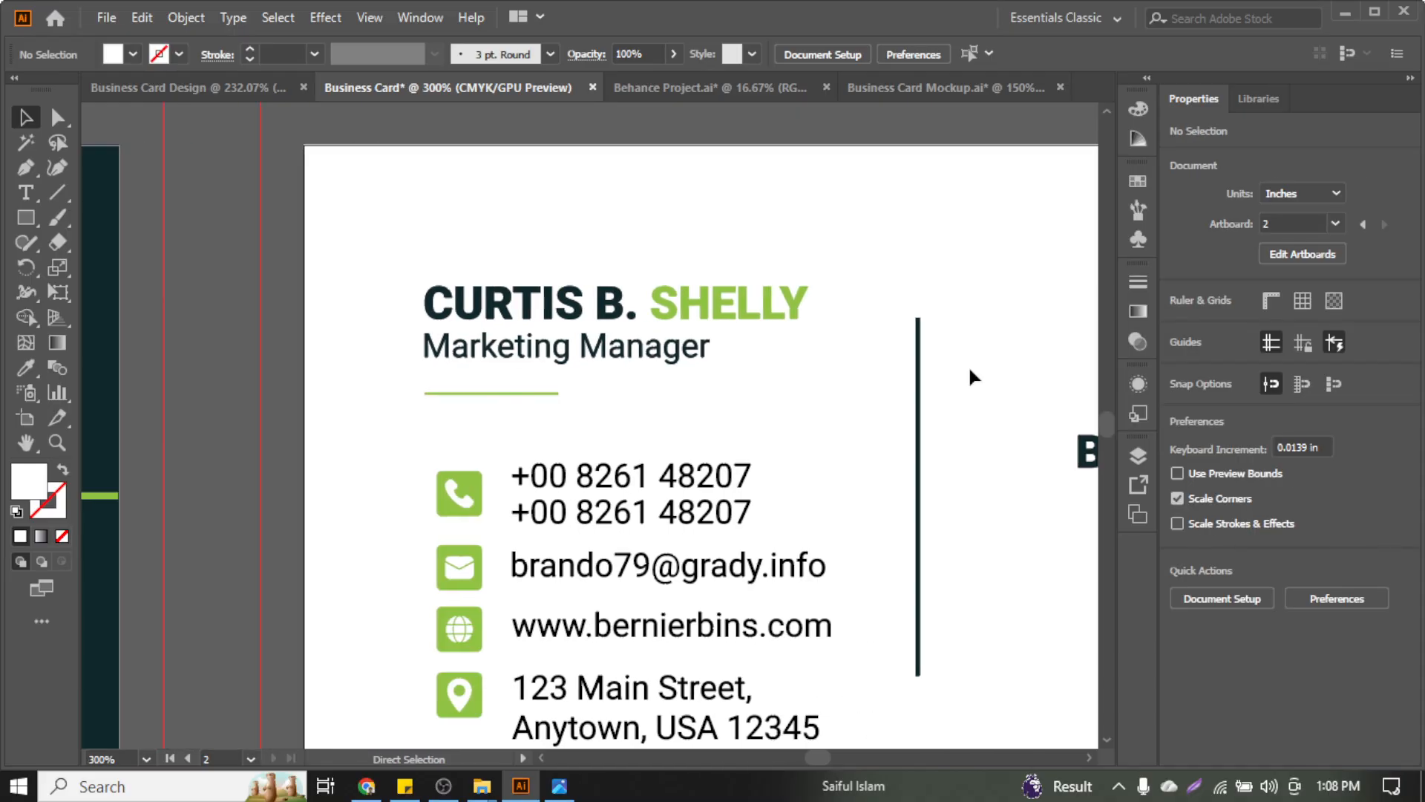
left_click(625, 353)
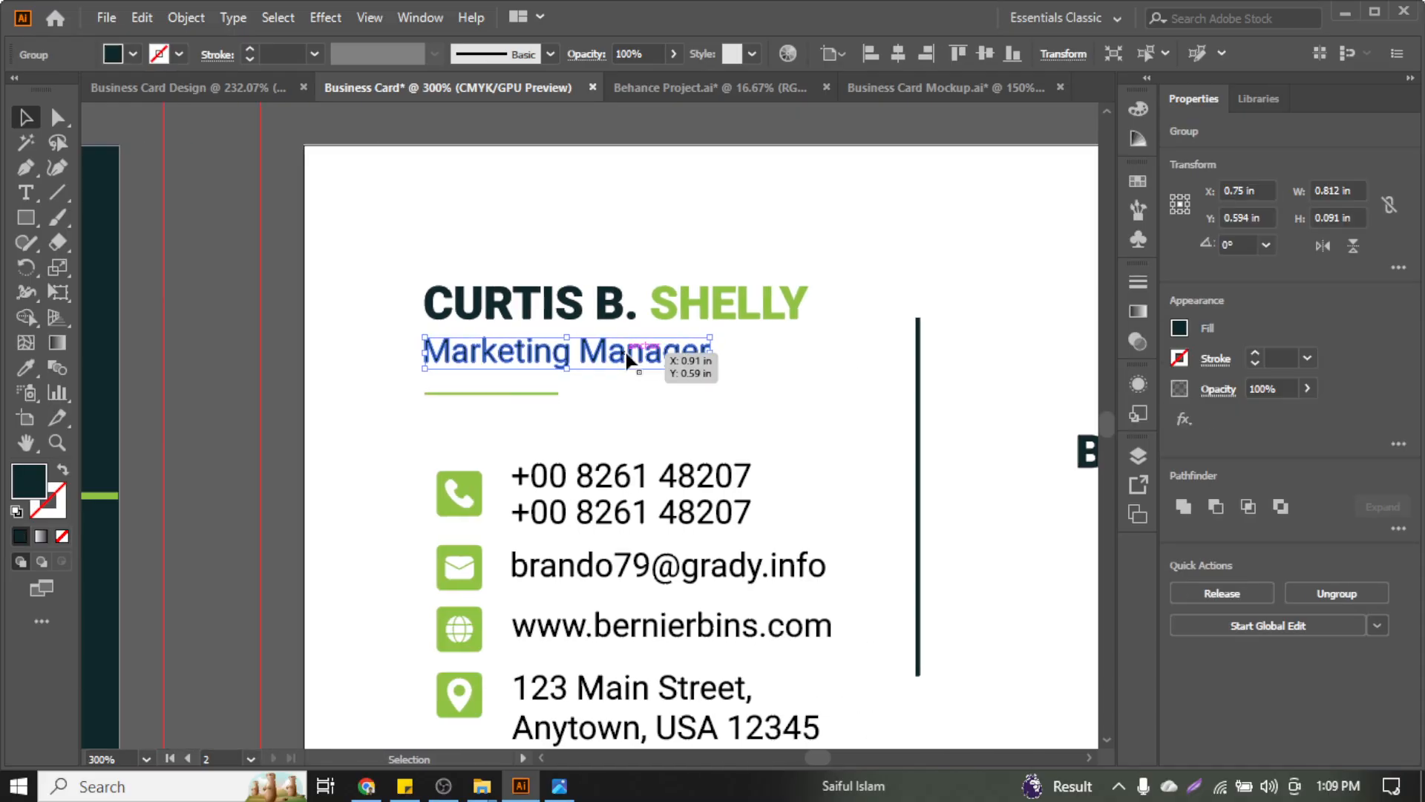
Scale up the CURTIS B. SHELLY name heading from its top-right corner handle
left_click(617, 249)
left_click(614, 304)
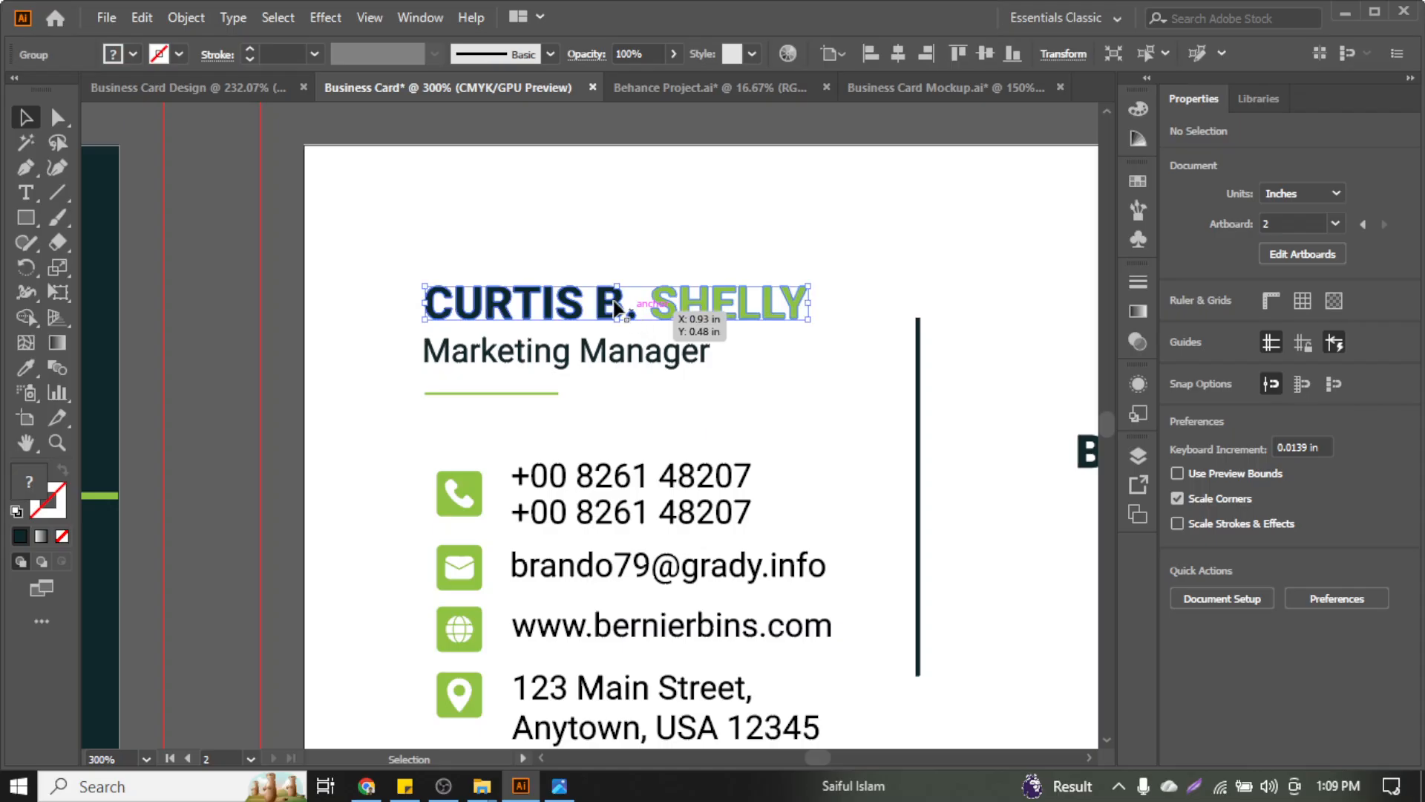
left_click_drag(814, 286, 873, 280)
left_click(843, 246)
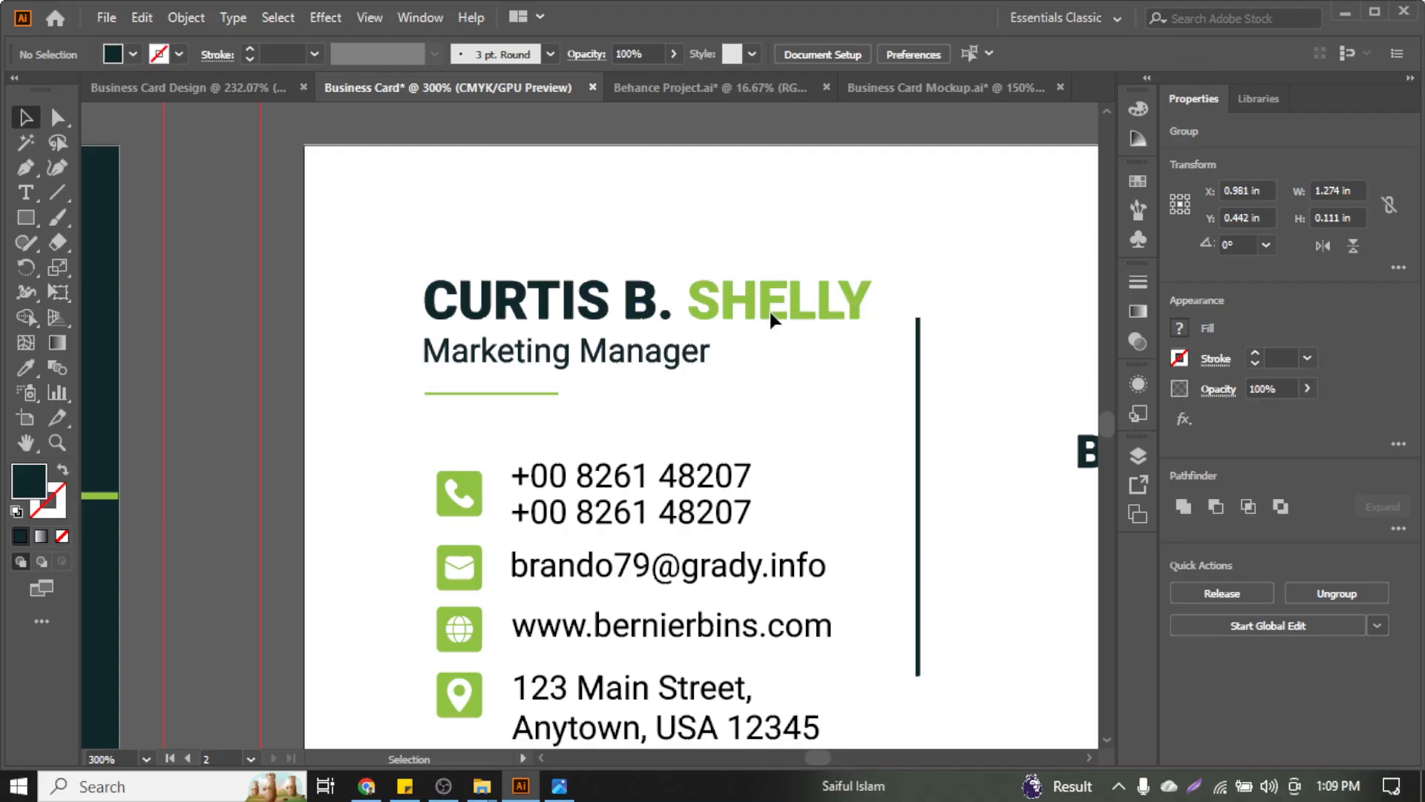
scroll(766, 424, "down", 2)
scroll(766, 424, "right", 3)
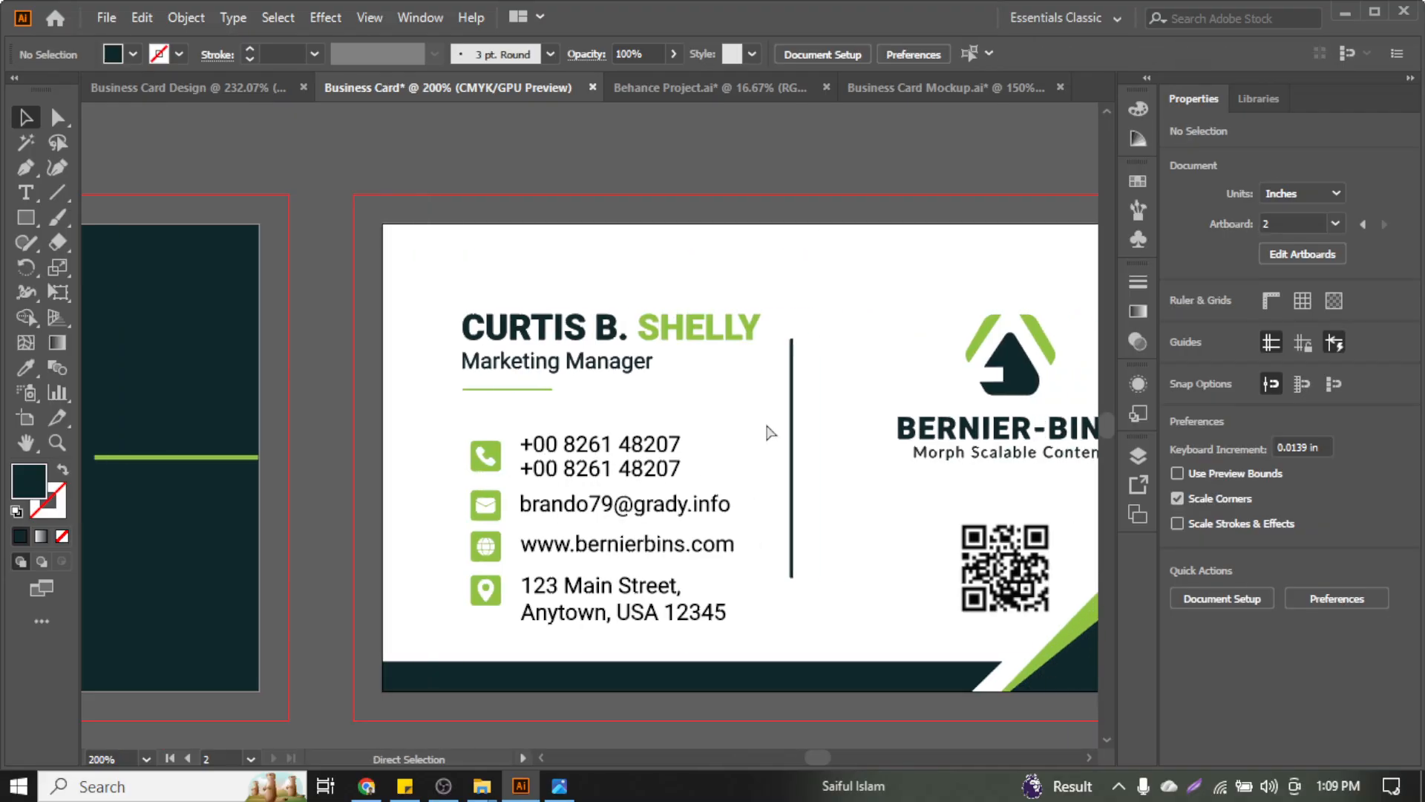
scroll(742, 371, "right", 1)
Fine-tune the name heading to about 1.27 in wide, just short of the divider line
left_click(716, 331)
scroll(717, 331, "up", 2)
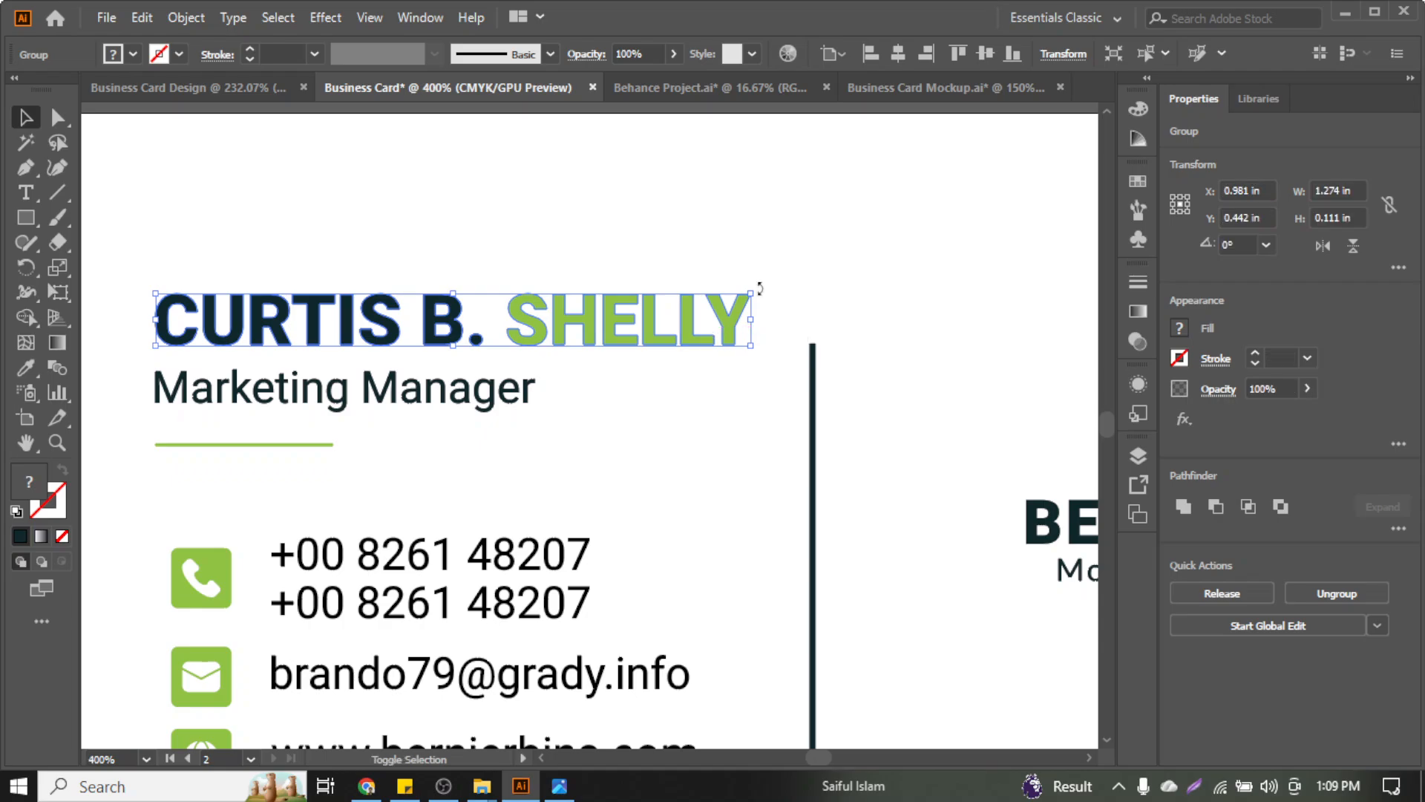
left_click_drag(753, 290, 757, 297)
left_click(765, 322)
scroll(741, 426, "down", 1)
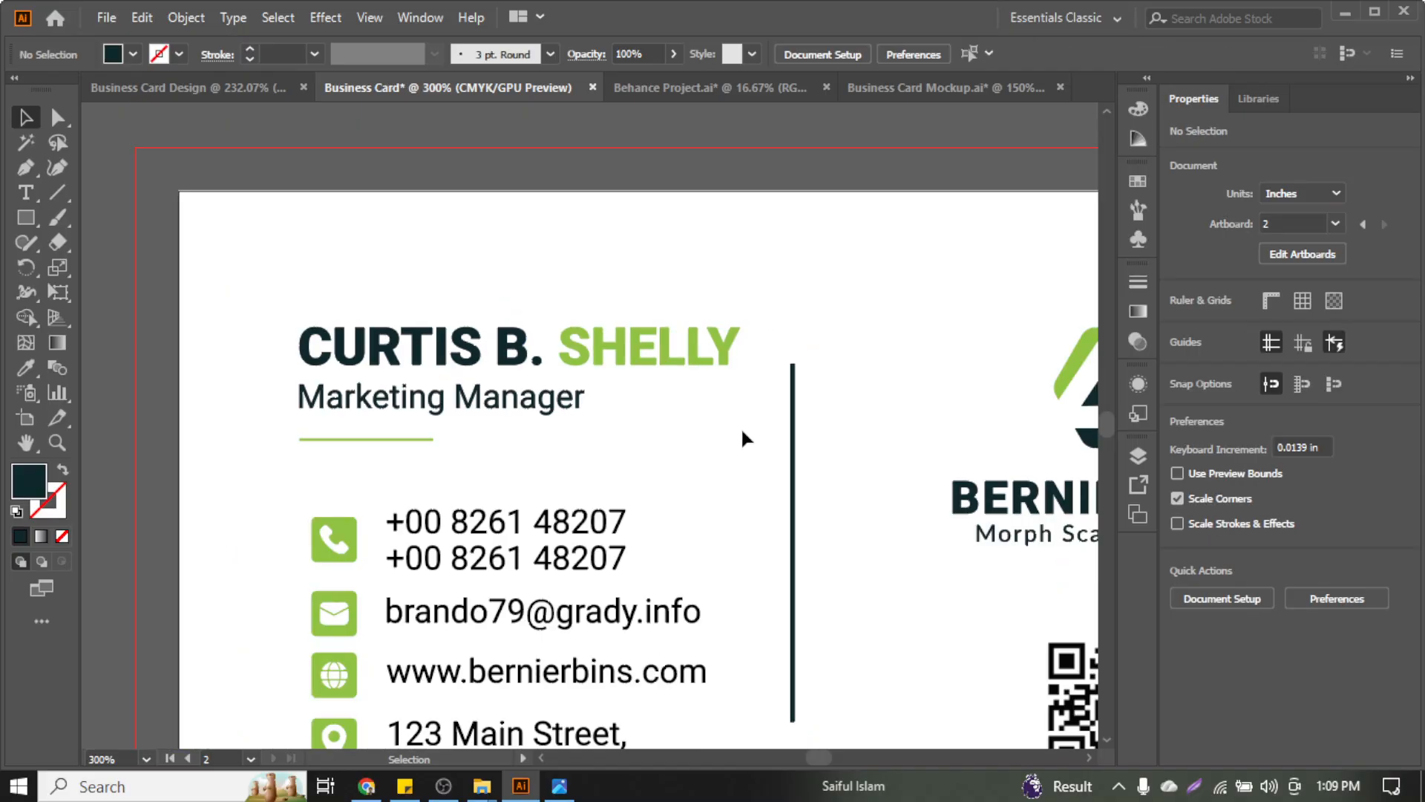
scroll(735, 526, "down", 1)
scroll(739, 532, "down", 2)
left_click(863, 491)
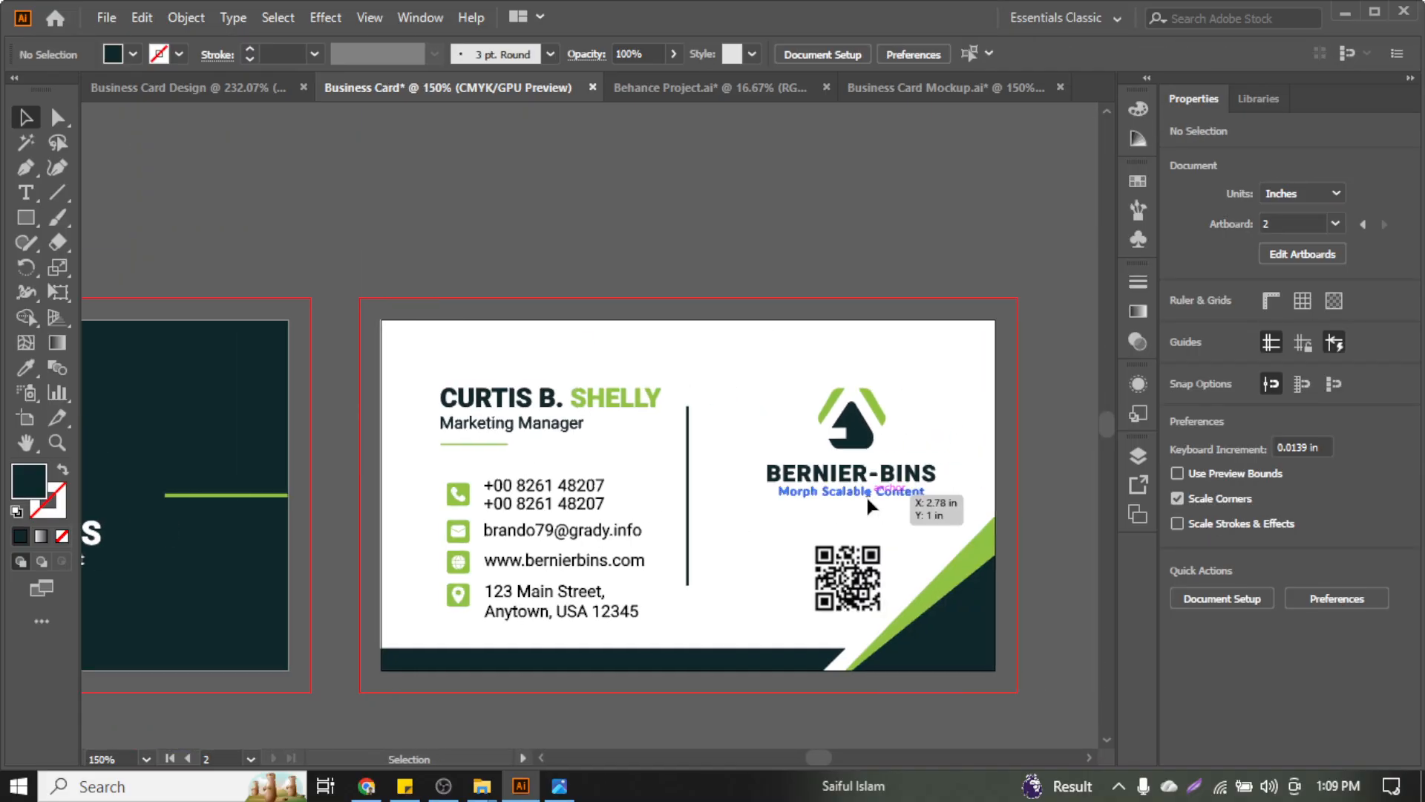
scroll(861, 491, "up", 3)
Centre the front logo mark horizontally over the BERNIER-BINS wordmark
left_click(847, 355)
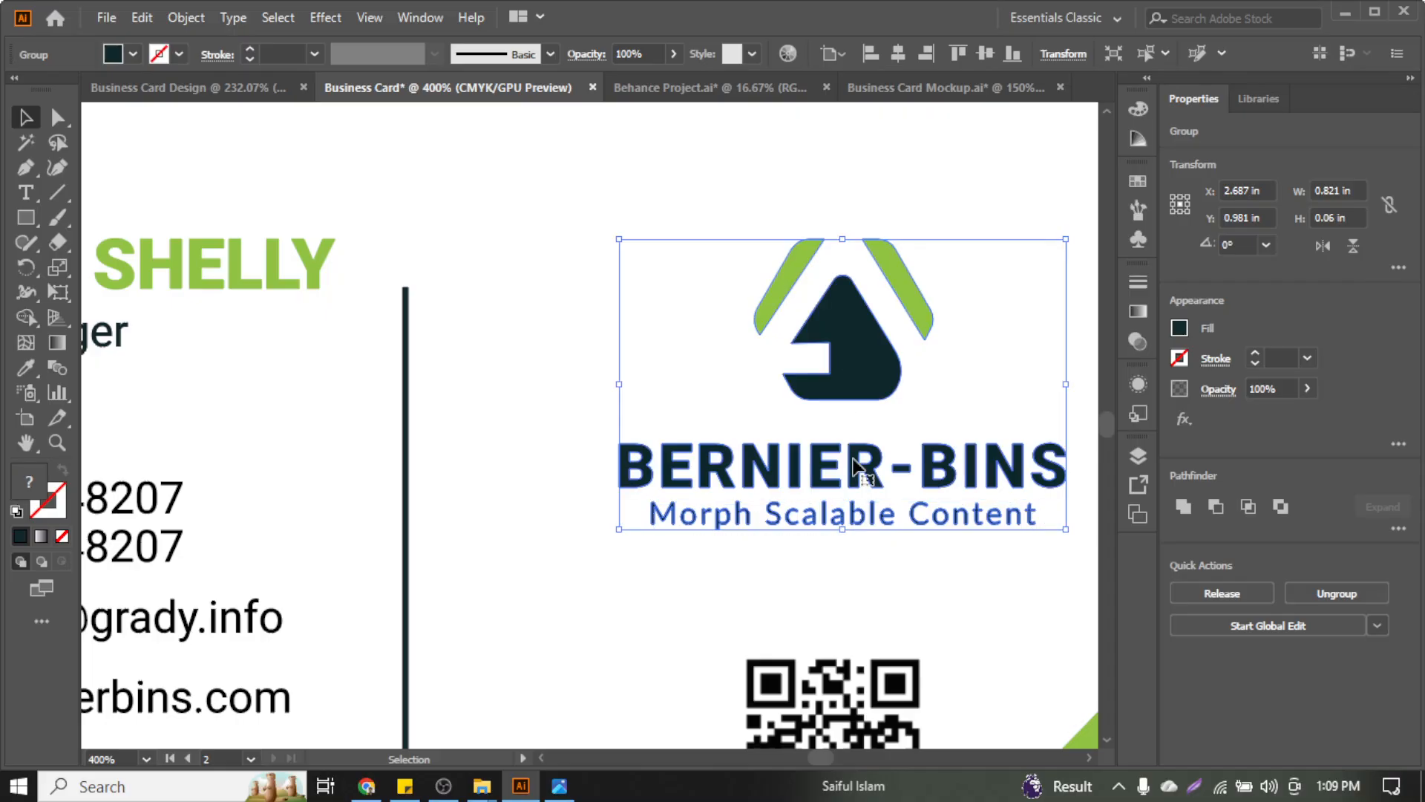
left_click(1264, 507)
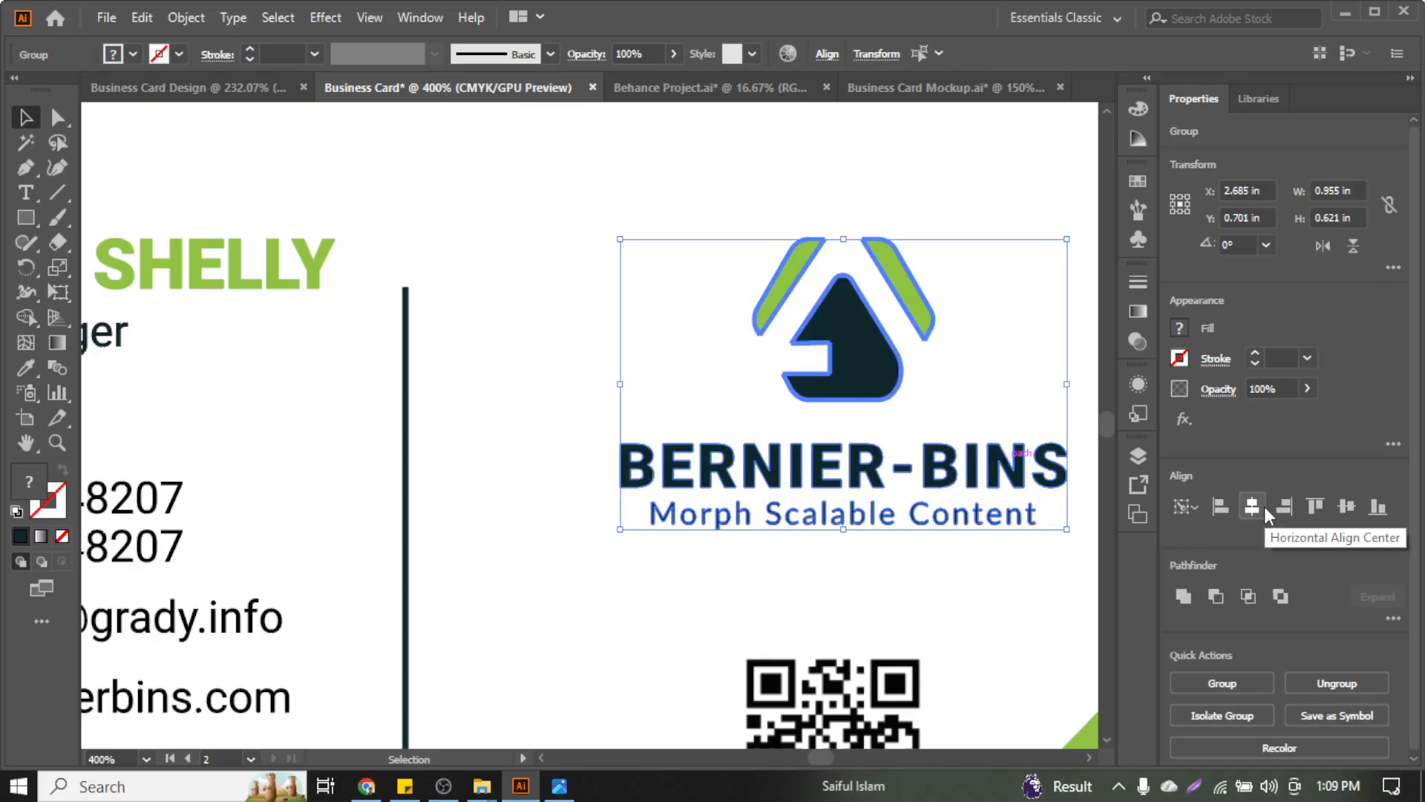
left_click(974, 334)
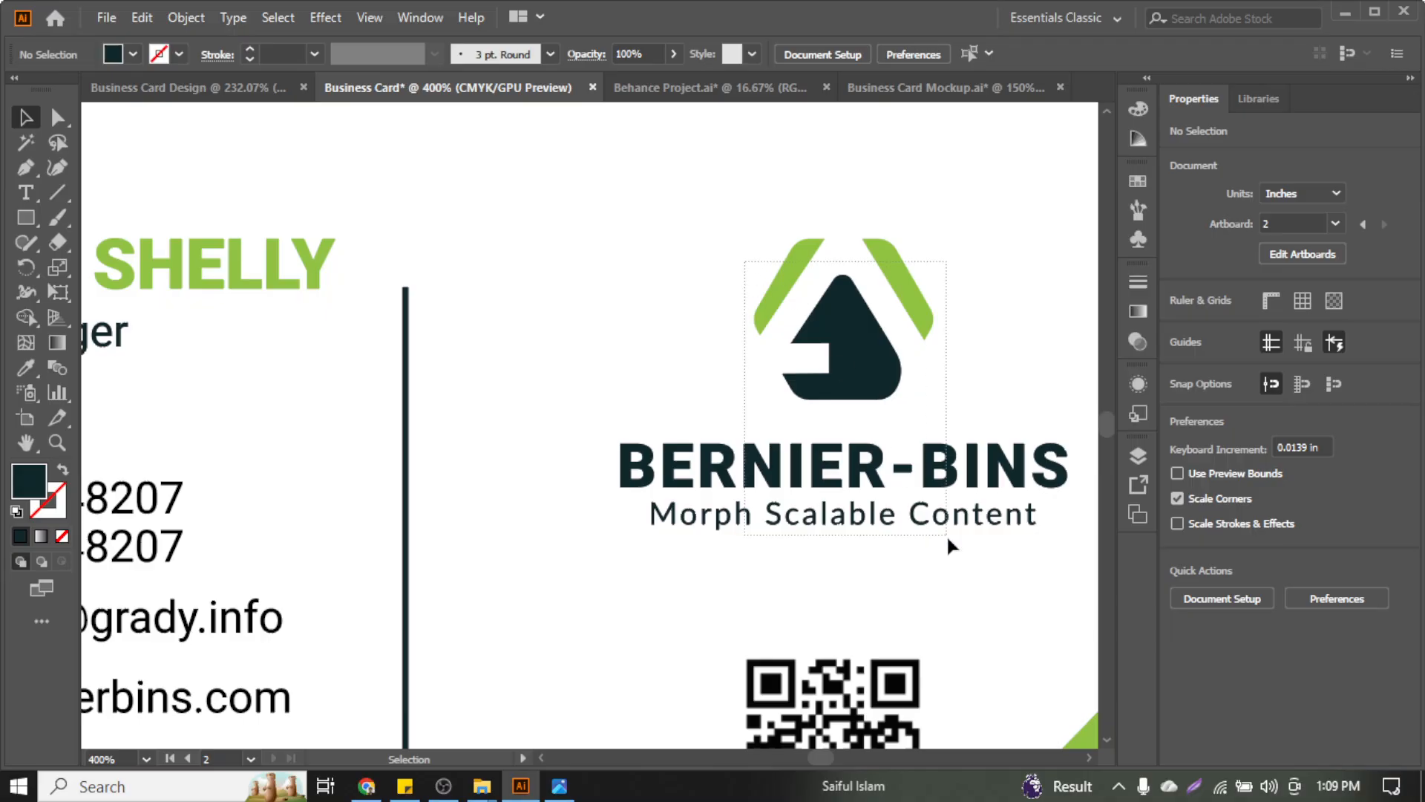
left_click_drag(947, 533, 947, 533)
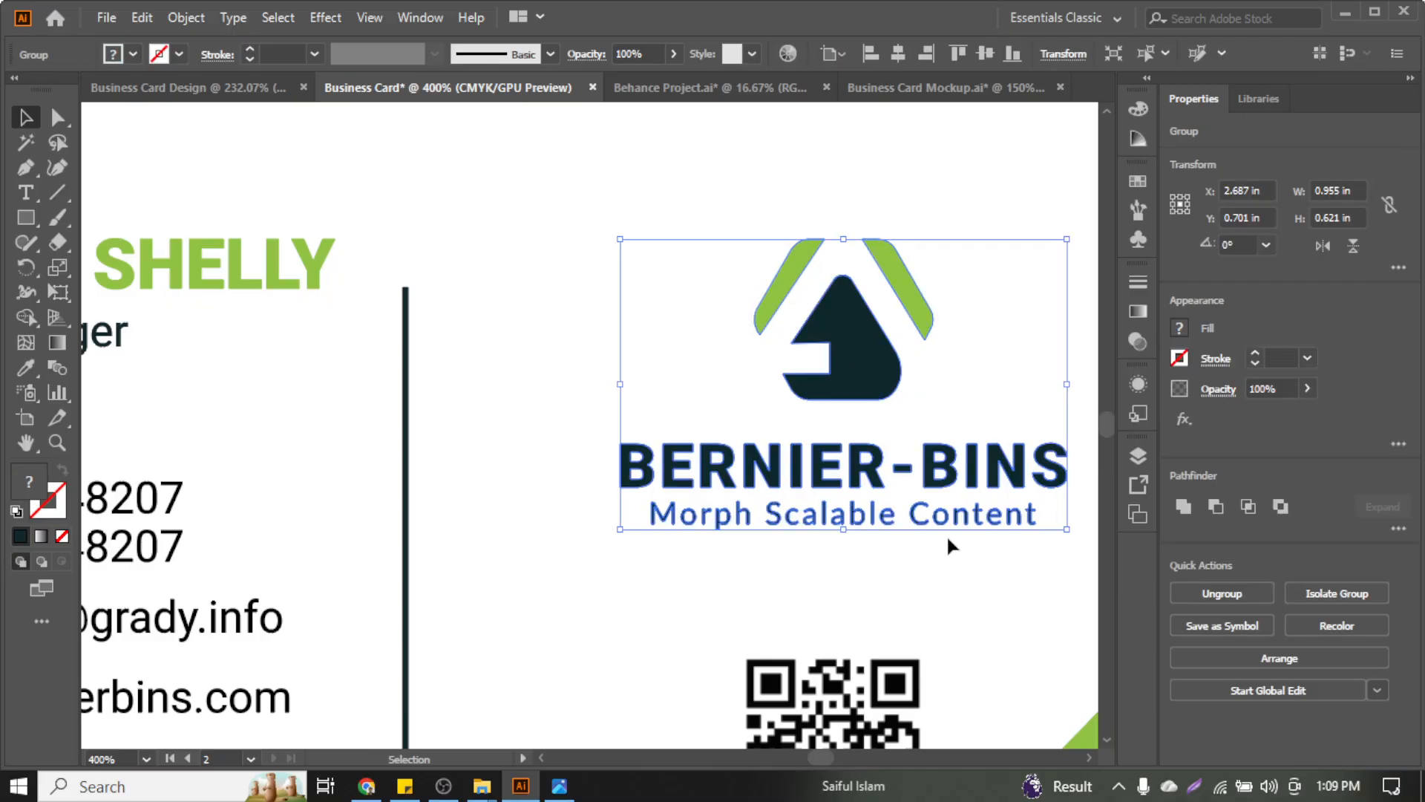
Ungroup the back-side logo, centre its pieces horizontally at X 1.75 in, and regroup them
scroll(904, 415, "down", 4)
scroll(722, 465, "left", 5)
scroll(530, 505, "up", 4)
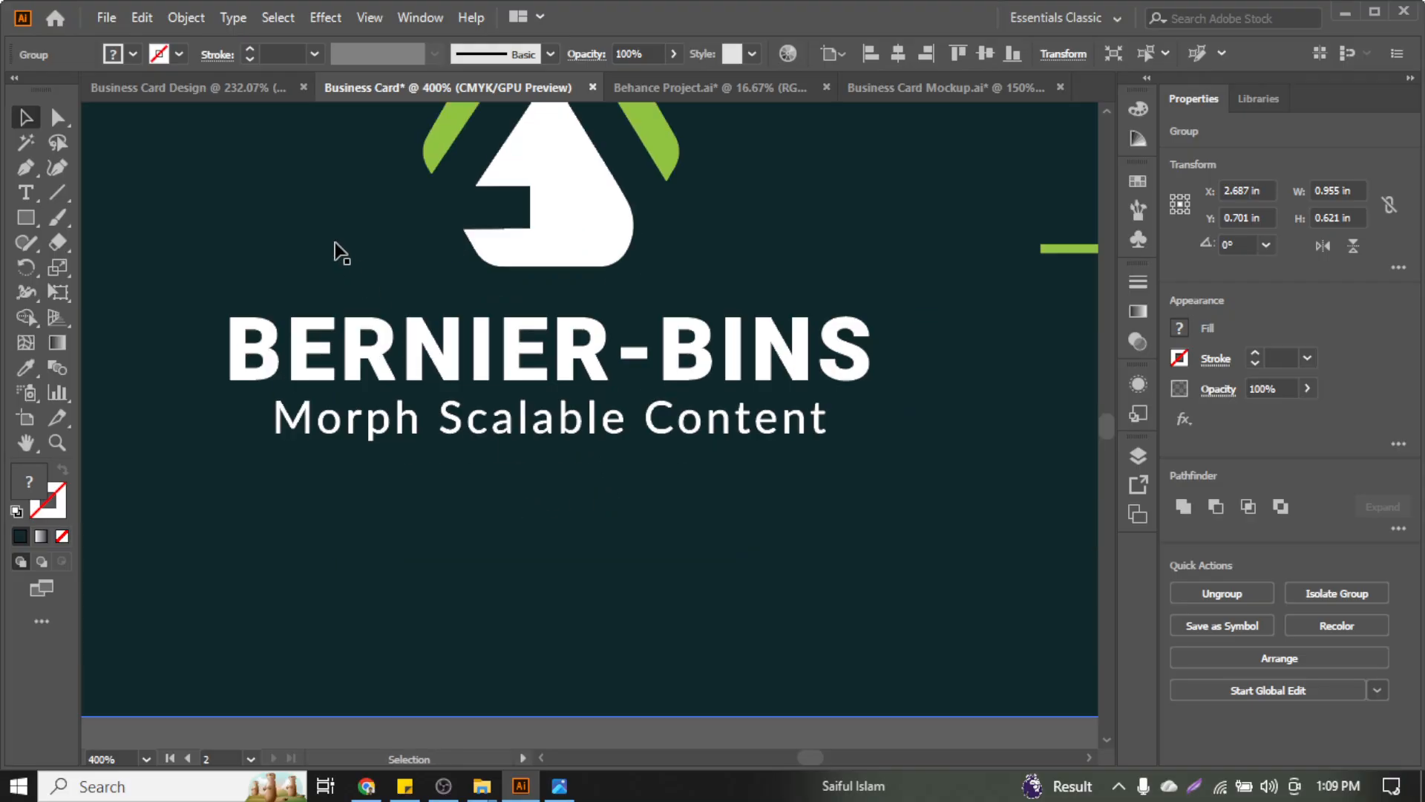
scroll(341, 253, "down", 3)
left_click(438, 190)
scroll(462, 283, "up", 2)
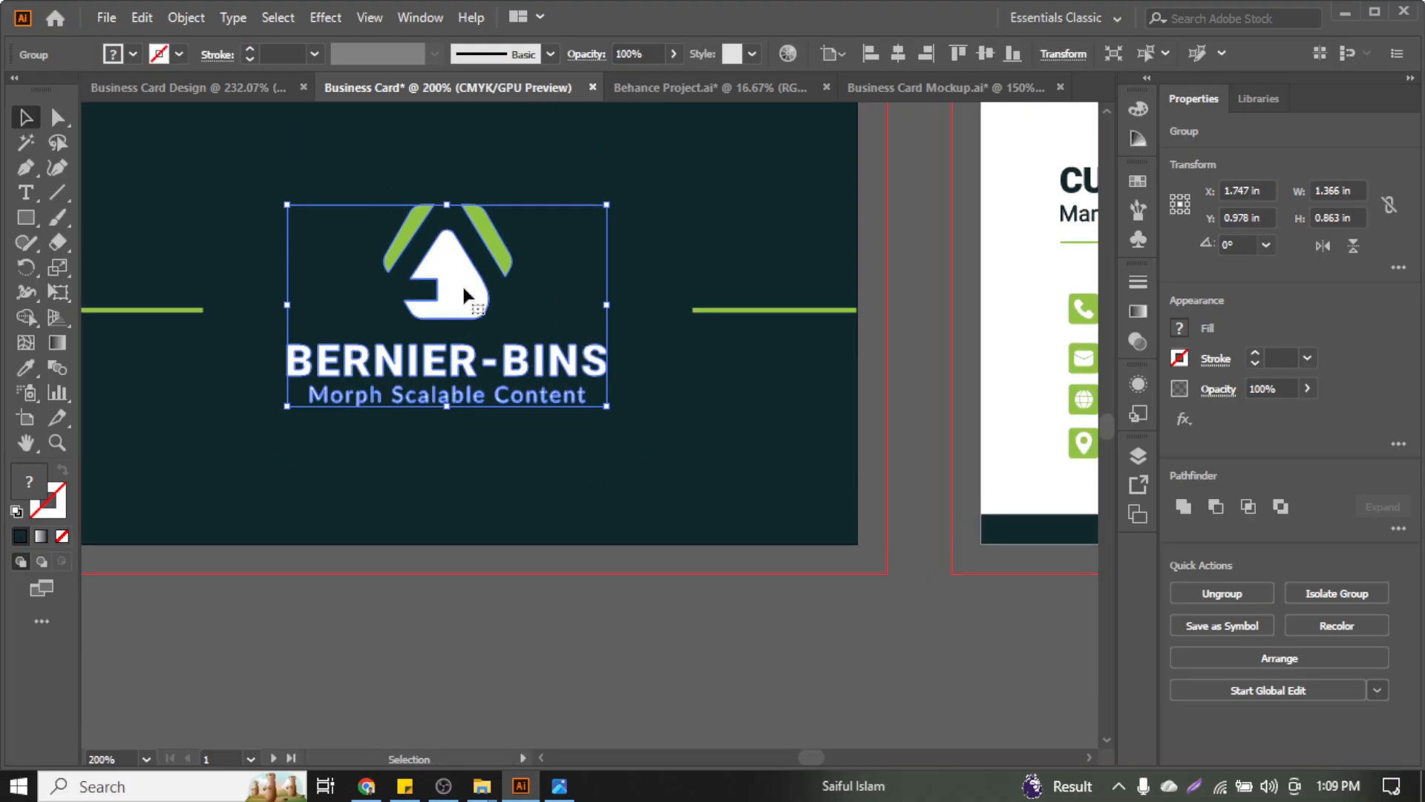
scroll(462, 284, "up", 1)
right_click(461, 283)
left_click(562, 454)
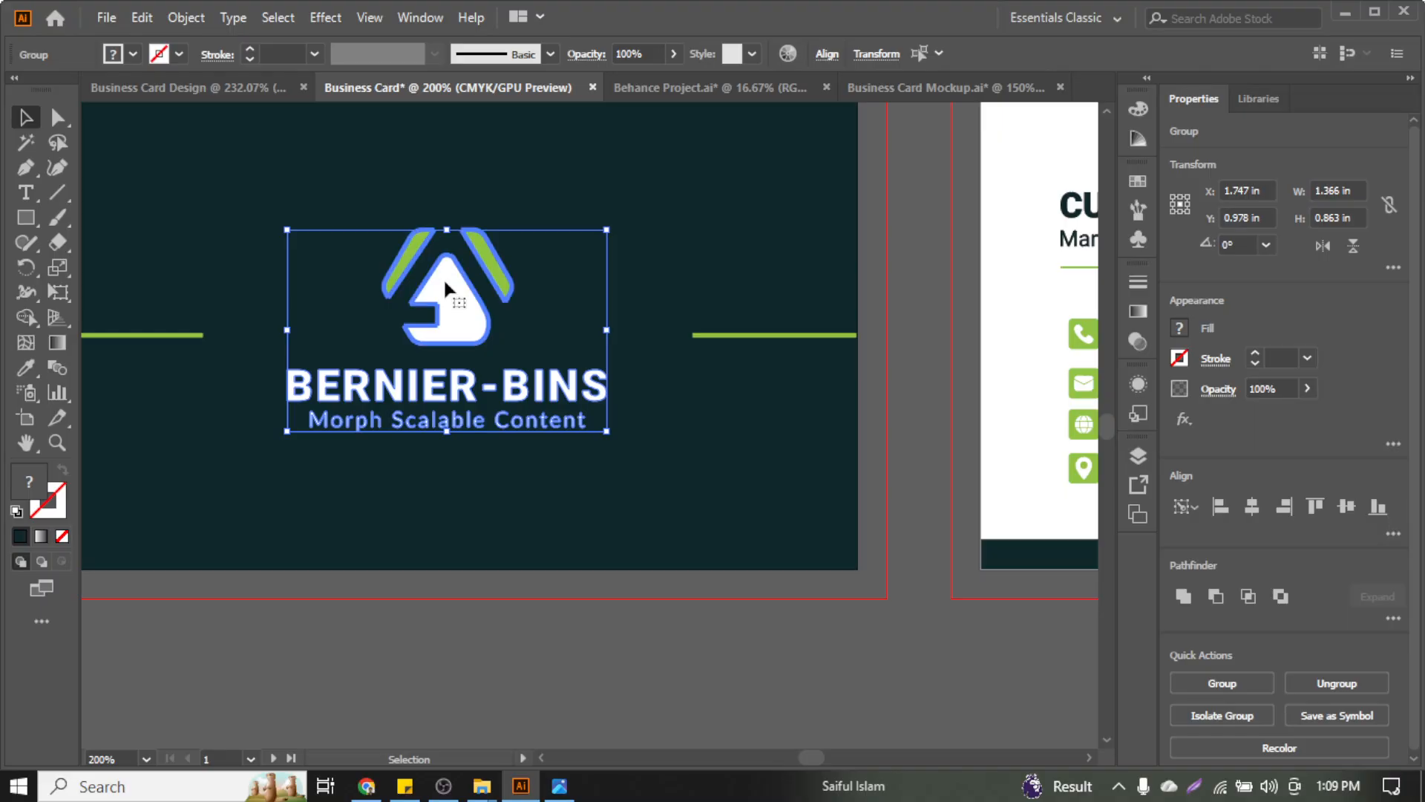
left_click(1256, 506)
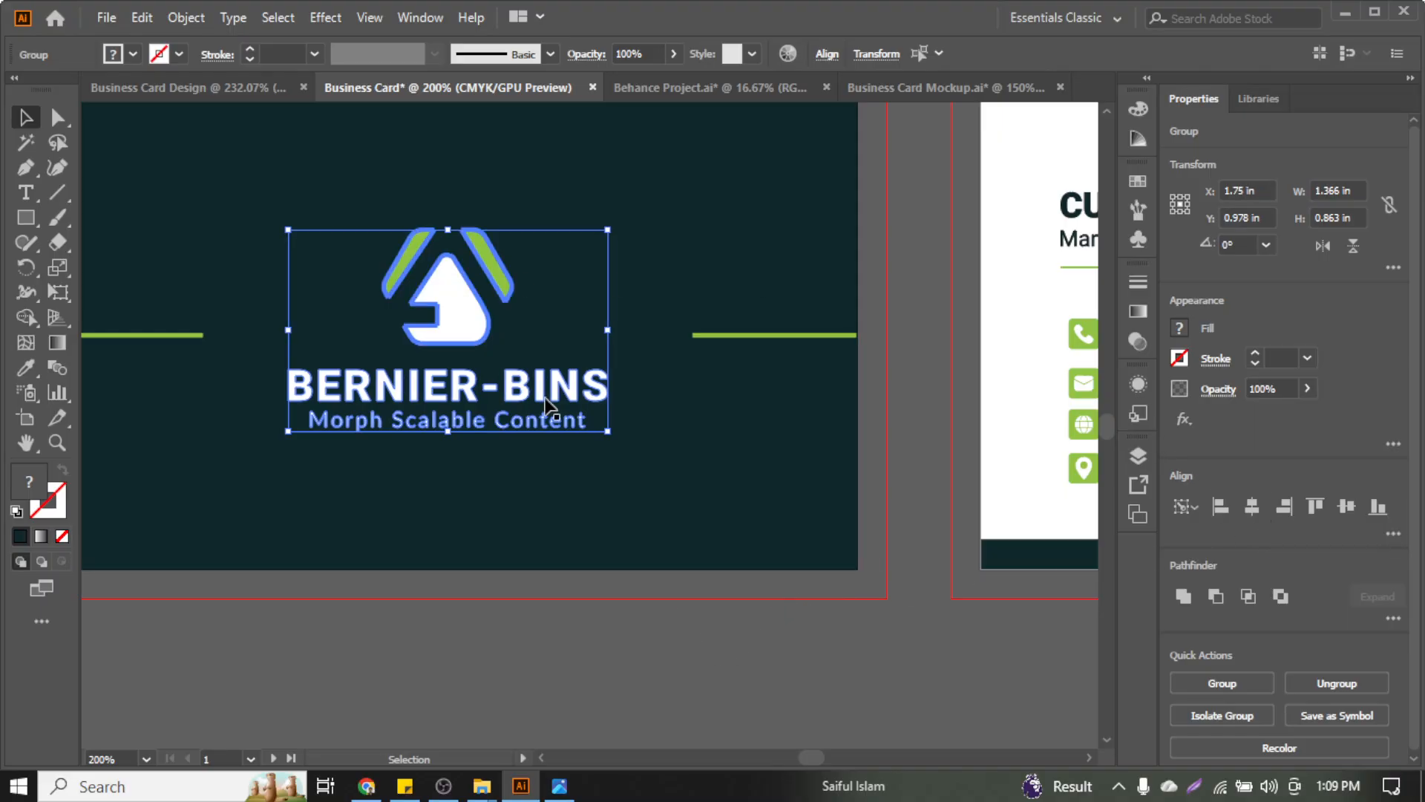
key("ctrl+g")
Zoom out to view both finished card sides, then switch to the Chrome Extensions page
left_click(728, 640)
scroll(661, 573, "down", 2)
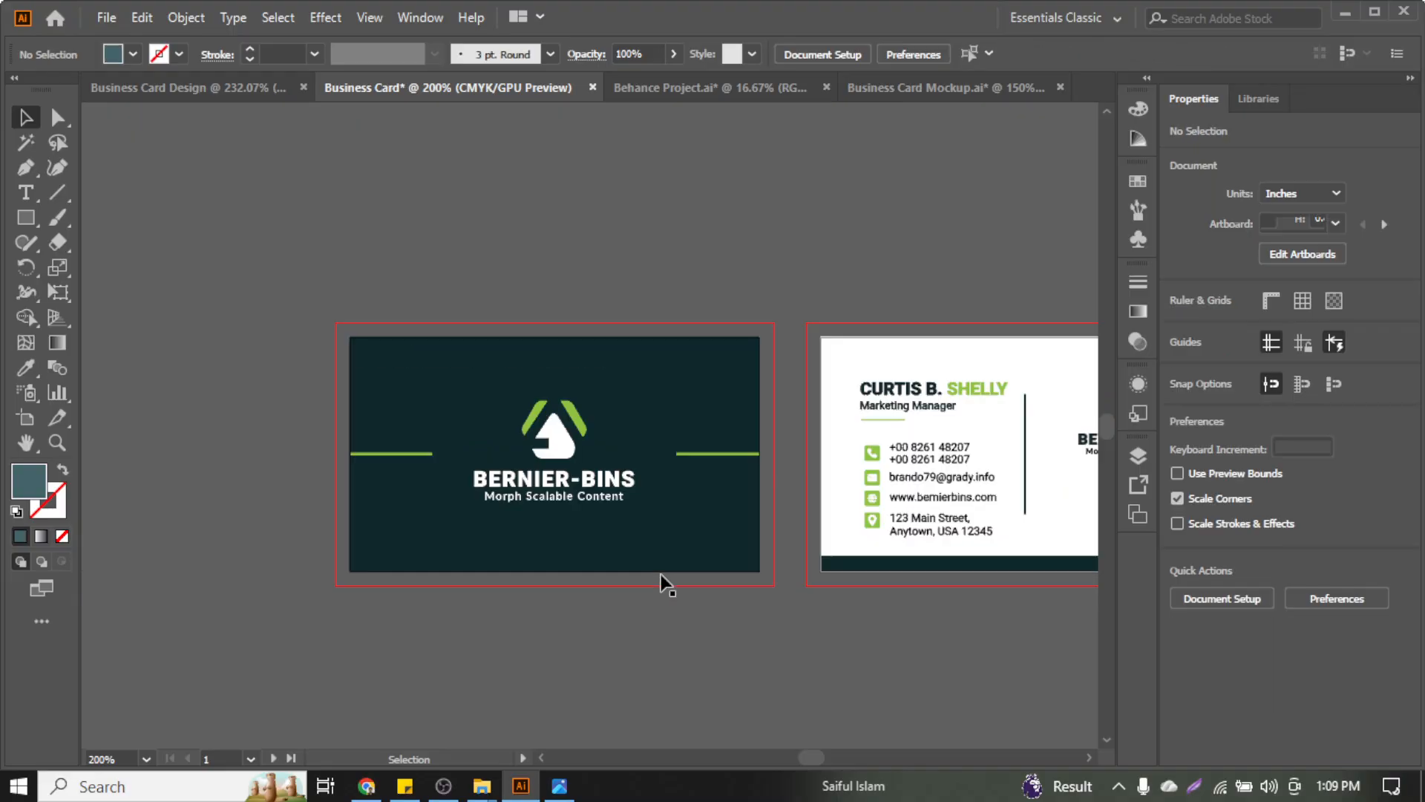
scroll(514, 572, "down", 5)
scroll(514, 572, "right", 8)
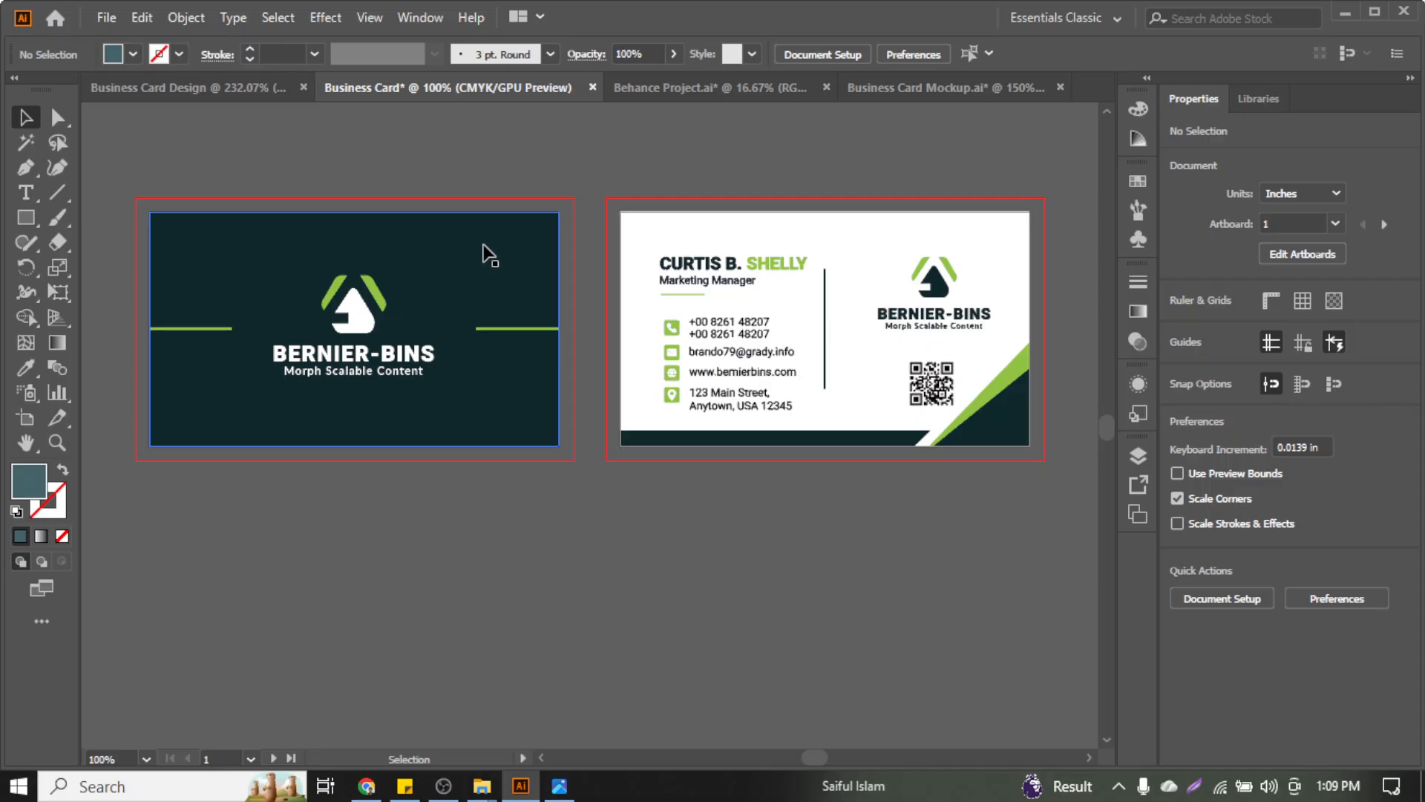
left_click(367, 786)
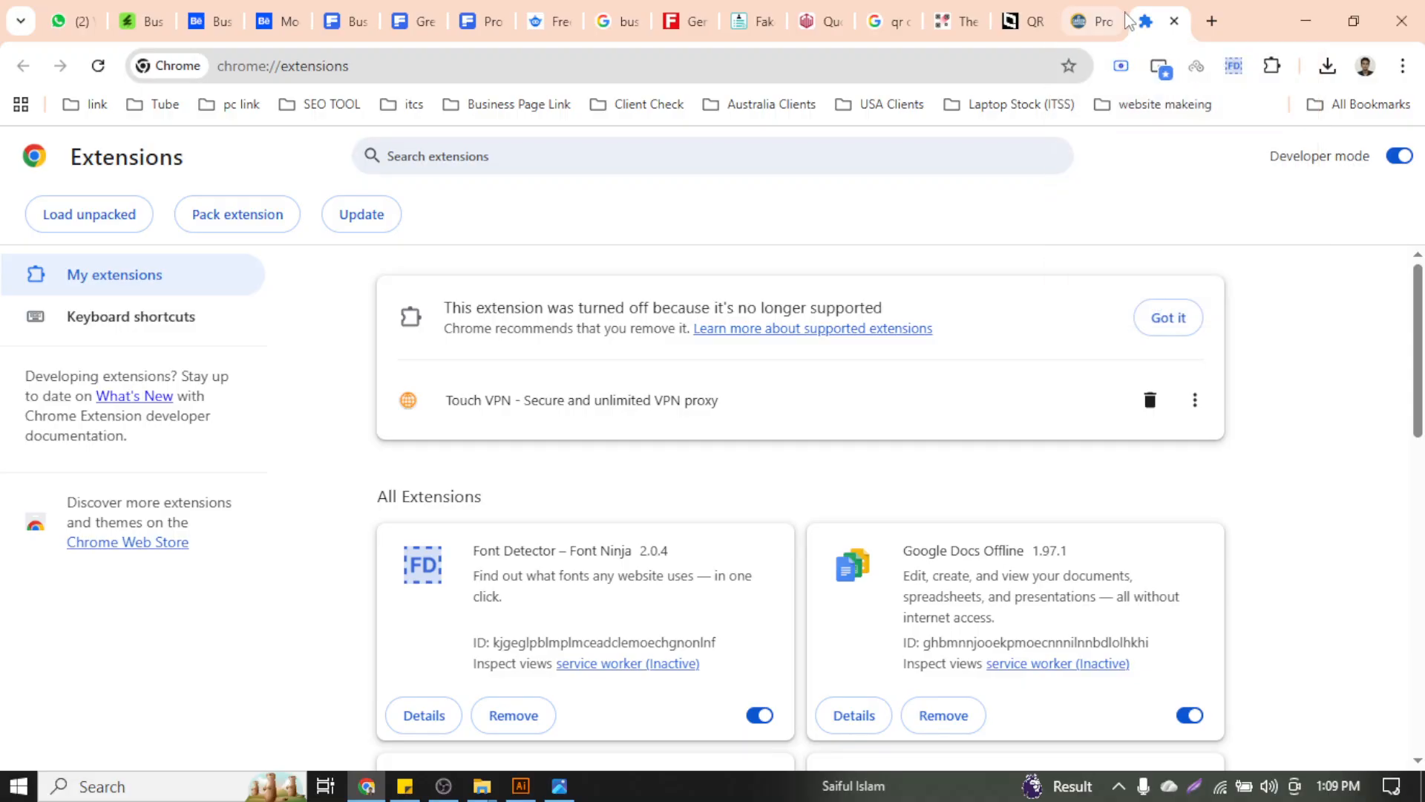
Close the extra browser tabs, including the Green and white template tab
key("ctrl+w")
key("ctrl+w")
key("ctrl+w")
key("ctrl+w")
key("ctrl+w")
key("ctrl+w")
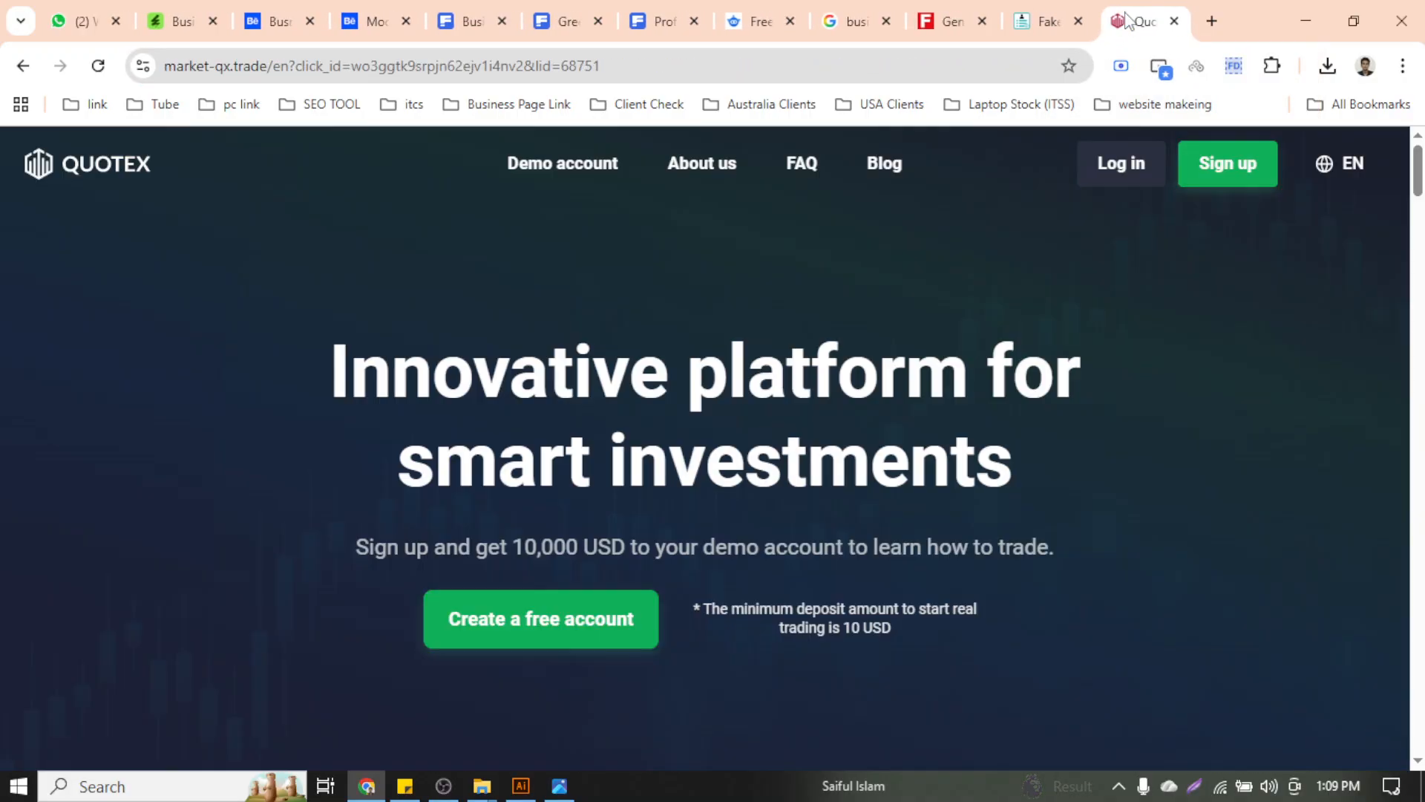
key("ctrl+w")
key("ctrl+w")
key("ctrl+w")
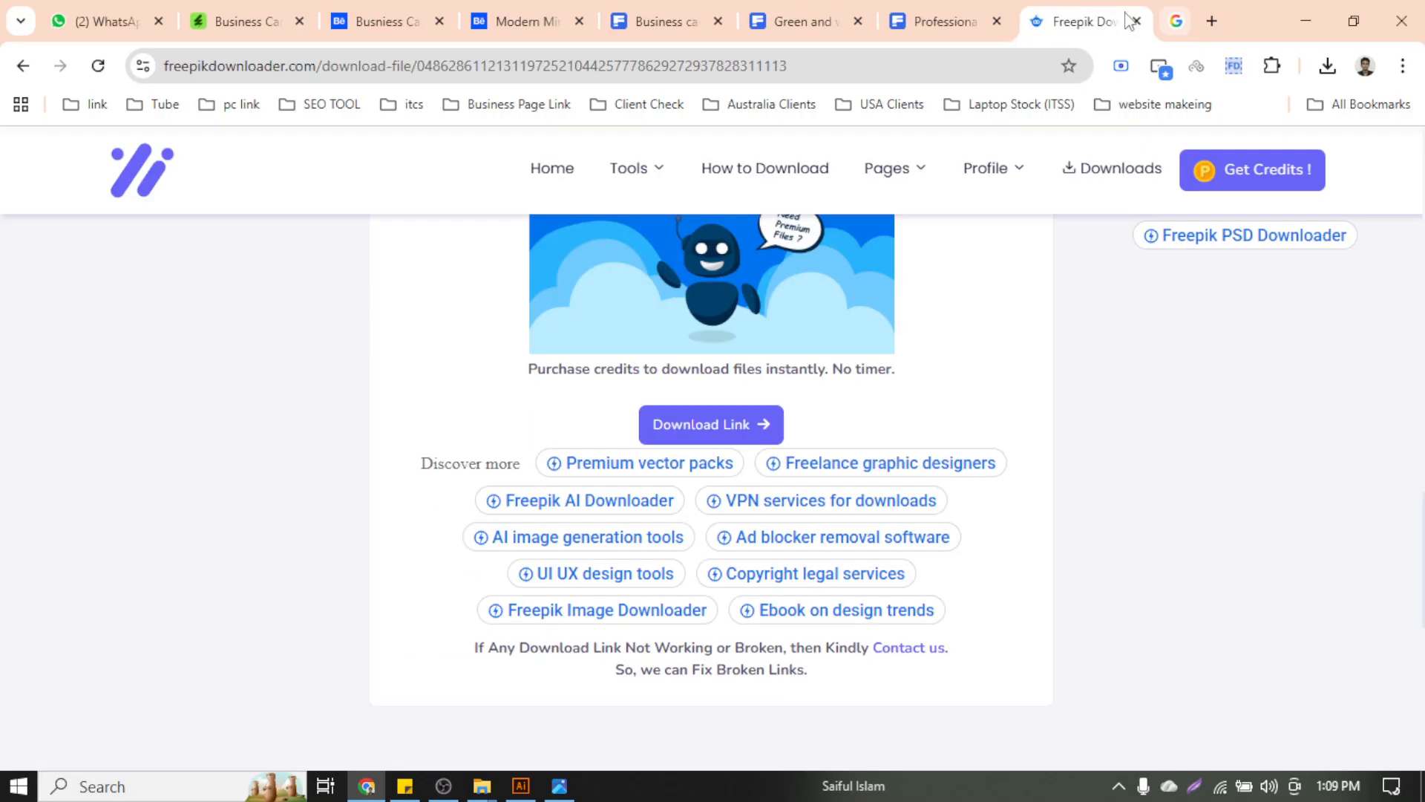
key("ctrl+w")
key("ctrl+w")
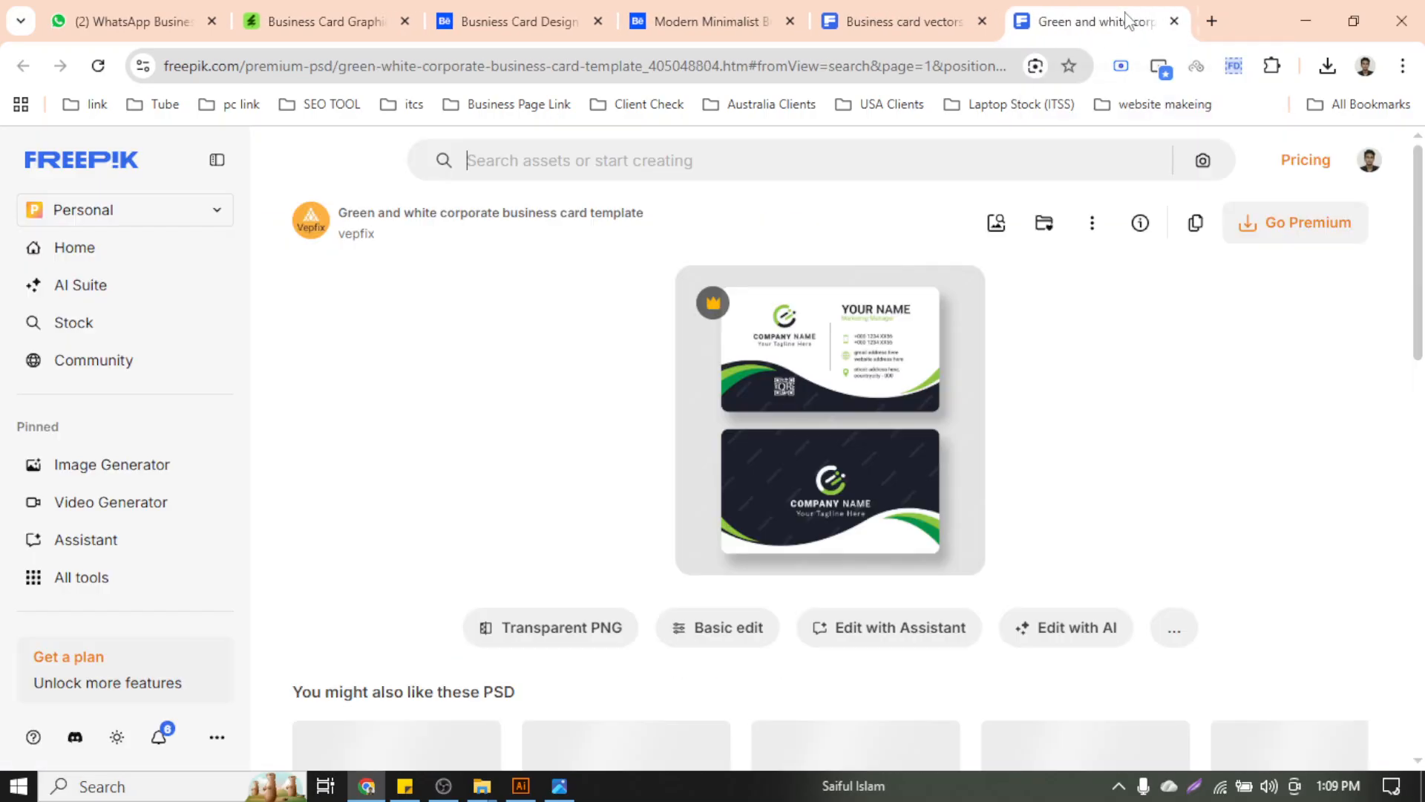
key("ctrl+w")
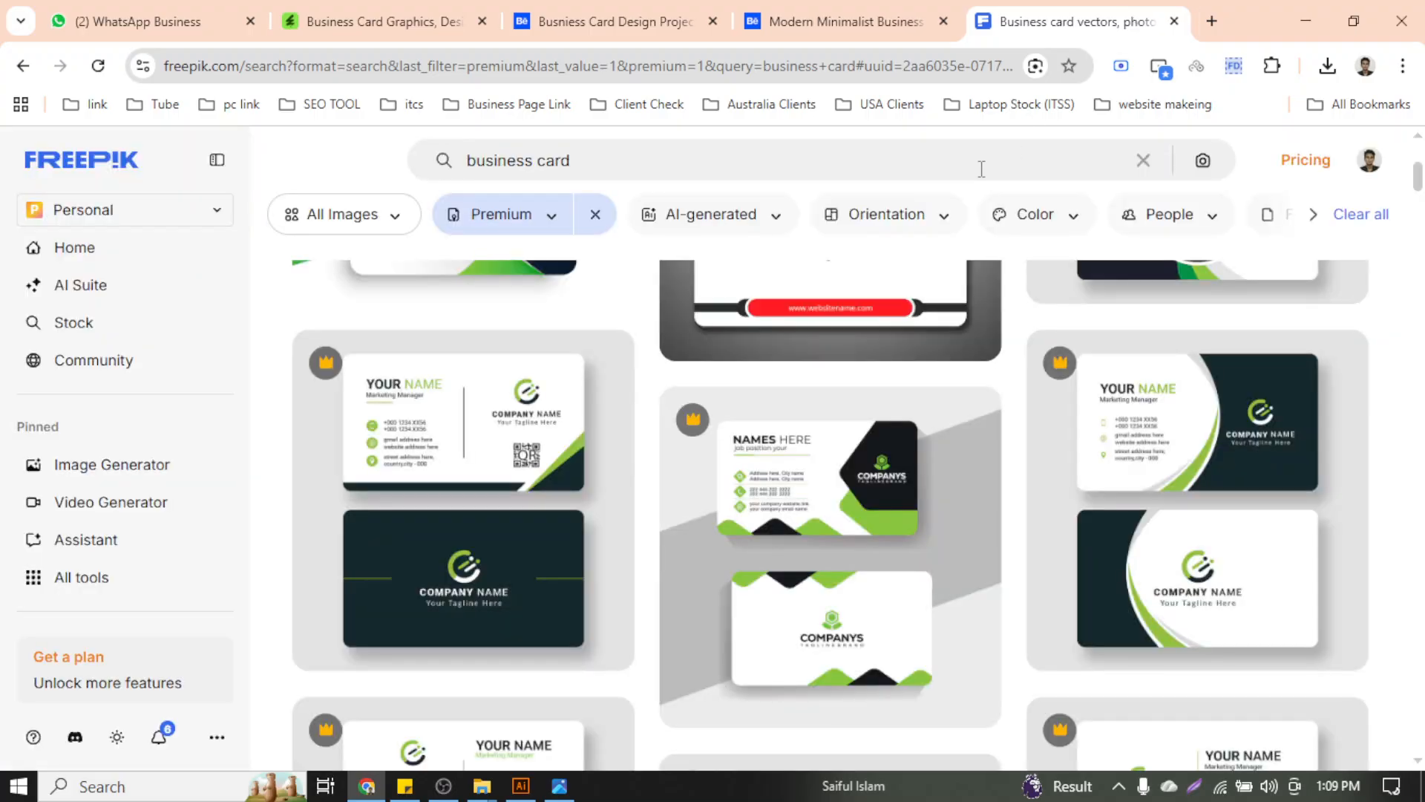
Rerun the recent 'business card mockup' search on Freepik and browse the Premium results
left_click(648, 174)
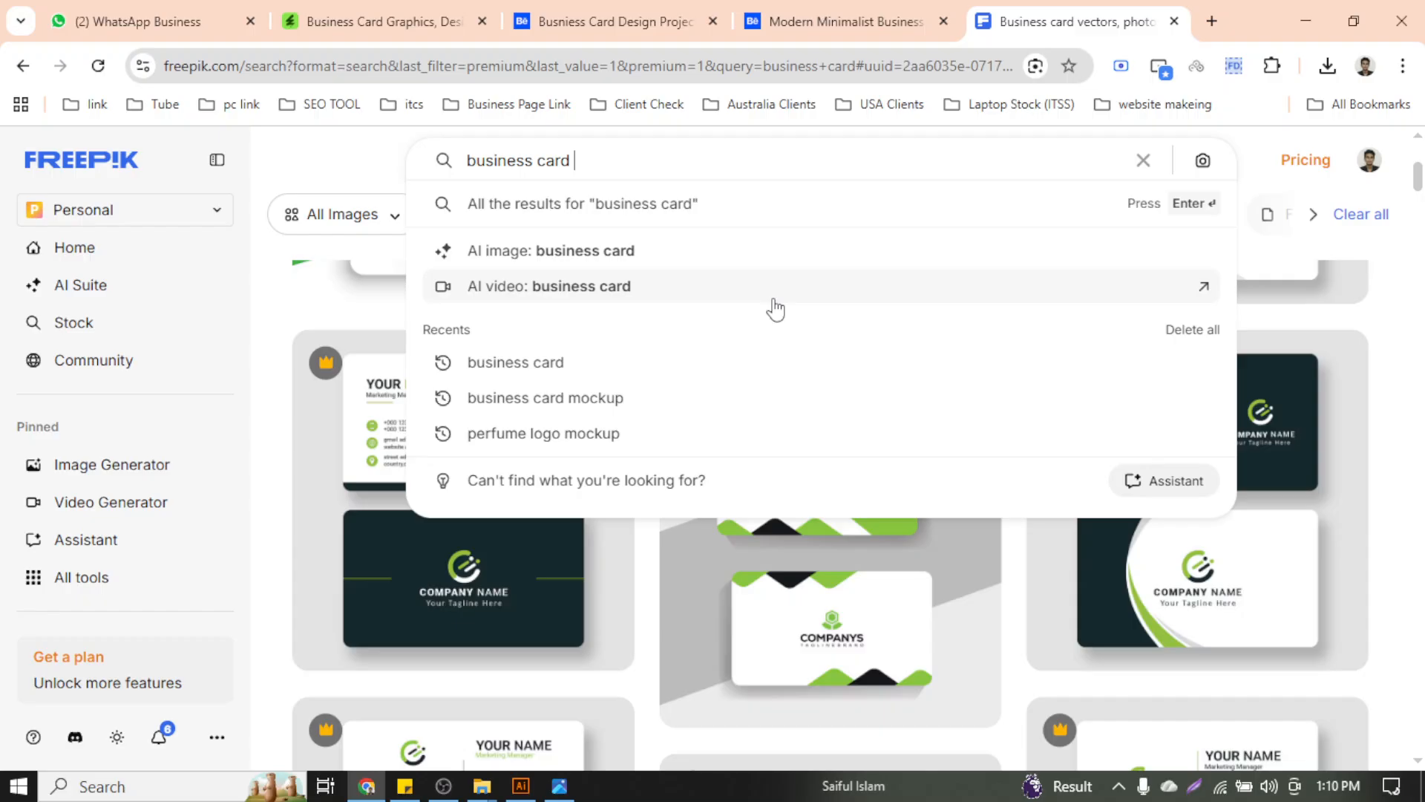
left_click(679, 422)
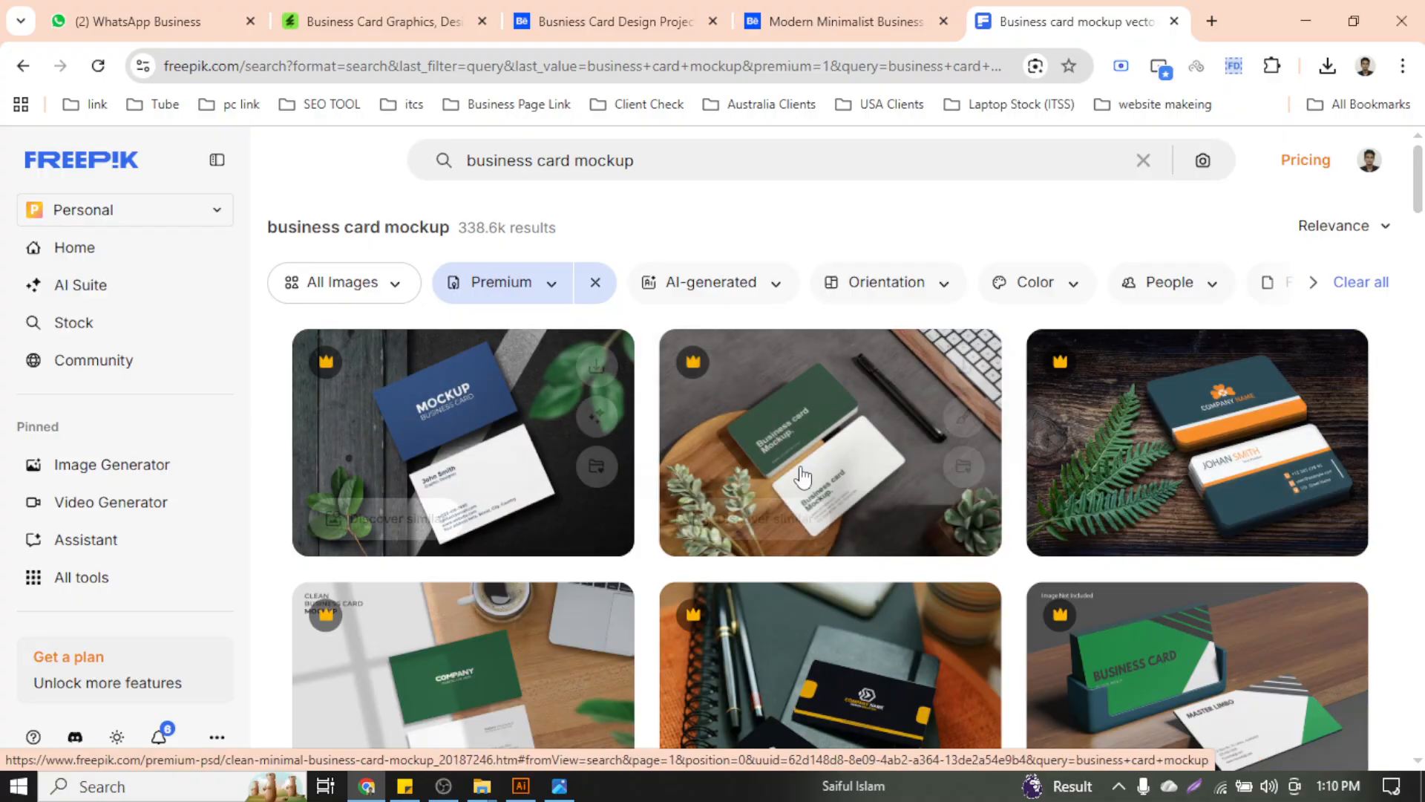
scroll(852, 546, "down", 7)
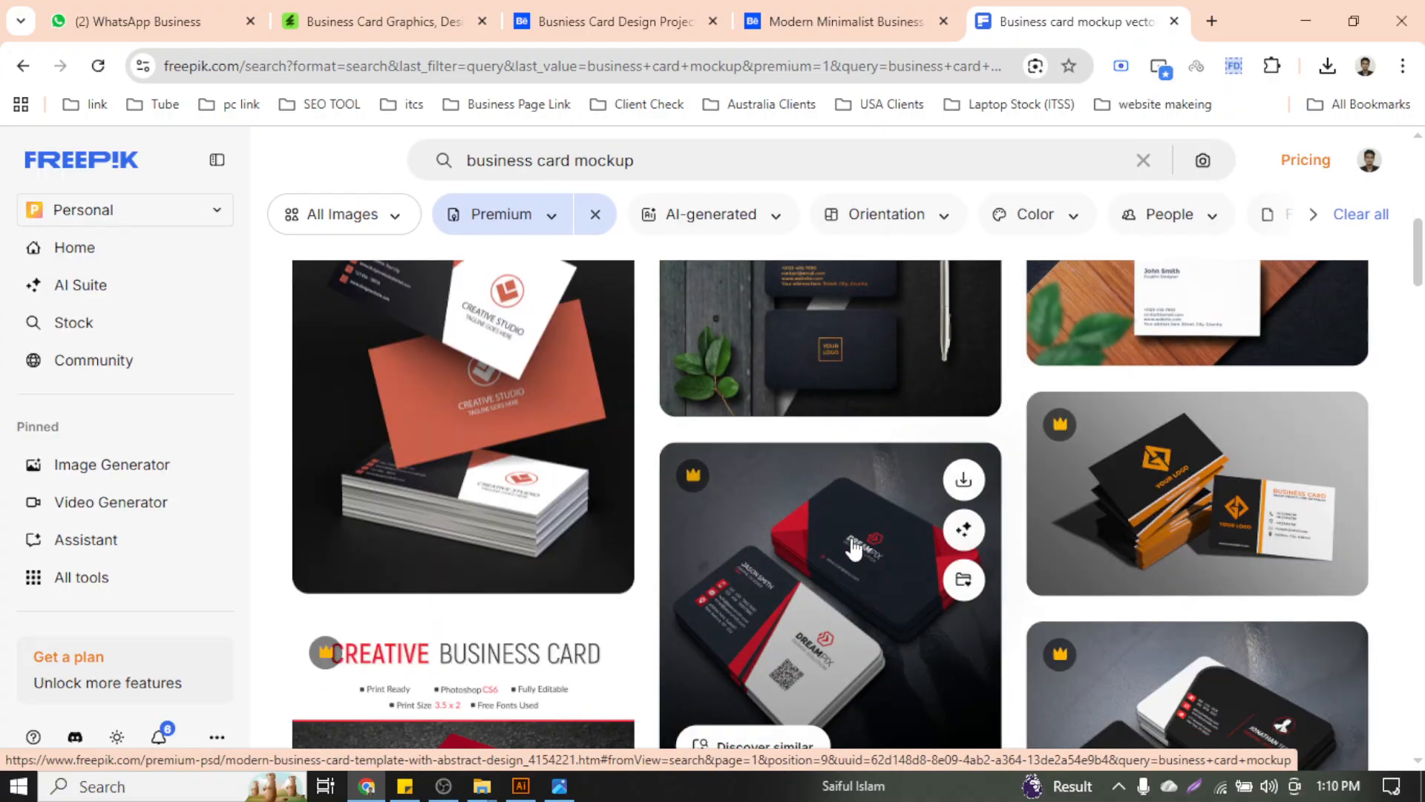
scroll(854, 549, "up", 3)
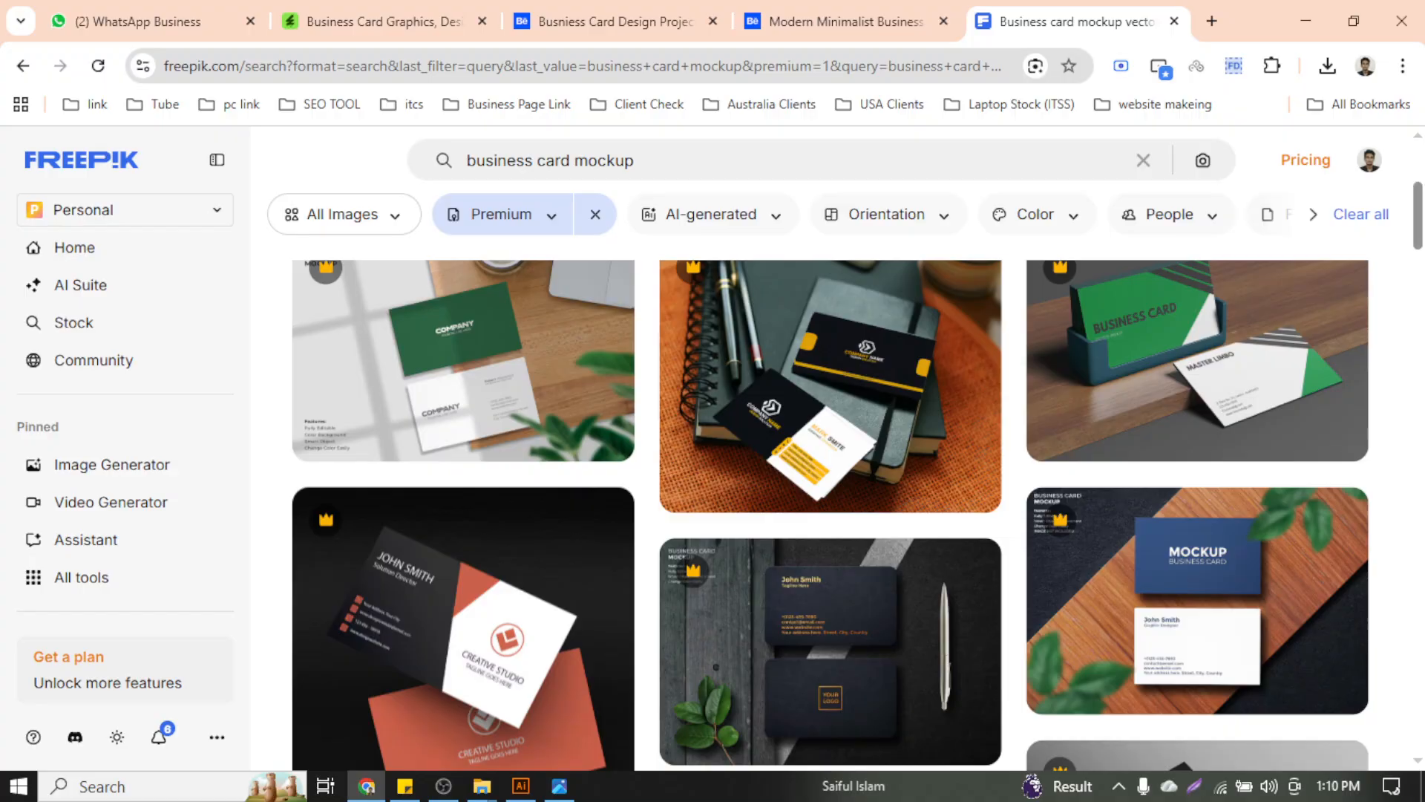
scroll(1420, 245, "down", 3)
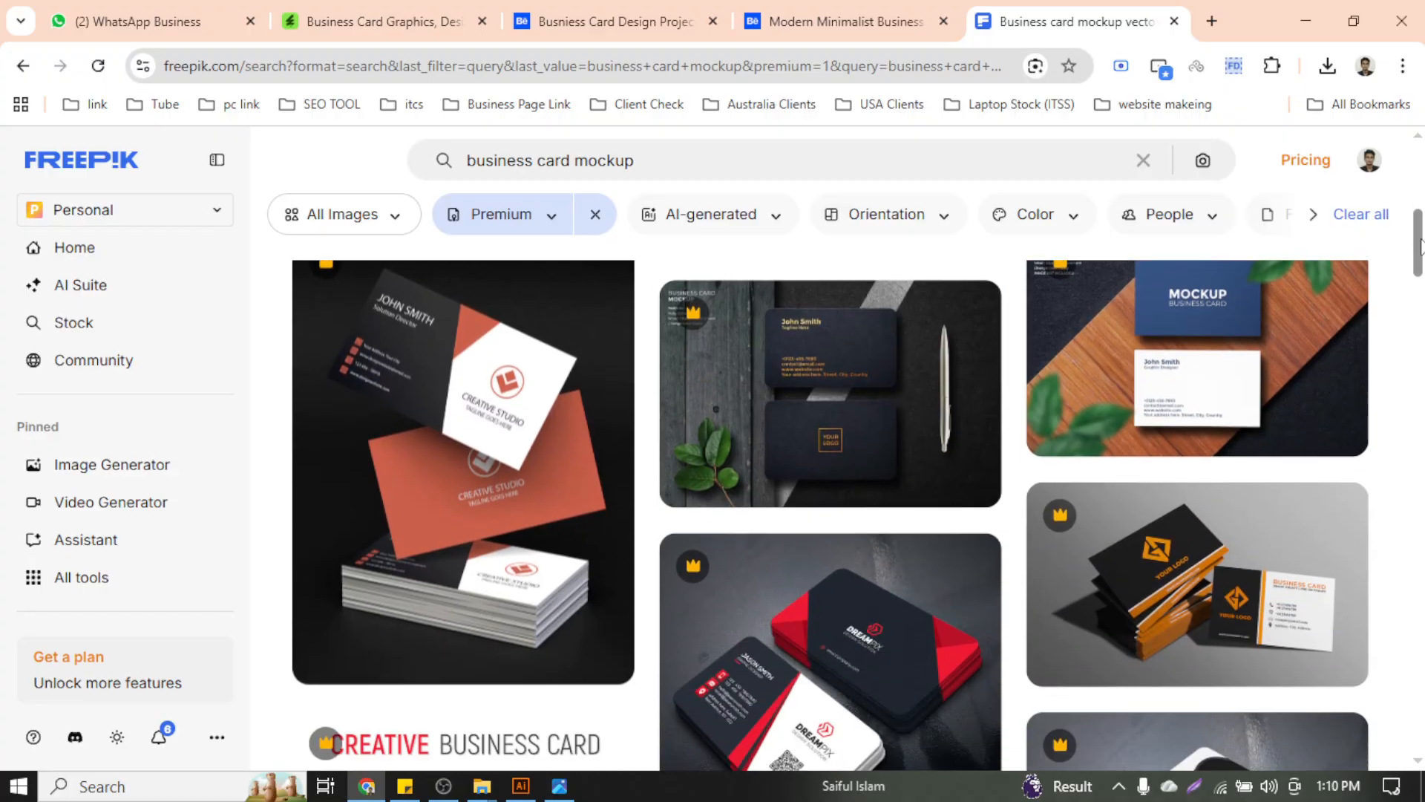
mouse_move(796, 384)
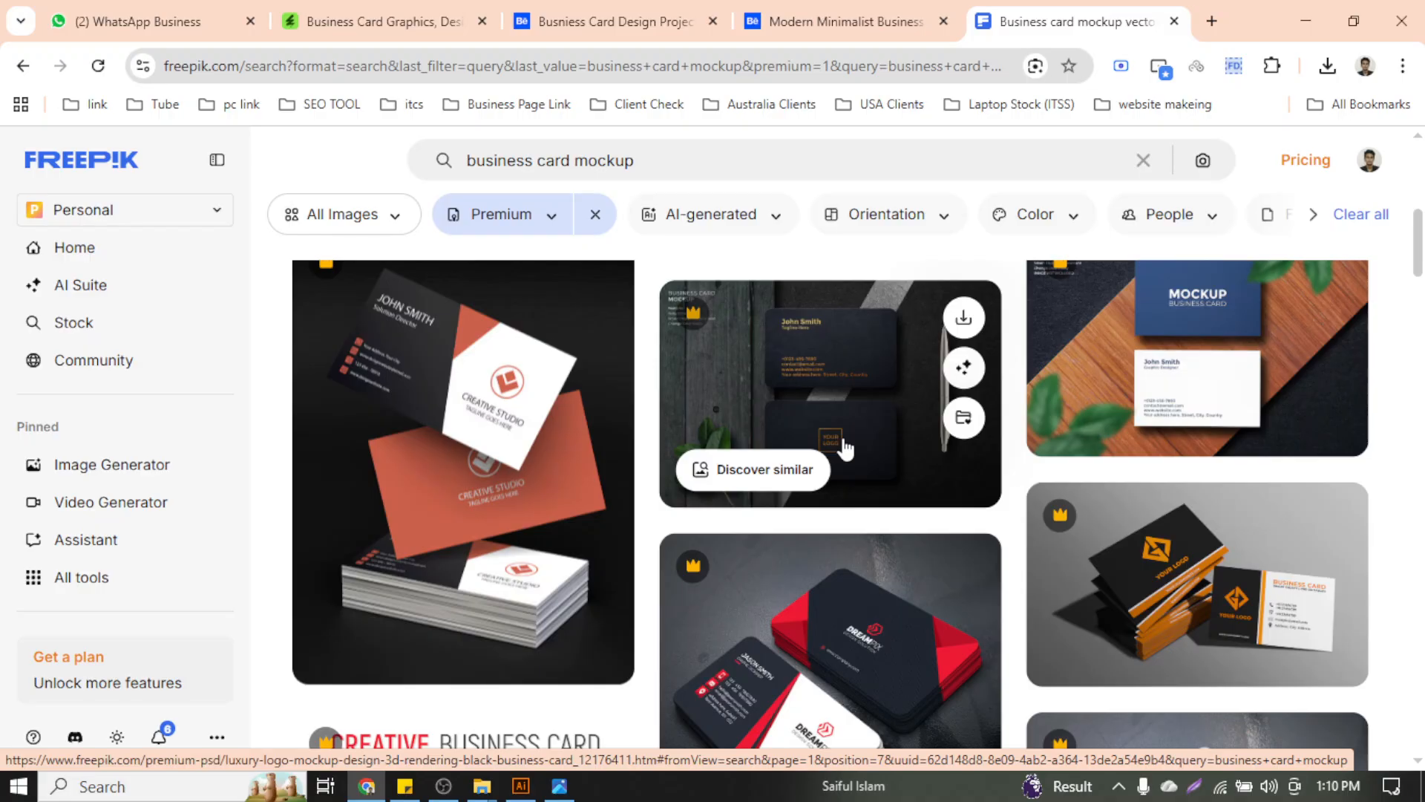
scroll(845, 449, "down", 5)
scroll(845, 448, "down", 10)
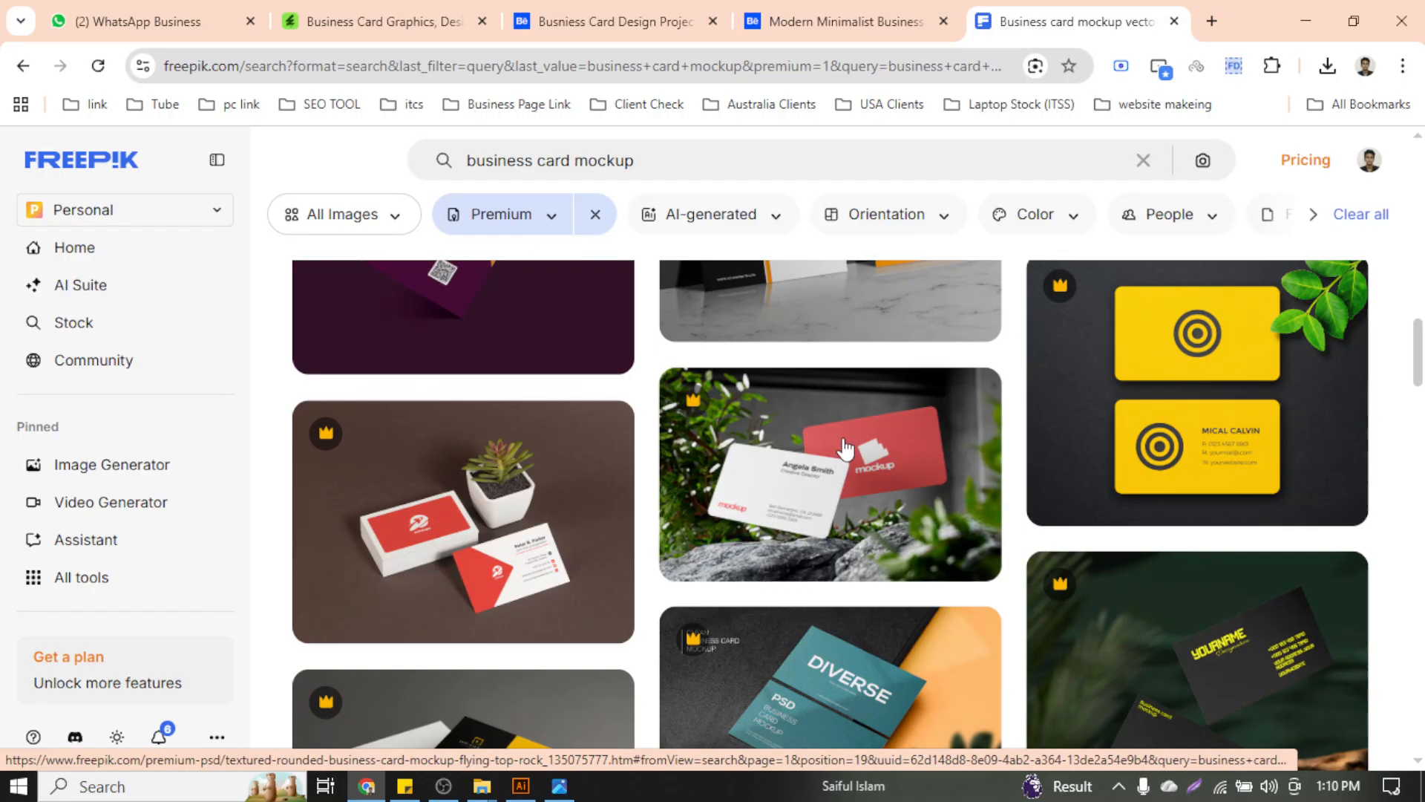
scroll(845, 449, "down", 10)
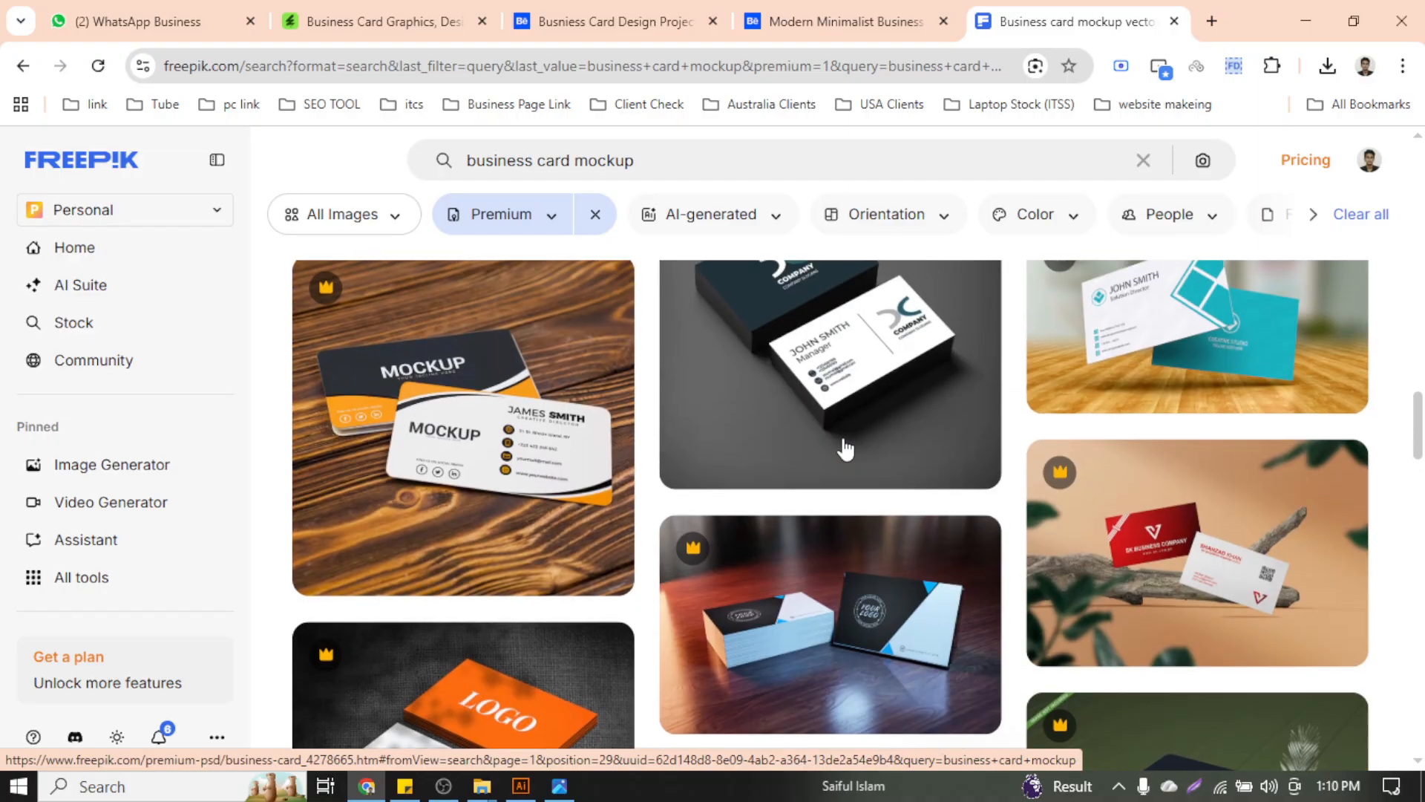
scroll(845, 448, "down", 10)
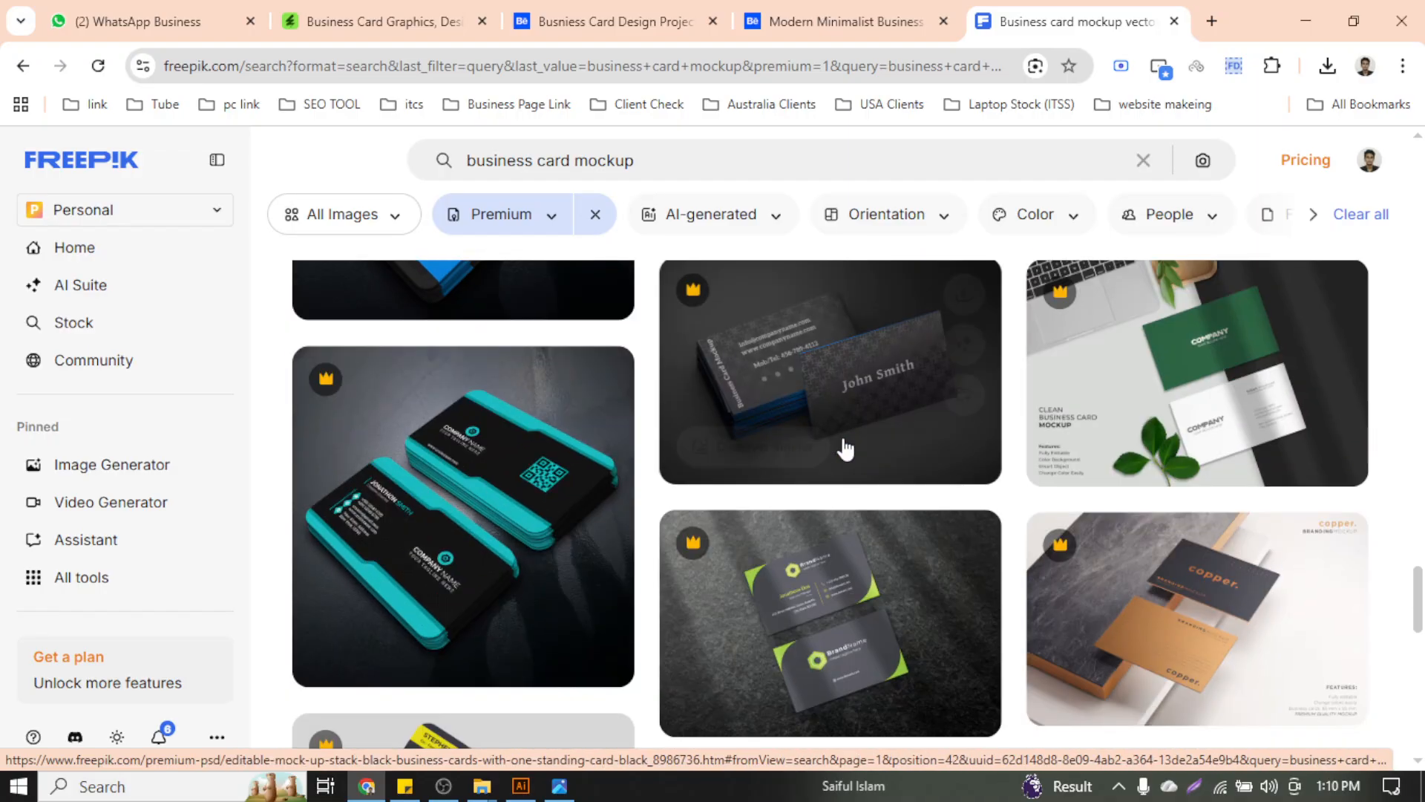
scroll(844, 449, "down", 5)
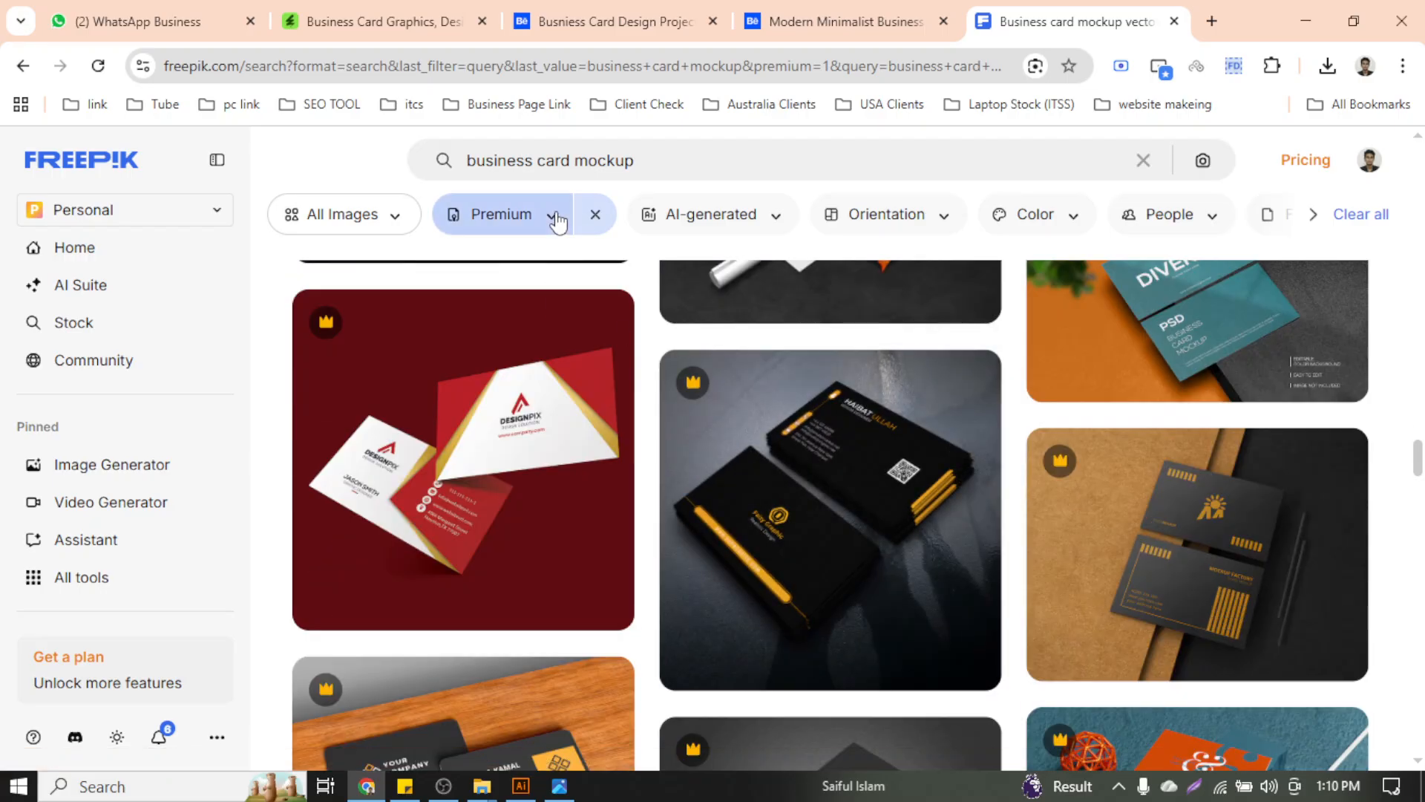
Switch the mockup results filter from Premium to Free
left_click(557, 221)
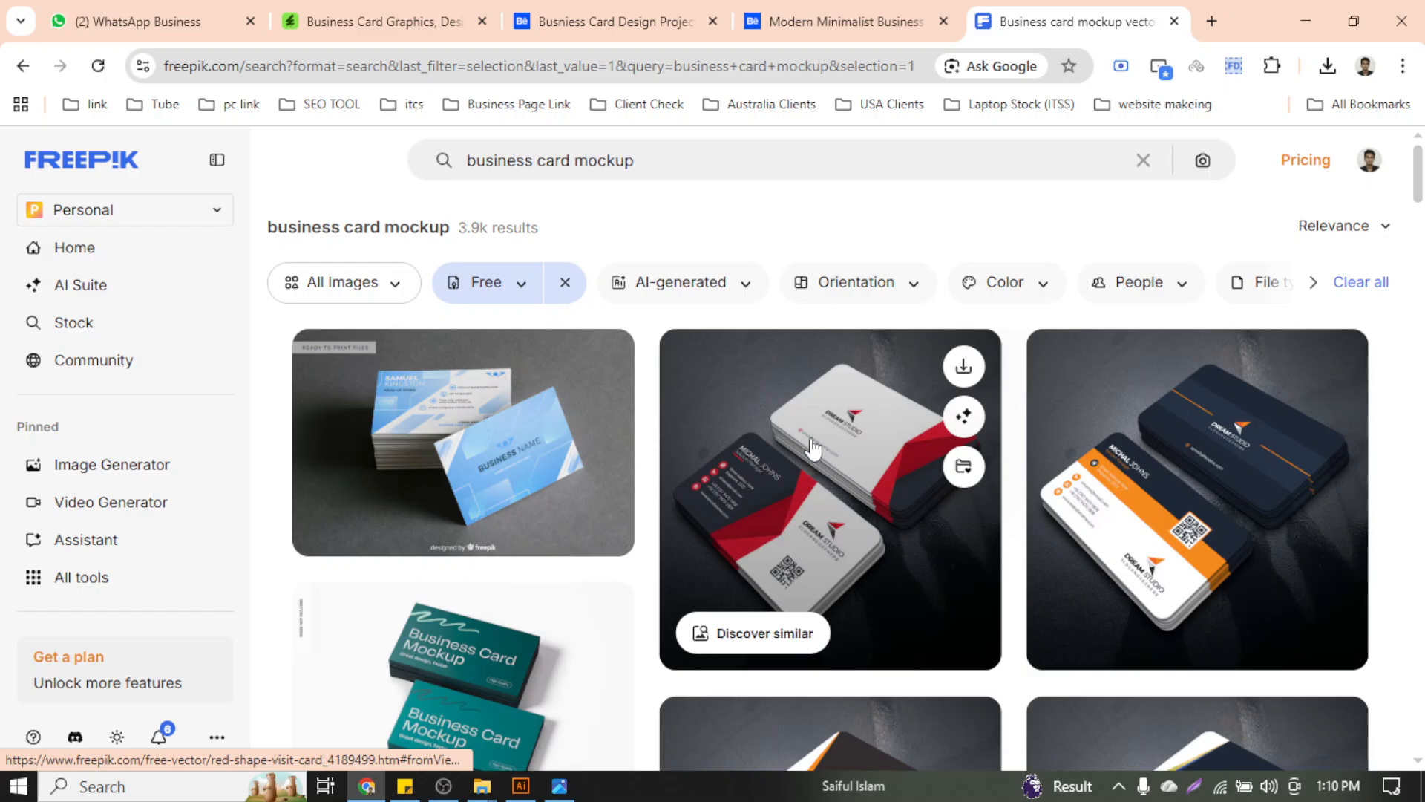
scroll(971, 614, "down", 5)
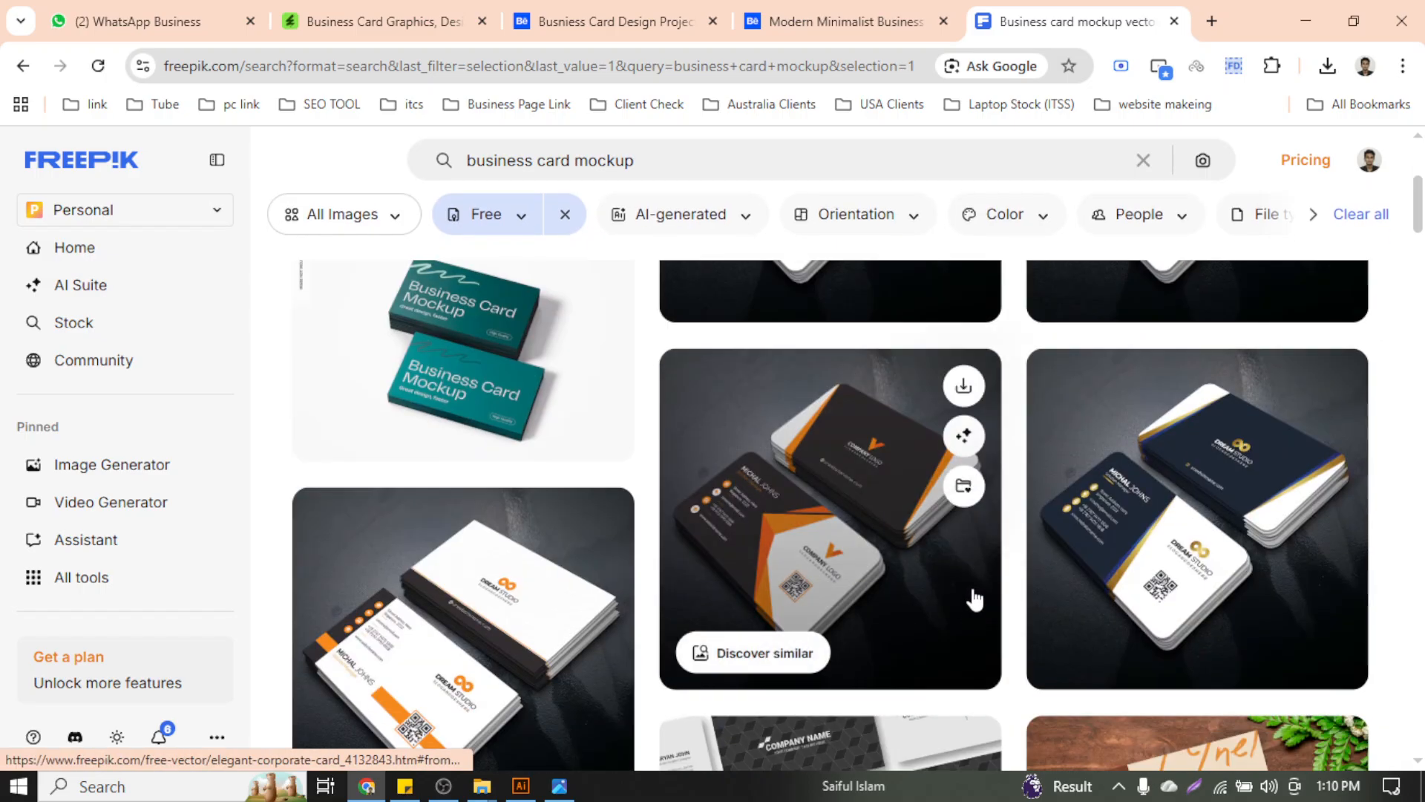
scroll(975, 600, "down", 3)
scroll(970, 605, "up", 3)
Open the orange corporate card and Monochrome business cards pack in new tabs, then return to Elegant corporate card
right_click(841, 494)
left_click(913, 171)
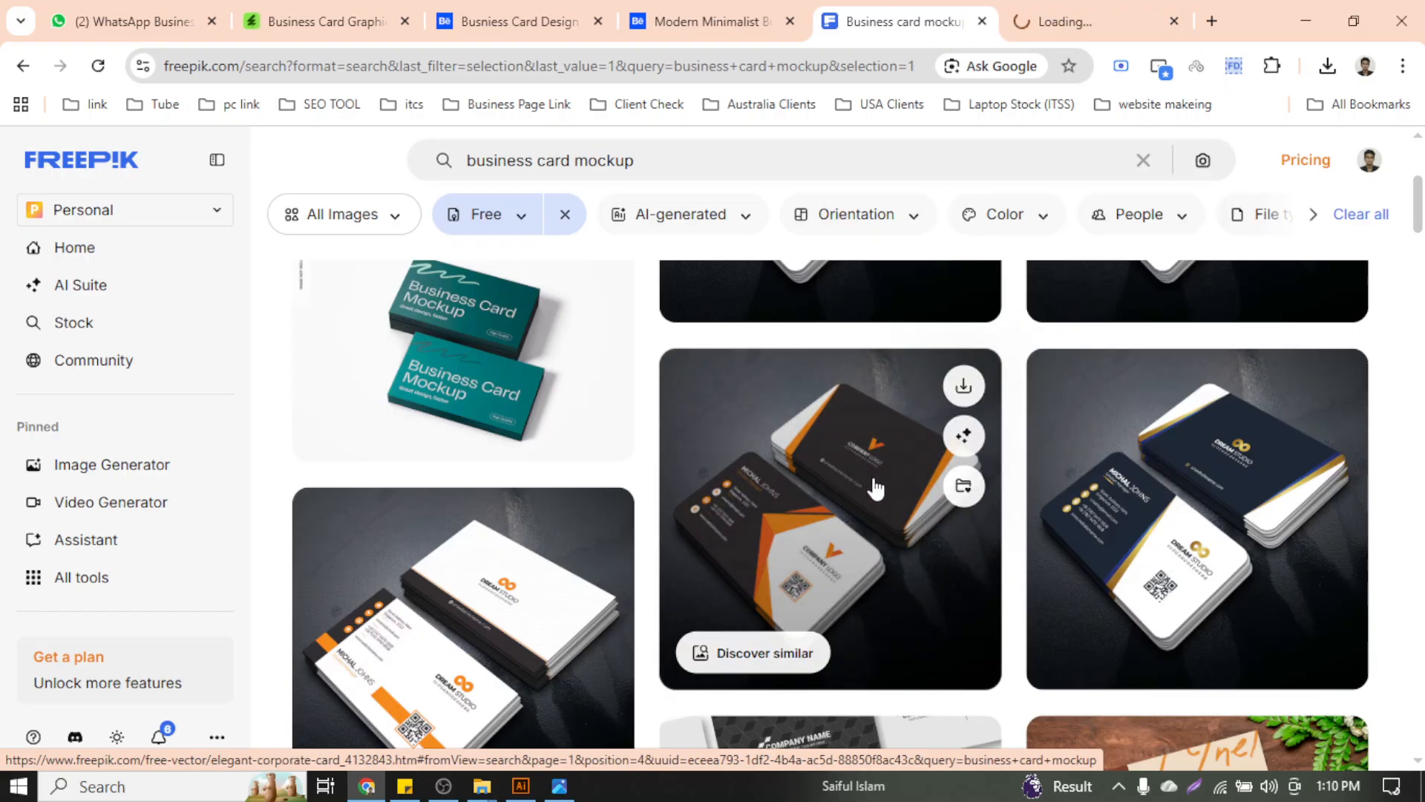
scroll(852, 510, "down", 4)
scroll(854, 511, "down", 4)
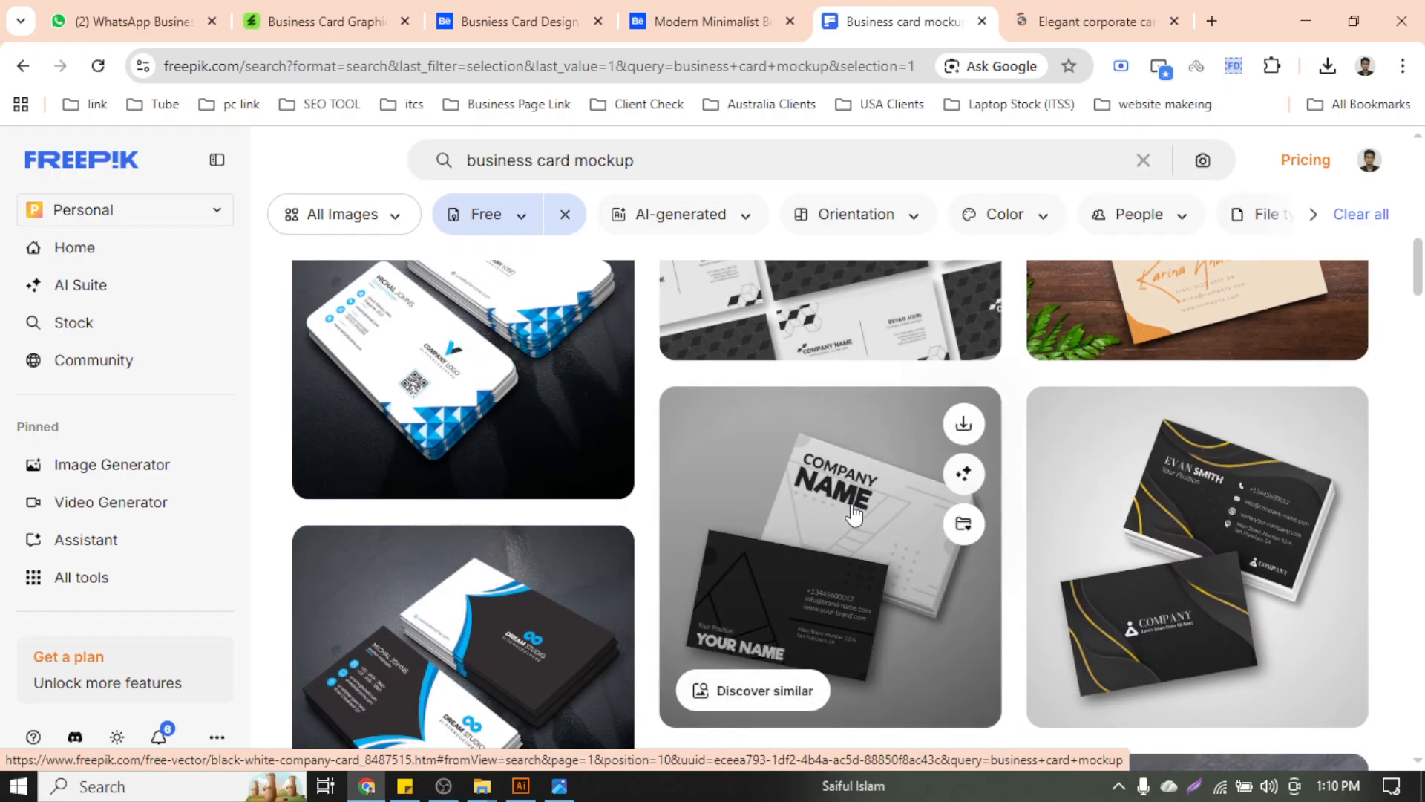
scroll(854, 513, "up", 4)
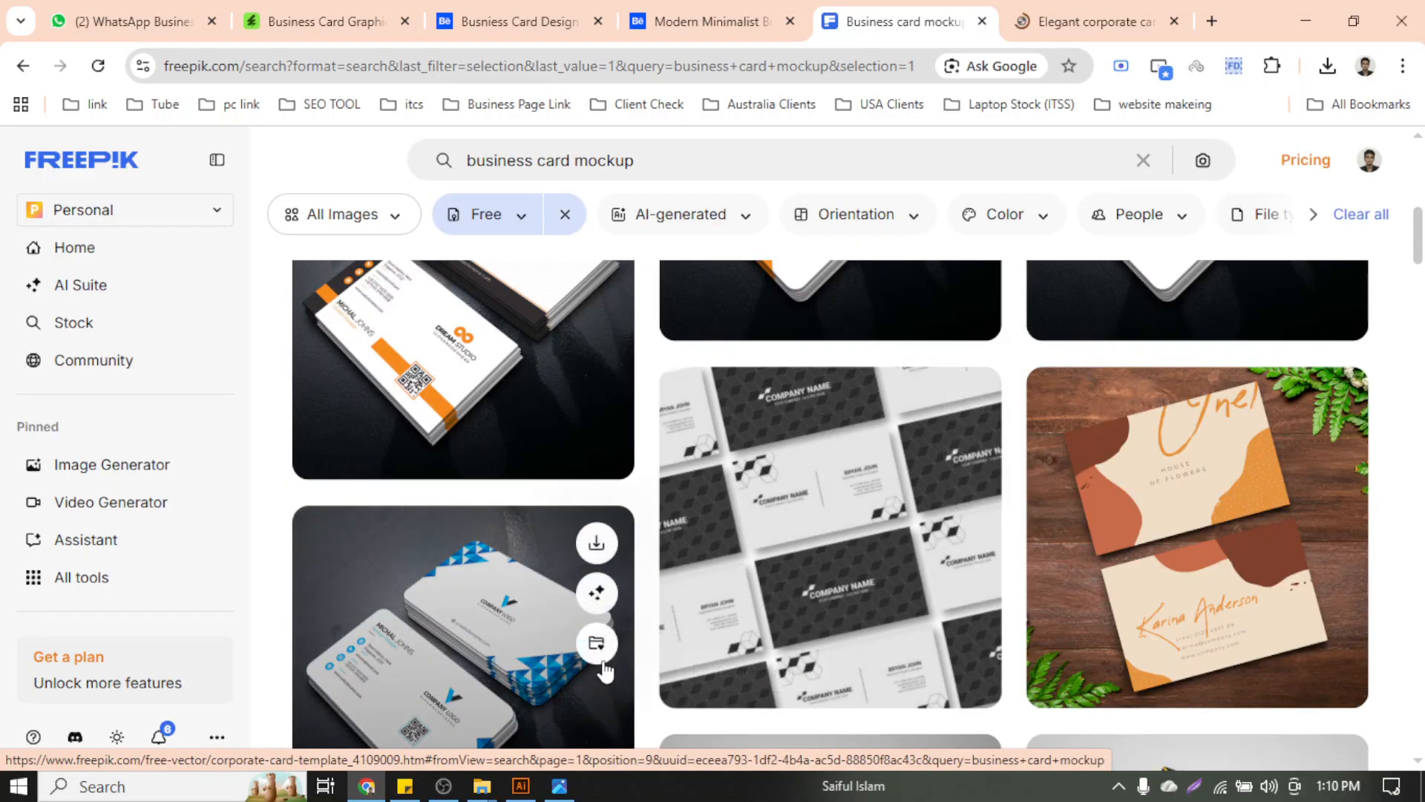
right_click(848, 534)
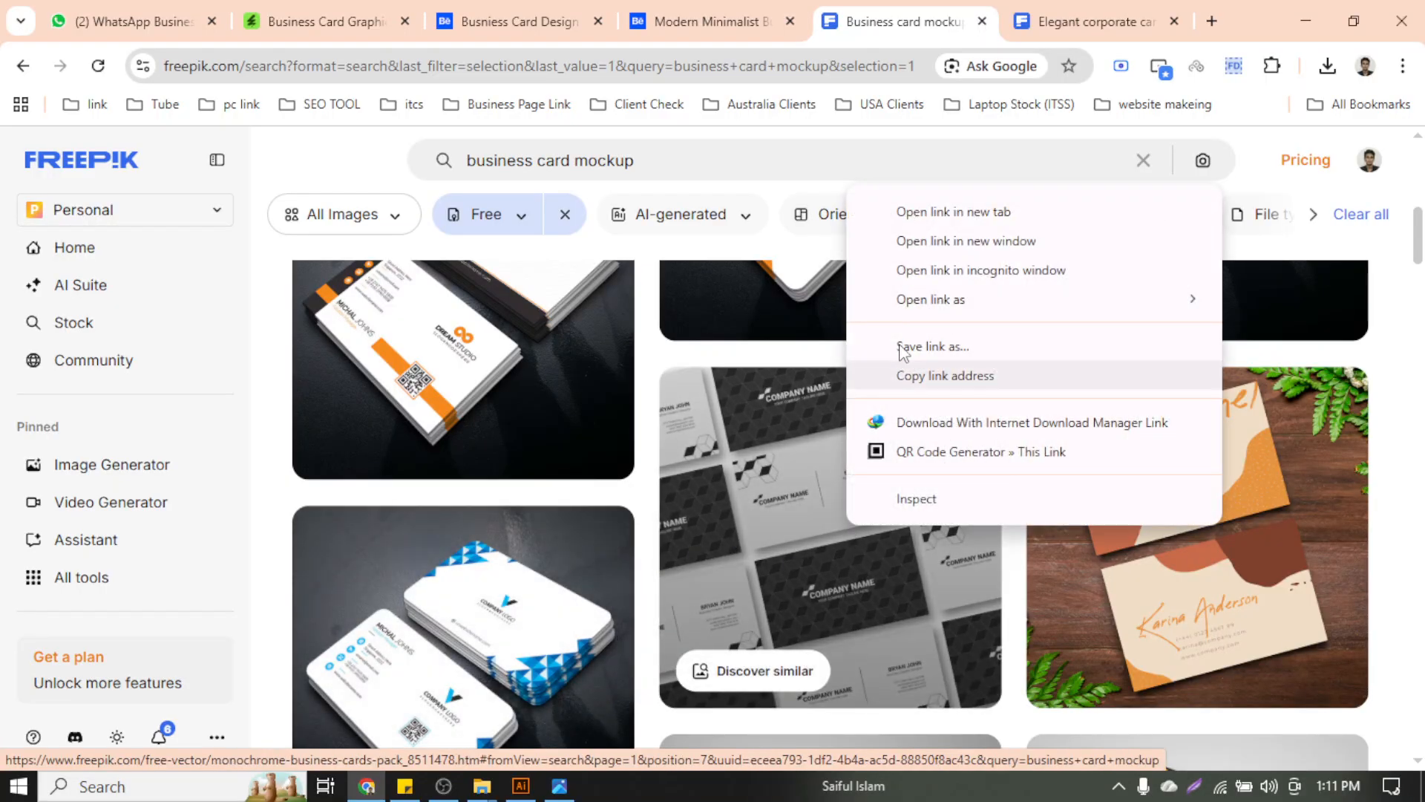
left_click(948, 211)
left_click(1104, 6)
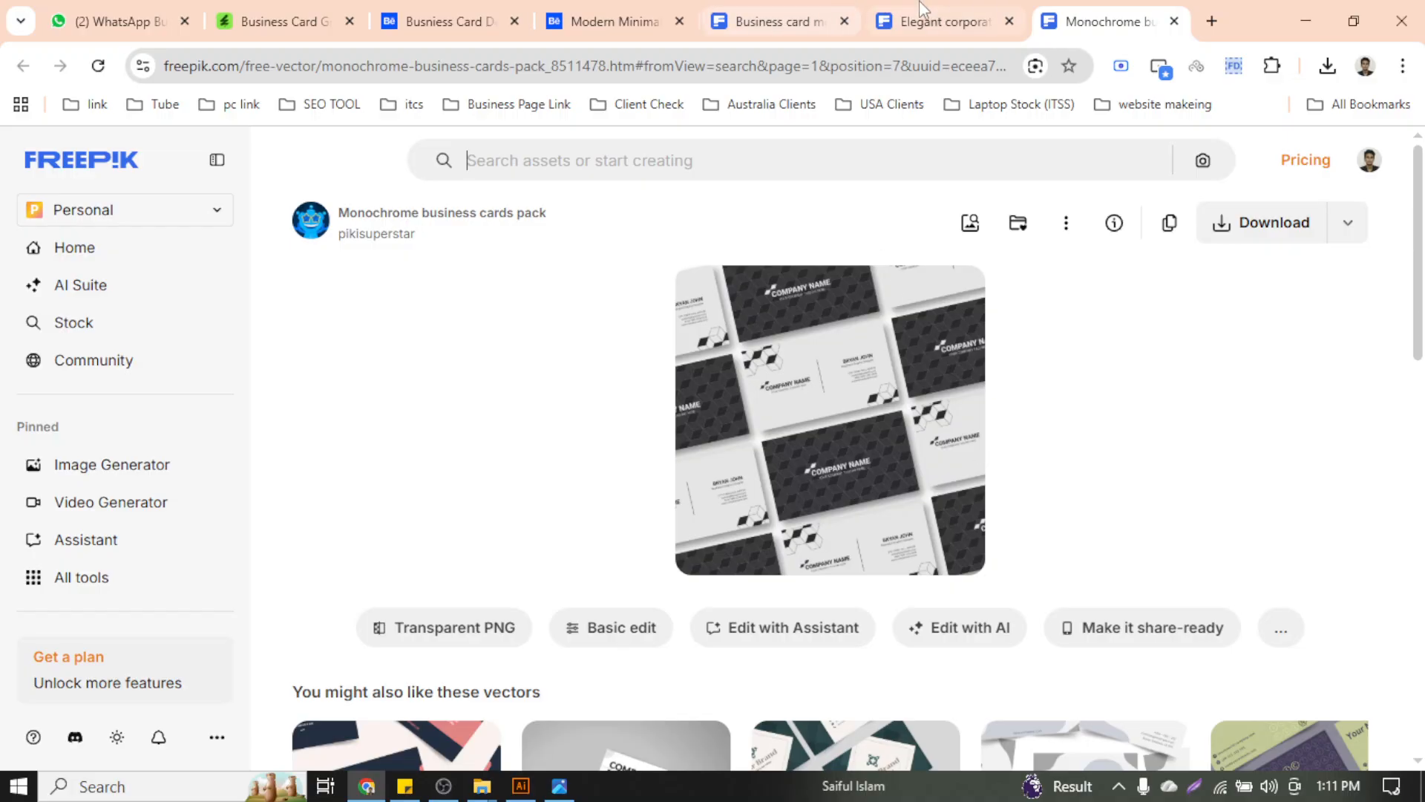
key("ctrl+shift+Tab")
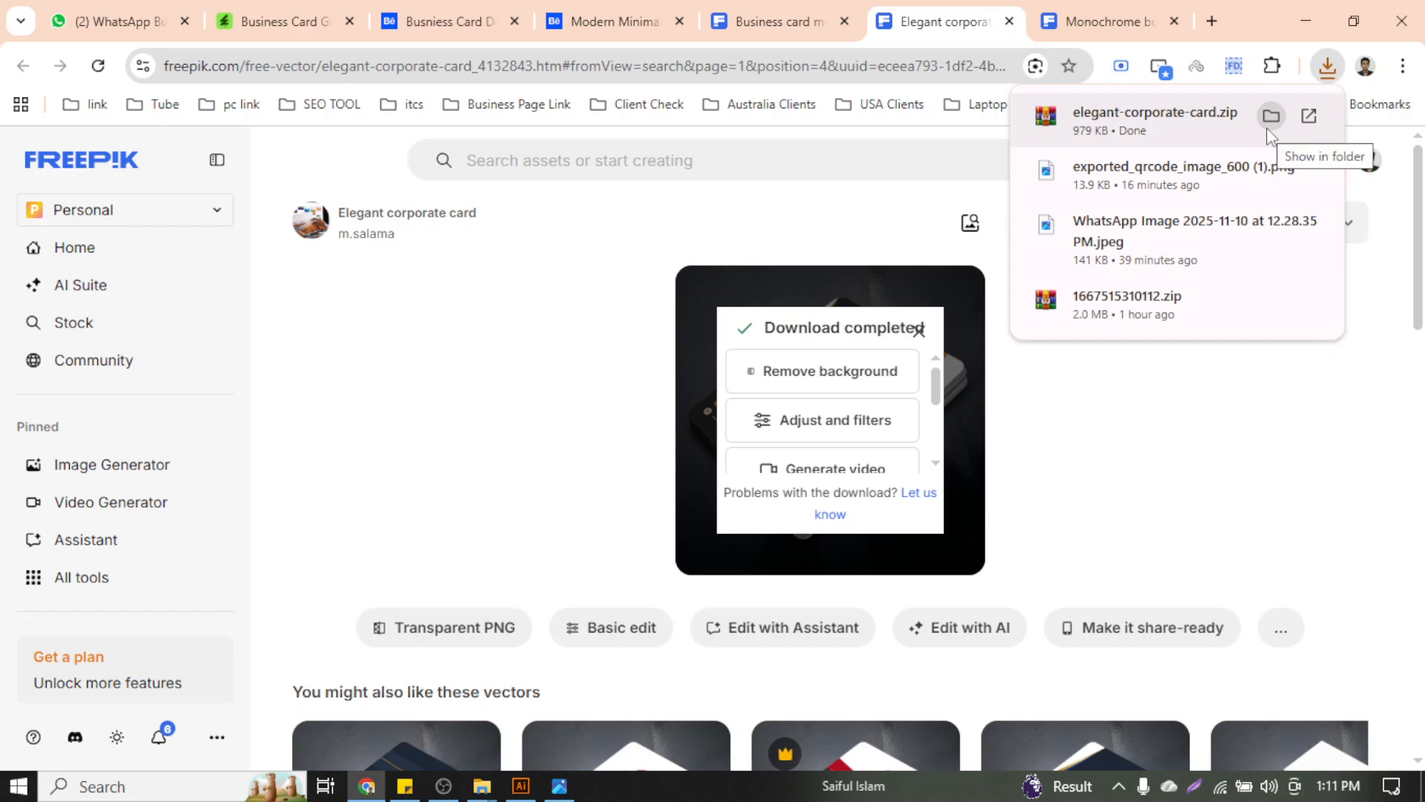
Show elegant-corporate-card.zip in Downloads and extract it to the default destination
left_click(1268, 130)
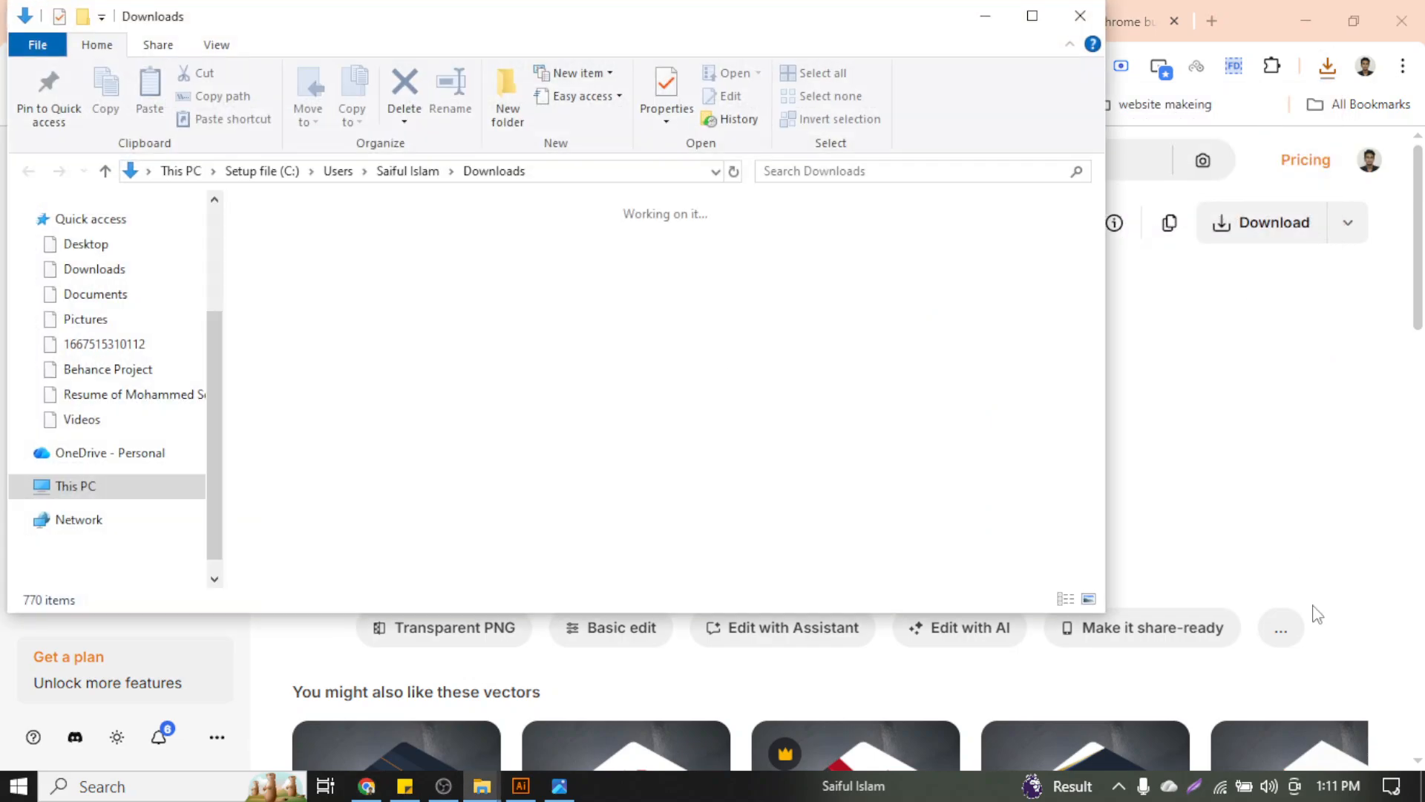
left_click(1033, 14)
right_click(289, 302)
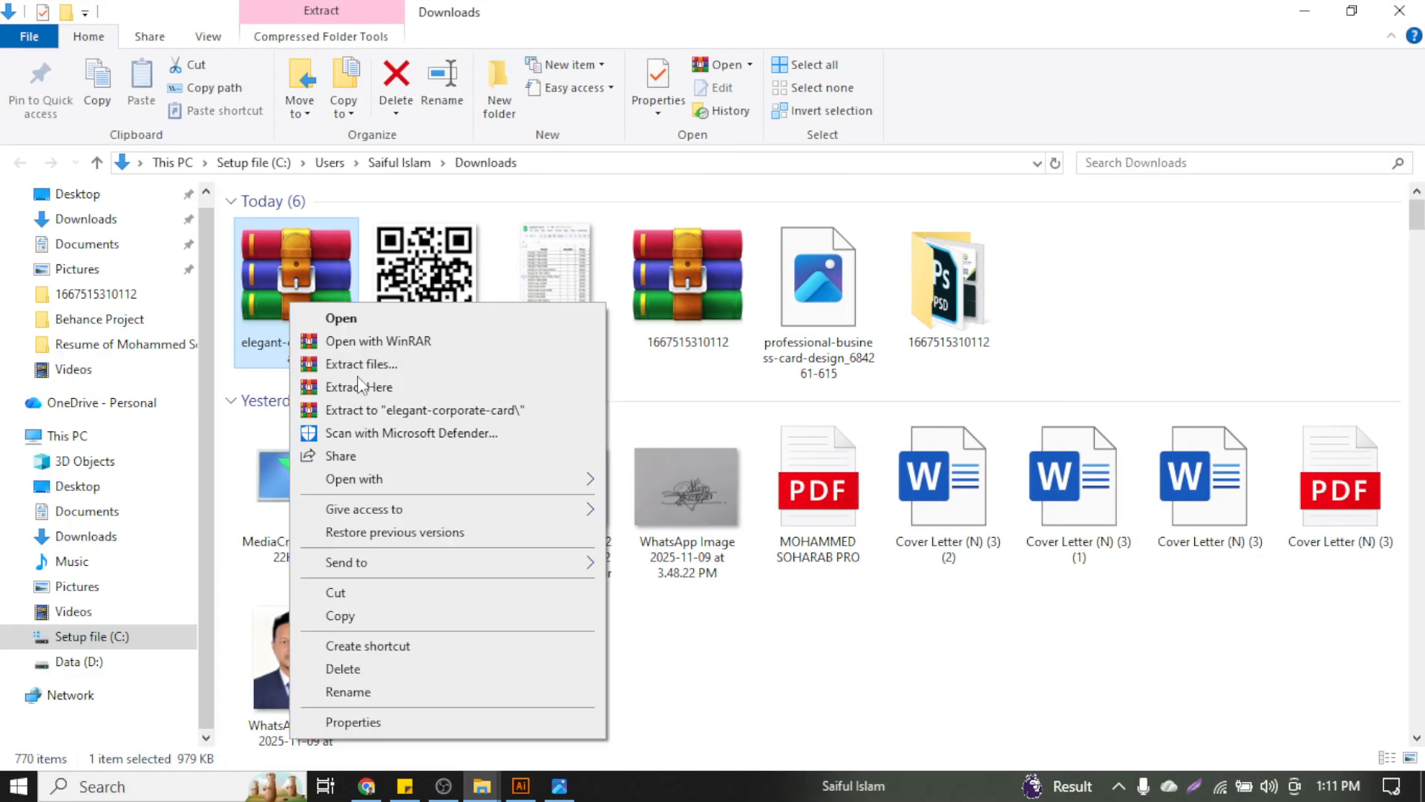
left_click(394, 367)
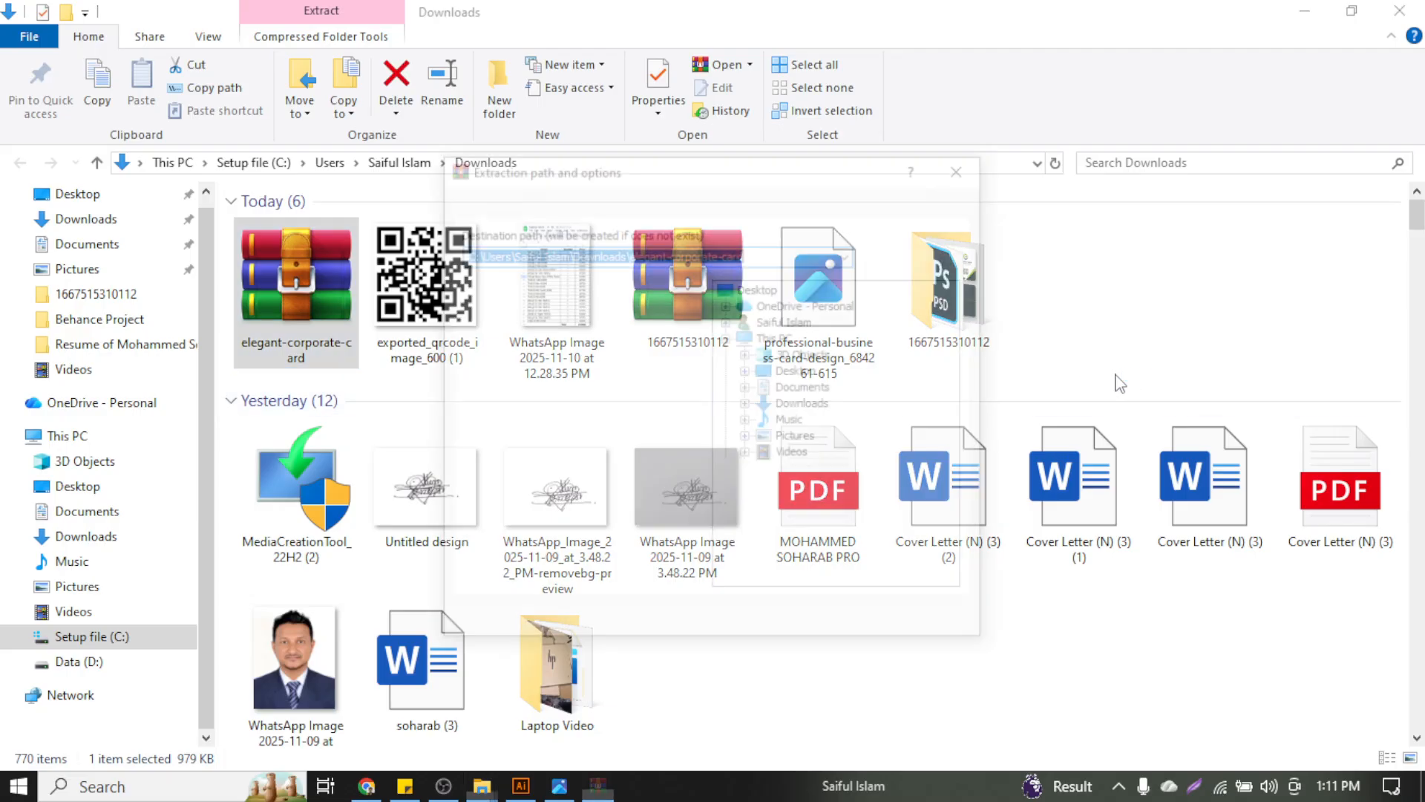
left_click(812, 625)
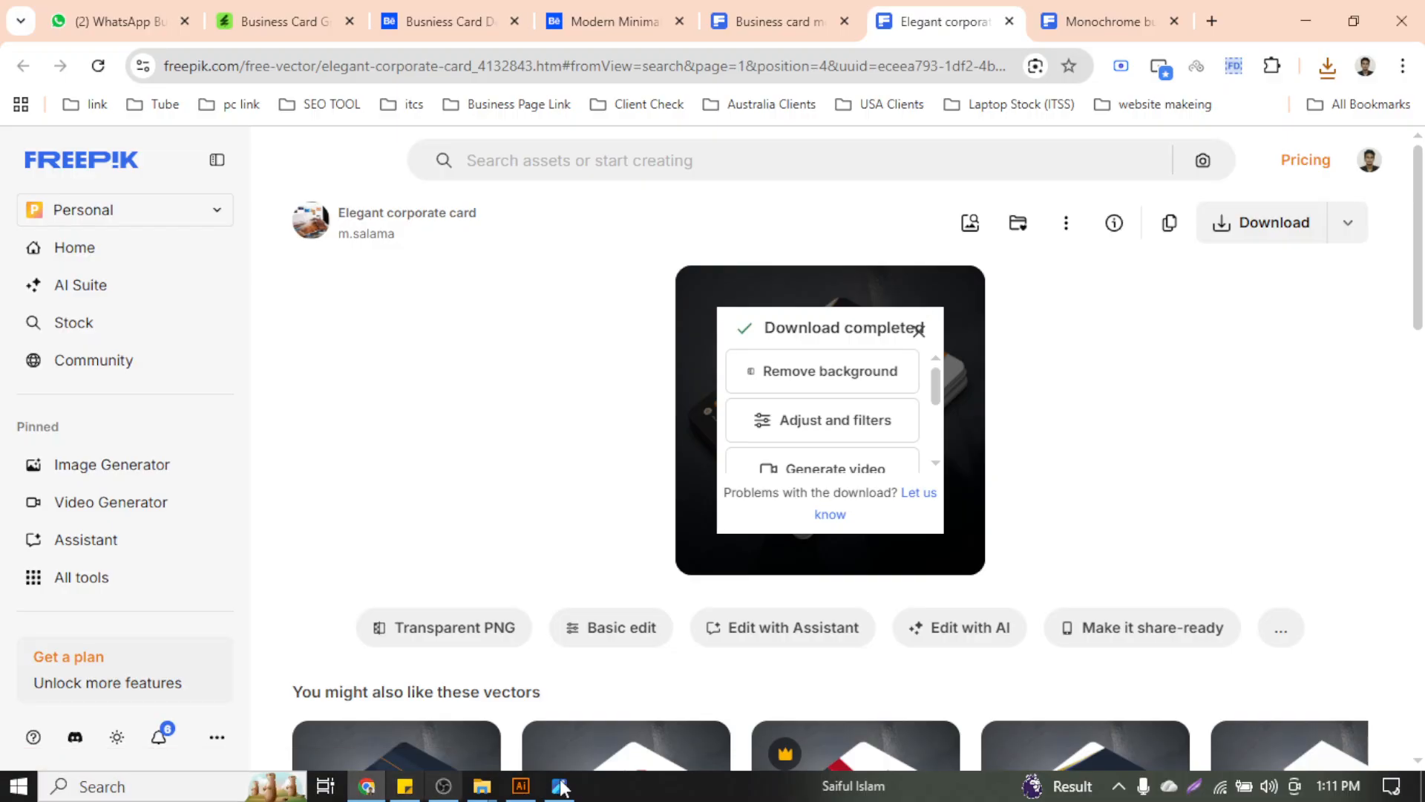
Refresh Downloads, open the extracted folder in Large icons view, and open 1207.eps in Illustrator
mouse_move(496, 796)
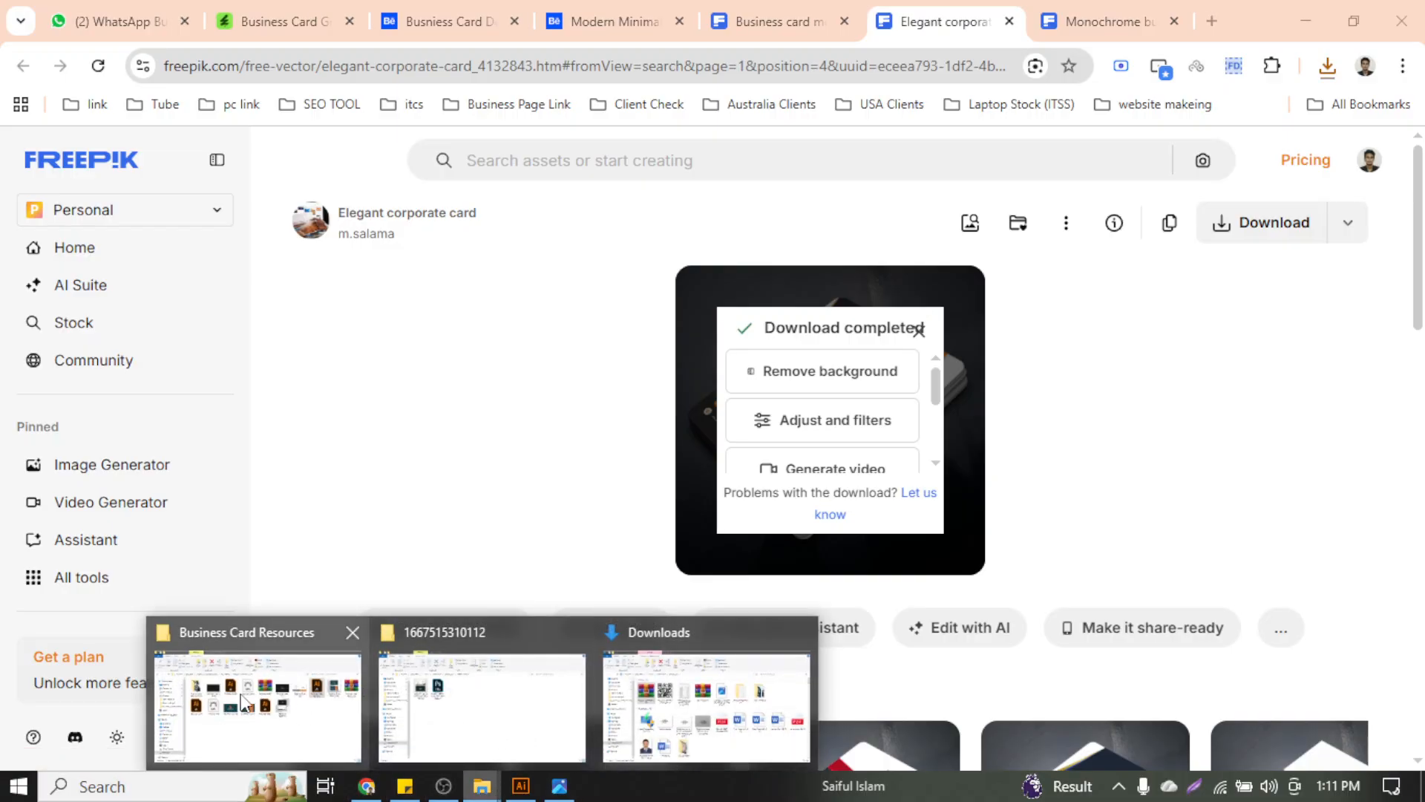
left_click(705, 705)
left_click(1273, 280)
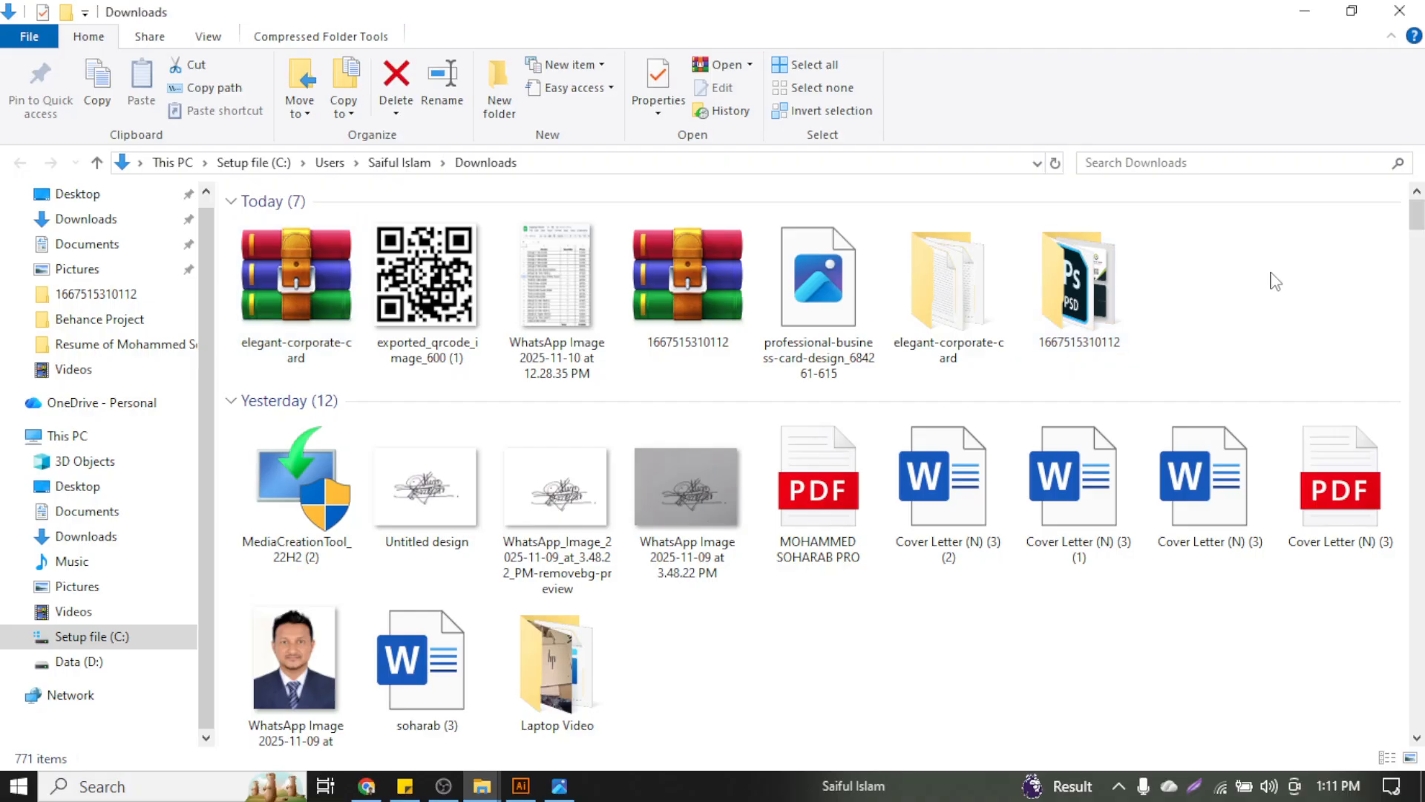
right_click(1272, 276)
left_click(1272, 362)
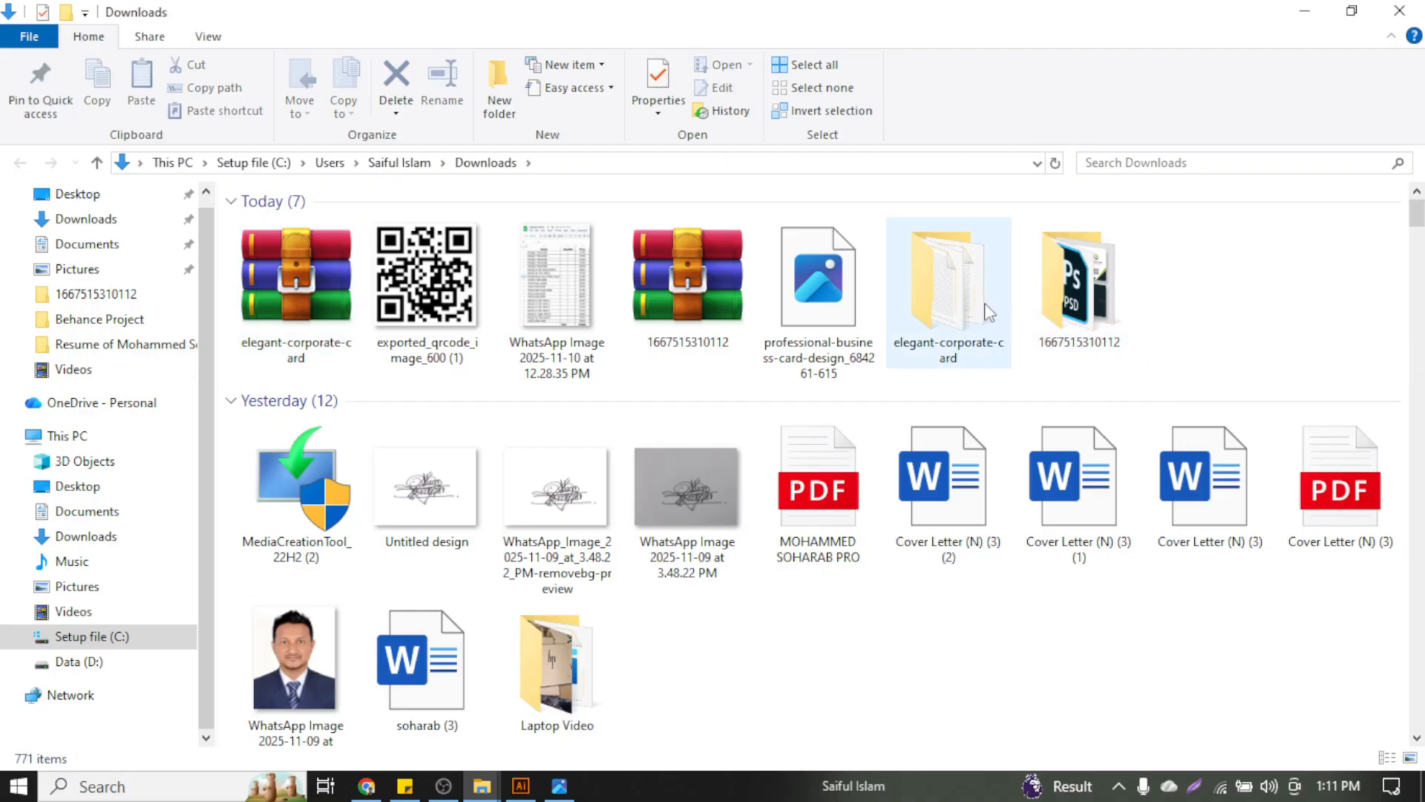
double_click(907, 321)
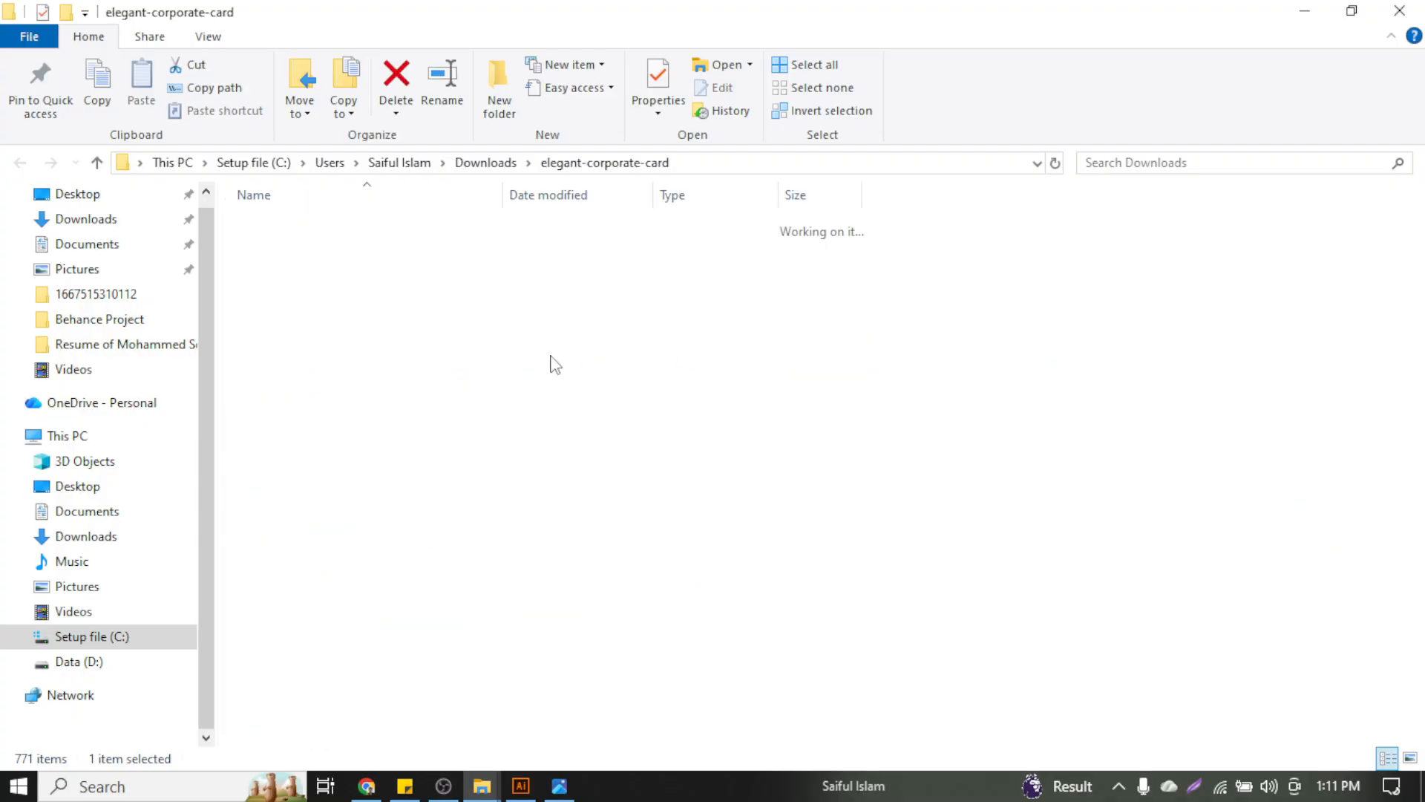
left_click(1412, 760)
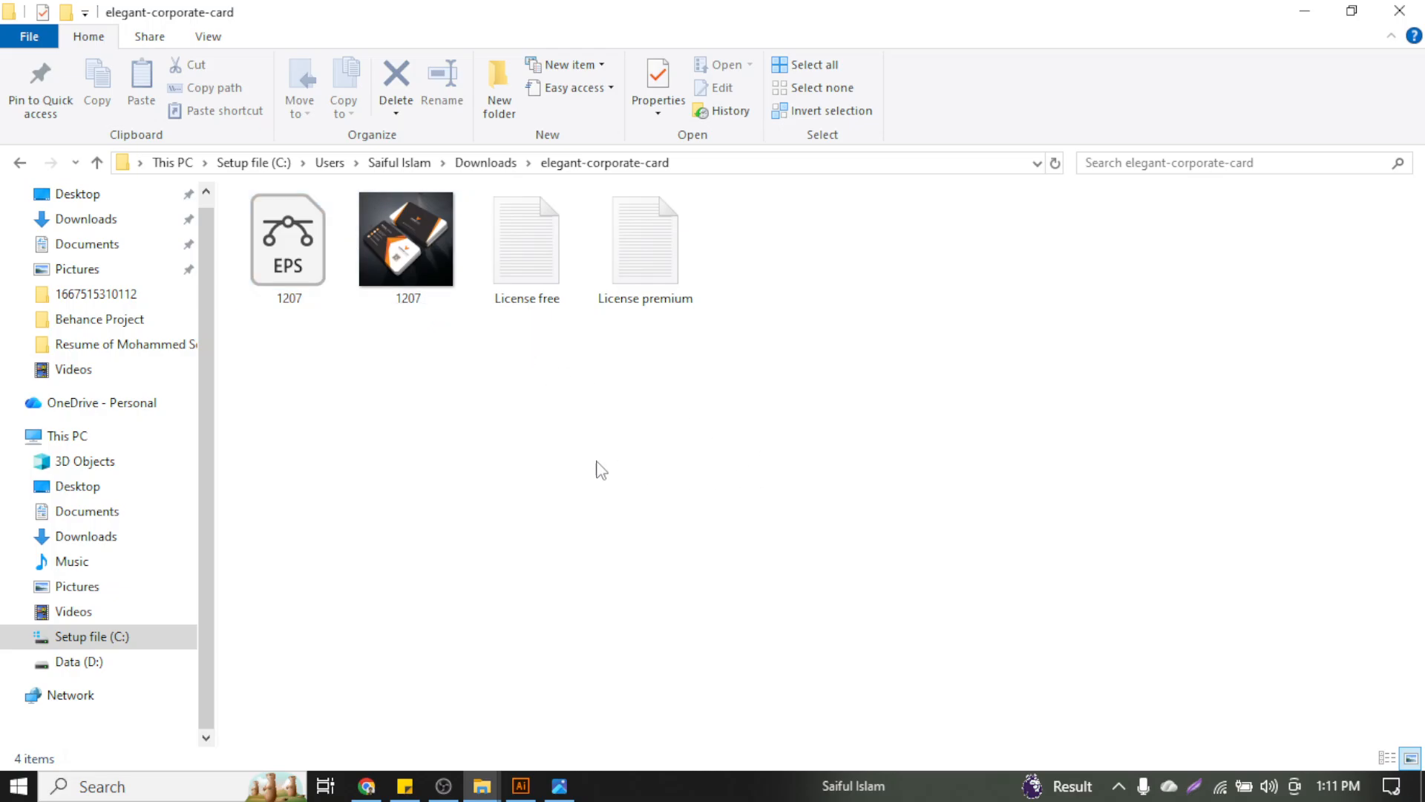
double_click(279, 241)
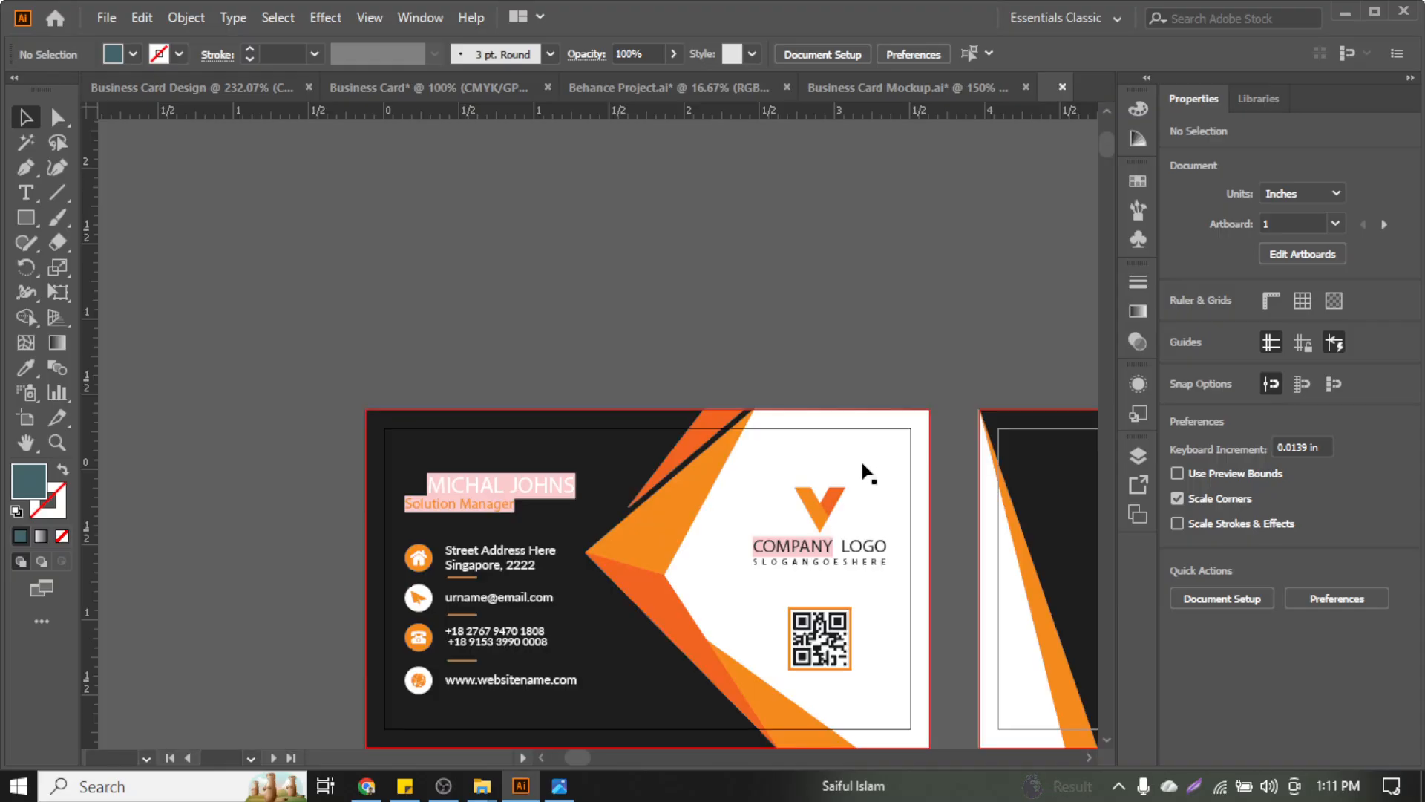
Dismiss the missing-fonts warning, view both 1207.eps card sides at 66.67%, then return to Chrome's Freepik page
left_click(475, 460)
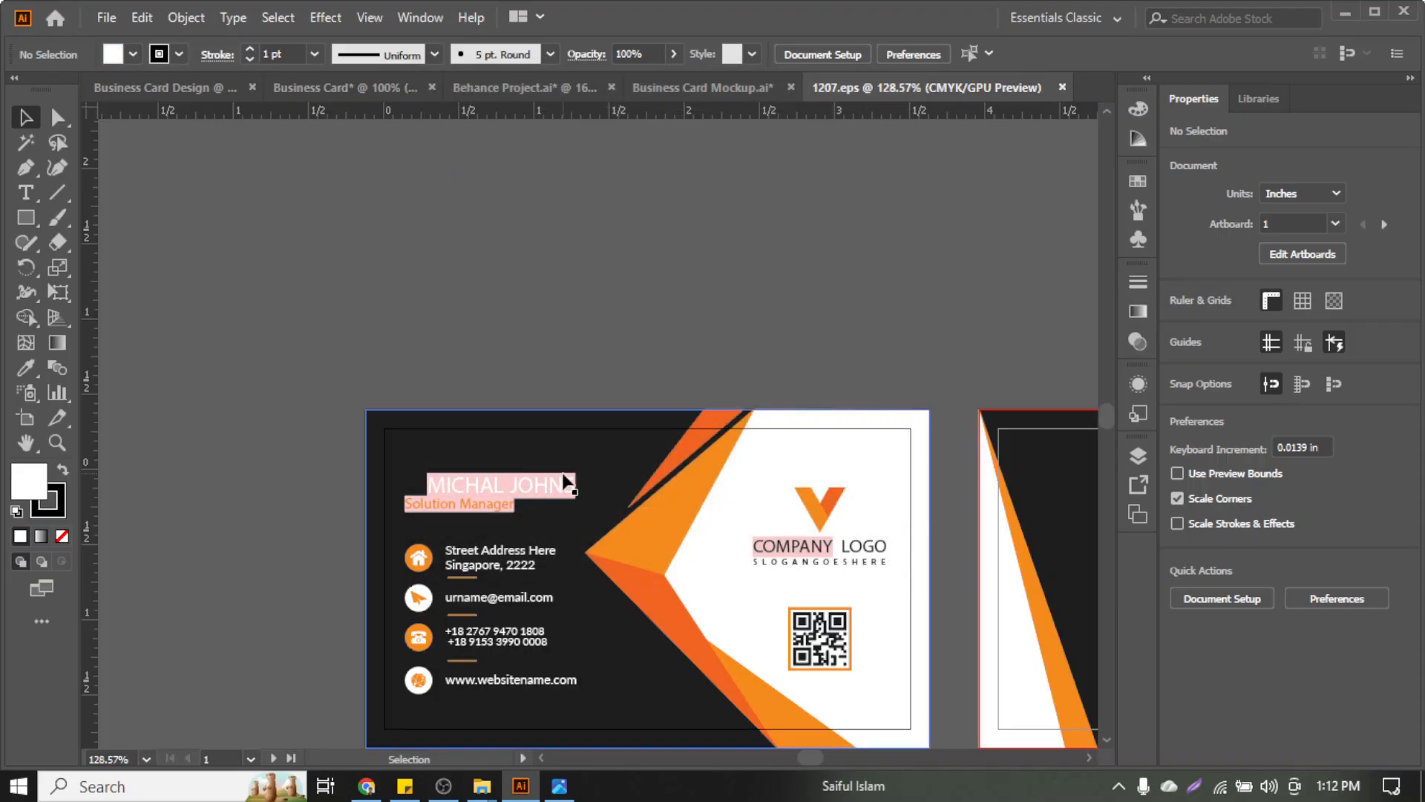
key("ctrl+0")
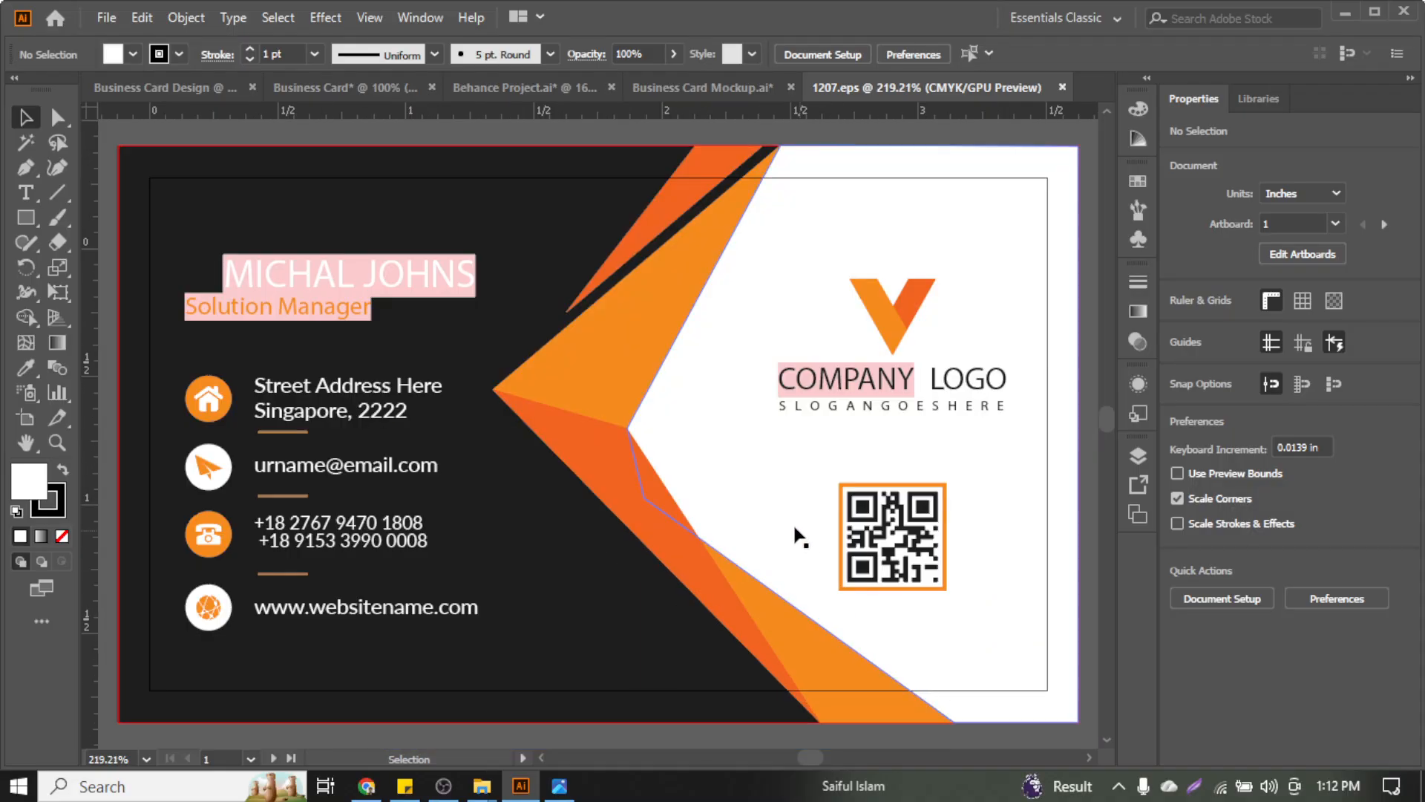
scroll(775, 529, "down", 4)
scroll(774, 528, "right", 5)
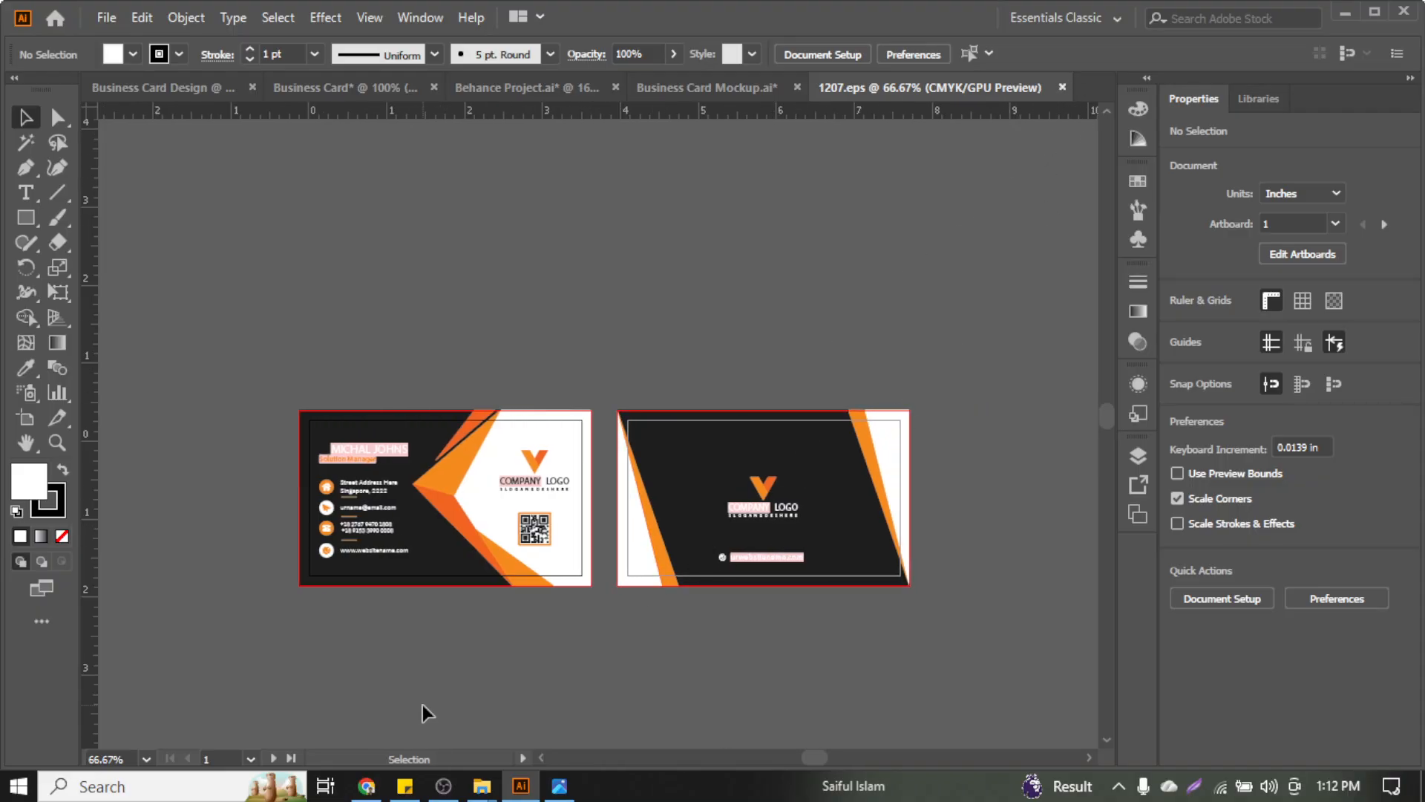
left_click(367, 786)
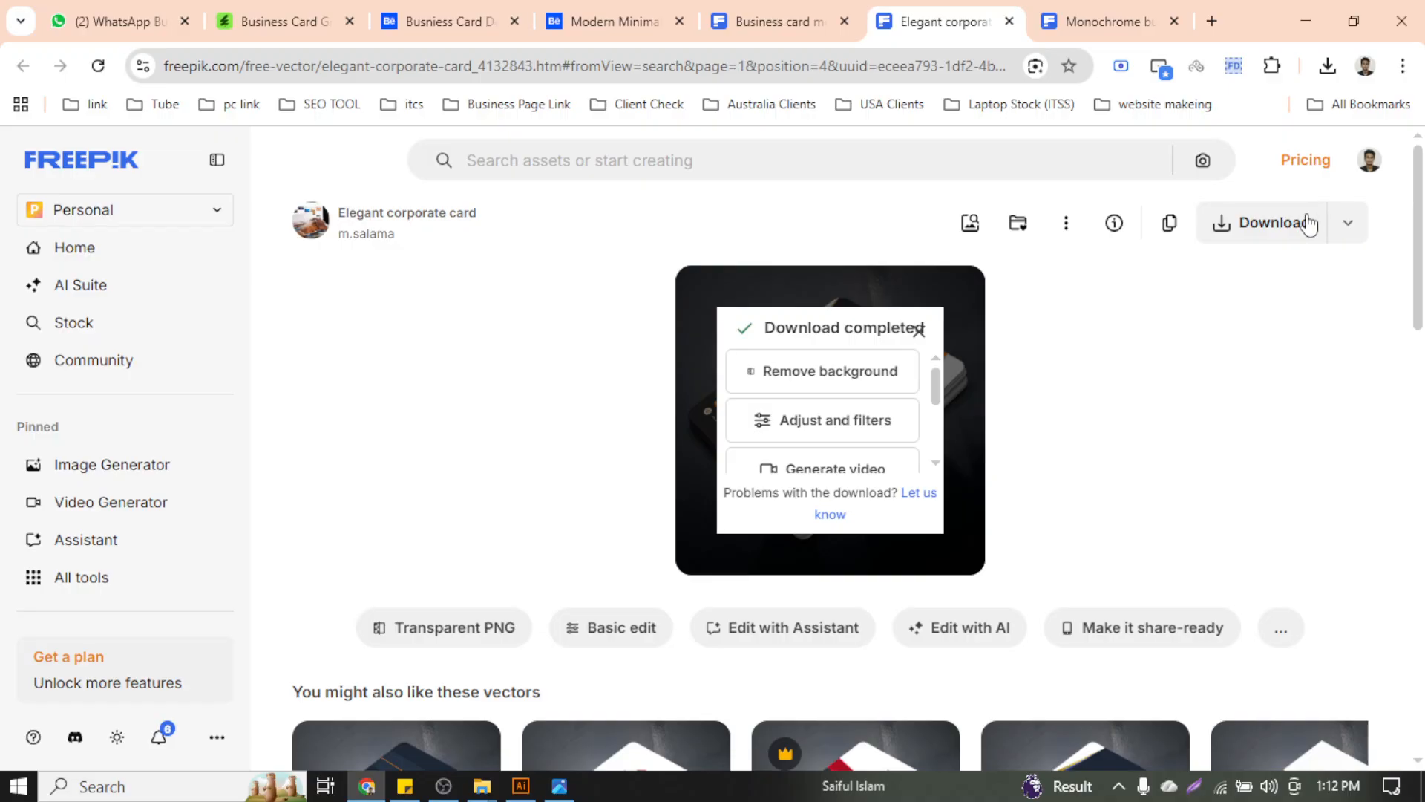
Check the Elegant card's download file types, then filter the business card mockup results to PSD
left_click(1350, 222)
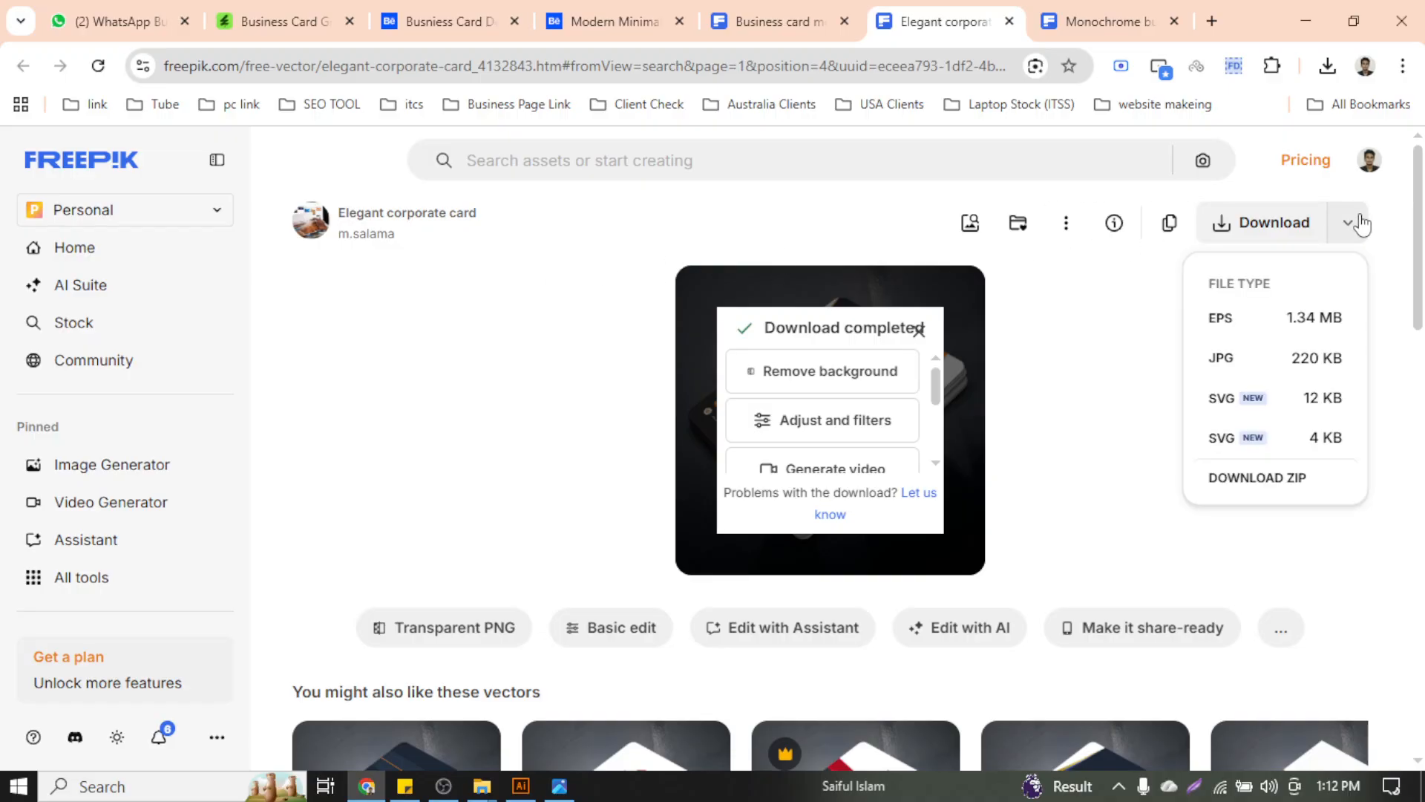
left_click(1135, 391)
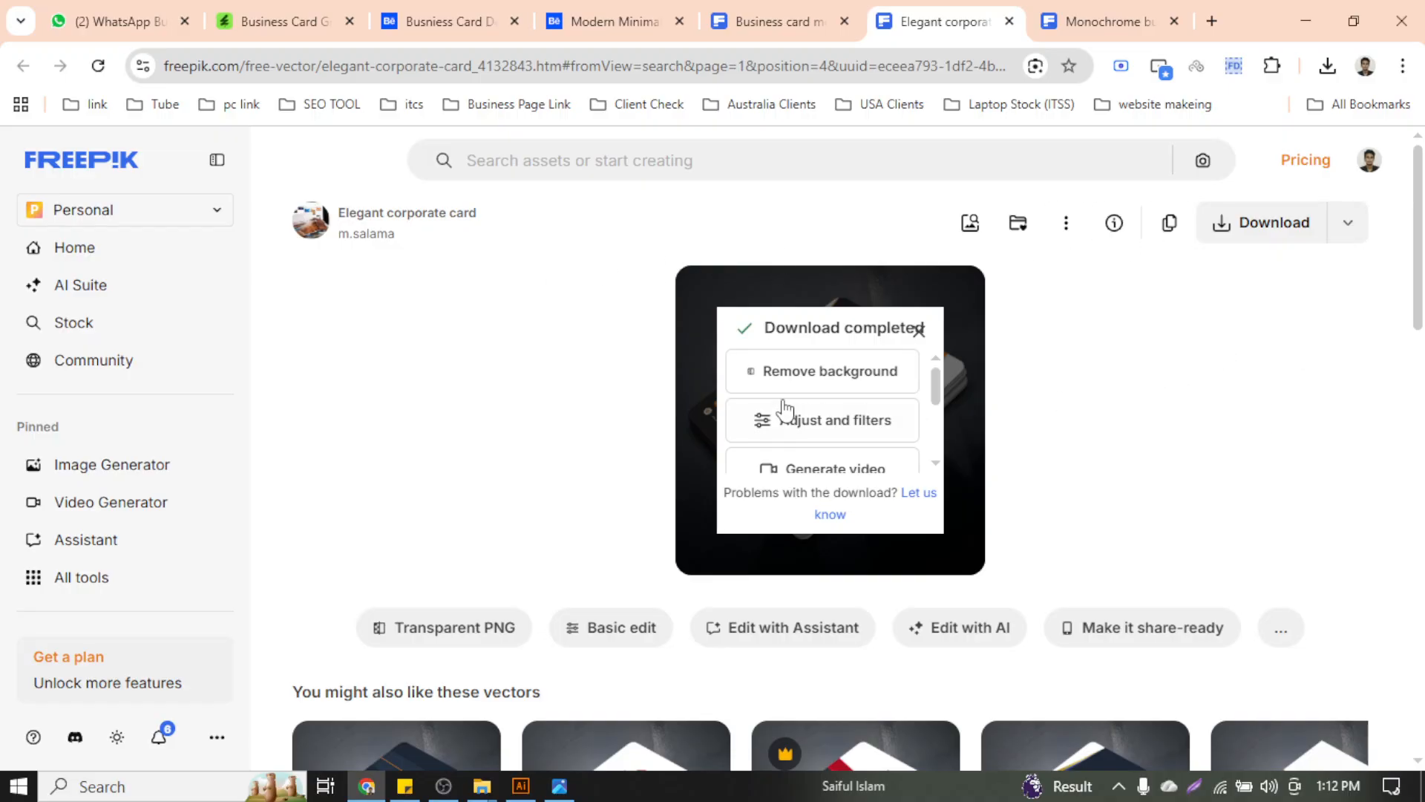
left_click(729, 16)
scroll(607, 299, "up", 2)
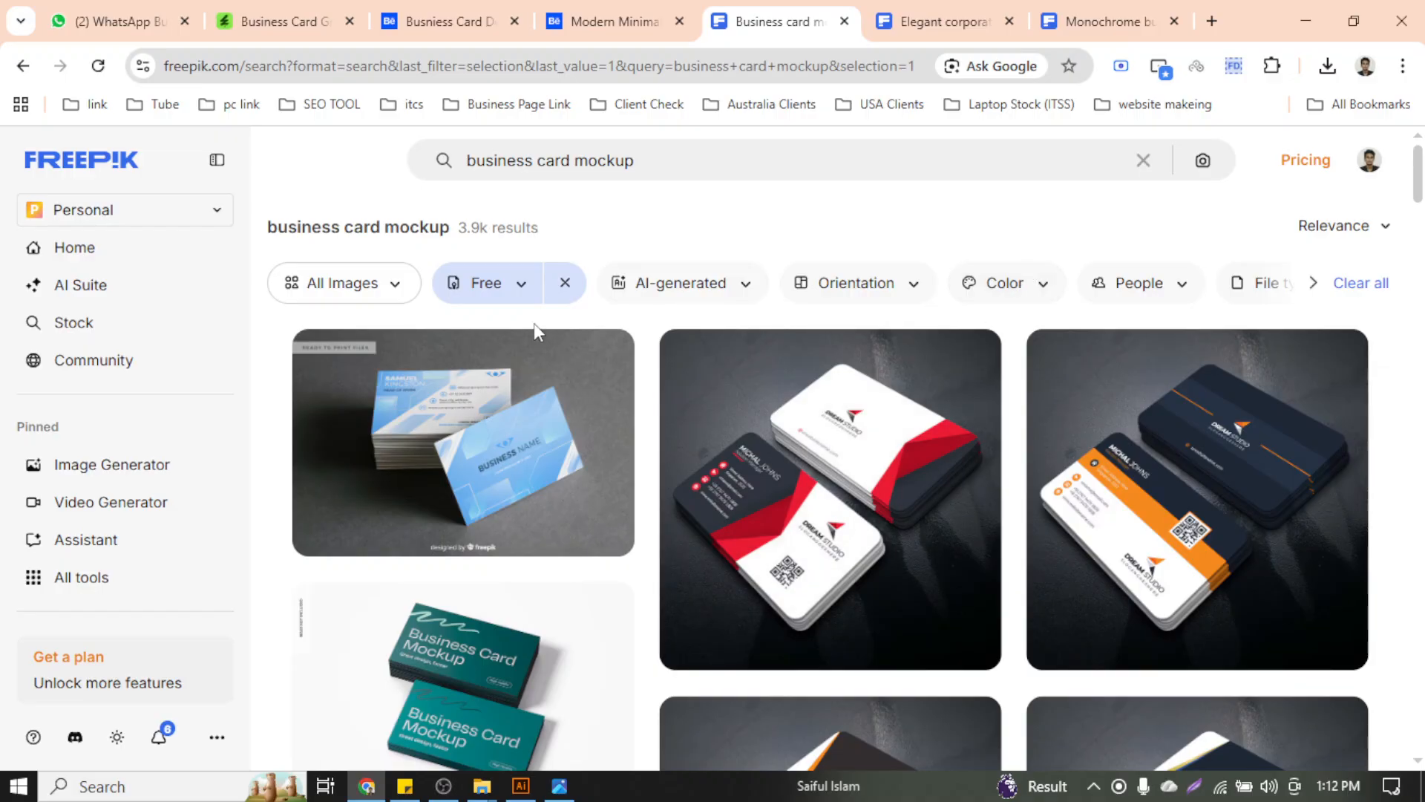
left_click(402, 295)
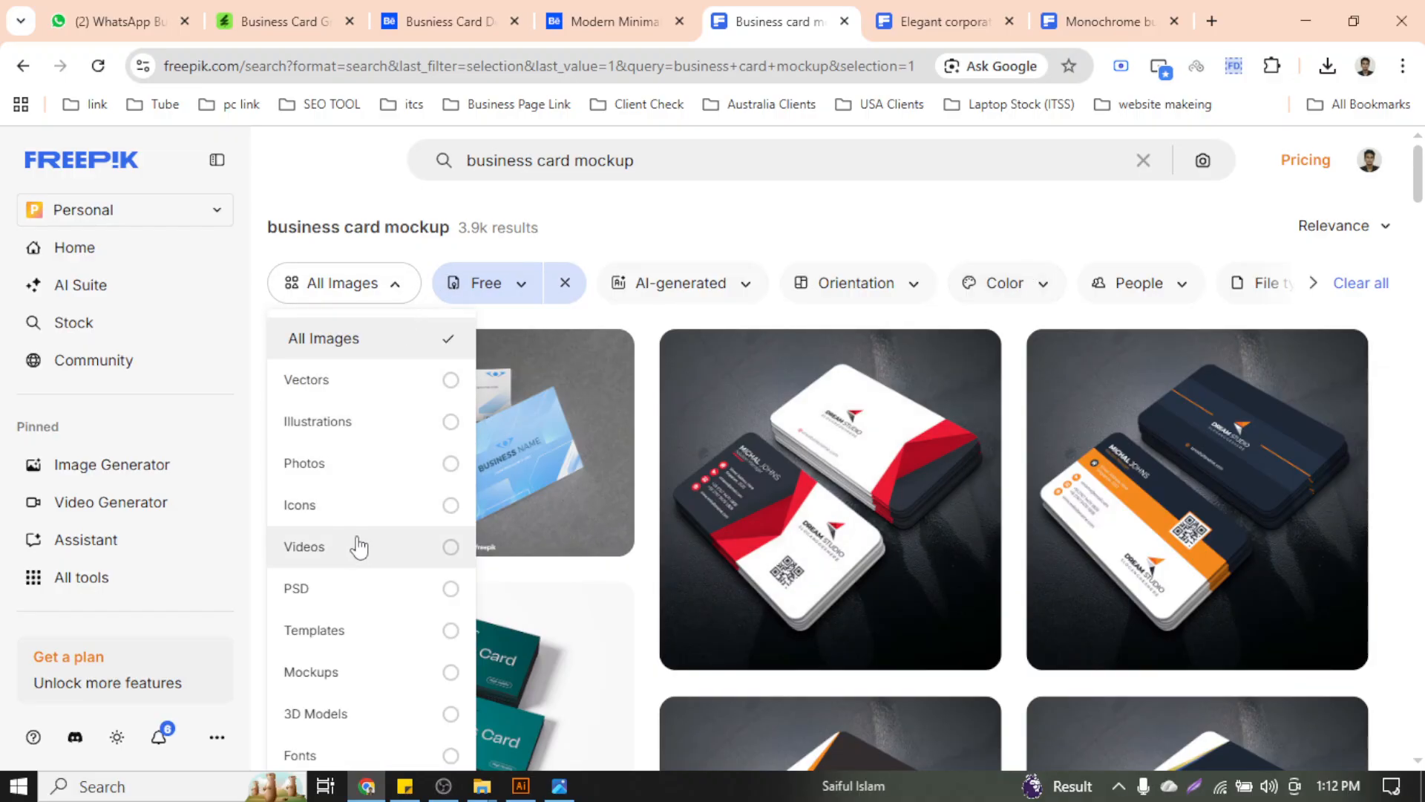
left_click(354, 590)
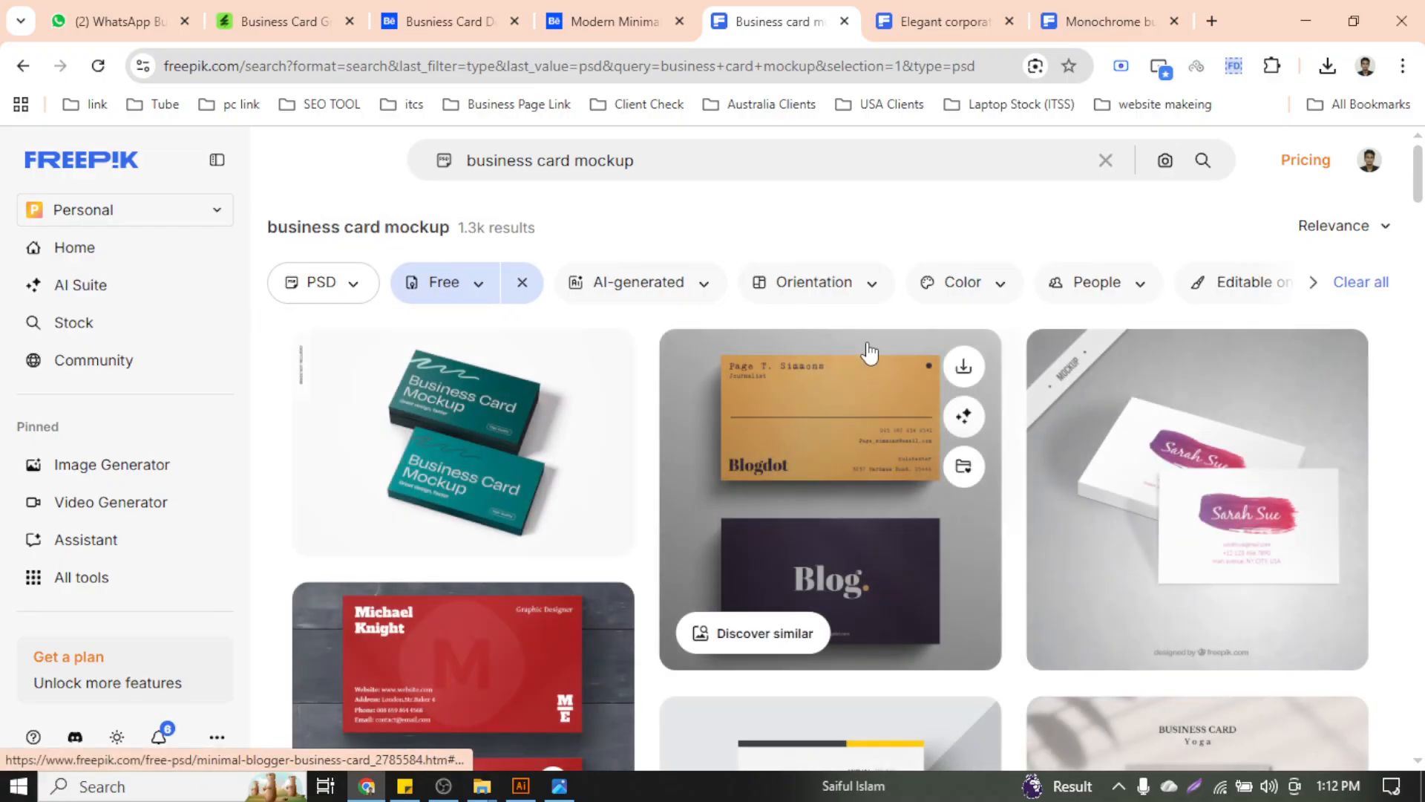
Check the Monochrome business cards pack's download formats, then return to the 1207.eps design in Illustrator
scroll(1018, 350, "down", 8)
scroll(1018, 350, "down", 10)
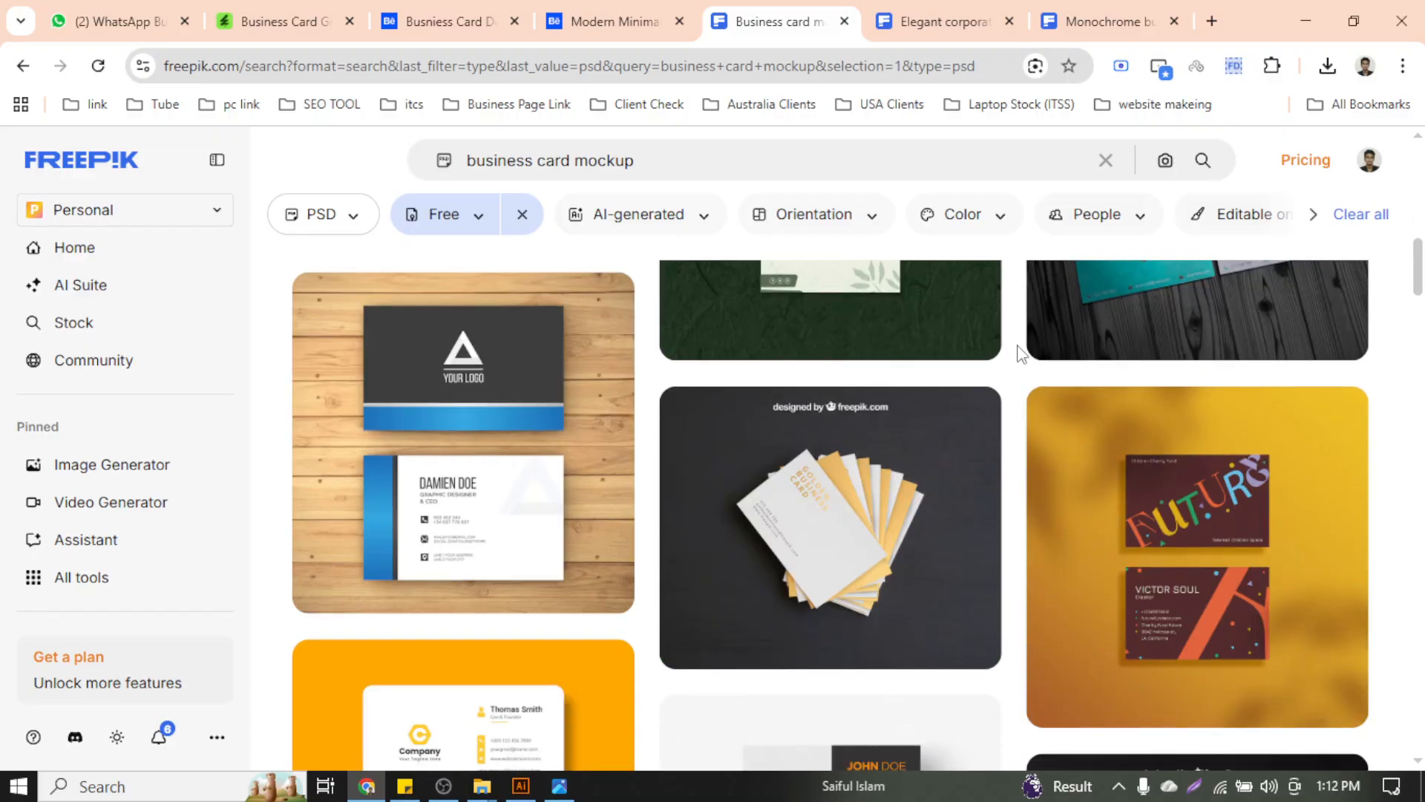
scroll(1018, 350, "down", 4)
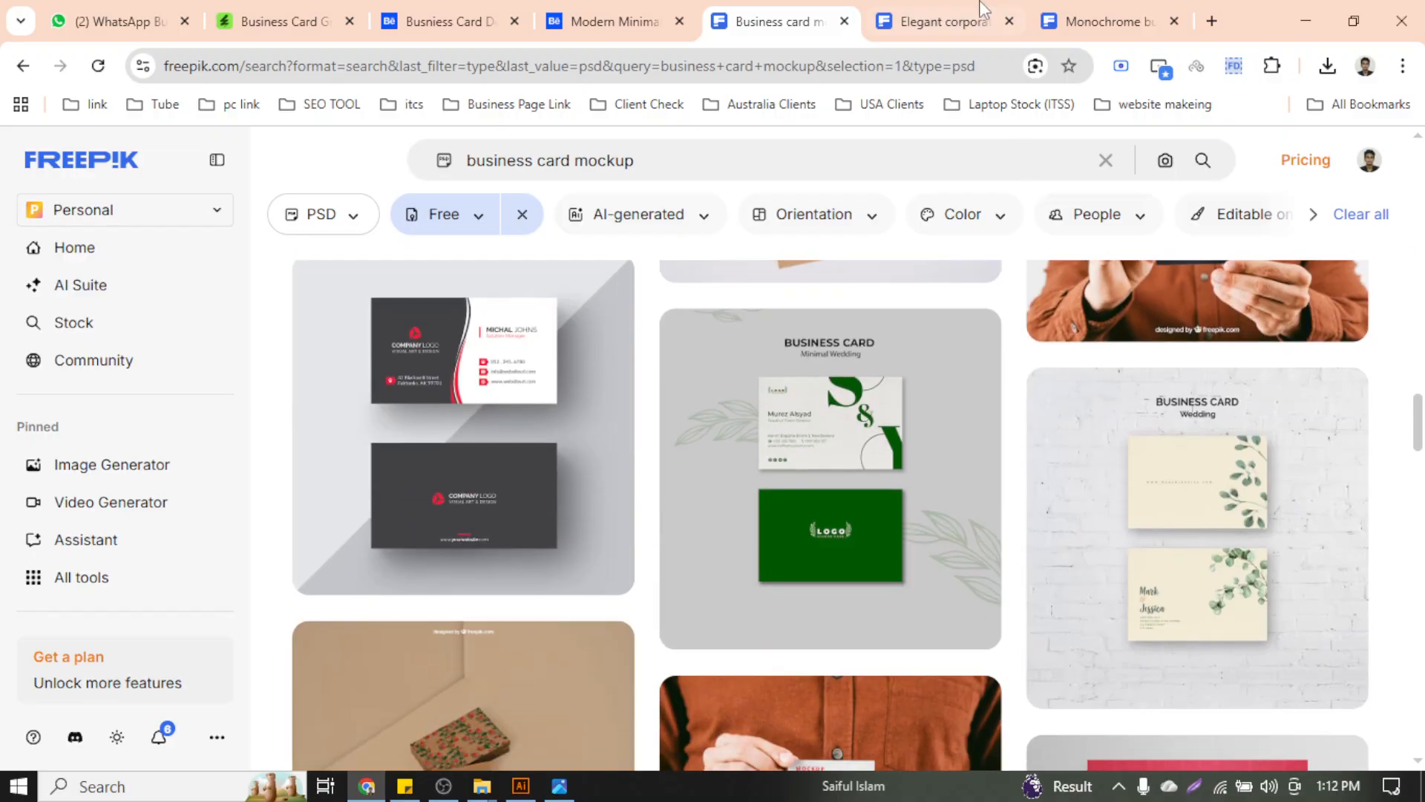
left_click(1065, 15)
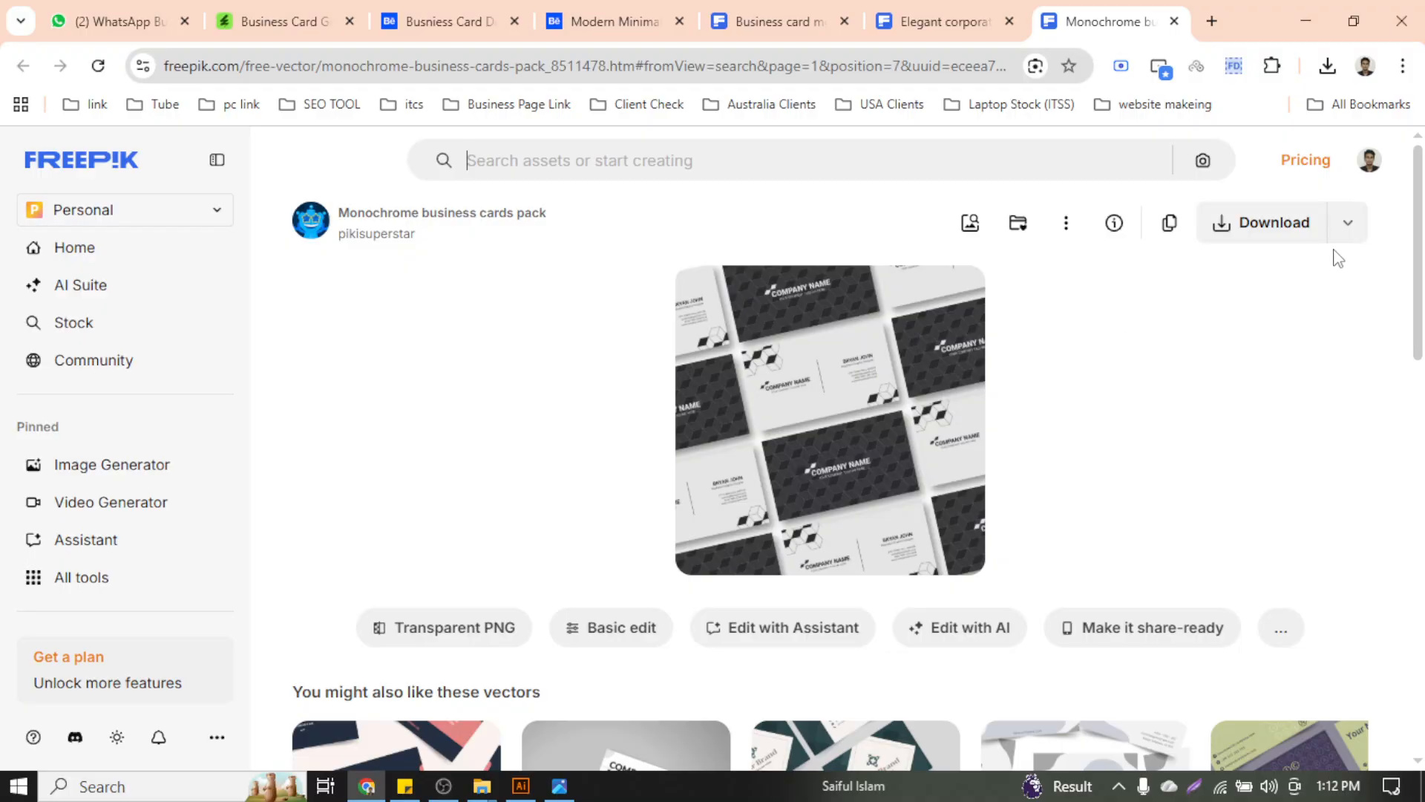
left_click(1348, 223)
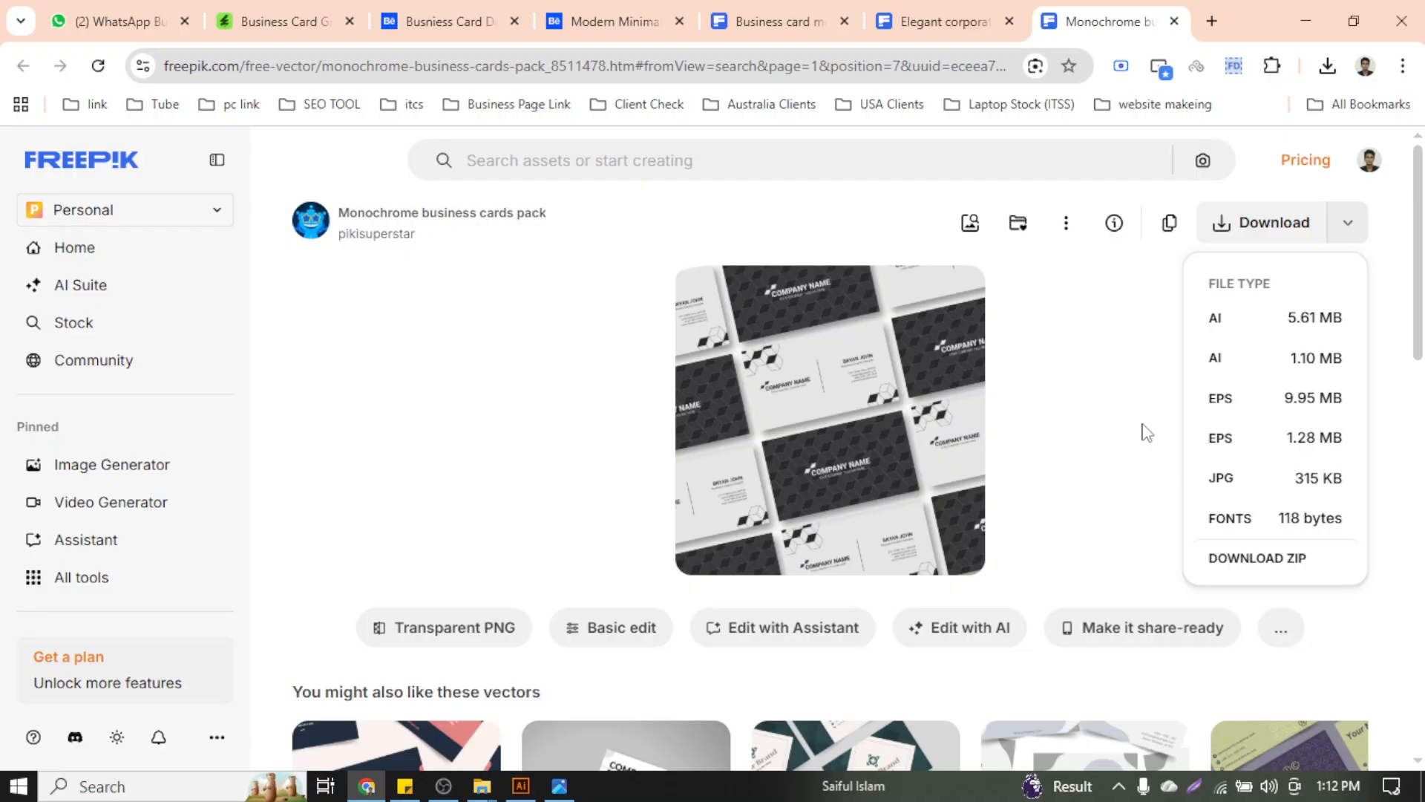
left_click(536, 790)
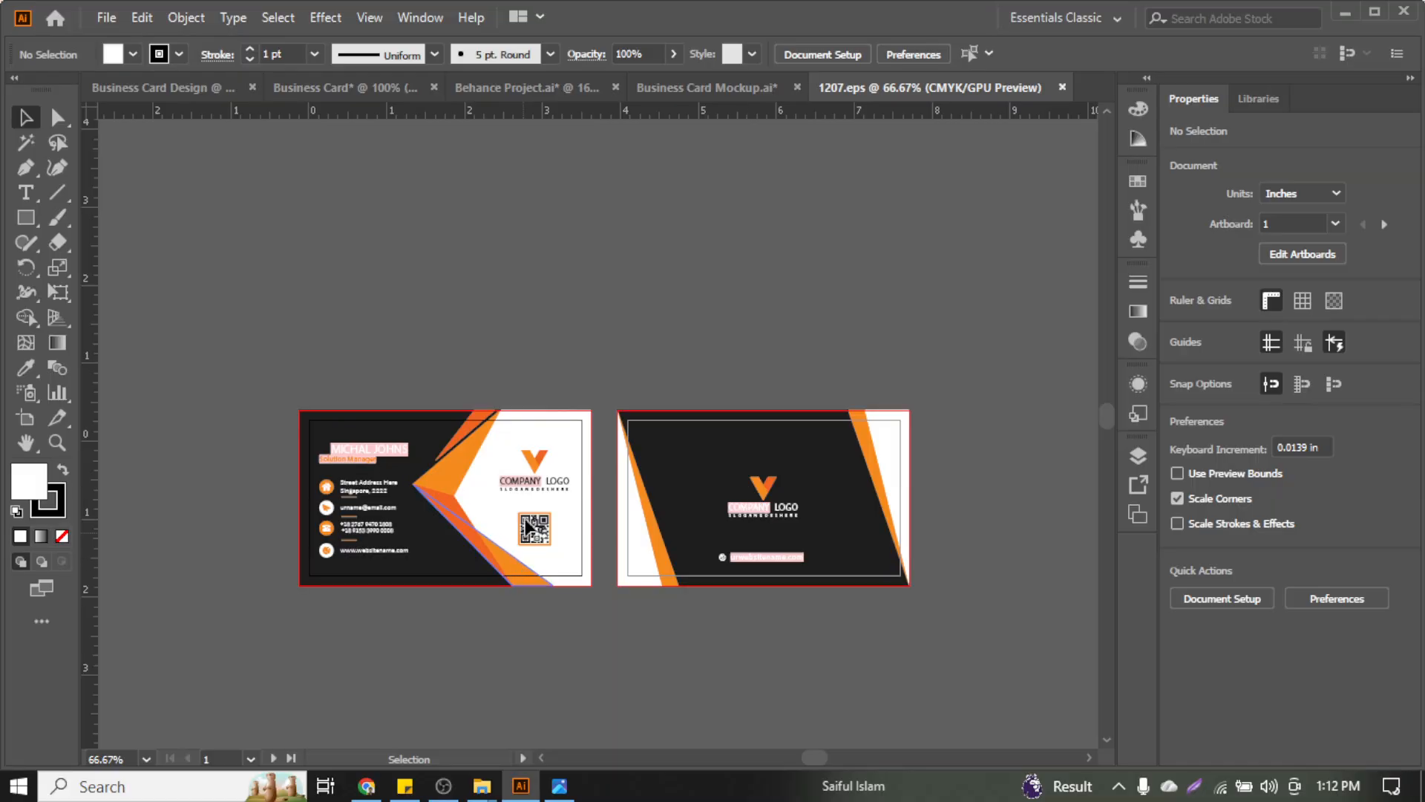
Zoom the 1207.eps card to 200% and back to 100% to inspect the logo and both sides
scroll(692, 448, "up", 3)
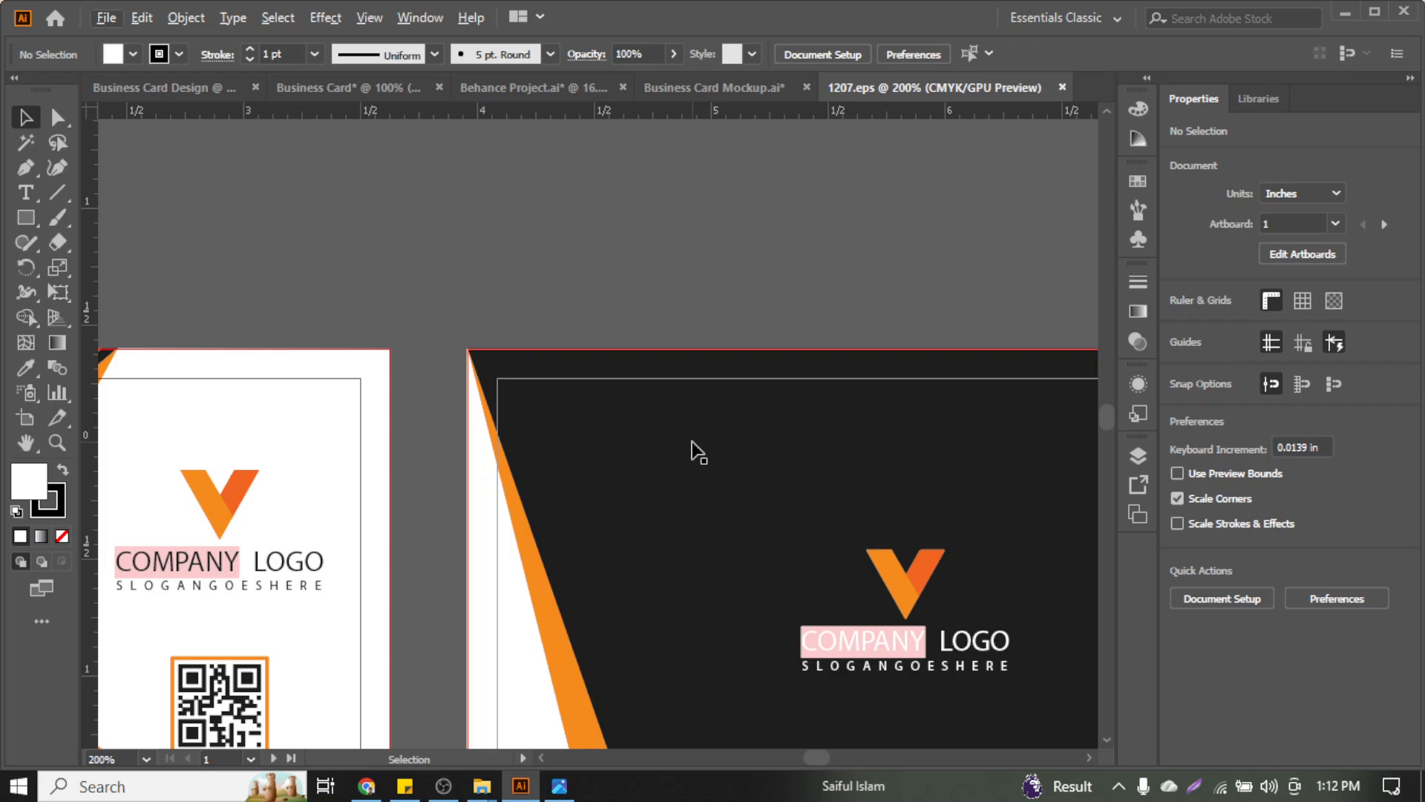
scroll(692, 446, "down", 2)
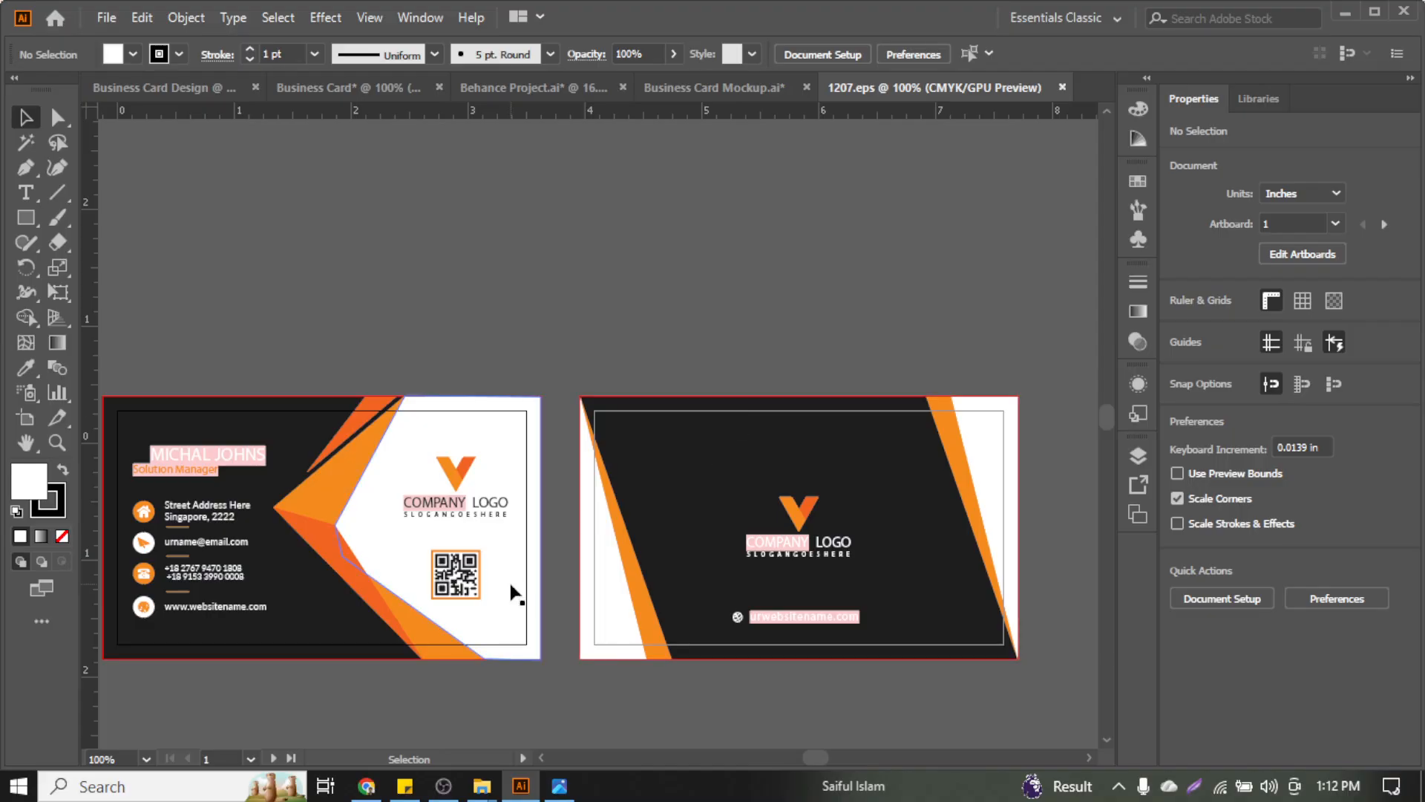
Return to Chrome and switch to the business card mockup search results tab
left_click(377, 783)
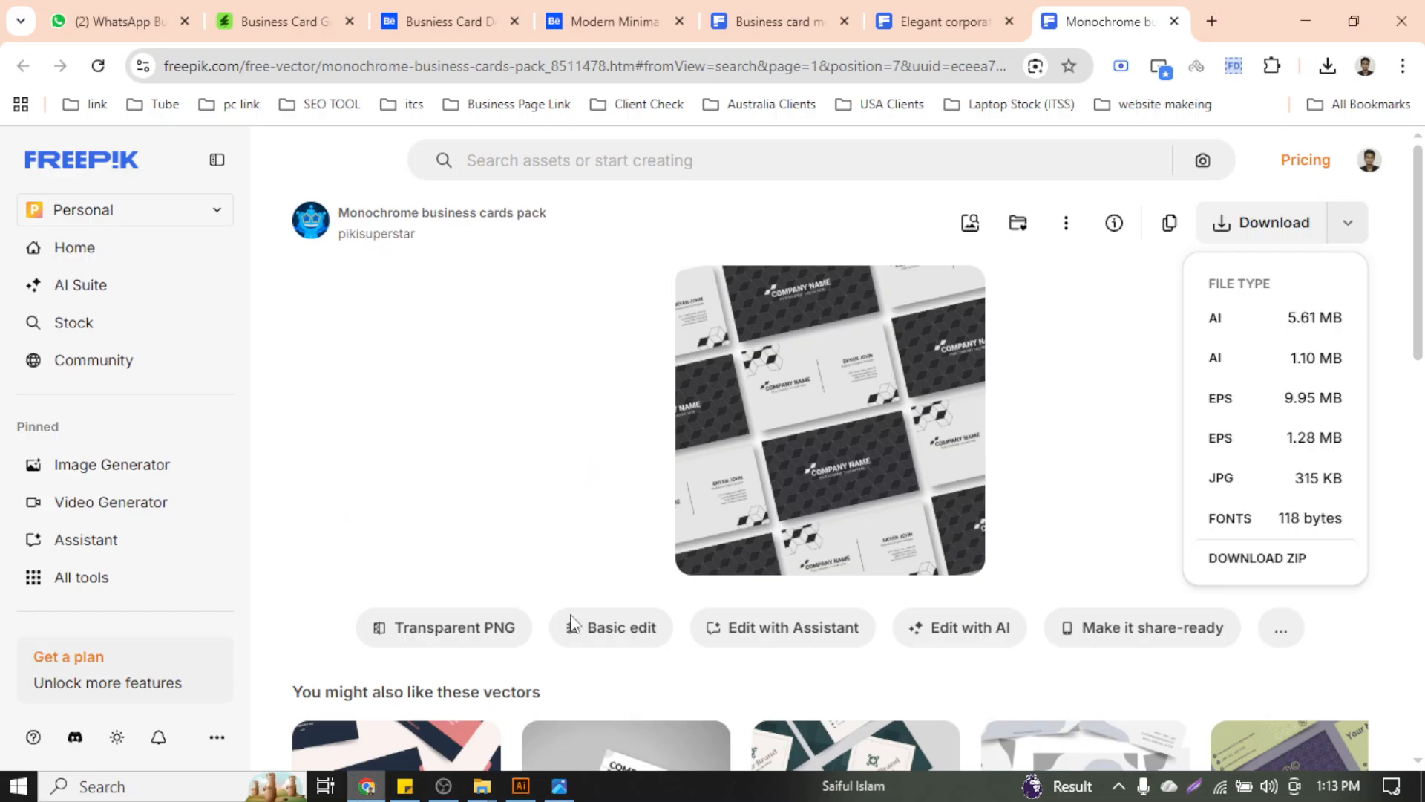
scroll(1037, 455, "down", 10)
left_click(941, 21)
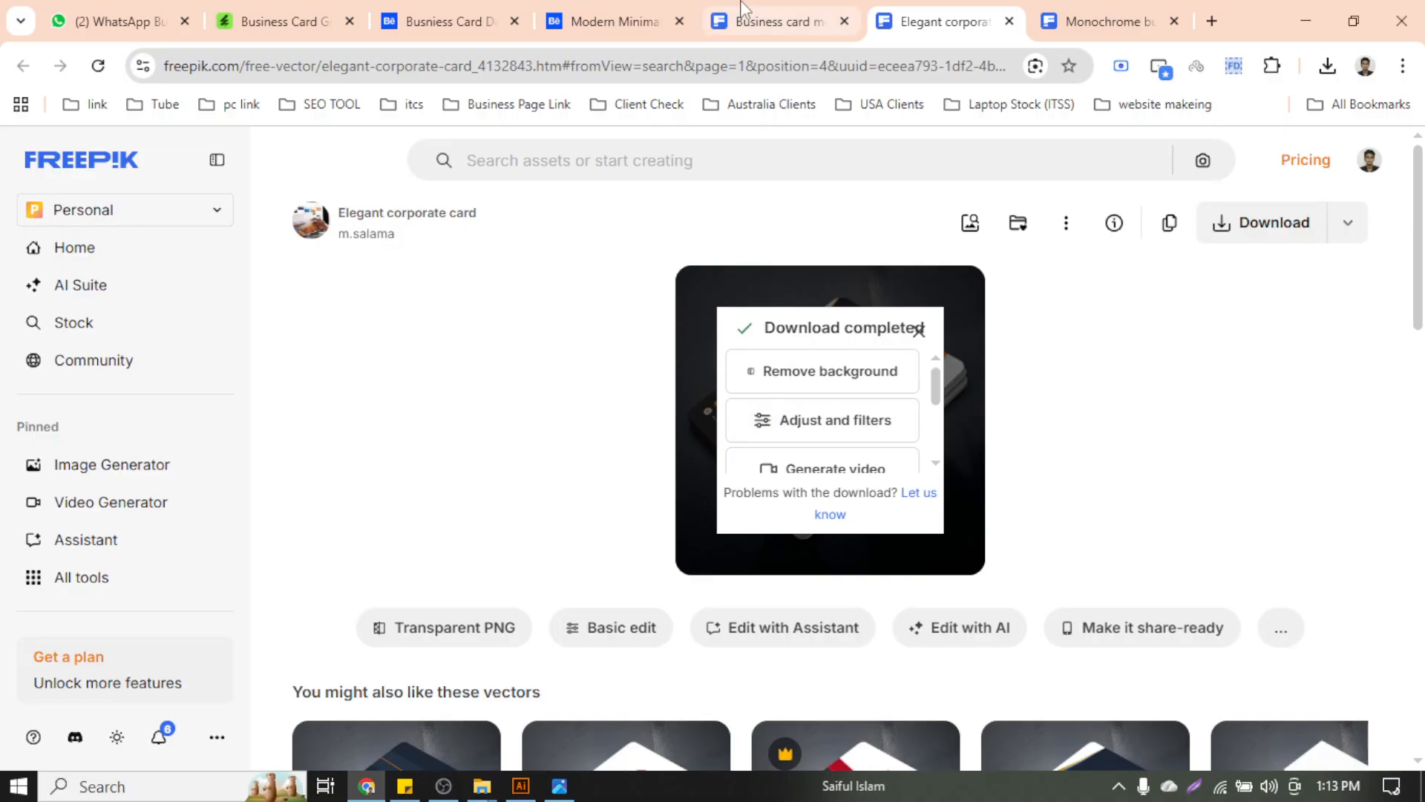
left_click(776, 21)
Scroll through the free PSD business card mockup results down to the page footer
scroll(710, 499, "down", 2)
scroll(713, 500, "down", 10)
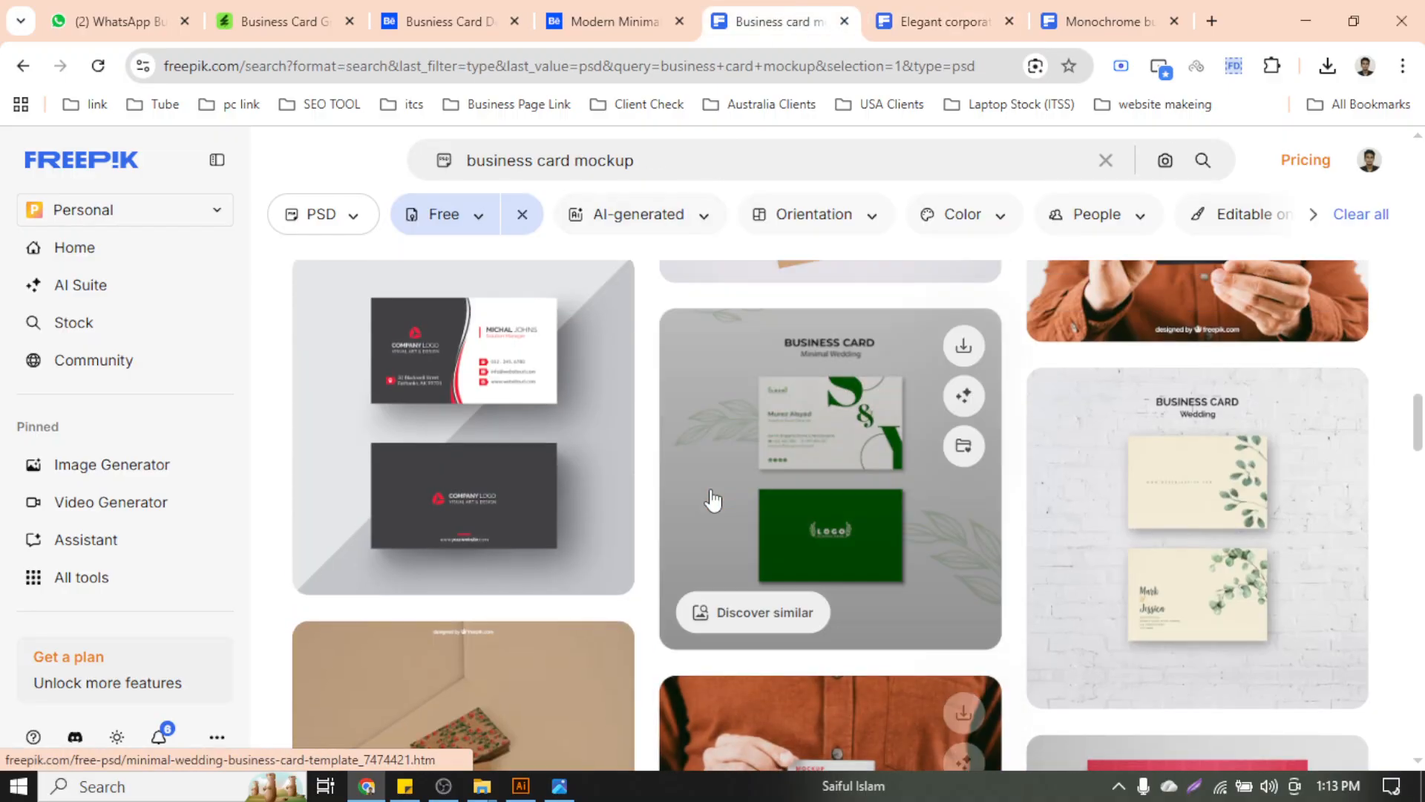
scroll(712, 499, "down", 15)
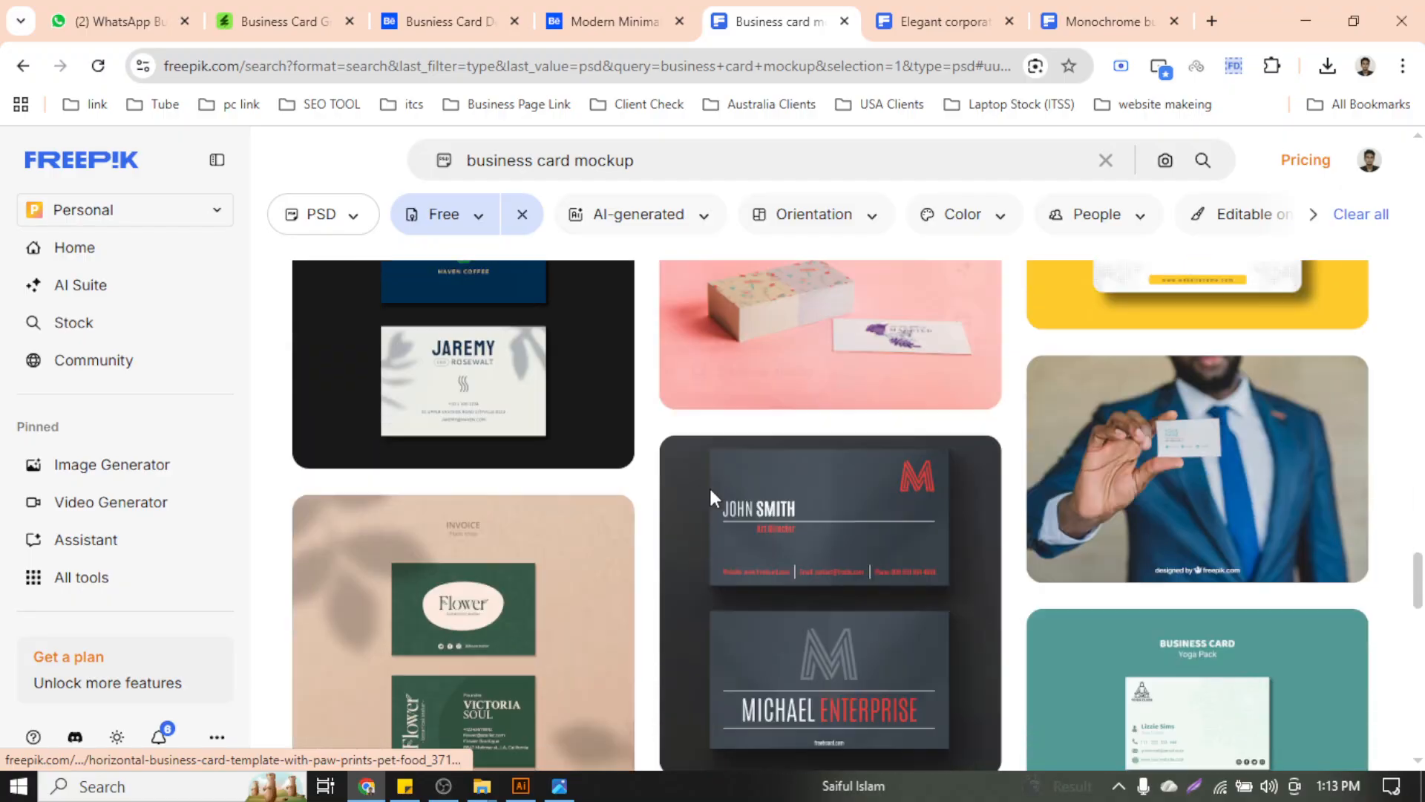
scroll(713, 499, "up", 5)
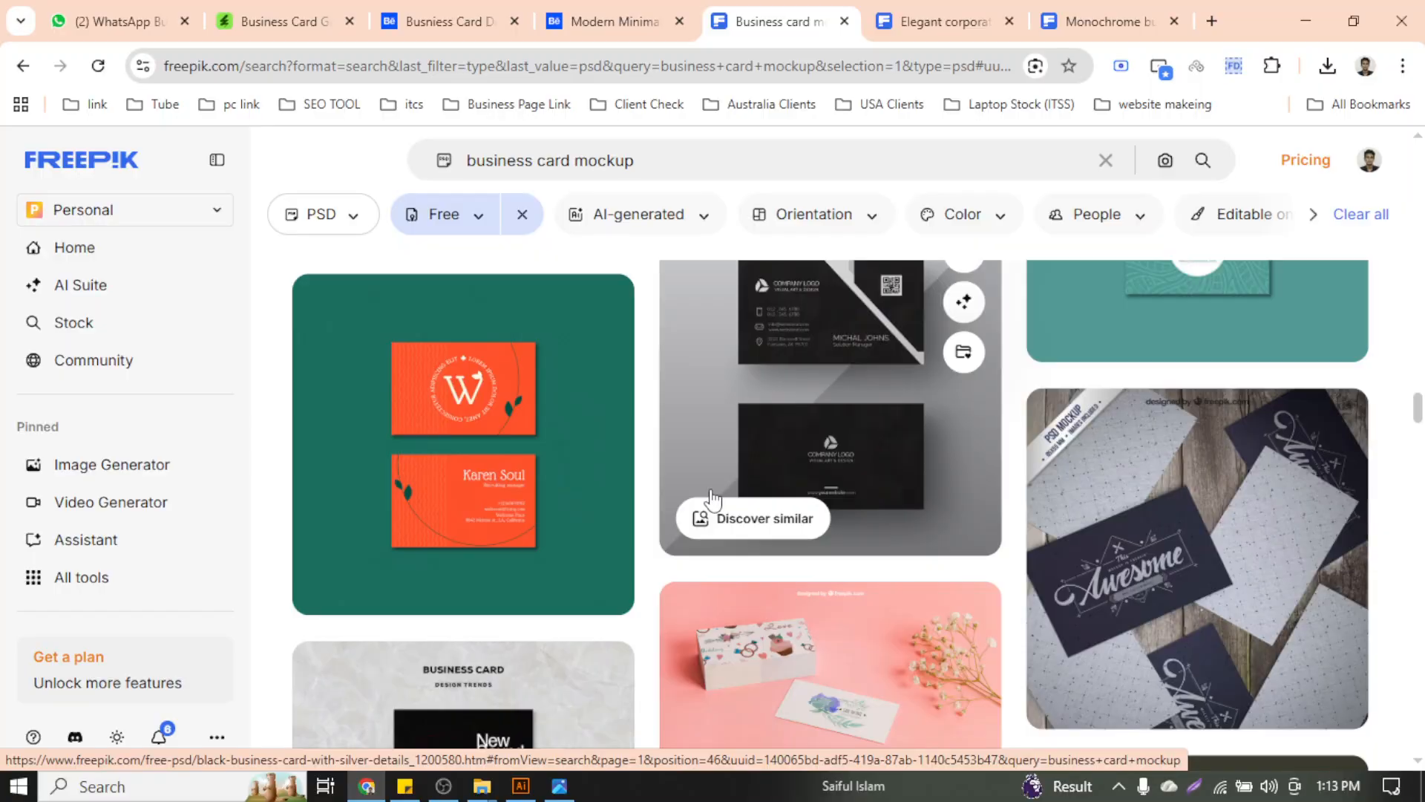
scroll(711, 500, "down", 12)
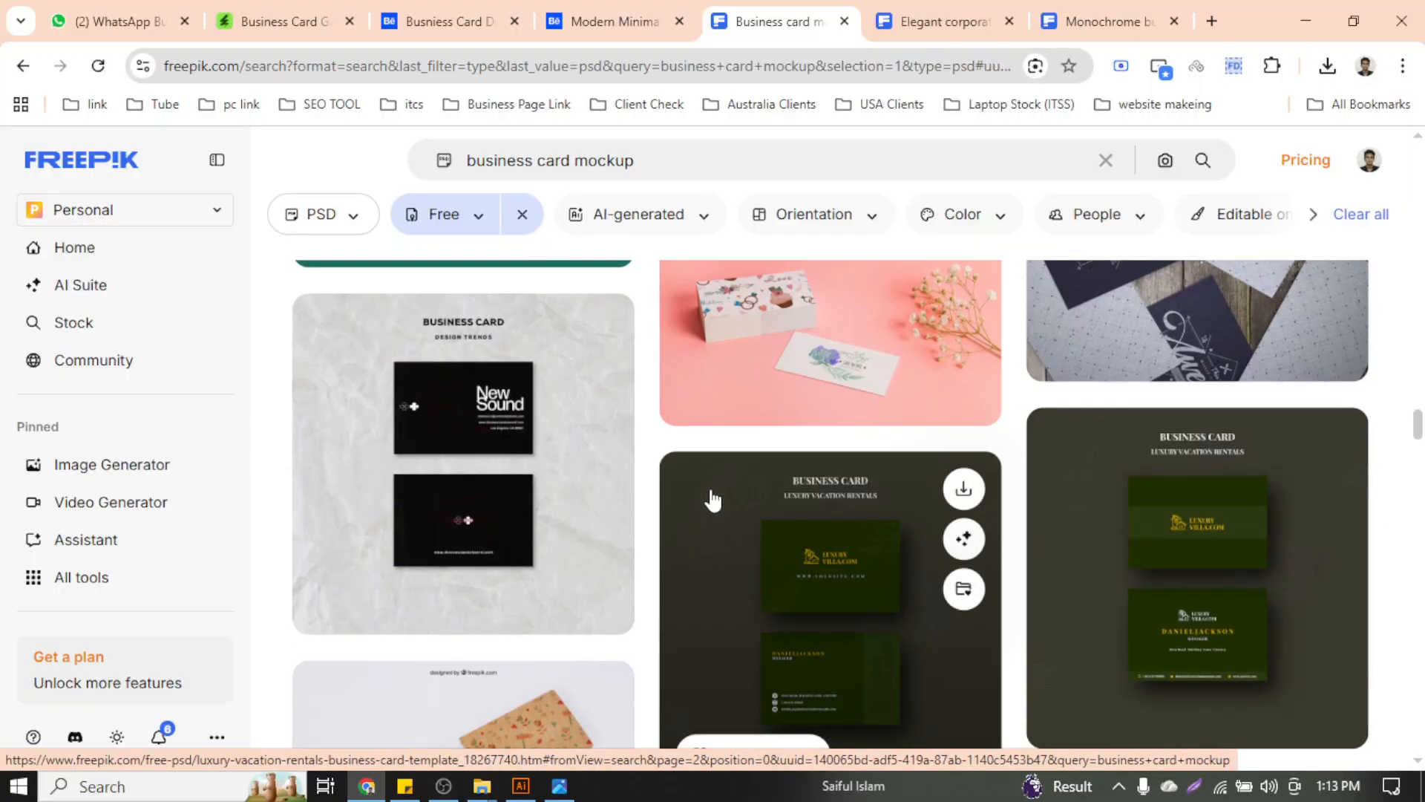
scroll(711, 499, "up", 5)
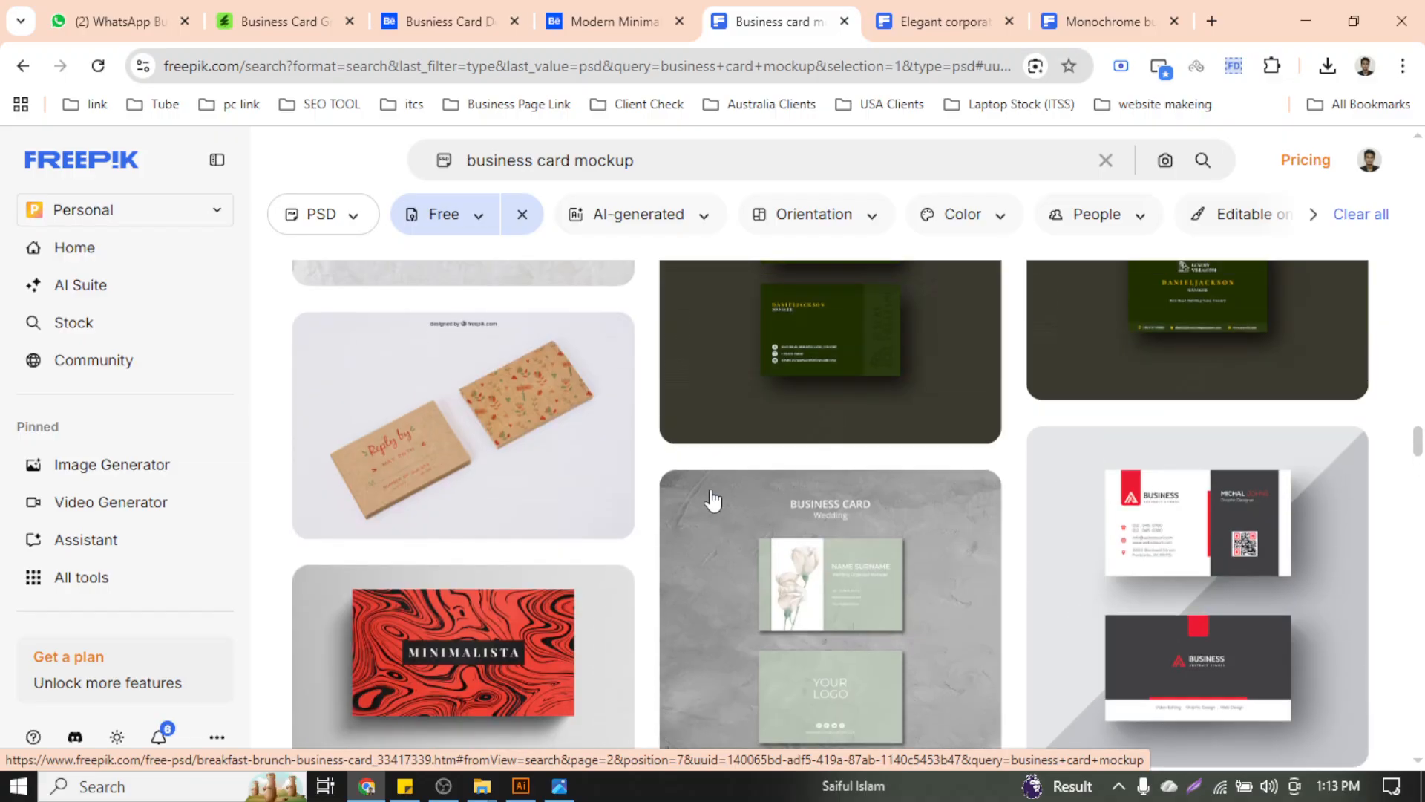
scroll(711, 499, "down", 12)
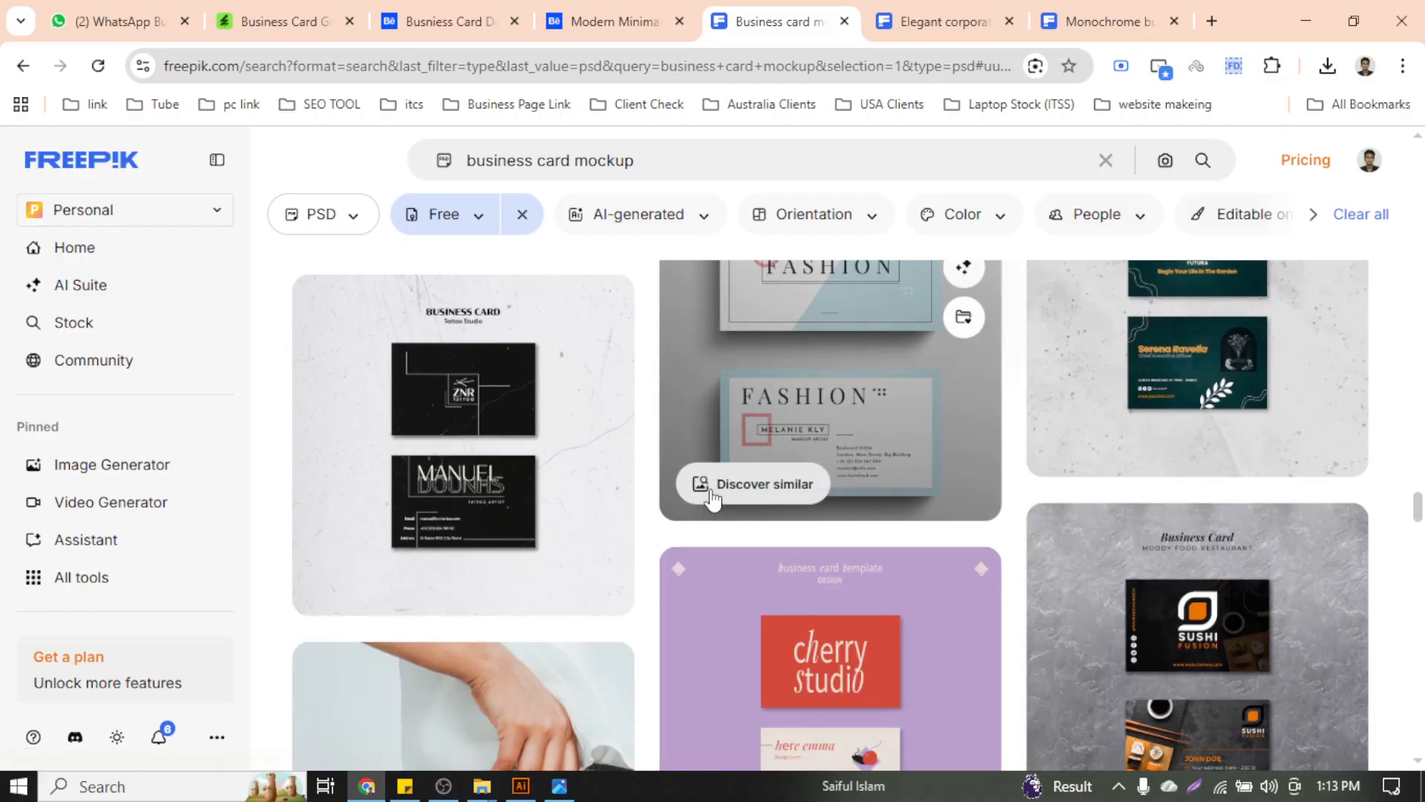
scroll(711, 499, "down", 10)
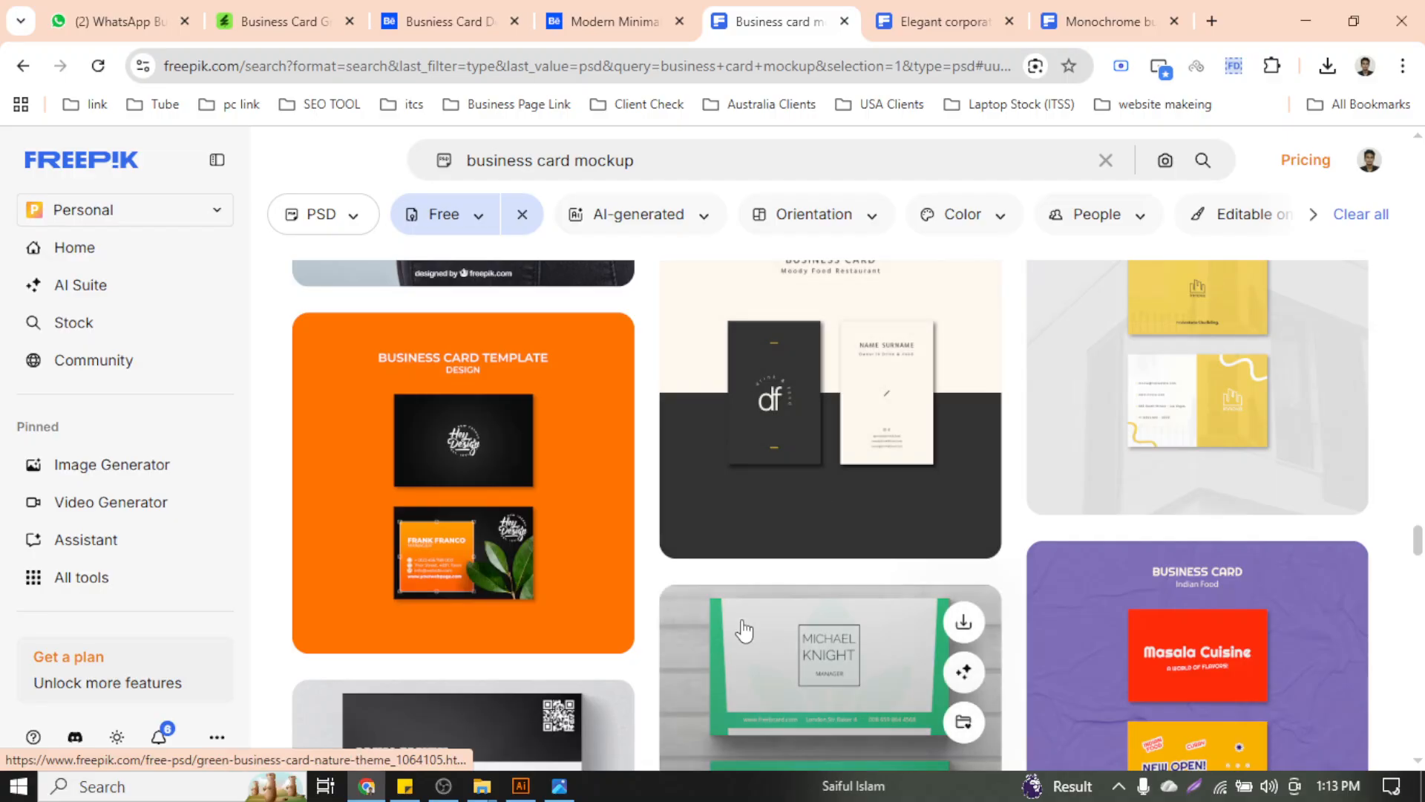
scroll(973, 589, "down", 10)
scroll(973, 592, "down", 10)
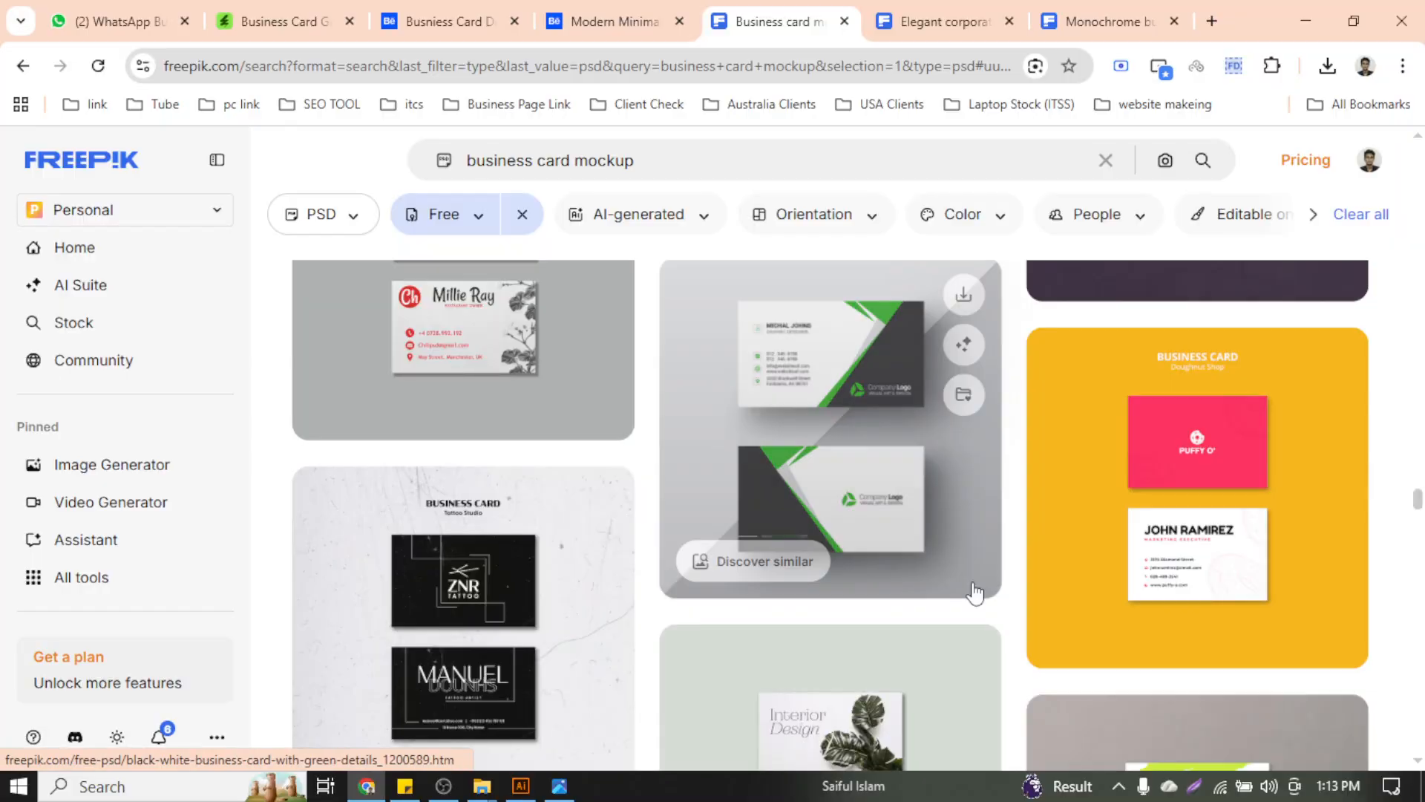
scroll(974, 586, "down", 10)
scroll(975, 577, "down", 10)
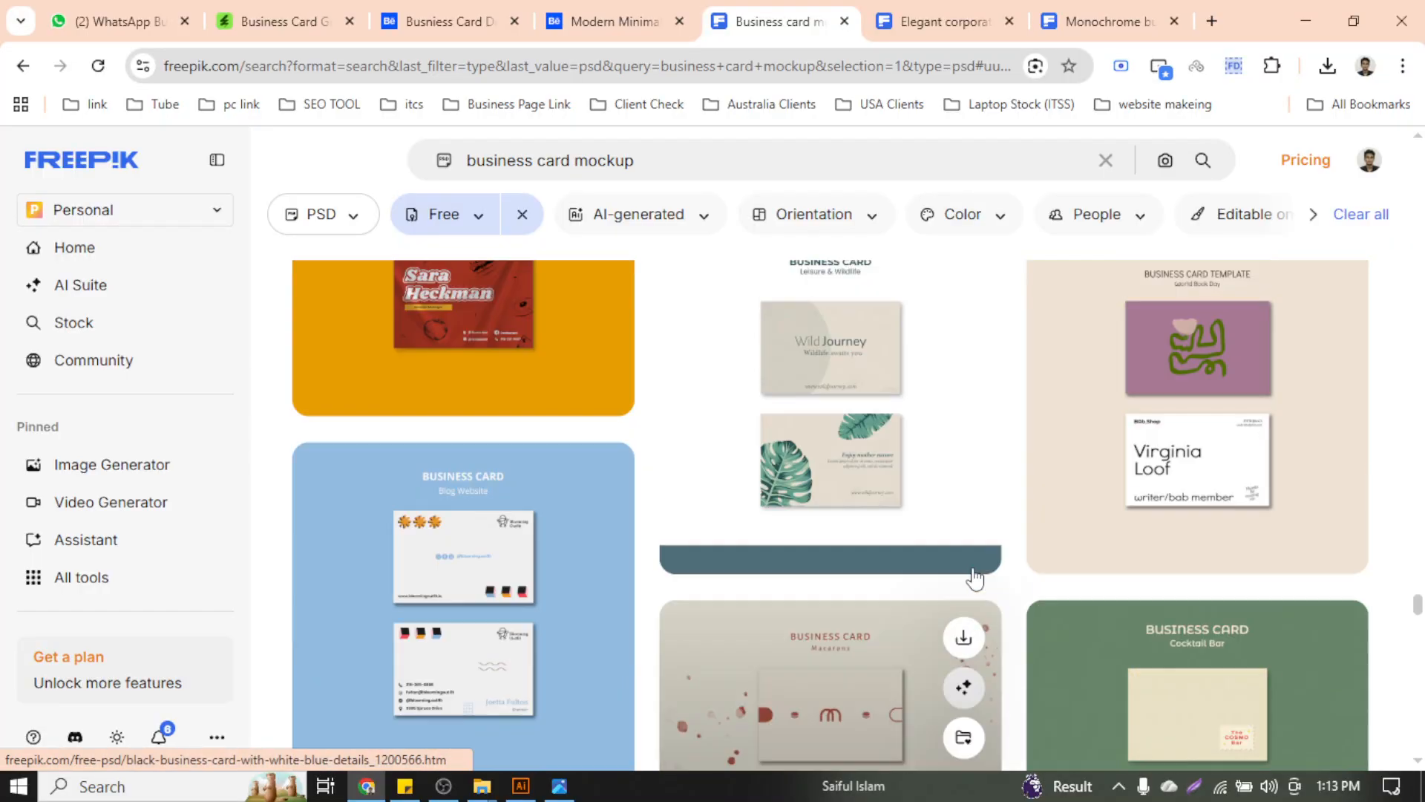
scroll(974, 577, "up", 10)
scroll(974, 578, "down", 20)
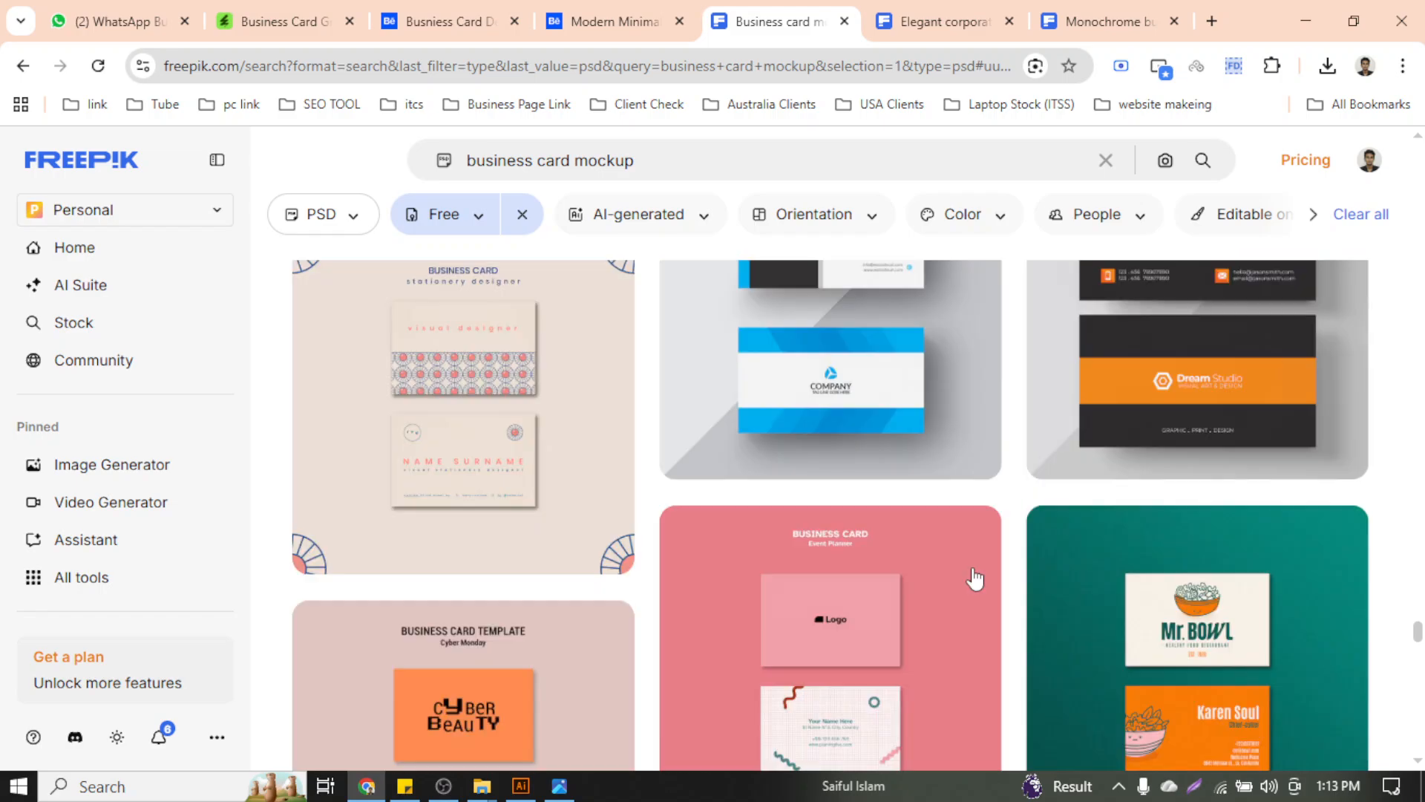
scroll(975, 578, "down", 2)
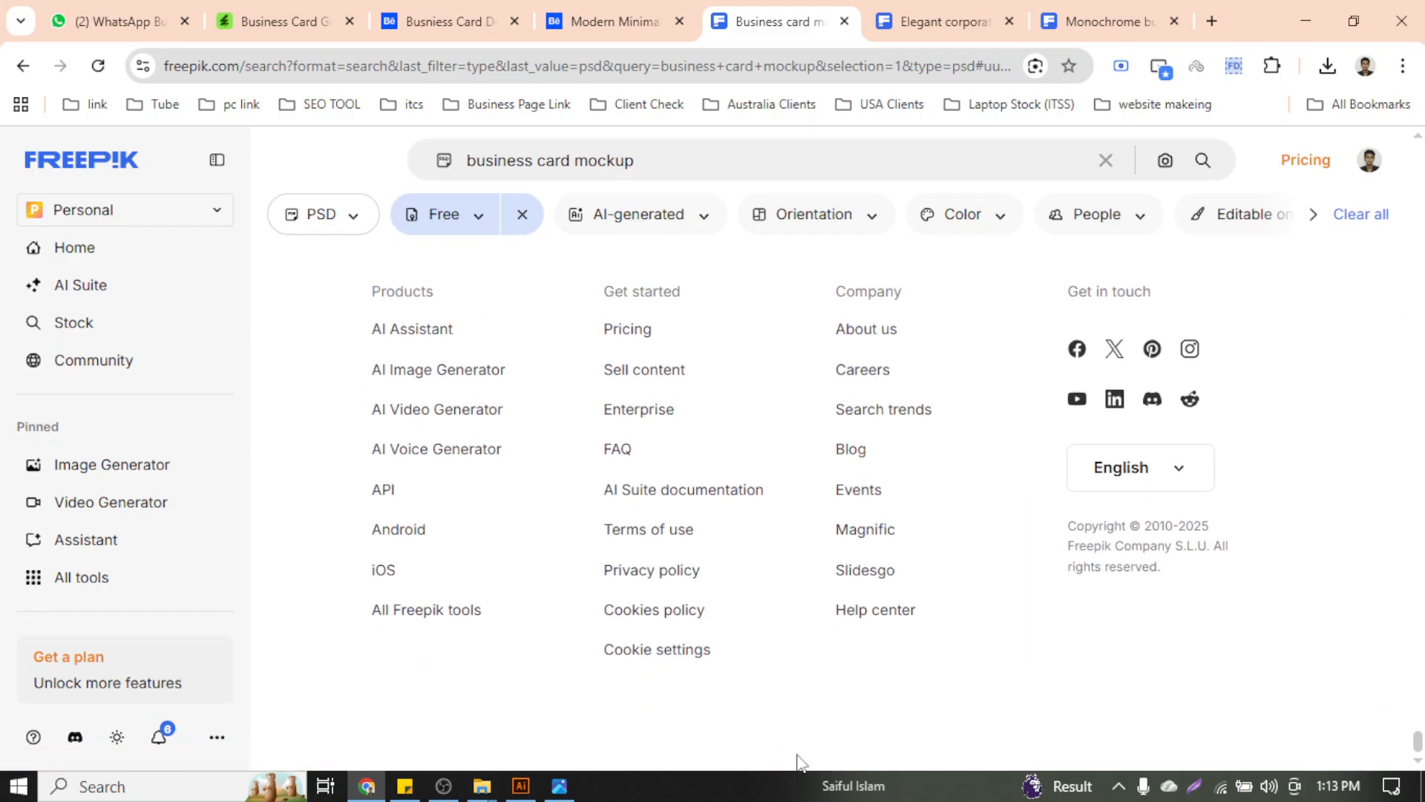
Show the desktop and launch Google Chrome maximized with the chosen profile
key("super+d")
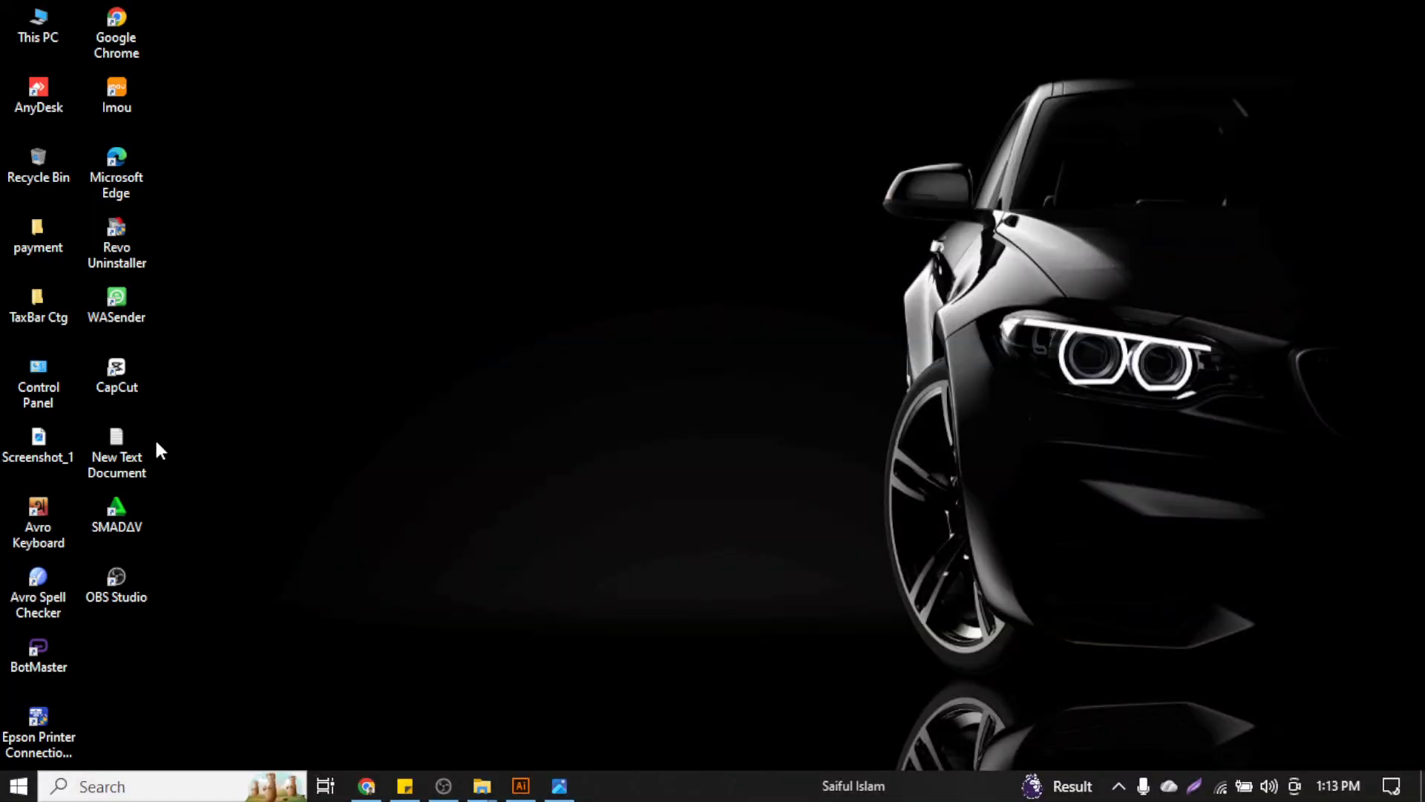
double_click(104, 20)
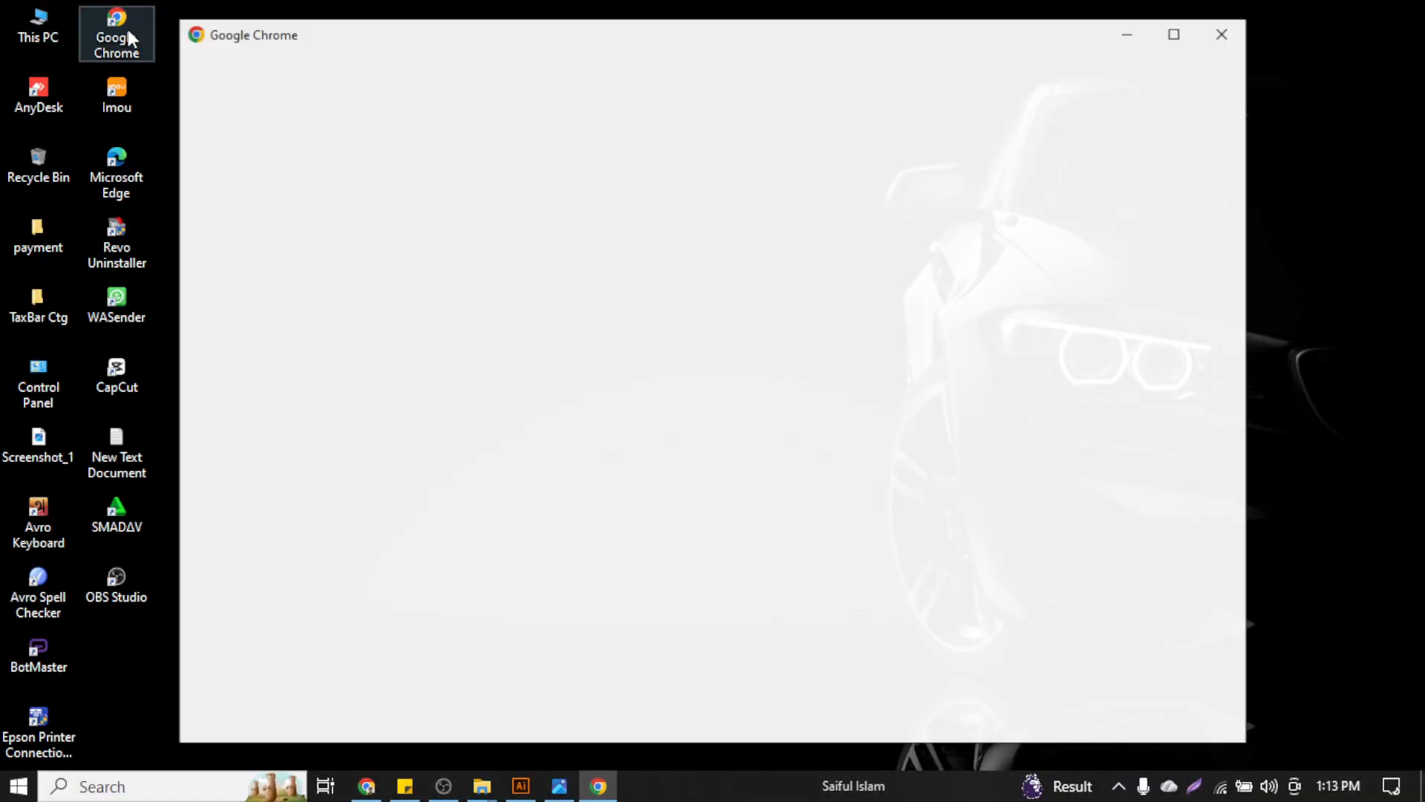
scroll(893, 398, "down", 10)
scroll(894, 398, "down", 5)
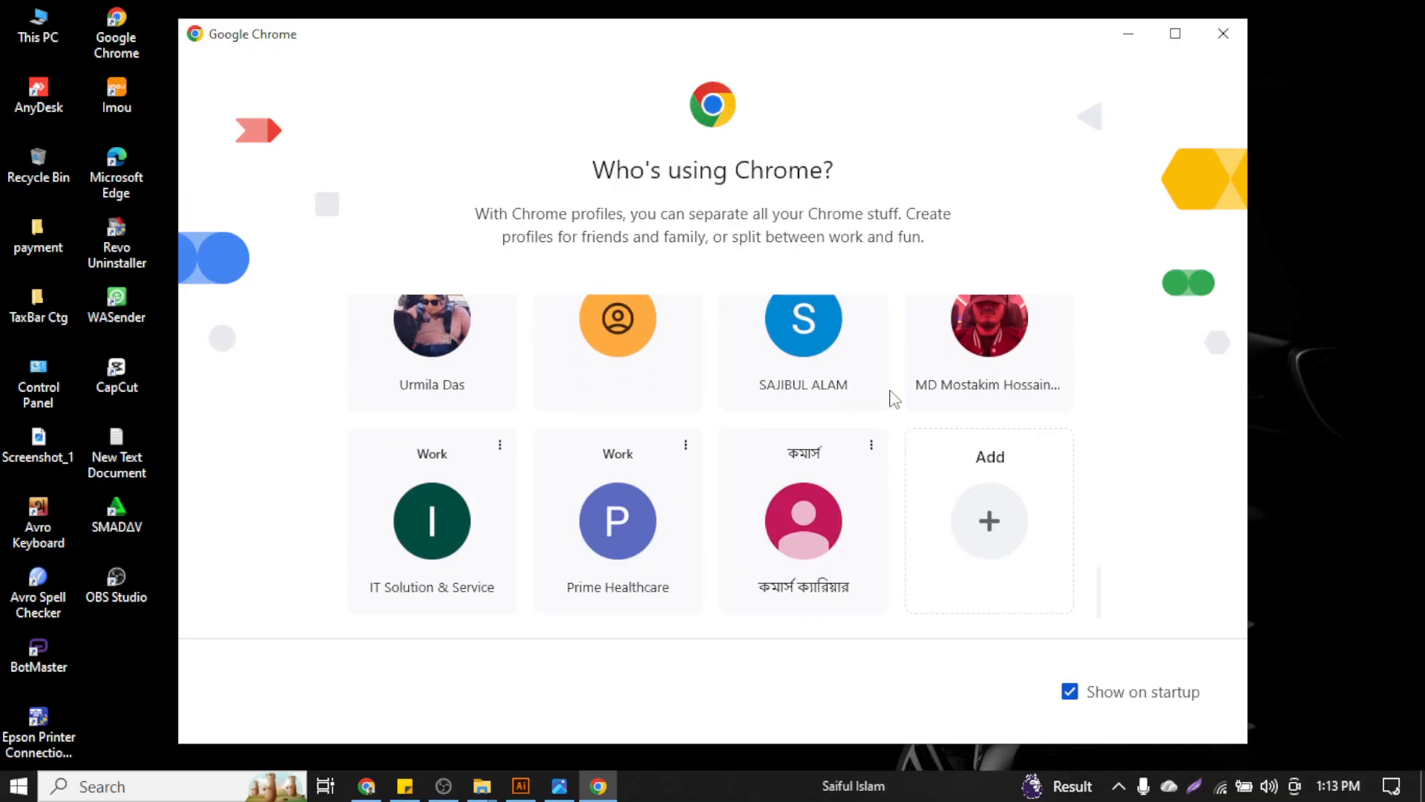
scroll(895, 399, "up", 5)
scroll(866, 491, "up", 4)
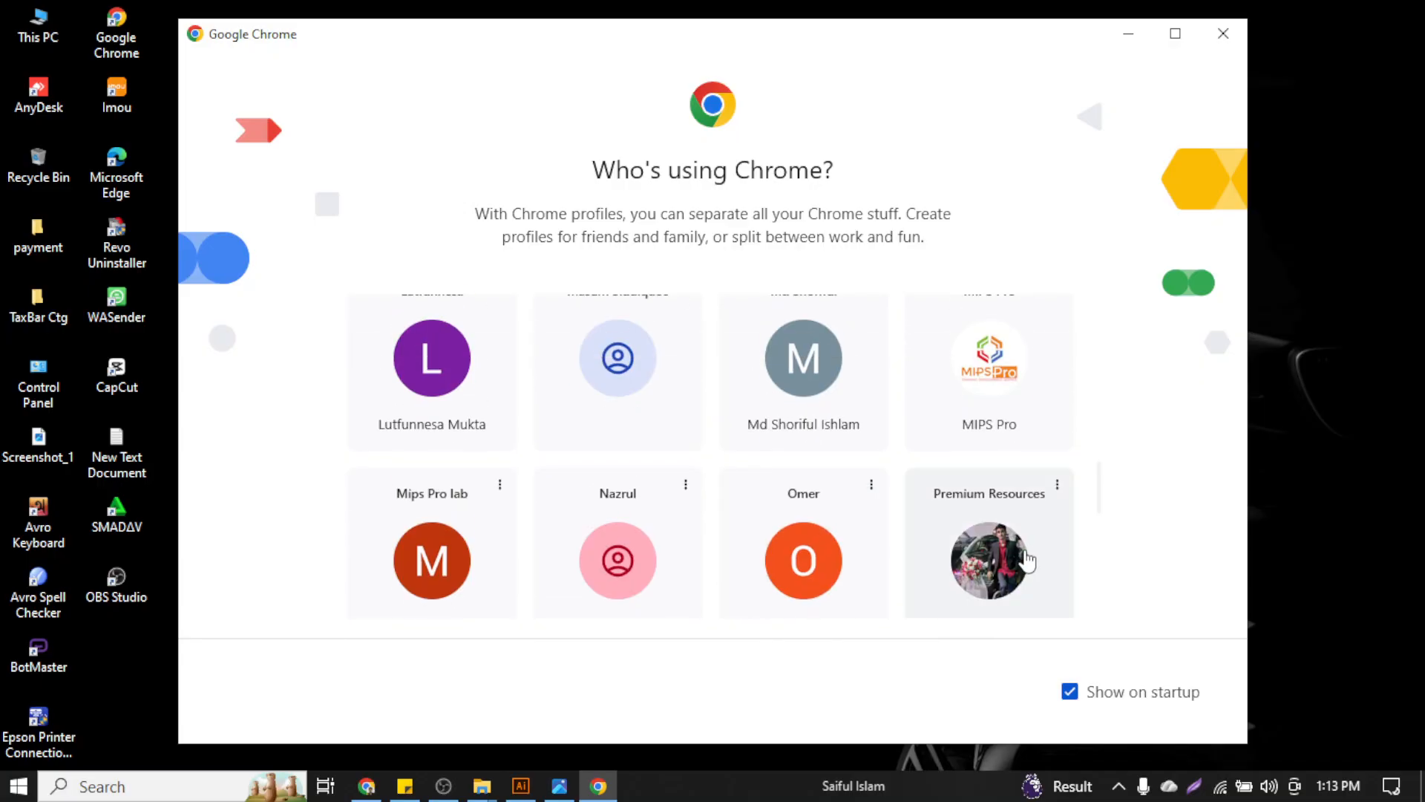
left_click(1006, 563)
left_click(1360, 46)
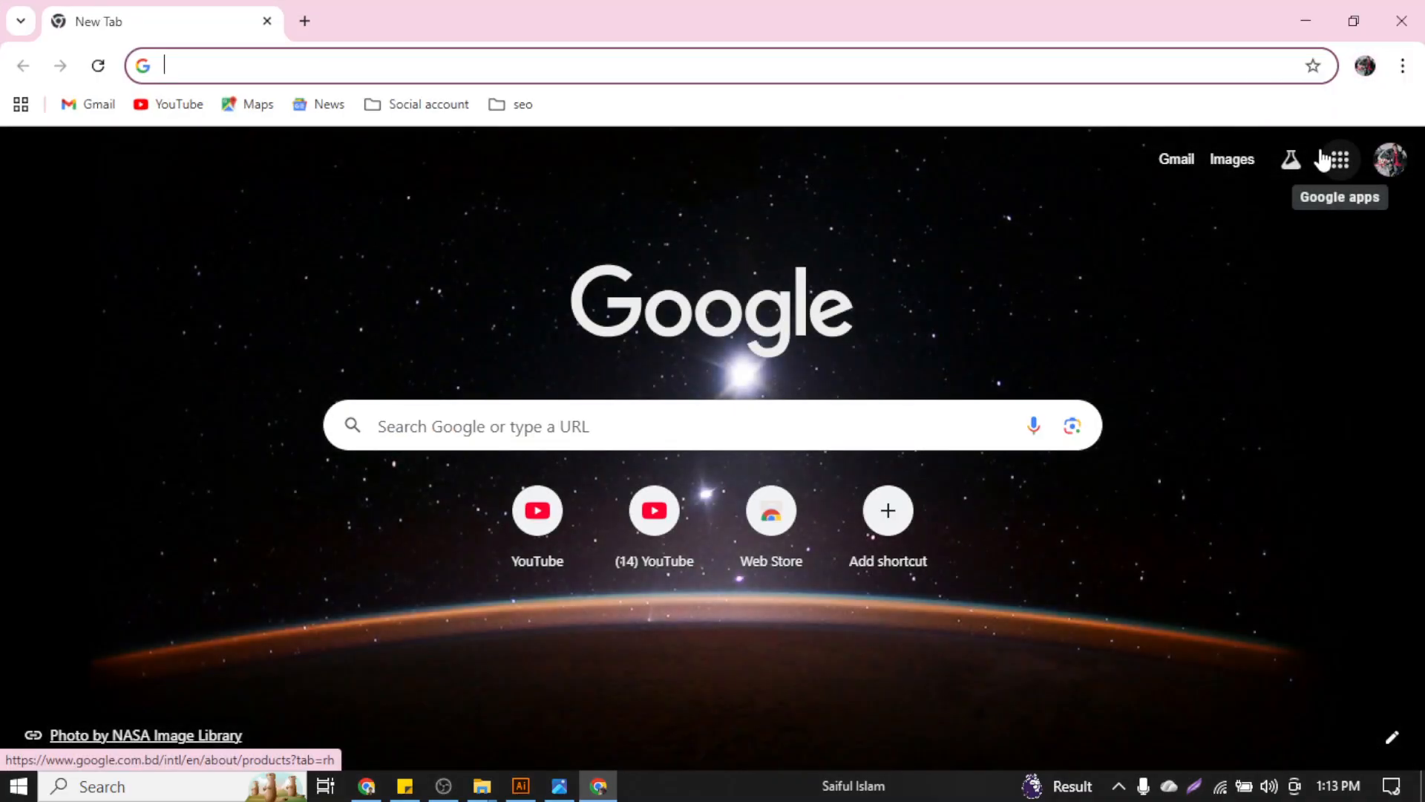
Go to Google Drive and open the Freepik premium mockups > Business Card Mockup folder
left_click(1324, 159)
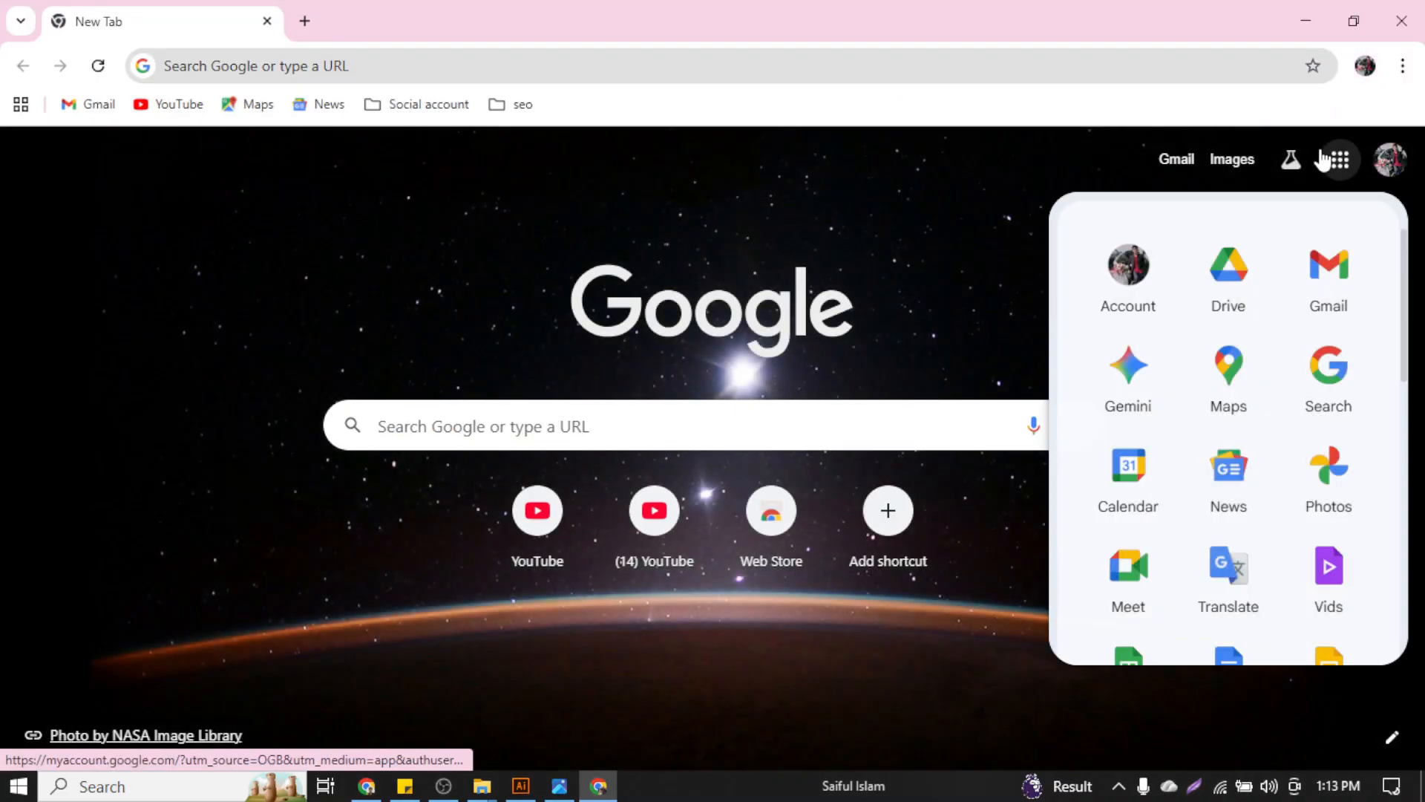
left_click(1227, 272)
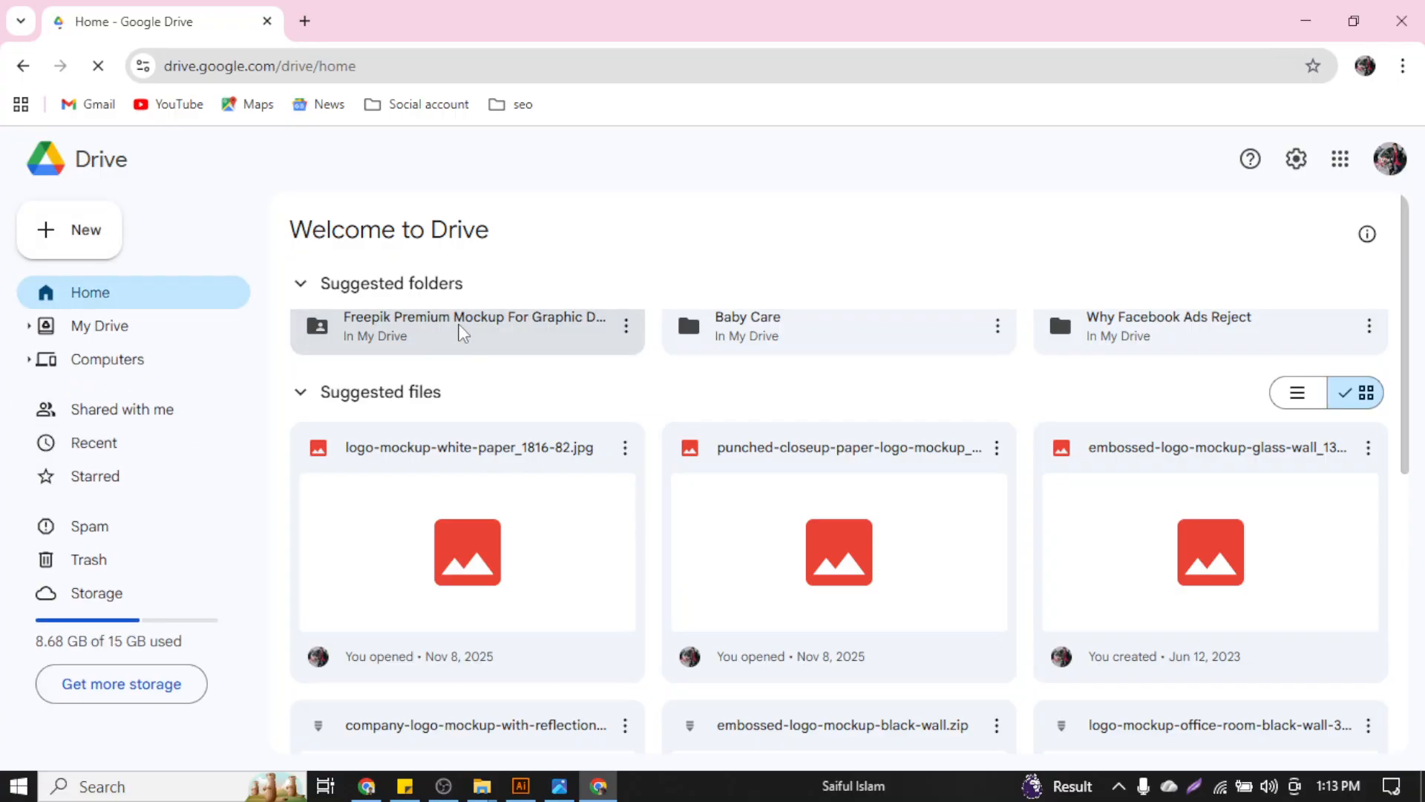
double_click(461, 332)
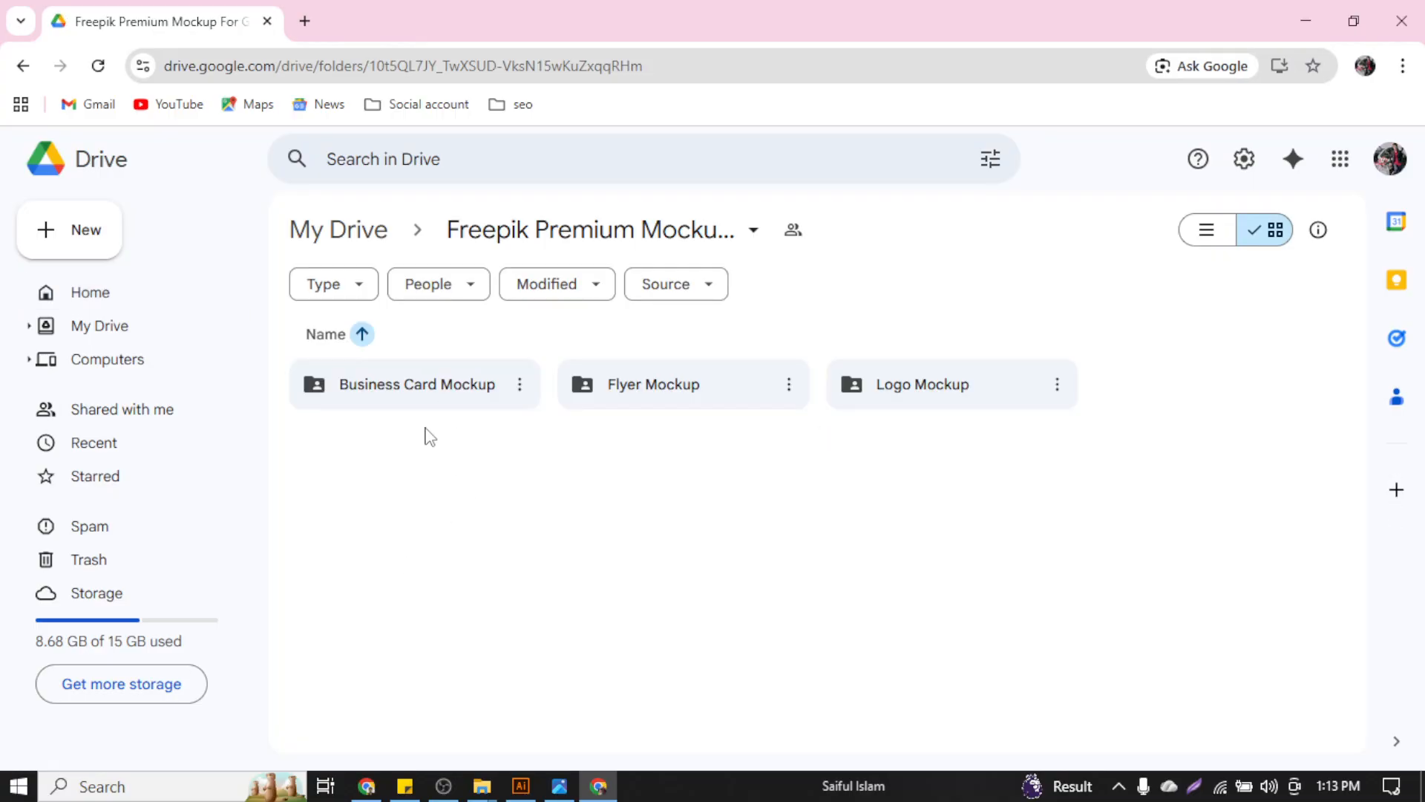
double_click(426, 386)
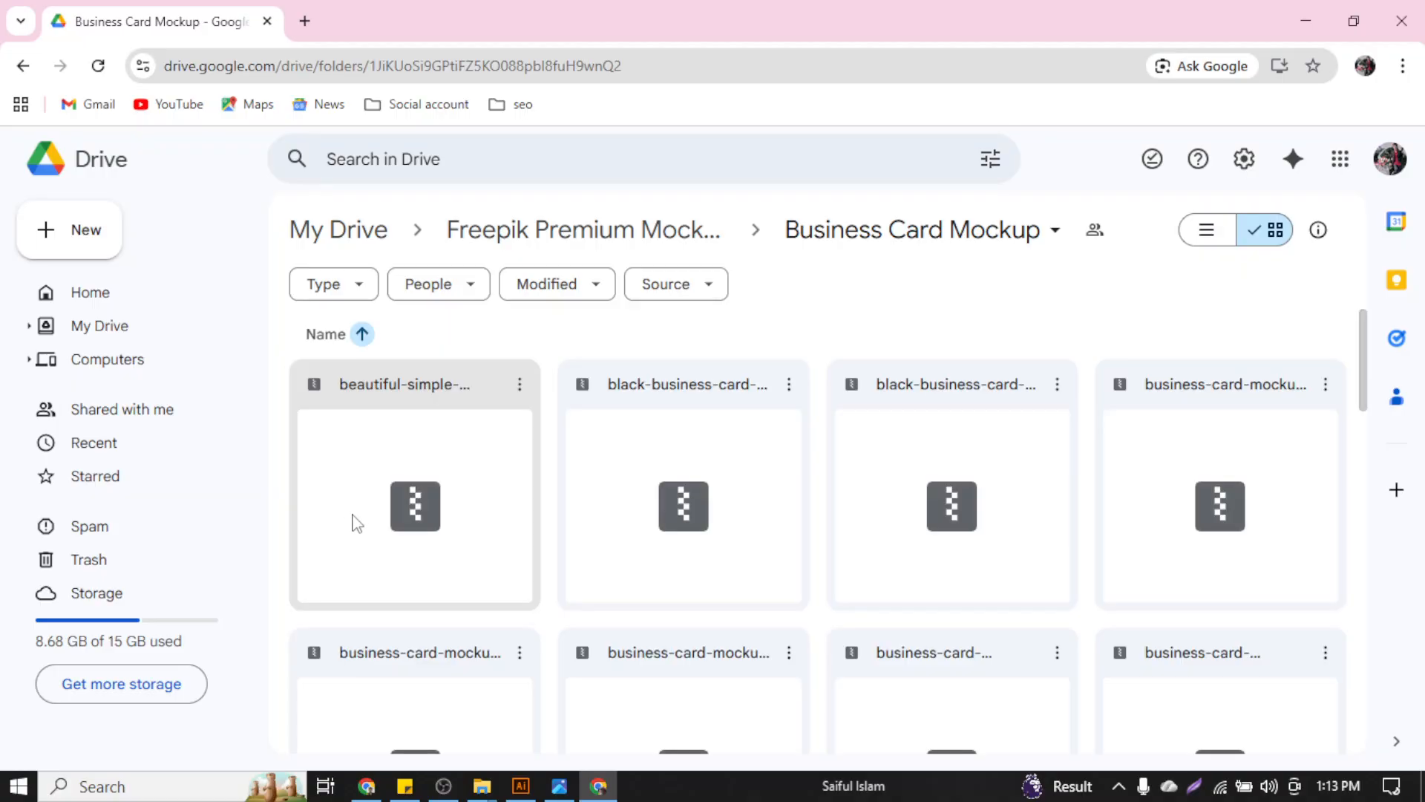
Download the beautiful-simple-business-card-design archive from the Drive folder
scroll(860, 549, "down", 15)
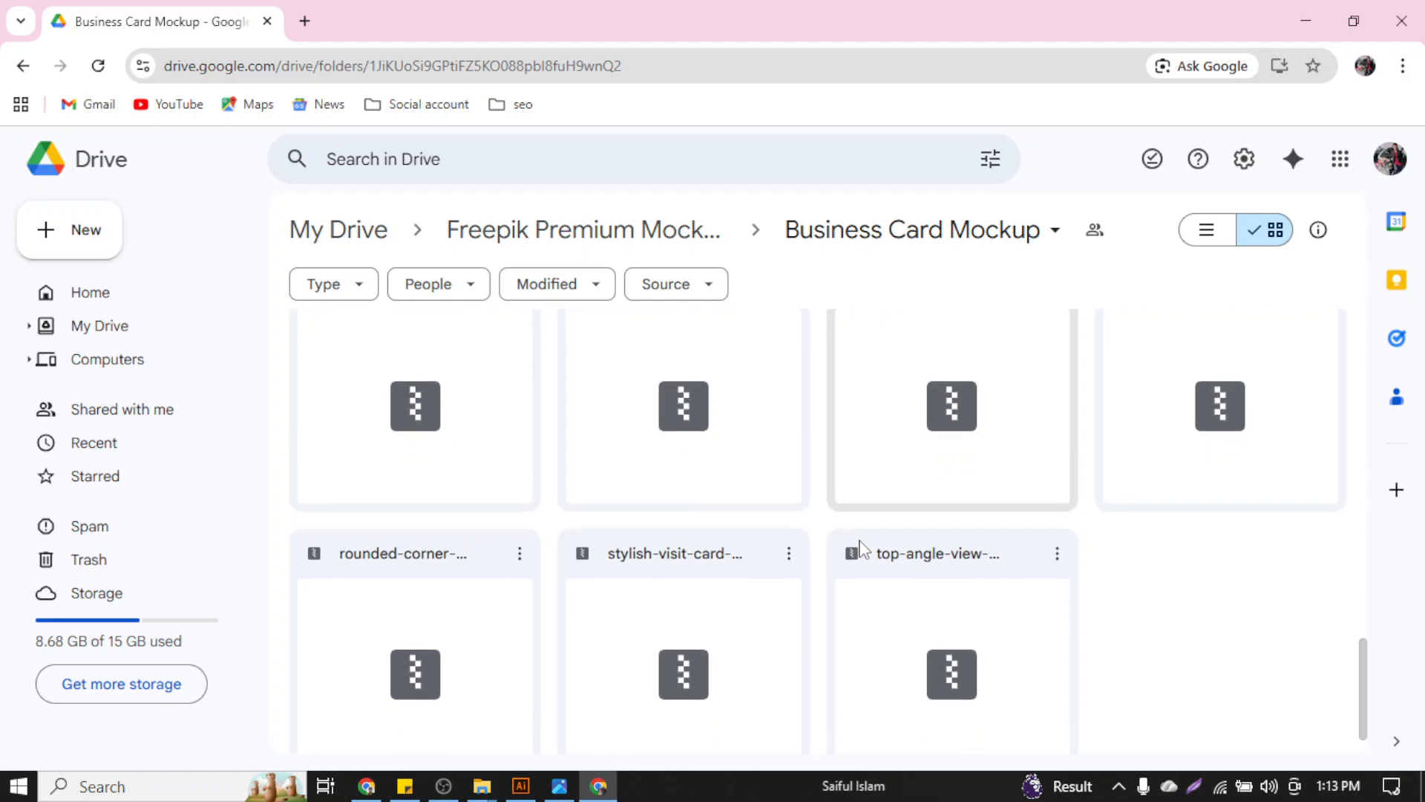
scroll(861, 549, "down", 1)
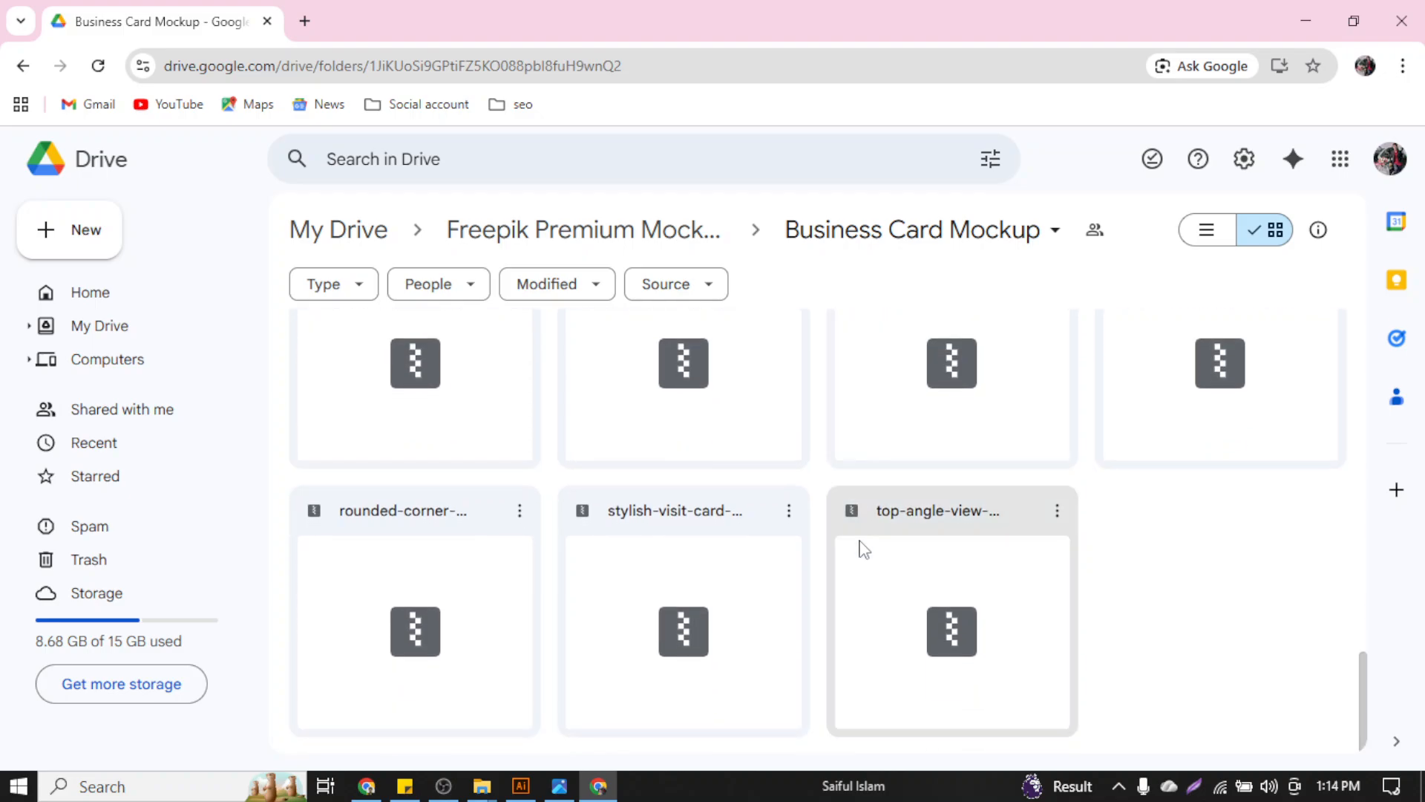
scroll(861, 549, "up", 6)
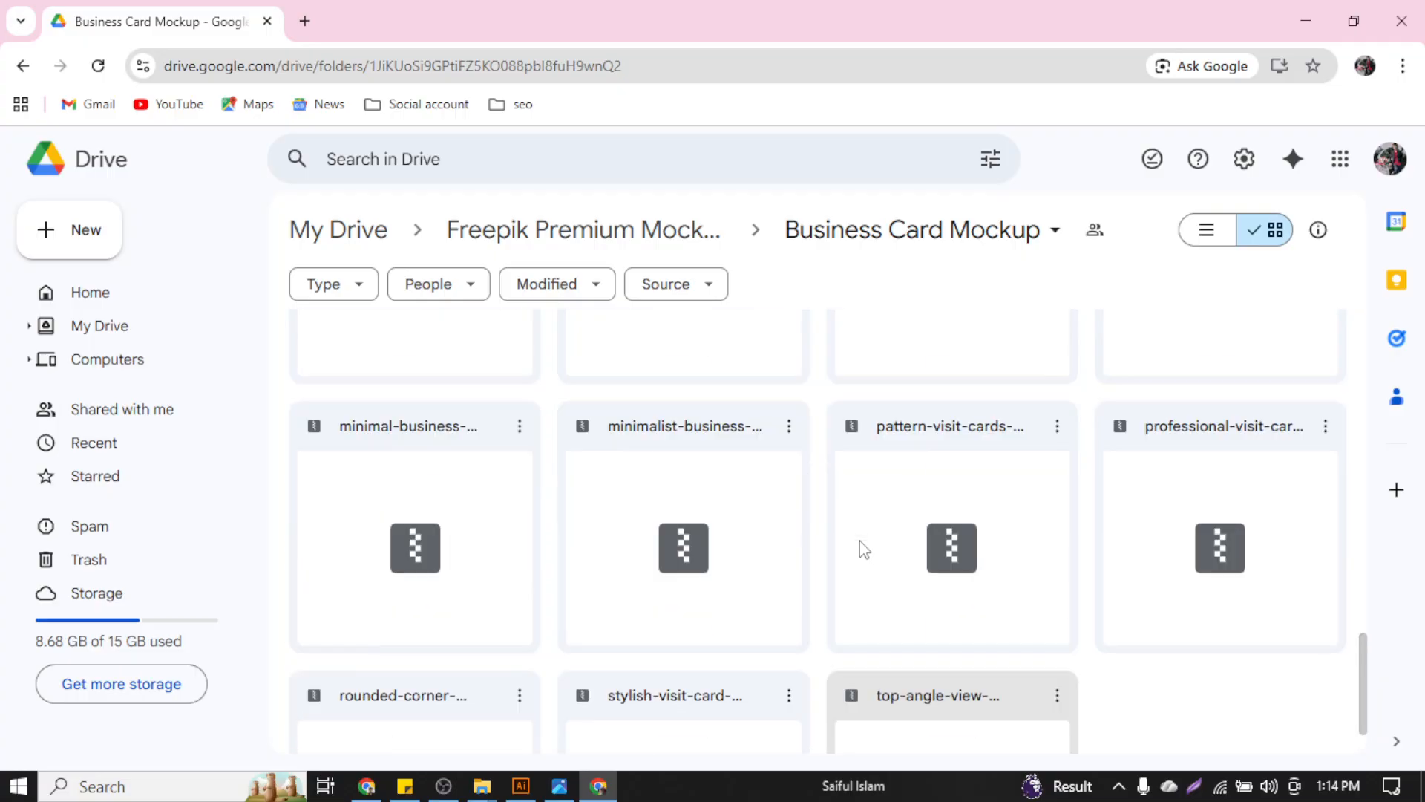
scroll(861, 549, "up", 5)
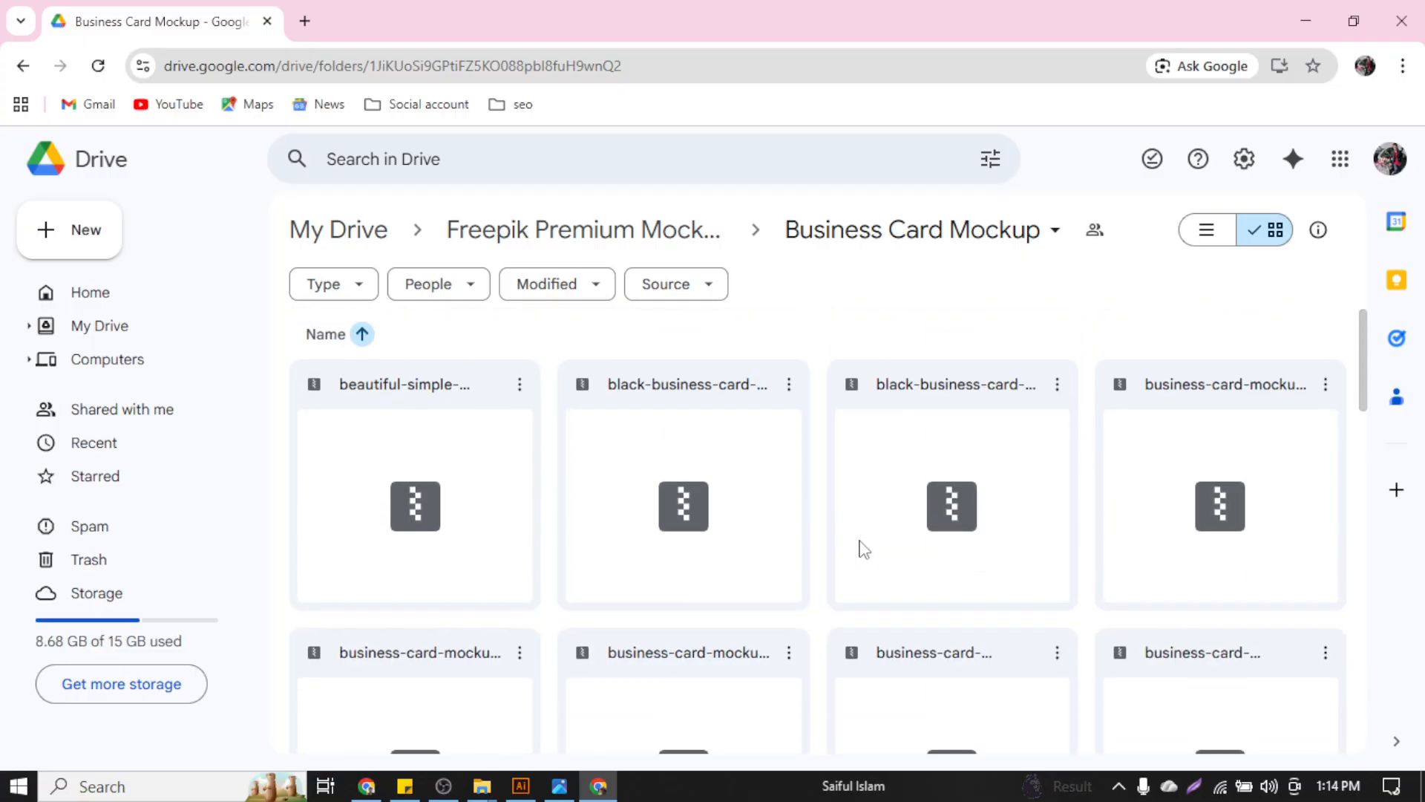
left_click(520, 385)
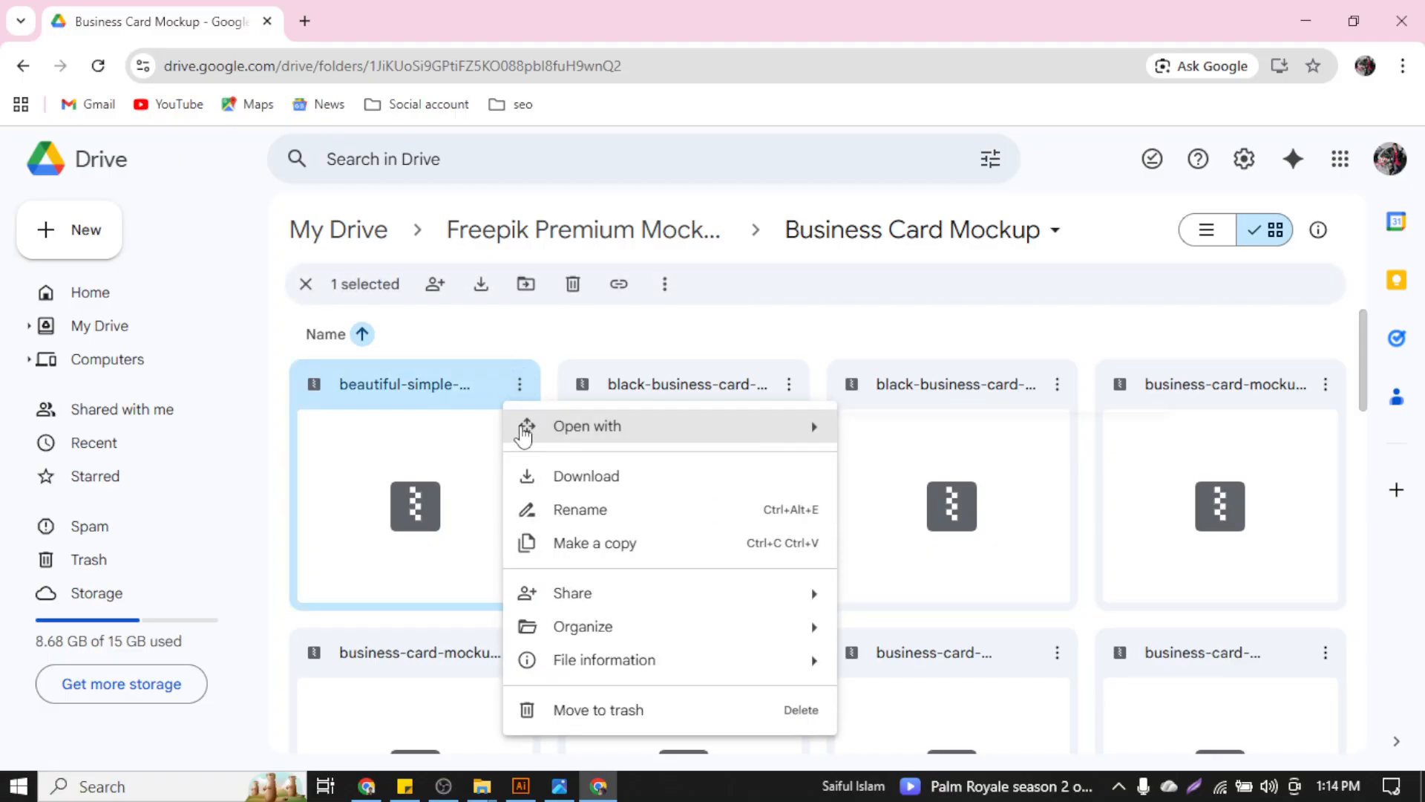
mouse_move(609, 446)
left_click(630, 486)
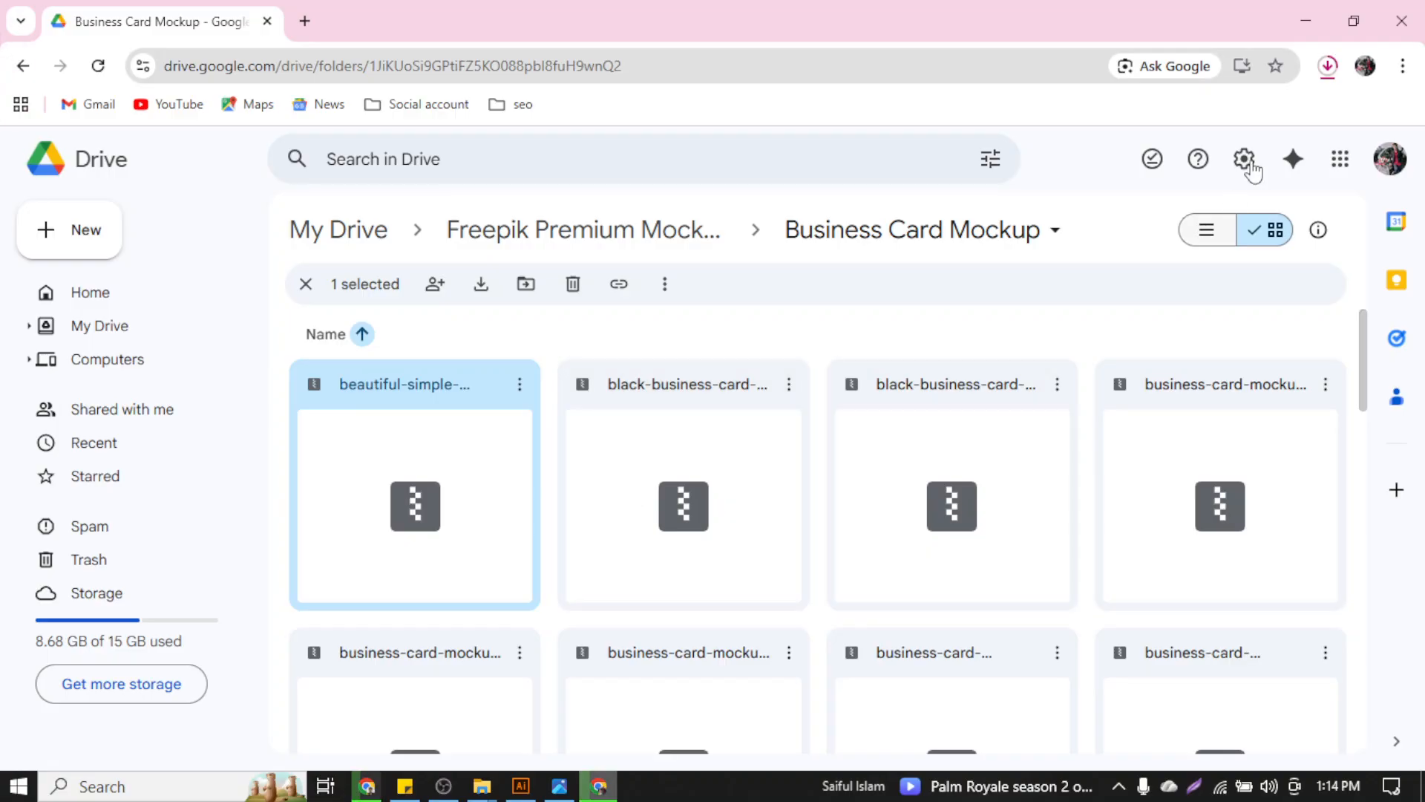
Download a second business card mockup archive, accepting the virus scan warning
scroll(1040, 491, "down", 4)
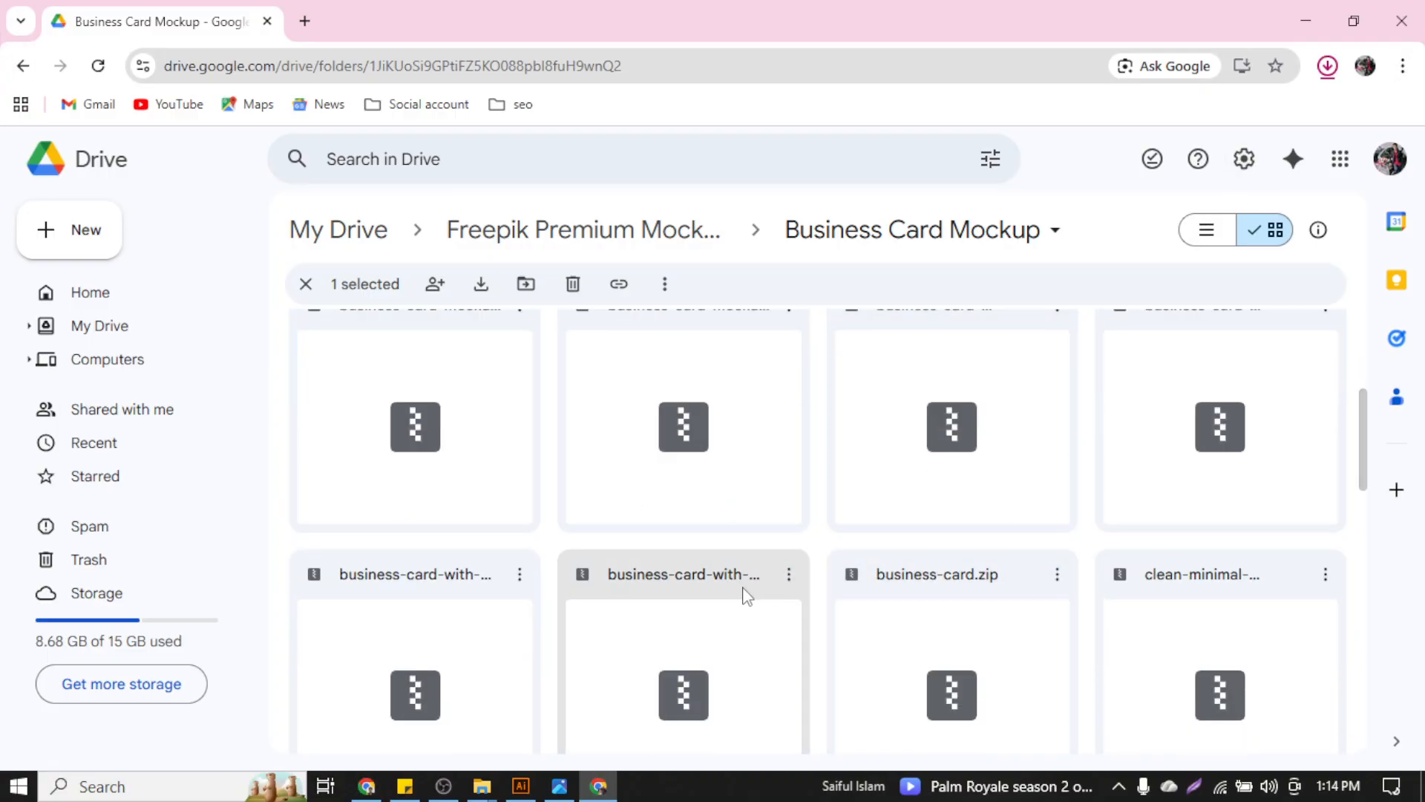
scroll(757, 556, "up", 5)
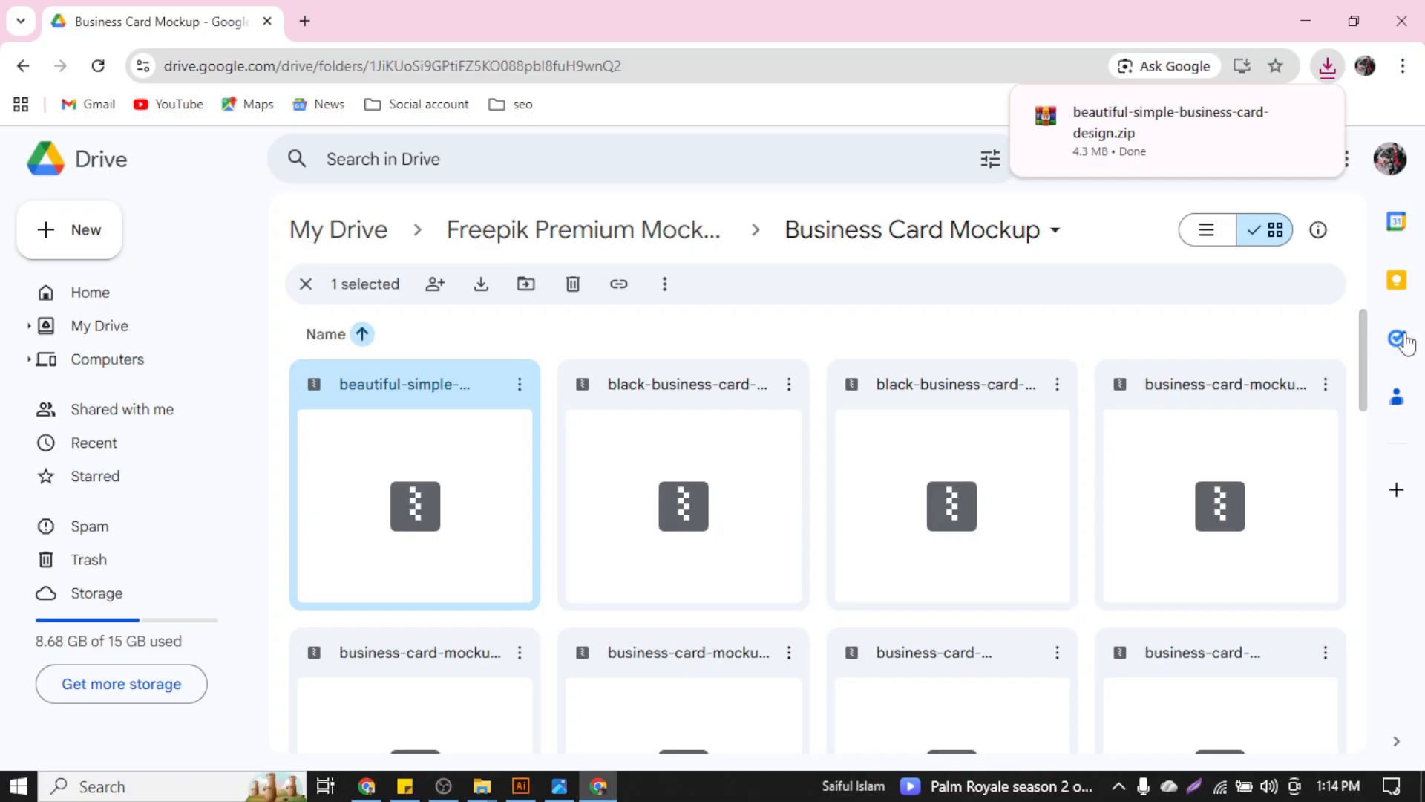
scroll(1368, 382, "down", 3)
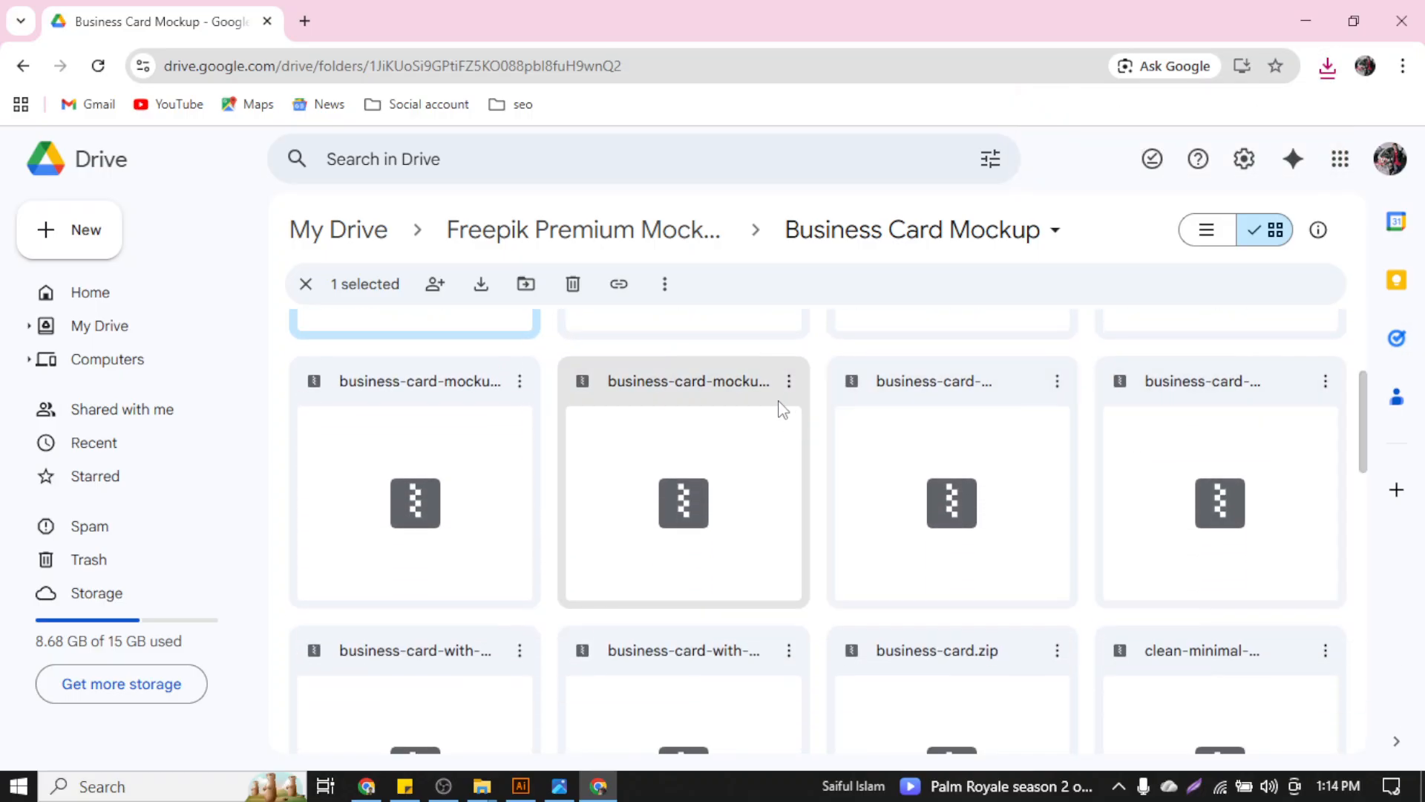
left_click(788, 385)
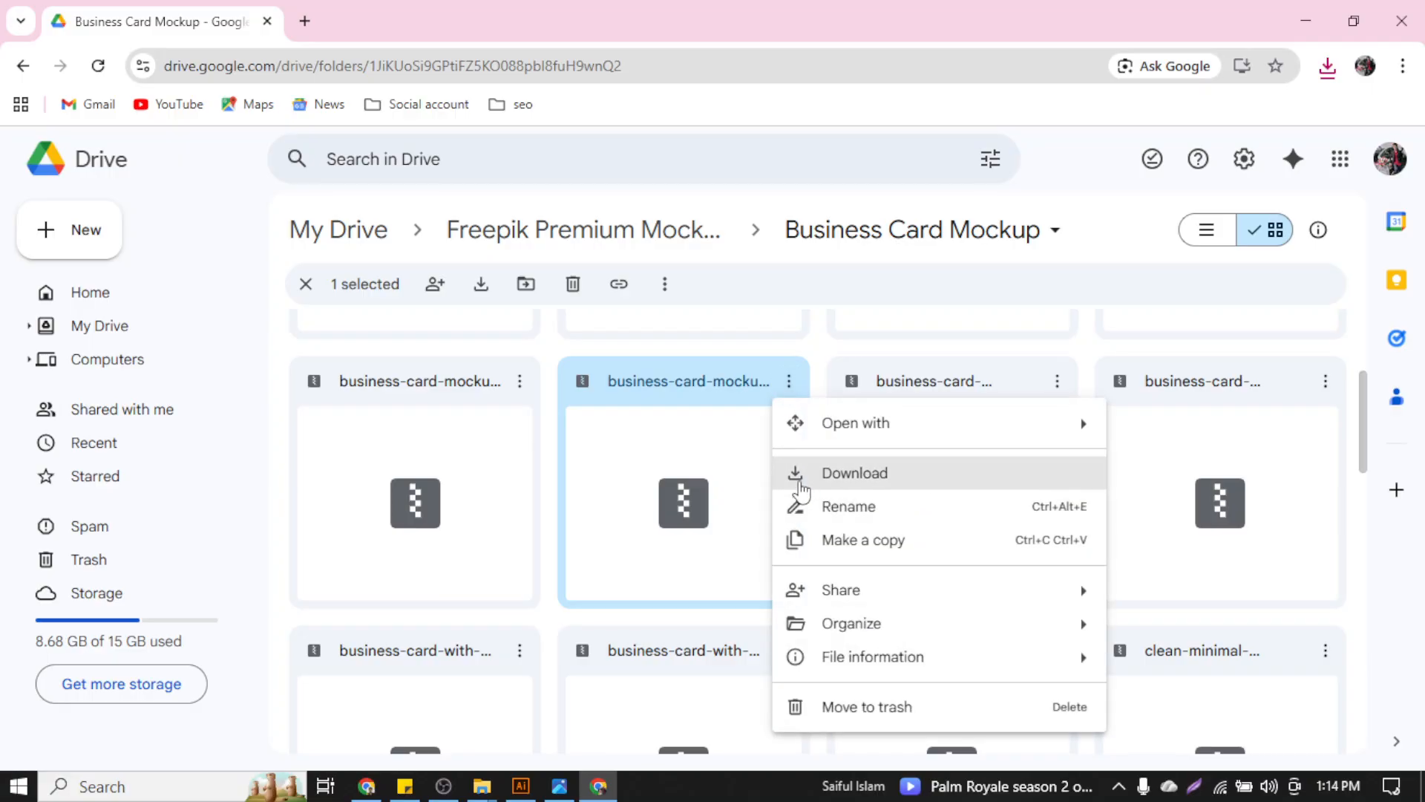
left_click(801, 486)
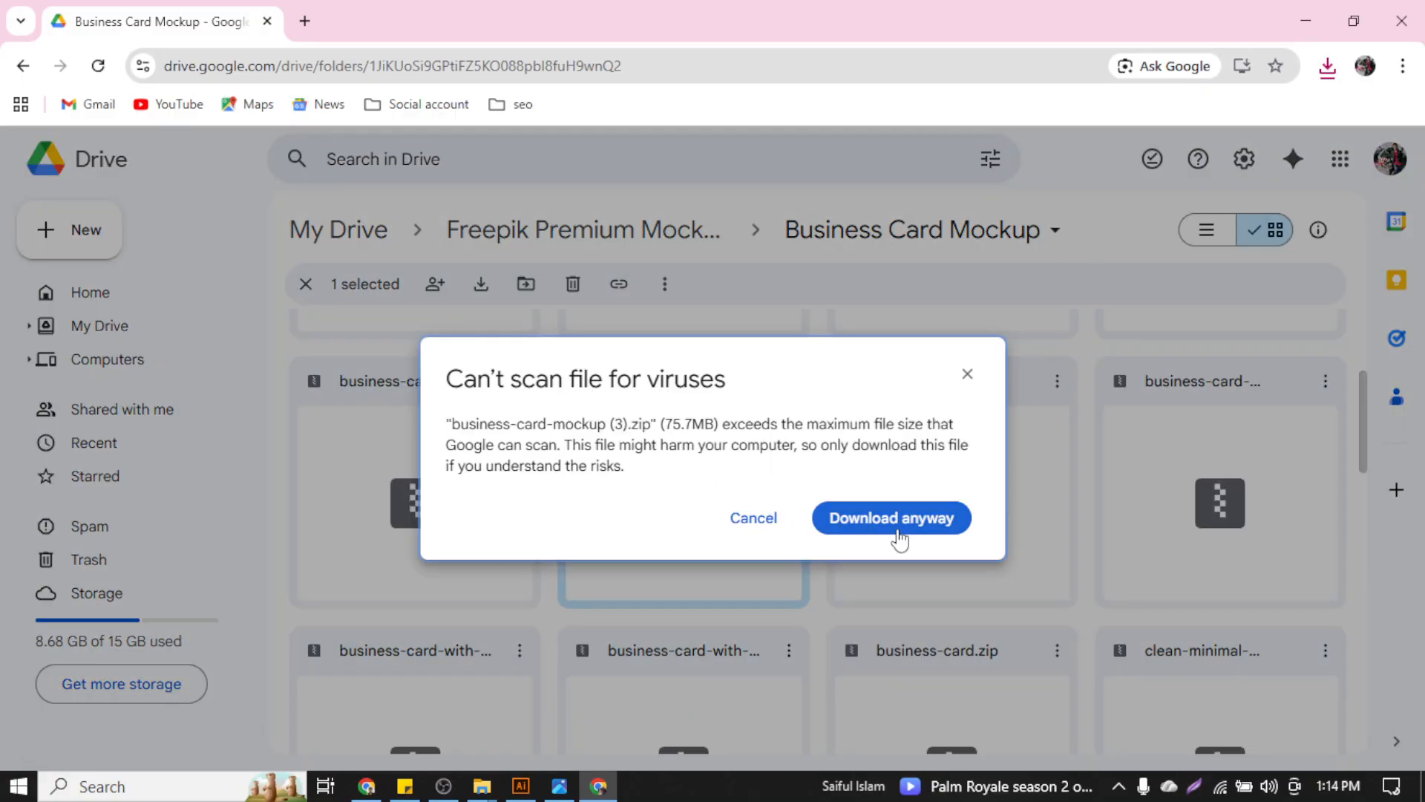
left_click(896, 529)
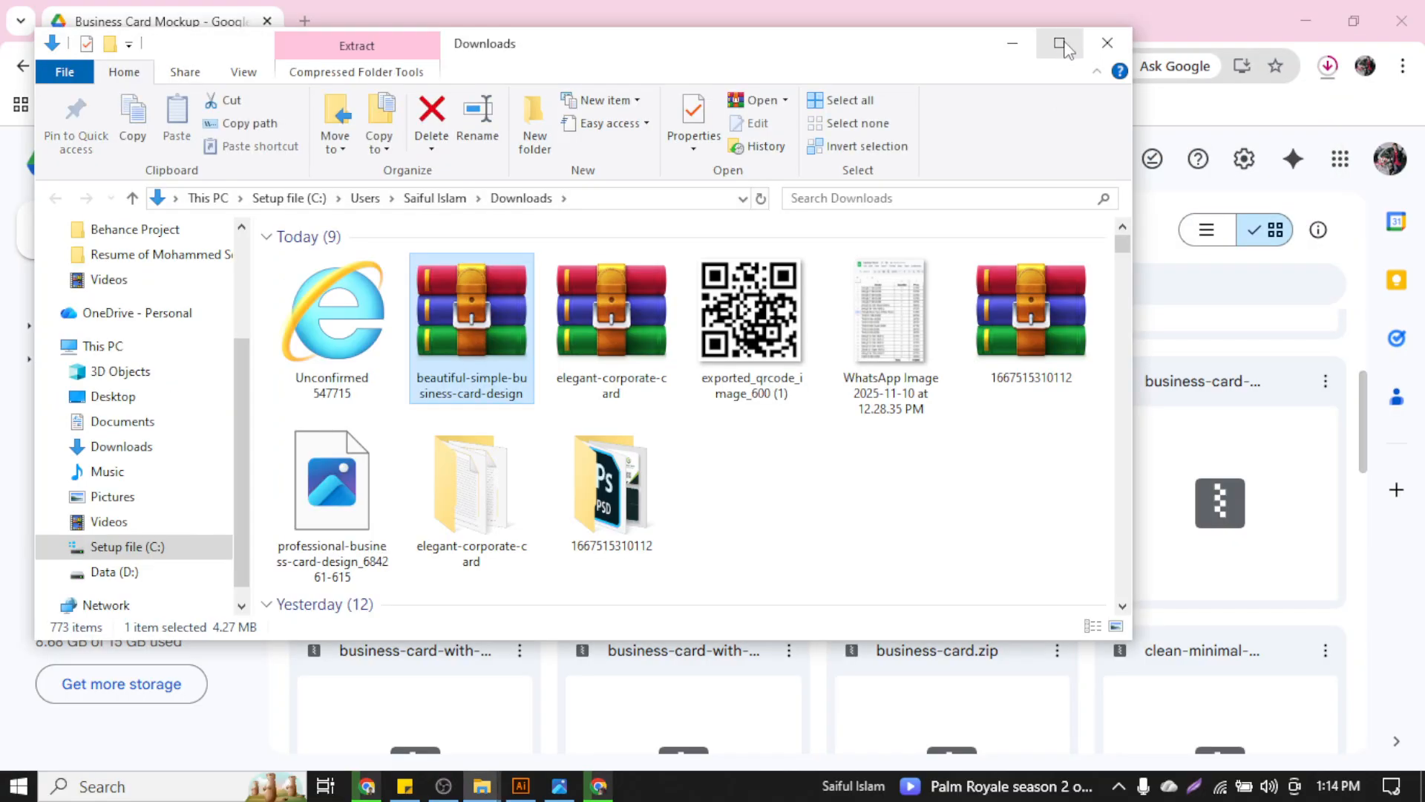
Maximize and refresh Downloads, then extract beautiful-simple-business-card-design.zip into its own folder
left_click(1062, 45)
right_click(1040, 631)
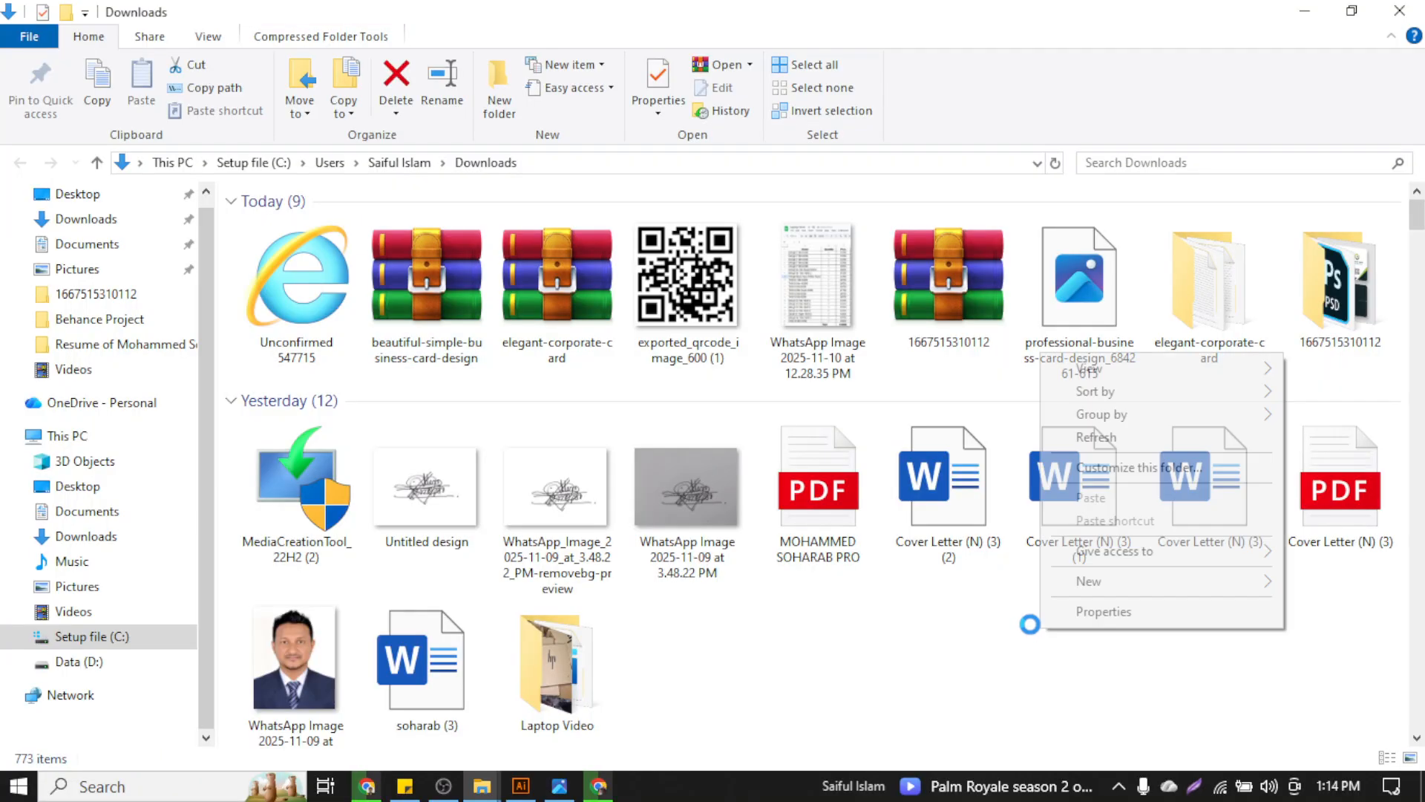
left_click(1123, 438)
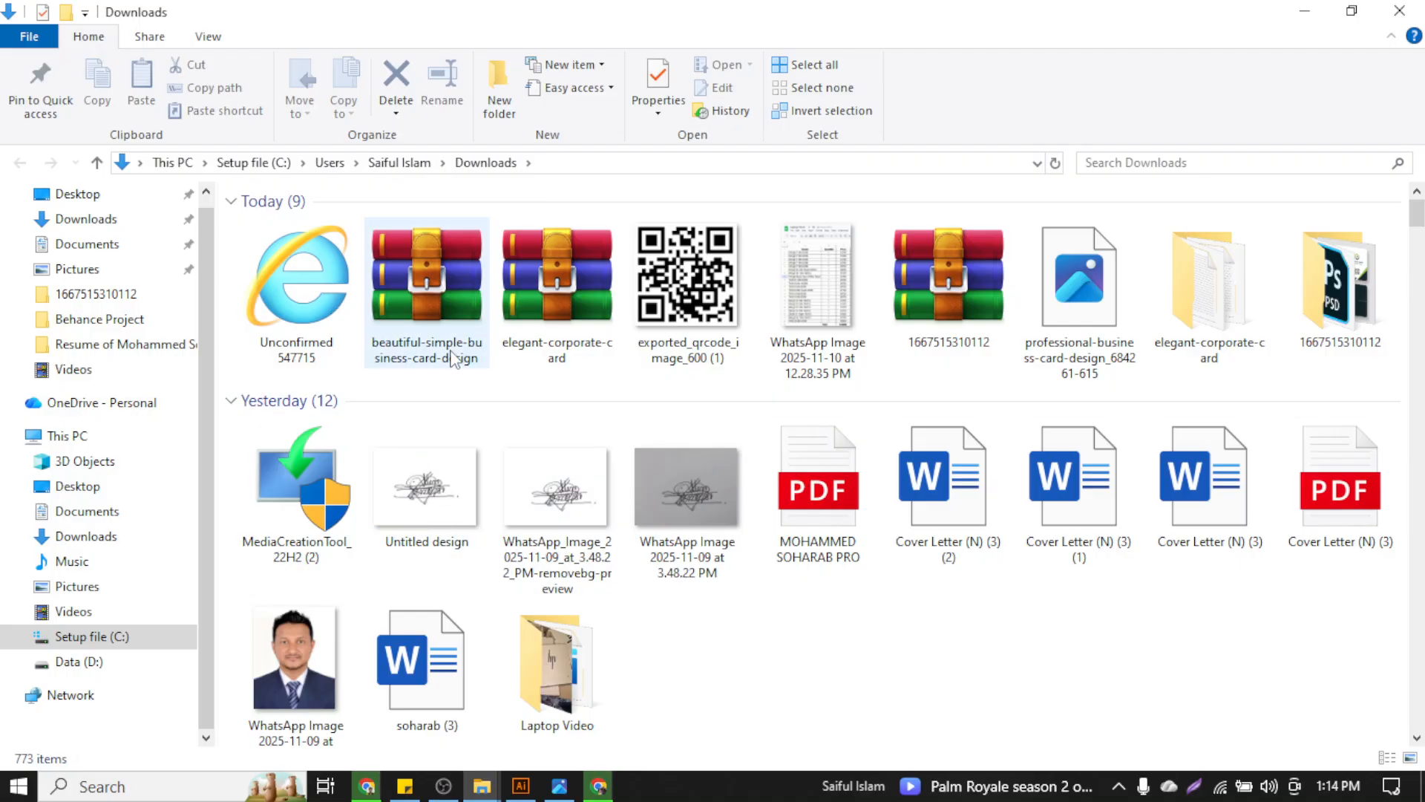
left_click(465, 335)
right_click(465, 332)
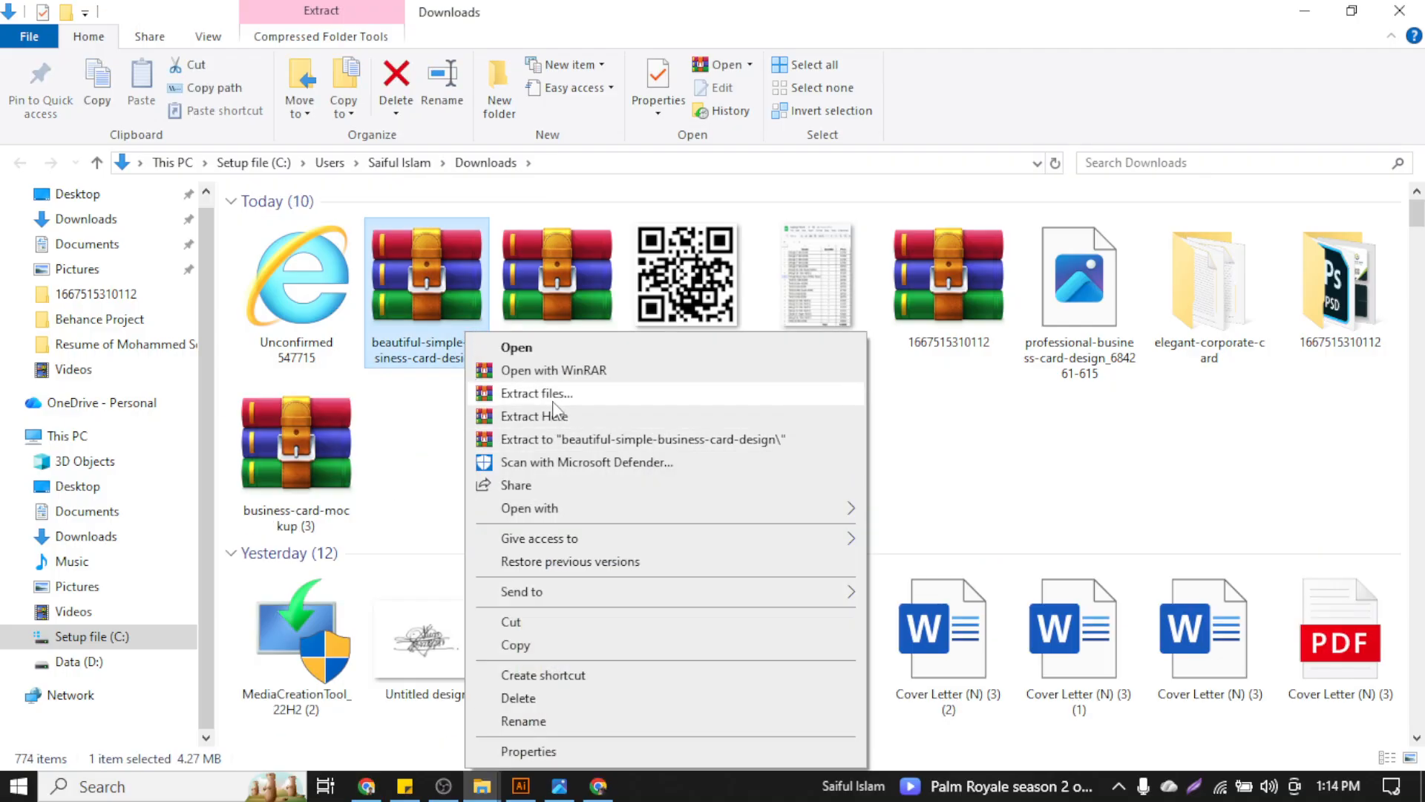
left_click(555, 398)
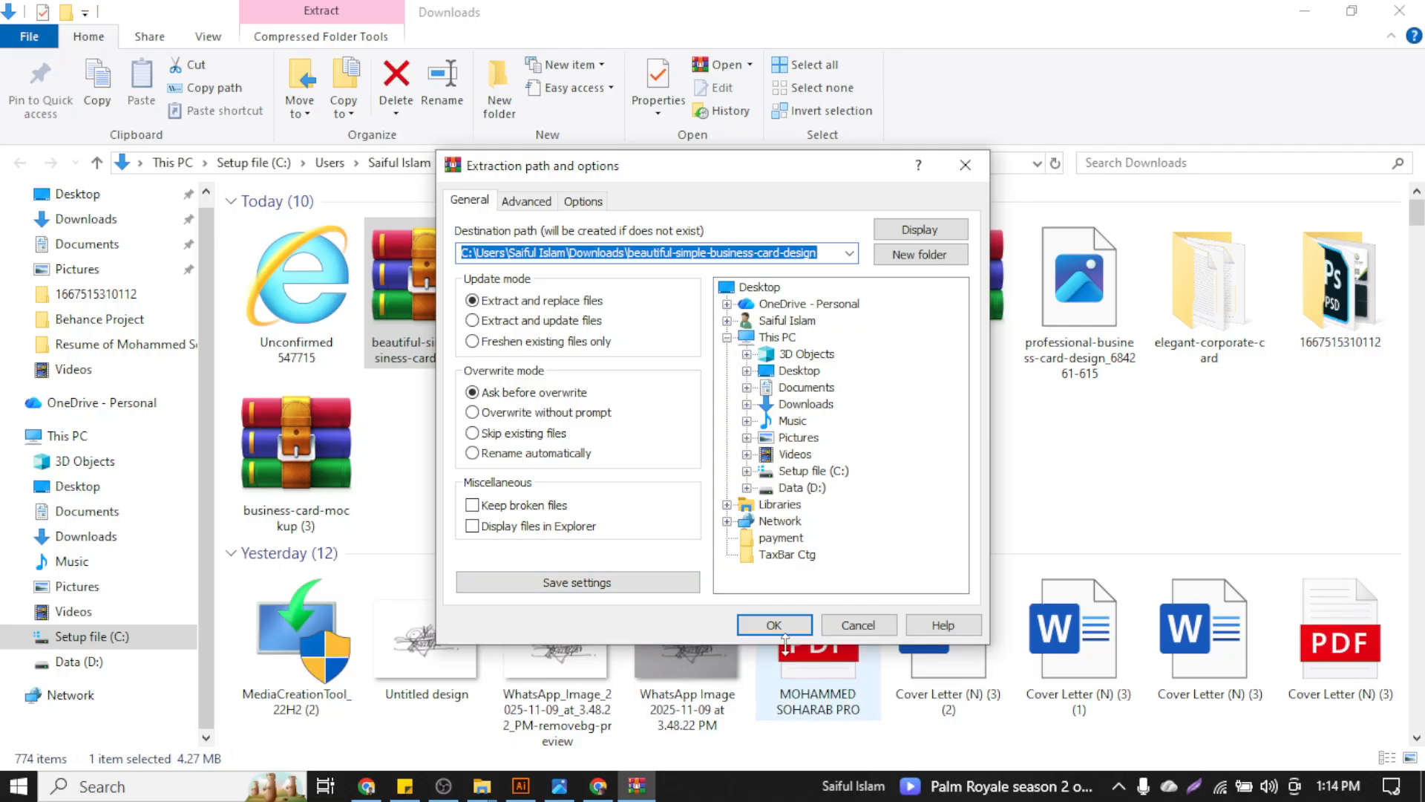
left_click(786, 625)
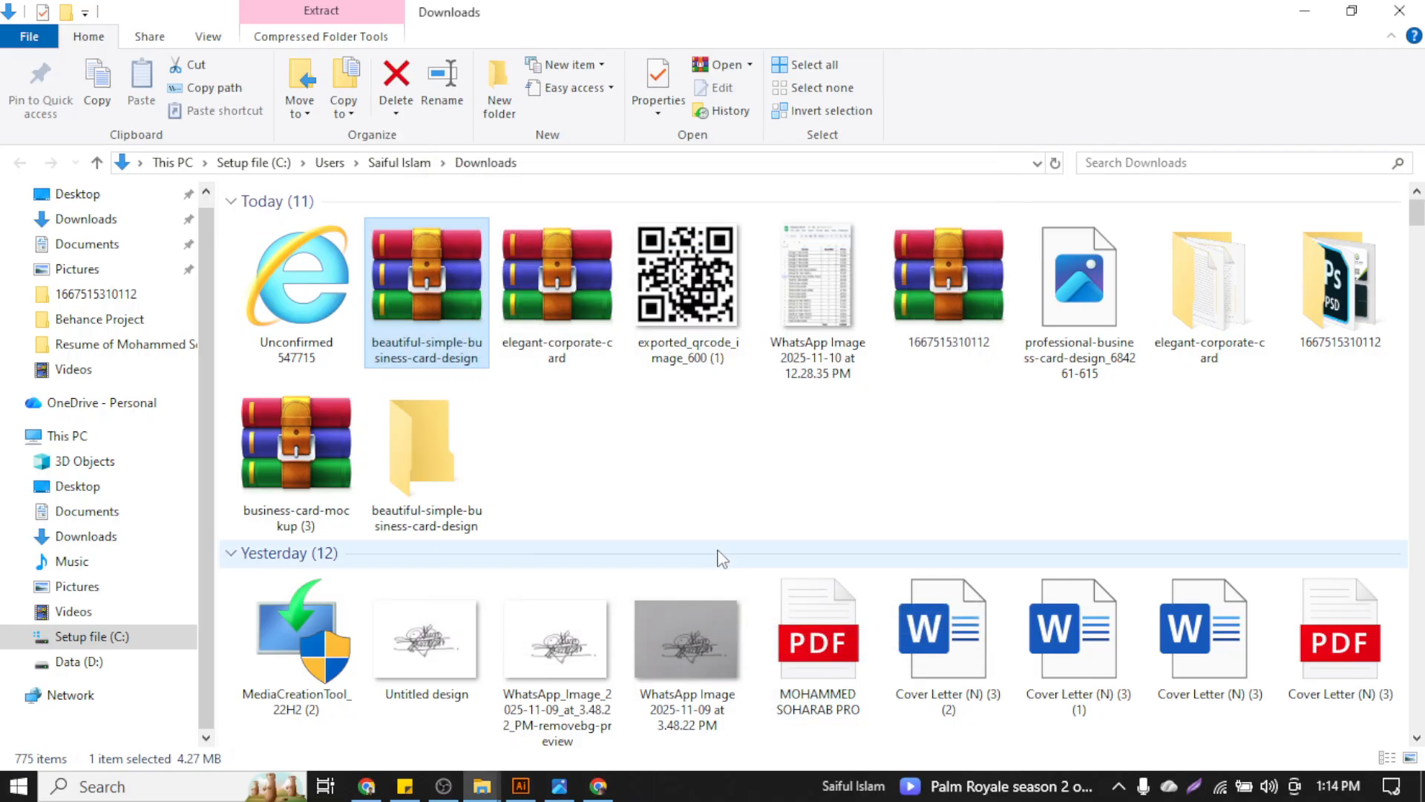
Open the extracted folder holding the White Business card Design JPG and PSD, then minimize File Explorer
left_click(1191, 311)
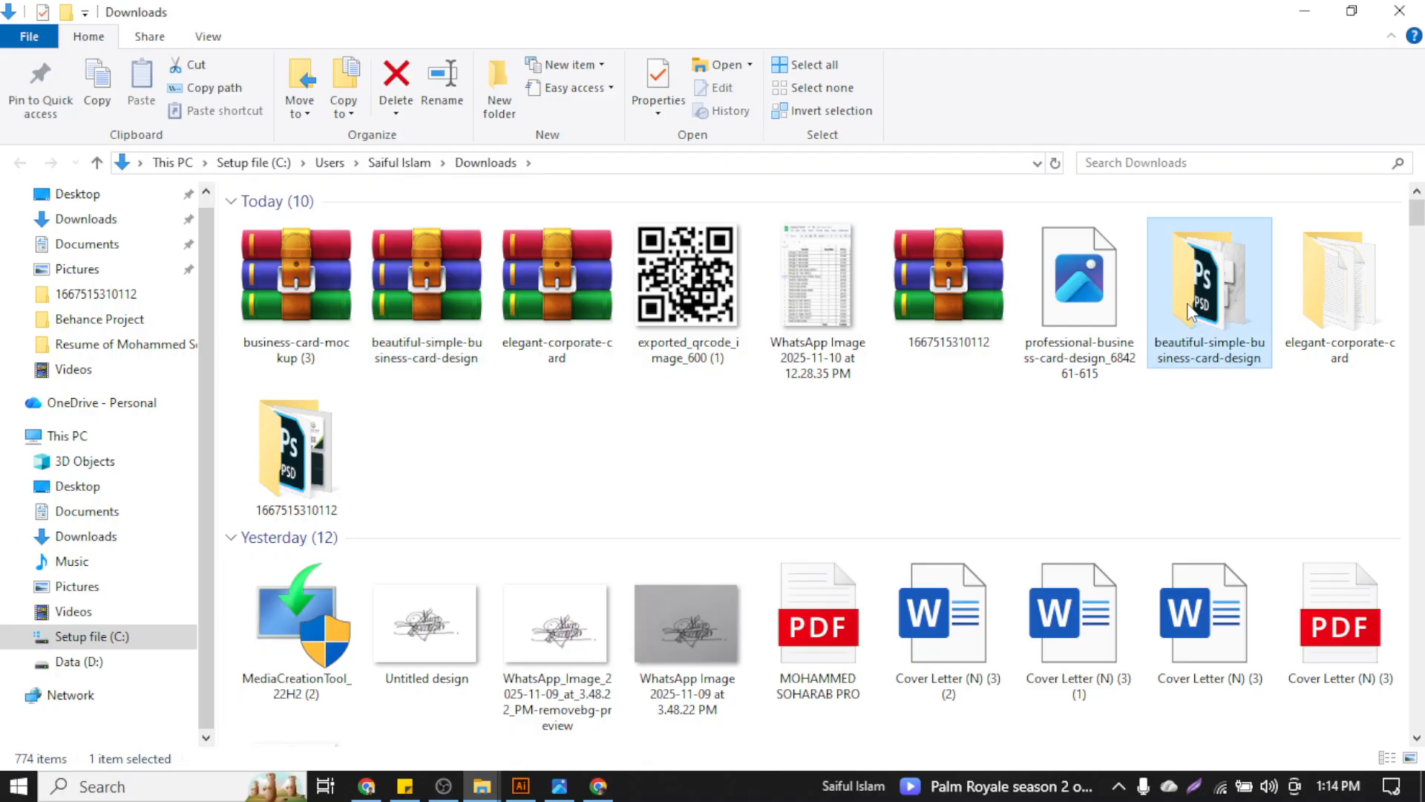
double_click(1192, 312)
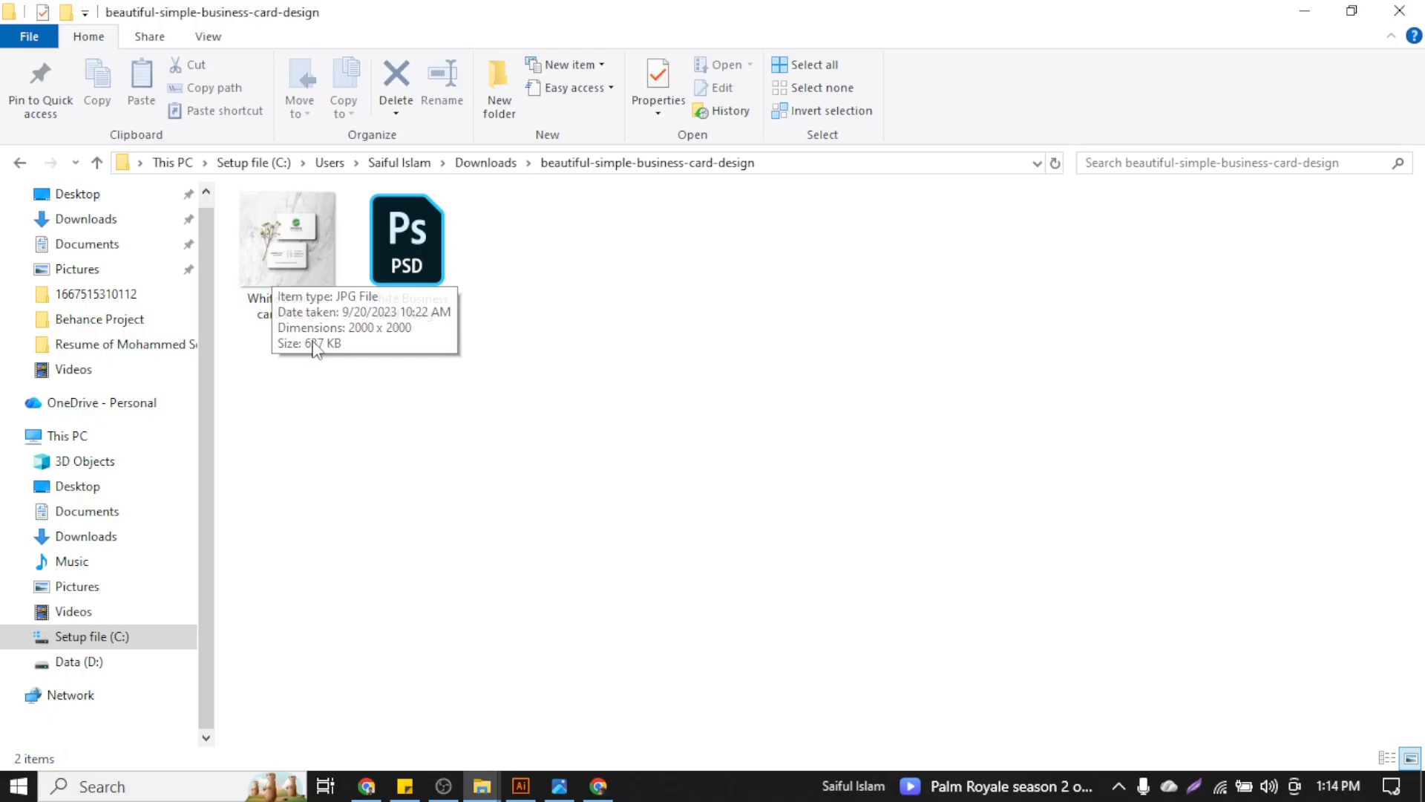
scroll(345, 384, "up", 1)
scroll(345, 385, "up", 1)
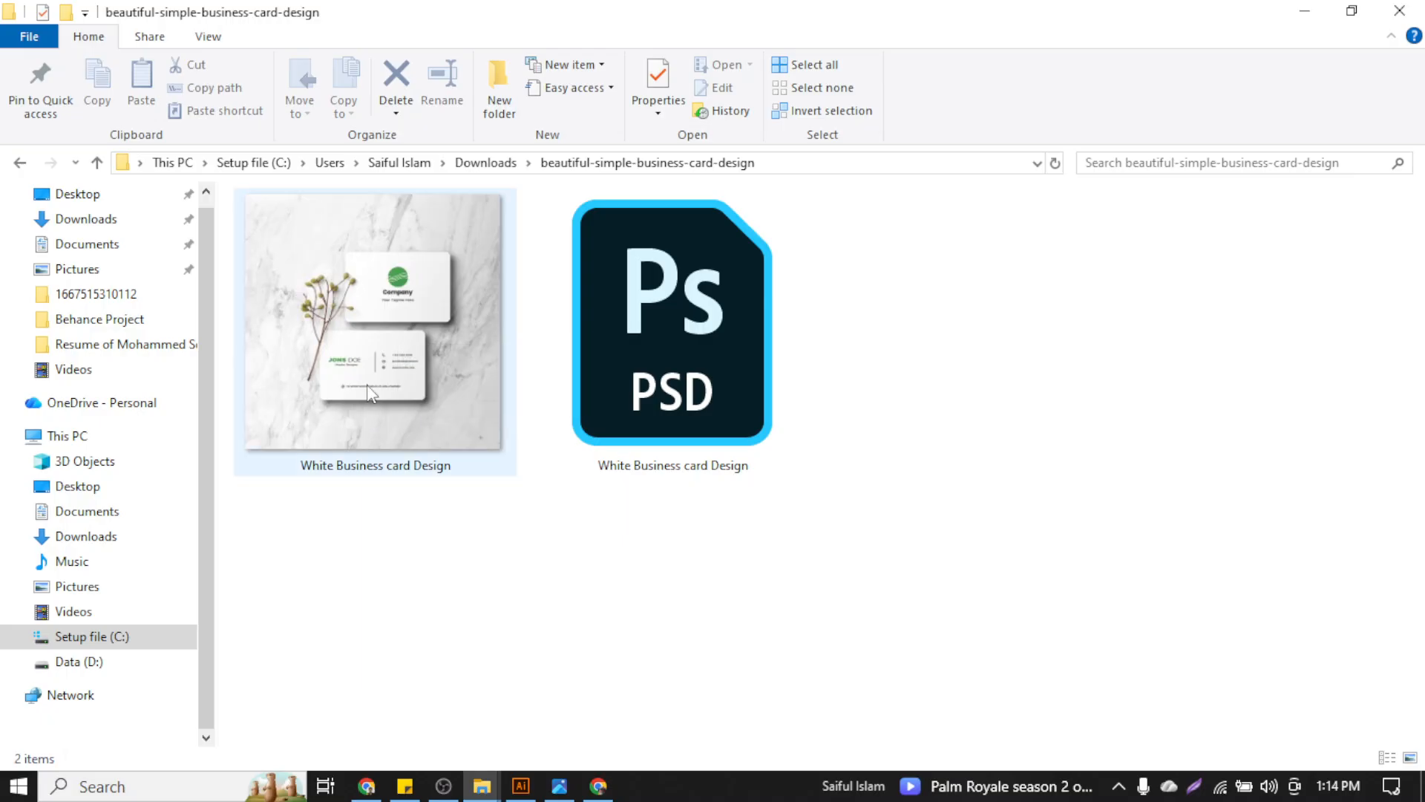
left_click(1324, 8)
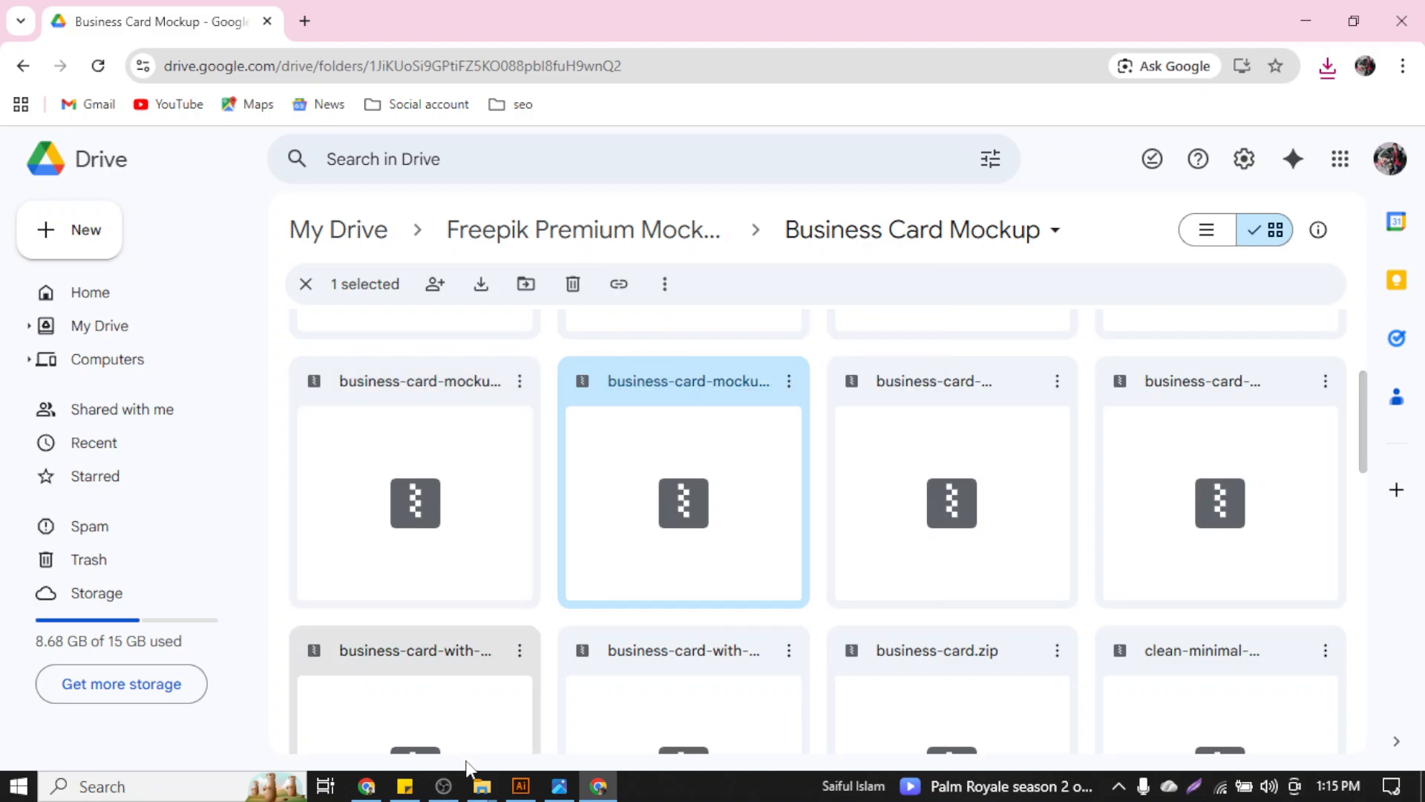
mouse_move(480, 788)
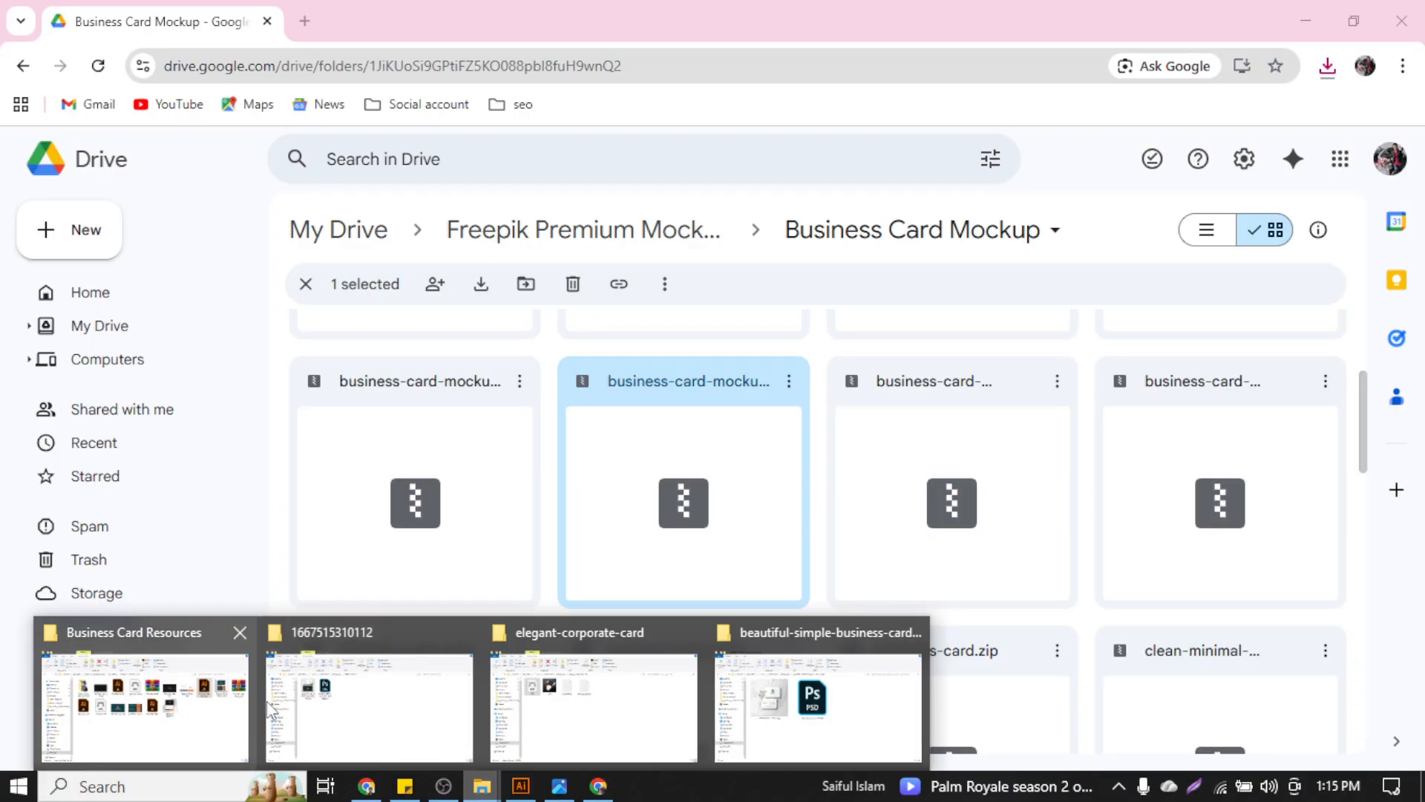
Bring back File Explorer and navigate to the Downloads folder
left_click(297, 701)
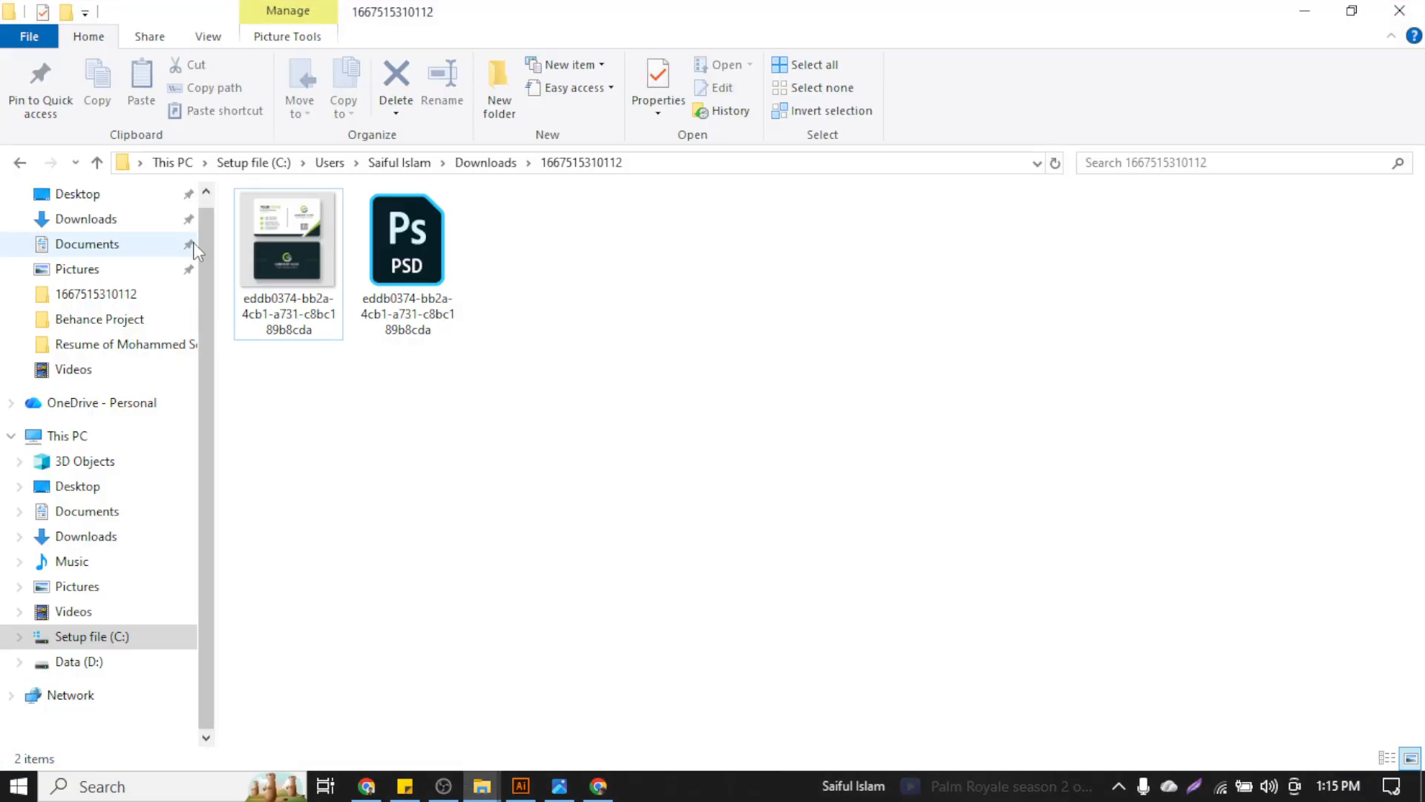
left_click(98, 163)
left_click(98, 163)
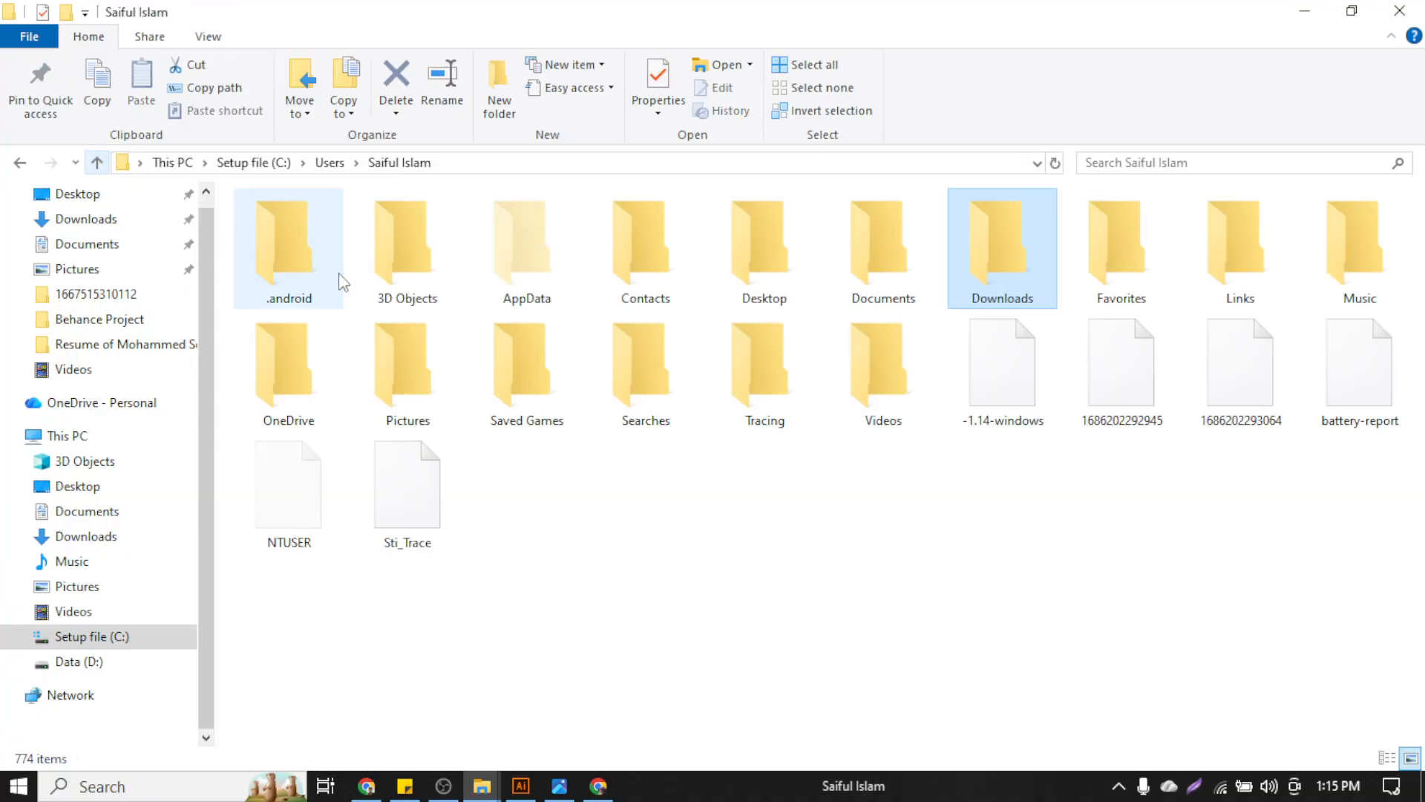
left_click(70, 223)
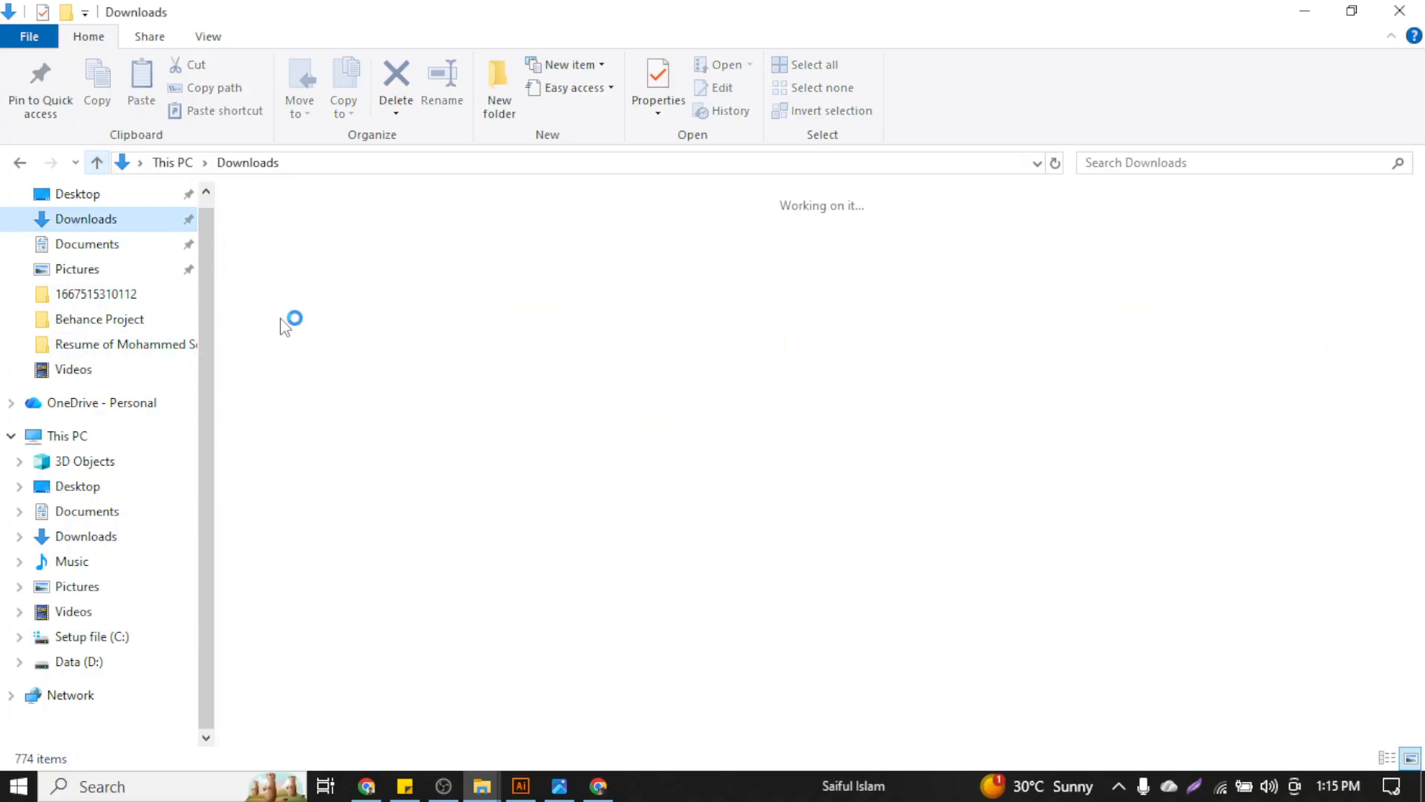
Extract the business-card-mockup (3) archive with WinRAR and open its mockup PSD
right_click(316, 292)
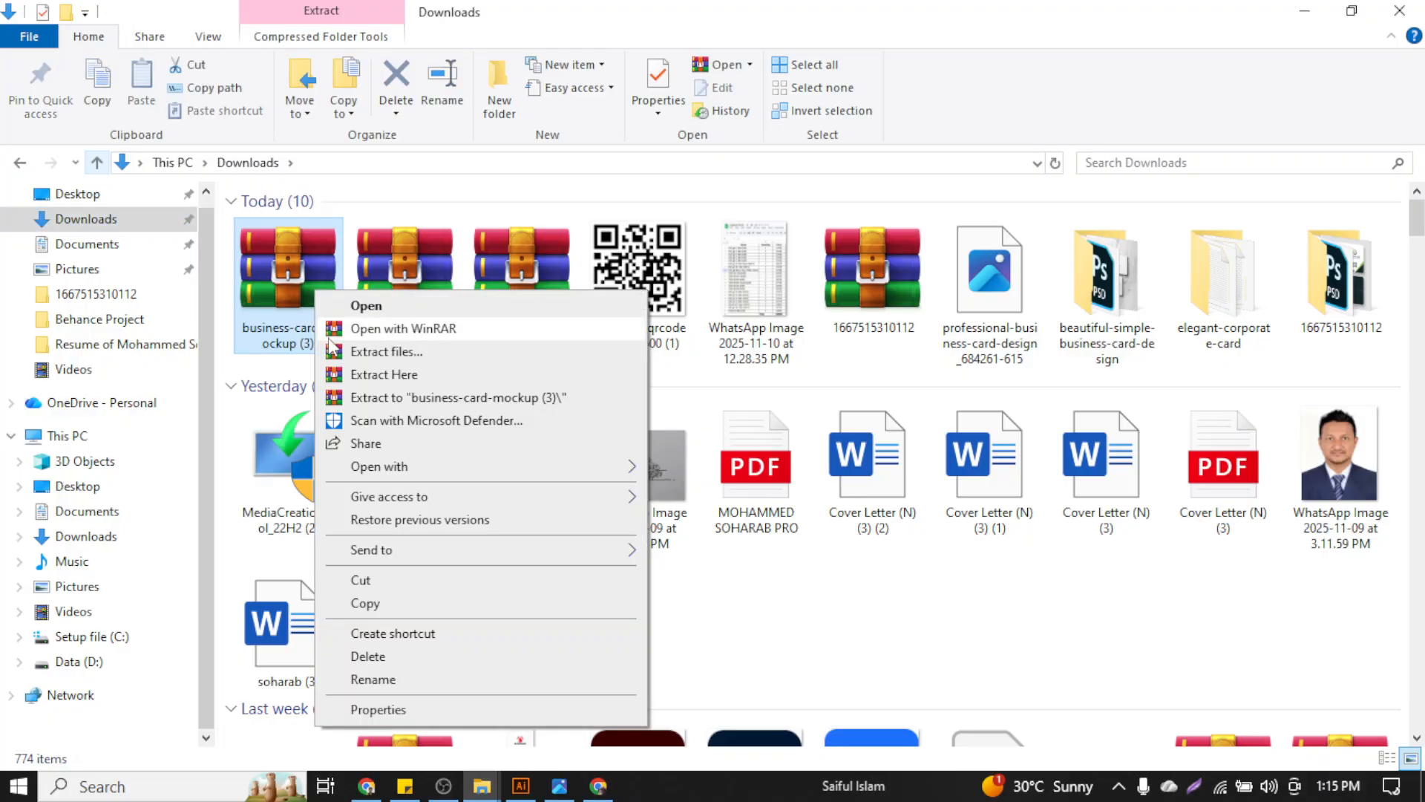
left_click(419, 352)
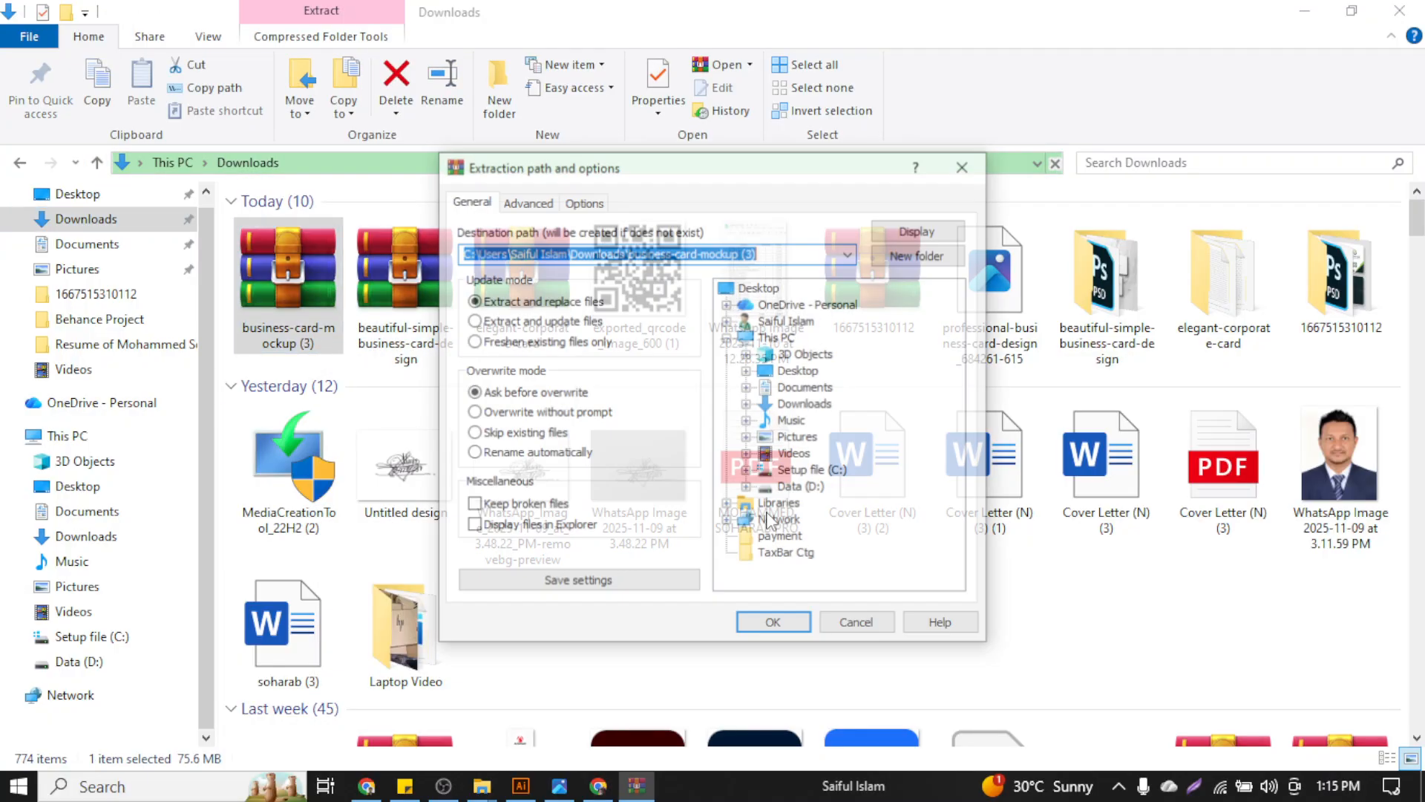
left_click(793, 625)
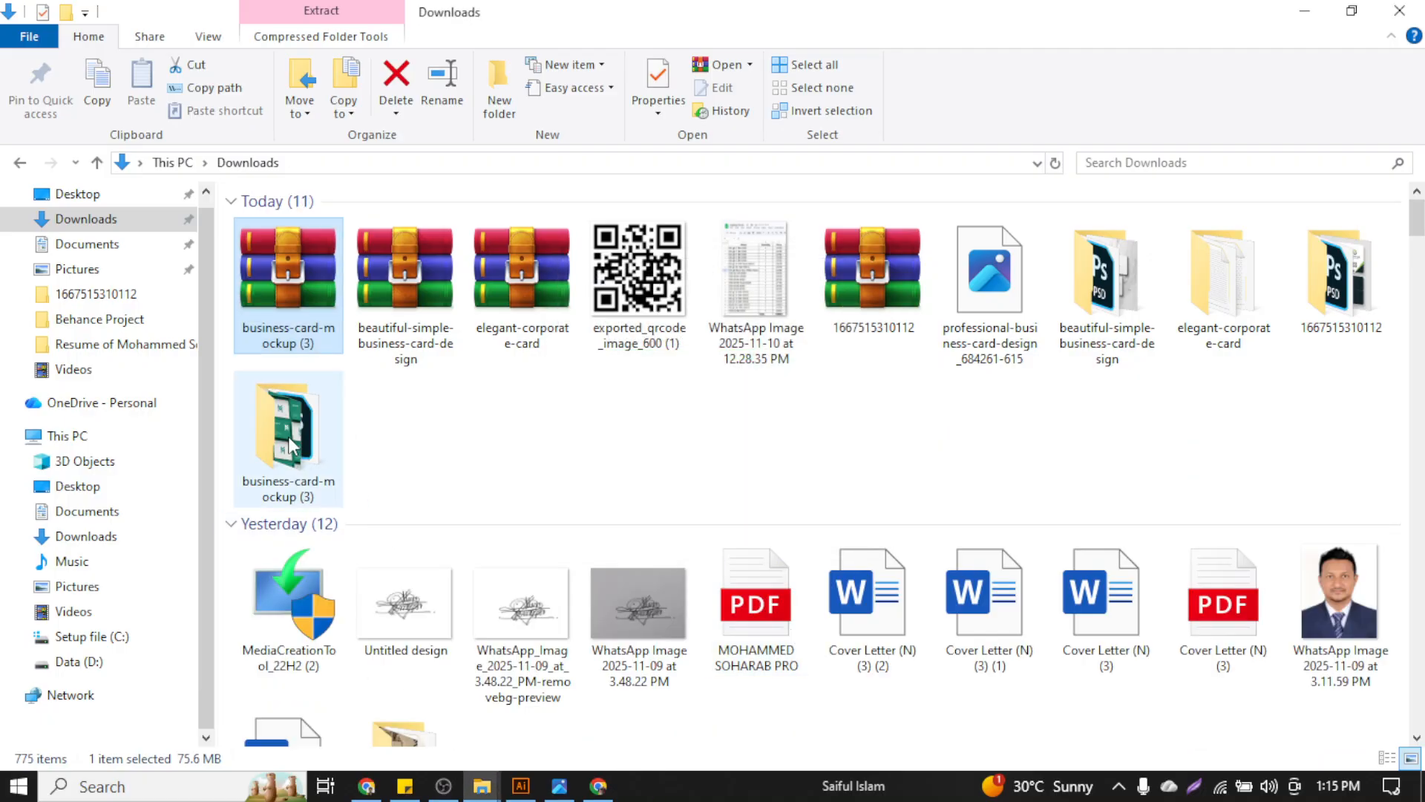
double_click(288, 436)
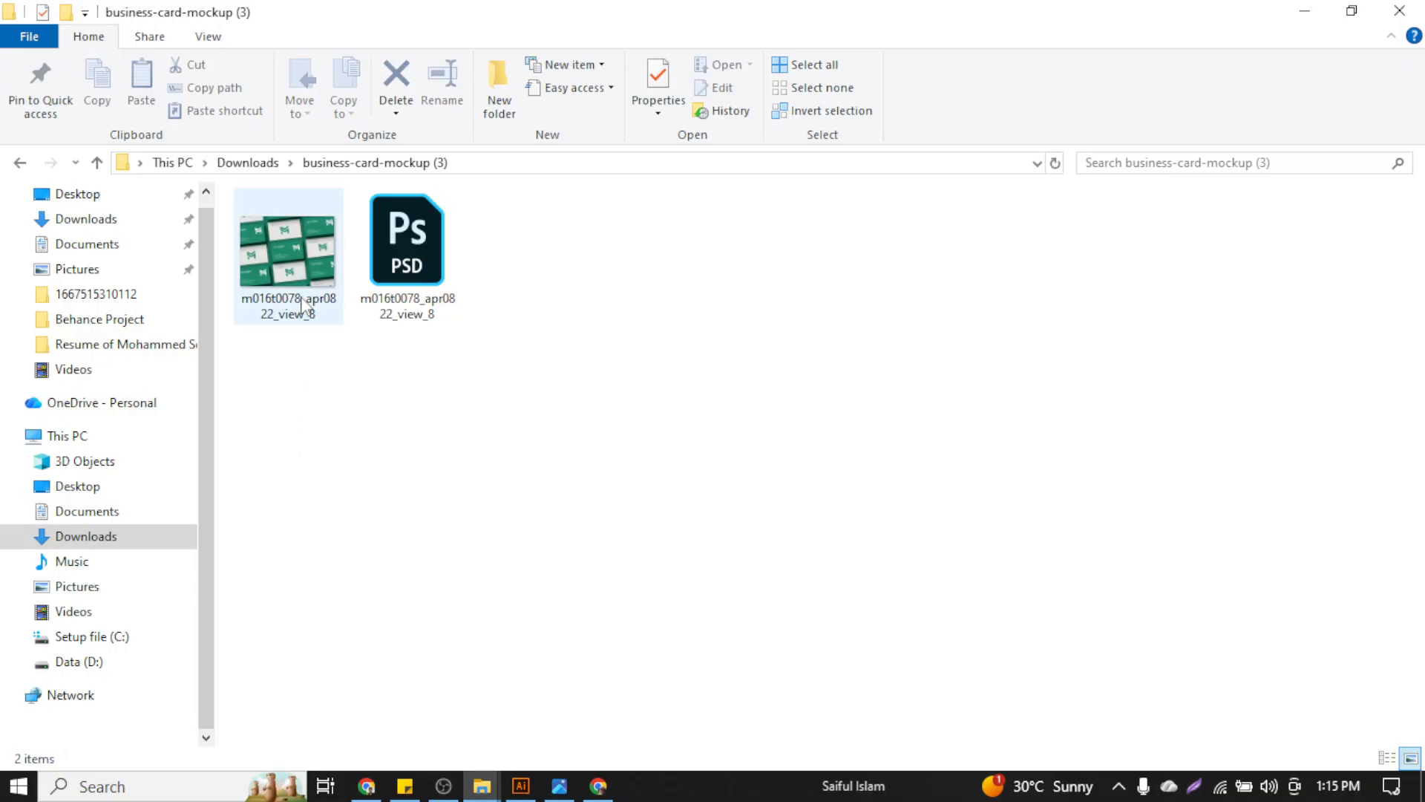
mouse_move(304, 277)
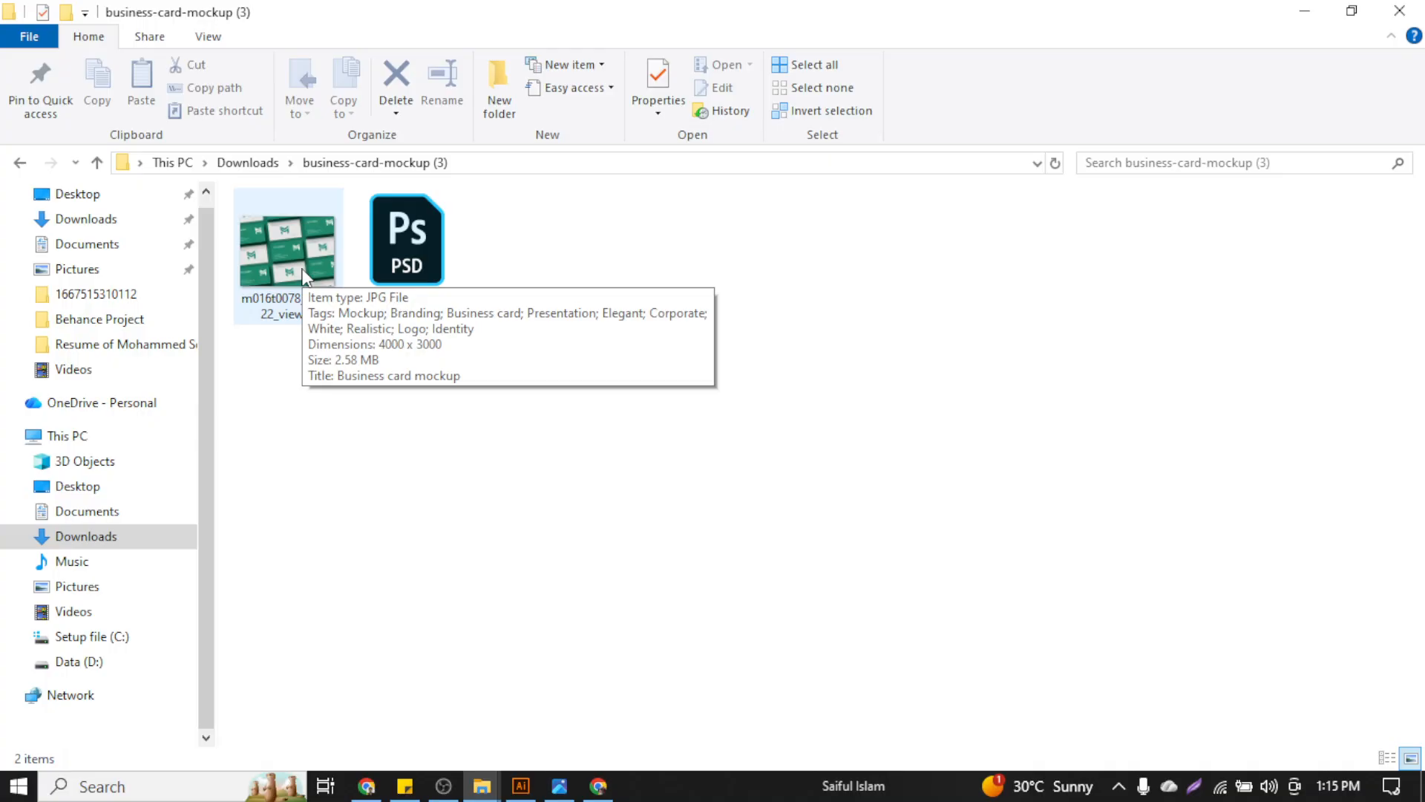
double_click(442, 253)
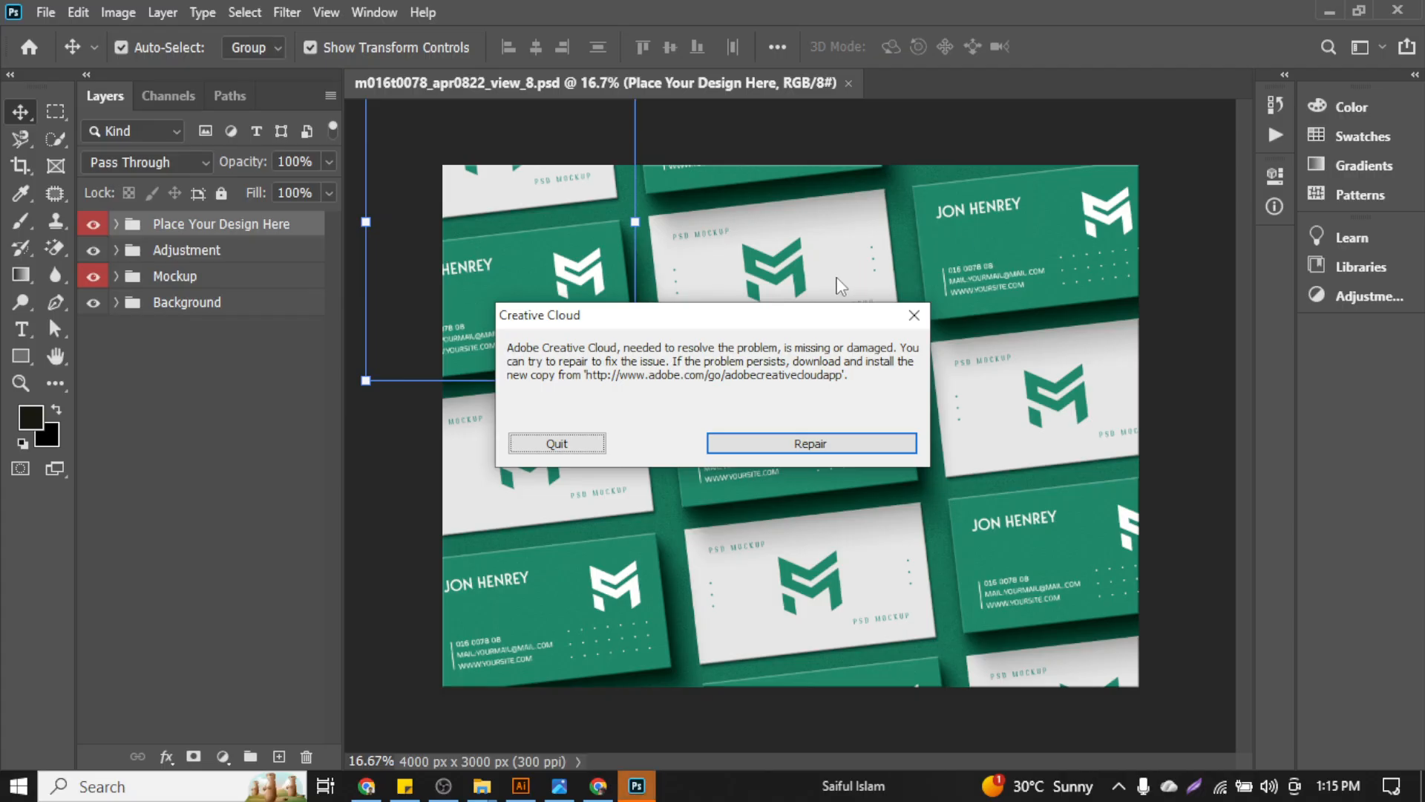
Dismiss the Creative Cloud warning and expand Place Your Design Here to show Front and Back layers
left_click(426, 248)
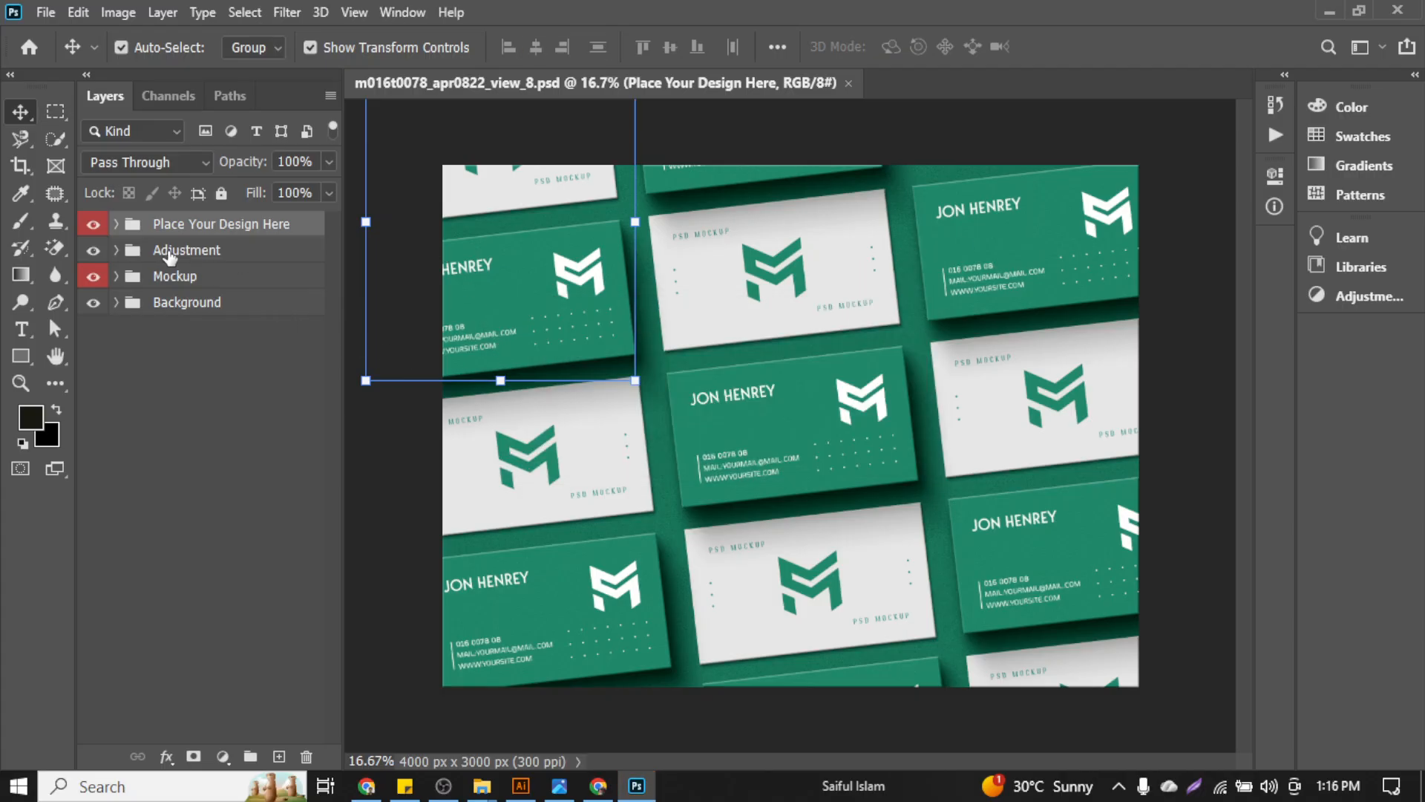
left_click(115, 225)
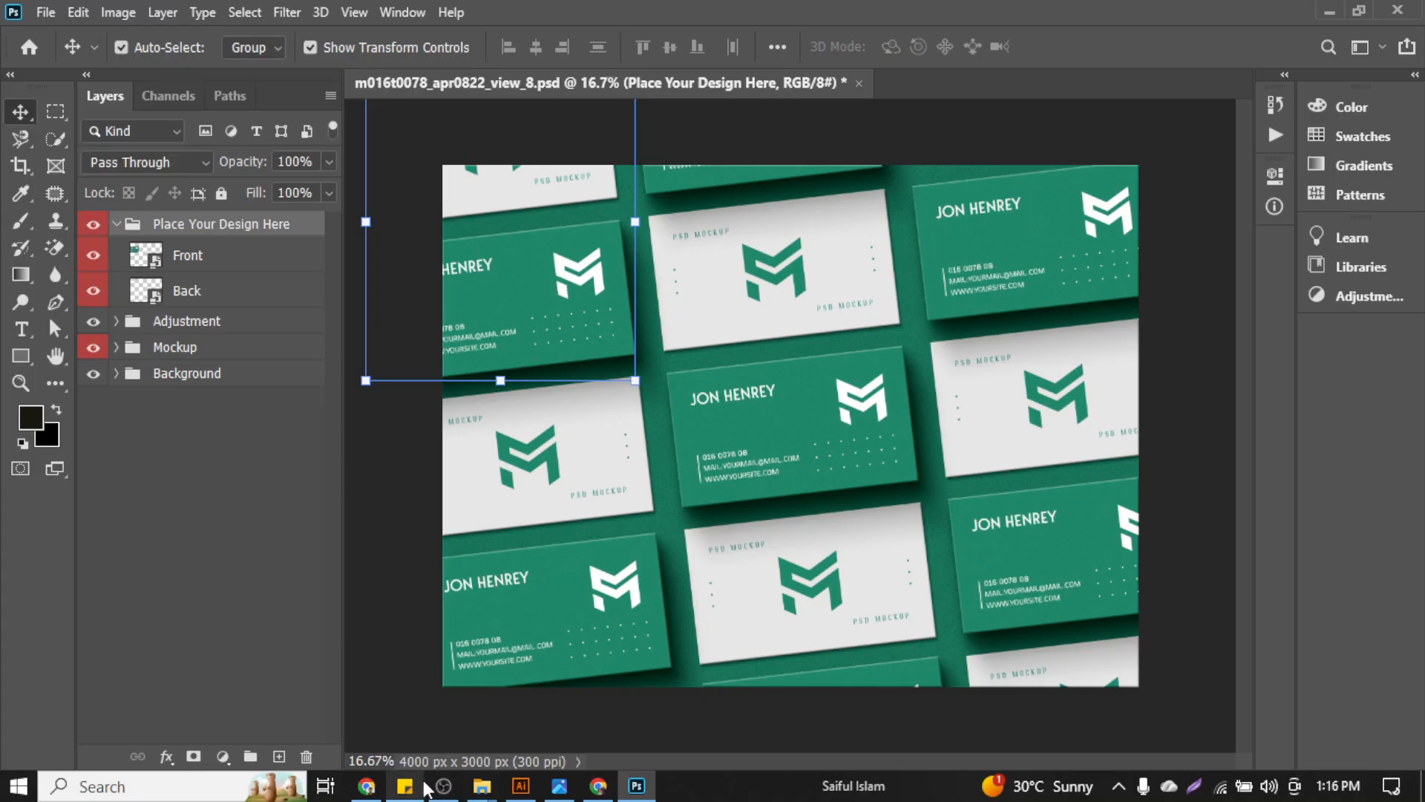
left_click(442, 788)
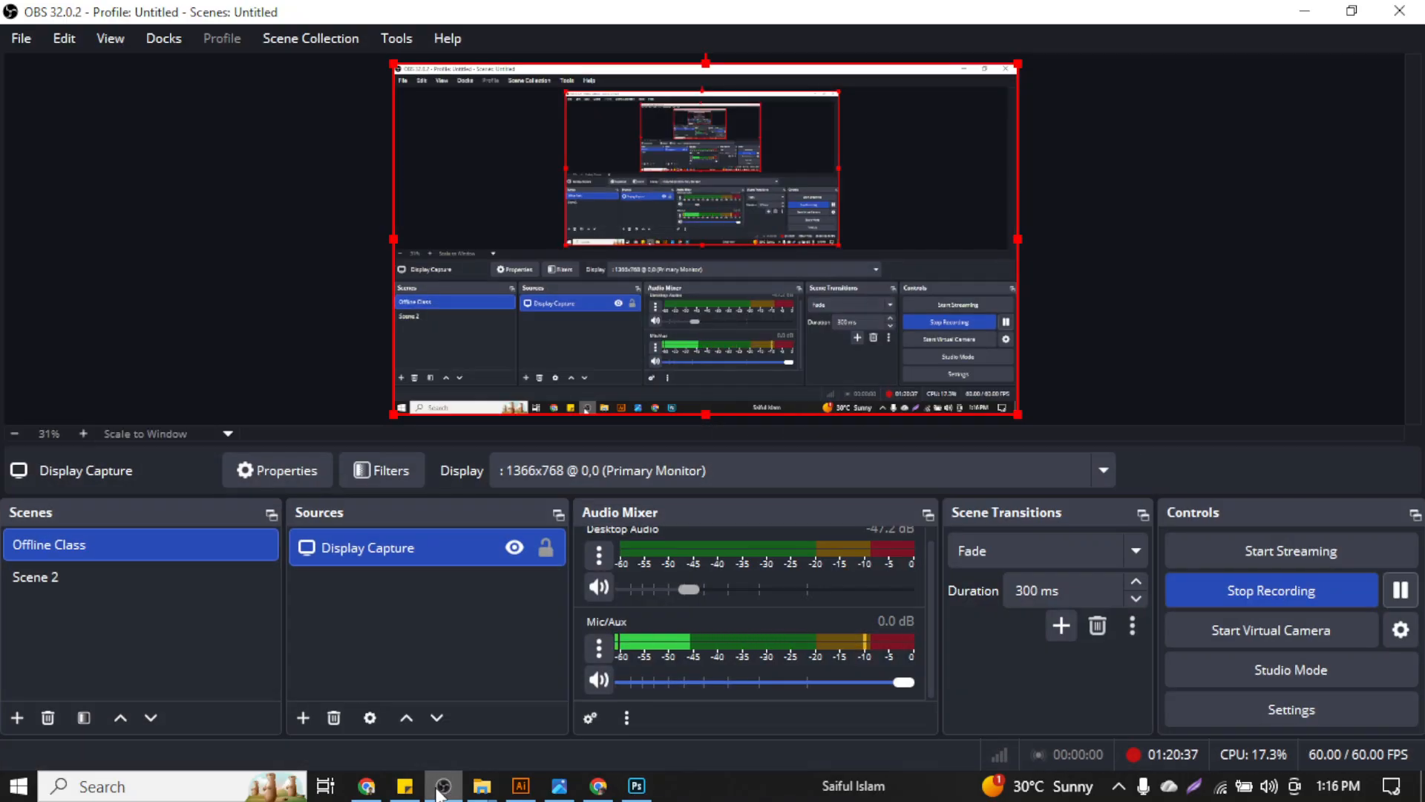
left_click(441, 788)
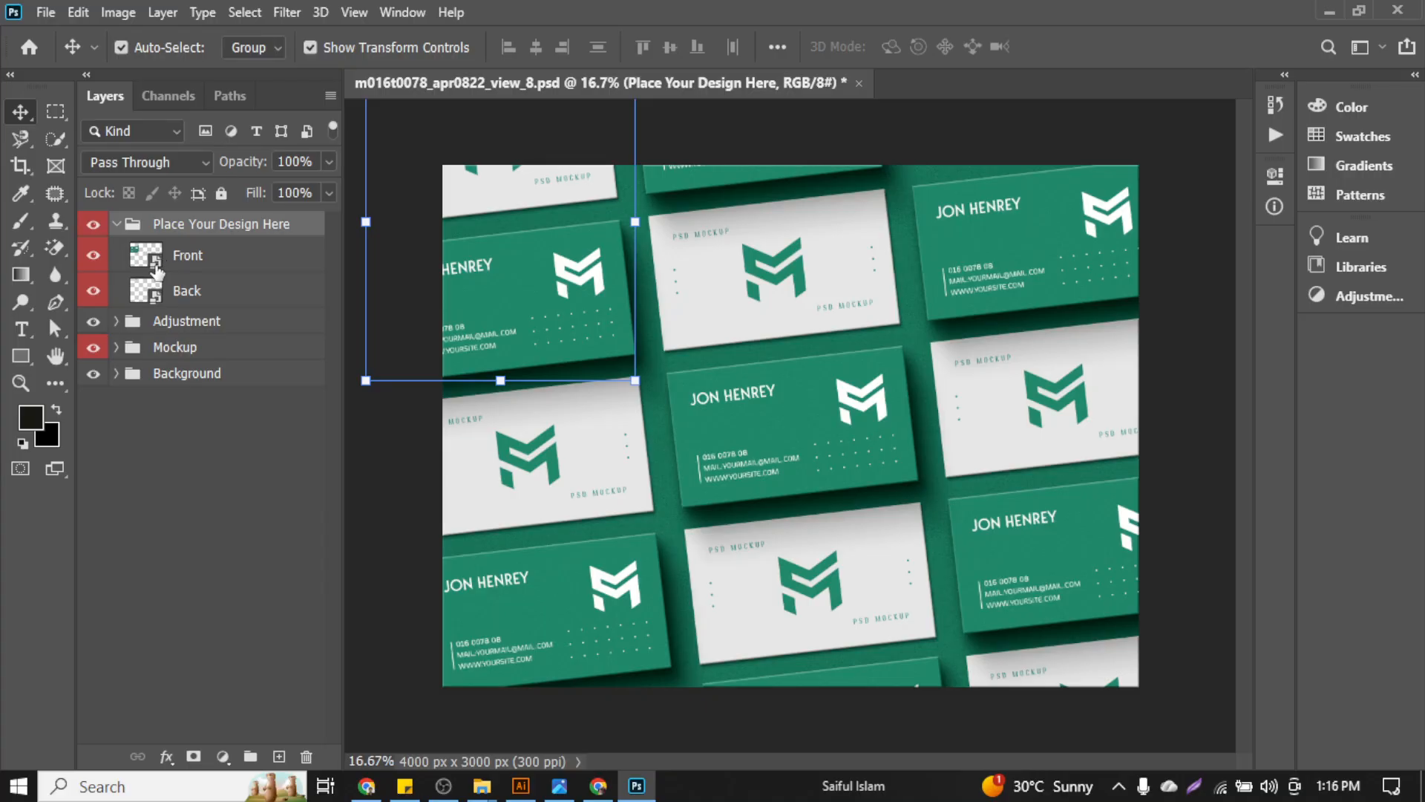
Open the Front layer's smart object as Mockup.psb, then switch over to Illustrator
double_click(156, 266)
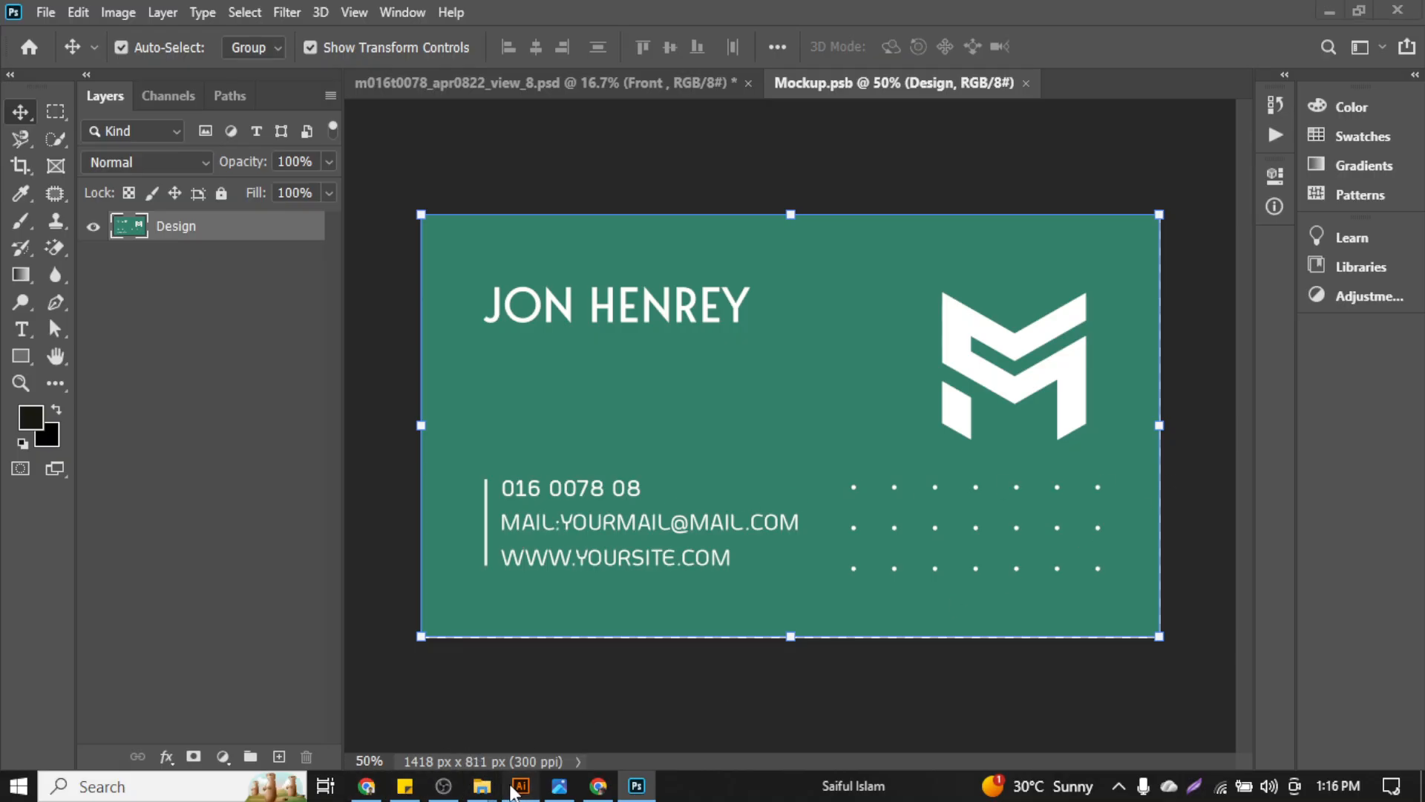
left_click(519, 787)
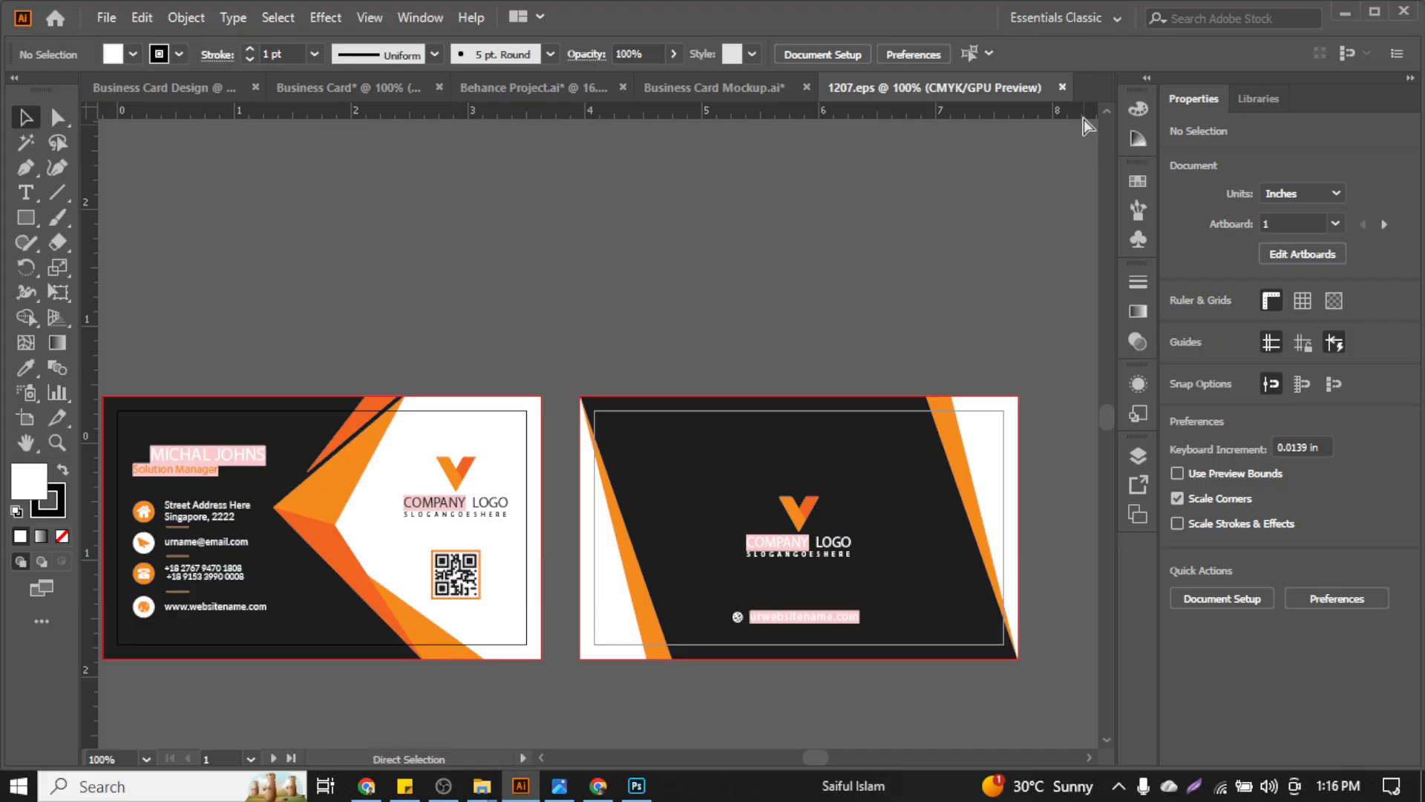
Close 1207.eps and group every object on the dark Bernier-Bins front card
left_click(1062, 87)
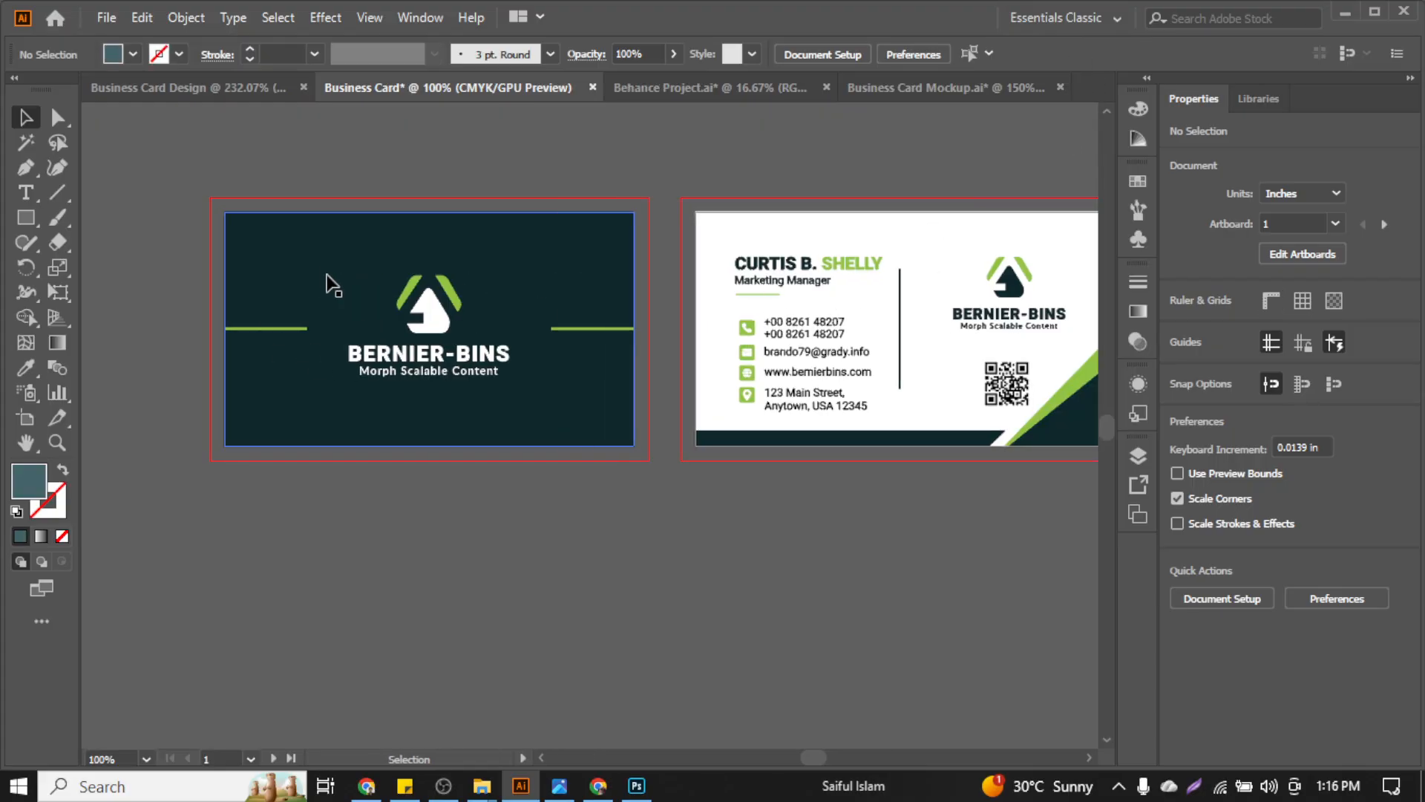
left_click(226, 215)
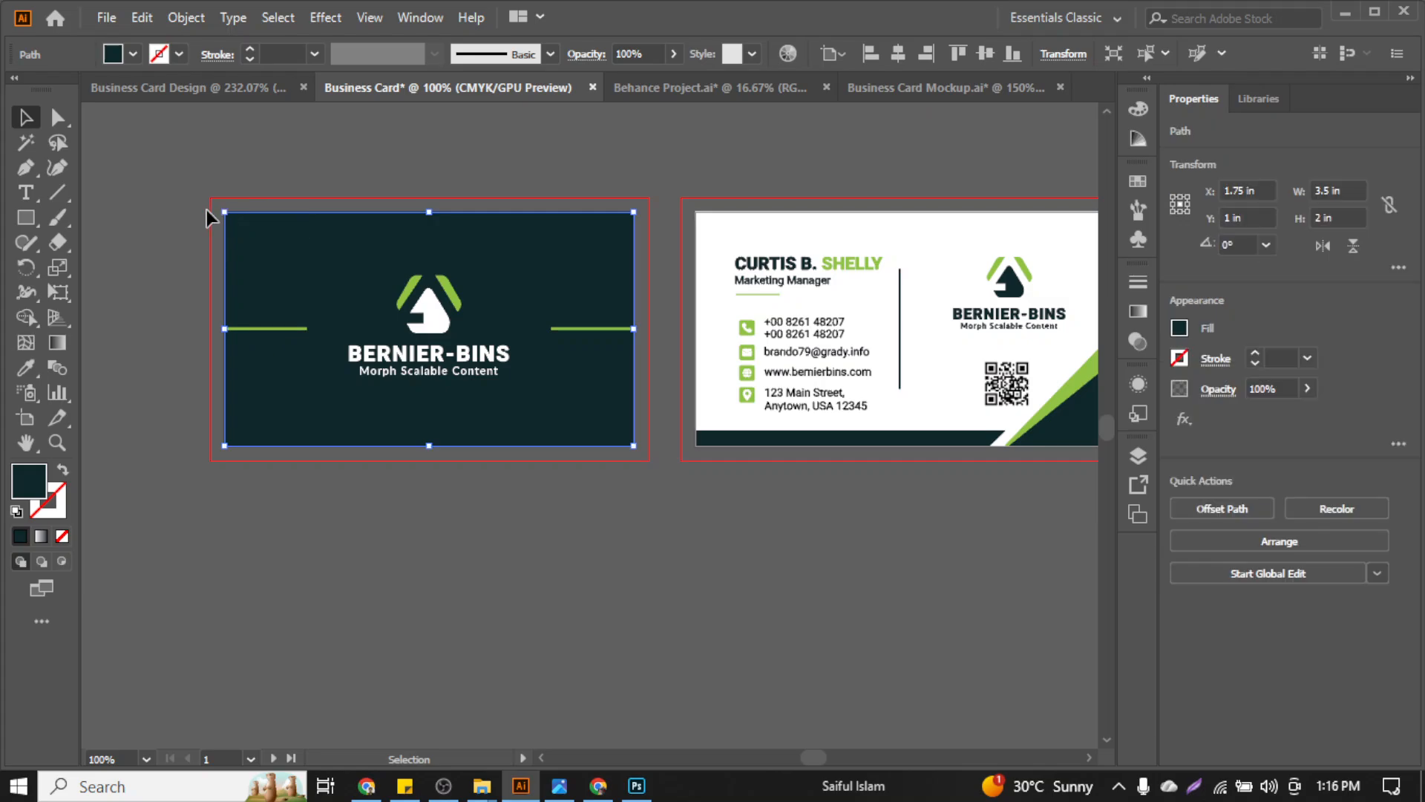
left_click(207, 217)
left_click_drag(637, 455, 619, 410)
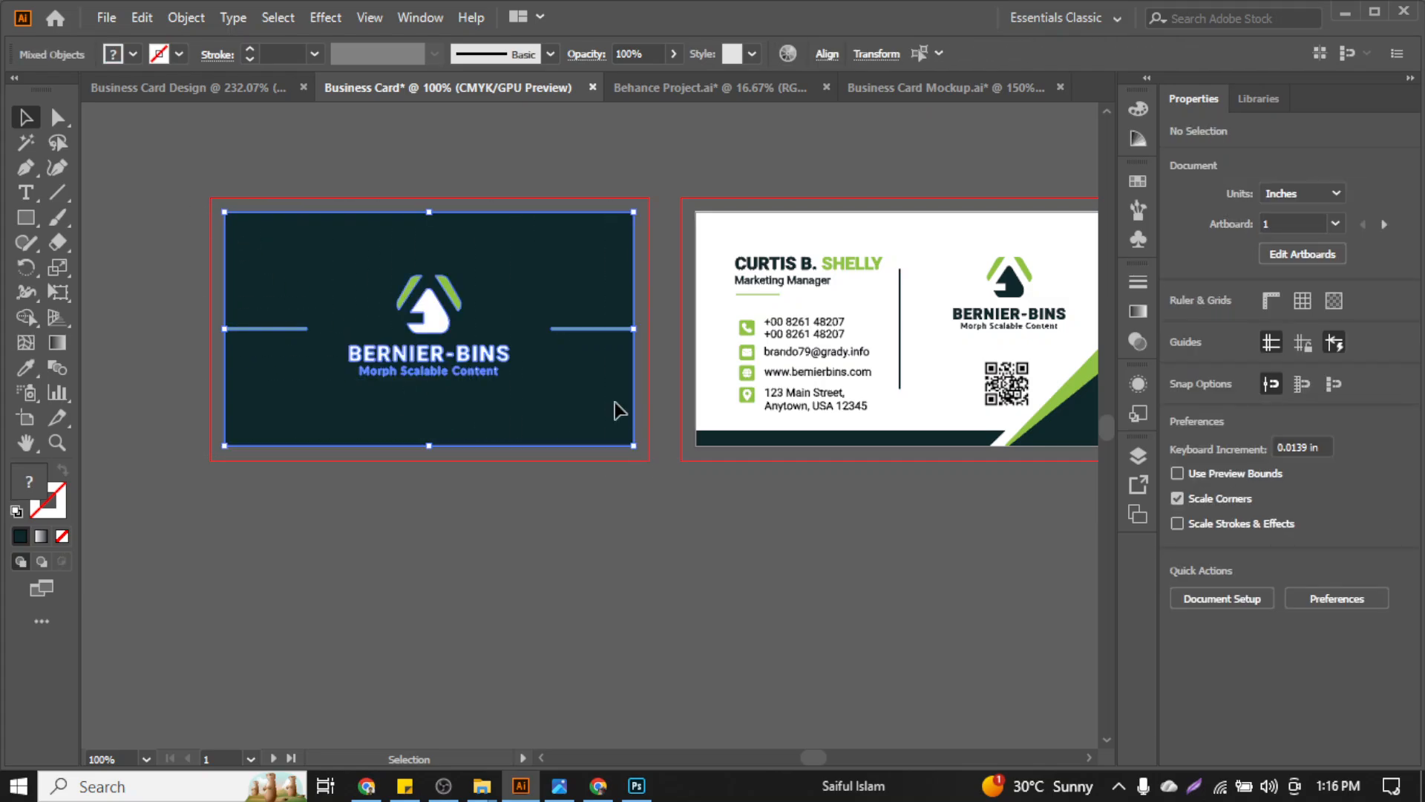
right_click(572, 338)
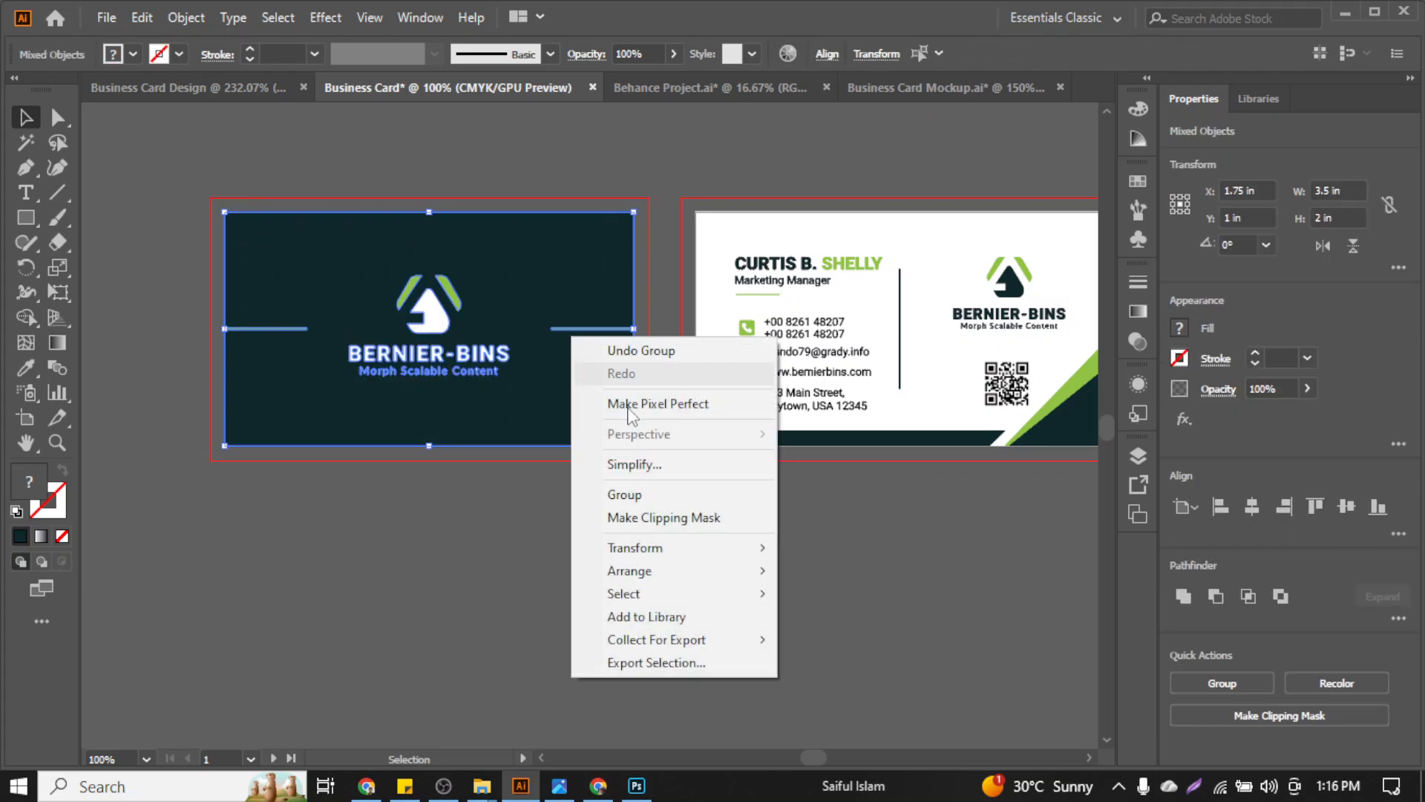
left_click(657, 496)
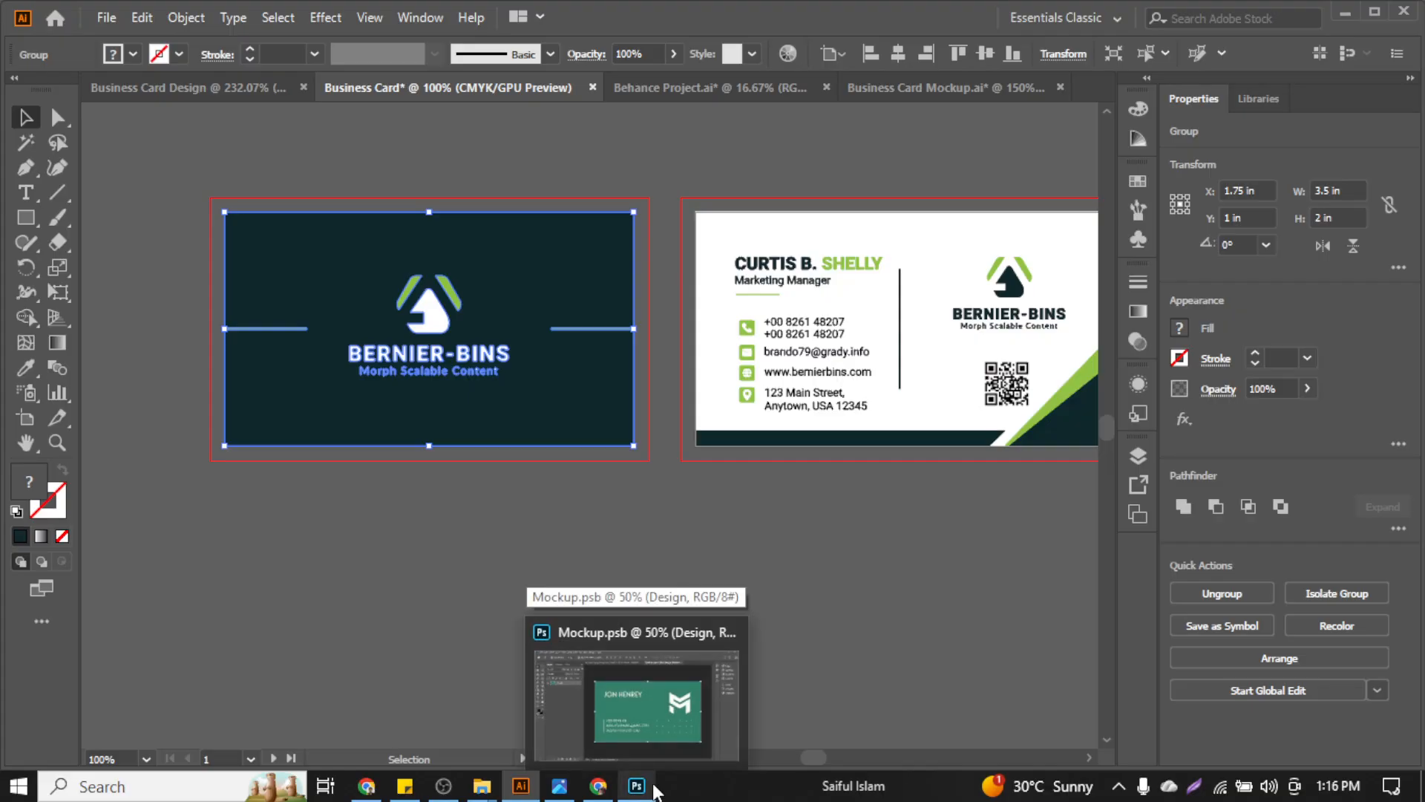
left_click(656, 788)
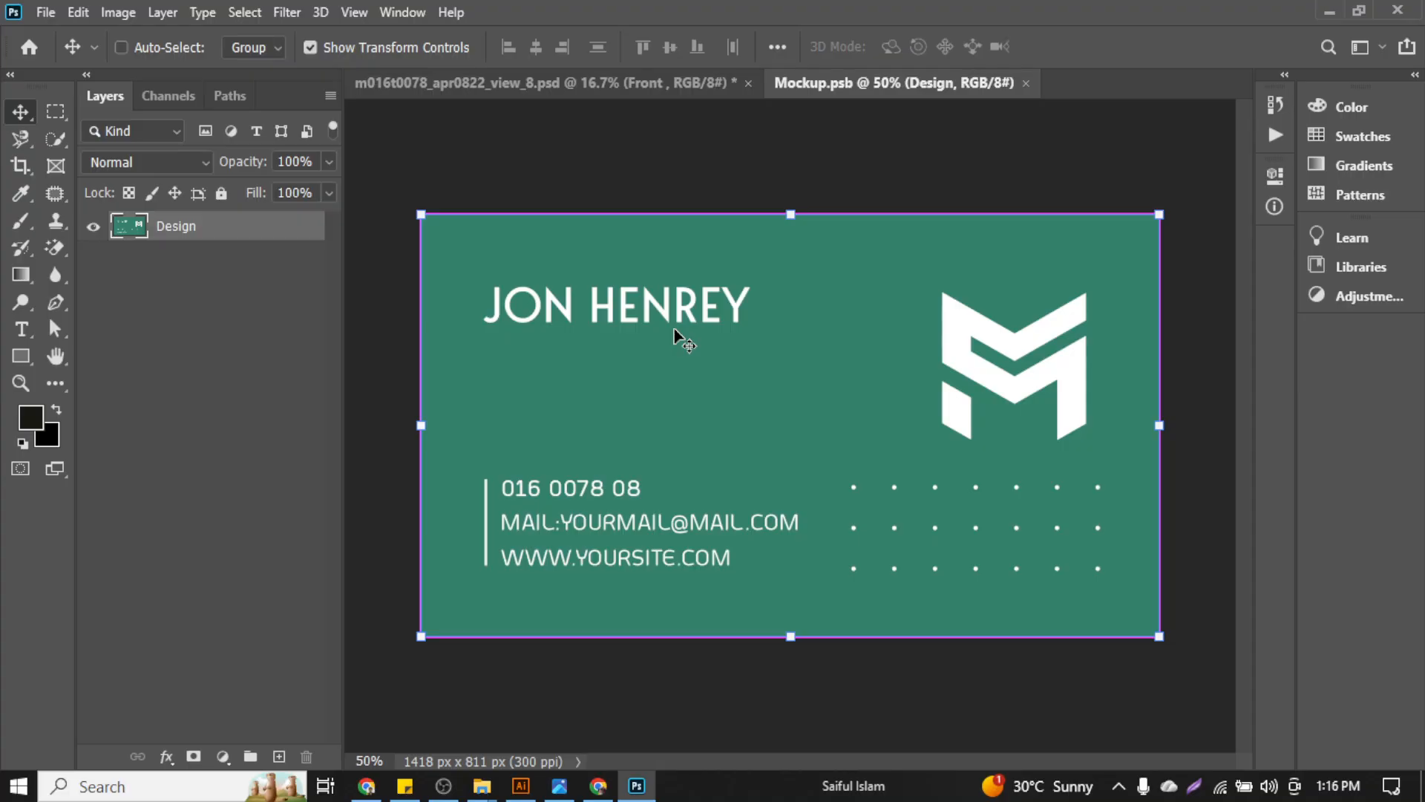
Paste the dark Bernier-Bins front artwork as pixels and scale it to fill the card
key("ctrl+v")
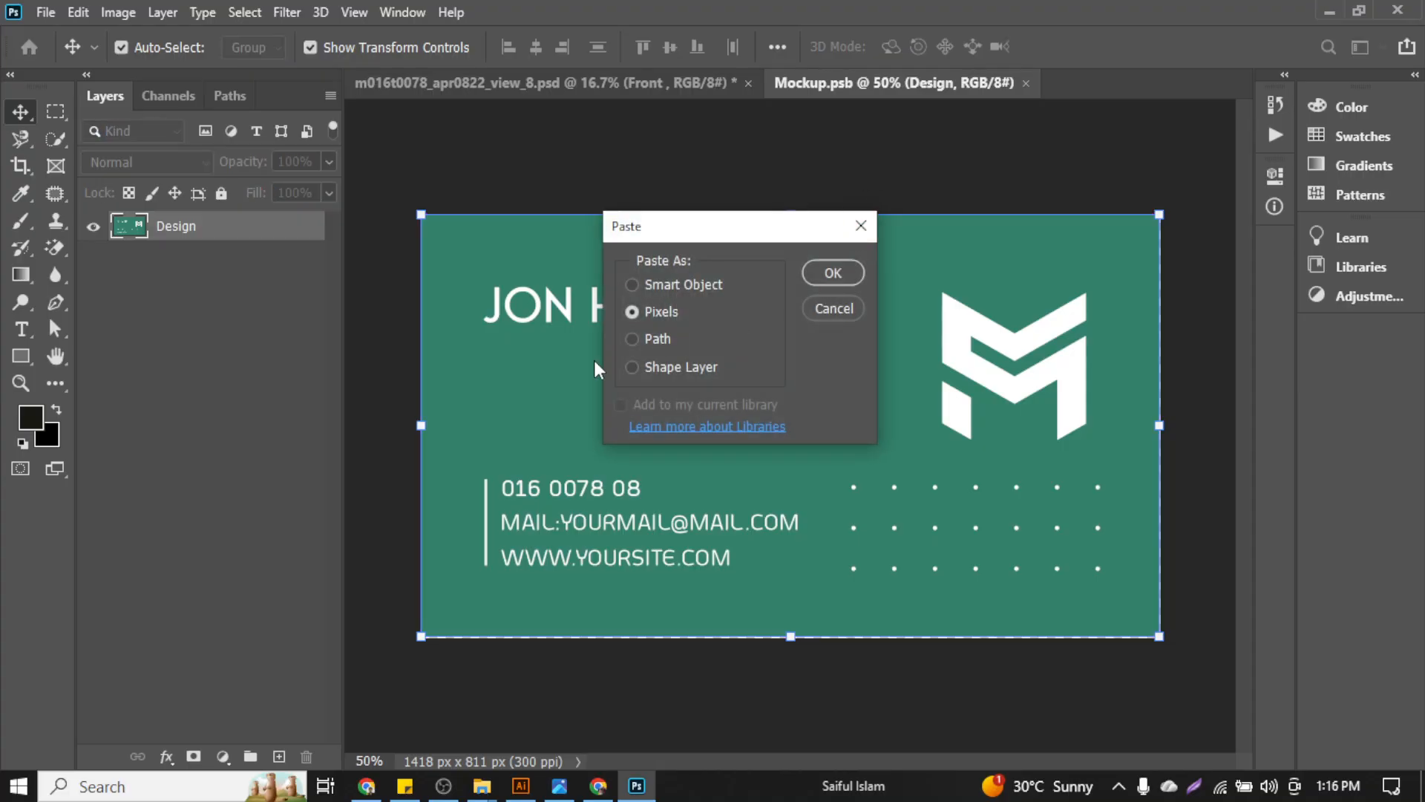
left_click(829, 288)
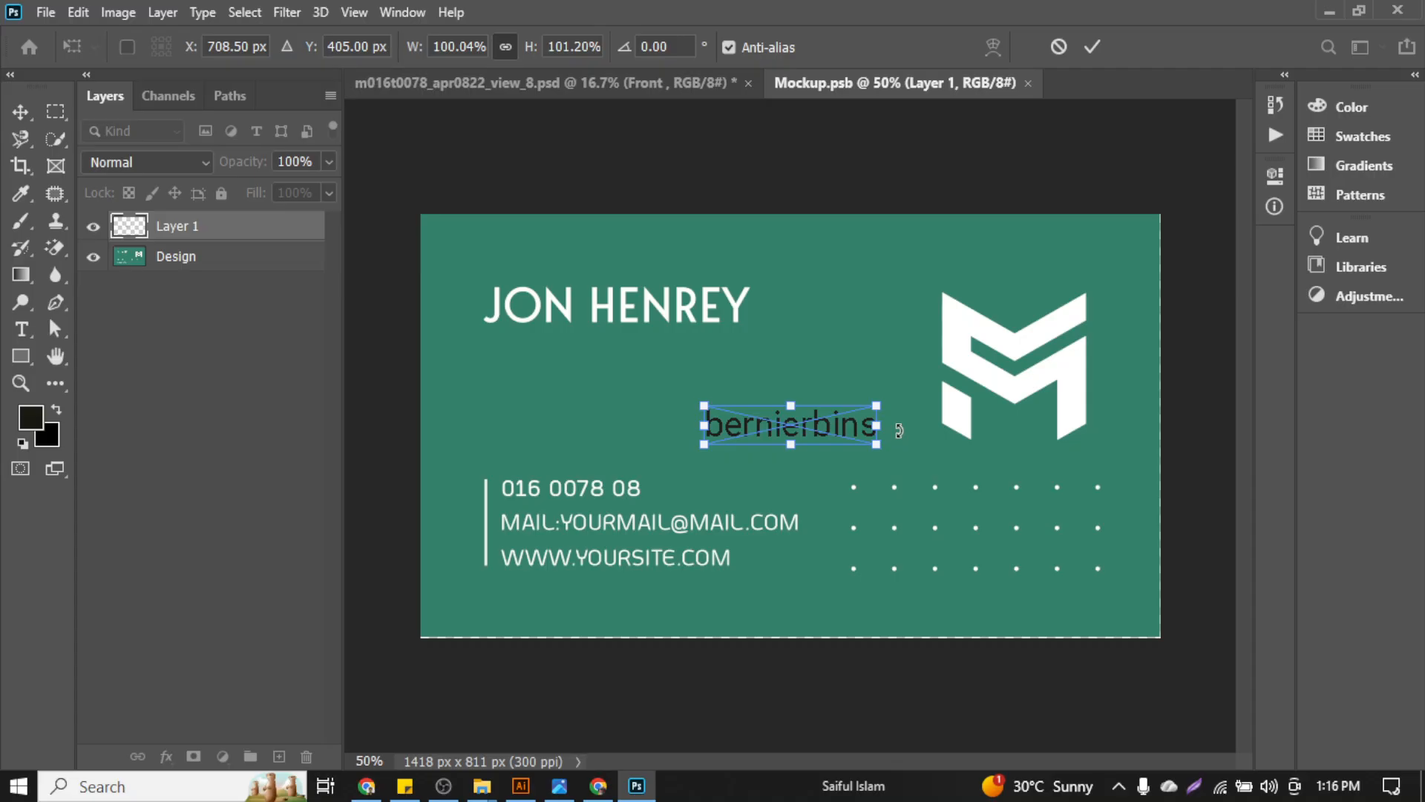
left_click(1059, 47)
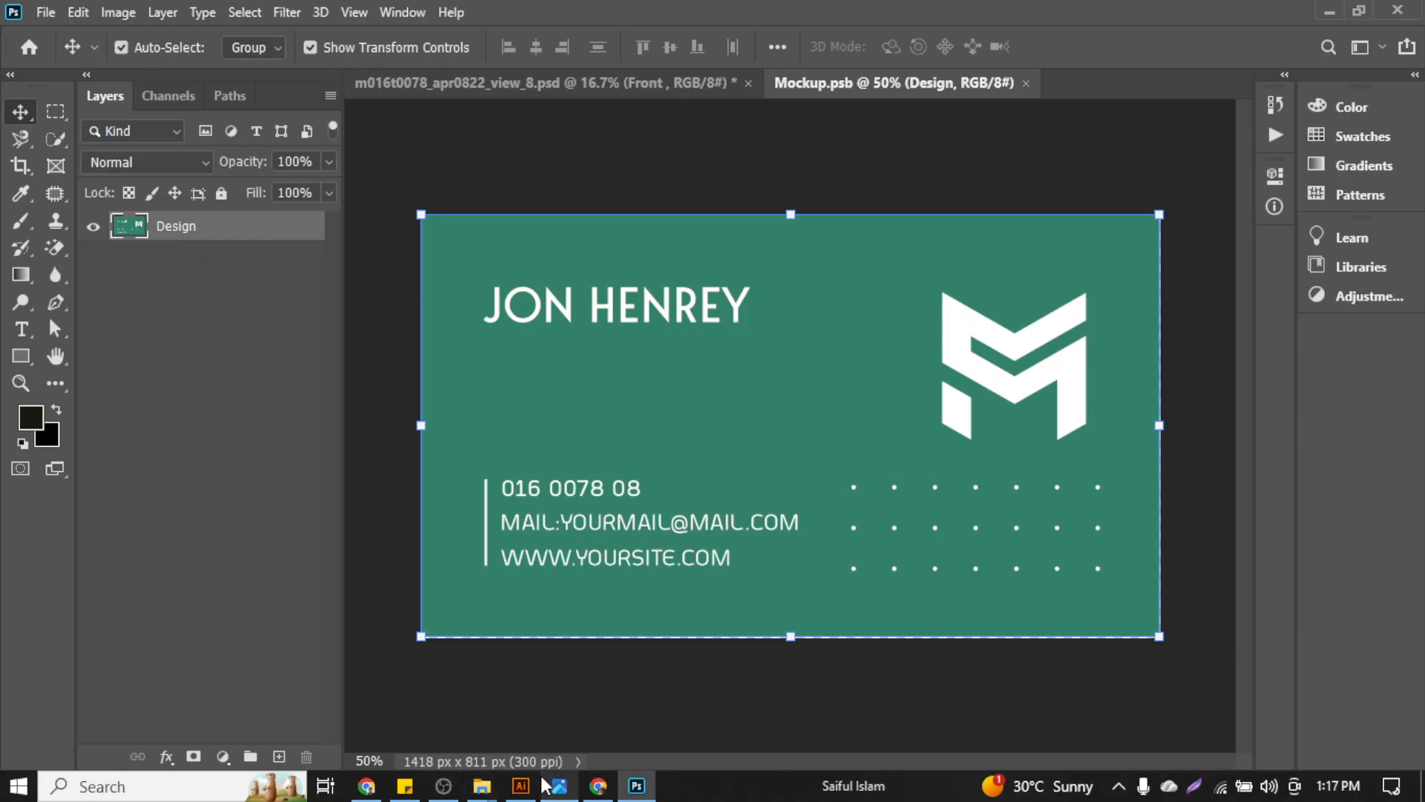
left_click(522, 785)
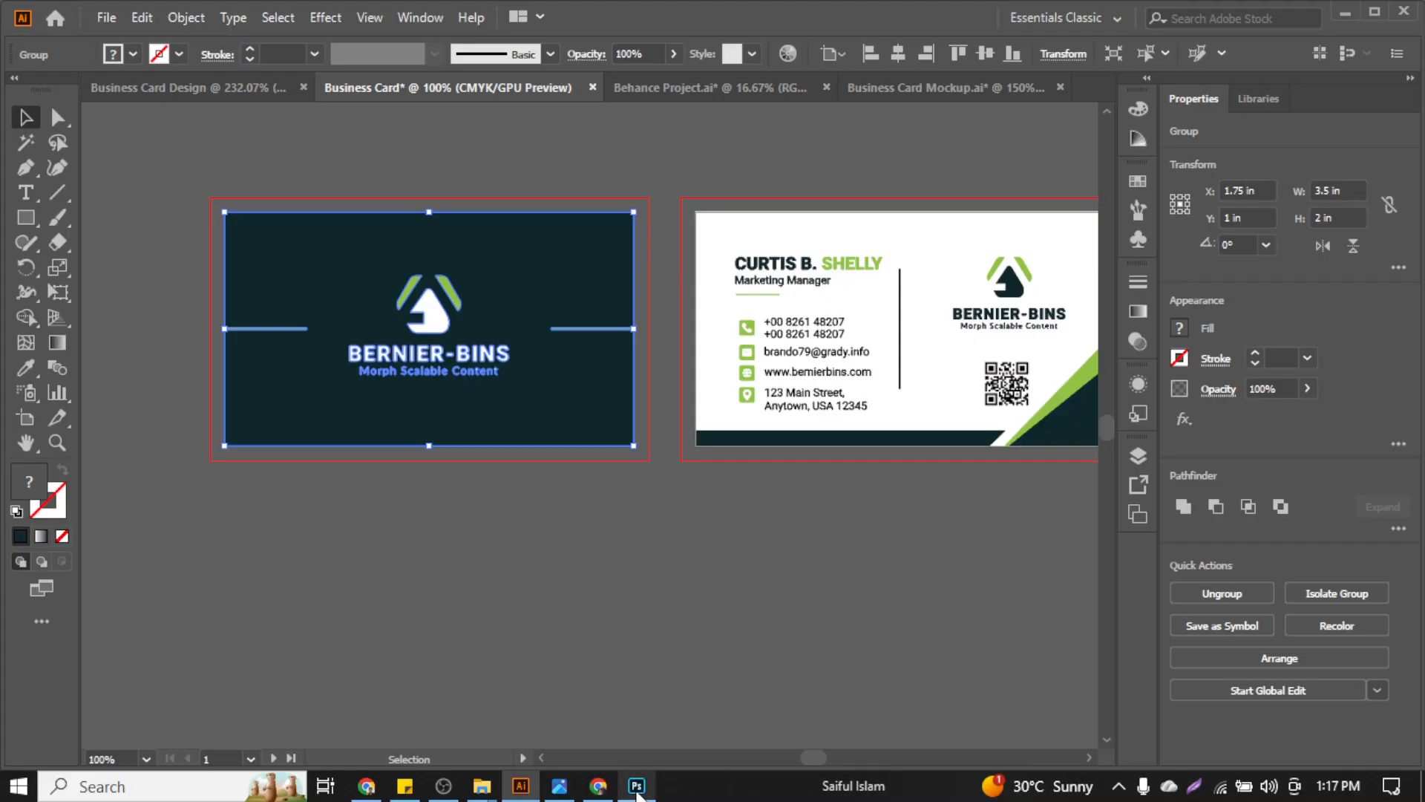
left_click(636, 786)
key("ctrl+v")
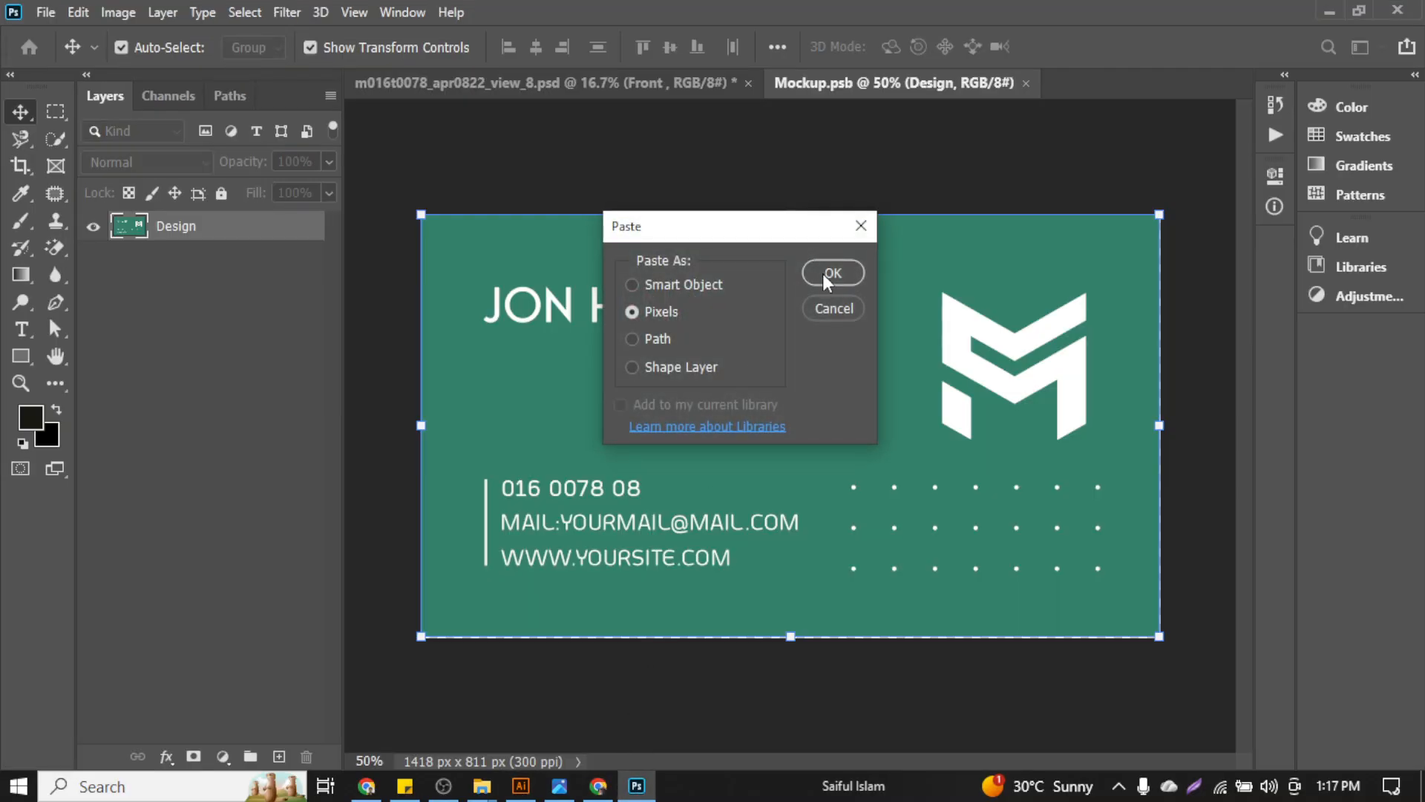
left_click(832, 274)
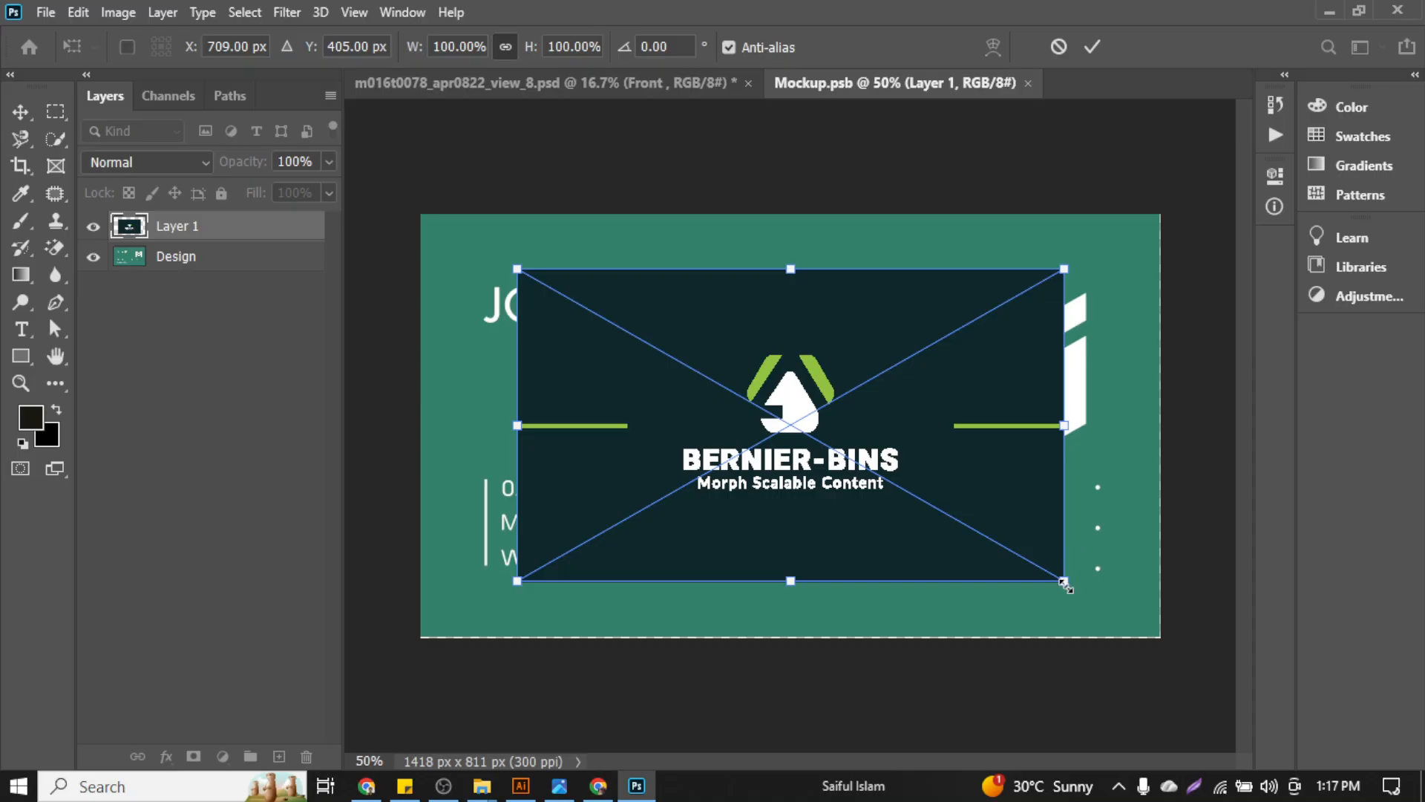
left_click_drag(1066, 586, 1144, 686)
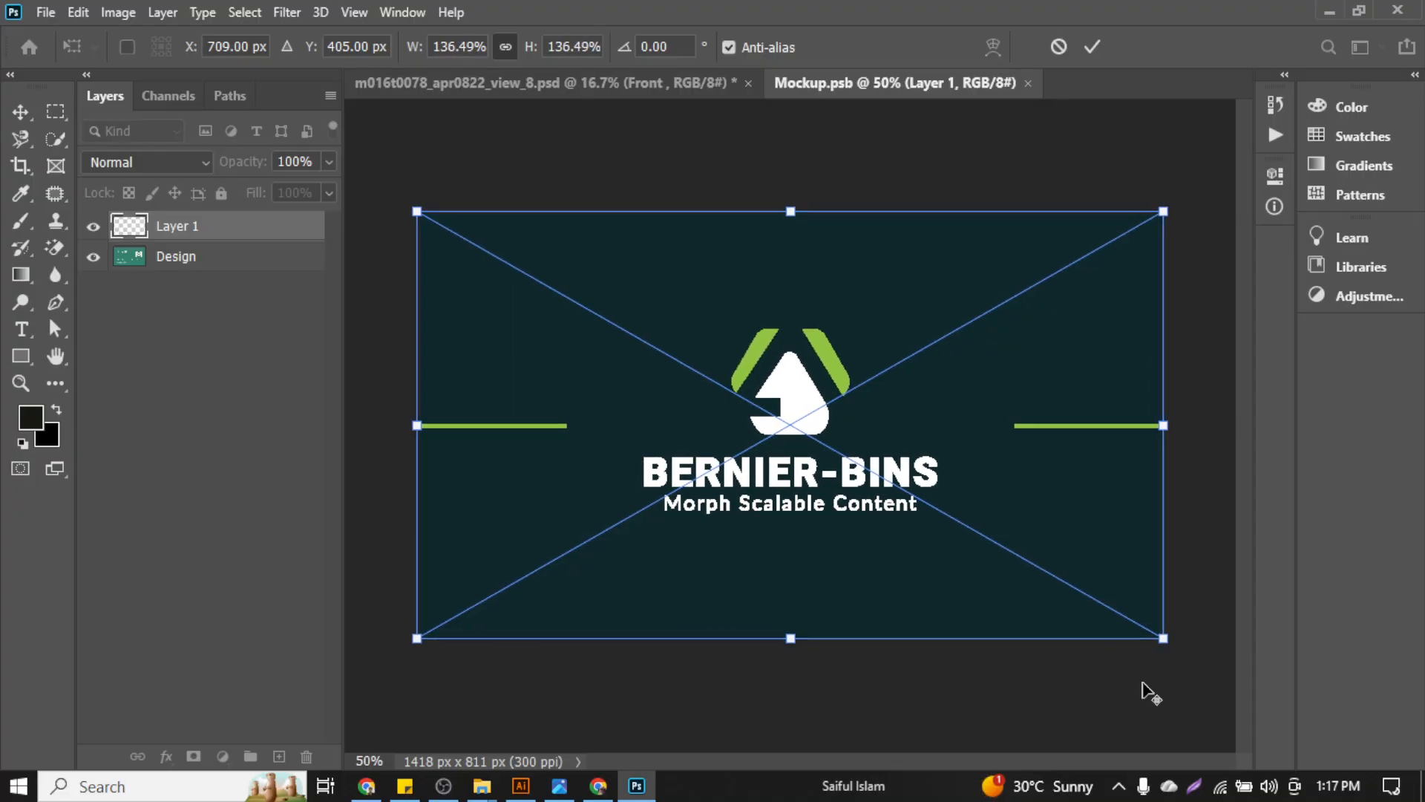
left_click(1094, 47)
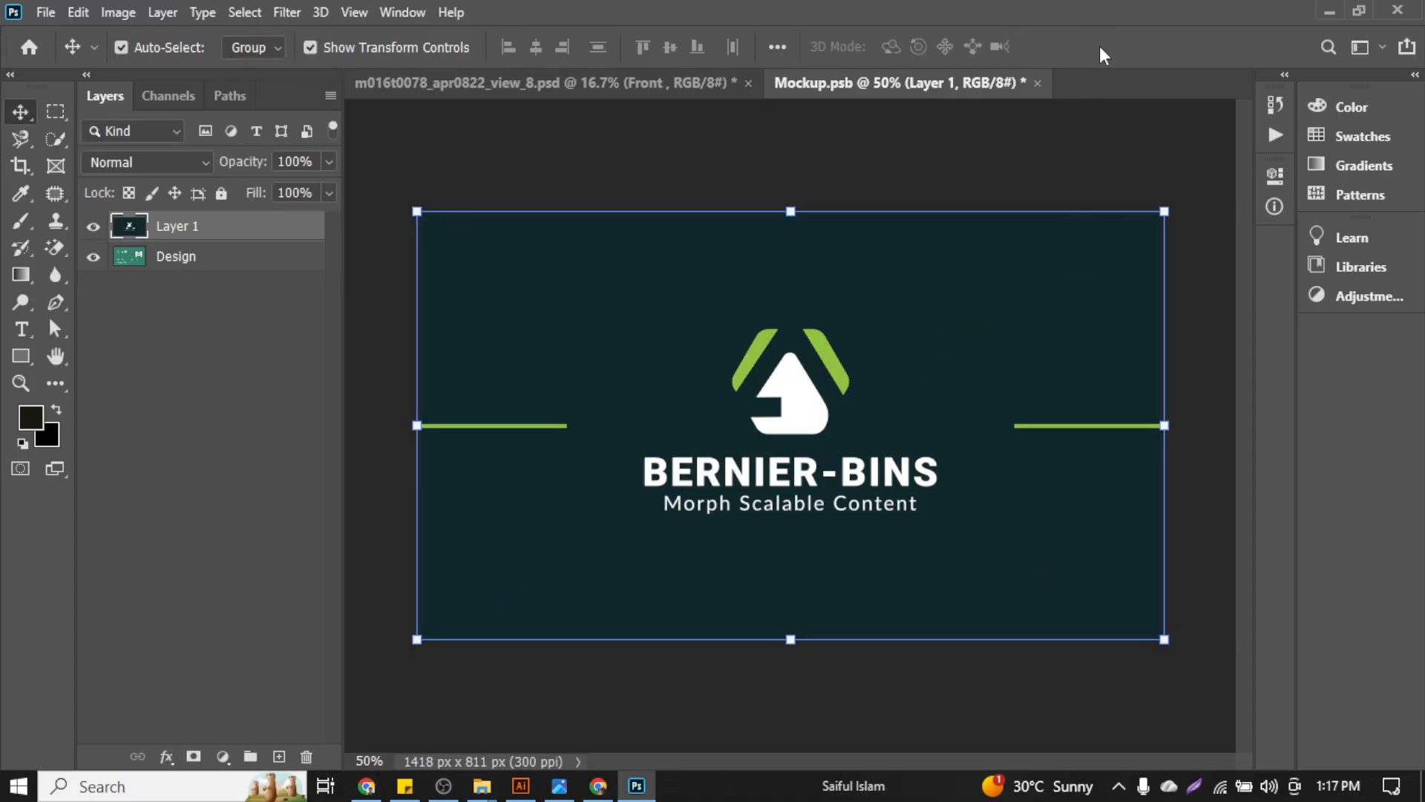
Hide the green Design layer, save the card, then open the mockup's Back smart object
left_click(92, 258)
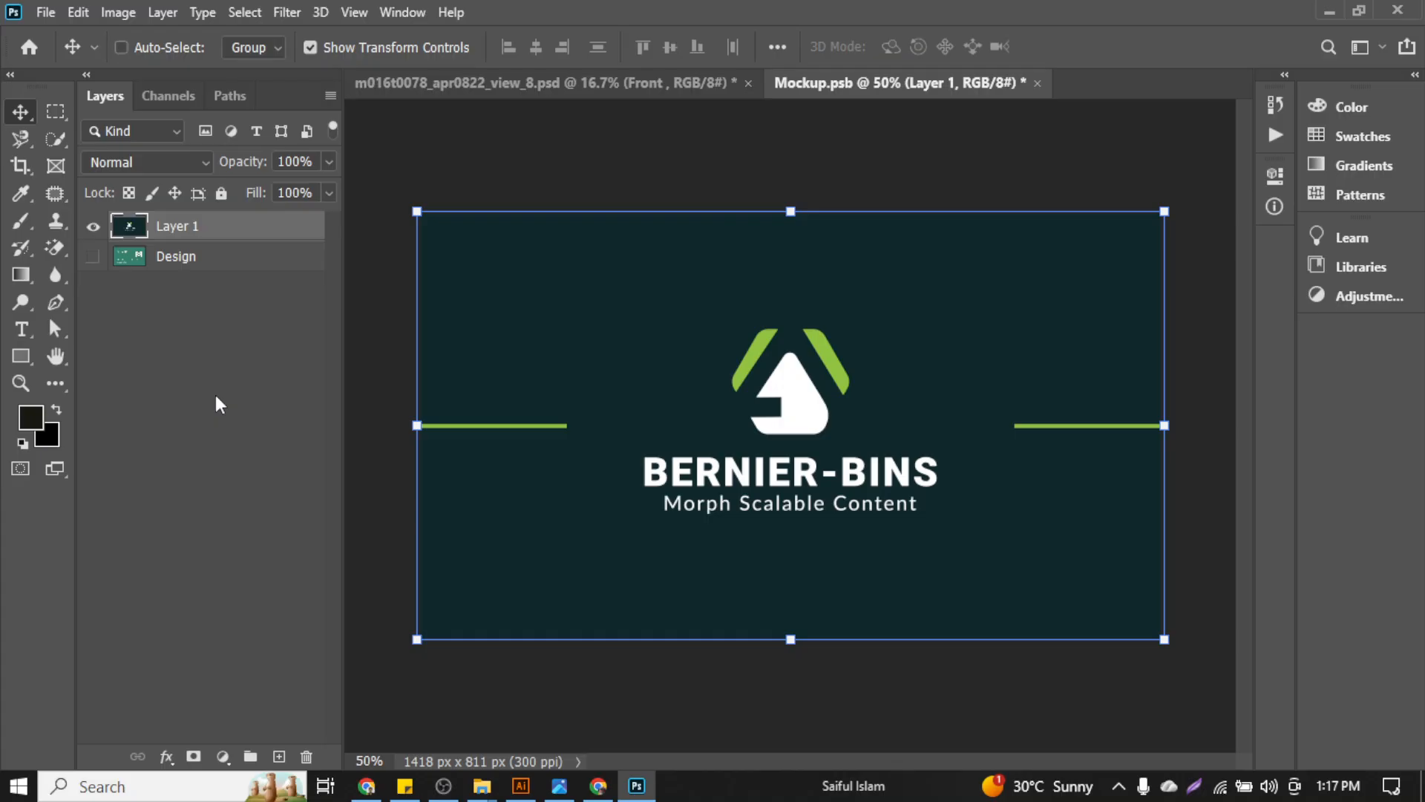
key("ctrl+s")
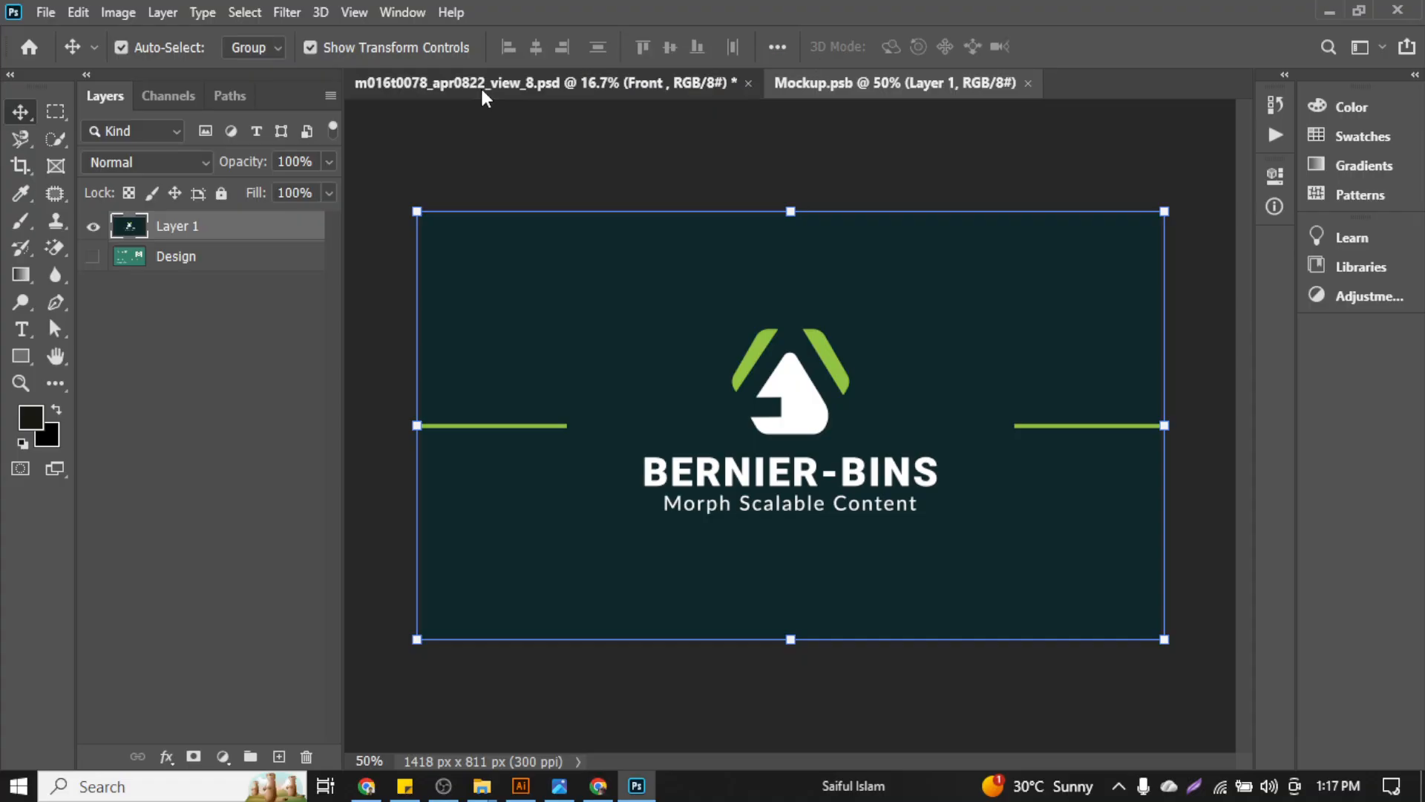
key("ctrl+Tab")
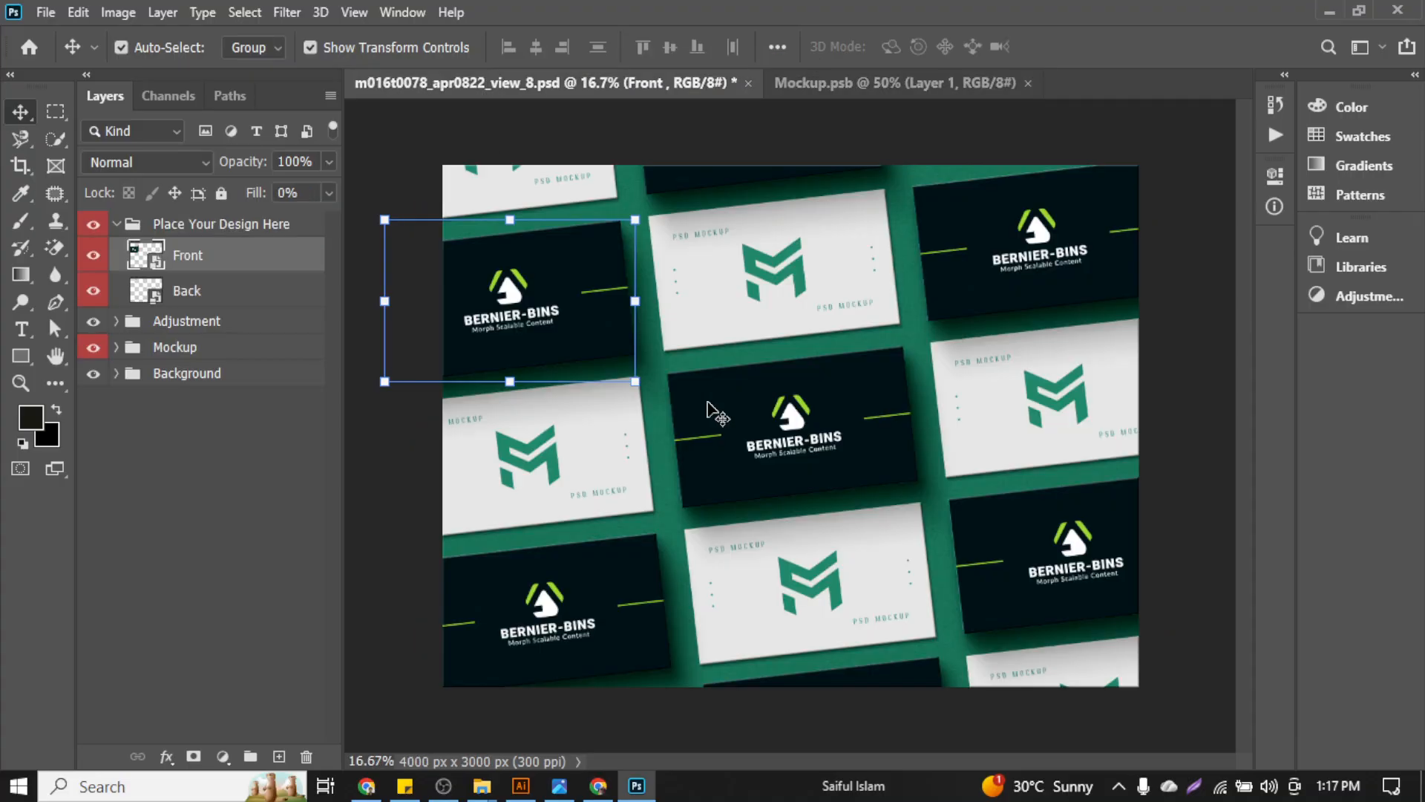
double_click(156, 301)
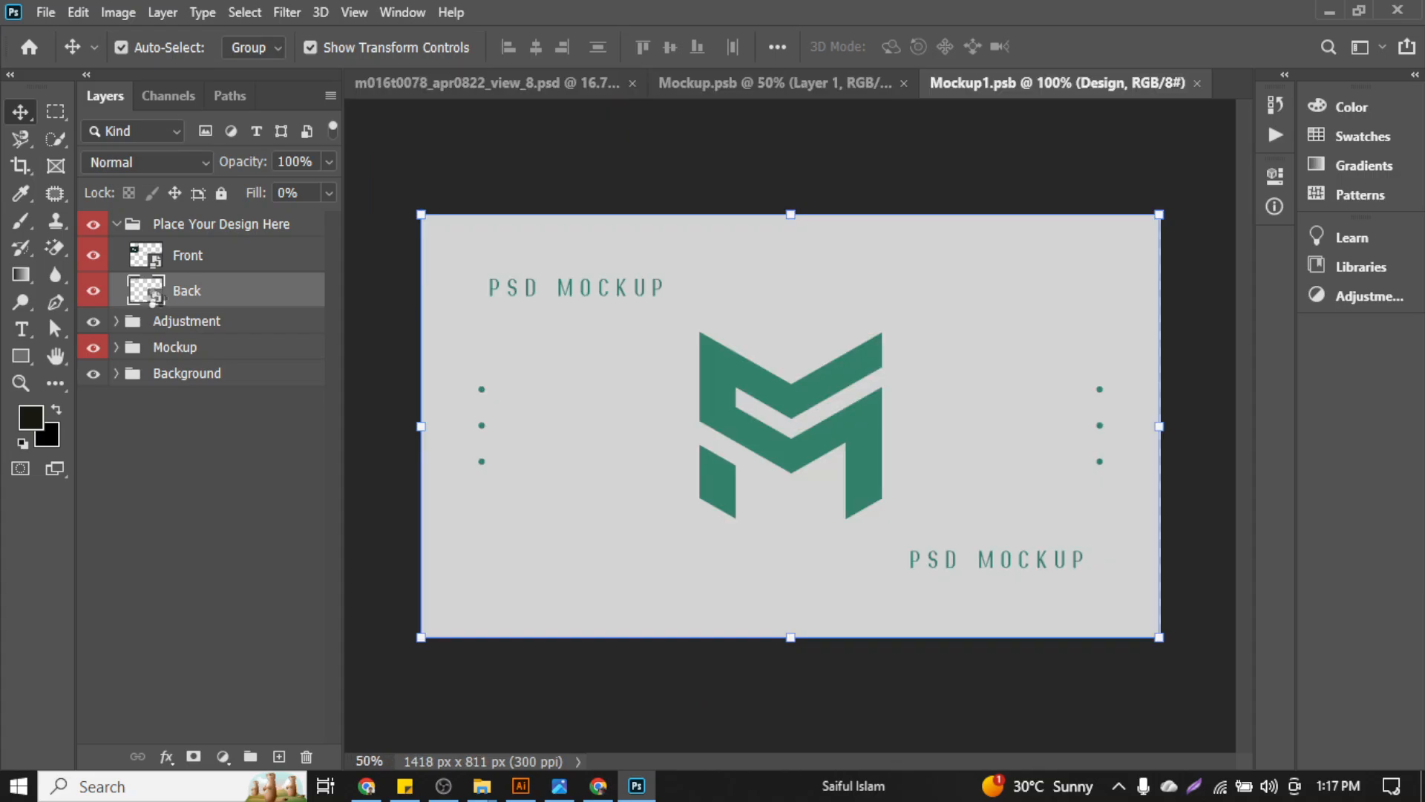
Marquee-select all objects on the white contact card and group them into one 3.5 × 2 in group
left_click(520, 787)
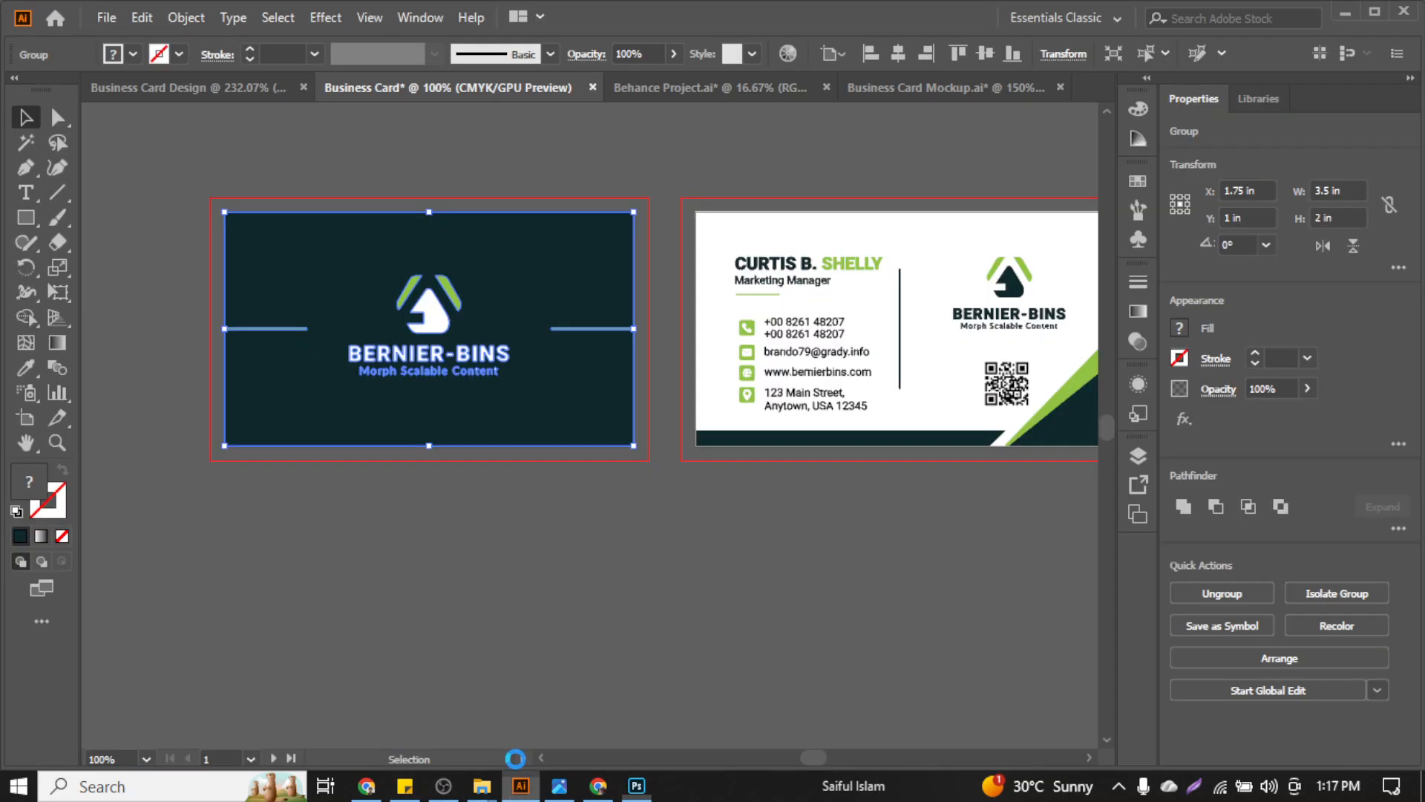
scroll(674, 372, "down", 1)
scroll(674, 373, "right", 4)
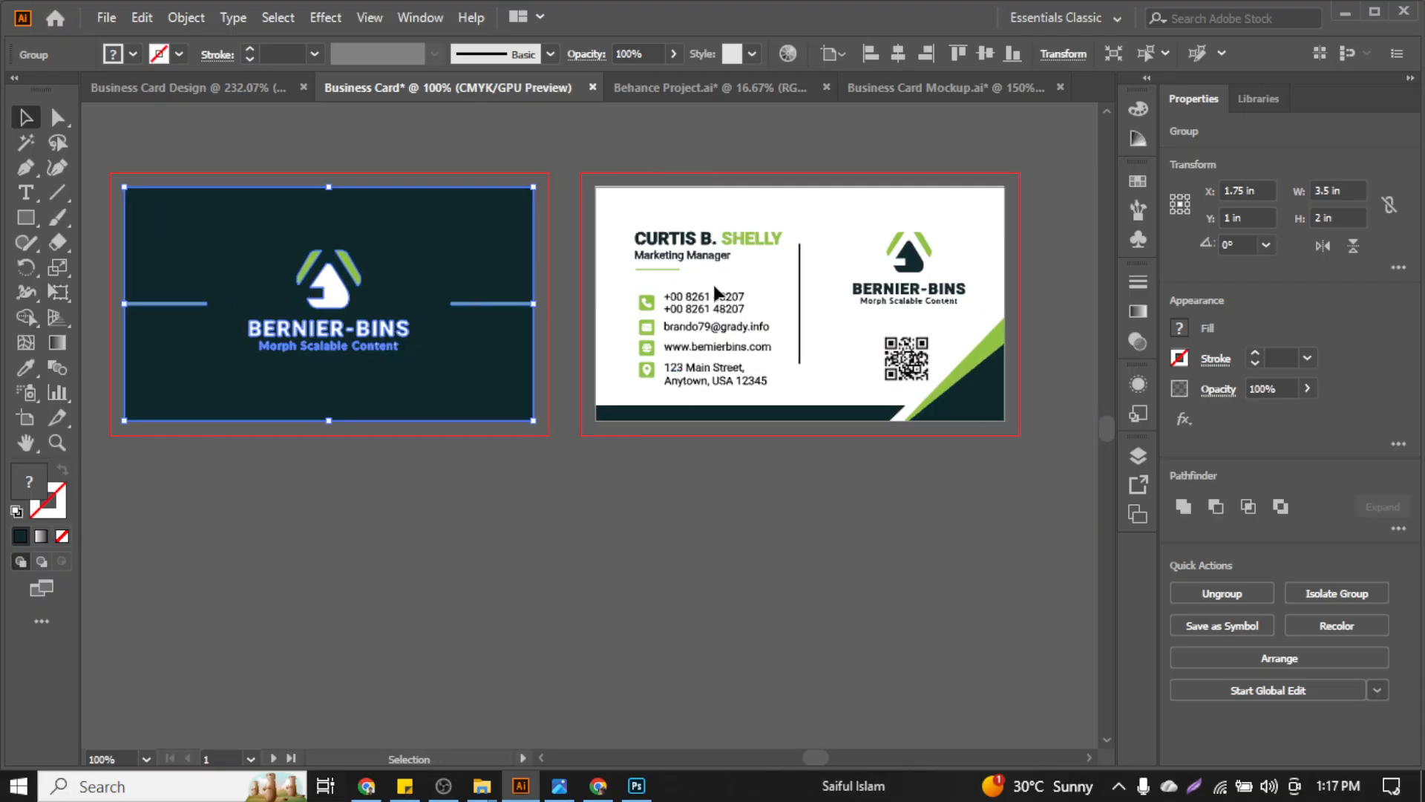
left_click(713, 286)
left_click(673, 233)
left_click(644, 197)
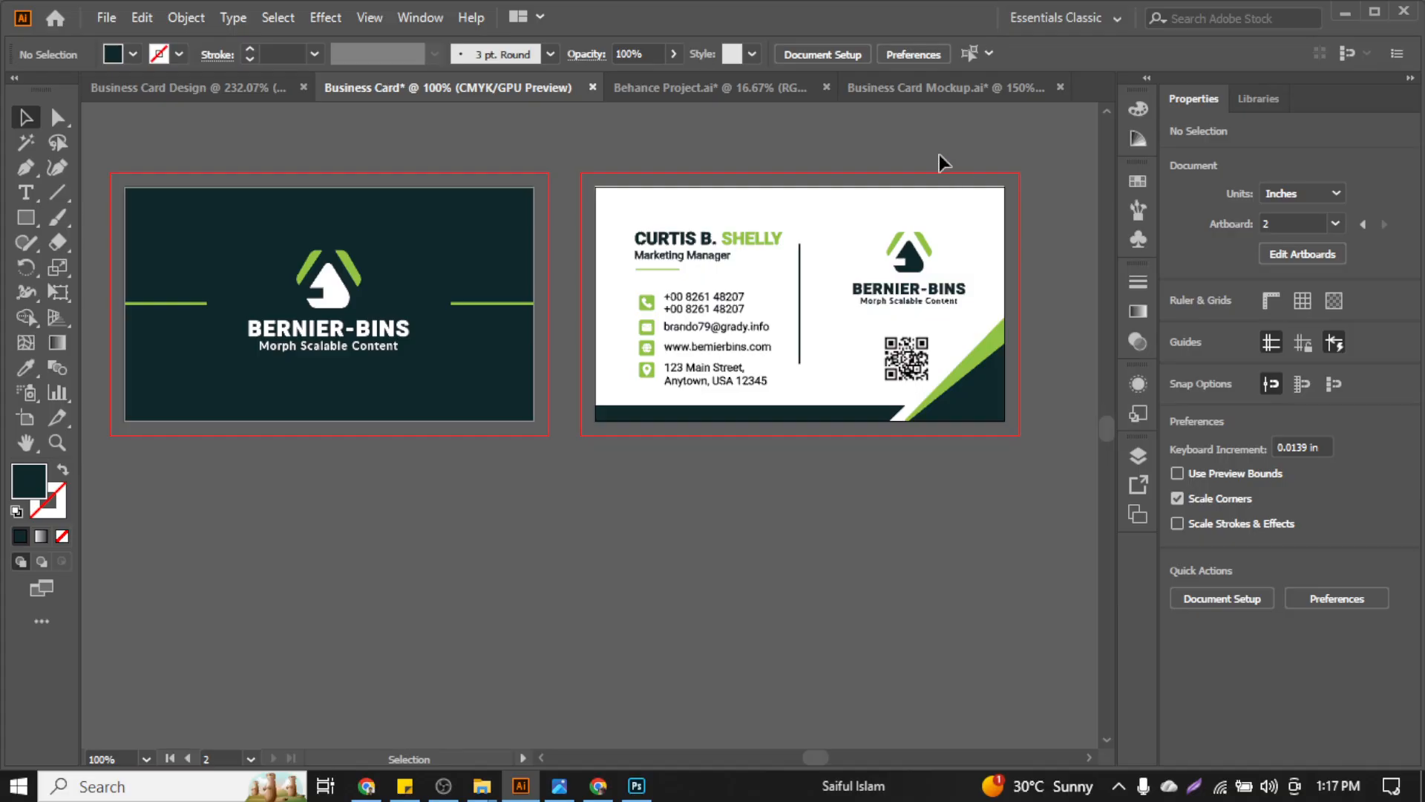
left_click_drag(939, 155, 997, 235)
left_click(997, 234)
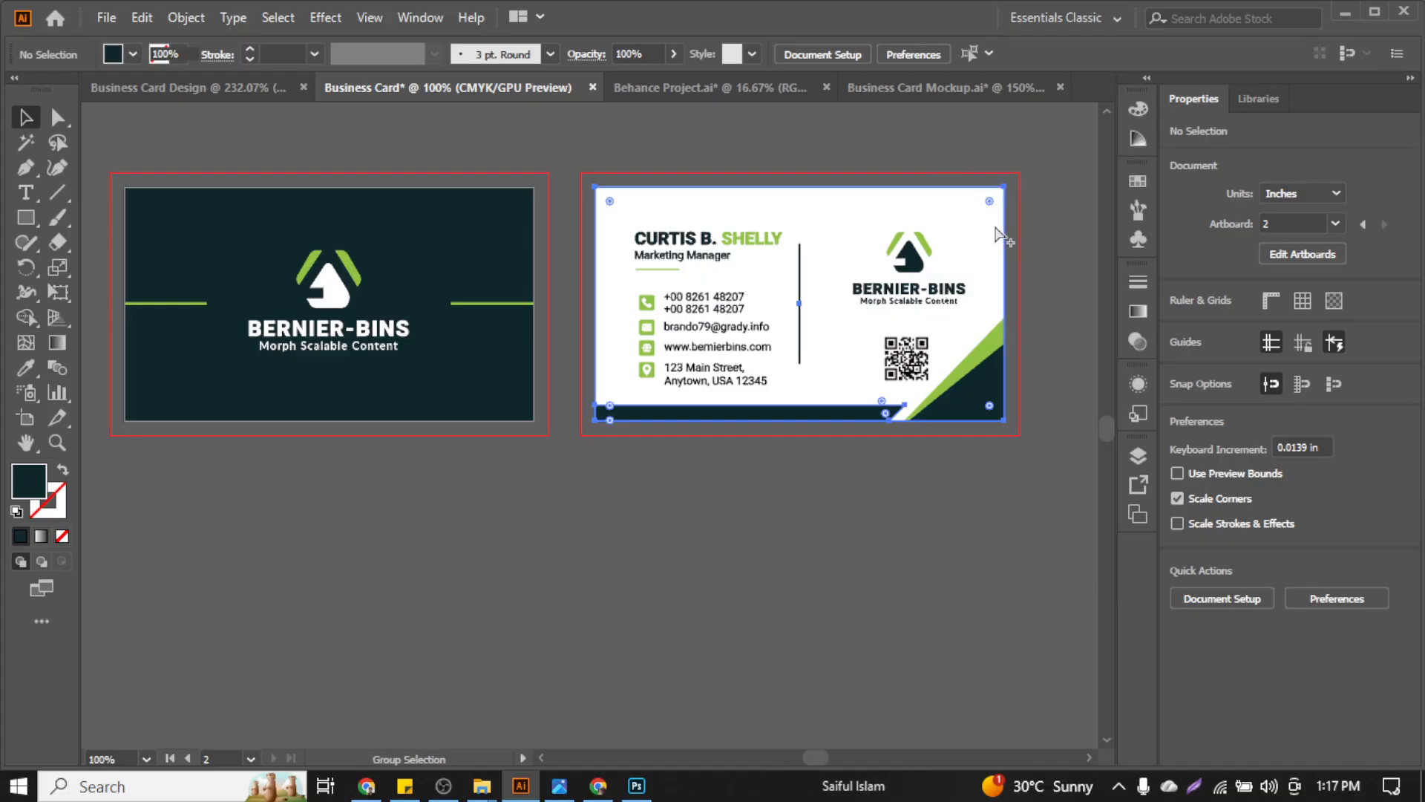
left_click(630, 177)
left_click_drag(600, 168, 997, 438)
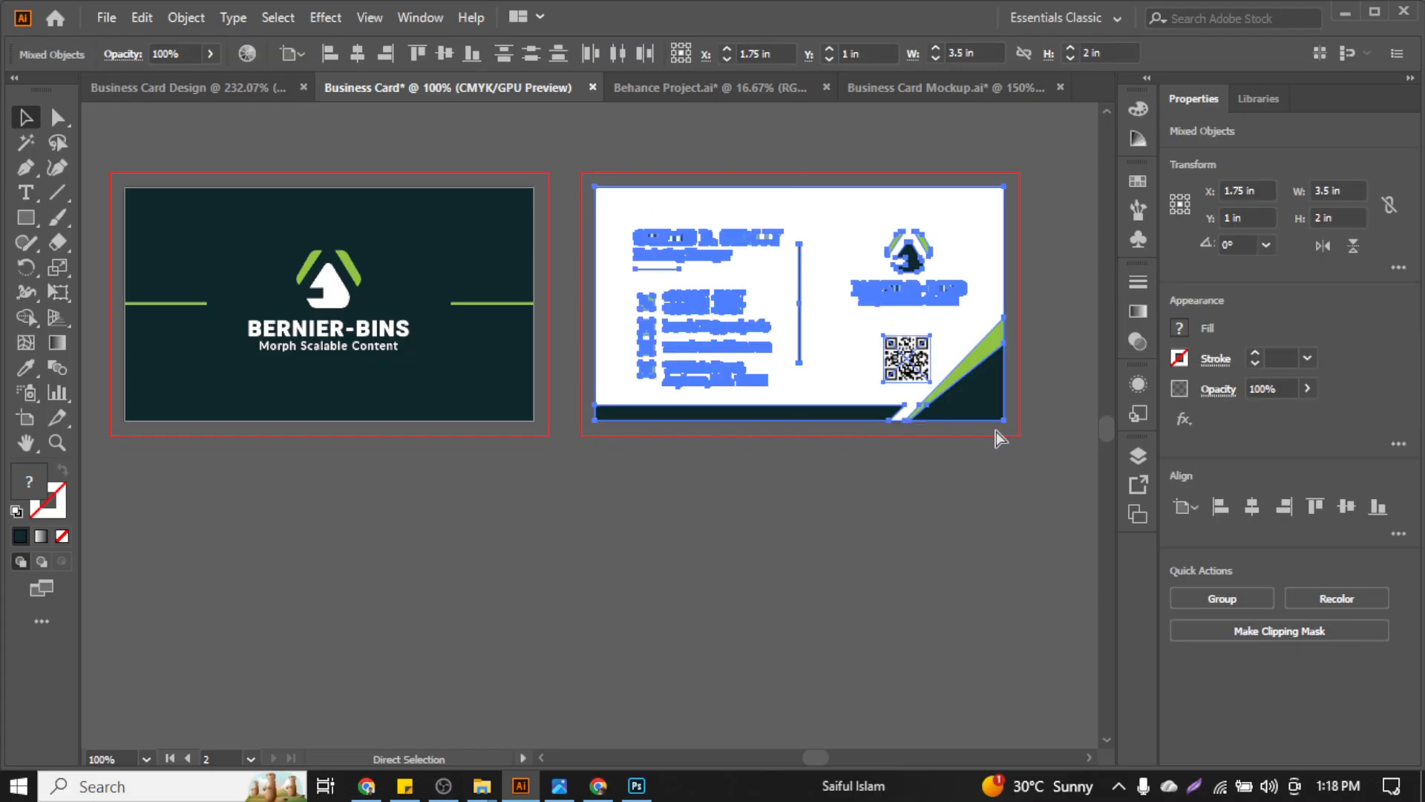
key("ctrl+g")
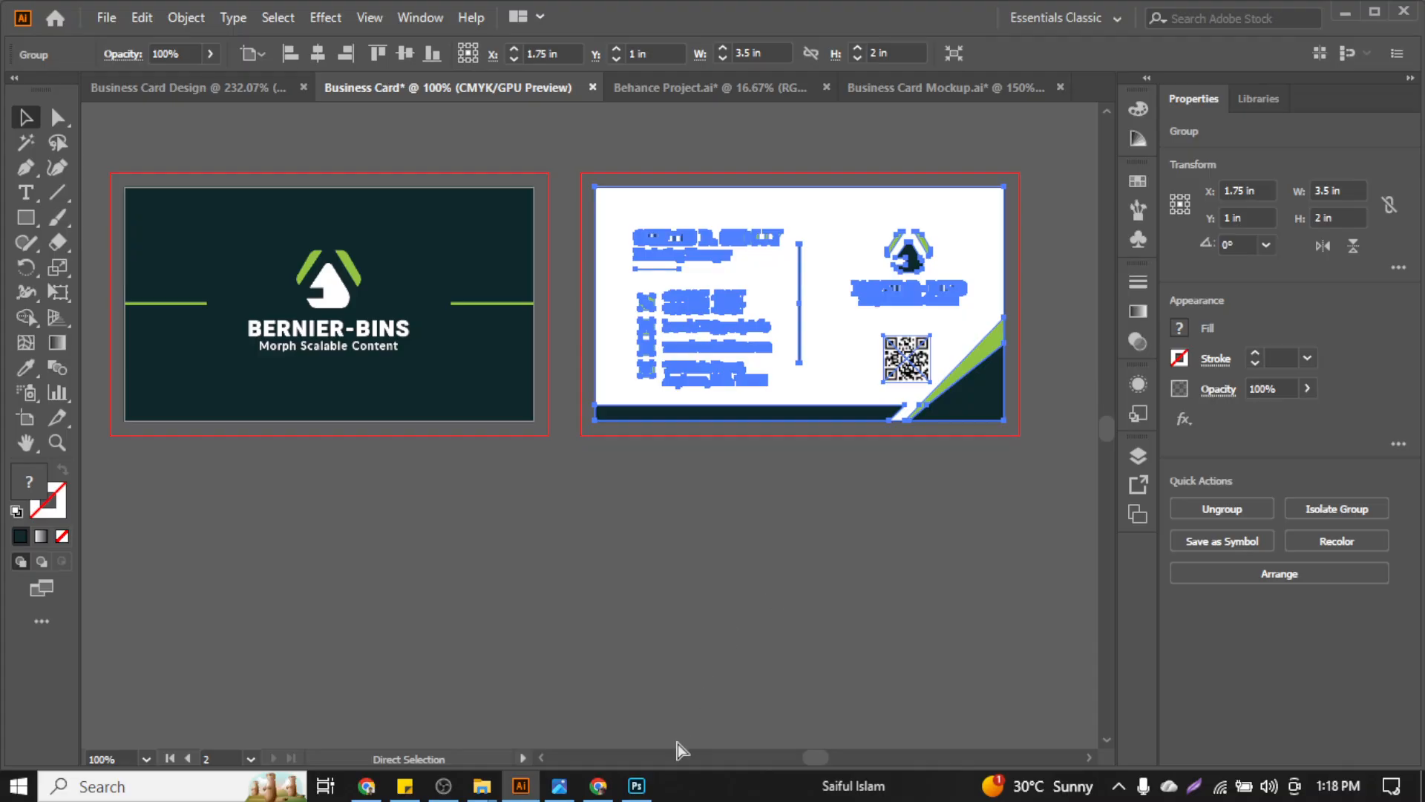
Paste the white Bernier-Bins card into Mockup1.psb as pixels, scaled to fill the canvas
left_click(635, 790)
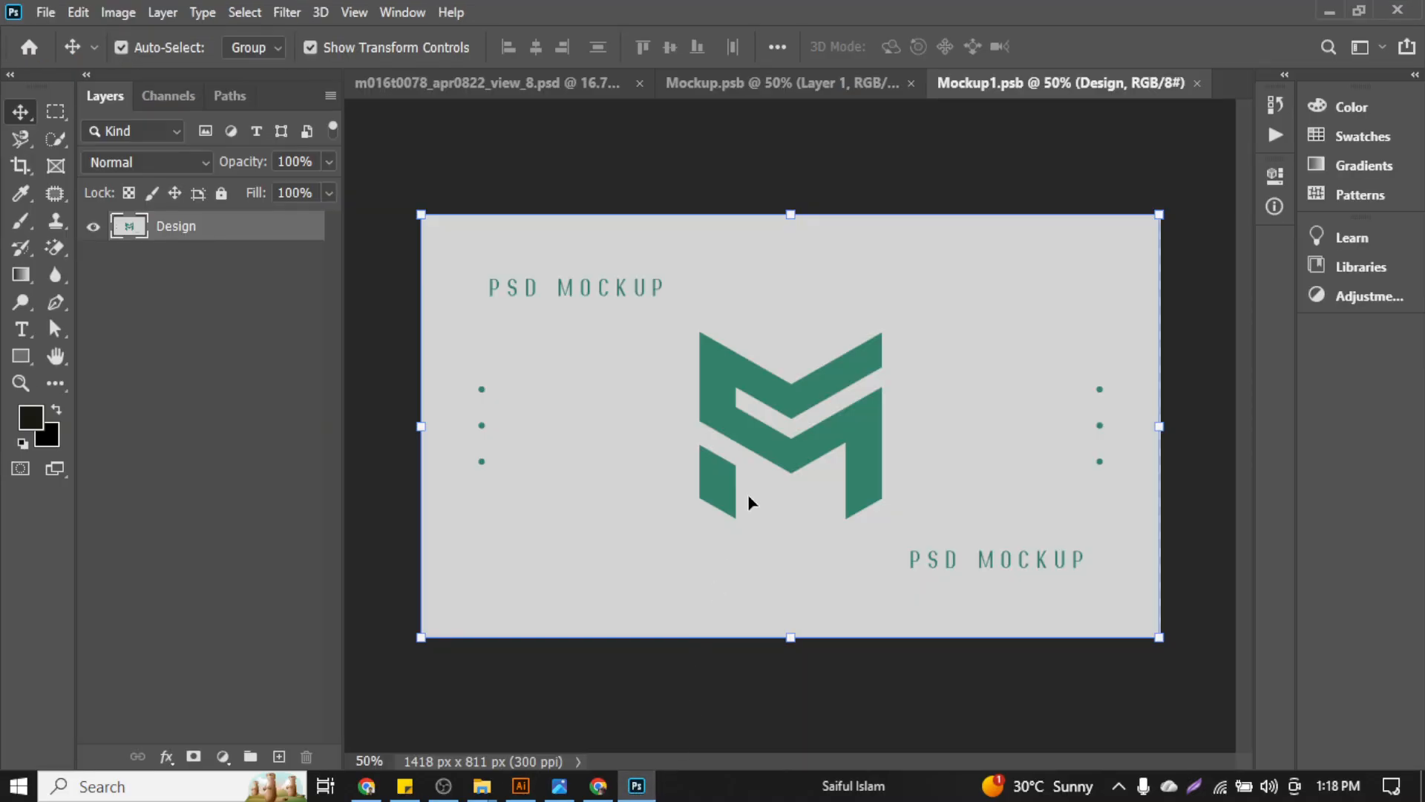
key("ctrl+v")
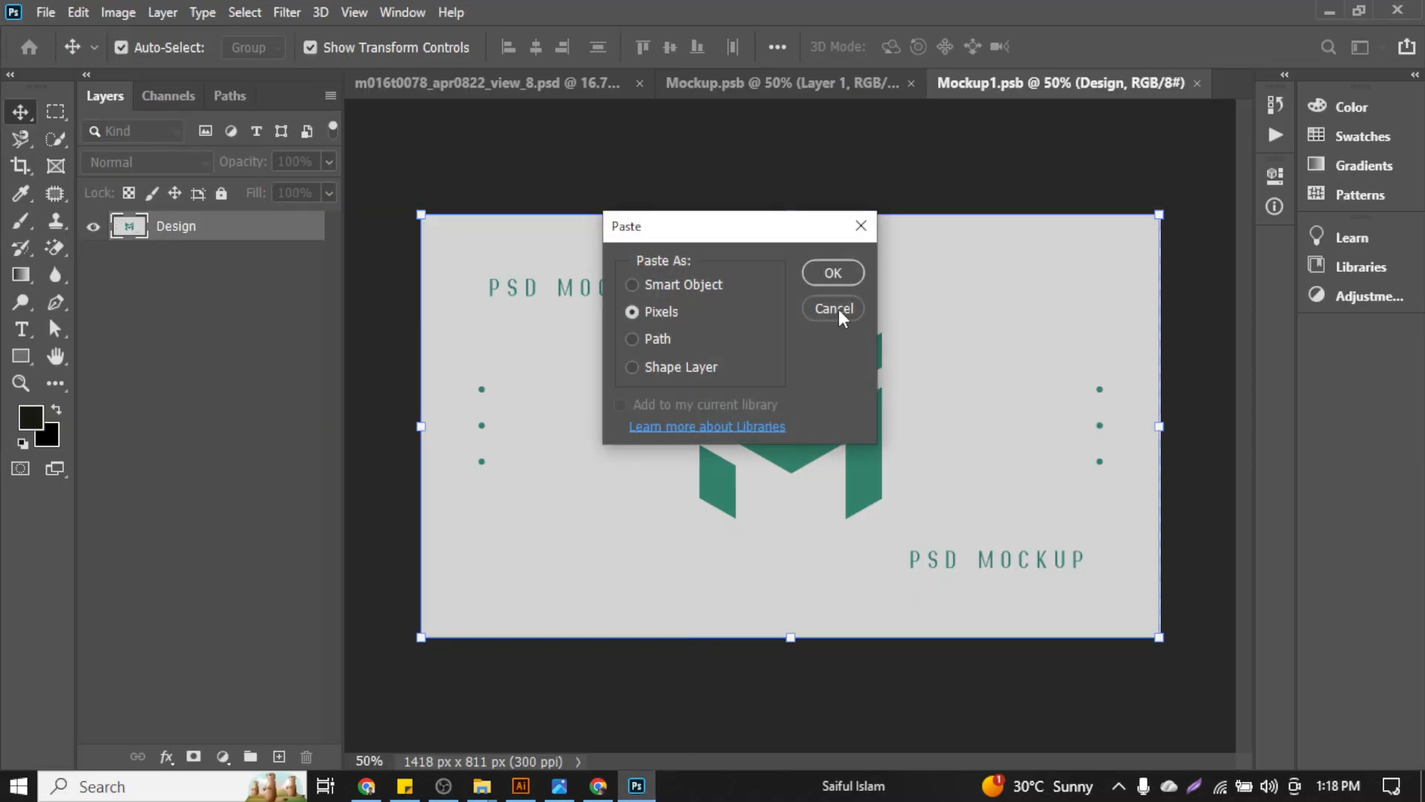
left_click(833, 274)
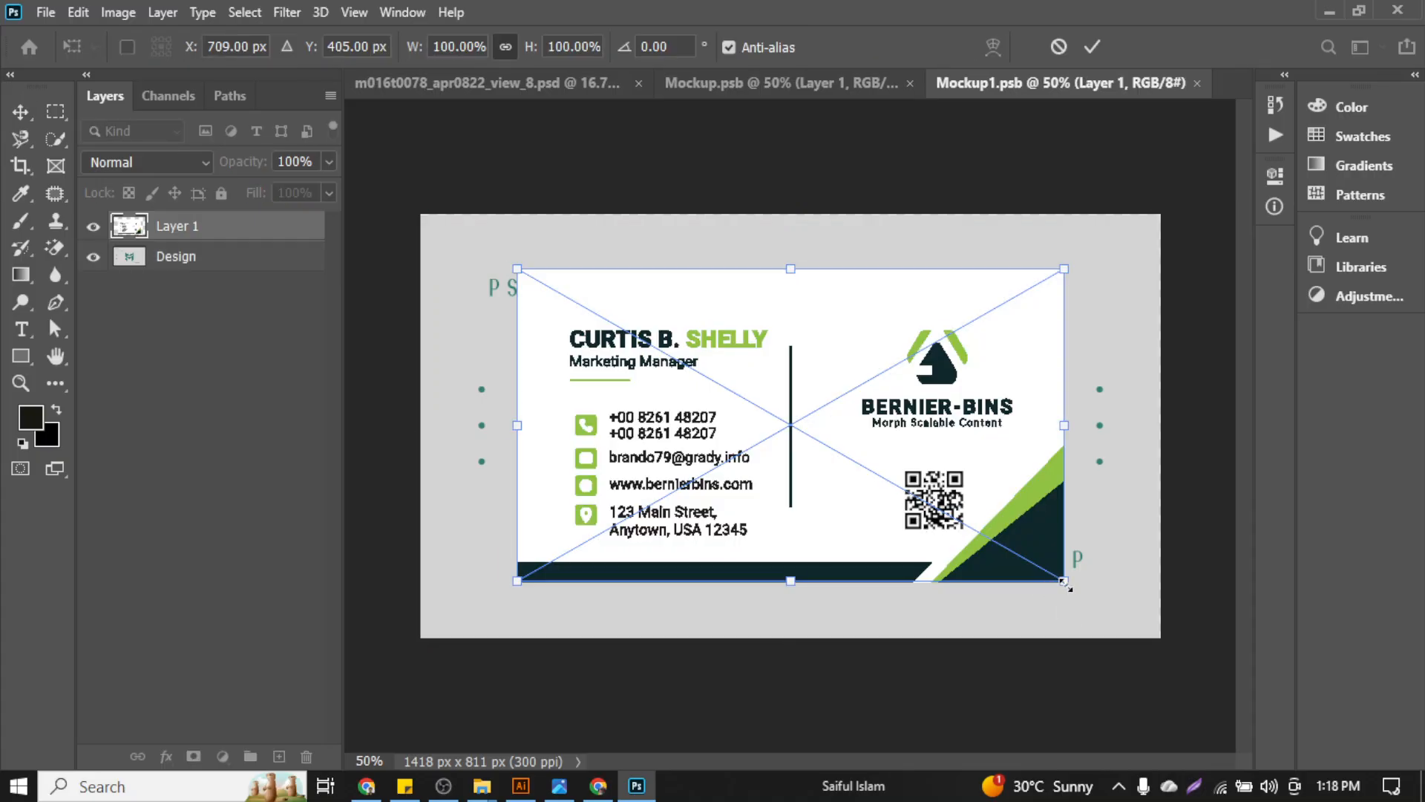
left_click_drag(1065, 582, 1137, 674)
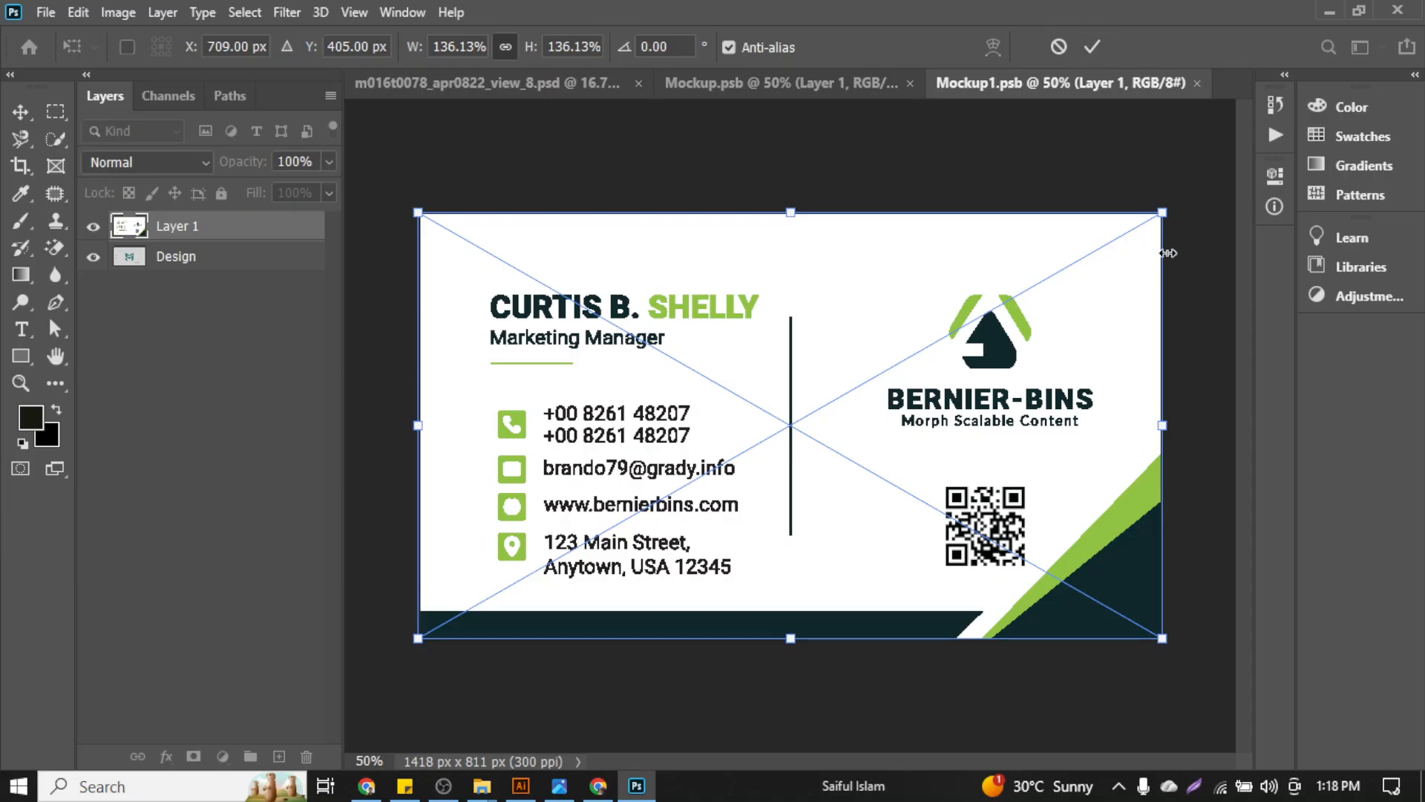
left_click(1092, 47)
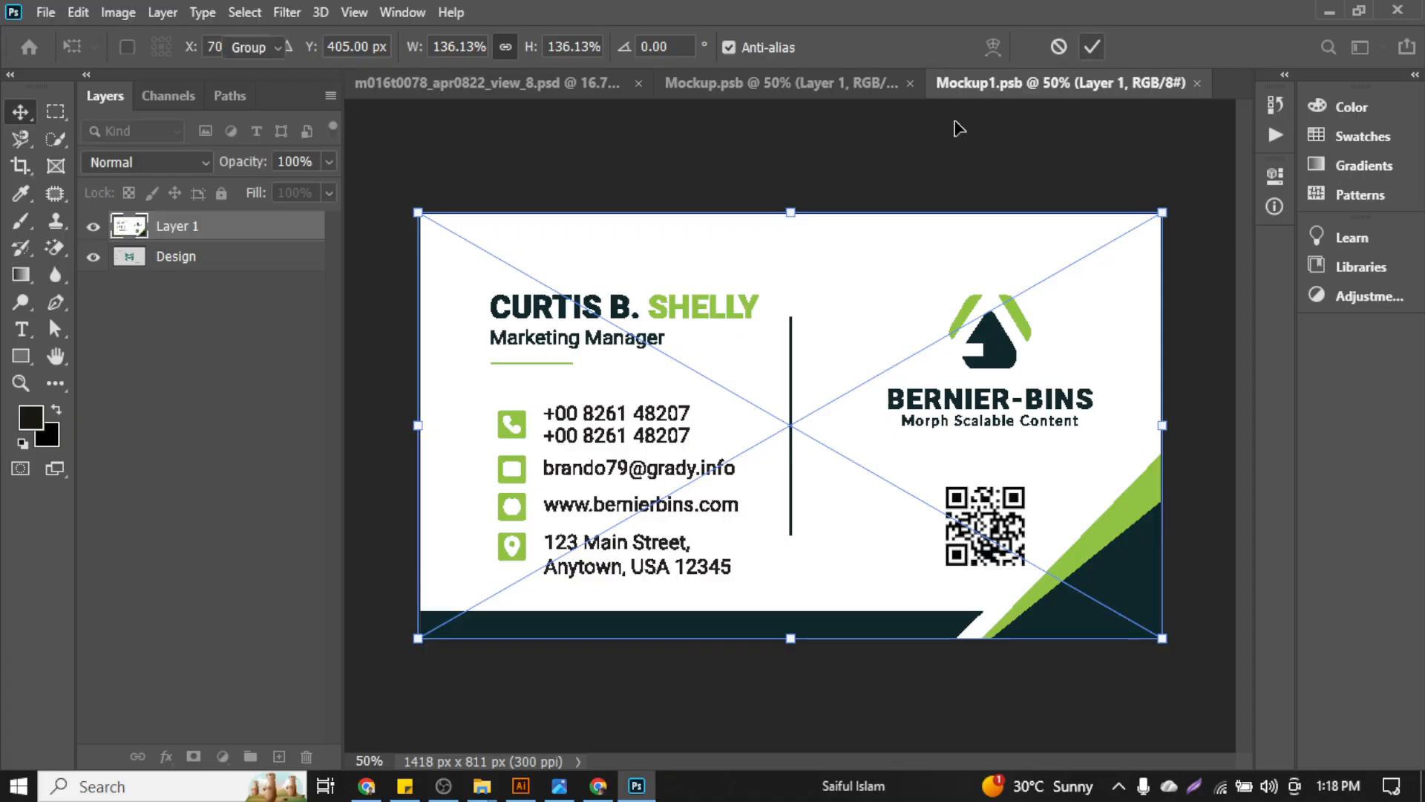
Hide the PSD MOCKUP Design layer, save Mockup1.psb, and return to the main mockup
left_click(95, 259)
left_click(180, 414)
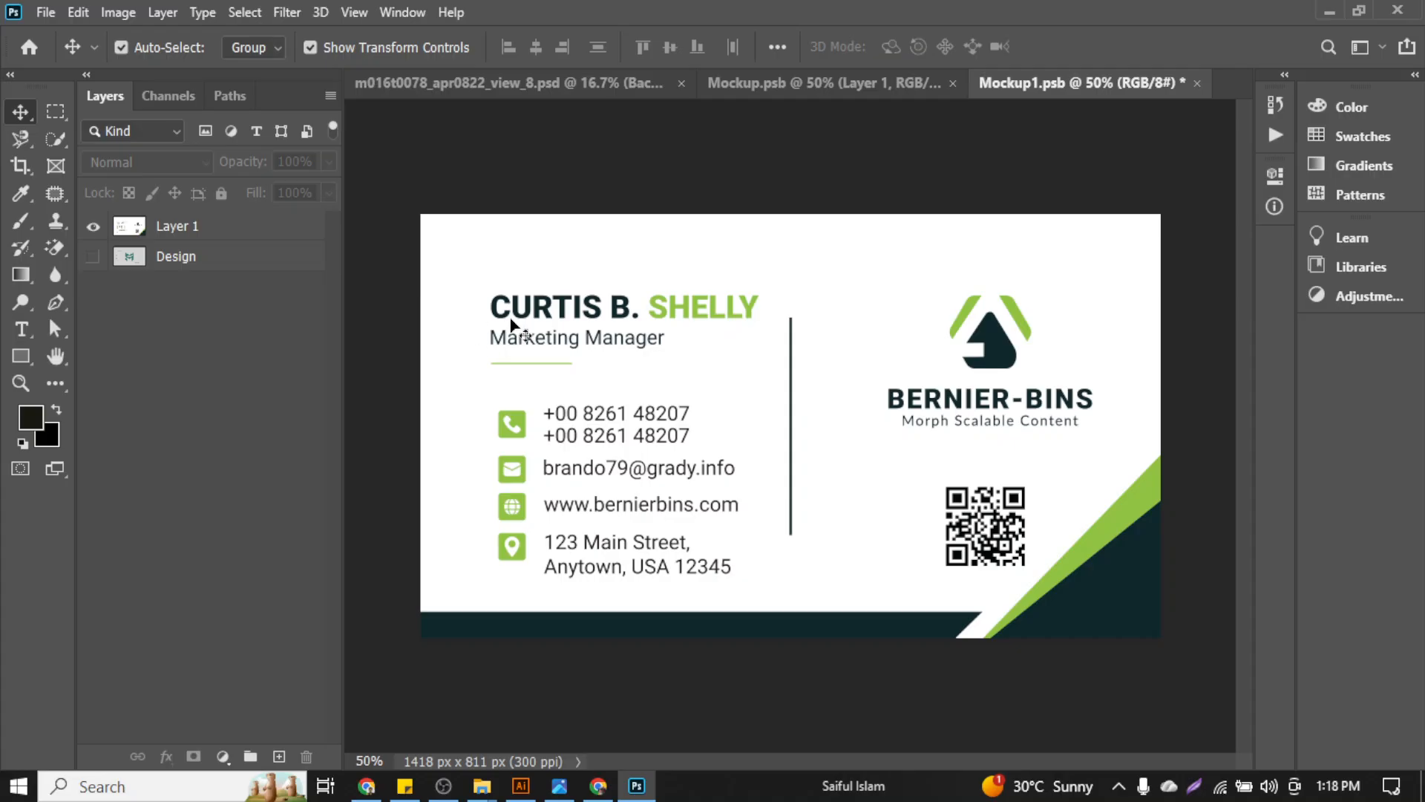
key("ctrl+s")
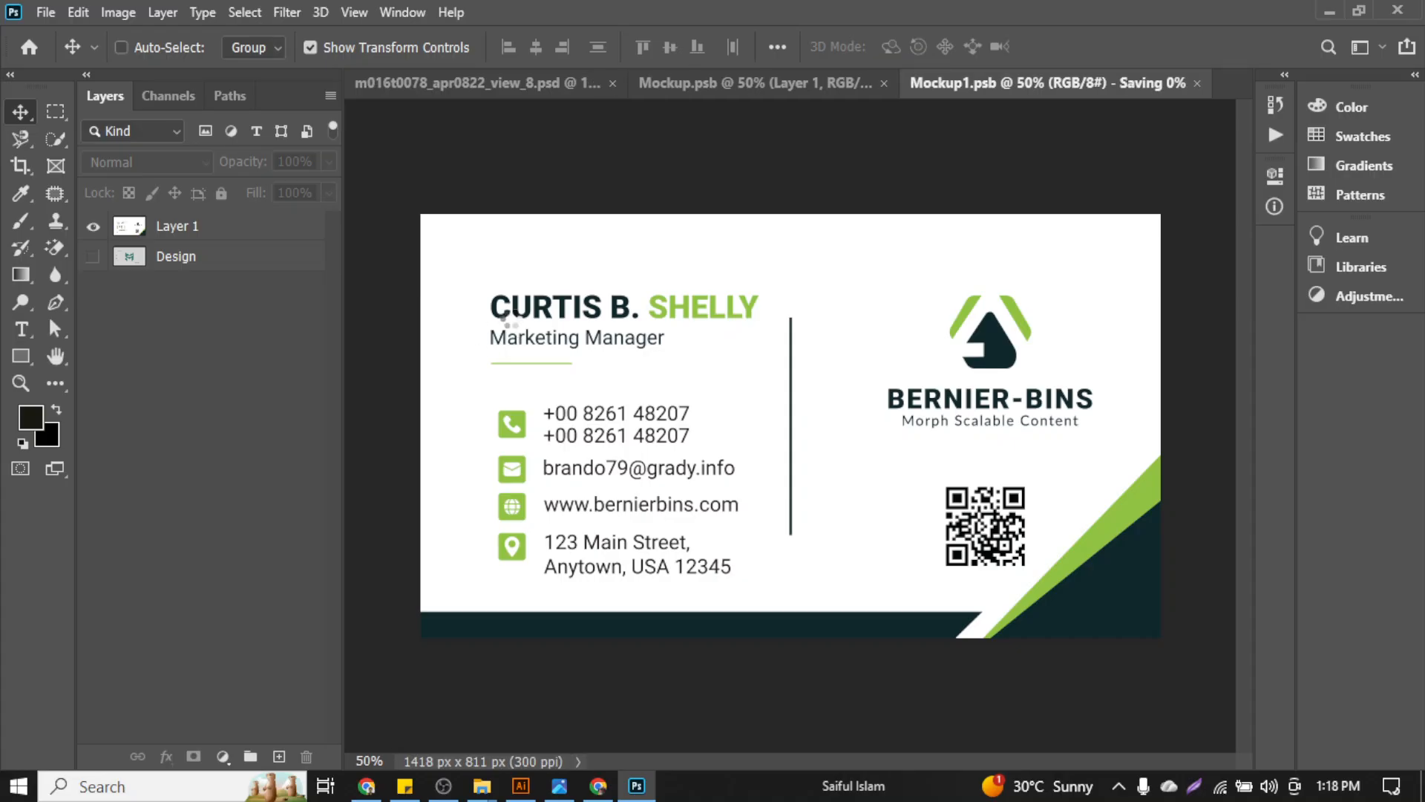
left_click(46, 12)
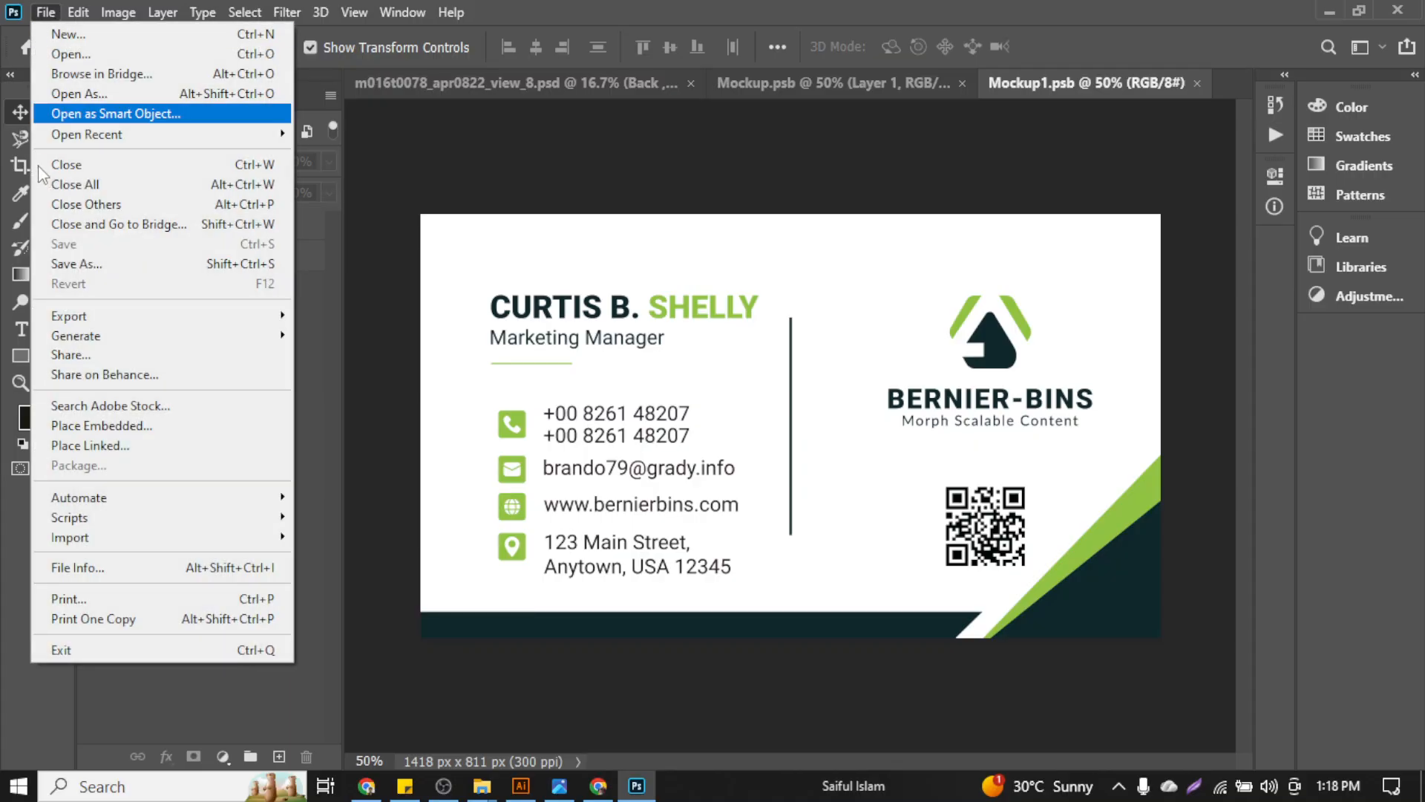
left_click(564, 143)
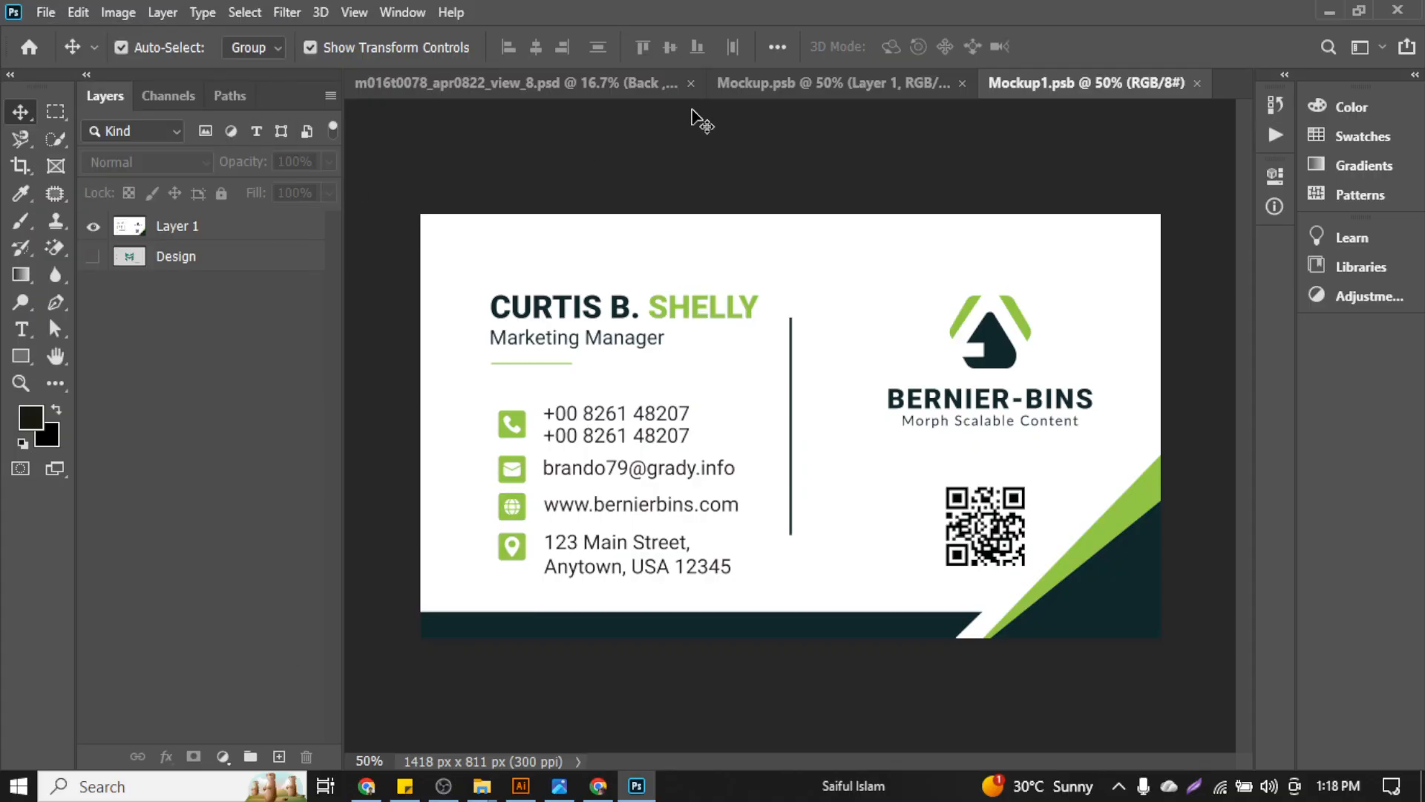
left_click(823, 82)
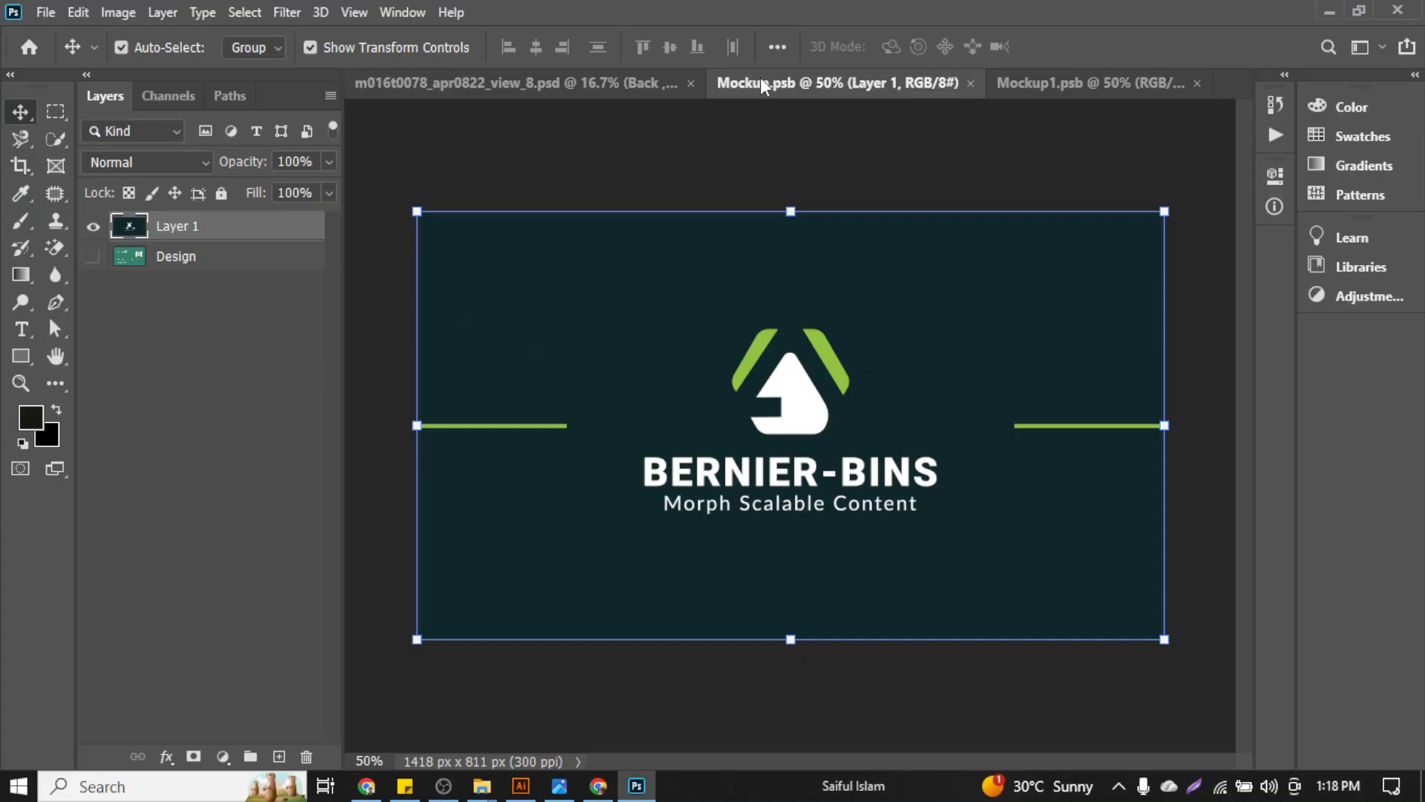
left_click(656, 86)
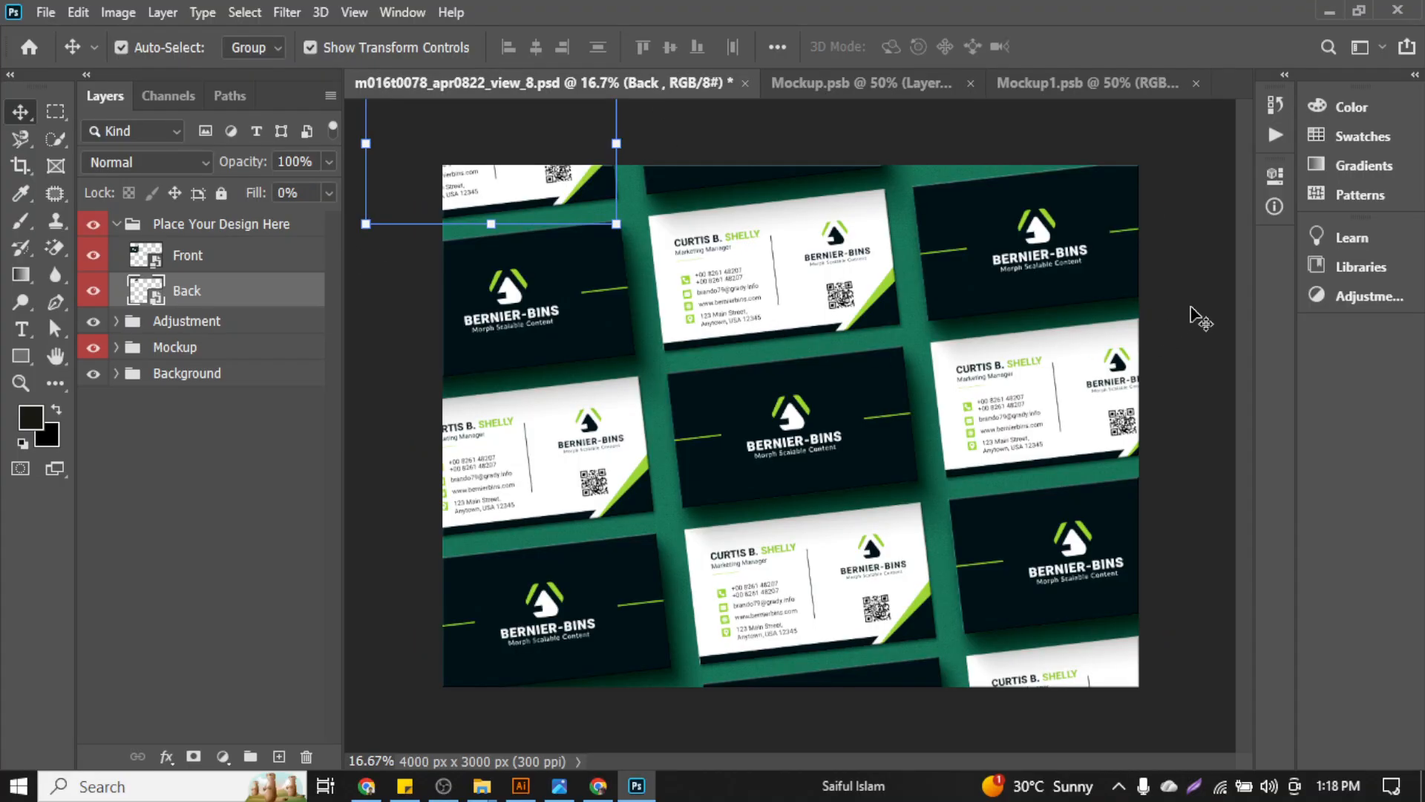
left_click(1224, 310)
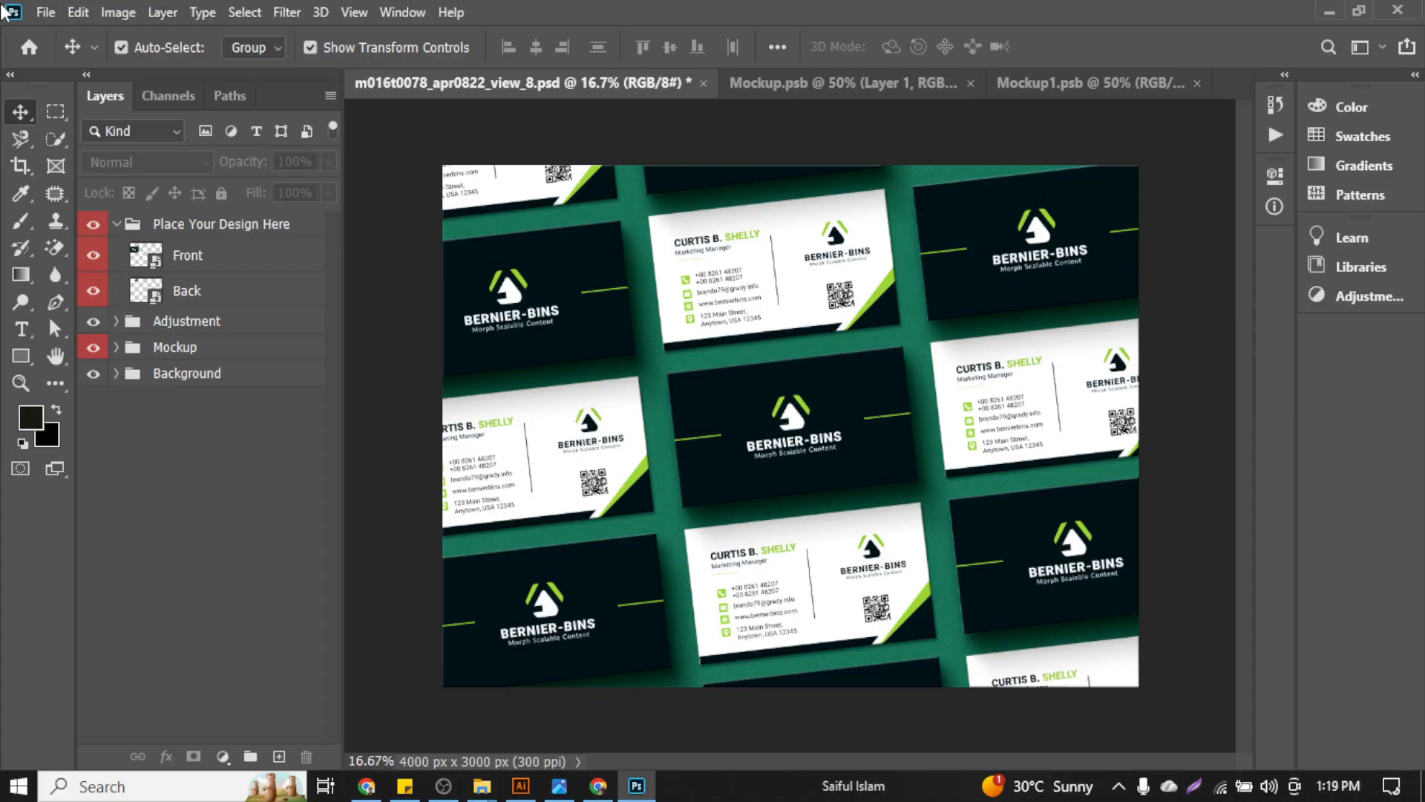
Start Save As and browse to the Business Card Resources folder on the D: drive
left_click(40, 12)
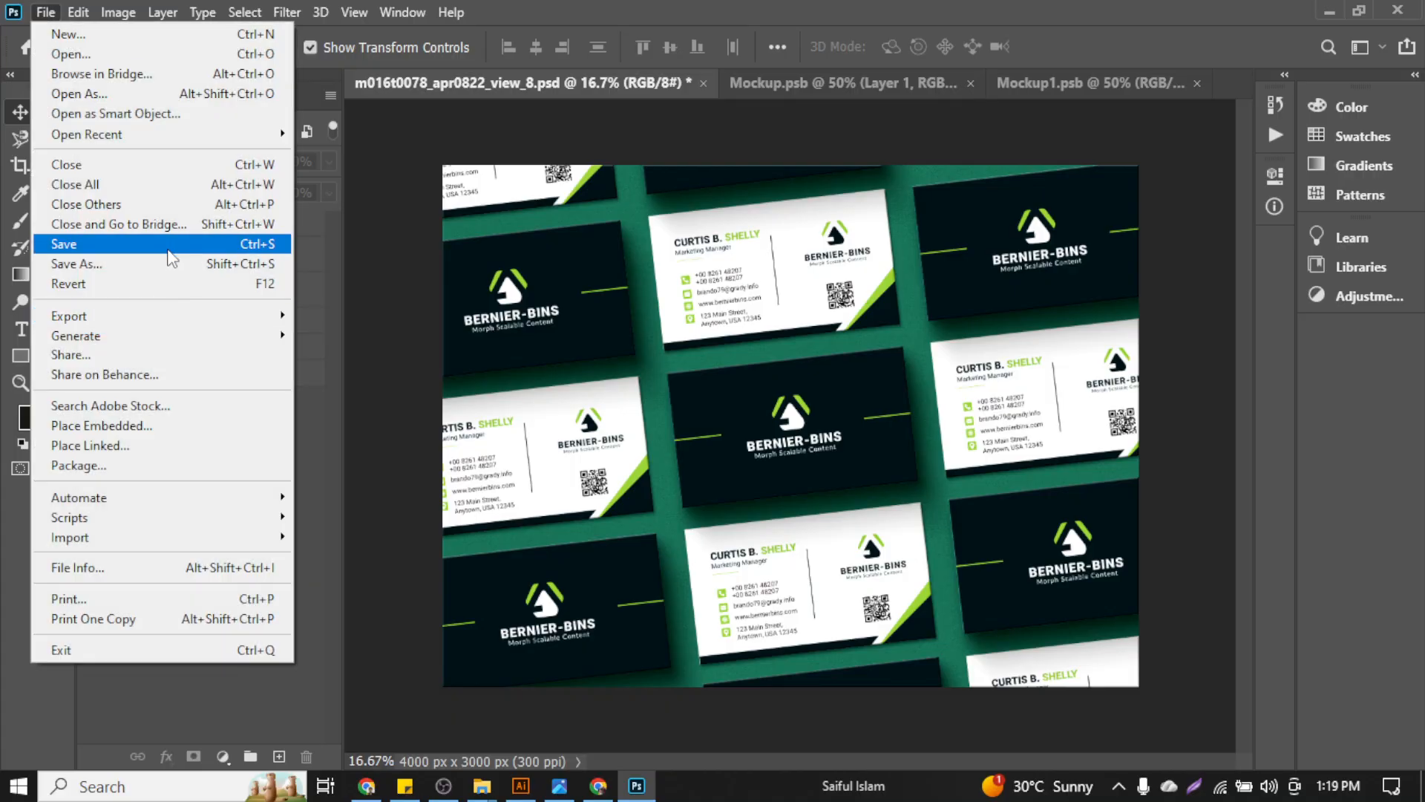
left_click(176, 264)
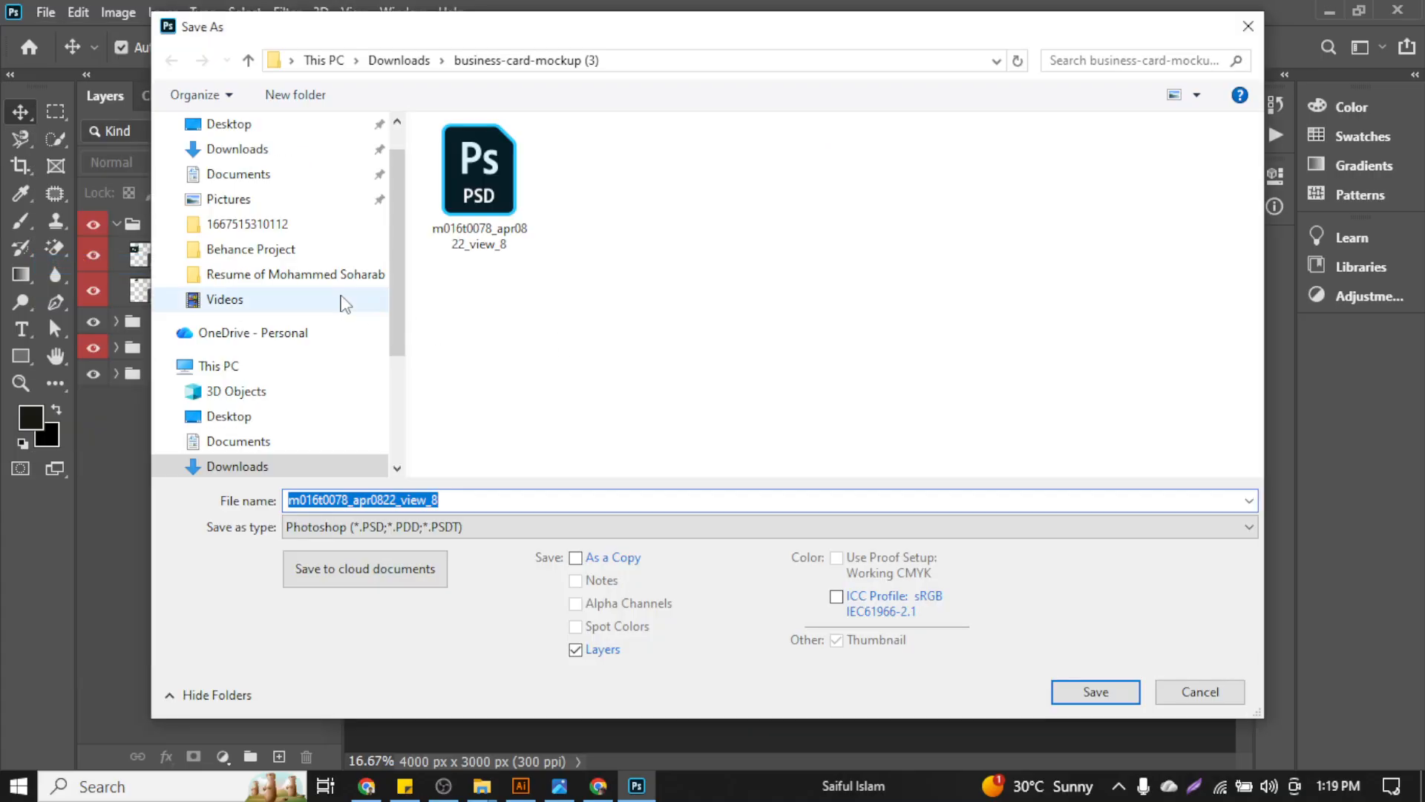
left_click(250, 60)
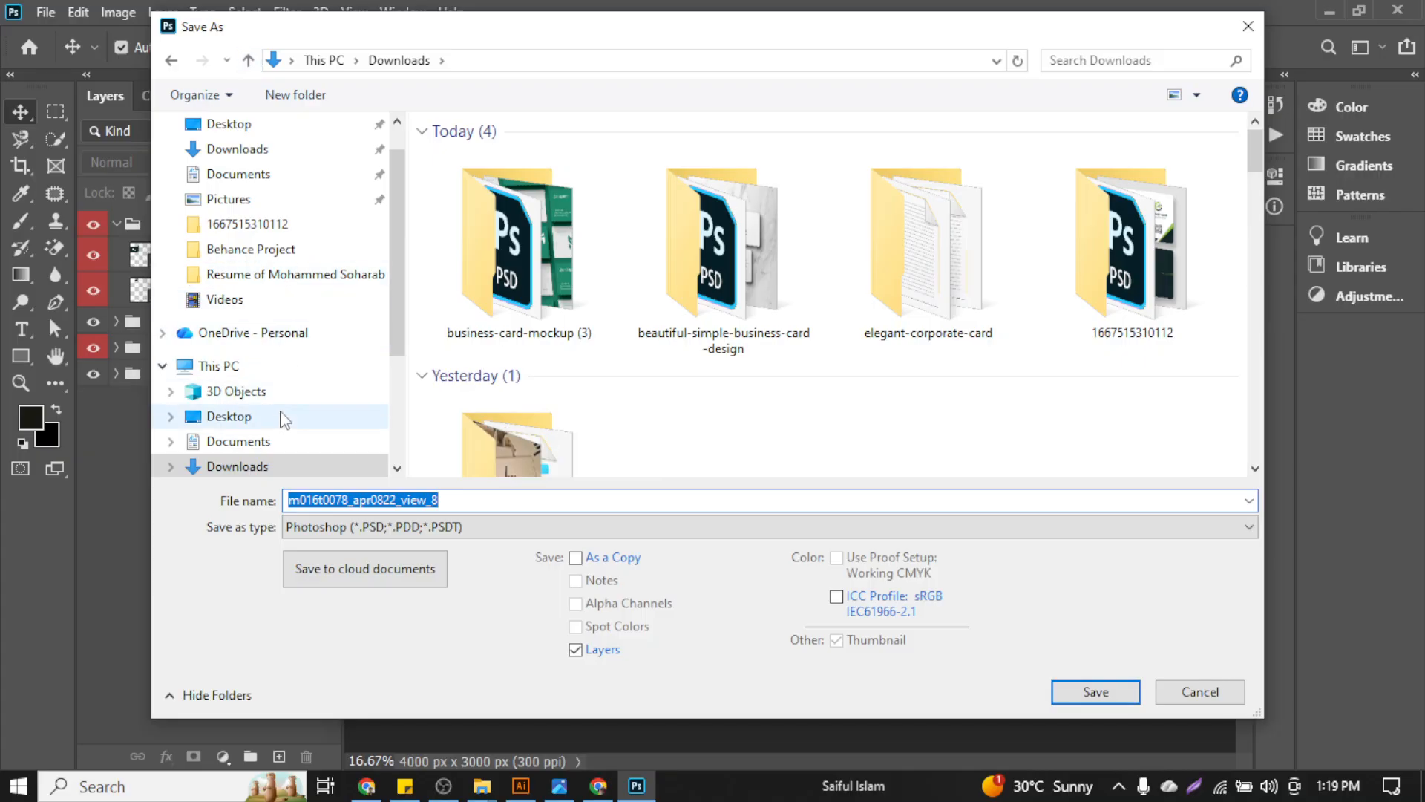
scroll(280, 416, "down", 3)
left_click(279, 416)
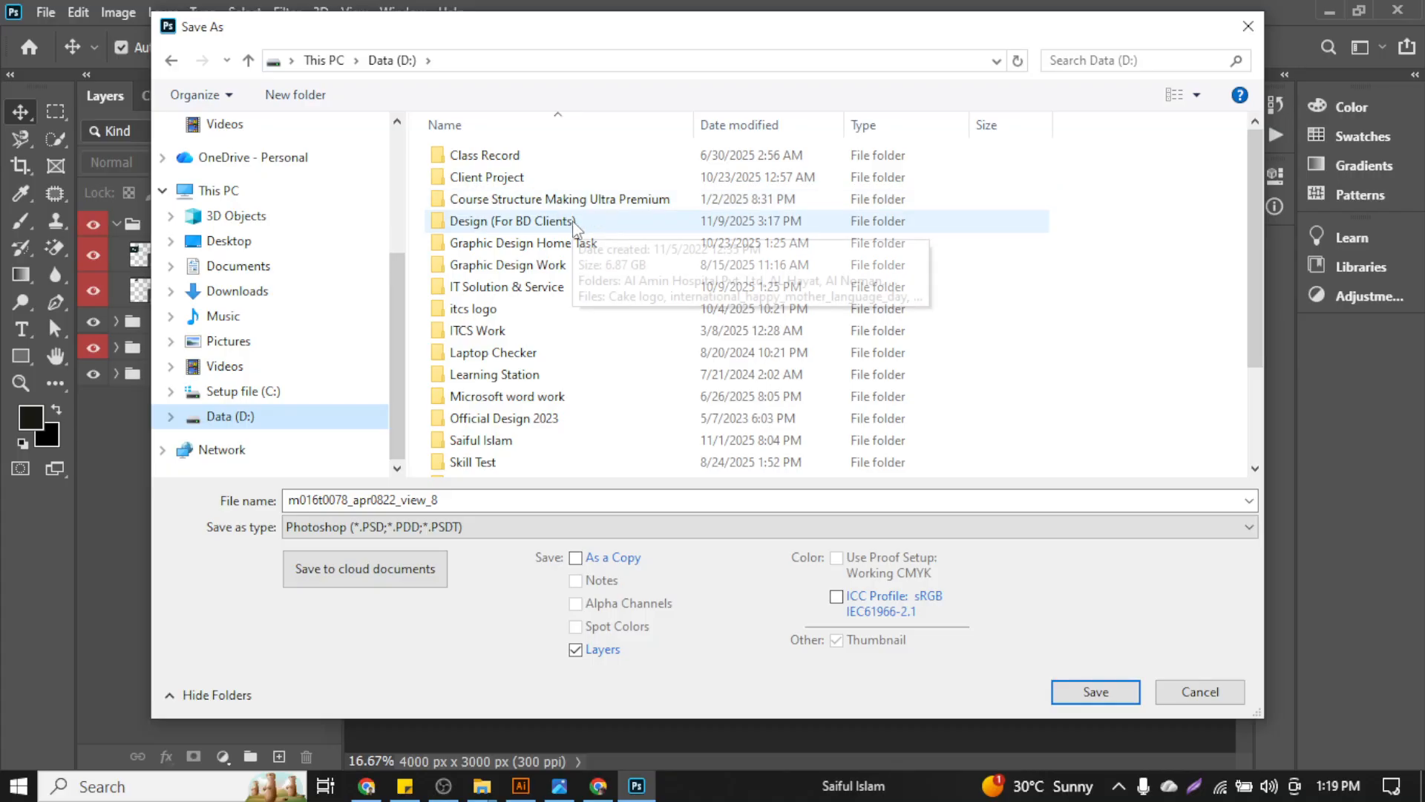
double_click(523, 243)
double_click(492, 227)
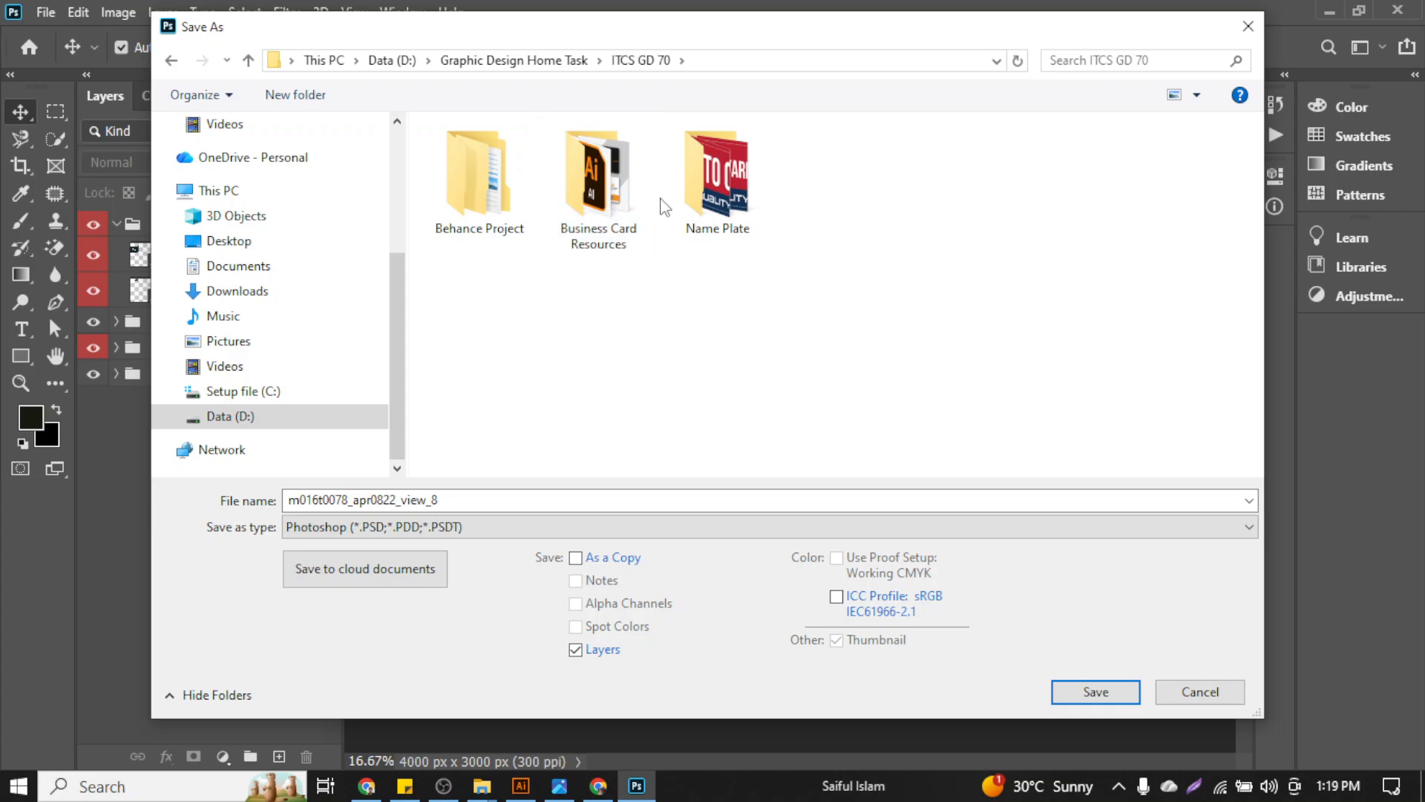
double_click(627, 209)
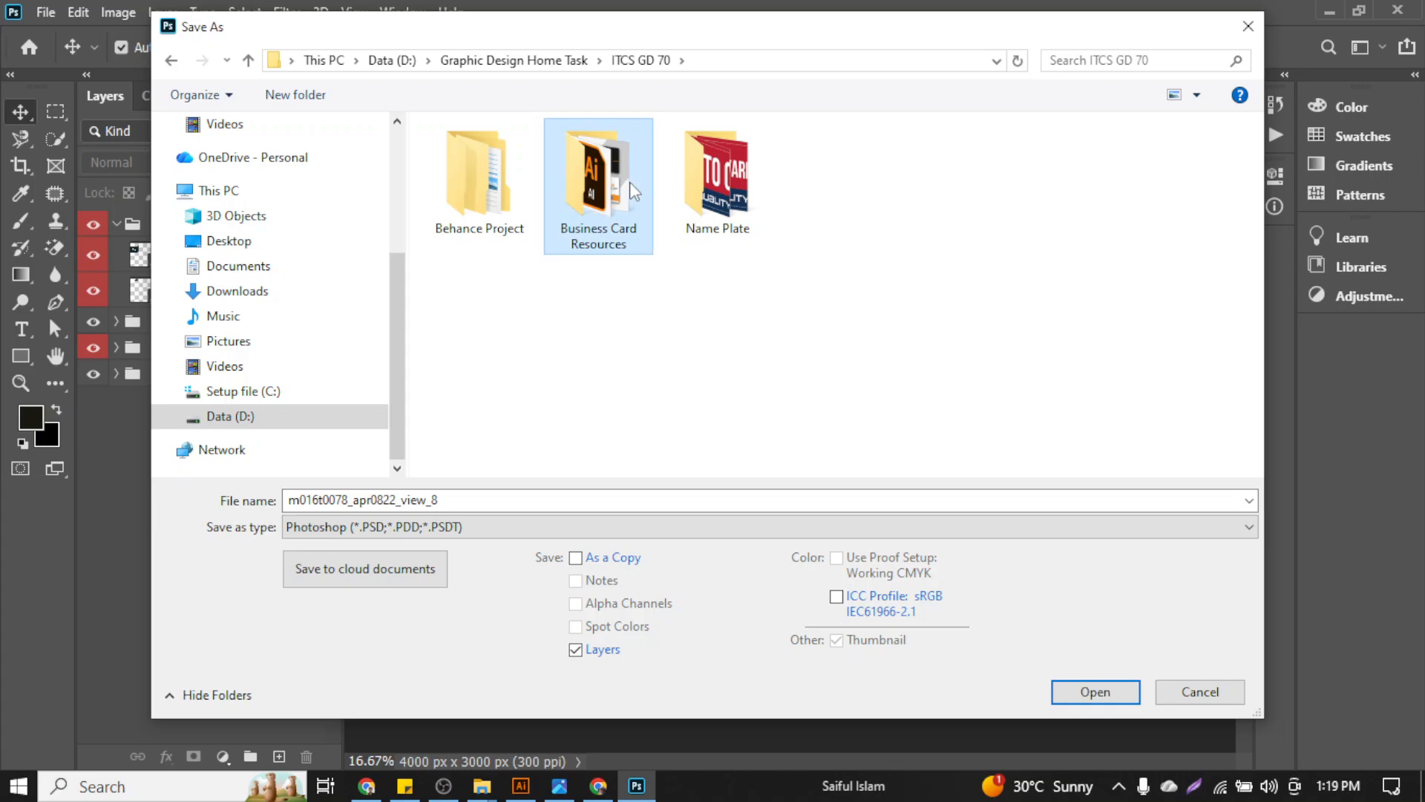
Save the mockup as JPEG 'Business Card Mockup 03' at maximum quality 12
double_click(485, 499)
type("B")
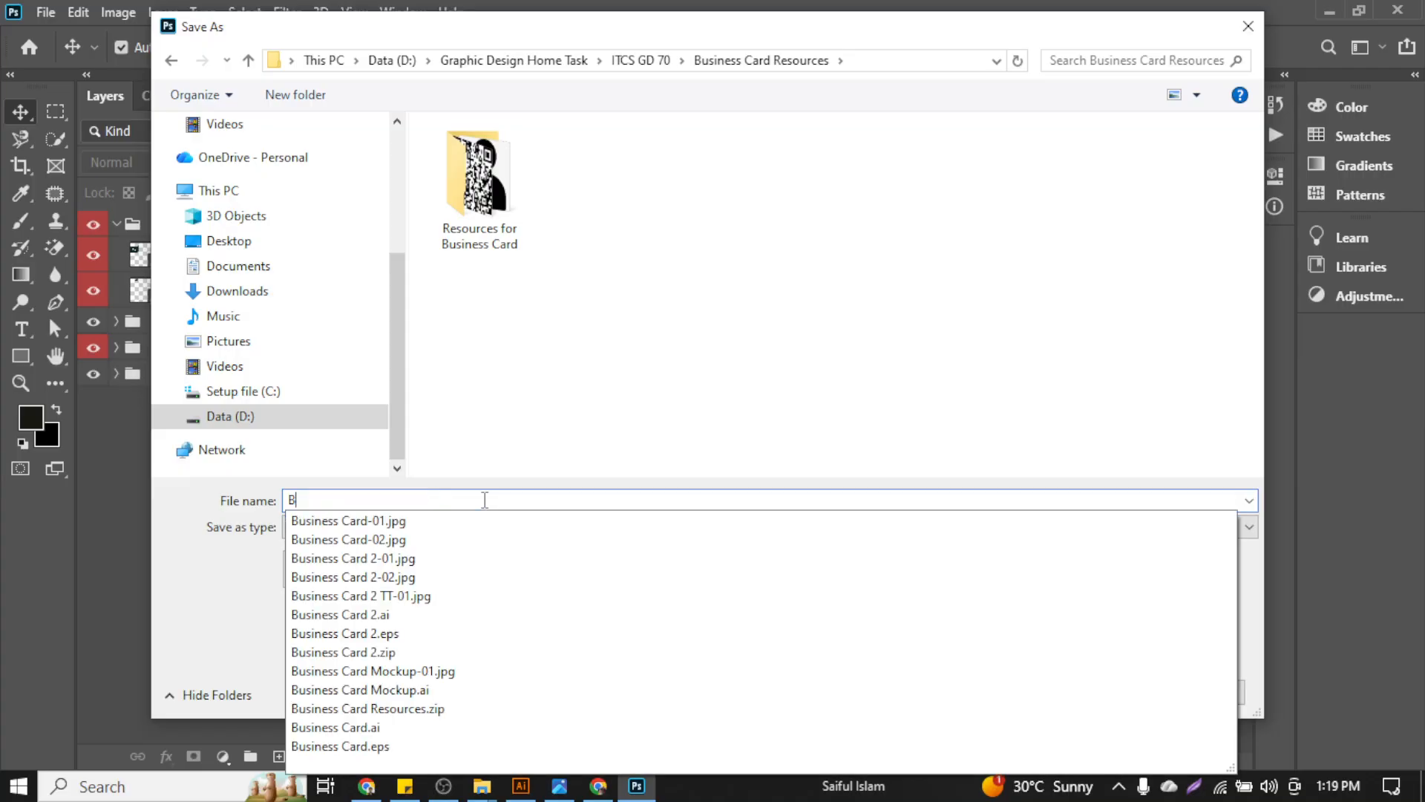
type("usiness Card 03")
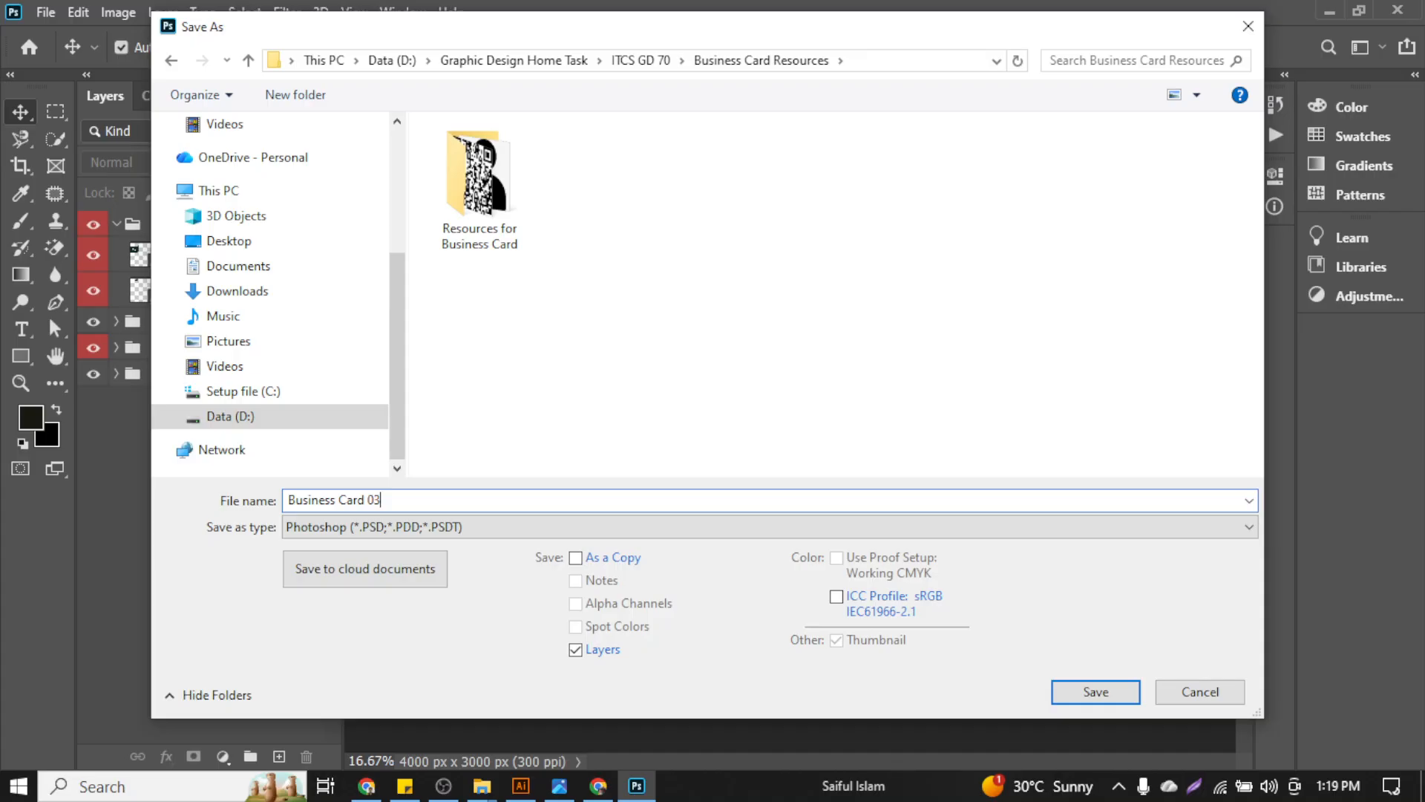
left_click(289, 527)
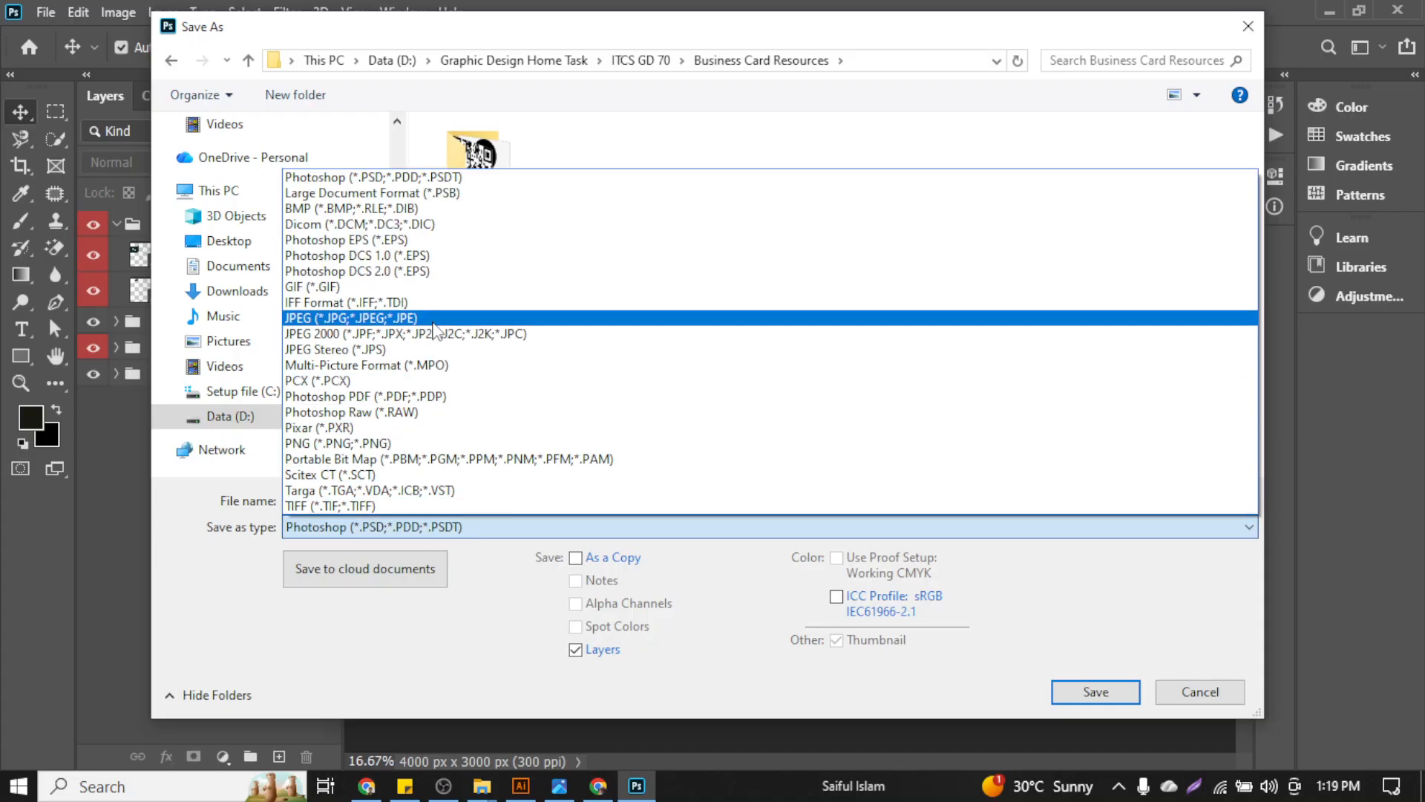
left_click(436, 319)
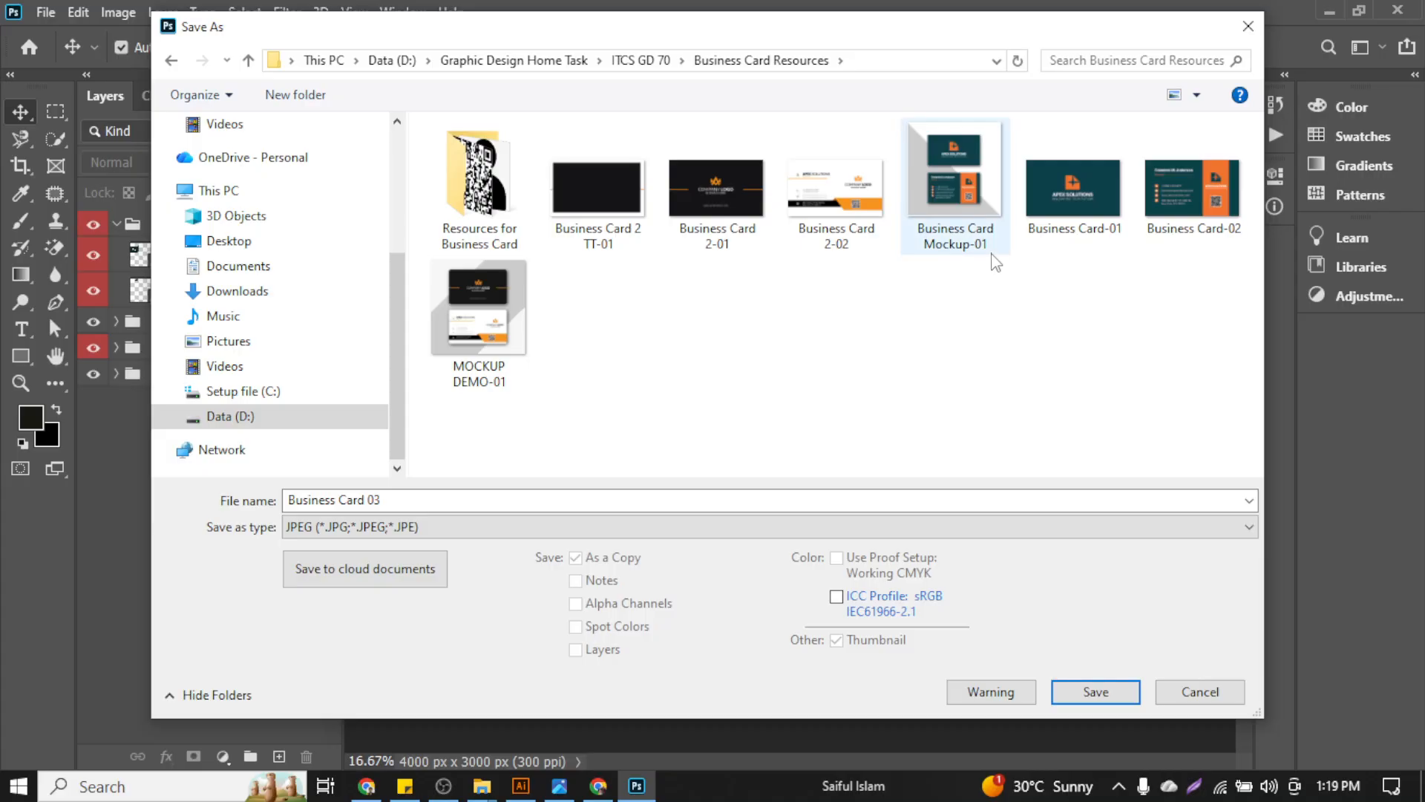
left_click(377, 502)
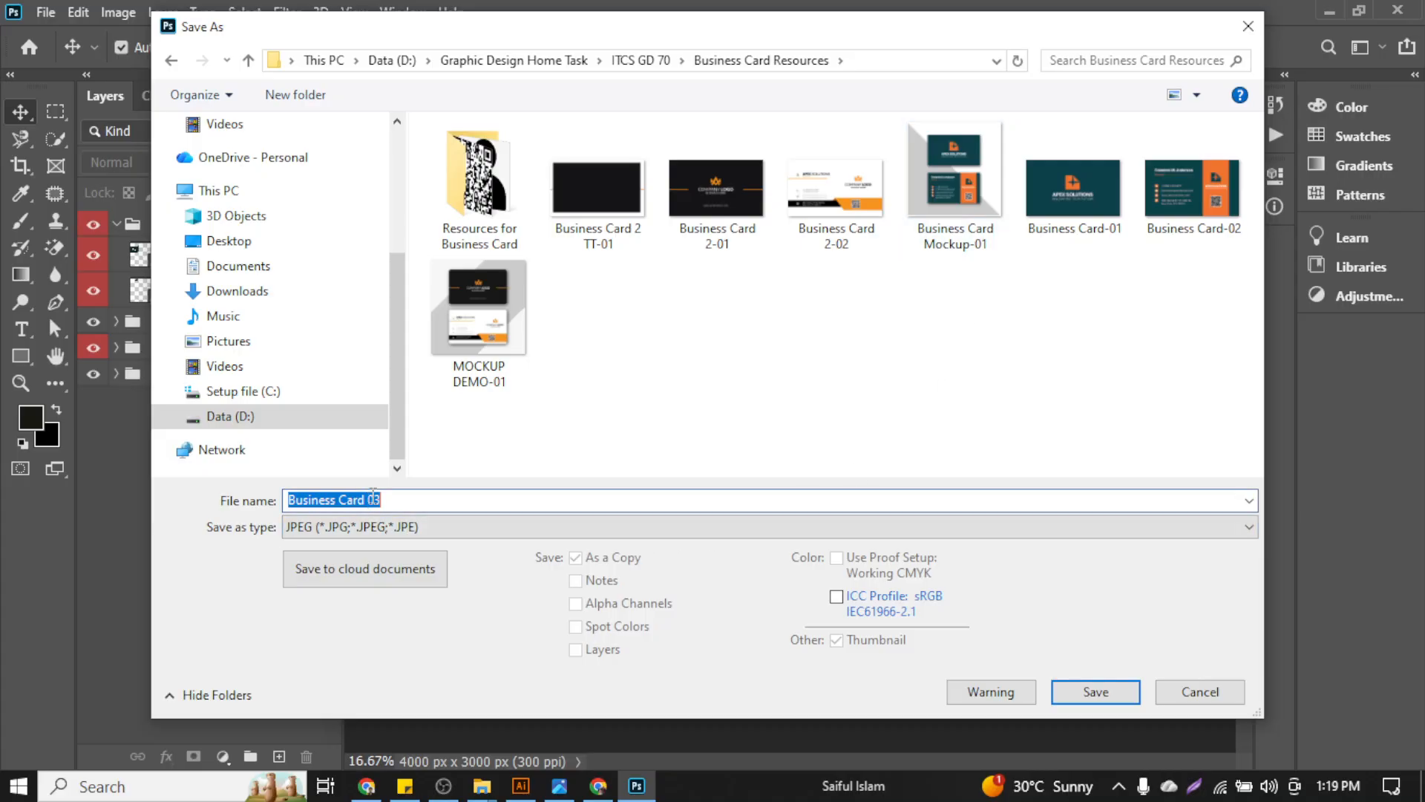
left_click(379, 499)
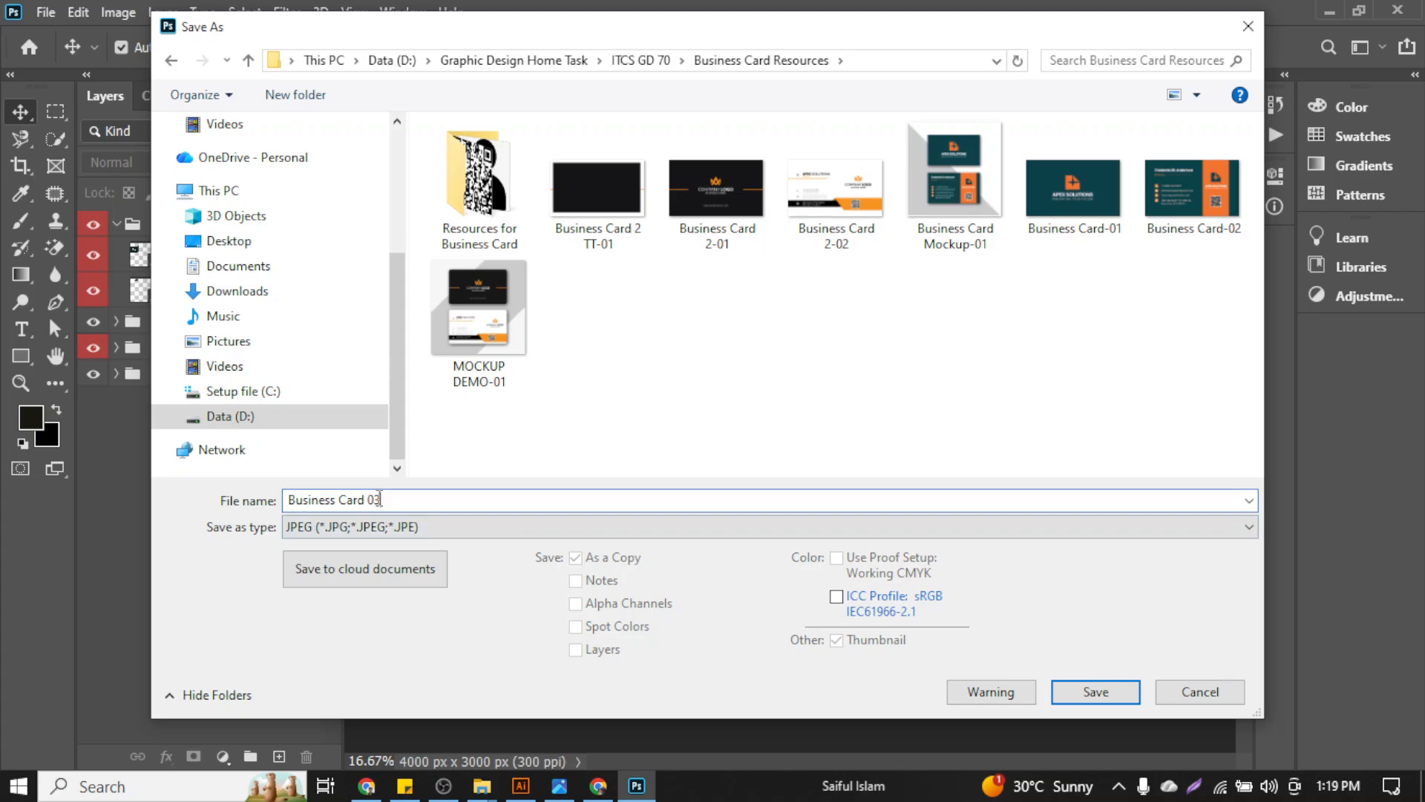
key("Left")
key("Left")
type("Mockup")
key("Return")
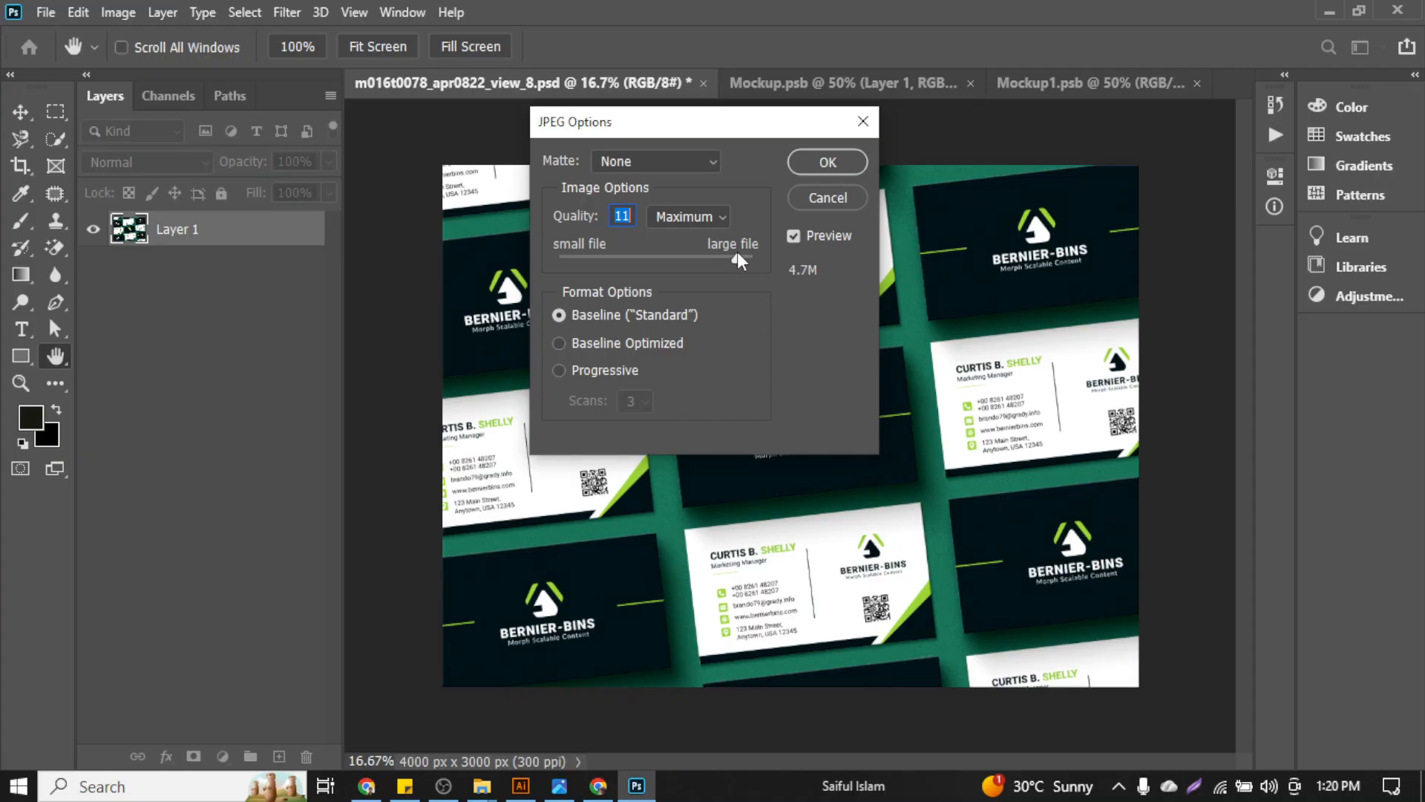
left_click_drag(737, 255, 763, 263)
left_click(846, 161)
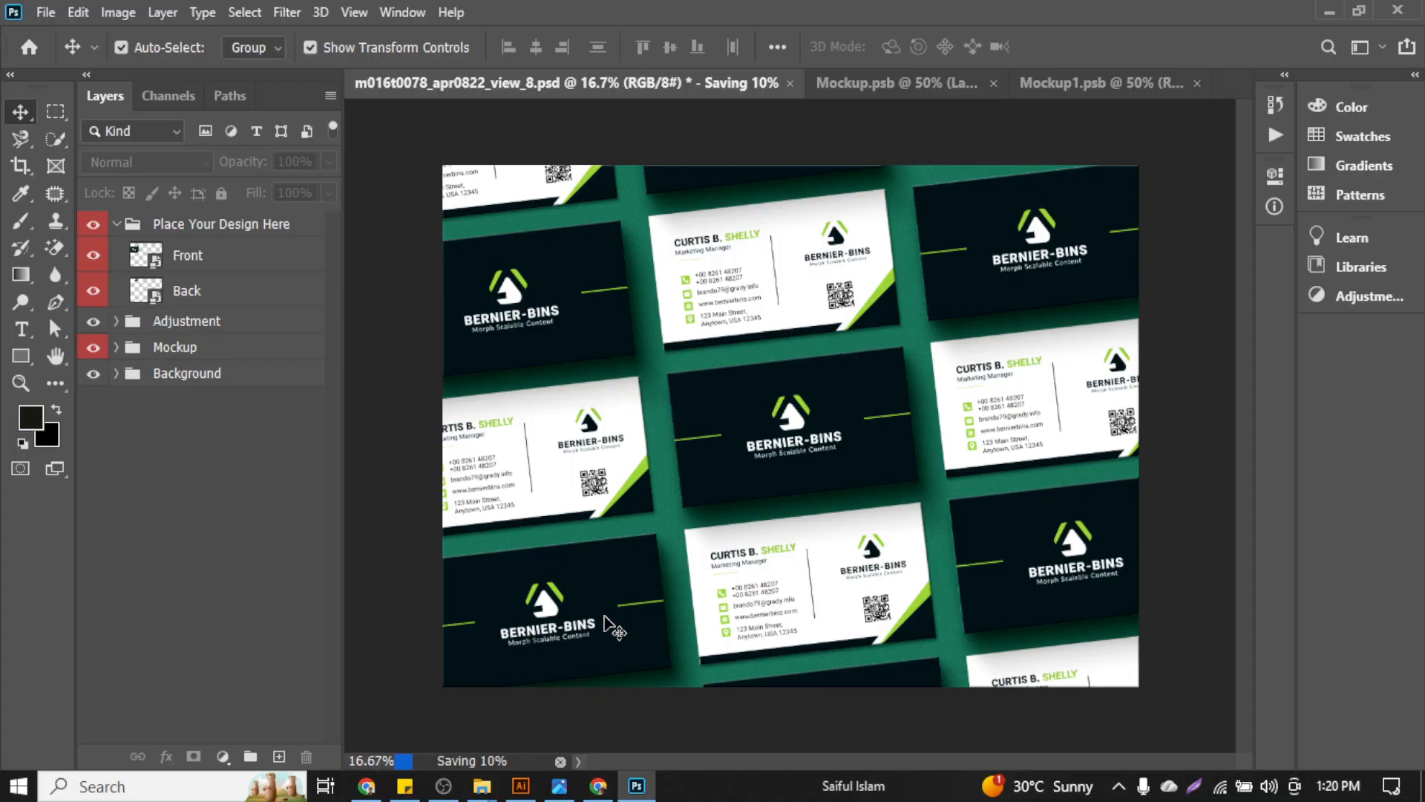
Close the Mockup.psb and Mockup1.psb tabs with Ctrl+W, keeping only the multi-card mockup
left_click(526, 786)
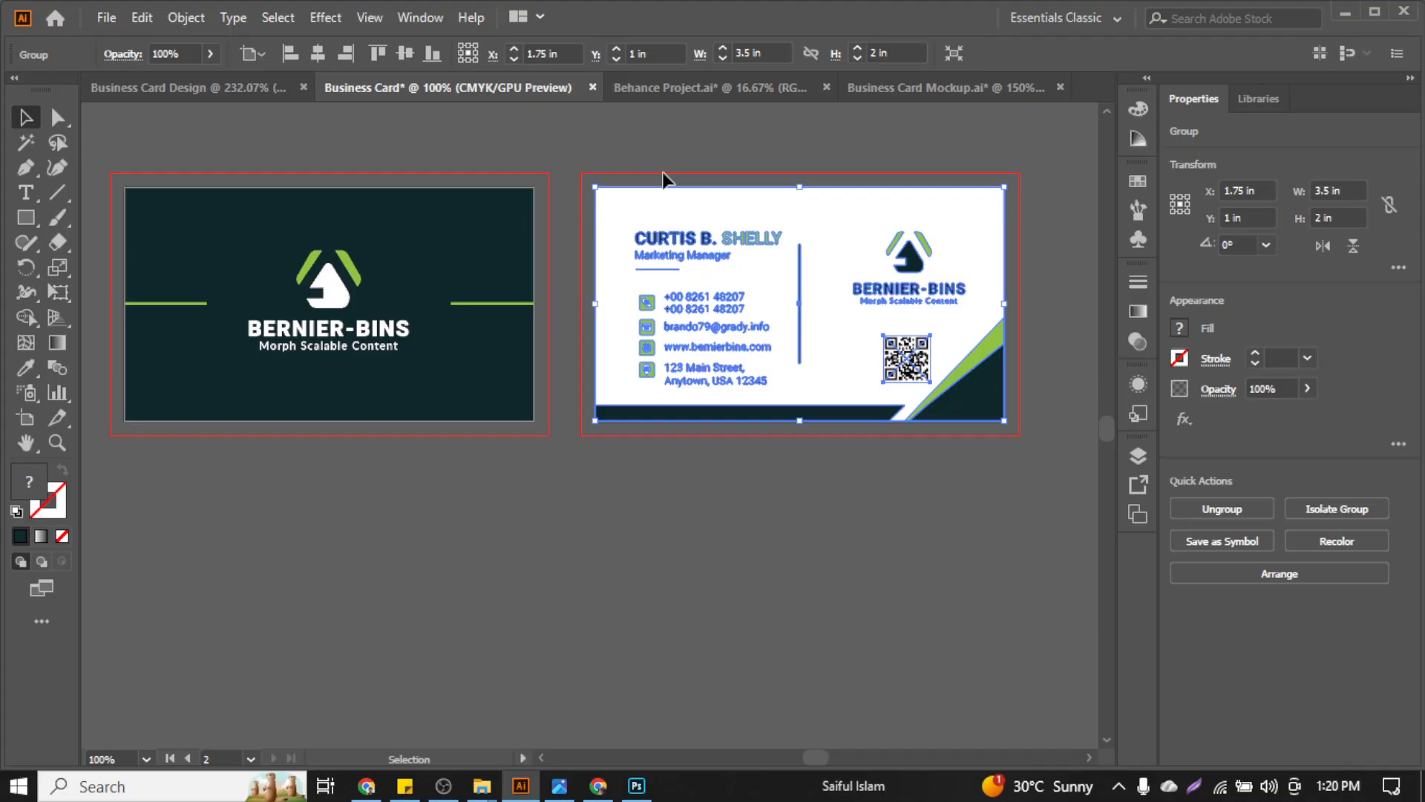
left_click(637, 786)
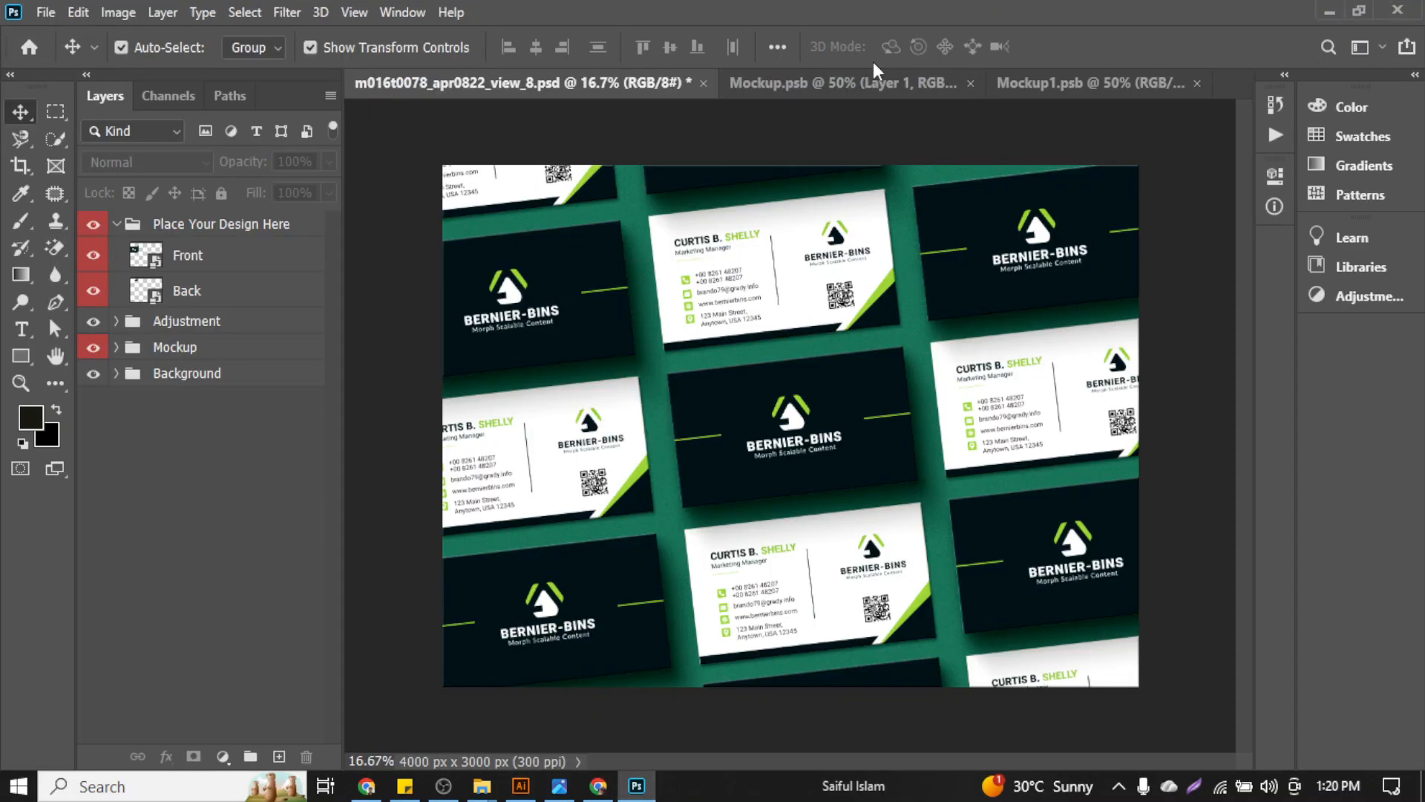
left_click(885, 88)
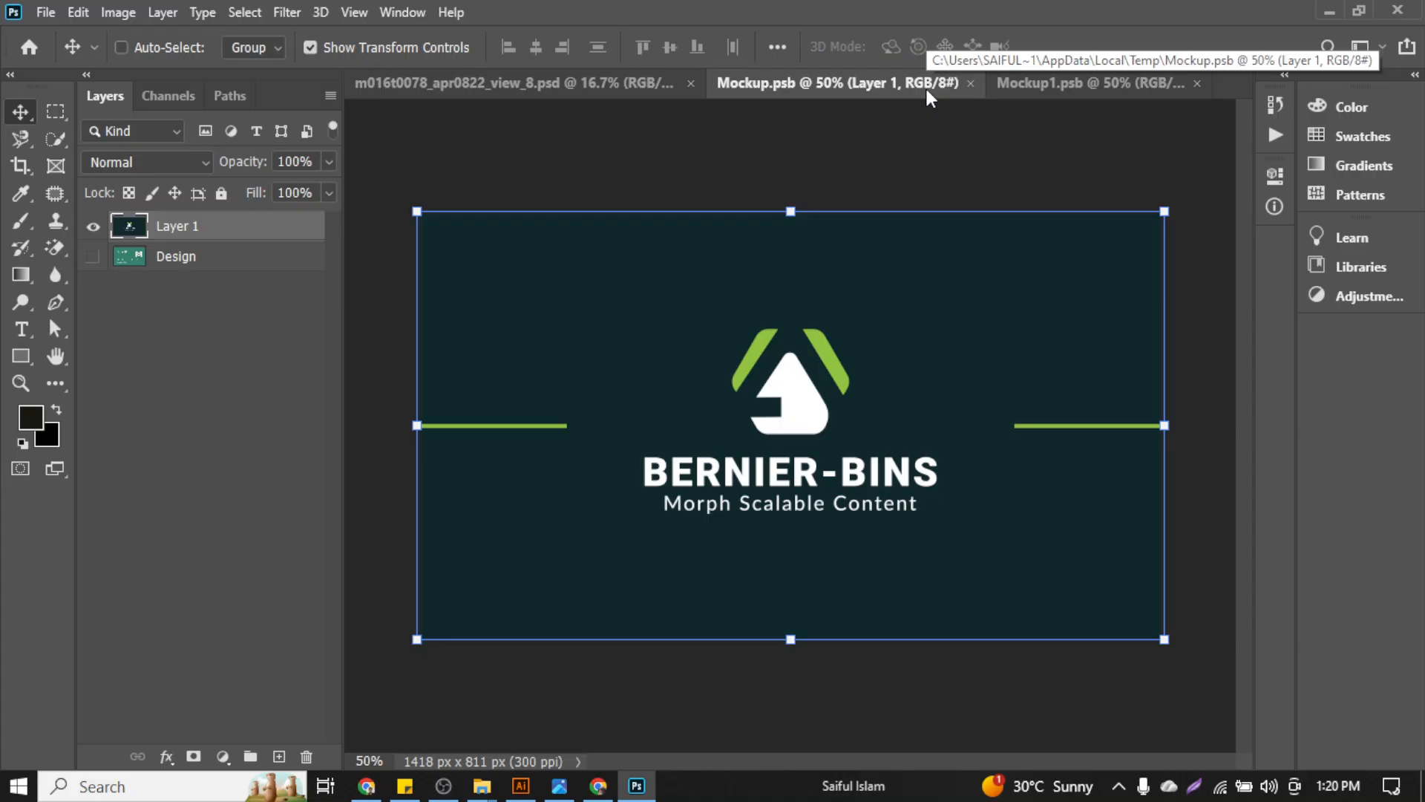
key("ctrl+w")
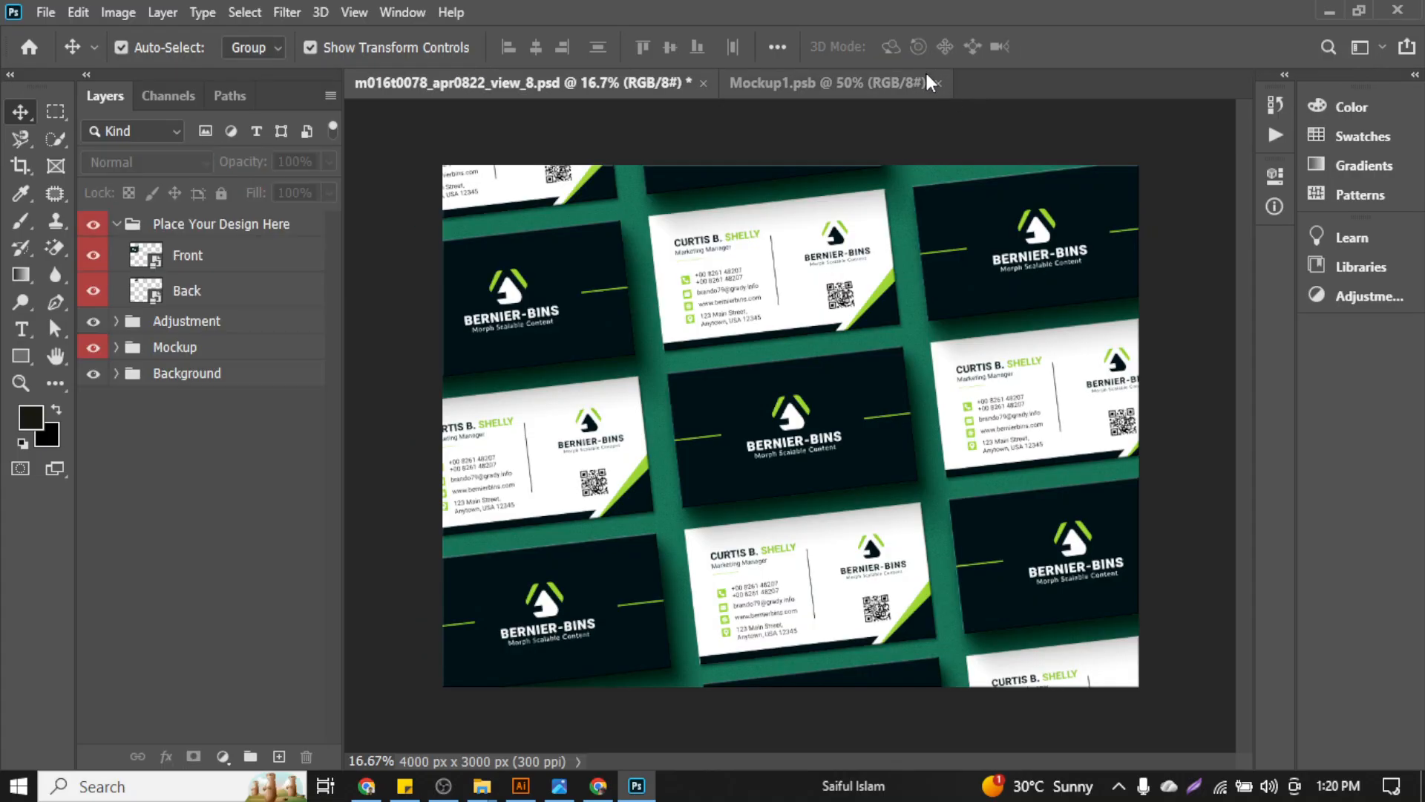
left_click(926, 80)
key("ctrl+w")
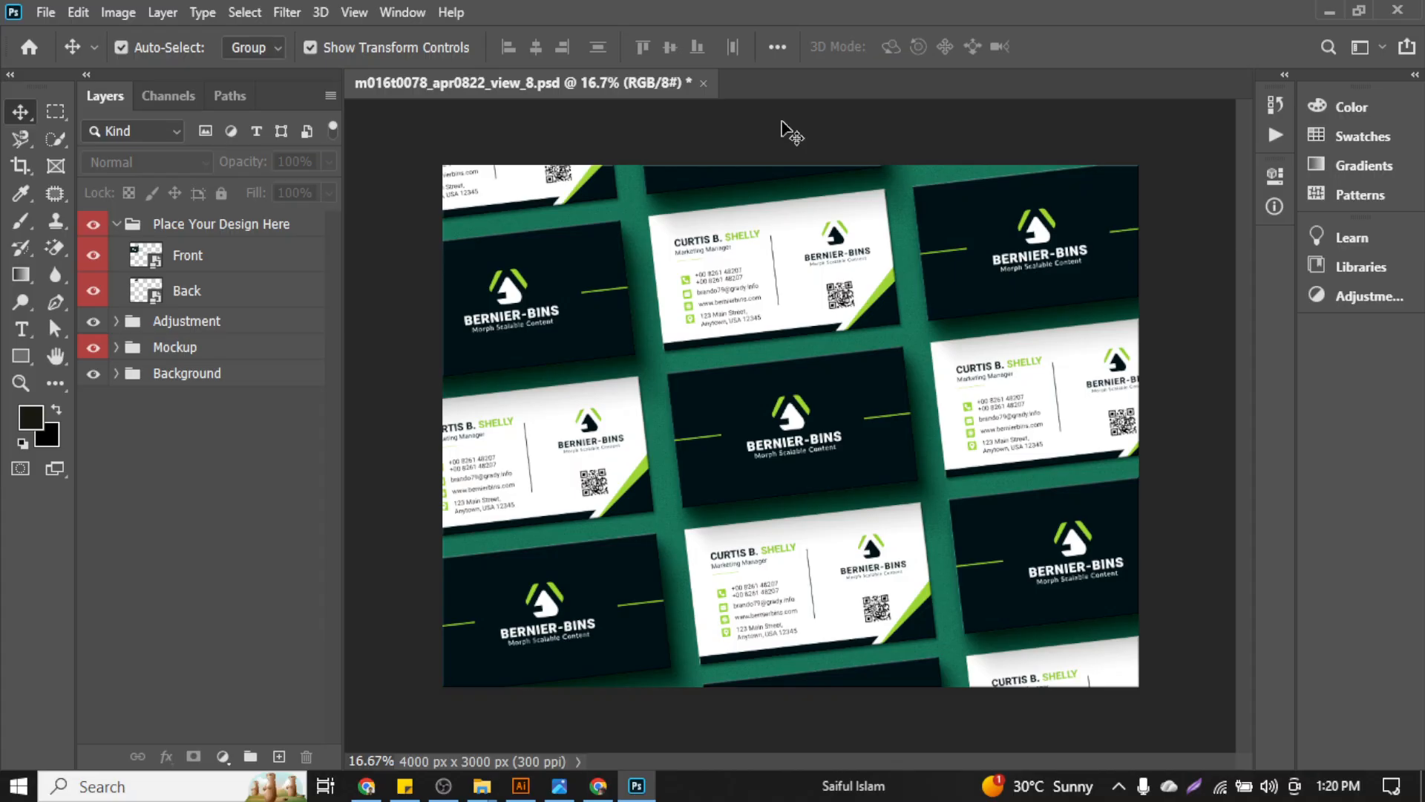
mouse_move(482, 785)
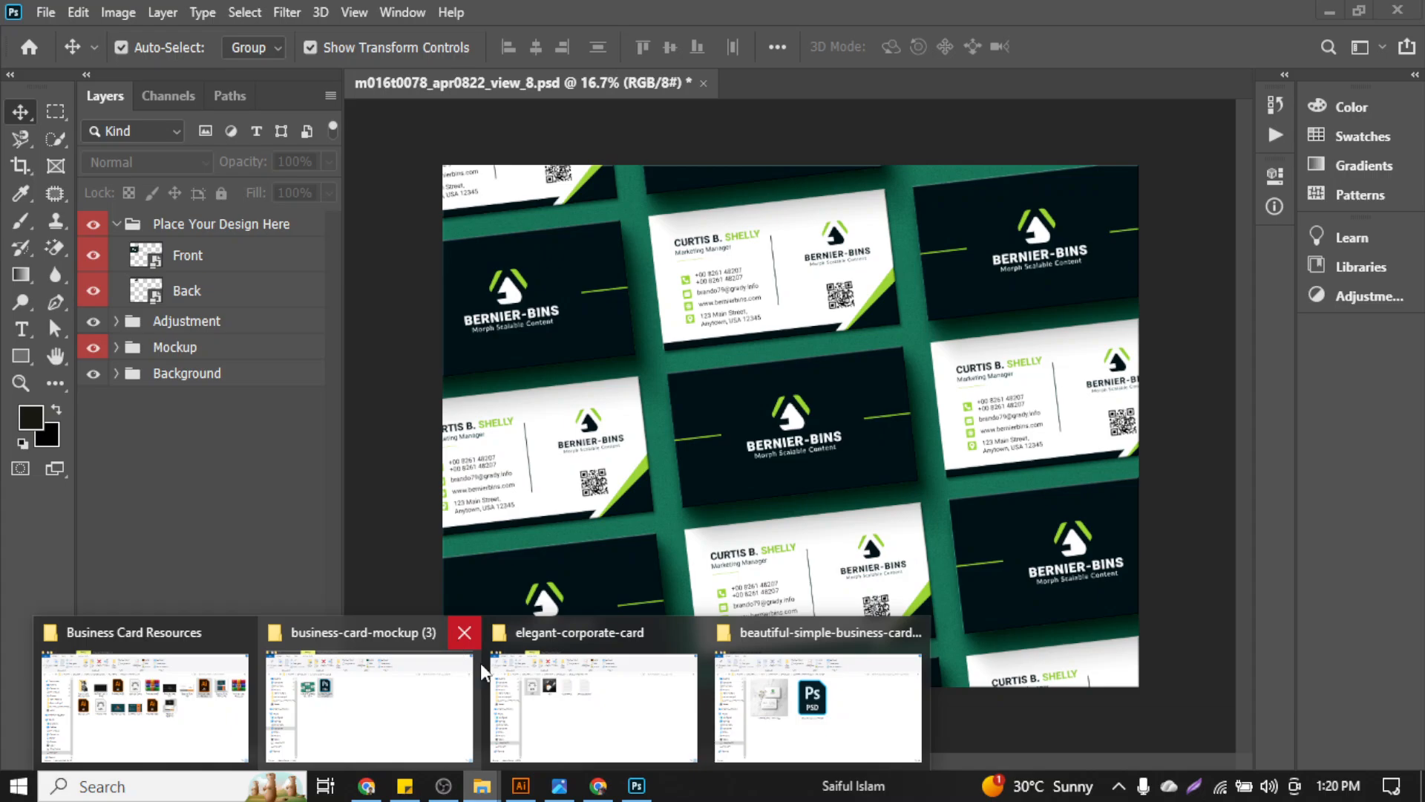
Open White Business card Design.psd from the beautiful-simple-business-card-design folder
mouse_move(560, 714)
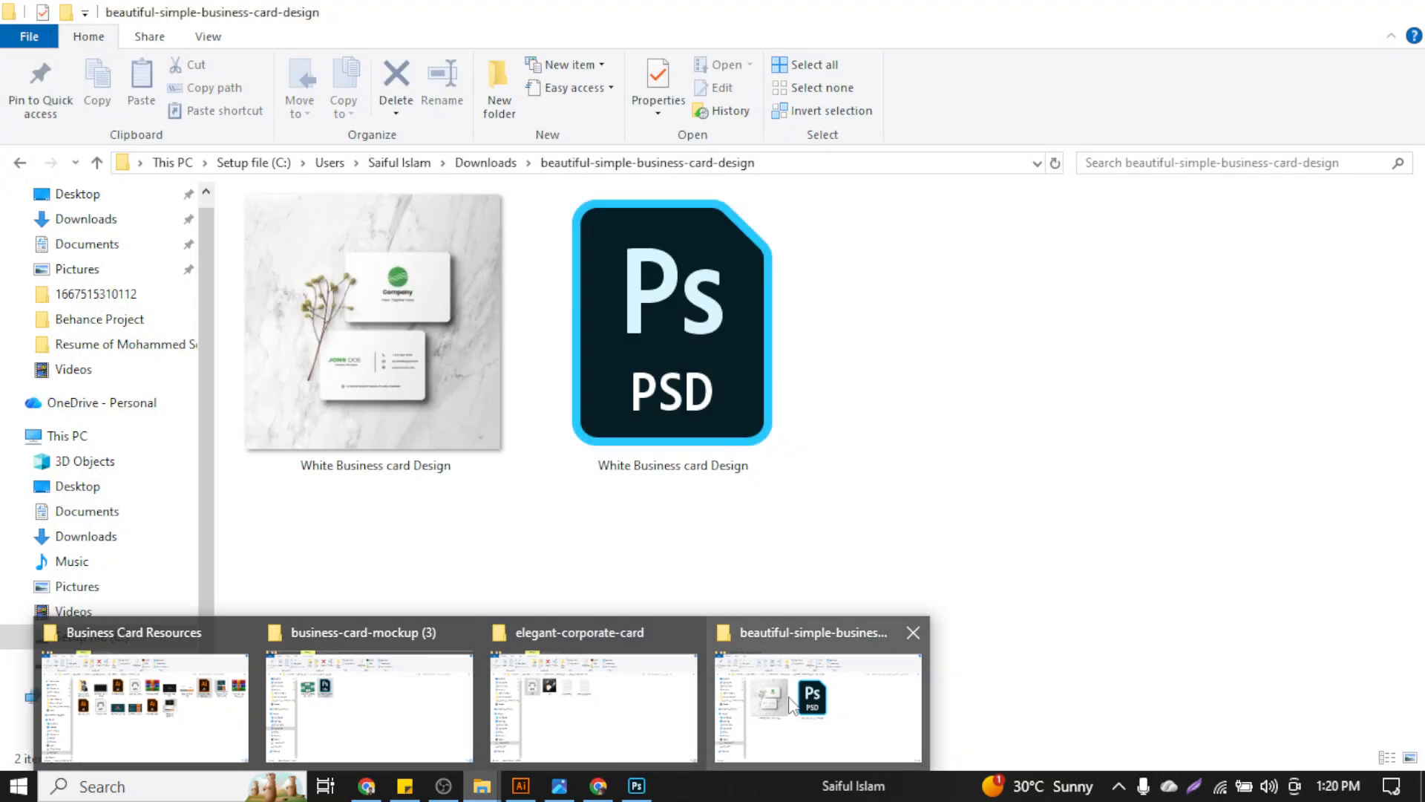
left_click(790, 701)
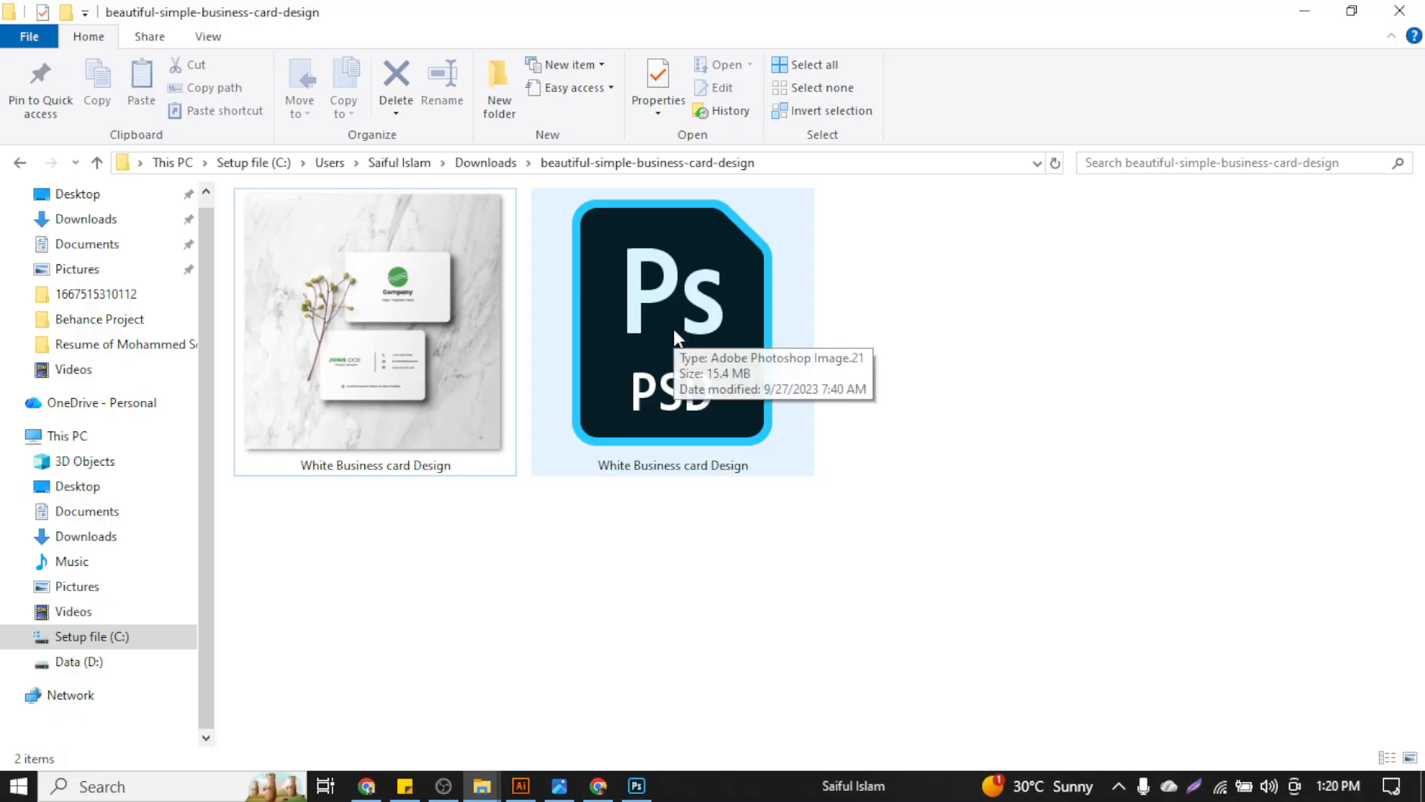
double_click(674, 331)
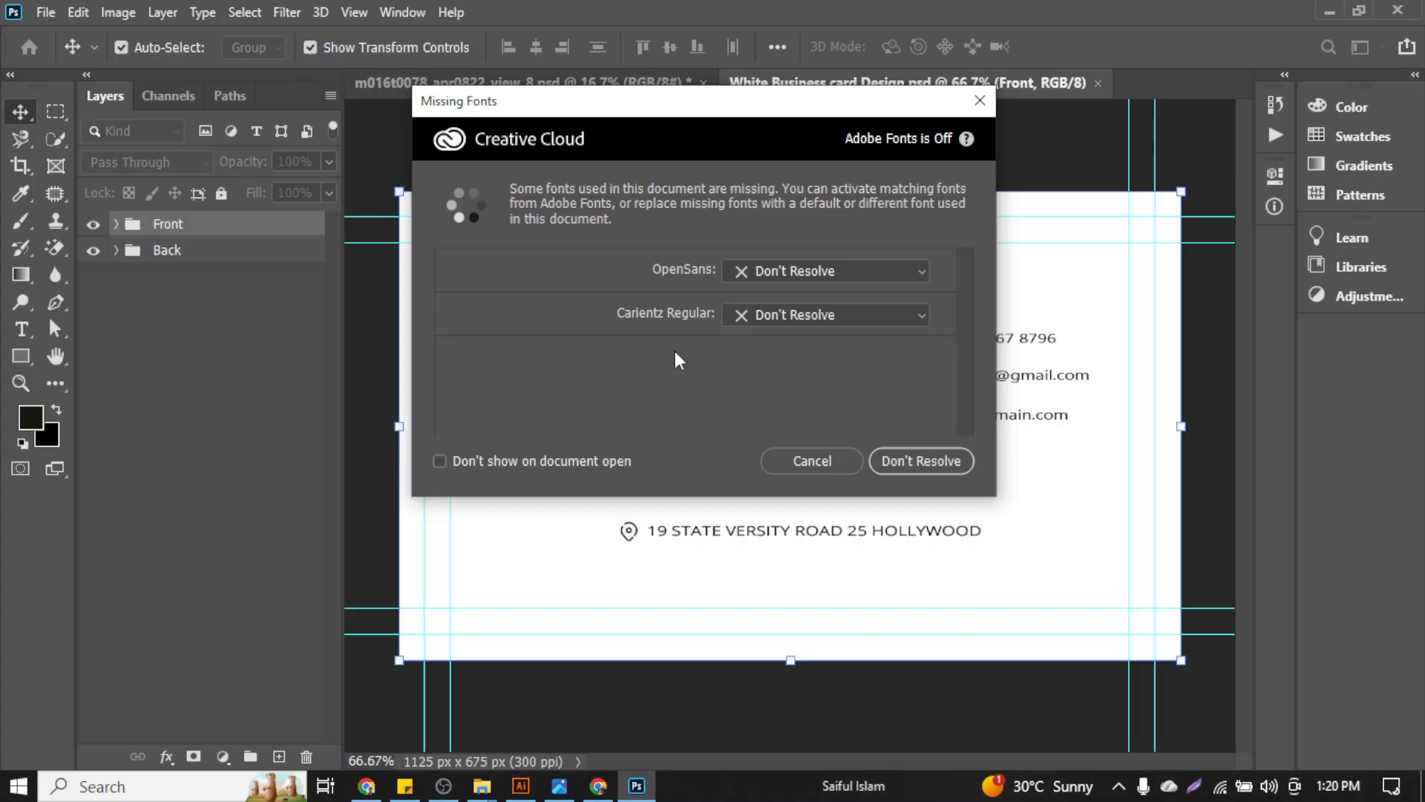
Dismiss the missing-fonts warning and toggle the template's Front group to preview the back side
left_click(982, 101)
left_click(667, 86)
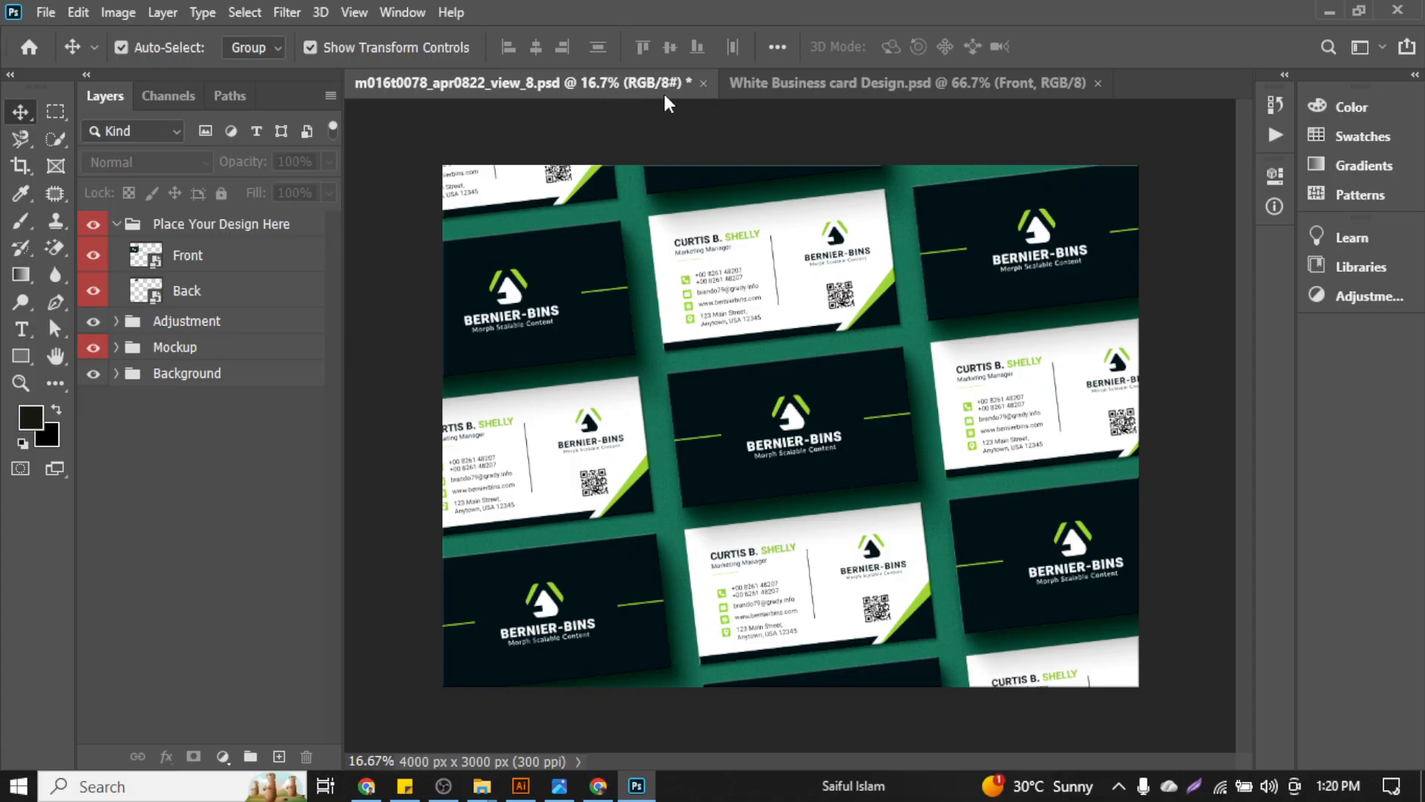
left_click(754, 87)
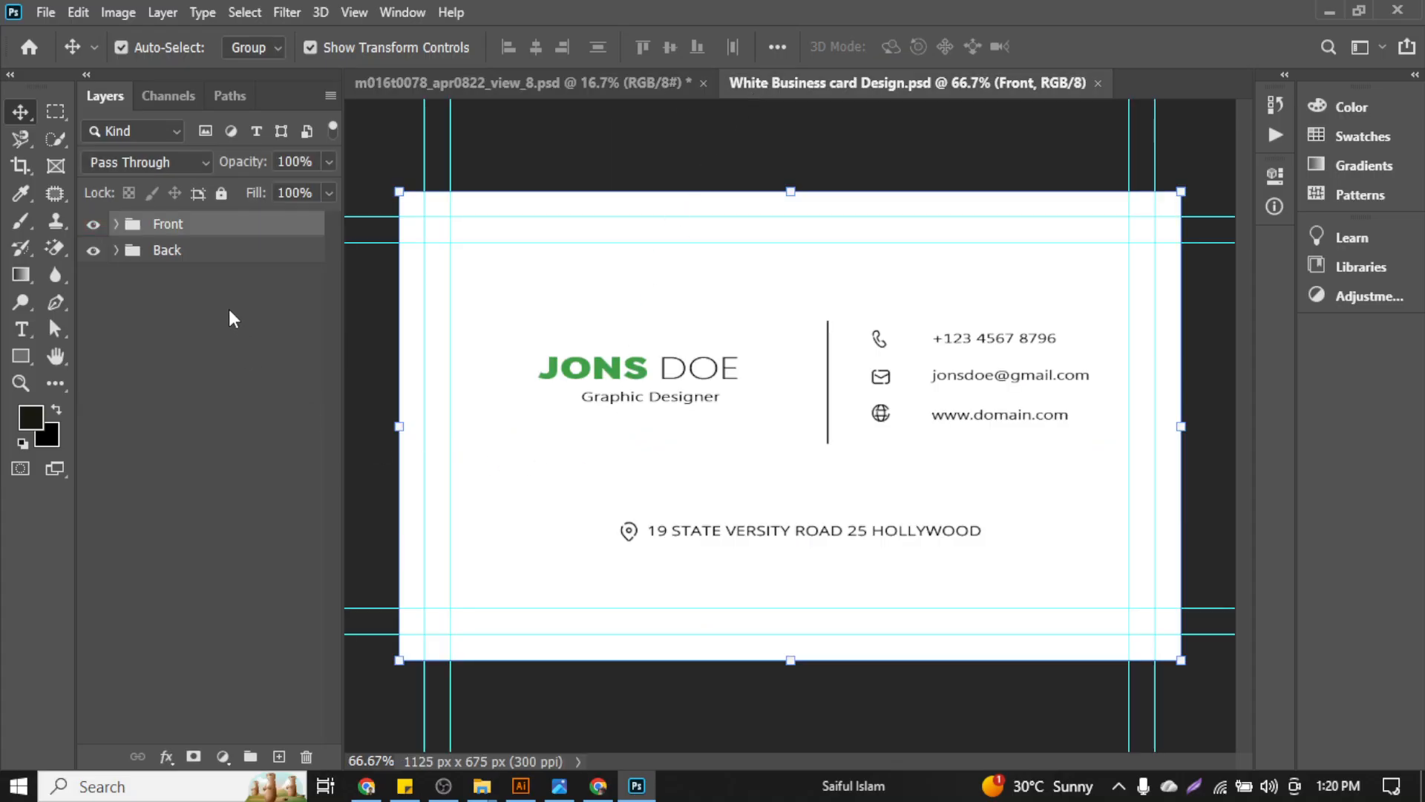
left_click(115, 225)
left_click(115, 225)
left_click(94, 224)
left_click(93, 224)
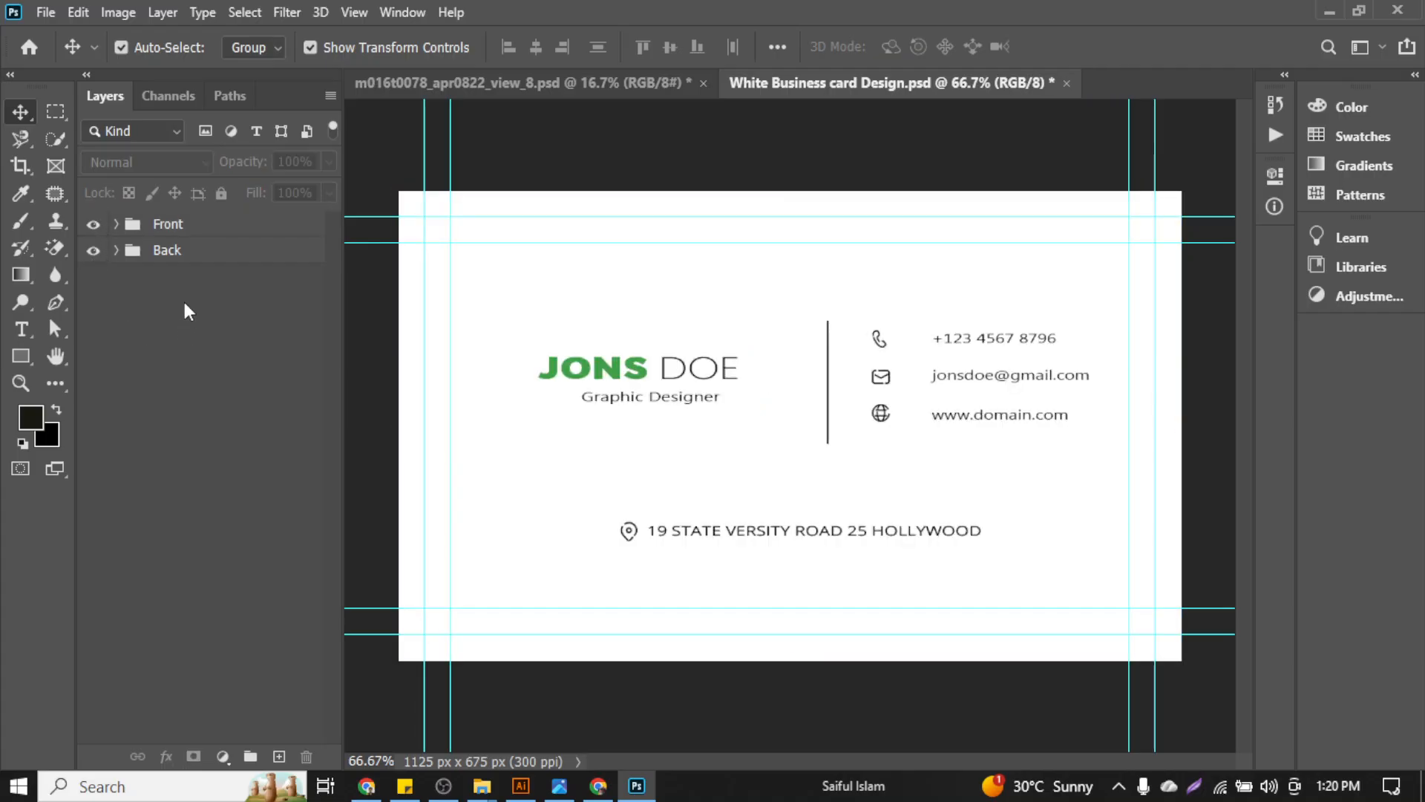
Open the Back group's Layer Style options and cancel without applying changes
left_click(227, 263)
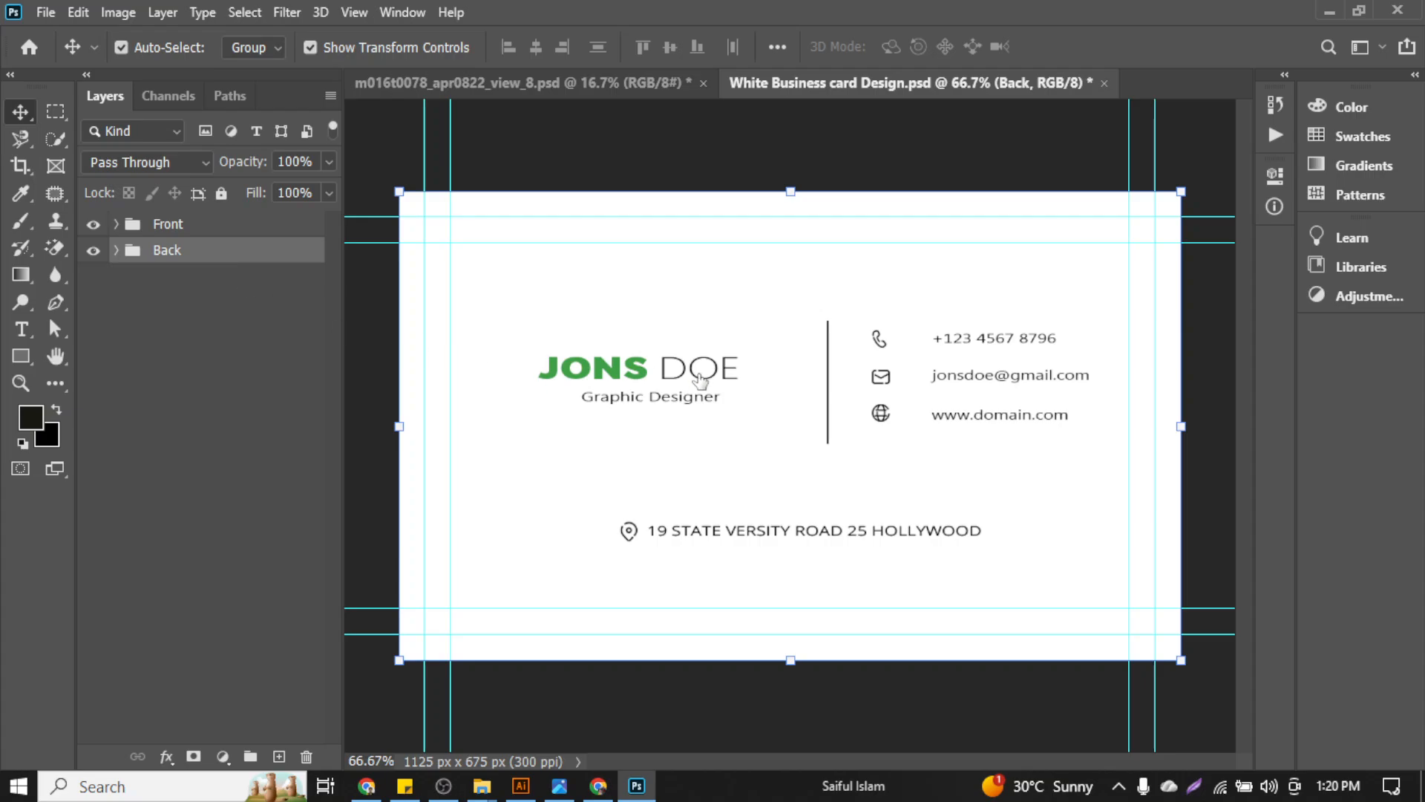
double_click(226, 260)
left_click_drag(790, 313, 781, 275)
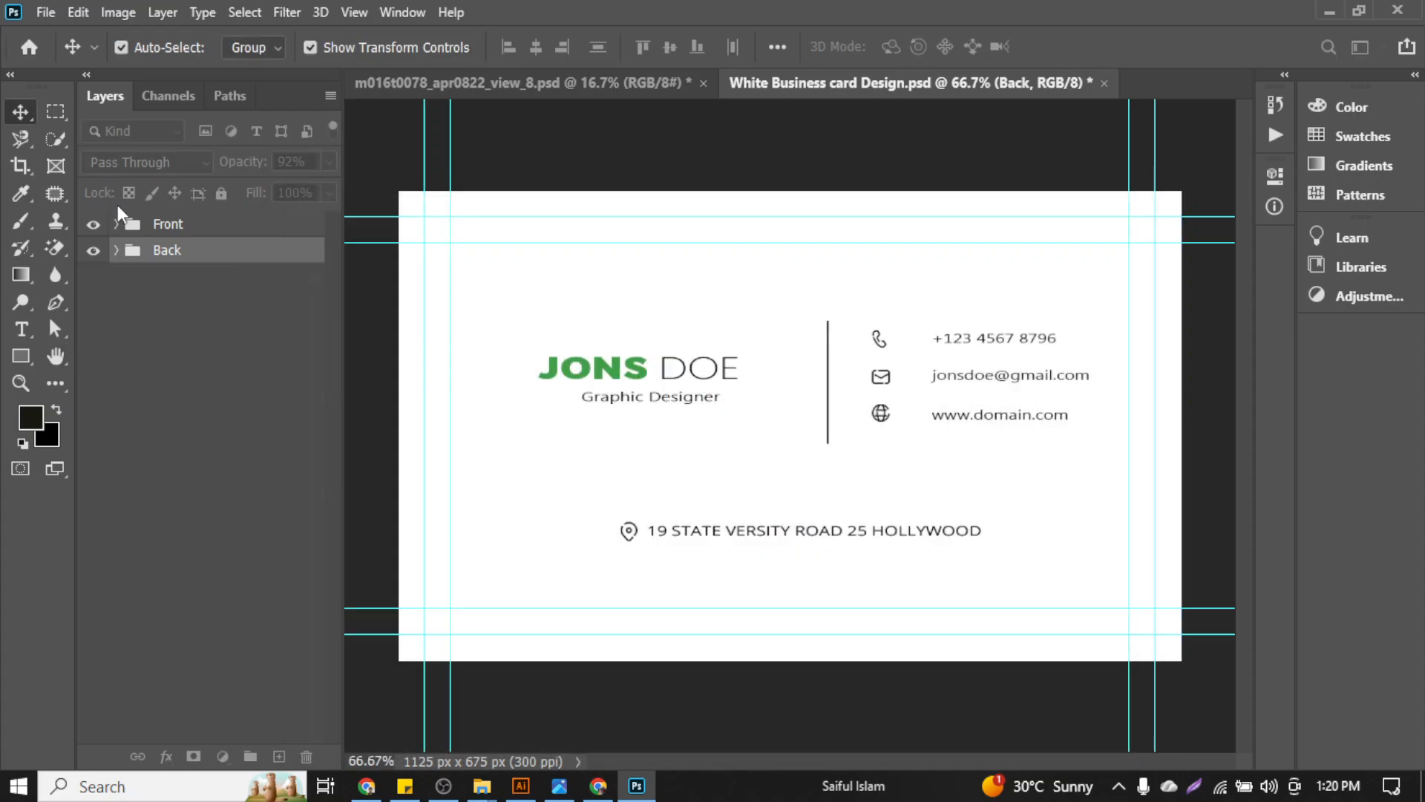
left_click(1131, 204)
Expand the Back group to view its layers, then return to the Bernier-Bins mockup document
scroll(663, 386, "down", 6)
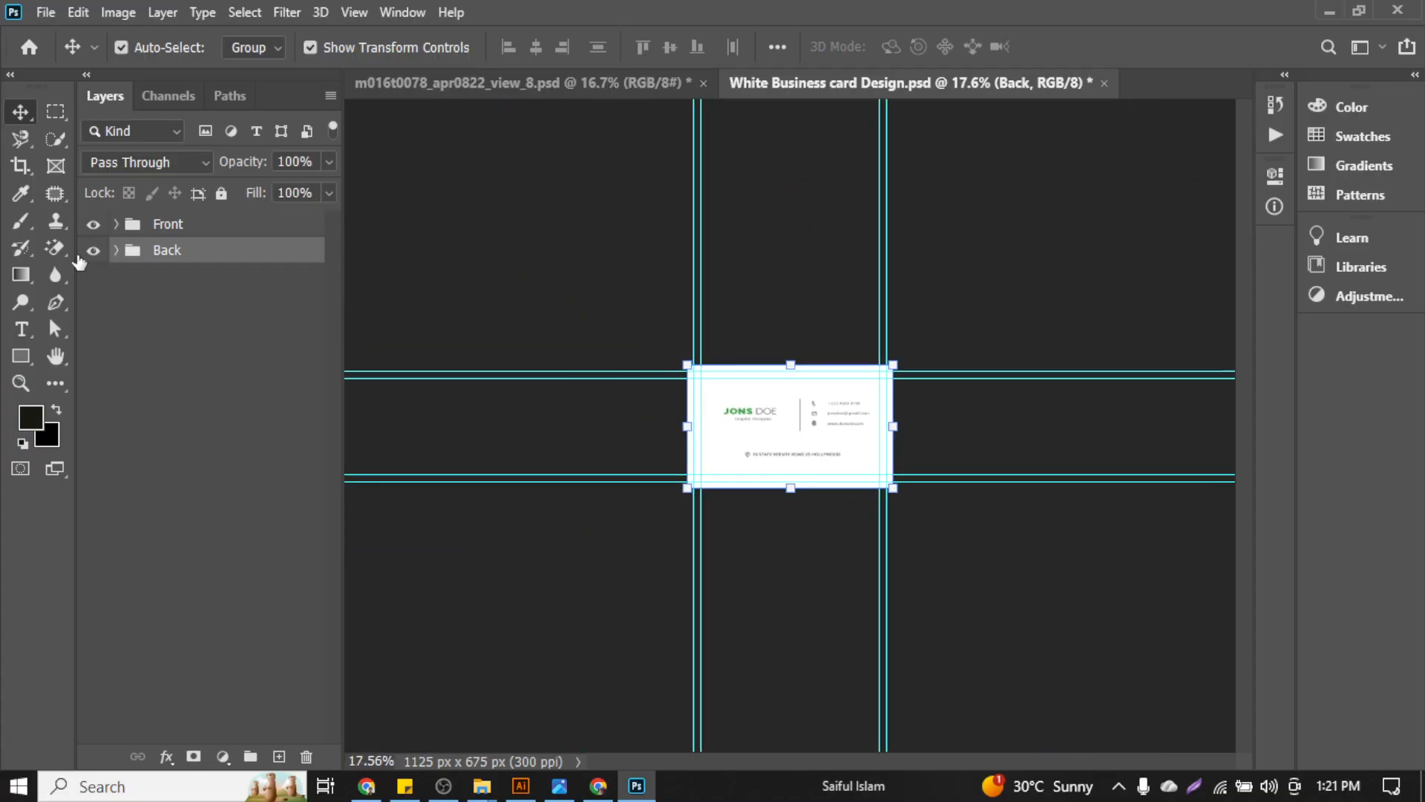
left_click(92, 224)
left_click(92, 224)
scroll(767, 362, "down", 2)
scroll(767, 362, "up", 5)
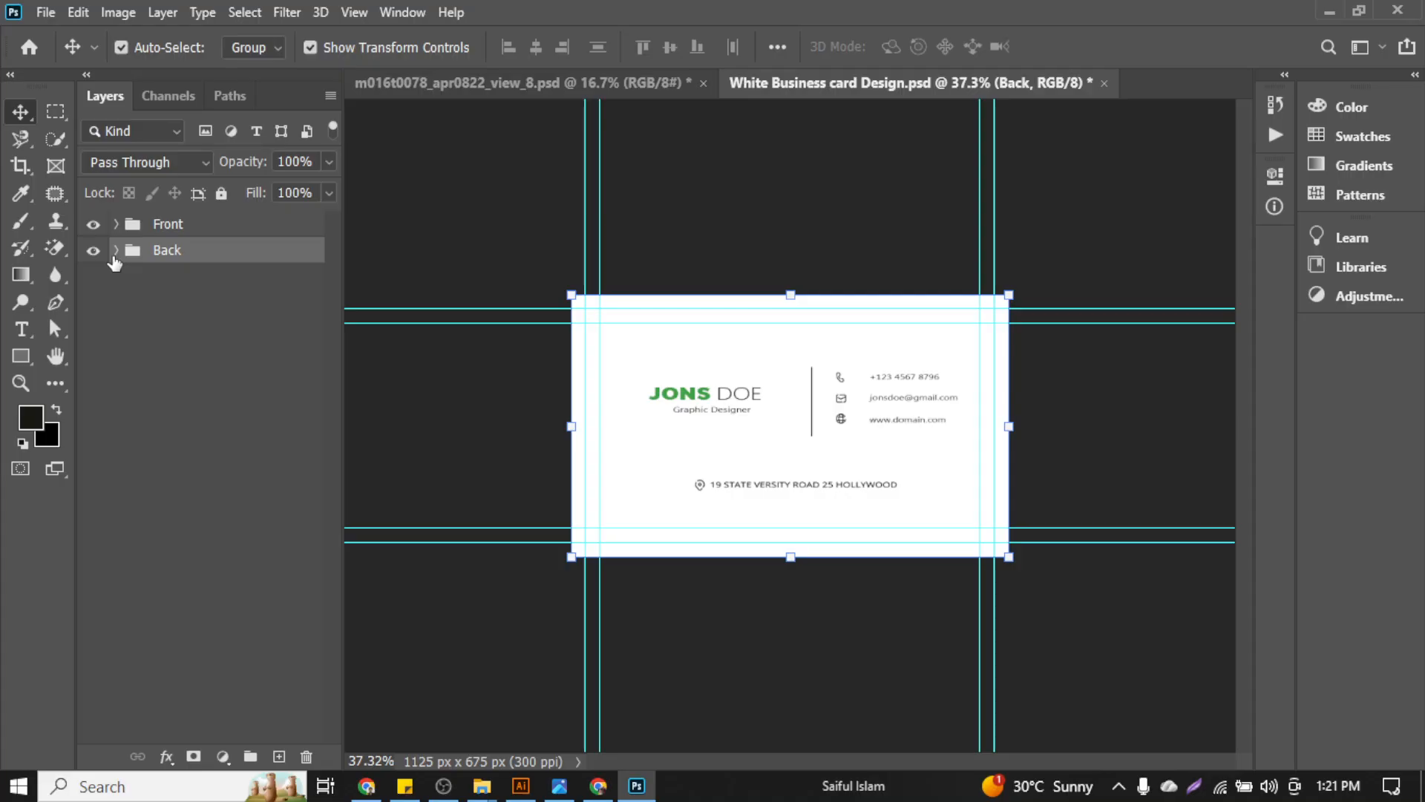
left_click(115, 252)
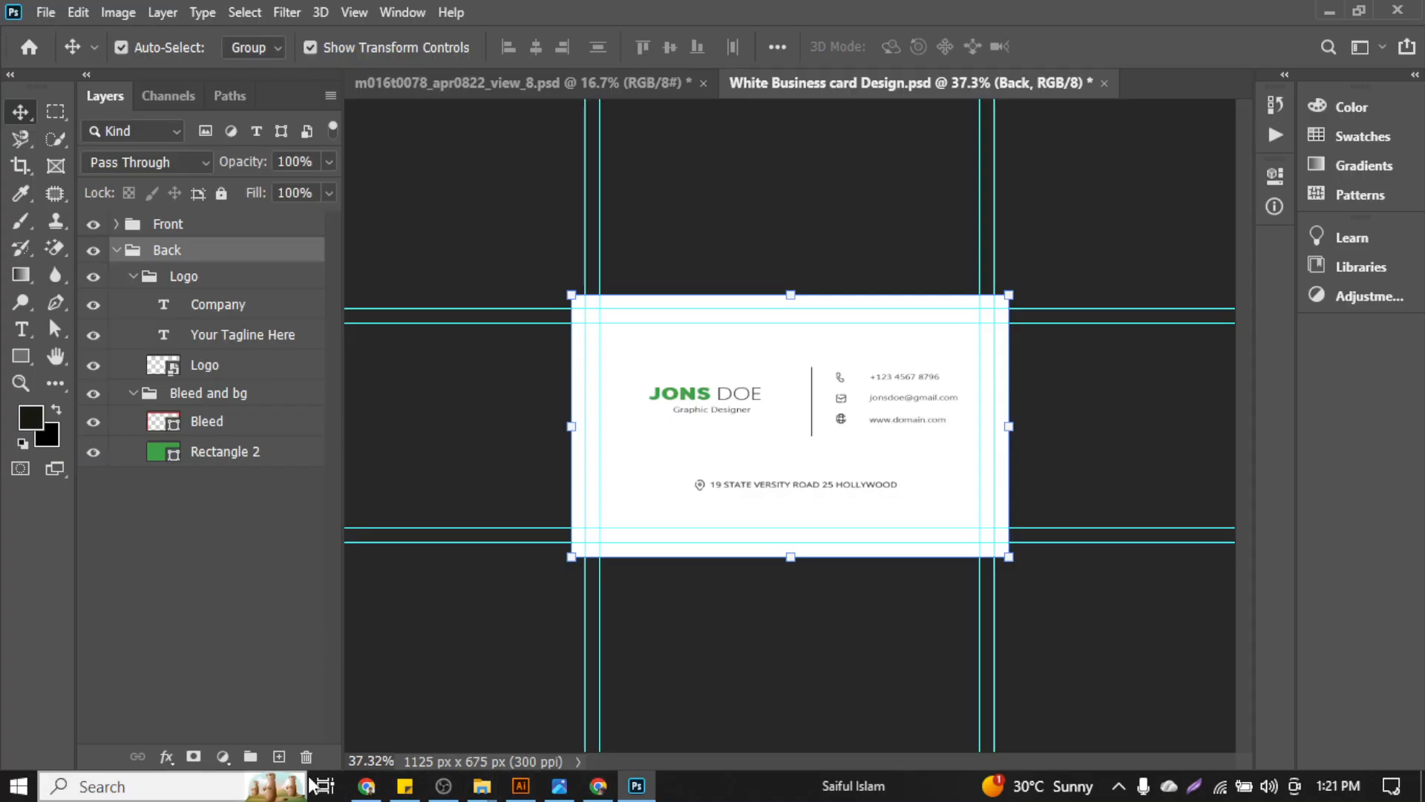
left_click(597, 786)
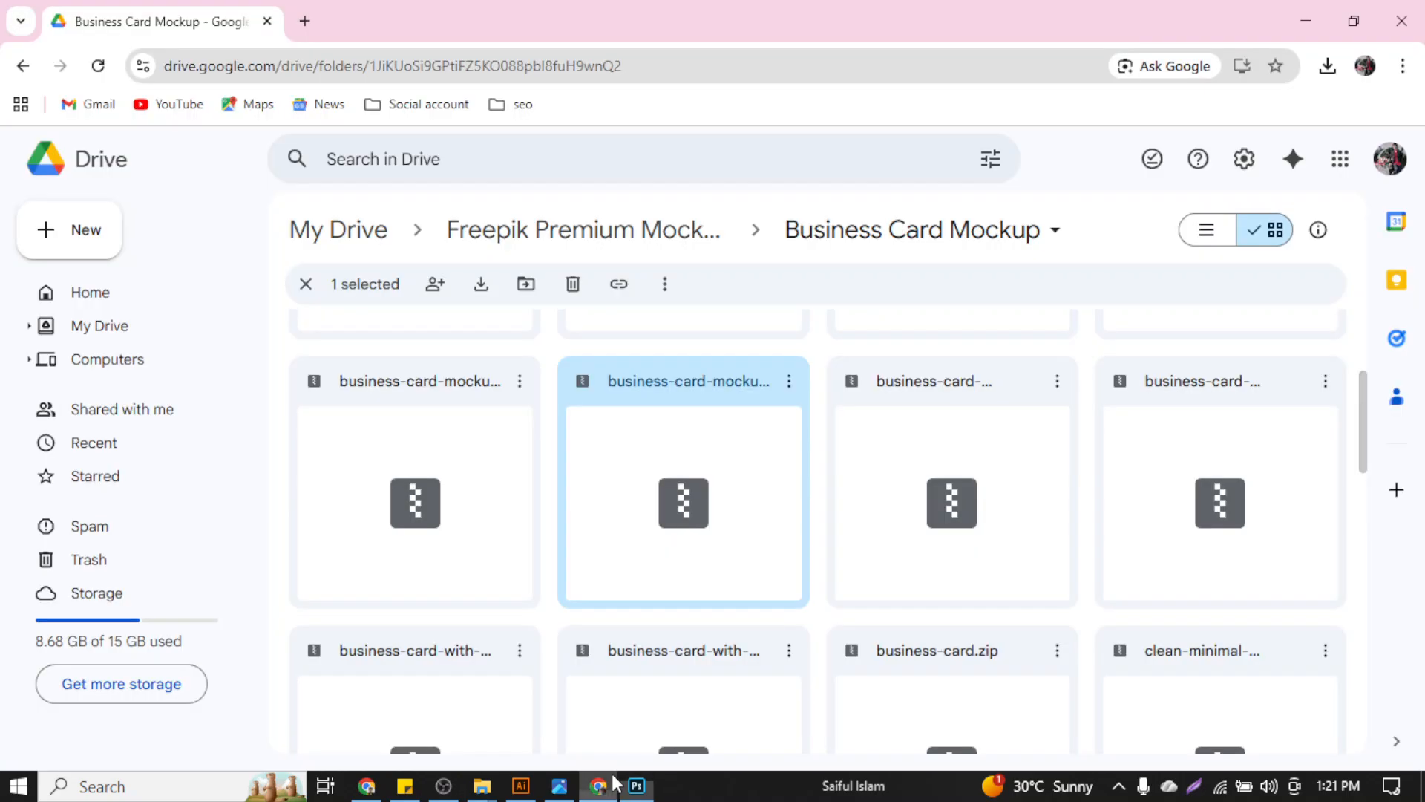
left_click(1306, 20)
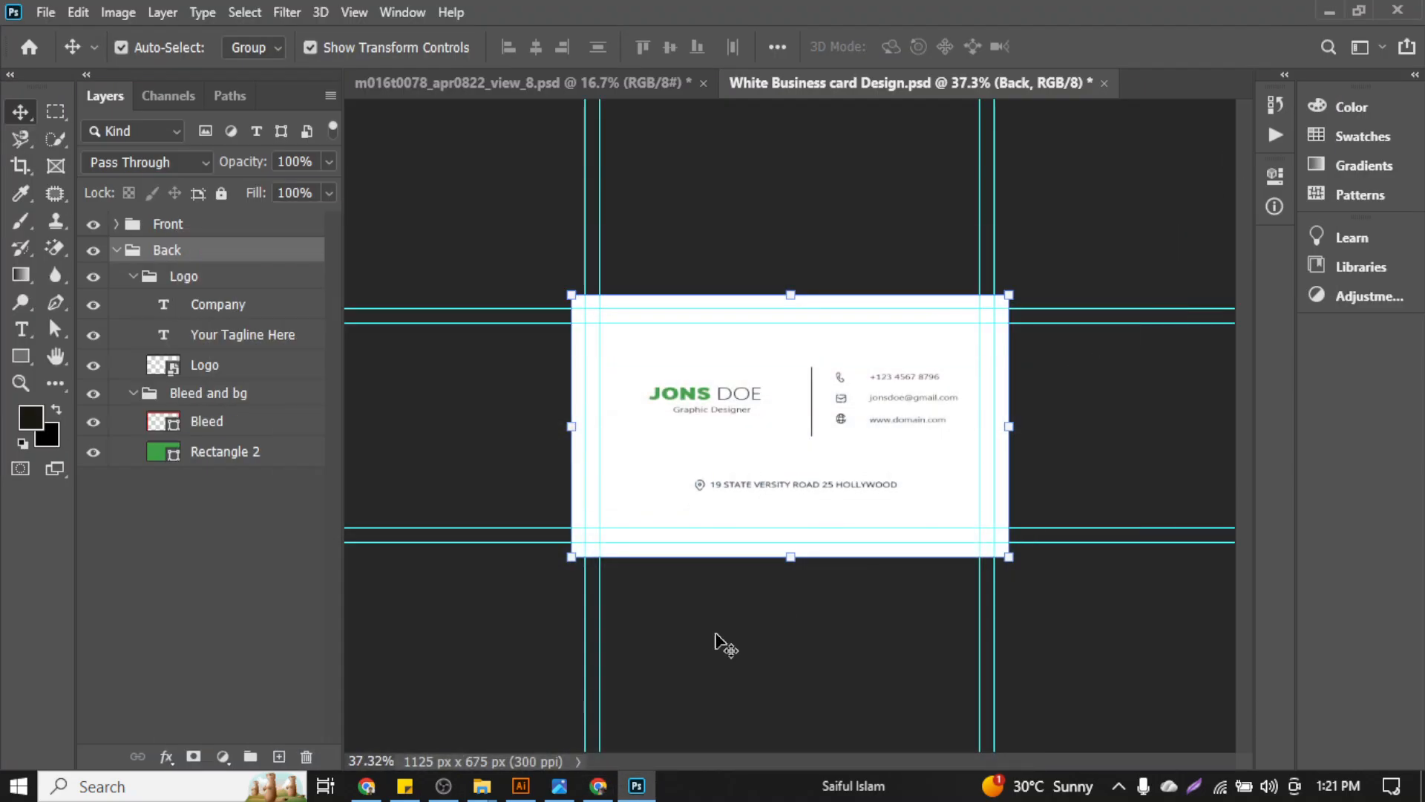
left_click(483, 83)
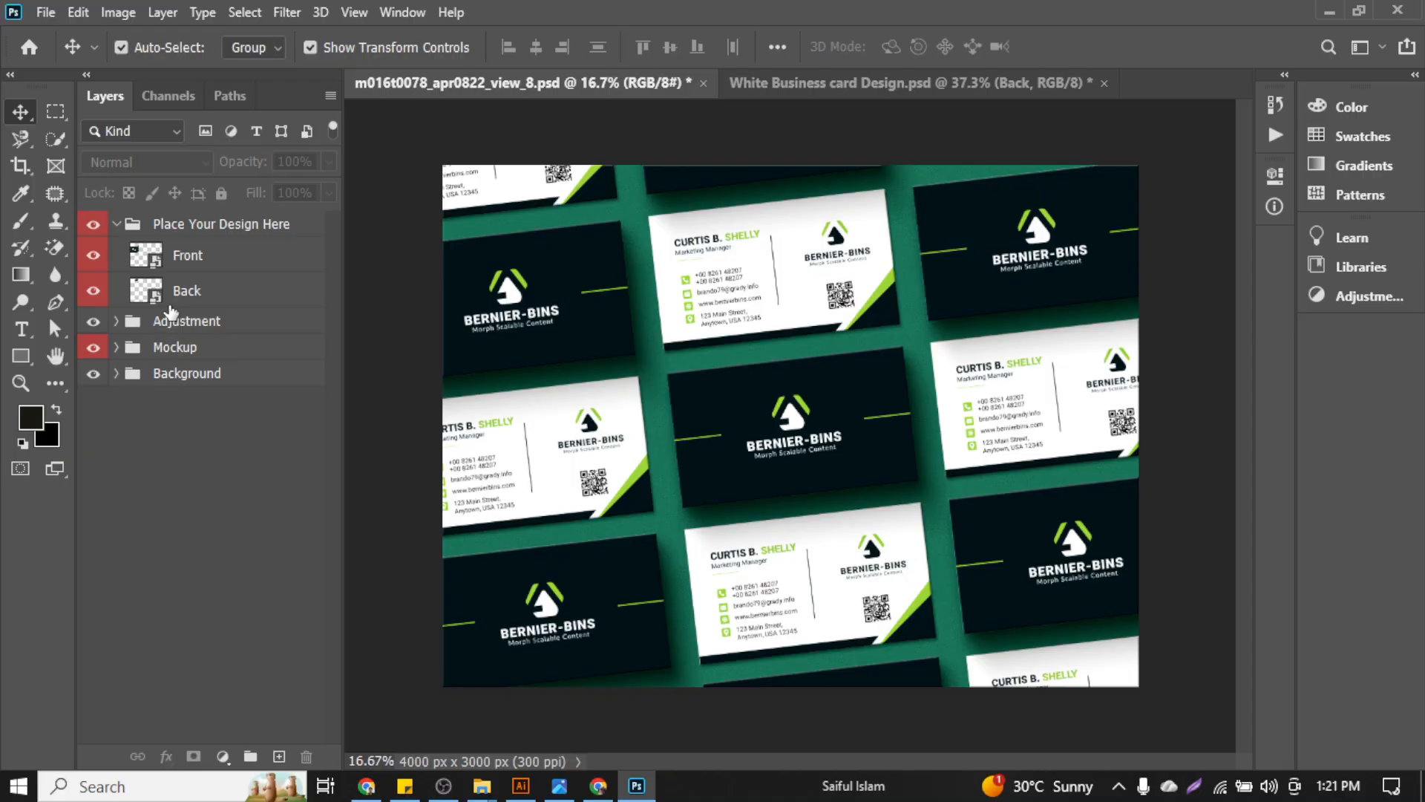
Ungroup the dark BERNIER-BINS card artwork in Illustrator, then bring Photoshop back to the front
left_click(522, 787)
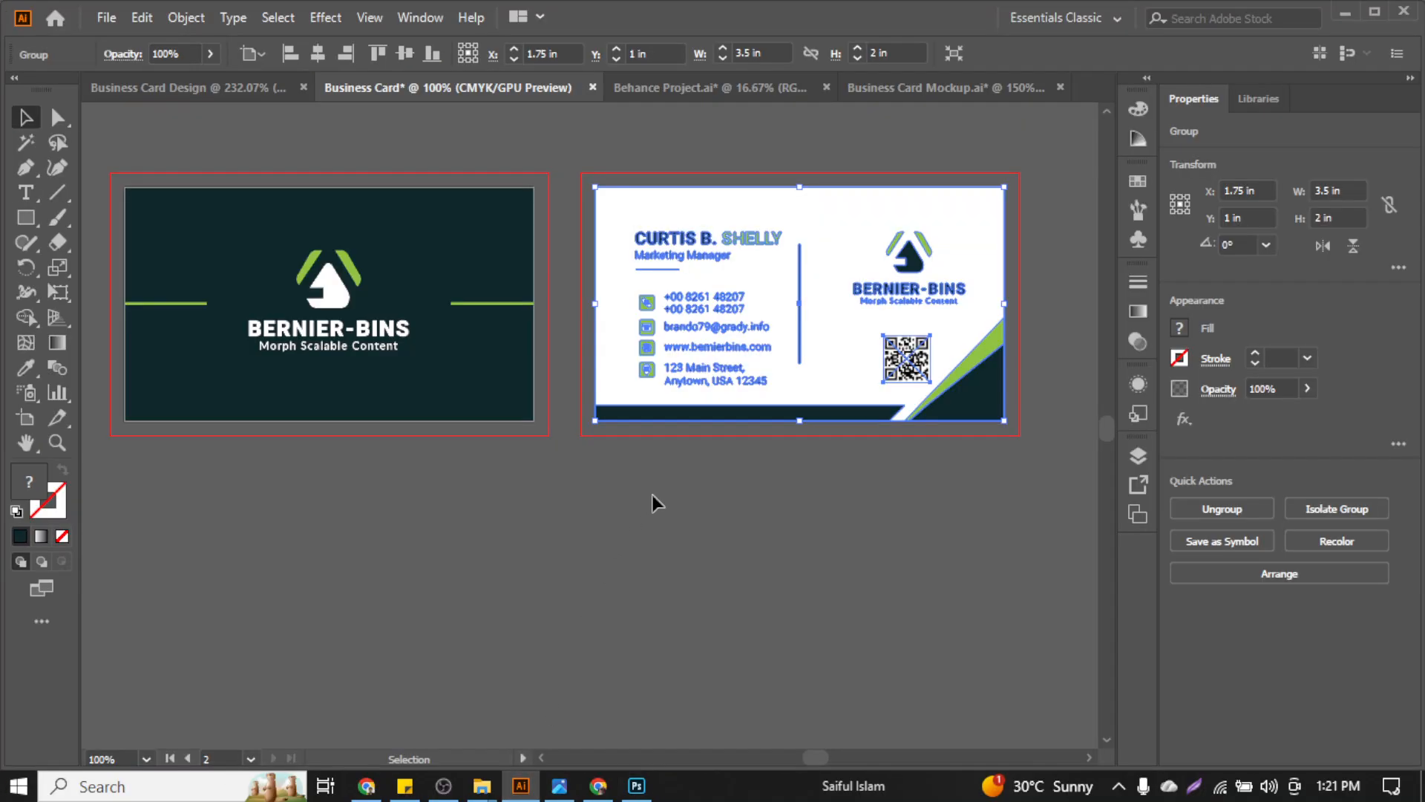
scroll(652, 500, "left", 4)
left_click(640, 363)
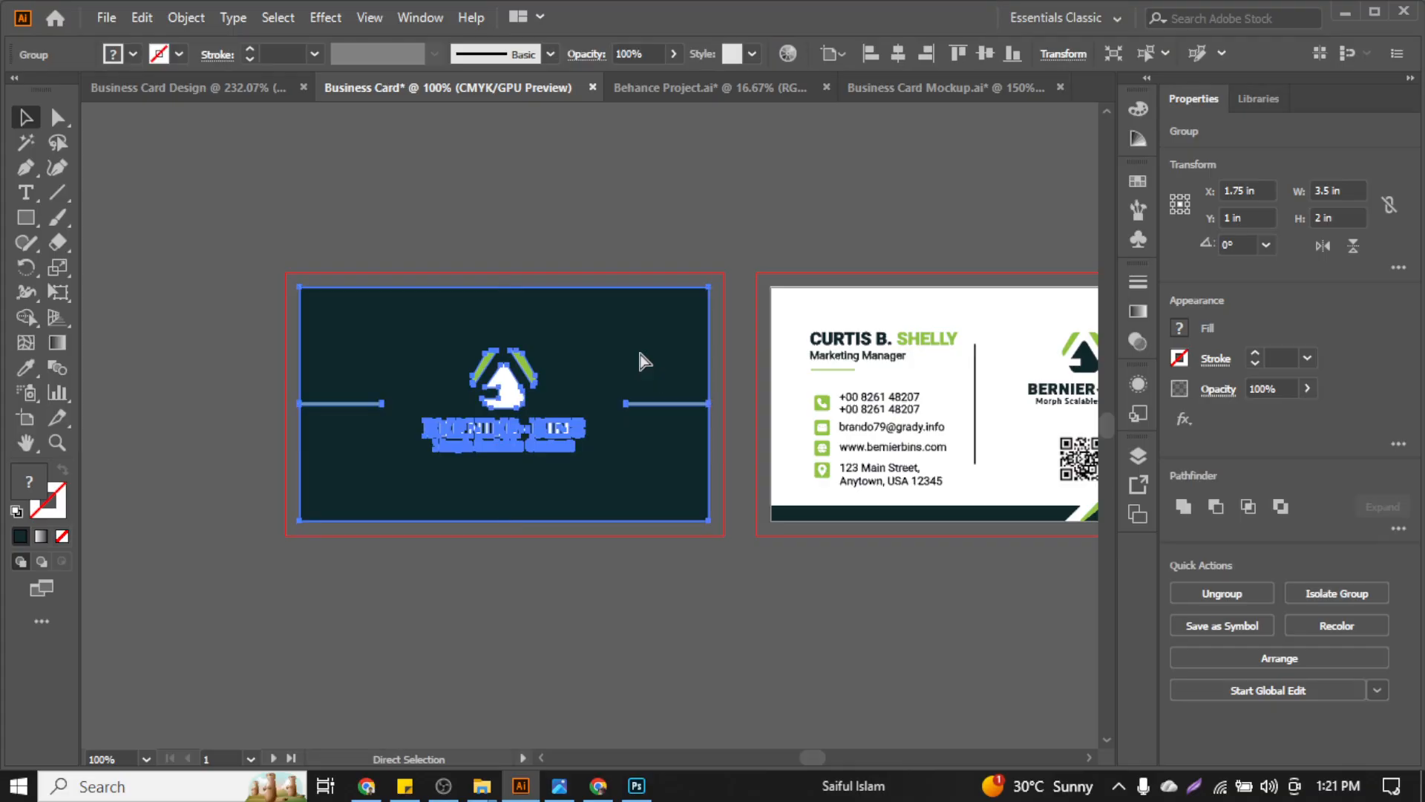
right_click(640, 363)
left_click(700, 527)
left_click(696, 691)
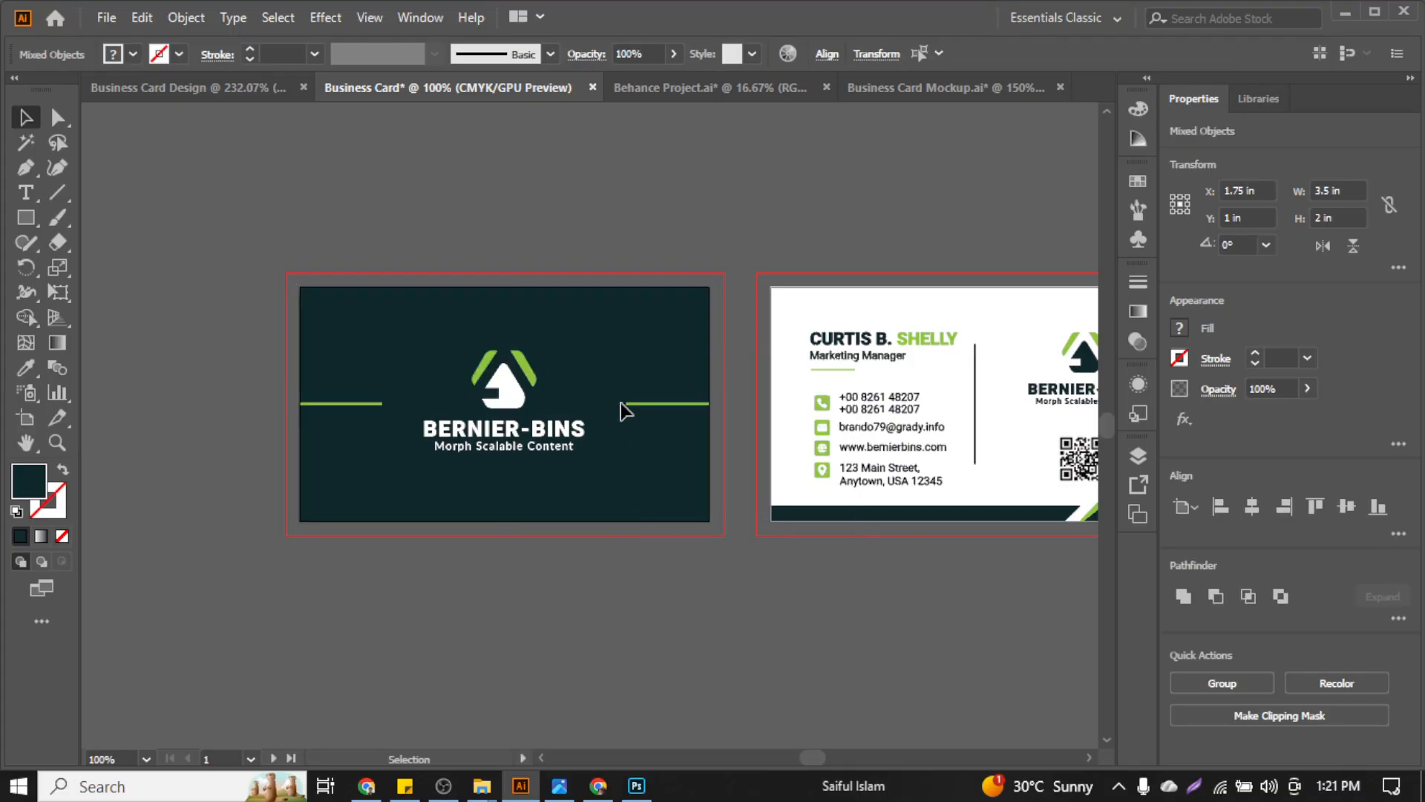
left_click(618, 379)
scroll(615, 376, "left", 5)
scroll(705, 321, "up", 1)
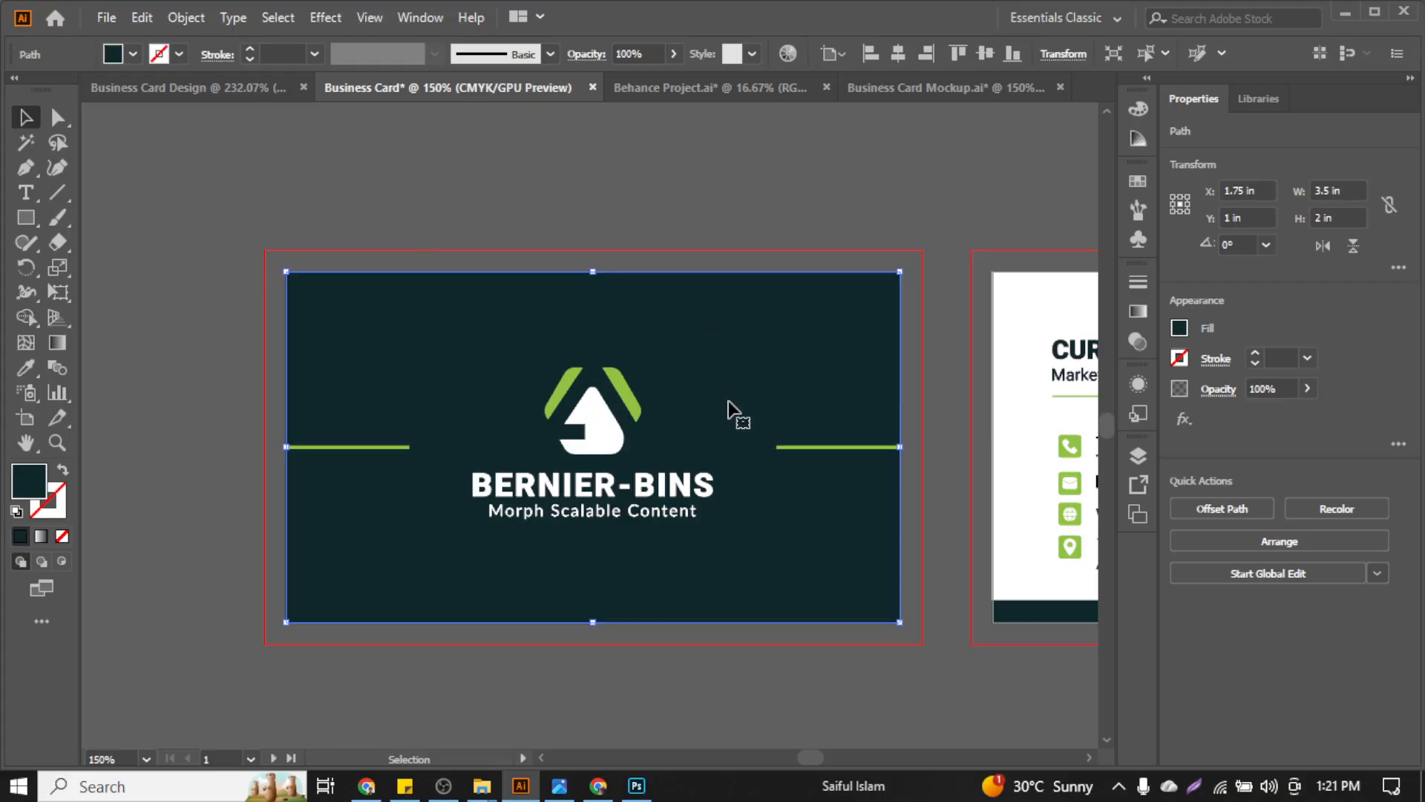
left_click(768, 684)
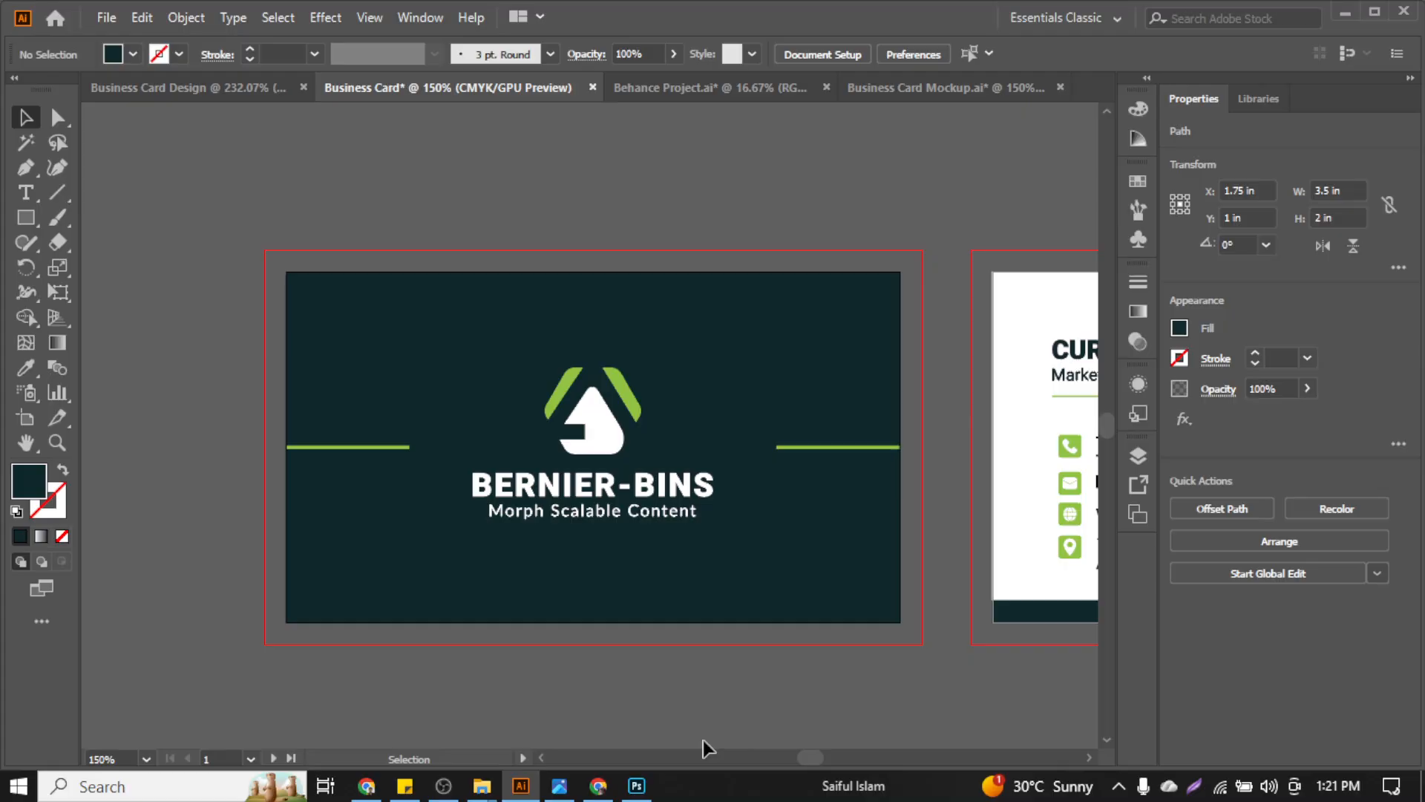
left_click(636, 785)
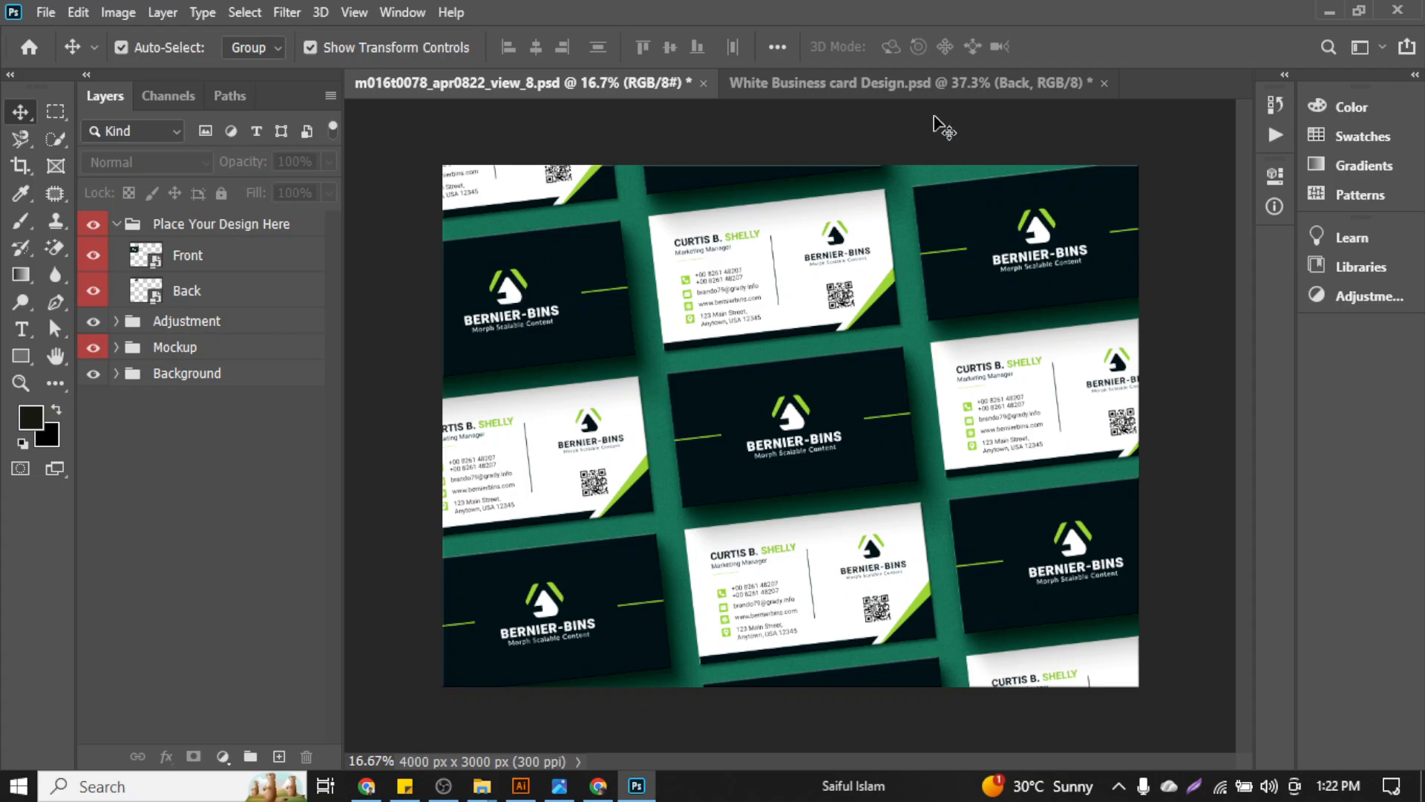
Open White Business card Design.jpg from the template folder in the photo viewer
left_click(939, 82)
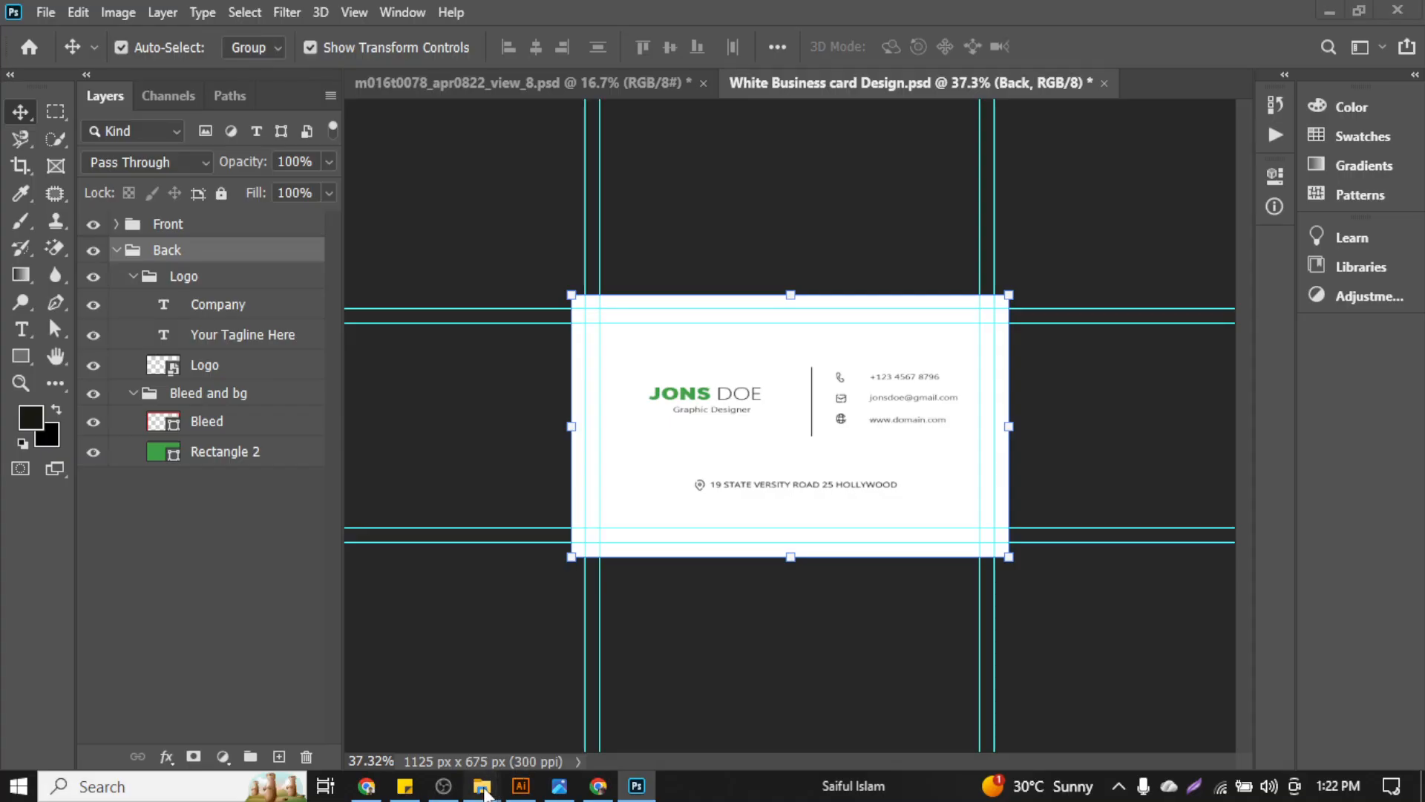
mouse_move(482, 785)
left_click(787, 720)
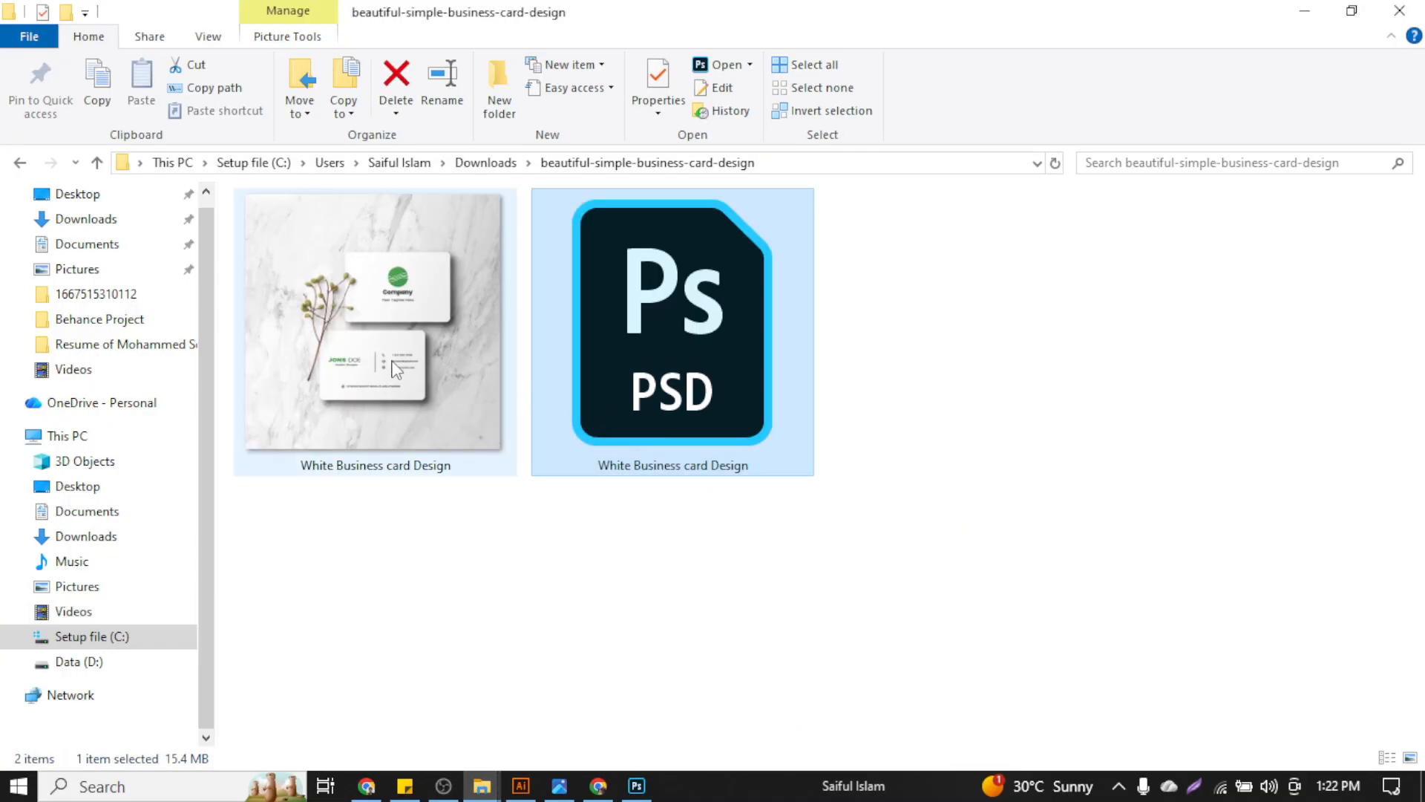
double_click(343, 321)
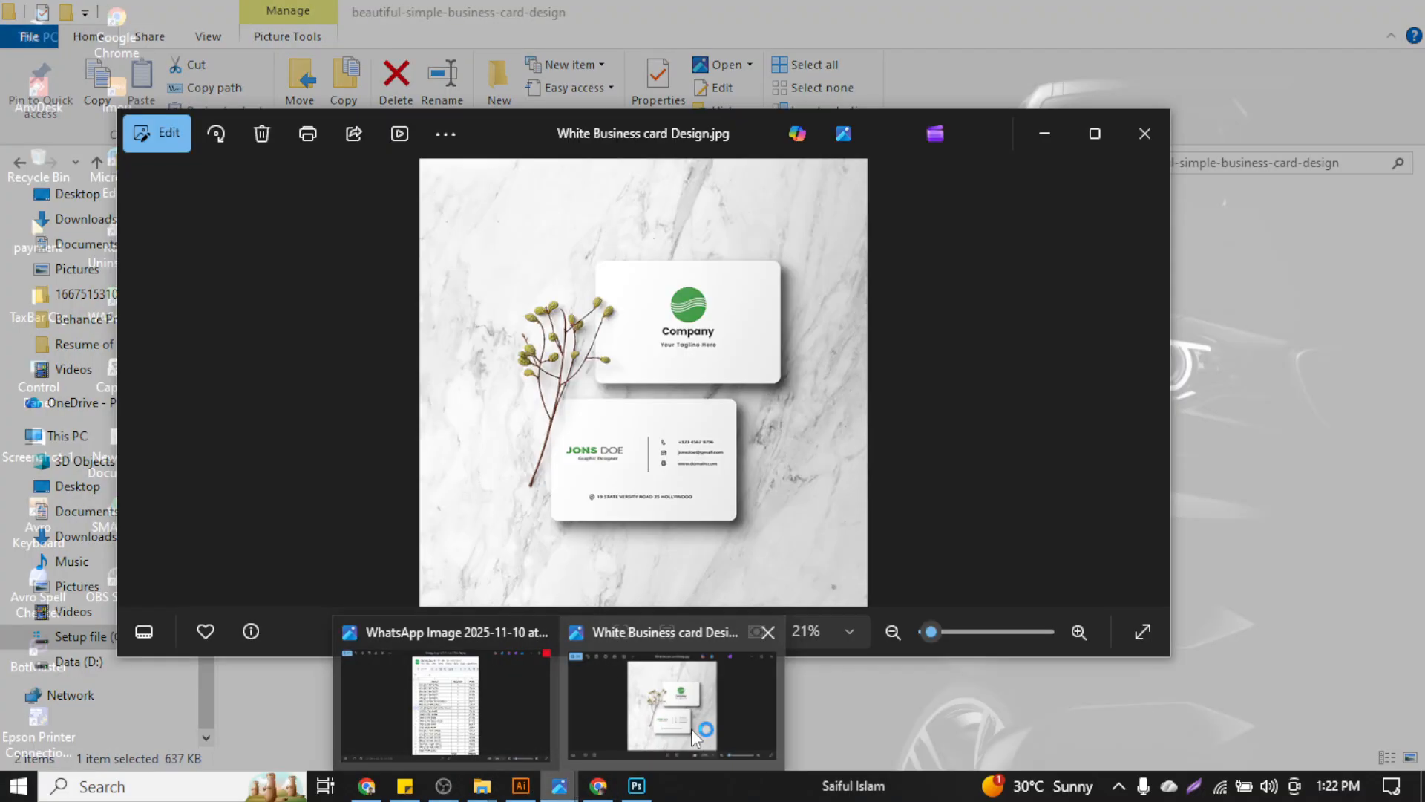
left_click(690, 726)
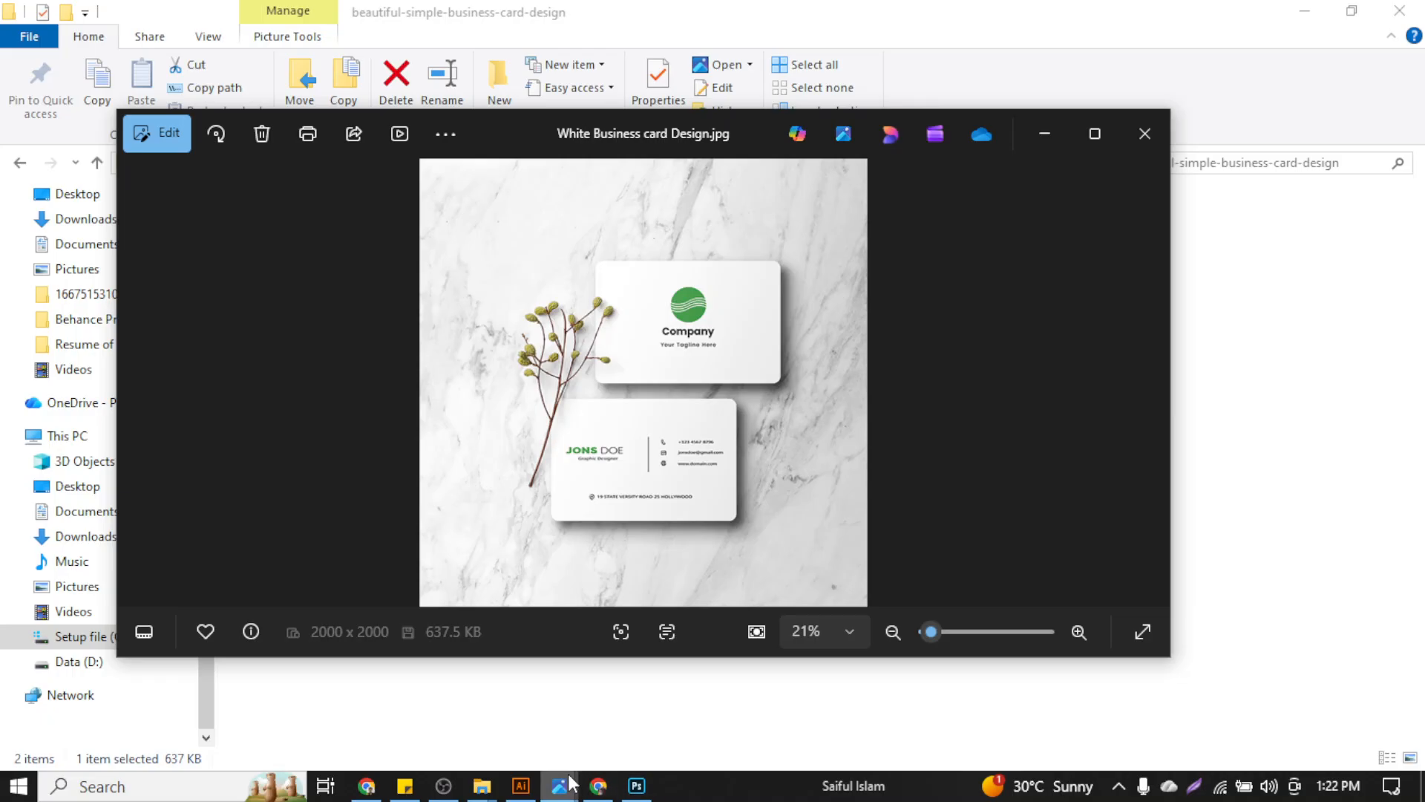
Preview the MOCKUP DEMO-01 image from the Business Card Resources folder
mouse_move(491, 796)
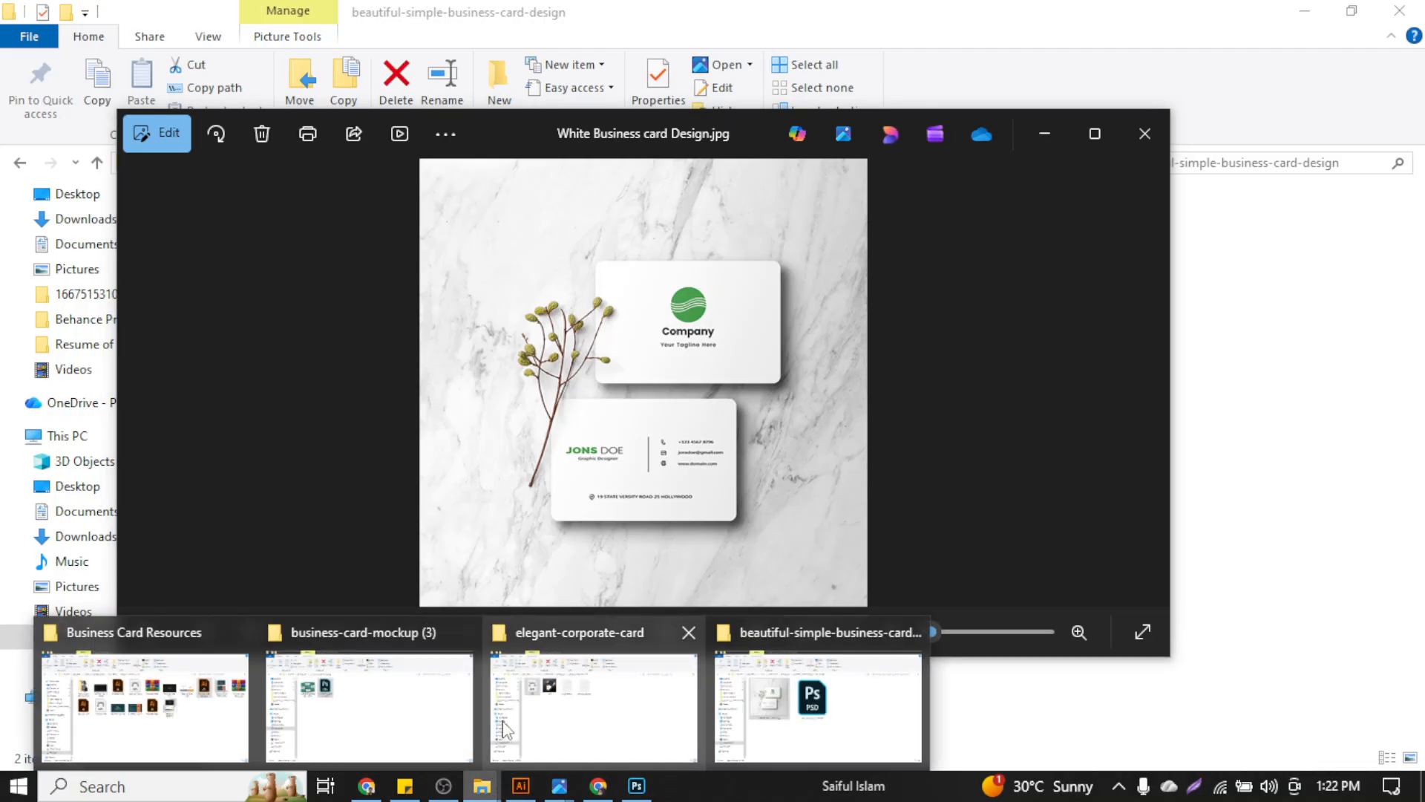
left_click(222, 714)
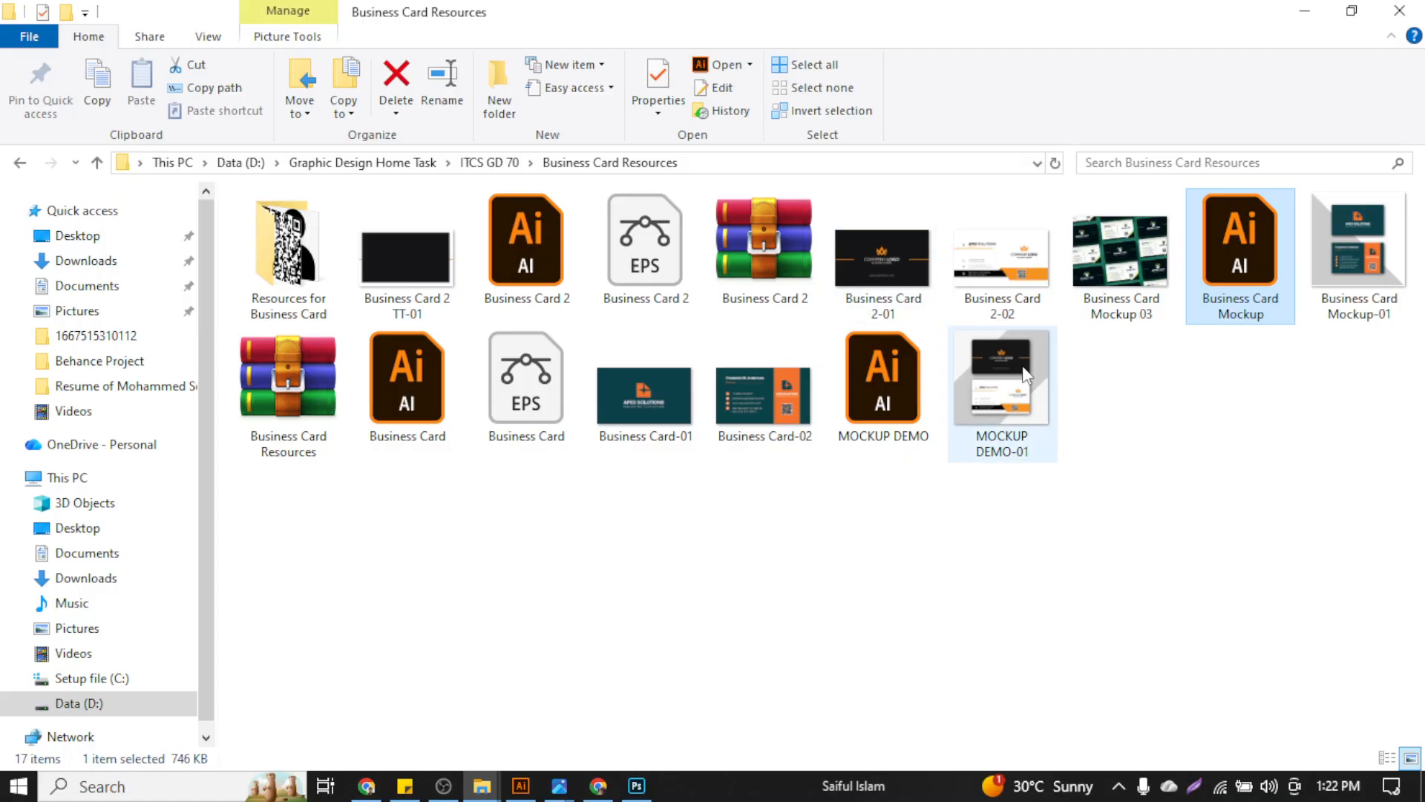
double_click(1038, 406)
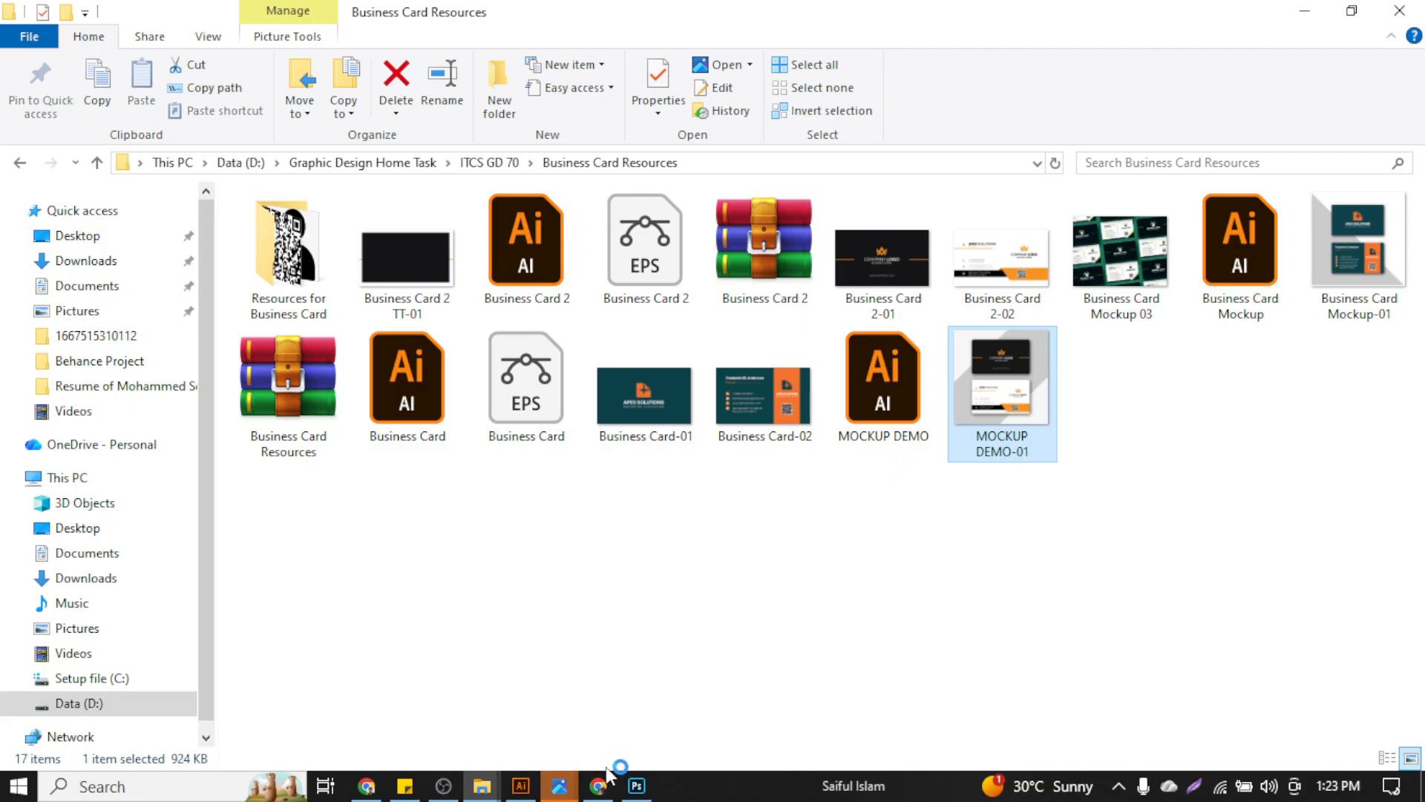
left_click(800, 675)
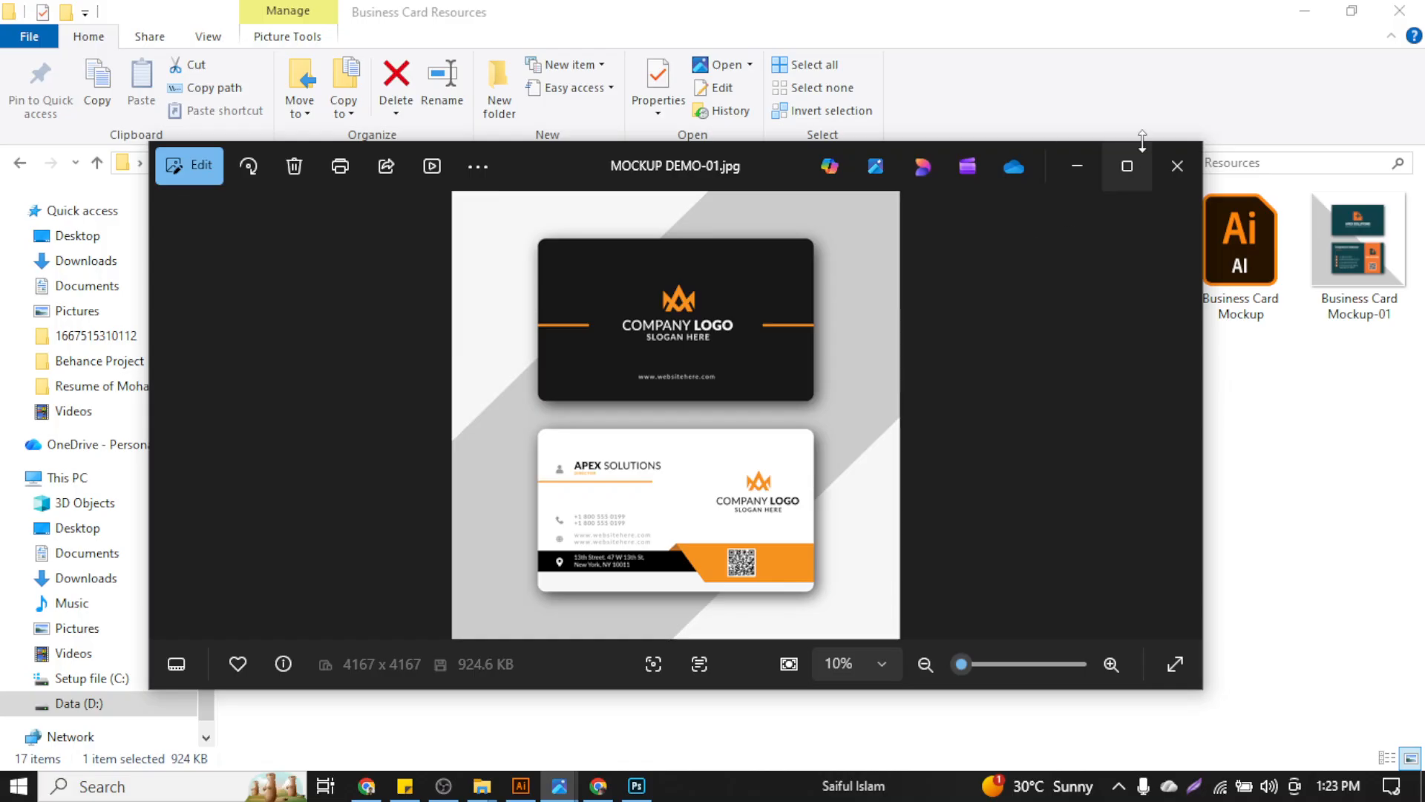
Put away the image previews and return to the Freepik business card mockup search
left_click(1177, 168)
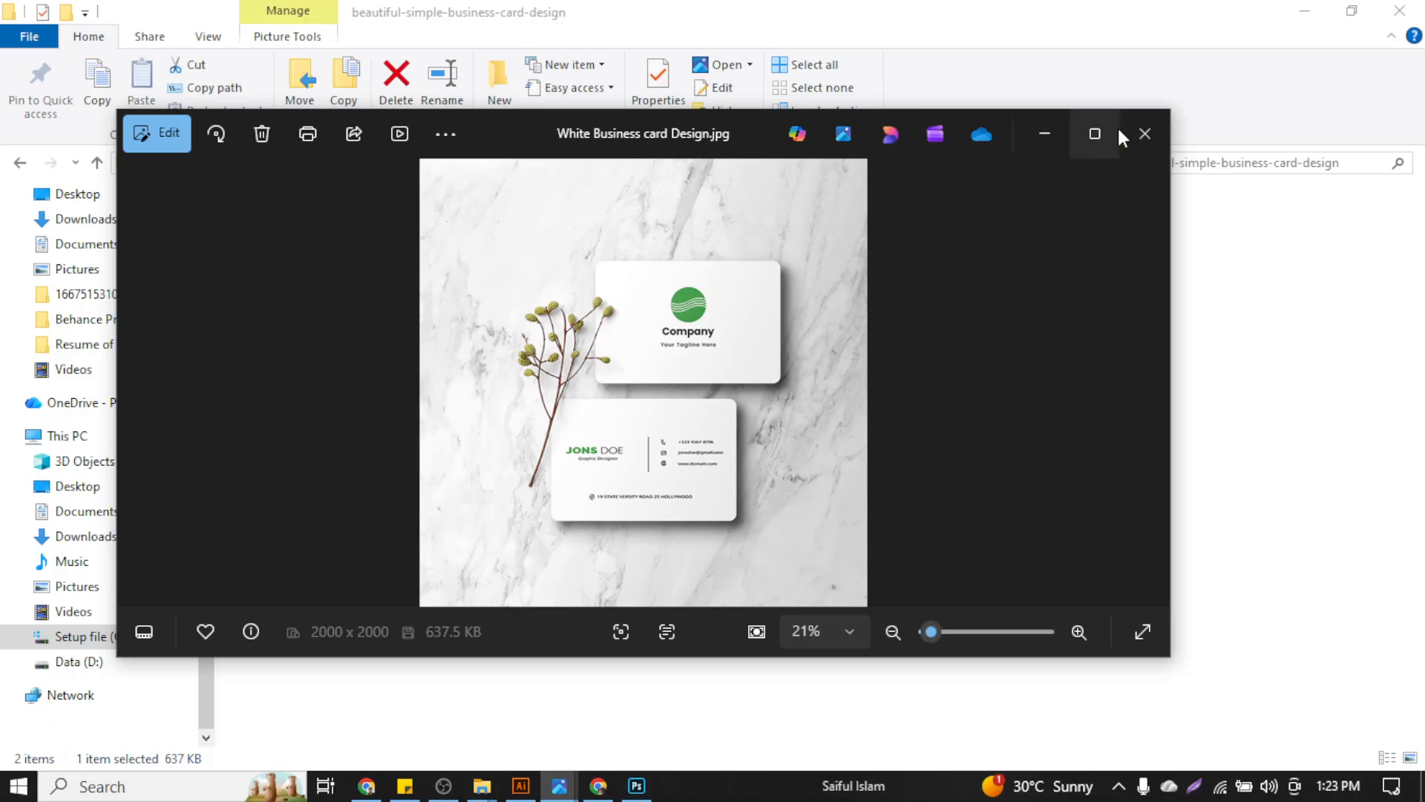
left_click(1116, 127)
left_click(1311, 17)
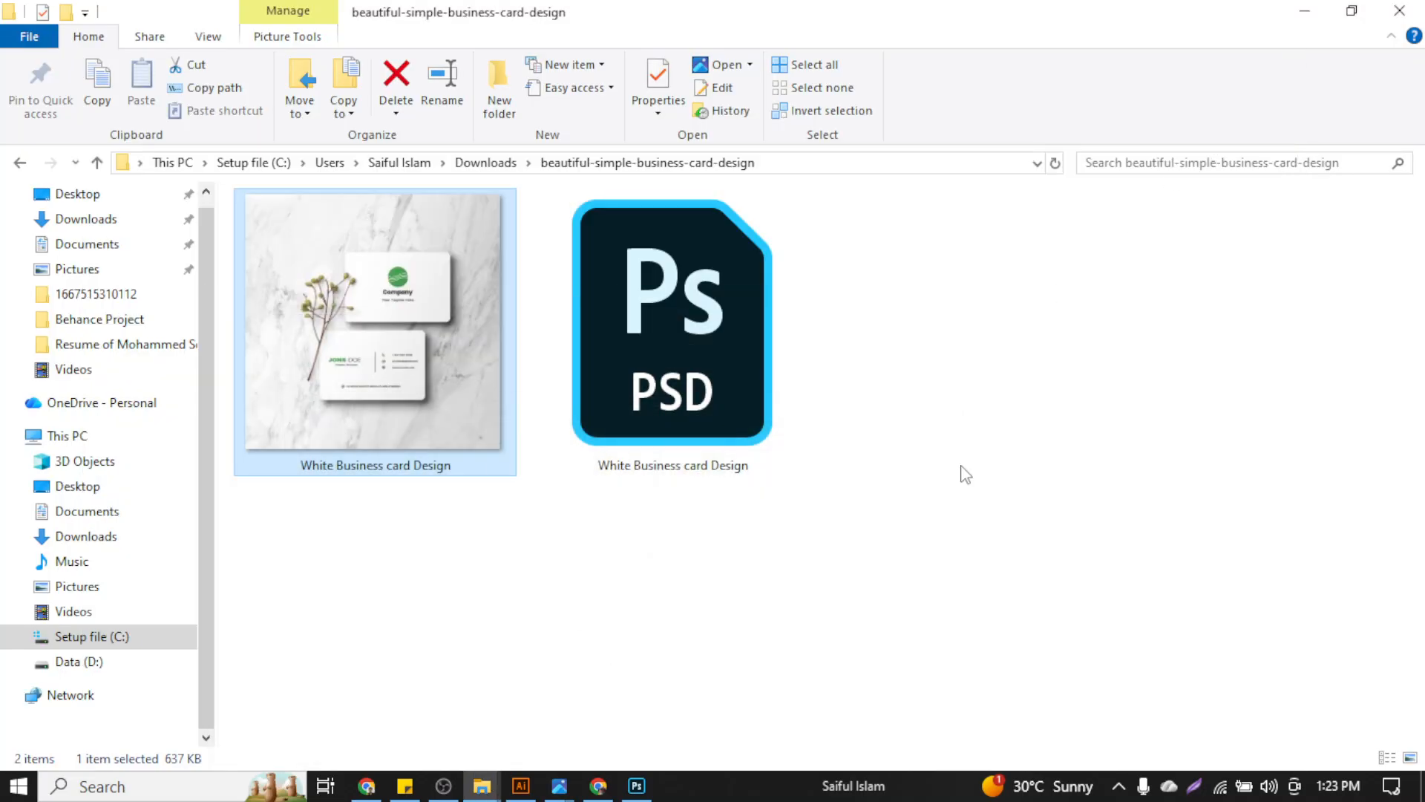
left_click(414, 707)
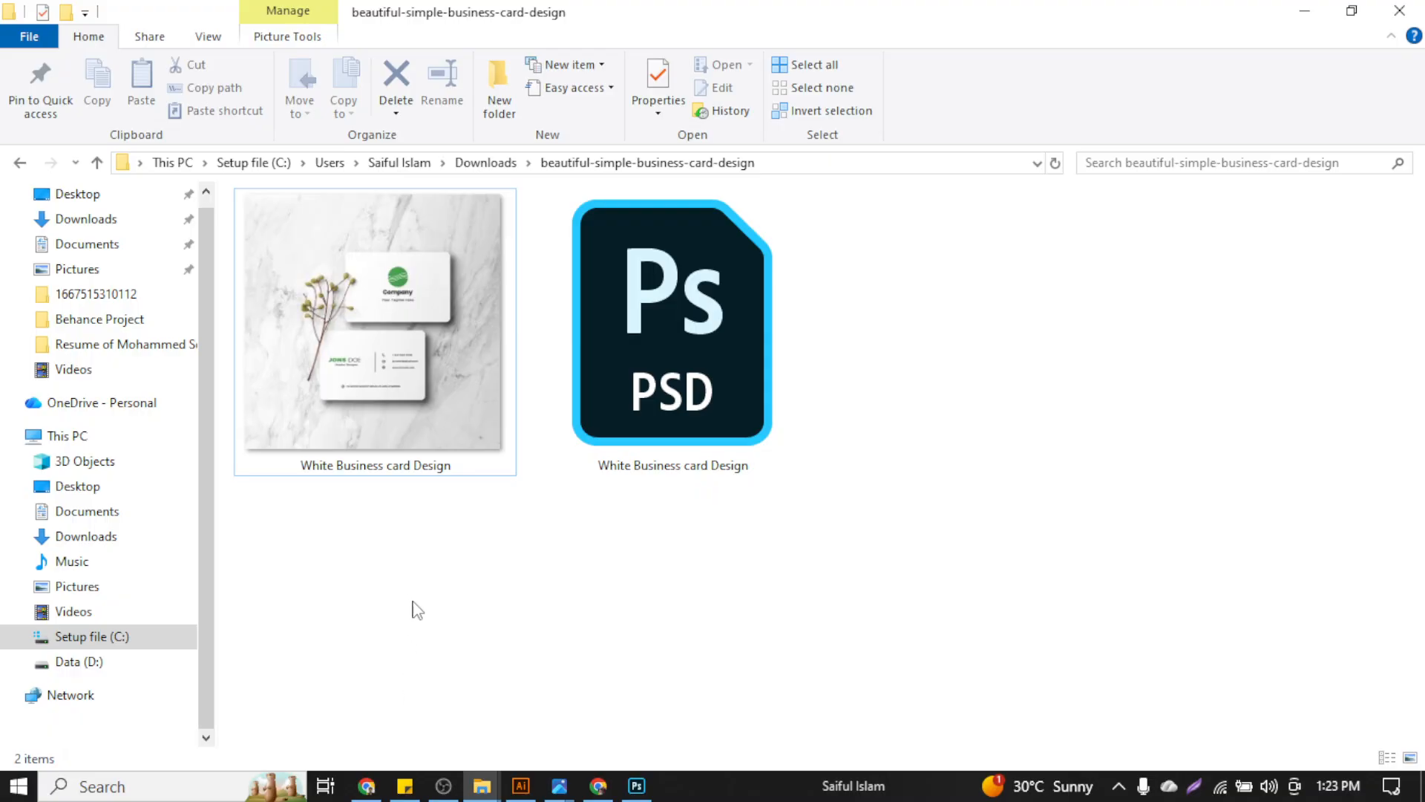
left_click(366, 786)
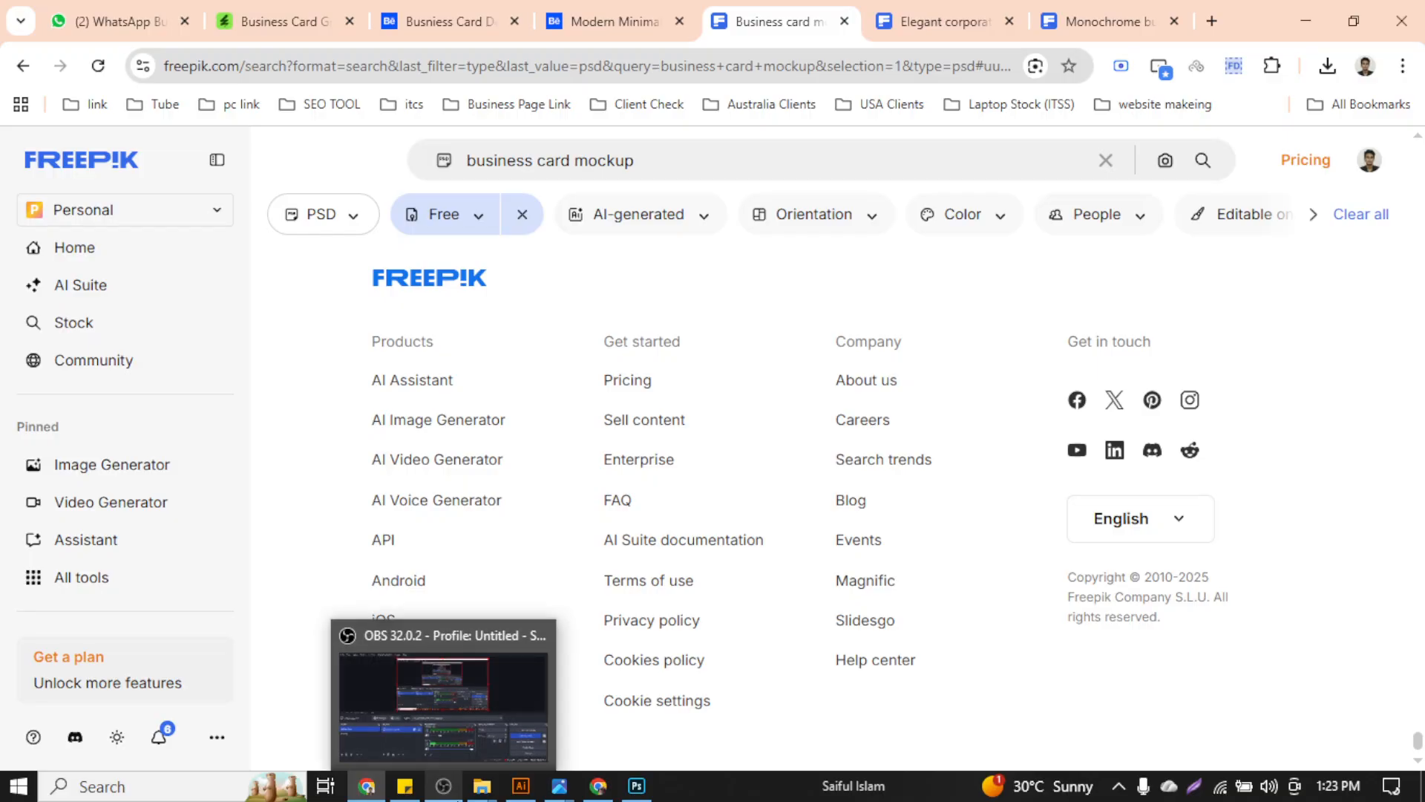
Offset the dark card background path 0.125 in outward to create the bleed rectangle
left_click(521, 786)
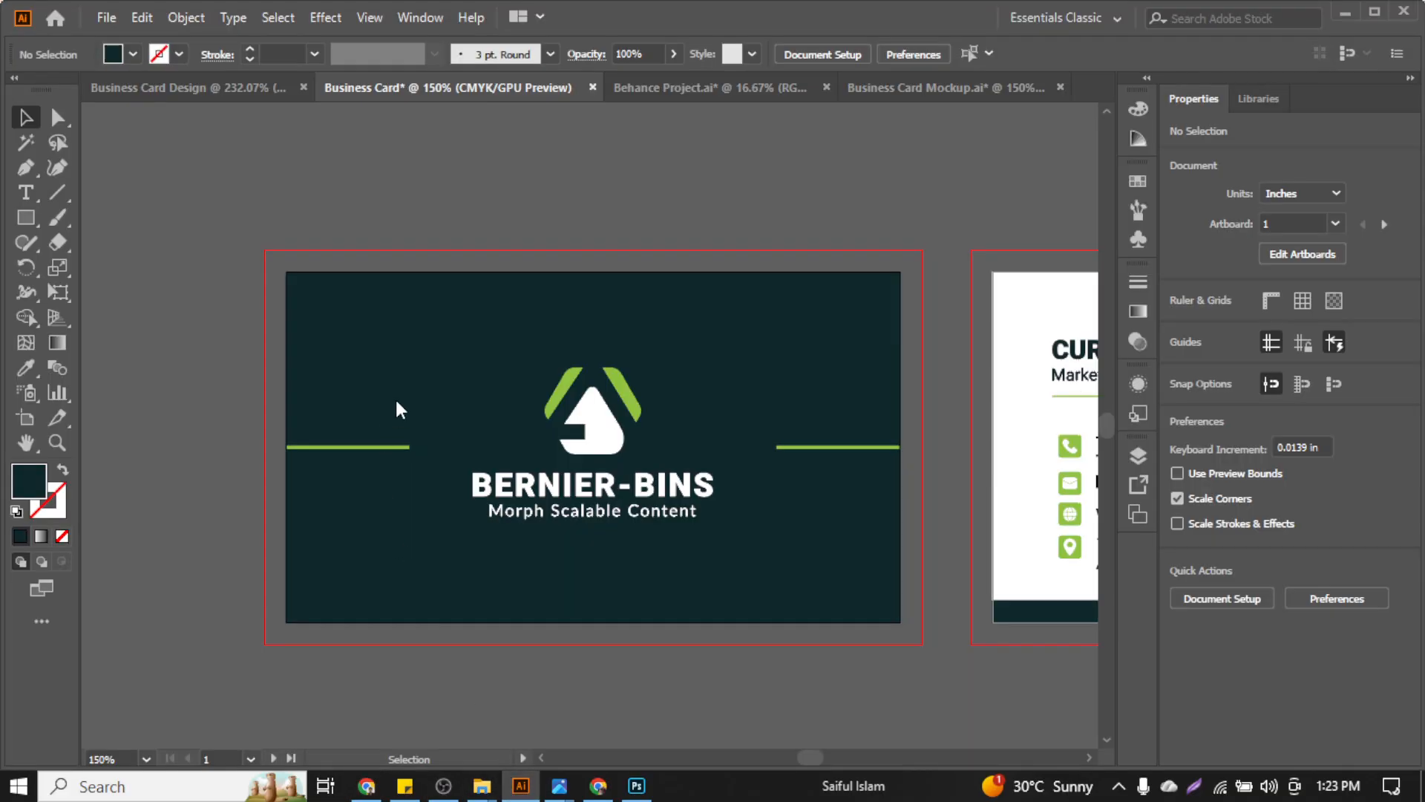
left_click(426, 366)
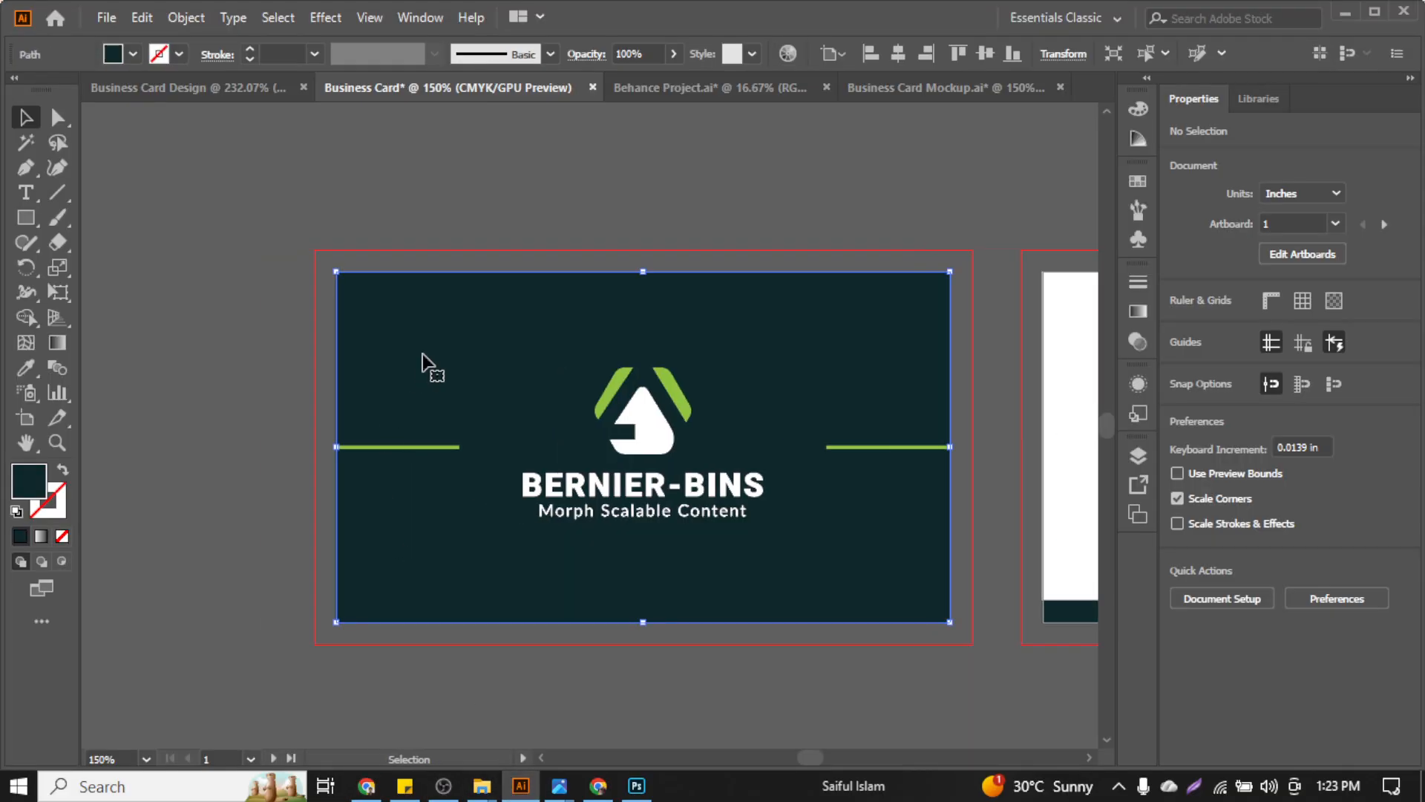
left_click(185, 17)
mouse_move(386, 522)
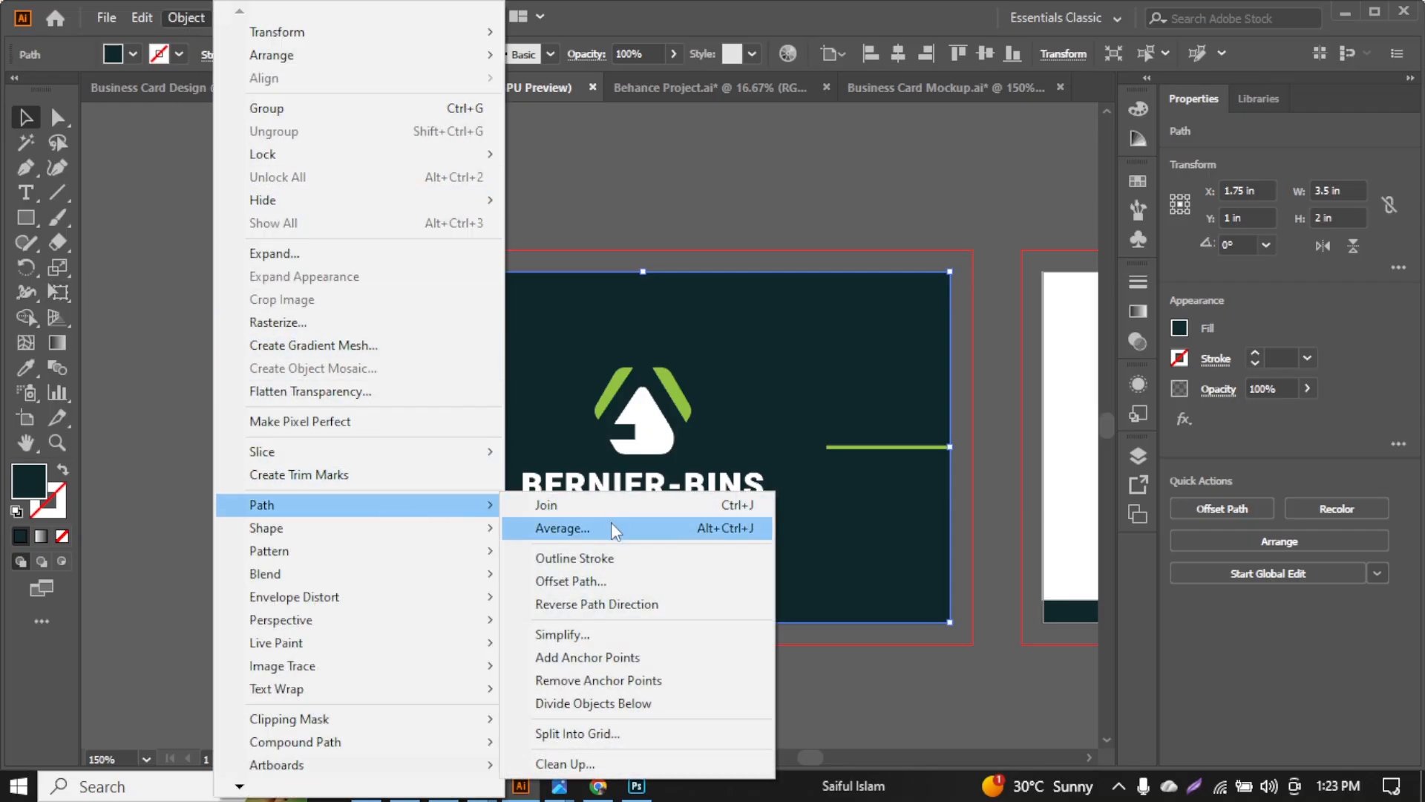
left_click(614, 581)
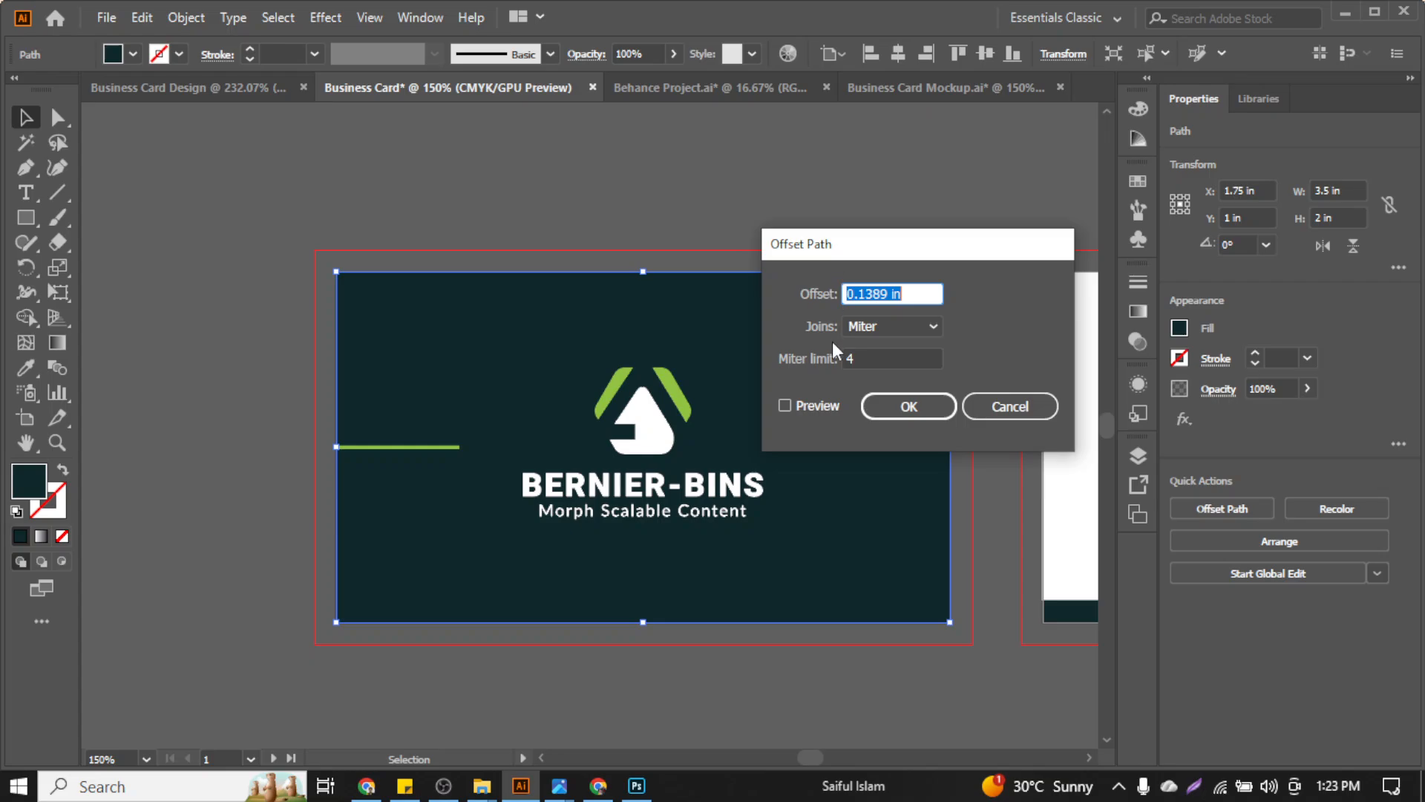
scroll(884, 288, "down", 3)
scroll(884, 288, "up", 1)
left_click(840, 414)
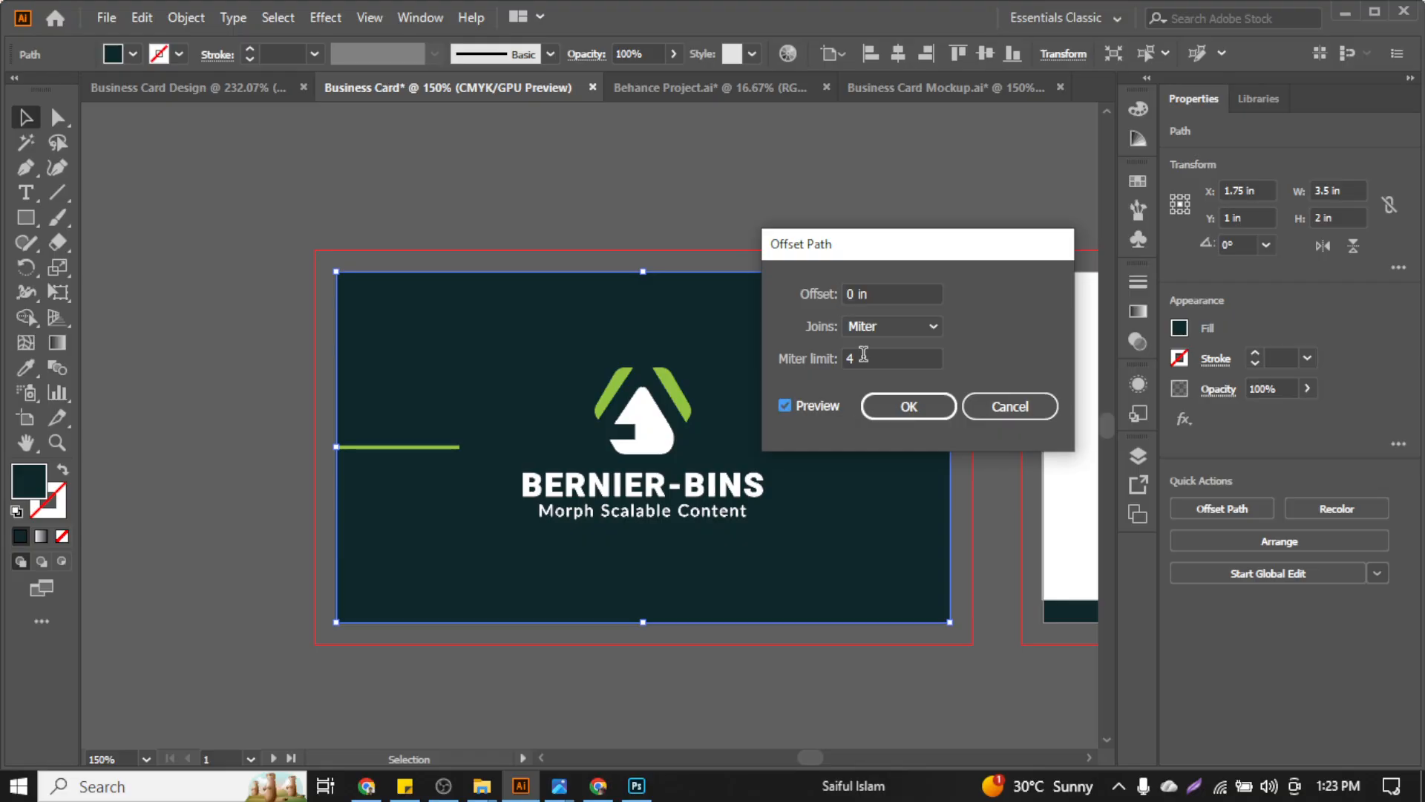
scroll(874, 293, "up", 1)
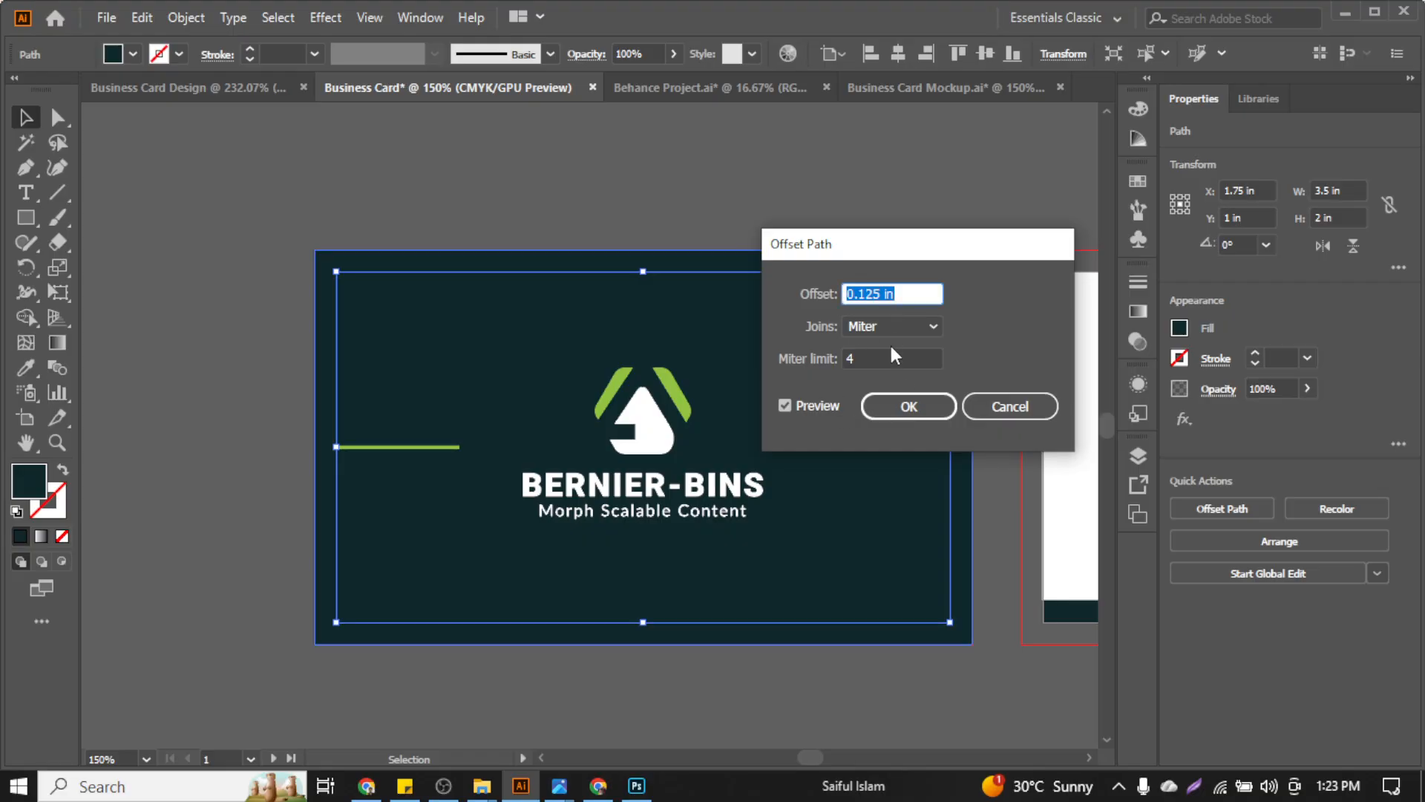
left_click(920, 410)
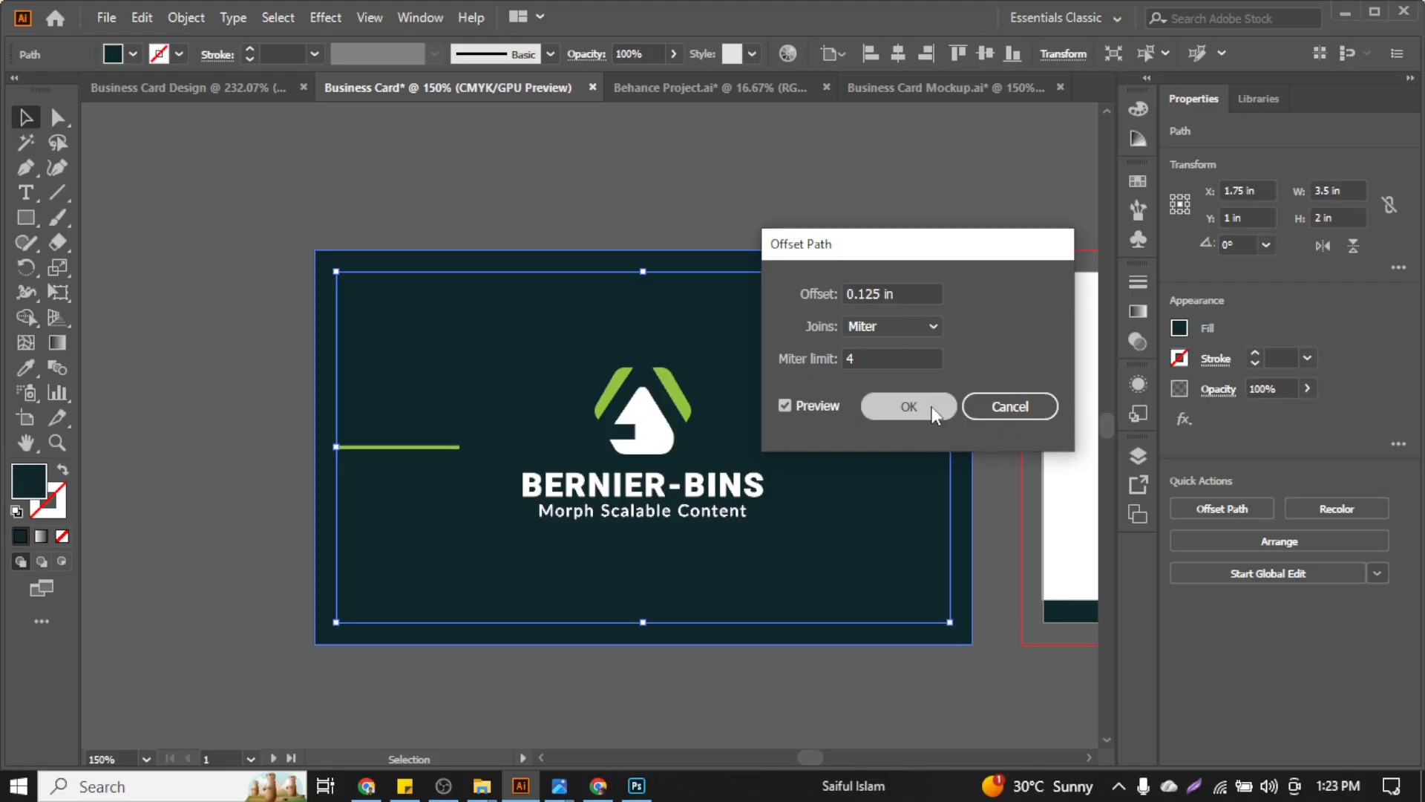
Offset the card background -0.125 in inward to create the safe-area rectangle
left_click(362, 288)
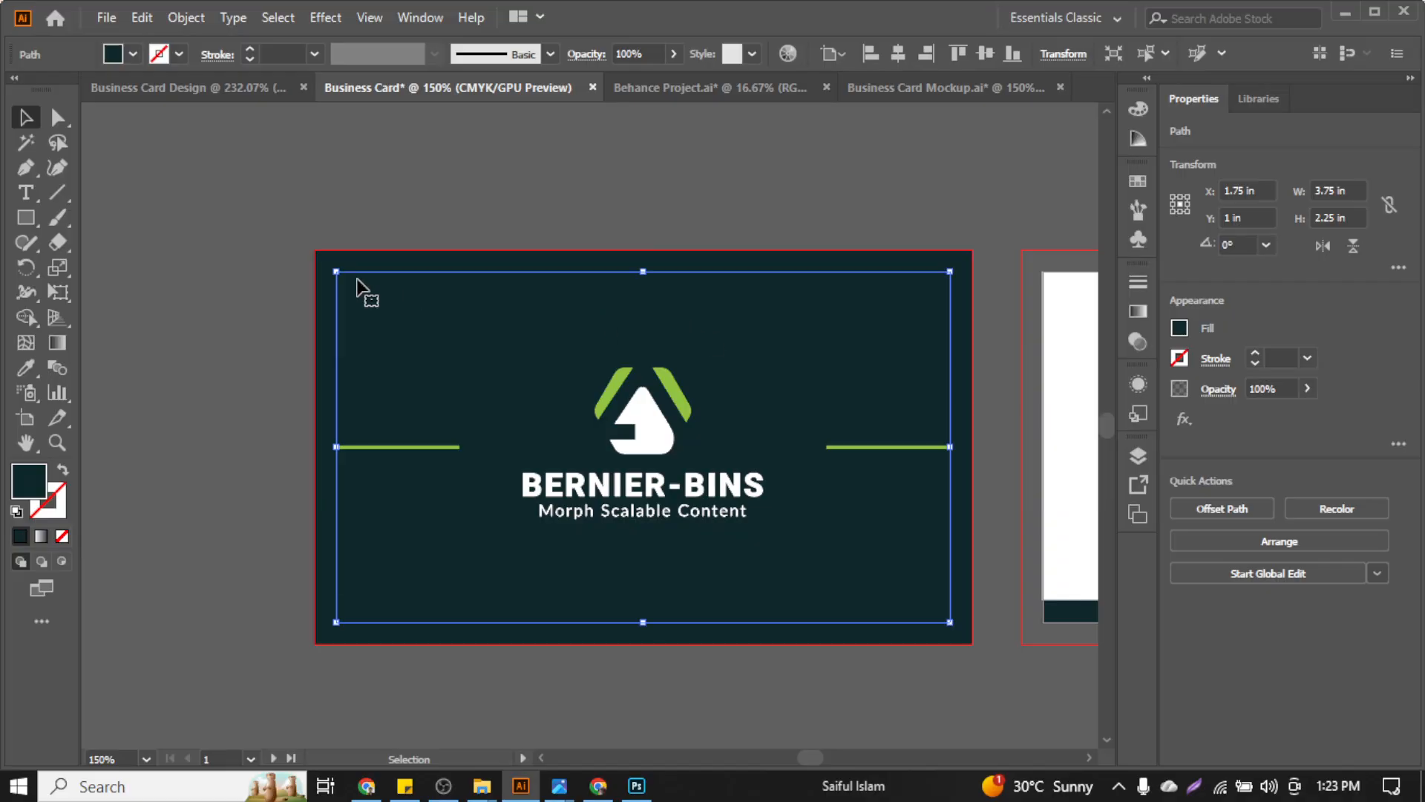
left_click(187, 18)
mouse_move(358, 522)
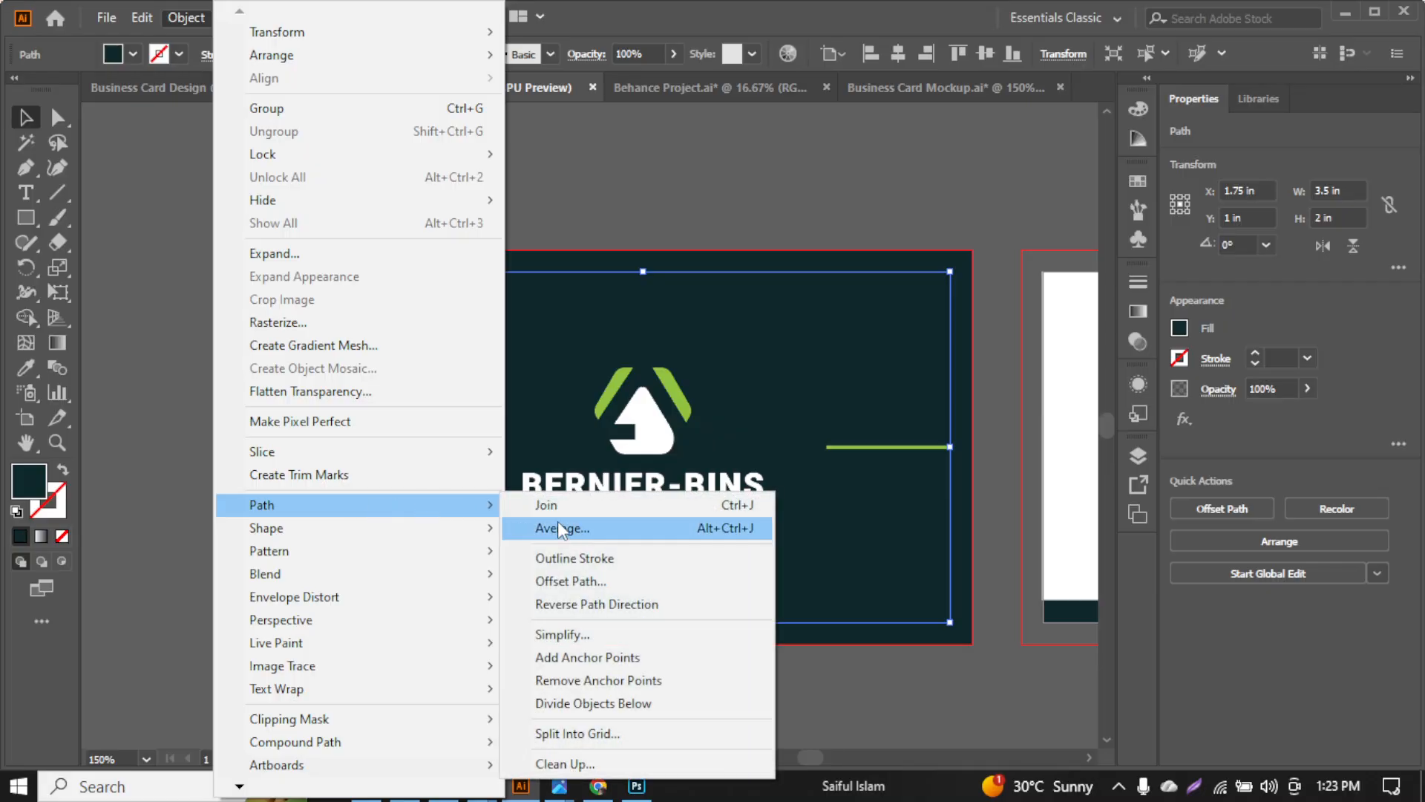
left_click(585, 576)
left_click(815, 405)
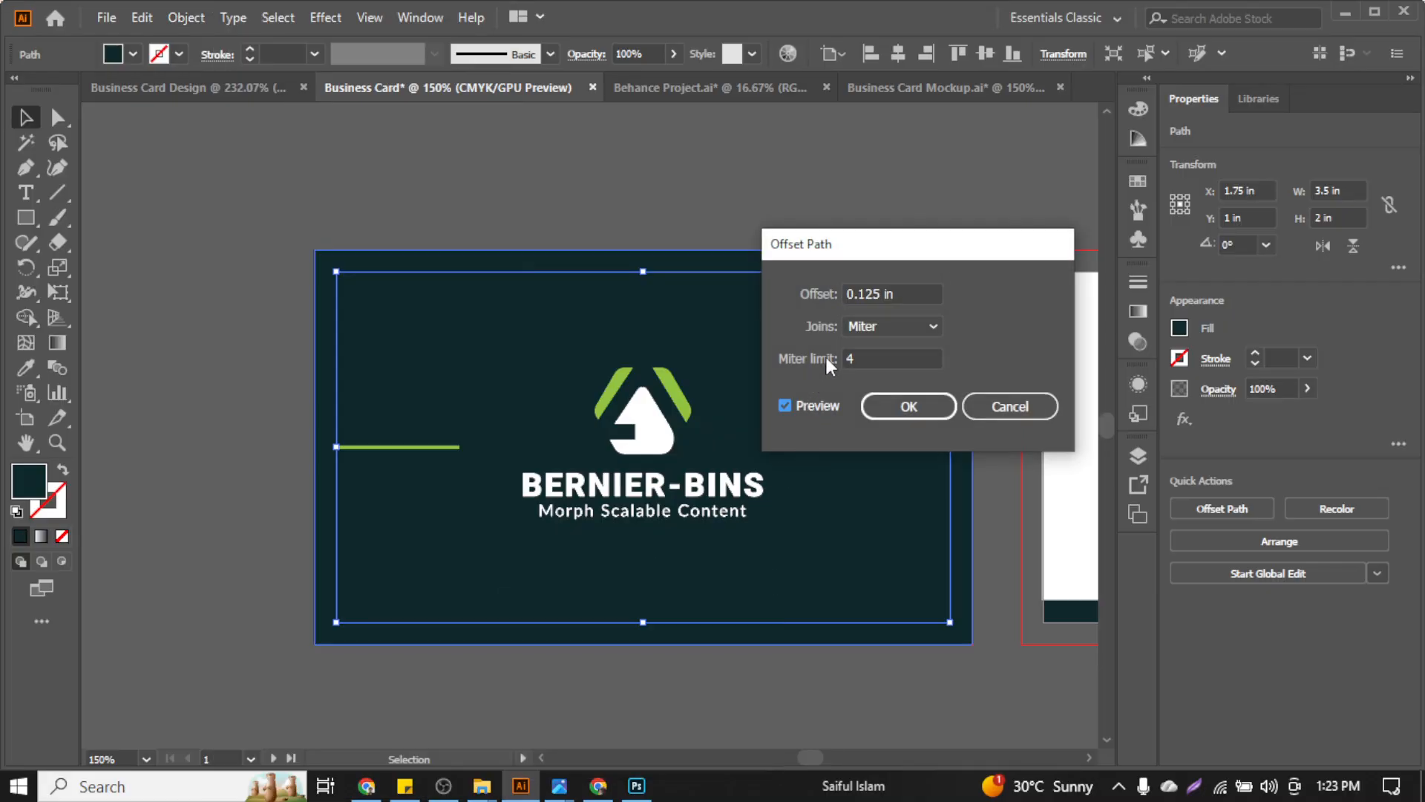
left_click(867, 295)
key("Down")
key("Down")
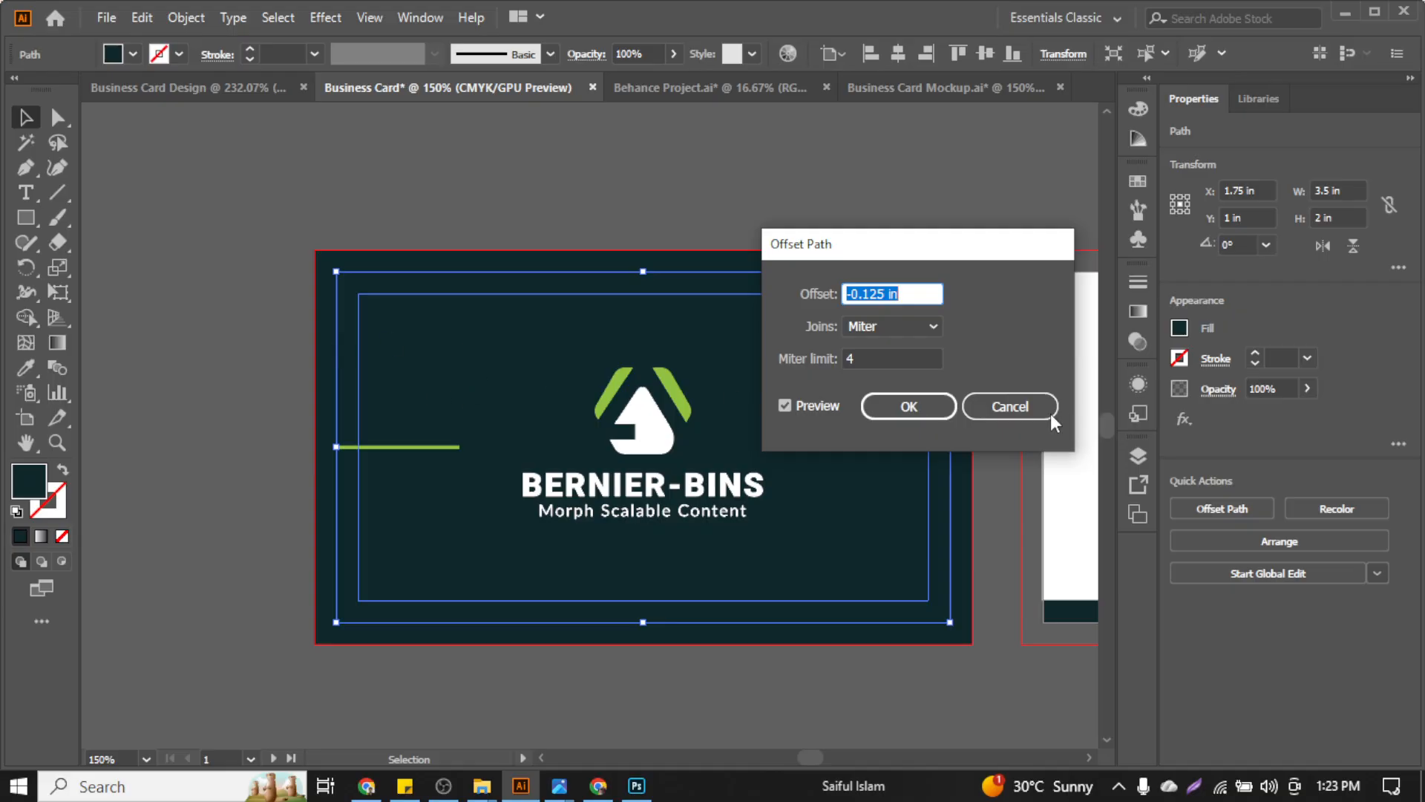
left_click(939, 413)
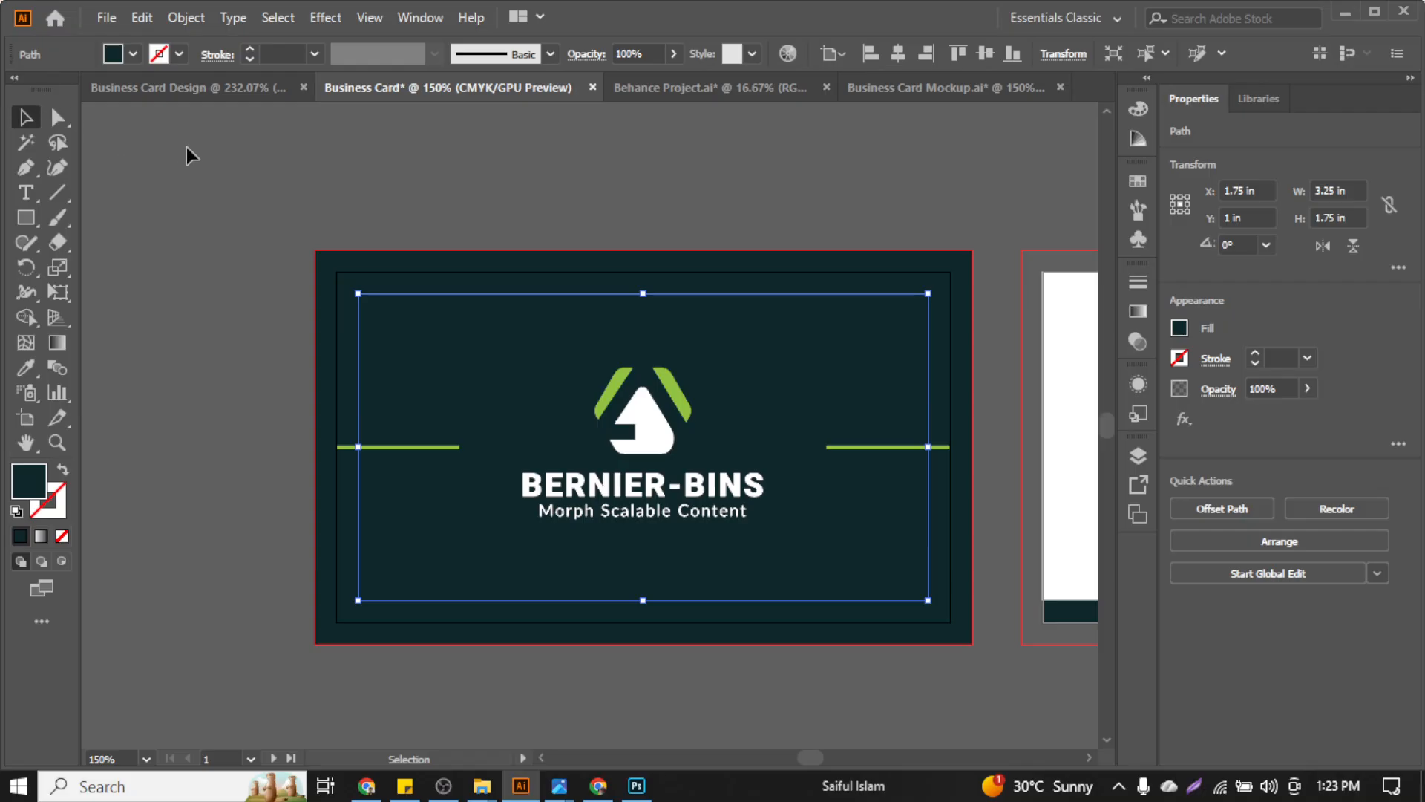
Inspect the inner and outer rectangles' points and zoom in on the card front
key("a")
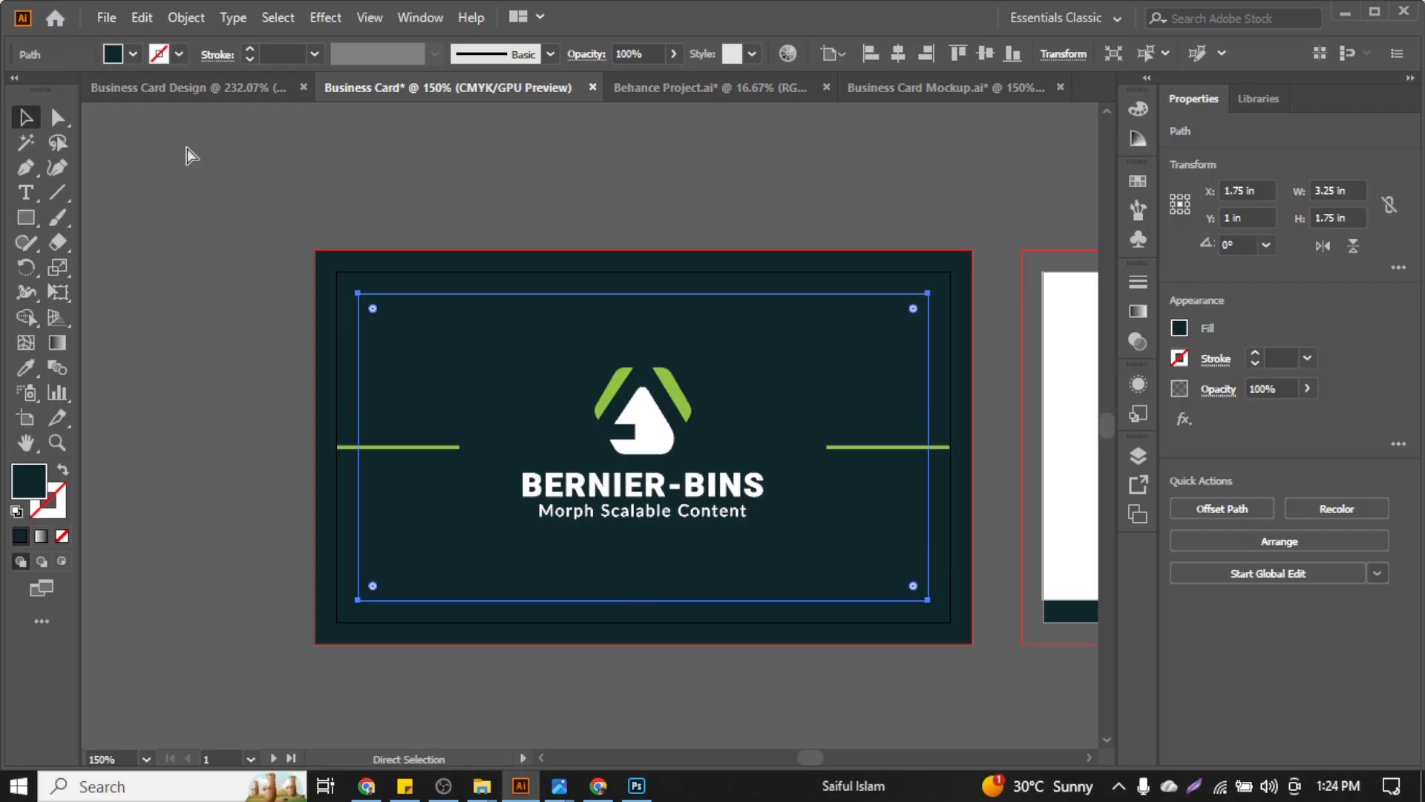
key("v")
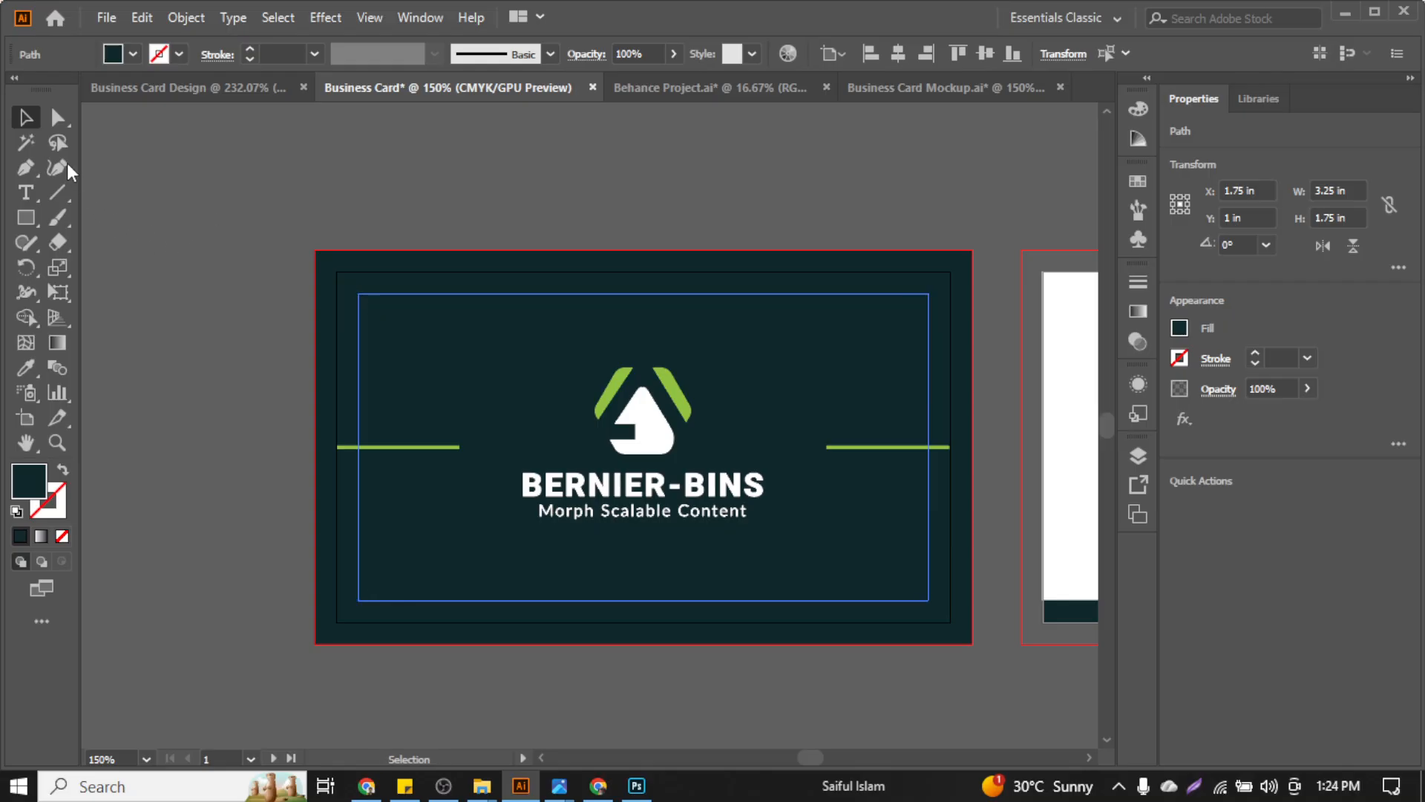
left_click(576, 247)
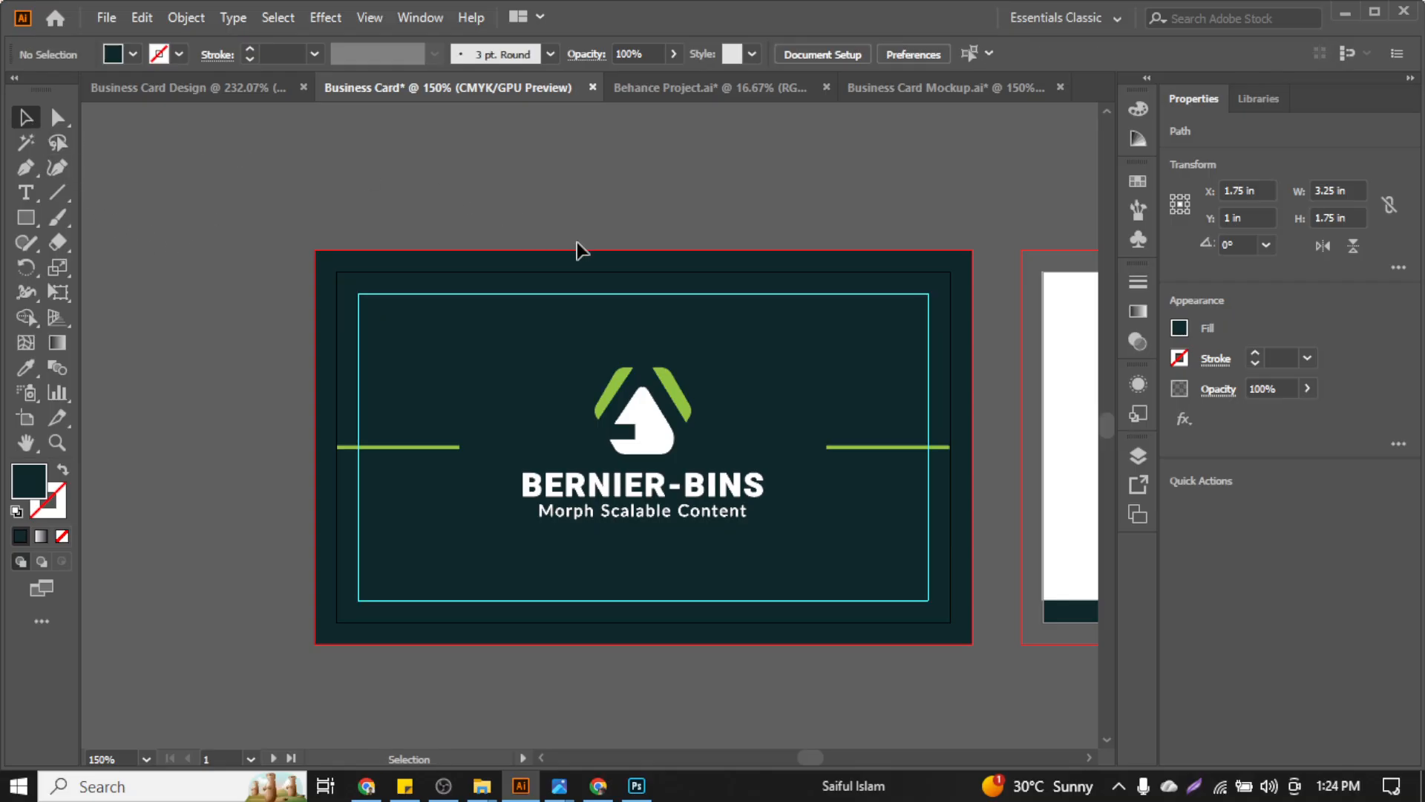
left_click(590, 286)
key("a")
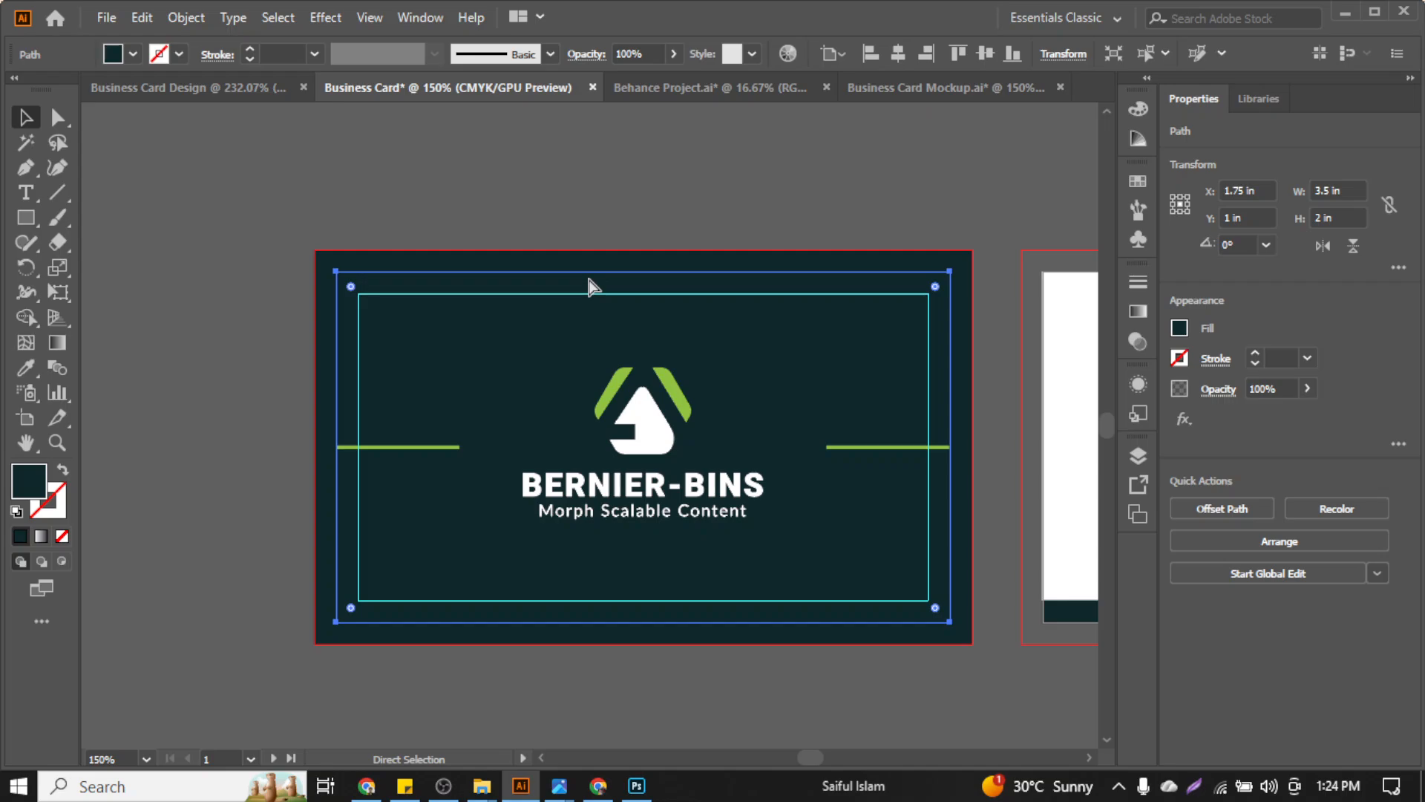
scroll(590, 286, "right", 1)
key("ctrl+shift+a")
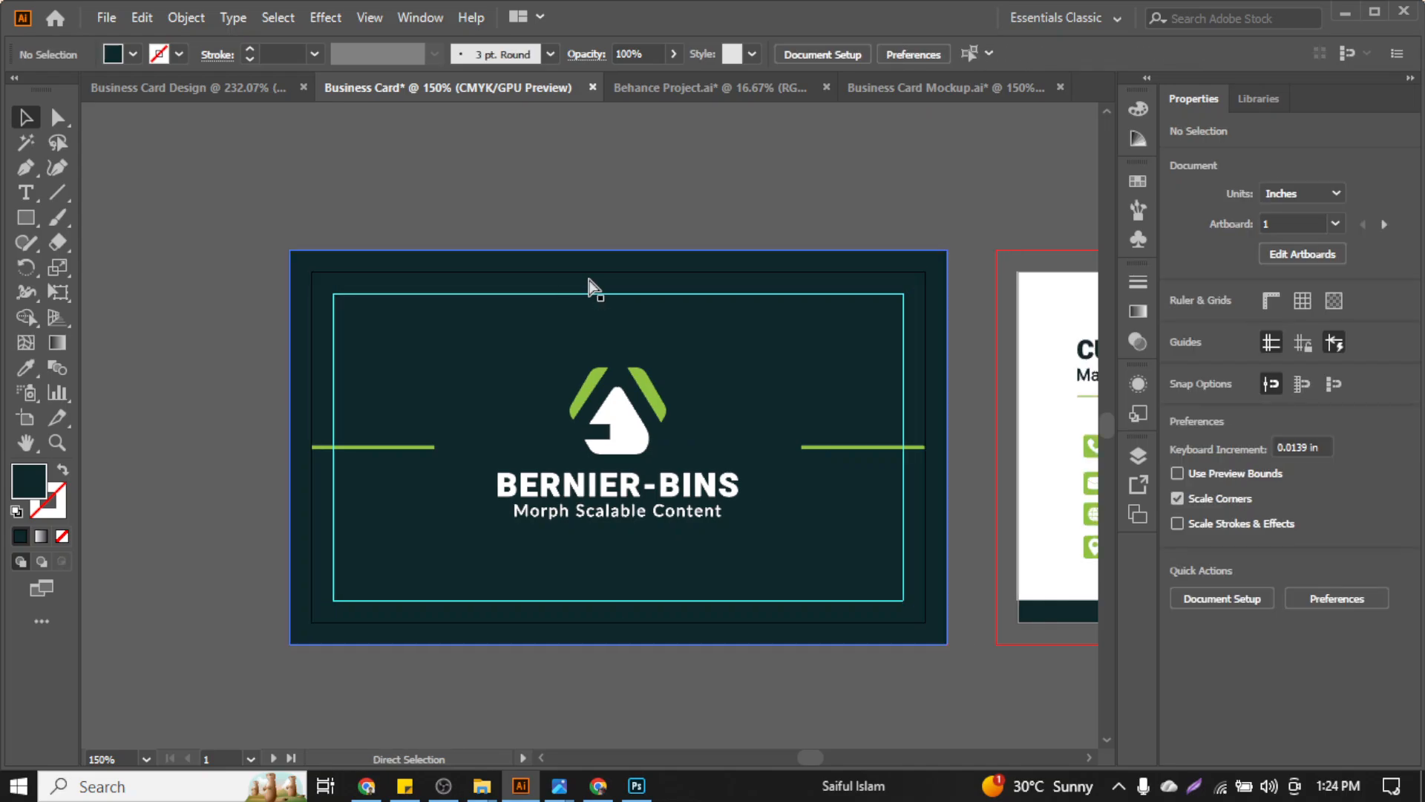
scroll(591, 288, "right", 4)
scroll(669, 466, "right", 1)
key("v")
scroll(662, 461, "up", 1)
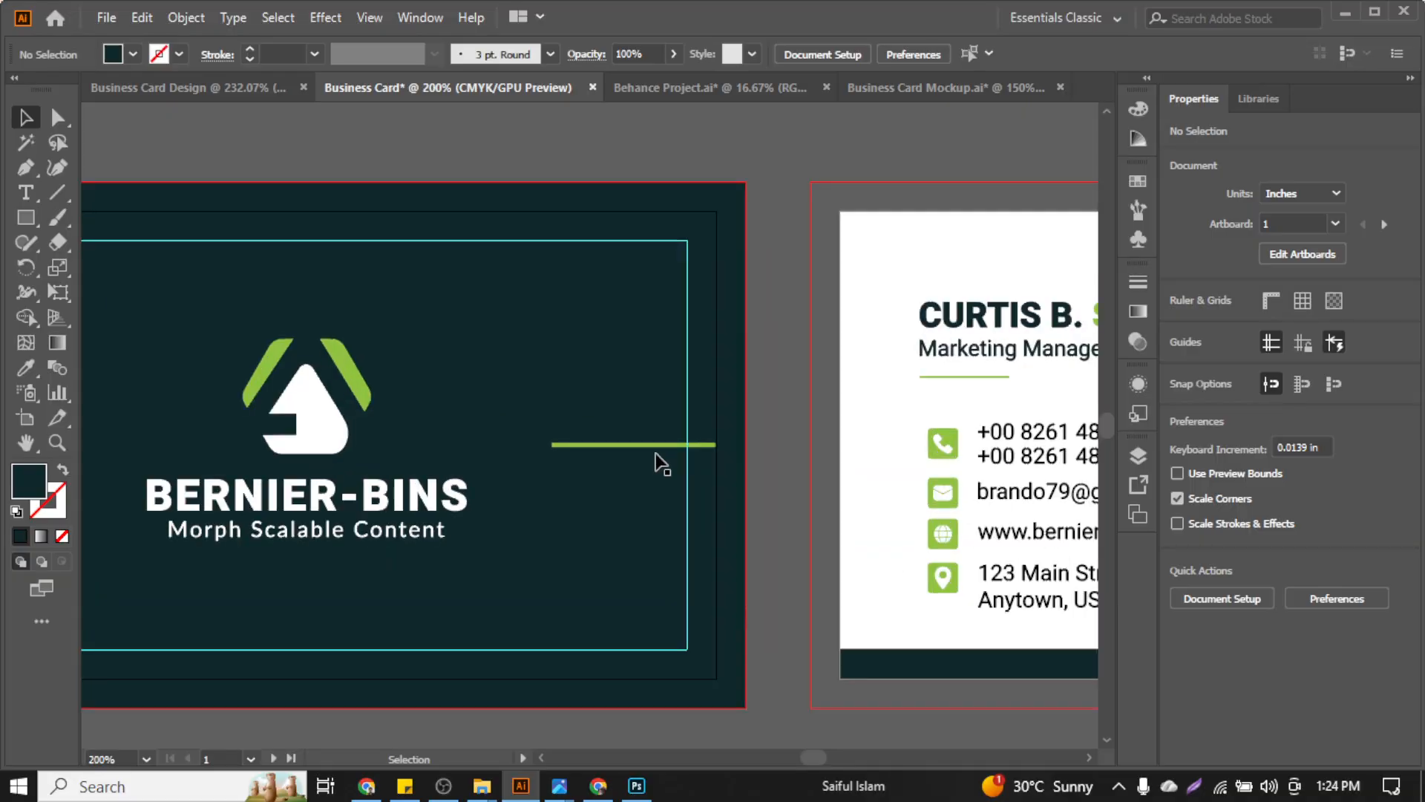
Extend the thin green line right, then left, until both ends meet the artboard edges
left_click(663, 457)
scroll(749, 452, "up", 10)
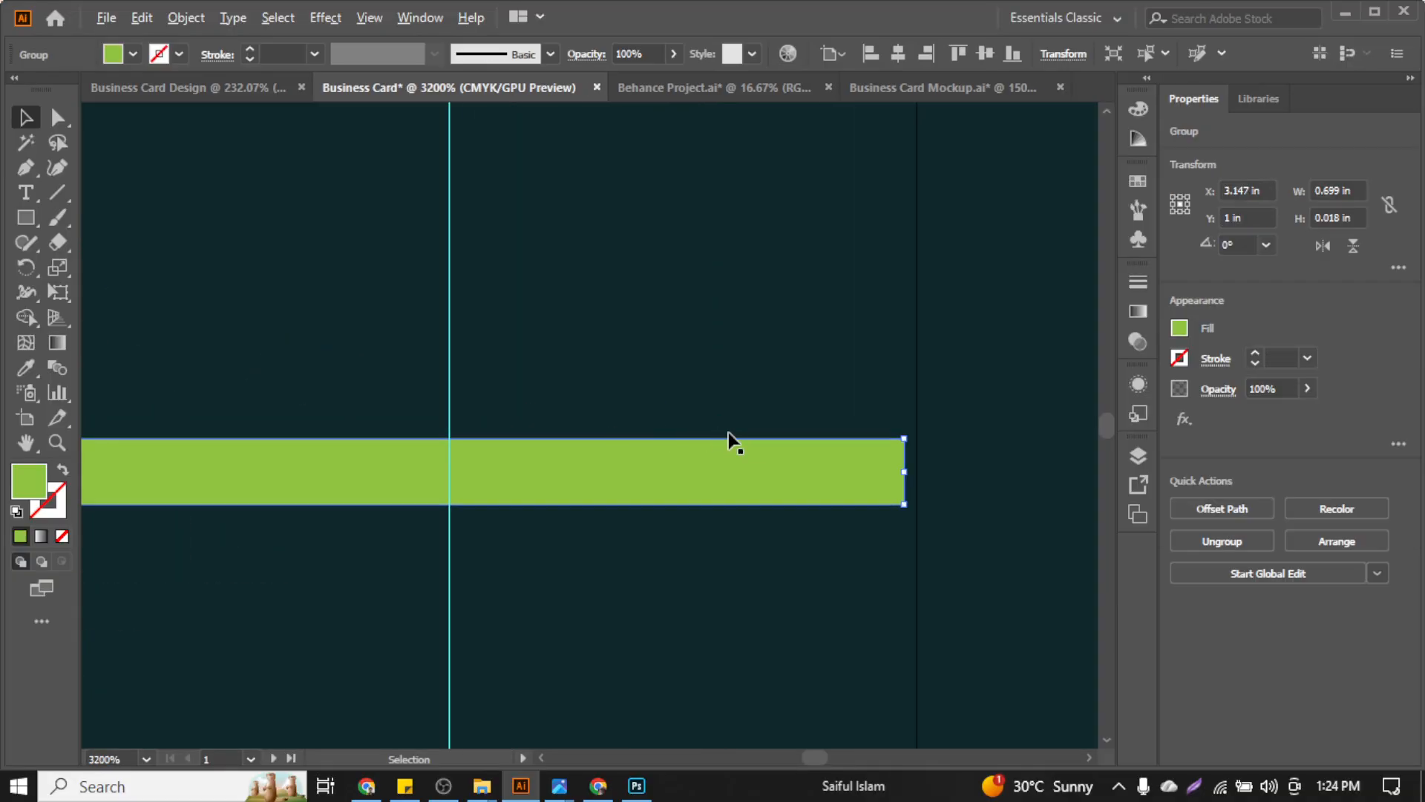
scroll(824, 449, "down", 3)
scroll(757, 465, "down", 1)
scroll(712, 465, "right", 1)
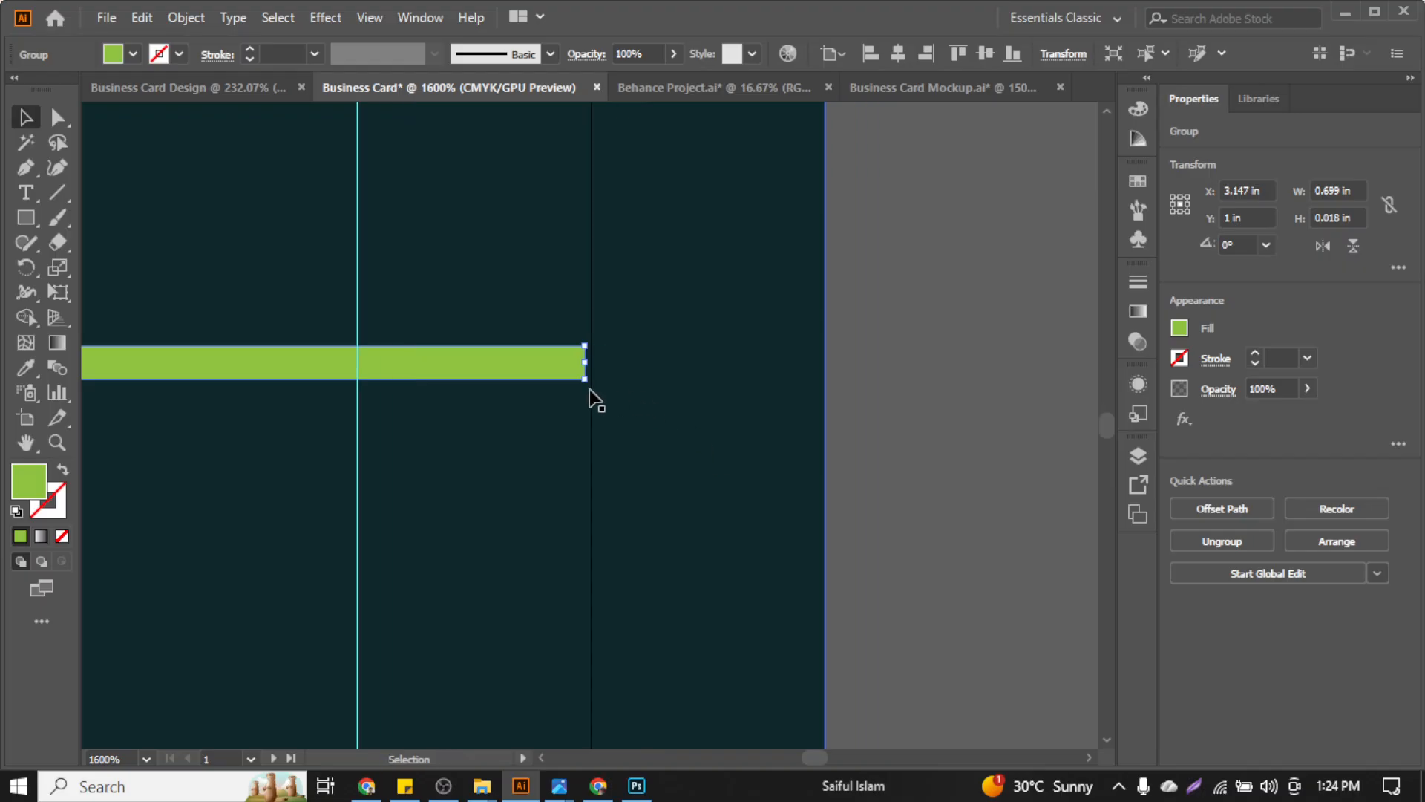
left_click_drag(594, 358, 822, 382)
scroll(822, 383, "down", 5)
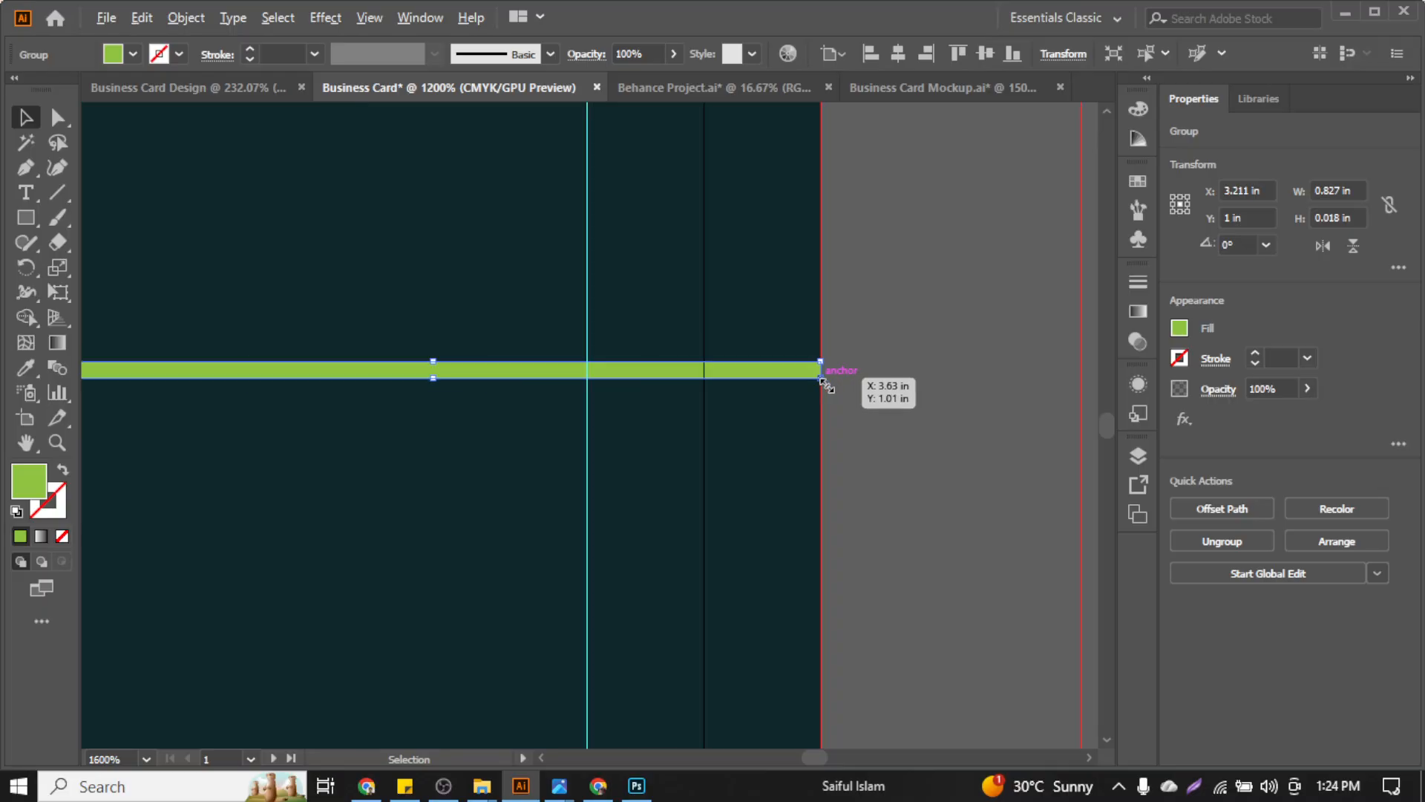
scroll(376, 378, "up", 6)
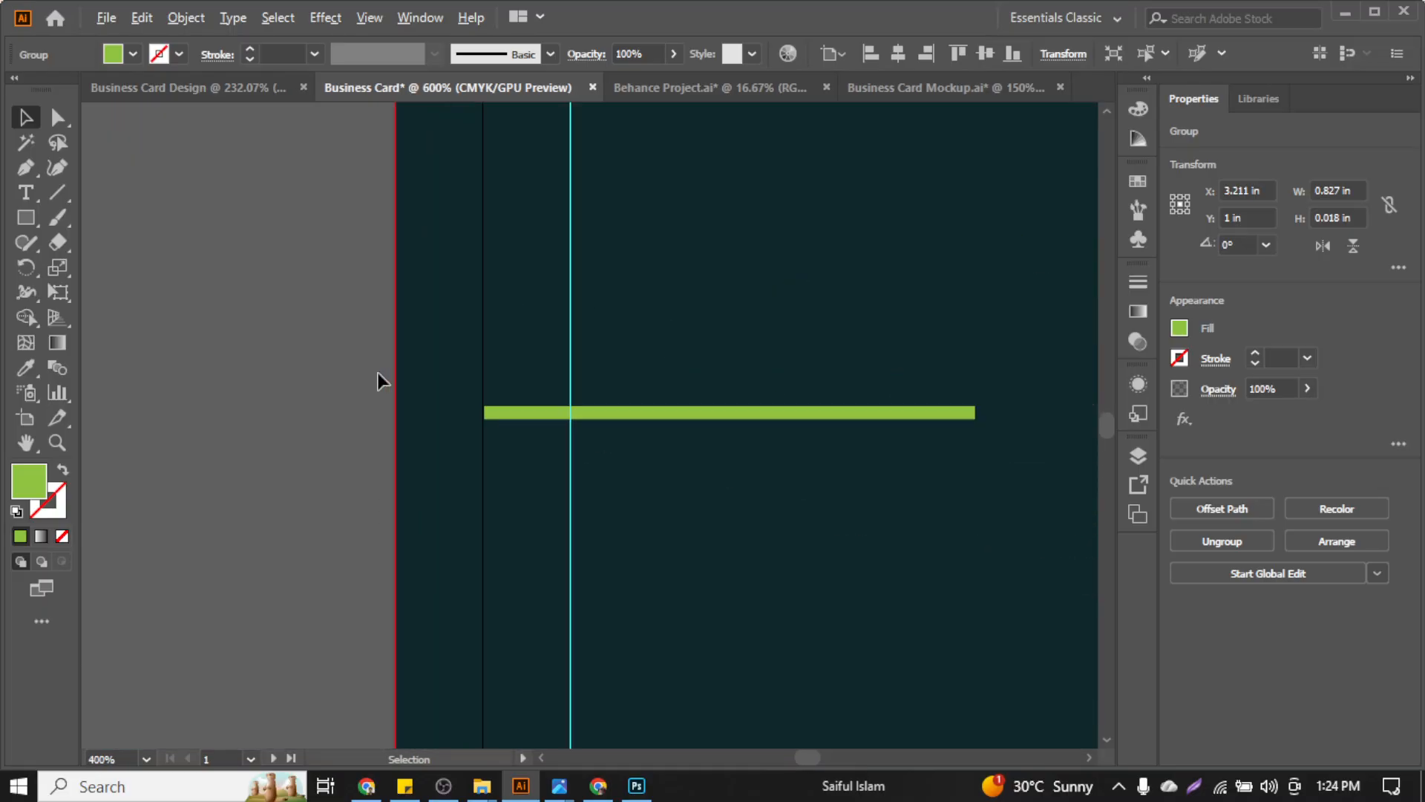
left_click(837, 538)
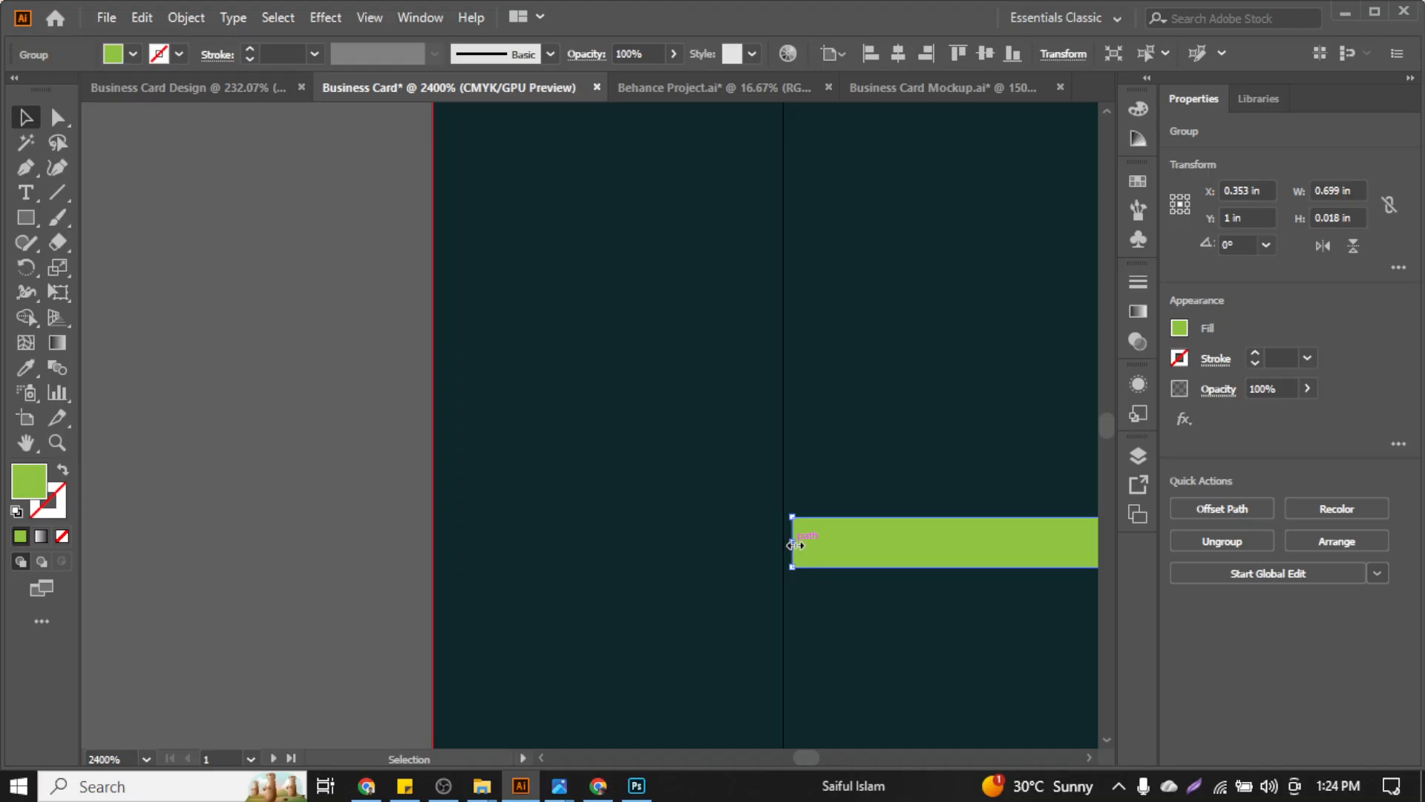
left_click_drag(795, 545, 435, 572)
Ungroup the white business card
left_click(305, 510)
scroll(306, 510, "down", 12)
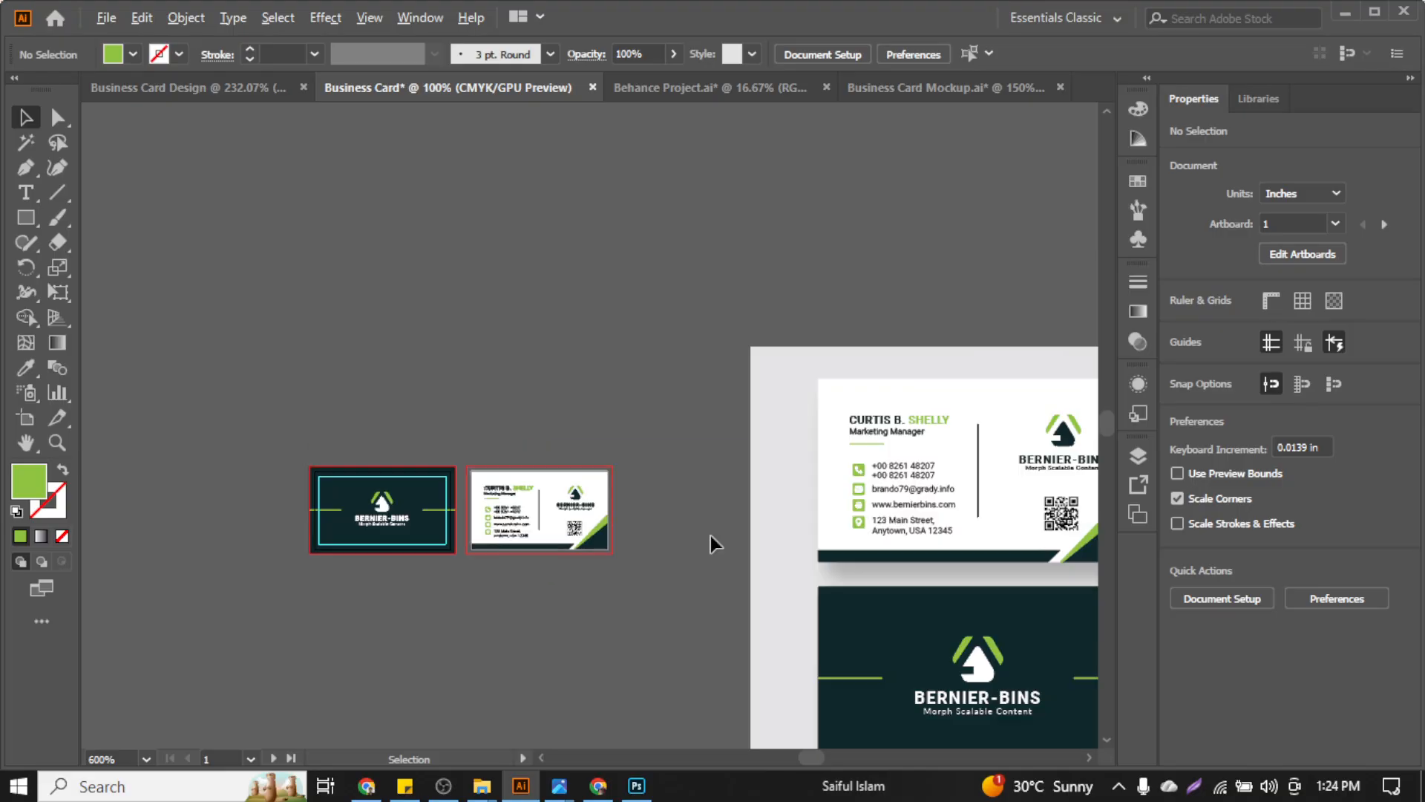
scroll(497, 533, "up", 5)
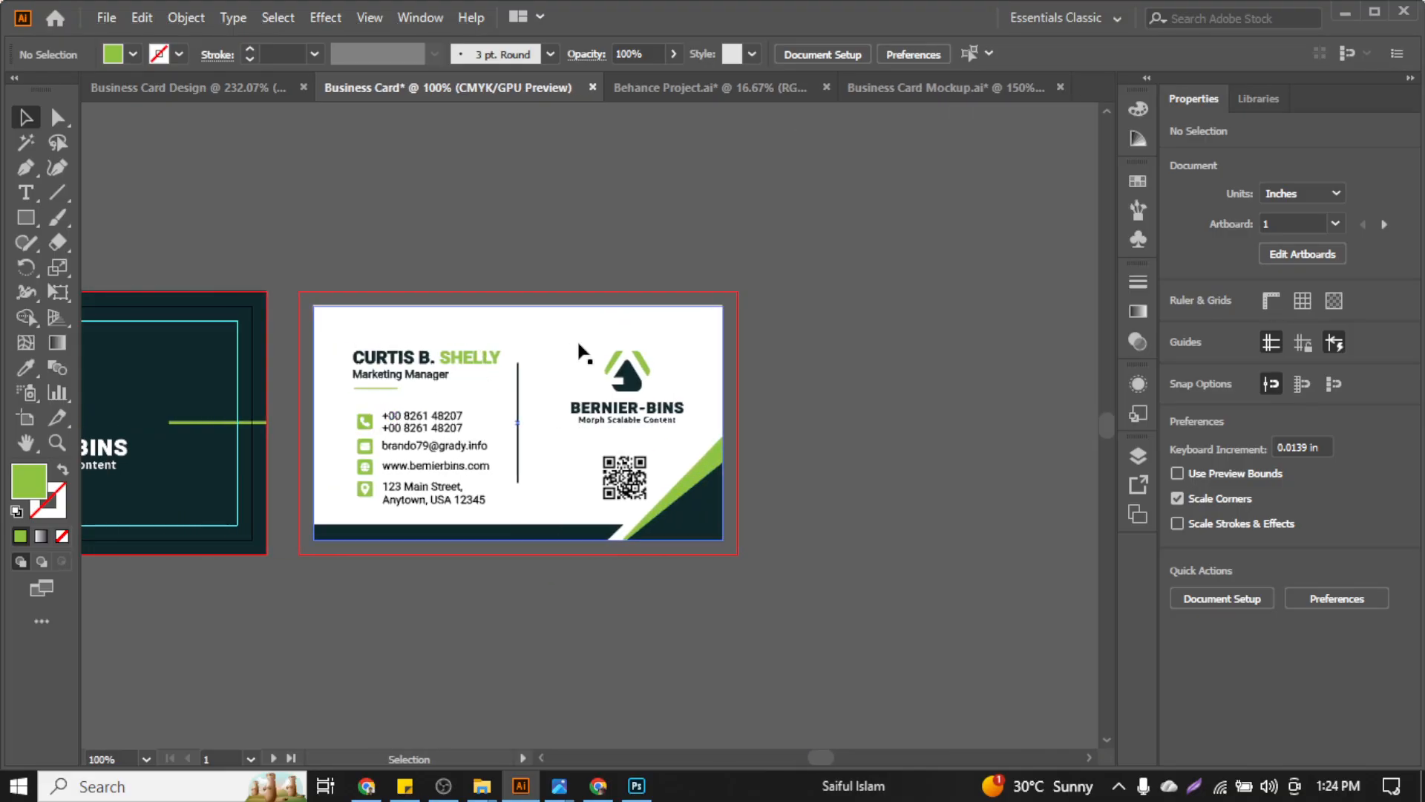
left_click(577, 334)
scroll(577, 333, "left", 3)
right_click(578, 336)
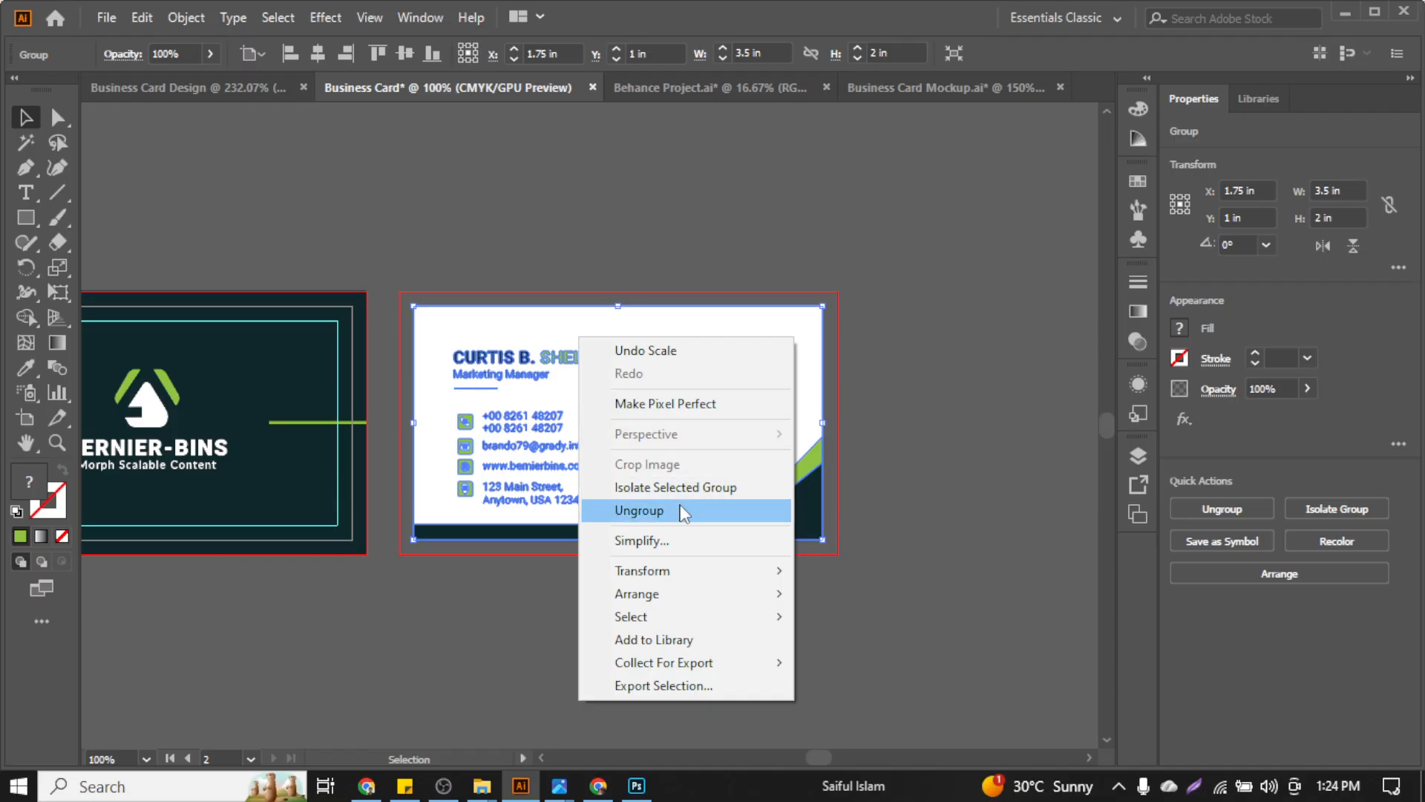
left_click(640, 510)
Create a -0.125 in inset of the white background and turn it into a safe-area guide
left_click(764, 333)
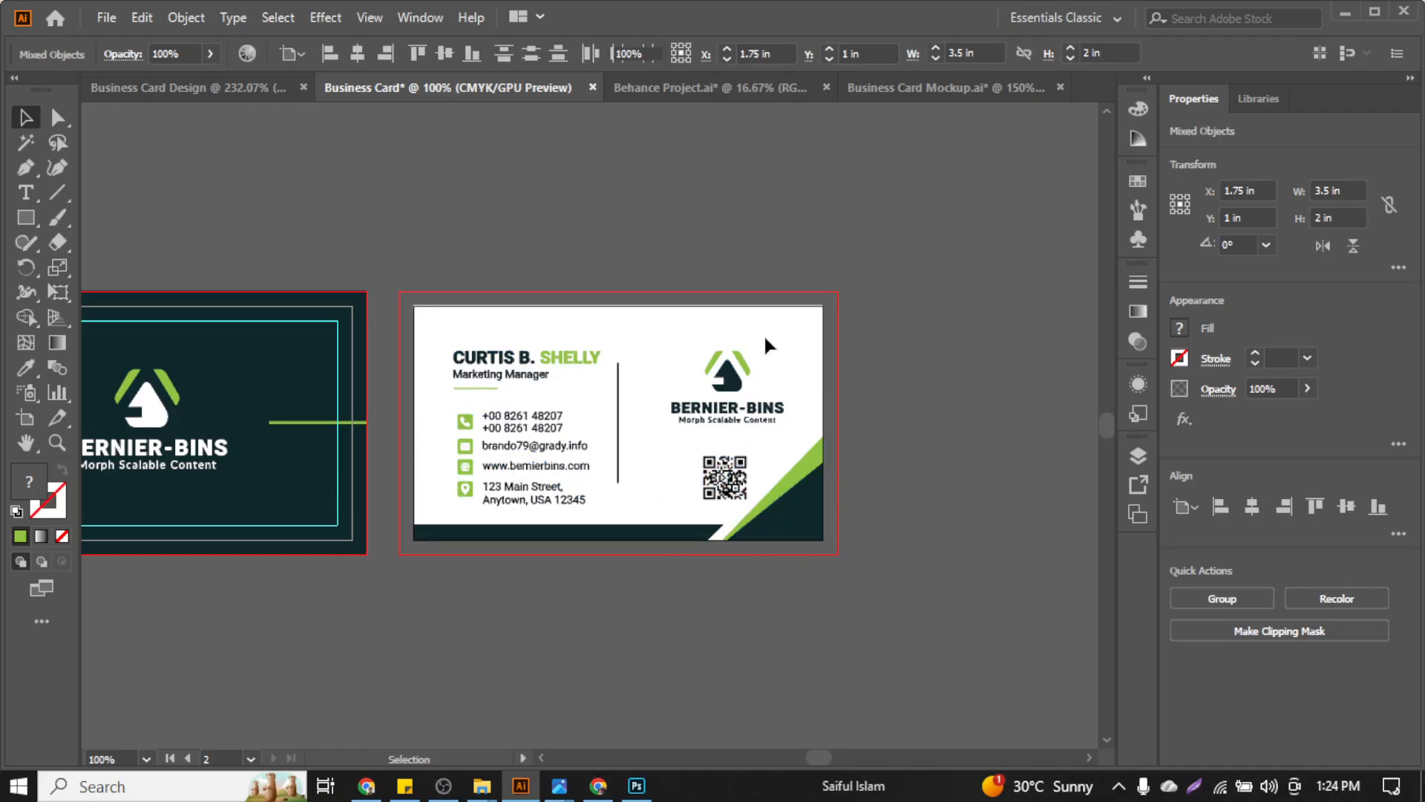
left_click(172, 17)
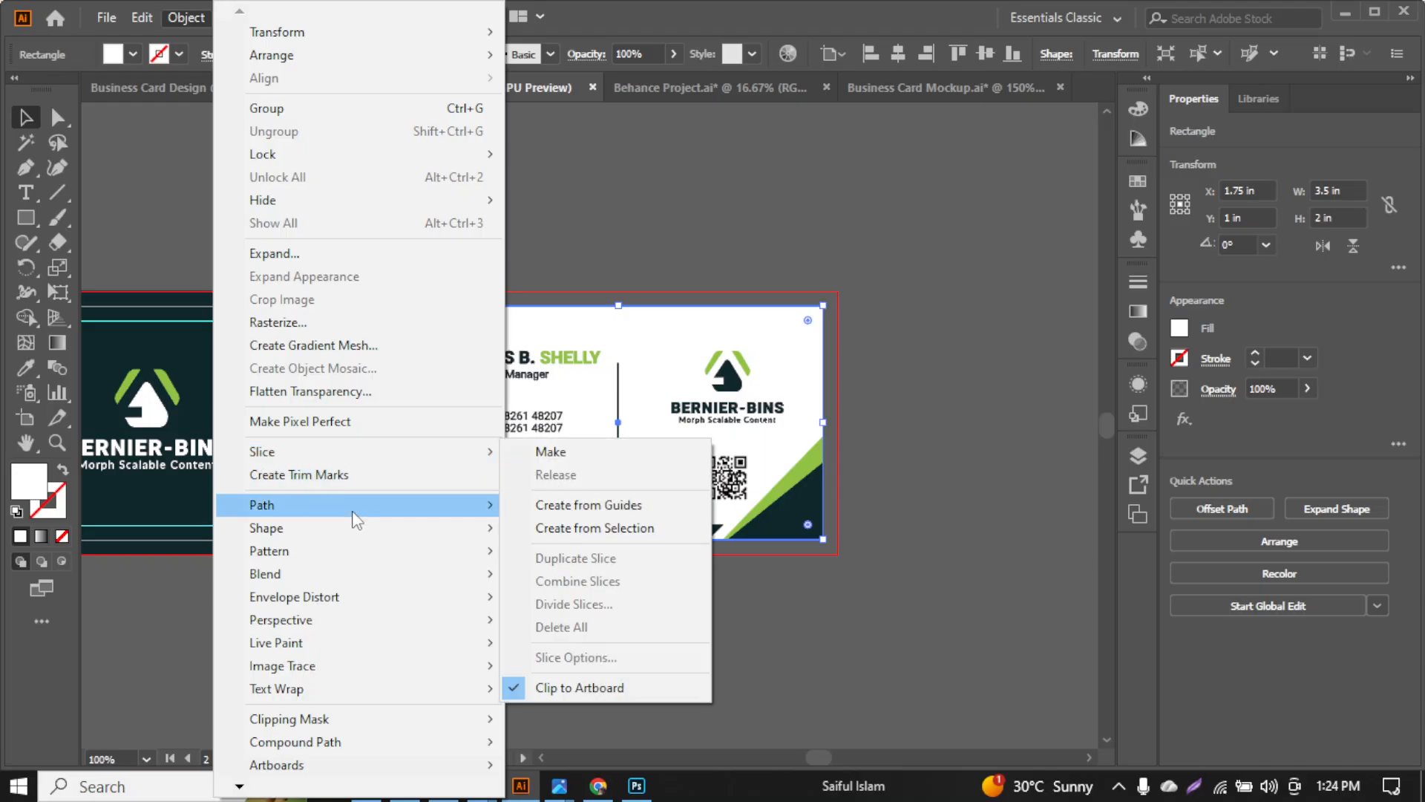
mouse_move(355, 514)
left_click(582, 579)
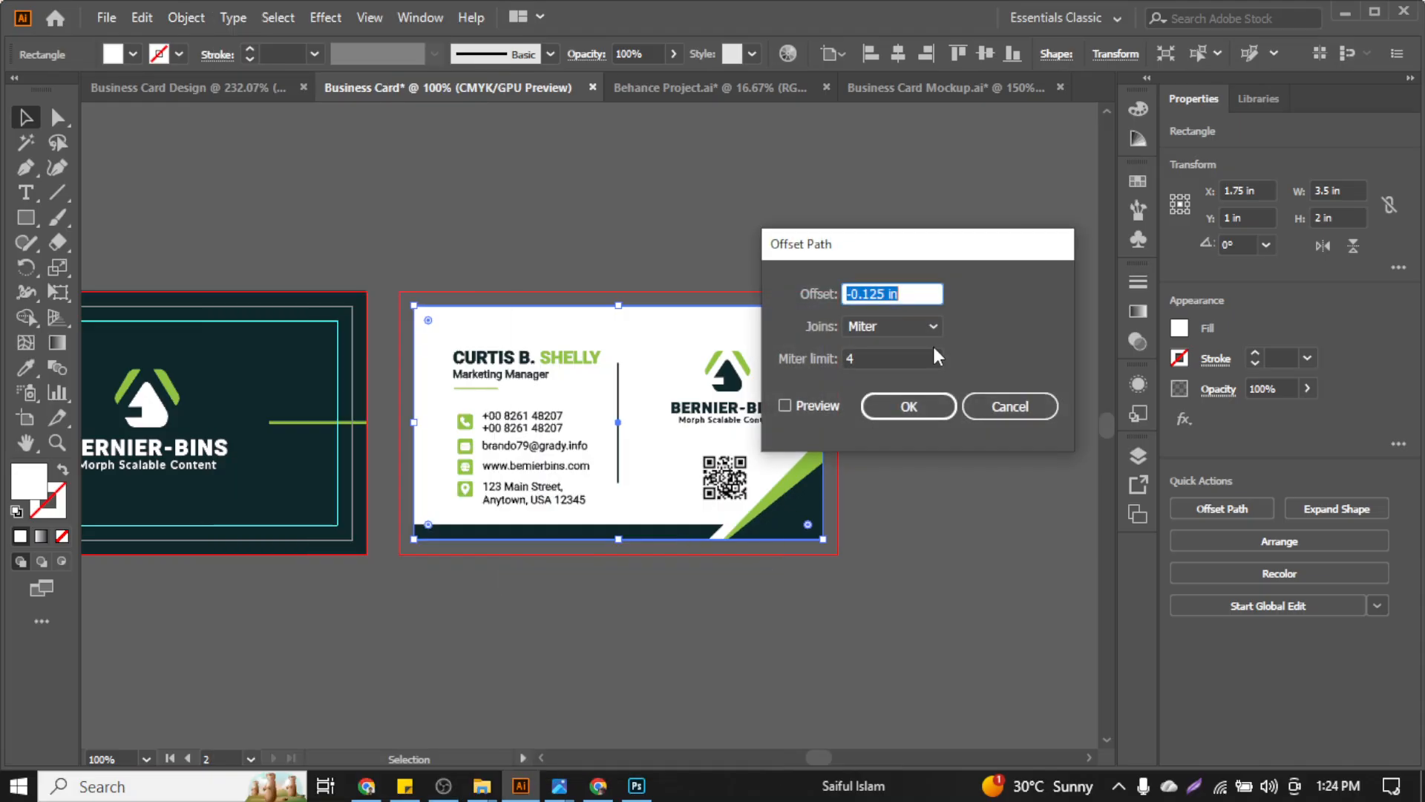
left_click(810, 410)
left_click(908, 406)
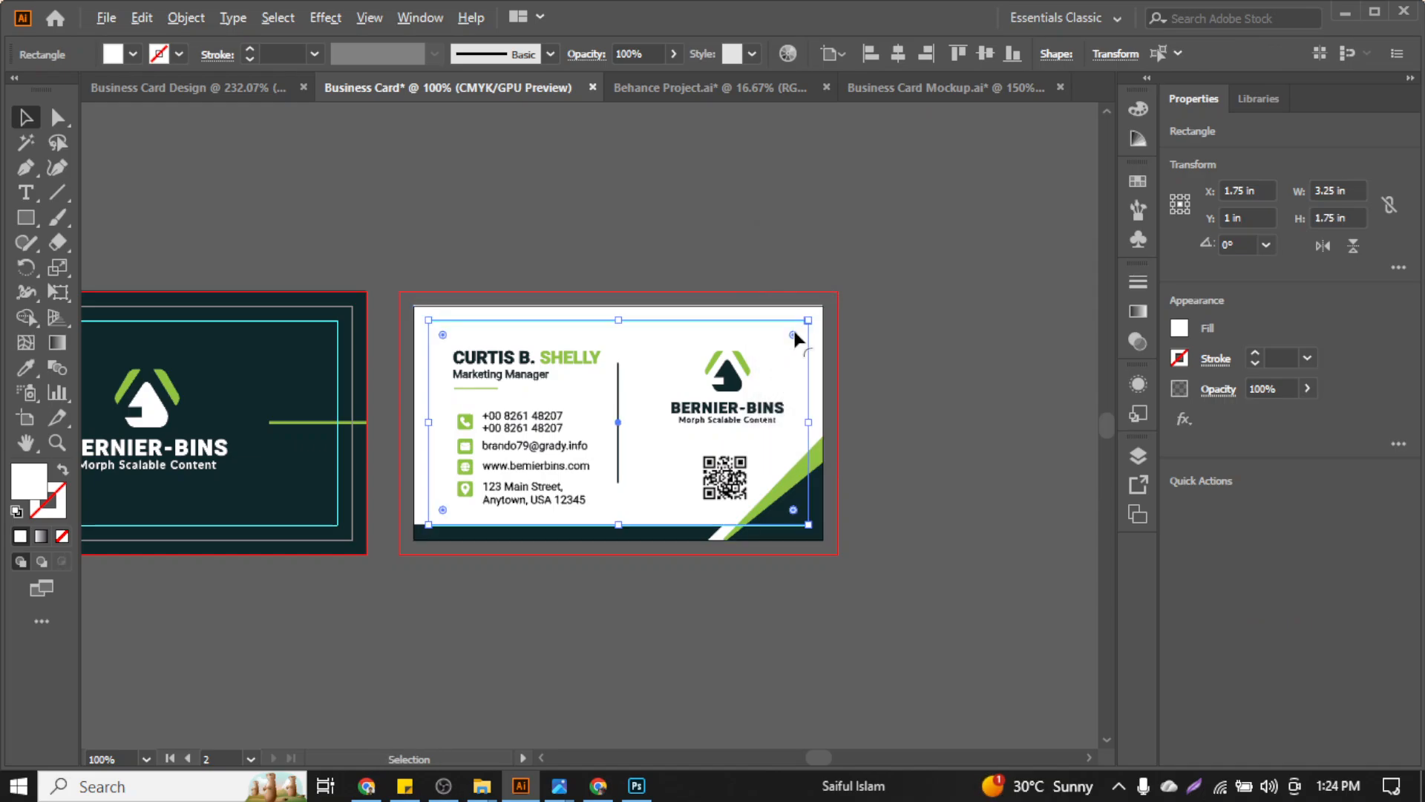
scroll(793, 327, "up", 3)
key("ctrl+5")
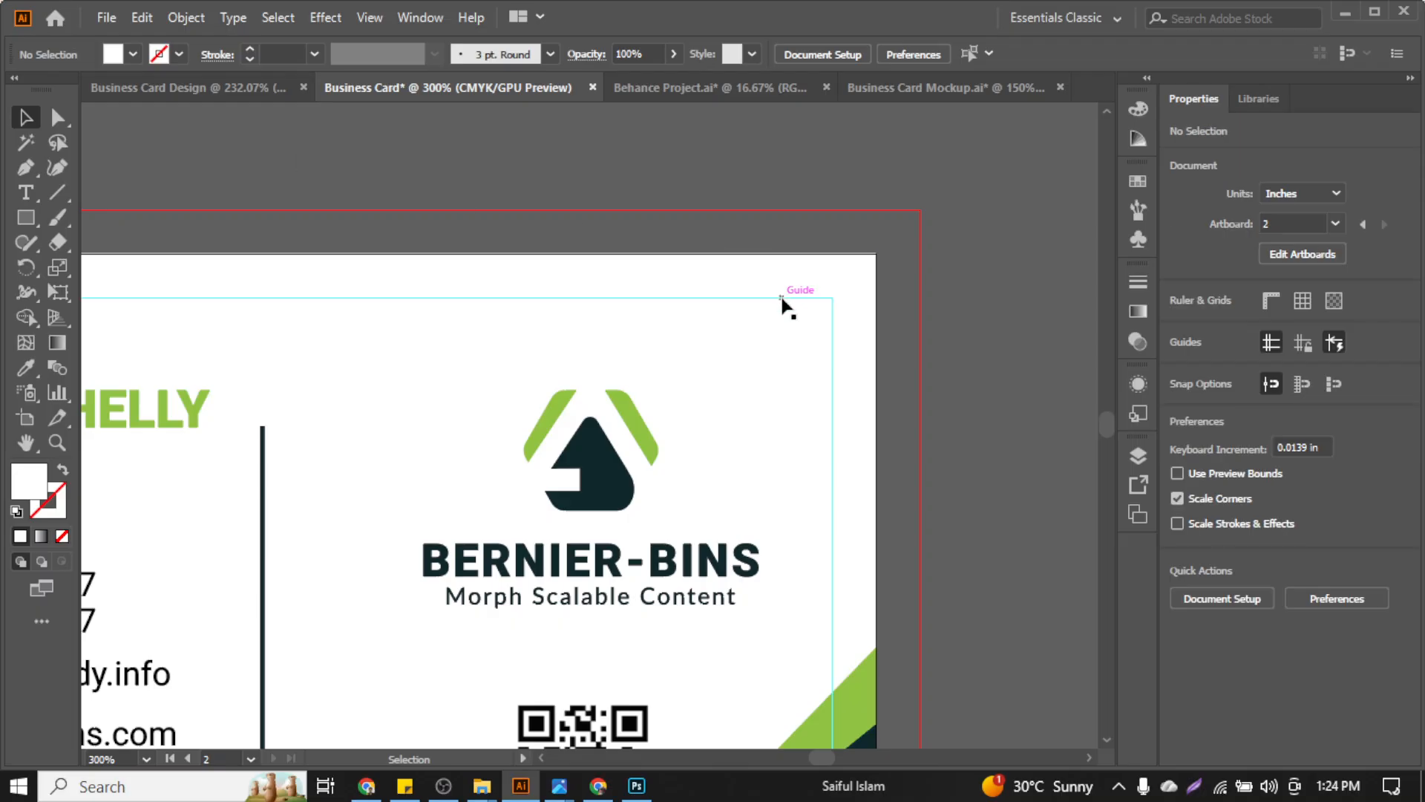
left_click(791, 281)
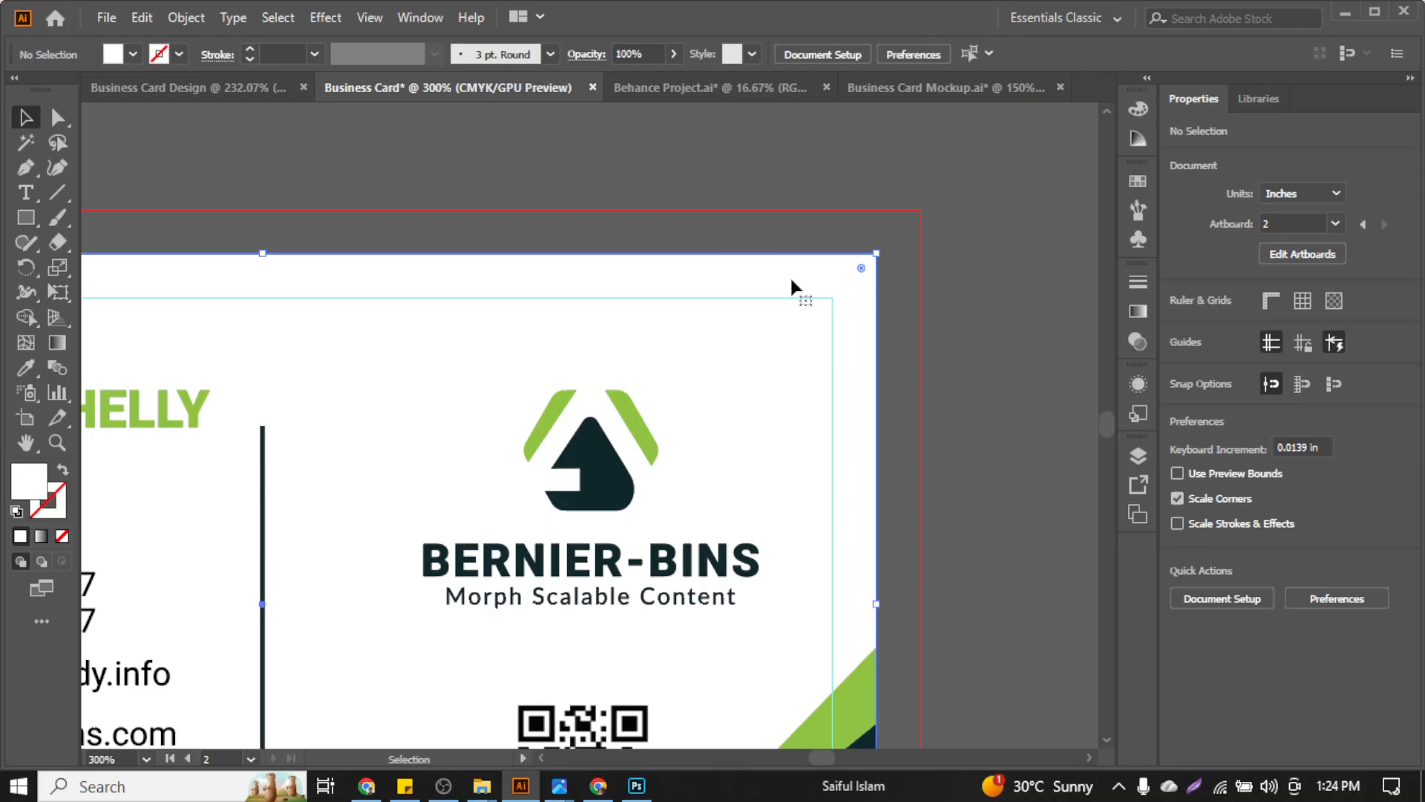
left_click(193, 17)
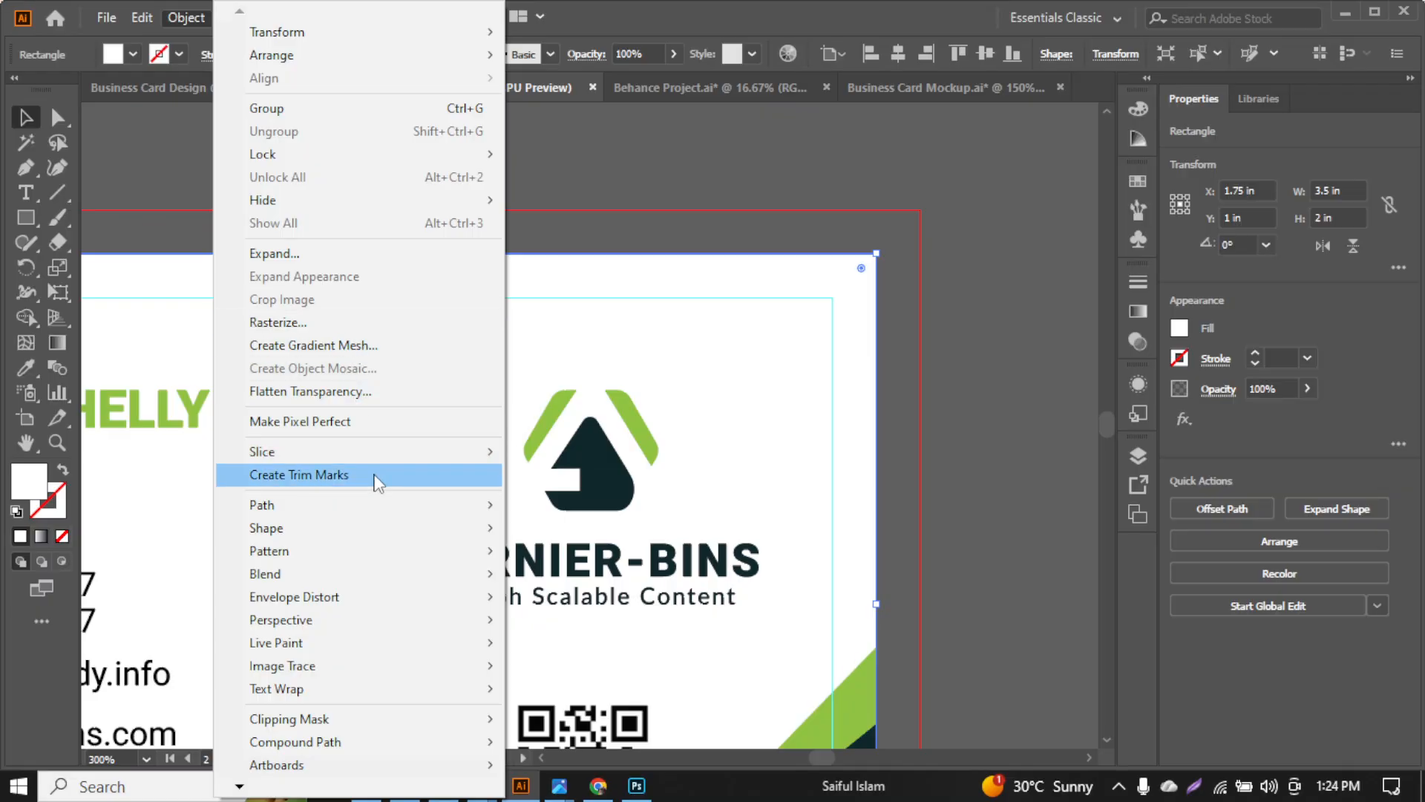
Offset the white background 0.125 in outward as bleed, delete the original rectangle, and fit the view
mouse_move(379, 506)
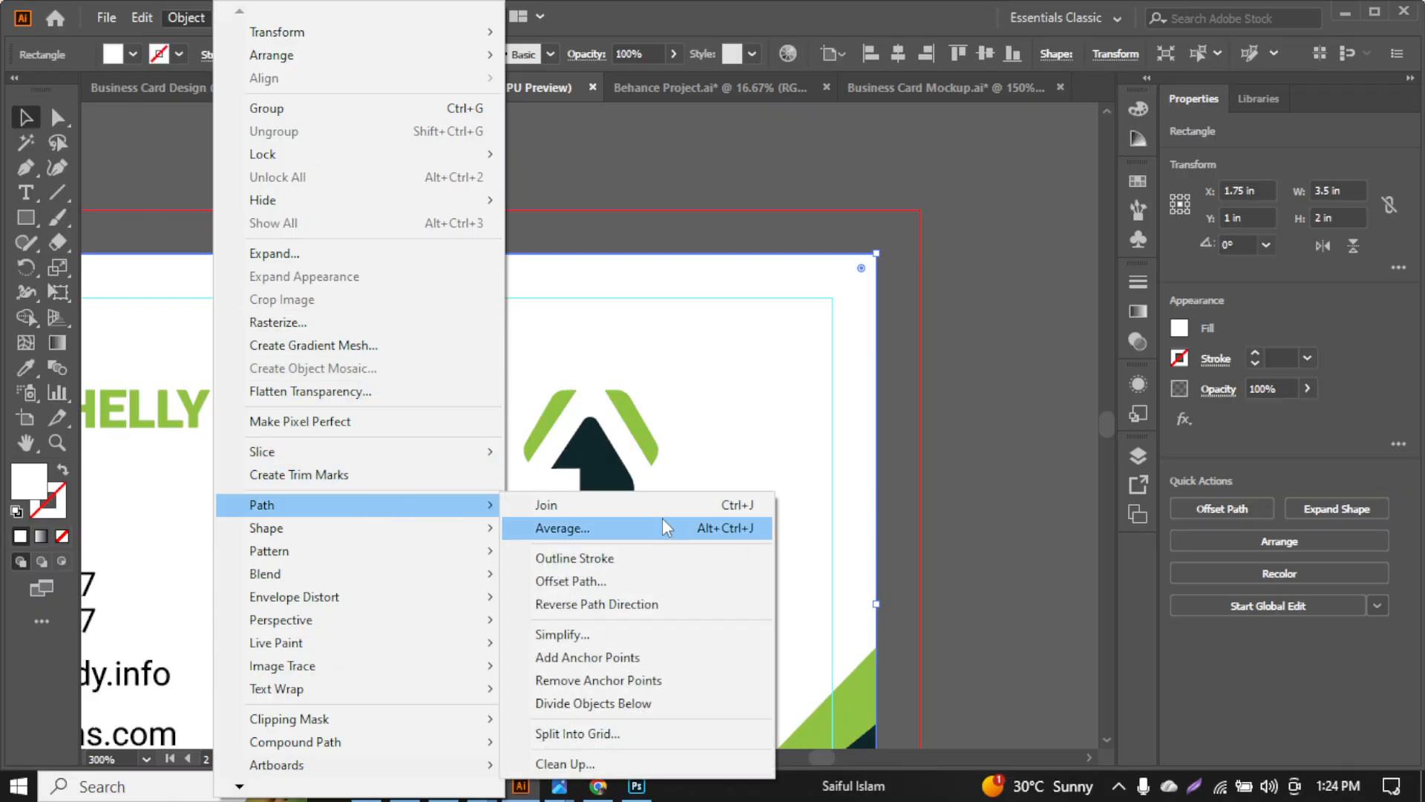
left_click(634, 579)
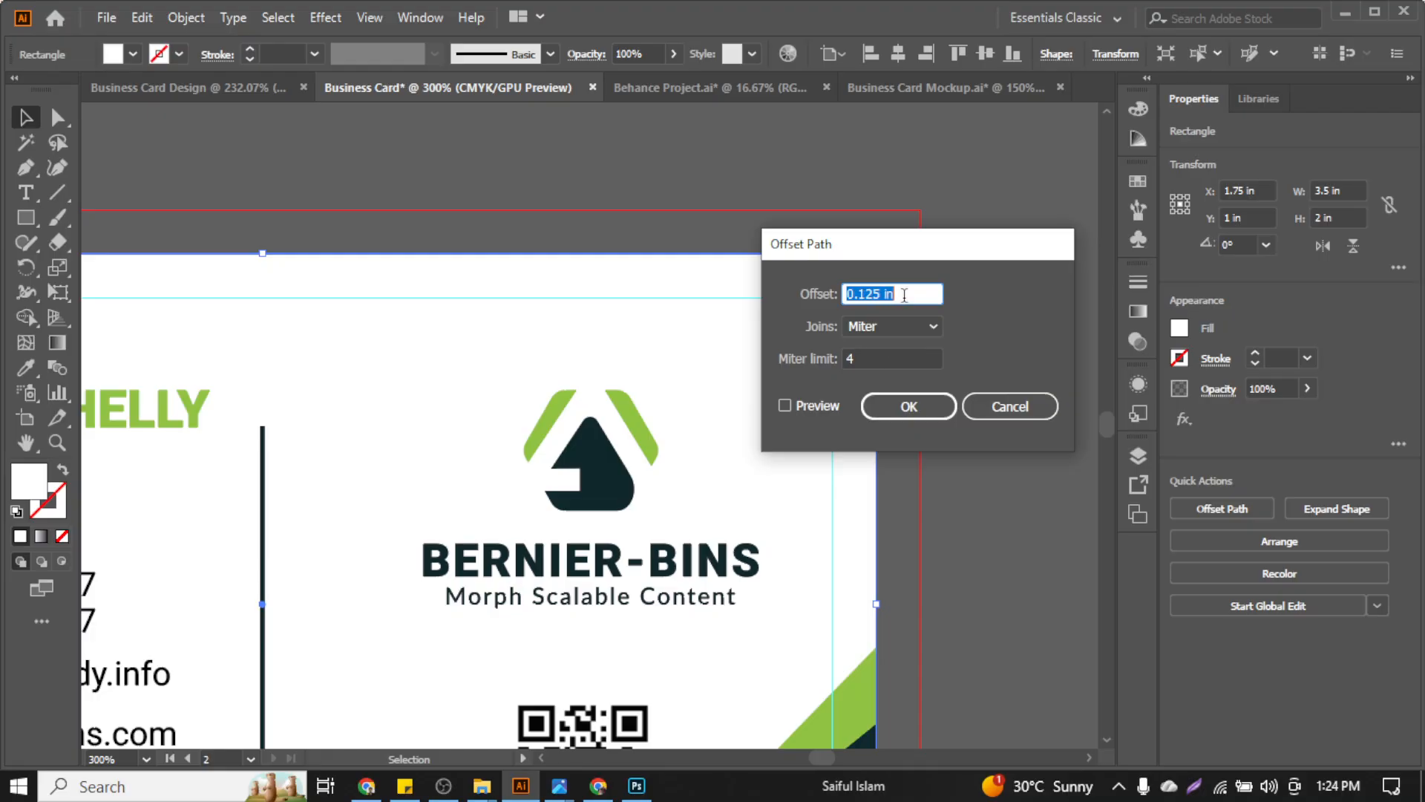
left_click(818, 407)
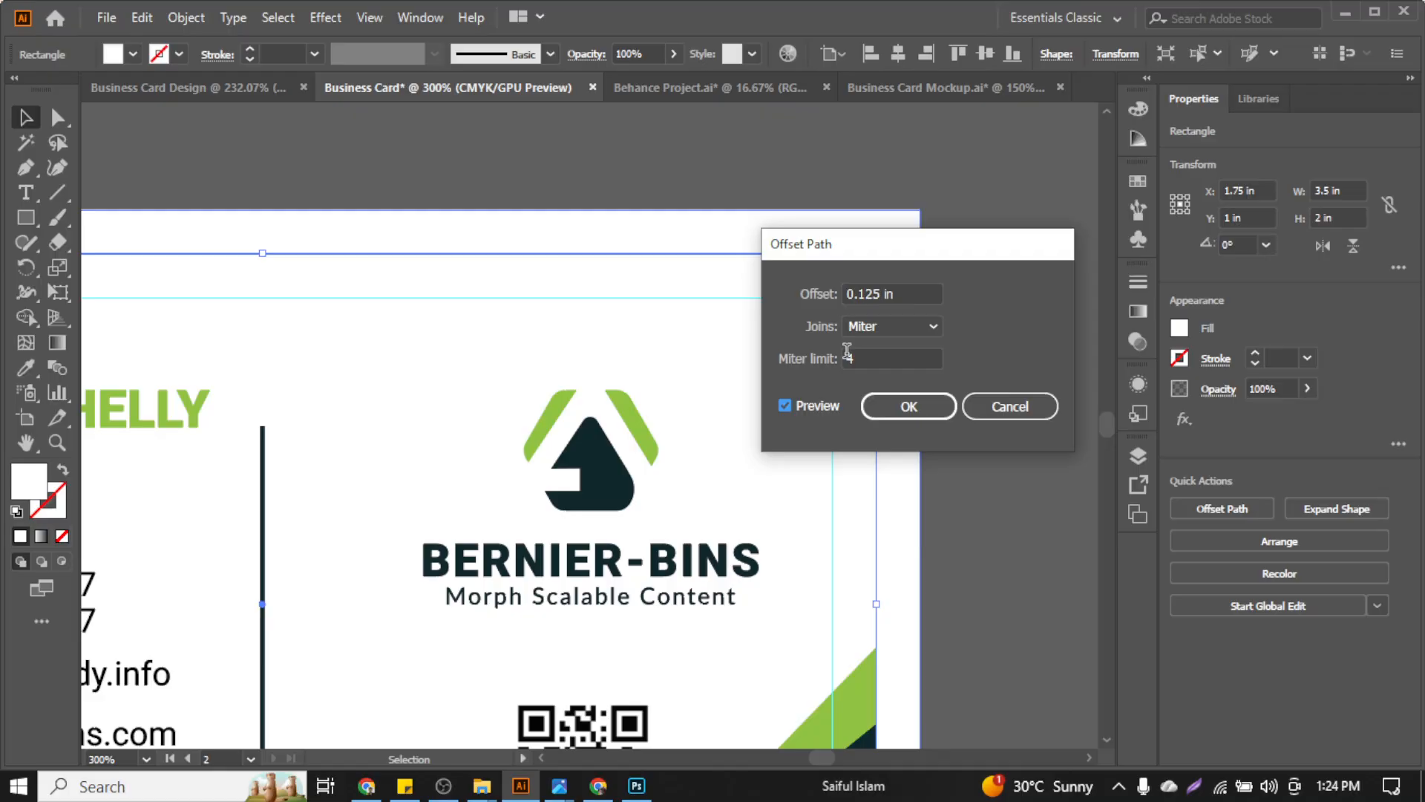
left_click(932, 410)
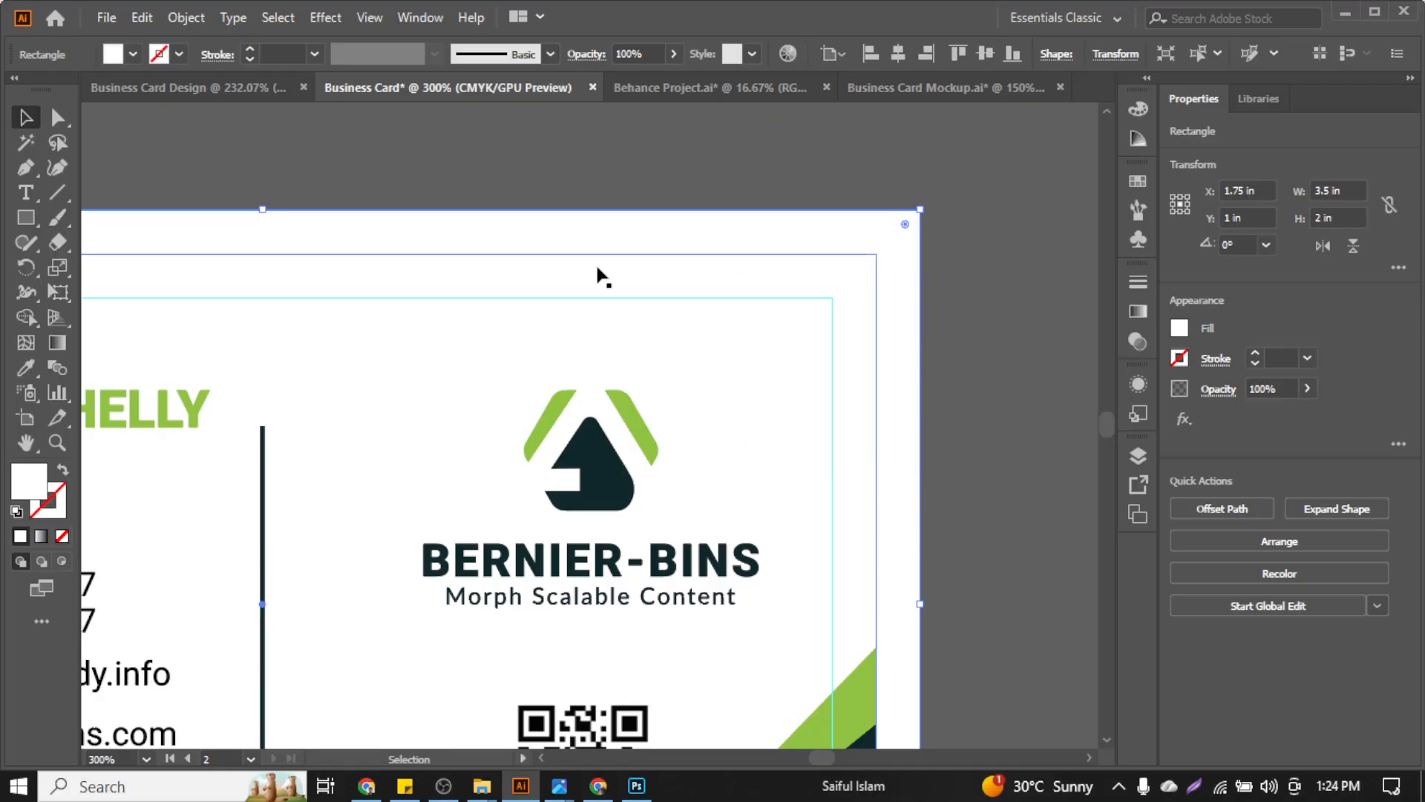
left_click(455, 201)
left_click(755, 260)
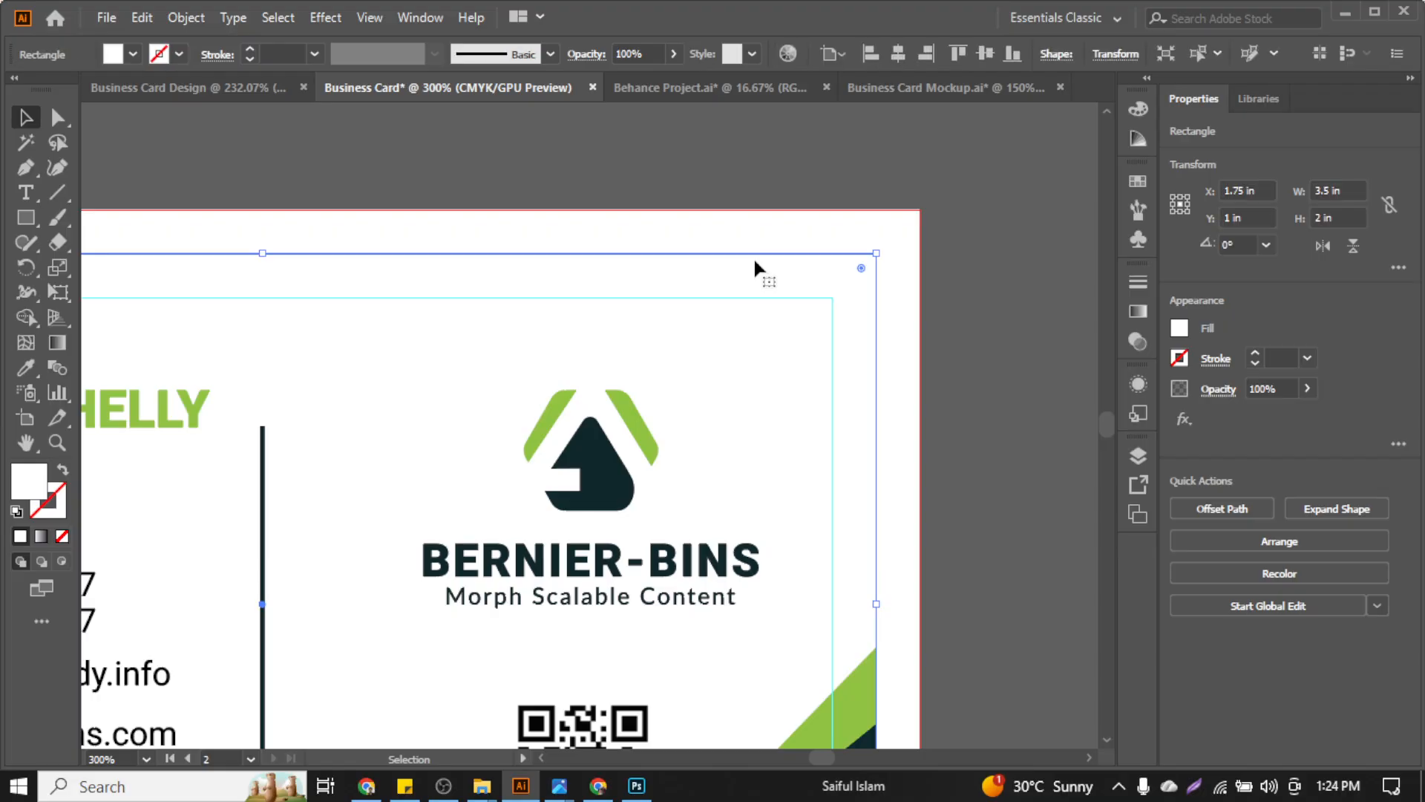
key("Delete")
key("ctrl+1")
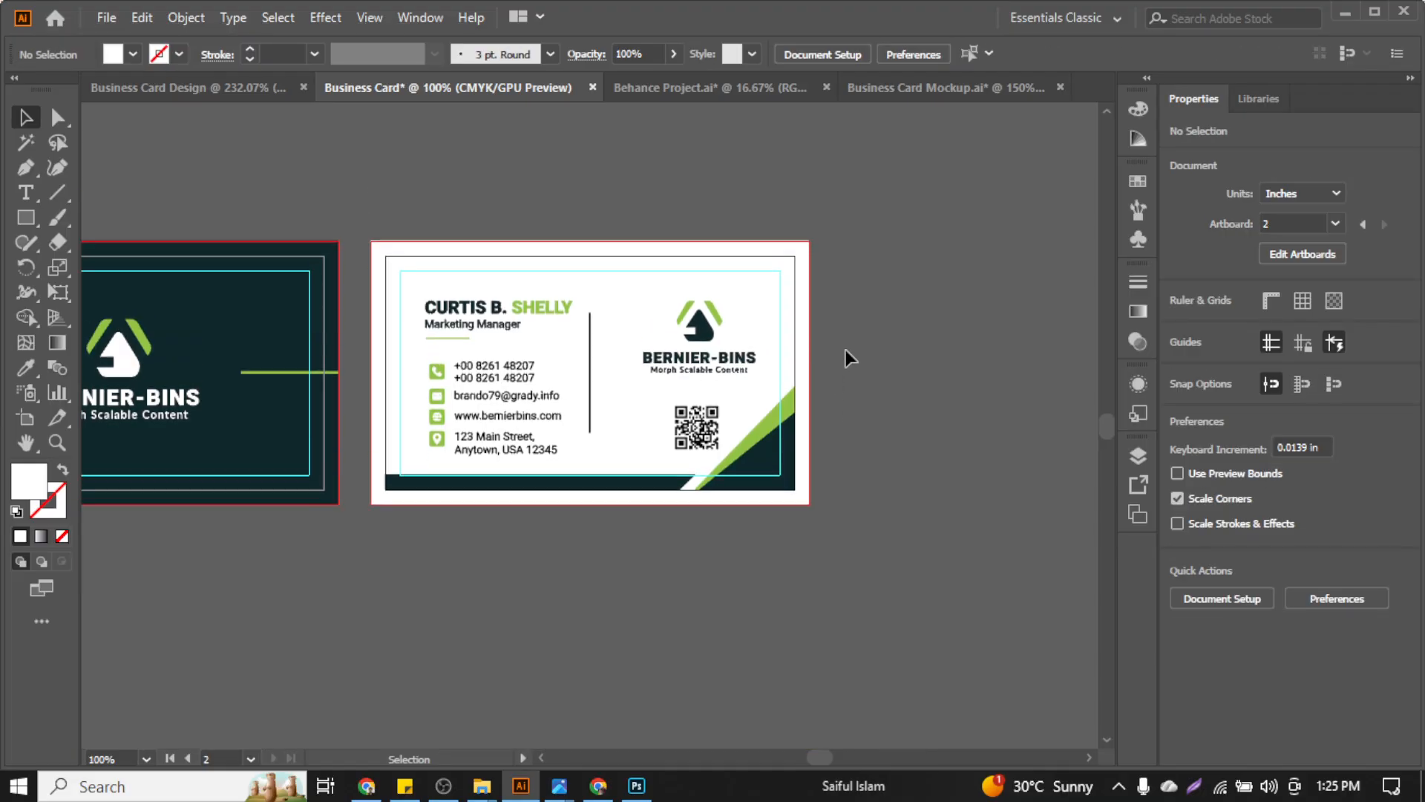
Stretch the dark bottom bar left into the bleed
scroll(870, 452, "right", 5)
scroll(636, 631, "left", 8)
scroll(625, 526, "up", 2)
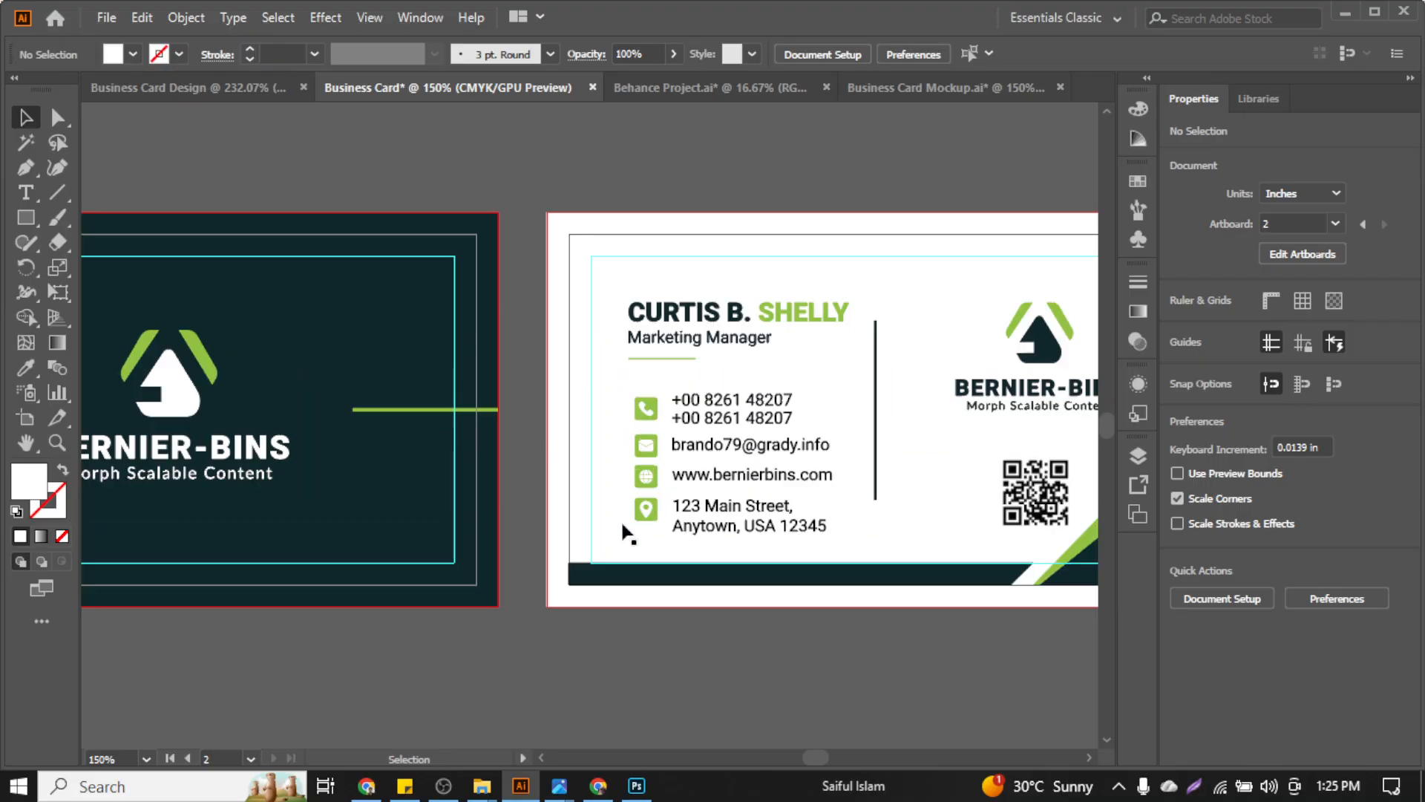
scroll(622, 513, "down", 3)
scroll(622, 487, "up", 1)
scroll(622, 487, "right", 4)
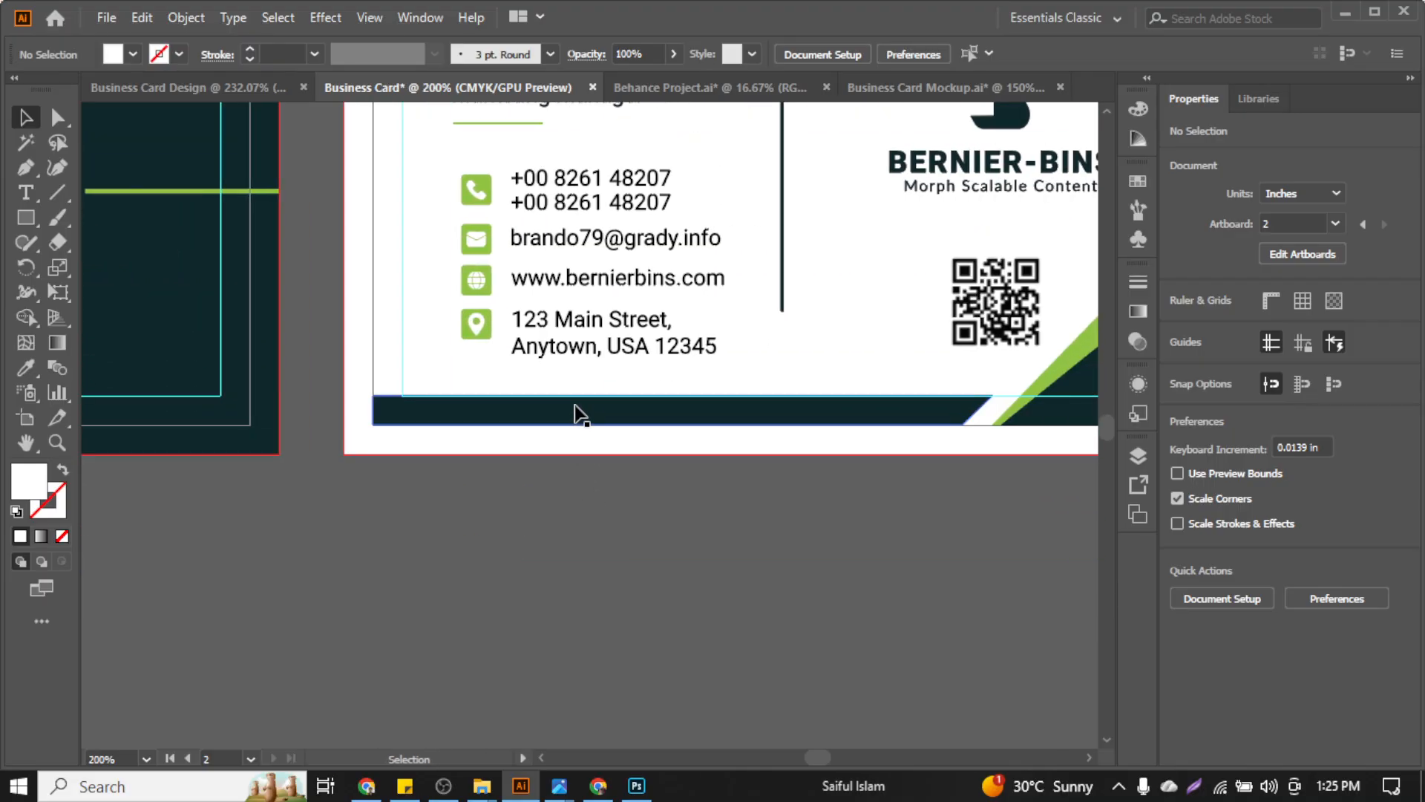
left_click(580, 412)
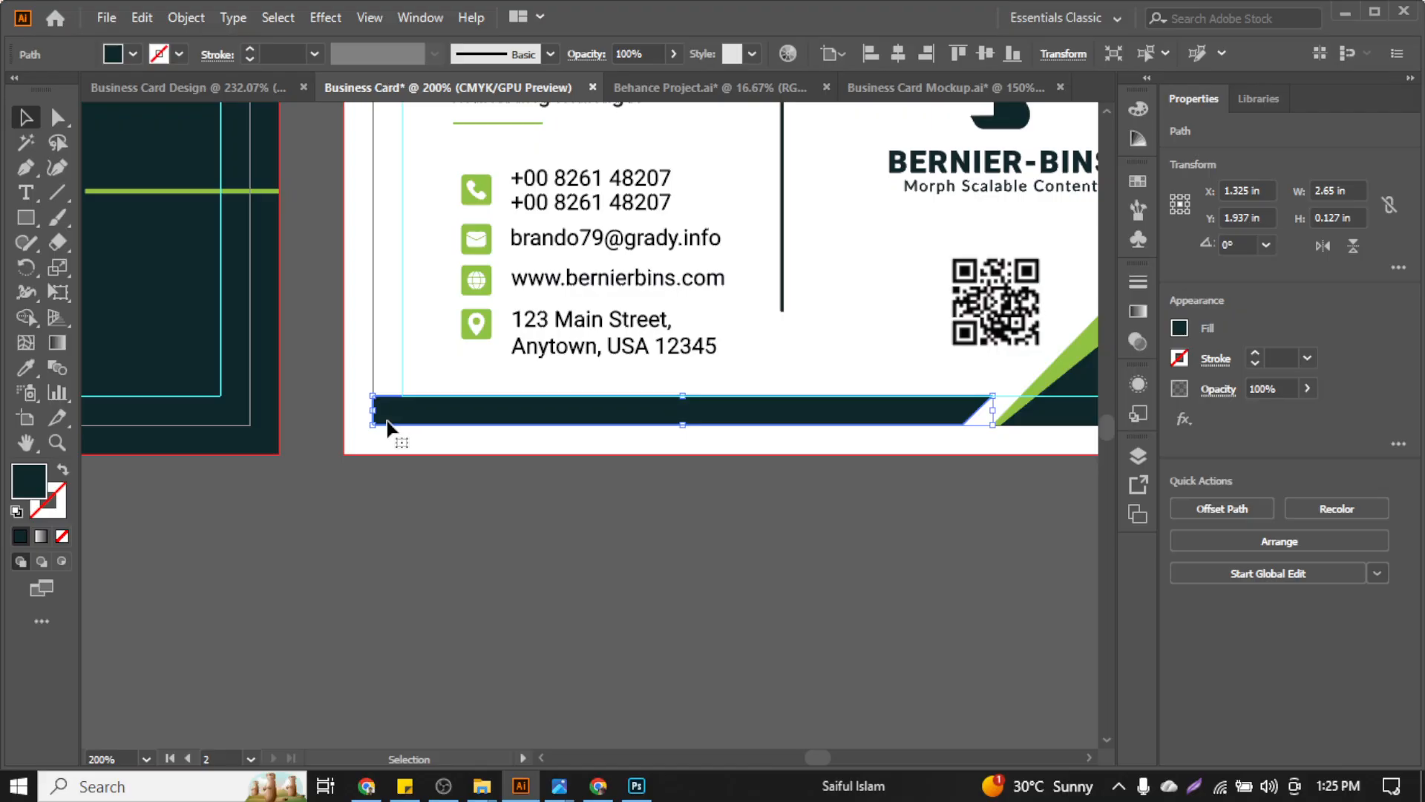
left_click_drag(373, 423, 331, 465)
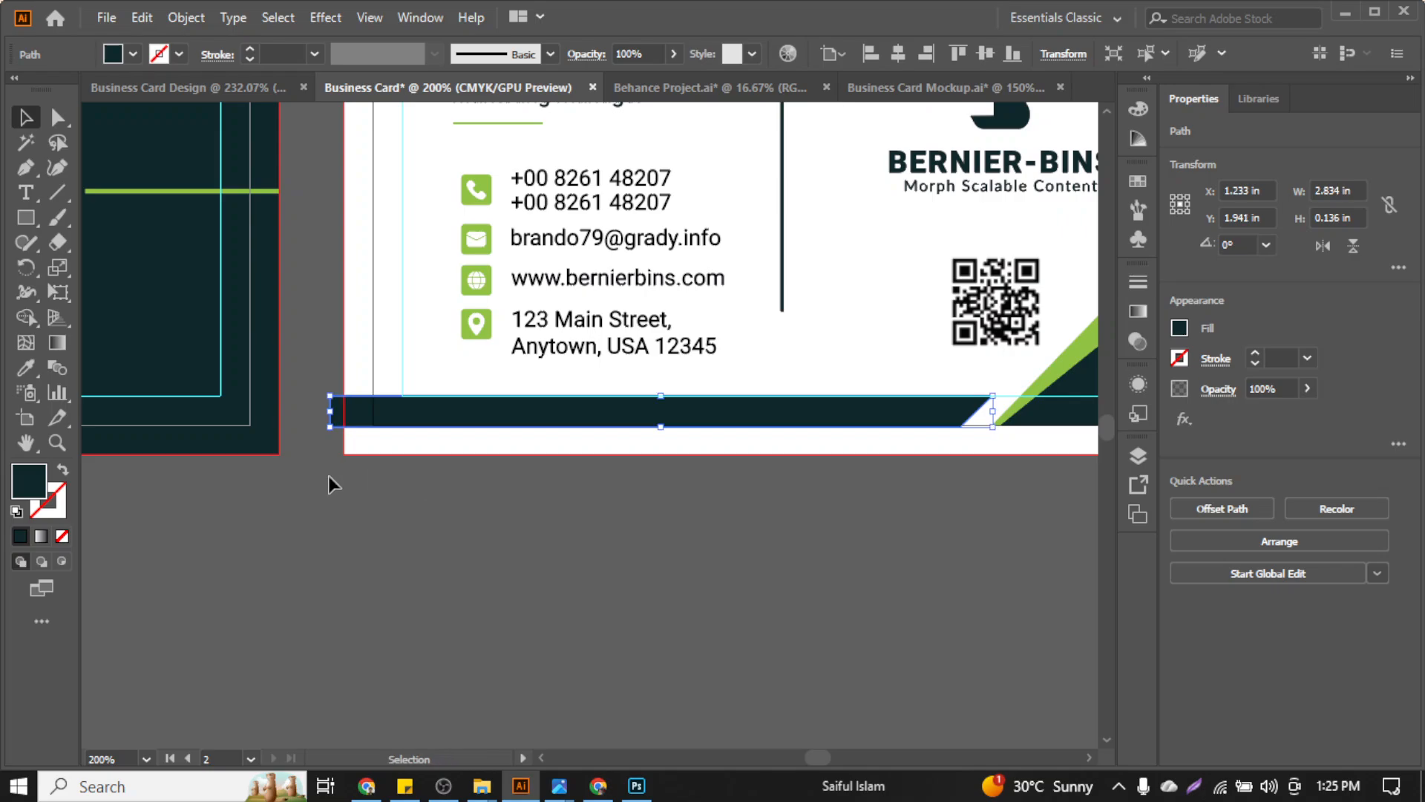
Try resizing and moving the bottom-right corner stripes, undoing each attempt
scroll(434, 511, "right", 3)
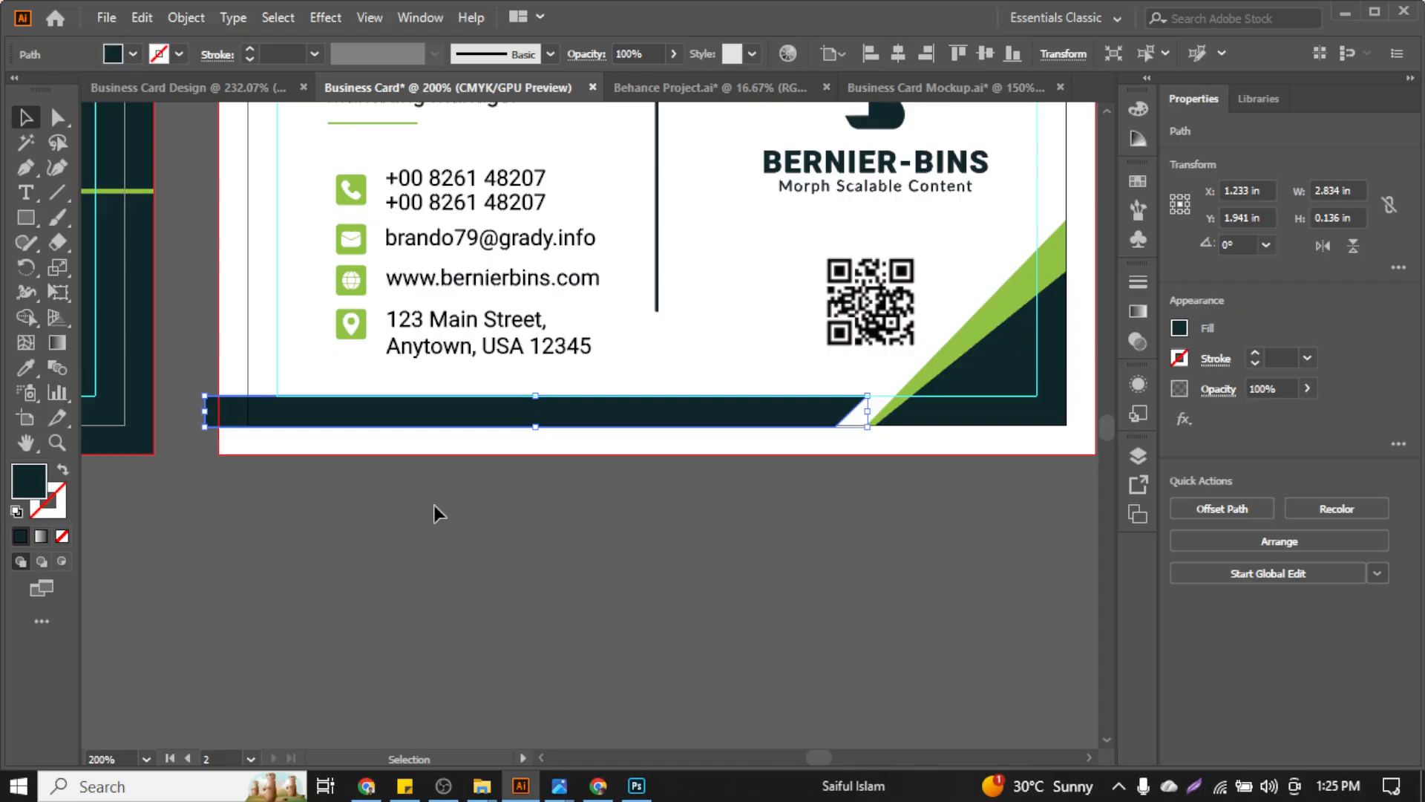
left_click(941, 391)
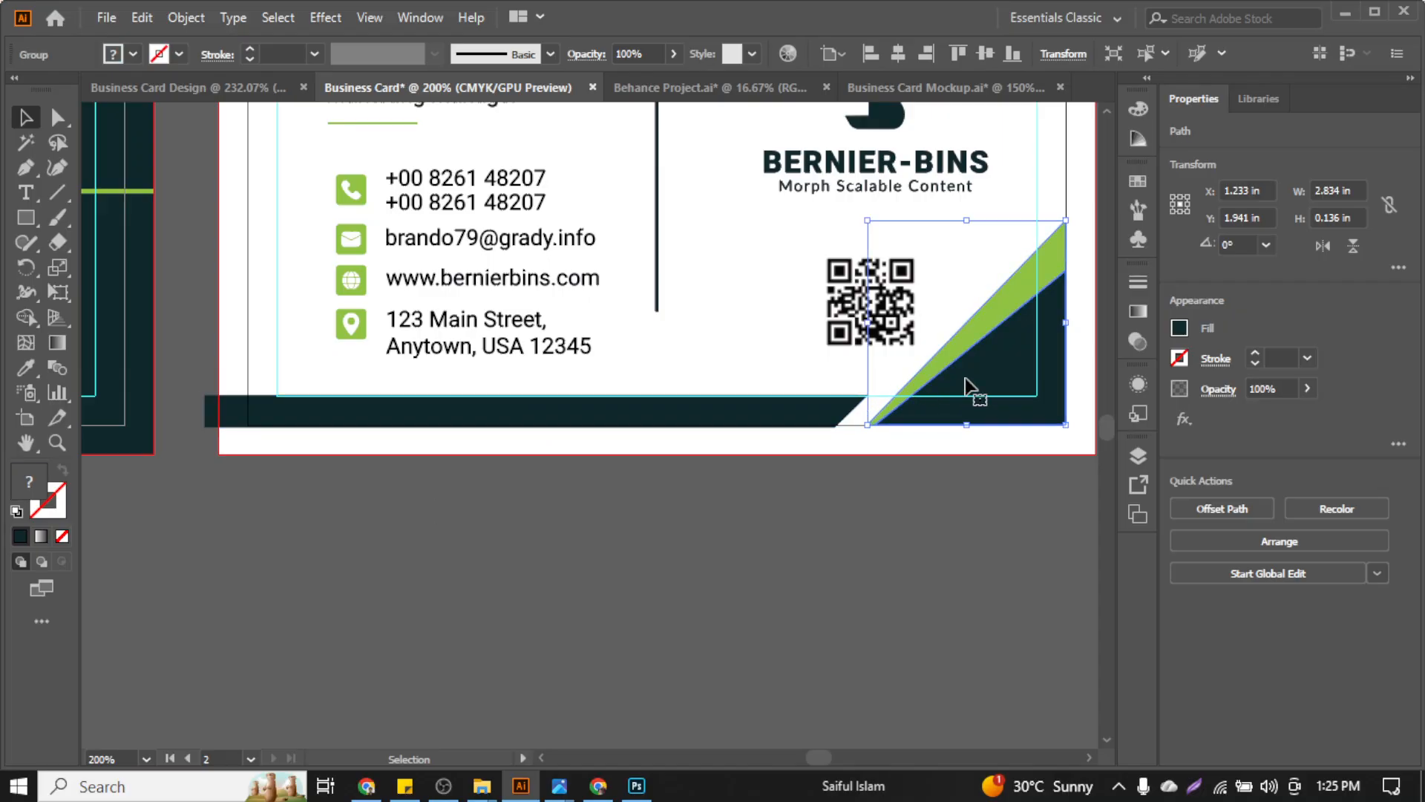
scroll(1028, 364, "right", 2)
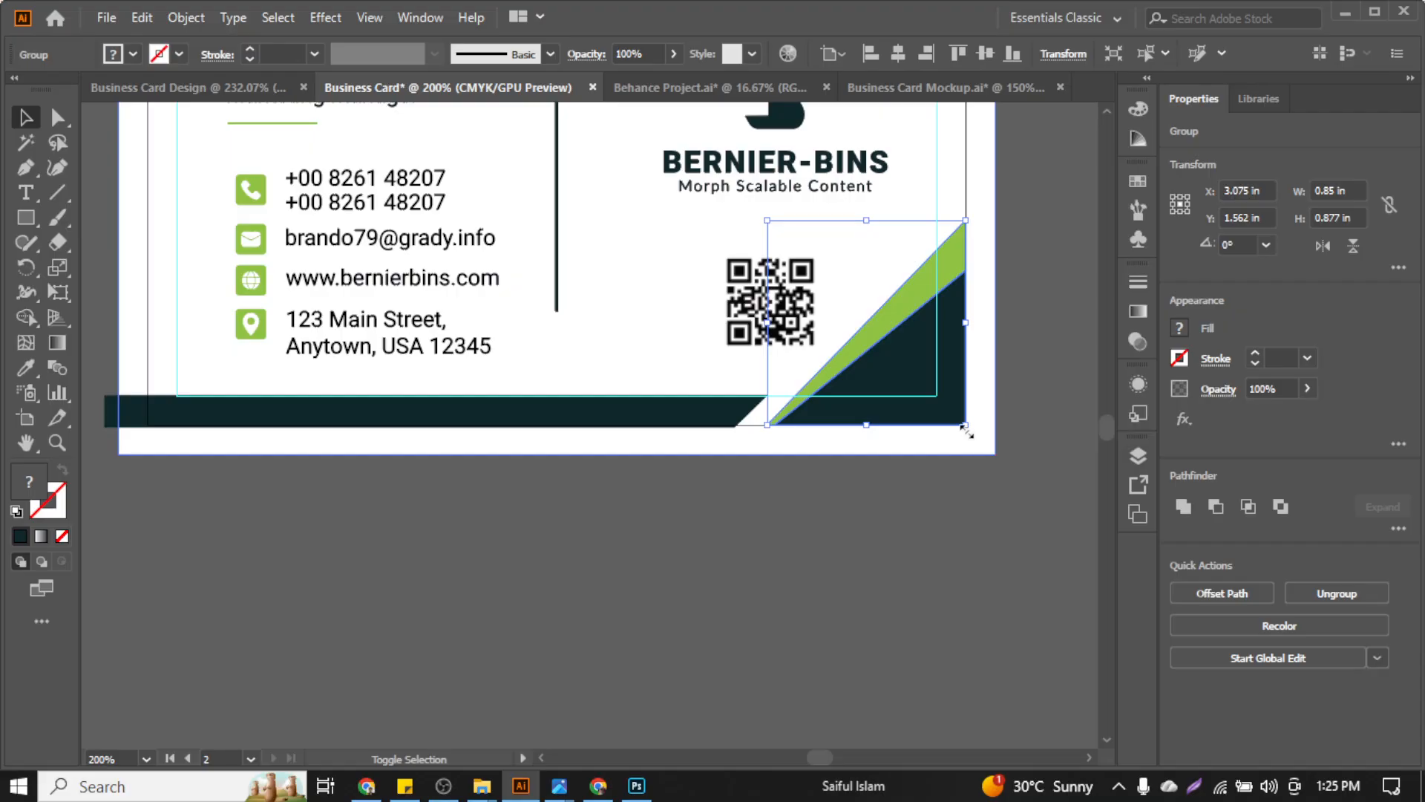
left_click_drag(965, 429, 996, 476)
key("ctrl+z")
left_click_drag(967, 429, 995, 491)
key("ctrl+z")
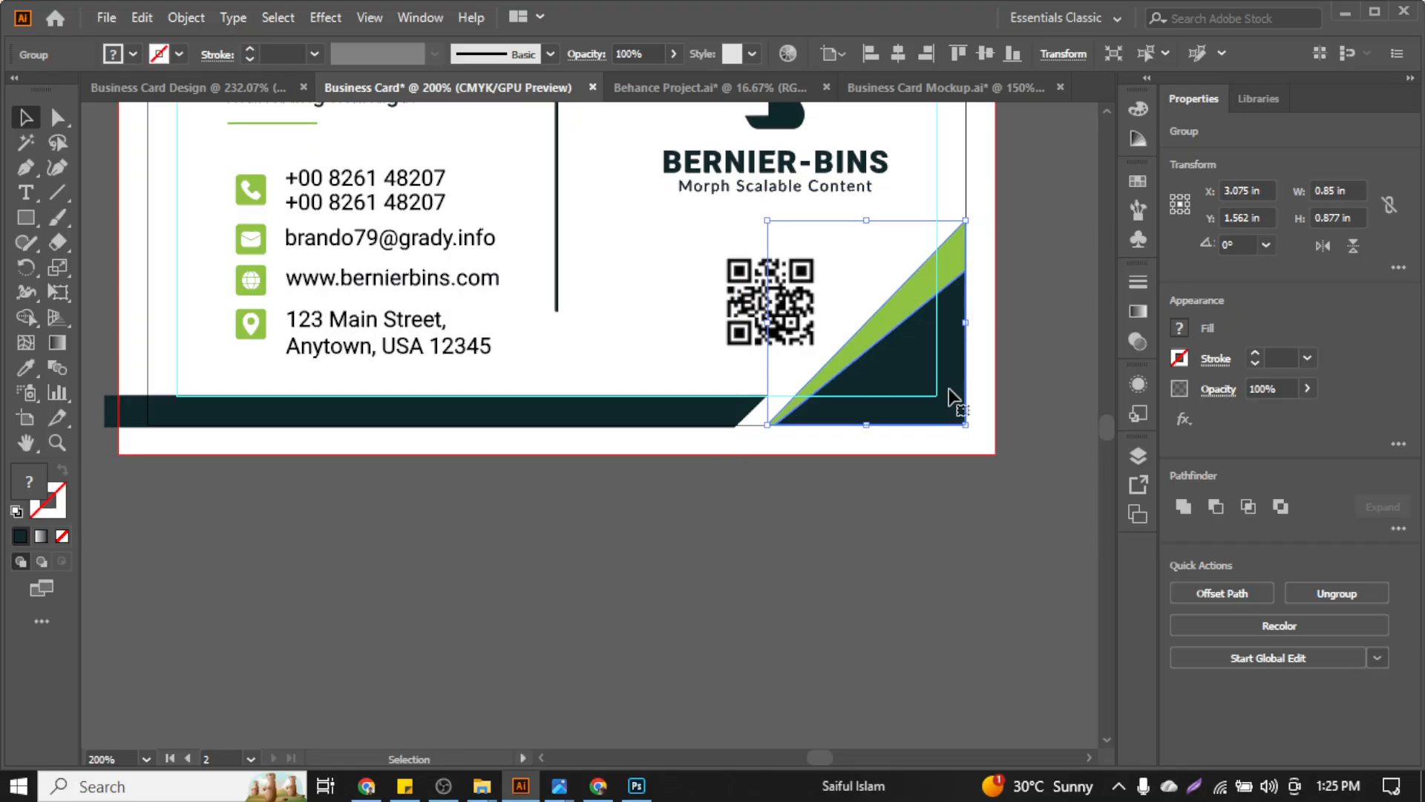
left_click_drag(944, 369, 1006, 453)
key("ctrl+z")
Align the corner stripes to the bottom and right edges of the card background as key object
scroll(957, 426, "up", 1)
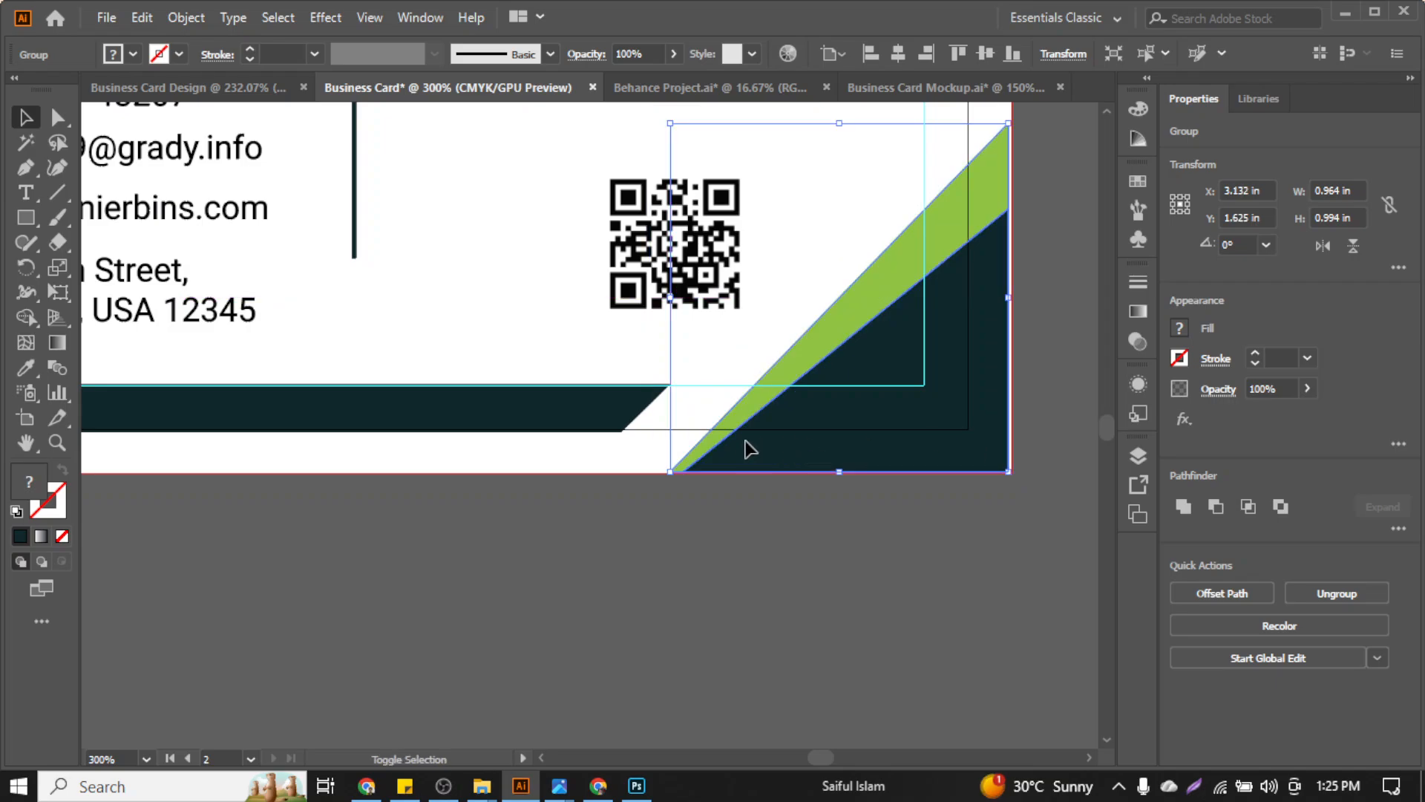
scroll(928, 297, "up", 3)
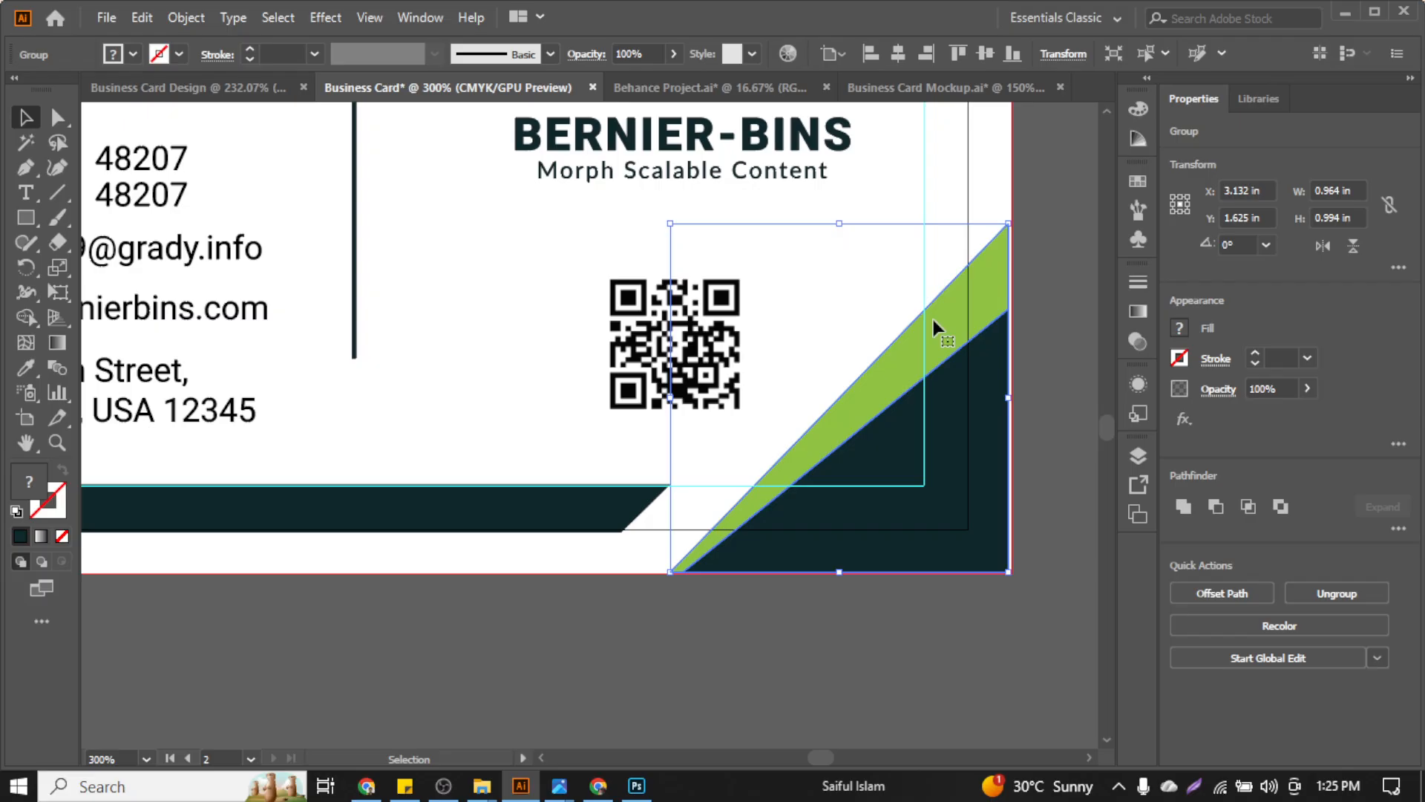
scroll(932, 315, "up", 2)
scroll(933, 316, "down", 2)
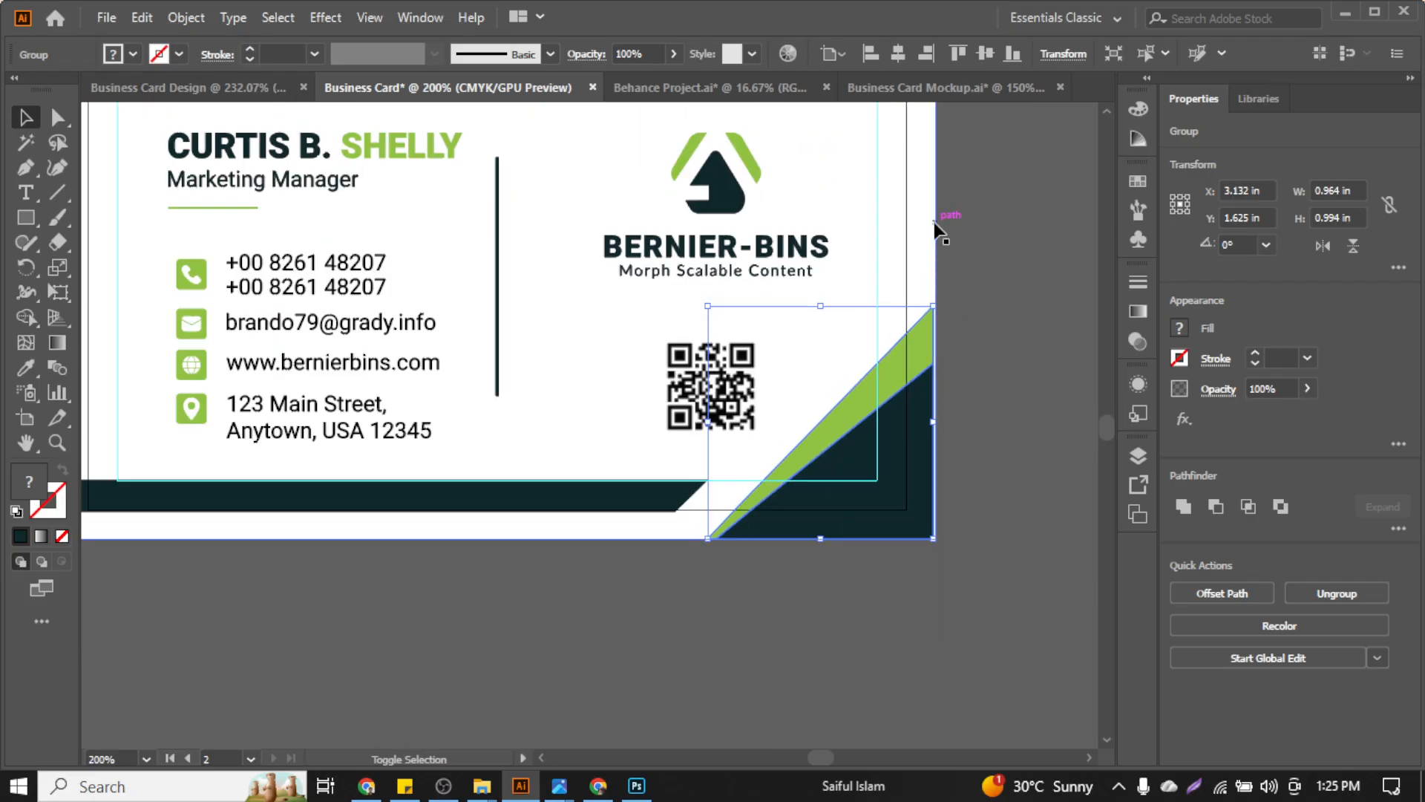
left_click(924, 264, "shift")
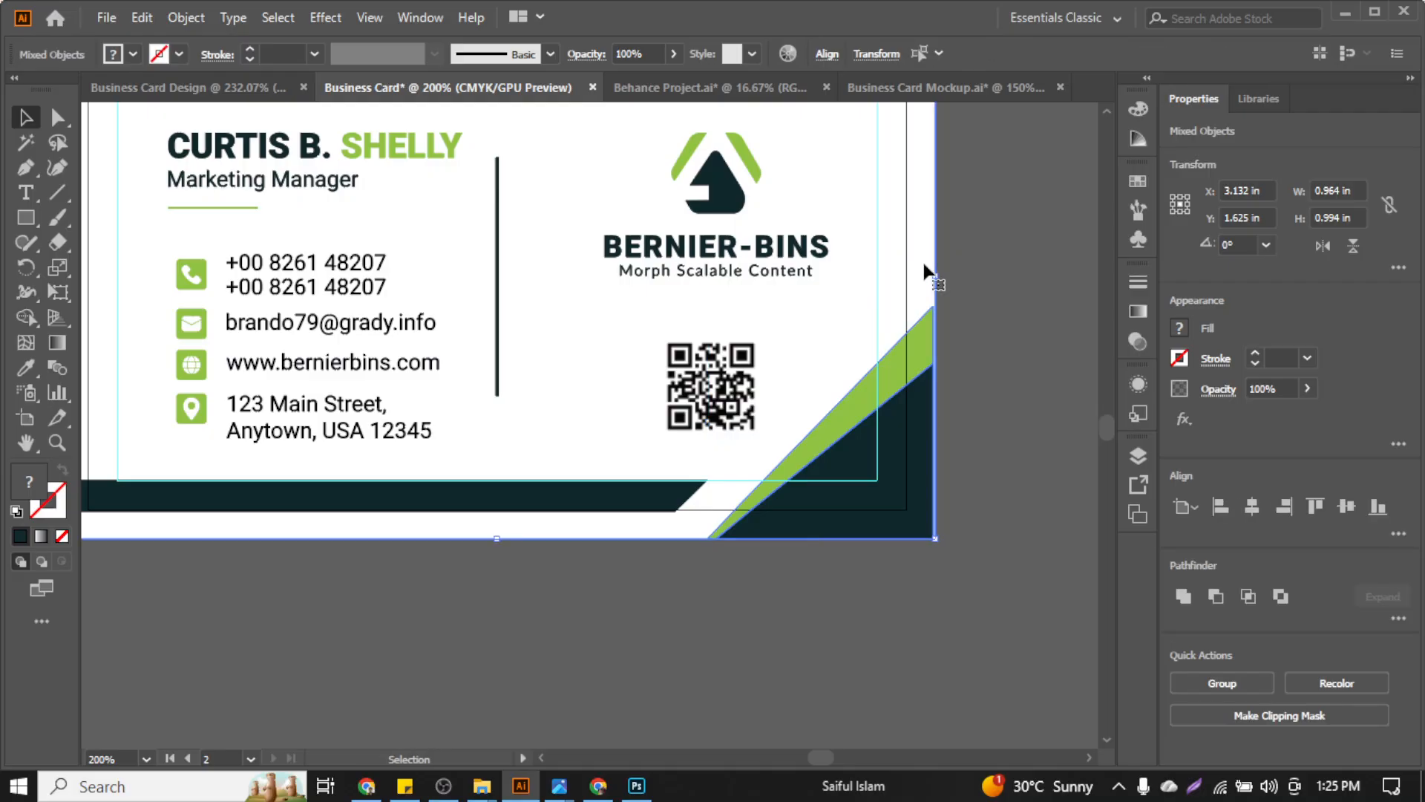
left_click(926, 276)
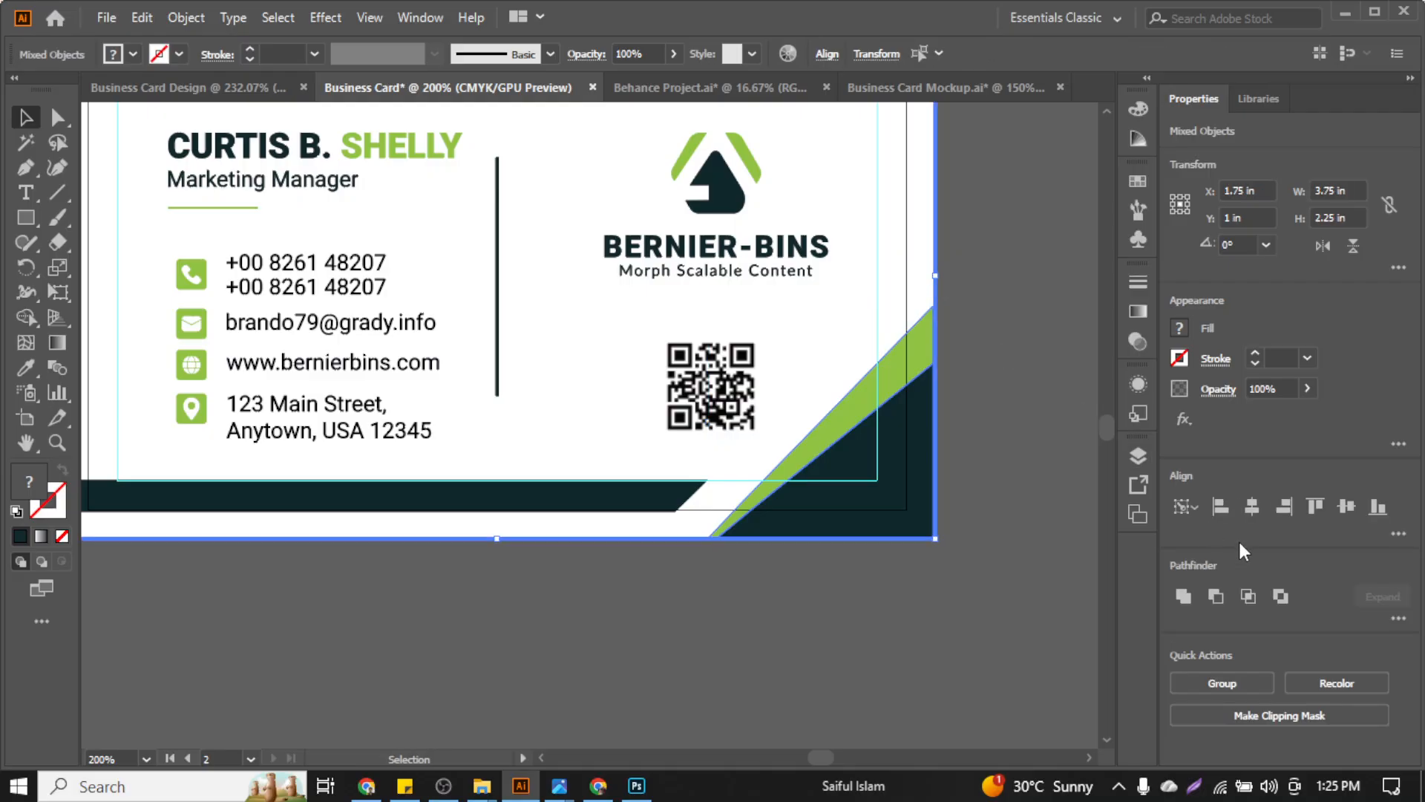
left_click(1377, 508)
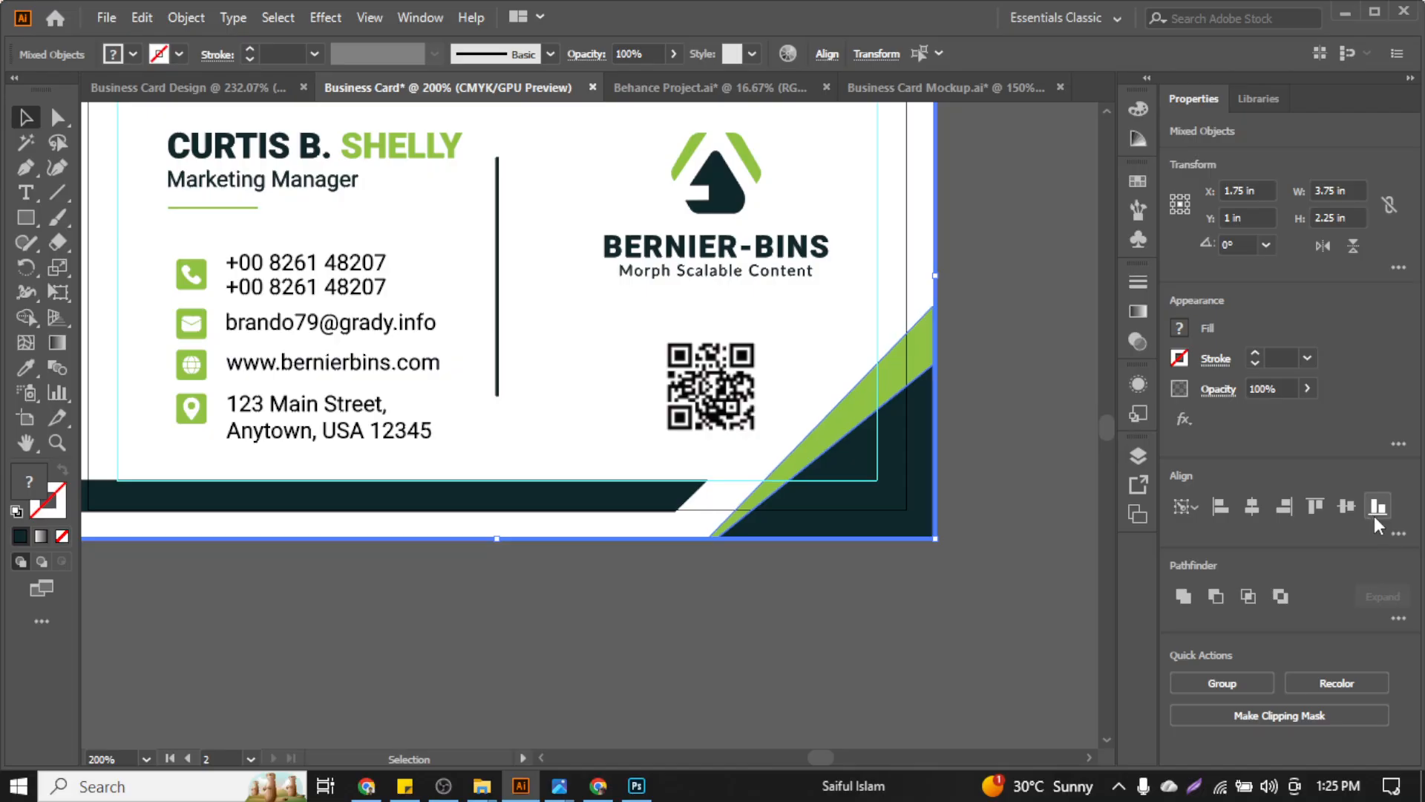
left_click(1292, 503)
Scale the green and dark corner stripes up toward the QR code
left_click(1069, 484)
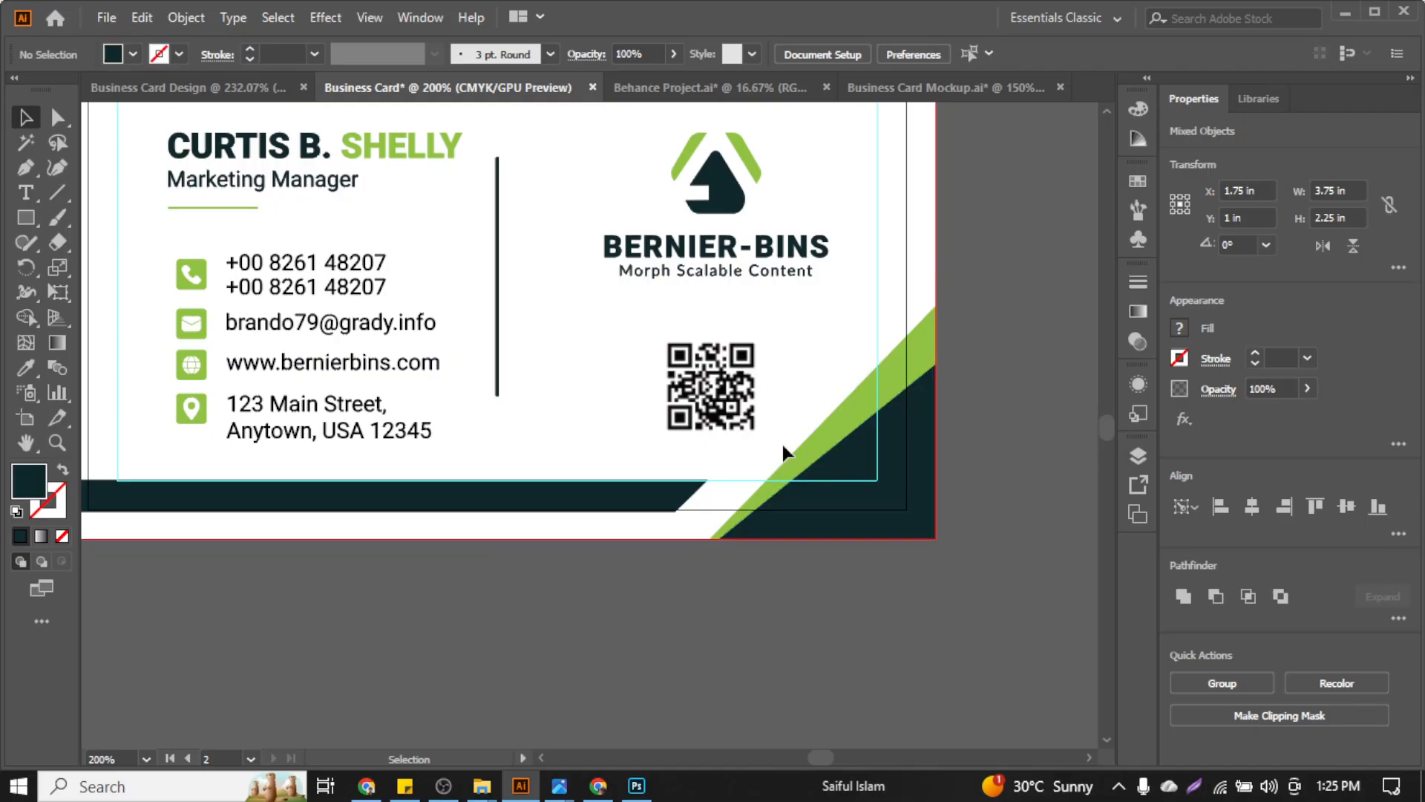
left_click(811, 444)
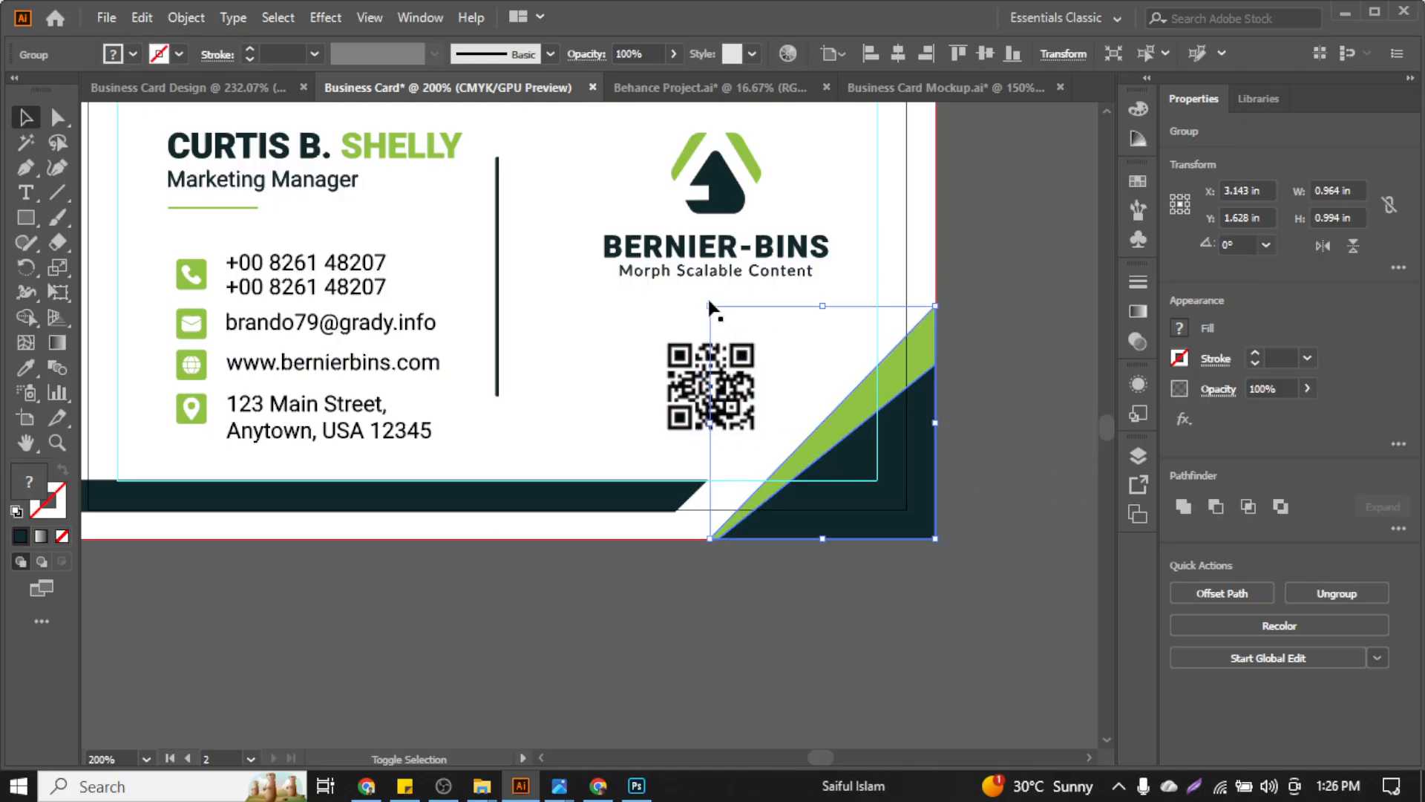
left_click_drag(708, 306, 689, 284)
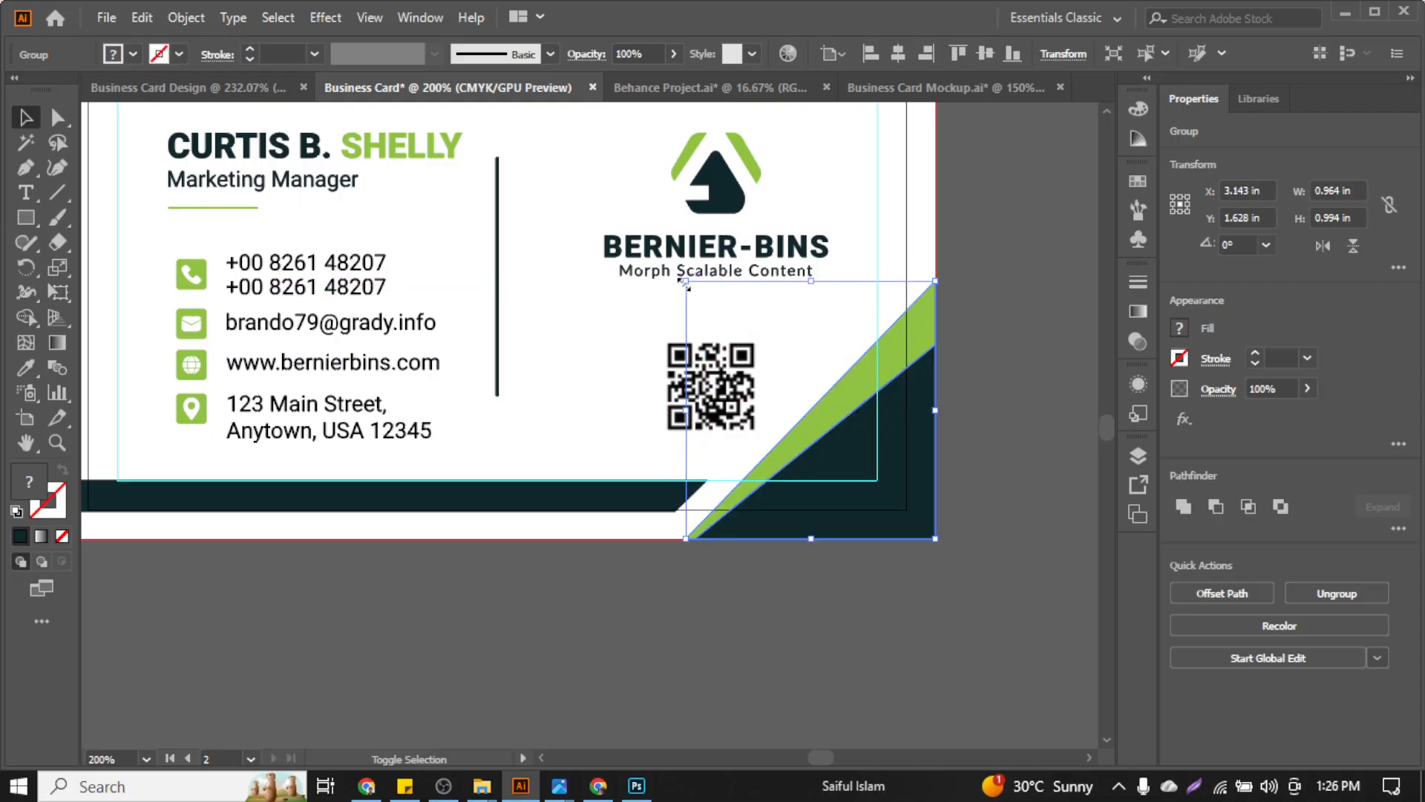
left_click(1005, 415)
scroll(1005, 414, "down", 1)
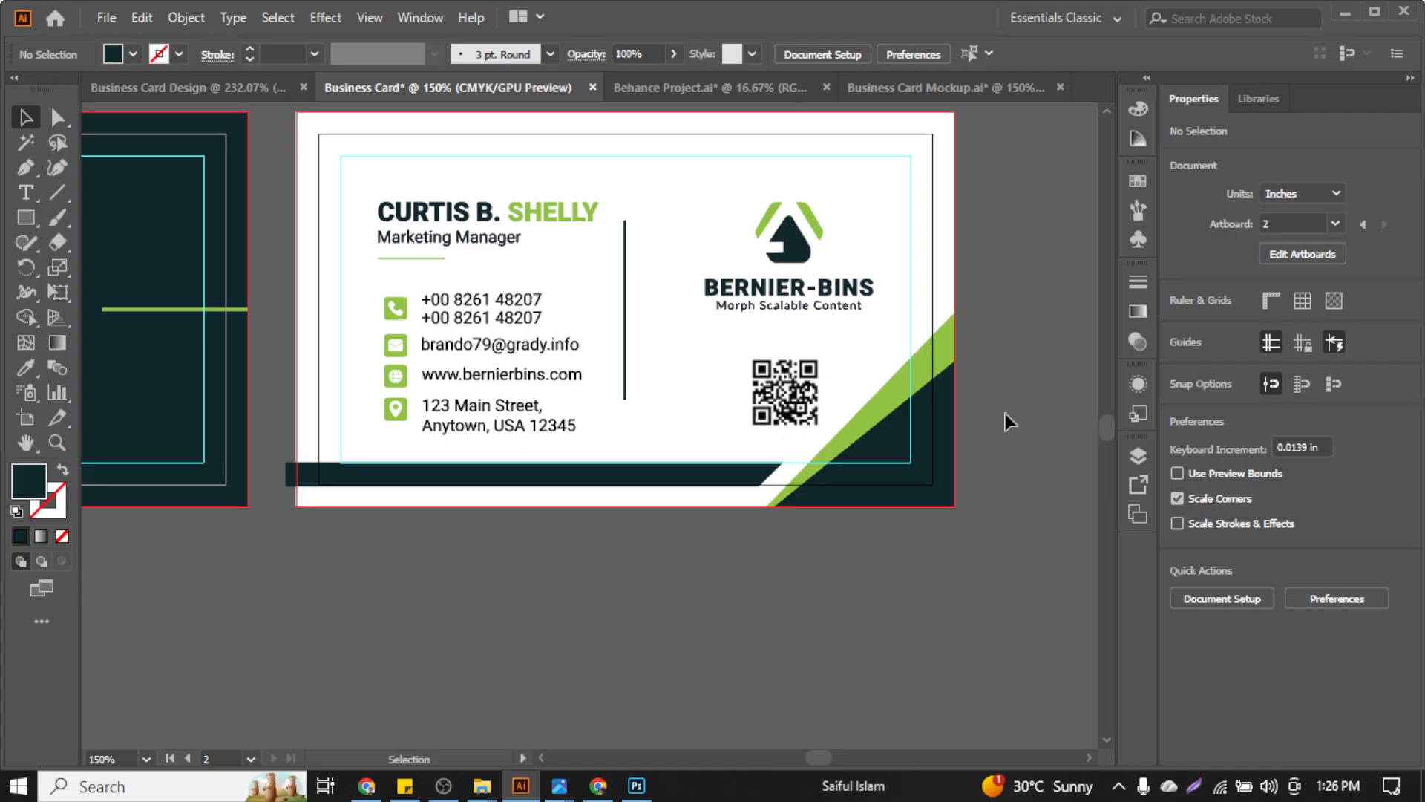
Extend the dark bottom bar down to the card's bottom edge and pull its left edge in
scroll(638, 491, "up", 1)
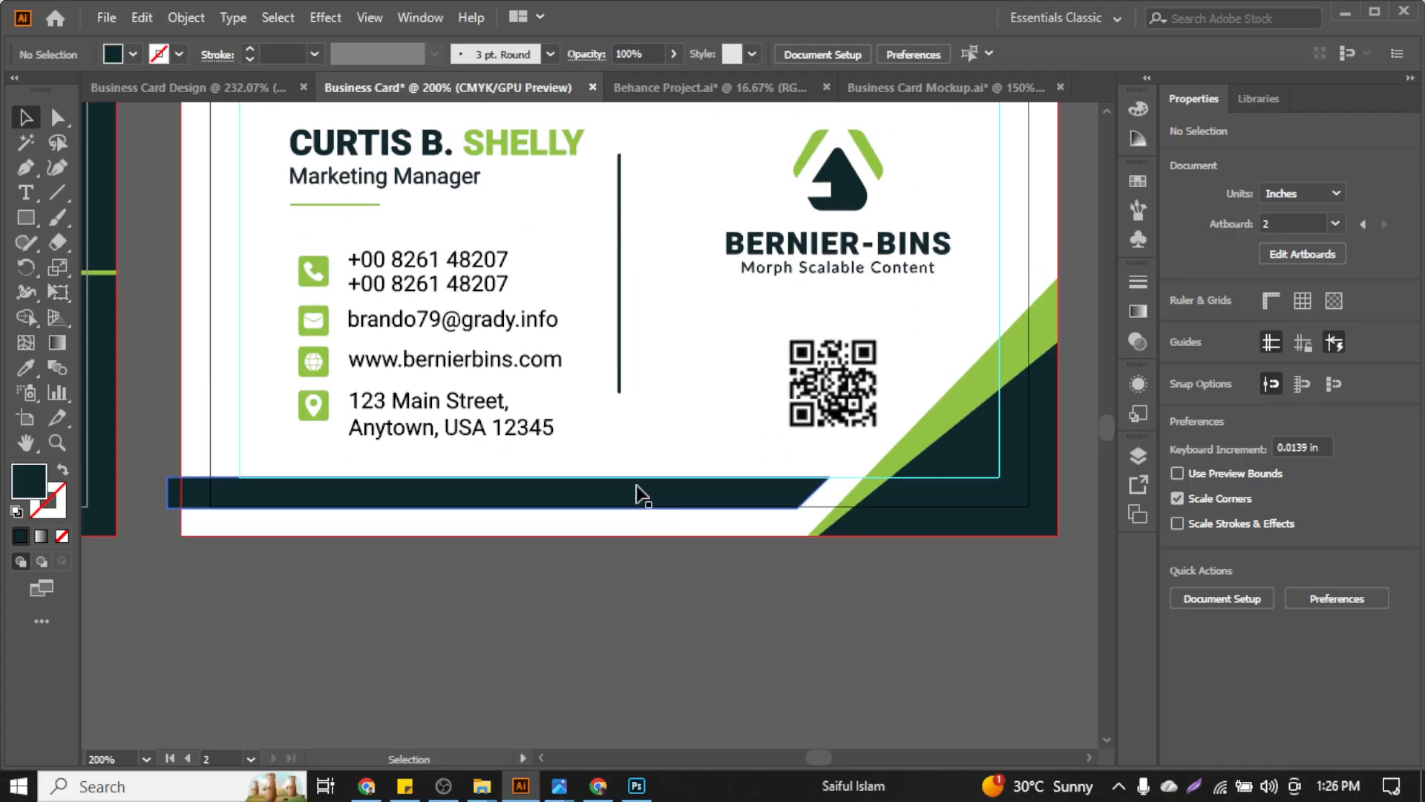
left_click(643, 496)
key("ctrl")
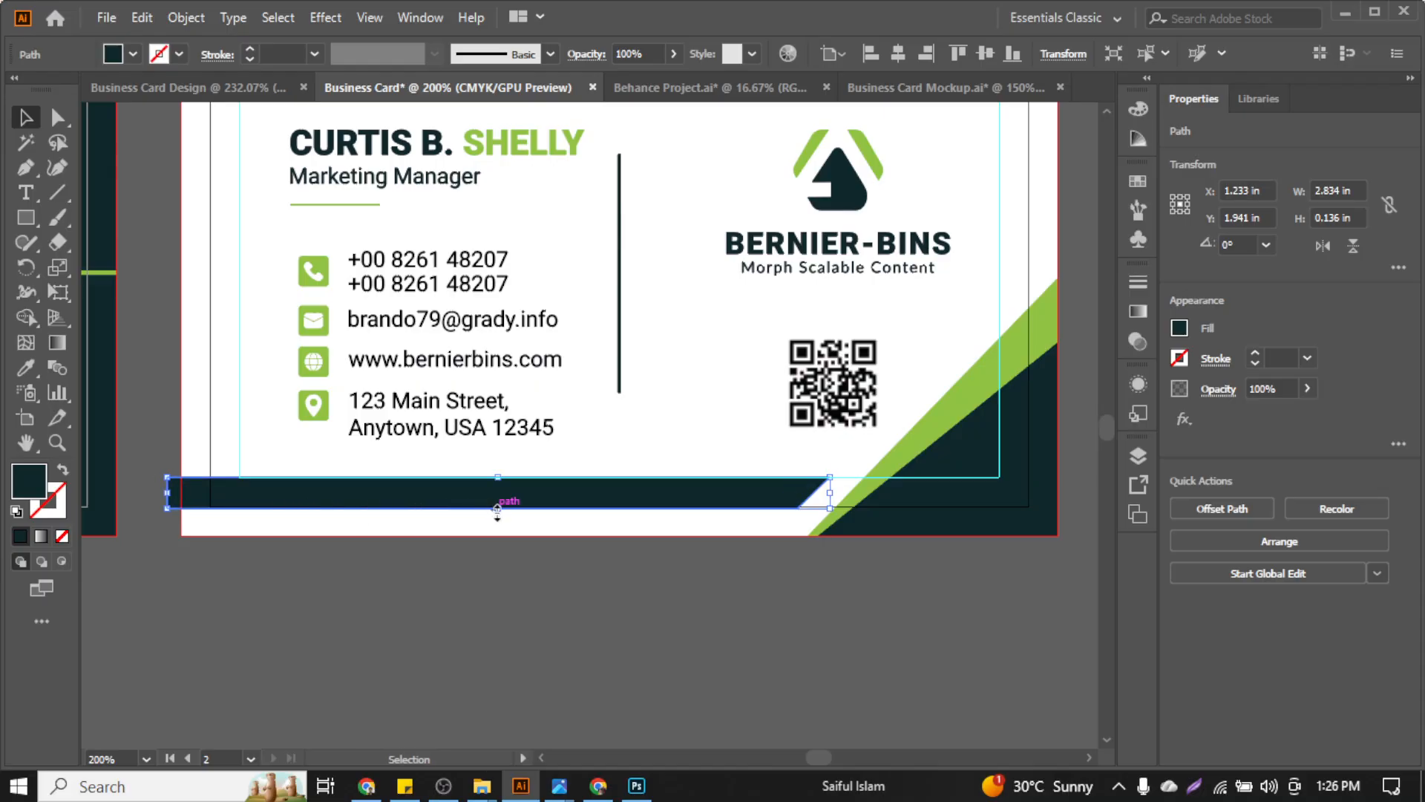
left_click_drag(497, 508, 469, 548)
scroll(297, 557, "left", 1)
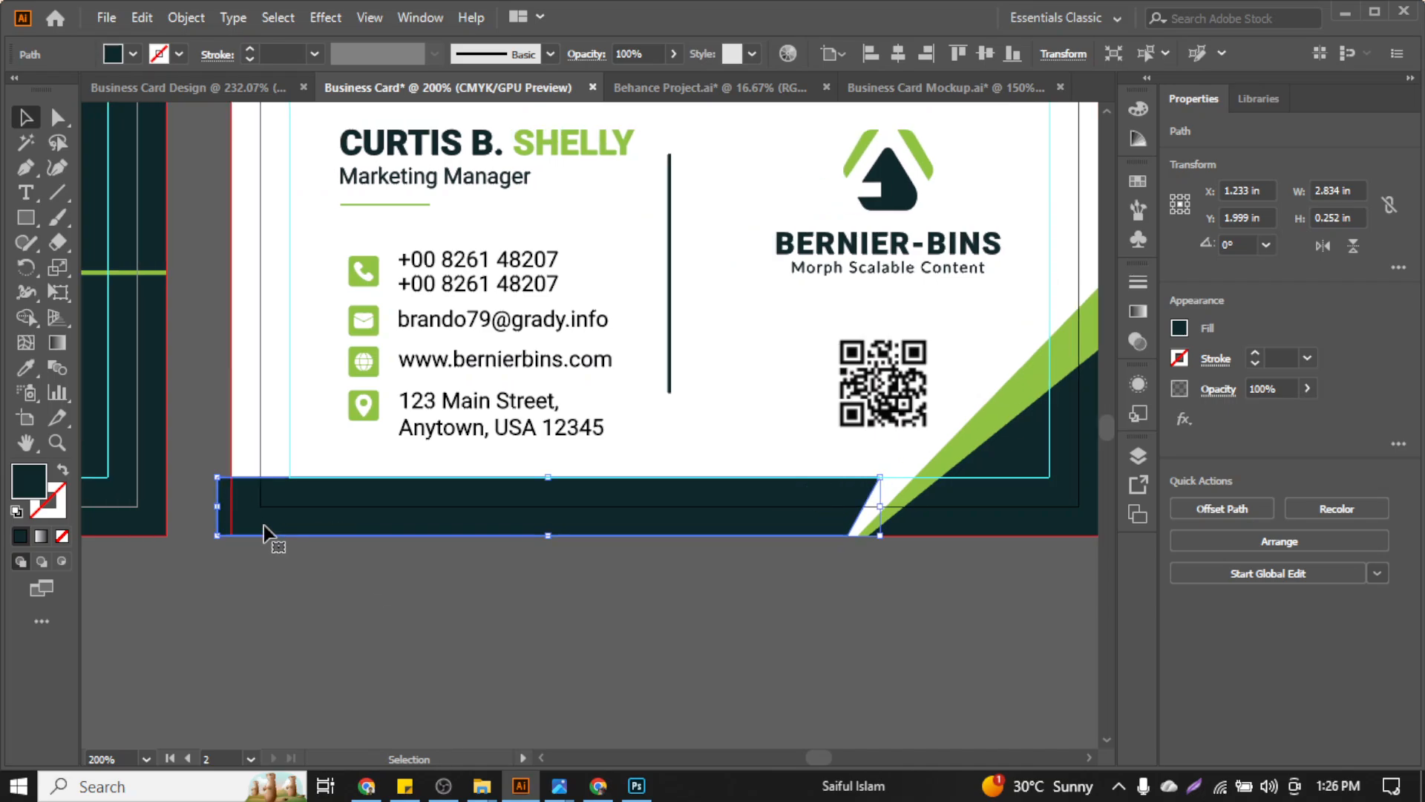
scroll(264, 524, "up", 4)
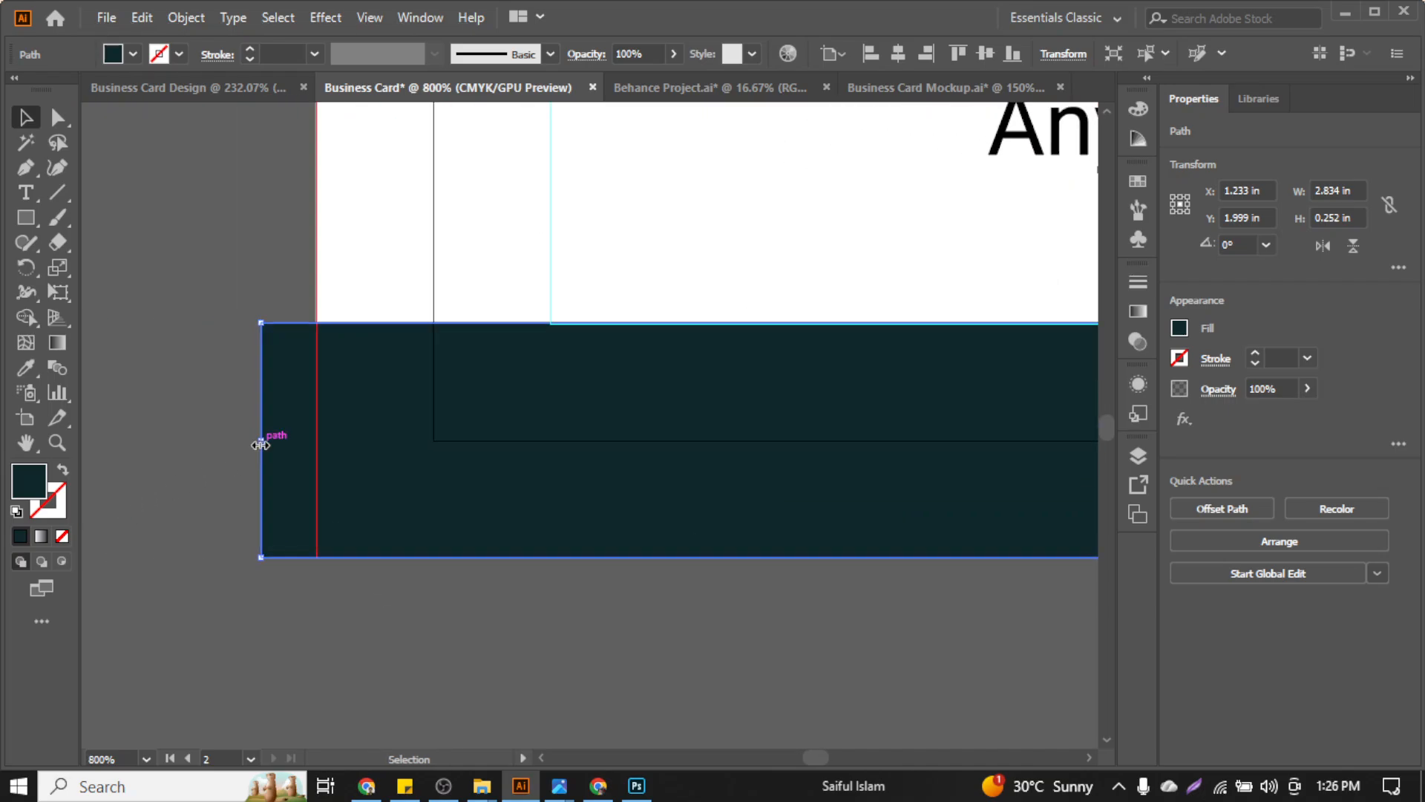
mouse_move(261, 444)
left_mouse_down()
mouse_move(321, 467)
mouse_move(277, 466)
left_mouse_up()
Delete the bar strip overhanging the card's left edge with the Shape Builder tool
left_click(342, 274, "shift")
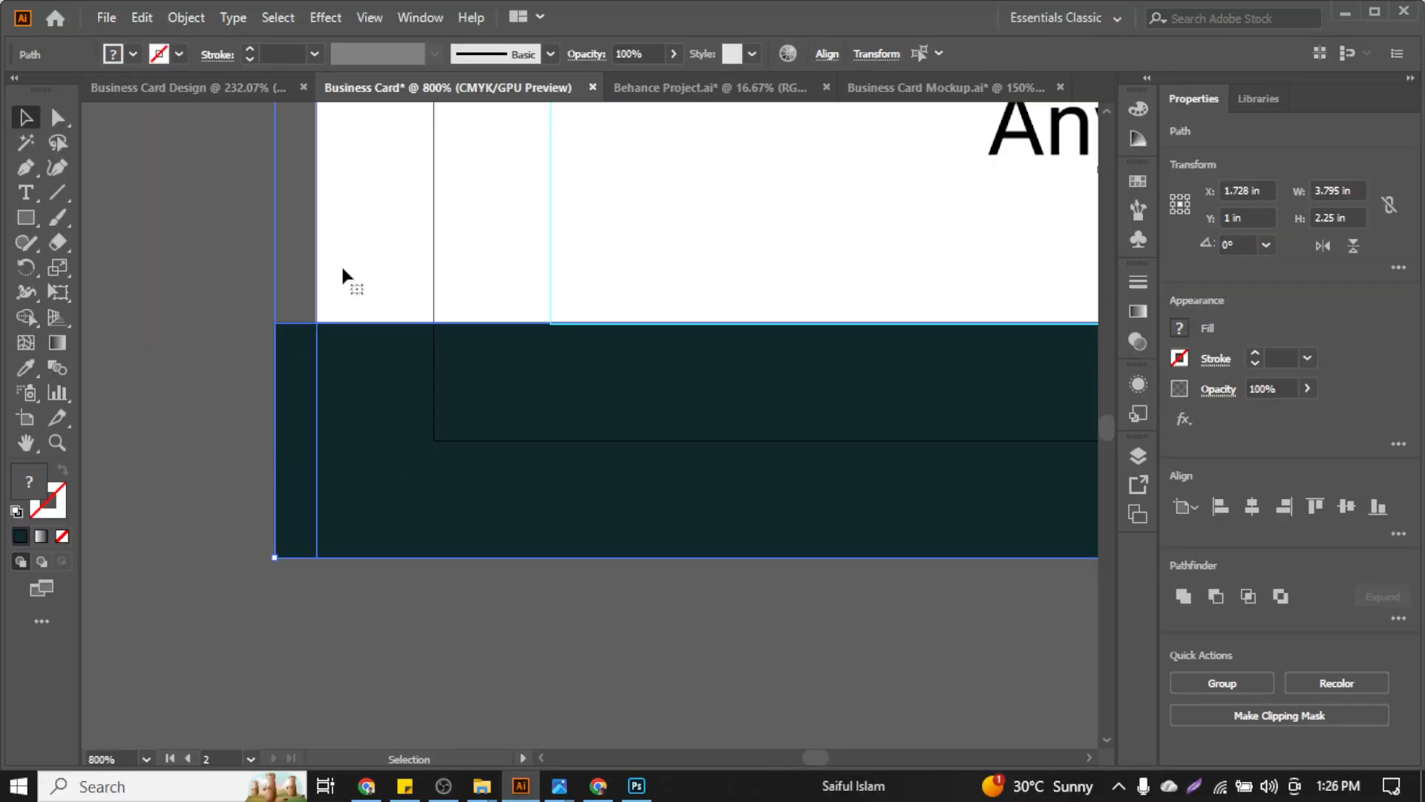
left_click(30, 314)
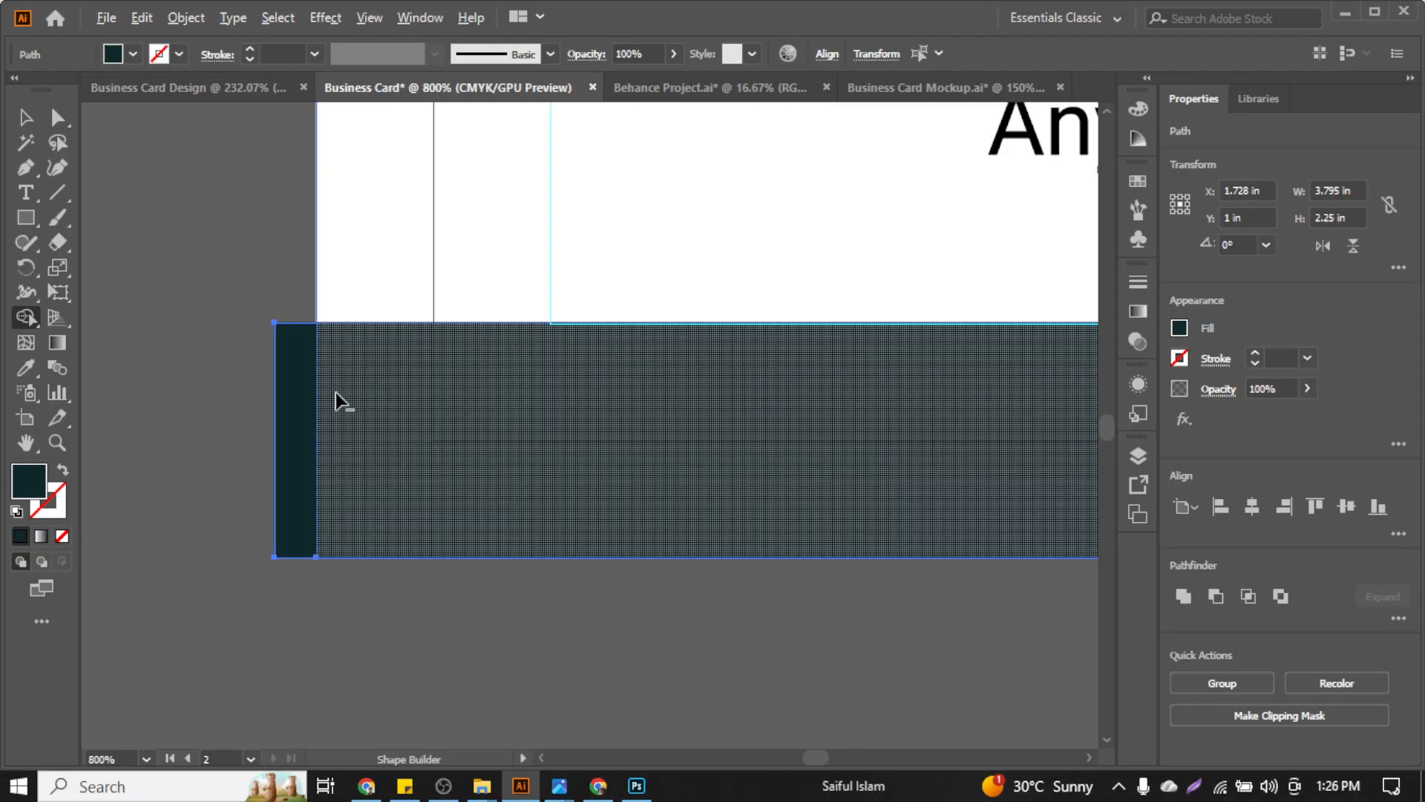
left_click(300, 392, "alt")
left_click(26, 116)
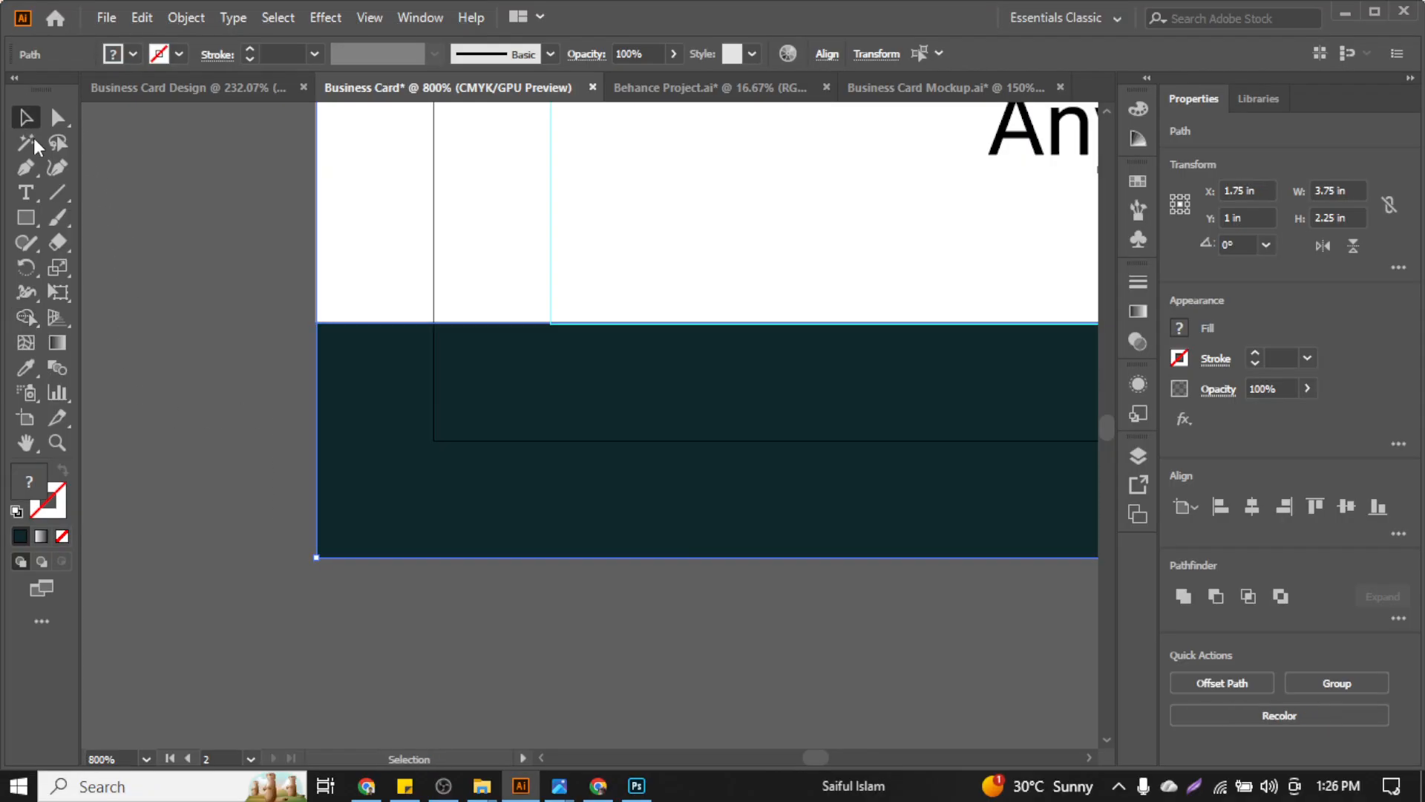
left_click(217, 310)
scroll(203, 454, "down", 7)
scroll(297, 467, "right", 2)
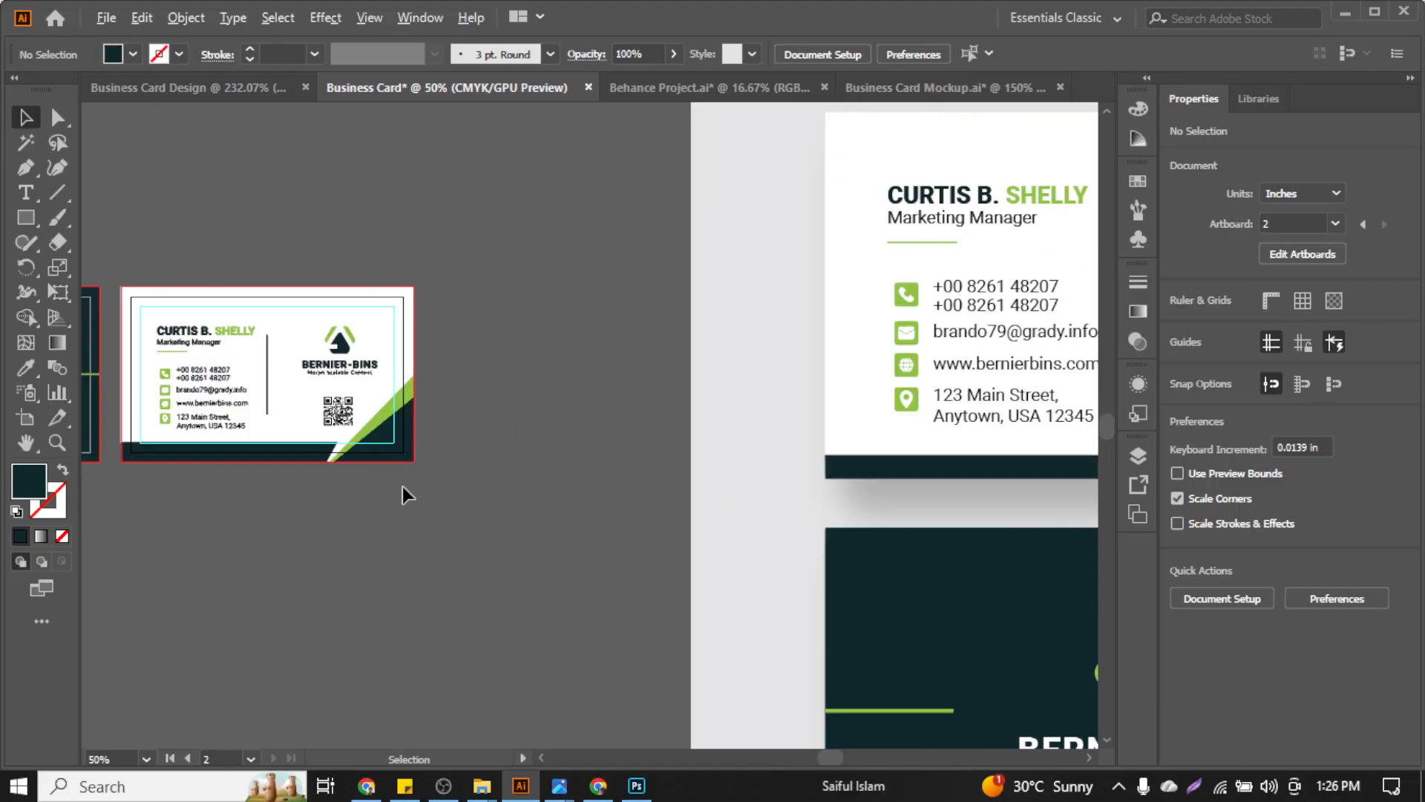
scroll(393, 490, "up", 2)
scroll(343, 457, "left", 3)
scroll(598, 338, "up", 2)
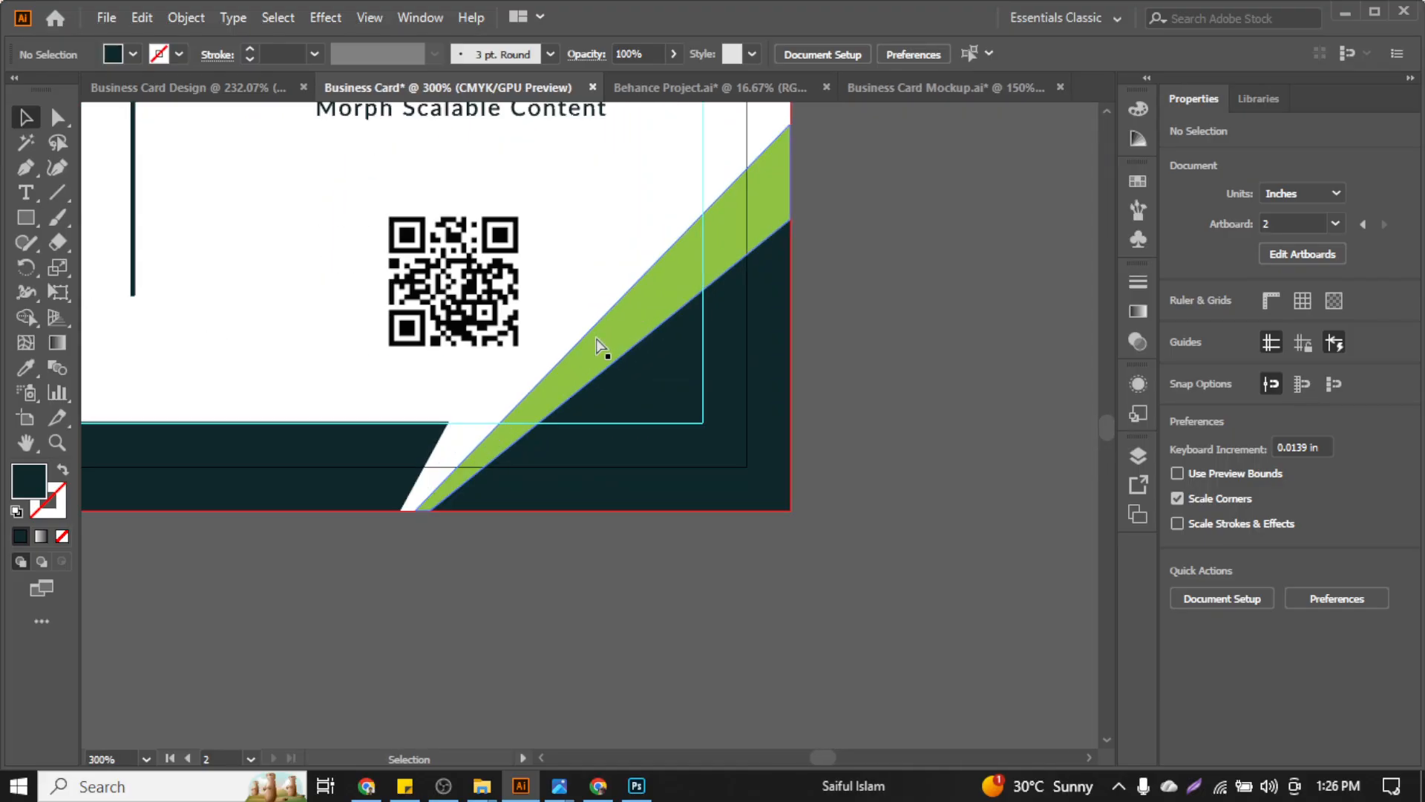
scroll(598, 343, "left", 1)
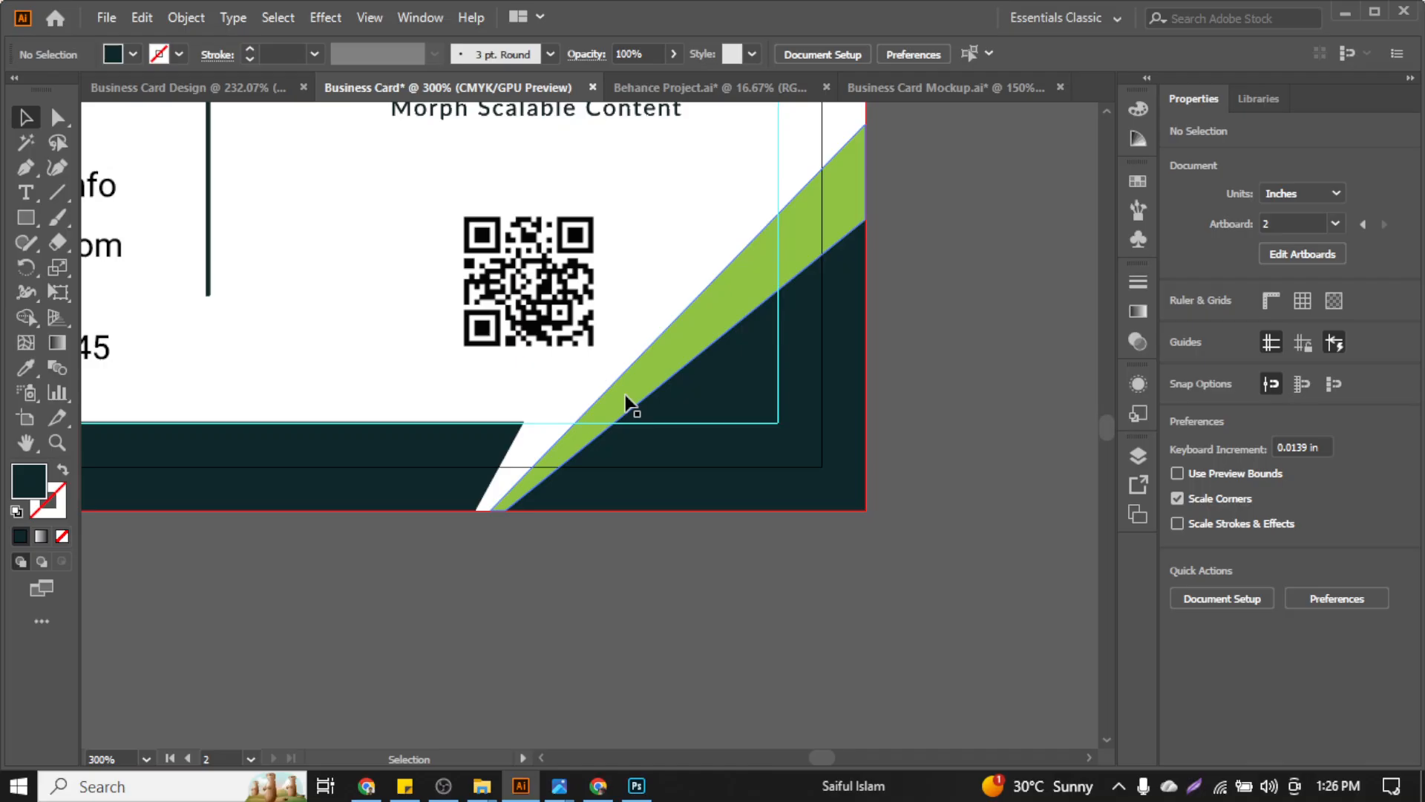
left_click(494, 467)
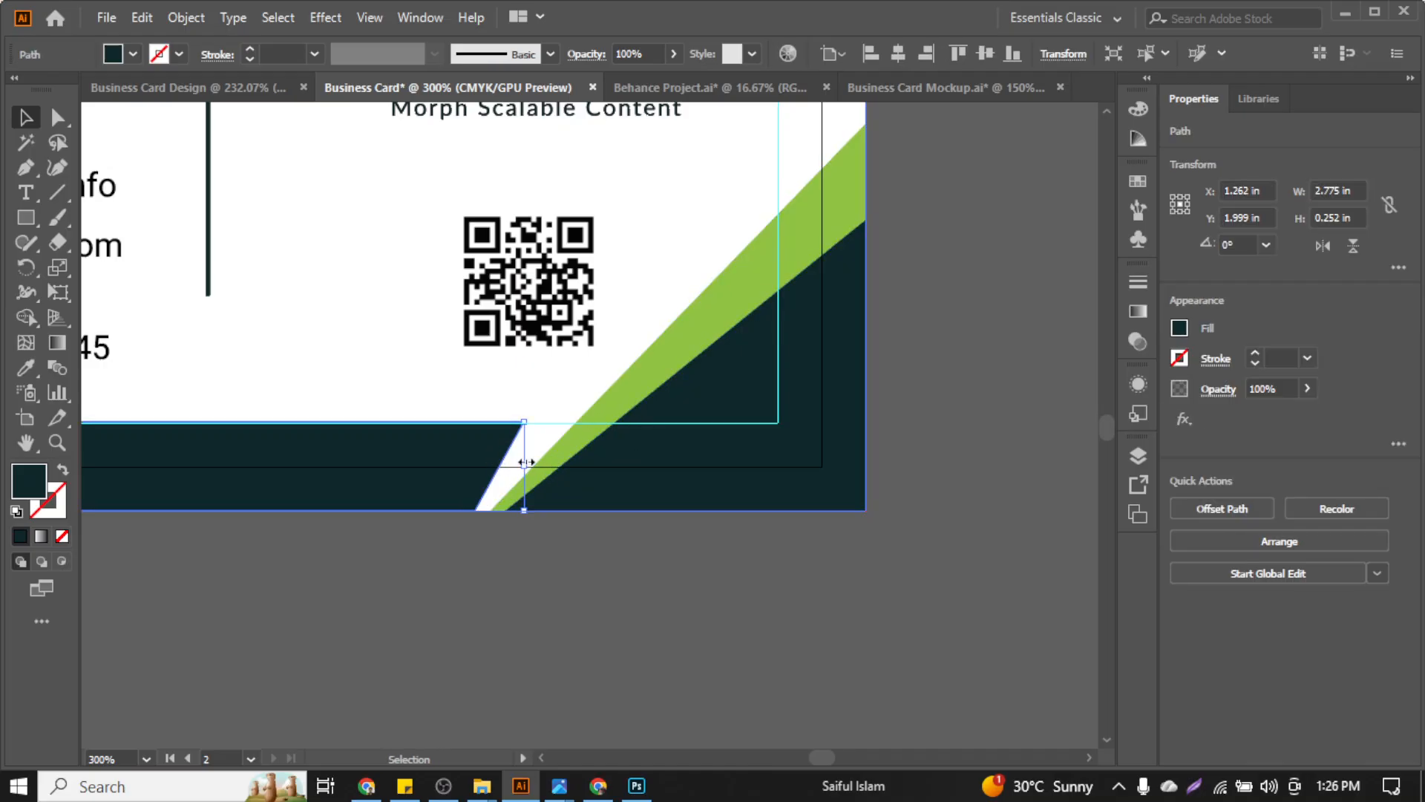
left_click_drag(525, 465, 566, 477)
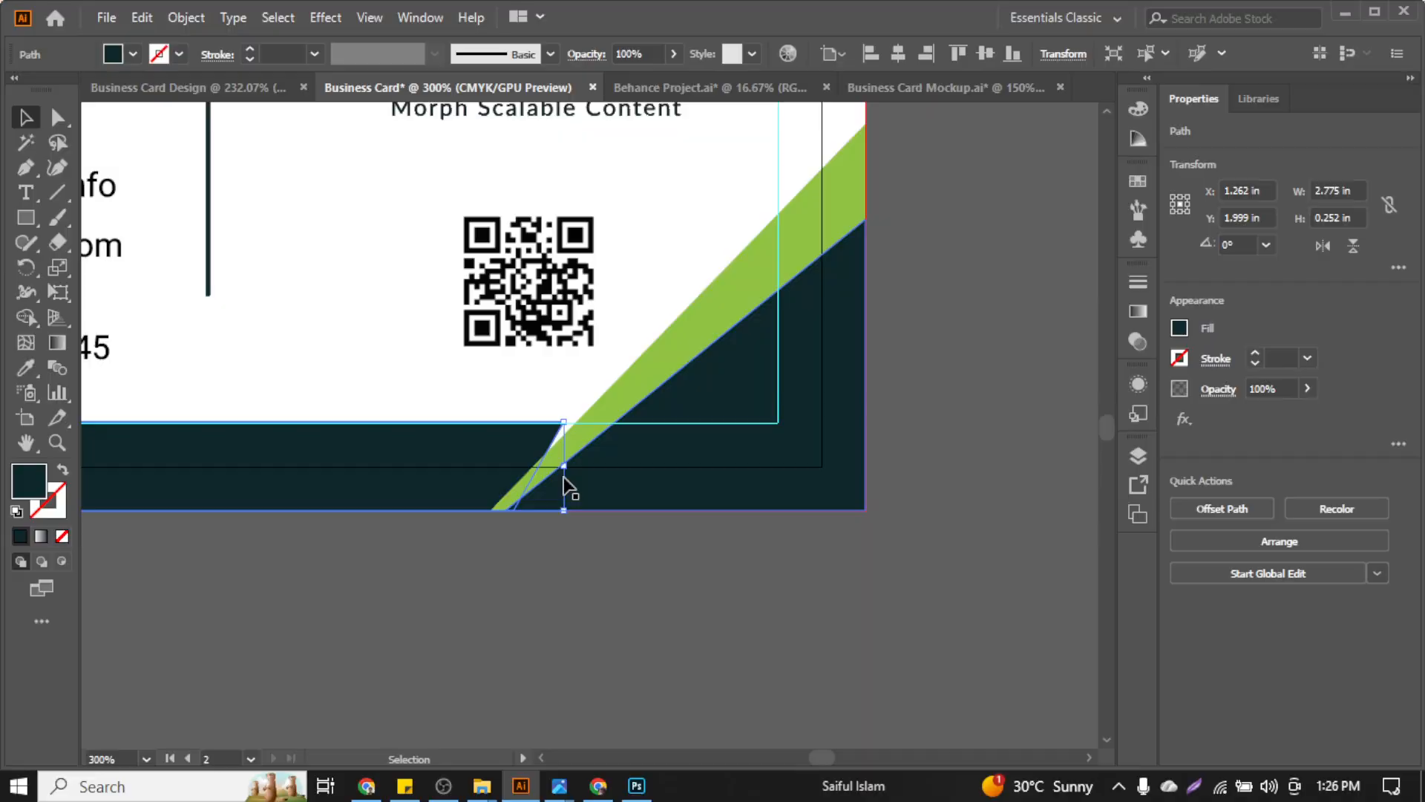
left_click(539, 553)
left_click(649, 401)
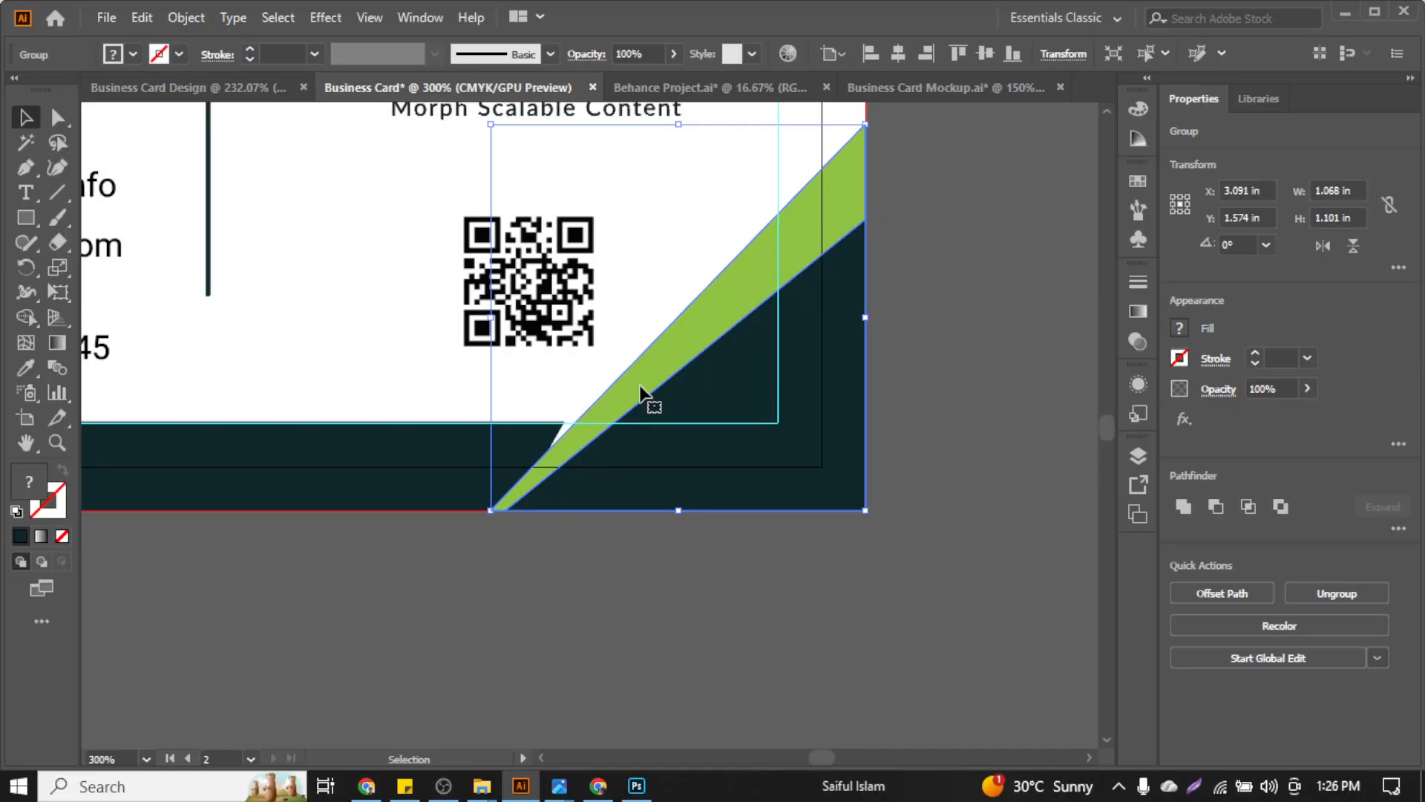
scroll(641, 395, "left", 4)
scroll(482, 284, "down", 1)
key("alt")
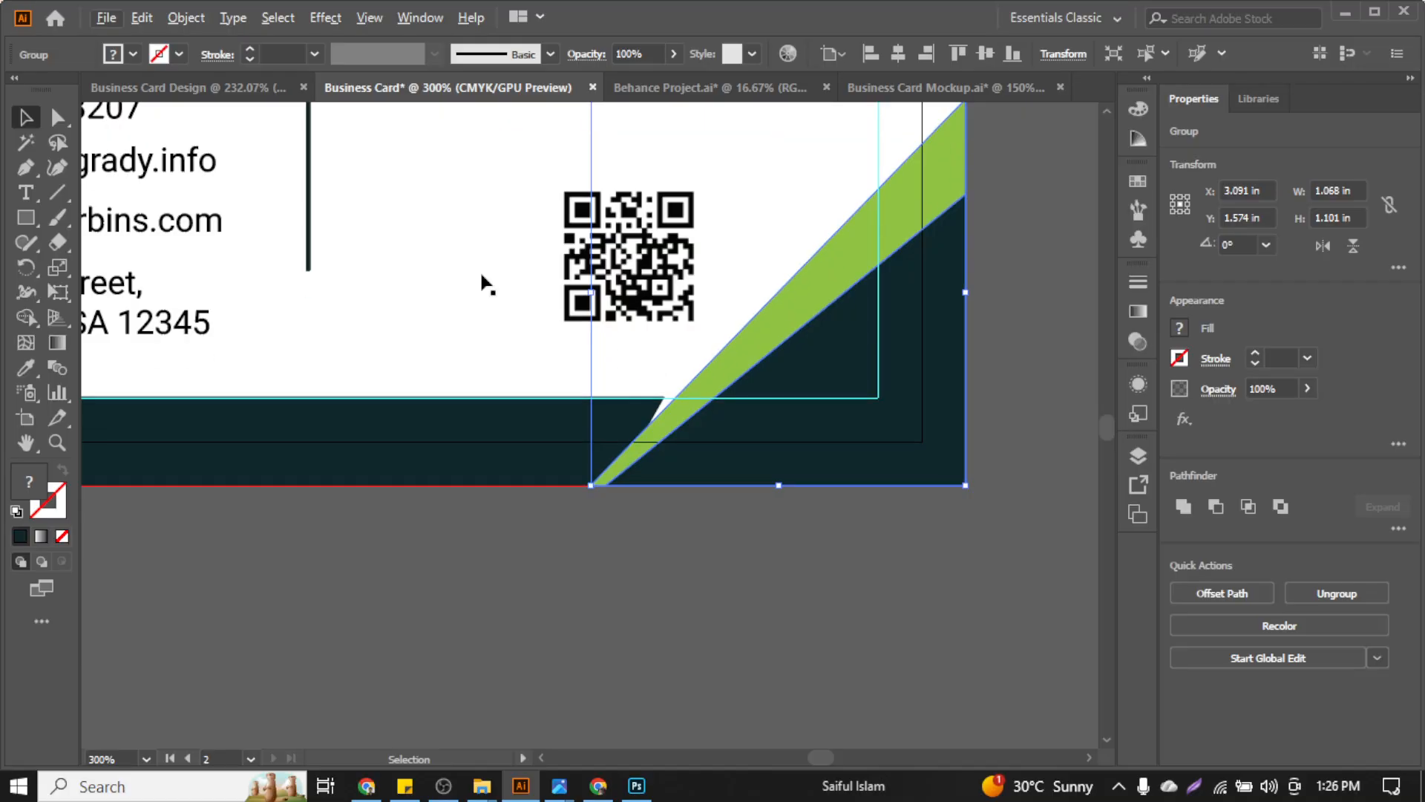
left_click(186, 18)
mouse_move(319, 505)
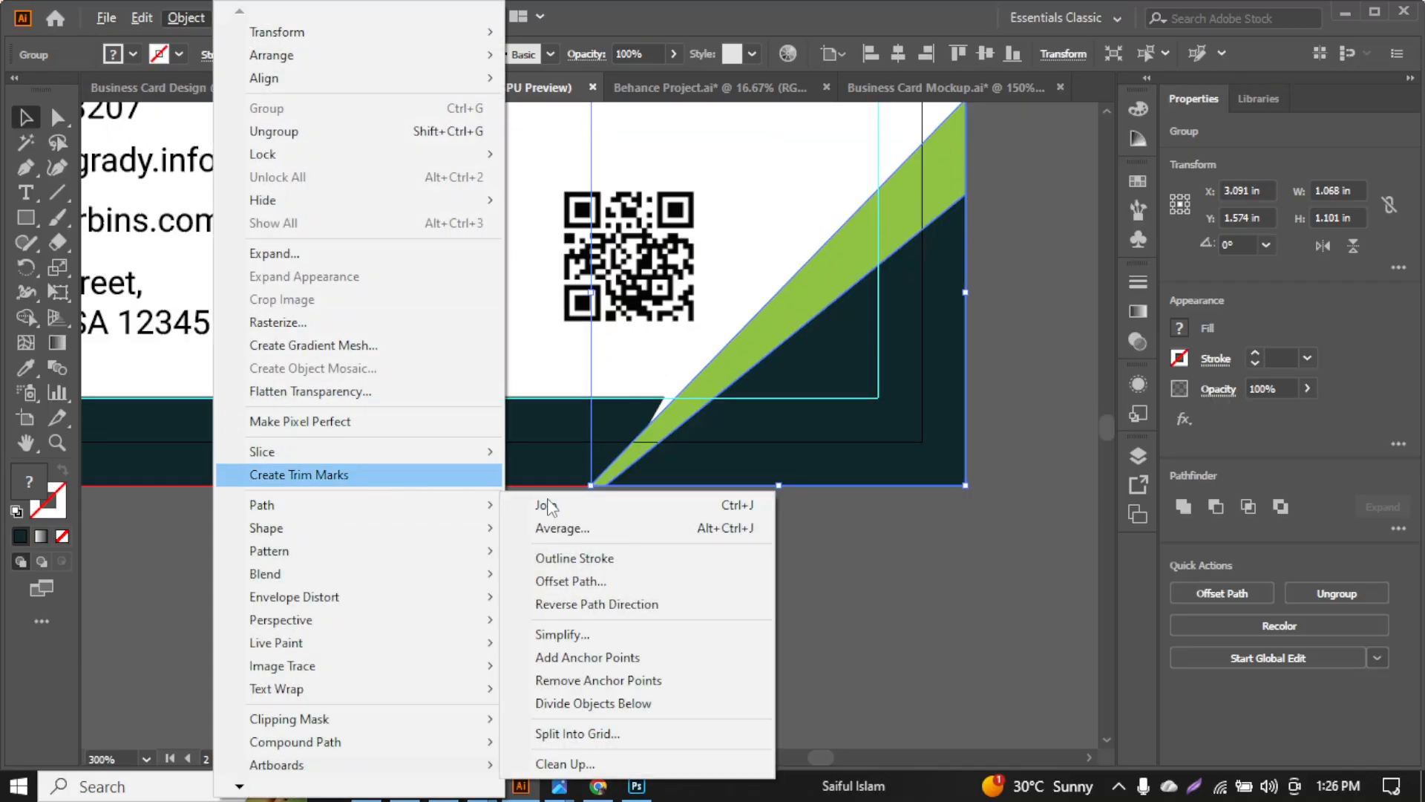
left_click(650, 580)
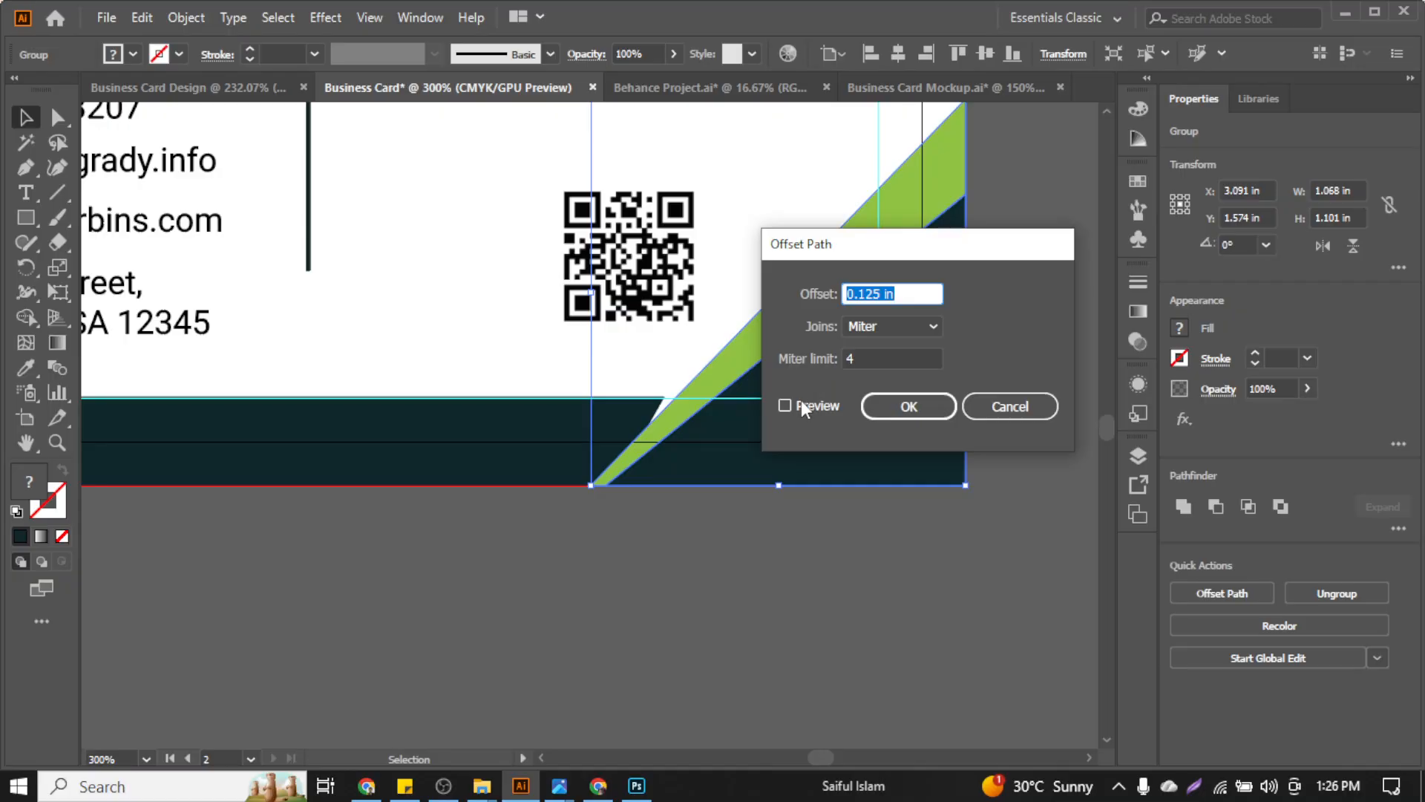
left_click(785, 406)
Ungroup the corner stripes into separate shapes and test-move the green stripe, then undo
left_click(984, 400)
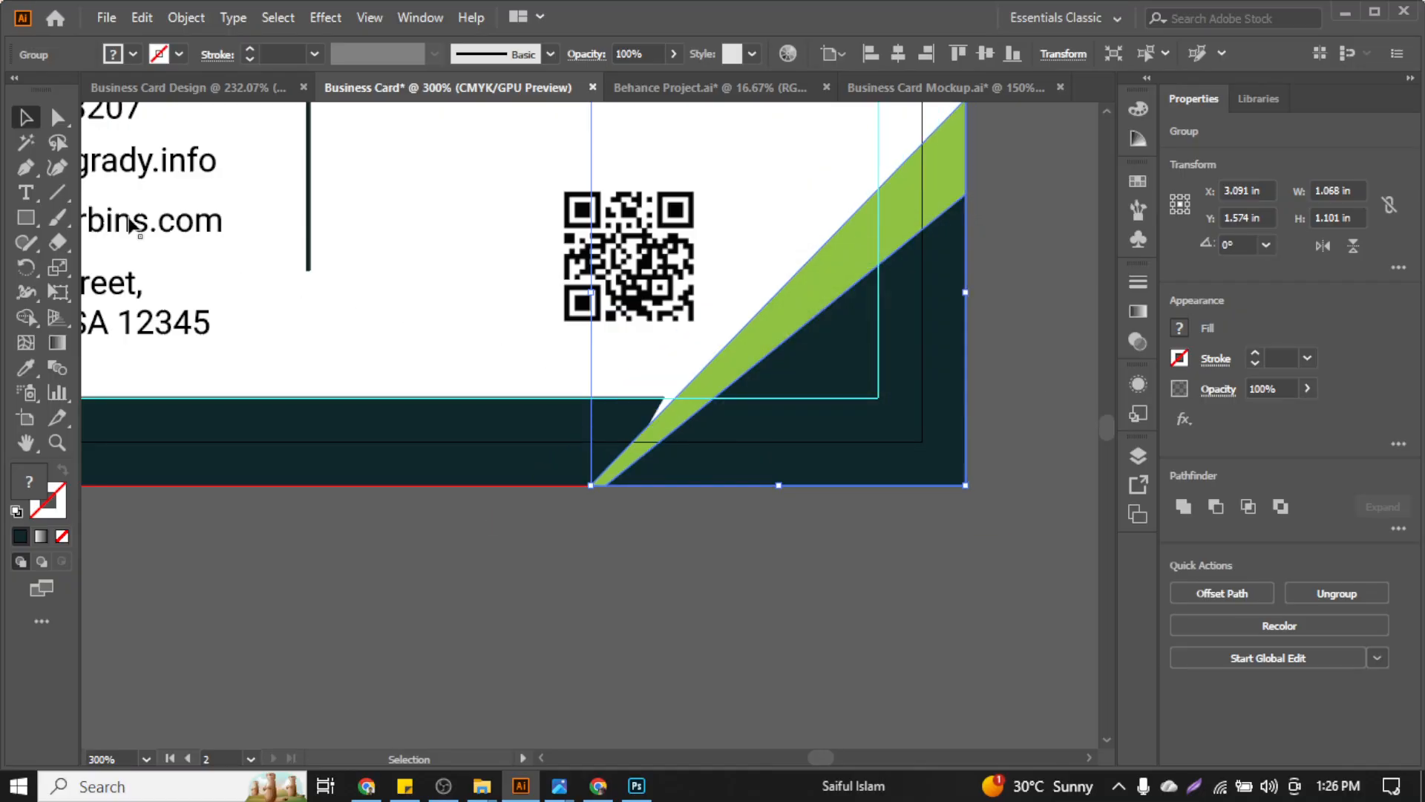
right_click(796, 333)
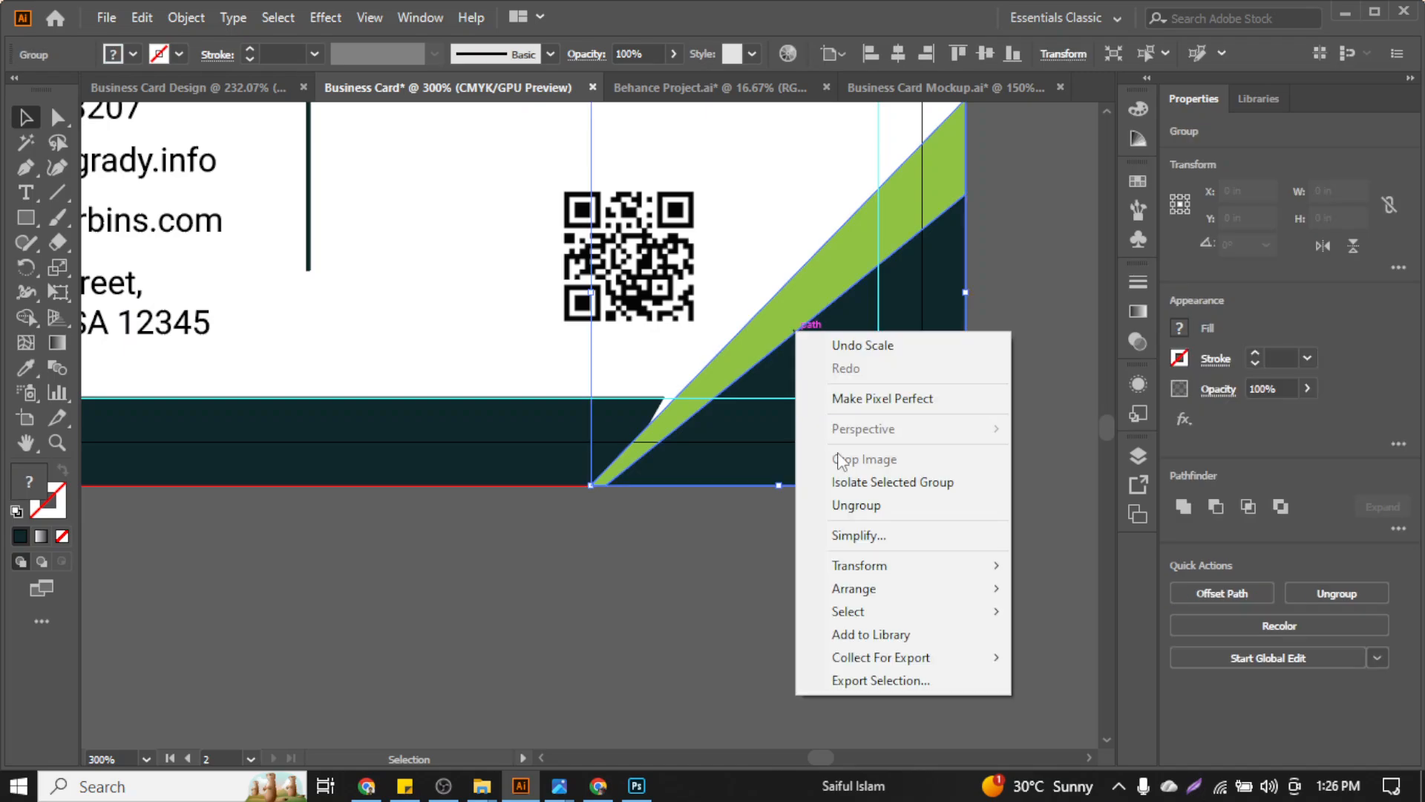
left_click(861, 505)
left_click(792, 448)
left_click(789, 334)
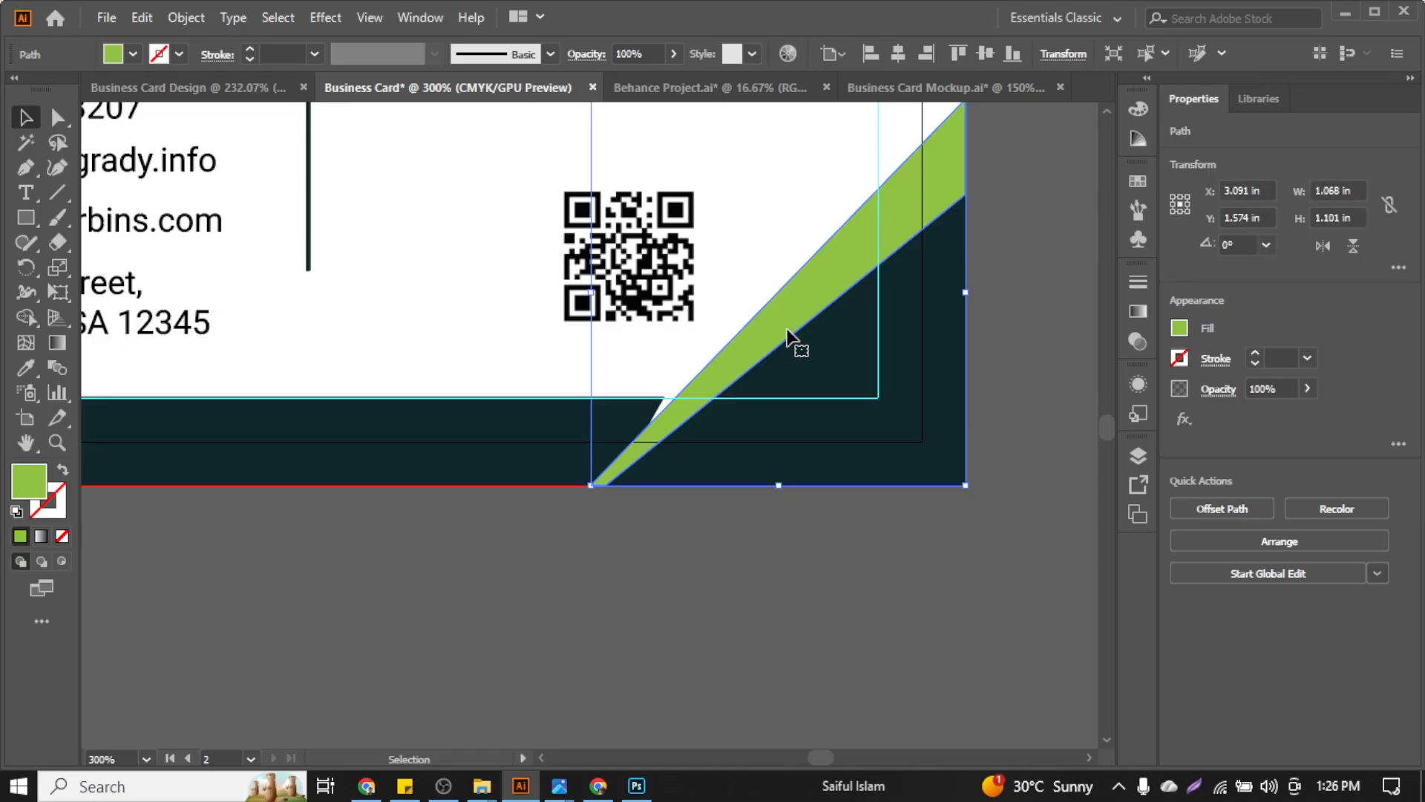
left_click_drag(789, 335, 657, 218)
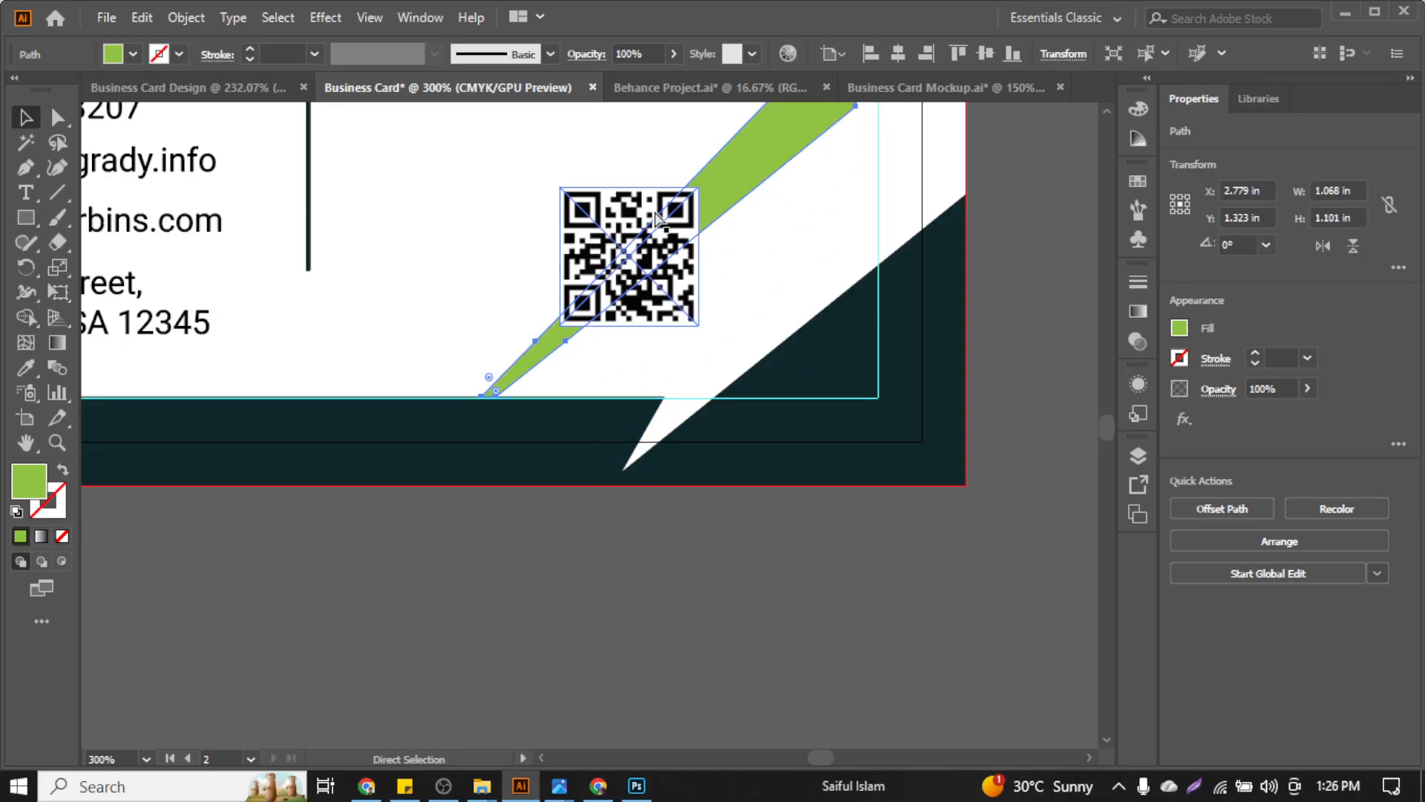
key("ctrl+z")
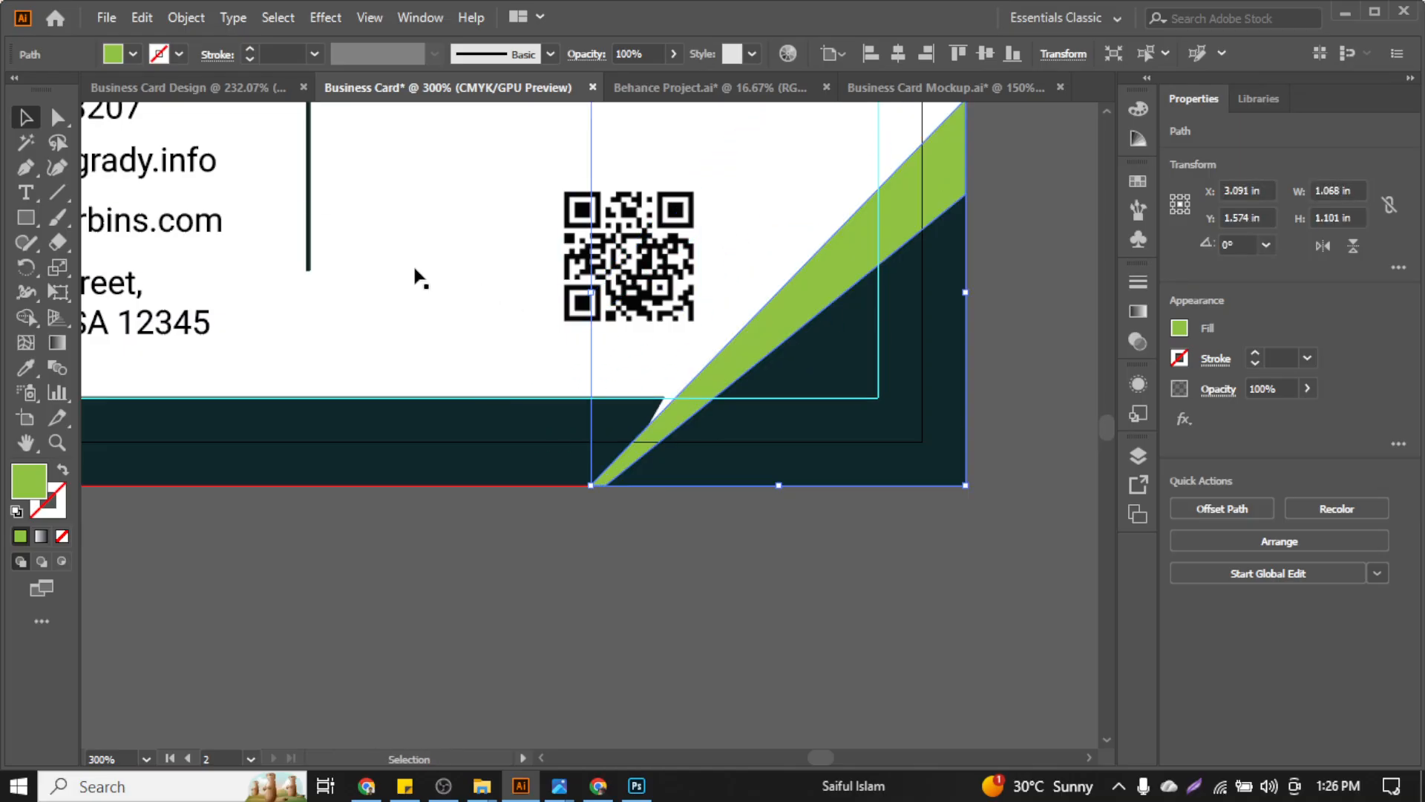
Preview an offset on the green stripe, cancel it, and set the stripe's fill to None
left_click(202, 18)
mouse_move(375, 514)
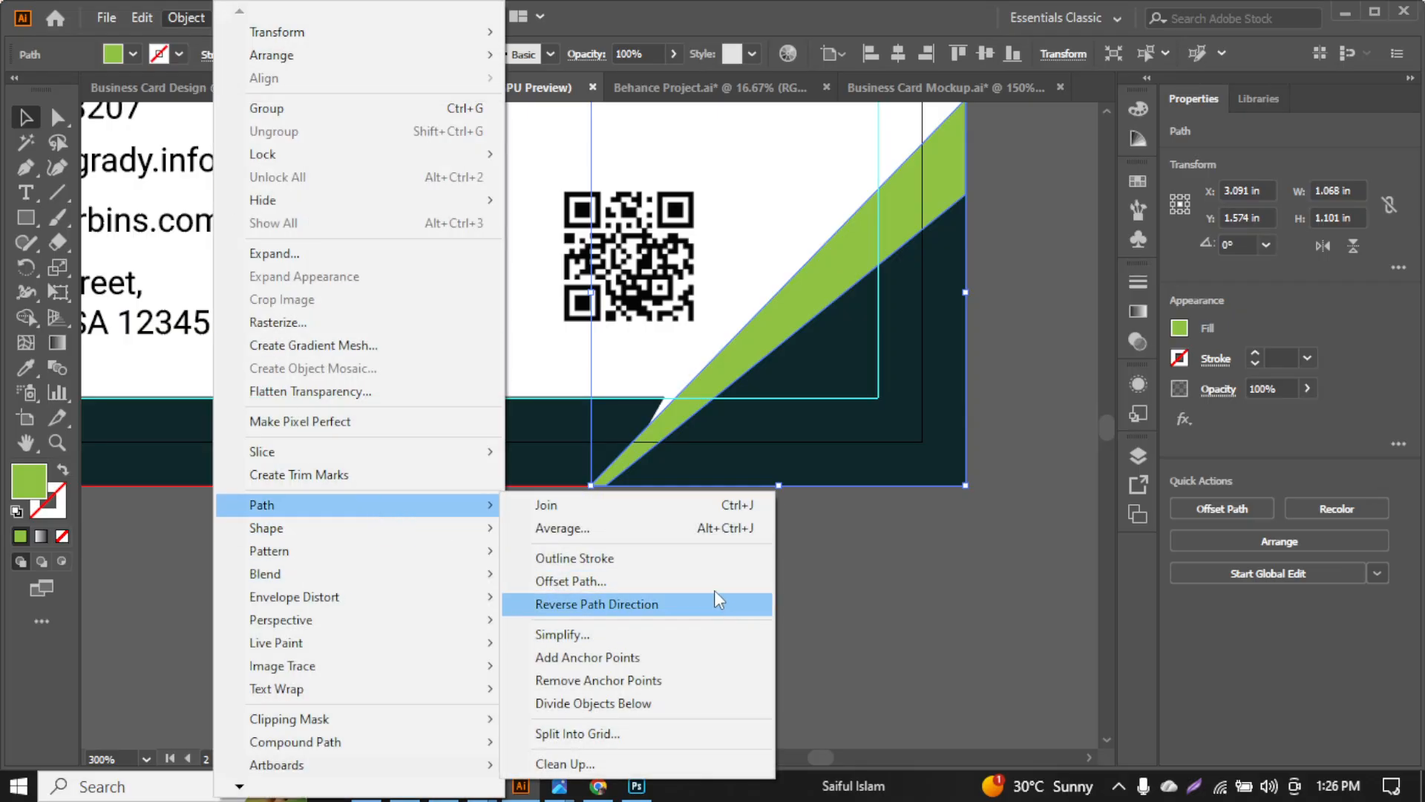
left_click(714, 581)
left_click(785, 406)
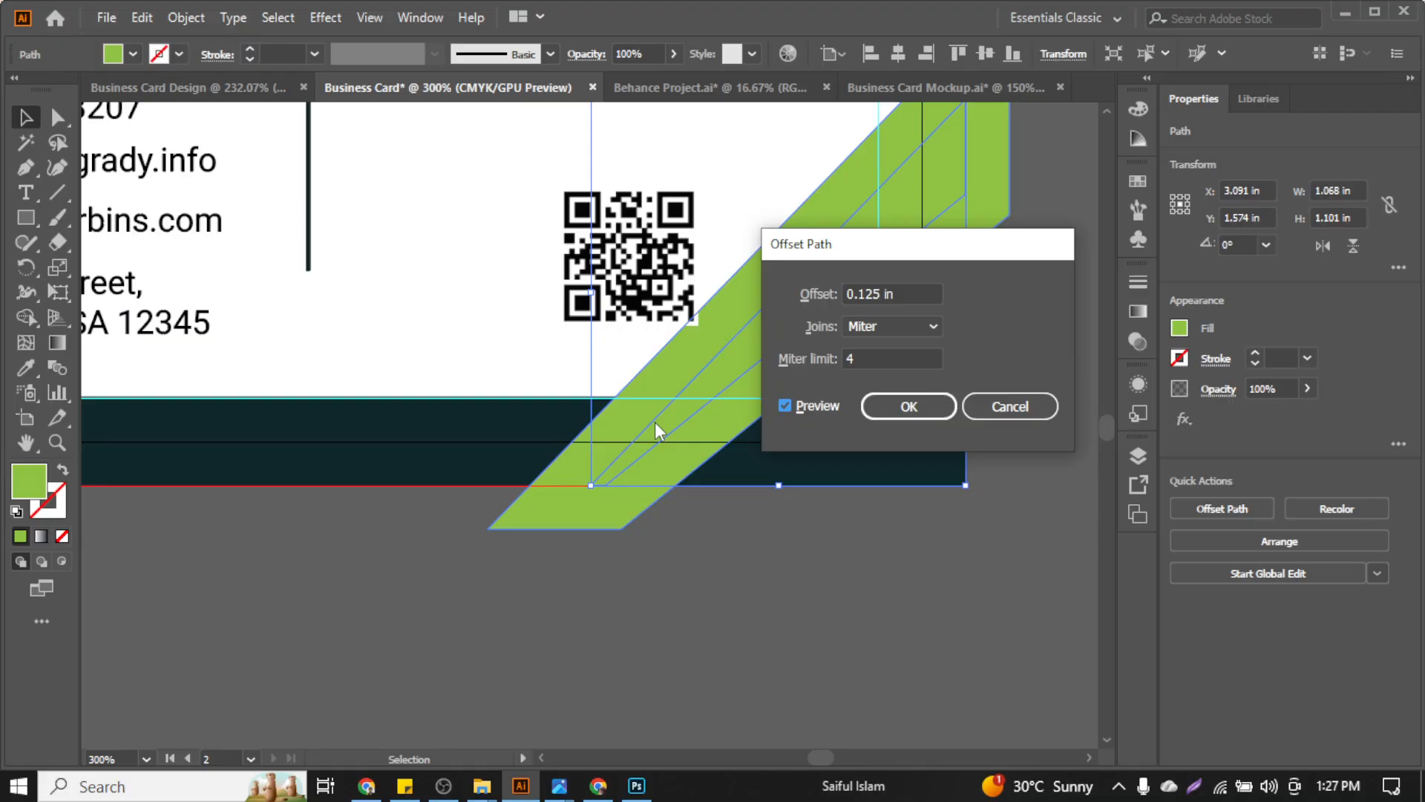
left_click(998, 406)
key("slash")
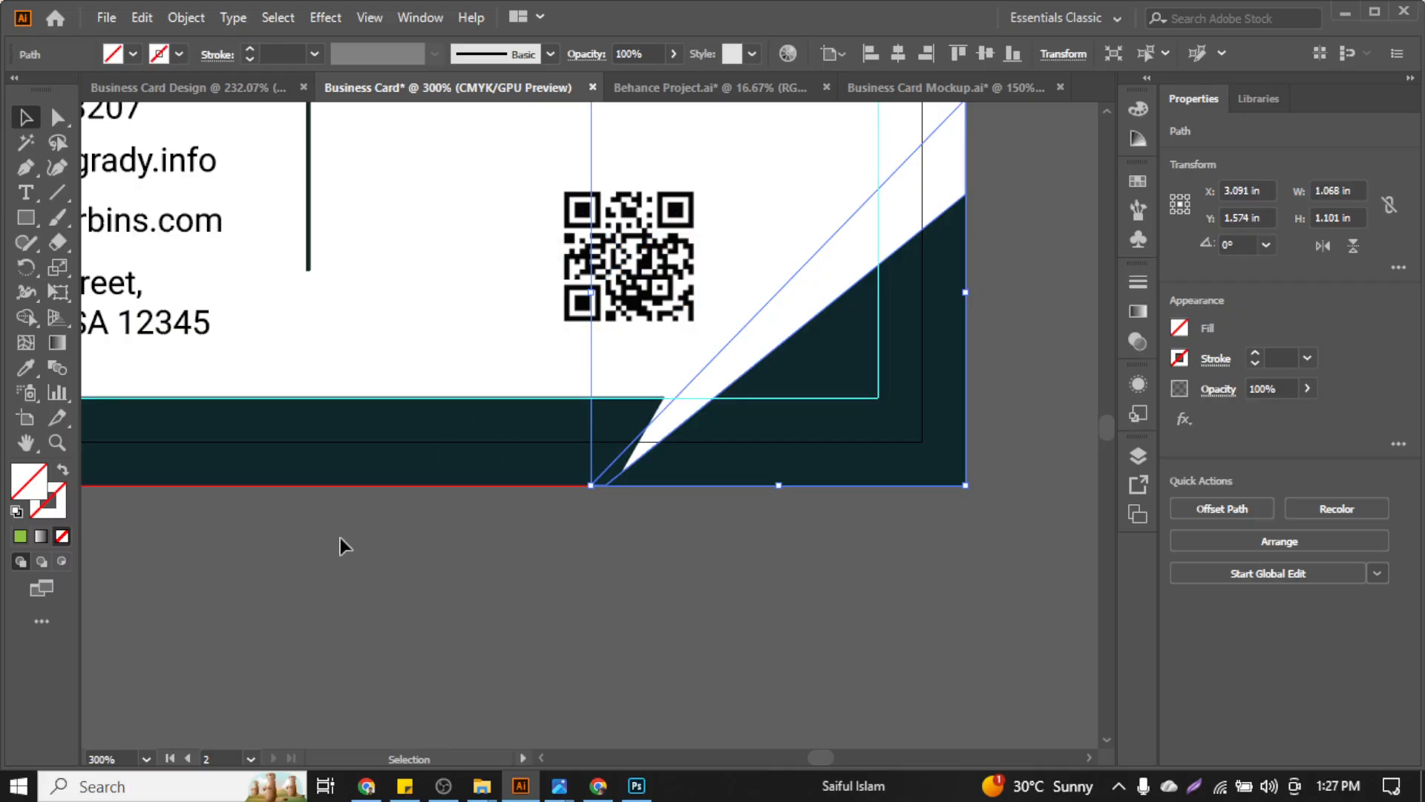
Apply a 0.125 in Offset Path around the diagonal stripe
left_click(186, 18)
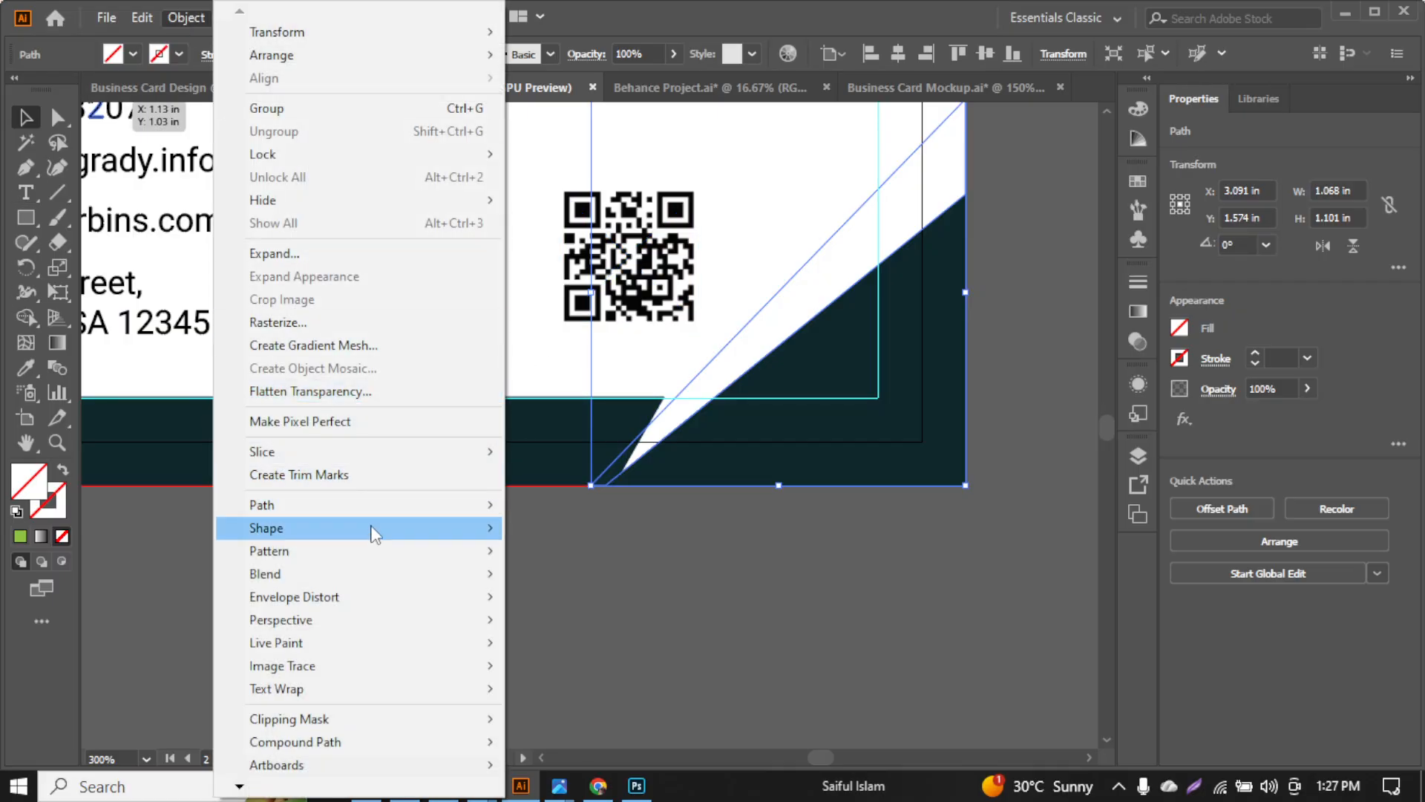
mouse_move(483, 505)
left_click(644, 579)
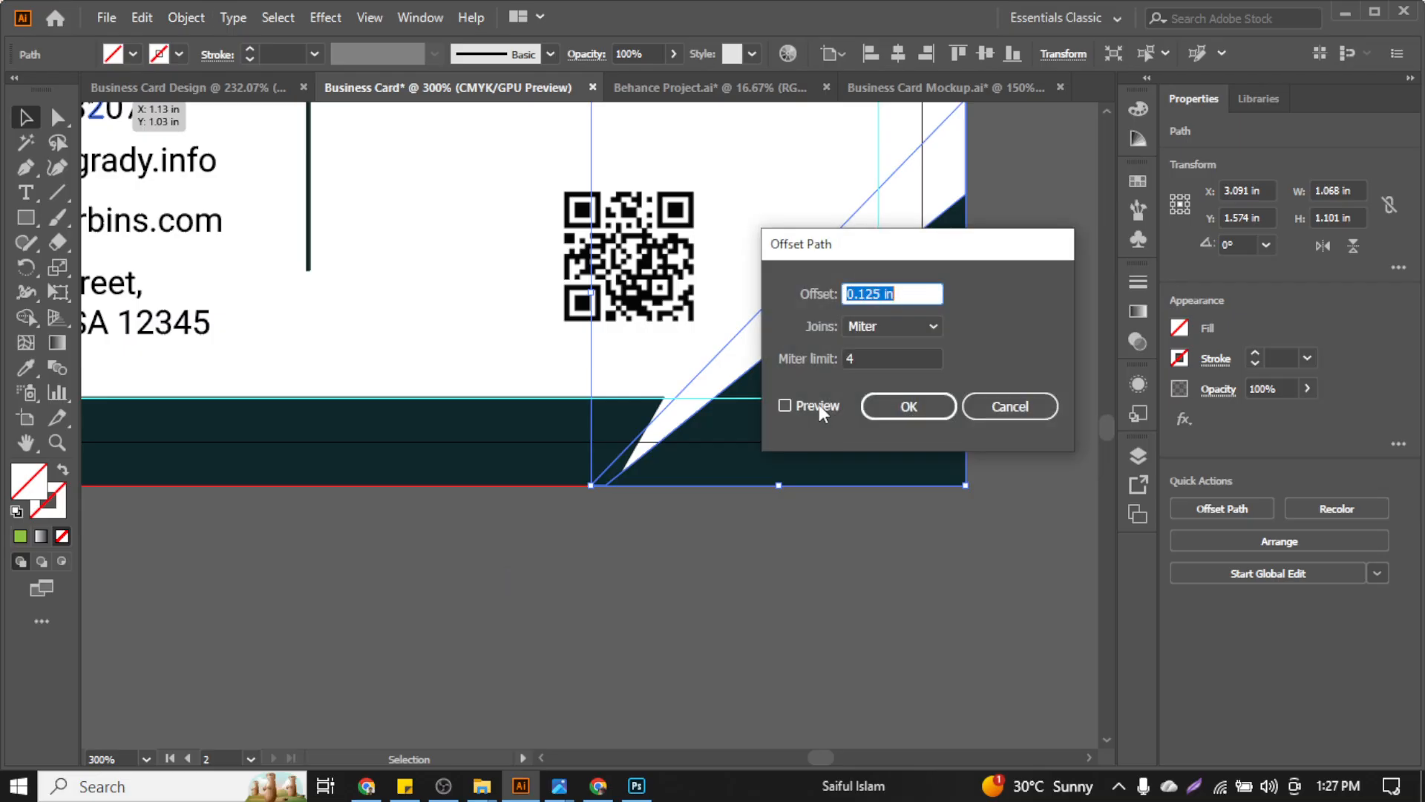
left_click(785, 406)
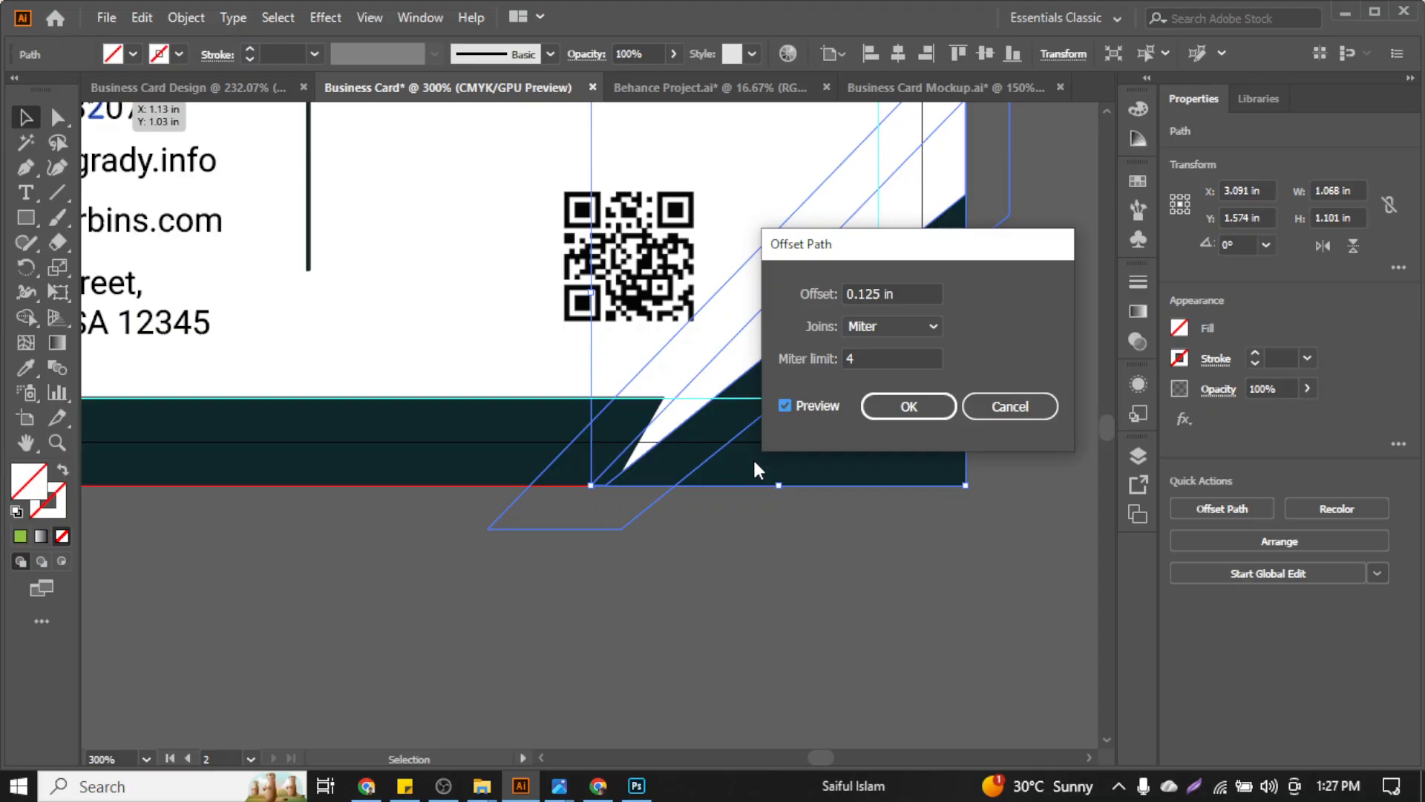
left_click(900, 406)
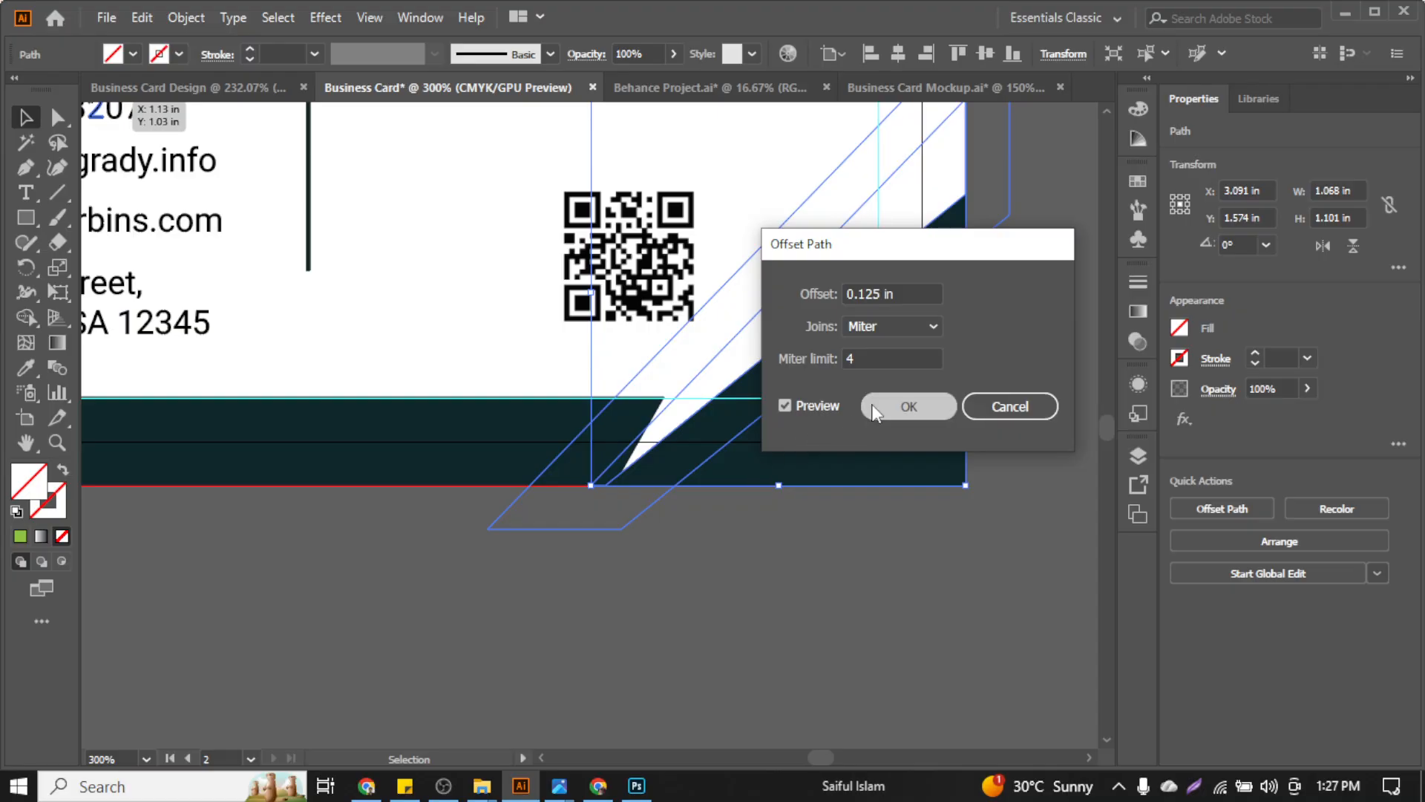
Use Shape Builder to cut a white gap out of the dark bottom band along the stripe
left_click(351, 432, "shift")
left_click(27, 319)
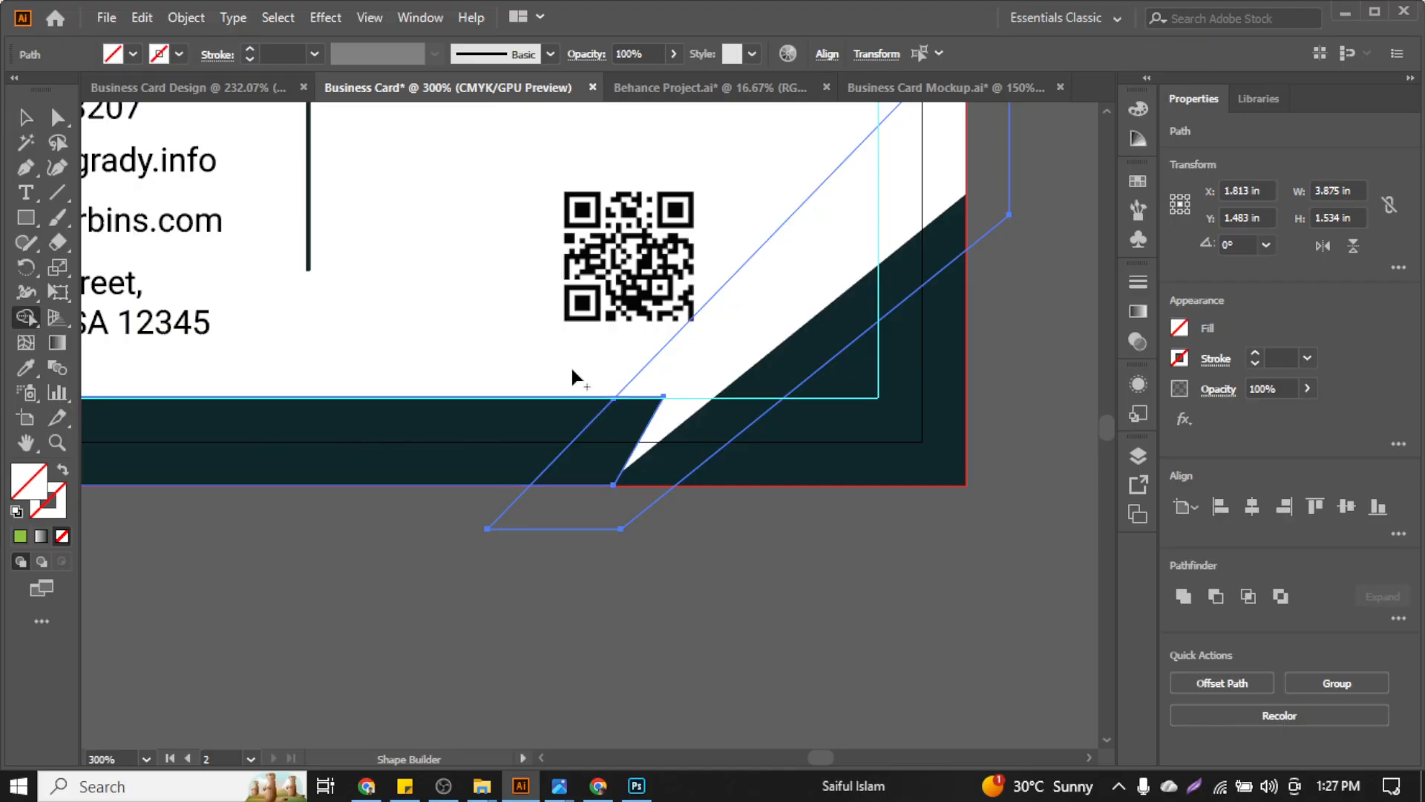
left_click_drag(618, 440, 733, 573)
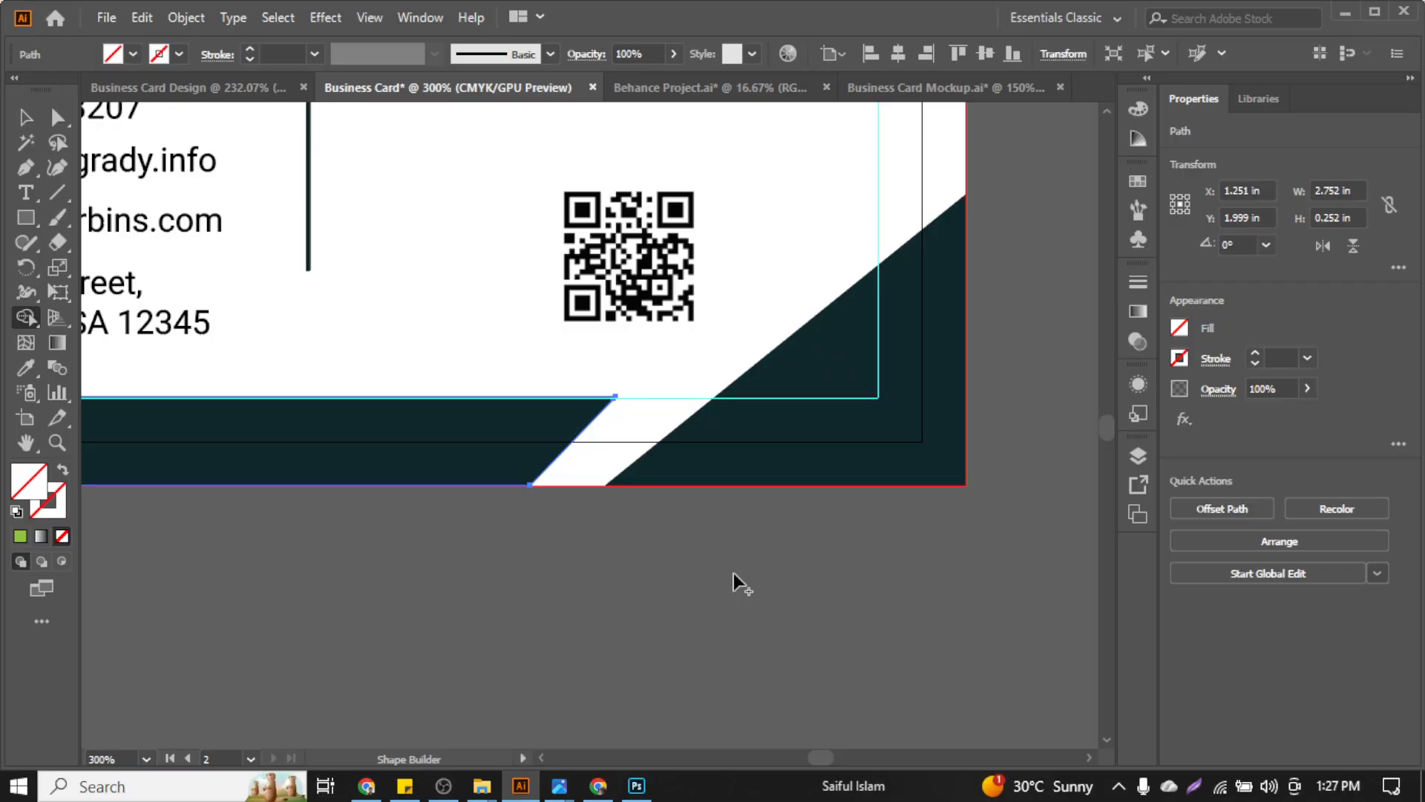
left_click(26, 117)
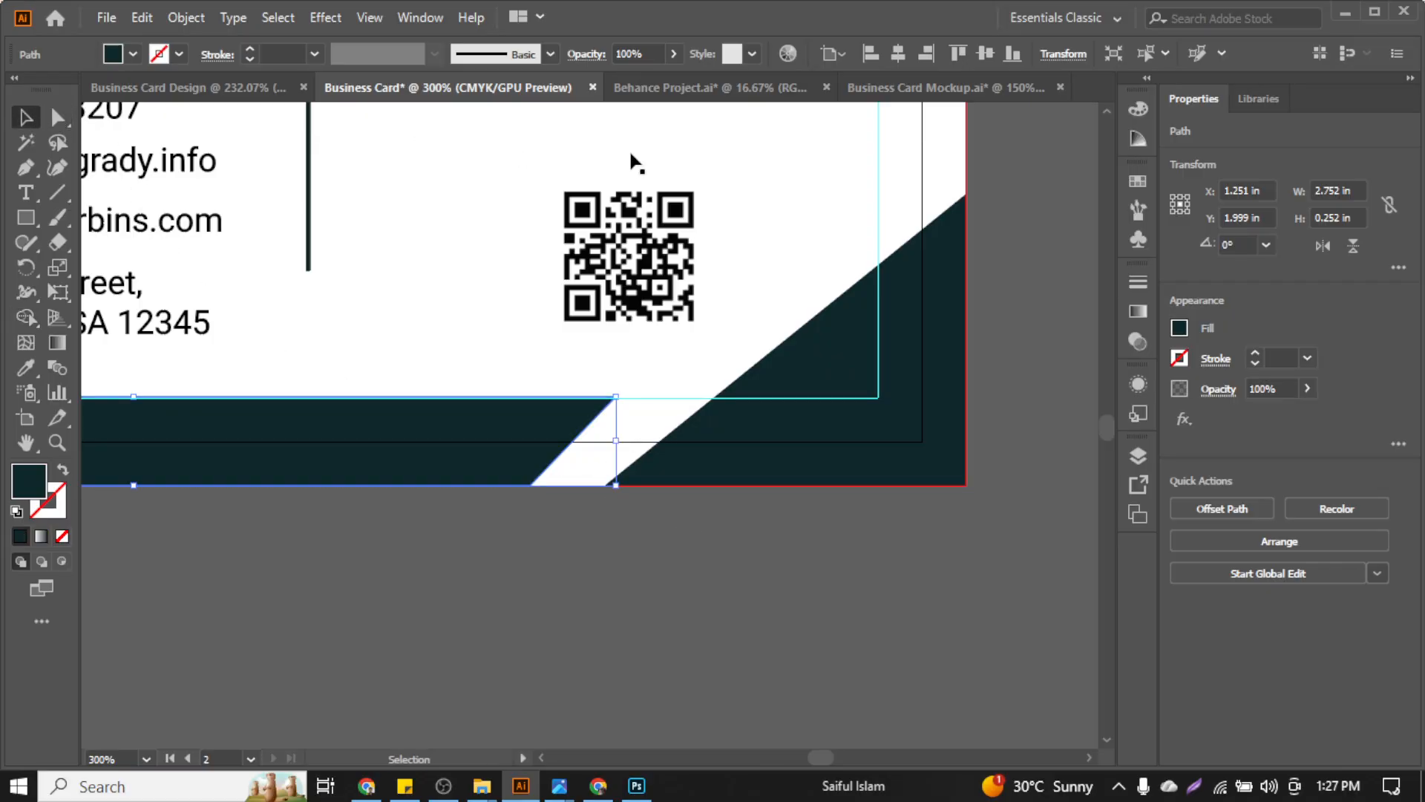
Fill the empty diagonal stripe with the globe icon's green using the Eyedropper
left_click(790, 278)
key("ctrl+minus")
key("ctrl+minus")
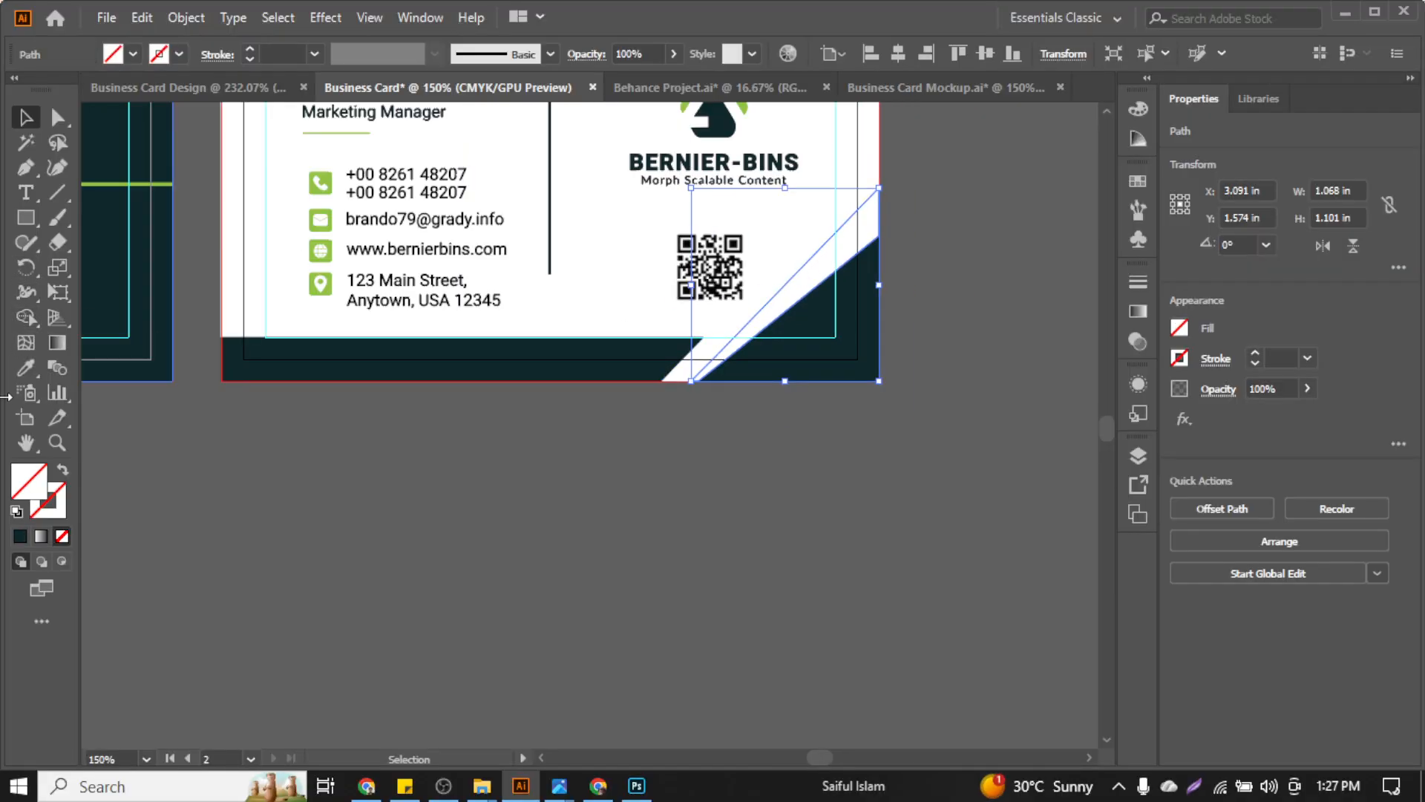
left_click(26, 366)
scroll(263, 256, "up", 3)
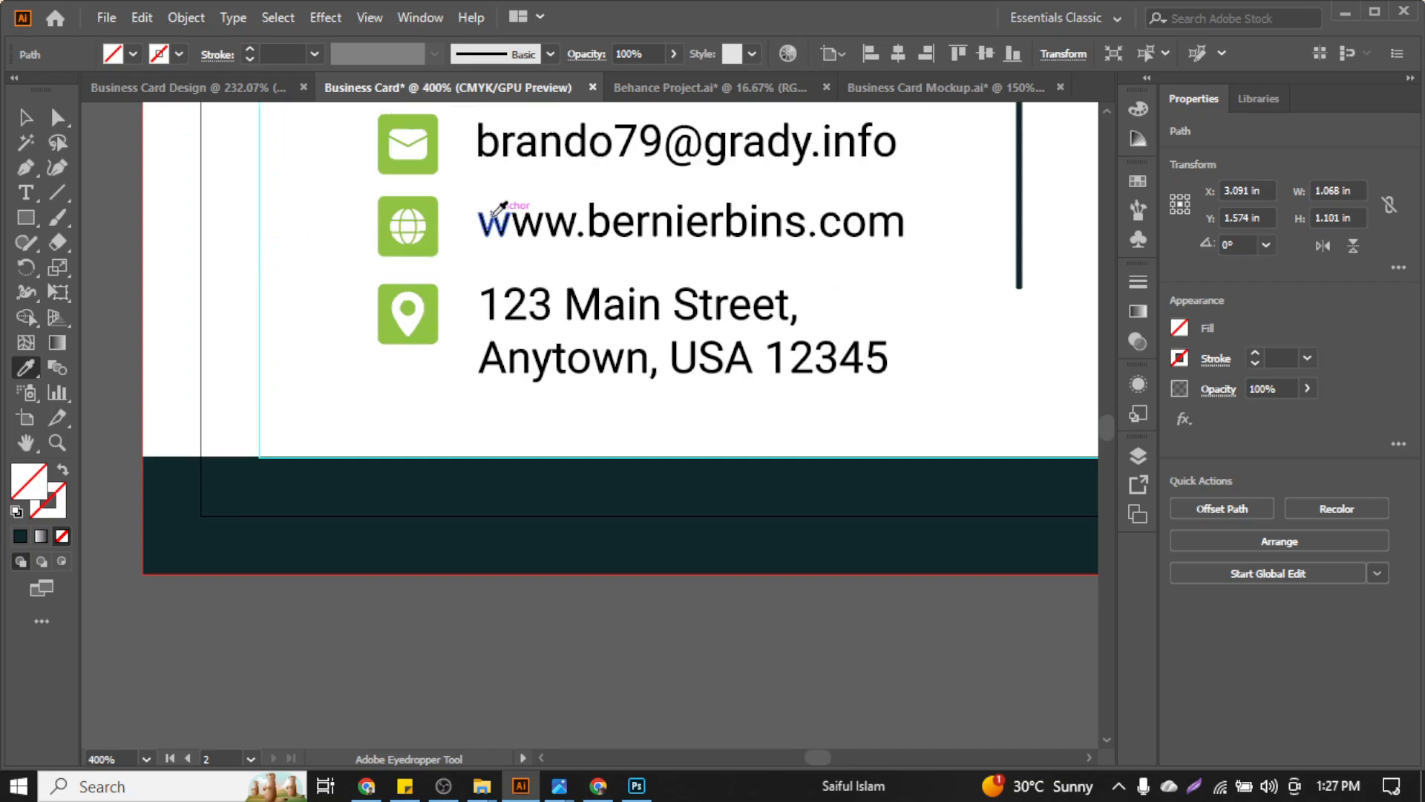
left_click(438, 235)
key("ctrl+minus")
key("ctrl+minus")
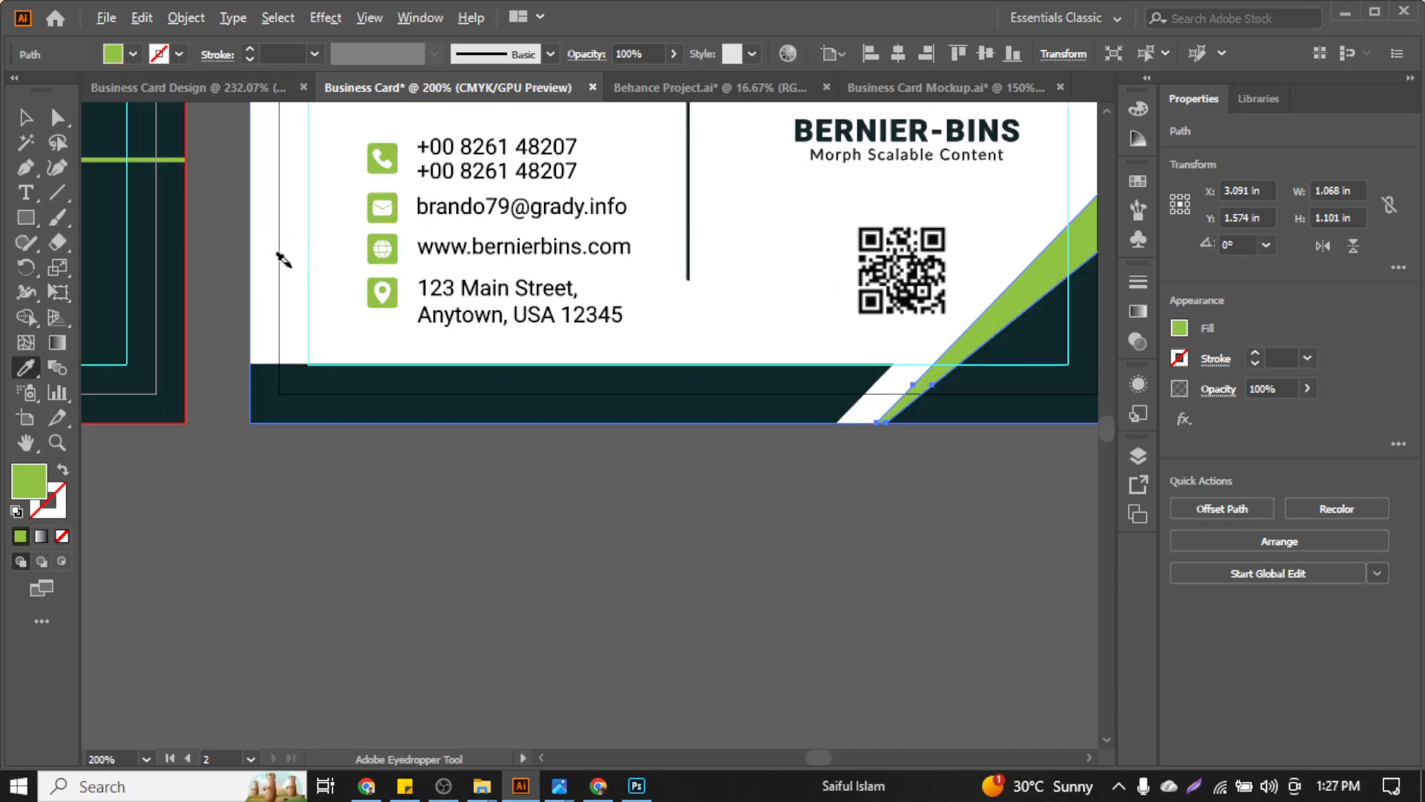
left_click(23, 117)
left_click(788, 554)
scroll(790, 554, "right", 1)
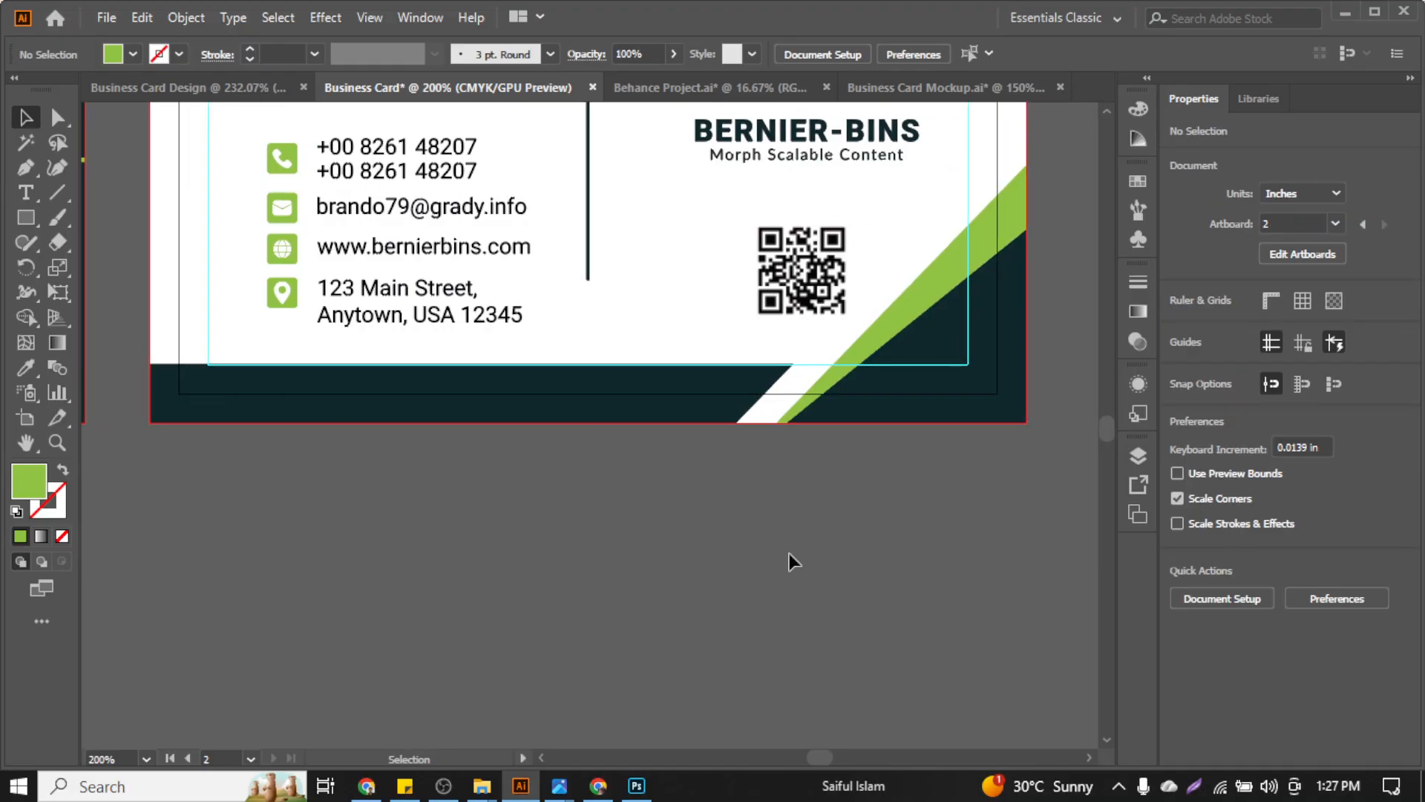
scroll(790, 554, "up", 1)
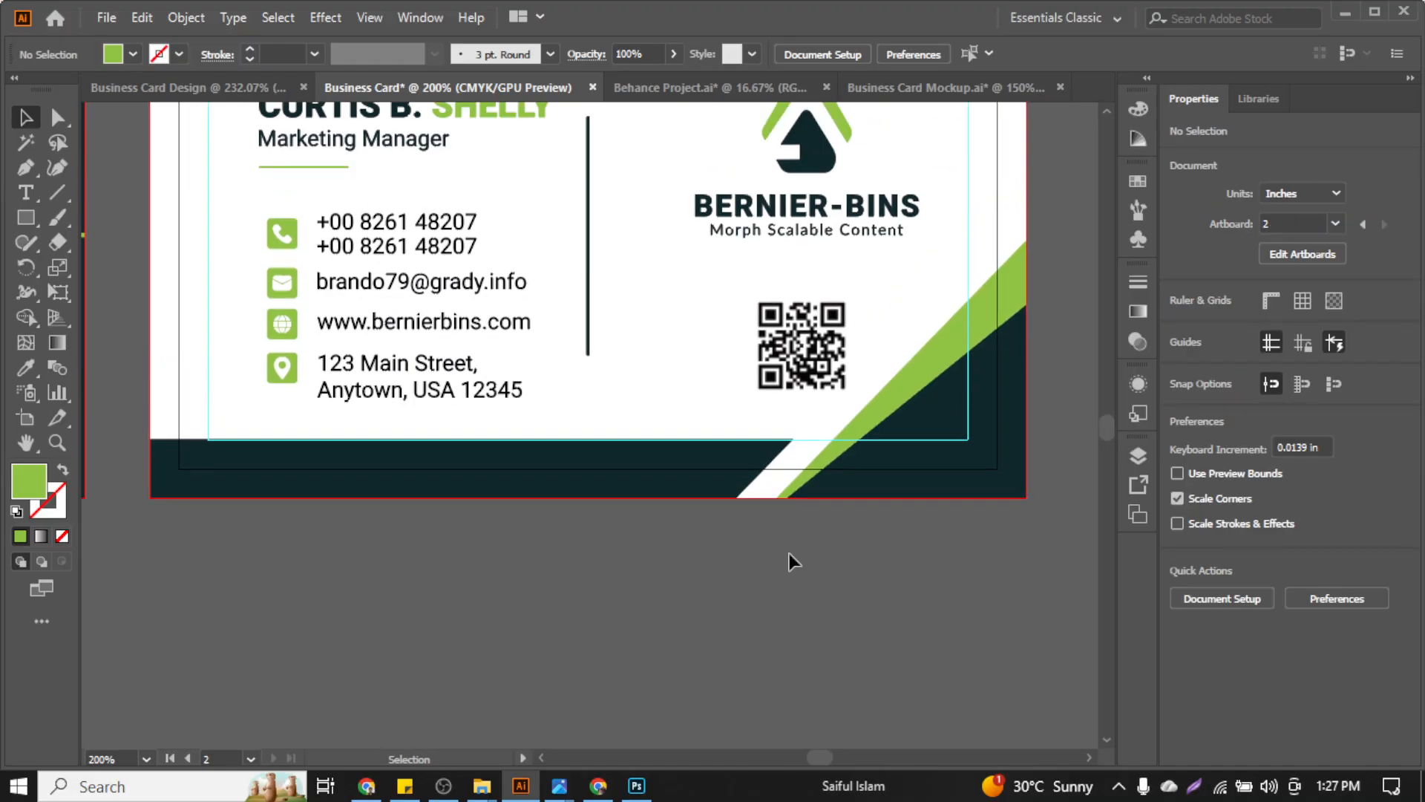
scroll(977, 478, "up", 1)
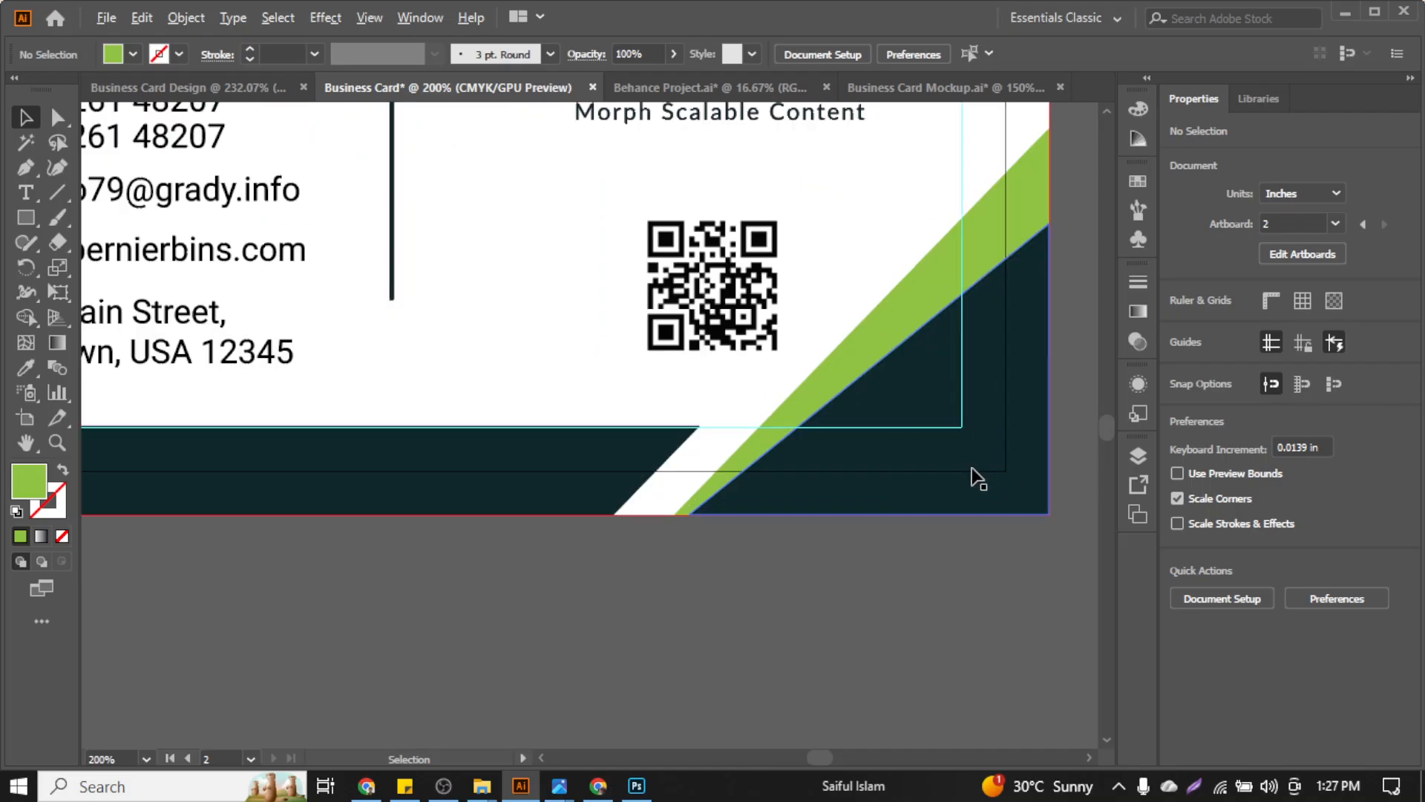
scroll(534, 475, "up", 1)
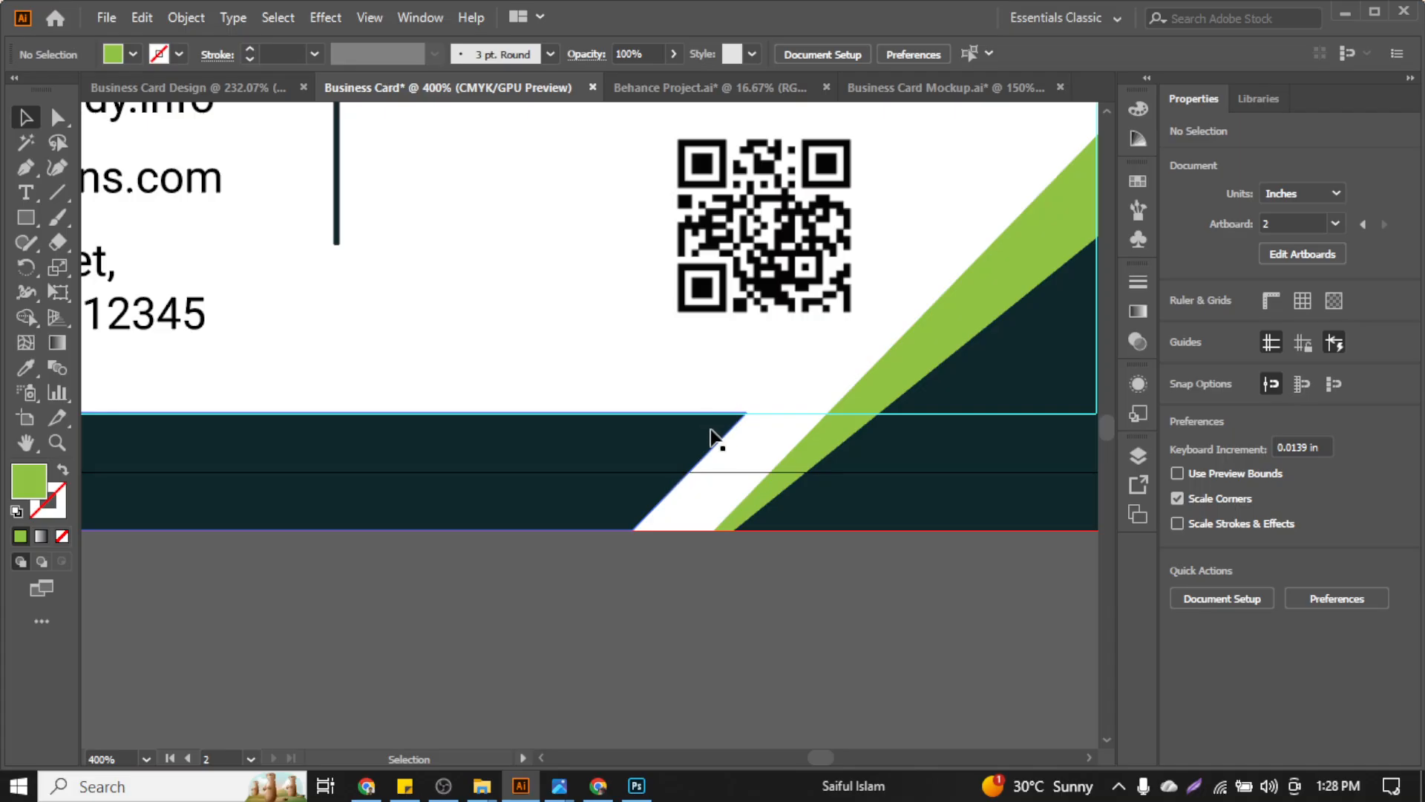
scroll(710, 432, "down", 1)
scroll(715, 437, "up", 3)
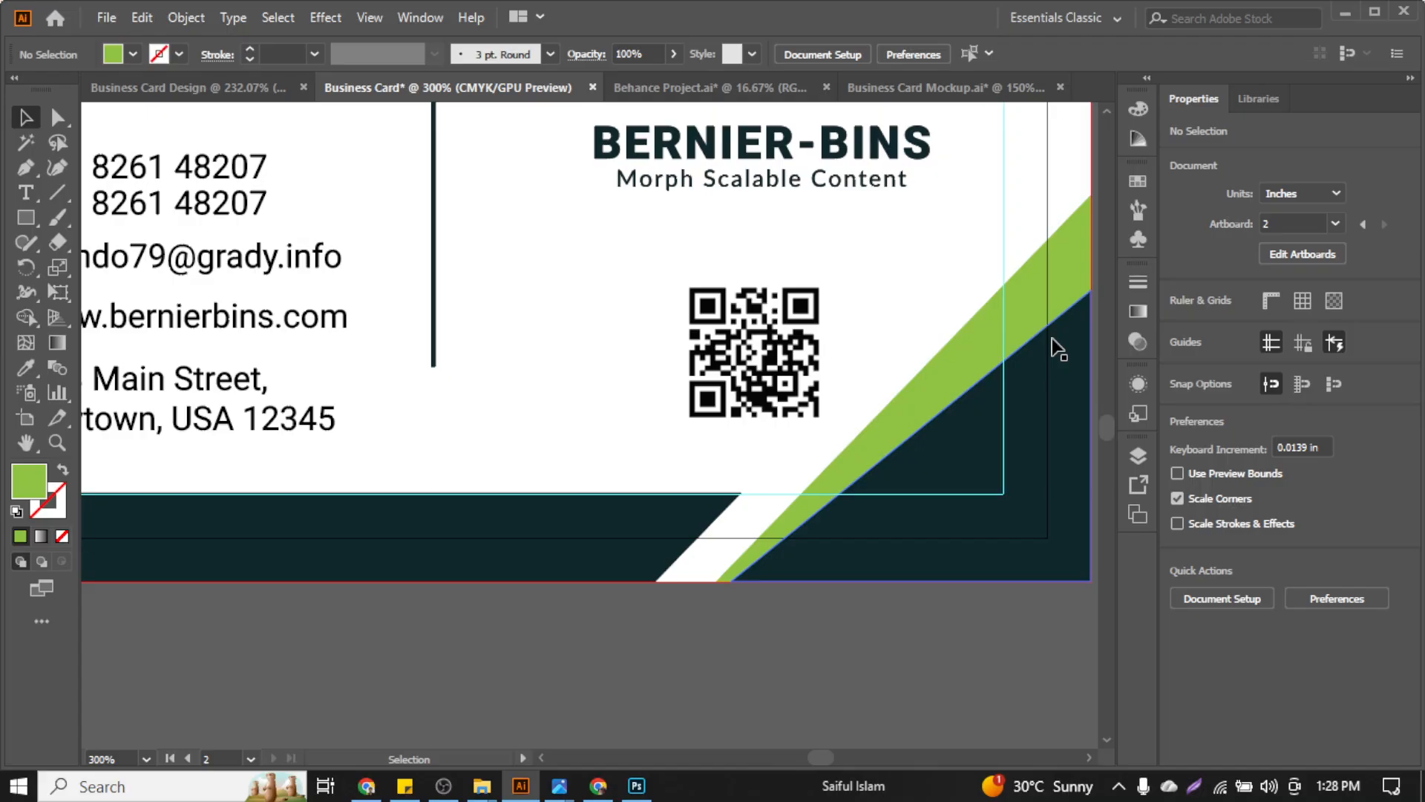
scroll(943, 401, "up", 2)
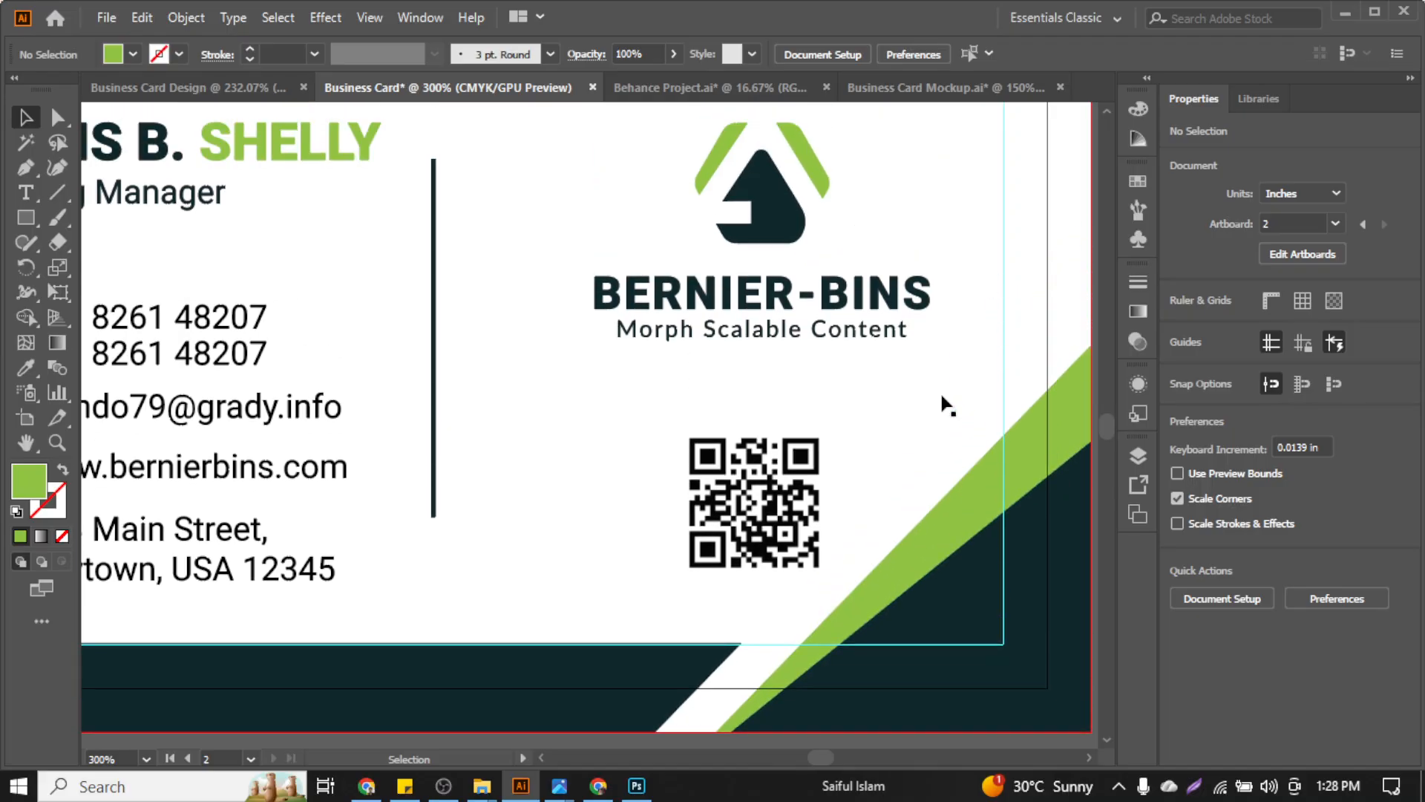
scroll(947, 404, "up", 3)
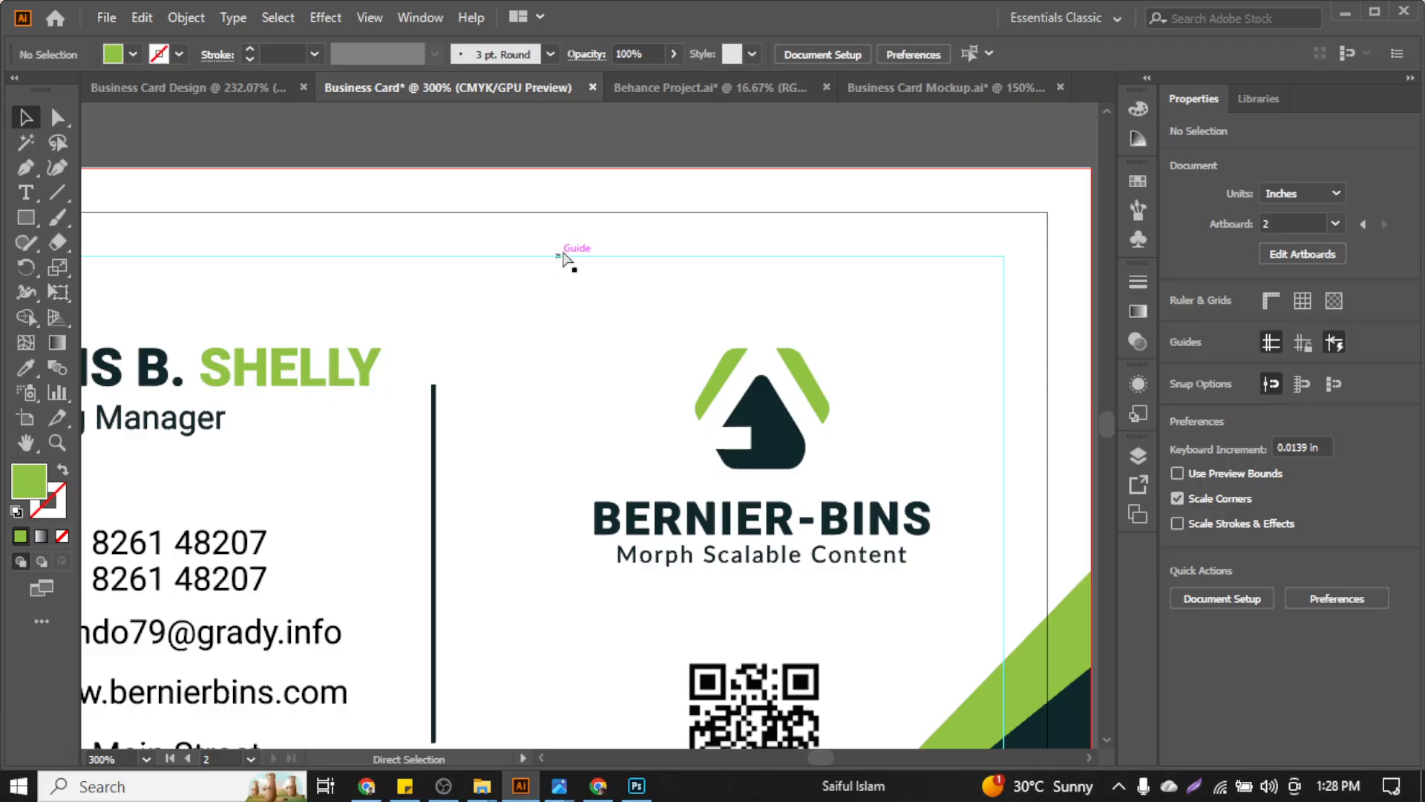
scroll(980, 287, "down", 2)
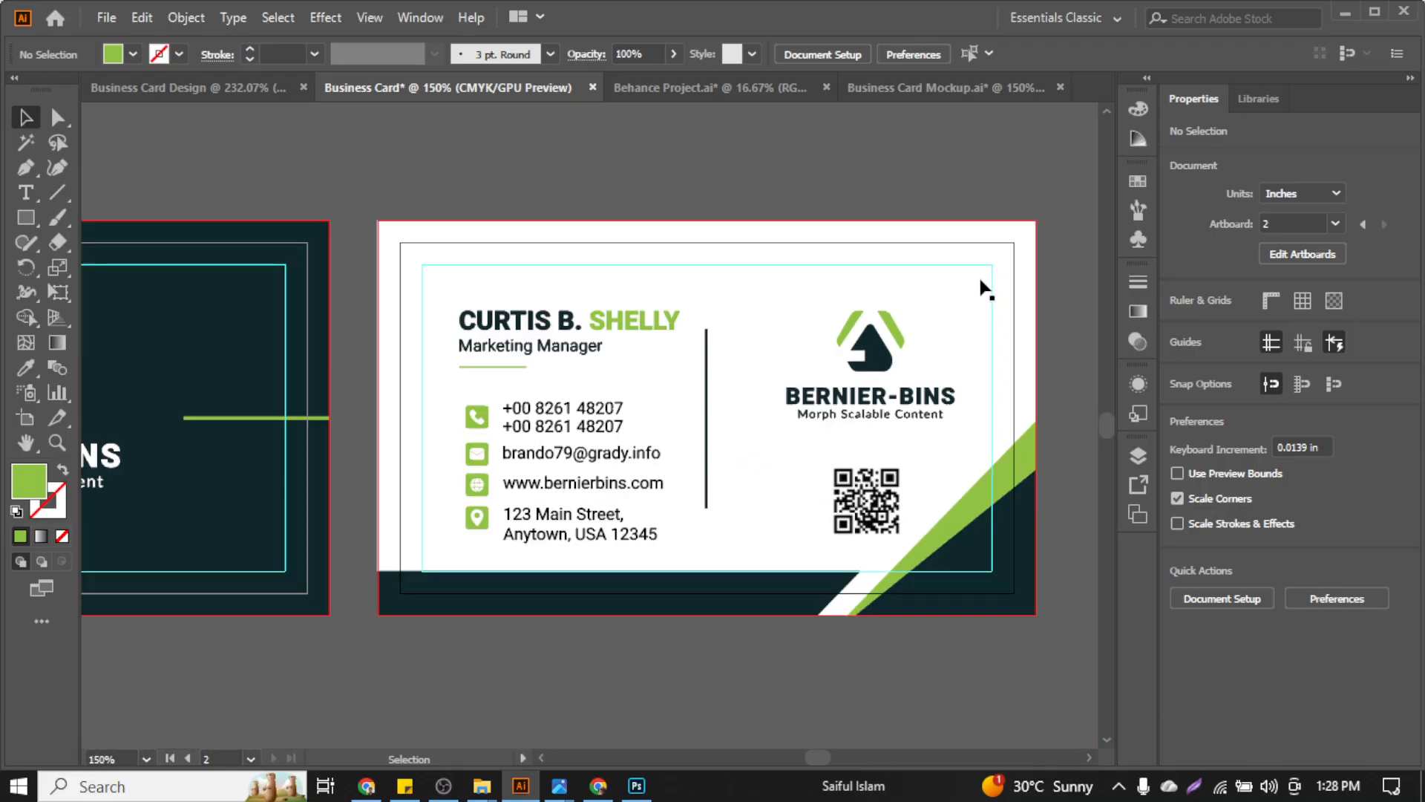
scroll(978, 292, "up", 2)
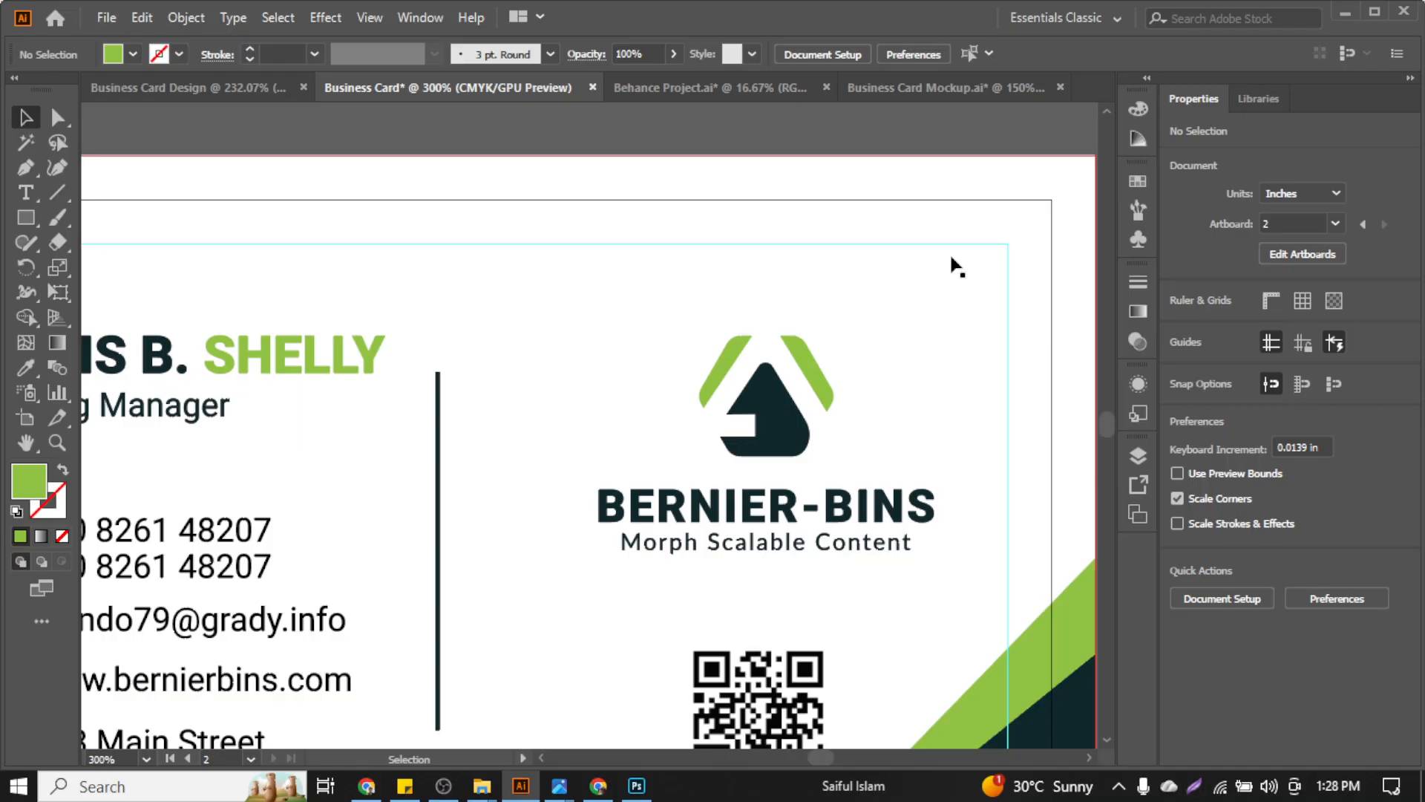
scroll(948, 280, "down", 1)
scroll(869, 374, "left", 3)
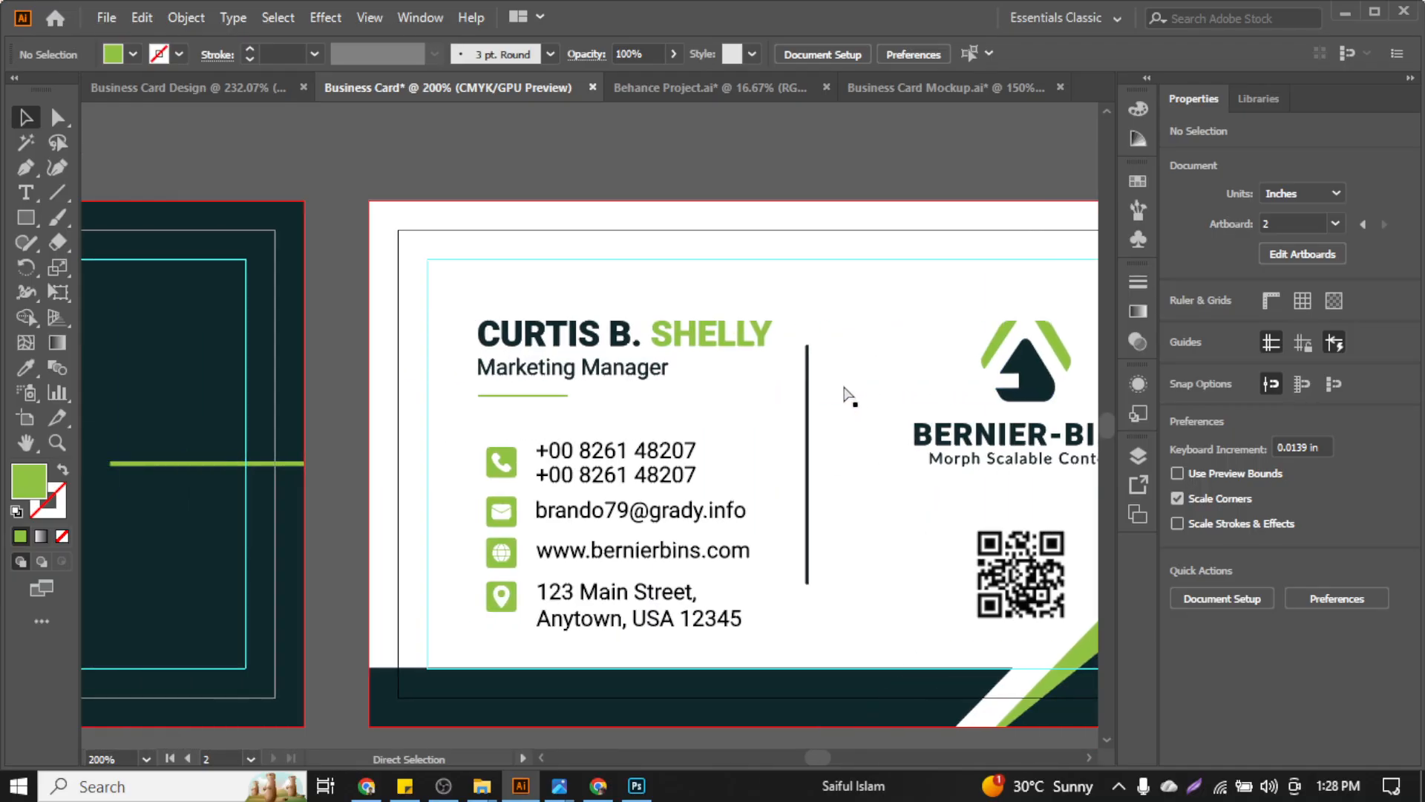
scroll(849, 395, "left", 3)
scroll(847, 395, "down", 2)
scroll(847, 363, "right", 3)
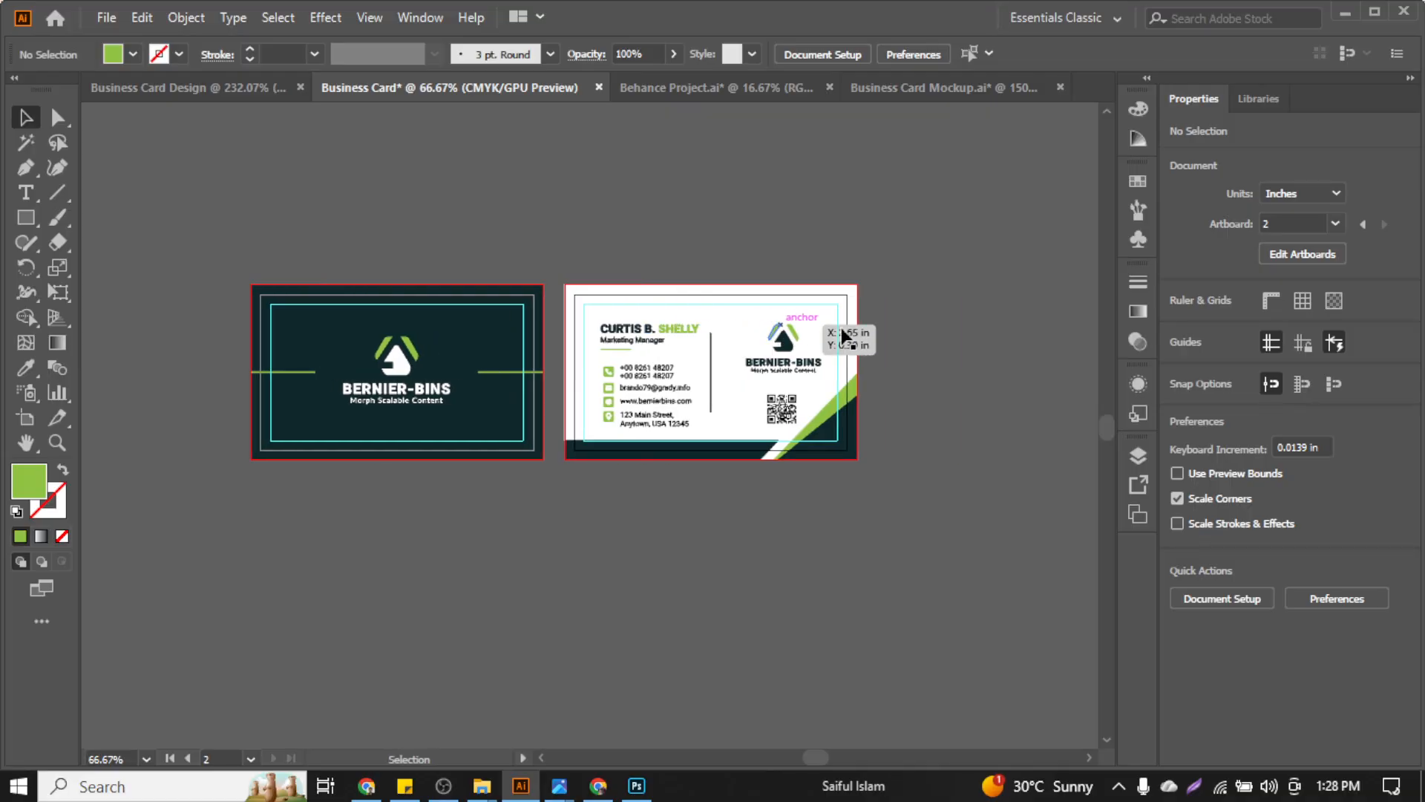
scroll(843, 338, "up", 2)
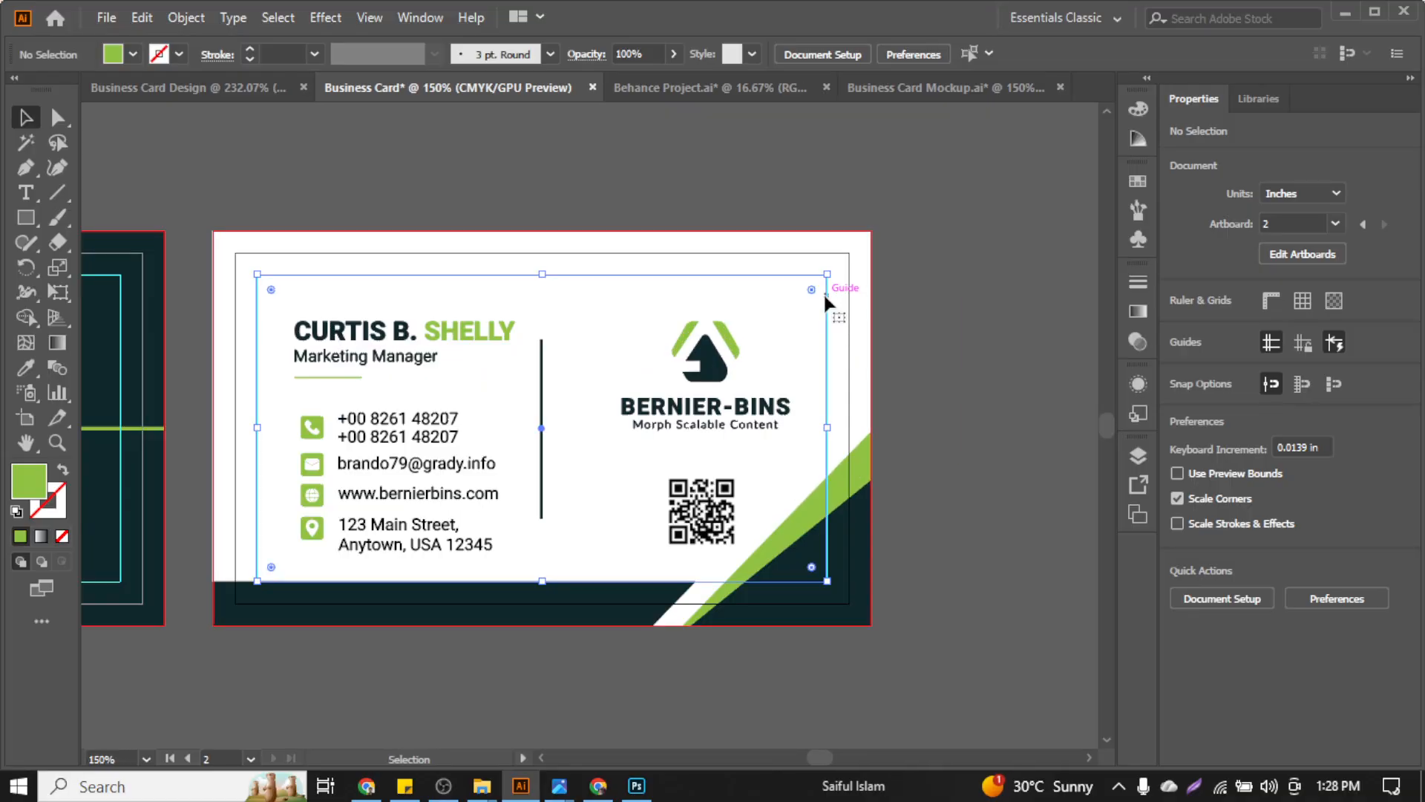
left_click(825, 296)
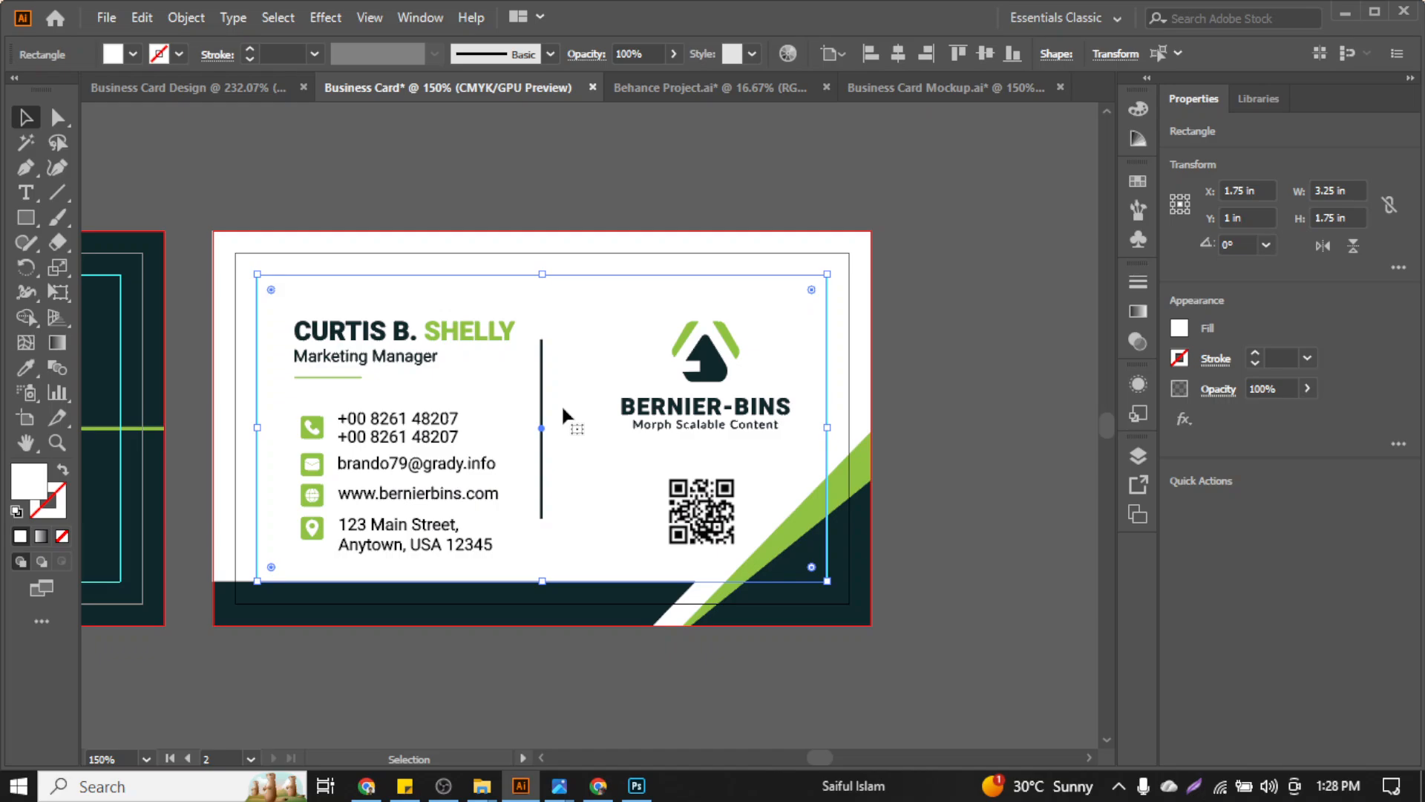
scroll(561, 412, "left", 5)
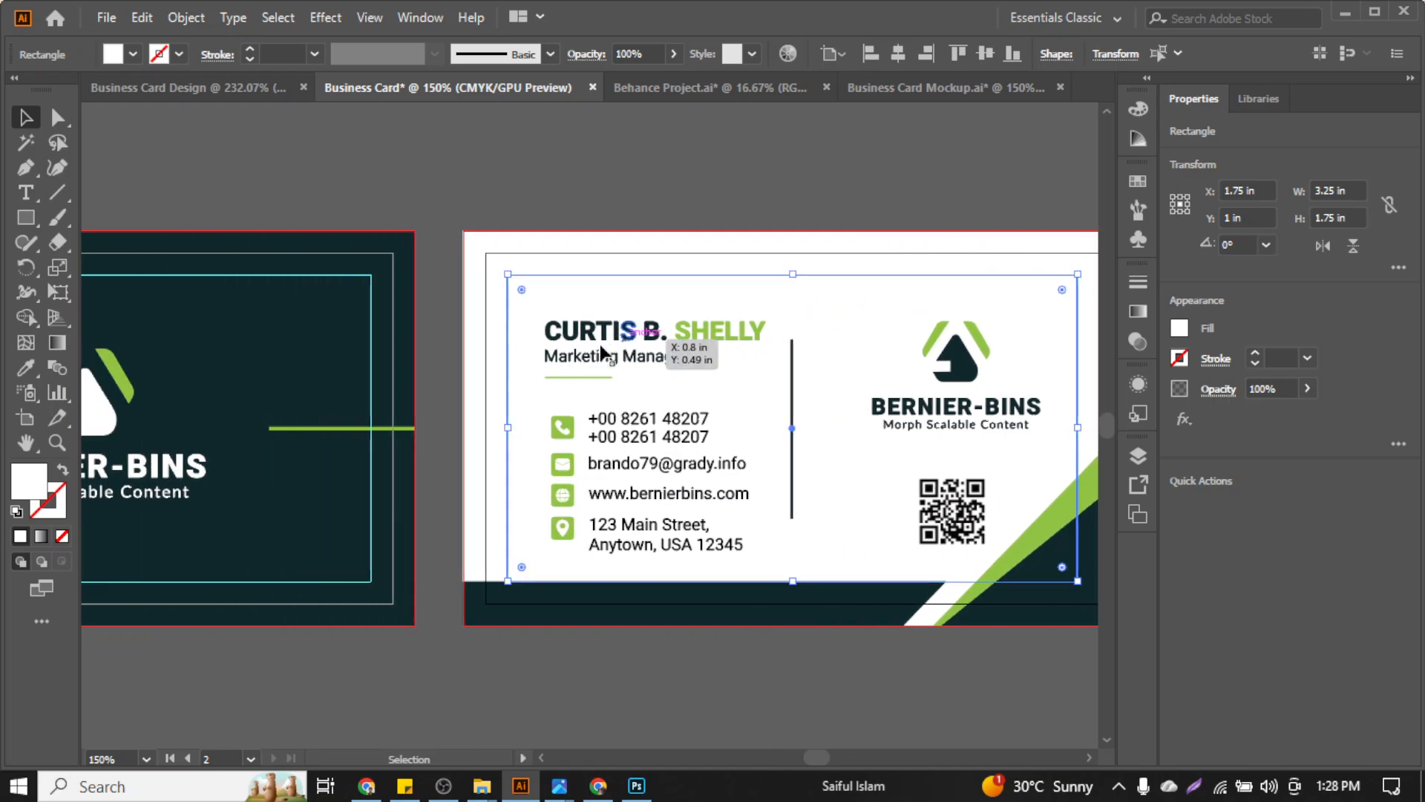
left_click(372, 310, "shift")
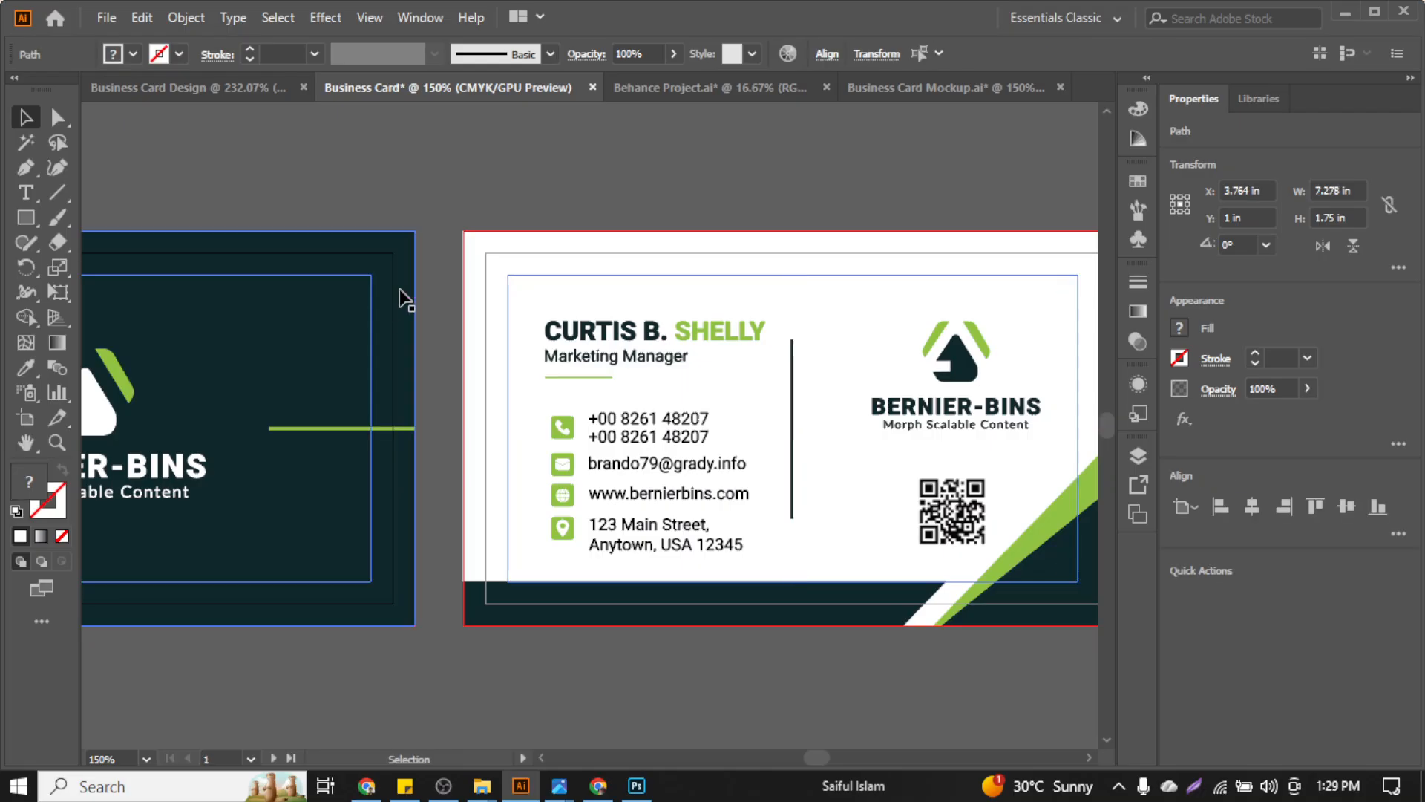
left_click(560, 171)
scroll(560, 171, "down", 4)
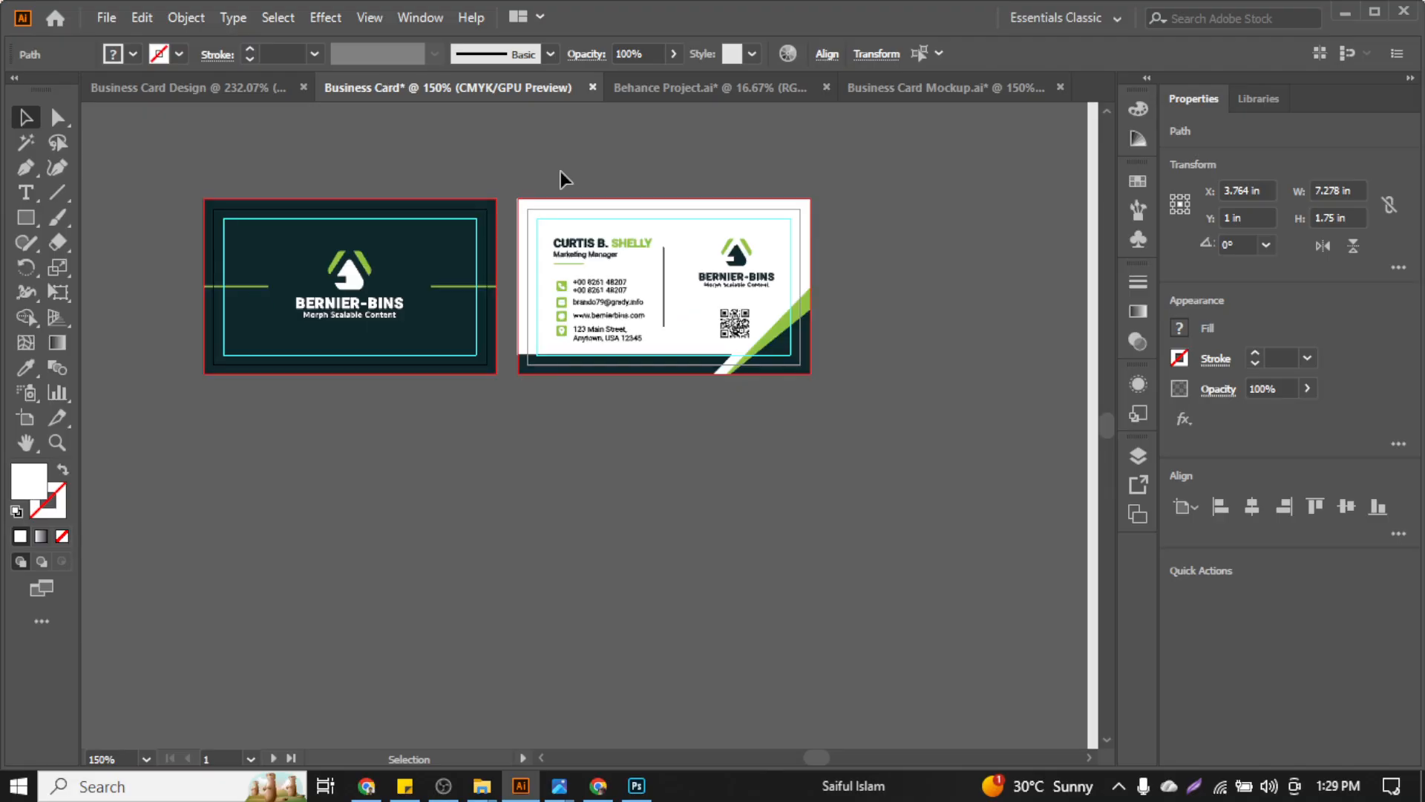
scroll(883, 282, "down", 1)
scroll(780, 539, "up", 4)
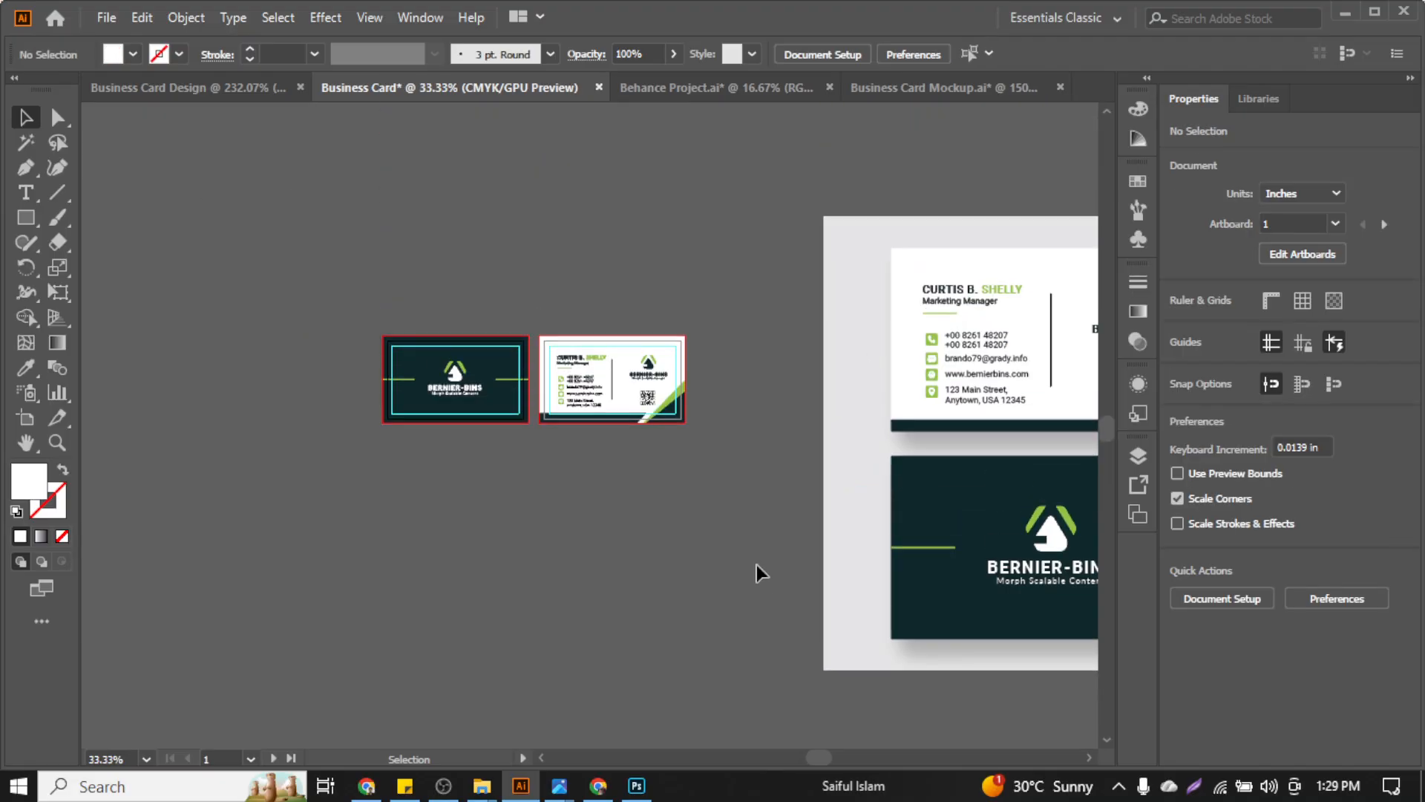
key("ctrl+0")
key("ctrl+1")
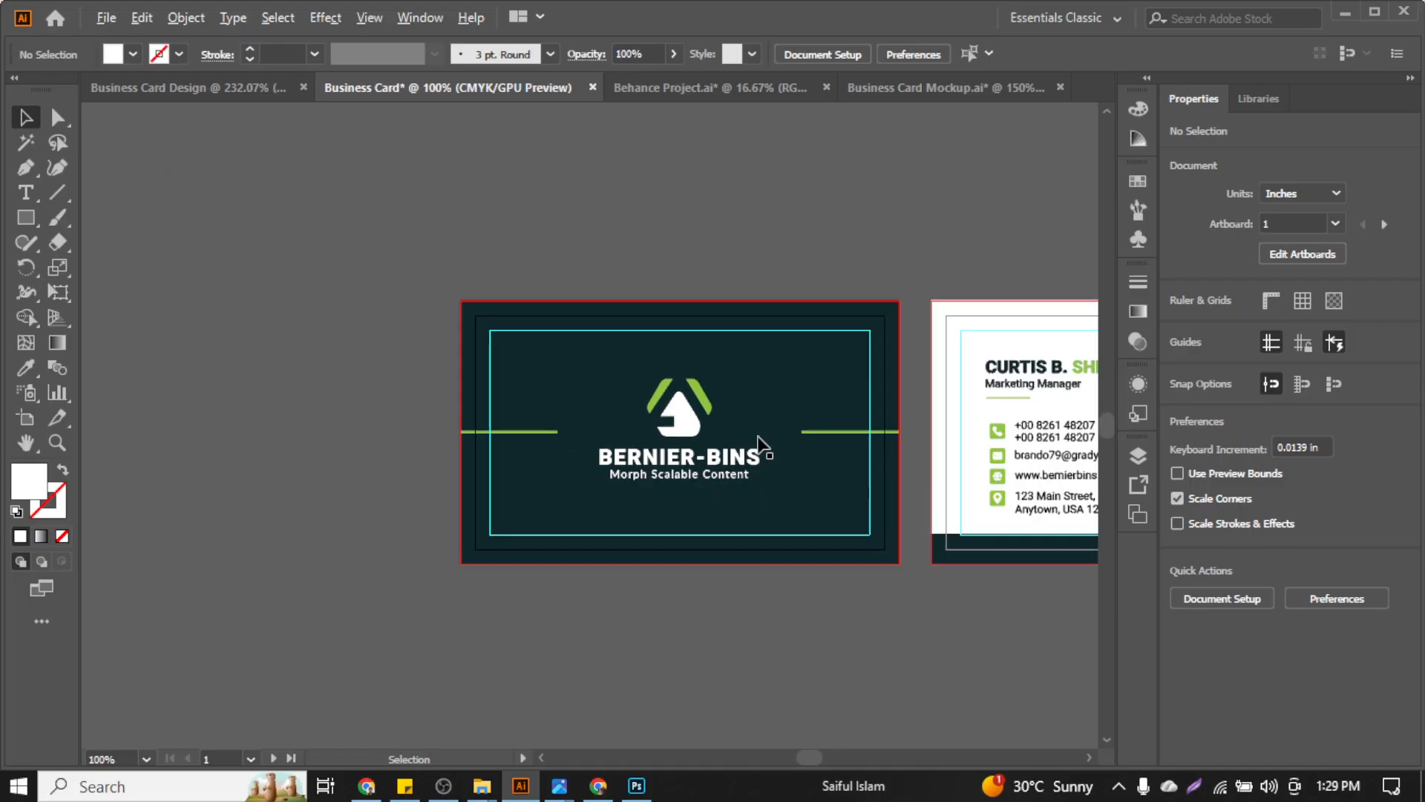
scroll(746, 432, "right", 3)
scroll(405, 460, "up", 3)
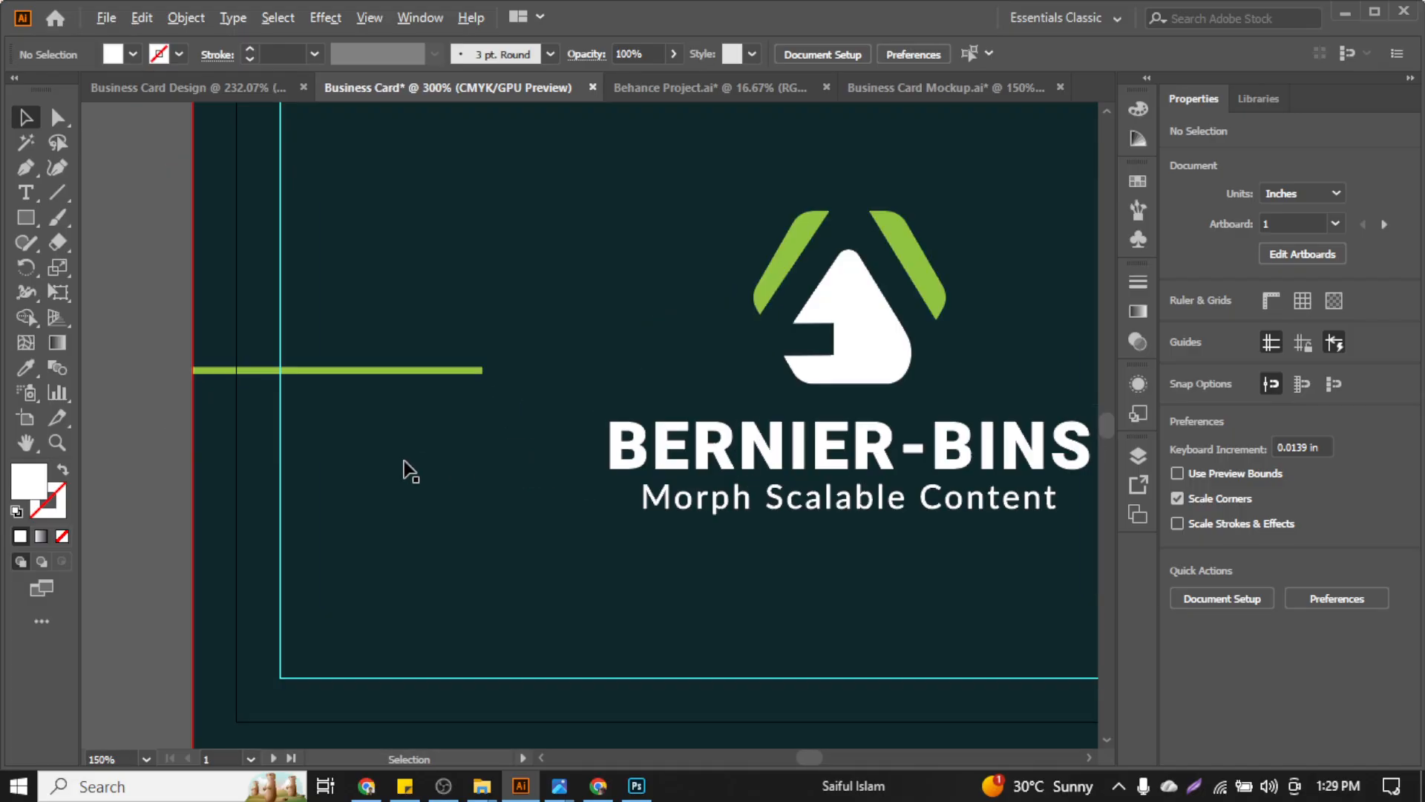
scroll(404, 461, "down", 1)
scroll(404, 469, "down", 3)
scroll(717, 423, "up", 1)
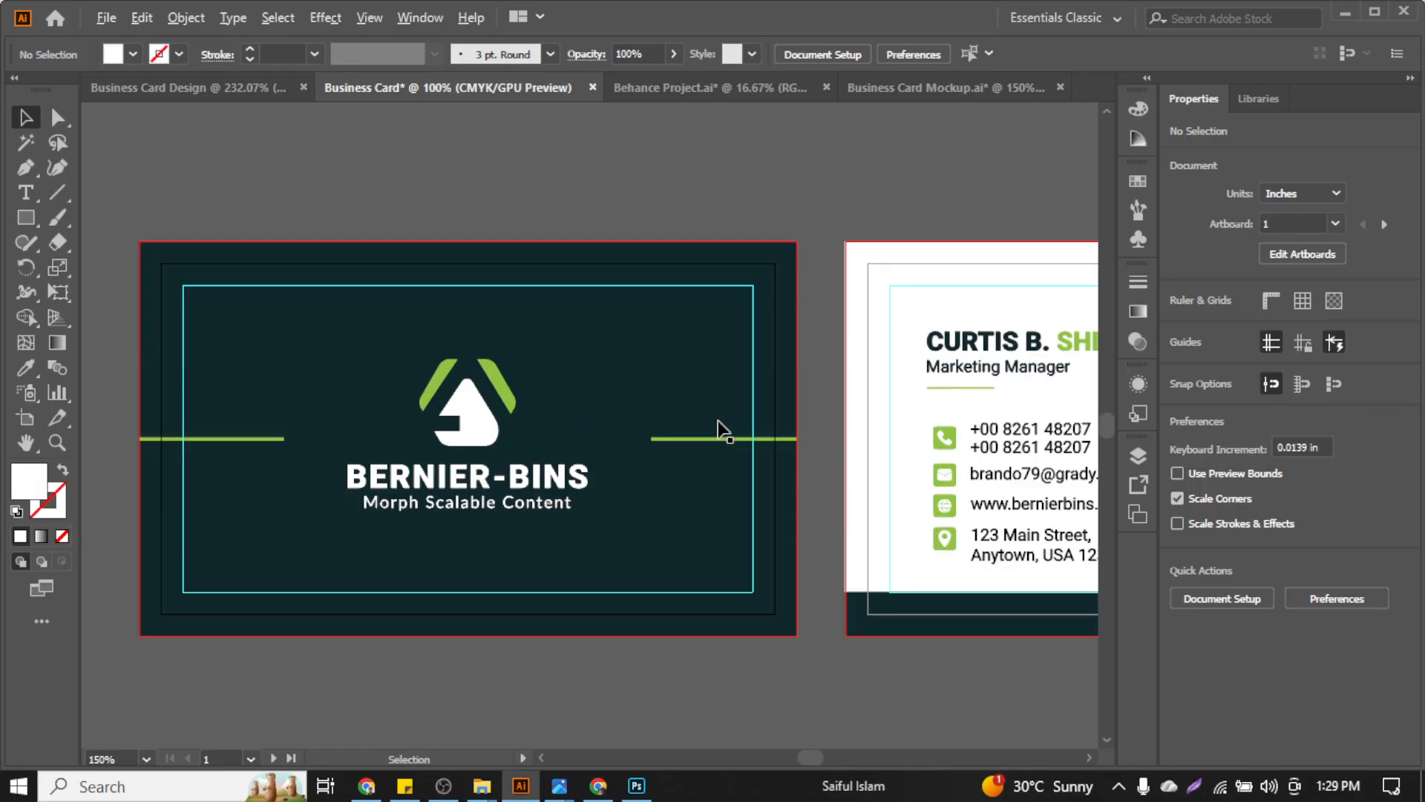
scroll(719, 429, "right", 1)
scroll(718, 429, "right", 4)
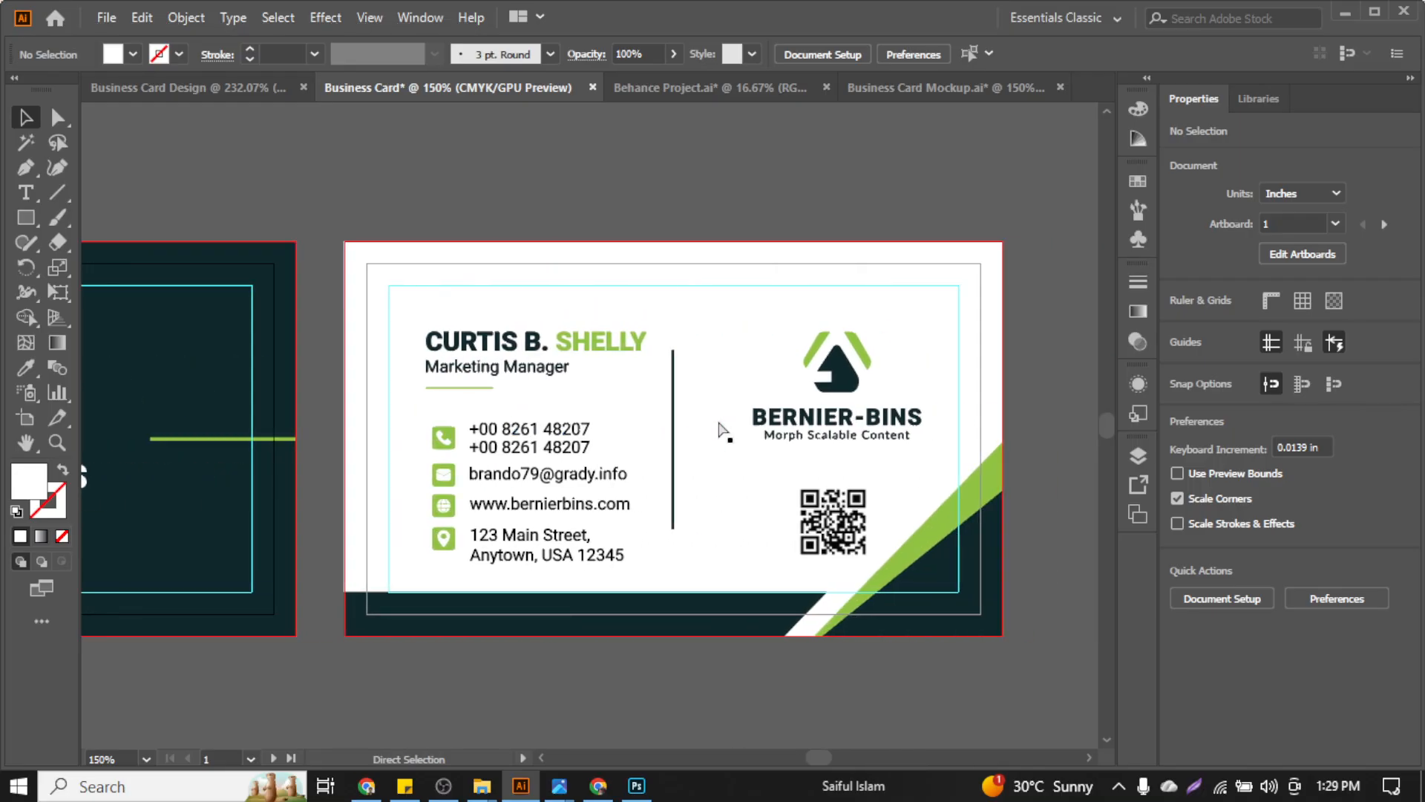
key("ctrl+0")
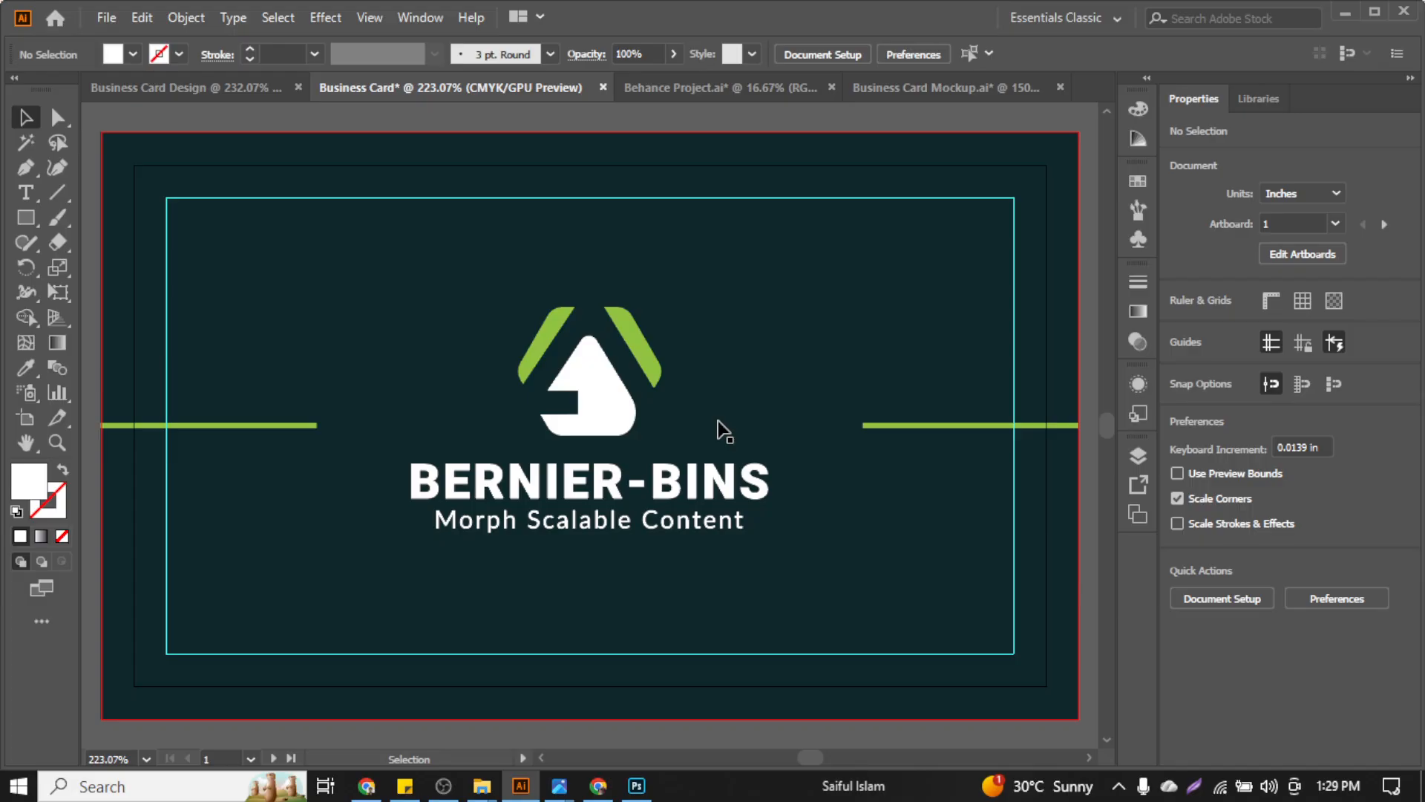
key("f")
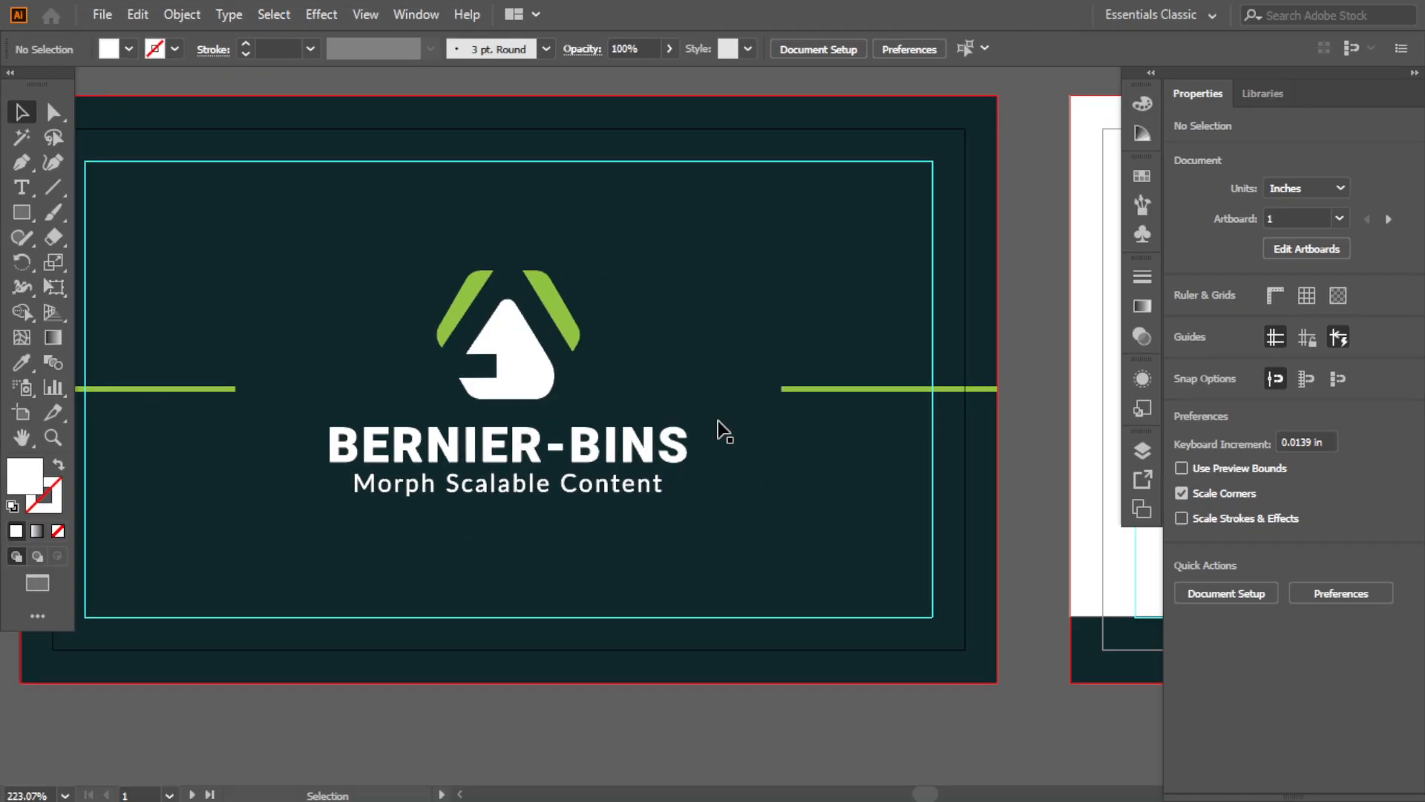
key("f")
key("f")
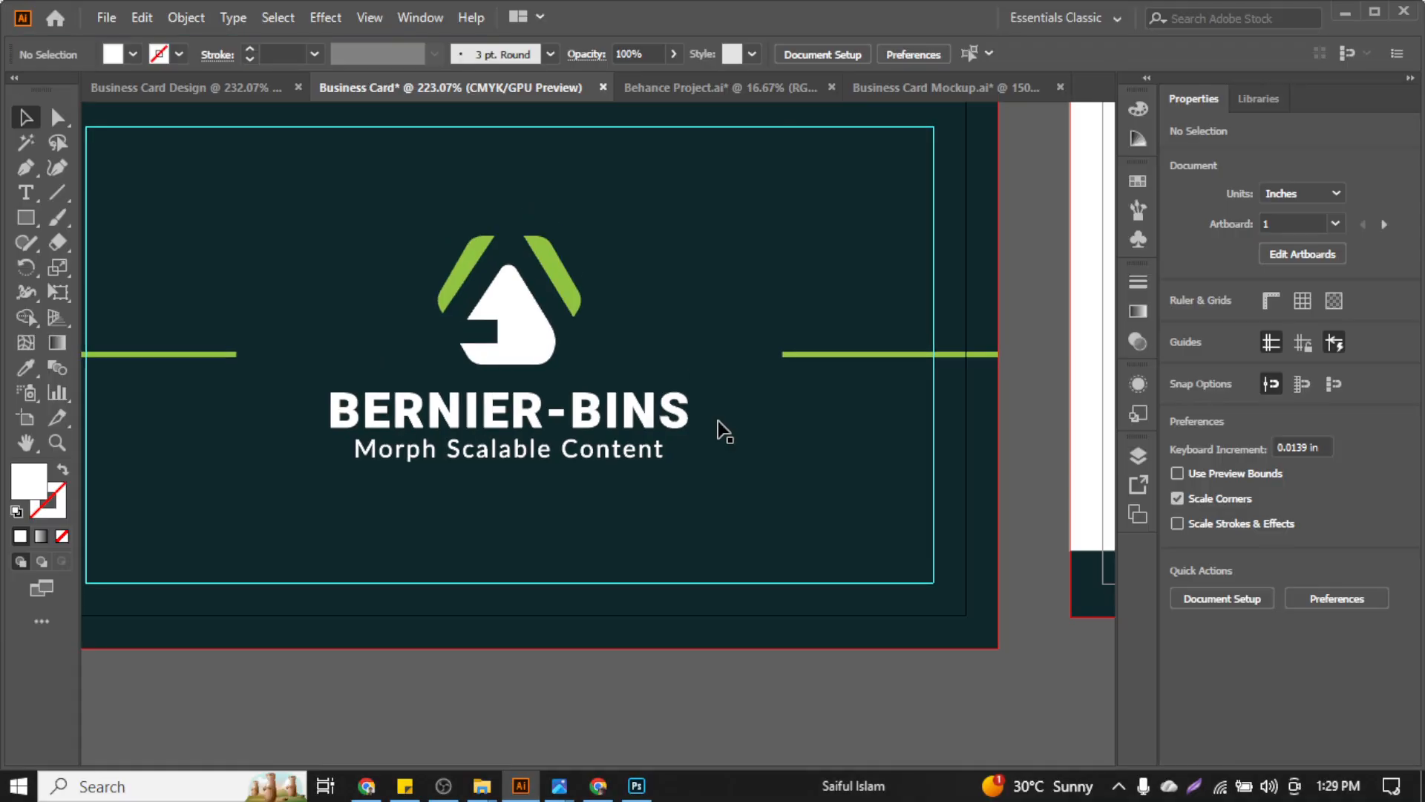
key("f")
key("f")
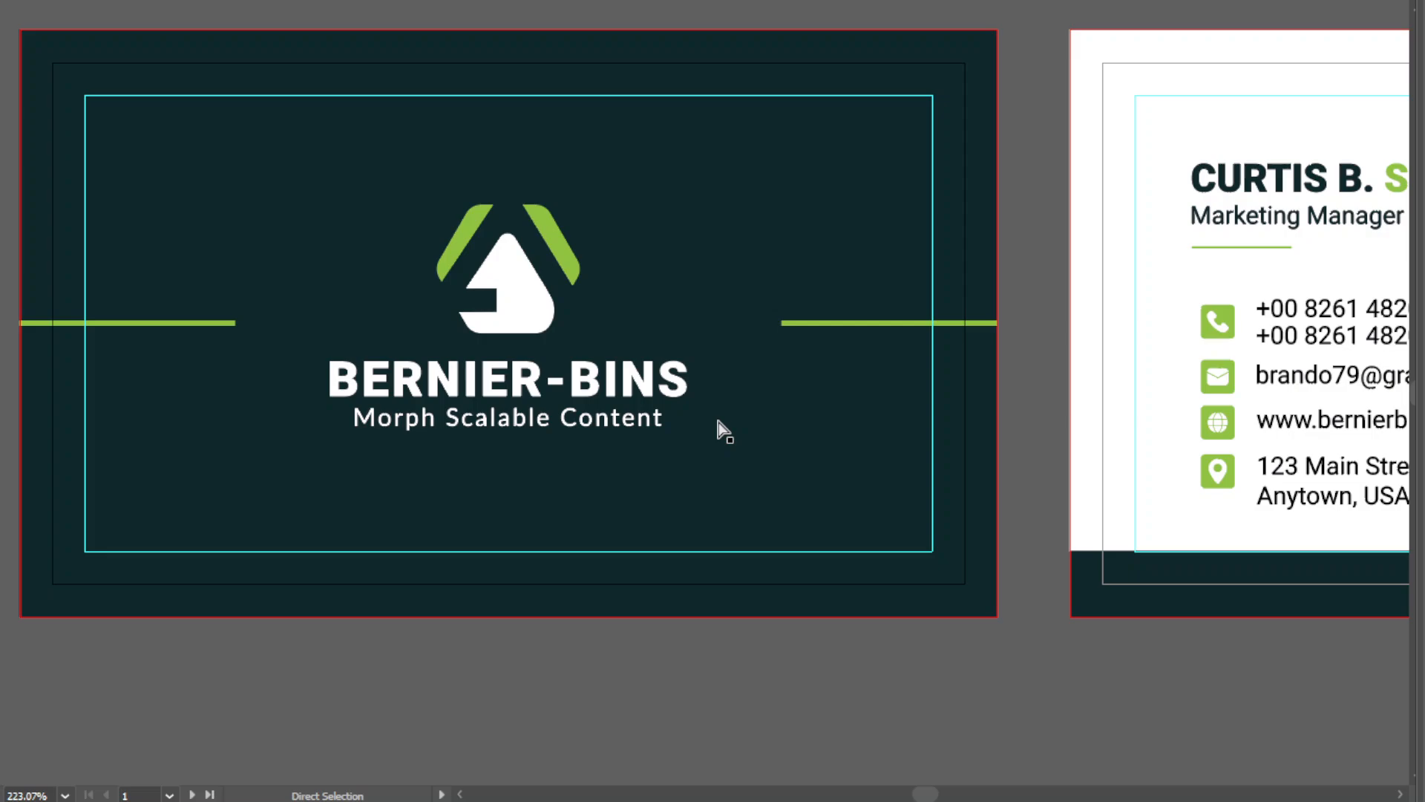
key("ctrl+0")
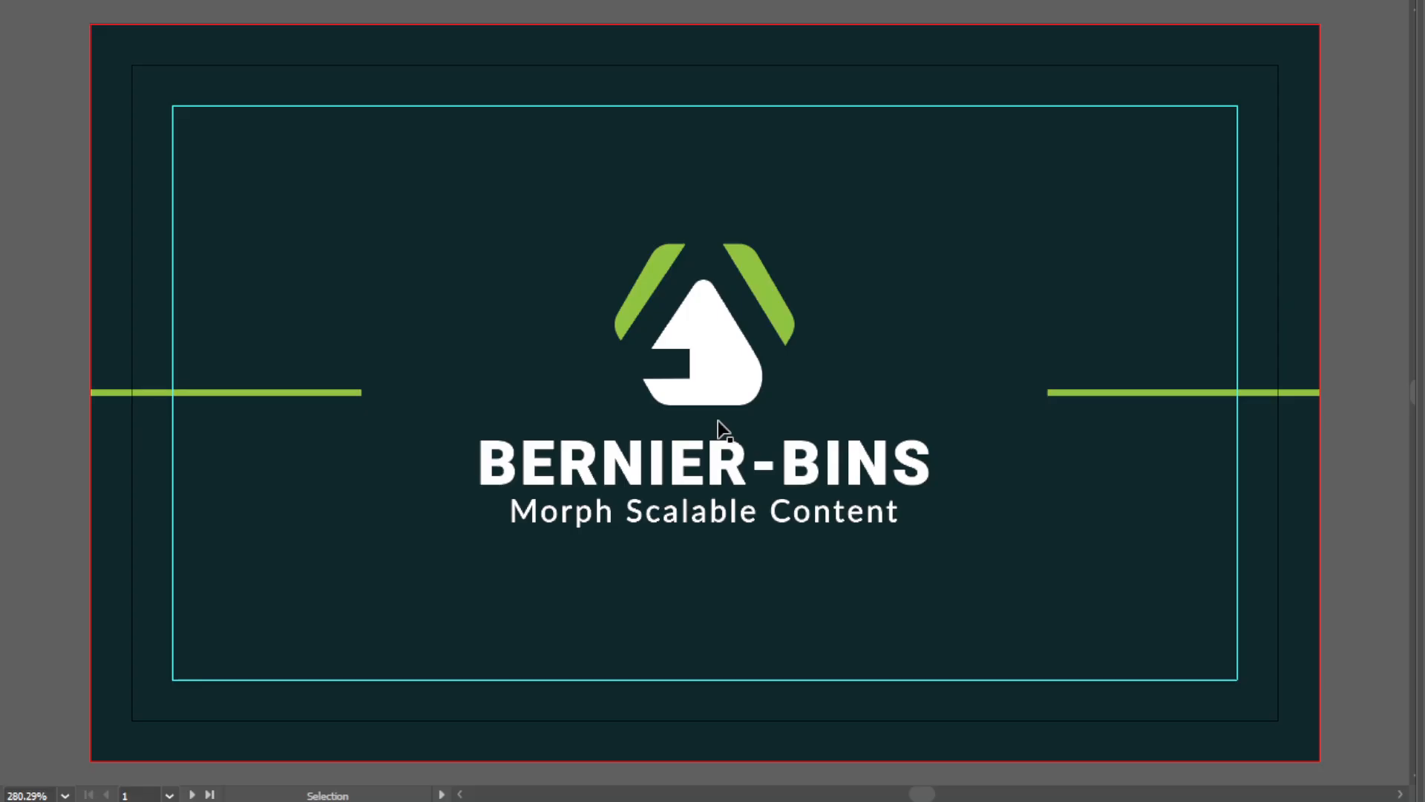
key("f")
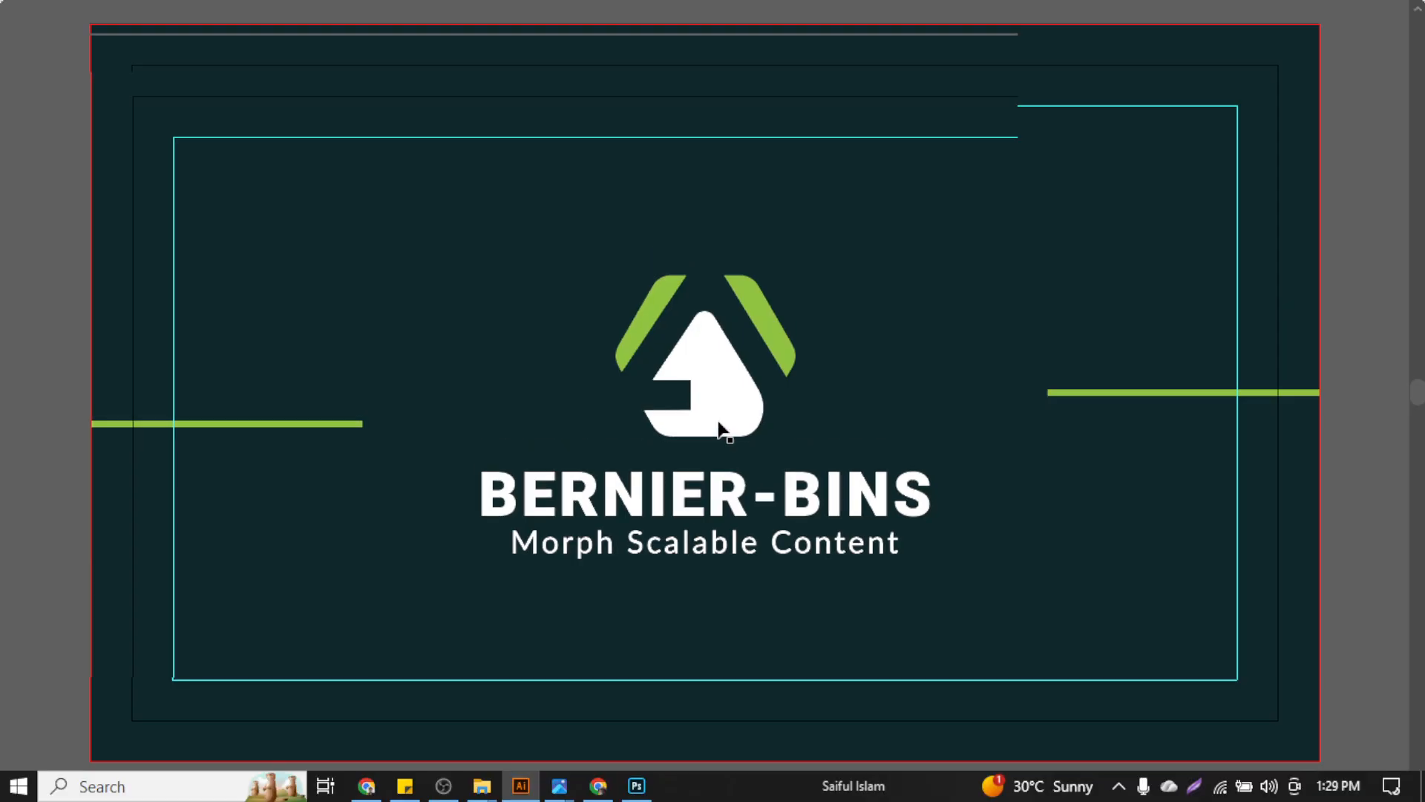
scroll(719, 427, "right", 10)
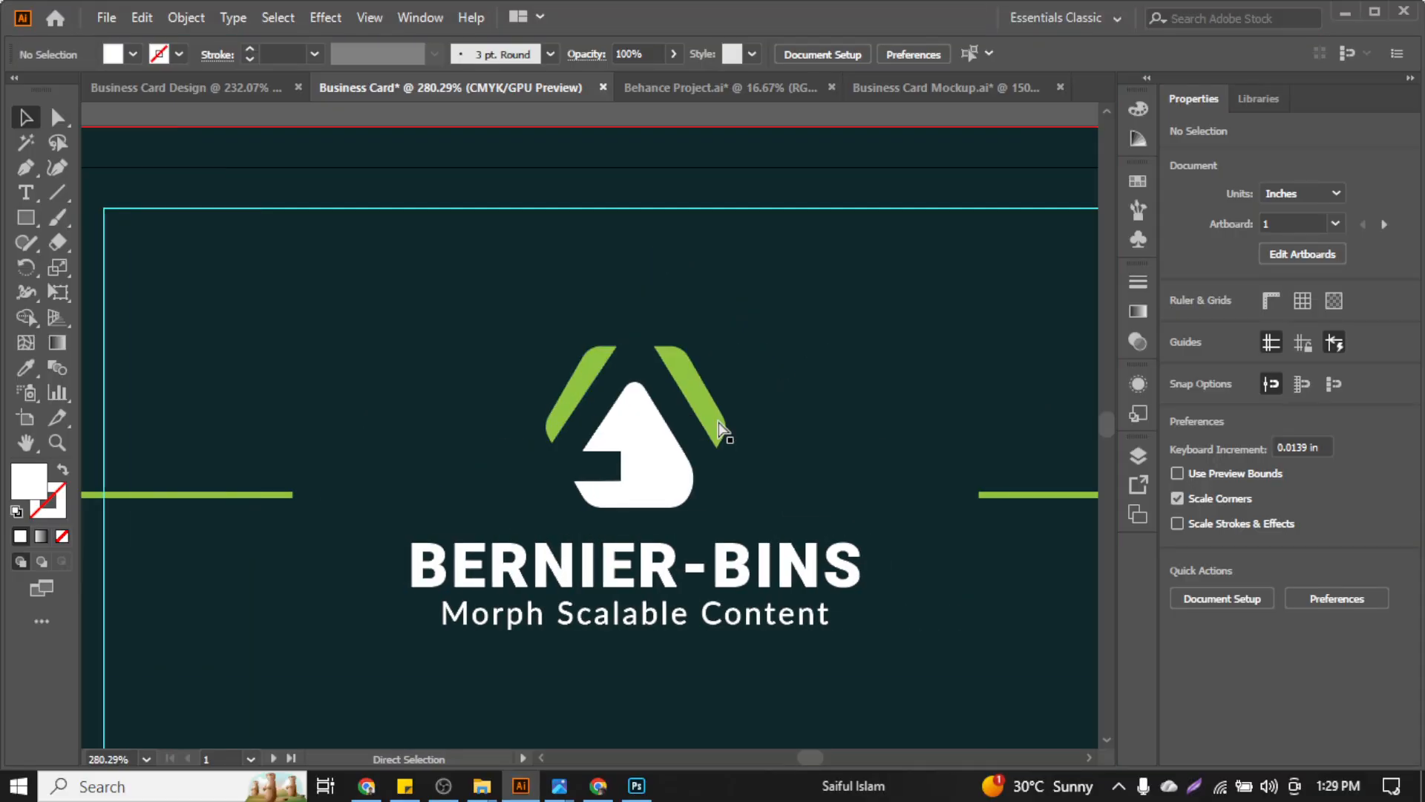
scroll(718, 424, "right", 2)
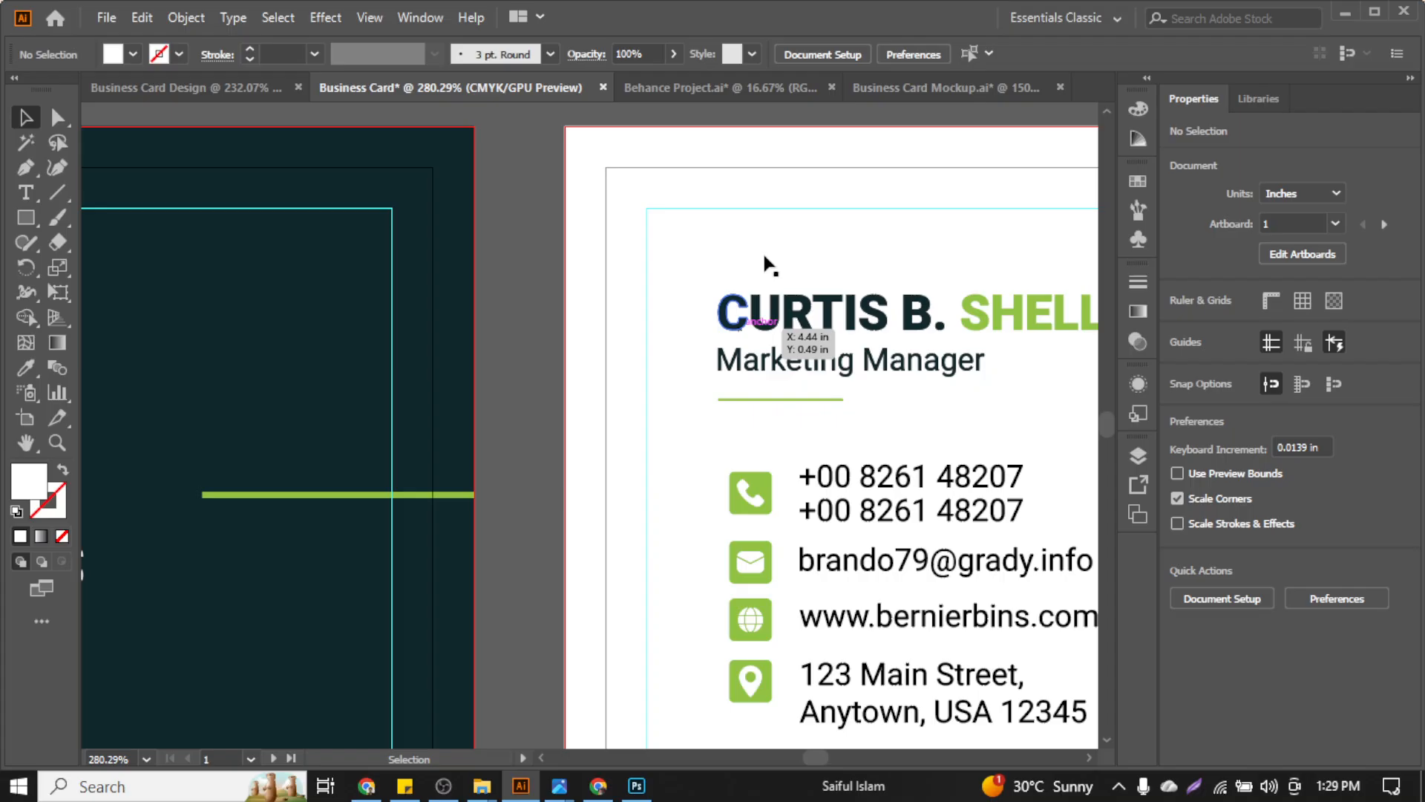
left_click(804, 224)
key("ctrl+0")
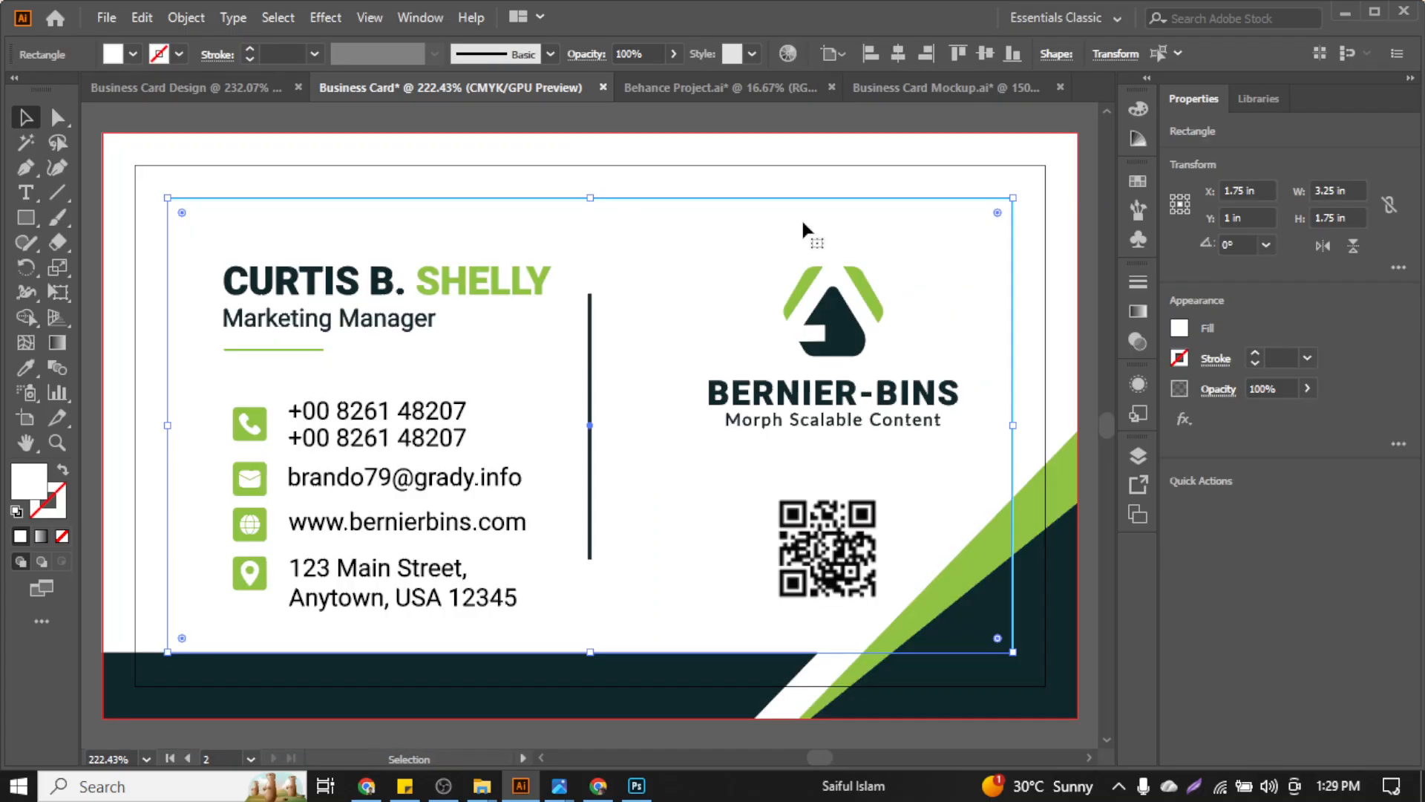
key("f")
key("f")
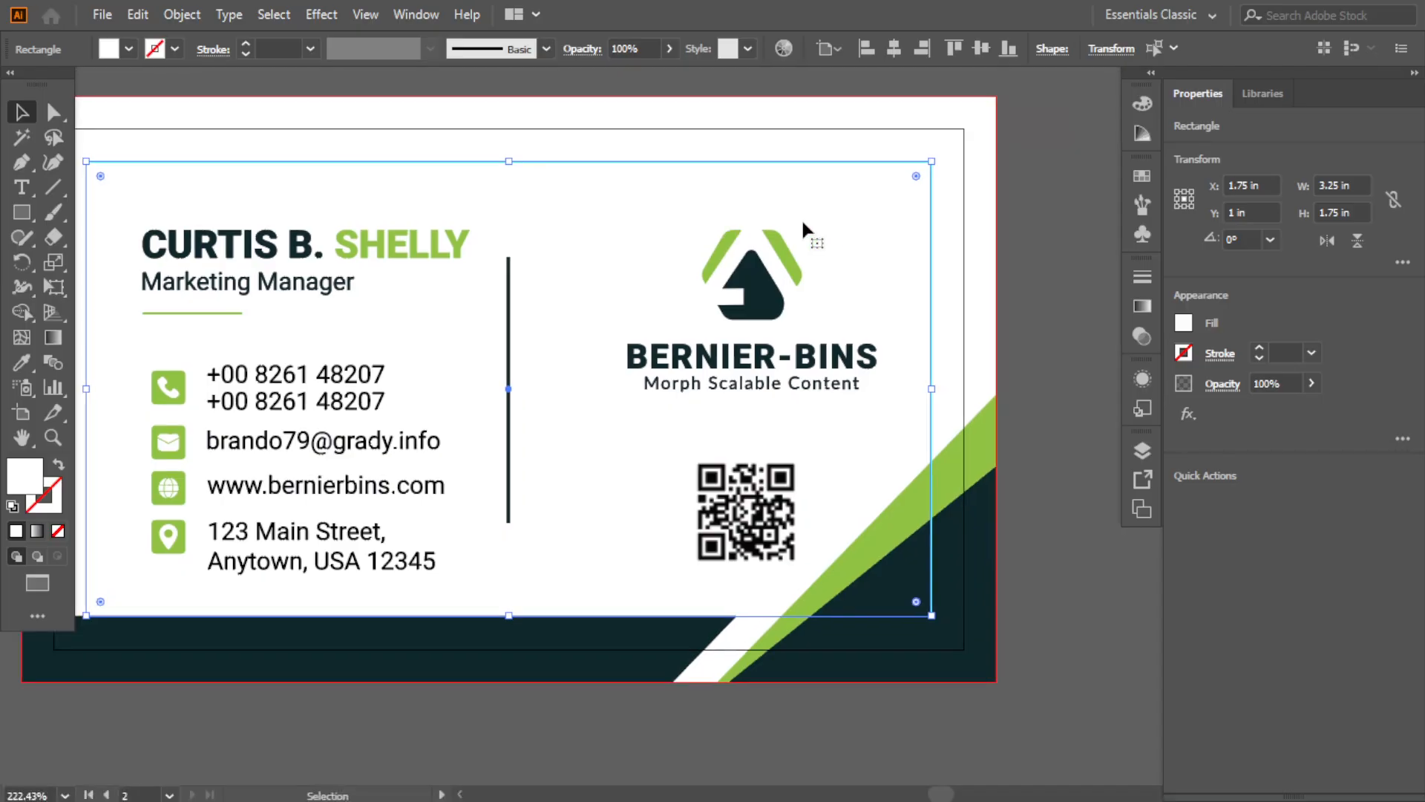
key("a")
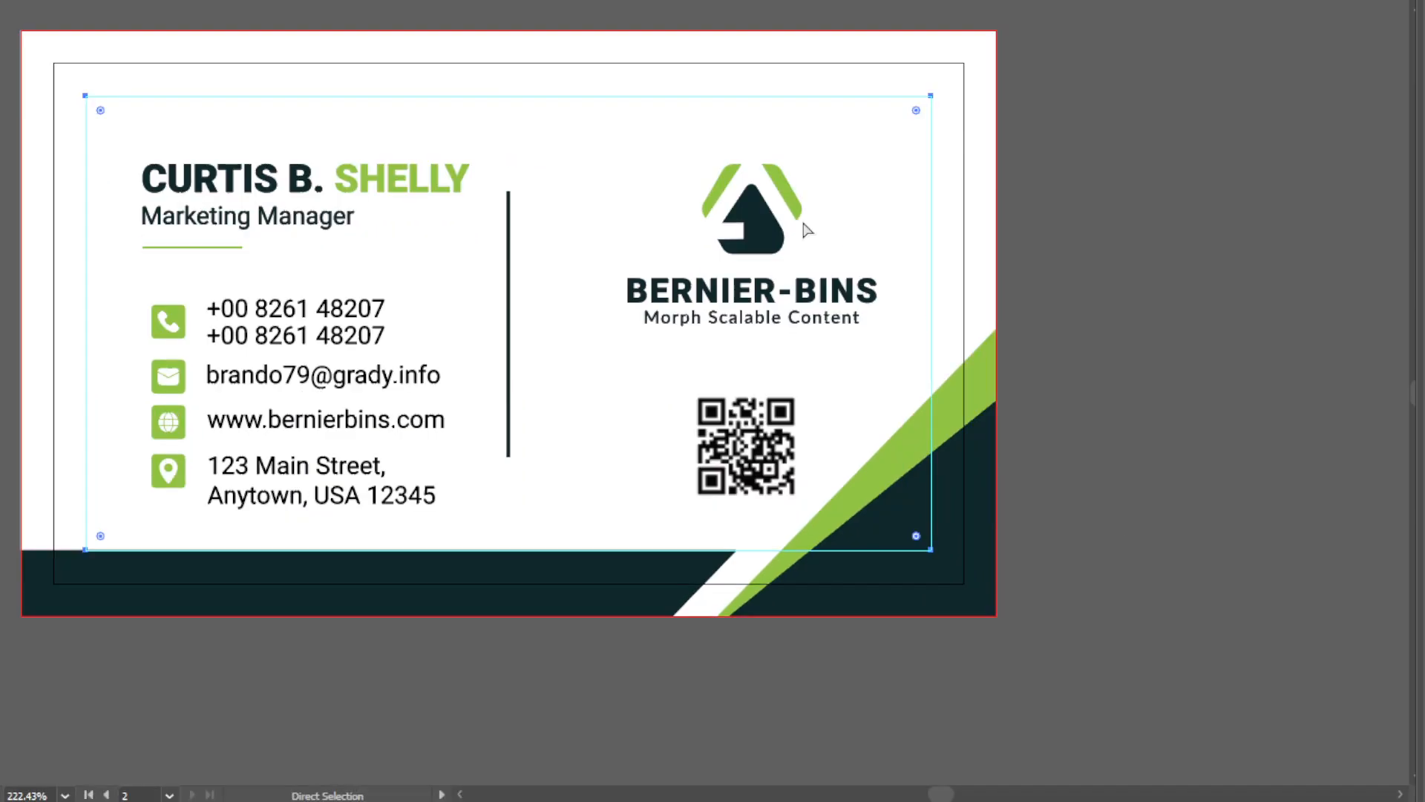
key("ctrl+0")
key("v")
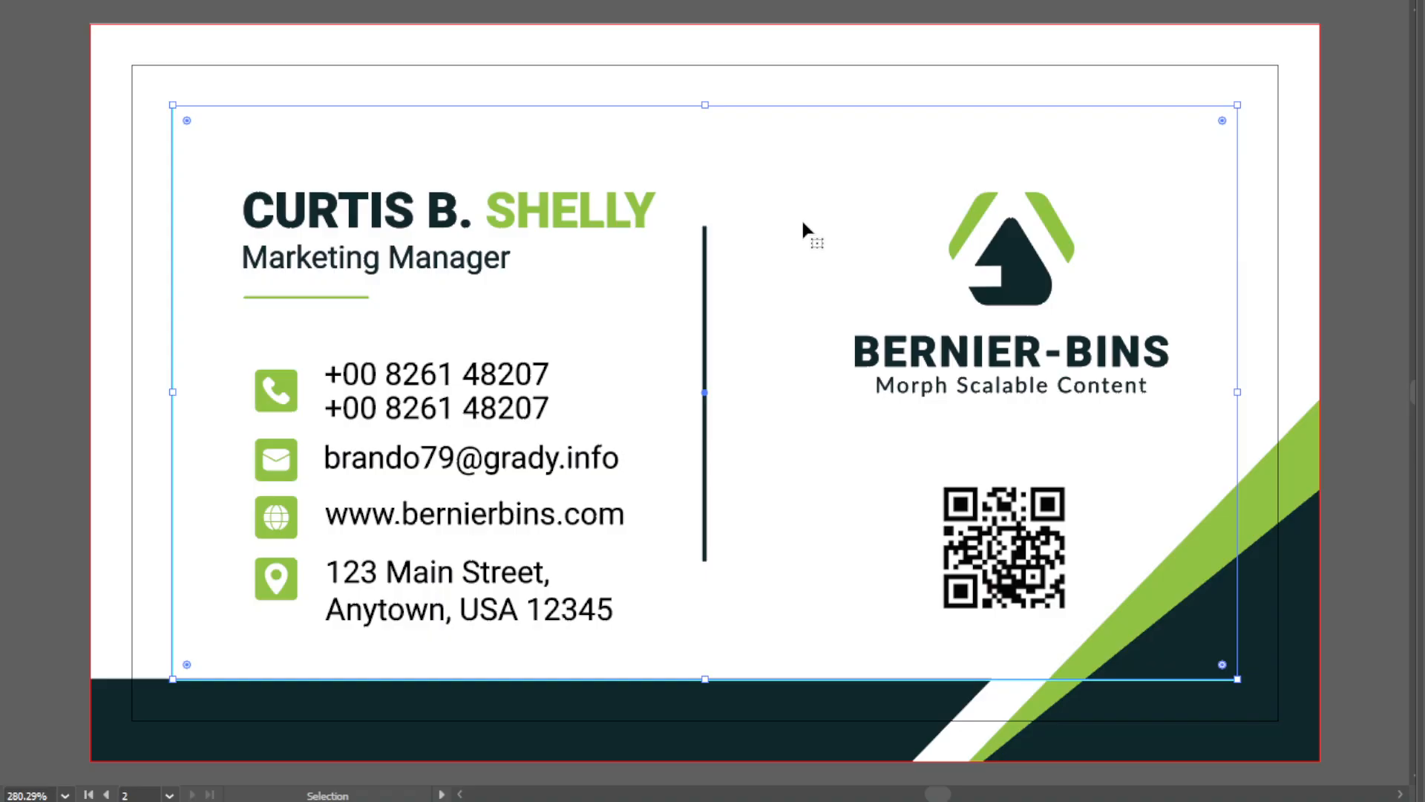
key("f")
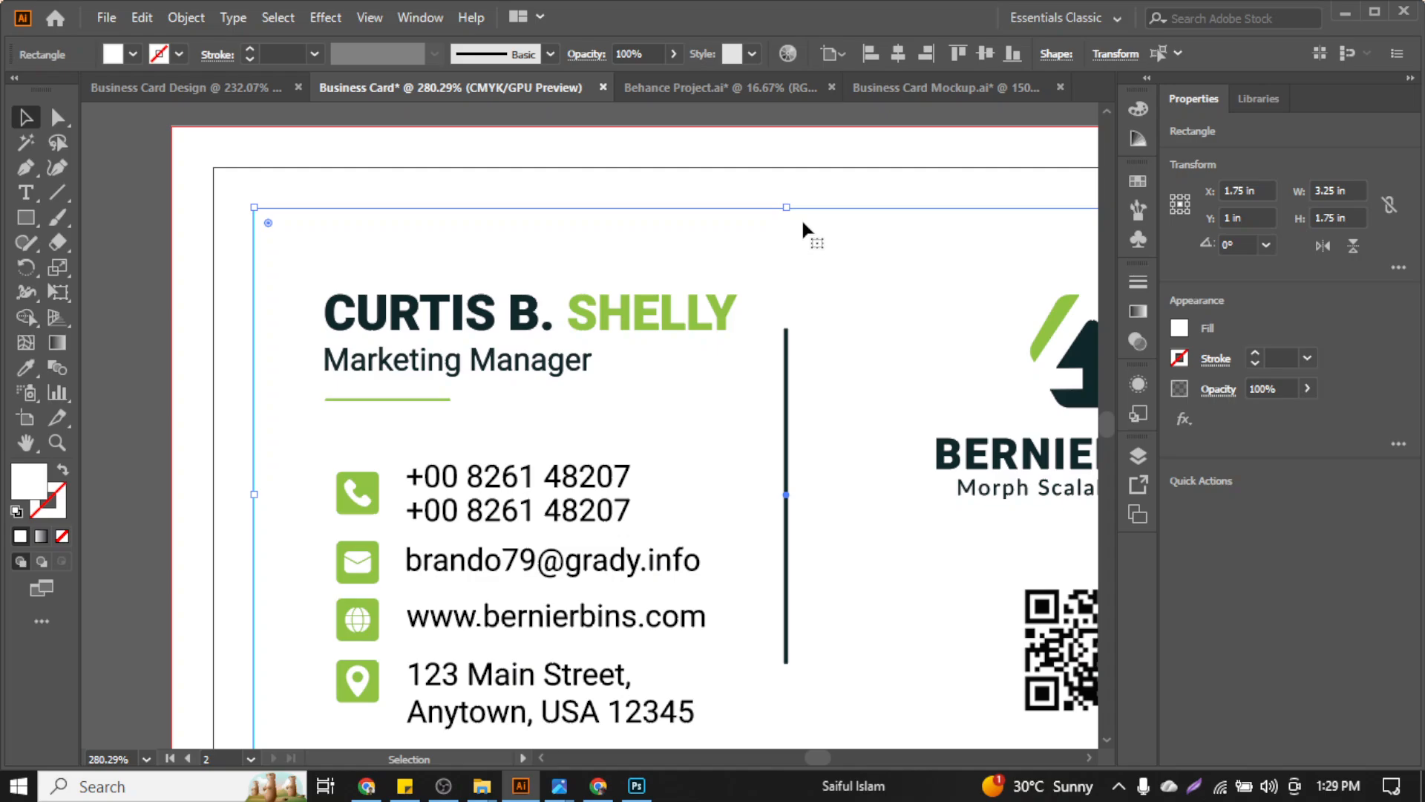
key("ctrl+0")
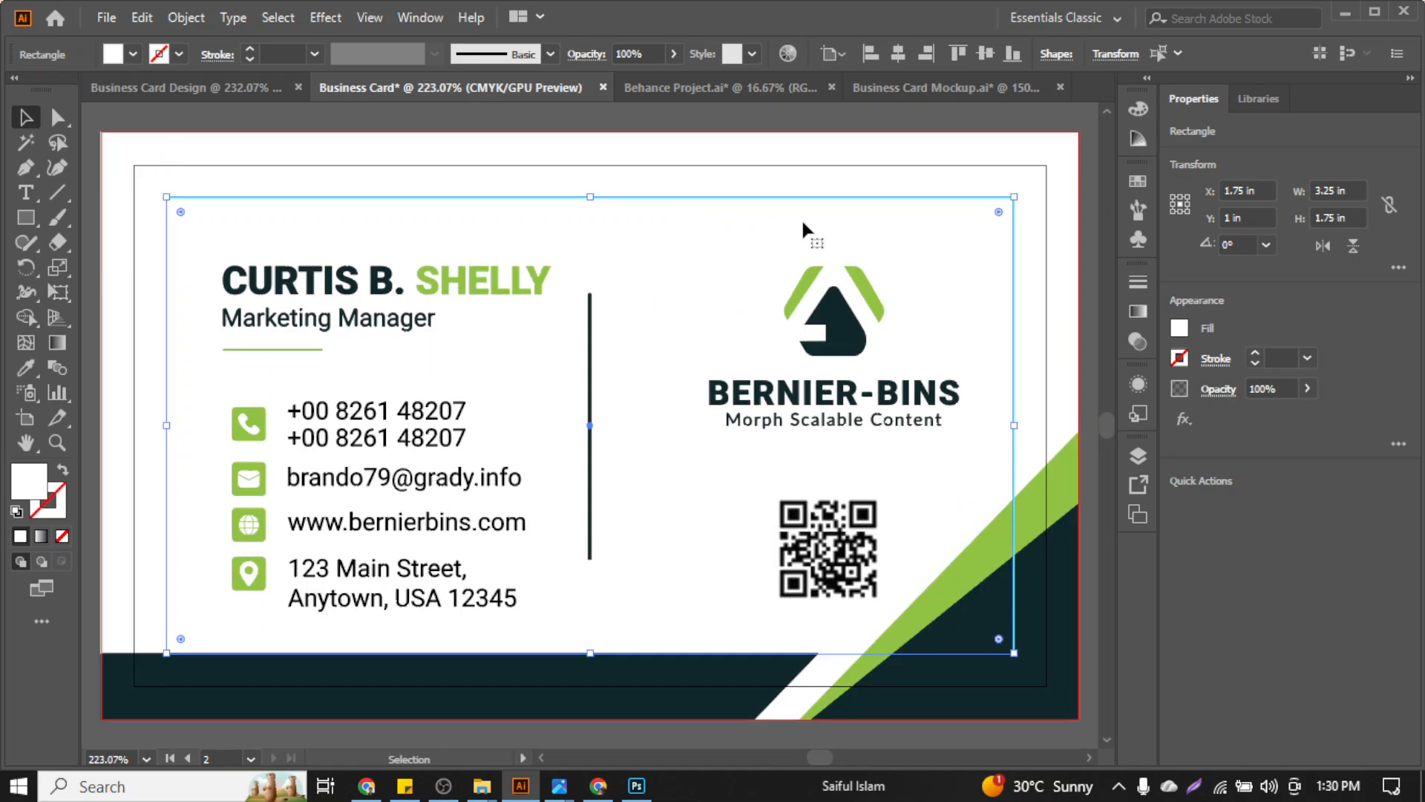
Save the card as 'Business Card 03' in Data (D:) > Graphic Design Home Task > ITCS GD 70 > Business Card Resources
left_click(106, 17)
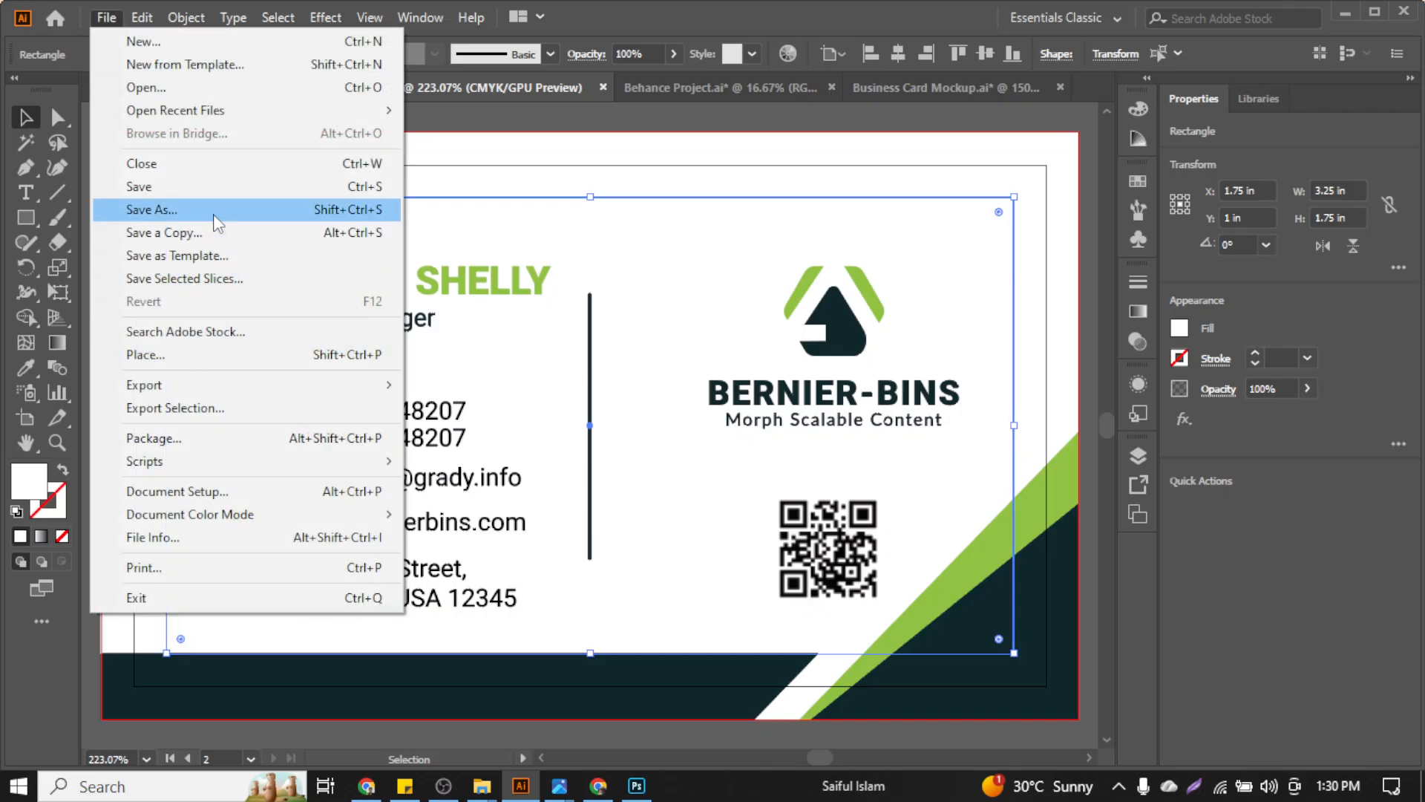
left_click(214, 213)
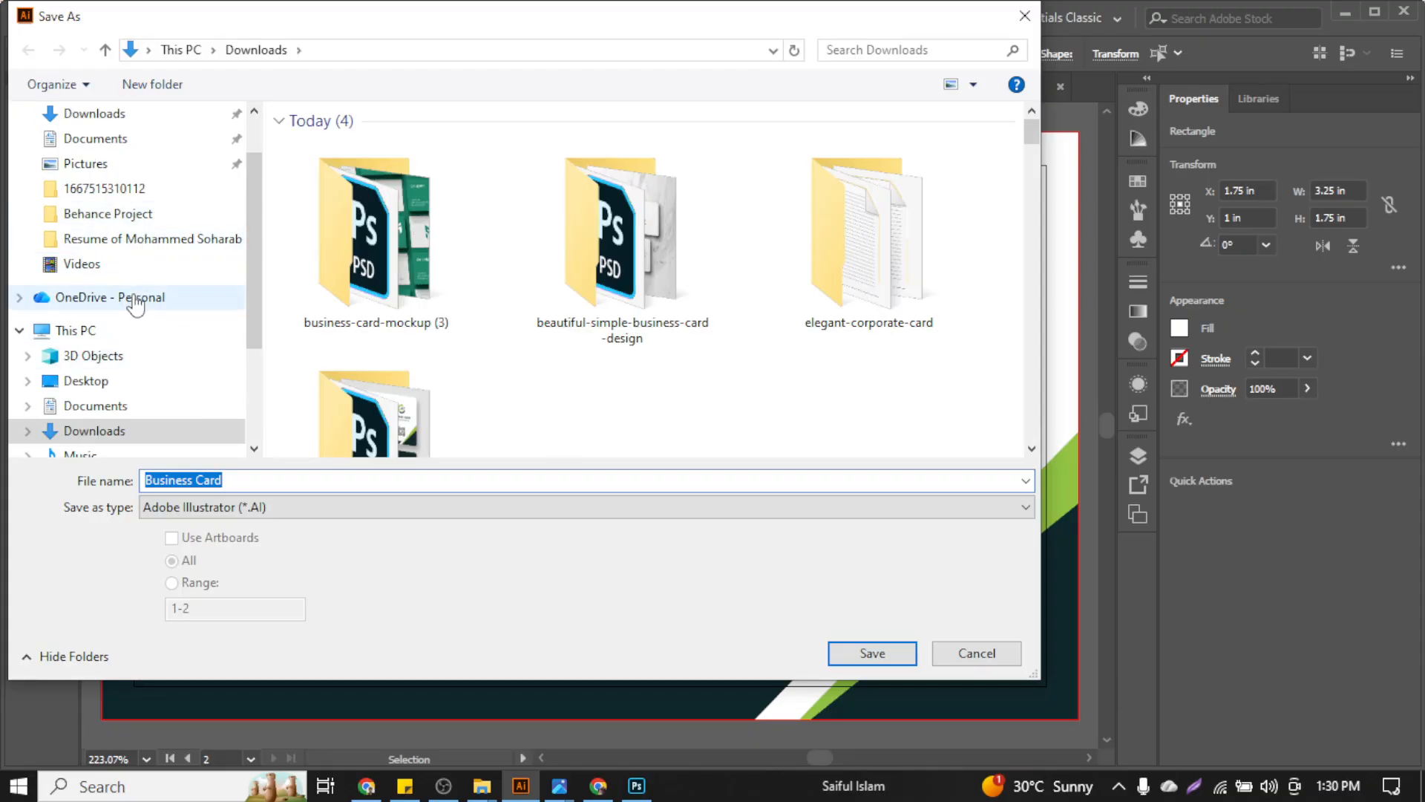
scroll(134, 304, "down", 3)
left_click(80, 381)
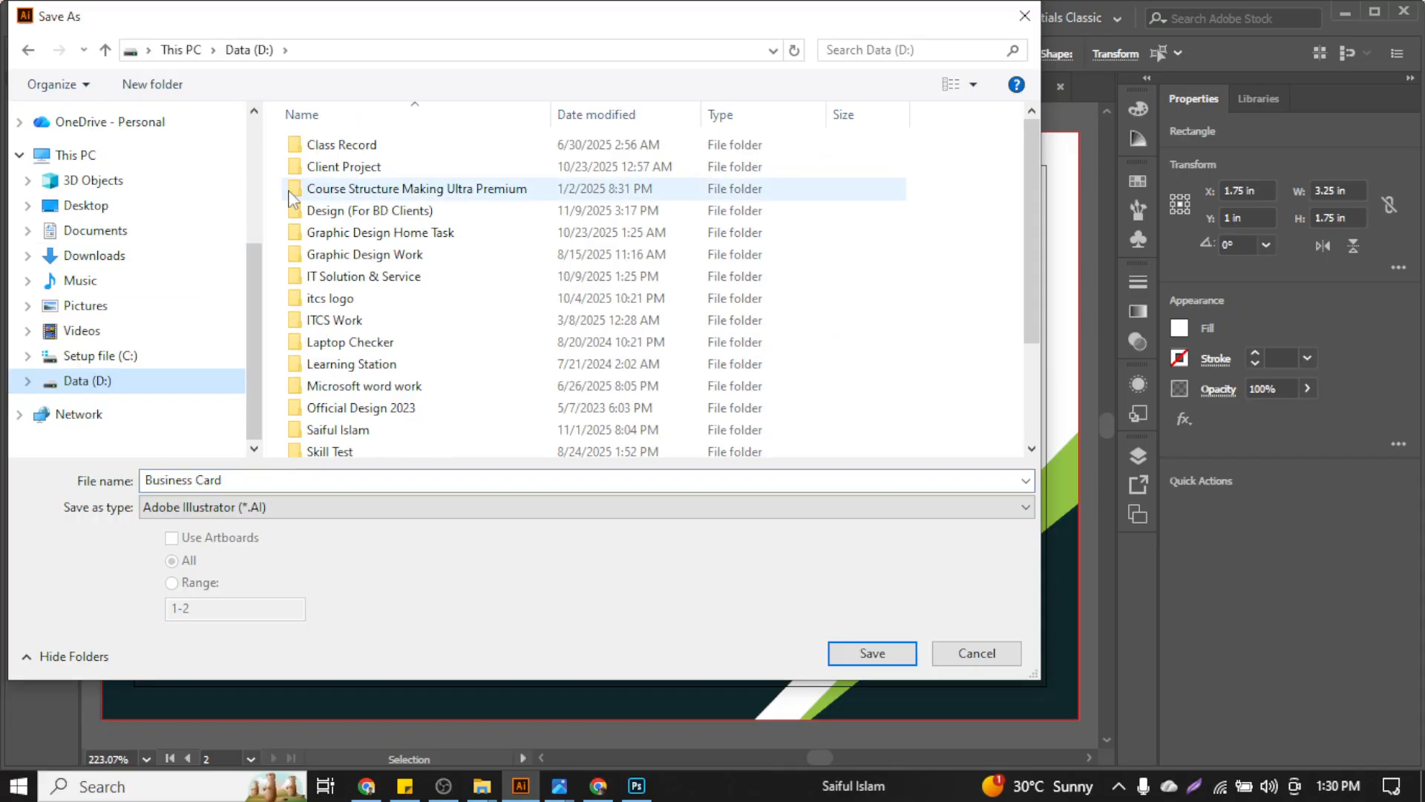
double_click(414, 232)
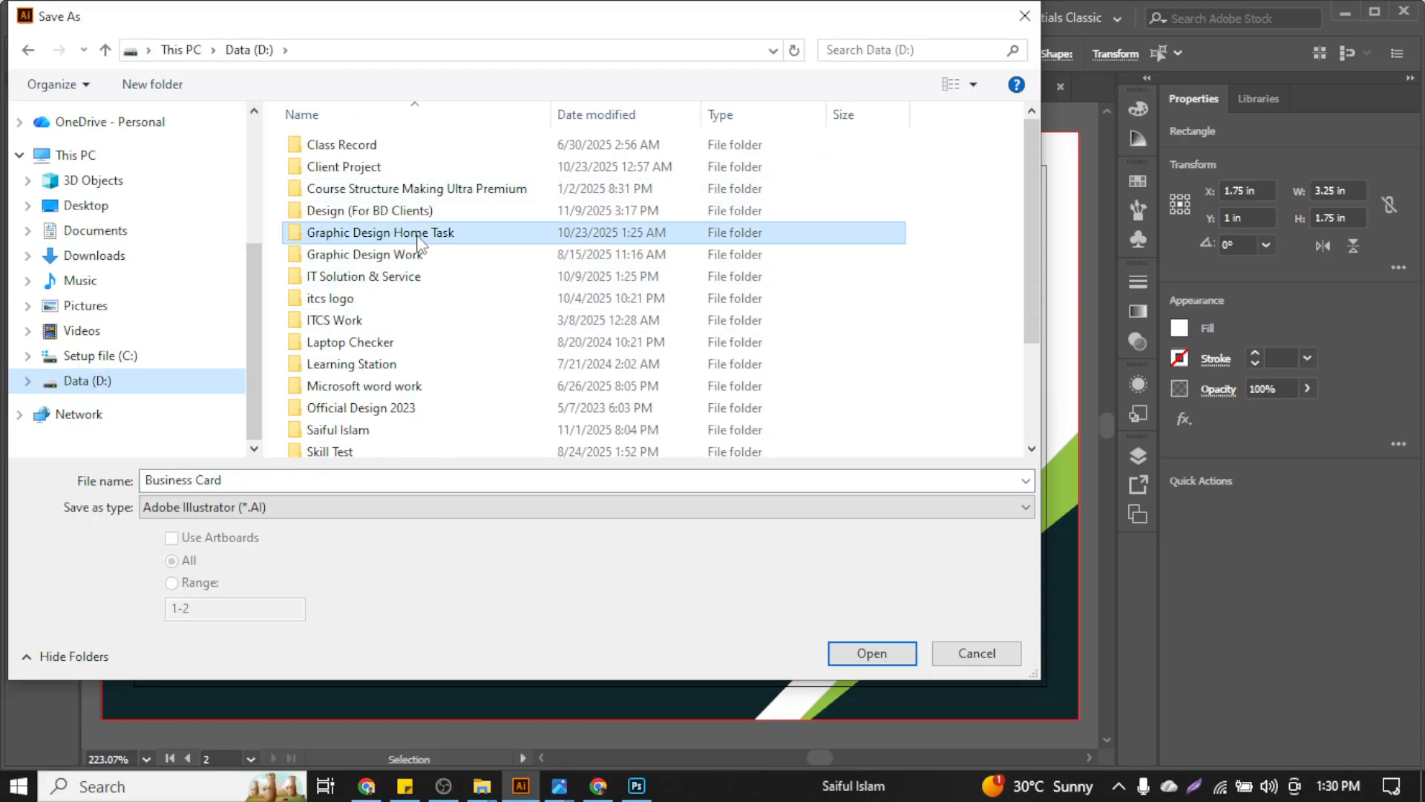
double_click(338, 179)
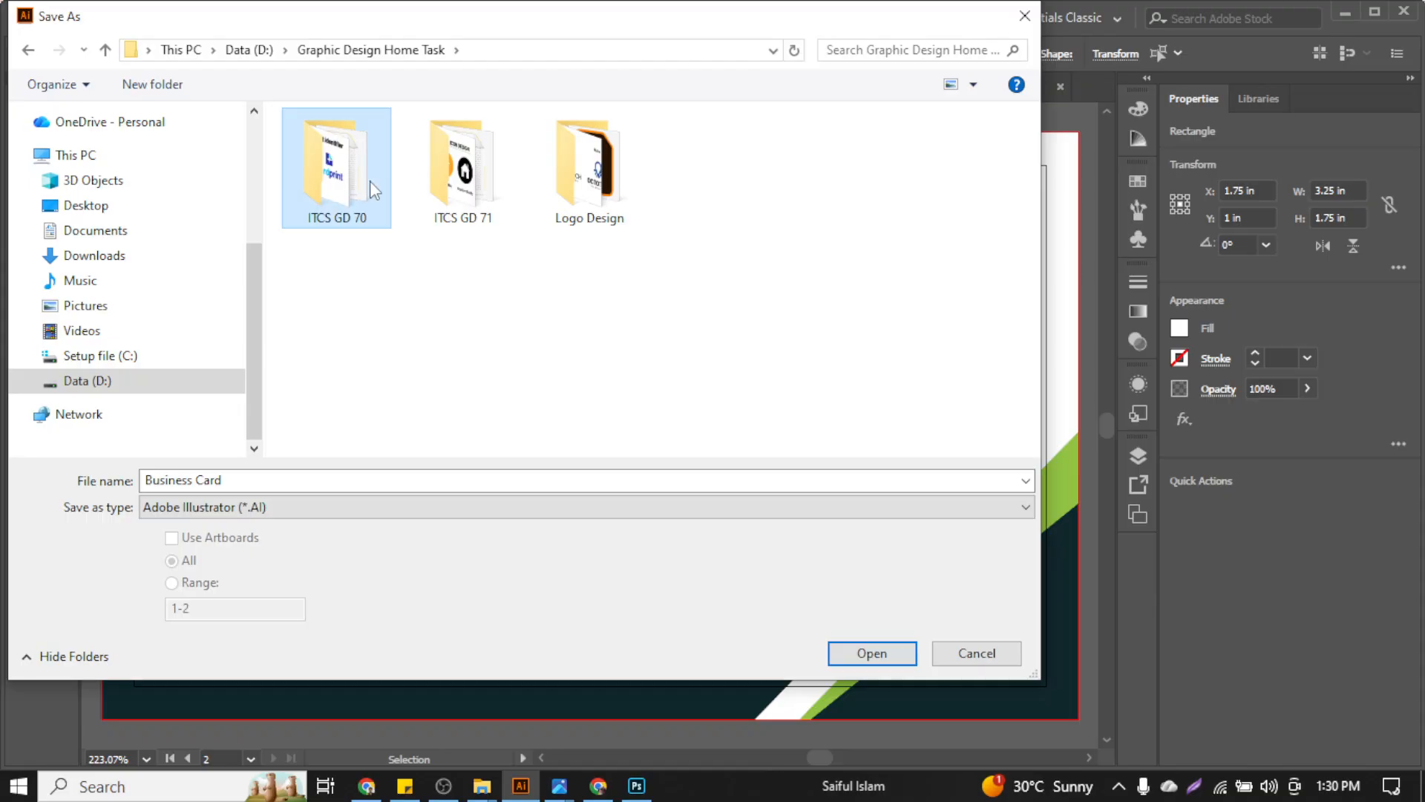
double_click(463, 171)
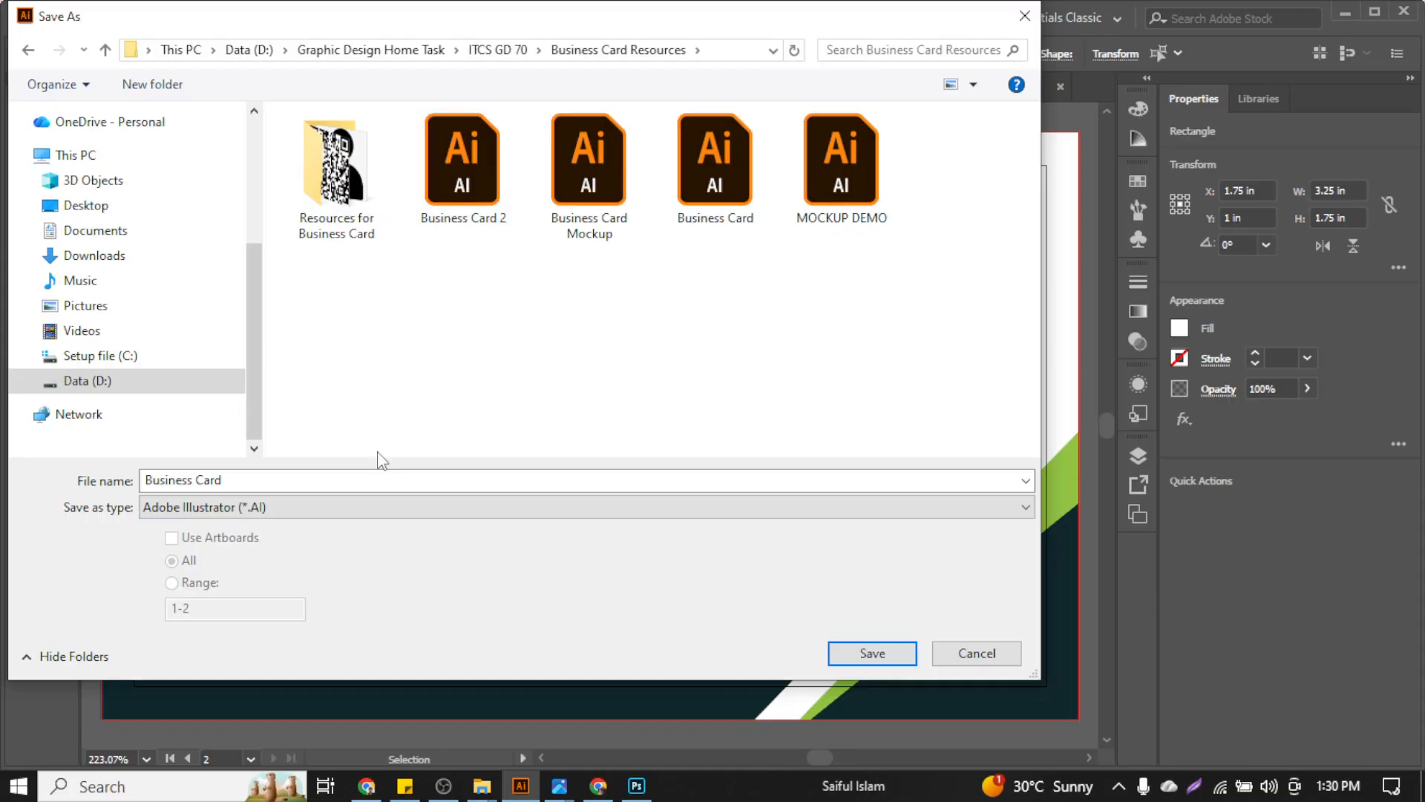
left_click(390, 481)
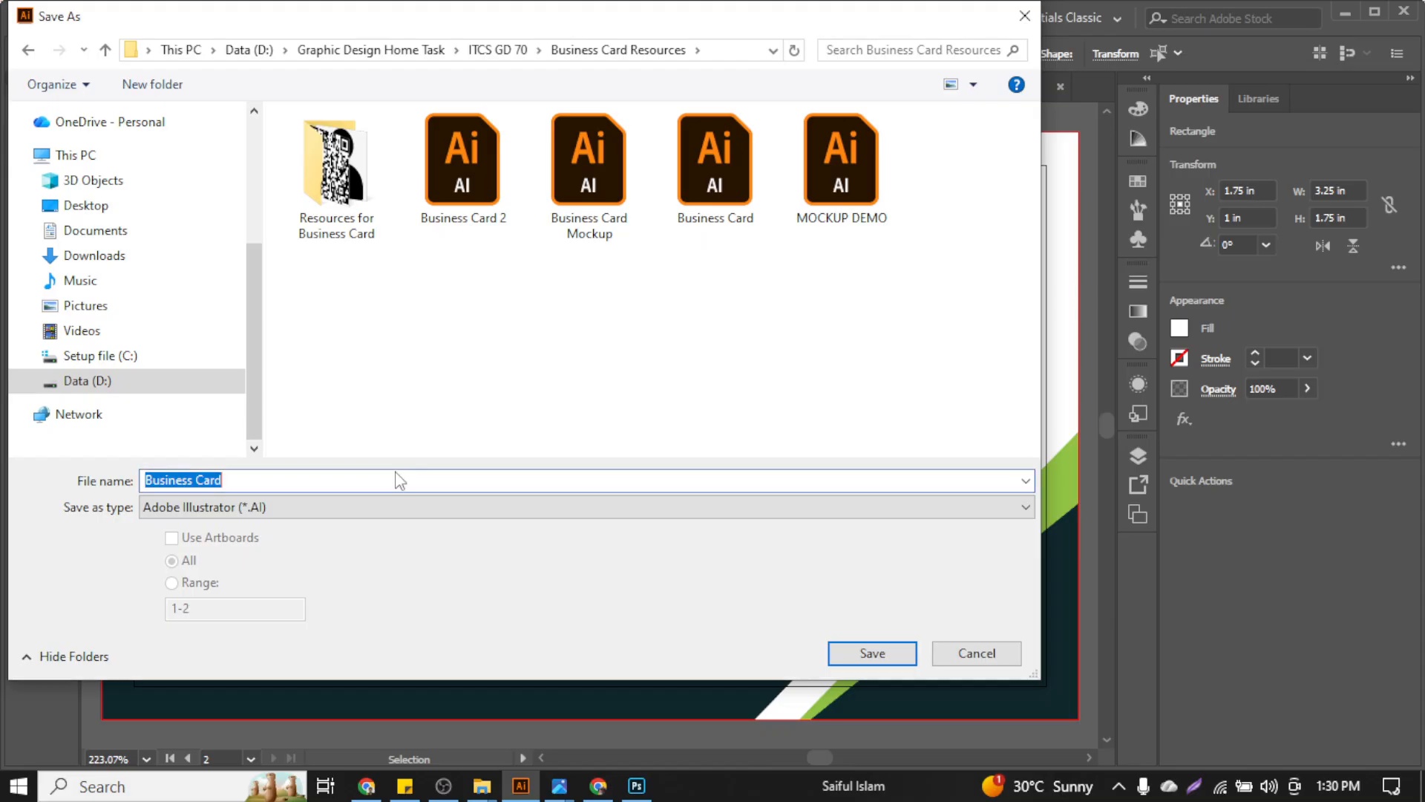
left_click(393, 482)
type("03")
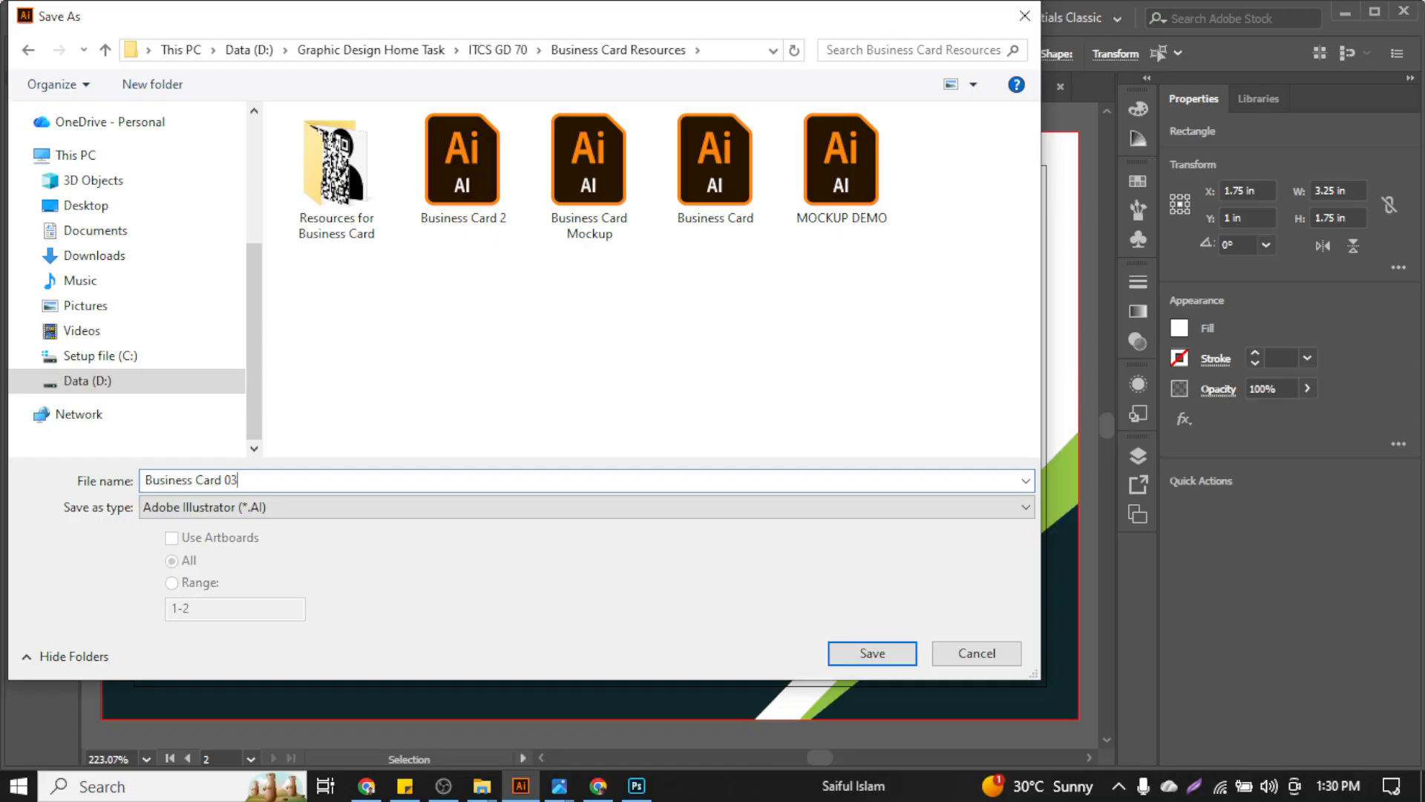
key("Return")
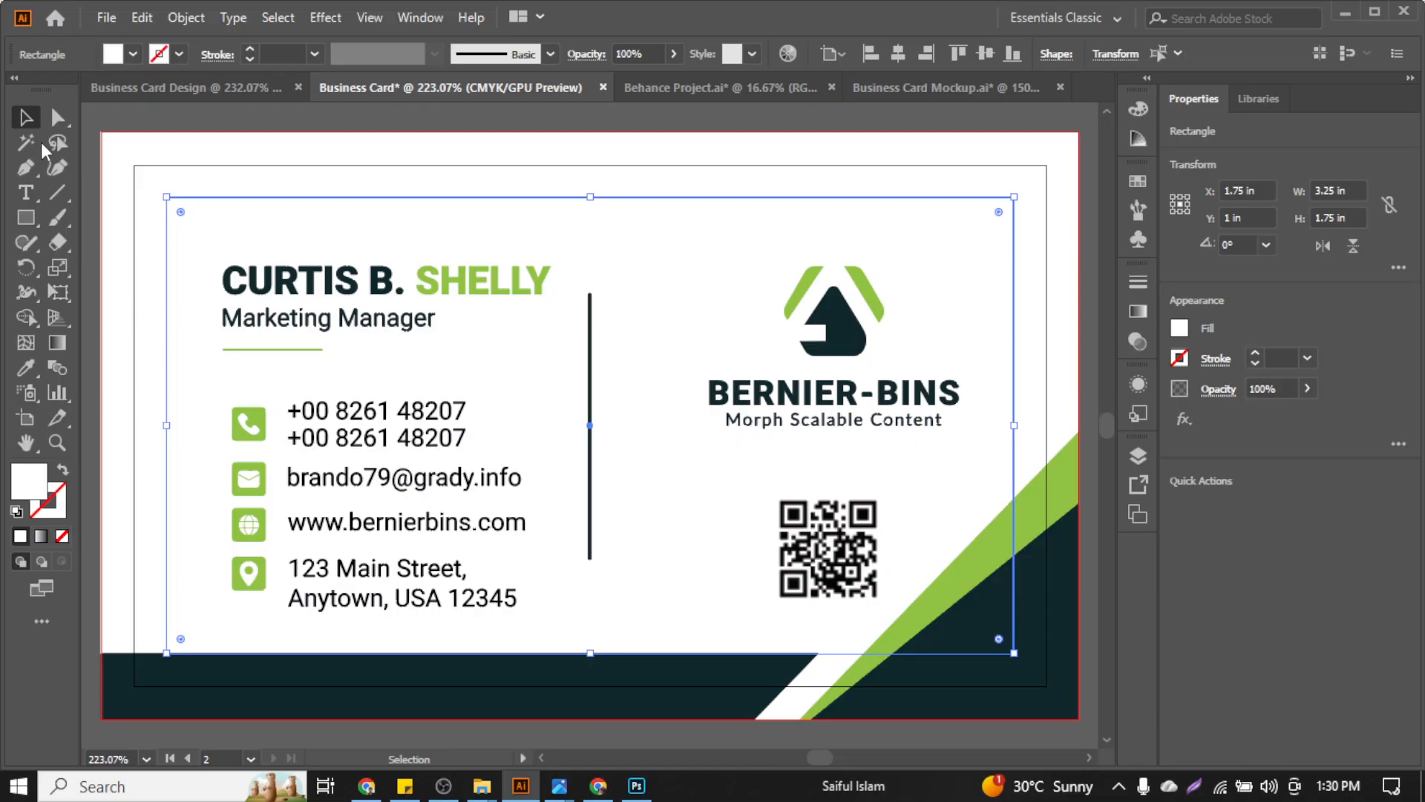
Export all artboards as separate JPEGs with the RGB colour model
left_click(103, 19)
mouse_move(197, 393)
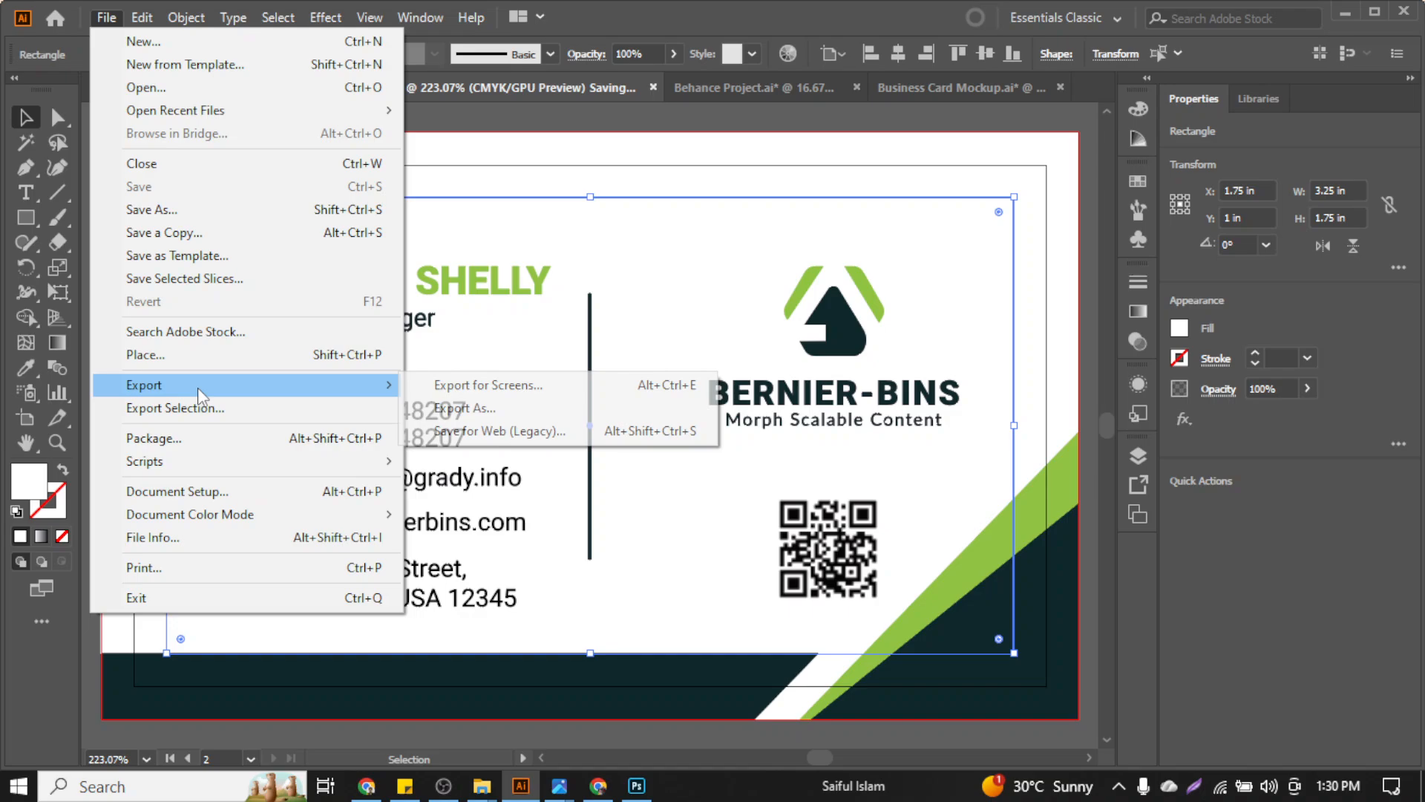
left_click(480, 410)
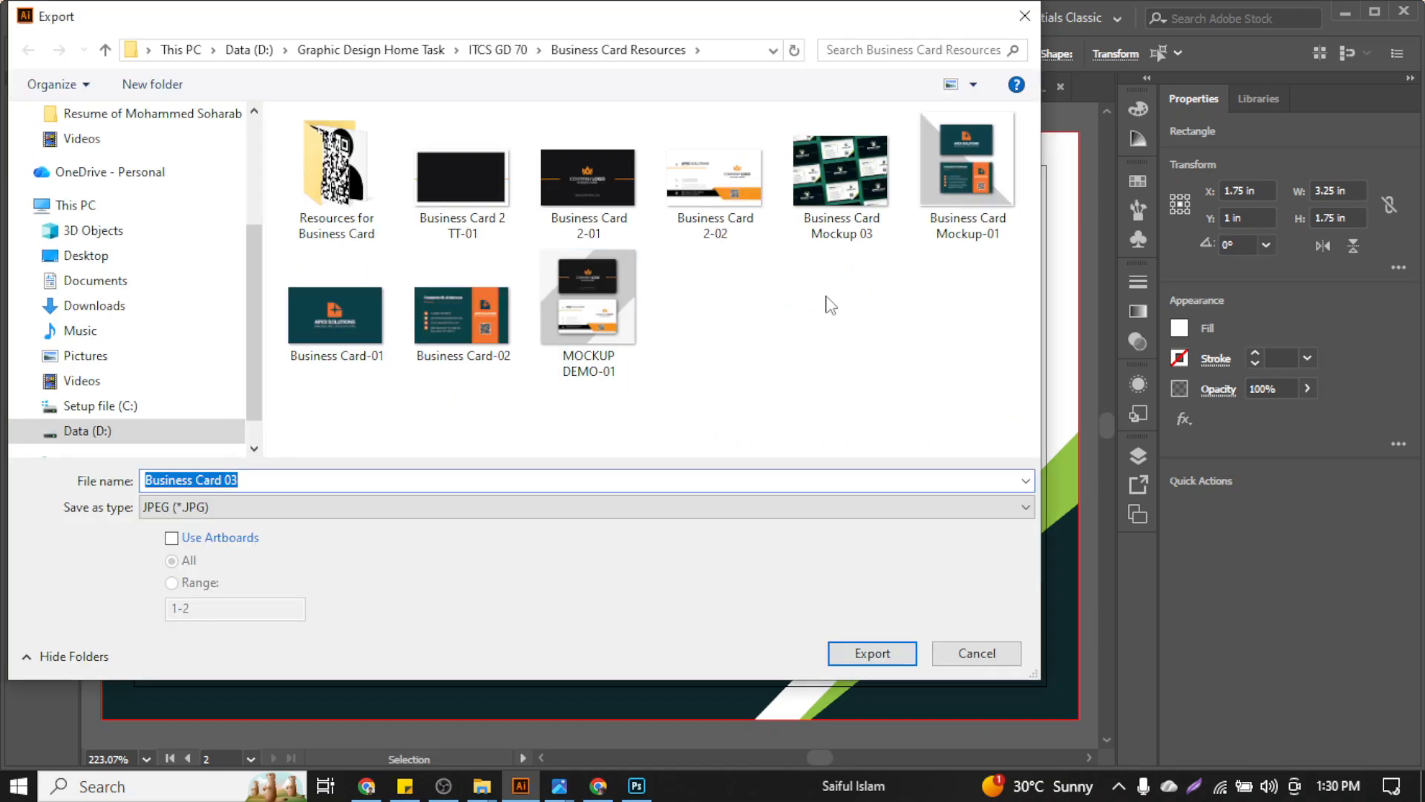
left_click(224, 539)
left_click(876, 654)
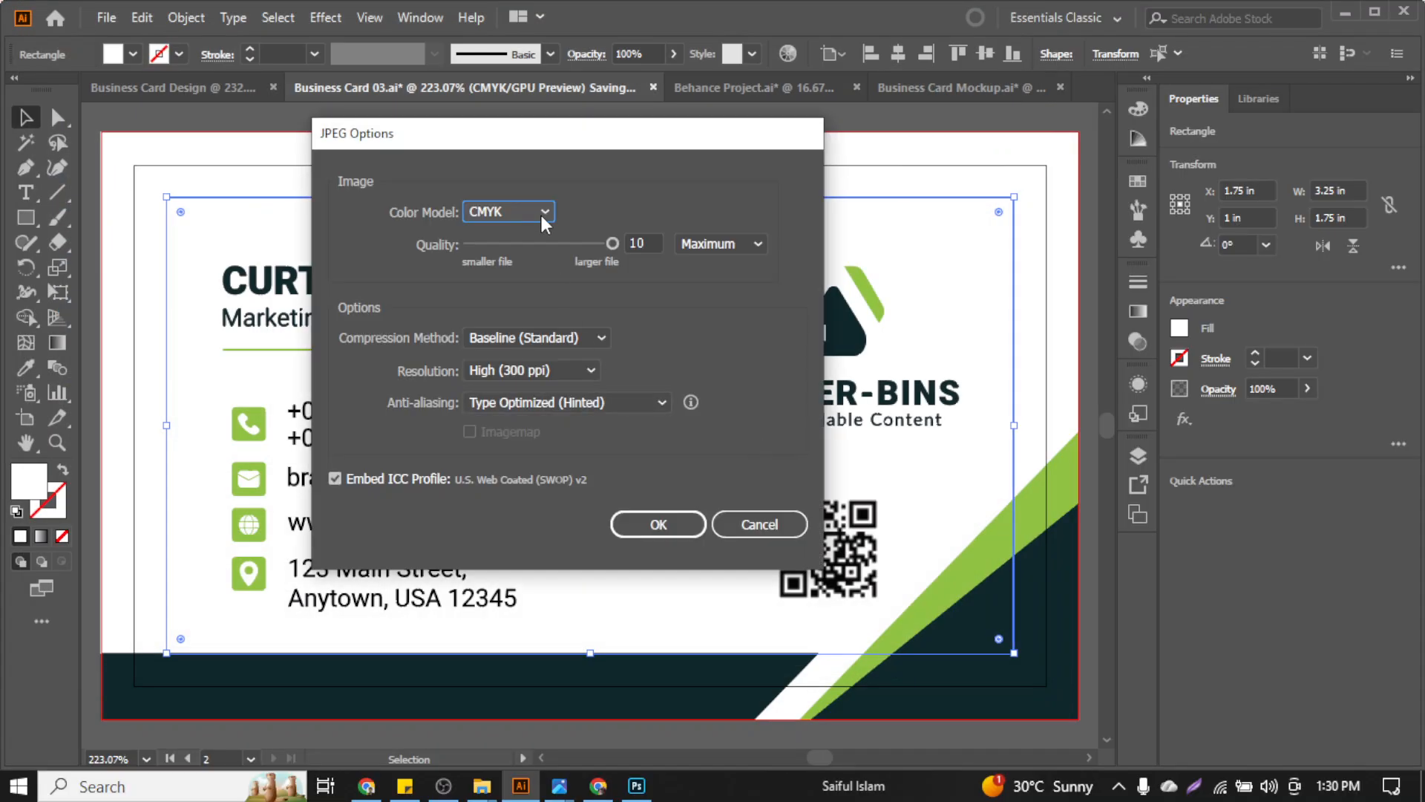
left_click(541, 212)
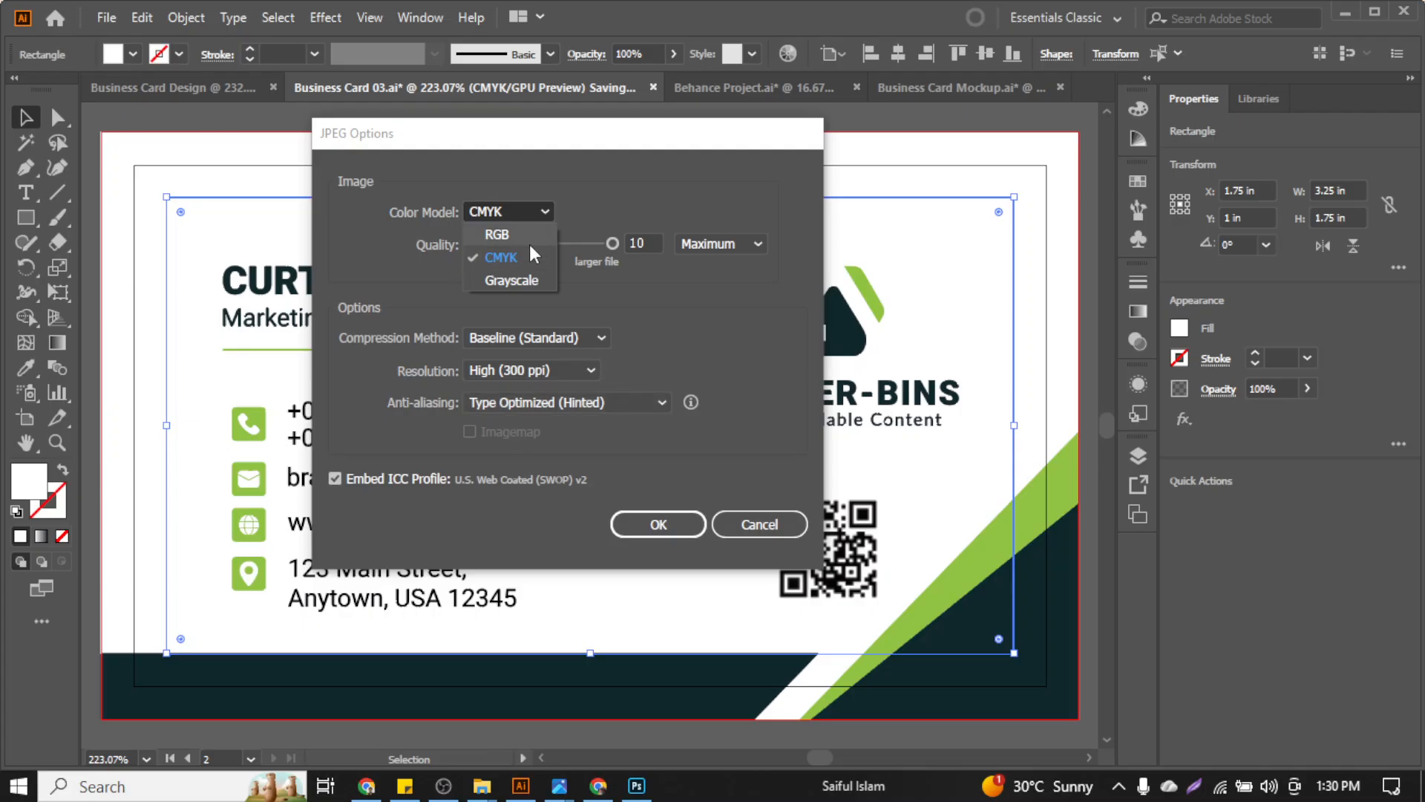
left_click(529, 239)
left_click(666, 528)
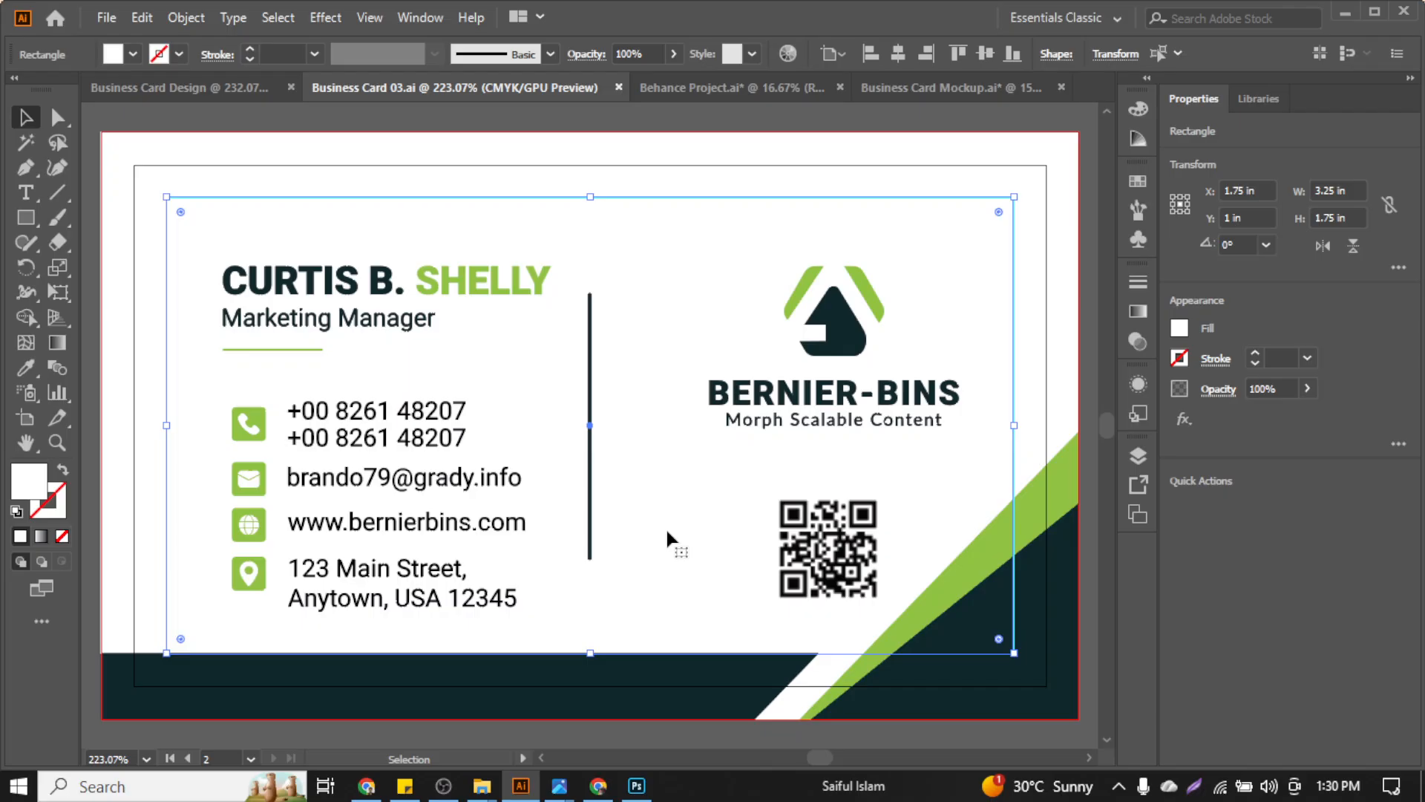
key("ctrl+minus")
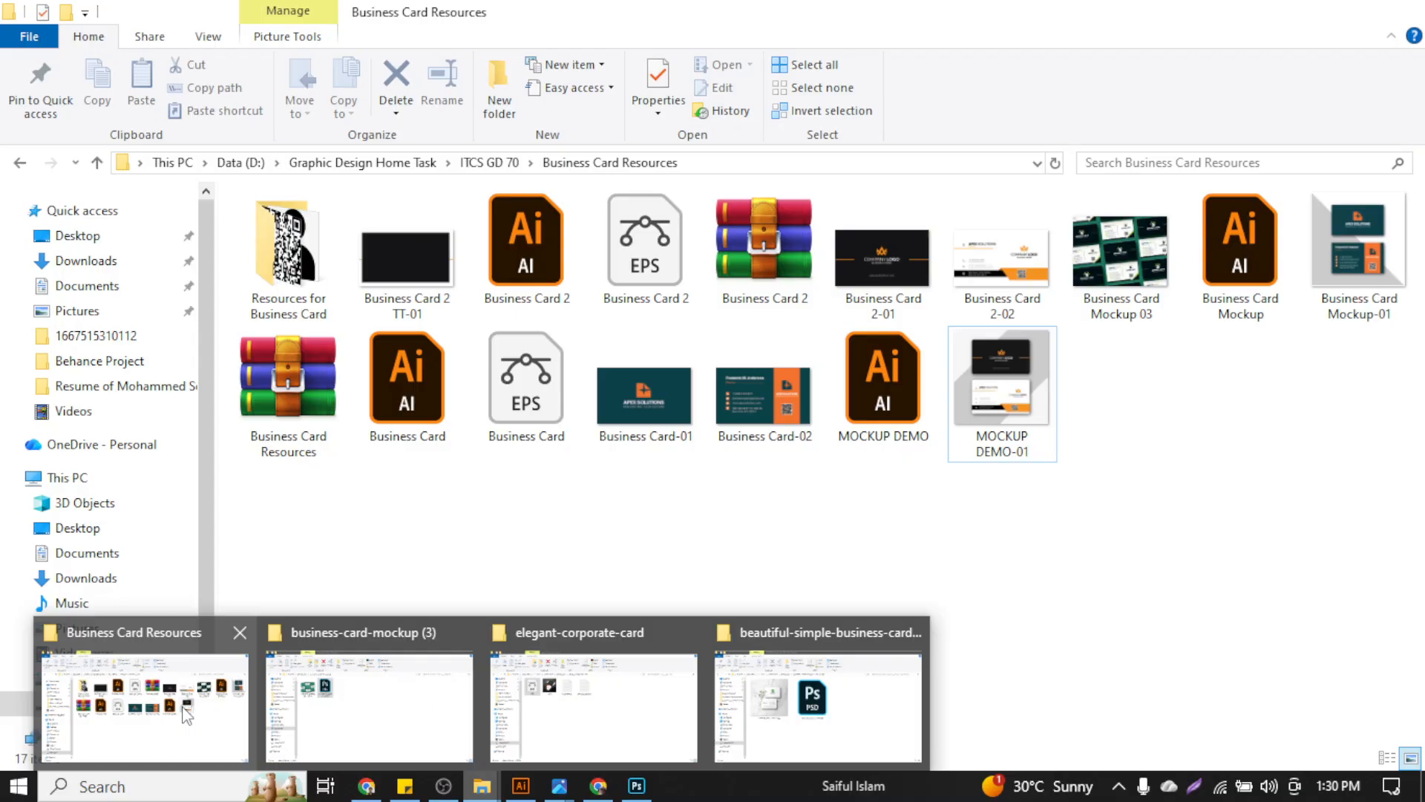
Preview Business Card 03-01.jpg full screen in Photos
left_click(141, 690)
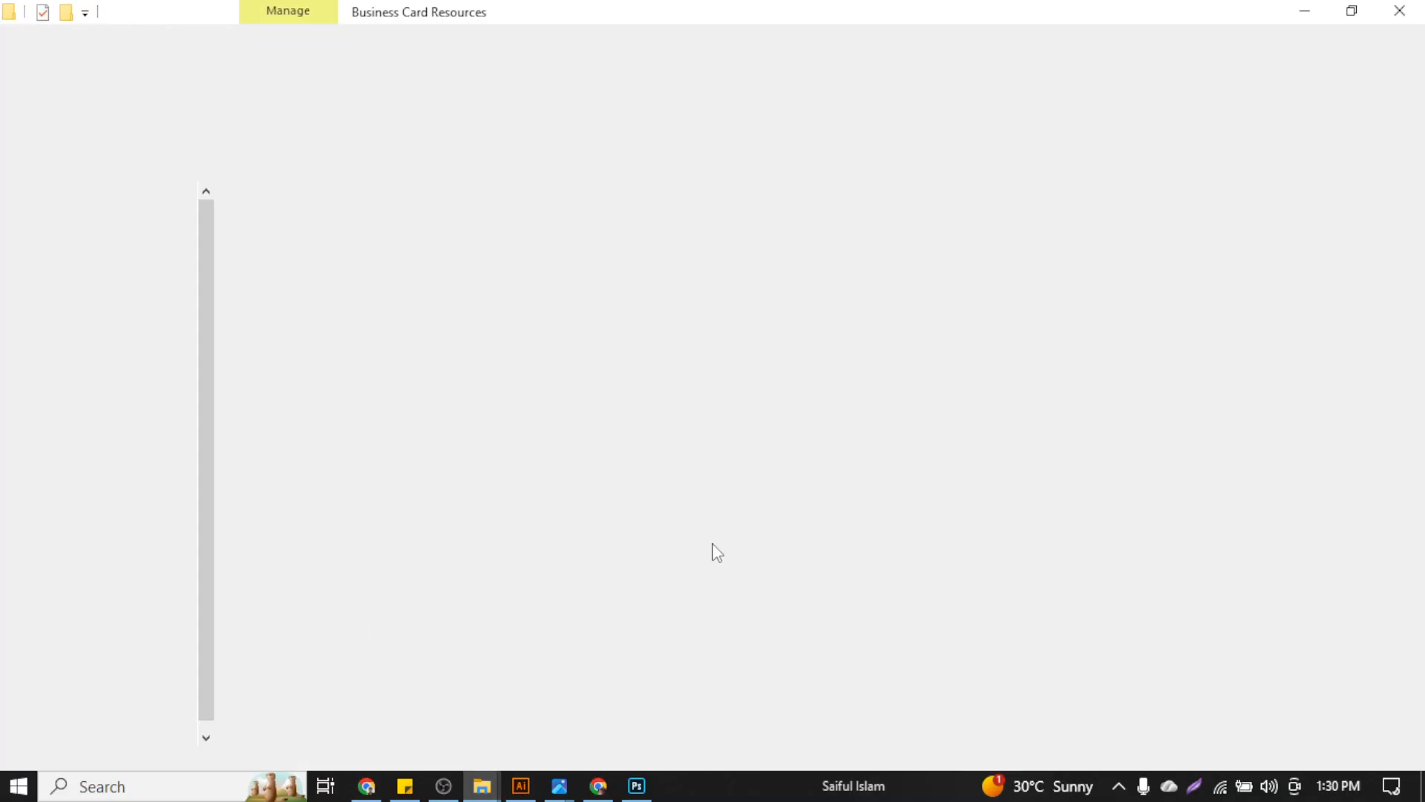
left_click(1275, 265)
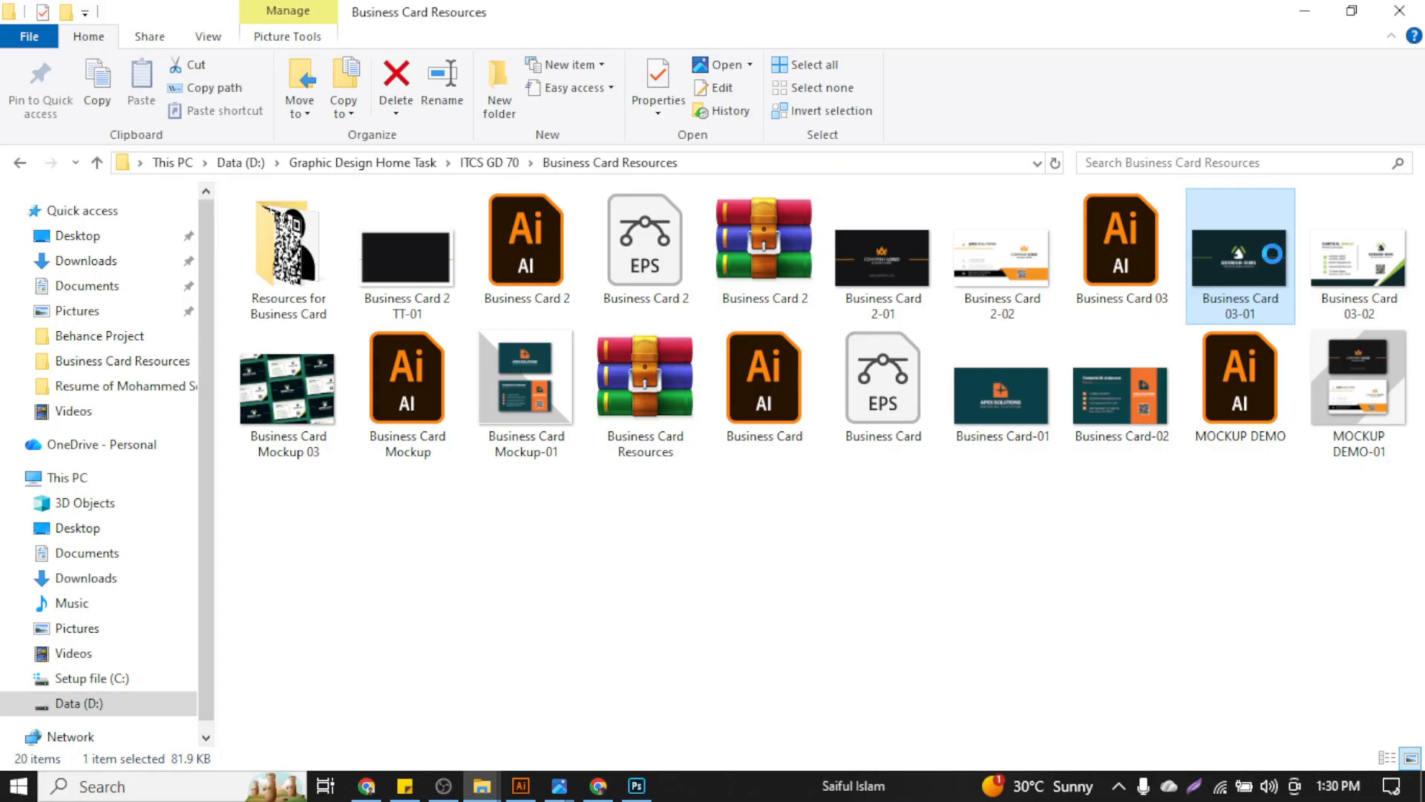
left_click(565, 782)
left_click(732, 725)
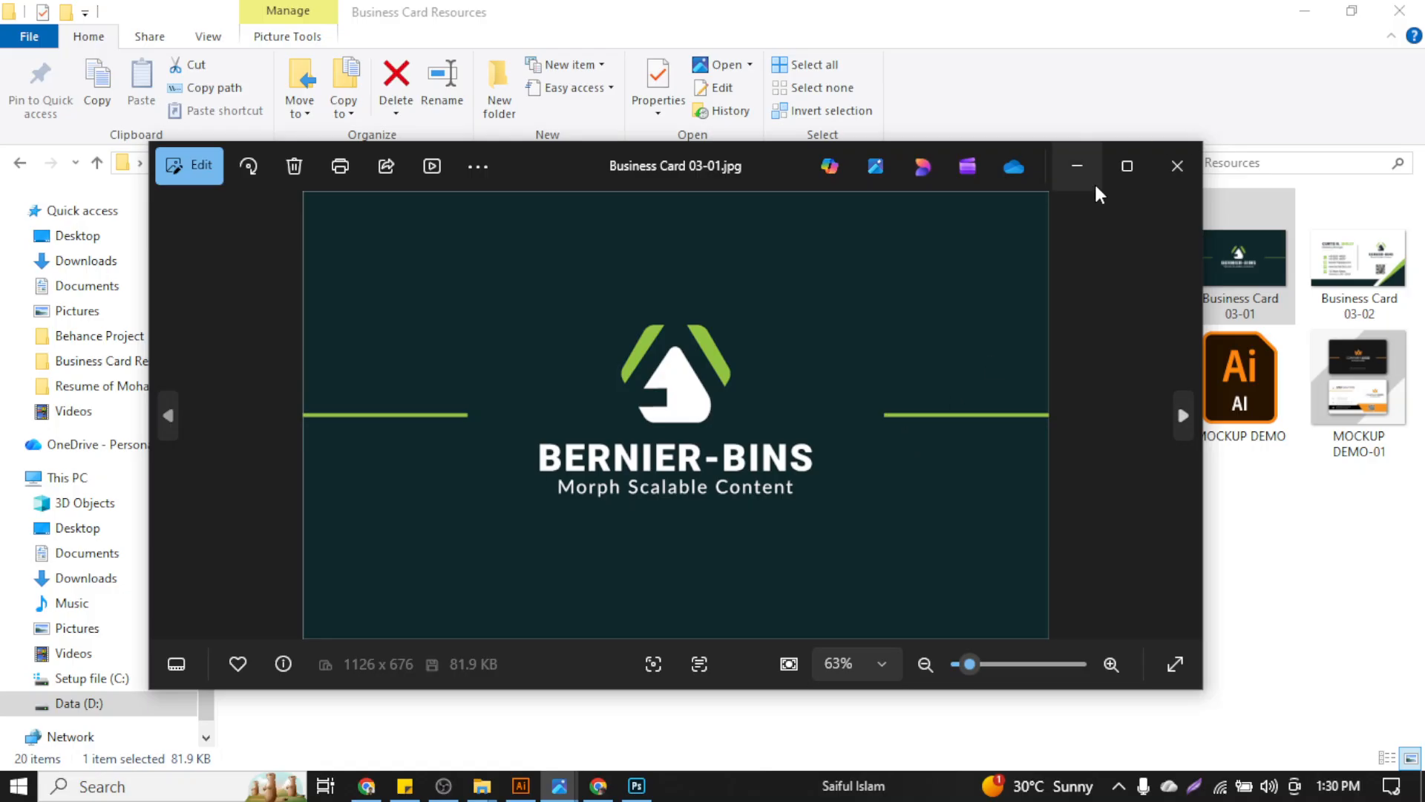
left_click(1126, 166)
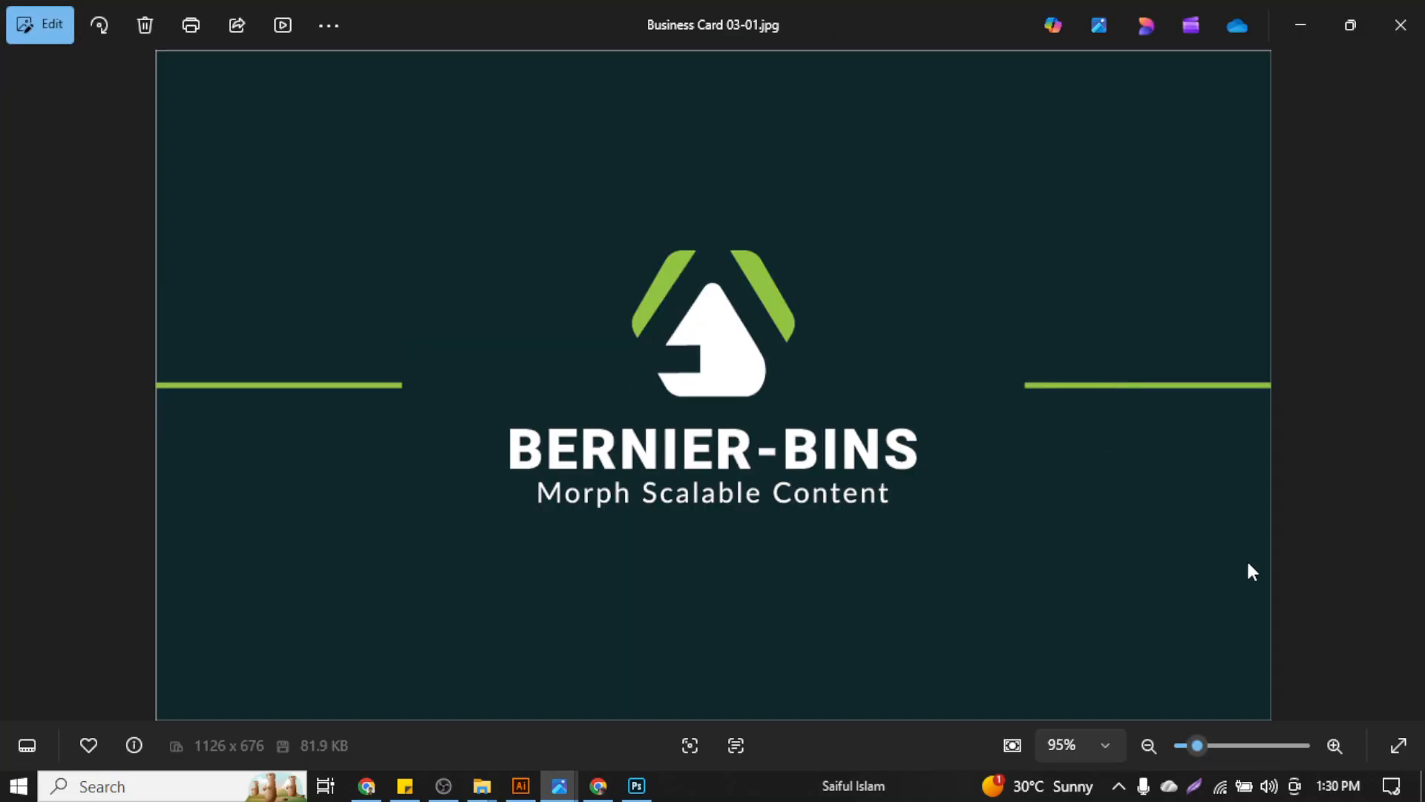
View Business Card 03-02.jpg and the Business Card Mockup 03 image, then minimize Photos
key("Right")
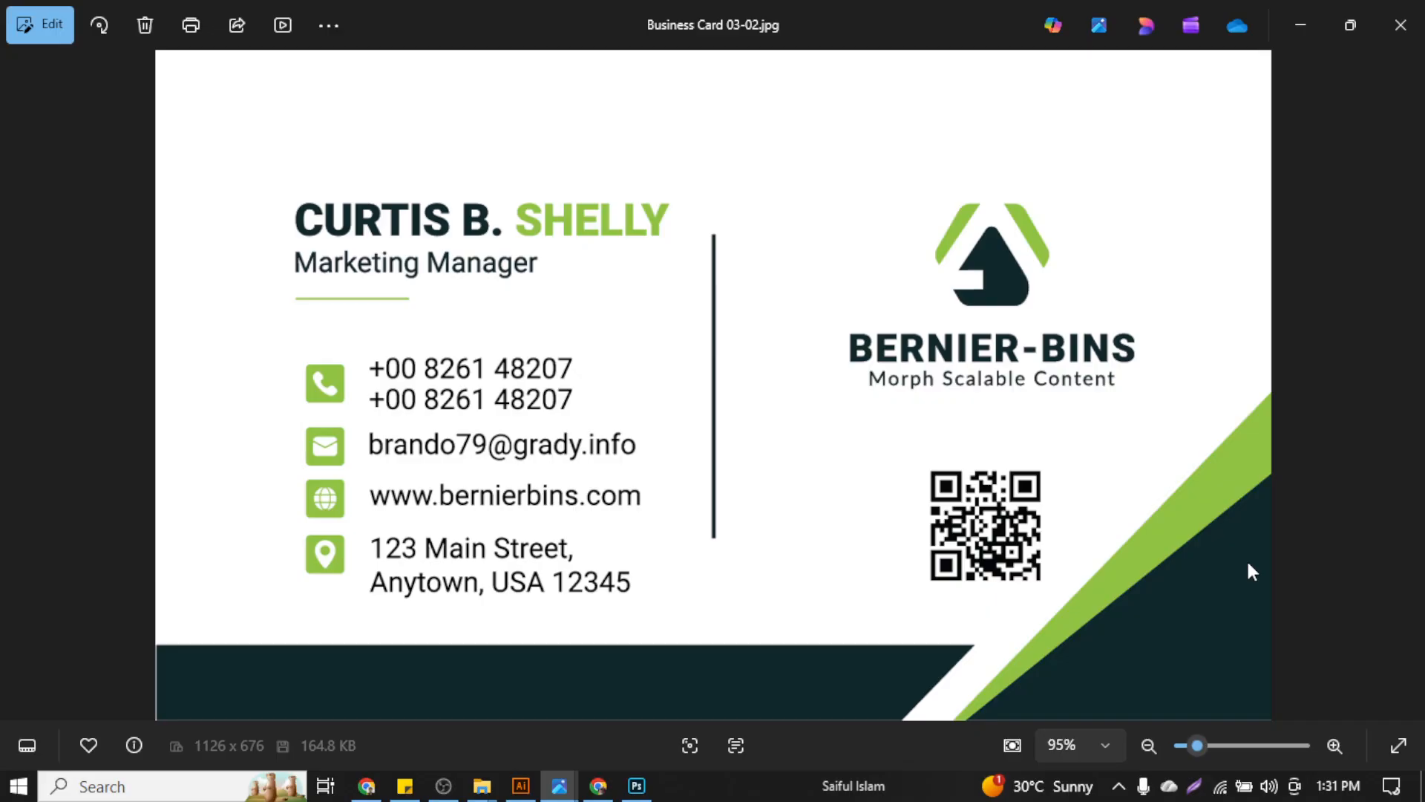
key("Right")
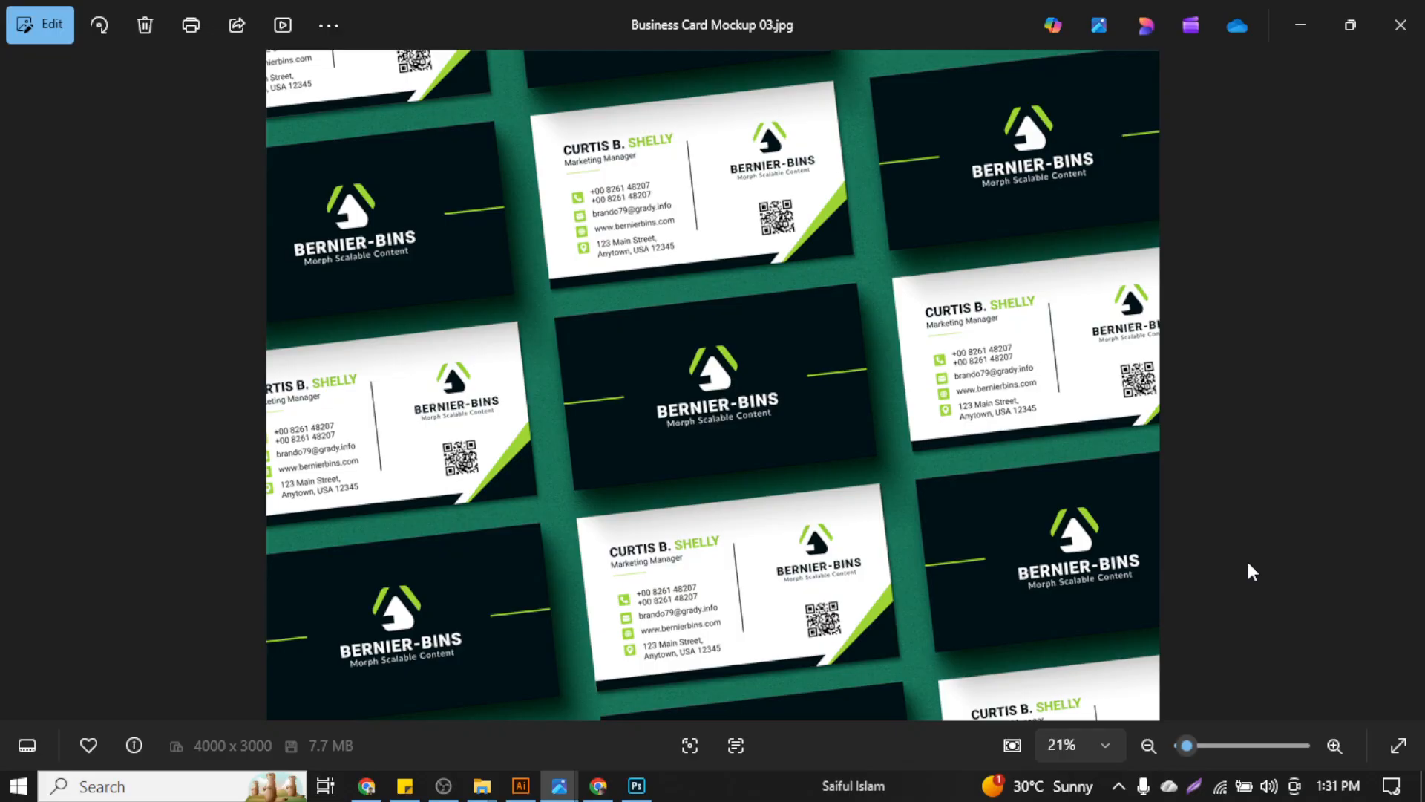
left_click(1315, 17)
left_click(837, 559)
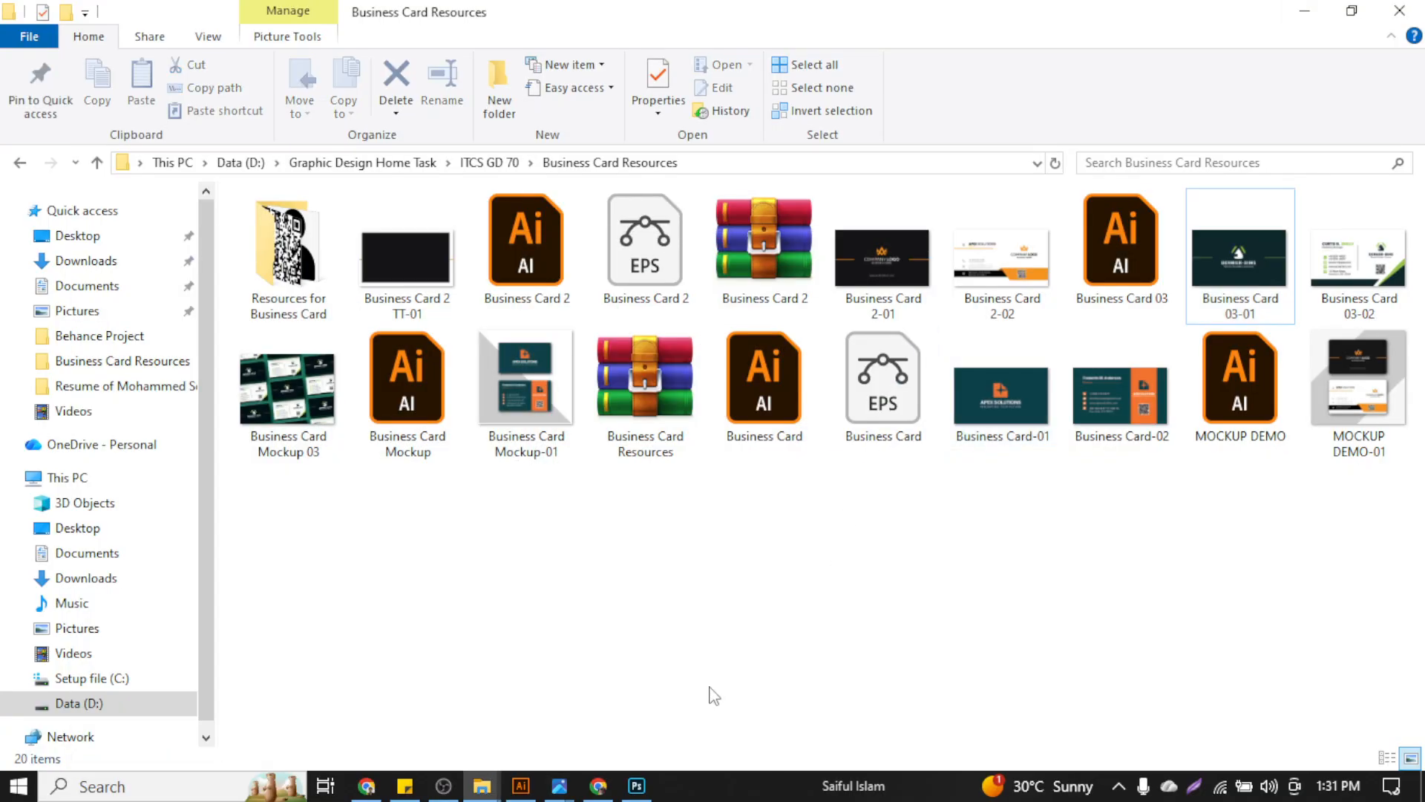
Return to Illustrator, deselect everything on Business Card 03, then bring OBS Studio forward
left_click(511, 788)
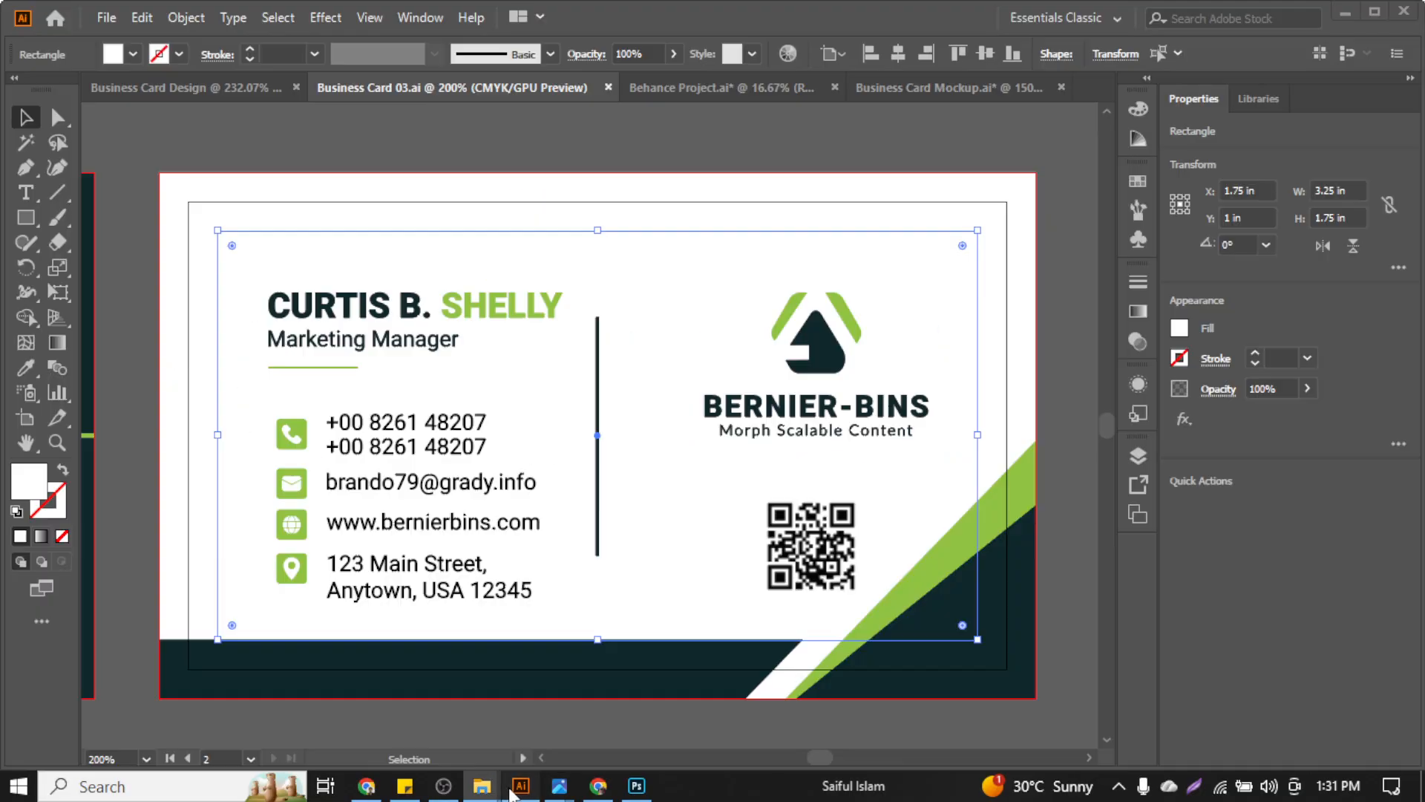
left_click(613, 149)
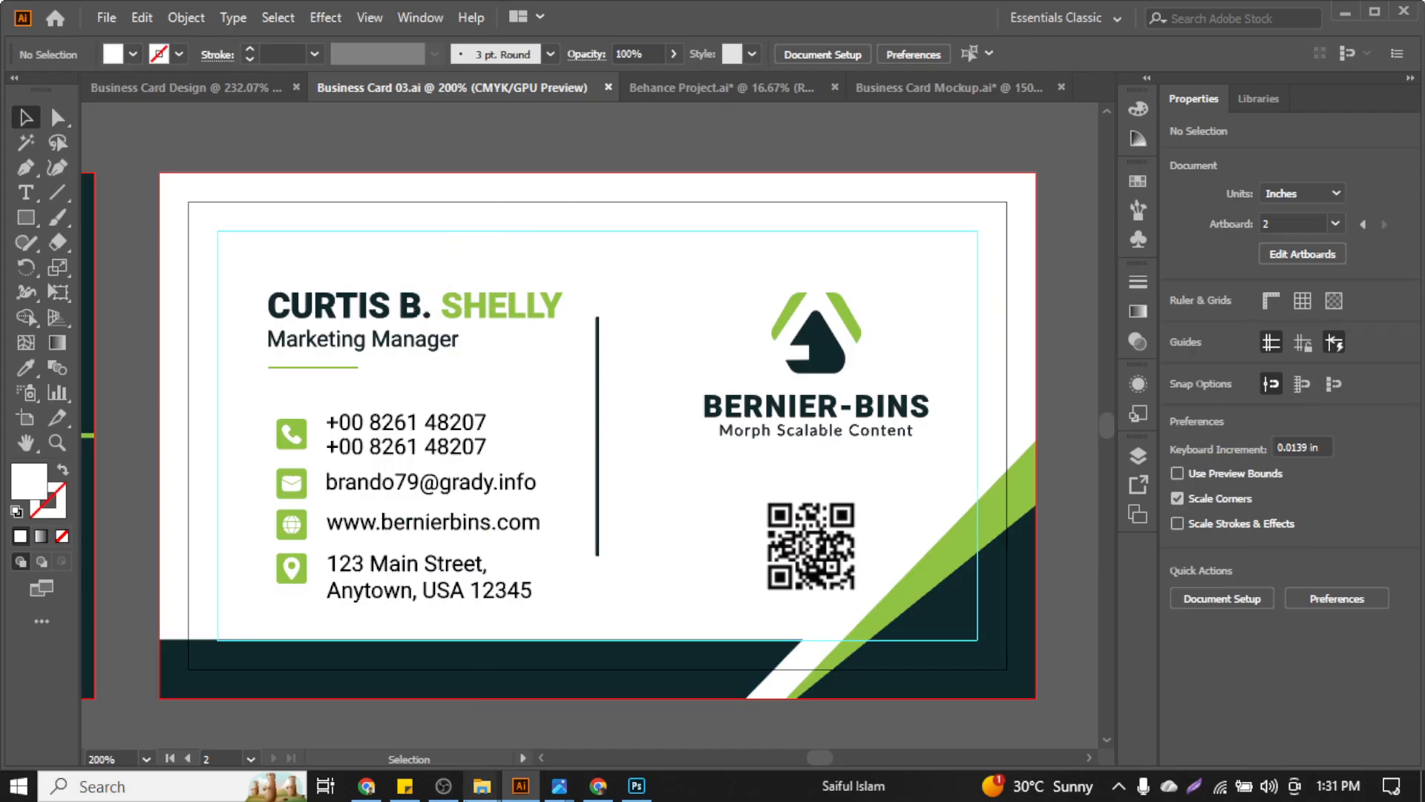
left_click(443, 786)
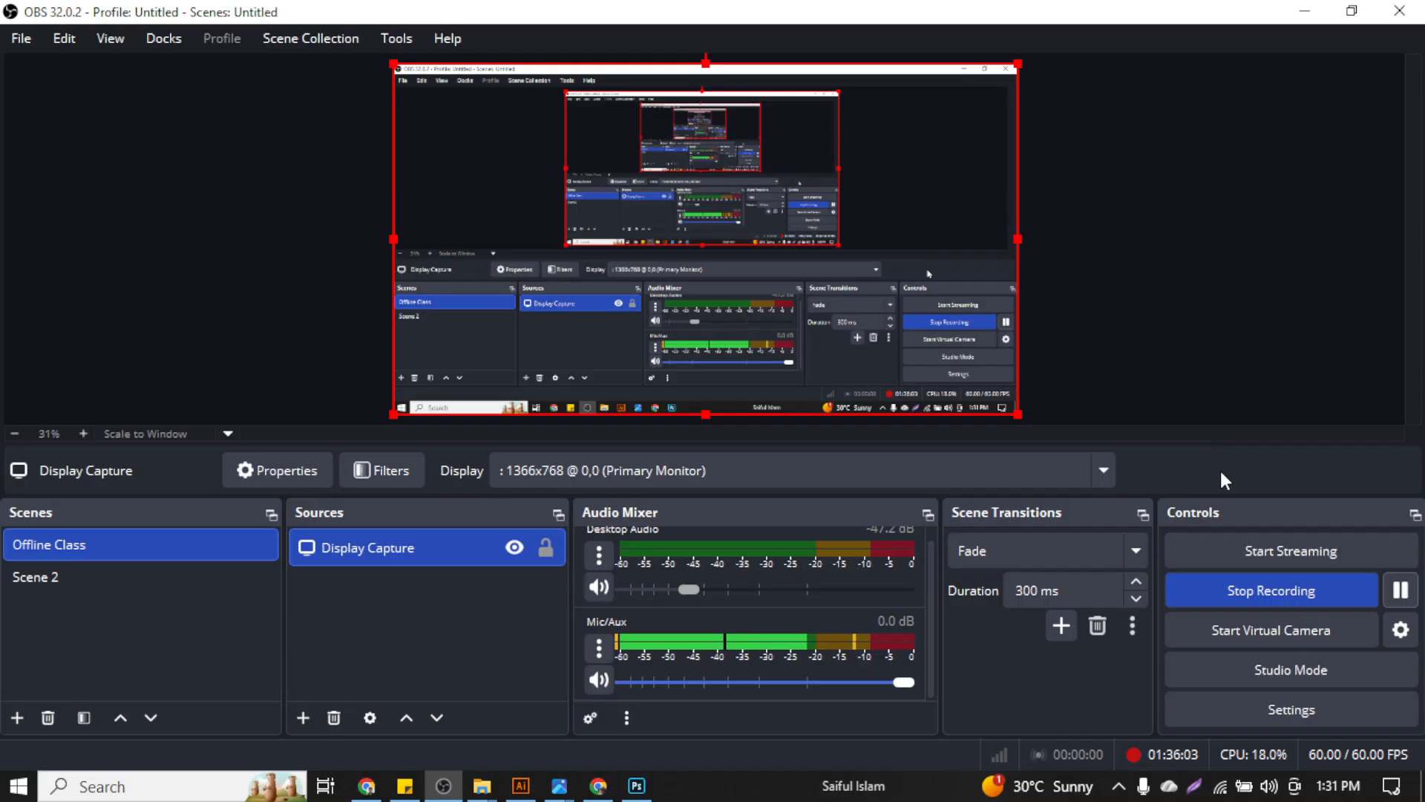
left_click(1305, 11)
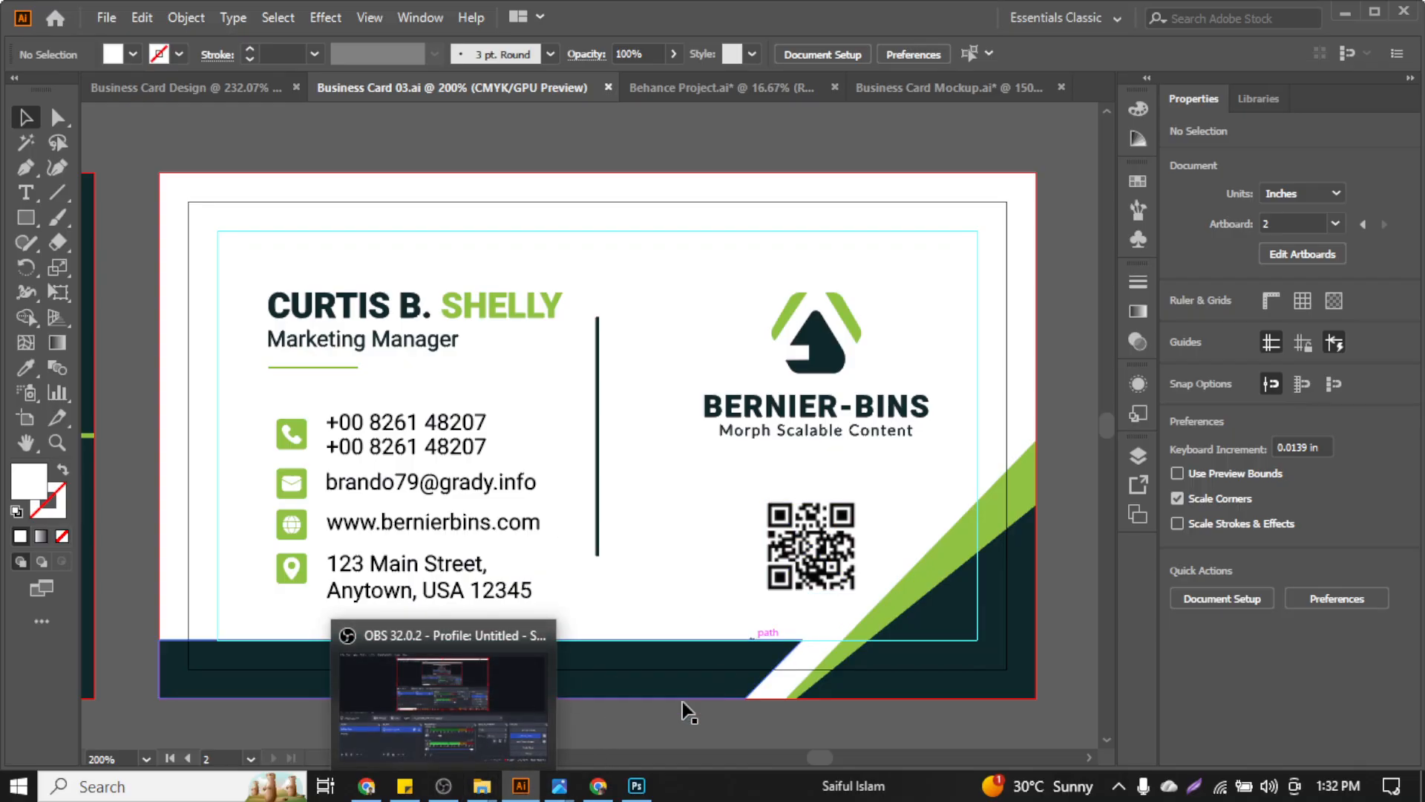
left_click(444, 789)
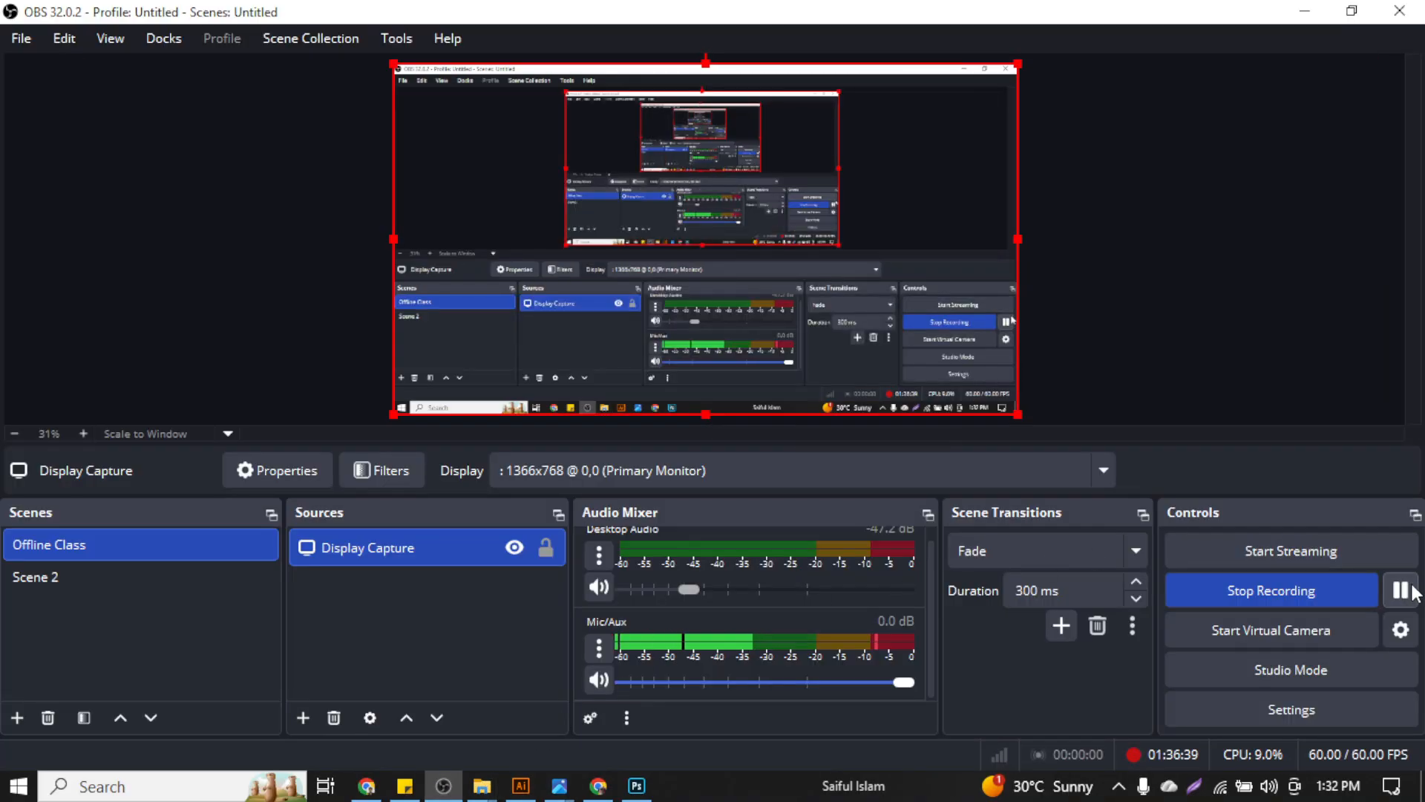